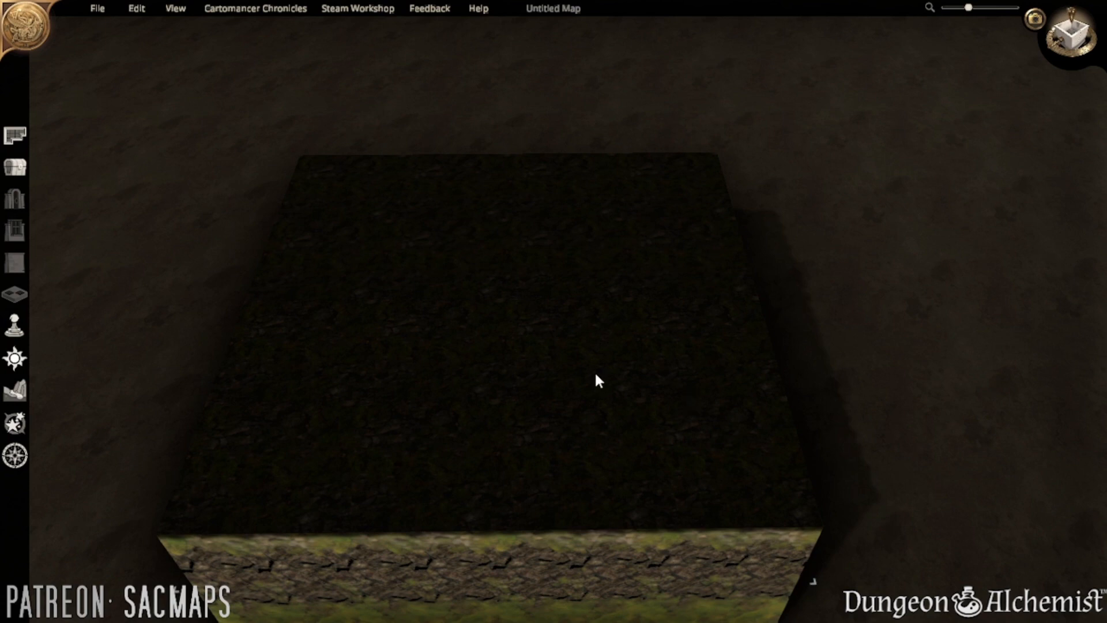
{"action": "right_click_drag", "start_coordinate": [593, 371], "coordinate": [589, 425]}
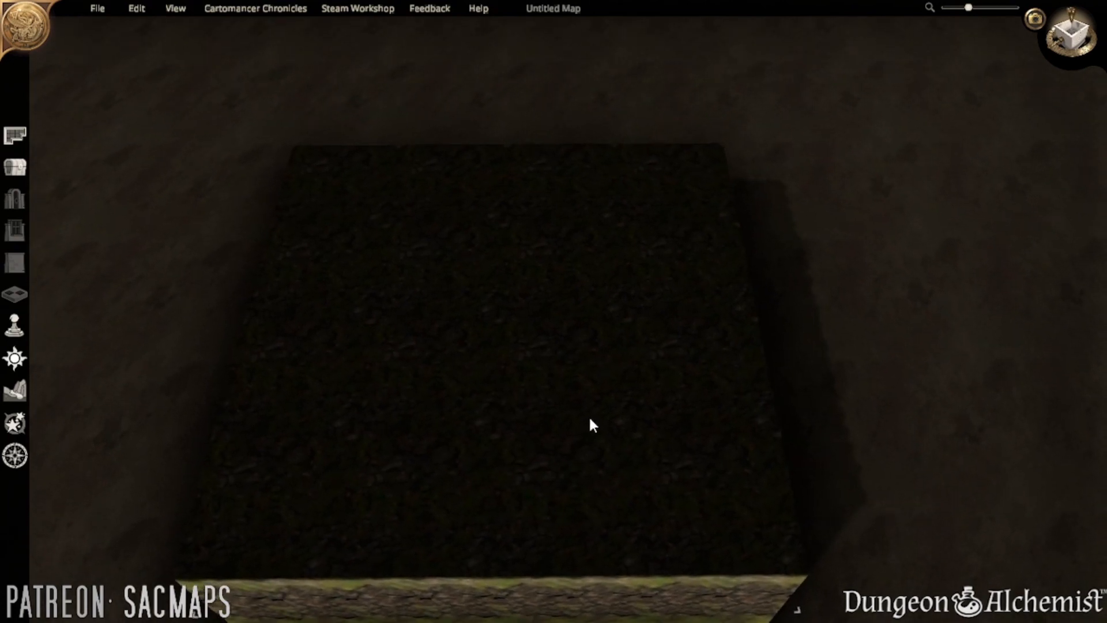
{"action": "right_click_drag", "start_coordinate": [588, 417], "coordinate": [611, 417]}
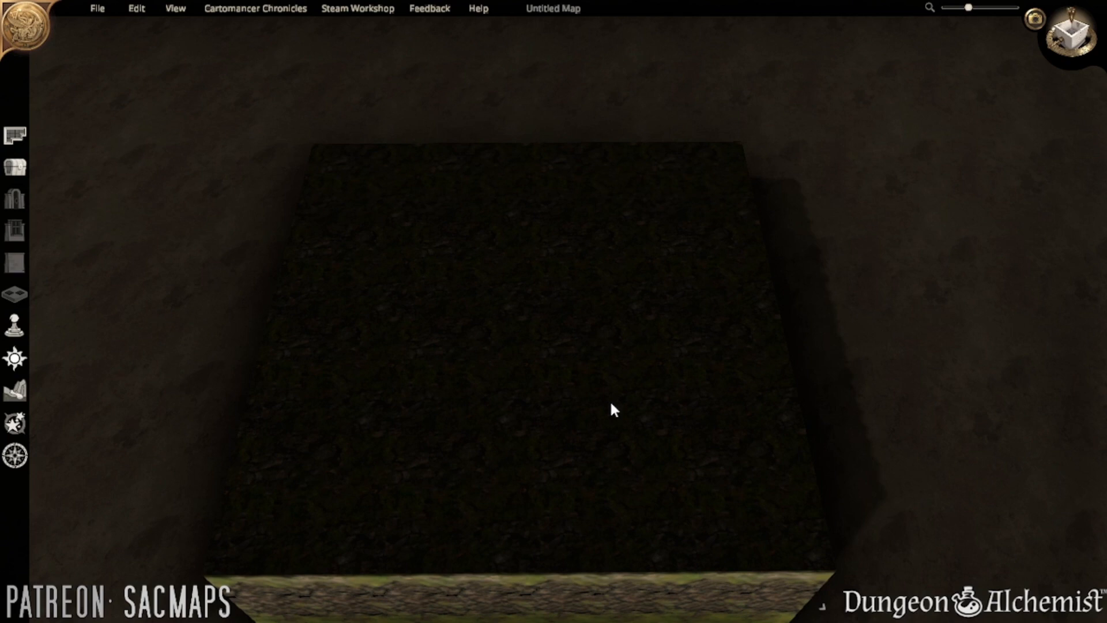
{"action": "mouse_move", "coordinate": [593, 410]}
{"action": "right_mouse_down"}
{"action": "mouse_move", "coordinate": [583, 319]}
{"action": "mouse_move", "coordinate": [593, 279]}
{"action": "mouse_move", "coordinate": [582, 362]}
{"action": "mouse_move", "coordinate": [591, 424]}
{"action": "right_mouse_up"}
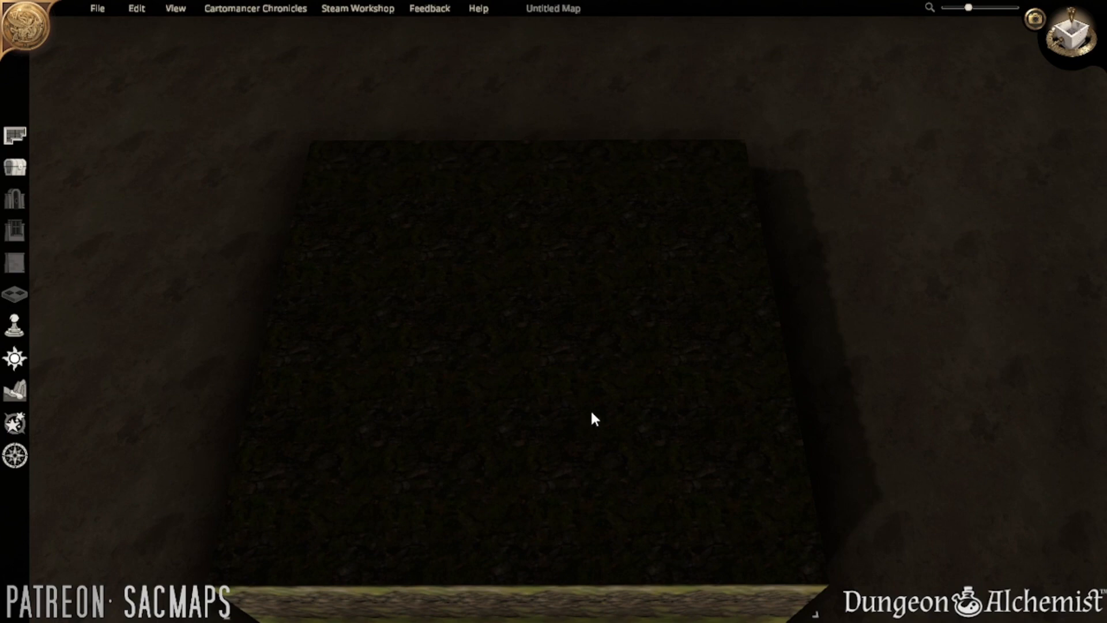
{"action": "right_click_drag", "start_coordinate": [591, 413], "coordinate": [564, 328]}
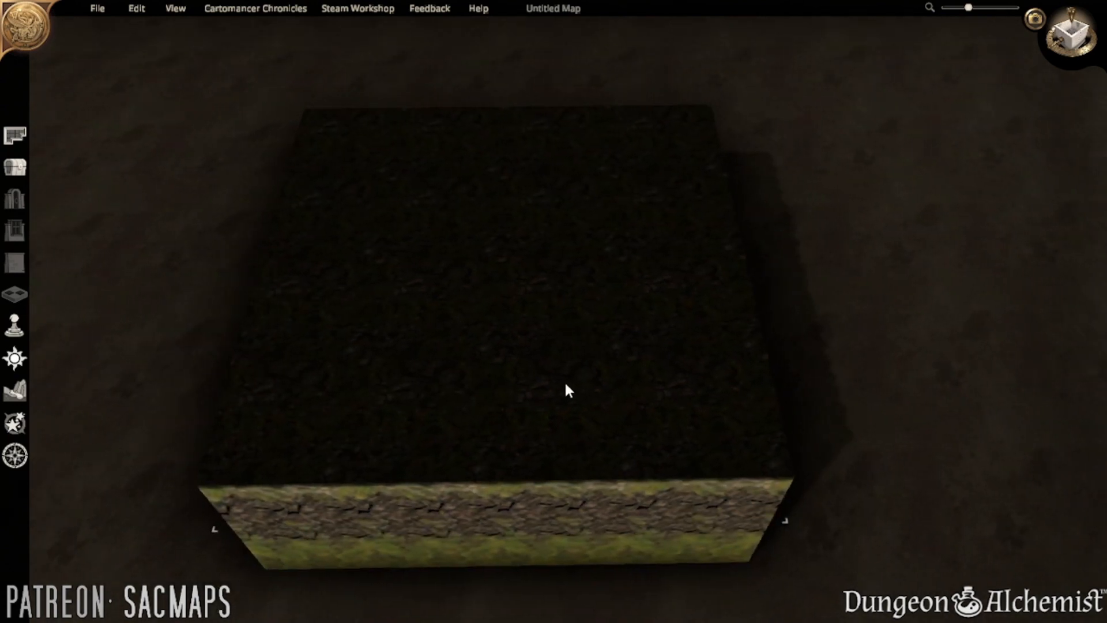
{"action": "right_click_drag", "start_coordinate": [565, 385], "coordinate": [258, 358]}
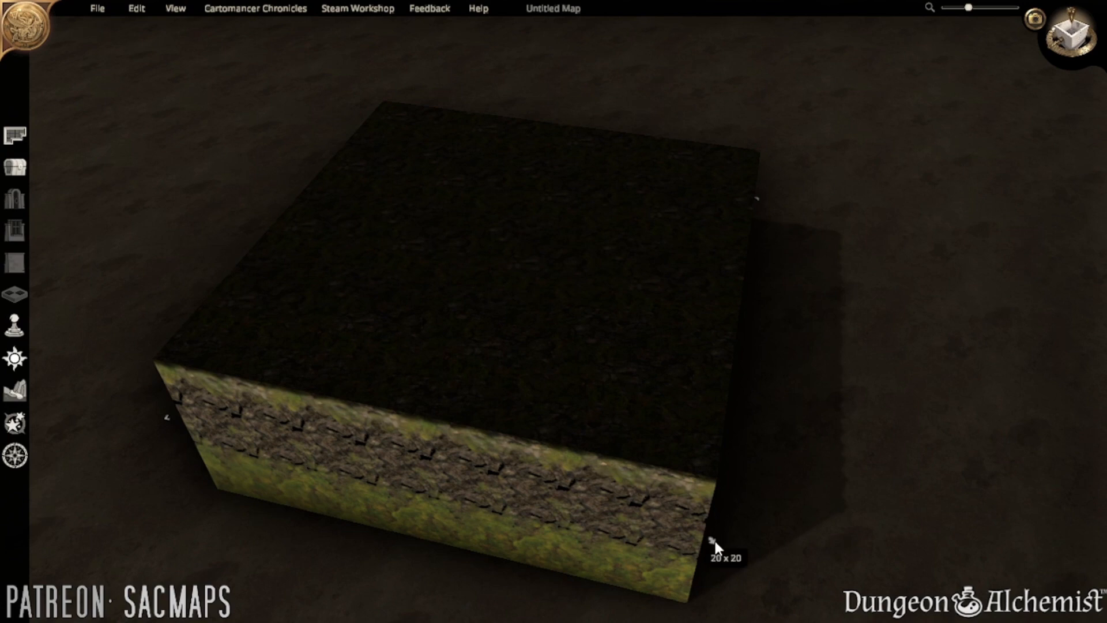
{"action": "right_click_drag", "start_coordinate": [543, 365], "coordinate": [604, 506]}
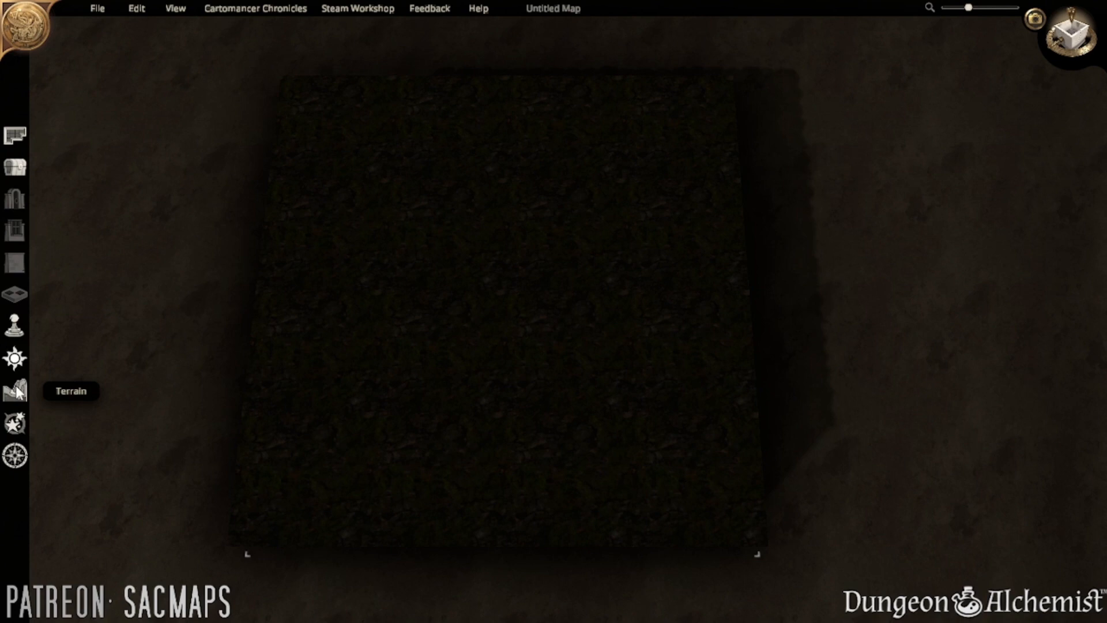
{"action": "right_click_drag", "start_coordinate": [471, 440], "coordinate": [252, 191]}
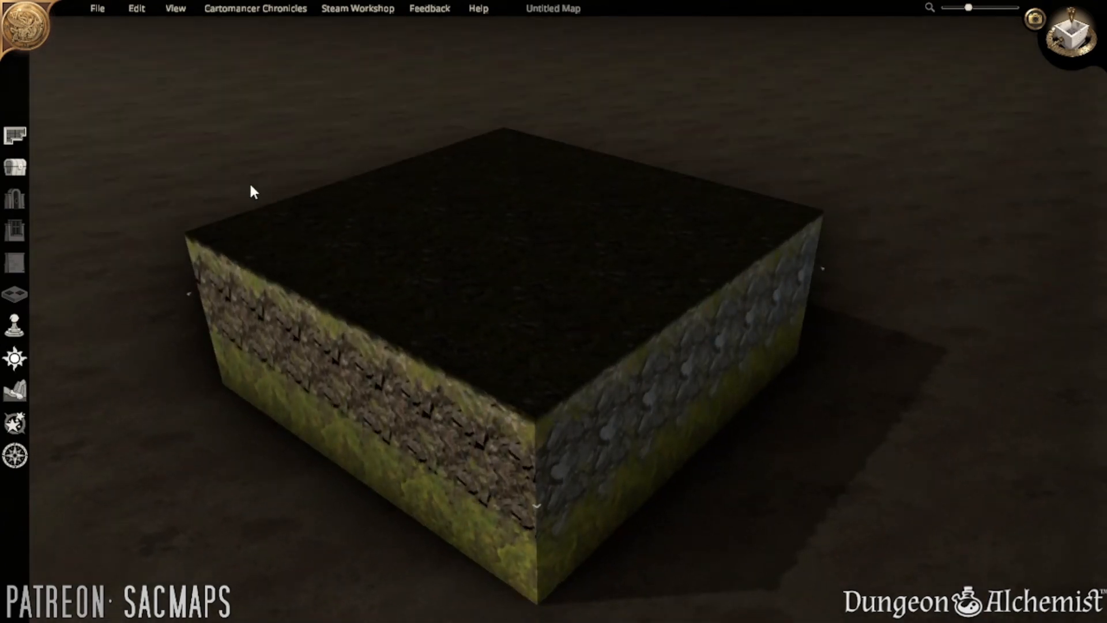
{"action": "right_click_drag", "start_coordinate": [252, 192], "coordinate": [454, 356]}
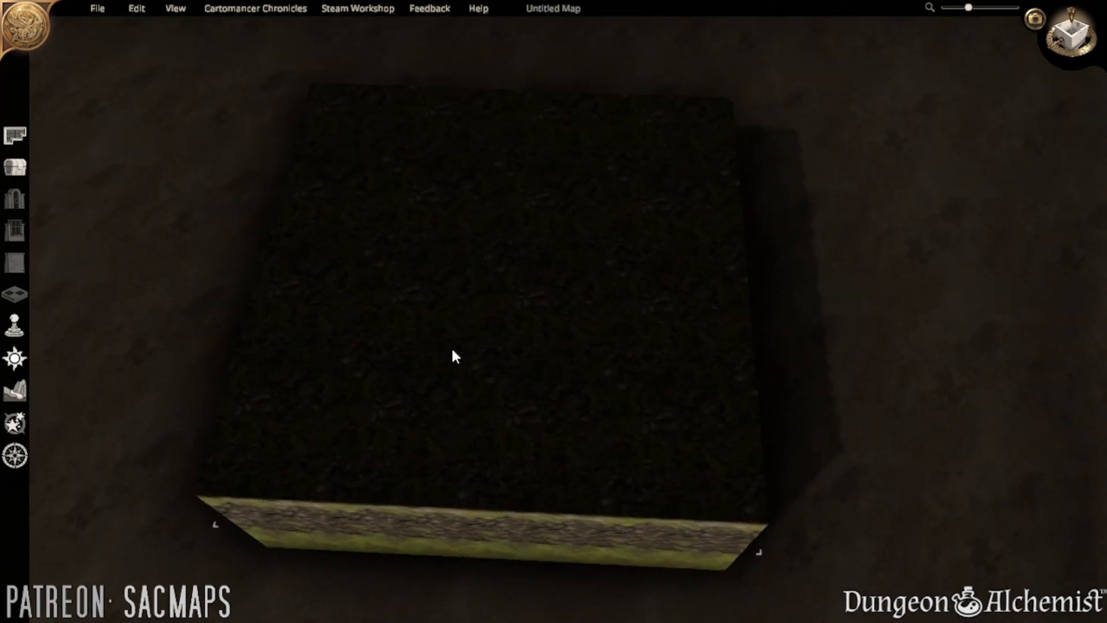
{"action": "right_click_drag", "start_coordinate": [452, 350], "coordinate": [466, 274]}
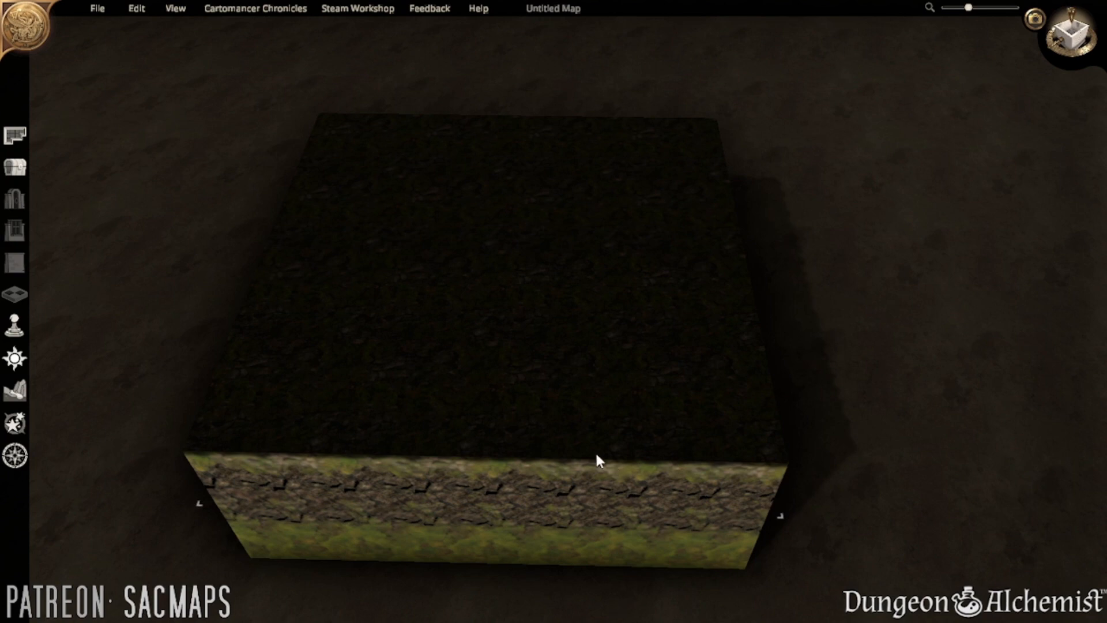
{"action": "right_click_drag", "start_coordinate": [596, 454], "coordinate": [586, 547]}
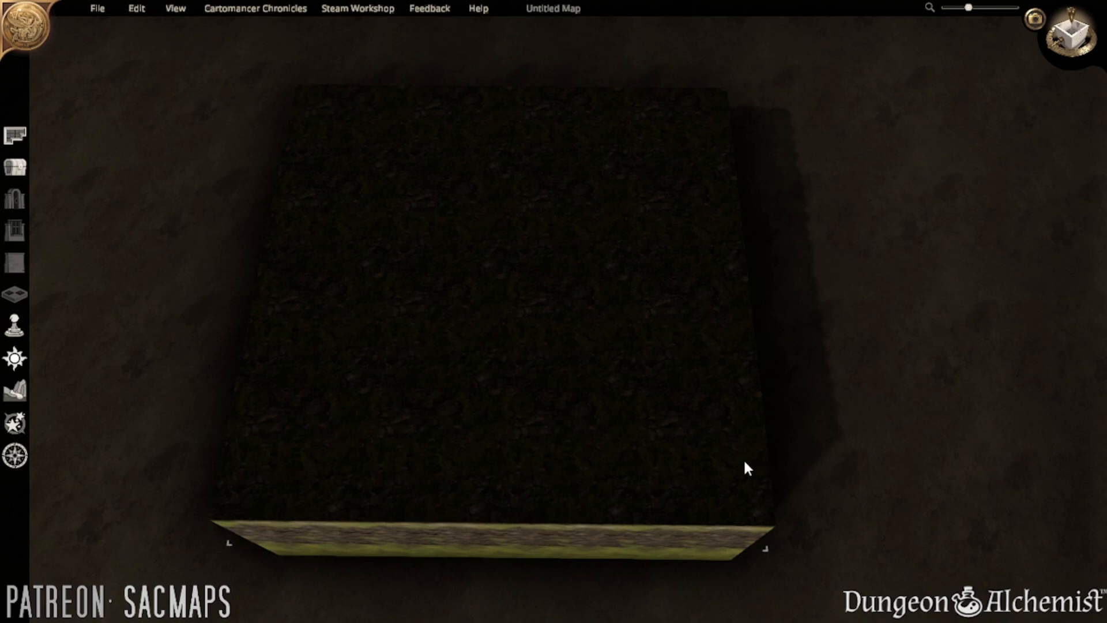
{"action": "right_click_drag", "start_coordinate": [693, 453], "coordinate": [695, 408]}
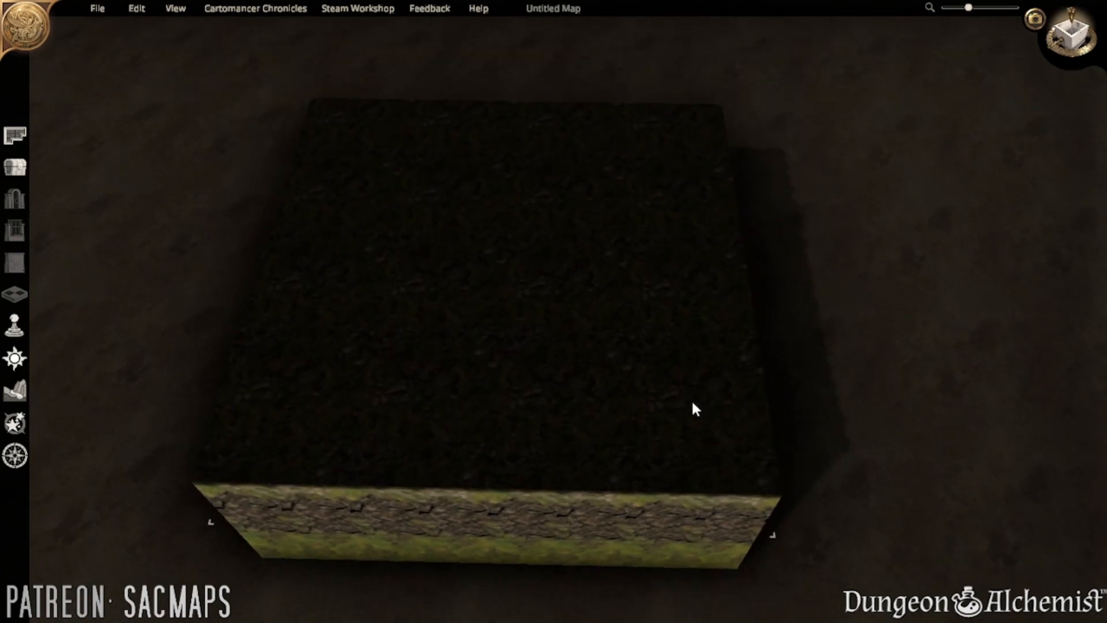
{"action": "right_click_drag", "start_coordinate": [692, 408], "coordinate": [698, 449]}
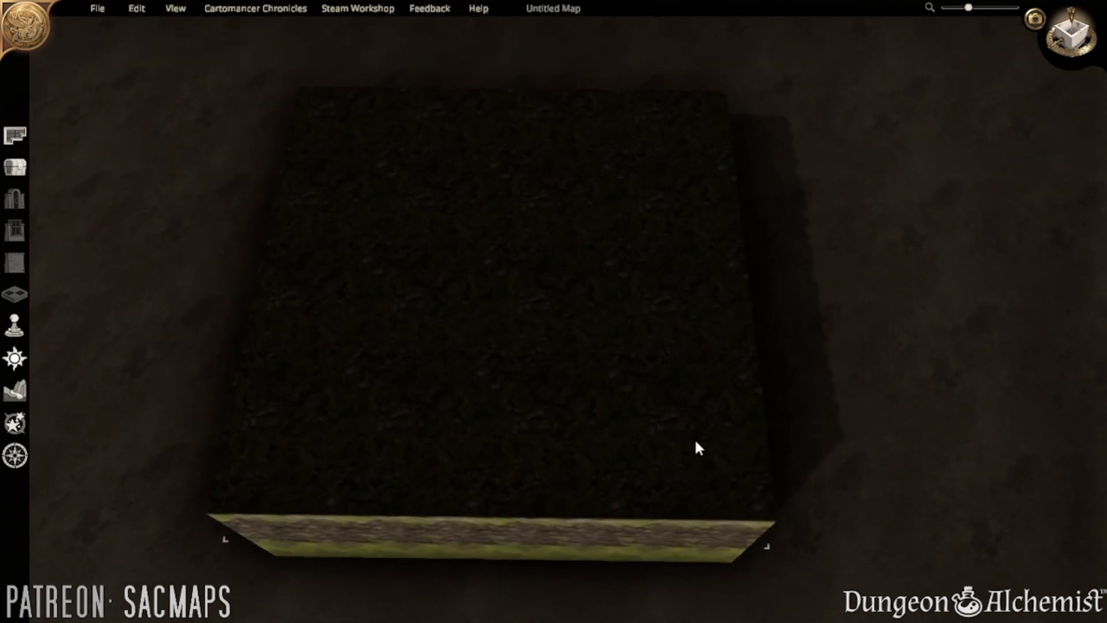
{"action": "right_click_drag", "start_coordinate": [695, 443], "coordinate": [809, 347]}
{"action": "right_click_drag", "start_coordinate": [662, 378], "coordinate": [560, 425]}
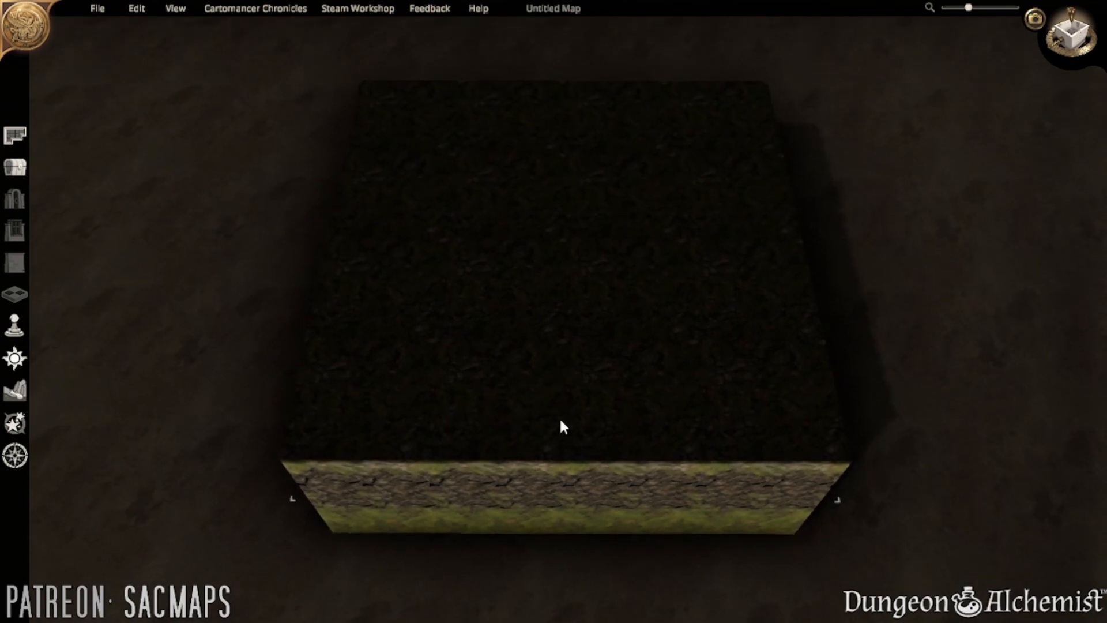
{"action": "middle_click_drag", "start_coordinate": [563, 426], "coordinate": [496, 478]}
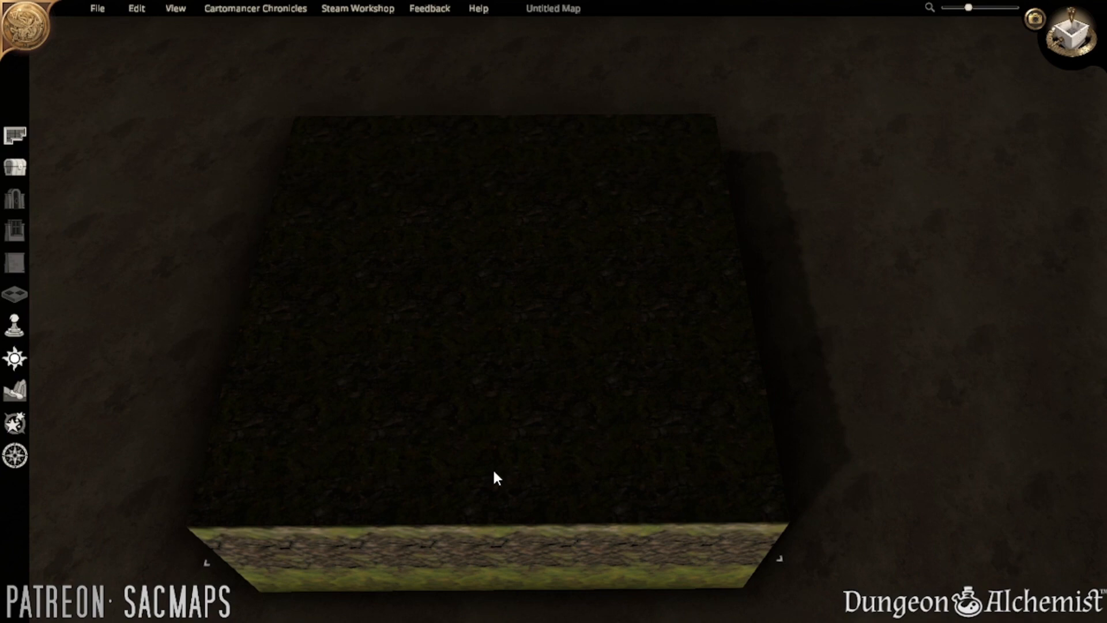
{"action": "right_click_drag", "start_coordinate": [464, 422], "coordinate": [494, 426]}
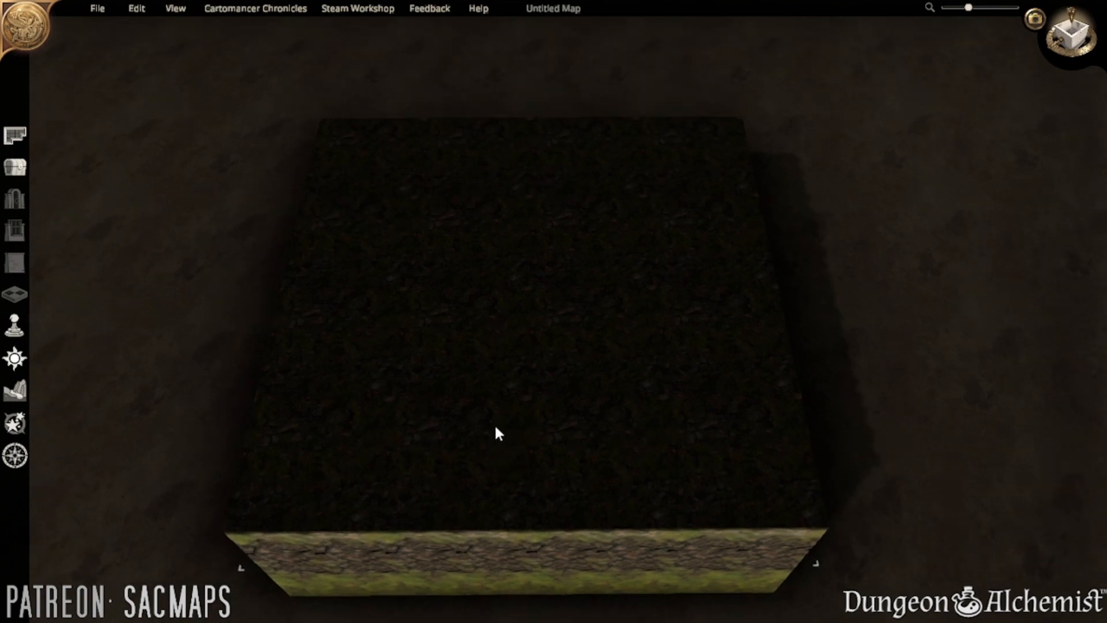
{"action": "middle_click_drag", "start_coordinate": [494, 414], "coordinate": [489, 375]}
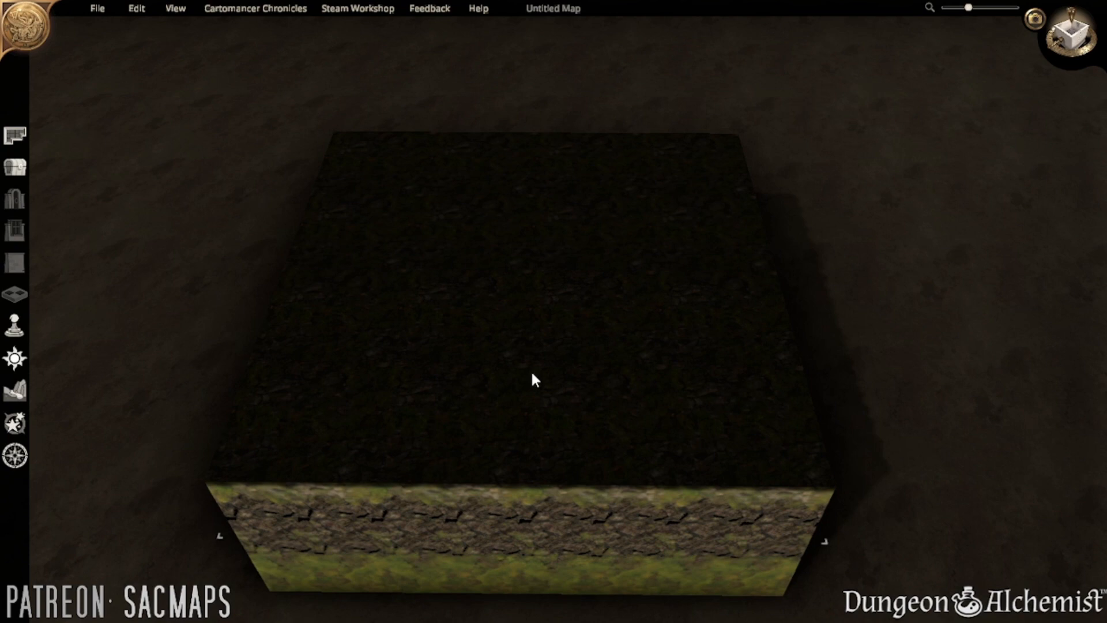
{"action": "middle_click_drag", "start_coordinate": [563, 368], "coordinate": [563, 420]}
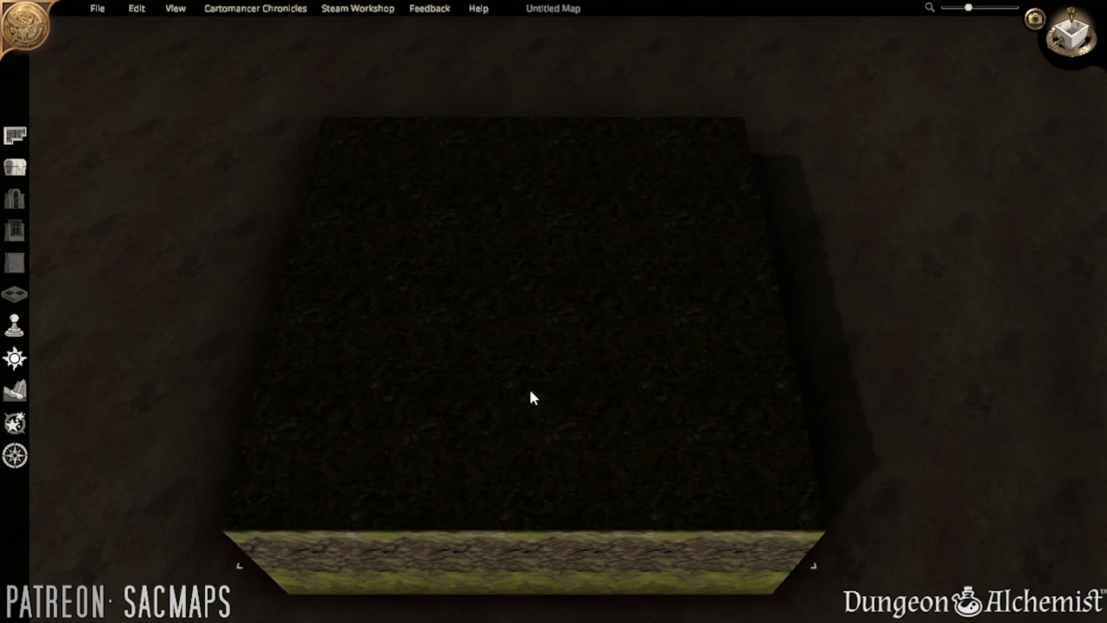
{"action": "right_click_drag", "start_coordinate": [532, 396], "coordinate": [294, 334]}
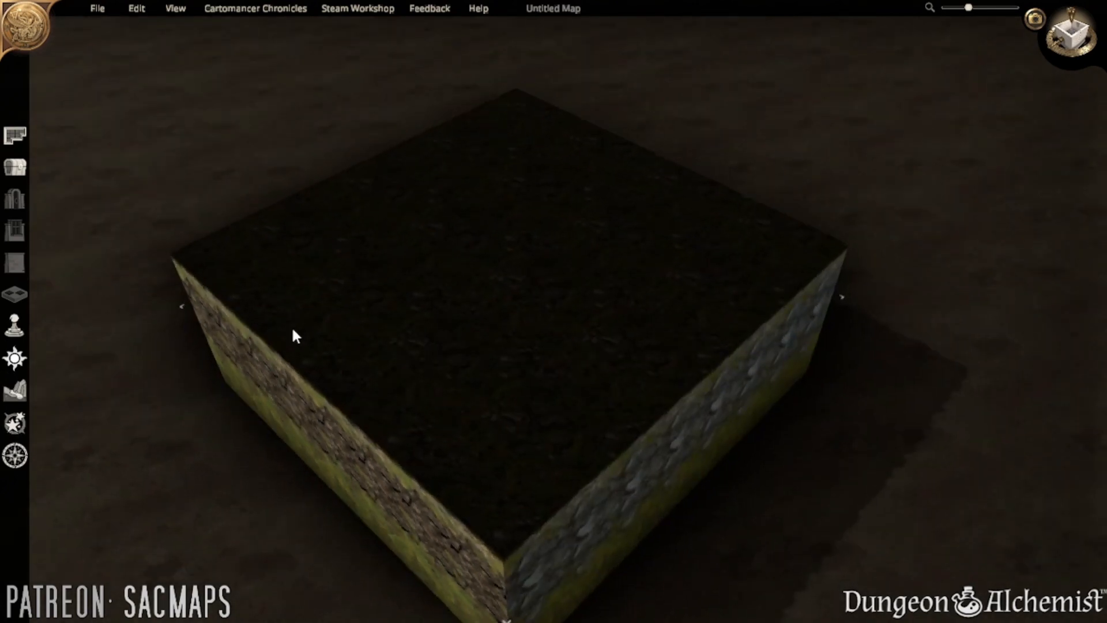
{"action": "right_click_drag", "start_coordinate": [293, 332], "coordinate": [531, 439]}
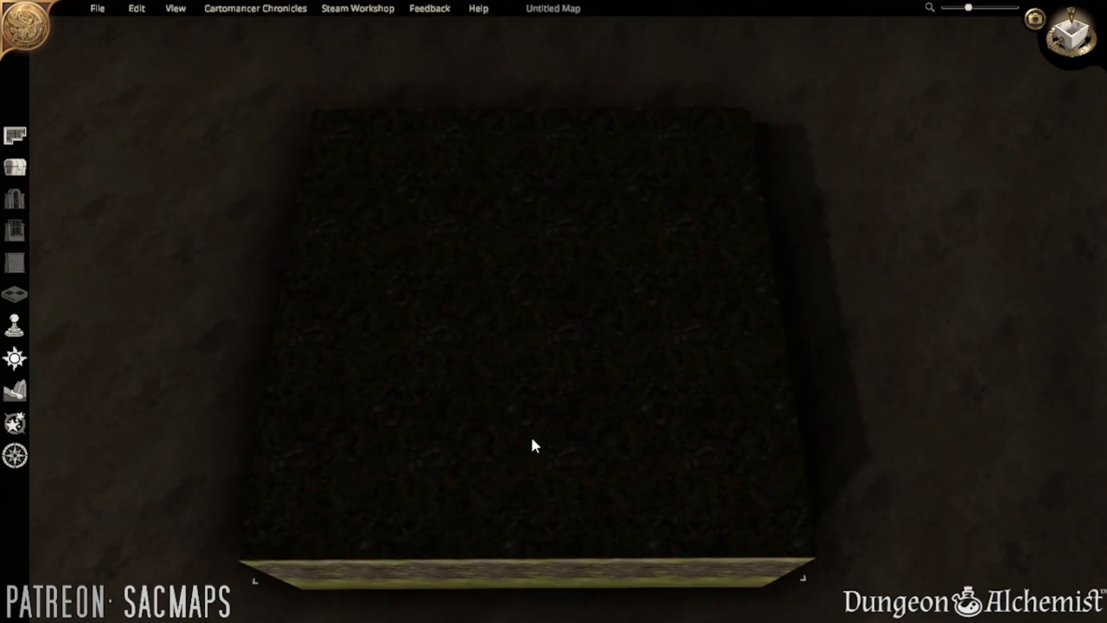
- Paint Cave Water along the right half of the raised block's front edge, cutting a basin into the rock
{"action": "left_click", "coordinate": [12, 392]}
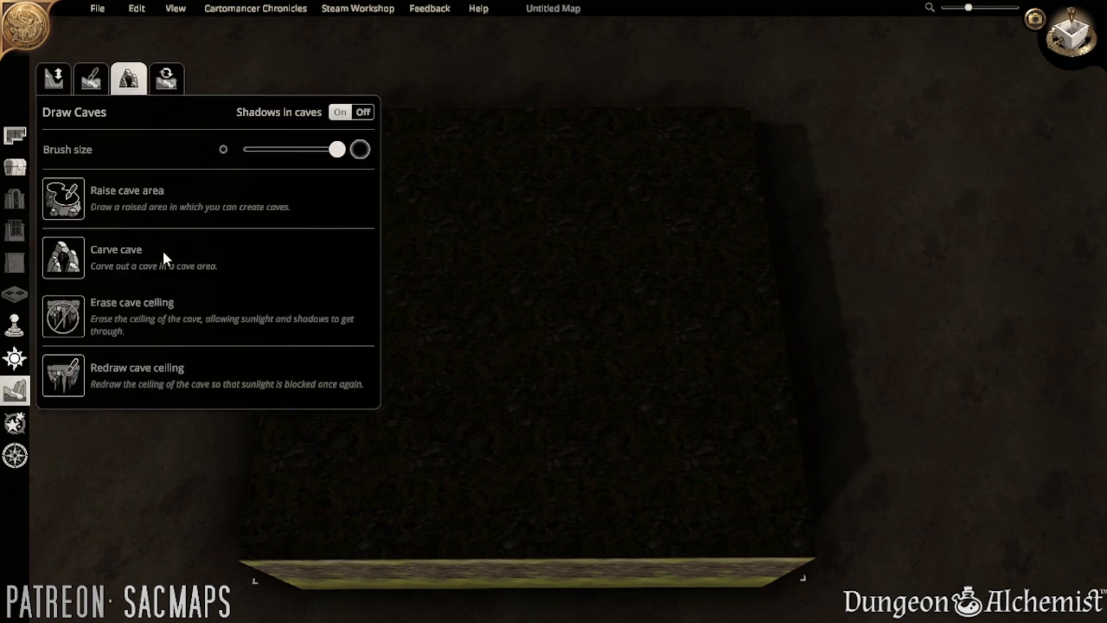
{"action": "left_click", "coordinate": [91, 78]}
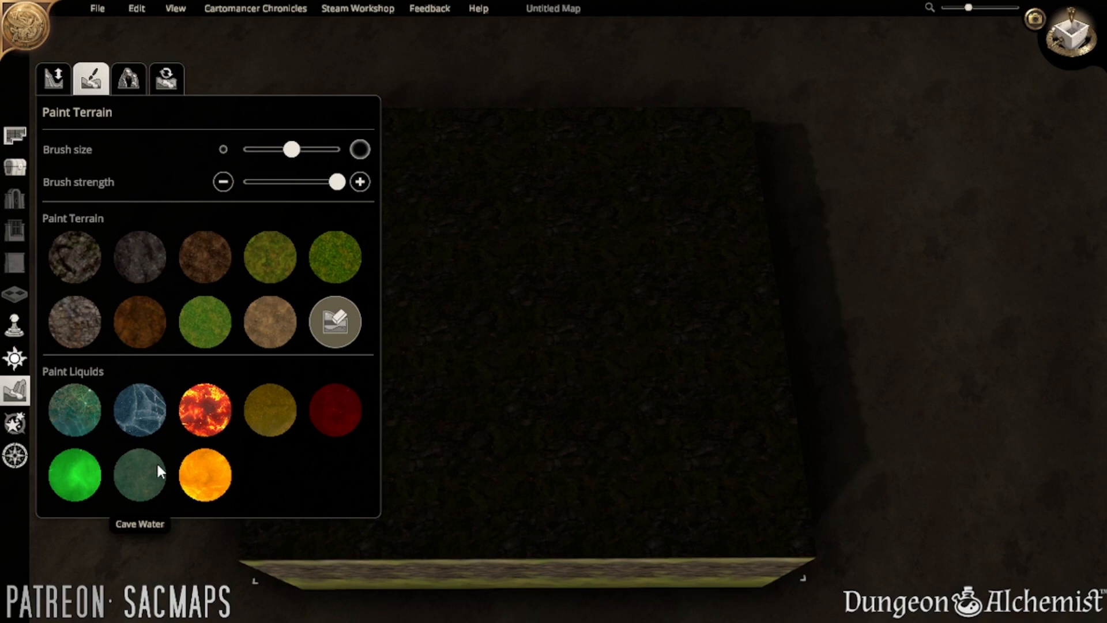
{"action": "left_click", "coordinate": [135, 484]}
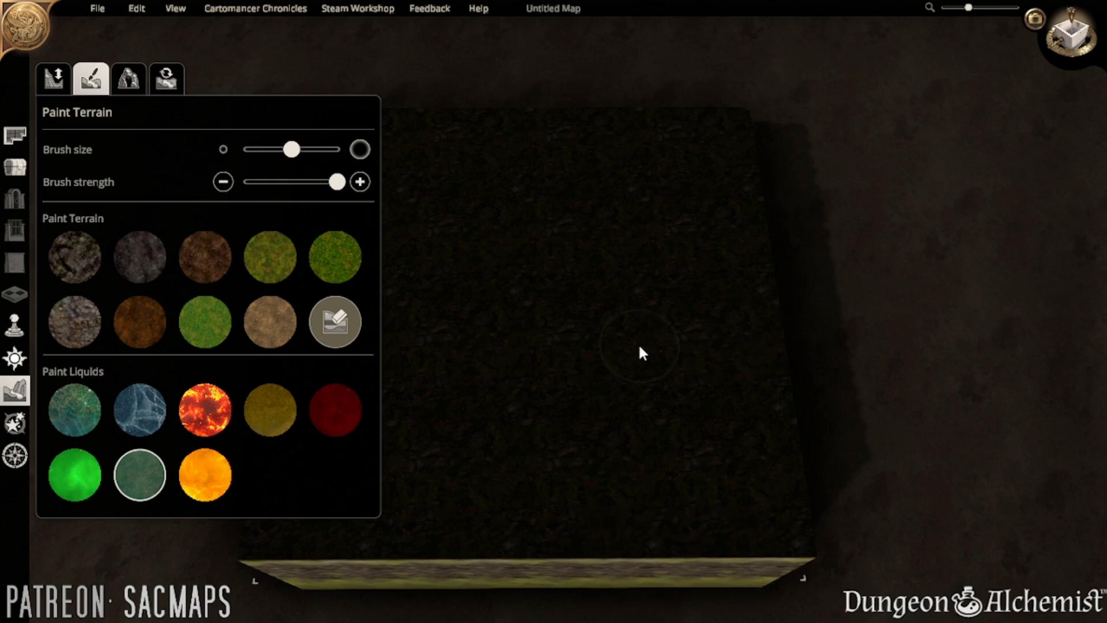
{"action": "middle_click_drag", "start_coordinate": [638, 345], "coordinate": [697, 354]}
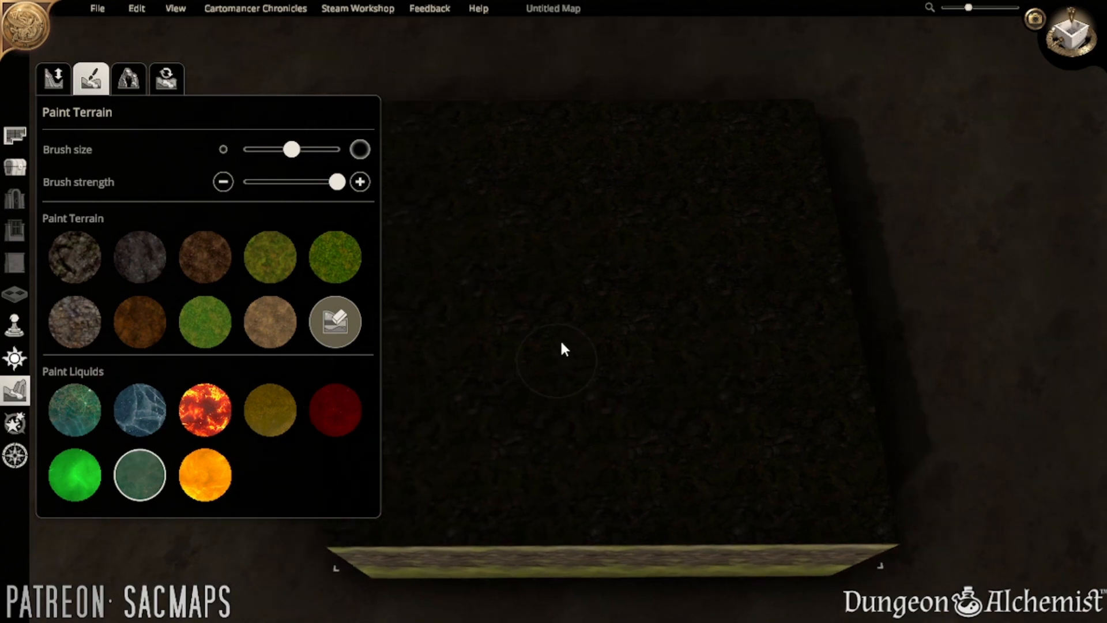
{"action": "mouse_move", "coordinate": [562, 343]}
{"action": "right_mouse_down"}
{"action": "mouse_move", "coordinate": [553, 212]}
{"action": "mouse_move", "coordinate": [557, 344]}
{"action": "right_mouse_up"}
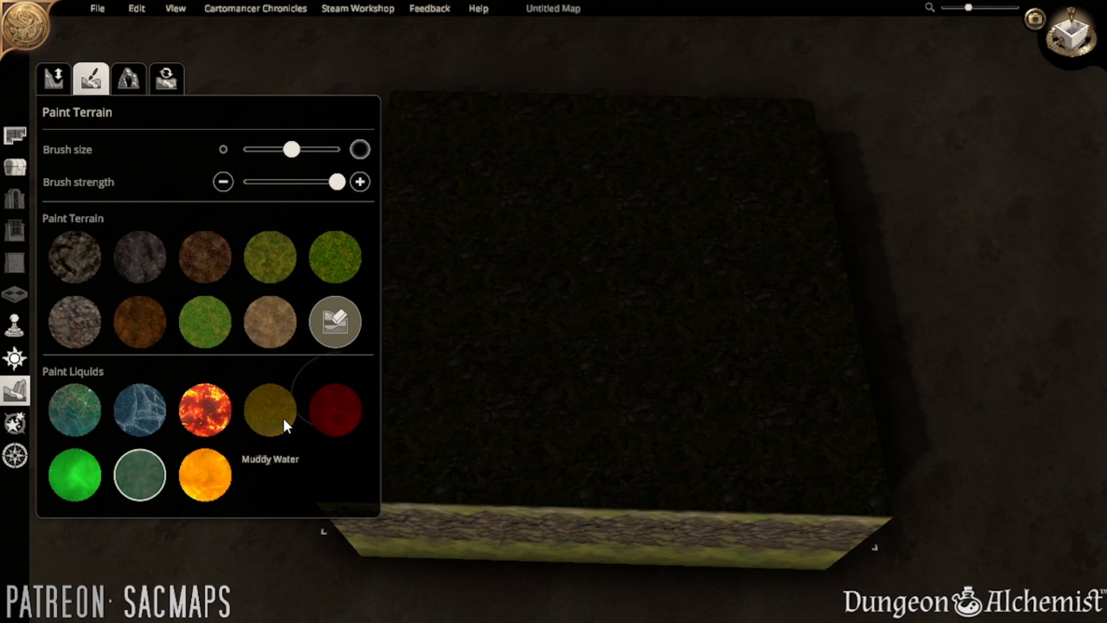
{"action": "middle_click_drag", "start_coordinate": [514, 411], "coordinate": [438, 402]}
{"action": "middle_click_drag", "start_coordinate": [599, 376], "coordinate": [631, 391]}
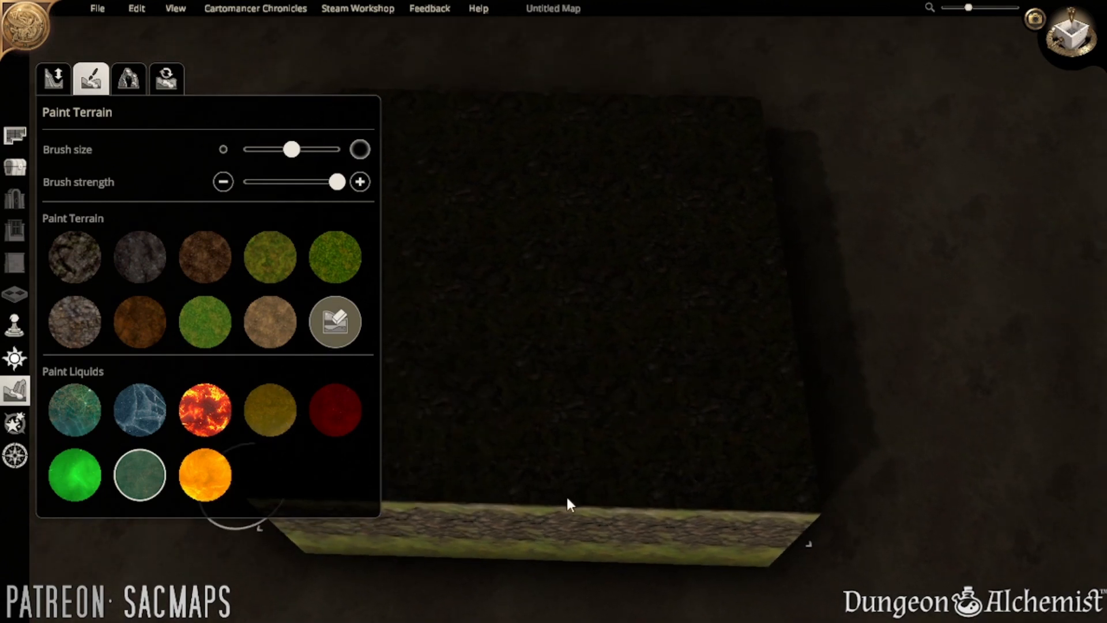
{"action": "scroll", "coordinate": [600, 478], "scroll_direction": "up", "scroll_amount": 1}
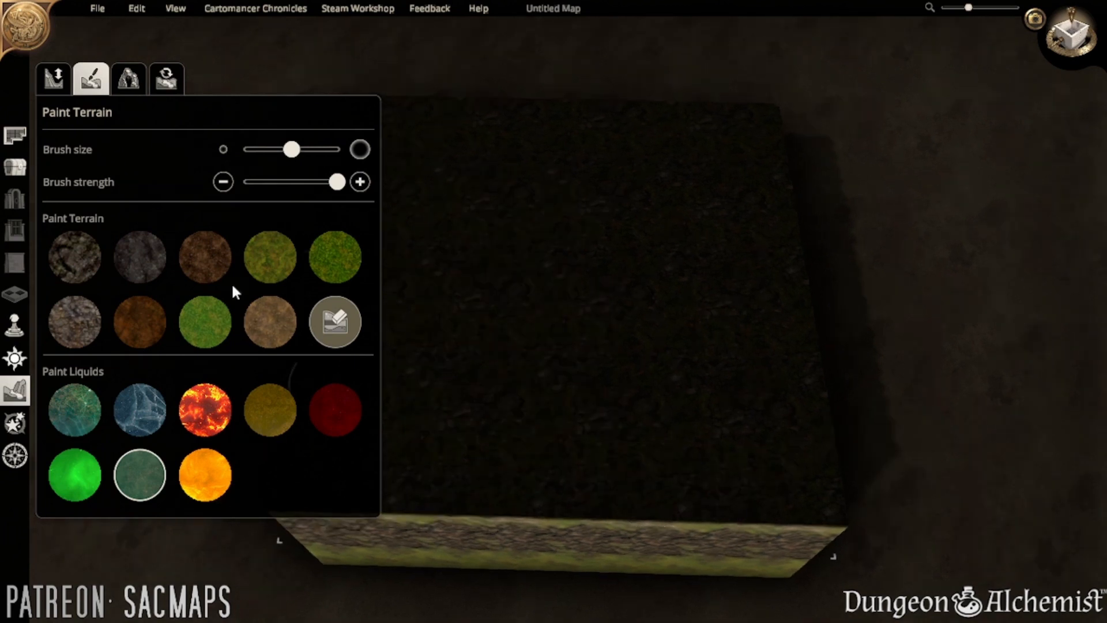
{"action": "left_click", "coordinate": [64, 89]}
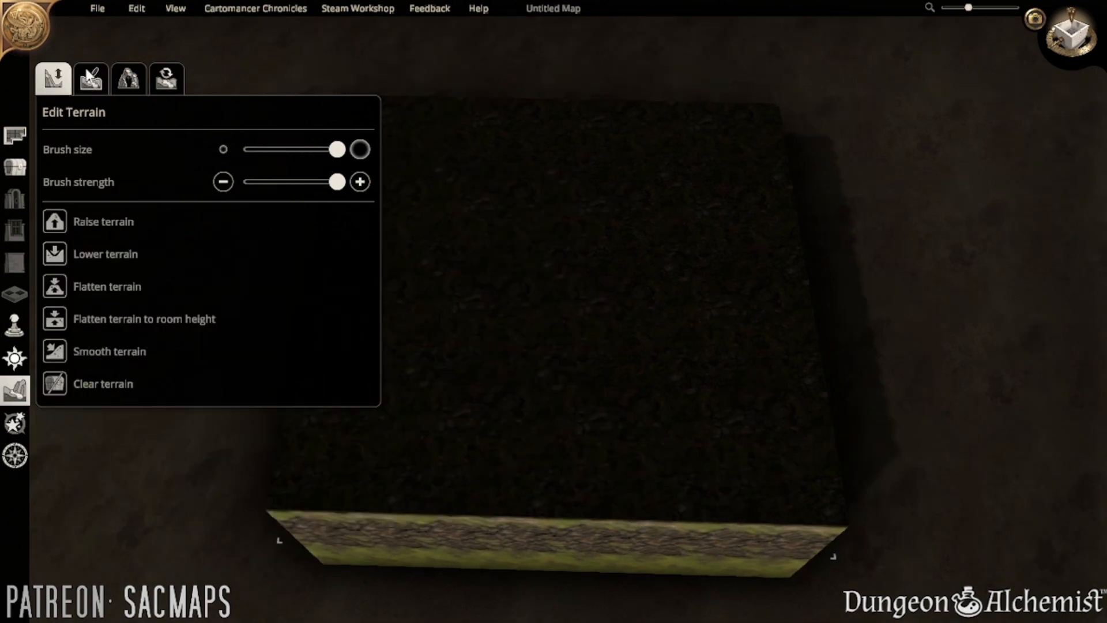
{"action": "left_click", "coordinate": [90, 77]}
{"action": "scroll", "coordinate": [544, 412], "scroll_direction": "down", "scroll_amount": 1}
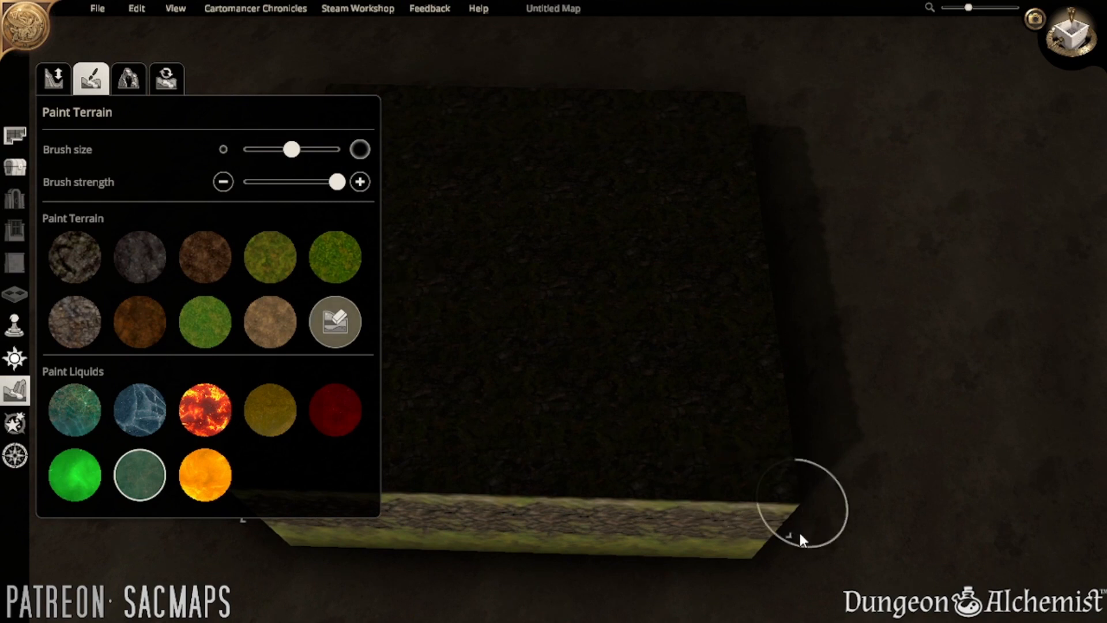
{"action": "mouse_move", "coordinate": [800, 536]}
{"action": "left_mouse_down"}
{"action": "mouse_move", "coordinate": [718, 543]}
{"action": "mouse_move", "coordinate": [679, 536]}
{"action": "mouse_move", "coordinate": [738, 519]}
{"action": "mouse_move", "coordinate": [529, 494]}
{"action": "mouse_move", "coordinate": [551, 524]}
{"action": "mouse_move", "coordinate": [615, 531]}
{"action": "mouse_move", "coordinate": [499, 537]}
{"action": "left_mouse_up"}
- Flatten the terrain along the block's whole front edge to the level of the water basin
{"action": "left_click", "coordinate": [61, 87]}
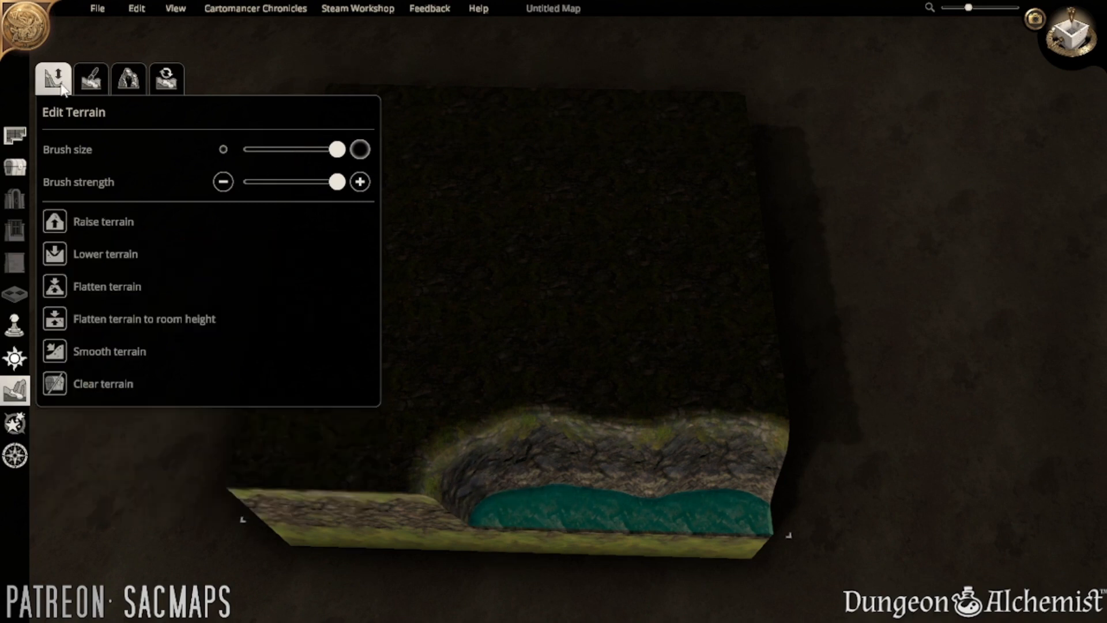
{"action": "left_click", "coordinate": [64, 285]}
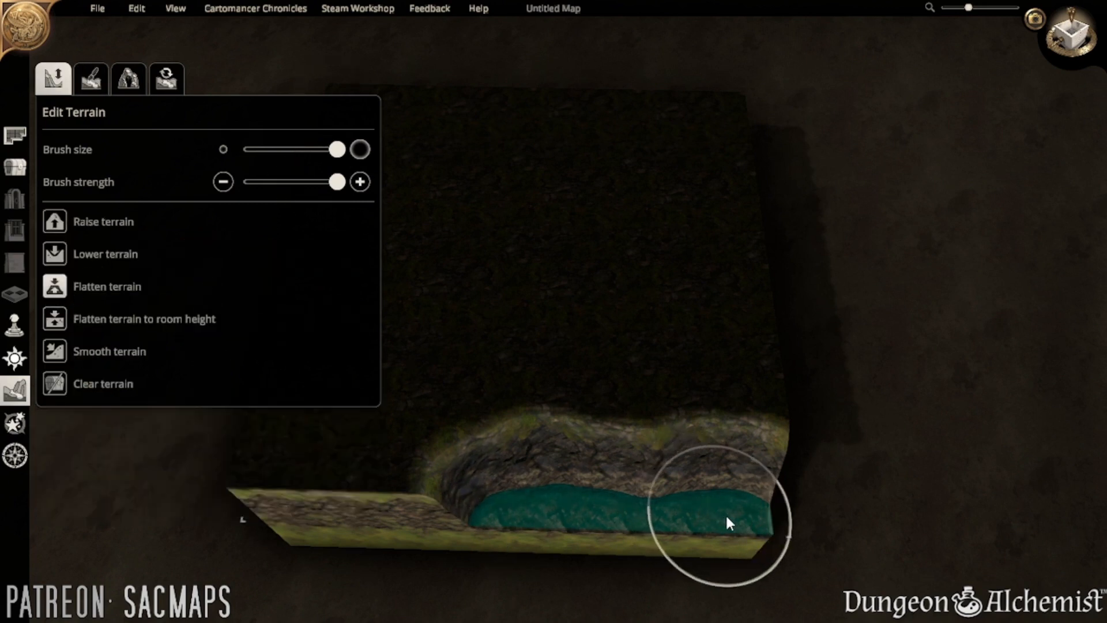
{"action": "mouse_move", "coordinate": [725, 513]}
{"action": "left_mouse_down"}
{"action": "mouse_move", "coordinate": [455, 528]}
{"action": "mouse_move", "coordinate": [411, 485]}
{"action": "mouse_move", "coordinate": [458, 497]}
{"action": "mouse_move", "coordinate": [829, 501]}
{"action": "left_mouse_up"}
{"action": "key", "text": "a"}
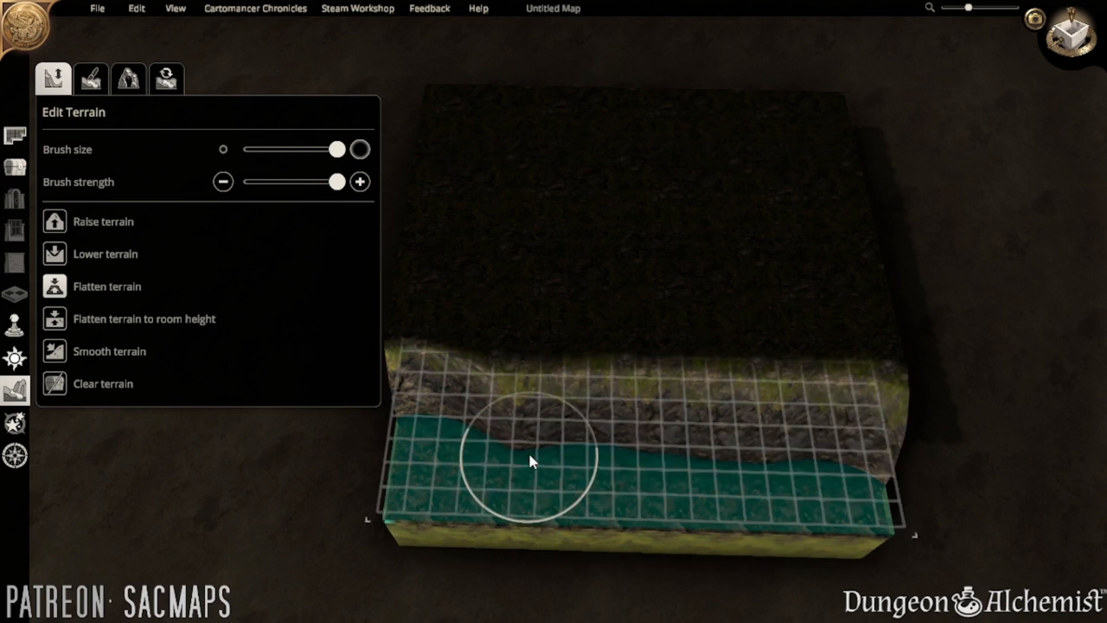
- Lower the terrain beneath the water along the whole front edge, using a smaller brush at full strength
{"action": "right_click_drag", "start_coordinate": [657, 479], "coordinate": [464, 334]}
{"action": "right_click_drag", "start_coordinate": [603, 425], "coordinate": [448, 341]}
{"action": "scroll", "coordinate": [713, 491], "scroll_direction": "up", "scroll_amount": 2}
{"action": "scroll", "coordinate": [712, 489], "scroll_direction": "down", "scroll_amount": 2}
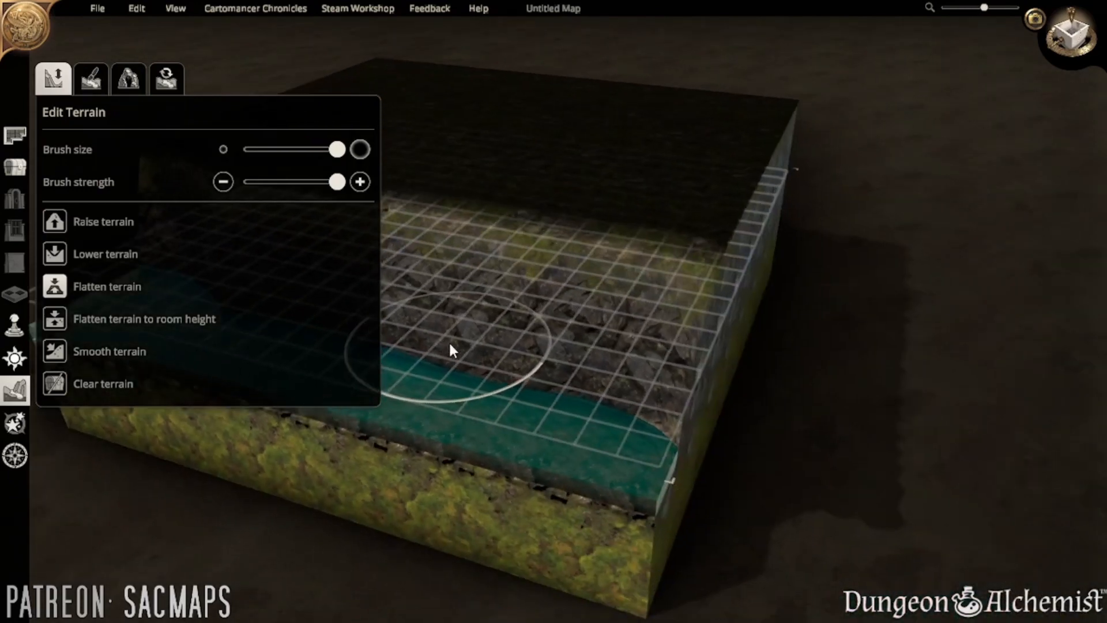
{"action": "left_click", "coordinate": [67, 263]}
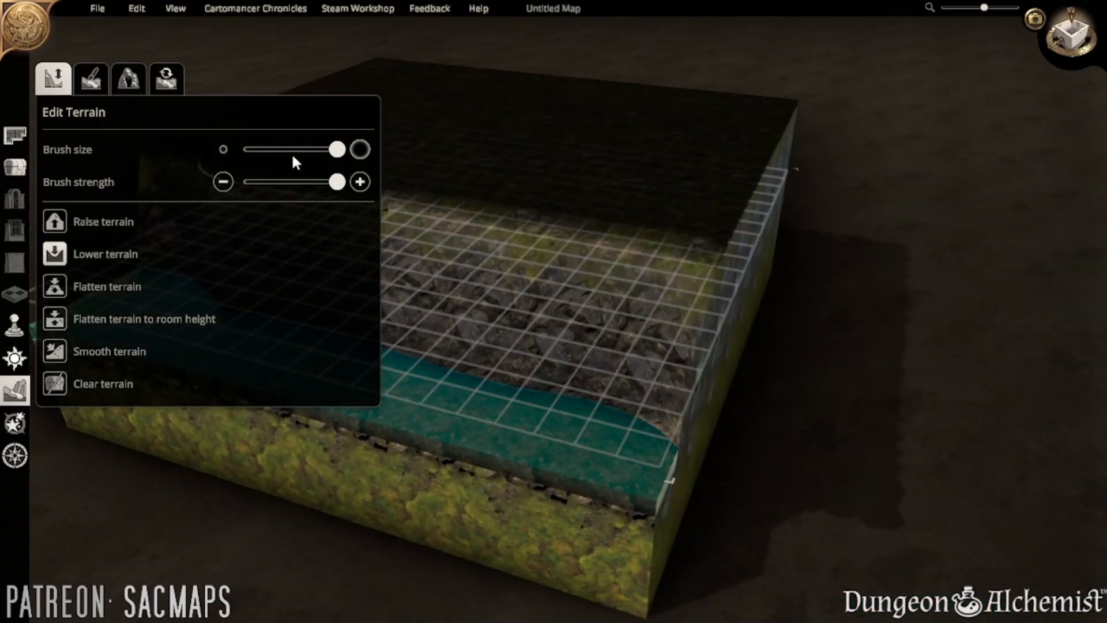
{"action": "left_click", "coordinate": [309, 149]}
{"action": "scroll", "coordinate": [610, 530], "scroll_direction": "up", "scroll_amount": 3}
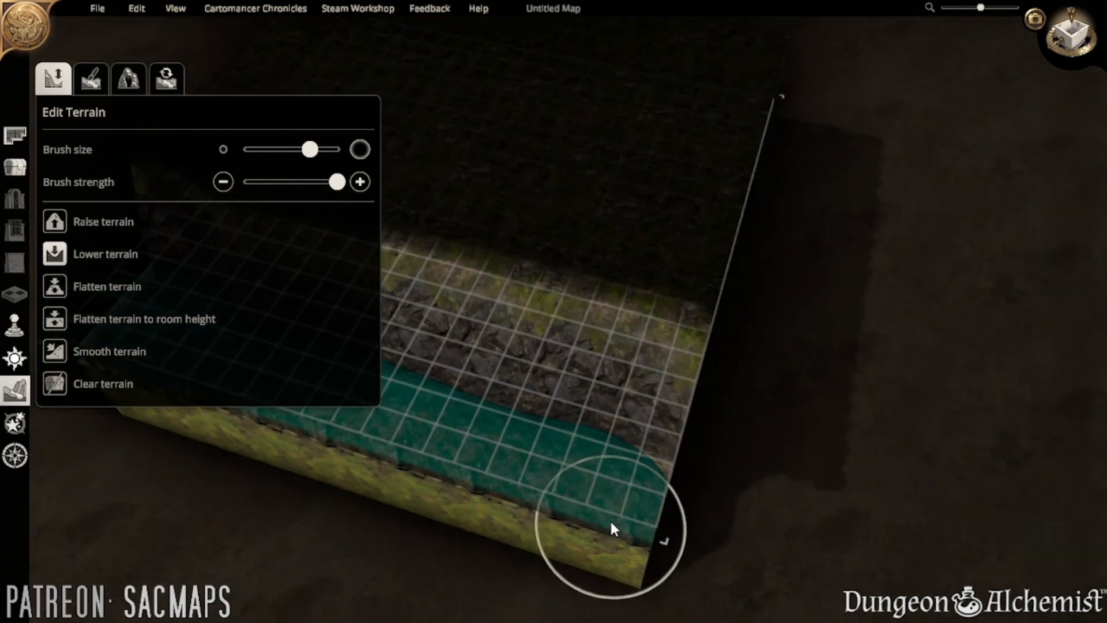
{"action": "mouse_move", "coordinate": [610, 519]}
{"action": "left_mouse_down"}
{"action": "mouse_move", "coordinate": [610, 541]}
{"action": "mouse_move", "coordinate": [577, 552]}
{"action": "mouse_move", "coordinate": [547, 537]}
{"action": "mouse_move", "coordinate": [642, 497]}
{"action": "mouse_move", "coordinate": [595, 489]}
{"action": "mouse_move", "coordinate": [593, 468]}
{"action": "mouse_move", "coordinate": [524, 425]}
{"action": "mouse_move", "coordinate": [416, 395]}
{"action": "mouse_move", "coordinate": [390, 415]}
{"action": "mouse_move", "coordinate": [406, 369]}
{"action": "mouse_move", "coordinate": [506, 413]}
{"action": "left_mouse_up"}
{"action": "key", "text": "a"}
{"action": "key", "text": "a"}
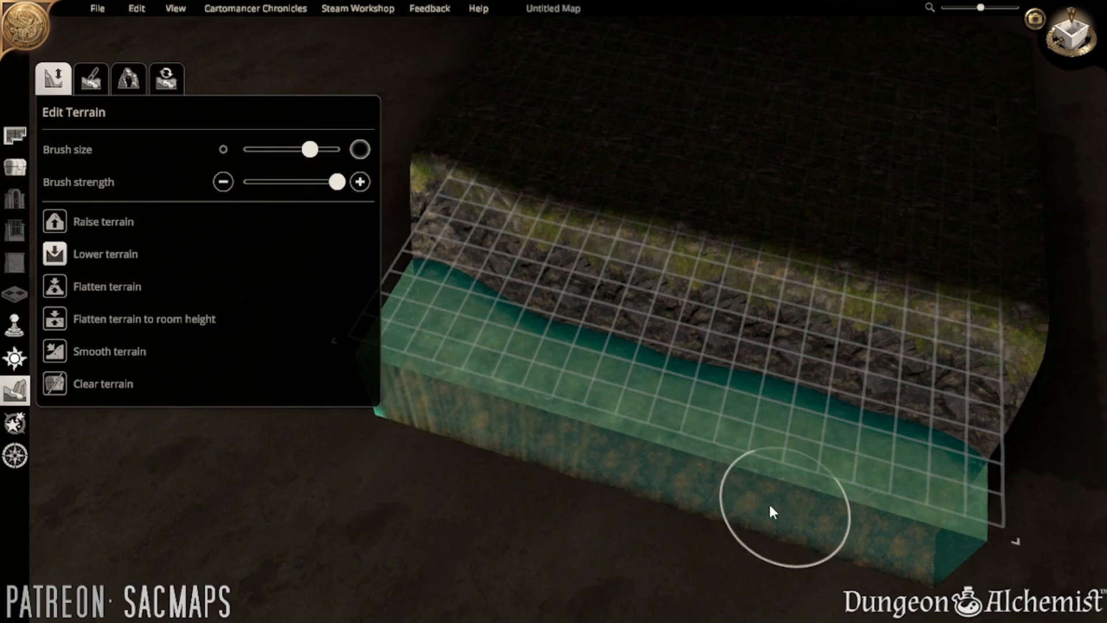
- Examine the sunken water strip and the rock face behind it from above, the front and the block's end
{"action": "key", "text": "d"}
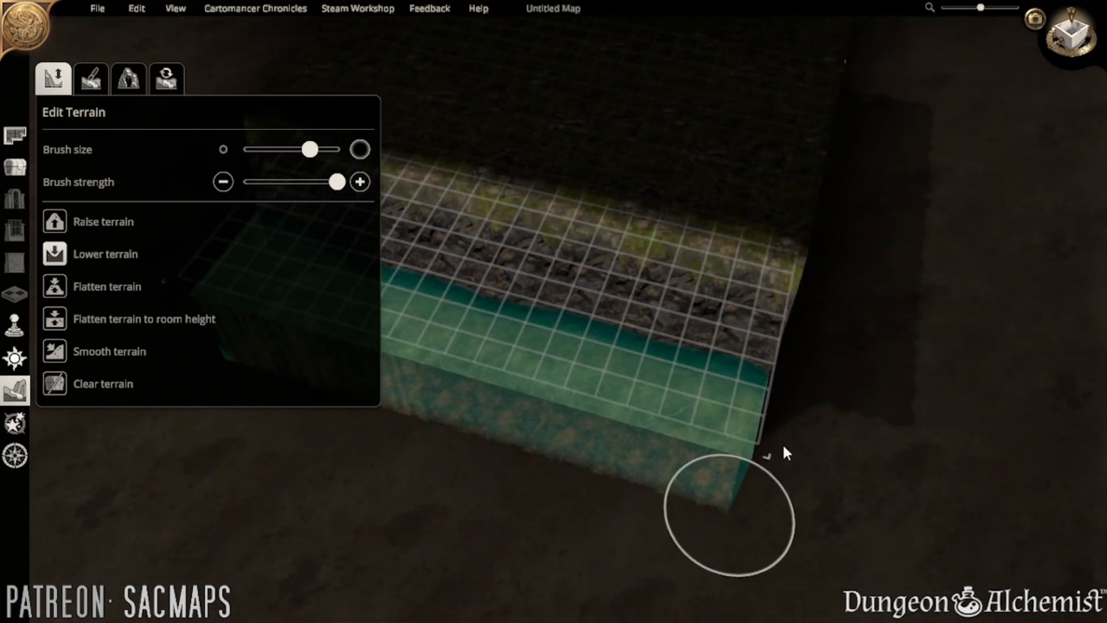
{"action": "key", "text": "d"}
{"action": "scroll", "coordinate": [655, 529], "scroll_direction": "up", "scroll_amount": 2}
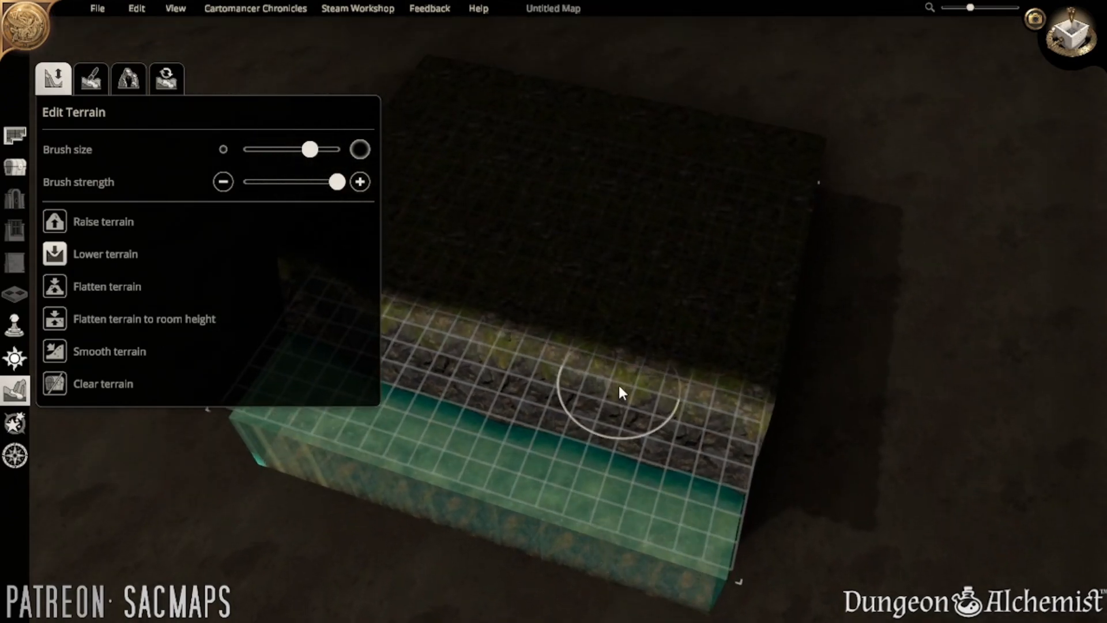
{"action": "right_click_drag", "start_coordinate": [617, 395], "coordinate": [704, 464]}
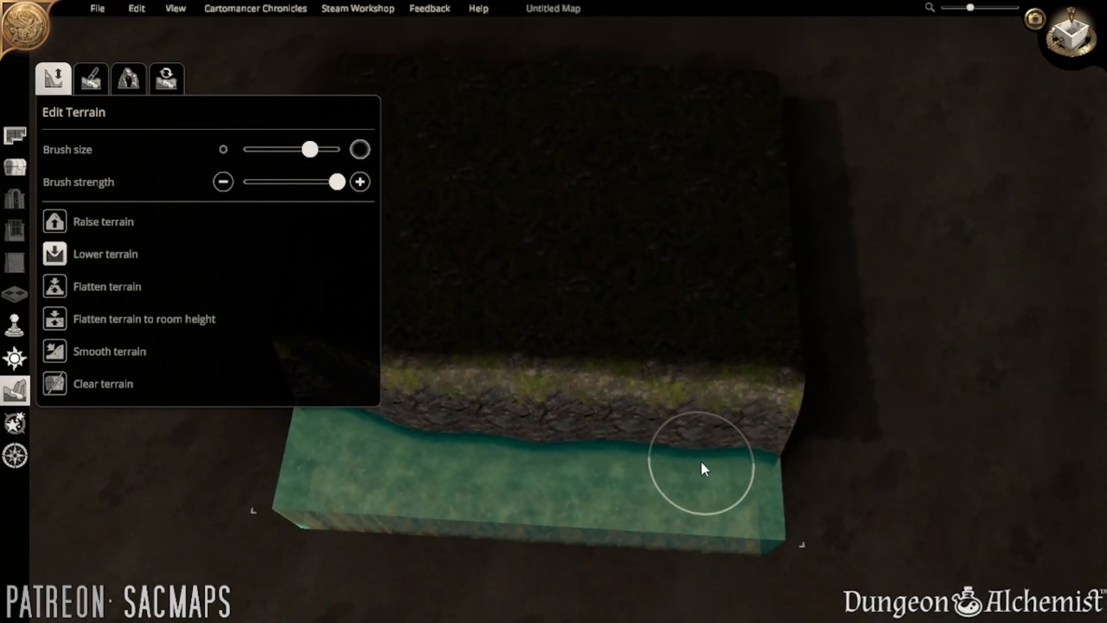
{"action": "mouse_move", "coordinate": [457, 507]}
{"action": "right_mouse_down"}
{"action": "mouse_move", "coordinate": [680, 239]}
{"action": "mouse_move", "coordinate": [805, 223]}
{"action": "mouse_move", "coordinate": [582, 380]}
{"action": "mouse_move", "coordinate": [538, 502]}
{"action": "right_mouse_up"}
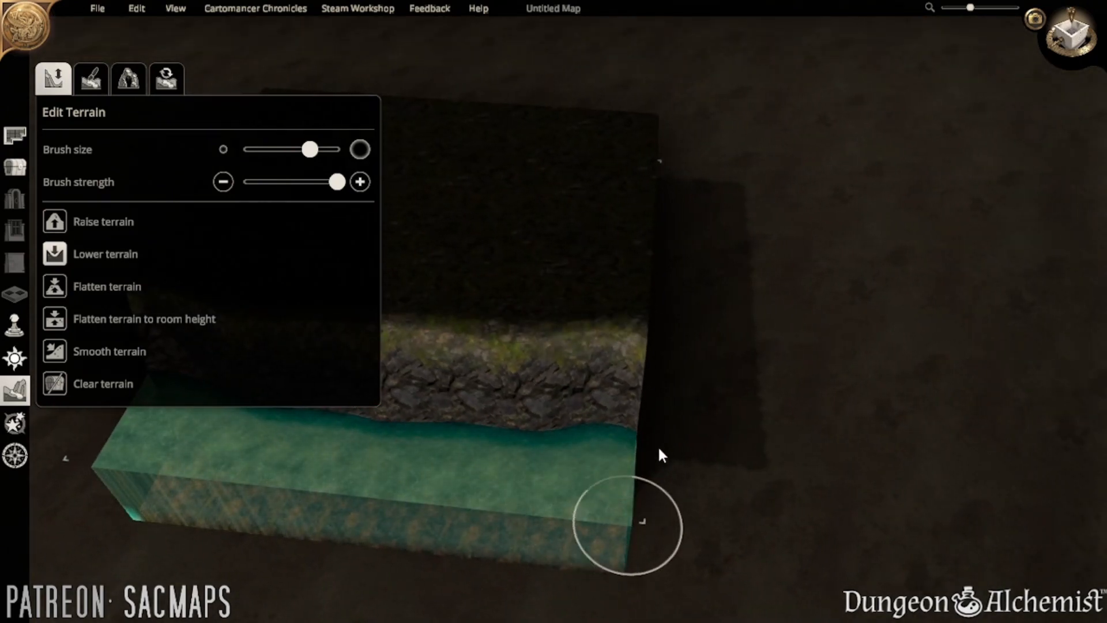
{"action": "key", "text": "a"}
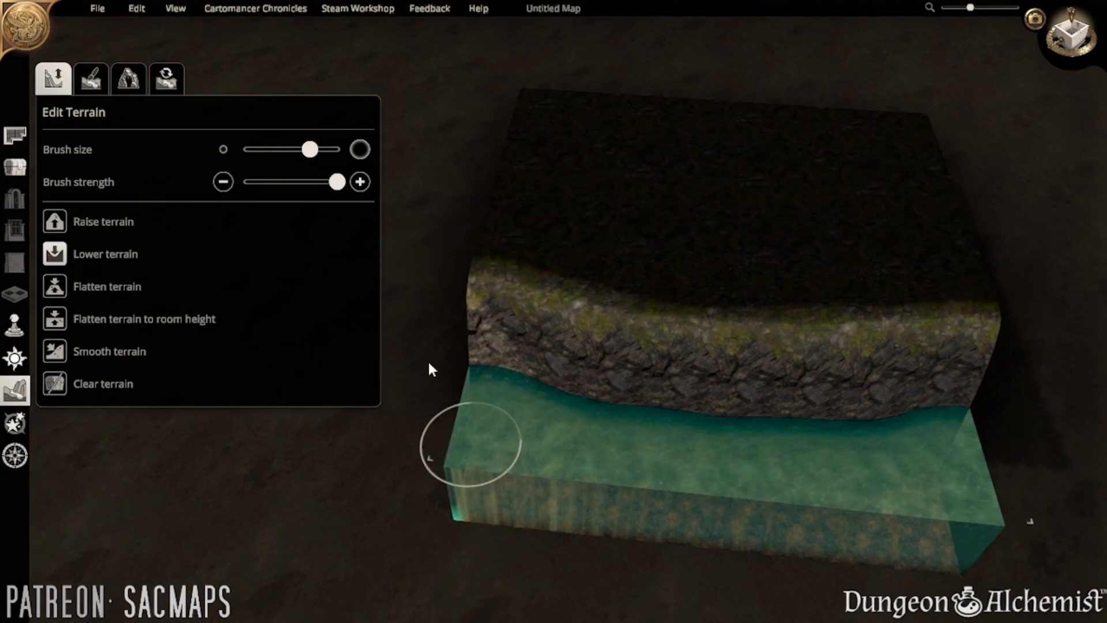
{"action": "key", "text": "d"}
{"action": "key", "text": "e"}
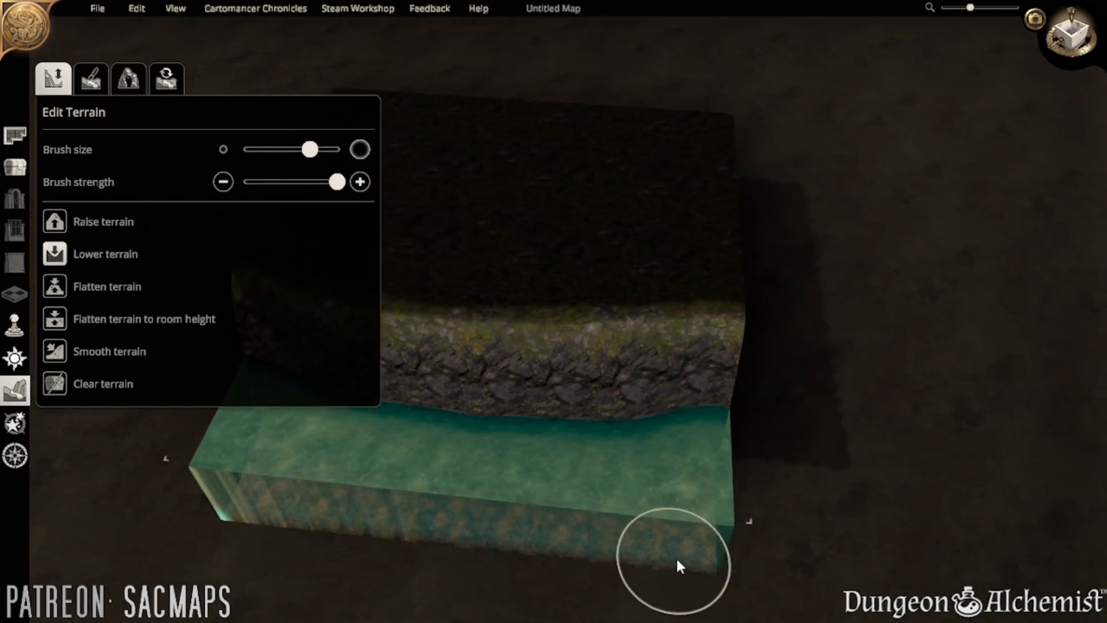
{"action": "key", "text": "q"}
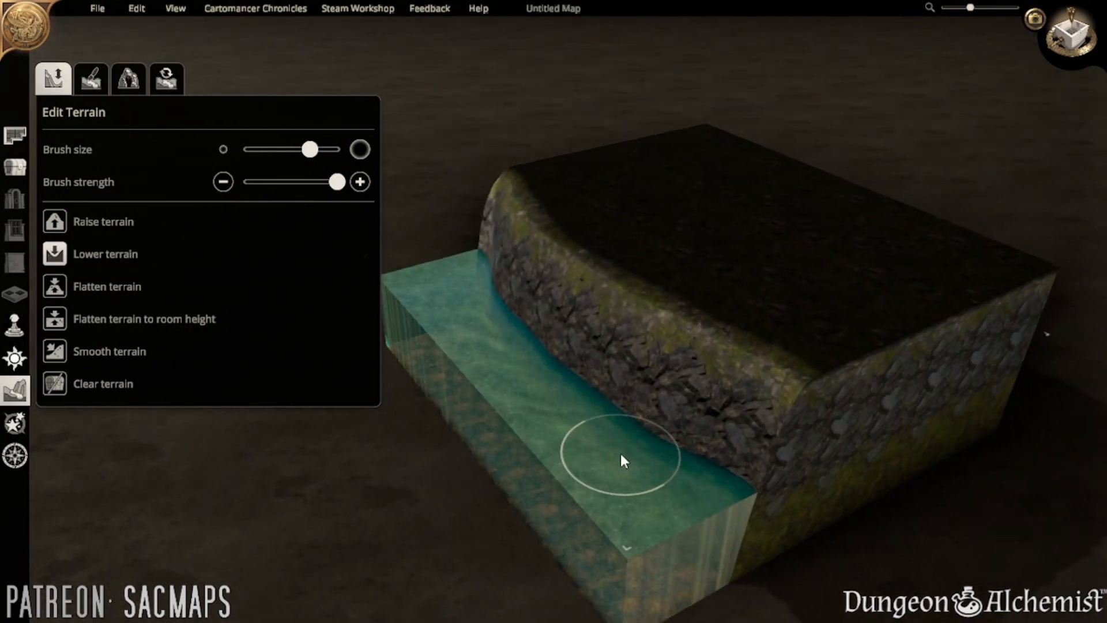
{"action": "key", "text": "q"}
{"action": "scroll", "coordinate": [544, 486], "scroll_direction": "up", "scroll_amount": 3}
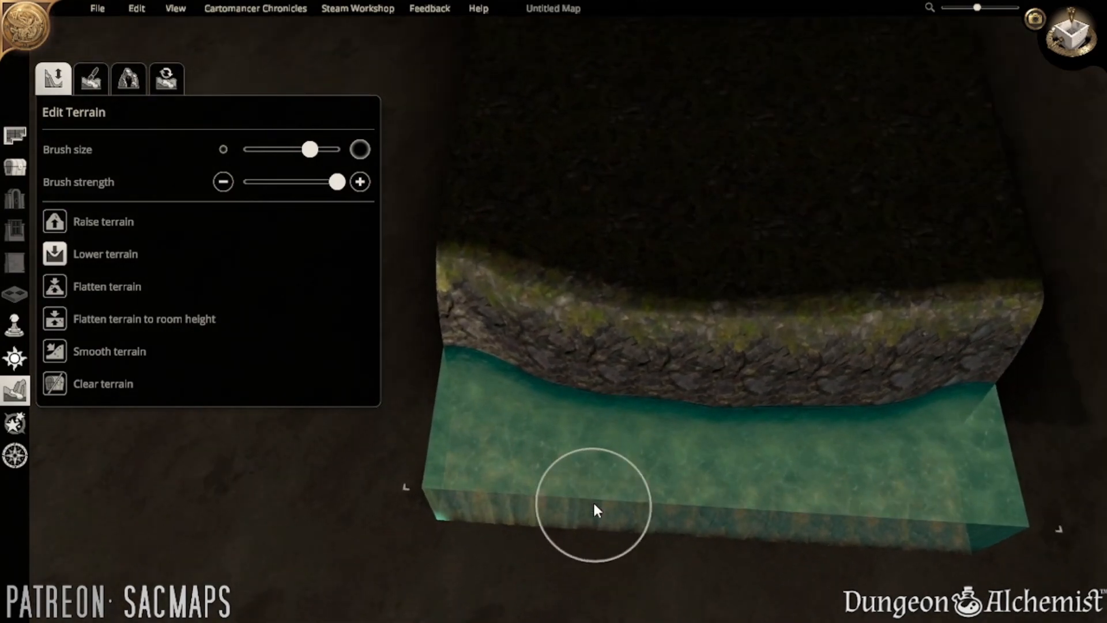
{"action": "scroll", "coordinate": [594, 503], "scroll_direction": "up", "scroll_amount": 1}
{"action": "mouse_move", "coordinate": [593, 499]}
{"action": "middle_mouse_down"}
{"action": "mouse_move", "coordinate": [779, 366]}
{"action": "mouse_move", "coordinate": [532, 432]}
{"action": "mouse_move", "coordinate": [654, 433]}
{"action": "mouse_move", "coordinate": [544, 425]}
{"action": "mouse_move", "coordinate": [593, 433]}
{"action": "mouse_move", "coordinate": [531, 444]}
{"action": "mouse_move", "coordinate": [552, 475]}
{"action": "middle_mouse_up"}
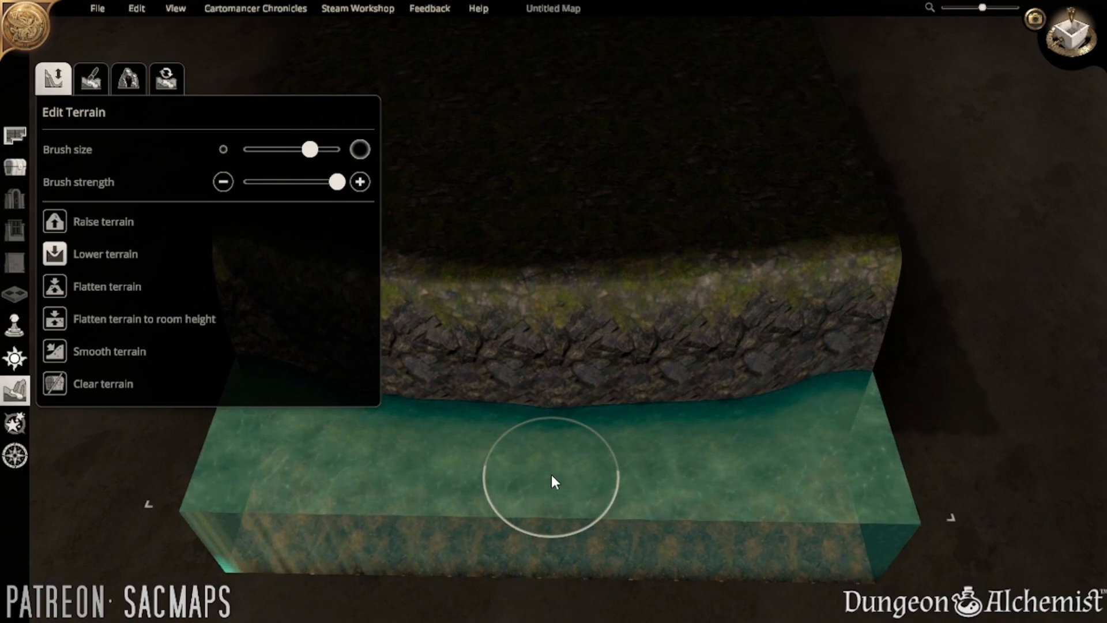
{"action": "mouse_move", "coordinate": [603, 482]}
{"action": "middle_mouse_down"}
{"action": "mouse_move", "coordinate": [369, 349]}
{"action": "mouse_move", "coordinate": [348, 379]}
{"action": "middle_mouse_up"}
{"action": "middle_click_drag", "start_coordinate": [595, 513], "coordinate": [564, 434]}
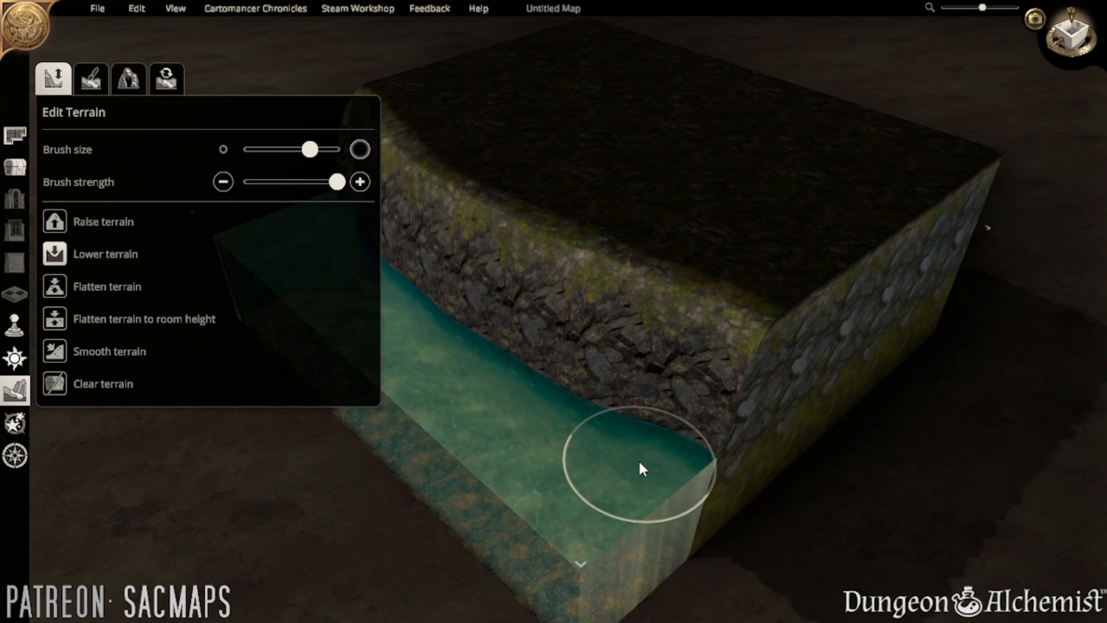
{"action": "mouse_move", "coordinate": [525, 431]}
{"action": "middle_mouse_down"}
{"action": "mouse_move", "coordinate": [625, 558]}
{"action": "mouse_move", "coordinate": [728, 452]}
{"action": "mouse_move", "coordinate": [648, 415]}
{"action": "mouse_move", "coordinate": [588, 460]}
{"action": "middle_mouse_up"}
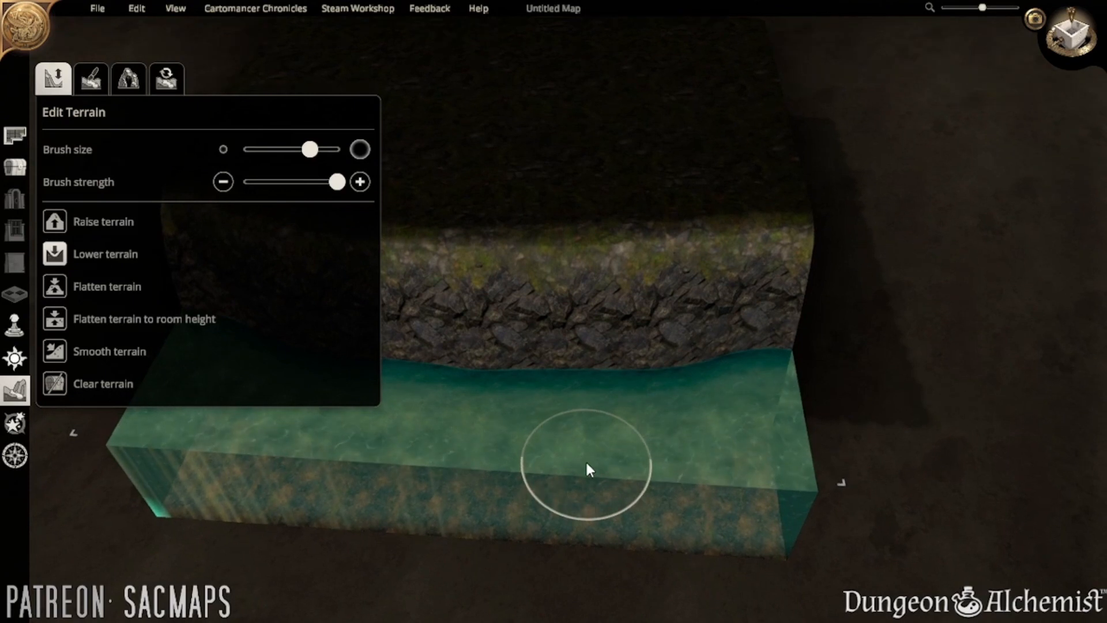
{"action": "right_click_drag", "start_coordinate": [621, 366], "coordinate": [669, 440]}
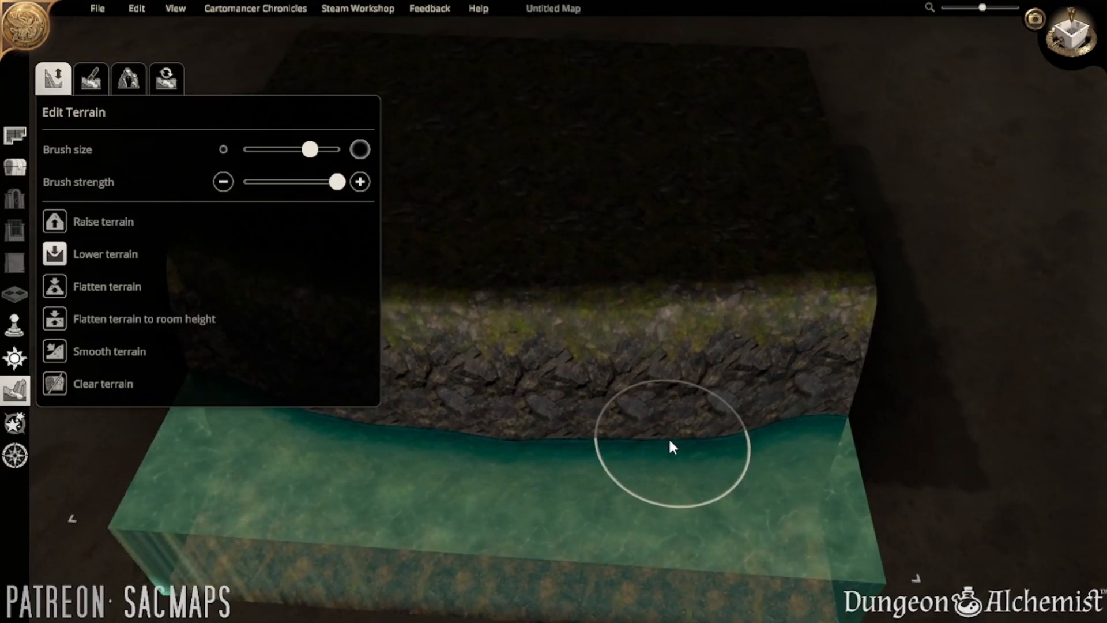
{"action": "middle_click_drag", "start_coordinate": [669, 437], "coordinate": [679, 478]}
{"action": "key", "text": "a"}
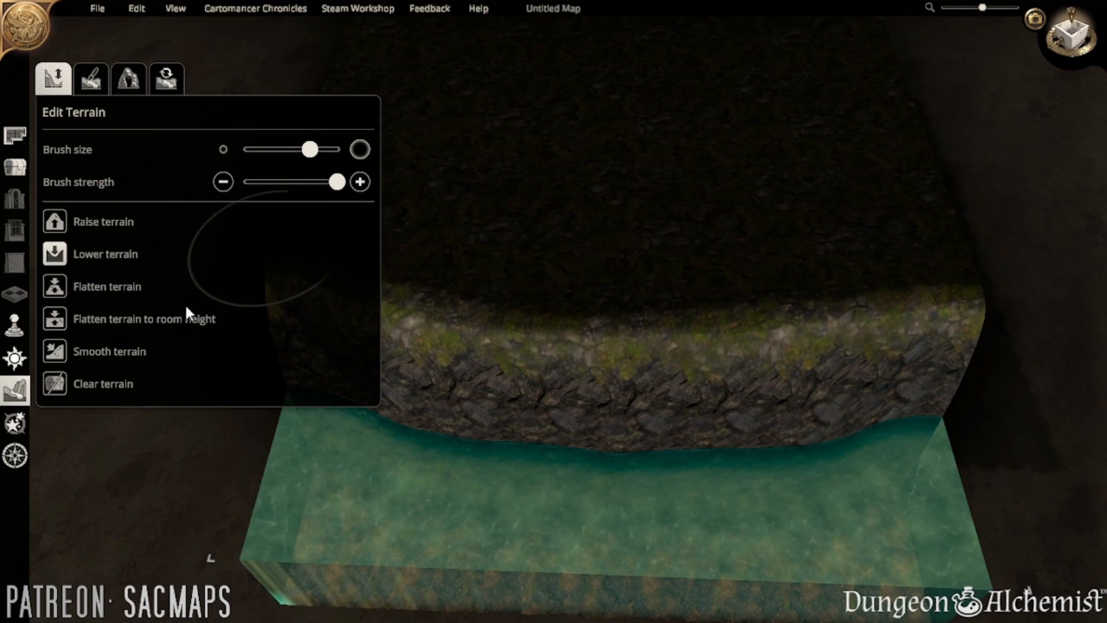
{"action": "mouse_move", "coordinate": [578, 375]}
{"action": "right_mouse_down"}
{"action": "mouse_move", "coordinate": [536, 364]}
{"action": "mouse_move", "coordinate": [479, 392]}
{"action": "mouse_move", "coordinate": [545, 378]}
{"action": "right_mouse_up"}
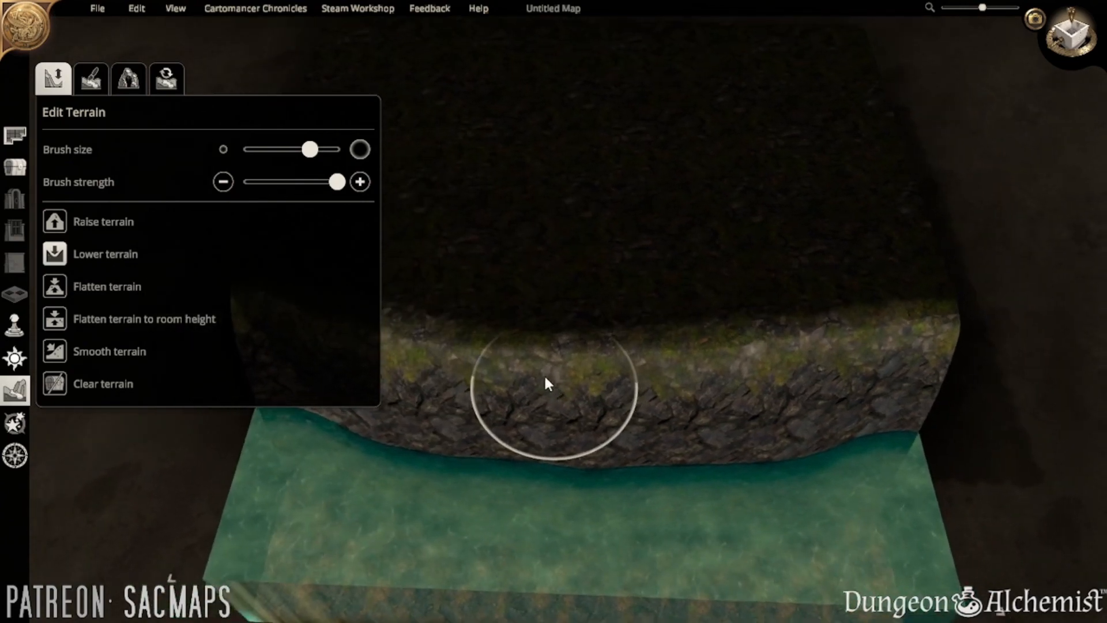
{"action": "scroll", "coordinate": [544, 374], "scroll_direction": "down", "scroll_amount": 5}
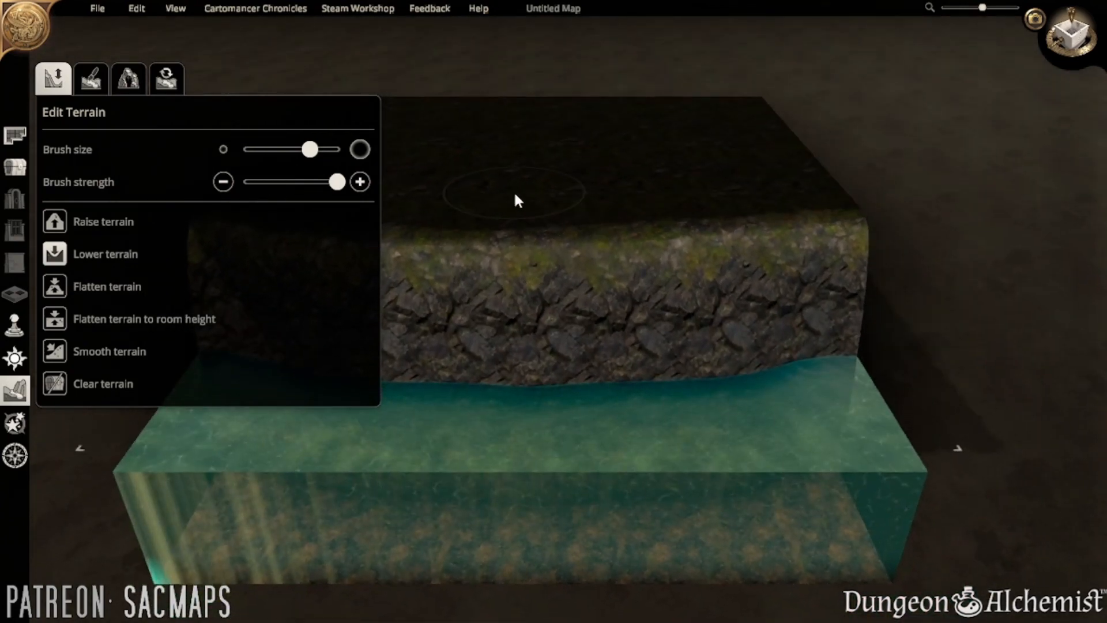
{"action": "middle_click_drag", "start_coordinate": [515, 194], "coordinate": [294, 362]}
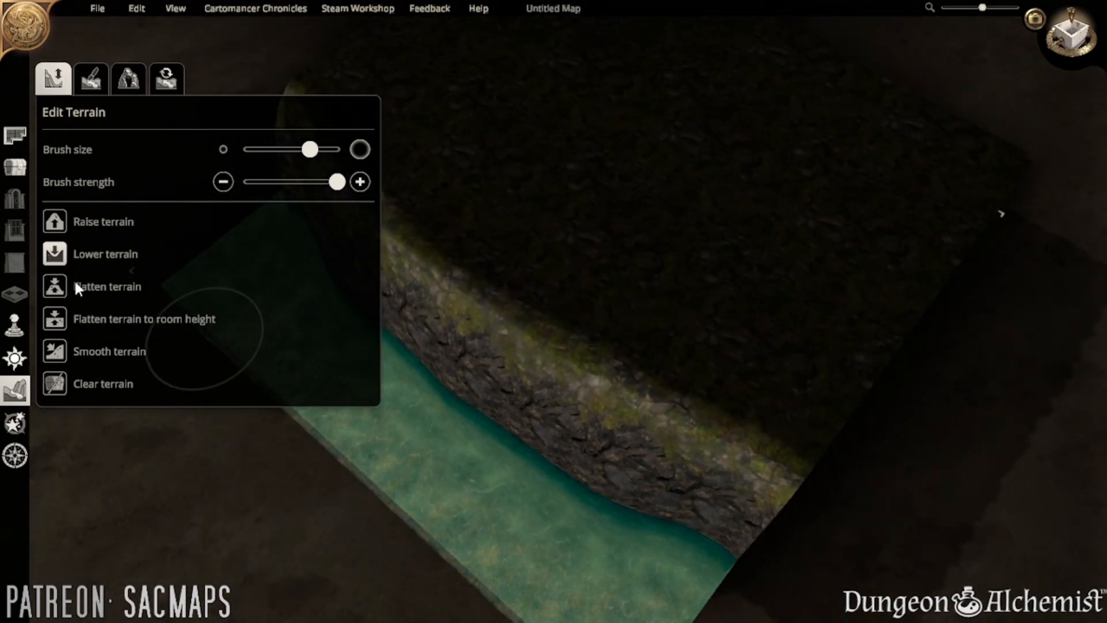
{"action": "middle_click_drag", "start_coordinate": [465, 363], "coordinate": [643, 277]}
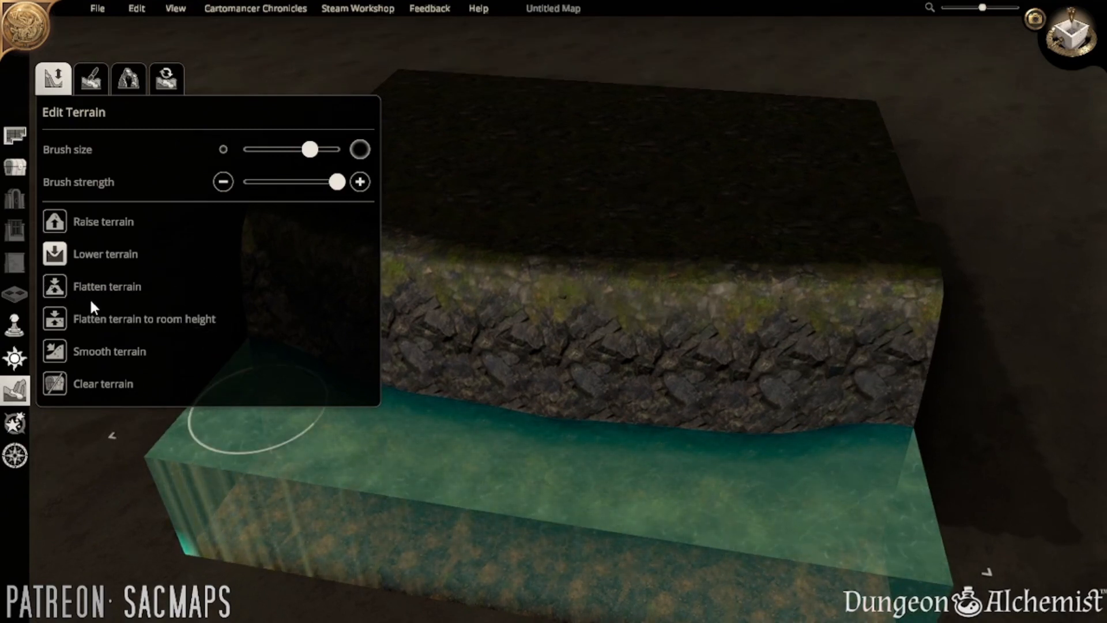
{"action": "middle_click_drag", "start_coordinate": [551, 383], "coordinate": [109, 317]}
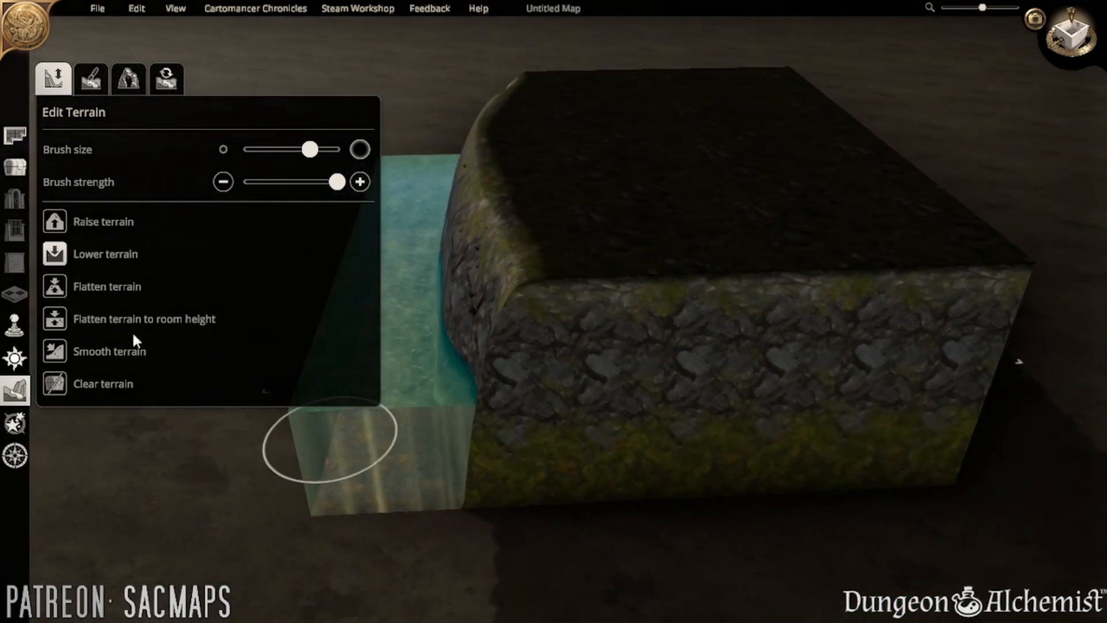
{"action": "right_click_drag", "start_coordinate": [436, 352], "coordinate": [501, 453]}
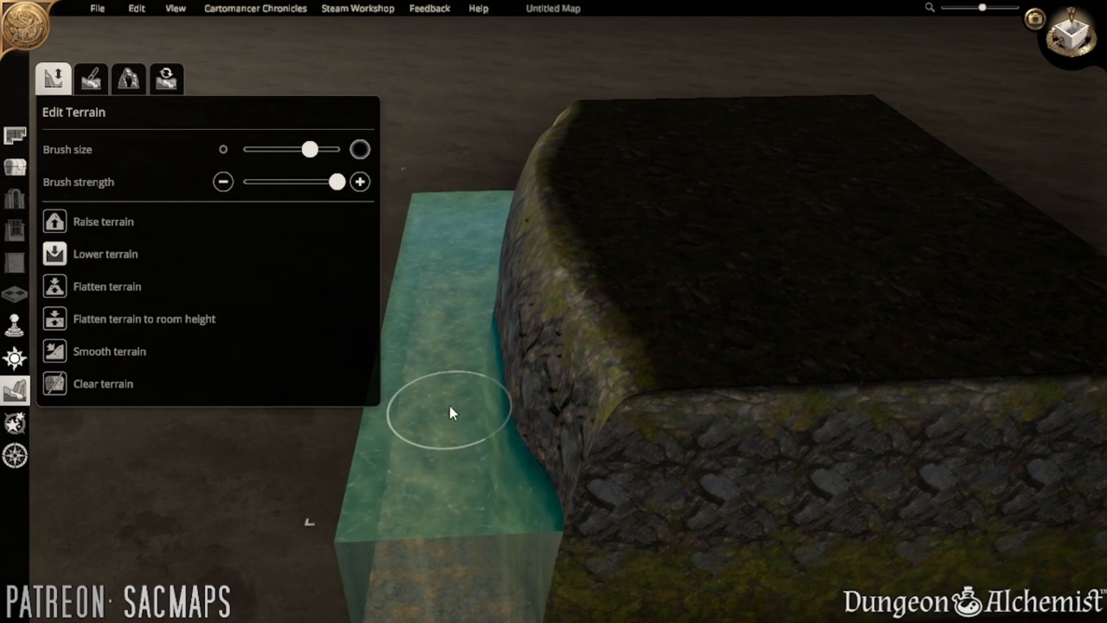
{"action": "right_click_drag", "start_coordinate": [449, 403], "coordinate": [823, 420]}
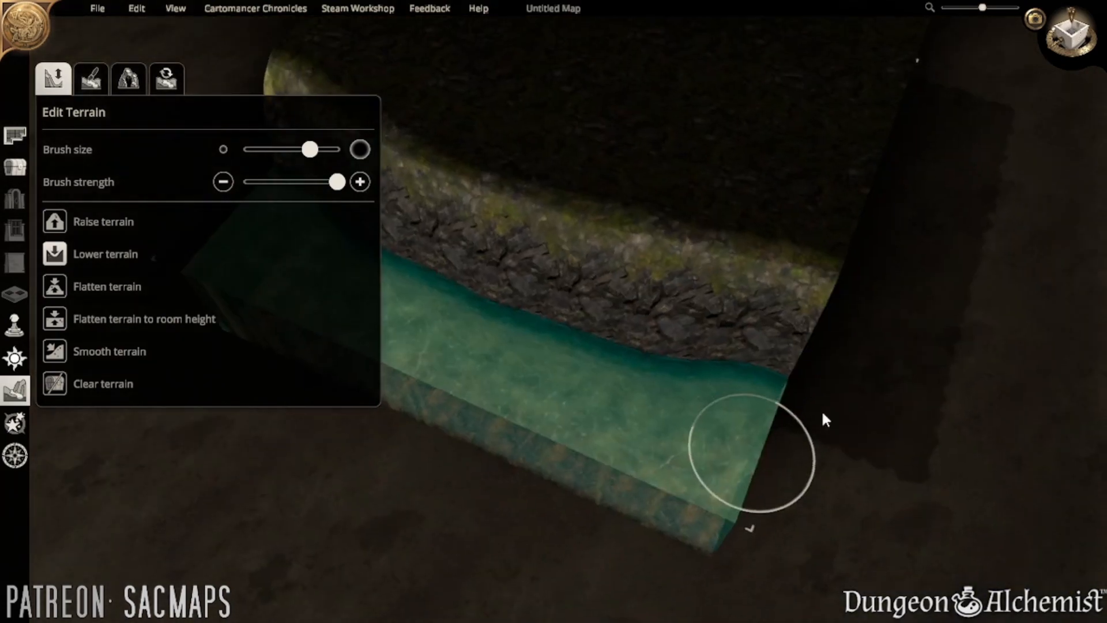
- Lower the terrain with a smaller brush at full strength to carve a narrow inlet into the rock face beside the water
{"action": "right_click_drag", "start_coordinate": [544, 363], "coordinate": [559, 453]}
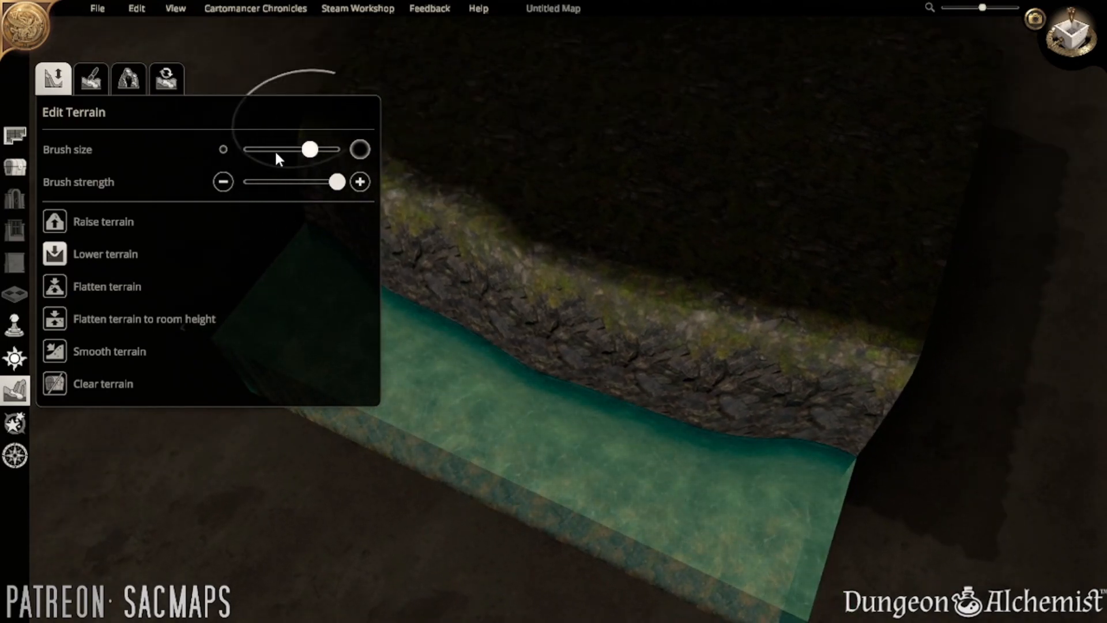
{"action": "left_click_drag", "start_coordinate": [310, 151], "coordinate": [264, 151]}
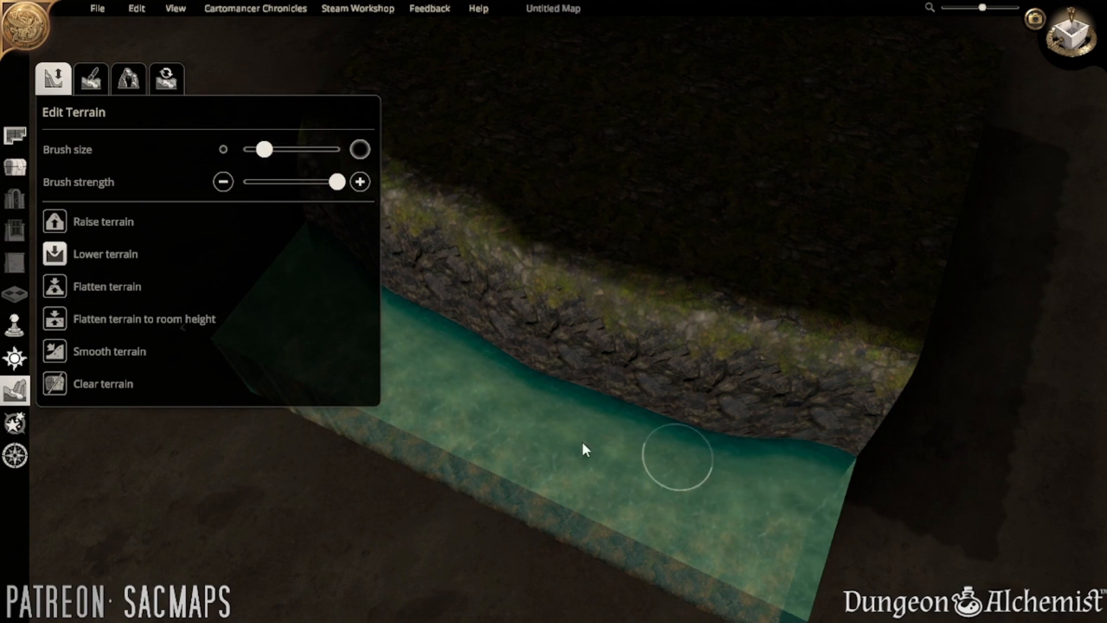
{"action": "right_click_drag", "start_coordinate": [586, 447], "coordinate": [542, 455]}
{"action": "left_click_drag", "start_coordinate": [580, 509], "coordinate": [527, 424]}
{"action": "left_click_drag", "start_coordinate": [541, 419], "coordinate": [560, 428]}
- Examine the carved inlet, the water's depth and the submerged bed from several angles at close range
{"action": "right_click_drag", "start_coordinate": [559, 427], "coordinate": [336, 324]}
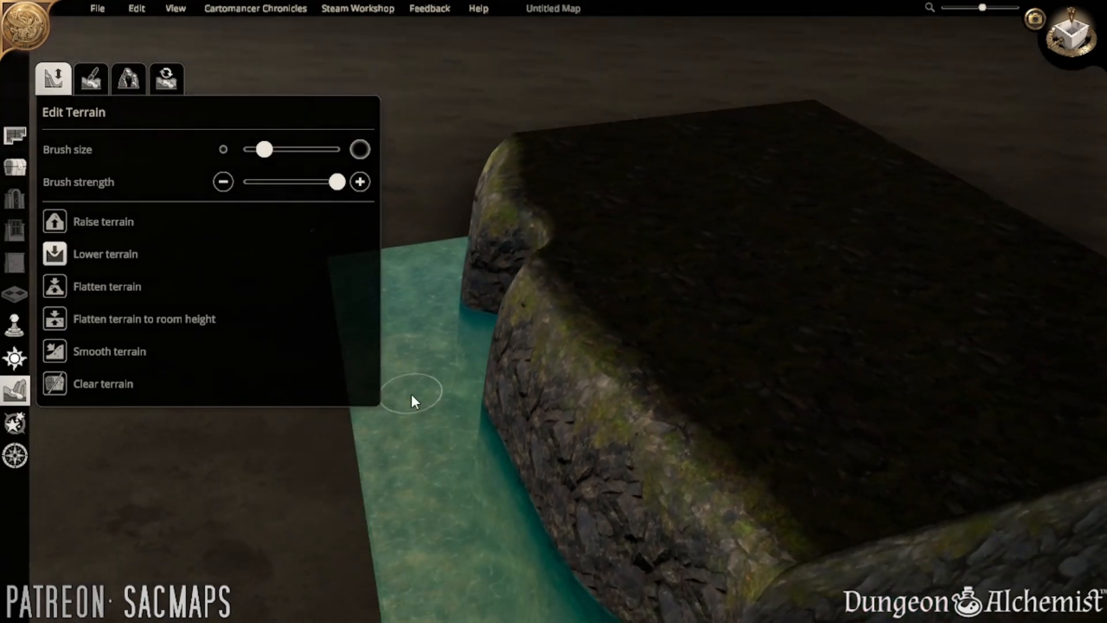
{"action": "mouse_move", "coordinate": [410, 393]}
{"action": "right_mouse_down"}
{"action": "mouse_move", "coordinate": [406, 328]}
{"action": "mouse_move", "coordinate": [764, 369]}
{"action": "mouse_move", "coordinate": [559, 393]}
{"action": "mouse_move", "coordinate": [715, 450]}
{"action": "mouse_move", "coordinate": [468, 376]}
{"action": "mouse_move", "coordinate": [442, 339]}
{"action": "mouse_move", "coordinate": [487, 390]}
{"action": "mouse_move", "coordinate": [473, 397]}
{"action": "mouse_move", "coordinate": [448, 338]}
{"action": "right_mouse_up"}
{"action": "middle_click_drag", "start_coordinate": [459, 359], "coordinate": [510, 397]}
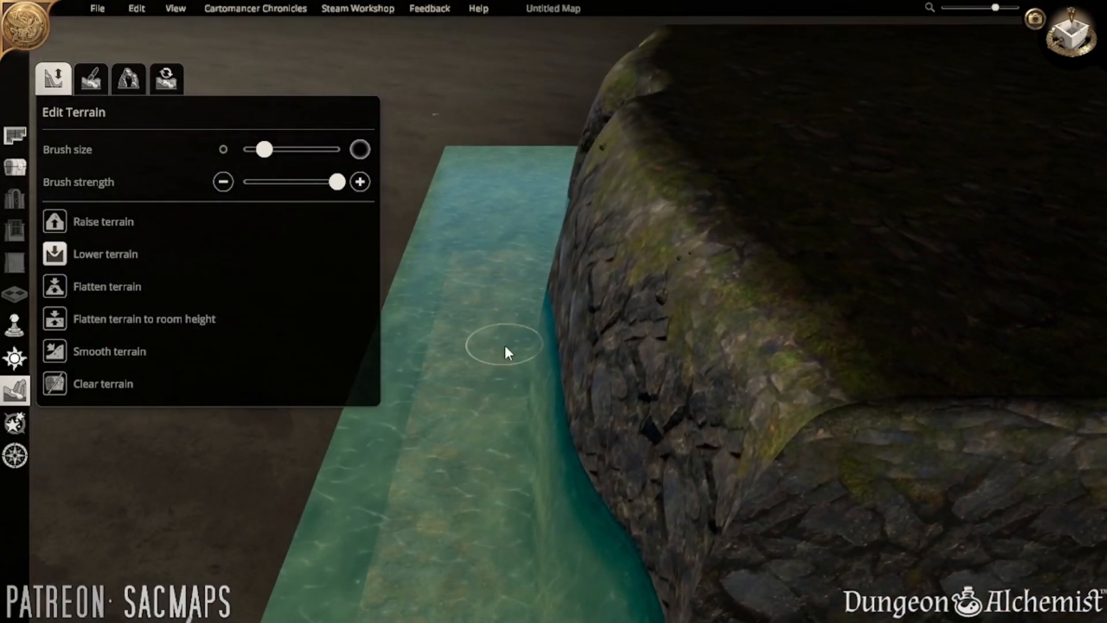
{"action": "scroll", "coordinate": [510, 328], "scroll_direction": "down", "scroll_amount": 3}
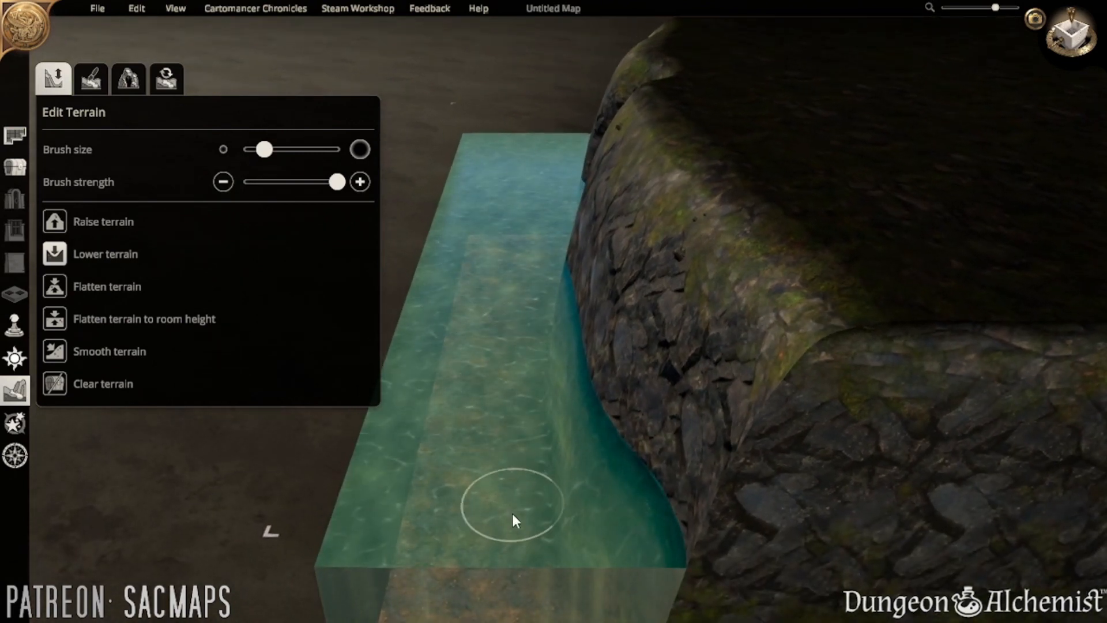
{"action": "scroll", "coordinate": [511, 511], "scroll_direction": "down", "scroll_amount": 1}
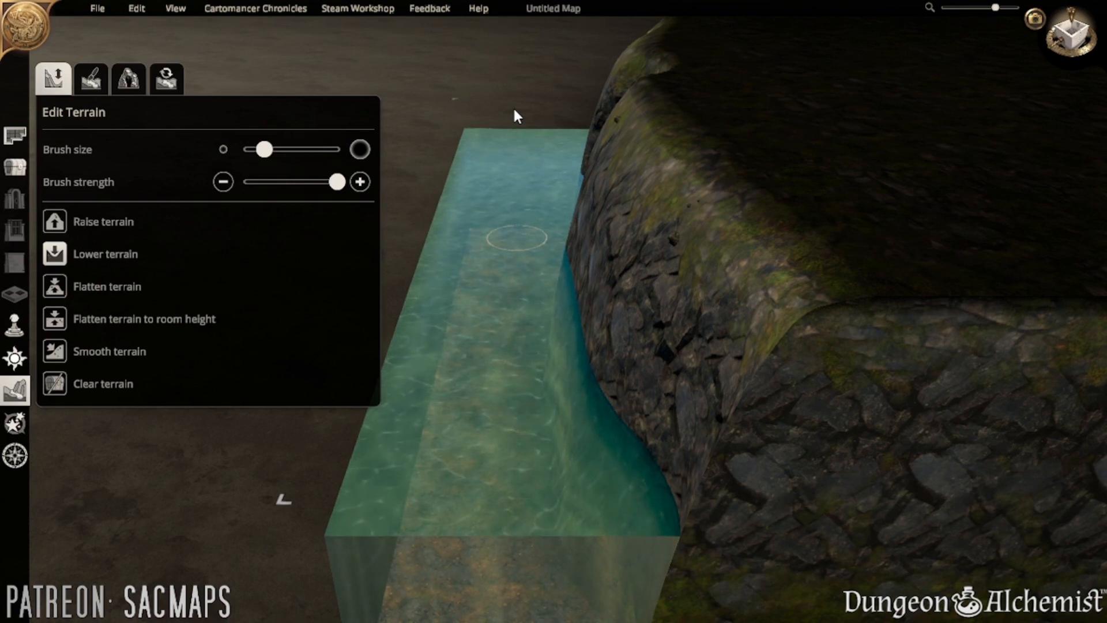
{"action": "middle_click_drag", "start_coordinate": [509, 241], "coordinate": [507, 442]}
{"action": "middle_click_drag", "start_coordinate": [576, 460], "coordinate": [410, 348]}
{"action": "scroll", "coordinate": [482, 408], "scroll_direction": "down", "scroll_amount": 1}
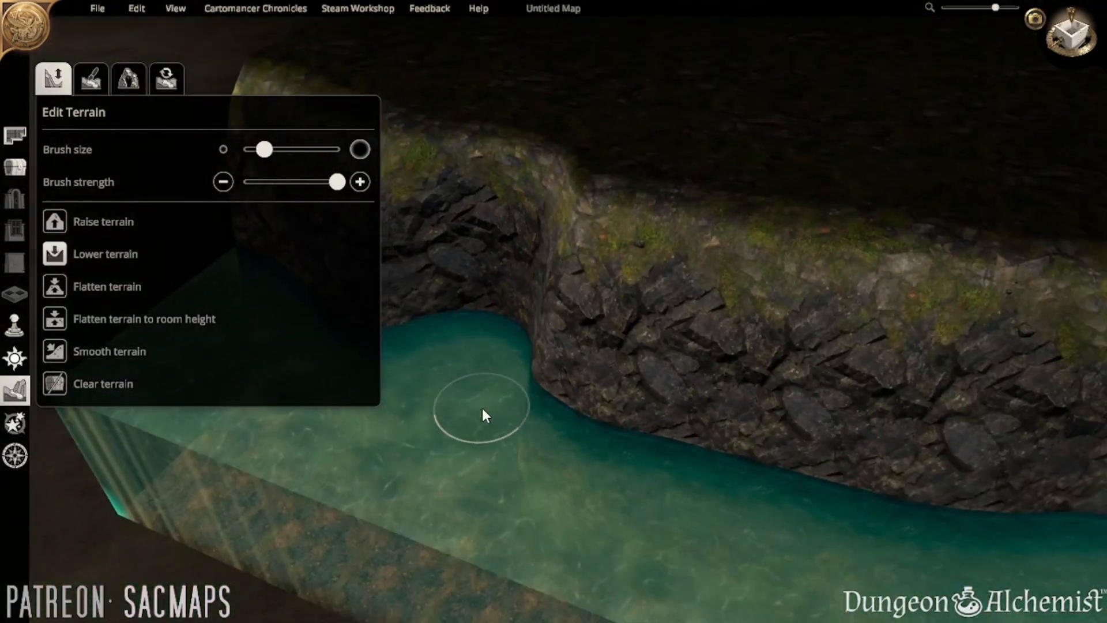
{"action": "middle_click_drag", "start_coordinate": [482, 408], "coordinate": [527, 481]}
{"action": "mouse_move", "coordinate": [635, 502]}
{"action": "middle_mouse_down"}
{"action": "mouse_move", "coordinate": [632, 390]}
{"action": "mouse_move", "coordinate": [288, 308]}
{"action": "middle_mouse_up"}
{"action": "middle_click_drag", "start_coordinate": [476, 368], "coordinate": [382, 321]}
- Search the placeable objects for "boat" and place the blunt-sterned wooden rowboat on the water beside the rock face
{"action": "left_click", "coordinate": [15, 167]}
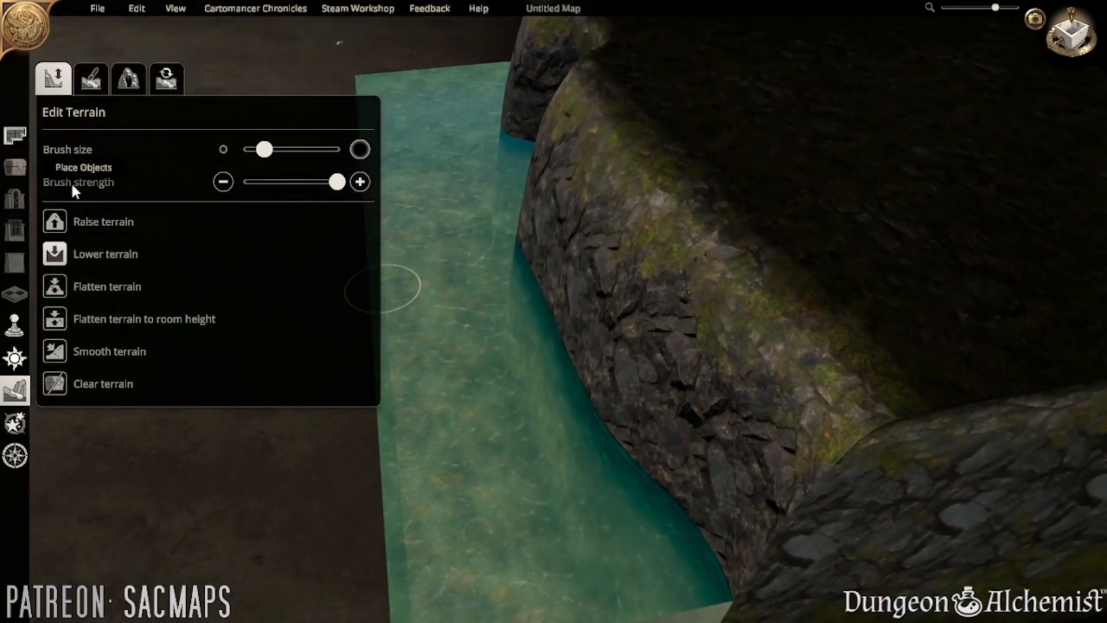
{"action": "left_click", "coordinate": [202, 148]}
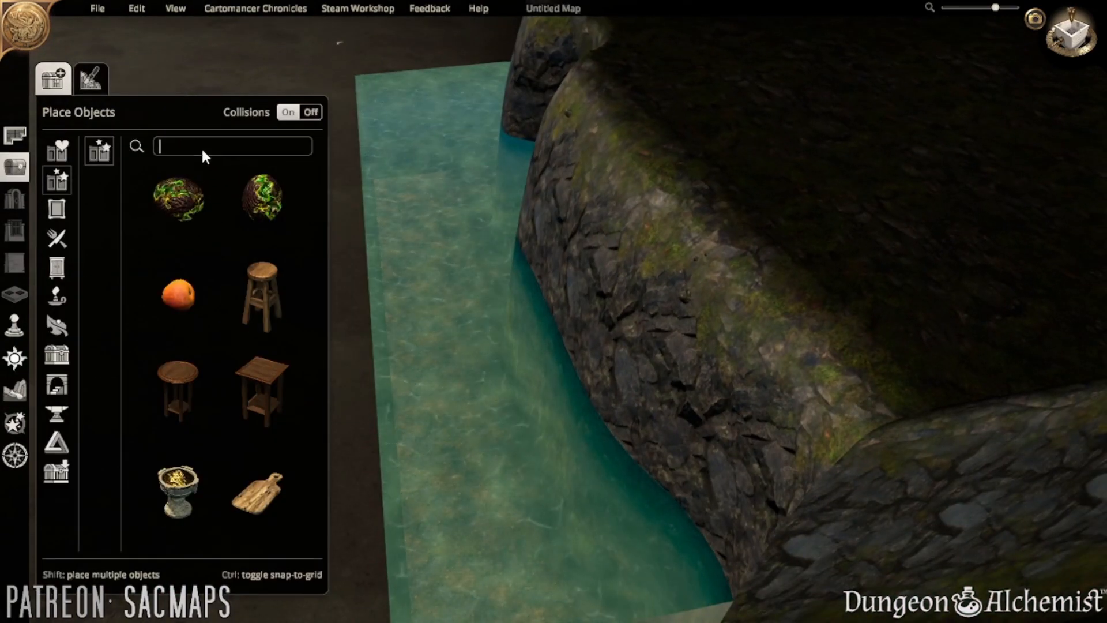
{"action": "type", "text": "boas"}
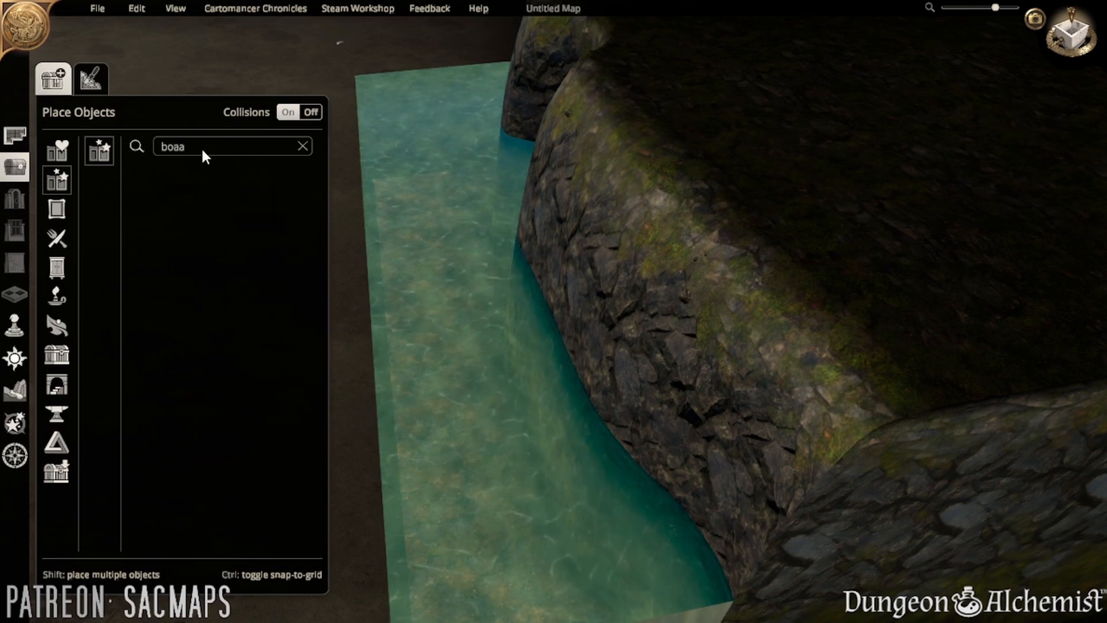
{"action": "key", "text": "BackSpace"}
{"action": "key", "text": "BackSpace"}
{"action": "type", "text": "t"}
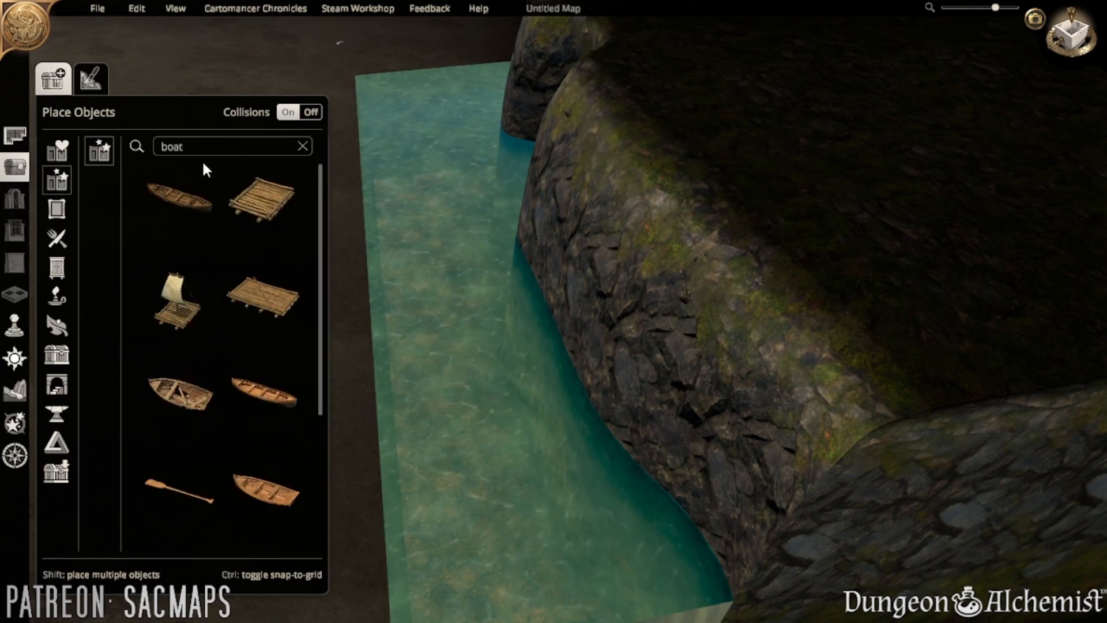
{"action": "left_click", "coordinate": [268, 392]}
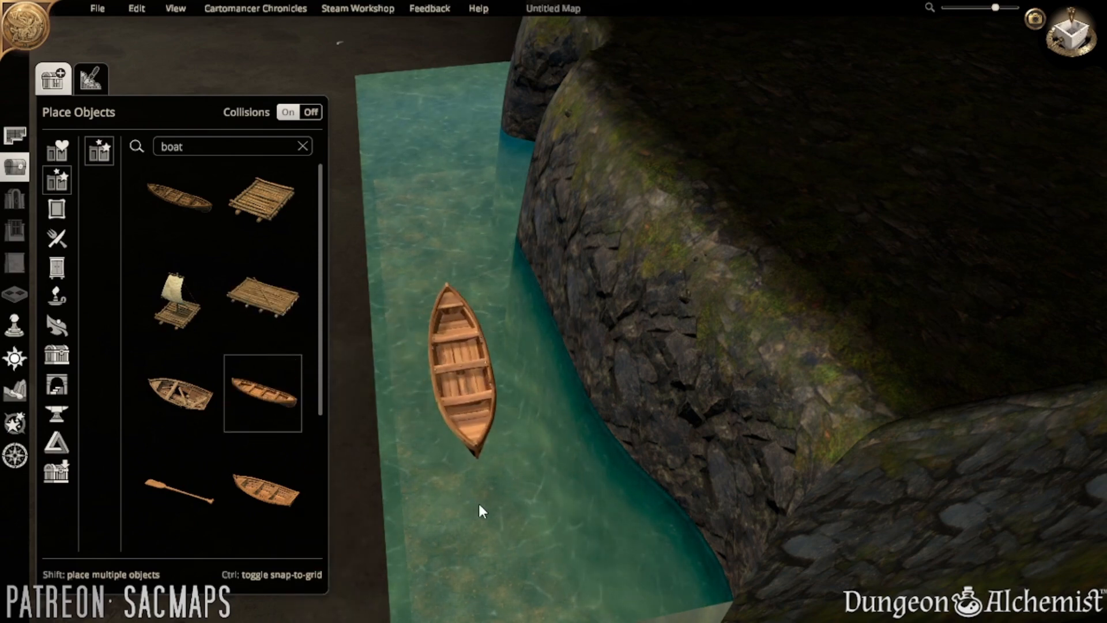
{"action": "left_click", "coordinate": [282, 507]}
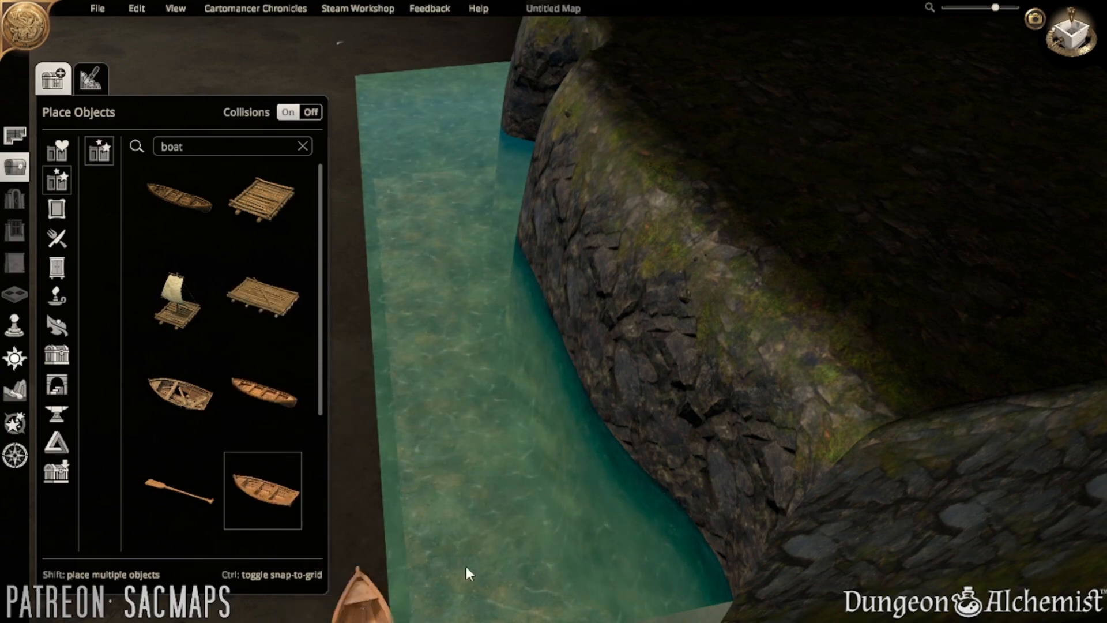
{"action": "left_click", "coordinate": [518, 569]}
{"action": "right_click_drag", "start_coordinate": [610, 504], "coordinate": [579, 485]}
{"action": "left_click_drag", "start_coordinate": [579, 485], "coordinate": [499, 351]}
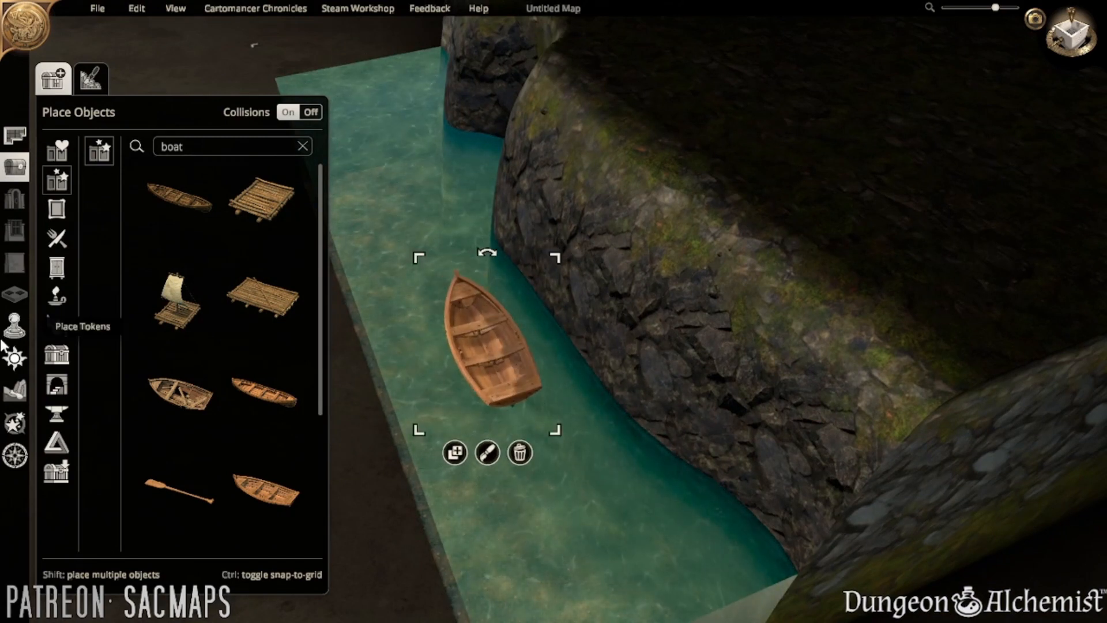
- Place the red-suited Hero Forge miniature by the rowboat and view the water channel from its first-person perspective
{"action": "left_click", "coordinate": [23, 330]}
{"action": "left_click", "coordinate": [56, 241]}
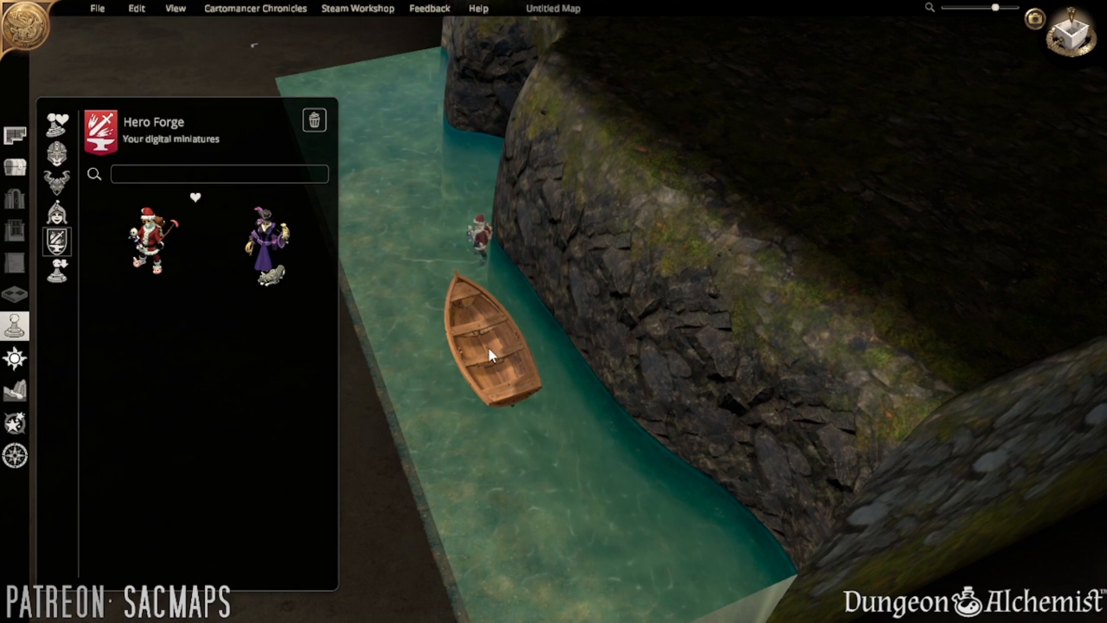
{"action": "left_click", "coordinate": [493, 388]}
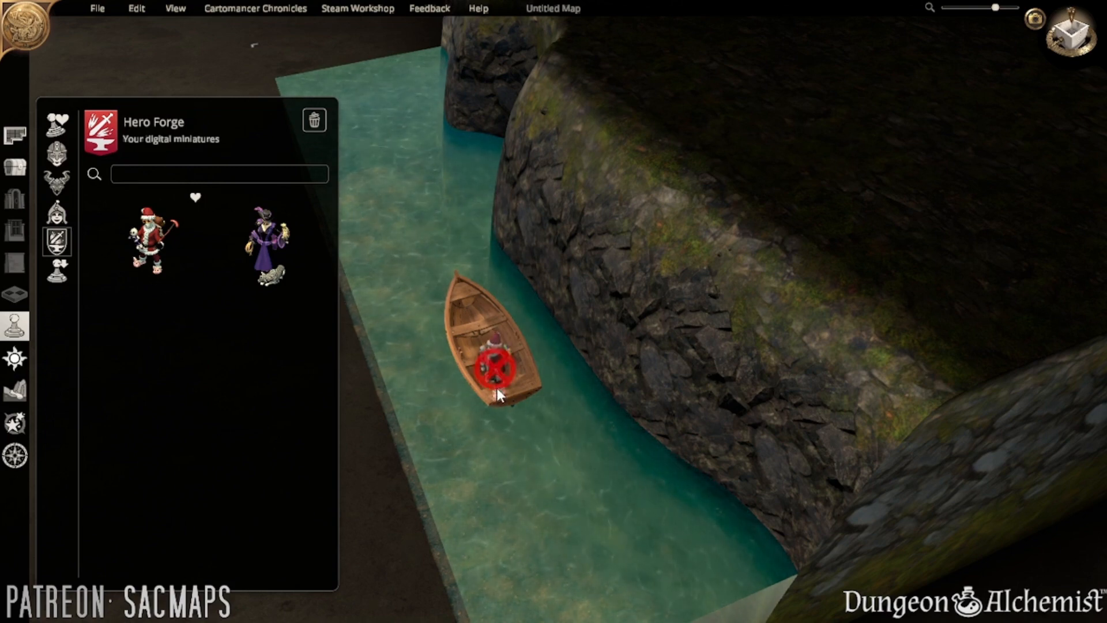
{"action": "left_click", "coordinate": [496, 379]}
{"action": "left_click", "coordinate": [494, 445]}
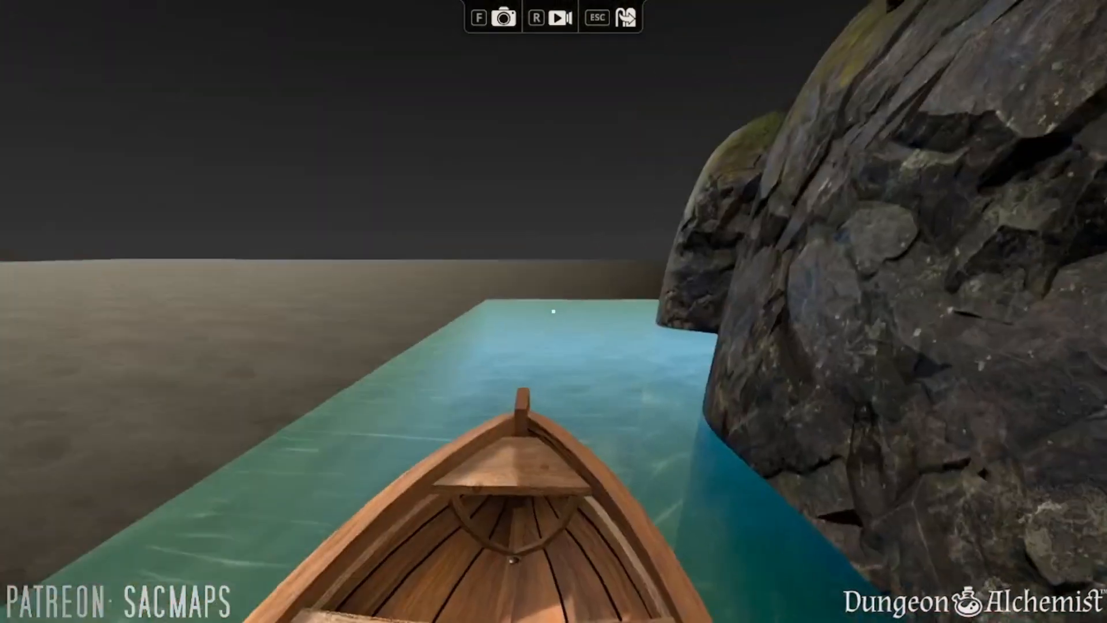
{"action": "key", "text": "Escape"}
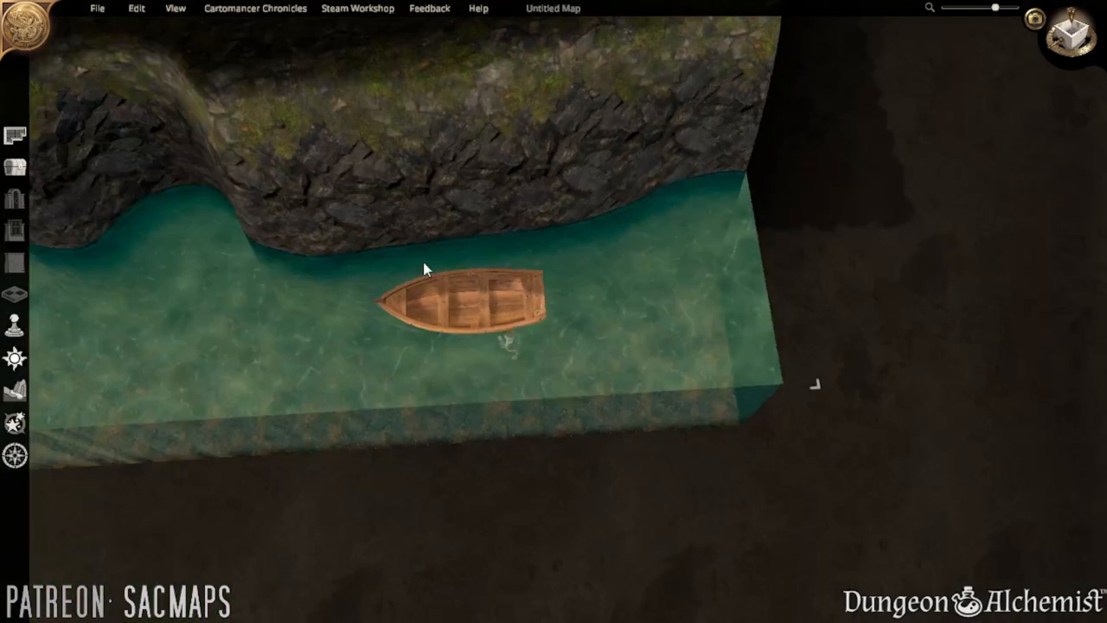
- Delete the miniature and the rowboat from the water
{"action": "right_click_drag", "start_coordinate": [426, 269], "coordinate": [470, 344]}
{"action": "left_click", "coordinate": [516, 345]}
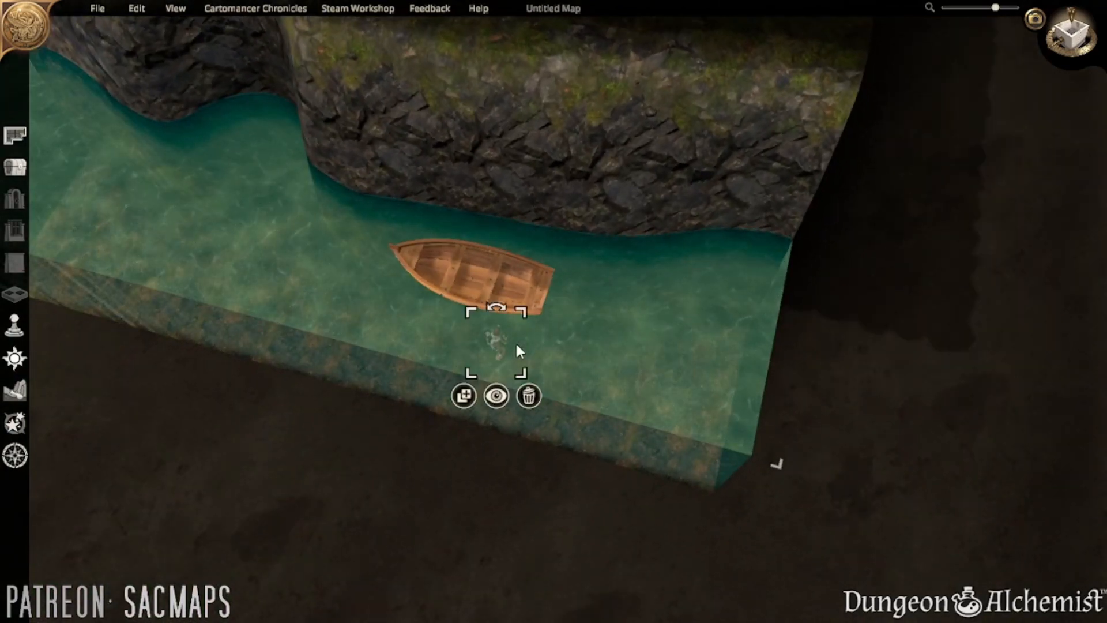
{"action": "key", "text": "Delete"}
{"action": "left_click", "coordinate": [490, 290]}
{"action": "key", "text": "Delete"}
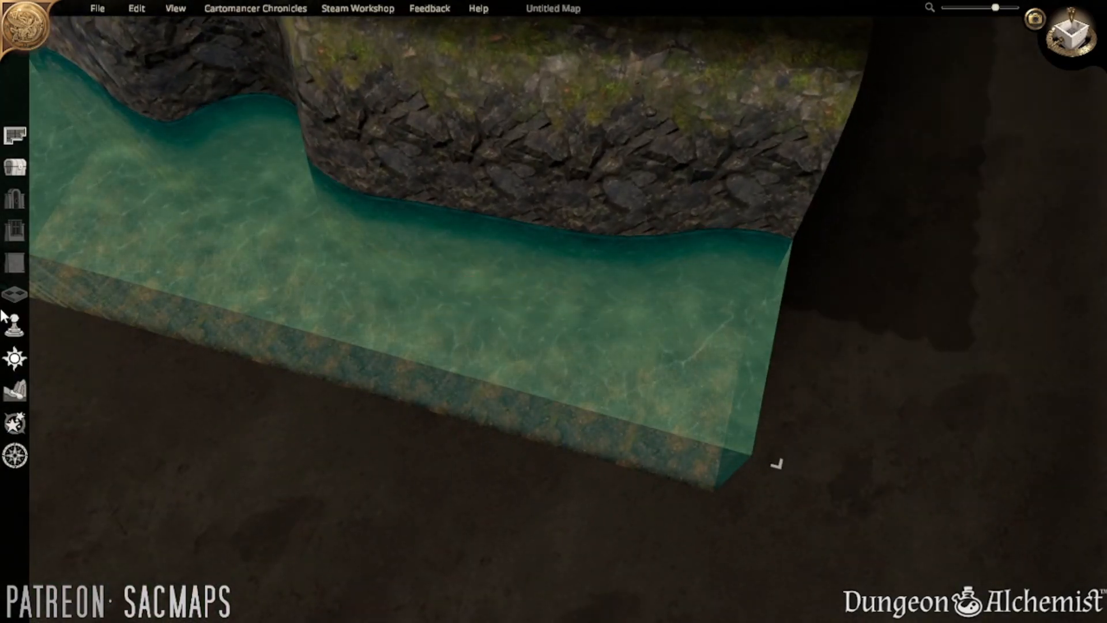
- Raise a narrow cave area along the outer edge of the water with the smallest brush, running from end to end
{"action": "left_click", "coordinate": [10, 390]}
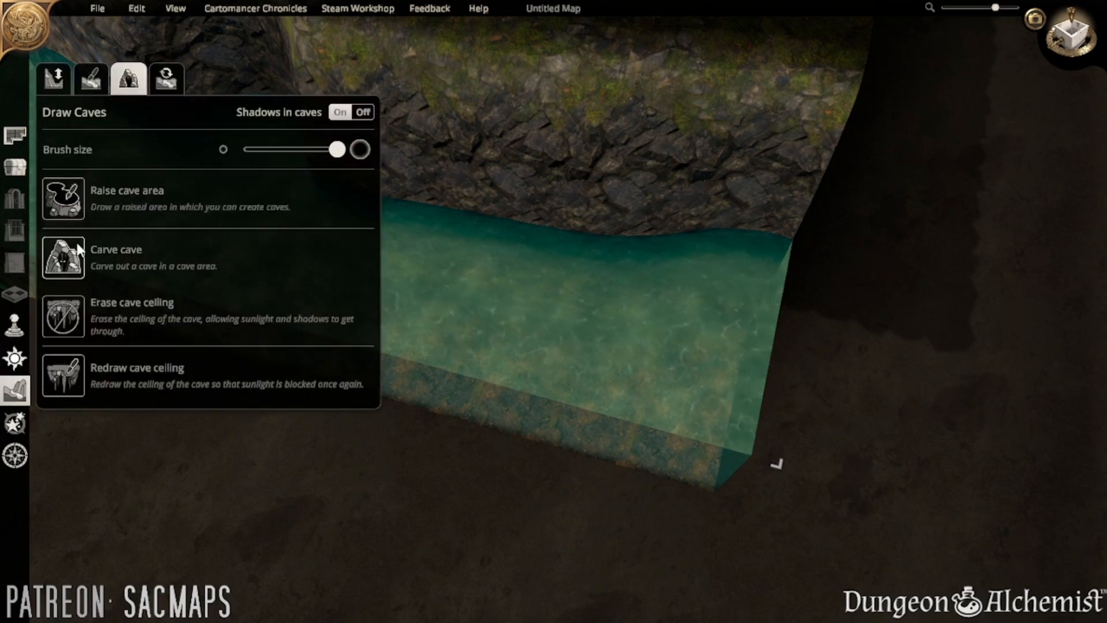
{"action": "left_click", "coordinate": [55, 187]}
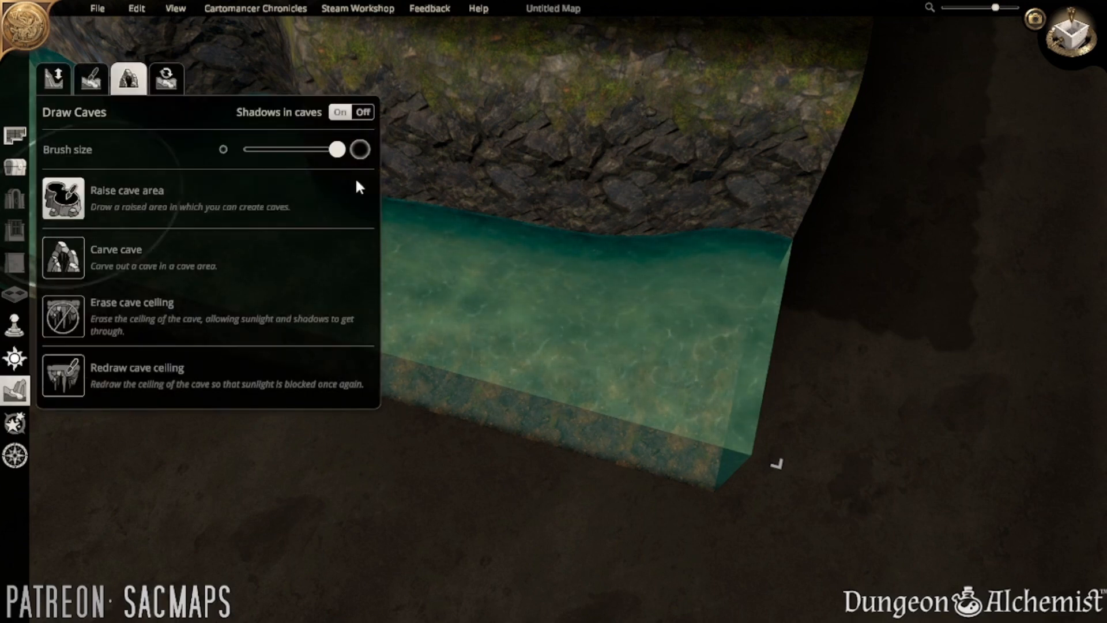
{"action": "left_click_drag", "start_coordinate": [336, 150], "coordinate": [246, 149]}
{"action": "key", "text": "a"}
{"action": "key", "text": "s"}
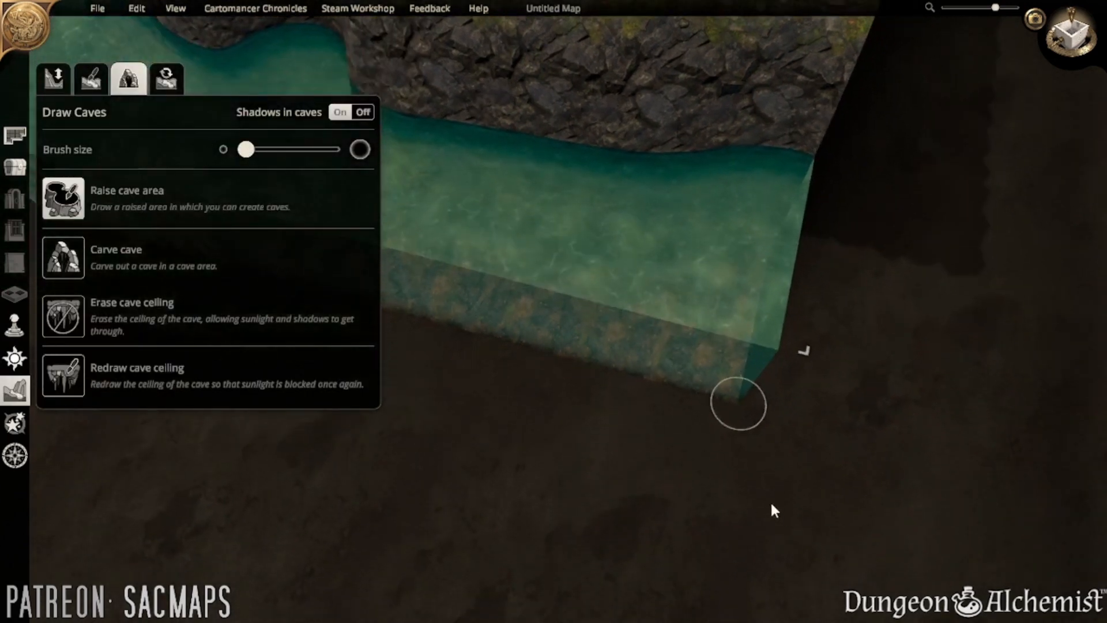
{"action": "left_click", "coordinate": [756, 494]}
{"action": "key", "text": "a"}
{"action": "key", "text": "a"}
{"action": "left_click_drag", "start_coordinate": [757, 495], "coordinate": [757, 495]}
{"action": "key", "text": "a"}
{"action": "key", "text": "d"}
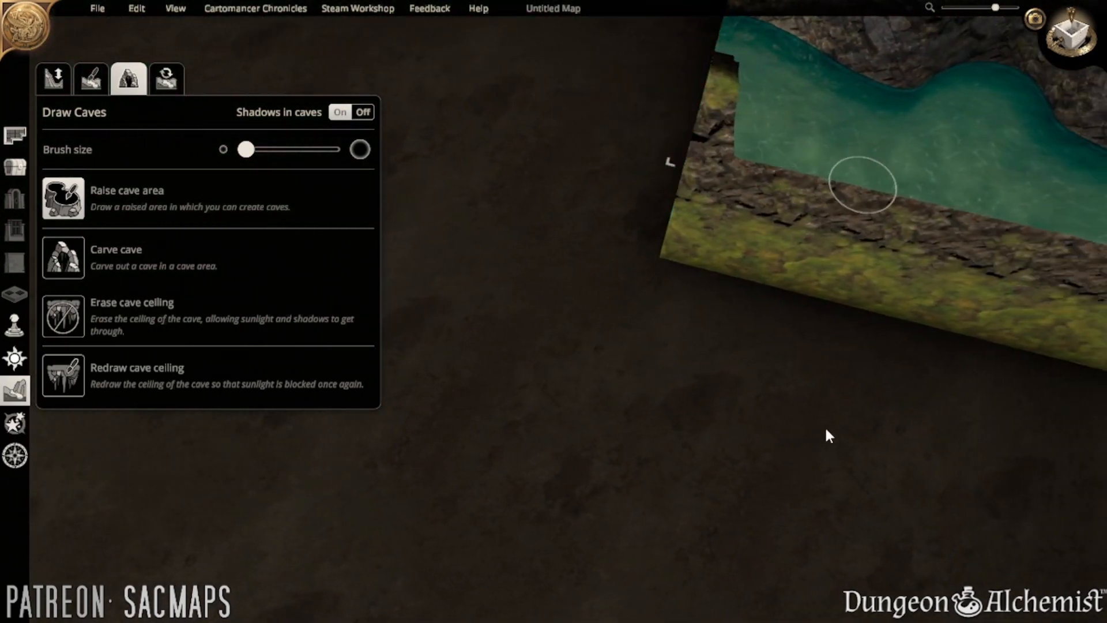
{"action": "key", "text": "w"}
{"action": "key", "text": "w"}
{"action": "key", "text": "a"}
{"action": "left_click_drag", "start_coordinate": [450, 483], "coordinate": [492, 590]}
{"action": "key", "text": "d"}
{"action": "key", "text": "s"}
{"action": "key", "text": "w"}
{"action": "middle_click_drag", "start_coordinate": [638, 480], "coordinate": [180, 469]}
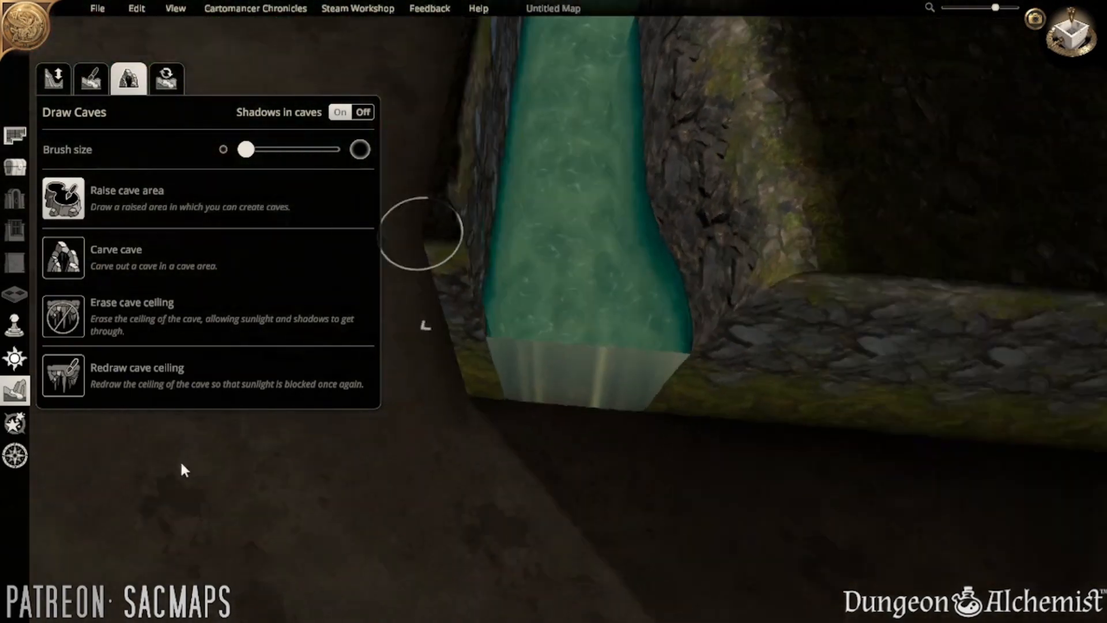
- Widen the raised outer bank in top-down view, building it up at both end corners and unevenly along its length
{"action": "left_click", "coordinate": [1072, 33]}
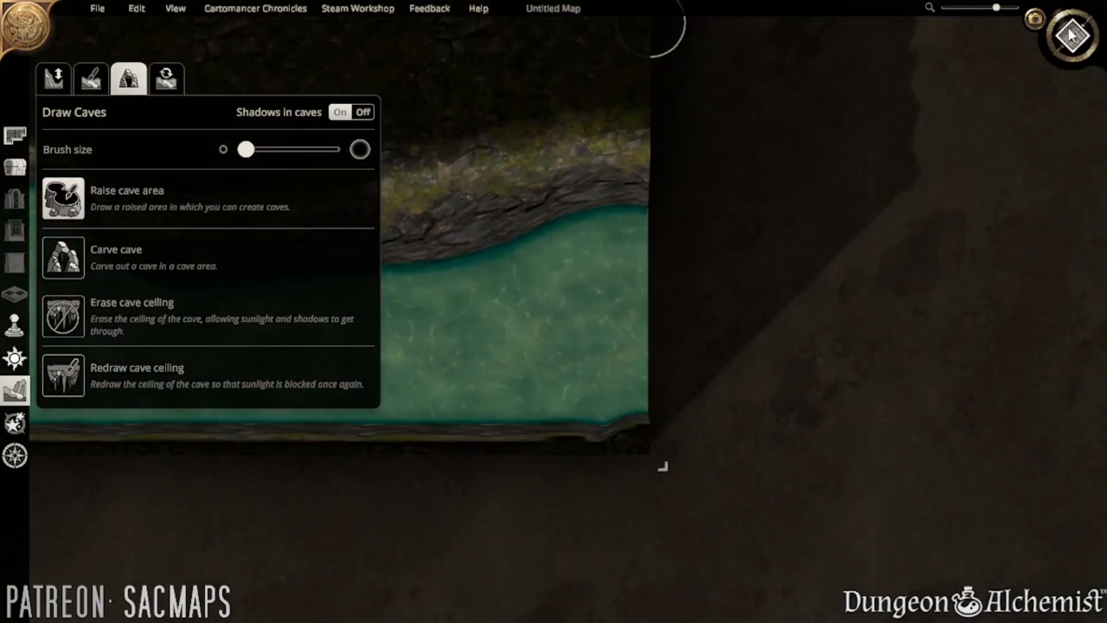
{"action": "scroll", "coordinate": [637, 403], "scroll_direction": "down", "scroll_amount": 1}
{"action": "key", "text": "w"}
{"action": "right_click_drag", "start_coordinate": [774, 461], "coordinate": [803, 470]}
{"action": "left_click_drag", "start_coordinate": [801, 469], "coordinate": [724, 465]}
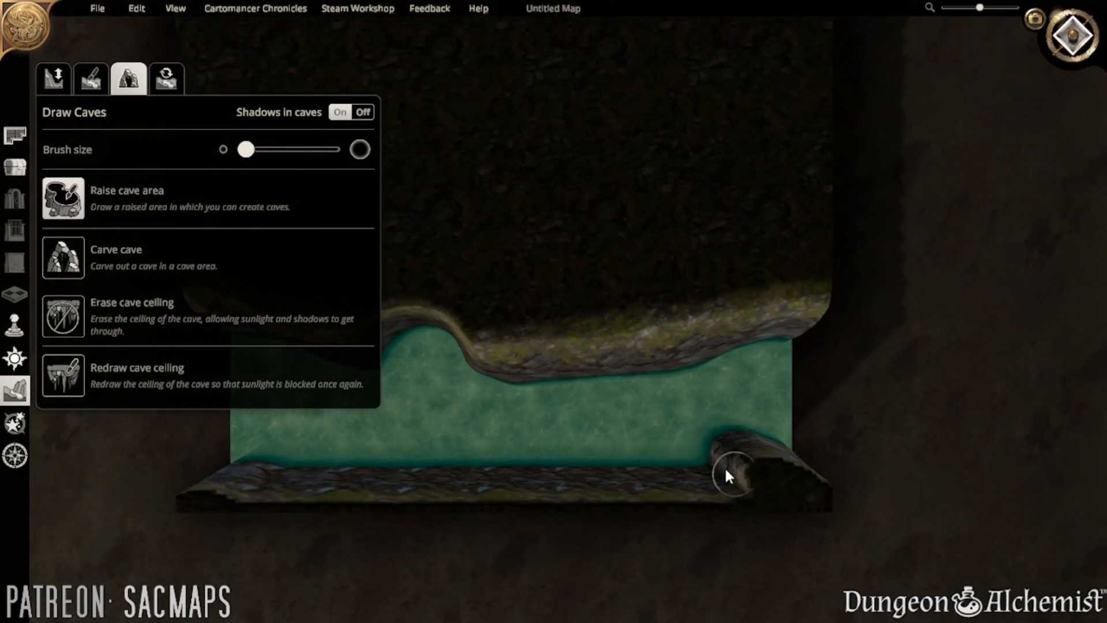
{"action": "left_click_drag", "start_coordinate": [661, 490], "coordinate": [444, 500]}
{"action": "key", "text": "a"}
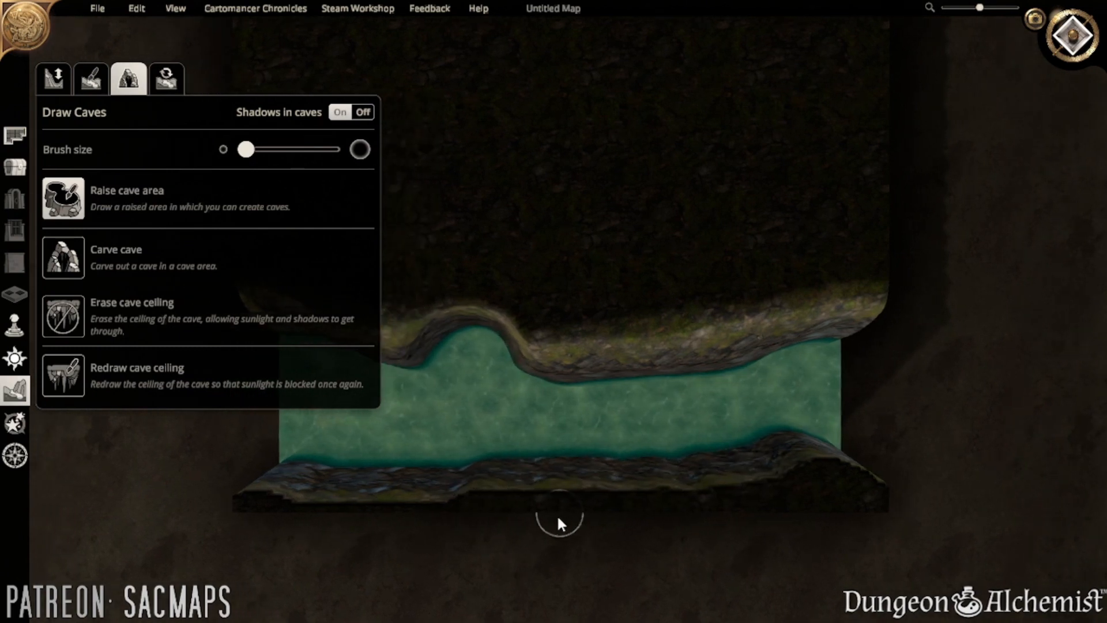
{"action": "left_click_drag", "start_coordinate": [569, 513], "coordinate": [468, 500]}
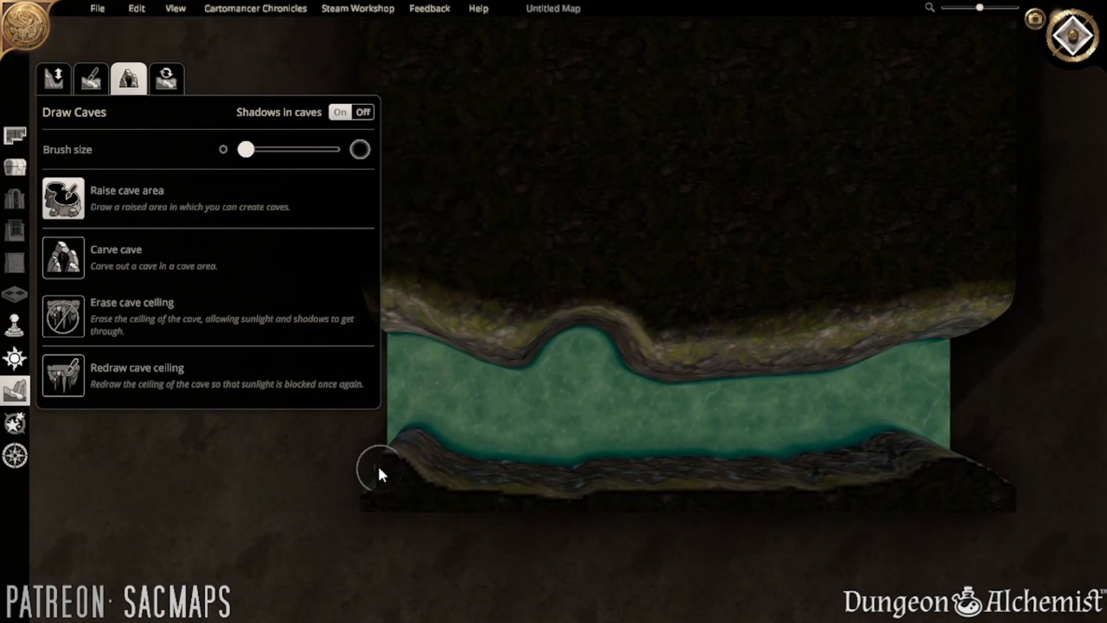
{"action": "left_click_drag", "start_coordinate": [379, 468], "coordinate": [354, 466]}
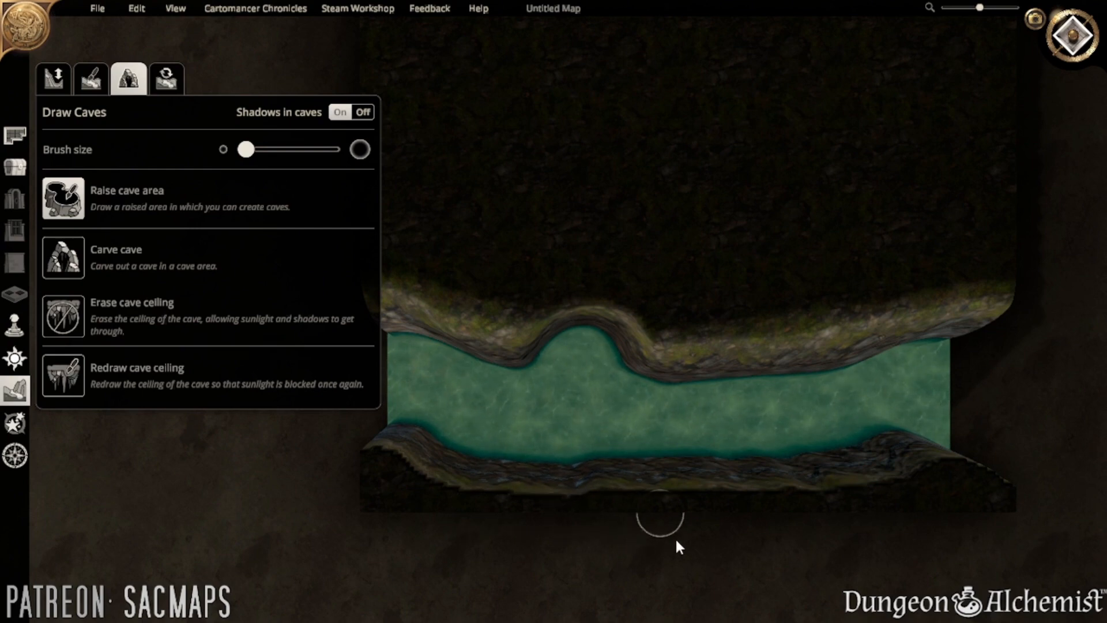
- Examine the channel between the outer bank and the rock block from above and from the block's end
{"action": "key", "text": "d"}
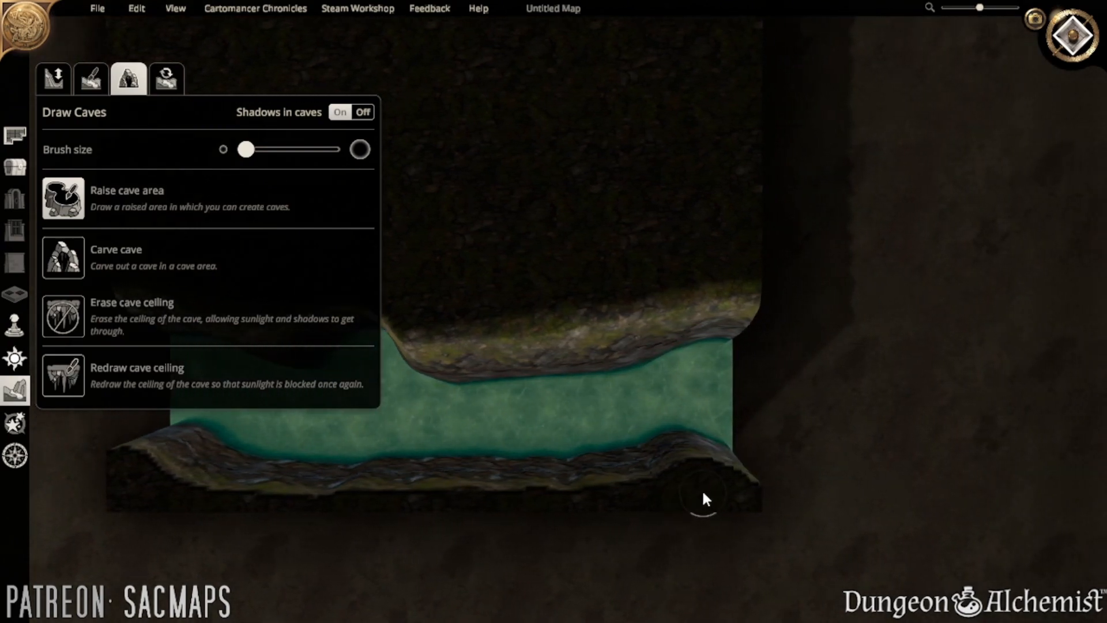
{"action": "mouse_move", "coordinate": [790, 463]}
{"action": "middle_mouse_down"}
{"action": "mouse_move", "coordinate": [350, 107]}
{"action": "mouse_move", "coordinate": [507, 288]}
{"action": "mouse_move", "coordinate": [518, 229]}
{"action": "mouse_move", "coordinate": [486, 379]}
{"action": "mouse_move", "coordinate": [504, 489]}
{"action": "mouse_move", "coordinate": [830, 425]}
{"action": "mouse_move", "coordinate": [561, 393]}
{"action": "mouse_move", "coordinate": [735, 292]}
{"action": "mouse_move", "coordinate": [709, 495]}
{"action": "middle_mouse_up"}
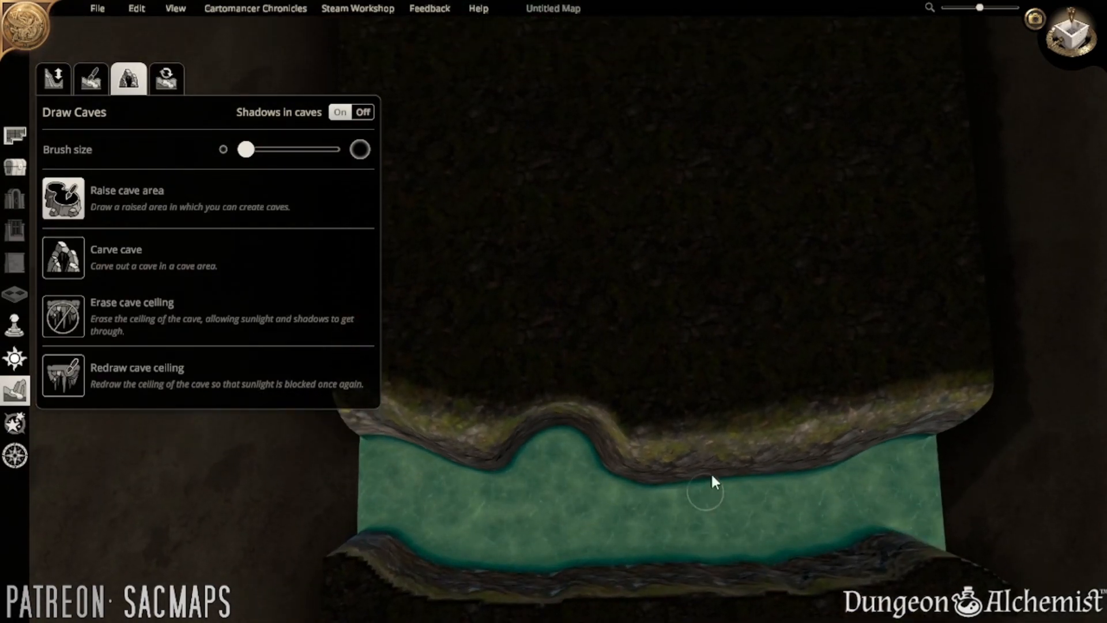
{"action": "middle_click_drag", "start_coordinate": [907, 208], "coordinate": [579, 467]}
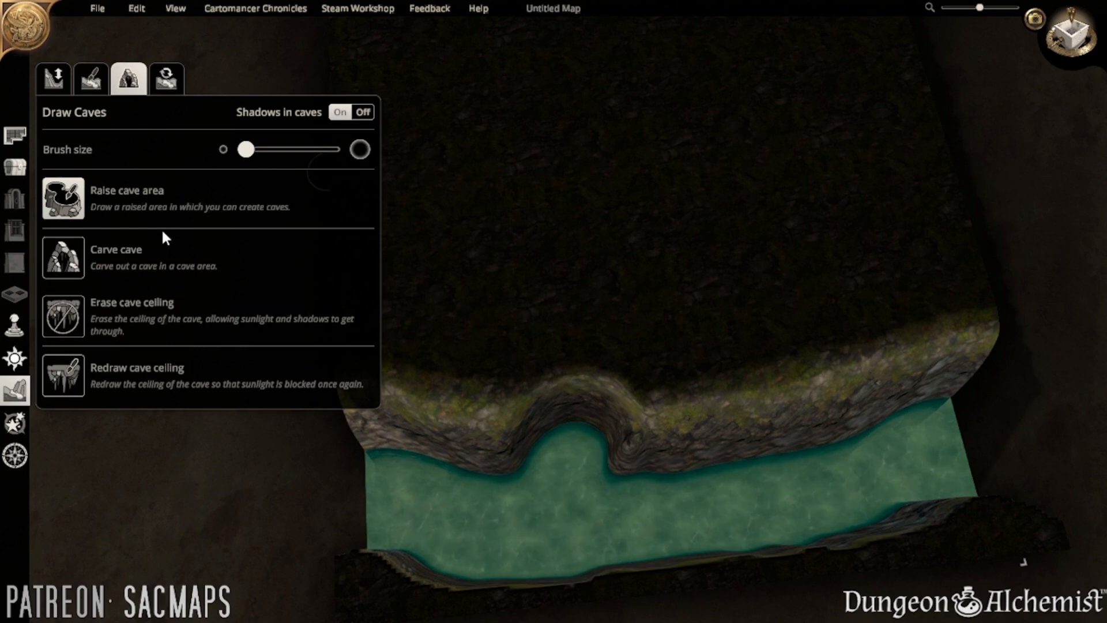
{"action": "middle_click_drag", "start_coordinate": [641, 410], "coordinate": [195, 202]}
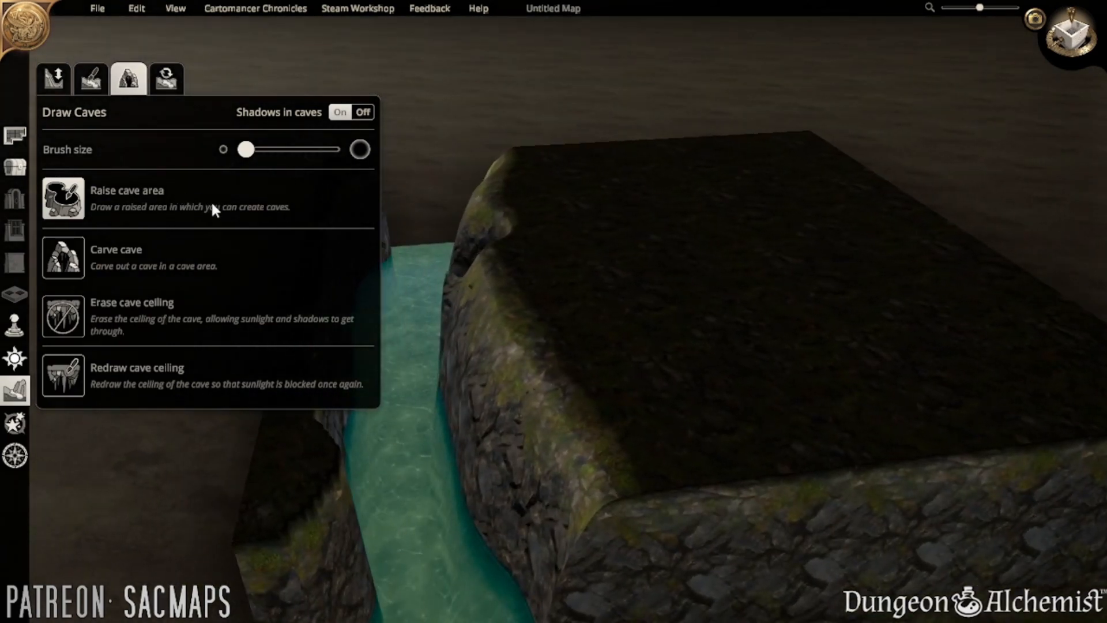
{"action": "mouse_move", "coordinate": [427, 247]}
{"action": "middle_mouse_down"}
{"action": "mouse_move", "coordinate": [724, 474]}
{"action": "mouse_move", "coordinate": [429, 378]}
{"action": "middle_mouse_up"}
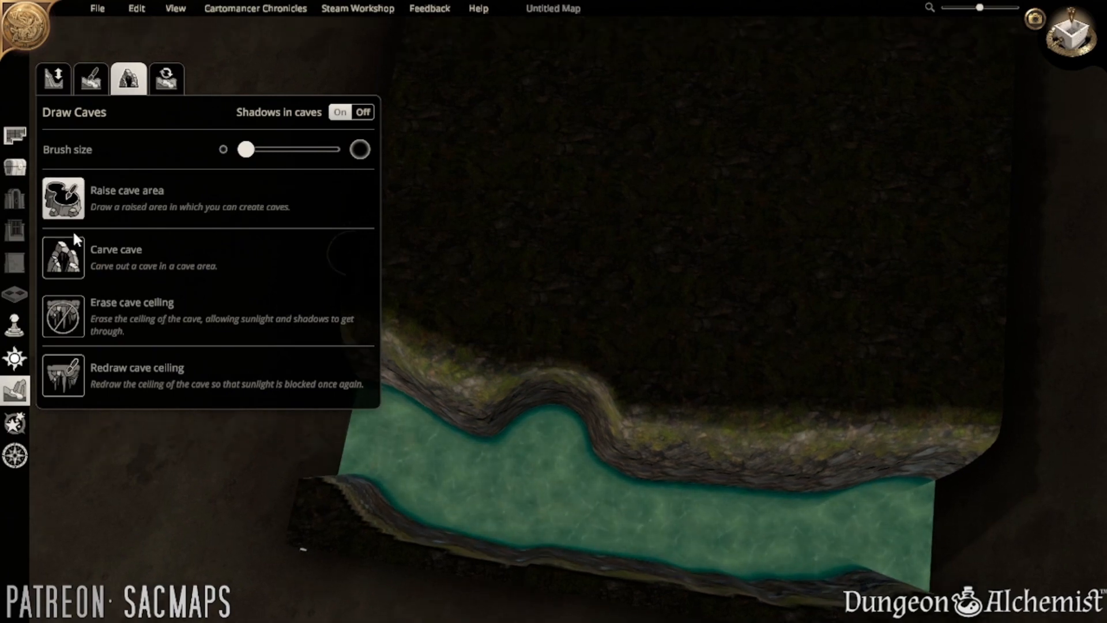
- Choose Carve cave and examine the inlet, the rock face and the block's top for a tunnel entrance
{"action": "left_click", "coordinate": [110, 258]}
{"action": "middle_click_drag", "start_coordinate": [584, 402], "coordinate": [617, 401]}
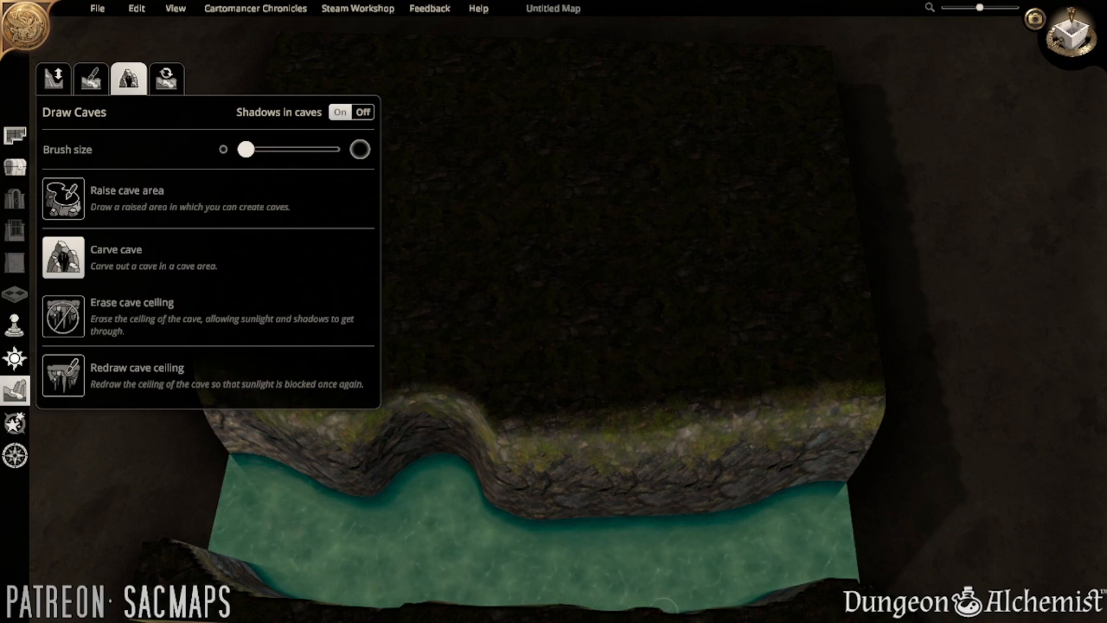
{"action": "middle_click_drag", "start_coordinate": [756, 527], "coordinate": [646, 521]}
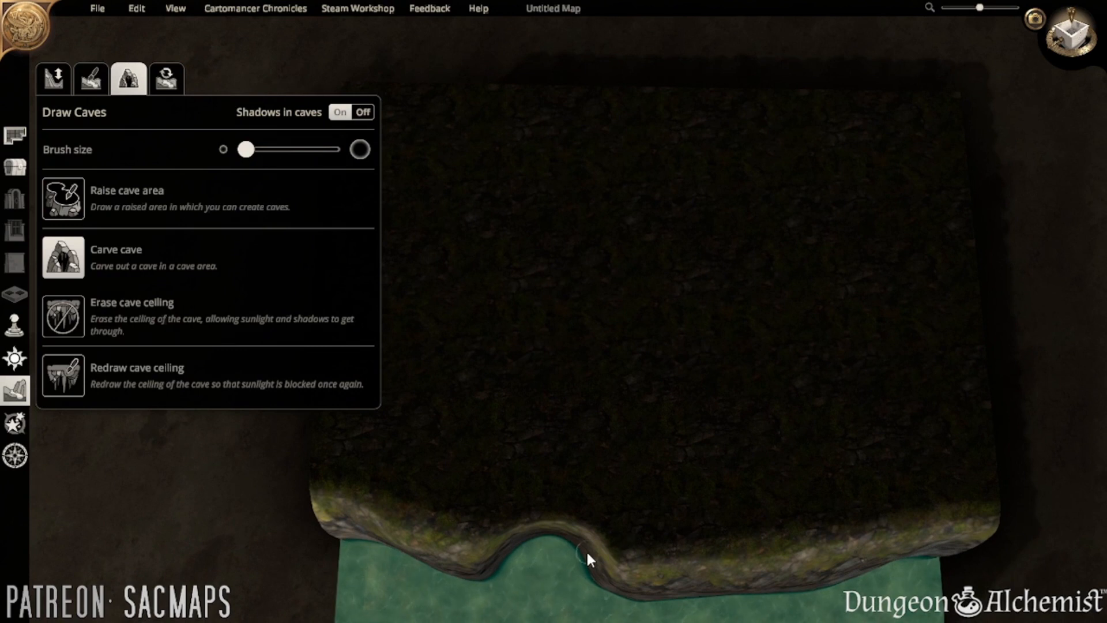
{"action": "middle_click_drag", "start_coordinate": [587, 549], "coordinate": [574, 477]}
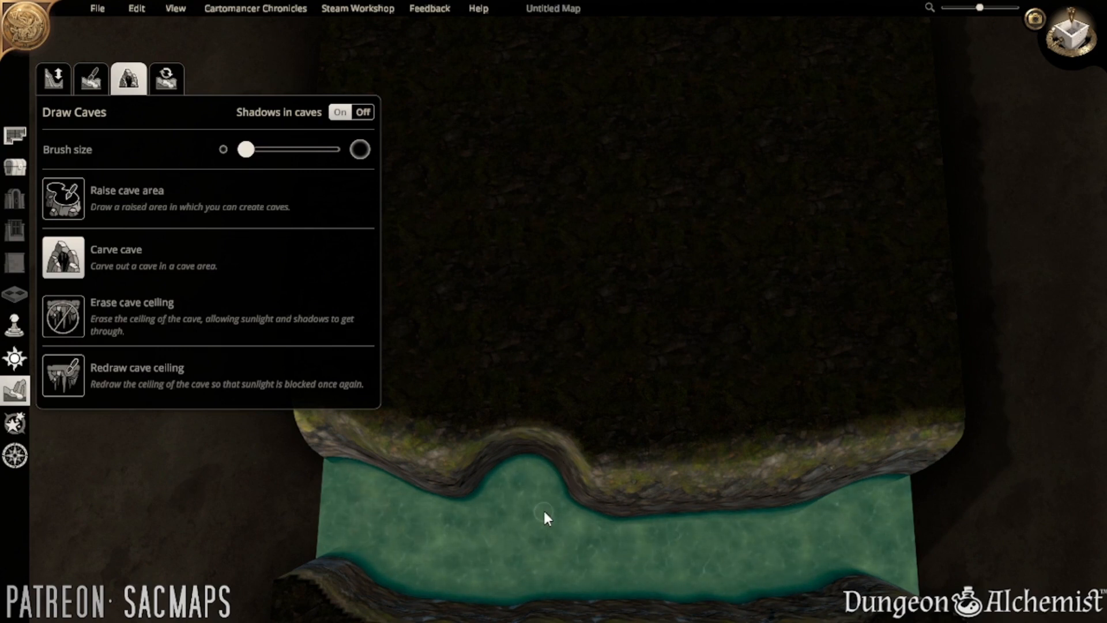
{"action": "middle_click_drag", "start_coordinate": [544, 512], "coordinate": [603, 510]}
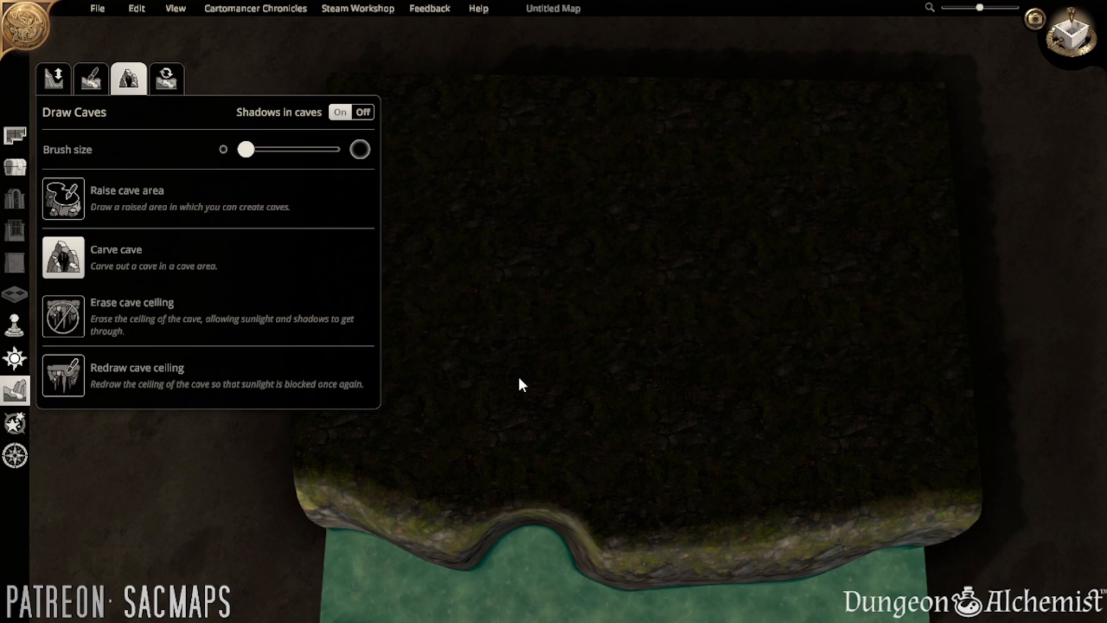
{"action": "middle_click_drag", "start_coordinate": [650, 385], "coordinate": [613, 429]}
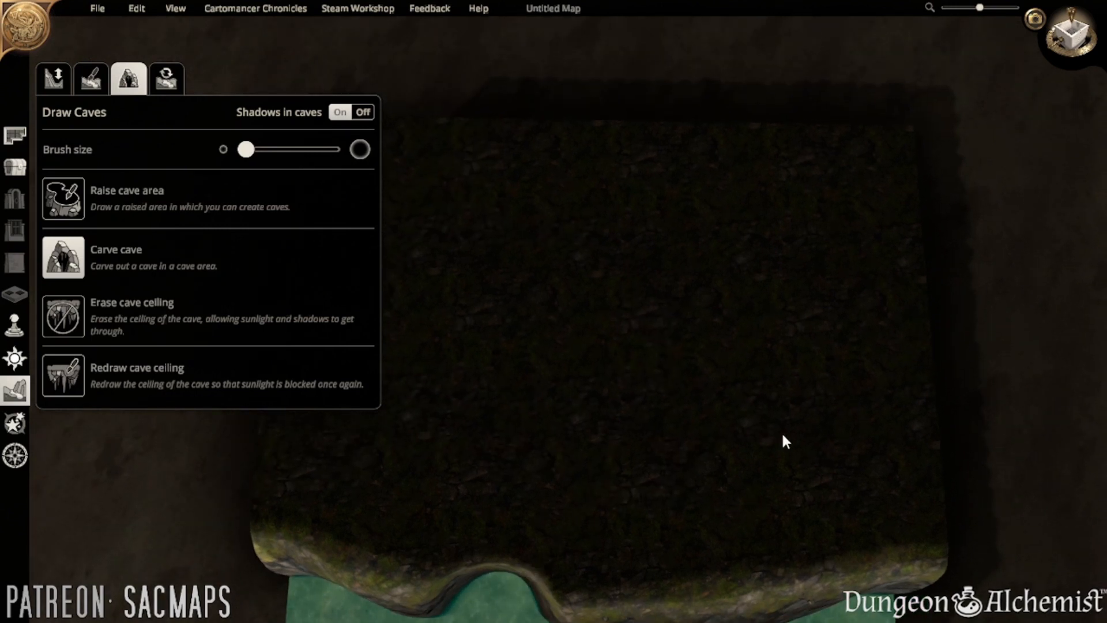
{"action": "middle_click_drag", "start_coordinate": [736, 467], "coordinate": [709, 328]}
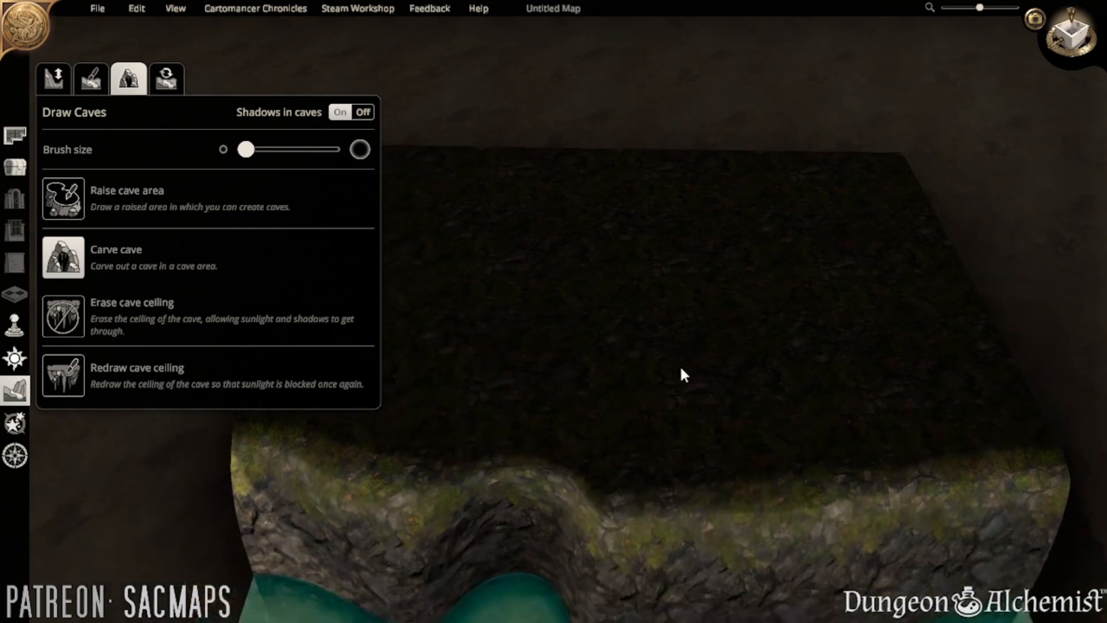
{"action": "middle_click_drag", "start_coordinate": [682, 373], "coordinate": [701, 407]}
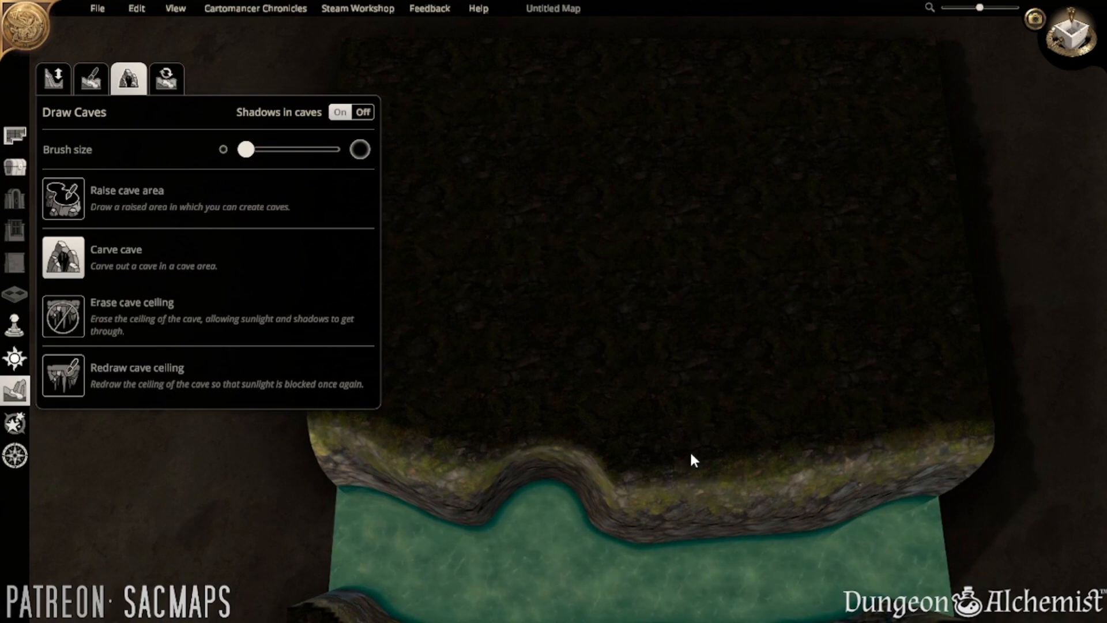
{"action": "middle_click_drag", "start_coordinate": [691, 460], "coordinate": [586, 511]}
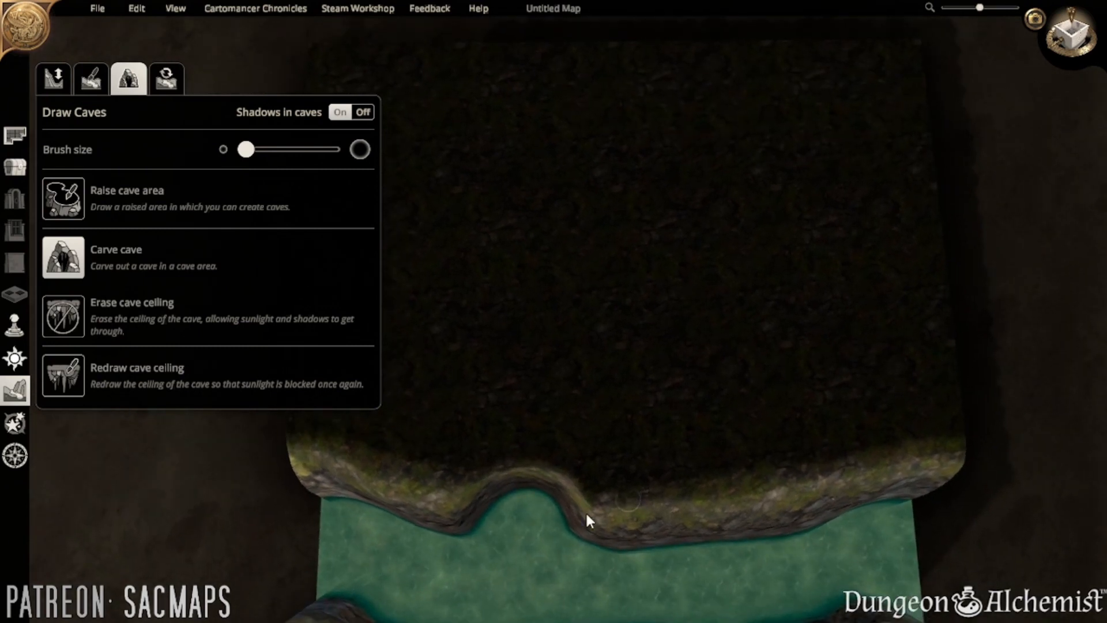
{"action": "middle_click_drag", "start_coordinate": [681, 523], "coordinate": [695, 485]}
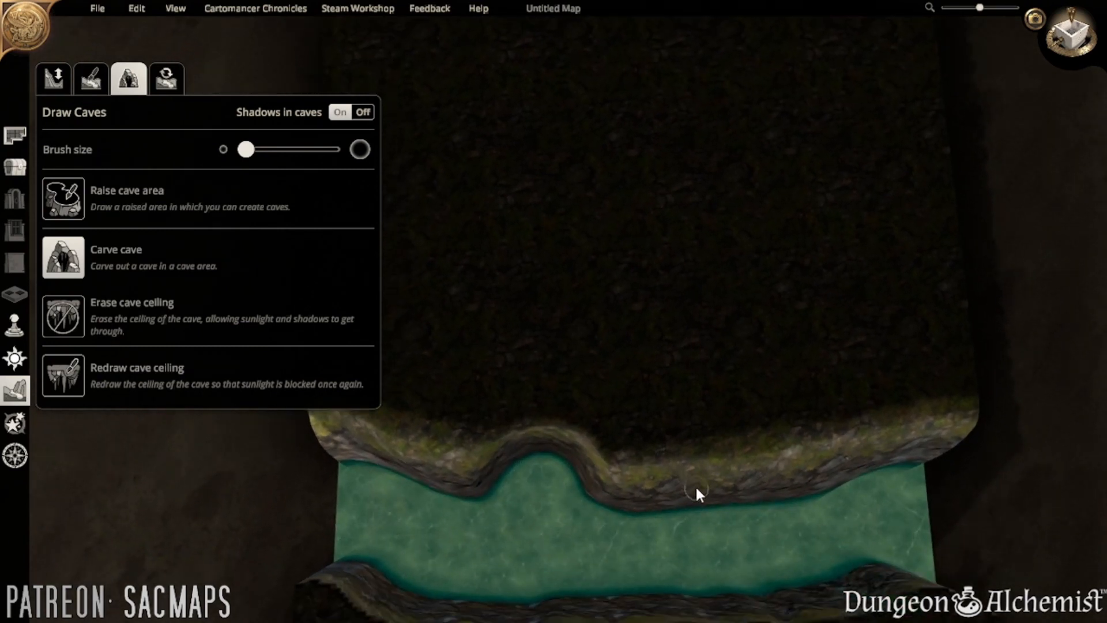
{"action": "scroll", "coordinate": [576, 473], "scroll_direction": "up", "scroll_amount": 5}
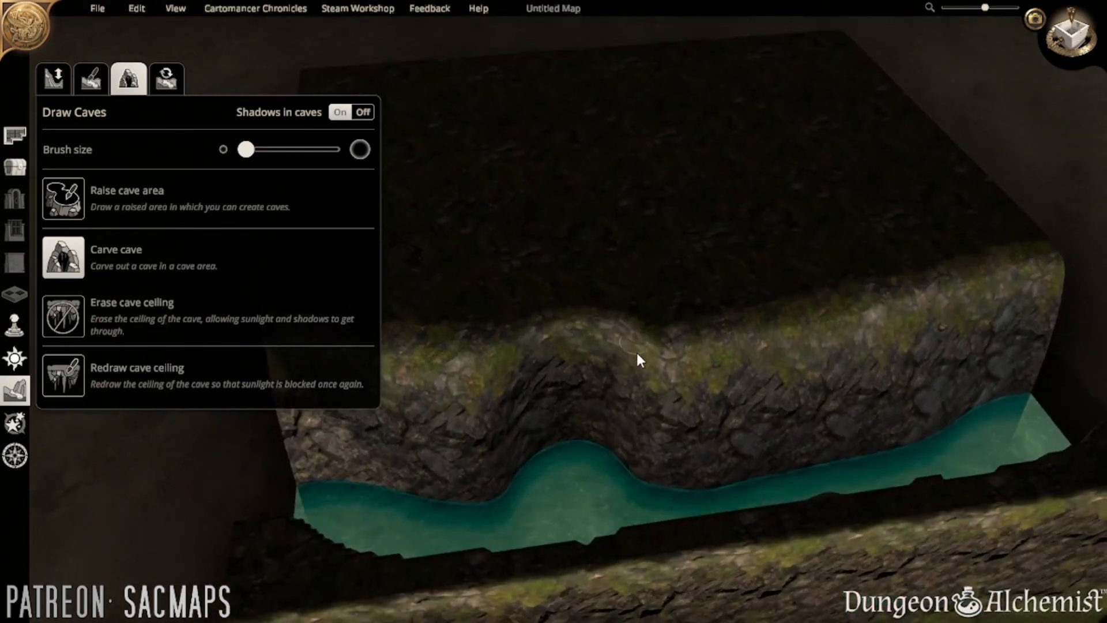
{"action": "right_click_drag", "start_coordinate": [637, 360], "coordinate": [625, 502]}
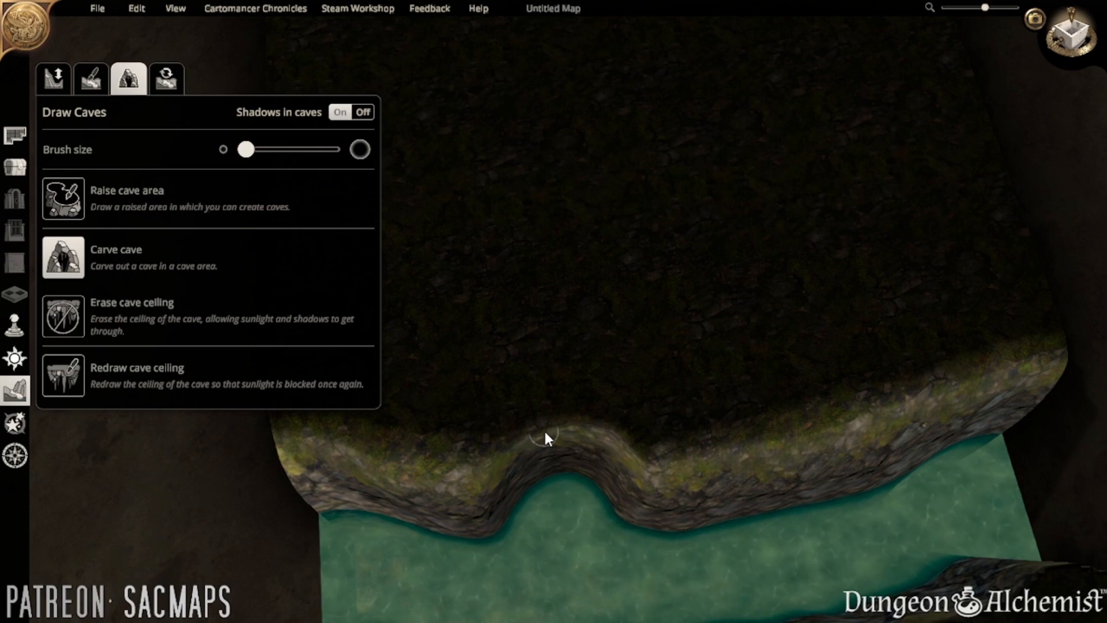
- Carve a narrow winding tunnel with the smallest brush from the inlet into the block, opening into a small chamber
{"action": "left_click", "coordinate": [613, 441]}
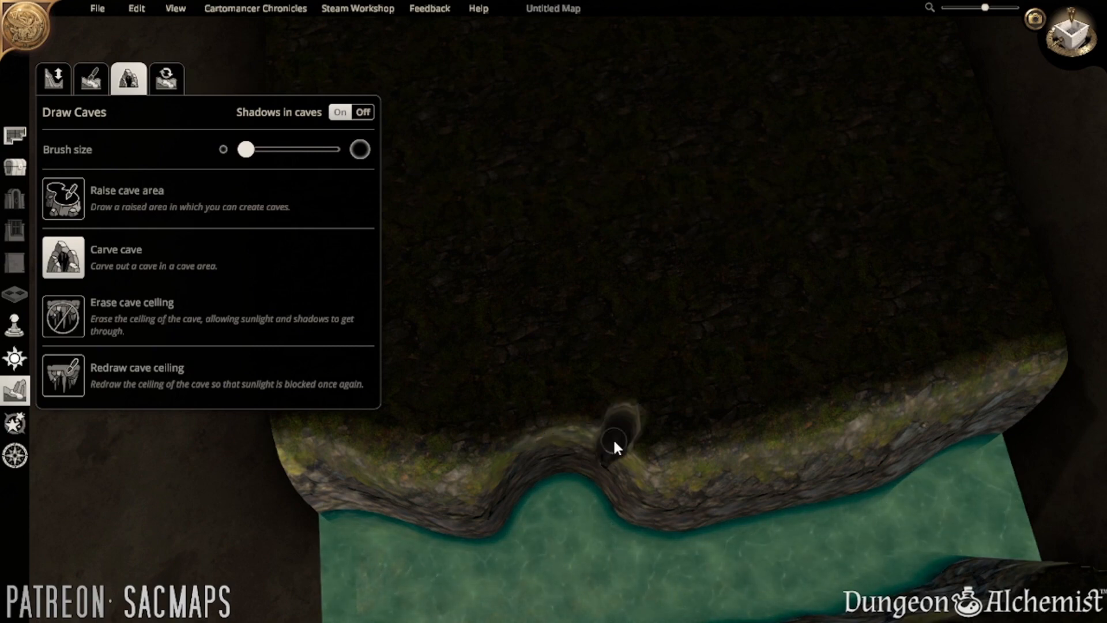
{"action": "right_click_drag", "start_coordinate": [617, 468], "coordinate": [530, 456]}
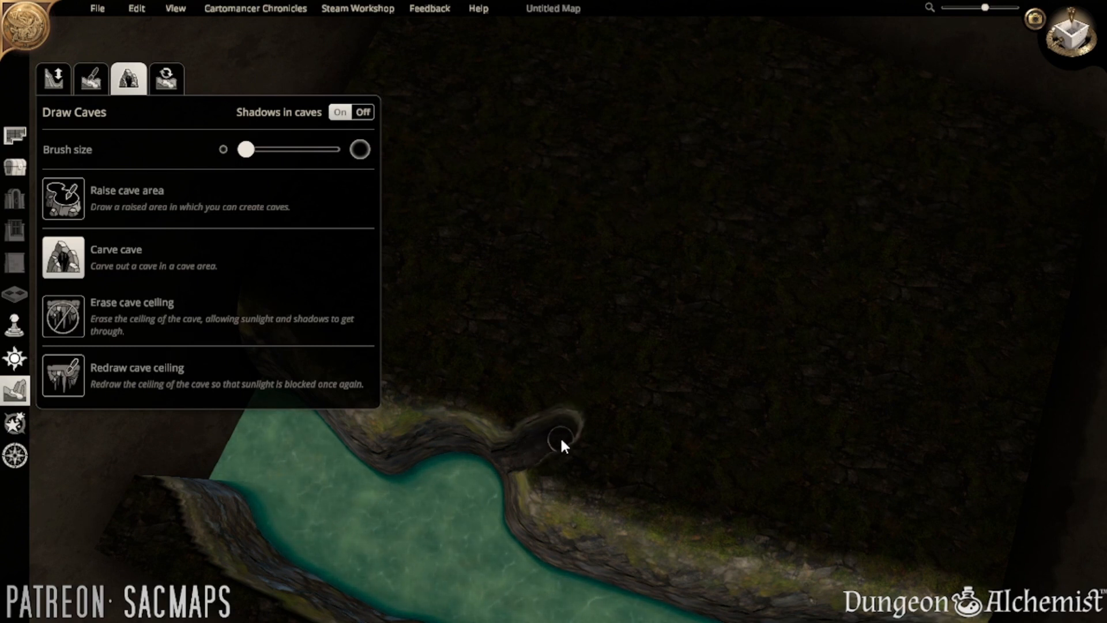
{"action": "mouse_move", "coordinate": [562, 408]}
{"action": "left_mouse_down"}
{"action": "mouse_move", "coordinate": [540, 383]}
{"action": "mouse_move", "coordinate": [465, 348]}
{"action": "mouse_move", "coordinate": [467, 322]}
{"action": "mouse_move", "coordinate": [504, 346]}
{"action": "mouse_move", "coordinate": [553, 350]}
{"action": "mouse_move", "coordinate": [520, 314]}
{"action": "mouse_move", "coordinate": [479, 306]}
{"action": "mouse_move", "coordinate": [462, 317]}
{"action": "mouse_move", "coordinate": [524, 346]}
{"action": "left_mouse_up"}
{"action": "scroll", "coordinate": [525, 339], "scroll_direction": "up", "scroll_amount": 5}
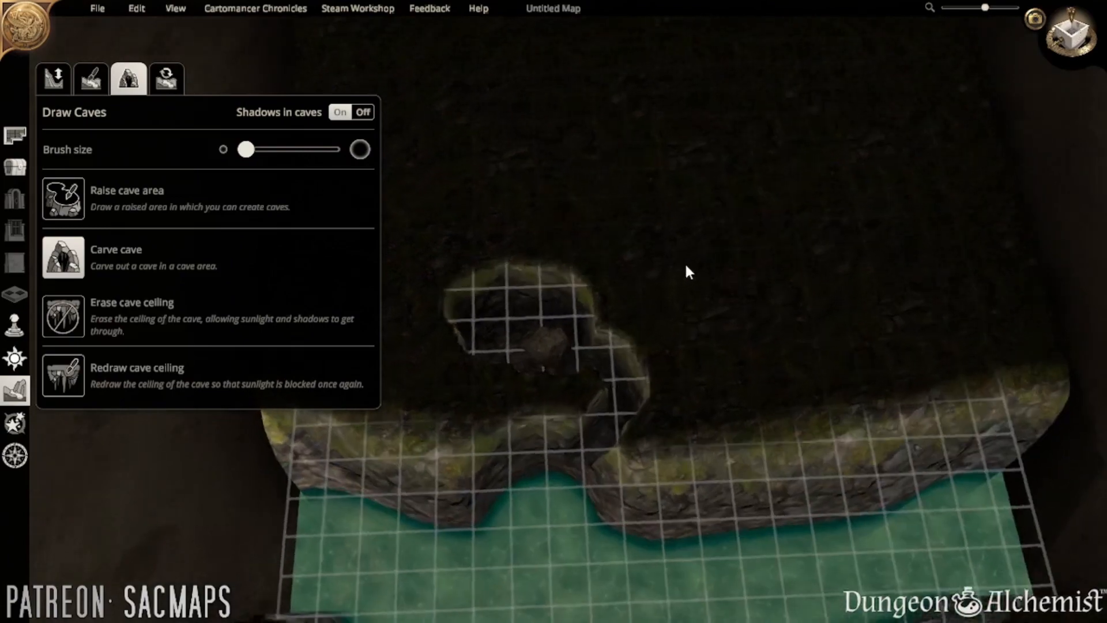
- Widen the small chamber near the inlet, carving out its front edge and the side farthest from the entrance tunnel
{"action": "middle_click_drag", "start_coordinate": [686, 265], "coordinate": [679, 447]}
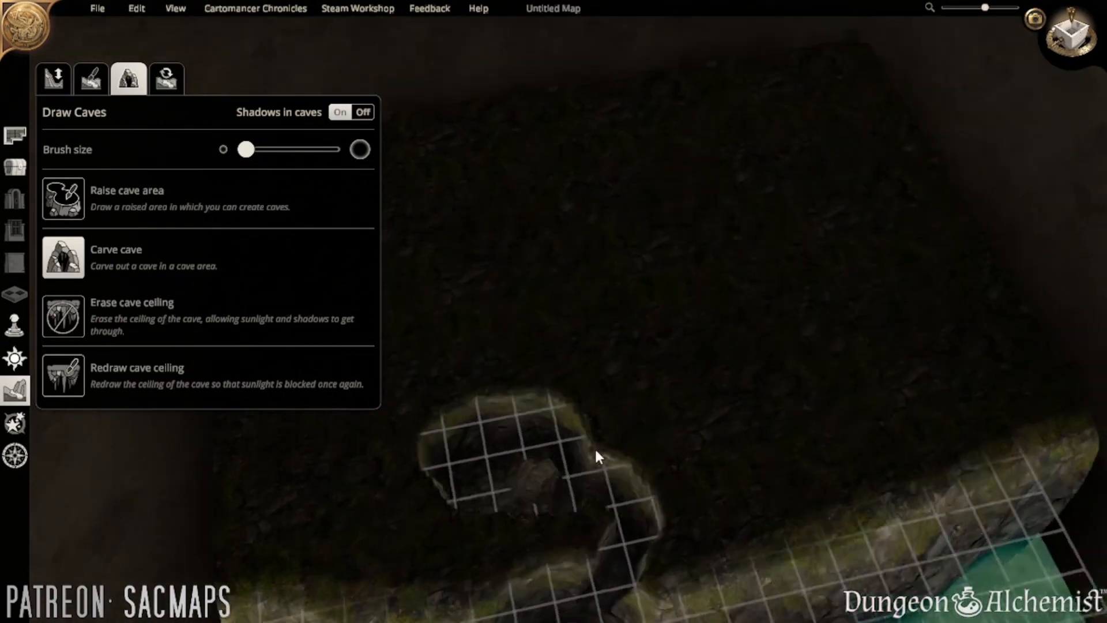
{"action": "middle_click_drag", "start_coordinate": [596, 455], "coordinate": [601, 479]}
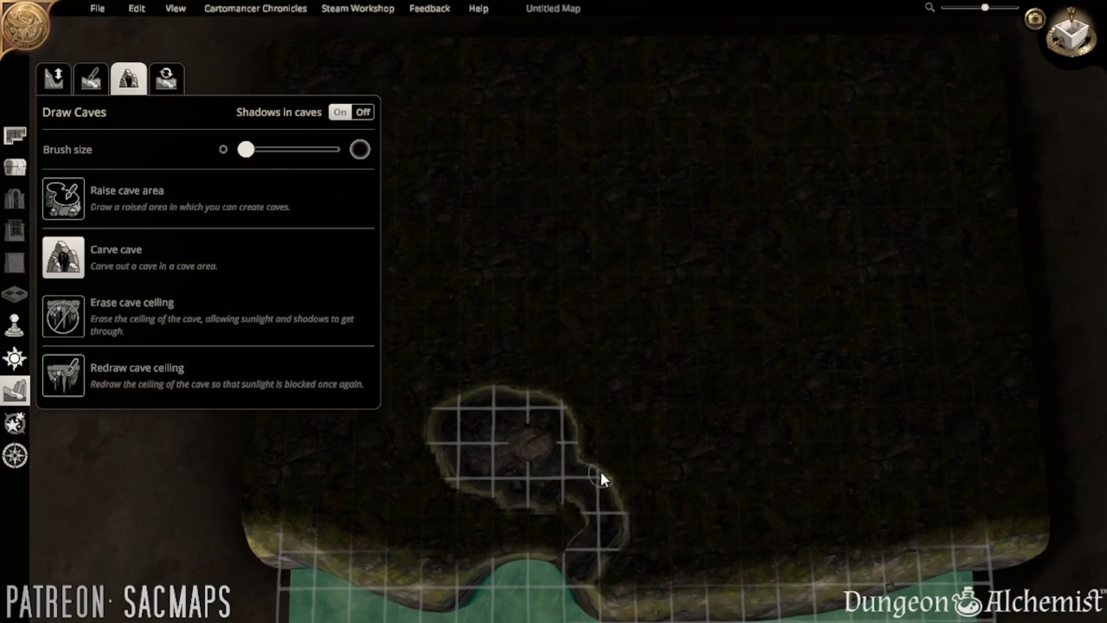
{"action": "left_click_drag", "start_coordinate": [601, 479], "coordinate": [571, 478]}
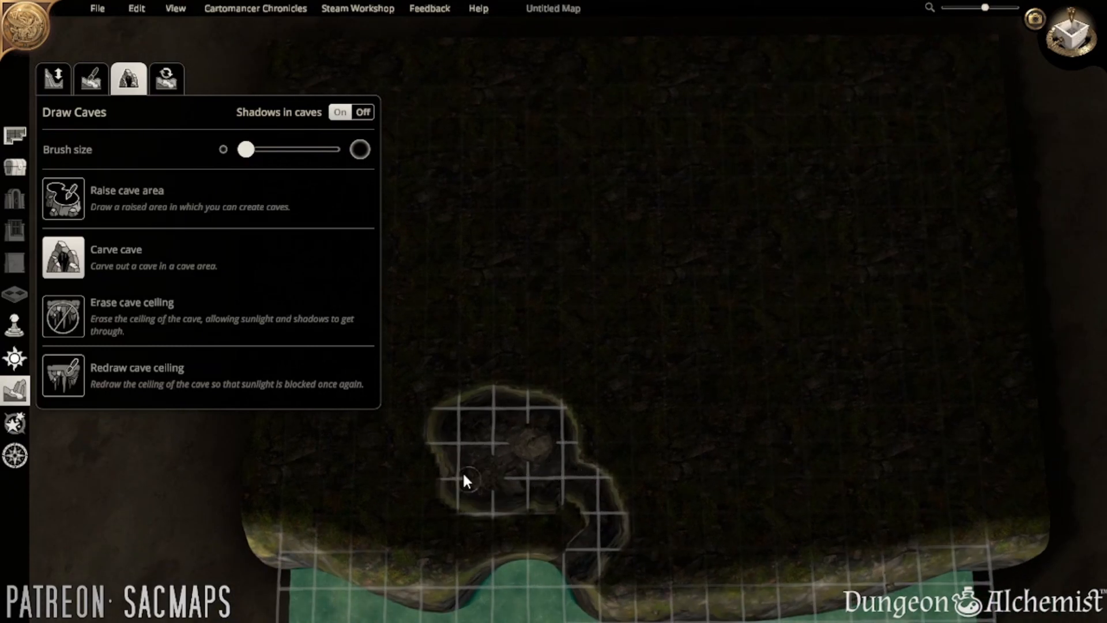
{"action": "left_click_drag", "start_coordinate": [464, 475], "coordinate": [452, 426]}
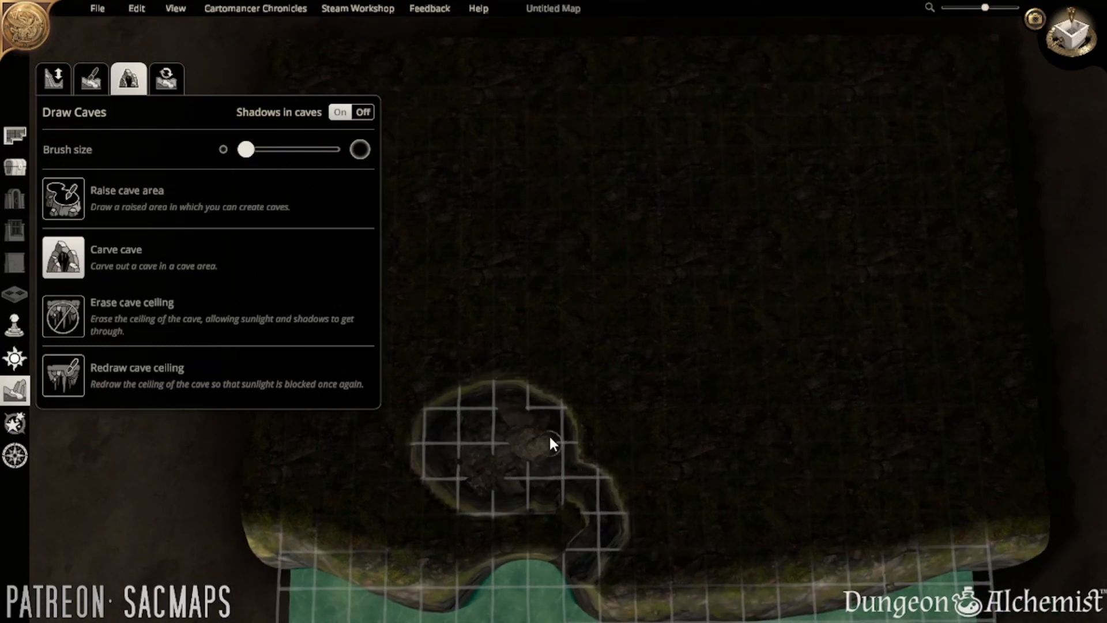
- Carve a curved tunnel from the back of the small chamber deeper into the block, widening it with a slightly larger brush
{"action": "right_click_drag", "start_coordinate": [542, 426], "coordinate": [510, 425]}
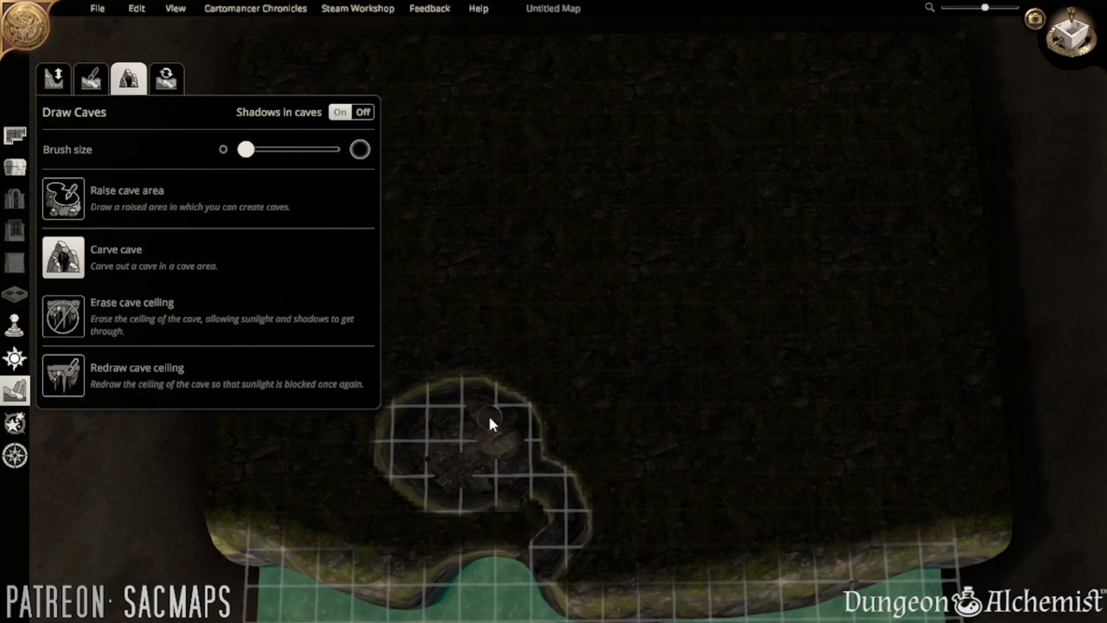
{"action": "right_click_drag", "start_coordinate": [490, 424], "coordinate": [531, 437]}
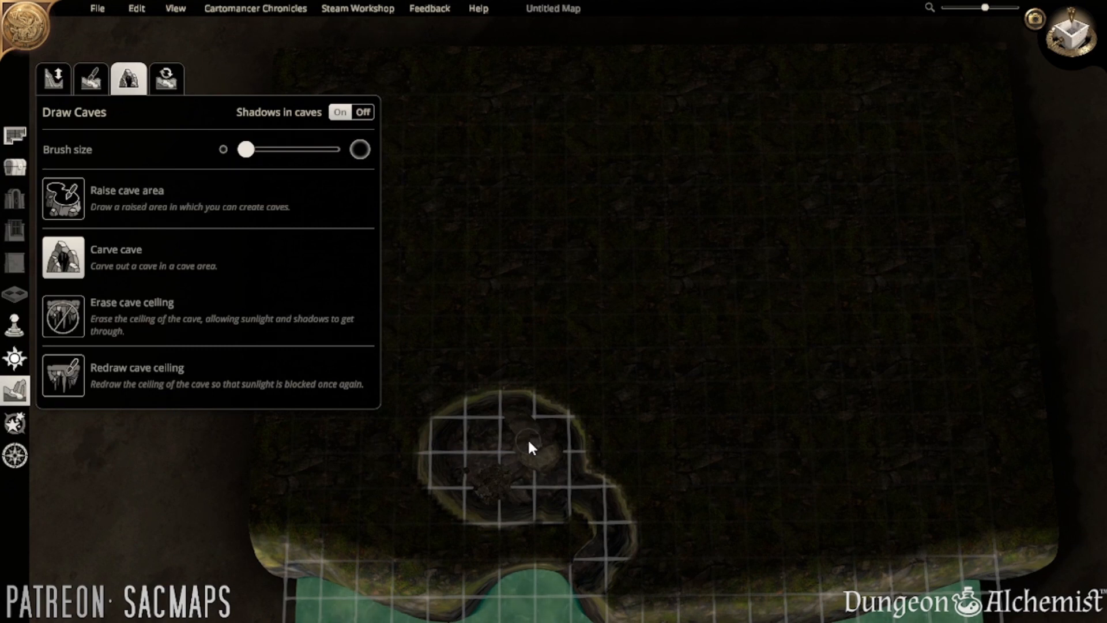
{"action": "right_click_drag", "start_coordinate": [528, 437], "coordinate": [498, 487]}
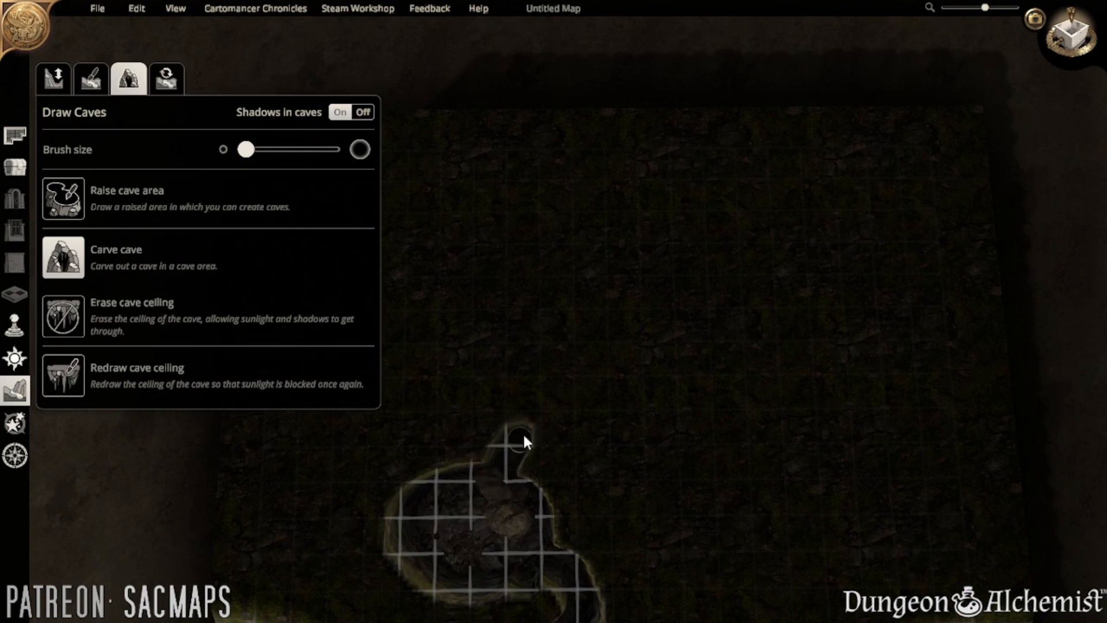
{"action": "left_click_drag", "start_coordinate": [637, 407], "coordinate": [682, 403]}
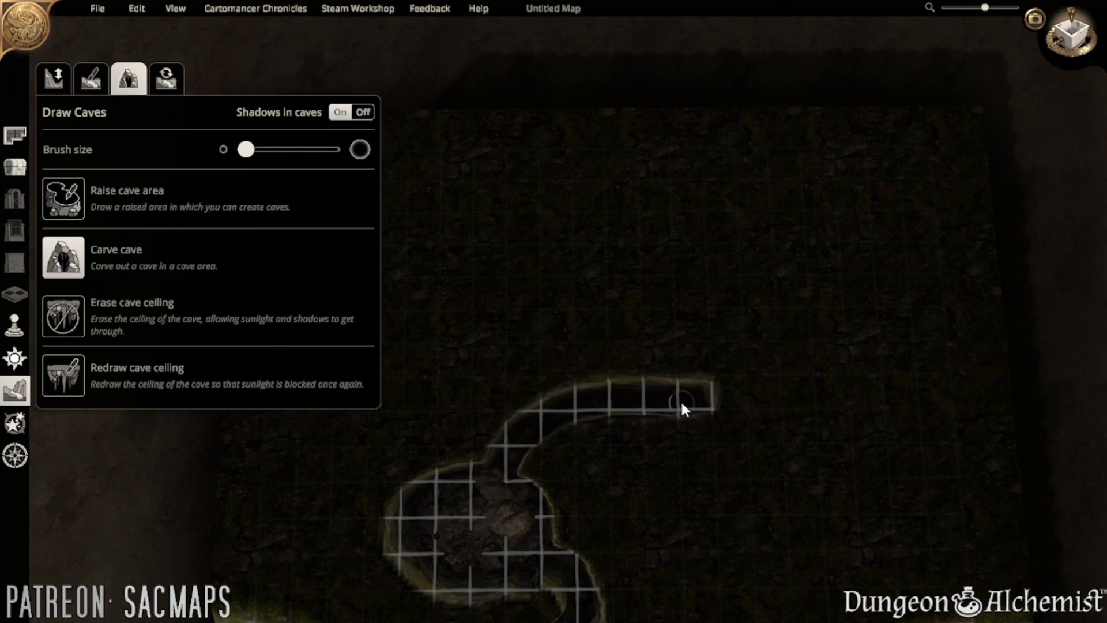
{"action": "mouse_move", "coordinate": [247, 150]}
{"action": "left_mouse_down"}
{"action": "mouse_move", "coordinate": [271, 151]}
{"action": "mouse_move", "coordinate": [262, 149]}
{"action": "left_mouse_up"}
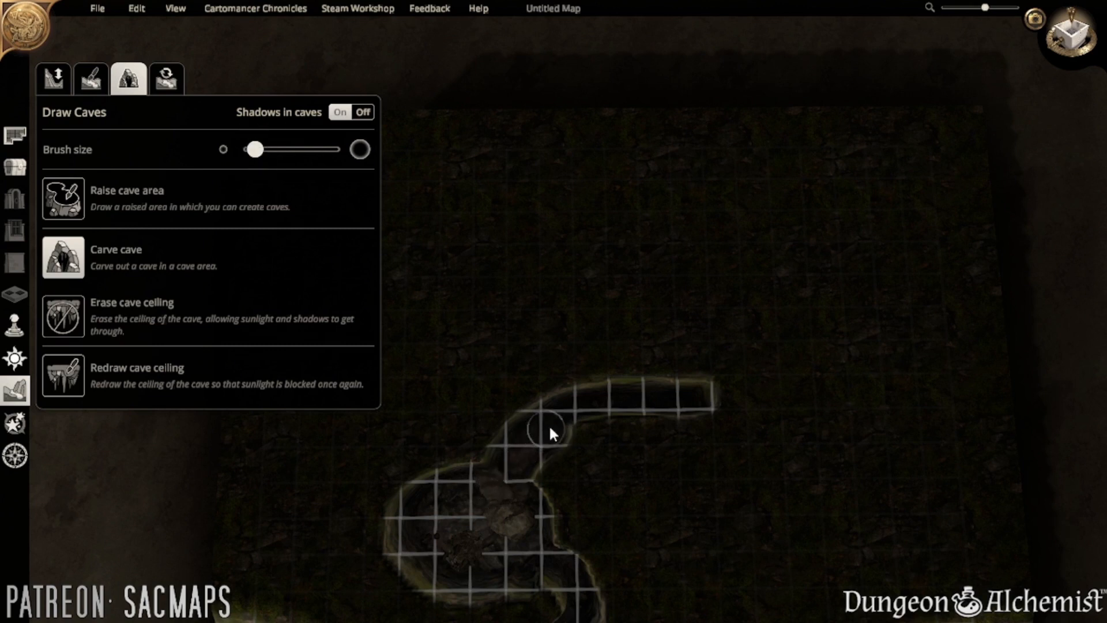
{"action": "left_click_drag", "start_coordinate": [550, 428], "coordinate": [577, 415]}
{"action": "left_click_drag", "start_coordinate": [664, 407], "coordinate": [687, 409]}
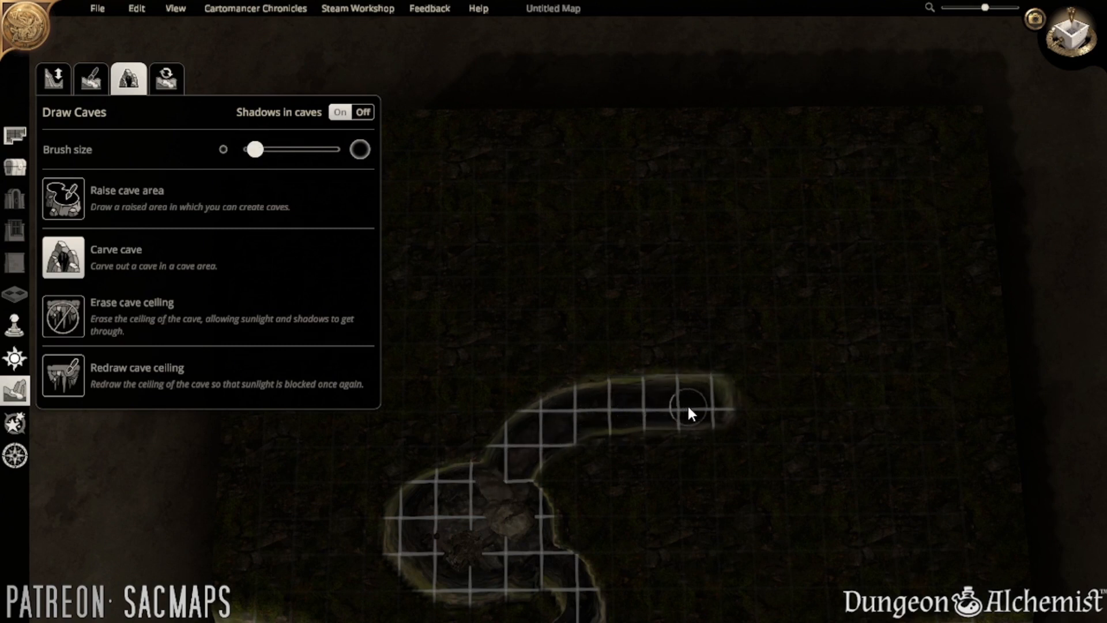
- Carve a larger, roughly rectangular chamber at the end of the curved tunnel and clear the rock left in its middle
{"action": "key", "text": "s"}
{"action": "middle_click_drag", "start_coordinate": [517, 446], "coordinate": [474, 494]}
{"action": "middle_click_drag", "start_coordinate": [552, 450], "coordinate": [509, 478]}
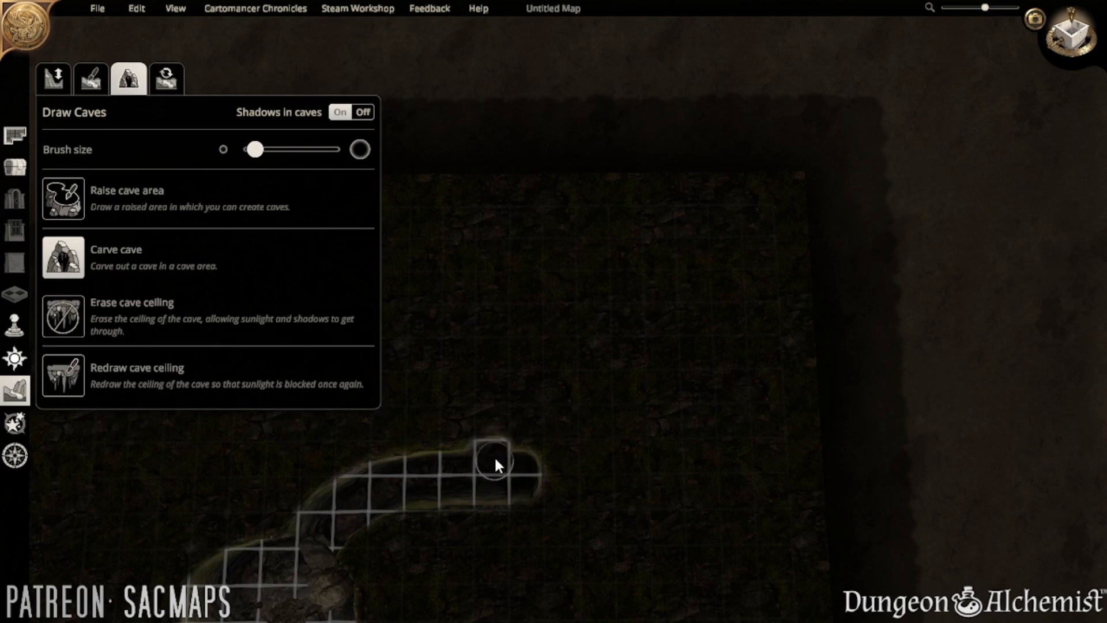
{"action": "left_click_drag", "start_coordinate": [496, 458], "coordinate": [500, 425]}
{"action": "mouse_move", "coordinate": [555, 401]}
{"action": "left_mouse_down"}
{"action": "mouse_move", "coordinate": [588, 398]}
{"action": "mouse_move", "coordinate": [586, 528]}
{"action": "mouse_move", "coordinate": [521, 535]}
{"action": "mouse_move", "coordinate": [495, 524]}
{"action": "left_mouse_up"}
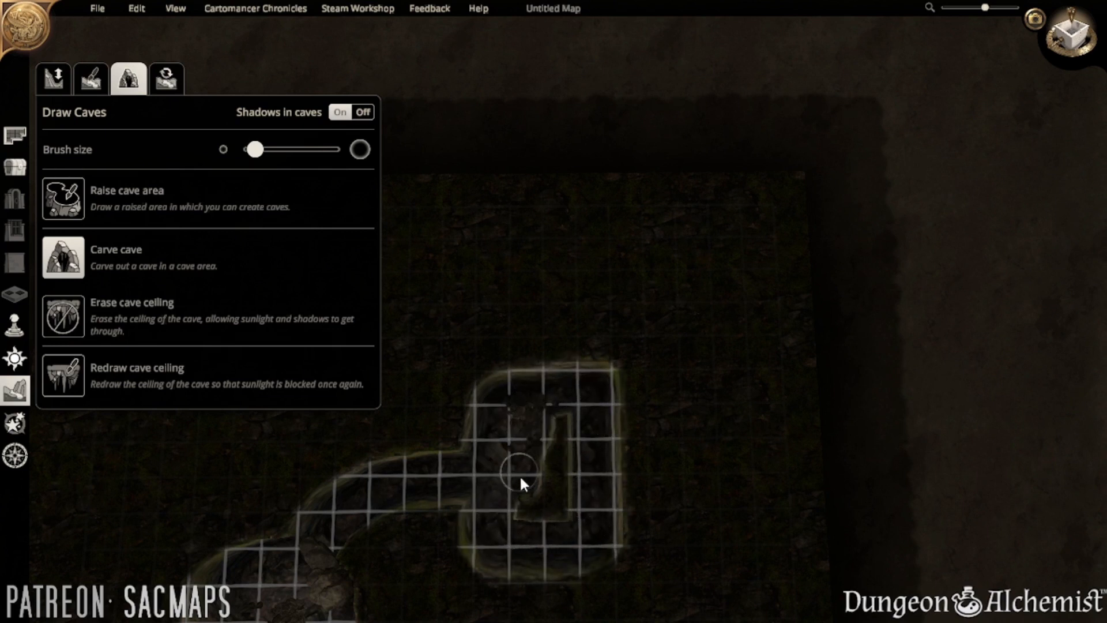
{"action": "mouse_move", "coordinate": [519, 475]}
{"action": "left_mouse_down"}
{"action": "mouse_move", "coordinate": [552, 432]}
{"action": "mouse_move", "coordinate": [538, 500]}
{"action": "mouse_move", "coordinate": [541, 428]}
{"action": "left_mouse_up"}
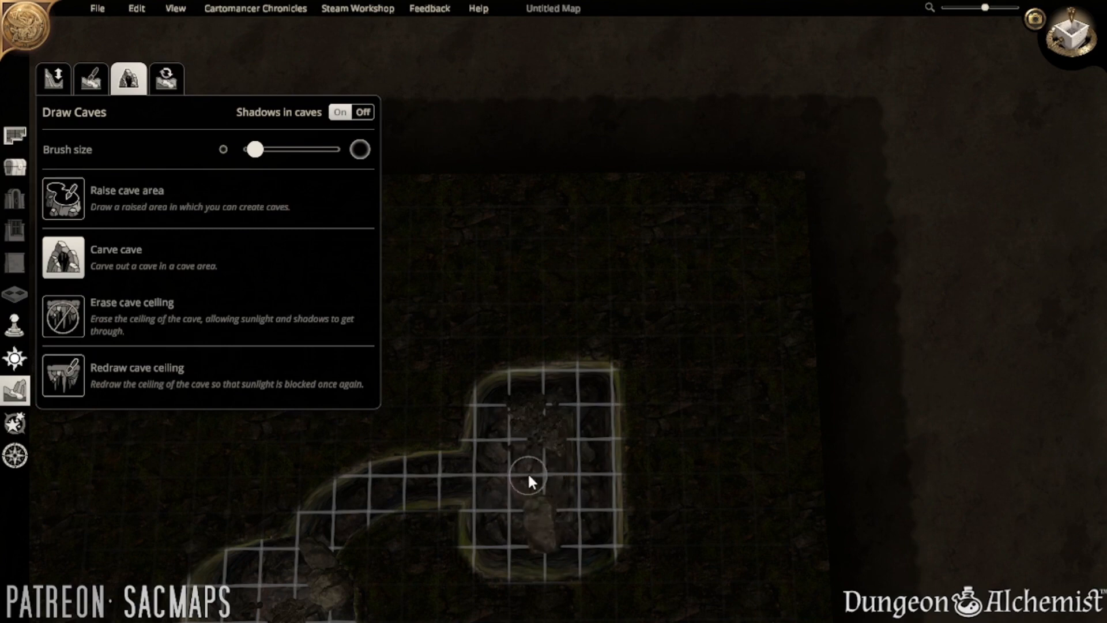
- Carve a winding passage from the back of the rectangular chamber across the block, ending in a short, wider dead end
{"action": "right_click_drag", "start_coordinate": [527, 472], "coordinate": [759, 333]}
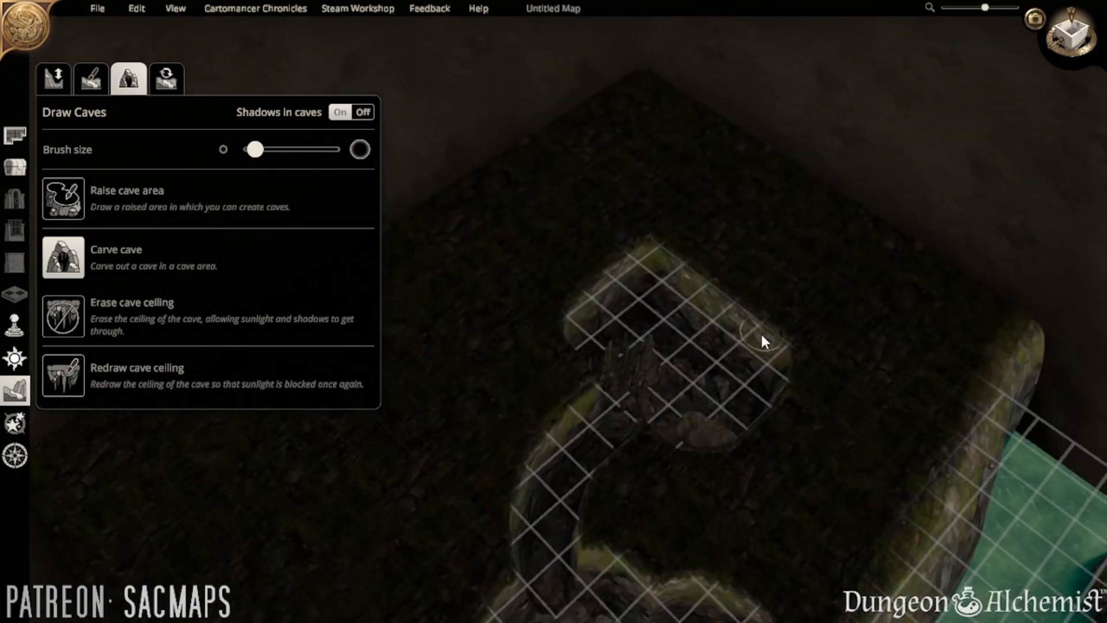
{"action": "right_click_drag", "start_coordinate": [761, 335], "coordinate": [631, 477]}
{"action": "scroll", "coordinate": [641, 377], "scroll_direction": "up", "scroll_amount": 2}
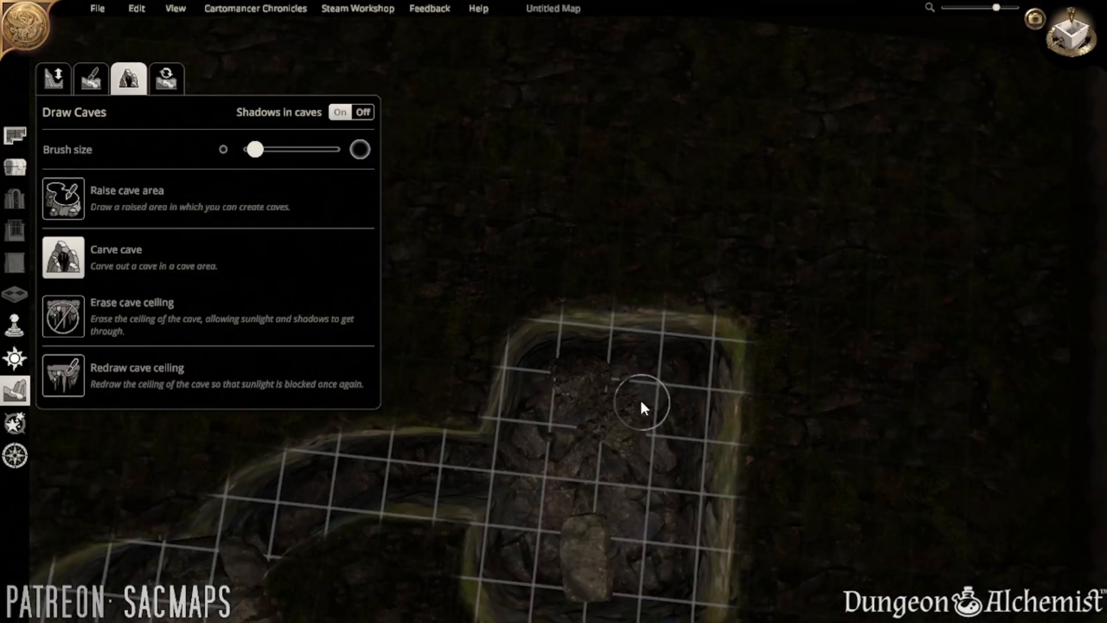
{"action": "scroll", "coordinate": [688, 272], "scroll_direction": "down", "scroll_amount": 2}
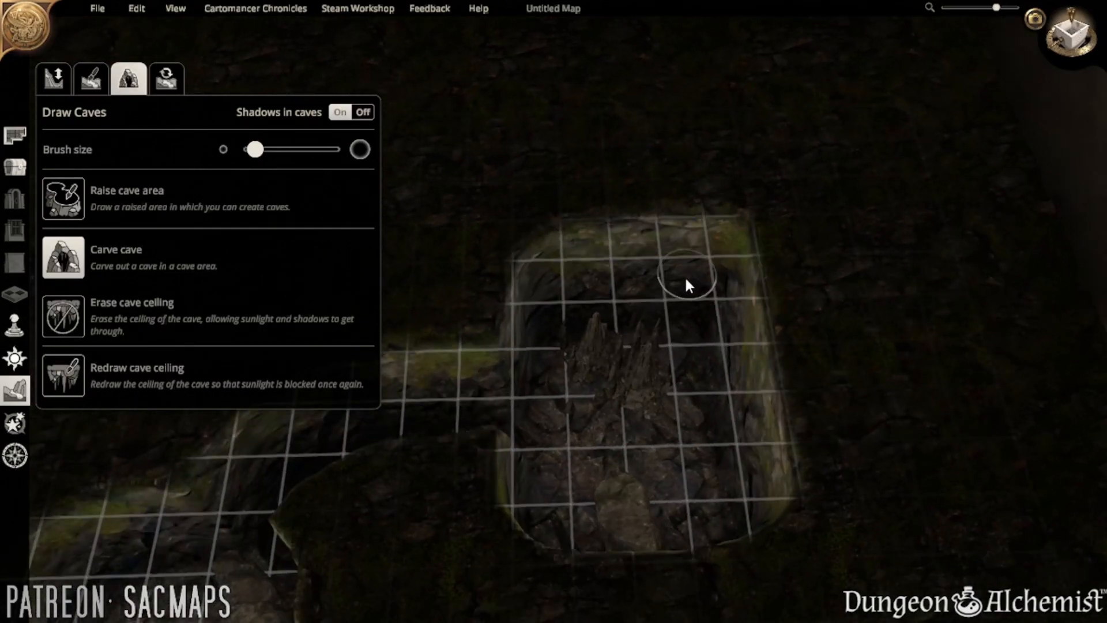
{"action": "right_click_drag", "start_coordinate": [683, 276], "coordinate": [658, 414]}
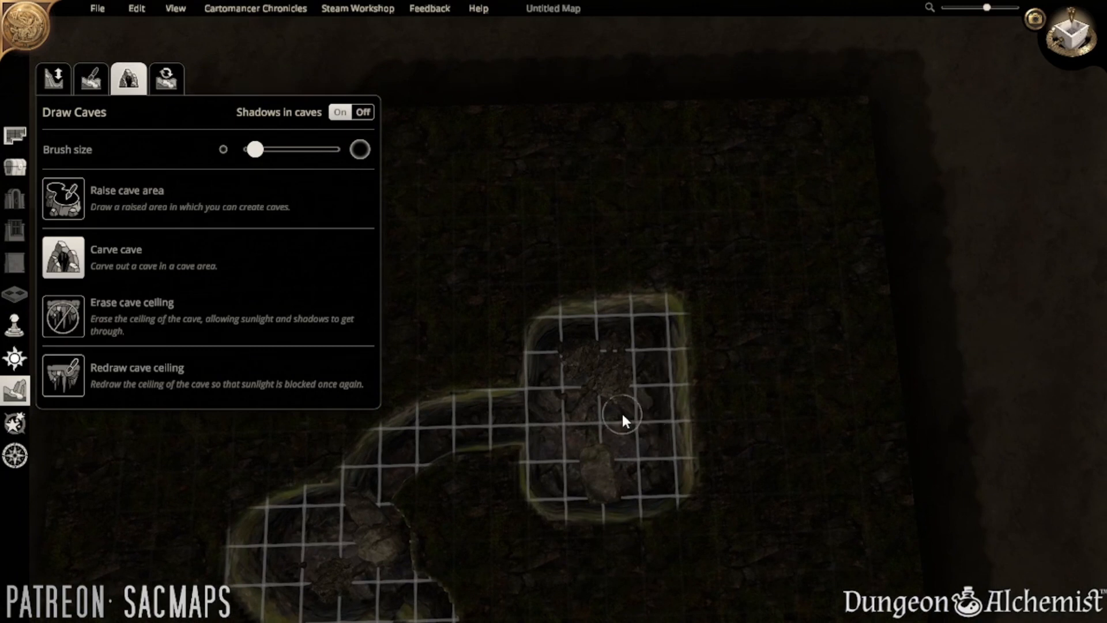
{"action": "middle_click_drag", "start_coordinate": [621, 413], "coordinate": [573, 511]}
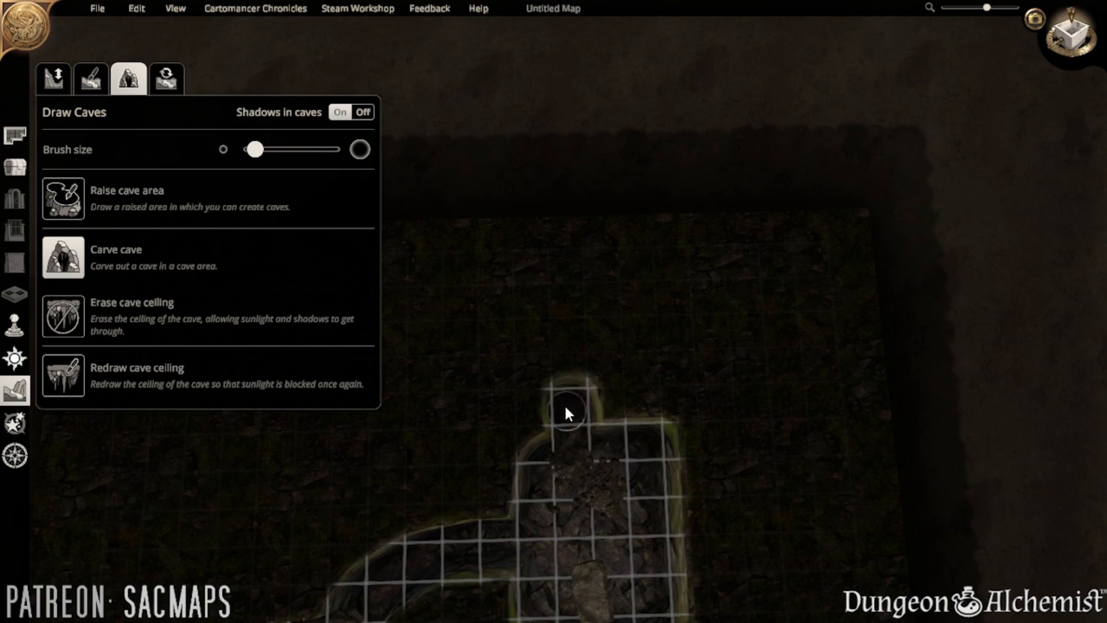
{"action": "mouse_move", "coordinate": [566, 413]}
{"action": "left_mouse_down"}
{"action": "mouse_move", "coordinate": [507, 386]}
{"action": "mouse_move", "coordinate": [462, 383]}
{"action": "mouse_move", "coordinate": [496, 375]}
{"action": "left_mouse_up"}
{"action": "middle_click_drag", "start_coordinate": [496, 375], "coordinate": [659, 414]}
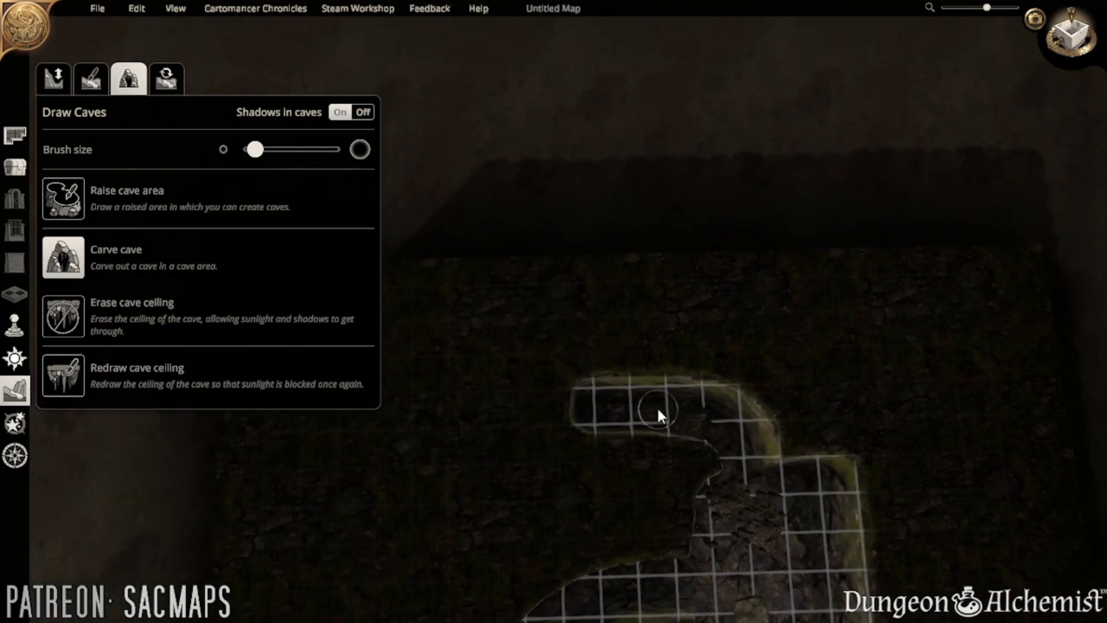
{"action": "mouse_move", "coordinate": [581, 410]}
{"action": "left_mouse_down"}
{"action": "mouse_move", "coordinate": [526, 407]}
{"action": "mouse_move", "coordinate": [514, 374]}
{"action": "mouse_move", "coordinate": [521, 332]}
{"action": "mouse_move", "coordinate": [532, 360]}
{"action": "mouse_move", "coordinate": [521, 361]}
{"action": "mouse_move", "coordinate": [538, 381]}
{"action": "mouse_move", "coordinate": [517, 355]}
{"action": "left_mouse_up"}
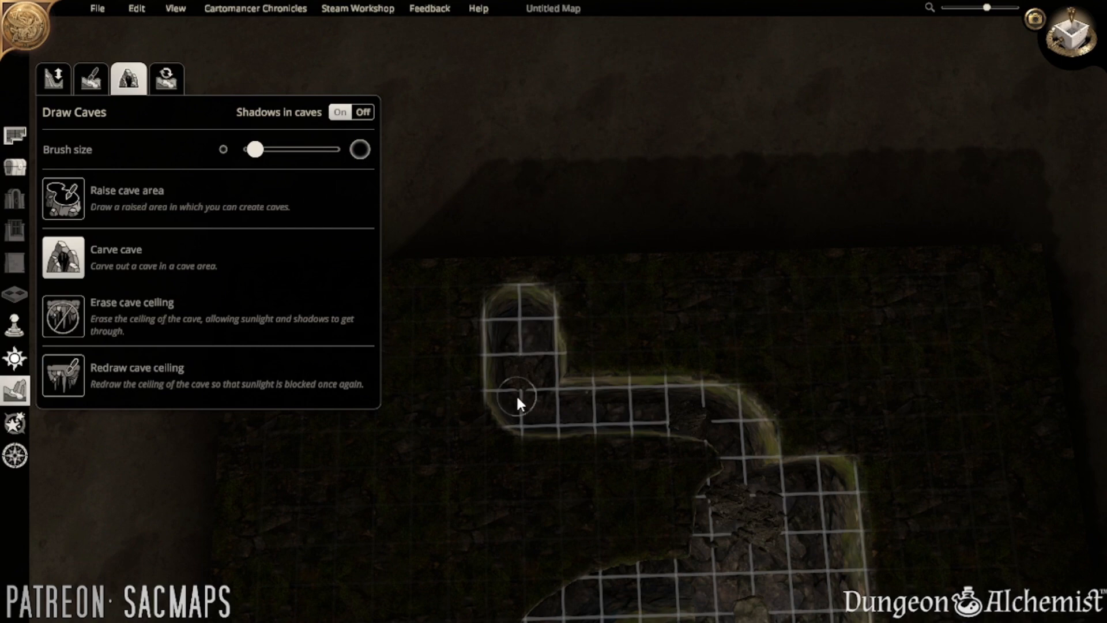
- Examine the layout of the carved tunnels and chambers from above and from the water side
{"action": "scroll", "coordinate": [577, 459], "scroll_direction": "down", "scroll_amount": 5}
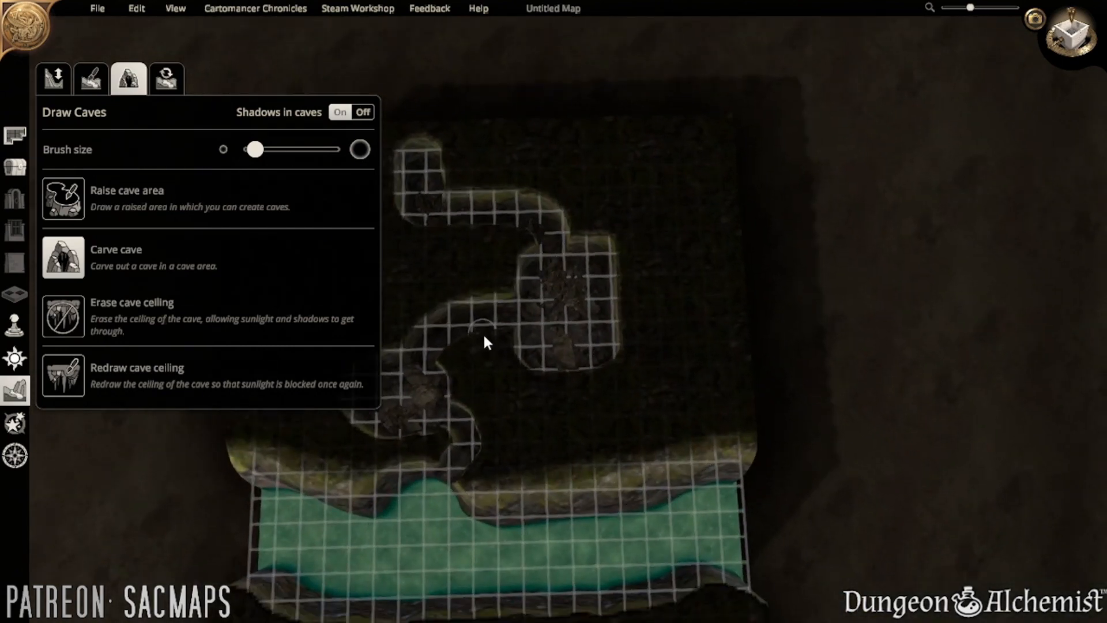
{"action": "scroll", "coordinate": [558, 406], "scroll_direction": "up", "scroll_amount": 3}
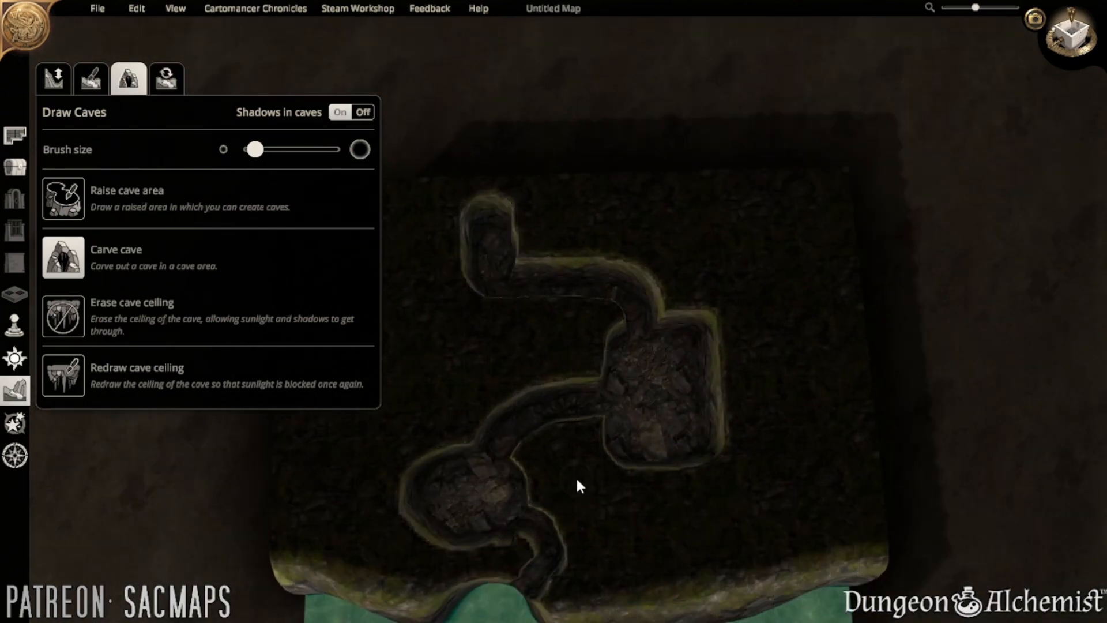
{"action": "right_click_drag", "start_coordinate": [573, 479], "coordinate": [565, 261]}
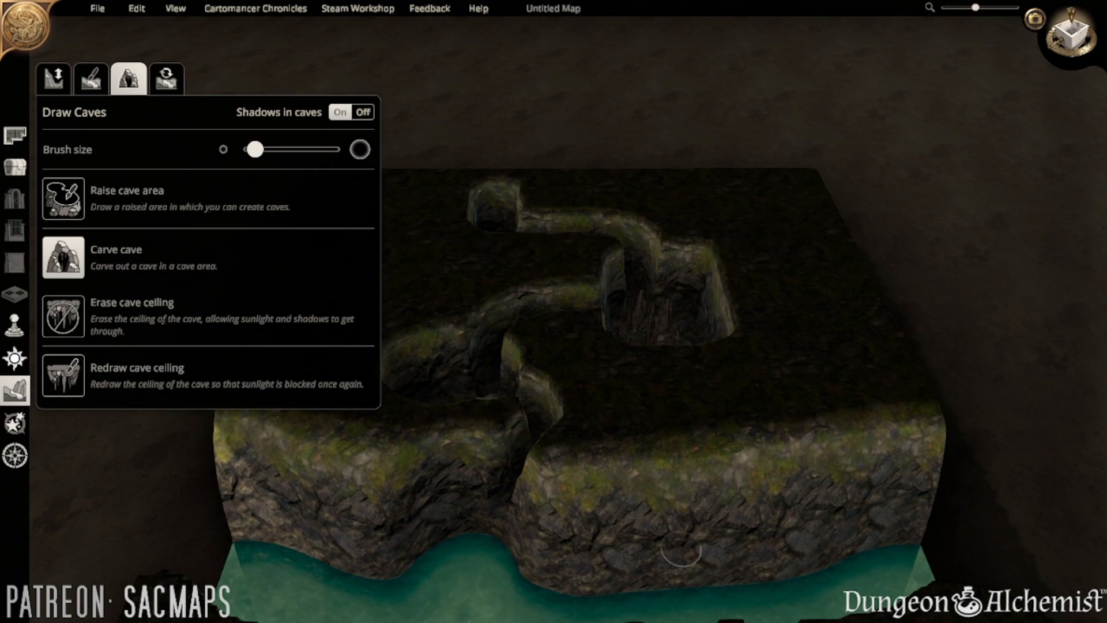
{"action": "right_click_drag", "start_coordinate": [805, 335], "coordinate": [700, 563]}
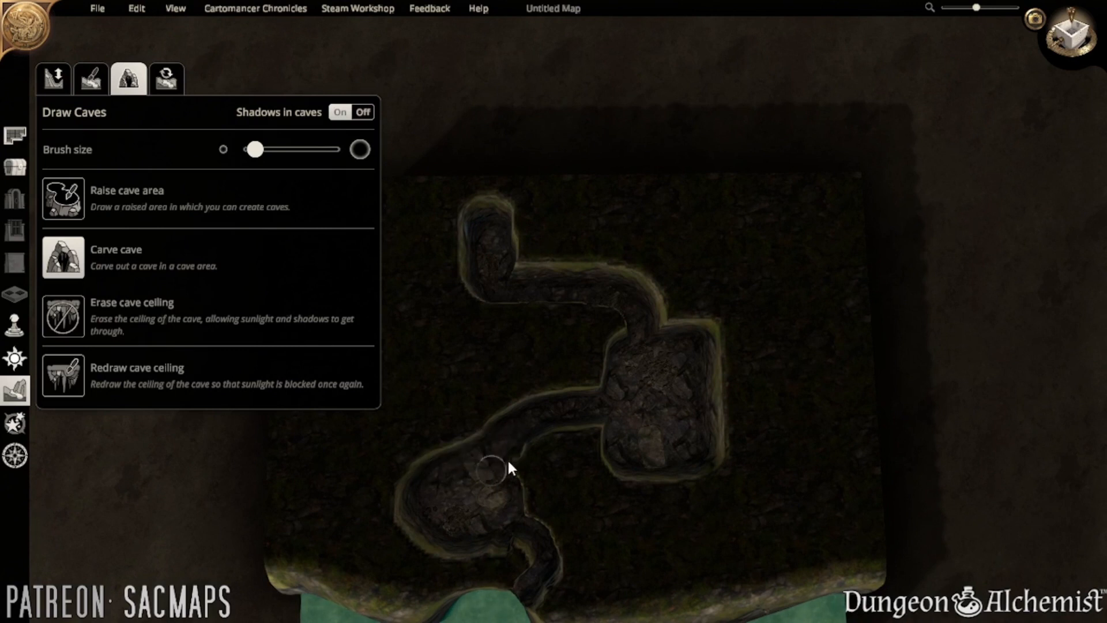
{"action": "scroll", "coordinate": [499, 477], "scroll_direction": "up", "scroll_amount": 3}
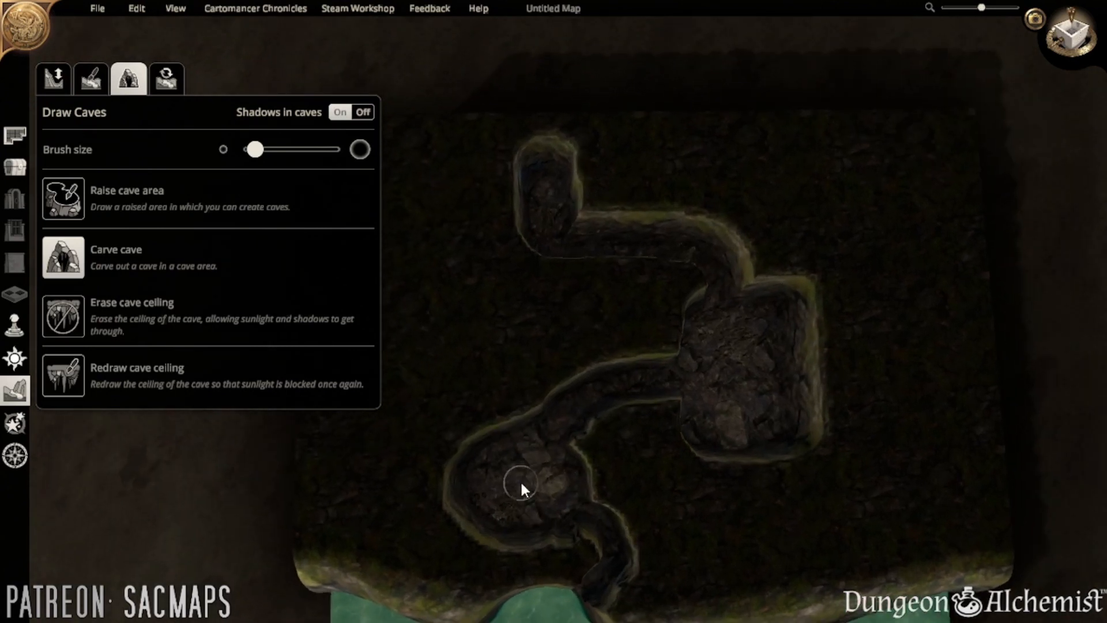
{"action": "right_click_drag", "start_coordinate": [545, 515], "coordinate": [571, 474]}
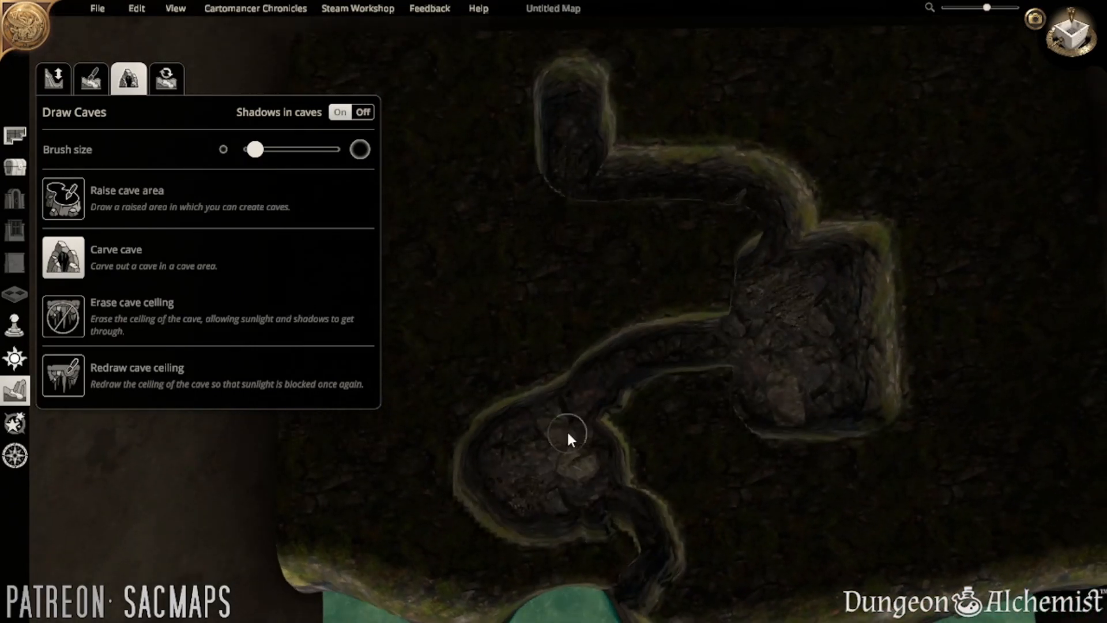
{"action": "right_click_drag", "start_coordinate": [627, 452], "coordinate": [634, 479]}
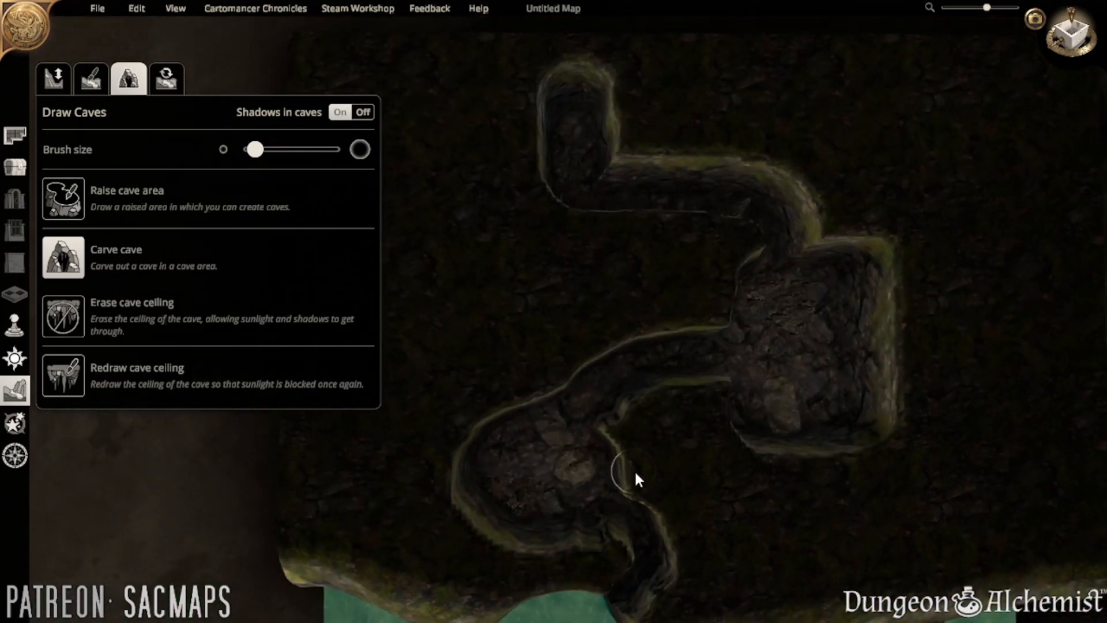
{"action": "middle_click_drag", "start_coordinate": [598, 461], "coordinate": [466, 503]}
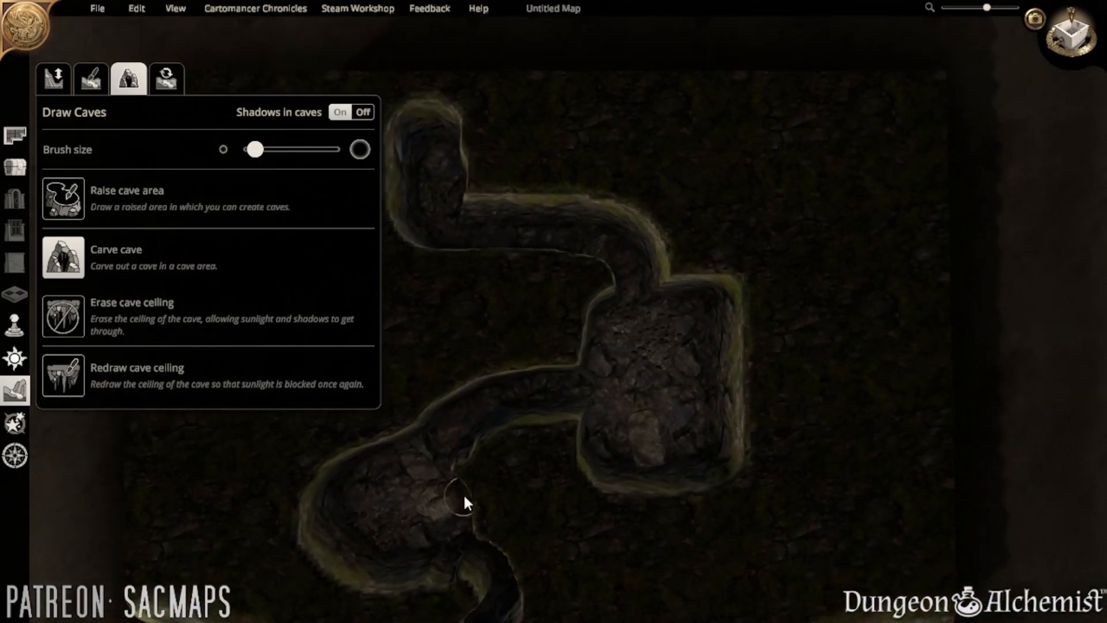
{"action": "middle_click_drag", "start_coordinate": [615, 403], "coordinate": [713, 345]}
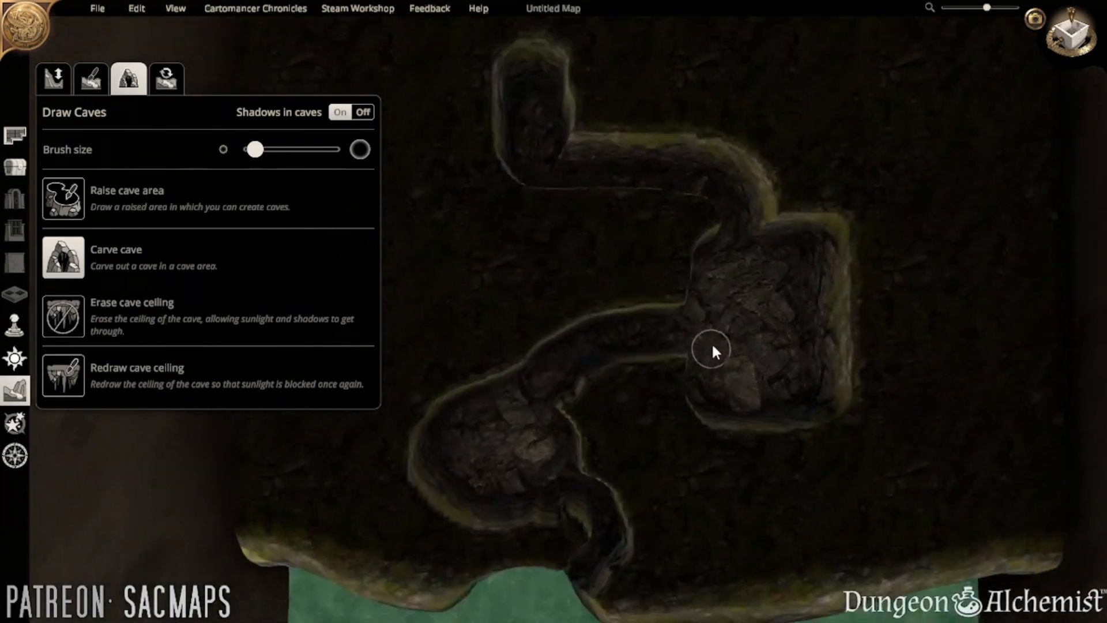
{"action": "right_click_drag", "start_coordinate": [639, 398], "coordinate": [652, 254]}
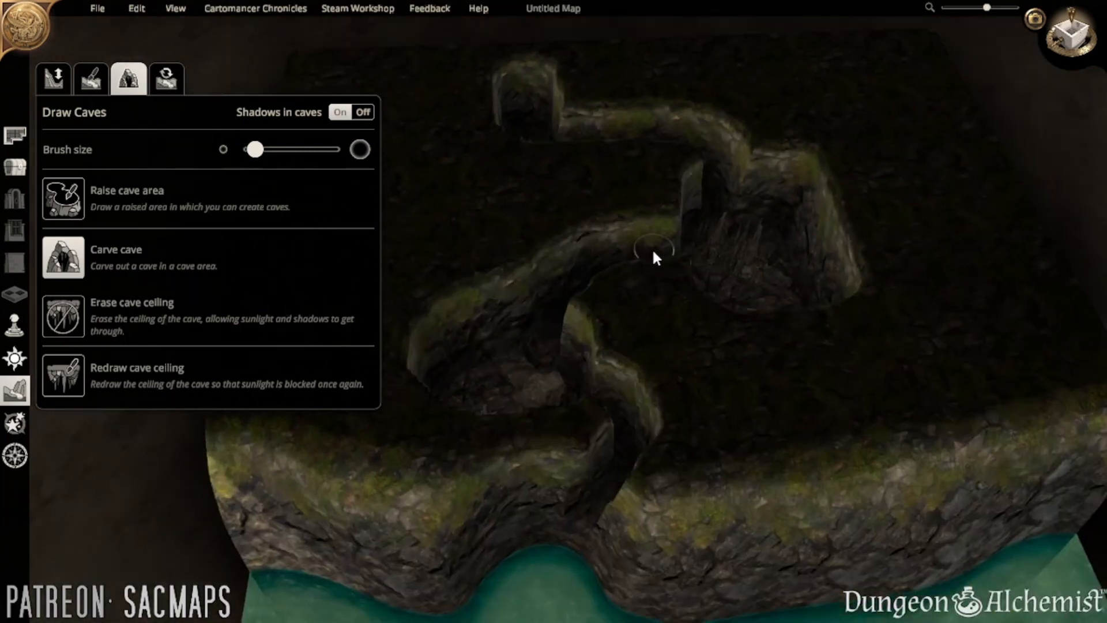
- Set up room drawing with the Regular Room type and automatic furniture and window placement turned off
{"action": "left_click", "coordinate": [16, 136]}
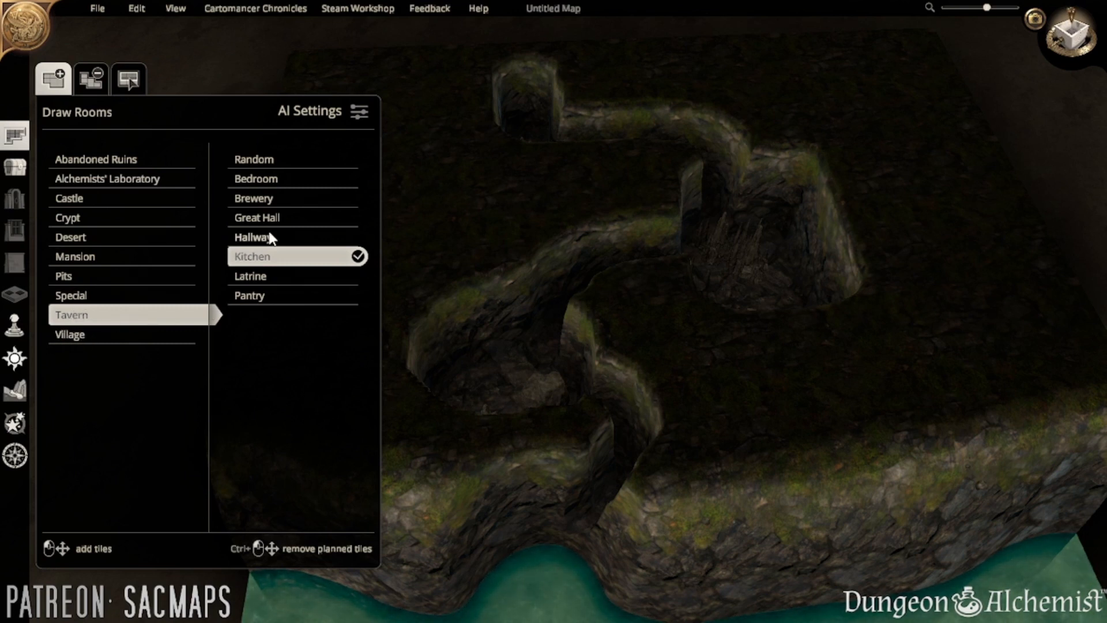
{"action": "left_click", "coordinate": [358, 110]}
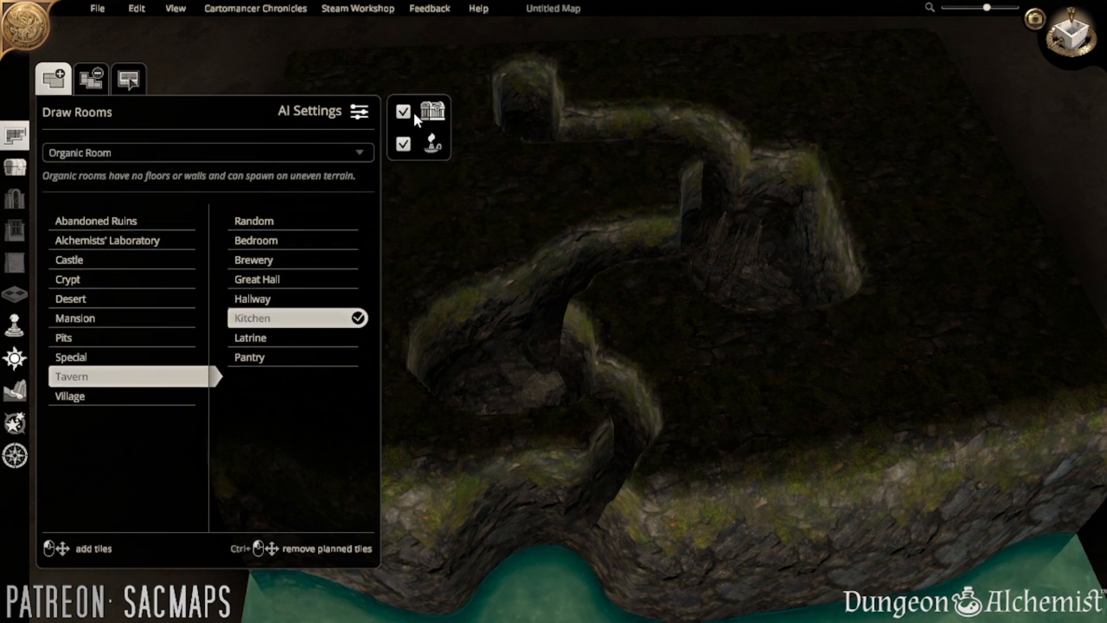
{"action": "left_click", "coordinate": [403, 111]}
{"action": "left_click", "coordinate": [190, 152]}
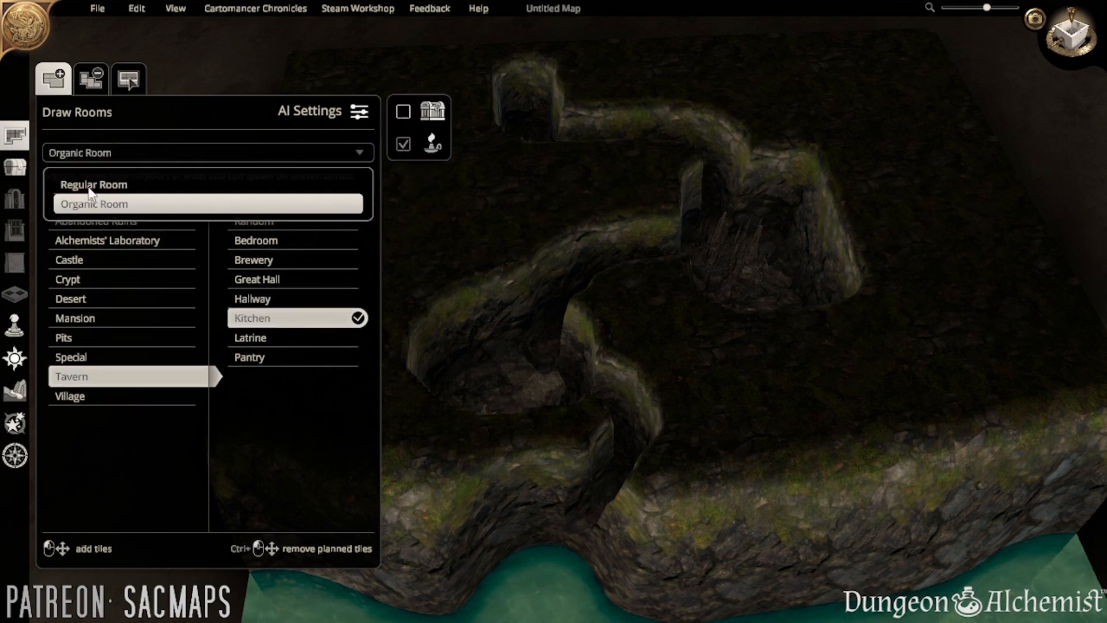
{"action": "left_click", "coordinate": [86, 184]}
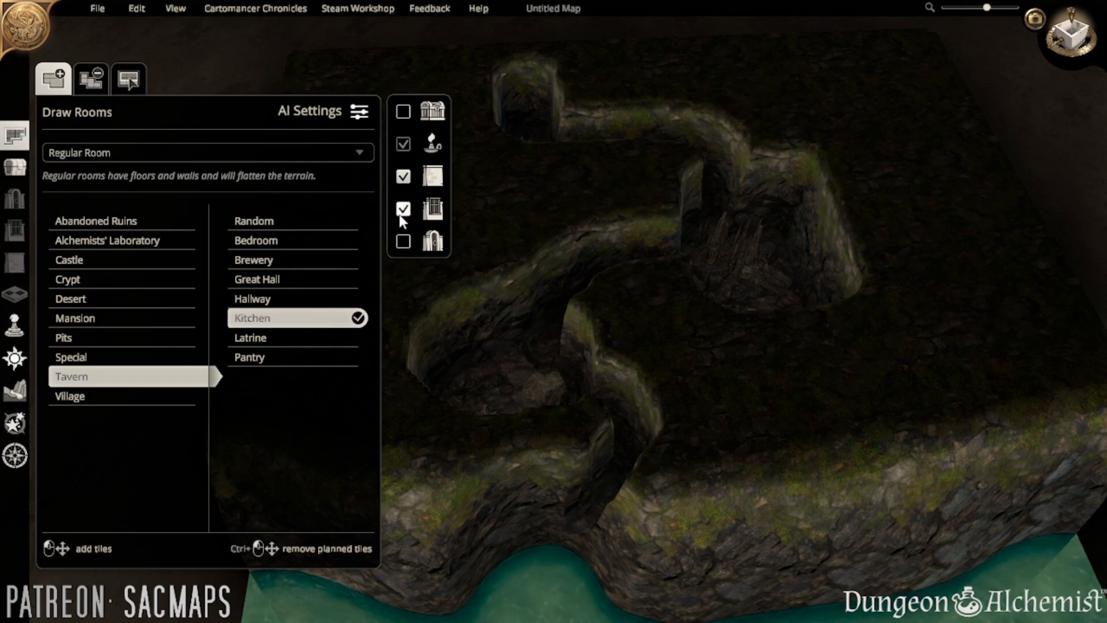
{"action": "left_click", "coordinate": [402, 213]}
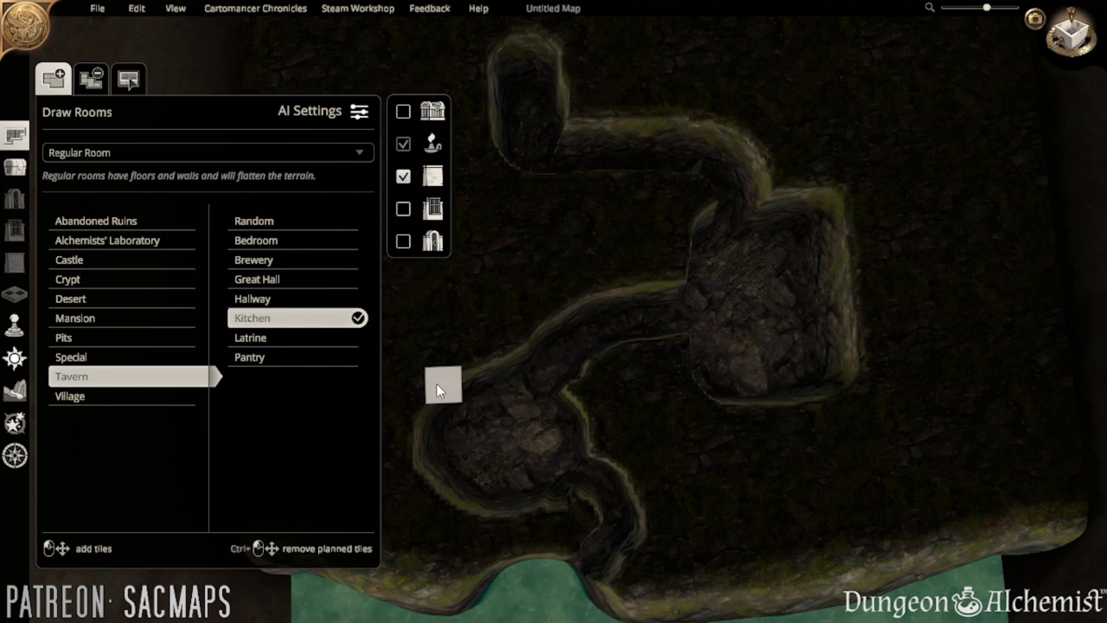
- Draw an L-shaped Tavern Kitchen six tiles wide over the first carved chamber, leaving the entrance tunnel outside it, and generate the room
{"action": "left_click_drag", "start_coordinate": [428, 384], "coordinate": [563, 500]}
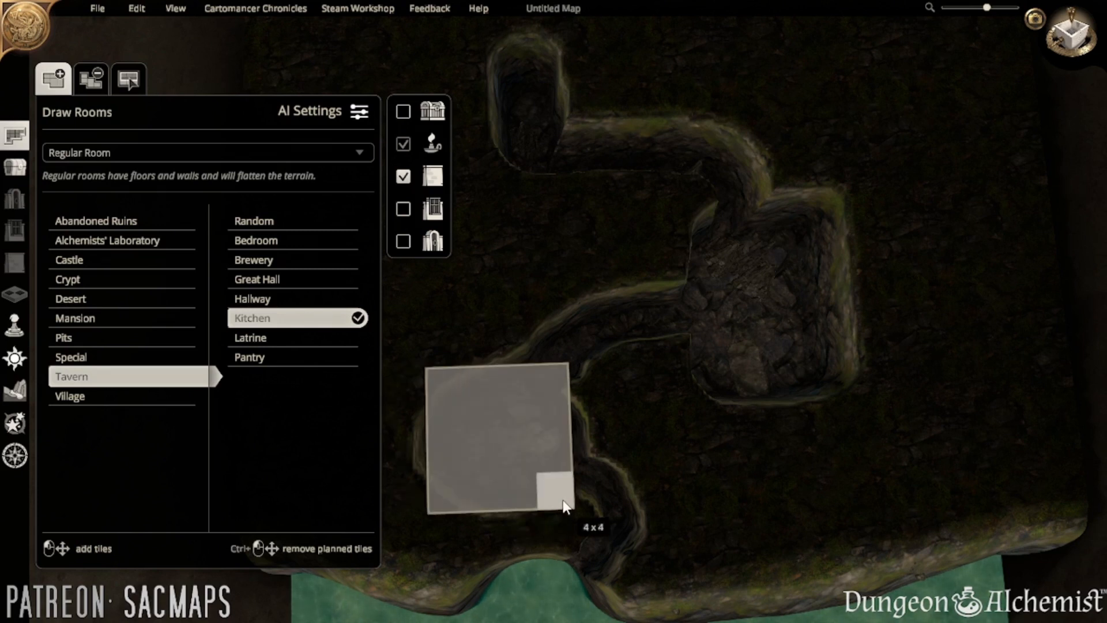
{"action": "left_click_drag", "start_coordinate": [563, 501], "coordinate": [632, 451]}
{"action": "middle_click_drag", "start_coordinate": [658, 469], "coordinate": [665, 499]}
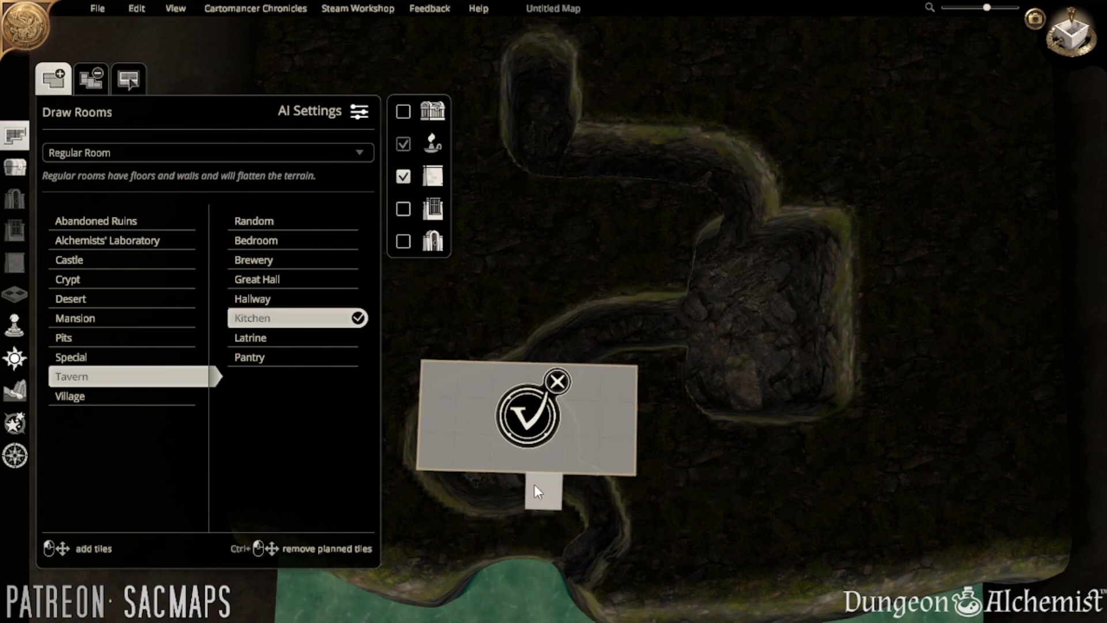
{"action": "left_click_drag", "start_coordinate": [534, 483], "coordinate": [431, 489]}
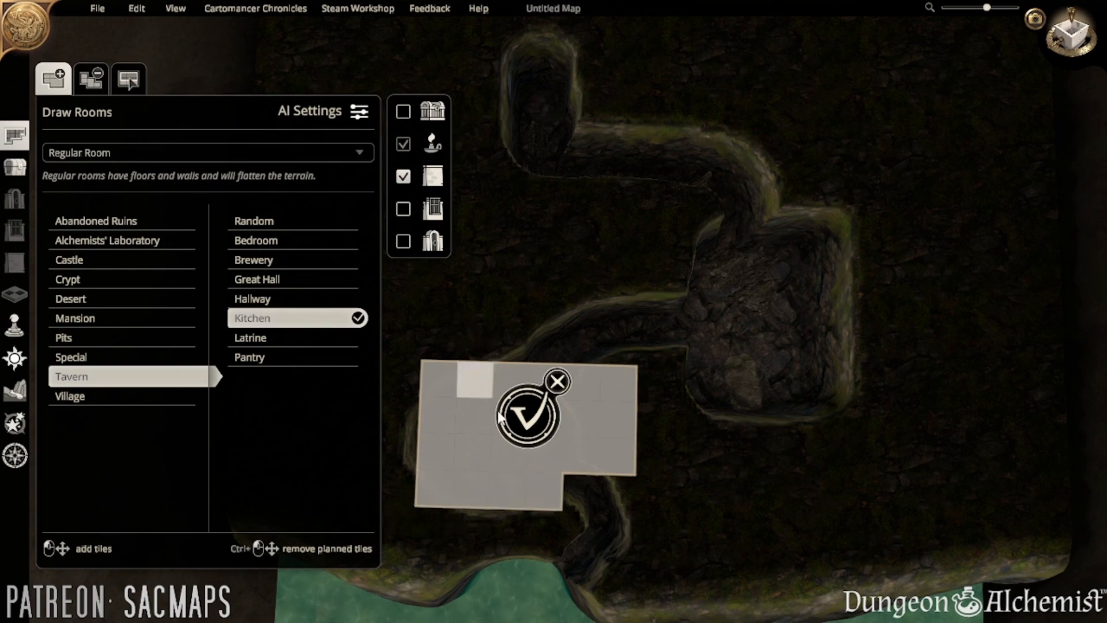
{"action": "key", "text": "Return"}
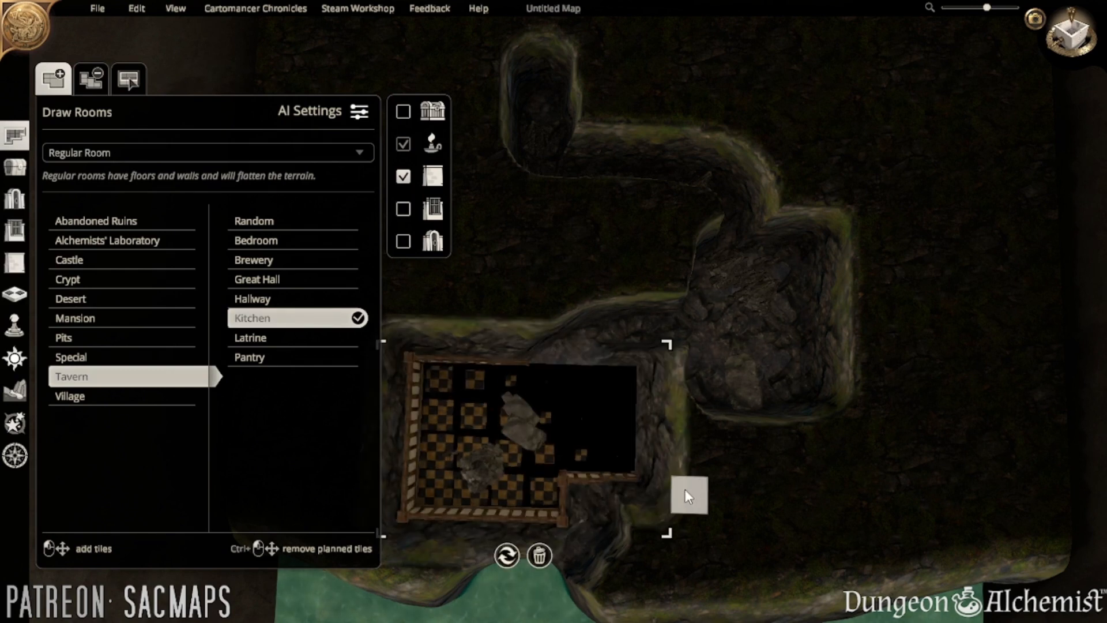
{"action": "middle_click_drag", "start_coordinate": [714, 269], "coordinate": [703, 435]}
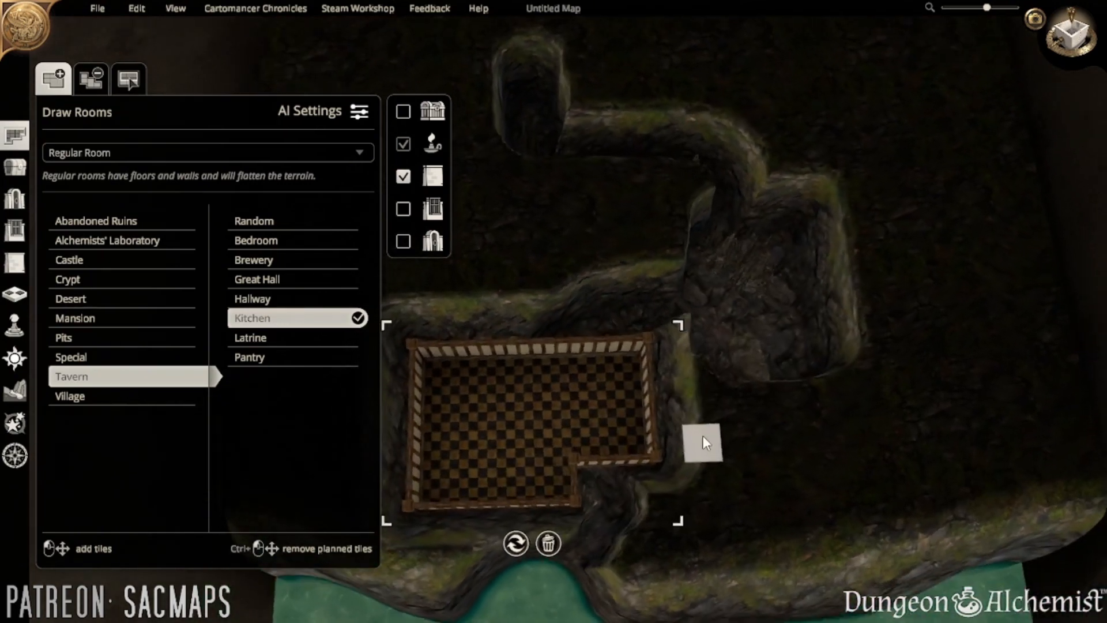
- Raise the cave area along the kitchen's outer walls to fill the gaps around the room with rock
{"action": "left_click", "coordinate": [15, 391]}
{"action": "right_click_drag", "start_coordinate": [472, 314], "coordinate": [534, 303]}
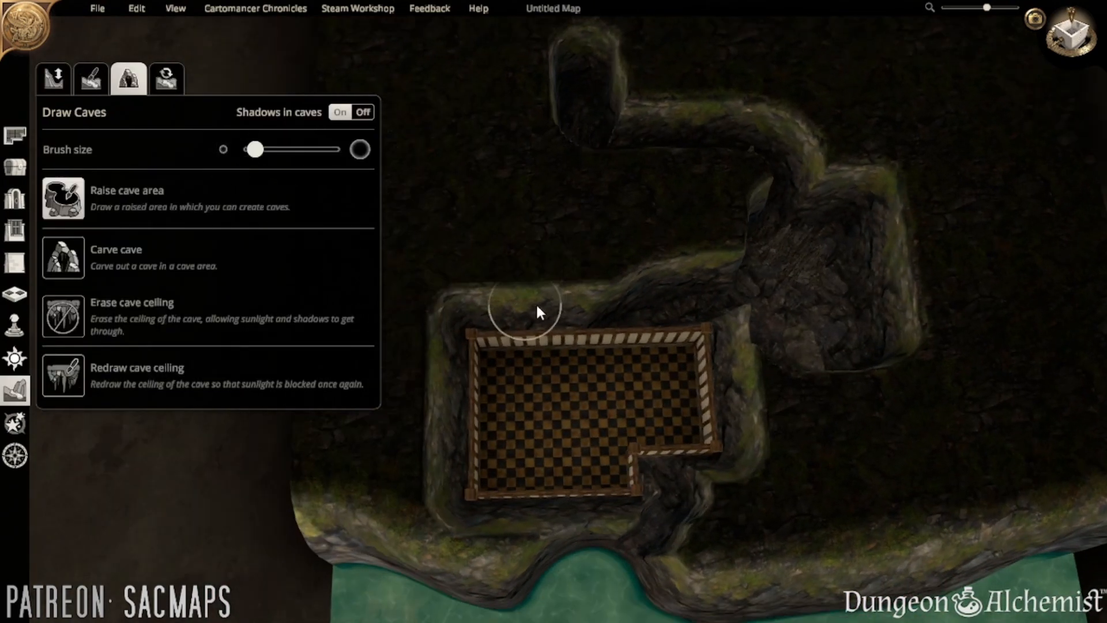
{"action": "middle_click_drag", "start_coordinate": [583, 268], "coordinate": [587, 340]}
{"action": "mouse_move", "coordinate": [598, 331]}
{"action": "left_mouse_down"}
{"action": "mouse_move", "coordinate": [495, 335]}
{"action": "mouse_move", "coordinate": [458, 363]}
{"action": "mouse_move", "coordinate": [457, 408]}
{"action": "mouse_move", "coordinate": [465, 373]}
{"action": "left_mouse_up"}
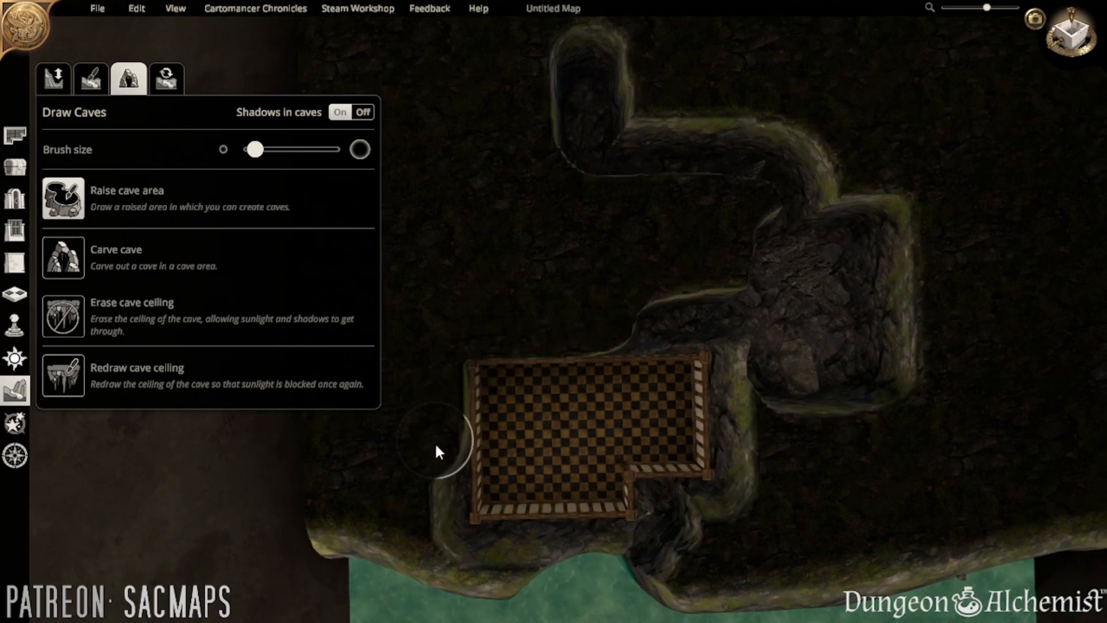
{"action": "mouse_move", "coordinate": [448, 487]}
{"action": "left_mouse_down"}
{"action": "mouse_move", "coordinate": [462, 500]}
{"action": "mouse_move", "coordinate": [457, 399]}
{"action": "mouse_move", "coordinate": [460, 509]}
{"action": "mouse_move", "coordinate": [486, 525]}
{"action": "mouse_move", "coordinate": [567, 505]}
{"action": "mouse_move", "coordinate": [607, 468]}
{"action": "left_mouse_up"}
{"action": "mouse_move", "coordinate": [608, 468]}
{"action": "right_mouse_down"}
{"action": "mouse_move", "coordinate": [573, 176]}
{"action": "mouse_move", "coordinate": [565, 438]}
{"action": "right_mouse_up"}
{"action": "mouse_move", "coordinate": [559, 491]}
{"action": "left_mouse_down"}
{"action": "mouse_move", "coordinate": [590, 479]}
{"action": "mouse_move", "coordinate": [585, 464]}
{"action": "left_mouse_up"}
{"action": "right_click_drag", "start_coordinate": [585, 464], "coordinate": [644, 575]}
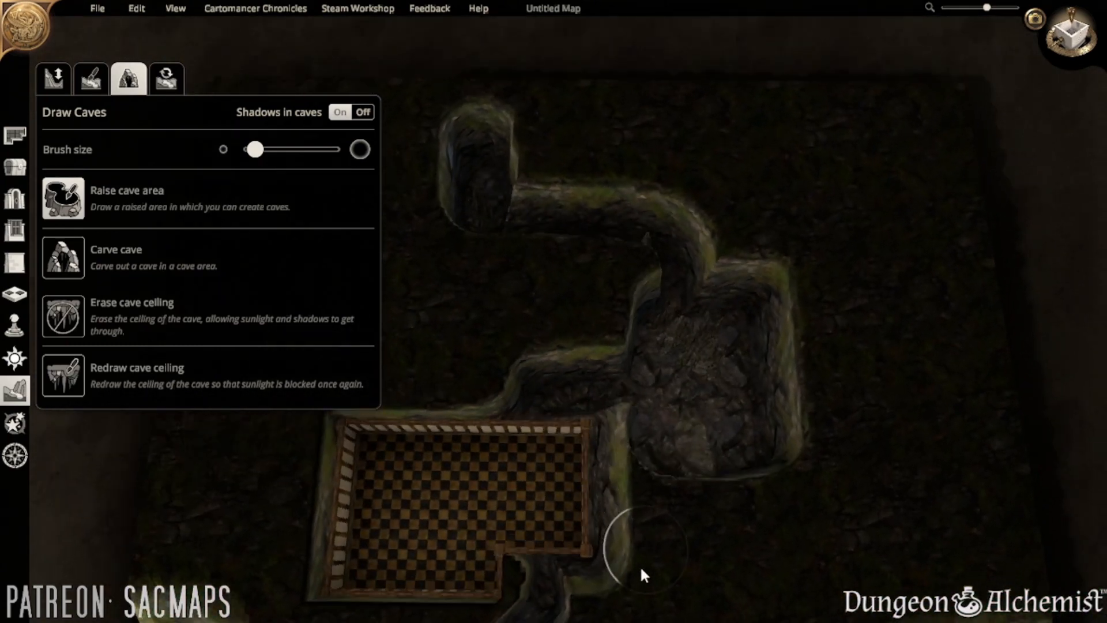
- Fill the gap between the kitchen and the rectangular chamber with raised cave area, closing off the tunnel that linked them
{"action": "mouse_move", "coordinate": [645, 568]}
{"action": "left_mouse_down"}
{"action": "mouse_move", "coordinate": [610, 450]}
{"action": "mouse_move", "coordinate": [608, 476]}
{"action": "left_mouse_up"}
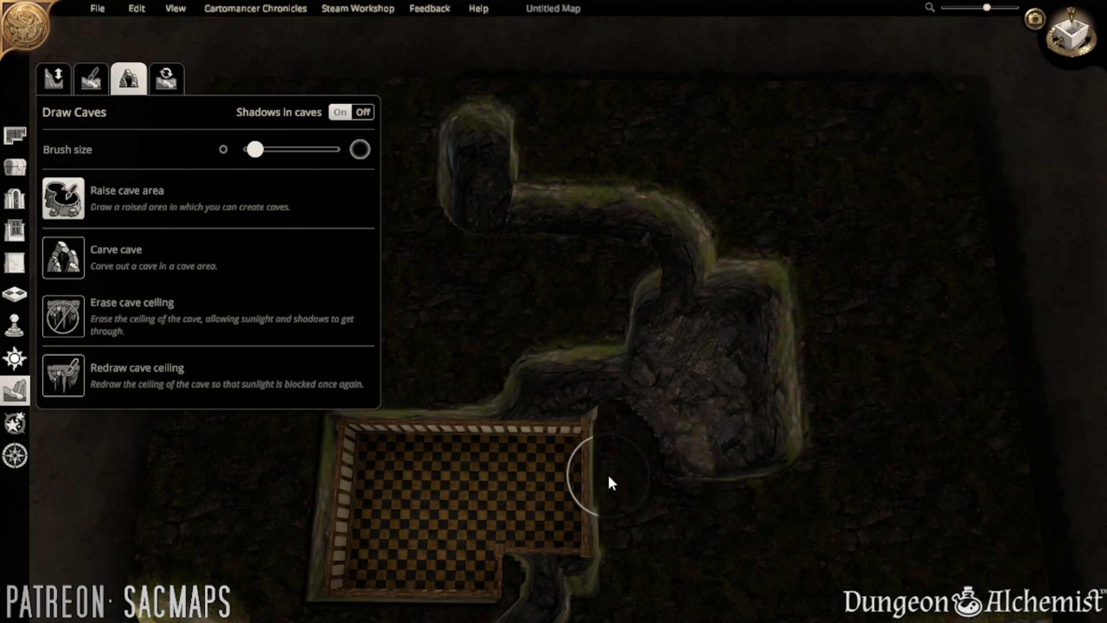
{"action": "mouse_move", "coordinate": [483, 352]}
{"action": "left_mouse_down"}
{"action": "mouse_move", "coordinate": [481, 386]}
{"action": "mouse_move", "coordinate": [561, 397]}
{"action": "mouse_move", "coordinate": [587, 353]}
{"action": "left_mouse_up"}
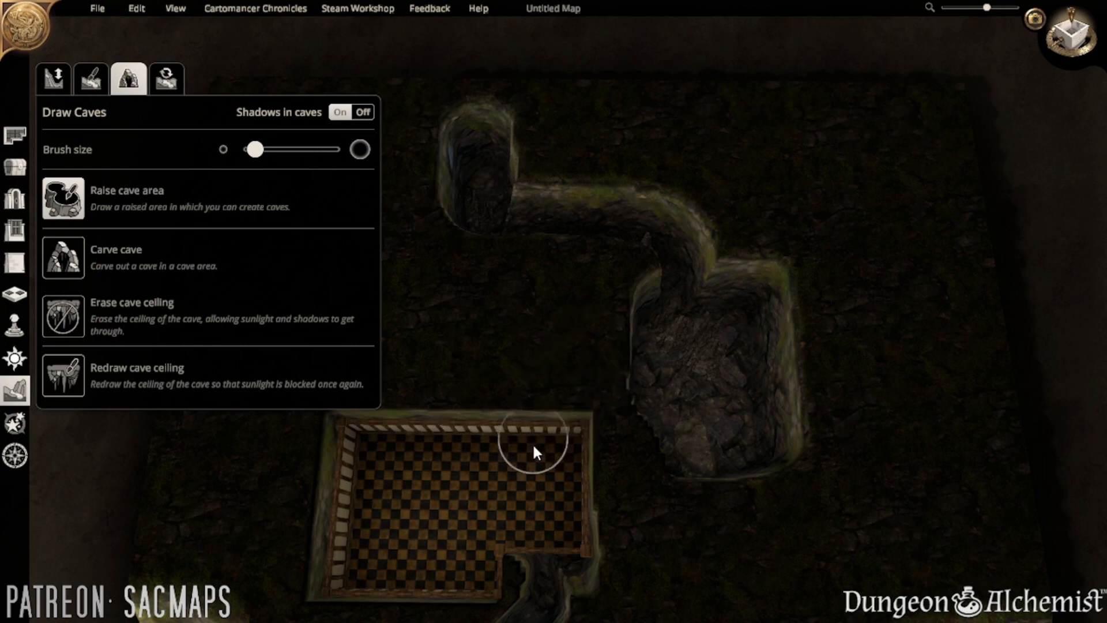
{"action": "middle_click_drag", "start_coordinate": [533, 445], "coordinate": [554, 456]}
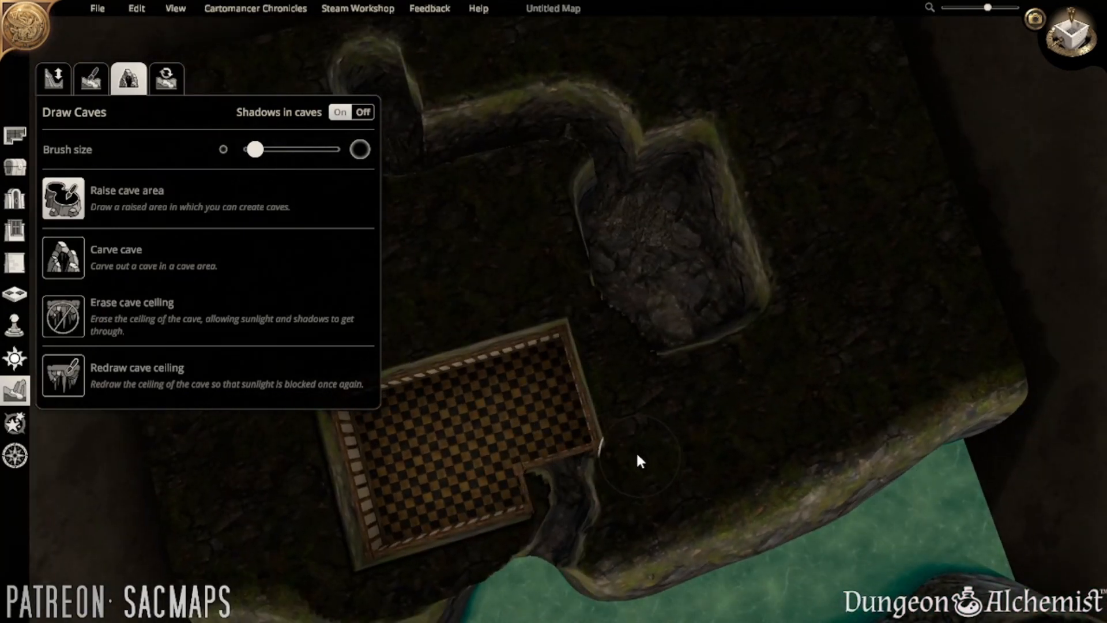
{"action": "middle_click_drag", "start_coordinate": [614, 424], "coordinate": [591, 303]}
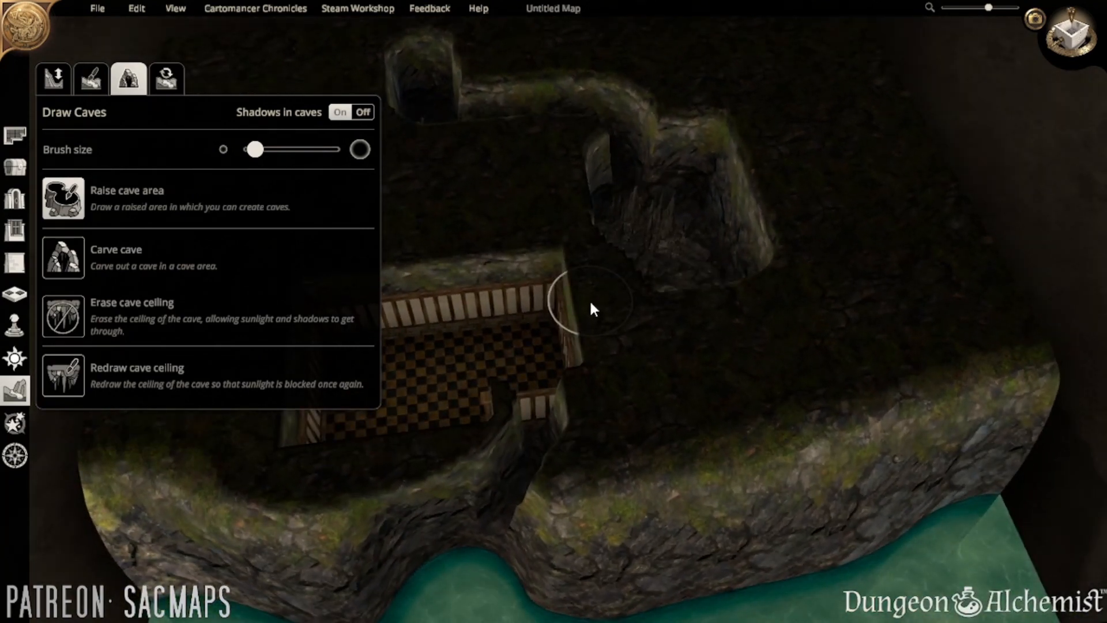
- Turn on the map grid and switch to Carve cave with a smaller brush for the entrance tunnel
{"action": "left_click", "coordinate": [561, 305]}
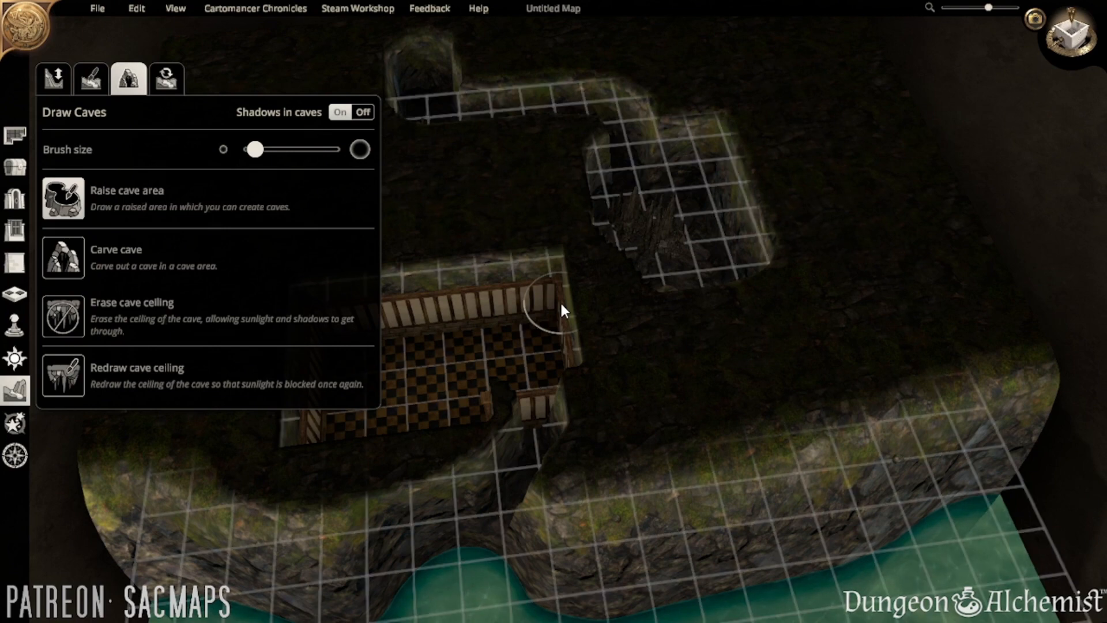
{"action": "middle_click_drag", "start_coordinate": [559, 300], "coordinate": [541, 410]}
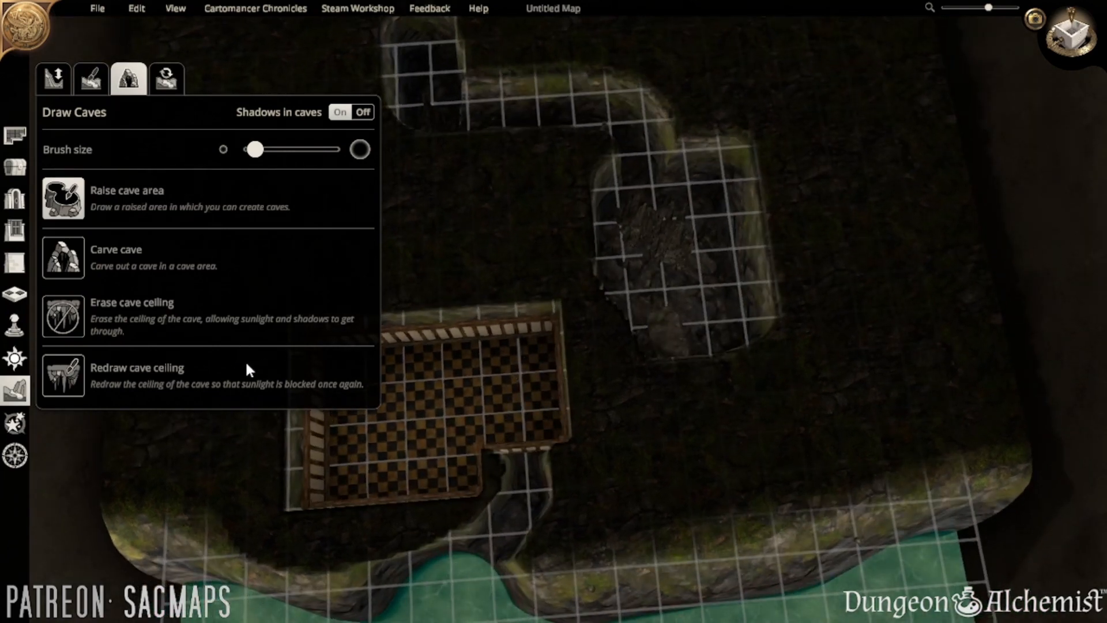
{"action": "left_click", "coordinate": [63, 259]}
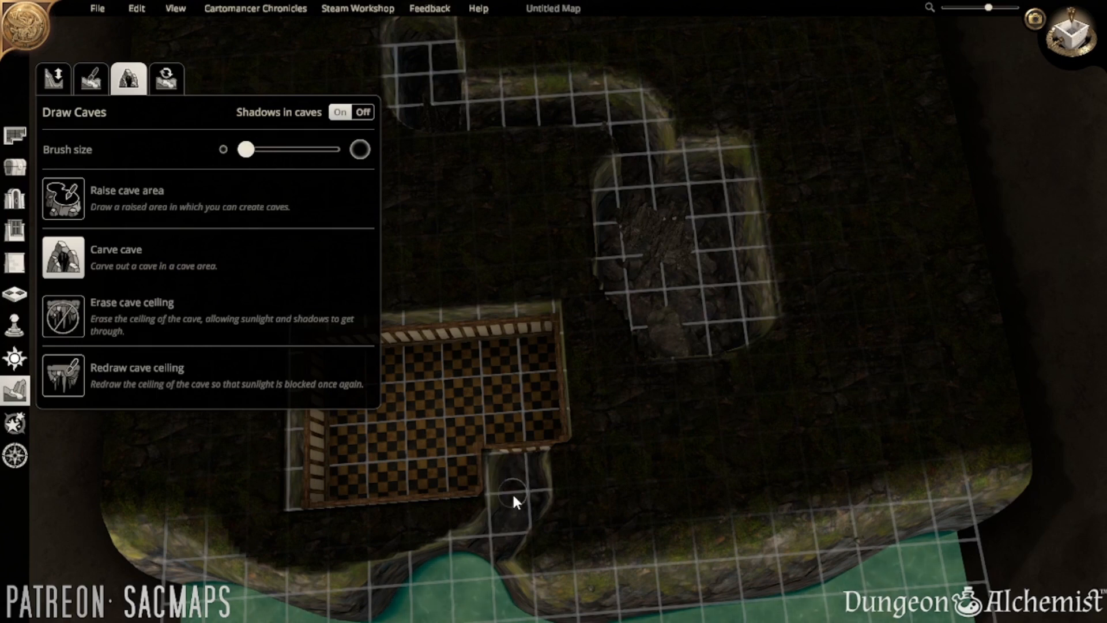
{"action": "mouse_move", "coordinate": [507, 456]}
{"action": "middle_mouse_down"}
{"action": "mouse_move", "coordinate": [376, 316]}
{"action": "mouse_move", "coordinate": [333, 363]}
{"action": "mouse_move", "coordinate": [528, 375]}
{"action": "middle_mouse_up"}
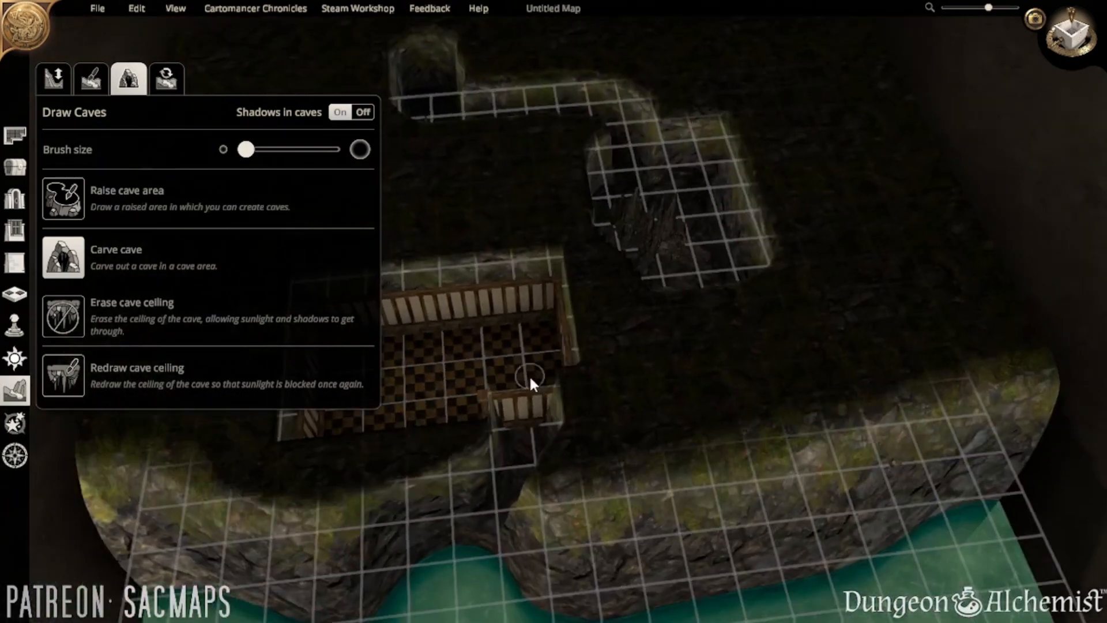
- Place the Hero Forge Santa miniature in the tunnel outside the kitchen and inspect the passage in first-person view
{"action": "left_click", "coordinate": [16, 323]}
{"action": "left_click_drag", "start_coordinate": [158, 239], "coordinate": [510, 435]}
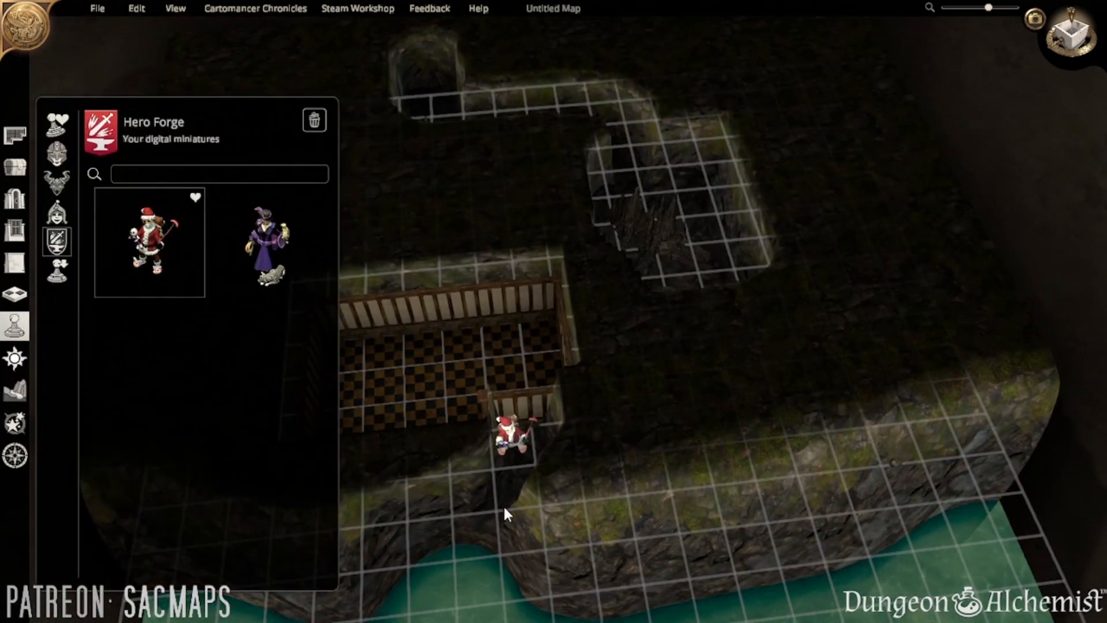
{"action": "left_click", "coordinate": [510, 501]}
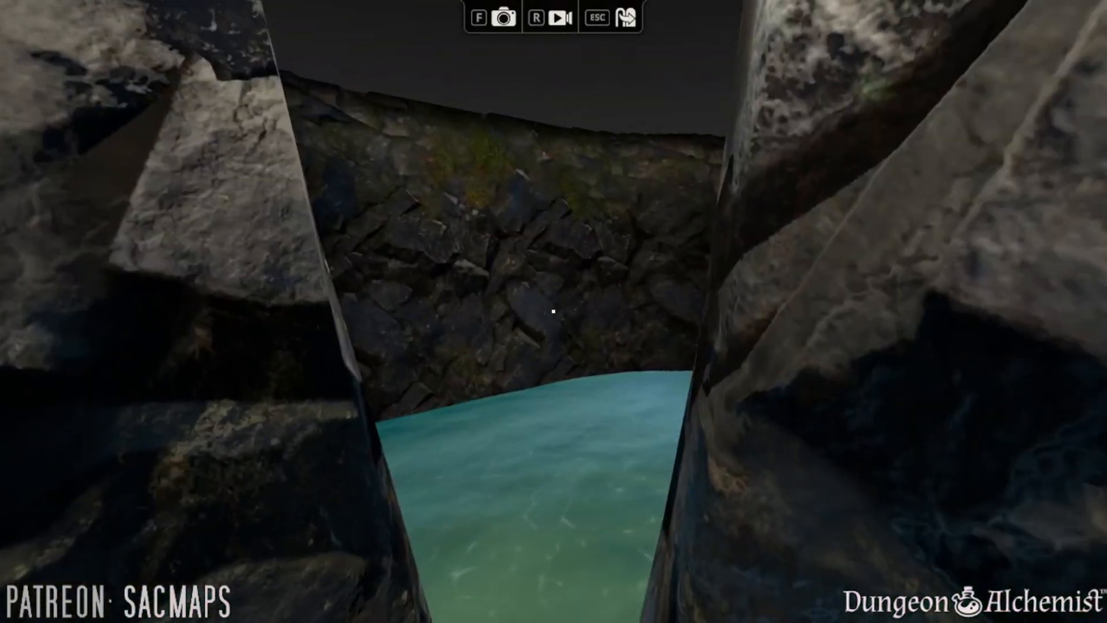
{"action": "key", "text": "w"}
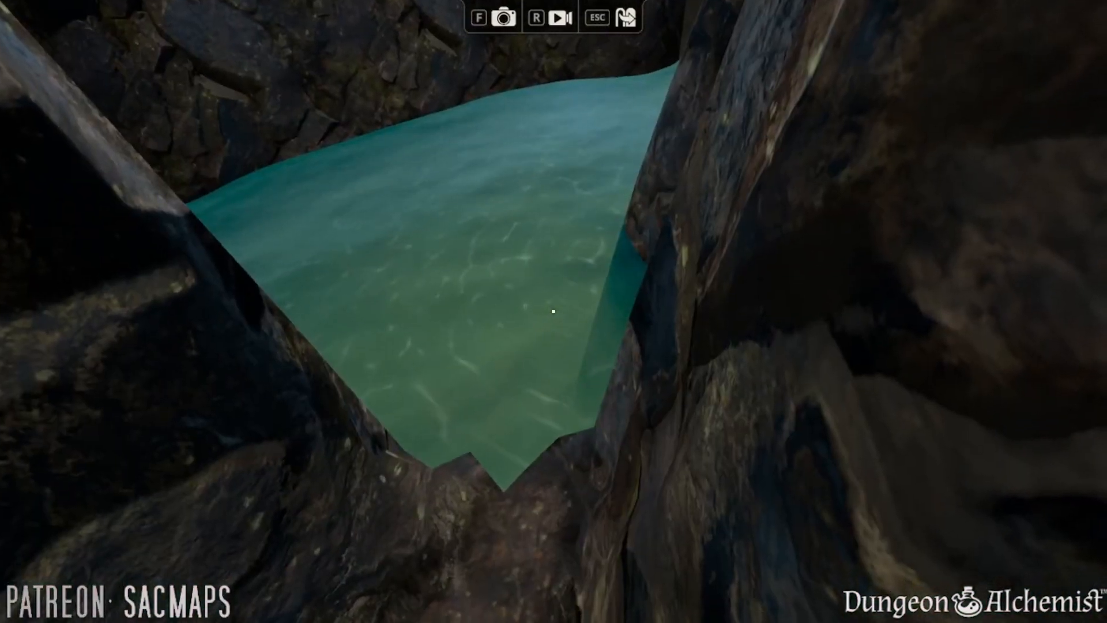
{"action": "key", "text": "w"}
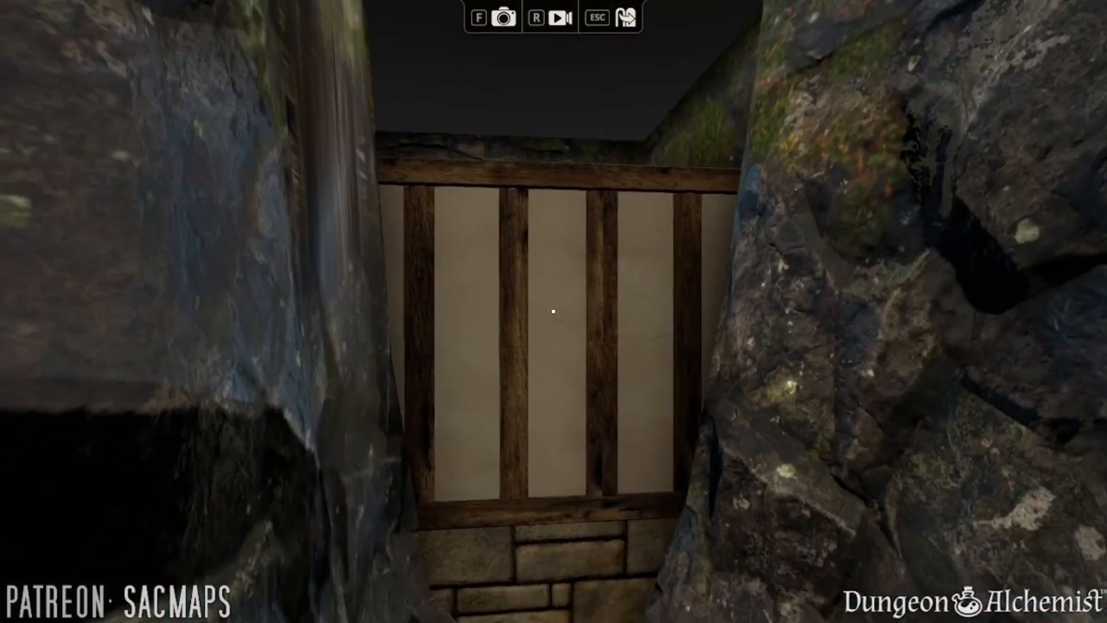
{"action": "key", "text": "w"}
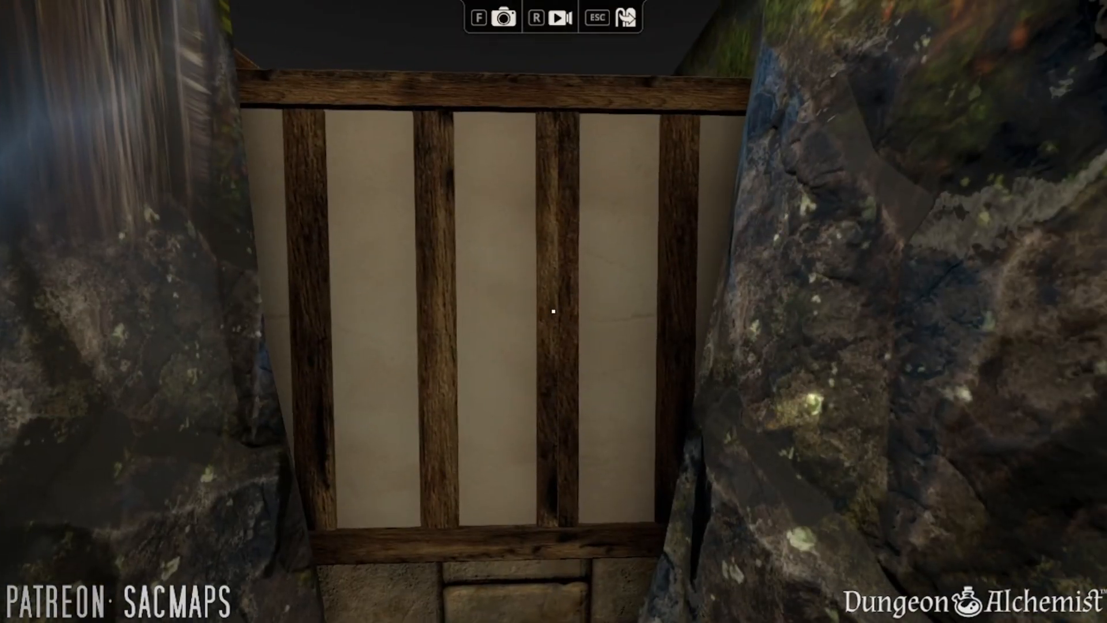
{"action": "key", "text": "Escape"}
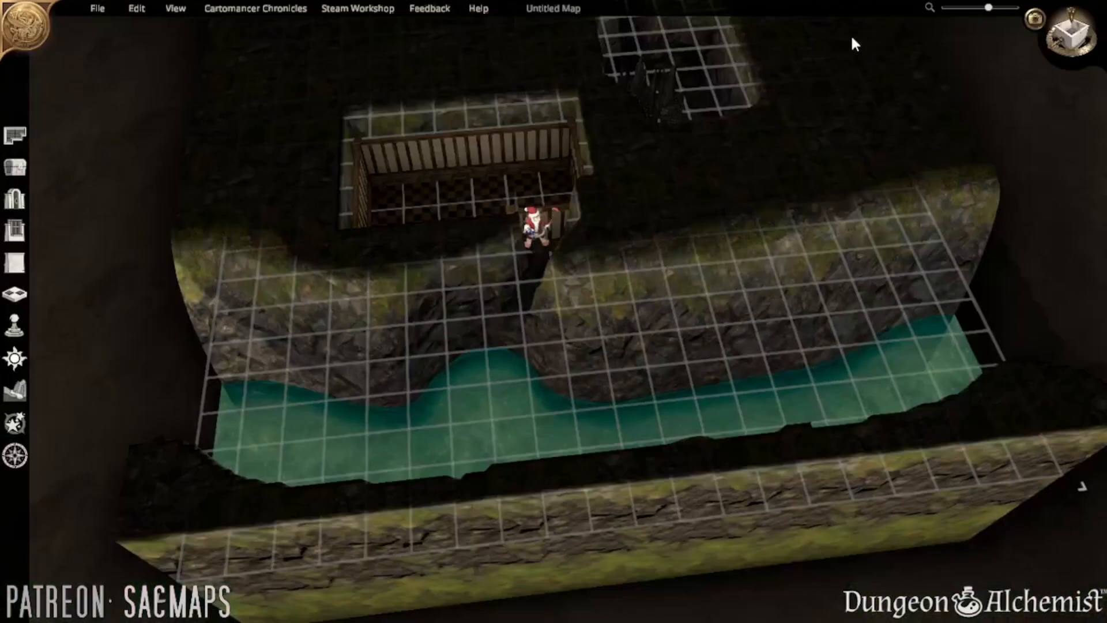
- Remove the Santa miniature from the entrance tunnel
{"action": "scroll", "coordinate": [550, 339], "scroll_direction": "up", "scroll_amount": 4}
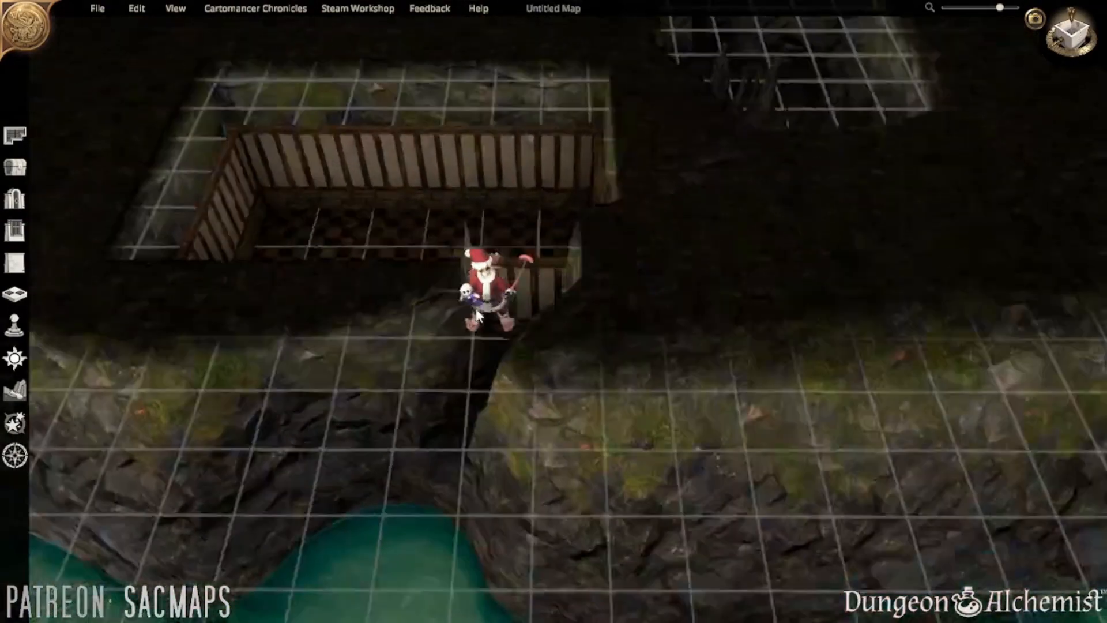
{"action": "mouse_move", "coordinate": [477, 316]}
{"action": "right_mouse_down"}
{"action": "mouse_move", "coordinate": [321, 260]}
{"action": "mouse_move", "coordinate": [511, 415]}
{"action": "mouse_move", "coordinate": [469, 325]}
{"action": "right_mouse_up"}
{"action": "left_click", "coordinate": [469, 325]}
- Examine the kitchen's interior and the remaining rectangular chamber with its back passage from several angles
{"action": "right_click_drag", "start_coordinate": [538, 330], "coordinate": [666, 312]}
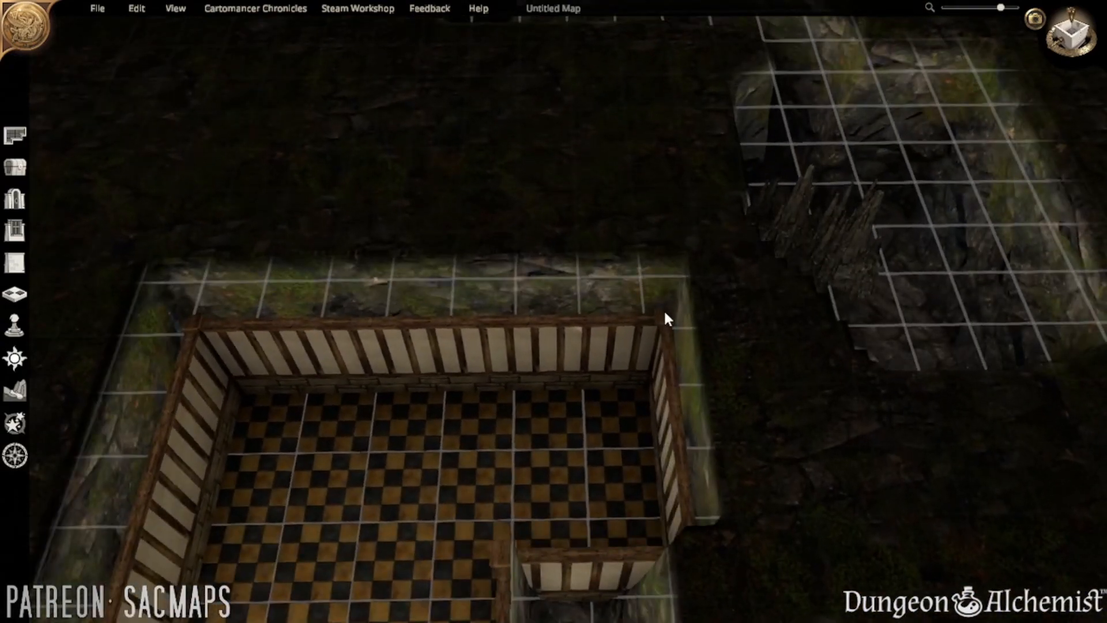
{"action": "key", "text": "s"}
{"action": "scroll", "coordinate": [572, 382], "scroll_direction": "up", "scroll_amount": 1}
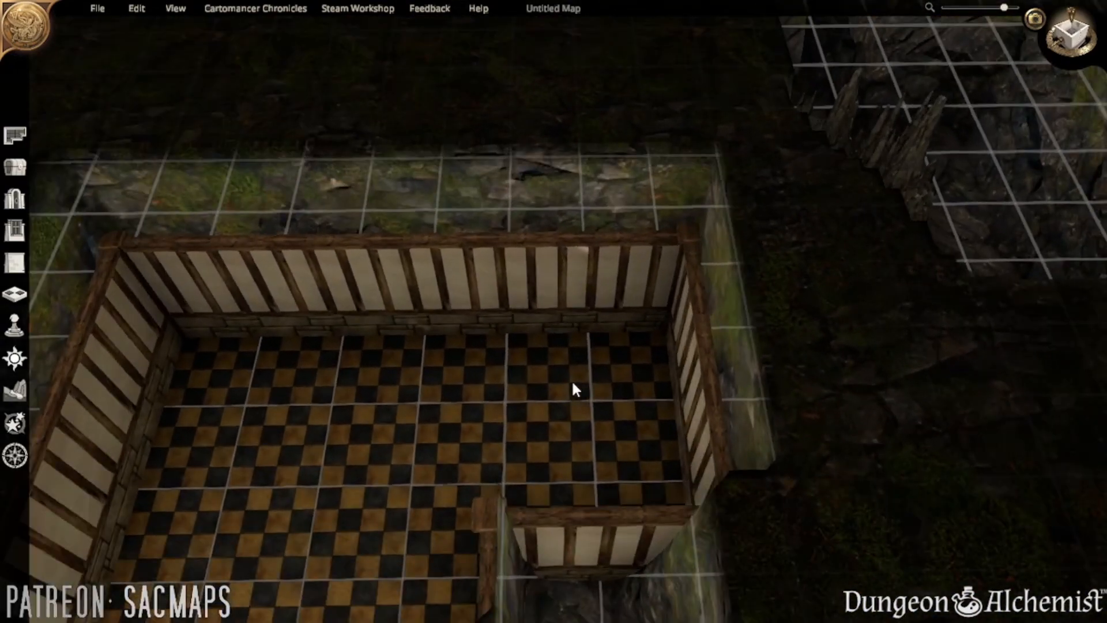
{"action": "scroll", "coordinate": [572, 379], "scroll_direction": "down", "scroll_amount": 2}
{"action": "key", "text": "w"}
{"action": "key", "text": "d"}
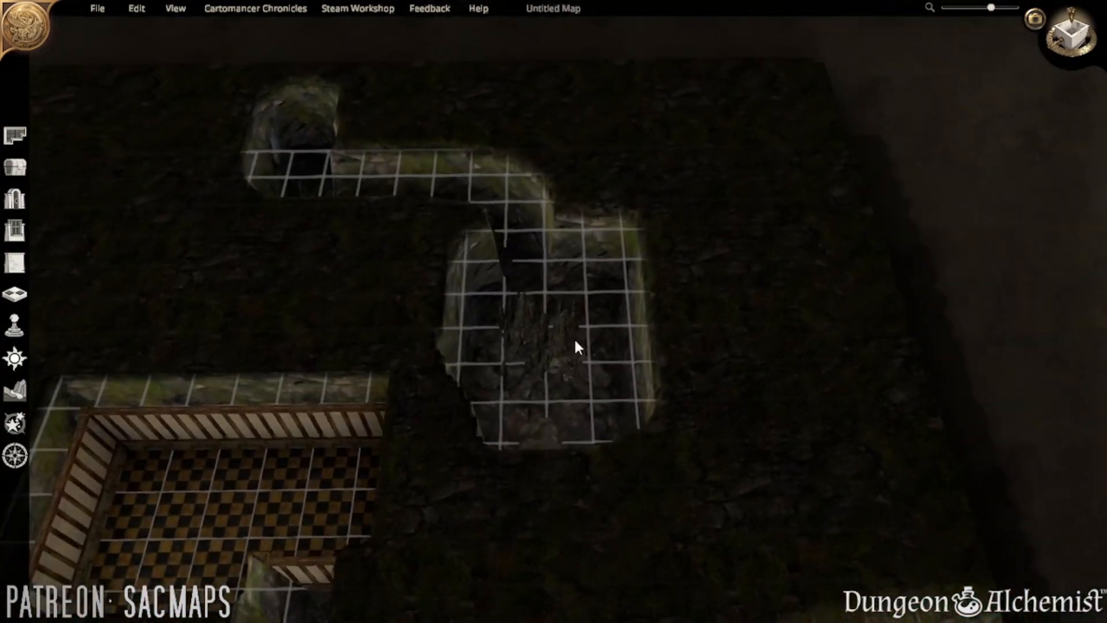
{"action": "key", "text": "e"}
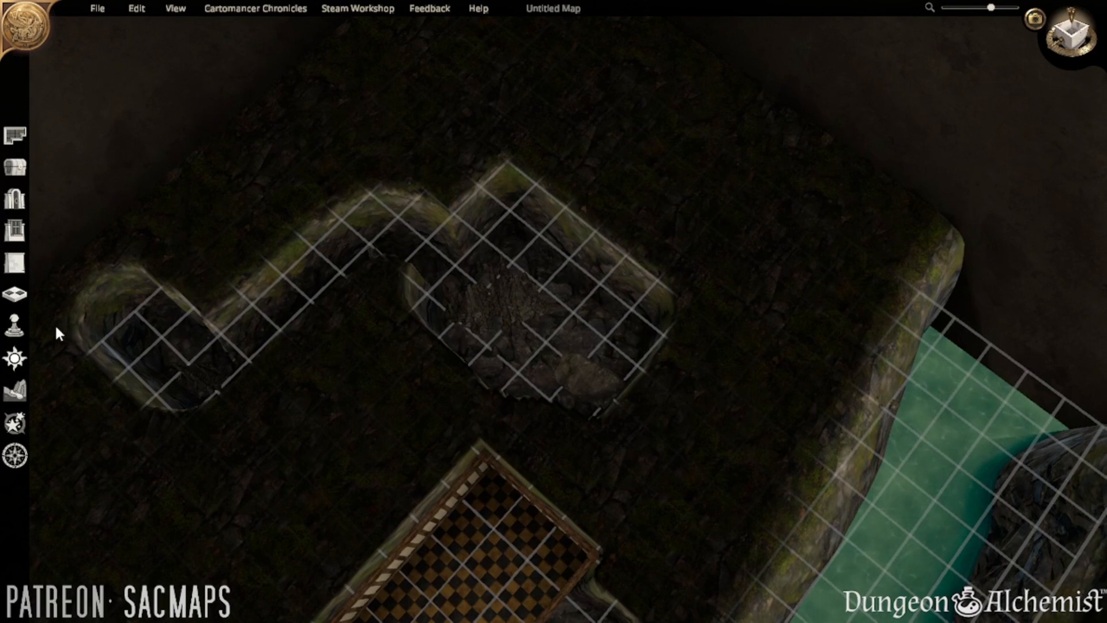
- Draw a 4 by 5 tile Tavern Bedroom over the rectangular chamber, add one tile reaching the kitchen wall, and generate the room
{"action": "left_click", "coordinate": [15, 135]}
{"action": "key", "text": "q"}
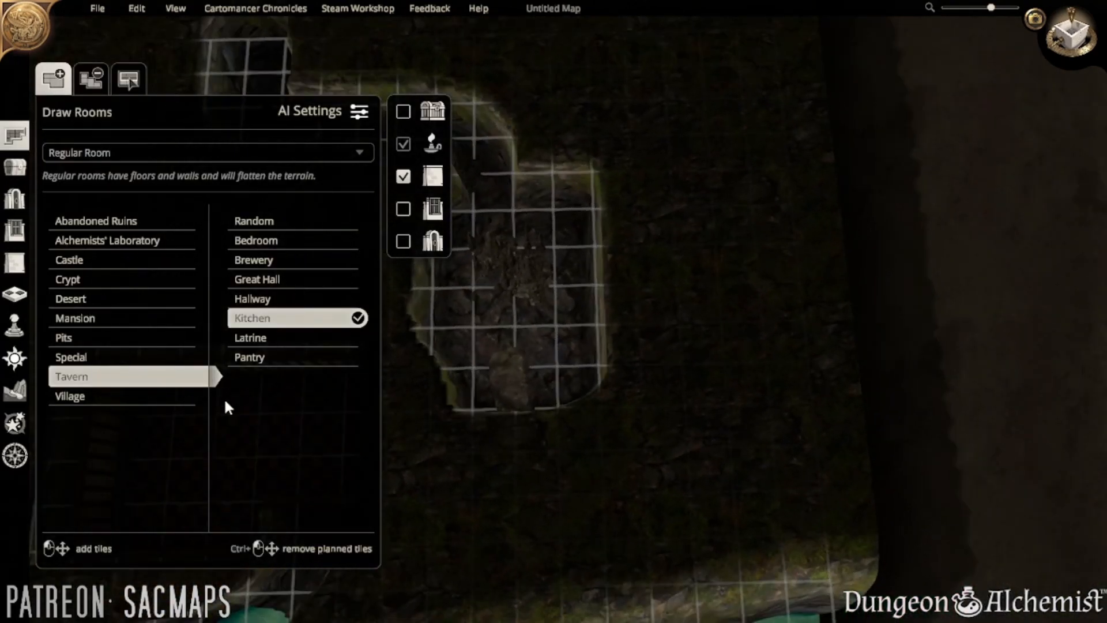
{"action": "left_click", "coordinate": [271, 243]}
{"action": "key", "text": "a"}
{"action": "key", "text": "w"}
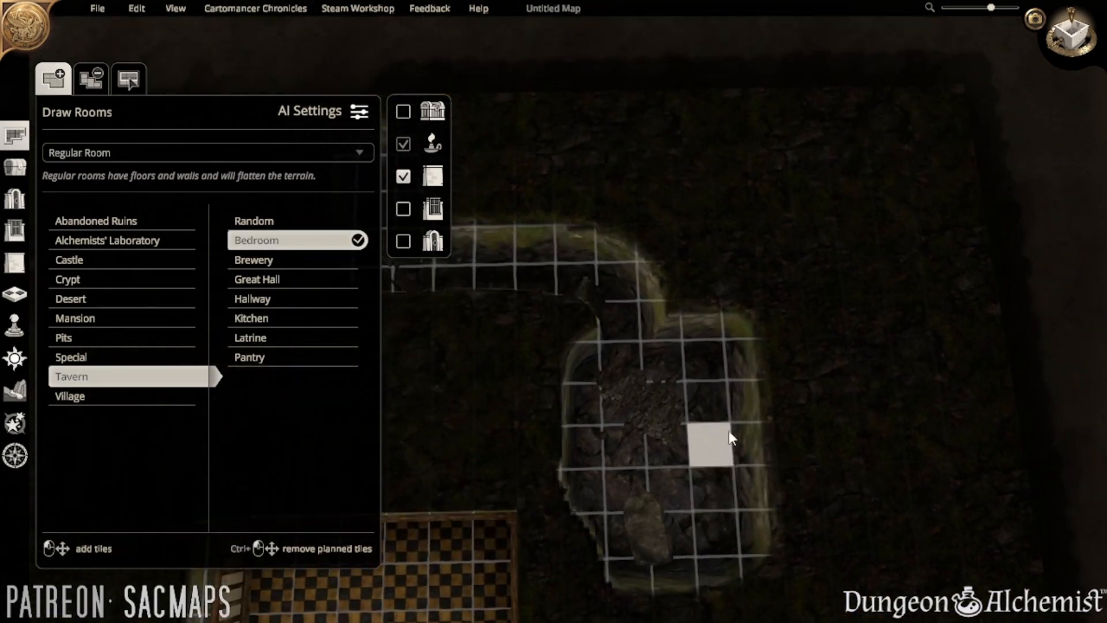
{"action": "middle_click_drag", "start_coordinate": [713, 376], "coordinate": [609, 375]}
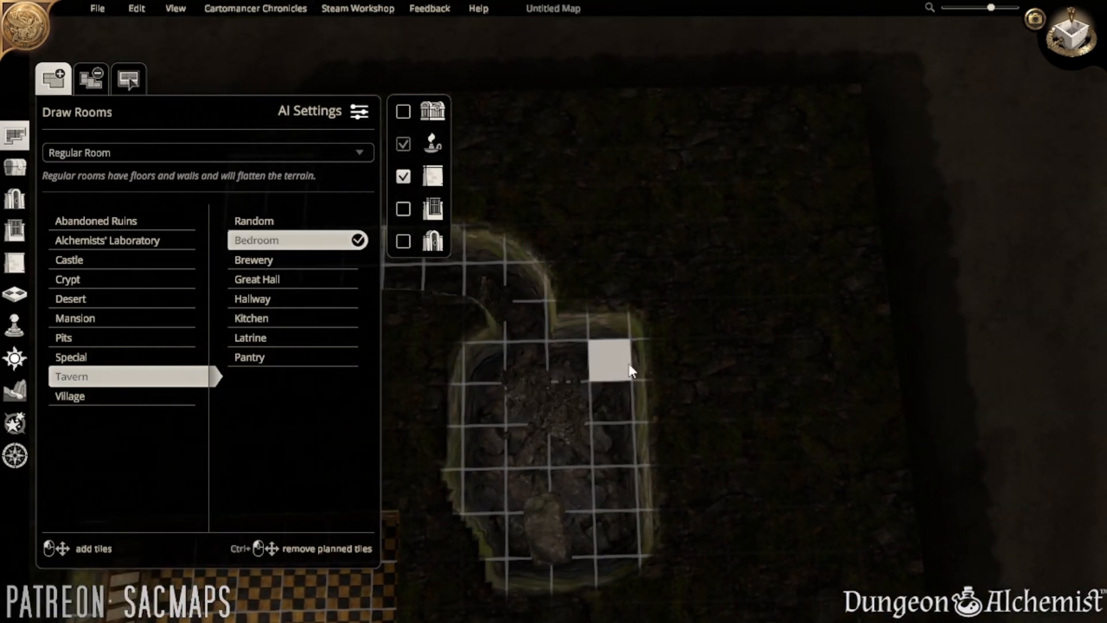
{"action": "key", "text": "a"}
{"action": "key", "text": "s"}
{"action": "left_click_drag", "start_coordinate": [629, 363], "coordinate": [604, 439]}
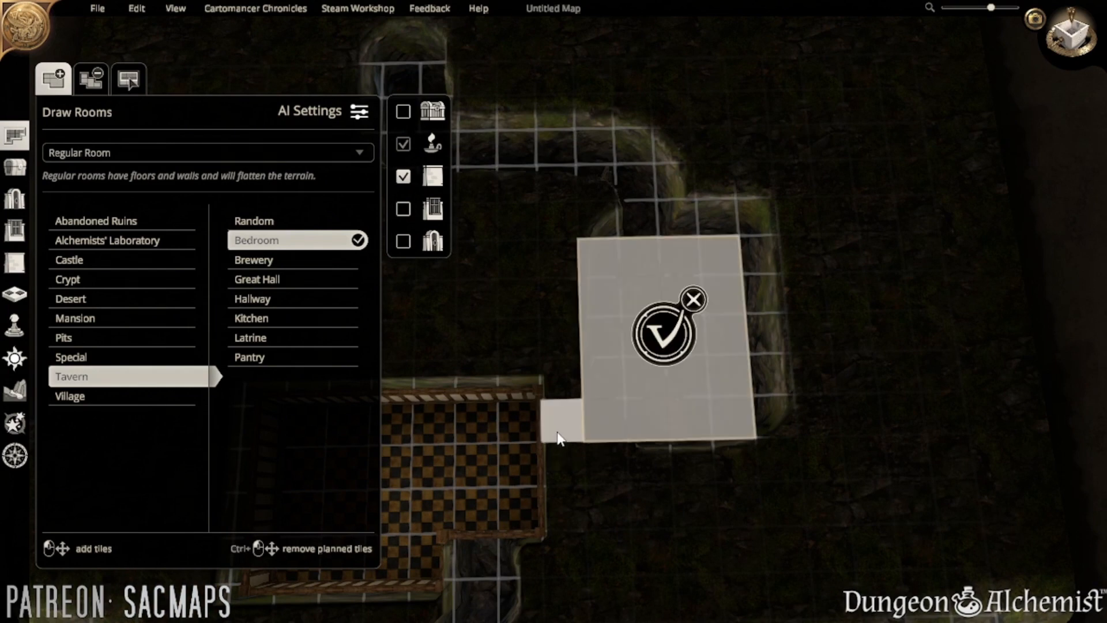
{"action": "left_click", "coordinate": [557, 429]}
{"action": "left_click", "coordinate": [657, 334]}
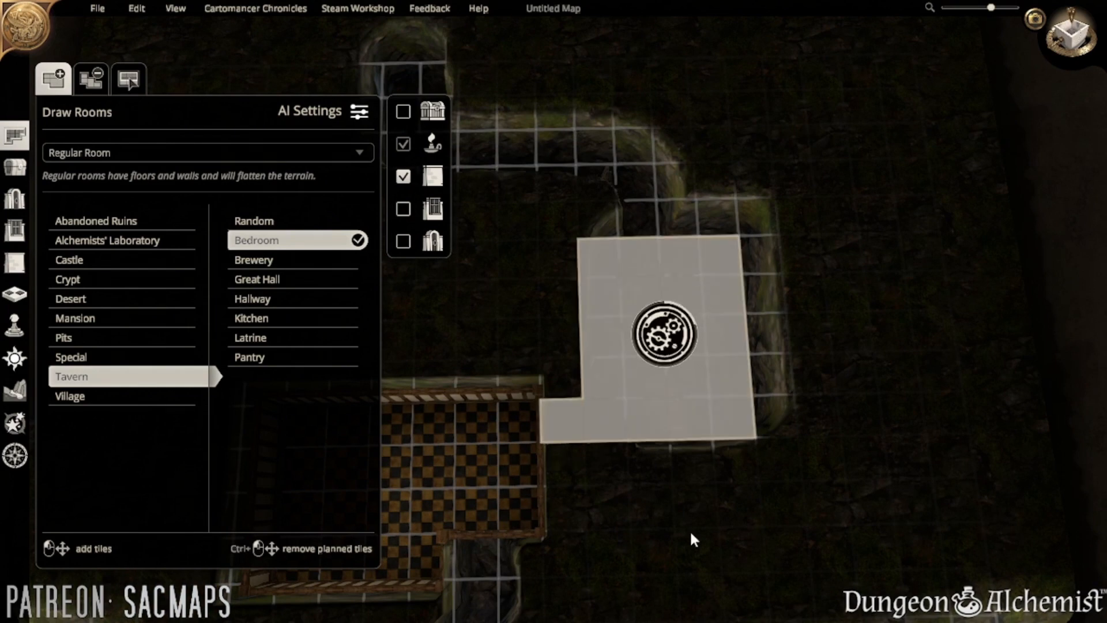
{"action": "middle_click_drag", "start_coordinate": [730, 391], "coordinate": [640, 407]}
- Raise the cave area with a larger brush to fill the gaps around the bedroom and between it and the kitchen
{"action": "left_click", "coordinate": [14, 326]}
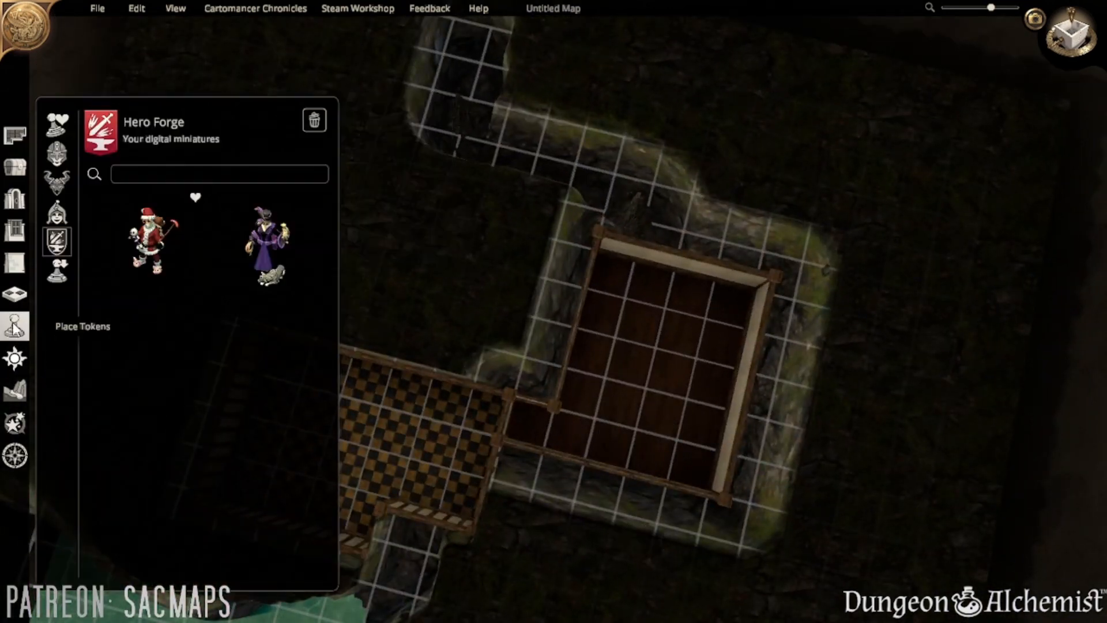
{"action": "left_click", "coordinate": [15, 423]}
{"action": "left_click", "coordinate": [14, 391]}
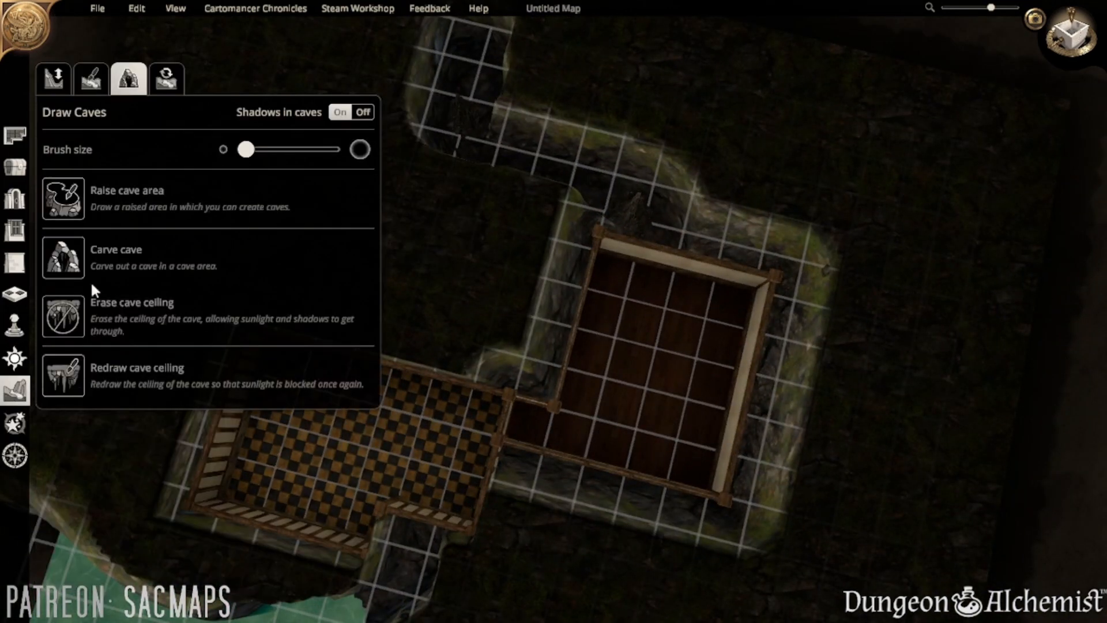
{"action": "left_click_drag", "start_coordinate": [246, 149], "coordinate": [300, 149]}
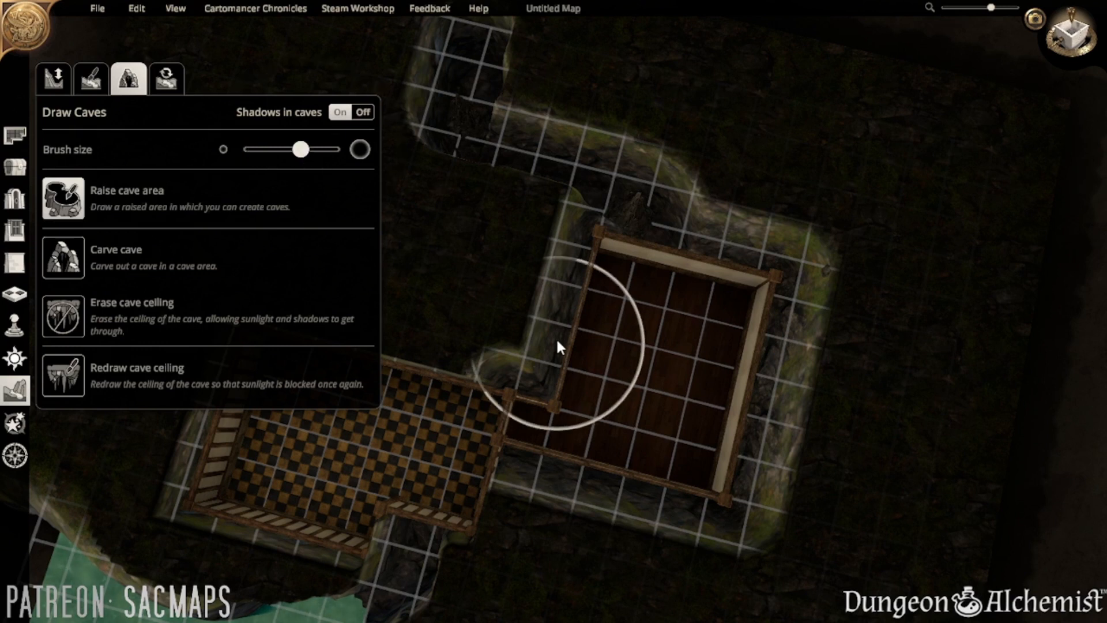
{"action": "mouse_move", "coordinate": [556, 337]}
{"action": "left_mouse_down"}
{"action": "mouse_move", "coordinate": [539, 251]}
{"action": "mouse_move", "coordinate": [527, 320]}
{"action": "mouse_move", "coordinate": [548, 361]}
{"action": "mouse_move", "coordinate": [573, 477]}
{"action": "mouse_move", "coordinate": [558, 457]}
{"action": "mouse_move", "coordinate": [711, 517]}
{"action": "mouse_move", "coordinate": [735, 474]}
{"action": "mouse_move", "coordinate": [672, 363]}
{"action": "mouse_move", "coordinate": [672, 473]}
{"action": "left_mouse_up"}
{"action": "key", "text": "w"}
{"action": "key", "text": "d"}
{"action": "key", "text": "a"}
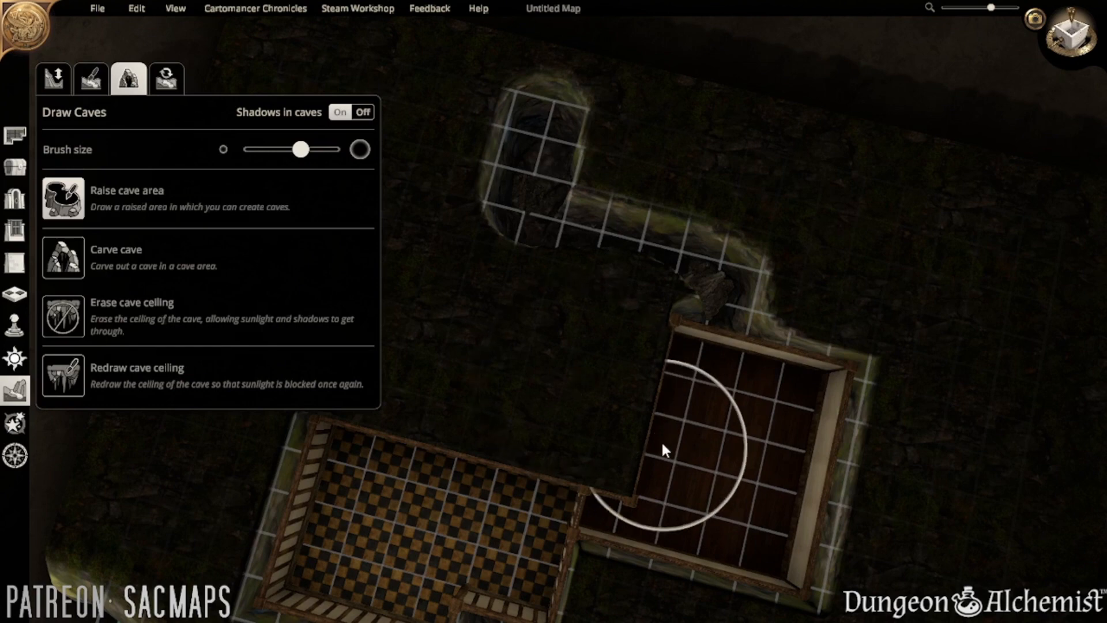
- Carve the back passage up to the bedroom's rear wall with a small Carve cave brush
{"action": "middle_click_drag", "start_coordinate": [661, 440], "coordinate": [392, 406]}
{"action": "key", "text": "w"}
{"action": "key", "text": "d"}
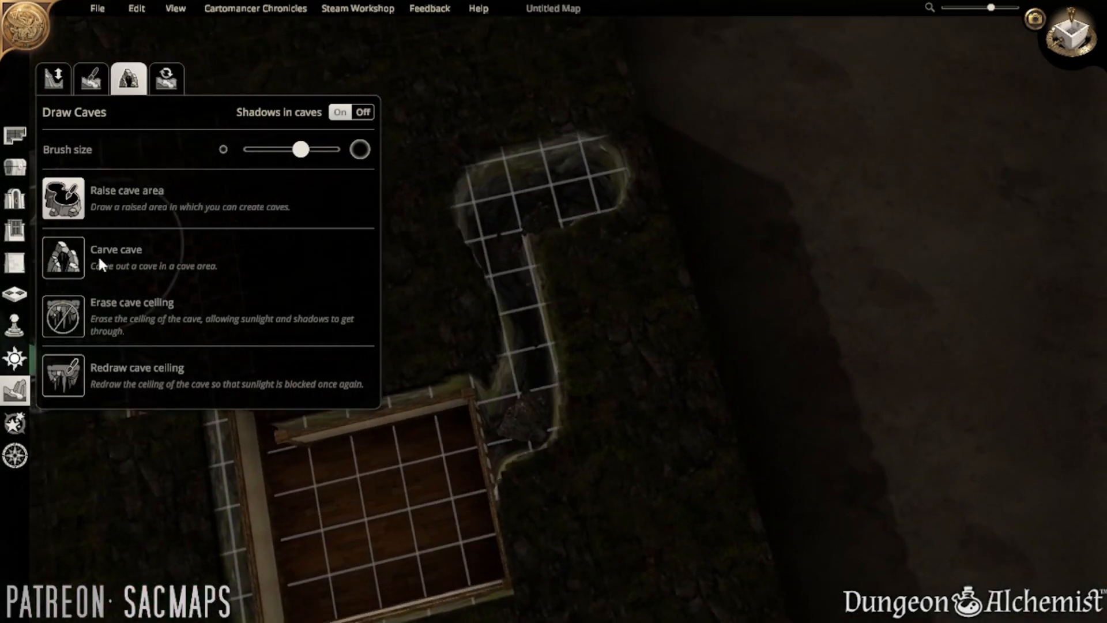
{"action": "left_click", "coordinate": [65, 260]}
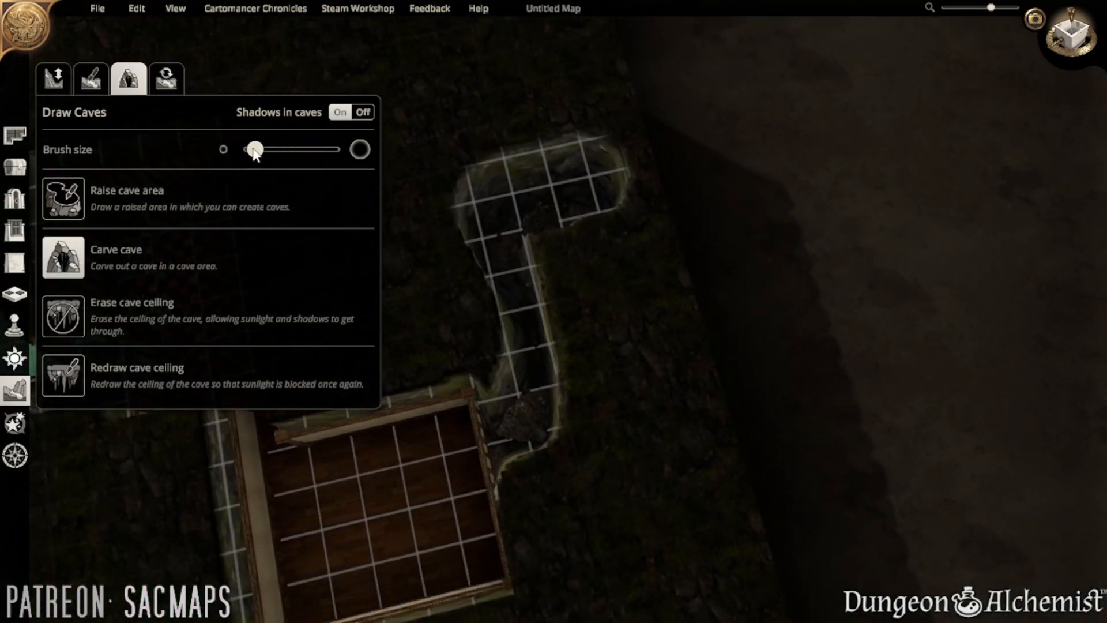
{"action": "mouse_move", "coordinate": [474, 448]}
{"action": "left_mouse_down"}
{"action": "mouse_move", "coordinate": [513, 436]}
{"action": "mouse_move", "coordinate": [529, 389]}
{"action": "left_mouse_up"}
{"action": "middle_click_drag", "start_coordinate": [472, 286], "coordinate": [511, 453]}
{"action": "mouse_move", "coordinate": [530, 392]}
{"action": "middle_mouse_down"}
{"action": "mouse_move", "coordinate": [604, 423]}
{"action": "mouse_move", "coordinate": [715, 282]}
{"action": "mouse_move", "coordinate": [731, 240]}
{"action": "mouse_move", "coordinate": [731, 301]}
{"action": "mouse_move", "coordinate": [657, 308]}
{"action": "middle_mouse_up"}
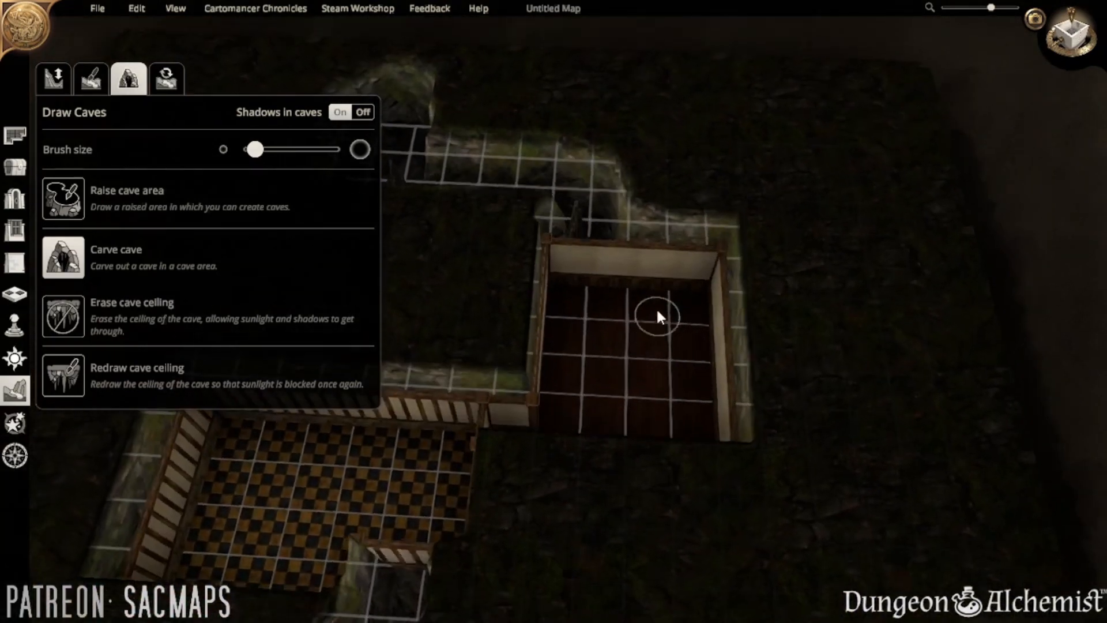
- Examine the bedroom, its back passage, the kitchen and the entrance tunnel by the water from several angles
{"action": "left_click", "coordinate": [14, 167]}
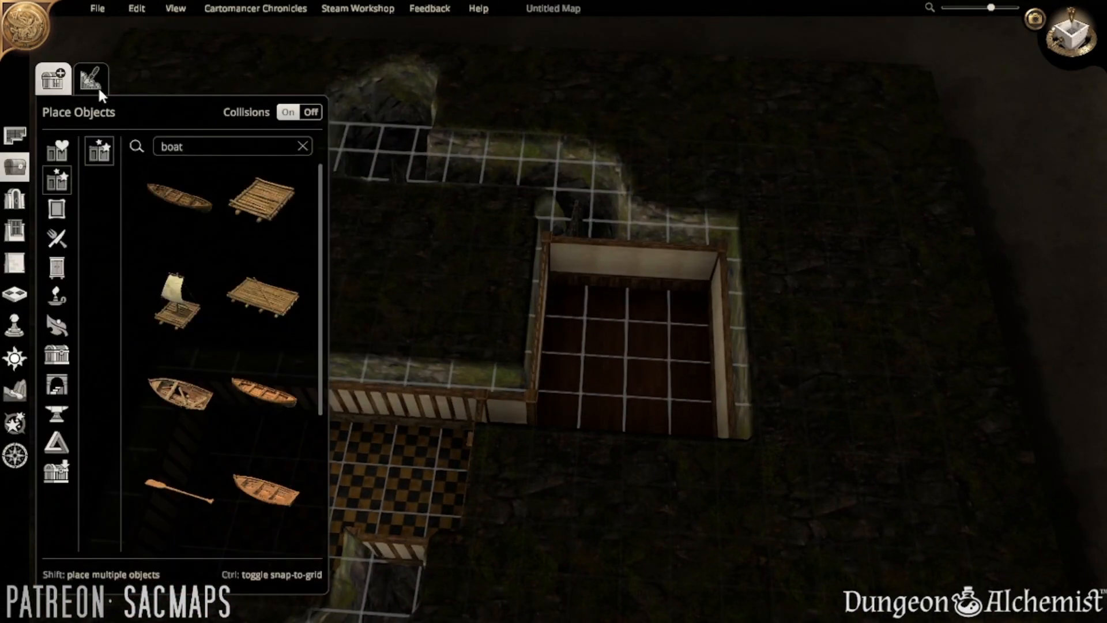
{"action": "left_click", "coordinate": [91, 79]}
{"action": "middle_click_drag", "start_coordinate": [330, 267], "coordinate": [644, 453]}
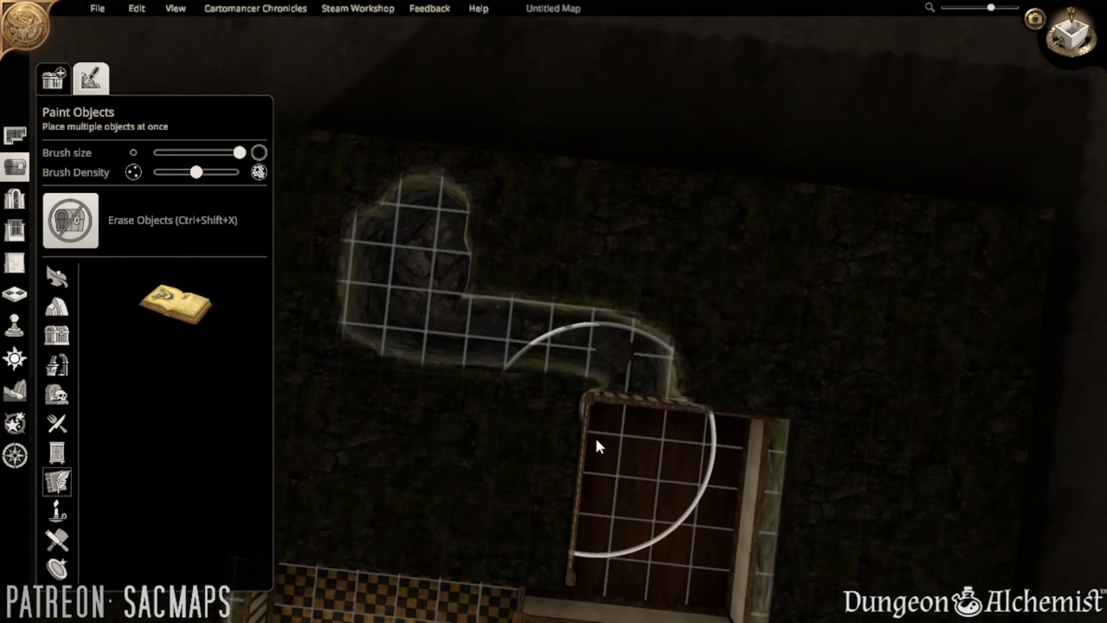
{"action": "key", "text": "s"}
{"action": "key", "text": "a"}
{"action": "middle_click_drag", "start_coordinate": [638, 421], "coordinate": [692, 296]}
{"action": "key", "text": "s"}
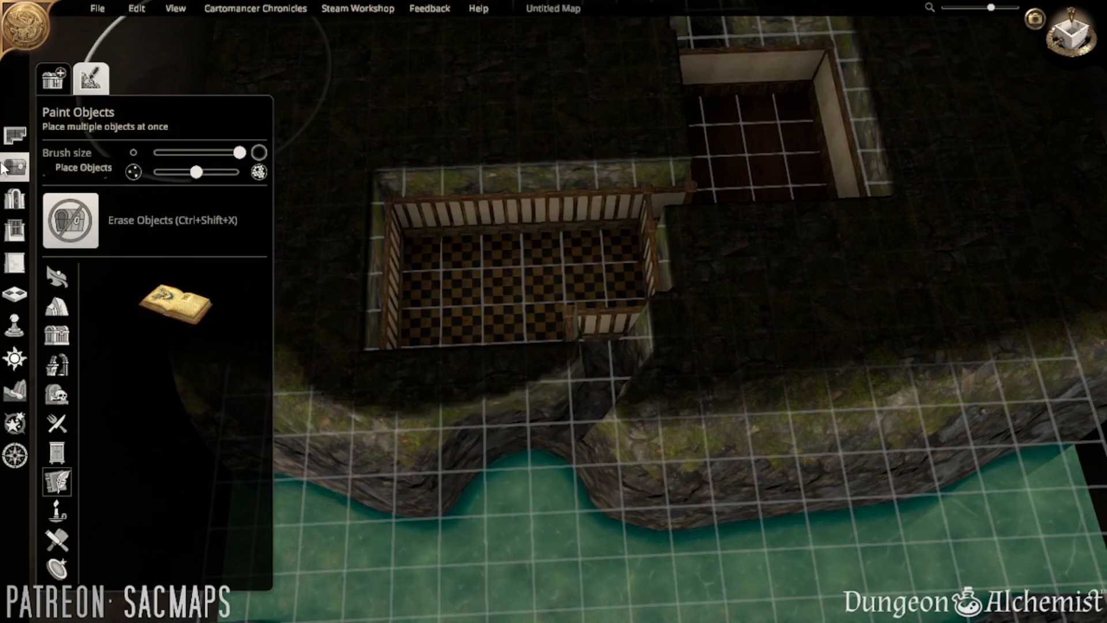
{"action": "key", "text": "Escape"}
{"action": "scroll", "coordinate": [564, 593], "scroll_direction": "up", "scroll_amount": 3}
{"action": "key", "text": "s"}
{"action": "middle_click_drag", "start_coordinate": [563, 585], "coordinate": [573, 502]}
{"action": "scroll", "coordinate": [569, 500], "scroll_direction": "up", "scroll_amount": 2}
{"action": "scroll", "coordinate": [569, 501], "scroll_direction": "up", "scroll_amount": 1}
{"action": "middle_click_drag", "start_coordinate": [563, 445], "coordinate": [610, 512]}
{"action": "scroll", "coordinate": [588, 437], "scroll_direction": "down", "scroll_amount": 4}
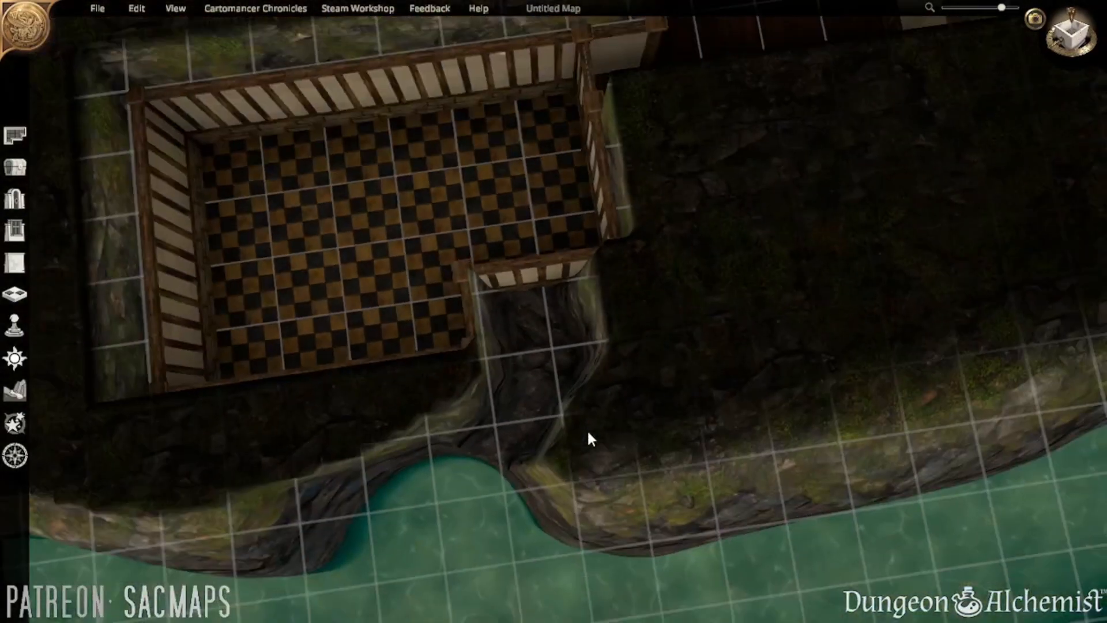
{"action": "middle_click_drag", "start_coordinate": [588, 438], "coordinate": [801, 317]}
- Set the Carve cave brush to its smallest size and inspect the tunnel outside the kitchen
{"action": "left_click", "coordinate": [14, 358]}
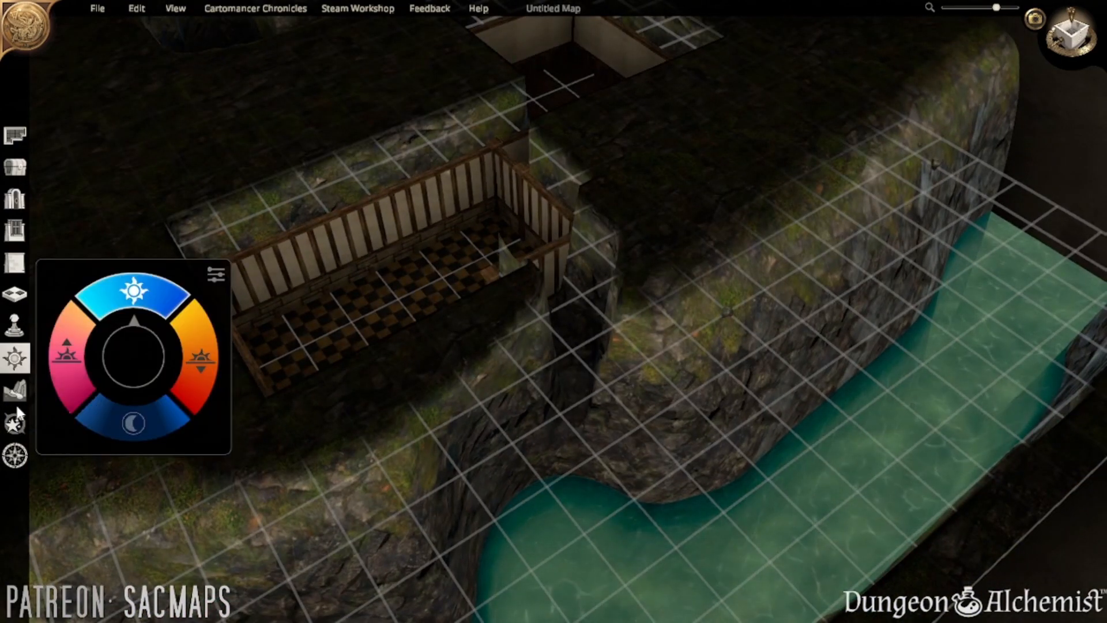
{"action": "left_click", "coordinate": [15, 395]}
{"action": "left_click_drag", "start_coordinate": [257, 149], "coordinate": [247, 149]}
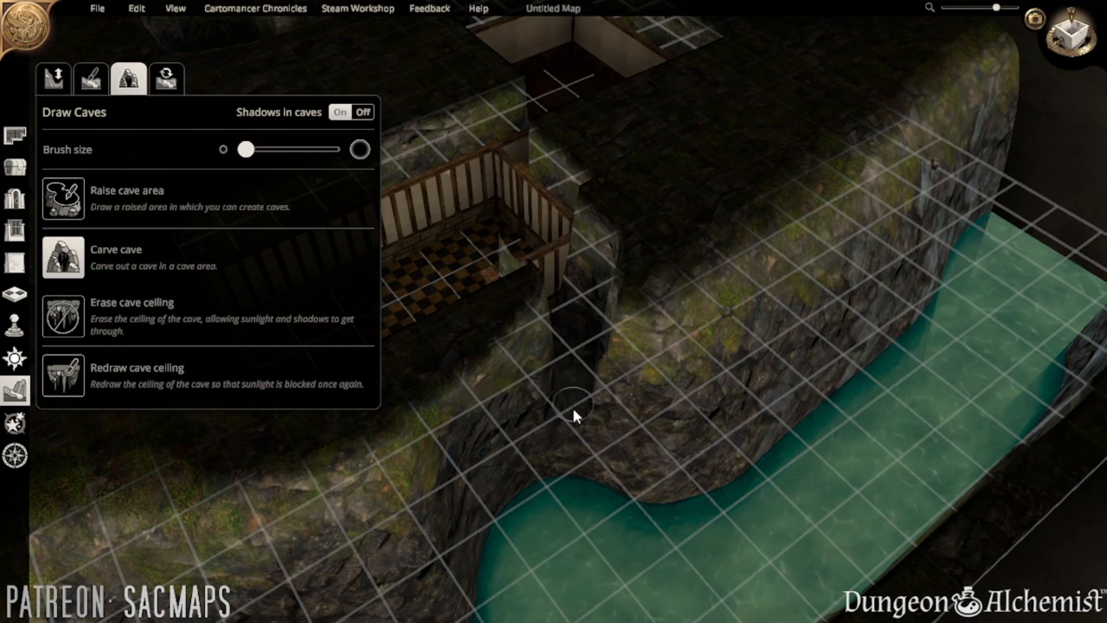
{"action": "middle_click_drag", "start_coordinate": [635, 437], "coordinate": [365, 410]}
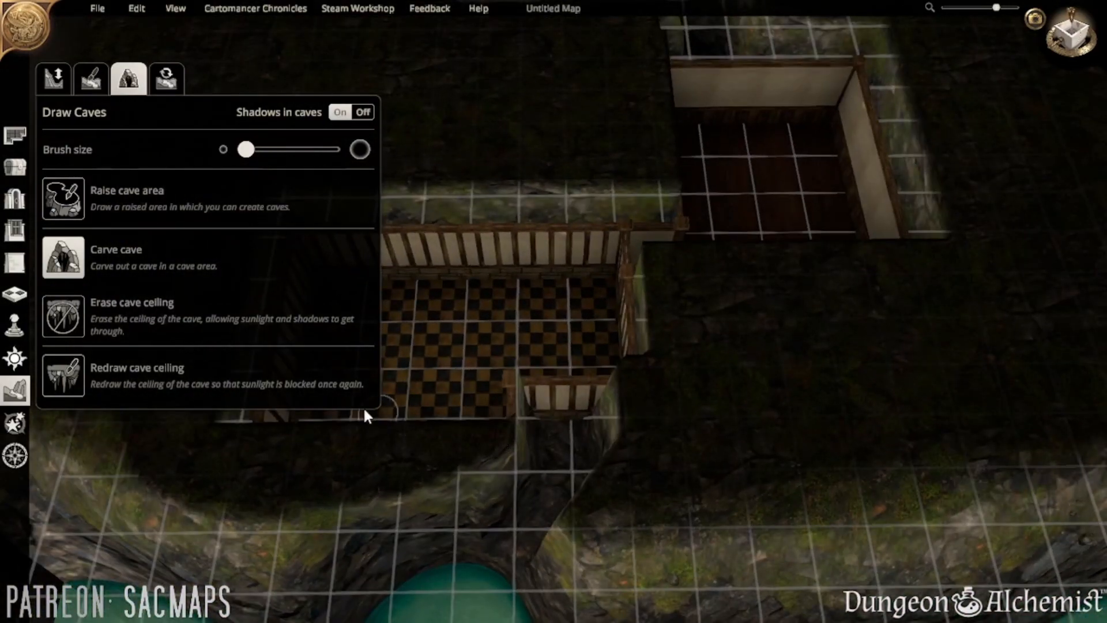
{"action": "left_click", "coordinate": [15, 264]}
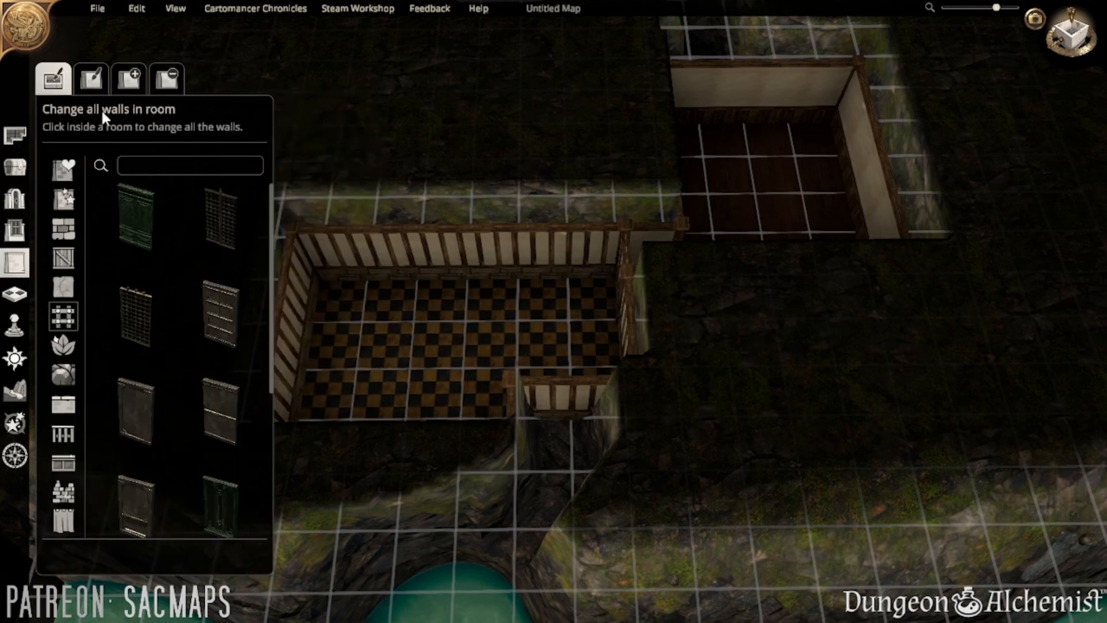
{"action": "left_click", "coordinate": [184, 164]}
{"action": "type", "text": "secret"}
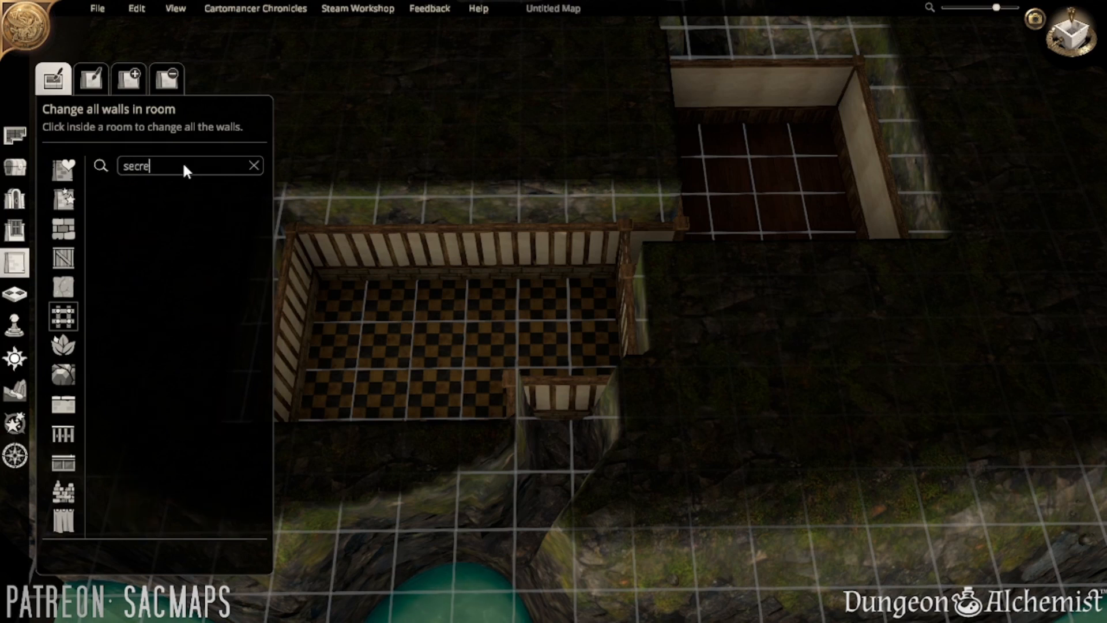
- Search the doors for "sec" and place the wooden bookcase secret door between the kitchen and the bedroom's short passage
{"action": "left_click", "coordinate": [7, 208]}
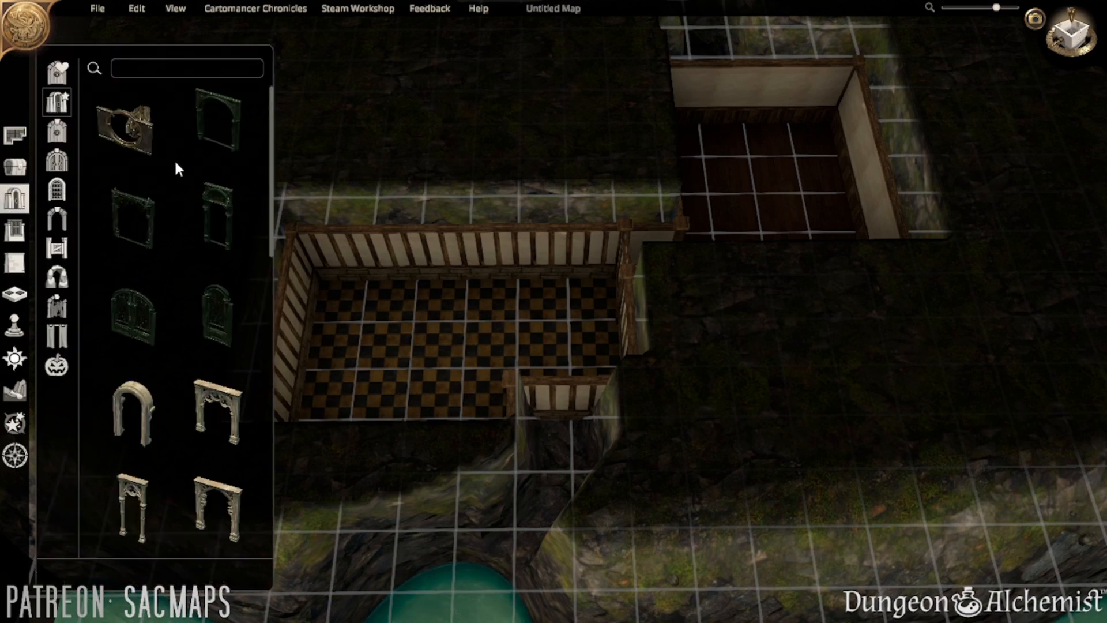
{"action": "left_click", "coordinate": [136, 72]}
{"action": "type", "text": "sec"}
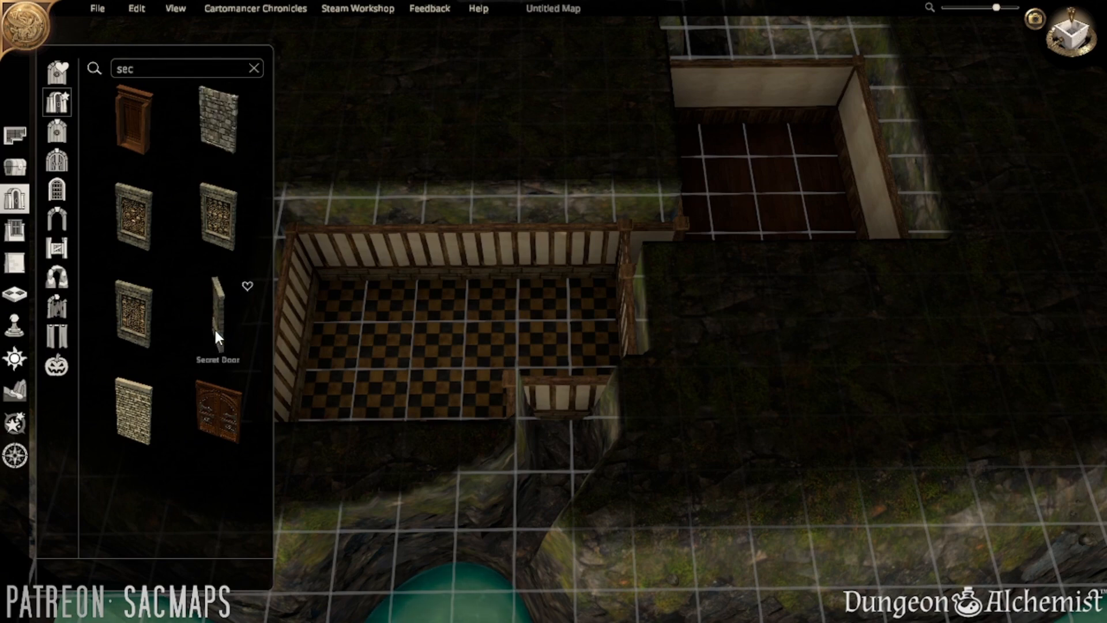
{"action": "right_click_drag", "start_coordinate": [462, 299], "coordinate": [485, 292]}
{"action": "scroll", "coordinate": [465, 241], "scroll_direction": "up", "scroll_amount": 5}
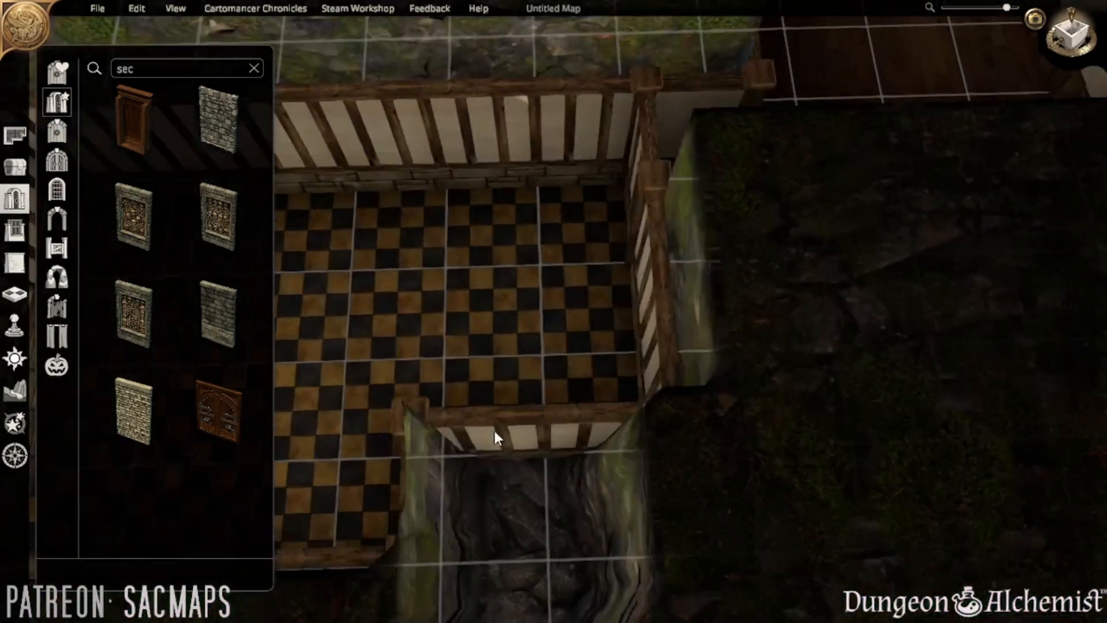
{"action": "mouse_move", "coordinate": [493, 430]}
{"action": "middle_mouse_down"}
{"action": "mouse_move", "coordinate": [502, 320]}
{"action": "mouse_move", "coordinate": [521, 347]}
{"action": "mouse_move", "coordinate": [513, 430]}
{"action": "middle_mouse_up"}
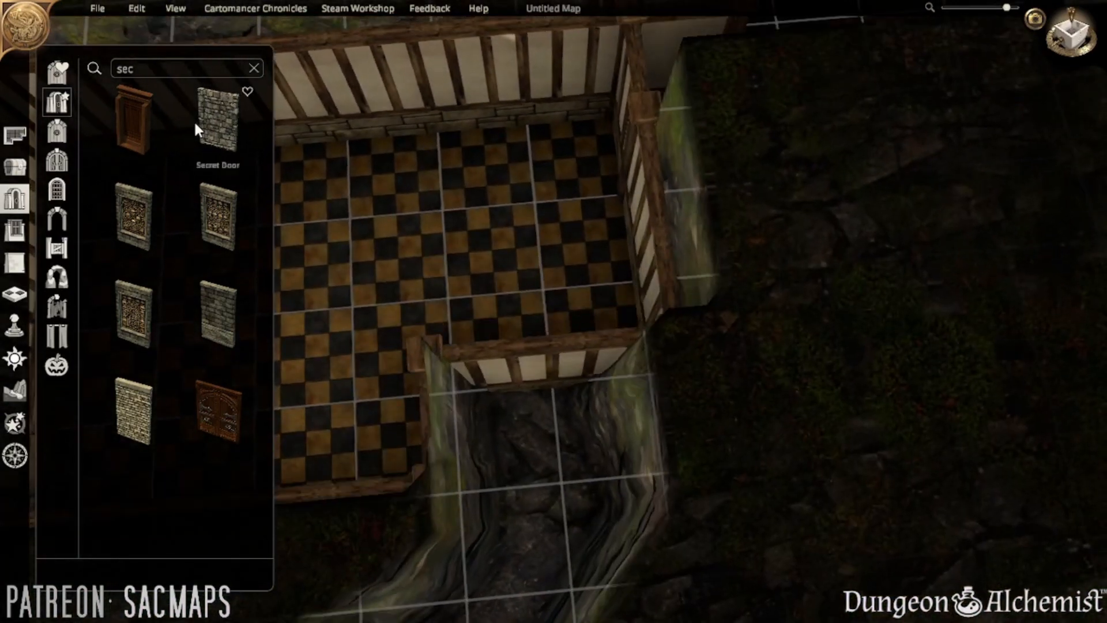
{"action": "key", "text": "d"}
{"action": "key", "text": "w"}
{"action": "left_click", "coordinate": [139, 154]}
{"action": "right_click_drag", "start_coordinate": [493, 354], "coordinate": [575, 370]}
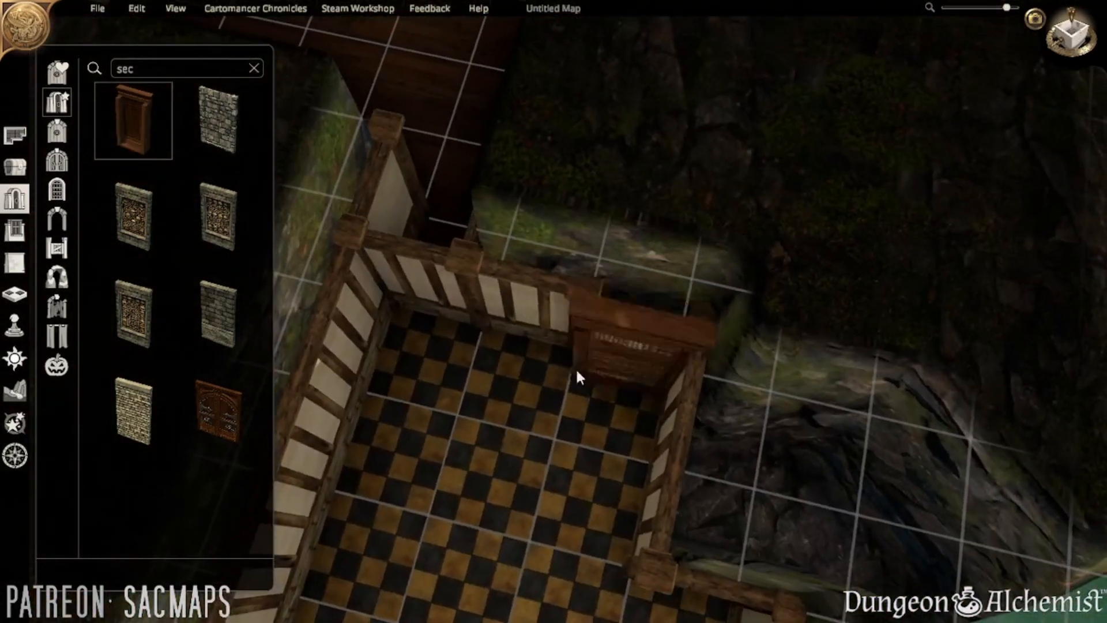
{"action": "left_click", "coordinate": [448, 344]}
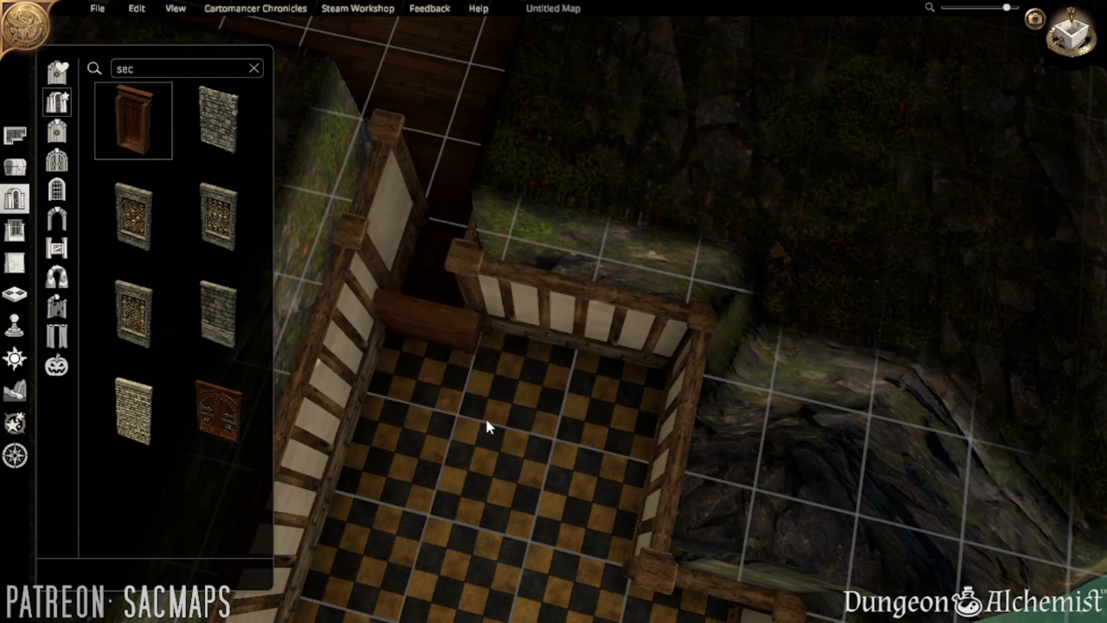
- Test the opening and closing of the bookcase secret door between the kitchen and the bedroom
{"action": "middle_click_drag", "start_coordinate": [486, 419], "coordinate": [570, 362]}
{"action": "left_click", "coordinate": [479, 246]}
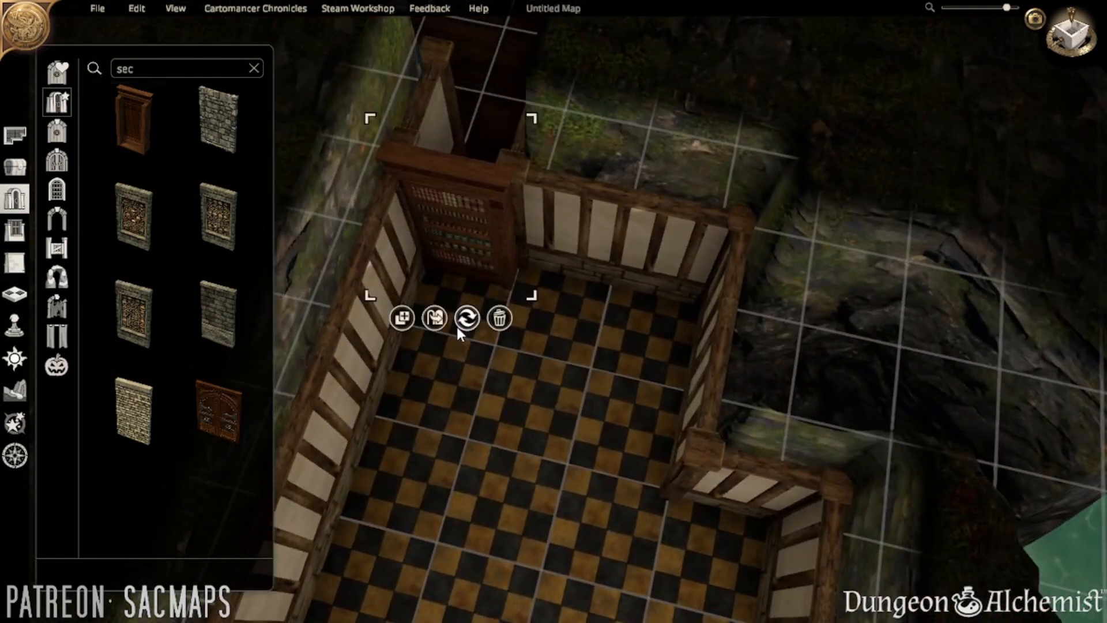
{"action": "left_click", "coordinate": [435, 317]}
{"action": "left_click", "coordinate": [433, 320]}
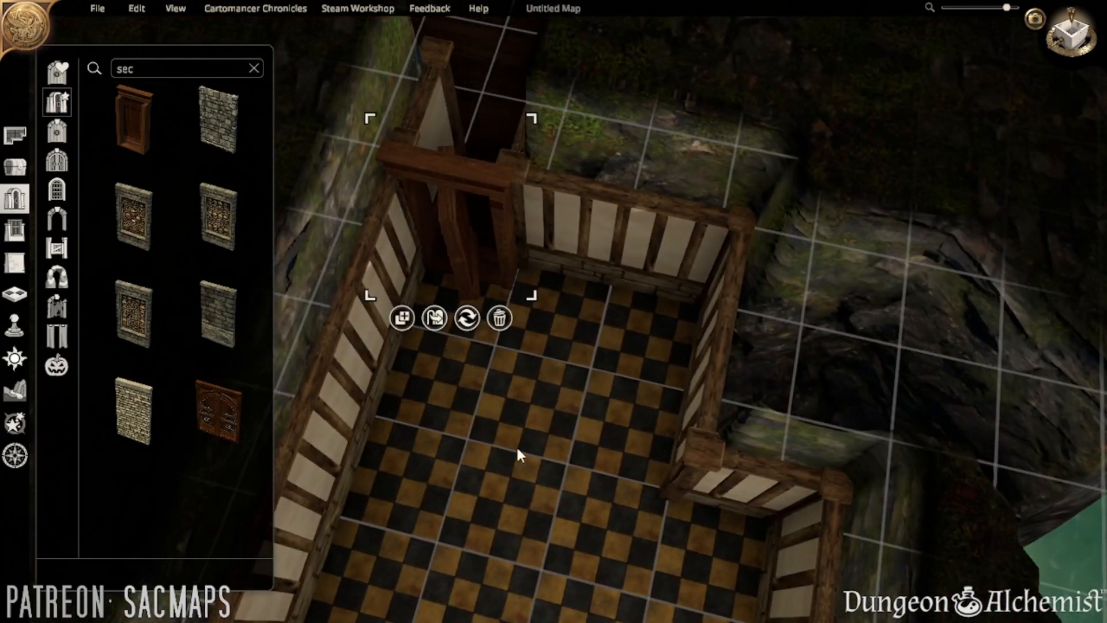
{"action": "left_click", "coordinate": [539, 433]}
- Compare the stone secret doors and place the grey brick one in the kitchen wall at the end of the entrance tunnel
{"action": "right_click_drag", "start_coordinate": [539, 429], "coordinate": [255, 341]}
{"action": "middle_click_drag", "start_coordinate": [473, 392], "coordinate": [550, 348]}
{"action": "right_click_drag", "start_coordinate": [549, 355], "coordinate": [492, 400]}
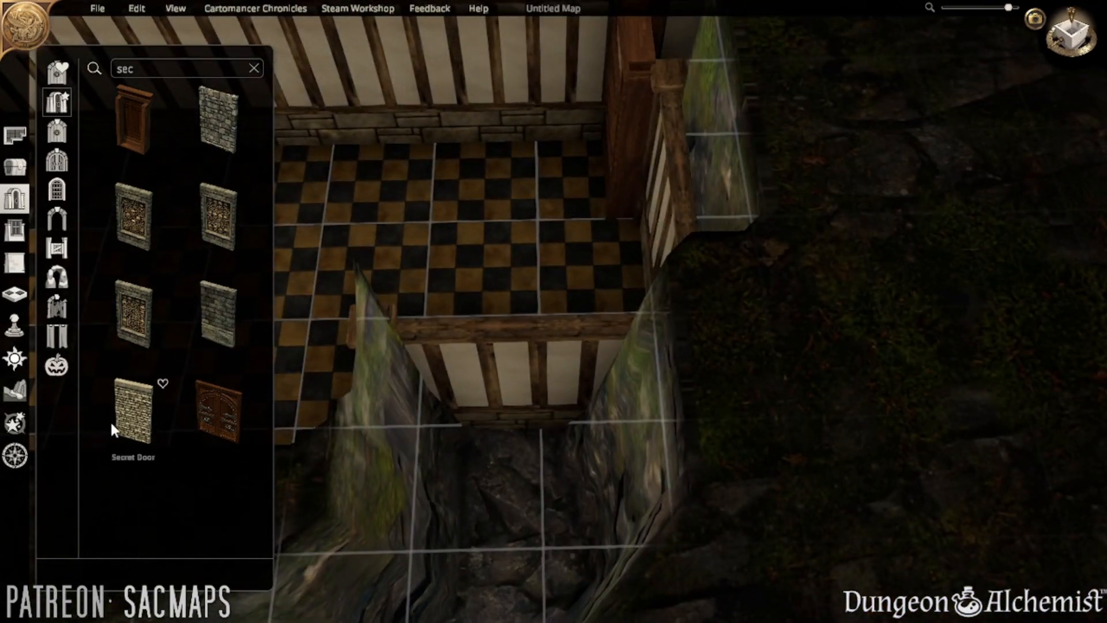
{"action": "left_click", "coordinate": [222, 301]}
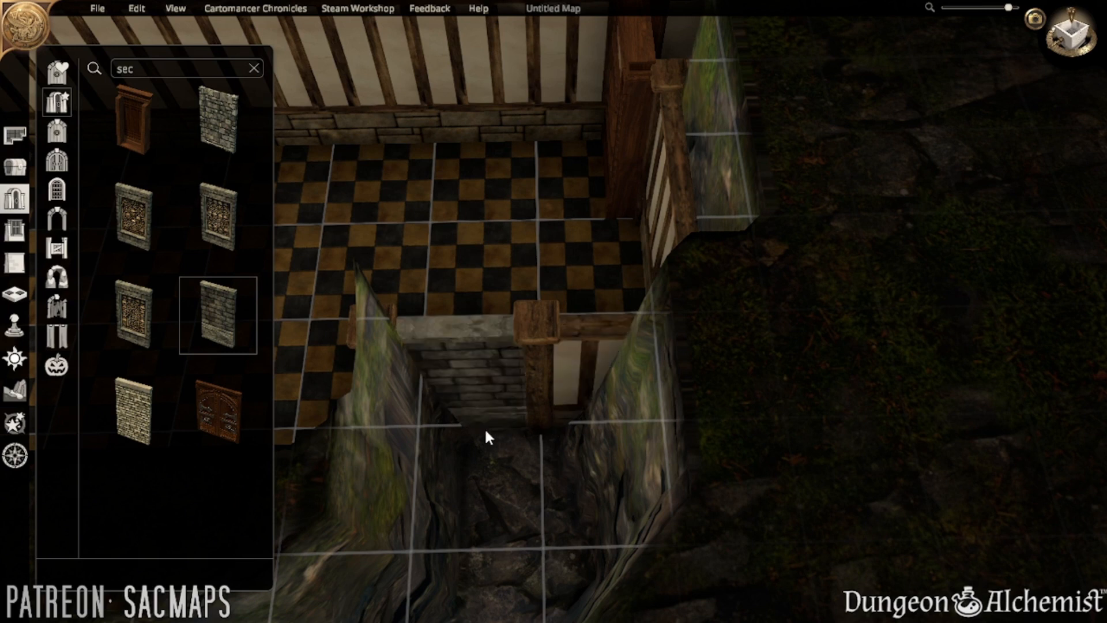
{"action": "left_click", "coordinate": [231, 136]}
{"action": "left_click", "coordinate": [481, 451]}
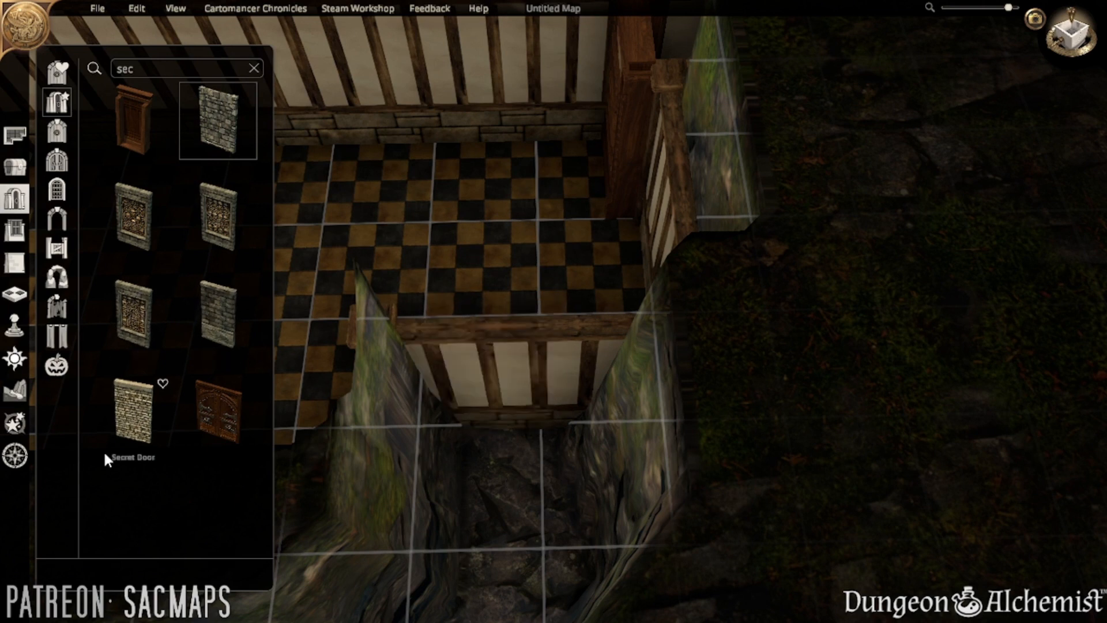
{"action": "left_click", "coordinate": [218, 314]}
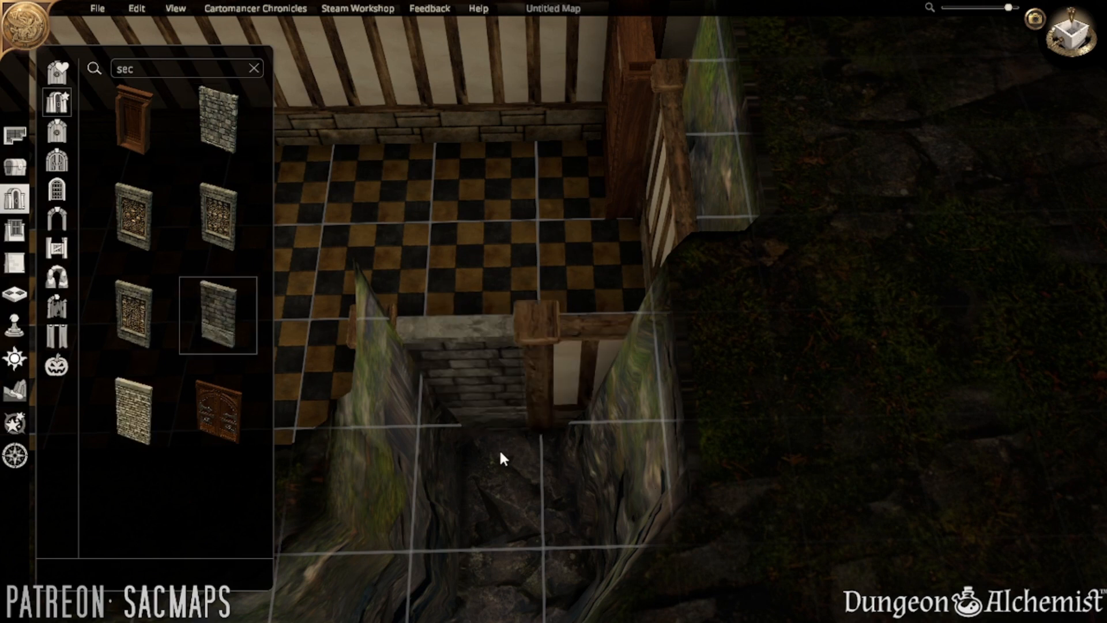
{"action": "left_click", "coordinate": [508, 499]}
{"action": "middle_click_drag", "start_coordinate": [508, 499], "coordinate": [509, 476]}
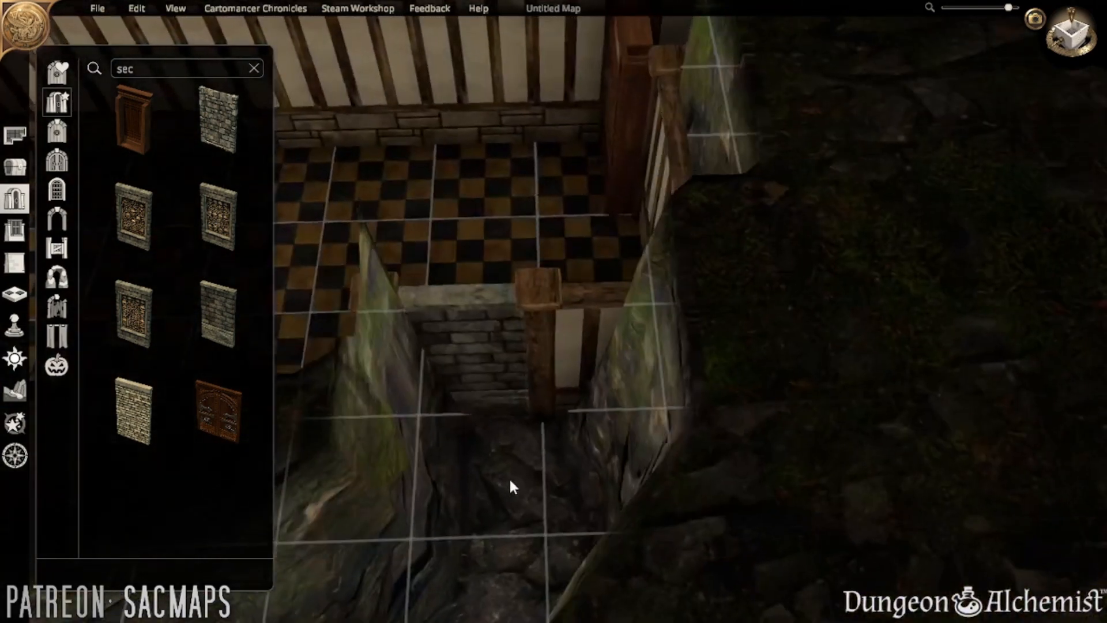
- Apply the matching grey stone brick wall style to the kitchen's outer wall facing the entrance tunnel
{"action": "left_click", "coordinate": [22, 263]}
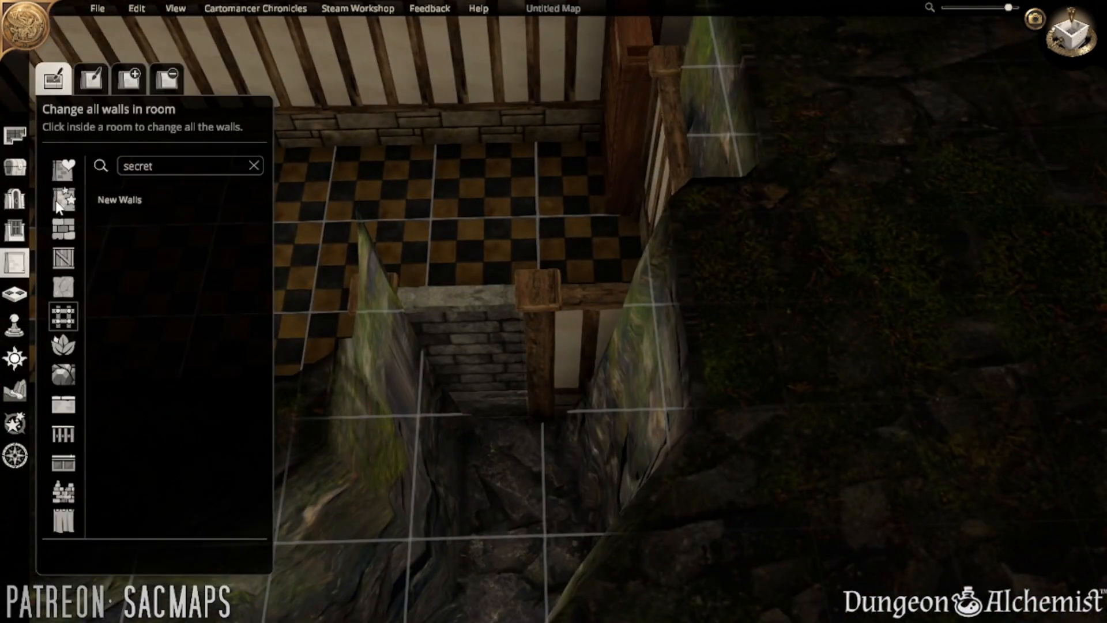
{"action": "left_click", "coordinate": [58, 225]}
{"action": "scroll", "coordinate": [451, 434], "scroll_direction": "up", "scroll_amount": 2}
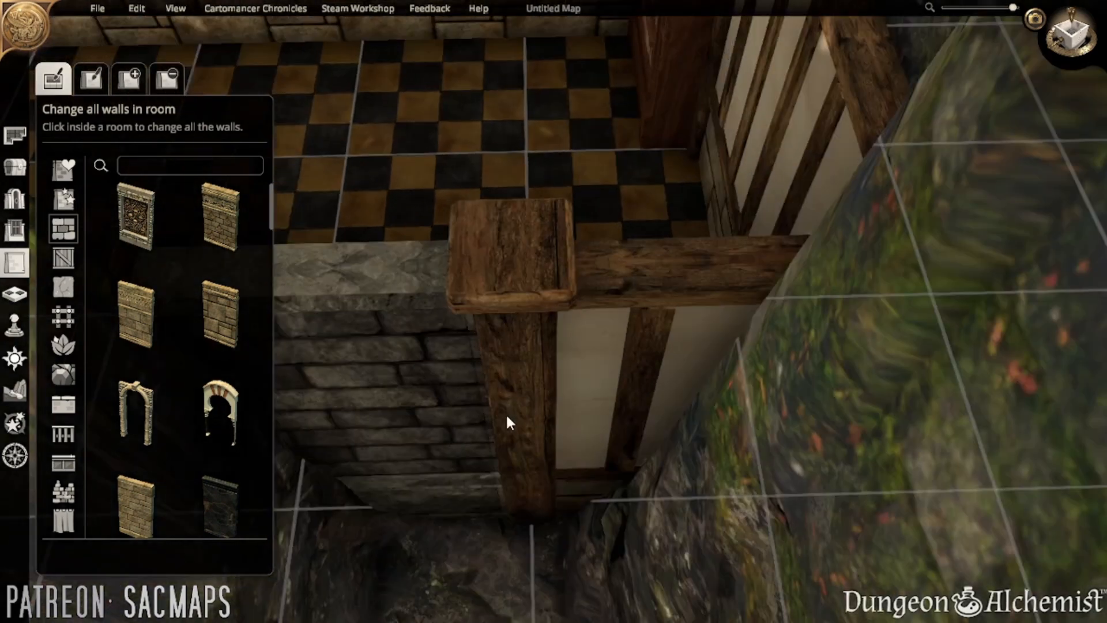
{"action": "middle_click_drag", "start_coordinate": [506, 417], "coordinate": [499, 383]}
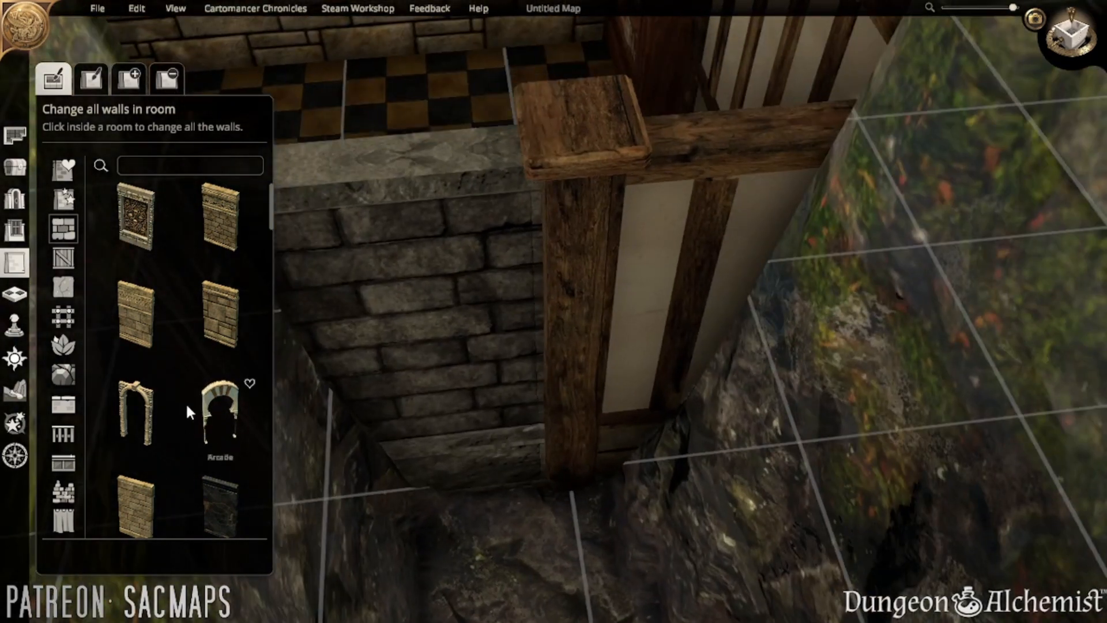
{"action": "scroll", "coordinate": [186, 402], "scroll_direction": "down", "scroll_amount": 5}
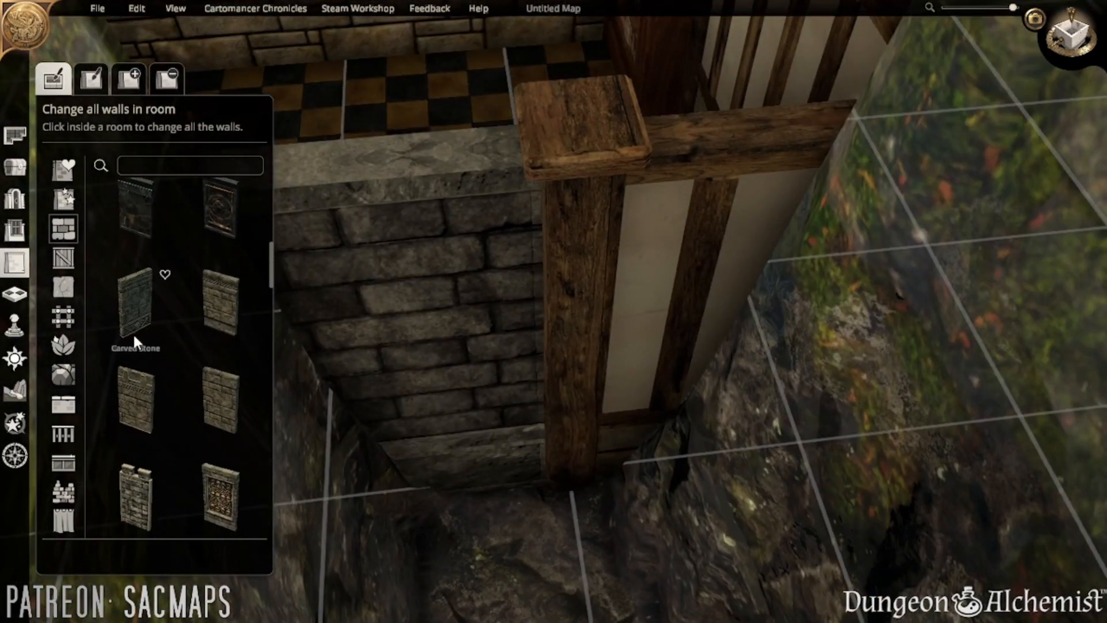
{"action": "scroll", "coordinate": [192, 272], "scroll_direction": "down", "scroll_amount": 4}
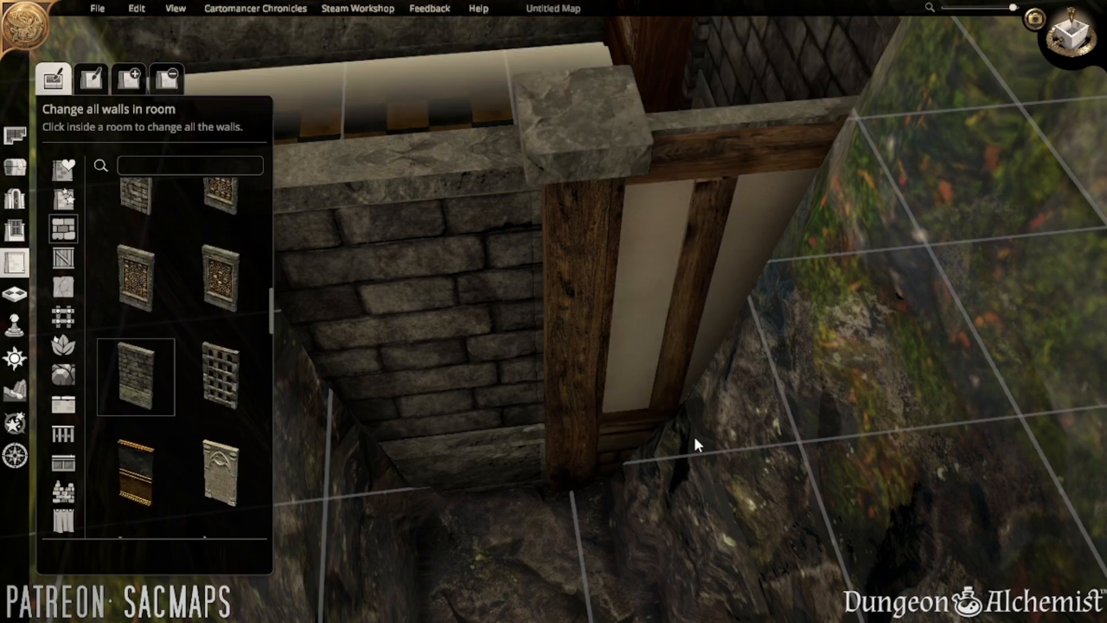
{"action": "scroll", "coordinate": [616, 486], "scroll_direction": "down", "scroll_amount": 8}
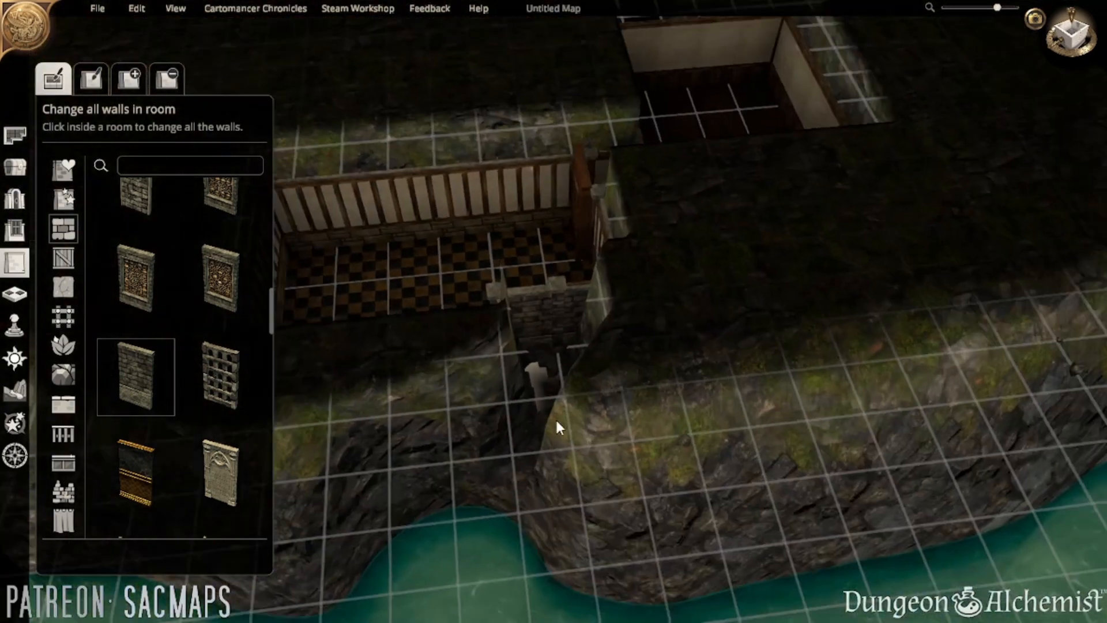
- Apply the grey stone brick wall style to all inner walls of the kitchen
{"action": "key", "text": "a"}
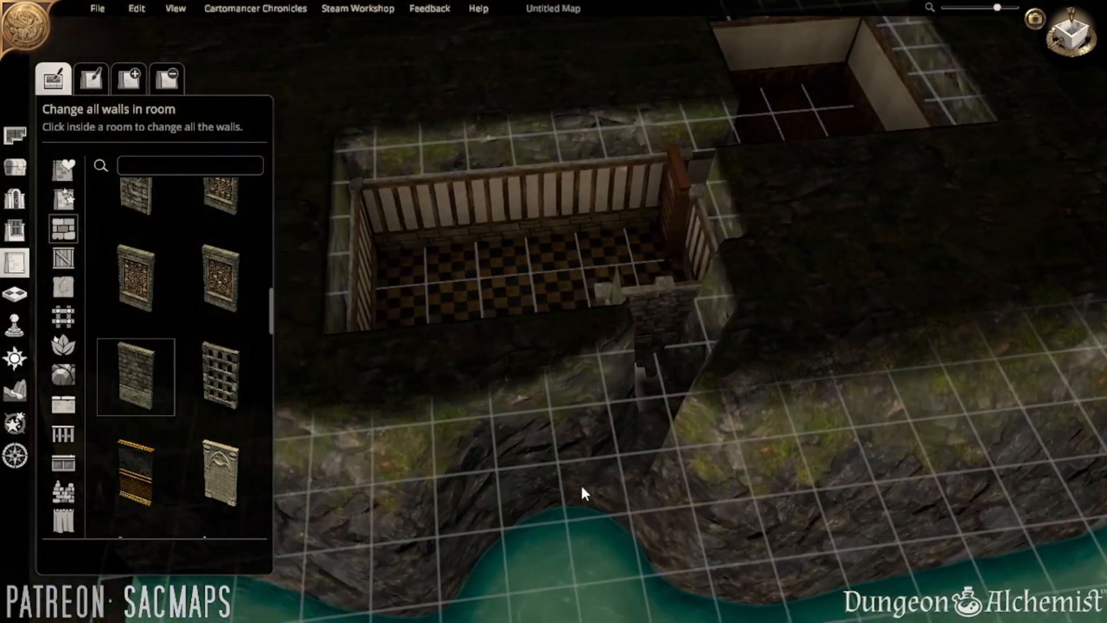
{"action": "key", "text": "w"}
{"action": "key", "text": "d"}
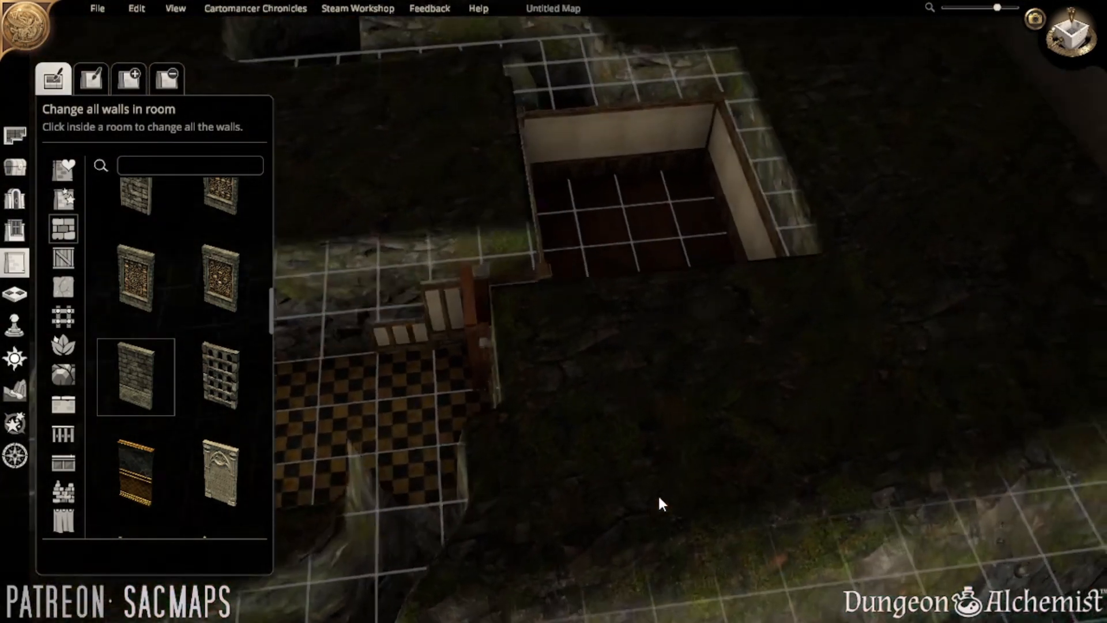
{"action": "mouse_move", "coordinate": [535, 494]}
{"action": "right_mouse_down"}
{"action": "mouse_move", "coordinate": [798, 351]}
{"action": "mouse_move", "coordinate": [535, 505]}
{"action": "right_mouse_up"}
{"action": "key", "text": "a"}
{"action": "key", "text": "s"}
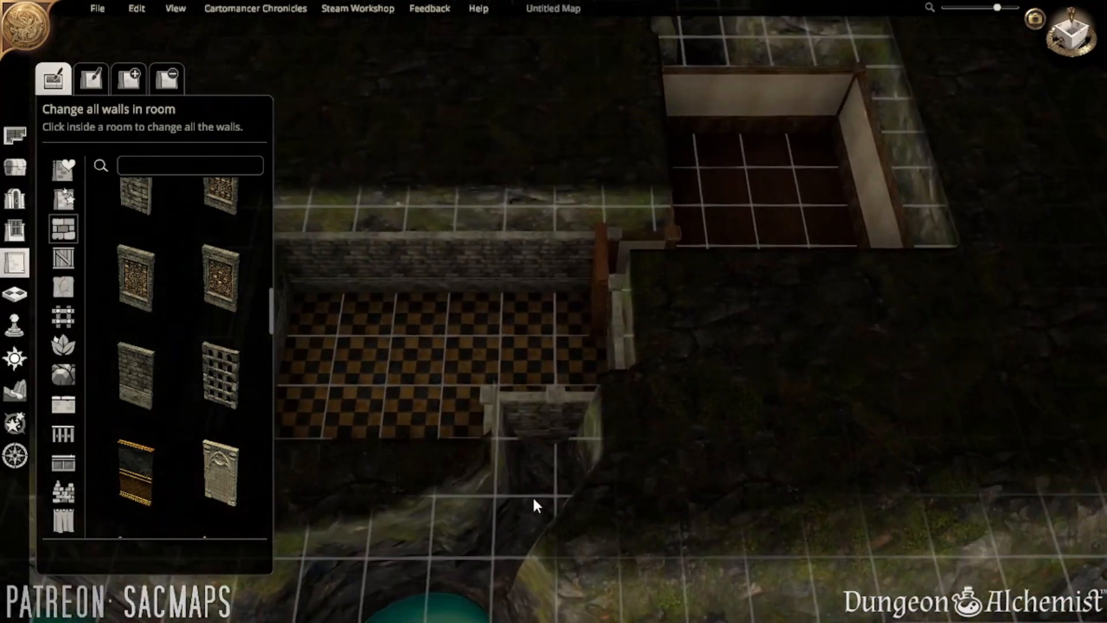
- Preview the dark vertical-board and panelled wooden wall styles on the kitchen with the bookcase door in view
{"action": "left_click", "coordinate": [63, 286]}
{"action": "left_click", "coordinate": [62, 258]}
{"action": "right_click_drag", "start_coordinate": [443, 368], "coordinate": [719, 355]}
{"action": "scroll", "coordinate": [719, 355], "scroll_direction": "up", "scroll_amount": 5}
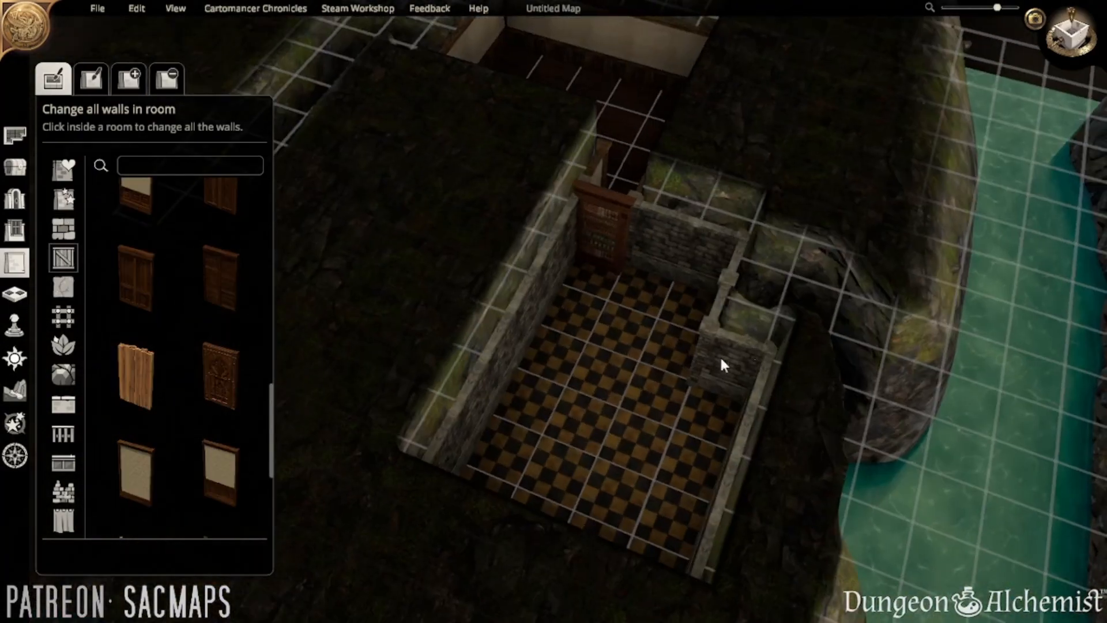
{"action": "right_click_drag", "start_coordinate": [645, 356], "coordinate": [428, 277]}
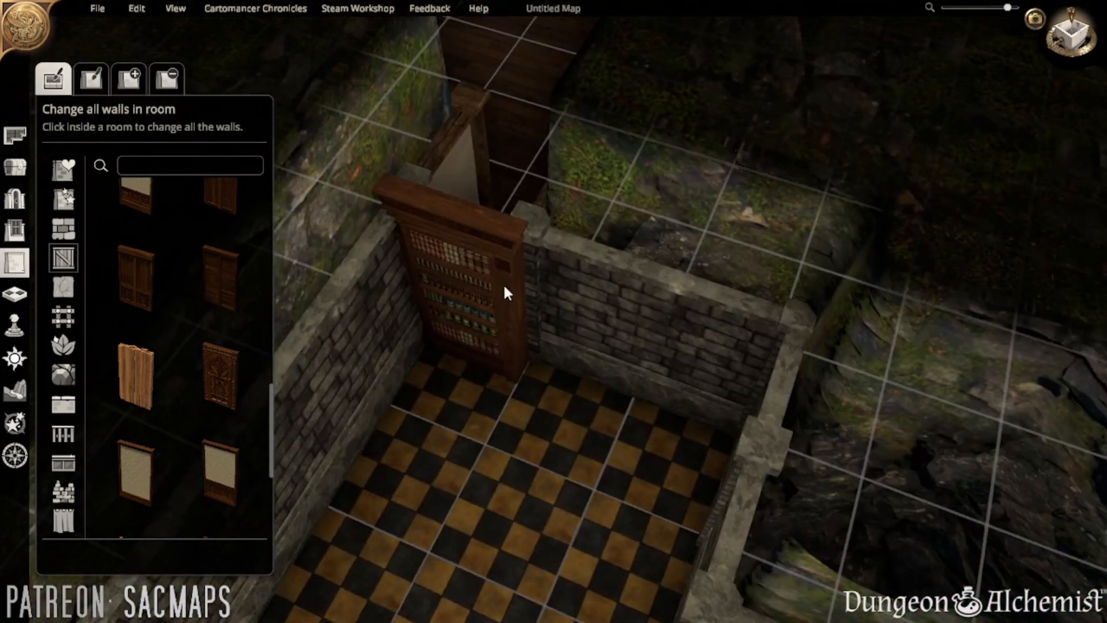
{"action": "middle_click_drag", "start_coordinate": [504, 291], "coordinate": [600, 338]}
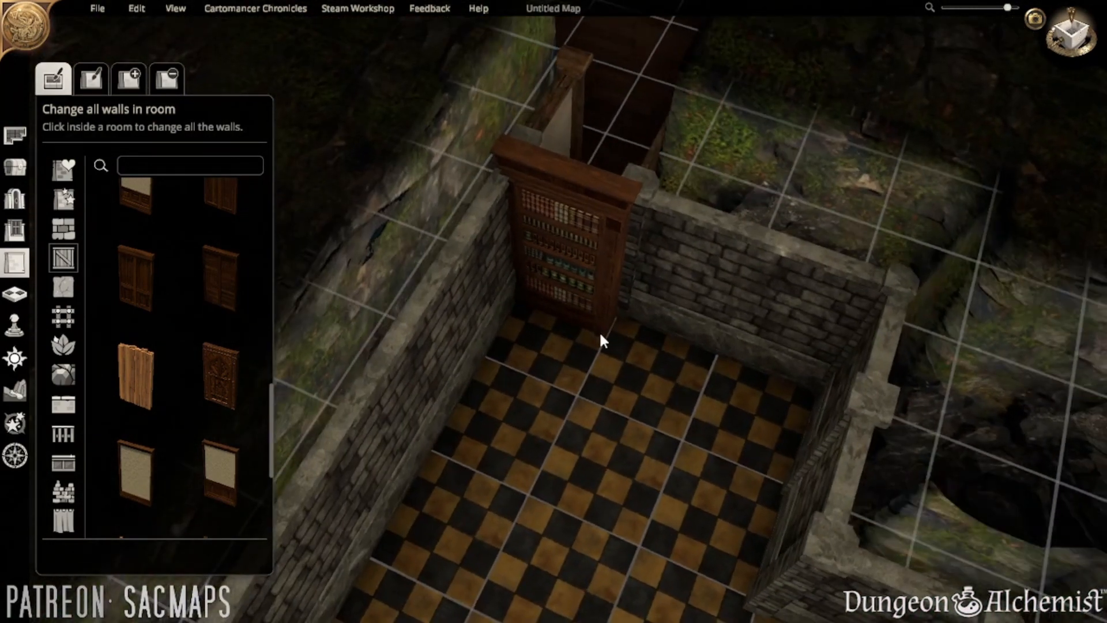
{"action": "left_click", "coordinate": [229, 205]}
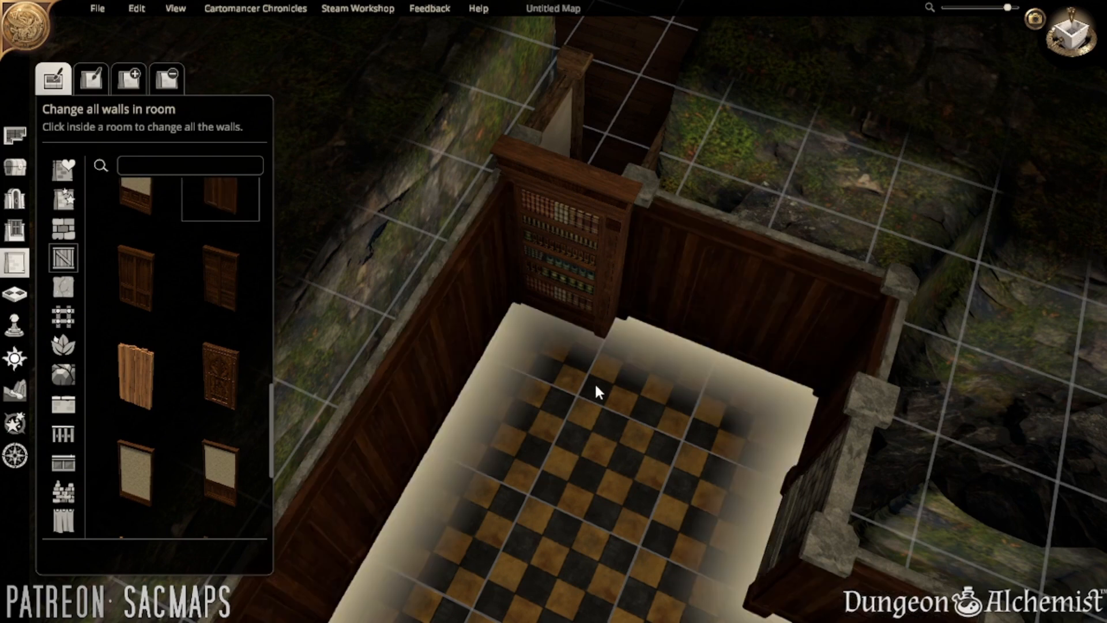
{"action": "left_click", "coordinate": [143, 291]}
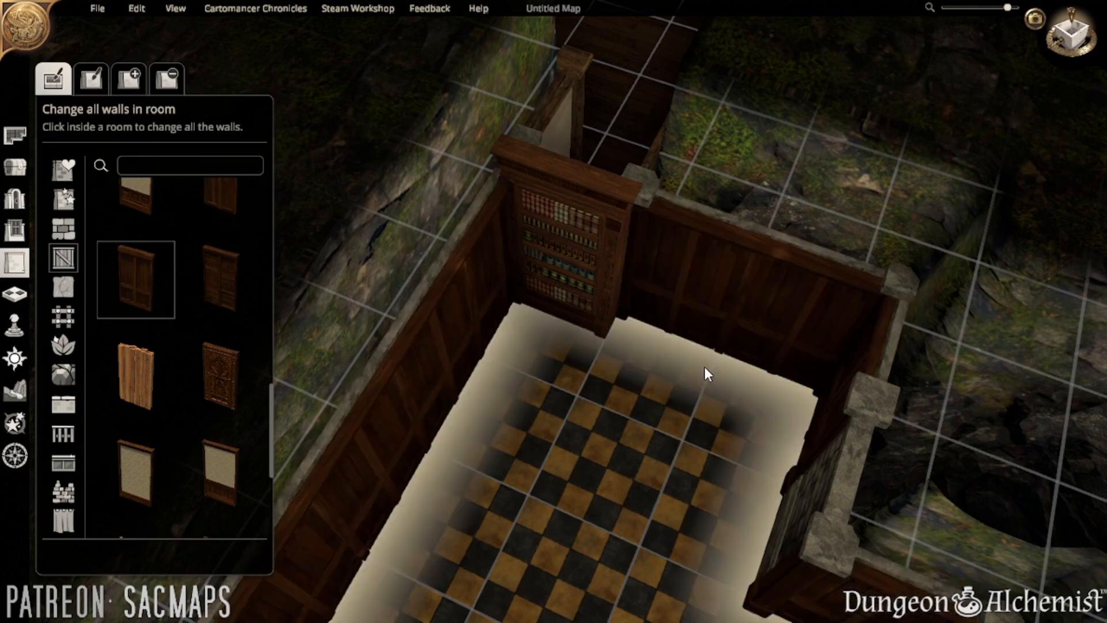
- Compare more wooden wall styles and apply the plain dark grey-brown wood panel to all walls in the kitchen
{"action": "scroll", "coordinate": [179, 455], "scroll_direction": "up", "scroll_amount": 4}
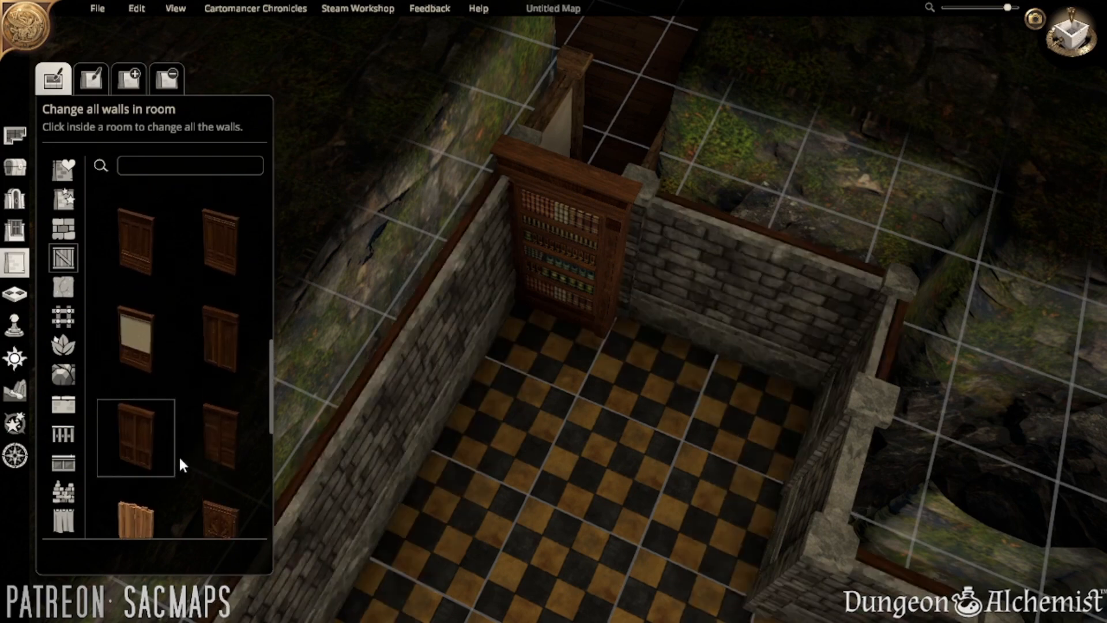
{"action": "left_click", "coordinate": [232, 366]}
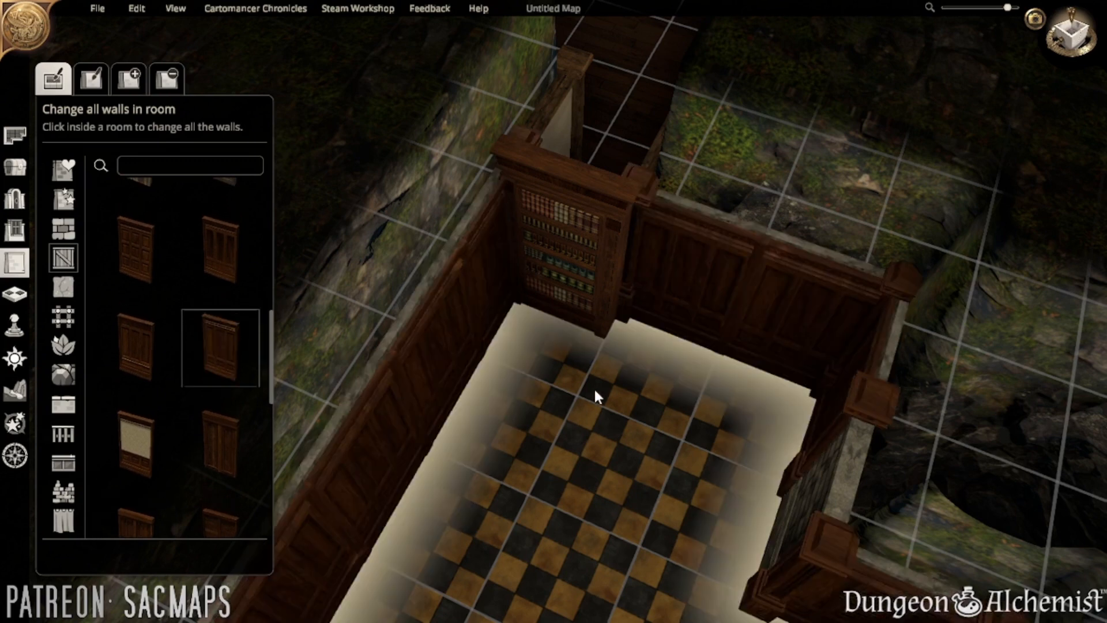
{"action": "scroll", "coordinate": [173, 406], "scroll_direction": "up", "scroll_amount": 3}
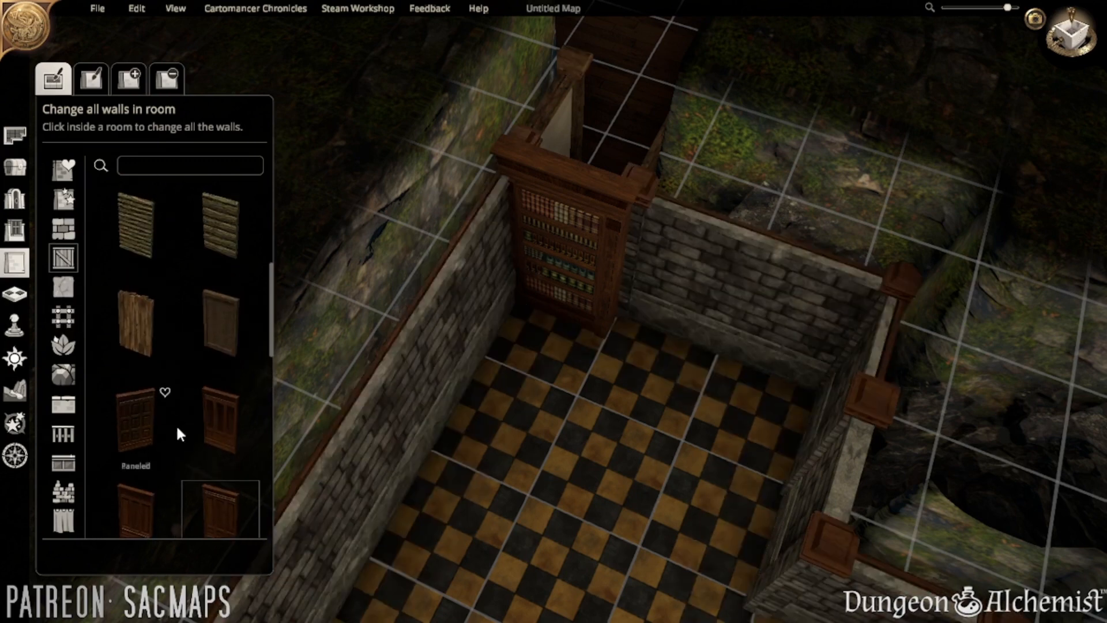
{"action": "left_click", "coordinate": [221, 326]}
{"action": "left_click", "coordinate": [655, 382]}
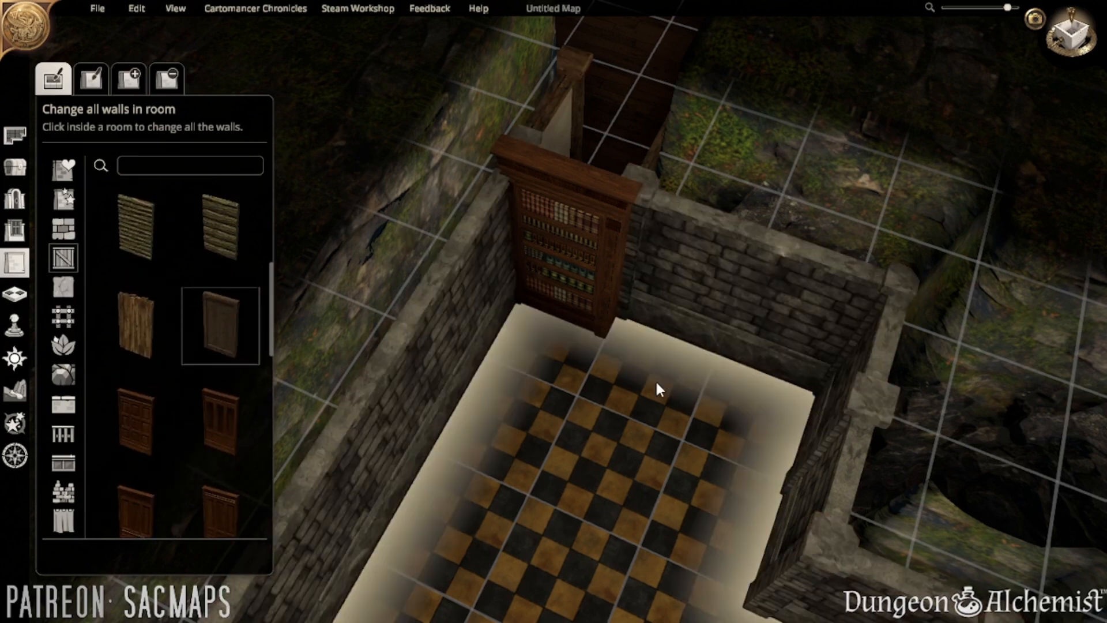
- Test the opening of the grey stone secret door between the kitchen and the entrance tunnel
{"action": "middle_click_drag", "start_coordinate": [622, 401], "coordinate": [860, 392]}
{"action": "left_click", "coordinate": [683, 356]}
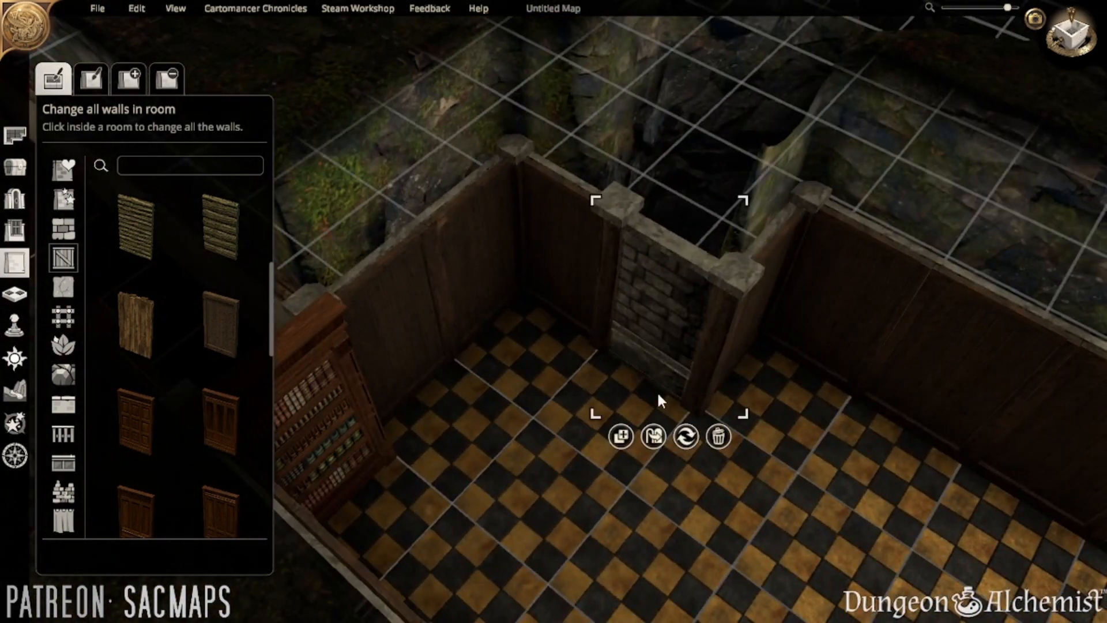
{"action": "left_click", "coordinate": [653, 447]}
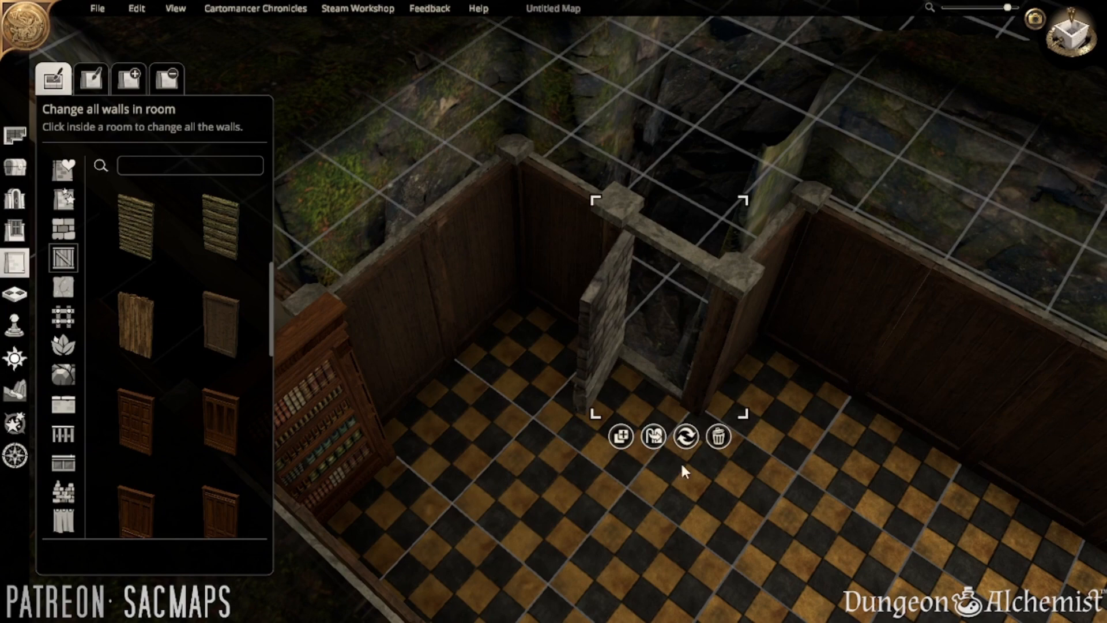
{"action": "left_click", "coordinate": [748, 535]}
{"action": "middle_click_drag", "start_coordinate": [815, 447], "coordinate": [520, 477]}
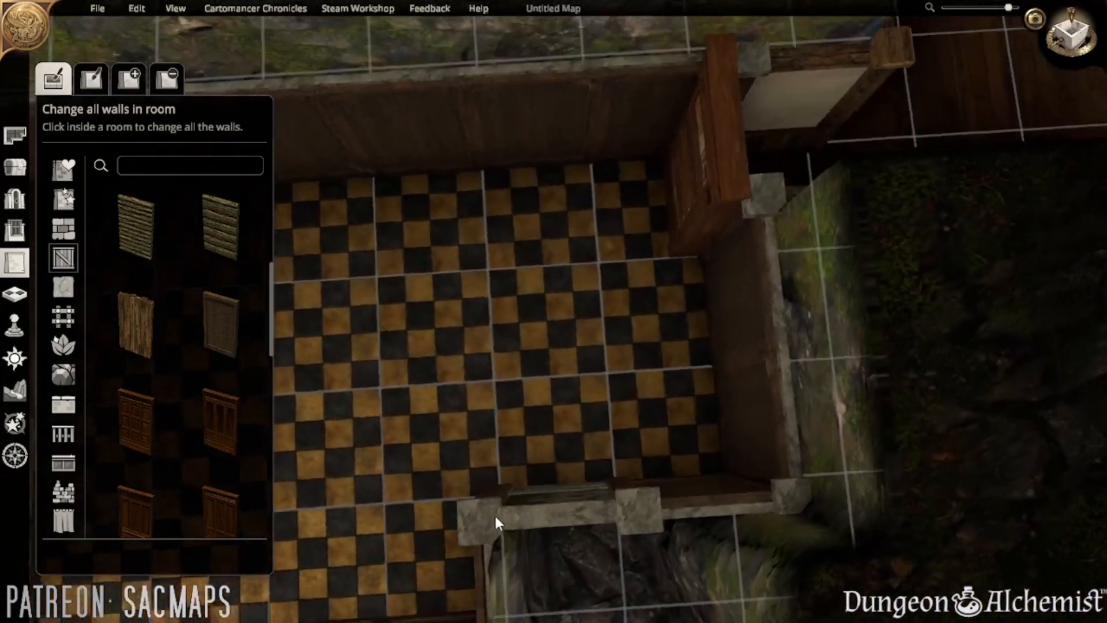
- Hide the grid over the map around the kitchen and the bedroom
{"action": "scroll", "coordinate": [630, 399], "scroll_direction": "down", "scroll_amount": 5}
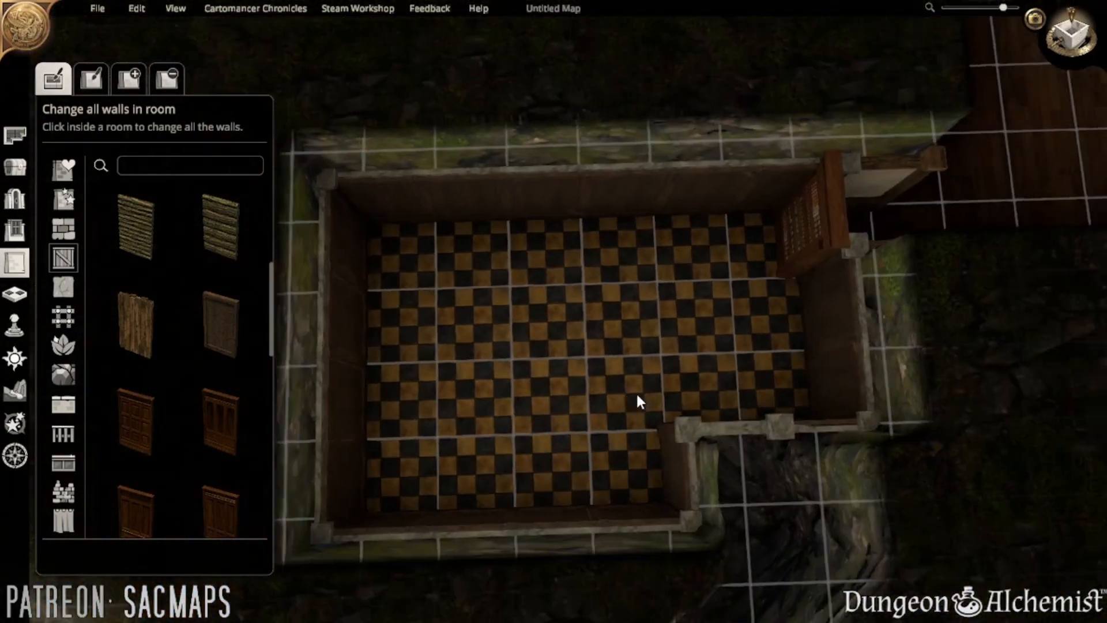
{"action": "scroll", "coordinate": [636, 396], "scroll_direction": "down", "scroll_amount": 3}
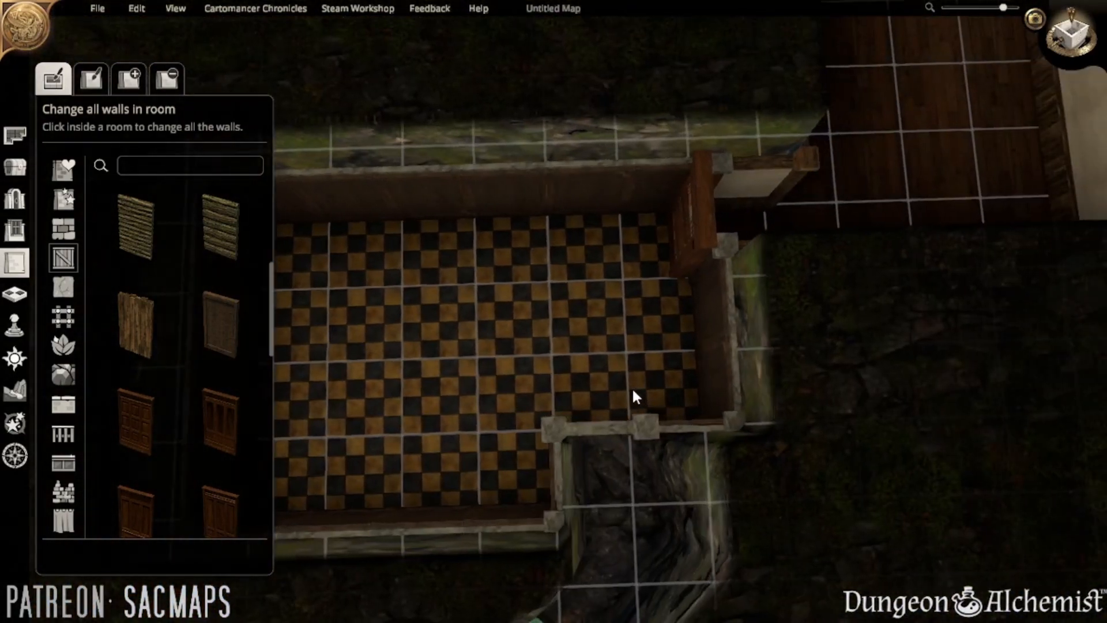
{"action": "scroll", "coordinate": [627, 397], "scroll_direction": "up", "scroll_amount": 5}
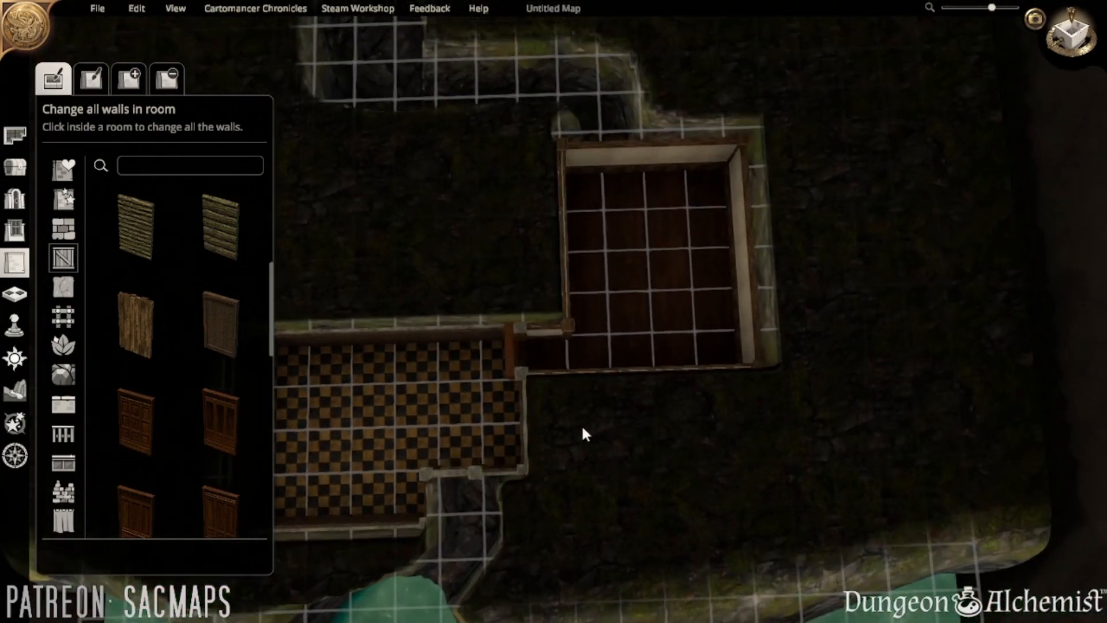
{"action": "left_click", "coordinate": [575, 437]}
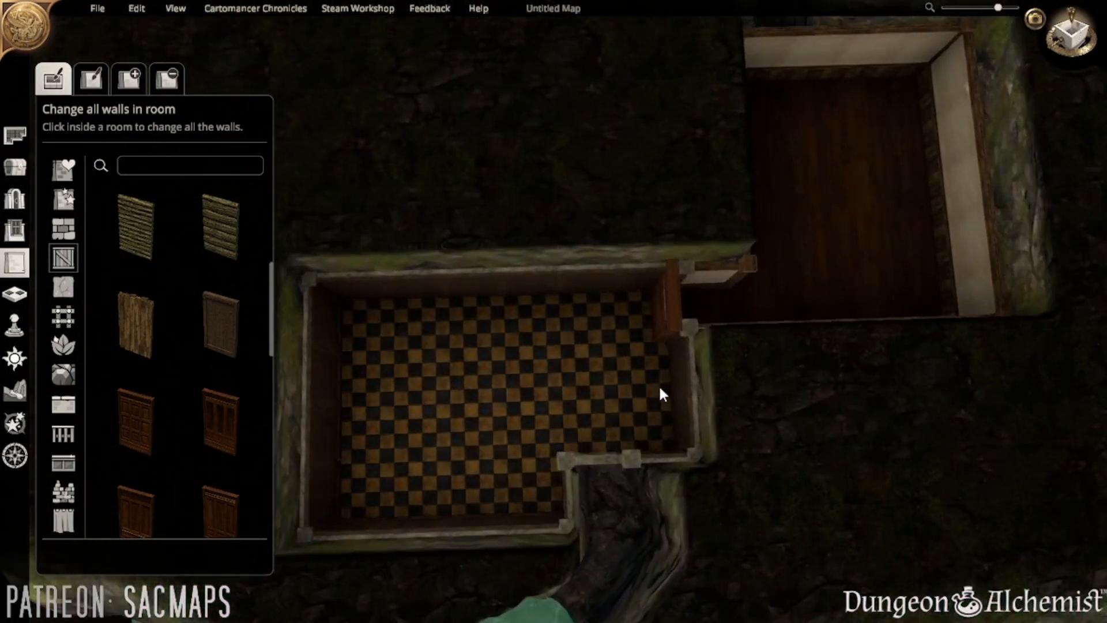
{"action": "right_click_drag", "start_coordinate": [630, 415], "coordinate": [593, 334]}
- Carve the entrance tunnel wider beside the kitchen's stone secret door with a small Carve cave brush
{"action": "left_click", "coordinate": [15, 390]}
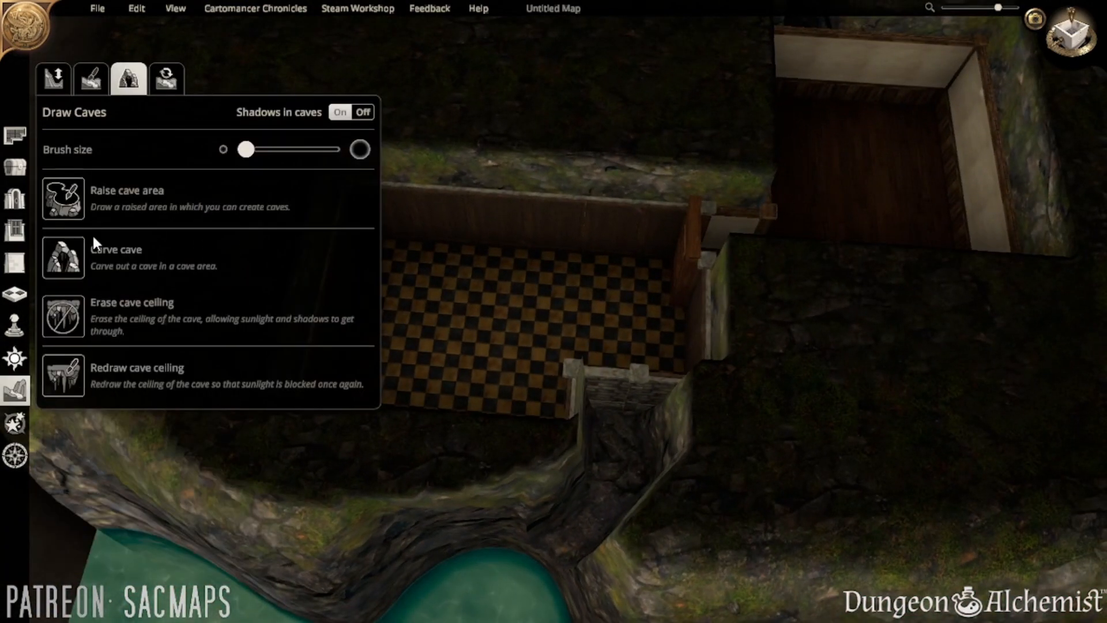
{"action": "left_click", "coordinate": [67, 264]}
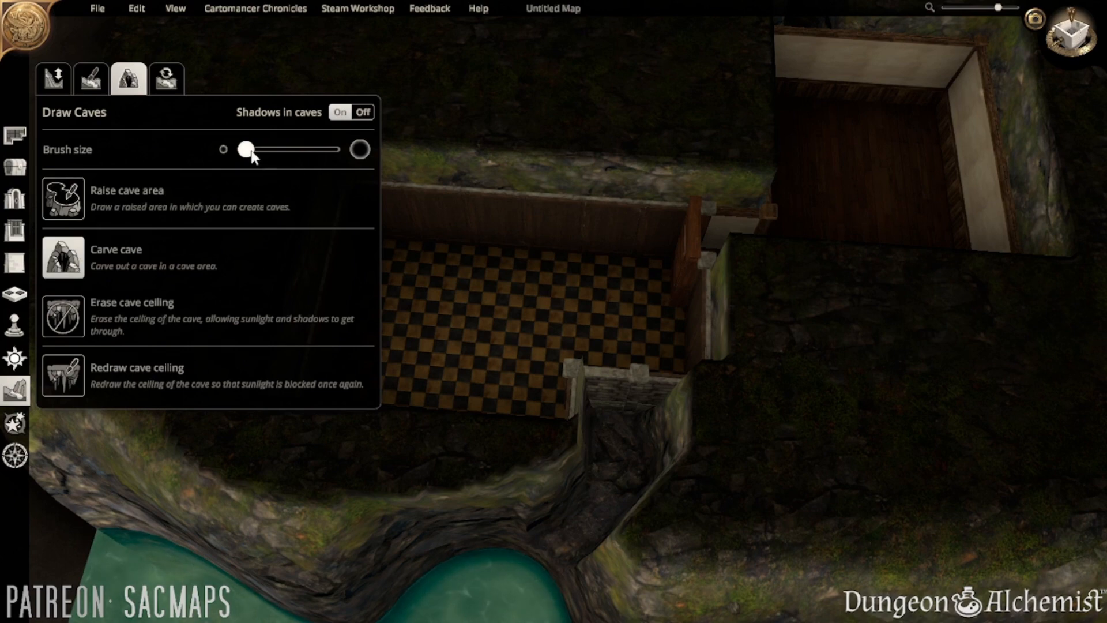
{"action": "key", "text": "w"}
{"action": "key", "text": "d"}
{"action": "key", "text": "w"}
{"action": "key", "text": "d"}
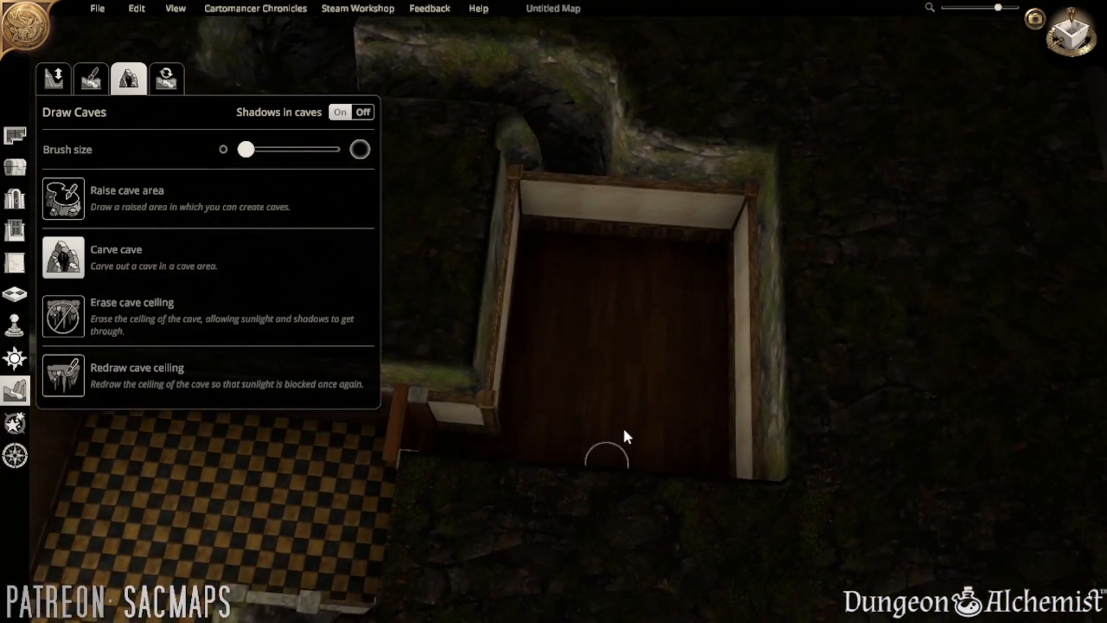
{"action": "key", "text": "a"}
{"action": "key", "text": "s"}
{"action": "key", "text": "a"}
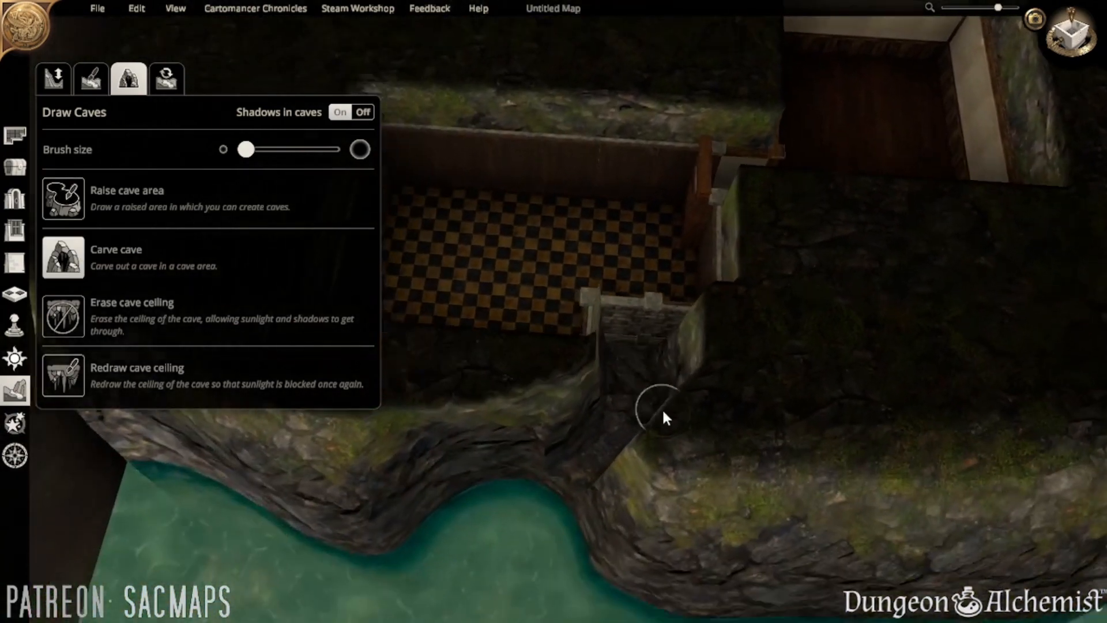
{"action": "left_click_drag", "start_coordinate": [611, 389], "coordinate": [596, 437]}
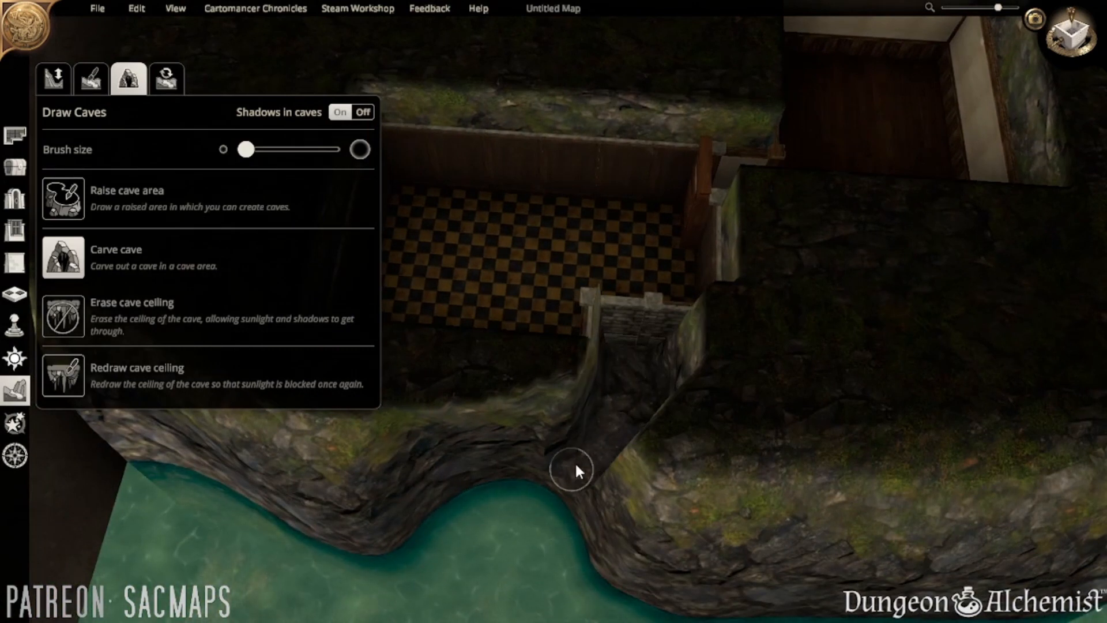
{"action": "mouse_move", "coordinate": [621, 357]}
{"action": "left_mouse_down"}
{"action": "mouse_move", "coordinate": [598, 417]}
{"action": "mouse_move", "coordinate": [610, 349]}
{"action": "left_mouse_up"}
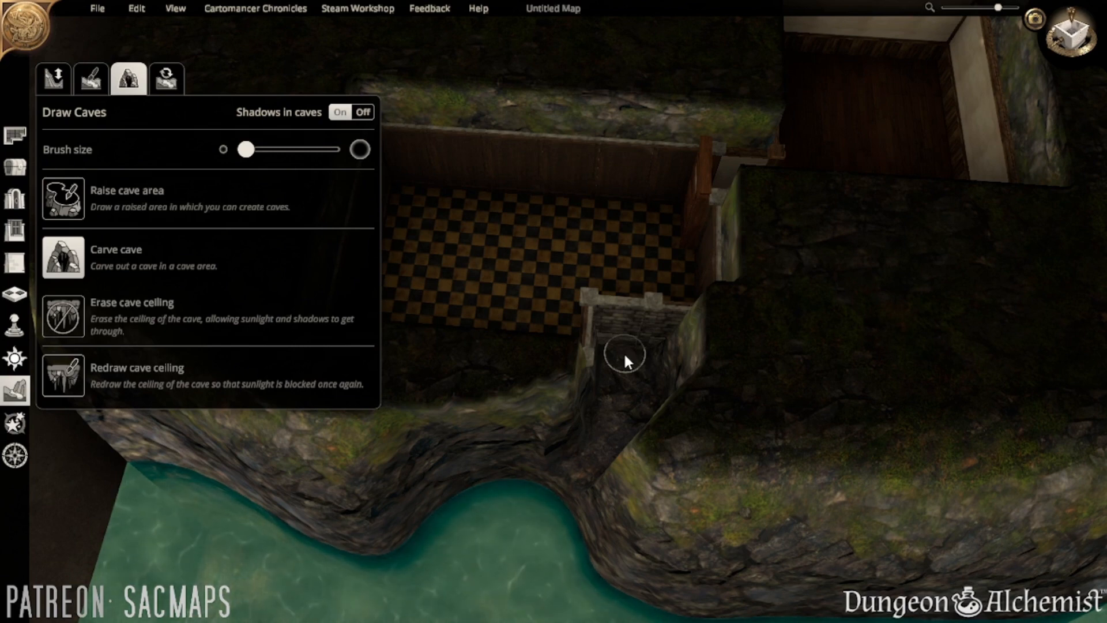
- Raise the cave area at the kitchen corner beside the entrance tunnel to fill the rock back in
{"action": "mouse_move", "coordinate": [624, 351]}
{"action": "right_mouse_down"}
{"action": "mouse_move", "coordinate": [511, 320]}
{"action": "mouse_move", "coordinate": [423, 334]}
{"action": "mouse_move", "coordinate": [466, 346]}
{"action": "mouse_move", "coordinate": [402, 369]}
{"action": "mouse_move", "coordinate": [394, 346]}
{"action": "mouse_move", "coordinate": [416, 366]}
{"action": "mouse_move", "coordinate": [599, 413]}
{"action": "mouse_move", "coordinate": [694, 386]}
{"action": "mouse_move", "coordinate": [727, 344]}
{"action": "mouse_move", "coordinate": [687, 395]}
{"action": "right_mouse_up"}
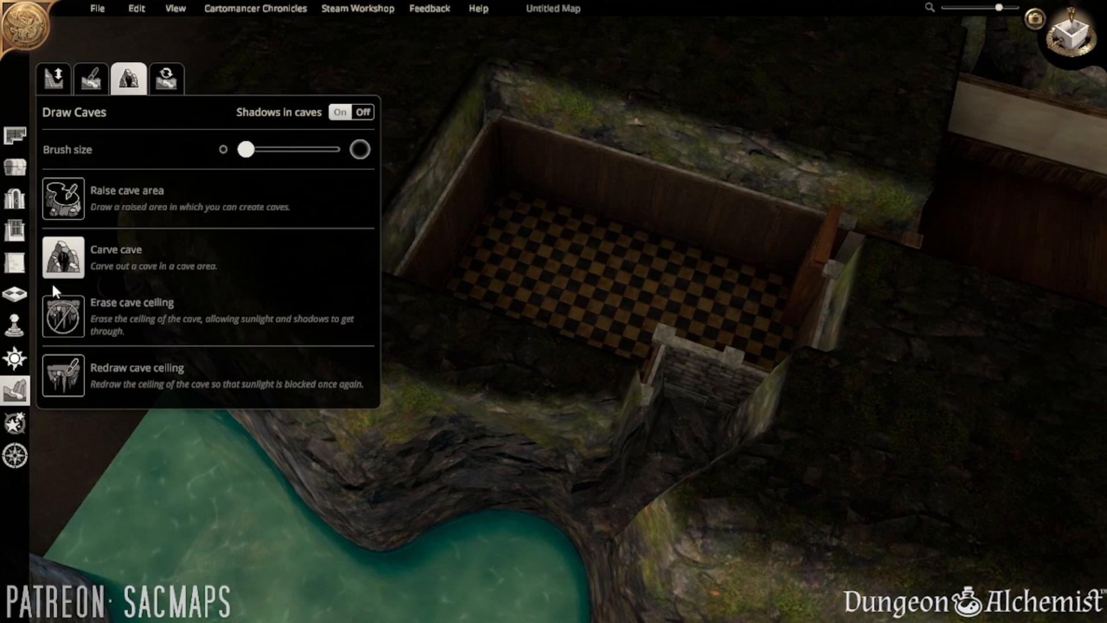
{"action": "left_click", "coordinate": [65, 202]}
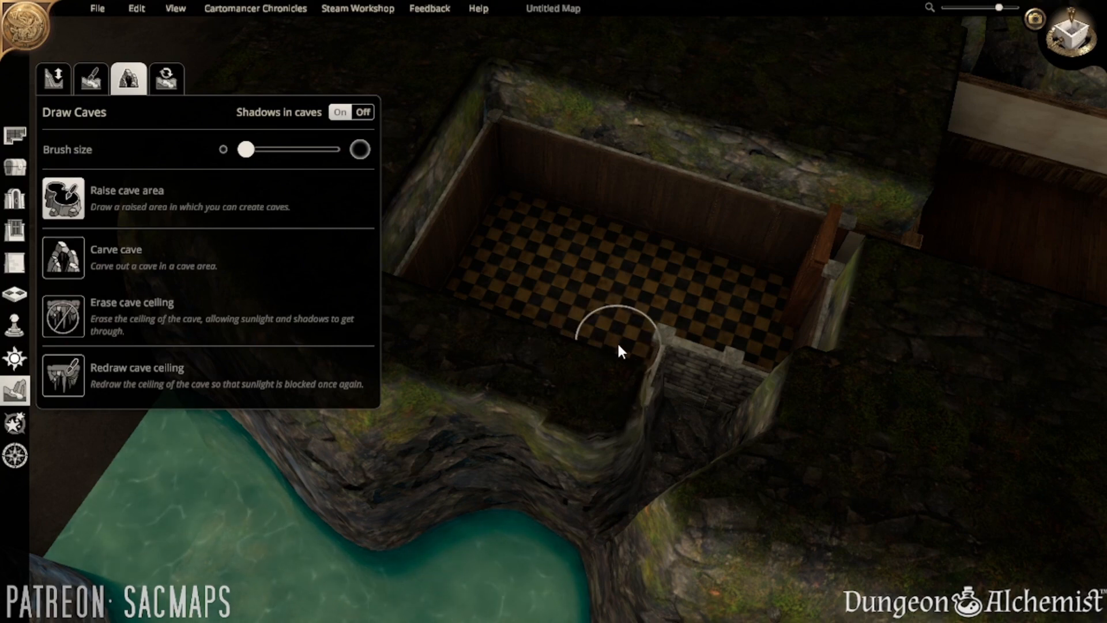
{"action": "left_click", "coordinate": [627, 357]}
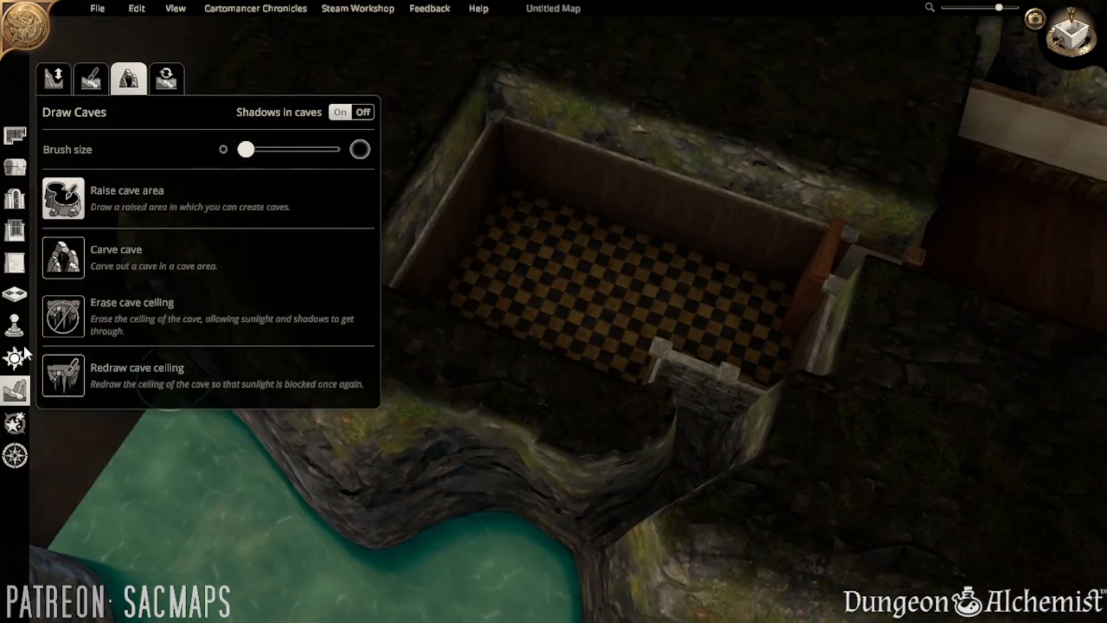
- Carve the tunnel side along the kitchen corner from the stone secret door down towards the water
{"action": "left_click", "coordinate": [55, 270]}
{"action": "mouse_move", "coordinate": [679, 411]}
{"action": "left_mouse_down"}
{"action": "mouse_move", "coordinate": [637, 482]}
{"action": "mouse_move", "coordinate": [573, 526]}
{"action": "left_mouse_up"}
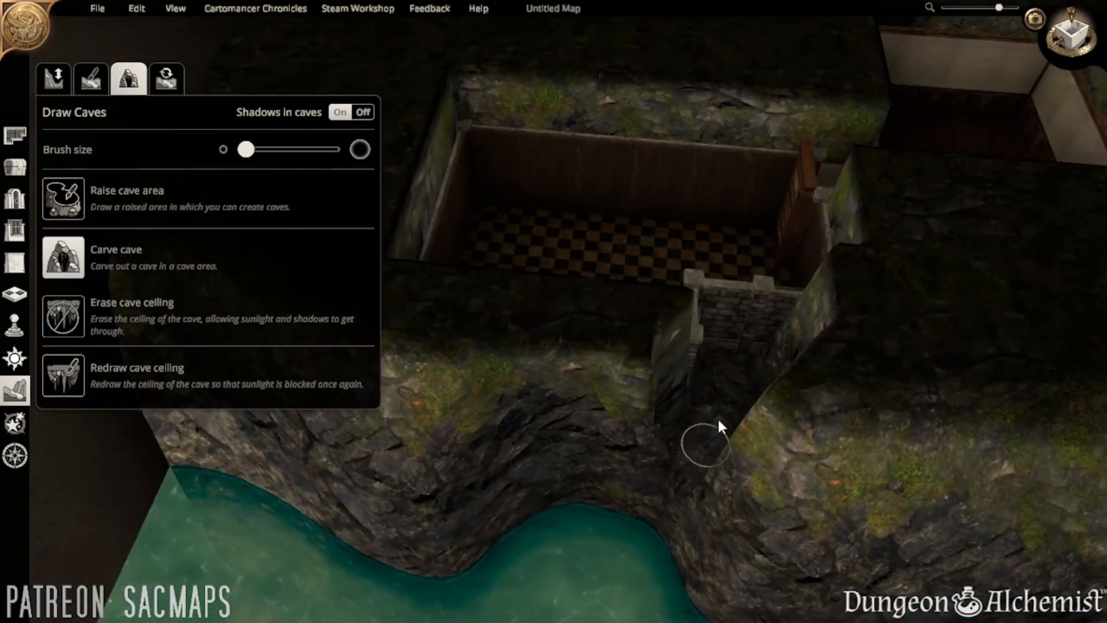
{"action": "left_click_drag", "start_coordinate": [717, 417], "coordinate": [566, 535]}
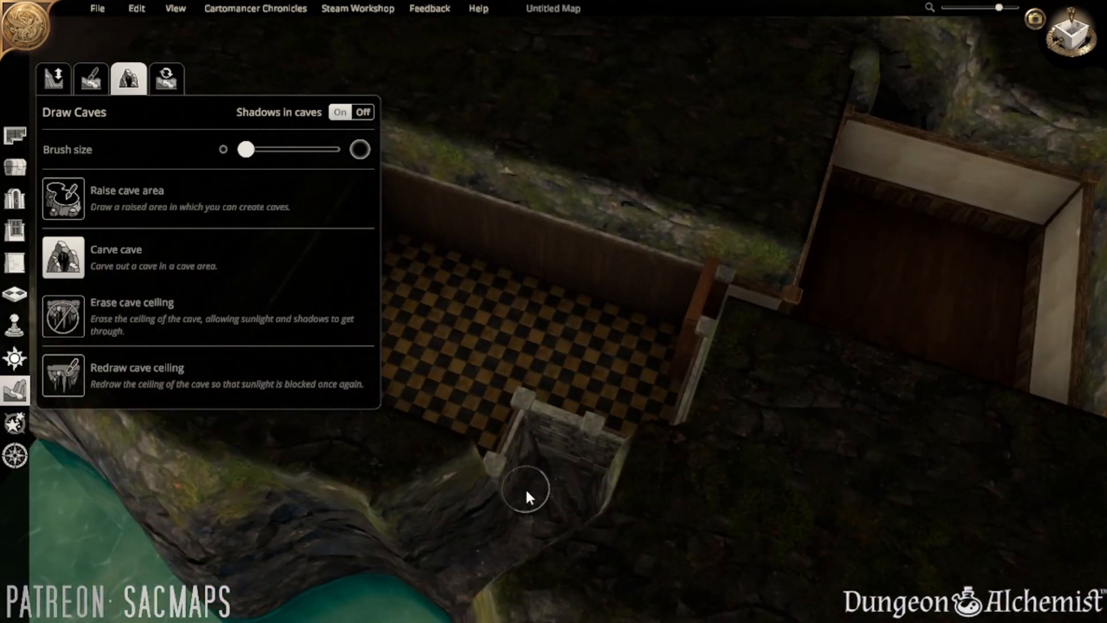
{"action": "left_click_drag", "start_coordinate": [526, 491], "coordinate": [539, 471]}
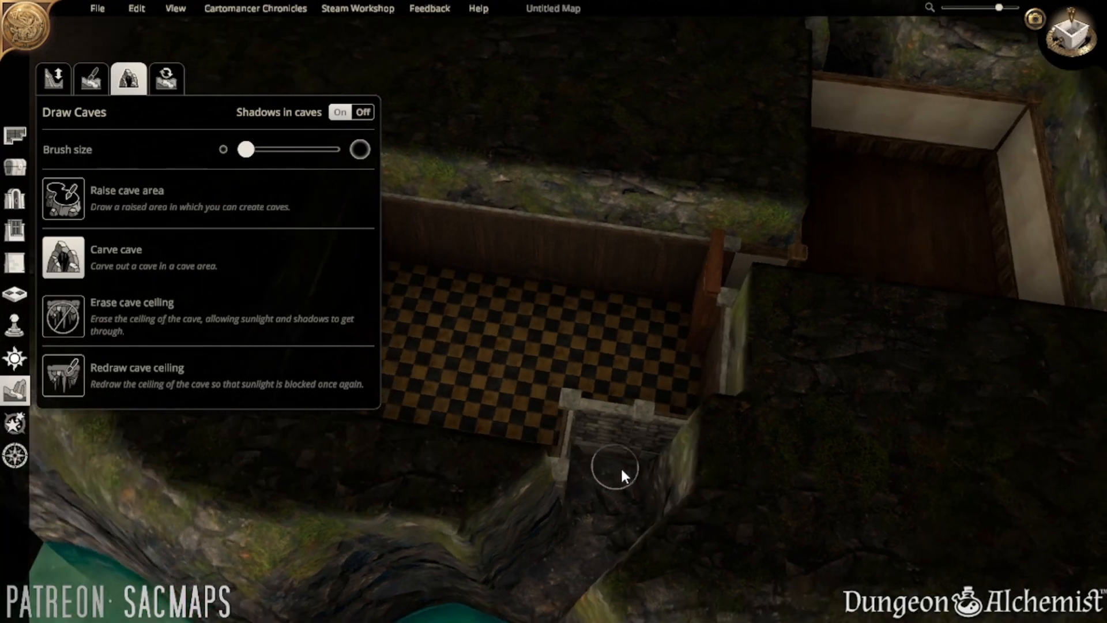
- Carve the tunnel in front of the stone secret door wider on the side away from the kitchen
{"action": "middle_click_drag", "start_coordinate": [620, 466], "coordinate": [653, 525]}
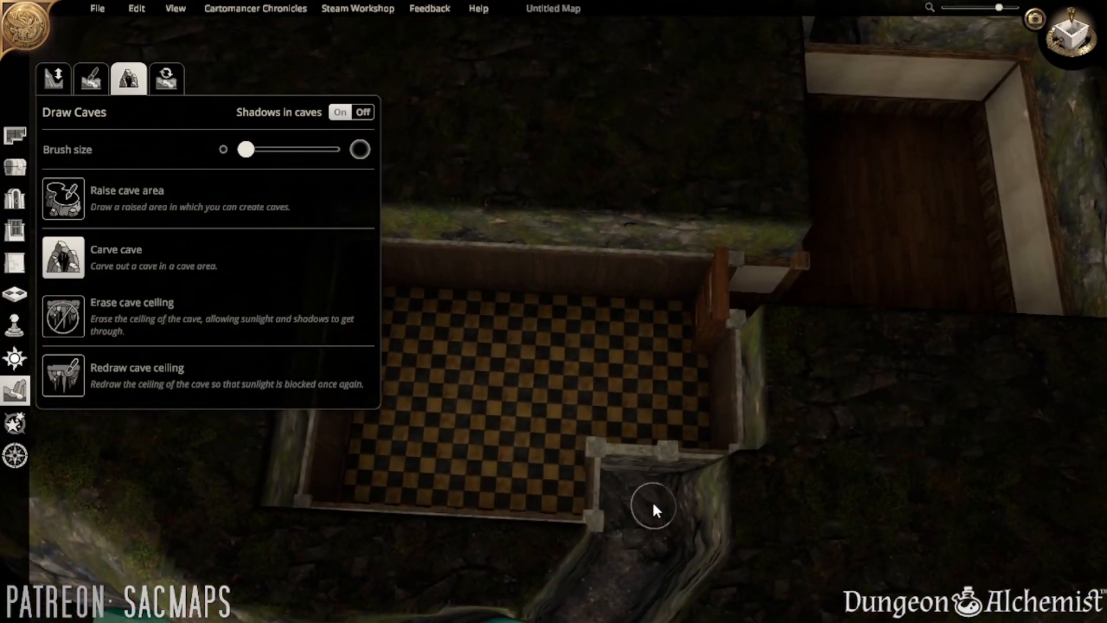
{"action": "mouse_move", "coordinate": [653, 495]}
{"action": "left_mouse_down"}
{"action": "mouse_move", "coordinate": [695, 497]}
{"action": "mouse_move", "coordinate": [646, 567]}
{"action": "left_mouse_up"}
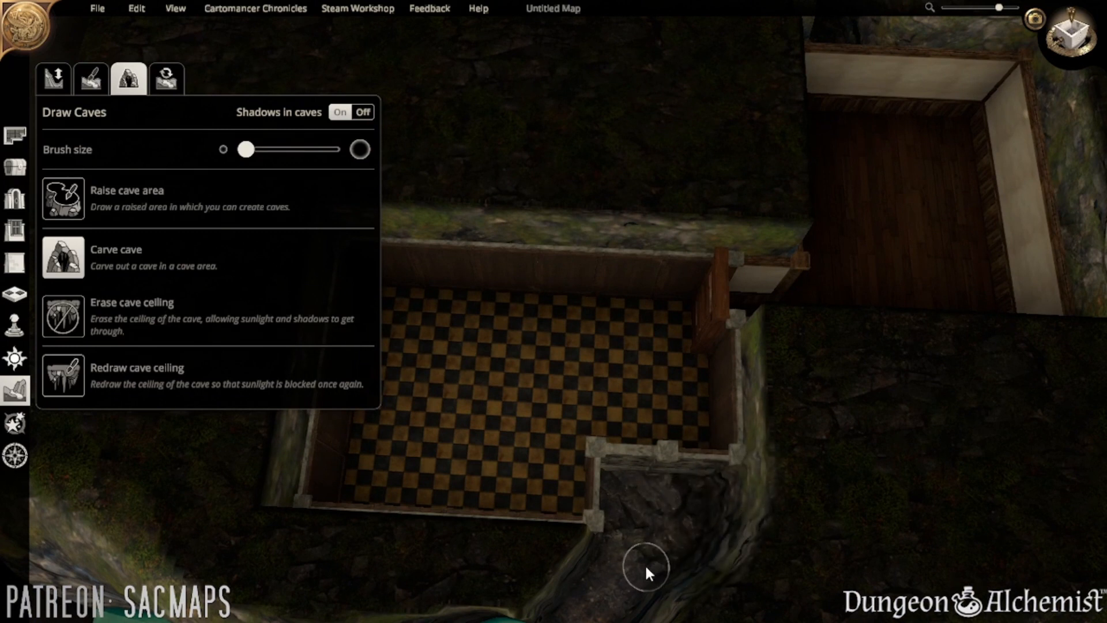
{"action": "left_click_drag", "start_coordinate": [685, 516], "coordinate": [654, 575]}
- Check the stone secret door section beside the kitchen and raise the cave area over the adjacent kitchen-corner side of the tunnel
{"action": "middle_click_drag", "start_coordinate": [655, 575], "coordinate": [677, 480]}
{"action": "left_click", "coordinate": [15, 167]}
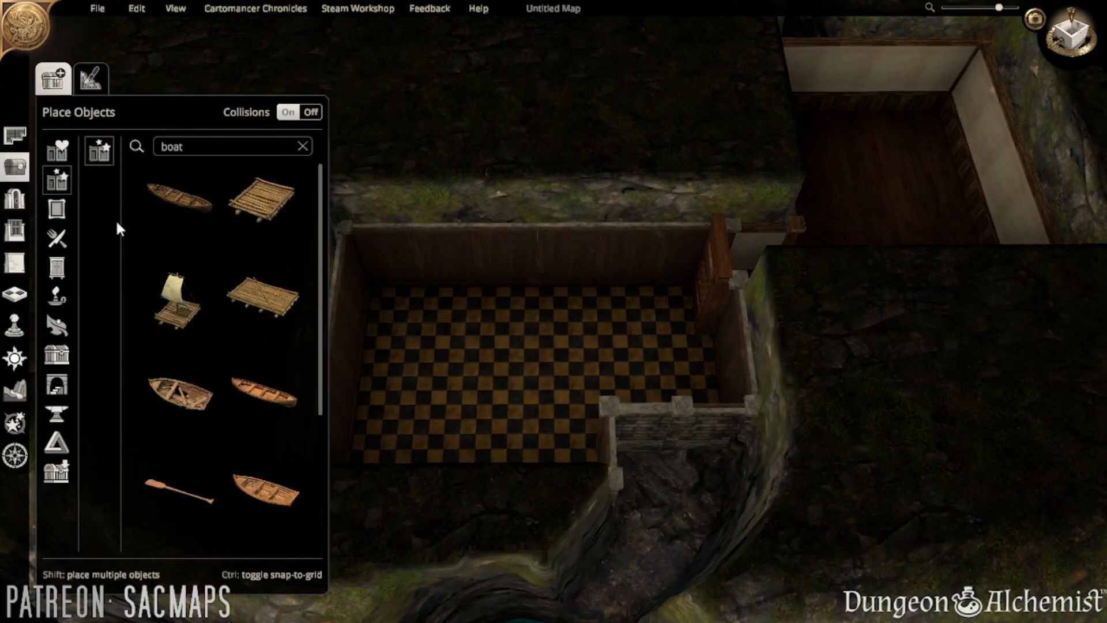
{"action": "left_click", "coordinate": [676, 423]}
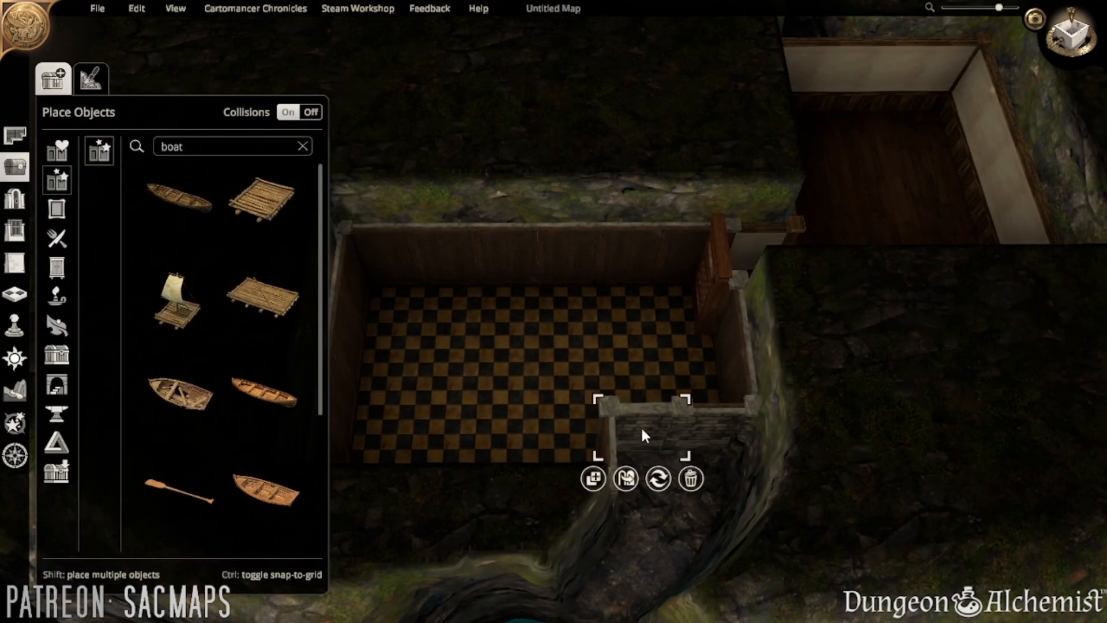
{"action": "left_click", "coordinate": [662, 540]}
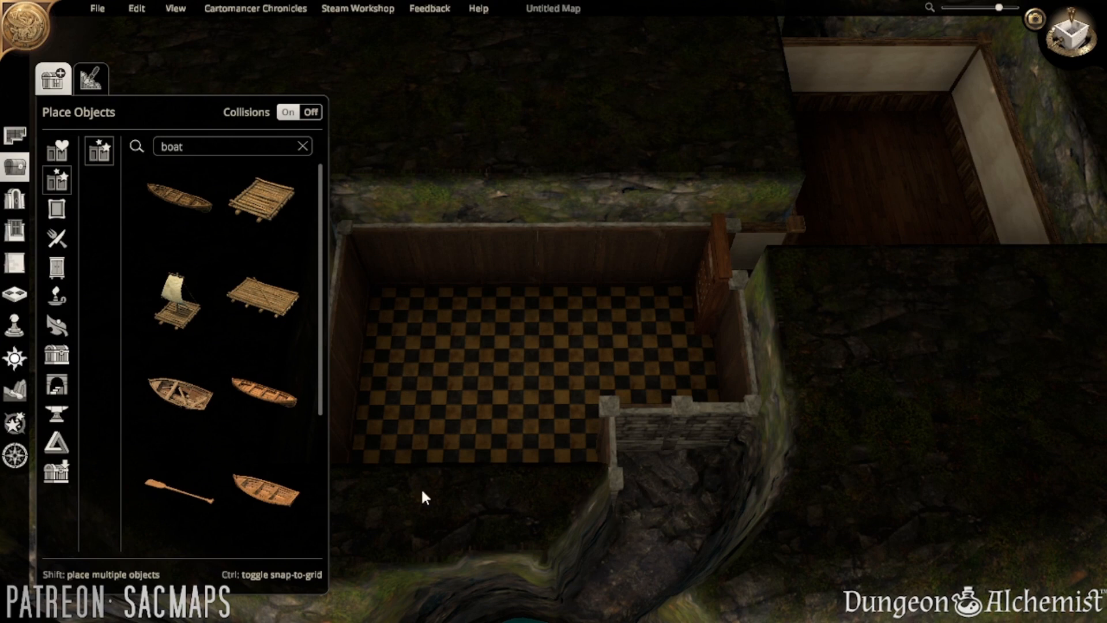
{"action": "left_click", "coordinate": [15, 390]}
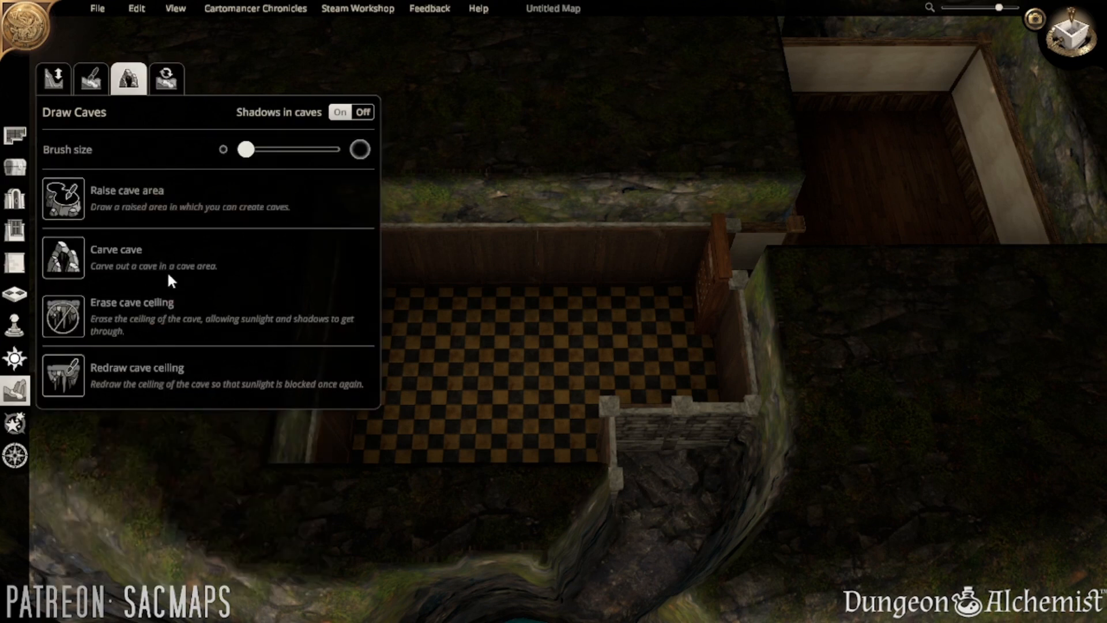
{"action": "left_click", "coordinate": [64, 199]}
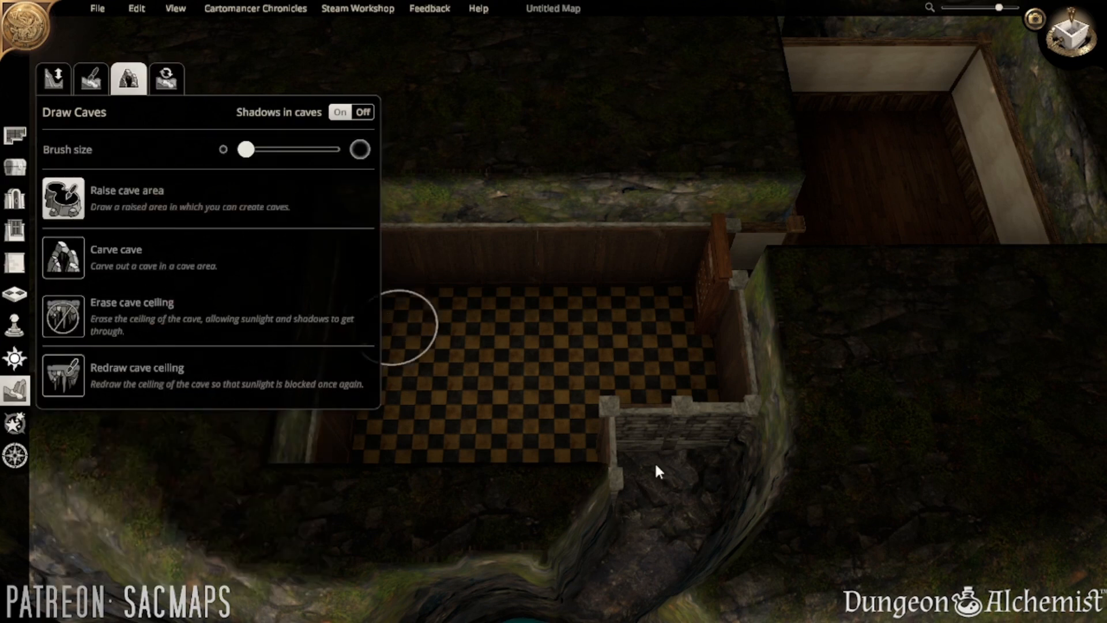
{"action": "mouse_move", "coordinate": [565, 536]}
{"action": "left_mouse_down"}
{"action": "mouse_move", "coordinate": [598, 495]}
{"action": "mouse_move", "coordinate": [610, 438]}
{"action": "left_mouse_up"}
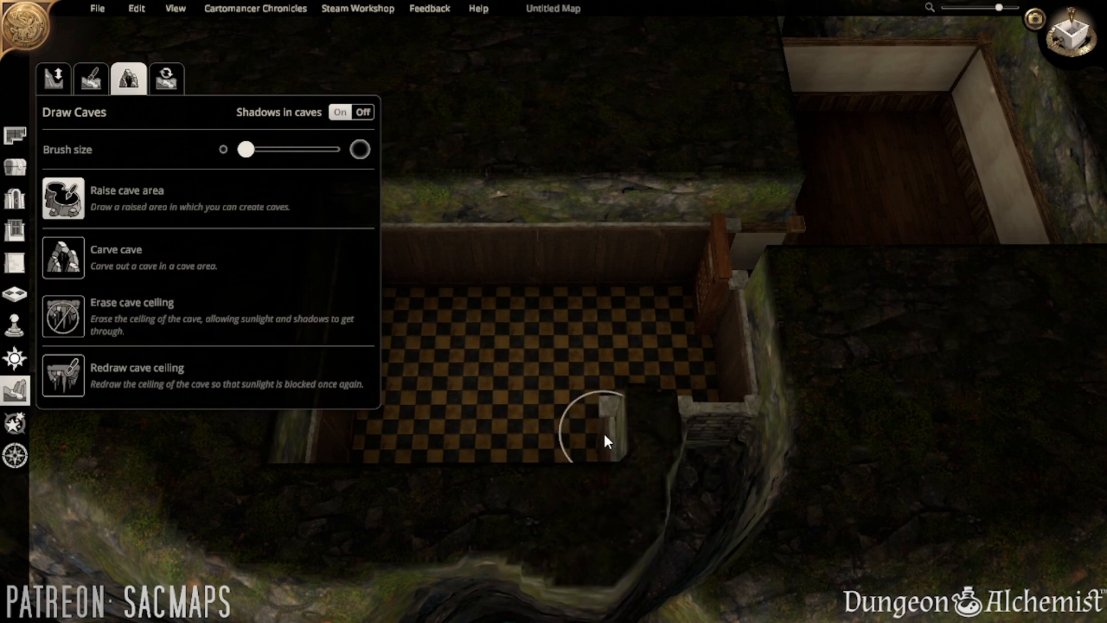
- Carve the tunnel wider with a small Carve cave brush, from the stone secret door down towards the water
{"action": "middle_click_drag", "start_coordinate": [605, 439], "coordinate": [708, 514]}
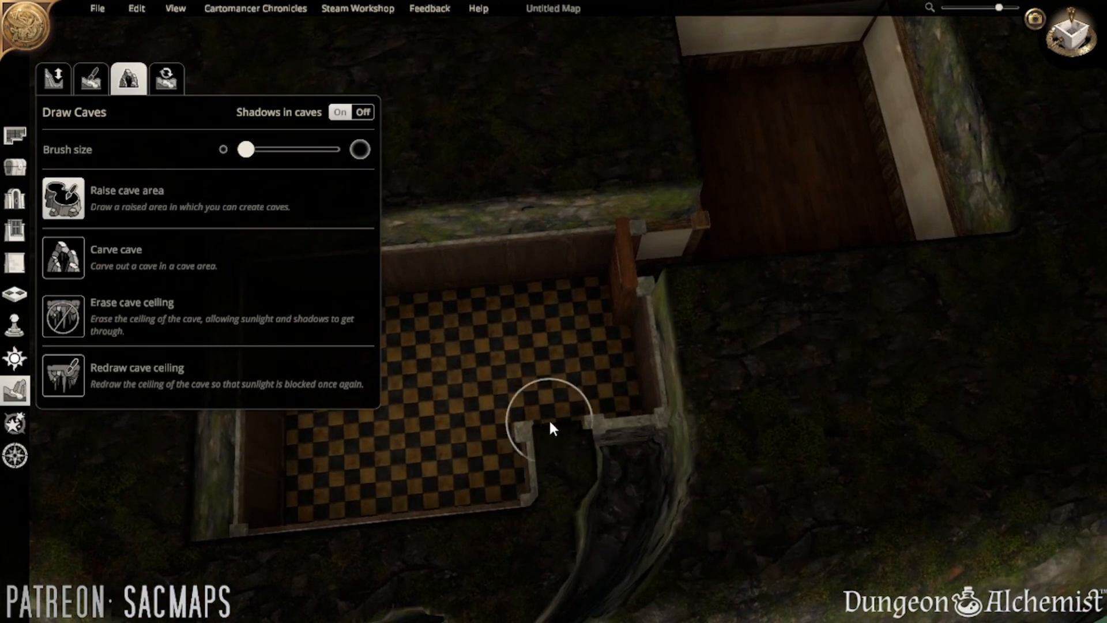
{"action": "key", "text": "s"}
{"action": "left_click", "coordinate": [81, 262]}
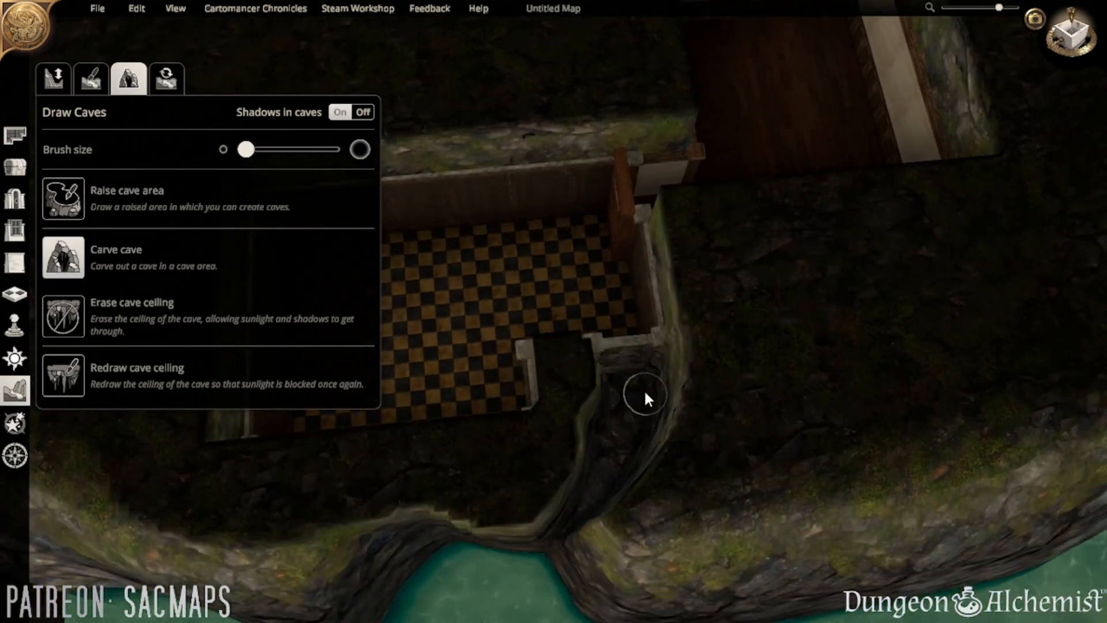
{"action": "mouse_move", "coordinate": [645, 393]}
{"action": "left_mouse_down"}
{"action": "mouse_move", "coordinate": [557, 543]}
{"action": "mouse_move", "coordinate": [577, 534]}
{"action": "left_mouse_up"}
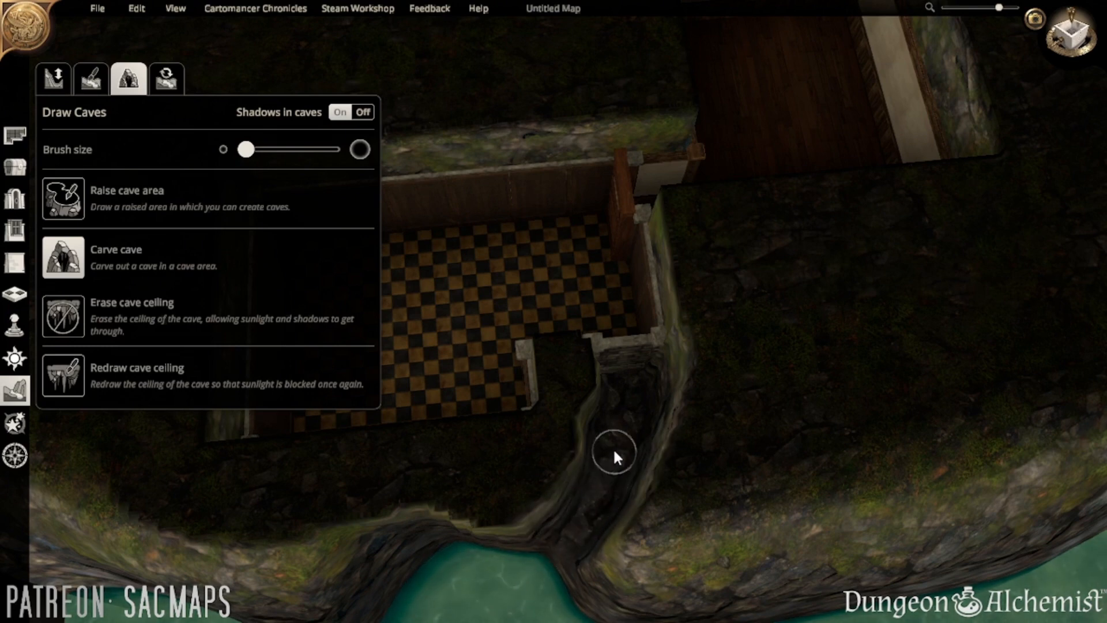
- Select the stone secret door at the head of the tunnel and examine how it fits the carved passage
{"action": "mouse_move", "coordinate": [633, 482]}
{"action": "middle_mouse_down"}
{"action": "mouse_move", "coordinate": [690, 235]}
{"action": "mouse_move", "coordinate": [607, 368]}
{"action": "middle_mouse_up"}
{"action": "left_click", "coordinate": [14, 167]}
{"action": "left_click", "coordinate": [634, 389]}
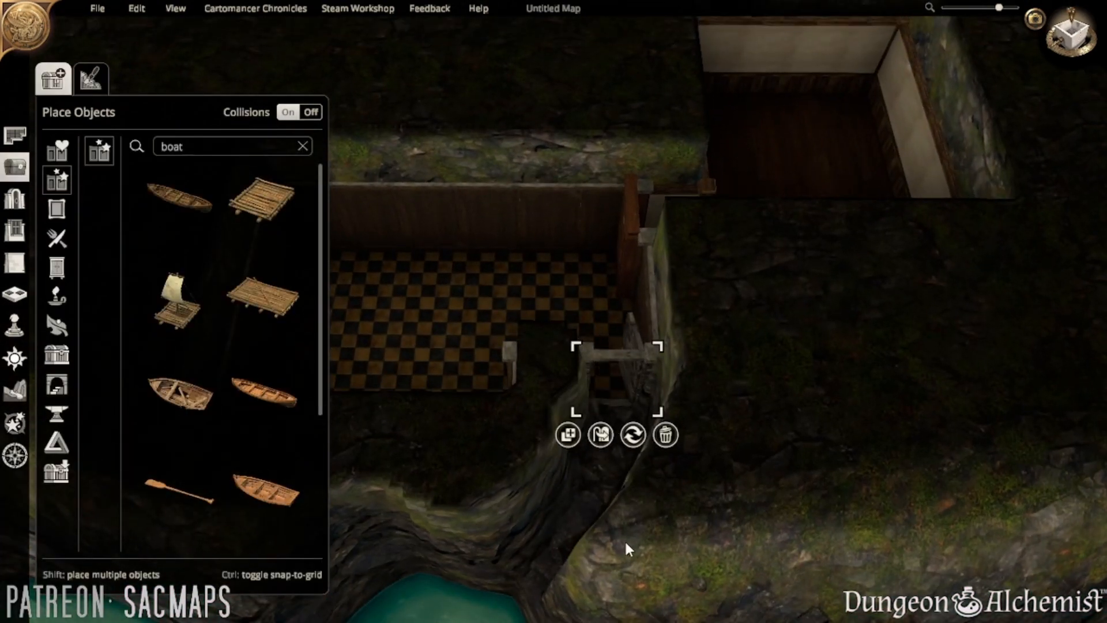
{"action": "left_click", "coordinate": [605, 542]}
{"action": "middle_click_drag", "start_coordinate": [606, 542], "coordinate": [676, 479]}
{"action": "middle_click_drag", "start_coordinate": [691, 472], "coordinate": [570, 524]}
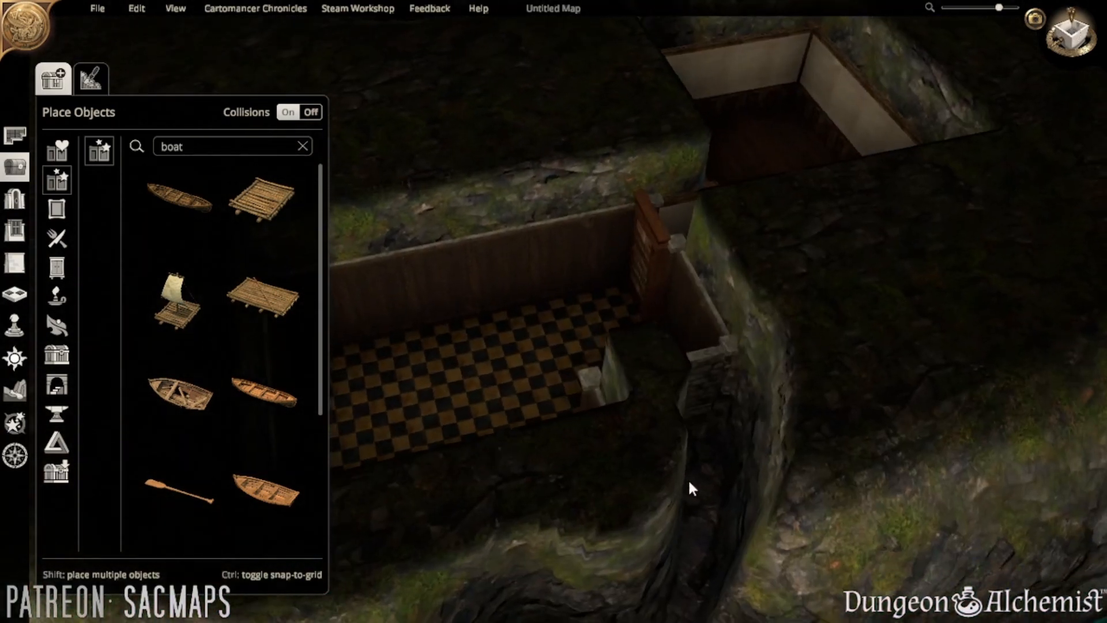
{"action": "middle_click_drag", "start_coordinate": [692, 488], "coordinate": [570, 616]}
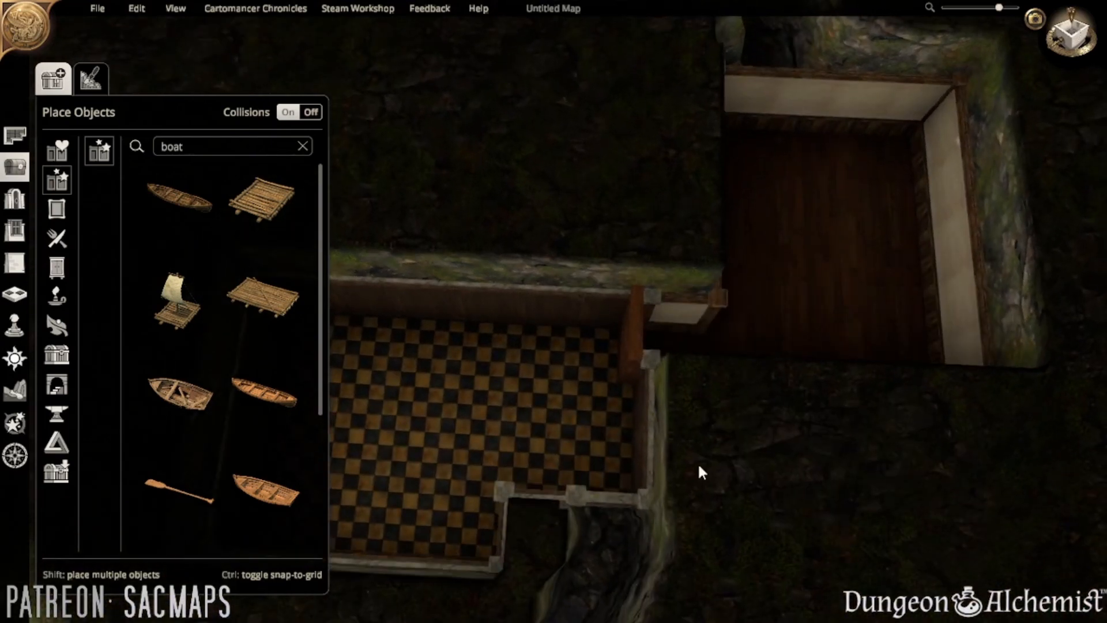
- Examine the layout of the kitchen, the wood-floored bedroom, the carved tunnels and the water channel
{"action": "middle_click_drag", "start_coordinate": [698, 462], "coordinate": [695, 504]}
{"action": "key", "text": "s"}
{"action": "key", "text": "a"}
{"action": "scroll", "coordinate": [690, 440], "scroll_direction": "down", "scroll_amount": 6}
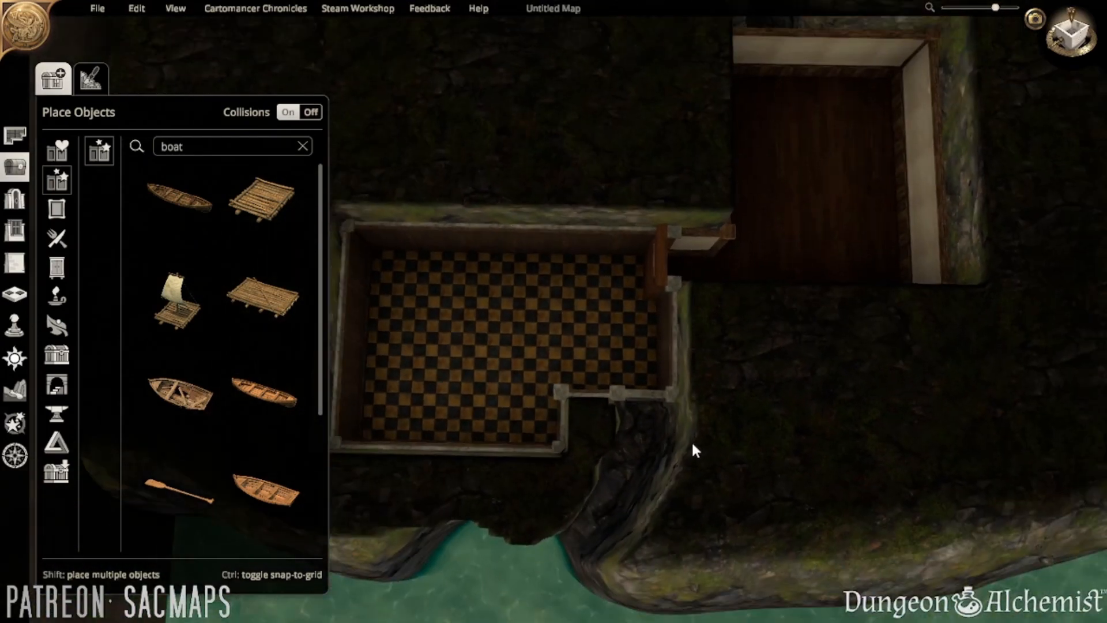
{"action": "middle_click_drag", "start_coordinate": [645, 502], "coordinate": [655, 433]}
{"action": "scroll", "coordinate": [704, 396], "scroll_direction": "up", "scroll_amount": 2}
{"action": "middle_click_drag", "start_coordinate": [704, 395], "coordinate": [650, 449]}
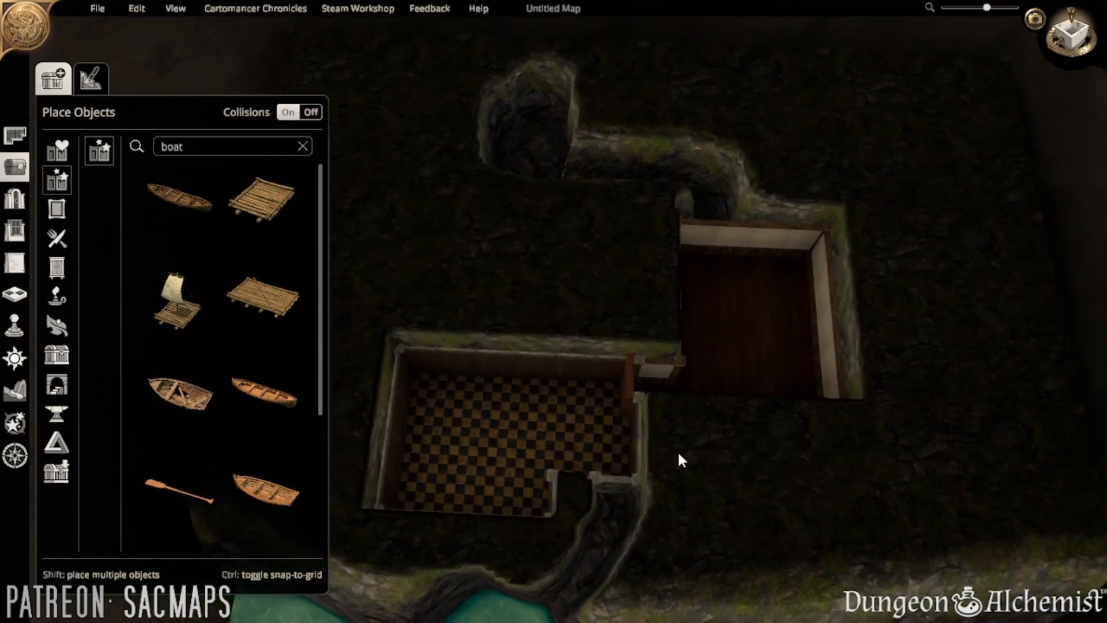
{"action": "scroll", "coordinate": [630, 534], "scroll_direction": "up", "scroll_amount": 4}
{"action": "middle_click_drag", "start_coordinate": [603, 540], "coordinate": [618, 497]}
{"action": "scroll", "coordinate": [618, 497], "scroll_direction": "down", "scroll_amount": 1}
{"action": "key", "text": "s"}
{"action": "key", "text": "a"}
{"action": "key", "text": "w"}
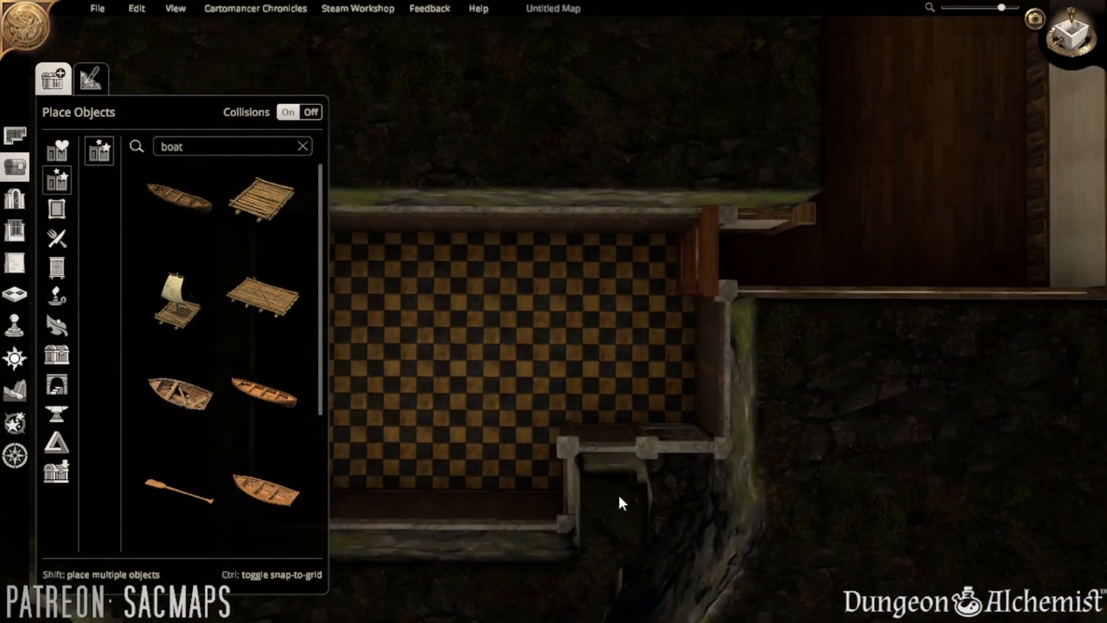
{"action": "key", "text": "d"}
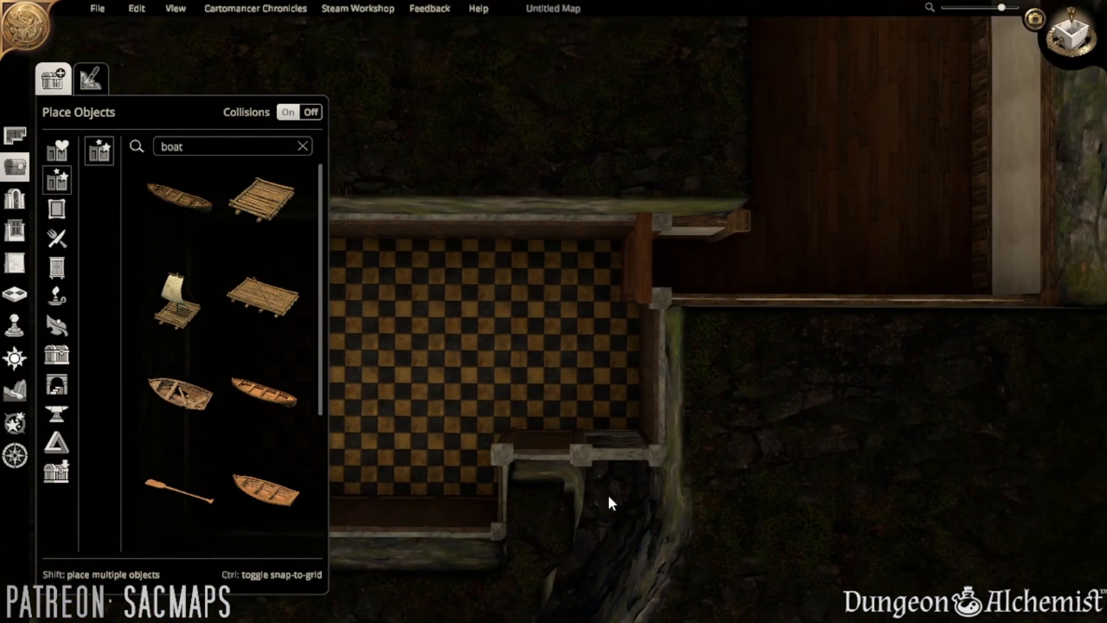
{"action": "scroll", "coordinate": [608, 495], "scroll_direction": "down", "scroll_amount": 2}
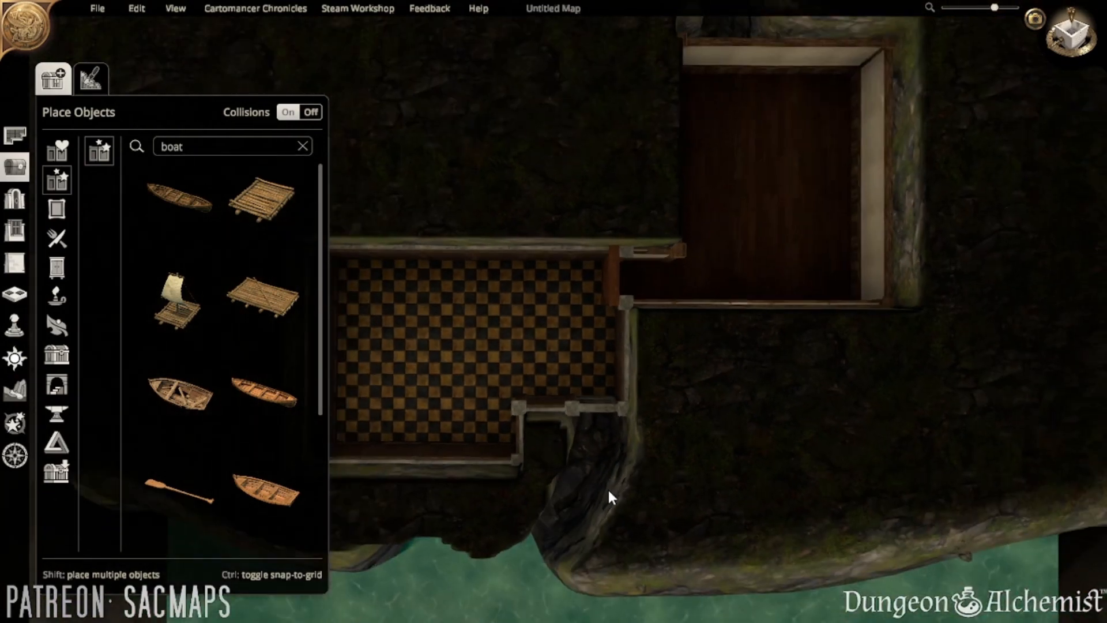
{"action": "key", "text": "a"}
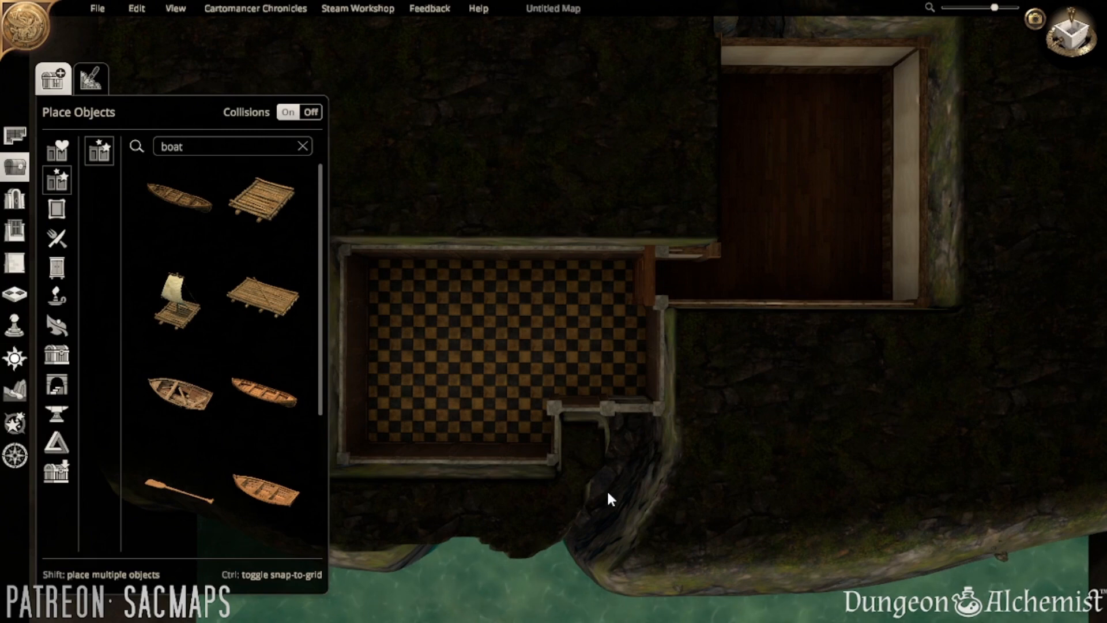
{"action": "key", "text": "s"}
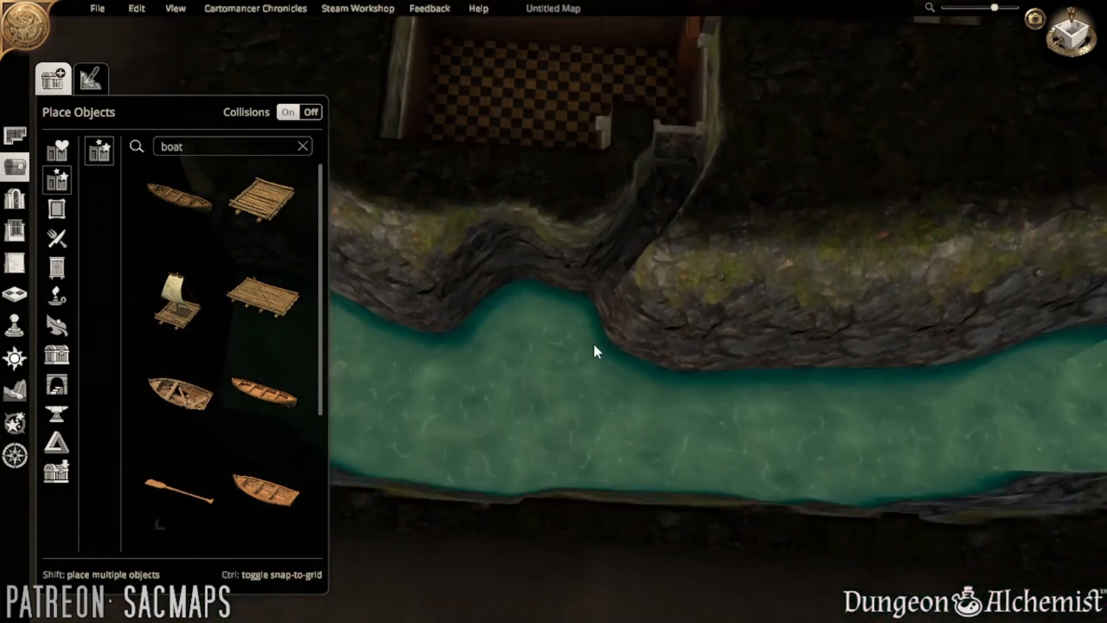
{"action": "middle_click_drag", "start_coordinate": [594, 344], "coordinate": [575, 392]}
{"action": "key", "text": "w"}
{"action": "key", "text": "d"}
{"action": "key", "text": "w"}
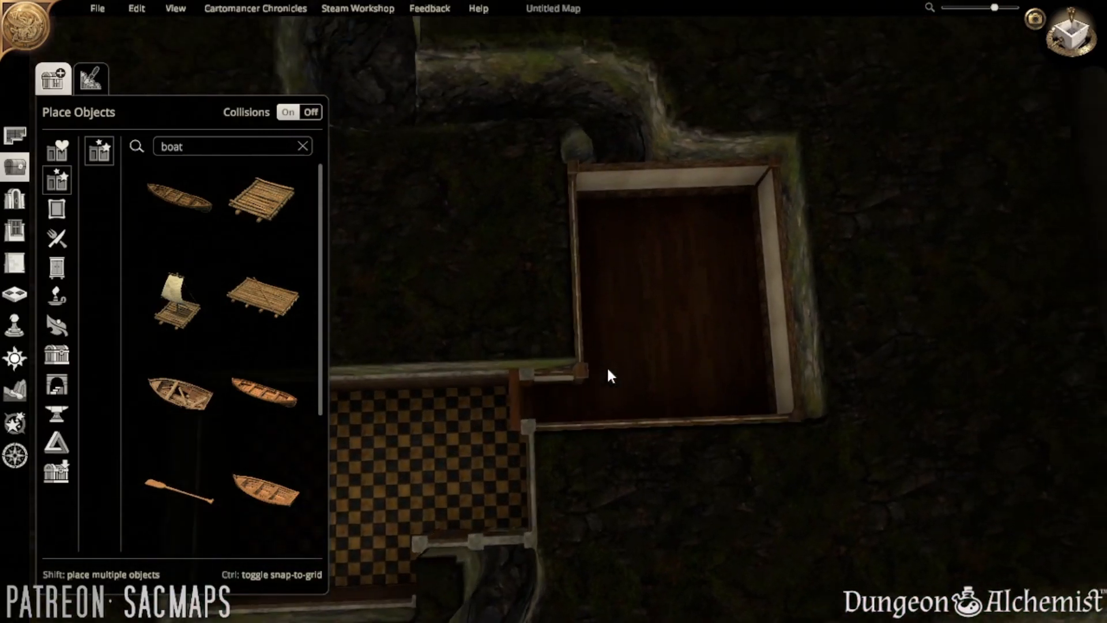
{"action": "key", "text": "a"}
{"action": "key", "text": "s"}
- Show the grid briefly to compare the room sizes, hide it again, and examine the kitchen and bedroom
{"action": "key", "text": "g"}
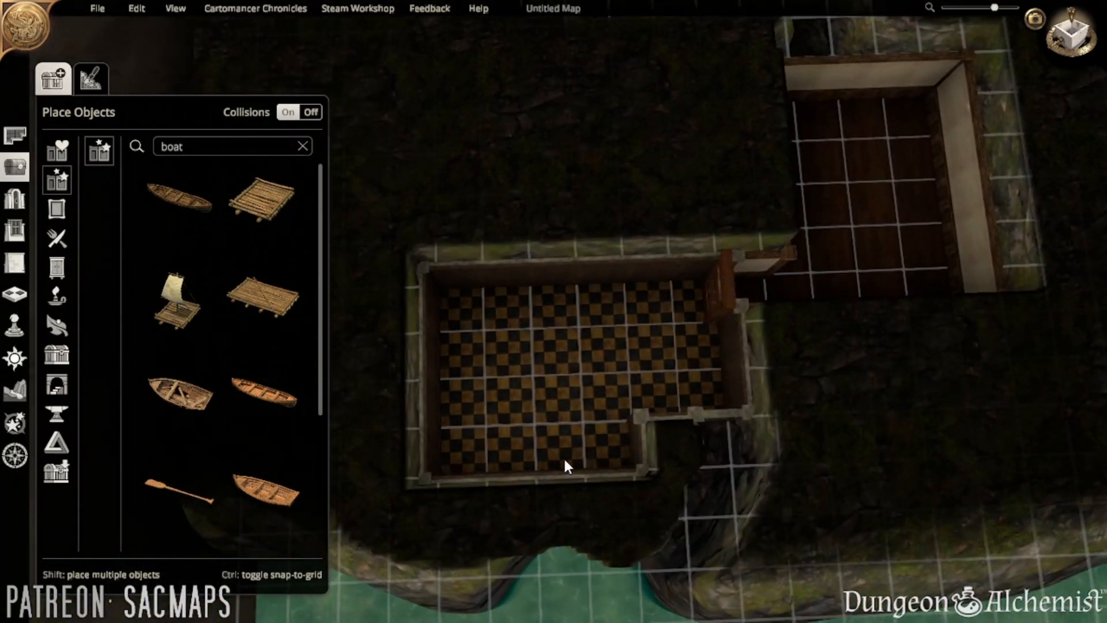
{"action": "key", "text": "g"}
{"action": "key", "text": "d"}
{"action": "middle_click_drag", "start_coordinate": [717, 346], "coordinate": [704, 376]}
{"action": "key", "text": "w"}
{"action": "key", "text": "d"}
{"action": "key", "text": "w"}
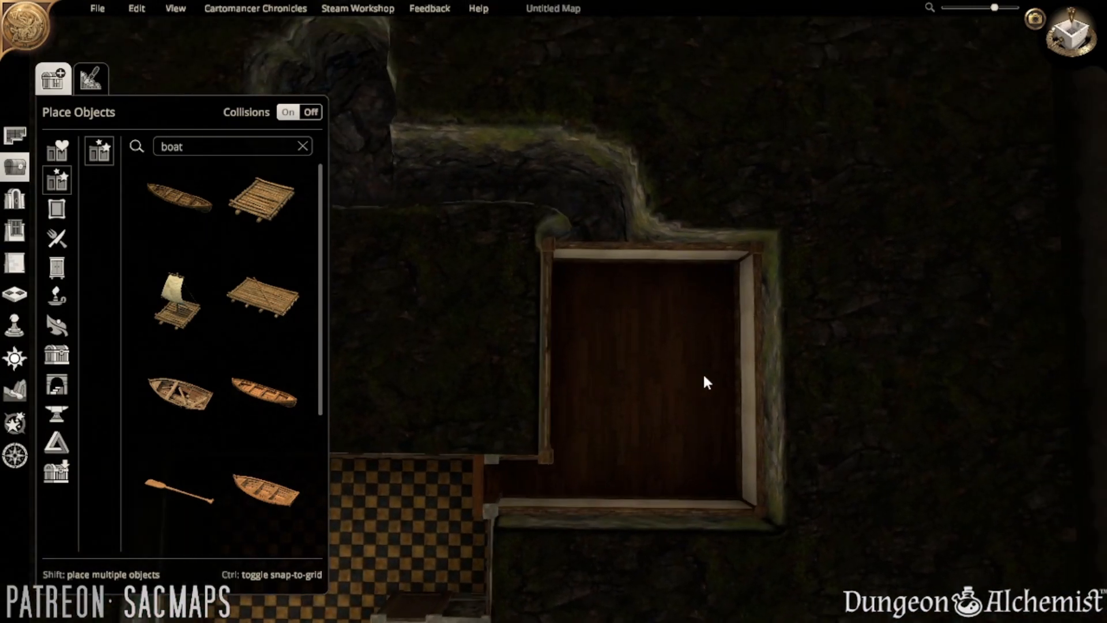
{"action": "key", "text": "a"}
{"action": "key", "text": "s"}
- Mark the kitchen's three tile columns farthest from the bedroom, plus the remaining tile in the row nearest the water, for removal
{"action": "left_click", "coordinate": [14, 136]}
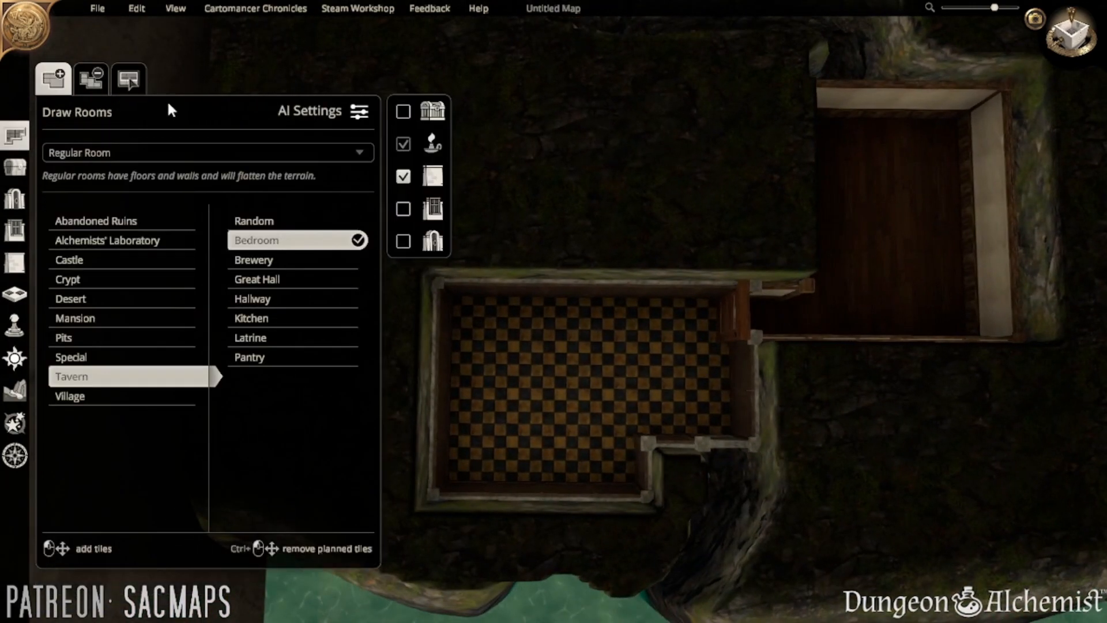
{"action": "left_click", "coordinate": [129, 79]}
{"action": "left_click", "coordinate": [583, 374]}
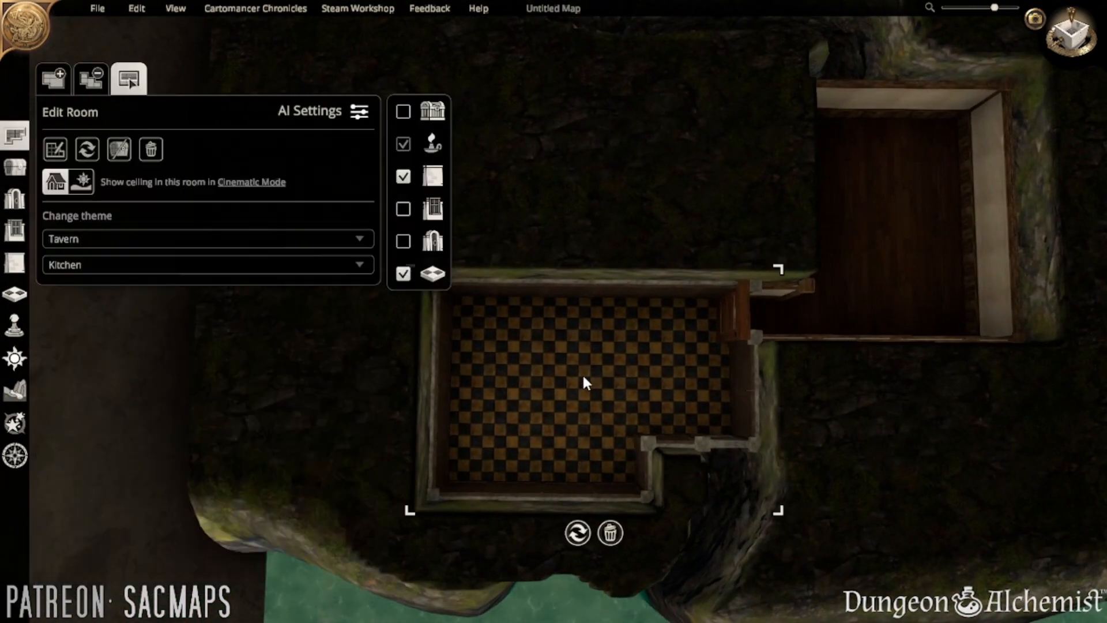
{"action": "left_click", "coordinate": [56, 149]}
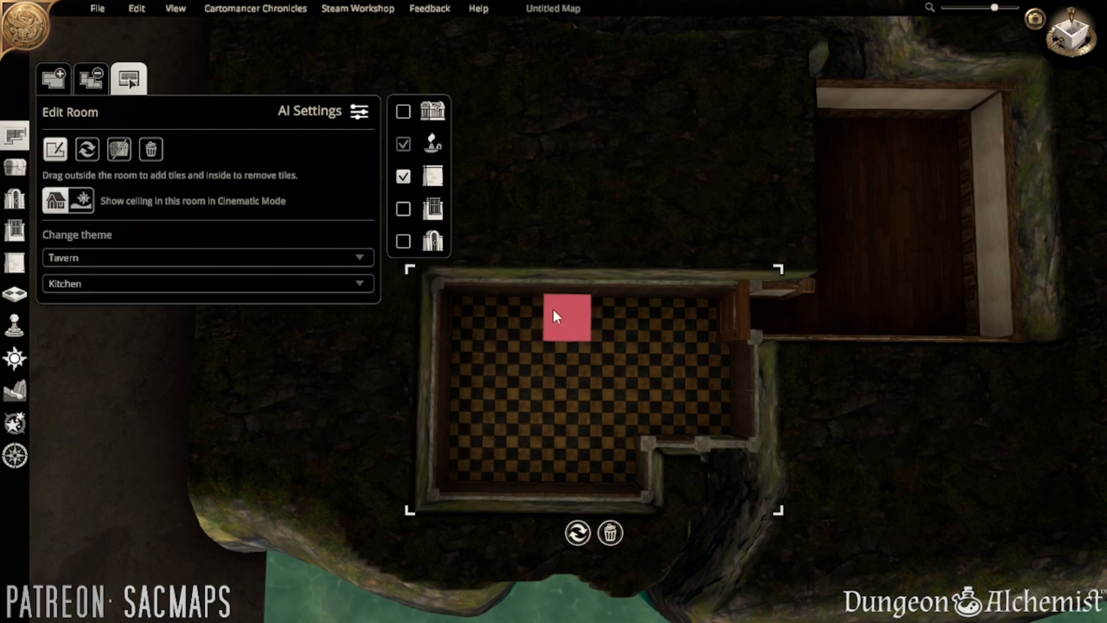
{"action": "left_click_drag", "start_coordinate": [552, 309], "coordinate": [469, 473]}
{"action": "left_click", "coordinate": [622, 478]}
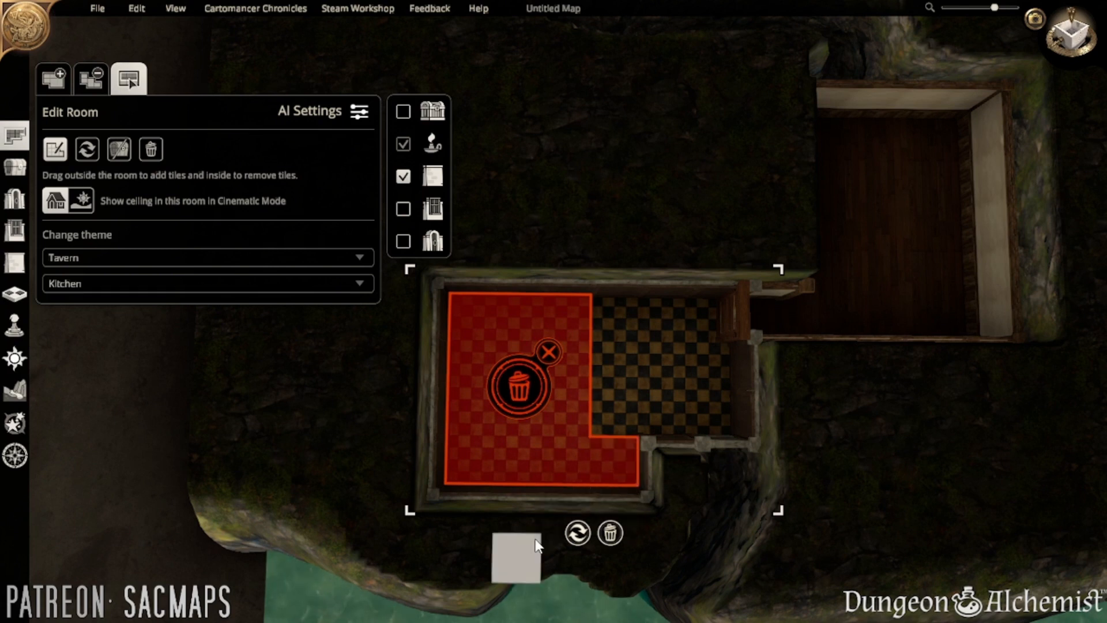
- Add a strip three tiles wide and one tile deep to the kitchen's side away from the water, and apply both shape edits
{"action": "key", "text": "w"}
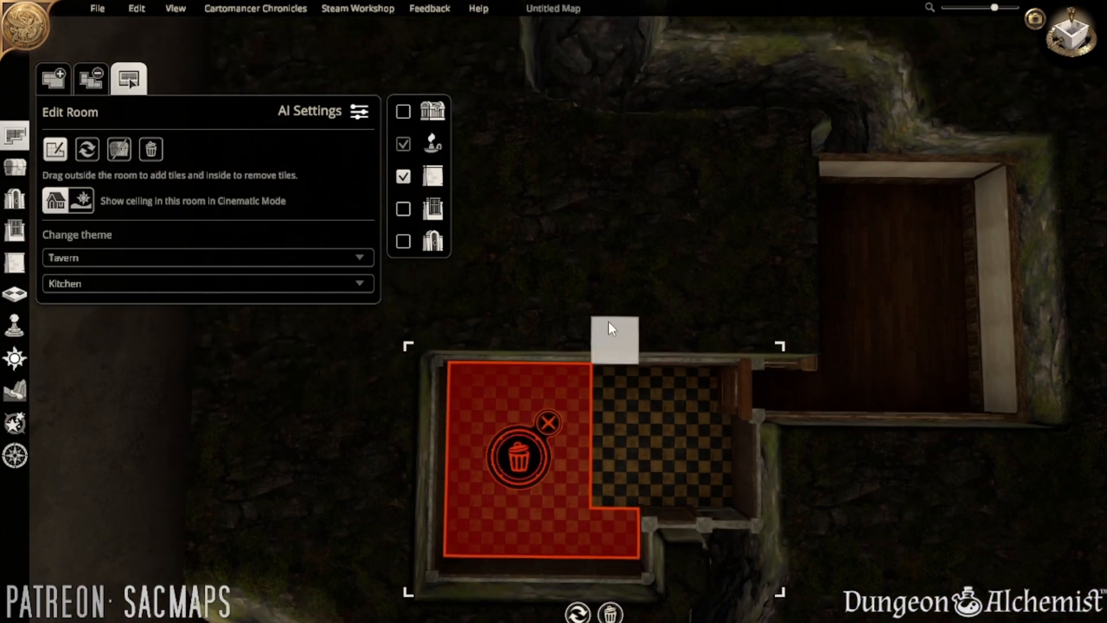
{"action": "left_click_drag", "start_coordinate": [608, 321], "coordinate": [701, 332]}
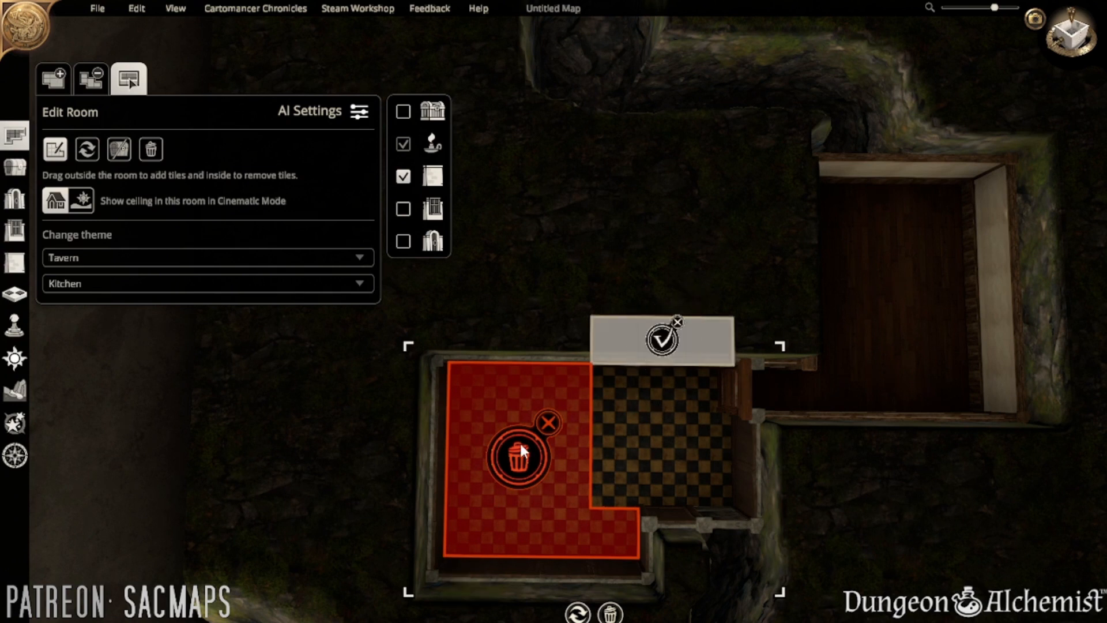
{"action": "left_click", "coordinate": [673, 344]}
{"action": "left_click", "coordinate": [643, 561]}
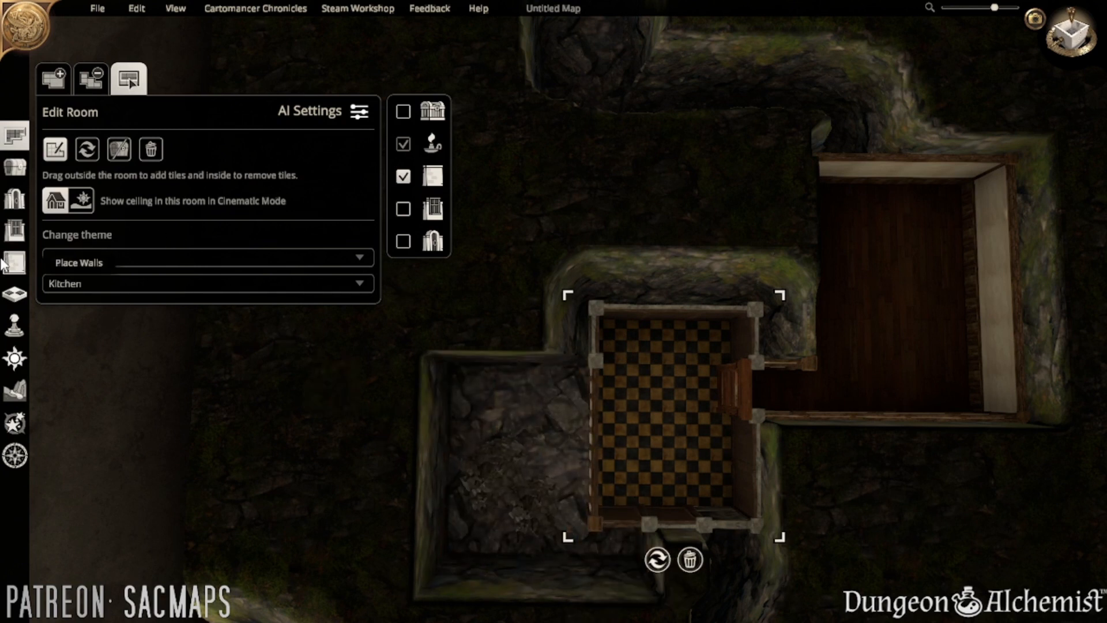
- Raise the cave area around the reshaped kitchen, using a large brush to fill the abandoned floor beside it with rock
{"action": "left_click", "coordinate": [14, 390]}
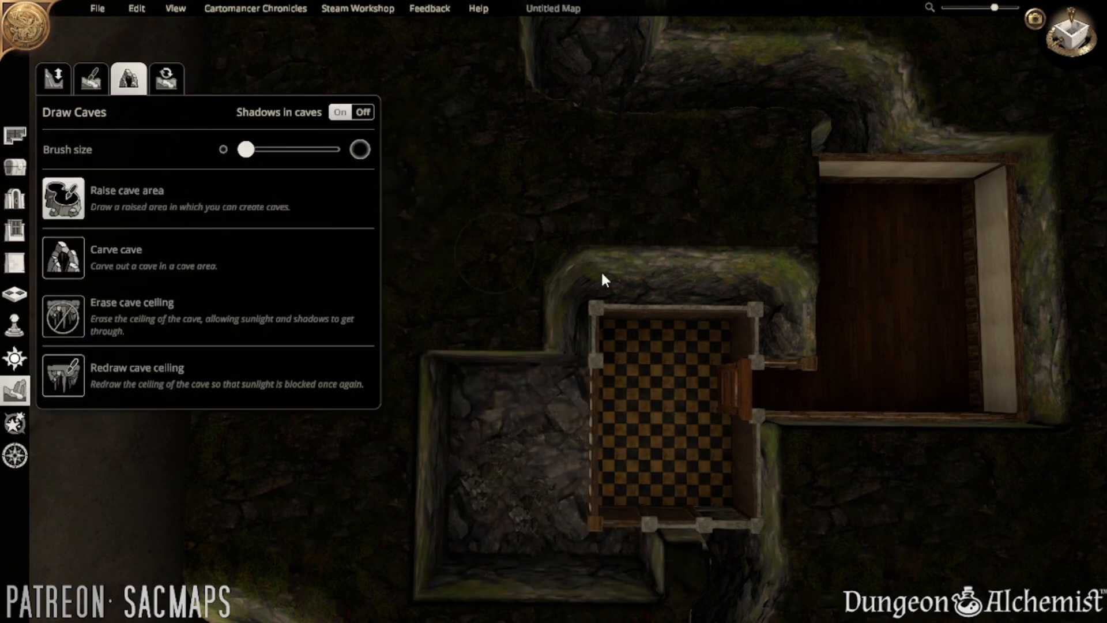
{"action": "mouse_move", "coordinate": [783, 309]}
{"action": "left_mouse_down"}
{"action": "mouse_move", "coordinate": [763, 272]}
{"action": "mouse_move", "coordinate": [780, 345]}
{"action": "mouse_move", "coordinate": [733, 301]}
{"action": "mouse_move", "coordinate": [578, 292]}
{"action": "mouse_move", "coordinate": [716, 304]}
{"action": "mouse_move", "coordinate": [633, 313]}
{"action": "mouse_move", "coordinate": [546, 371]}
{"action": "mouse_move", "coordinate": [574, 322]}
{"action": "left_mouse_up"}
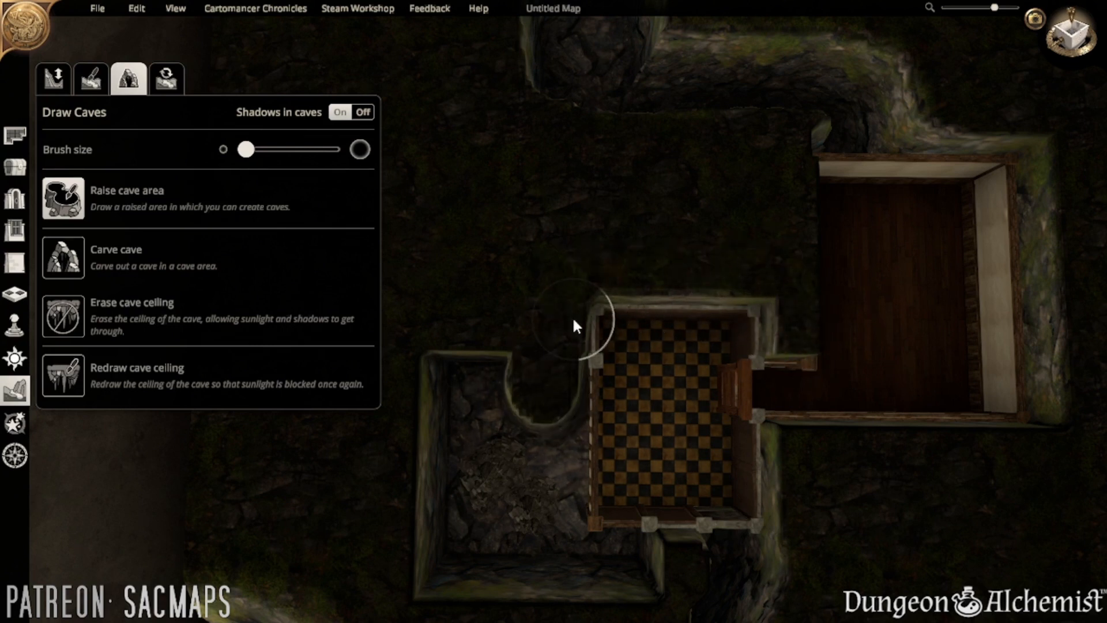
{"action": "left_click_drag", "start_coordinate": [246, 149], "coordinate": [336, 149]}
{"action": "mouse_move", "coordinate": [452, 175]}
{"action": "left_mouse_down"}
{"action": "mouse_move", "coordinate": [469, 375]}
{"action": "mouse_move", "coordinate": [524, 426]}
{"action": "mouse_move", "coordinate": [534, 383]}
{"action": "mouse_move", "coordinate": [525, 352]}
{"action": "left_mouse_up"}
- Re-carve the narrow tunnel between the kitchen's stone secret door and the water channel with the smallest Carve cave brush
{"action": "key", "text": "s"}
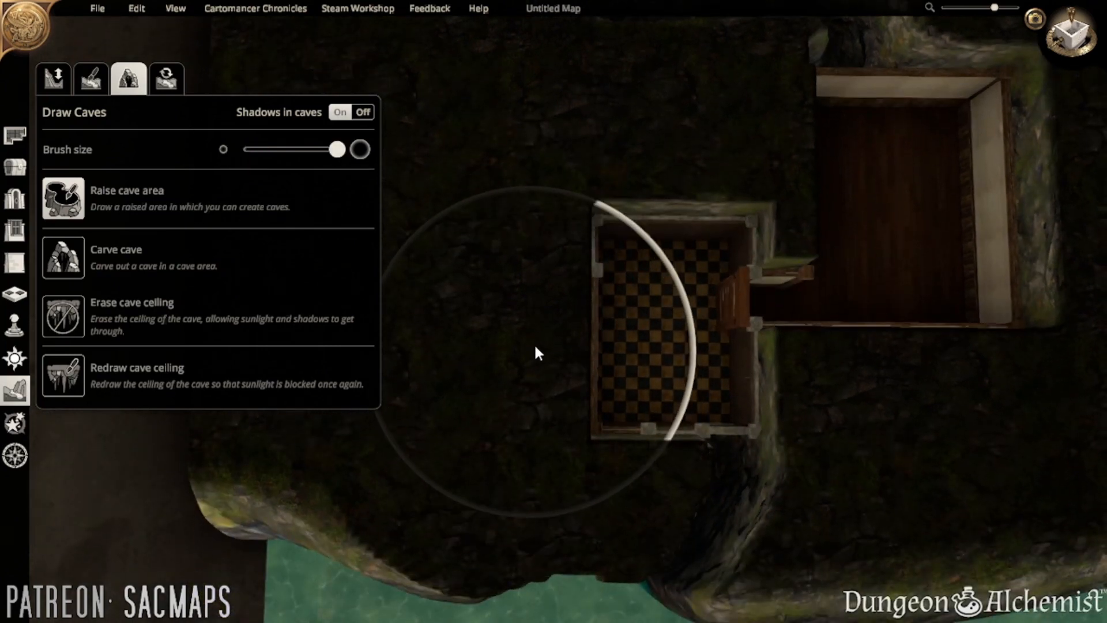
{"action": "key", "text": "w"}
{"action": "key", "text": "d"}
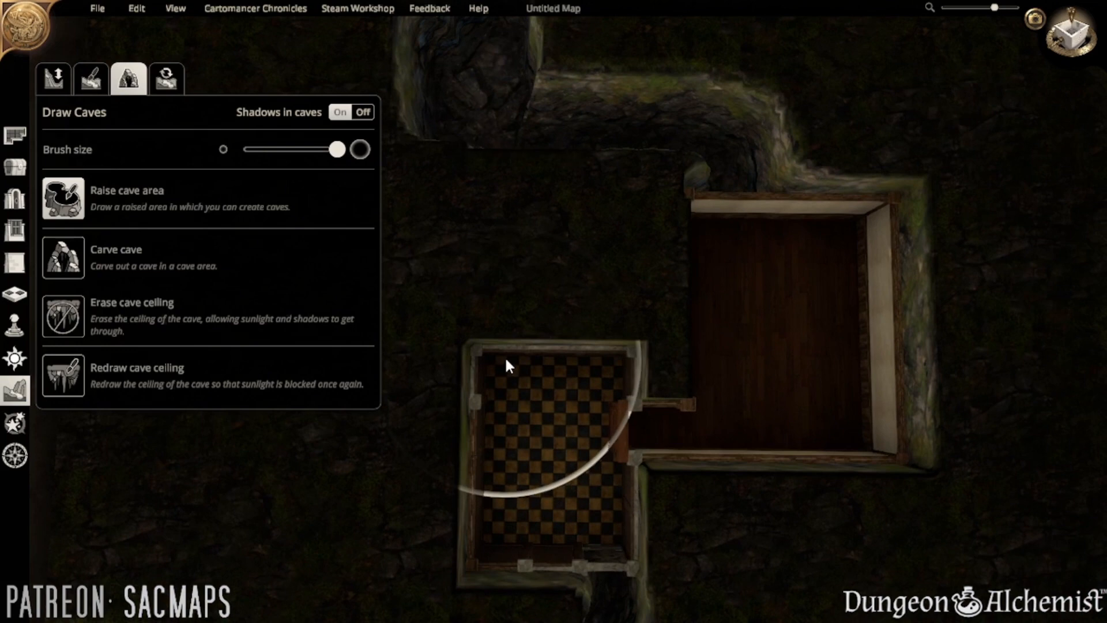
{"action": "left_click", "coordinate": [63, 257]}
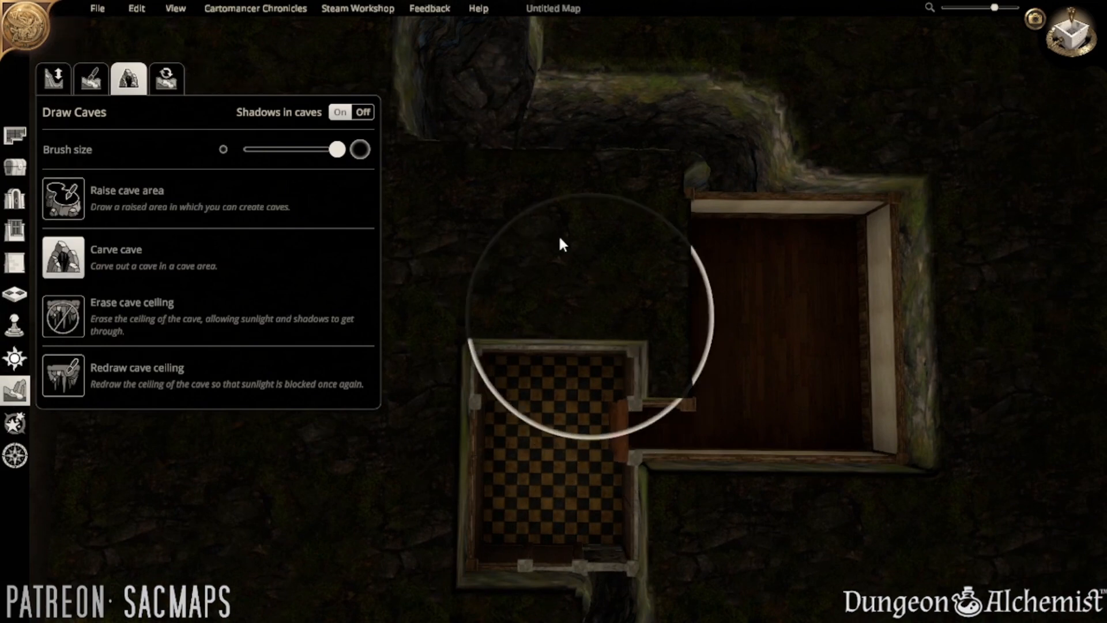
{"action": "left_click_drag", "start_coordinate": [337, 149], "coordinate": [246, 150]}
{"action": "key", "text": "s"}
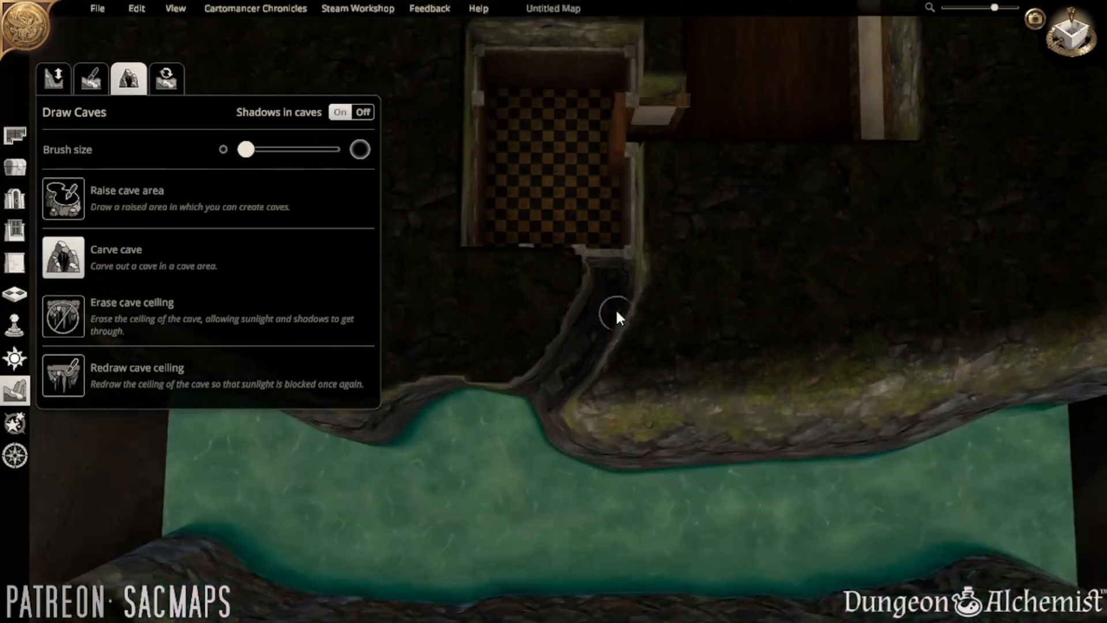
{"action": "mouse_move", "coordinate": [615, 308]}
{"action": "left_mouse_down"}
{"action": "mouse_move", "coordinate": [611, 284]}
{"action": "mouse_move", "coordinate": [565, 368]}
{"action": "mouse_move", "coordinate": [534, 393]}
{"action": "left_mouse_up"}
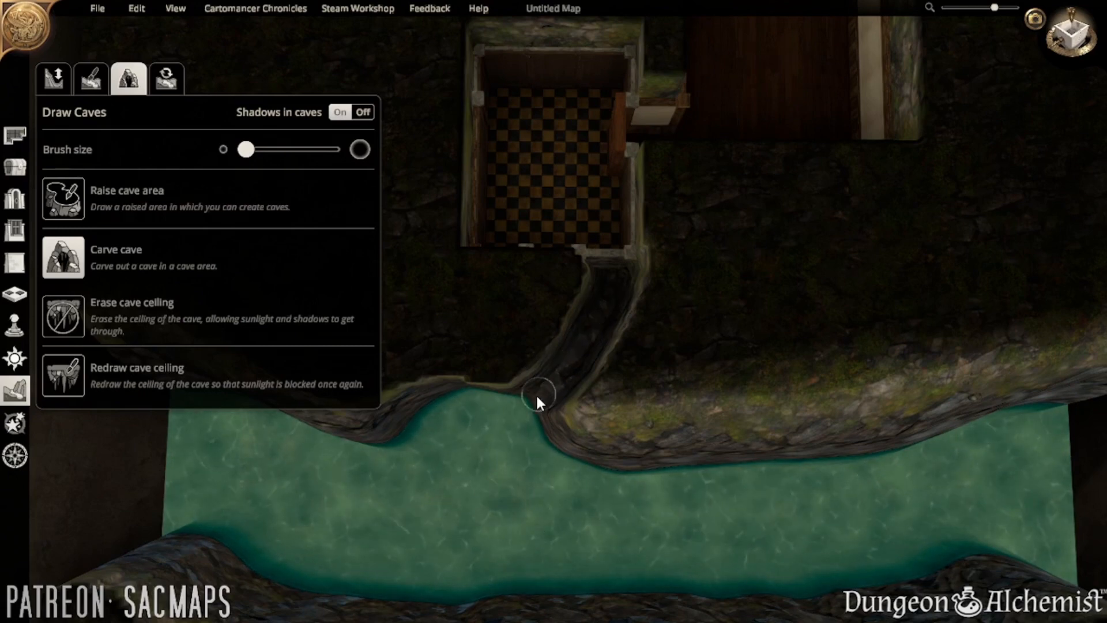
{"action": "key", "text": "w"}
{"action": "key", "text": "d"}
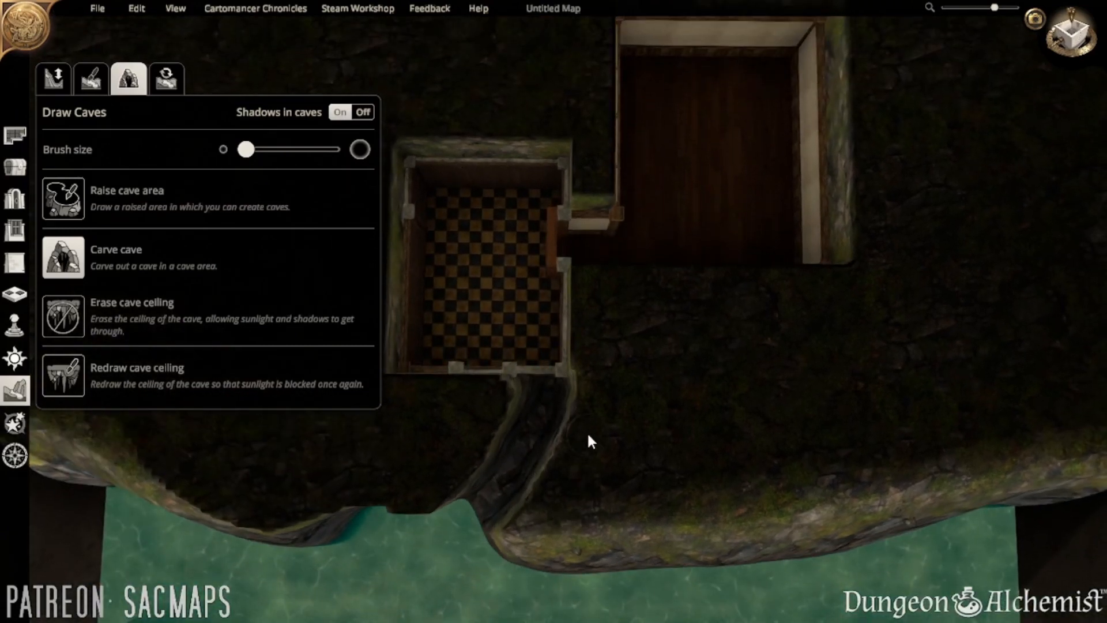
{"action": "right_click_drag", "start_coordinate": [588, 440], "coordinate": [752, 316]}
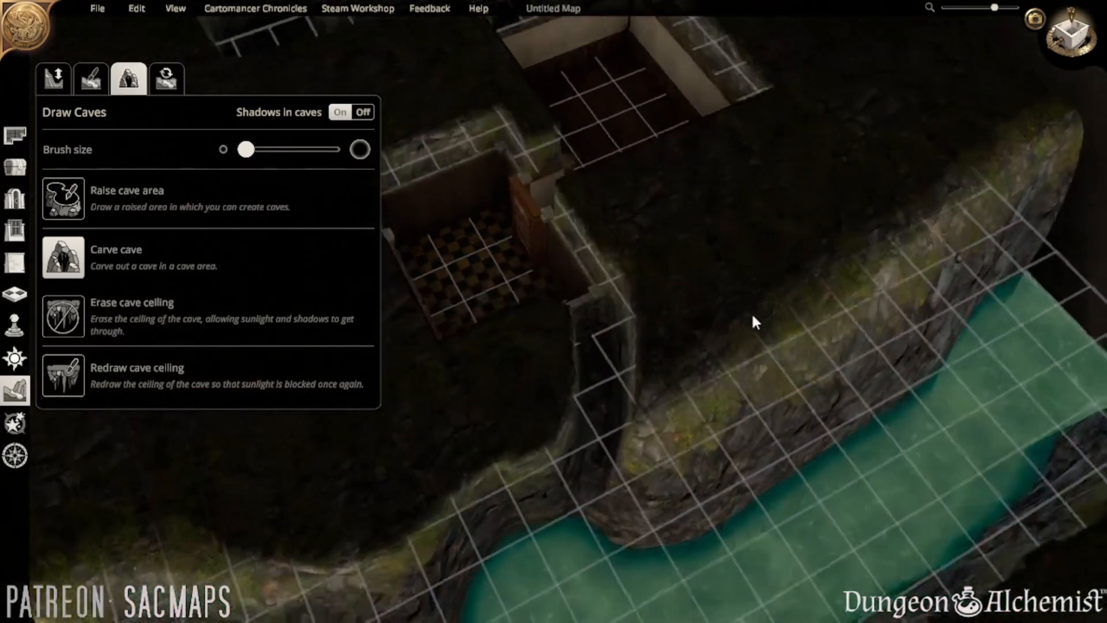
{"action": "mouse_move", "coordinate": [593, 379]}
{"action": "left_mouse_down"}
{"action": "mouse_move", "coordinate": [603, 493]}
{"action": "mouse_move", "coordinate": [582, 536]}
{"action": "left_mouse_up"}
{"action": "middle_click_drag", "start_coordinate": [582, 532], "coordinate": [597, 405]}
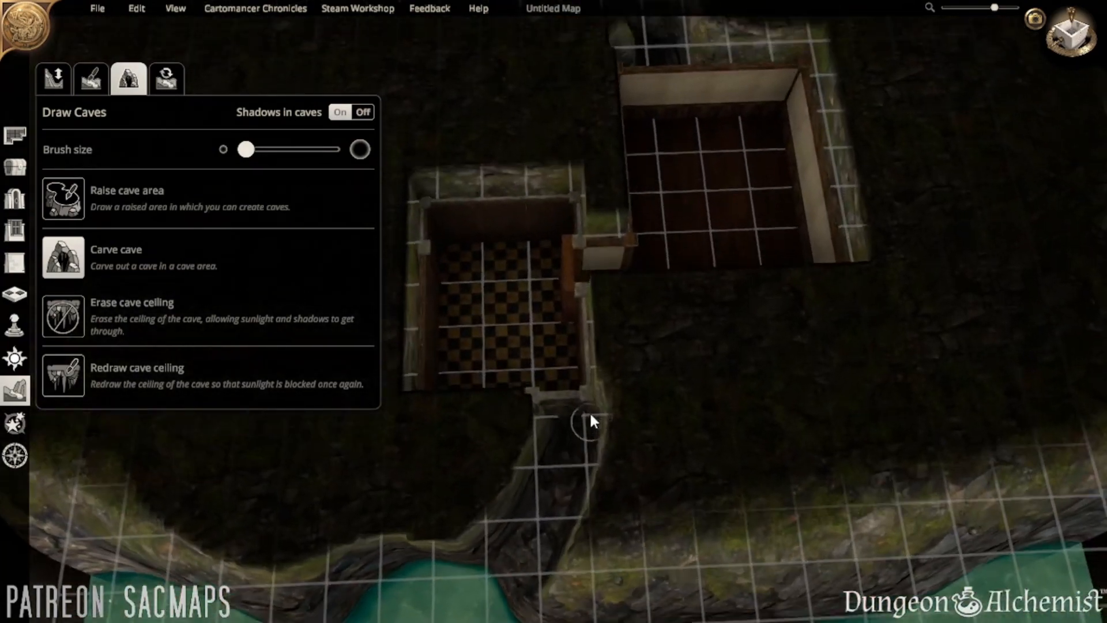
- Open the kitchen's stone secret door at the end of the tunnel
{"action": "left_click", "coordinate": [14, 166]}
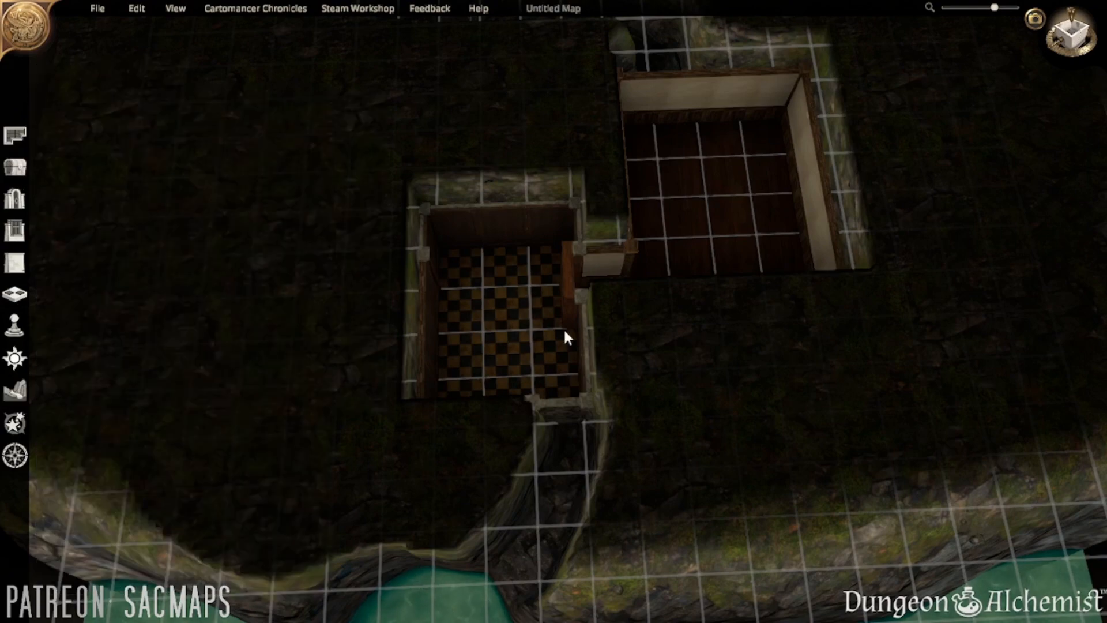
{"action": "middle_click_drag", "start_coordinate": [566, 338], "coordinate": [528, 491]}
{"action": "left_click", "coordinate": [559, 428]}
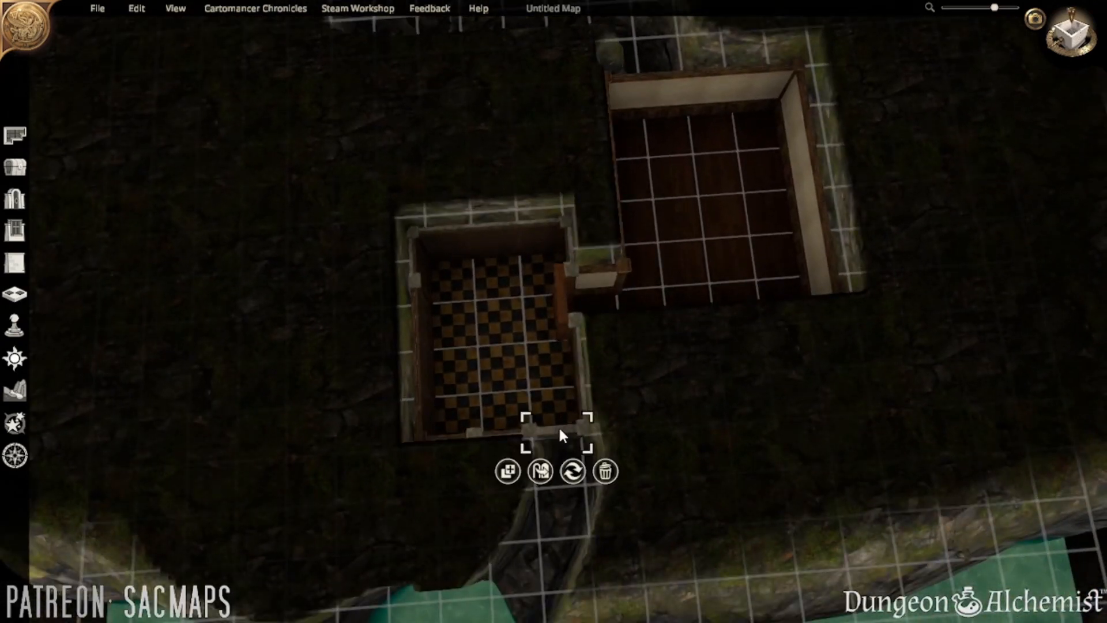
{"action": "left_click", "coordinate": [551, 471]}
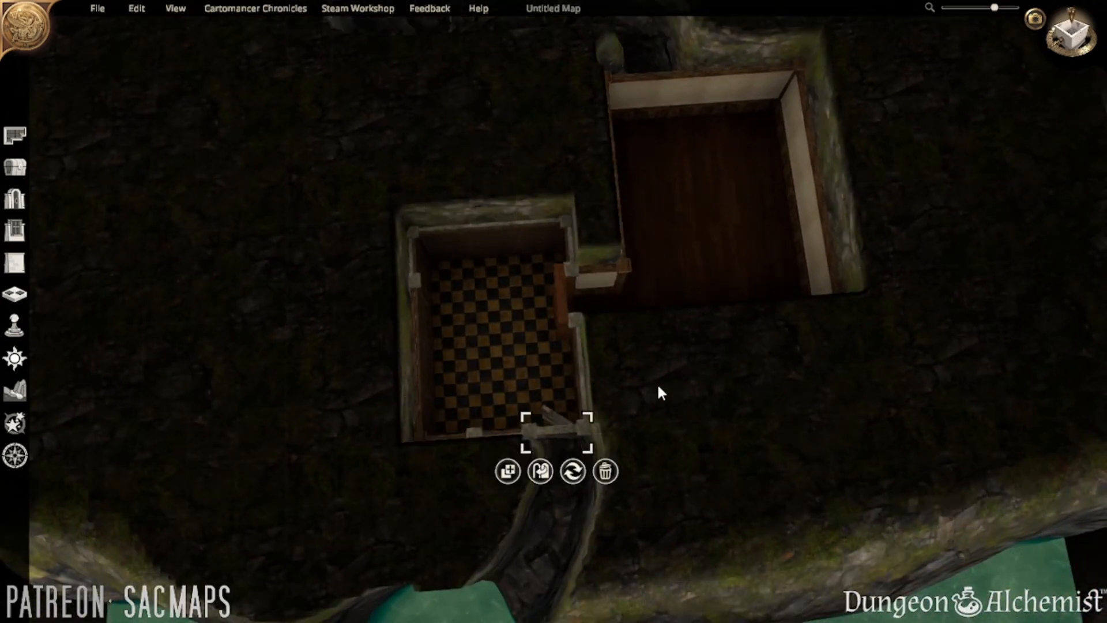
{"action": "left_click", "coordinate": [673, 452]}
{"action": "middle_click_drag", "start_coordinate": [673, 453], "coordinate": [630, 450]}
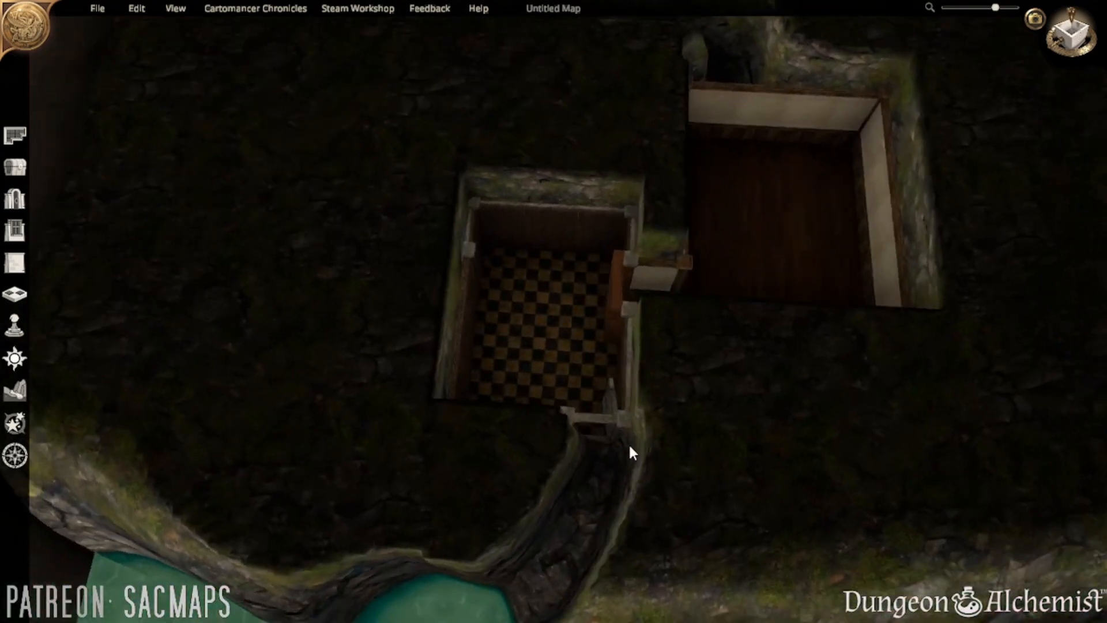
- Examine the kitchen's secret doors from inside the room and close the stone one leading to the tunnel
{"action": "scroll", "coordinate": [625, 460], "scroll_direction": "up", "scroll_amount": 5}
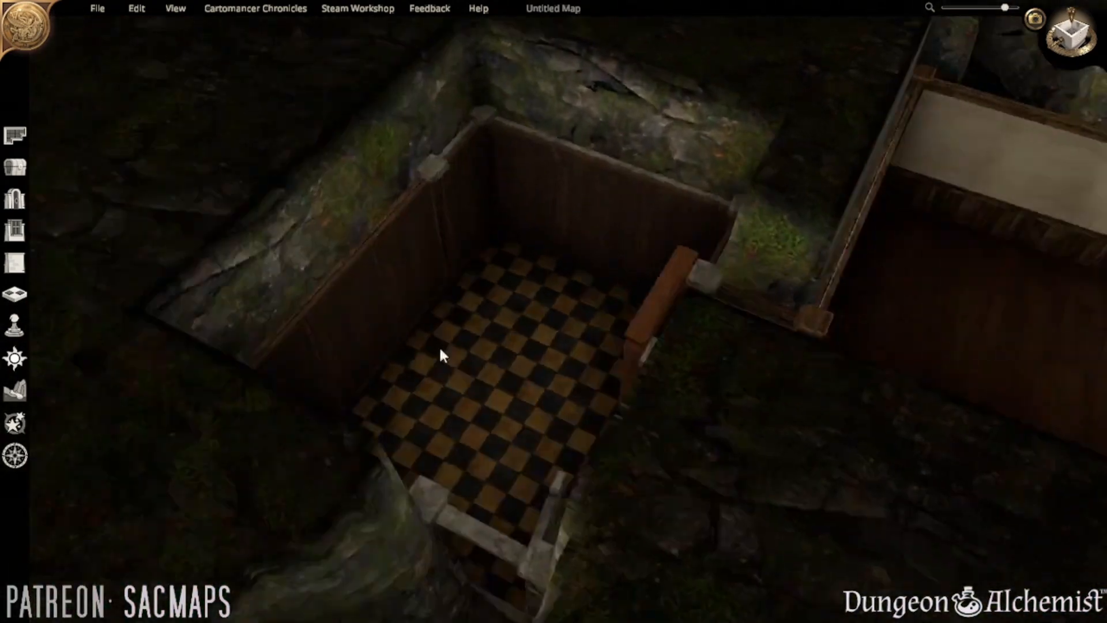
{"action": "middle_click_drag", "start_coordinate": [440, 354], "coordinate": [326, 449]}
{"action": "scroll", "coordinate": [549, 493], "scroll_direction": "up", "scroll_amount": 3}
{"action": "middle_click_drag", "start_coordinate": [550, 493], "coordinate": [793, 447]}
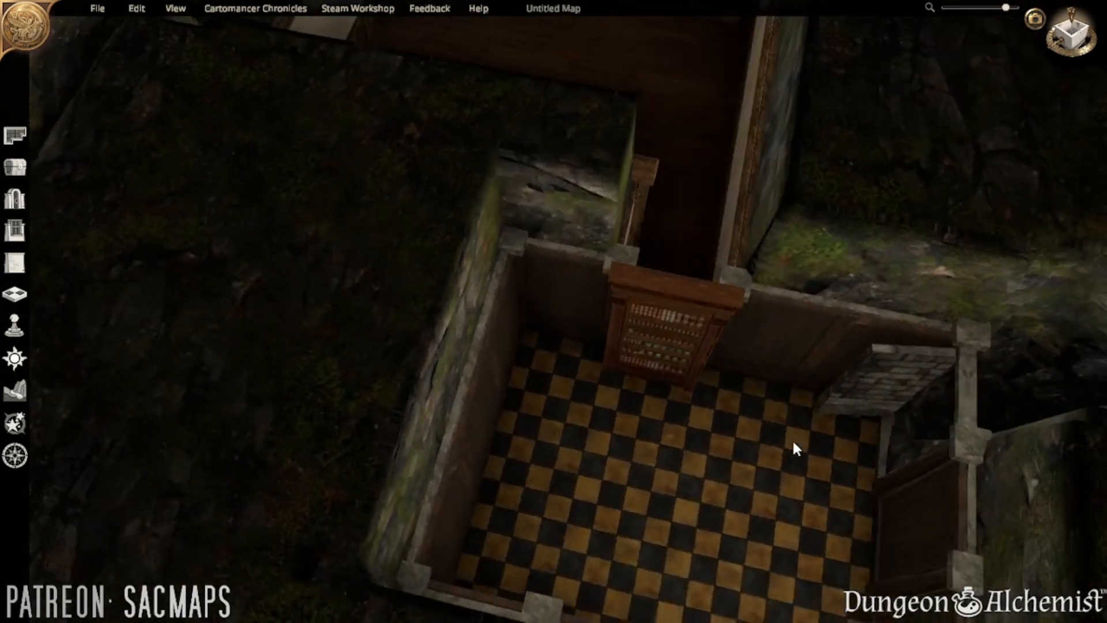
{"action": "left_click", "coordinate": [759, 435]}
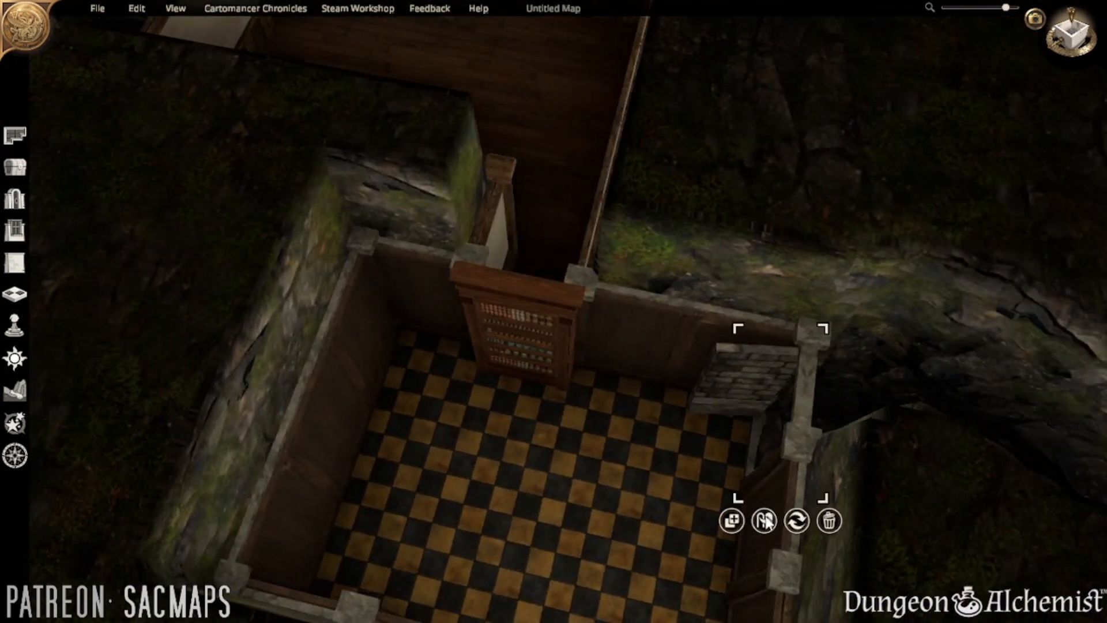
{"action": "left_click", "coordinate": [764, 521]}
- Search the objects for "bookca" and place a dark, book-filled bookcase in the kitchen corner beside the bookcase secret door
{"action": "left_click", "coordinate": [14, 167]}
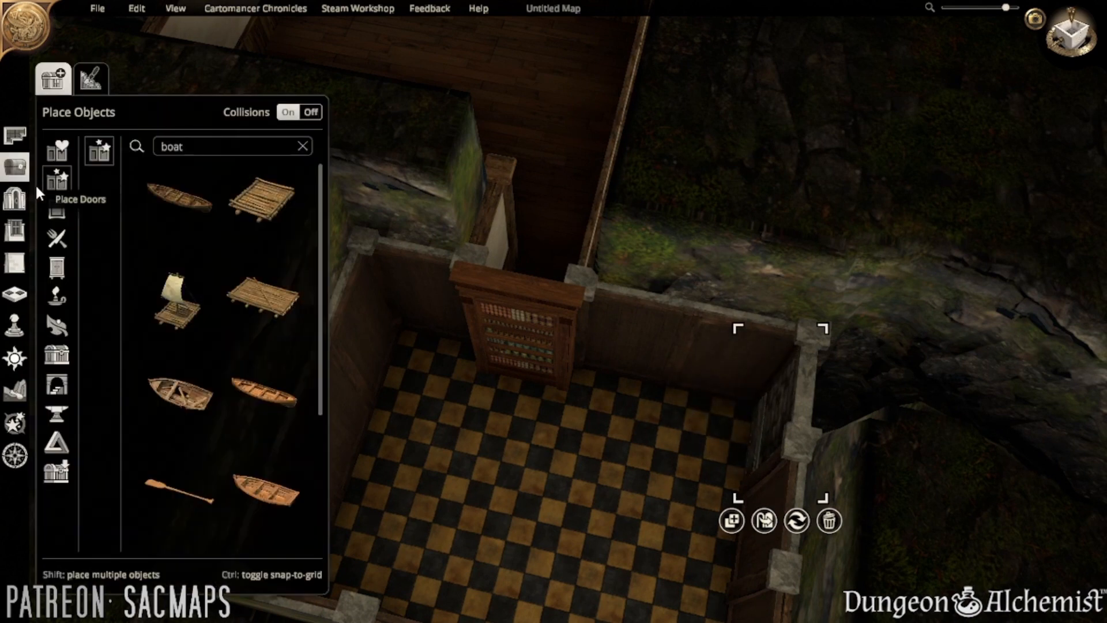
{"action": "left_click", "coordinate": [201, 151]}
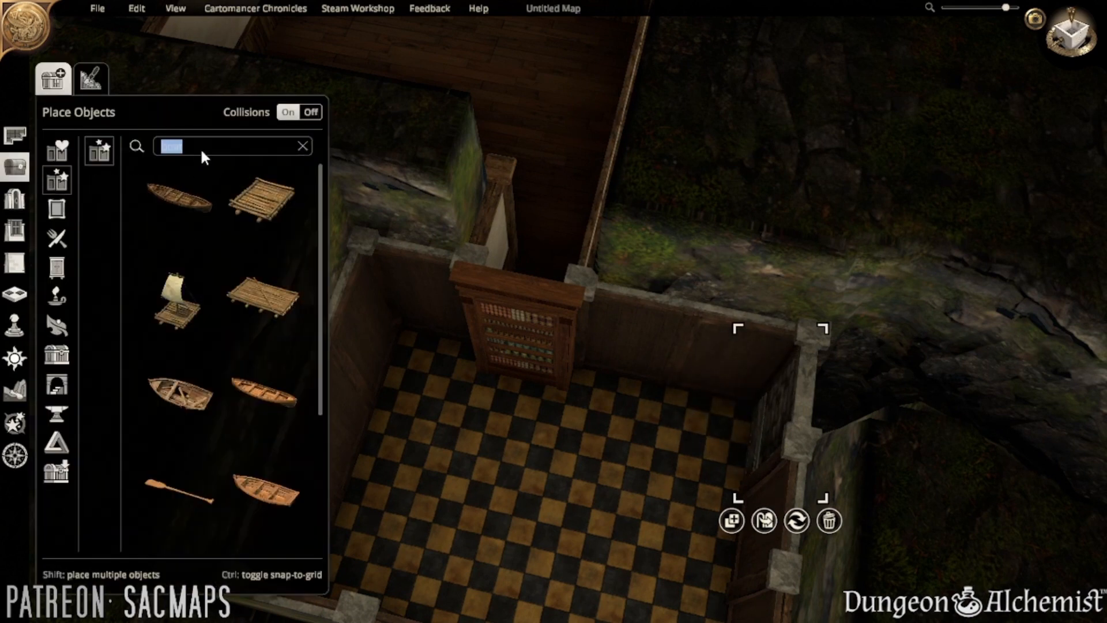
{"action": "type", "text": "boo"}
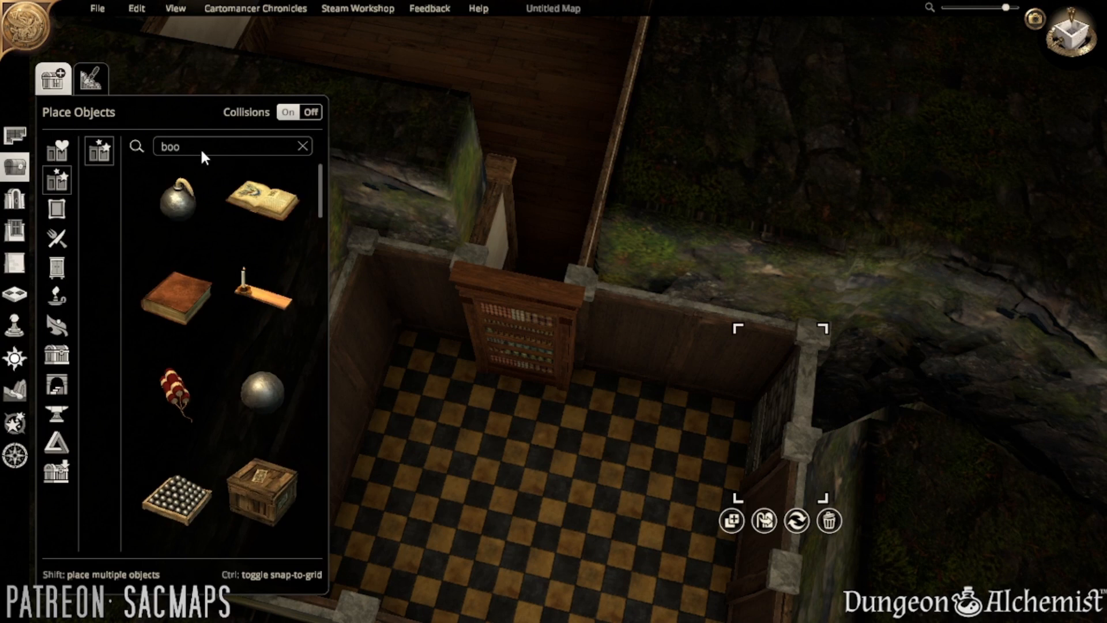
{"action": "type", "text": "kca"}
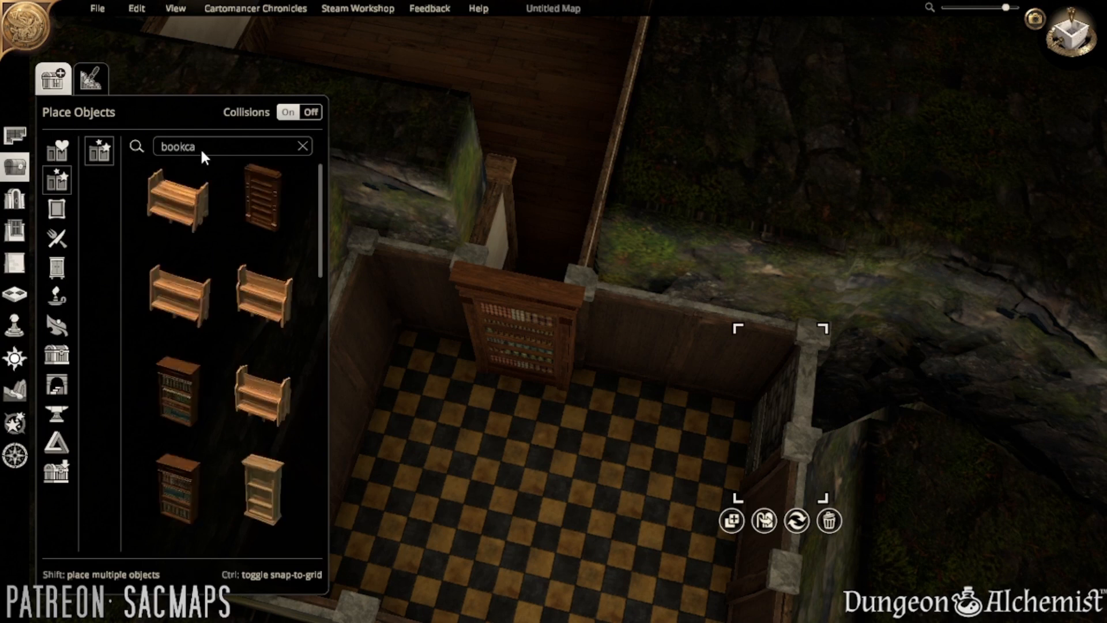
{"action": "left_click", "coordinate": [199, 363]}
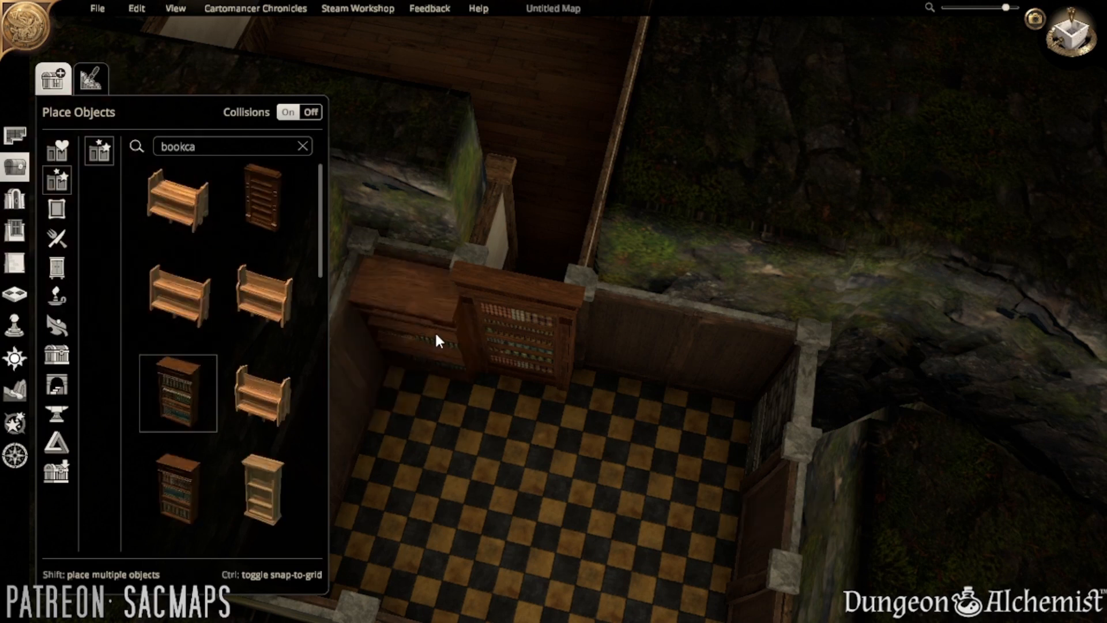
{"action": "left_click", "coordinate": [436, 333]}
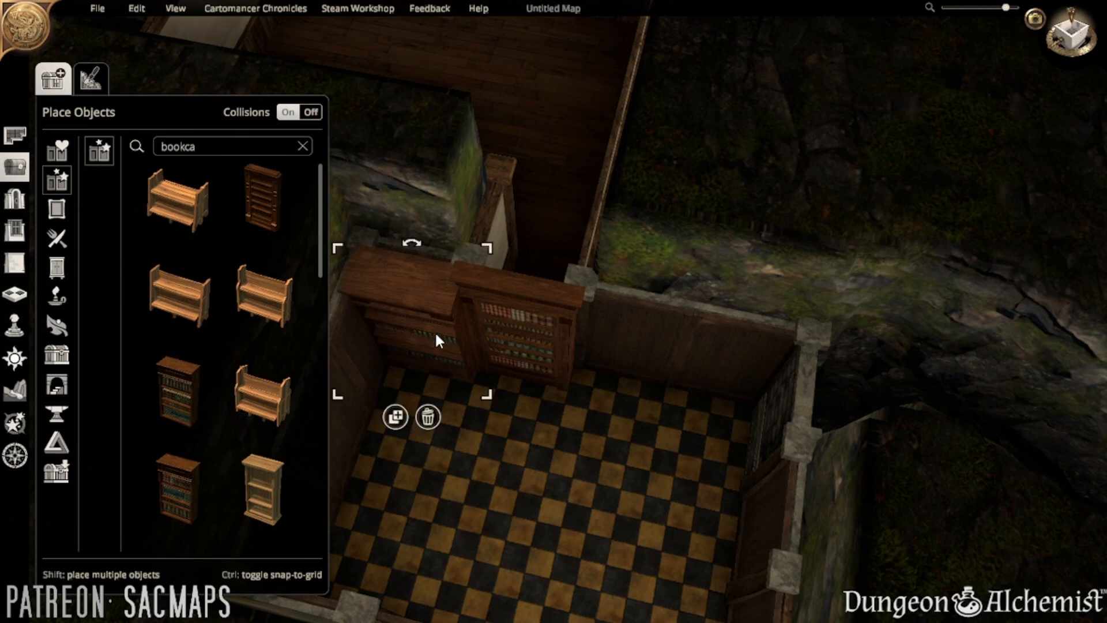
- Turn off object collisions and push the corner bookcase back into the wall beside the secret door
{"action": "middle_click_drag", "start_coordinate": [530, 491], "coordinate": [604, 466]}
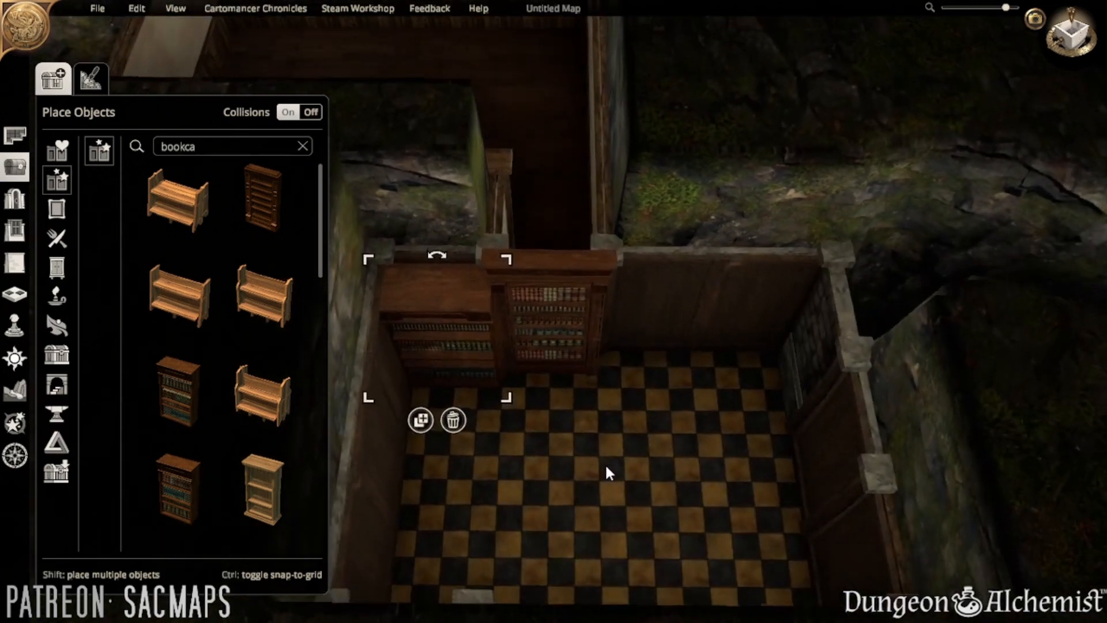
{"action": "left_click", "coordinate": [311, 115]}
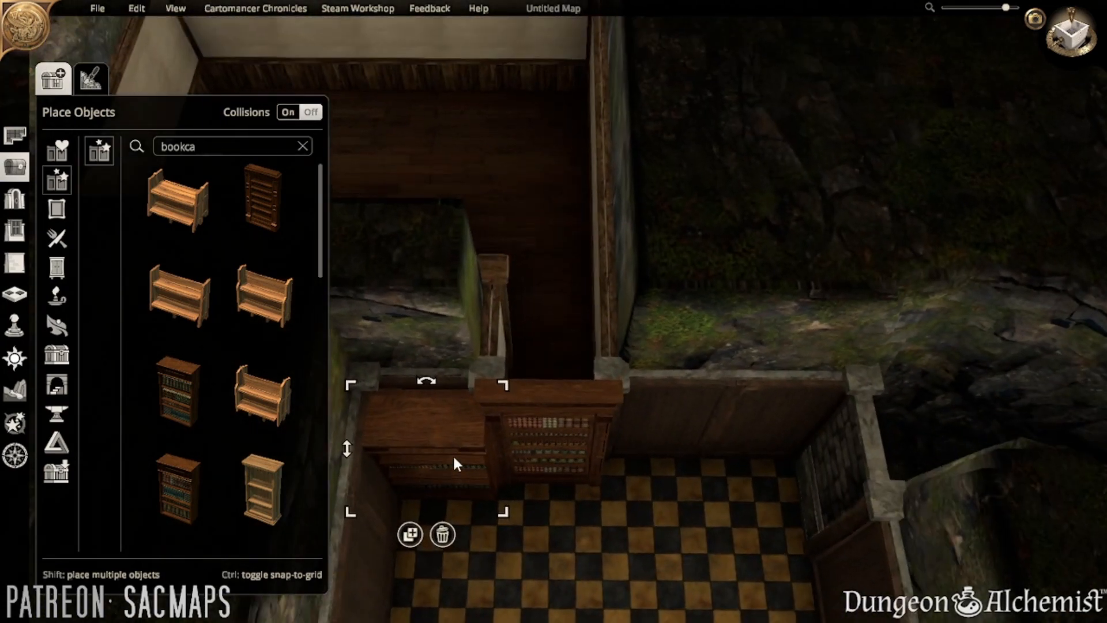
{"action": "left_click_drag", "start_coordinate": [455, 458], "coordinate": [458, 441]}
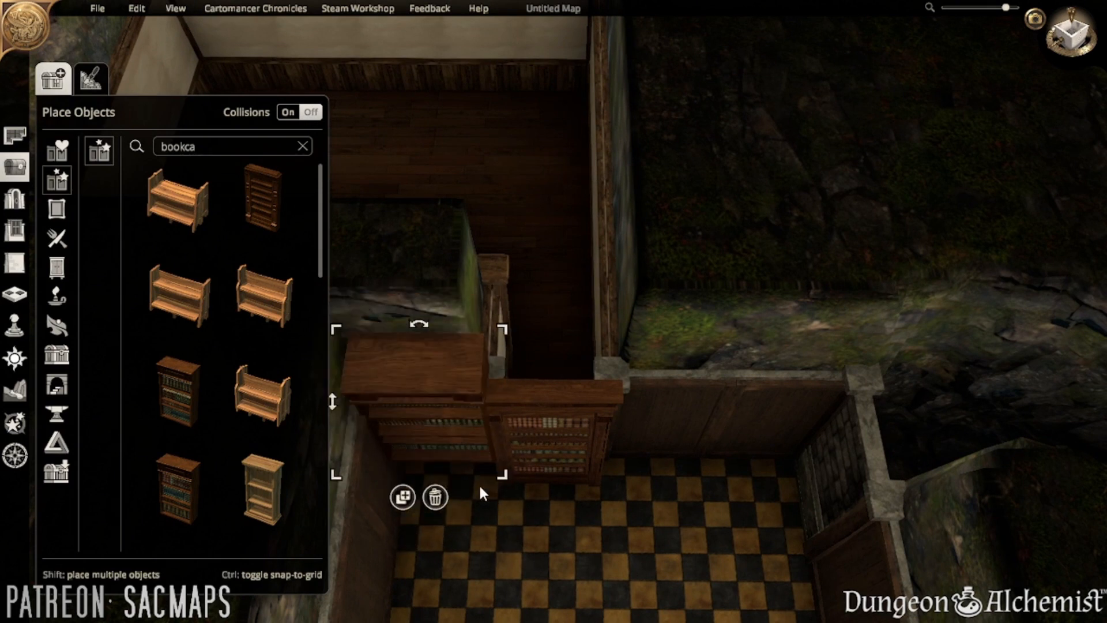
{"action": "key", "text": "ctrl+z"}
{"action": "left_click", "coordinate": [465, 449]}
{"action": "key", "text": "a"}
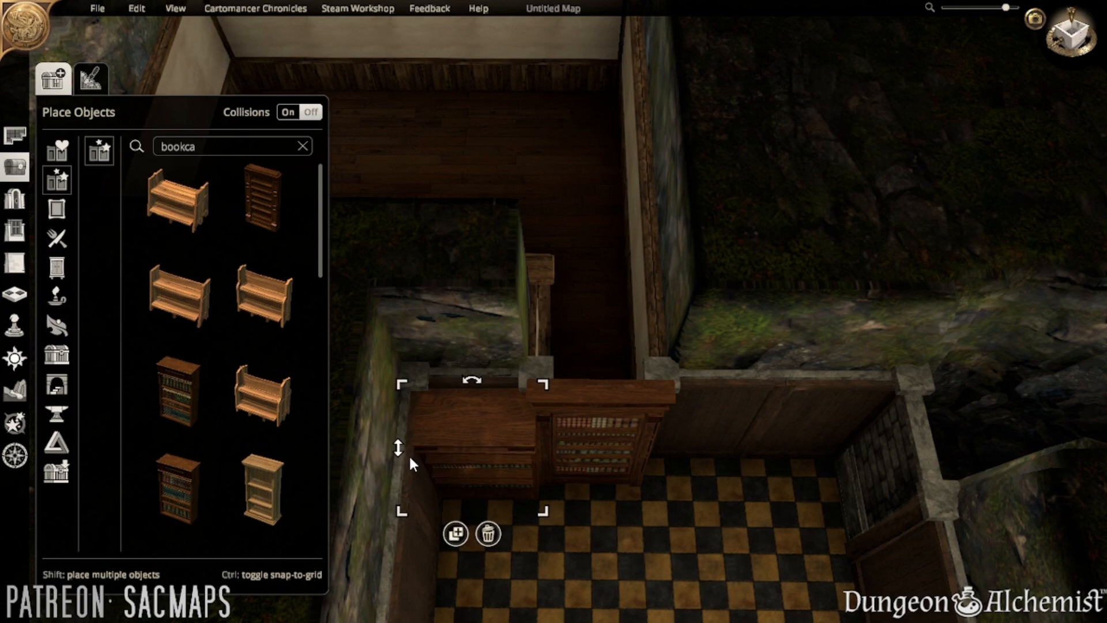
{"action": "left_click_drag", "start_coordinate": [476, 447], "coordinate": [480, 421]}
{"action": "left_click", "coordinate": [637, 529]}
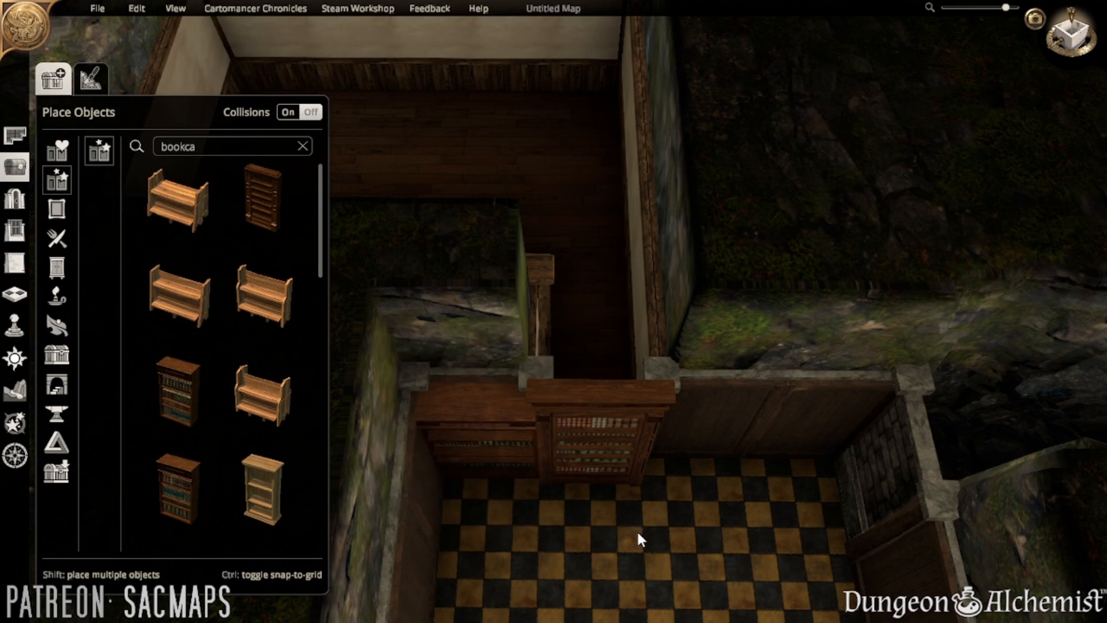
- Nudge the corner bookcase slightly forward to line it up with the bookcase secret door
{"action": "middle_click_drag", "start_coordinate": [637, 533], "coordinate": [576, 489]}
{"action": "scroll", "coordinate": [546, 450], "scroll_direction": "up", "scroll_amount": 3}
{"action": "left_click", "coordinate": [526, 403]}
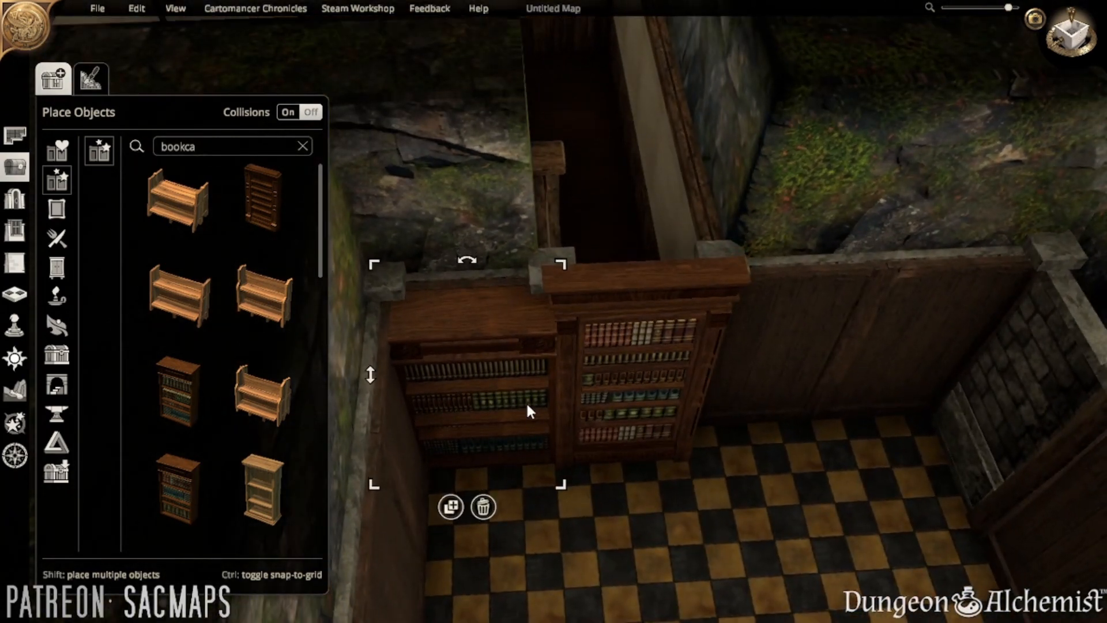
{"action": "left_click_drag", "start_coordinate": [525, 401], "coordinate": [527, 405]}
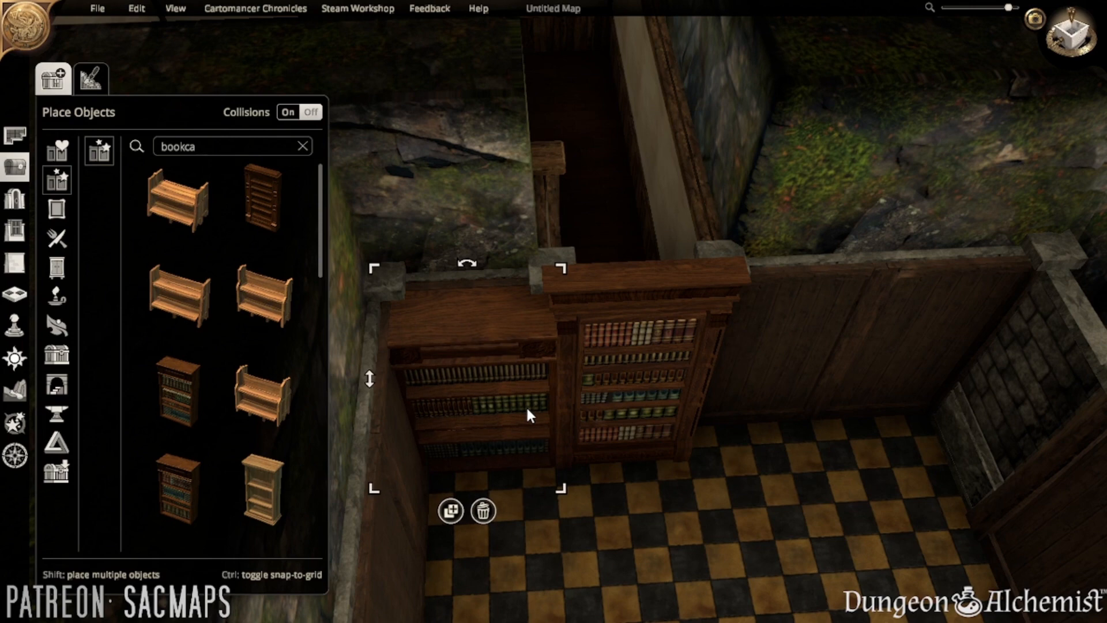
{"action": "left_click", "coordinate": [632, 507]}
- Place a weathered, empty wooden bookcase against the wall on the secret door's other side, standing on the floor
{"action": "key", "text": "d"}
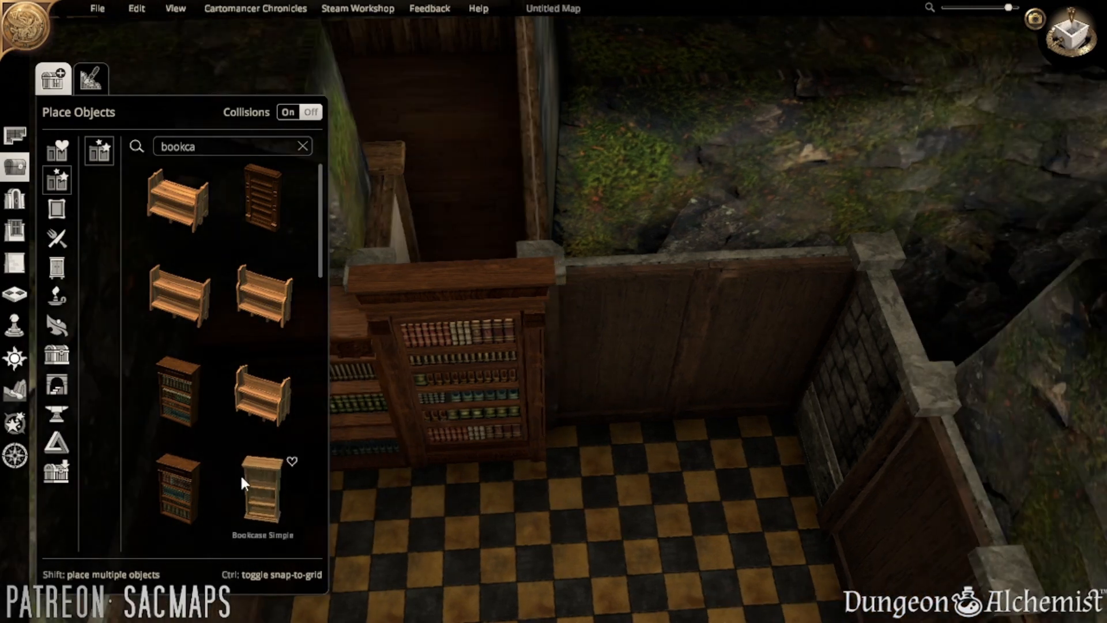
{"action": "scroll", "coordinate": [239, 387], "scroll_direction": "down", "scroll_amount": 6}
{"action": "scroll", "coordinate": [249, 250], "scroll_direction": "down", "scroll_amount": 8}
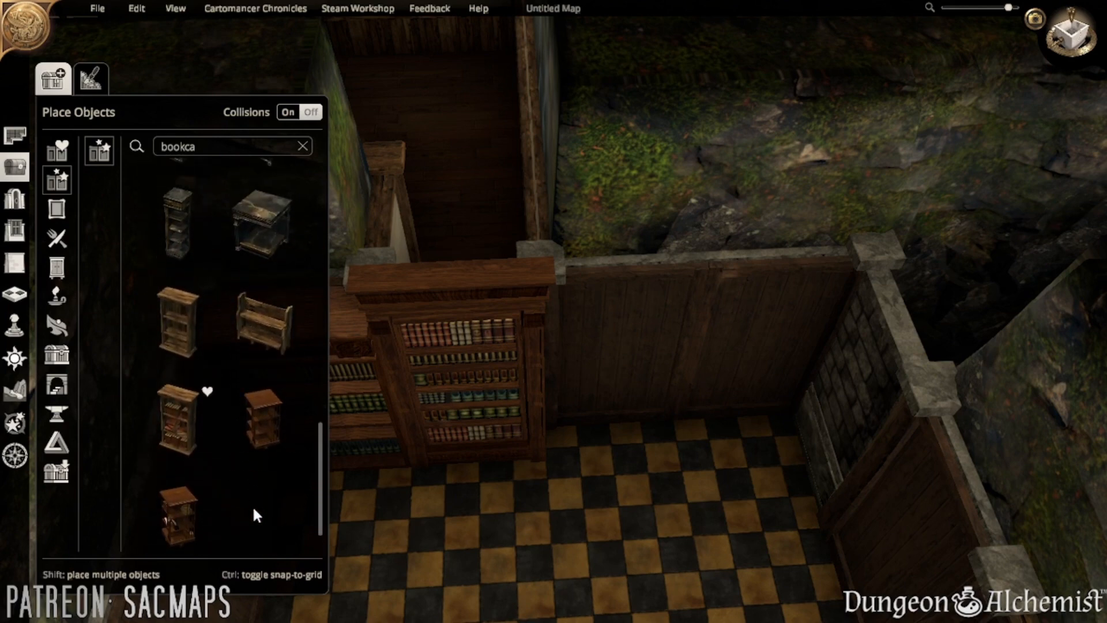
{"action": "left_click", "coordinate": [191, 324]}
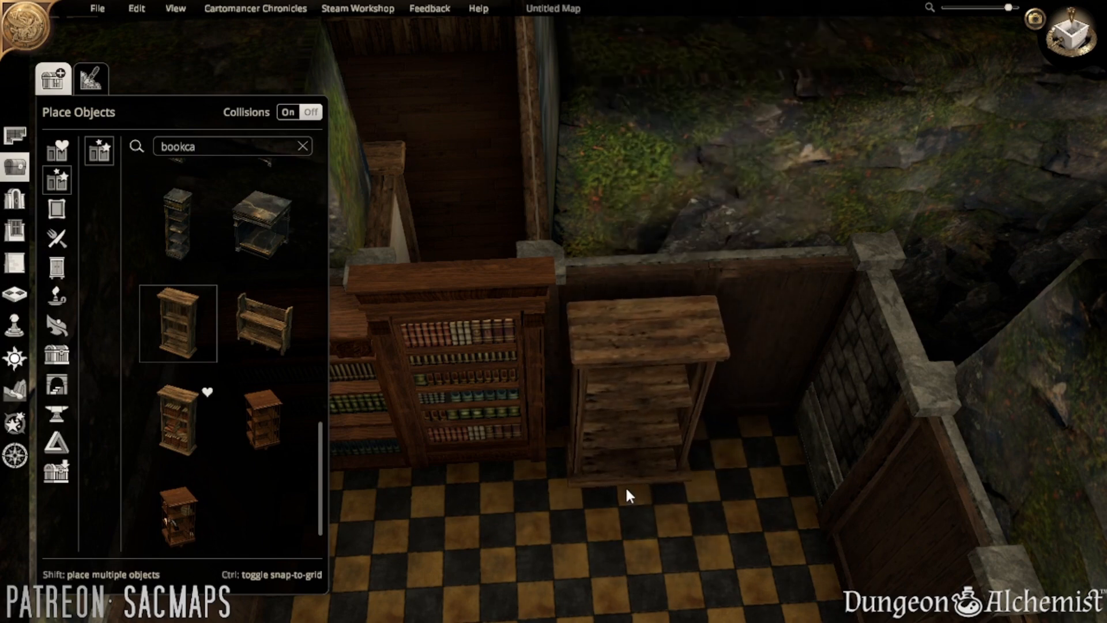
{"action": "key", "text": "w"}
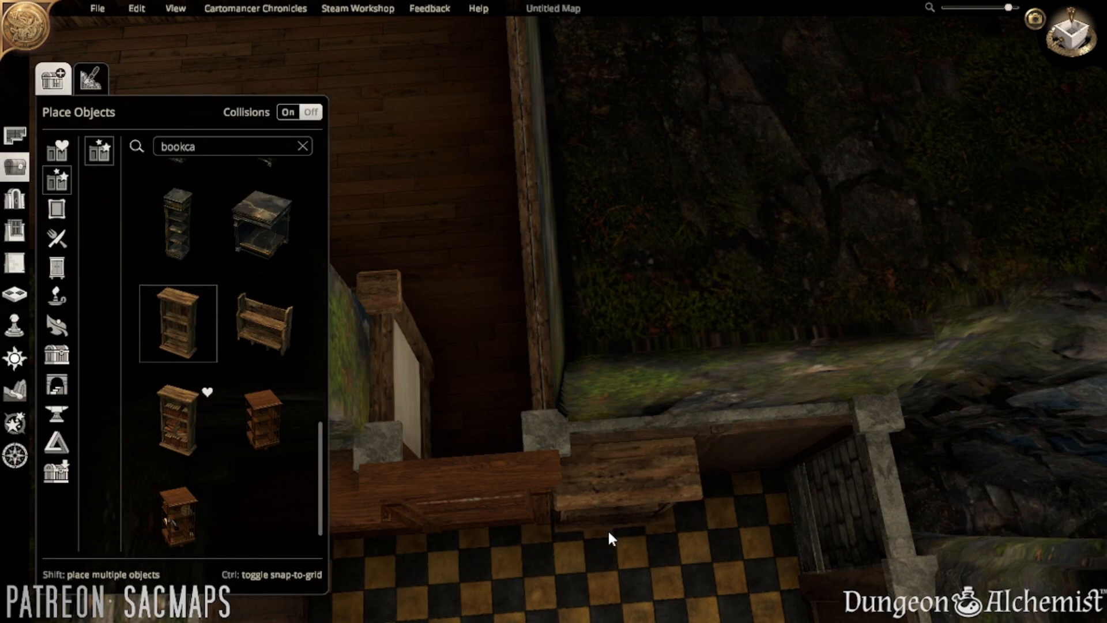
{"action": "left_click", "coordinate": [604, 526]}
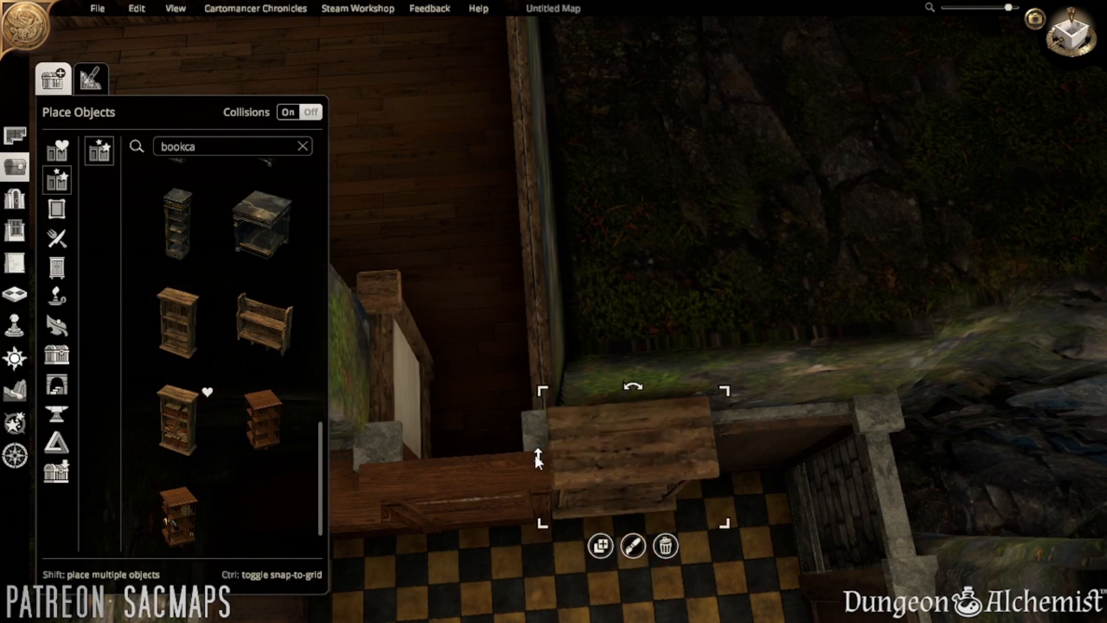
{"action": "left_click_drag", "start_coordinate": [538, 458], "coordinate": [582, 468]}
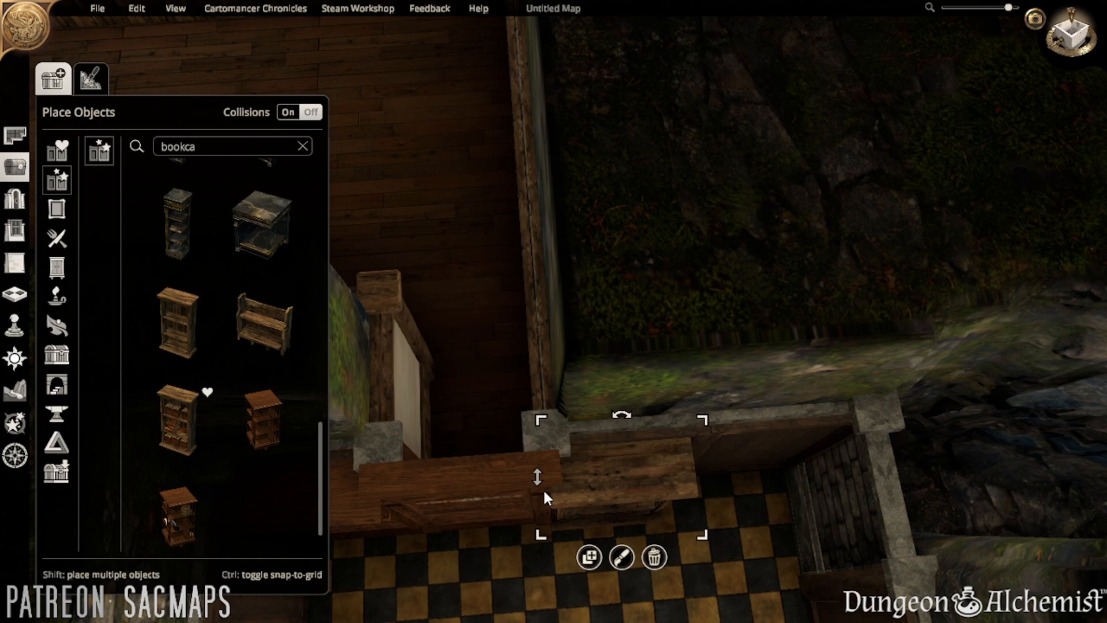
{"action": "middle_click_drag", "start_coordinate": [725, 505], "coordinate": [689, 381]}
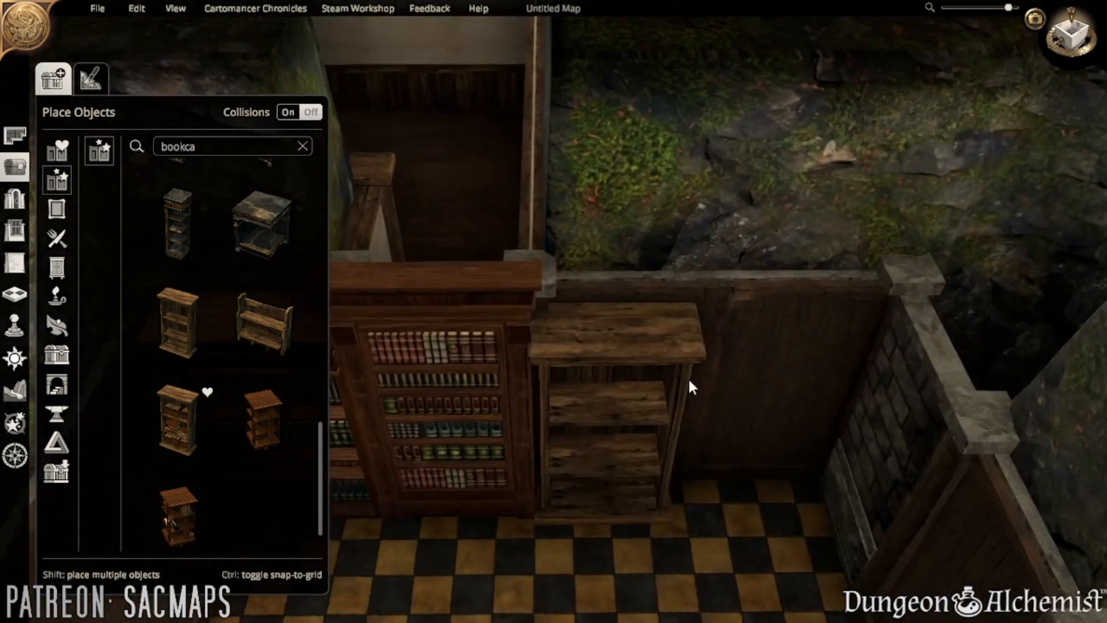
- Nudge the empty wooden bookcase closer against the side of the bookcase secret door and deselect it
{"action": "left_click_drag", "start_coordinate": [594, 424], "coordinate": [585, 410]}
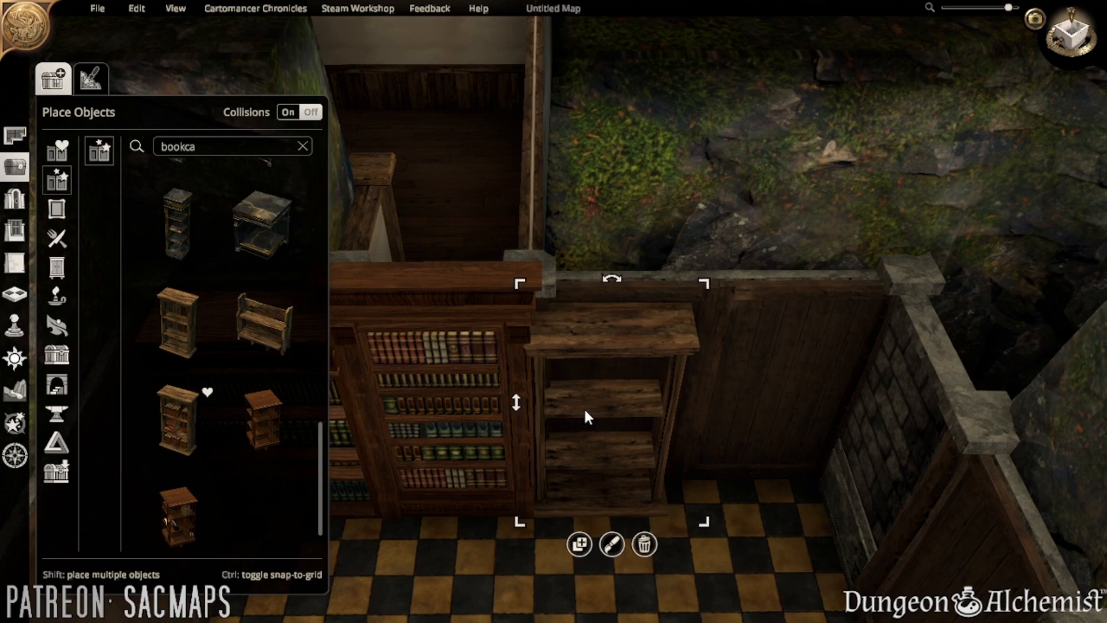
{"action": "left_click", "coordinate": [463, 558]}
{"action": "mouse_move", "coordinate": [555, 502]}
{"action": "middle_mouse_down"}
{"action": "mouse_move", "coordinate": [569, 390]}
{"action": "mouse_move", "coordinate": [573, 492]}
{"action": "middle_mouse_up"}
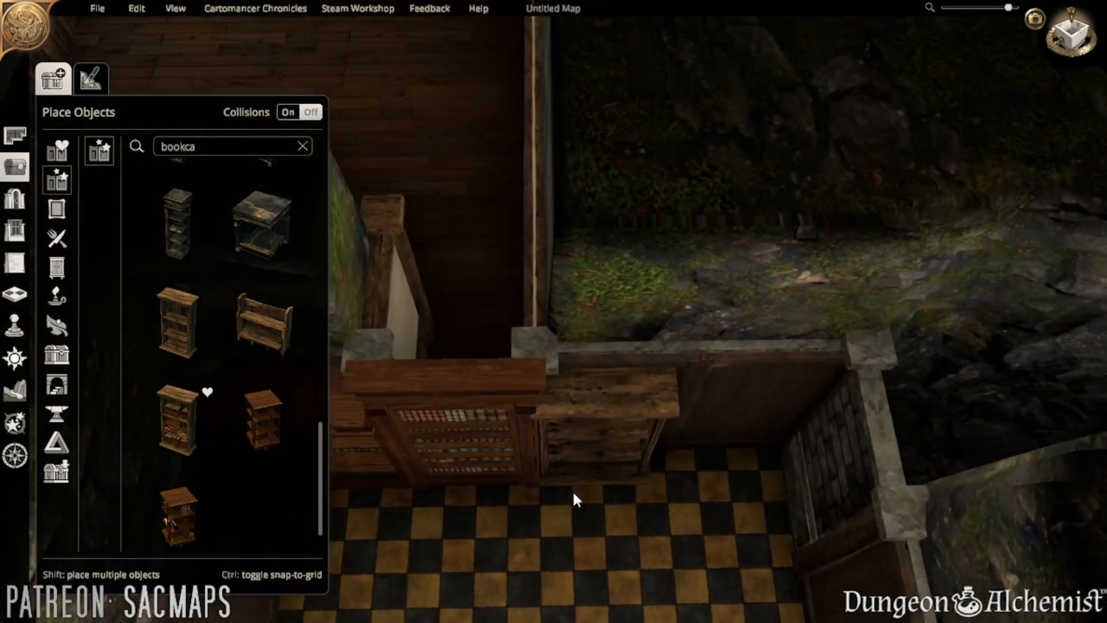
- Inspect the bookcase wall, the passage behind the secret door and the rest of the checkered kitchen from several angles
{"action": "scroll", "coordinate": [573, 491], "scroll_direction": "down", "scroll_amount": 3}
{"action": "key", "text": "w"}
{"action": "key", "text": "a"}
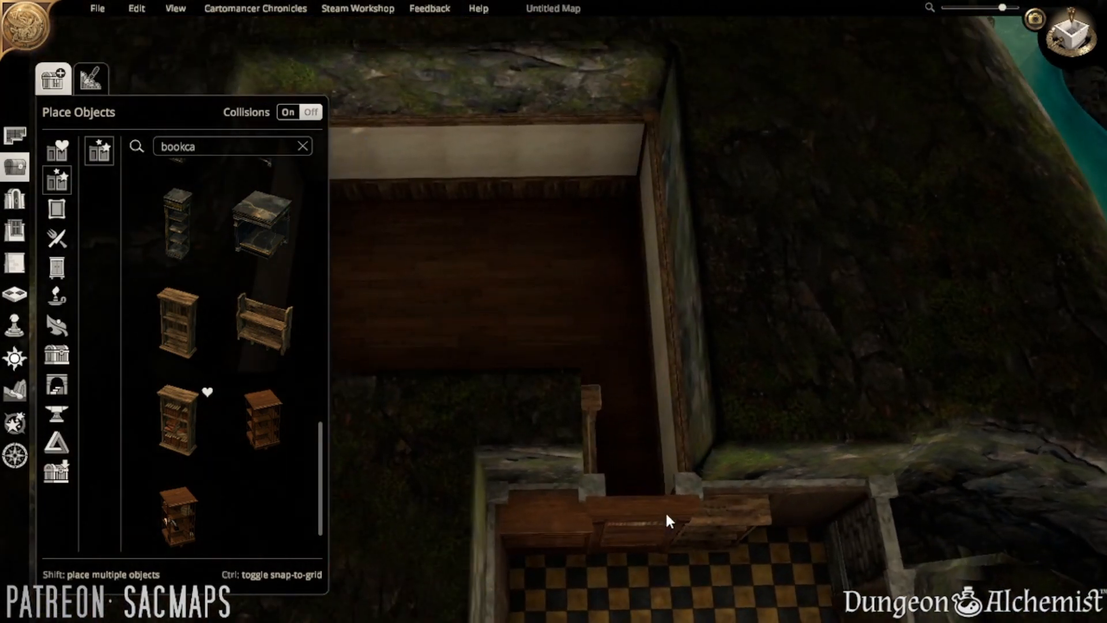
{"action": "key", "text": "q"}
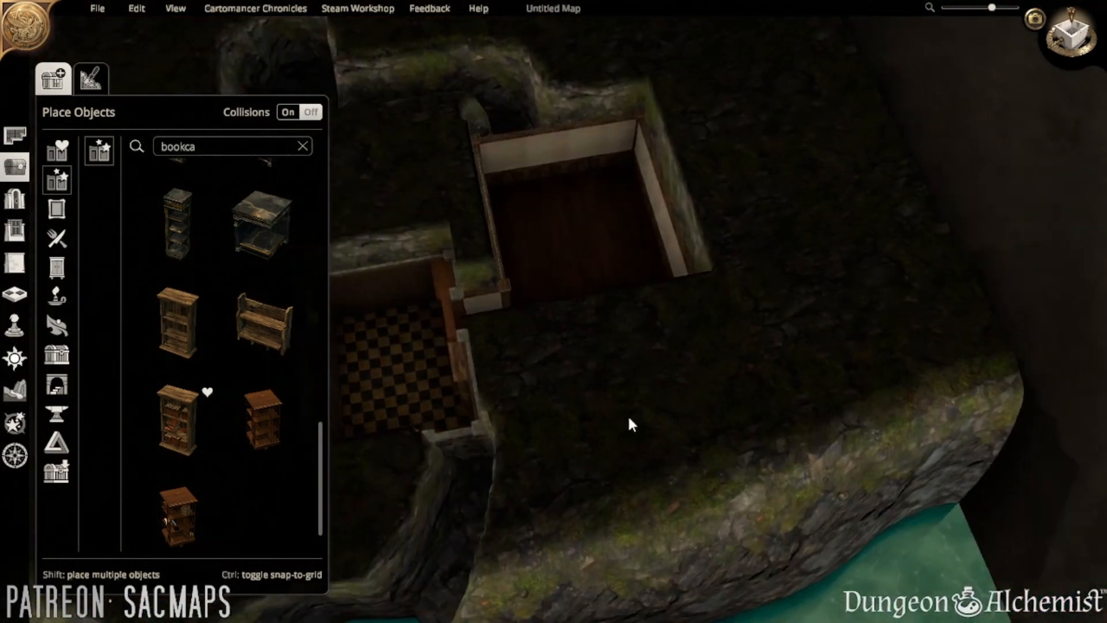
{"action": "scroll", "coordinate": [609, 474], "scroll_direction": "up", "scroll_amount": 5}
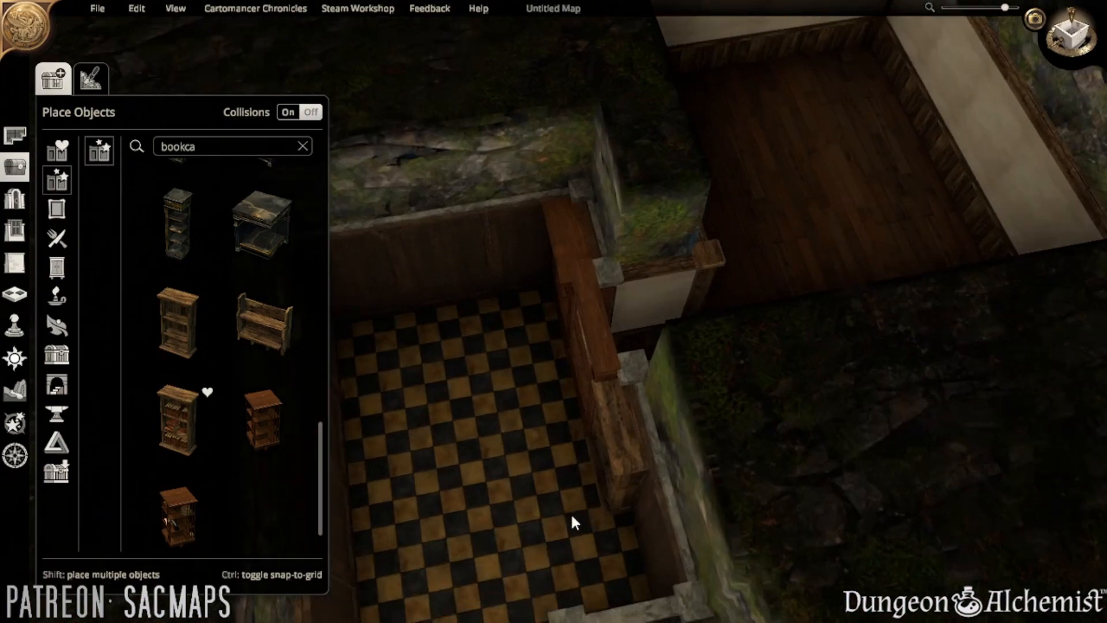
{"action": "middle_click_drag", "start_coordinate": [571, 515], "coordinate": [724, 430]}
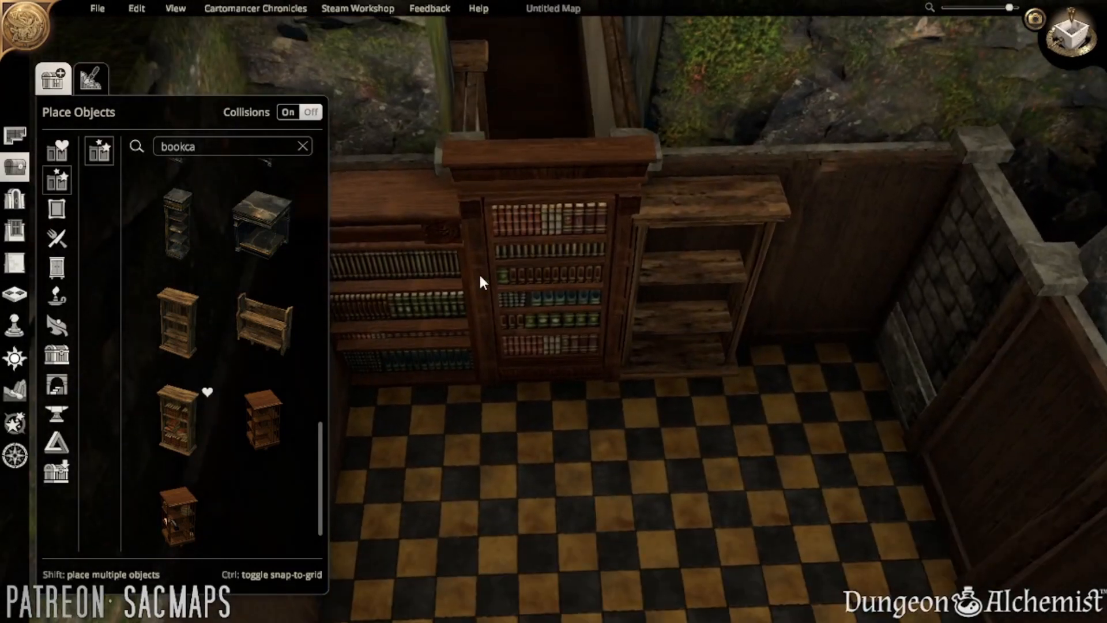
{"action": "scroll", "coordinate": [651, 349], "scroll_direction": "down", "scroll_amount": 3}
{"action": "middle_click_drag", "start_coordinate": [642, 353], "coordinate": [623, 436]}
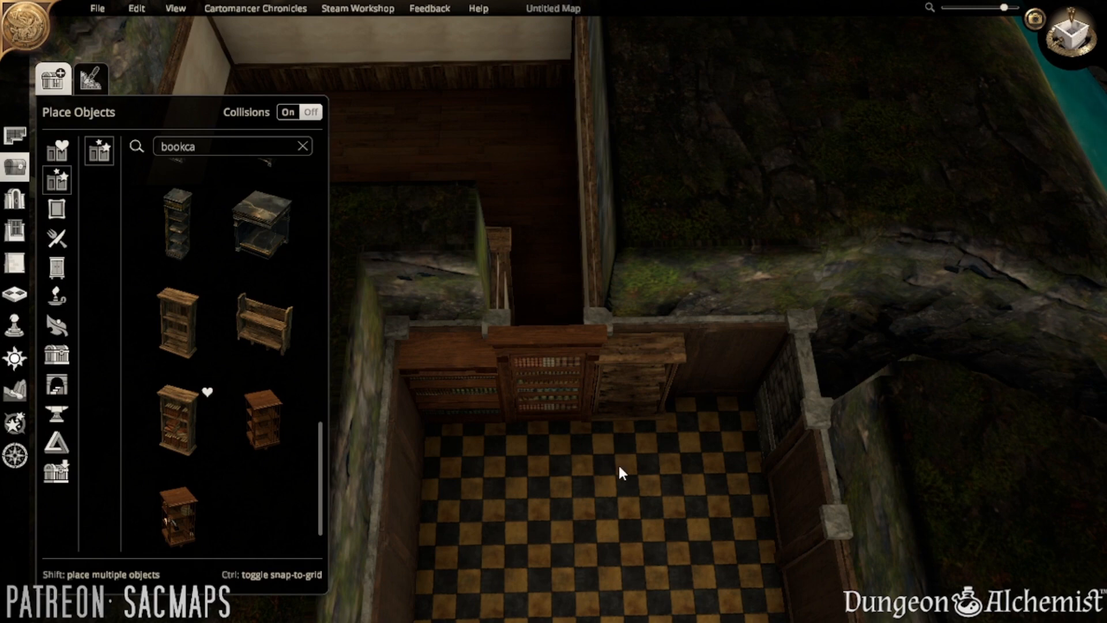
{"action": "middle_click_drag", "start_coordinate": [628, 474], "coordinate": [710, 453]}
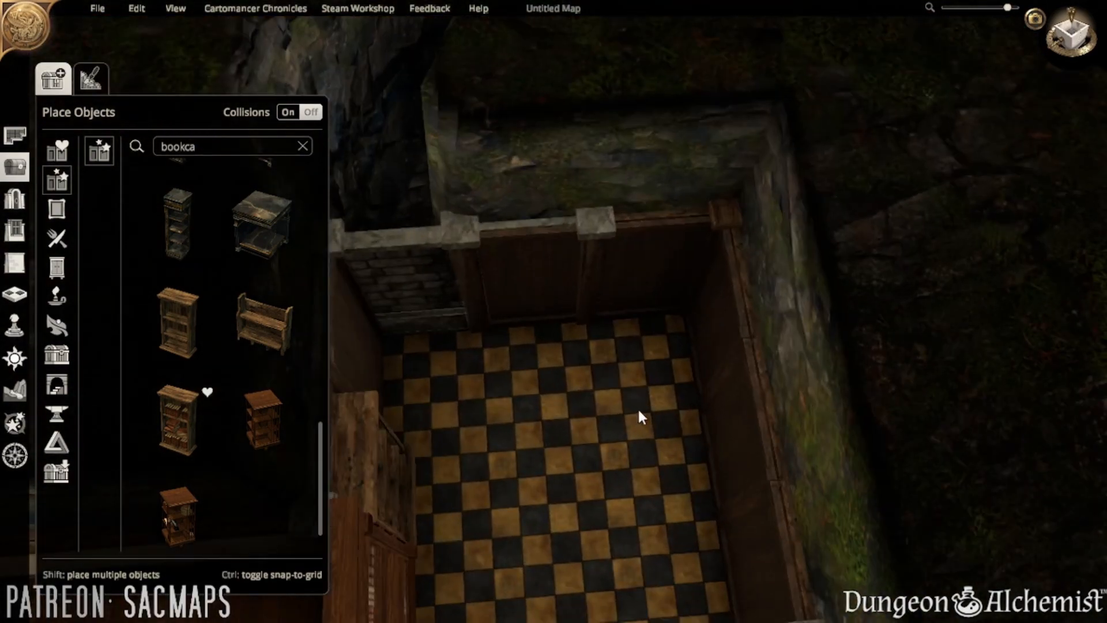
{"action": "middle_click_drag", "start_coordinate": [637, 414], "coordinate": [775, 455]}
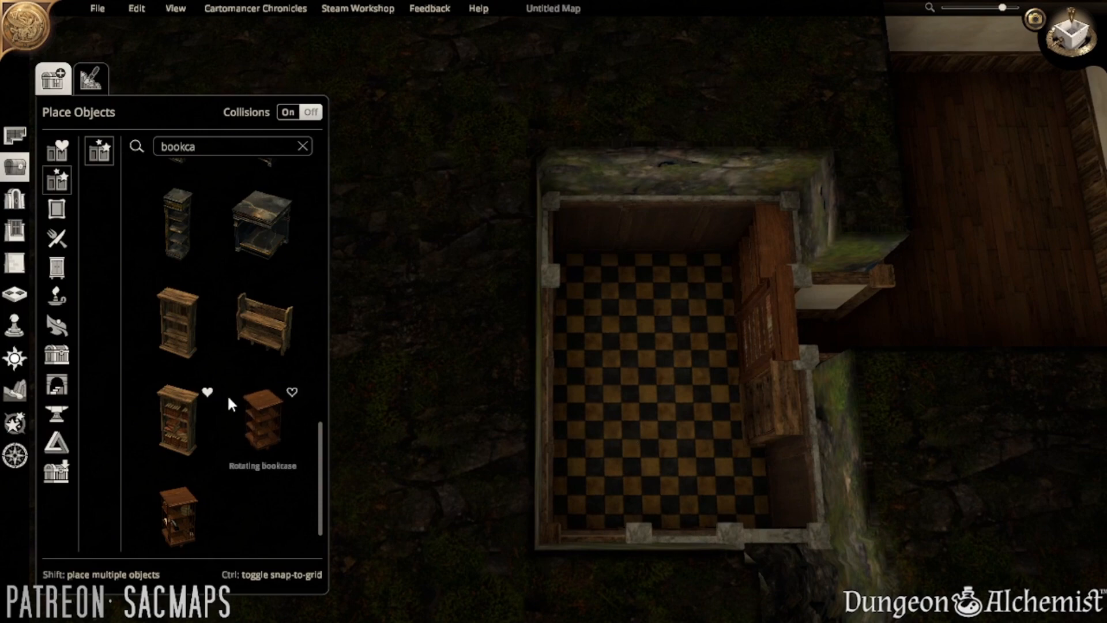
- Search the objects for "crate" and line up two riveted crate stacks and a weathered Wooden Crate along the wall opposite the bookcases
{"action": "scroll", "coordinate": [249, 504], "scroll_direction": "up", "scroll_amount": 3}
{"action": "scroll", "coordinate": [245, 404], "scroll_direction": "up", "scroll_amount": 5}
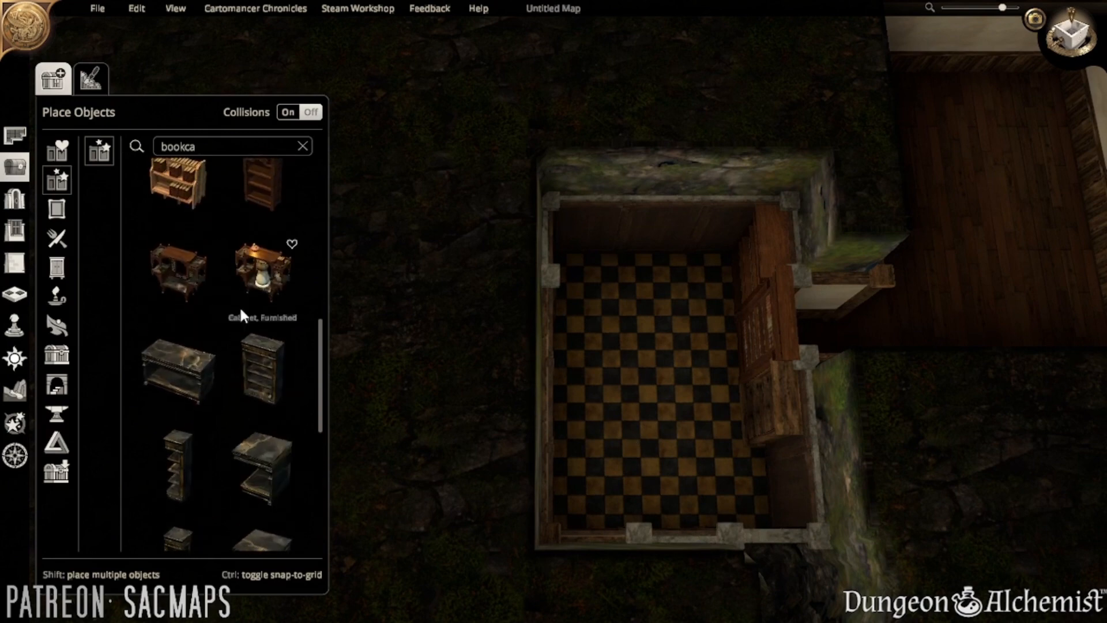
{"action": "middle_click_drag", "start_coordinate": [509, 475], "coordinate": [312, 399]}
{"action": "left_click", "coordinate": [218, 145]}
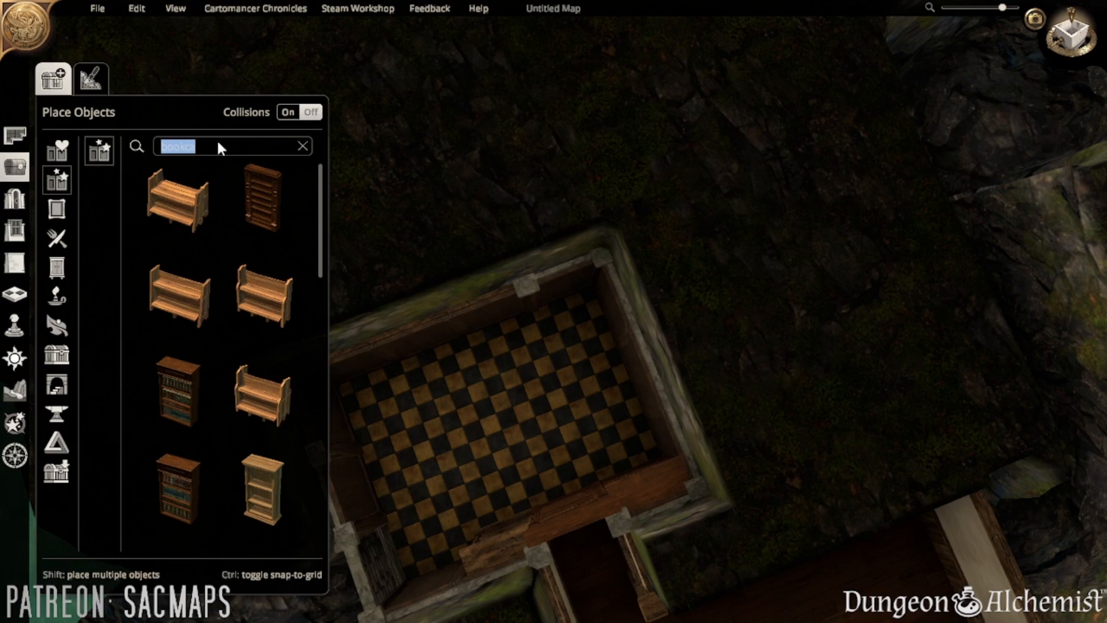
{"action": "type", "text": "crate"}
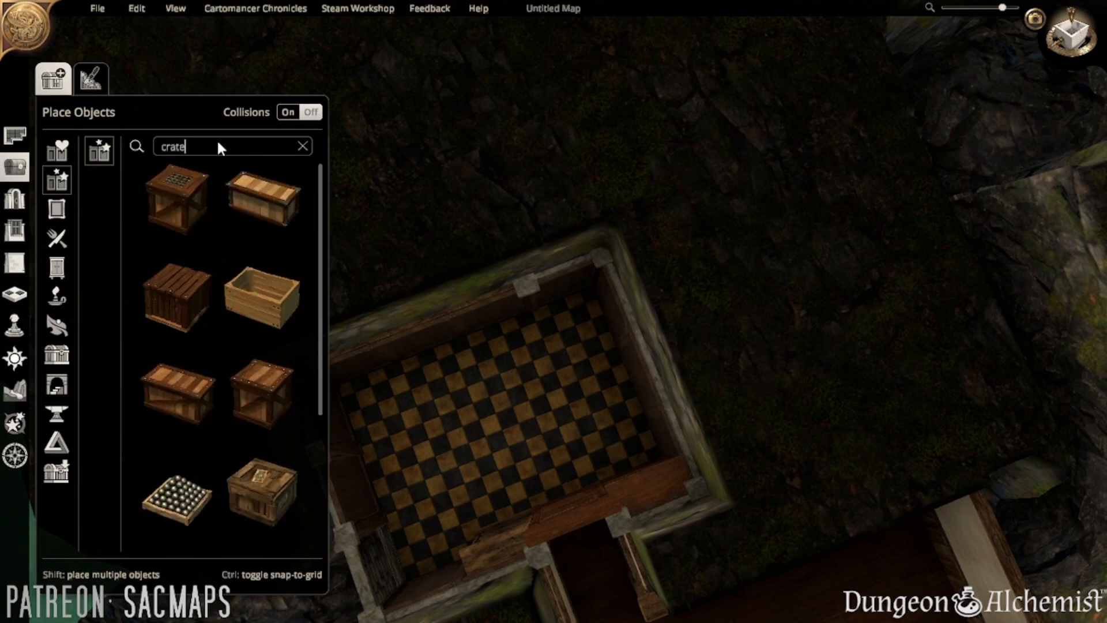
{"action": "scroll", "coordinate": [265, 412], "scroll_direction": "down", "scroll_amount": 3}
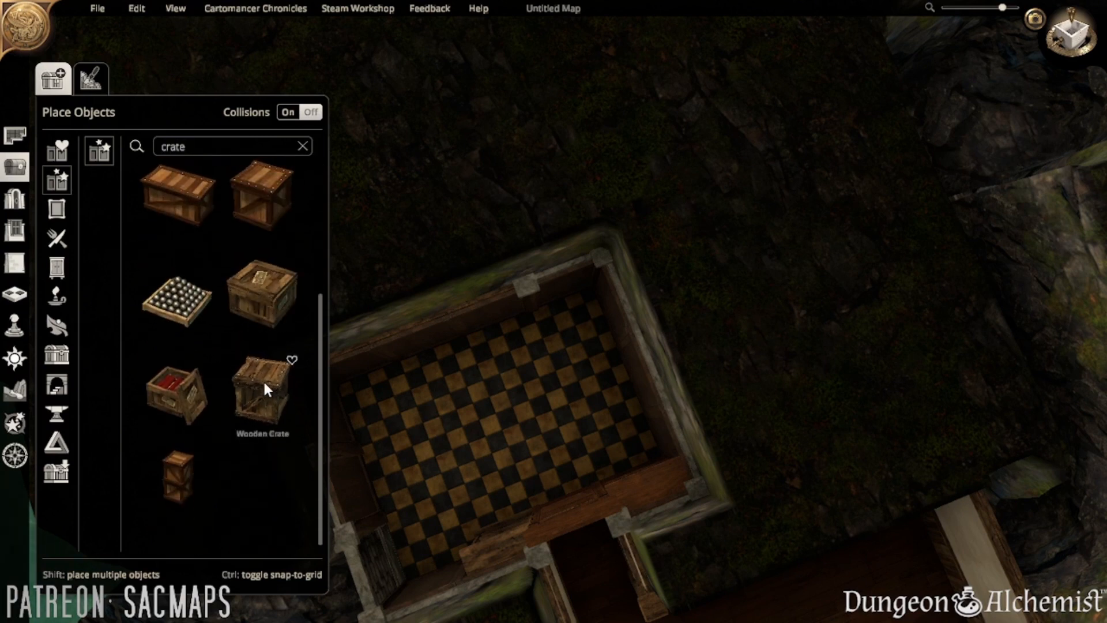
{"action": "left_click", "coordinate": [178, 484]}
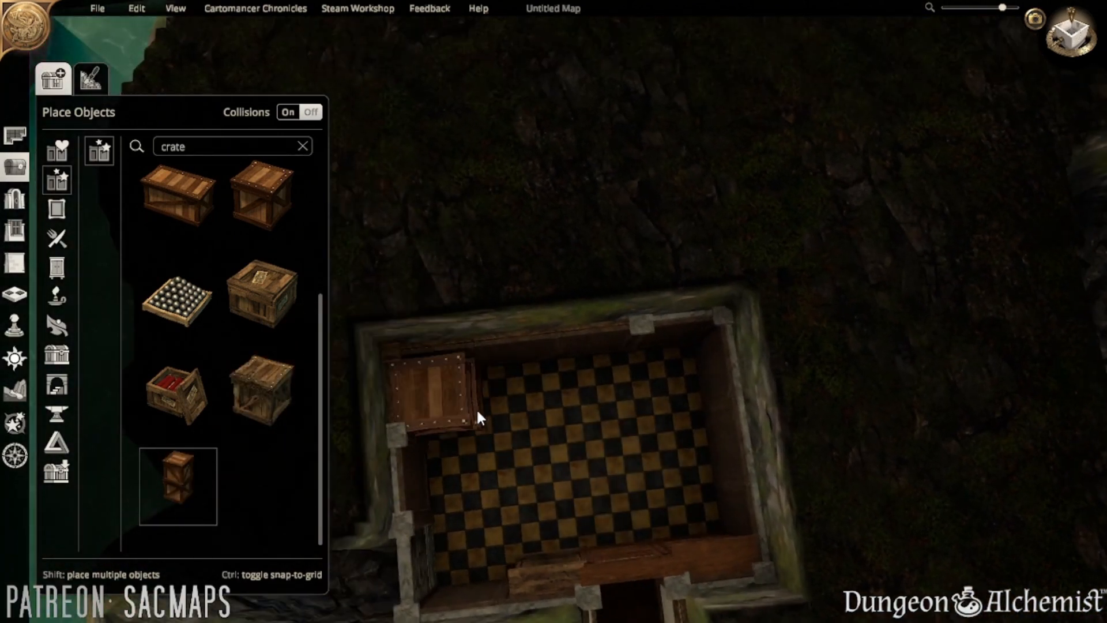
{"action": "left_click", "coordinate": [476, 407], "text": "shift"}
{"action": "left_click", "coordinate": [534, 407], "text": "shift"}
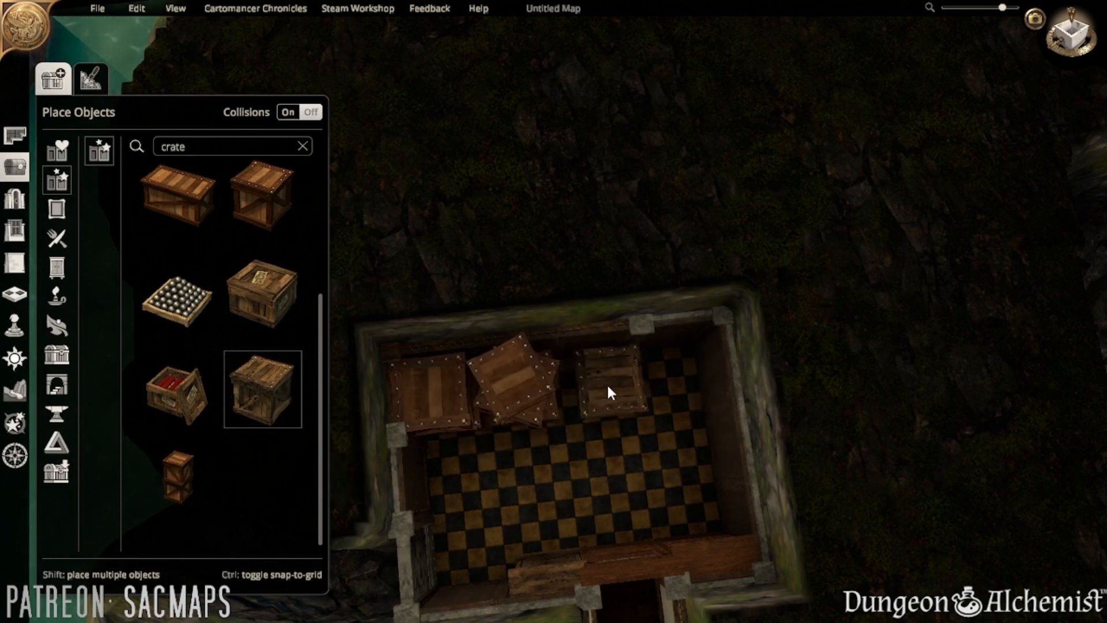
{"action": "left_click", "coordinate": [598, 389]}
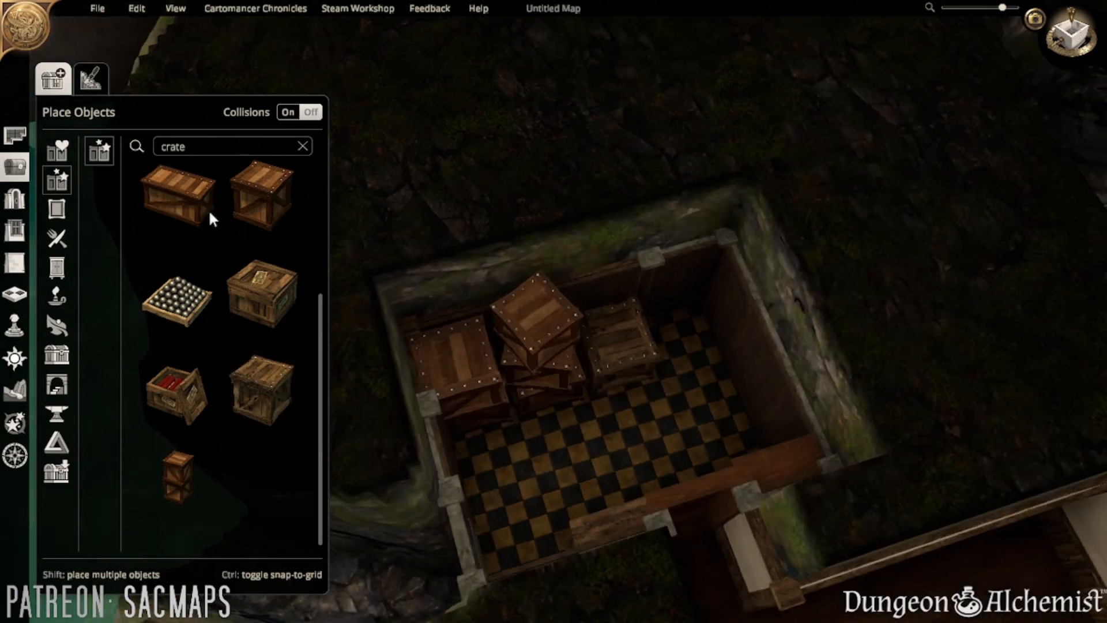
- Search the objects for "barre" and place a Cluttered Barrel in the kitchen corner beside the weathered crate
{"action": "double_click", "coordinate": [195, 142]}
{"action": "type", "text": "barre"}
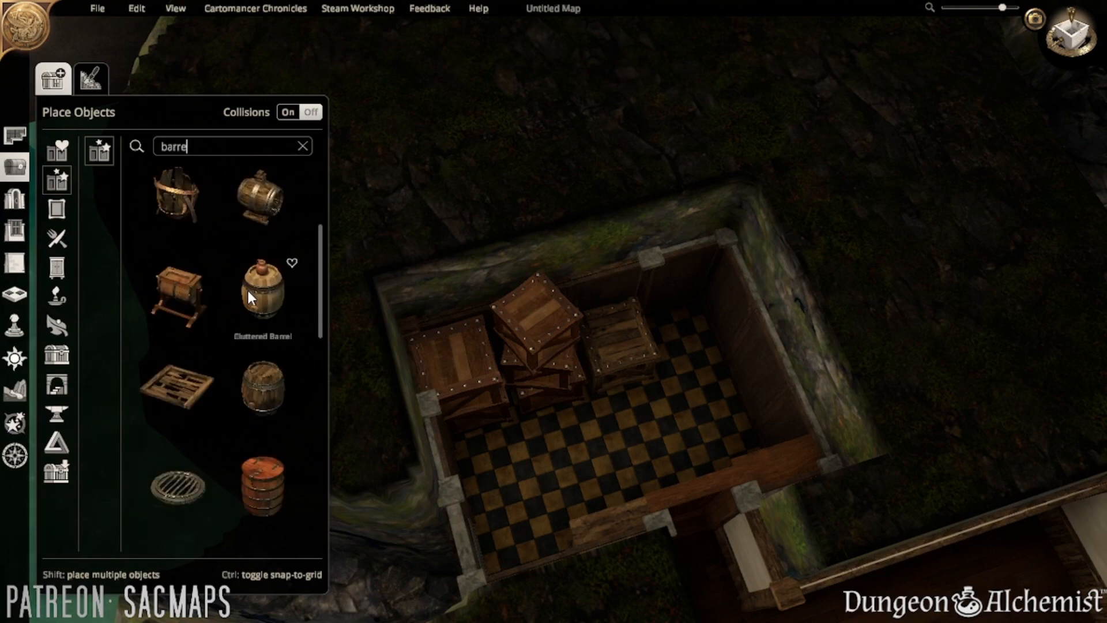
{"action": "left_click", "coordinate": [260, 323]}
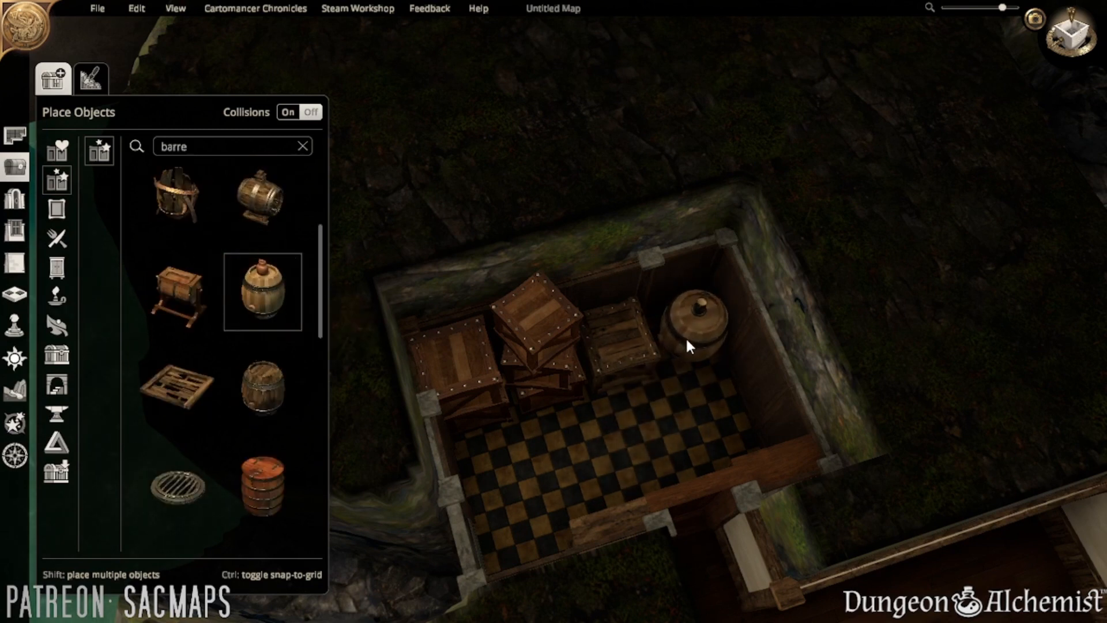
{"action": "left_click", "coordinate": [684, 332]}
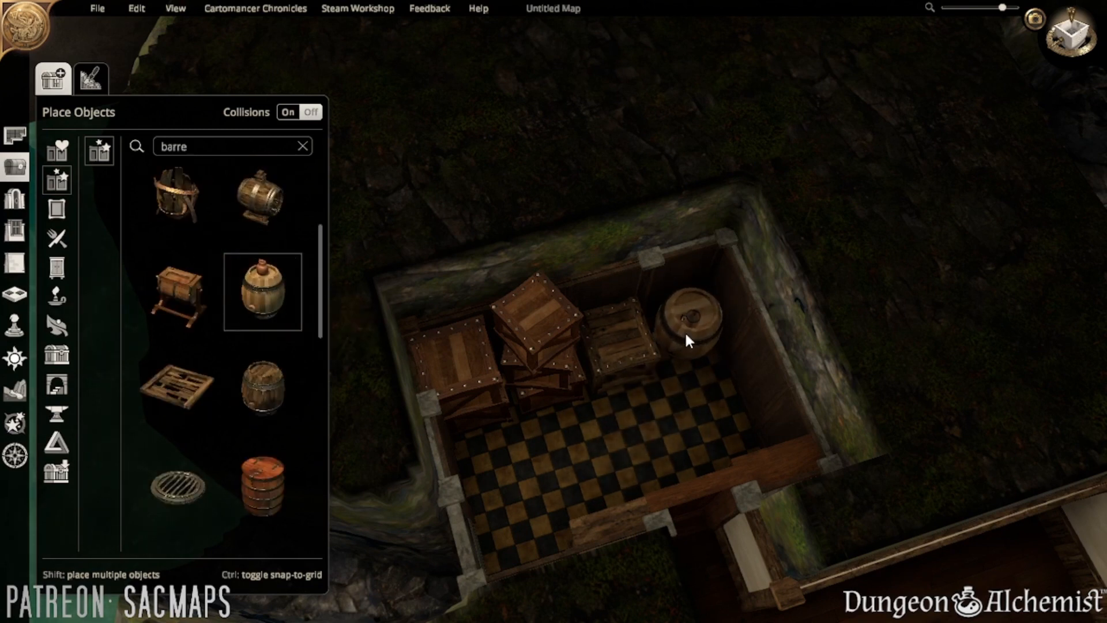
{"action": "key", "text": "d"}
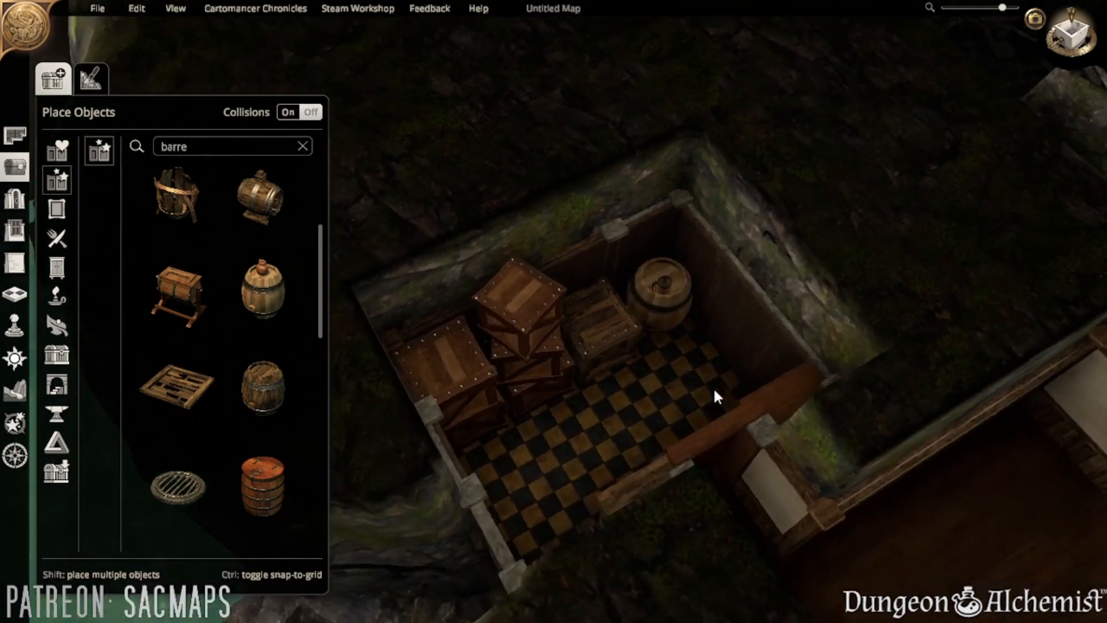
- Lower the mug on the corner barrel slightly into the barrel's lid
{"action": "scroll", "coordinate": [630, 403], "scroll_direction": "up", "scroll_amount": 4}
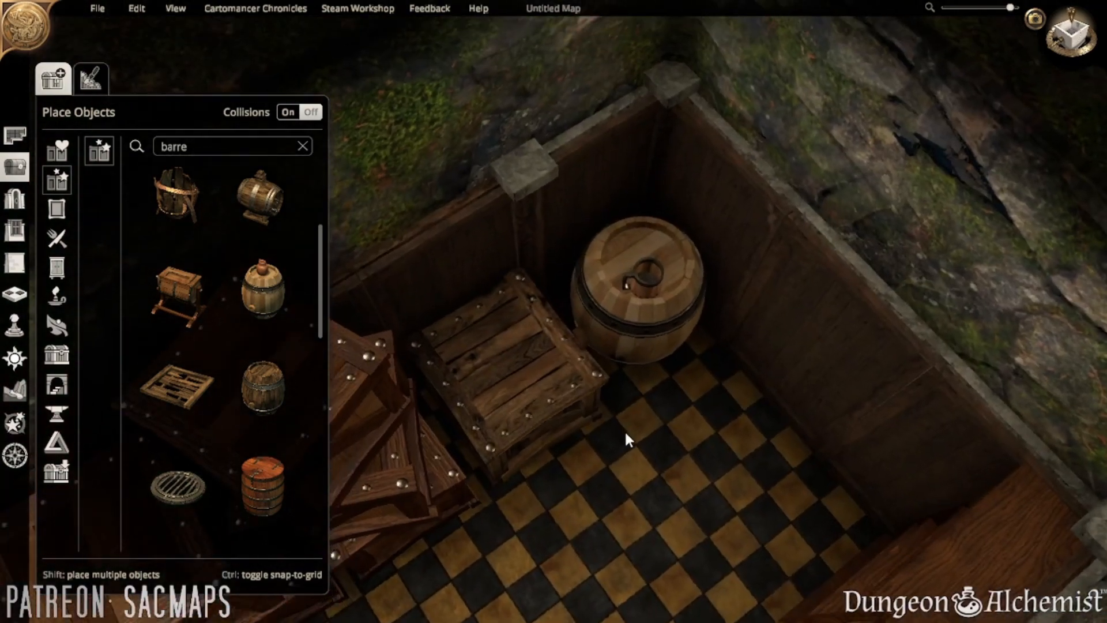
{"action": "scroll", "coordinate": [625, 433], "scroll_direction": "down", "scroll_amount": 1}
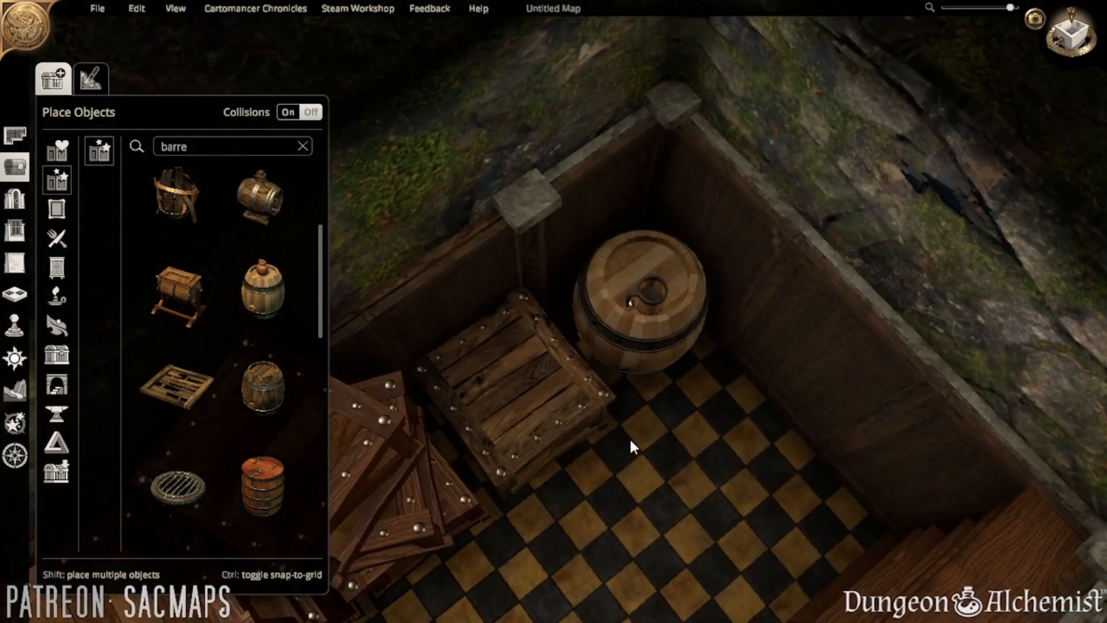
{"action": "middle_click_drag", "start_coordinate": [630, 439], "coordinate": [612, 390]}
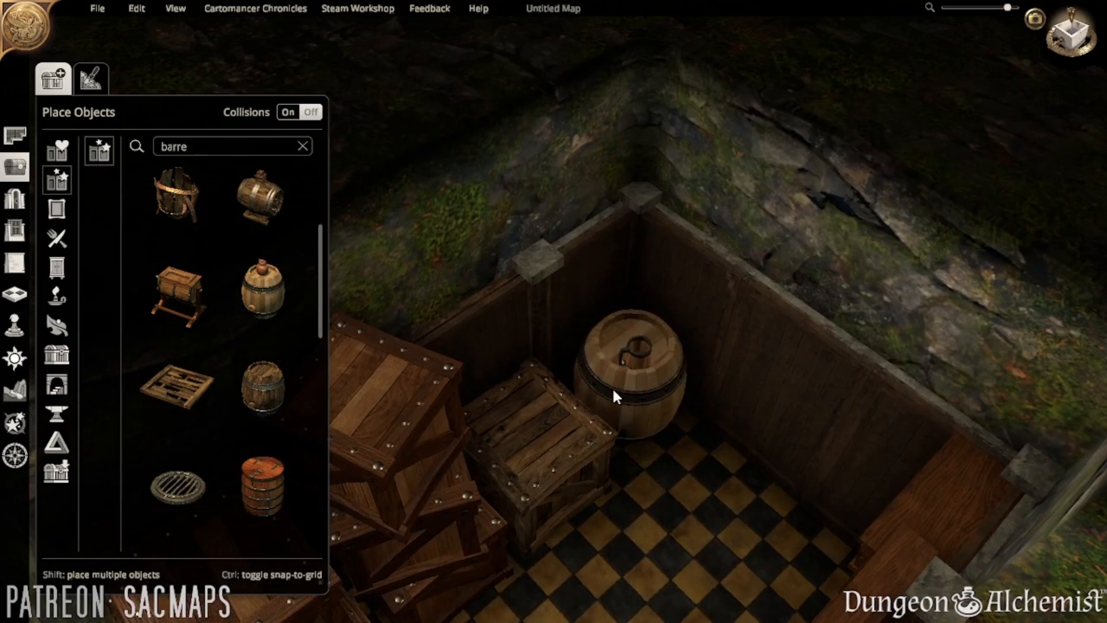
{"action": "left_click", "coordinate": [644, 346]}
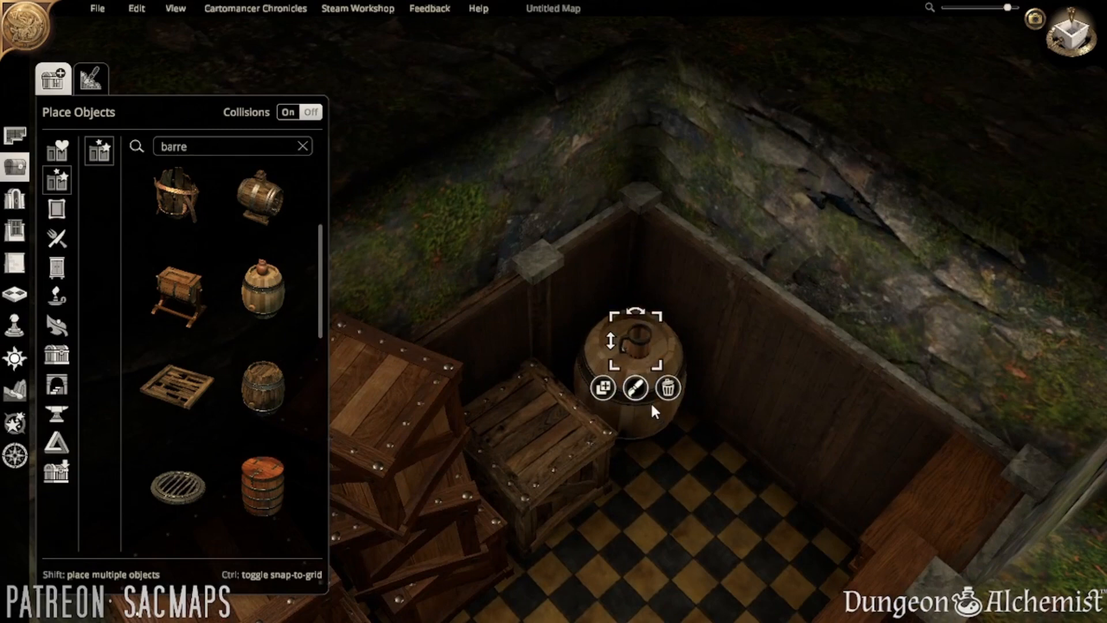
{"action": "left_click", "coordinate": [710, 493]}
{"action": "scroll", "coordinate": [706, 493], "scroll_direction": "up", "scroll_amount": 3}
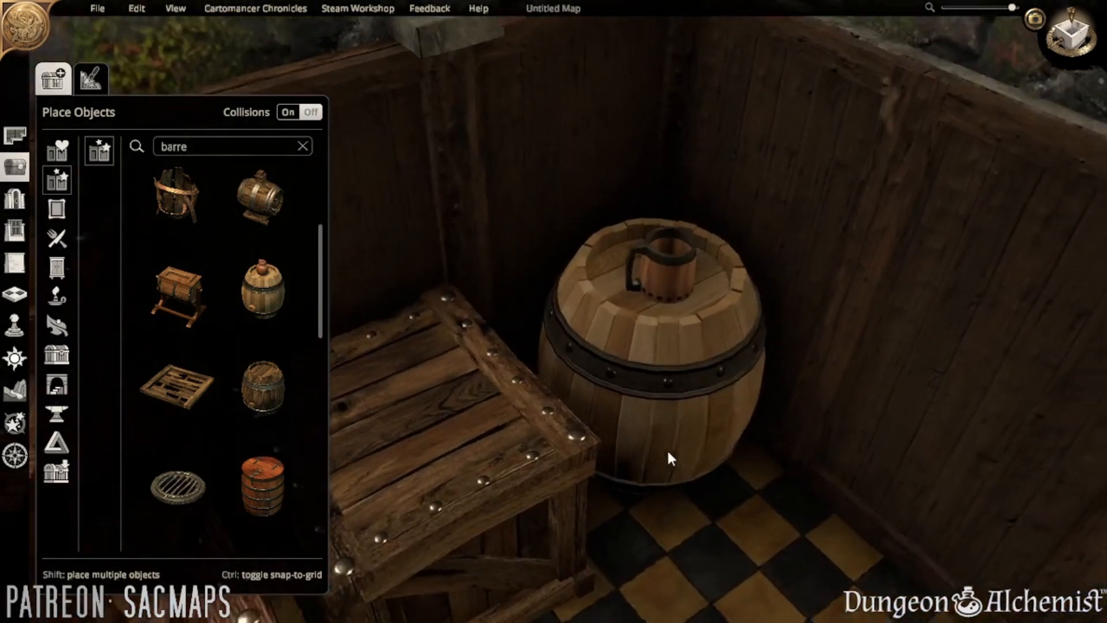
{"action": "left_click", "coordinate": [594, 315]}
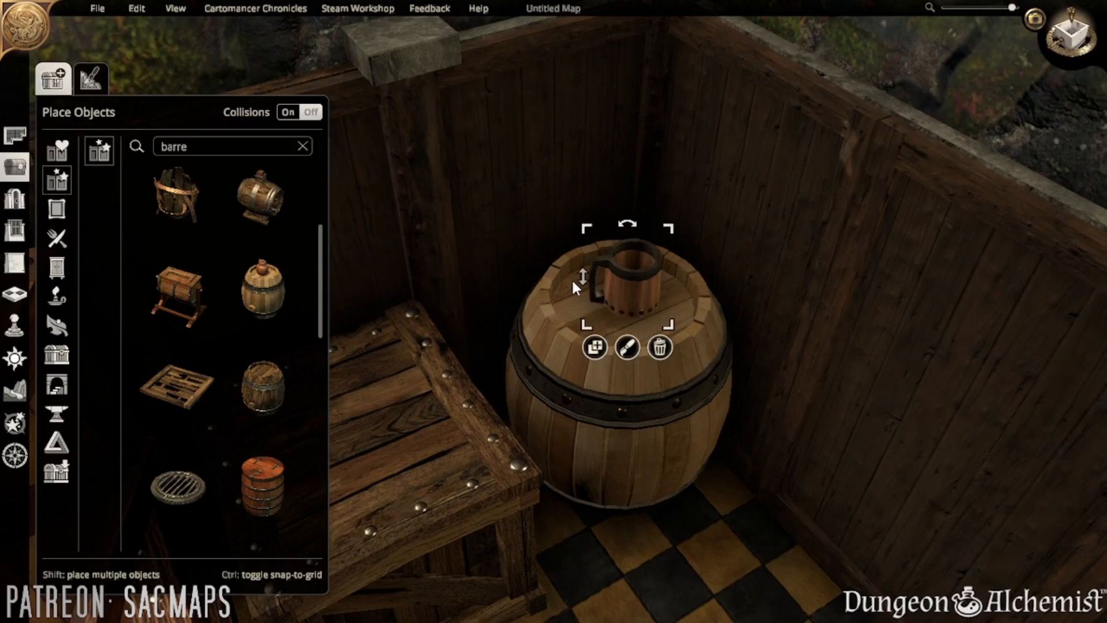
{"action": "left_click", "coordinate": [644, 517]}
{"action": "middle_click_drag", "start_coordinate": [644, 516], "coordinate": [638, 402]}
{"action": "scroll", "coordinate": [669, 505], "scroll_direction": "up", "scroll_amount": 2}
{"action": "left_click", "coordinate": [621, 342]}
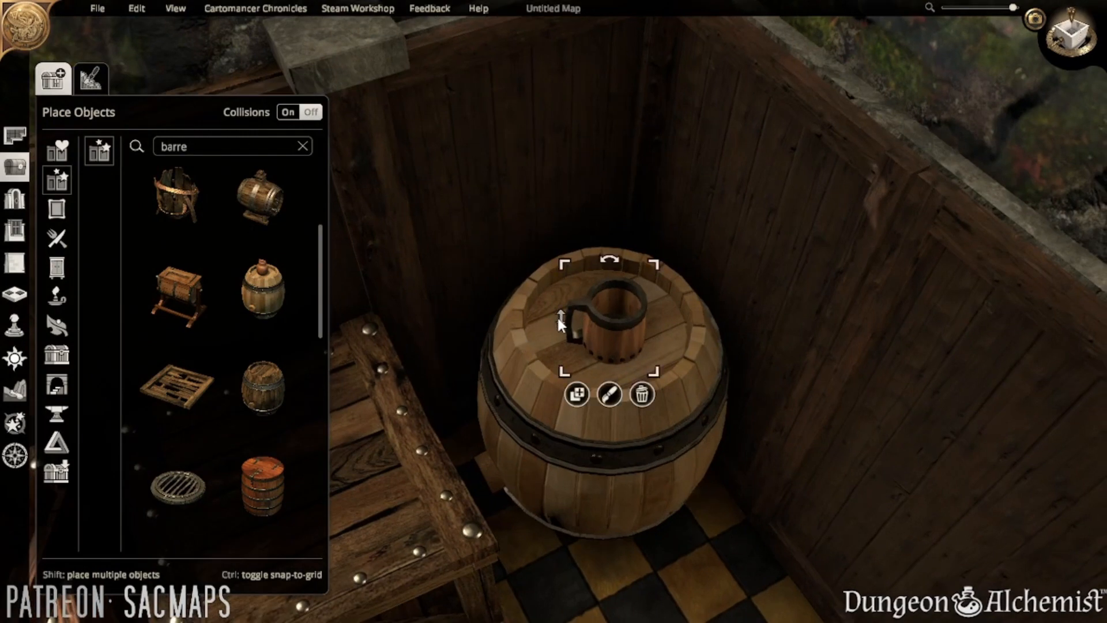
{"action": "left_click_drag", "start_coordinate": [558, 318], "coordinate": [557, 327]}
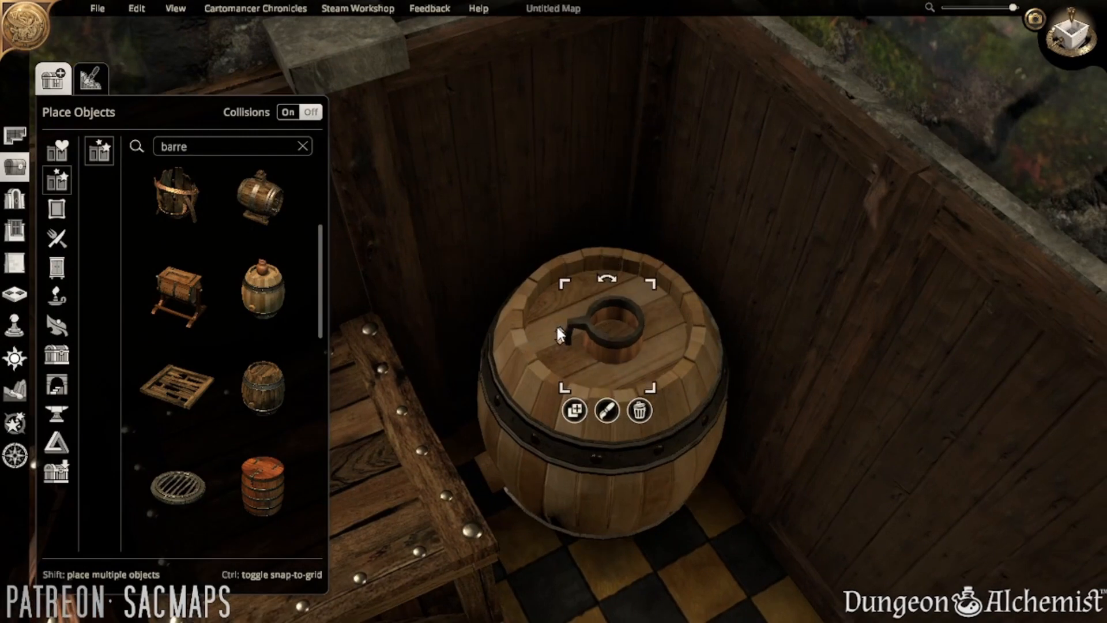
{"action": "left_click", "coordinate": [656, 582]}
- Shrink the topmost crate of the twisted stack beside the weathered crate and remove it from the stack
{"action": "middle_click_drag", "start_coordinate": [656, 582], "coordinate": [631, 524]}
{"action": "scroll", "coordinate": [631, 528], "scroll_direction": "down", "scroll_amount": 3}
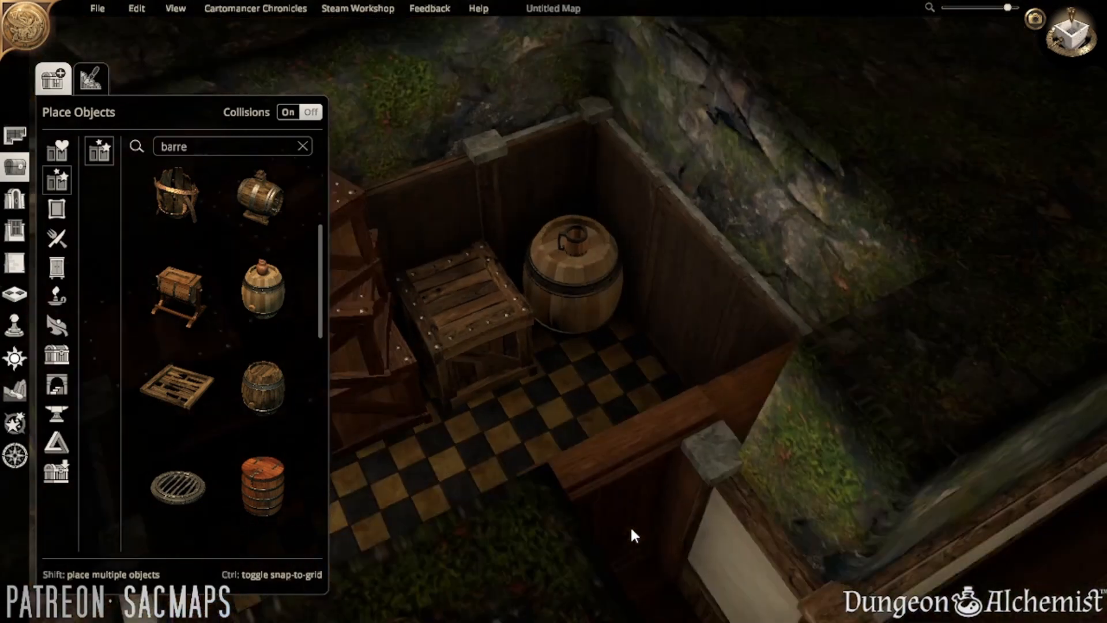
{"action": "key", "text": "a"}
{"action": "middle_click_drag", "start_coordinate": [650, 484], "coordinate": [562, 494]}
{"action": "key", "text": "w"}
{"action": "left_click", "coordinate": [572, 279]}
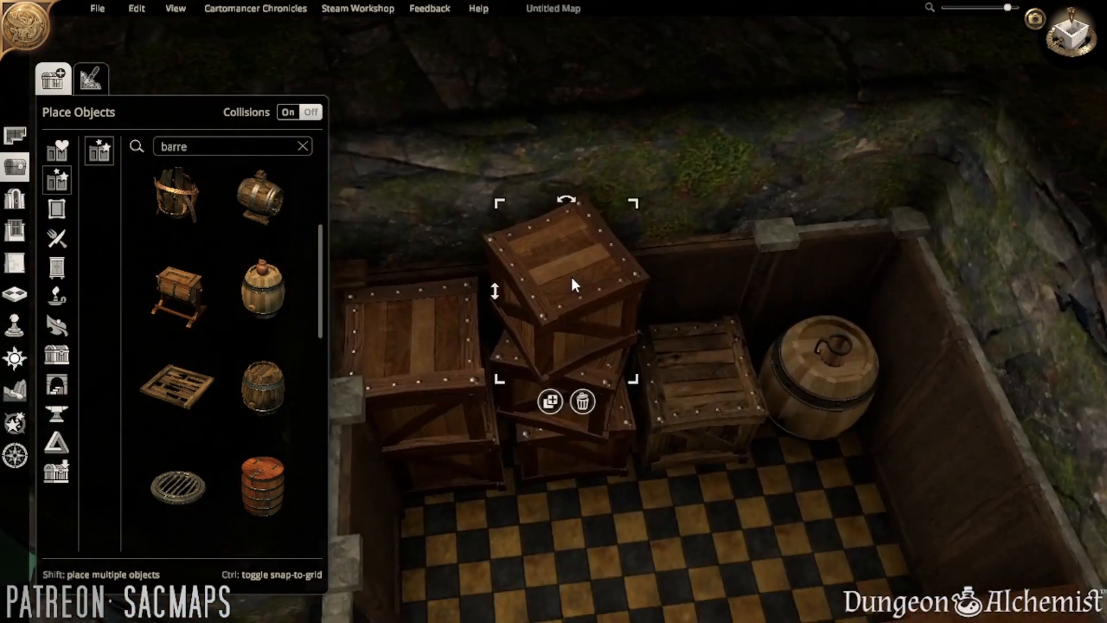
{"action": "left_click_drag", "start_coordinate": [632, 206], "coordinate": [612, 238]}
{"action": "key", "text": "ctrl+z"}
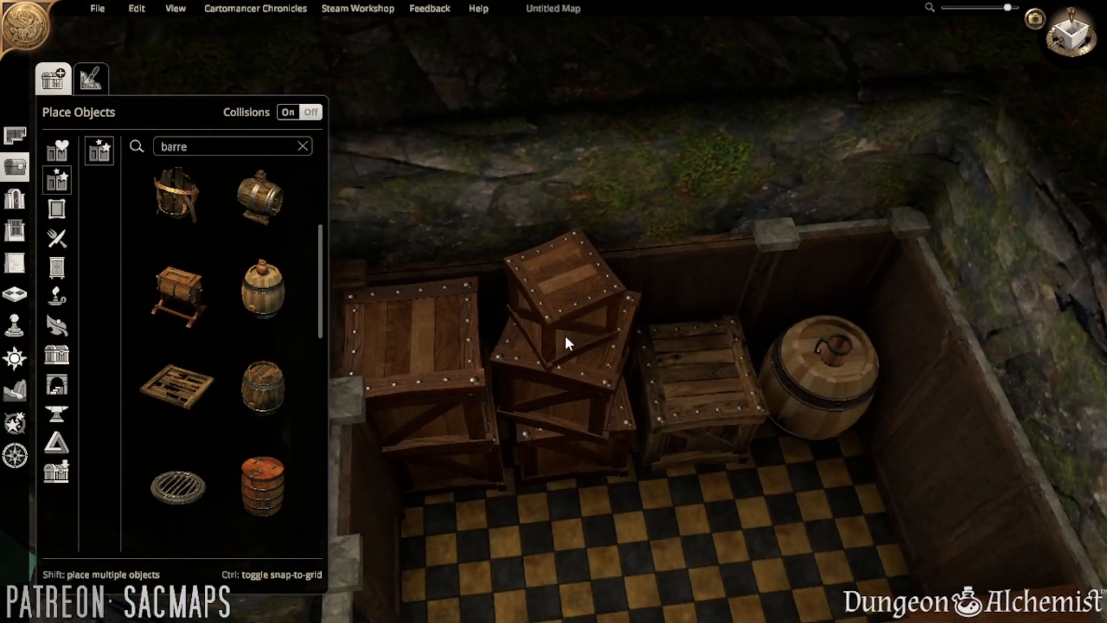
{"action": "key", "text": "ctrl+z"}
- Scale down the upper crate of the corner stack and remove the tilted upper crate from the neighbouring stack
{"action": "left_click", "coordinate": [394, 343]}
{"action": "left_click_drag", "start_coordinate": [498, 274], "coordinate": [451, 295]}
{"action": "key", "text": "r"}
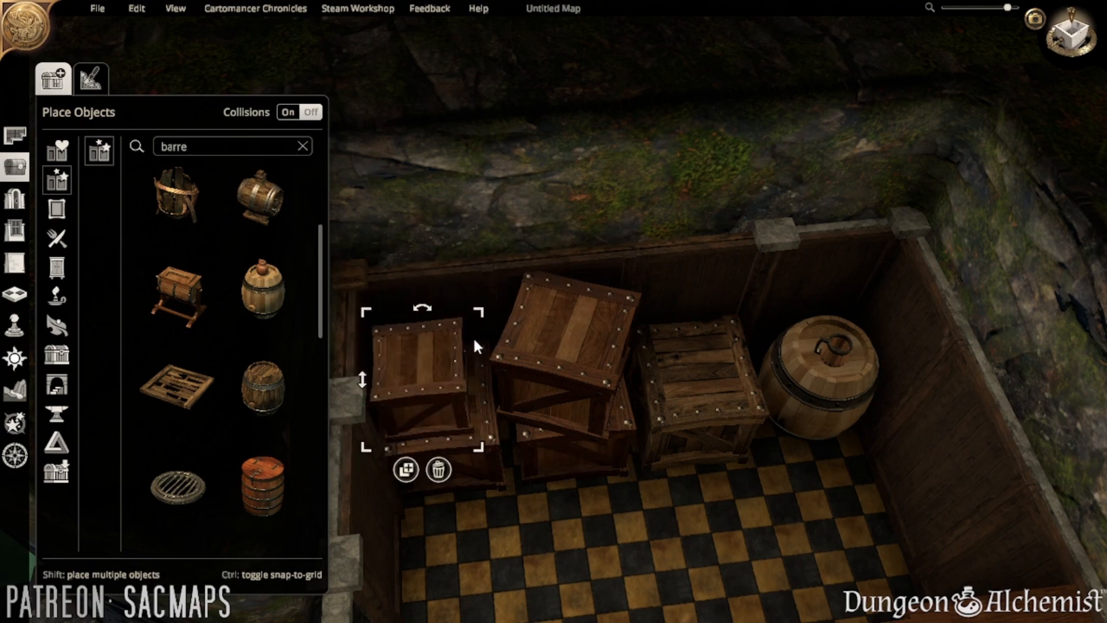
{"action": "left_click", "coordinate": [559, 356]}
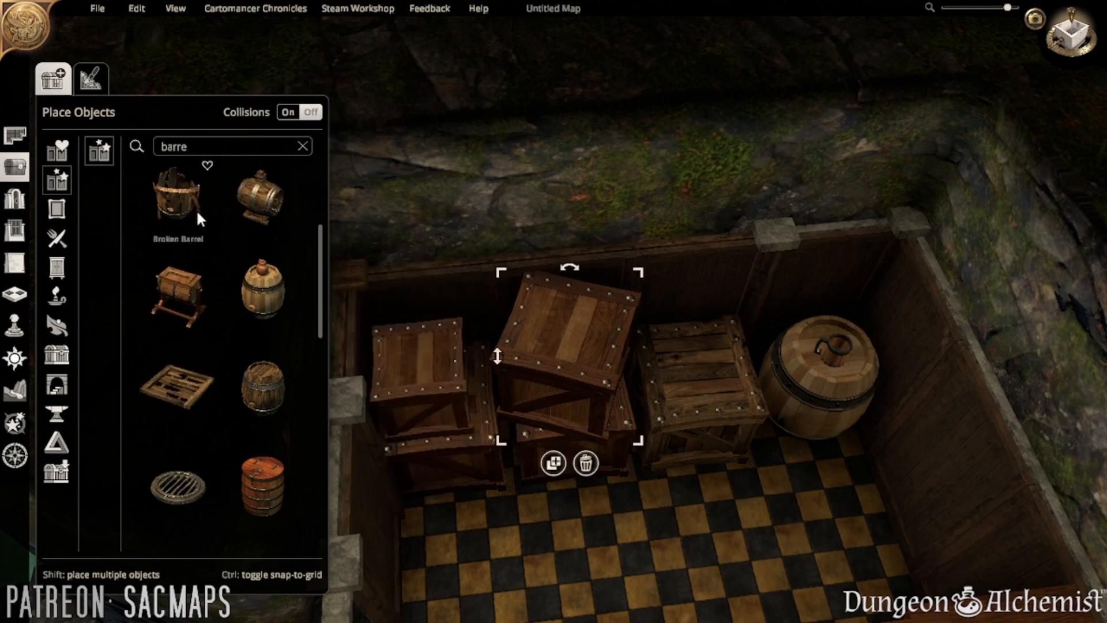
- Search the objects for "expl" and place the open crate of red explosives, turned sideways, on the middle crate along the kitchen wall
{"action": "left_click", "coordinate": [190, 145]}
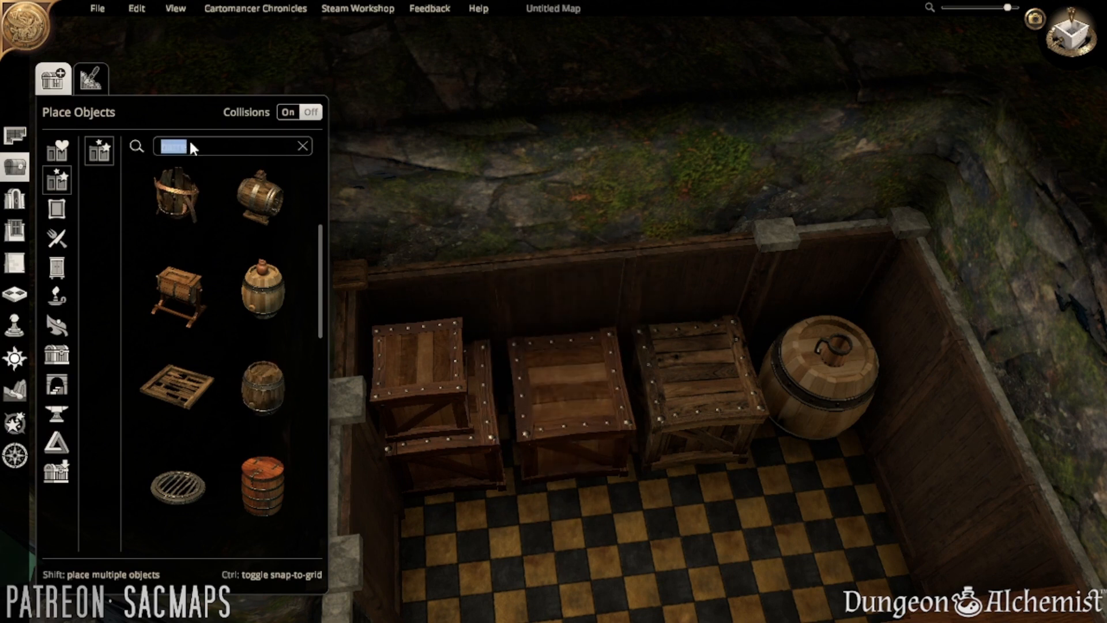
{"action": "type", "text": "expl"}
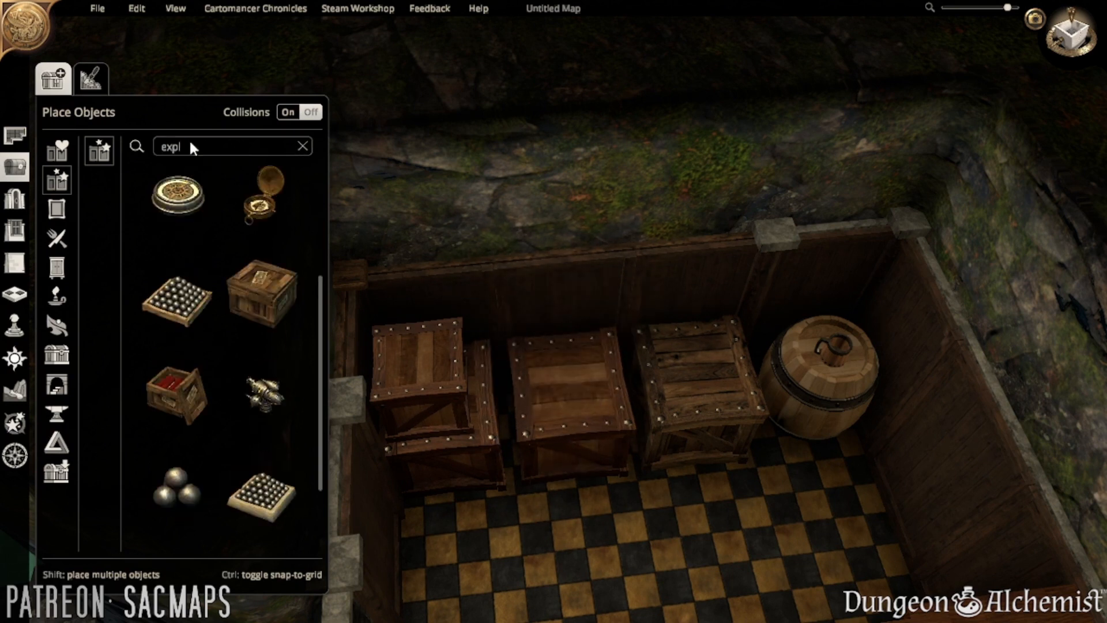
{"action": "left_click", "coordinate": [174, 403]}
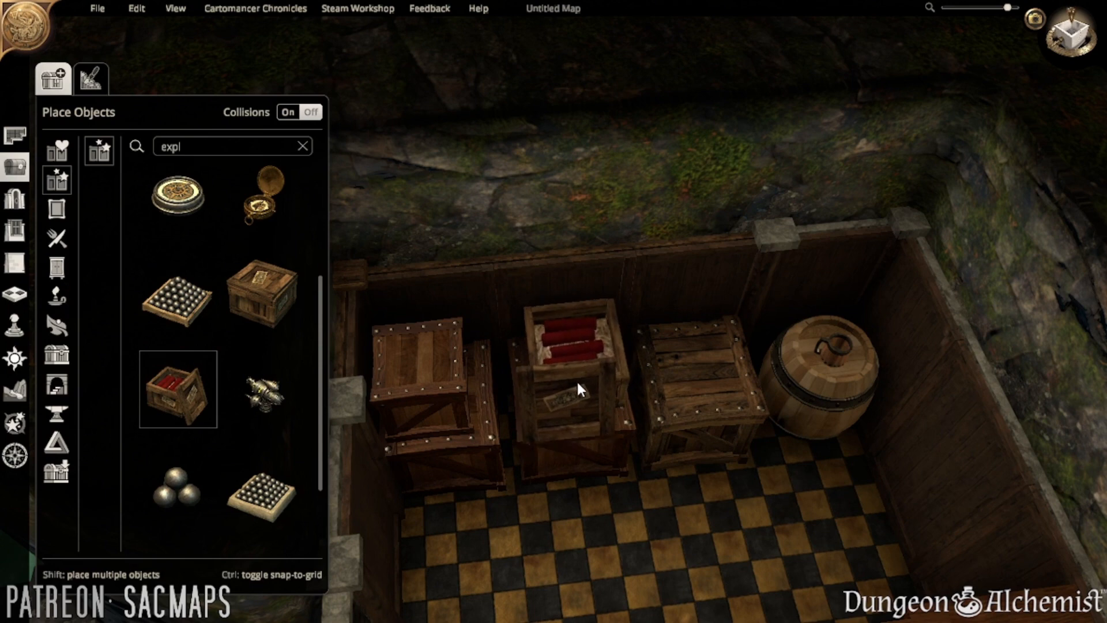
{"action": "left_click", "coordinate": [576, 379]}
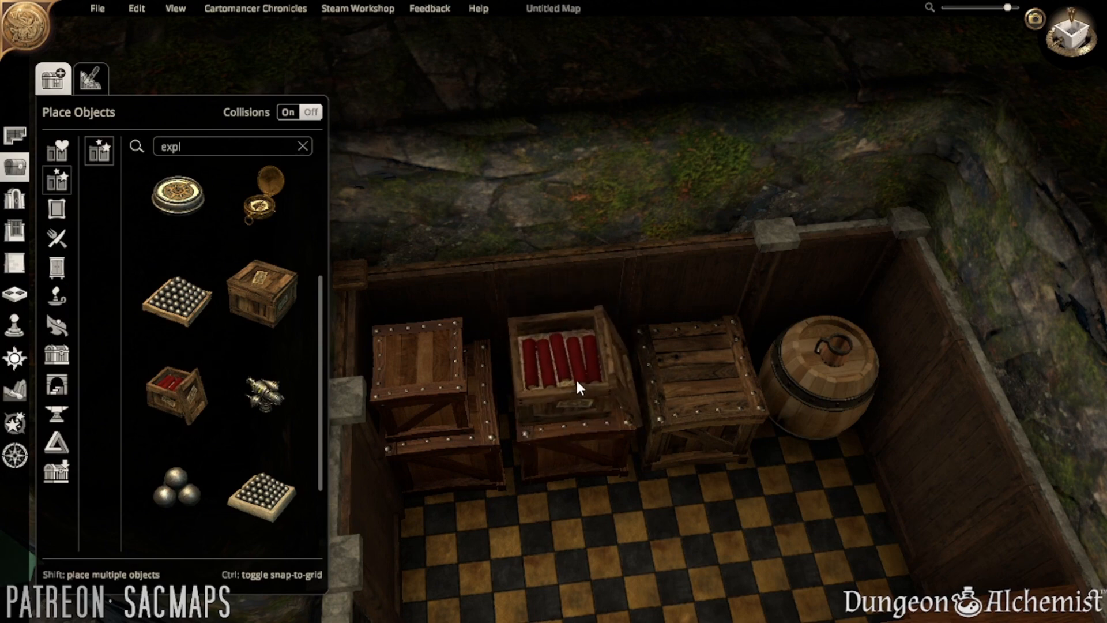
{"action": "left_click", "coordinate": [580, 466]}
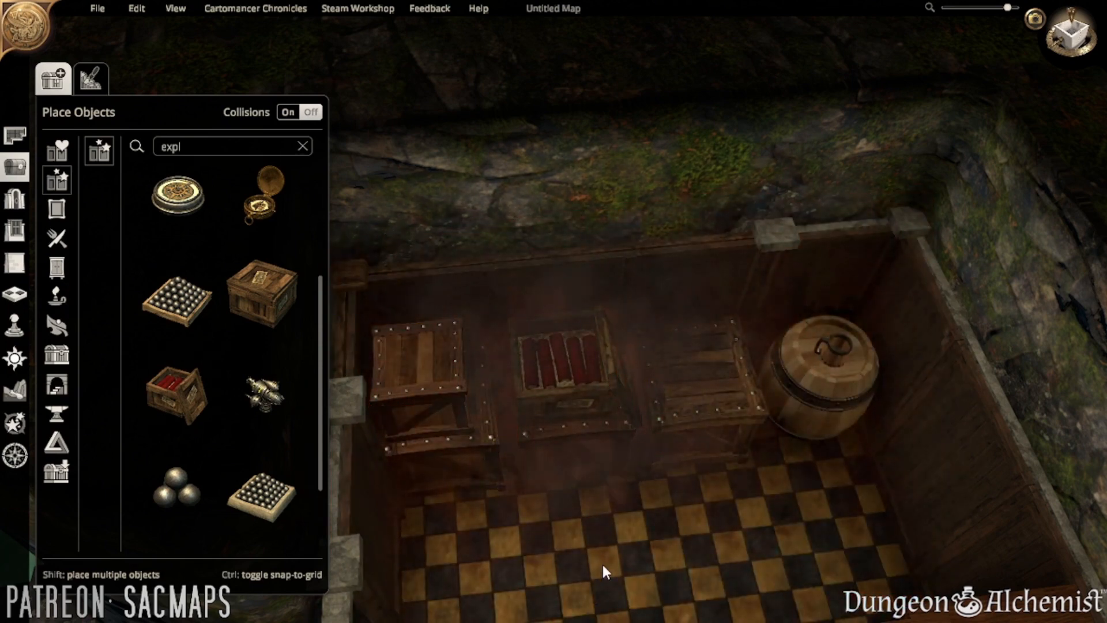
{"action": "middle_click_drag", "start_coordinate": [600, 561], "coordinate": [592, 487]}
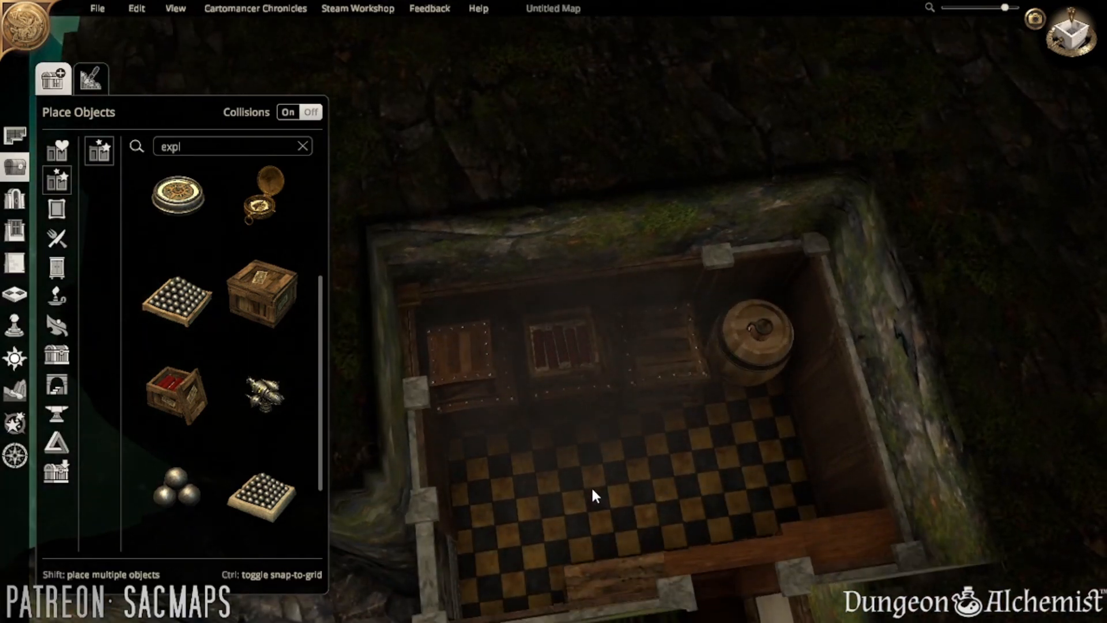
{"action": "left_click", "coordinate": [15, 294]}
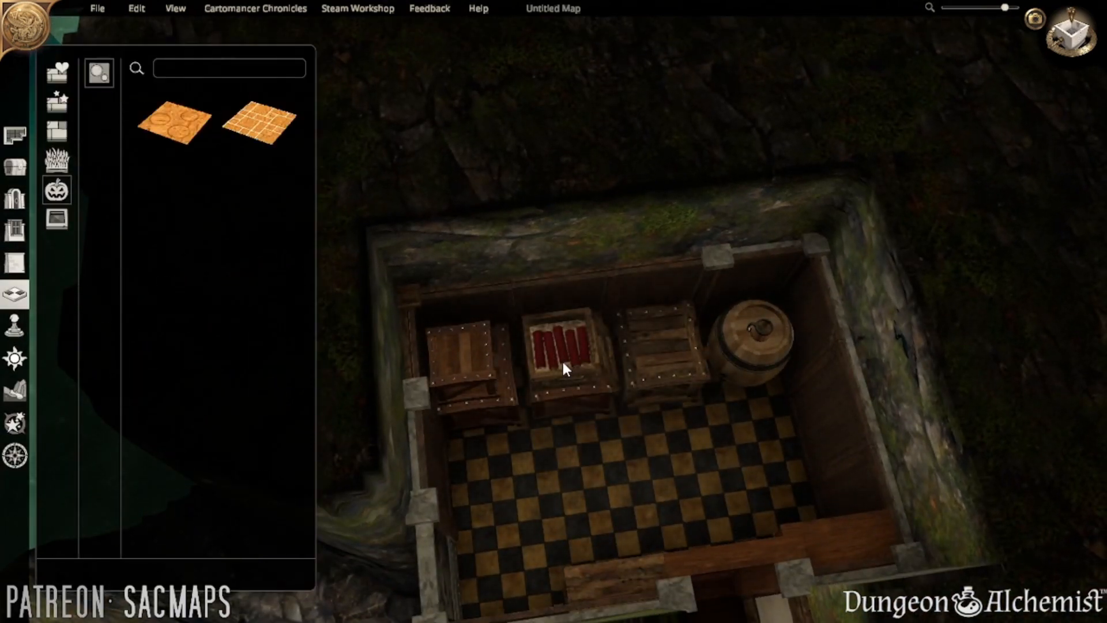
{"action": "left_click", "coordinate": [56, 131]}
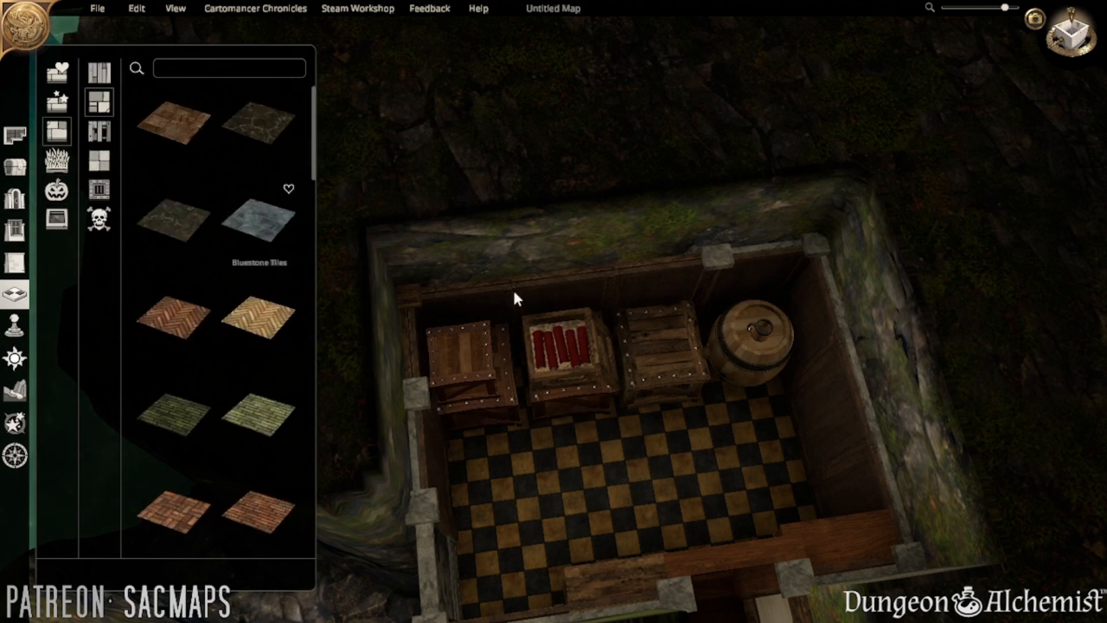
{"action": "middle_click_drag", "start_coordinate": [662, 449], "coordinate": [635, 452]}
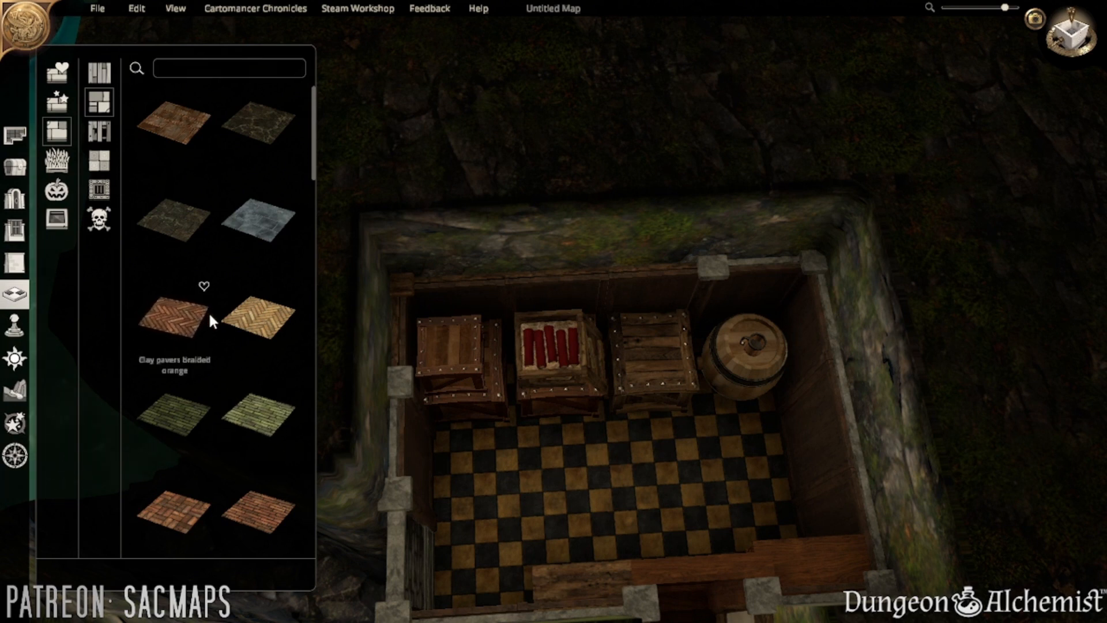
{"action": "right_click_drag", "start_coordinate": [513, 466], "coordinate": [486, 471]}
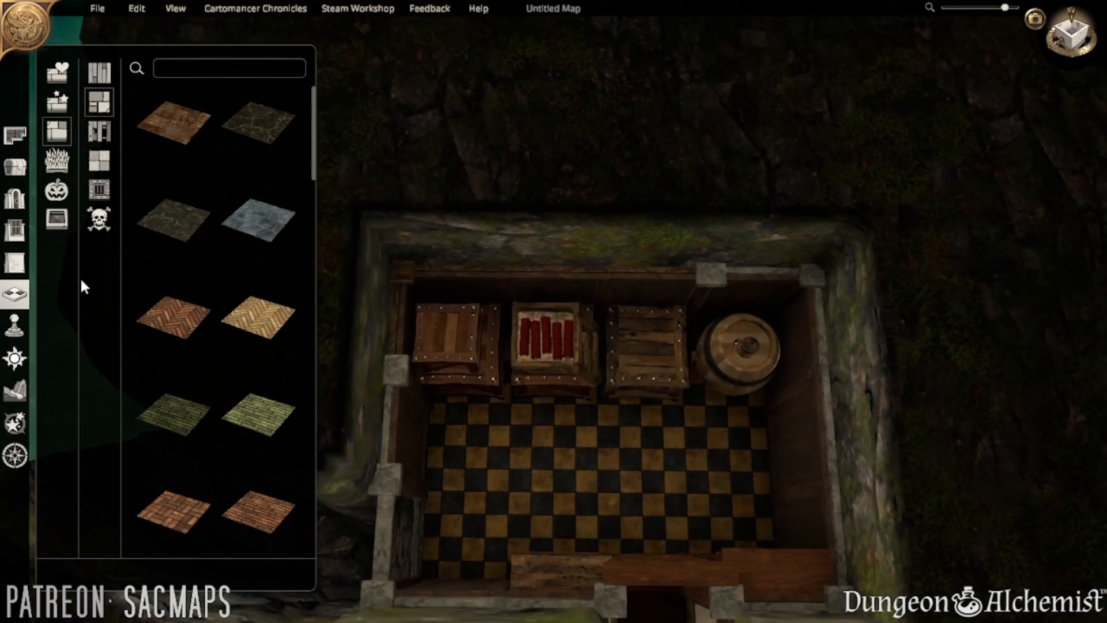
- Bring up the stone wall styles for changing all walls in the checkered-floor room
{"action": "left_click", "coordinate": [14, 262]}
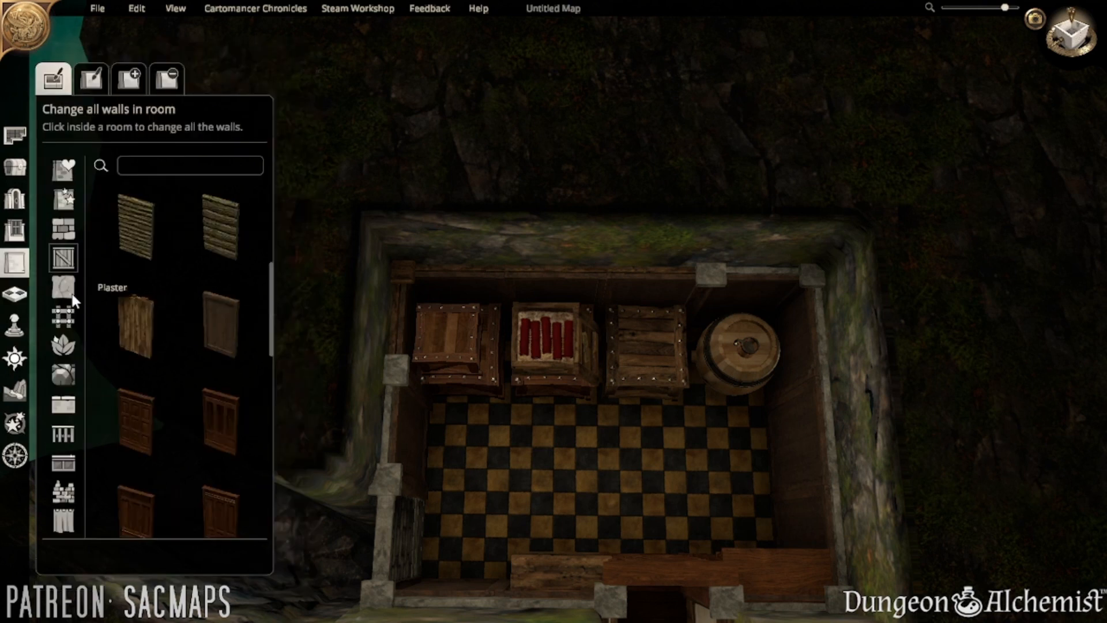
{"action": "left_click", "coordinate": [64, 229]}
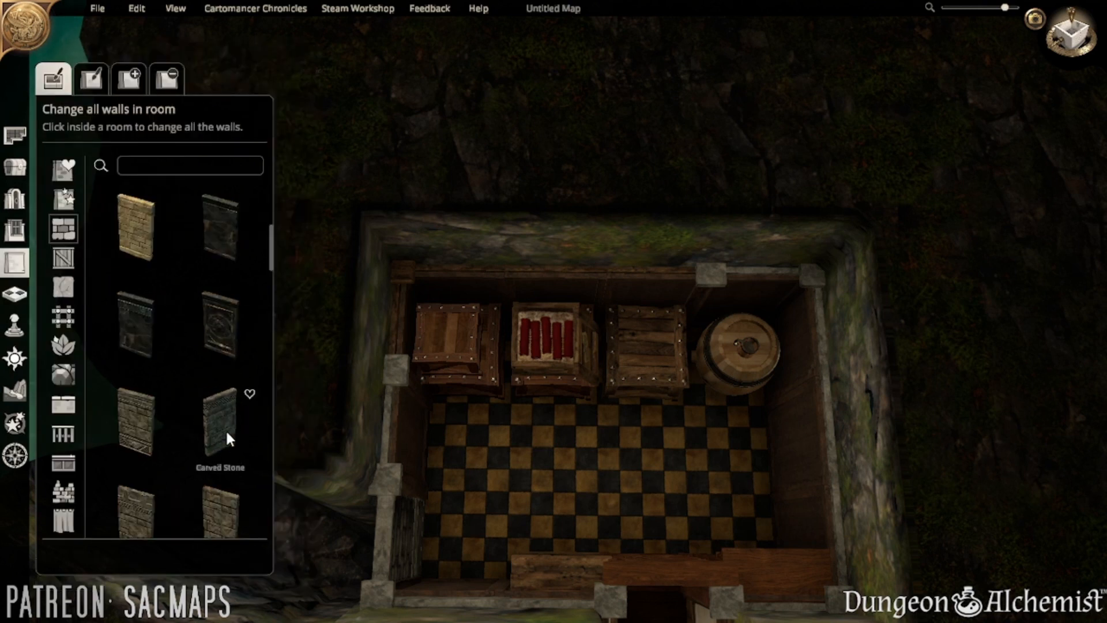
- Change all walls of the crate and barrel storage room to the grey stone brick style
{"action": "scroll", "coordinate": [222, 392], "scroll_direction": "down", "scroll_amount": 3}
{"action": "scroll", "coordinate": [231, 309], "scroll_direction": "down", "scroll_amount": 6}
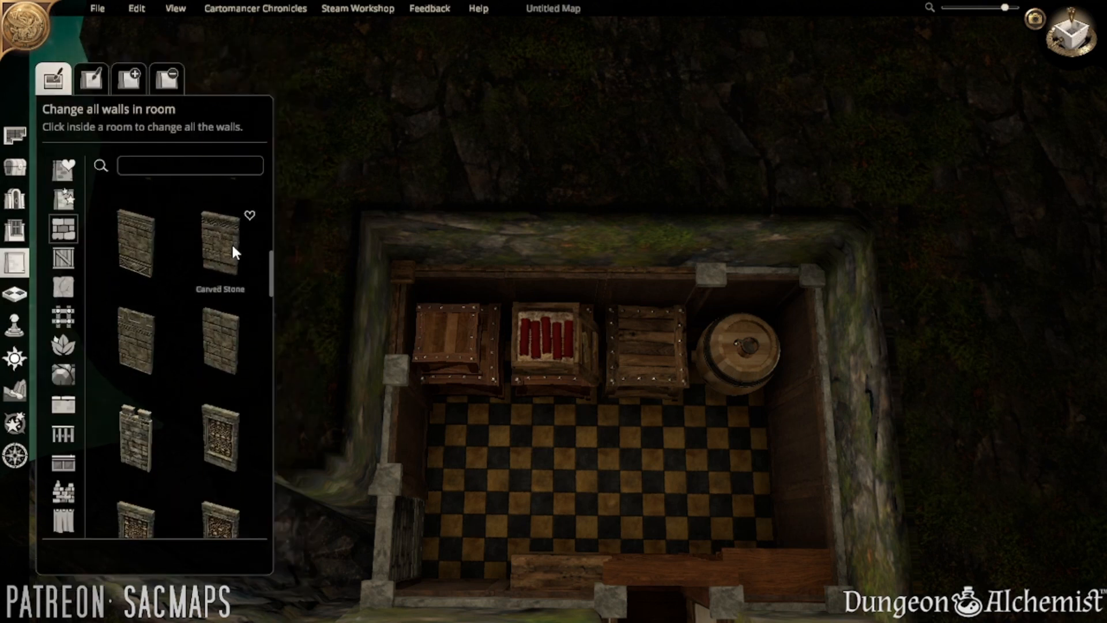
{"action": "scroll", "coordinate": [202, 397], "scroll_direction": "down", "scroll_amount": 1}
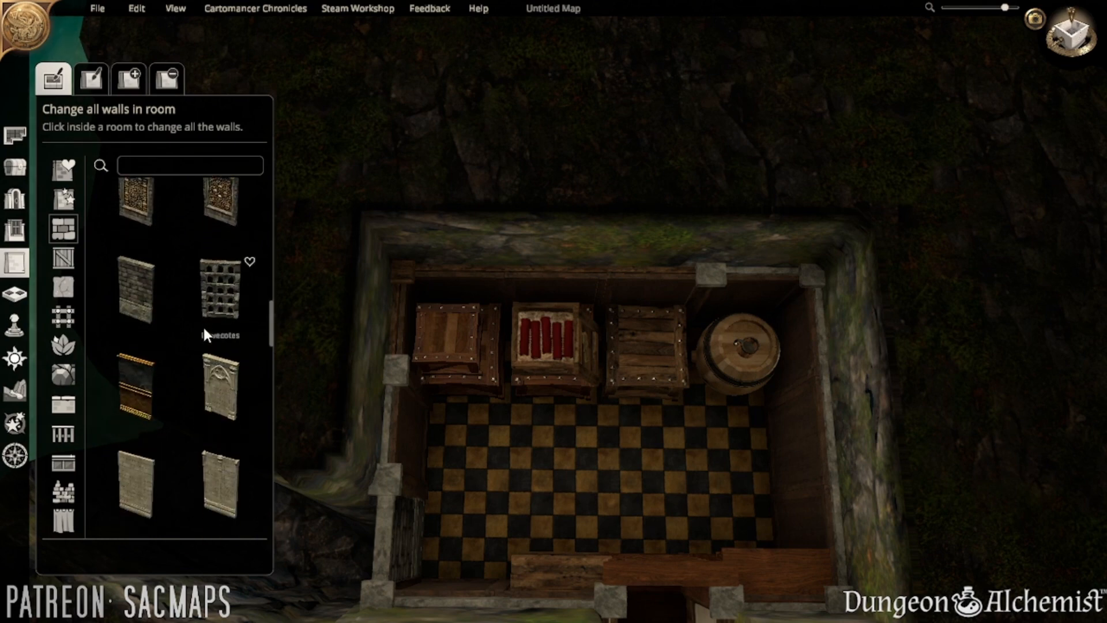
{"action": "left_click", "coordinate": [128, 283]}
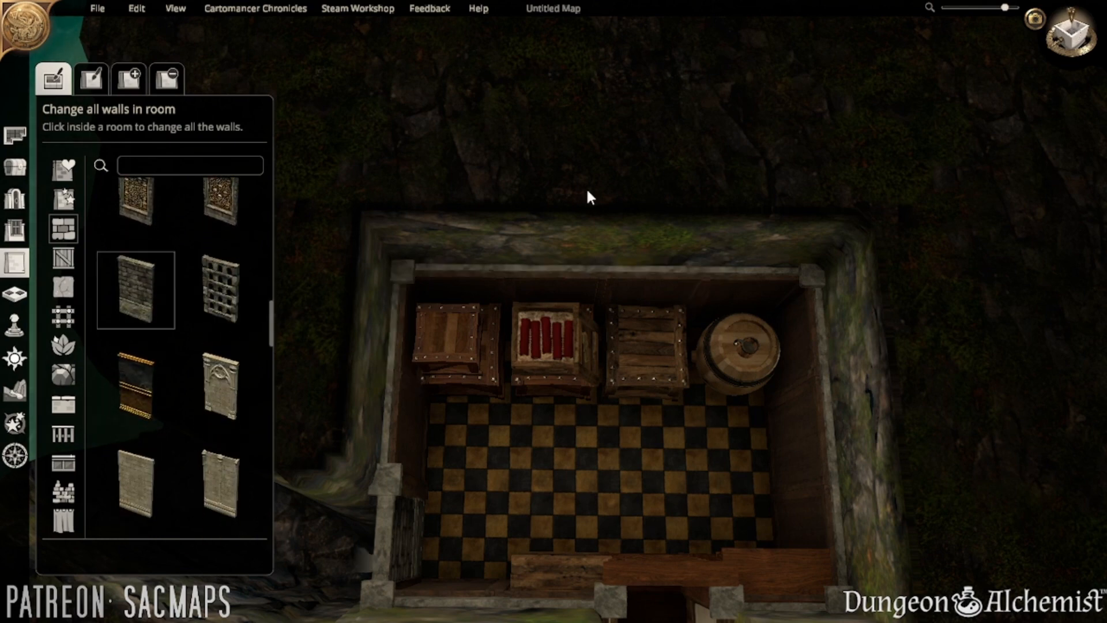
{"action": "right_click", "coordinate": [536, 321]}
{"action": "middle_click_drag", "start_coordinate": [569, 396], "coordinate": [464, 339]}
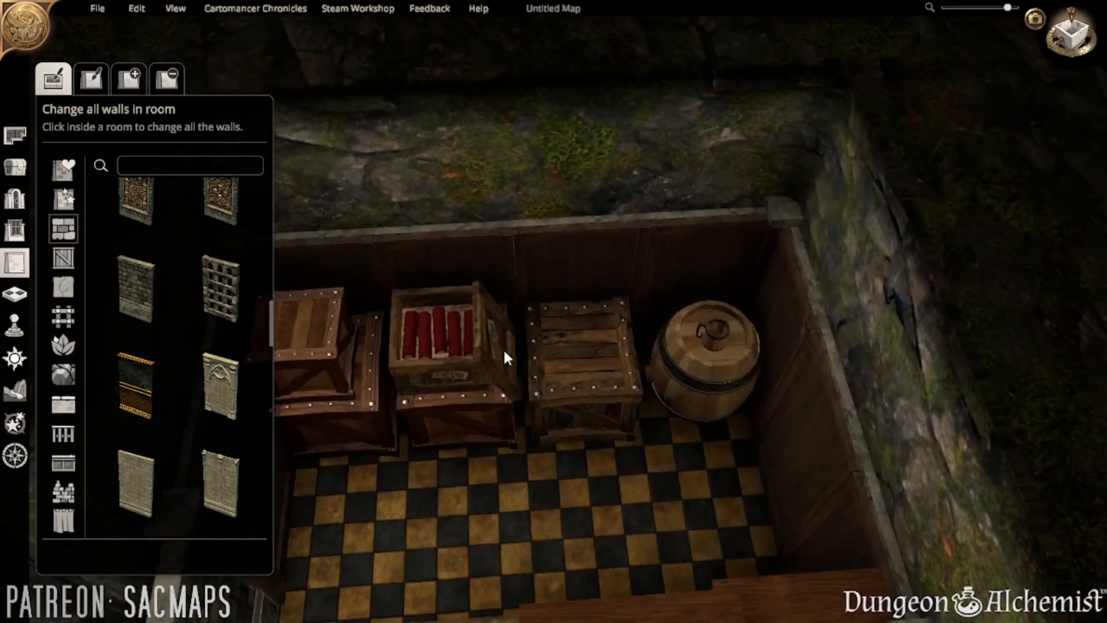
{"action": "middle_click_drag", "start_coordinate": [541, 358], "coordinate": [612, 349]}
- Search the objects for "shelf" and place the single rough plank shelf on the wall beside the barrel
{"action": "left_click", "coordinate": [14, 167]}
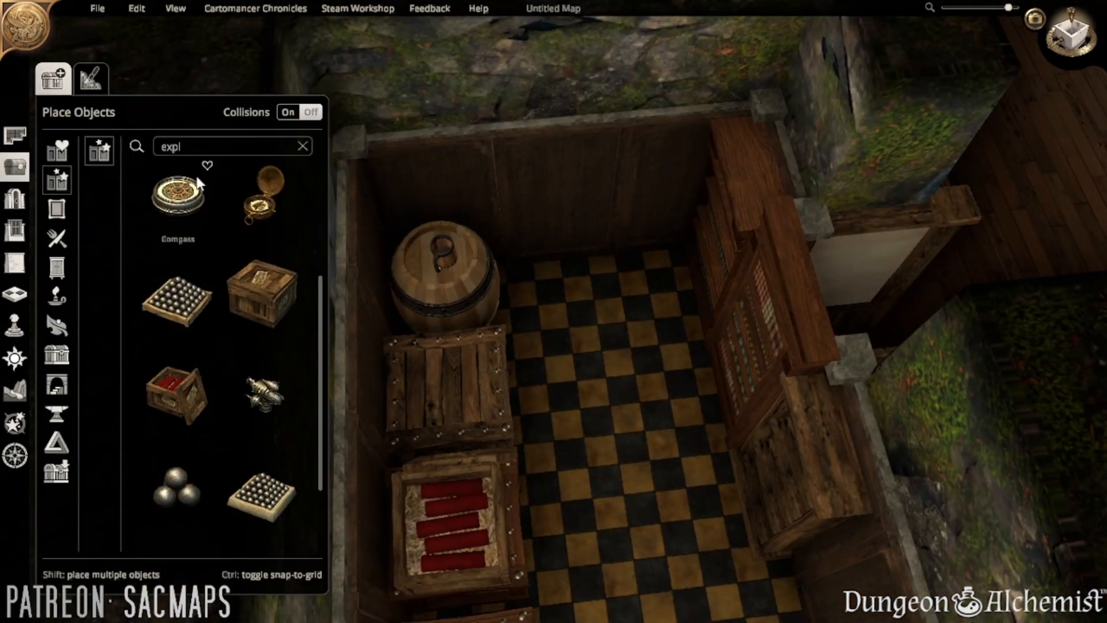
{"action": "left_click", "coordinate": [211, 148]}
{"action": "type", "text": "shelf"}
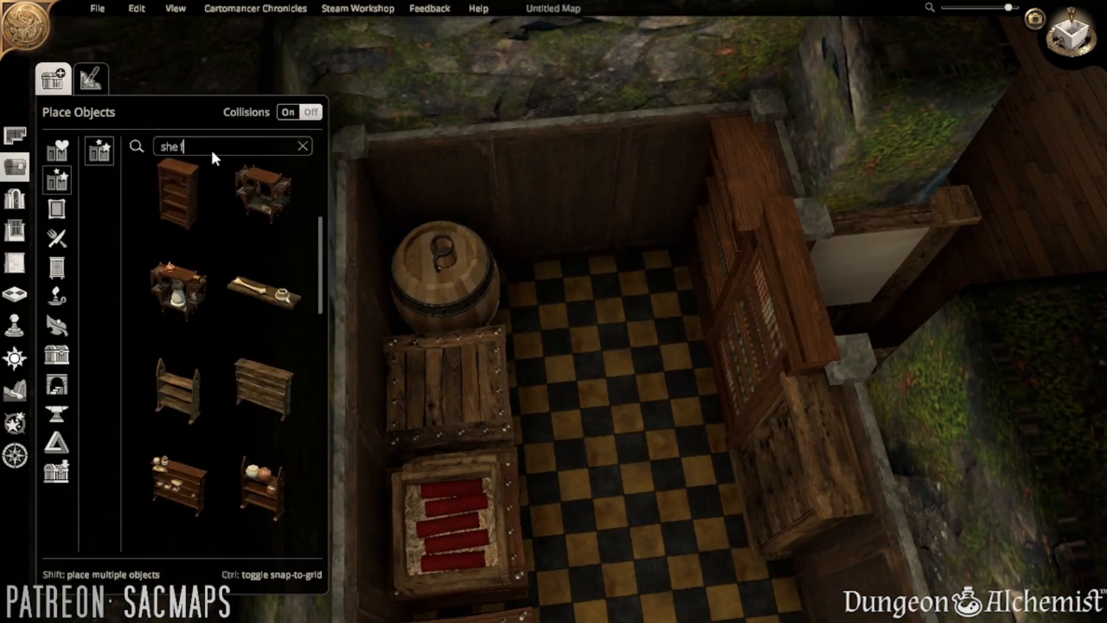
{"action": "scroll", "coordinate": [262, 352], "scroll_direction": "down", "scroll_amount": 4}
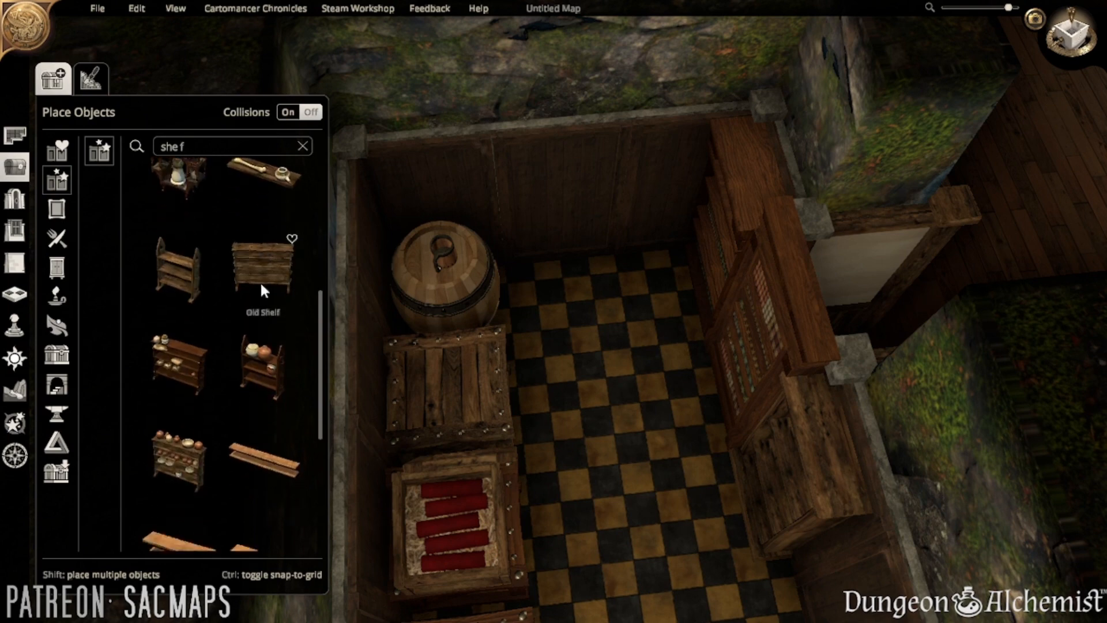
{"action": "left_click", "coordinate": [189, 350]}
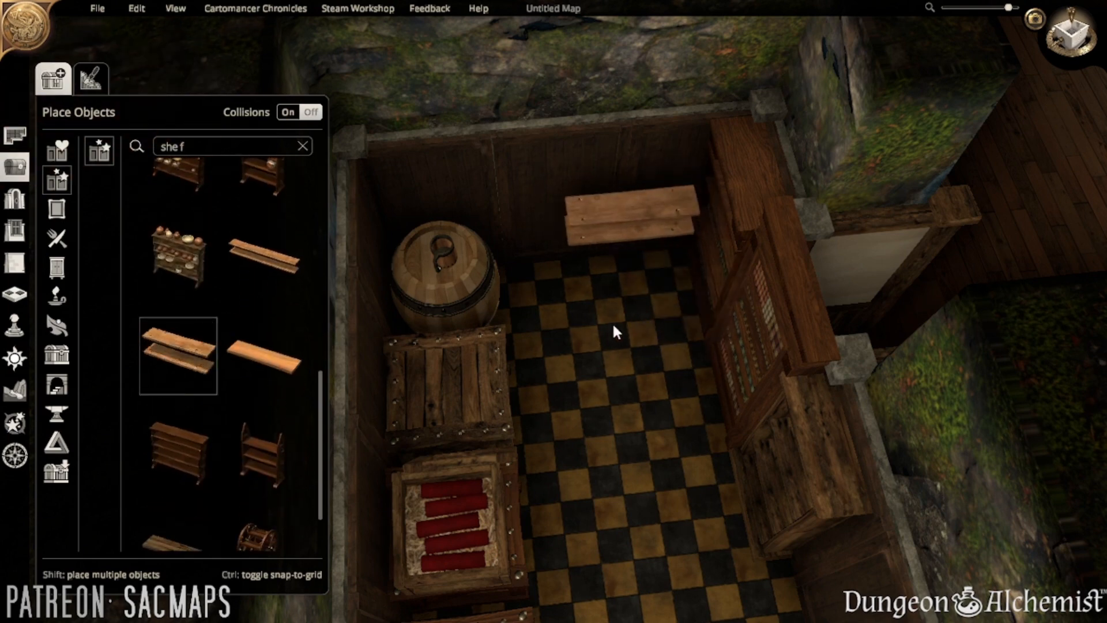
{"action": "scroll", "coordinate": [611, 322], "scroll_direction": "up", "scroll_amount": 3}
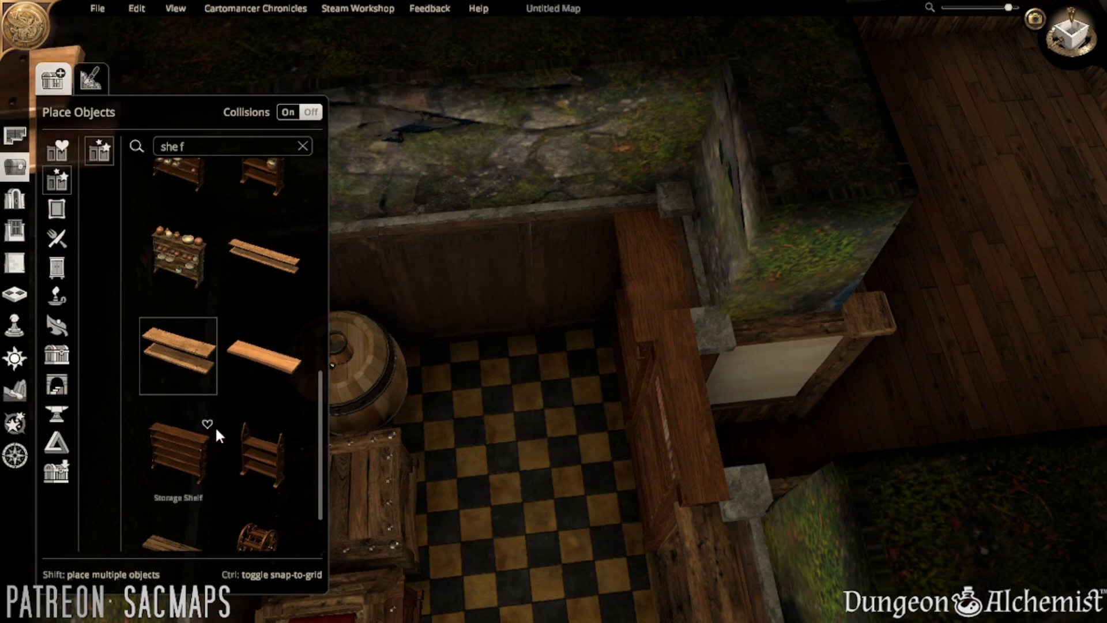
{"action": "scroll", "coordinate": [235, 303], "scroll_direction": "down", "scroll_amount": 1}
{"action": "left_click", "coordinate": [210, 489]}
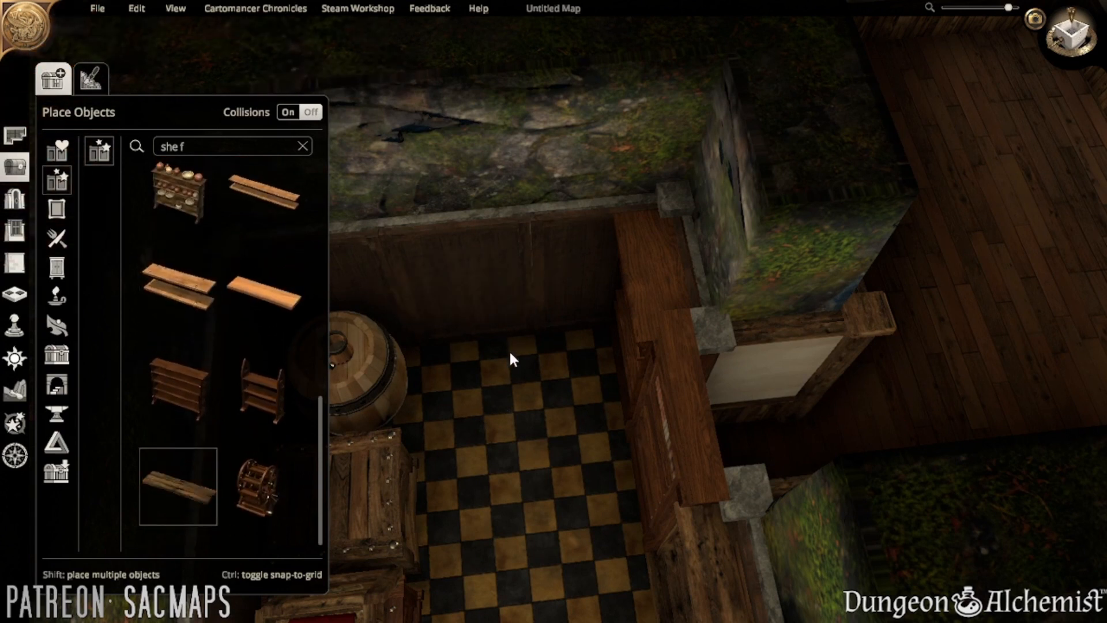
{"action": "left_click", "coordinate": [469, 393]}
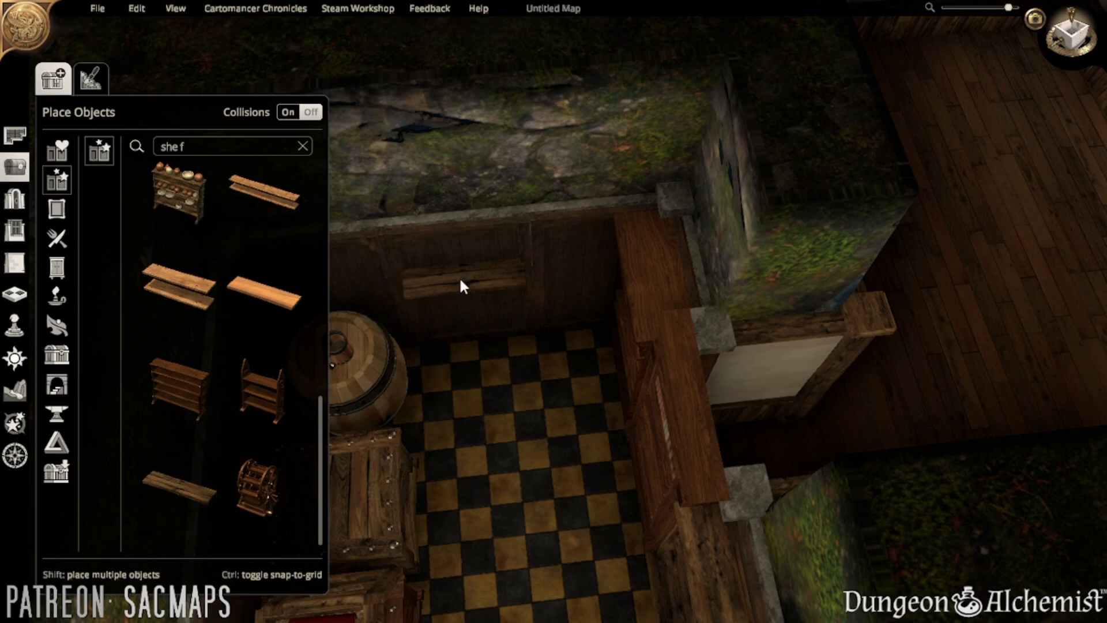
- Add a second rough plank shelf on the same wall, stacked with the first at a different height
{"action": "left_click", "coordinate": [463, 286]}
{"action": "scroll", "coordinate": [412, 291], "scroll_direction": "up", "scroll_amount": 1}
{"action": "left_click_drag", "start_coordinate": [451, 277], "coordinate": [458, 310]}
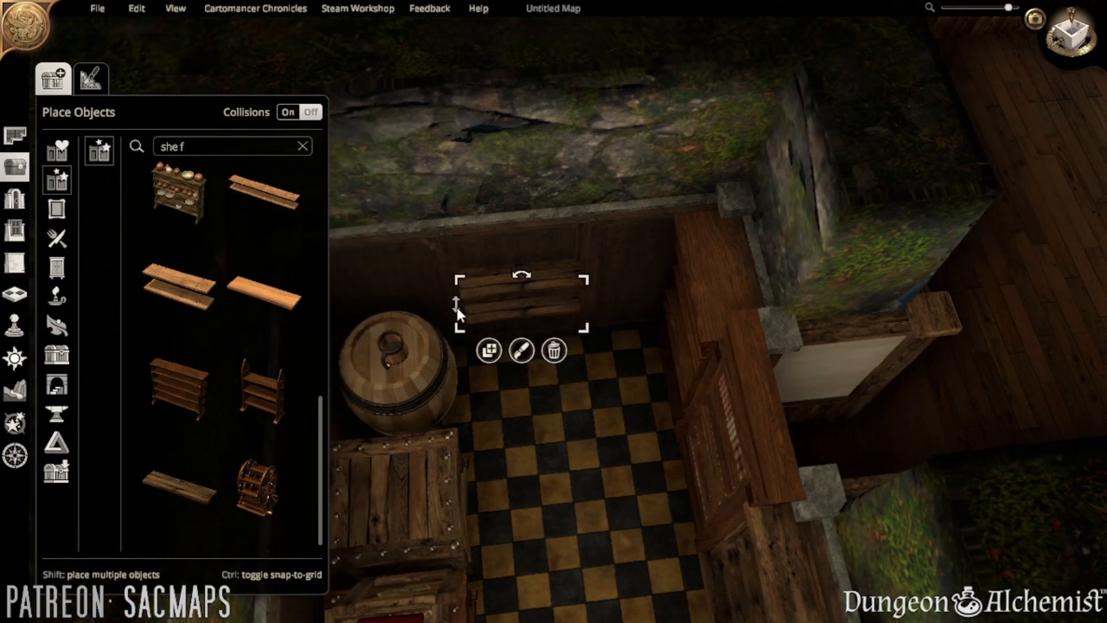
{"action": "left_click", "coordinate": [573, 475]}
{"action": "right_click_drag", "start_coordinate": [573, 475], "coordinate": [573, 326]}
{"action": "scroll", "coordinate": [574, 320], "scroll_direction": "up", "scroll_amount": 2}
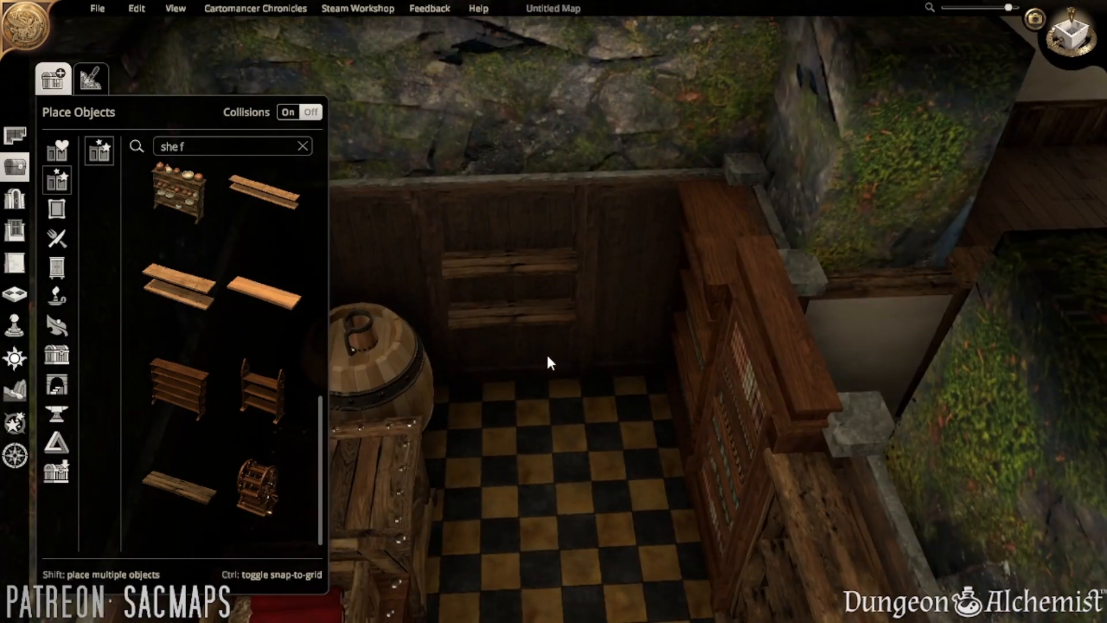
{"action": "left_click", "coordinate": [502, 262]}
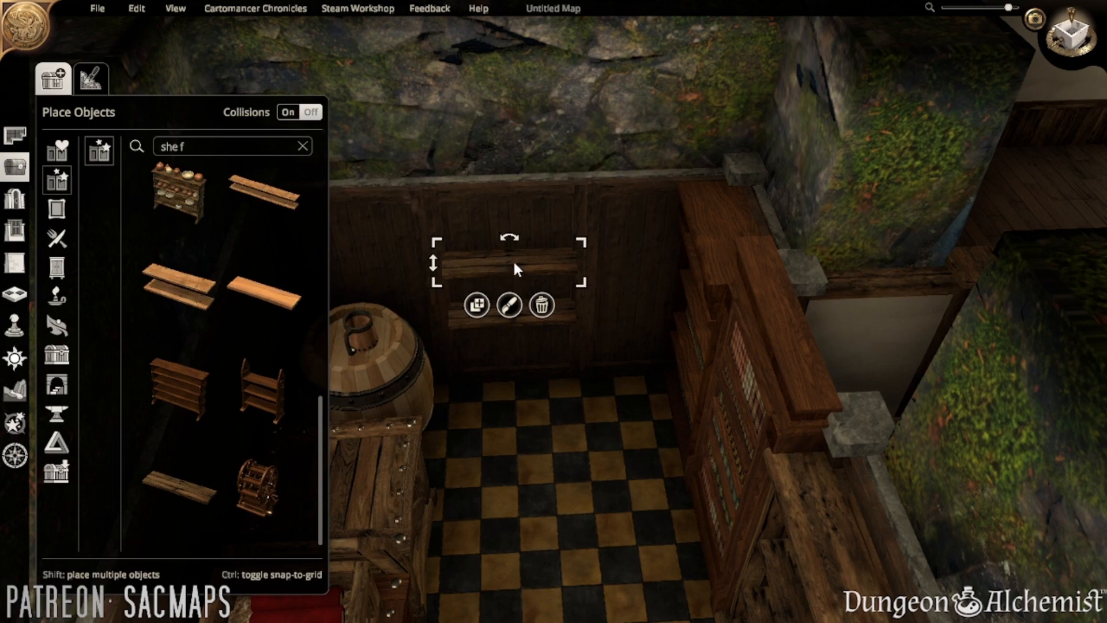
{"action": "key", "text": "Delete"}
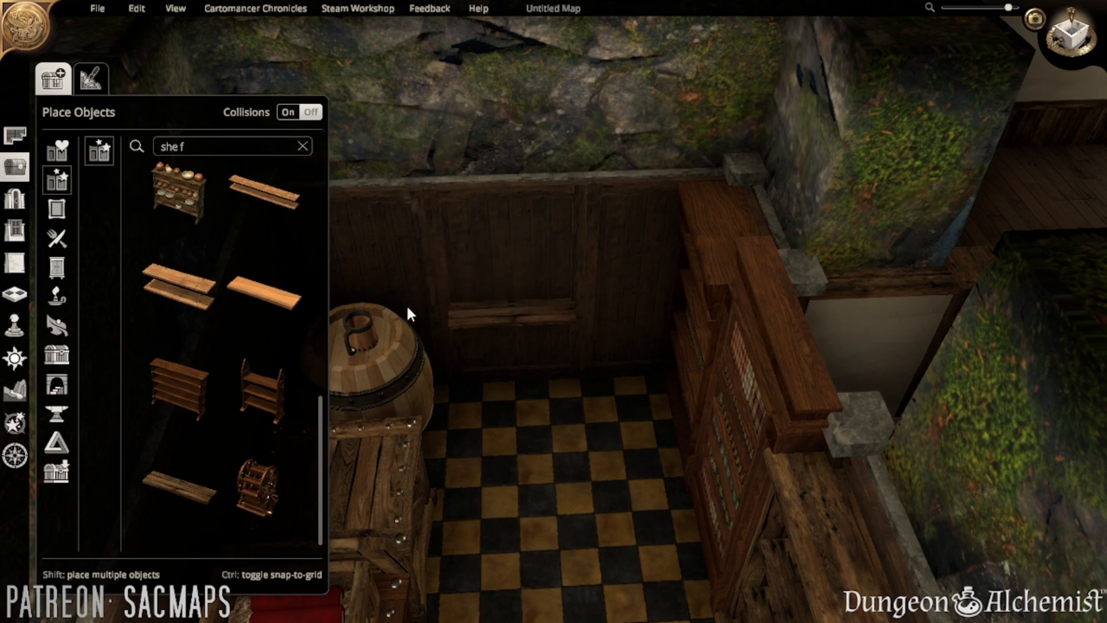
{"action": "key", "text": "ctrl+z"}
{"action": "key", "text": "ctrl+z"}
{"action": "key", "text": "ctrl+z"}
{"action": "key", "text": "ctrl+z"}
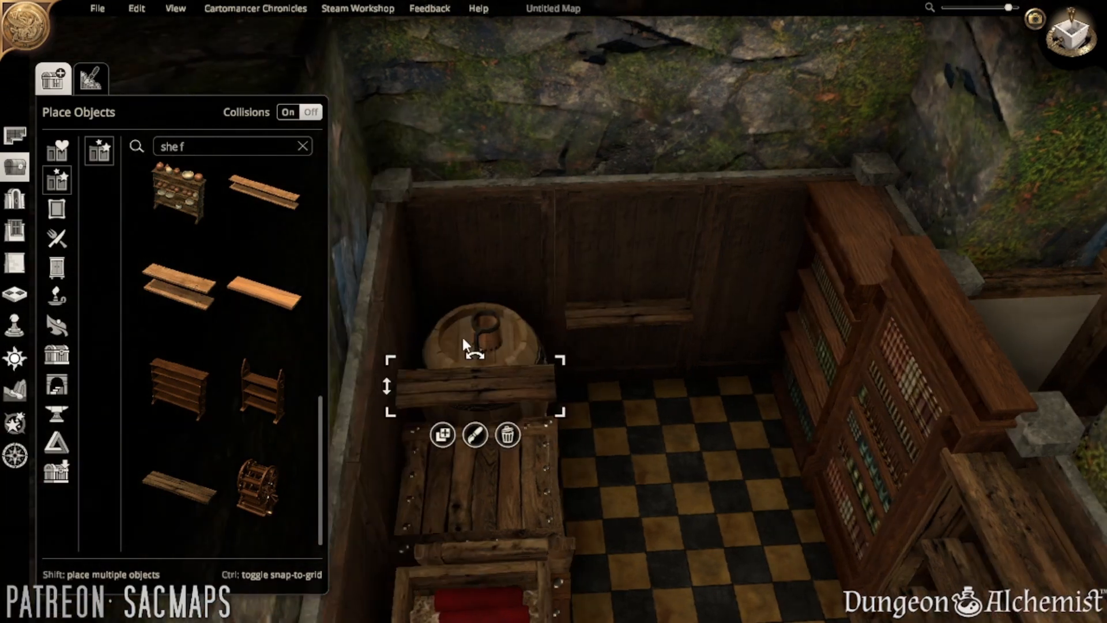
{"action": "key", "text": "ctrl+z"}
{"action": "key", "text": "ctrl+y"}
{"action": "key", "text": "ctrl+y"}
{"action": "key", "text": "ctrl+y"}
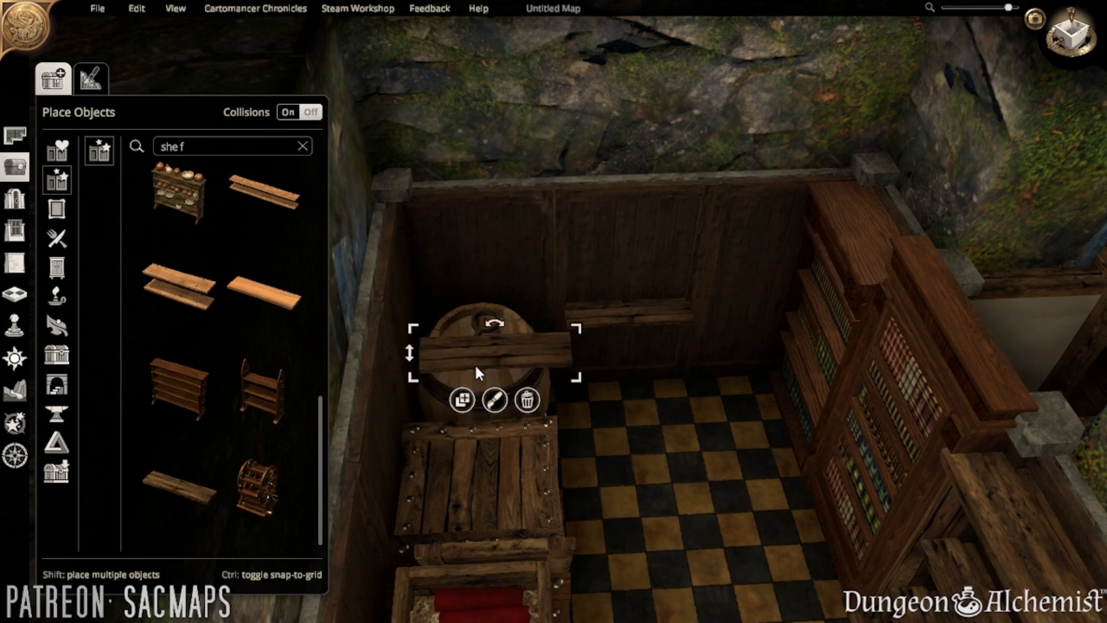
- Turn collisions on and move the upper plank shelf along the wall to sit above the barrel
{"action": "left_click", "coordinate": [311, 112]}
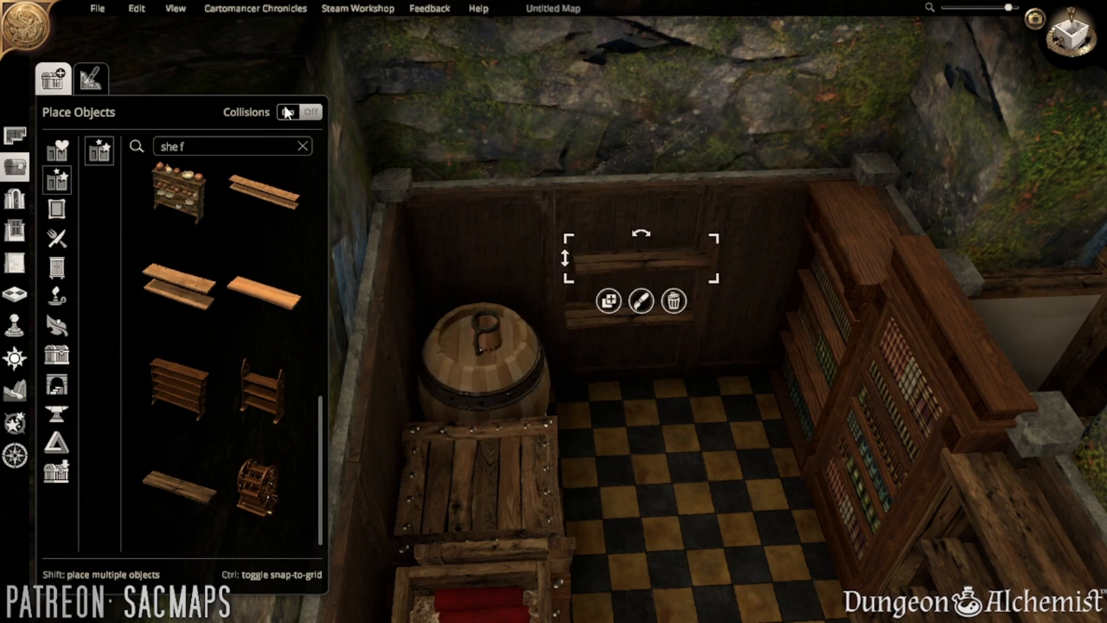
{"action": "left_click_drag", "start_coordinate": [646, 263], "coordinate": [509, 303]}
{"action": "scroll", "coordinate": [620, 421], "scroll_direction": "up", "scroll_amount": 2}
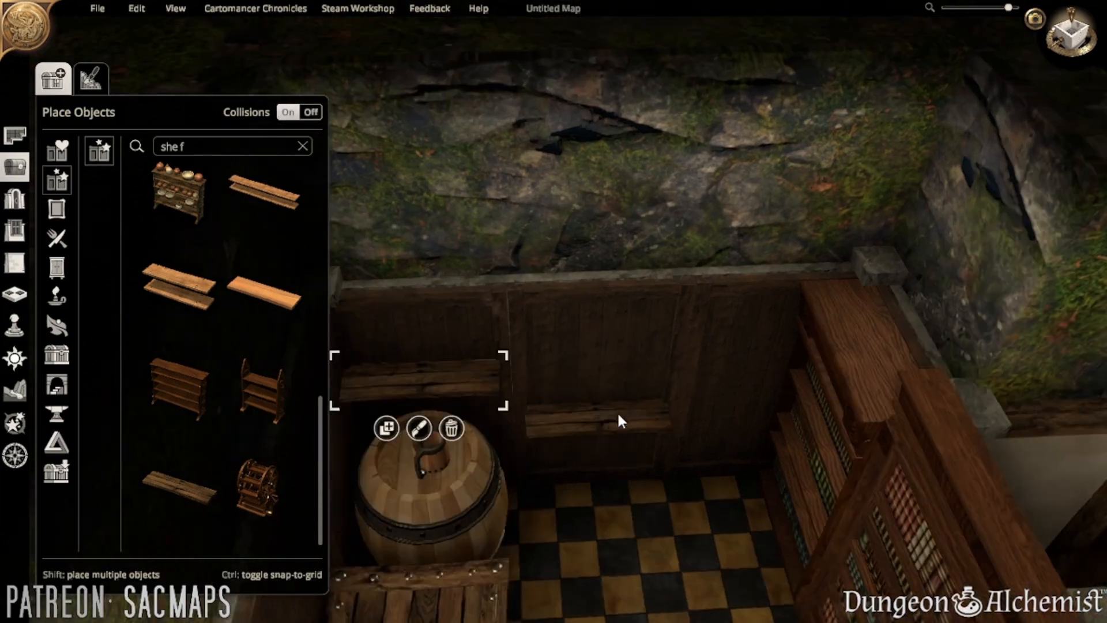
- Duplicate the plank shelf above the barrel and place the copy on the adjoining wall above the crate
{"action": "left_click", "coordinate": [387, 428]}
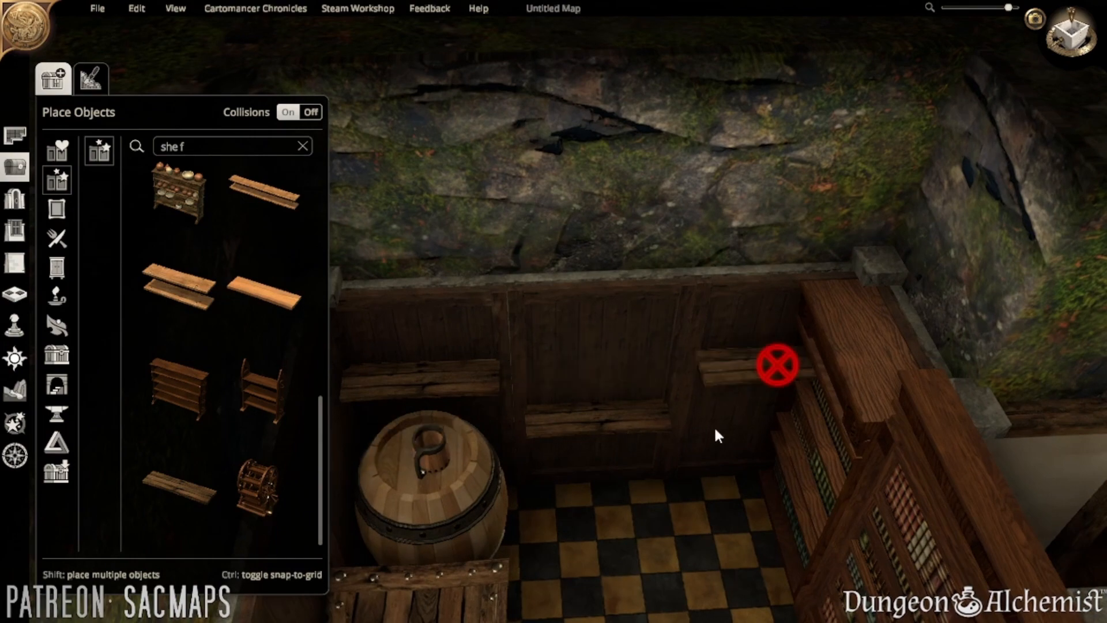
{"action": "right_click_drag", "start_coordinate": [714, 426], "coordinate": [541, 406]}
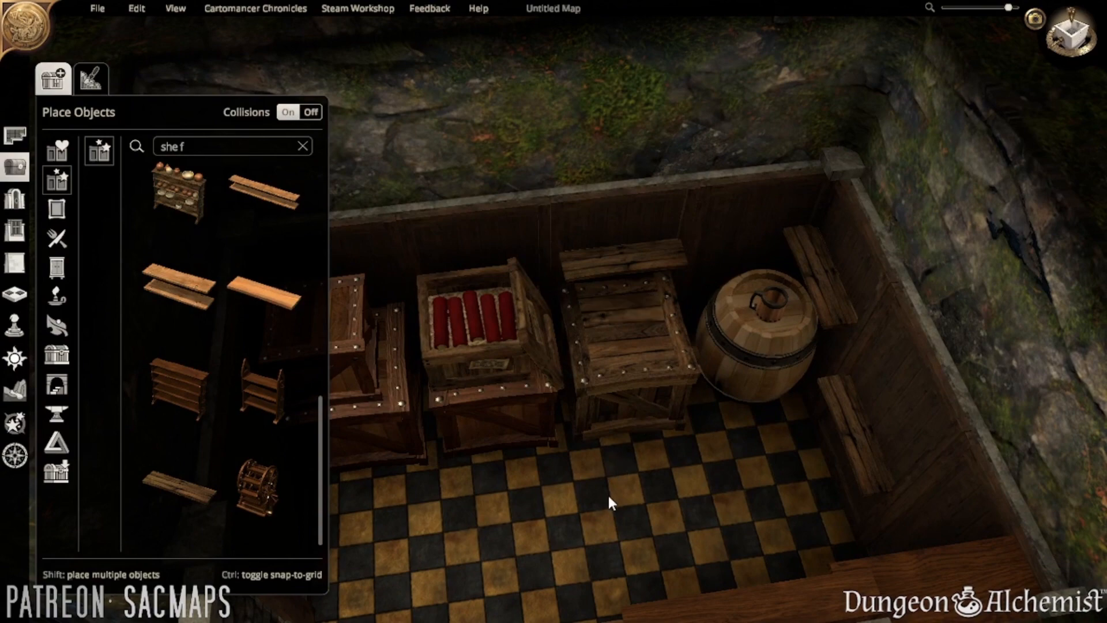
{"action": "right_click_drag", "start_coordinate": [608, 495], "coordinate": [901, 448]}
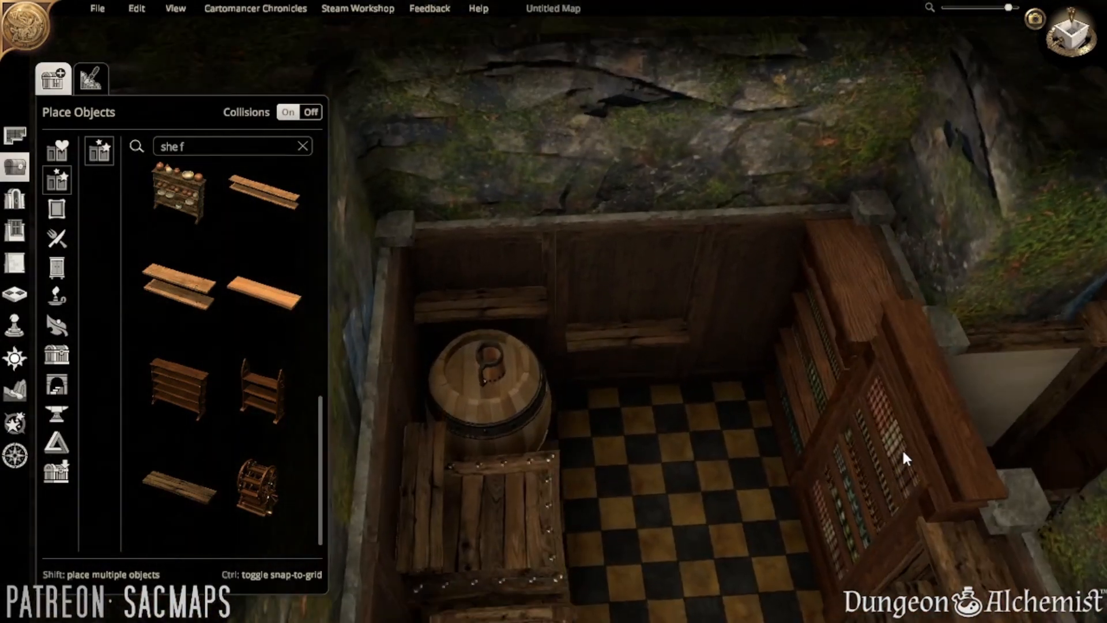
{"action": "left_click", "coordinate": [636, 332]}
{"action": "left_click", "coordinate": [596, 379]}
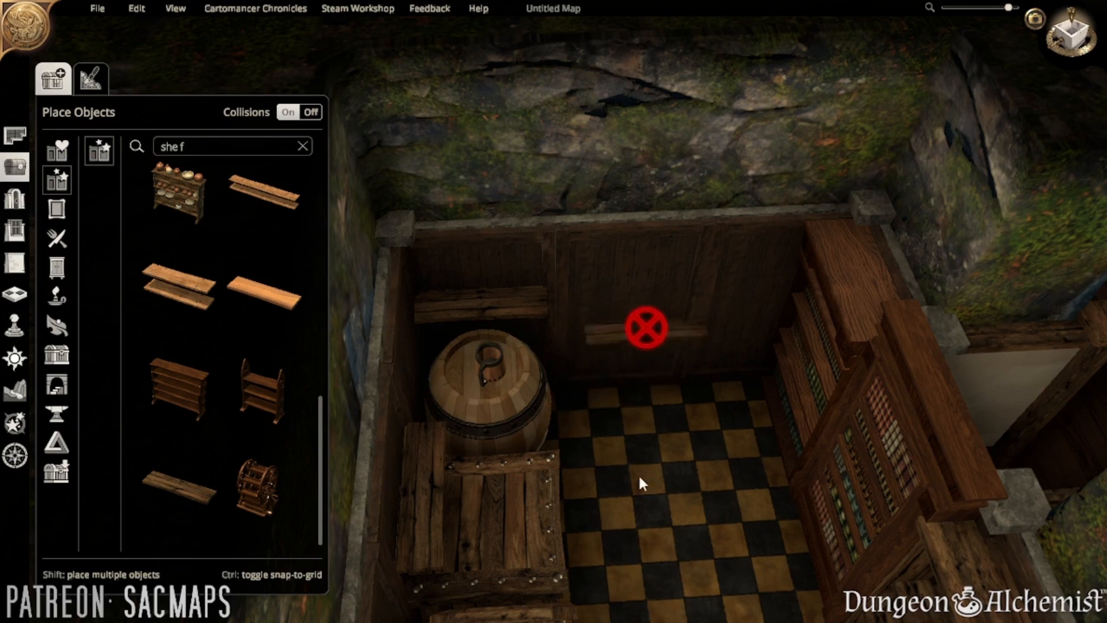
{"action": "left_click", "coordinate": [625, 450]}
- Turn collisions off and add another plank shelf directly above the low one beside the barrel
{"action": "left_click", "coordinate": [317, 111]}
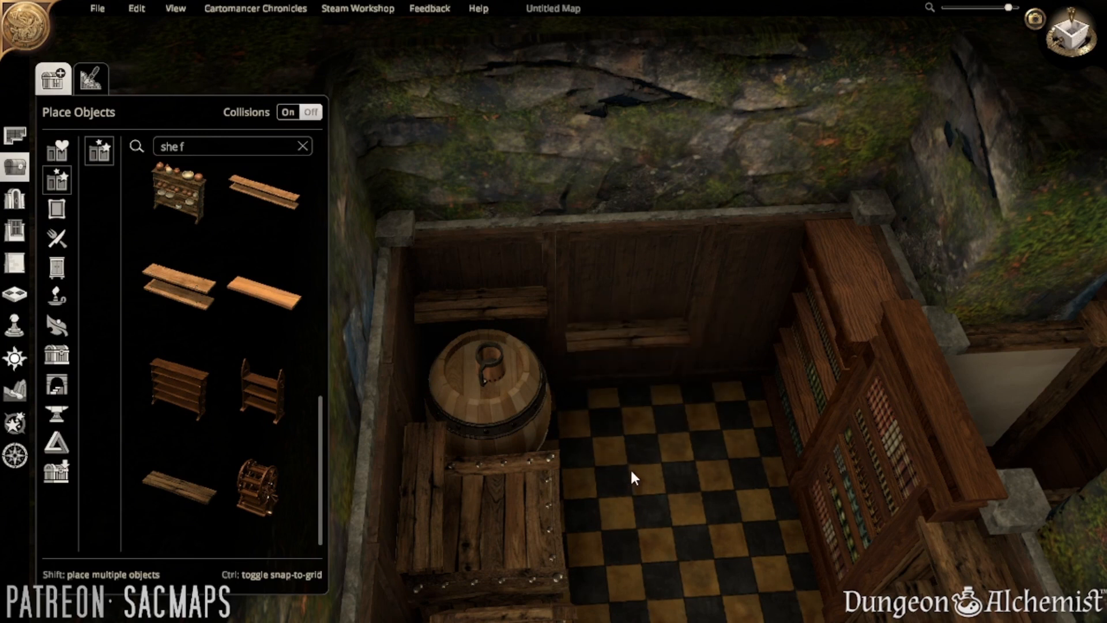
{"action": "left_click", "coordinate": [609, 330]}
{"action": "left_click_drag", "start_coordinate": [560, 331], "coordinate": [545, 272]}
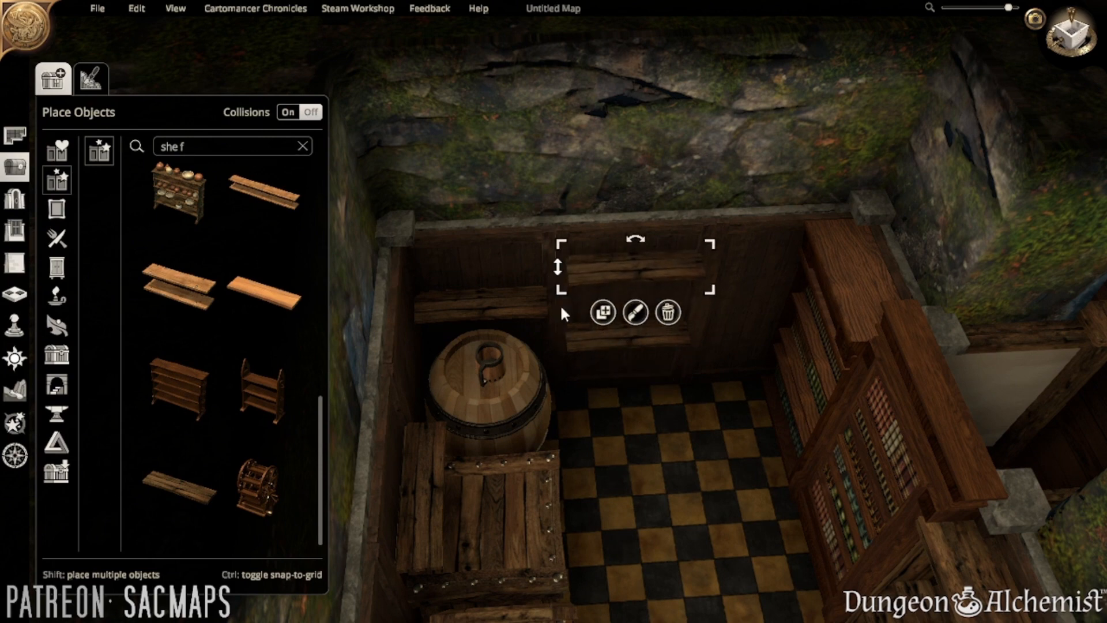
{"action": "left_click", "coordinate": [707, 401]}
- Raise the lower of the two stacked plank shelves slightly on the wall
{"action": "middle_click_drag", "start_coordinate": [708, 404], "coordinate": [649, 303]}
{"action": "scroll", "coordinate": [659, 317], "scroll_direction": "down", "scroll_amount": 2}
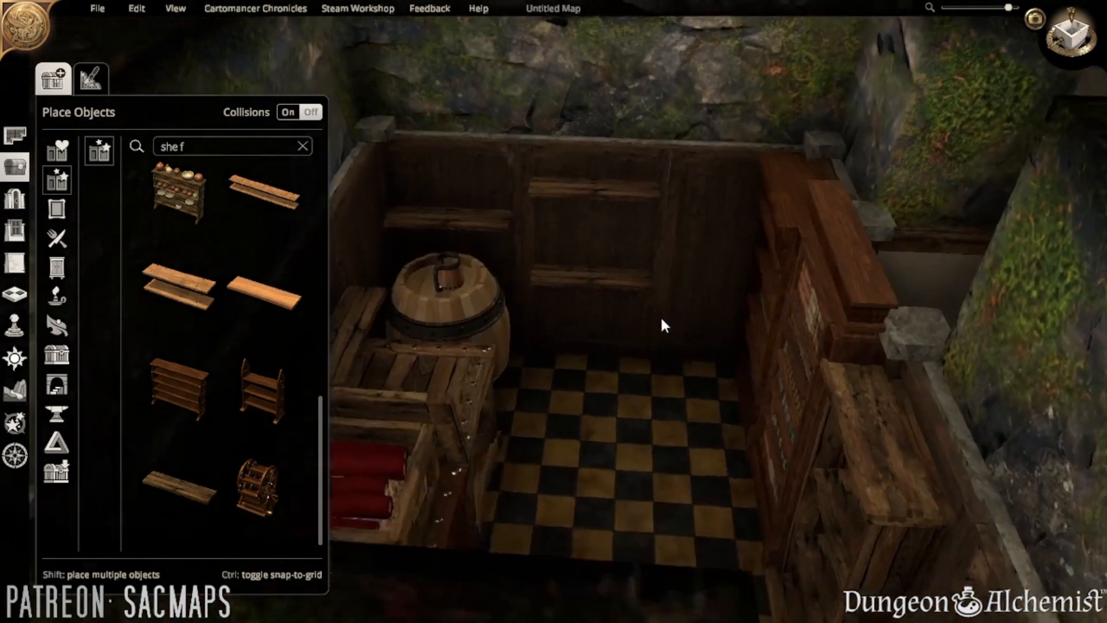
{"action": "scroll", "coordinate": [664, 322], "scroll_direction": "up", "scroll_amount": 2}
{"action": "left_click", "coordinate": [667, 332]}
{"action": "left_click_drag", "start_coordinate": [537, 303], "coordinate": [534, 299]}
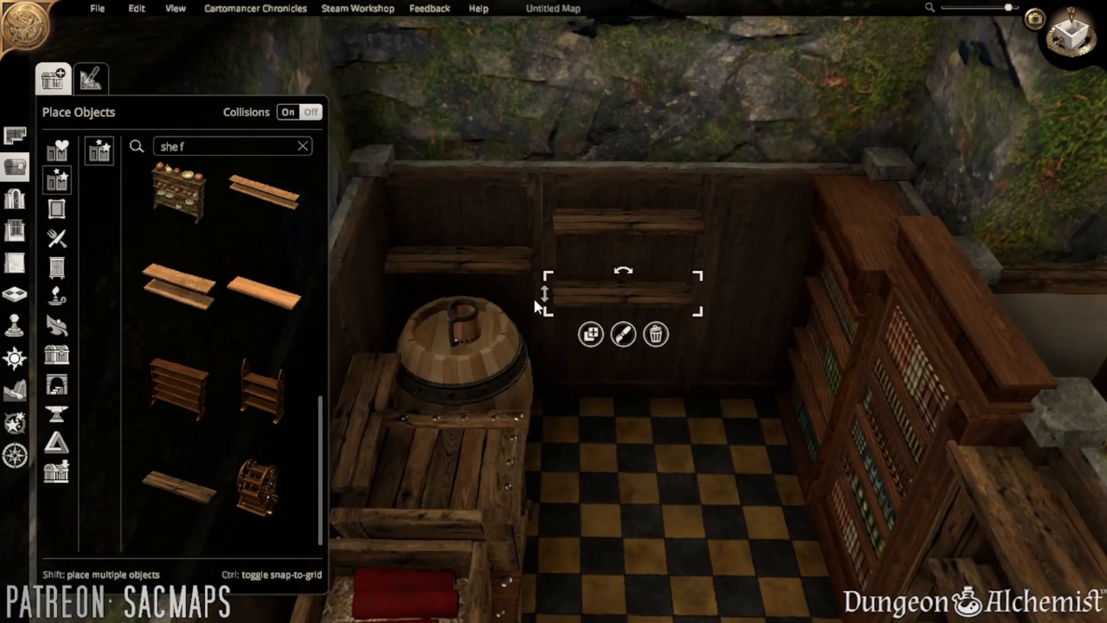
{"action": "left_click", "coordinate": [609, 439]}
{"action": "middle_click_drag", "start_coordinate": [729, 403], "coordinate": [734, 468]}
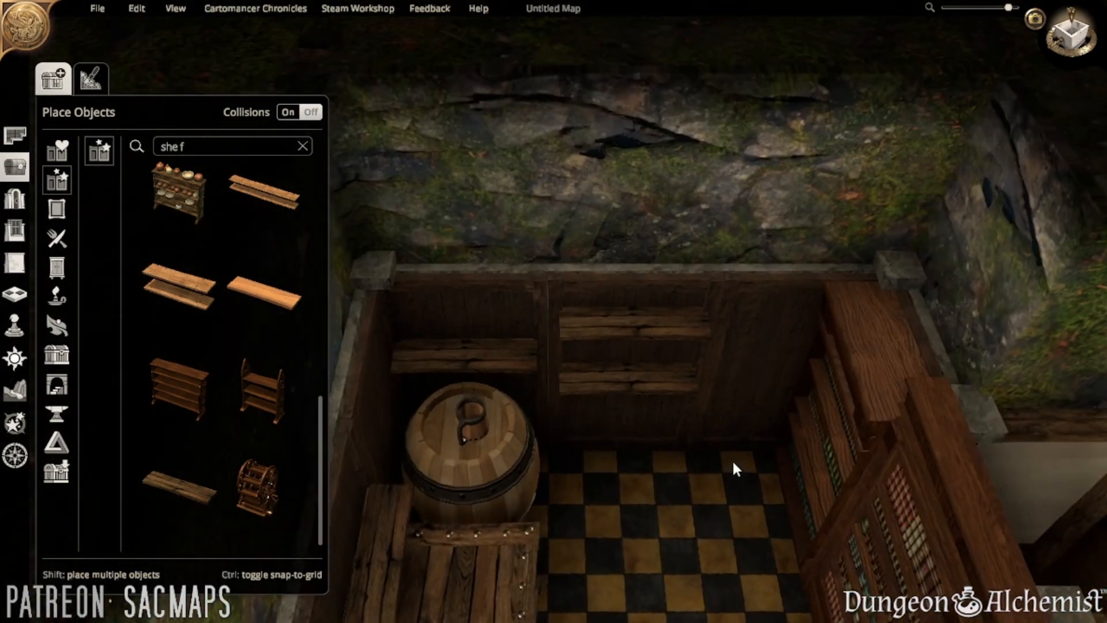
- Search the objects for "bag" and place burlap sacks on the floor beneath the stacked shelves
{"action": "key", "text": "s"}
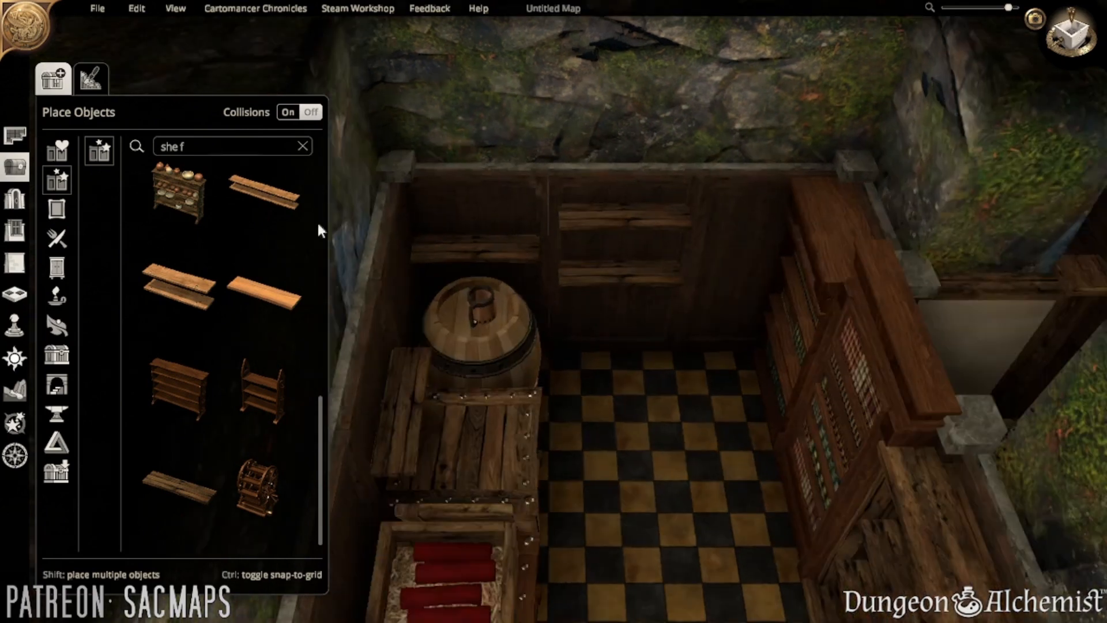
{"action": "left_click", "coordinate": [197, 149]}
{"action": "type", "text": "bag"}
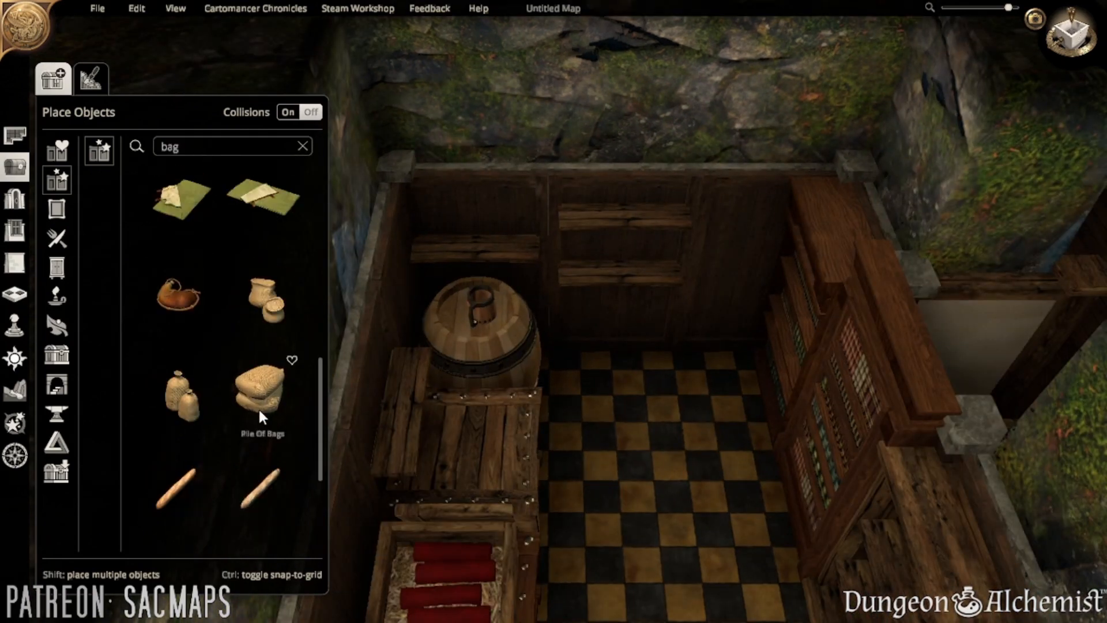
{"action": "left_click", "coordinate": [259, 398]}
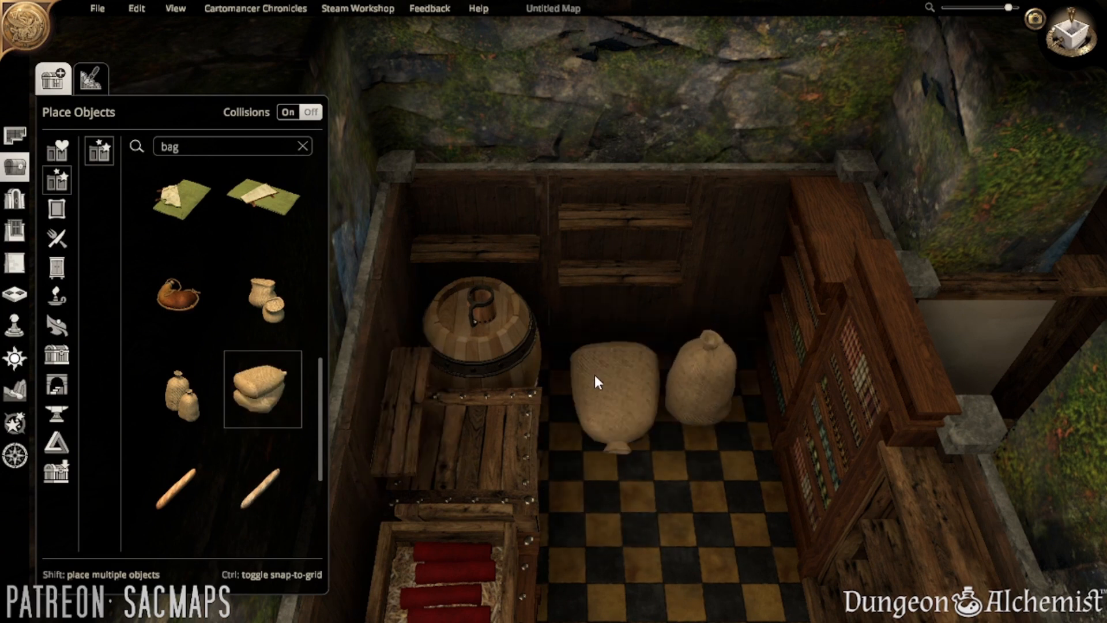
{"action": "left_click", "coordinate": [596, 380]}
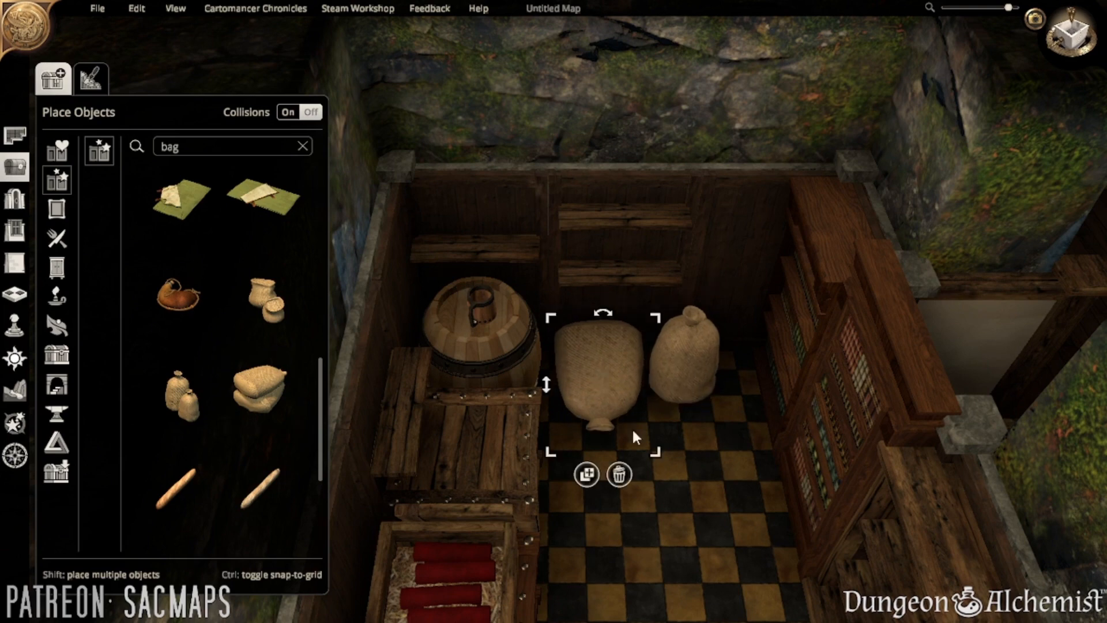
- Scale down the large lying sack and the upright sack, keeping the upright one close beside the large one
{"action": "middle_click_drag", "start_coordinate": [684, 510], "coordinate": [844, 546]}
{"action": "key", "text": "d"}
{"action": "left_click", "coordinate": [765, 421]}
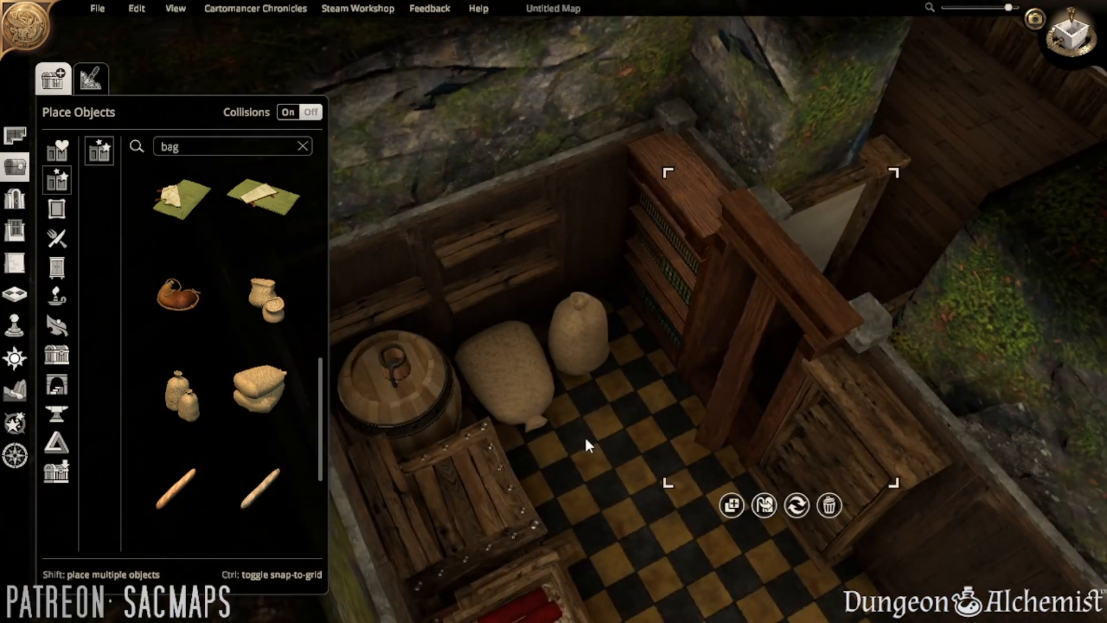
{"action": "left_click", "coordinate": [626, 440]}
{"action": "middle_click_drag", "start_coordinate": [623, 435], "coordinate": [556, 407]}
{"action": "left_click", "coordinate": [570, 392]}
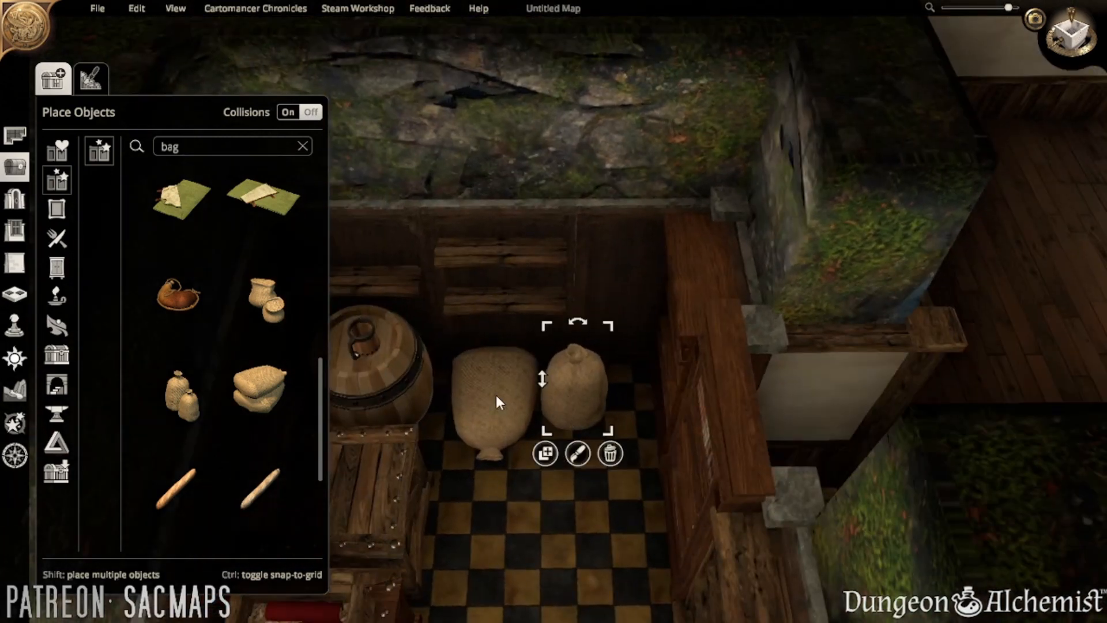
{"action": "left_click", "coordinate": [496, 401]}
{"action": "left_click_drag", "start_coordinate": [539, 331], "coordinate": [574, 362]}
{"action": "left_click", "coordinate": [568, 387]}
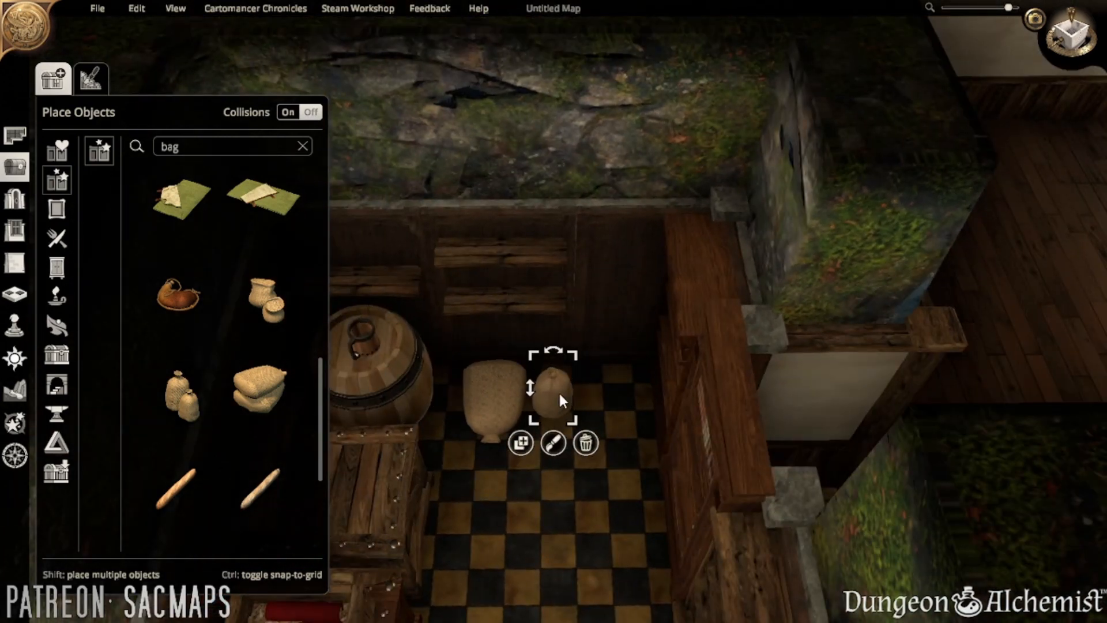
- Turn the large lying sack sideways beside the barrel and set the upright sack on top of it
{"action": "left_click", "coordinate": [473, 385]}
{"action": "scroll", "coordinate": [474, 386], "scroll_direction": "down", "scroll_amount": 2}
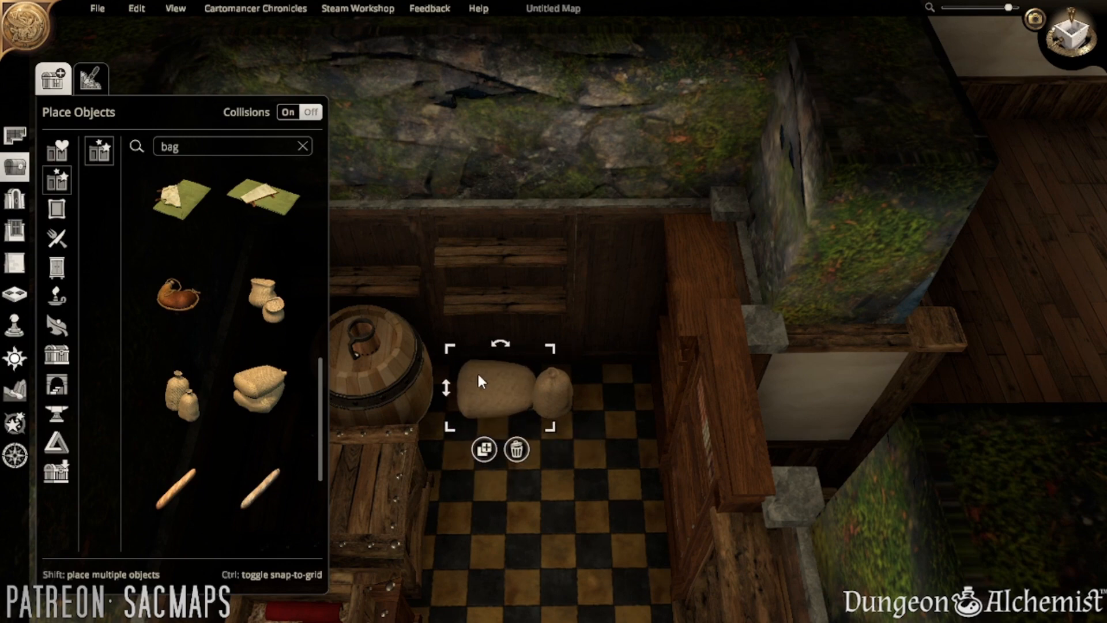
{"action": "left_click_drag", "start_coordinate": [478, 376], "coordinate": [472, 375]}
{"action": "left_click_drag", "start_coordinate": [538, 382], "coordinate": [490, 372]}
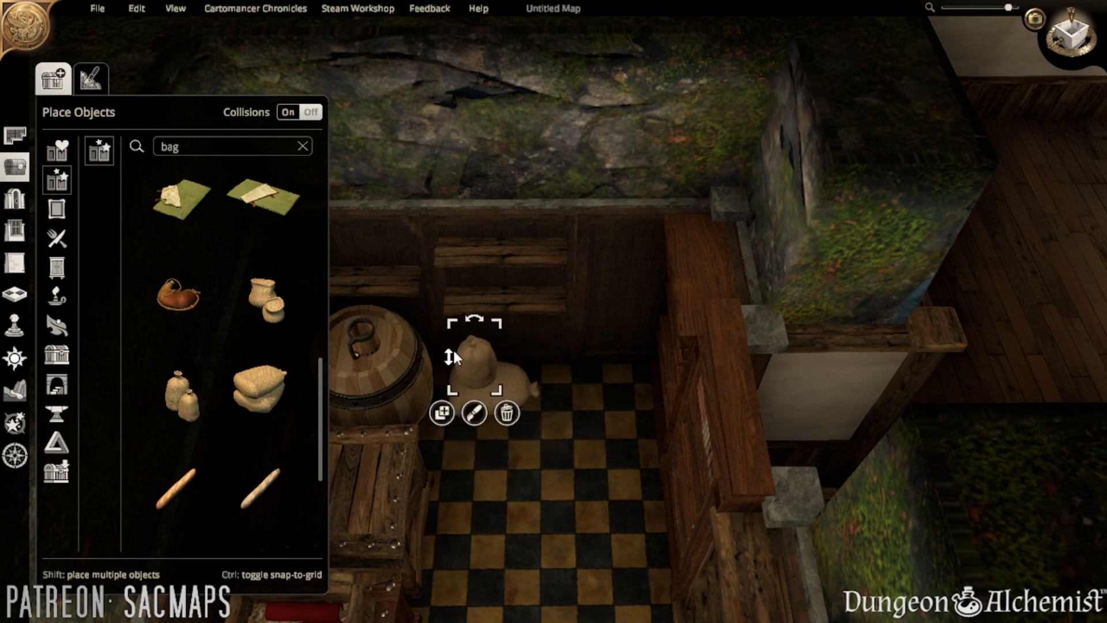
{"action": "left_click", "coordinate": [573, 402]}
{"action": "scroll", "coordinate": [635, 355], "scroll_direction": "up", "scroll_amount": 2}
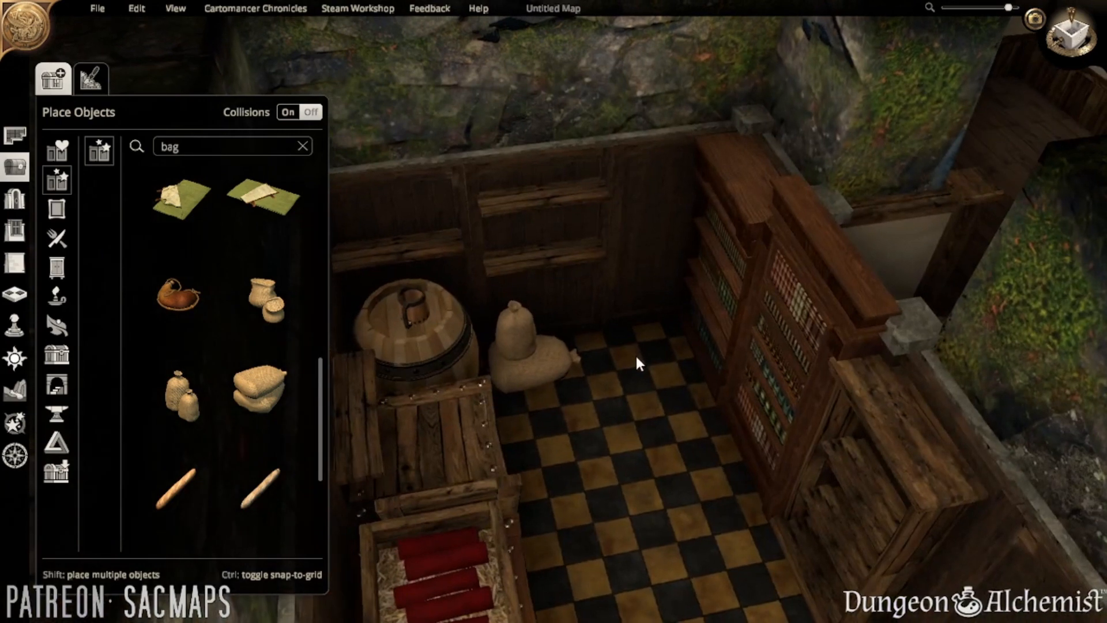
- Search the objects for "weapon" and place the spiked mace horizontally at the lower of the two stacked plank shelves
{"action": "scroll", "coordinate": [622, 367], "scroll_direction": "down", "scroll_amount": 5}
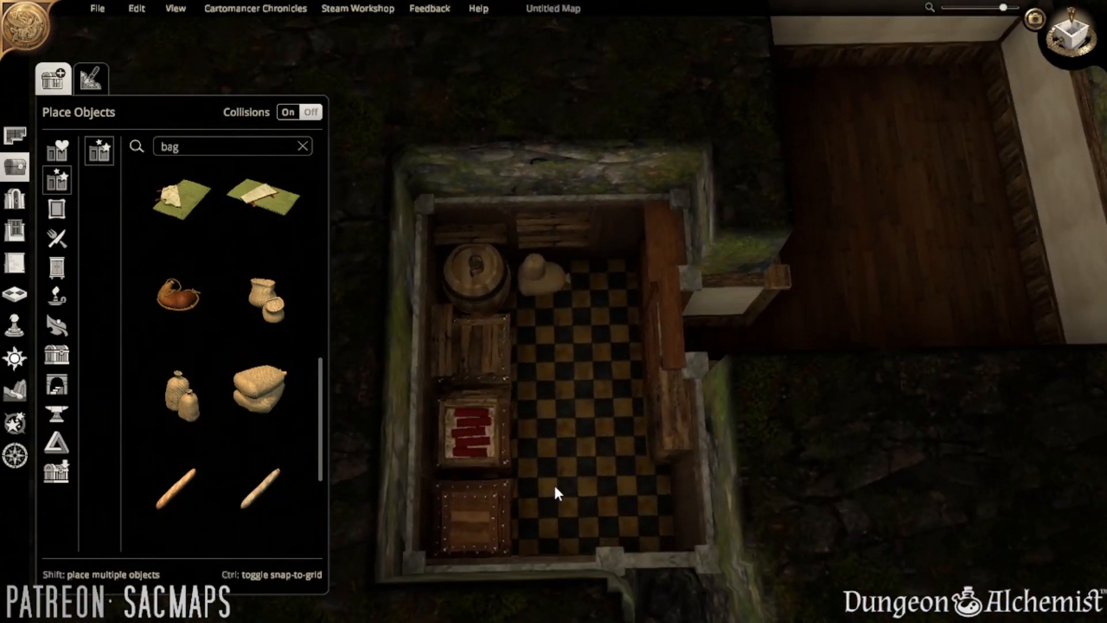
{"action": "scroll", "coordinate": [554, 483], "scroll_direction": "up", "scroll_amount": 2}
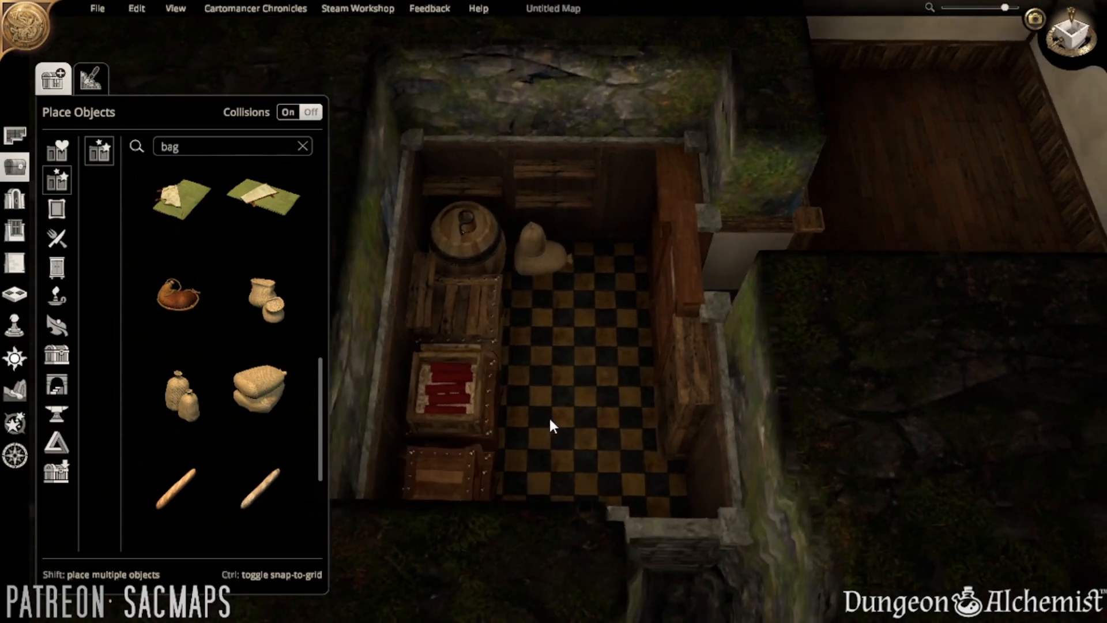
{"action": "scroll", "coordinate": [549, 420], "scroll_direction": "up", "scroll_amount": 2}
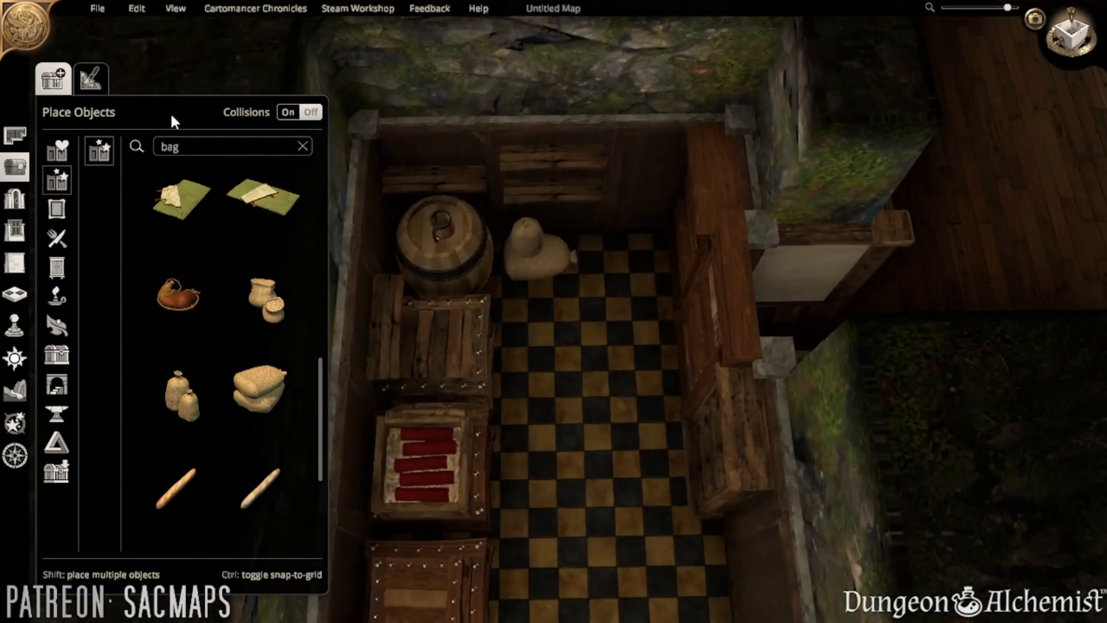
{"action": "left_click", "coordinate": [189, 146]}
{"action": "type", "text": "weapon"}
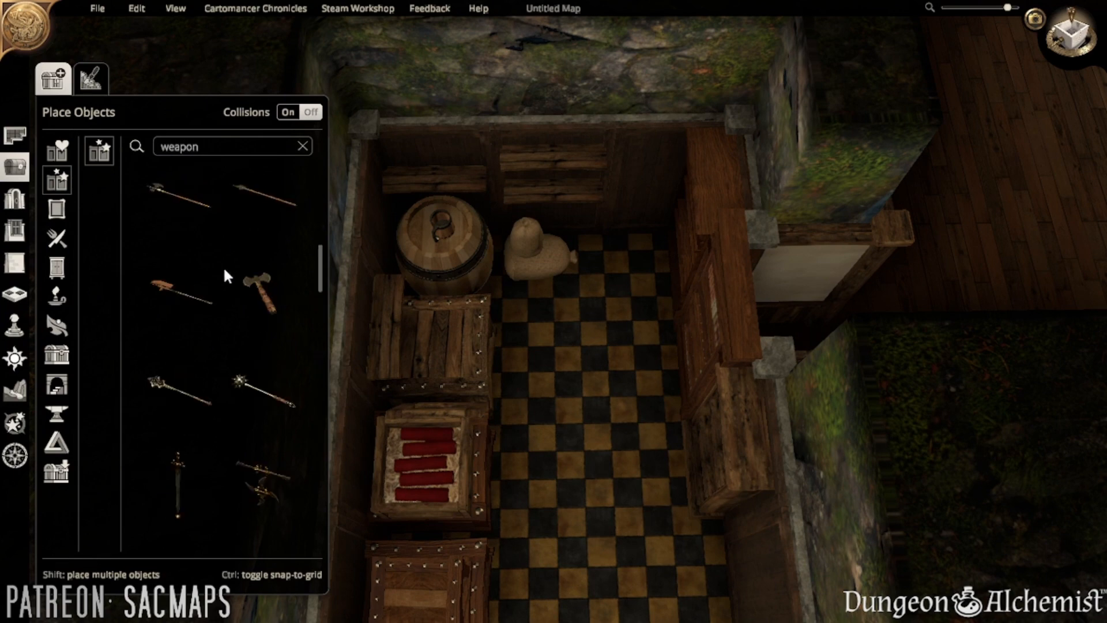
{"action": "left_click", "coordinate": [264, 369]}
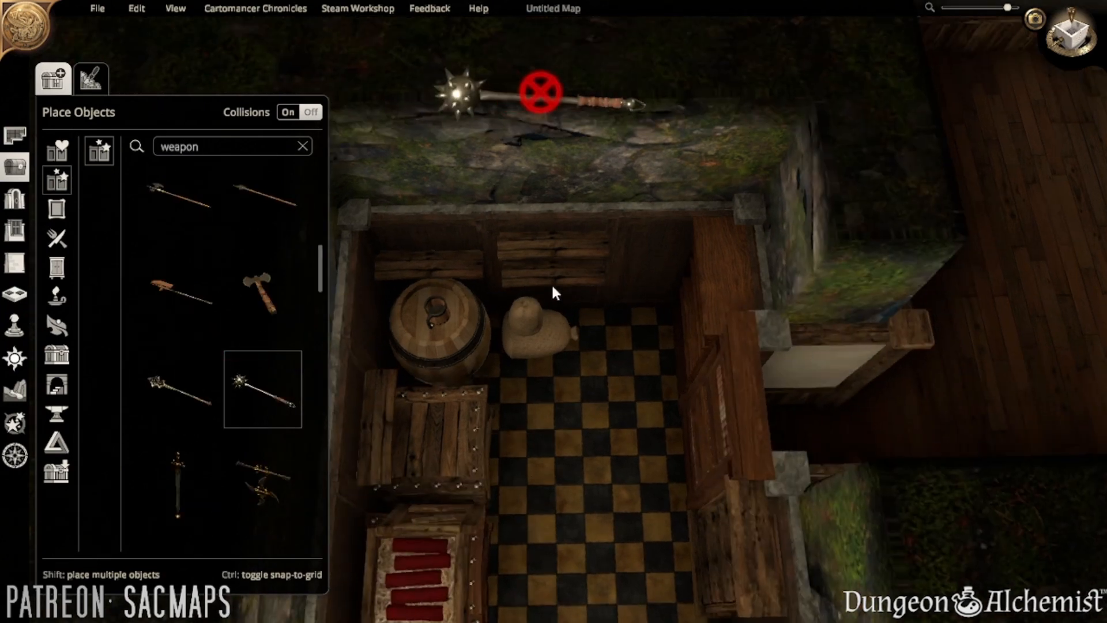
{"action": "scroll", "coordinate": [555, 276], "scroll_direction": "down", "scroll_amount": 2}
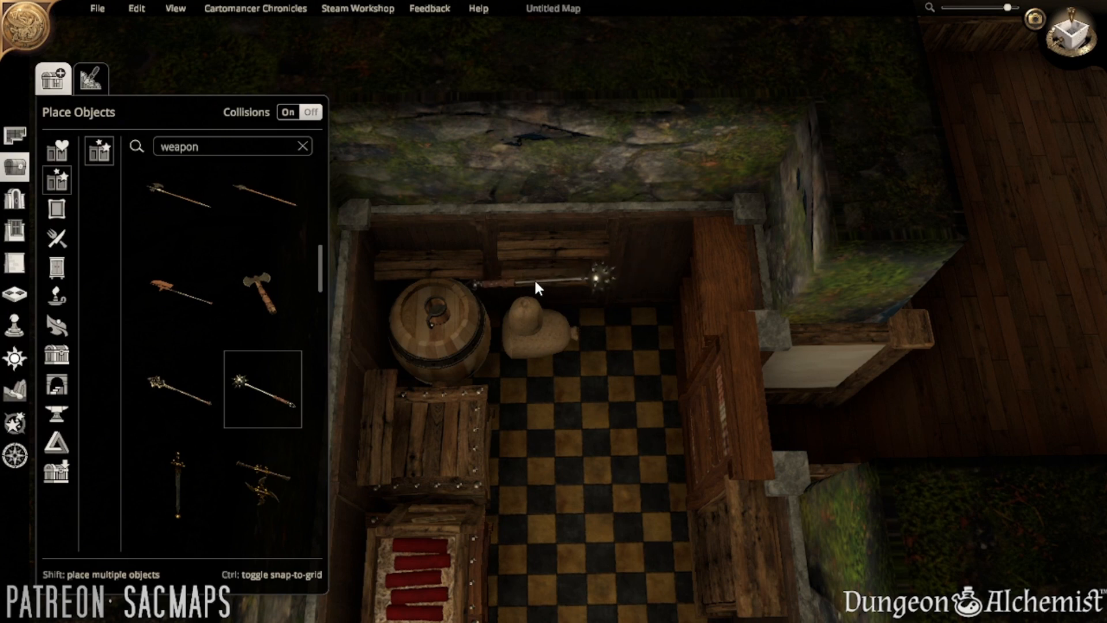
{"action": "left_click", "coordinate": [536, 276]}
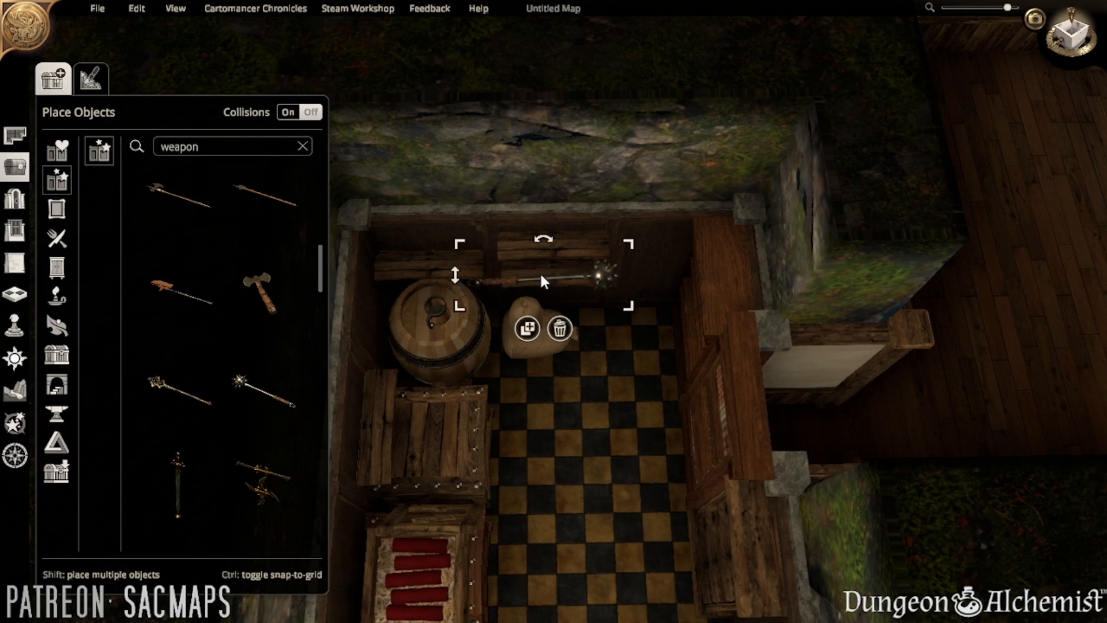
- Shift the spiked mace slightly so it lies along the lower stacked shelf
{"action": "left_click_drag", "start_coordinate": [549, 238], "coordinate": [546, 232]}
{"action": "left_click_drag", "start_coordinate": [594, 275], "coordinate": [601, 269]}
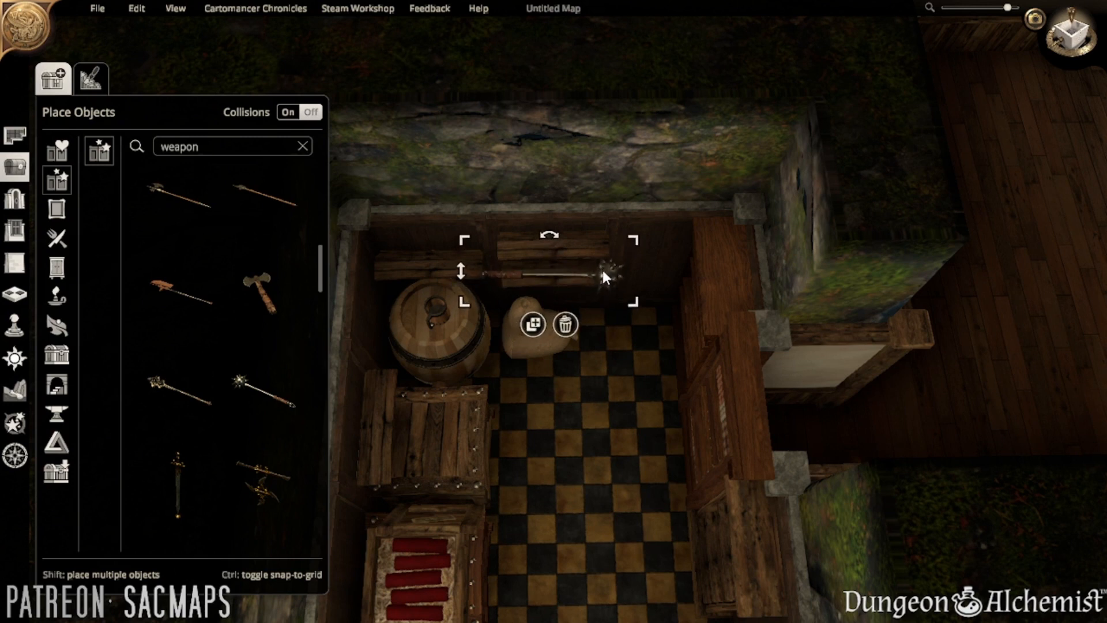
{"action": "left_click", "coordinate": [614, 408]}
{"action": "middle_click_drag", "start_coordinate": [613, 403], "coordinate": [610, 281]}
{"action": "key", "text": "w"}
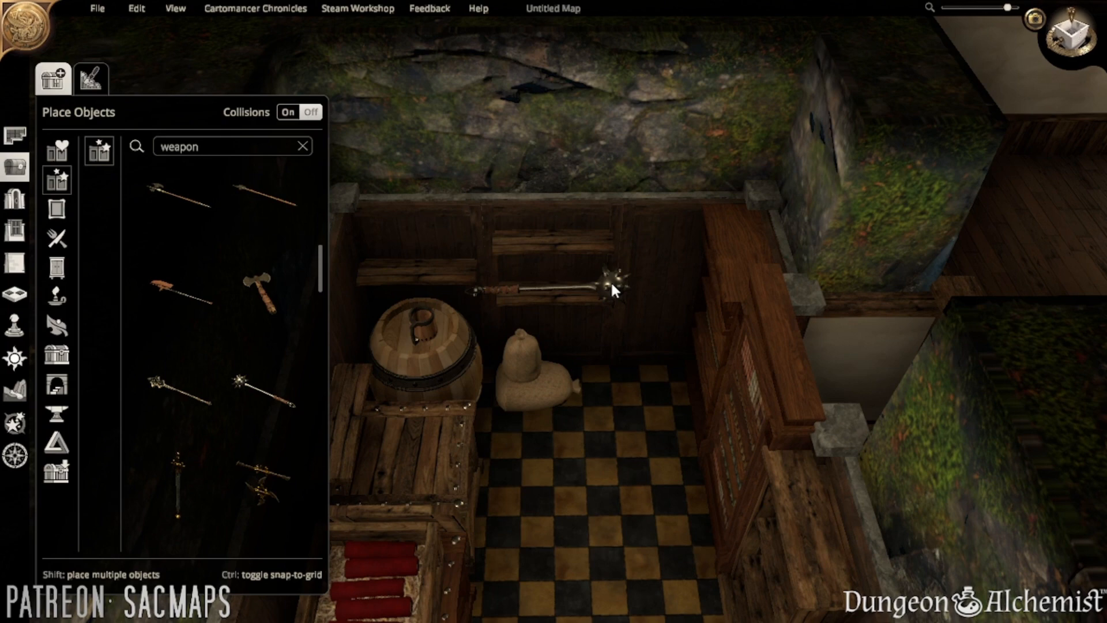
{"action": "left_click", "coordinate": [610, 281]}
{"action": "scroll", "coordinate": [619, 417], "scroll_direction": "up", "scroll_amount": 2}
{"action": "scroll", "coordinate": [645, 420], "scroll_direction": "down", "scroll_amount": 2}
- Move the wooden tankard from the barrel lid onto the single plank shelf behind the barrel
{"action": "middle_click_drag", "start_coordinate": [647, 421], "coordinate": [527, 405]}
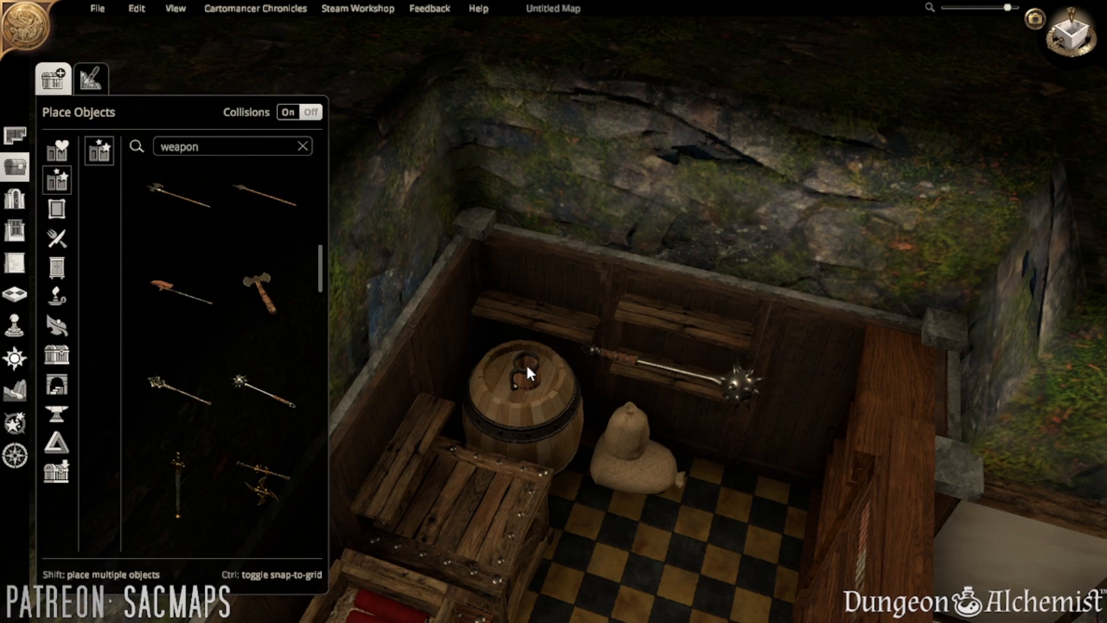
{"action": "left_click_drag", "start_coordinate": [526, 363], "coordinate": [589, 315]}
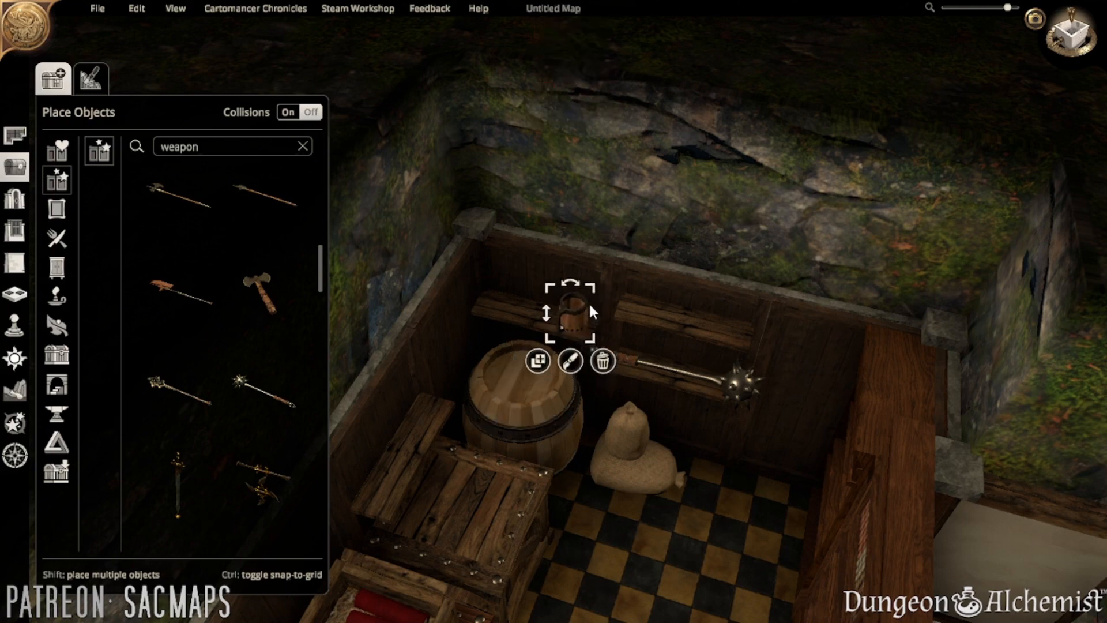
{"action": "left_click", "coordinate": [652, 552]}
{"action": "middle_click_drag", "start_coordinate": [653, 552], "coordinate": [579, 452]}
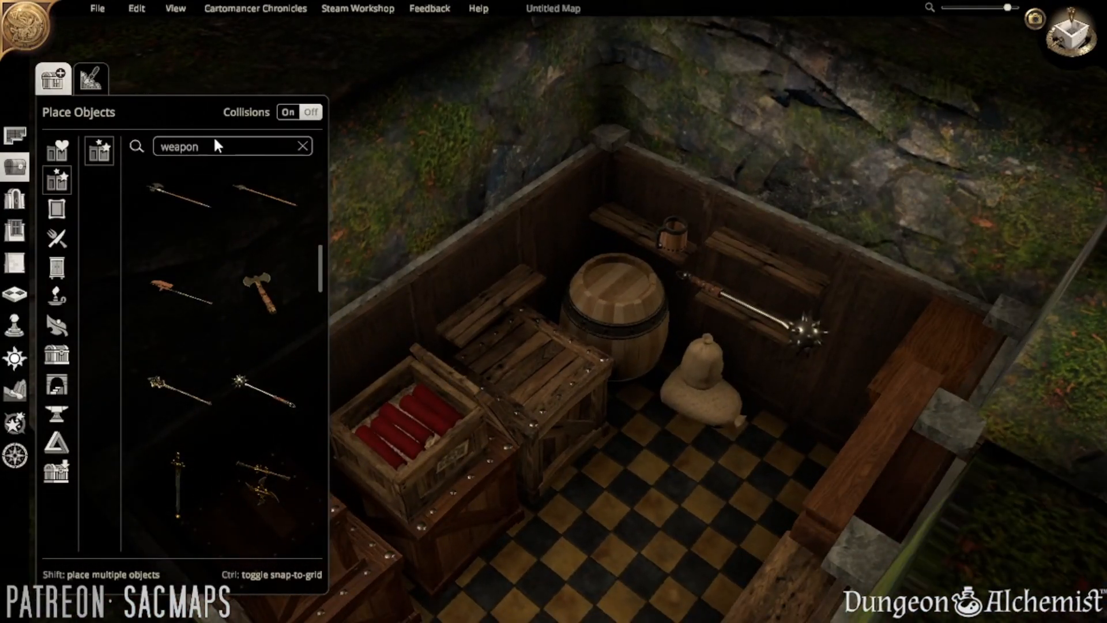
- Place the double-headed axe on the upper stacked shelf, scaling it down slightly to fit the plank
{"action": "left_click", "coordinate": [255, 299]}
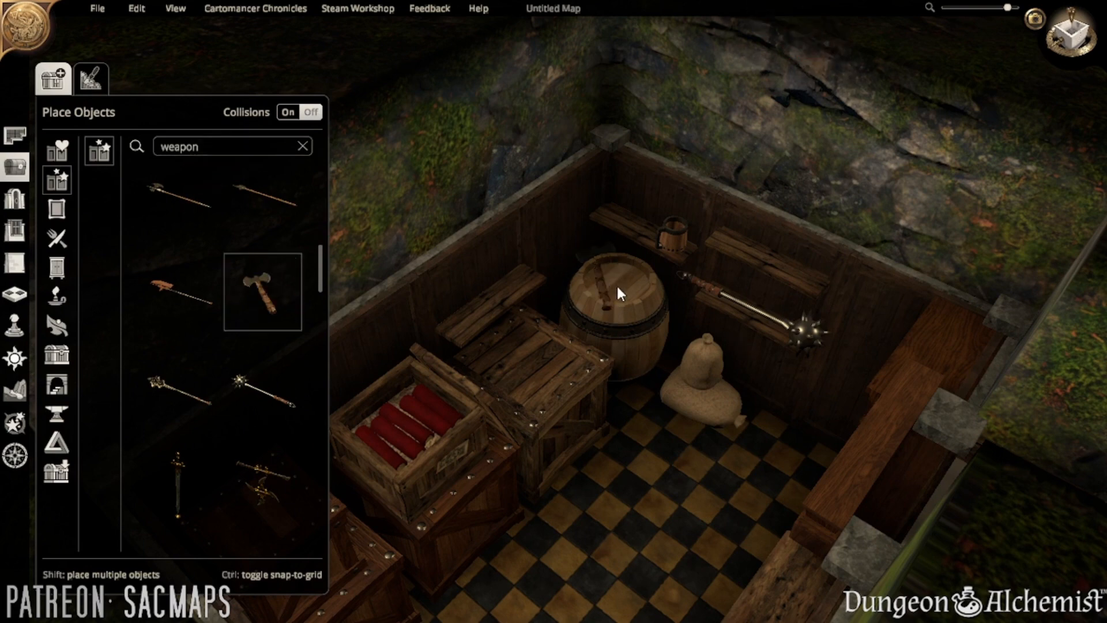
{"action": "key", "text": "w"}
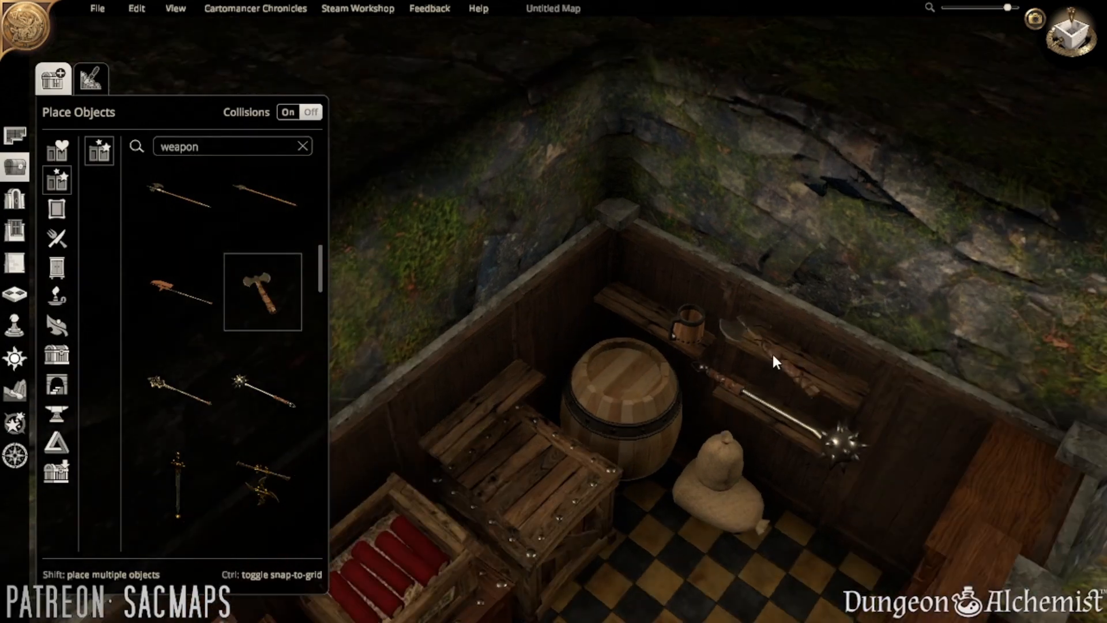
{"action": "left_click", "coordinate": [782, 357]}
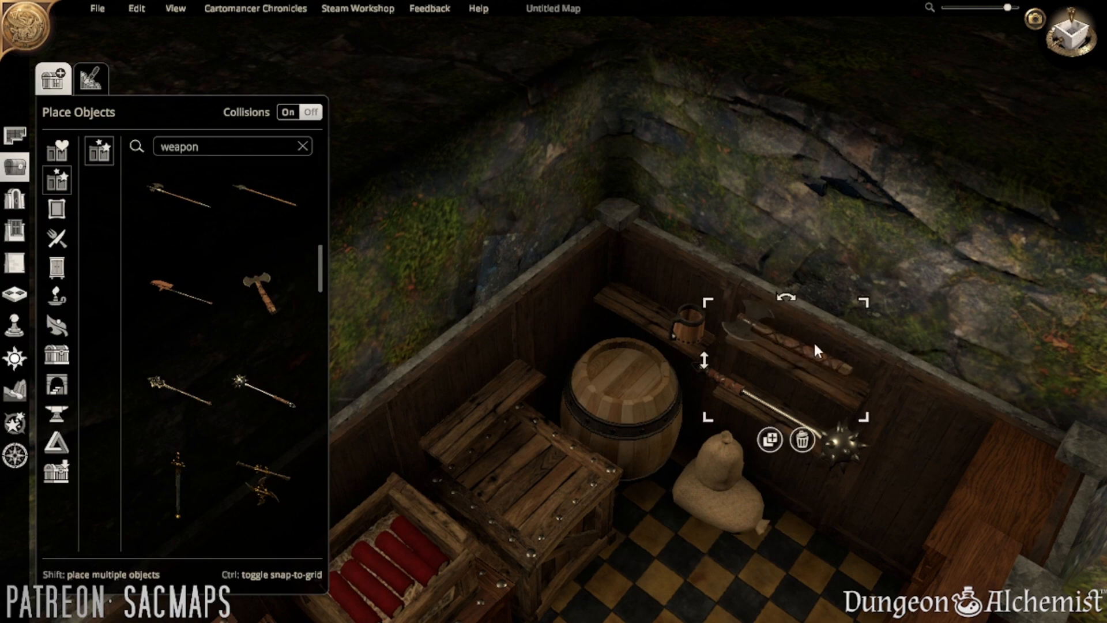
{"action": "left_click_drag", "start_coordinate": [849, 303], "coordinate": [842, 309]}
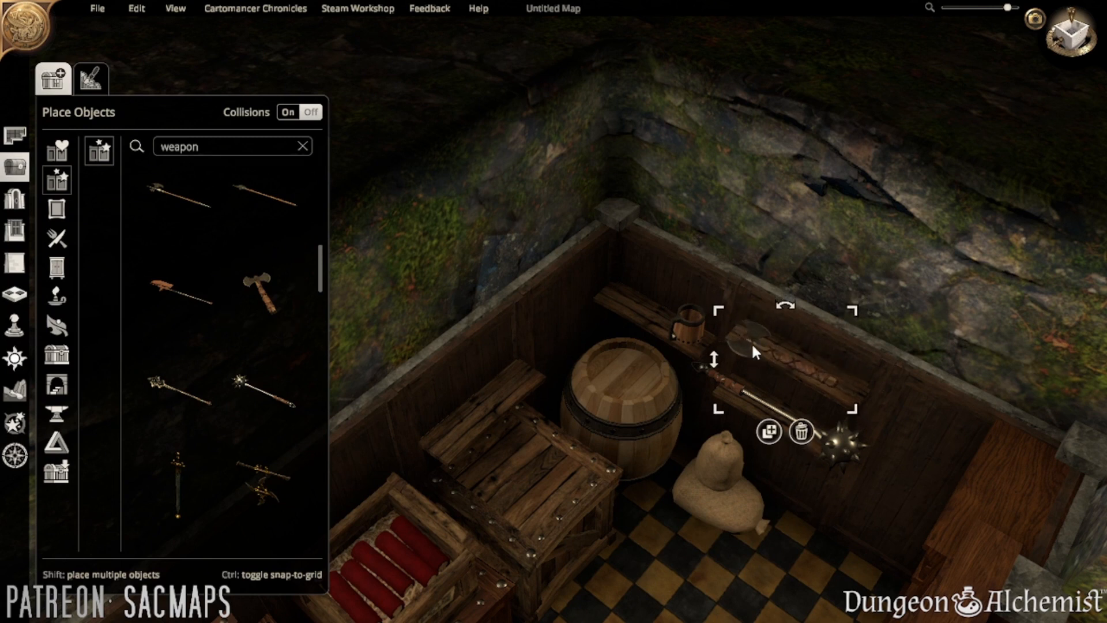
{"action": "left_click_drag", "start_coordinate": [752, 341], "coordinate": [752, 329]}
{"action": "left_click", "coordinate": [701, 579]}
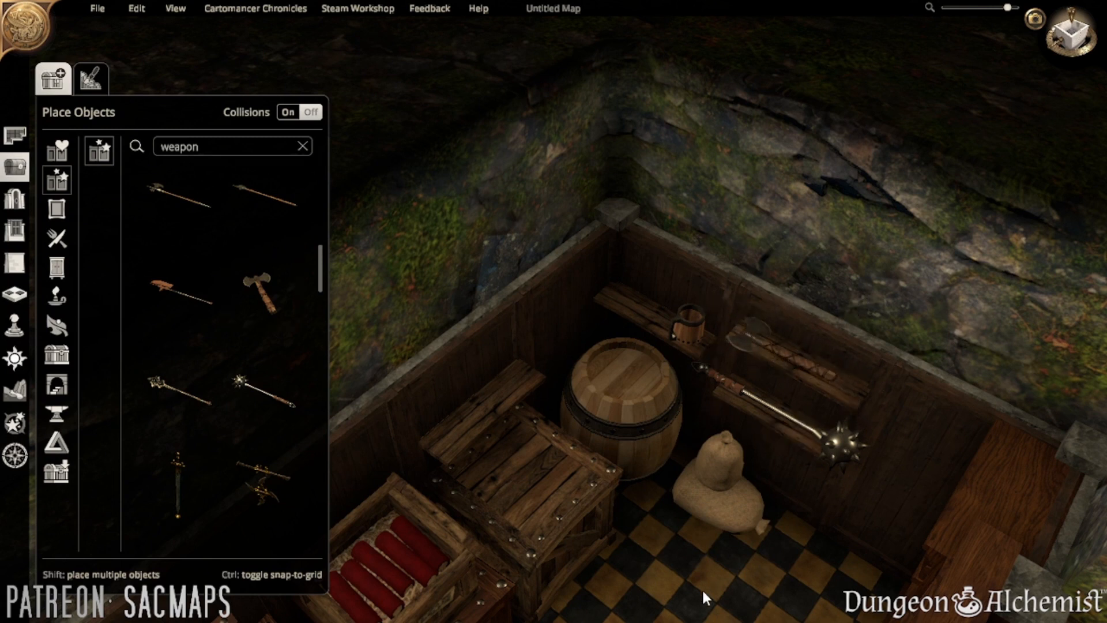
- Scale down the wooden crate standing directly beside the barrel
{"action": "middle_click_drag", "start_coordinate": [588, 437], "coordinate": [384, 444]}
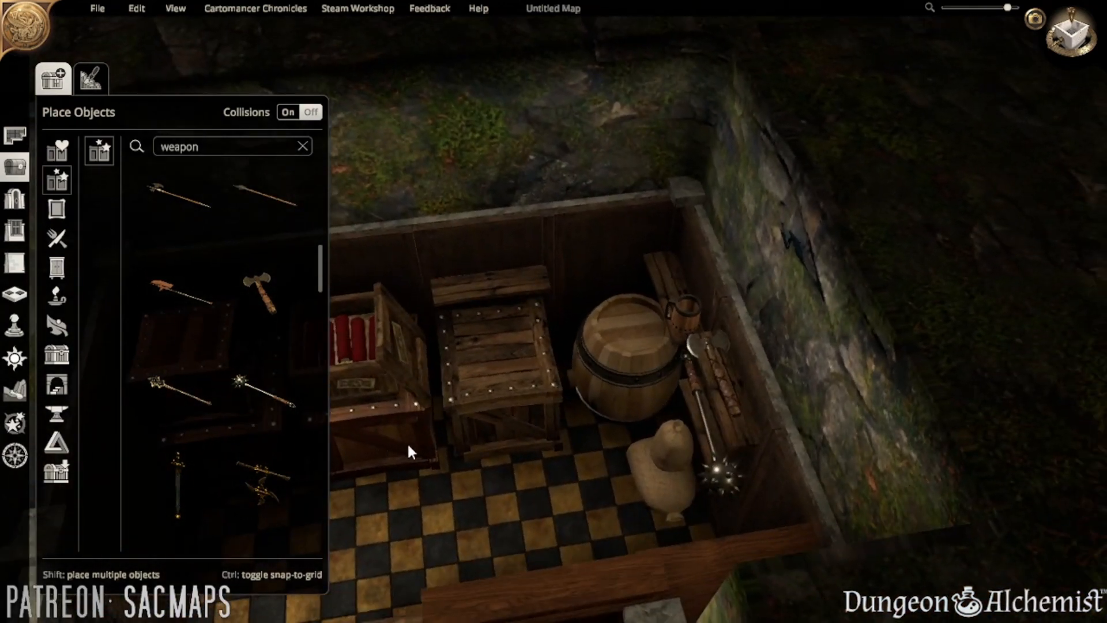
{"action": "right_click_drag", "start_coordinate": [407, 441], "coordinate": [540, 458]}
{"action": "left_click", "coordinate": [594, 411]}
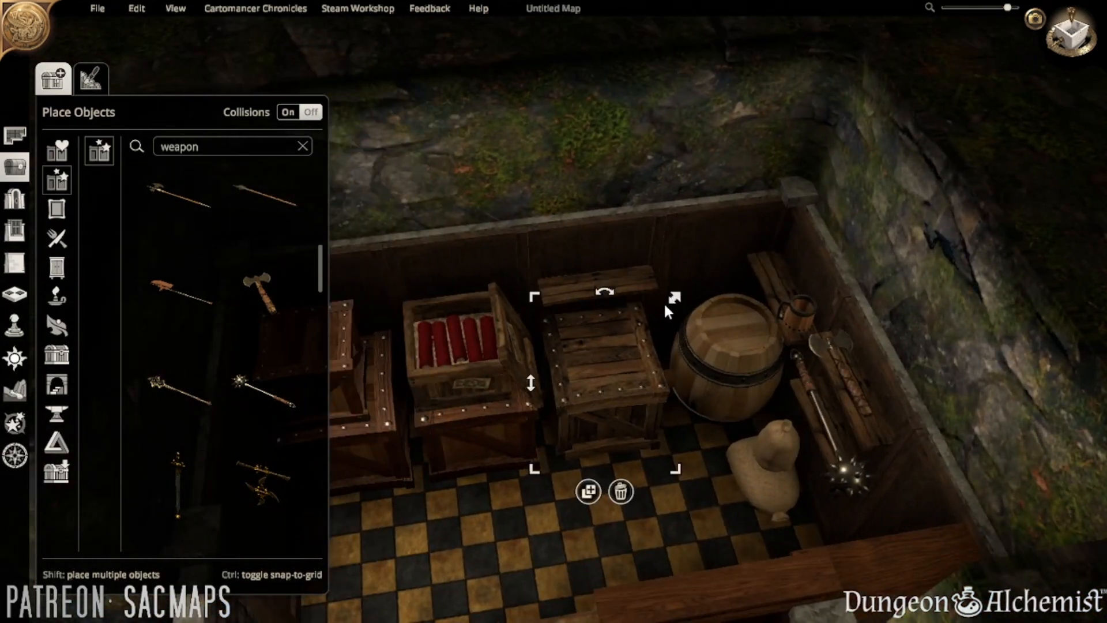
{"action": "left_click_drag", "start_coordinate": [663, 302], "coordinate": [661, 315]}
- Search the objects for "crate" and place the open wooden box, turned sideways, on top of the scaled-down crate
{"action": "double_click", "coordinate": [192, 145]}
{"action": "type", "text": "crarte"}
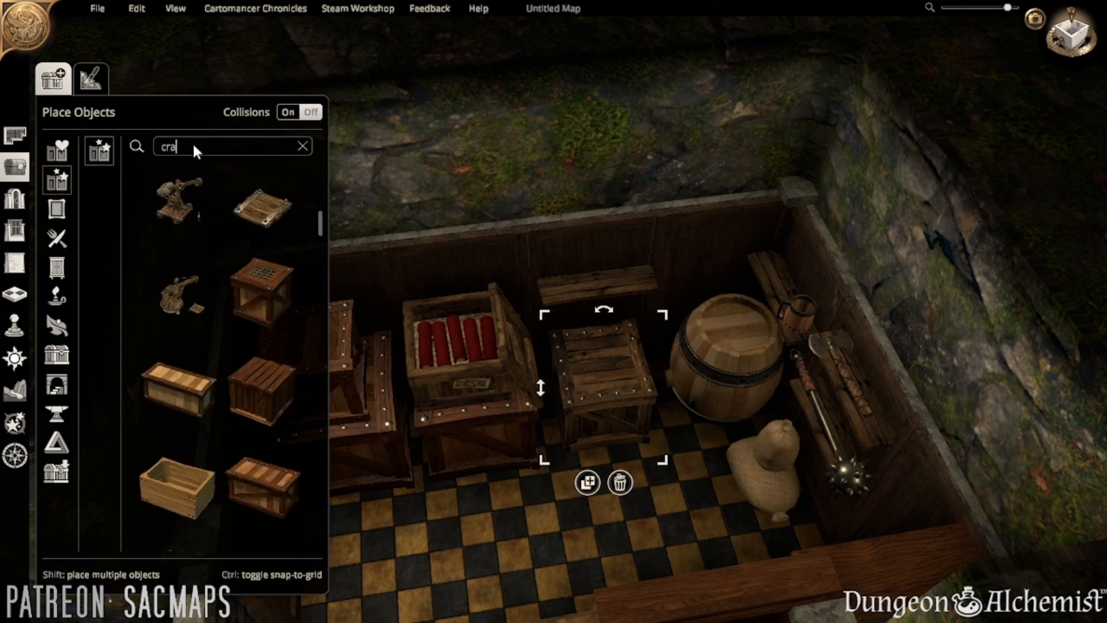
{"action": "key", "text": "BackSpace"}
{"action": "key", "text": "BackSpace"}
{"action": "key", "text": "BackSpace"}
{"action": "type", "text": "te"}
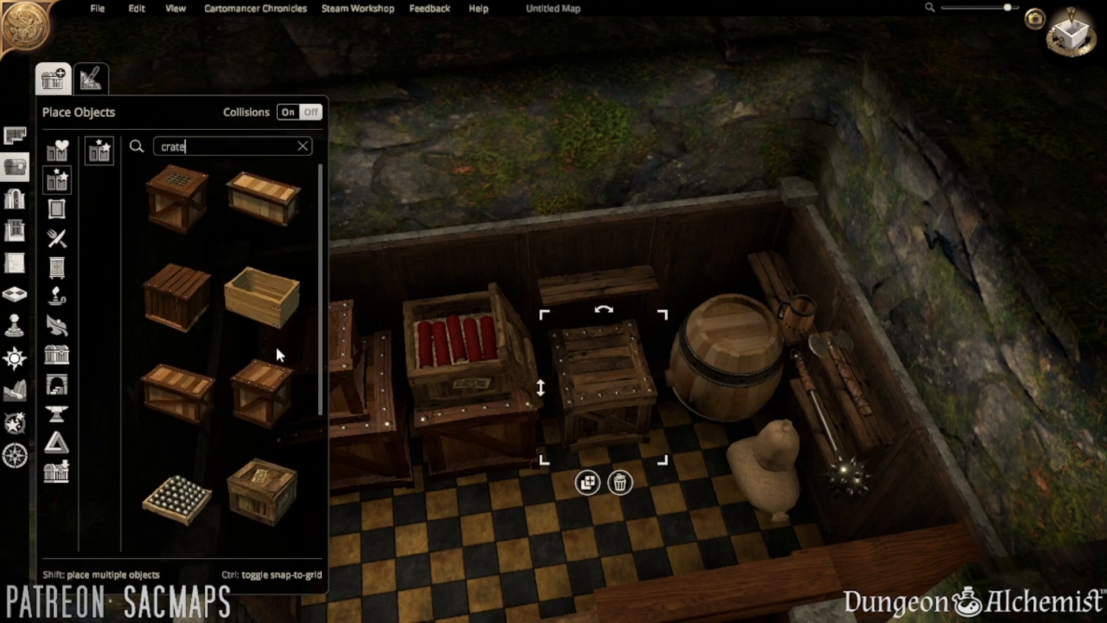
{"action": "left_click", "coordinate": [255, 303]}
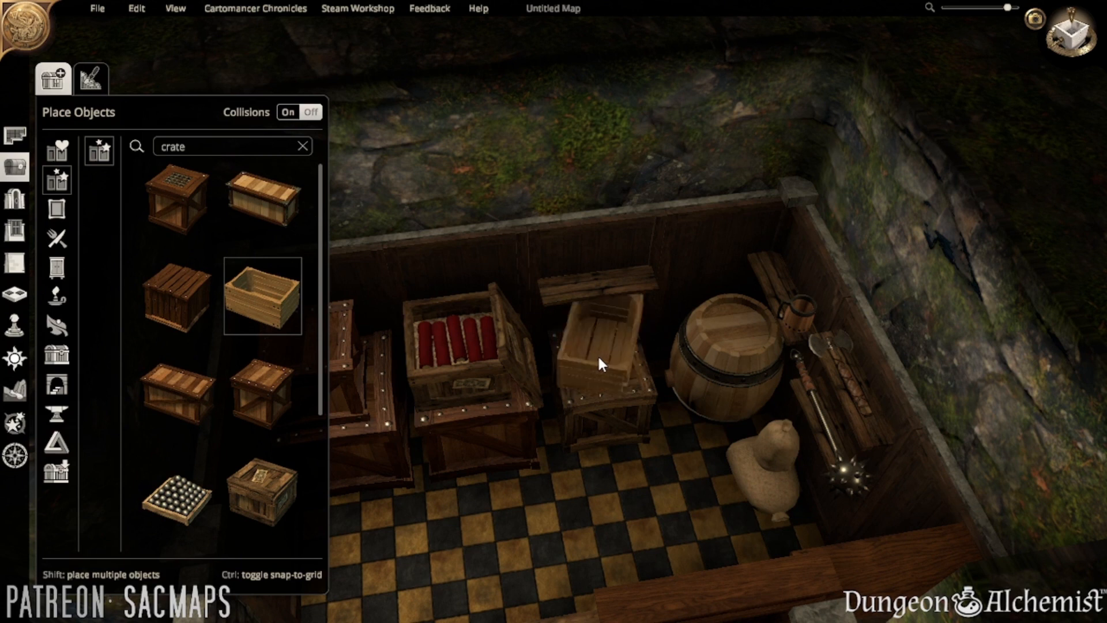
{"action": "left_click", "coordinate": [598, 355]}
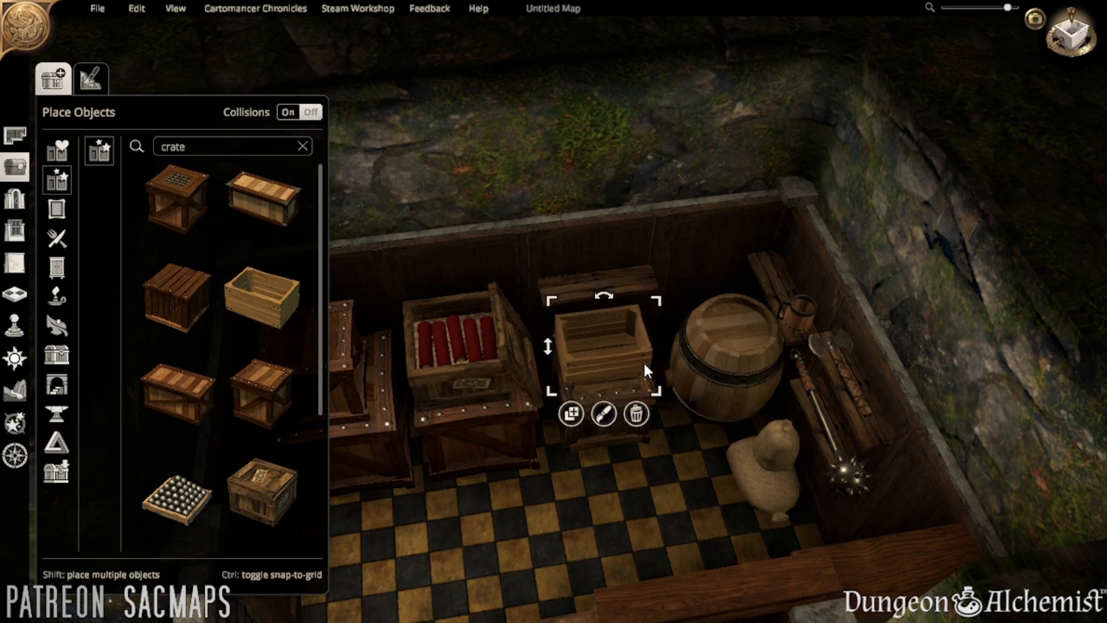
- Search the objects for "pillow" and place the plain white pillow inside the open wooden box
{"action": "left_click", "coordinate": [623, 512]}
{"action": "scroll", "coordinate": [623, 513], "scroll_direction": "up", "scroll_amount": 3}
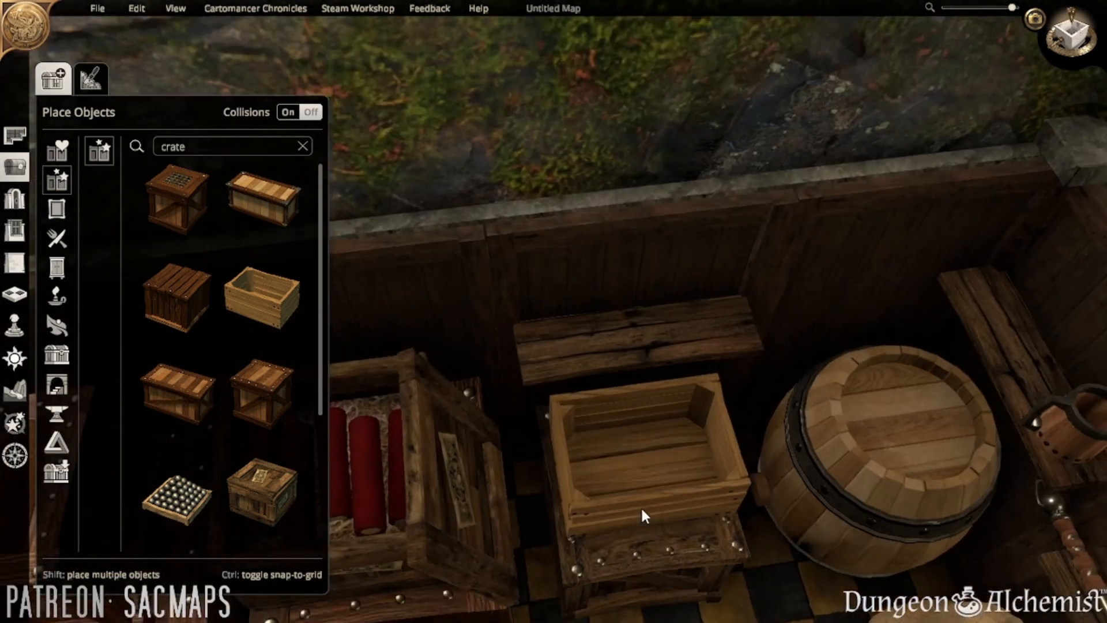
{"action": "scroll", "coordinate": [598, 485], "scroll_direction": "up", "scroll_amount": 2}
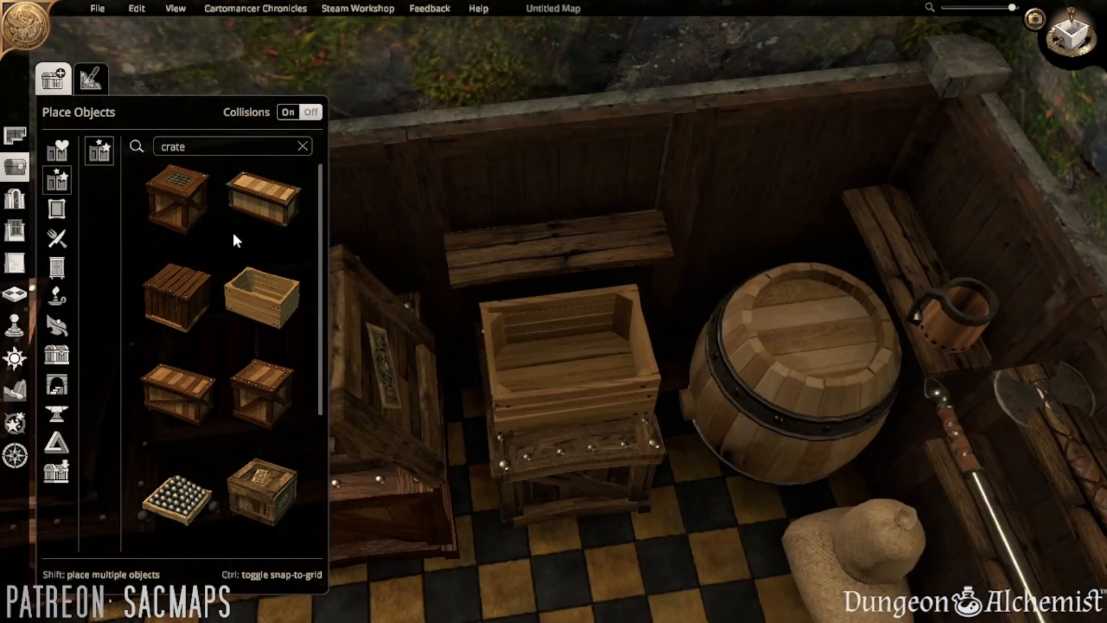
{"action": "left_click", "coordinate": [207, 140]}
{"action": "type", "text": "pillow"}
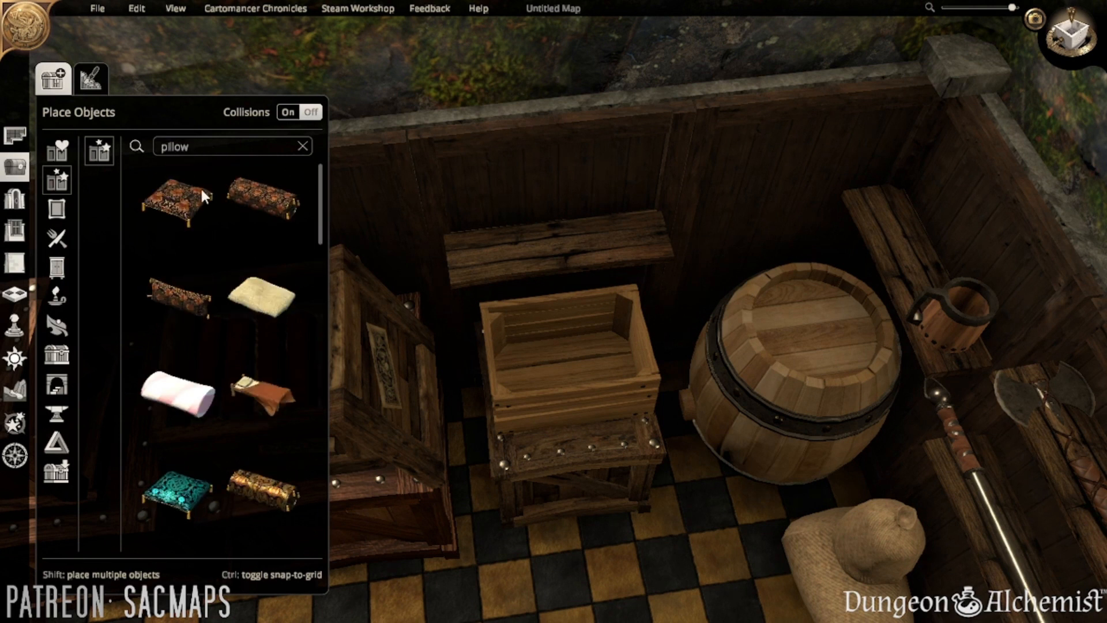
{"action": "scroll", "coordinate": [254, 455], "scroll_direction": "down", "scroll_amount": 5}
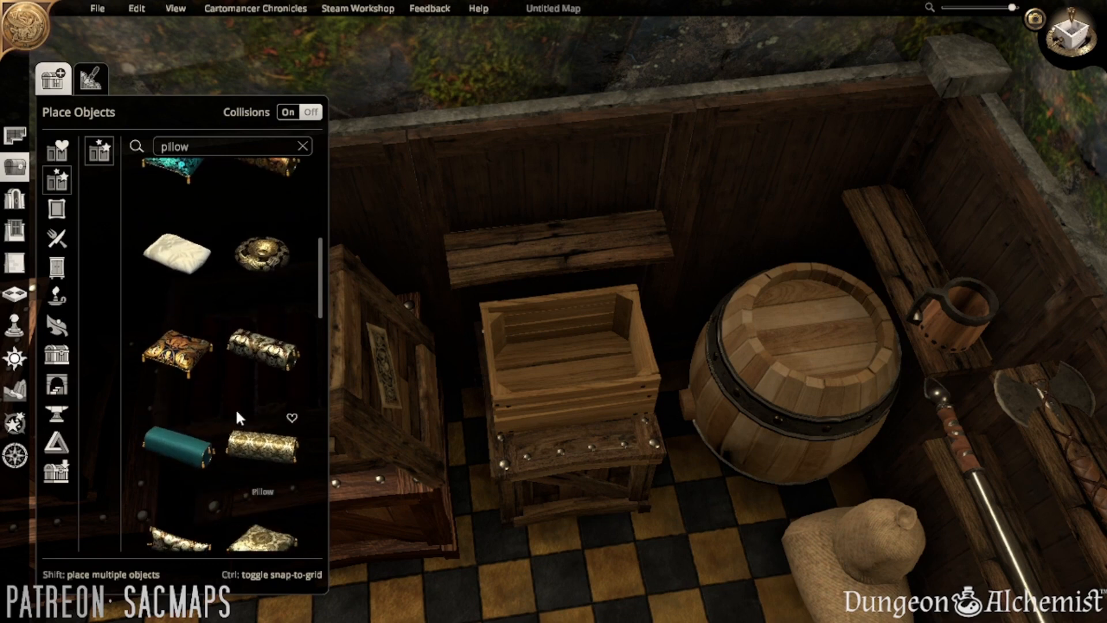
{"action": "left_click", "coordinate": [178, 253]}
{"action": "key", "text": "w"}
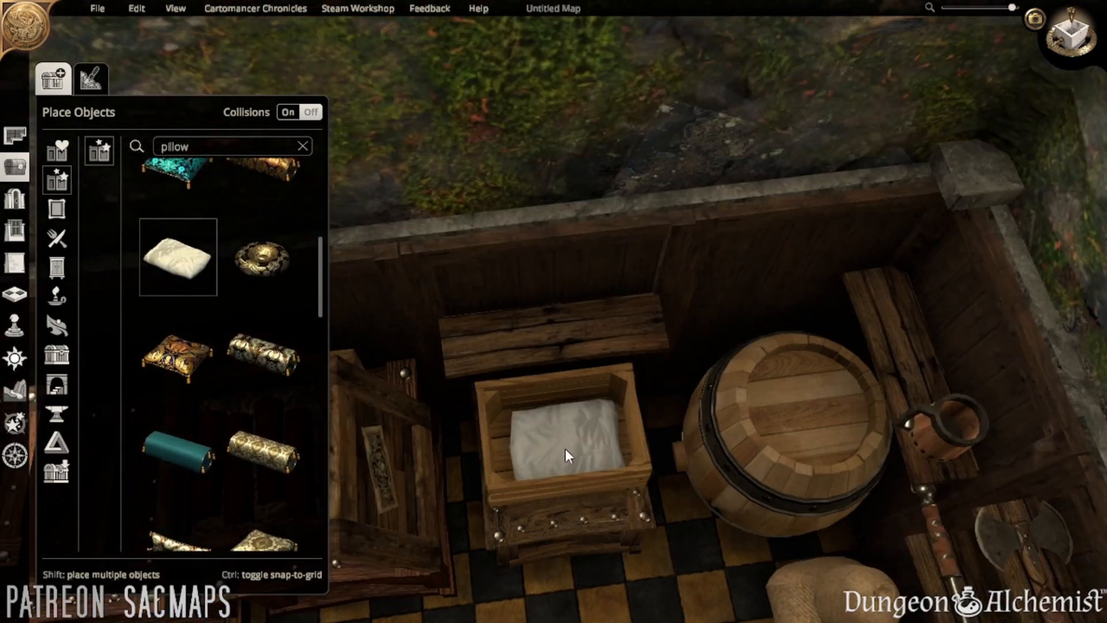
{"action": "left_click", "coordinate": [562, 445]}
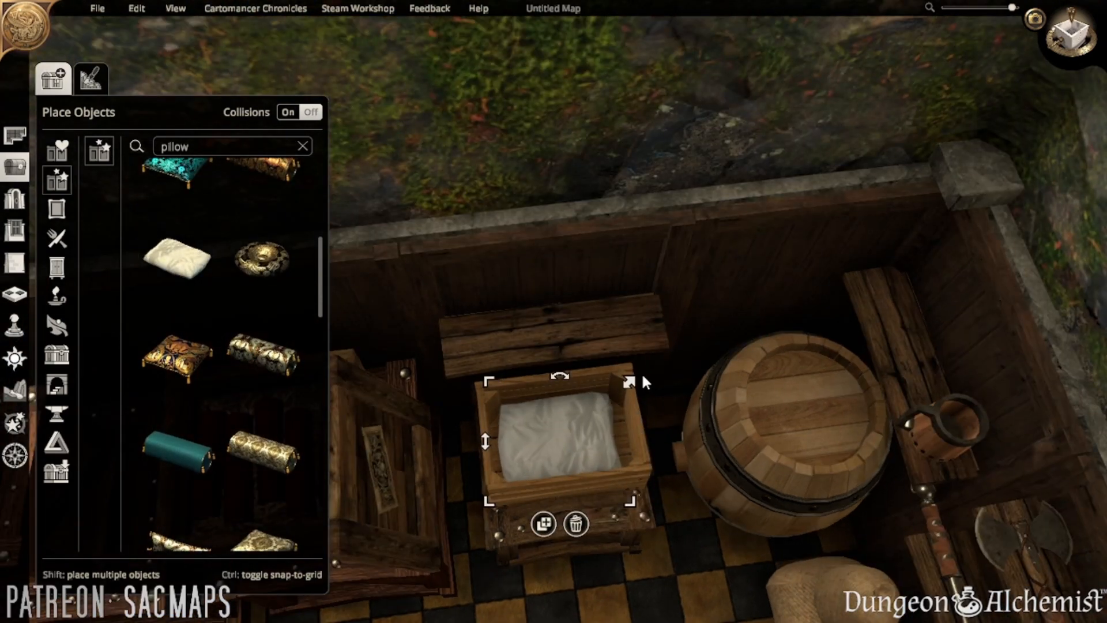
- Enlarge the white pillow slightly and adjust its position to fill the open wooden box
{"action": "left_click_drag", "start_coordinate": [642, 377], "coordinate": [647, 375]}
{"action": "left_click_drag", "start_coordinate": [573, 421], "coordinate": [580, 421]}
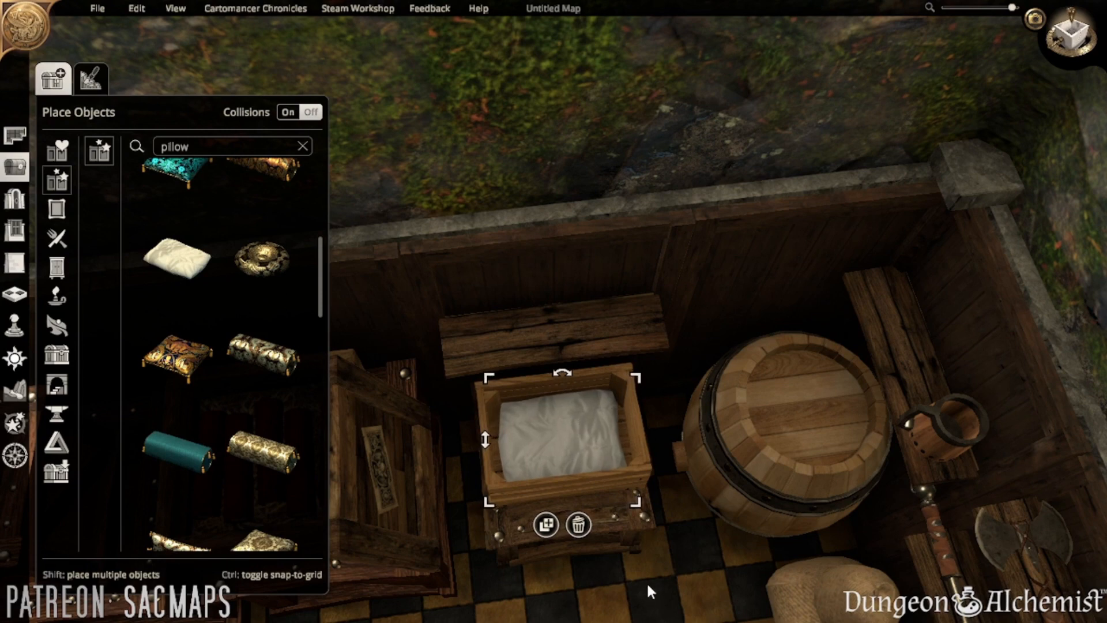
{"action": "left_click", "coordinate": [672, 589]}
{"action": "scroll", "coordinate": [694, 430], "scroll_direction": "up", "scroll_amount": 3}
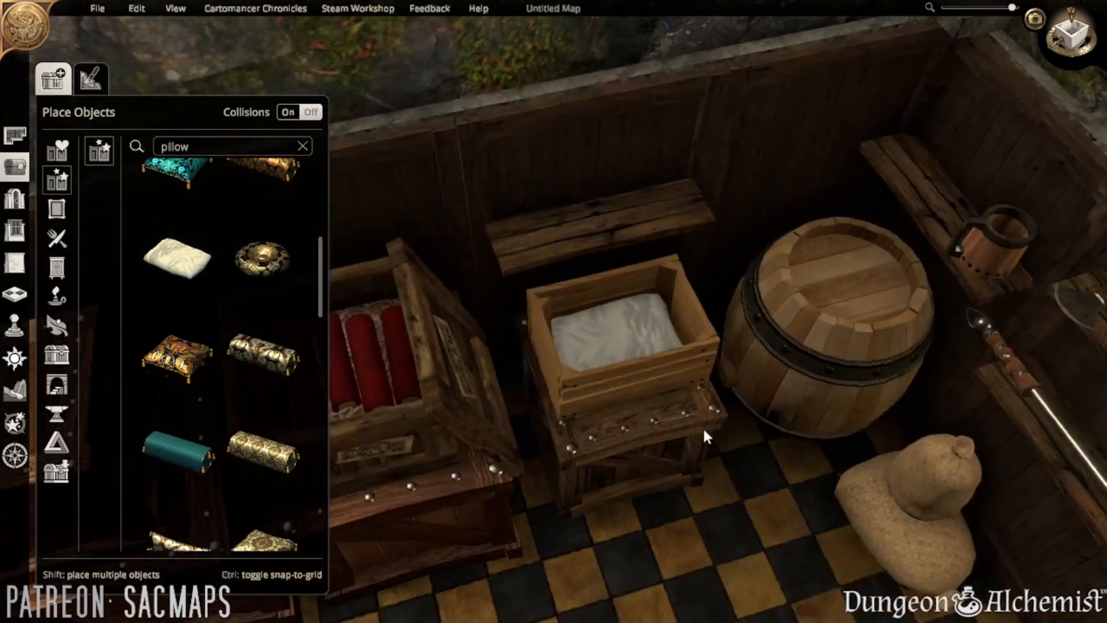
{"action": "scroll", "coordinate": [703, 426], "scroll_direction": "down", "scroll_amount": 3}
{"action": "left_click", "coordinate": [196, 145]}
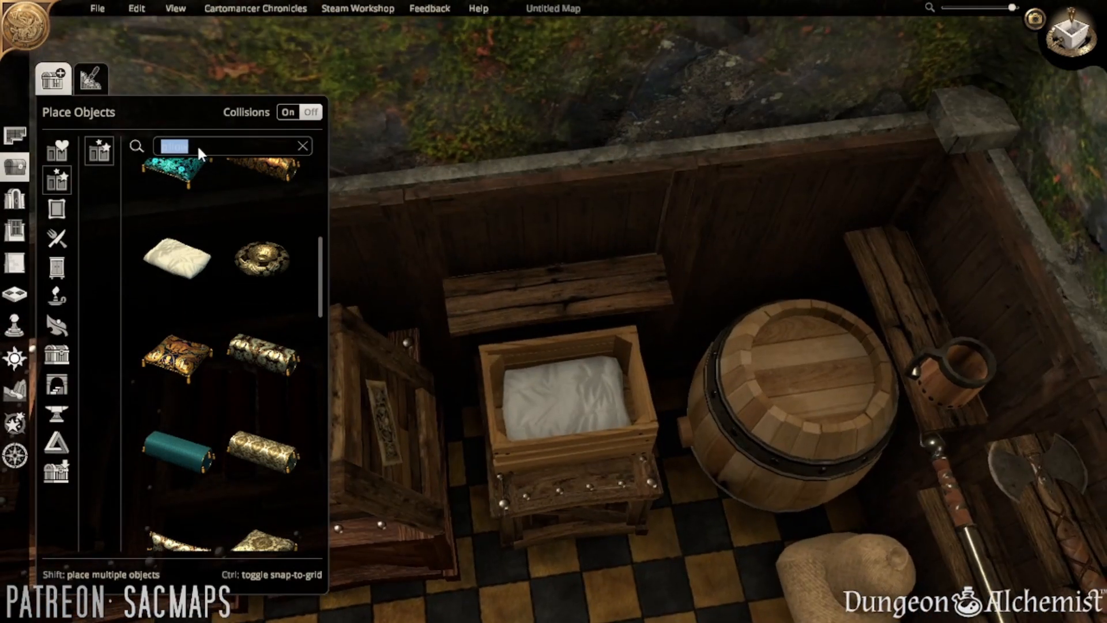
{"action": "type", "text": "moss"}
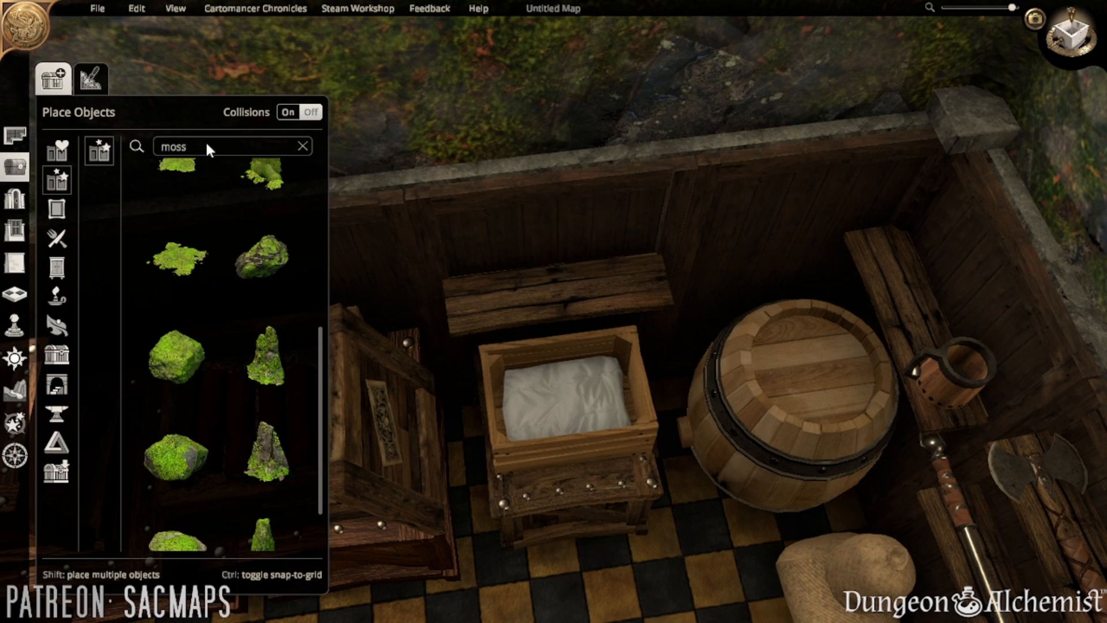
{"action": "left_click", "coordinate": [206, 145]}
{"action": "type", "text": "gold"}
{"action": "scroll", "coordinate": [263, 468], "scroll_direction": "down", "scroll_amount": 10}
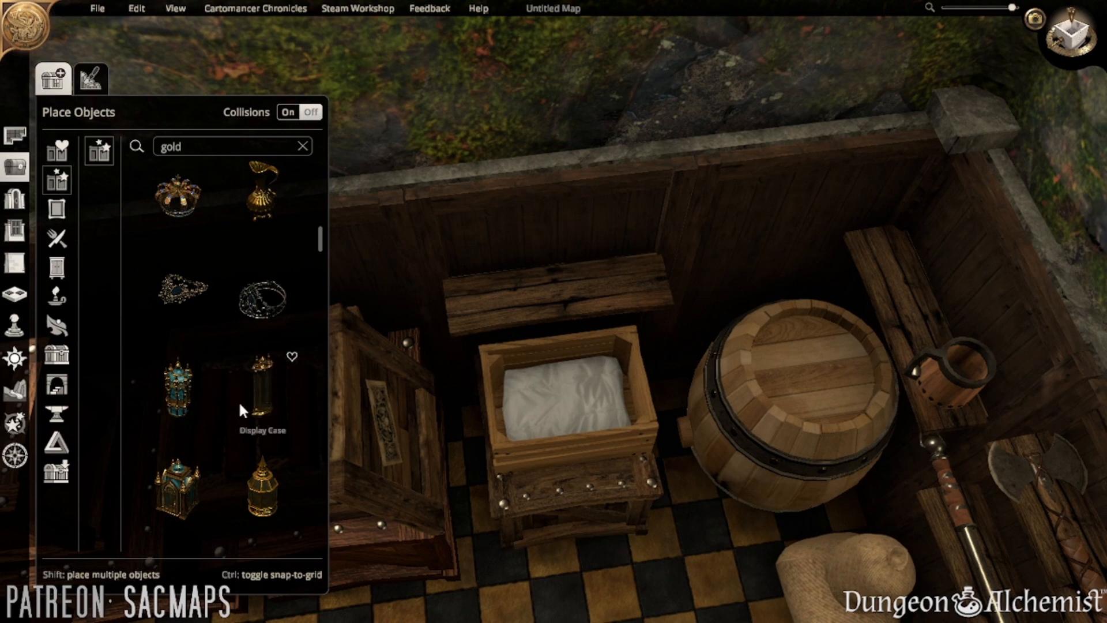
{"action": "scroll", "coordinate": [234, 393], "scroll_direction": "down", "scroll_amount": 1}
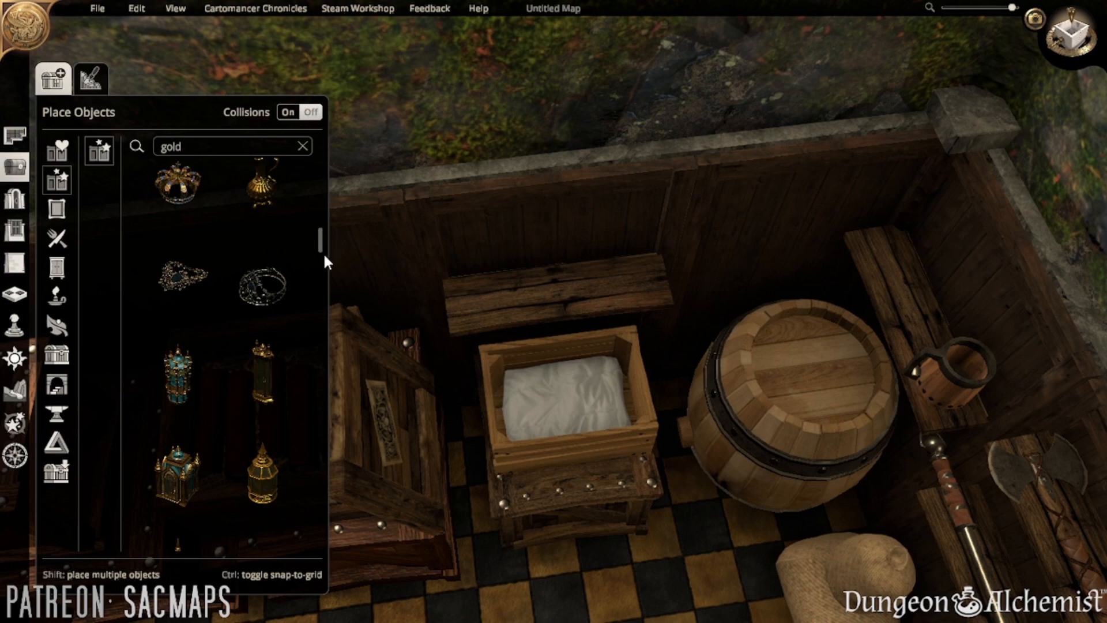
{"action": "left_click_drag", "start_coordinate": [321, 240], "coordinate": [319, 294]}
{"action": "left_click", "coordinate": [215, 428]}
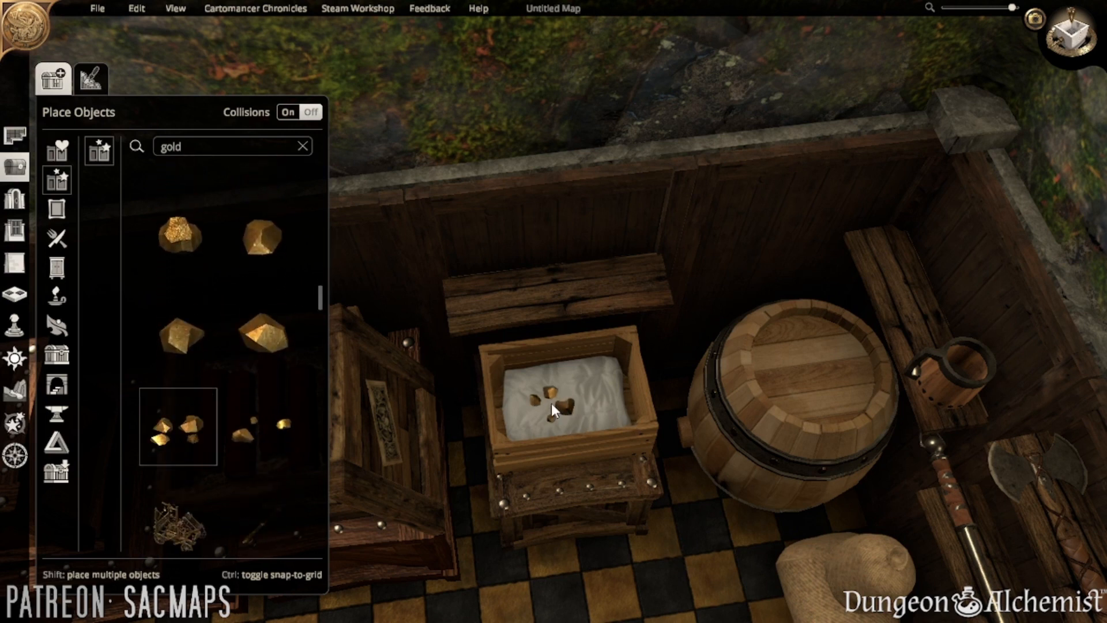
{"action": "right_click", "coordinate": [537, 405]}
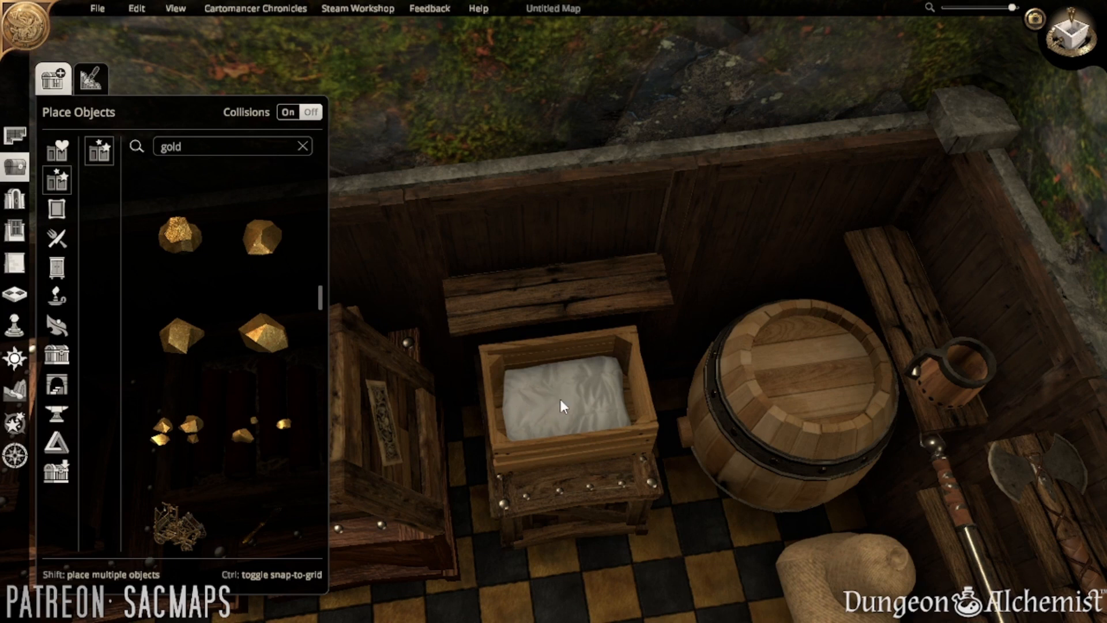
- Delete the white pillow from the open wooden box, search the objects for "cuttin" and place the plain wooden cutting board inside it
{"action": "left_click", "coordinate": [560, 399]}
{"action": "key", "text": "Delete"}
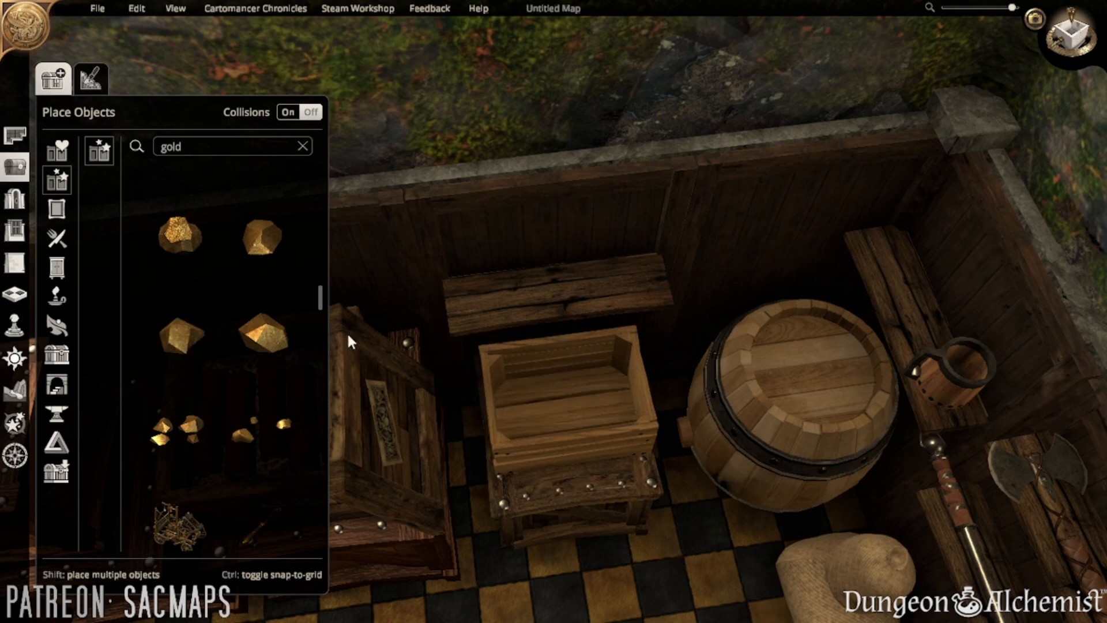
{"action": "left_click", "coordinate": [219, 147]}
{"action": "type", "text": "cuttin"}
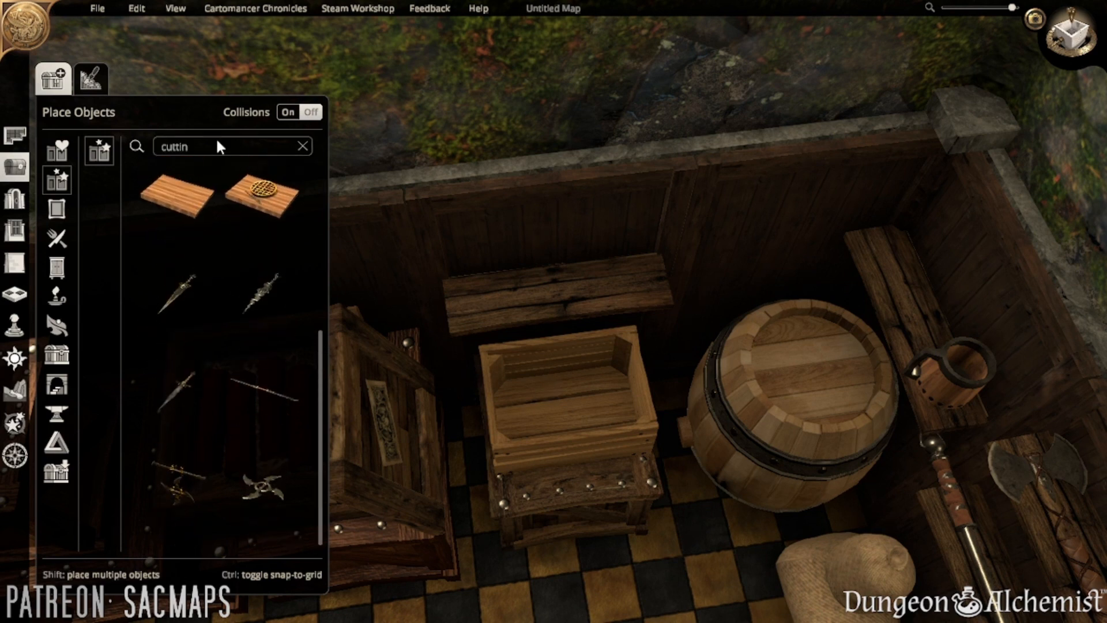
{"action": "scroll", "coordinate": [236, 375], "scroll_direction": "up", "scroll_amount": 5}
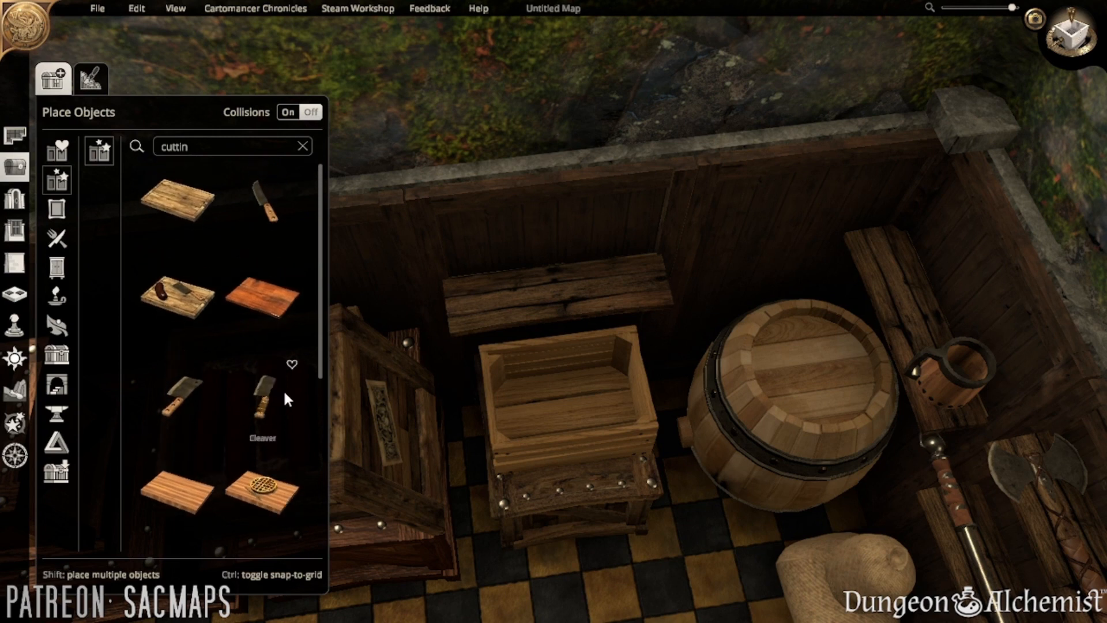
{"action": "left_click", "coordinate": [175, 196]}
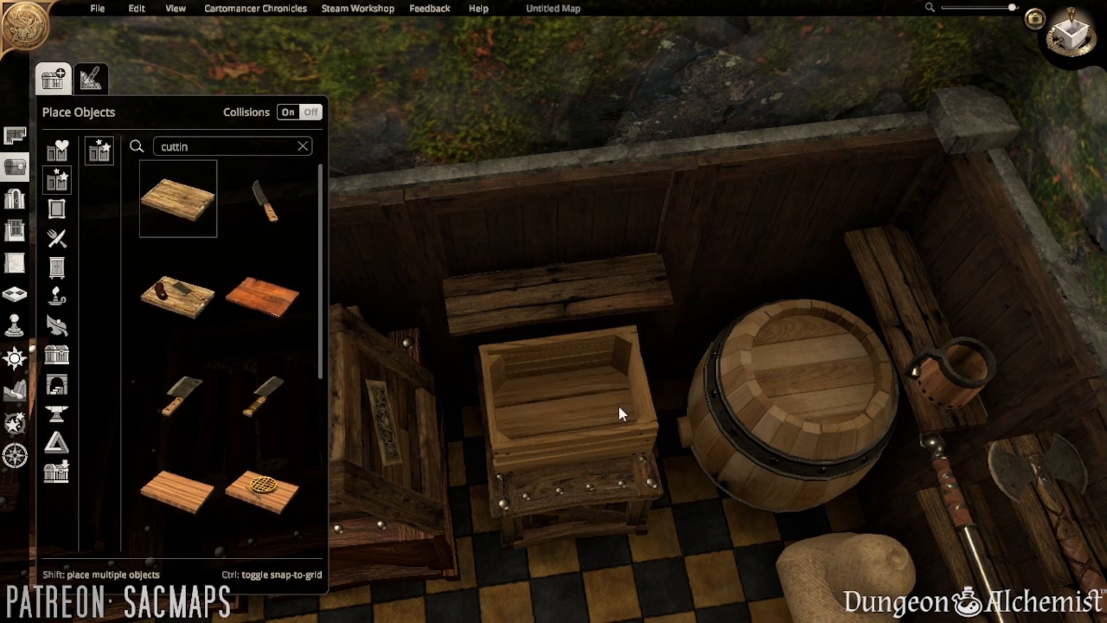
{"action": "left_click", "coordinate": [562, 409]}
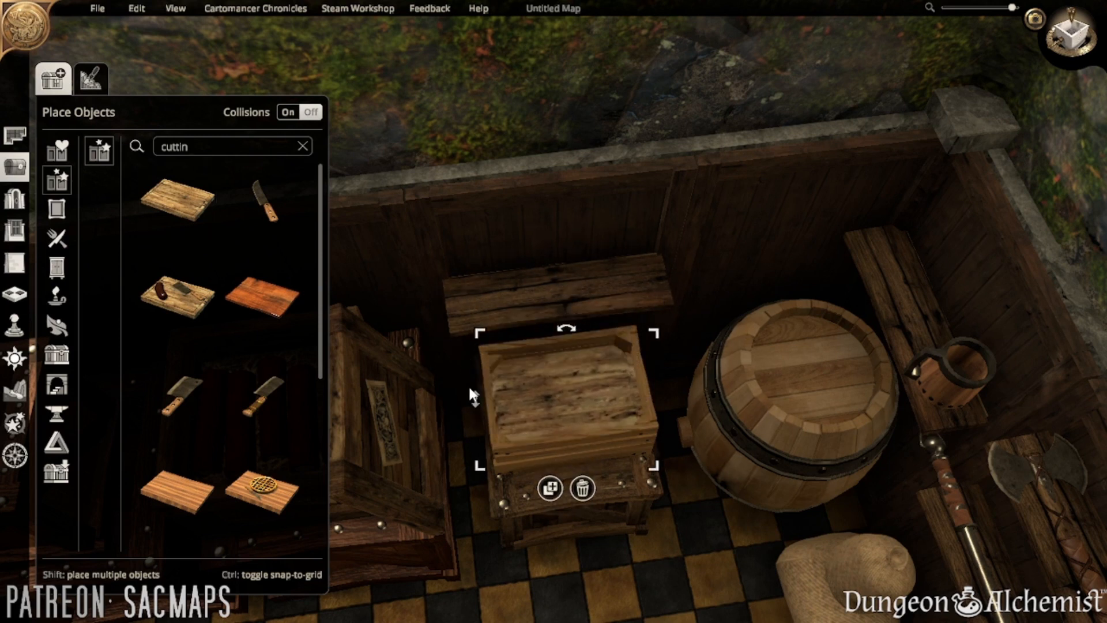
- Search the objects for "rope" and place the upright rope coil on the board in the box, scaled down and moved towards the rear corner
{"action": "left_click", "coordinate": [196, 144]}
{"action": "type", "text": "rope"}
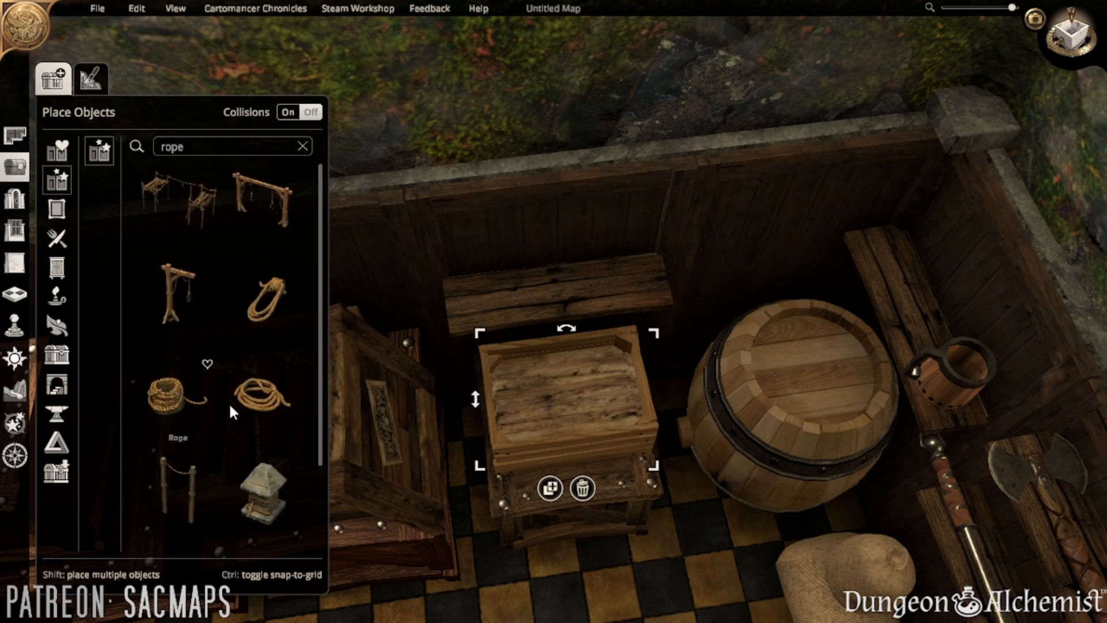
{"action": "left_click", "coordinate": [229, 409]}
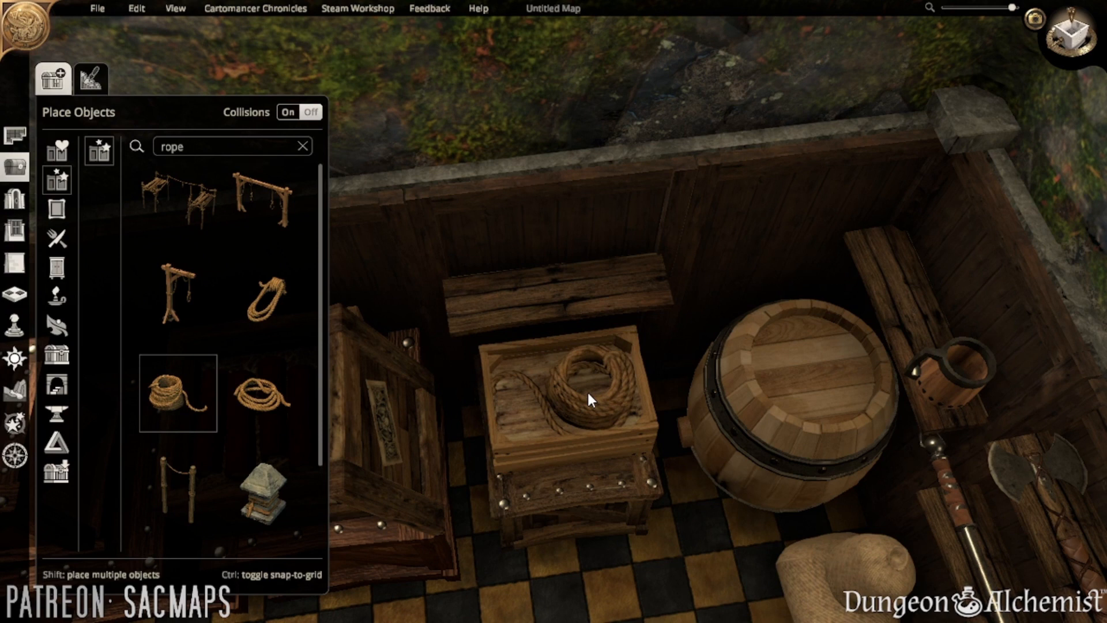
{"action": "left_click", "coordinate": [588, 393]}
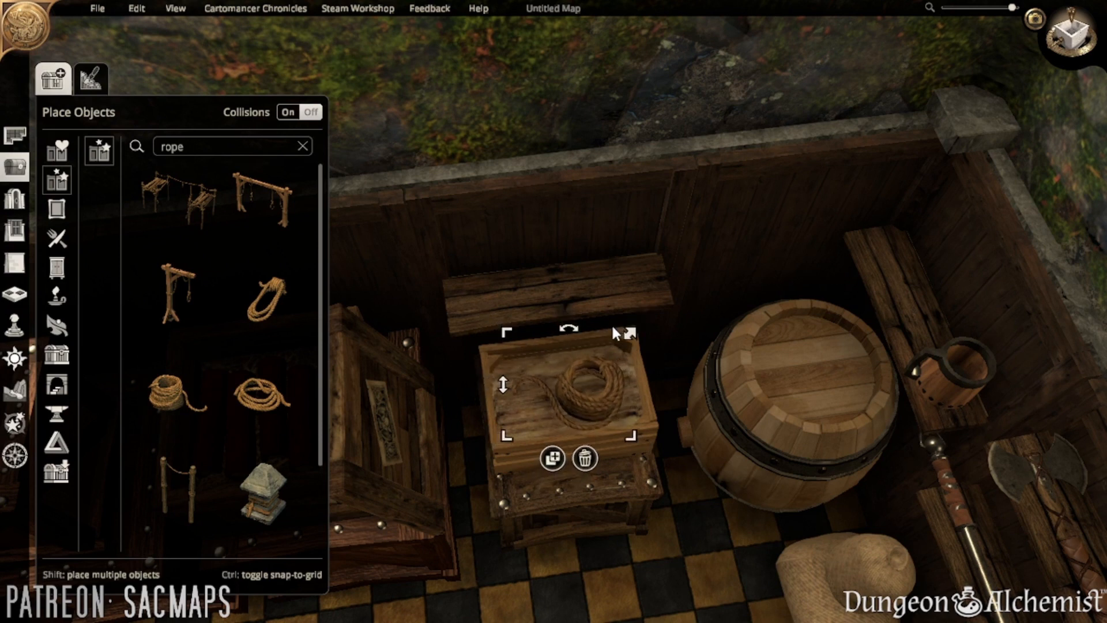
{"action": "left_click_drag", "start_coordinate": [606, 392], "coordinate": [624, 369]}
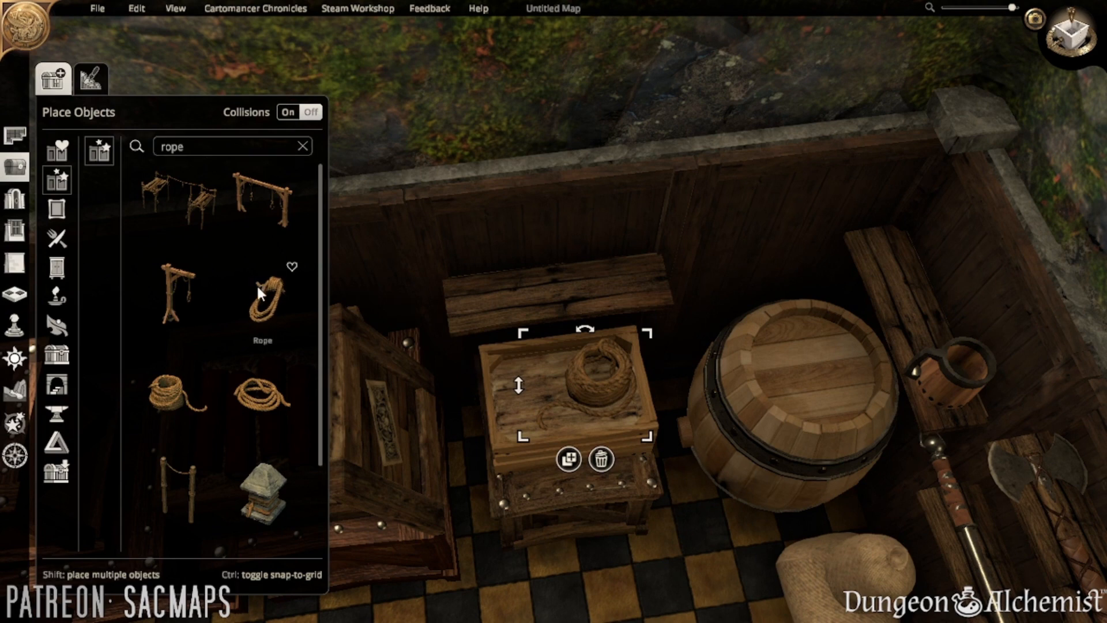
- Place the flat coiled rope on the wall shelf behind the open wooden box
{"action": "left_click", "coordinate": [265, 383]}
{"action": "left_click", "coordinate": [492, 294]}
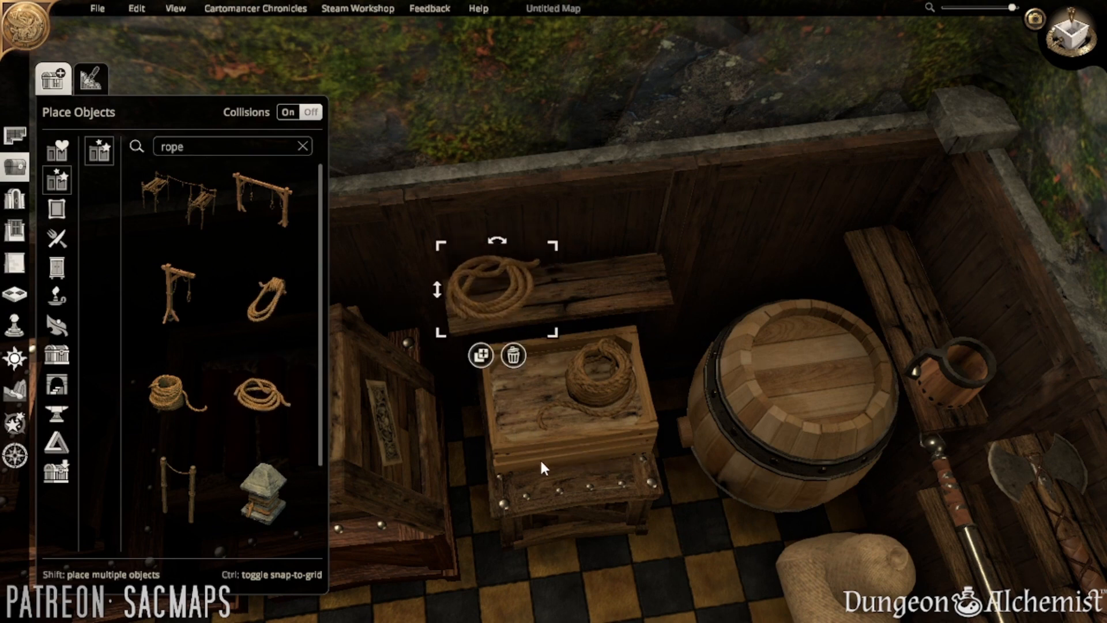
{"action": "scroll", "coordinate": [567, 522], "scroll_direction": "up", "scroll_amount": 1}
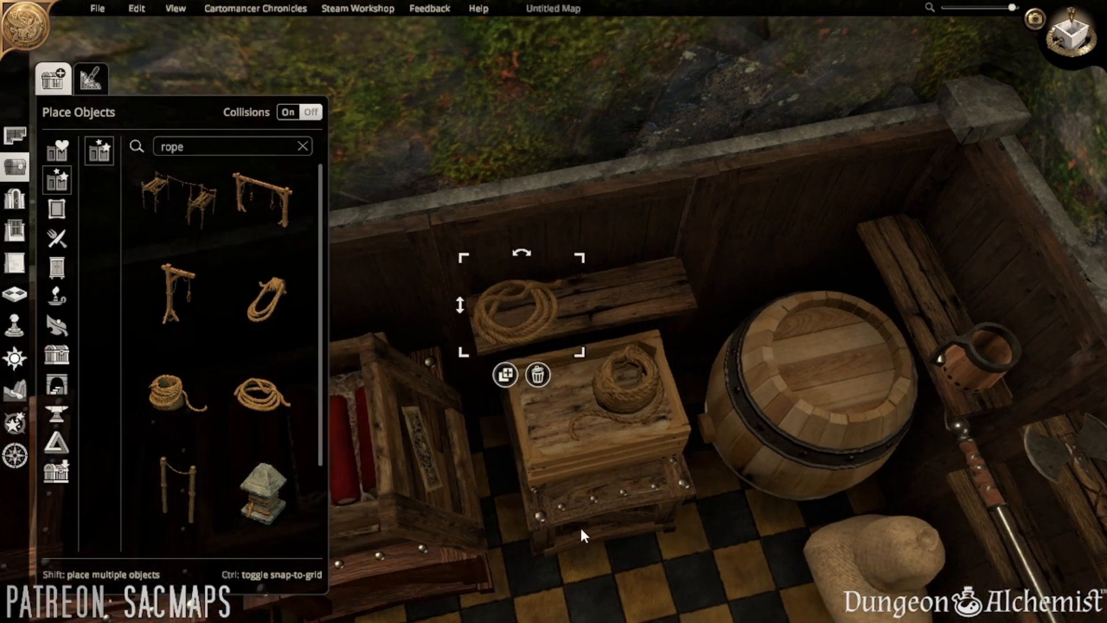
{"action": "key", "text": "s"}
{"action": "left_click", "coordinate": [543, 517]}
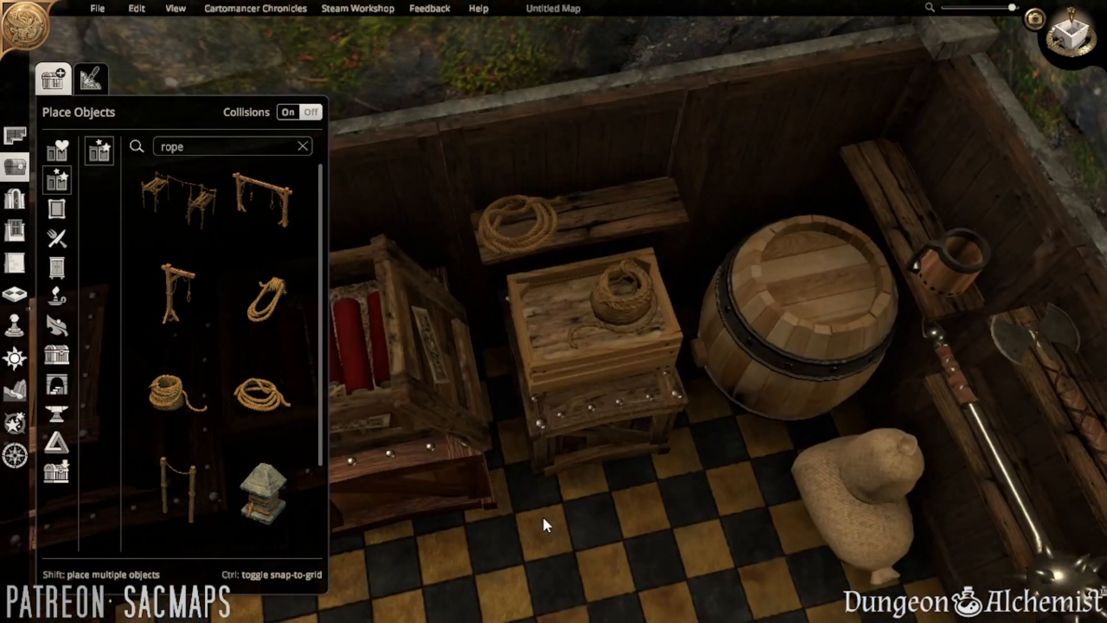
{"action": "scroll", "coordinate": [543, 519], "scroll_direction": "up", "scroll_amount": 1}
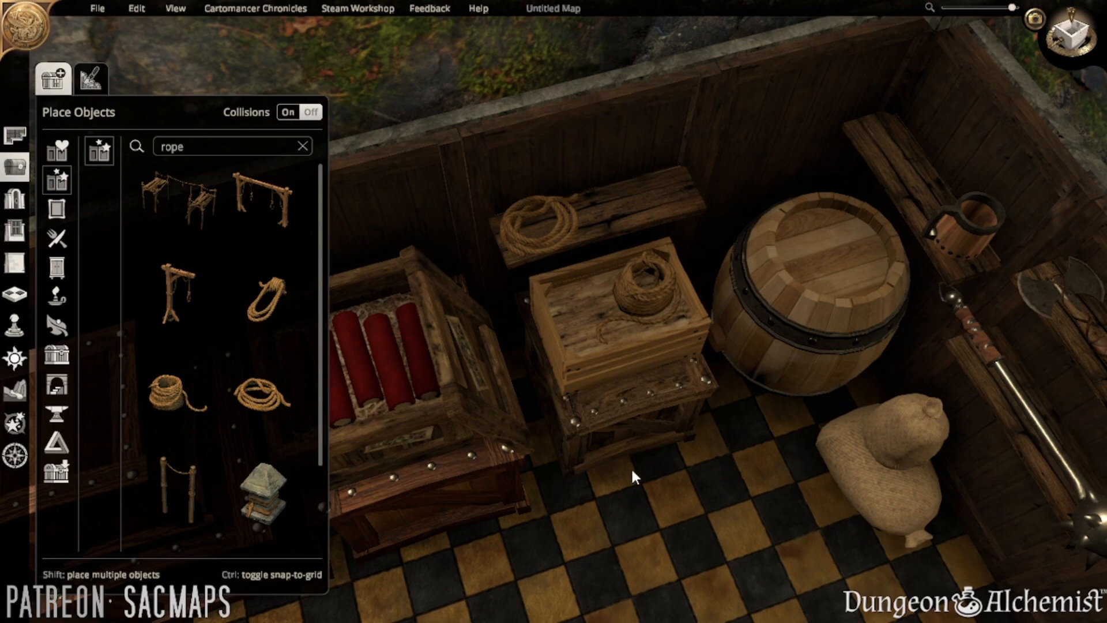
{"action": "middle_click_drag", "start_coordinate": [632, 470], "coordinate": [570, 542]}
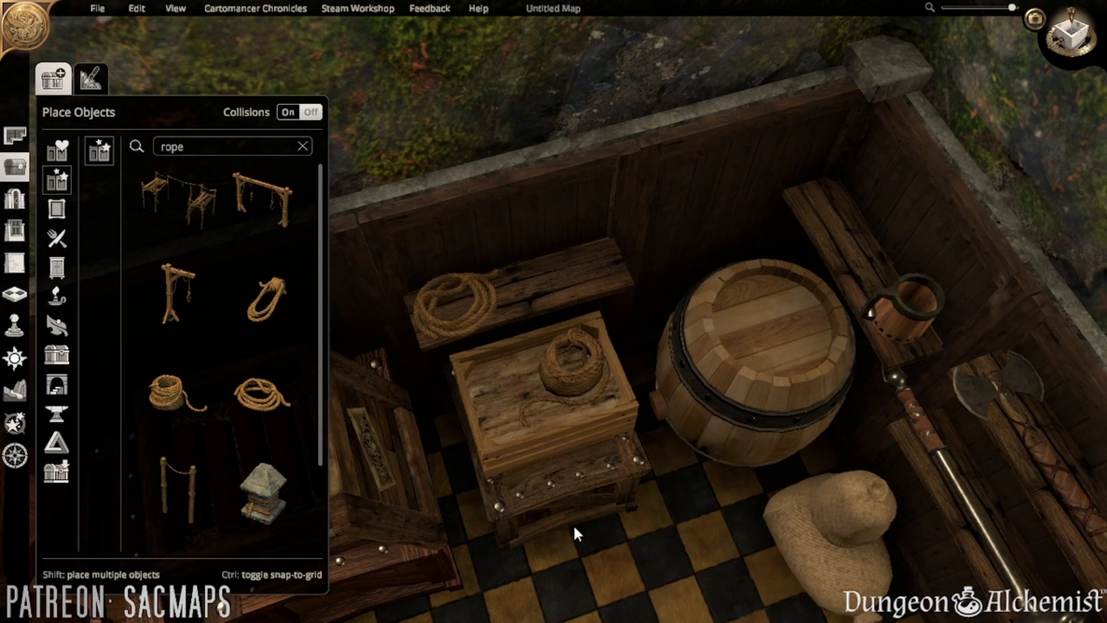
{"action": "middle_click_drag", "start_coordinate": [584, 518], "coordinate": [634, 499]}
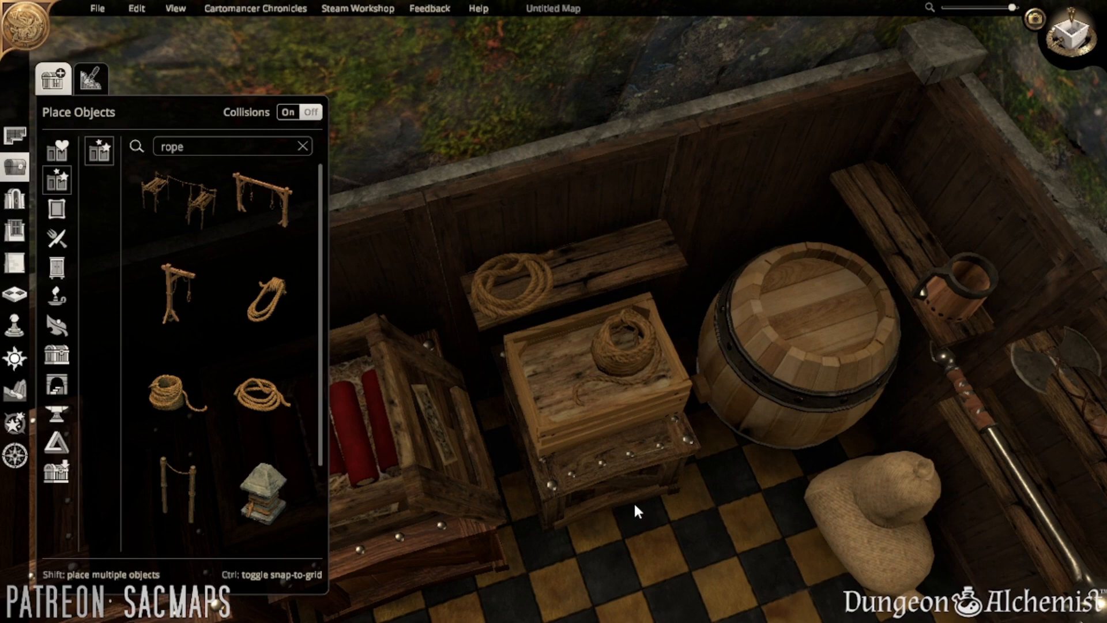
{"action": "middle_click_drag", "start_coordinate": [634, 500], "coordinate": [665, 525]}
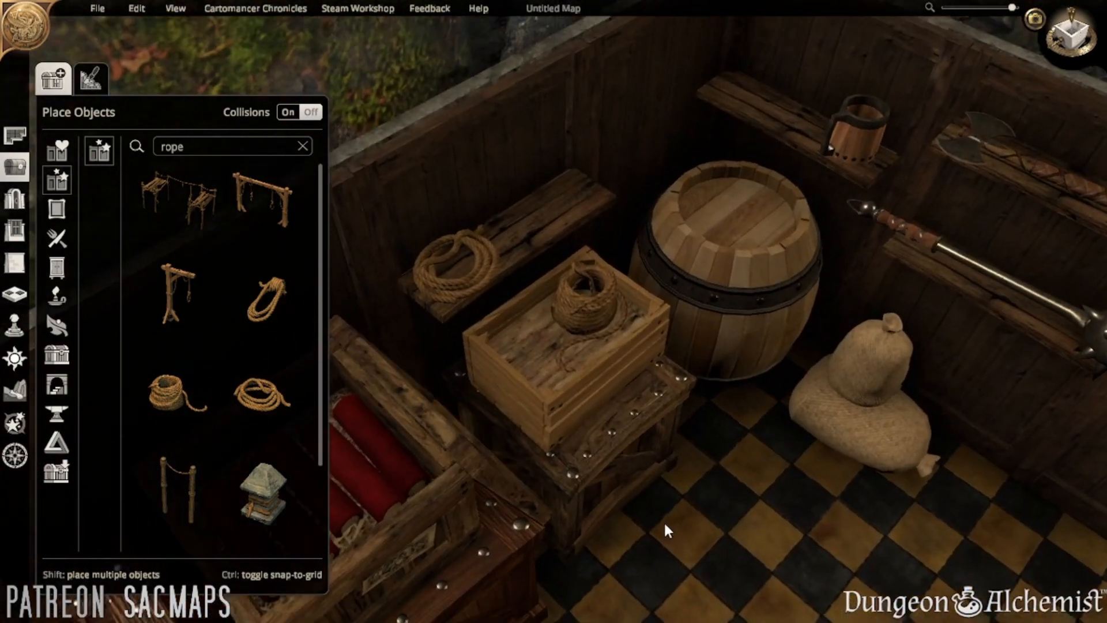
{"action": "left_click", "coordinate": [202, 146]}
{"action": "type", "text": "coi"}
{"action": "left_click", "coordinate": [202, 146]}
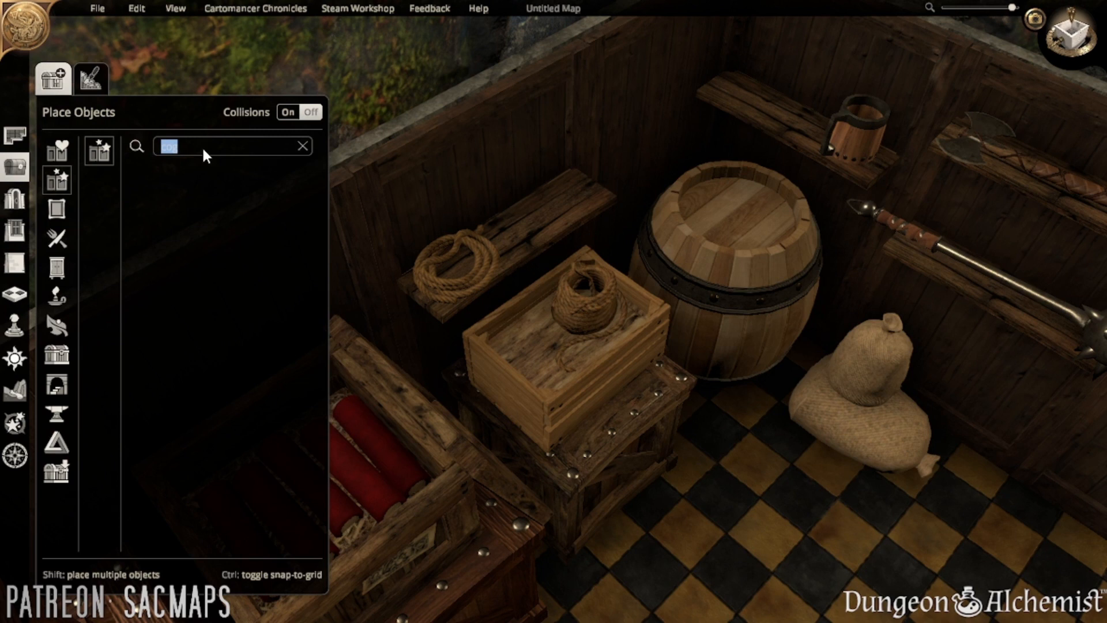
{"action": "key", "text": "BackSpace"}
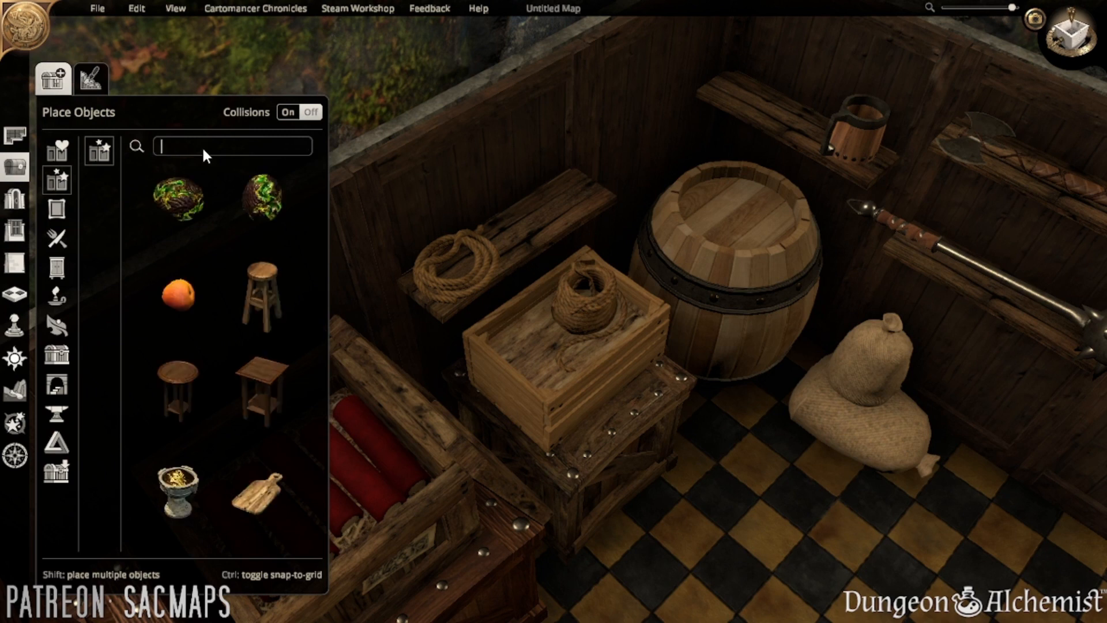
{"action": "type", "text": "hamm"}
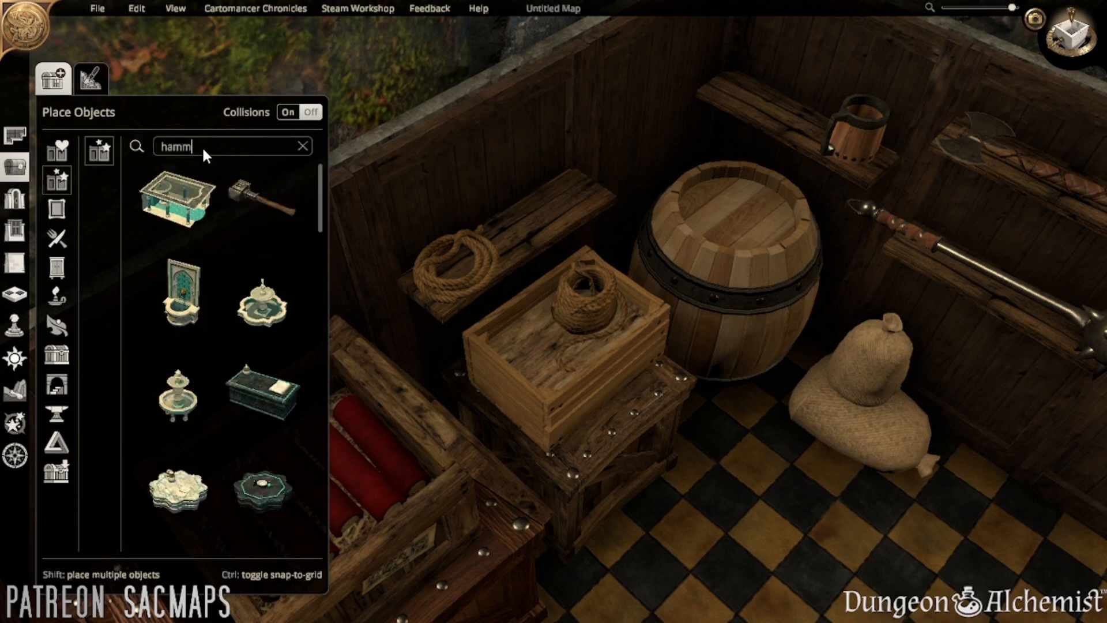
{"action": "left_click", "coordinate": [202, 146]}
{"action": "key", "text": "BackSpace"}
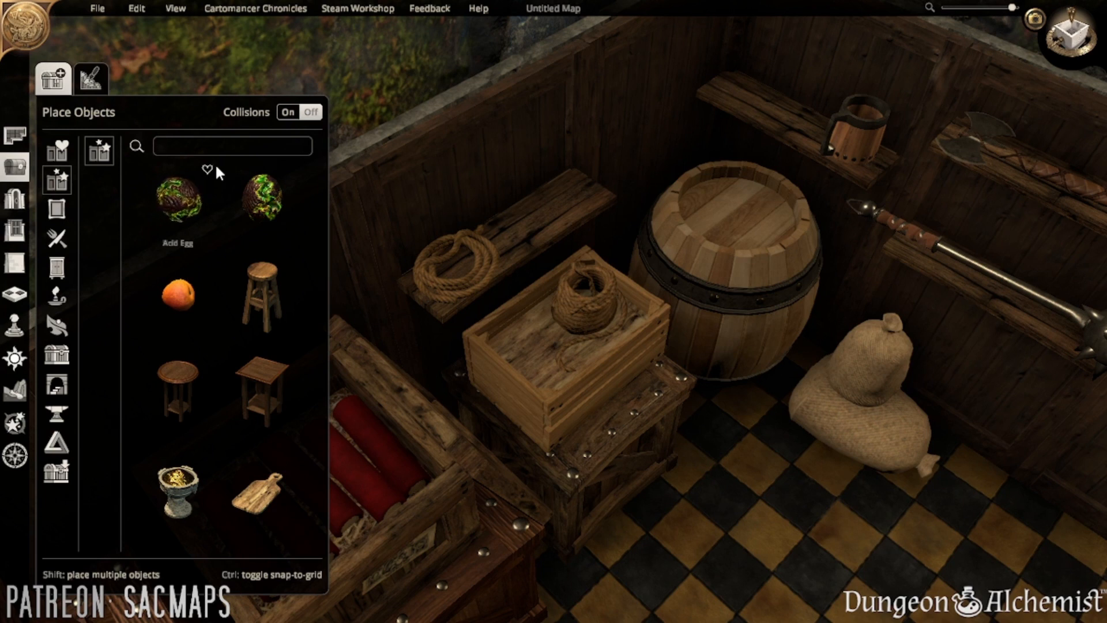
- Search the objects for "hay", place the loose hay pile at the small crate and lower it so only its top pokes out of the floor
{"action": "type", "text": "hay"}
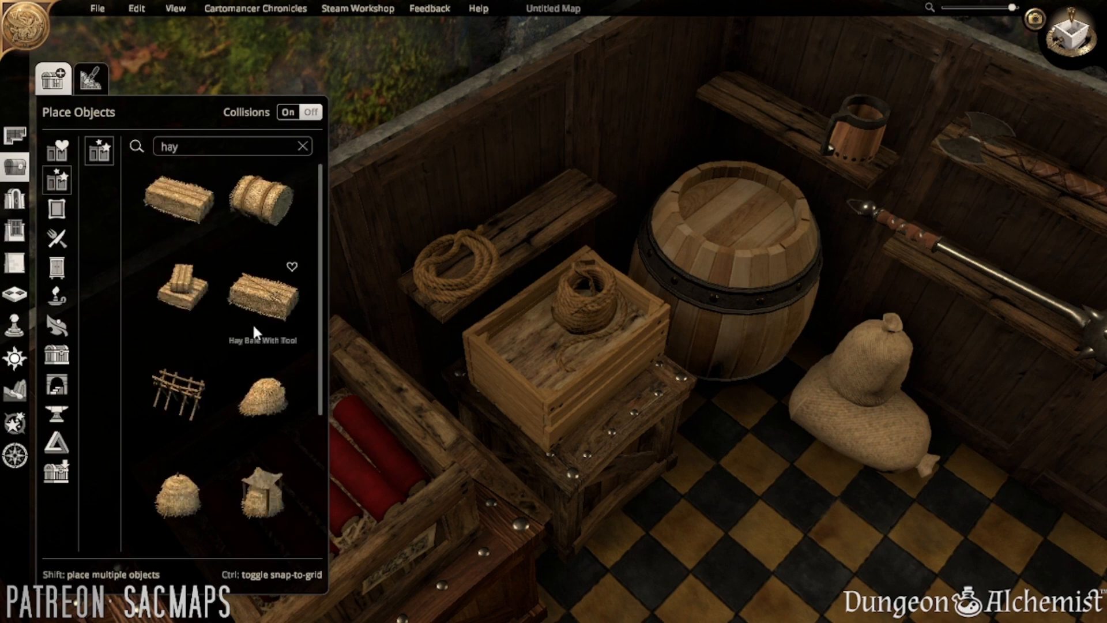
{"action": "left_click", "coordinate": [254, 403]}
{"action": "scroll", "coordinate": [504, 392], "scroll_direction": "down", "scroll_amount": 2}
{"action": "scroll", "coordinate": [396, 406], "scroll_direction": "up", "scroll_amount": 4}
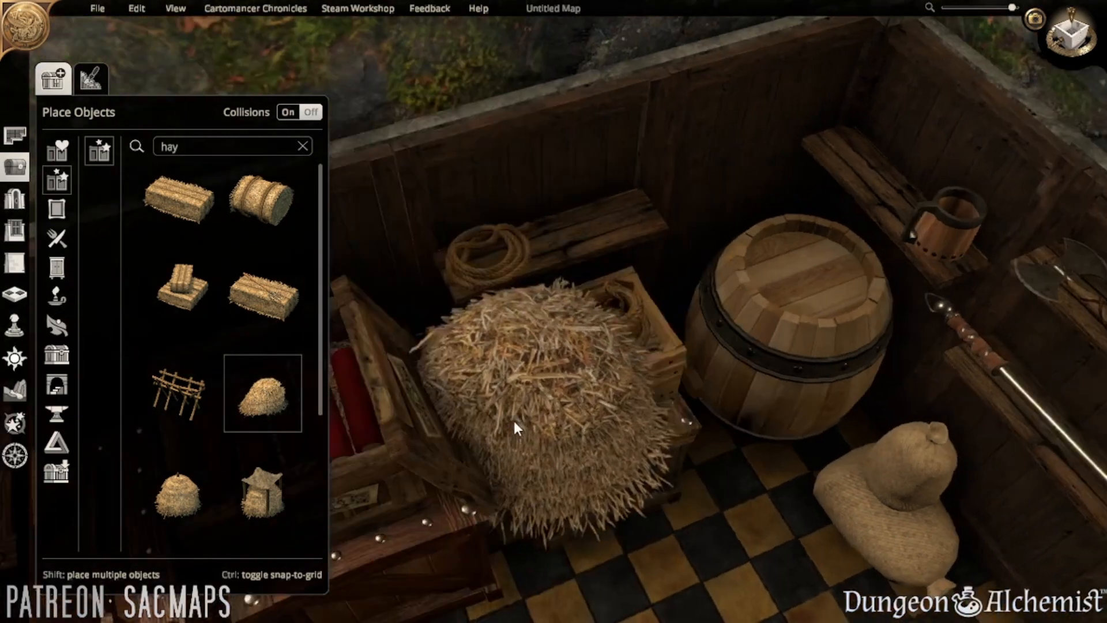
{"action": "left_click", "coordinate": [557, 365]}
{"action": "key", "text": "a"}
{"action": "left_click_drag", "start_coordinate": [503, 331], "coordinate": [510, 433]}
{"action": "key", "text": "d"}
{"action": "key", "text": "a"}
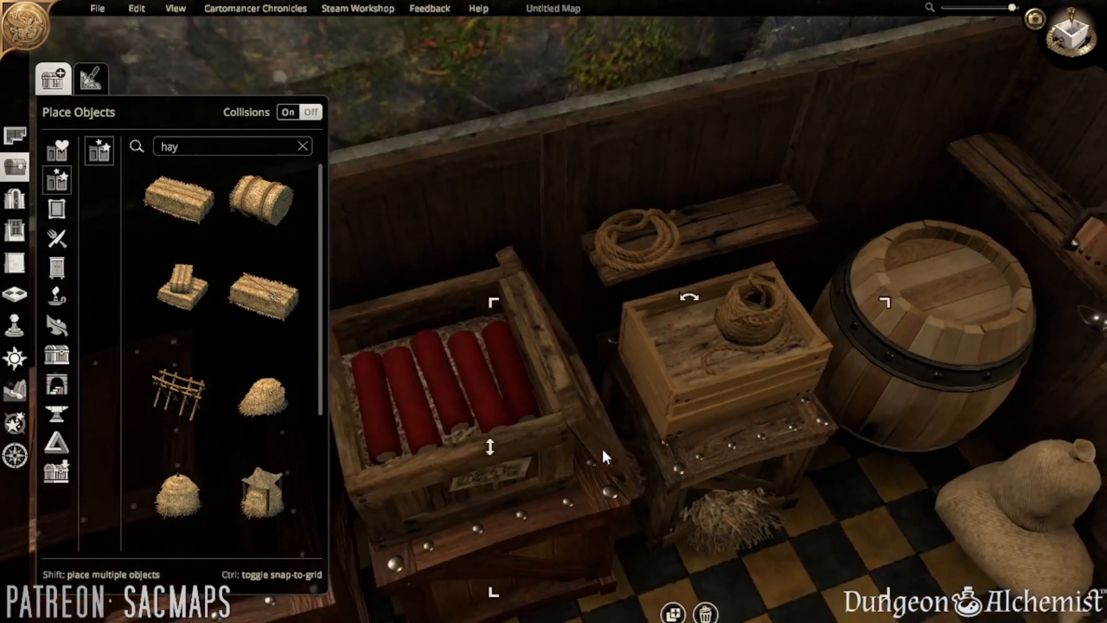
{"action": "middle_click_drag", "start_coordinate": [603, 449], "coordinate": [577, 396]}
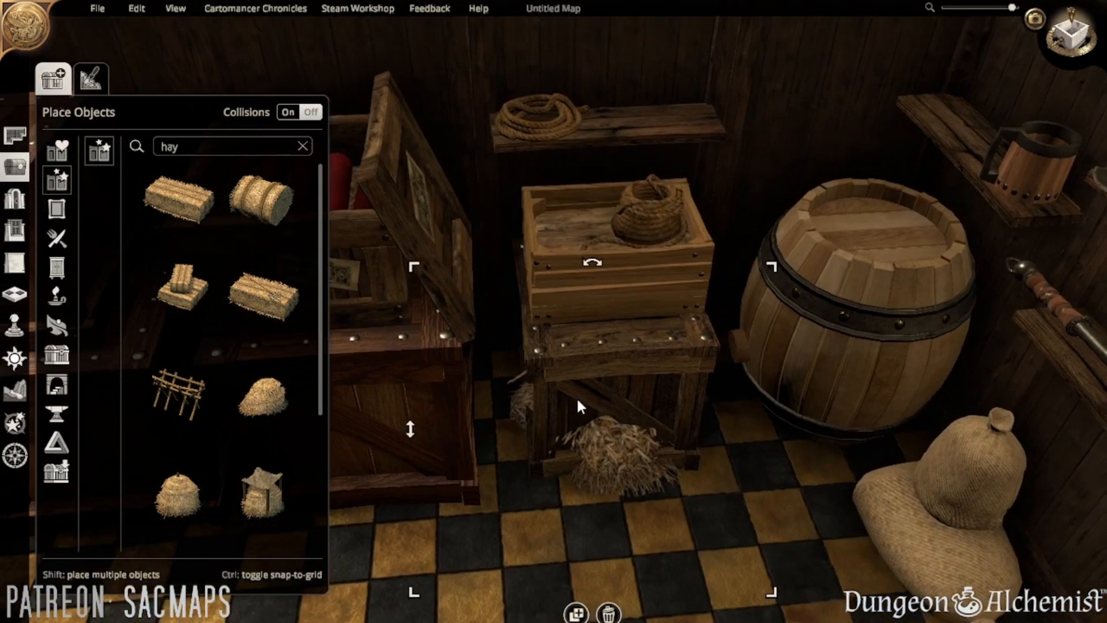
- Place a second loose hay pile, scale it down strongly and move it beside the first pile at the foot of the small crate
{"action": "left_click", "coordinate": [267, 391]}
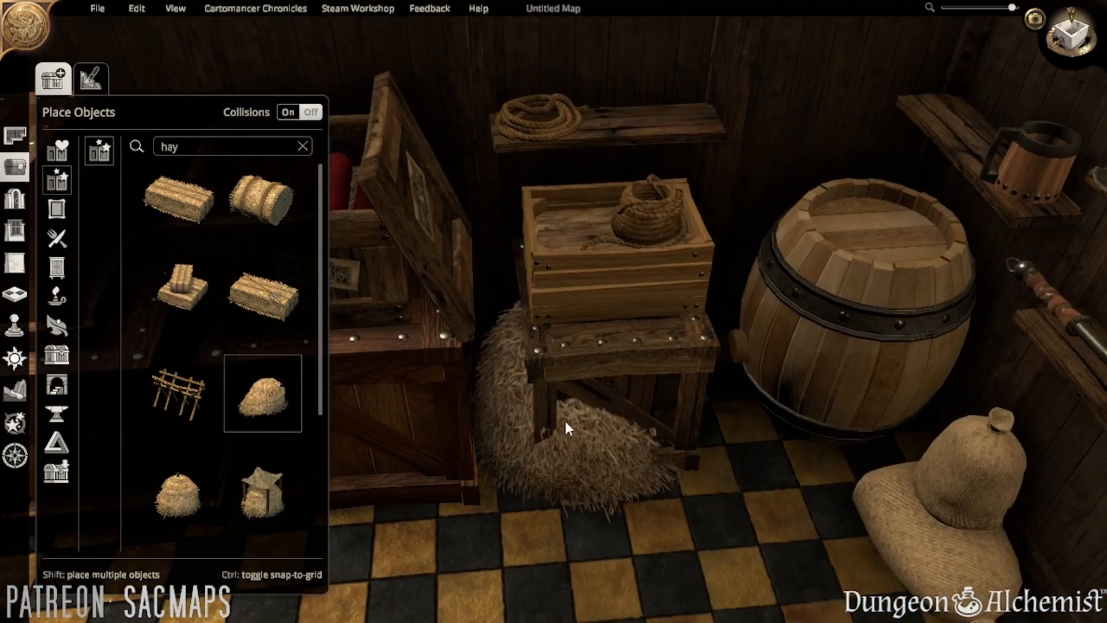
{"action": "left_click", "coordinate": [536, 417]}
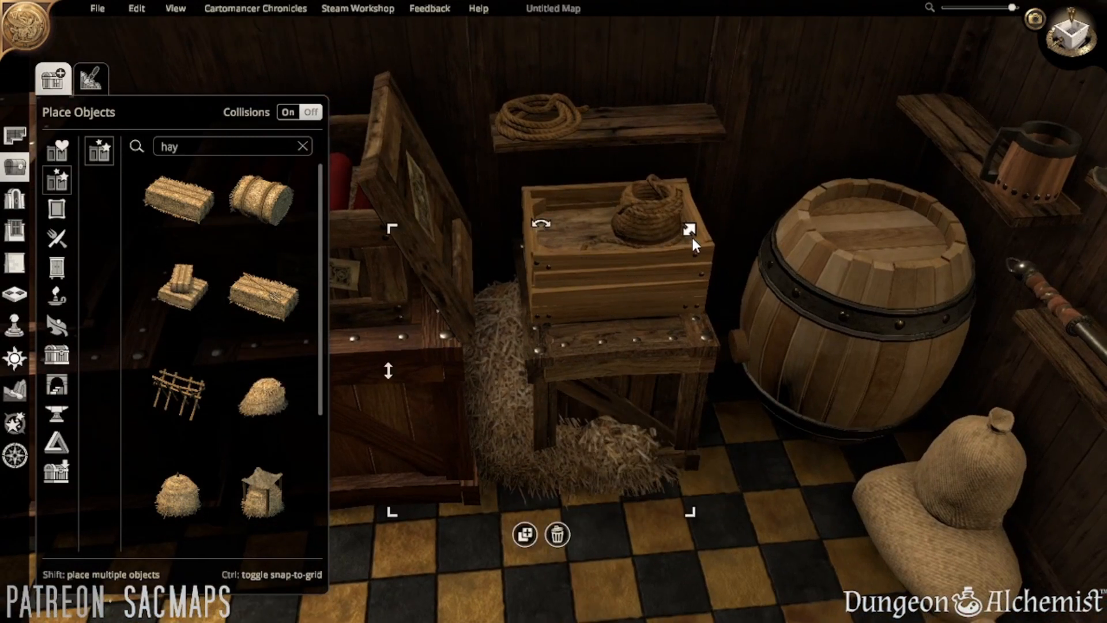
{"action": "left_click_drag", "start_coordinate": [628, 294], "coordinate": [575, 321]}
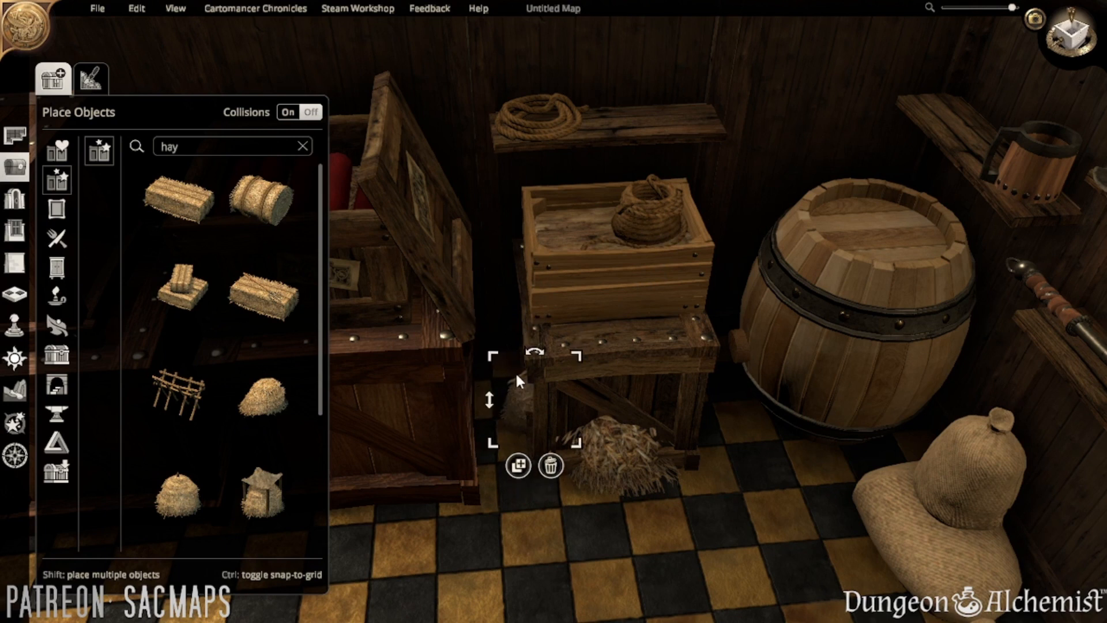
{"action": "left_click_drag", "start_coordinate": [519, 407], "coordinate": [569, 458]}
{"action": "left_click", "coordinate": [514, 448]}
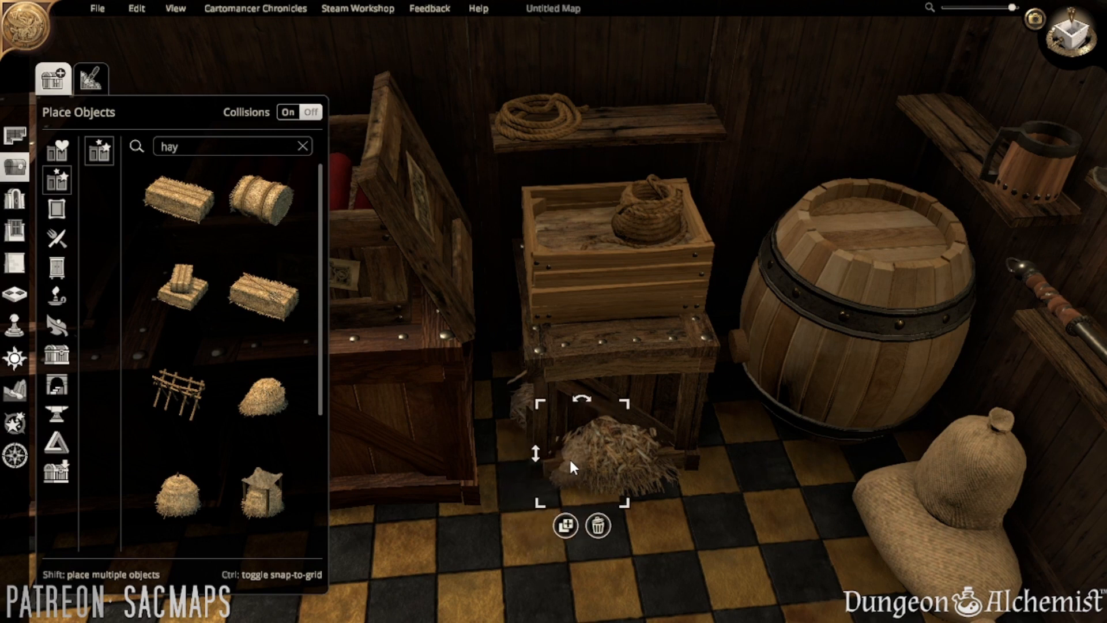
- Pick the green wine bottle from the favourite objects and place it on the corner shelf beside the tankard
{"action": "left_click", "coordinate": [730, 472]}
{"action": "middle_click_drag", "start_coordinate": [709, 382], "coordinate": [695, 469]}
{"action": "key", "text": "a"}
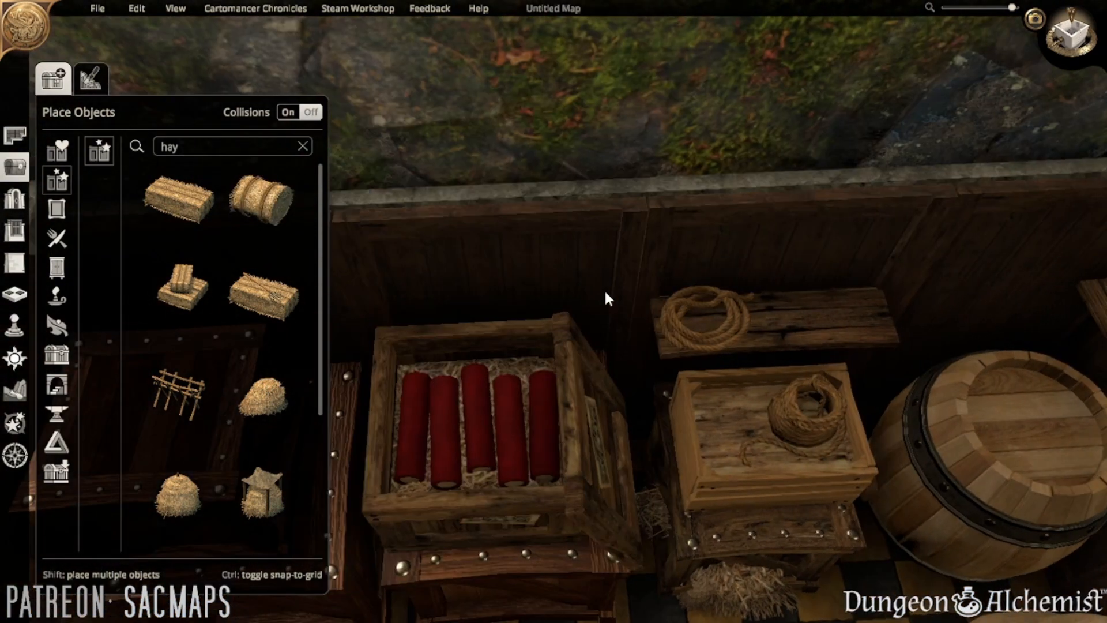
{"action": "key", "text": "s"}
{"action": "key", "text": "a"}
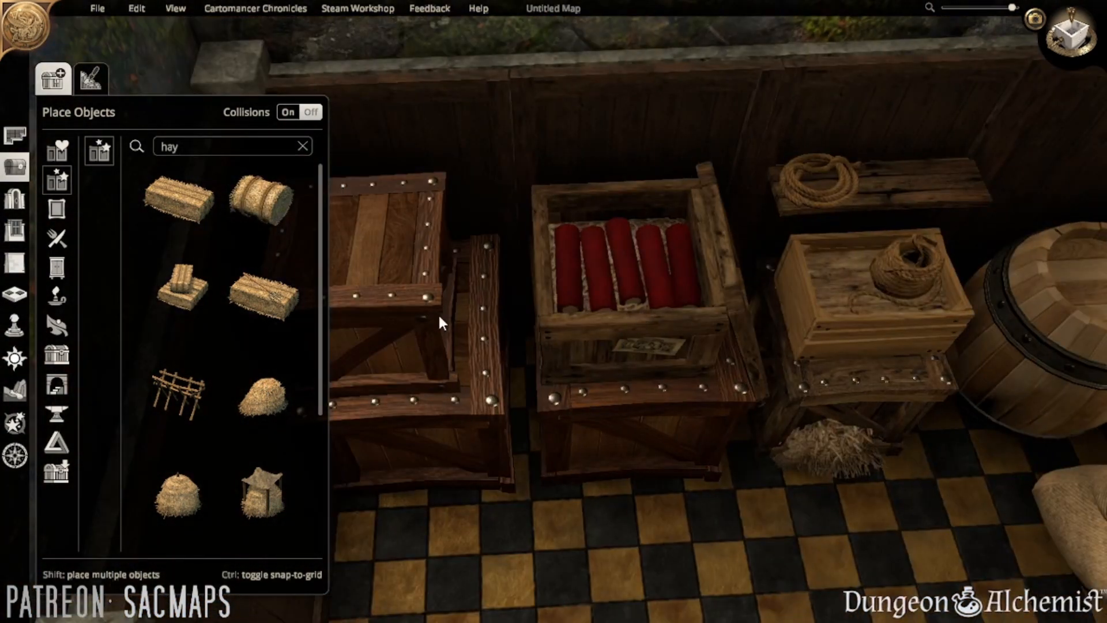
{"action": "left_click", "coordinate": [64, 153]}
{"action": "scroll", "coordinate": [234, 424], "scroll_direction": "down", "scroll_amount": 10}
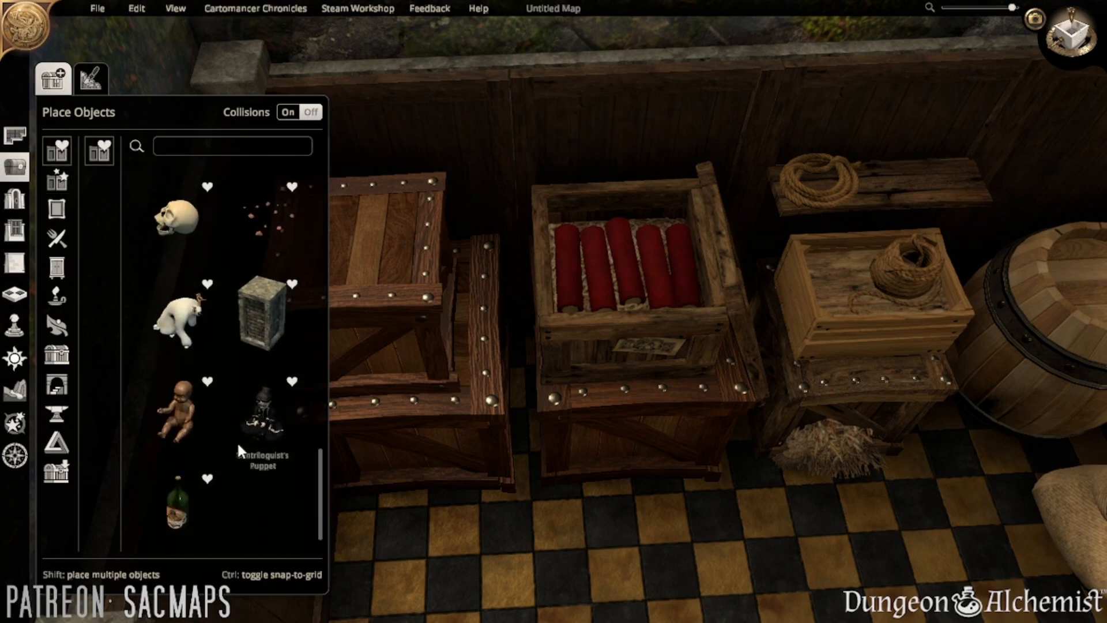
{"action": "left_click", "coordinate": [183, 485]}
{"action": "key", "text": "d"}
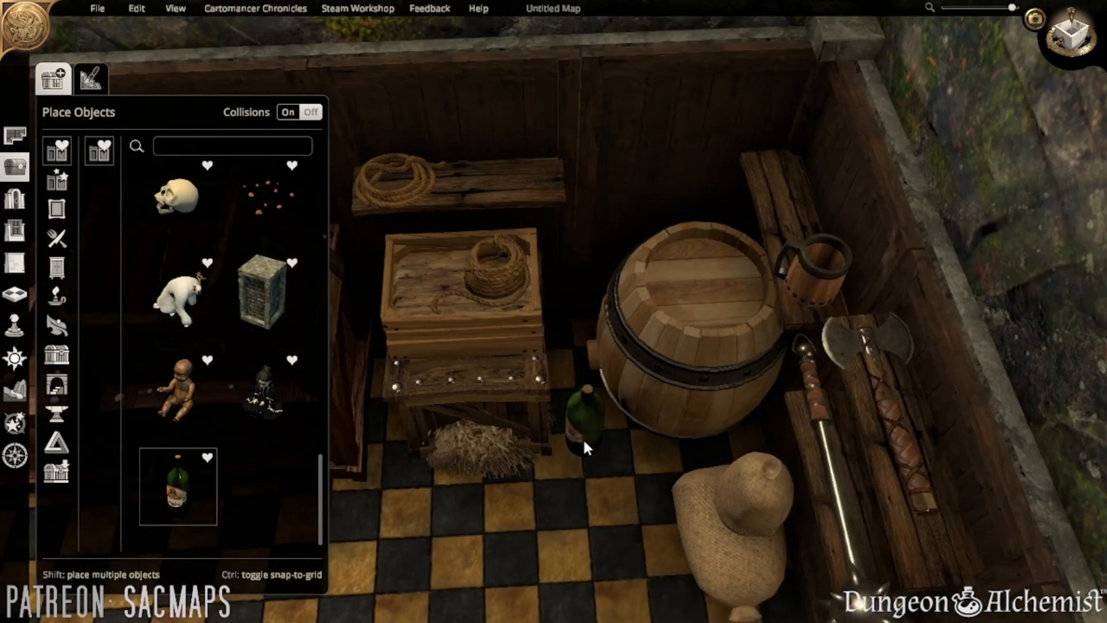
{"action": "key", "text": "w"}
{"action": "key", "text": "a"}
{"action": "key", "text": "a"}
{"action": "key", "text": "s"}
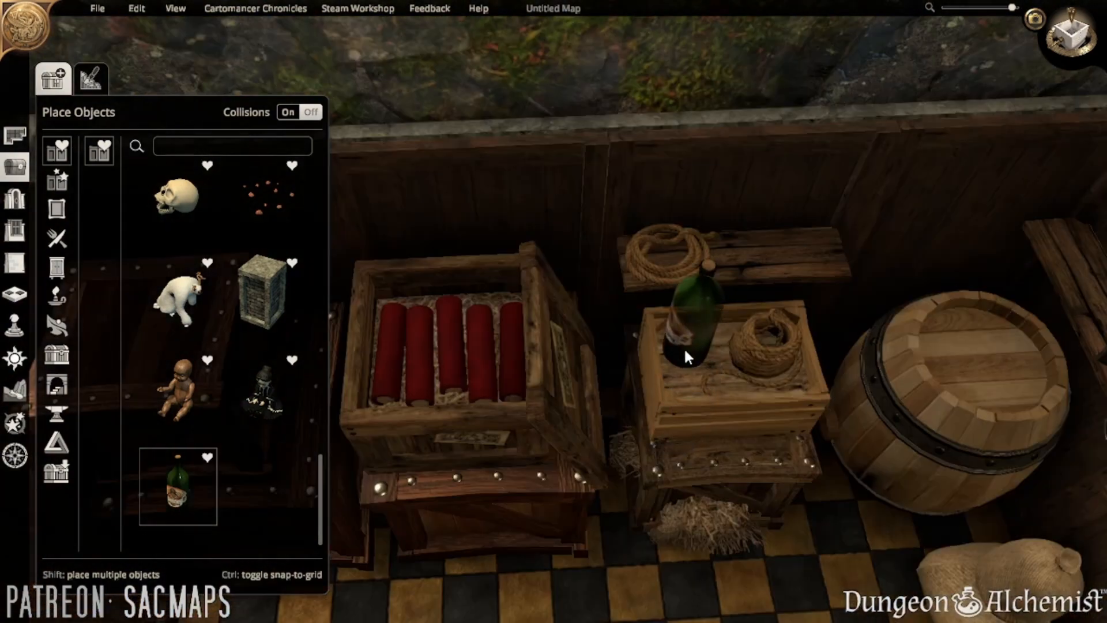
{"action": "key", "text": "a"}
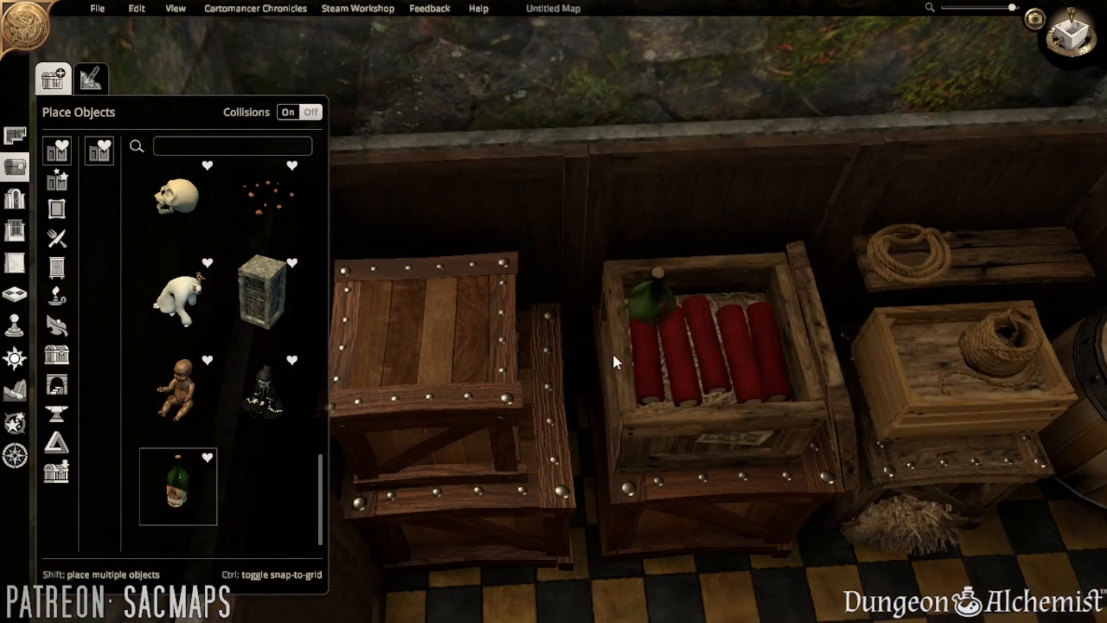
{"action": "key", "text": "d"}
{"action": "middle_click_drag", "start_coordinate": [728, 361], "coordinate": [961, 338]}
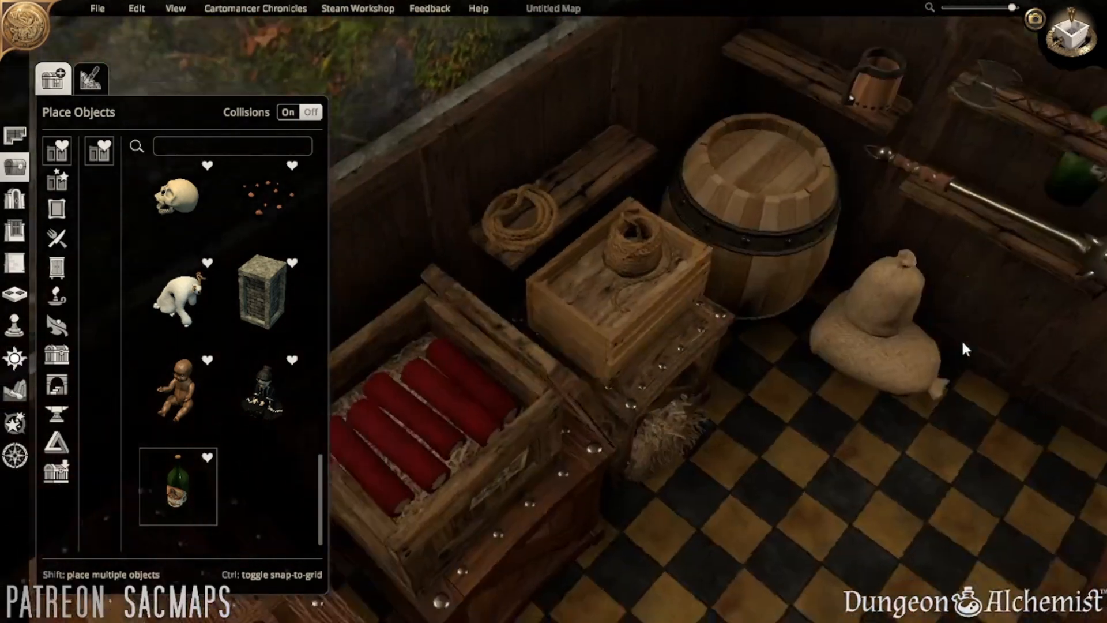
{"action": "key", "text": "d"}
{"action": "key", "text": "w"}
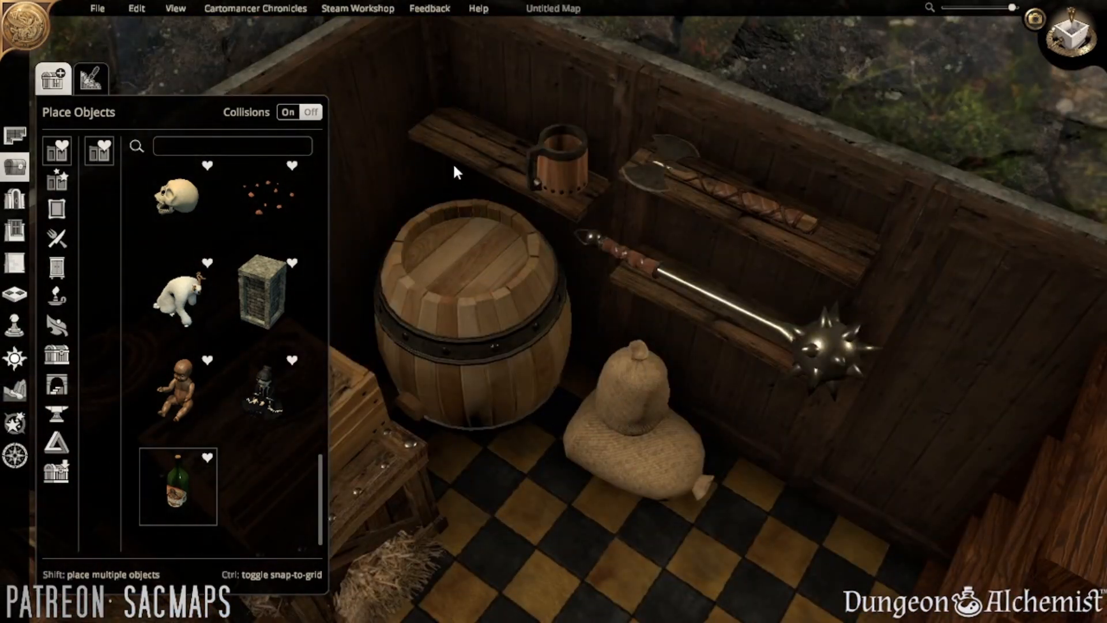
{"action": "left_click", "coordinate": [448, 124]}
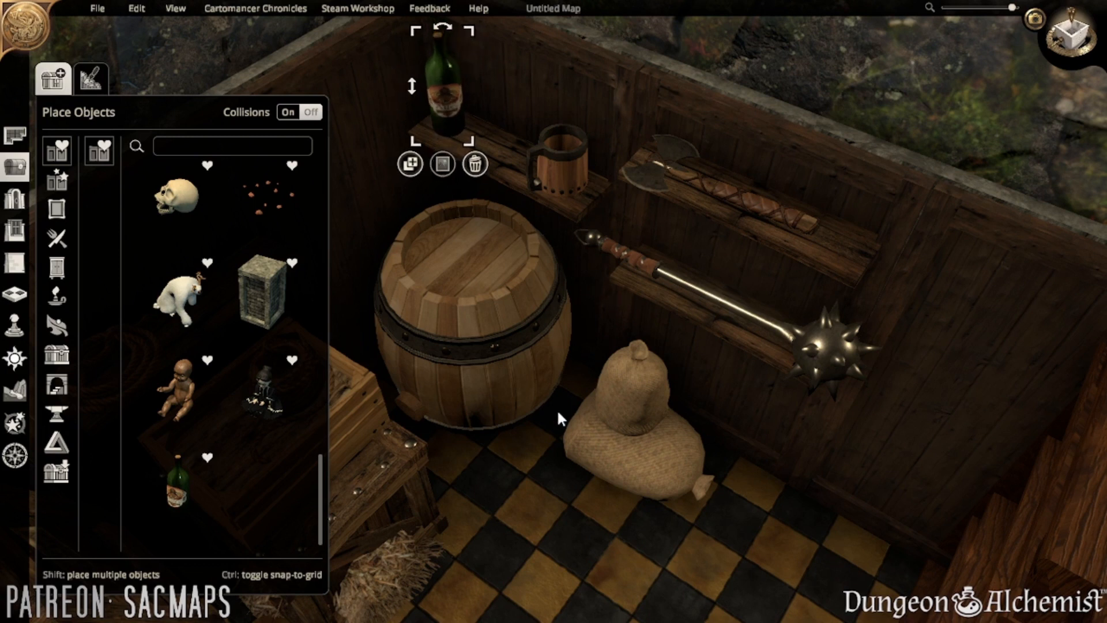
{"action": "left_click", "coordinate": [611, 520]}
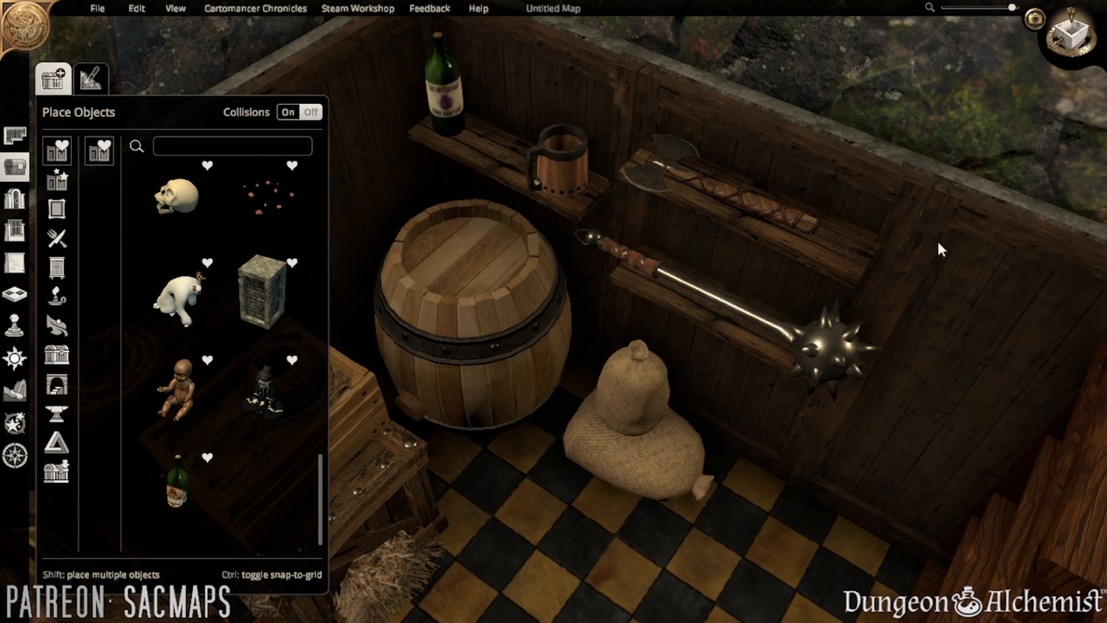
- Examine the bottle on the corner shelf up close in the camera view and return to the editor
{"action": "left_click", "coordinate": [1019, 38]}
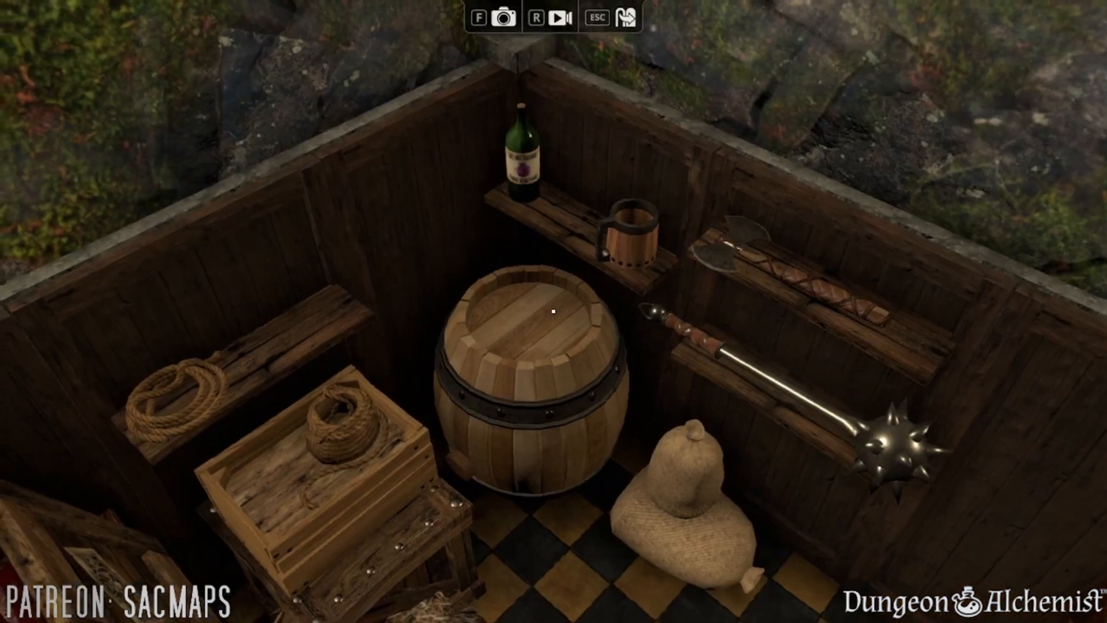
{"action": "key", "text": "w"}
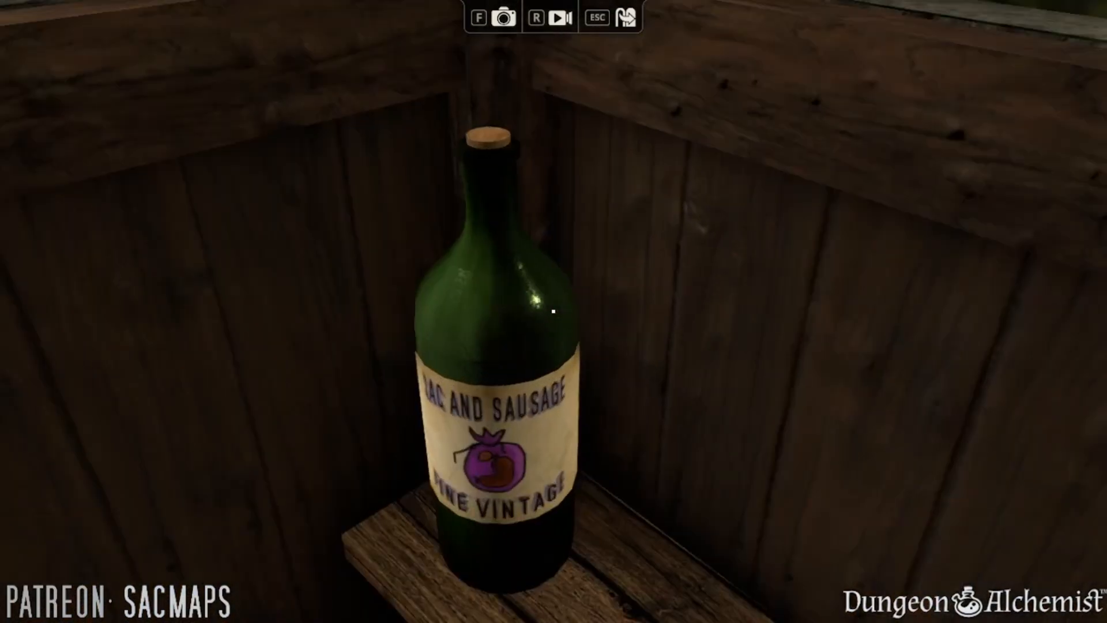
{"action": "key", "text": "a"}
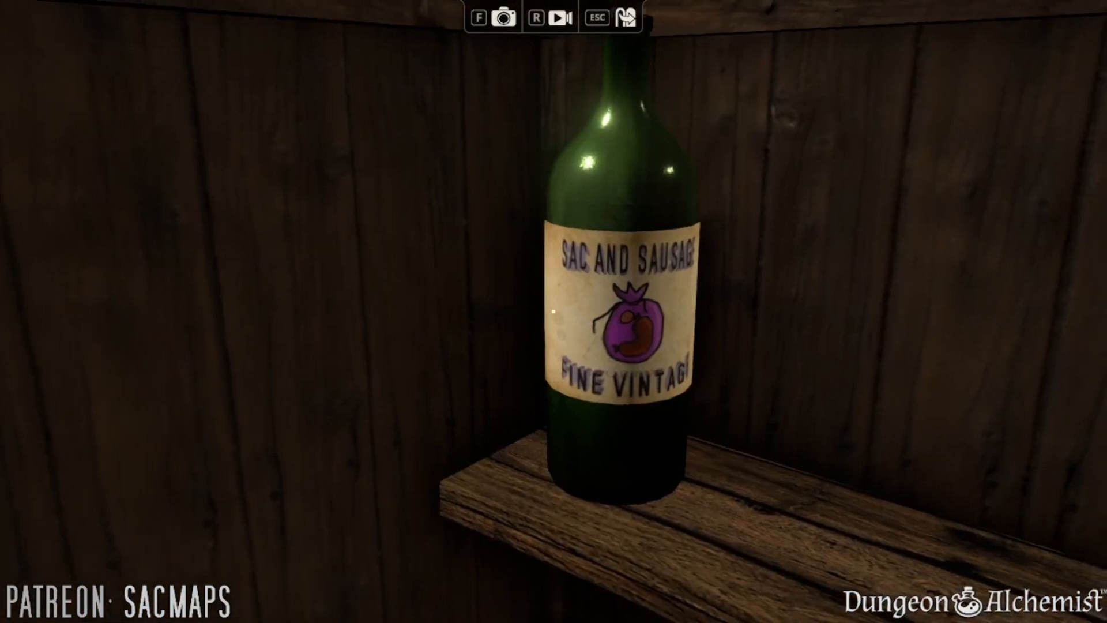
{"action": "key", "text": "w"}
{"action": "key", "text": "s"}
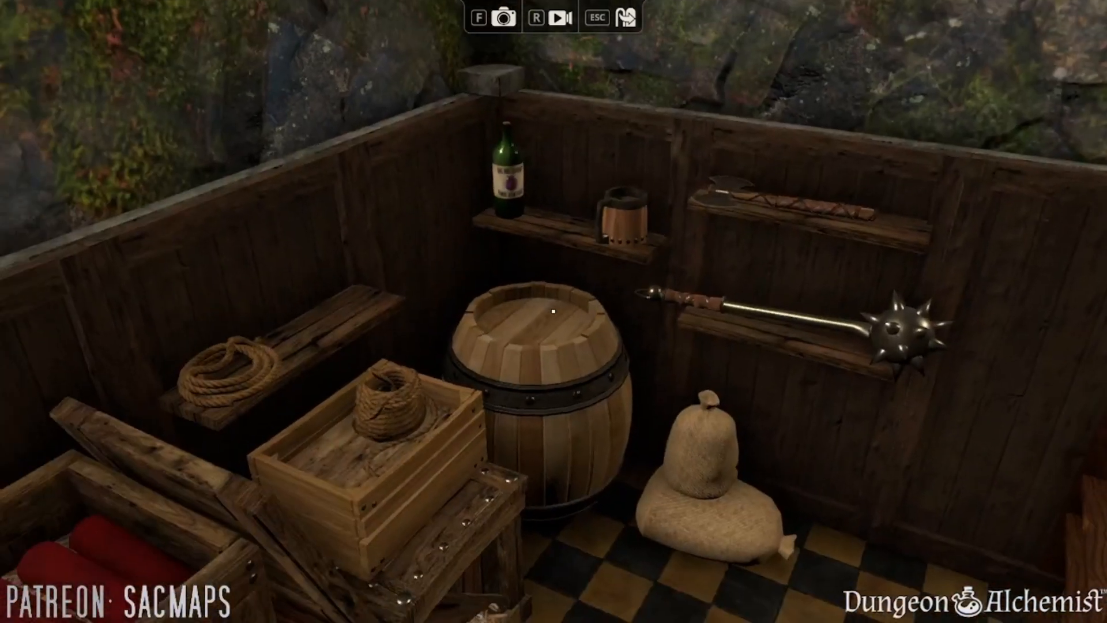
{"action": "key", "text": "Escape"}
- Duplicate the bottle twice along the corner shelf and scale down the copy nearest the tankard
{"action": "left_click", "coordinate": [459, 184]}
{"action": "left_click", "coordinate": [445, 238]}
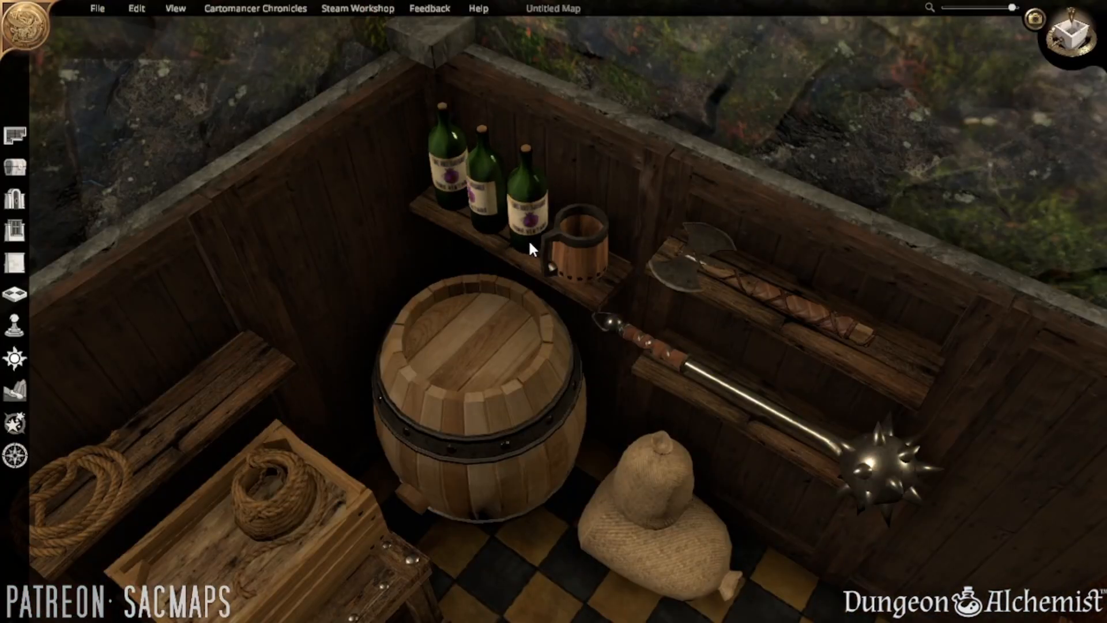
{"action": "left_click", "coordinate": [528, 240]}
{"action": "left_click_drag", "start_coordinate": [562, 130], "coordinate": [551, 150]}
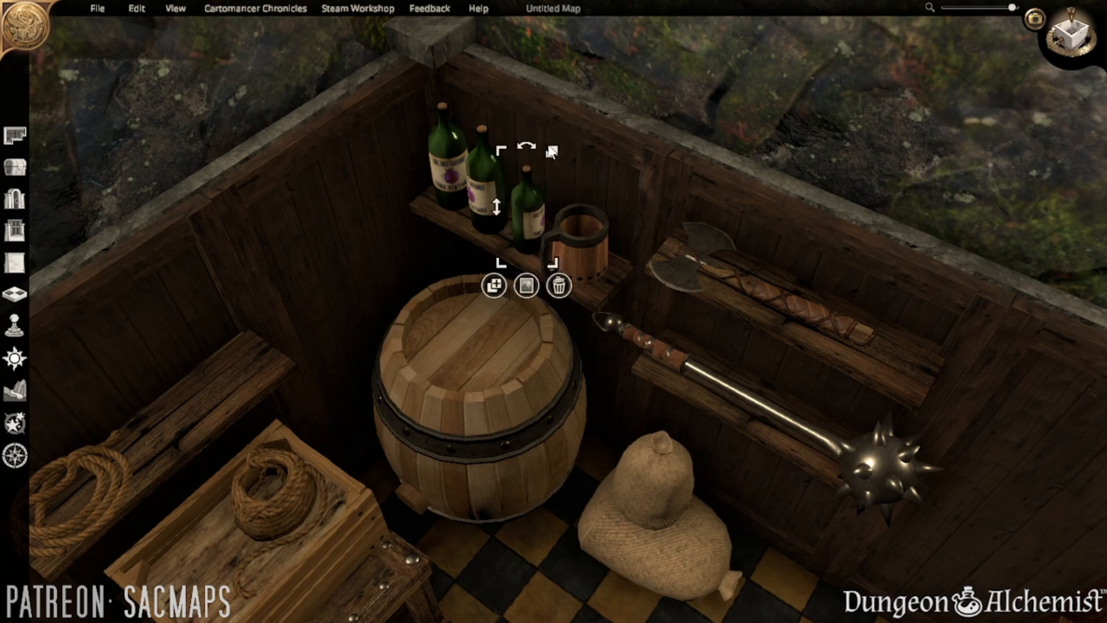
- Duplicate the small bottle onto the floor between the barrel and the sacks, and once more onto the barrel's lid
{"action": "left_click", "coordinate": [493, 286]}
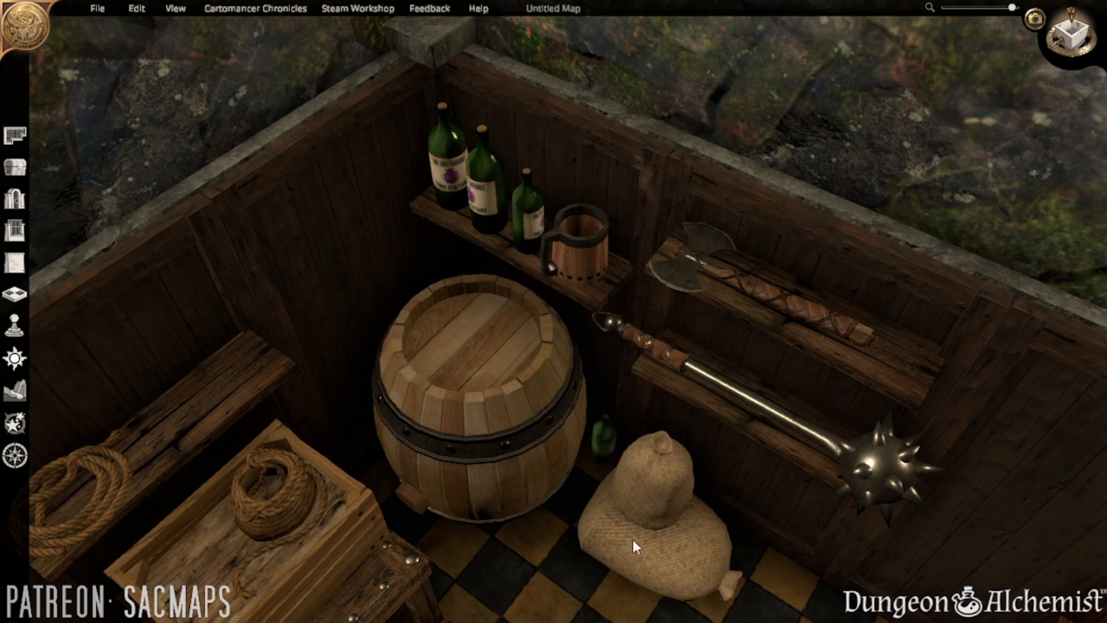
{"action": "left_click", "coordinate": [597, 465]}
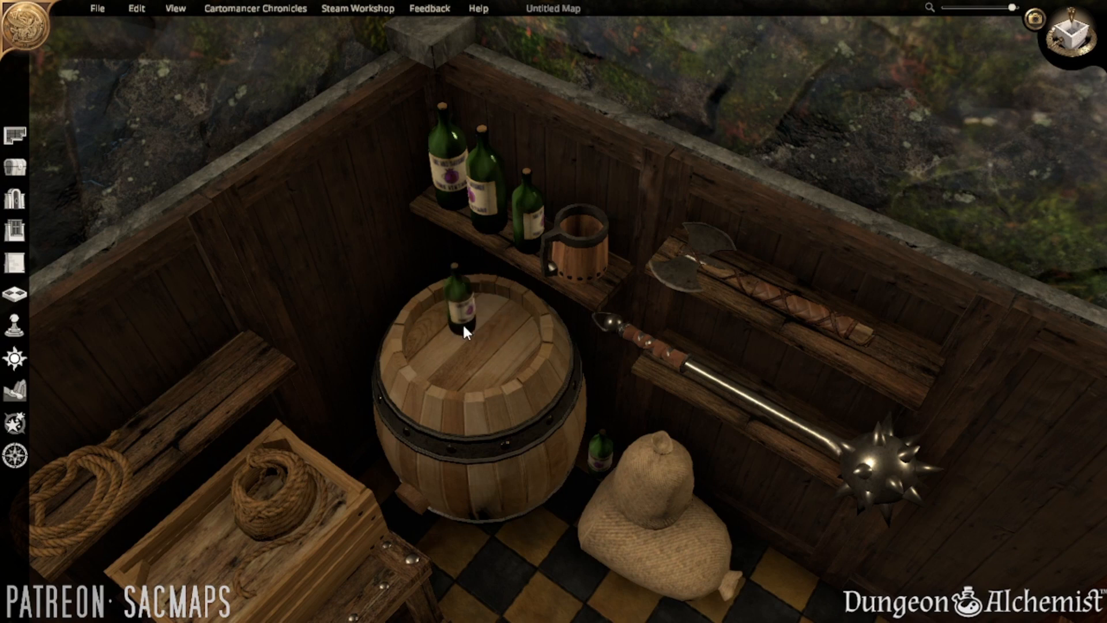
{"action": "left_click", "coordinate": [464, 327]}
- Search the objects for "gobl" and look through the goblets
{"action": "left_click", "coordinate": [14, 167]}
{"action": "left_click", "coordinate": [229, 144]}
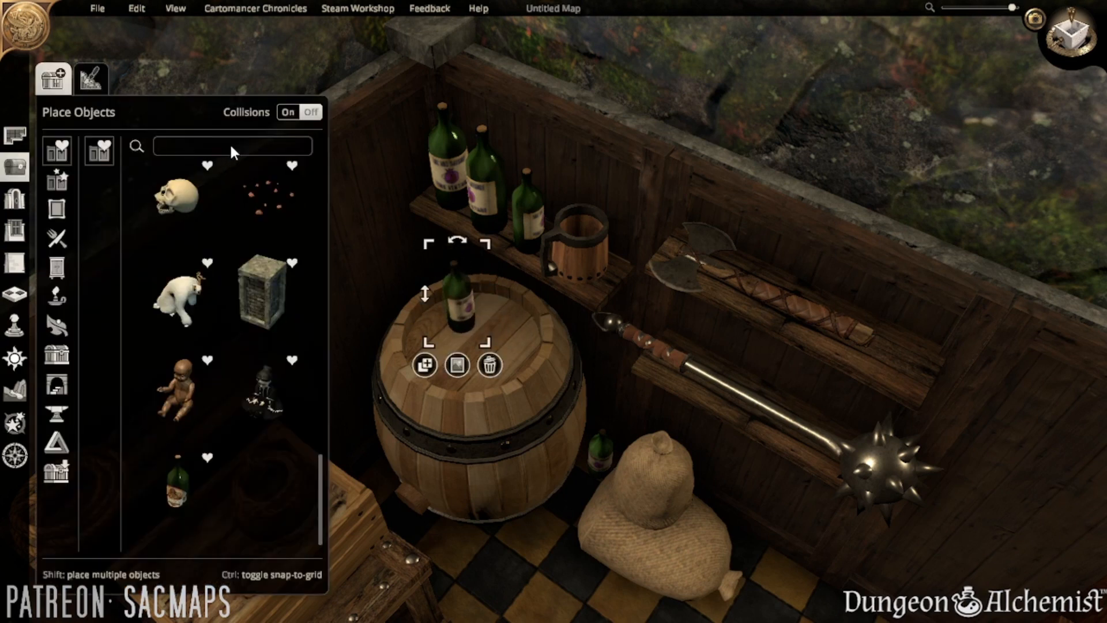
{"action": "type", "text": "gobl"}
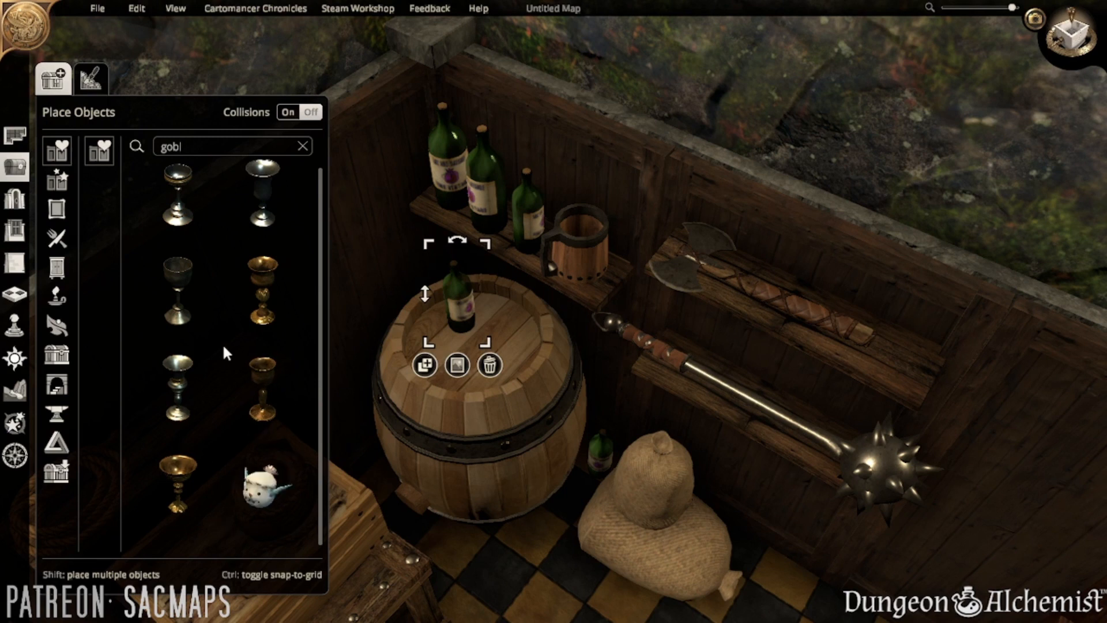
{"action": "scroll", "coordinate": [214, 448], "scroll_direction": "up", "scroll_amount": 1}
{"action": "scroll", "coordinate": [224, 165], "scroll_direction": "down", "scroll_amount": 1}
- Search the objects for "mug" and place the Dented Mug on the barrel's lid in front of the bottle
{"action": "double_click", "coordinate": [203, 151]}
{"action": "type", "text": "mug"}
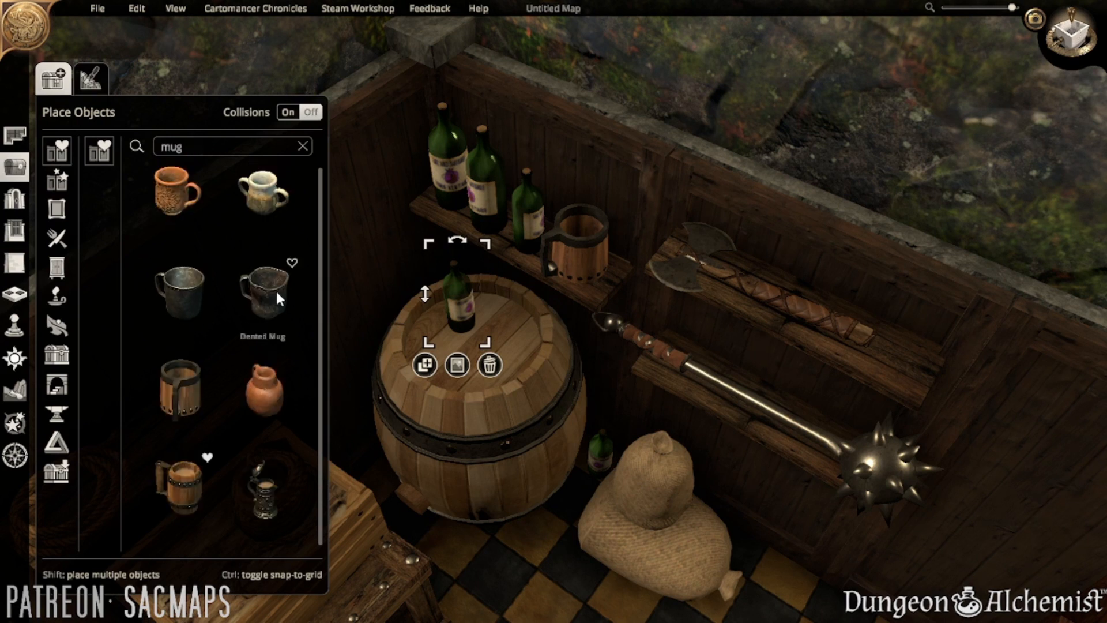
{"action": "left_click", "coordinate": [276, 292]}
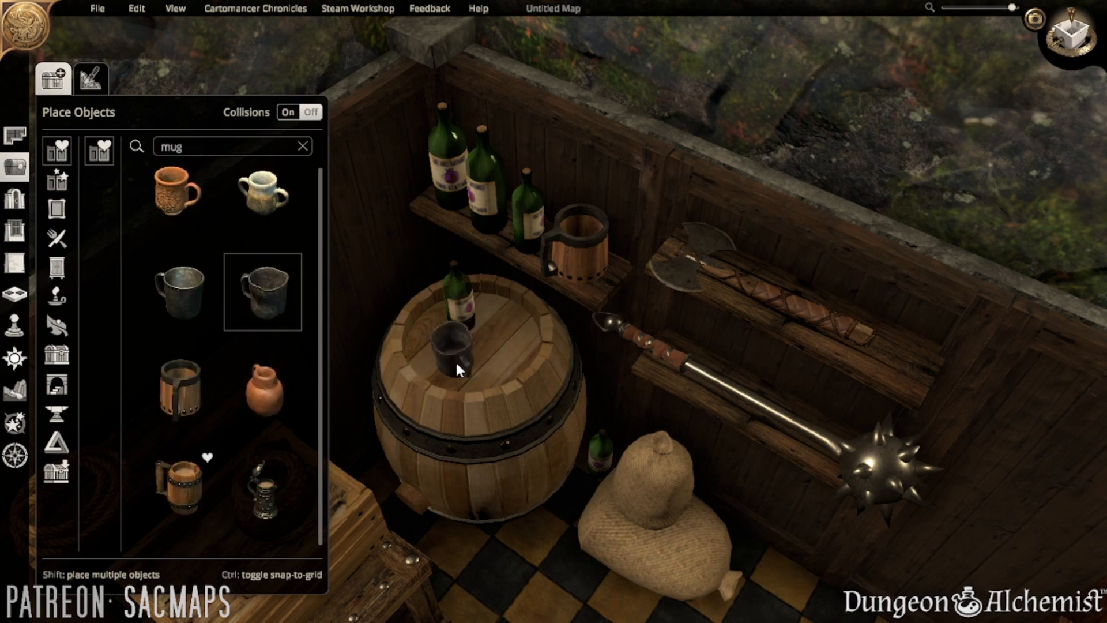
{"action": "left_click", "coordinate": [437, 353]}
- Shift the bottle on the barrel slightly away from the mug and scale it up a little
{"action": "left_click", "coordinate": [467, 278]}
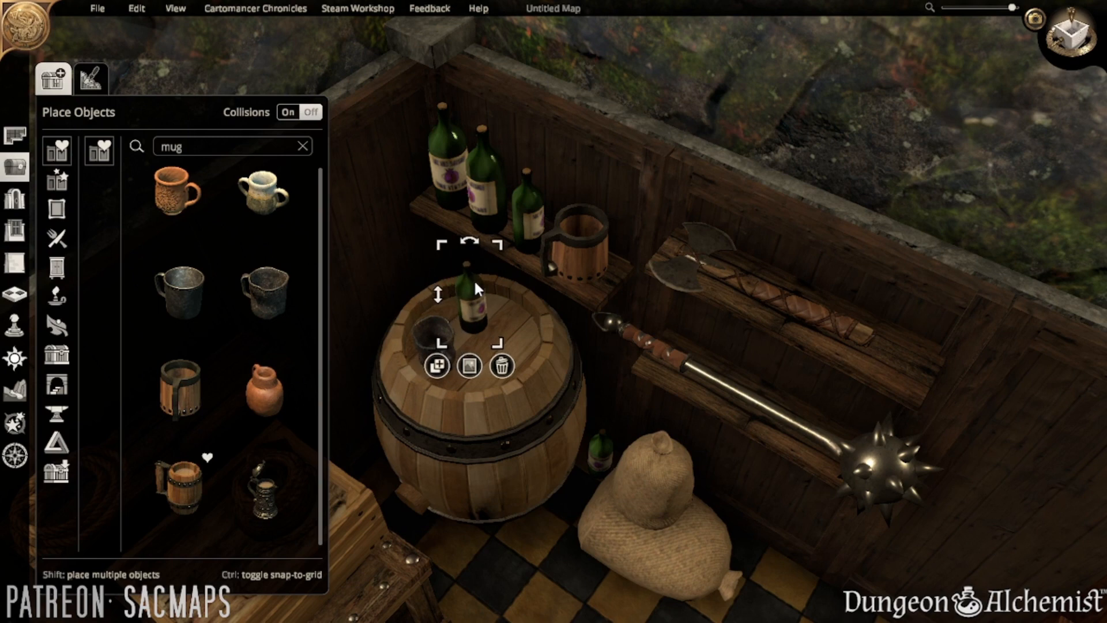
{"action": "left_click_drag", "start_coordinate": [498, 244], "coordinate": [507, 227]}
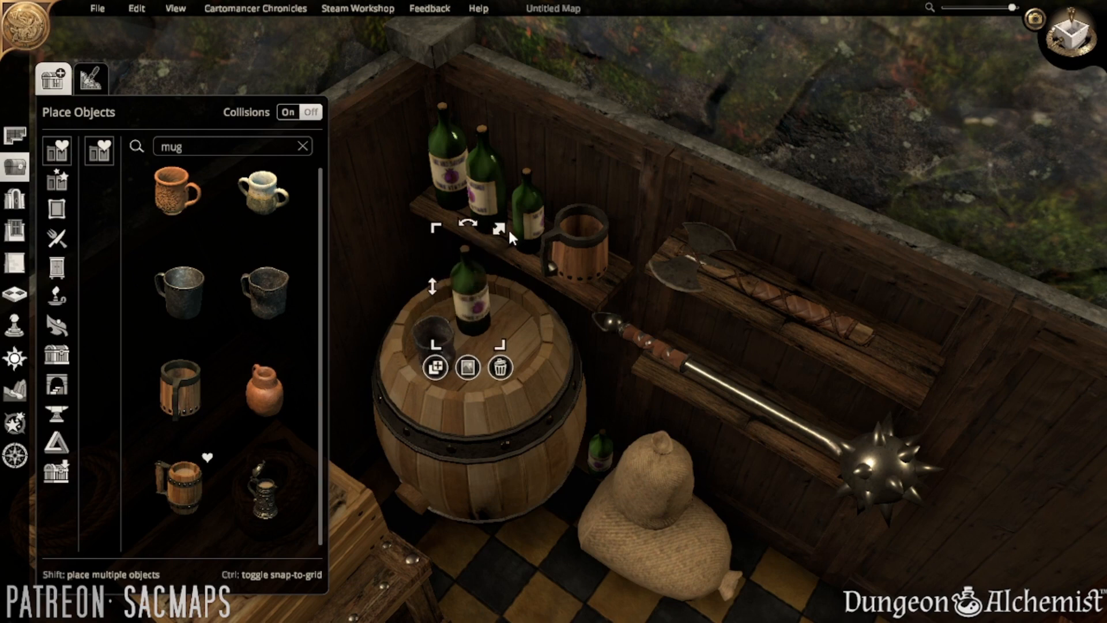
{"action": "left_click", "coordinate": [531, 565]}
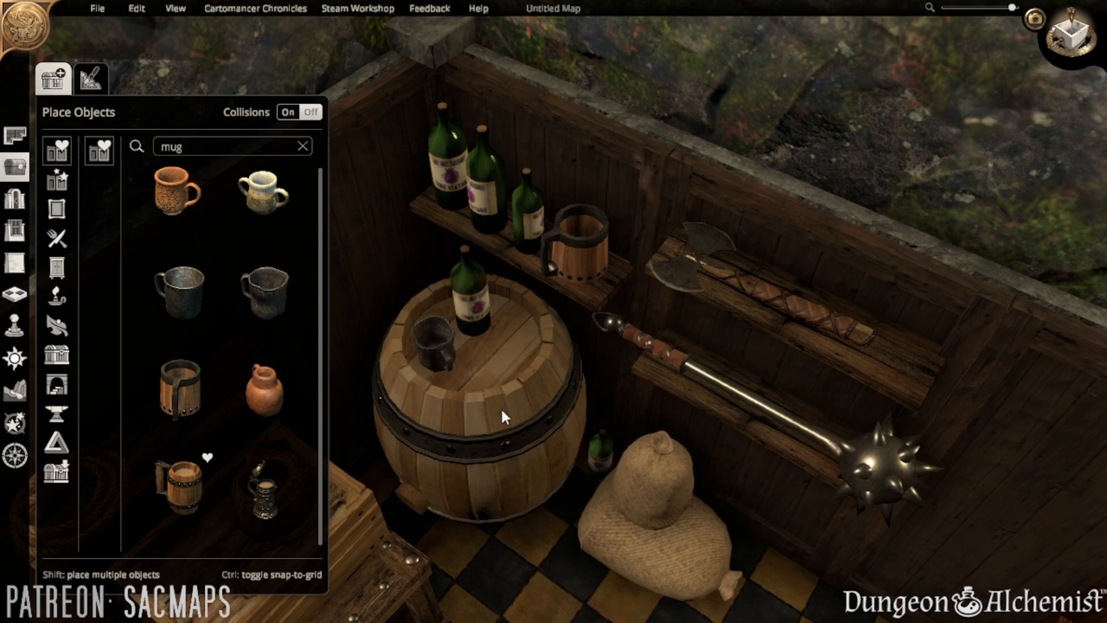
- Search the objects for "pebbl" and place the favourited small reddish pebbles on the tiled floor in front of the sacks
{"action": "mouse_move", "coordinate": [501, 409]}
{"action": "middle_mouse_down"}
{"action": "mouse_move", "coordinate": [603, 417]}
{"action": "mouse_move", "coordinate": [521, 413]}
{"action": "middle_mouse_up"}
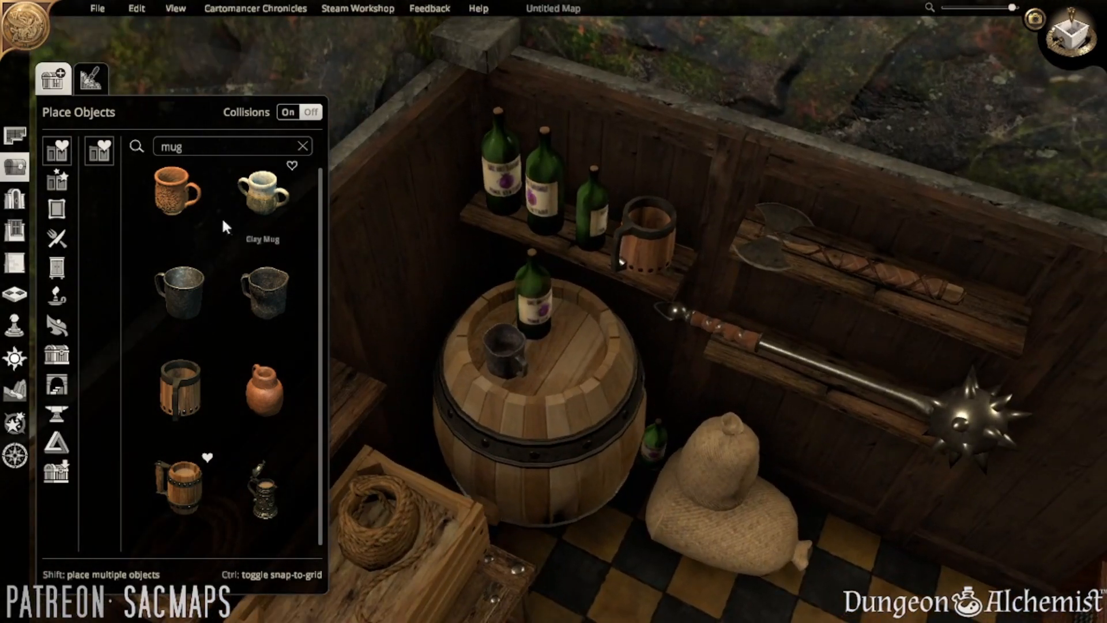
{"action": "left_click", "coordinate": [204, 144]}
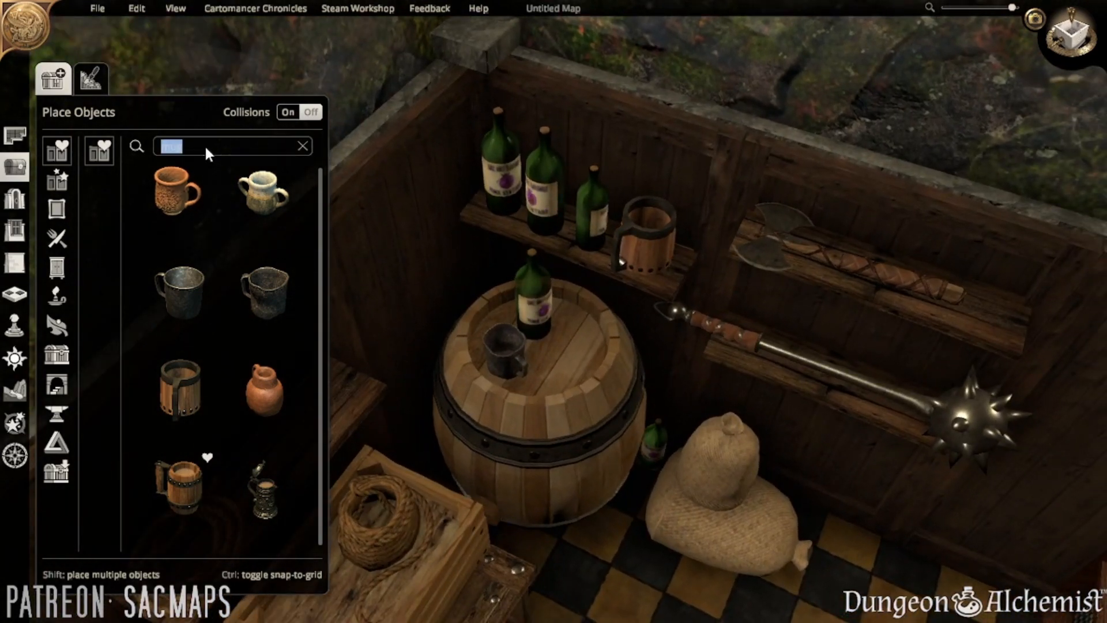
{"action": "type", "text": "pebbl"}
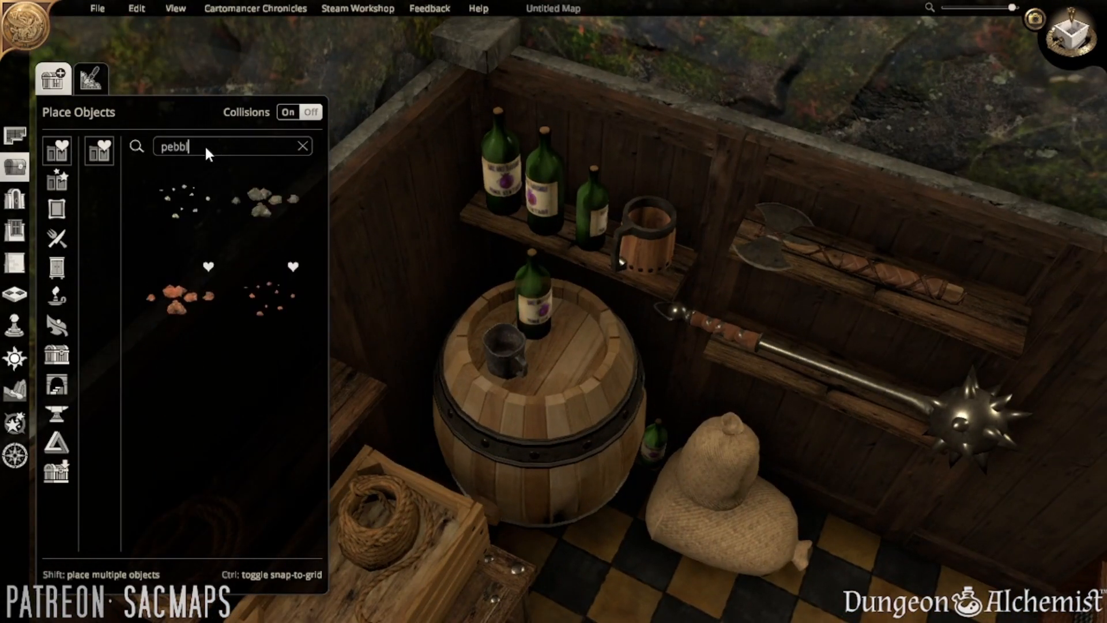
{"action": "left_click", "coordinate": [292, 298]}
{"action": "key", "text": "s"}
{"action": "key", "text": "d"}
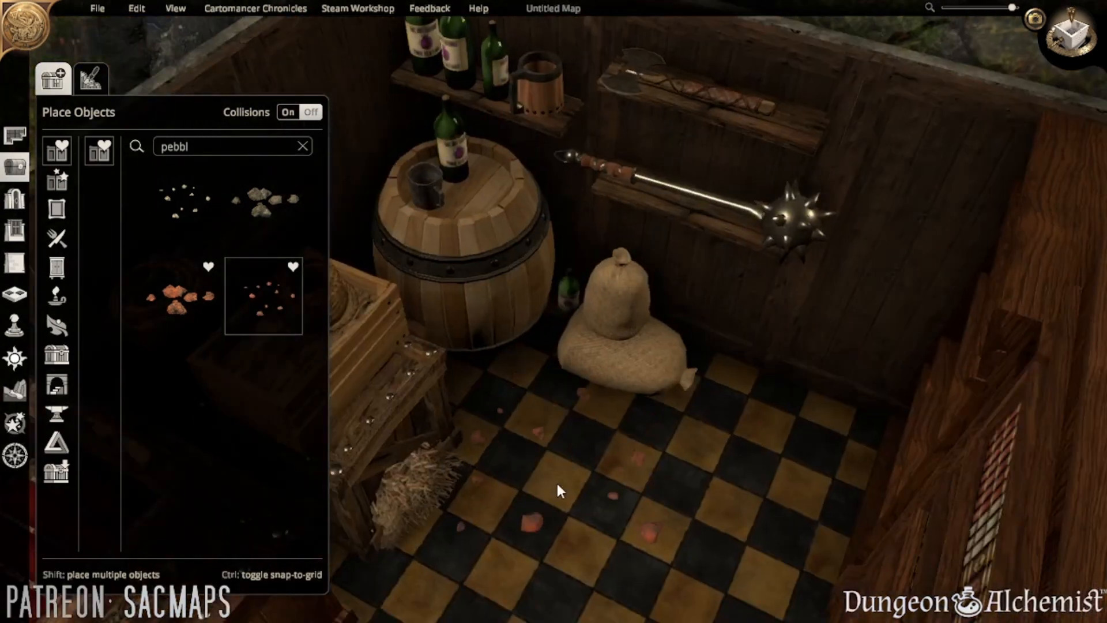
{"action": "left_click", "coordinate": [569, 472]}
- Recolour the pebbles on the tiled floor black and scale the group down to about half its size
{"action": "left_click", "coordinate": [565, 612]}
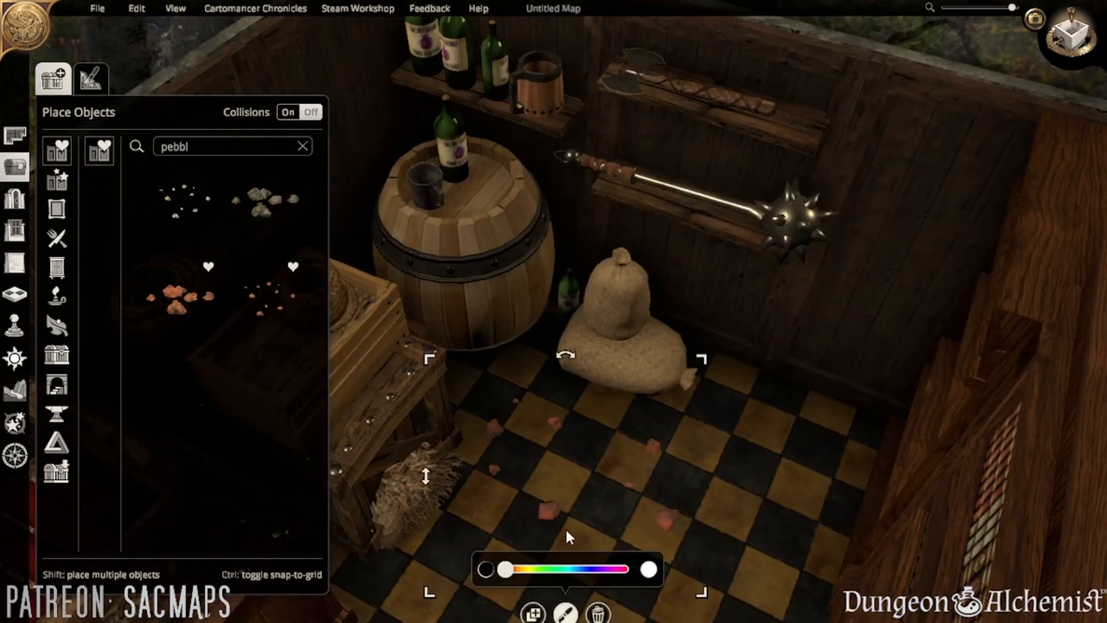
{"action": "left_click_drag", "start_coordinate": [507, 571], "coordinate": [531, 572]}
{"action": "left_click_drag", "start_coordinate": [519, 580], "coordinate": [598, 587]}
{"action": "left_click", "coordinate": [486, 568]}
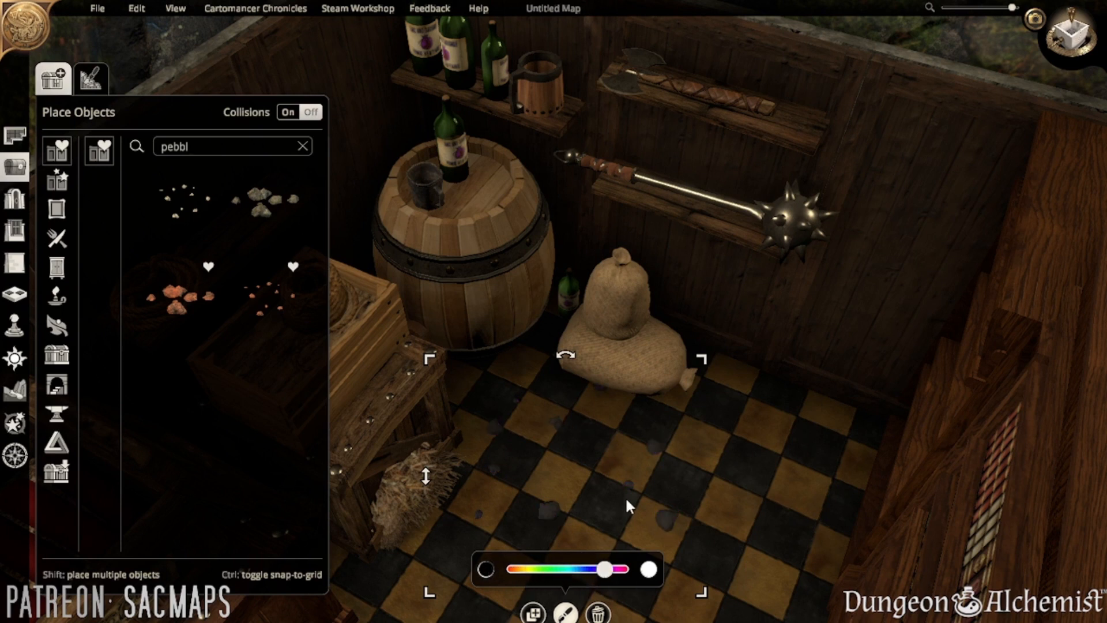
{"action": "left_click_drag", "start_coordinate": [704, 362], "coordinate": [609, 408]}
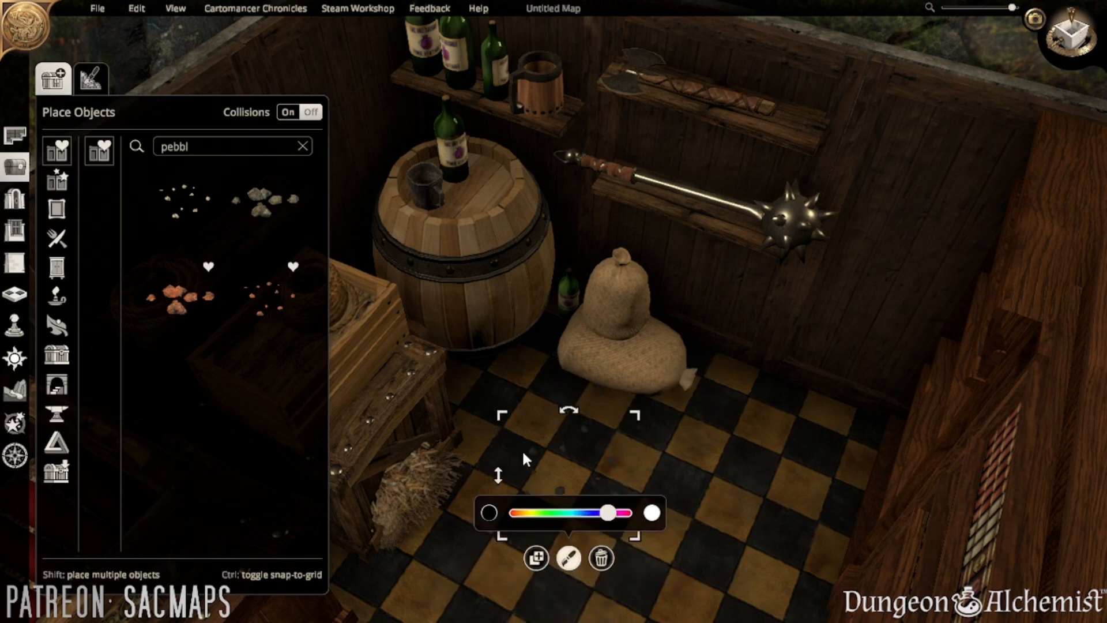
- Move the black pebbles on the tiled floor over to the foot of the barrel beside the crates and duplicate them
{"action": "left_click_drag", "start_coordinate": [561, 444], "coordinate": [490, 317]}
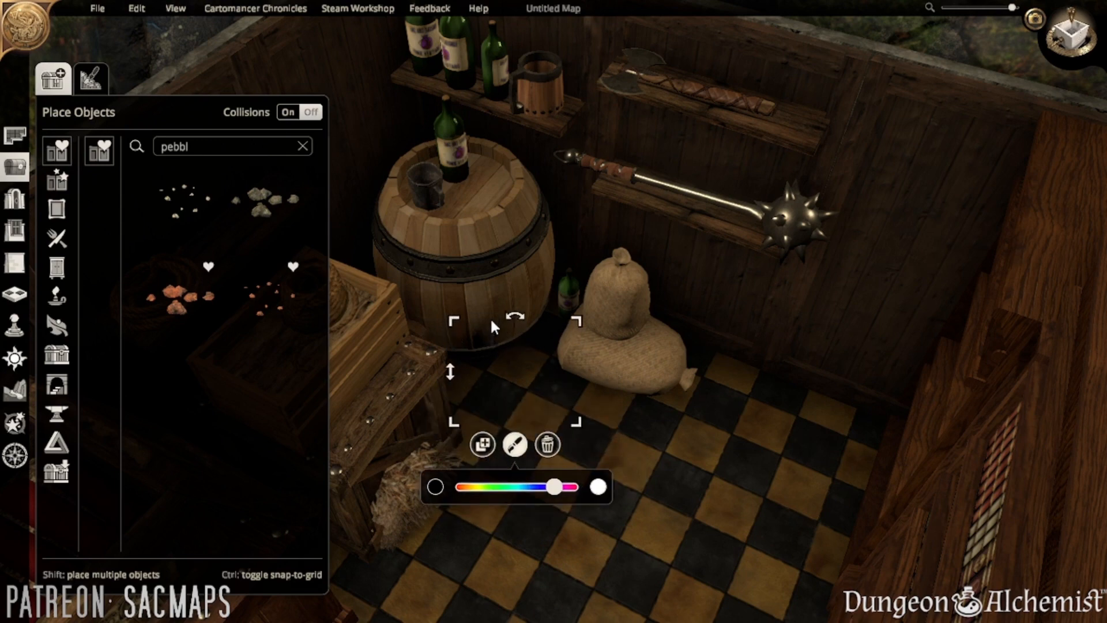
{"action": "left_click", "coordinate": [486, 445]}
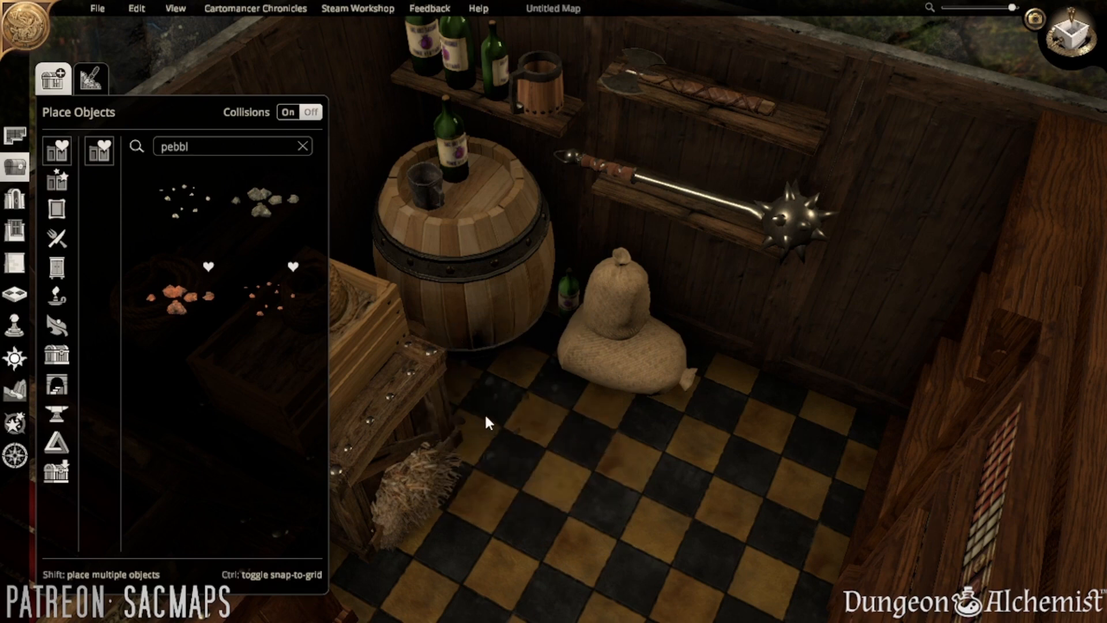
{"action": "key", "text": "s"}
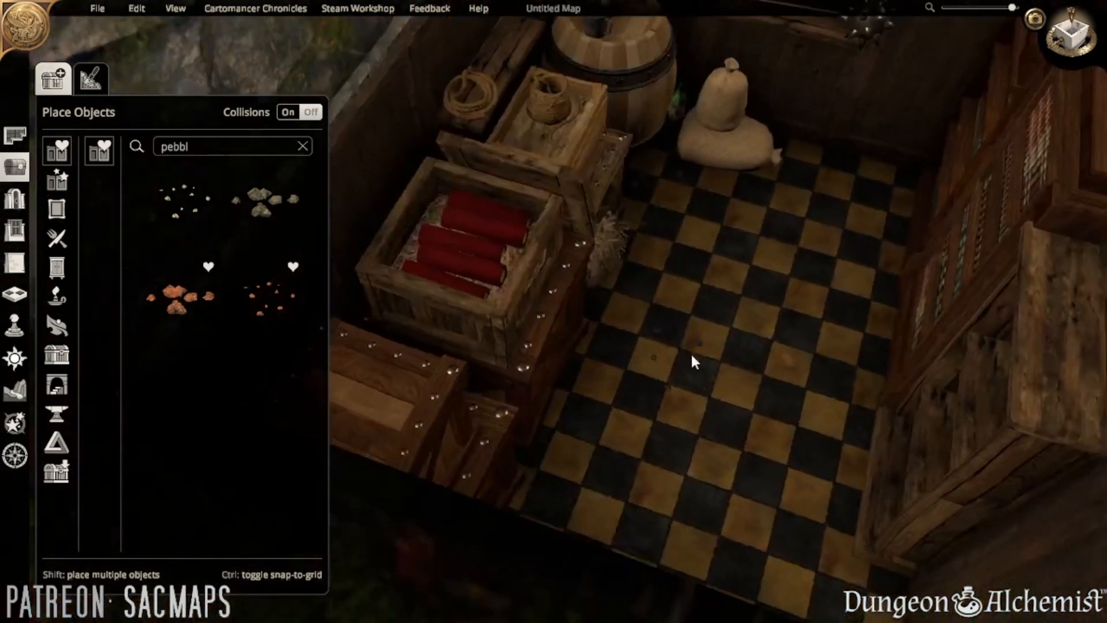
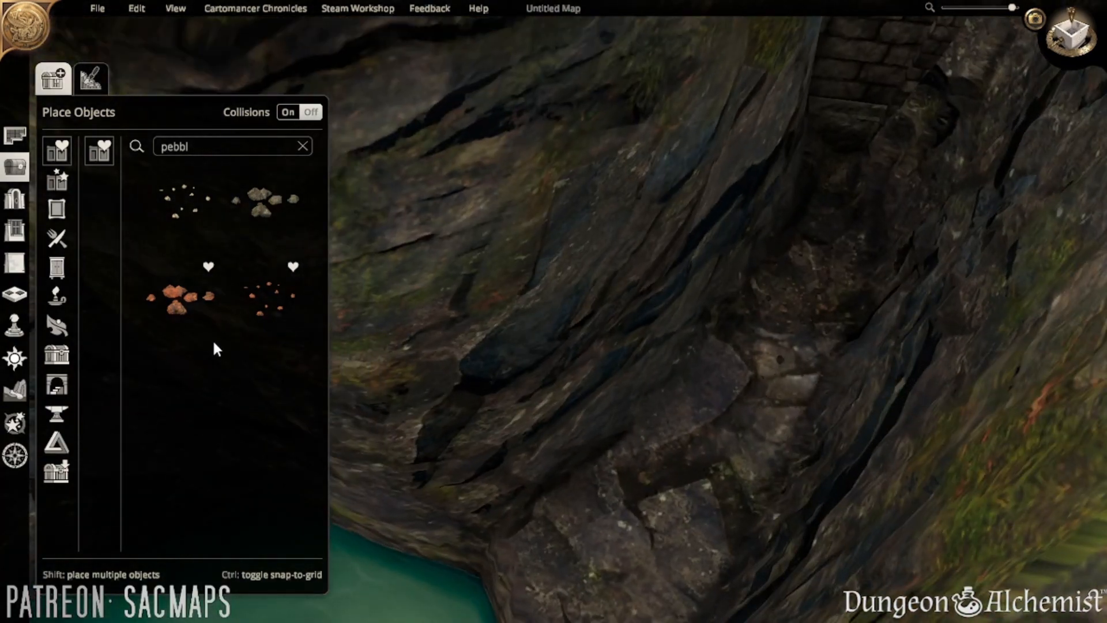
- Place the large grey pebbles, scale them down and set them on the rocky passage beside the pool outside the room
{"action": "left_click", "coordinate": [264, 199]}
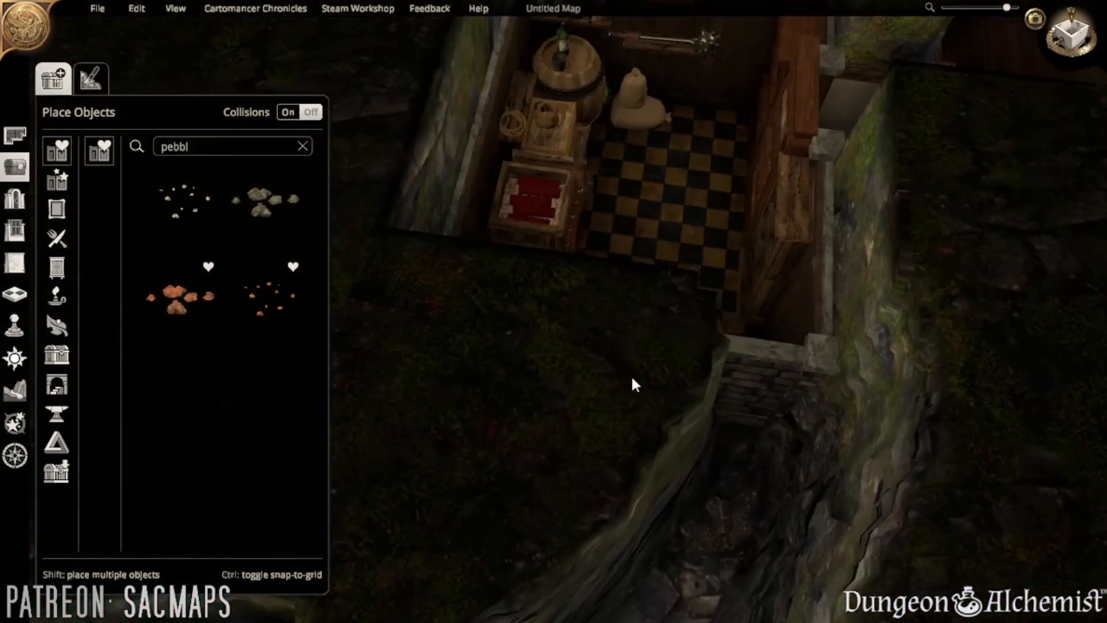
{"action": "scroll", "coordinate": [632, 378], "scroll_direction": "down", "scroll_amount": 2}
{"action": "left_click", "coordinate": [257, 197]}
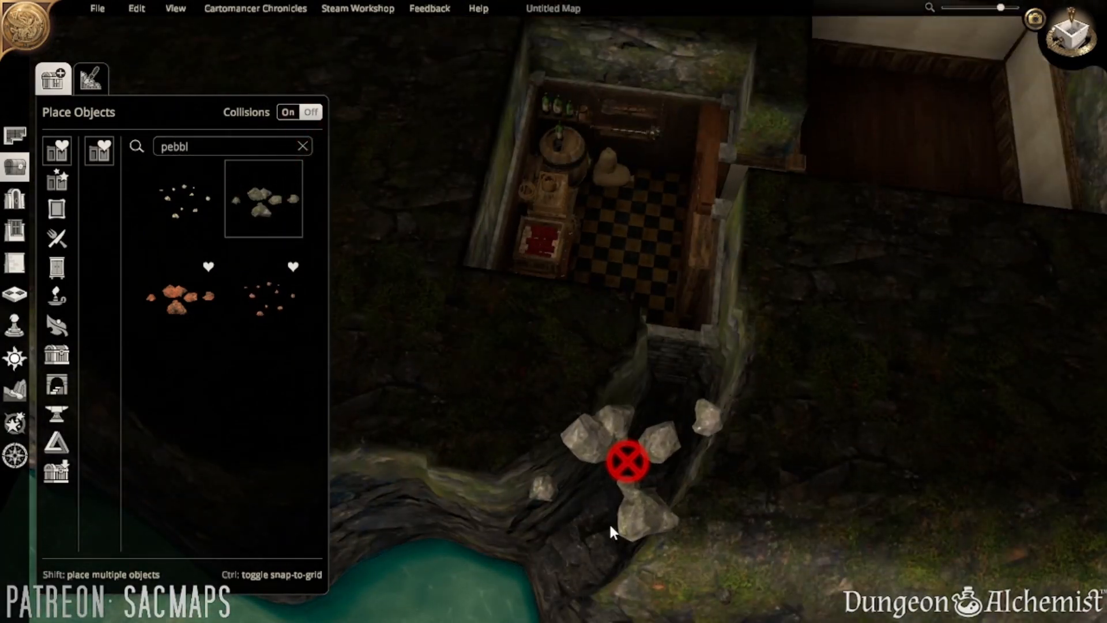
{"action": "scroll", "coordinate": [612, 532], "scroll_direction": "up", "scroll_amount": 2}
{"action": "left_click", "coordinate": [589, 407]}
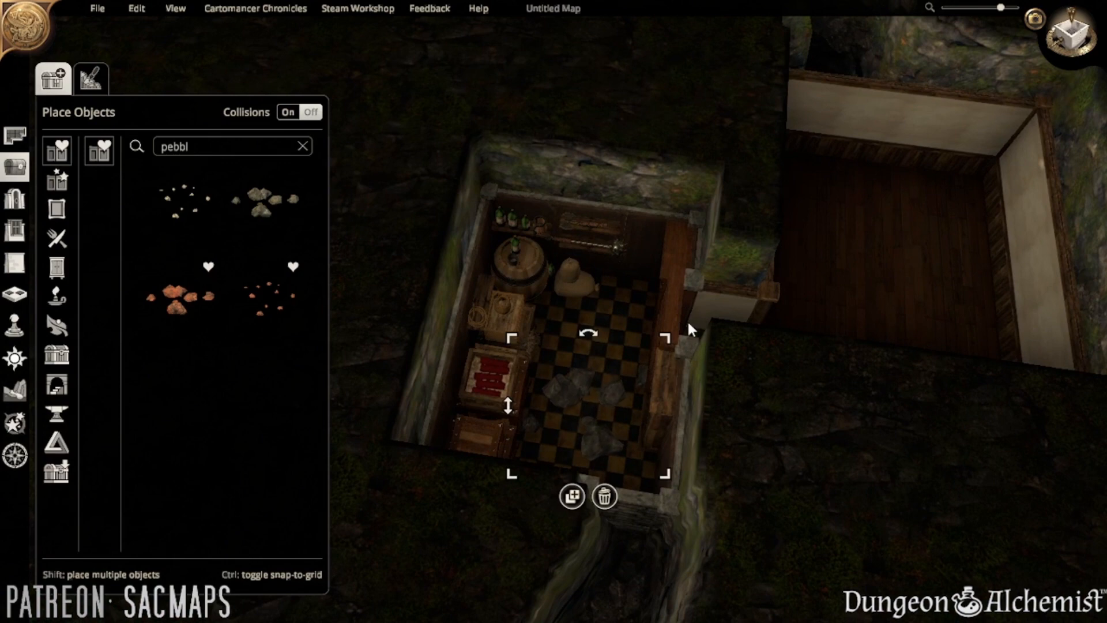
{"action": "left_click_drag", "start_coordinate": [665, 334], "coordinate": [539, 499]}
{"action": "key", "text": "s"}
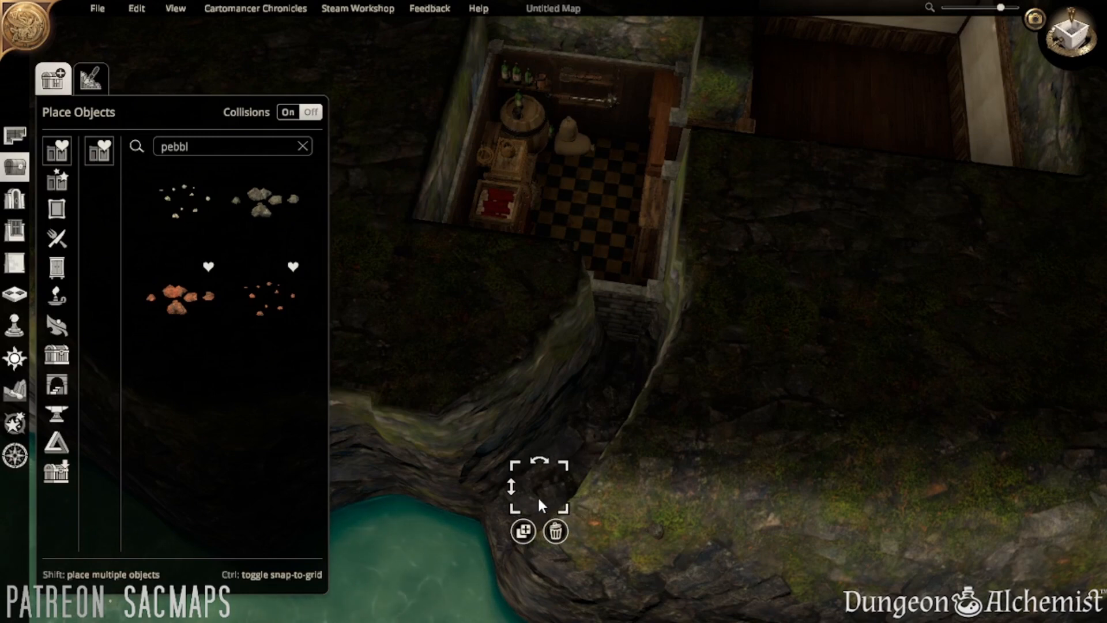
- Place one set of small grey Pebbles near the crates and barrel and another just inside the room's lower doorway
{"action": "key", "text": "w"}
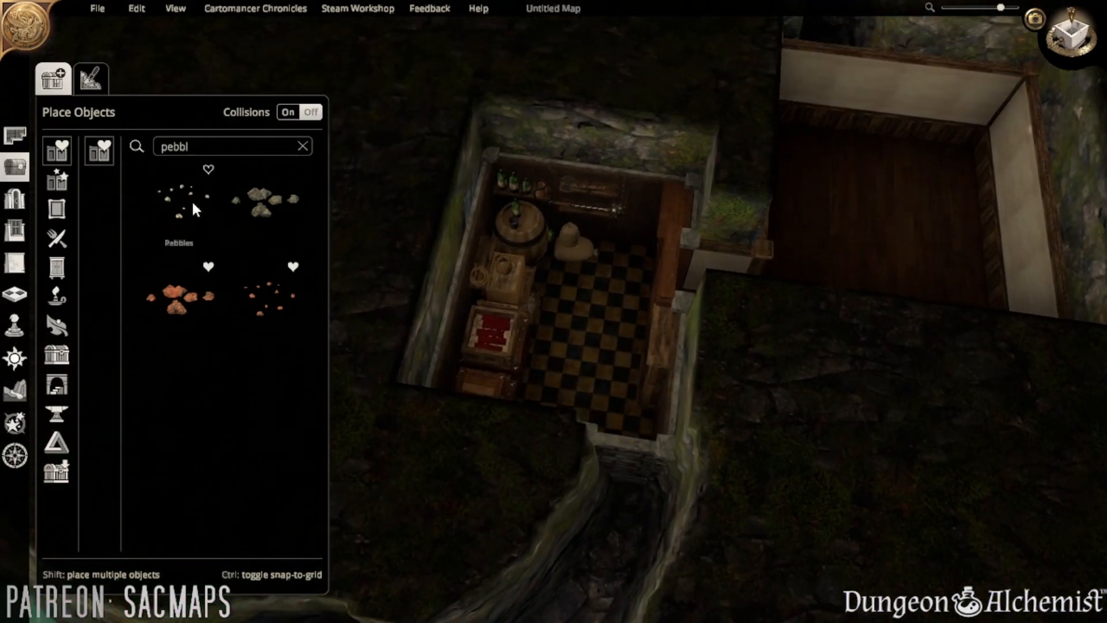
{"action": "left_click", "coordinate": [181, 199]}
{"action": "key", "text": "w"}
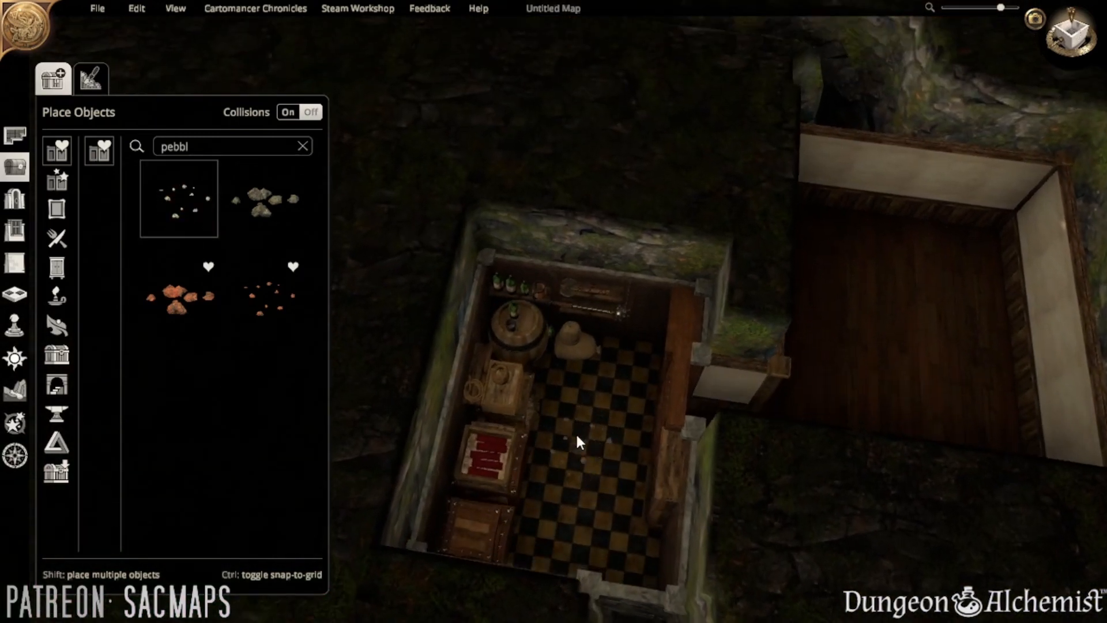
{"action": "left_click", "coordinate": [542, 375]}
{"action": "key", "text": "s"}
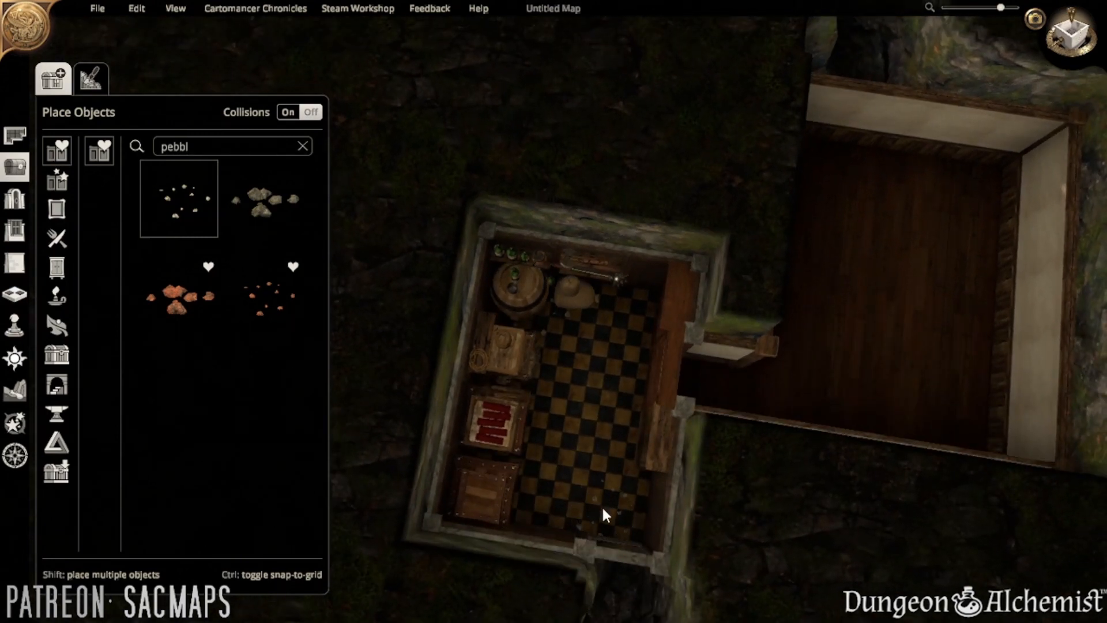
{"action": "left_click", "coordinate": [602, 506]}
{"action": "left_click_drag", "start_coordinate": [620, 487], "coordinate": [624, 531]}
- Search the objects for "dirt" and place the small scattered dirt heap on the tiles beside the doorway pebbles
{"action": "double_click", "coordinate": [204, 142]}
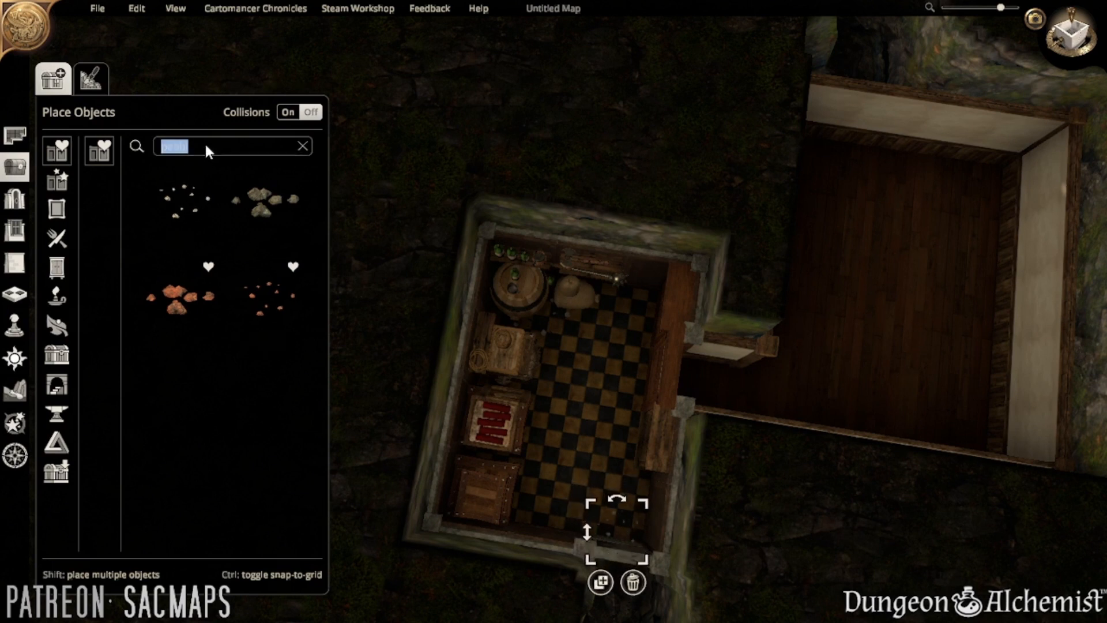
{"action": "type", "text": "dirt"}
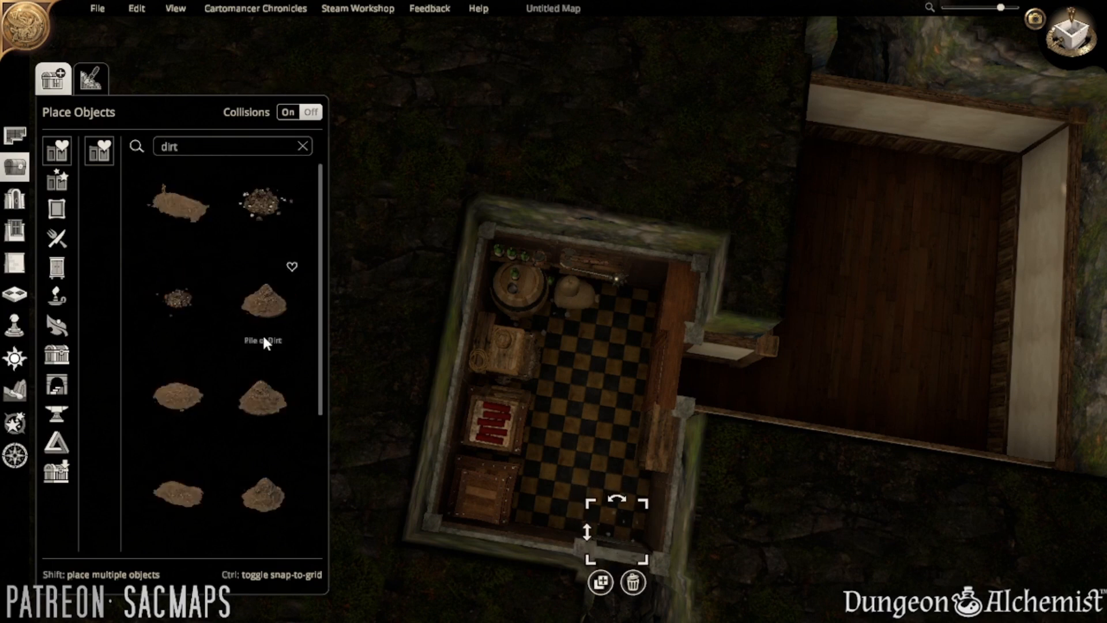
{"action": "left_click", "coordinate": [178, 302]}
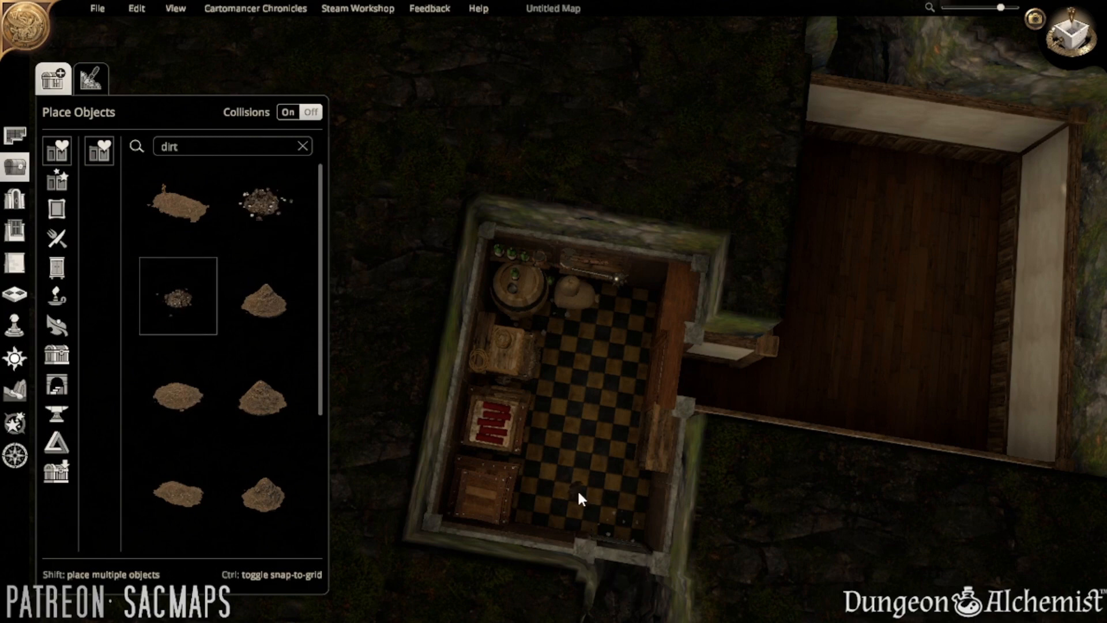
{"action": "left_click", "coordinate": [629, 518]}
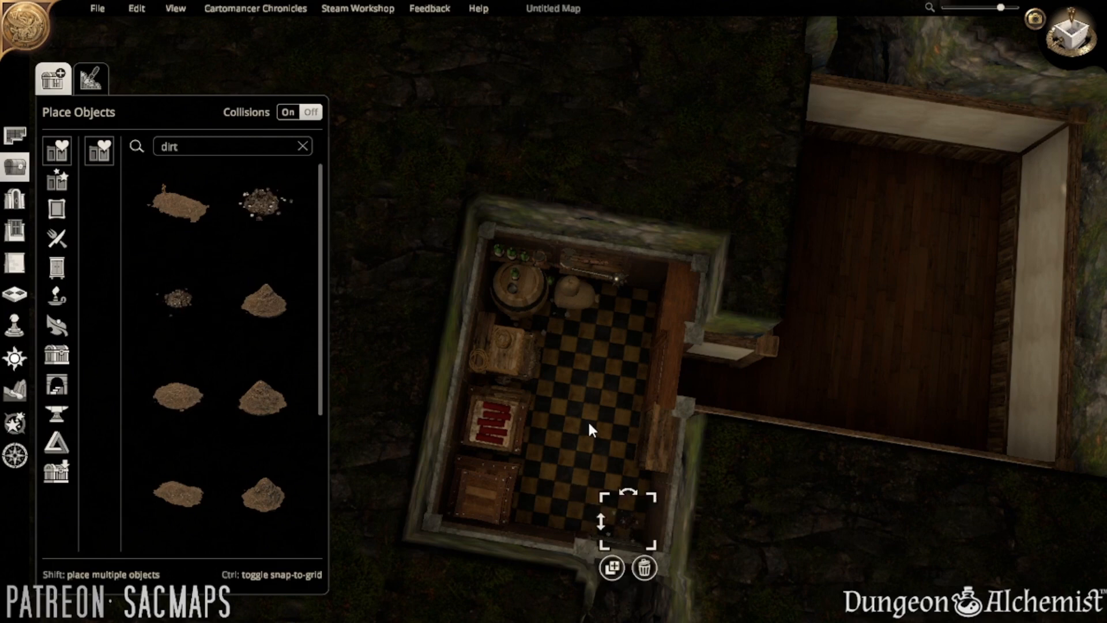
- Shift the doorway pebbles off the dirt heap and scale them down
{"action": "scroll", "coordinate": [653, 455], "scroll_direction": "up", "scroll_amount": 5}
{"action": "scroll", "coordinate": [655, 450], "scroll_direction": "down", "scroll_amount": 3}
{"action": "scroll", "coordinate": [663, 442], "scroll_direction": "up", "scroll_amount": 3}
{"action": "left_click", "coordinate": [670, 435]}
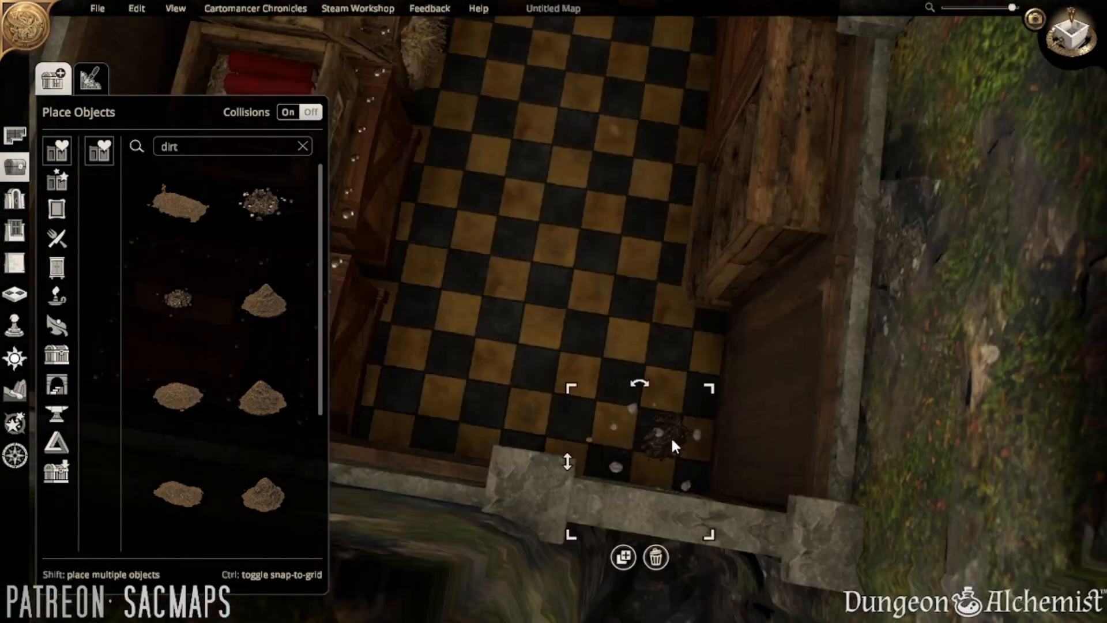
{"action": "left_click_drag", "start_coordinate": [667, 436], "coordinate": [618, 378]}
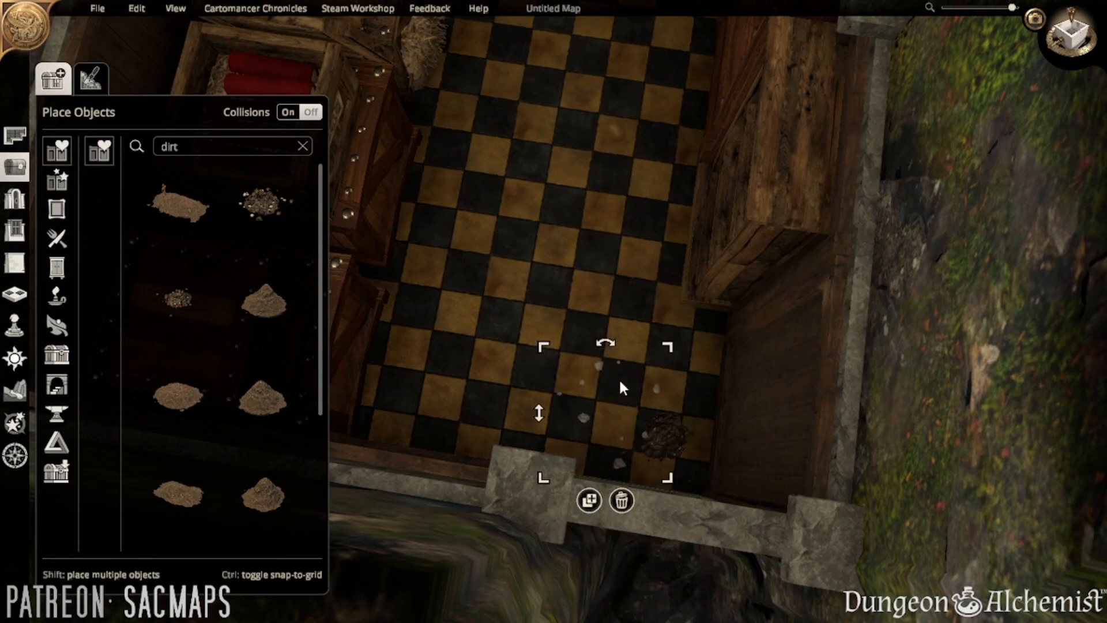
{"action": "left_click_drag", "start_coordinate": [667, 346], "coordinate": [625, 365]}
- Scale the doorway dirt heap down slightly and regroup it with the pebbles in the corner
{"action": "left_click", "coordinate": [670, 437]}
{"action": "left_click_drag", "start_coordinate": [725, 383], "coordinate": [706, 392]}
{"action": "left_click", "coordinate": [631, 411]}
{"action": "left_click_drag", "start_coordinate": [630, 411], "coordinate": [675, 449]}
{"action": "left_click", "coordinate": [674, 440]}
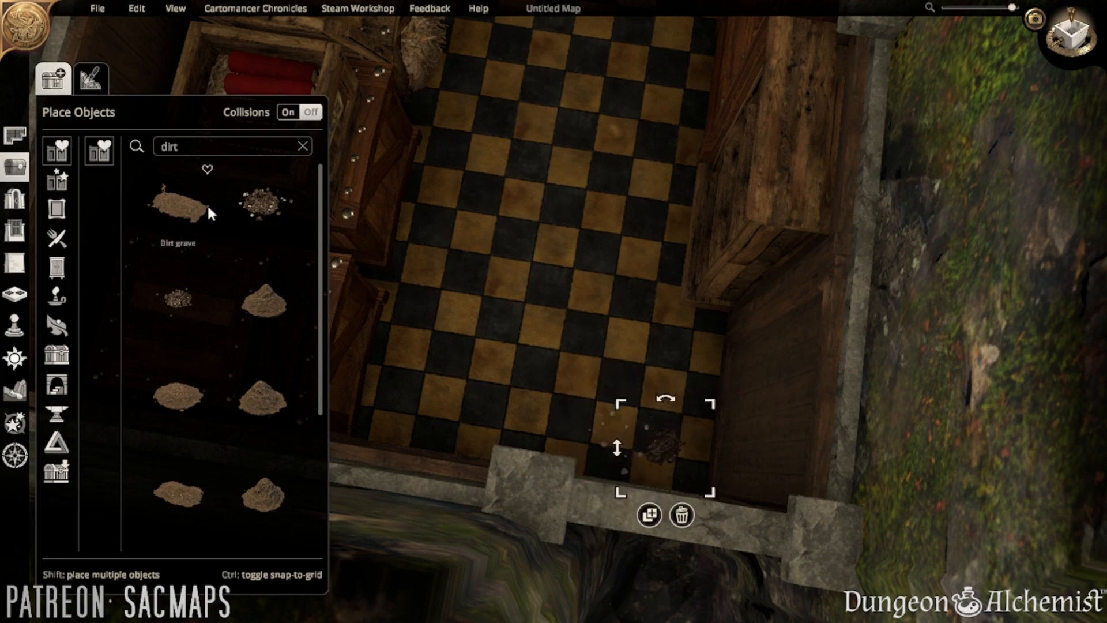
- Search the objects for "shoe" and place the pair of black boots on the floor along the wall beside the doorway
{"action": "left_click", "coordinate": [210, 149]}
{"action": "type", "text": "shoe"}
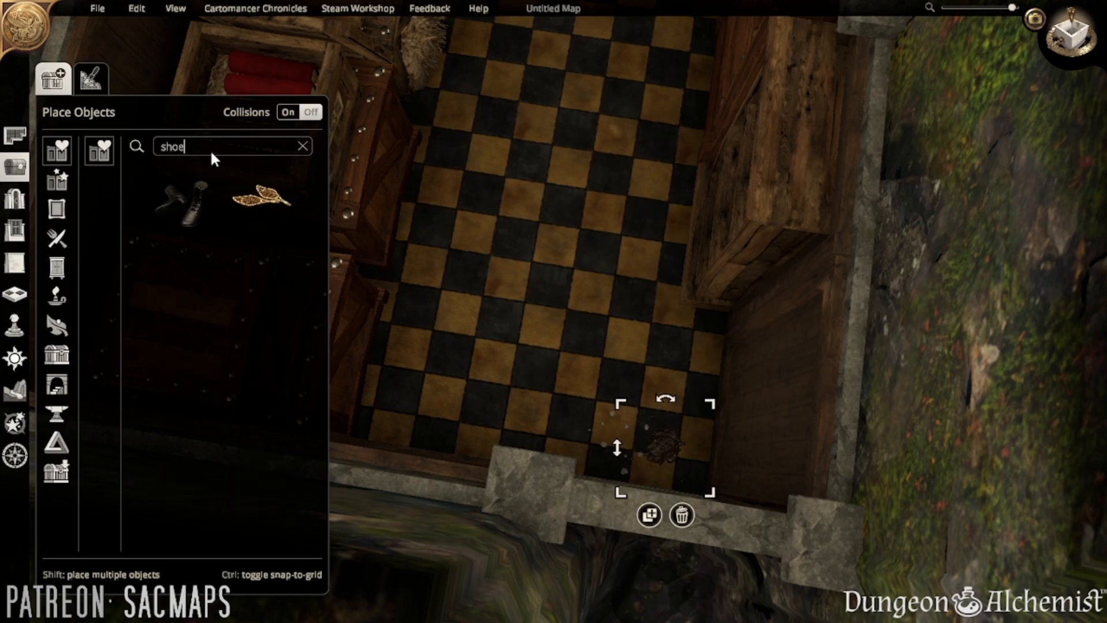
{"action": "left_click", "coordinate": [193, 216]}
{"action": "key", "text": "w"}
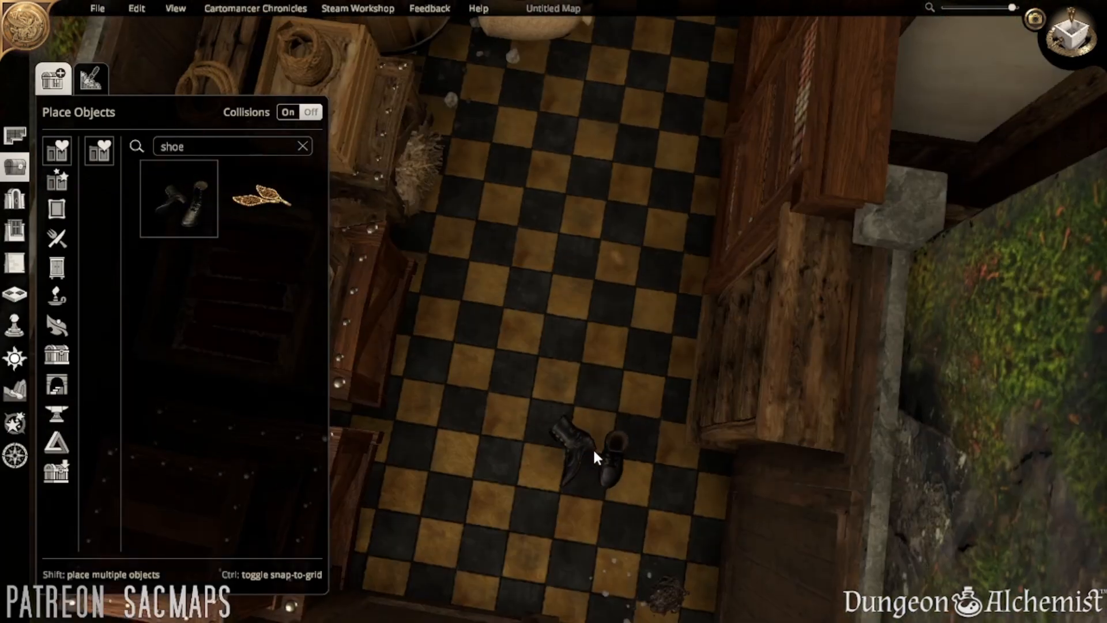
{"action": "key", "text": "s"}
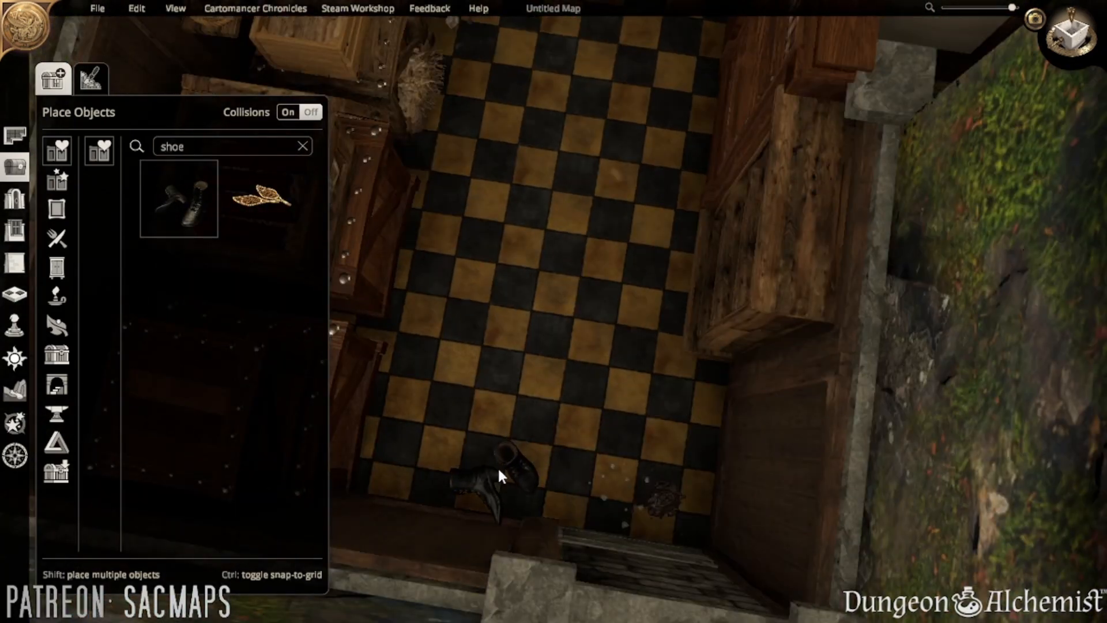
{"action": "left_click", "coordinate": [497, 466]}
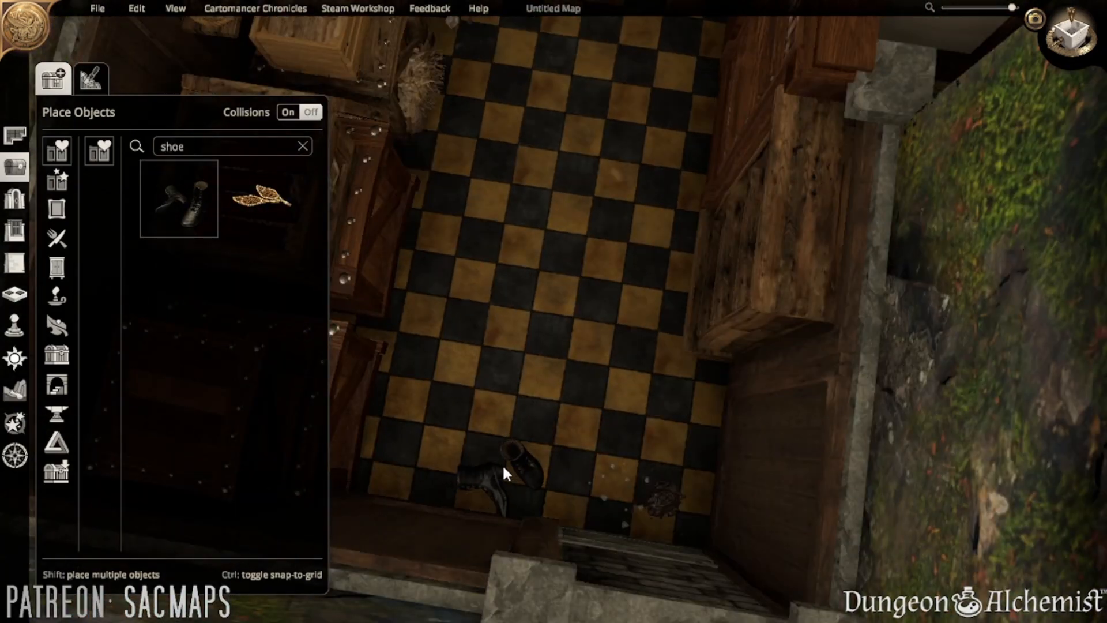
- Scale down the pair of black boots beside the doorway
{"action": "left_click", "coordinate": [669, 498]}
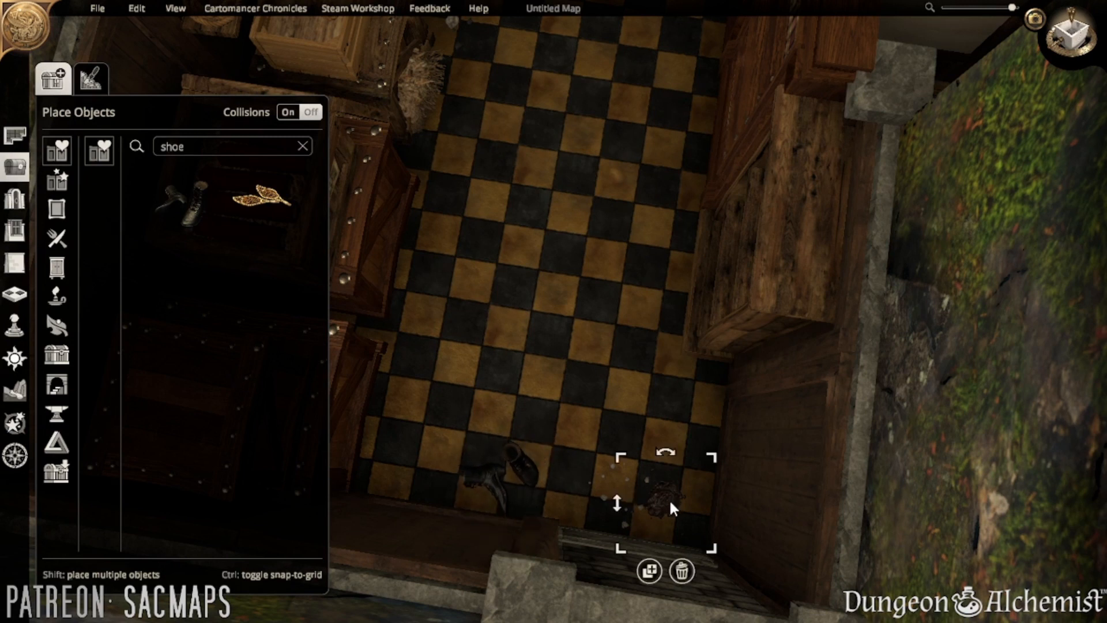
{"action": "left_click", "coordinate": [639, 562]}
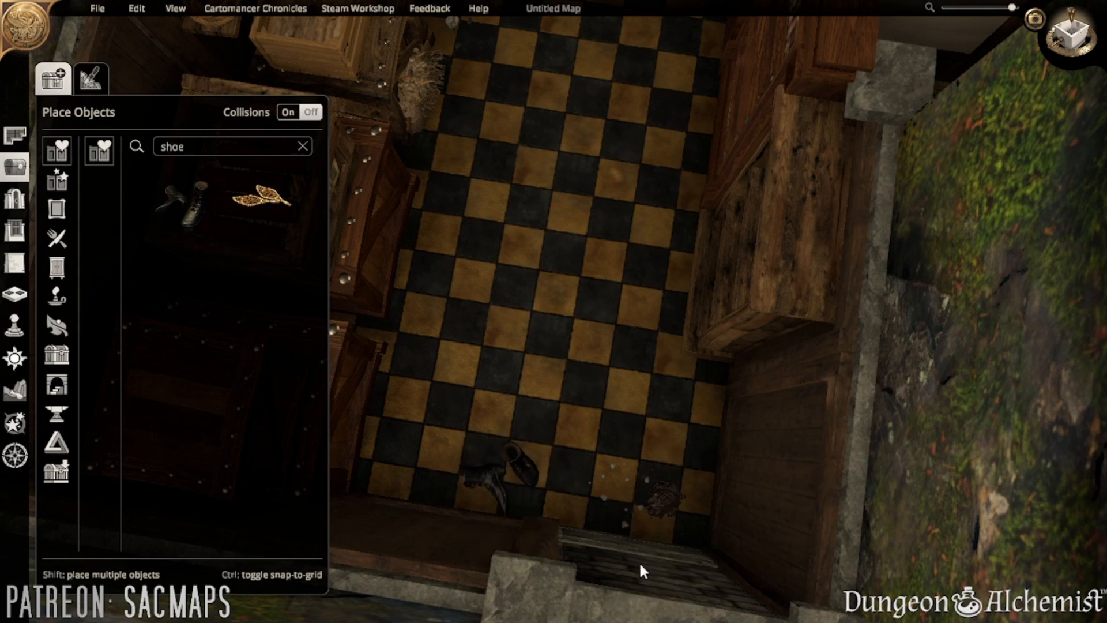
{"action": "left_click", "coordinate": [519, 505]}
{"action": "left_click_drag", "start_coordinate": [561, 465], "coordinate": [521, 501]}
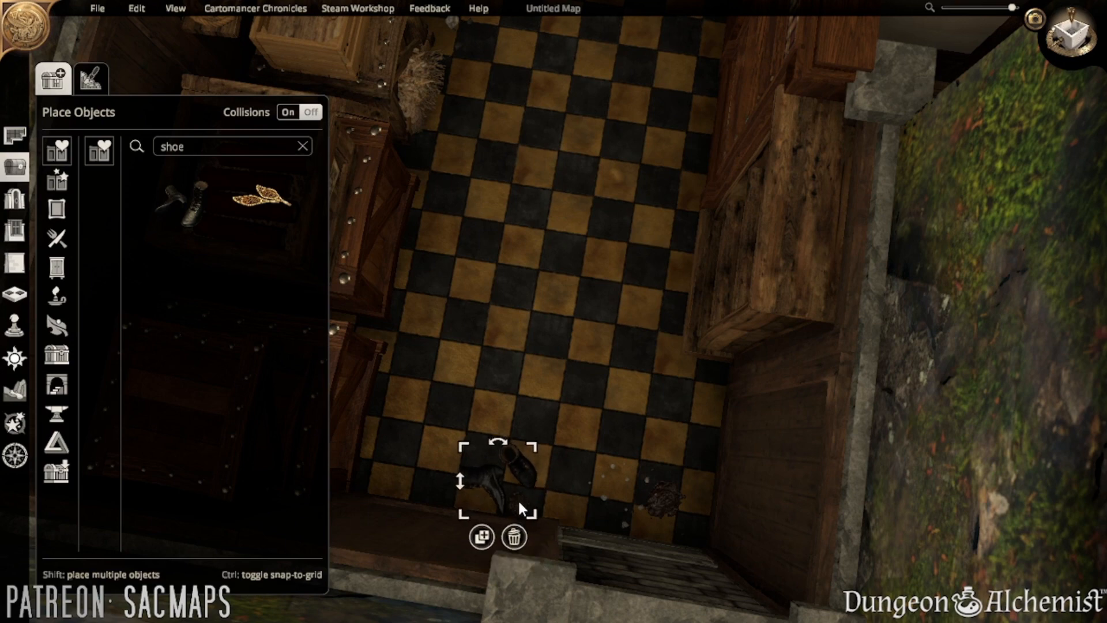
{"action": "left_click", "coordinate": [663, 408]}
- Search the objects for "tent" and place the bundle of tent pegs on the wooden crate next to the coiled rope
{"action": "right_click_drag", "start_coordinate": [662, 408], "coordinate": [475, 364]}
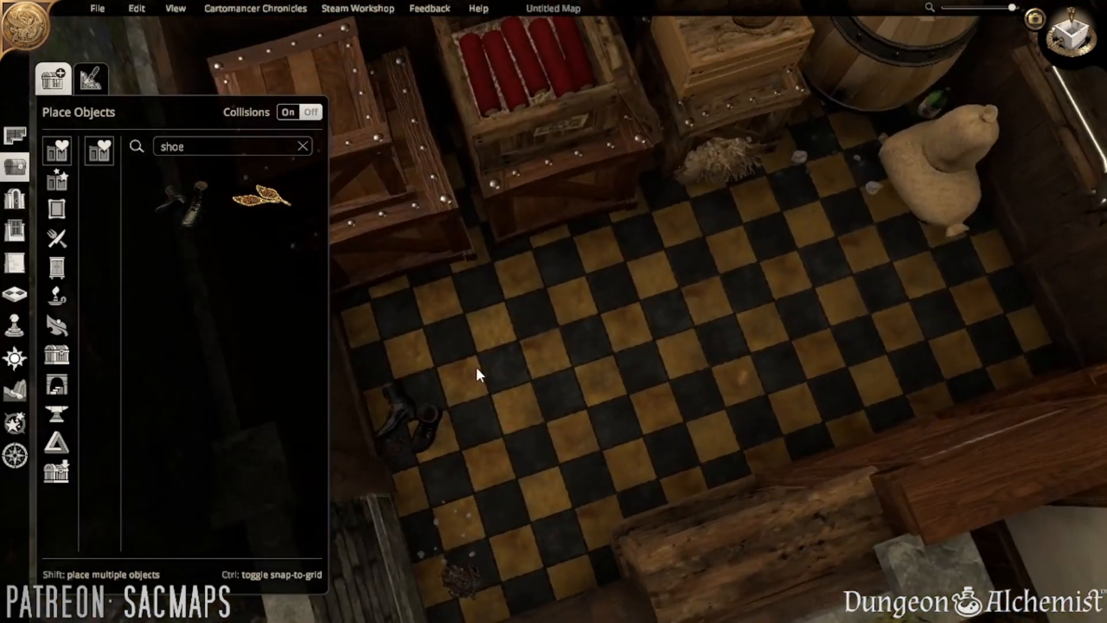
{"action": "scroll", "coordinate": [494, 365], "scroll_direction": "down", "scroll_amount": 5}
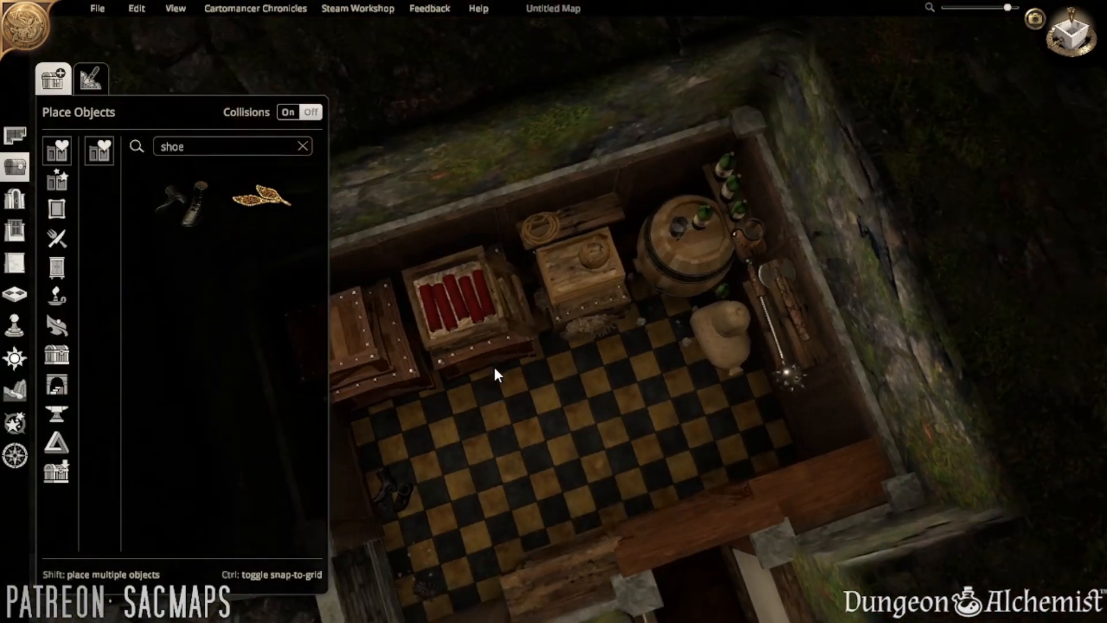
{"action": "mouse_move", "coordinate": [554, 349]}
{"action": "right_mouse_down"}
{"action": "mouse_move", "coordinate": [790, 254]}
{"action": "mouse_move", "coordinate": [454, 279]}
{"action": "mouse_move", "coordinate": [571, 311]}
{"action": "mouse_move", "coordinate": [565, 337]}
{"action": "right_mouse_up"}
{"action": "scroll", "coordinate": [576, 354], "scroll_direction": "up", "scroll_amount": 3}
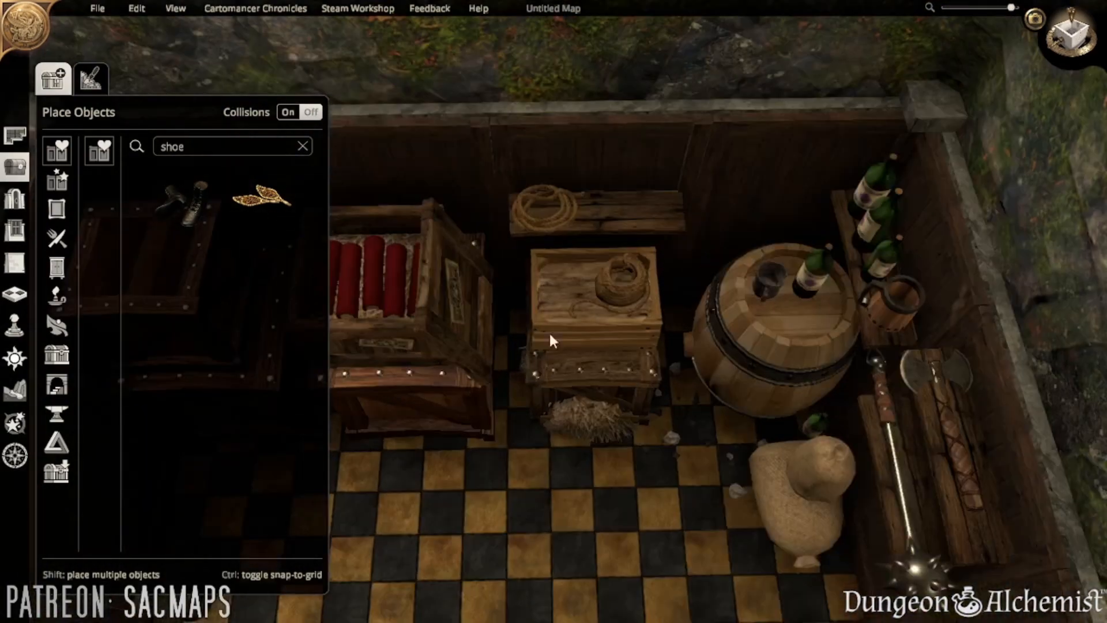
{"action": "double_click", "coordinate": [199, 145]}
{"action": "type", "text": "tent"}
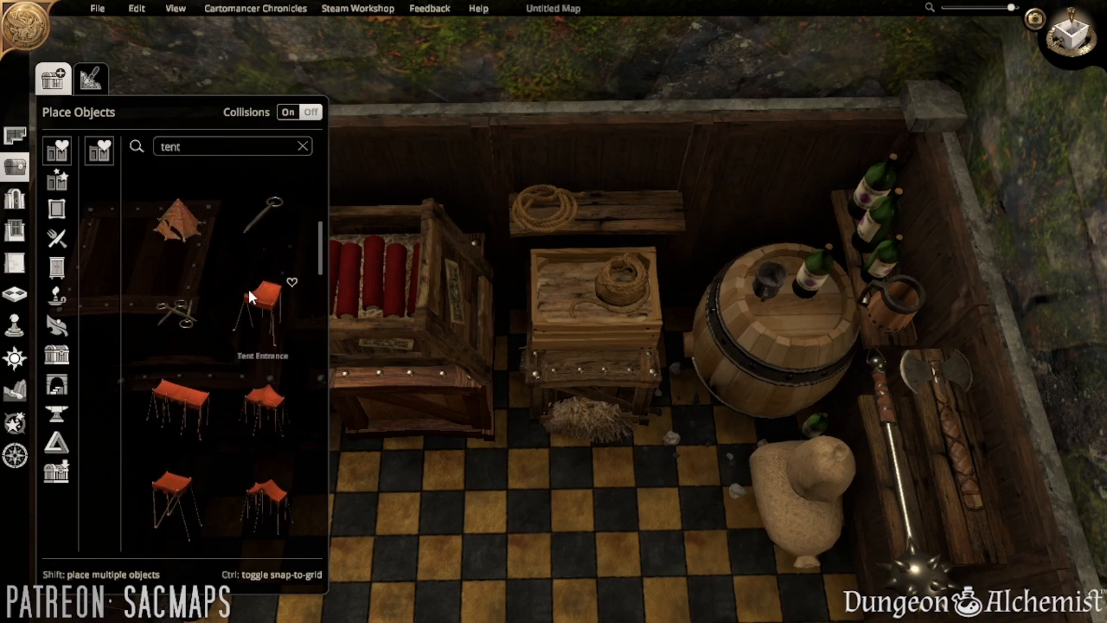
{"action": "left_click", "coordinate": [178, 301]}
{"action": "key", "text": "w"}
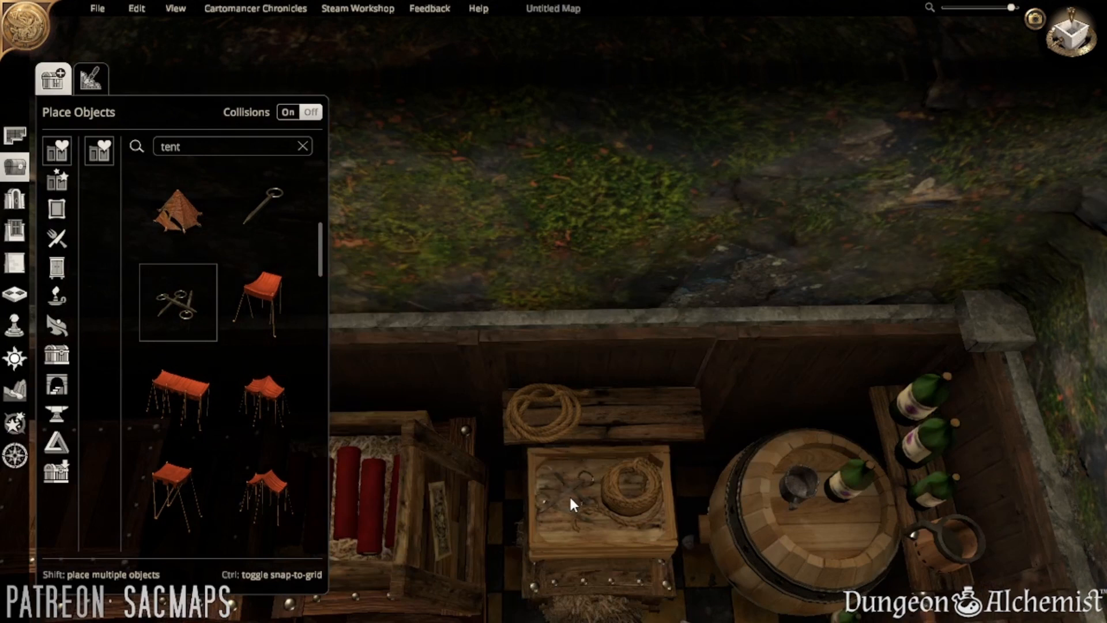
{"action": "left_click", "coordinate": [572, 492]}
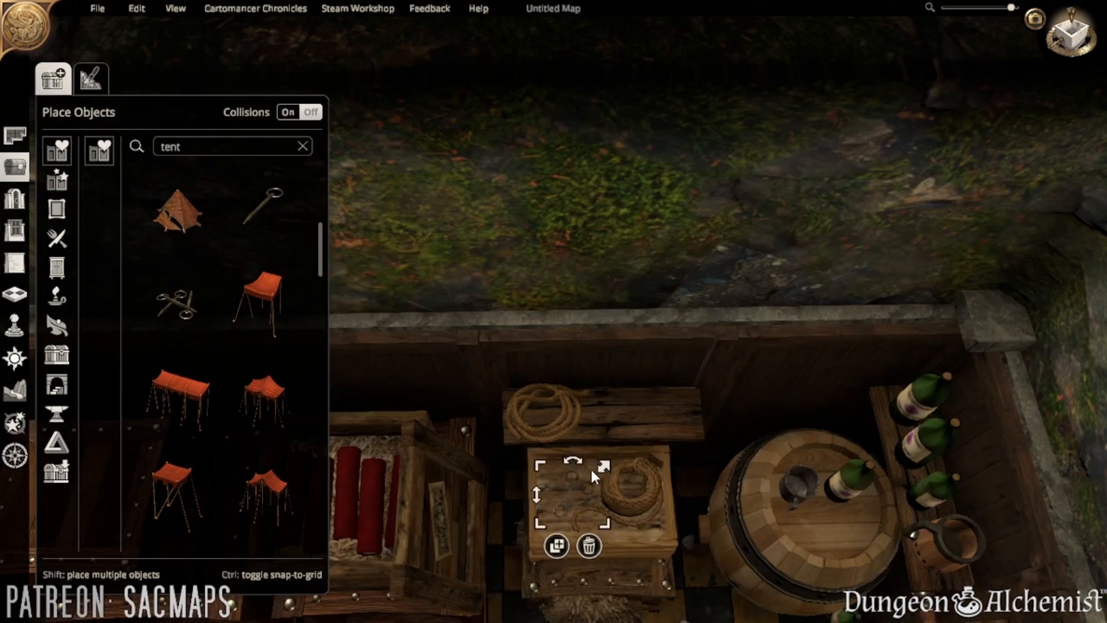
{"action": "left_click", "coordinate": [552, 478]}
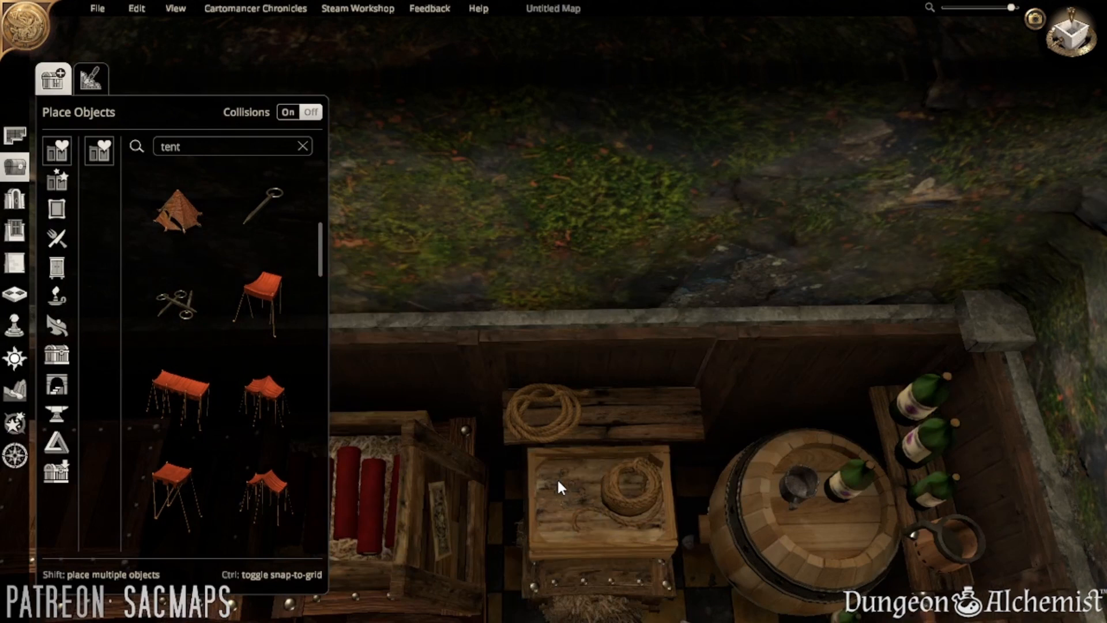
- Place the single tent peg on the floor in the gap between the crates near the hay
{"action": "left_click", "coordinate": [291, 188]}
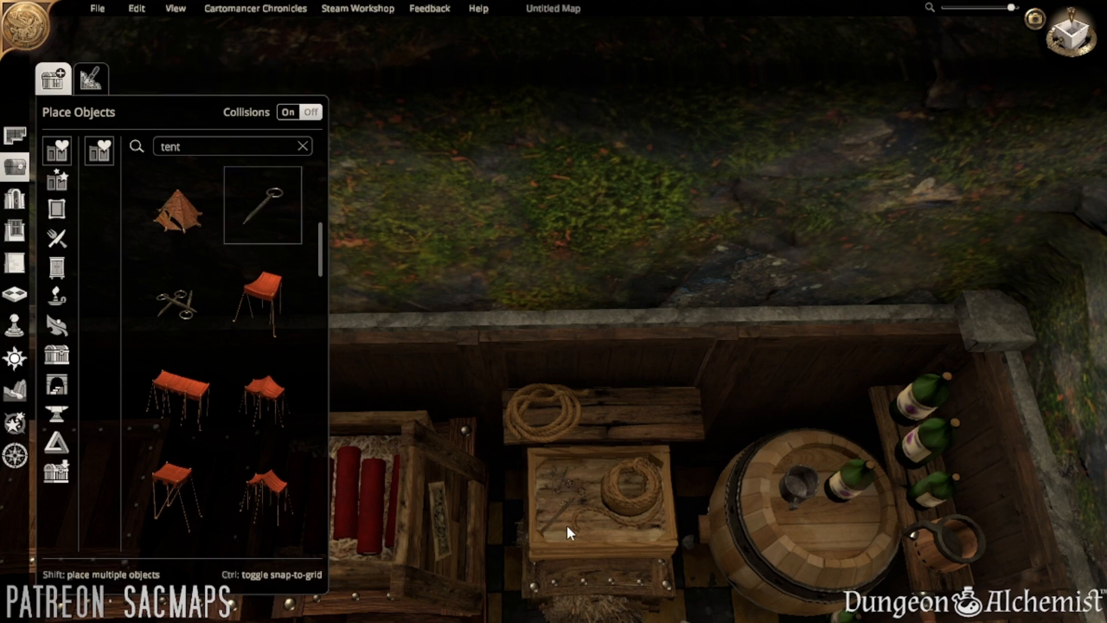
{"action": "key", "text": "s"}
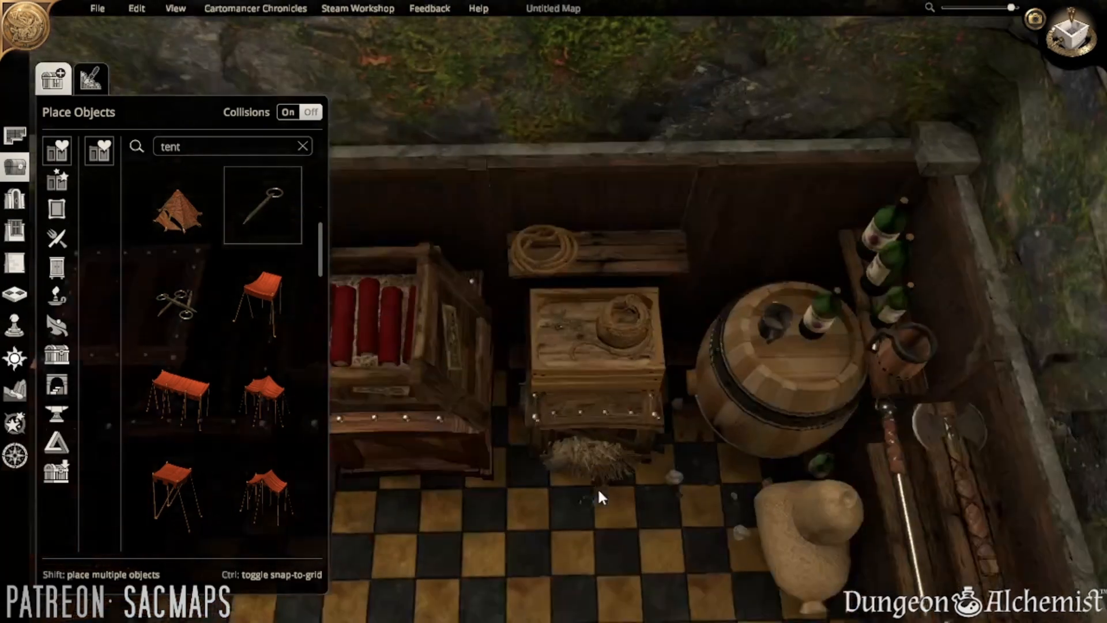
{"action": "left_click", "coordinate": [516, 483]}
{"action": "right_click_drag", "start_coordinate": [604, 415], "coordinate": [777, 380]}
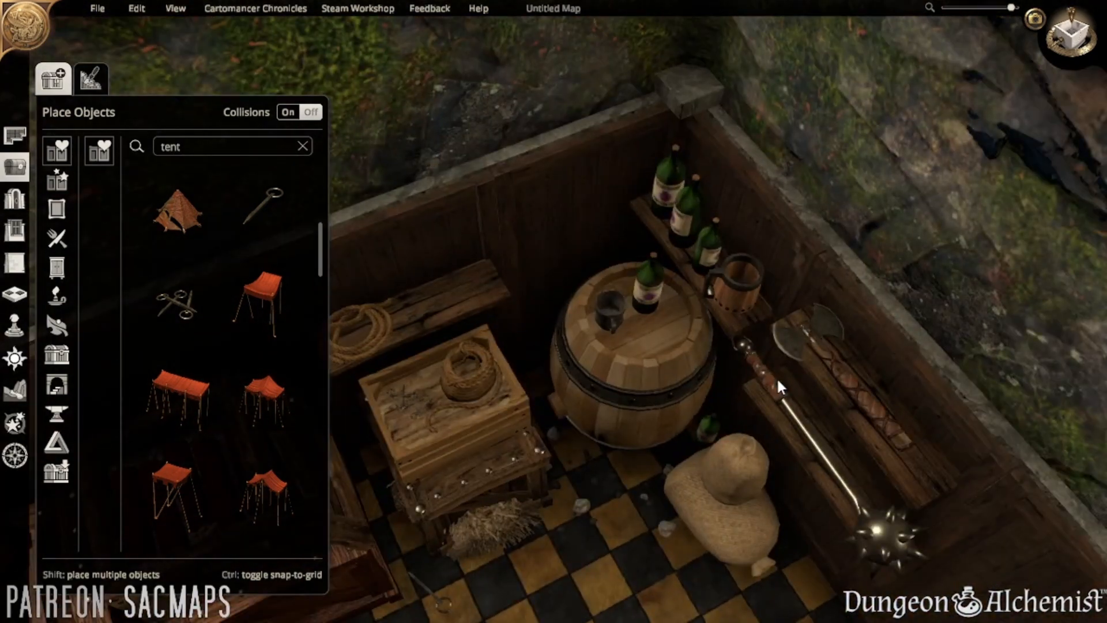
- Switch the scene's time of day to night and return to placing objects from the lights category
{"action": "left_click", "coordinate": [57, 296]}
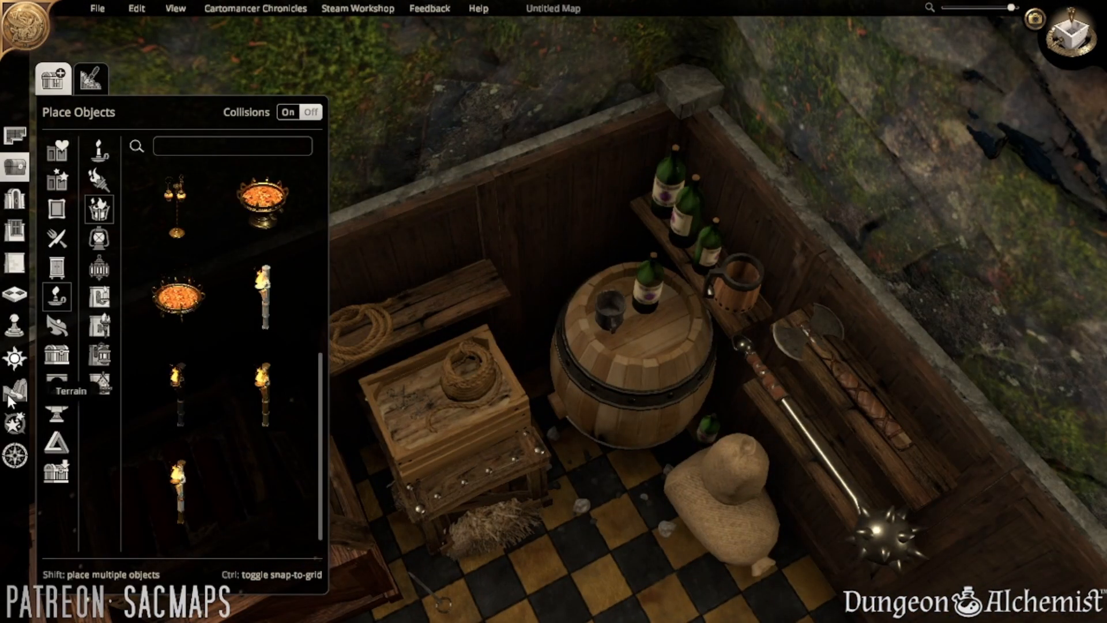
{"action": "left_click", "coordinate": [14, 358]}
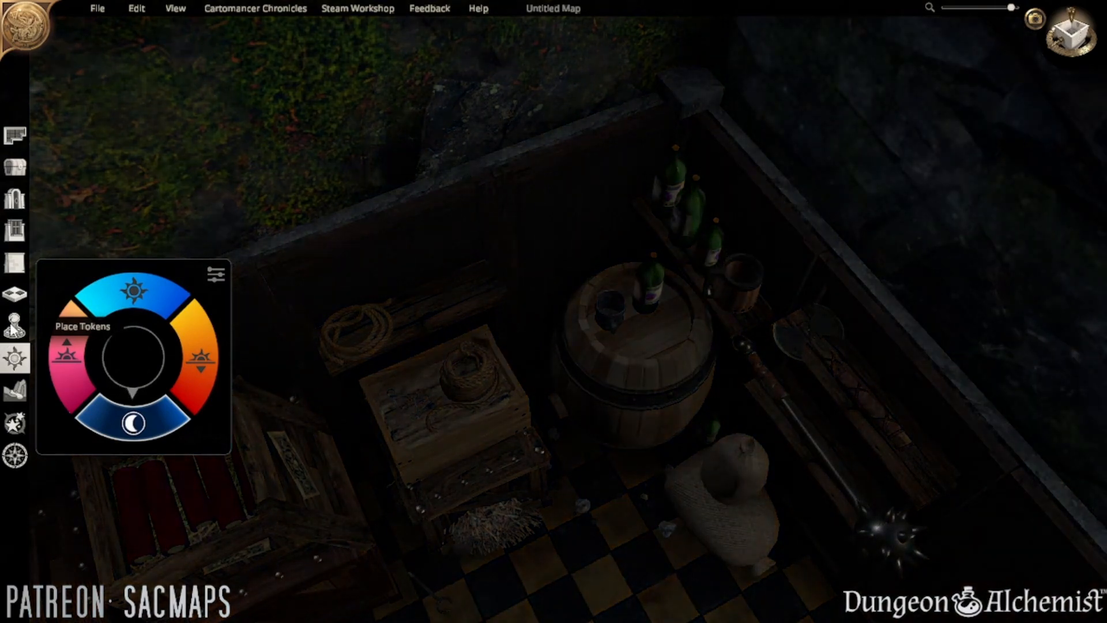
{"action": "left_click", "coordinate": [15, 326]}
{"action": "left_click", "coordinate": [14, 167]}
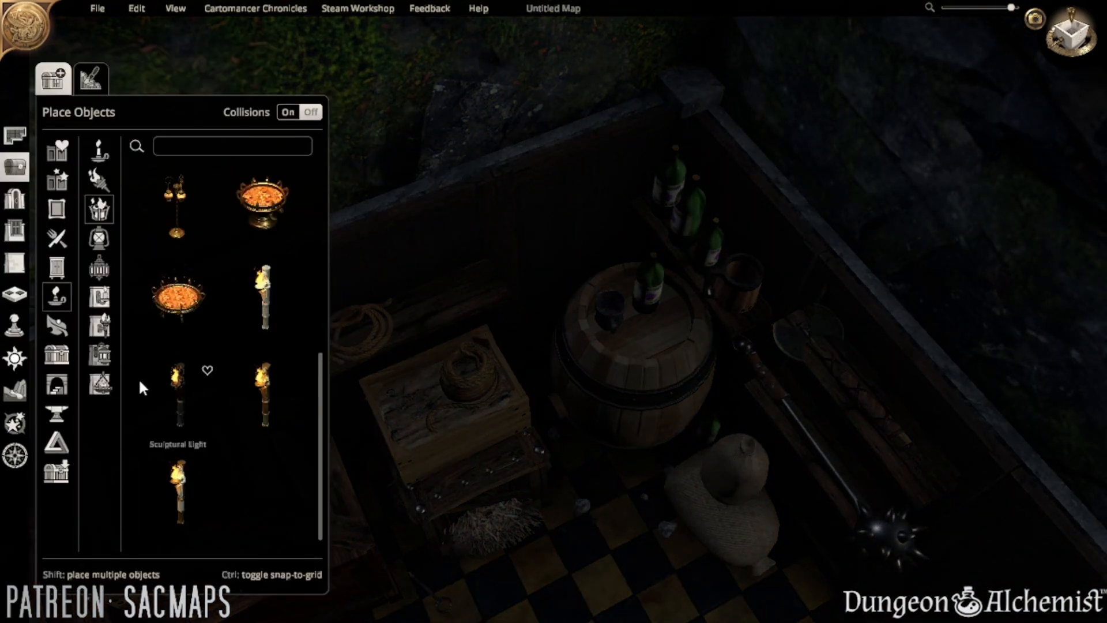
- Browse the lantern objects and place the orange lighthouse light in the river outside the storage room
{"action": "left_click", "coordinate": [99, 238]}
{"action": "scroll", "coordinate": [229, 282], "scroll_direction": "down", "scroll_amount": 5}
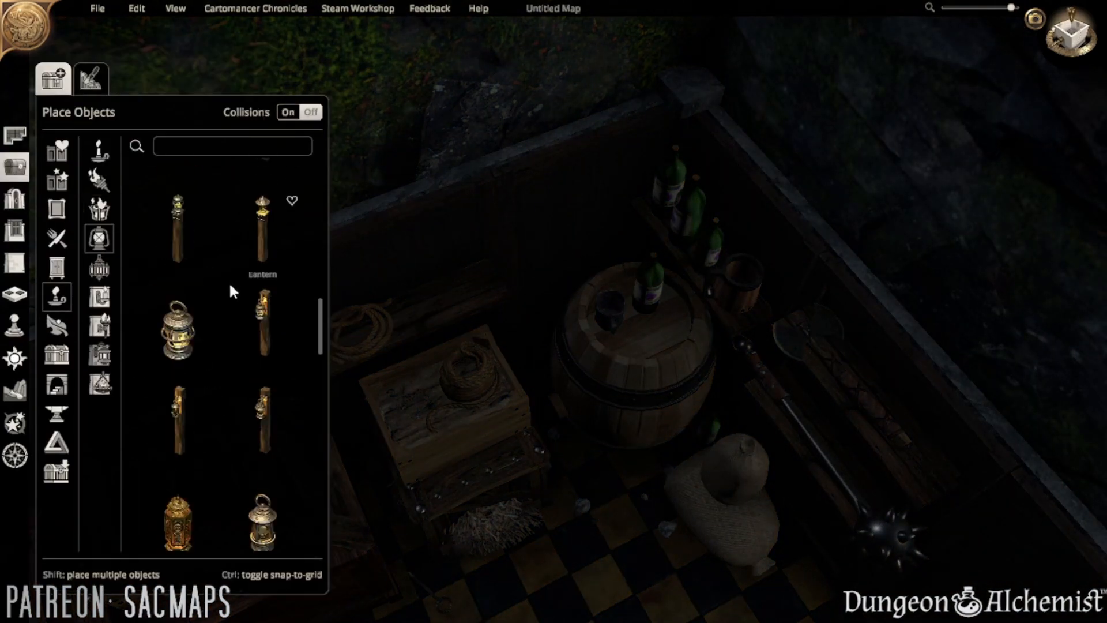
{"action": "scroll", "coordinate": [229, 289], "scroll_direction": "down", "scroll_amount": 5}
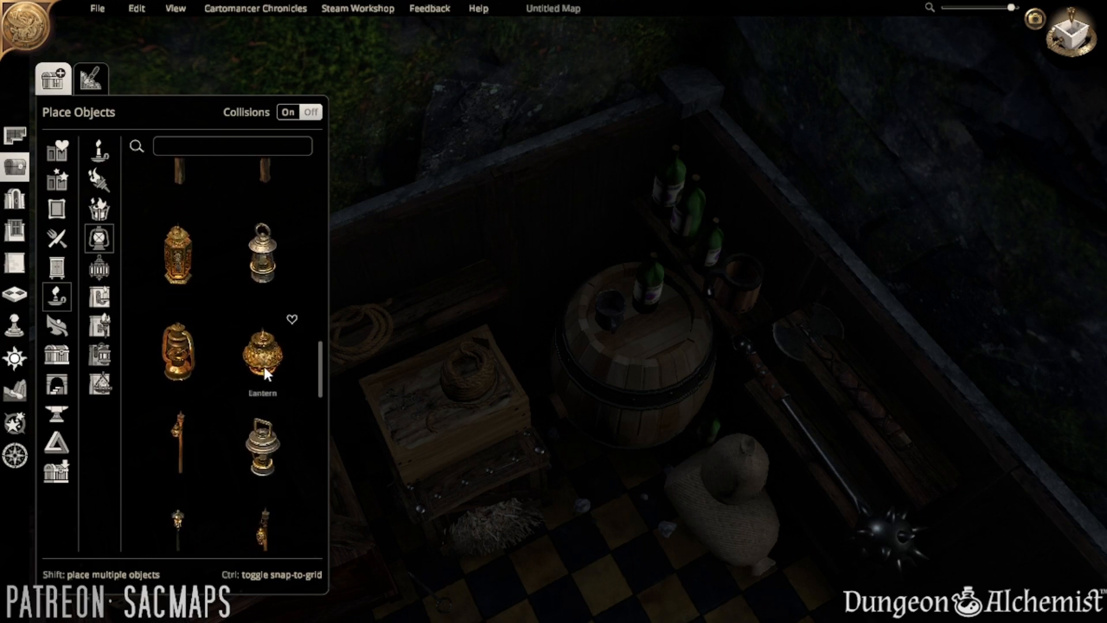
{"action": "scroll", "coordinate": [264, 258], "scroll_direction": "down", "scroll_amount": 5}
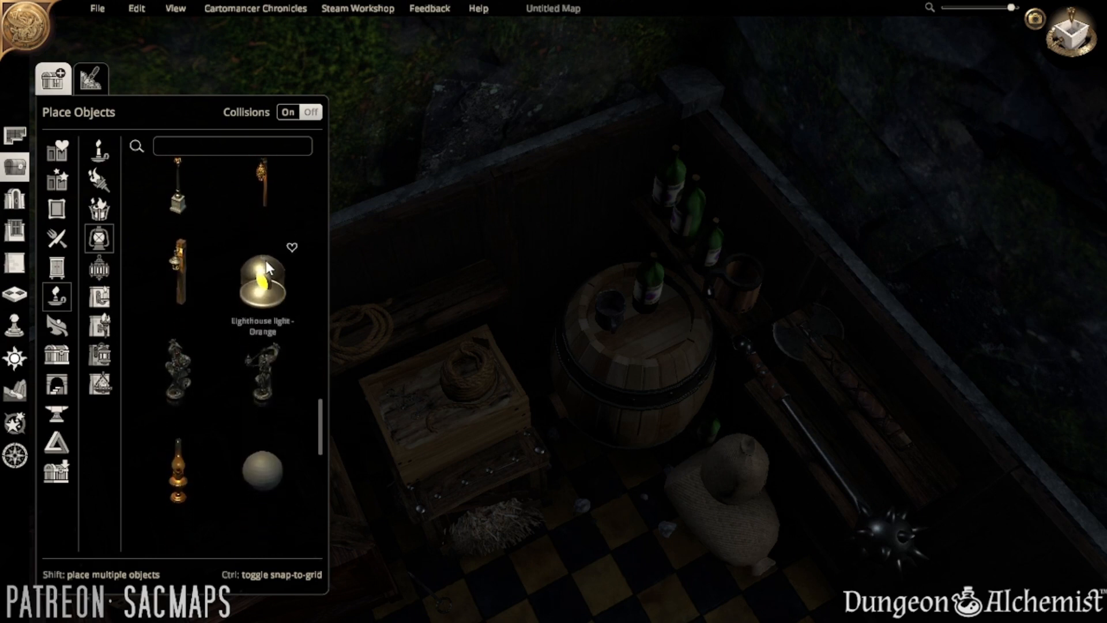
{"action": "left_click", "coordinate": [257, 322]}
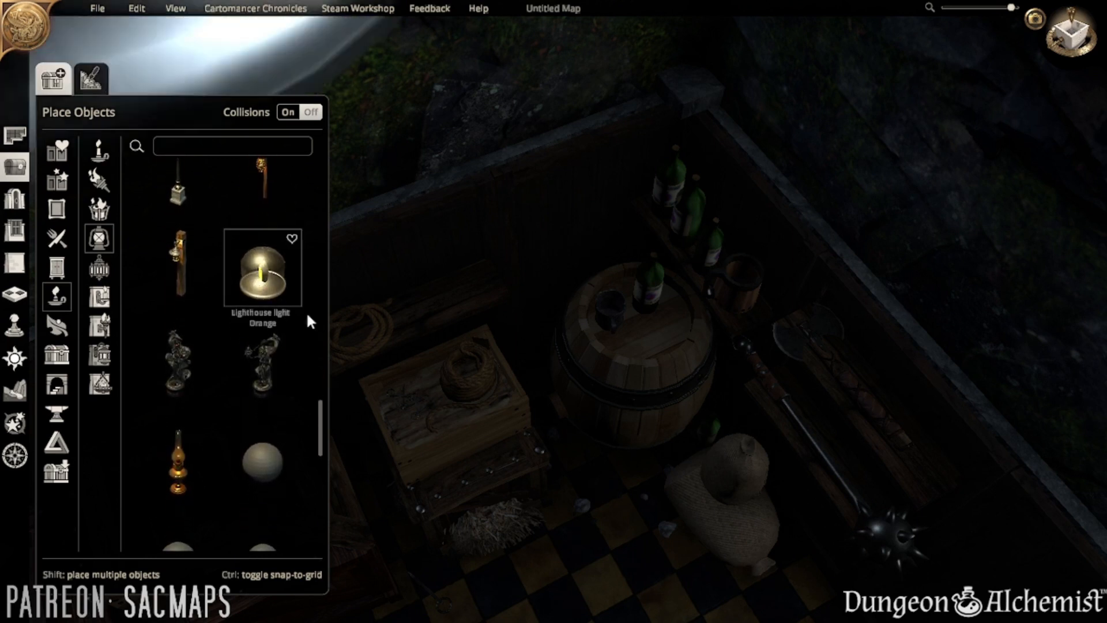
{"action": "key", "text": "s"}
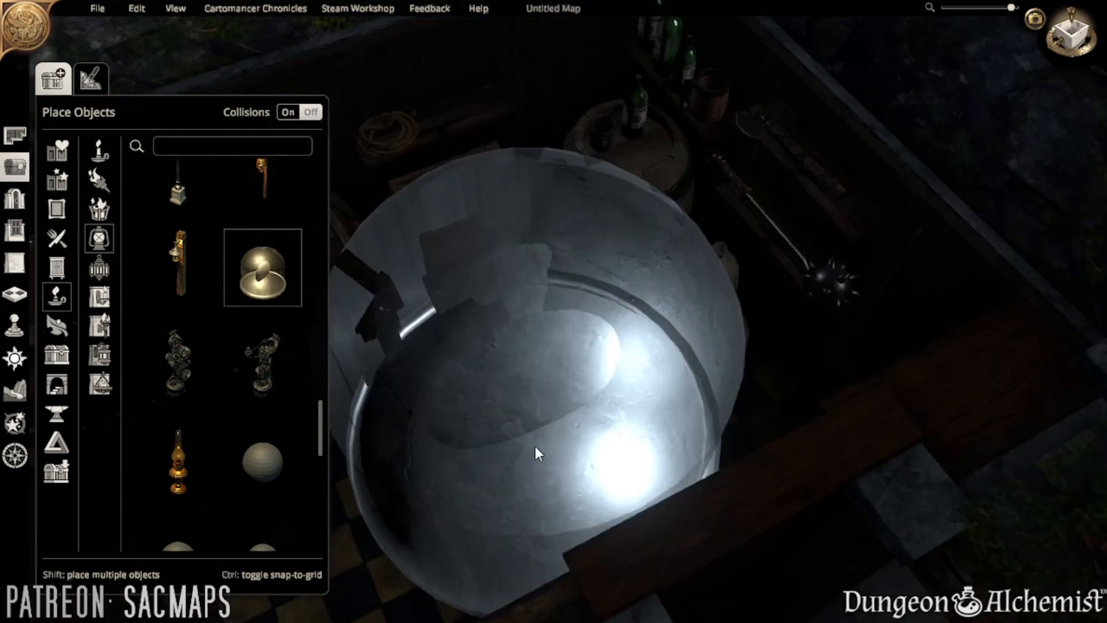
{"action": "key", "text": "s"}
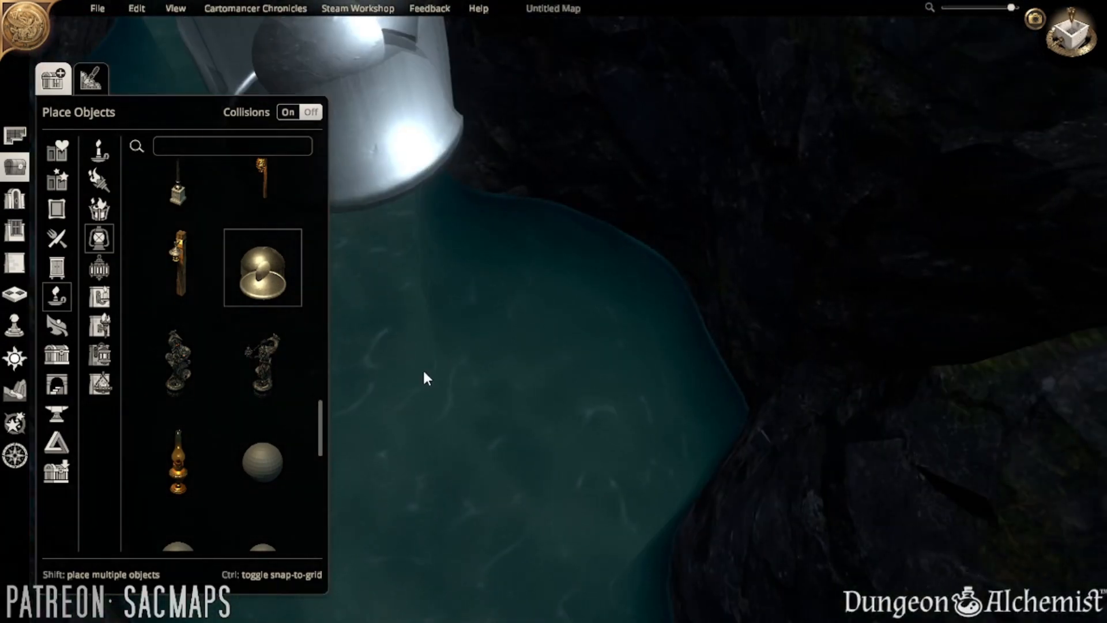
{"action": "left_click", "coordinate": [490, 375]}
{"action": "key", "text": "s"}
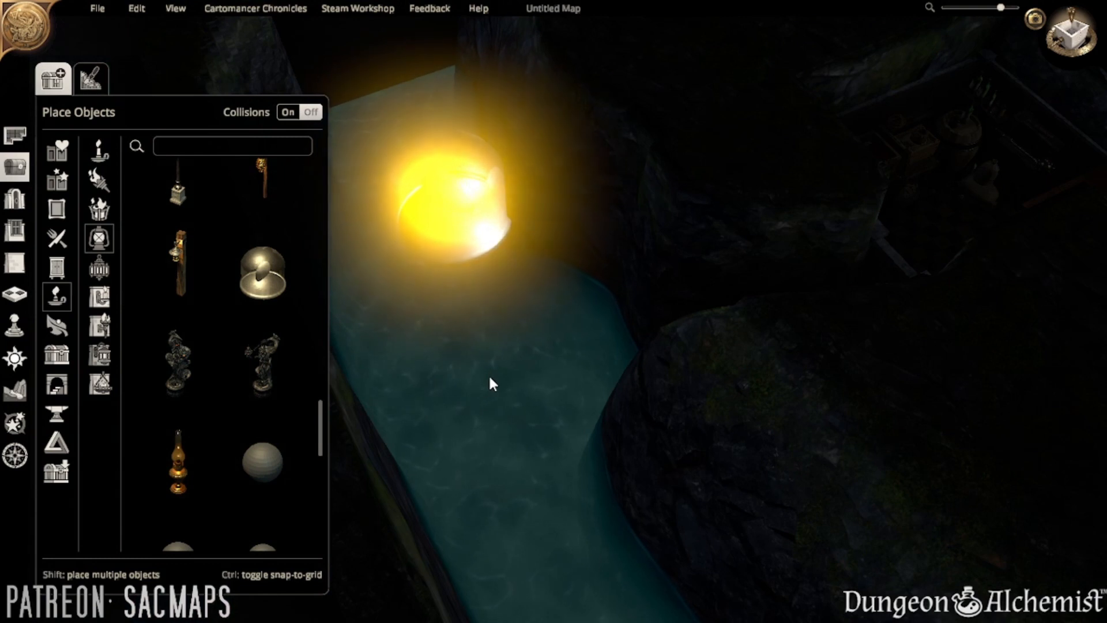
{"action": "key", "text": "w"}
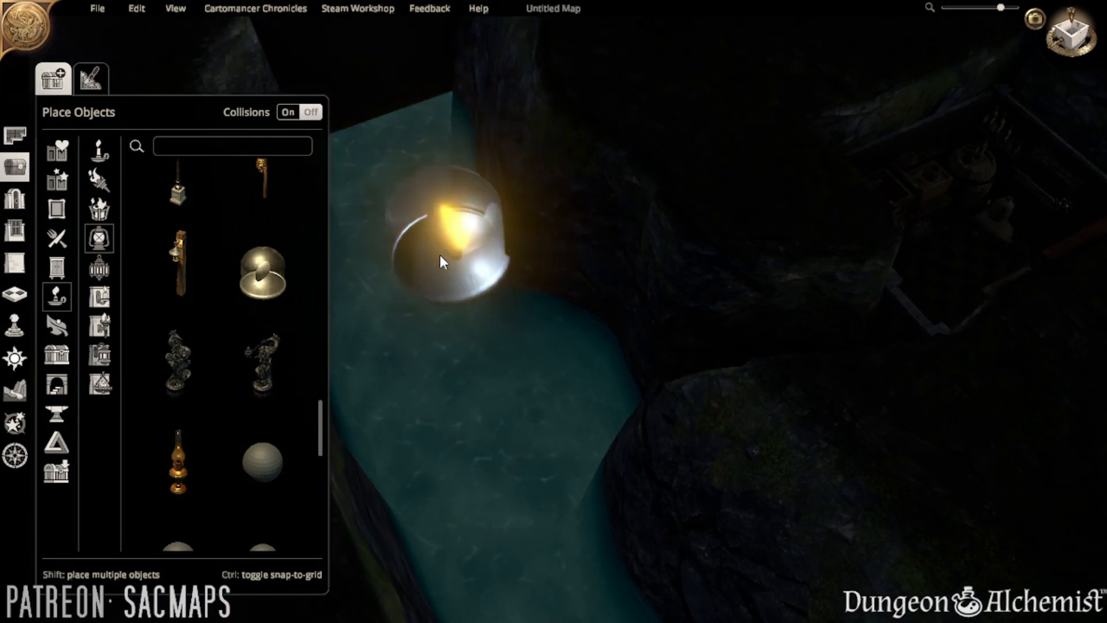
{"action": "right_click", "coordinate": [440, 255]}
- Place the brass oil lamp on the wall shelf behind the wooden crate, next to the coiled rope
{"action": "key", "text": "d"}
{"action": "key", "text": "w"}
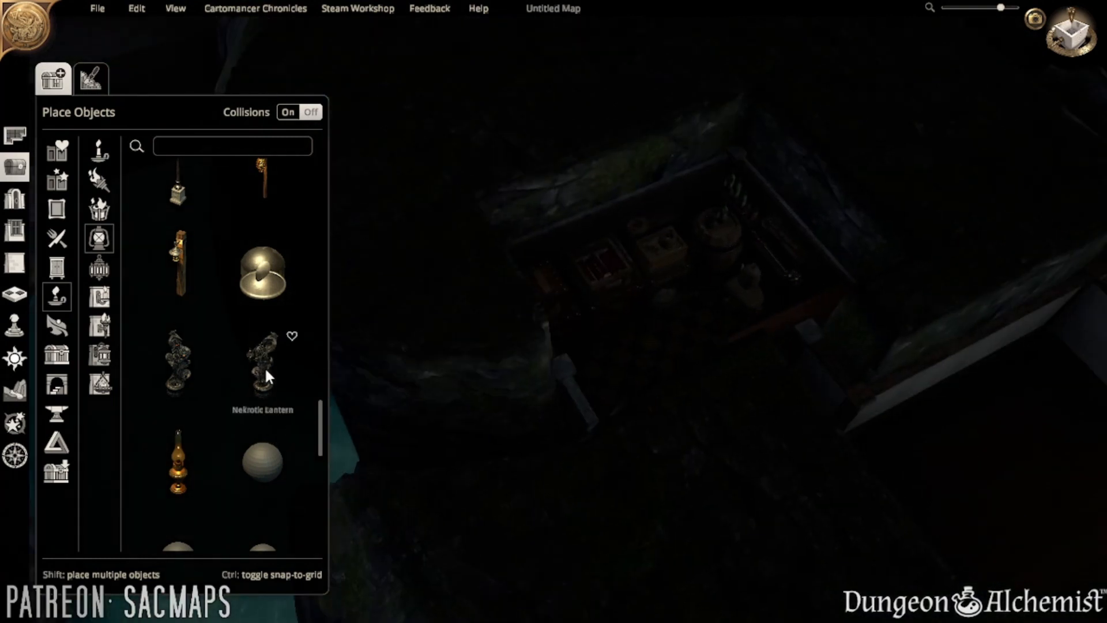
{"action": "key", "text": "d"}
{"action": "key", "text": "w"}
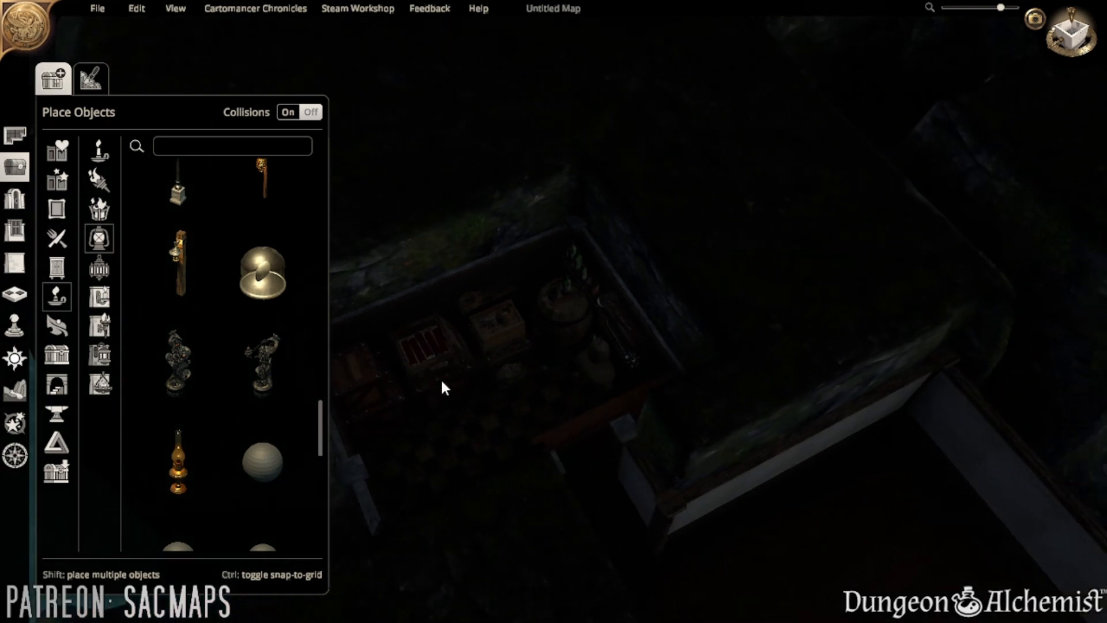
{"action": "middle_click_drag", "start_coordinate": [462, 392], "coordinate": [725, 464]}
{"action": "scroll", "coordinate": [282, 346], "scroll_direction": "down", "scroll_amount": 3}
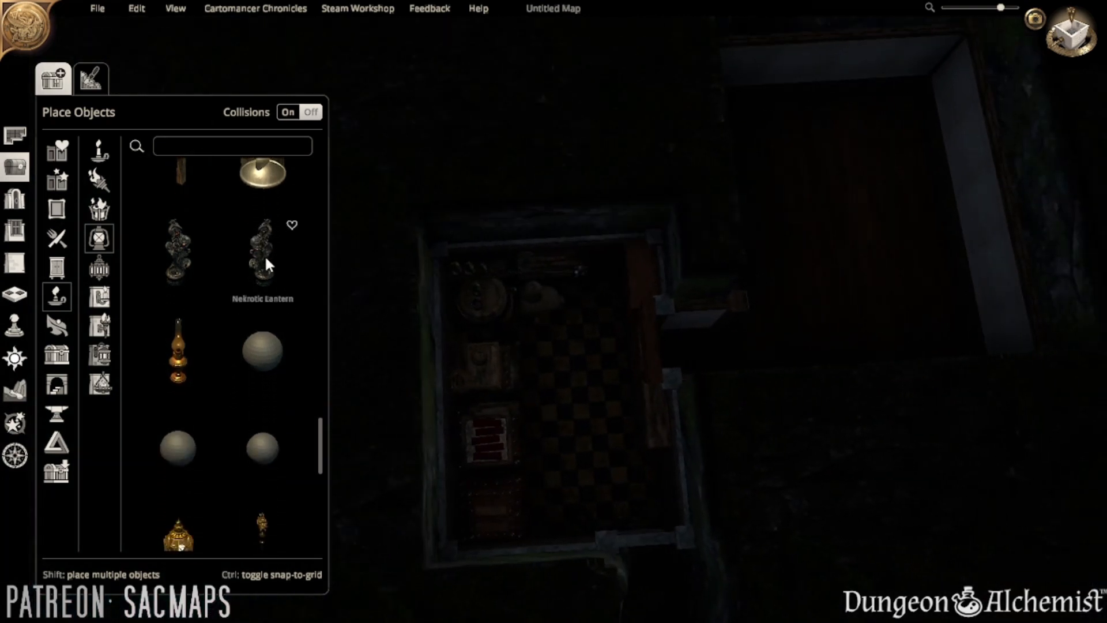
{"action": "left_click", "coordinate": [189, 360]}
{"action": "middle_click_drag", "start_coordinate": [622, 432], "coordinate": [441, 414]}
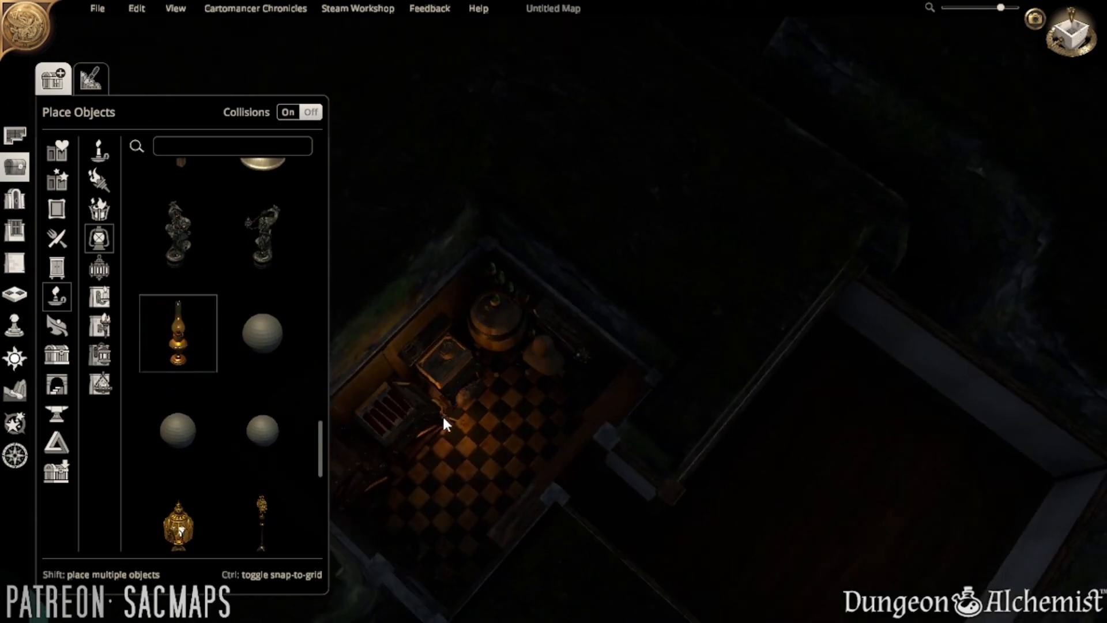
{"action": "key", "text": "w"}
{"action": "key", "text": "a"}
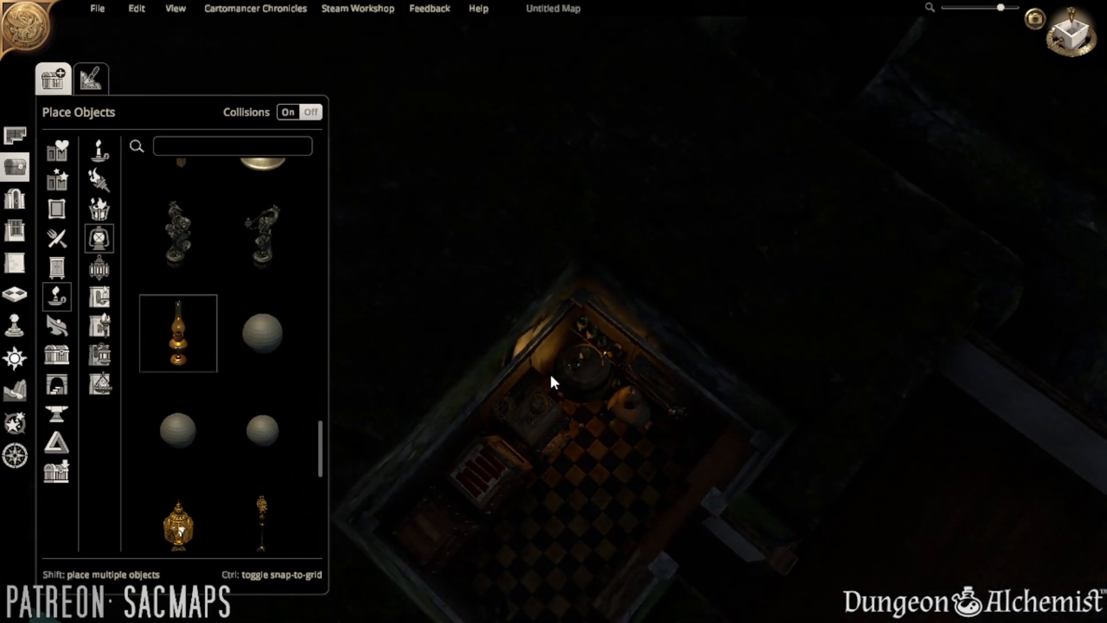
{"action": "left_click", "coordinate": [525, 382]}
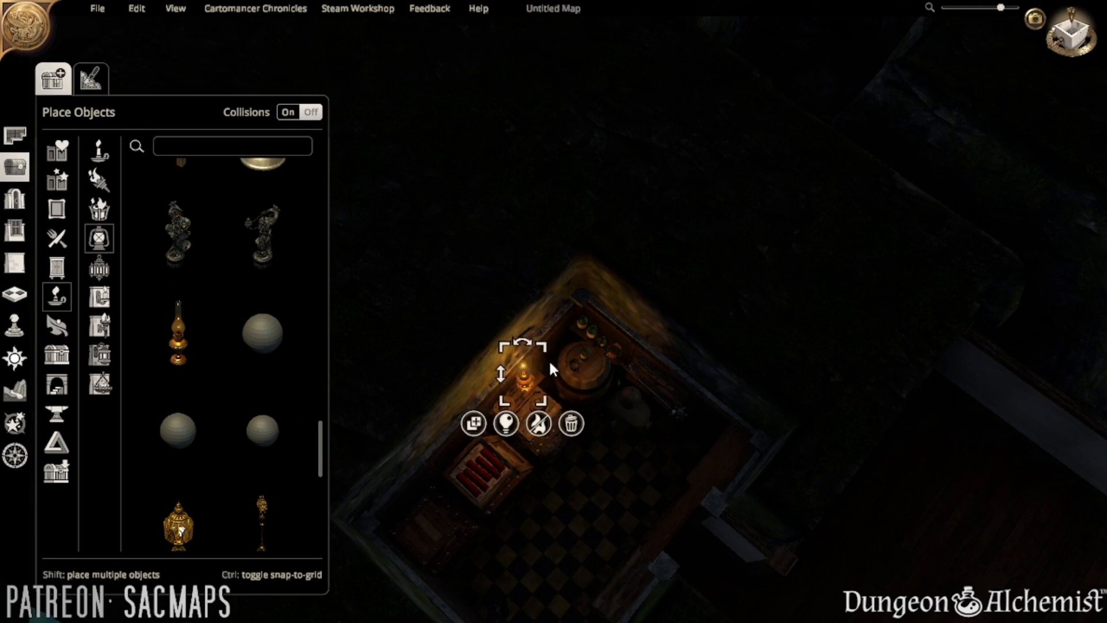
- Duplicate the oil lamp from the wall shelf and place the copy on the upper board of the empty bookcase
{"action": "scroll", "coordinate": [580, 528], "scroll_direction": "up", "scroll_amount": 5}
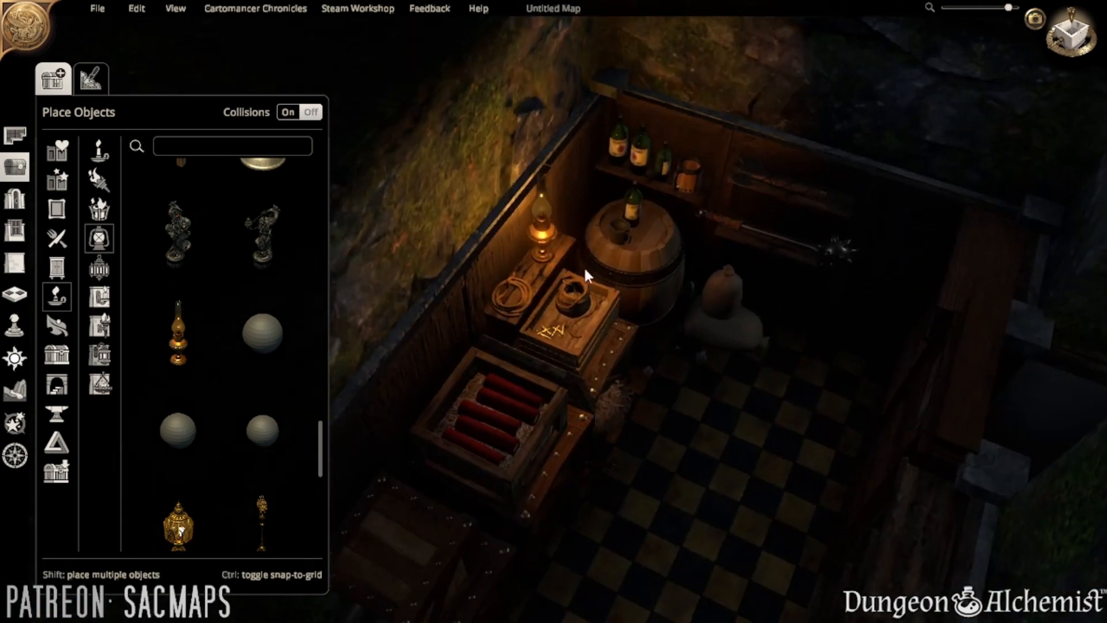
{"action": "left_click", "coordinate": [542, 241]}
{"action": "left_click", "coordinate": [495, 296]}
{"action": "key", "text": "s"}
{"action": "key", "text": "q"}
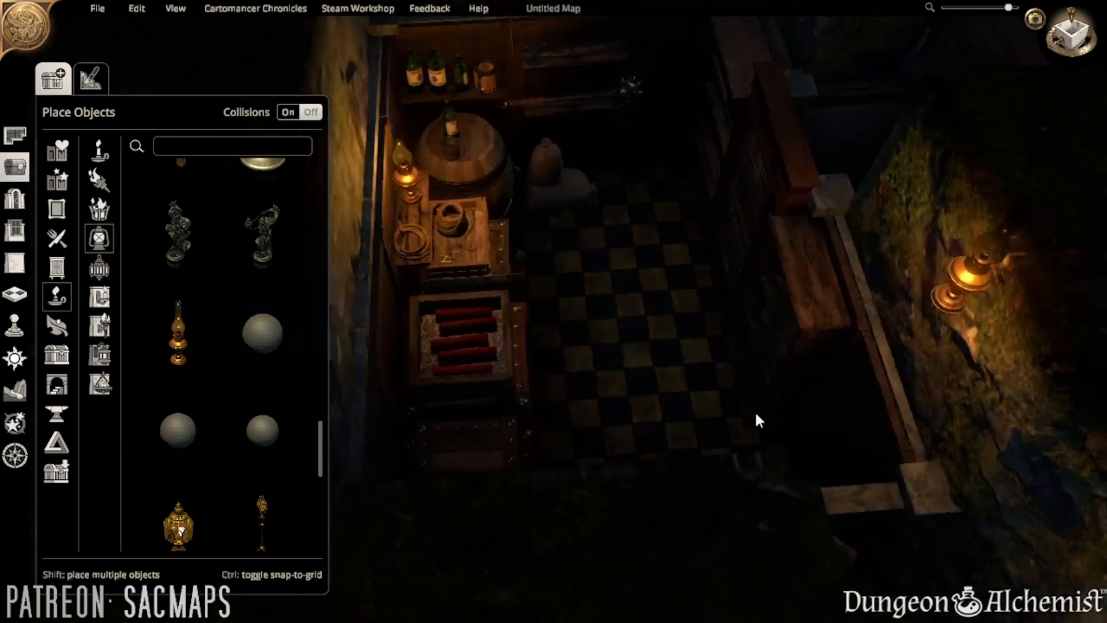
{"action": "key", "text": "w"}
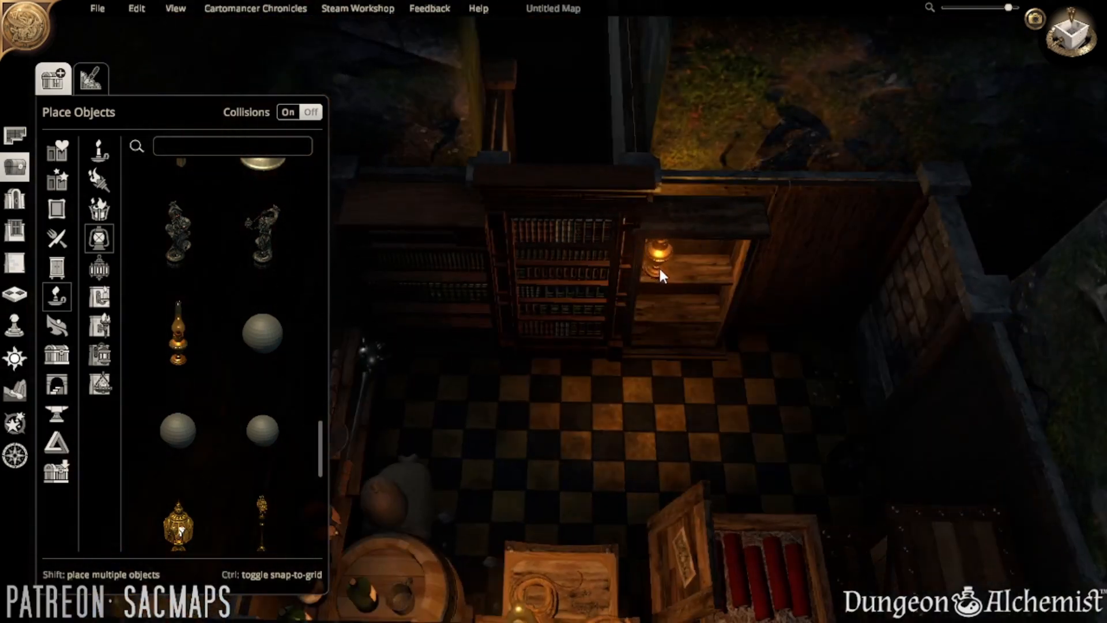
{"action": "left_click", "coordinate": [662, 269]}
- Scale down the oil lamp in the empty bookcase so it fits between the shelf boards
{"action": "middle_click_drag", "start_coordinate": [628, 414], "coordinate": [640, 323]}
{"action": "scroll", "coordinate": [639, 334], "scroll_direction": "up", "scroll_amount": 5}
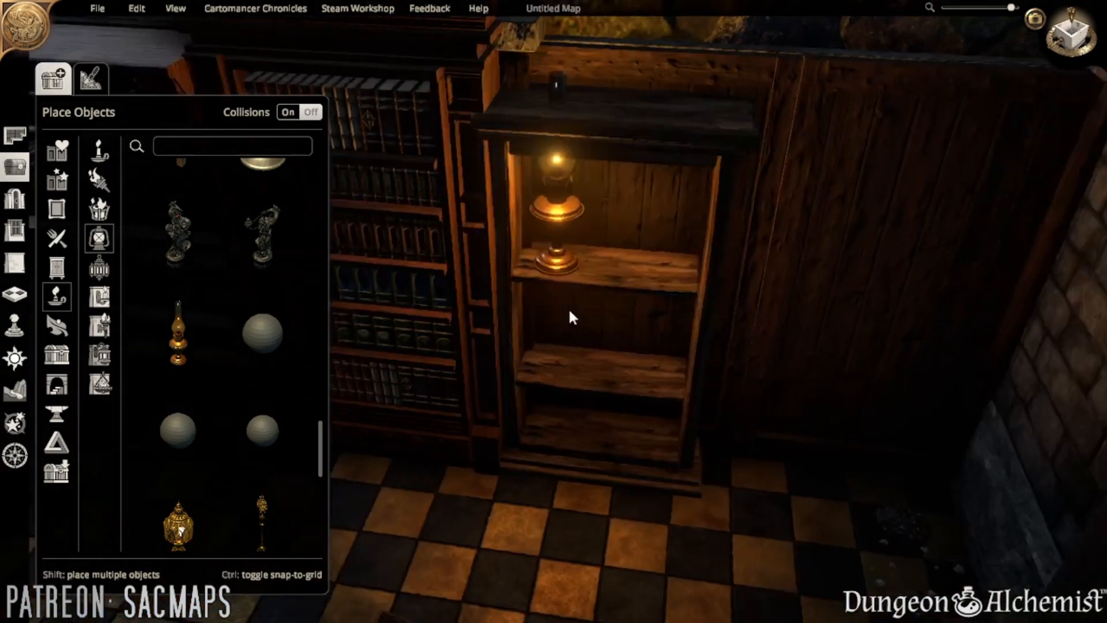
{"action": "middle_click_drag", "start_coordinate": [569, 313], "coordinate": [527, 240]}
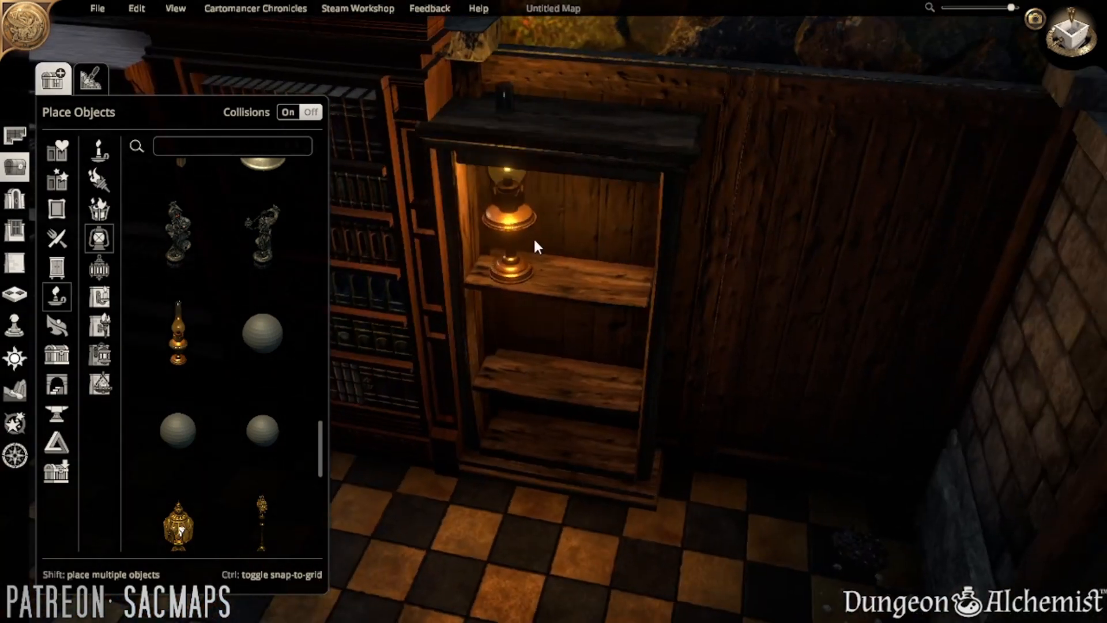
{"action": "left_click", "coordinate": [532, 240]}
{"action": "left_click_drag", "start_coordinate": [548, 71], "coordinate": [525, 106]}
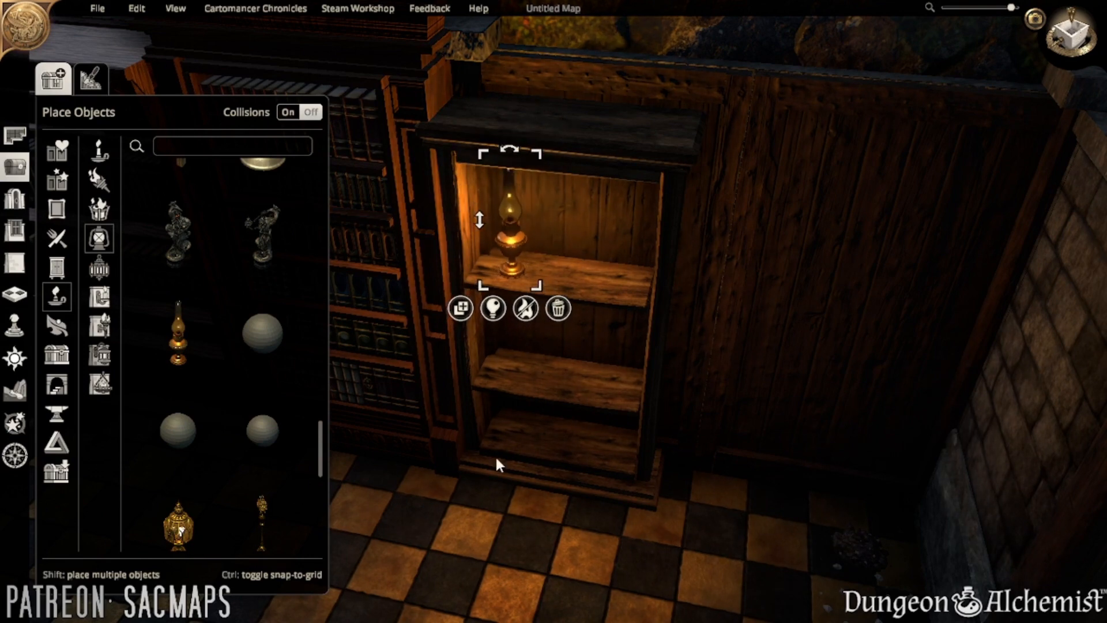
{"action": "left_click", "coordinate": [488, 514]}
{"action": "middle_click_drag", "start_coordinate": [489, 514], "coordinate": [578, 524]}
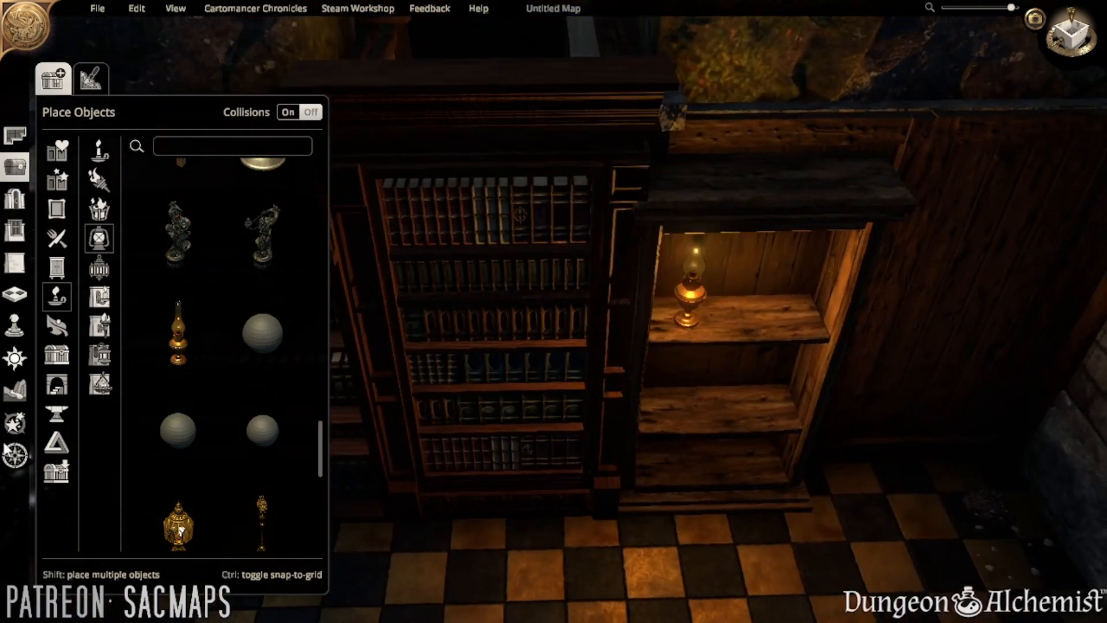
- Set the scene's time of day to daytime
{"action": "left_click", "coordinate": [14, 358]}
{"action": "left_click", "coordinate": [105, 285]}
{"action": "scroll", "coordinate": [638, 528], "scroll_direction": "down", "scroll_amount": 3}
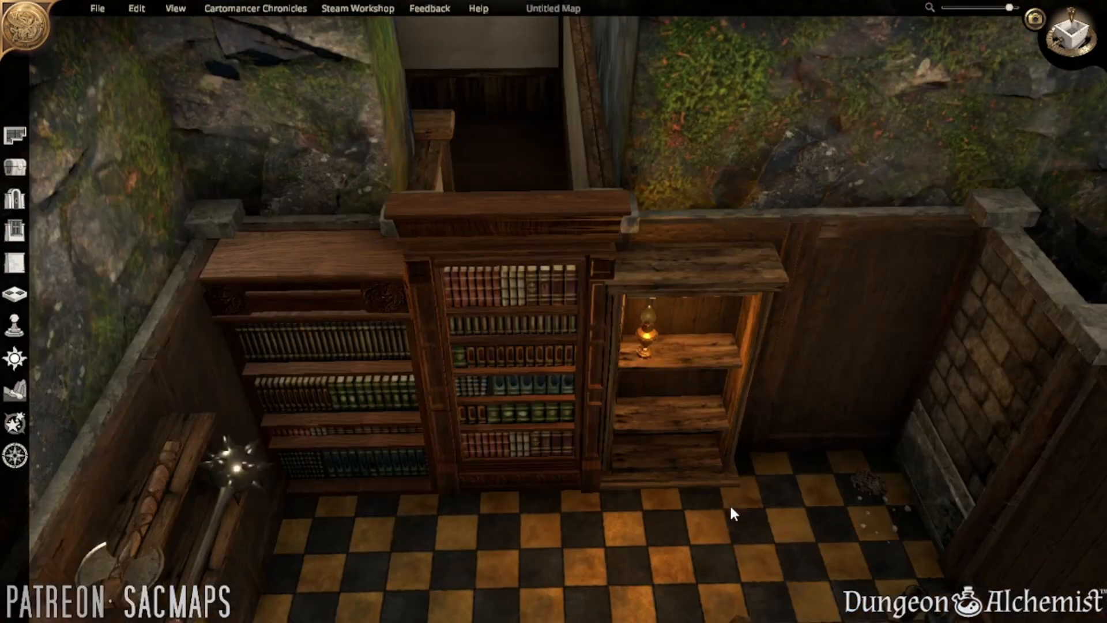
{"action": "middle_click_drag", "start_coordinate": [728, 503], "coordinate": [701, 545]}
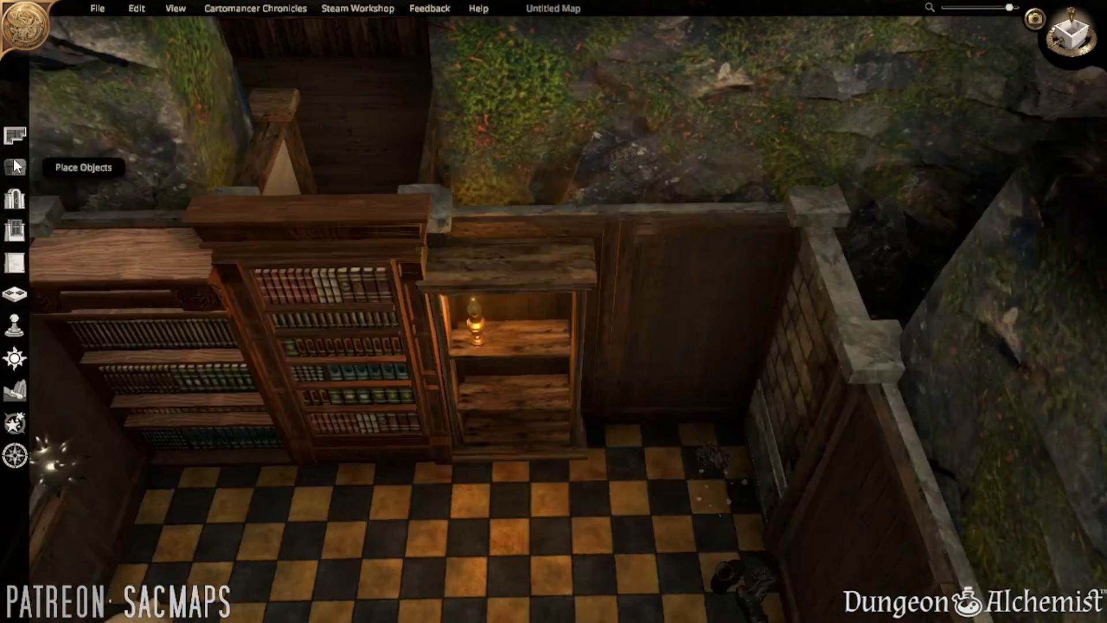
- Search the object library for "tool" and mount the rack of hanging hammers on the wooden wall beside the empty bookcase
{"action": "left_click", "coordinate": [14, 166]}
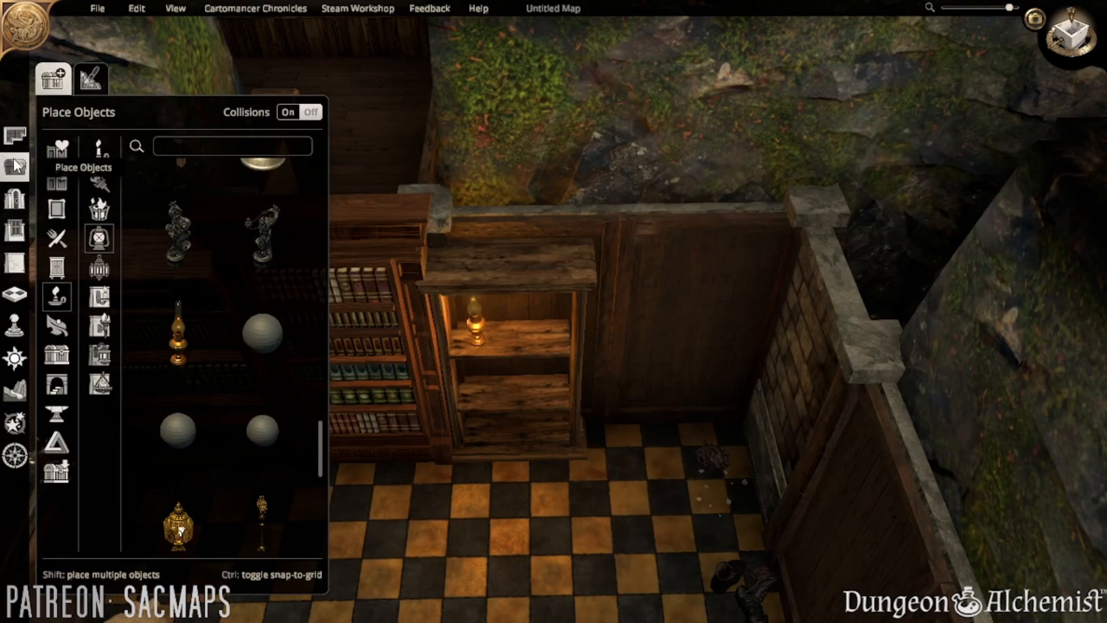
{"action": "left_click", "coordinate": [208, 146]}
{"action": "type", "text": "tool"}
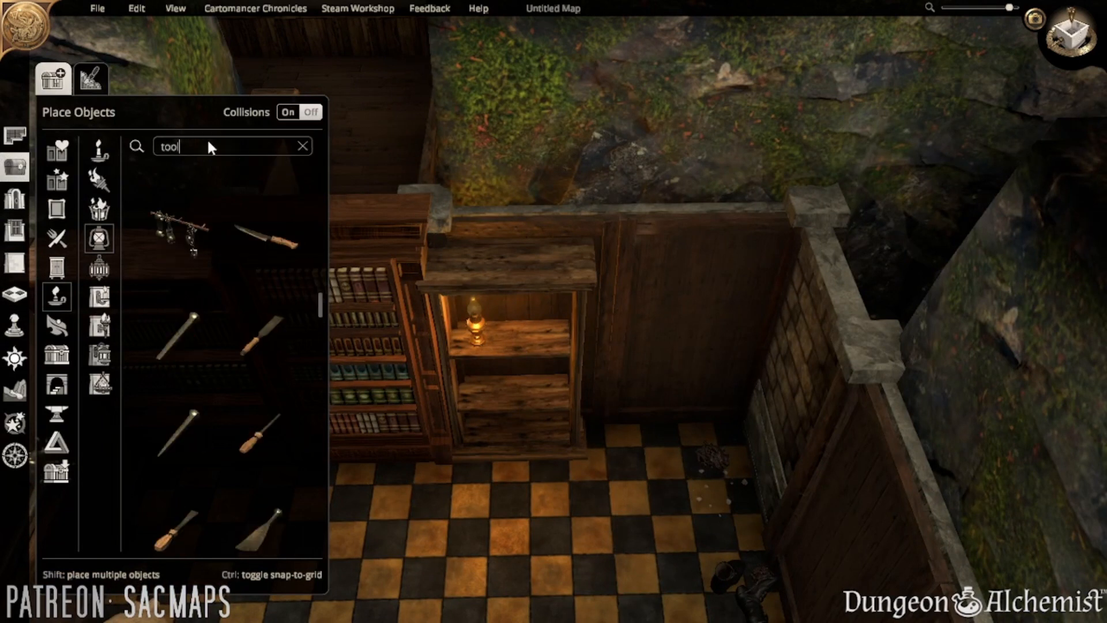
{"action": "scroll", "coordinate": [227, 316], "scroll_direction": "down", "scroll_amount": 5}
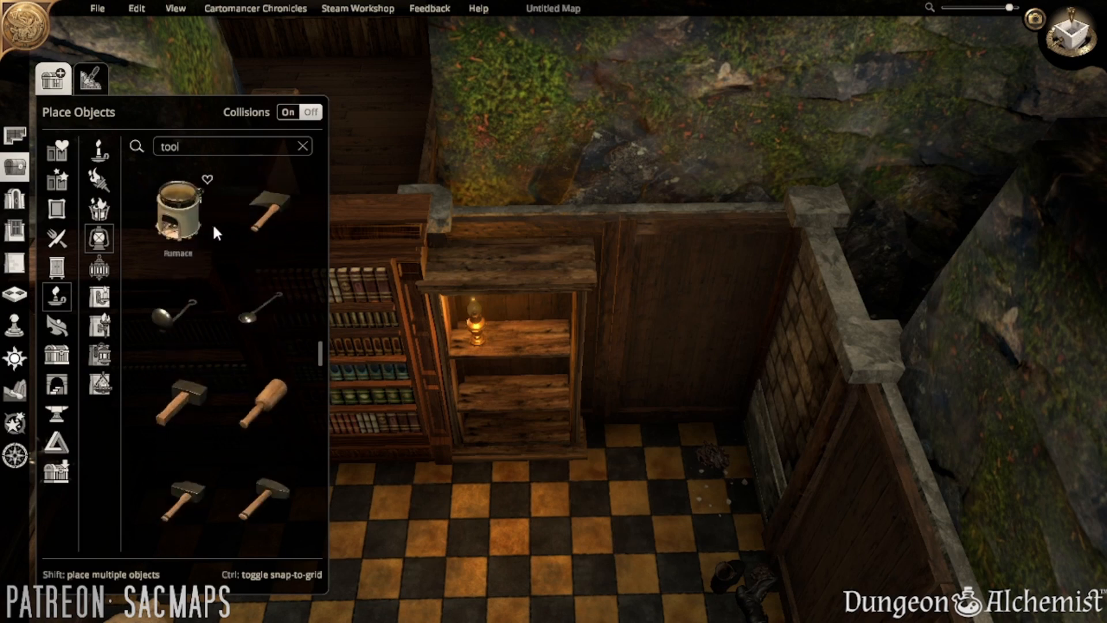
{"action": "scroll", "coordinate": [238, 391], "scroll_direction": "down", "scroll_amount": 6}
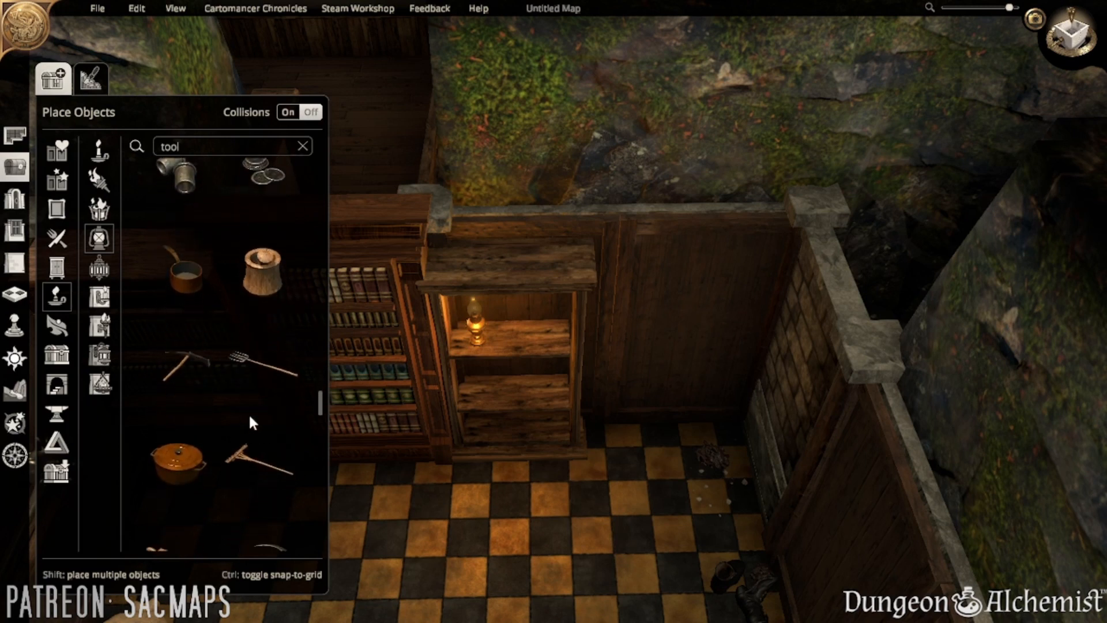
{"action": "scroll", "coordinate": [252, 422], "scroll_direction": "down", "scroll_amount": 8}
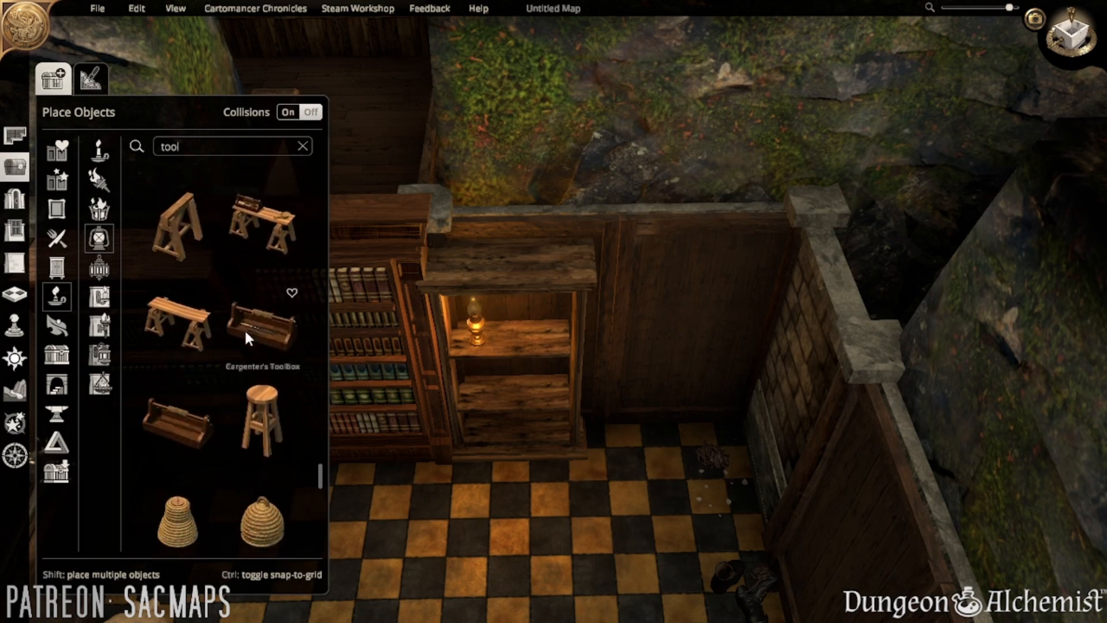
{"action": "scroll", "coordinate": [247, 337], "scroll_direction": "down", "scroll_amount": 8}
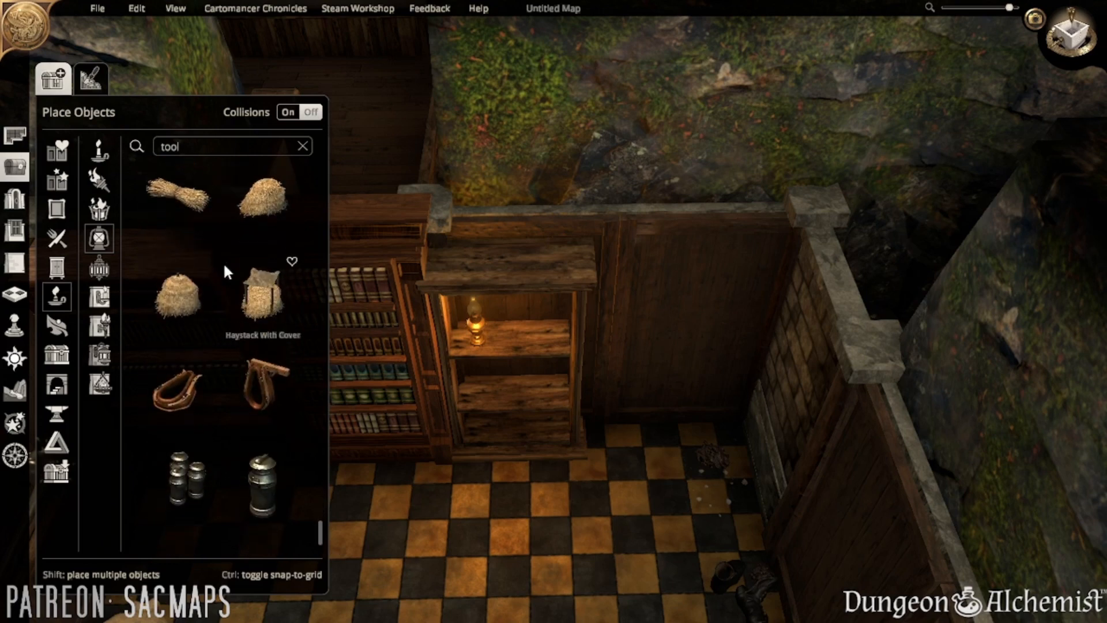
{"action": "scroll", "coordinate": [226, 270], "scroll_direction": "up", "scroll_amount": 15}
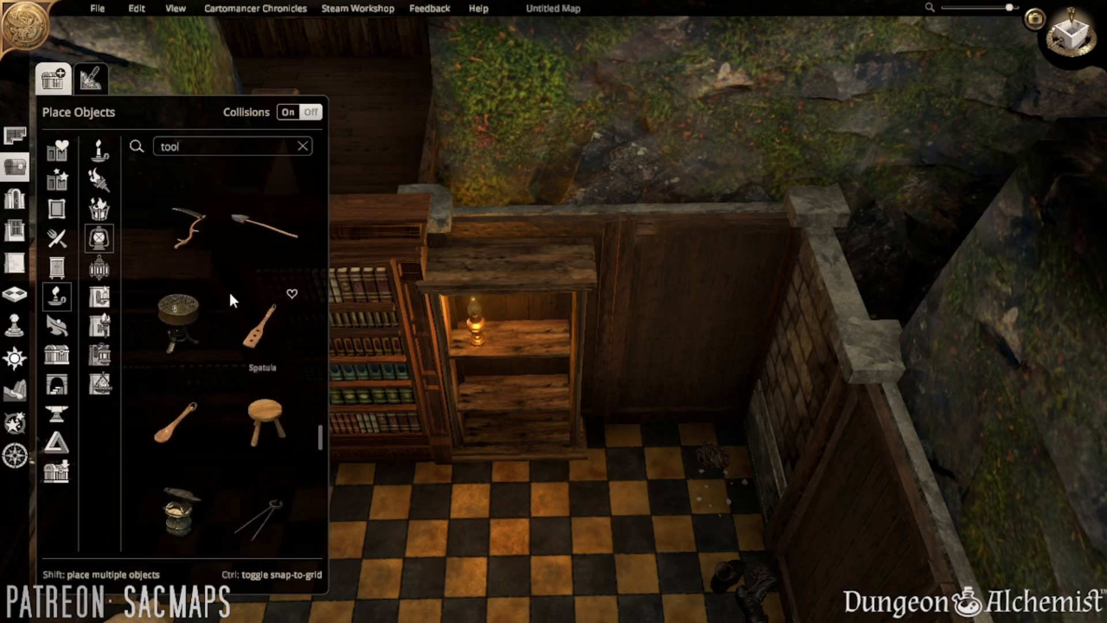
{"action": "left_click_drag", "start_coordinate": [321, 439], "coordinate": [313, 138]}
{"action": "scroll", "coordinate": [241, 337], "scroll_direction": "down", "scroll_amount": 4}
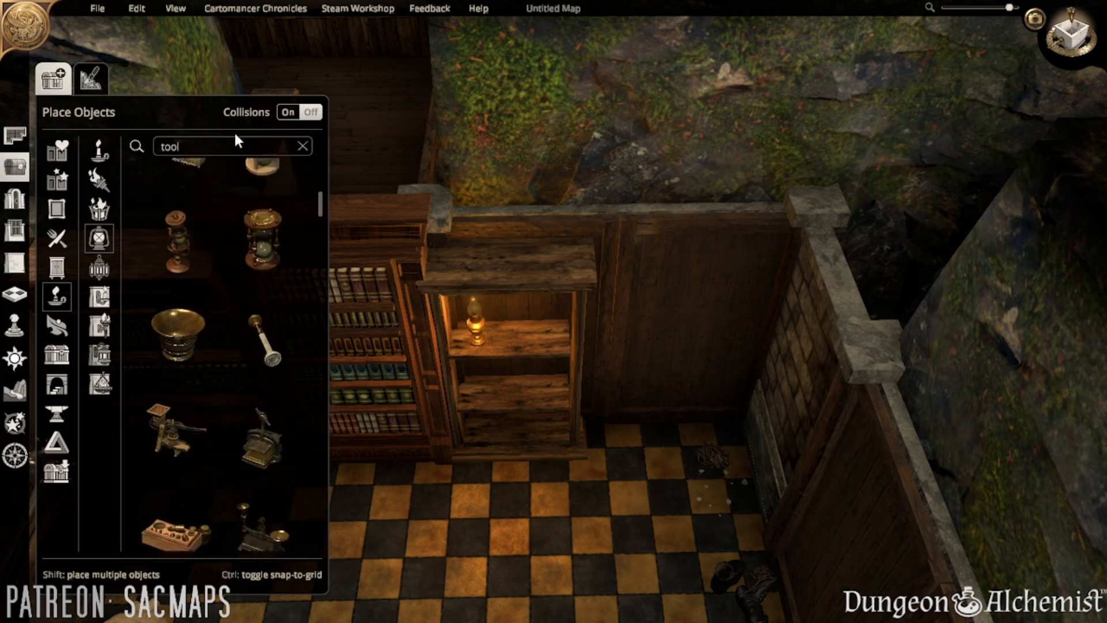
{"action": "scroll", "coordinate": [252, 347], "scroll_direction": "down", "scroll_amount": 8}
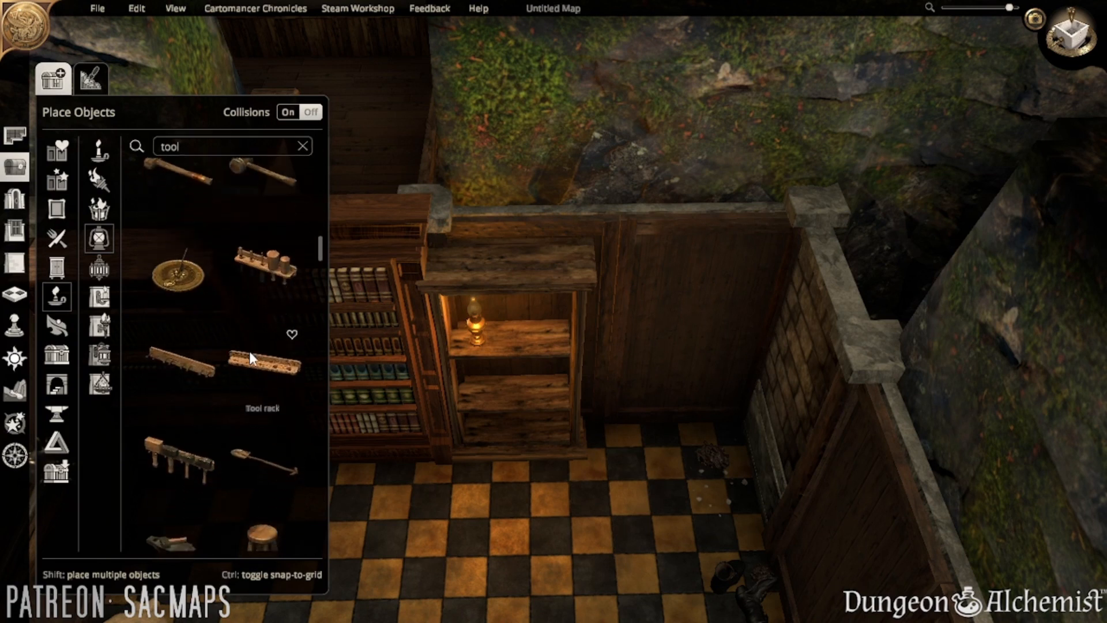
{"action": "left_click", "coordinate": [213, 441]}
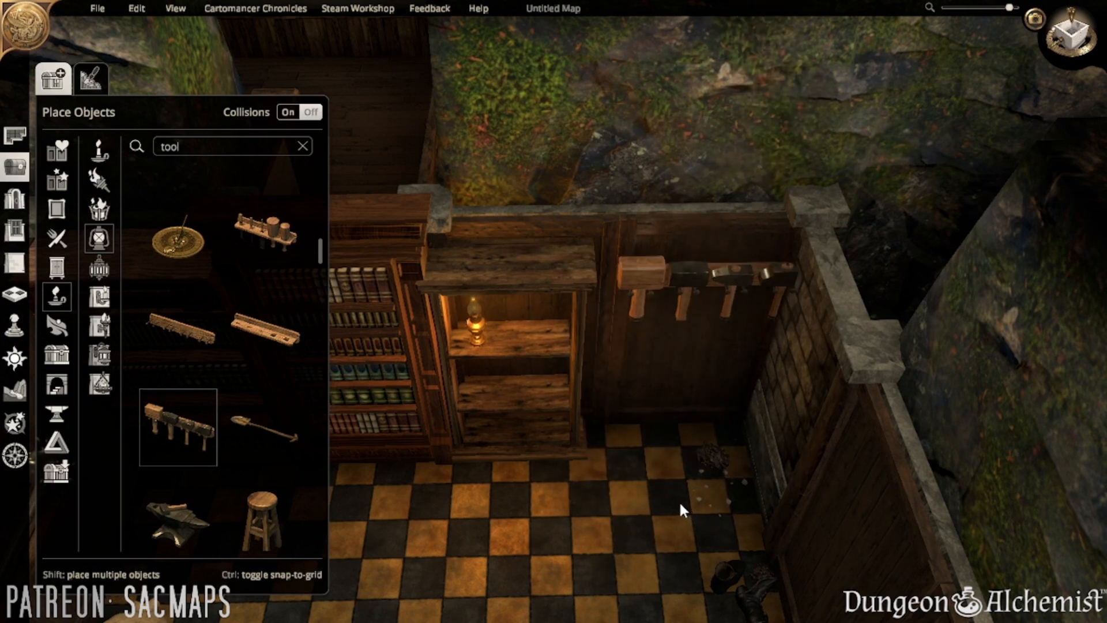
{"action": "left_click", "coordinate": [205, 333]}
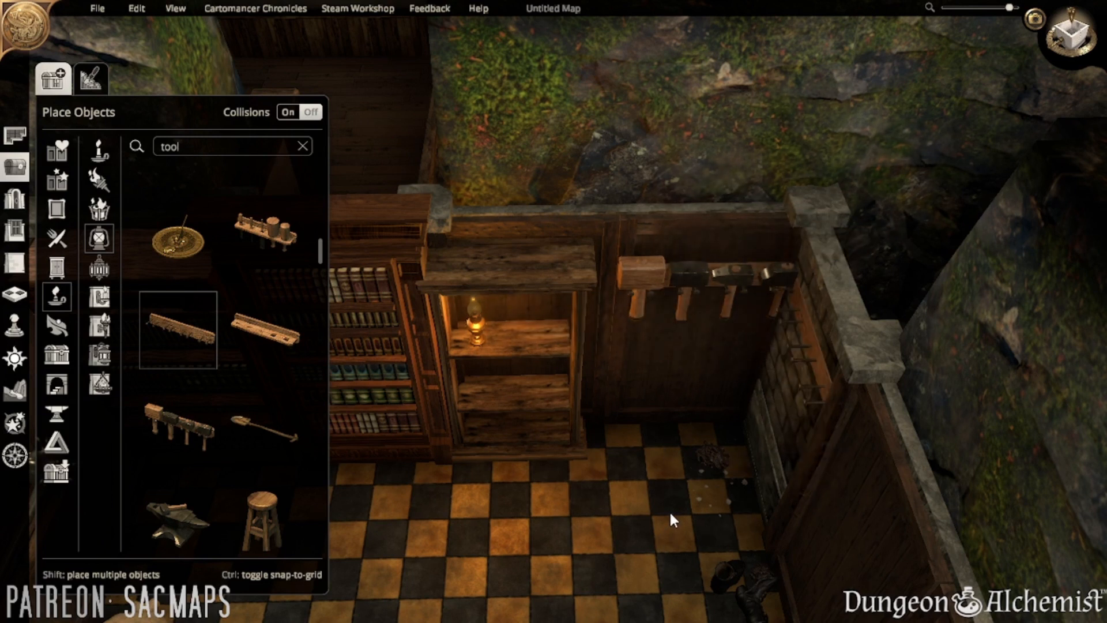
{"action": "left_click", "coordinate": [270, 326]}
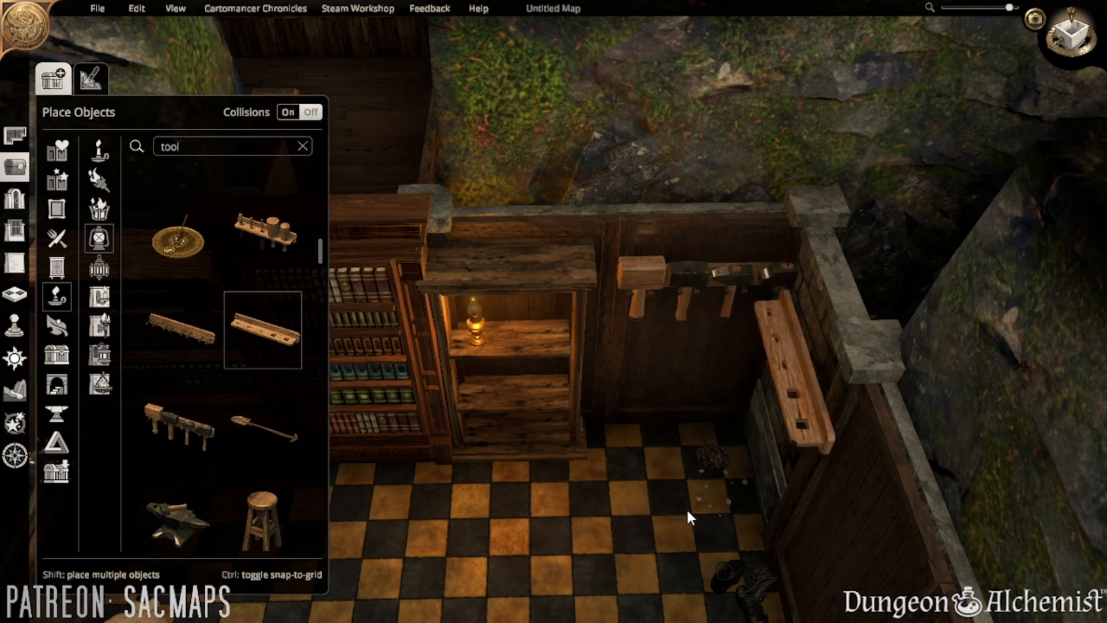
{"action": "key", "text": "Escape"}
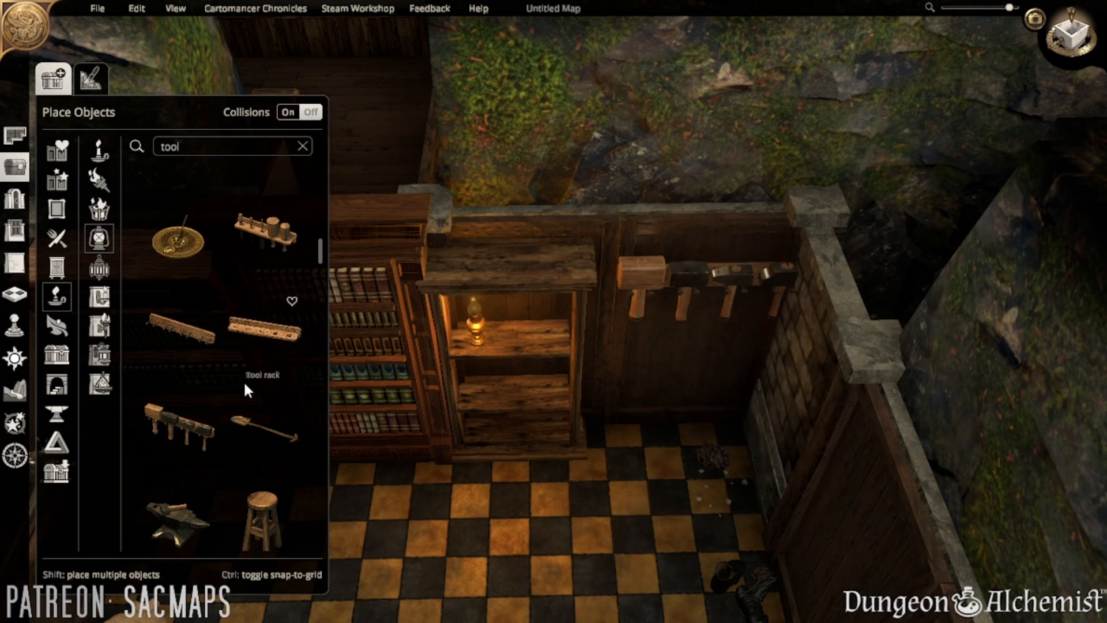
- Search the object library for "hang", then mount the wooden two-hook rack on the brick wall and lower it to just above the stone base
{"action": "scroll", "coordinate": [244, 346], "scroll_direction": "up", "scroll_amount": 2}
{"action": "double_click", "coordinate": [206, 138]}
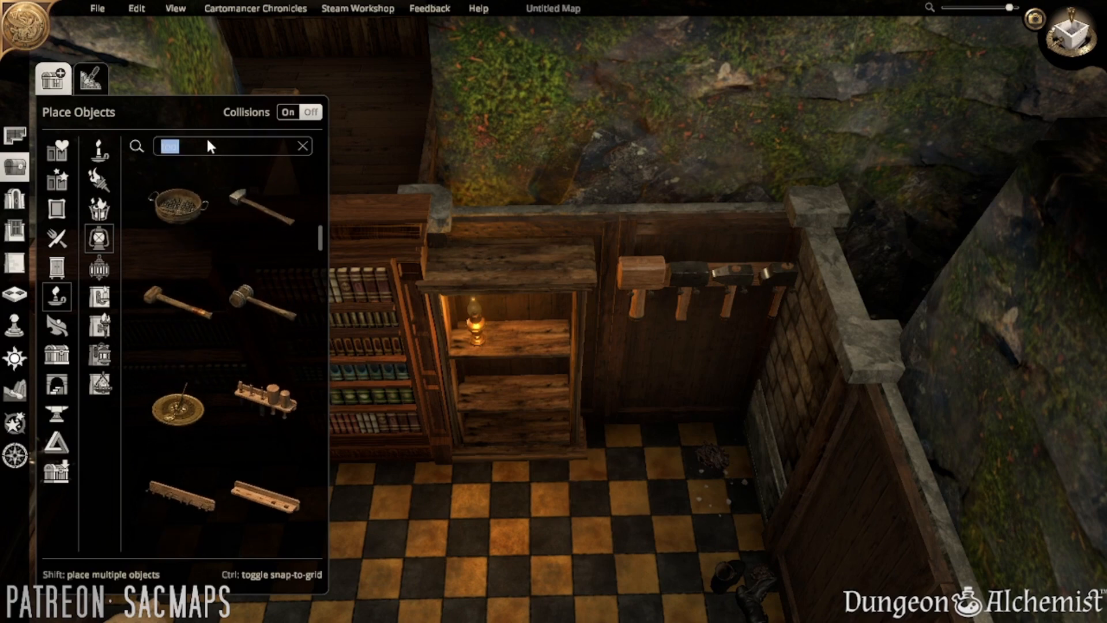
{"action": "type", "text": "hang"}
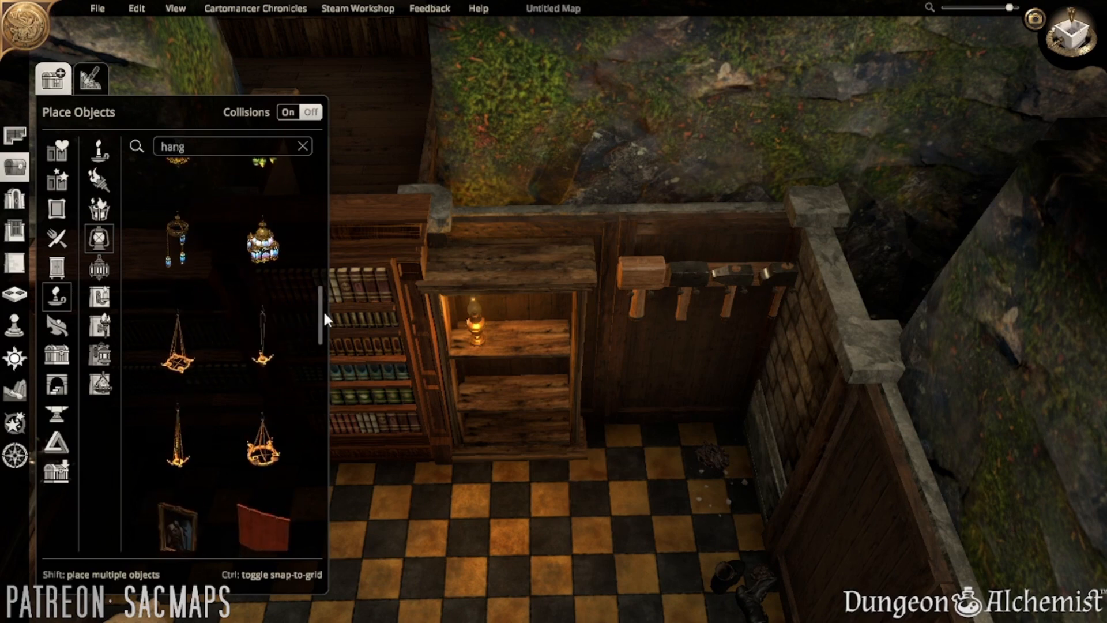
{"action": "left_click_drag", "start_coordinate": [319, 293], "coordinate": [286, 148]}
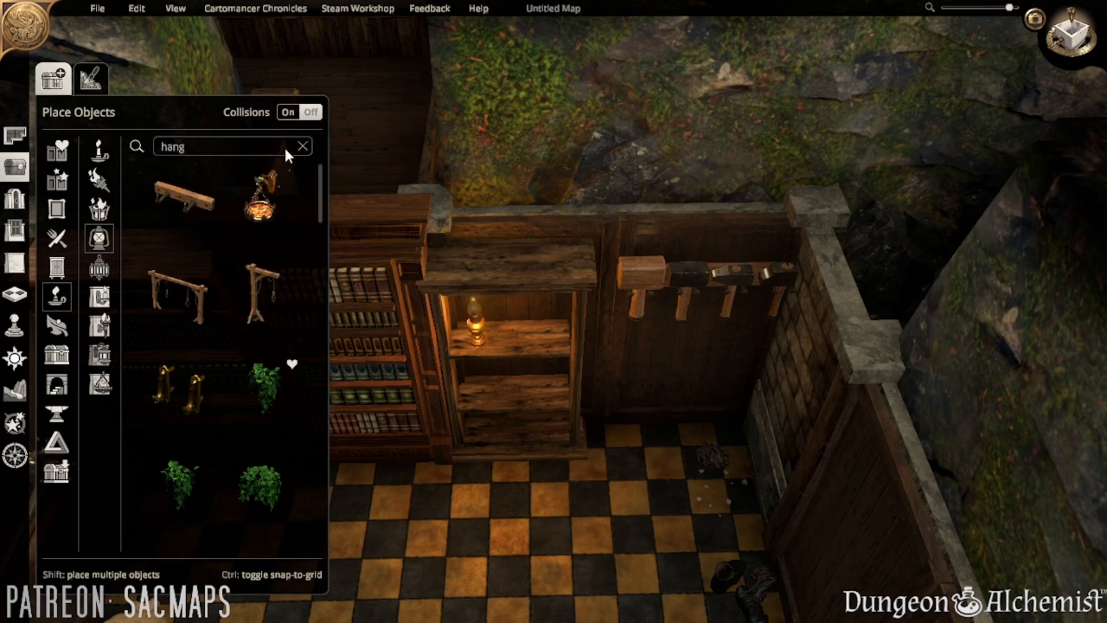
{"action": "left_click", "coordinate": [178, 193]}
{"action": "middle_click_drag", "start_coordinate": [423, 399], "coordinate": [541, 420]}
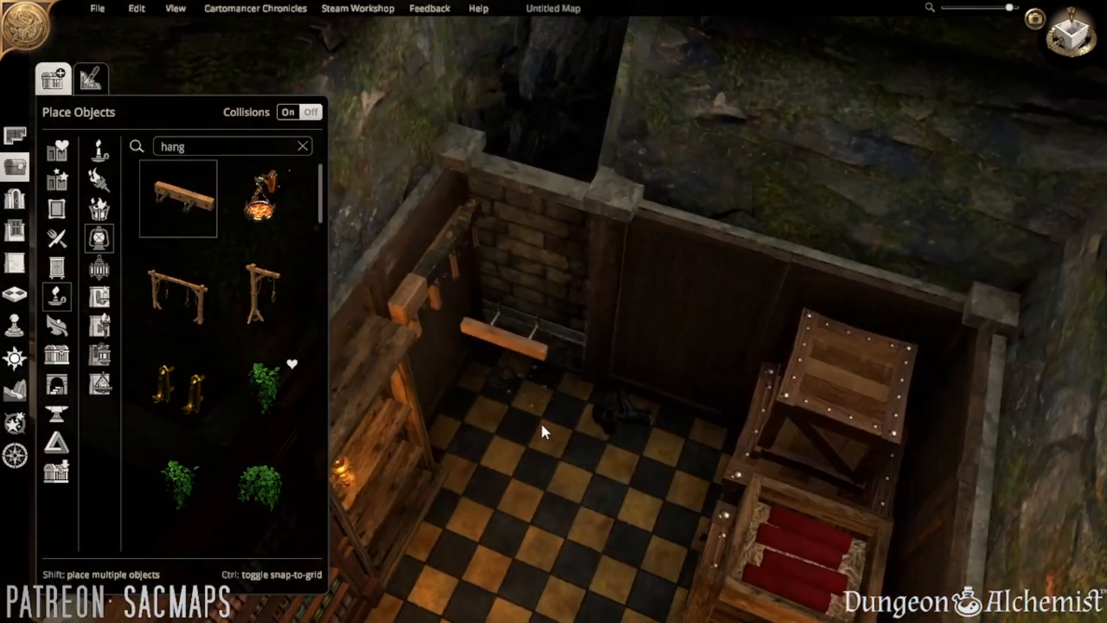
{"action": "left_click", "coordinate": [513, 434]}
{"action": "left_click", "coordinate": [520, 241]}
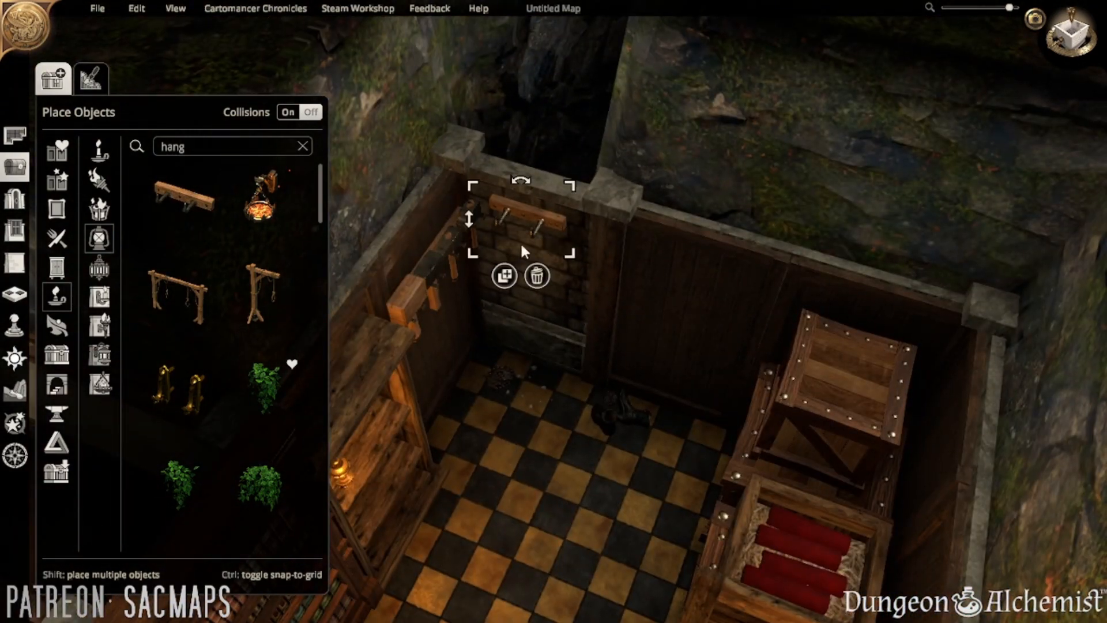
{"action": "left_click_drag", "start_coordinate": [473, 220], "coordinate": [473, 272]}
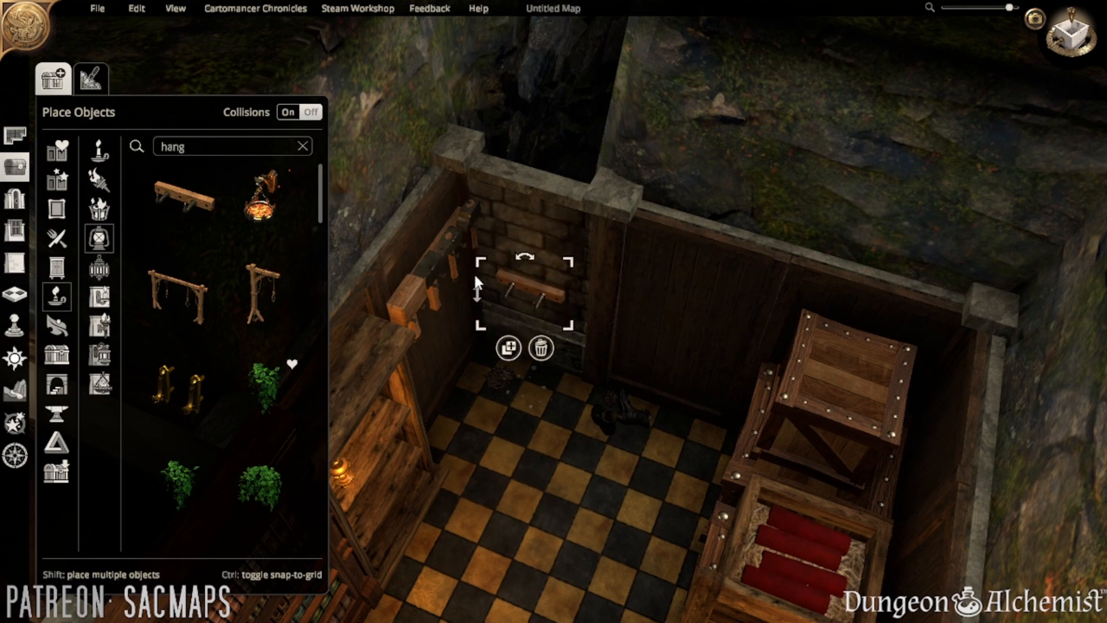
- Search the object library for "bag" and place the white tied sack on the floor below the two-hook rack
{"action": "left_click", "coordinate": [229, 149]}
{"action": "type", "text": "back"}
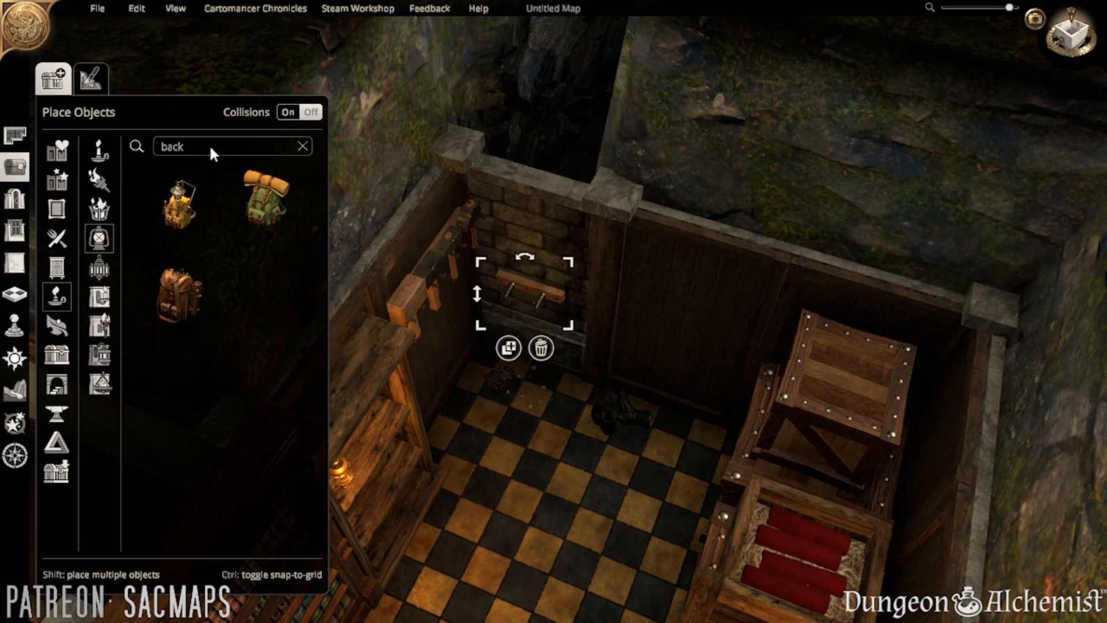
{"action": "double_click", "coordinate": [275, 144]}
{"action": "type", "text": "bag"}
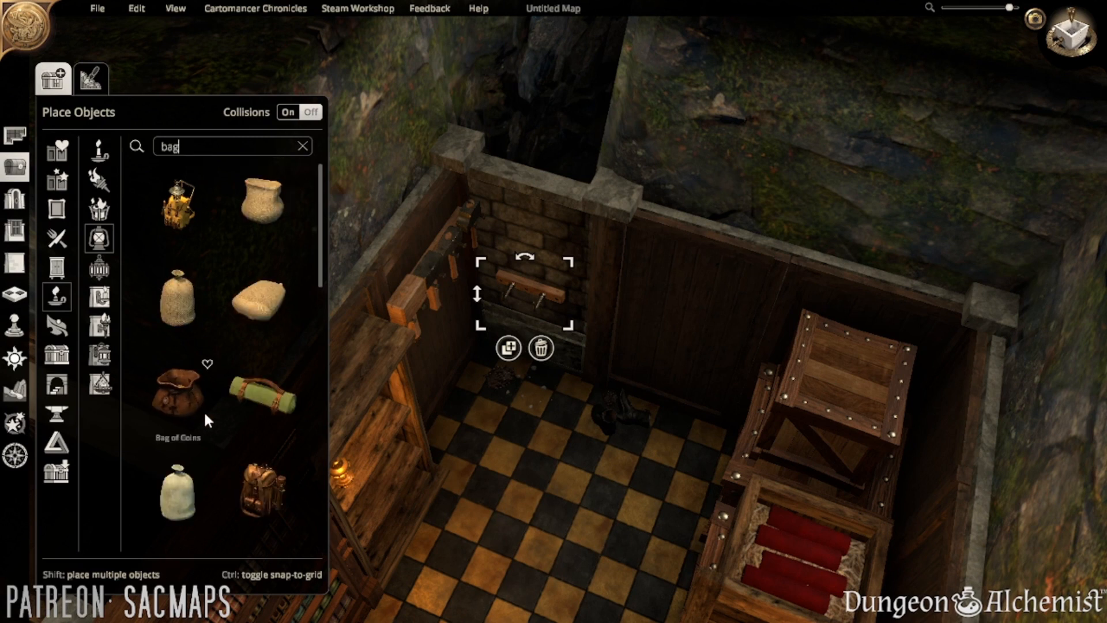
{"action": "scroll", "coordinate": [260, 403], "scroll_direction": "down", "scroll_amount": 3}
{"action": "scroll", "coordinate": [241, 293], "scroll_direction": "down", "scroll_amount": 3}
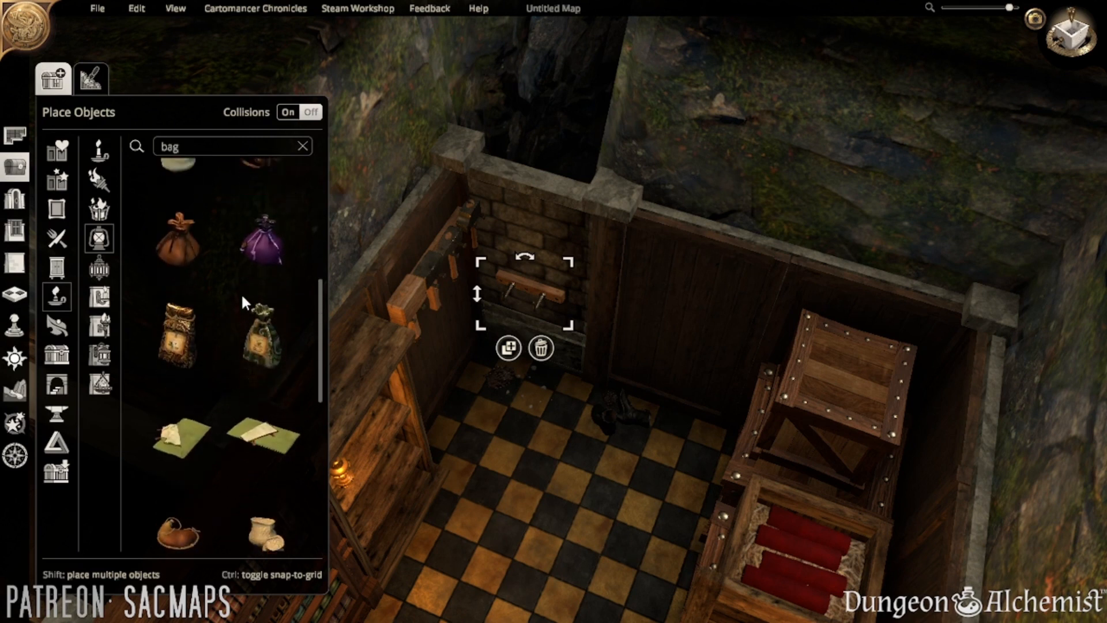
{"action": "scroll", "coordinate": [247, 340], "scroll_direction": "up", "scroll_amount": 2}
{"action": "left_click", "coordinate": [177, 193]}
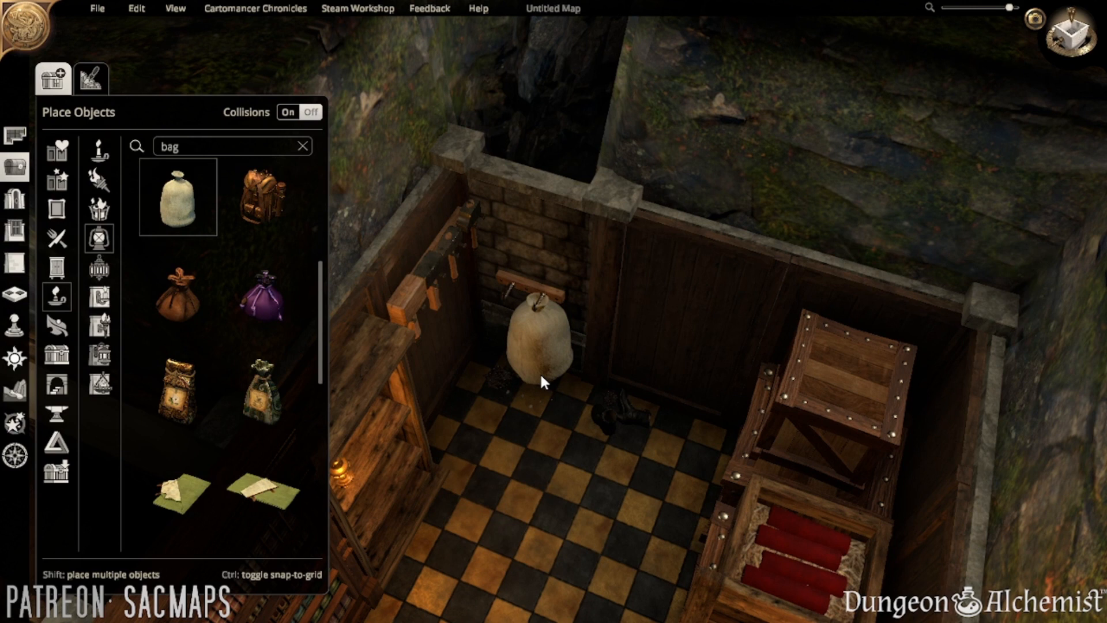
{"action": "left_click", "coordinate": [540, 372]}
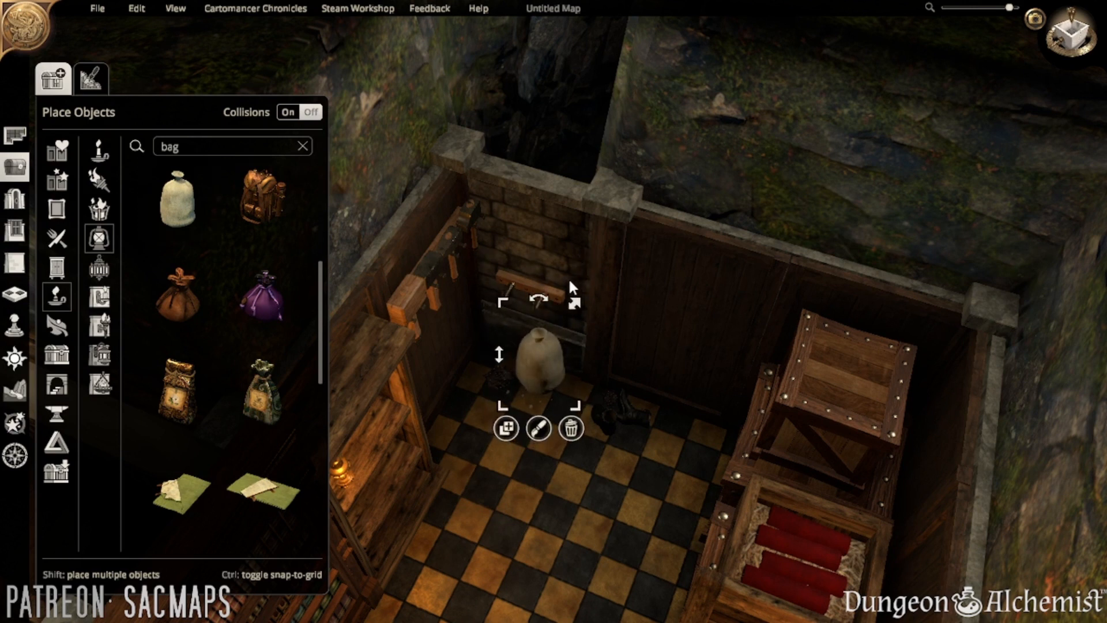
- Recolour the sack dark grey and raise it so it hangs from one hook of the wall rack
{"action": "left_click", "coordinate": [539, 430]}
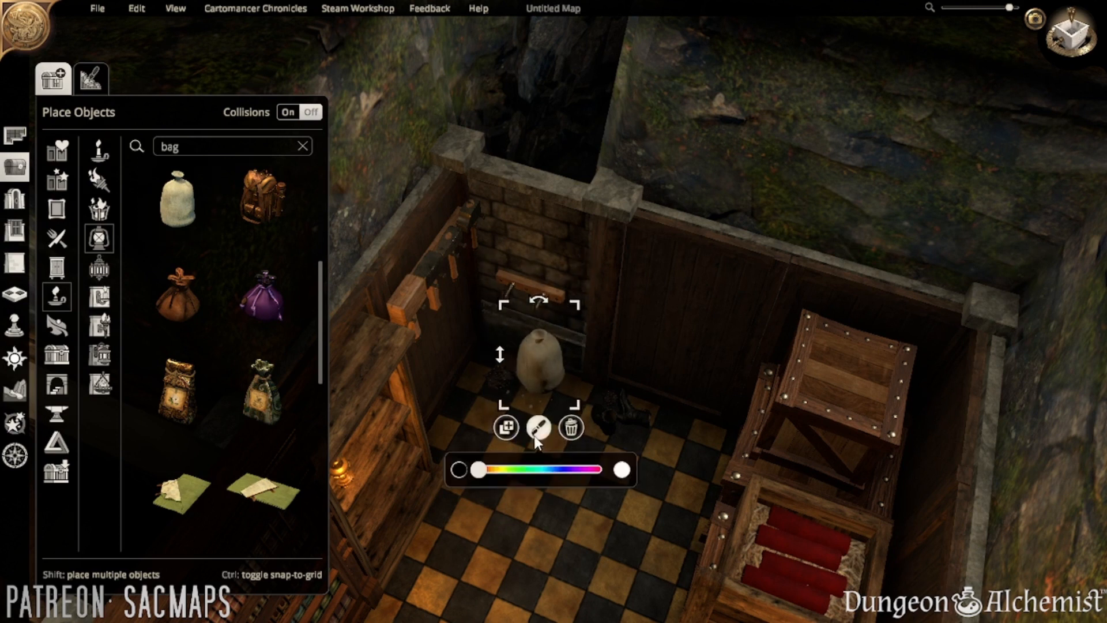
{"action": "left_click", "coordinate": [458, 470]}
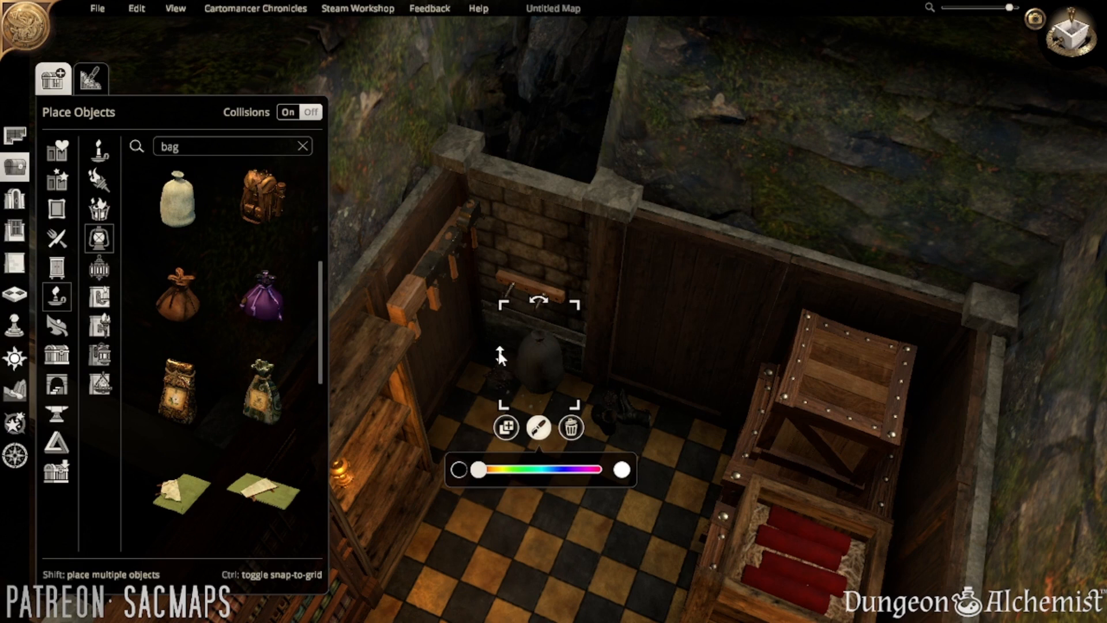
{"action": "left_click_drag", "start_coordinate": [499, 354], "coordinate": [540, 331]}
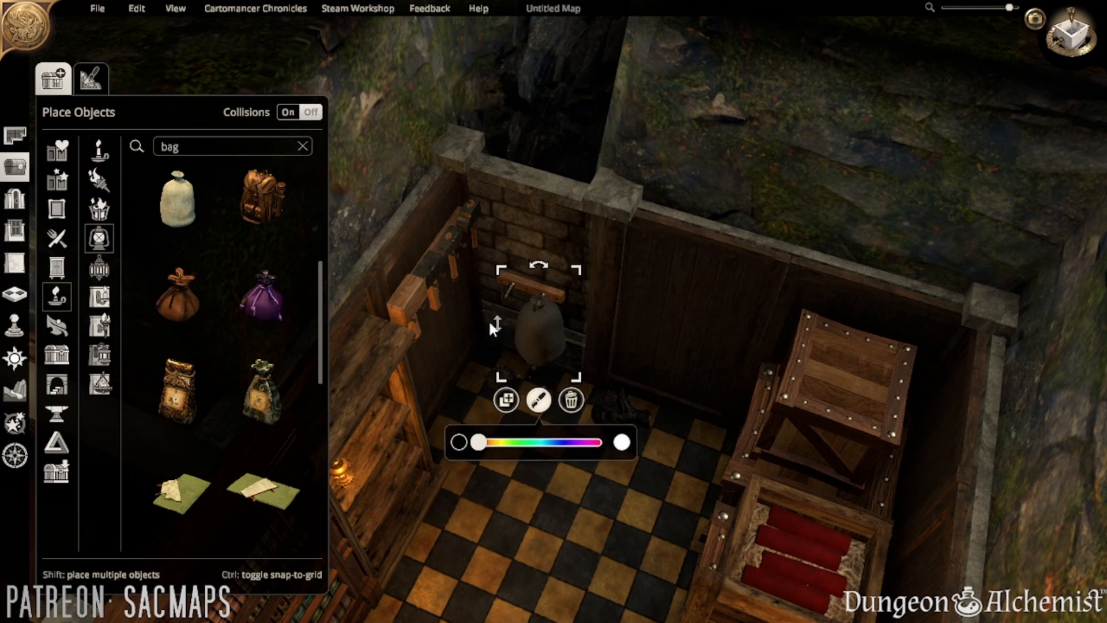
{"action": "left_click", "coordinate": [530, 513]}
- Duplicate the hanging grey sack, place the copy on the checkered floor in front of it and scale the copy down
{"action": "scroll", "coordinate": [539, 504], "scroll_direction": "up", "scroll_amount": 6}
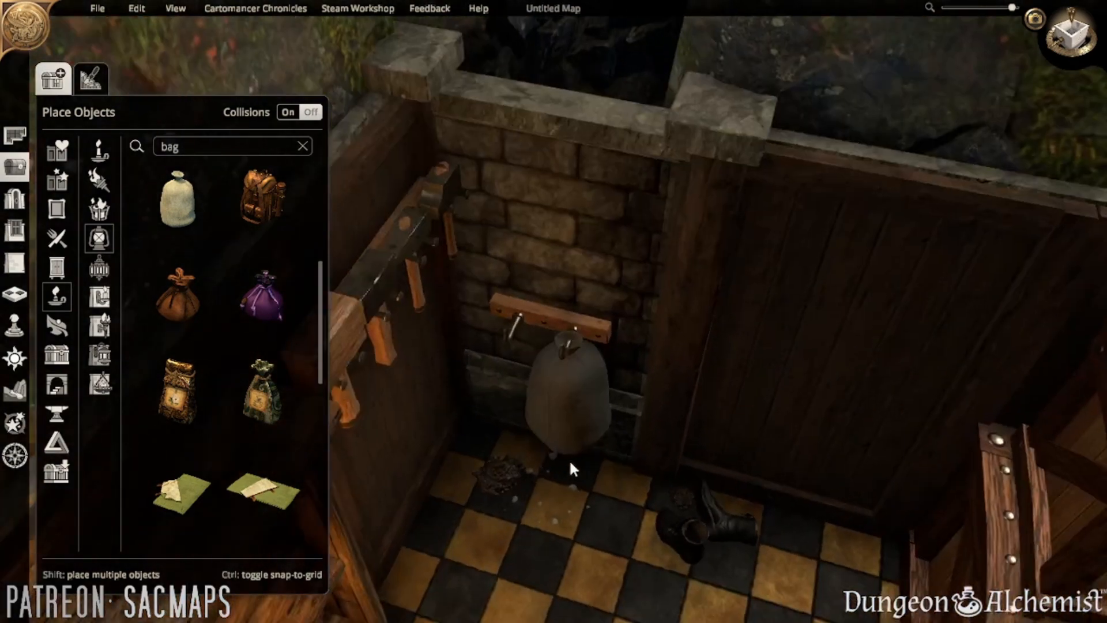
{"action": "key", "text": "w"}
{"action": "key", "text": "a"}
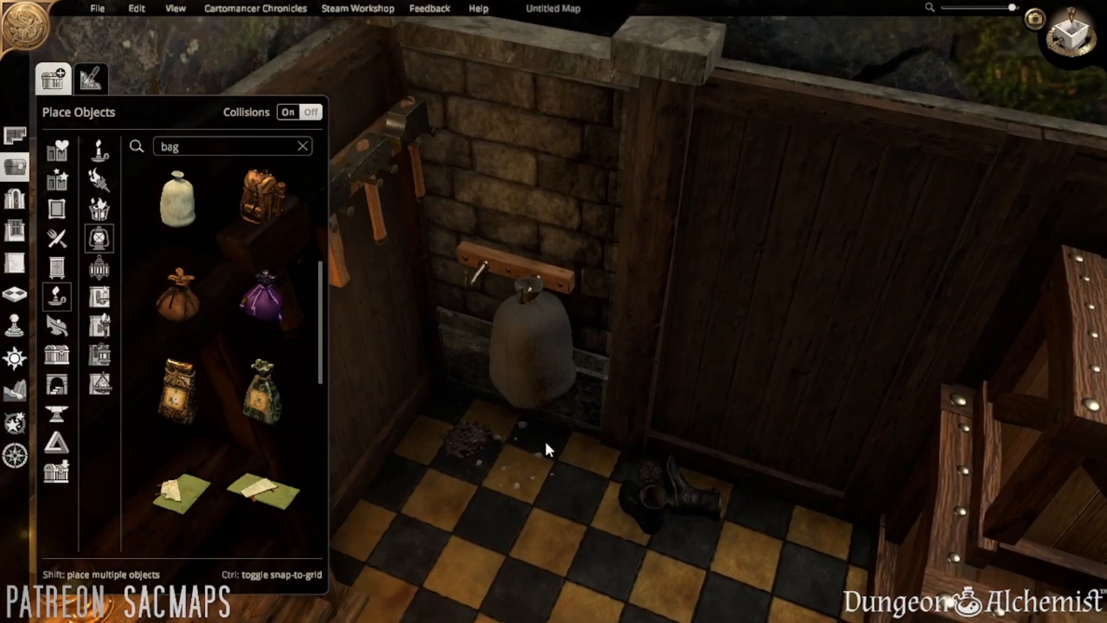
{"action": "left_click", "coordinate": [531, 335]}
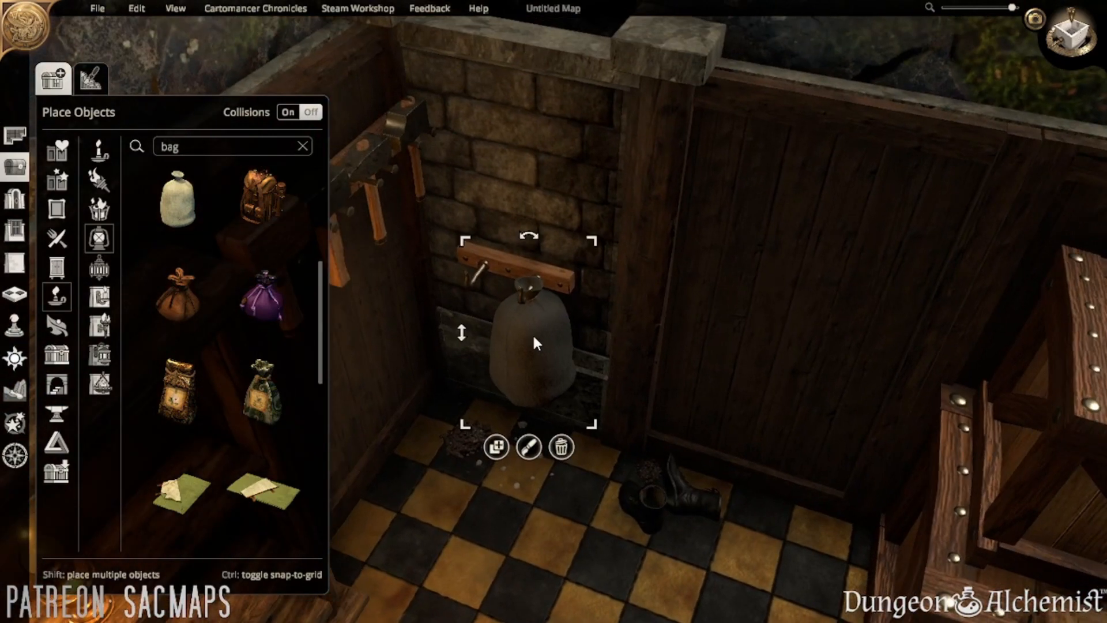
{"action": "left_click", "coordinate": [494, 447]}
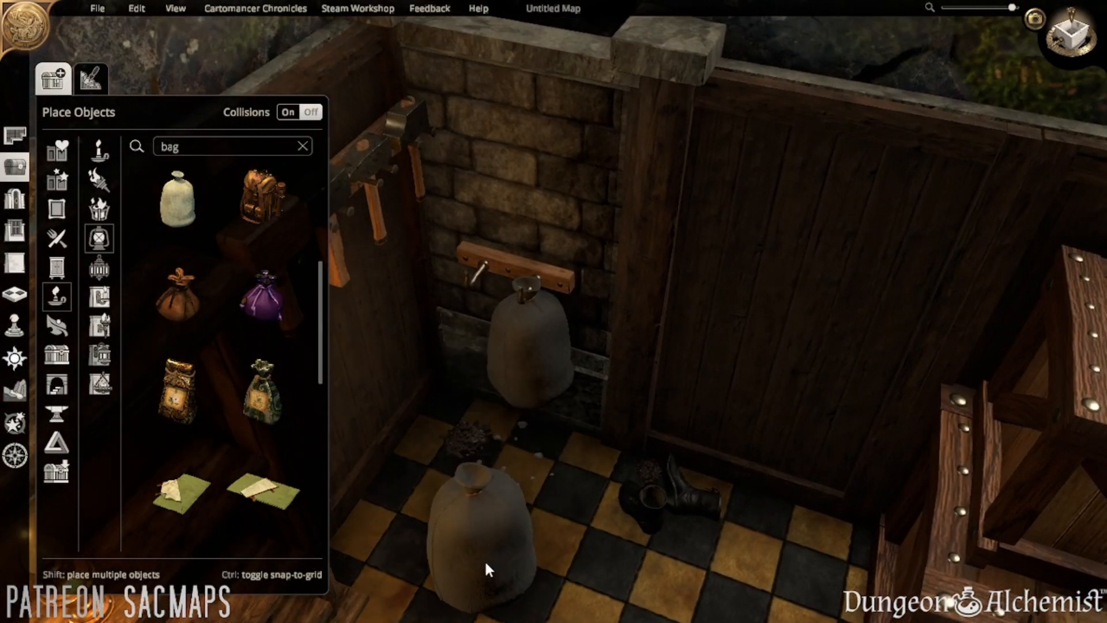
{"action": "left_click", "coordinate": [499, 540]}
{"action": "mouse_move", "coordinate": [559, 392]}
{"action": "left_mouse_down"}
{"action": "mouse_move", "coordinate": [530, 430]}
{"action": "mouse_move", "coordinate": [534, 449]}
{"action": "left_mouse_up"}
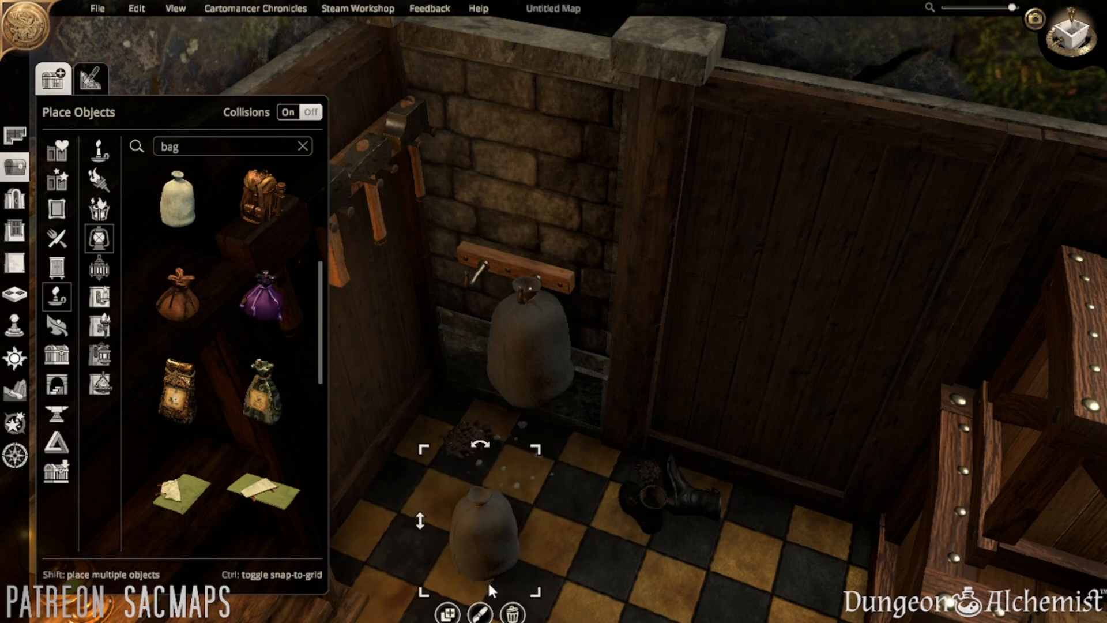
- Recolour the copied sack a light cream and shrink it further in the corner beside the larger grey sack
{"action": "left_click", "coordinate": [479, 611]}
{"action": "mouse_move", "coordinate": [419, 569]}
{"action": "left_mouse_down"}
{"action": "mouse_move", "coordinate": [514, 570]}
{"action": "mouse_move", "coordinate": [419, 571]}
{"action": "left_mouse_up"}
{"action": "left_click_drag", "start_coordinate": [478, 507], "coordinate": [406, 362]}
{"action": "left_click_drag", "start_coordinate": [498, 309], "coordinate": [480, 308]}
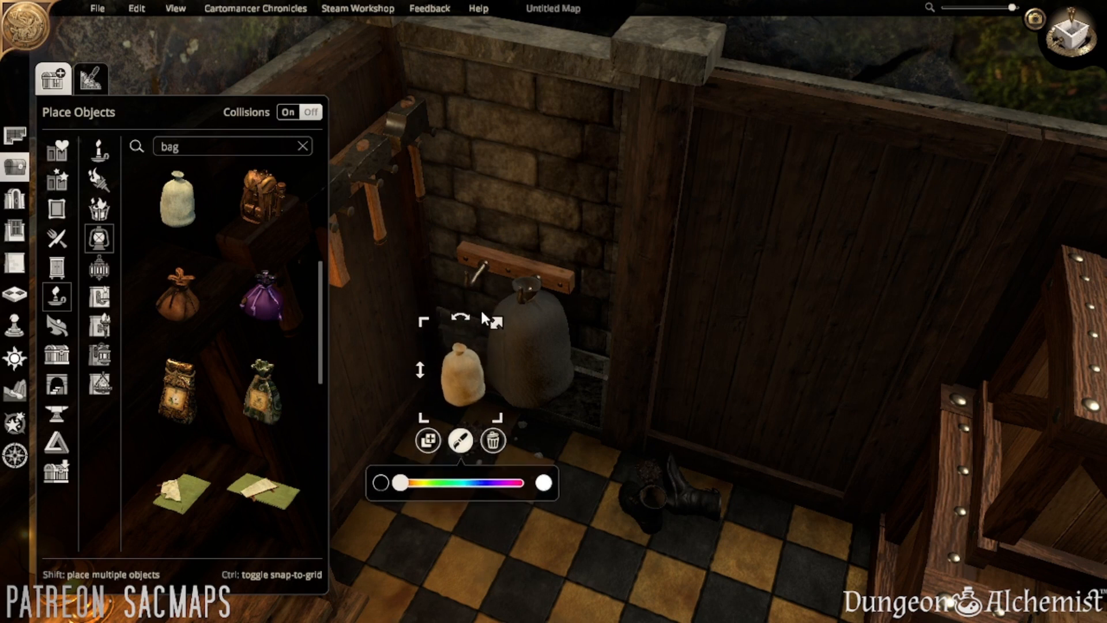
- Raise the small cream sack so it hangs from the free hook of the wall rack, beside the grey sack
{"action": "left_click_drag", "start_coordinate": [465, 372], "coordinate": [488, 290]}
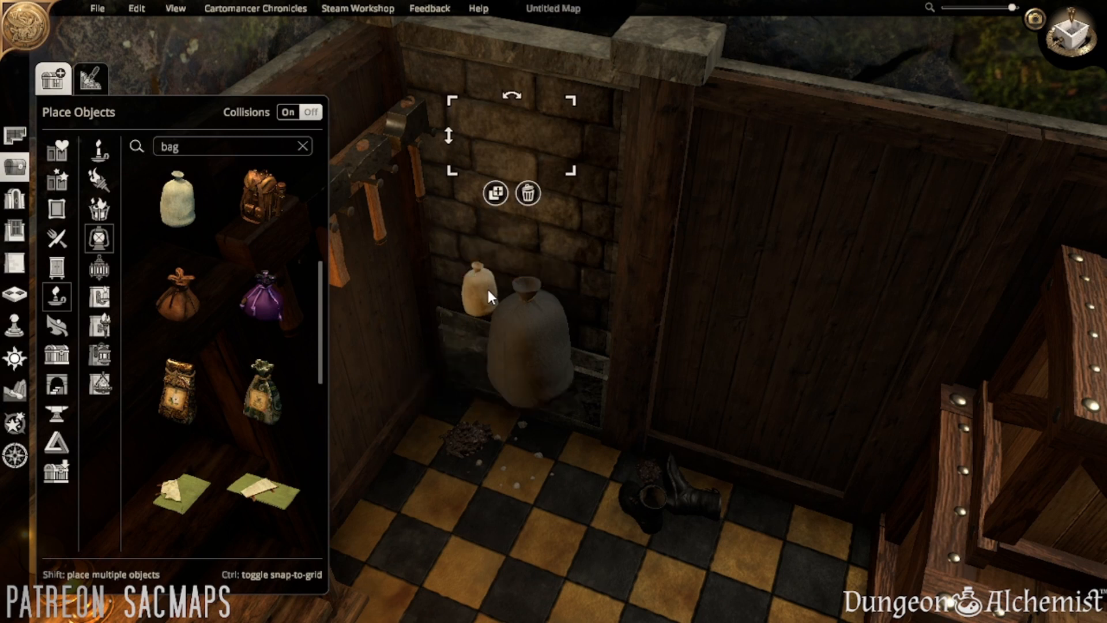
{"action": "left_click", "coordinate": [486, 288]}
{"action": "left_click", "coordinate": [473, 305]}
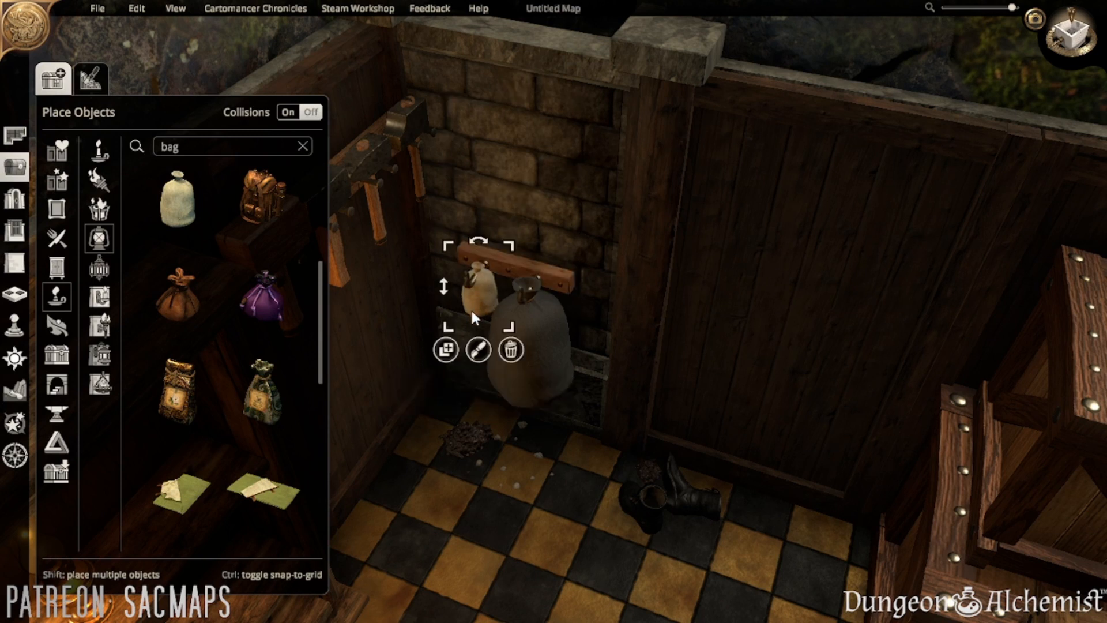
- Shift the small cream sack slightly so it lines up with its hook on the wall rack beside the grey sack
{"action": "left_click_drag", "start_coordinate": [471, 318], "coordinate": [448, 289]}
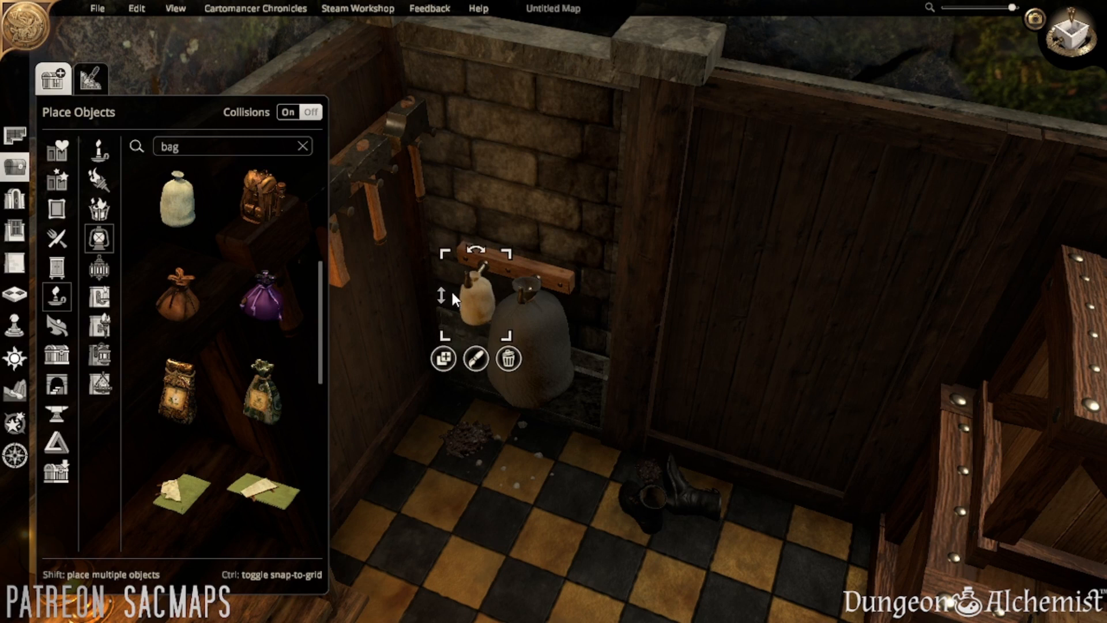
{"action": "left_click", "coordinate": [498, 497]}
{"action": "right_click_drag", "start_coordinate": [498, 497], "coordinate": [254, 548]}
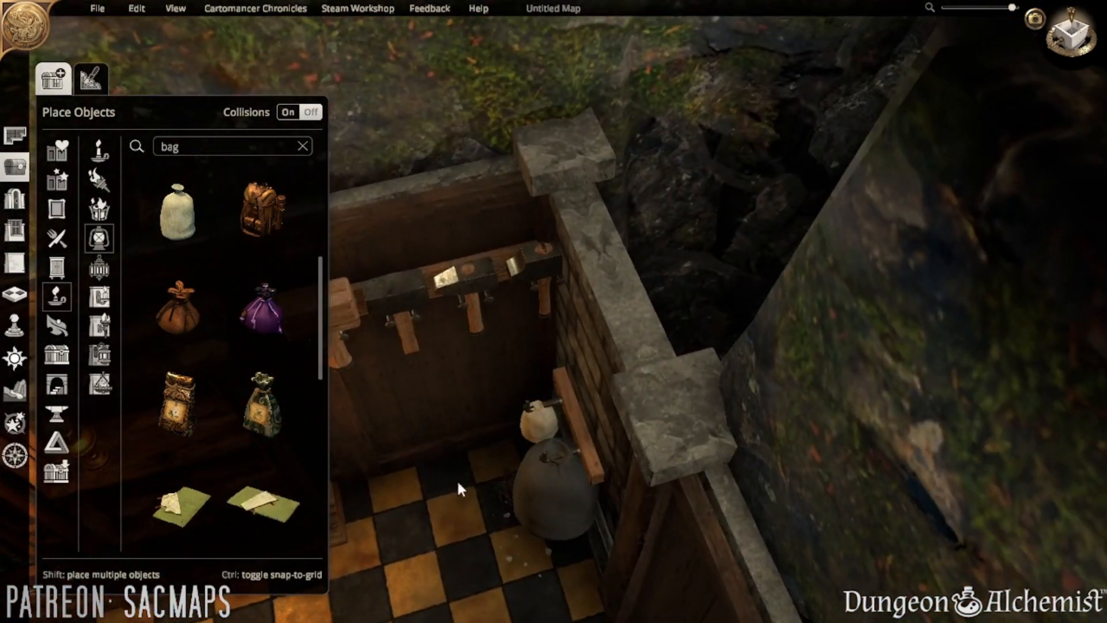
{"action": "right_click_drag", "start_coordinate": [459, 484], "coordinate": [561, 448]}
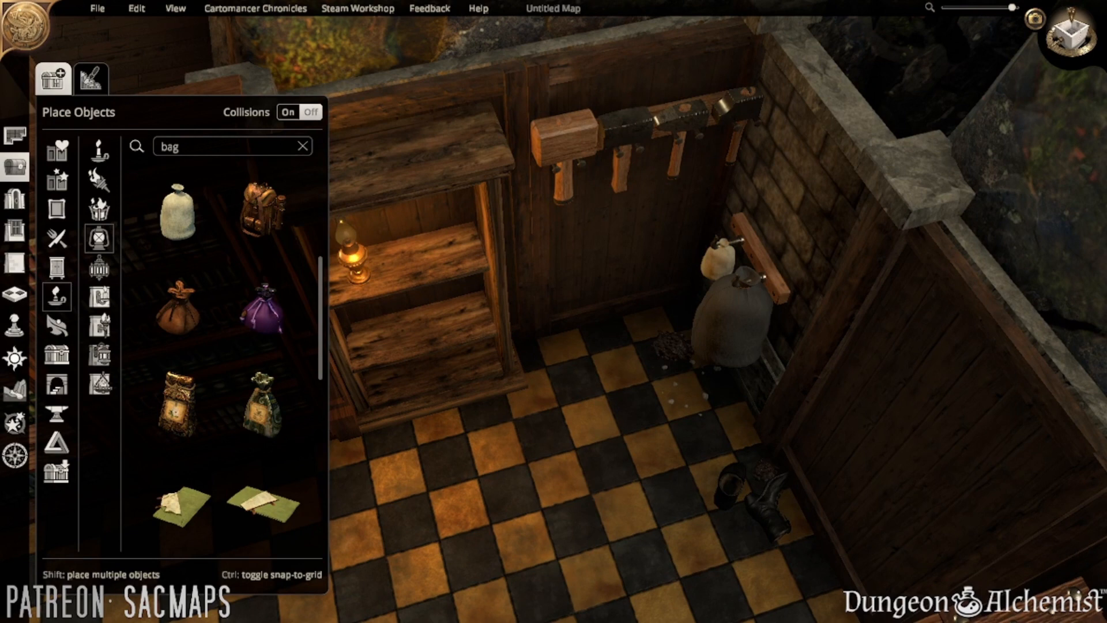
- Find a skull in the object library and place it on the cabinet's upper shelf beside the glowing oil lamp
{"action": "scroll", "coordinate": [719, 389], "scroll_direction": "down", "scroll_amount": 5}
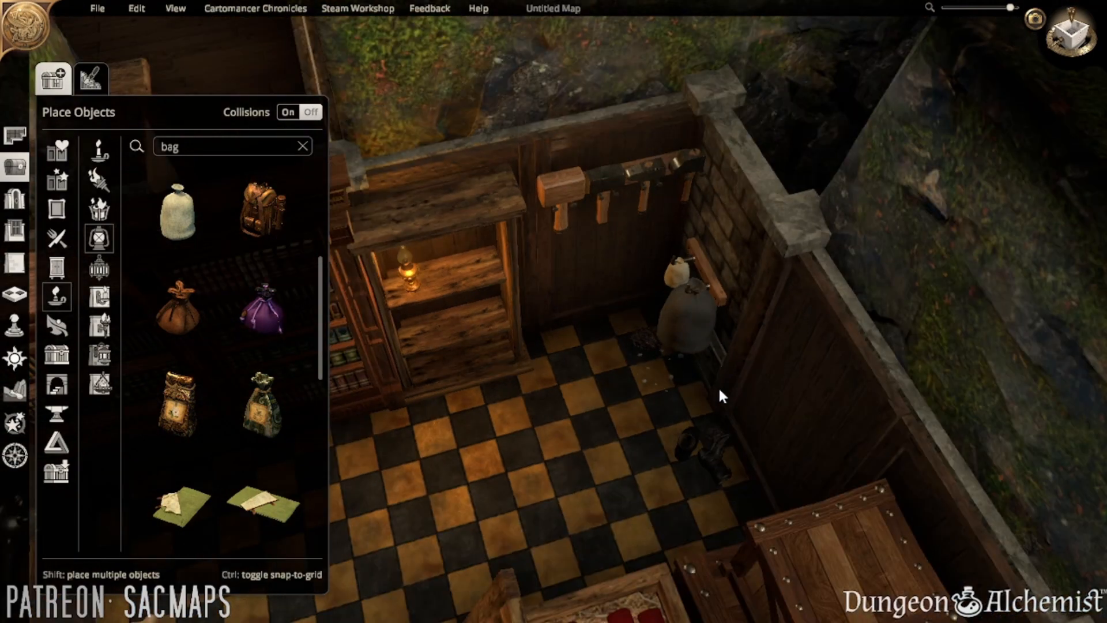
{"action": "right_click_drag", "start_coordinate": [712, 392], "coordinate": [607, 423]}
{"action": "scroll", "coordinate": [616, 420], "scroll_direction": "up", "scroll_amount": 4}
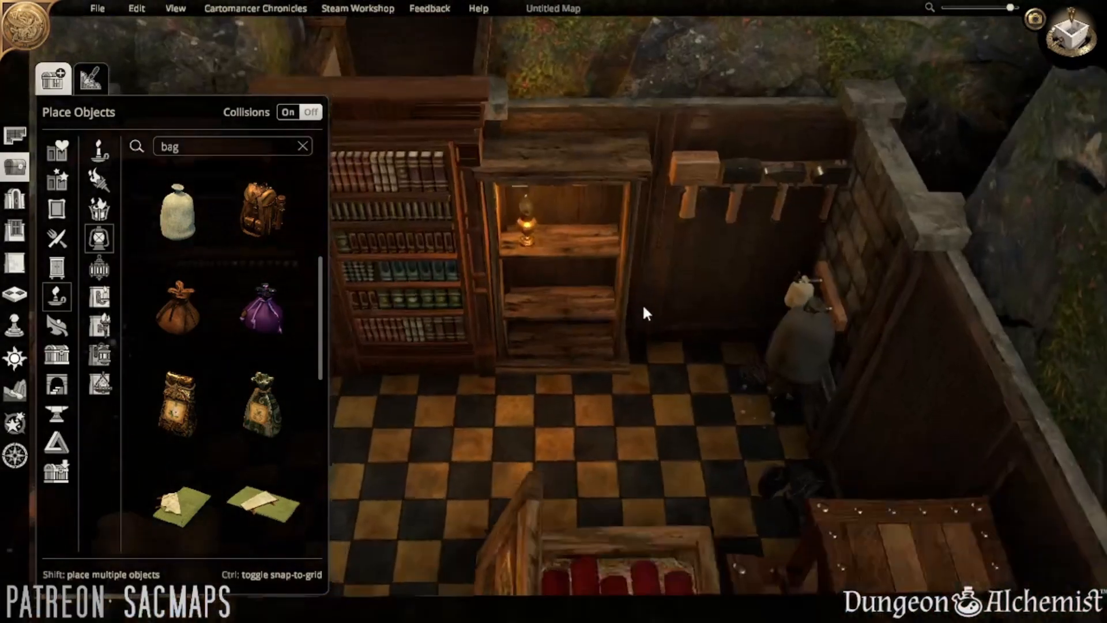
{"action": "scroll", "coordinate": [617, 338], "scroll_direction": "up", "scroll_amount": 3}
{"action": "left_click", "coordinate": [202, 152]}
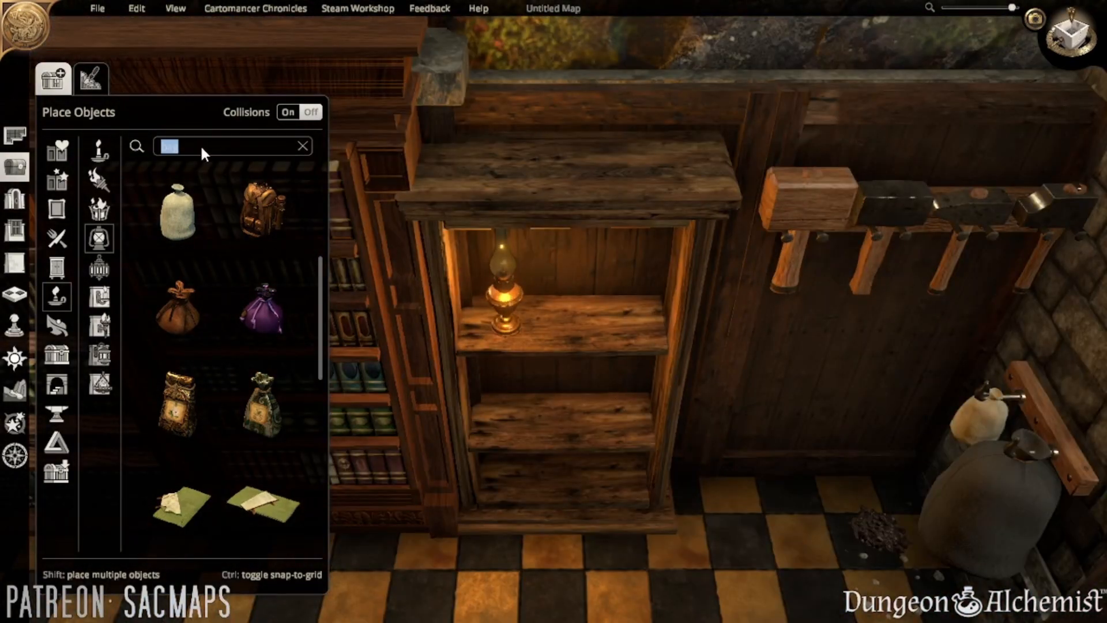
{"action": "type", "text": "skull"}
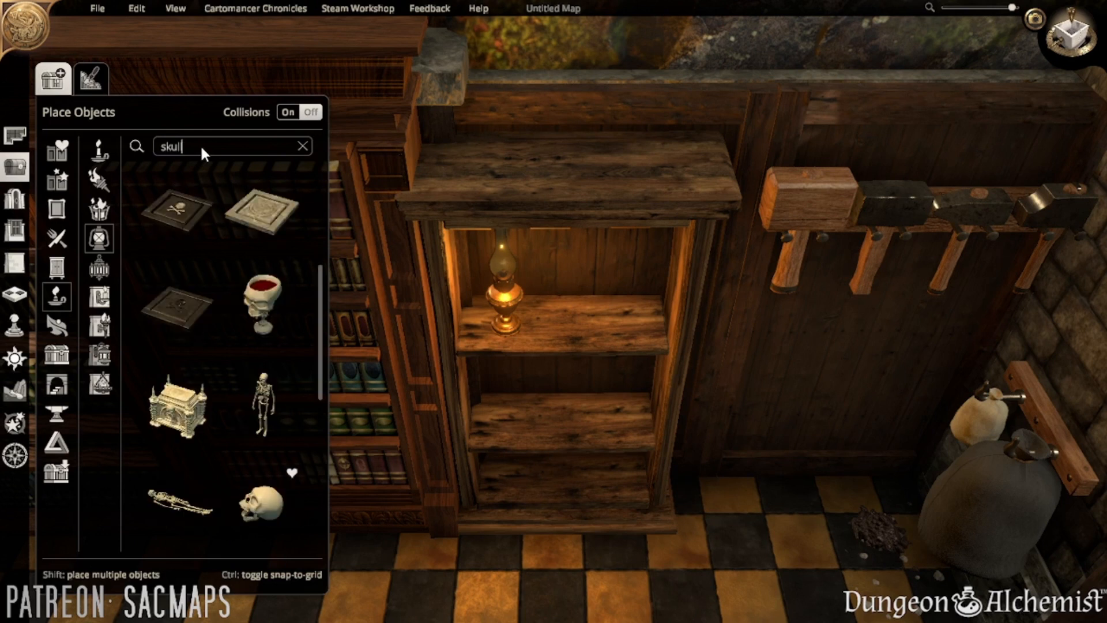
{"action": "left_click", "coordinate": [282, 522]}
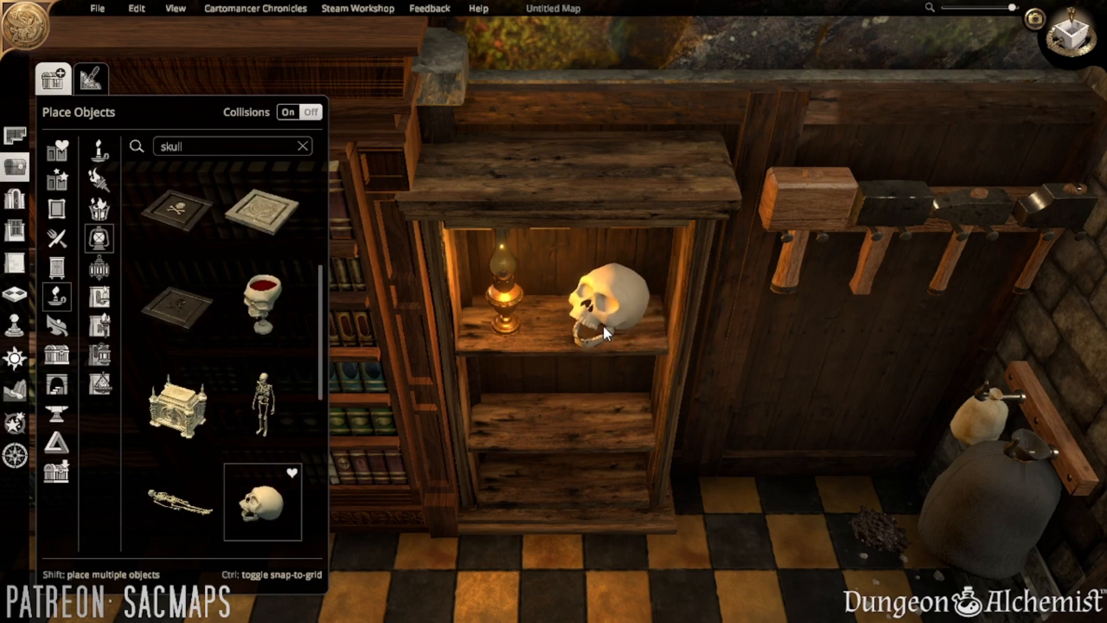
{"action": "left_click", "coordinate": [603, 320]}
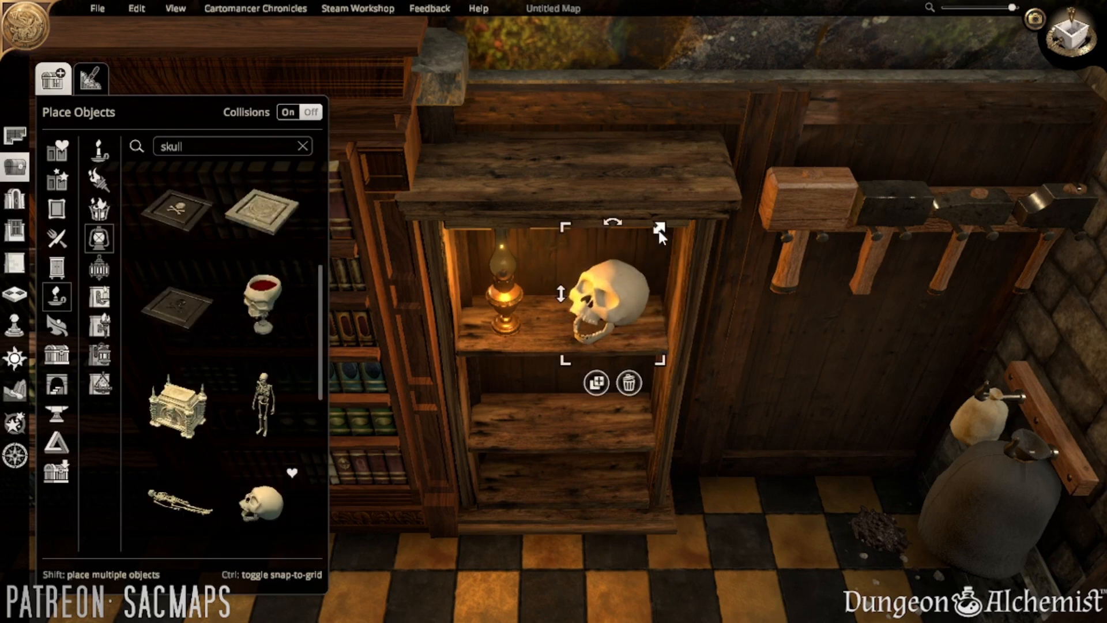
{"action": "left_click", "coordinate": [186, 144]}
{"action": "type", "text": "book"}
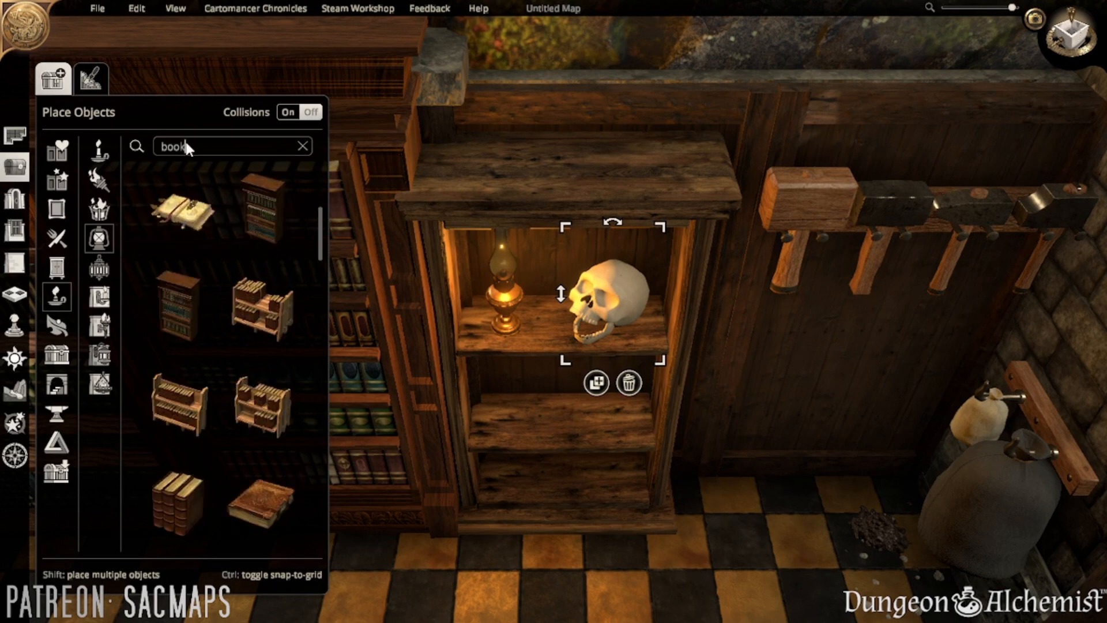
{"action": "left_click", "coordinate": [182, 209]}
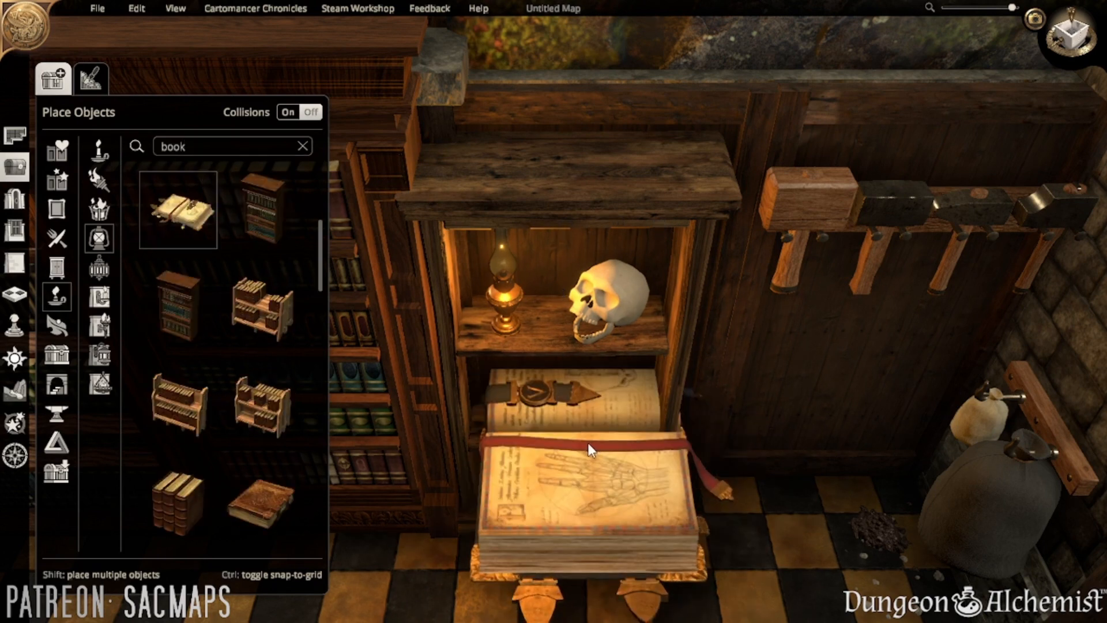
{"action": "right_click", "coordinate": [575, 534]}
- Find the document objects and place the small loose stack of papers on the cabinet's middle shelf below the lamp
{"action": "scroll", "coordinate": [577, 536], "scroll_direction": "down", "scroll_amount": 3}
{"action": "middle_click_drag", "start_coordinate": [579, 542], "coordinate": [737, 556]}
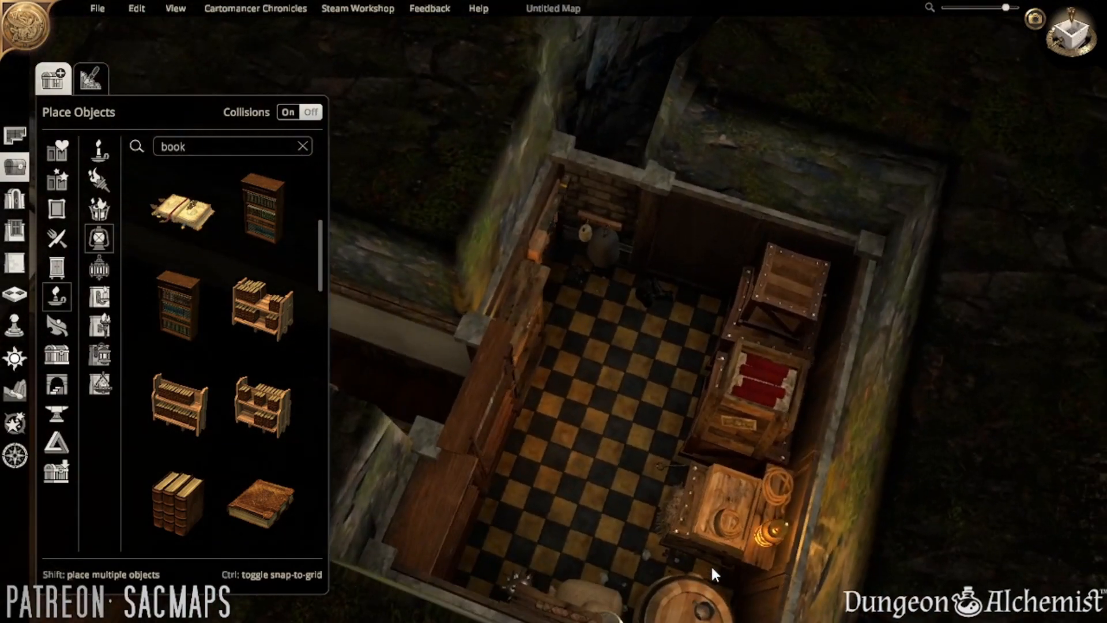
{"action": "scroll", "coordinate": [704, 562], "scroll_direction": "up", "scroll_amount": 3}
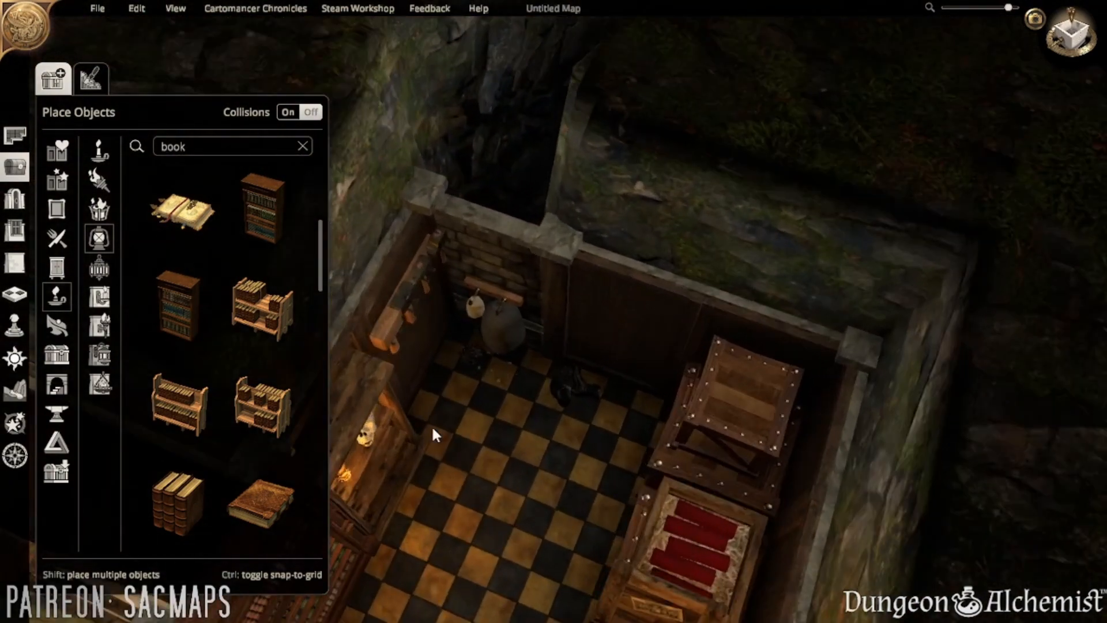
{"action": "middle_click_drag", "start_coordinate": [577, 358], "coordinate": [271, 334]}
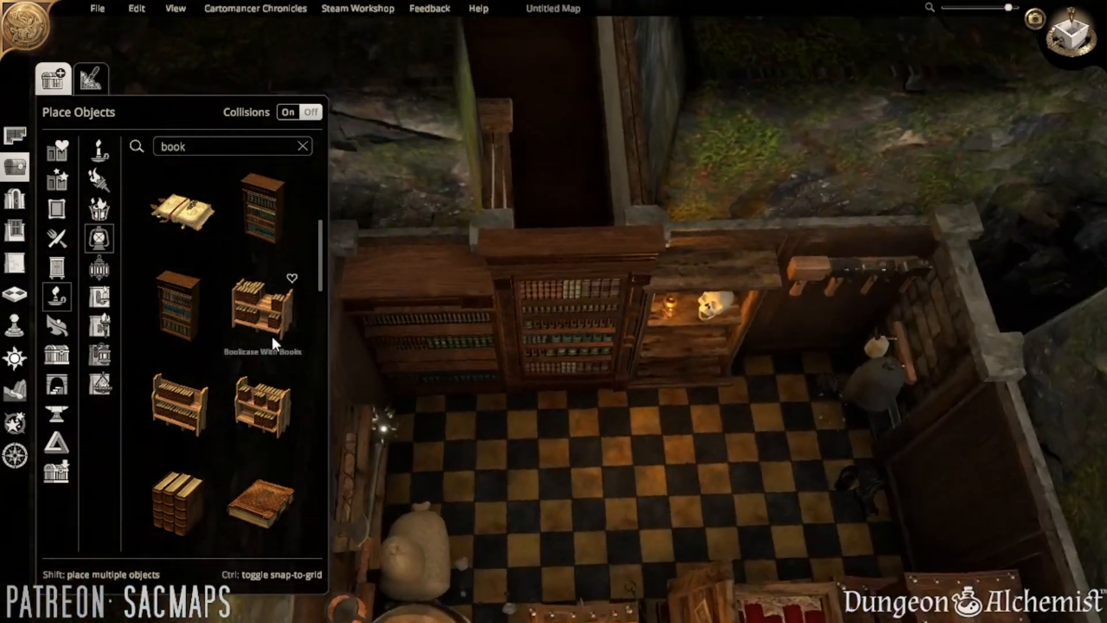
{"action": "scroll", "coordinate": [652, 369], "scroll_direction": "up", "scroll_amount": 3}
{"action": "left_click", "coordinate": [223, 140]}
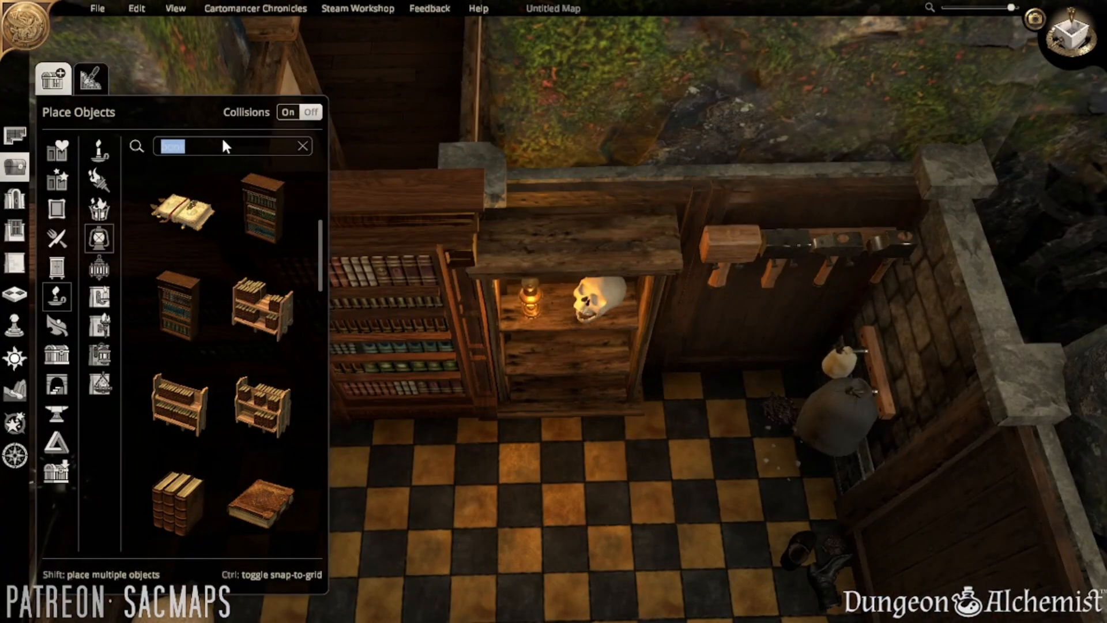
{"action": "type", "text": "docum"}
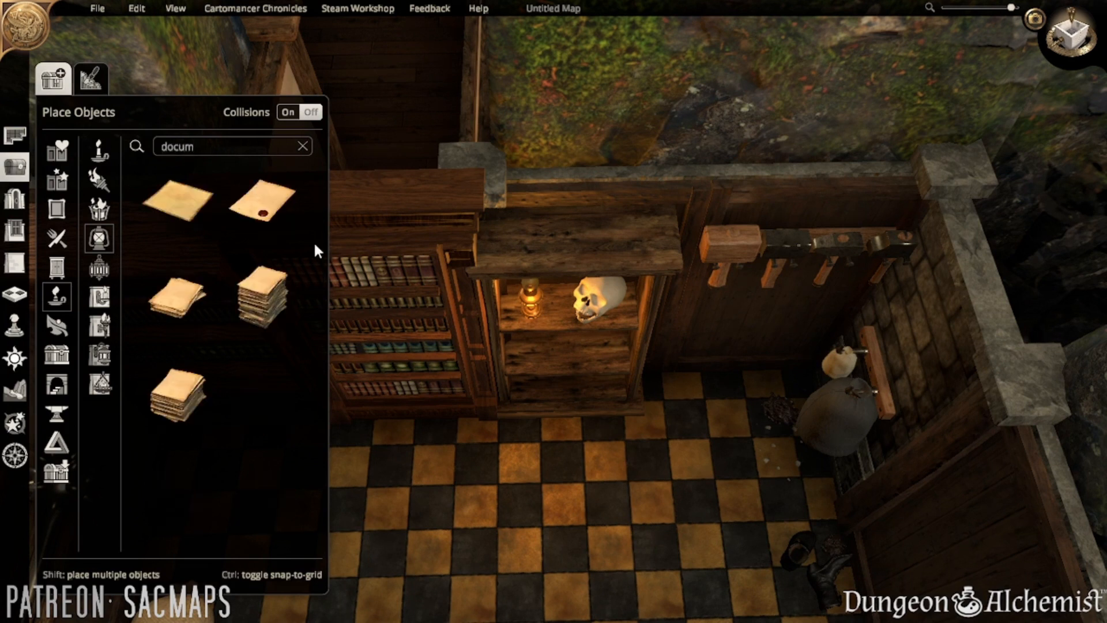
{"action": "left_click", "coordinate": [196, 304]}
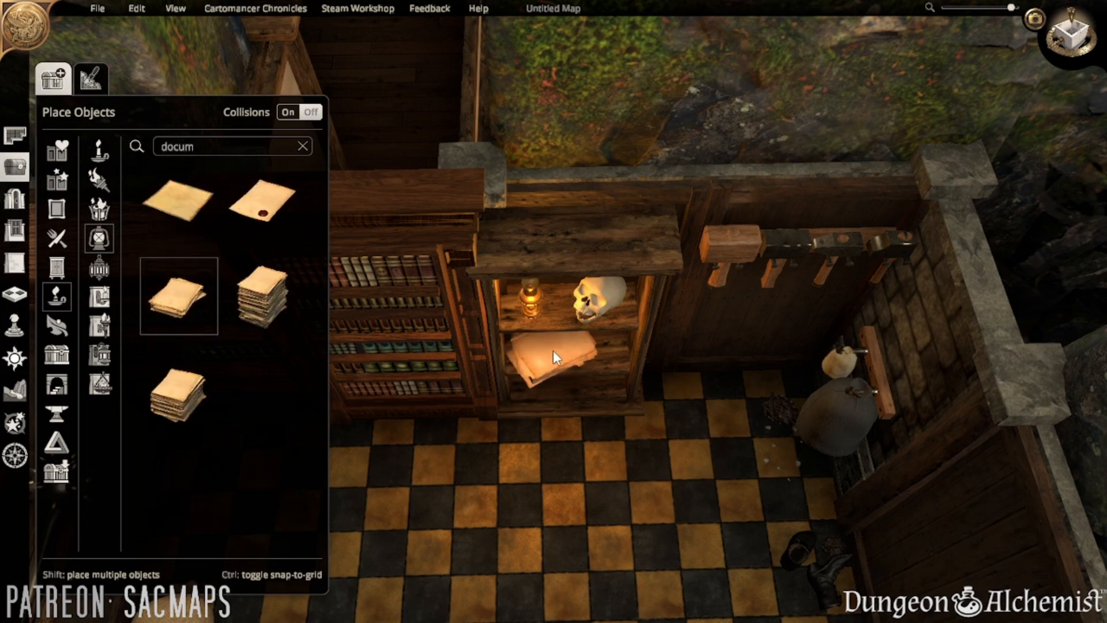
{"action": "left_click", "coordinate": [552, 350]}
{"action": "scroll", "coordinate": [622, 484], "scroll_direction": "up", "scroll_amount": 2}
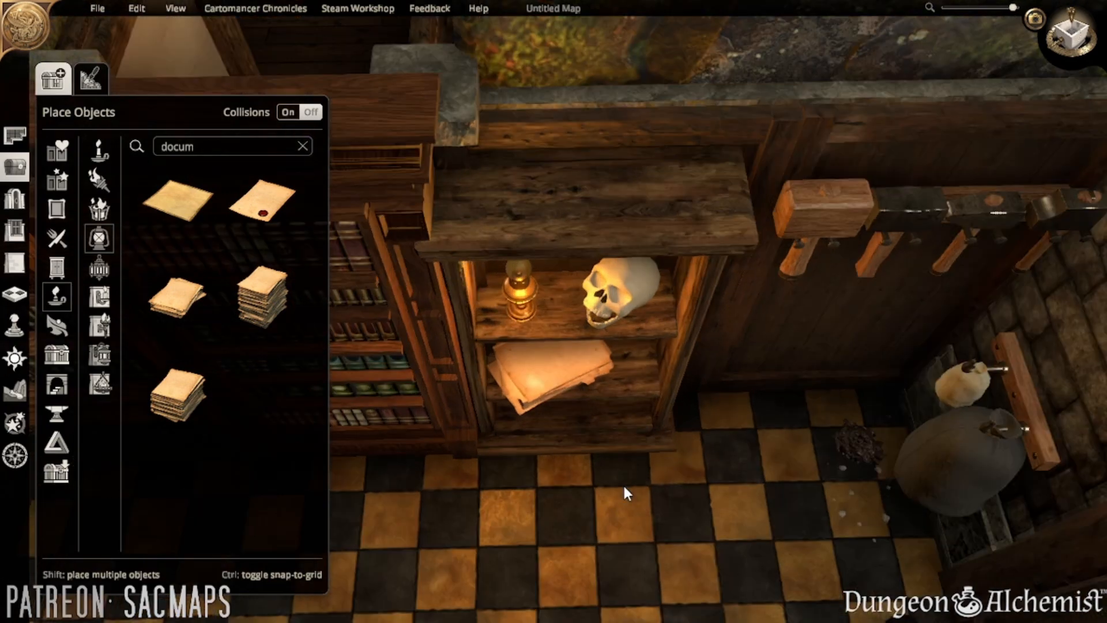
{"action": "left_click", "coordinate": [559, 385]}
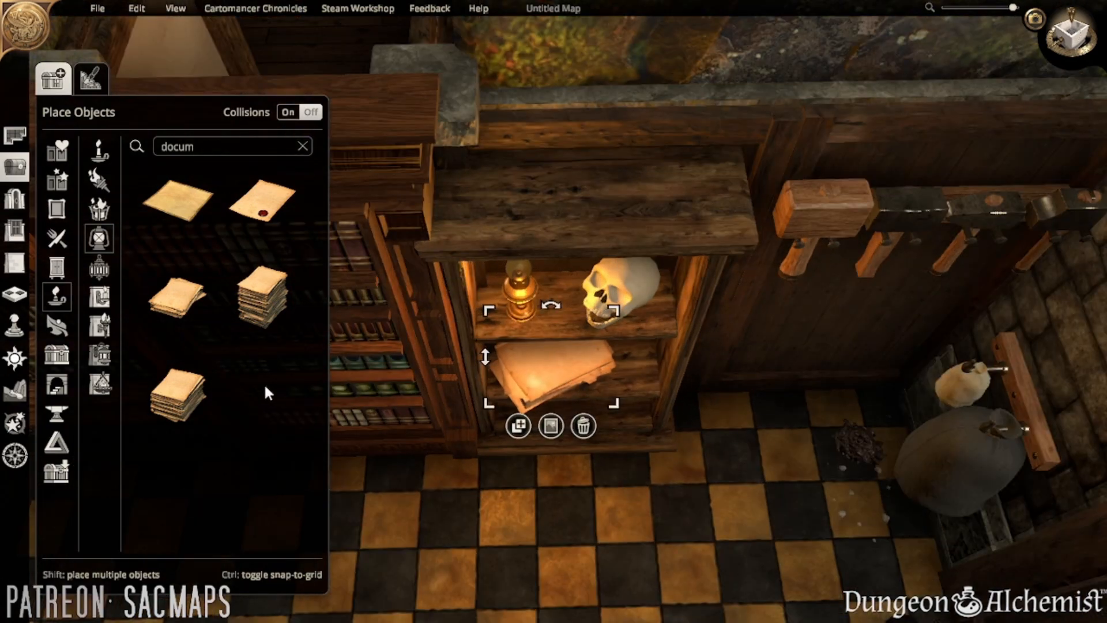
- Add a thicker paper stack on the bottom shelf and lay a wax-sealed document at an angle over the middle shelf's papers
{"action": "left_click", "coordinate": [178, 395]}
{"action": "left_click", "coordinate": [549, 405]}
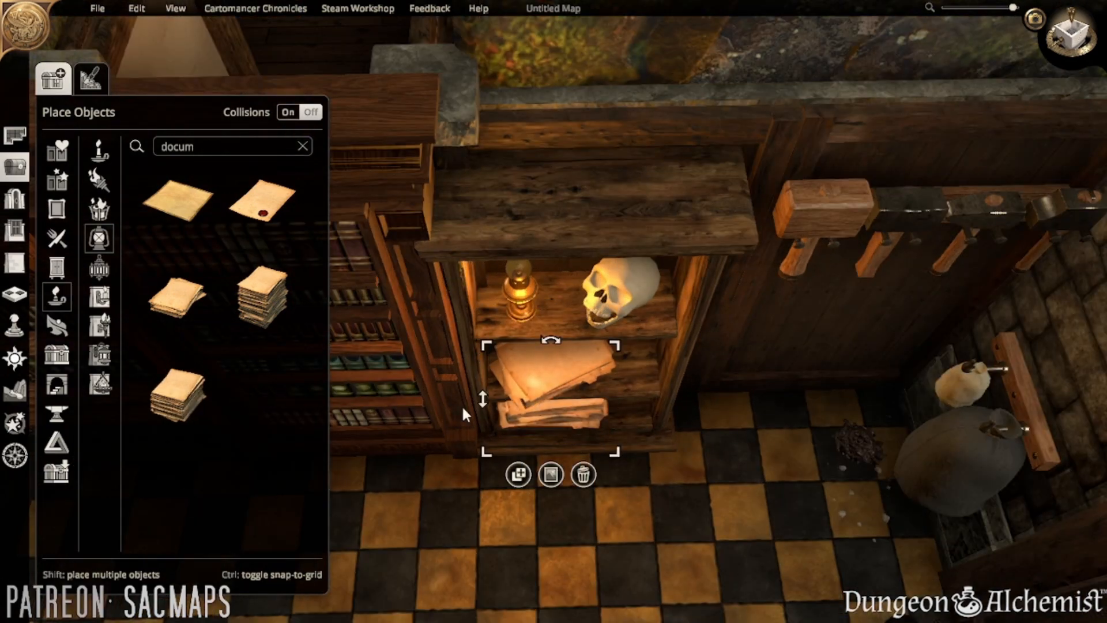
{"action": "left_click", "coordinate": [281, 231]}
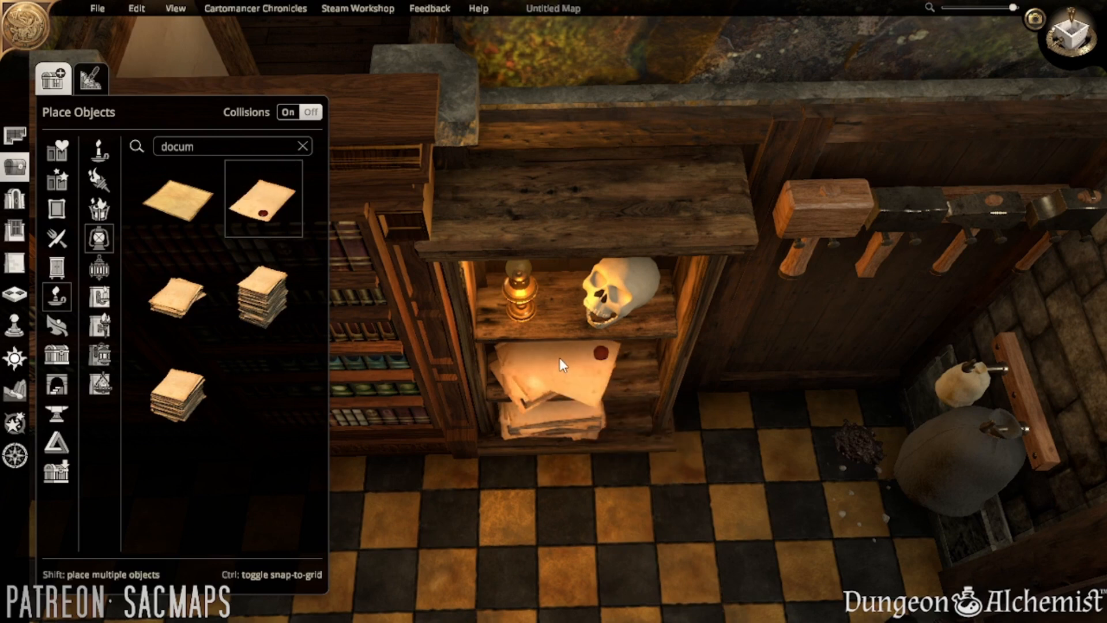
{"action": "left_click", "coordinate": [558, 359]}
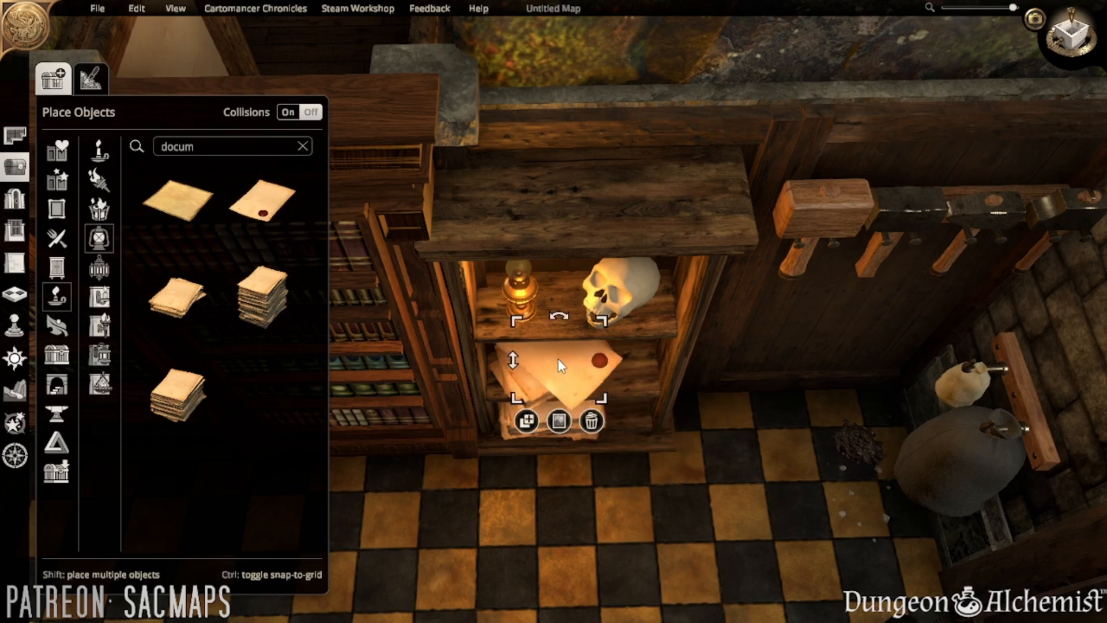
- Lay a rolled scroll with a red seal along the back of the upper shelf and scale the skull down
{"action": "left_click", "coordinate": [217, 145]}
{"action": "type", "text": "scro"}
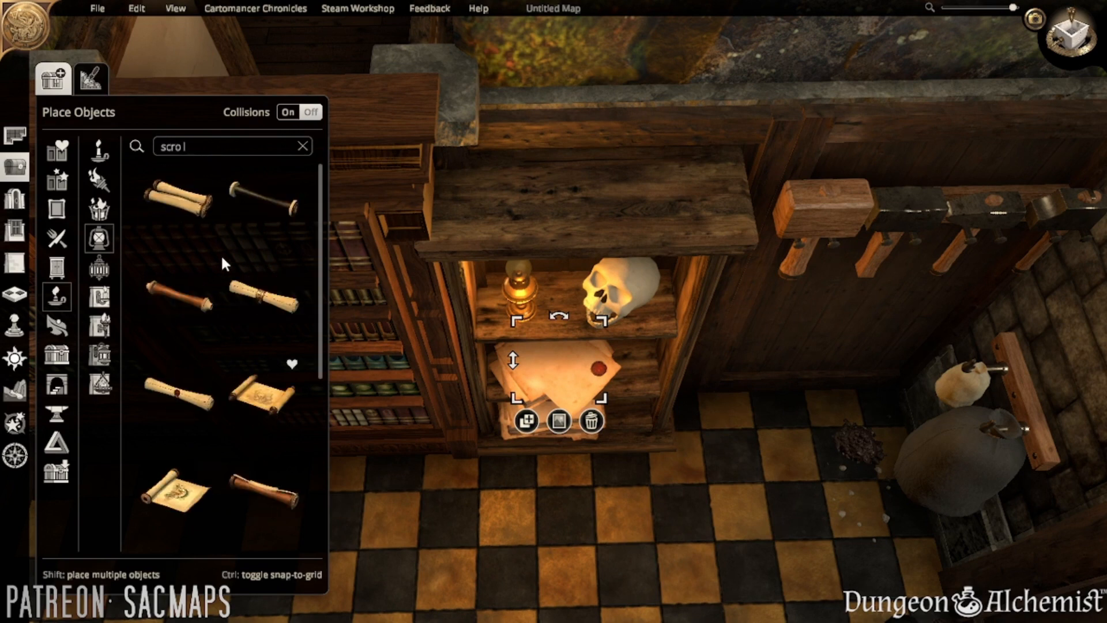
{"action": "type", "text": "l"}
{"action": "left_click", "coordinate": [178, 394]}
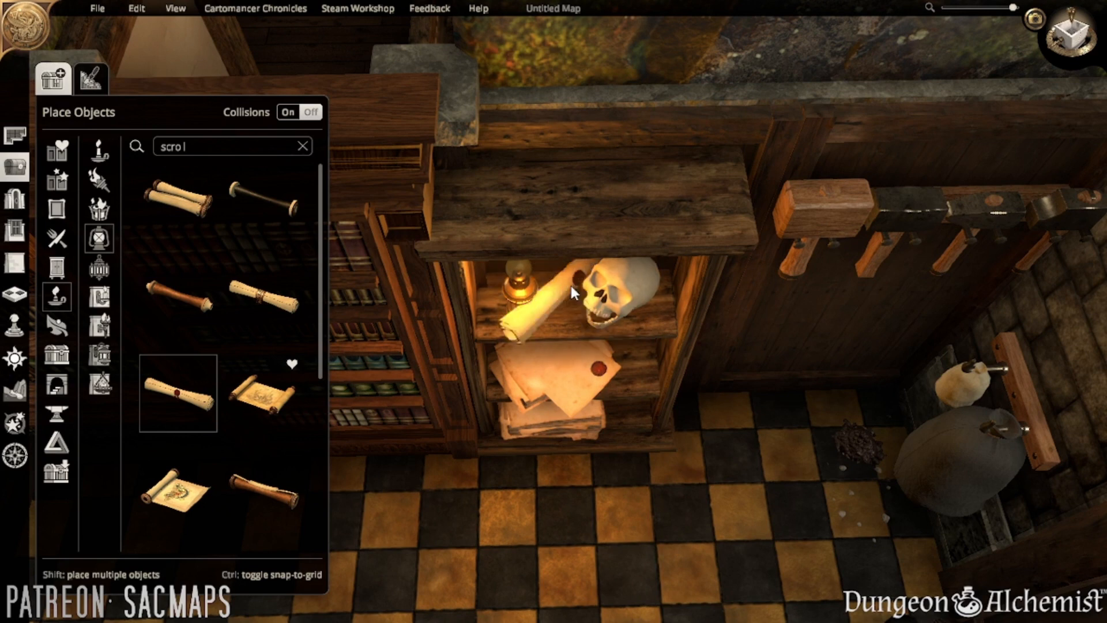
{"action": "left_click", "coordinate": [570, 283]}
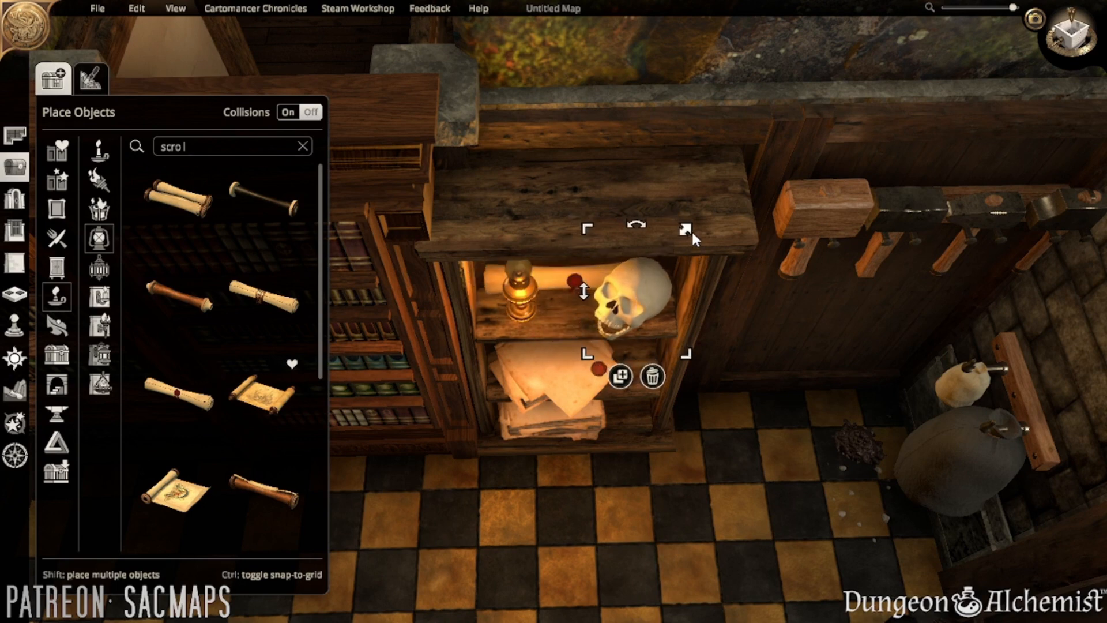
{"action": "left_click_drag", "start_coordinate": [690, 229], "coordinate": [666, 259]}
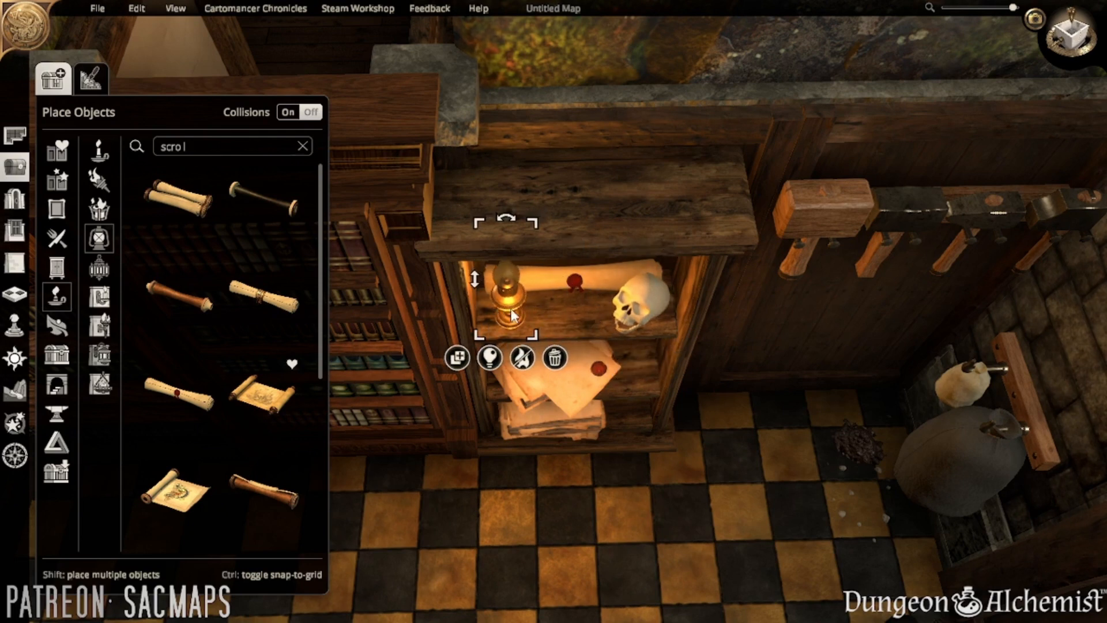
- Place the favourite inkwell with quill beside the papers on the middle shelf and scale it down to fit
{"action": "left_click", "coordinate": [57, 151]}
{"action": "scroll", "coordinate": [223, 335], "scroll_direction": "down", "scroll_amount": 3}
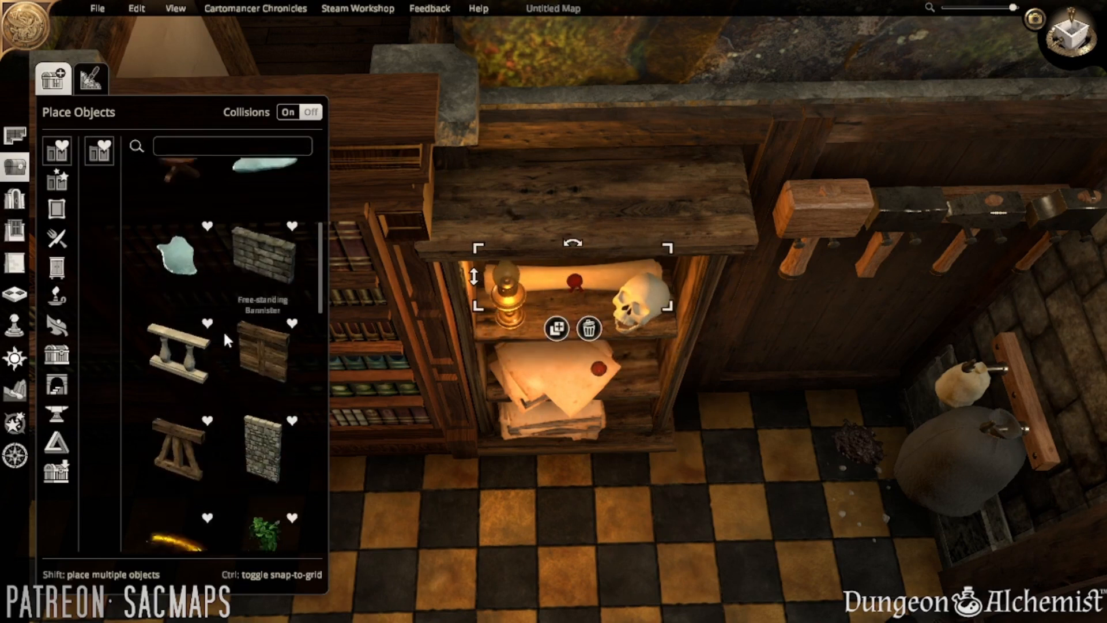
{"action": "scroll", "coordinate": [225, 369], "scroll_direction": "down", "scroll_amount": 3}
{"action": "left_click", "coordinate": [179, 404]}
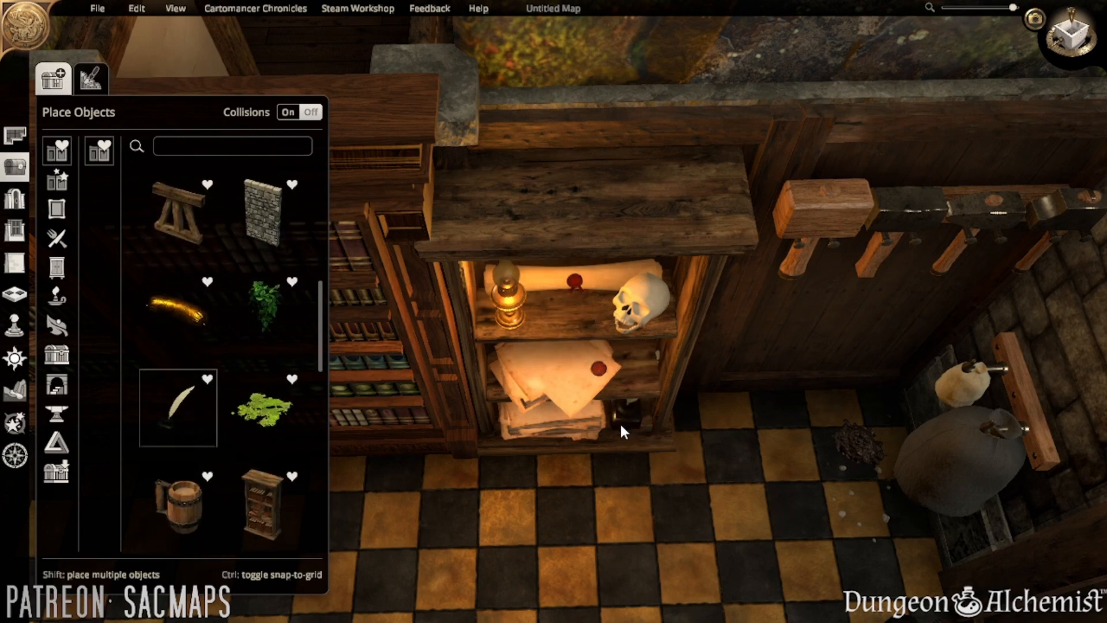
{"action": "left_click", "coordinate": [627, 374]}
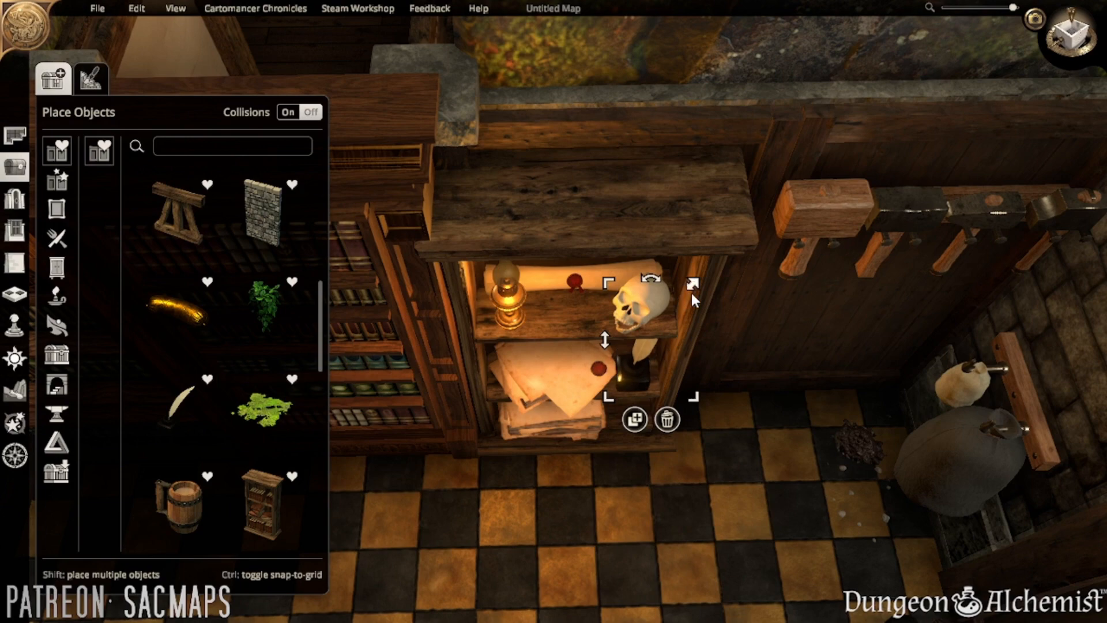
{"action": "left_click_drag", "start_coordinate": [637, 376], "coordinate": [644, 367]}
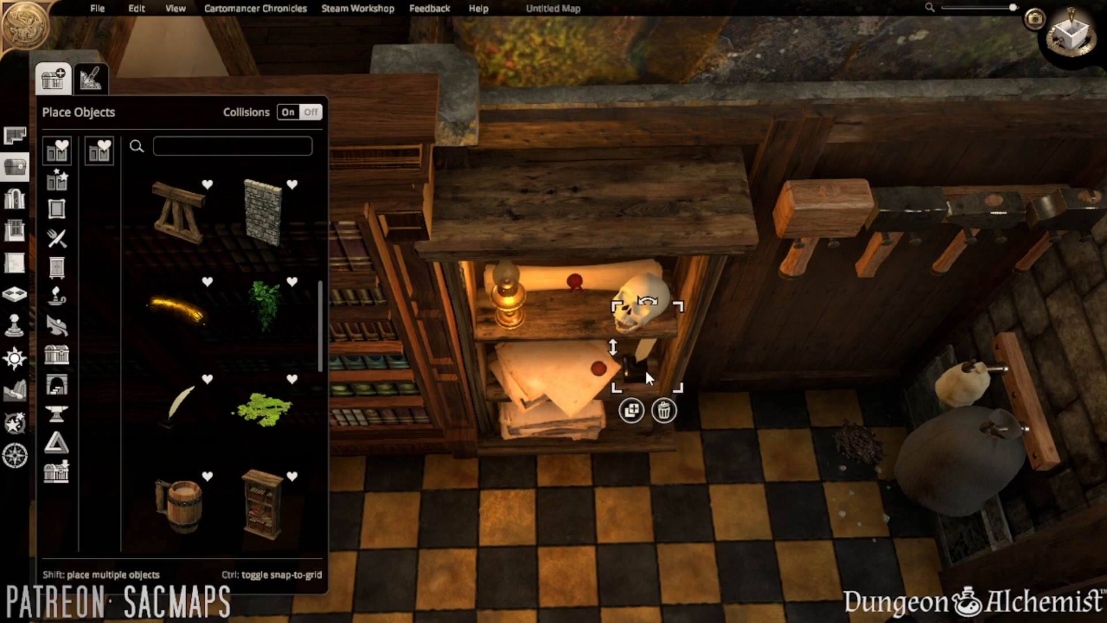
- Give the wax-sealed document on the middle shelf a page image with written text
{"action": "left_click", "coordinate": [709, 499]}
{"action": "mouse_move", "coordinate": [709, 499]}
{"action": "middle_mouse_down"}
{"action": "mouse_move", "coordinate": [646, 438]}
{"action": "mouse_move", "coordinate": [714, 496]}
{"action": "middle_mouse_up"}
{"action": "left_click", "coordinate": [605, 341]}
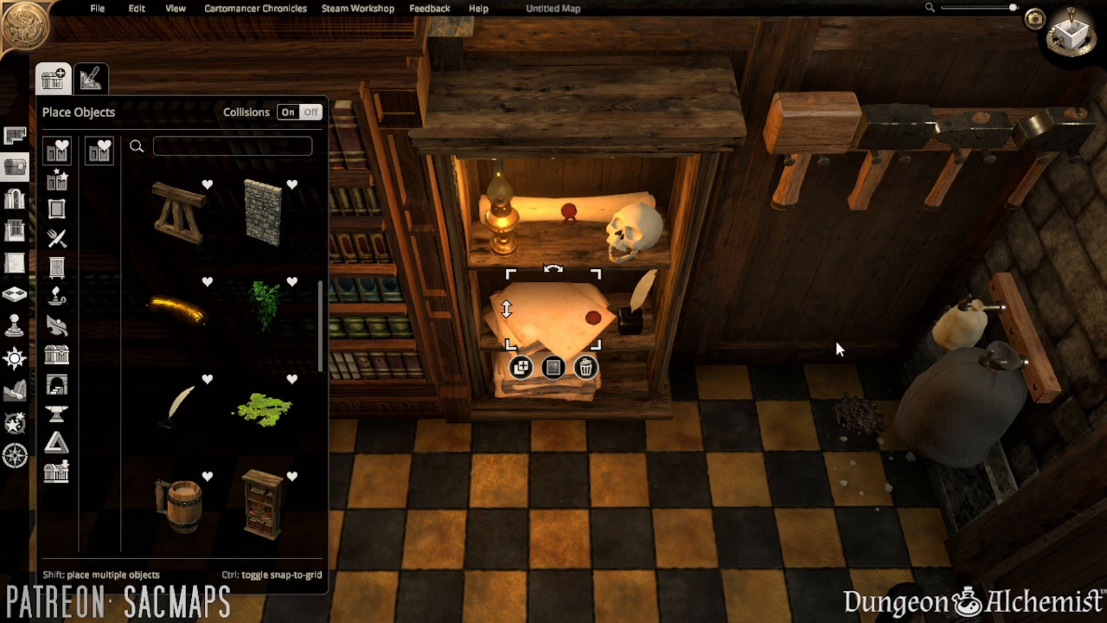
{"action": "left_click", "coordinate": [566, 500]}
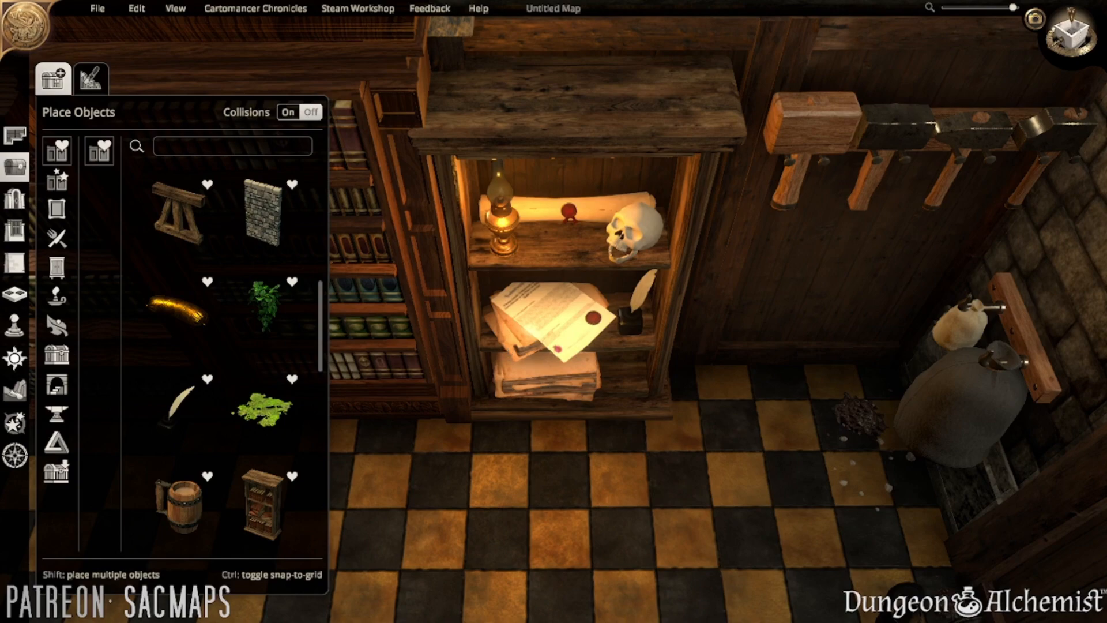
- Switch to the first-person camera and examine the written text on the sealed document up close
{"action": "left_click", "coordinate": [1032, 21]}
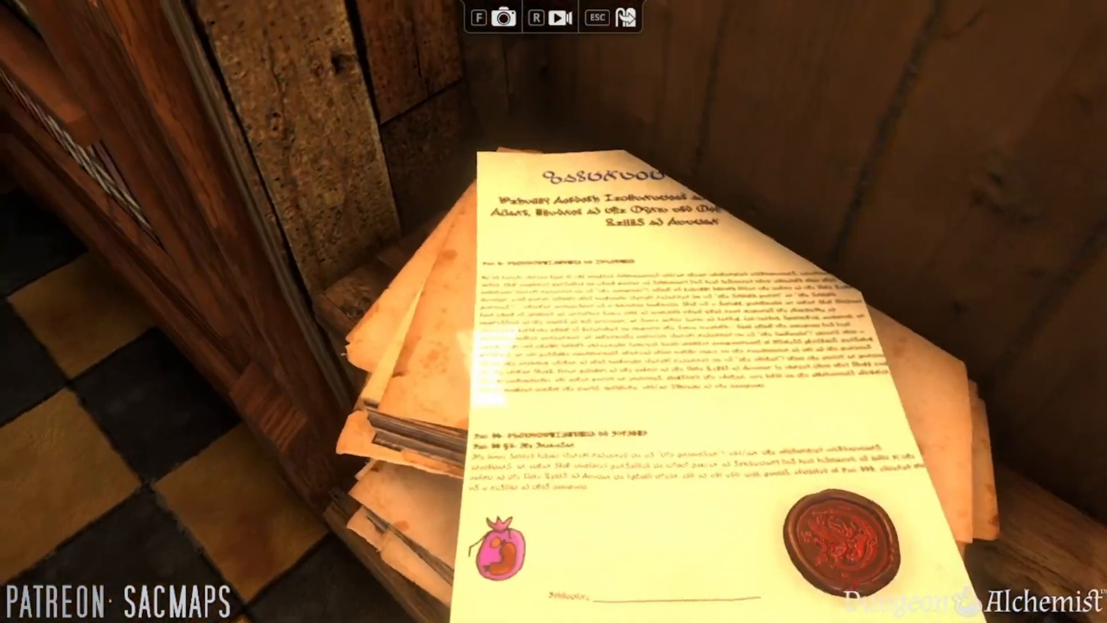
{"action": "key", "text": "w"}
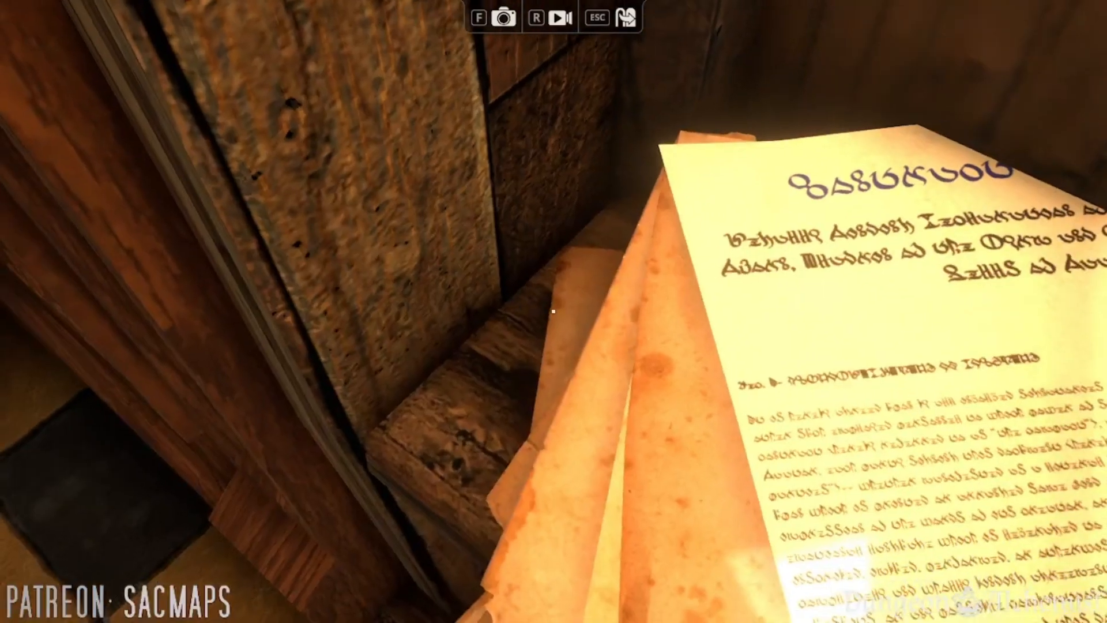
{"action": "key", "text": "d"}
{"action": "key", "text": "d"}
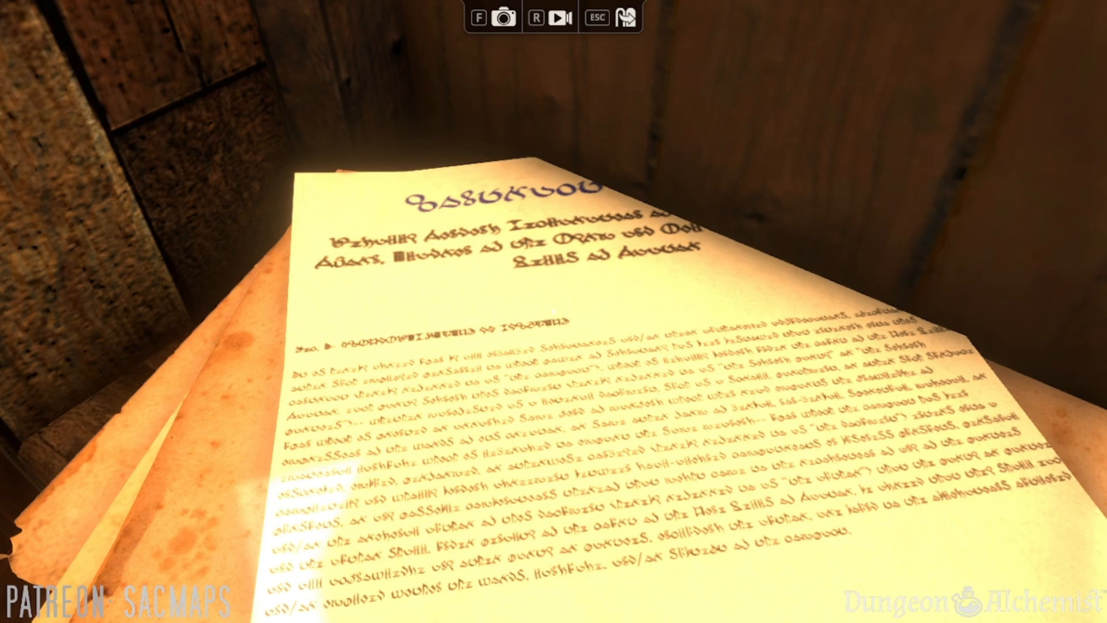
- Back away from the sealed document, examine the furnished cabinet as a whole, and leave the first-person camera
{"action": "key", "text": "s"}
{"action": "key", "text": "s"}
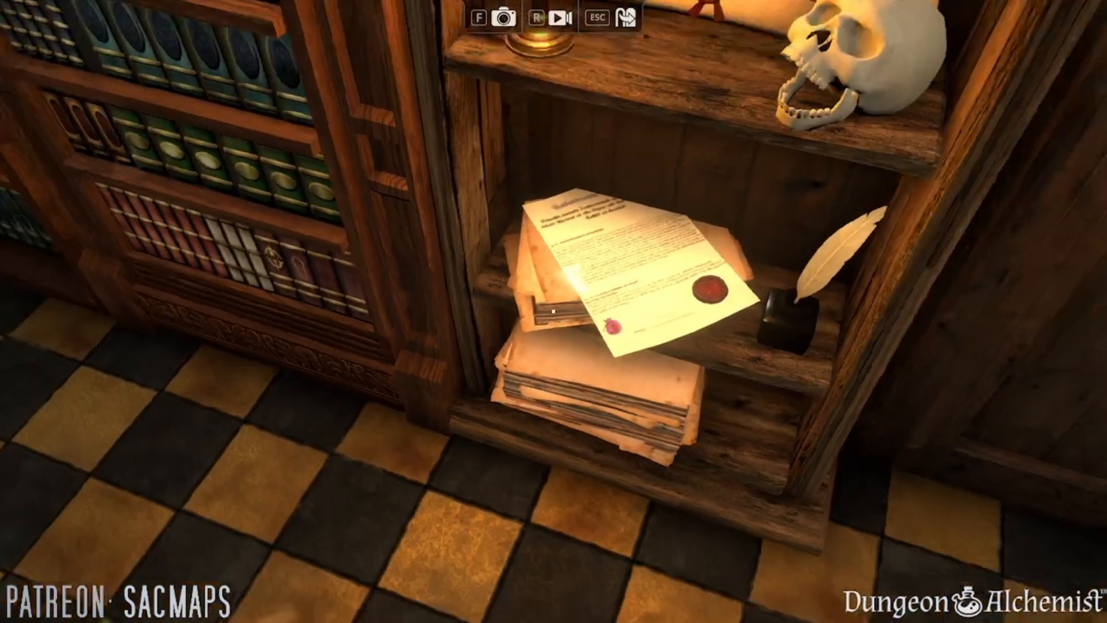
{"action": "key", "text": "s"}
{"action": "key", "text": "s"}
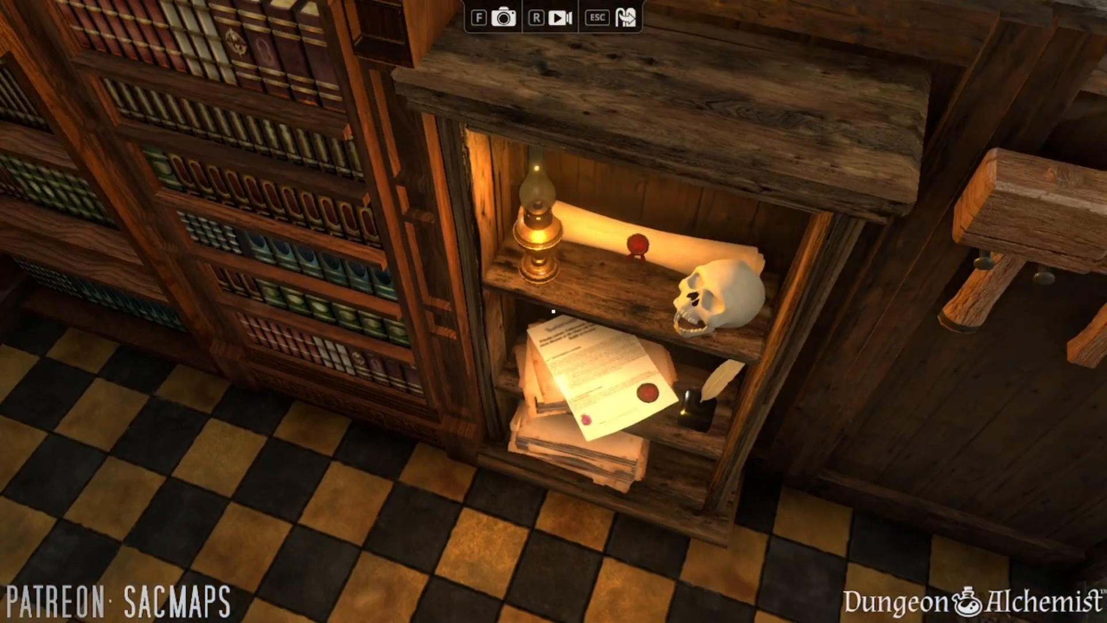
{"action": "key", "text": "q"}
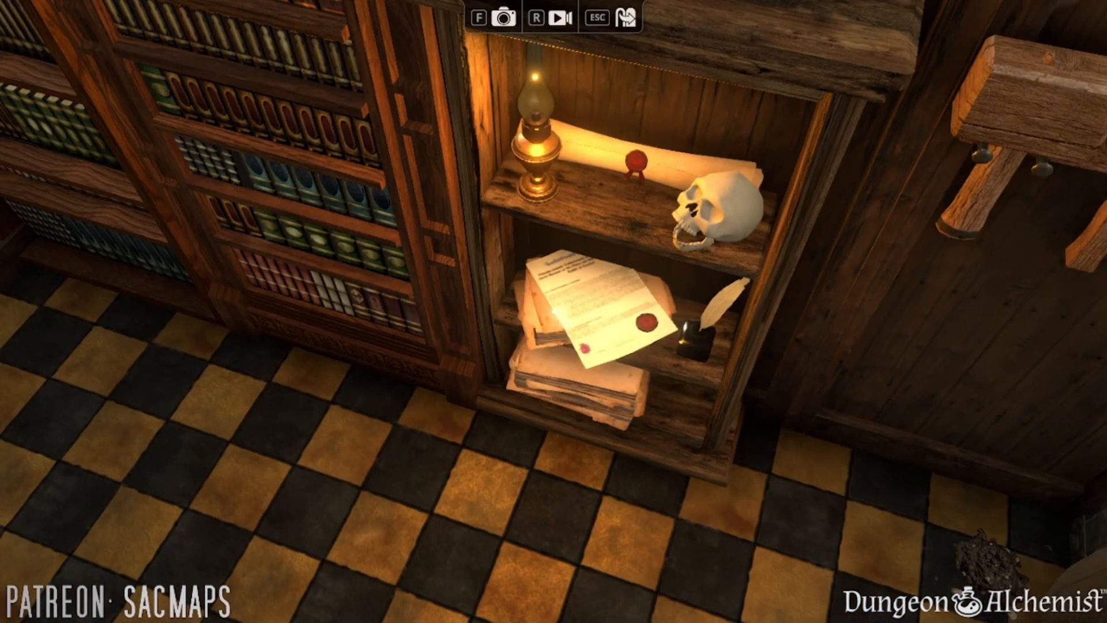
{"action": "key", "text": "Escape"}
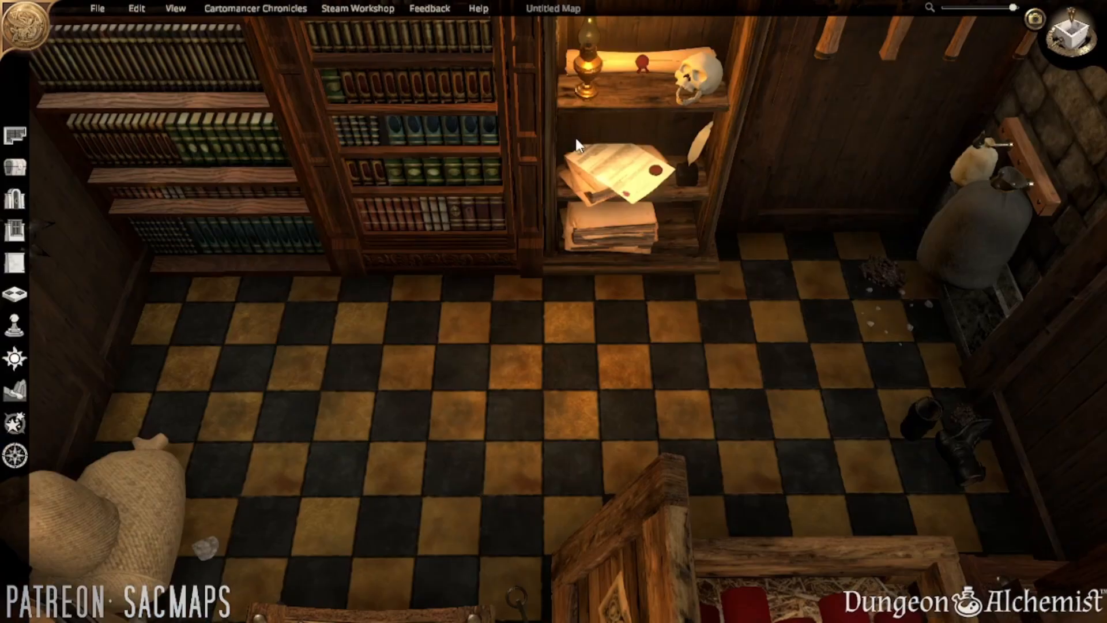
- Place the favourite wooden mug on the cabinet's upper shelf between the oil lamp and the skull, and scale it down
{"action": "scroll", "coordinate": [543, 374], "scroll_direction": "down", "scroll_amount": 5}
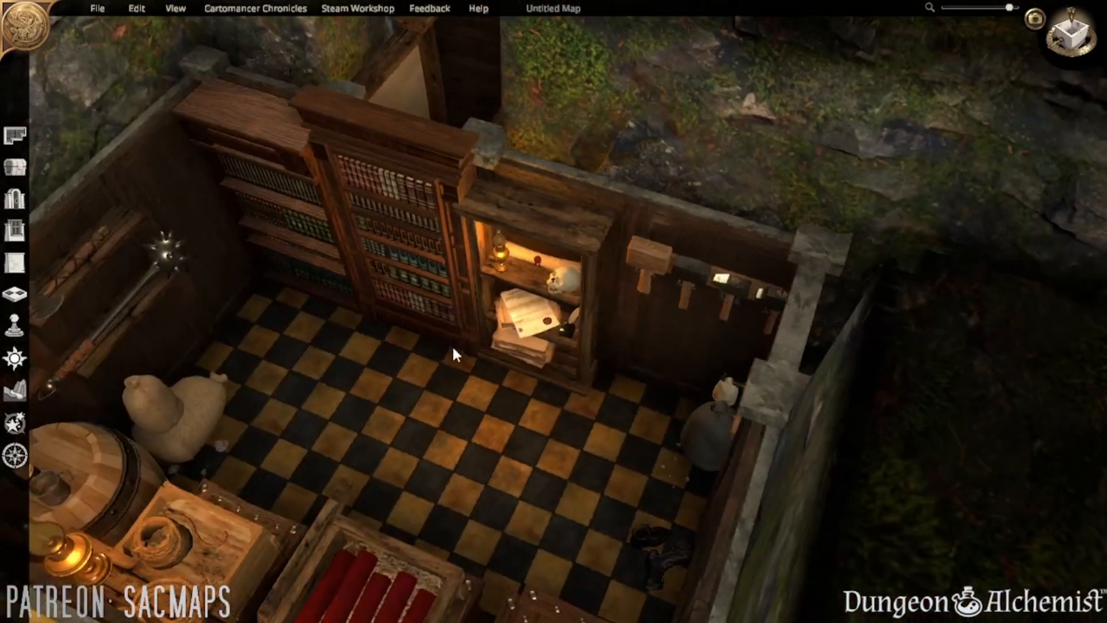
{"action": "middle_click_drag", "start_coordinate": [453, 348], "coordinate": [545, 373]}
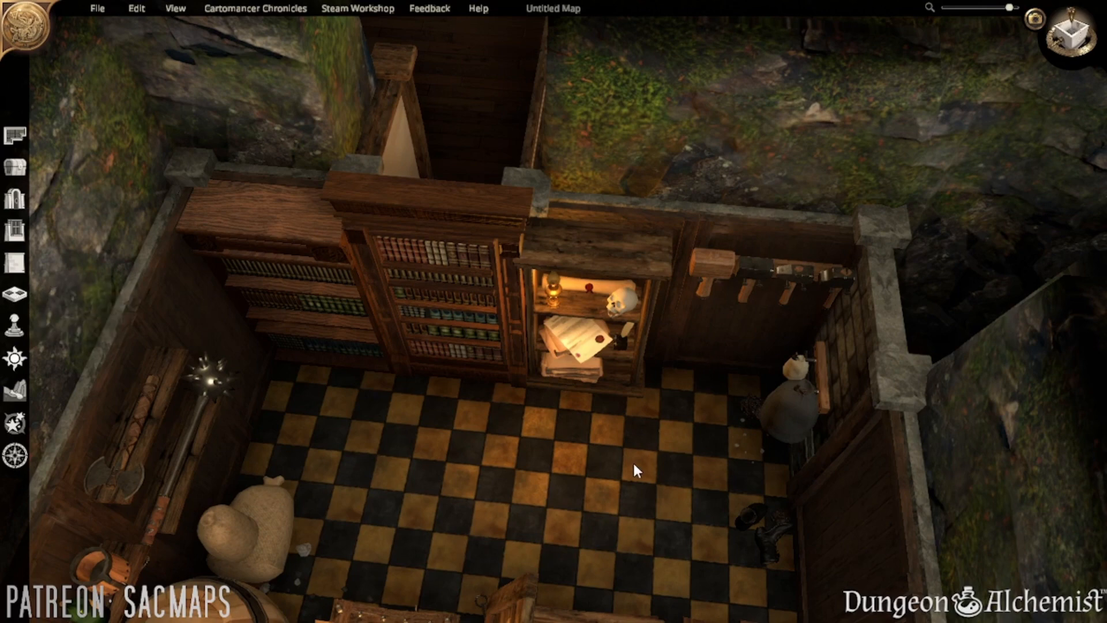
{"action": "scroll", "coordinate": [631, 461], "scroll_direction": "up", "scroll_amount": 3}
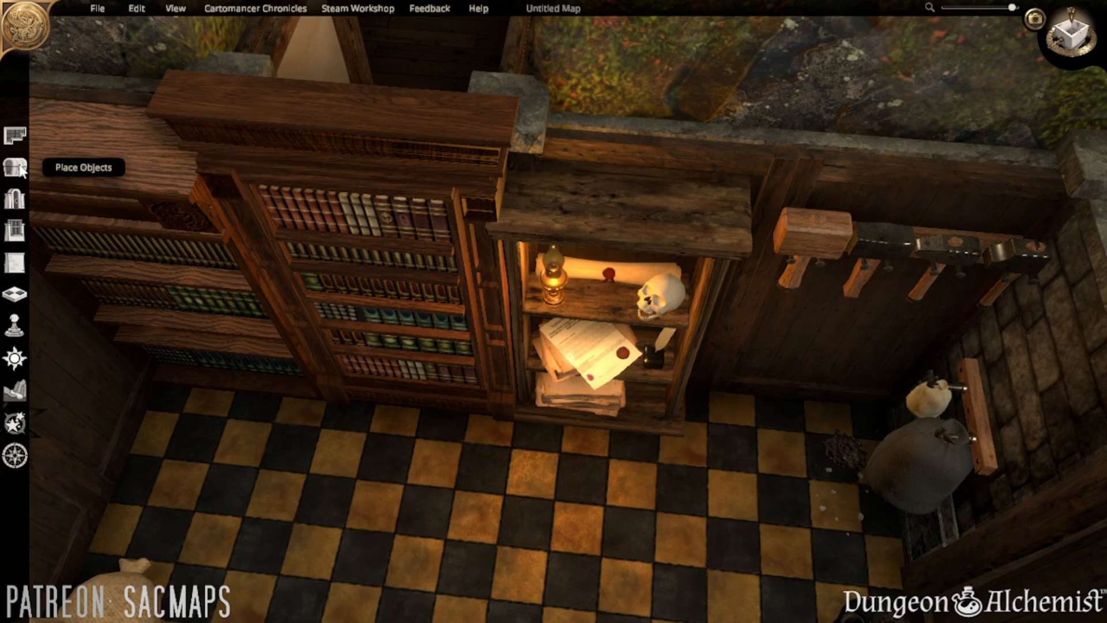
{"action": "left_click", "coordinate": [17, 167]}
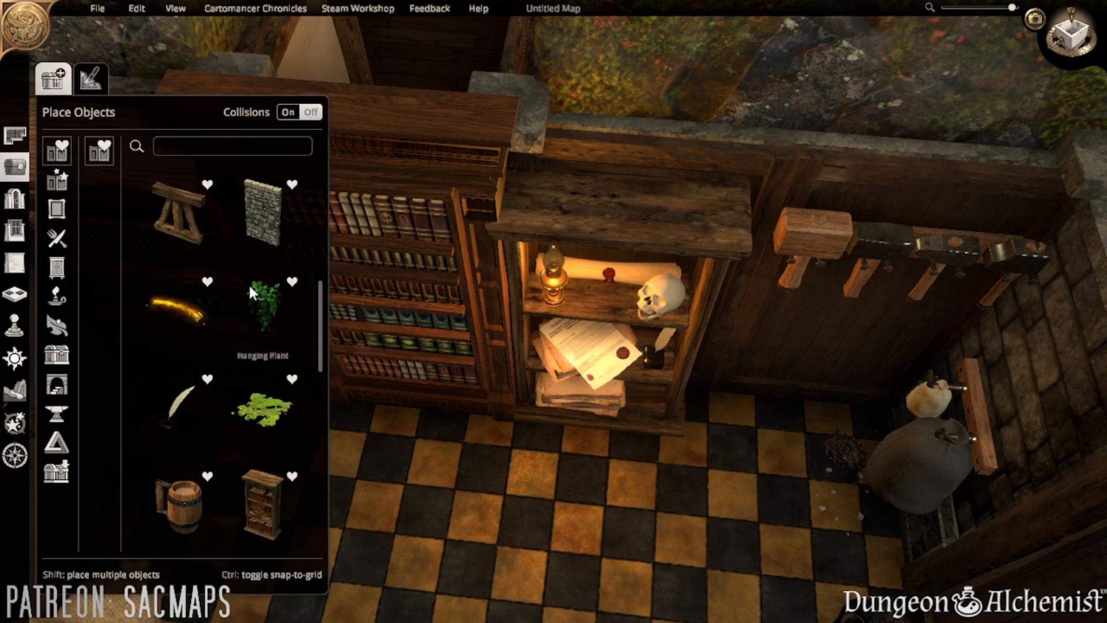
{"action": "scroll", "coordinate": [257, 403], "scroll_direction": "down", "scroll_amount": 1}
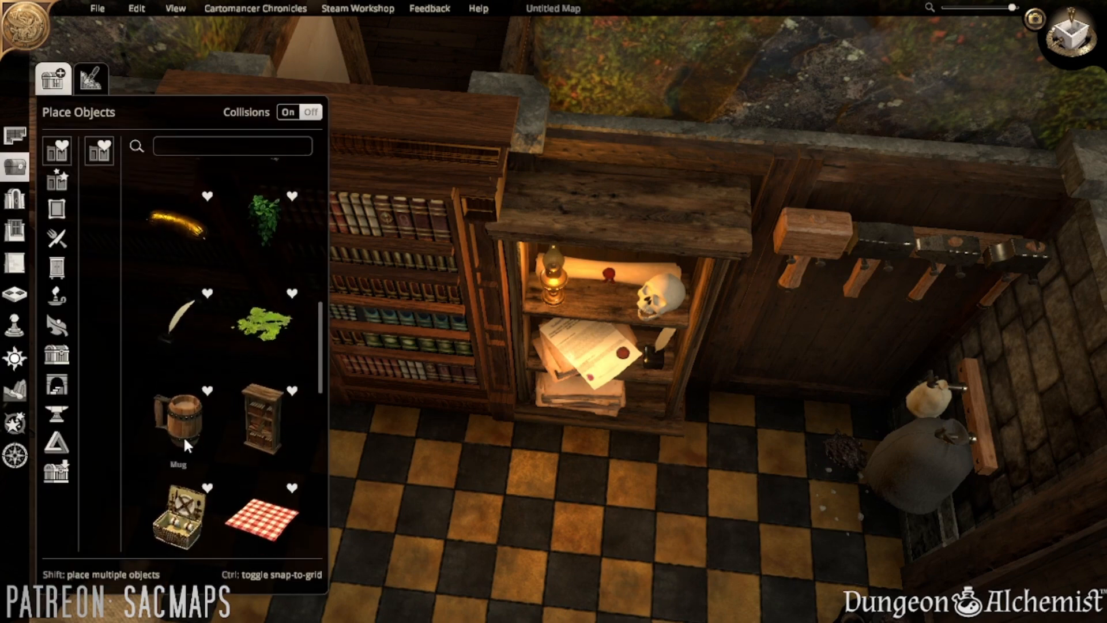
{"action": "left_click_drag", "start_coordinate": [178, 416], "coordinate": [585, 380]}
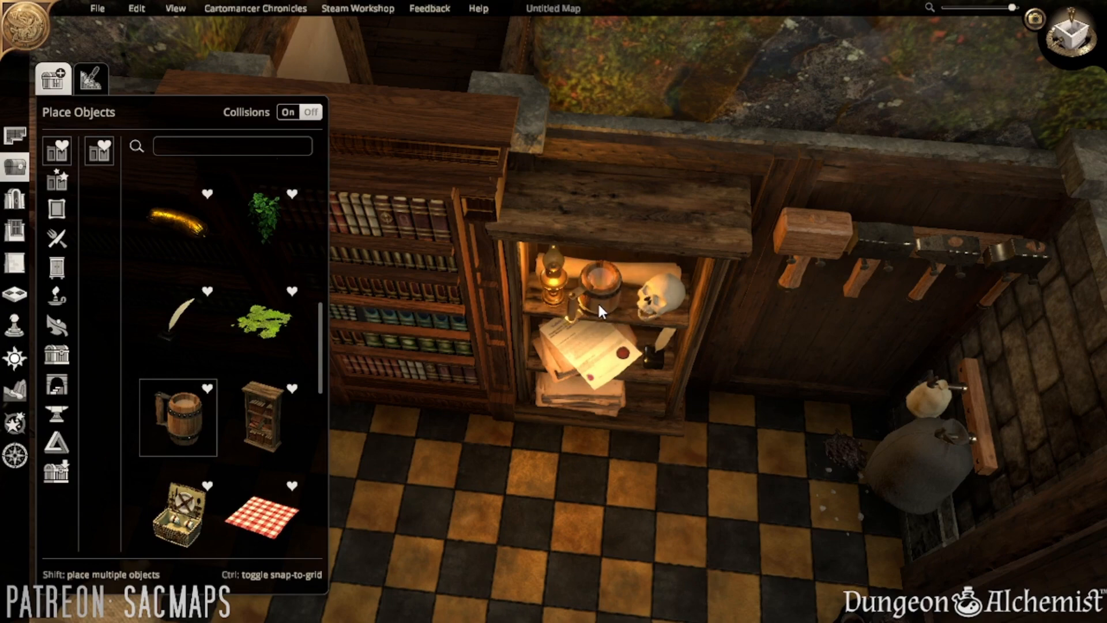
{"action": "left_click", "coordinate": [597, 302]}
{"action": "left_click_drag", "start_coordinate": [630, 255], "coordinate": [609, 268]}
{"action": "left_click", "coordinate": [631, 506]}
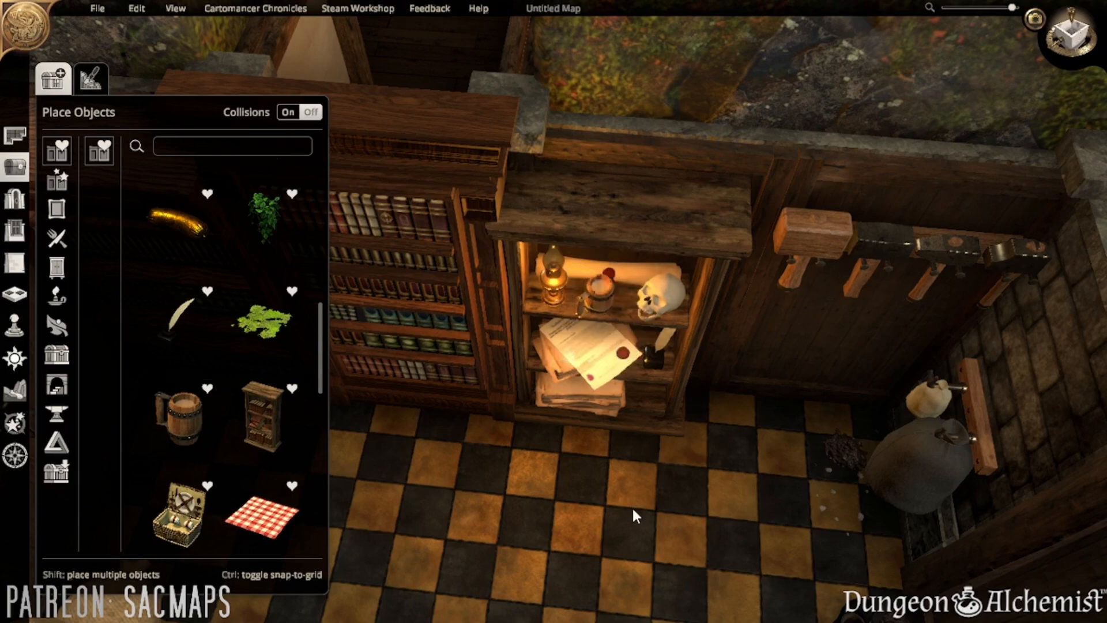
- Place the favourite green moss patch on the floor in front of the cabinet and scale it down to a small patch
{"action": "middle_click_drag", "start_coordinate": [632, 506], "coordinate": [788, 430]}
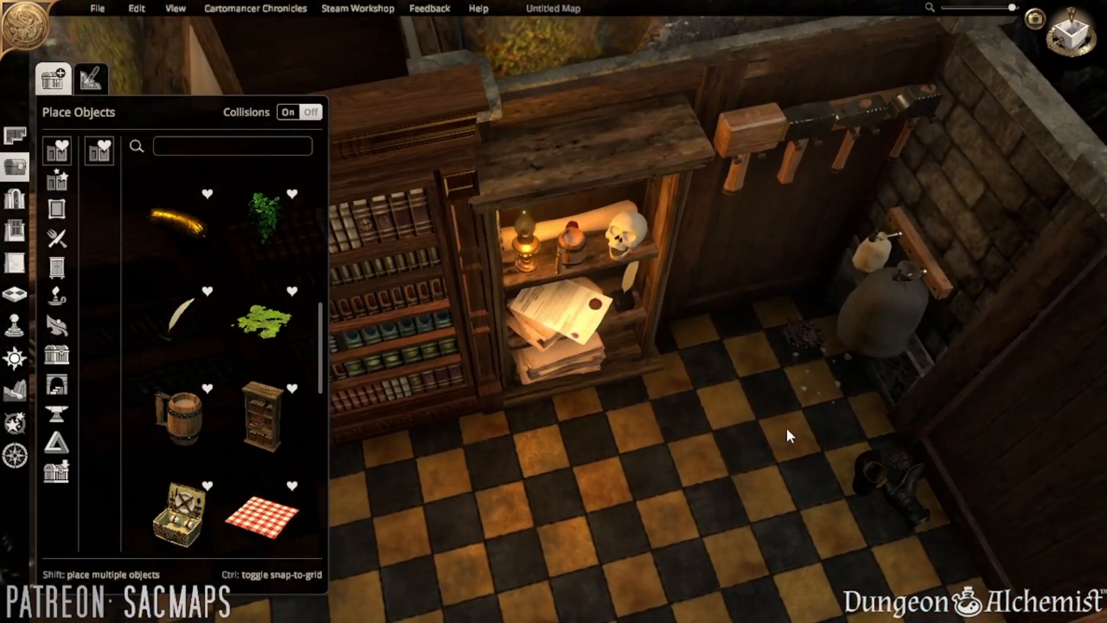
{"action": "left_click", "coordinate": [275, 328]}
{"action": "left_click", "coordinate": [621, 433]}
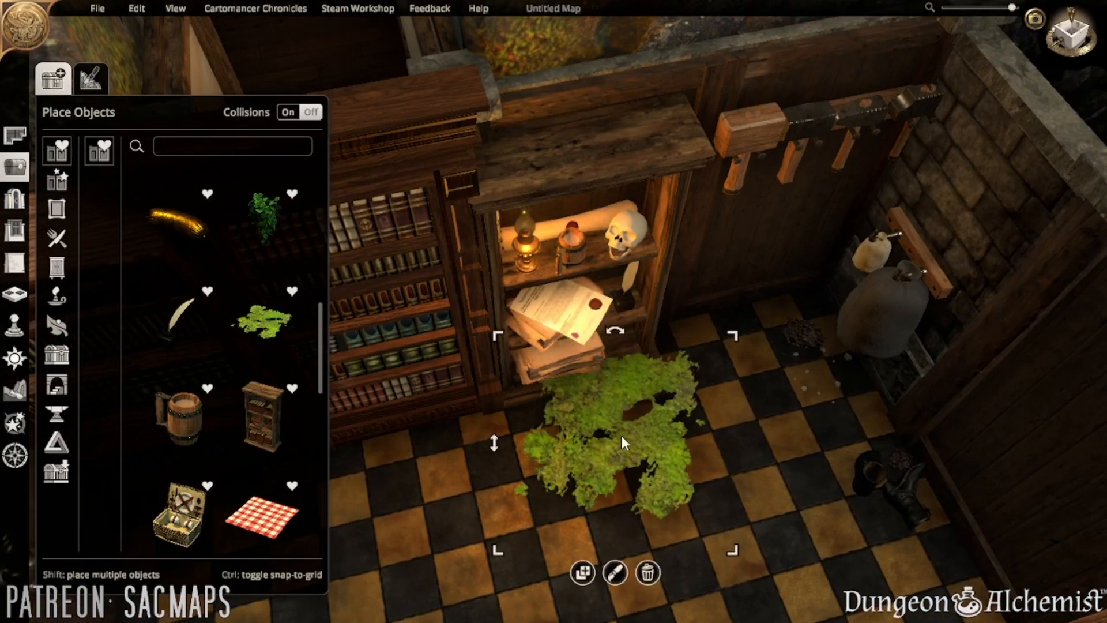
{"action": "left_click_drag", "start_coordinate": [732, 337], "coordinate": [642, 409]}
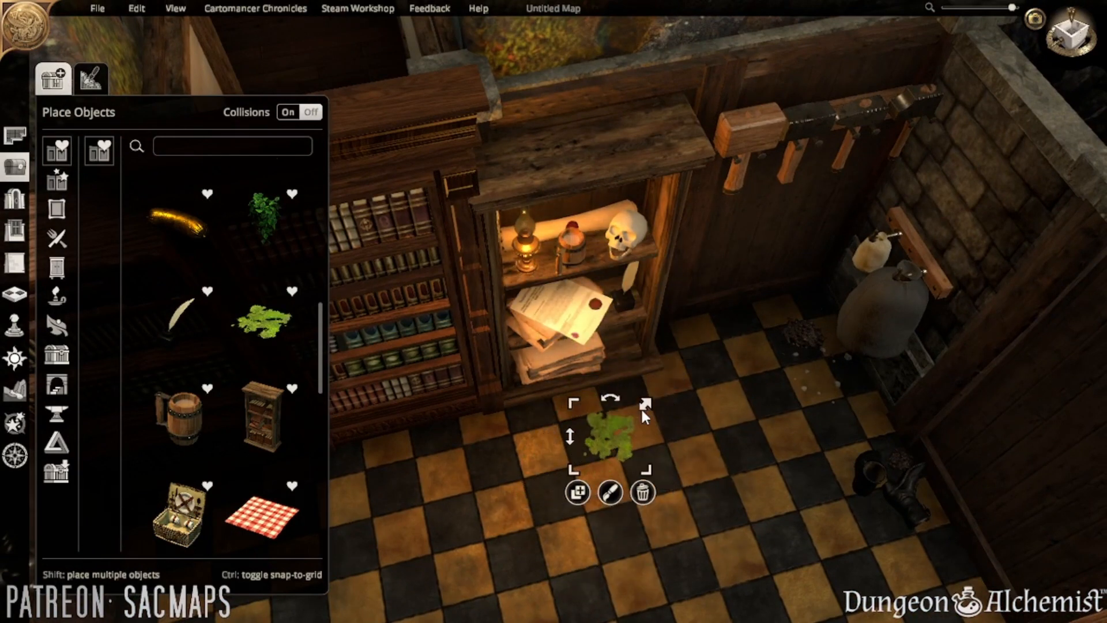
- Recolour the small moss patch on the floor to a yellow tint so it resembles spilled drink
{"action": "left_click", "coordinate": [610, 492]}
{"action": "left_click_drag", "start_coordinate": [549, 447], "coordinate": [631, 457]}
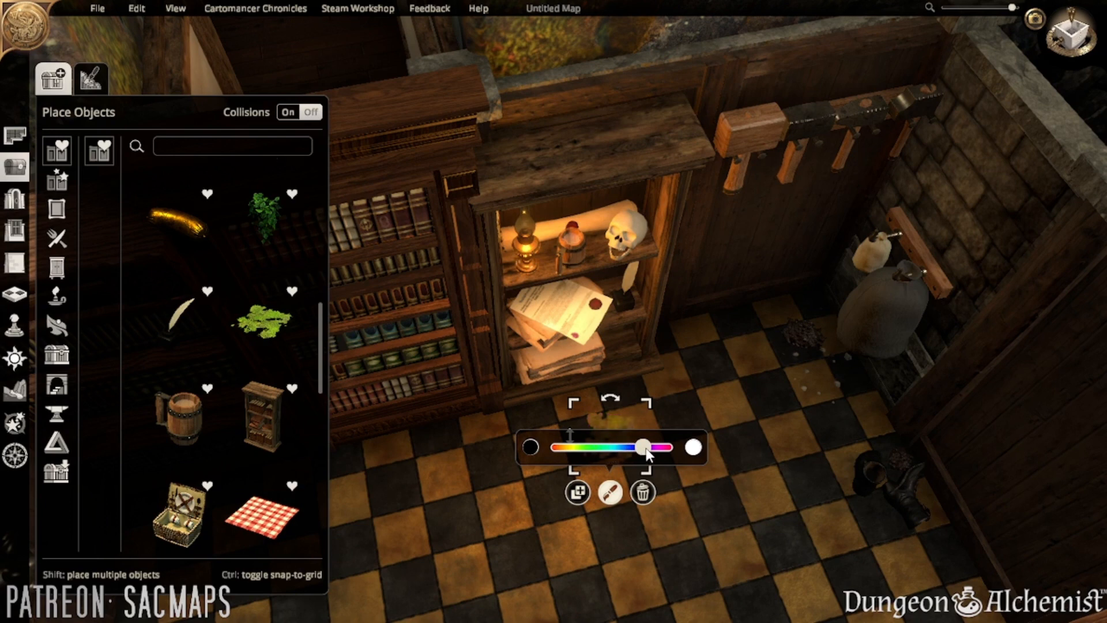
{"action": "left_click", "coordinate": [694, 543]}
{"action": "left_click", "coordinate": [618, 439]}
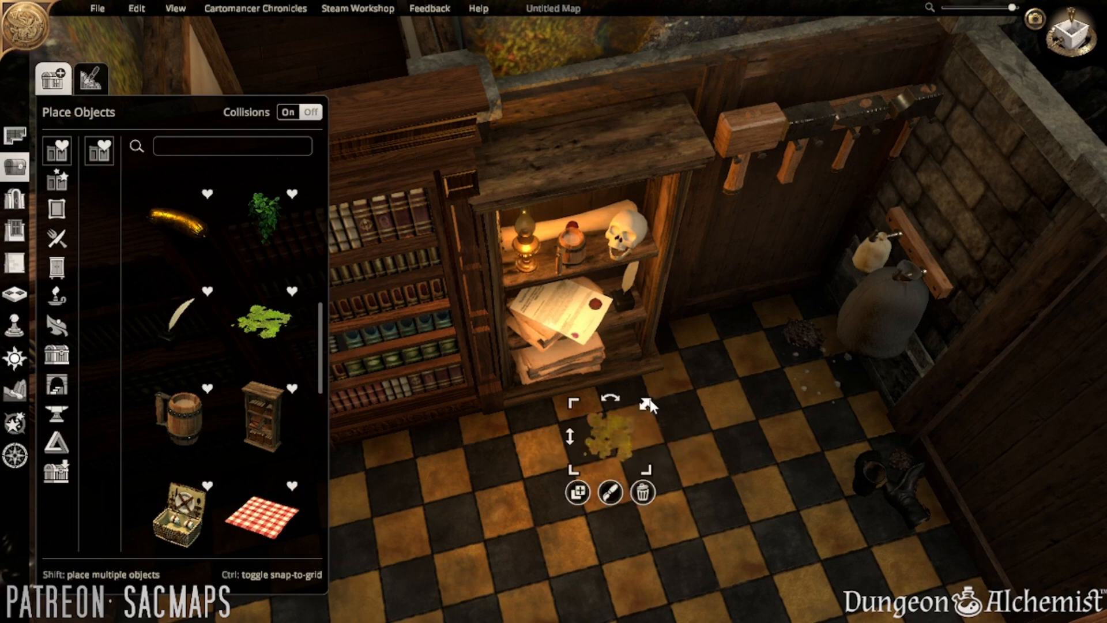
- Move the yellow patch from the floor onto the upper shelf under the mug, and nudge the mug slightly
{"action": "left_click", "coordinate": [573, 252]}
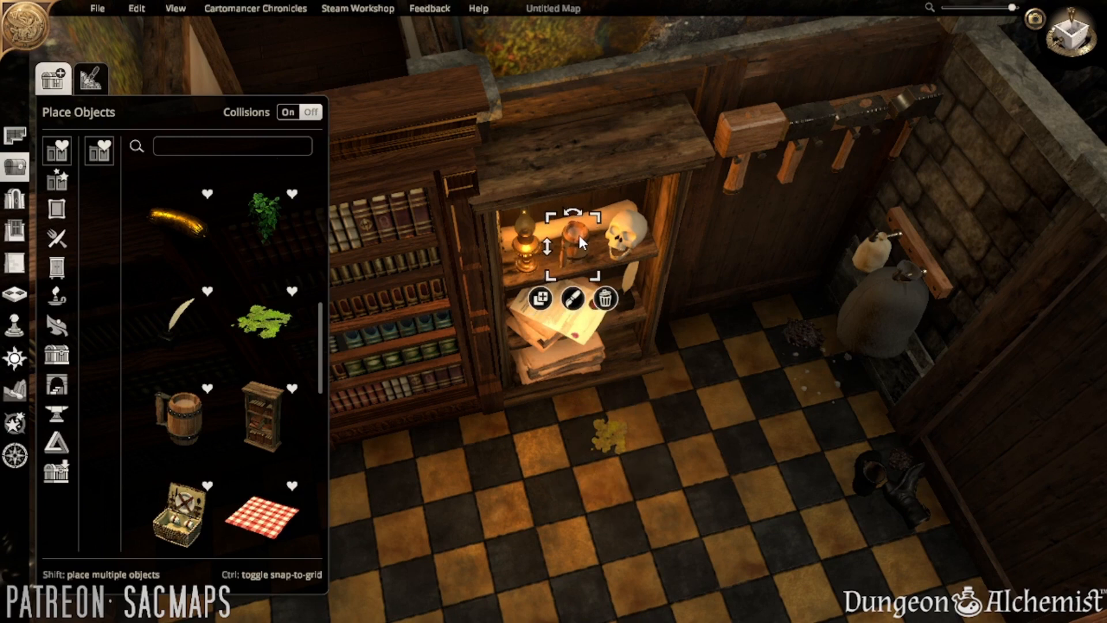
{"action": "left_click_drag", "start_coordinate": [618, 438], "coordinate": [574, 225]}
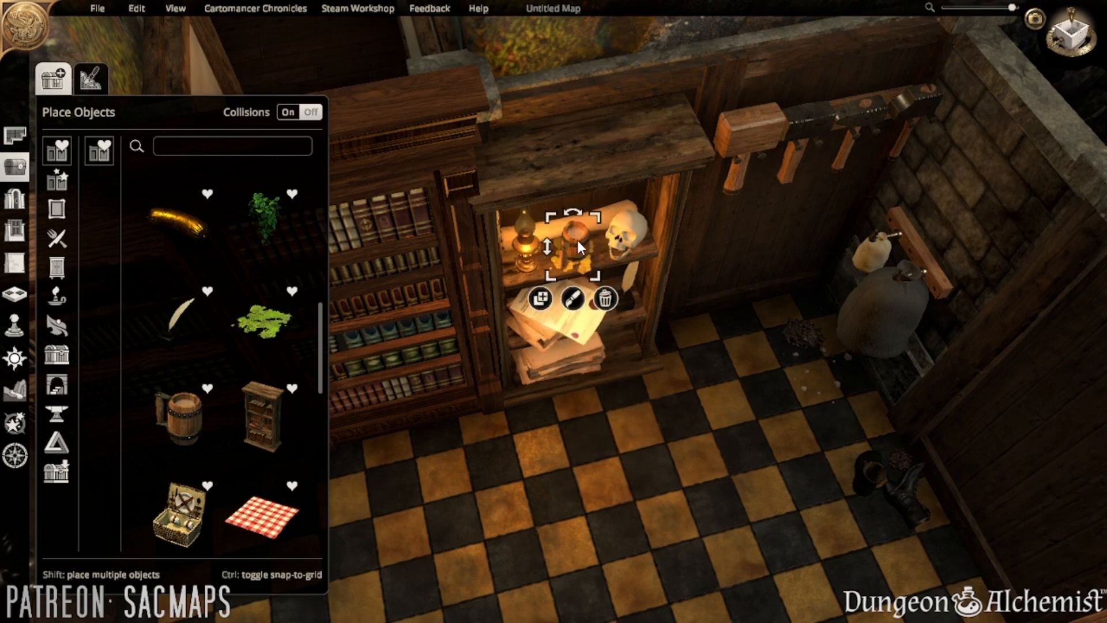
{"action": "left_click", "coordinate": [578, 239]}
{"action": "left_click_drag", "start_coordinate": [583, 261], "coordinate": [586, 261]}
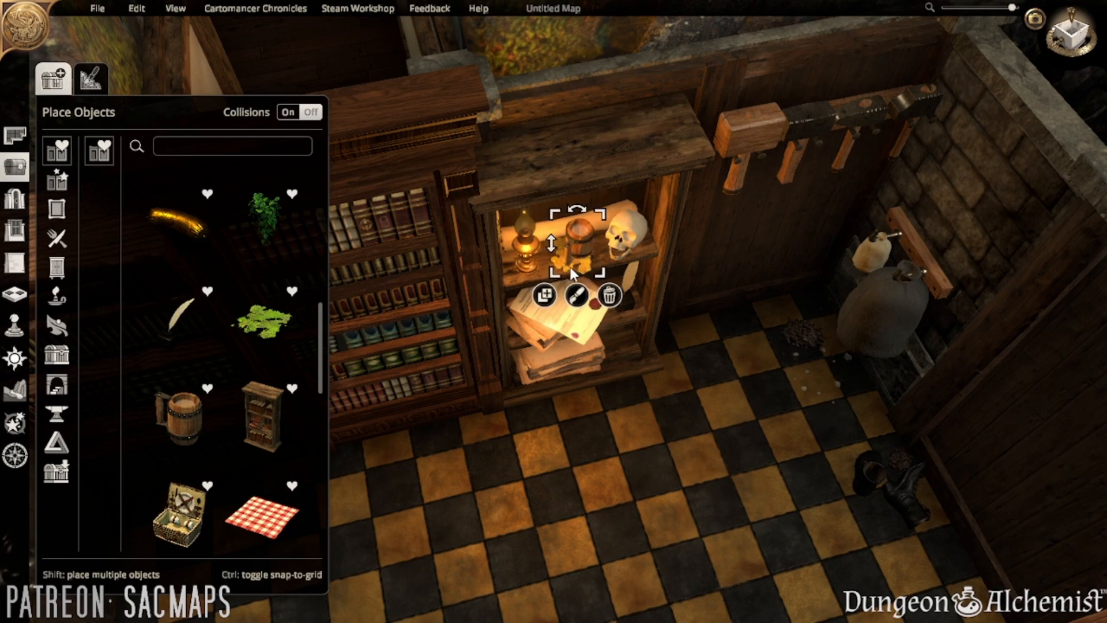
- Take the mug off the shelf to free the yellow patch, and set the mug back just behind it beside the skull
{"action": "left_click", "coordinate": [639, 468]}
{"action": "left_click", "coordinate": [559, 262]}
{"action": "left_click_drag", "start_coordinate": [578, 227], "coordinate": [582, 441]}
{"action": "left_click", "coordinate": [590, 248]}
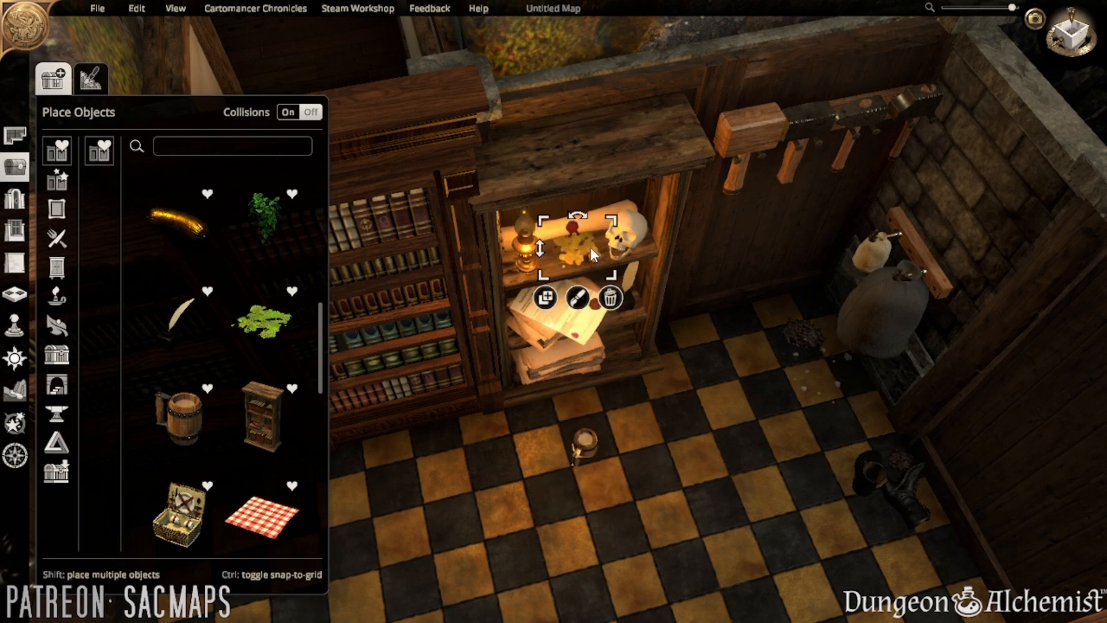
{"action": "left_click_drag", "start_coordinate": [585, 447], "coordinate": [587, 198]}
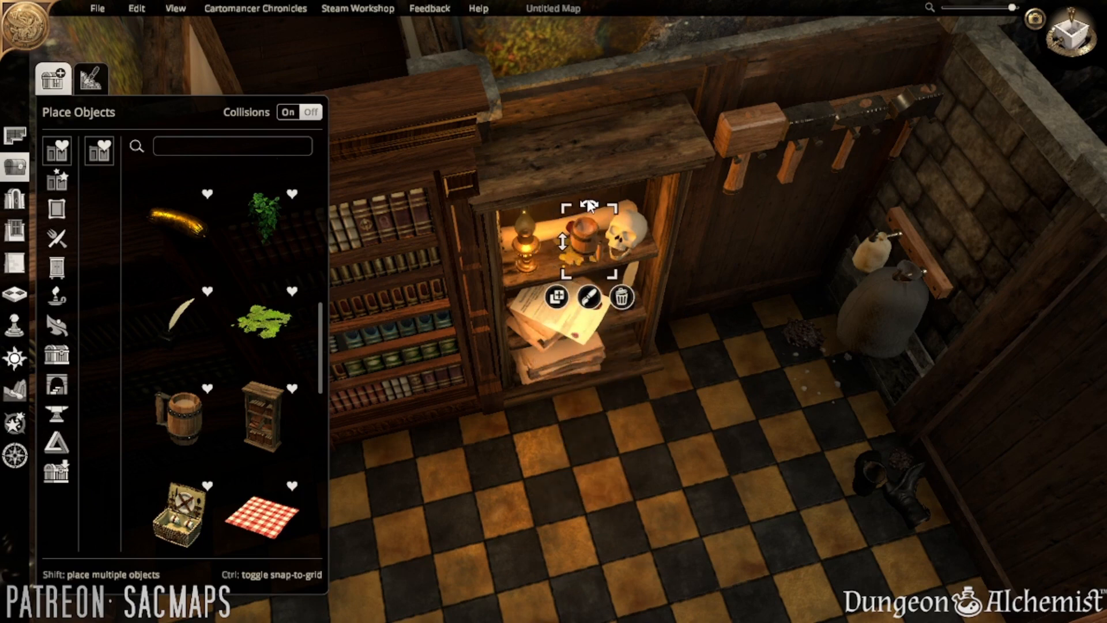
{"action": "left_click", "coordinate": [660, 483]}
- Look over the finished cabinet and its surroundings in the first-person camera
{"action": "scroll", "coordinate": [669, 438], "scroll_direction": "up", "scroll_amount": 4}
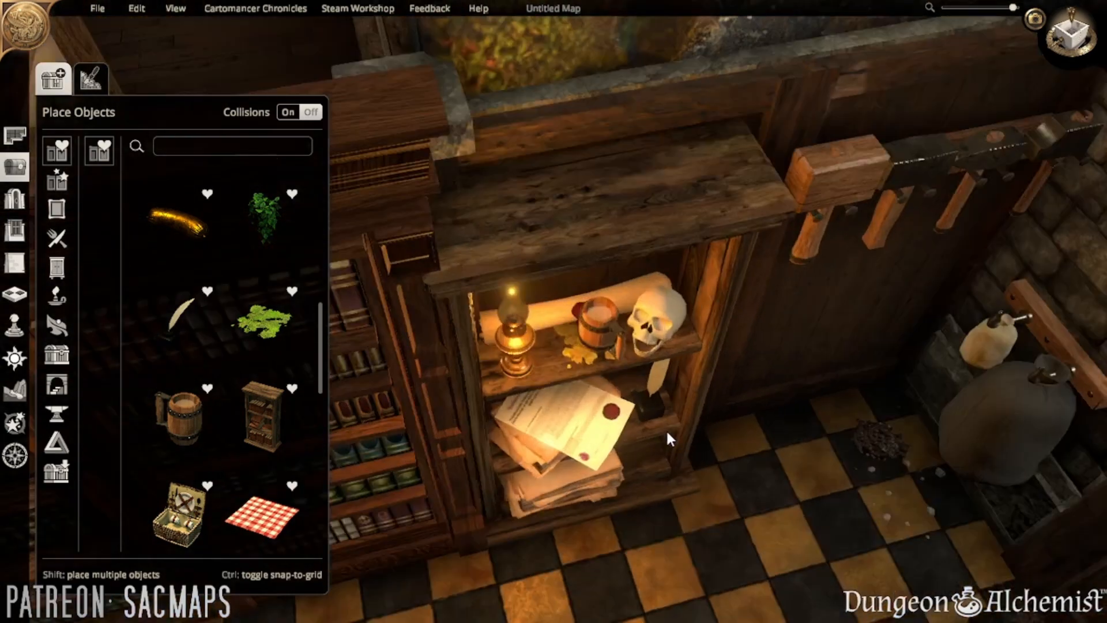
{"action": "left_click", "coordinate": [1035, 19]}
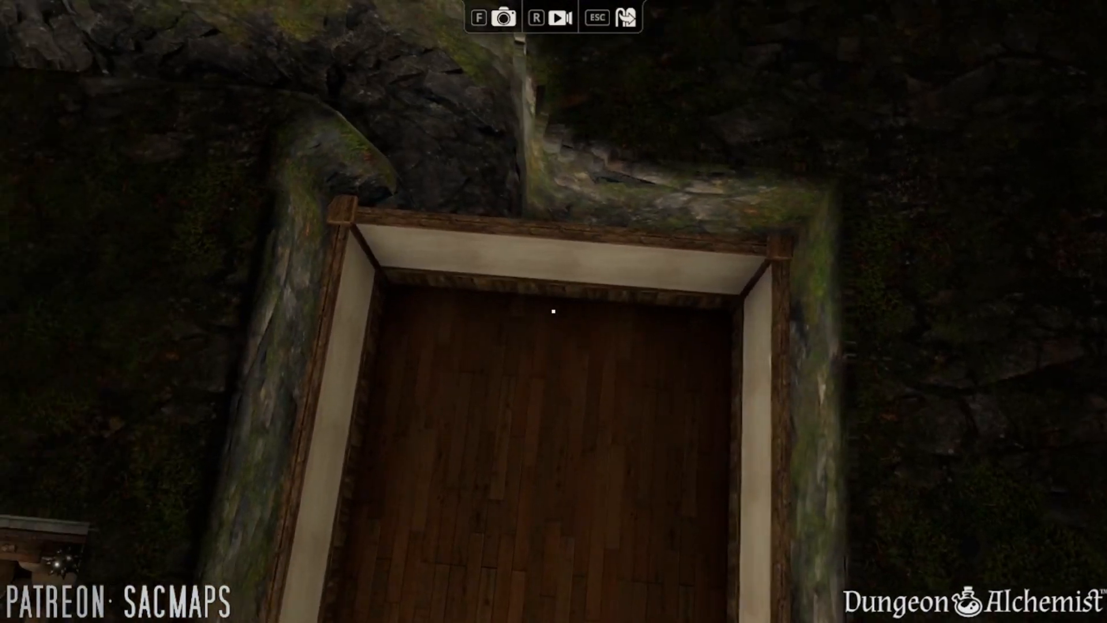
{"action": "key", "text": "Escape"}
- Duplicate the storage room's secret door and place the copy in the wooden-floored room's wall facing the rocky tunnel
{"action": "scroll", "coordinate": [468, 302], "scroll_direction": "down", "scroll_amount": 1}
{"action": "key", "text": "d"}
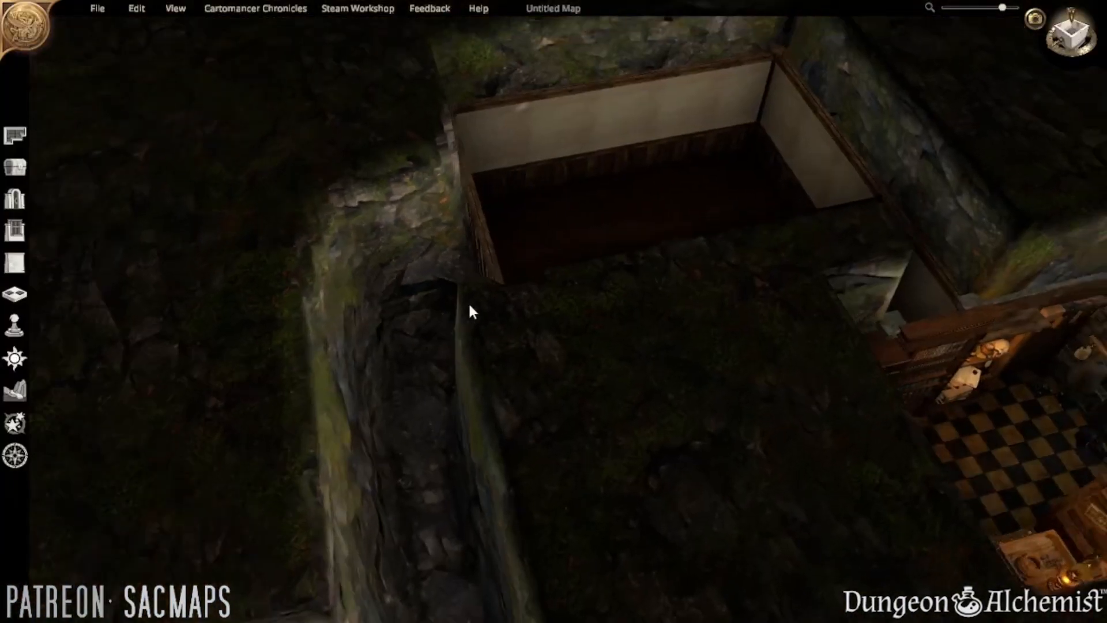
{"action": "key", "text": "w"}
{"action": "key", "text": "s"}
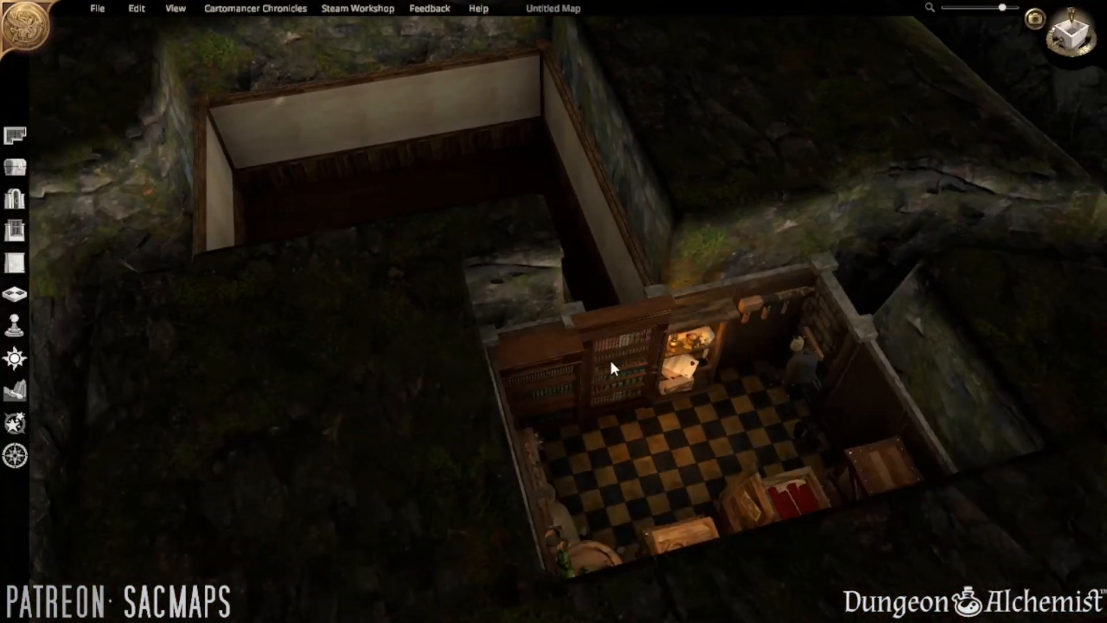
{"action": "left_click", "coordinate": [611, 361]}
{"action": "left_click", "coordinate": [518, 450]}
{"action": "middle_click_drag", "start_coordinate": [519, 450], "coordinate": [706, 479]}
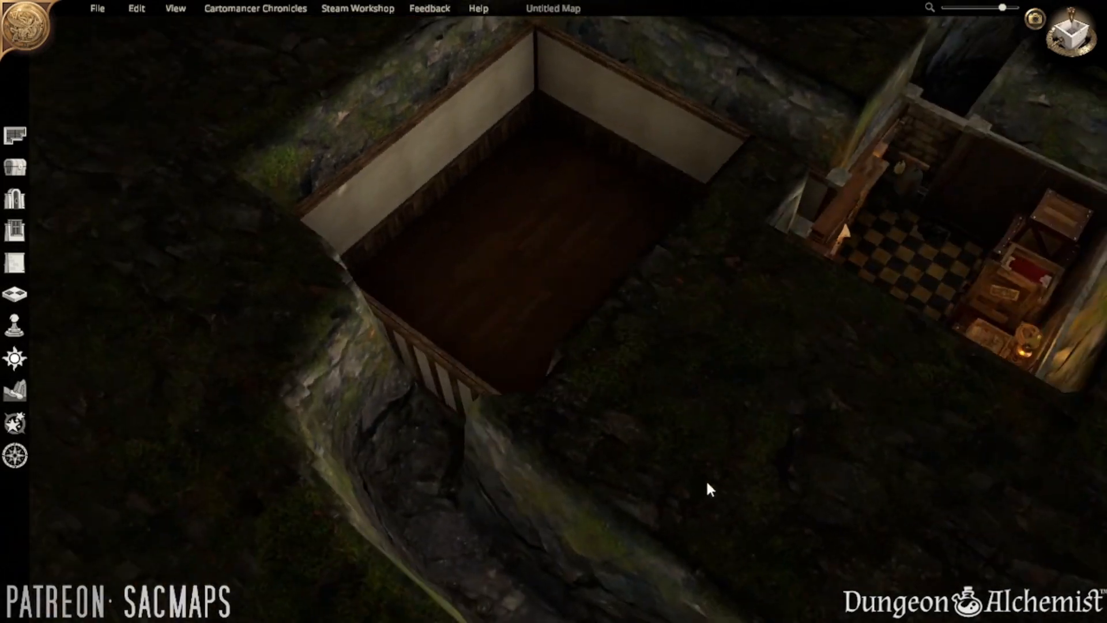
{"action": "key", "text": "d"}
{"action": "key", "text": "w"}
{"action": "left_click", "coordinate": [583, 330]}
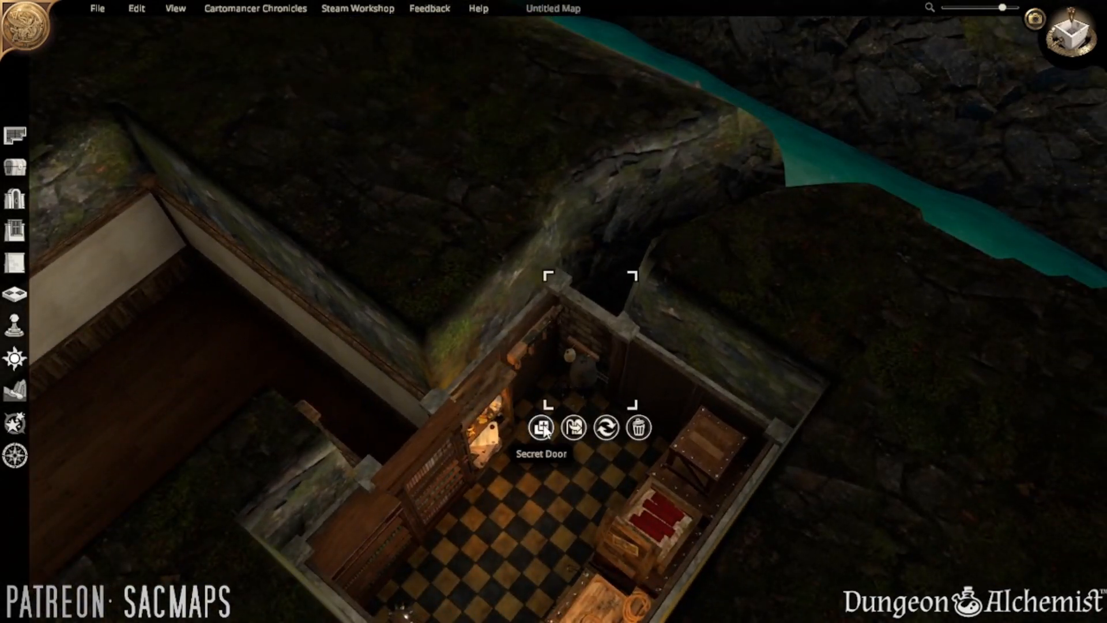
{"action": "right_click_drag", "start_coordinate": [364, 488], "coordinate": [856, 290]}
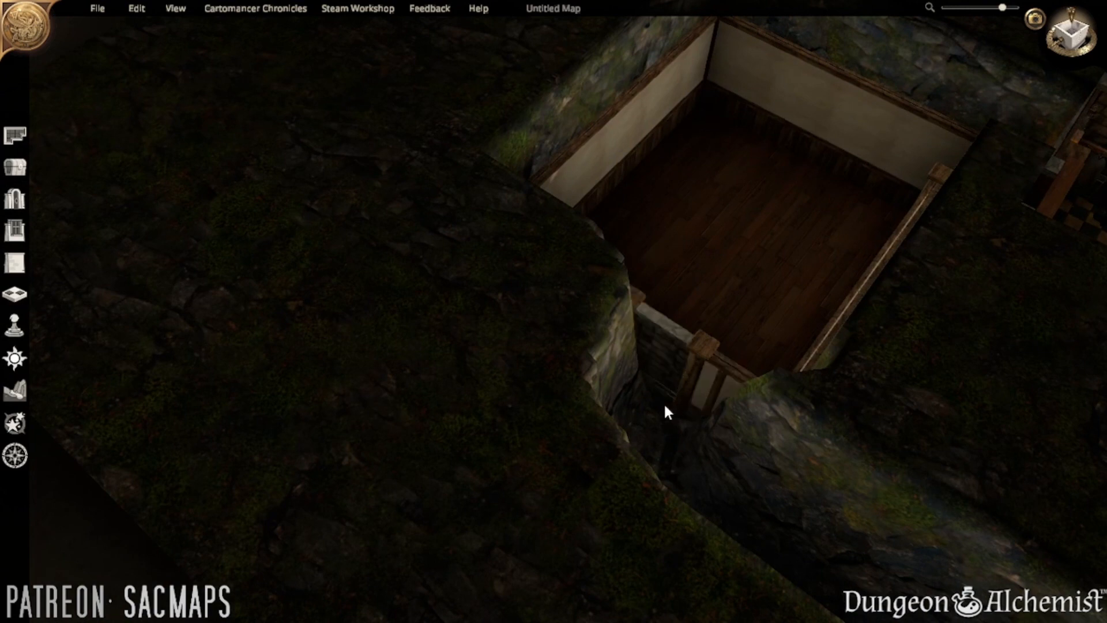
{"action": "left_click_drag", "start_coordinate": [670, 408], "coordinate": [689, 417]}
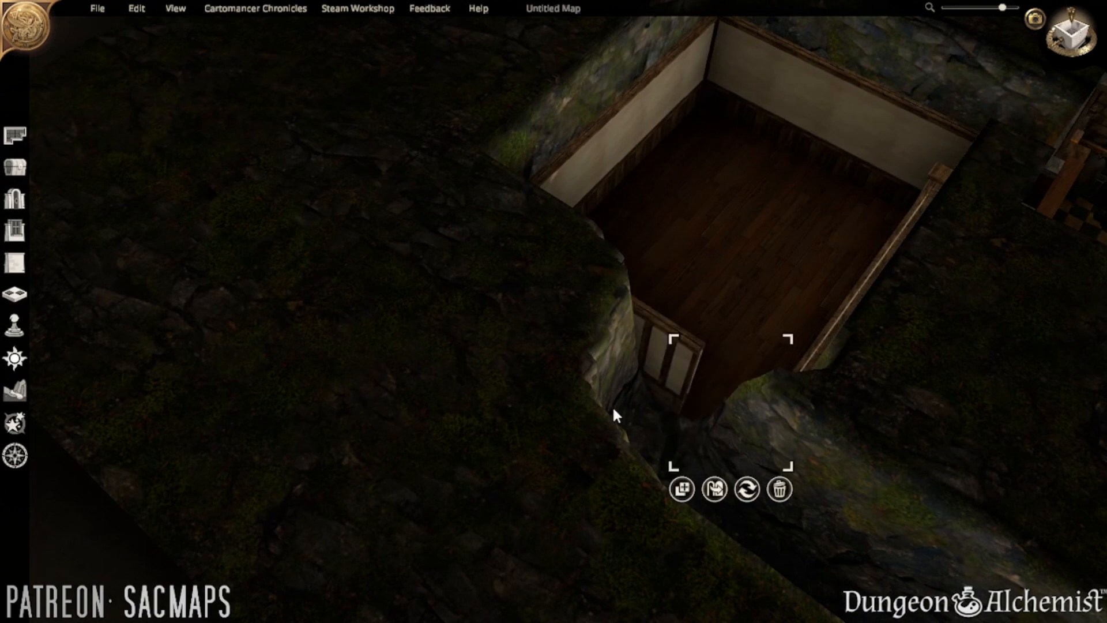
{"action": "left_click", "coordinate": [497, 374]}
- Close the copied secret door in the wooden-floored room's wall
{"action": "key", "text": "d"}
{"action": "scroll", "coordinate": [644, 409], "scroll_direction": "up", "scroll_amount": 2}
{"action": "left_click", "coordinate": [638, 424]}
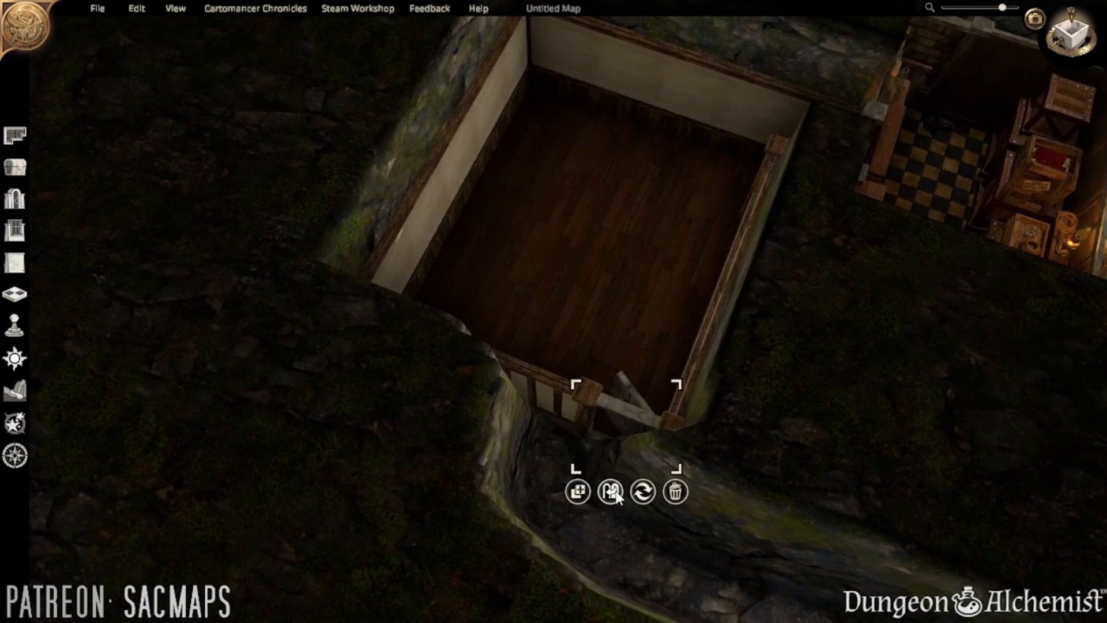
{"action": "left_click", "coordinate": [611, 492]}
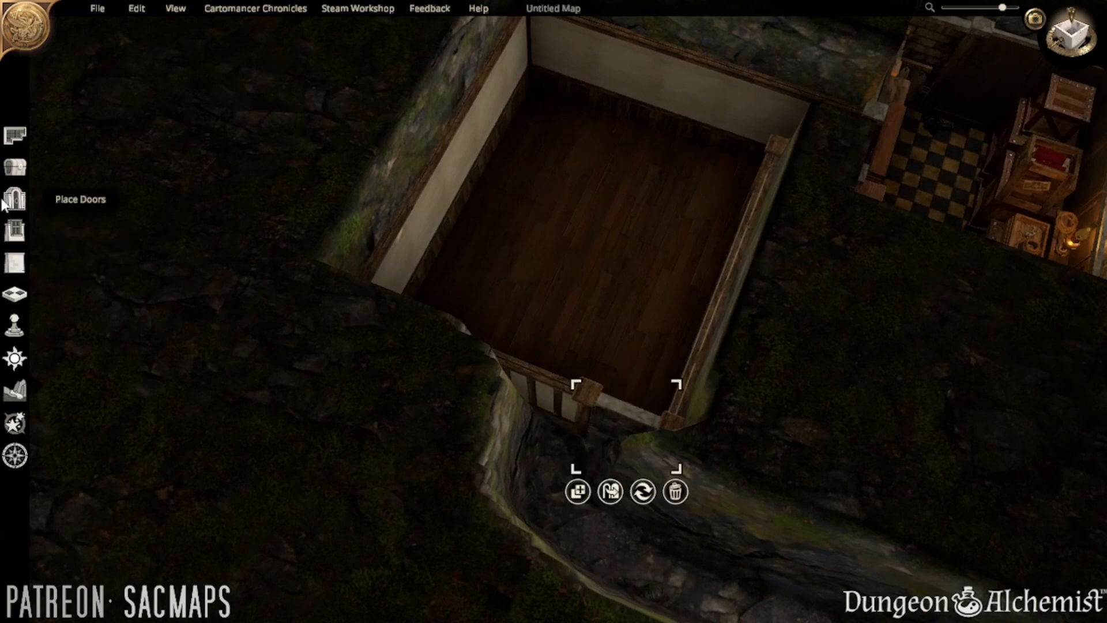
- Search the object library for "lever" and choose the wall-mounted lever with the single wooden handle
{"action": "key", "text": "d"}
{"action": "key", "text": "w"}
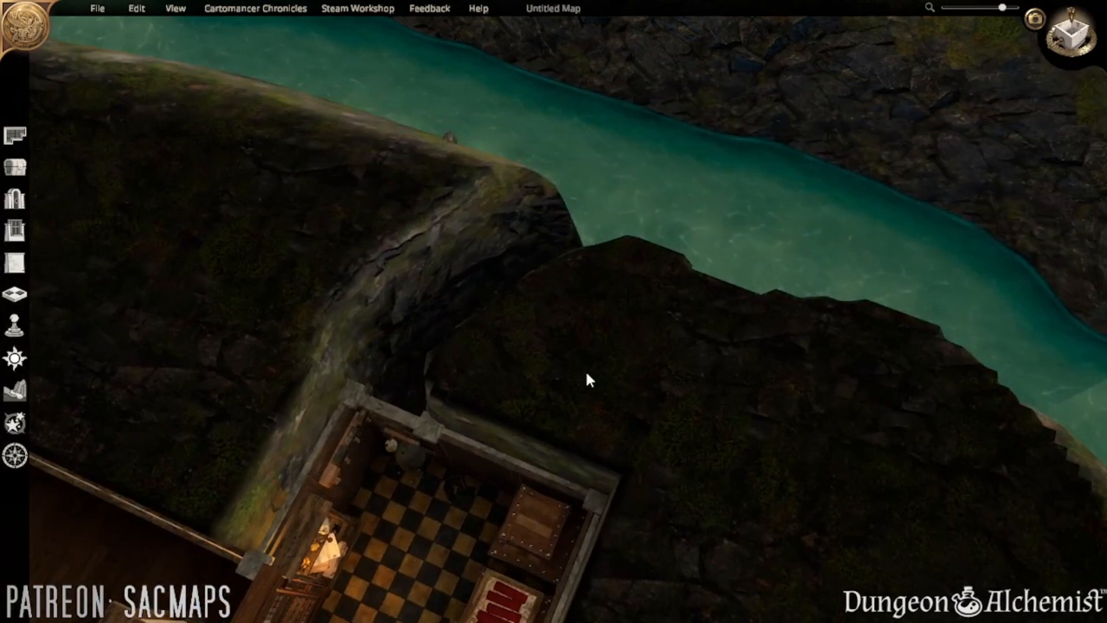
{"action": "right_click_drag", "start_coordinate": [586, 373], "coordinate": [735, 380]}
{"action": "middle_click_drag", "start_coordinate": [735, 381], "coordinate": [445, 392]}
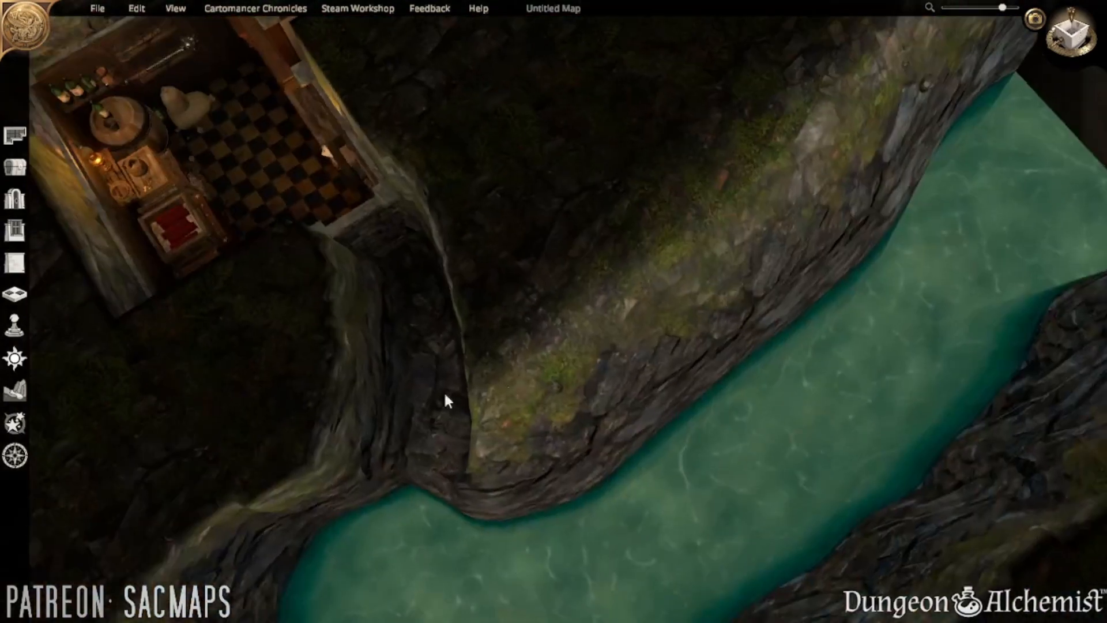
{"action": "right_click_drag", "start_coordinate": [444, 392], "coordinate": [529, 380]}
{"action": "middle_click_drag", "start_coordinate": [529, 380], "coordinate": [403, 309]}
{"action": "left_click", "coordinate": [15, 167]}
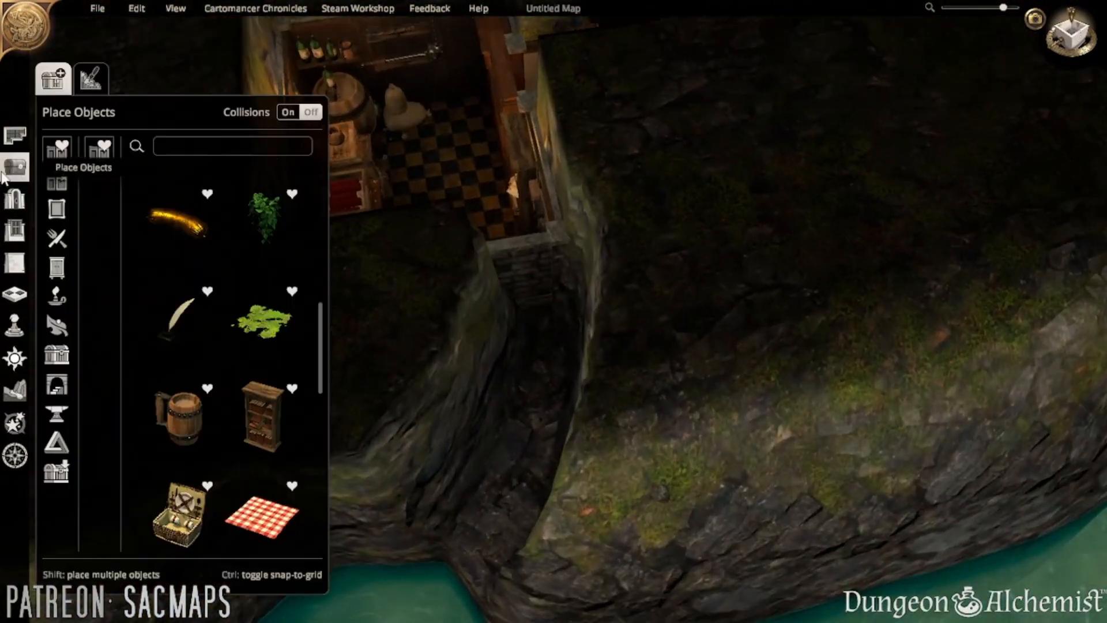
{"action": "left_click", "coordinate": [211, 147]}
{"action": "type", "text": "lever"}
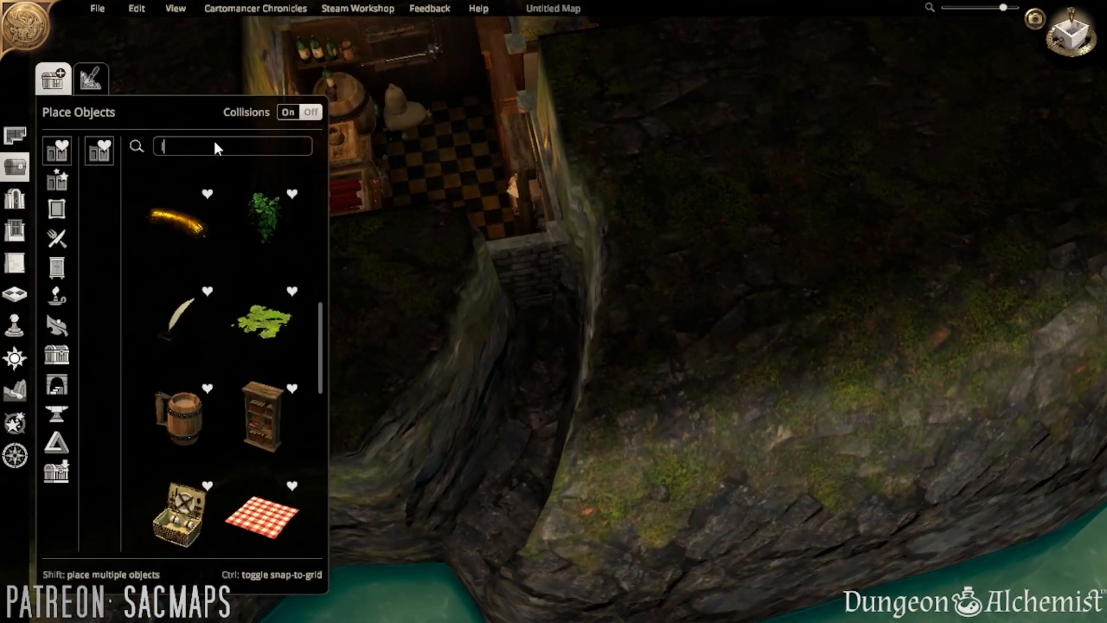
{"action": "left_click", "coordinate": [263, 196]}
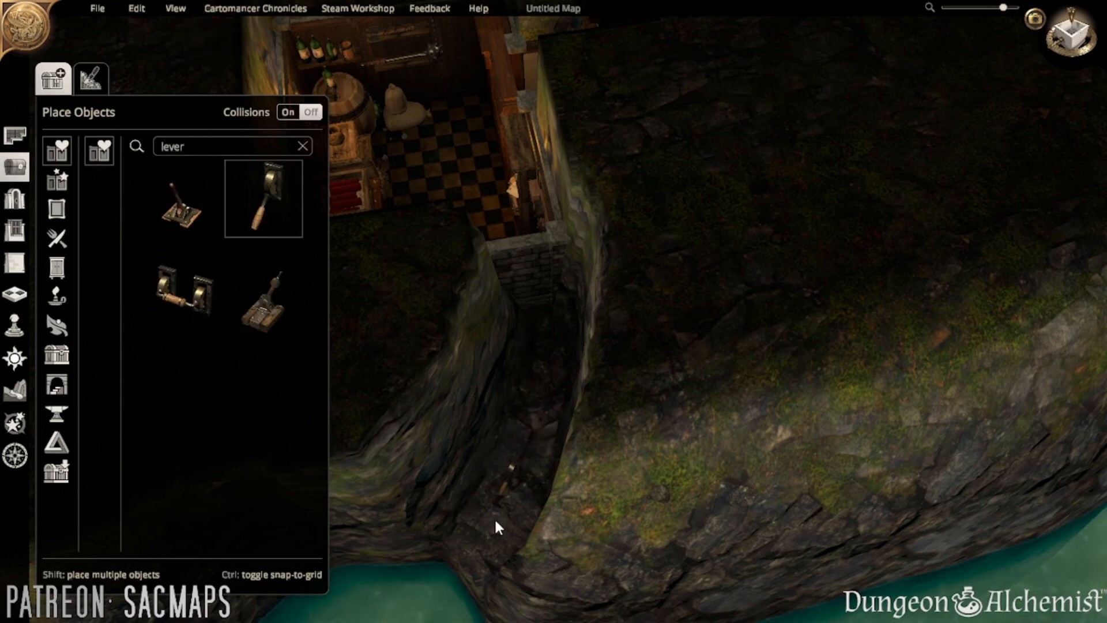
- Place copies of the wall lever near both sides of the secret doors: in the tunnels, the wooden-floored room and the storage room
{"action": "scroll", "coordinate": [493, 517], "scroll_direction": "up", "scroll_amount": 3}
{"action": "middle_click_drag", "start_coordinate": [548, 516], "coordinate": [593, 457]}
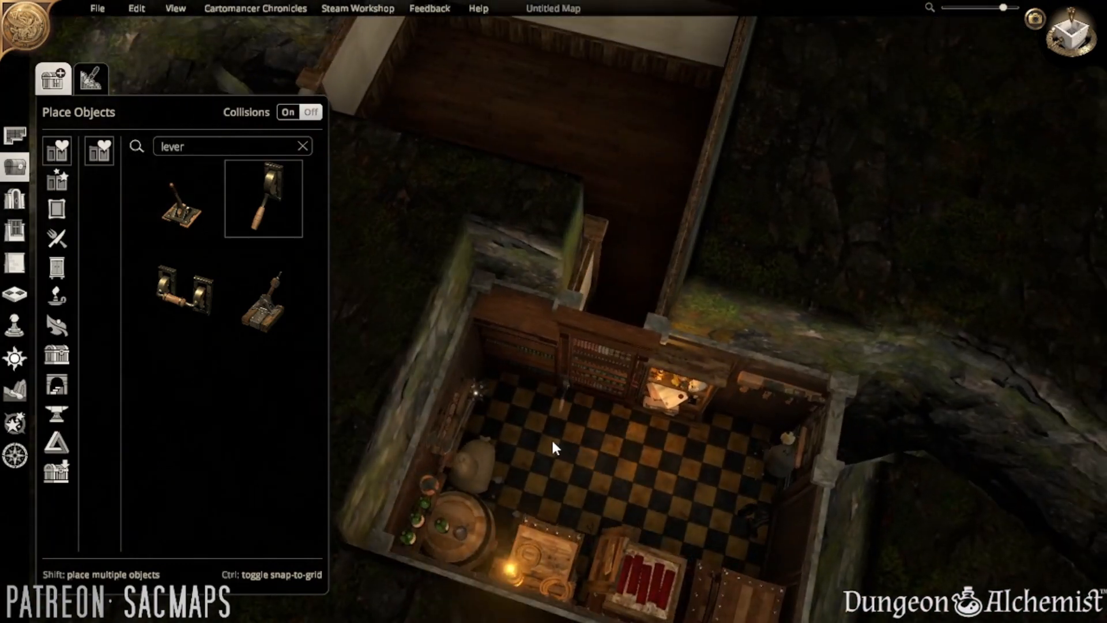
{"action": "key", "text": "w"}
{"action": "key", "text": "a"}
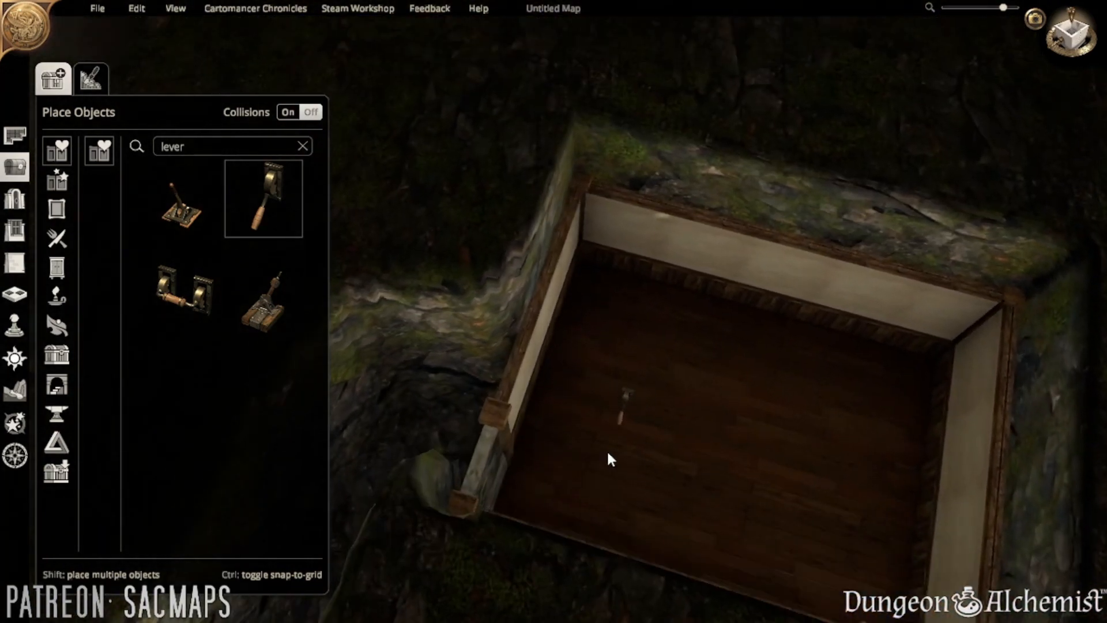
{"action": "left_click", "coordinate": [652, 338], "text": "shift"}
{"action": "key", "text": "a"}
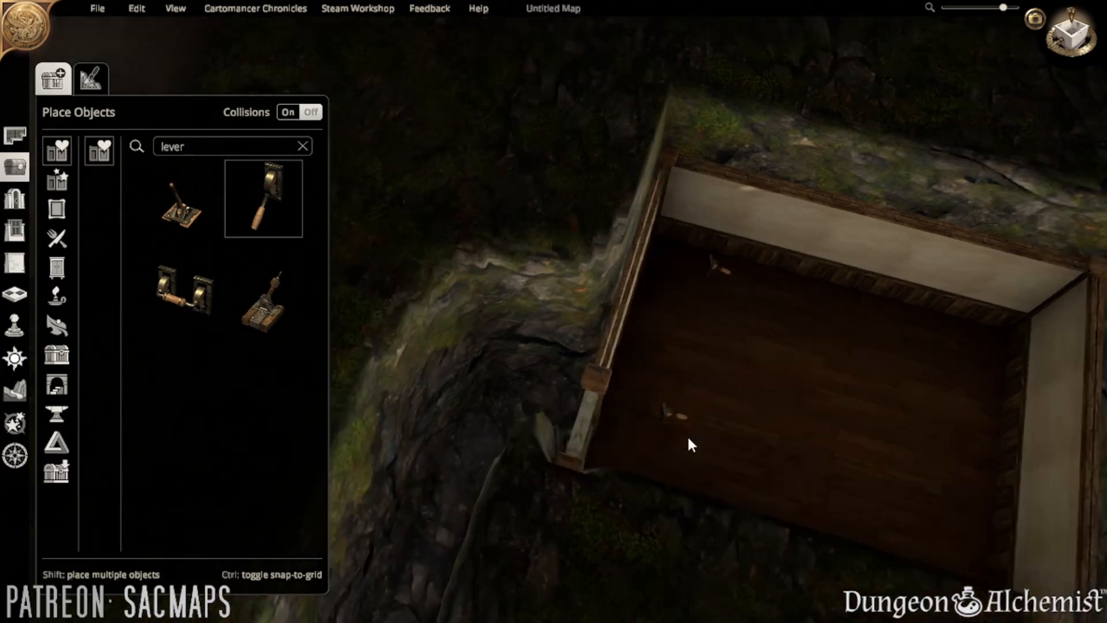
{"action": "key", "text": "s"}
{"action": "key", "text": "w"}
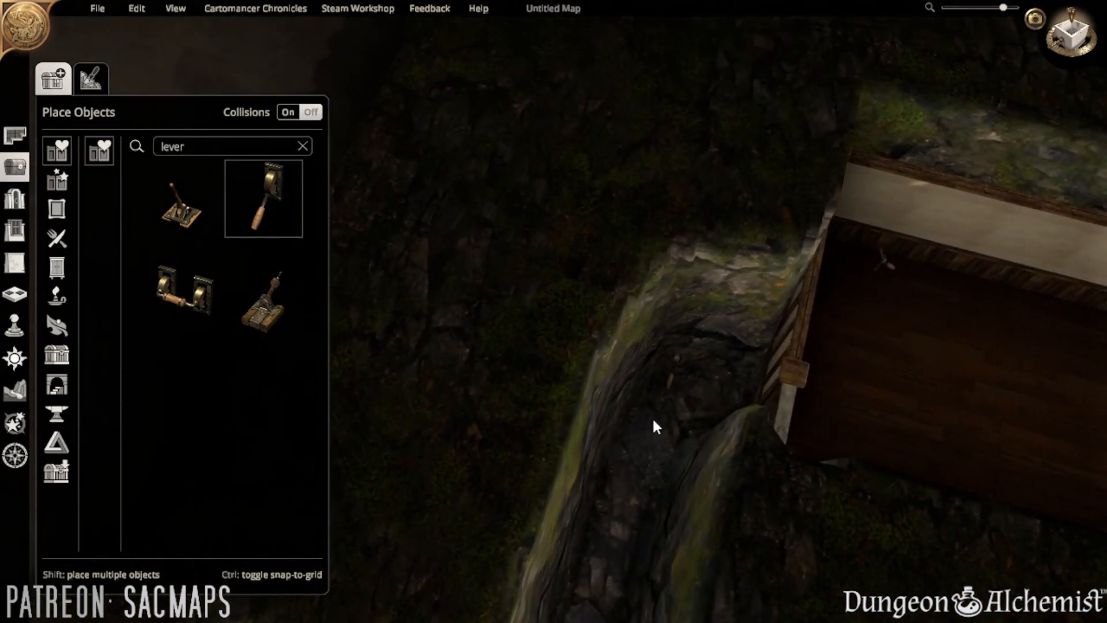
{"action": "key", "text": "d"}
{"action": "key", "text": "w"}
{"action": "key", "text": "s"}
{"action": "key", "text": "d"}
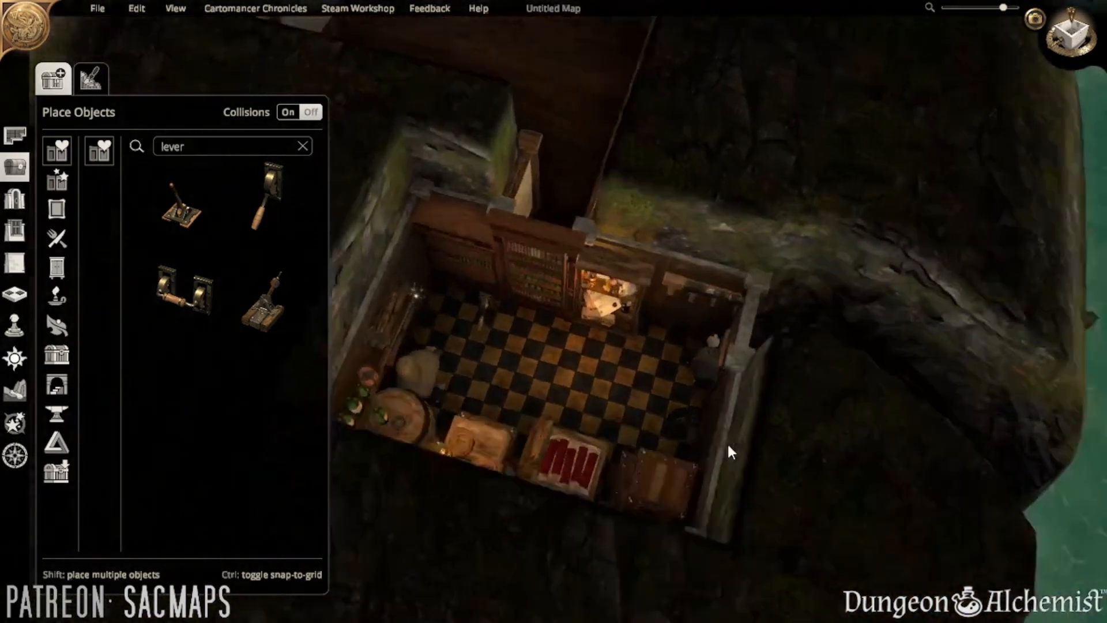
- Move the lever in the tunnel behind the storage room against the corner pillar beside the secret brick door and adjust its height
{"action": "middle_click_drag", "start_coordinate": [727, 445], "coordinate": [227, 416]}
{"action": "key", "text": "s"}
{"action": "middle_click_drag", "start_coordinate": [598, 439], "coordinate": [698, 368]}
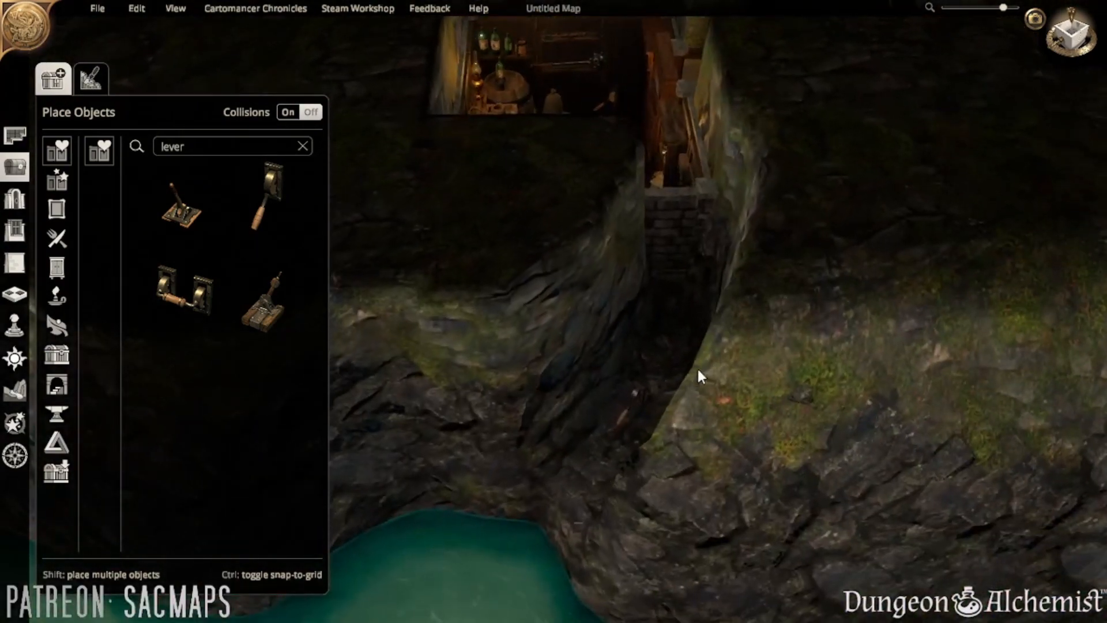
{"action": "scroll", "coordinate": [651, 417], "scroll_direction": "up", "scroll_amount": 2}
{"action": "left_click", "coordinate": [704, 462]}
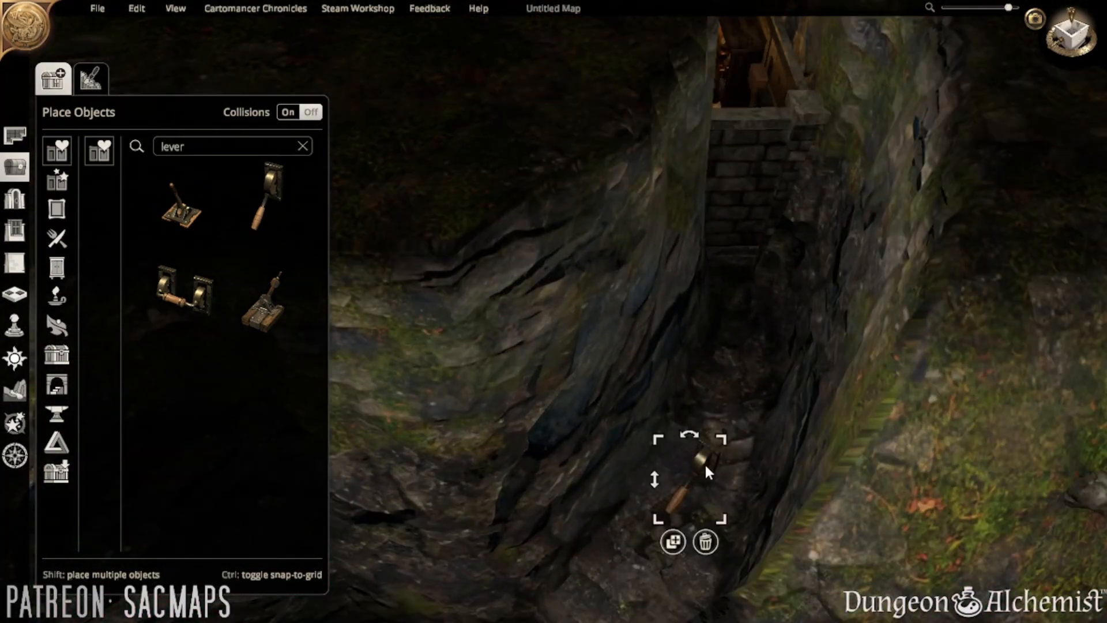
{"action": "key", "text": "w"}
{"action": "key", "text": "d"}
{"action": "left_click_drag", "start_coordinate": [704, 462], "coordinate": [627, 432]}
{"action": "left_click_drag", "start_coordinate": [628, 324], "coordinate": [613, 359]}
{"action": "middle_click_drag", "start_coordinate": [671, 387], "coordinate": [672, 465]}
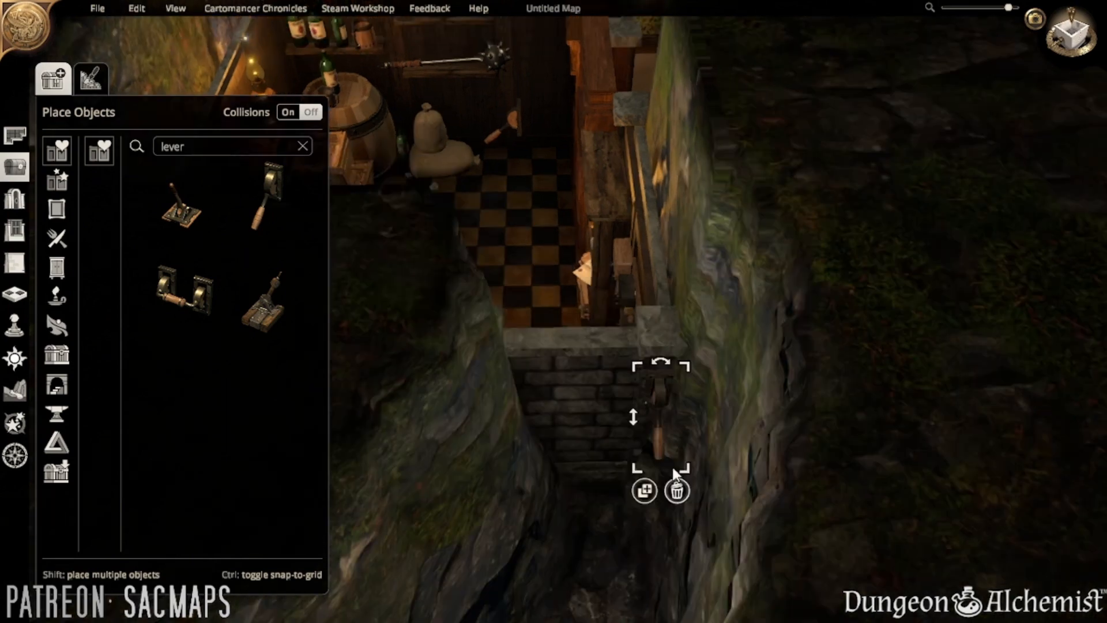
{"action": "left_click_drag", "start_coordinate": [656, 420], "coordinate": [652, 506]}
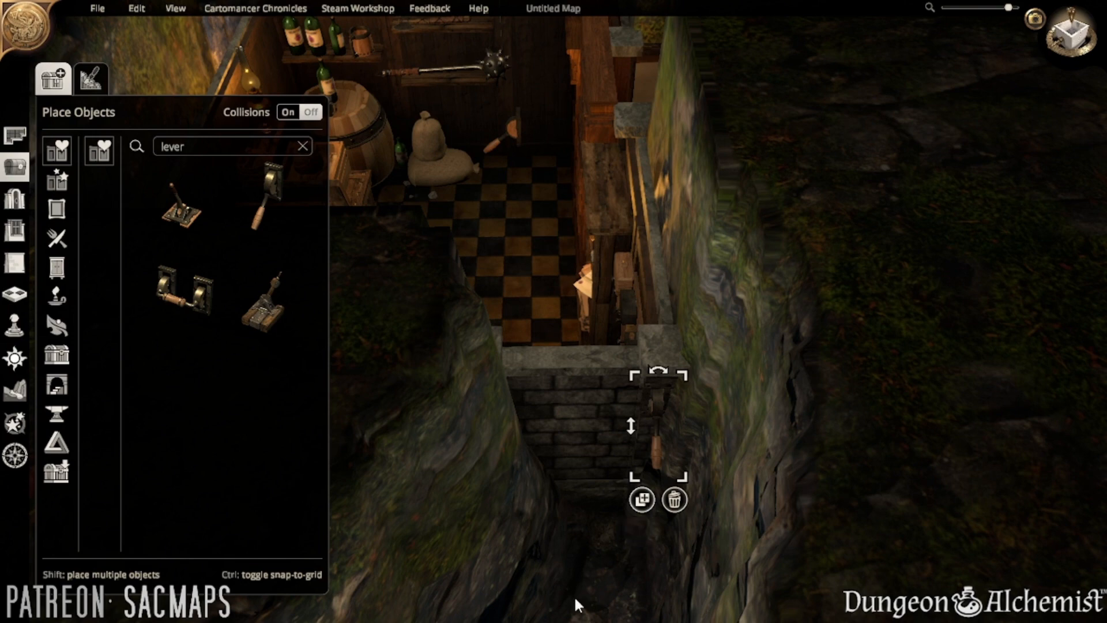
- Move the tunnel lever to the opposite side of the brick wall, where it meets the rock face
{"action": "middle_click_drag", "start_coordinate": [574, 596], "coordinate": [665, 413]}
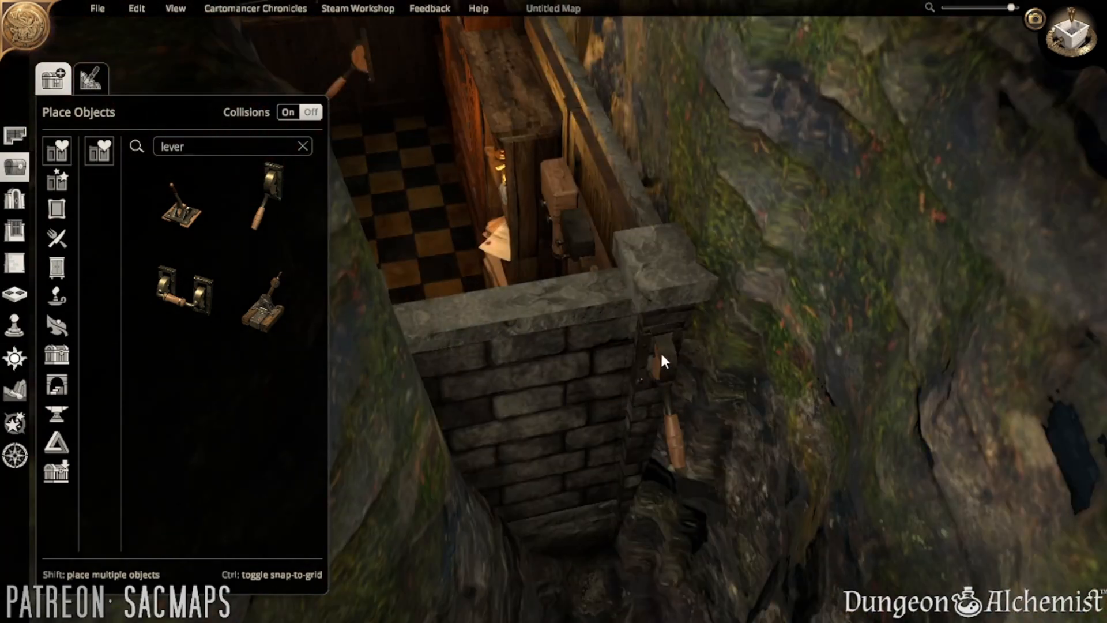
{"action": "key", "text": "s"}
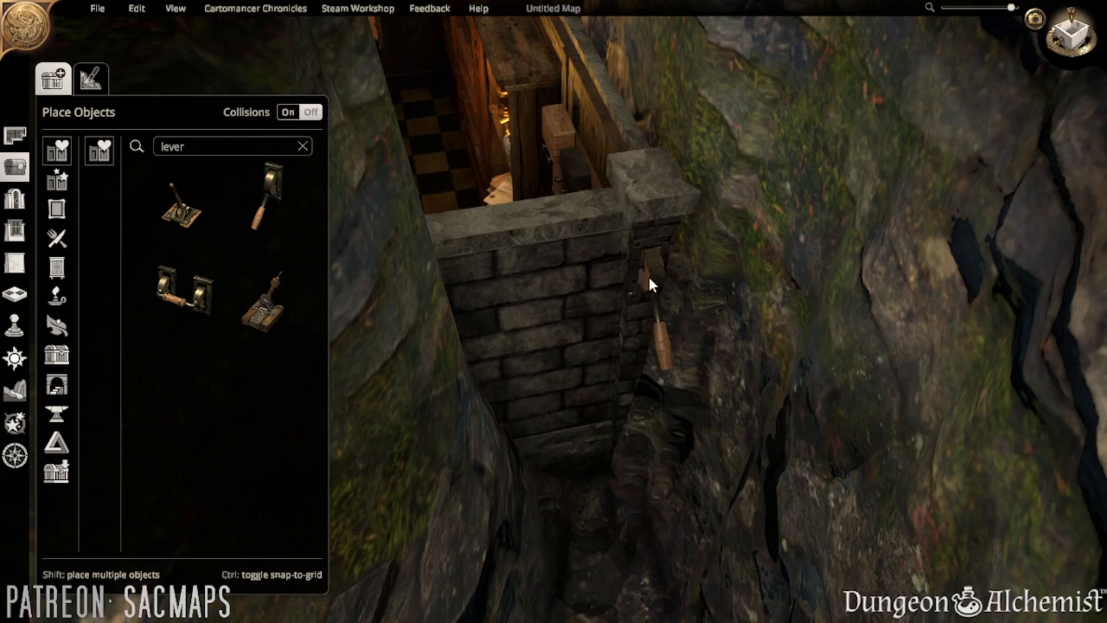
{"action": "key", "text": "s"}
{"action": "scroll", "coordinate": [655, 371], "scroll_direction": "down", "scroll_amount": 2}
{"action": "middle_click_drag", "start_coordinate": [666, 366], "coordinate": [630, 443]}
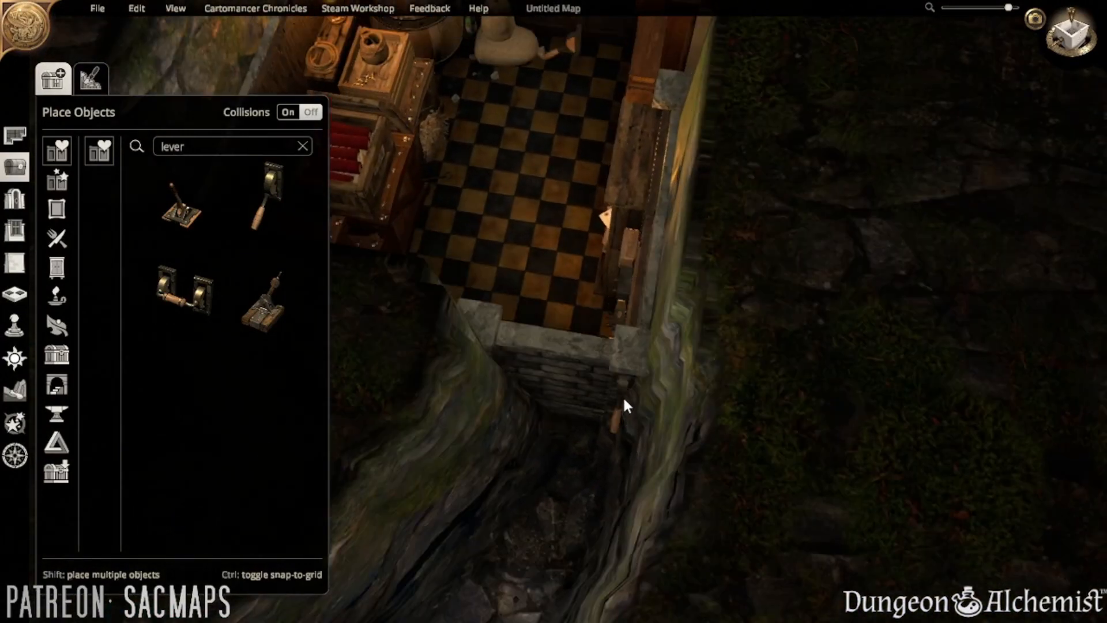
{"action": "left_click_drag", "start_coordinate": [624, 400], "coordinate": [543, 474]}
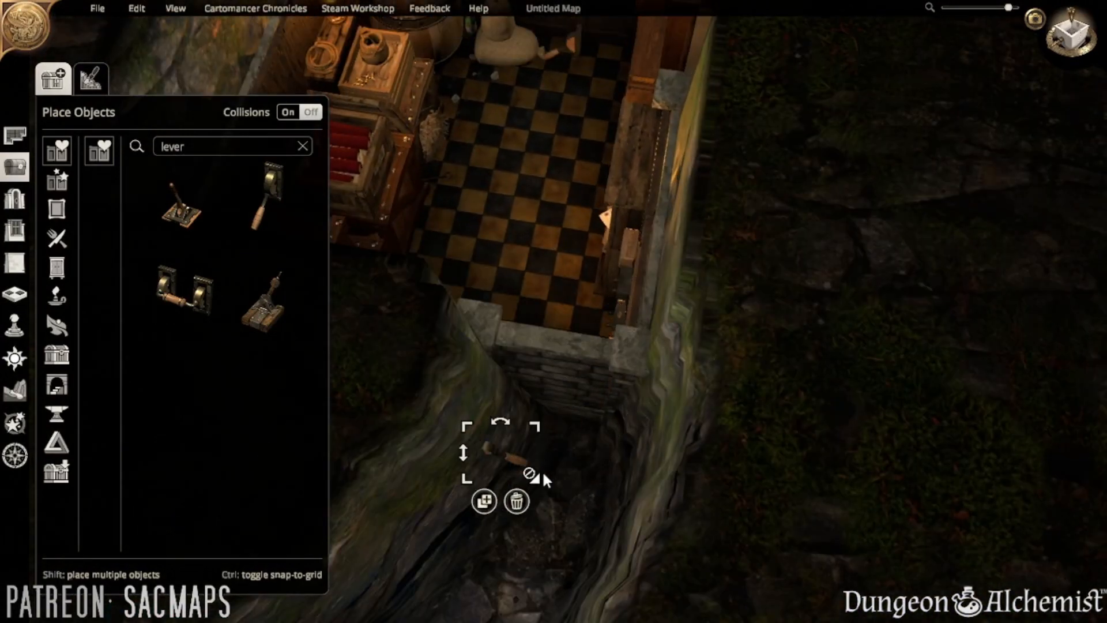
{"action": "left_click_drag", "start_coordinate": [487, 449], "coordinate": [578, 408]}
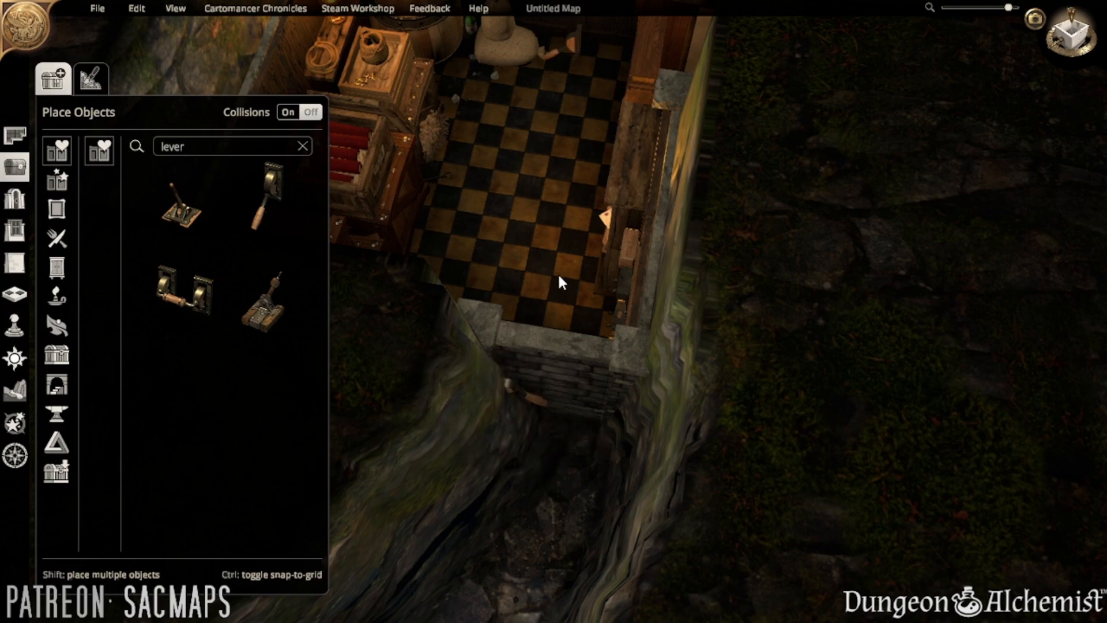
{"action": "scroll", "coordinate": [563, 284], "scroll_direction": "up", "scroll_amount": 5}
{"action": "scroll", "coordinate": [681, 272], "scroll_direction": "up", "scroll_amount": 5}
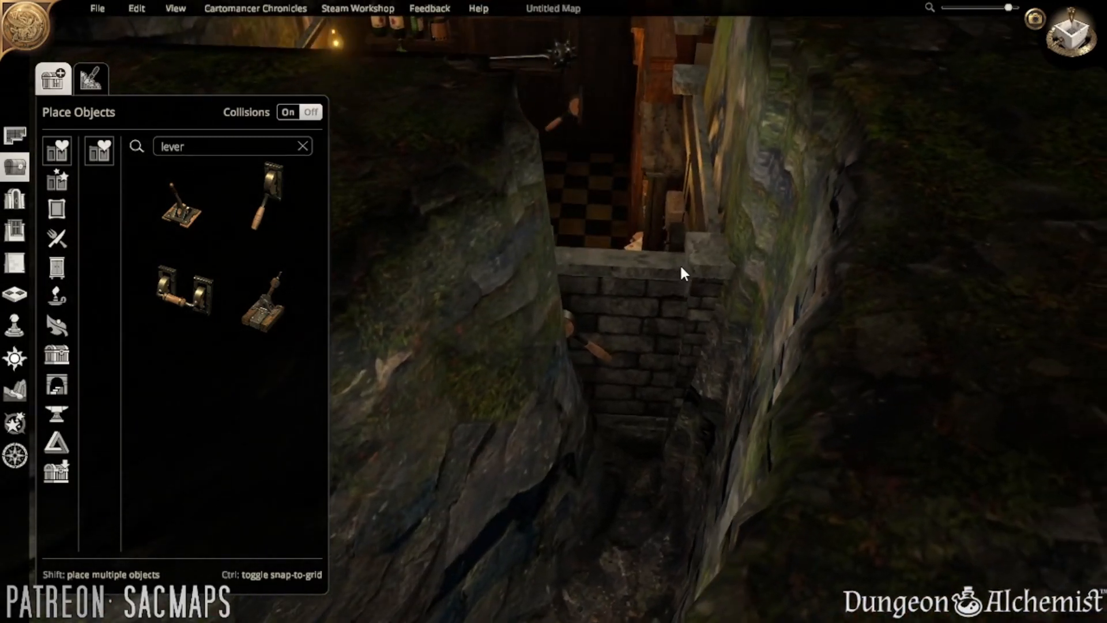
- Mount the storage room's lever on the secret bookcase door's frame, and test opening and closing the door
{"action": "middle_click_drag", "start_coordinate": [680, 264], "coordinate": [793, 365]}
{"action": "scroll", "coordinate": [680, 379], "scroll_direction": "up", "scroll_amount": 4}
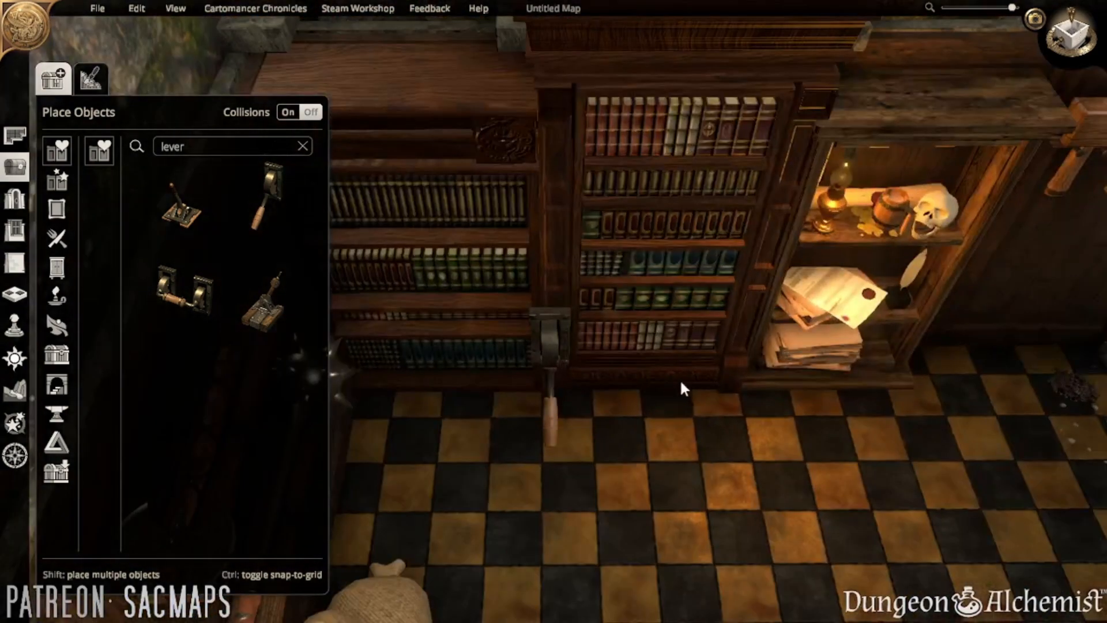
{"action": "left_click_drag", "start_coordinate": [567, 346], "coordinate": [547, 374]}
{"action": "left_click", "coordinate": [679, 313]}
{"action": "left_click", "coordinate": [691, 418]}
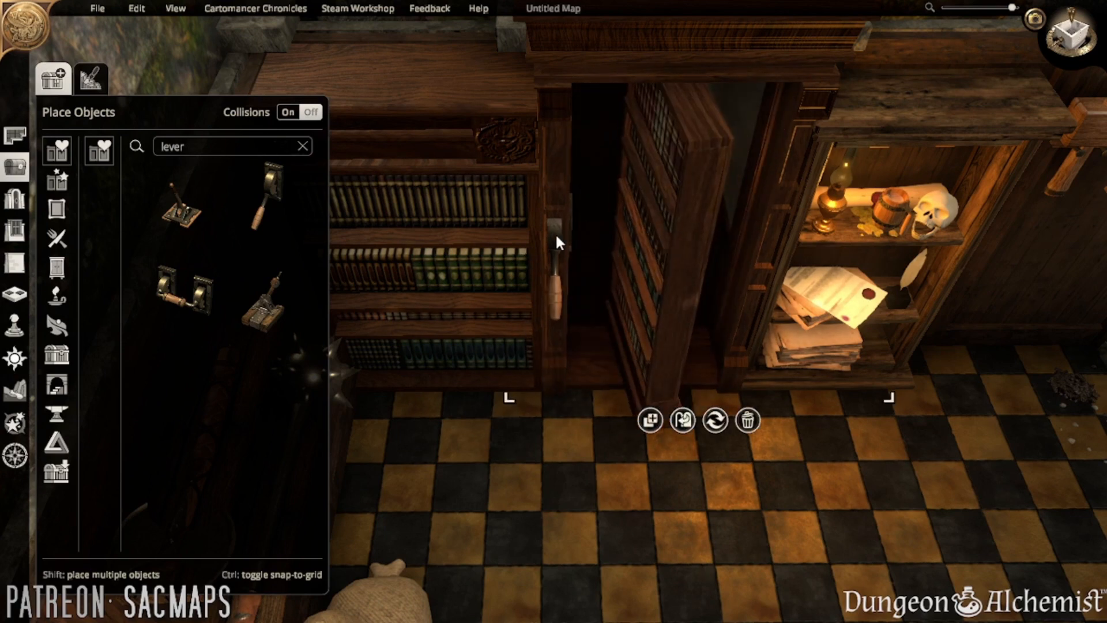
{"action": "left_click", "coordinate": [683, 419]}
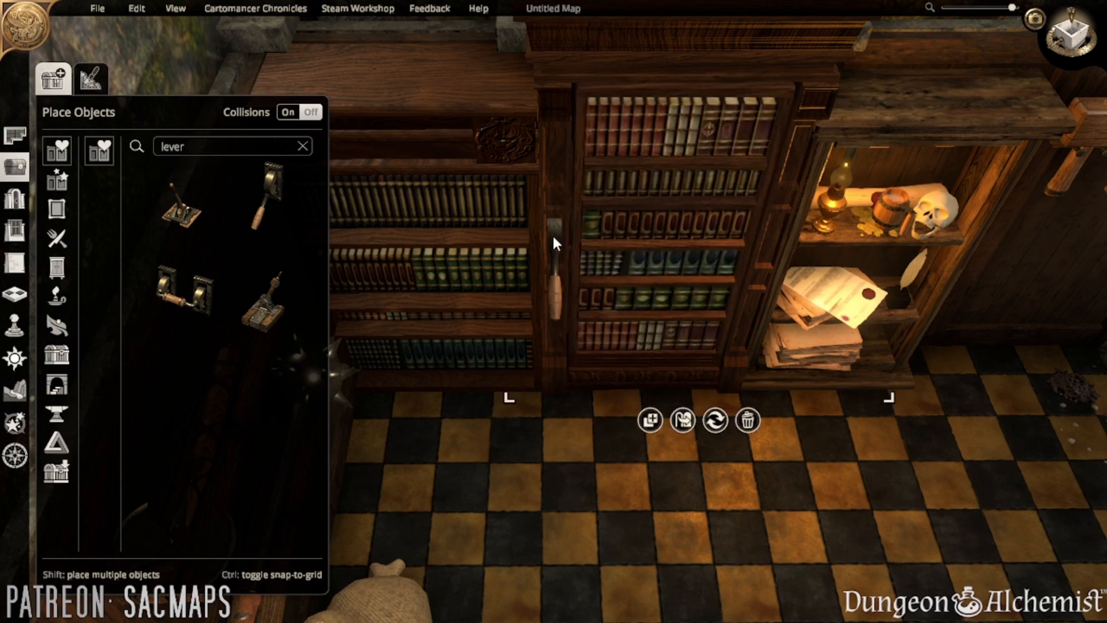
- Undo the bookcase door's opening and closing and the lever's last move
{"action": "key", "text": "ctrl+z"}
{"action": "key", "text": "ctrl+z"}
{"action": "key", "text": "ctrl+z"}
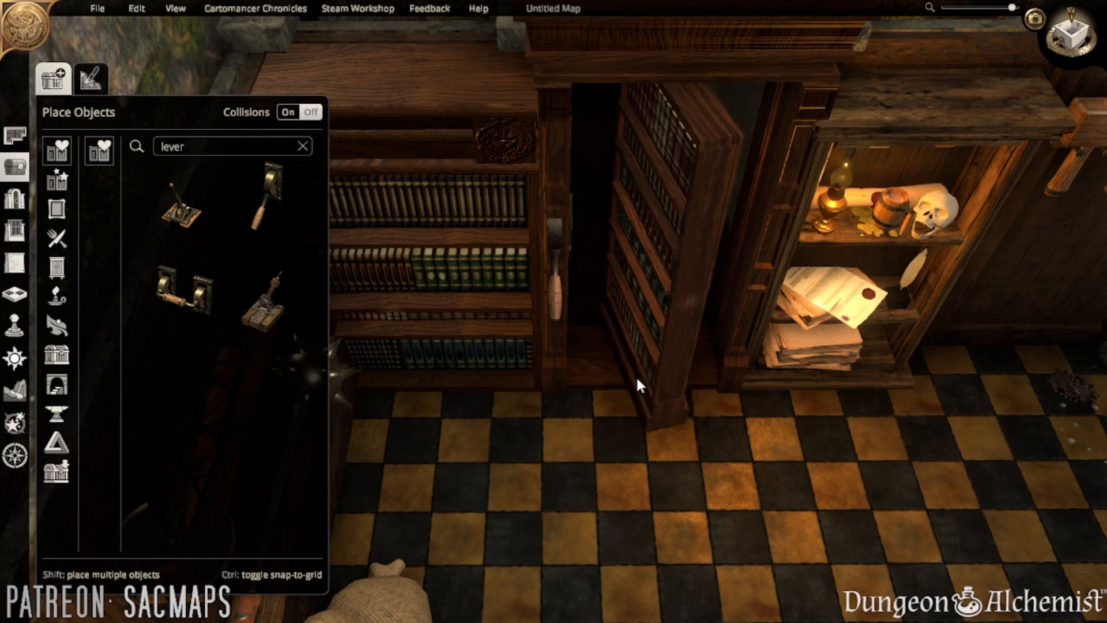
- Place the tall stone wall piece from the favourite objects on the checkered floor in front of the cabinet
{"action": "left_click", "coordinate": [57, 150]}
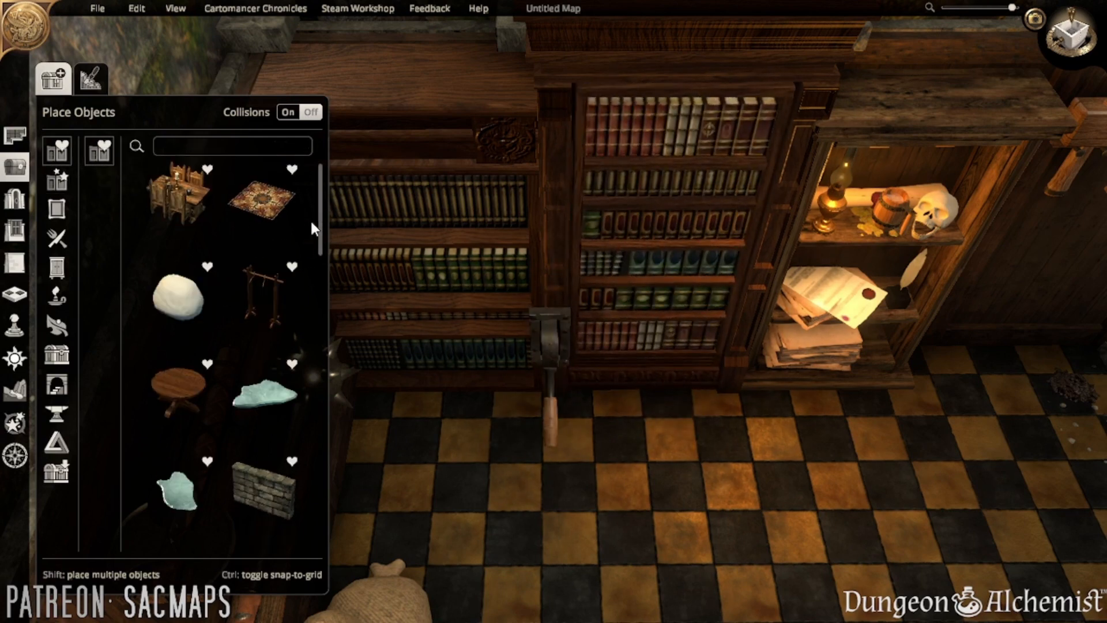
{"action": "left_click_drag", "start_coordinate": [319, 220], "coordinate": [340, 303]}
{"action": "left_click", "coordinate": [270, 309]}
{"action": "key", "text": "d"}
{"action": "key", "text": "r"}
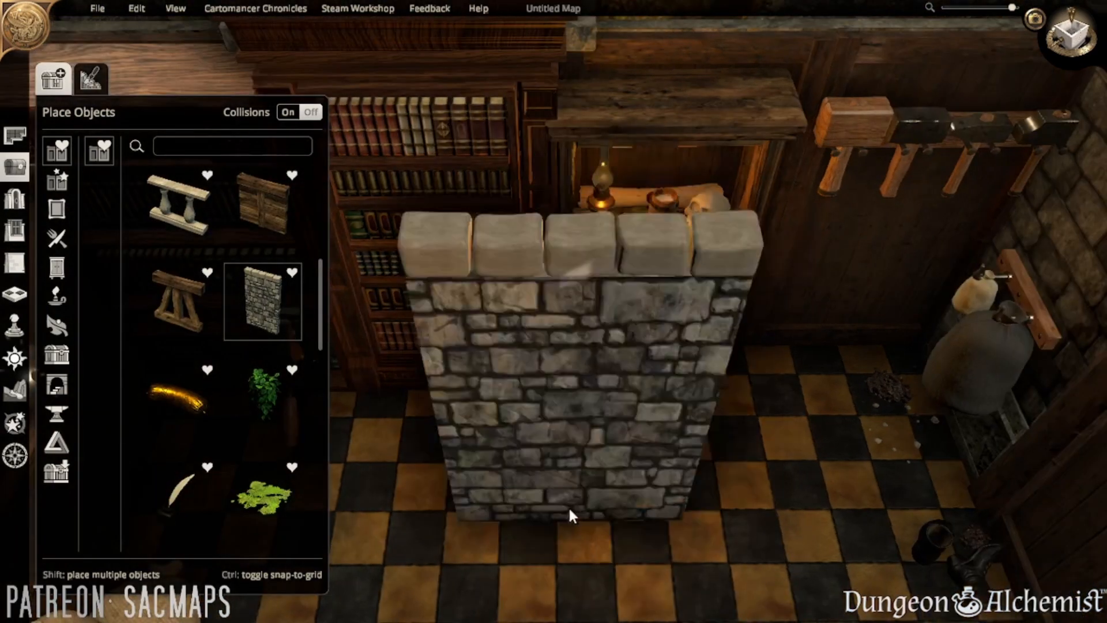
{"action": "left_click", "coordinate": [565, 507]}
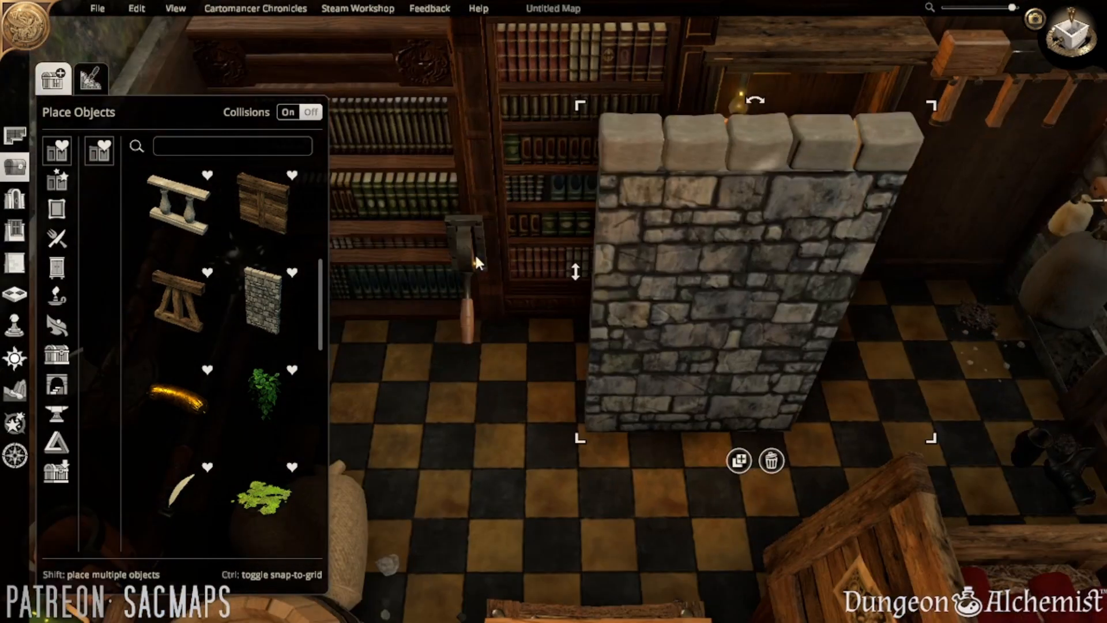
- Turn collisions off, attach the storage room's lever to the front of the stone wall piece, and select the wall
{"action": "left_click", "coordinate": [475, 258]}
{"action": "left_click", "coordinate": [287, 115]}
{"action": "left_click_drag", "start_coordinate": [459, 259], "coordinate": [645, 481]}
{"action": "left_click", "coordinate": [653, 340]}
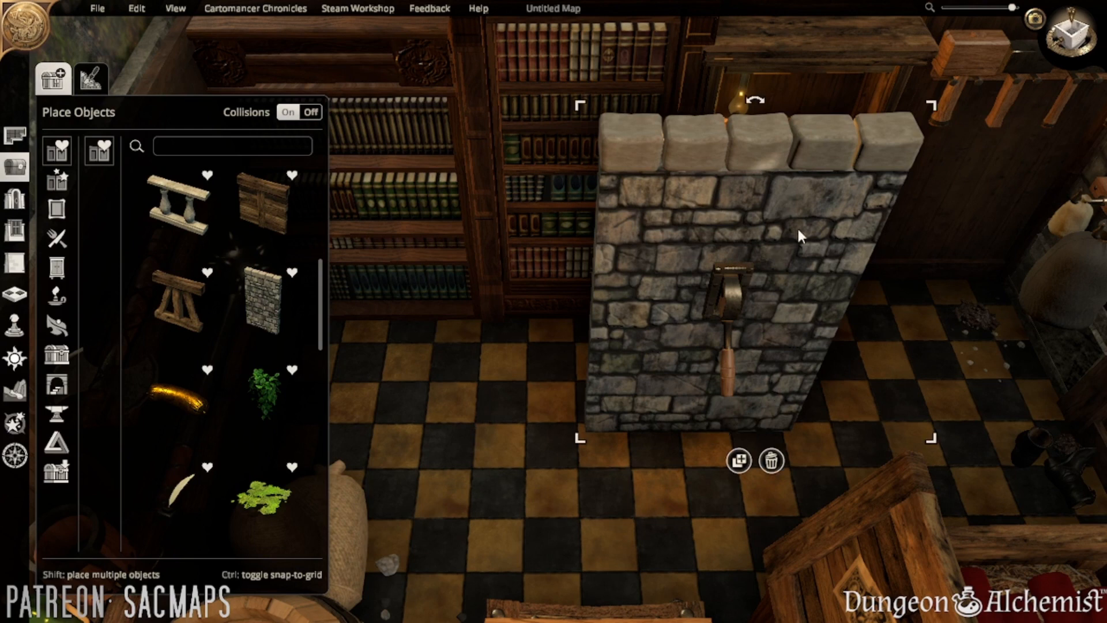
- Scale the stone wall piece down to about half its size together with the attached lever
{"action": "key", "text": "d"}
{"action": "key", "text": "w"}
{"action": "key", "text": "d"}
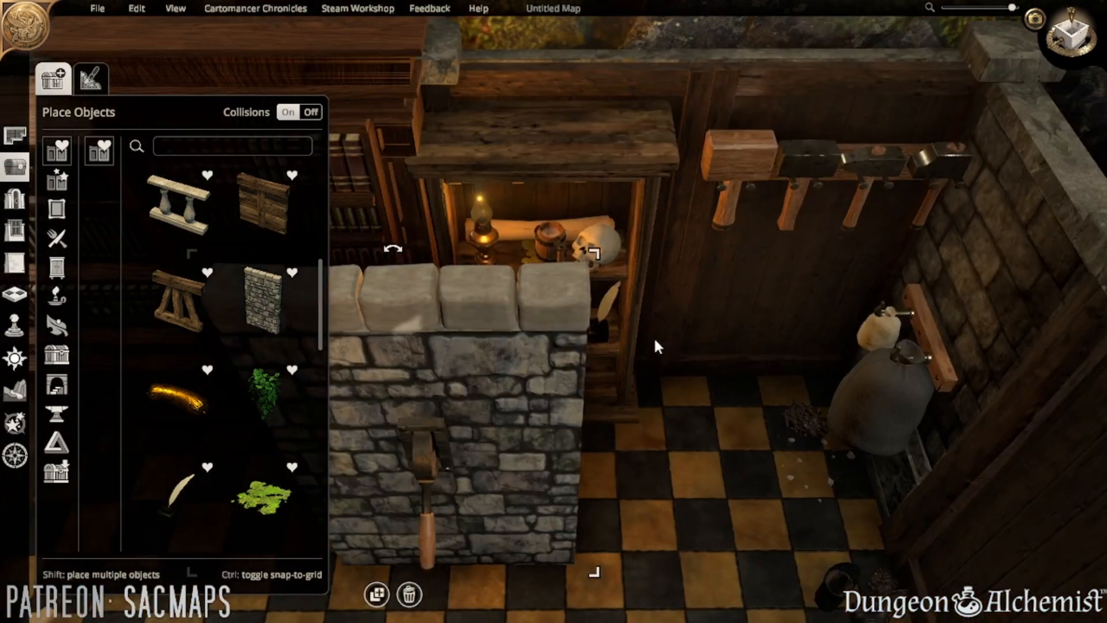
{"action": "key", "text": "s"}
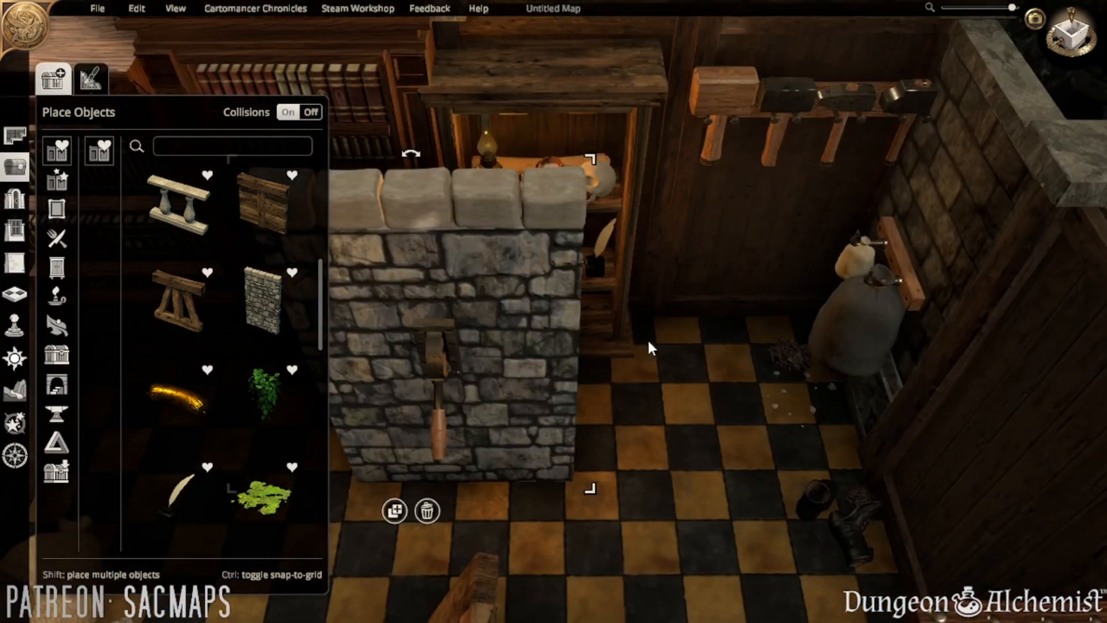
{"action": "left_click_drag", "start_coordinate": [589, 160], "coordinate": [517, 241]}
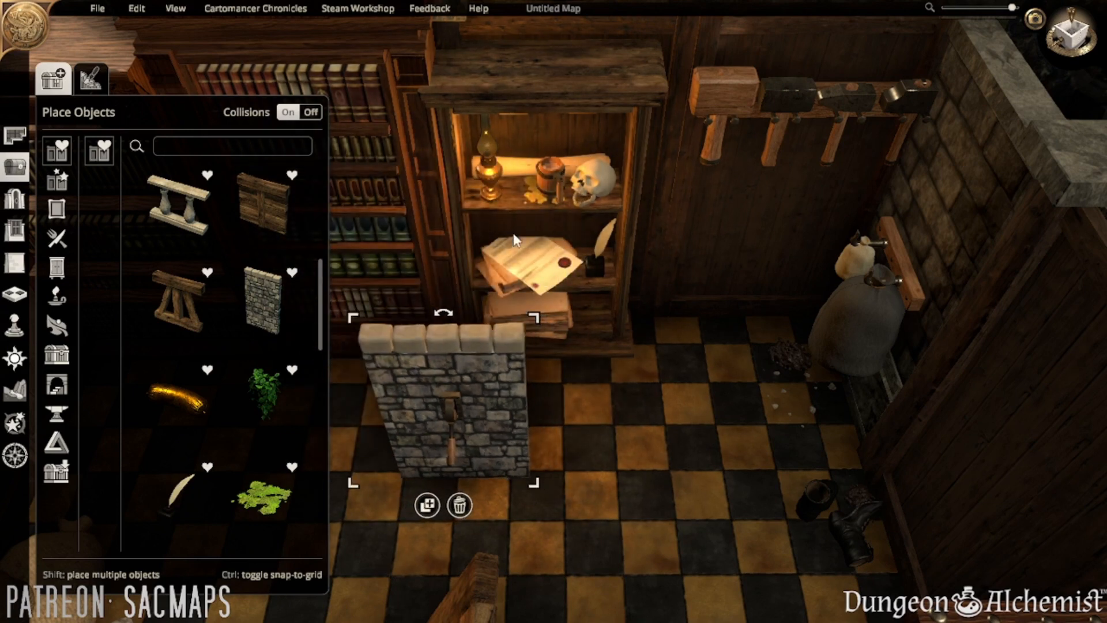
- Turn collisions back on and mount the shrunken lever on the frame of the secret bookcase door
{"action": "left_click", "coordinate": [304, 109]}
{"action": "left_click", "coordinate": [651, 465]}
{"action": "key", "text": "a"}
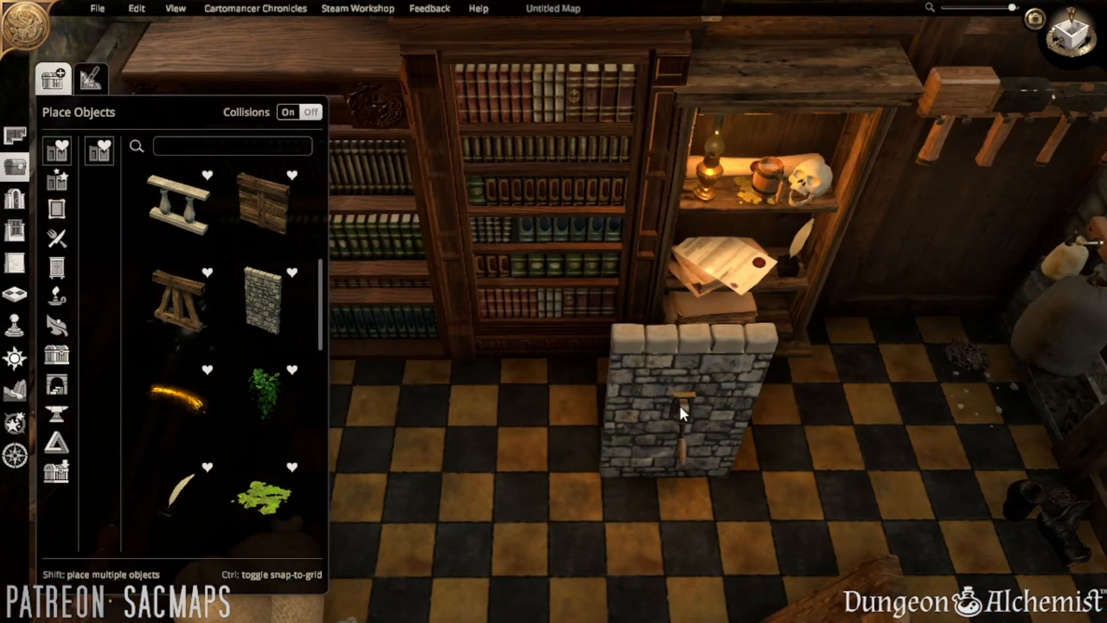
{"action": "left_click_drag", "start_coordinate": [679, 404], "coordinate": [434, 249]}
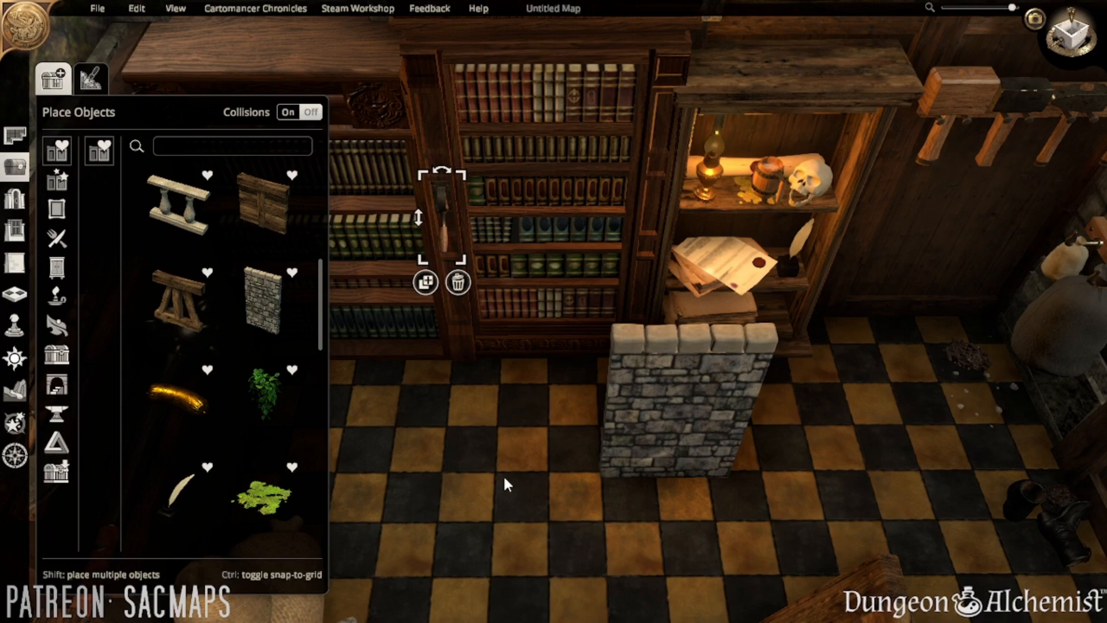
{"action": "middle_click_drag", "start_coordinate": [503, 475], "coordinate": [500, 500]}
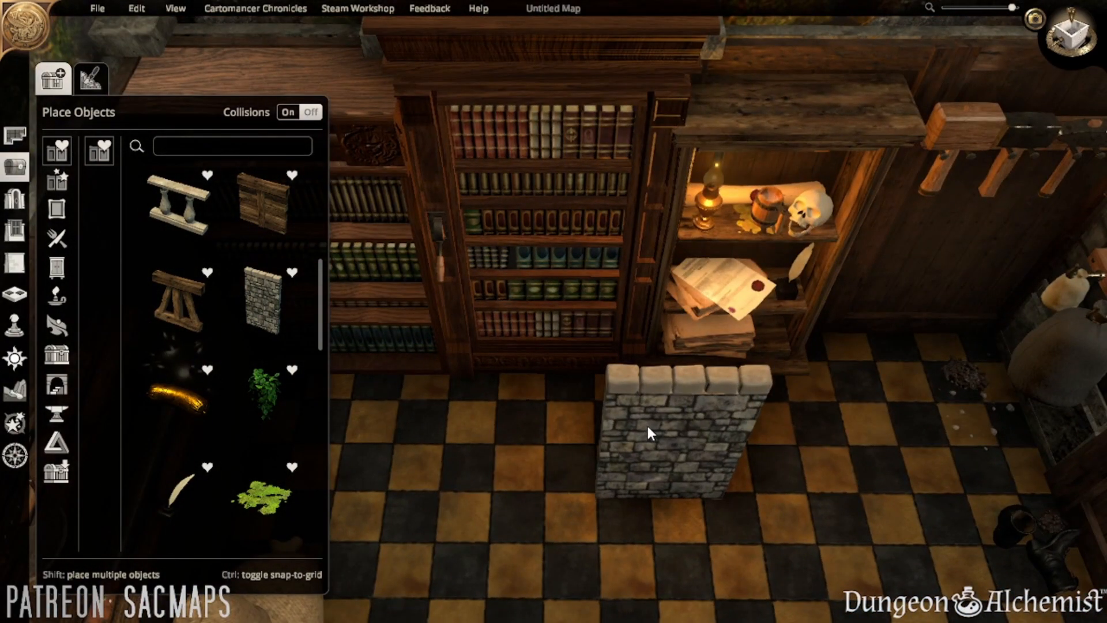
- Move the shrunken lever from the bookcase frame back onto the stone wall piece and duplicate it there
{"action": "left_click", "coordinate": [448, 270]}
{"action": "left_click_drag", "start_coordinate": [447, 284], "coordinate": [608, 465]}
{"action": "left_click", "coordinate": [678, 447]}
{"action": "left_click", "coordinate": [661, 525]}
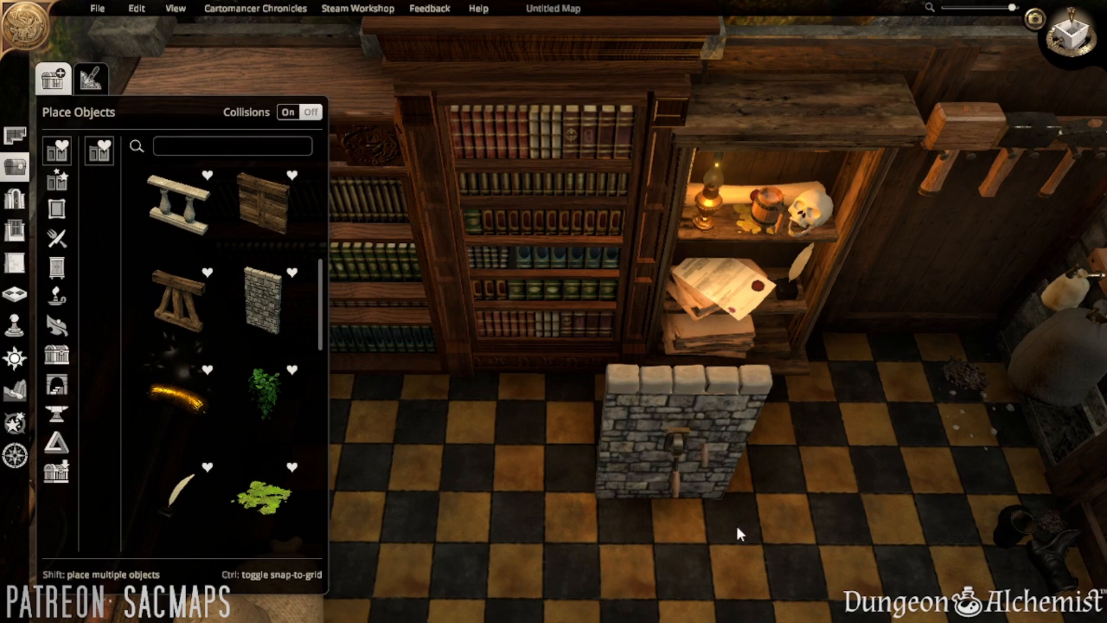
- Place the duplicated shrunken lever on the rock face of the tunnel beside the larger lever and select the larger one
{"action": "mouse_move", "coordinate": [735, 524]}
{"action": "right_mouse_down"}
{"action": "mouse_move", "coordinate": [662, 557]}
{"action": "mouse_move", "coordinate": [622, 558]}
{"action": "right_mouse_up"}
{"action": "scroll", "coordinate": [525, 529], "scroll_direction": "down", "scroll_amount": 5}
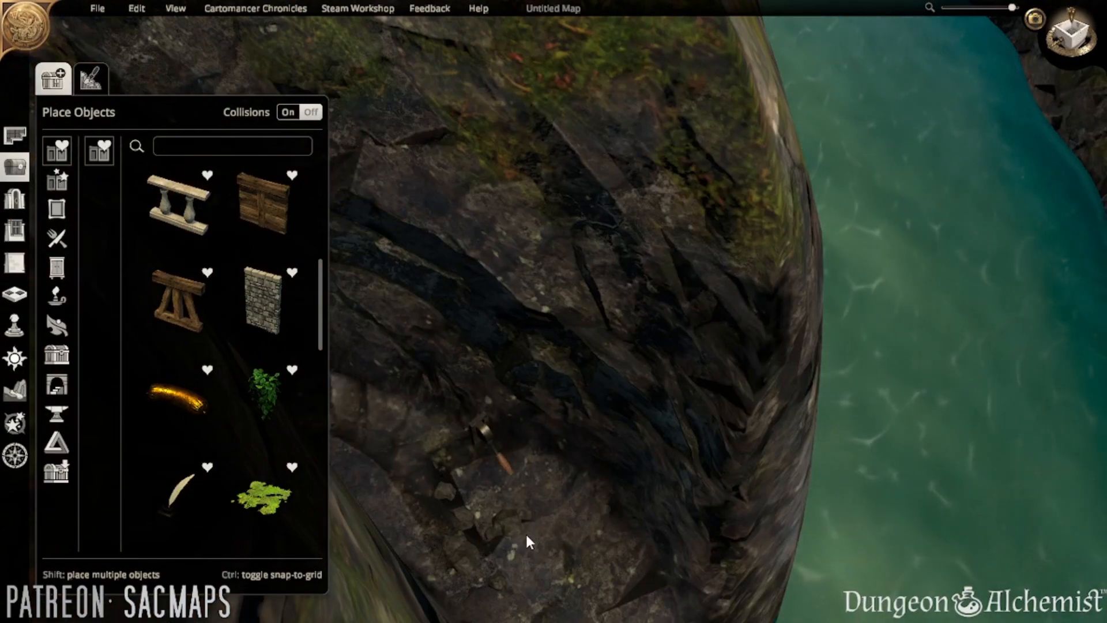
{"action": "right_click_drag", "start_coordinate": [365, 349], "coordinate": [581, 478]}
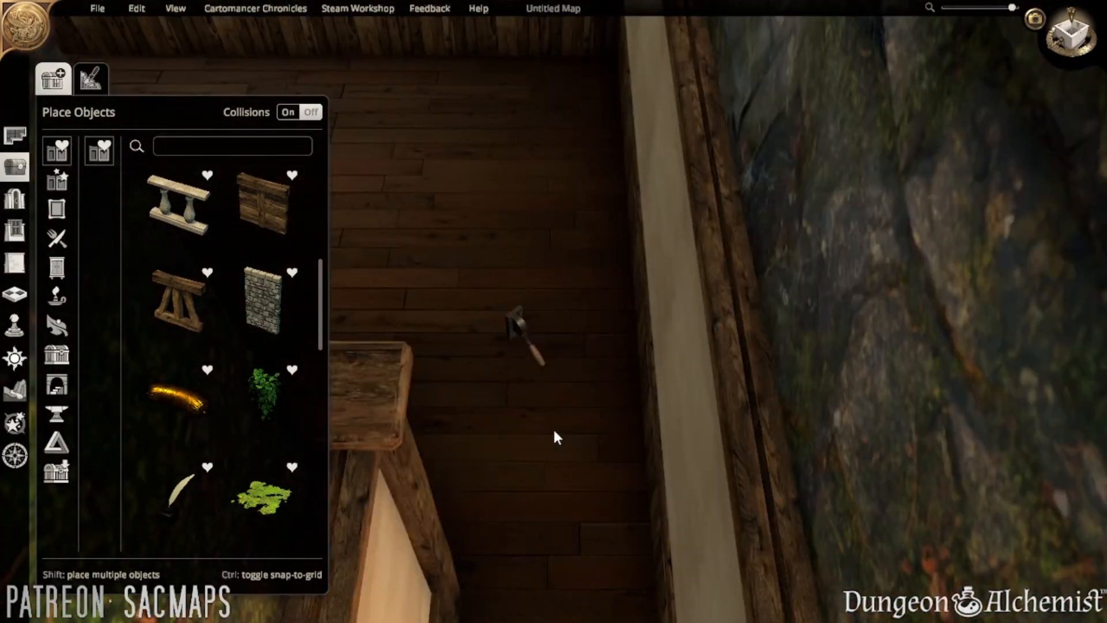
{"action": "right_click_drag", "start_coordinate": [553, 434], "coordinate": [640, 536]}
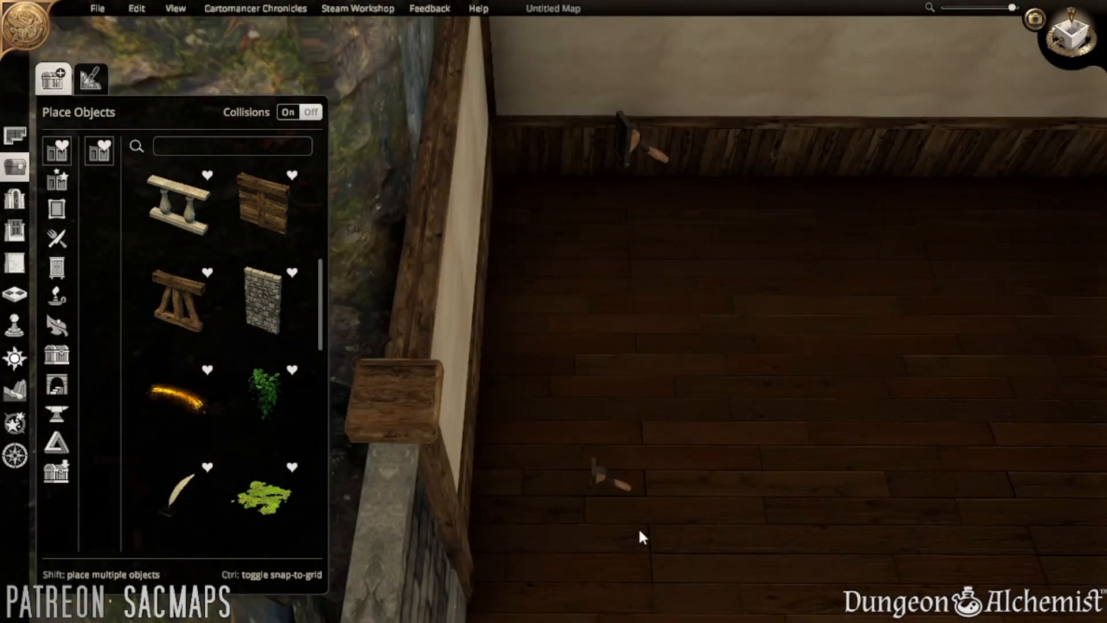
{"action": "scroll", "coordinate": [716, 444], "scroll_direction": "up", "scroll_amount": 5}
{"action": "scroll", "coordinate": [713, 435], "scroll_direction": "down", "scroll_amount": 5}
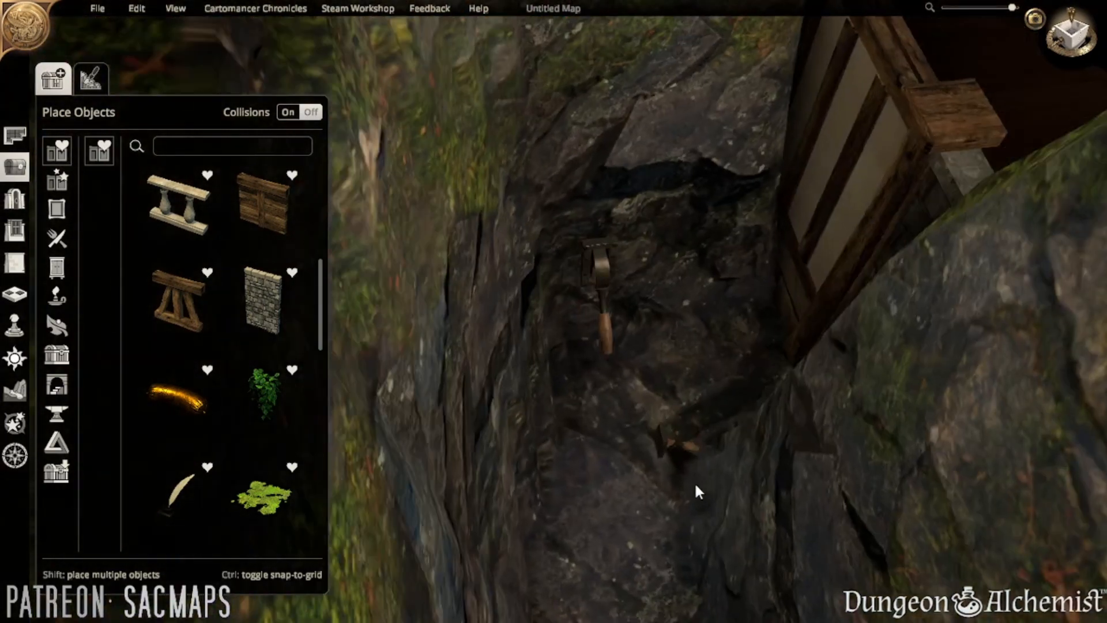
{"action": "left_click", "coordinate": [641, 416]}
{"action": "left_click", "coordinate": [601, 320]}
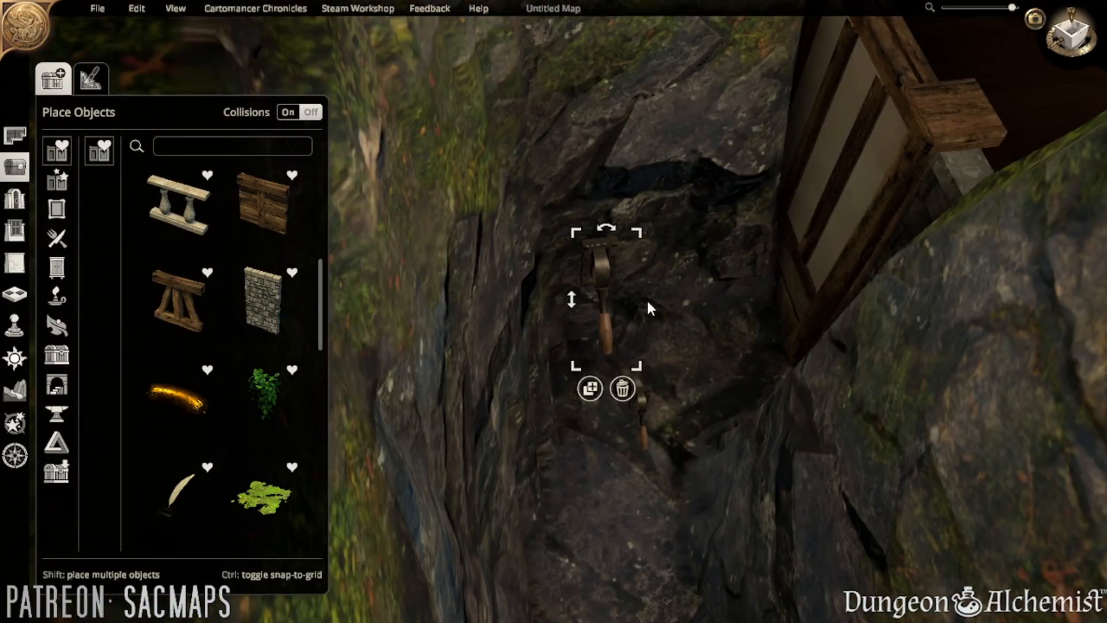
- Delete the shrunken stone wall piece in the storage room and undo the deletion
{"action": "right_click_drag", "start_coordinate": [647, 306], "coordinate": [481, 484]}
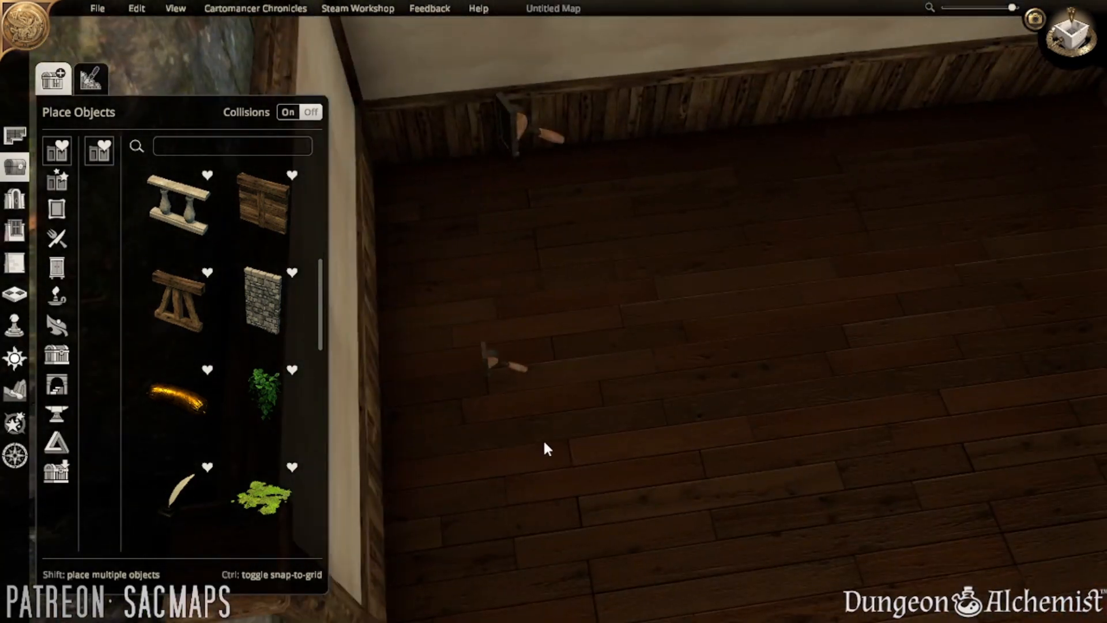
{"action": "scroll", "coordinate": [546, 448], "scroll_direction": "down", "scroll_amount": 5}
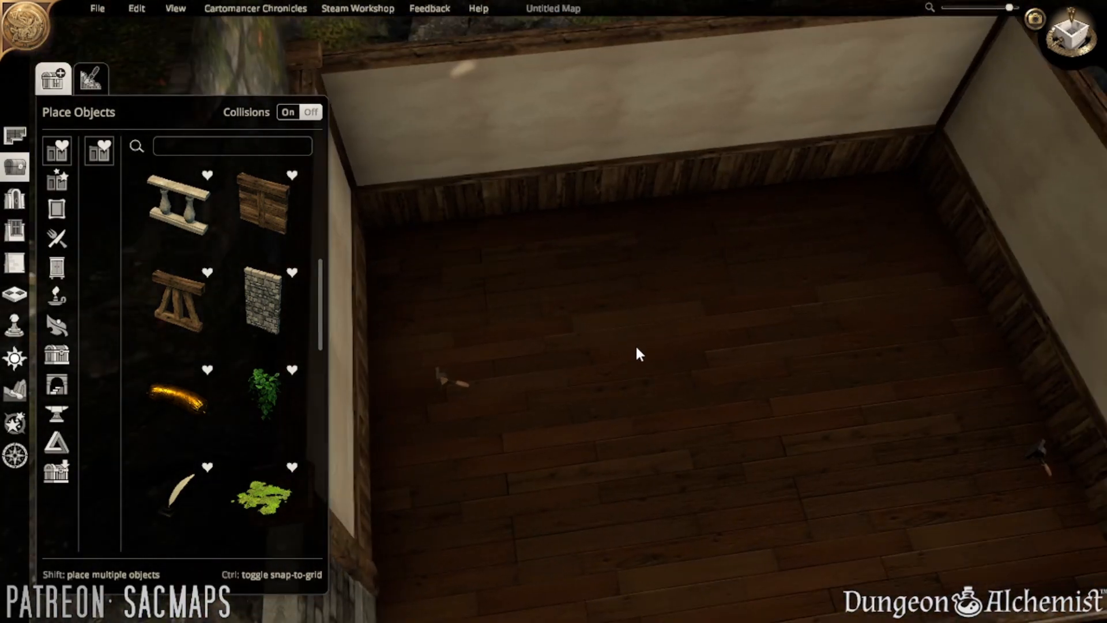
{"action": "right_click_drag", "start_coordinate": [639, 354], "coordinate": [546, 424]}
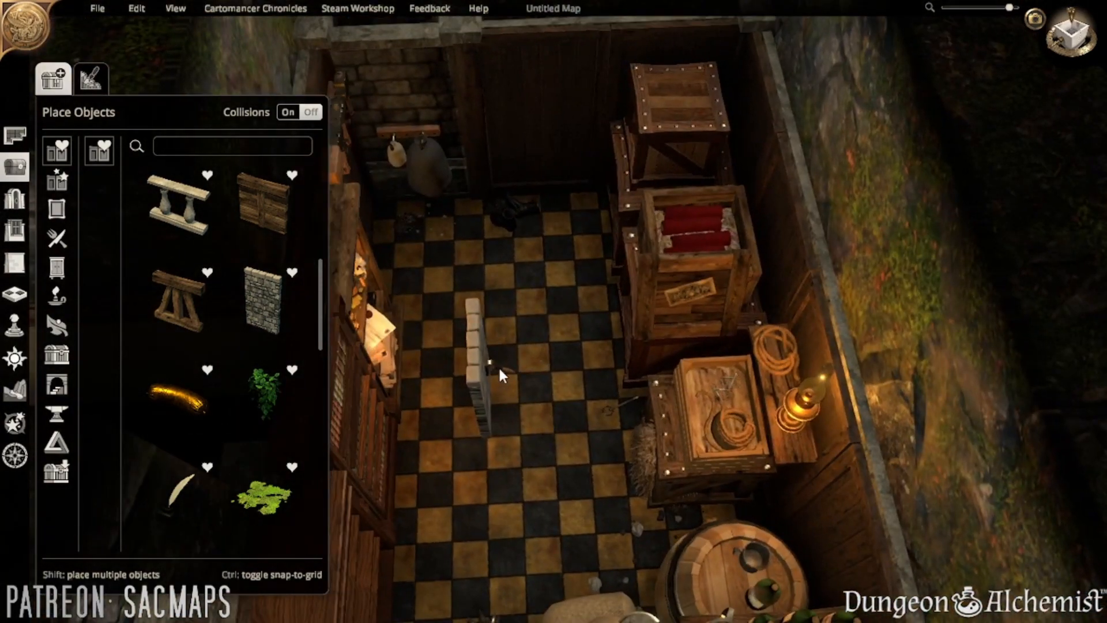
{"action": "right_click_drag", "start_coordinate": [499, 373], "coordinate": [631, 568]}
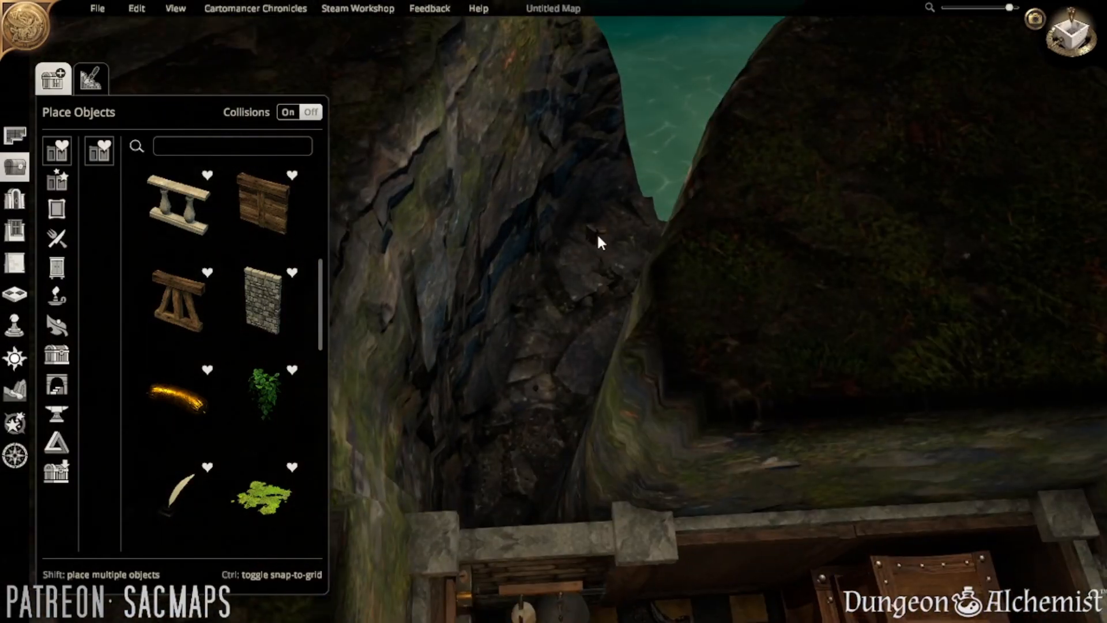
{"action": "right_click_drag", "start_coordinate": [598, 241], "coordinate": [299, 324]}
{"action": "left_click", "coordinate": [521, 340]}
{"action": "key", "text": "Delete"}
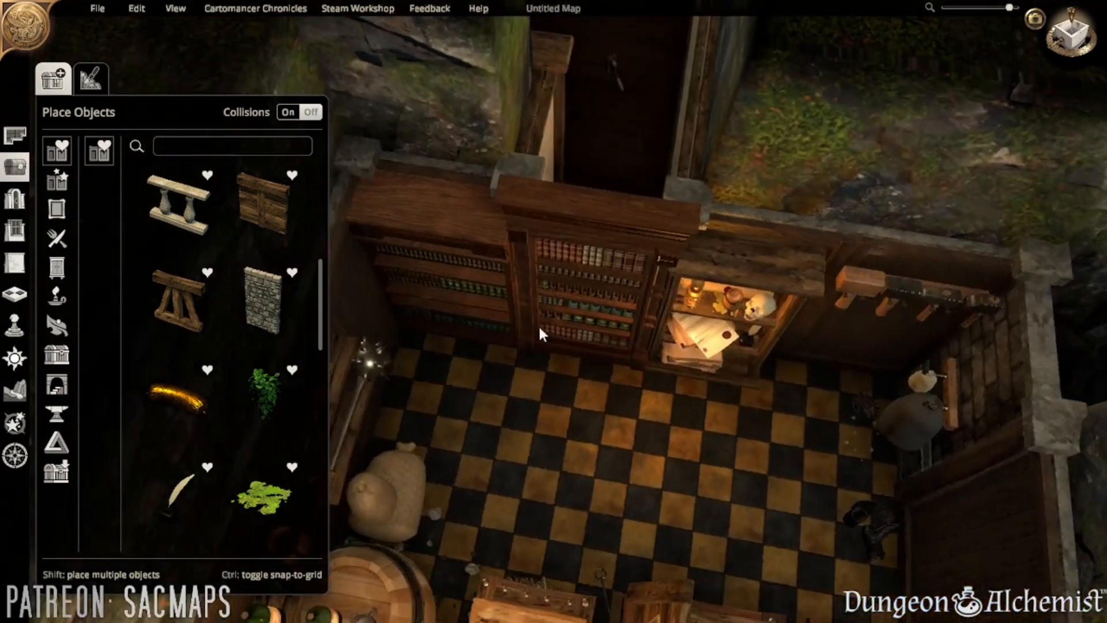
{"action": "key", "text": "ctrl+z"}
- Place a full-size free-standing stone wall in front of the storage room's bookcases and delete the shrunken wall piece with its lever
{"action": "right_click_drag", "start_coordinate": [555, 457], "coordinate": [596, 448]}
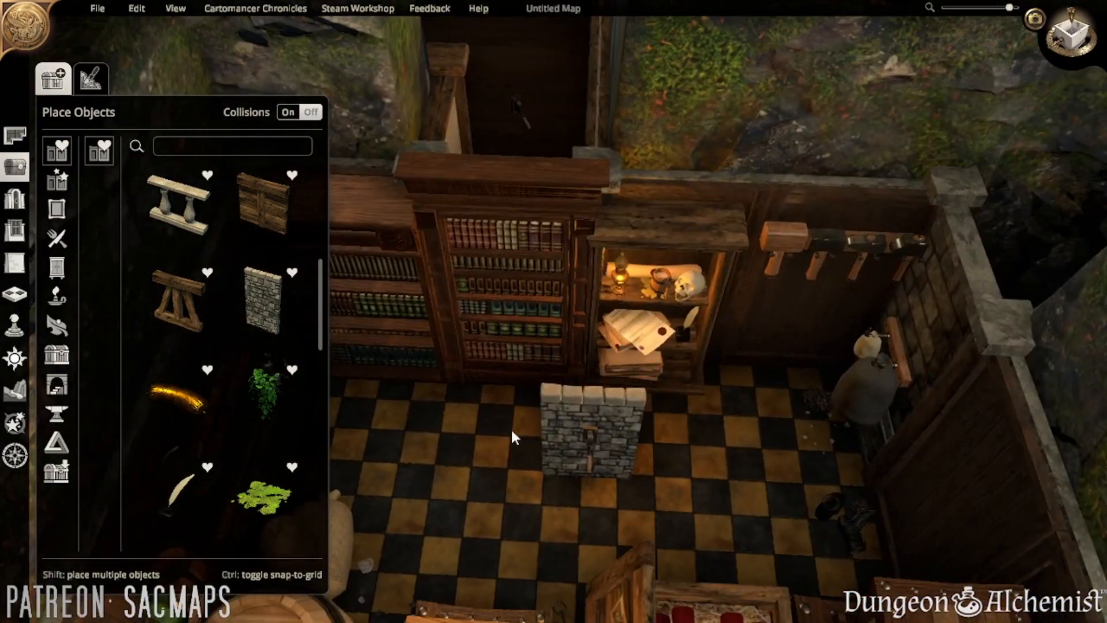
{"action": "left_click", "coordinate": [591, 443]}
{"action": "left_click", "coordinate": [266, 300]}
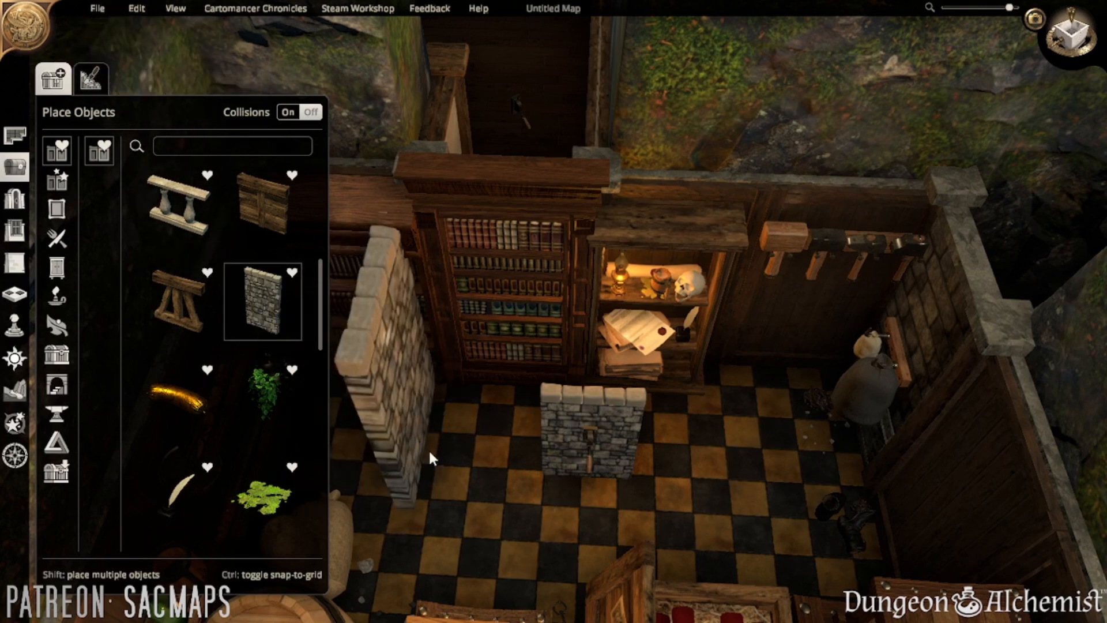
{"action": "left_click", "coordinate": [454, 474]}
{"action": "left_click", "coordinate": [560, 452]}
{"action": "key", "text": "Delete"}
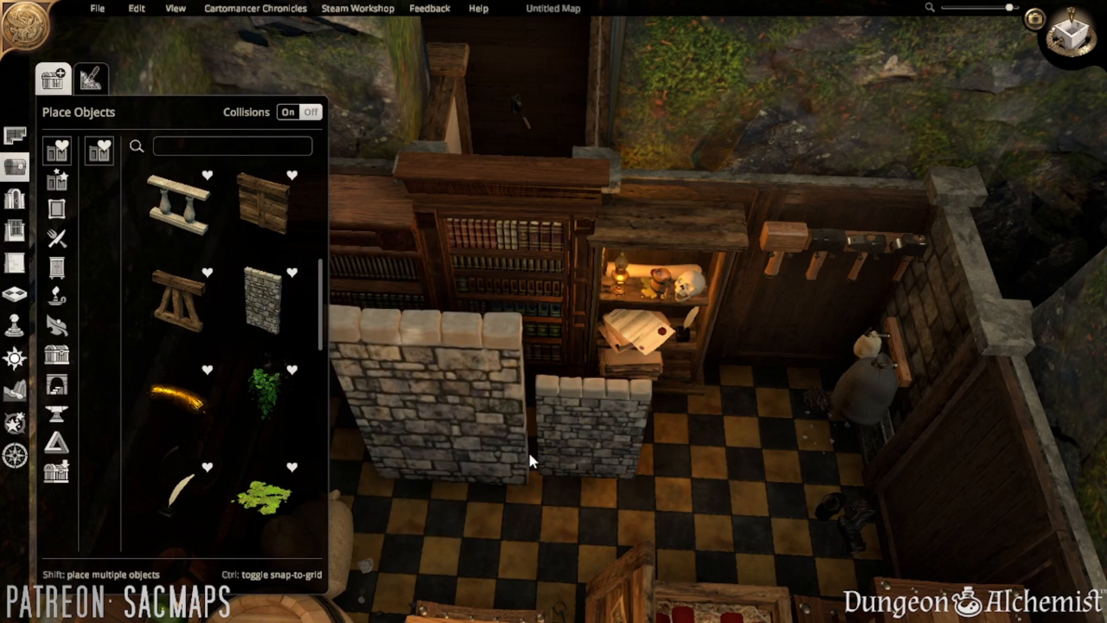
- Place a second free-standing stone wall beside the first one and delete it again
{"action": "key", "text": "a"}
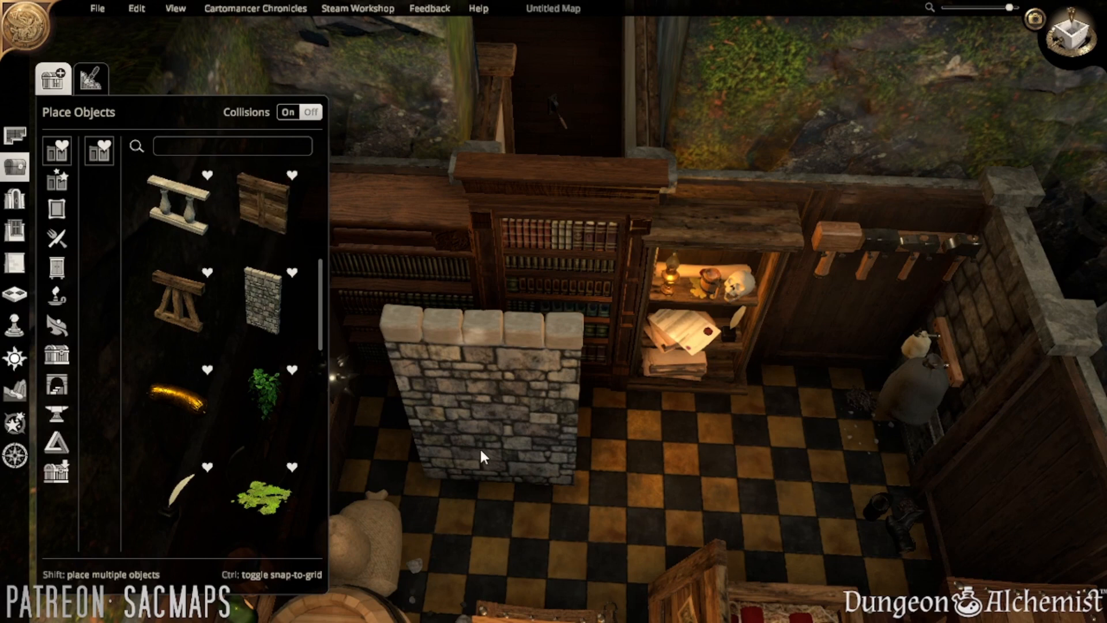
{"action": "scroll", "coordinate": [676, 455], "scroll_direction": "down", "scroll_amount": 3}
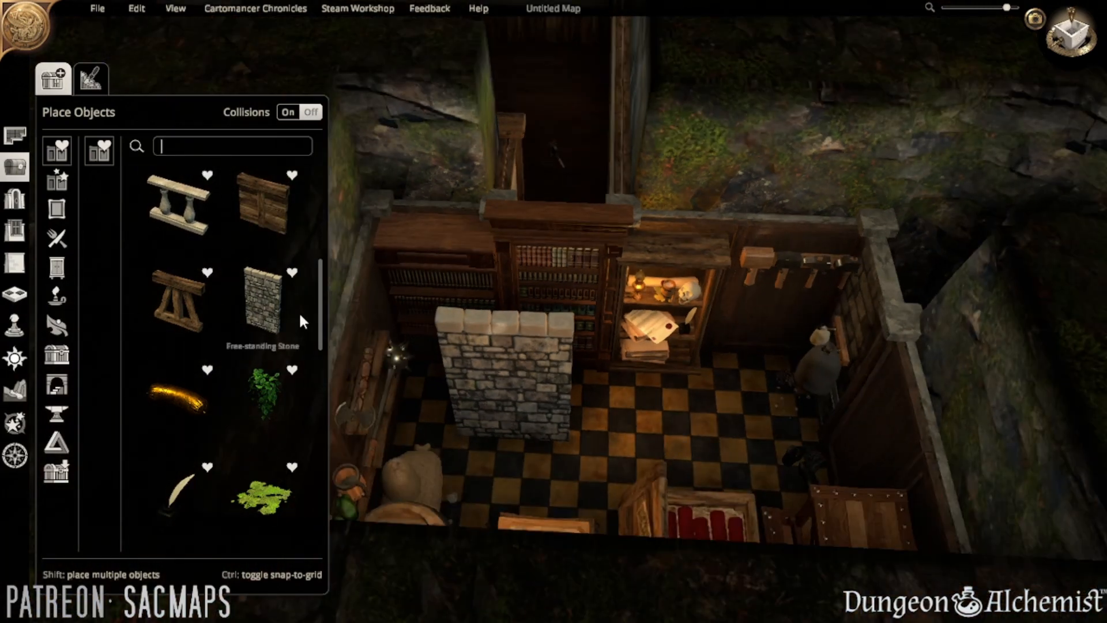
{"action": "left_click", "coordinate": [271, 303]}
{"action": "left_click", "coordinate": [680, 444]}
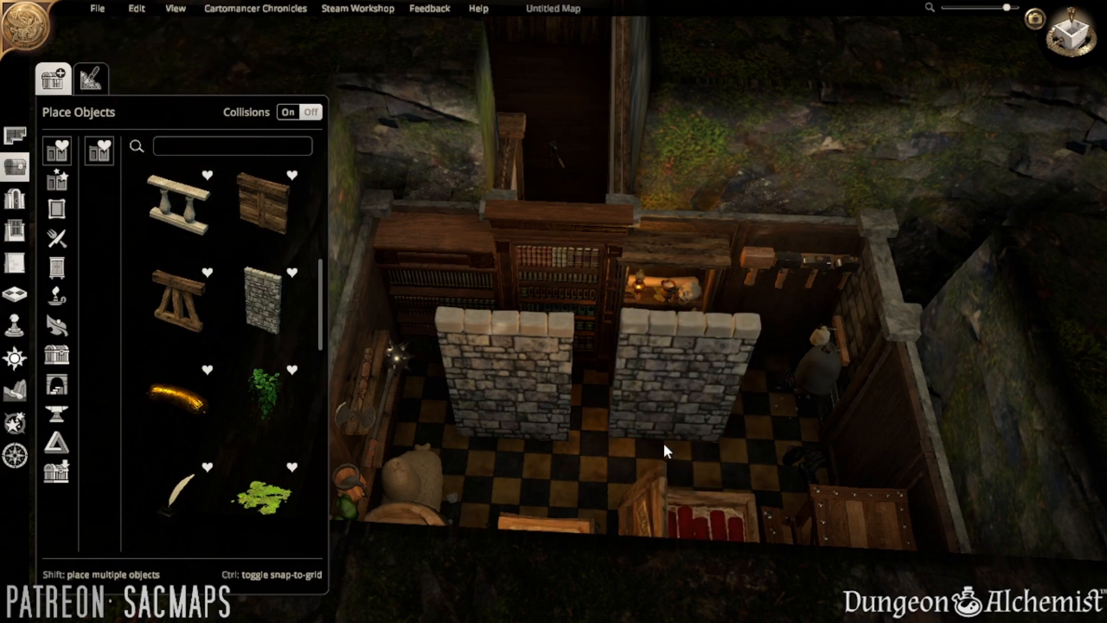
{"action": "left_click", "coordinate": [662, 440]}
{"action": "key", "text": "Delete"}
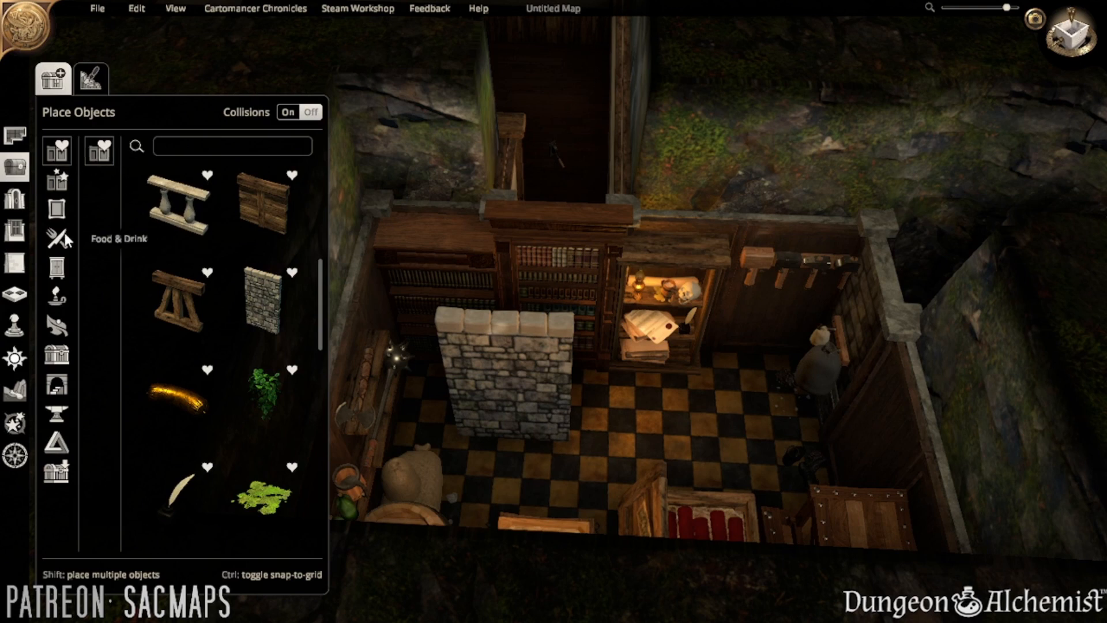
- Open the Storage category of placeable objects
{"action": "left_click", "coordinate": [56, 353]}
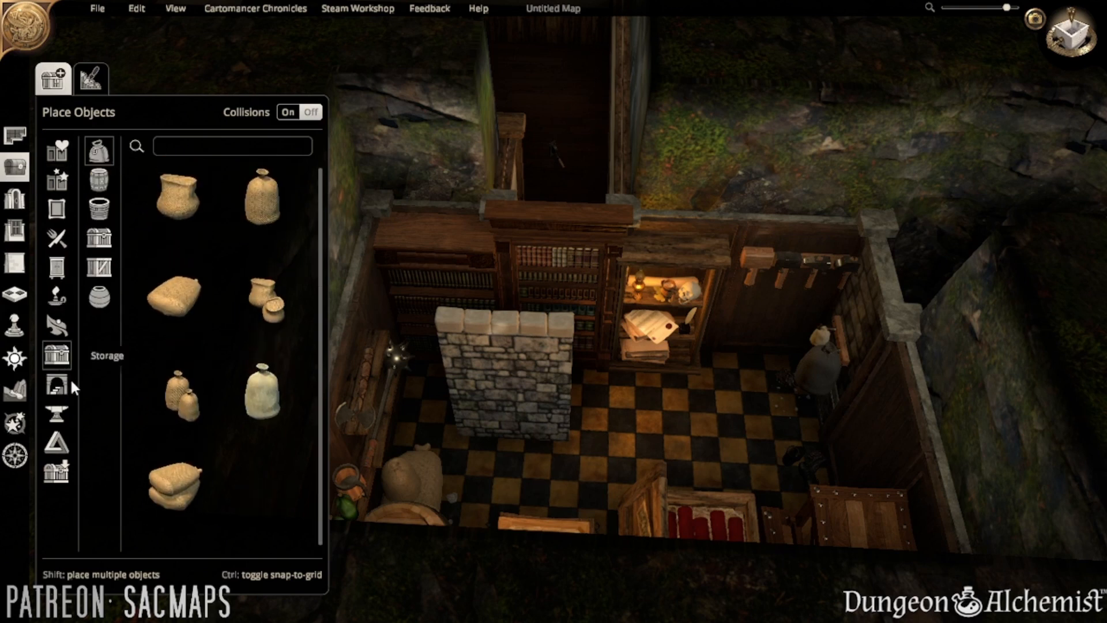
- Place two plain free-standing ancient walls, one stacked on the other, on the room's checkered floor
{"action": "left_click", "coordinate": [57, 443]}
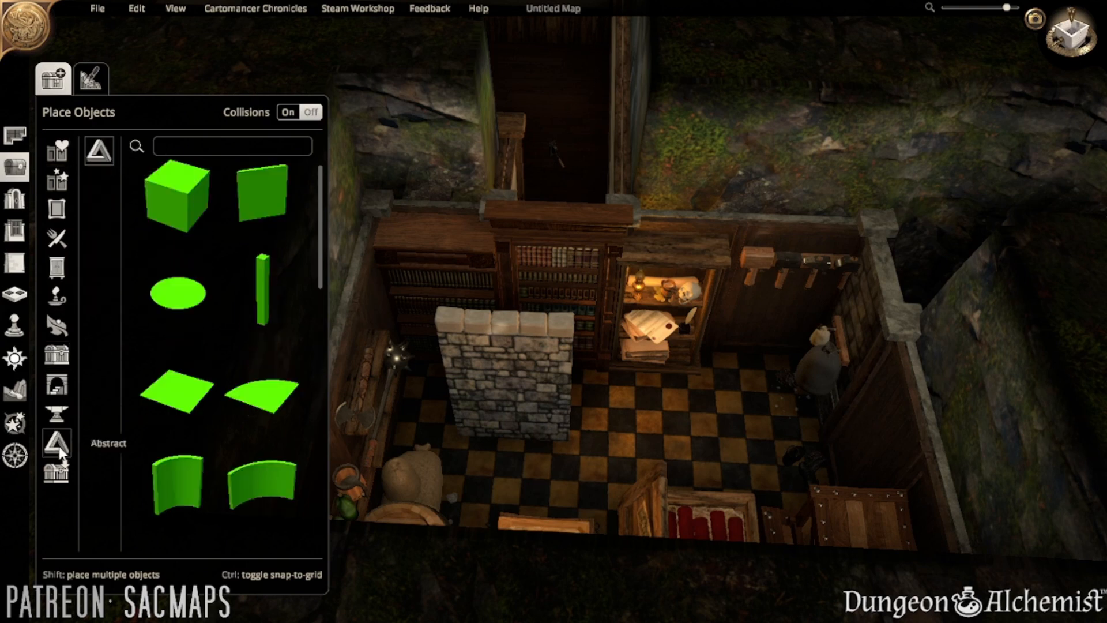
{"action": "left_click", "coordinate": [57, 383]}
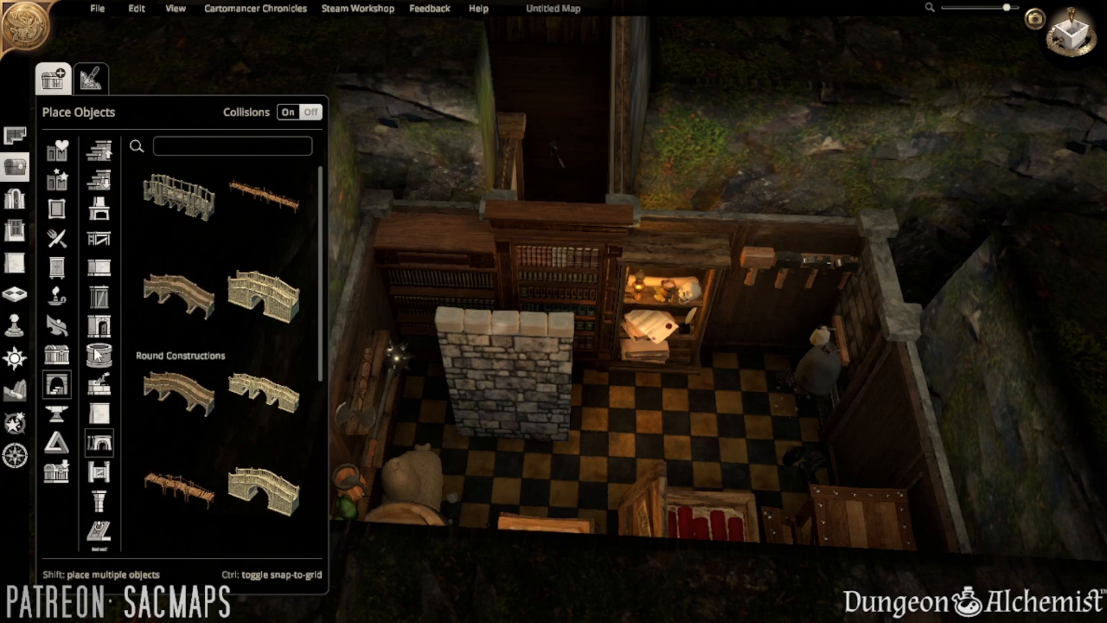
{"action": "left_click", "coordinate": [99, 413]}
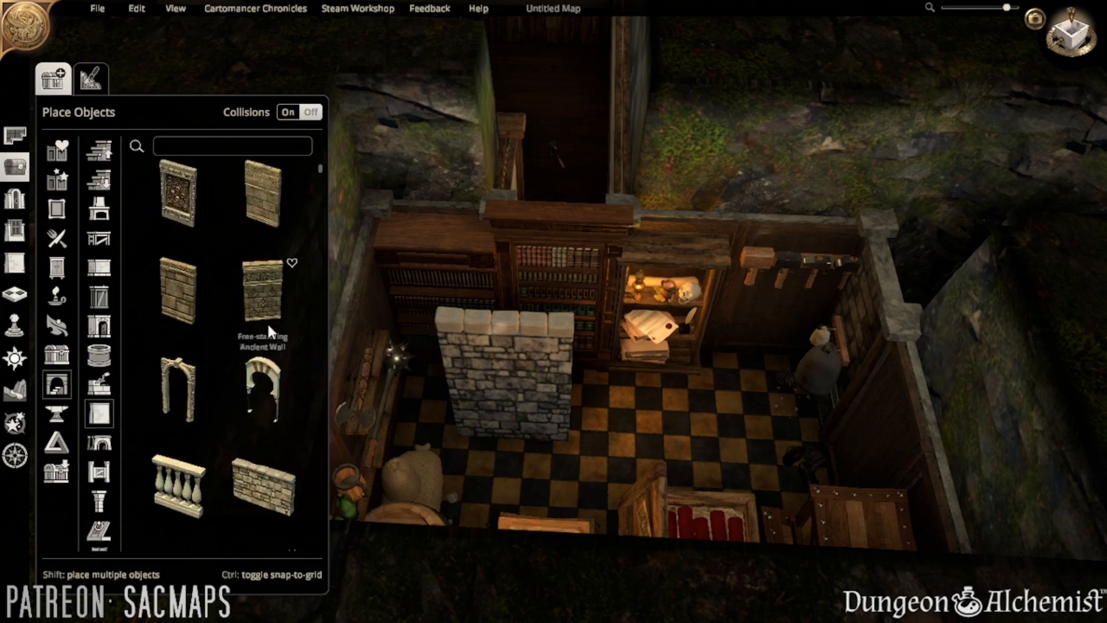
{"action": "left_click", "coordinate": [258, 178]}
{"action": "scroll", "coordinate": [677, 438], "scroll_direction": "down", "scroll_amount": 2}
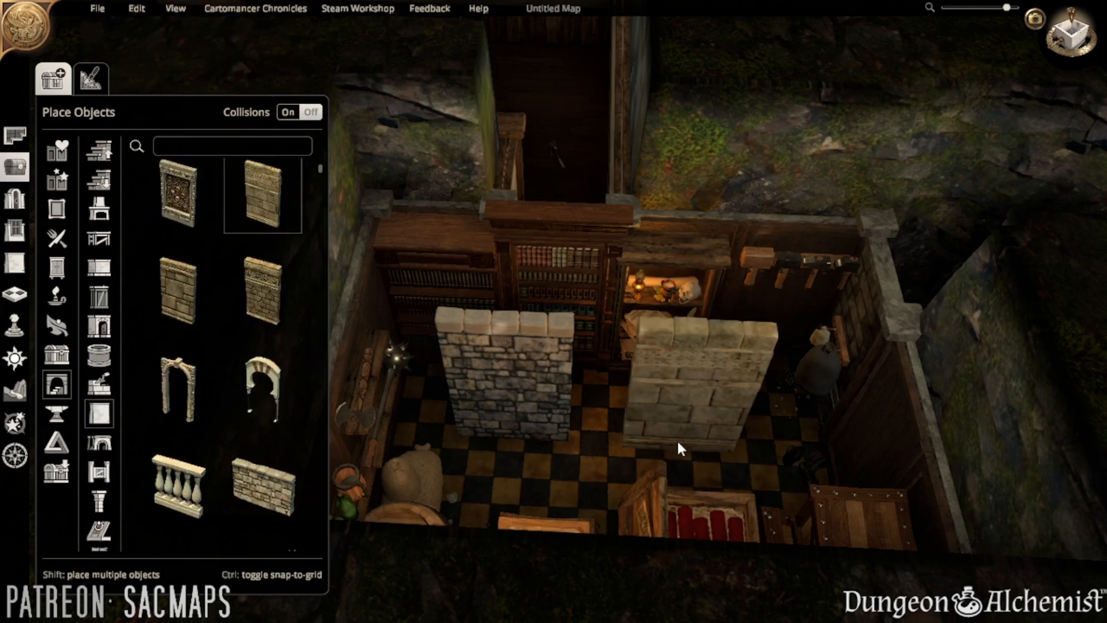
{"action": "left_click", "coordinate": [674, 440], "text": "shift"}
{"action": "left_click", "coordinate": [671, 421]}
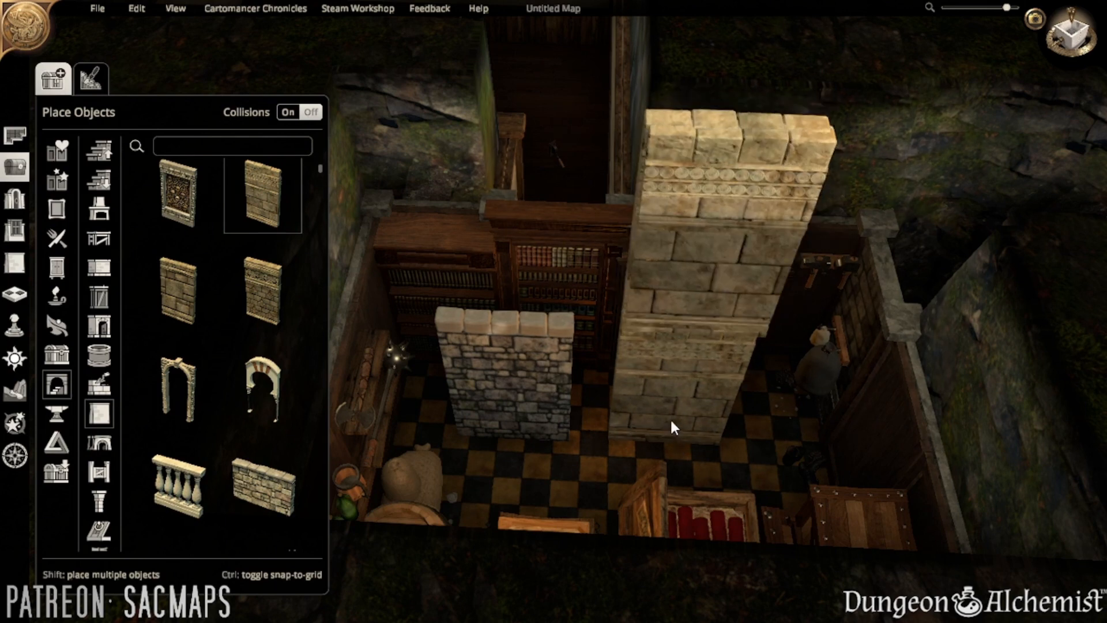
- Move the upper ancient wall segment back so it sits above the lit shelf at the room's rear
{"action": "middle_click_drag", "start_coordinate": [688, 417], "coordinate": [668, 382]}
{"action": "left_click", "coordinate": [668, 381]}
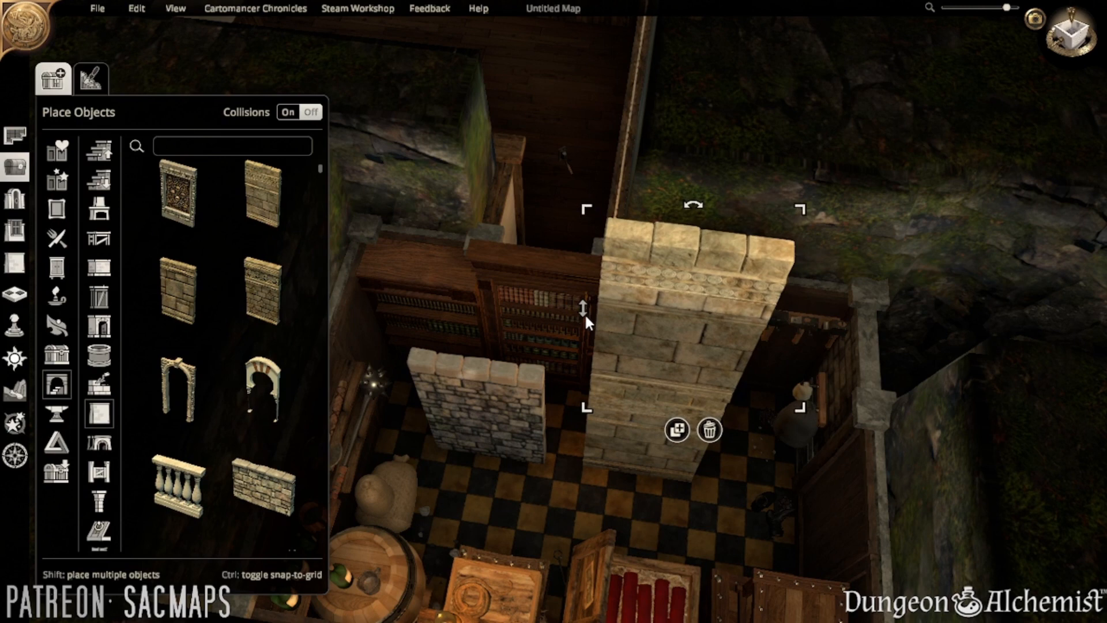
{"action": "left_click_drag", "start_coordinate": [585, 313], "coordinate": [588, 320]}
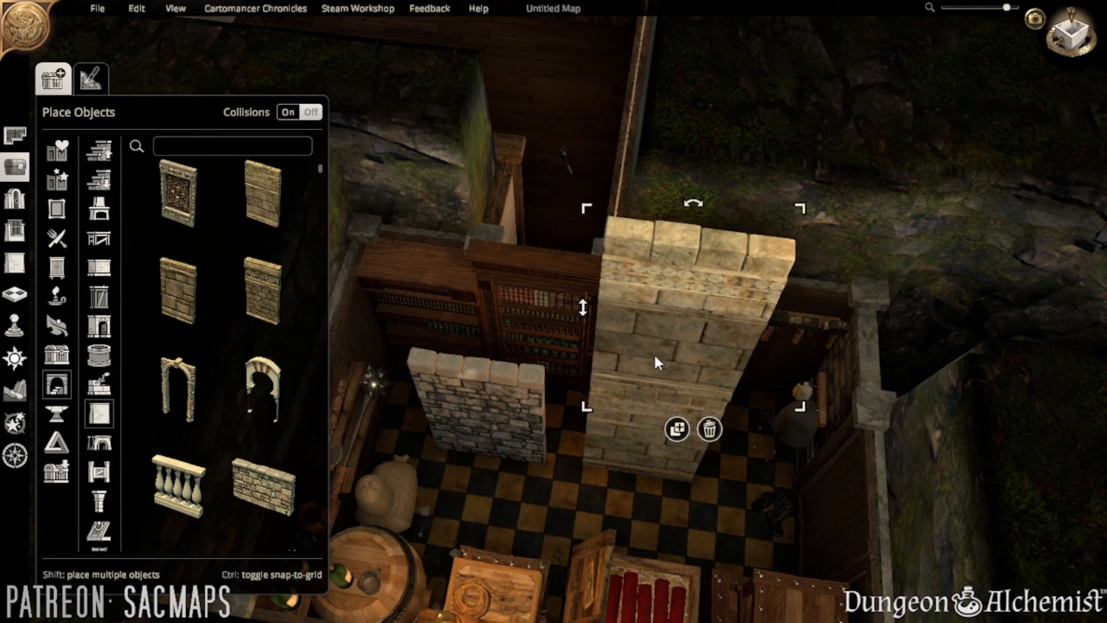
{"action": "left_click_drag", "start_coordinate": [655, 356], "coordinate": [666, 255]}
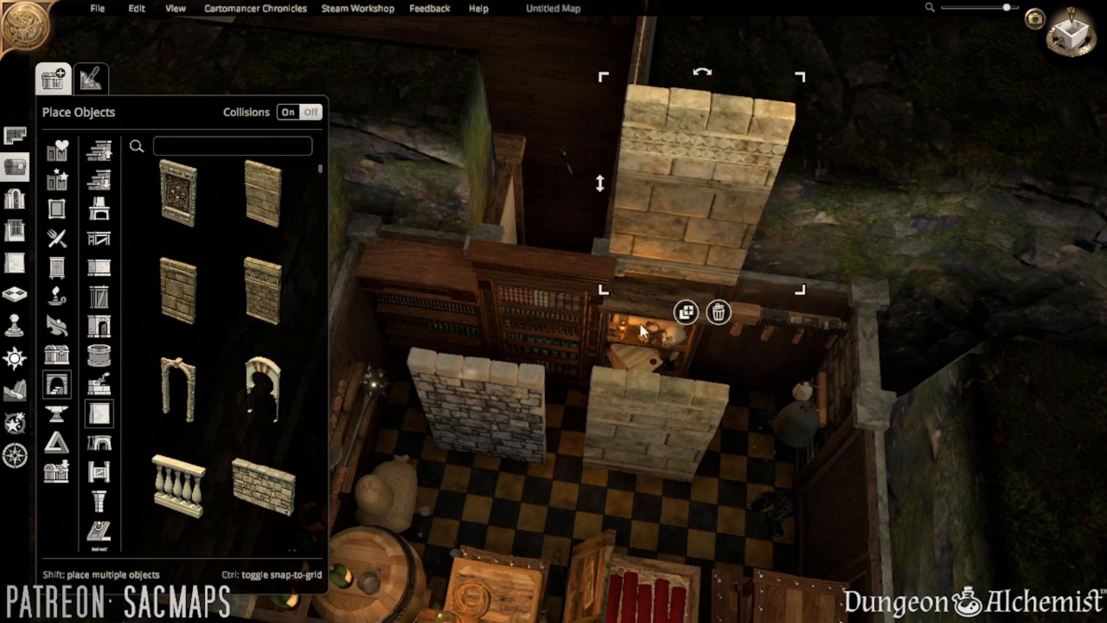
- Duplicate the raised ancient wall segment and place the copy directly beside it to make a double-width wall
{"action": "key", "text": "d"}
{"action": "left_click", "coordinate": [513, 311]}
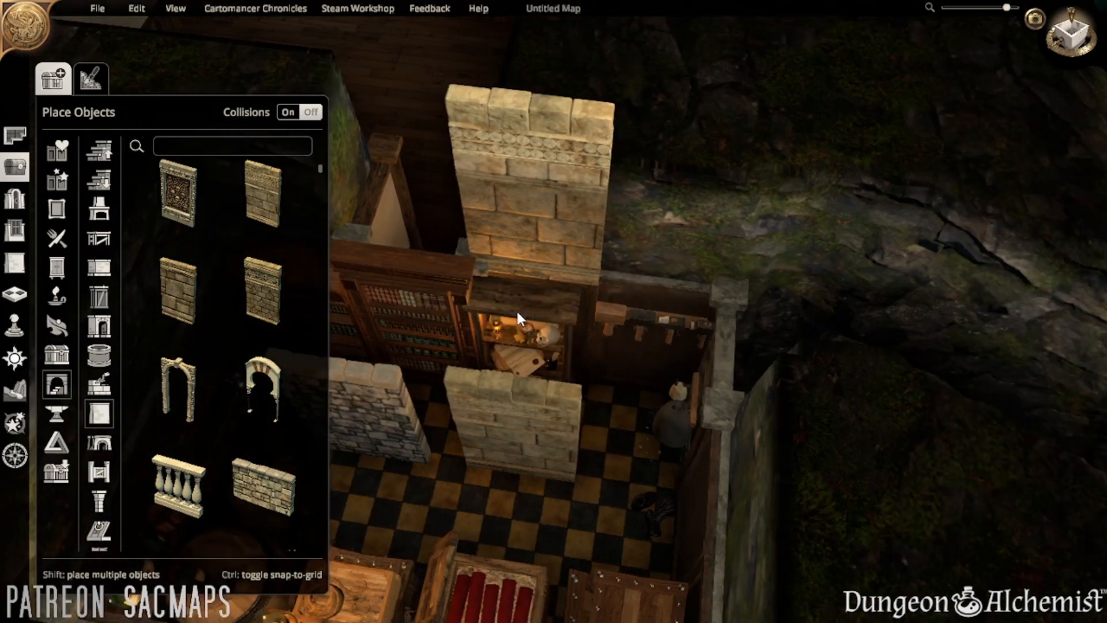
{"action": "middle_click_drag", "start_coordinate": [627, 376], "coordinate": [542, 397]}
{"action": "key", "text": "Escape"}
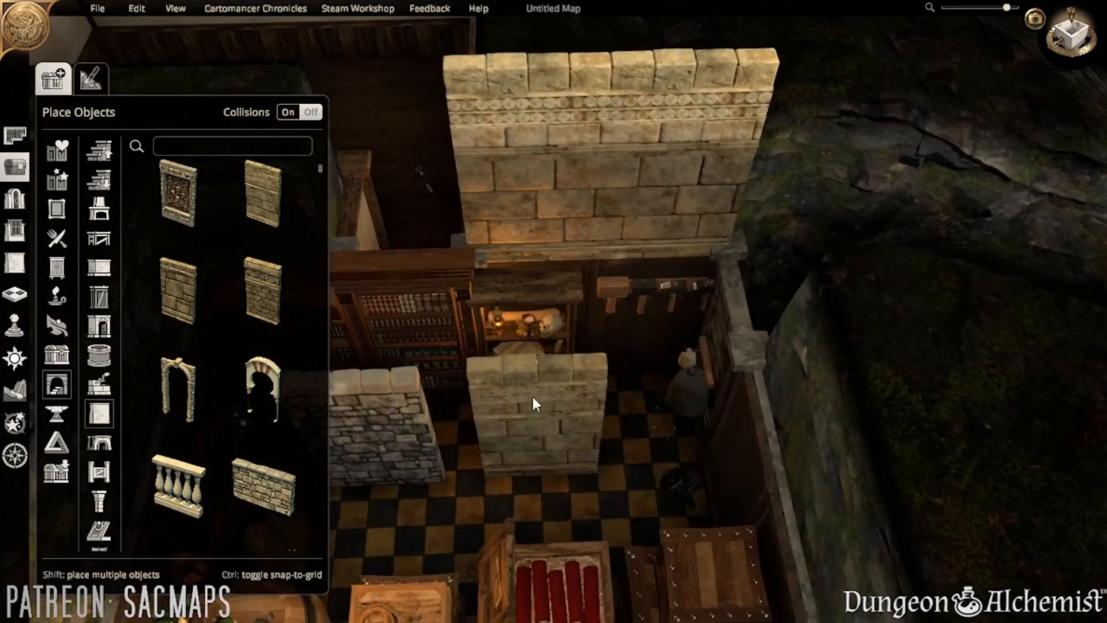
- Place a domed wall lantern on the front ancient wall with collisions off, and turn collisions back on
{"action": "left_click", "coordinate": [54, 298]}
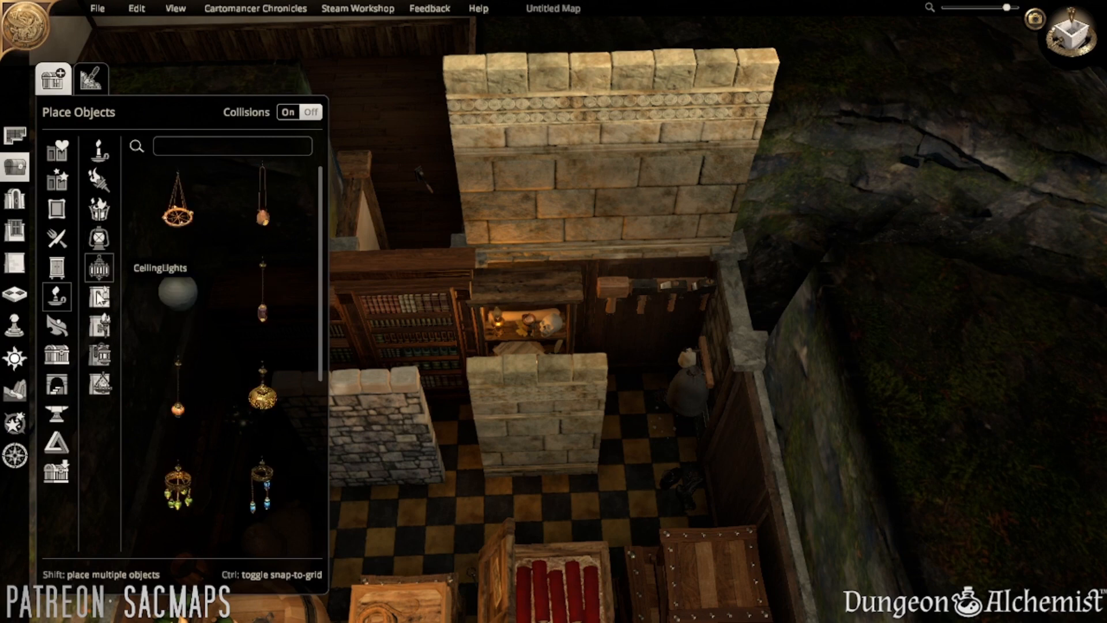
{"action": "left_click", "coordinate": [99, 296]}
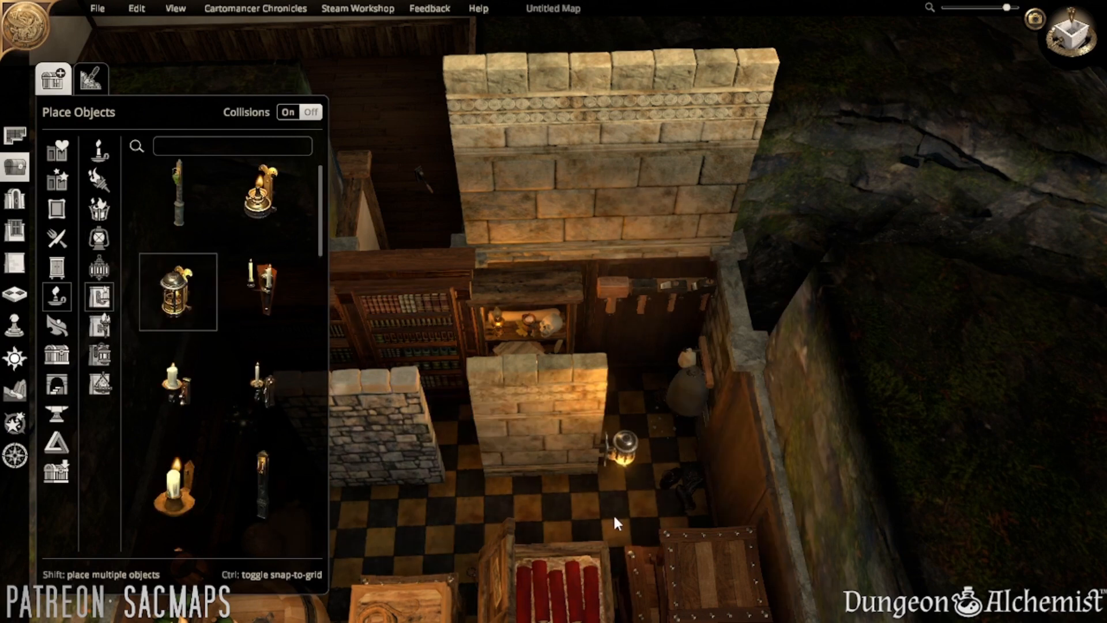
{"action": "left_click", "coordinate": [311, 112]}
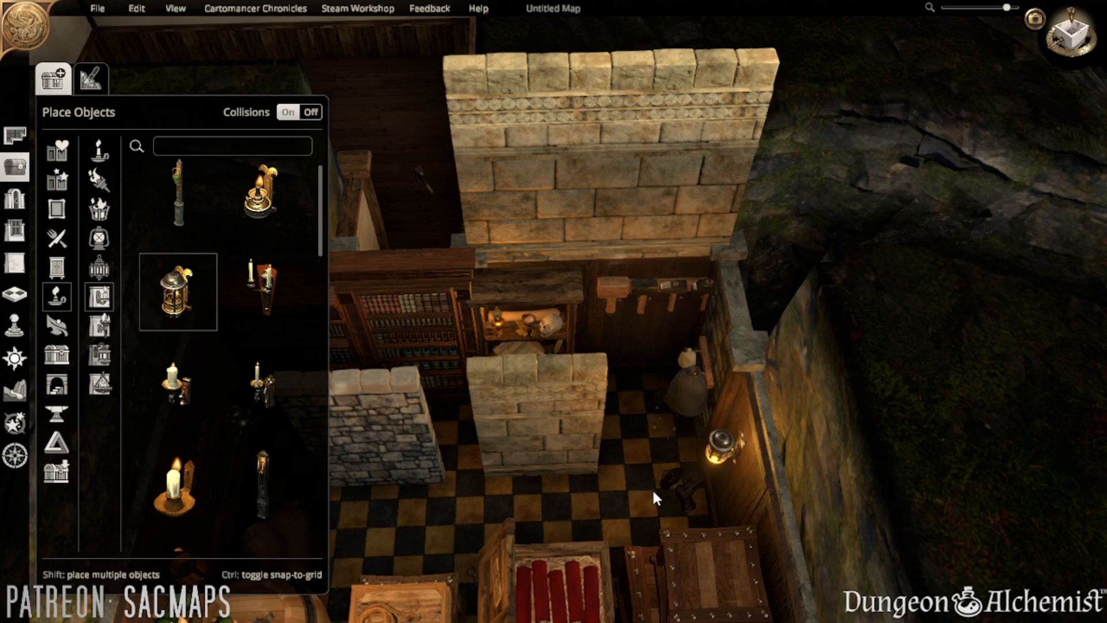
{"action": "left_click", "coordinate": [562, 488]}
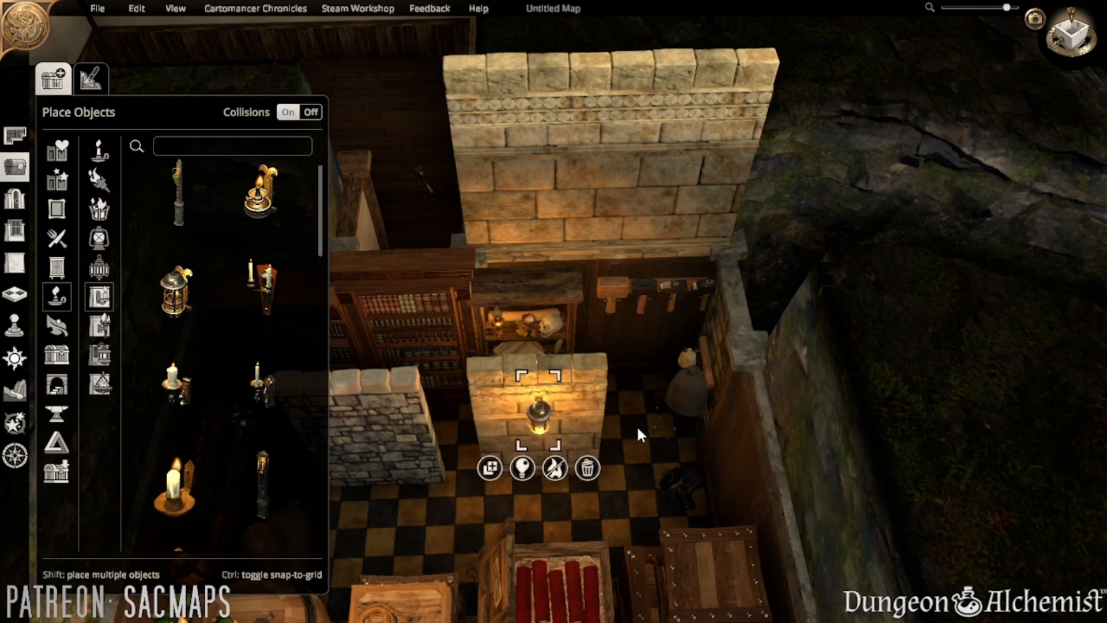
{"action": "left_click", "coordinate": [309, 112]}
{"action": "left_click", "coordinate": [558, 463]}
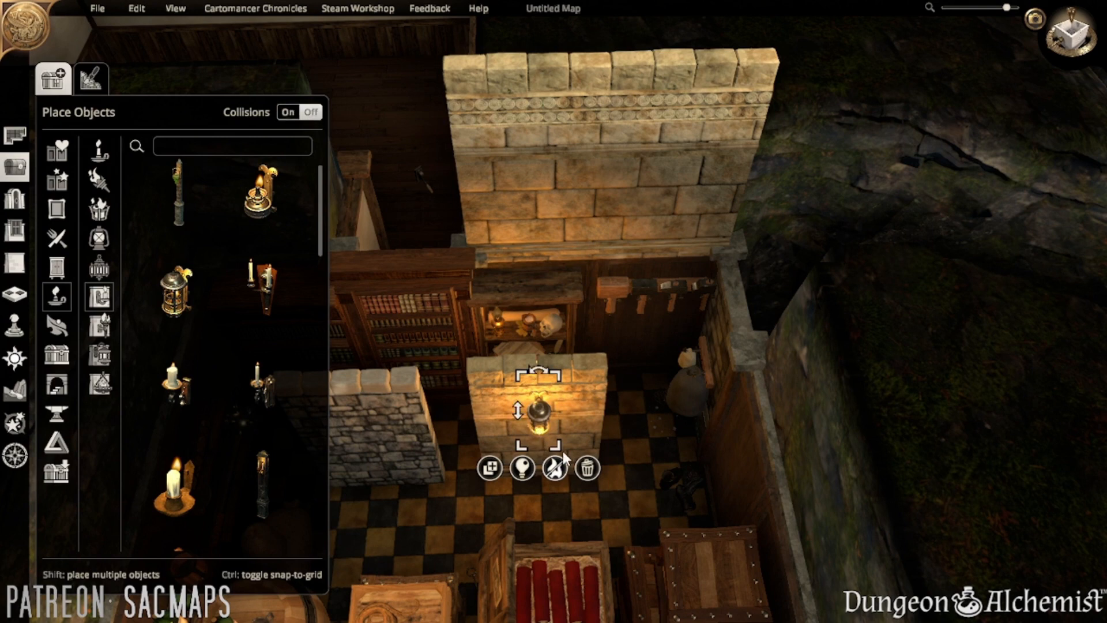
- Move the wall lantern from the front ancient wall to the raised double-width wall at the rear
{"action": "right_click_drag", "start_coordinate": [639, 422], "coordinate": [669, 443]}
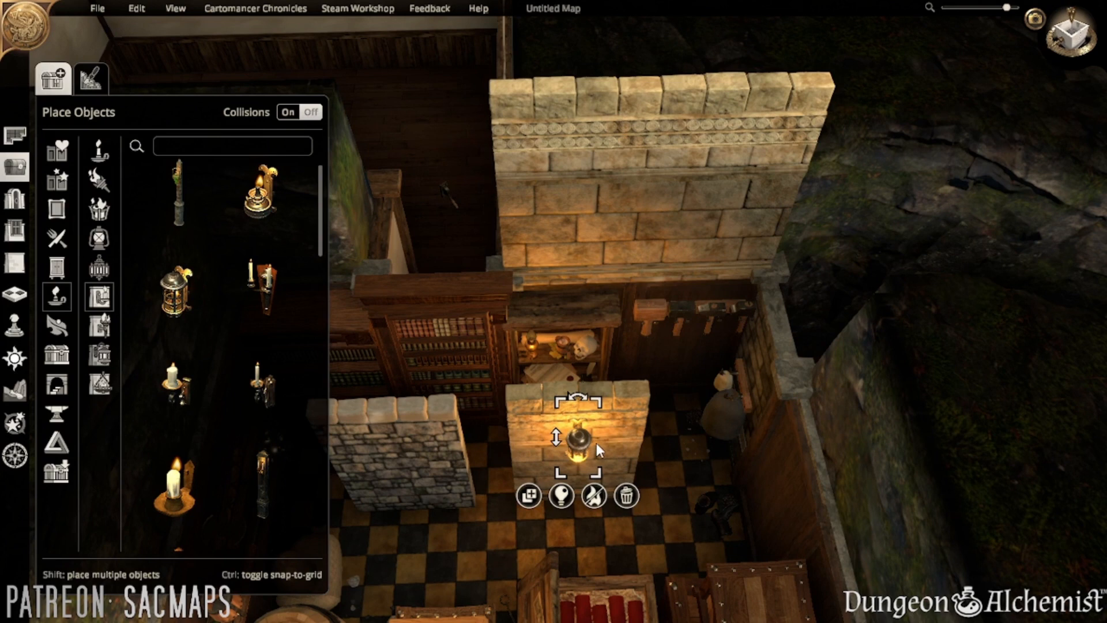
{"action": "left_click_drag", "start_coordinate": [561, 439], "coordinate": [530, 278]}
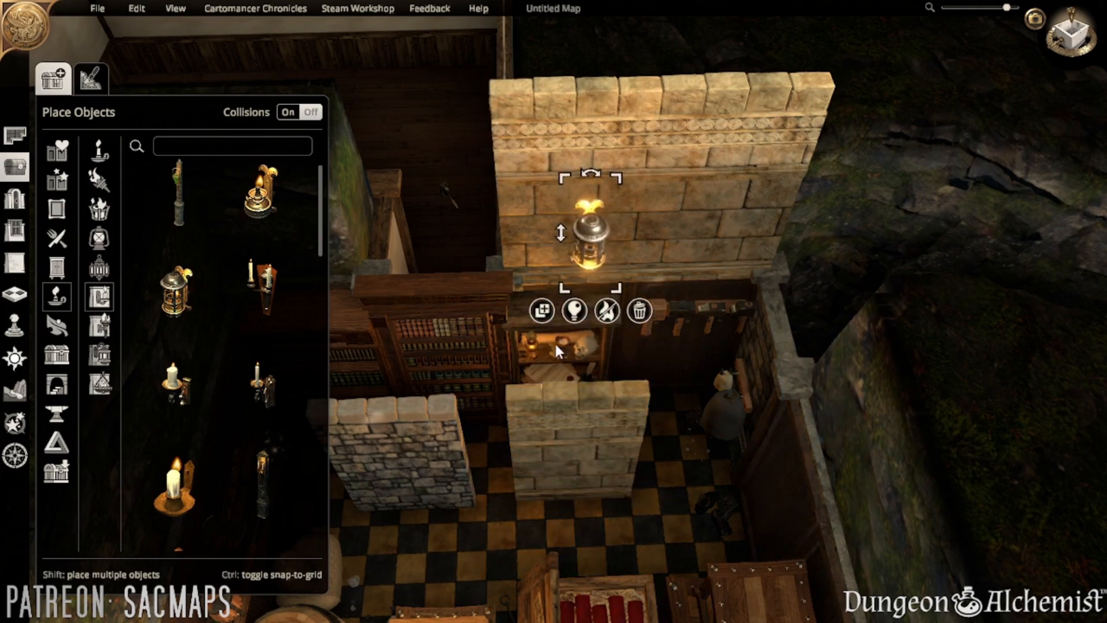
{"action": "key", "text": "w"}
{"action": "left_click_drag", "start_coordinate": [584, 416], "coordinate": [545, 378]}
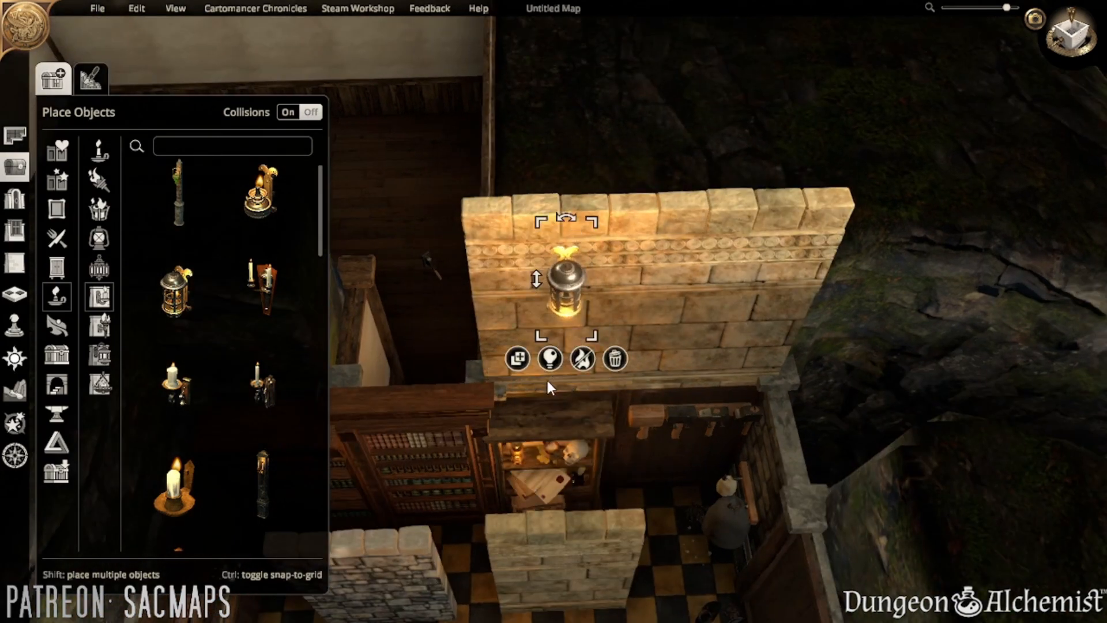
{"action": "middle_click_drag", "start_coordinate": [446, 426], "coordinate": [620, 436]}
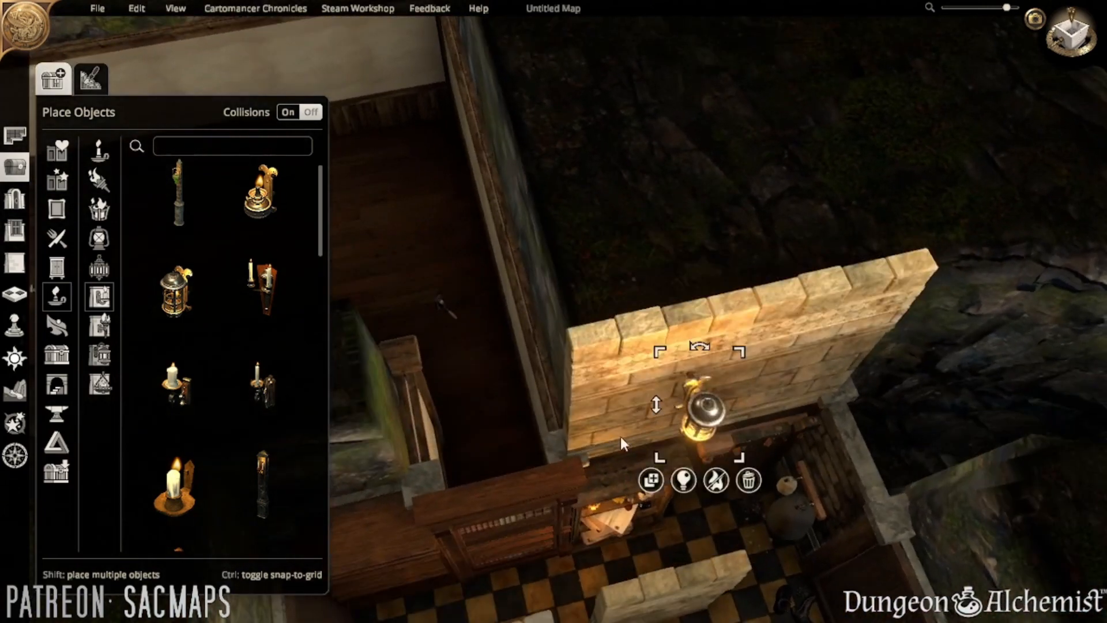
{"action": "left_click_drag", "start_coordinate": [659, 484], "coordinate": [622, 434]}
- Reposition the lantern near the raised wall's upper edge with collisions off, and turn collisions back on
{"action": "left_click", "coordinate": [311, 112]}
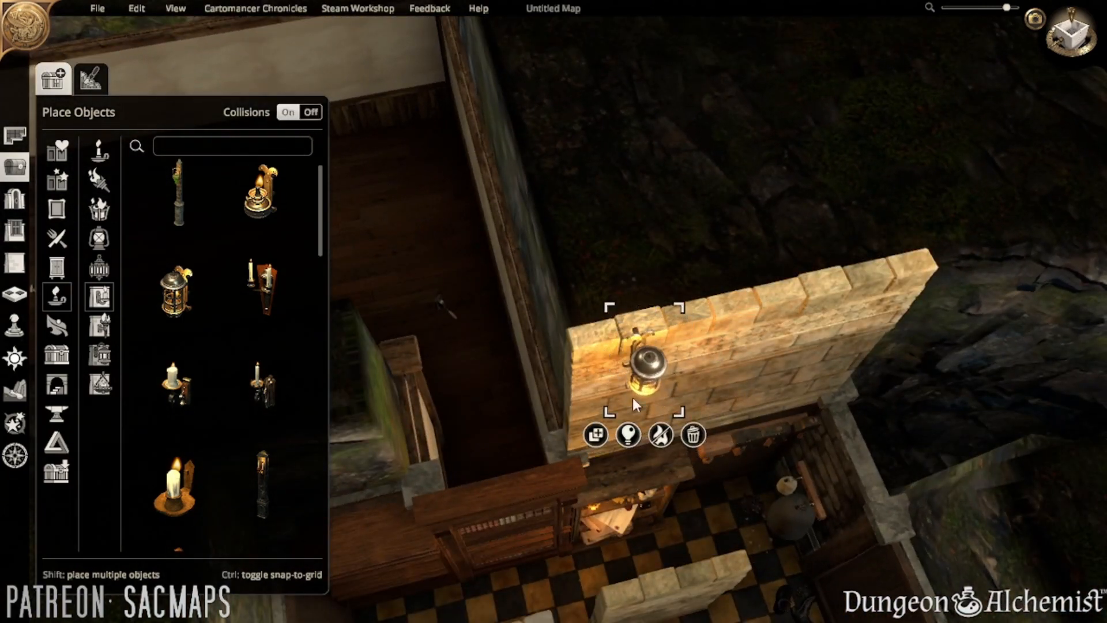
{"action": "left_click_drag", "start_coordinate": [658, 371], "coordinate": [672, 403]}
{"action": "left_click", "coordinate": [308, 112]}
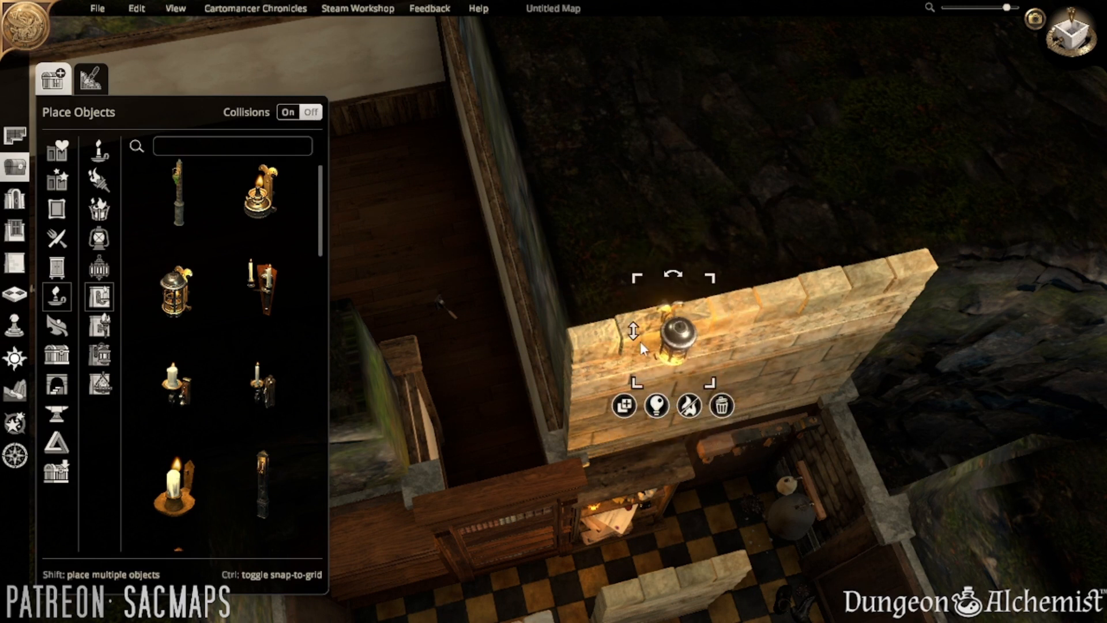
- Adjust the lantern's position against the face of the raised wall
{"action": "left_click_drag", "start_coordinate": [635, 354], "coordinate": [638, 452]}
{"action": "key", "text": "s"}
{"action": "key", "text": "d"}
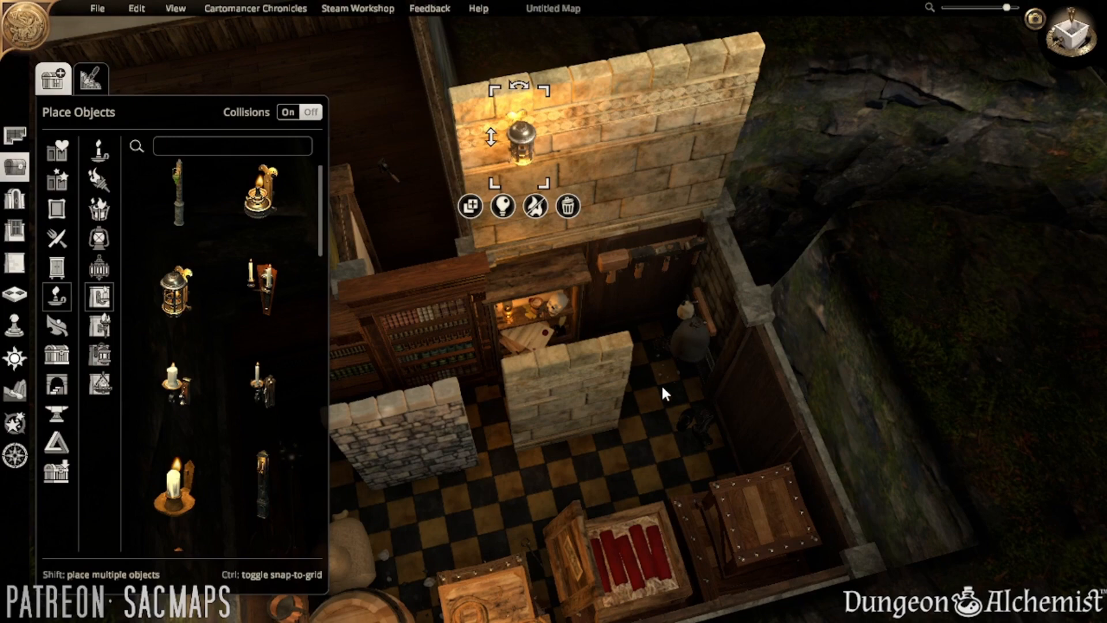
{"action": "key", "text": "q"}
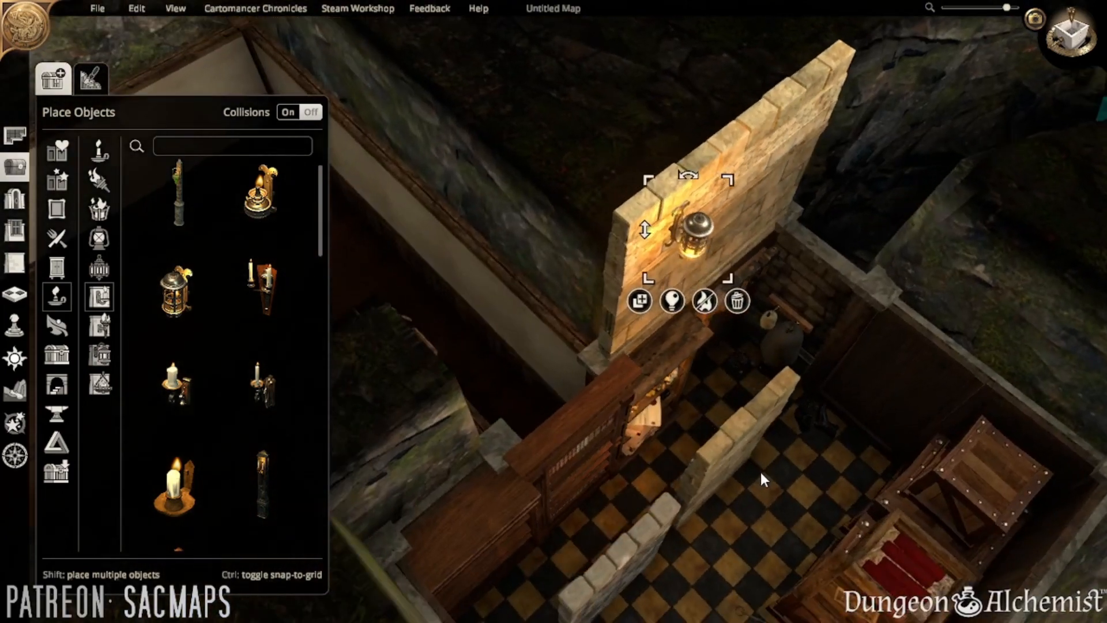
{"action": "key", "text": "q"}
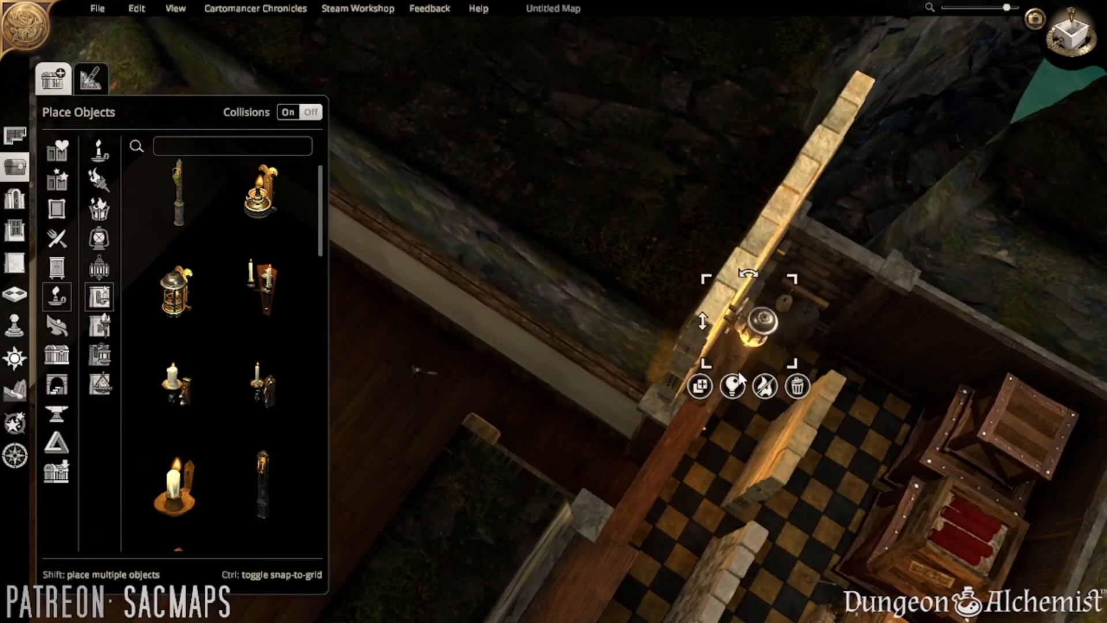
{"action": "left_click_drag", "start_coordinate": [739, 375], "coordinate": [737, 361]}
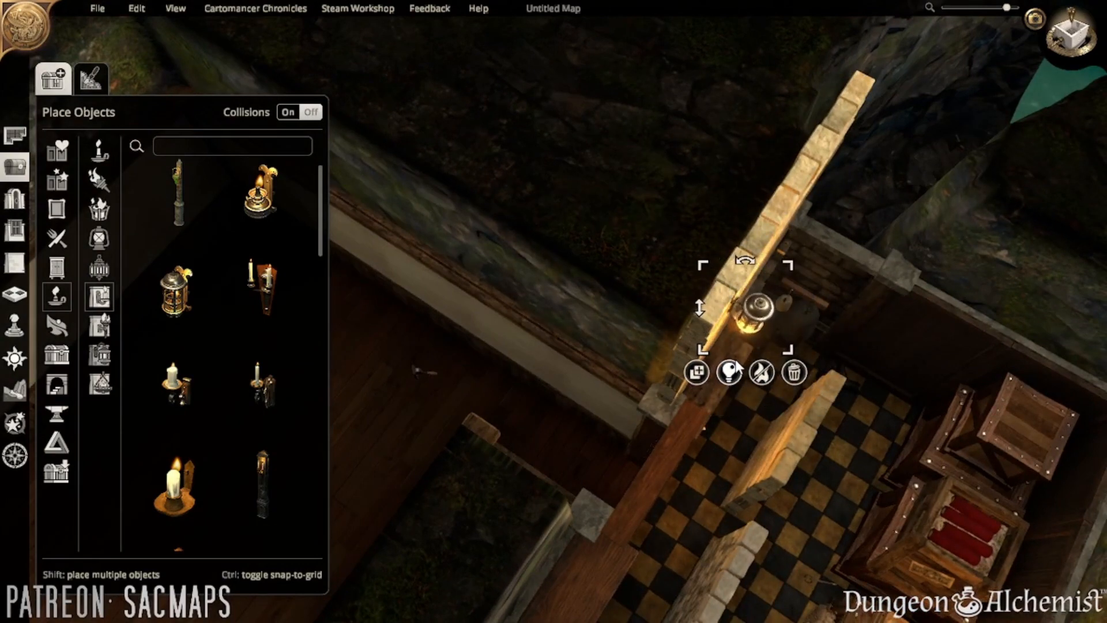
- Delete the wall lantern, both raised ancient wall segments and the ancient wall standing on the floor
{"action": "key", "text": "d"}
{"action": "key", "text": "Delete"}
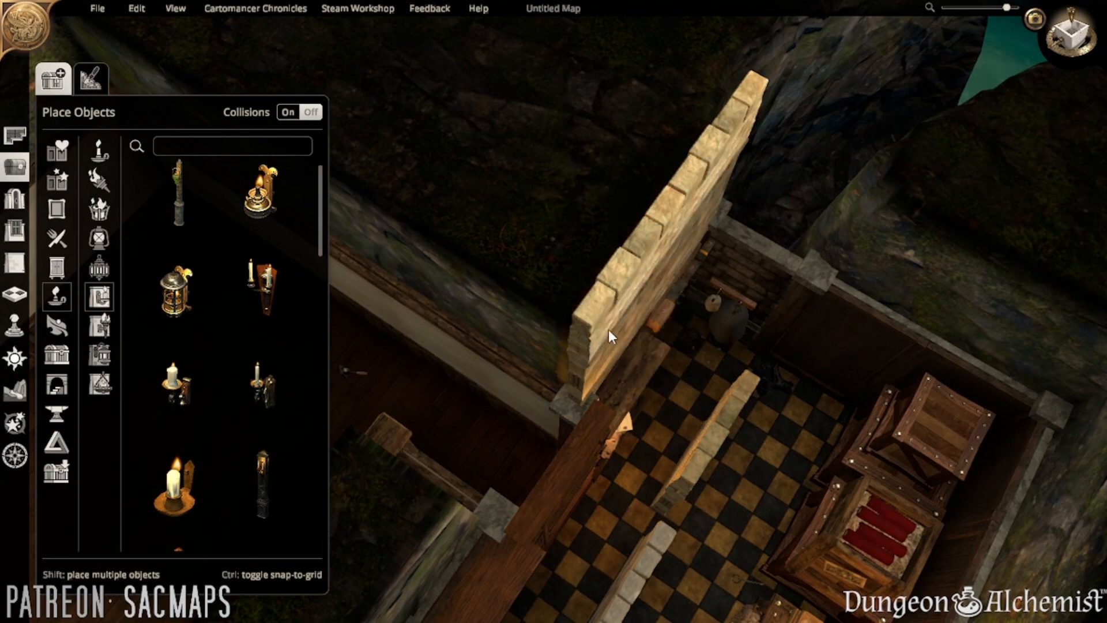
{"action": "left_click", "coordinate": [607, 330]}
{"action": "key", "text": "Delete"}
{"action": "key", "text": "d"}
{"action": "key", "text": "w"}
{"action": "key", "text": "s"}
{"action": "key", "text": "a"}
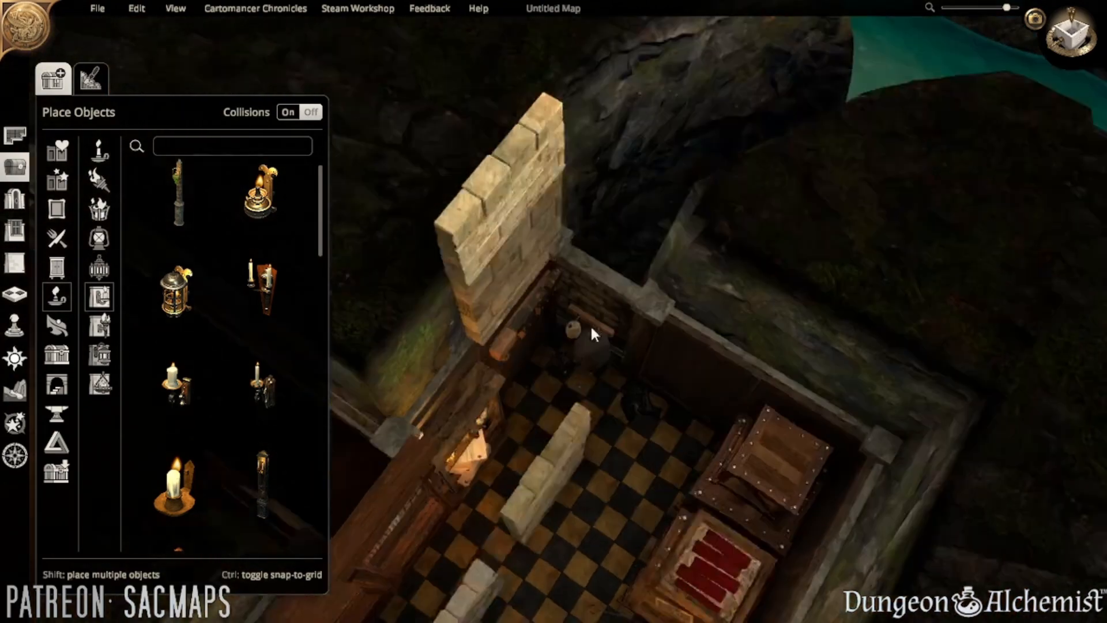
{"action": "key", "text": "q"}
{"action": "left_click", "coordinate": [553, 338]}
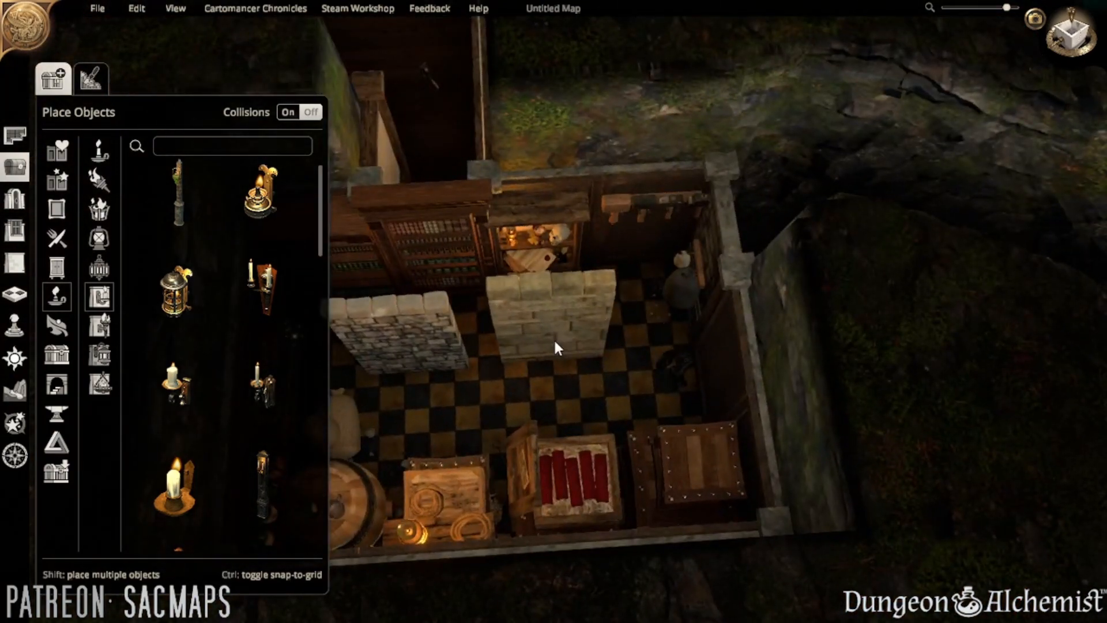
{"action": "key", "text": "Delete"}
- Delete the free-standing grey stone wall from the checkered floor
{"action": "right_click_drag", "start_coordinate": [555, 341], "coordinate": [656, 367]}
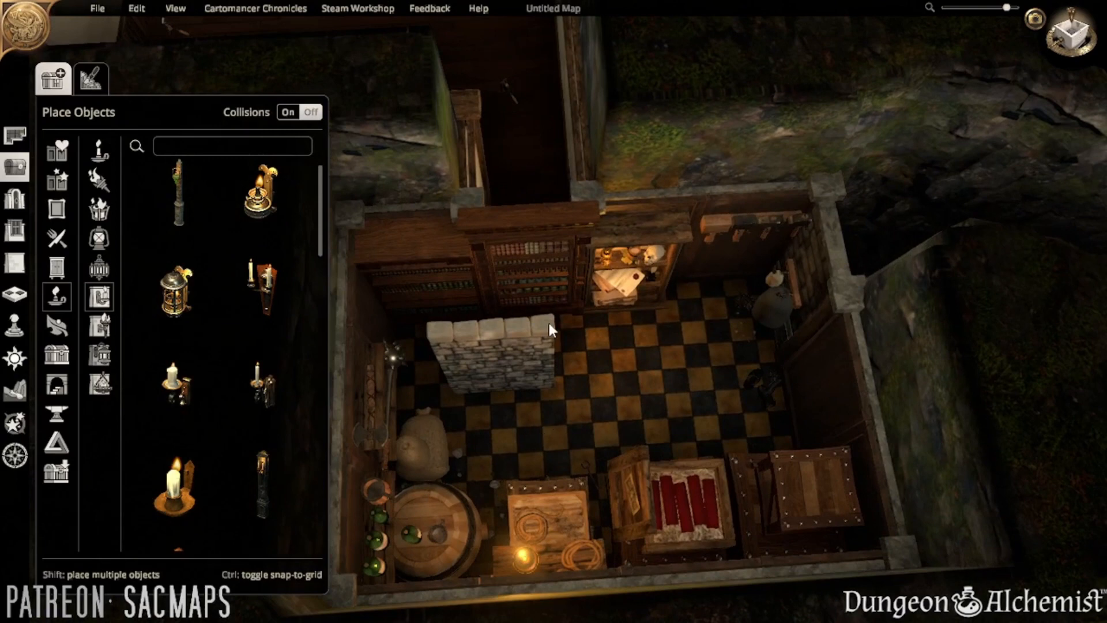
{"action": "left_click", "coordinate": [541, 338]}
{"action": "key", "text": "Delete"}
- Open the hidden brick door behind the hanging sacks in the room's corner
{"action": "right_click_drag", "start_coordinate": [623, 375], "coordinate": [627, 419]}
{"action": "key", "text": "w"}
{"action": "key", "text": "d"}
{"action": "key", "text": "w"}
{"action": "key", "text": "d"}
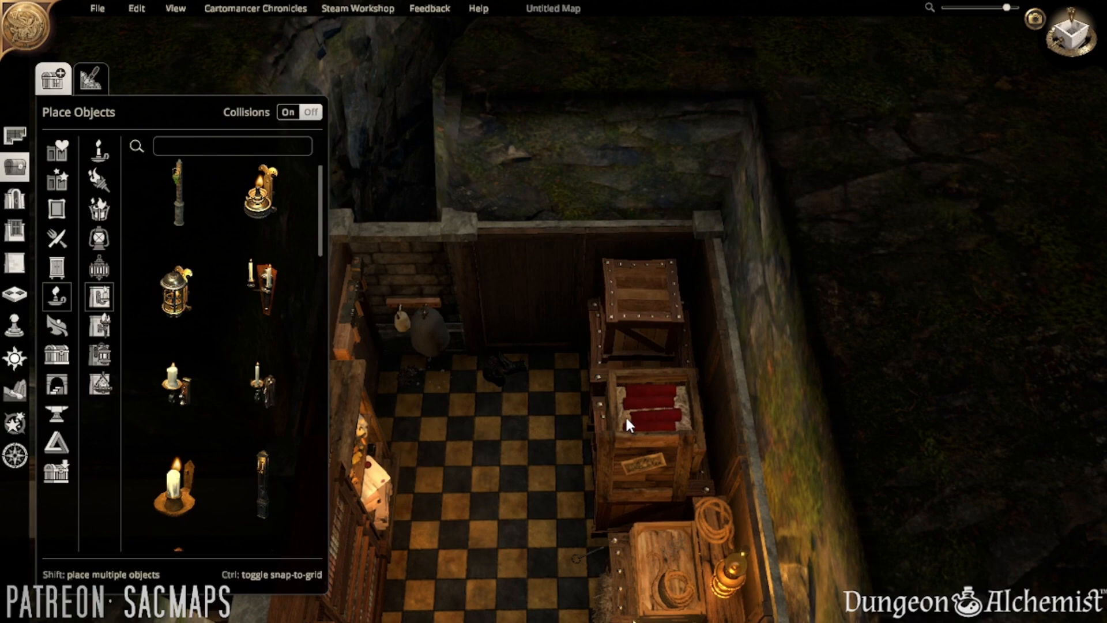
{"action": "scroll", "coordinate": [476, 389], "scroll_direction": "up", "scroll_amount": 3}
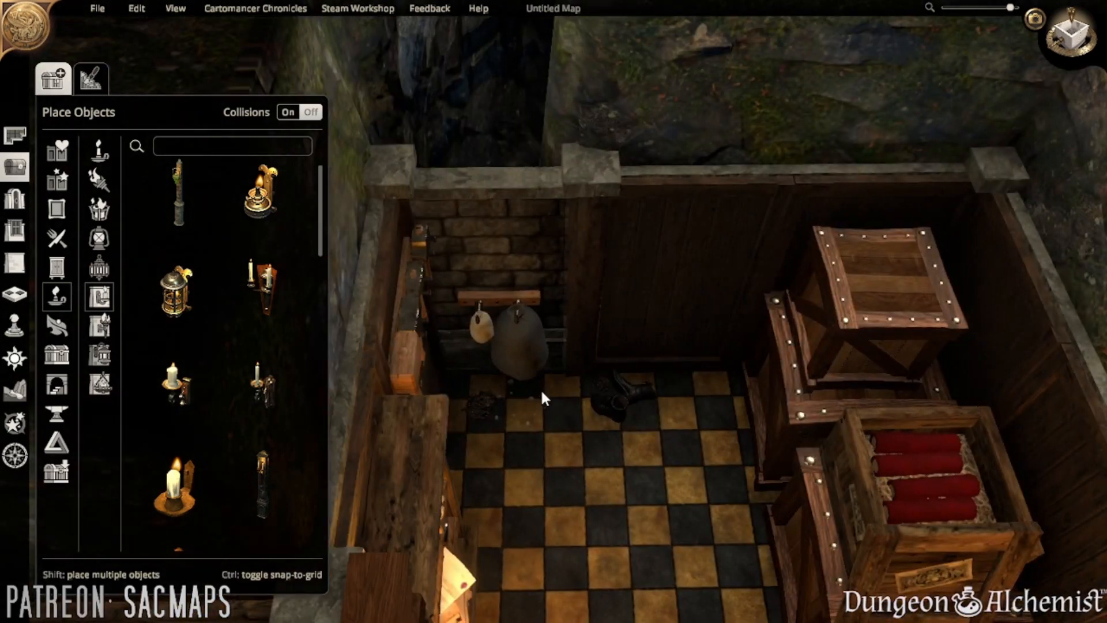
{"action": "mouse_move", "coordinate": [541, 388]}
{"action": "right_mouse_down"}
{"action": "mouse_move", "coordinate": [531, 453]}
{"action": "mouse_move", "coordinate": [527, 382]}
{"action": "mouse_move", "coordinate": [528, 395]}
{"action": "right_mouse_up"}
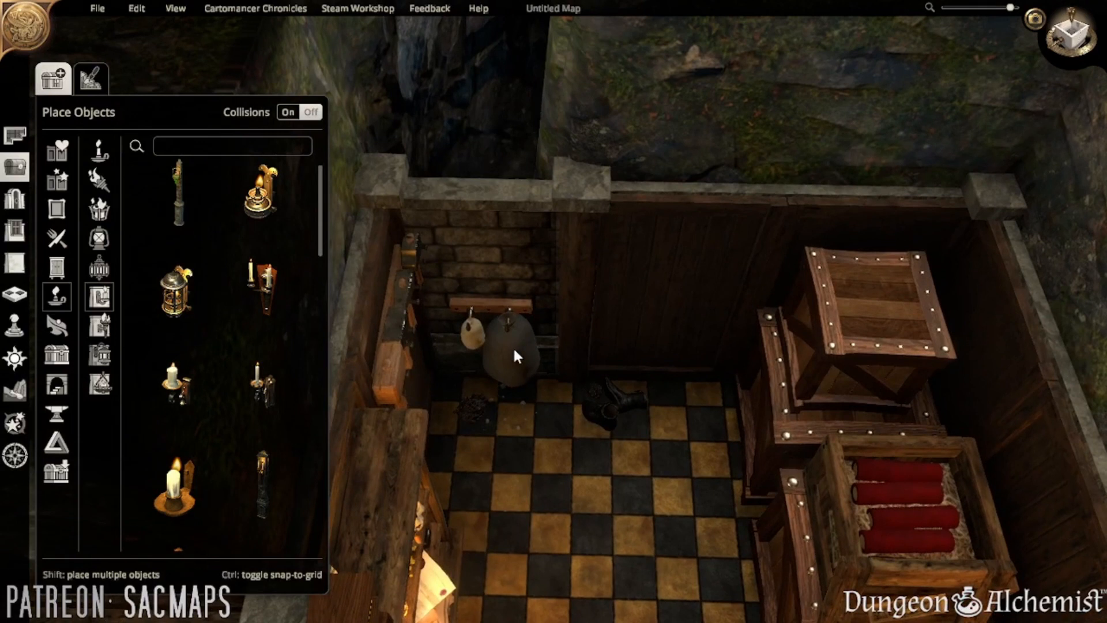
{"action": "left_click", "coordinate": [490, 302]}
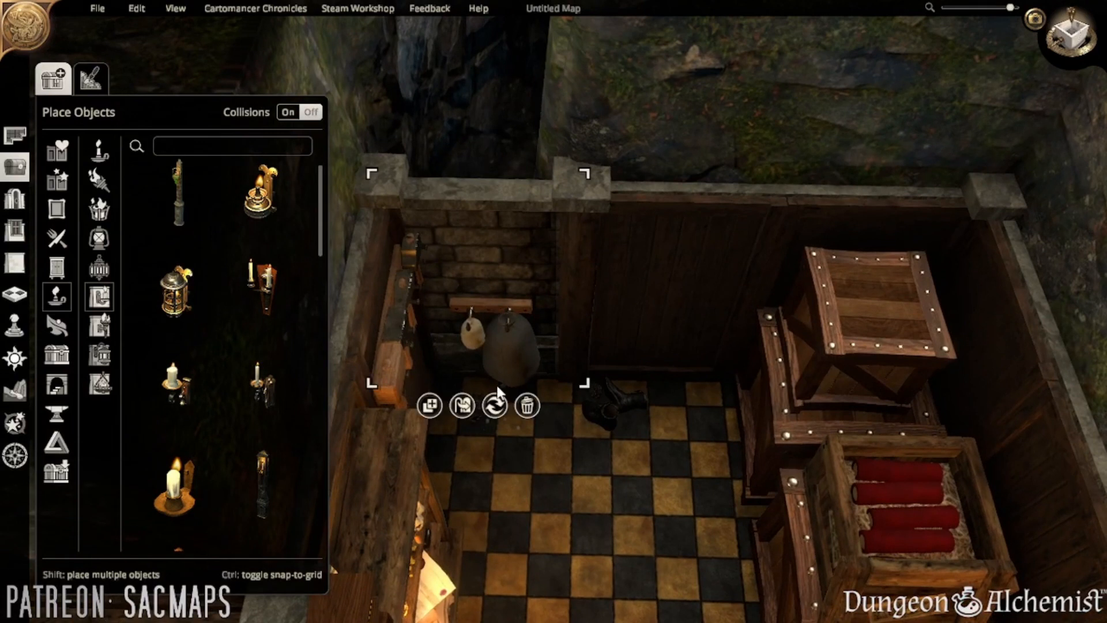
{"action": "left_click", "coordinate": [463, 406]}
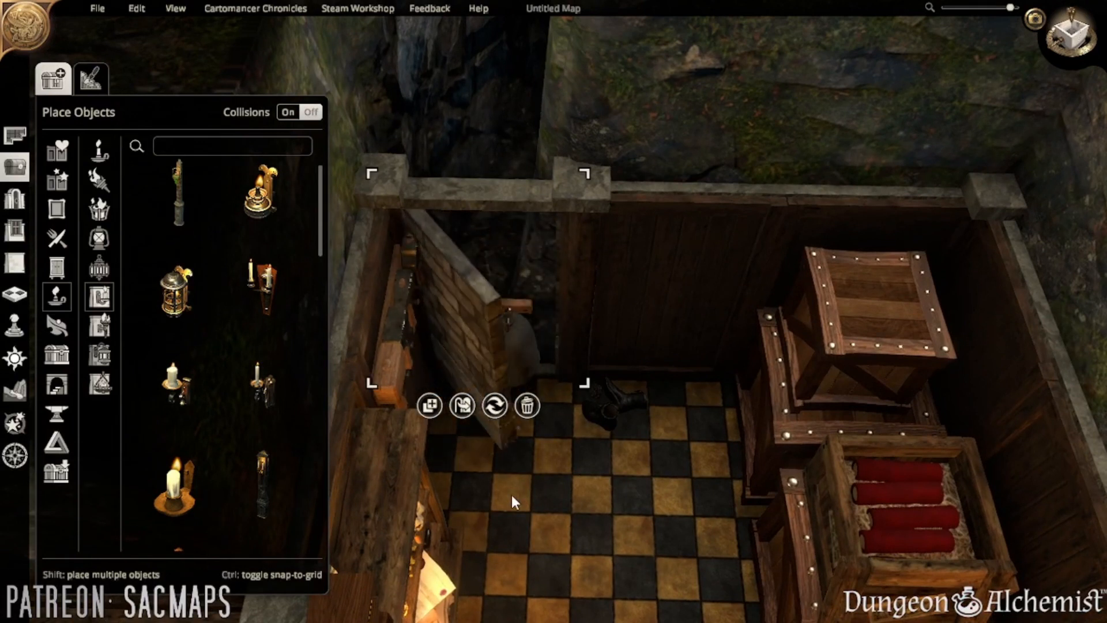
- Move the hanging tool rack from the wall beside the brick door to the wooden wall behind the crates
{"action": "left_click_drag", "start_coordinate": [396, 318], "coordinate": [728, 433]}
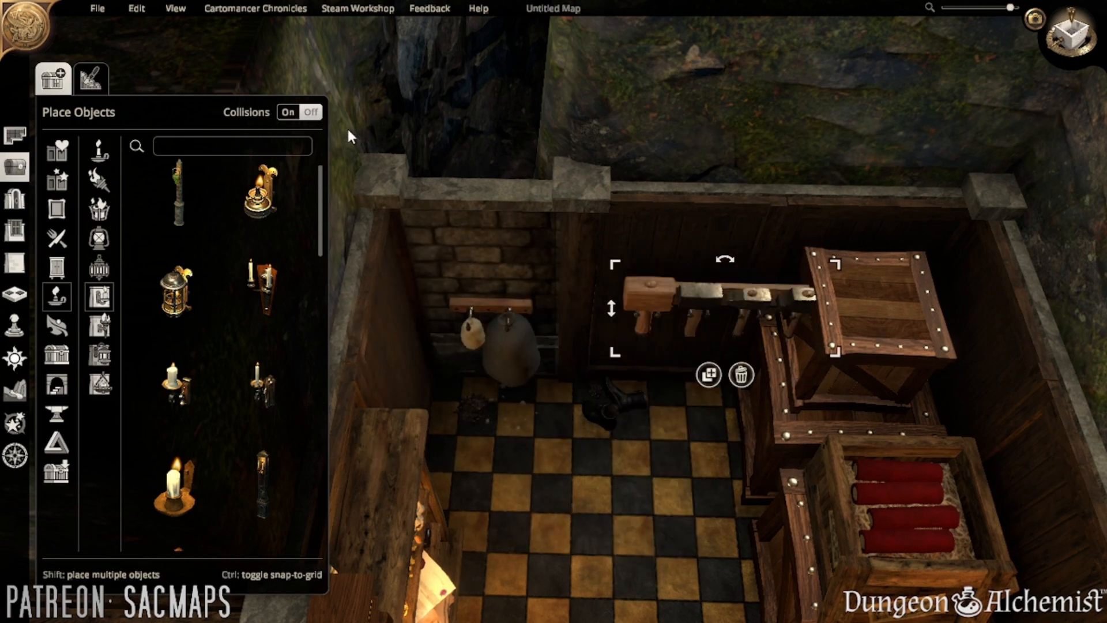
- Turn collisions on and snap the tool rack onto the wooden wall between the brick door and the crates
{"action": "left_click", "coordinate": [310, 112]}
{"action": "left_click_drag", "start_coordinate": [712, 301], "coordinate": [691, 293]}
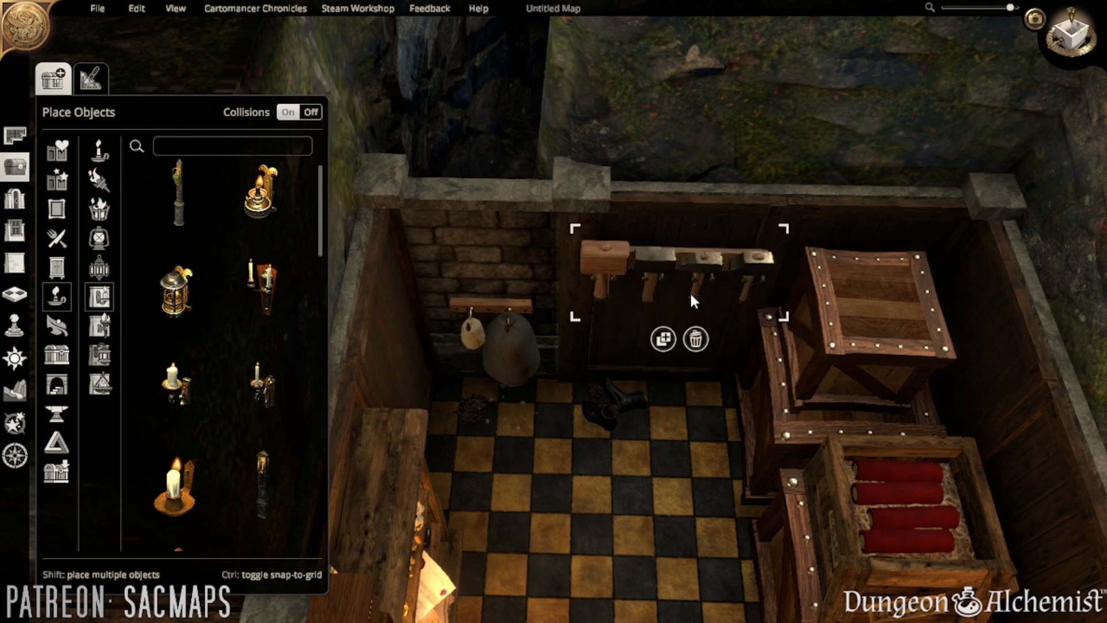
{"action": "left_click", "coordinate": [639, 462]}
{"action": "middle_click_drag", "start_coordinate": [639, 461], "coordinate": [714, 390]}
- Turn collisions off and move the wooden hook rack from the brick door to the wooden wall beside the open shelf
{"action": "left_click_drag", "start_coordinate": [656, 373], "coordinate": [533, 467]}
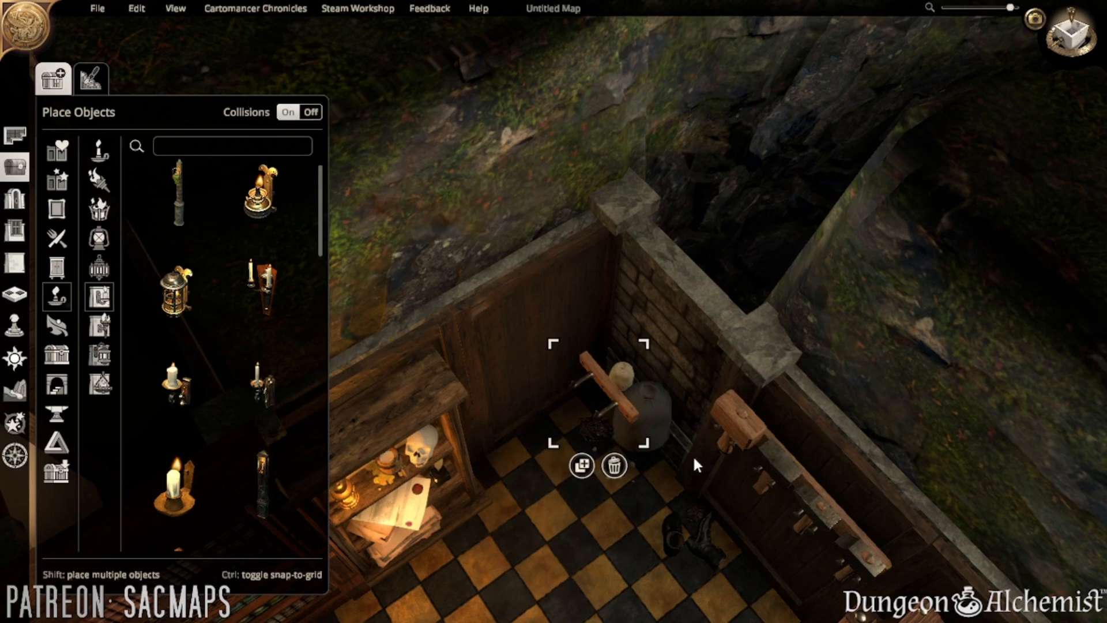
{"action": "left_click_drag", "start_coordinate": [612, 395], "coordinate": [594, 467]}
{"action": "left_click", "coordinate": [288, 112]}
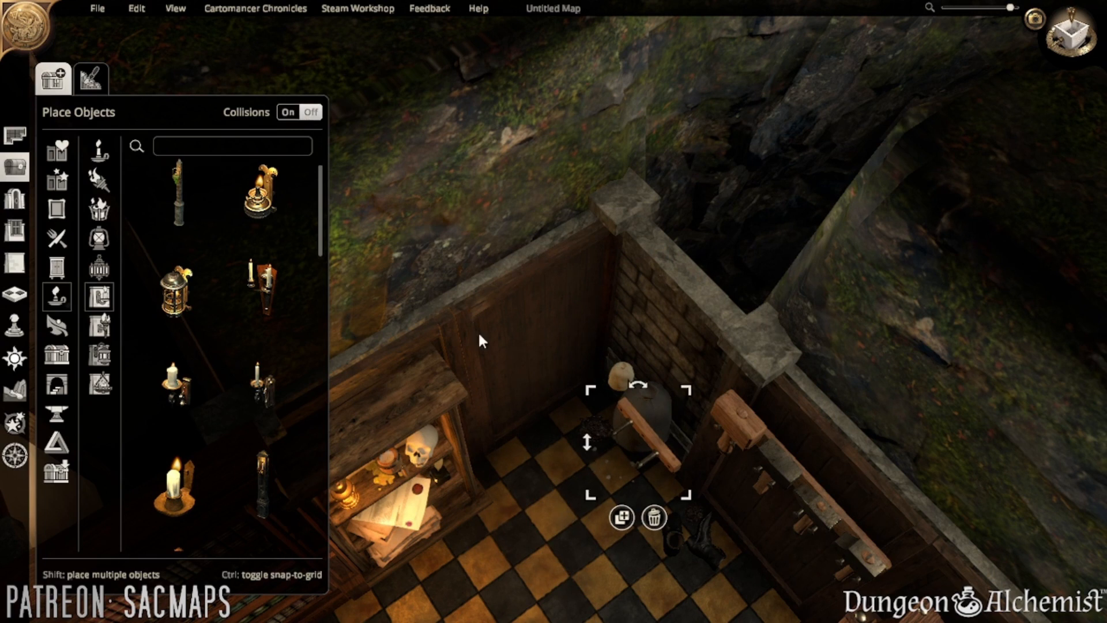
{"action": "left_click_drag", "start_coordinate": [634, 423], "coordinate": [557, 444]}
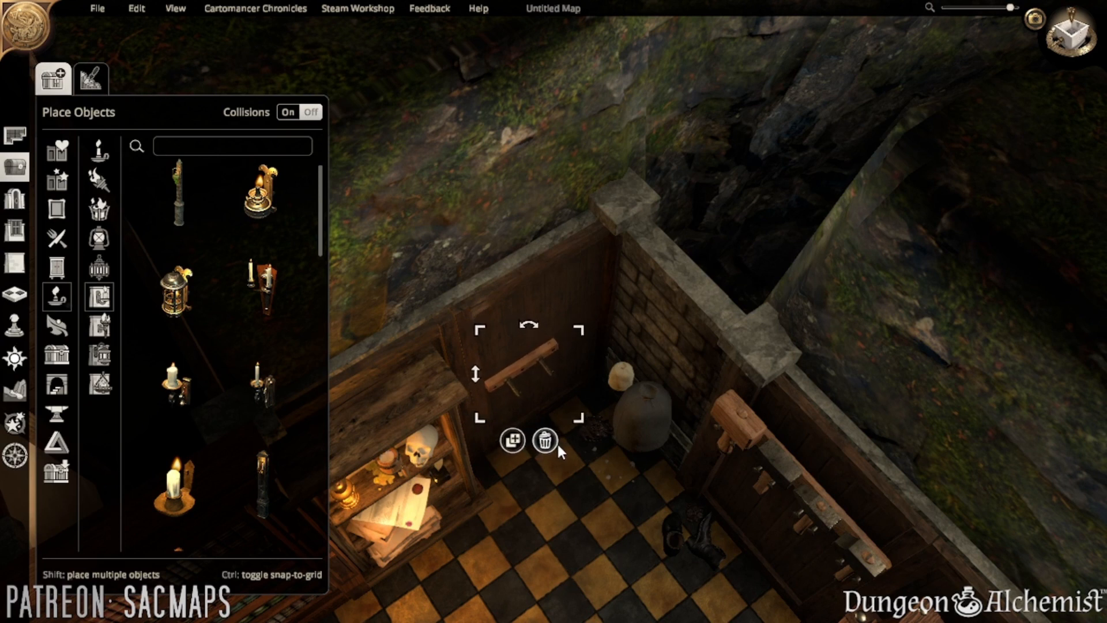
- Move the large grey sack and the small pale bag from the brick door to the relocated hook rack
{"action": "left_click", "coordinate": [607, 489]}
{"action": "left_click", "coordinate": [641, 421]}
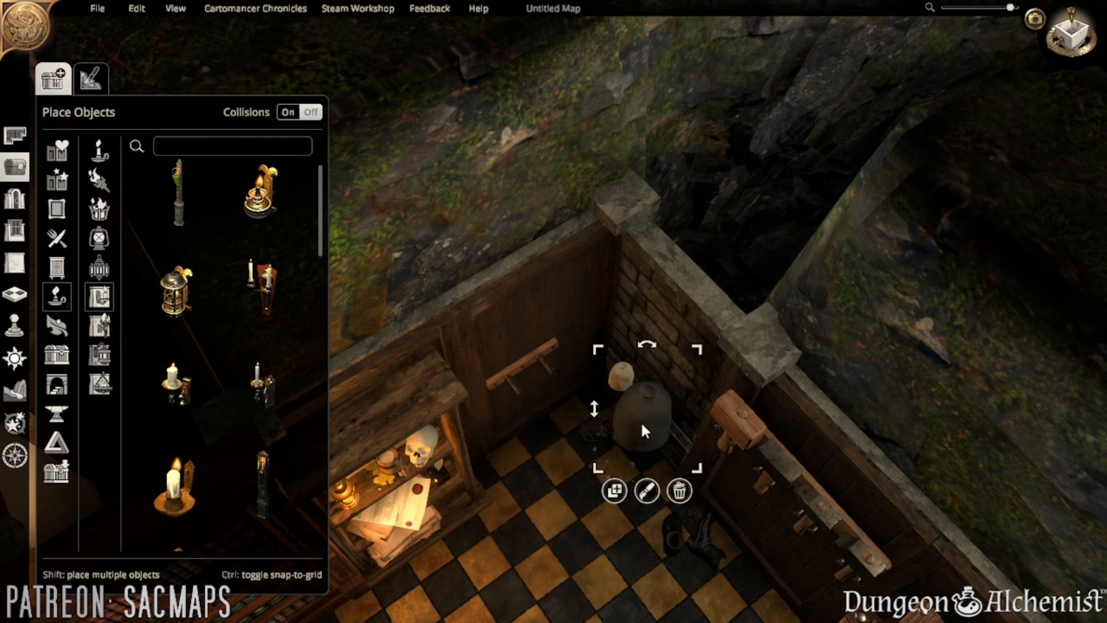
{"action": "left_click_drag", "start_coordinate": [640, 421], "coordinate": [490, 424]}
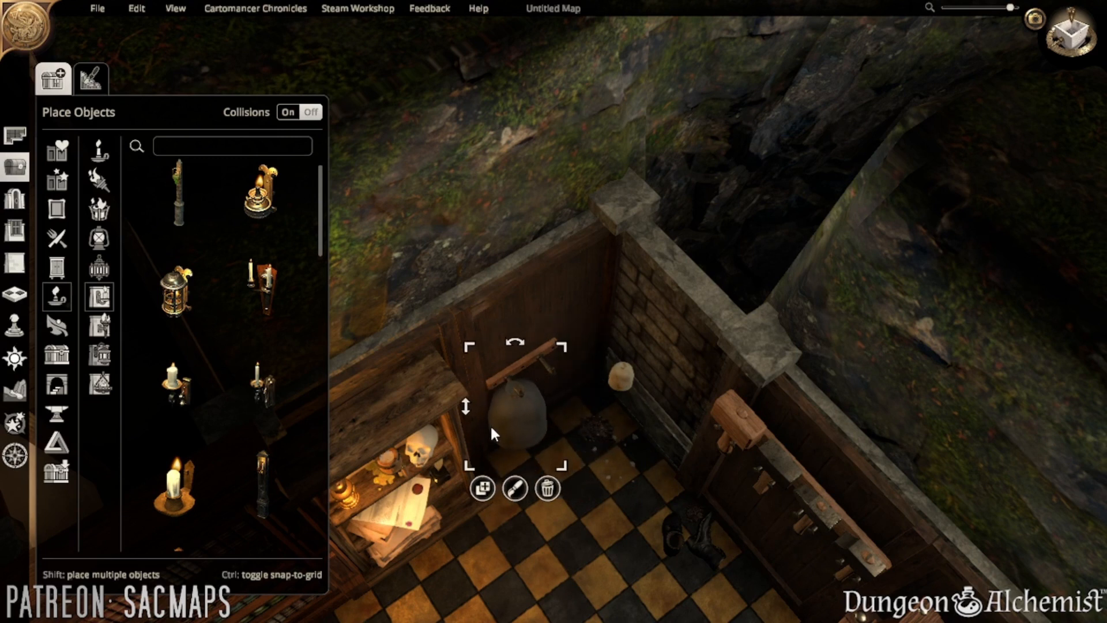
{"action": "left_click", "coordinate": [607, 386]}
{"action": "left_click_drag", "start_coordinate": [606, 386], "coordinate": [521, 393]}
- Open the hidden brick door to check its swing against the relocated objects, and close it again
{"action": "left_click", "coordinate": [662, 398]}
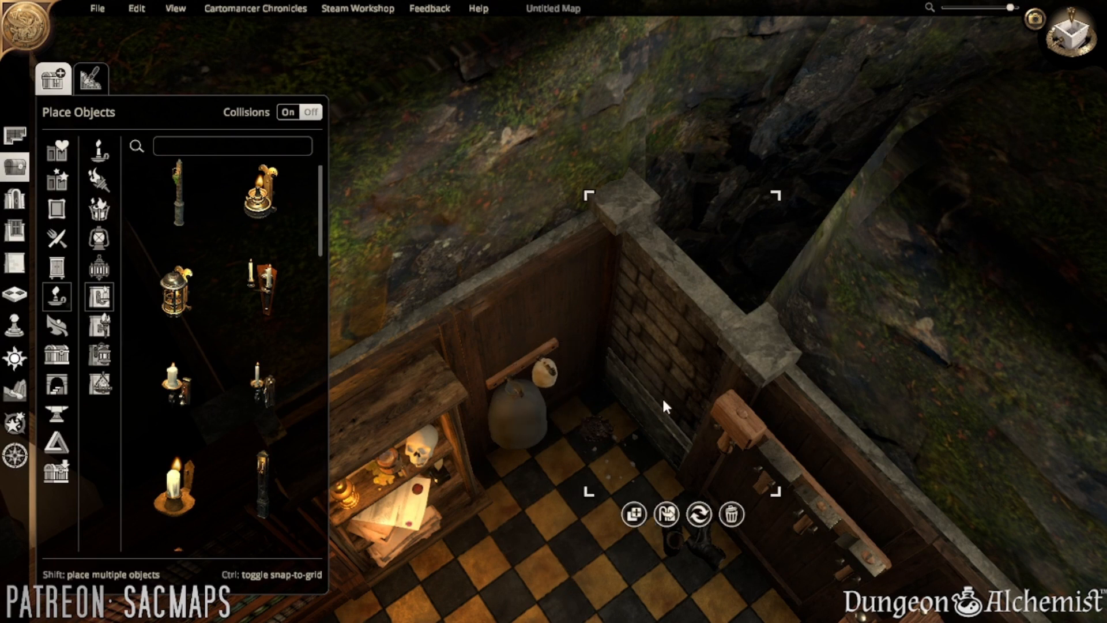
{"action": "left_click", "coordinate": [666, 513]}
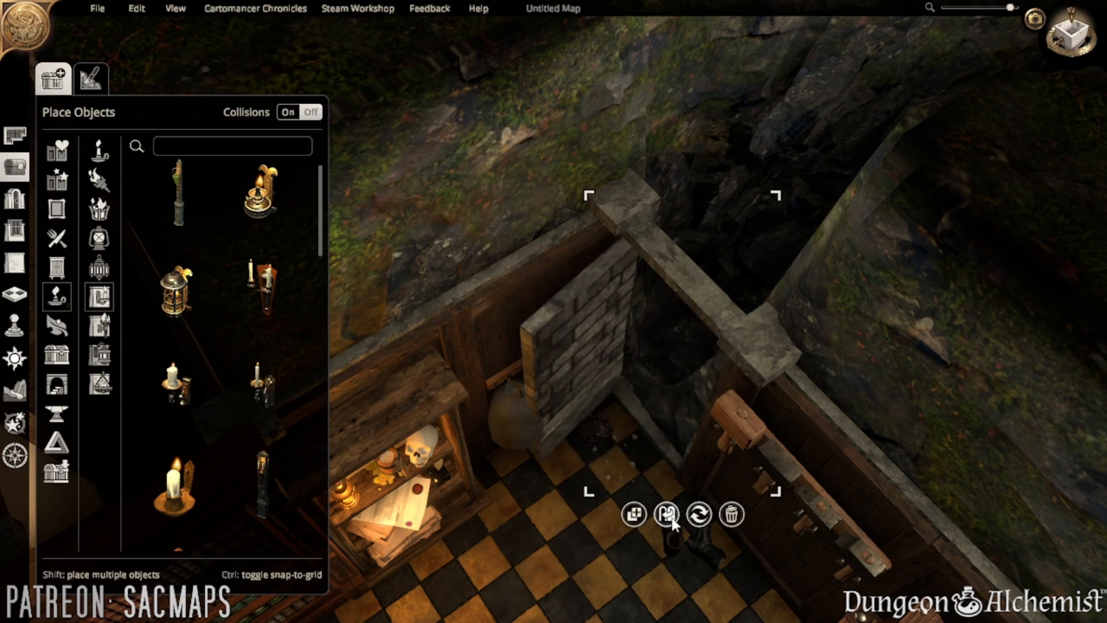
{"action": "left_click", "coordinate": [666, 514]}
- Shrink the large grey sack hanging on the hook rack beside the shelf
{"action": "left_click", "coordinate": [553, 374]}
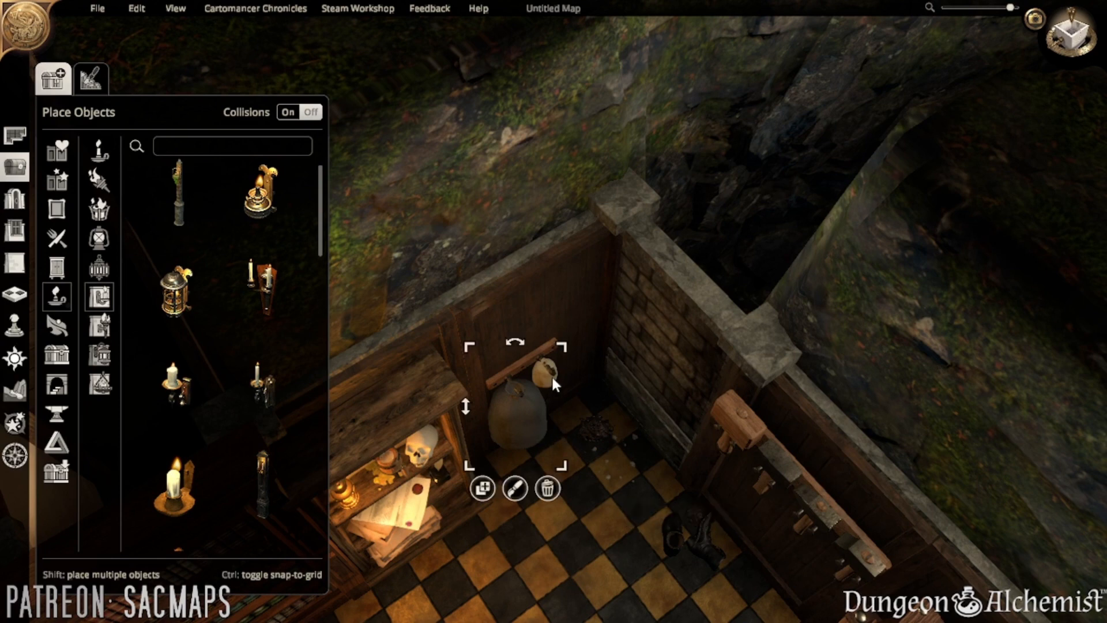
{"action": "left_click_drag", "start_coordinate": [553, 354], "coordinate": [527, 363]}
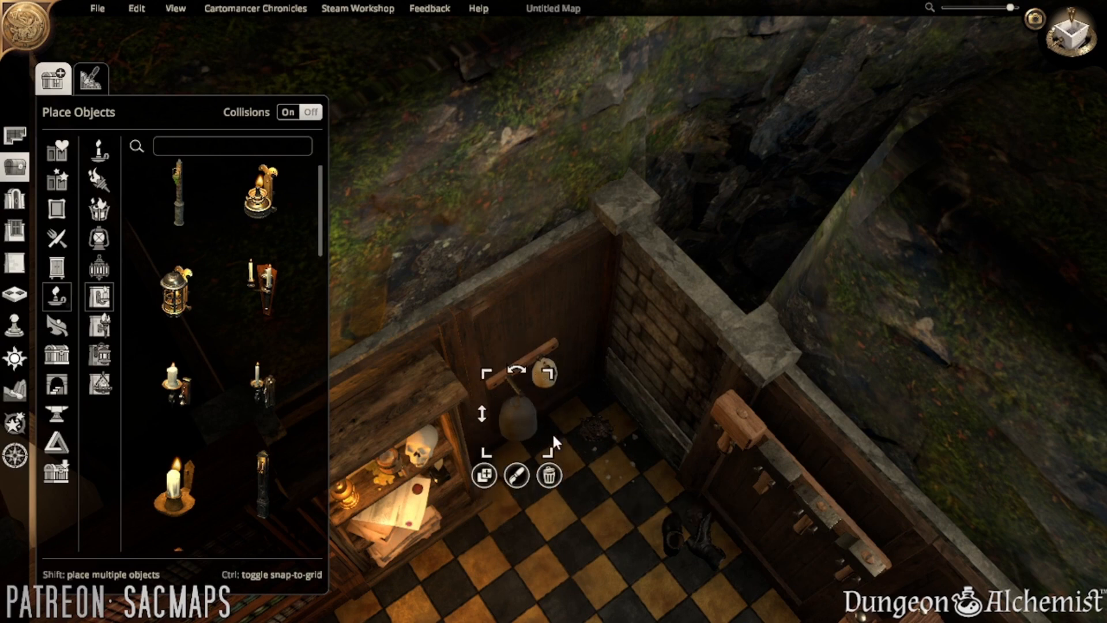
{"action": "key", "text": "s"}
- Search the object library for BAG
{"action": "left_click", "coordinate": [212, 144]}
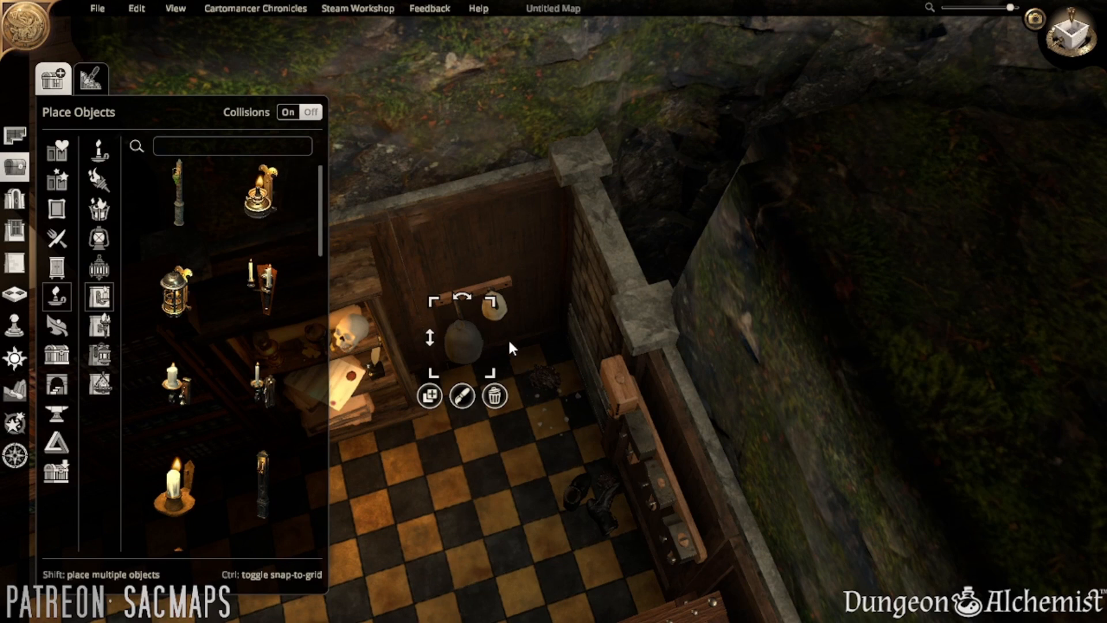
{"action": "left_click", "coordinate": [224, 144]}
{"action": "type", "text": "BAG"}
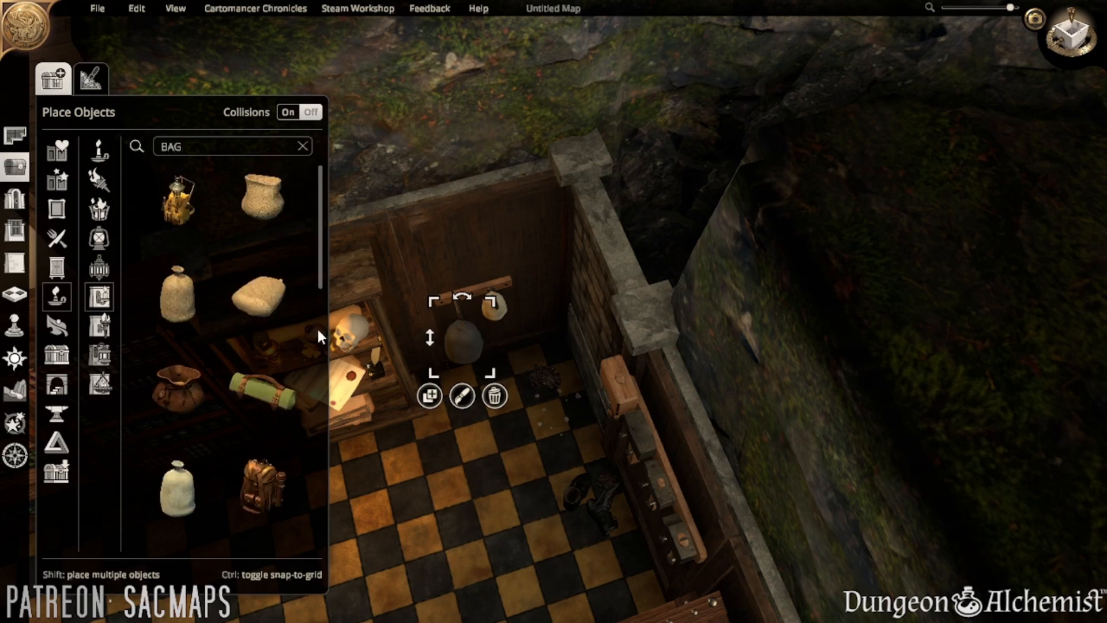
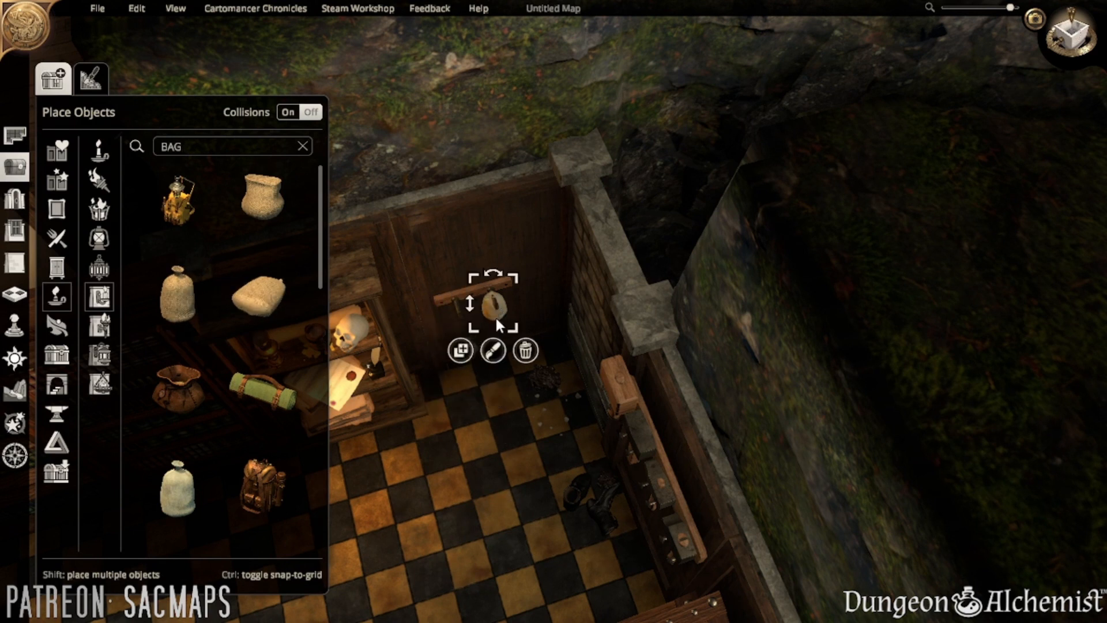
- Delete the bags hanging from the hook rack and raise the empty rack higher on the wooden wall
{"action": "key", "text": "Delete"}
{"action": "left_click", "coordinate": [461, 301]}
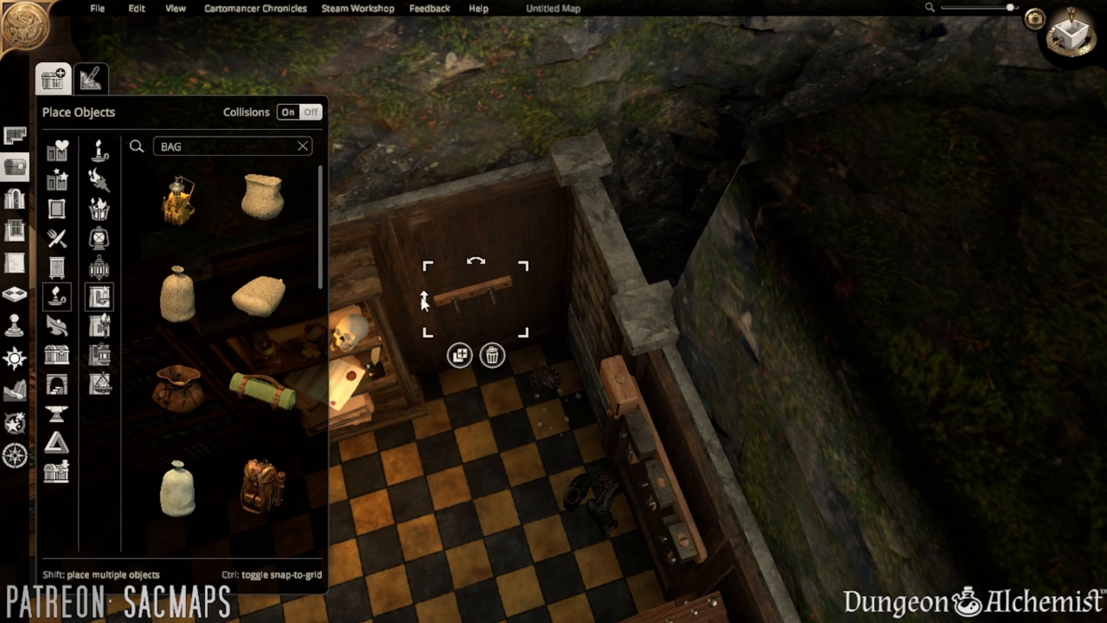
{"action": "left_click_drag", "start_coordinate": [420, 294], "coordinate": [484, 260]}
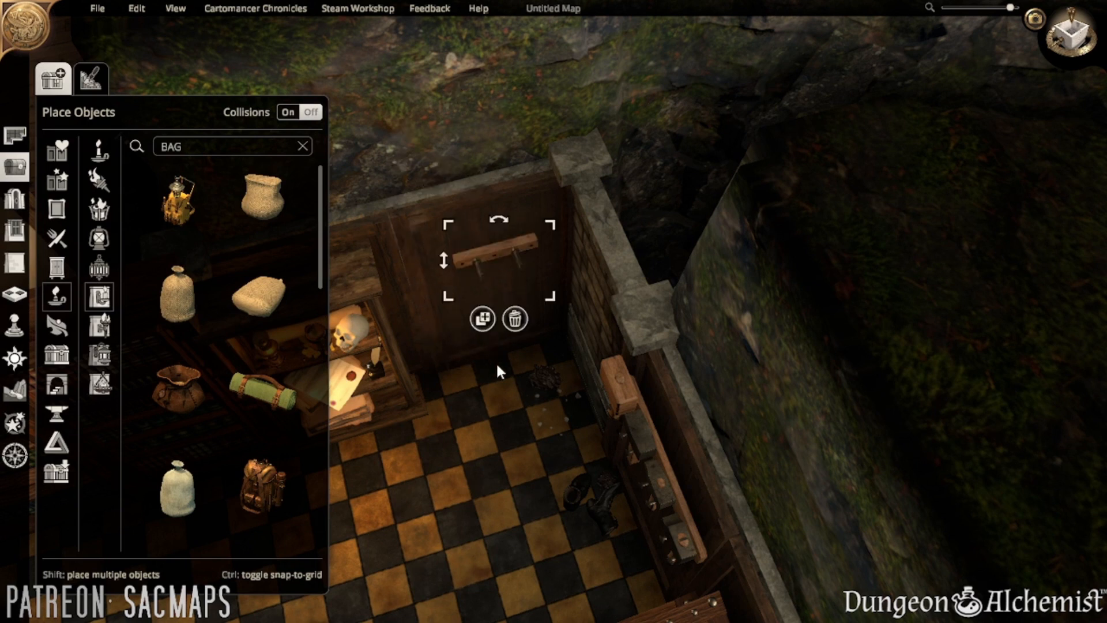
- Place a white tied sack on the floor beside the open shelf and add a smaller duplicate next to it
{"action": "left_click", "coordinate": [193, 494]}
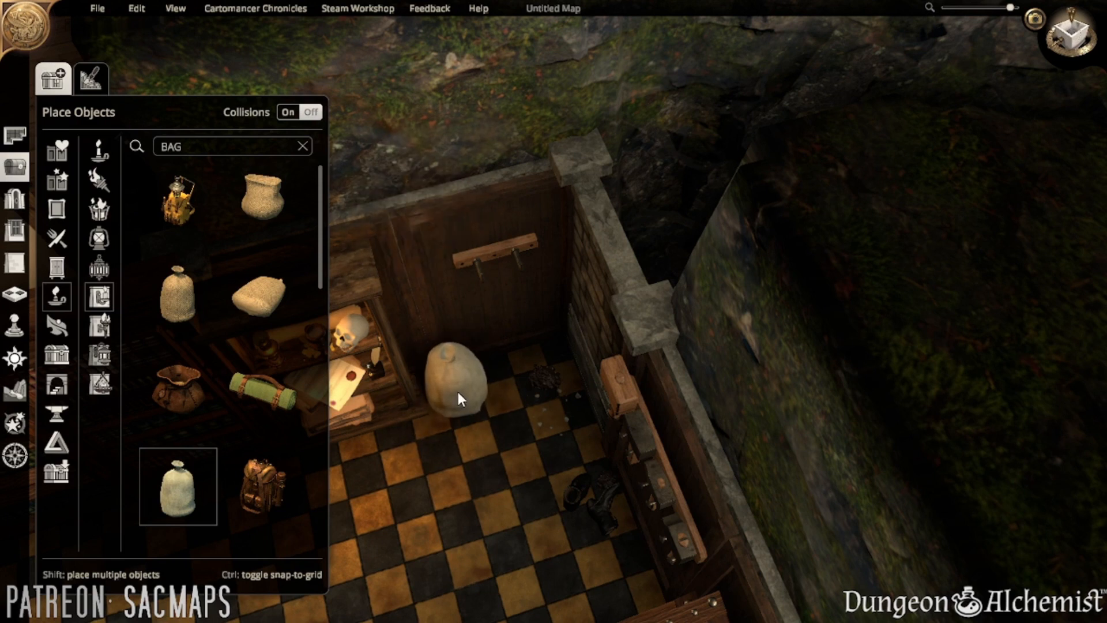
{"action": "left_click", "coordinate": [459, 393]}
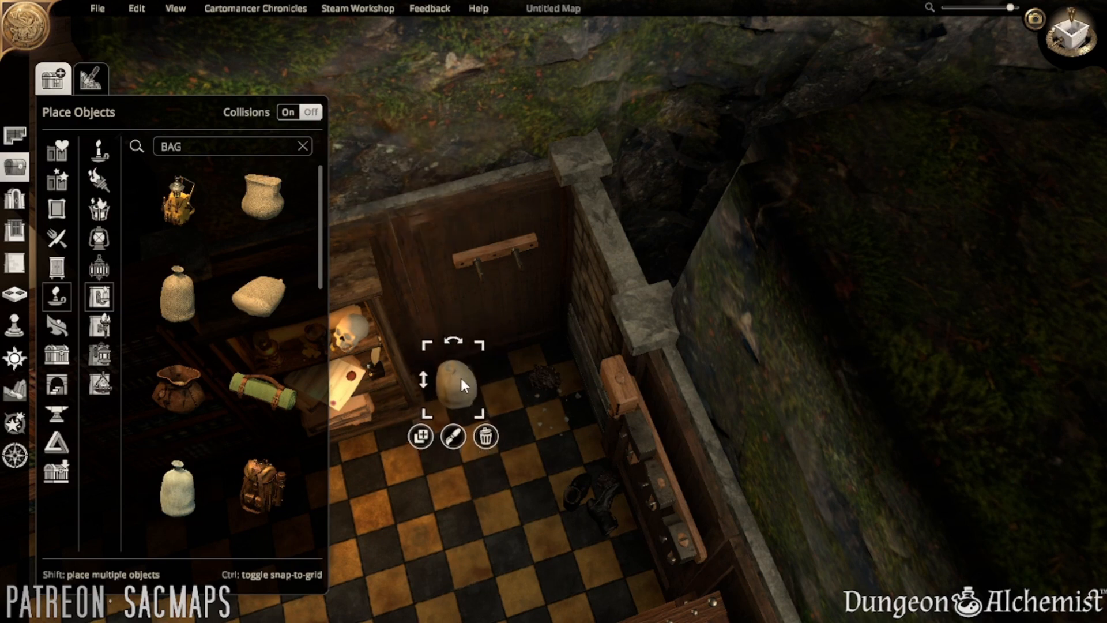
{"action": "left_click", "coordinate": [420, 436]}
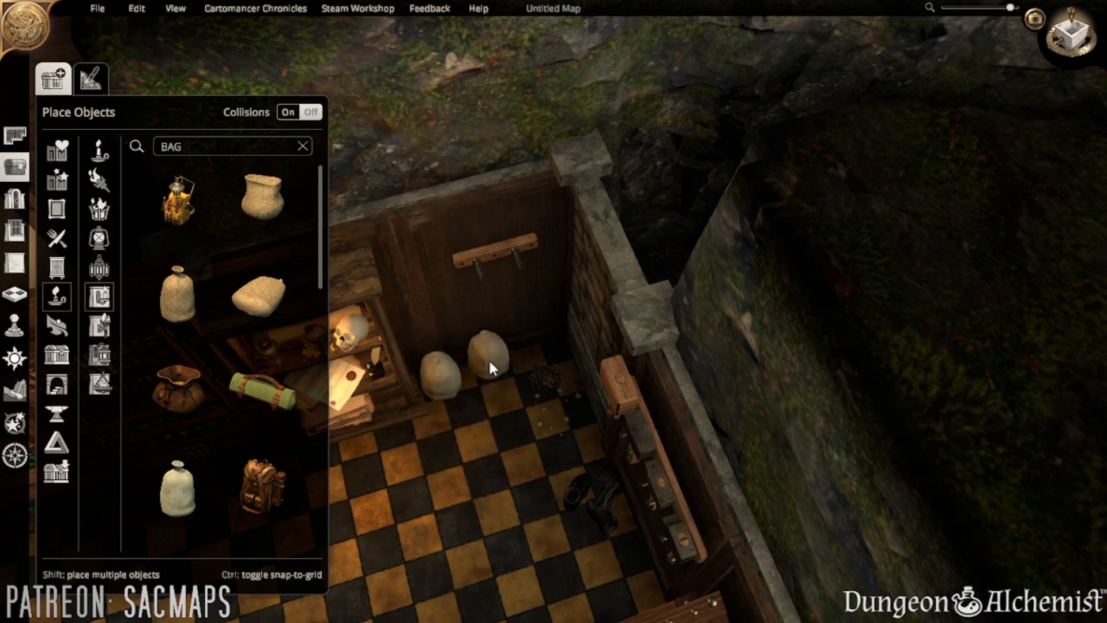
{"action": "left_click", "coordinate": [476, 366]}
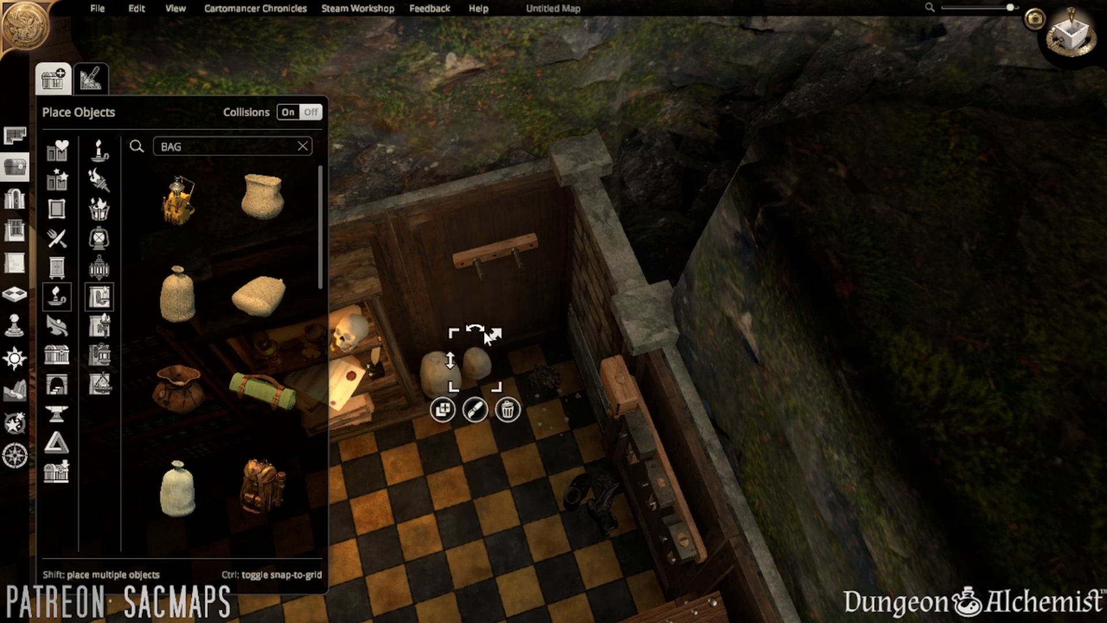
- Recolour the smaller duplicated sack black
{"action": "left_click", "coordinate": [475, 409]}
{"action": "left_click", "coordinate": [390, 452]}
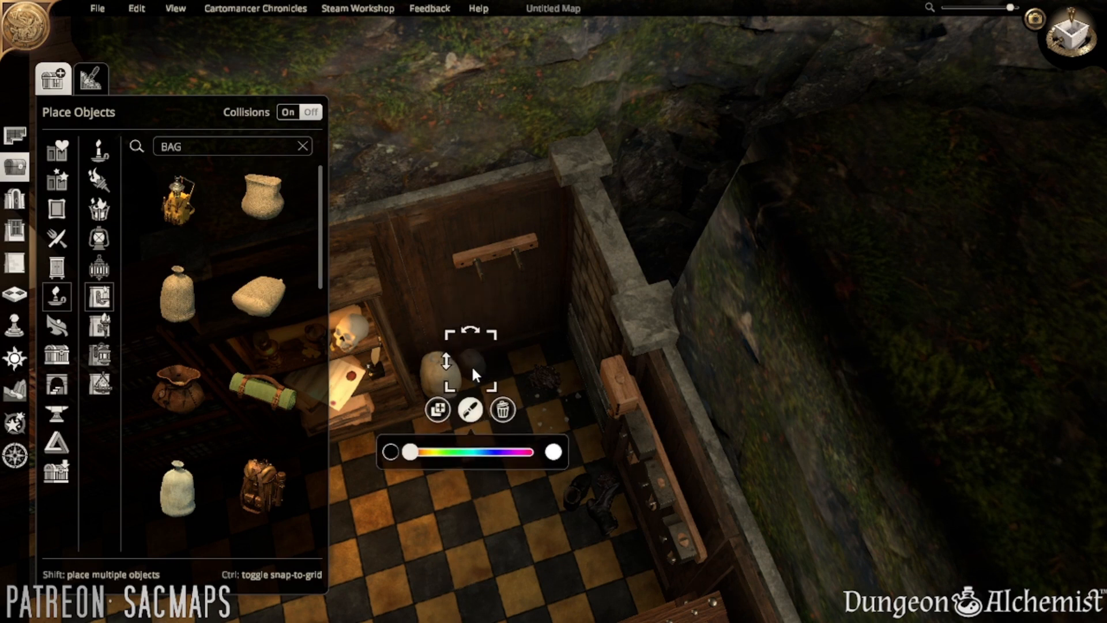
{"action": "left_click", "coordinate": [539, 462]}
- Search the object library for coin and place gold coins on the bottom shelf and on the paper stack beneath the documents
{"action": "middle_click_drag", "start_coordinate": [539, 462], "coordinate": [508, 396]}
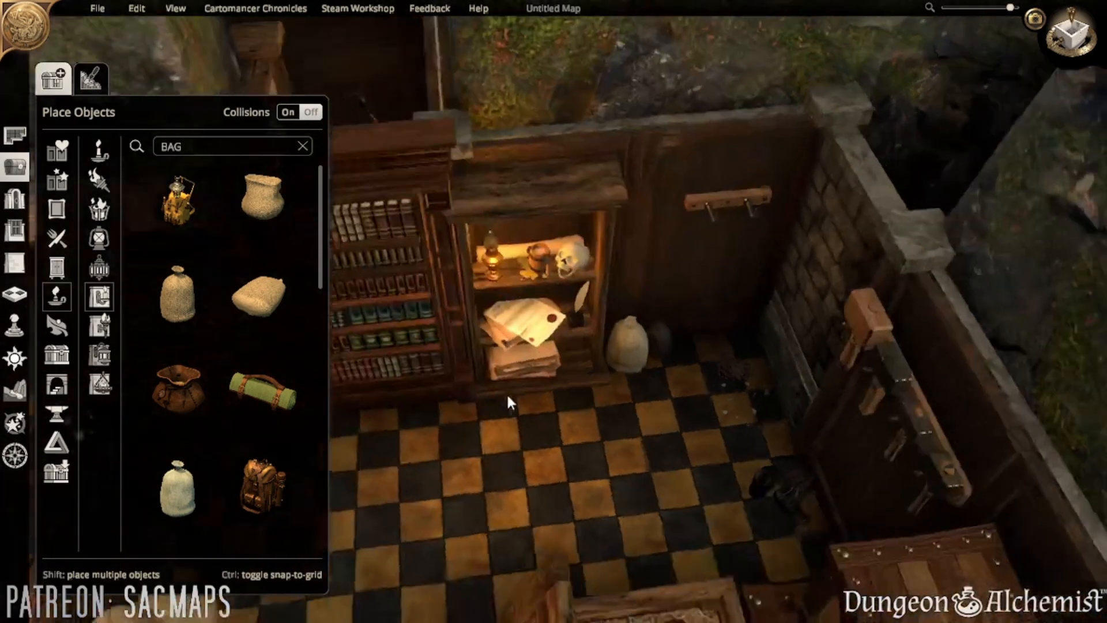
{"action": "scroll", "coordinate": [496, 403], "scroll_direction": "up", "scroll_amount": 5}
{"action": "left_click", "coordinate": [216, 145]}
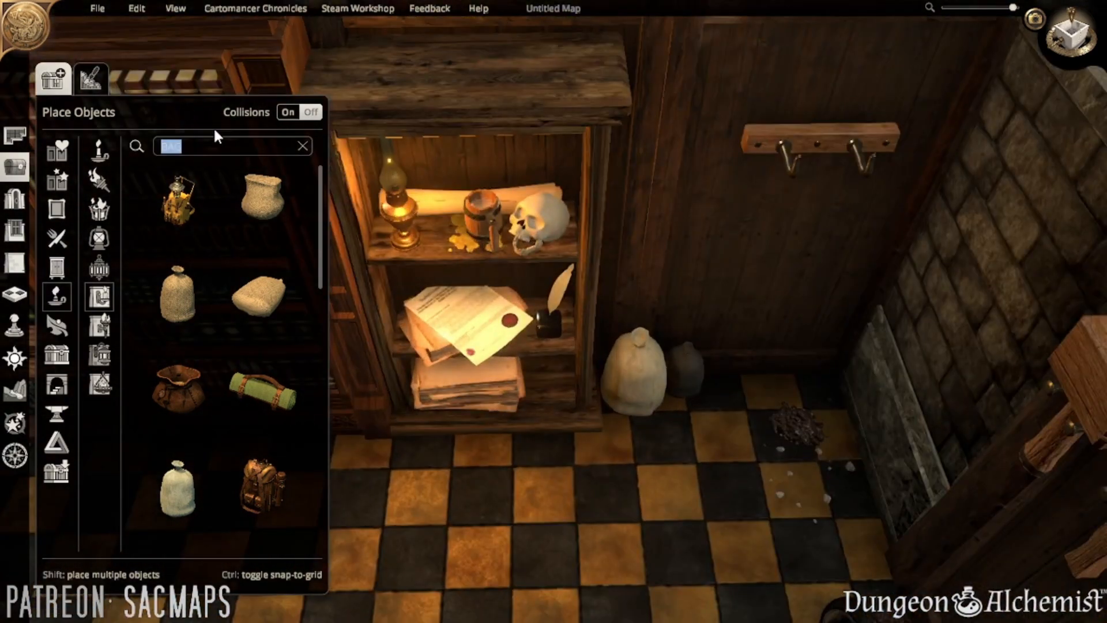
{"action": "type", "text": "coin"}
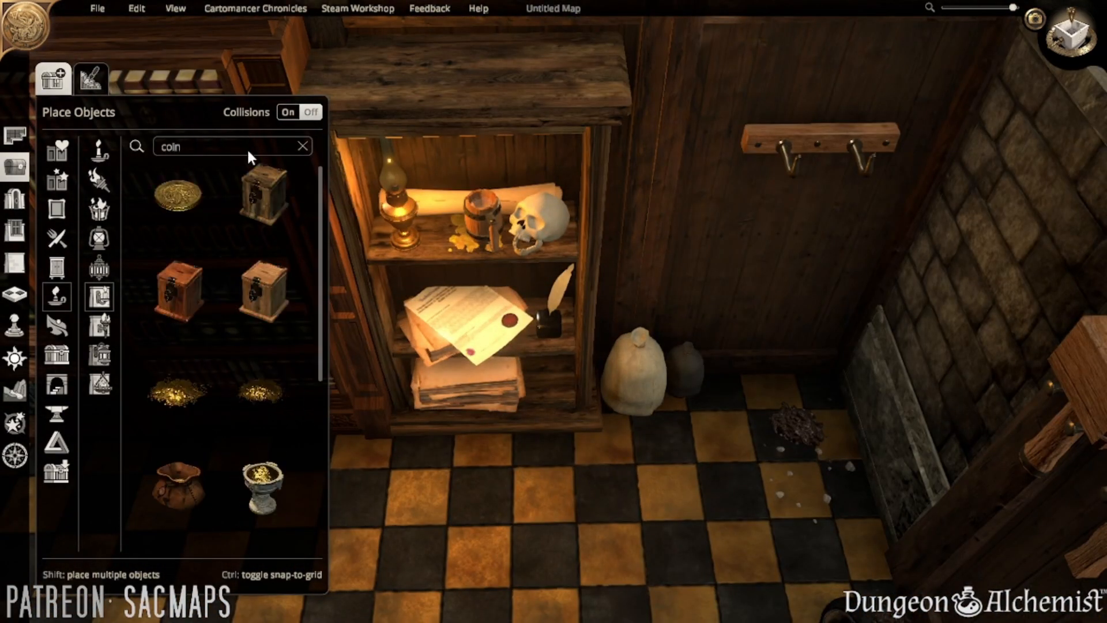
{"action": "left_click", "coordinate": [177, 195]}
{"action": "left_click", "coordinate": [555, 388], "text": "shift"}
{"action": "left_click", "coordinate": [449, 372], "text": "shift"}
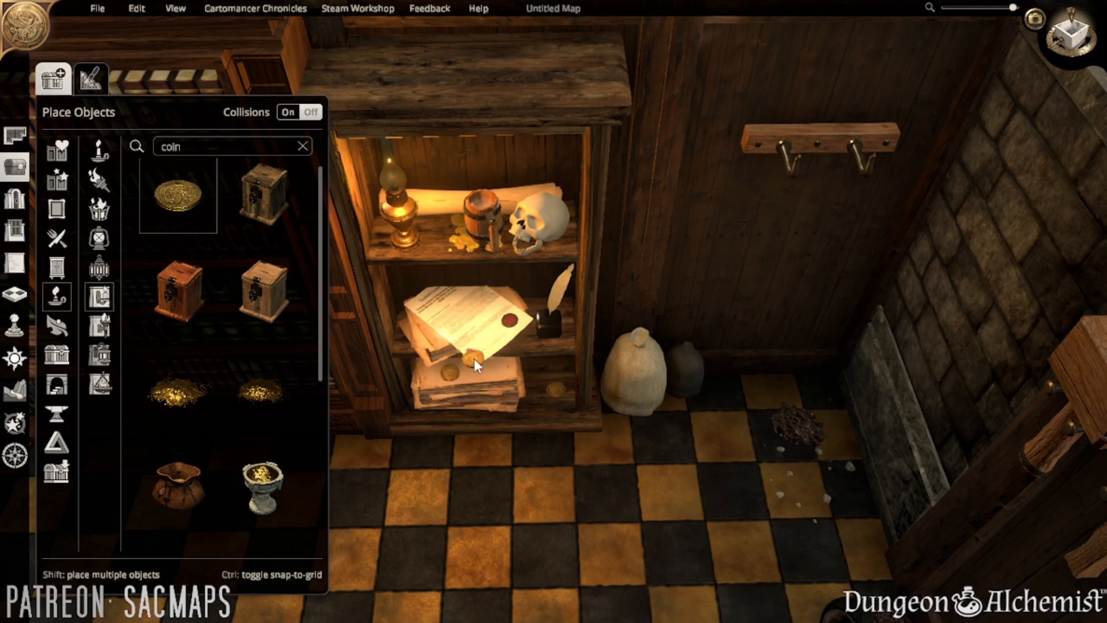
{"action": "middle_click_drag", "start_coordinate": [499, 372], "coordinate": [506, 282]}
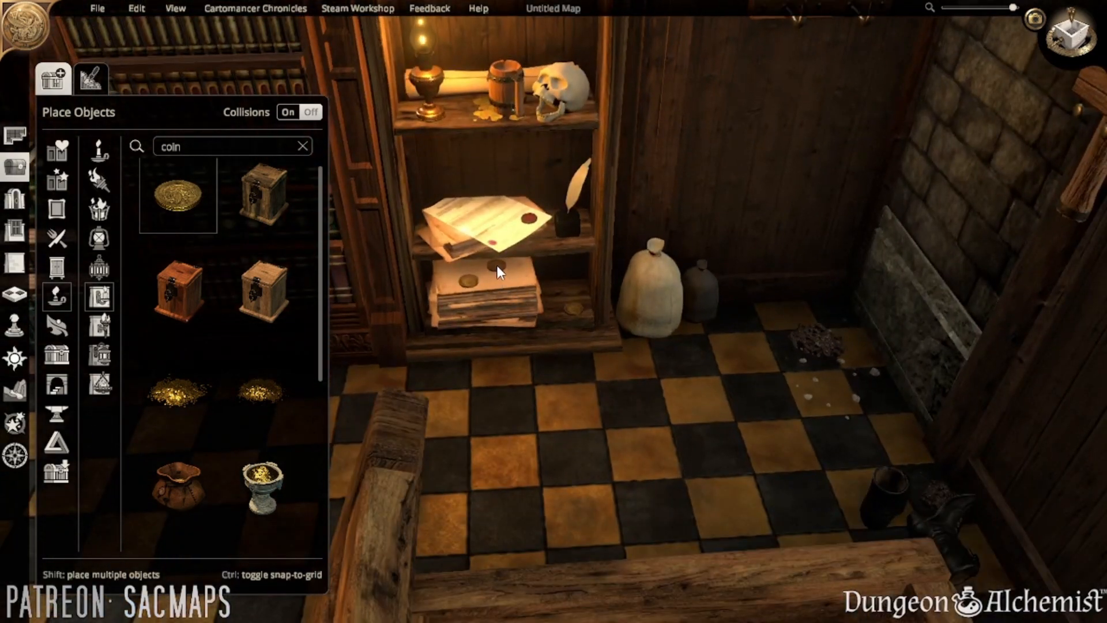
{"action": "left_click", "coordinate": [497, 266]}
{"action": "left_click", "coordinate": [526, 363]}
- Examine the empty wood-floored room next to the storeroom and how the two rooms connect
{"action": "middle_click_drag", "start_coordinate": [564, 341], "coordinate": [541, 429]}
{"action": "scroll", "coordinate": [571, 413], "scroll_direction": "down", "scroll_amount": 5}
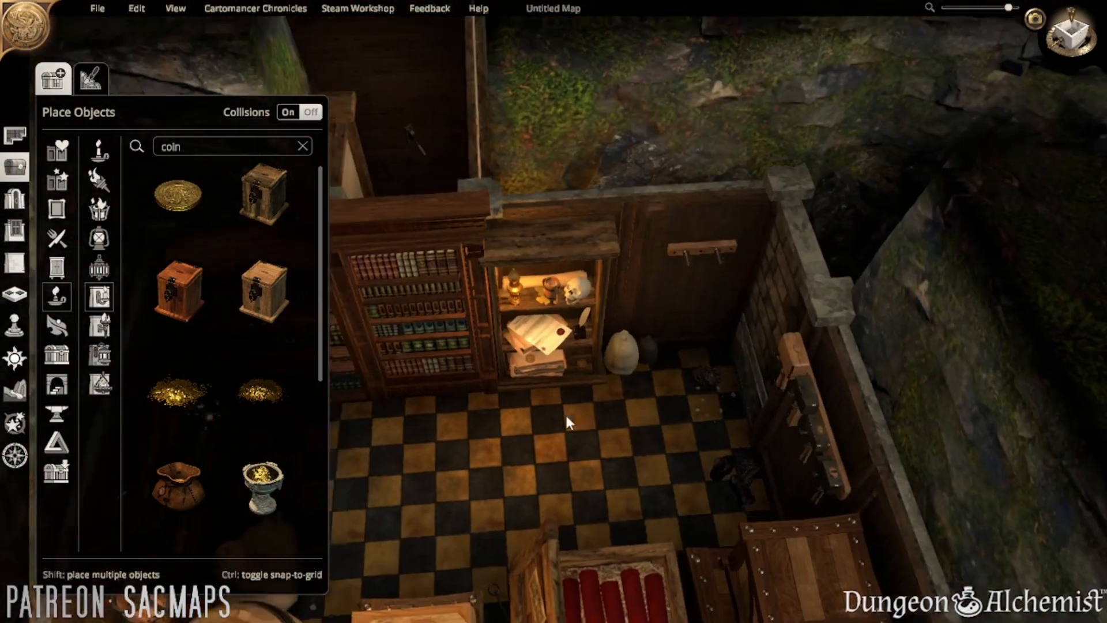
{"action": "key", "text": "a"}
{"action": "key", "text": "w"}
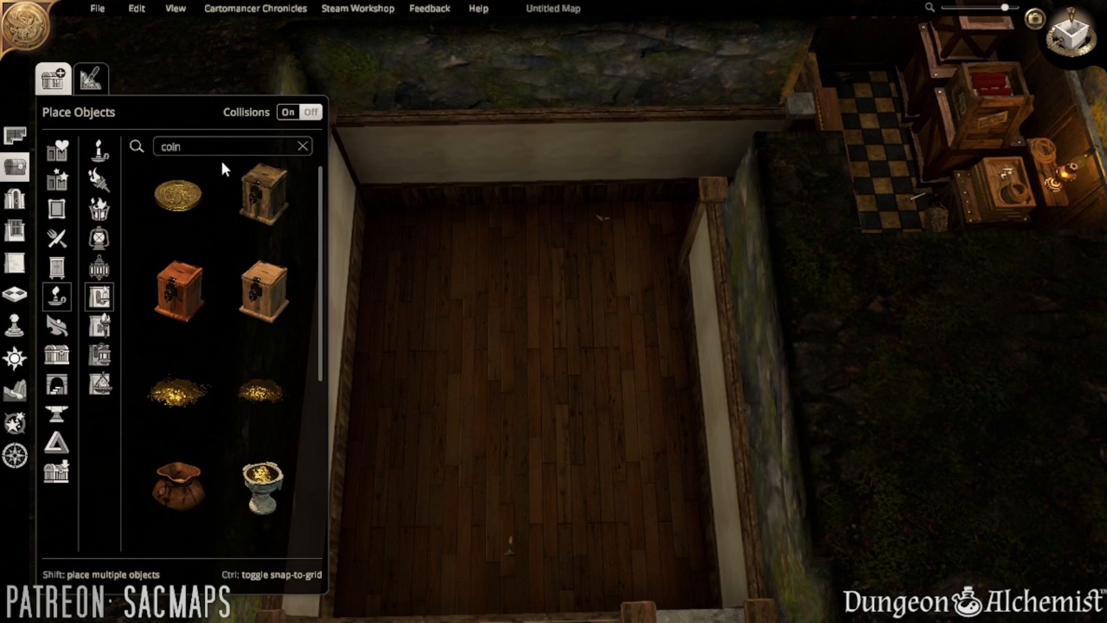
{"action": "middle_click_drag", "start_coordinate": [607, 344], "coordinate": [606, 392]}
{"action": "scroll", "coordinate": [606, 392], "scroll_direction": "down", "scroll_amount": 3}
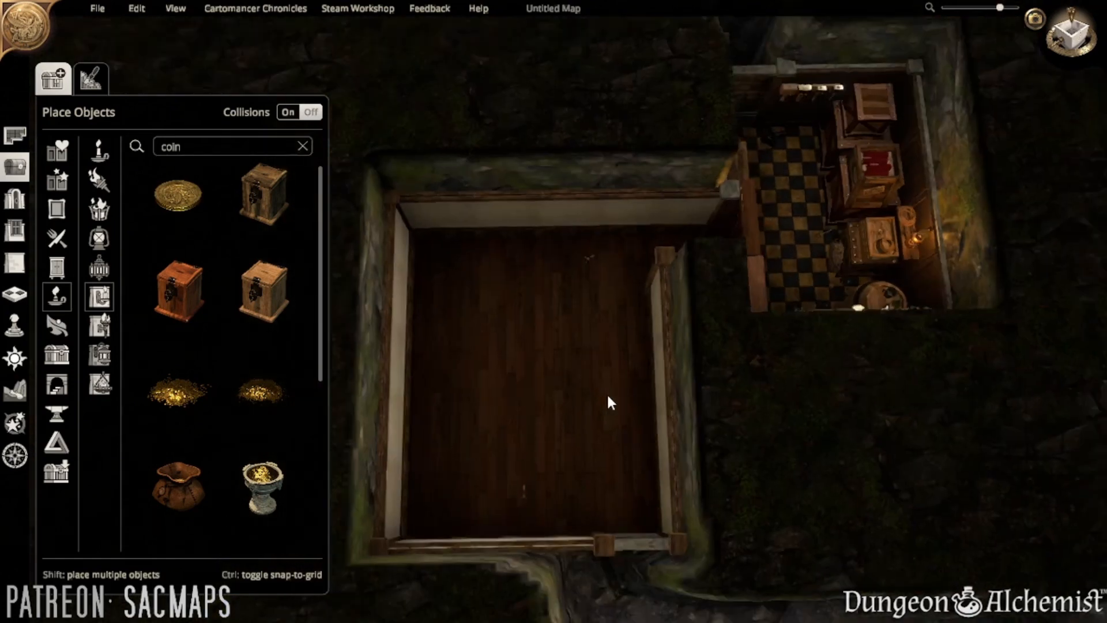
{"action": "key", "text": "d"}
{"action": "key", "text": "w"}
{"action": "scroll", "coordinate": [606, 393], "scroll_direction": "up", "scroll_amount": 2}
{"action": "key", "text": "s"}
{"action": "key", "text": "a"}
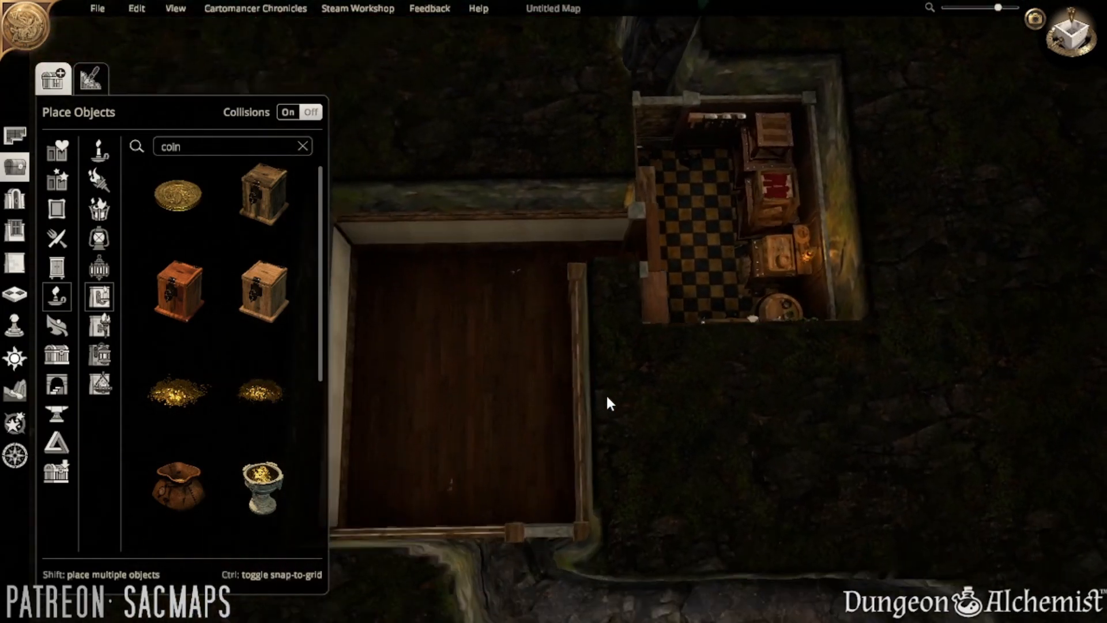
{"action": "key", "text": "a"}
- Search the object library for study and look through the available furniture
{"action": "double_click", "coordinate": [196, 146]}
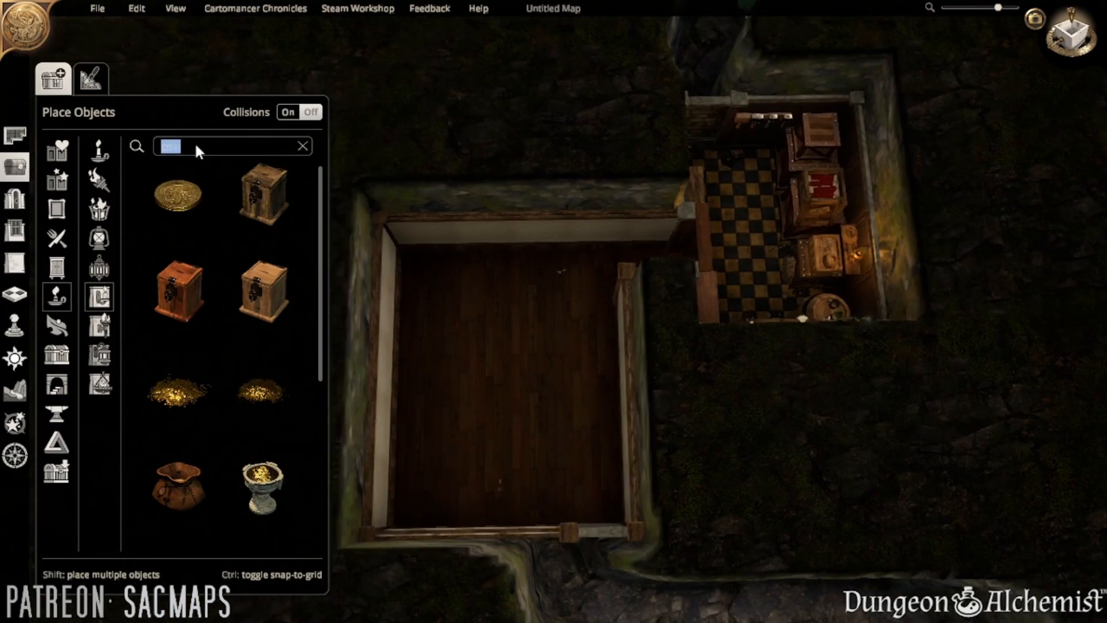
{"action": "type", "text": "study"}
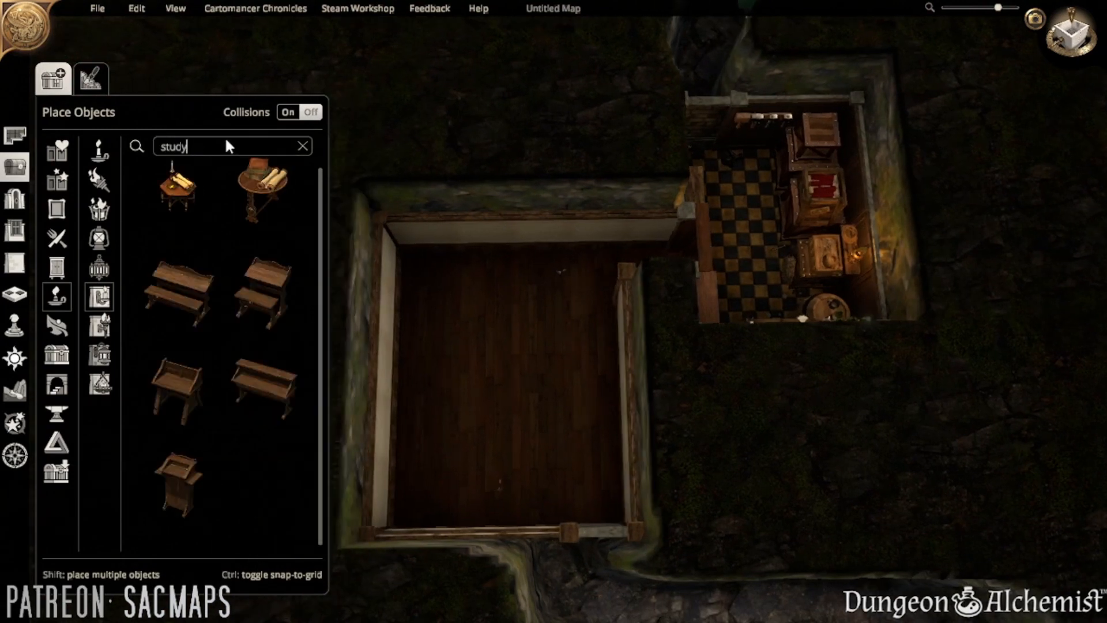
{"action": "scroll", "coordinate": [250, 531], "scroll_direction": "up", "scroll_amount": 1}
{"action": "scroll", "coordinate": [248, 519], "scroll_direction": "down", "scroll_amount": 2}
{"action": "scroll", "coordinate": [229, 163], "scroll_direction": "up", "scroll_amount": 2}
- Search the object library for table and try out the Fancy Table in the wood-floored room
{"action": "double_click", "coordinate": [192, 143]}
{"action": "type", "text": "table"}
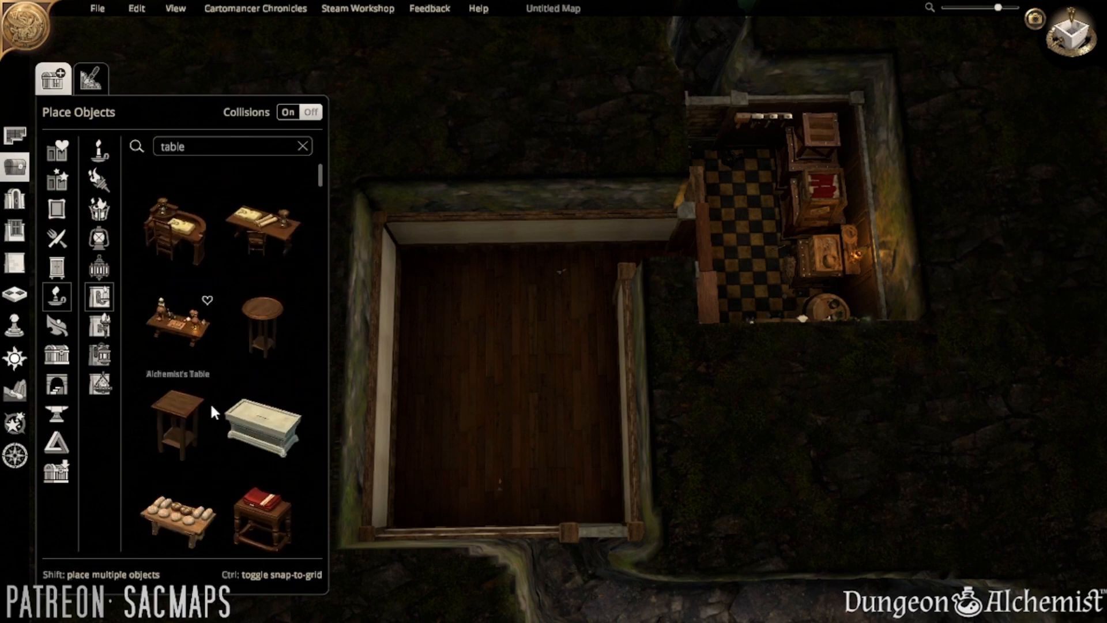
{"action": "scroll", "coordinate": [229, 271], "scroll_direction": "down", "scroll_amount": 6}
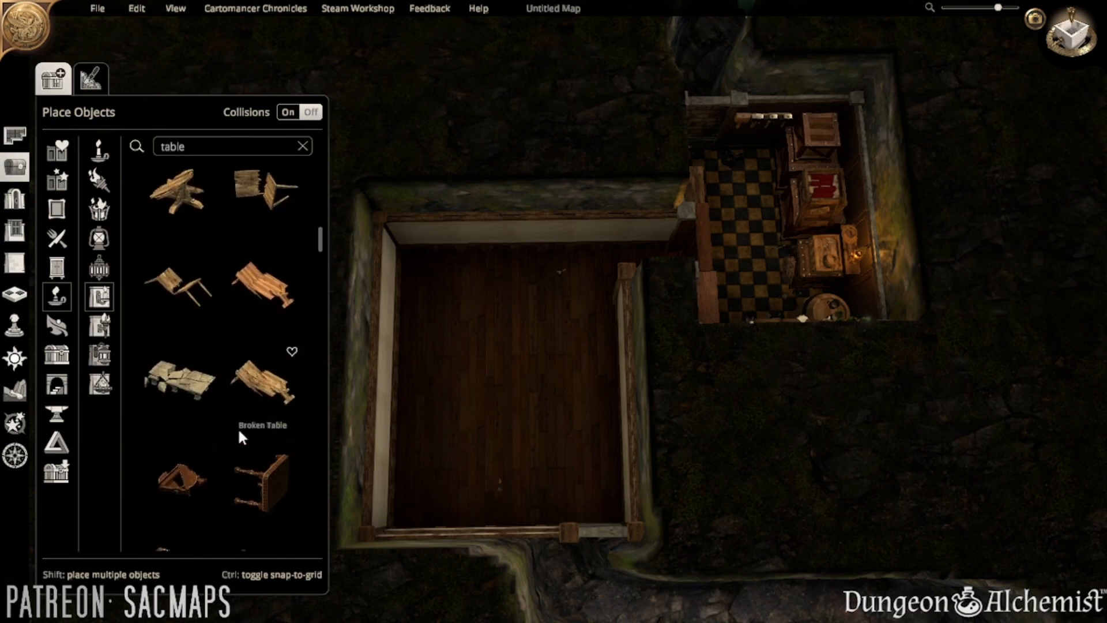
{"action": "scroll", "coordinate": [216, 271], "scroll_direction": "down", "scroll_amount": 6}
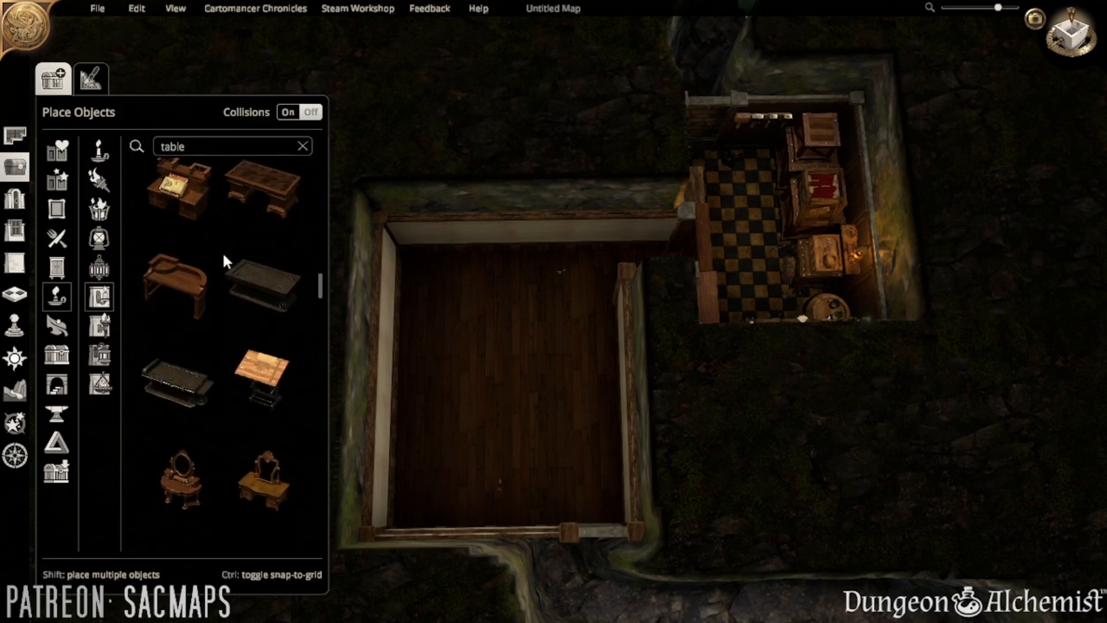
{"action": "scroll", "coordinate": [230, 264], "scroll_direction": "down", "scroll_amount": 5}
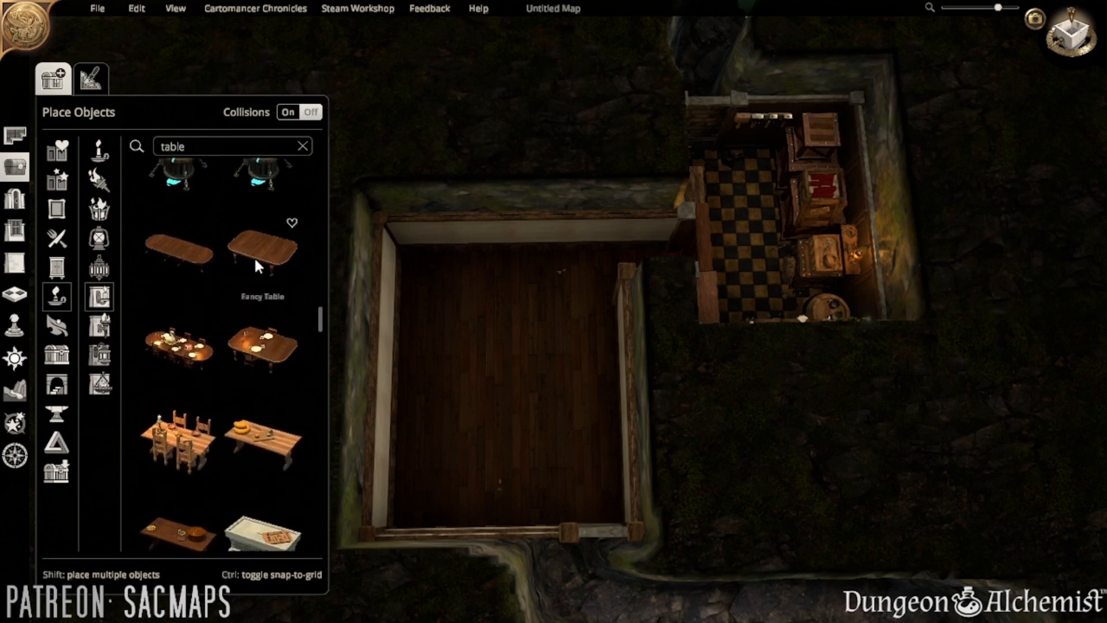
{"action": "left_click", "coordinate": [254, 256]}
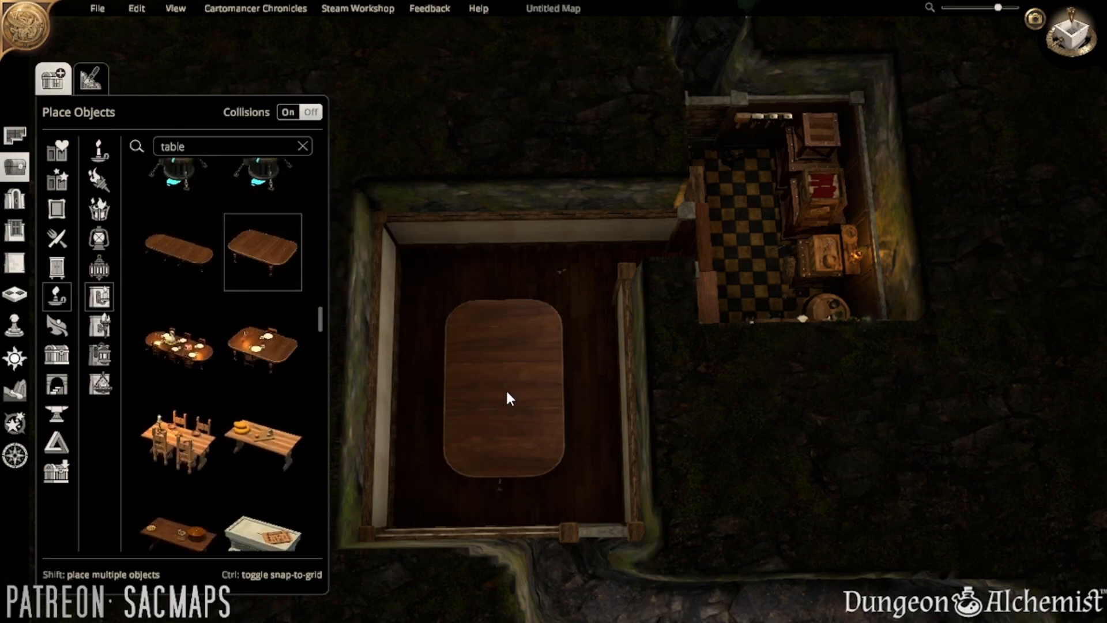
{"action": "right_click", "coordinate": [507, 393]}
- Place a Butcher's Table in the wood-floored room, turned so that one short end stands against the wall
{"action": "scroll", "coordinate": [190, 294], "scroll_direction": "up", "scroll_amount": 5}
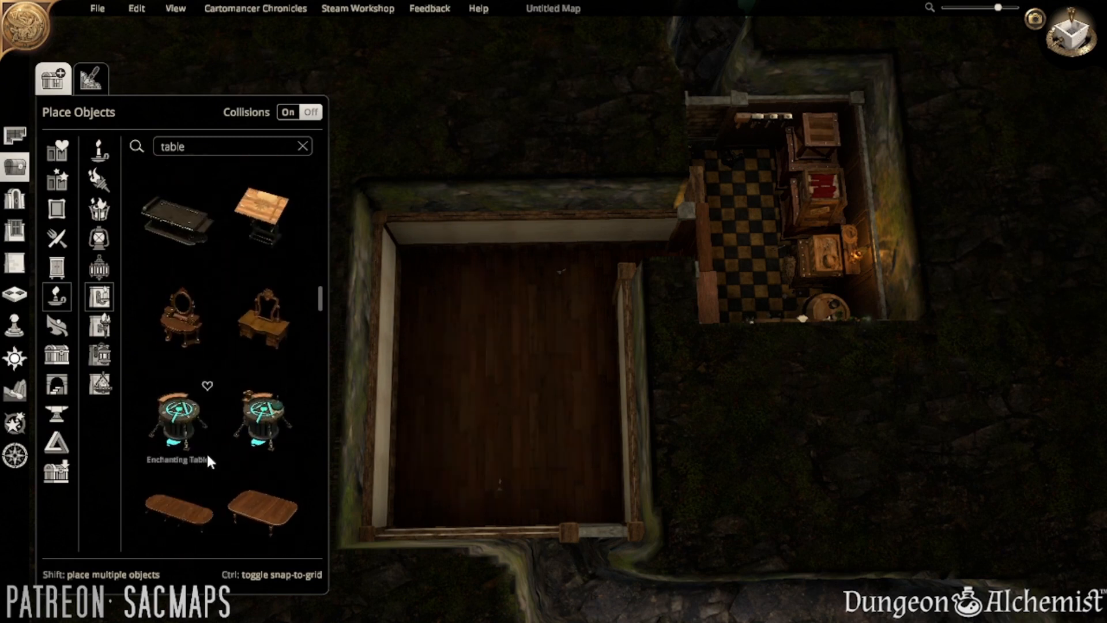
{"action": "scroll", "coordinate": [222, 453], "scroll_direction": "up", "scroll_amount": 4}
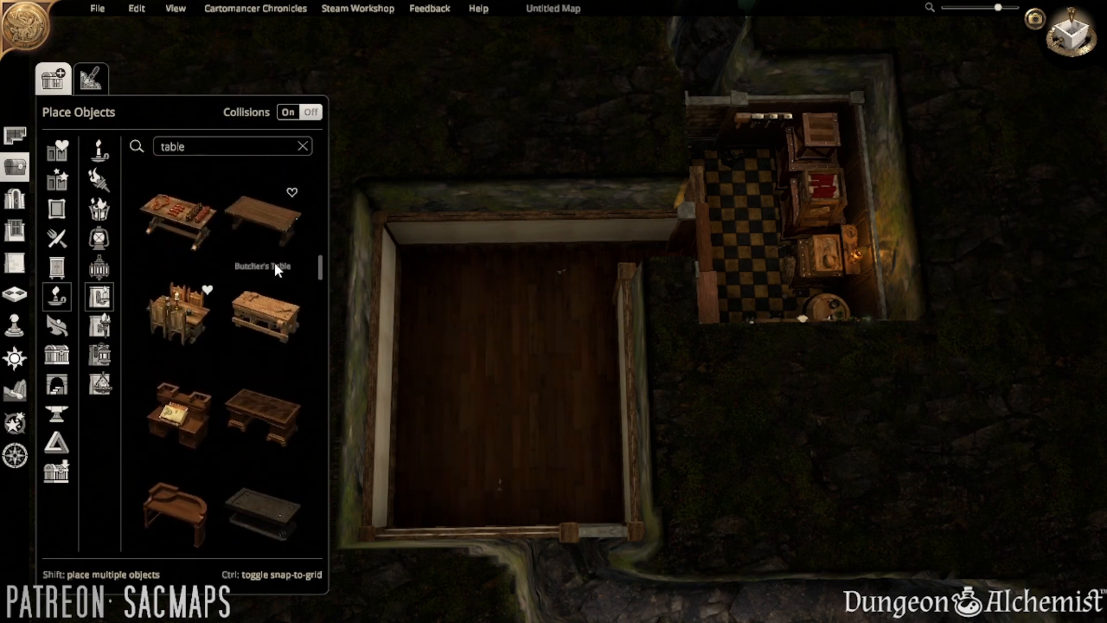
{"action": "left_click", "coordinate": [267, 248]}
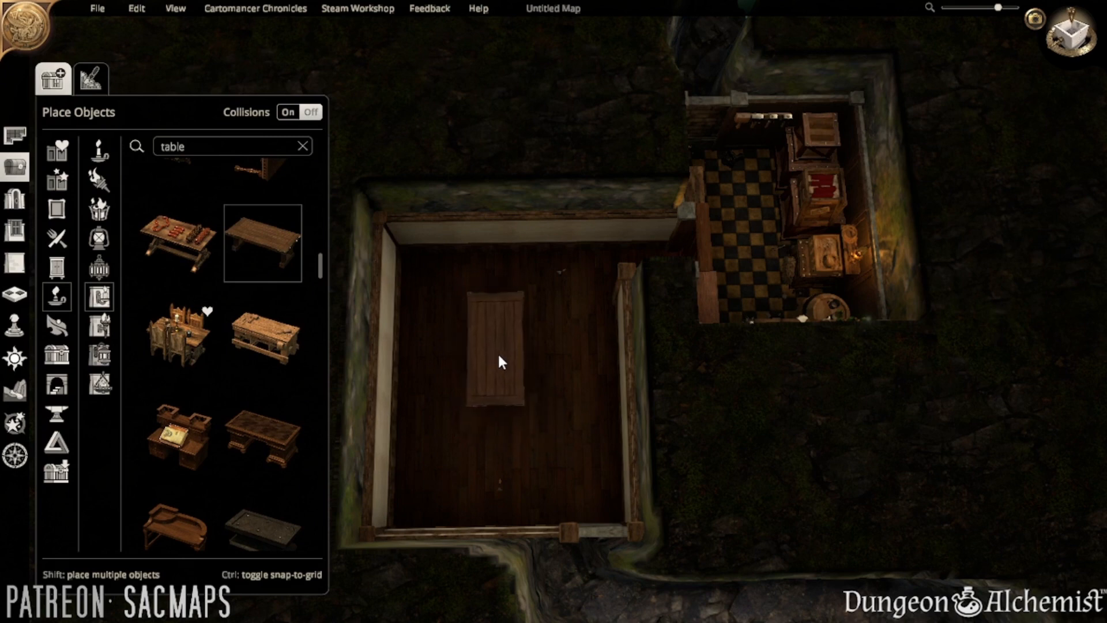
{"action": "scroll", "coordinate": [494, 344], "scroll_direction": "down", "scroll_amount": 6}
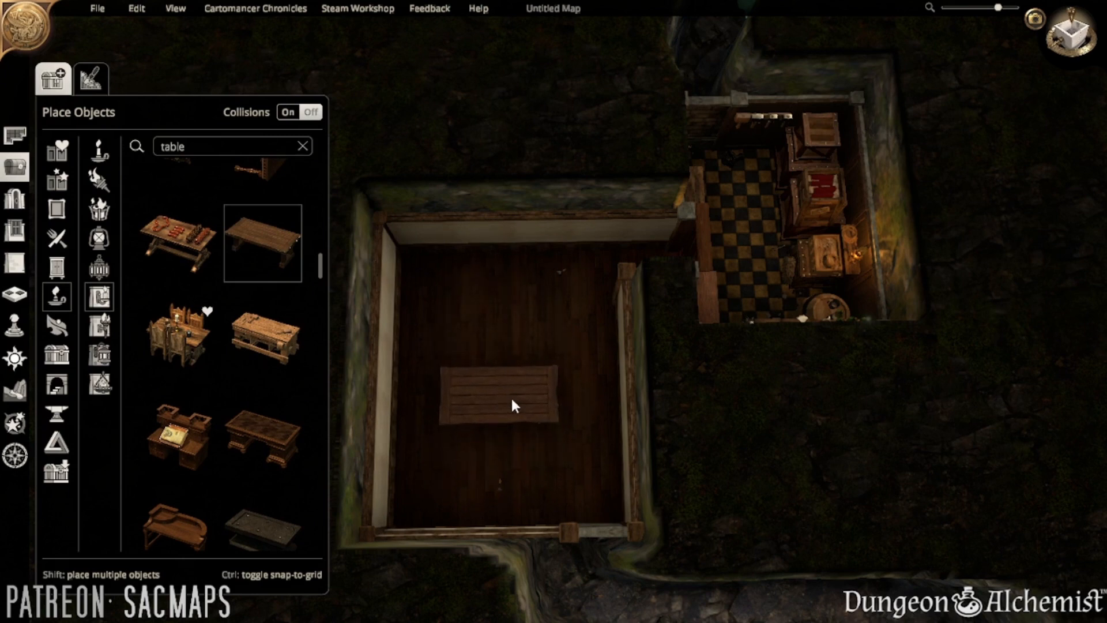
{"action": "middle_click_drag", "start_coordinate": [512, 399], "coordinate": [675, 425]}
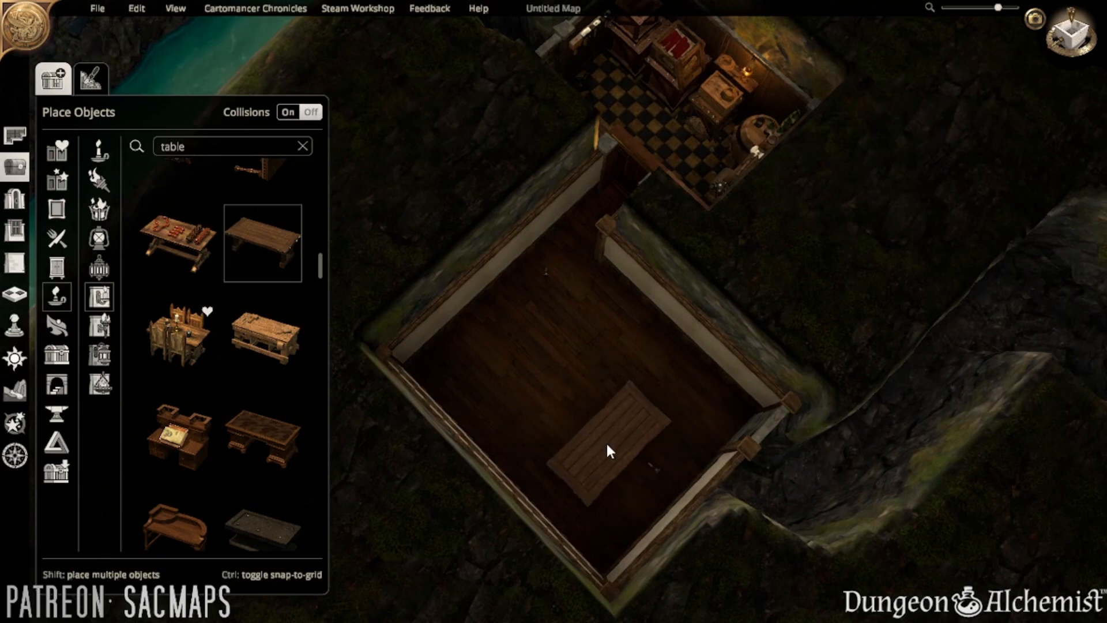
{"action": "scroll", "coordinate": [542, 381], "scroll_direction": "down", "scroll_amount": 1}
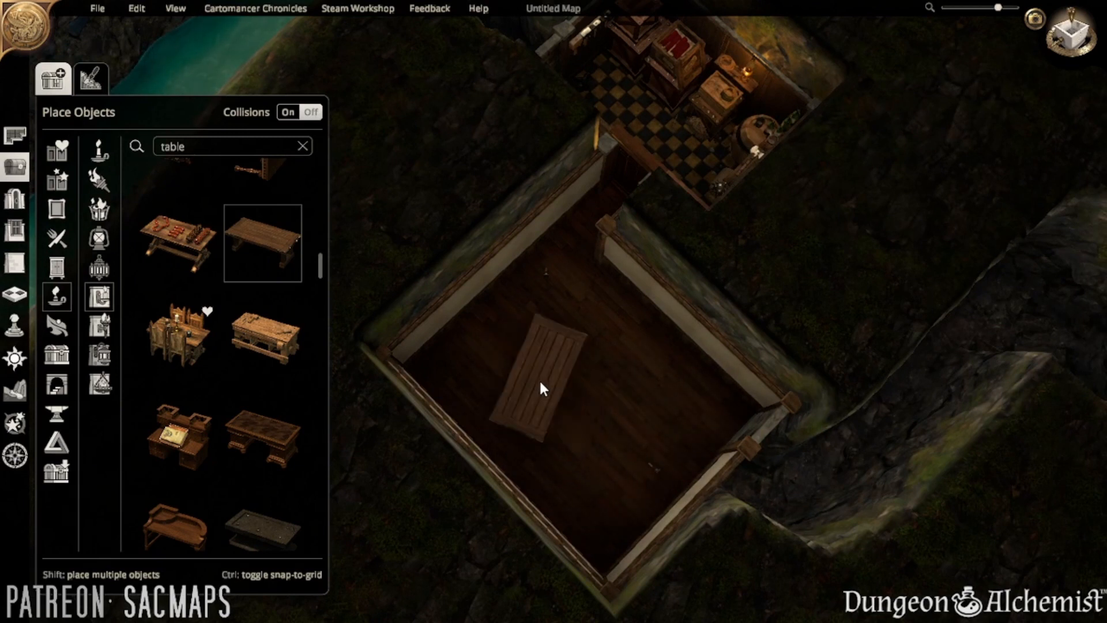
{"action": "scroll", "coordinate": [538, 382], "scroll_direction": "down", "scroll_amount": 7}
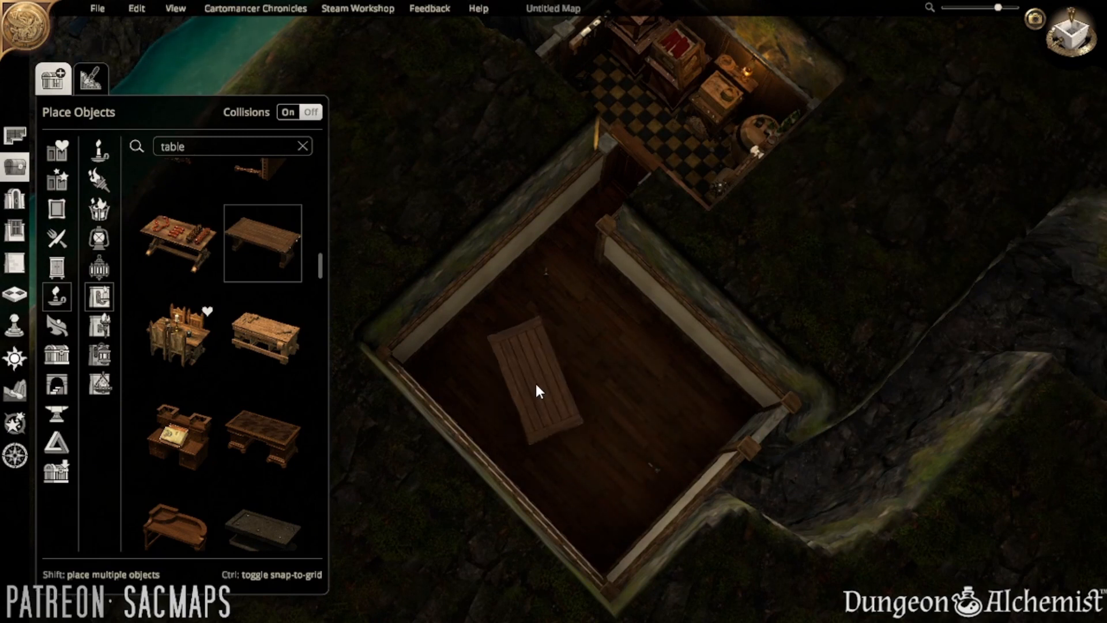
{"action": "left_click", "coordinate": [504, 384]}
{"action": "middle_click_drag", "start_coordinate": [571, 395], "coordinate": [776, 410]}
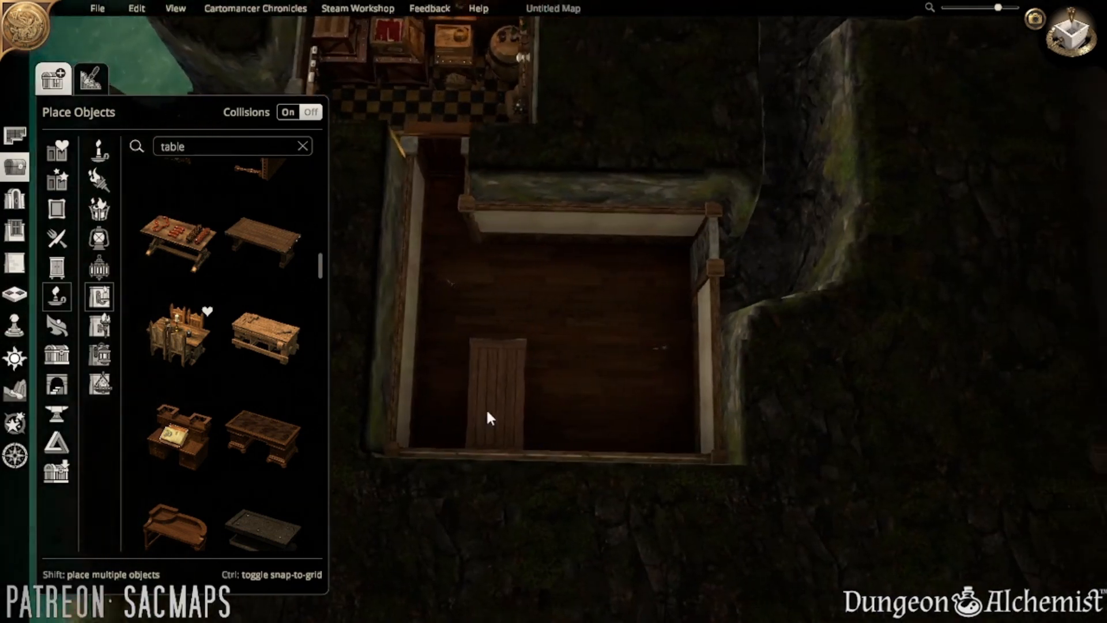
- Move the small lever from the floor onto the plaster wall beside the brick door and raise it
{"action": "middle_click_drag", "start_coordinate": [486, 407], "coordinate": [556, 417]}
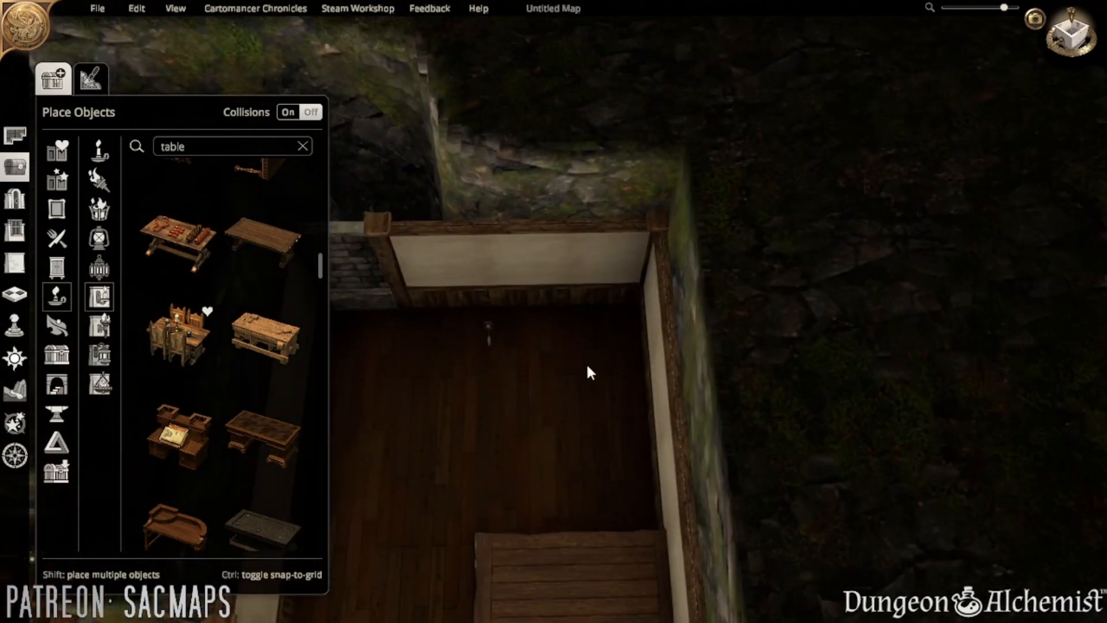
{"action": "middle_click_drag", "start_coordinate": [588, 369], "coordinate": [593, 338]}
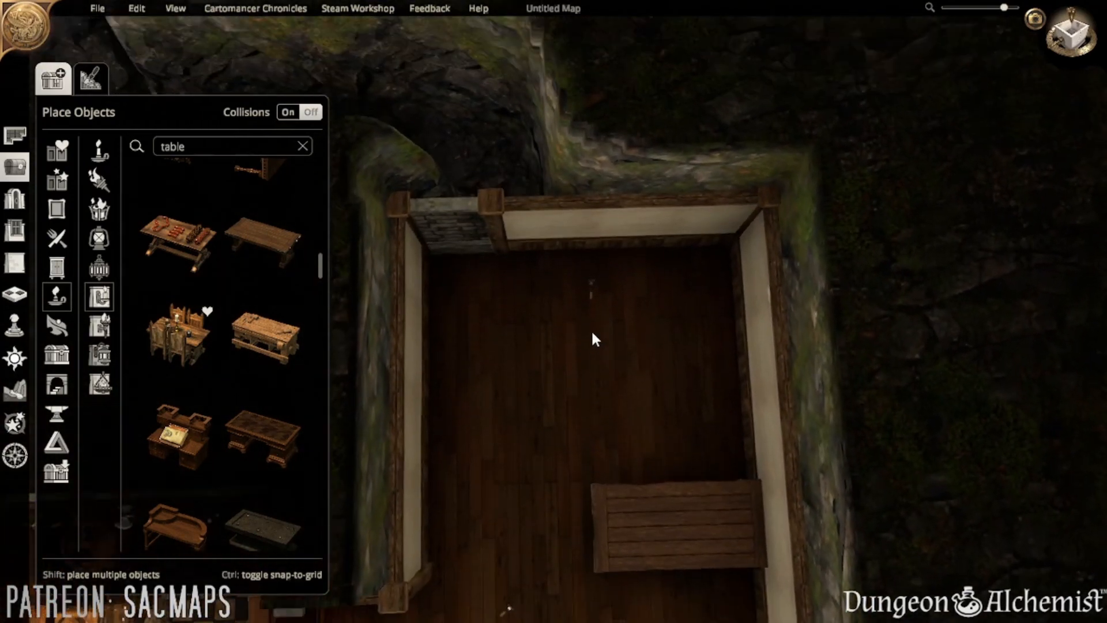
{"action": "left_click_drag", "start_coordinate": [594, 312], "coordinate": [510, 275]}
{"action": "scroll", "coordinate": [577, 456], "scroll_direction": "up", "scroll_amount": 5}
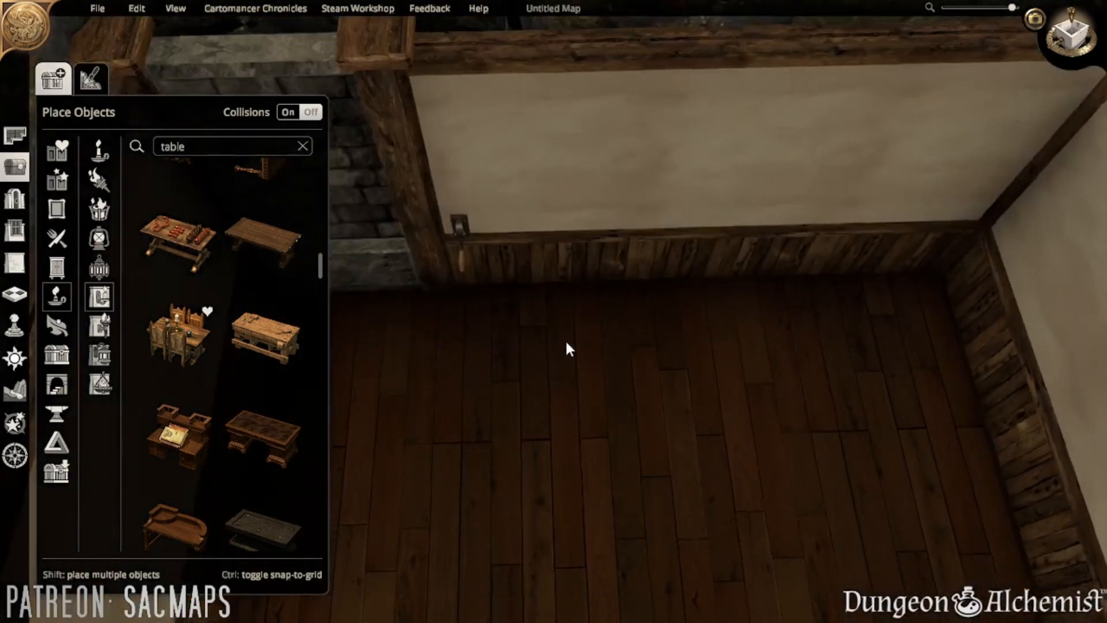
{"action": "scroll", "coordinate": [548, 331], "scroll_direction": "down", "scroll_amount": 3}
{"action": "left_click_drag", "start_coordinate": [494, 257], "coordinate": [462, 213]}
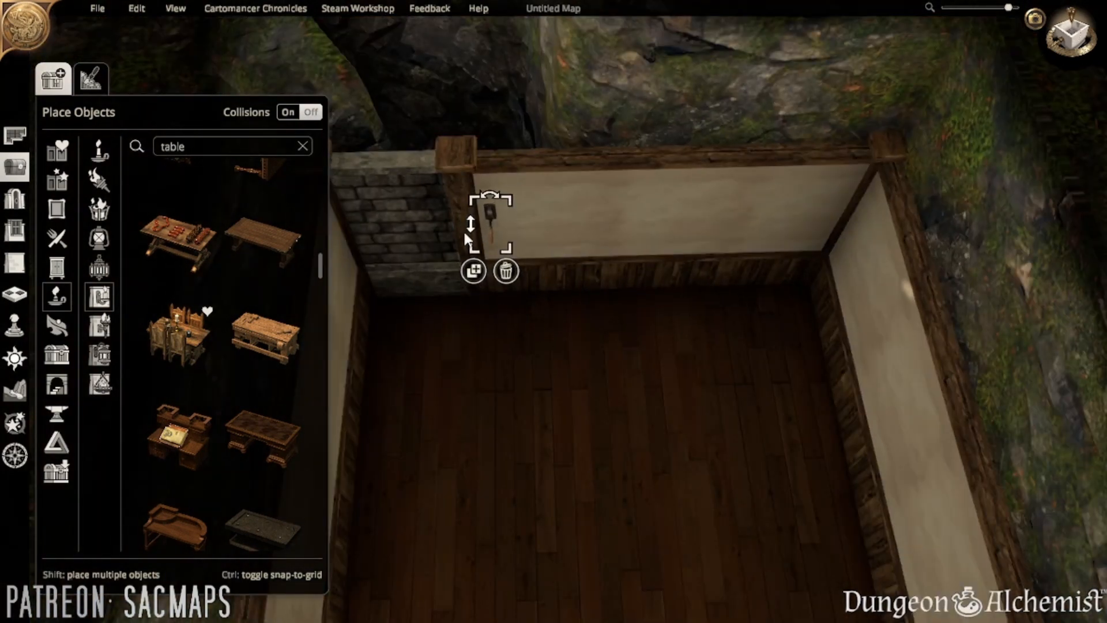
{"action": "left_click", "coordinate": [570, 411]}
- Move the Butcher's Table into the corner of the room so that its long side sits against the wall
{"action": "right_click_drag", "start_coordinate": [571, 410], "coordinate": [711, 293]}
{"action": "right_click_drag", "start_coordinate": [672, 452], "coordinate": [697, 292]}
{"action": "middle_click_drag", "start_coordinate": [697, 292], "coordinate": [468, 405]}
{"action": "right_click_drag", "start_coordinate": [634, 446], "coordinate": [571, 443]}
{"action": "middle_click_drag", "start_coordinate": [571, 442], "coordinate": [854, 395]}
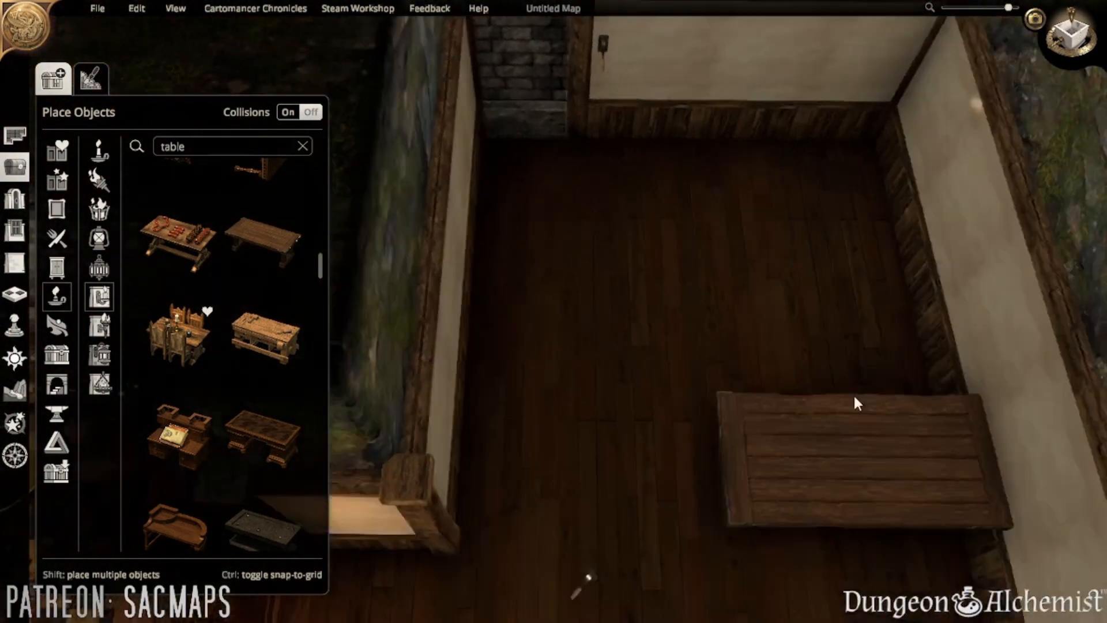
{"action": "right_click_drag", "start_coordinate": [854, 397], "coordinate": [559, 418]}
{"action": "scroll", "coordinate": [559, 418], "scroll_direction": "down", "scroll_amount": 1}
{"action": "middle_click_drag", "start_coordinate": [560, 419], "coordinate": [940, 444]}
{"action": "right_click_drag", "start_coordinate": [747, 432], "coordinate": [648, 427]}
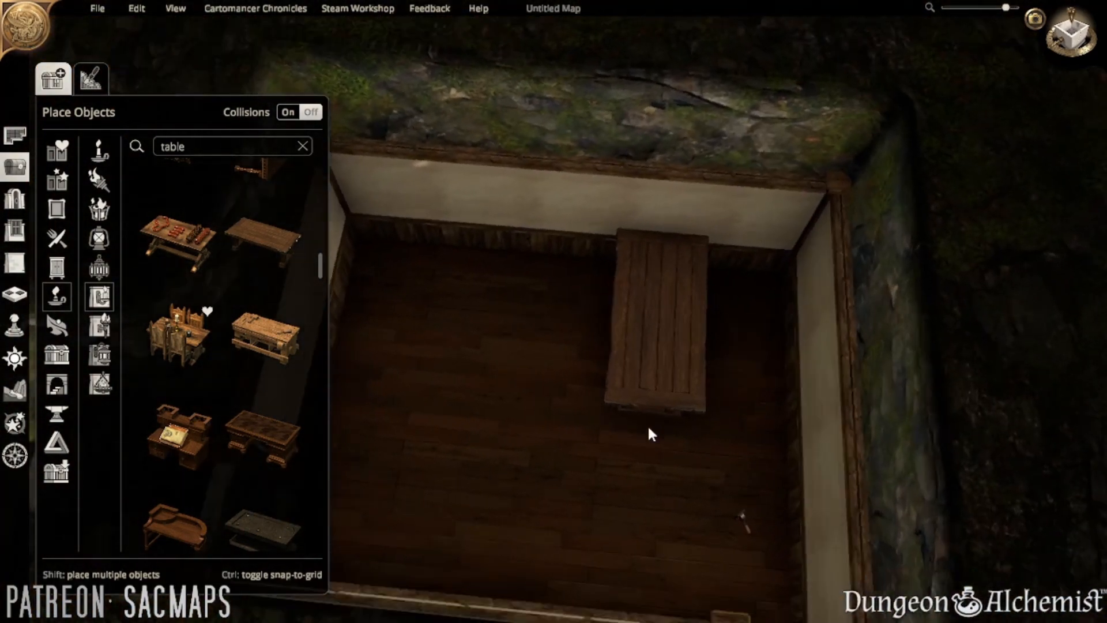
{"action": "middle_click_drag", "start_coordinate": [648, 426], "coordinate": [677, 437]}
{"action": "right_click_drag", "start_coordinate": [768, 383], "coordinate": [672, 436]}
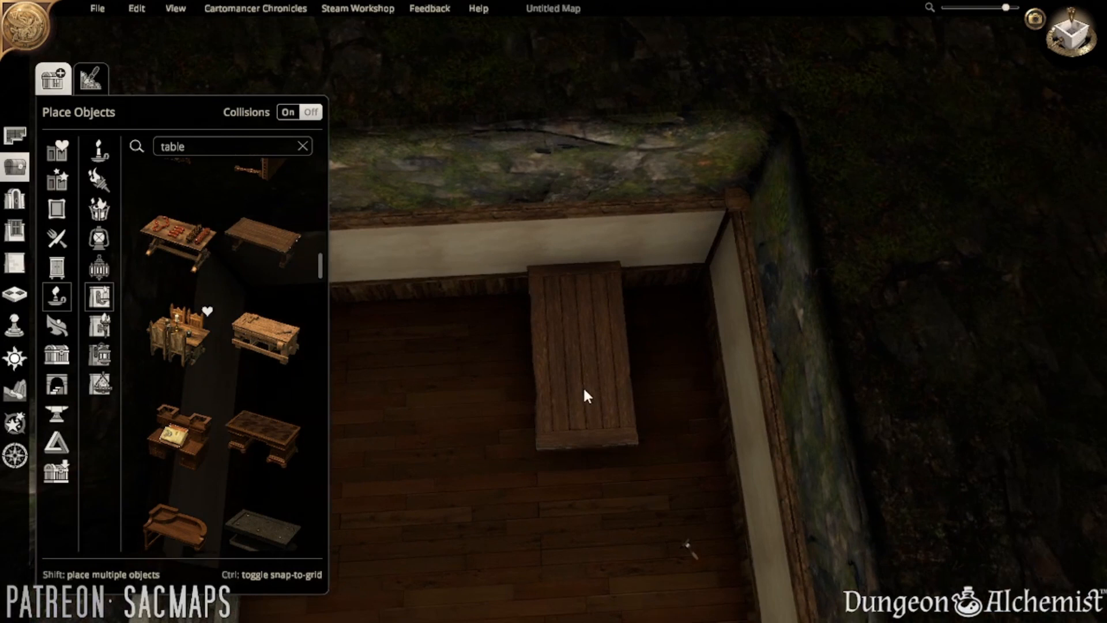
{"action": "left_click_drag", "start_coordinate": [583, 386], "coordinate": [682, 400]}
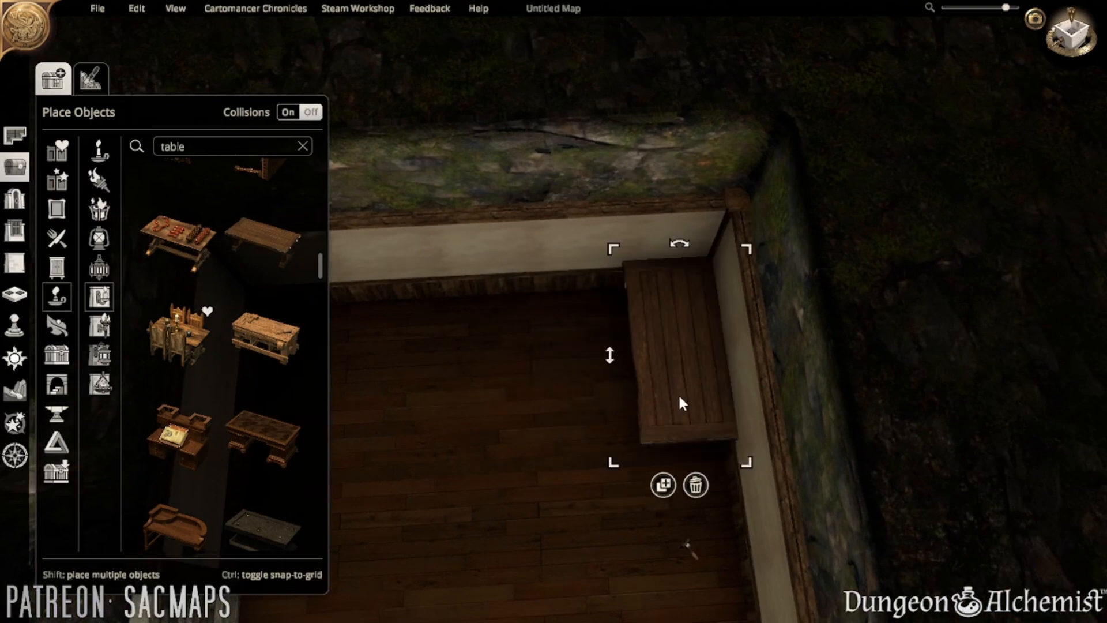
- Duplicate the Butcher's Table and place the copy flush alongside the first to form one wide table
{"action": "left_click", "coordinate": [663, 484]}
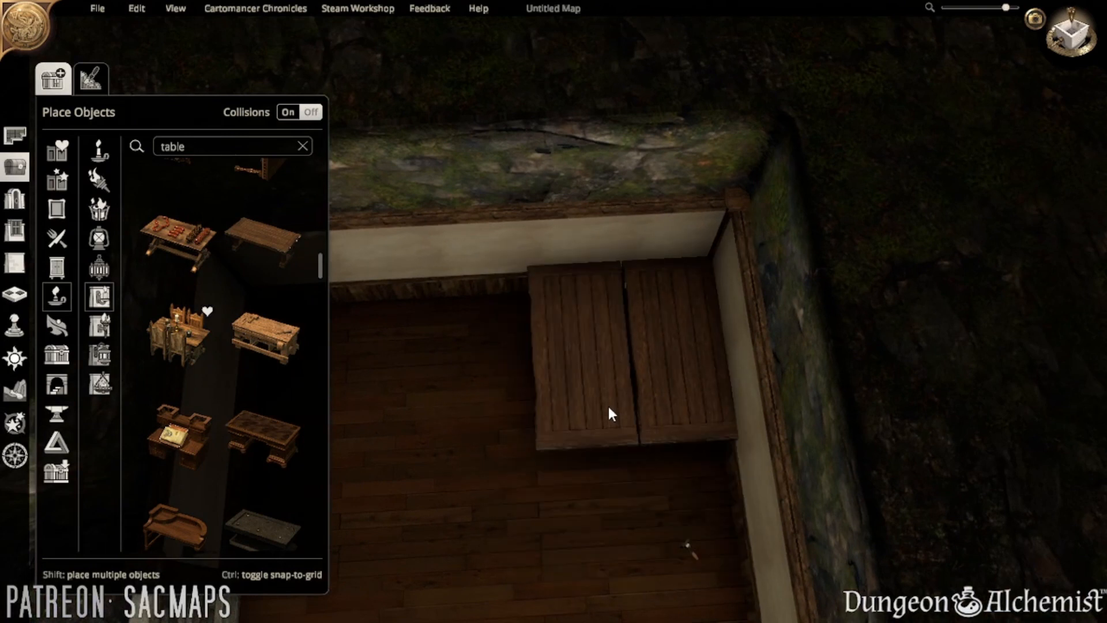
{"action": "scroll", "coordinate": [606, 405], "scroll_direction": "down", "scroll_amount": 1}
{"action": "scroll", "coordinate": [606, 404], "scroll_direction": "down", "scroll_amount": 1}
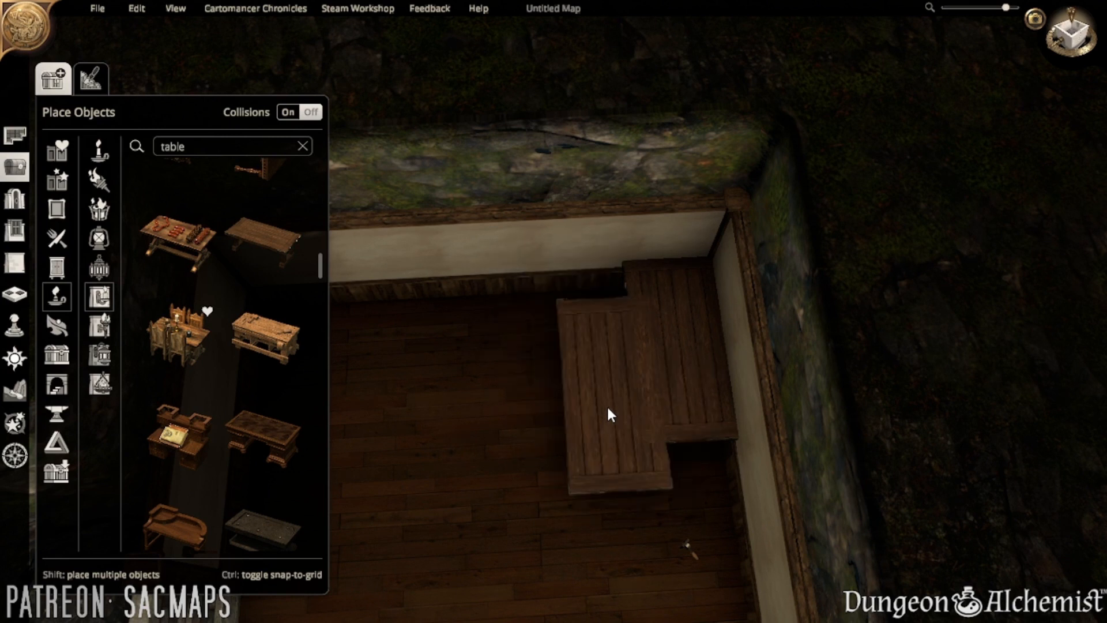
{"action": "left_click", "coordinate": [594, 371]}
{"action": "right_click_drag", "start_coordinate": [577, 386], "coordinate": [710, 390]}
- Search the object library for map and for parch to find papers for the tabletop
{"action": "double_click", "coordinate": [216, 148]}
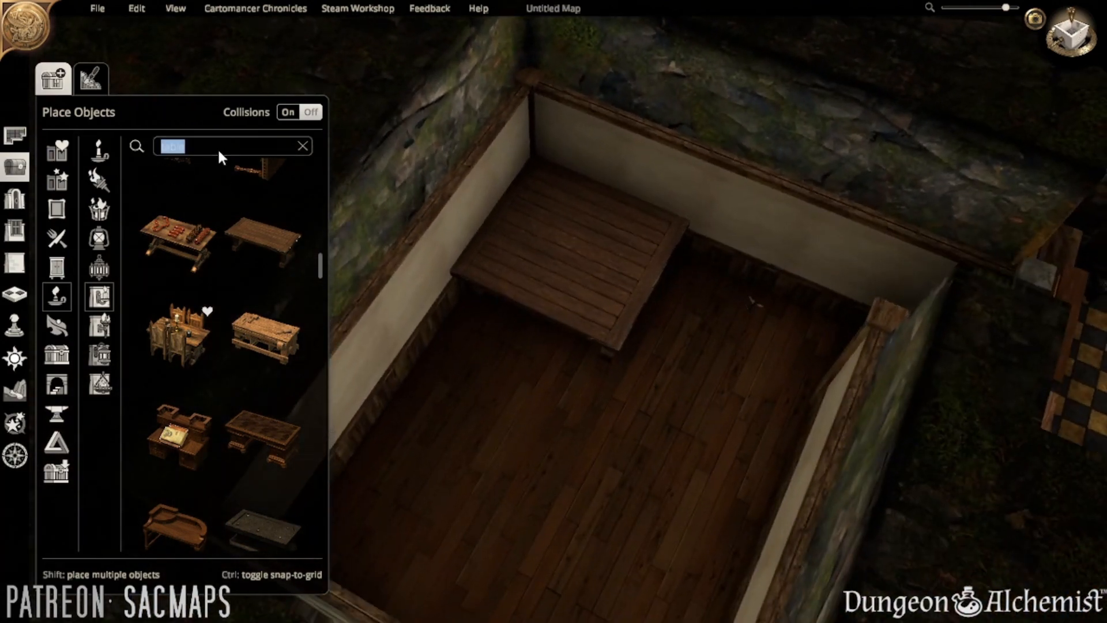
{"action": "type", "text": "map"}
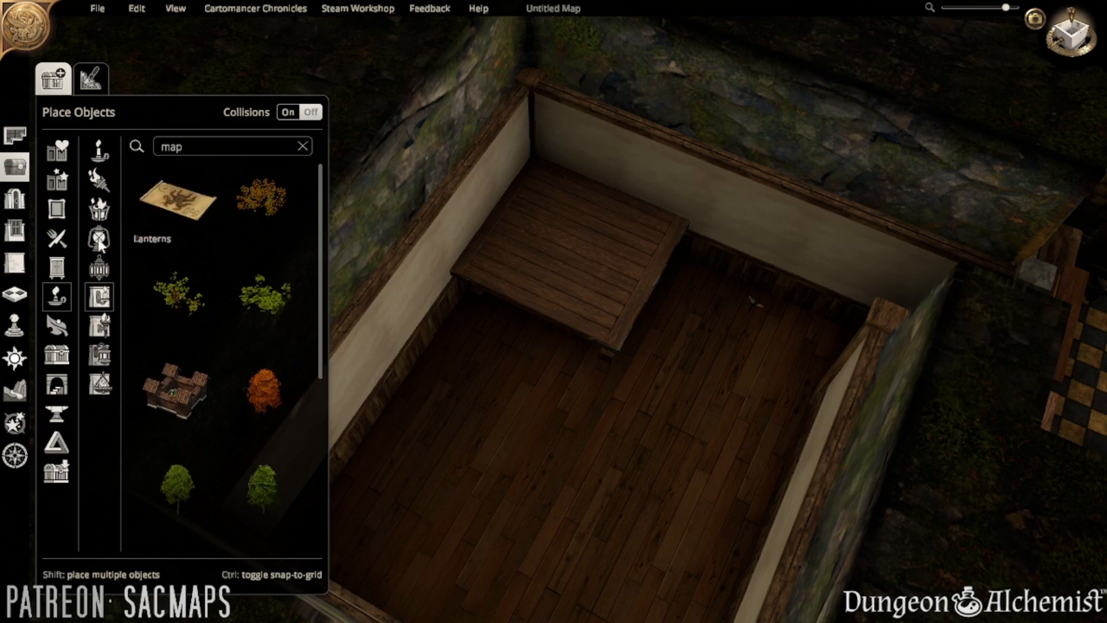
{"action": "double_click", "coordinate": [194, 152]}
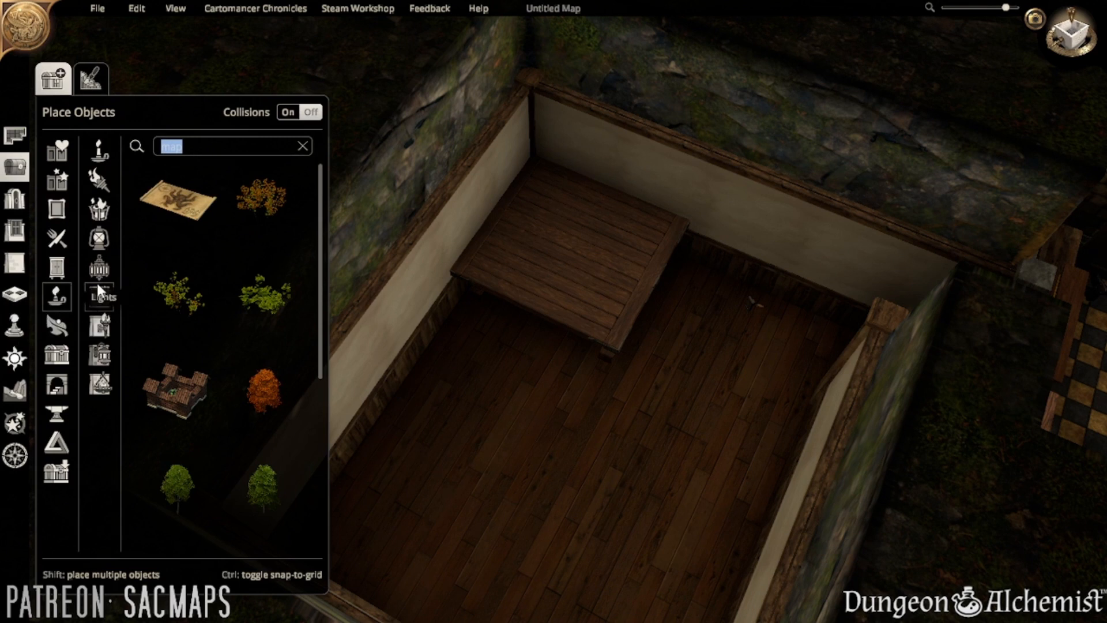
{"action": "type", "text": "parch"}
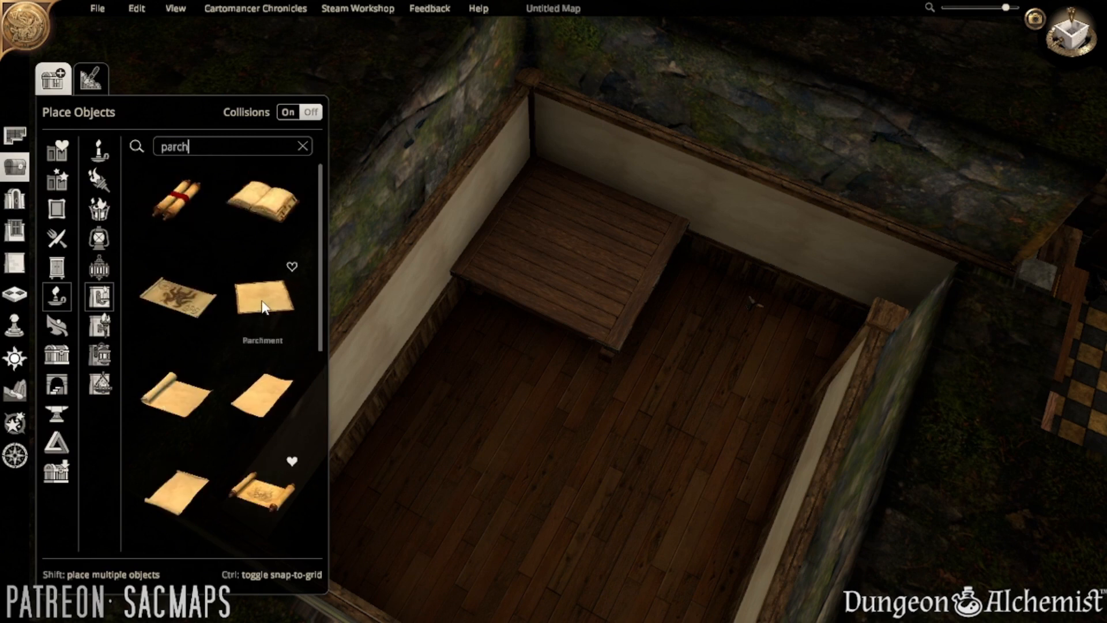
- Place a partly rolled parchment at an angle on the joined tables, on the half away from the corner
{"action": "left_click", "coordinate": [199, 380]}
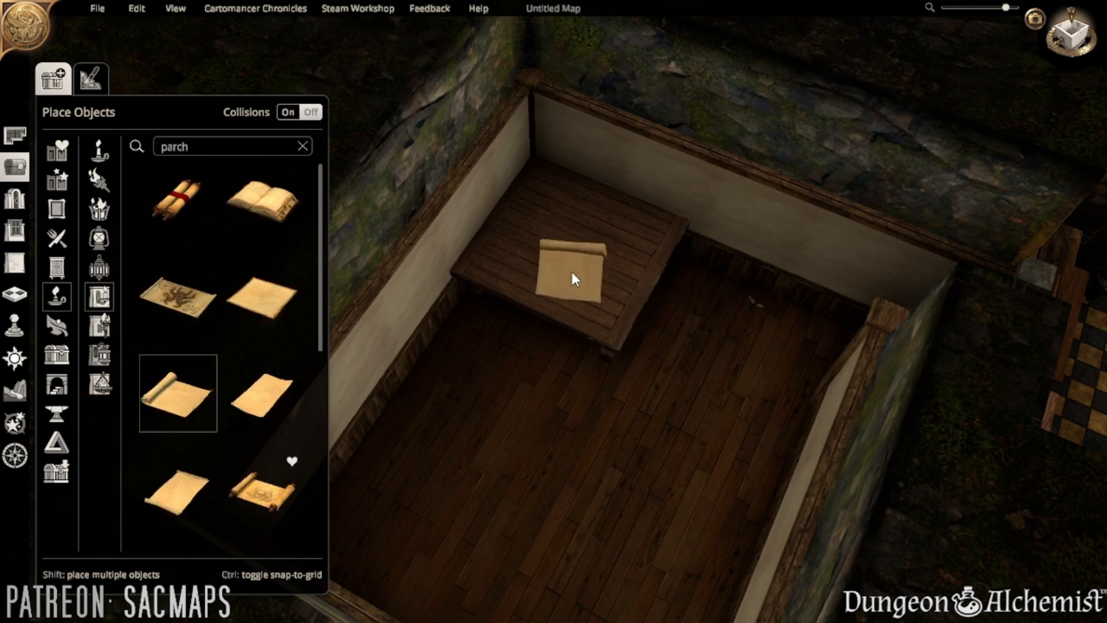
{"action": "left_click_drag", "start_coordinate": [569, 269], "coordinate": [547, 254]}
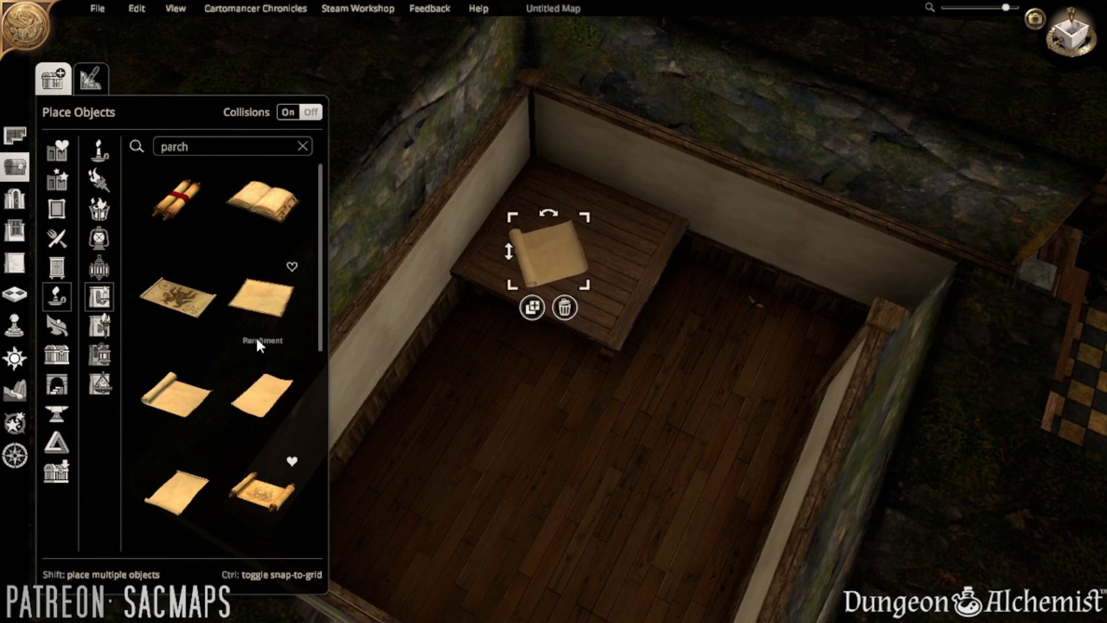
{"action": "scroll", "coordinate": [261, 264], "scroll_direction": "down", "scroll_amount": 1}
{"action": "scroll", "coordinate": [261, 264], "scroll_direction": "up", "scroll_amount": 2}
{"action": "left_click_drag", "start_coordinate": [542, 254], "coordinate": [612, 230]}
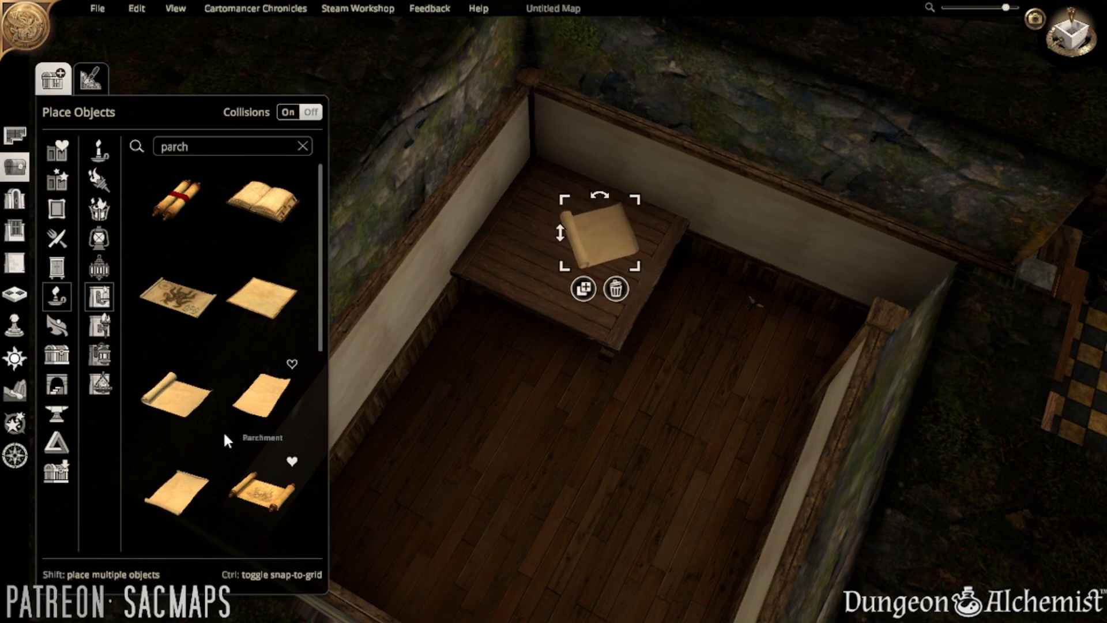
- Arrange a low stack of papers, a tall paper stack and a stack of scrolls on the joined tables around the parchment
{"action": "scroll", "coordinate": [219, 404], "scroll_direction": "down", "scroll_amount": 5}
{"action": "left_click", "coordinate": [271, 205]}
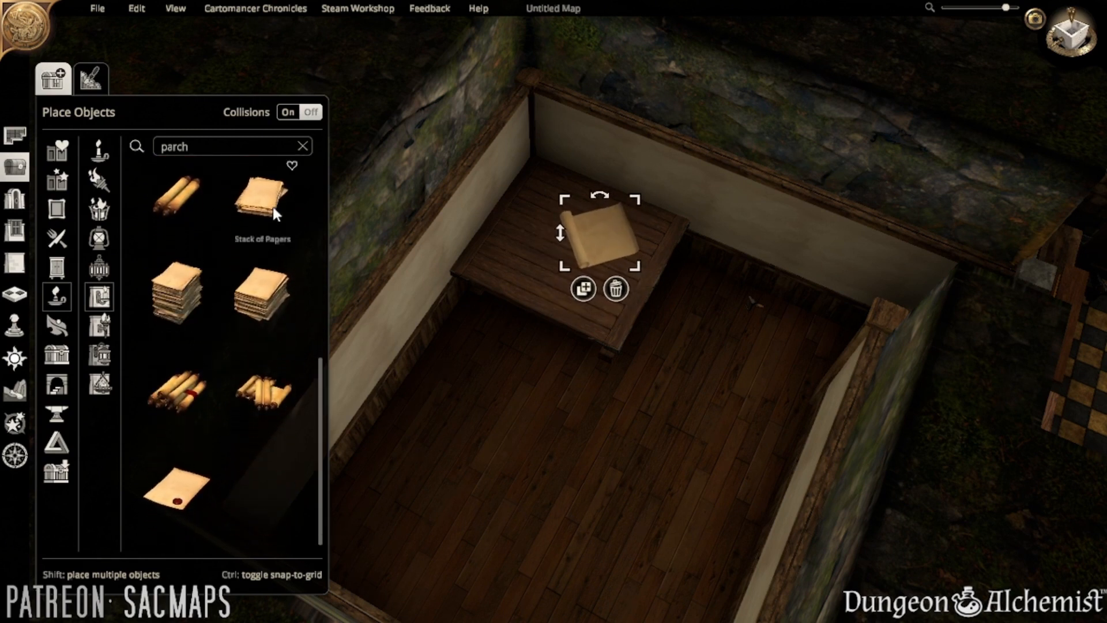
{"action": "left_click", "coordinate": [501, 257]}
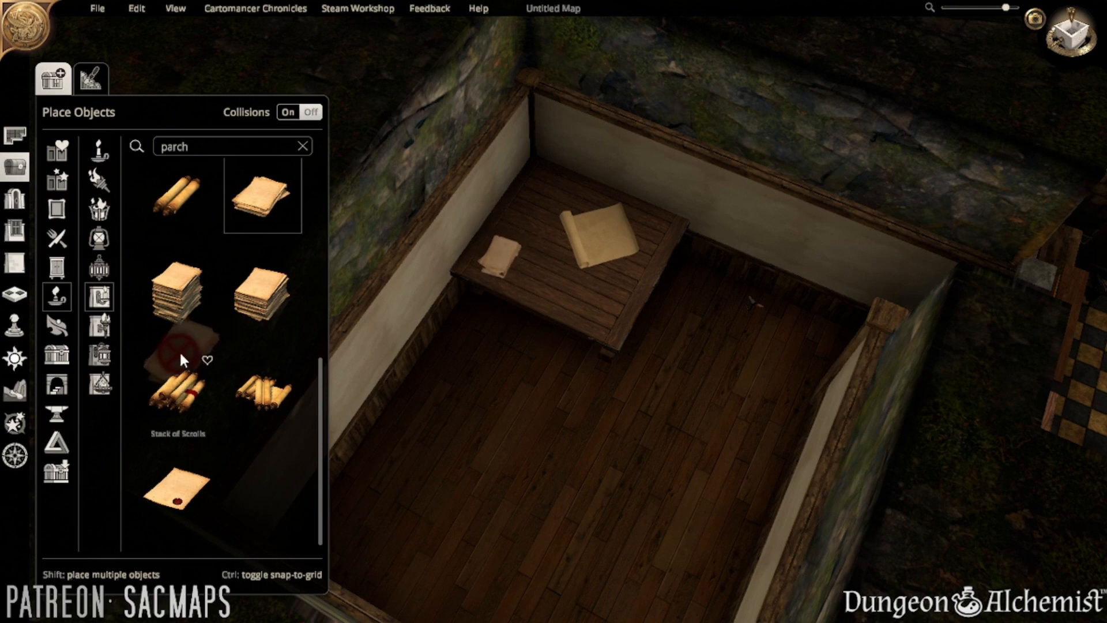
{"action": "left_click", "coordinate": [178, 291]}
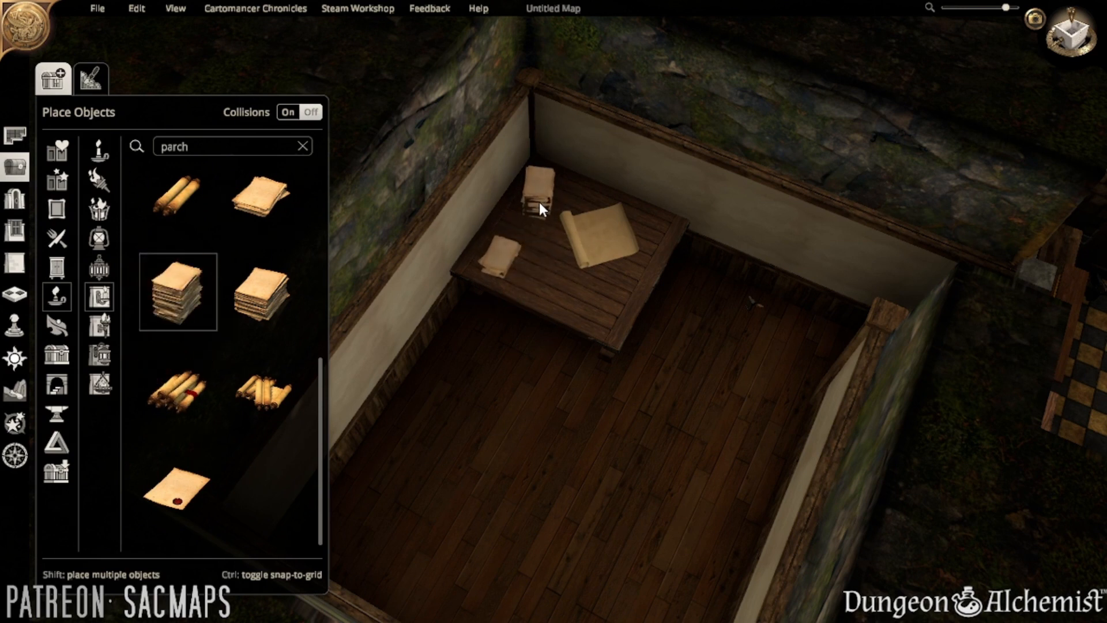
{"action": "left_click", "coordinate": [535, 212]}
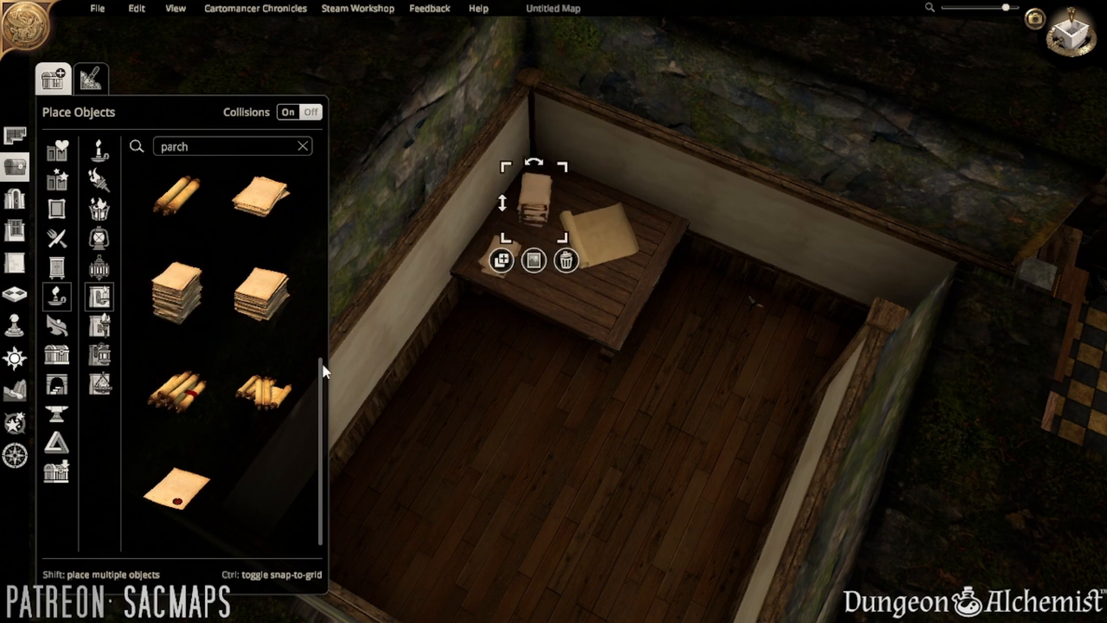
{"action": "left_click", "coordinate": [195, 396]}
{"action": "left_click", "coordinate": [573, 199]}
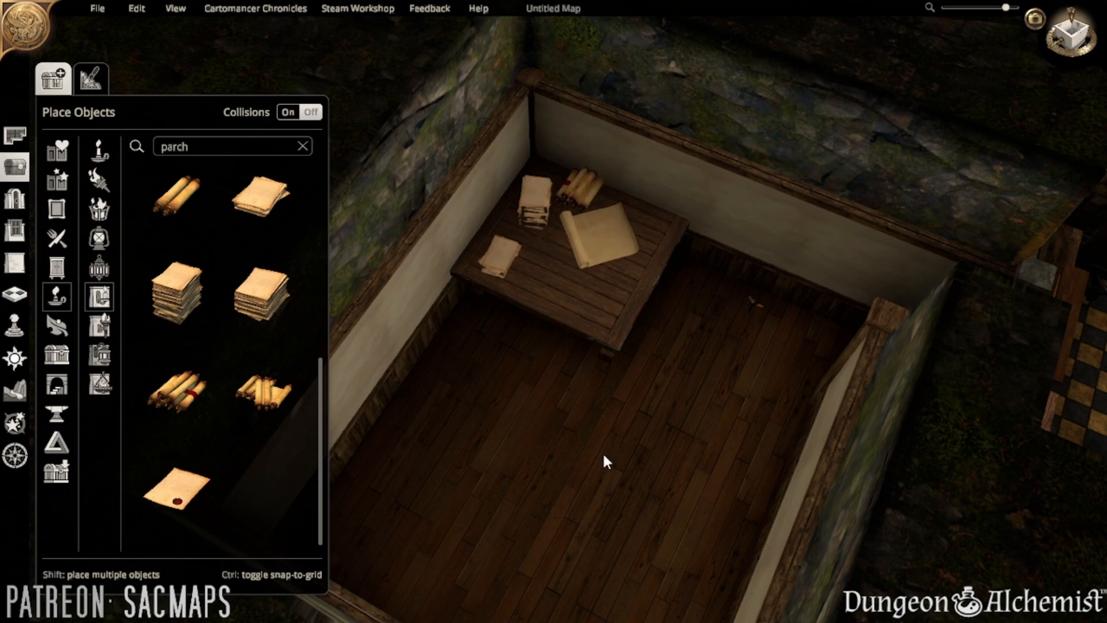
- Rearrange the tabletop papers: tall stack into the corner, scrolls beside it, parchment and low stack nearer the front edge
{"action": "scroll", "coordinate": [602, 455], "scroll_direction": "up", "scroll_amount": 5}
{"action": "left_click_drag", "start_coordinate": [499, 301], "coordinate": [517, 192]}
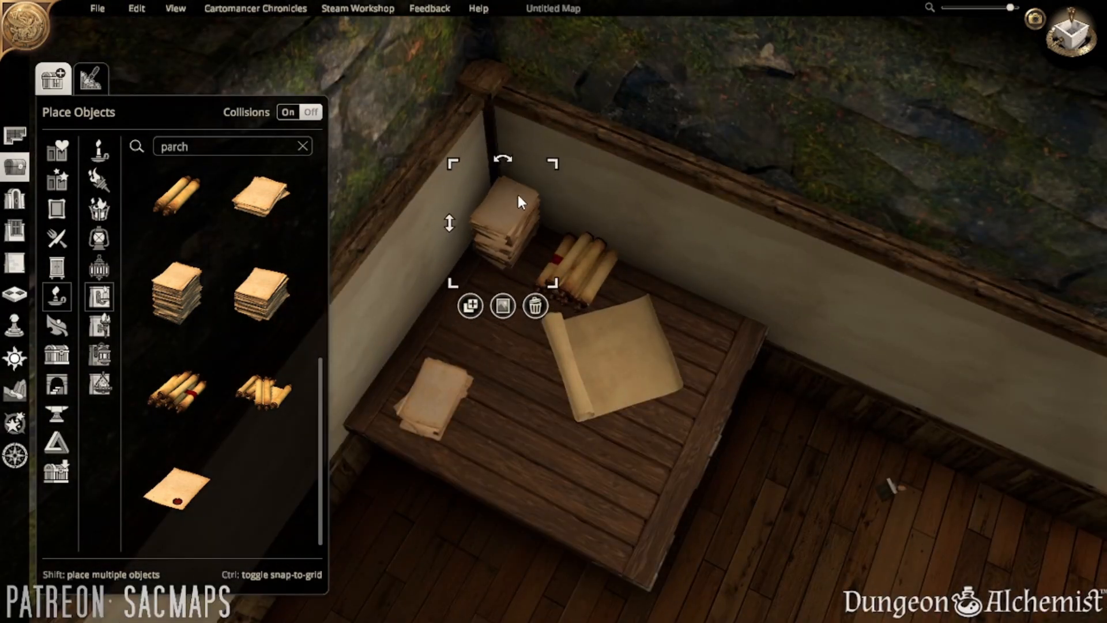
{"action": "left_click_drag", "start_coordinate": [580, 258], "coordinate": [542, 259]}
{"action": "left_click_drag", "start_coordinate": [645, 383], "coordinate": [617, 485]}
{"action": "left_click_drag", "start_coordinate": [458, 387], "coordinate": [437, 396]}
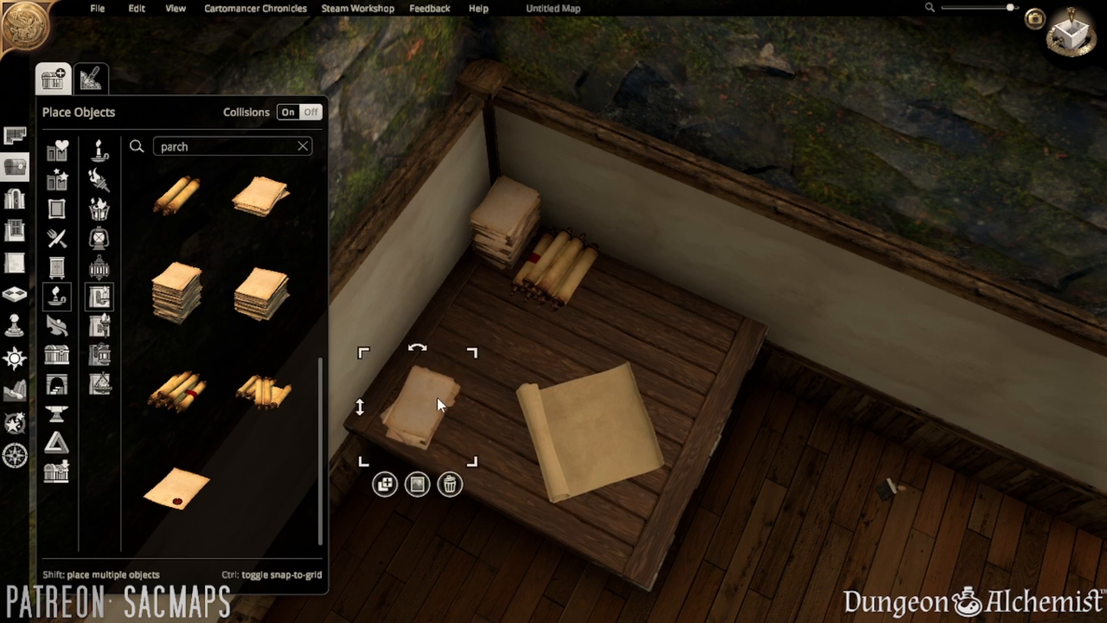
- Place a sealed letter below the tall paper stack and switch it to a written variant
{"action": "left_click", "coordinate": [177, 486]}
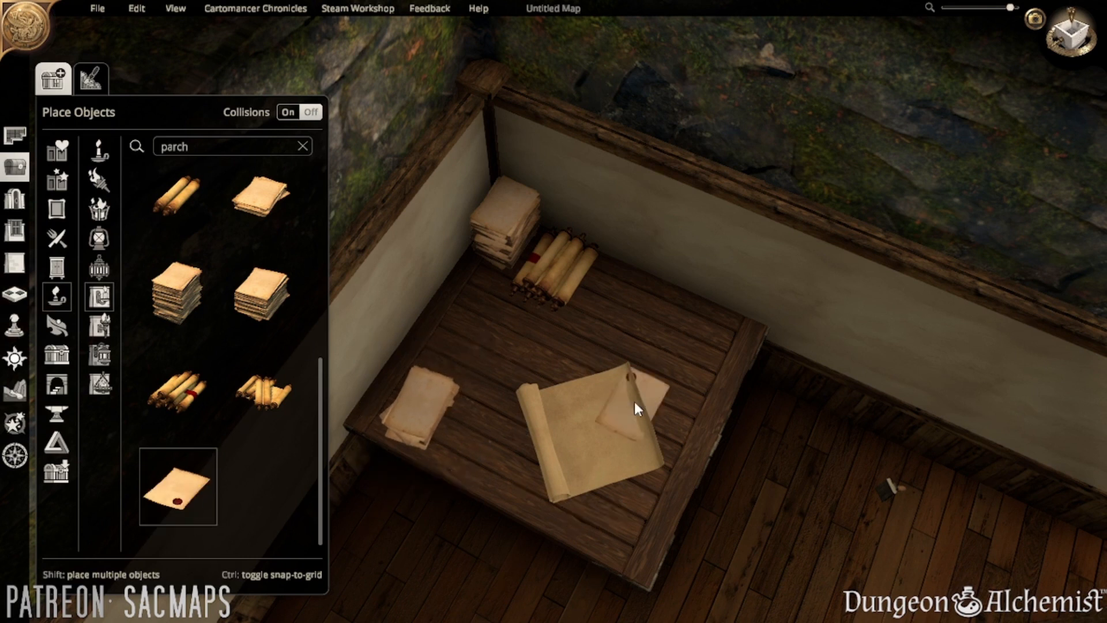
{"action": "left_click", "coordinate": [473, 299]}
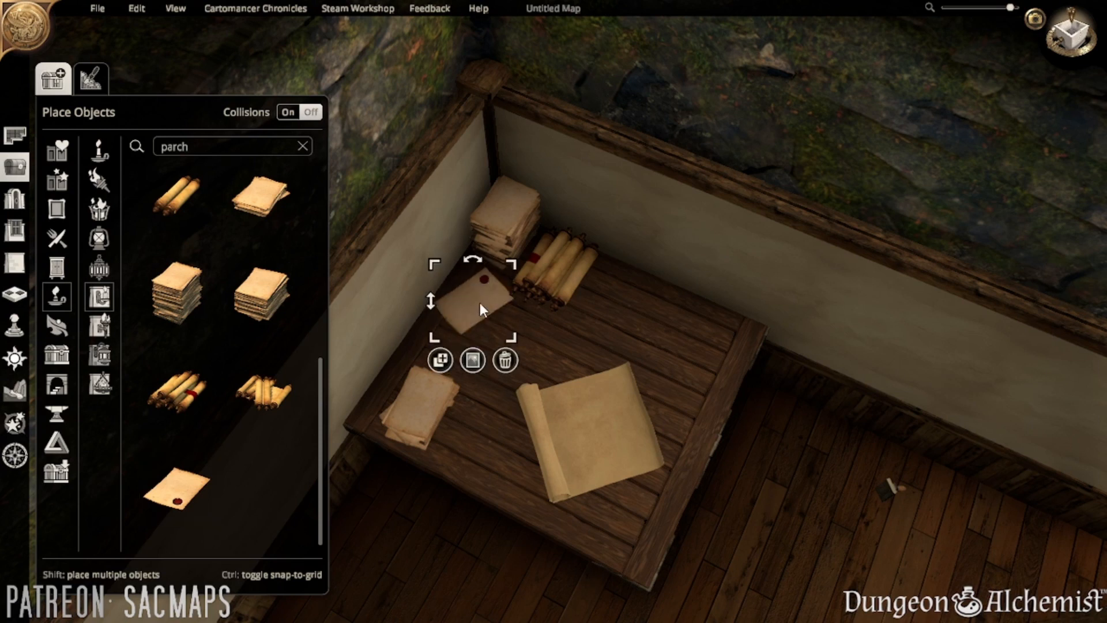
{"action": "scroll", "coordinate": [479, 298], "scroll_direction": "down", "scroll_amount": 9}
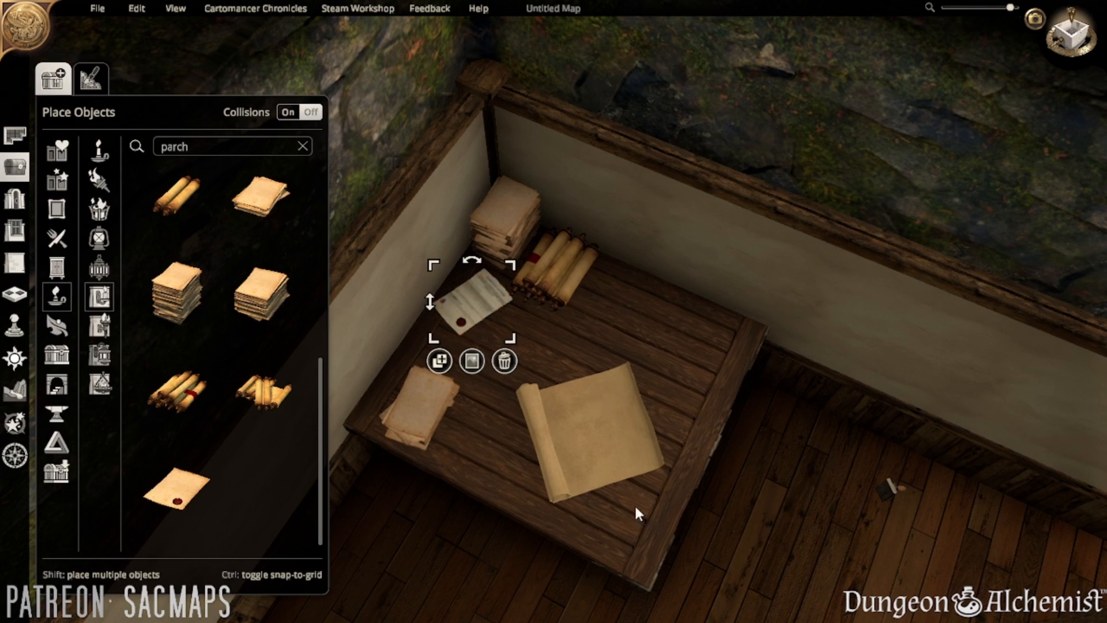
{"action": "left_click", "coordinate": [456, 568]}
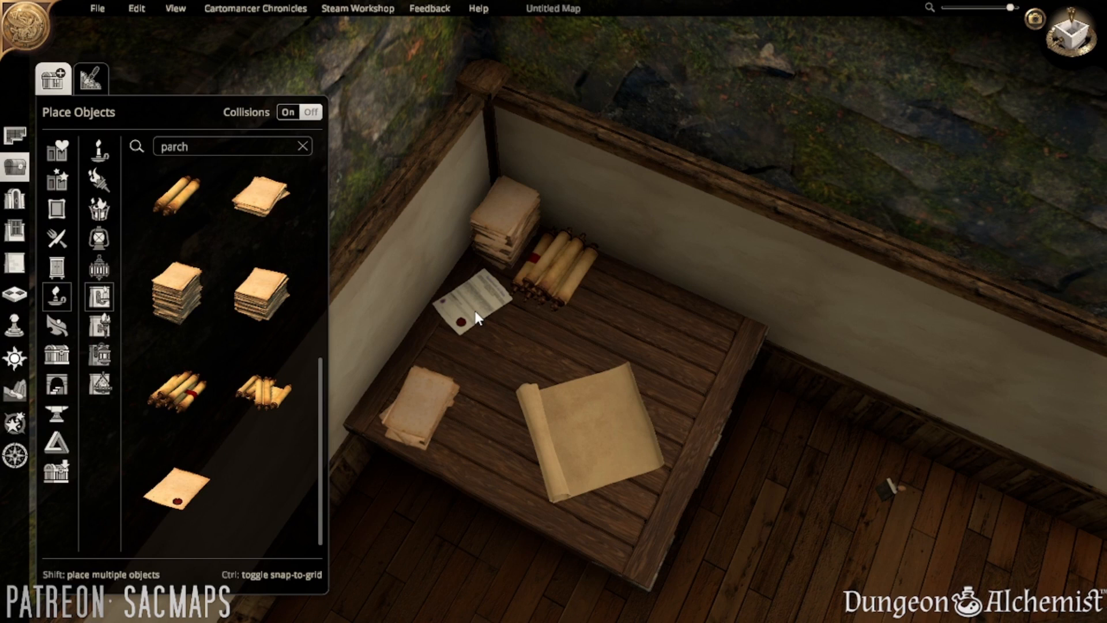
- Switch the tall paper stack in the corner to its variant with a written top page
{"action": "left_click", "coordinate": [500, 226]}
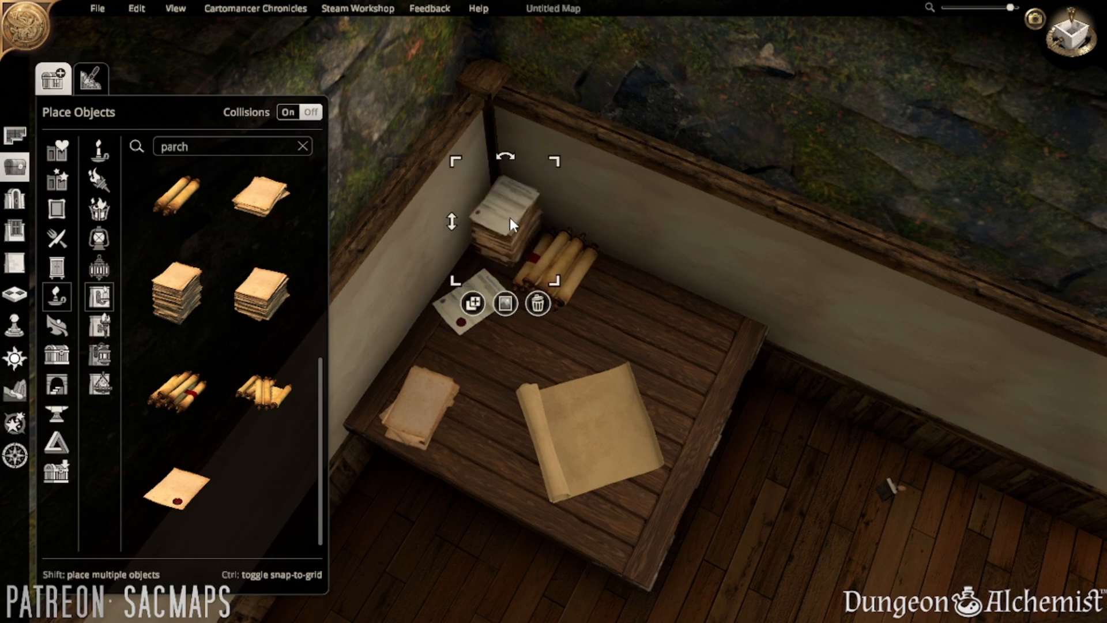
{"action": "left_click", "coordinate": [760, 527]}
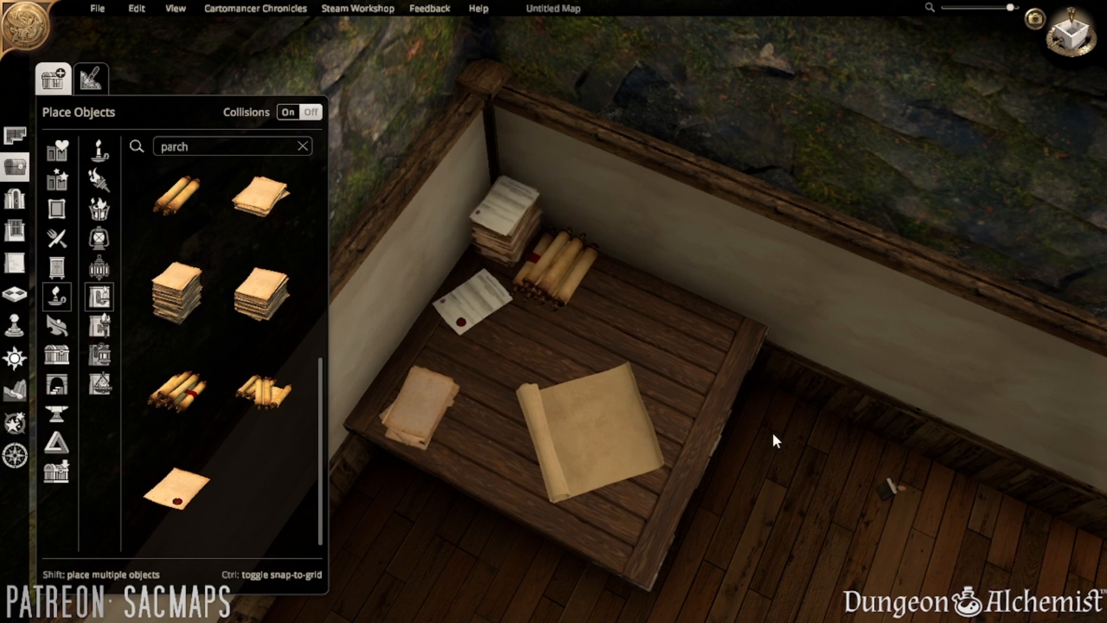
{"action": "right_click_drag", "start_coordinate": [773, 434], "coordinate": [816, 505]}
- Delete the sealed letter and the stack of scrolls from the joined tables
{"action": "left_click", "coordinate": [474, 383]}
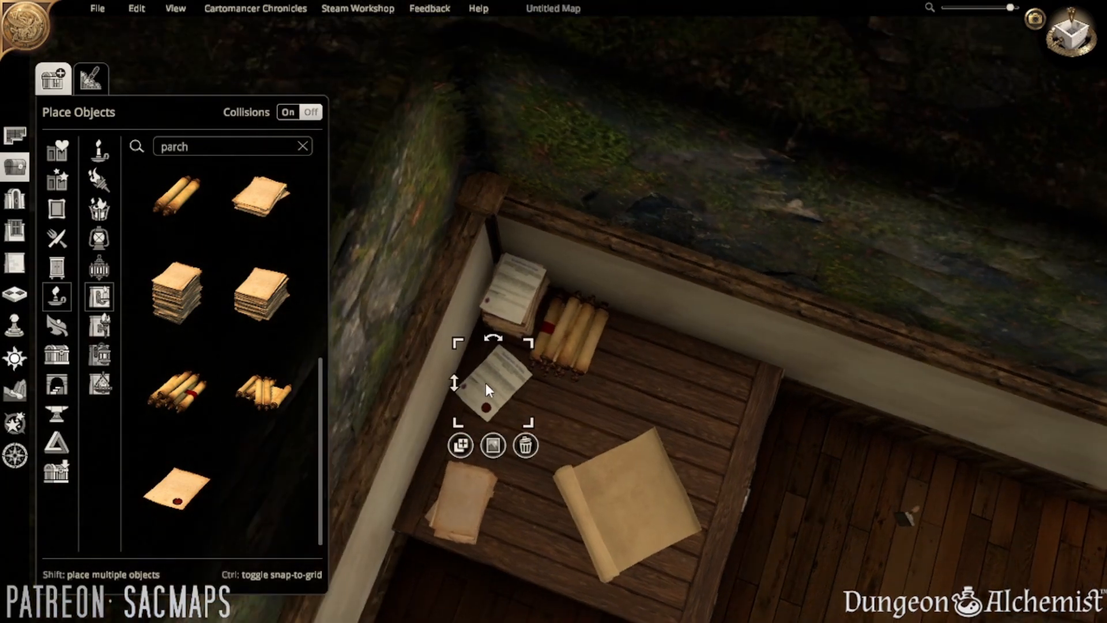
{"action": "key", "text": "Delete"}
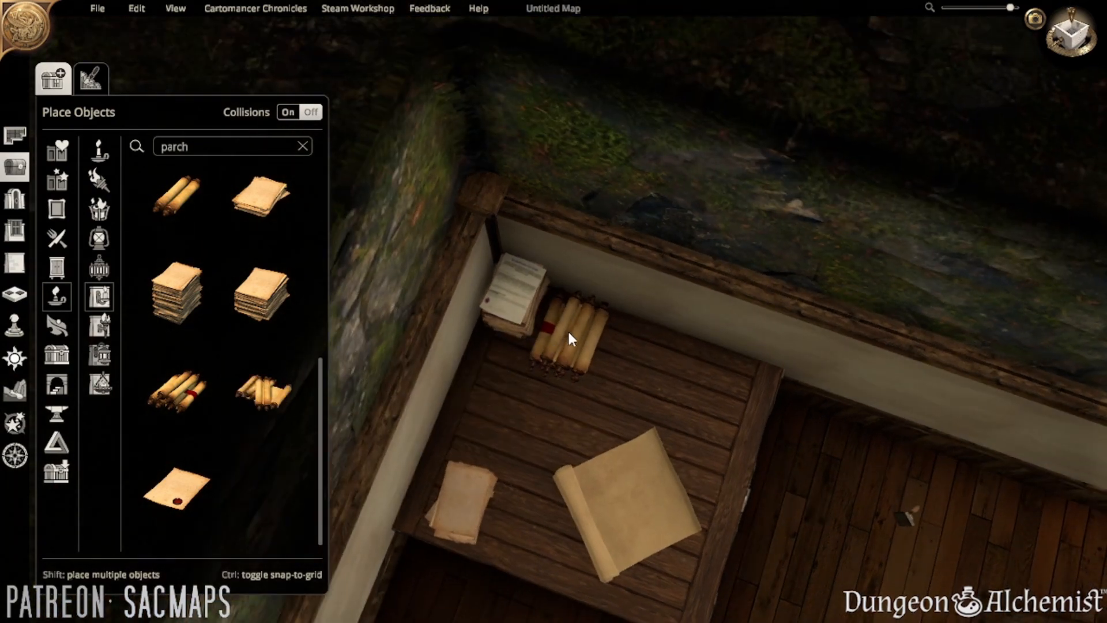
{"action": "left_click", "coordinate": [568, 337]}
{"action": "key", "text": "Delete"}
- Search the object library for scrolls and lay a single sealed scroll across the tall paper stack
{"action": "double_click", "coordinate": [213, 145]}
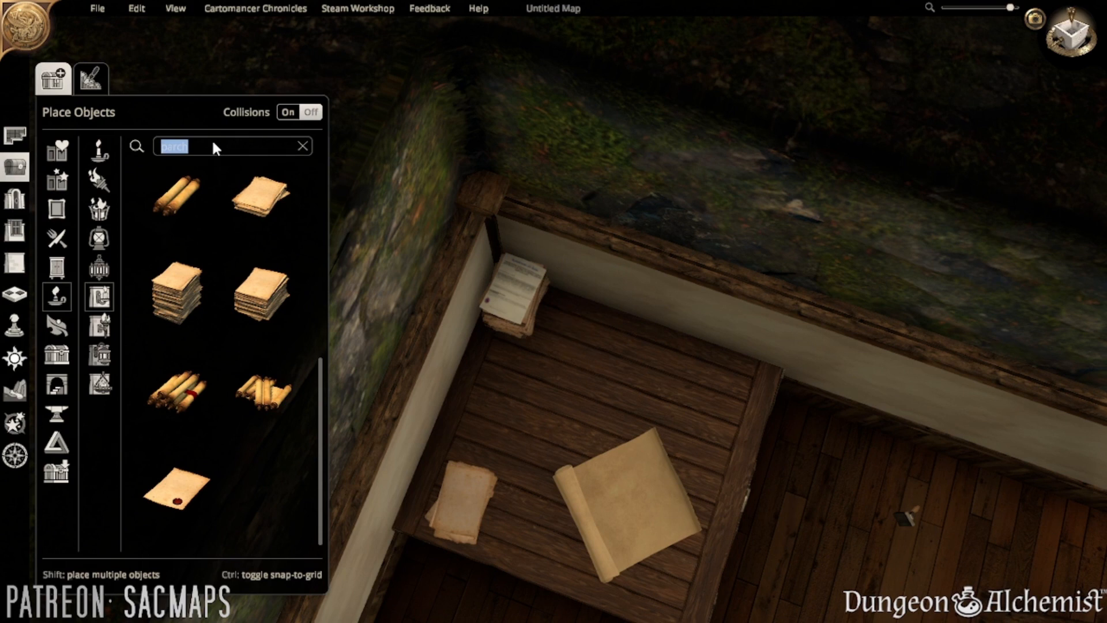
{"action": "type", "text": "scrol"}
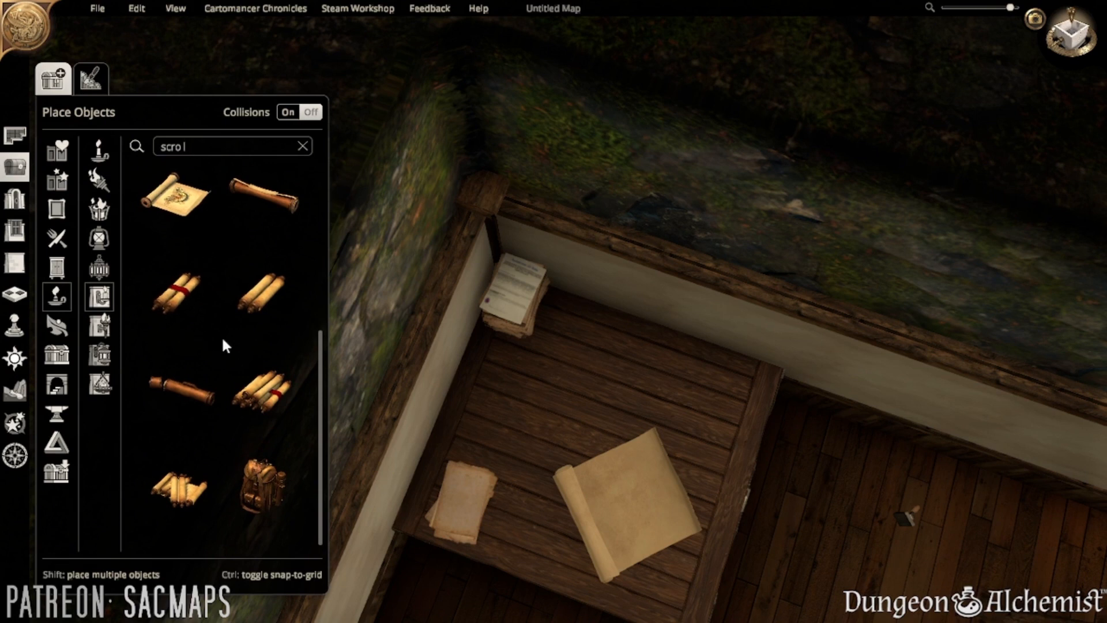
{"action": "scroll", "coordinate": [225, 265], "scroll_direction": "up", "scroll_amount": 5}
{"action": "left_click", "coordinate": [185, 401]}
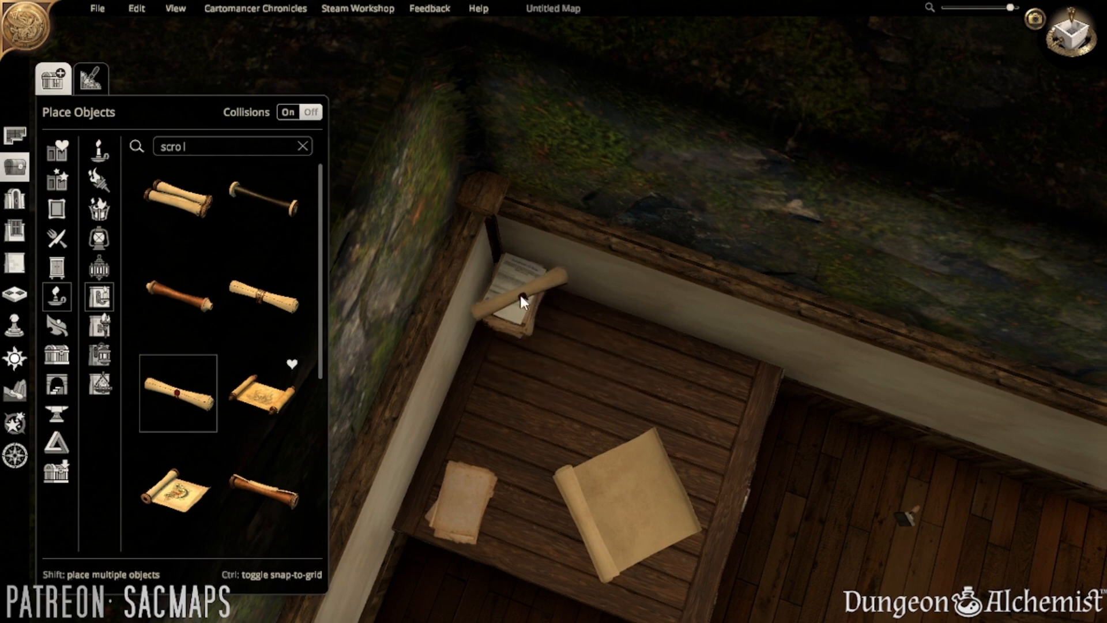
{"action": "left_click", "coordinate": [520, 295]}
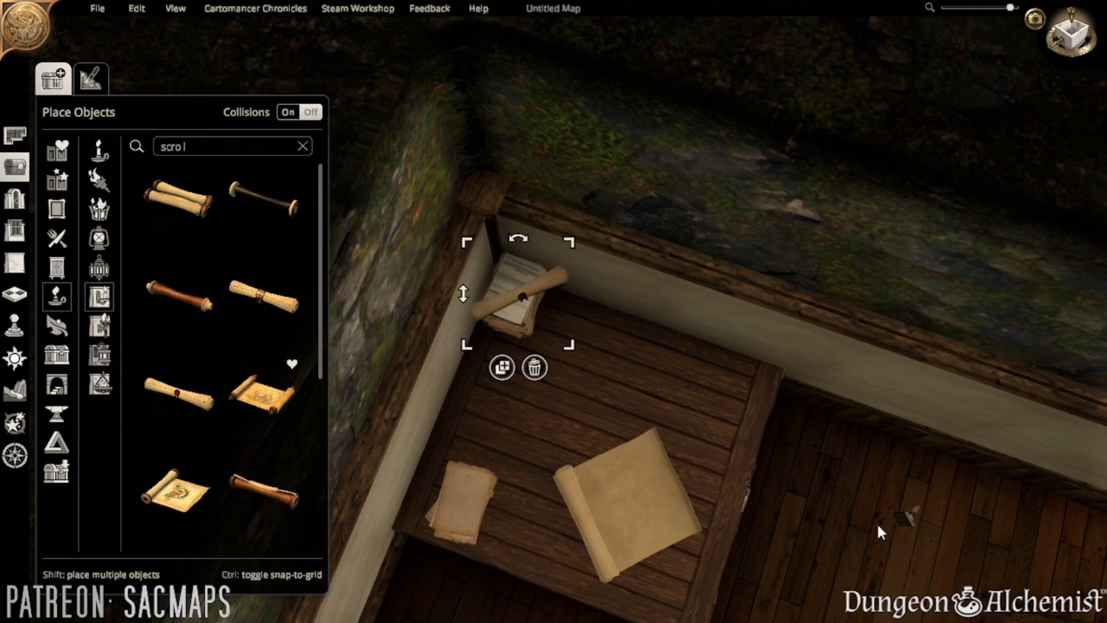
{"action": "left_click", "coordinate": [769, 510]}
- Place the black-dressed doll from the favourites on the floor before the table and shrink it to toy size
{"action": "scroll", "coordinate": [738, 374], "scroll_direction": "up", "scroll_amount": 3}
{"action": "right_click_drag", "start_coordinate": [739, 383], "coordinate": [250, 241]}
{"action": "left_click", "coordinate": [71, 148]}
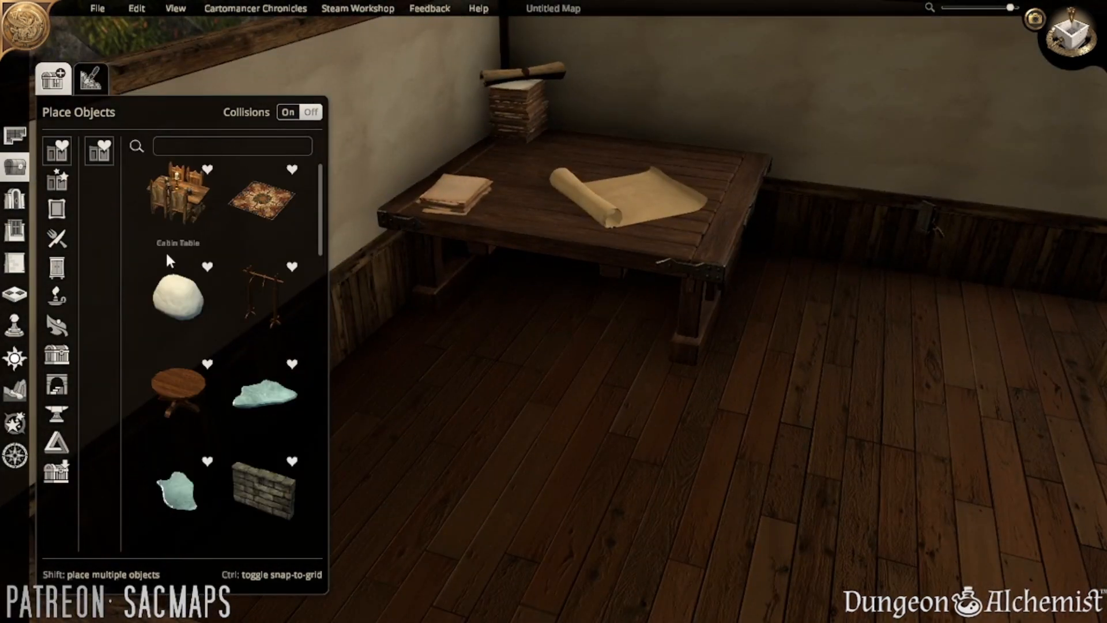
{"action": "scroll", "coordinate": [233, 229], "scroll_direction": "down", "scroll_amount": 8}
{"action": "scroll", "coordinate": [213, 440], "scroll_direction": "down", "scroll_amount": 6}
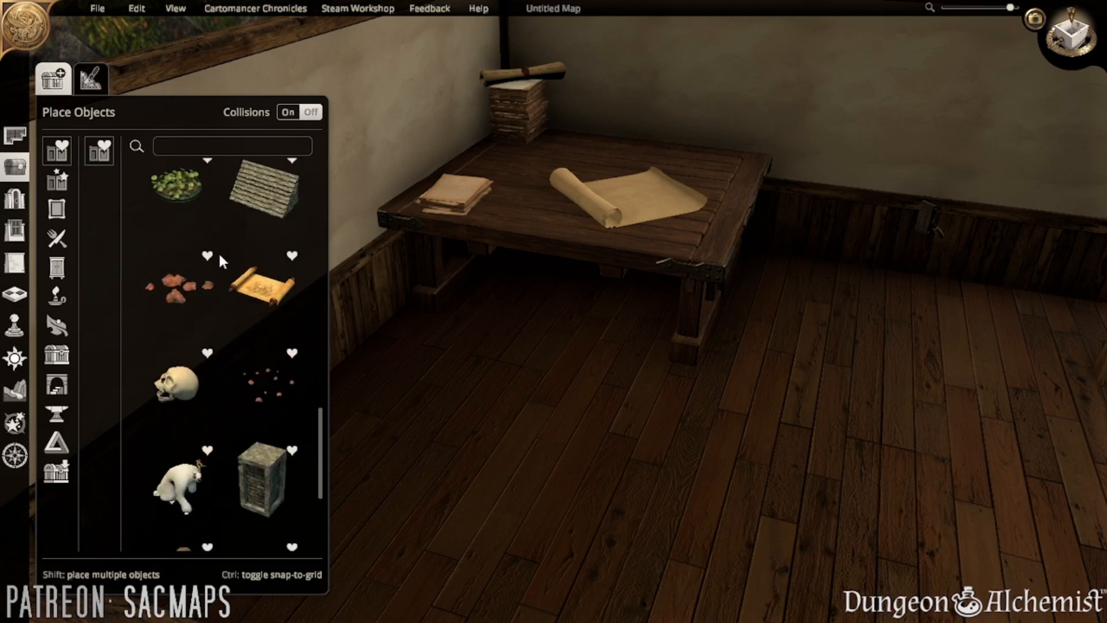
{"action": "left_click", "coordinate": [263, 389]}
{"action": "left_click", "coordinate": [534, 420]}
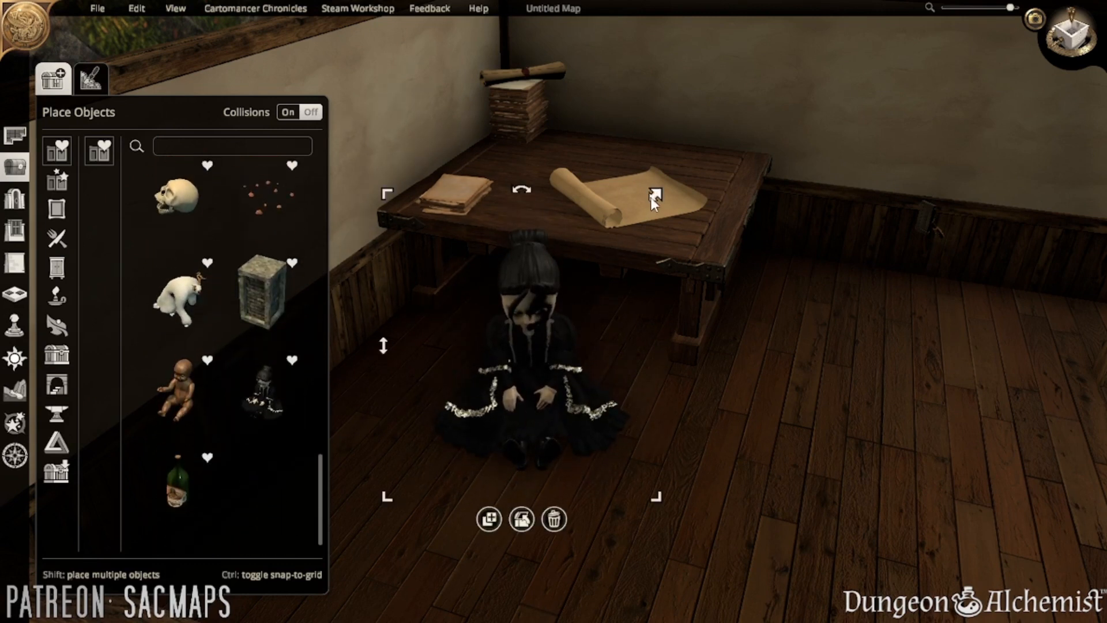
{"action": "left_click_drag", "start_coordinate": [640, 204], "coordinate": [536, 302]}
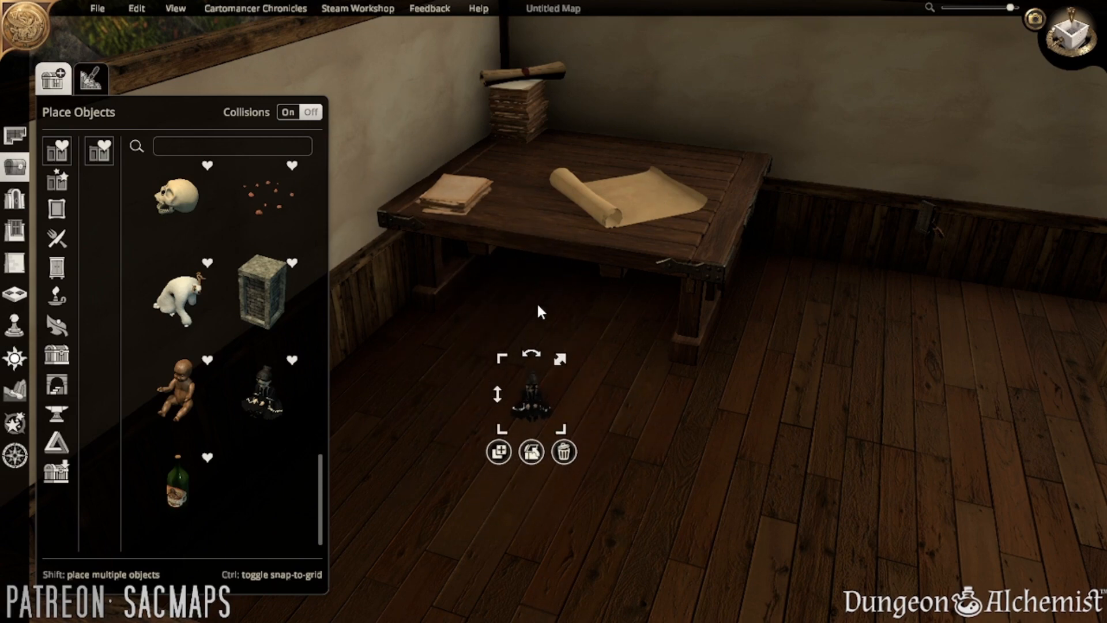
- Move the small doll across the floor until it sits beneath the joined tables
{"action": "right_click_drag", "start_coordinate": [601, 353], "coordinate": [594, 320]}
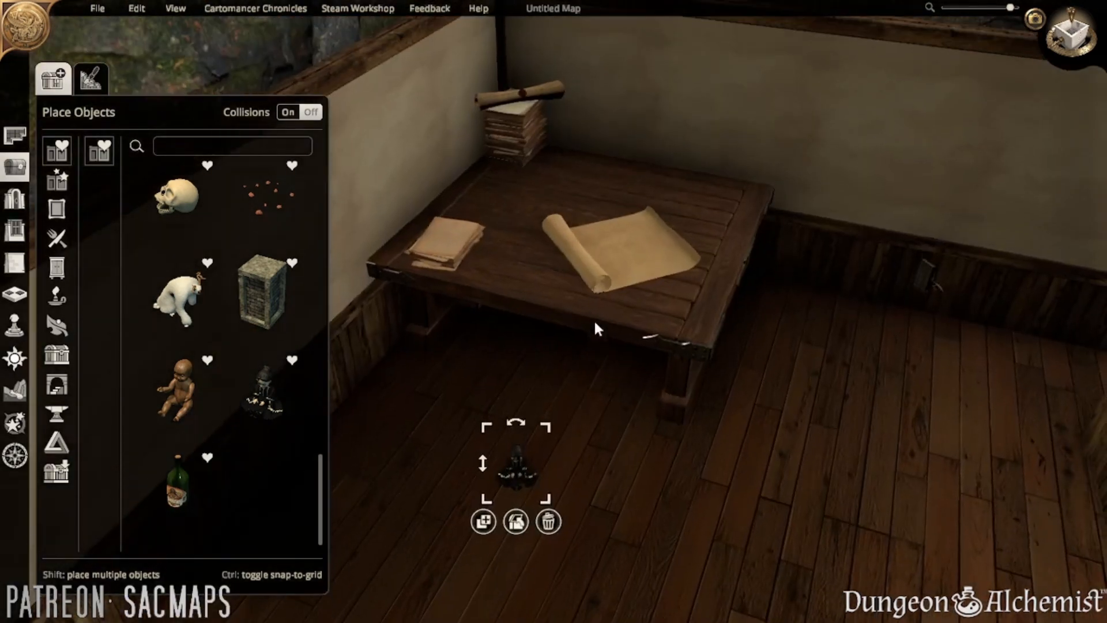
{"action": "left_click", "coordinate": [644, 445]}
{"action": "left_click_drag", "start_coordinate": [526, 472], "coordinate": [521, 371]}
{"action": "left_click", "coordinate": [606, 462]}
{"action": "scroll", "coordinate": [601, 501], "scroll_direction": "up", "scroll_amount": 2}
{"action": "right_click_drag", "start_coordinate": [600, 511], "coordinate": [589, 419]}
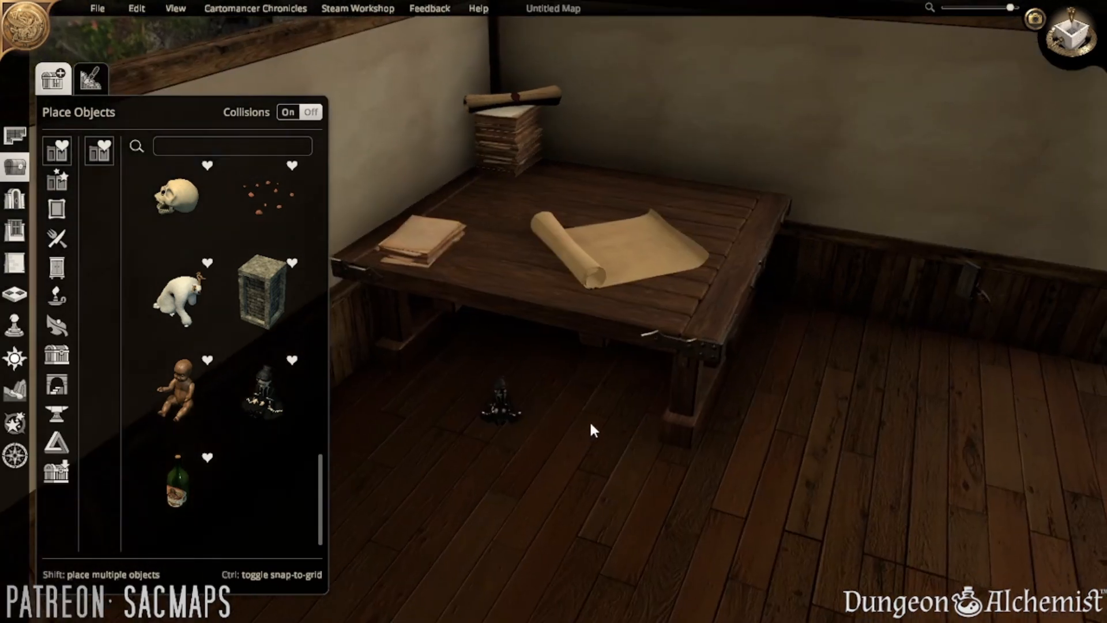
{"action": "scroll", "coordinate": [587, 384], "scroll_direction": "up", "scroll_amount": 2}
{"action": "right_click_drag", "start_coordinate": [585, 380], "coordinate": [573, 423]}
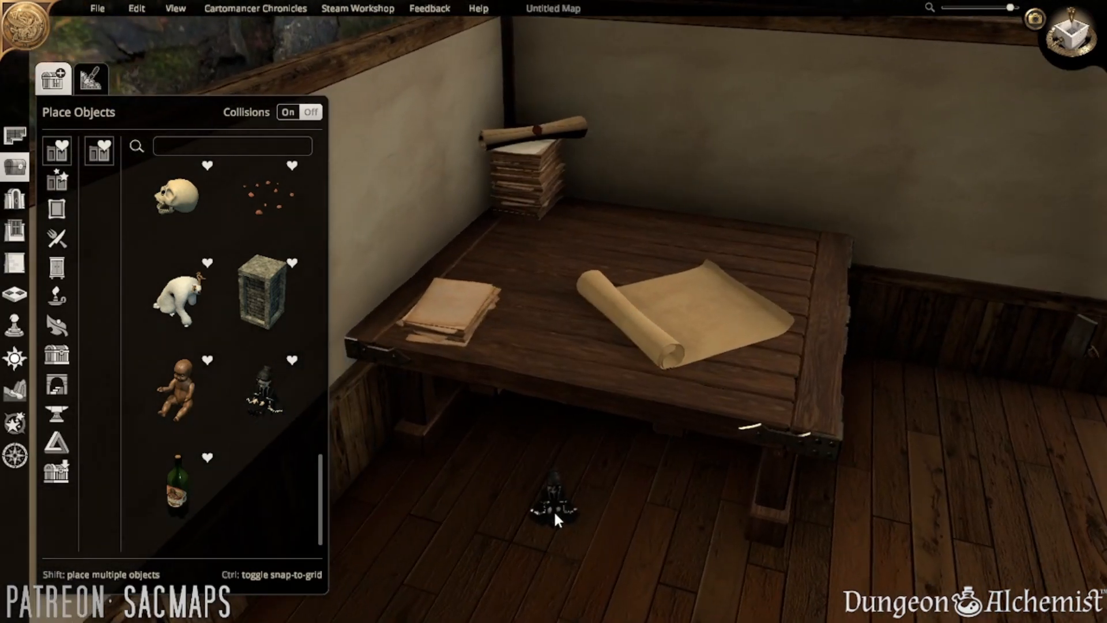
{"action": "left_click_drag", "start_coordinate": [553, 509], "coordinate": [535, 346]}
{"action": "scroll", "coordinate": [772, 407], "scroll_direction": "down", "scroll_amount": 3}
{"action": "middle_click_drag", "start_coordinate": [772, 407], "coordinate": [708, 377]}
{"action": "scroll", "coordinate": [708, 377], "scroll_direction": "down", "scroll_amount": 1}
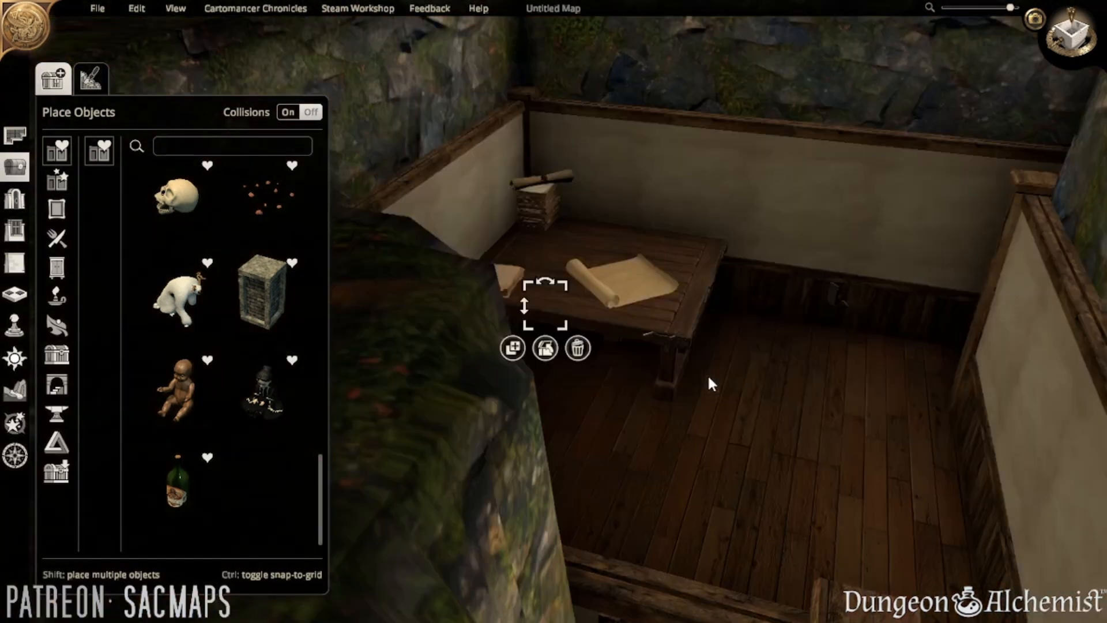
{"action": "scroll", "coordinate": [708, 377], "scroll_direction": "up", "scroll_amount": 1}
{"action": "key", "text": "d"}
{"action": "key", "text": "w"}
{"action": "key", "text": "a"}
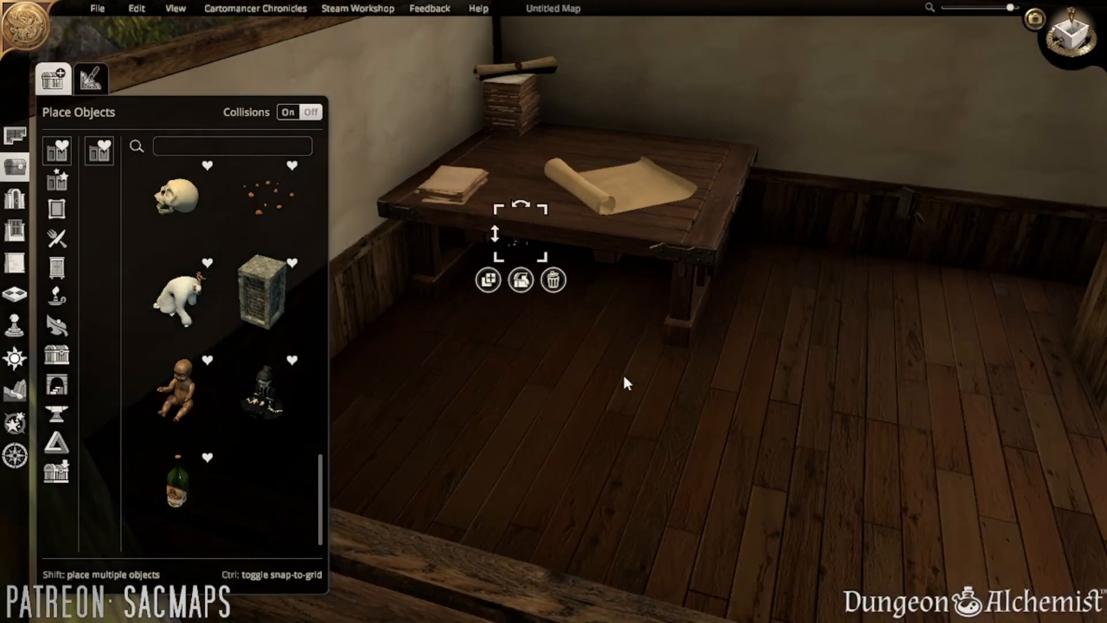
{"action": "left_click", "coordinate": [666, 401]}
- Place two green wine bottles on the tabletop, one near the tall paper stack and one at the far corner
{"action": "scroll", "coordinate": [772, 421], "scroll_direction": "down", "scroll_amount": 2}
{"action": "key", "text": "d"}
{"action": "middle_click_drag", "start_coordinate": [752, 442], "coordinate": [742, 361]}
{"action": "key", "text": "w"}
{"action": "key", "text": "d"}
{"action": "key", "text": "a"}
{"action": "left_click", "coordinate": [778, 362]}
{"action": "left_click", "coordinate": [748, 402]}
{"action": "key", "text": "s"}
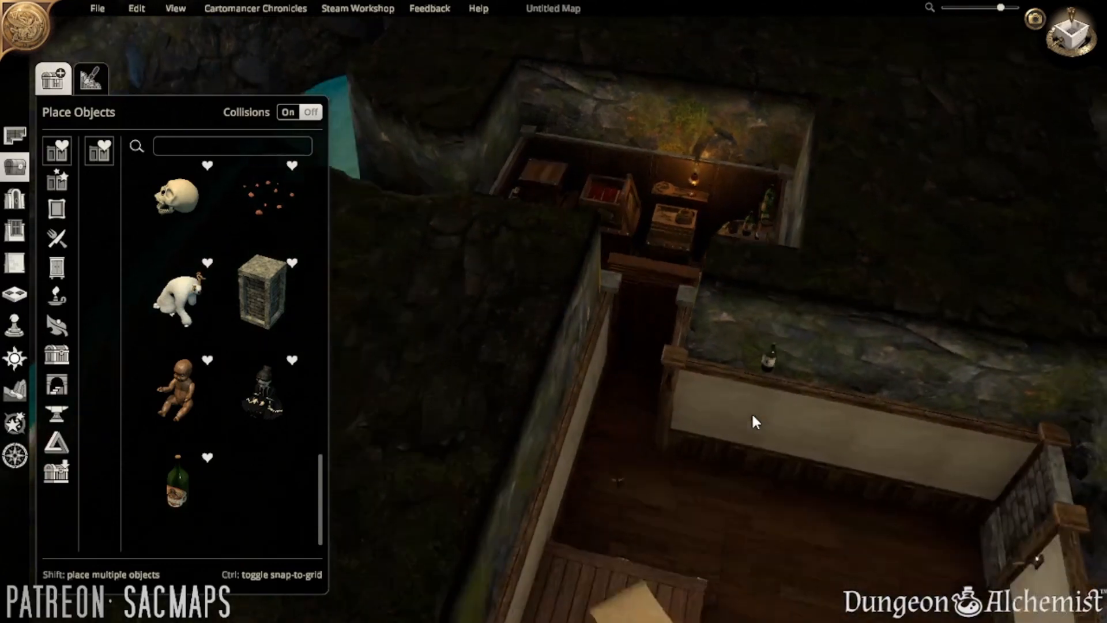
{"action": "middle_click_drag", "start_coordinate": [752, 414], "coordinate": [535, 352]}
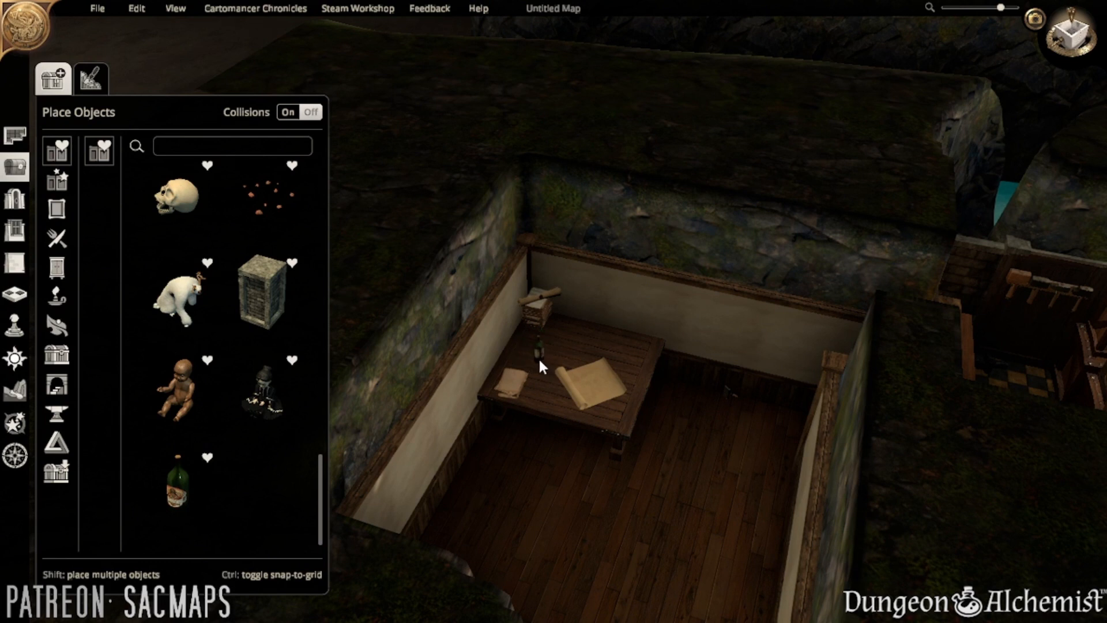
{"action": "left_click", "coordinate": [539, 357], "text": "shift"}
{"action": "left_click", "coordinate": [645, 344], "text": "shift"}
- Place a third wine bottle on the floor, shrink it and set it beneath the table beside the doll
{"action": "left_click", "coordinate": [558, 481]}
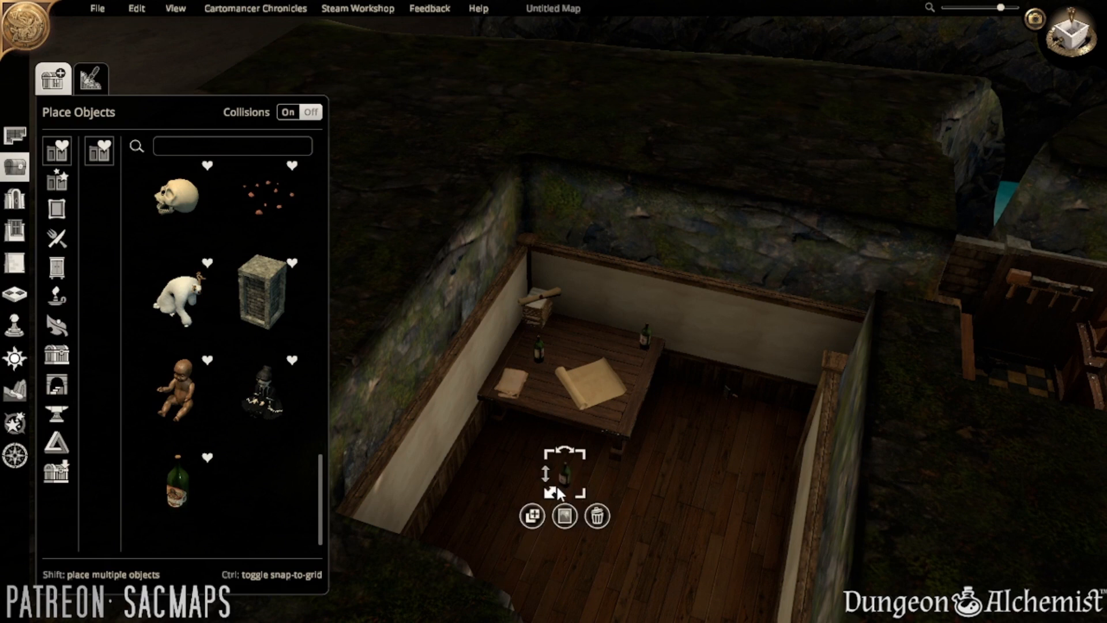
{"action": "left_click_drag", "start_coordinate": [578, 461], "coordinate": [569, 463]}
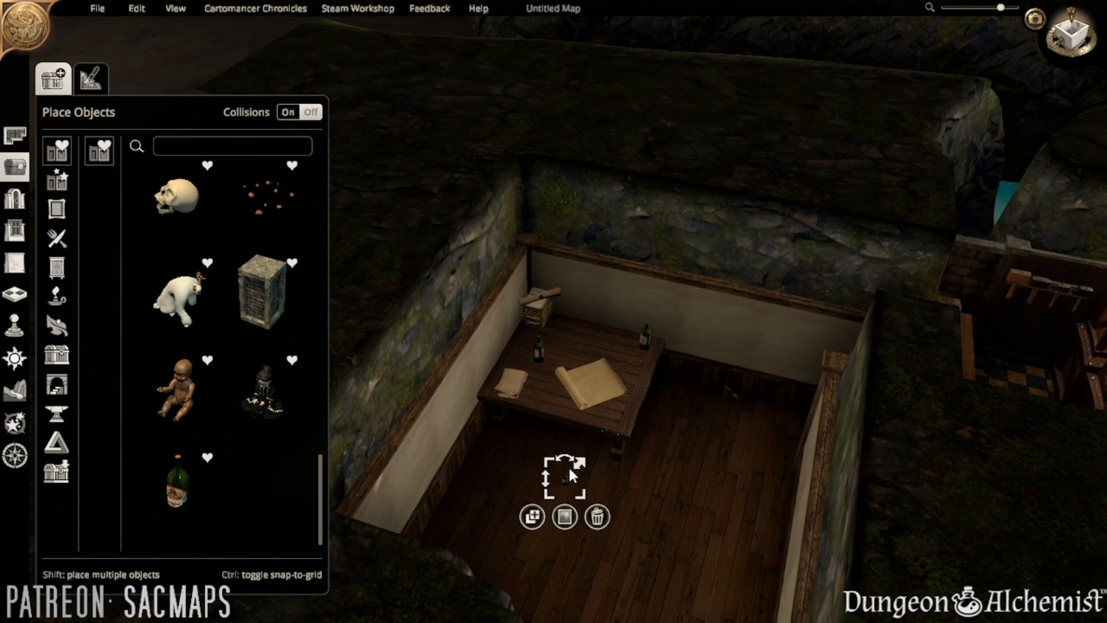
{"action": "middle_click_drag", "start_coordinate": [682, 485], "coordinate": [647, 395]}
{"action": "key", "text": "s"}
{"action": "key", "text": "s"}
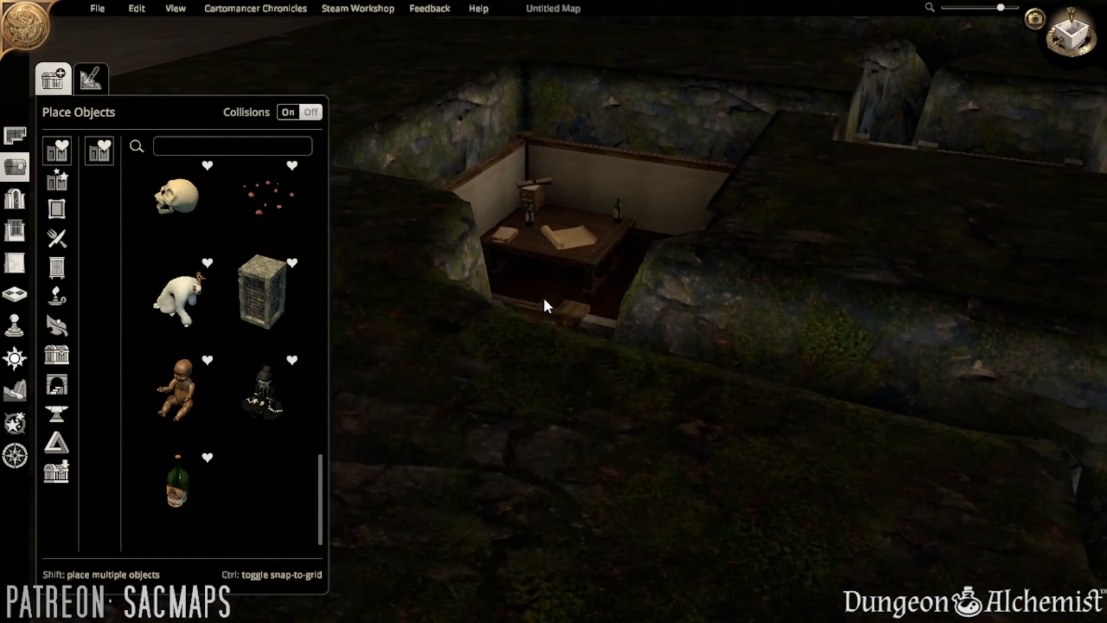
{"action": "left_click", "coordinate": [542, 299]}
{"action": "scroll", "coordinate": [542, 299], "scroll_direction": "up", "scroll_amount": 1}
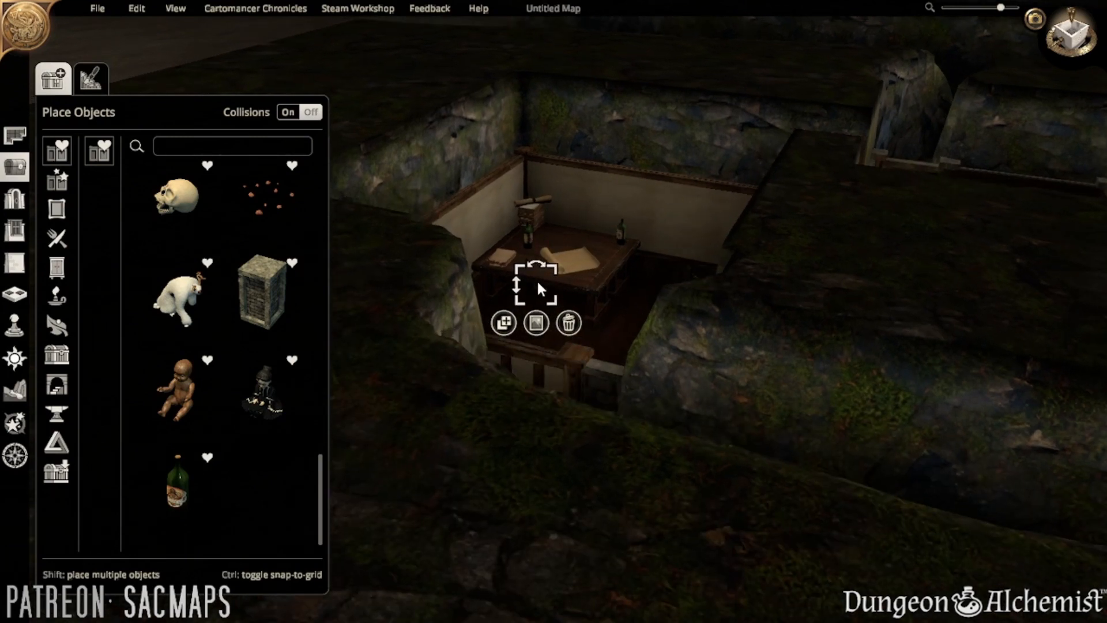
{"action": "left_click", "coordinate": [638, 323]}
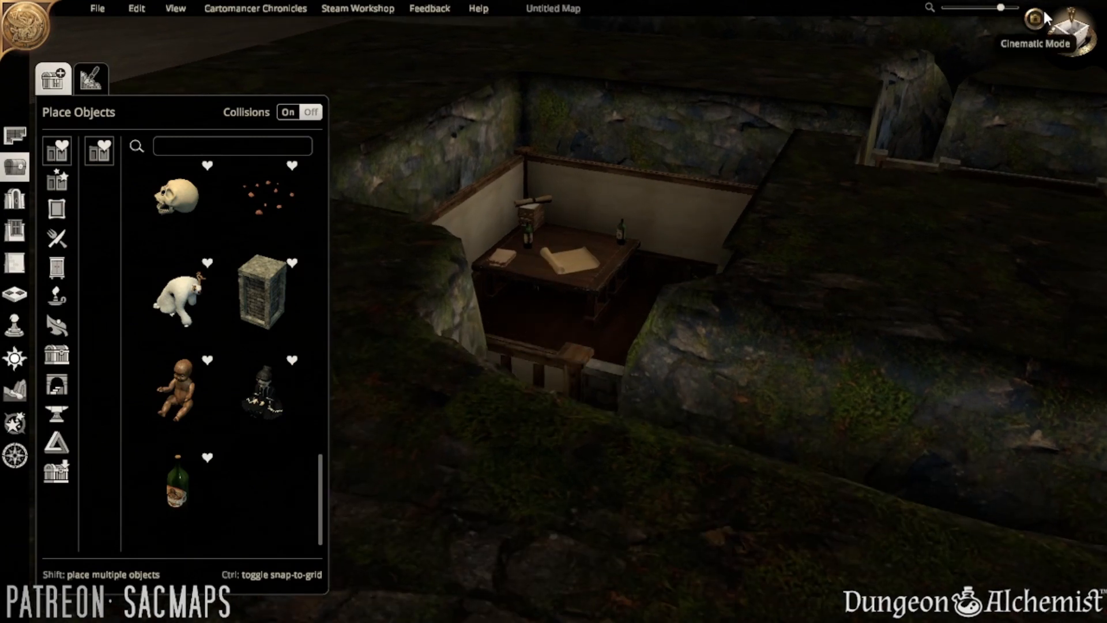
- Inspect the furnished table, the objects underneath it and the whole room in Cinematic Mode
{"action": "left_click", "coordinate": [1032, 22]}
{"action": "key", "text": "w"}
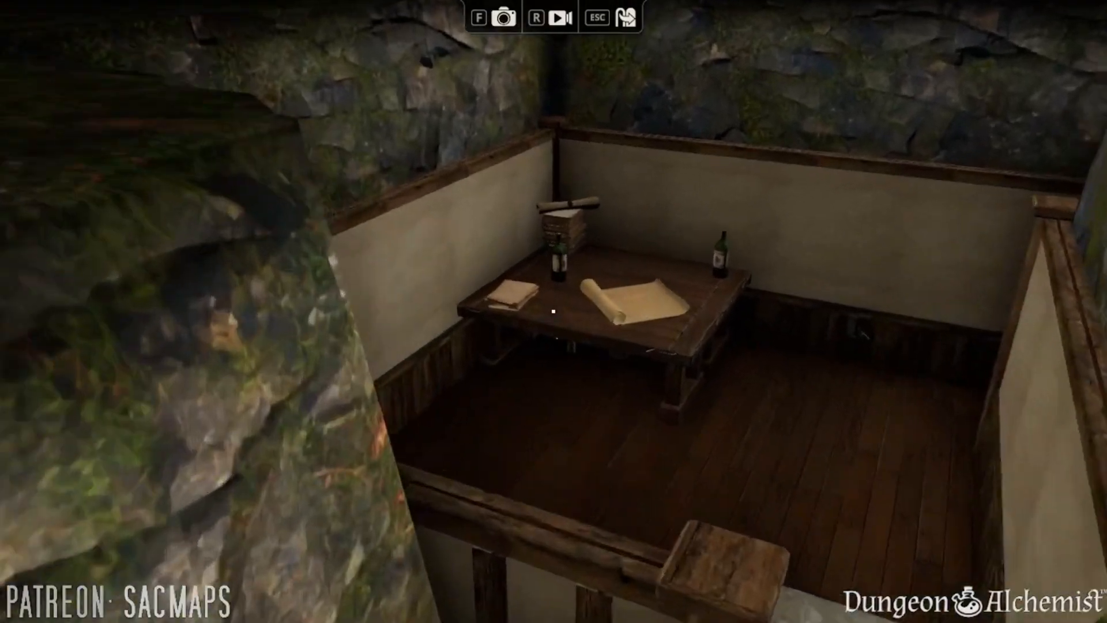
{"action": "key", "text": "w"}
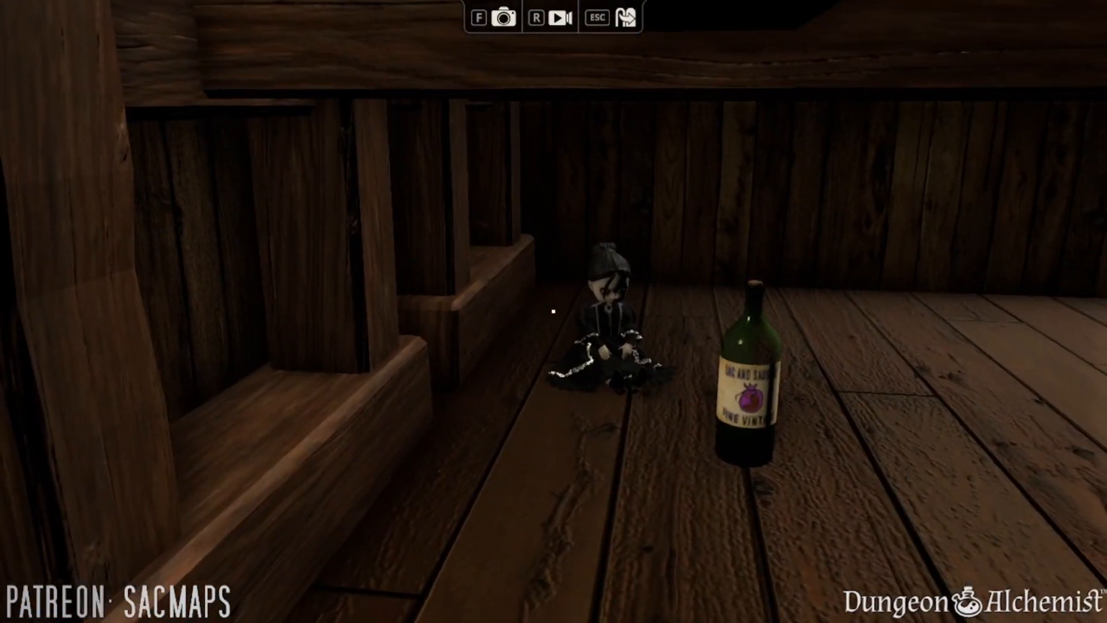
{"action": "key", "text": "s"}
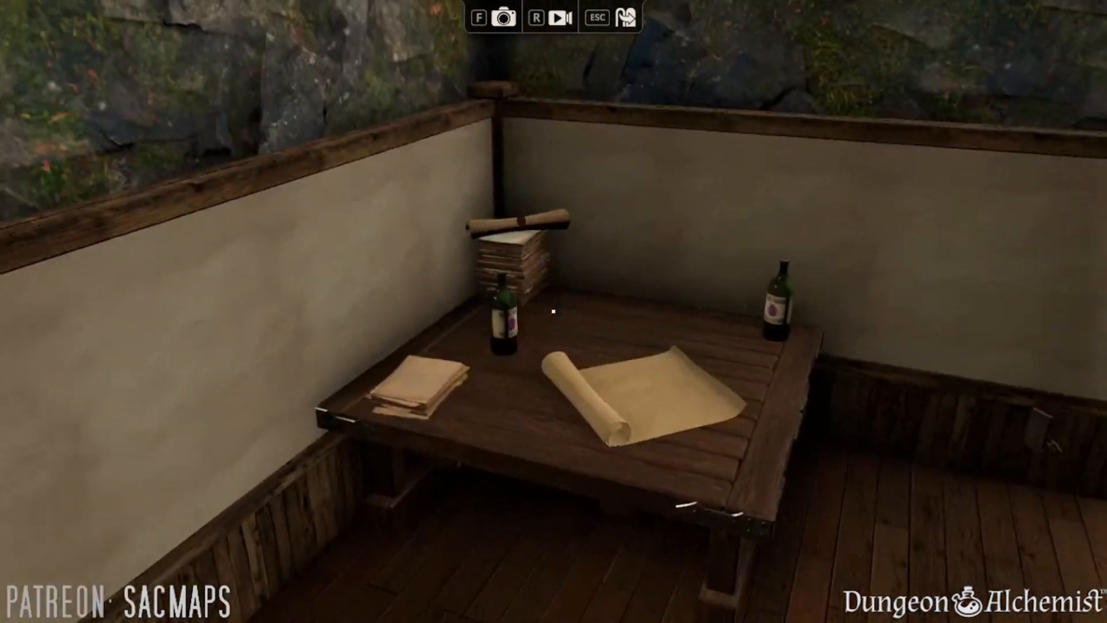
{"action": "key", "text": "s"}
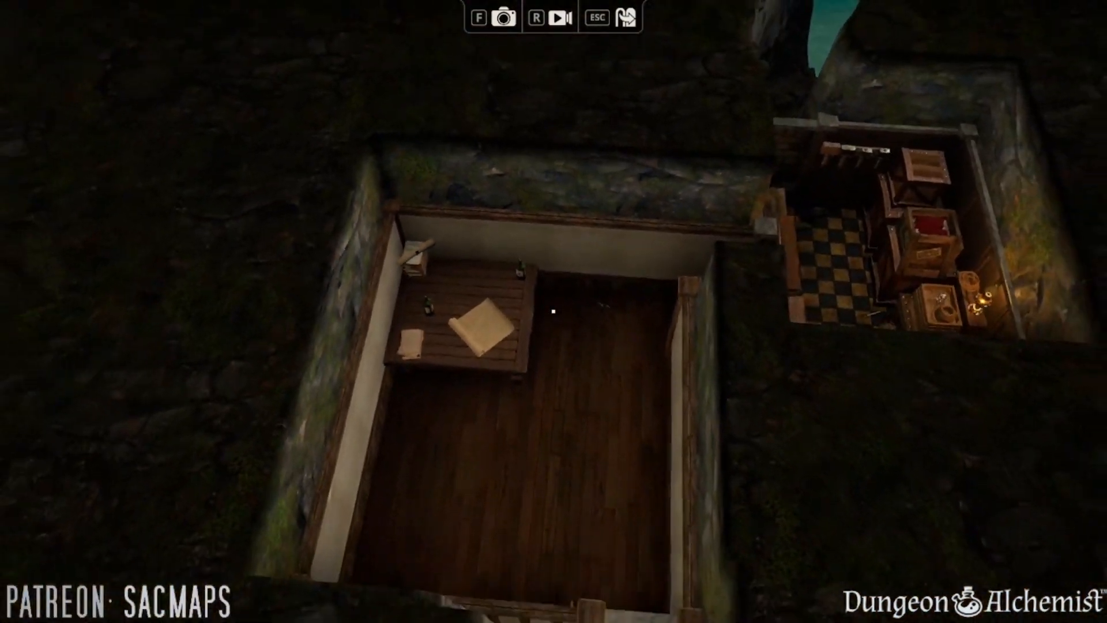
{"action": "key", "text": "w"}
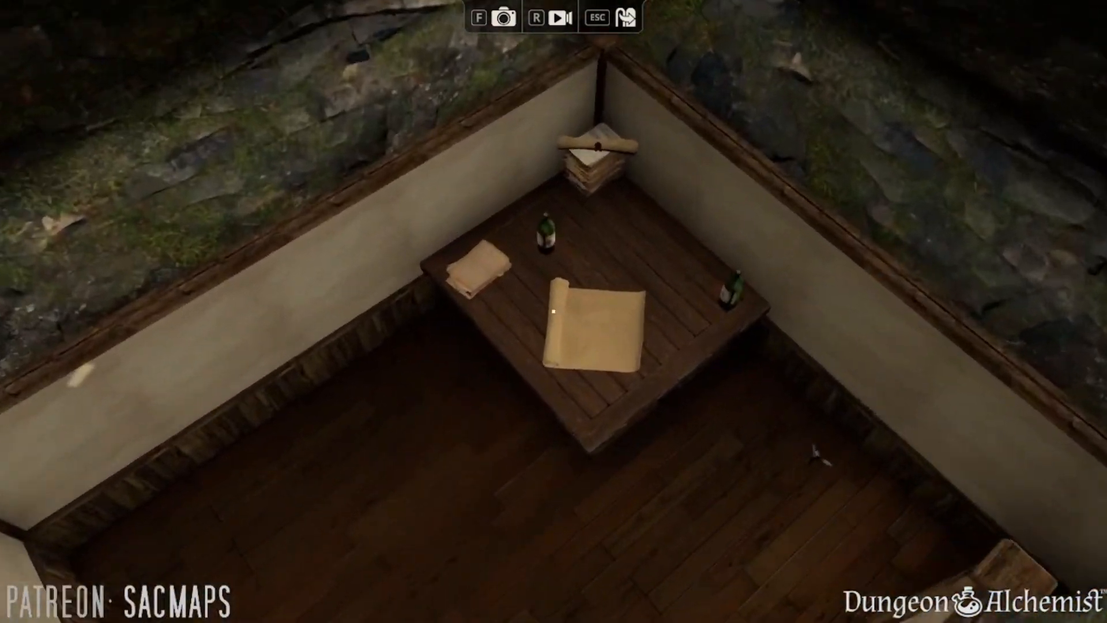
- Leave Cinematic Mode and start placing objects near the corner table
{"action": "key", "text": "s"}
{"action": "key", "text": "Escape"}
{"action": "middle_click_drag", "start_coordinate": [416, 520], "coordinate": [681, 455]}
{"action": "scroll", "coordinate": [533, 481], "scroll_direction": "up", "scroll_amount": 1}
{"action": "scroll", "coordinate": [532, 478], "scroll_direction": "up", "scroll_amount": 1}
{"action": "key", "text": "d"}
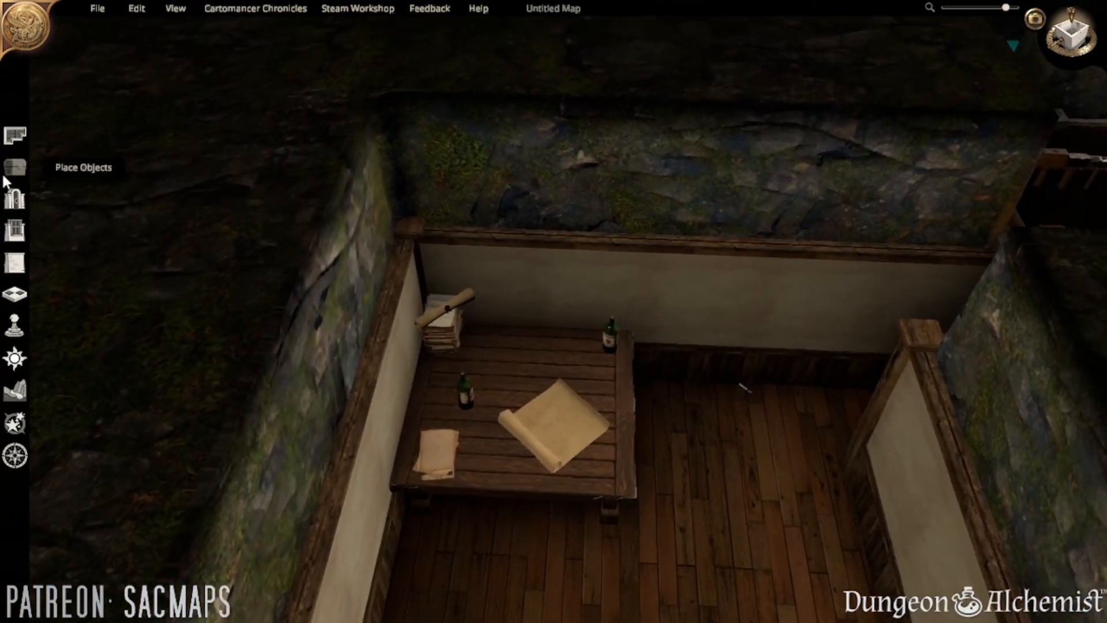
{"action": "left_click", "coordinate": [15, 168]}
{"action": "left_click", "coordinate": [212, 144]}
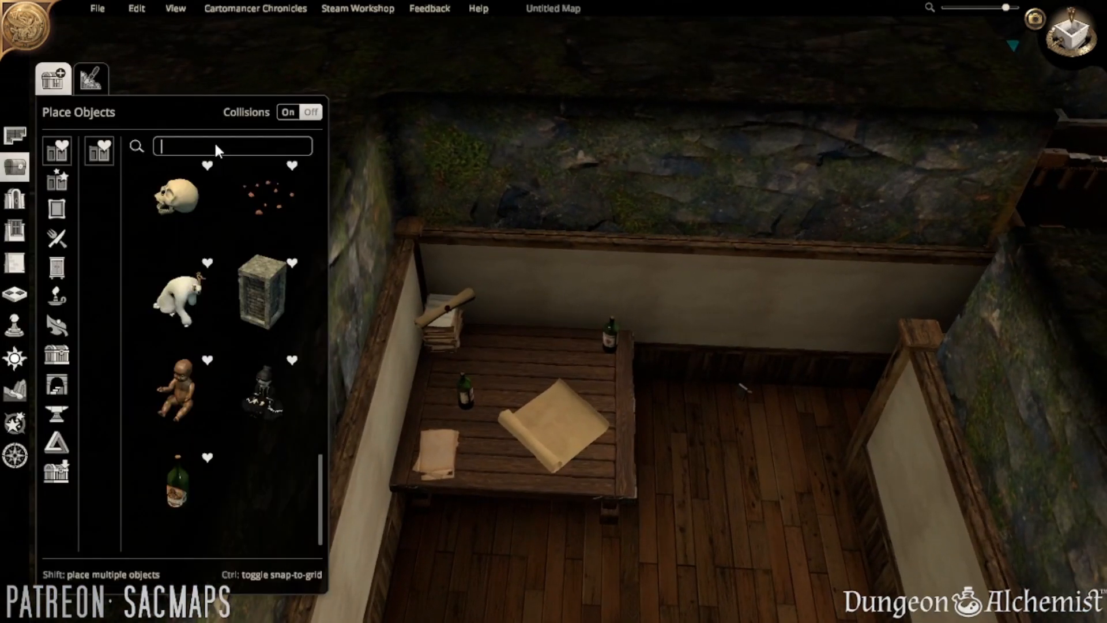
{"action": "type", "text": "dagg"}
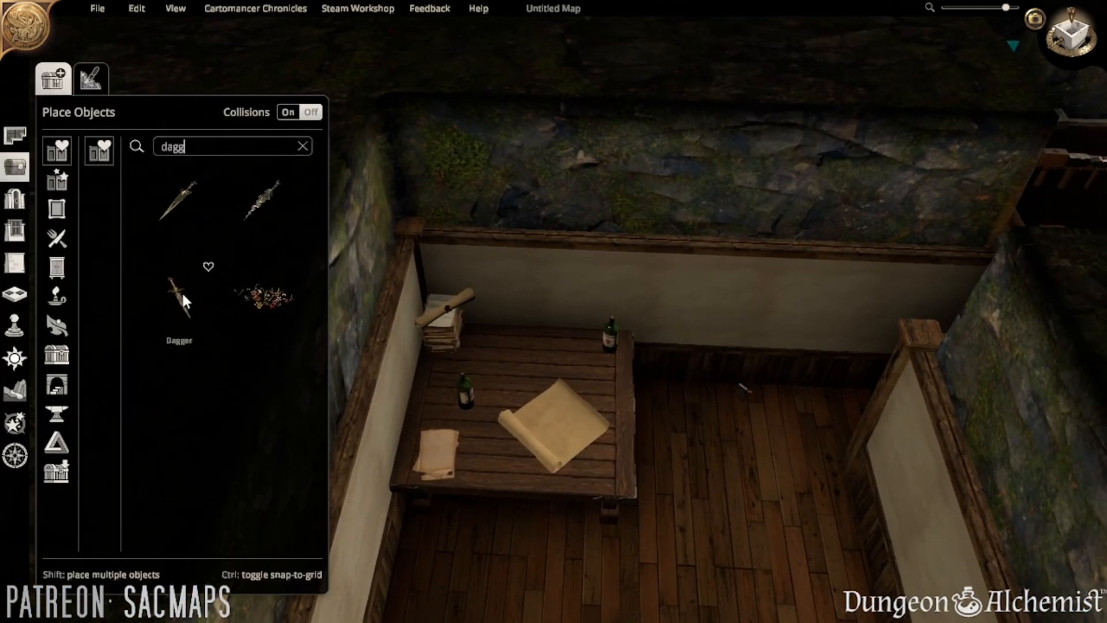
{"action": "left_click", "coordinate": [181, 292]}
{"action": "right_click", "coordinate": [530, 400]}
- Search the object library for "knife" and place the ornate dagger over the open scroll on the tabletop
{"action": "left_click", "coordinate": [206, 147]}
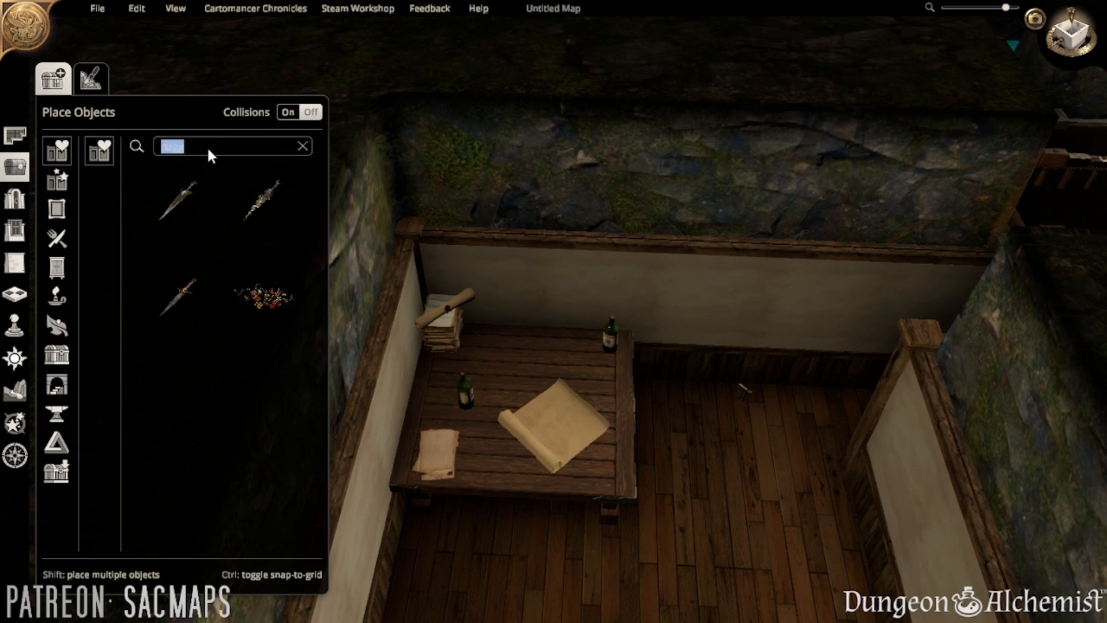
{"action": "type", "text": "knife"}
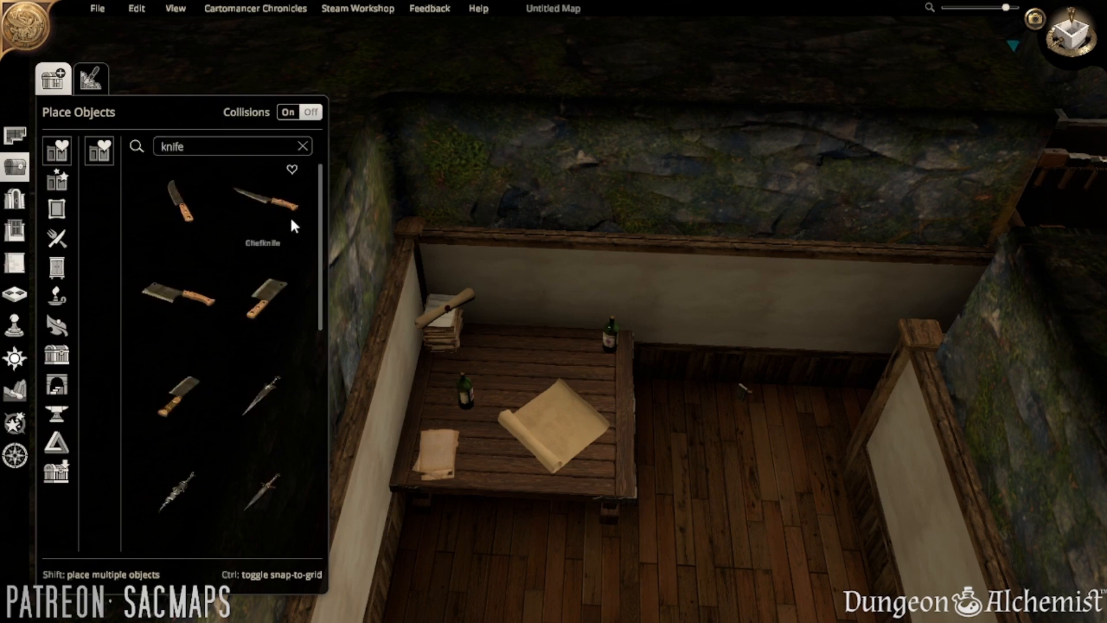
{"action": "left_click", "coordinate": [274, 201]}
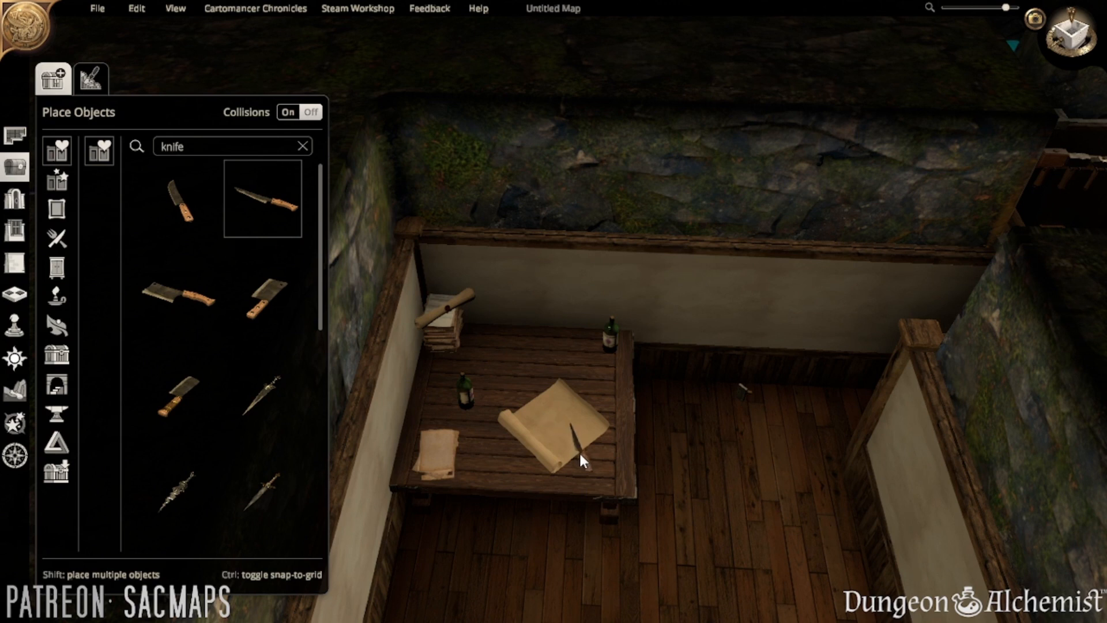
{"action": "right_click", "coordinate": [487, 454]}
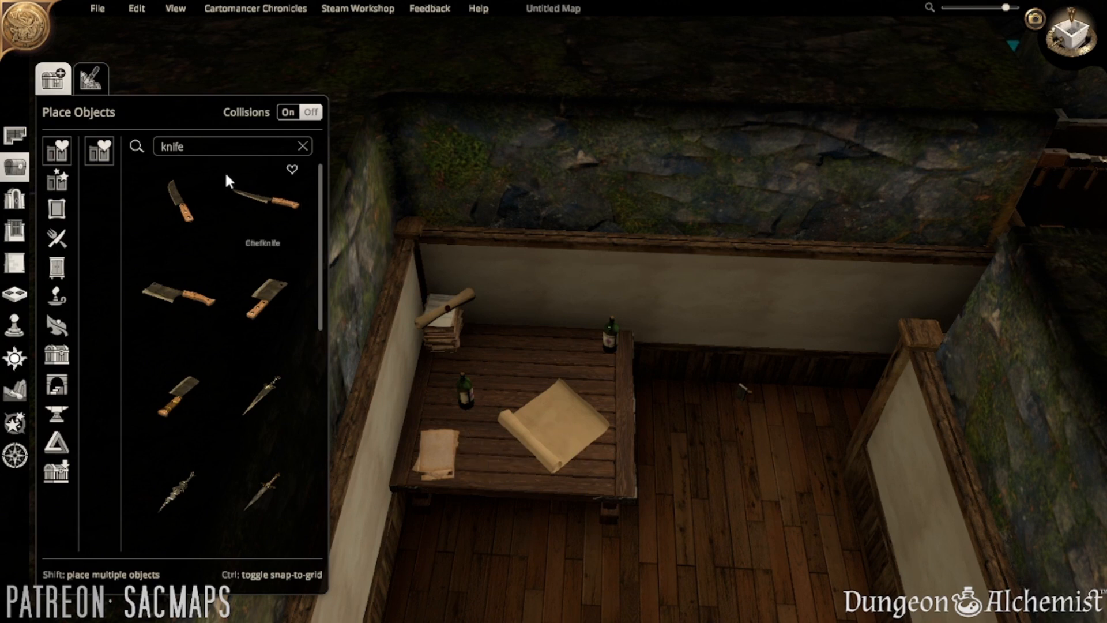
{"action": "left_click", "coordinate": [264, 490]}
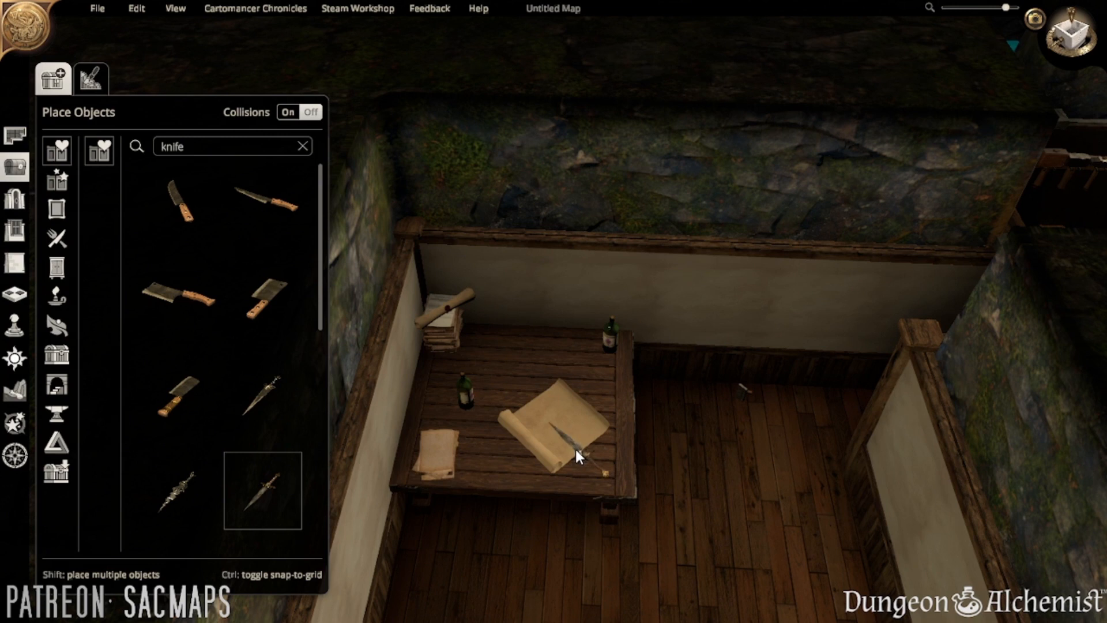
{"action": "left_click", "coordinate": [575, 447]}
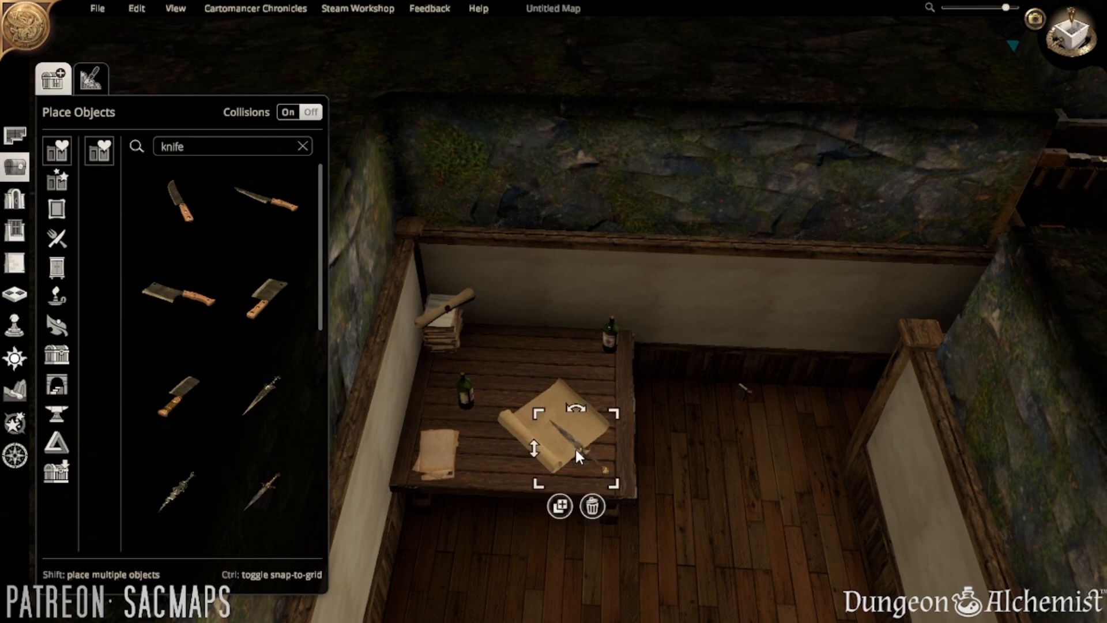
- Shift the open scroll toward the middle of the tabletop and lay the dagger beside its near corner
{"action": "left_click", "coordinate": [520, 417]}
{"action": "left_click_drag", "start_coordinate": [520, 417], "coordinate": [493, 400]}
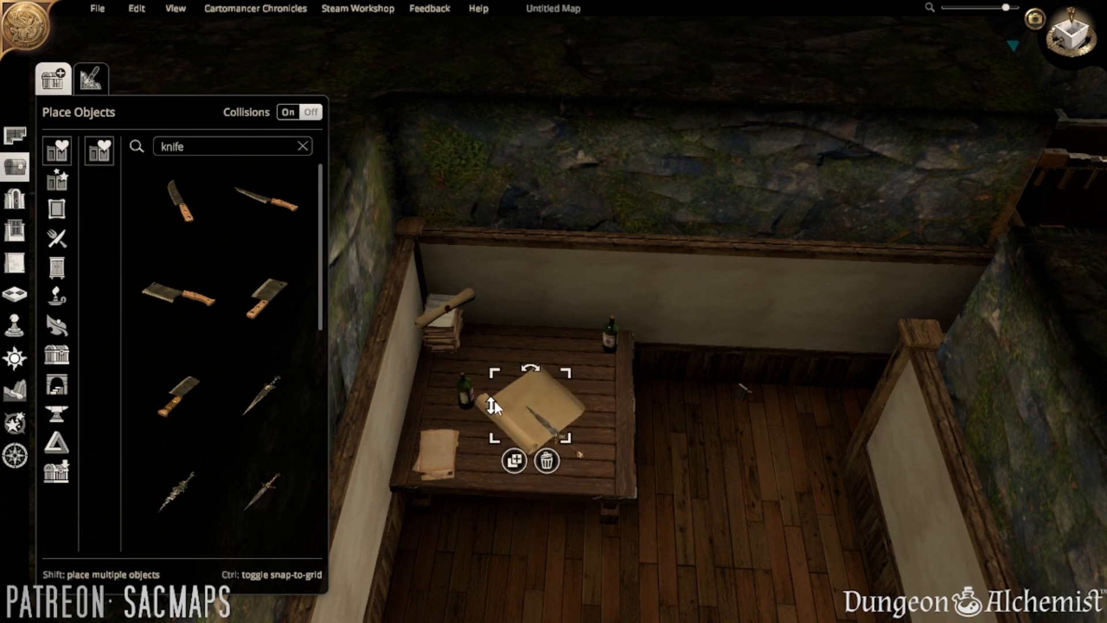
{"action": "left_click_drag", "start_coordinate": [572, 456], "coordinate": [596, 470]}
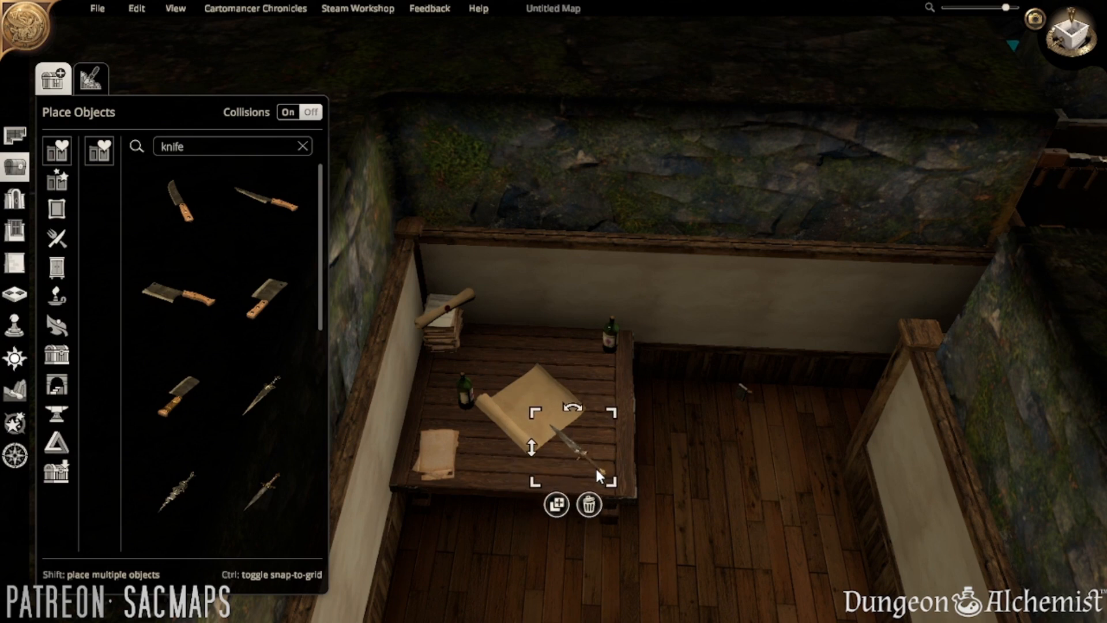
- Search the object library for "chair" and place a pale wooden chair at the table edge beside the small paper stack
{"action": "left_click", "coordinate": [197, 148]}
{"action": "type", "text": "chair"}
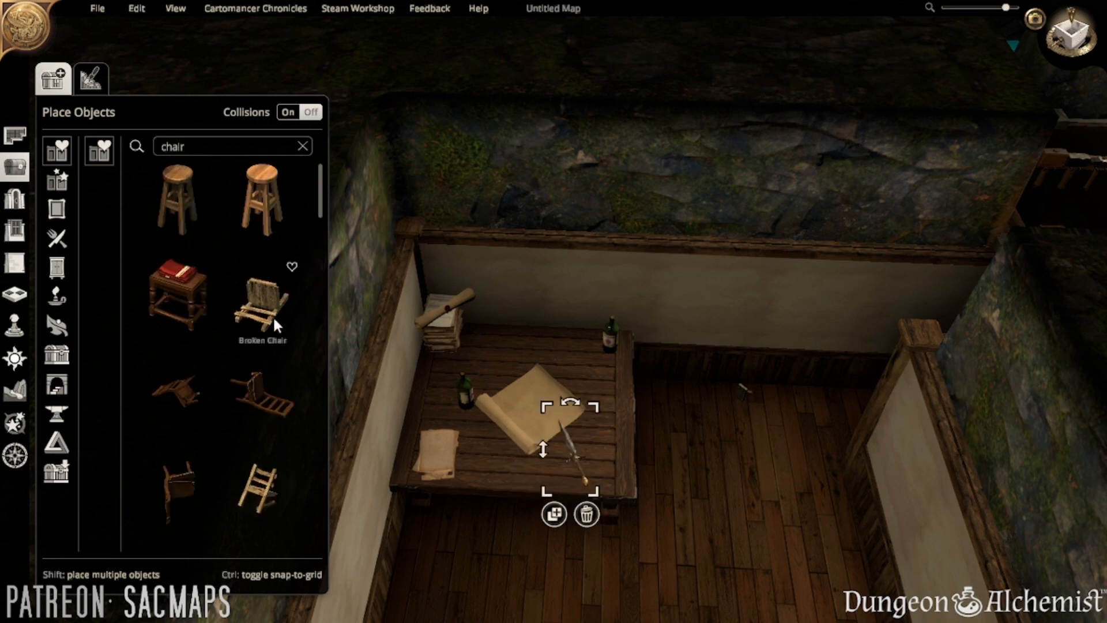
{"action": "scroll", "coordinate": [266, 254], "scroll_direction": "down", "scroll_amount": 5}
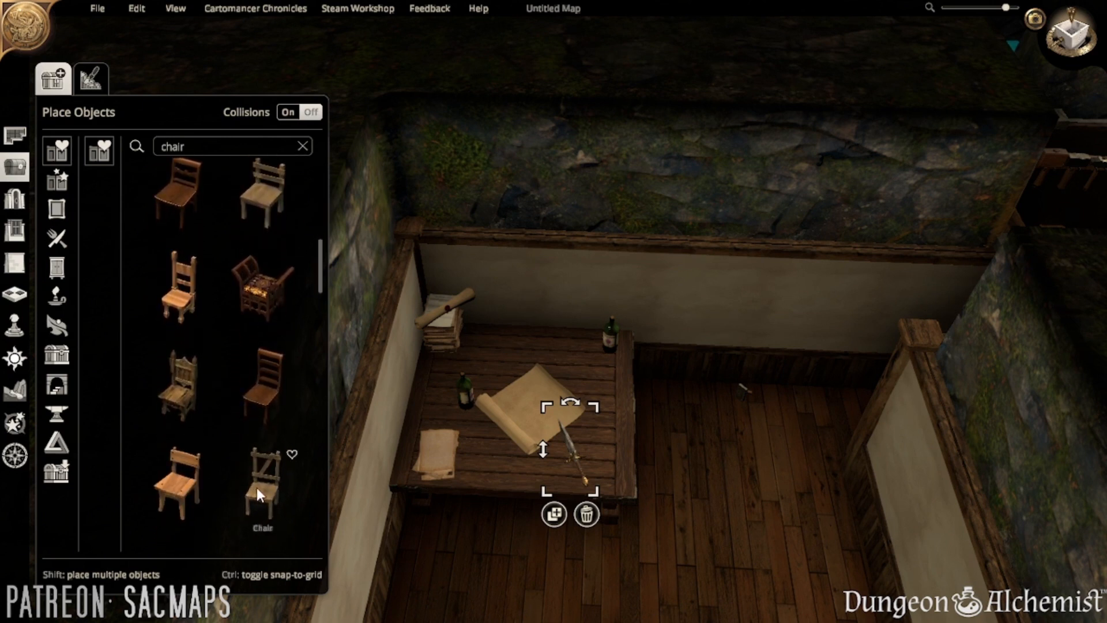
{"action": "left_click", "coordinate": [266, 490]}
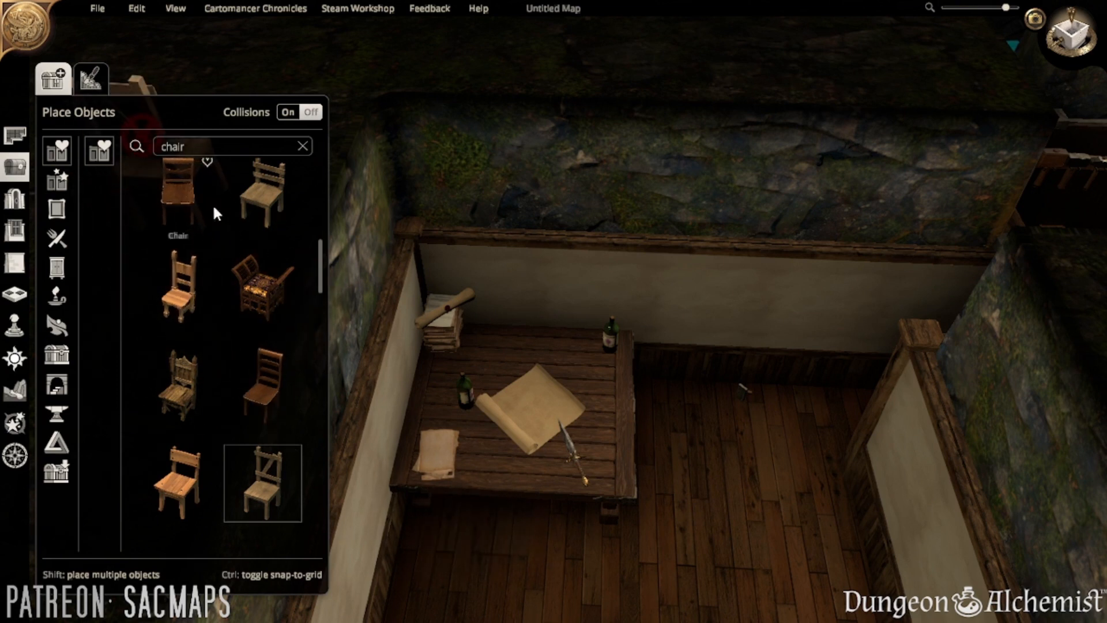
{"action": "left_click", "coordinate": [262, 193]}
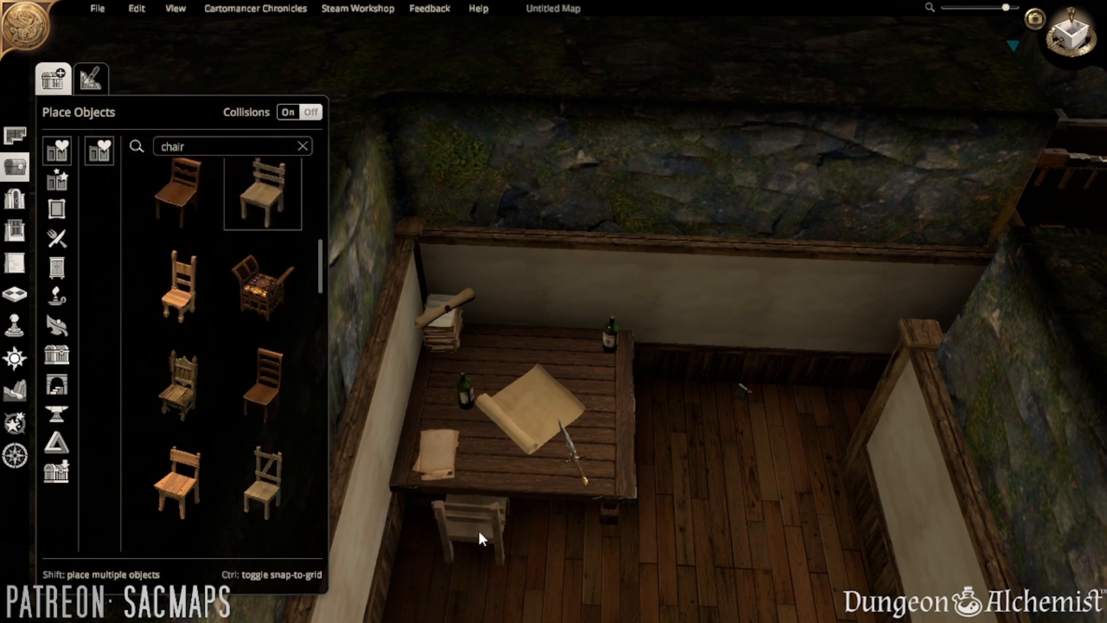
{"action": "scroll", "coordinate": [473, 531], "scroll_direction": "down", "scroll_amount": 2}
{"action": "left_click", "coordinate": [473, 531], "text": "shift"}
- Place three more matching chairs along the table's two open sides, all facing the tabletop
{"action": "middle_click_drag", "start_coordinate": [629, 524], "coordinate": [538, 507]}
{"action": "middle_click_drag", "start_coordinate": [622, 496], "coordinate": [511, 505]}
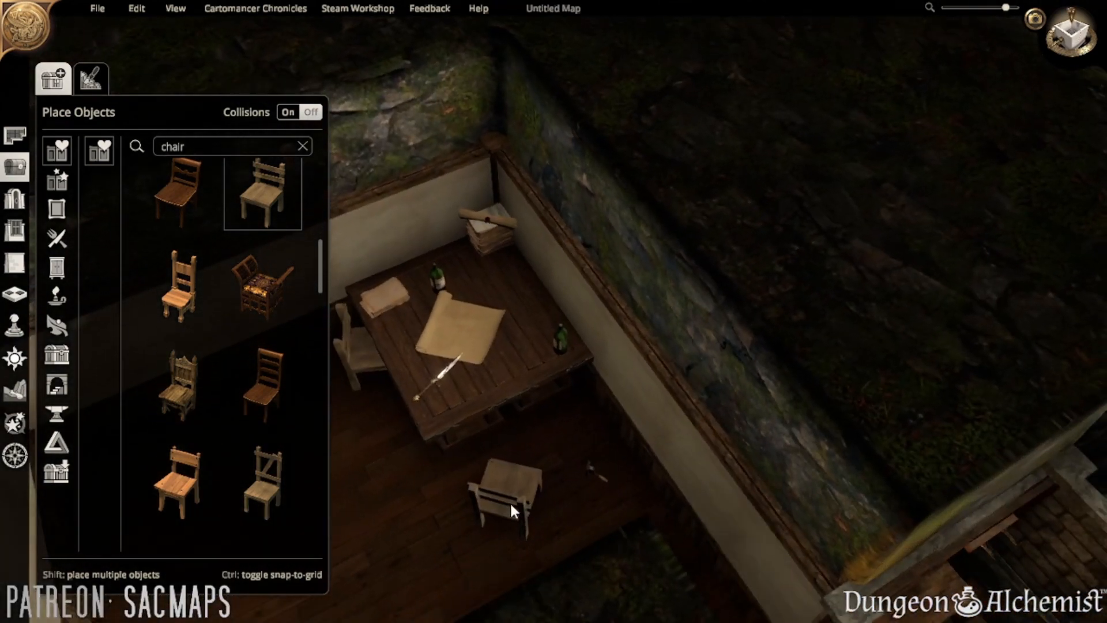
{"action": "middle_click_drag", "start_coordinate": [531, 444], "coordinate": [698, 497]}
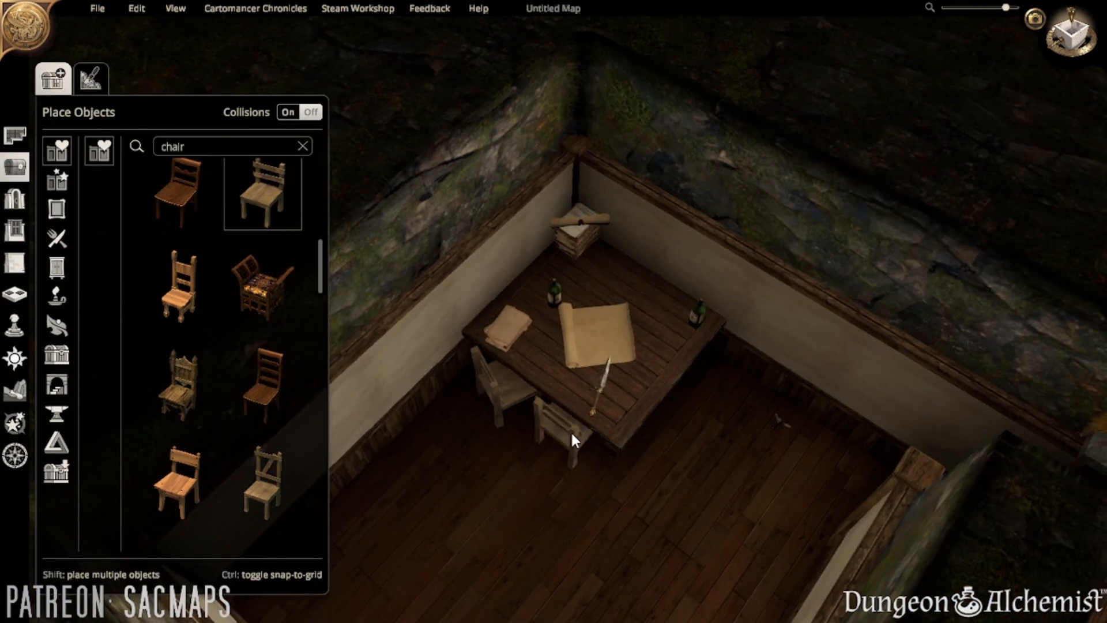
{"action": "left_click", "coordinate": [572, 434], "text": "shift"}
{"action": "left_click", "coordinate": [643, 425], "text": "shift"}
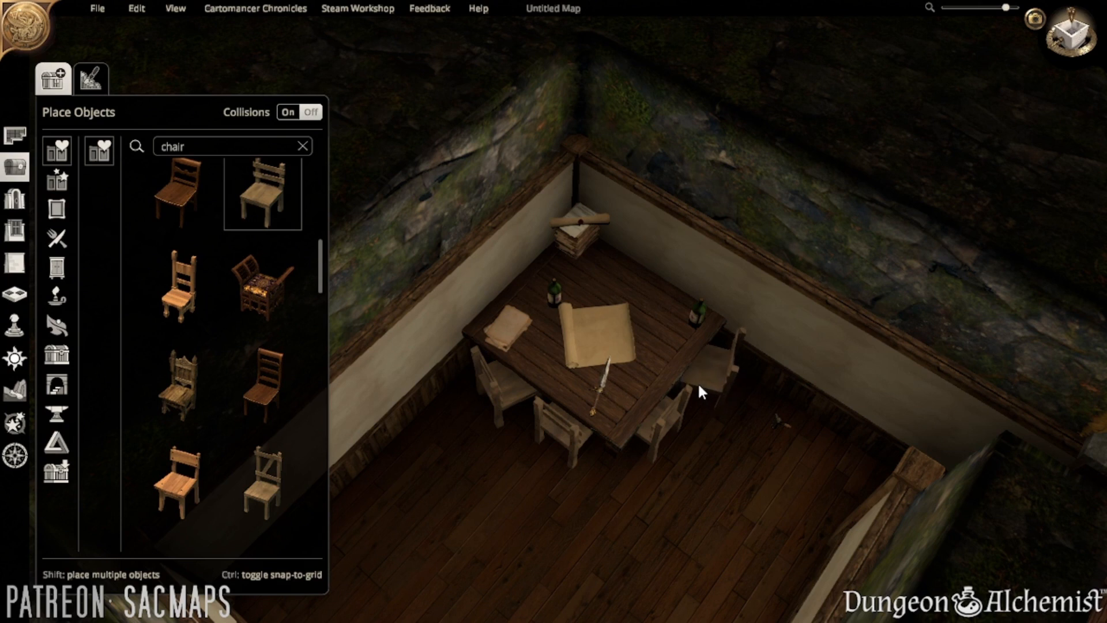
{"action": "left_click", "coordinate": [699, 389]}
- Search for "cush", place the dark floral cushion, shrink it and set it on the chair beside the small paper stack
{"action": "left_click", "coordinate": [197, 147]}
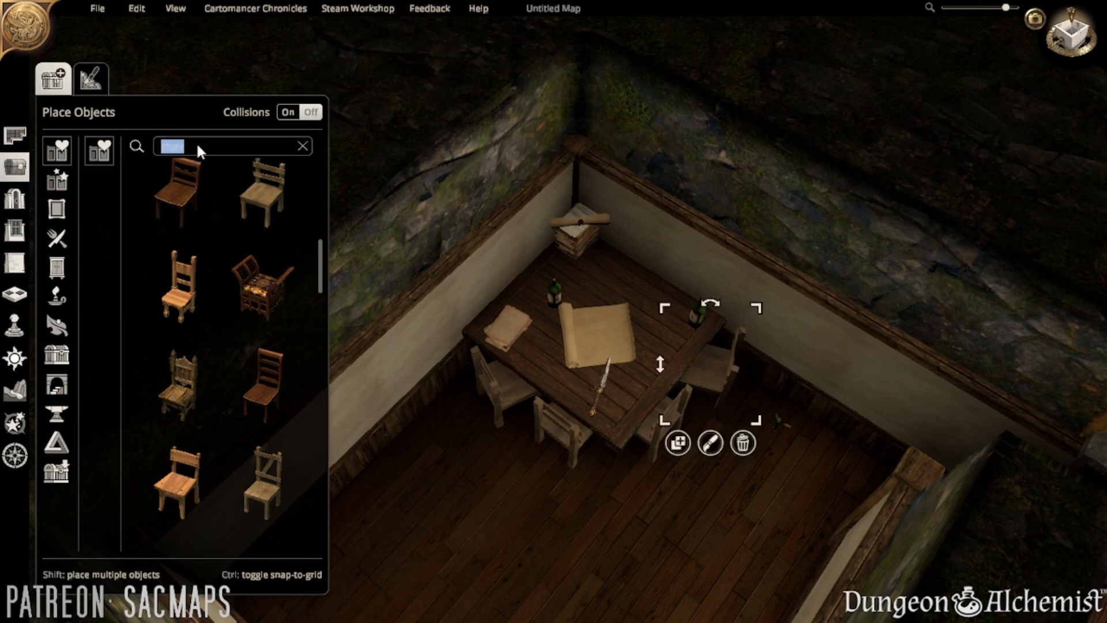
{"action": "type", "text": "cush"}
{"action": "scroll", "coordinate": [249, 392], "scroll_direction": "up", "scroll_amount": 3}
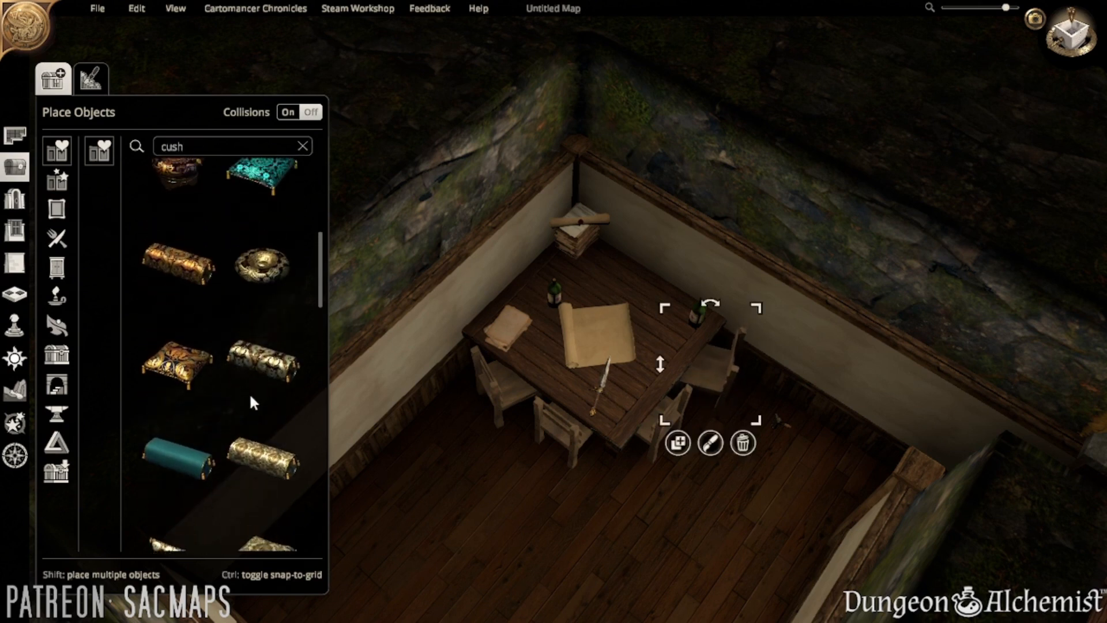
{"action": "scroll", "coordinate": [246, 415], "scroll_direction": "up", "scroll_amount": 5}
{"action": "left_click", "coordinate": [265, 295]}
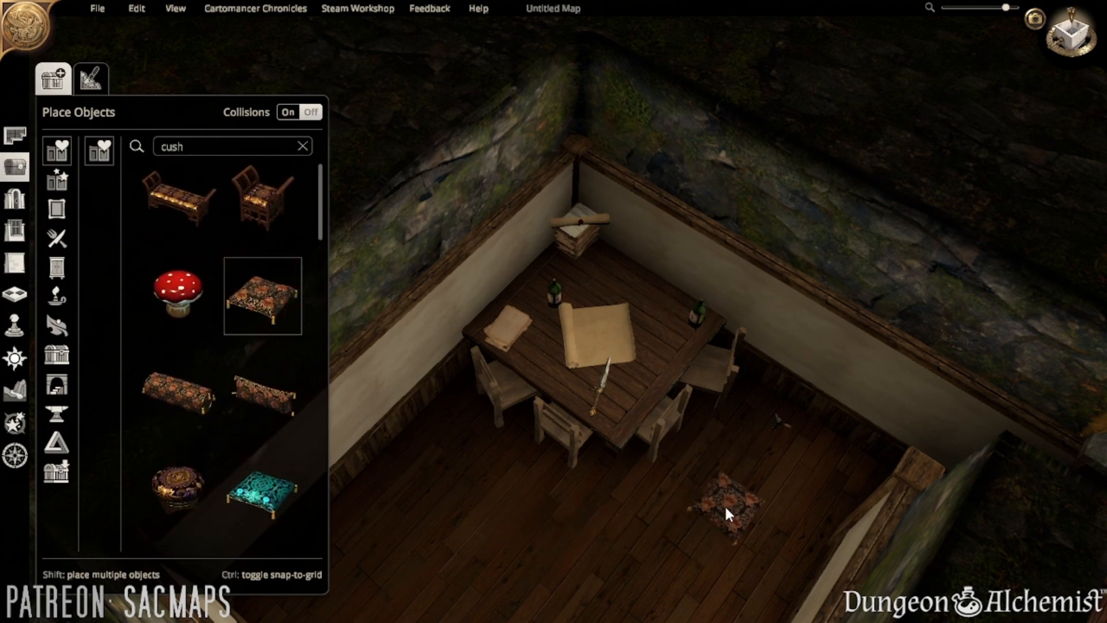
{"action": "left_click", "coordinate": [610, 516]}
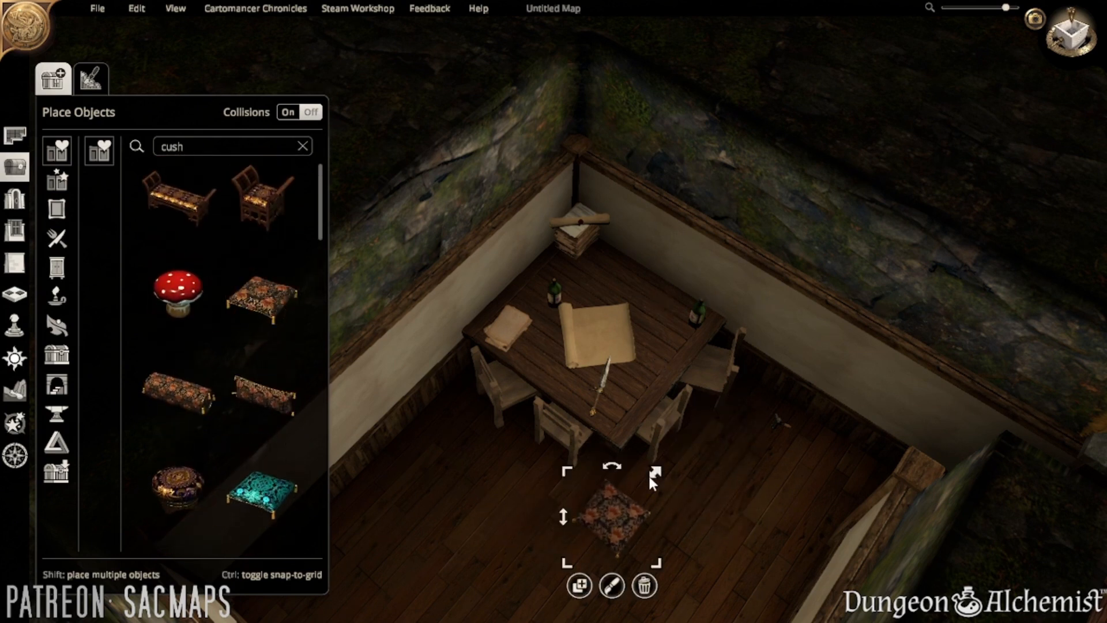
{"action": "left_click_drag", "start_coordinate": [618, 516], "coordinate": [498, 347]}
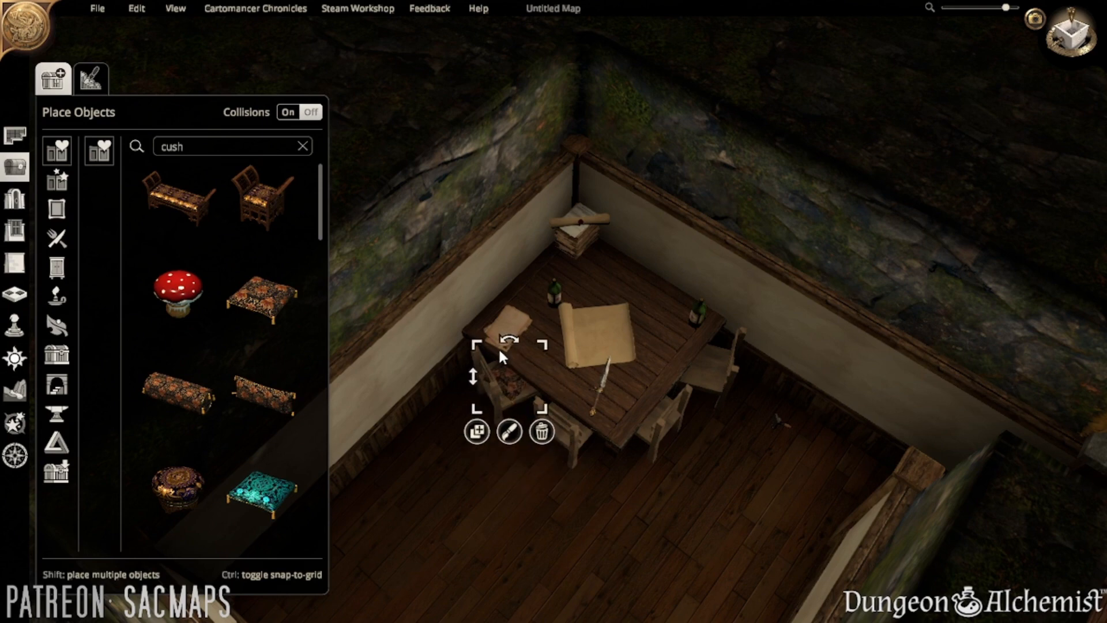
{"action": "left_click", "coordinate": [537, 524]}
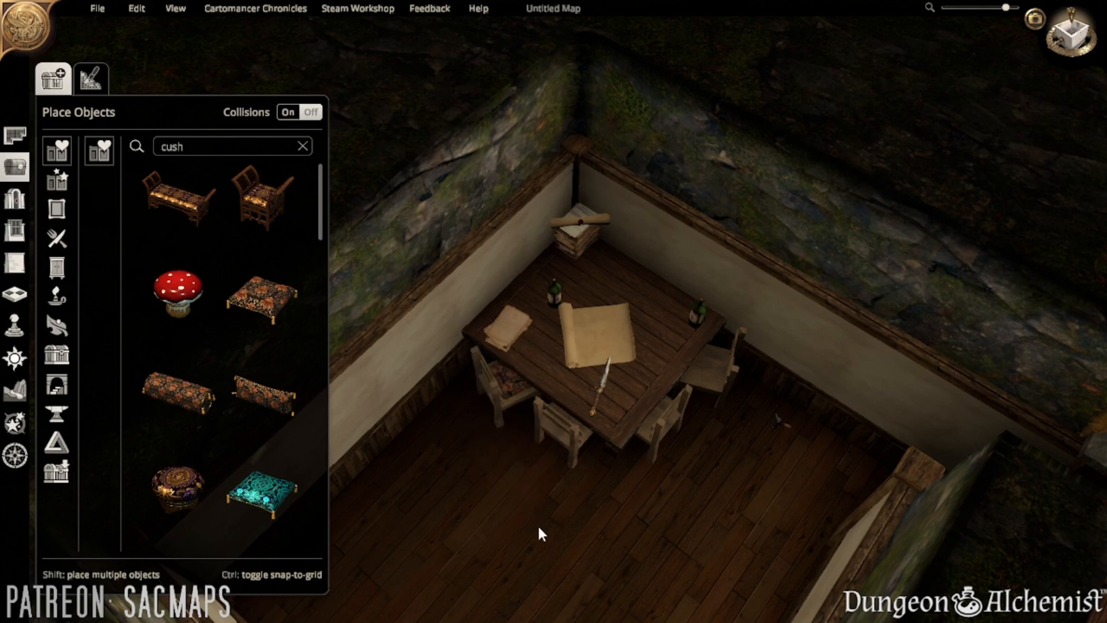
- Search the object library for "mug" and place three dark metal mugs on the tabletop around the open scroll
{"action": "right_click_drag", "start_coordinate": [537, 524], "coordinate": [429, 461]}
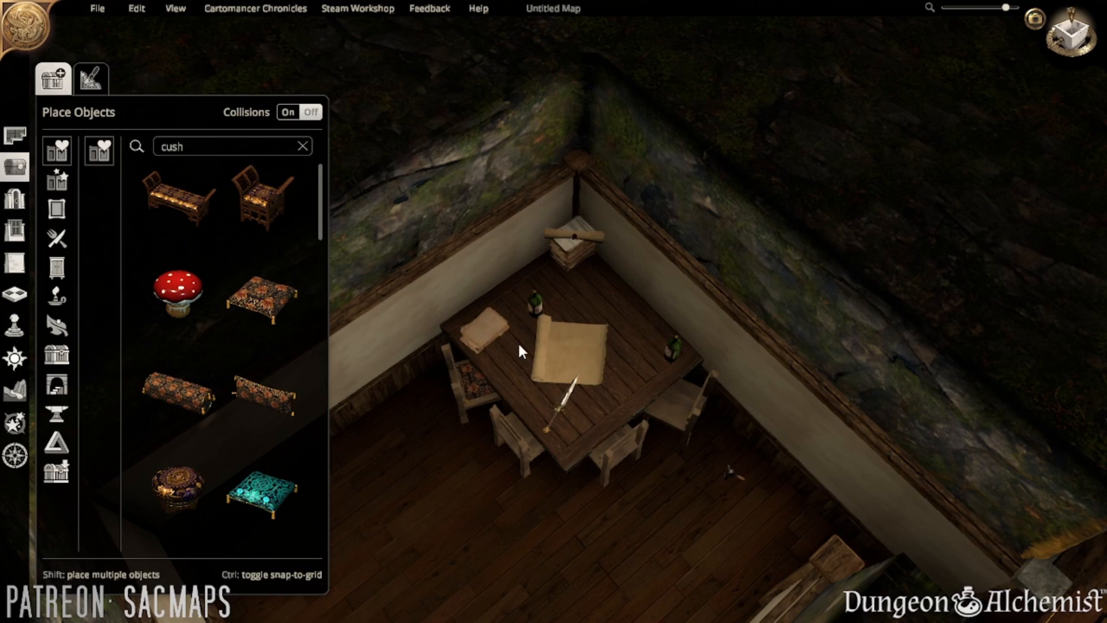
{"action": "left_click", "coordinate": [532, 299]}
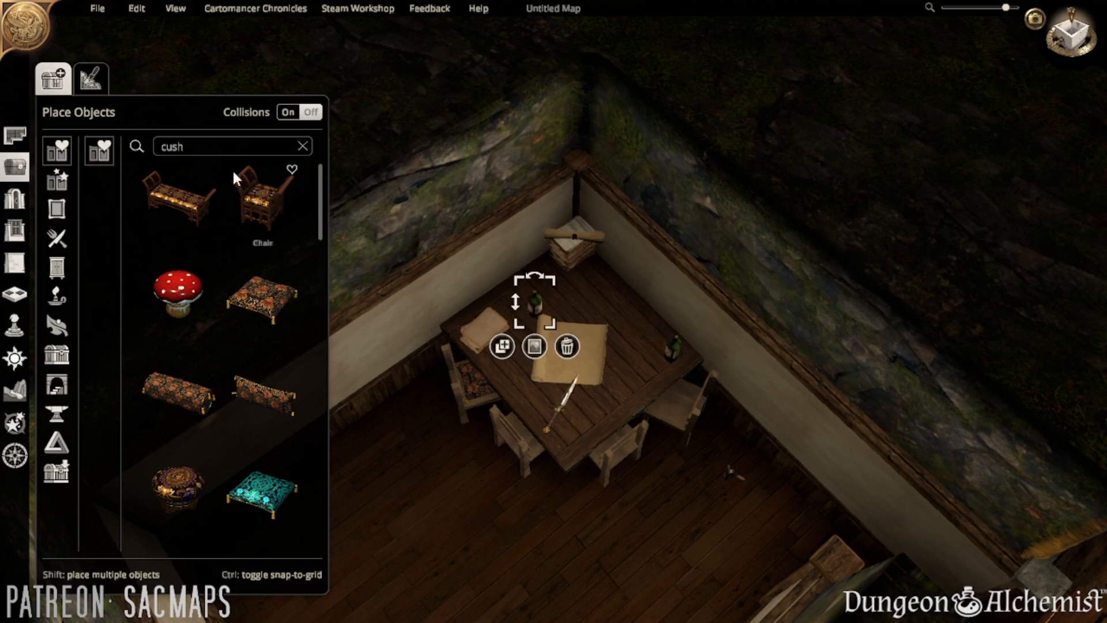
{"action": "left_click", "coordinate": [204, 142]}
{"action": "type", "text": "mug"}
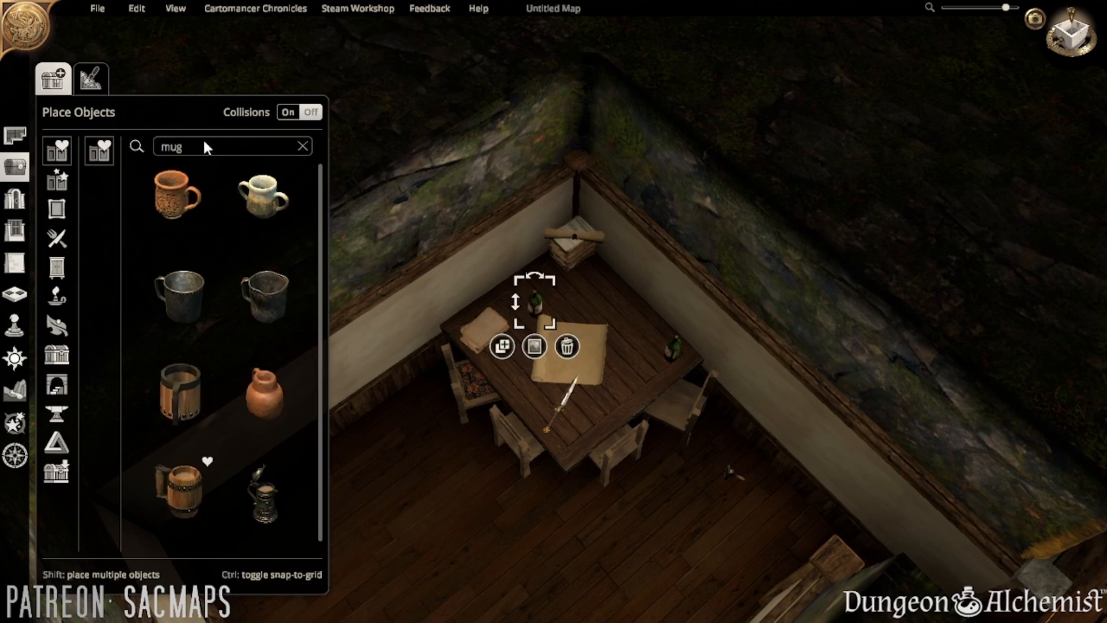
{"action": "left_click", "coordinate": [283, 323]}
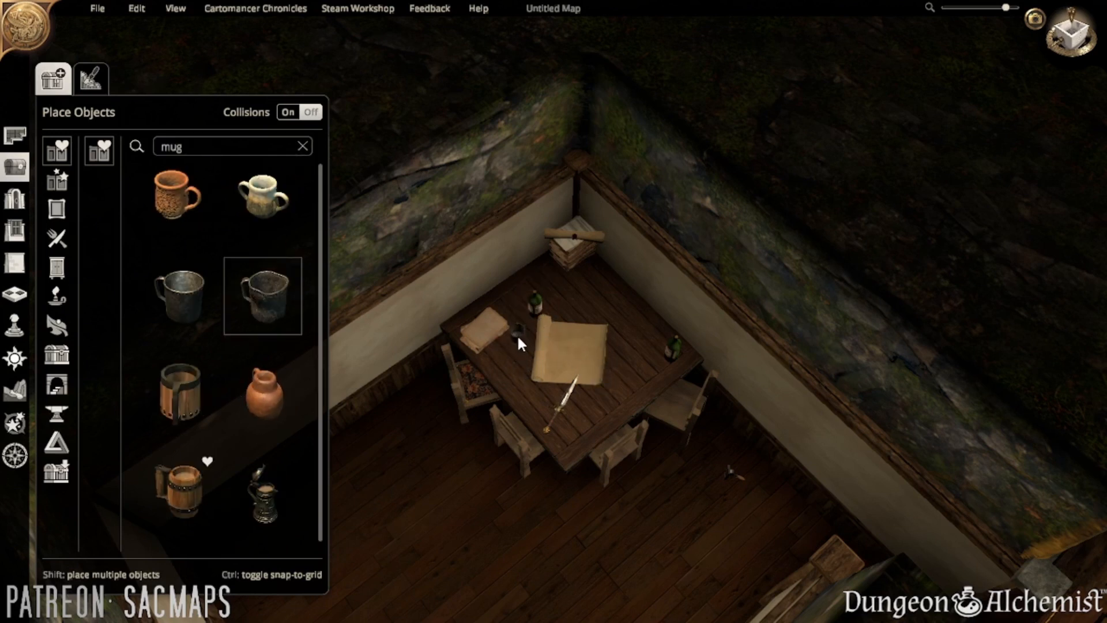
{"action": "left_click", "coordinate": [518, 337], "text": "shift"}
{"action": "left_click", "coordinate": [645, 327]}
{"action": "left_click", "coordinate": [537, 552]}
{"action": "middle_click_drag", "start_coordinate": [654, 500], "coordinate": [825, 499]}
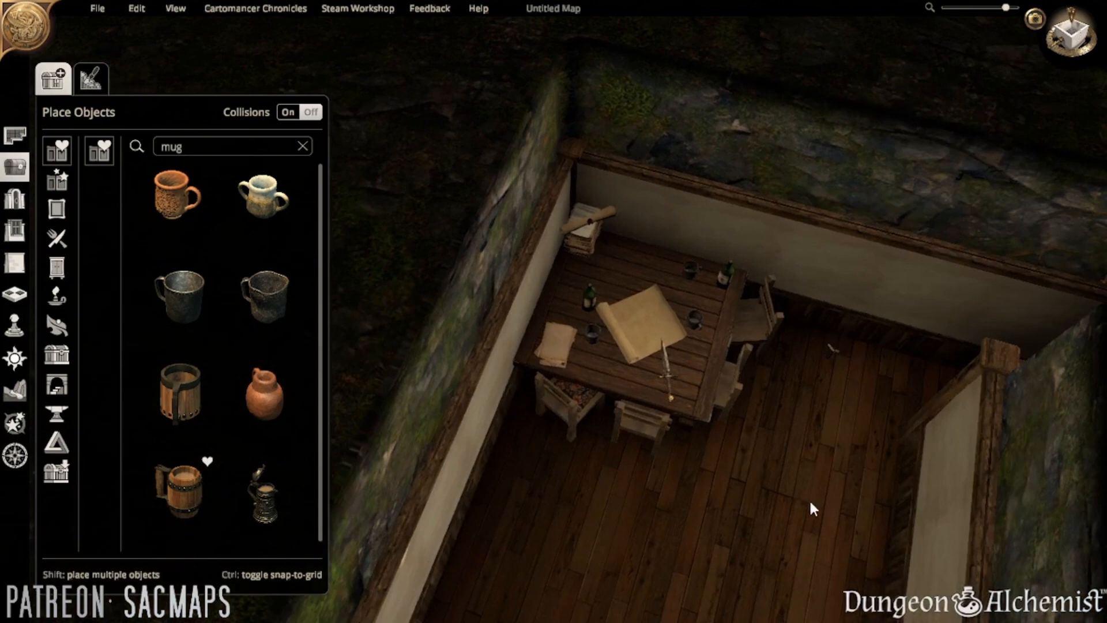
{"action": "right_click_drag", "start_coordinate": [809, 501], "coordinate": [699, 482]}
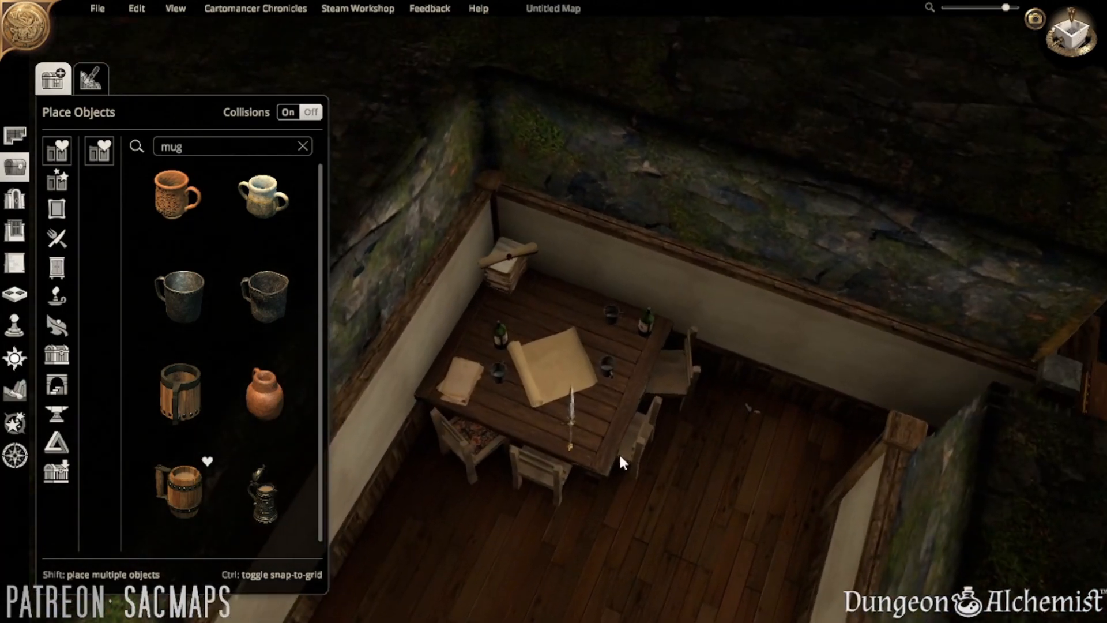
- Nudge the small paper stack and move the dagger behind the scroll, near the mugs and the far wine bottle
{"action": "mouse_move", "coordinate": [447, 371]}
{"action": "left_mouse_down"}
{"action": "mouse_move", "coordinate": [540, 344]}
{"action": "mouse_move", "coordinate": [601, 344]}
{"action": "mouse_move", "coordinate": [458, 375]}
{"action": "left_mouse_up"}
{"action": "left_click", "coordinate": [607, 485]}
{"action": "left_click_drag", "start_coordinate": [566, 421], "coordinate": [609, 326]}
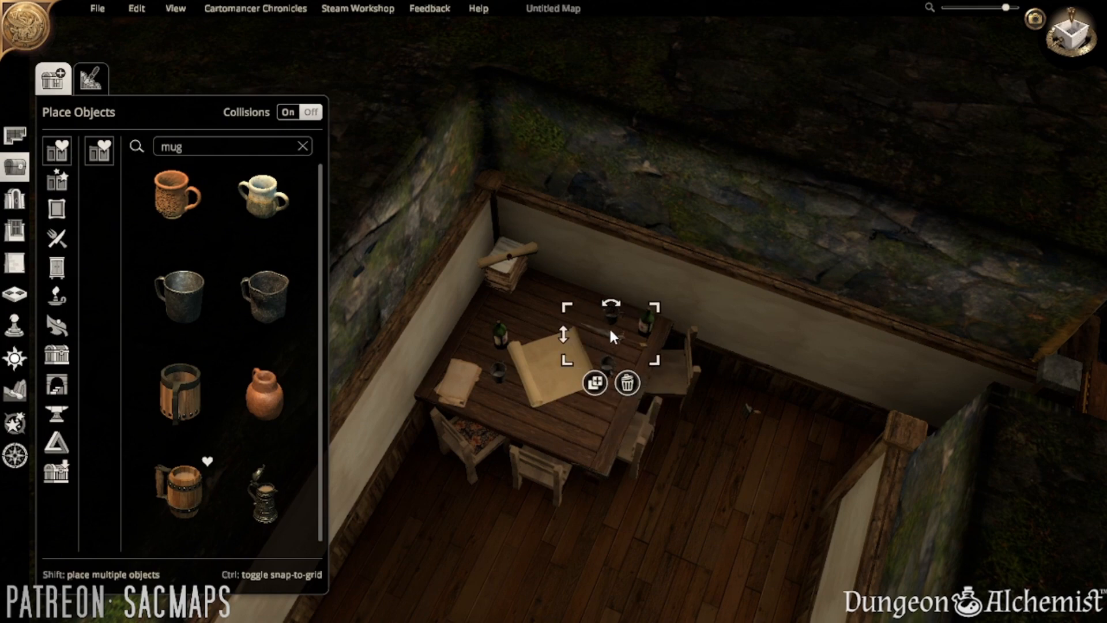
{"action": "left_click", "coordinate": [667, 478]}
- Search the object library for "cash" and place the dark wooden cash box on the tabletop beside the tall paper stack
{"action": "scroll", "coordinate": [666, 473], "scroll_direction": "down", "scroll_amount": 3}
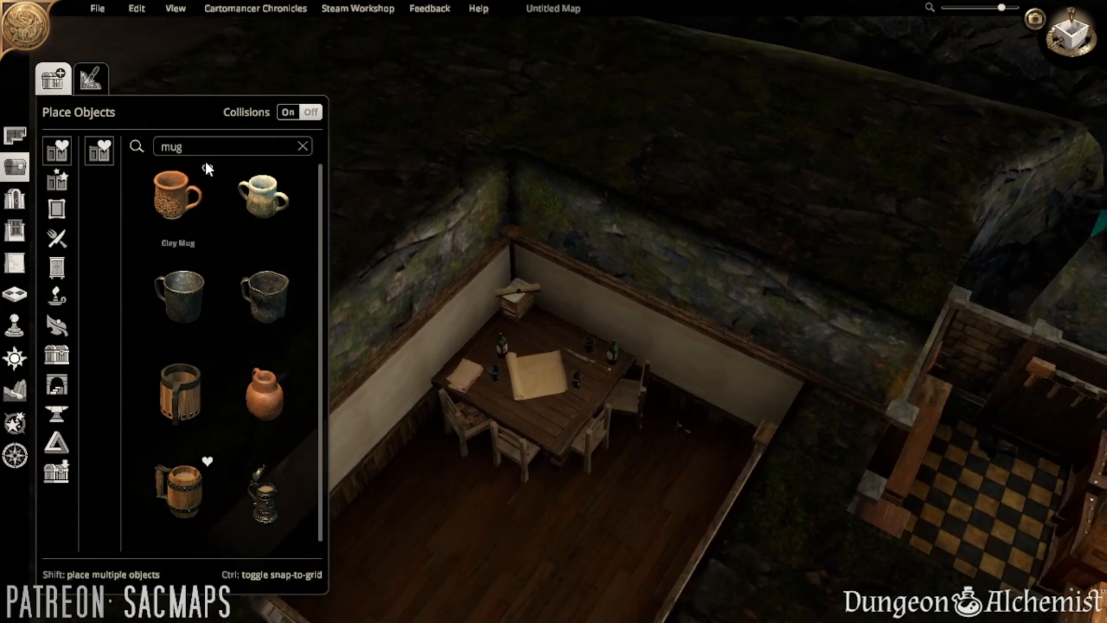
{"action": "double_click", "coordinate": [210, 142]}
{"action": "type", "text": "cash"}
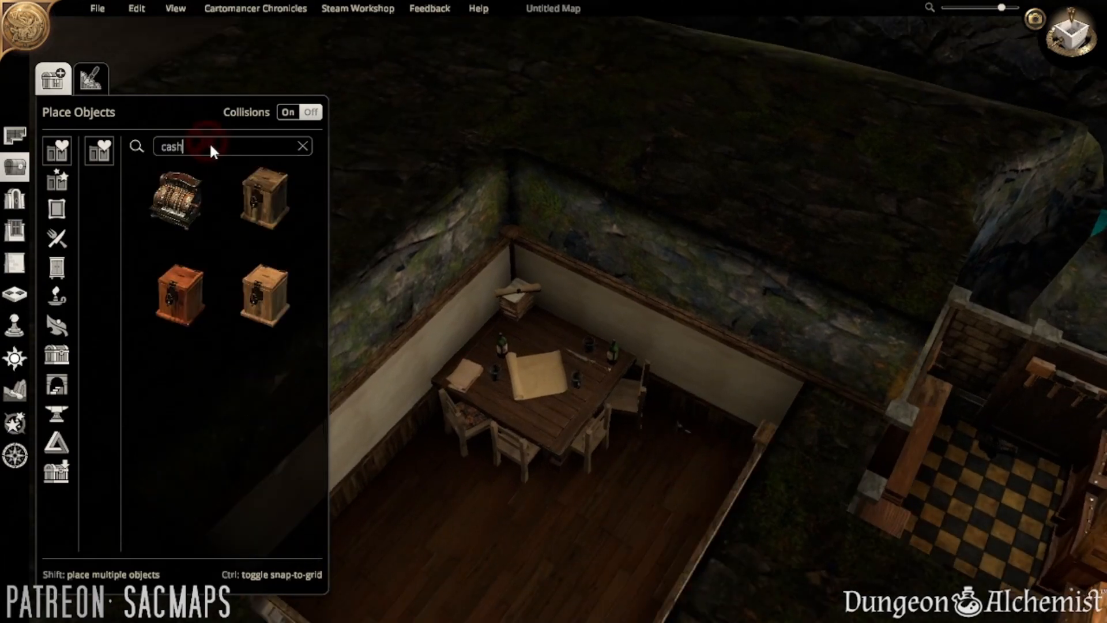
{"action": "left_click", "coordinate": [272, 209]}
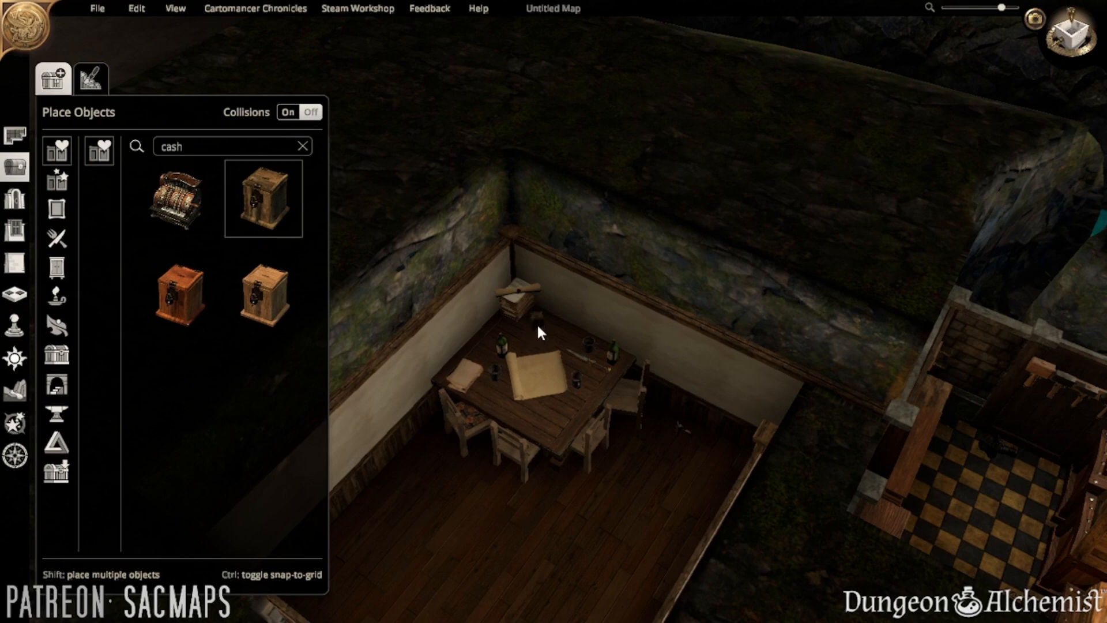
{"action": "left_click", "coordinate": [537, 323]}
{"action": "left_click", "coordinate": [579, 544]}
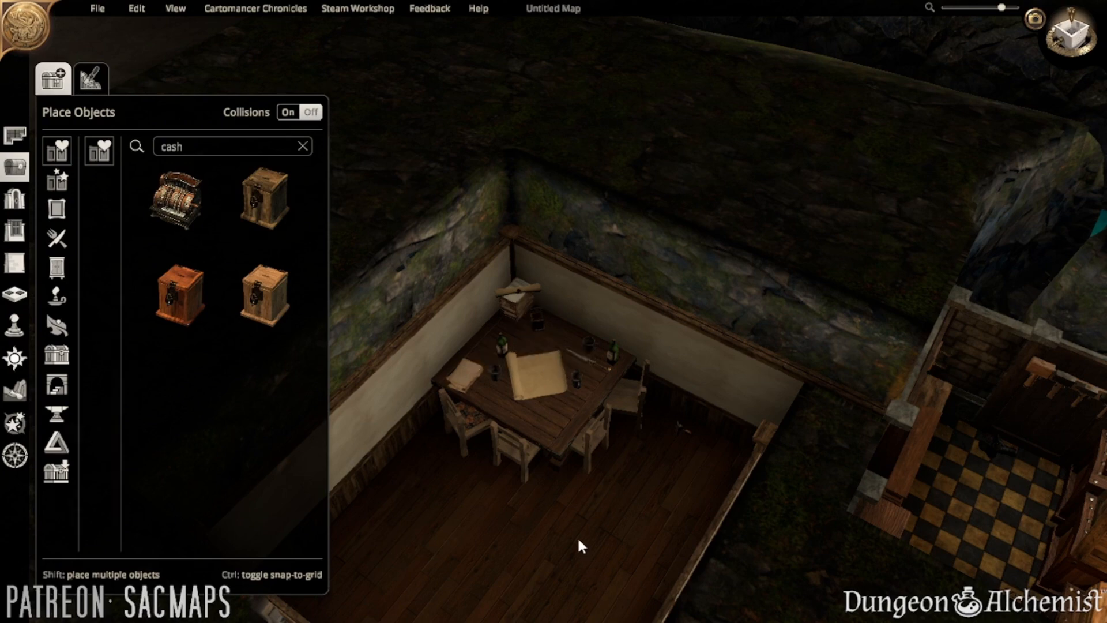
- Search the object library for "coin" and place a single coin beside the cash box and a small coin stack in front of it
{"action": "scroll", "coordinate": [576, 542], "scroll_direction": "up", "scroll_amount": 5}
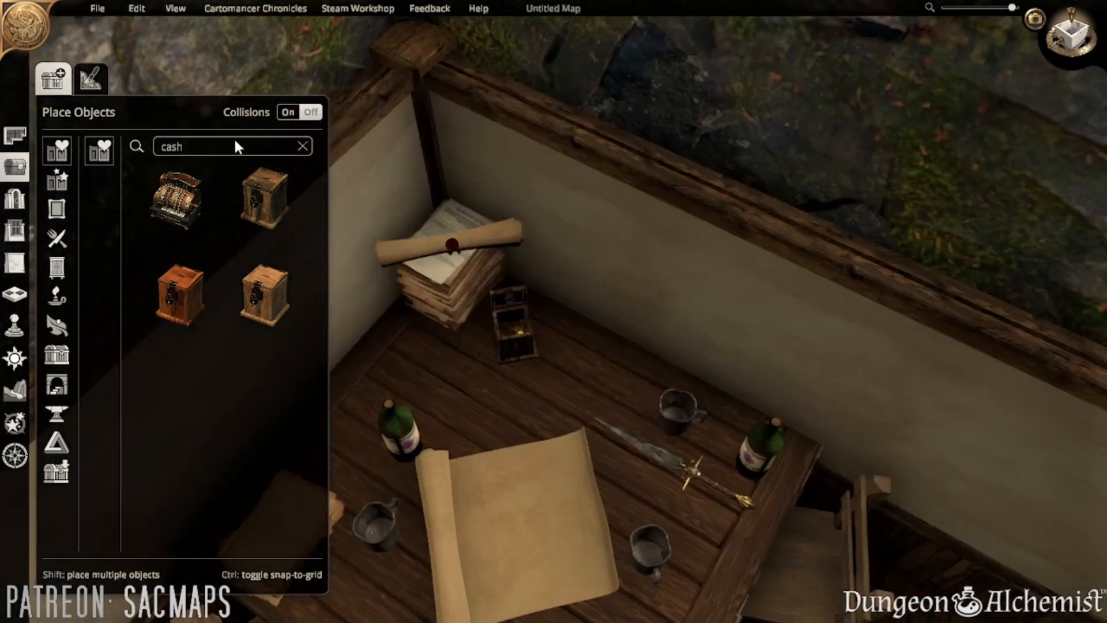
{"action": "left_click", "coordinate": [235, 140]}
{"action": "type", "text": "coin"}
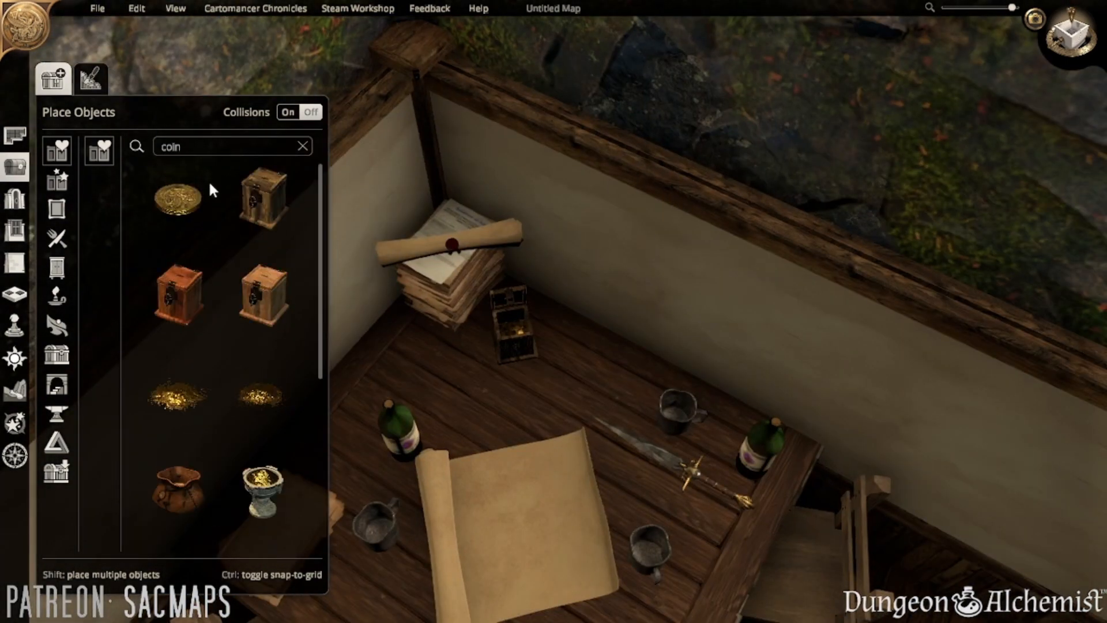
{"action": "left_click", "coordinate": [210, 186]}
{"action": "left_click", "coordinate": [554, 326]}
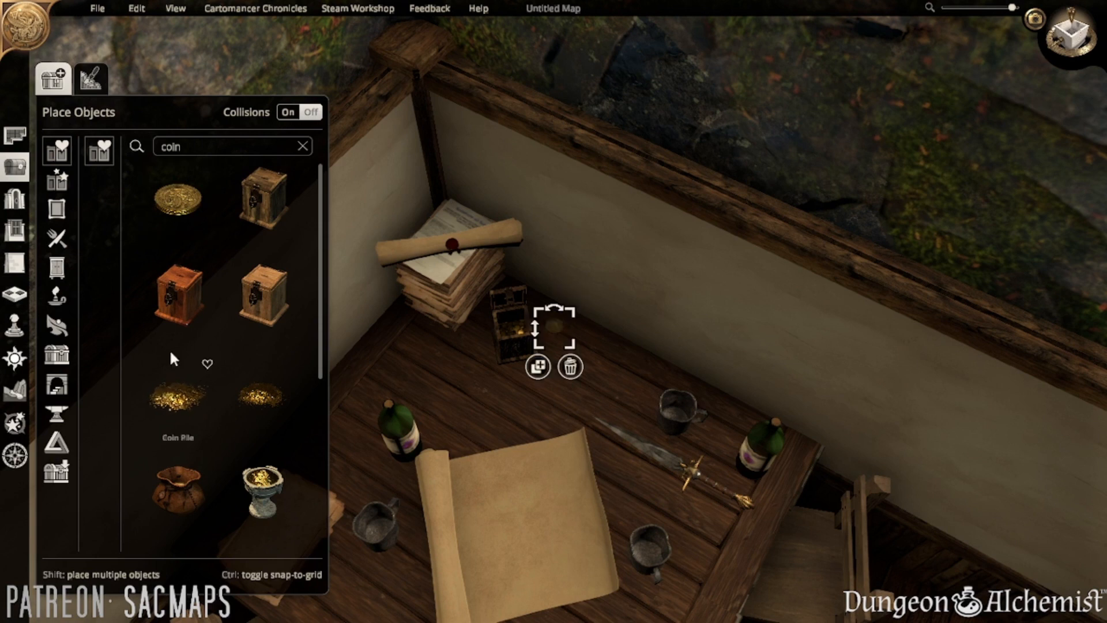
{"action": "scroll", "coordinate": [251, 340], "scroll_direction": "down", "scroll_amount": 3}
{"action": "left_click", "coordinate": [262, 388]}
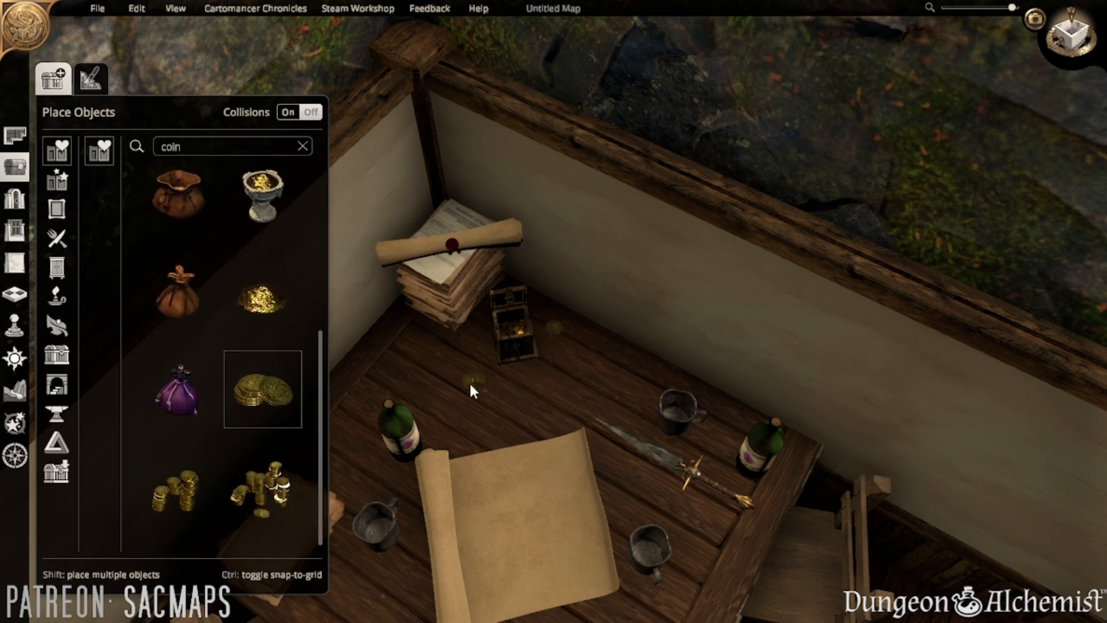
{"action": "left_click", "coordinate": [474, 379]}
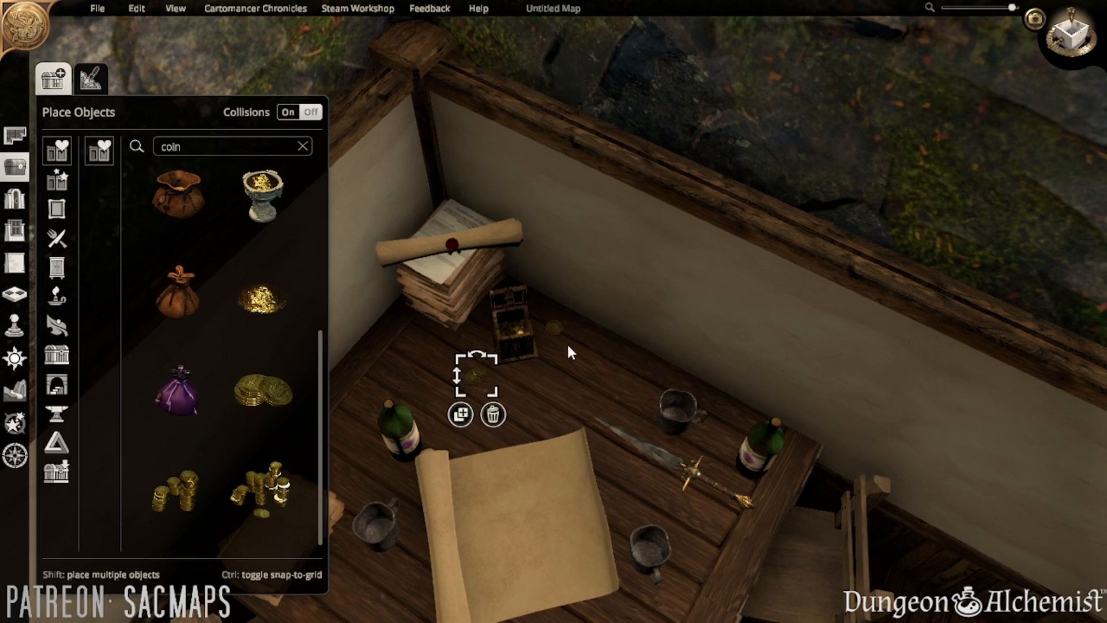
- Duplicate the coin beside the cash box and set the copy on the tabletop in front of the box
{"action": "left_click", "coordinate": [554, 324]}
{"action": "left_click", "coordinate": [538, 366]}
{"action": "left_click", "coordinate": [536, 370]}
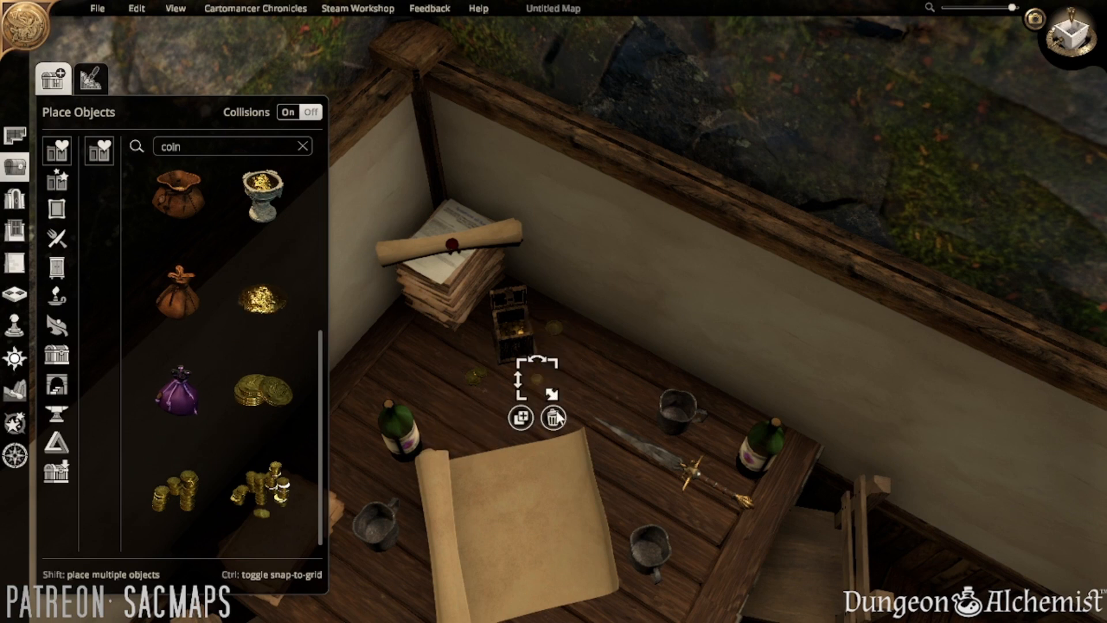
{"action": "right_click_drag", "start_coordinate": [621, 407], "coordinate": [628, 395]}
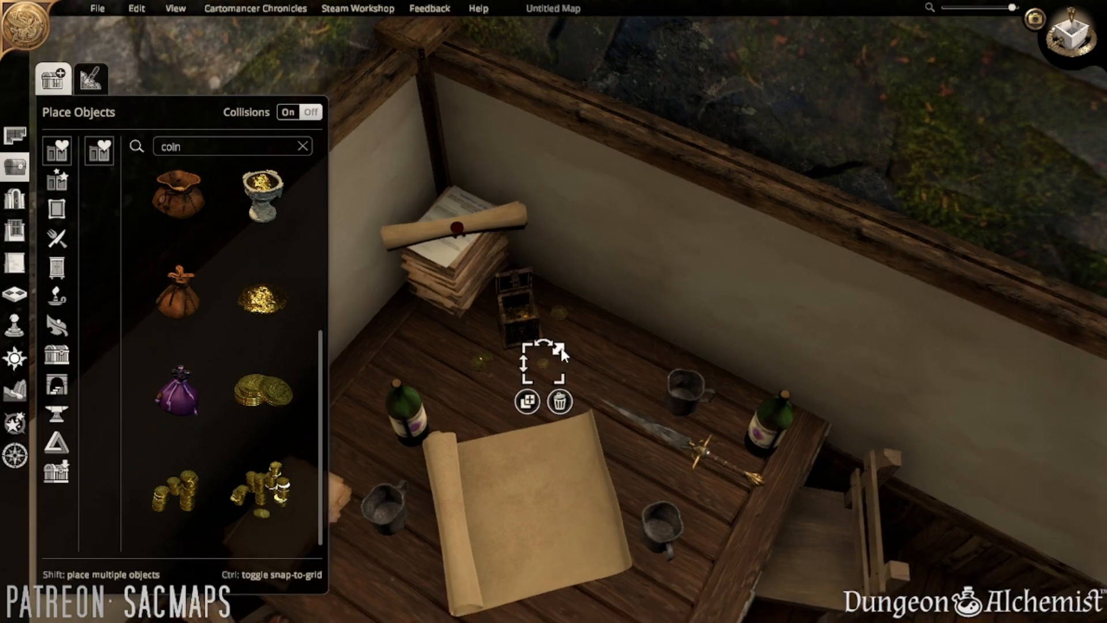
- Duplicate the tabletop coin again and set the copy on the open floor in front of the table
{"action": "left_click", "coordinate": [529, 399]}
{"action": "key", "text": "s"}
{"action": "key", "text": "a"}
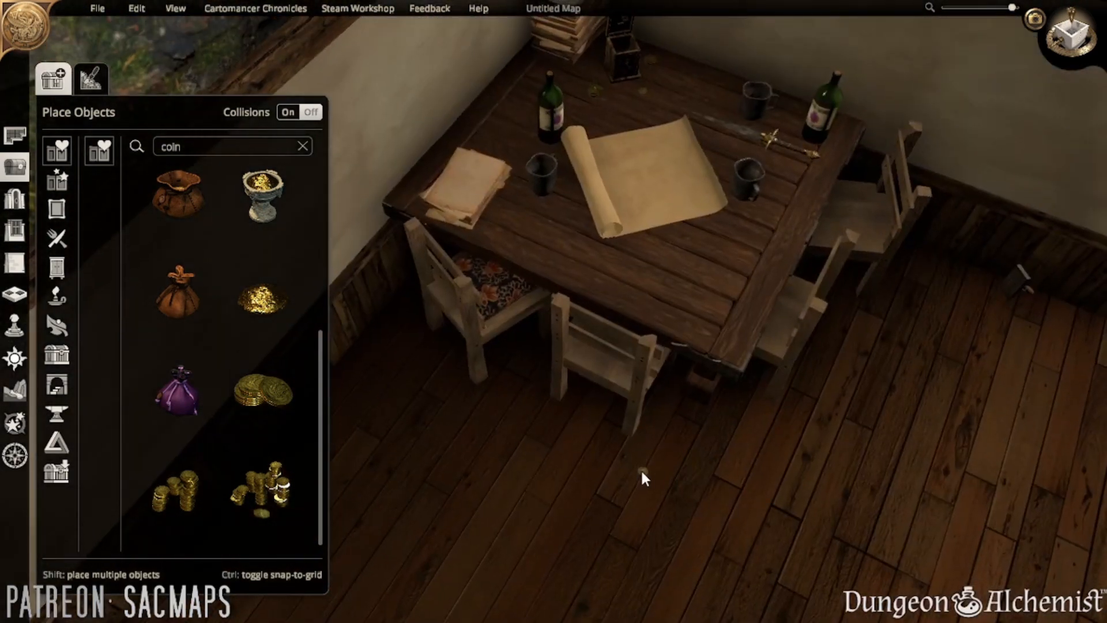
{"action": "key", "text": "s"}
{"action": "left_click", "coordinate": [516, 416]}
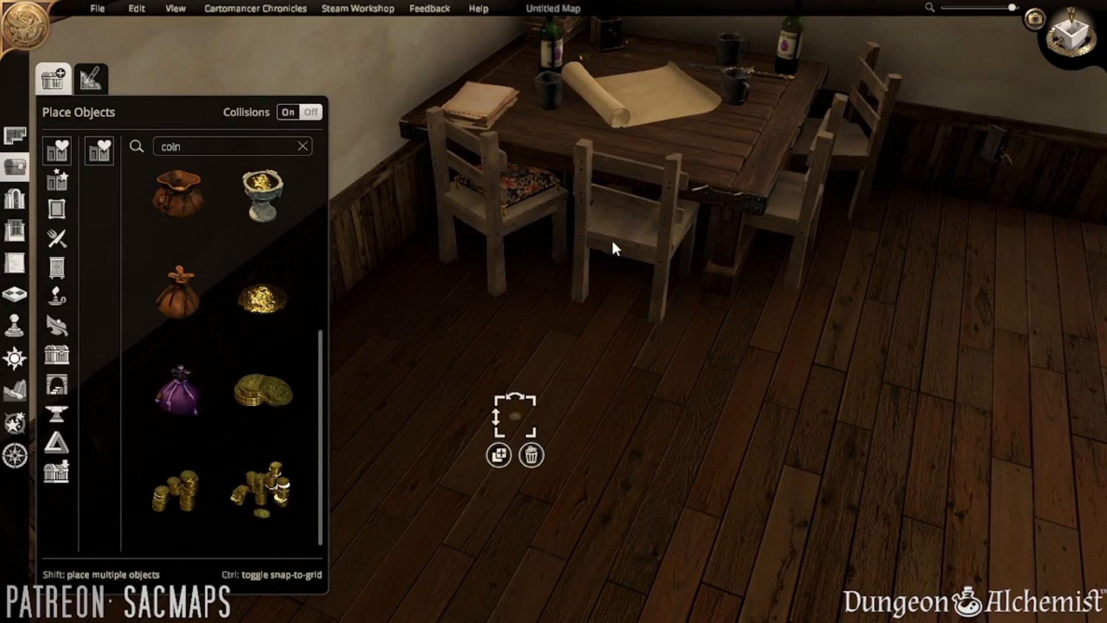
- Move the chair beside the cushioned one away from the table onto the open floor
{"action": "left_click_drag", "start_coordinate": [637, 247], "coordinate": [767, 345]}
{"action": "key", "text": "d"}
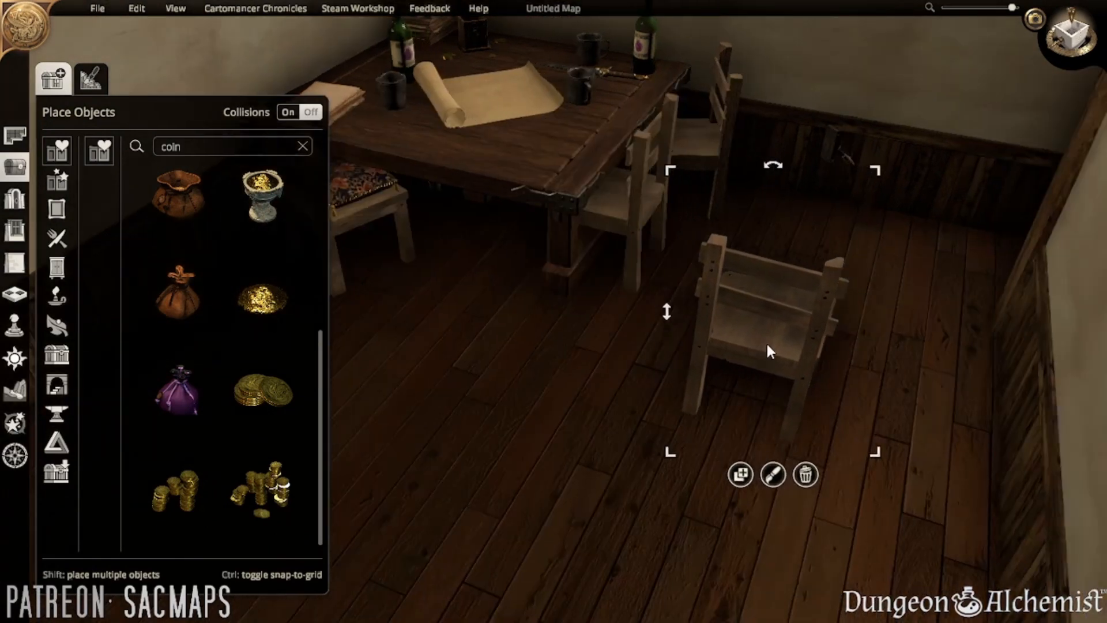
{"action": "key", "text": "a"}
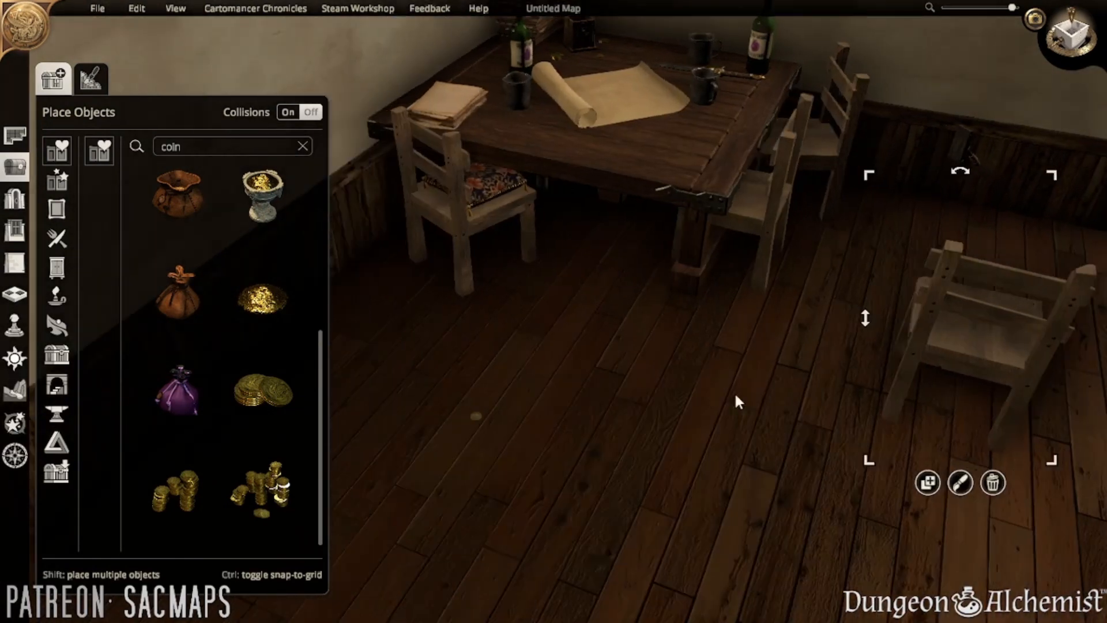
- Duplicate the floor coin repeatedly and arrange the copies under the table to spell "SAC"
{"action": "left_click", "coordinate": [493, 407]}
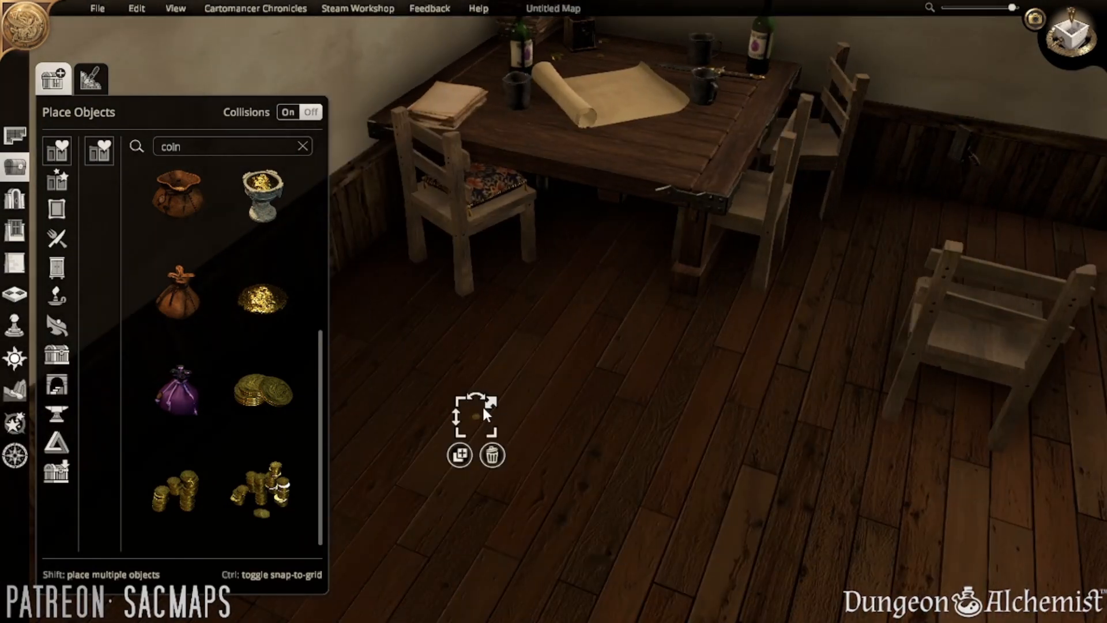
{"action": "left_click", "coordinate": [459, 454]}
{"action": "key", "text": "w"}
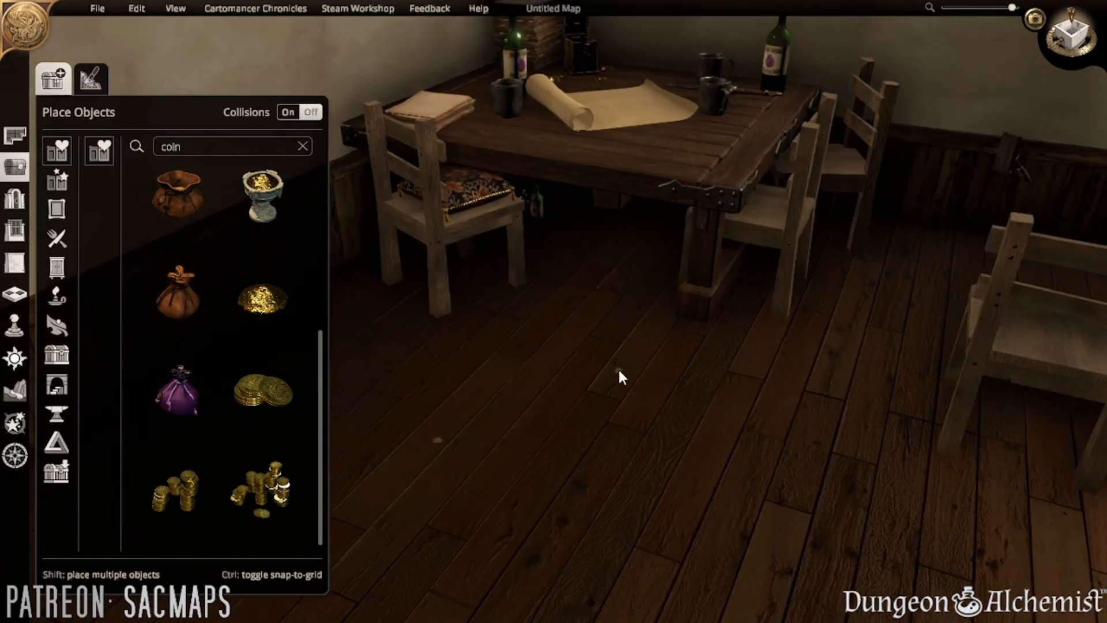
{"action": "key", "text": "w"}
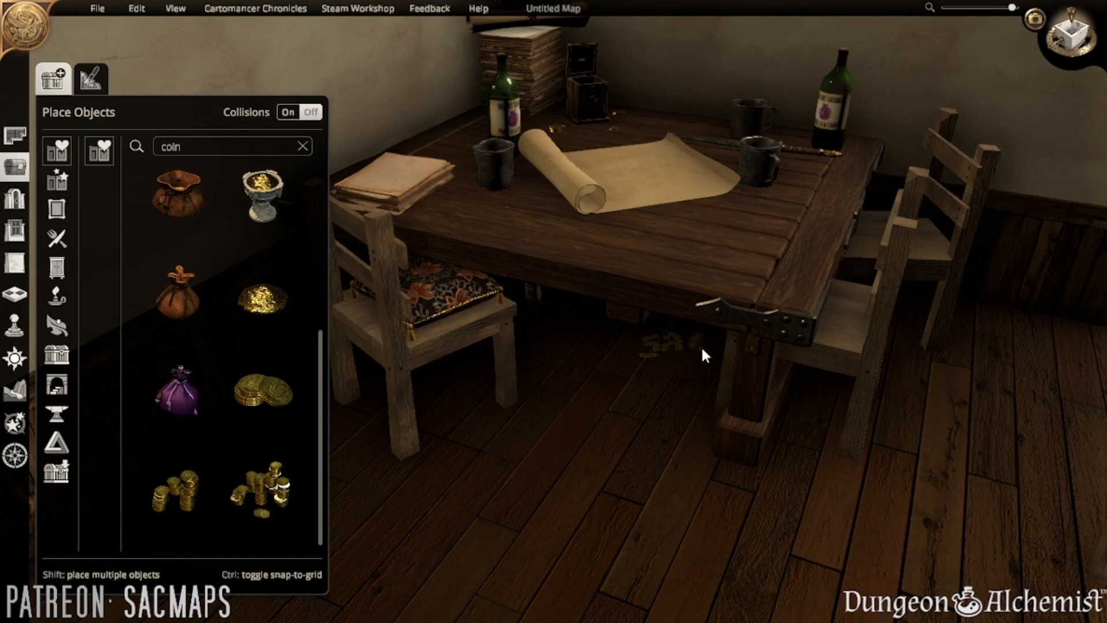
{"action": "key", "text": "s"}
{"action": "key", "text": "a"}
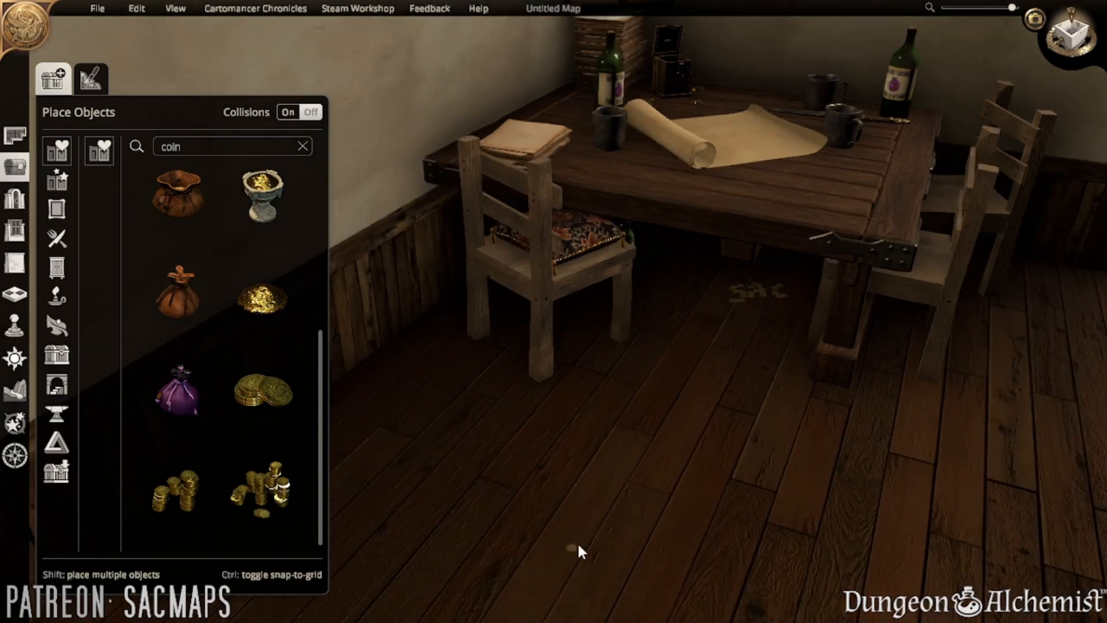
- Place the curved golden sausage-shaped object from the favourites beside the coin letters under the table and shrink it
{"action": "scroll", "coordinate": [111, 229], "scroll_direction": "up", "scroll_amount": 5}
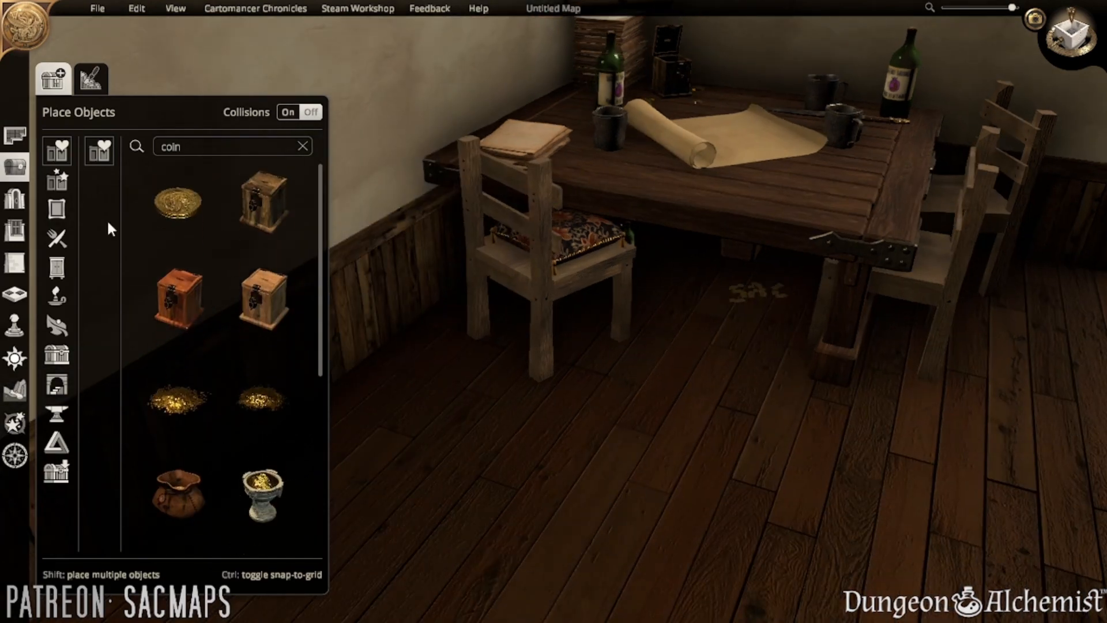
{"action": "left_click", "coordinate": [60, 151]}
{"action": "scroll", "coordinate": [243, 203], "scroll_direction": "down", "scroll_amount": 3}
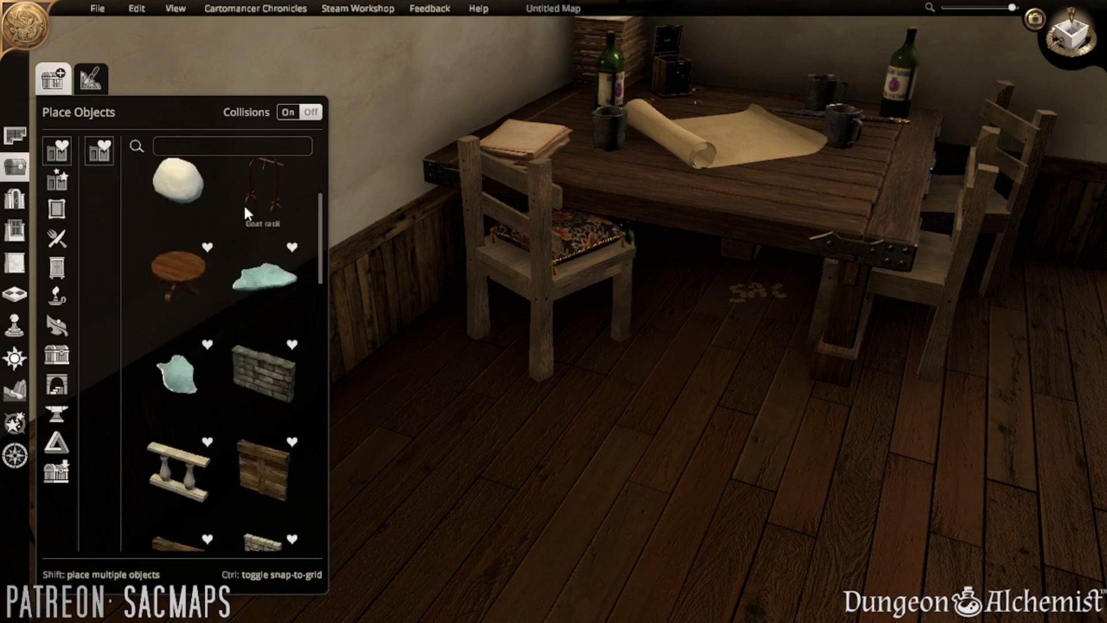
{"action": "scroll", "coordinate": [243, 203], "scroll_direction": "down", "scroll_amount": 5}
{"action": "left_click", "coordinate": [196, 314]}
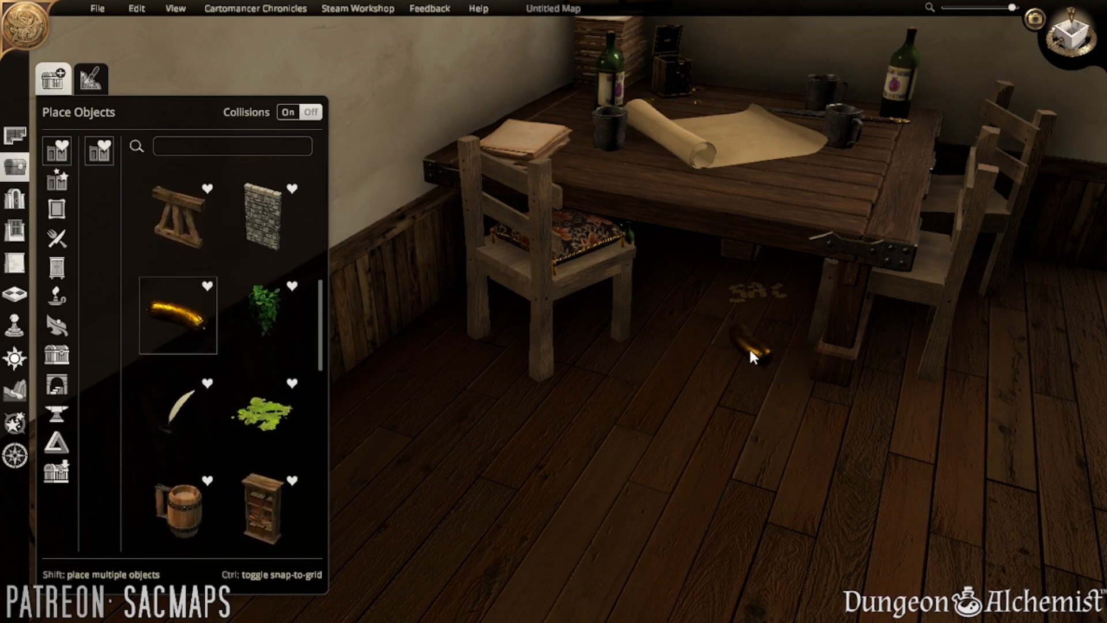
{"action": "left_click", "coordinate": [772, 312]}
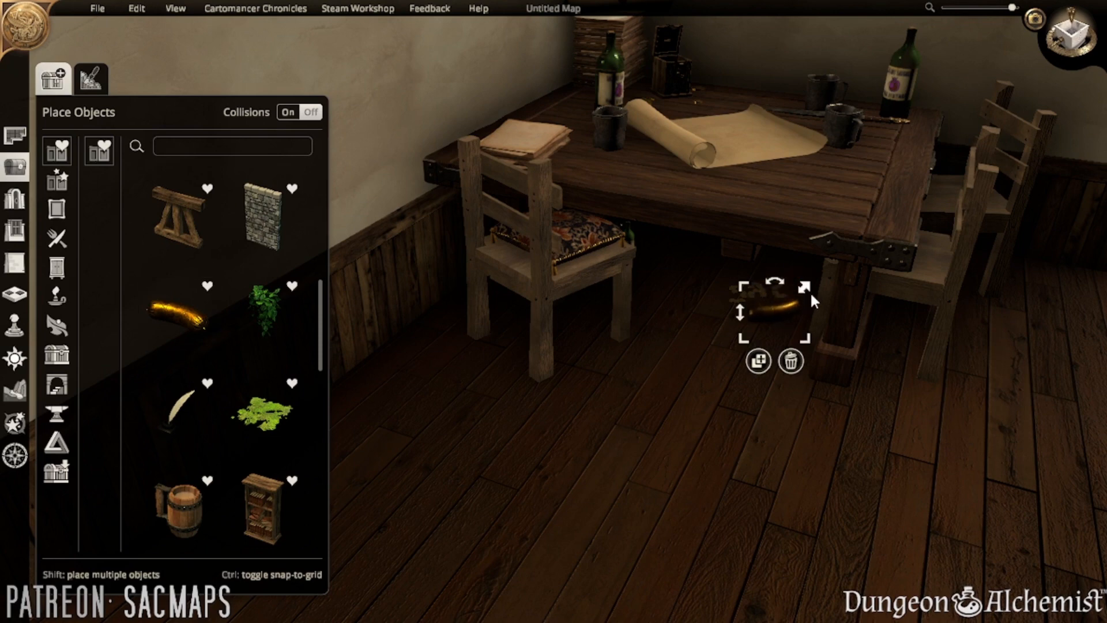
{"action": "left_click_drag", "start_coordinate": [779, 308], "coordinate": [774, 300]}
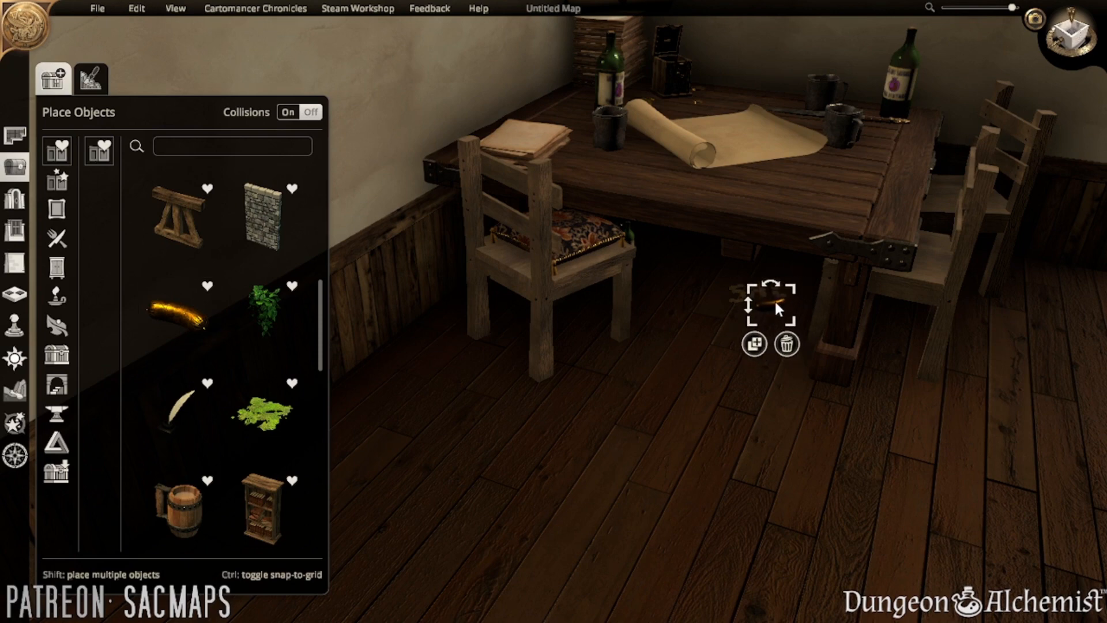
{"action": "left_click", "coordinate": [705, 424]}
- Move the pulled-out chair in front of the cushioned chair and view the coin letters under the table in cinematic mode
{"action": "key", "text": "d"}
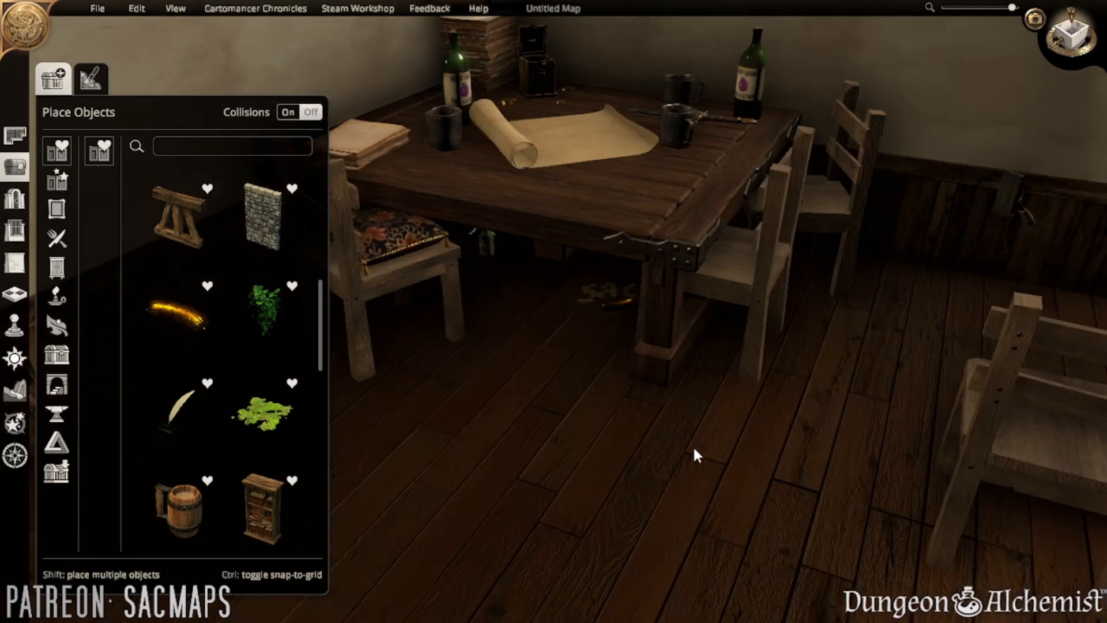
{"action": "middle_click_drag", "start_coordinate": [735, 455], "coordinate": [815, 392]}
{"action": "key", "text": "d"}
{"action": "left_click", "coordinate": [815, 341]}
{"action": "key", "text": "a"}
{"action": "left_click_drag", "start_coordinate": [815, 342], "coordinate": [571, 508]}
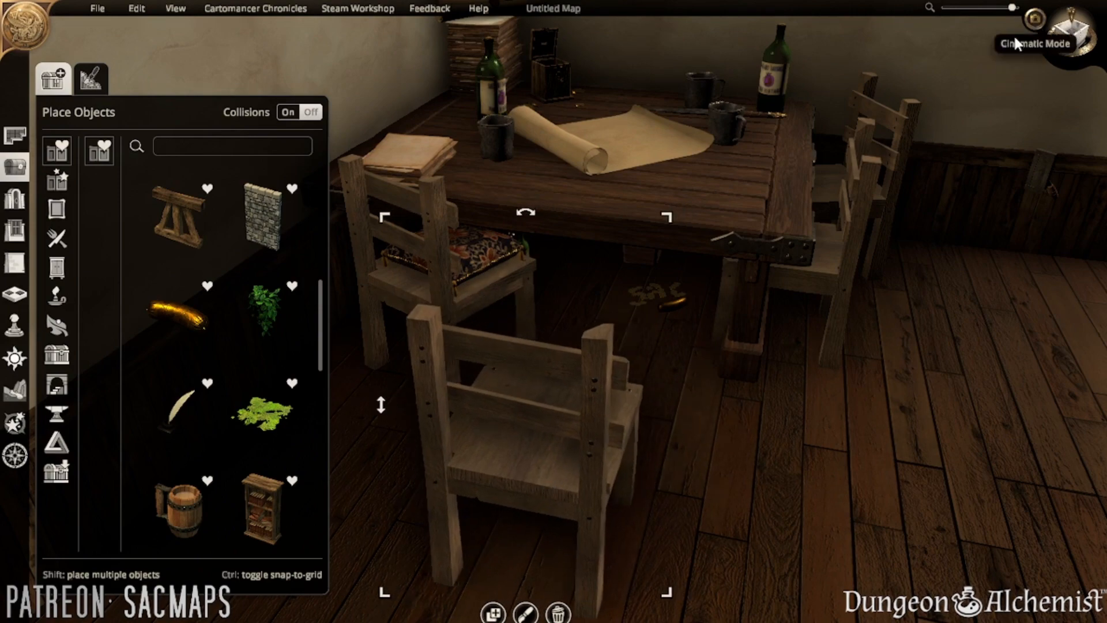
{"action": "left_click", "coordinate": [1034, 18]}
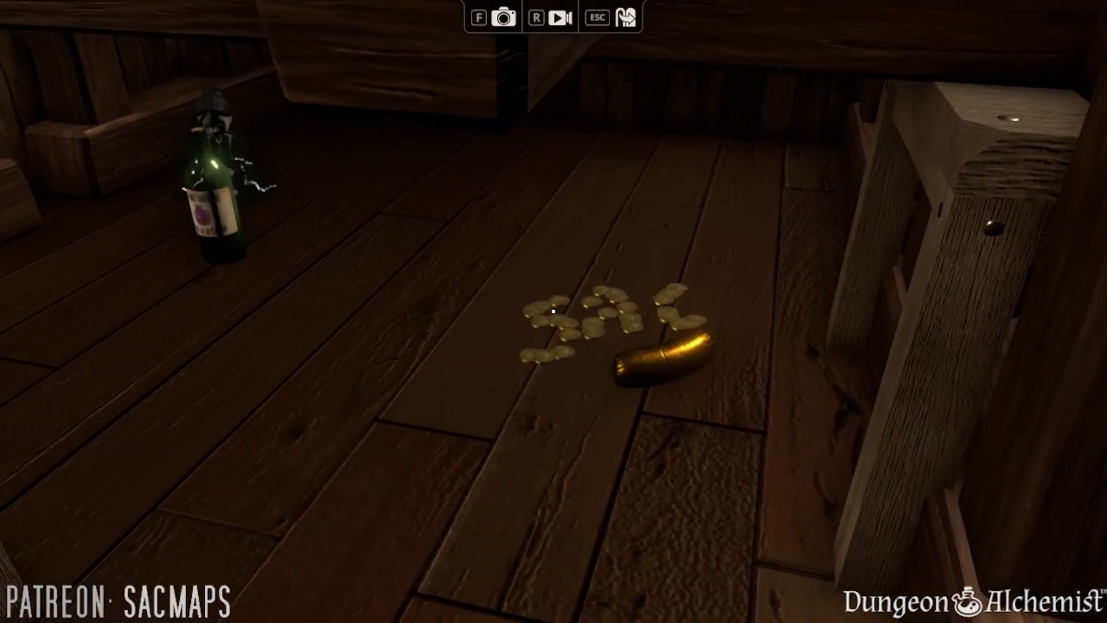
{"action": "key", "text": "Escape"}
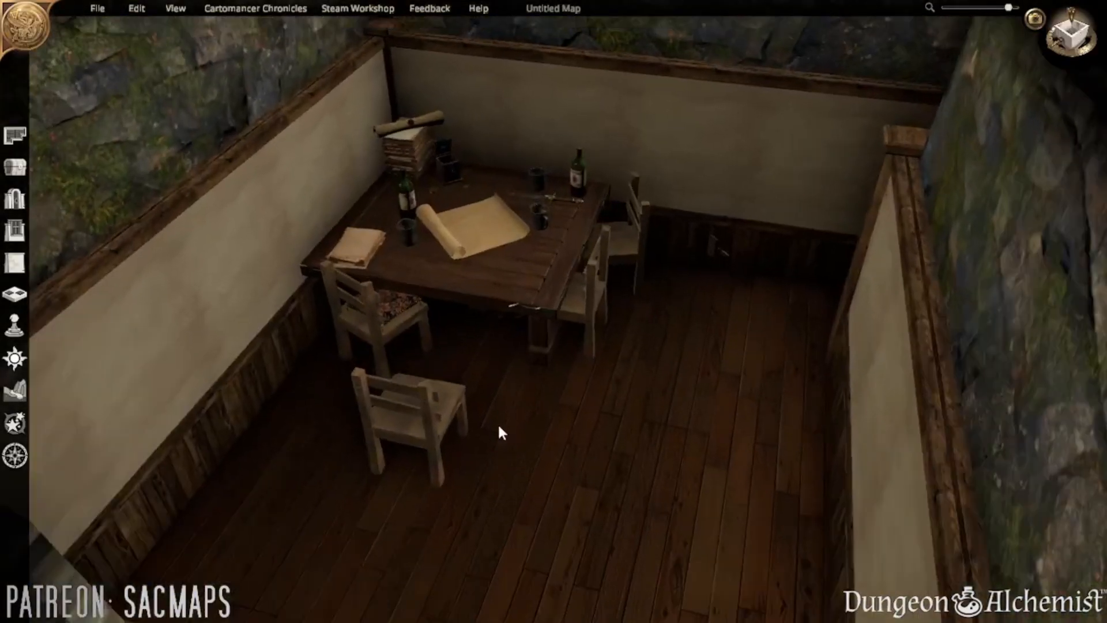
- Move the loose chair back to the table edge beside the cushioned chair and rotate it slightly
{"action": "left_click", "coordinate": [449, 458]}
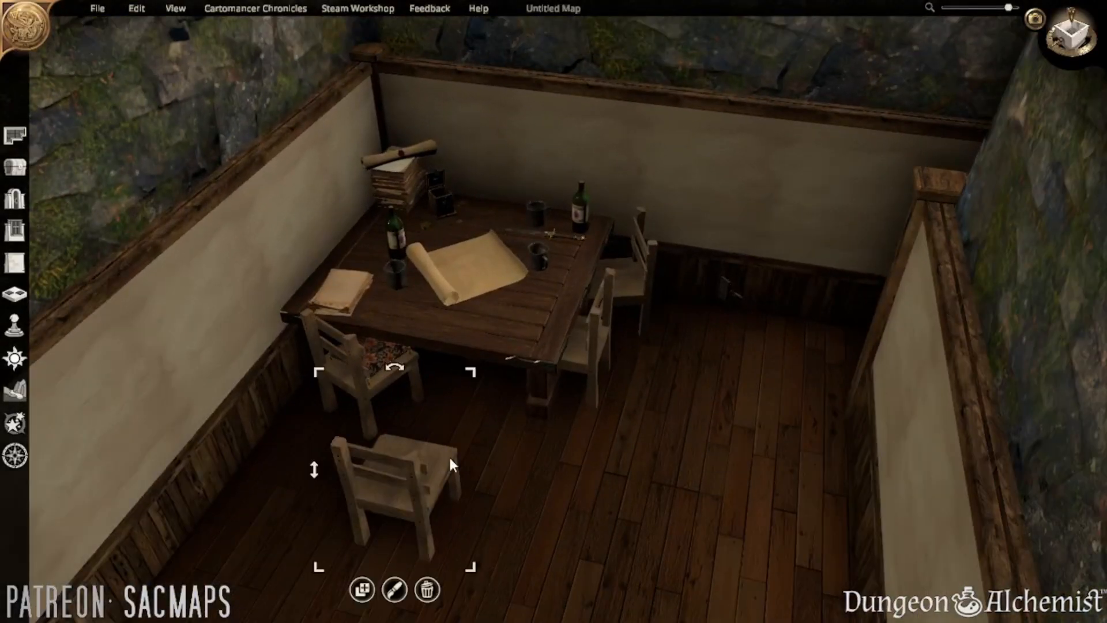
{"action": "mouse_move", "coordinate": [523, 368]}
{"action": "left_mouse_down"}
{"action": "mouse_move", "coordinate": [527, 358]}
{"action": "mouse_move", "coordinate": [506, 370]}
{"action": "left_mouse_up"}
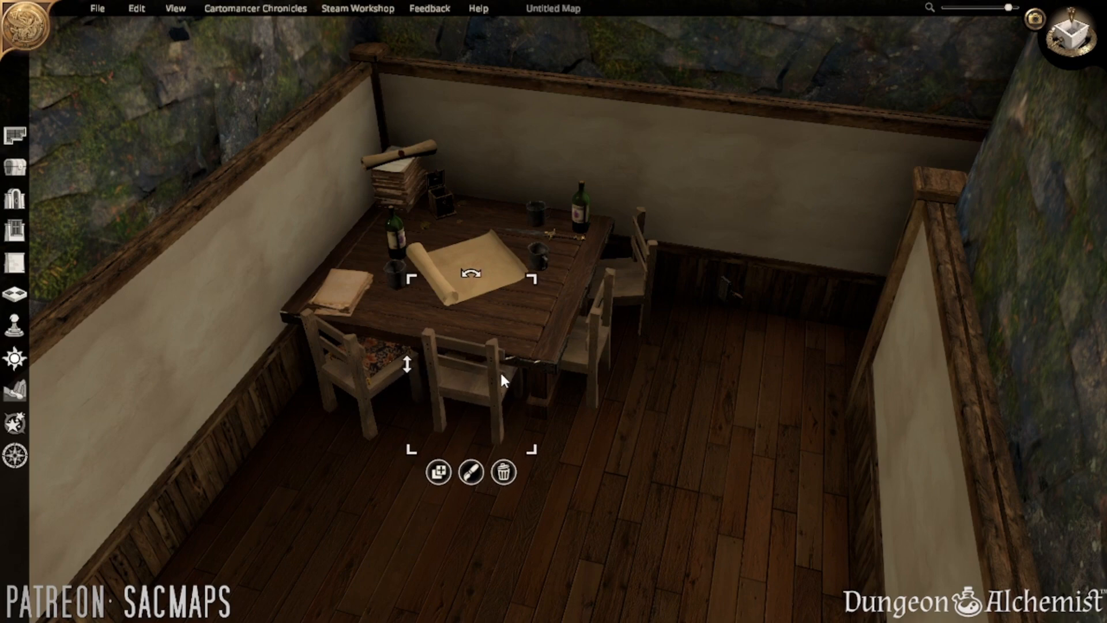
{"action": "left_click", "coordinate": [634, 450]}
{"action": "middle_click_drag", "start_coordinate": [635, 451], "coordinate": [488, 493]}
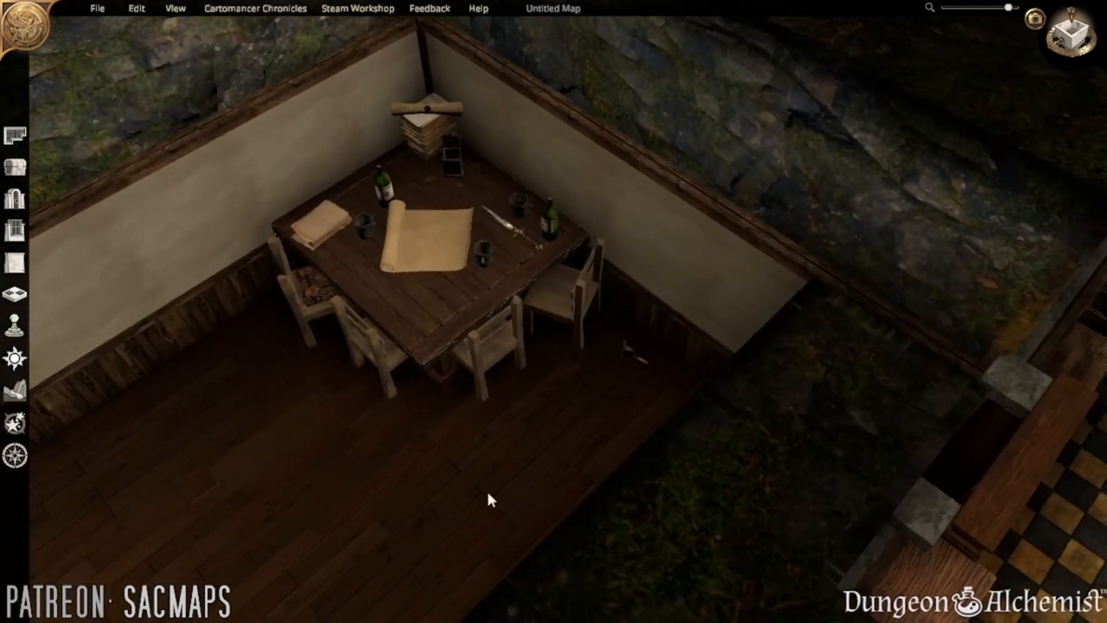
{"action": "left_click", "coordinate": [382, 351]}
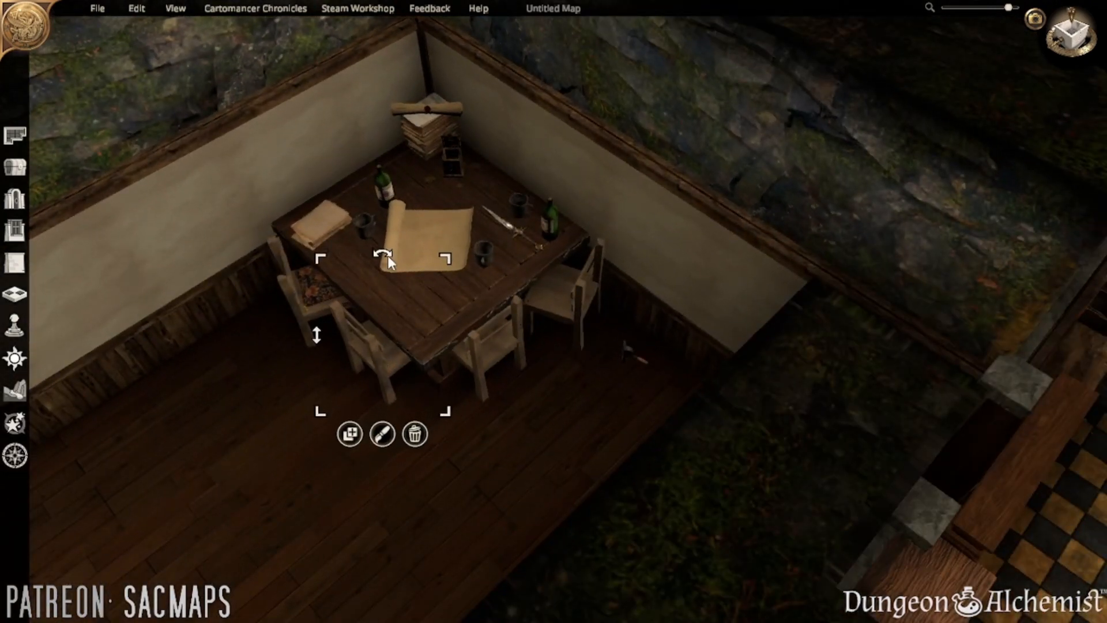
{"action": "left_click_drag", "start_coordinate": [383, 252], "coordinate": [376, 252]}
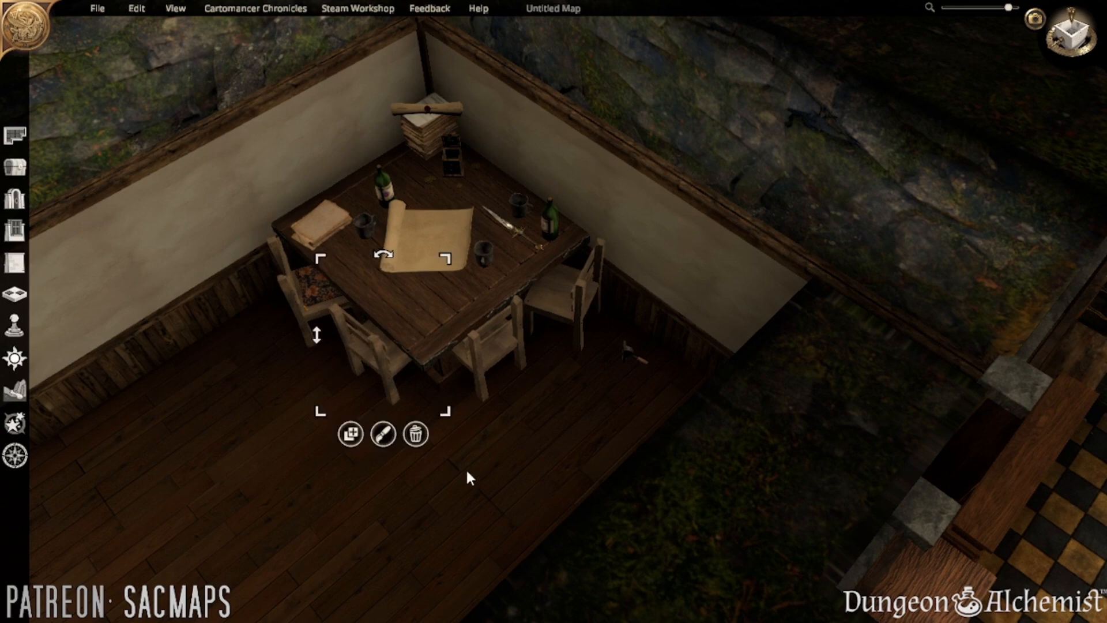
{"action": "left_click", "coordinate": [499, 459]}
- Move the small wall lever along to the passage by the storeroom cabinet and set it higher on the plaster wall
{"action": "scroll", "coordinate": [504, 455], "scroll_direction": "down", "scroll_amount": 3}
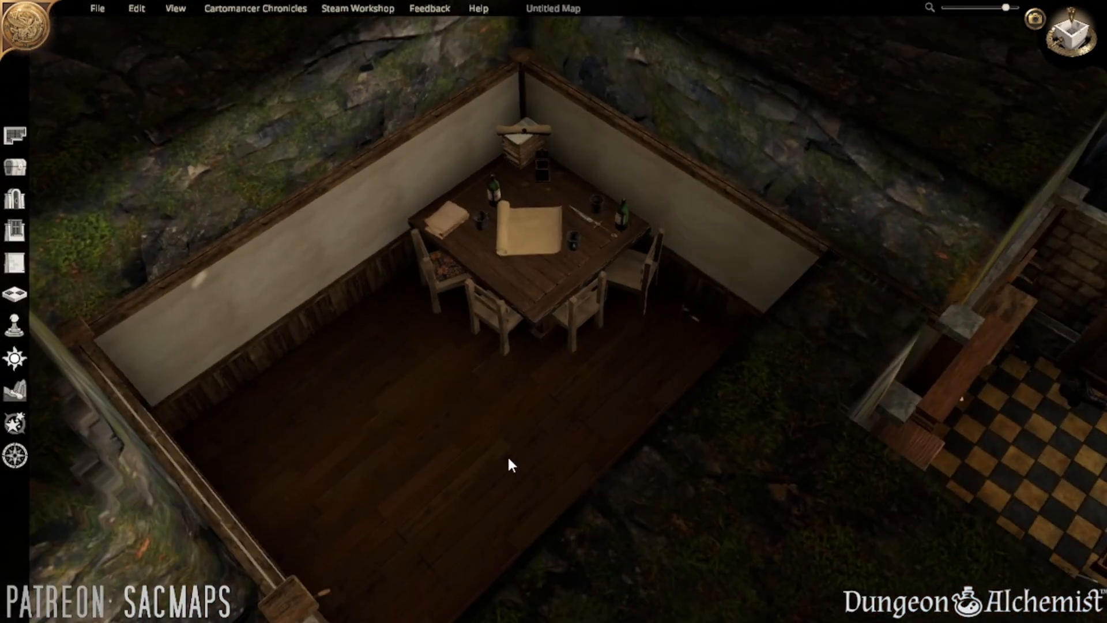
{"action": "right_click_drag", "start_coordinate": [509, 462], "coordinate": [795, 446]}
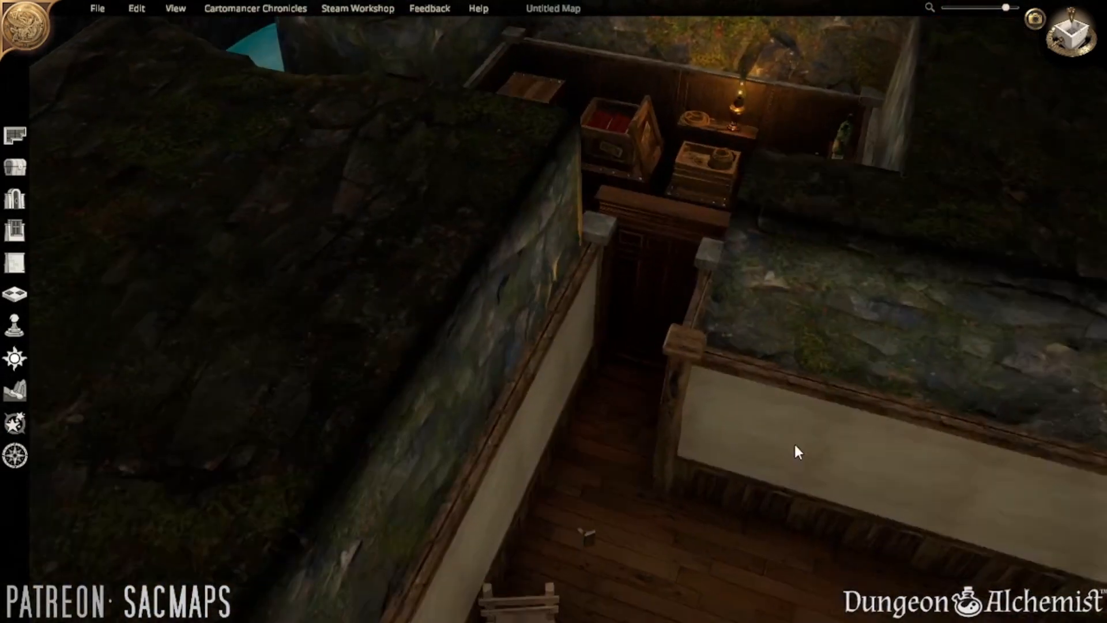
{"action": "left_click_drag", "start_coordinate": [590, 530], "coordinate": [615, 392]}
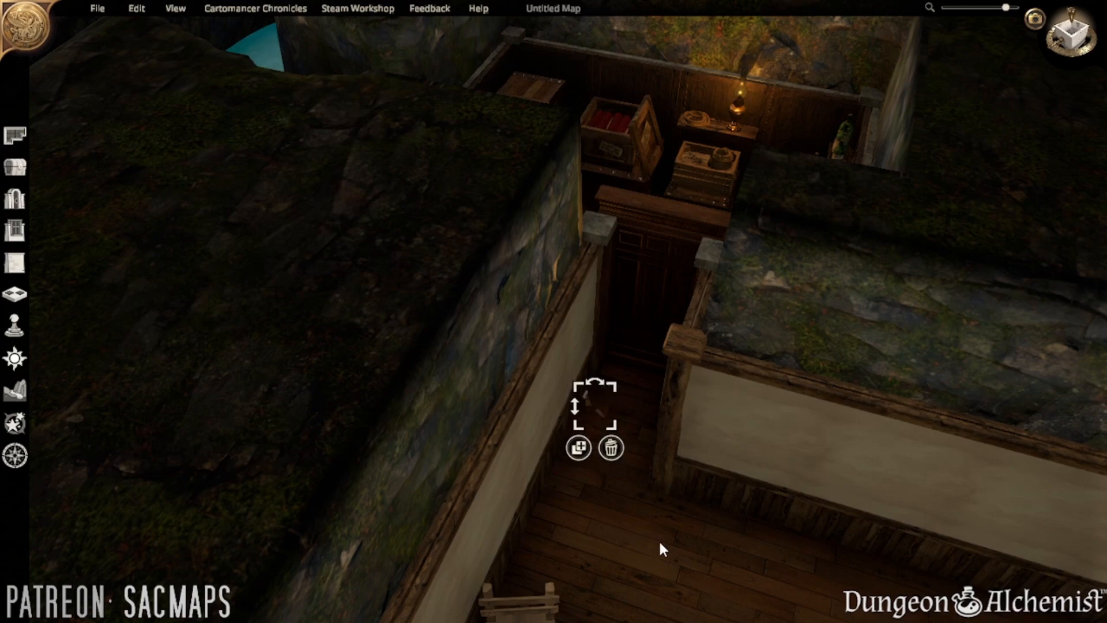
{"action": "right_click_drag", "start_coordinate": [659, 542], "coordinate": [586, 468]}
{"action": "scroll", "coordinate": [522, 475], "scroll_direction": "up", "scroll_amount": 3}
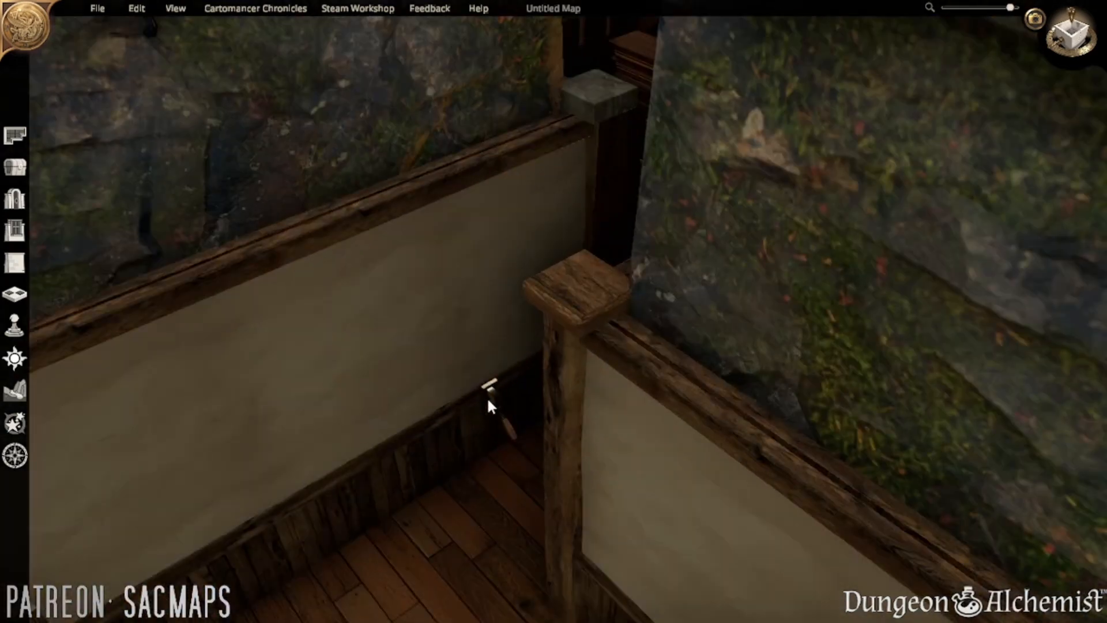
{"action": "left_click_drag", "start_coordinate": [489, 404], "coordinate": [462, 344]}
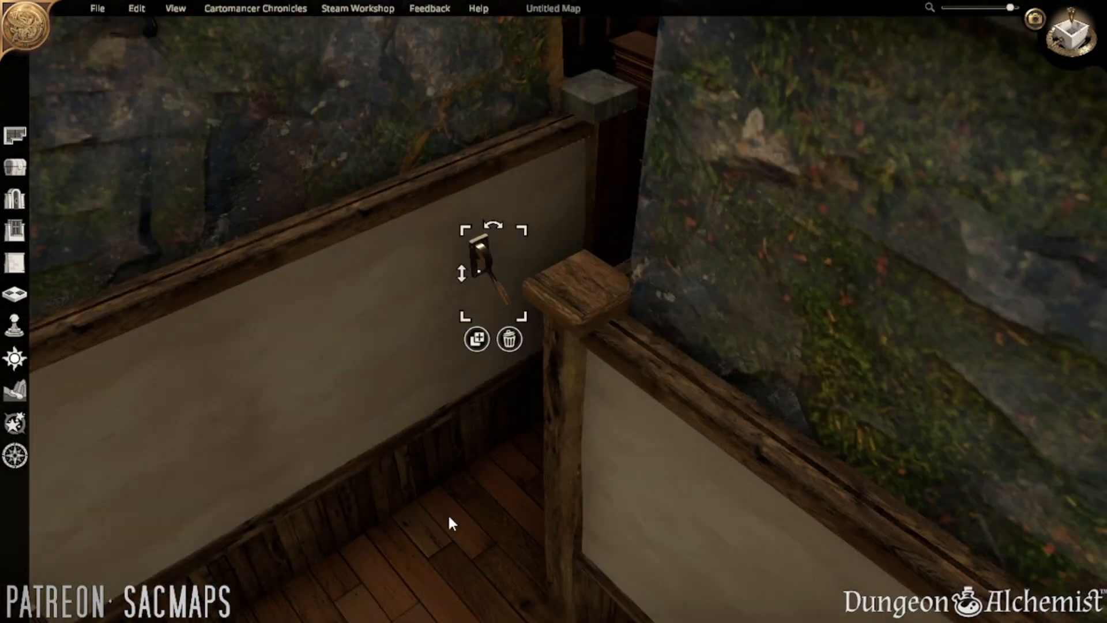
{"action": "scroll", "coordinate": [549, 522], "scroll_direction": "down", "scroll_amount": 5}
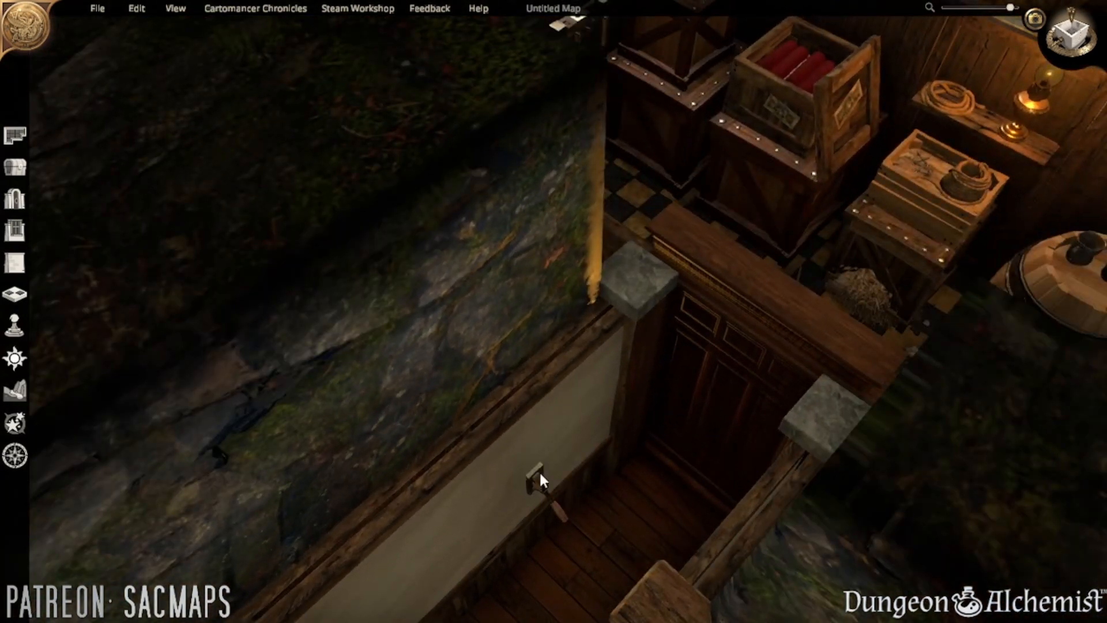
- Move the small wall lever along the plaster wall to just beside the passage's corner post near the storeroom cabinet
{"action": "left_click_drag", "start_coordinate": [539, 479], "coordinate": [655, 403]}
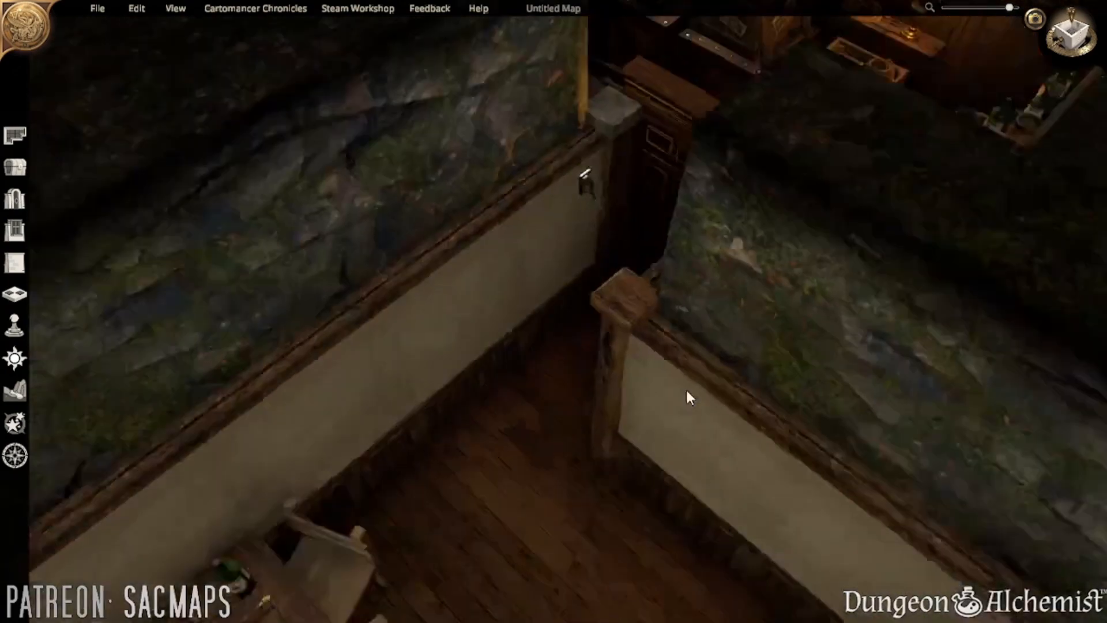
{"action": "scroll", "coordinate": [686, 390], "scroll_direction": "down", "scroll_amount": 2}
{"action": "key", "text": "w"}
{"action": "key", "text": "d"}
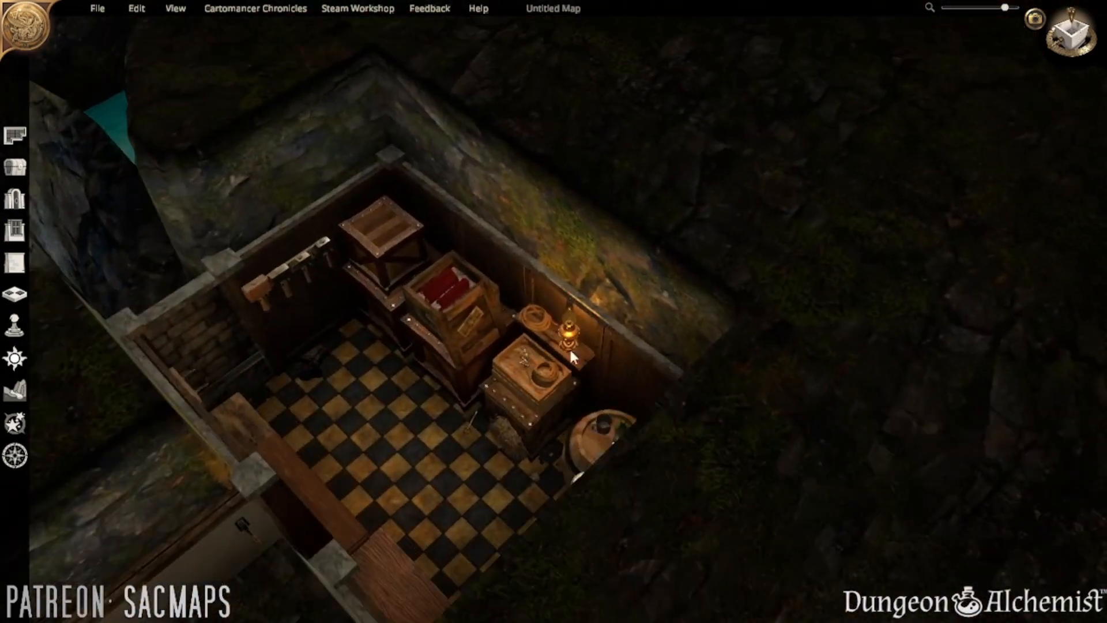
- Change all walls of the study from plaster to the plain dark wood panelling from the Wood category
{"action": "key", "text": "a"}
{"action": "key", "text": "s"}
{"action": "middle_click_drag", "start_coordinate": [572, 288], "coordinate": [600, 372]}
{"action": "scroll", "coordinate": [694, 382], "scroll_direction": "down", "scroll_amount": 2}
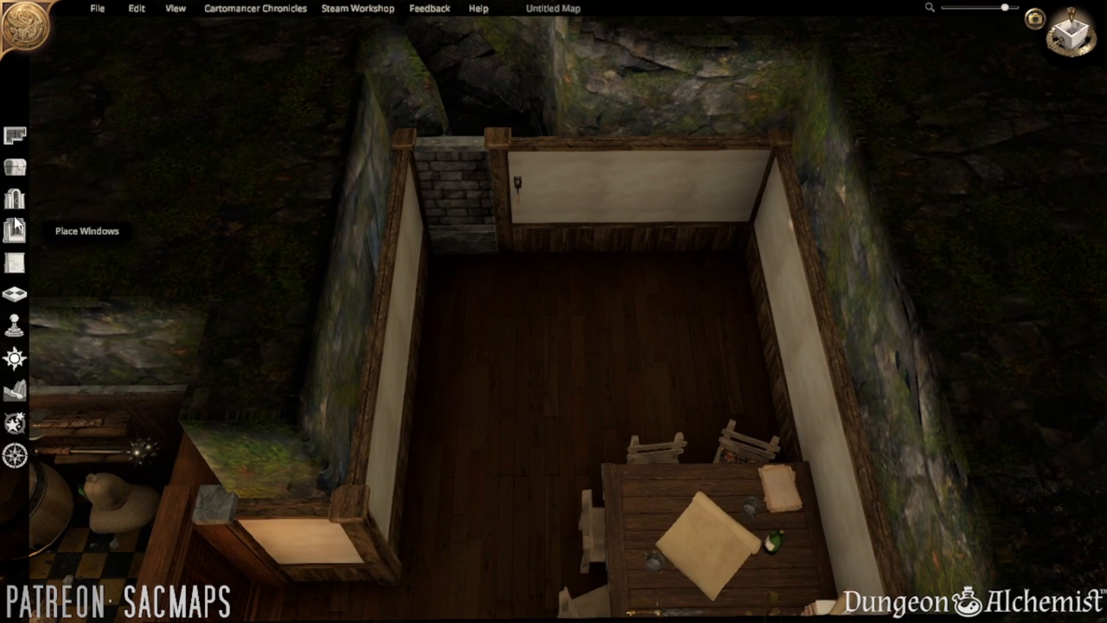
{"action": "left_click", "coordinate": [15, 262]}
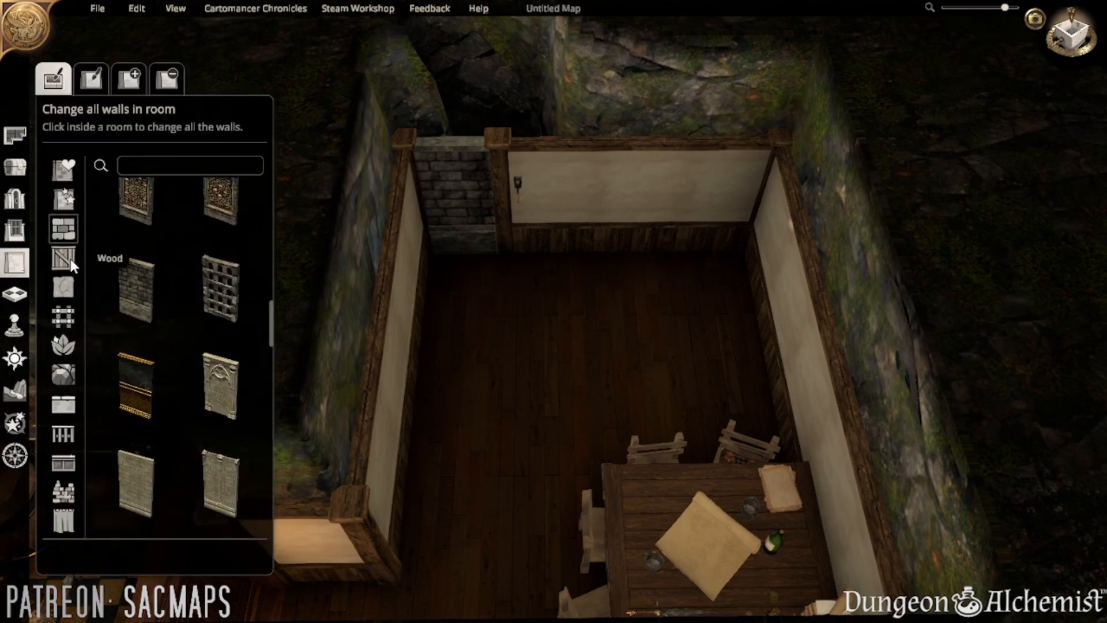
{"action": "left_click", "coordinate": [67, 261]}
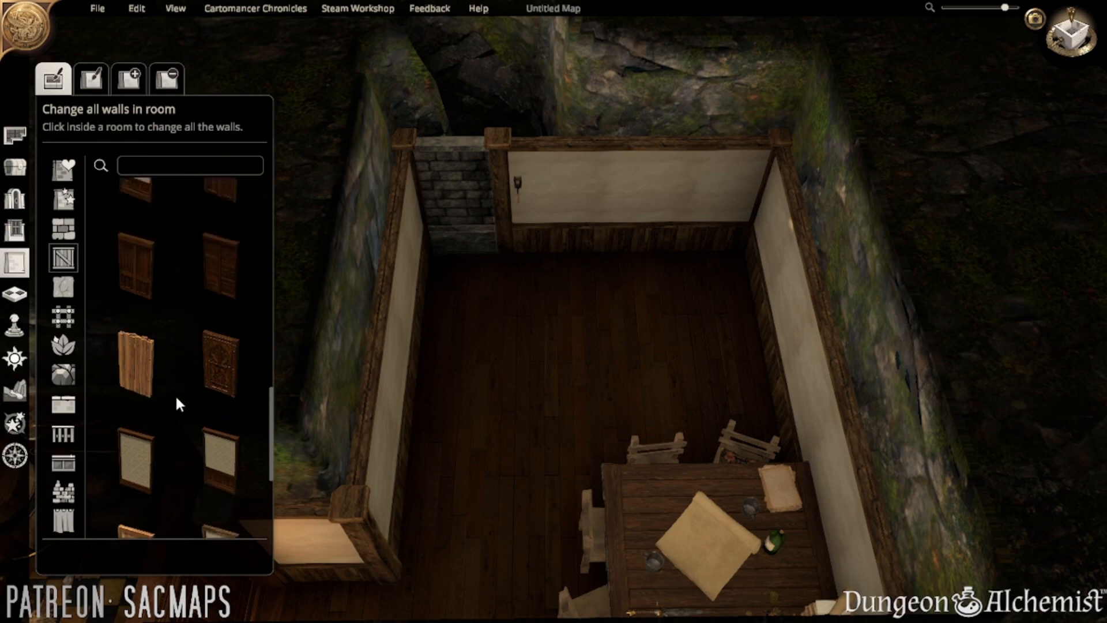
{"action": "scroll", "coordinate": [167, 456], "scroll_direction": "up", "scroll_amount": 5}
{"action": "left_click", "coordinate": [221, 352]}
{"action": "left_click", "coordinate": [671, 363]}
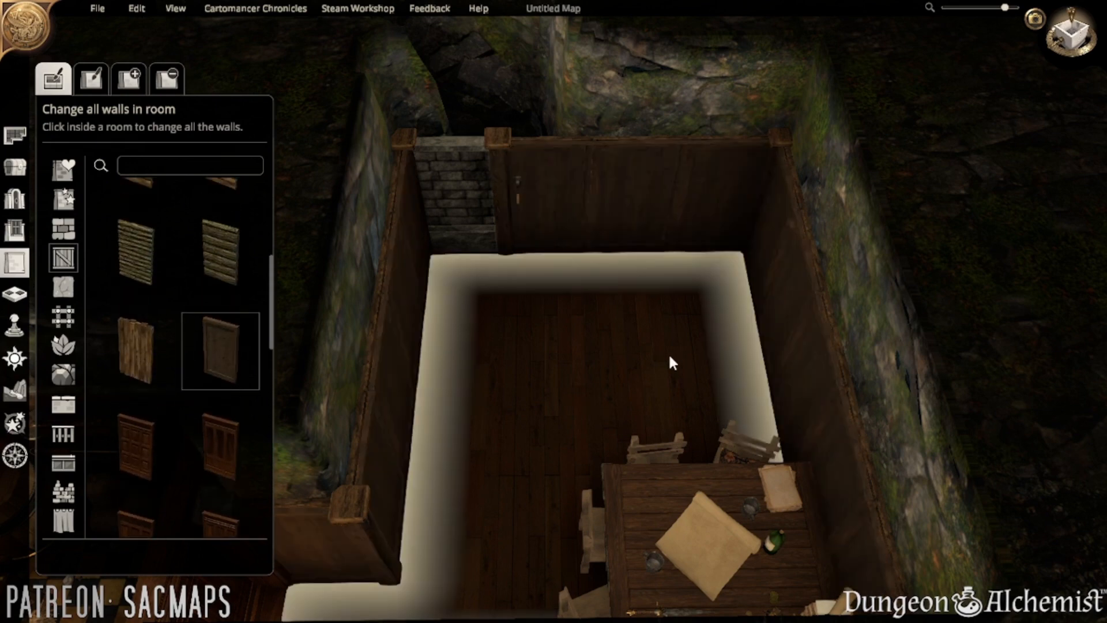
{"action": "left_click", "coordinate": [669, 356]}
{"action": "right_click", "coordinate": [586, 365]}
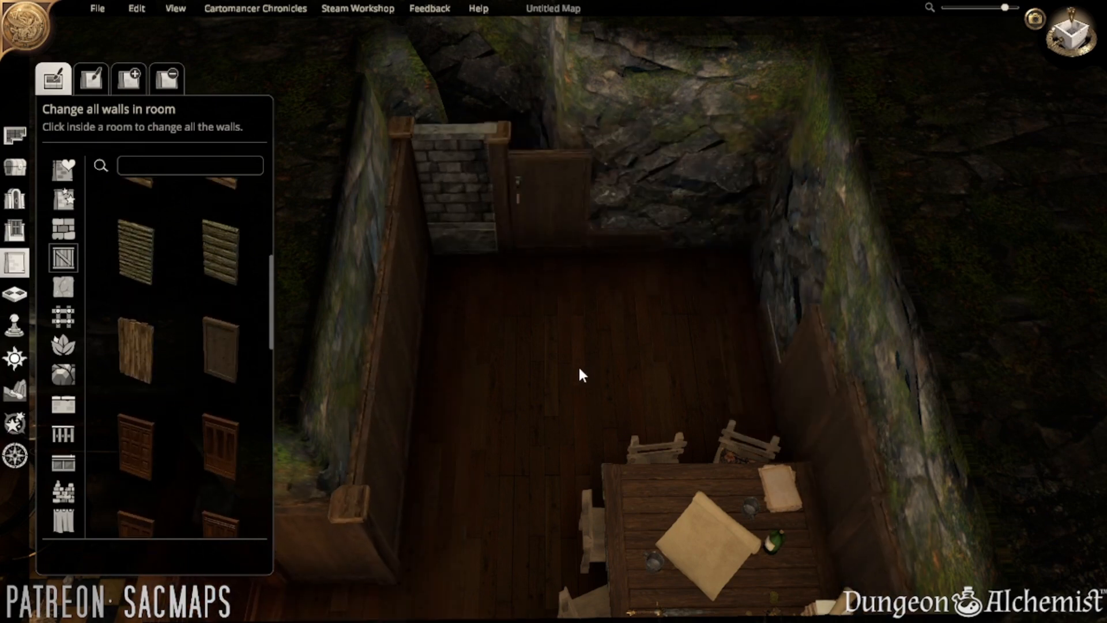
- Examine the stone and tile floor options as replacements for the storeroom's checkered floor
{"action": "scroll", "coordinate": [501, 277], "scroll_direction": "down", "scroll_amount": 2}
{"action": "scroll", "coordinate": [499, 310], "scroll_direction": "down", "scroll_amount": 3}
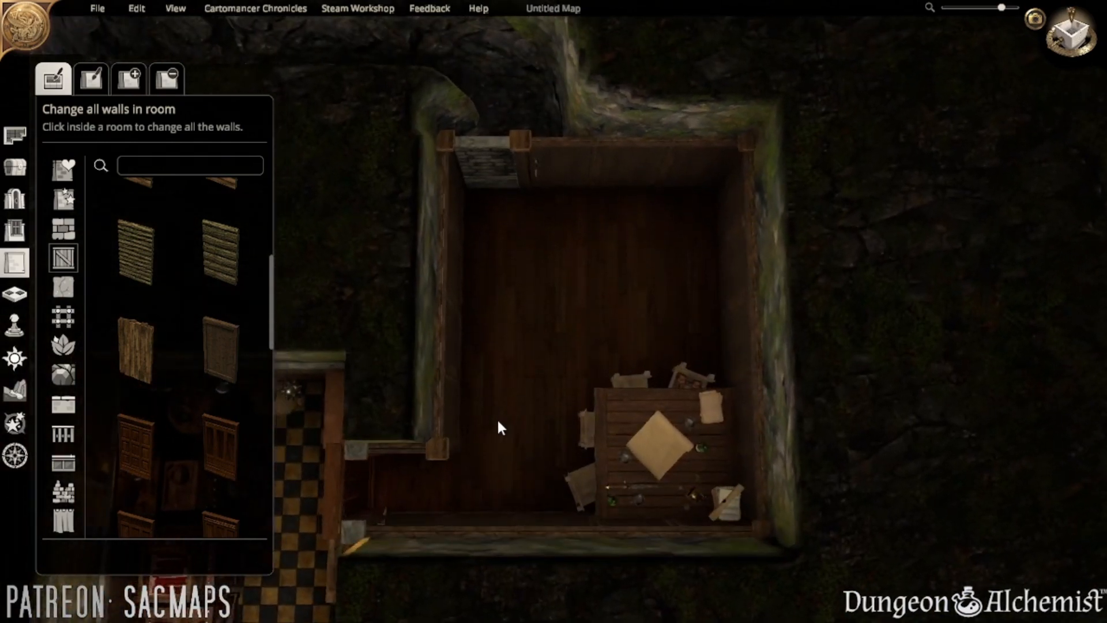
{"action": "key", "text": "d"}
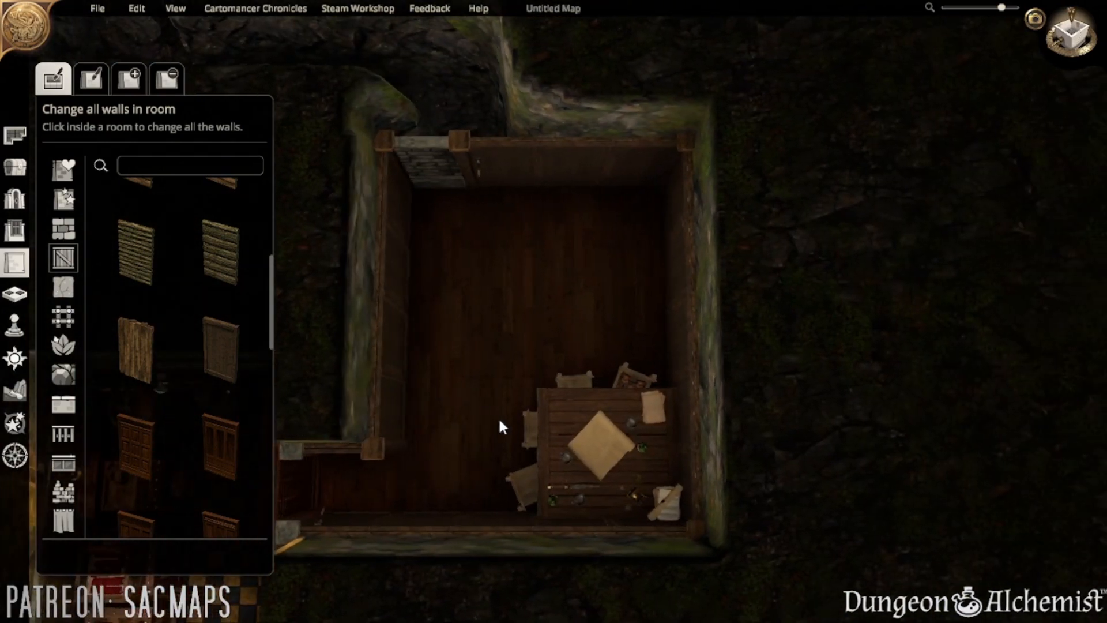
{"action": "key", "text": "a"}
{"action": "key", "text": "s"}
{"action": "scroll", "coordinate": [499, 420], "scroll_direction": "up", "scroll_amount": 2}
{"action": "scroll", "coordinate": [499, 426], "scroll_direction": "up", "scroll_amount": 1}
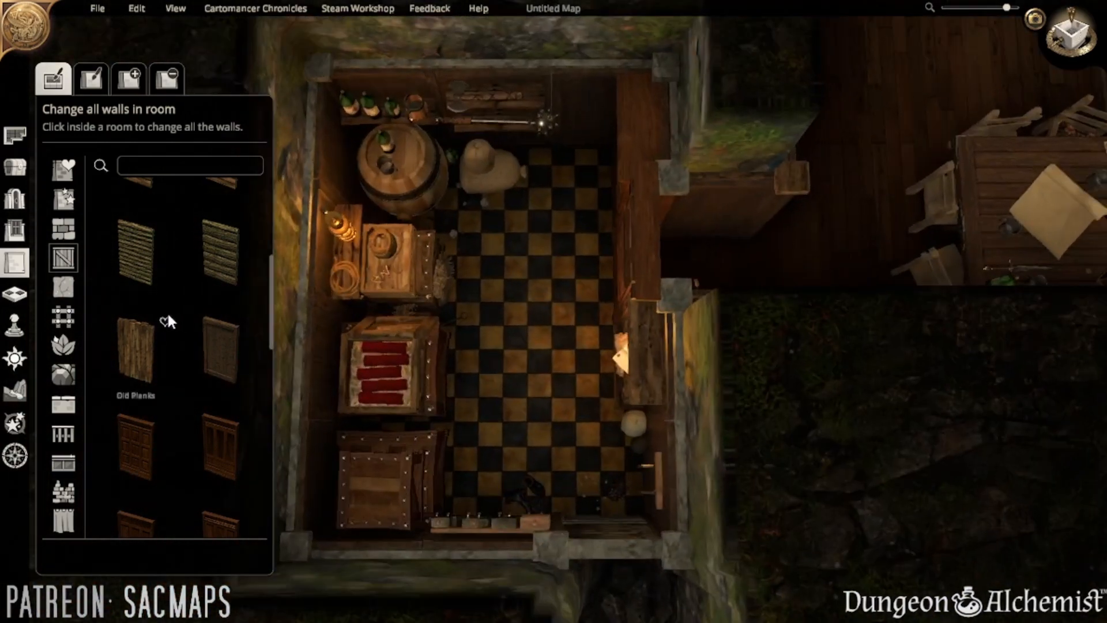
{"action": "left_click", "coordinate": [13, 294]}
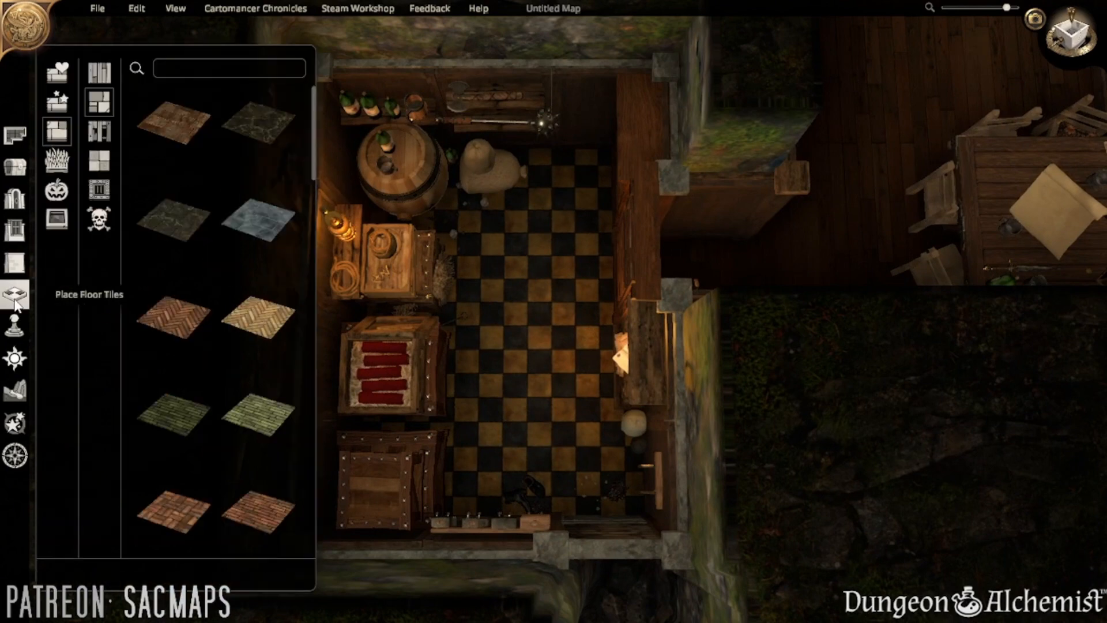
{"action": "middle_click_drag", "start_coordinate": [486, 298], "coordinate": [504, 333]}
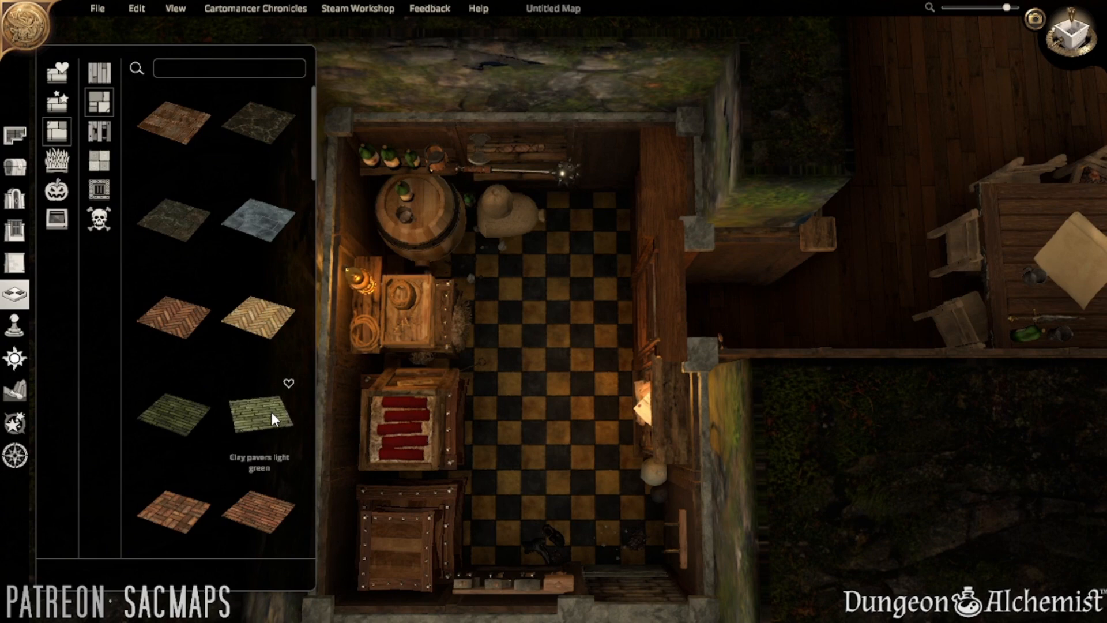
{"action": "scroll", "coordinate": [489, 333], "scroll_direction": "up", "scroll_amount": 1}
{"action": "middle_click_drag", "start_coordinate": [489, 336], "coordinate": [561, 378]}
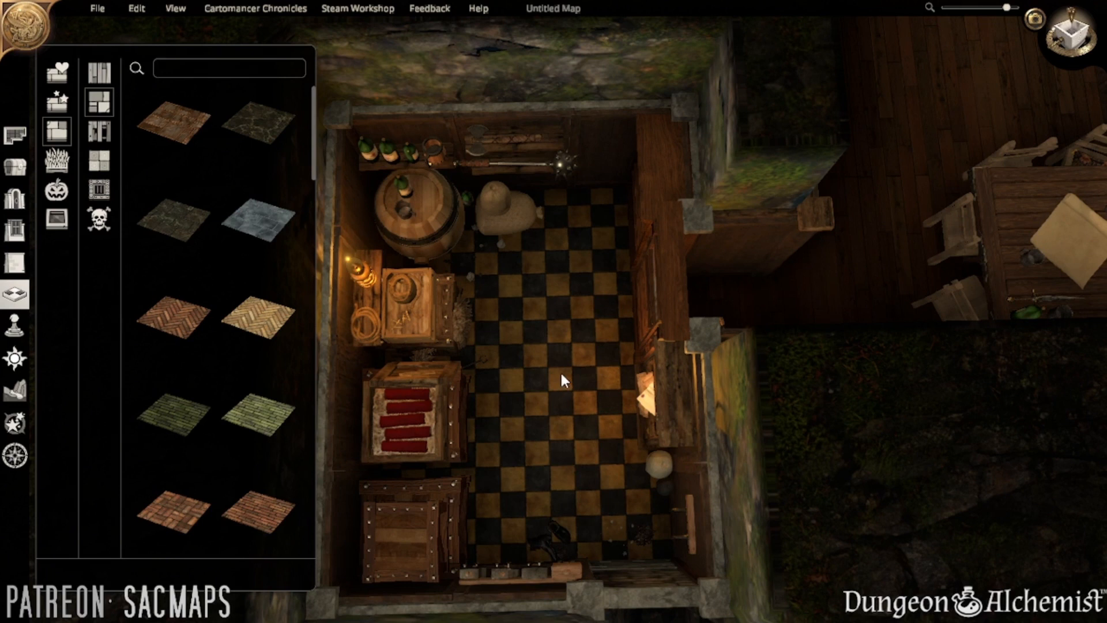
{"action": "right_click_drag", "start_coordinate": [563, 378], "coordinate": [539, 370]}
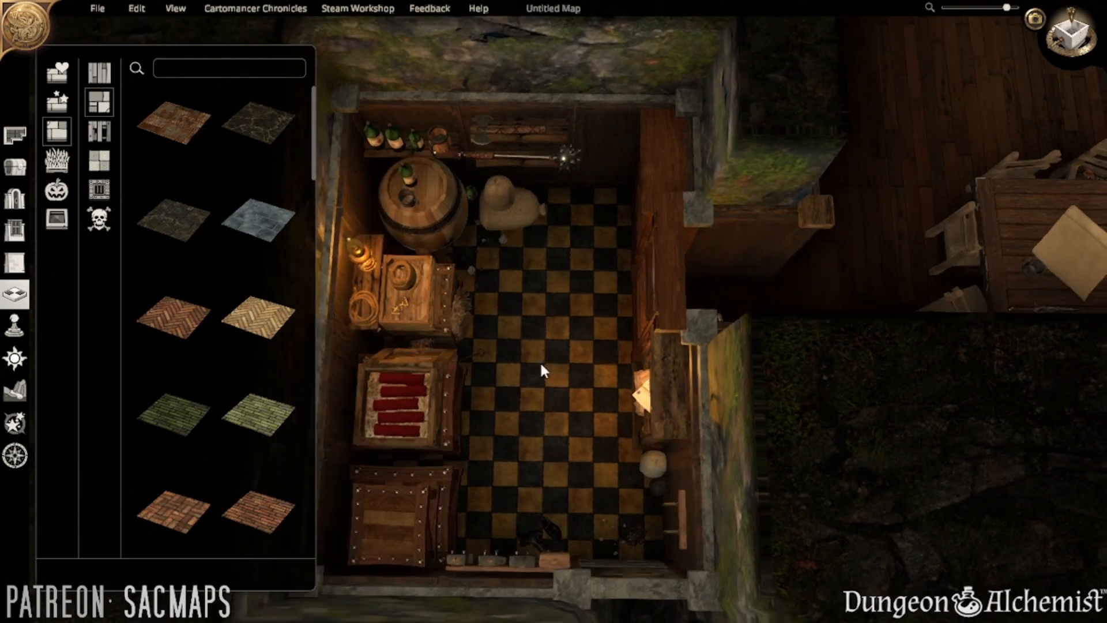
{"action": "left_click", "coordinate": [99, 161]}
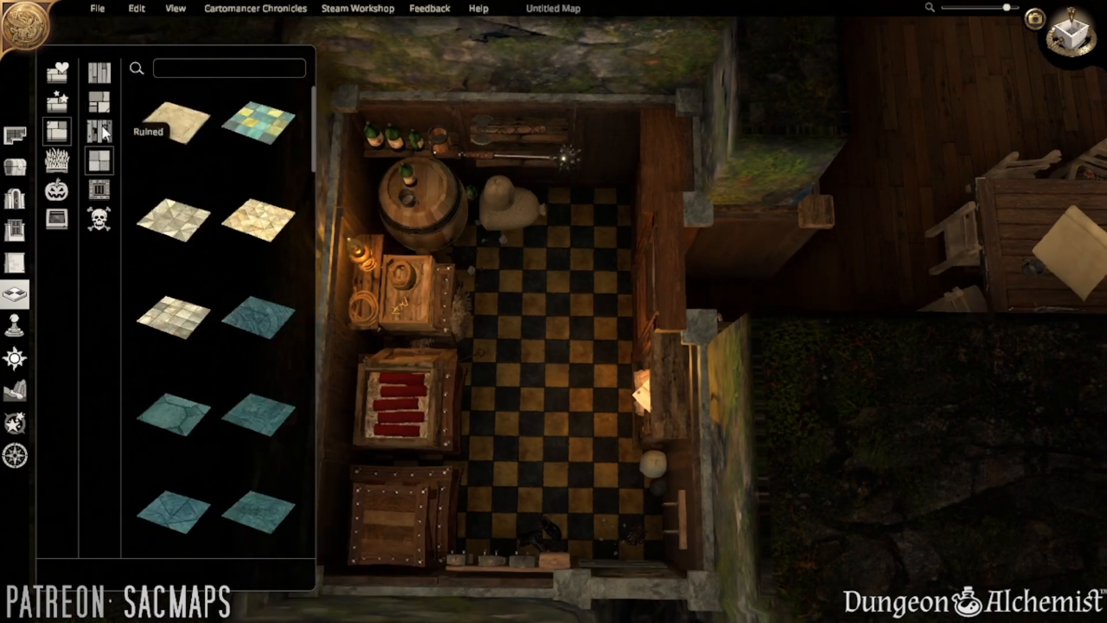
{"action": "left_click", "coordinate": [102, 90]}
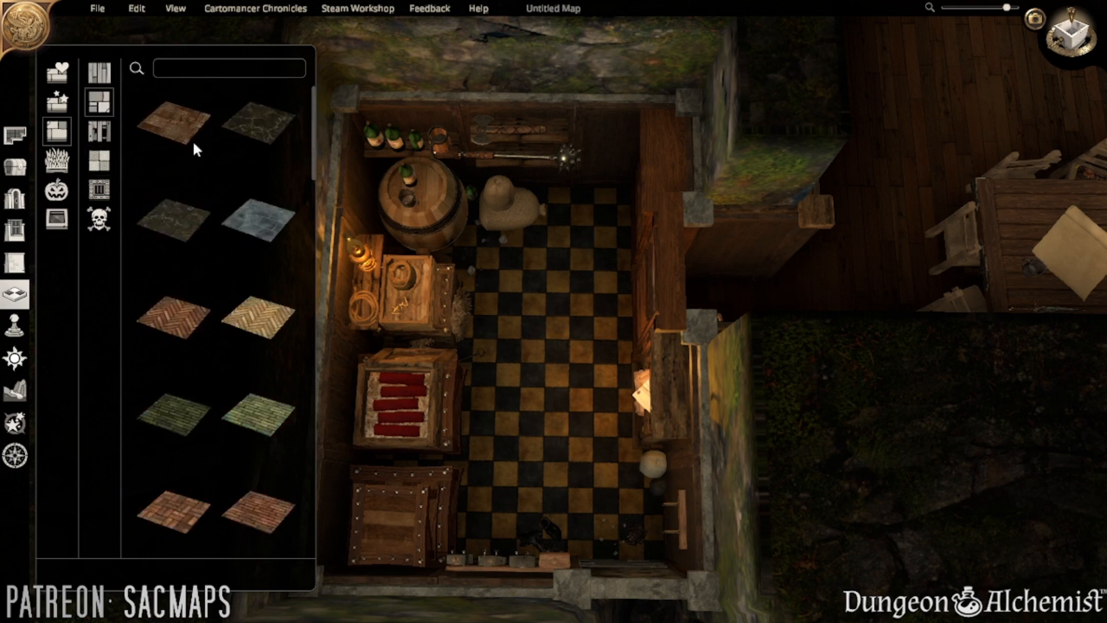
- Replace the storeroom's checkered floor with the rougher of the two natural rock floors, trying the smoother Rock floor first
{"action": "left_click", "coordinate": [58, 161]}
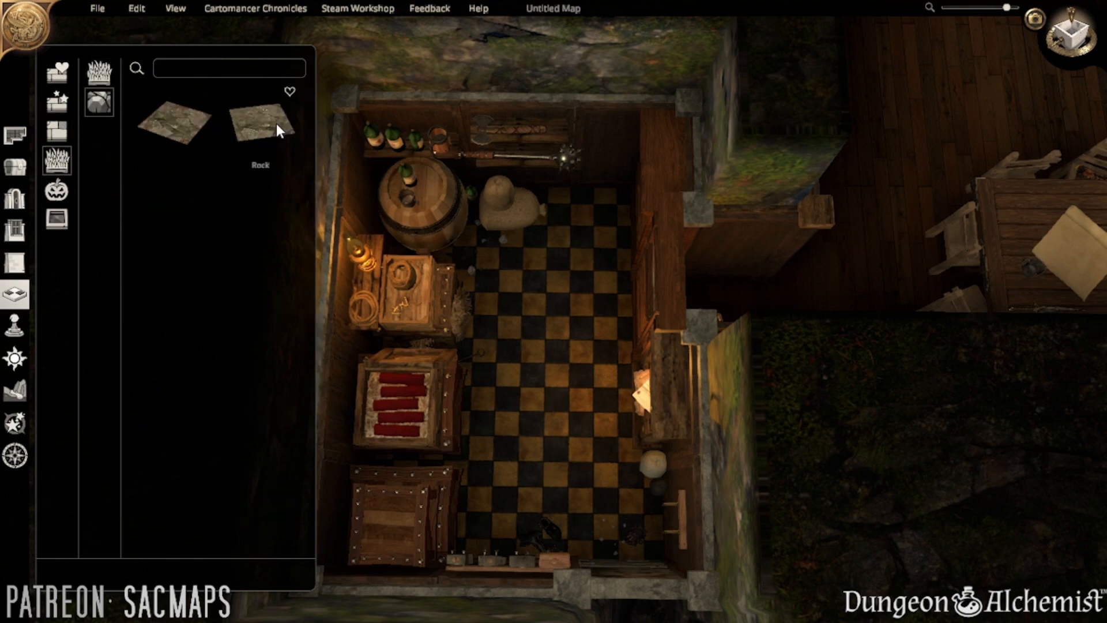
{"action": "left_click", "coordinate": [277, 124]}
{"action": "left_click", "coordinate": [458, 259]}
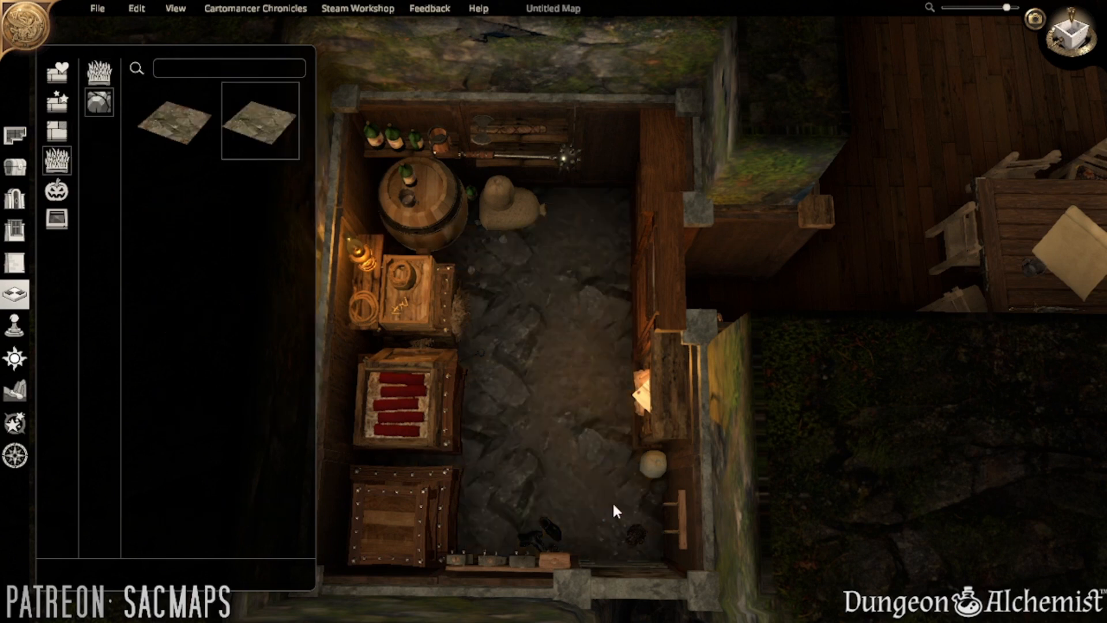
{"action": "right_click_drag", "start_coordinate": [742, 462], "coordinate": [644, 477]}
{"action": "left_click", "coordinate": [172, 124]}
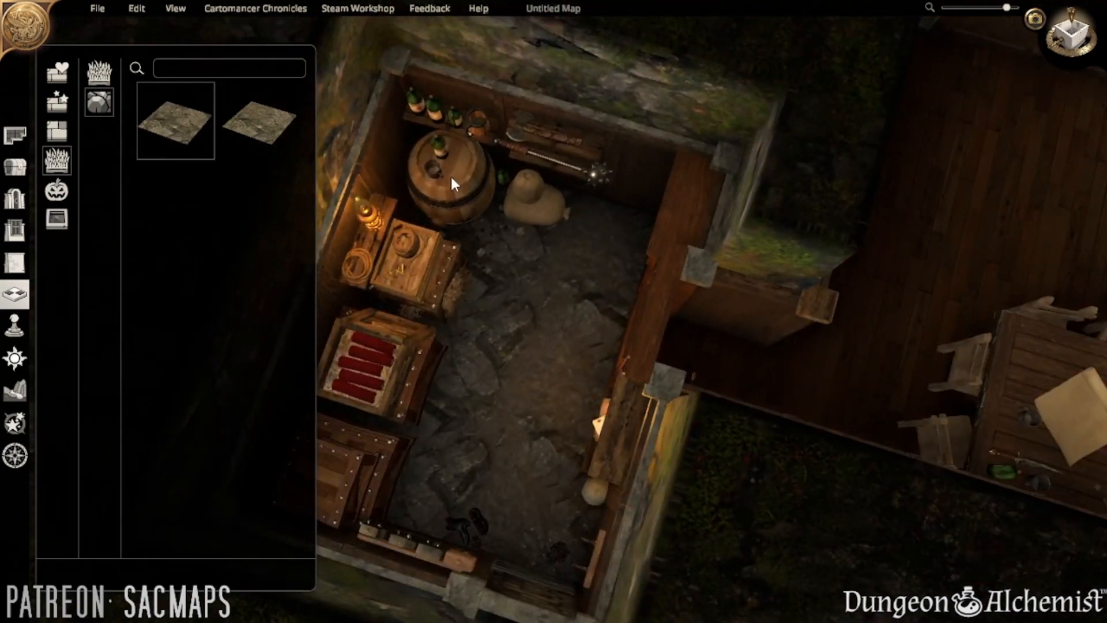
{"action": "right_click_drag", "start_coordinate": [596, 541], "coordinate": [476, 490]}
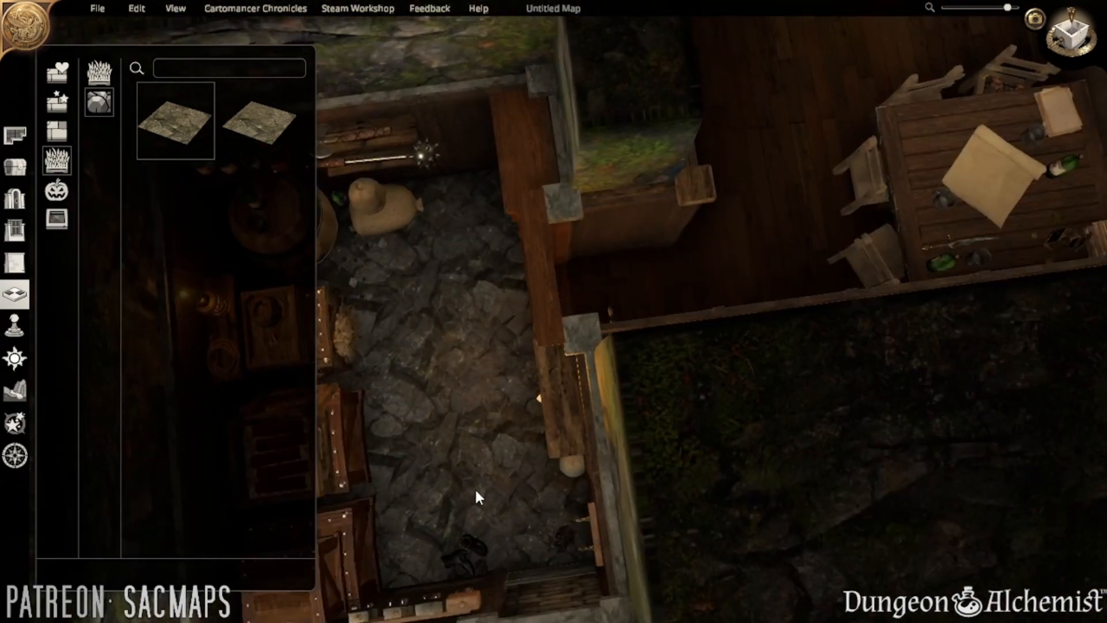
{"action": "right_click_drag", "start_coordinate": [502, 419], "coordinate": [456, 446]}
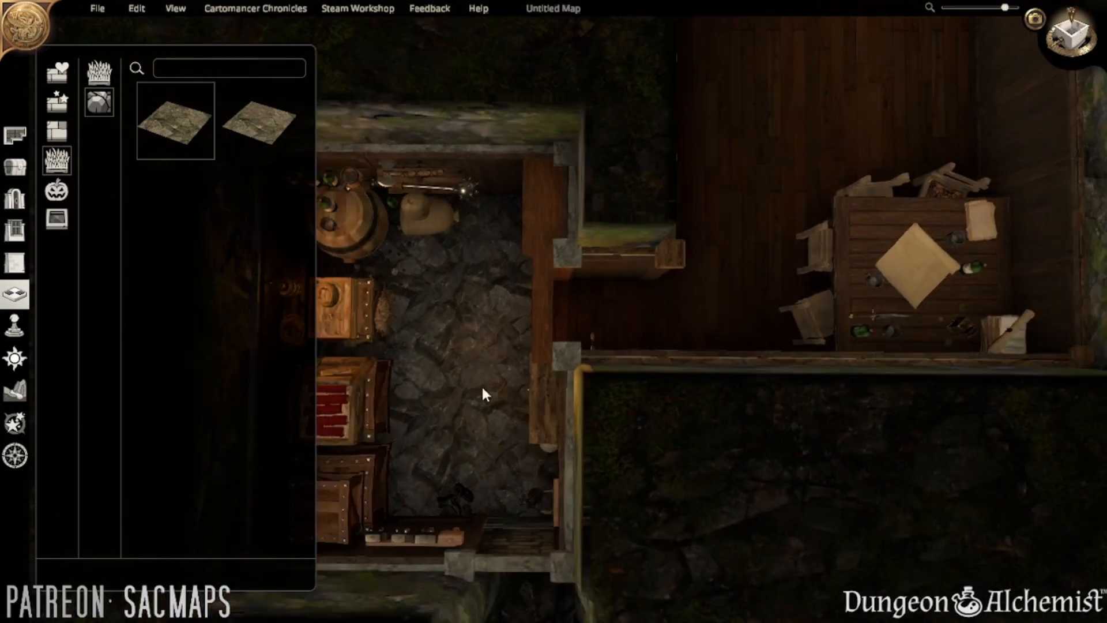
{"action": "right_click_drag", "start_coordinate": [482, 395], "coordinate": [790, 341]}
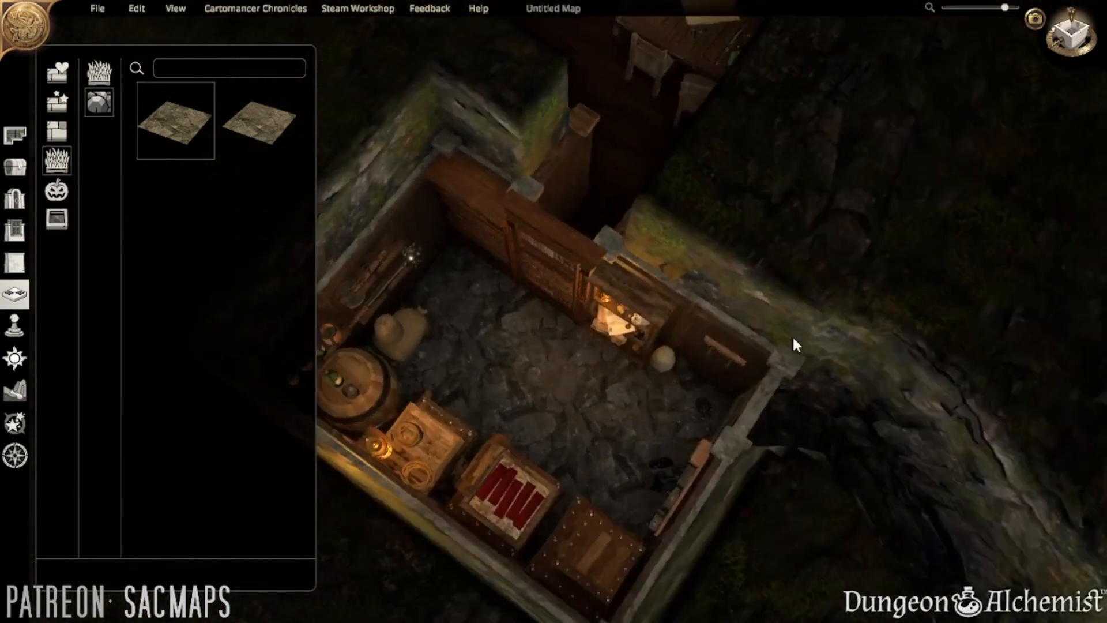
- Deselect the rock floor and look through the artificial wooden floors for one that suits the study
{"action": "right_click_drag", "start_coordinate": [647, 372], "coordinate": [447, 350]}
{"action": "key", "text": "w"}
{"action": "key", "text": "d"}
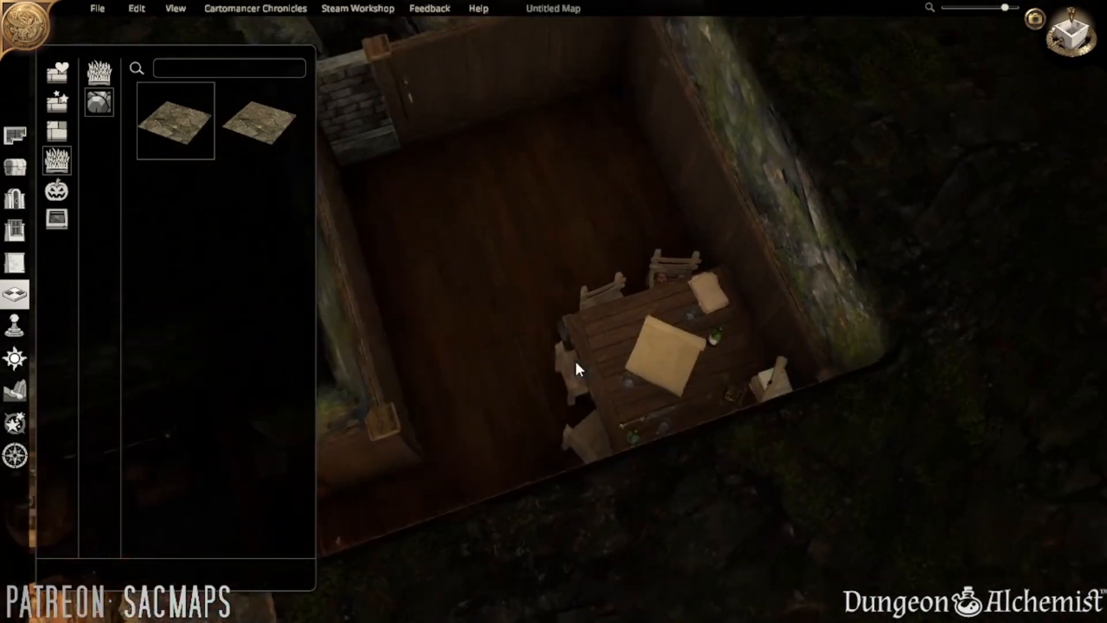
{"action": "key", "text": "a"}
{"action": "right_click", "coordinate": [541, 379]}
{"action": "key", "text": "a"}
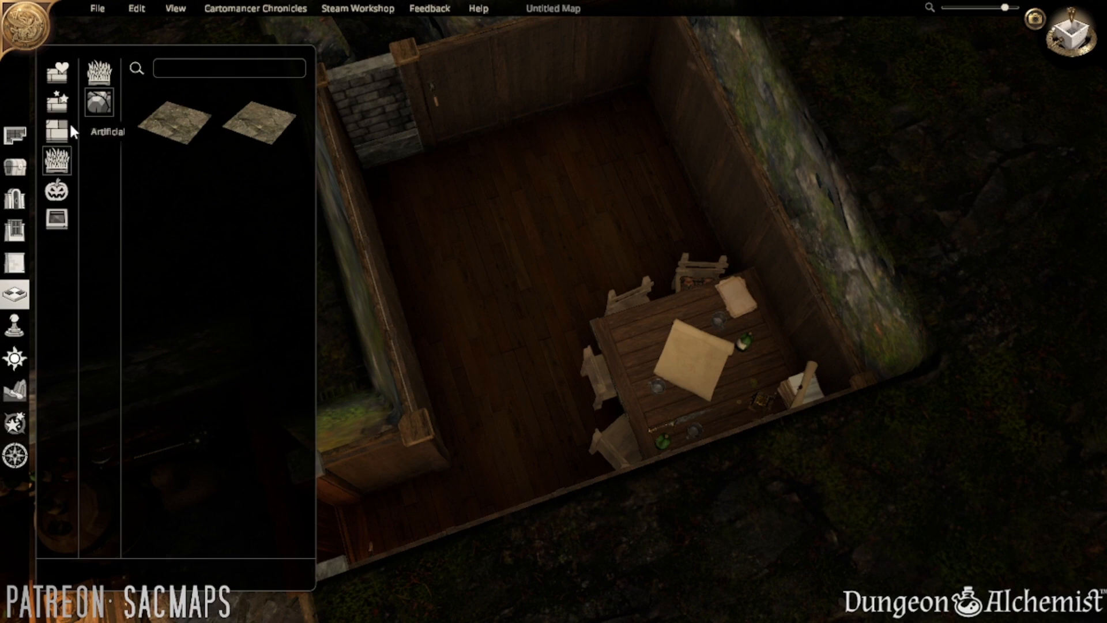
{"action": "left_click", "coordinate": [63, 106]}
{"action": "left_click", "coordinate": [55, 132]}
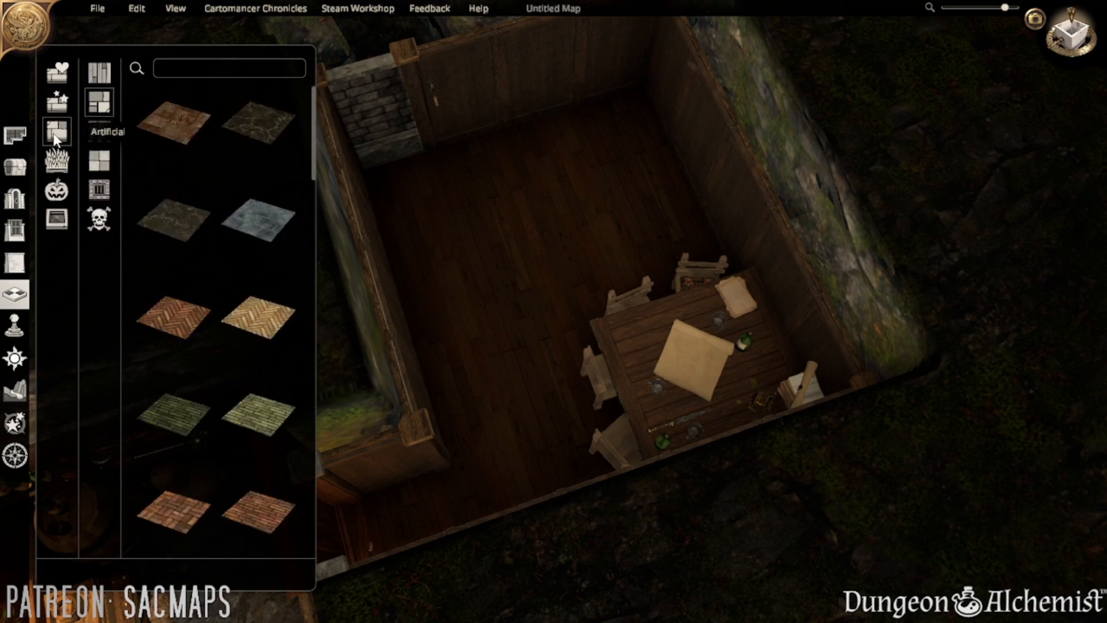
{"action": "left_click", "coordinate": [101, 81]}
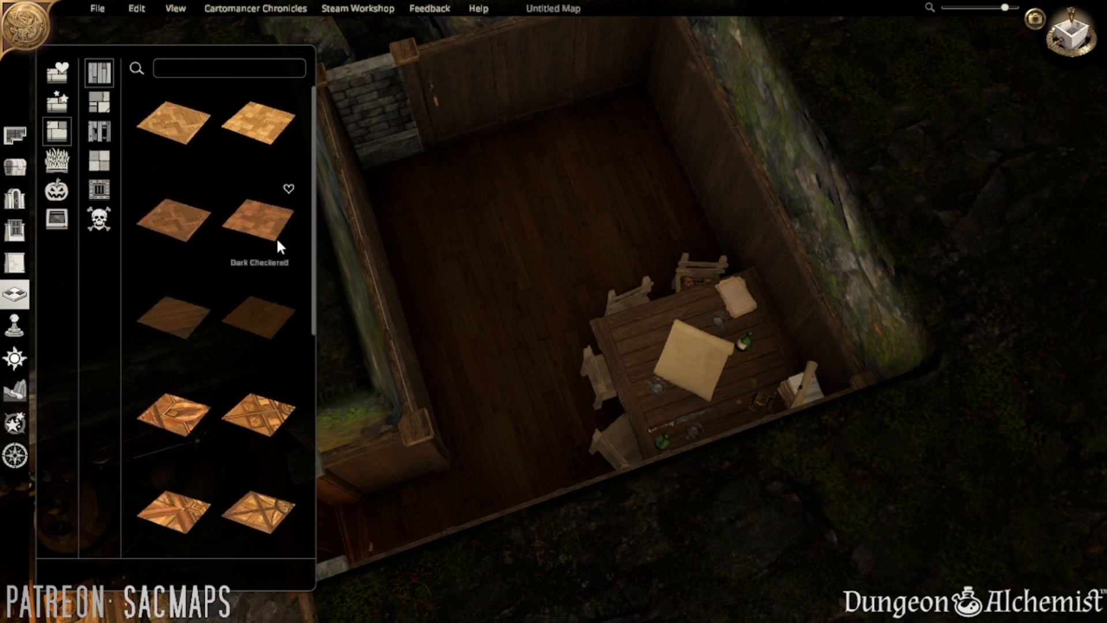
{"action": "scroll", "coordinate": [275, 239], "scroll_direction": "down", "scroll_amount": 2}
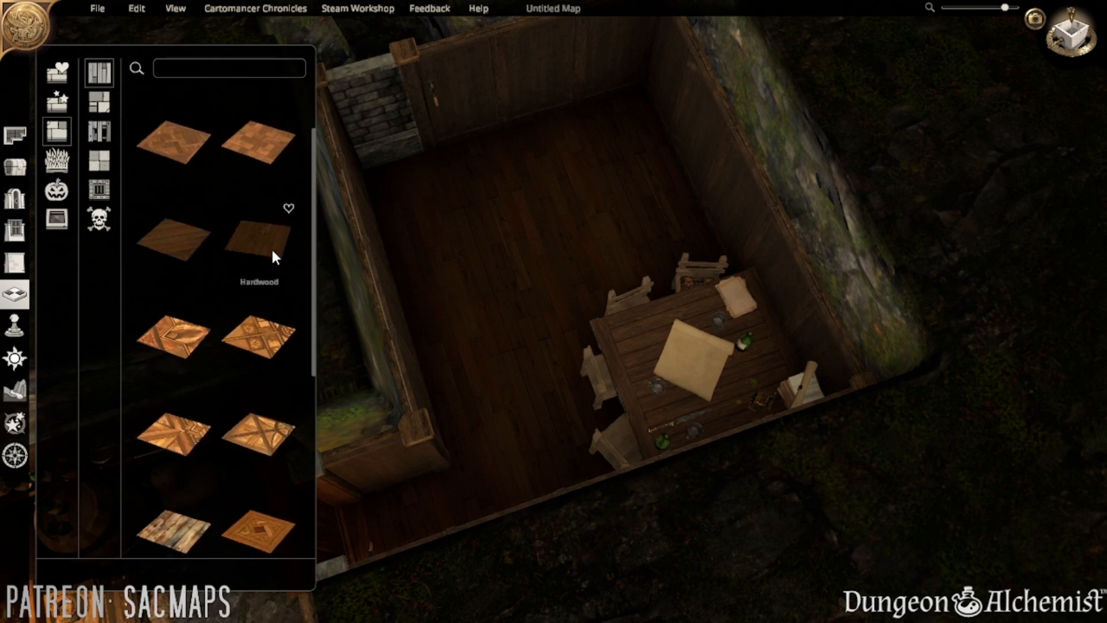
- Cover the study floor around the table with the worn wooden planks without holes from the Ruined floor category
{"action": "left_click", "coordinate": [99, 131]}
{"action": "left_click", "coordinate": [175, 315]}
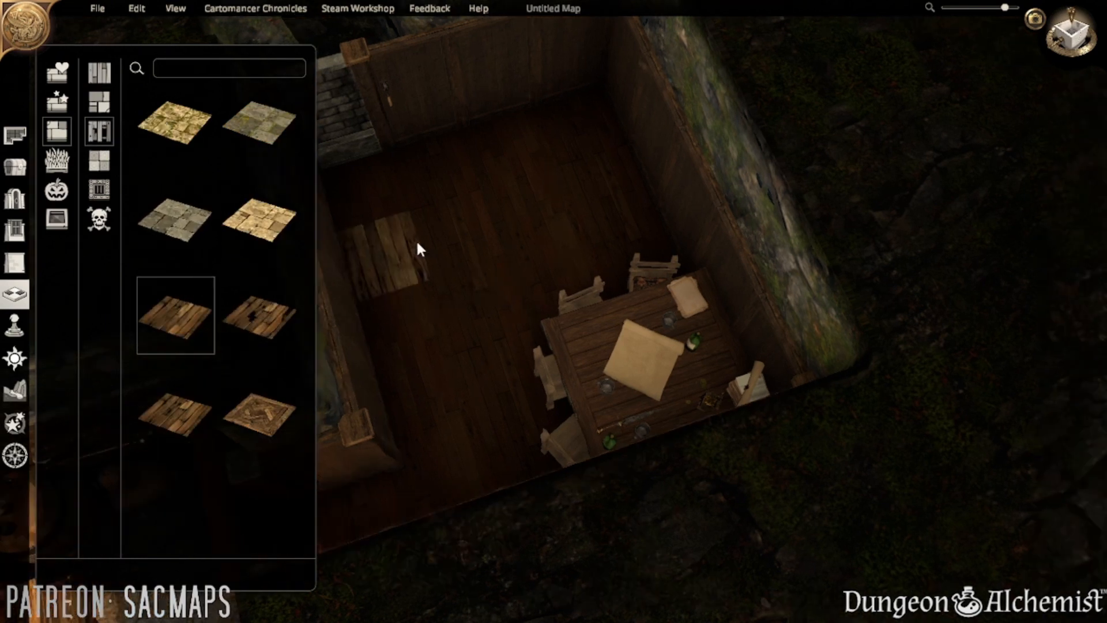
{"action": "key", "text": "d"}
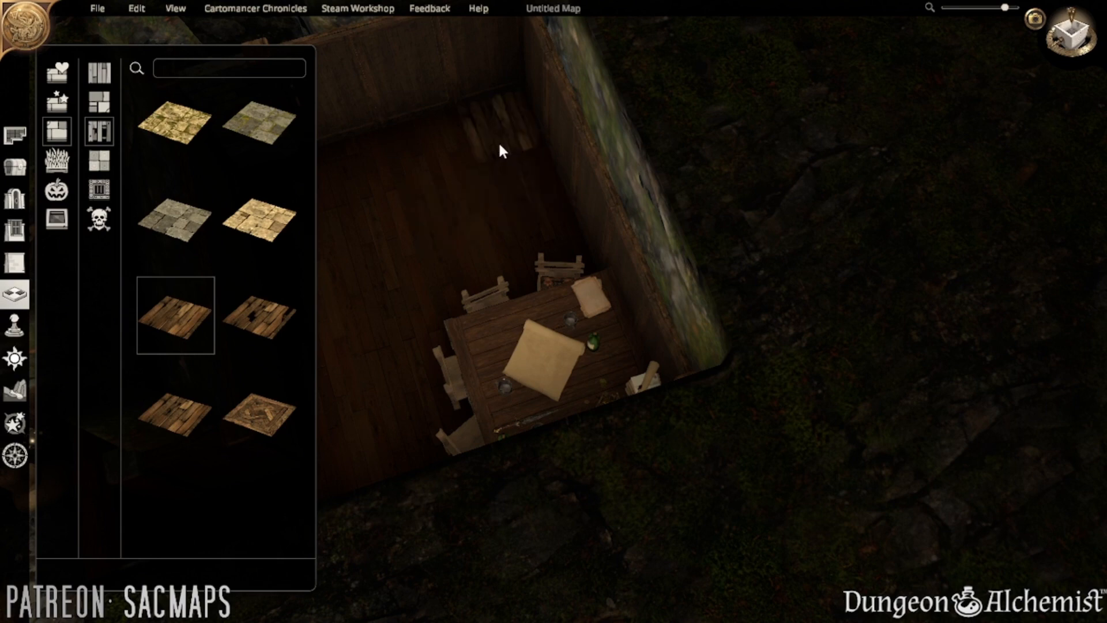
{"action": "left_click_drag", "start_coordinate": [499, 144], "coordinate": [520, 235]}
{"action": "key", "text": "s"}
{"action": "key", "text": "a"}
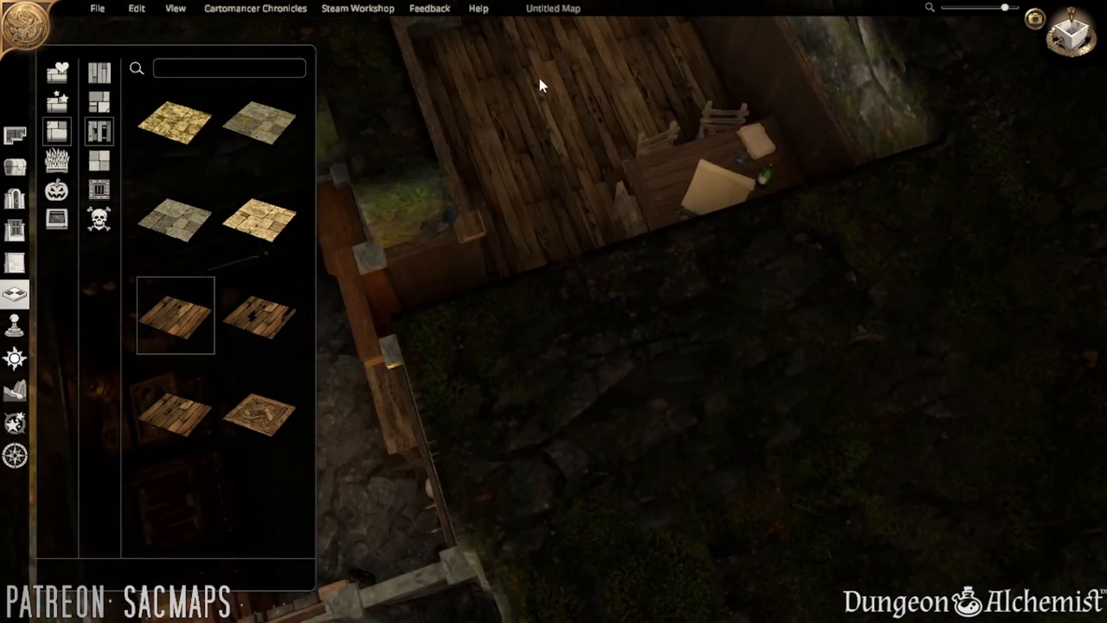
{"action": "middle_click_drag", "start_coordinate": [539, 79], "coordinate": [513, 247]}
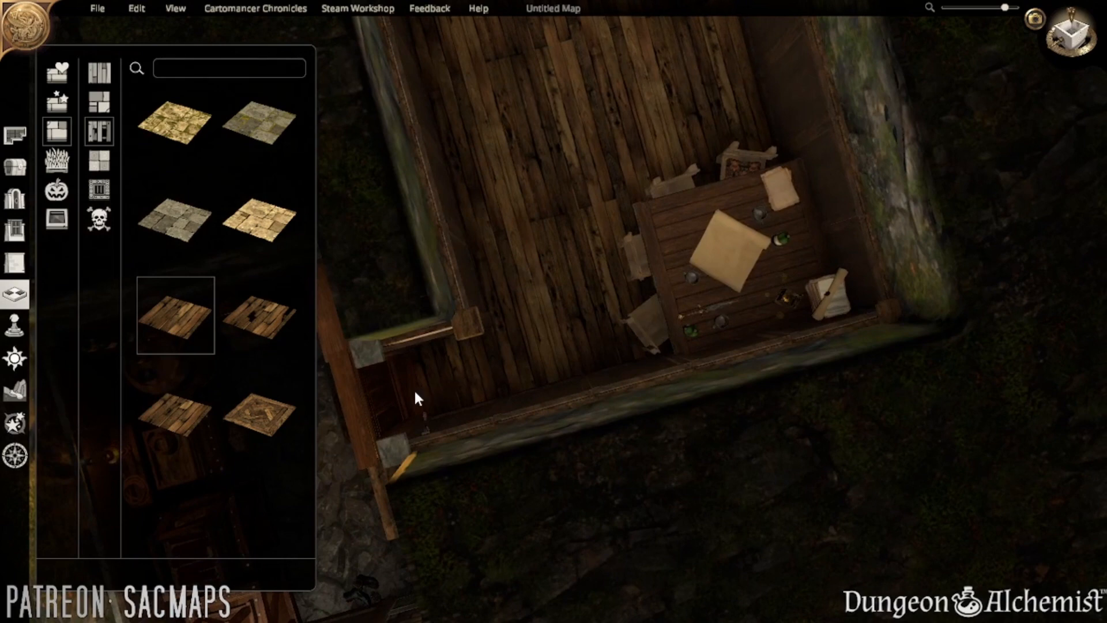
{"action": "middle_click_drag", "start_coordinate": [441, 382], "coordinate": [633, 360]}
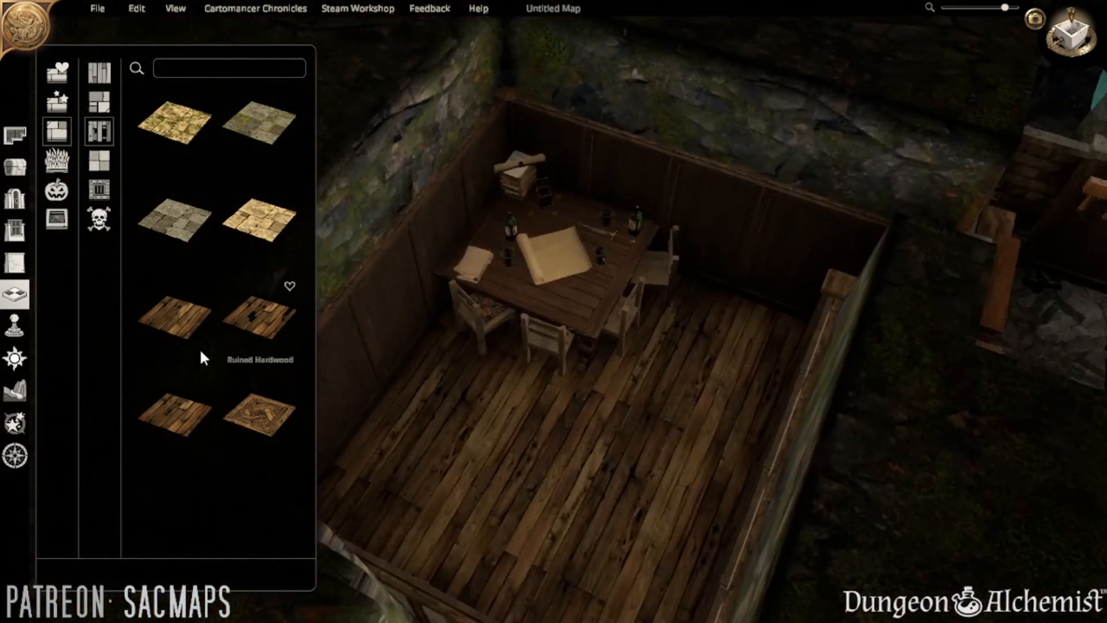
- Blend another solid Ruined Hardwood variant into the study floor and add a patch of the holed planks beside the table's chairs
{"action": "left_click", "coordinate": [176, 410]}
{"action": "middle_click_drag", "start_coordinate": [609, 228], "coordinate": [554, 421]}
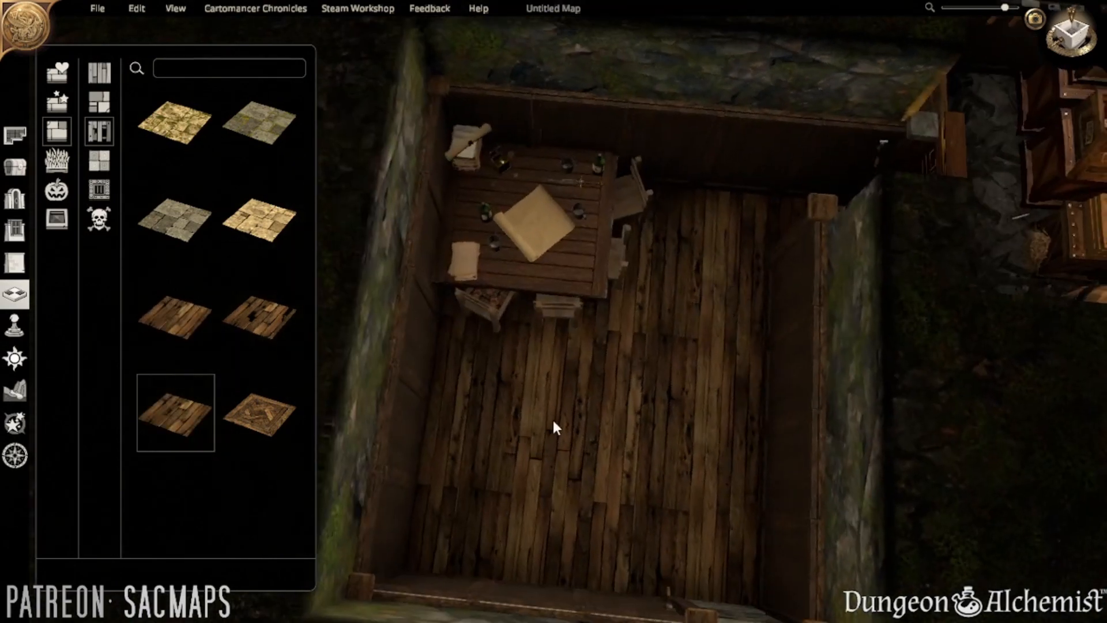
{"action": "middle_click_drag", "start_coordinate": [795, 335], "coordinate": [738, 349]}
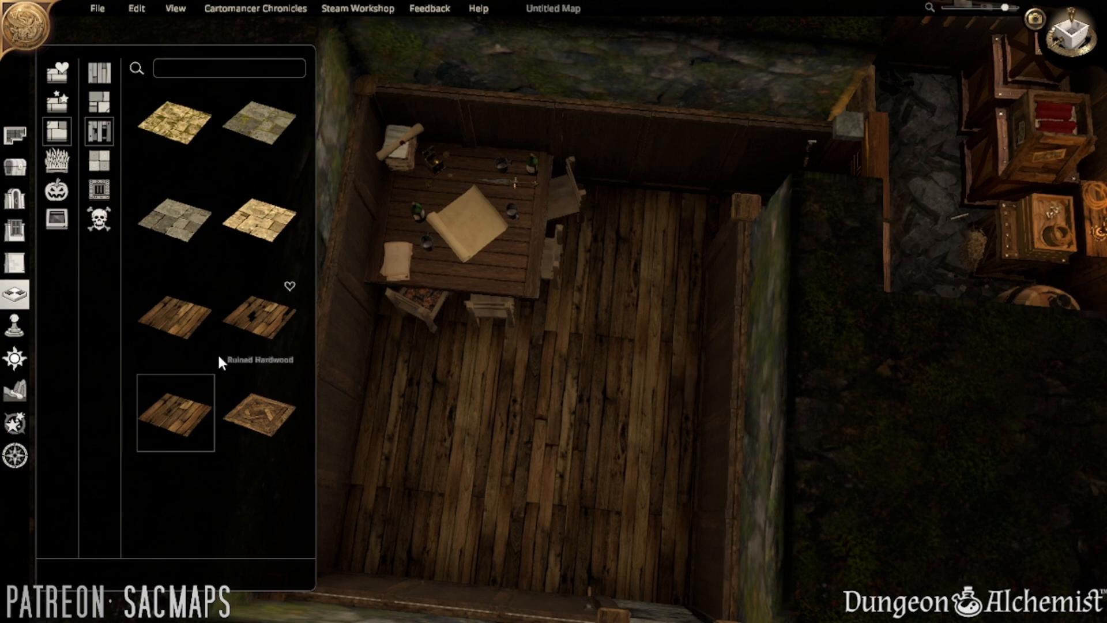
{"action": "left_click", "coordinate": [249, 311]}
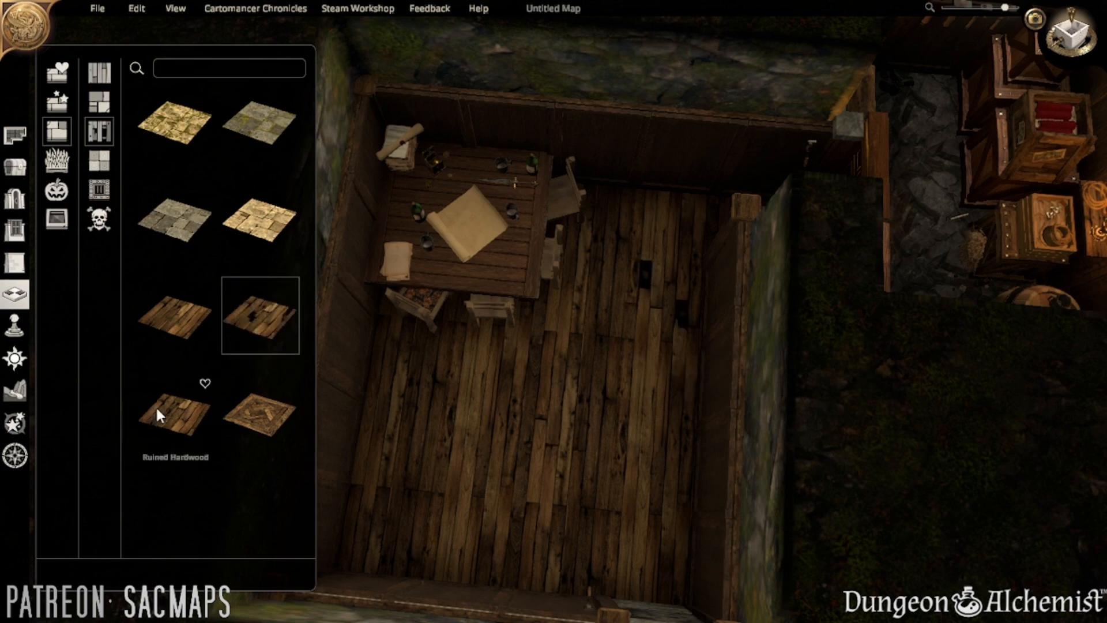
{"action": "left_click", "coordinate": [172, 410]}
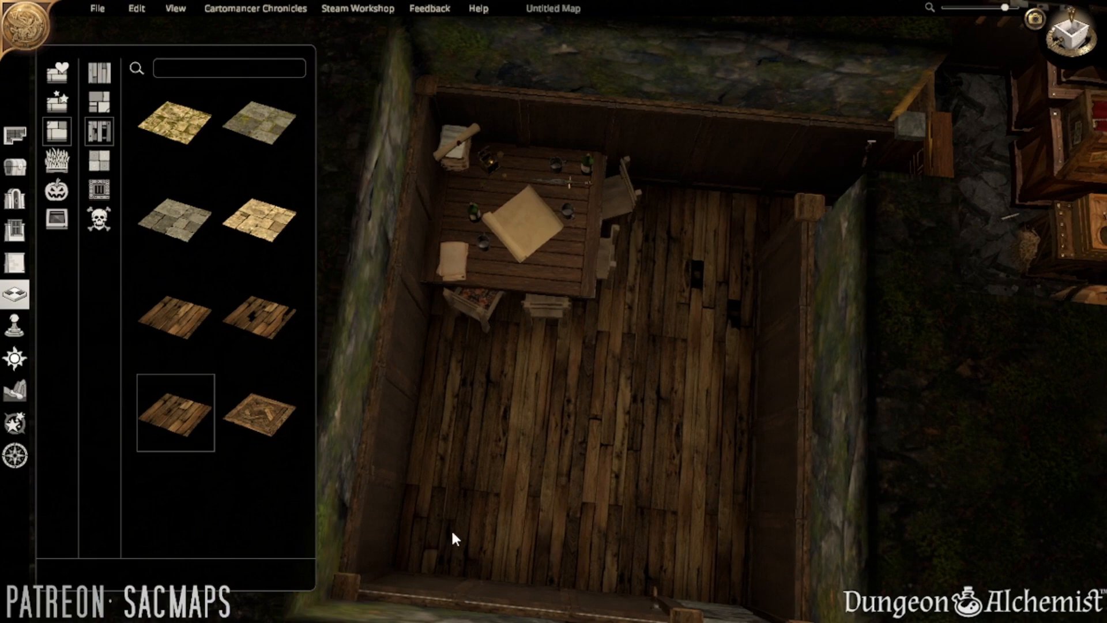
{"action": "right_click", "coordinate": [609, 415]}
{"action": "key", "text": "d"}
{"action": "middle_click_drag", "start_coordinate": [608, 415], "coordinate": [634, 417]}
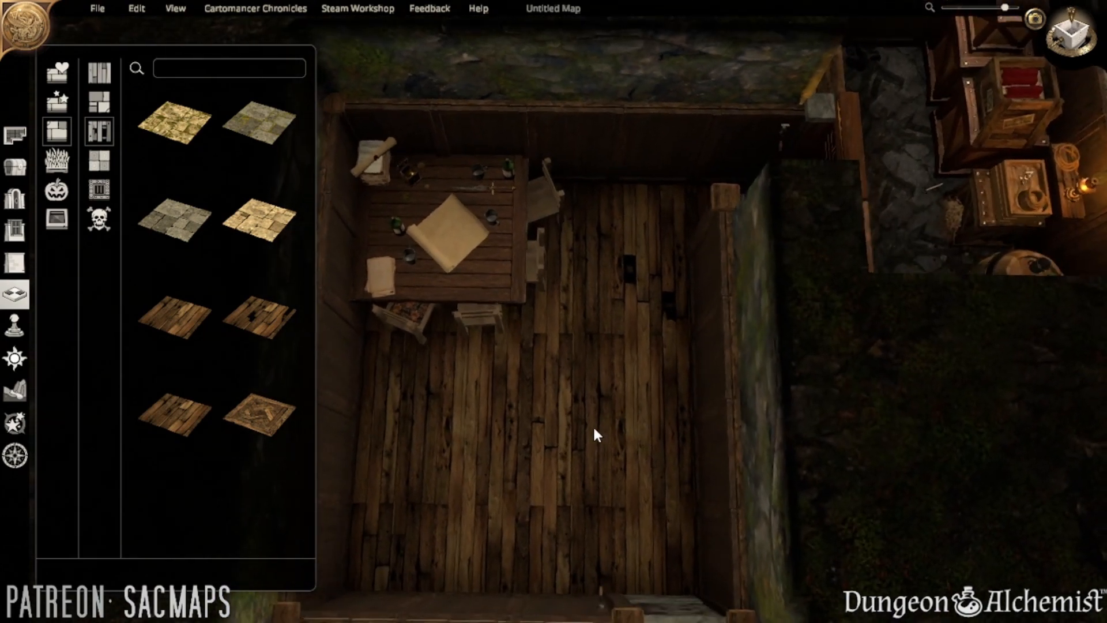
- Add a patch of holed Ruined Hardwood planks to the study floor just inside the brick doorway
{"action": "left_click", "coordinate": [147, 316]}
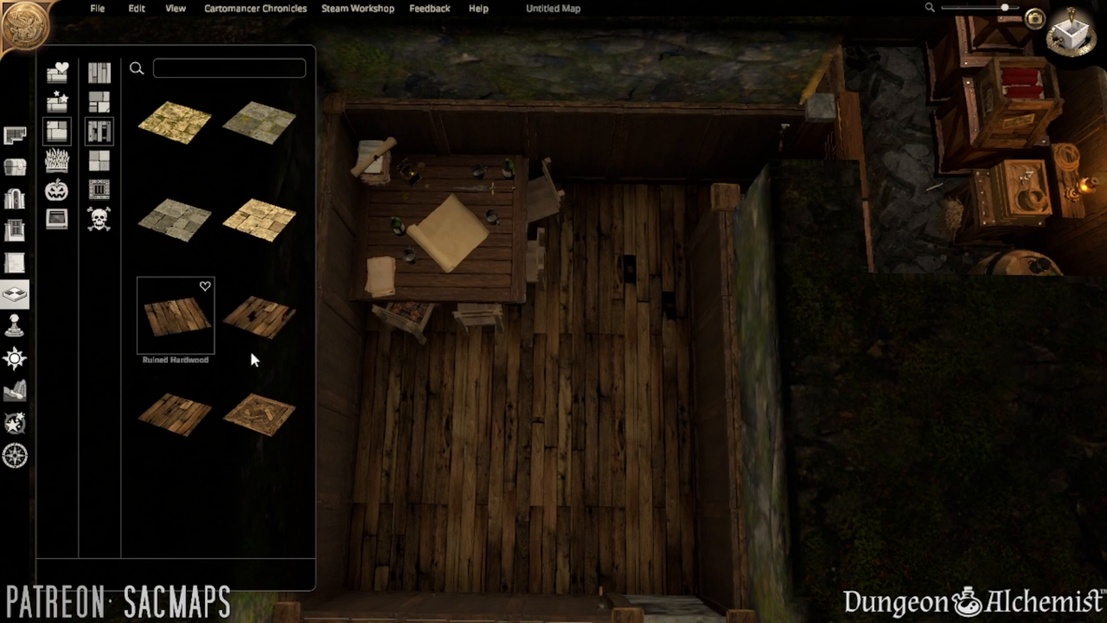
{"action": "left_click", "coordinate": [257, 317]}
{"action": "left_click", "coordinate": [645, 541]}
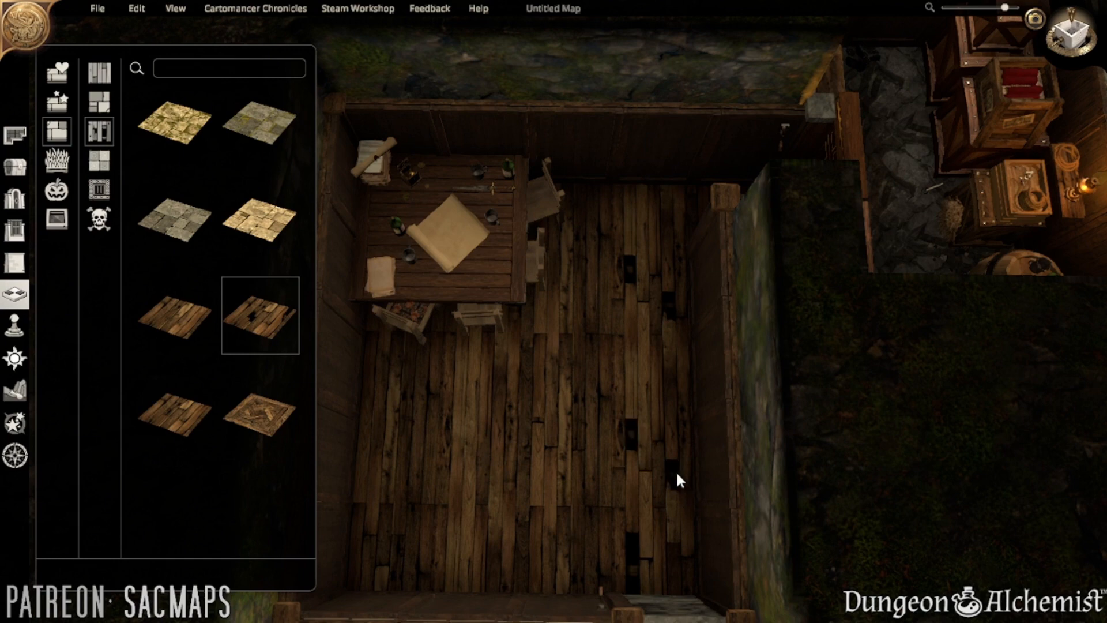
{"action": "right_click", "coordinate": [676, 470]}
{"action": "middle_click_drag", "start_coordinate": [651, 447], "coordinate": [655, 381]}
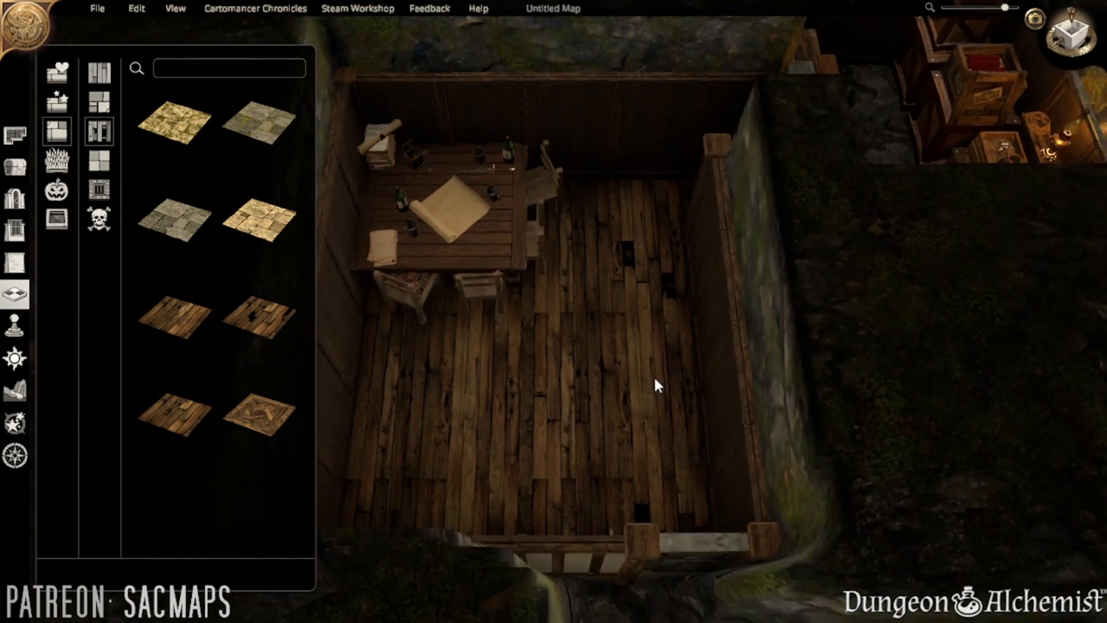
- Inspect the study's plank floor, wooden walls and furnished table from several angles
{"action": "key", "text": "a"}
{"action": "key", "text": "w"}
{"action": "middle_click_drag", "start_coordinate": [654, 384], "coordinate": [580, 279]}
{"action": "key", "text": "a"}
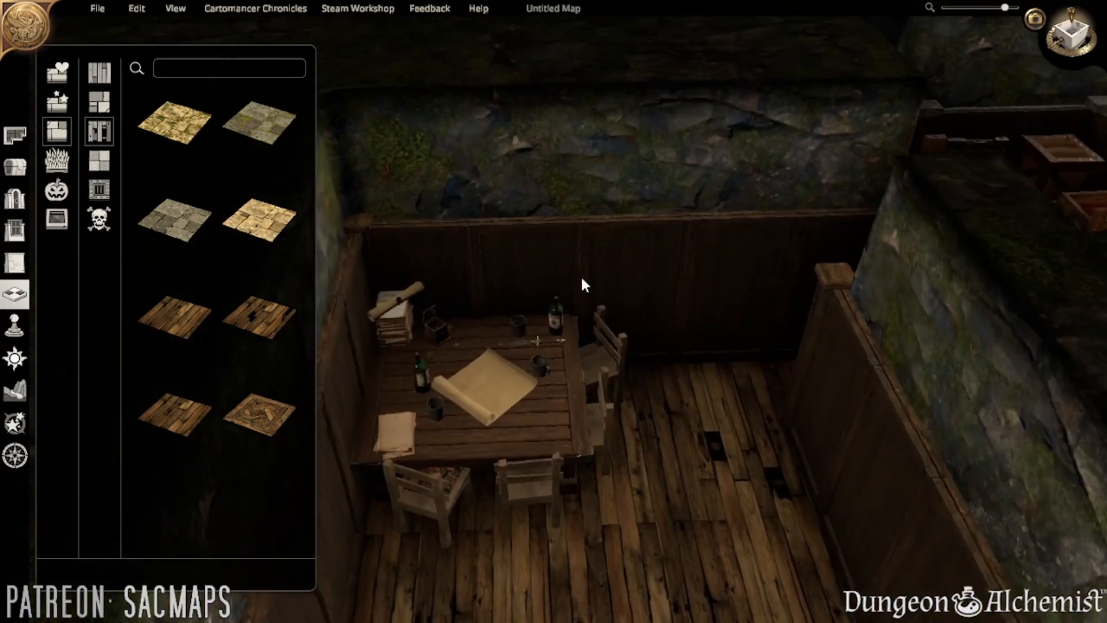
{"action": "key", "text": "w"}
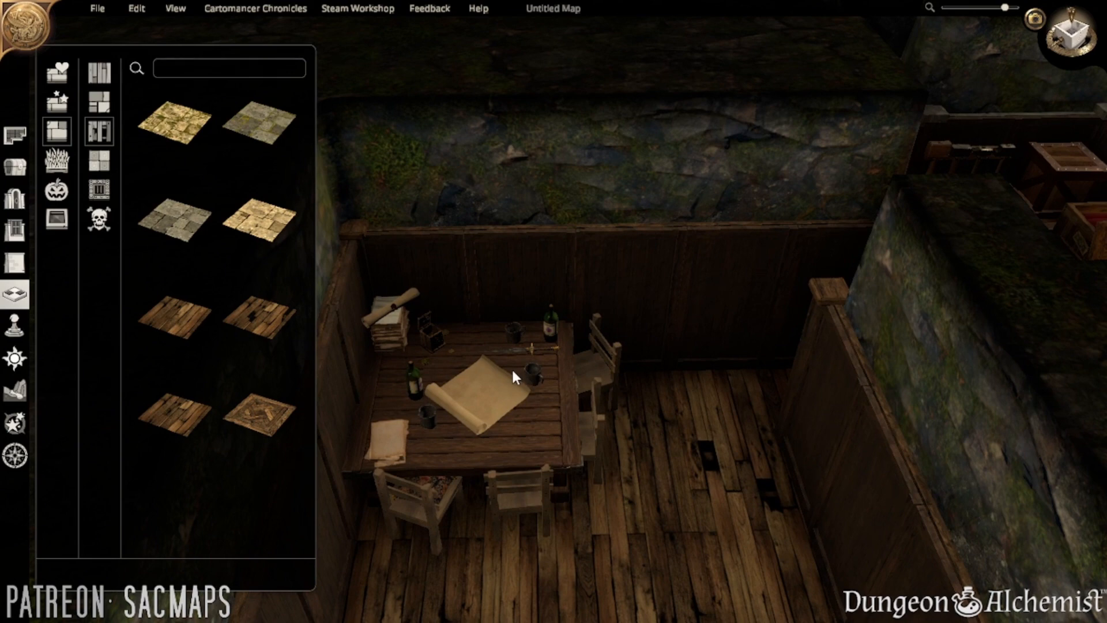
{"action": "middle_click_drag", "start_coordinate": [660, 411], "coordinate": [637, 484]}
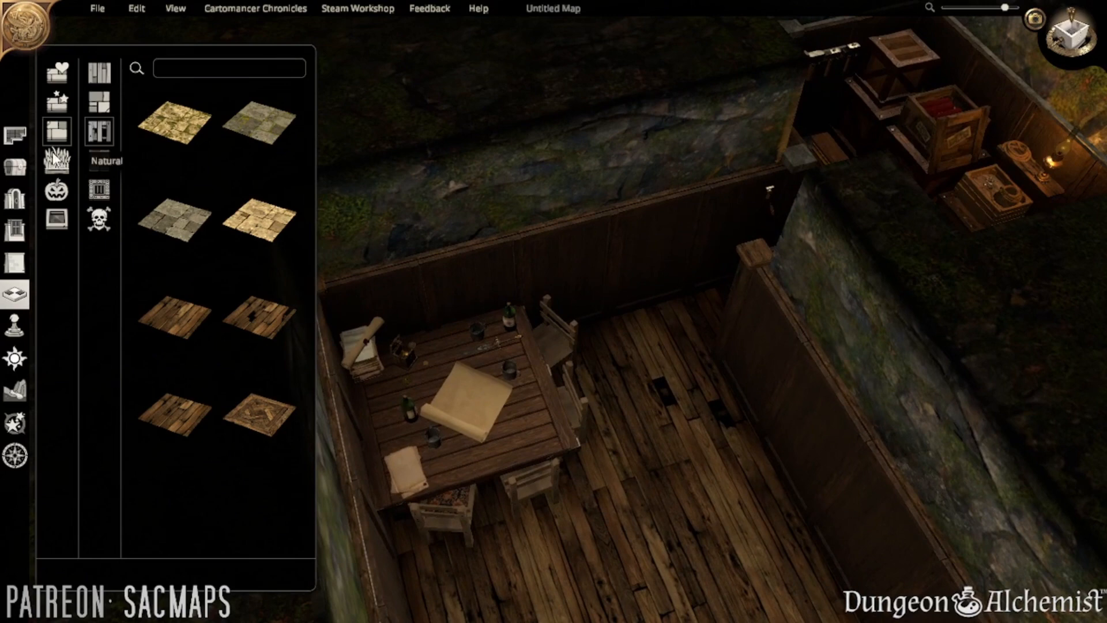
{"action": "key", "text": "s"}
{"action": "middle_click_drag", "start_coordinate": [544, 389], "coordinate": [686, 363]}
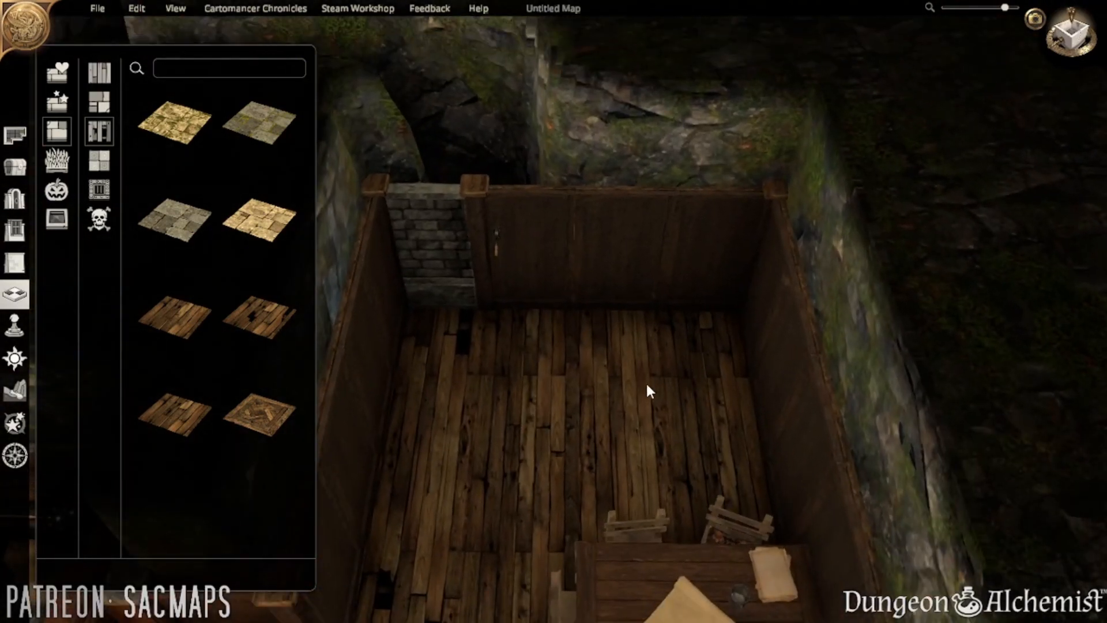
- Save the map as Smuggler's Cave 22x22.dam
{"action": "left_click", "coordinate": [16, 167]}
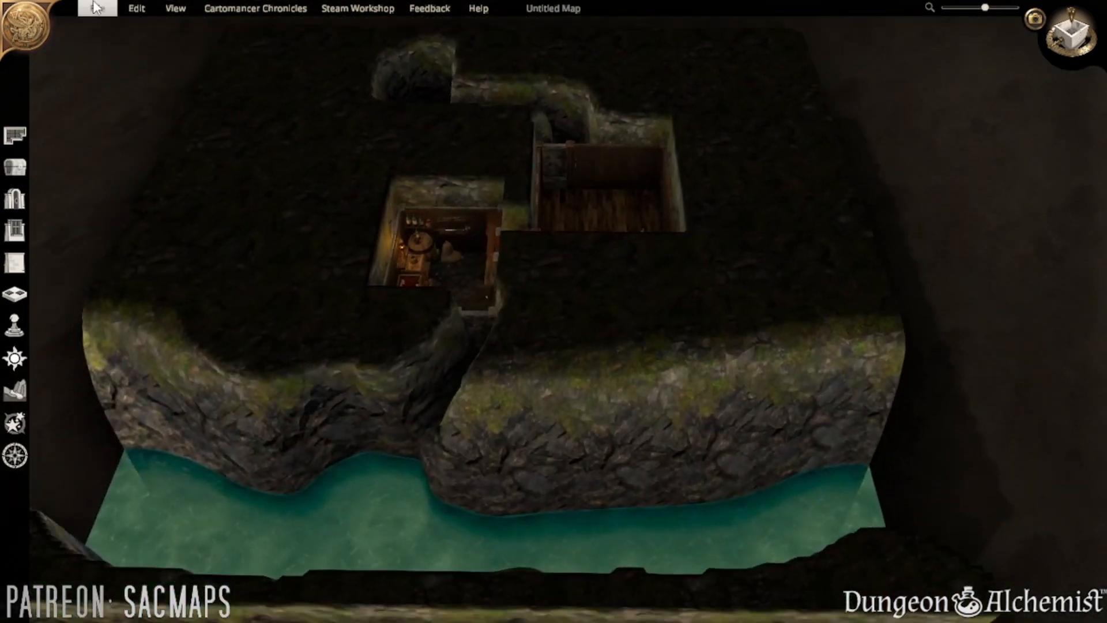
{"action": "left_click", "coordinate": [96, 7]}
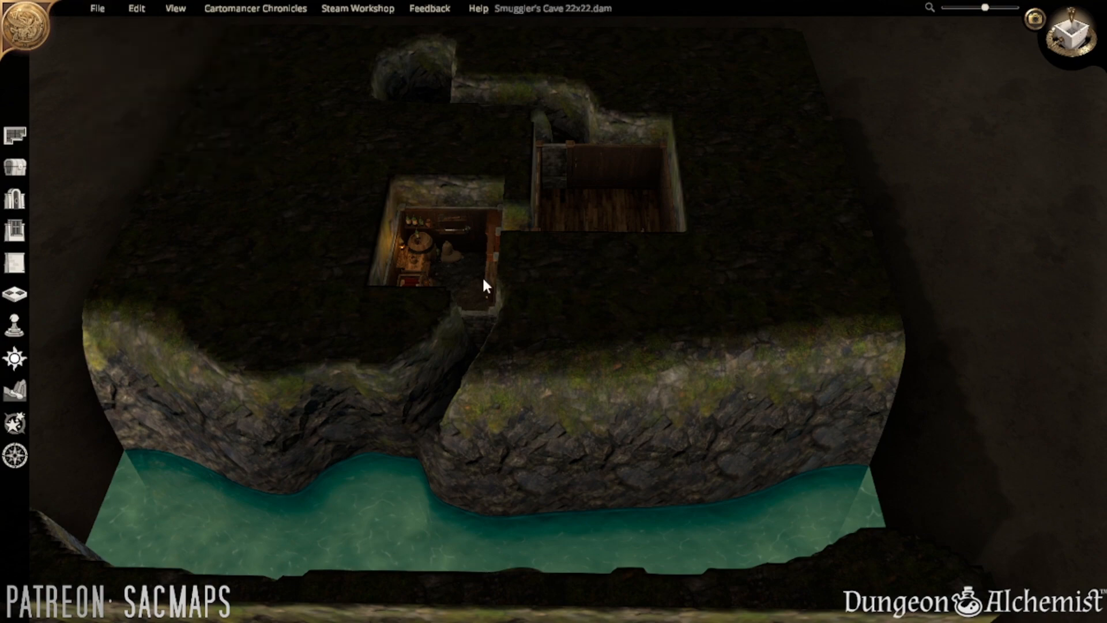
- Examine the cliff above the water and the cave entrance, selecting the brick wall door that leads into the storeroom
{"action": "scroll", "coordinate": [488, 387], "scroll_direction": "up", "scroll_amount": 3}
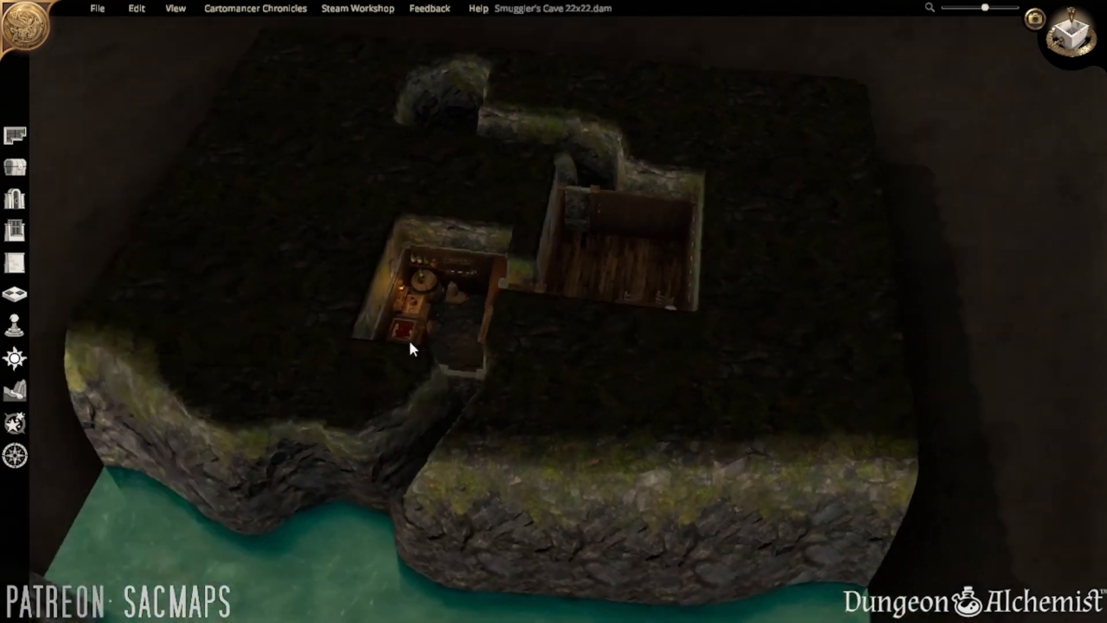
{"action": "right_click_drag", "start_coordinate": [410, 343], "coordinate": [581, 408]}
{"action": "scroll", "coordinate": [501, 430], "scroll_direction": "up", "scroll_amount": 2}
{"action": "scroll", "coordinate": [581, 408], "scroll_direction": "up", "scroll_amount": 1}
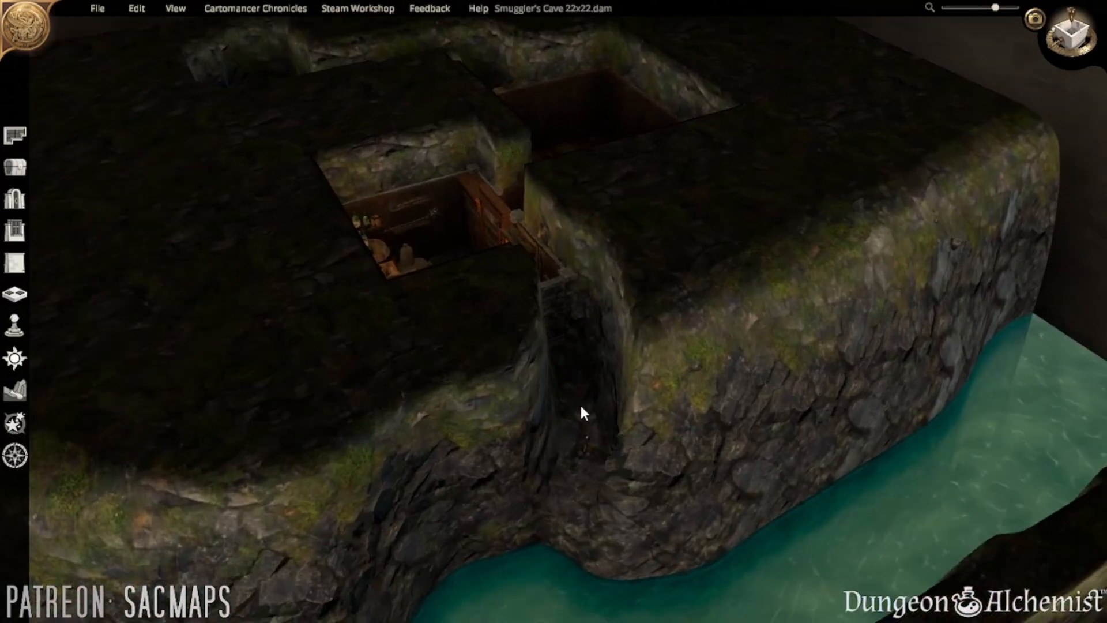
{"action": "scroll", "coordinate": [593, 439], "scroll_direction": "up", "scroll_amount": 4}
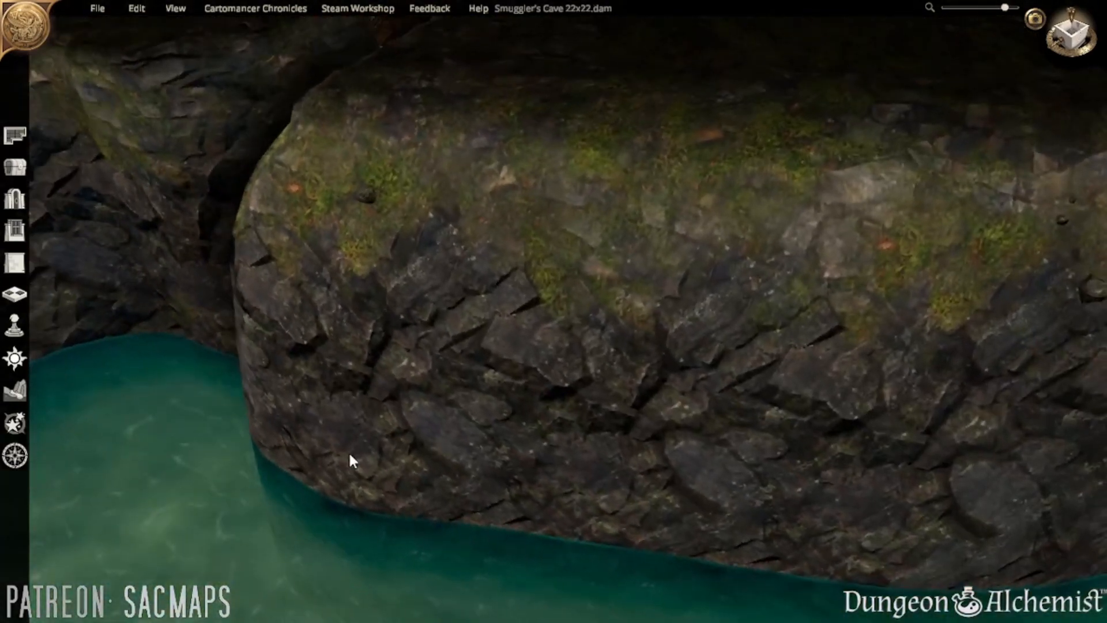
{"action": "right_click_drag", "start_coordinate": [350, 460], "coordinate": [511, 452]}
{"action": "left_click", "coordinate": [504, 415]}
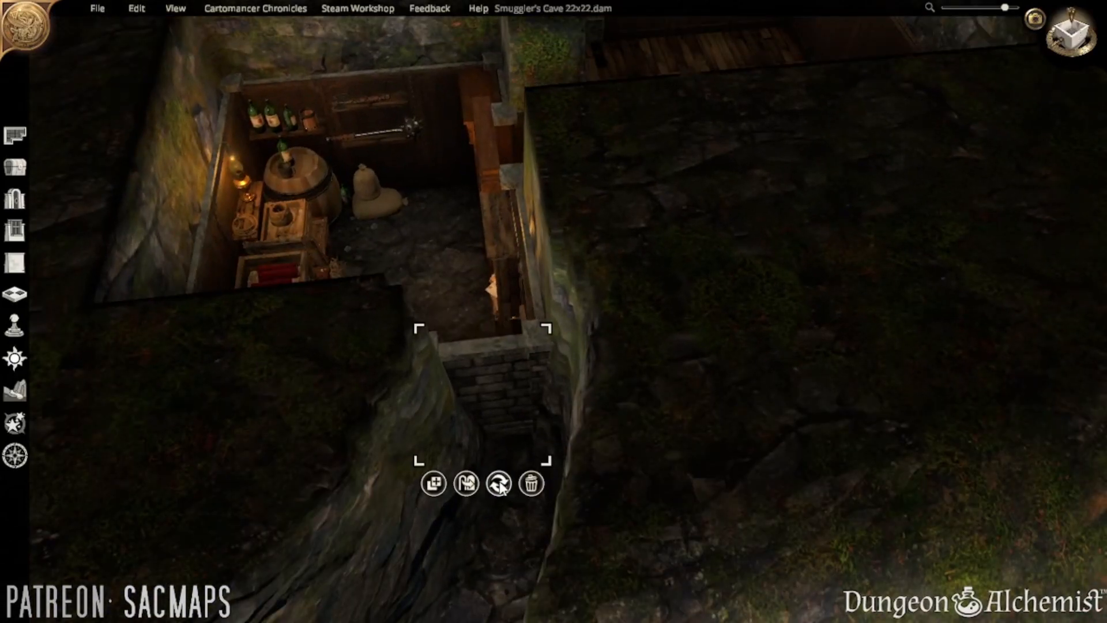
{"action": "left_click", "coordinate": [466, 483]}
- Examine the study and the cave passage that runs from its brick doorway to the rear chamber
{"action": "right_click_drag", "start_coordinate": [461, 283], "coordinate": [742, 426]}
{"action": "key", "text": "w"}
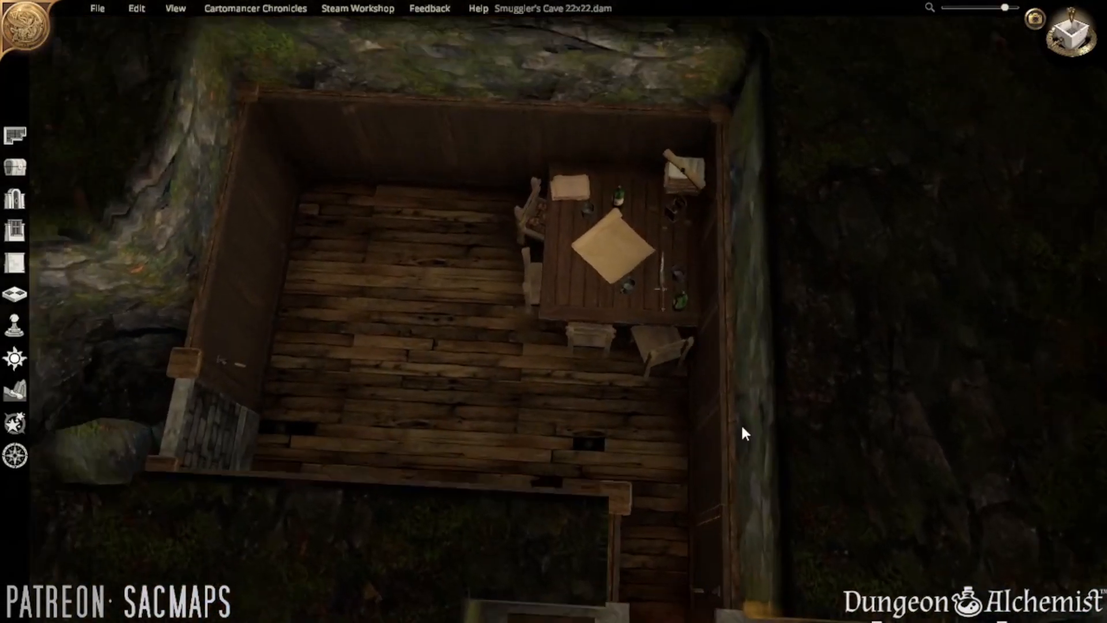
{"action": "key", "text": "w"}
{"action": "key", "text": "a"}
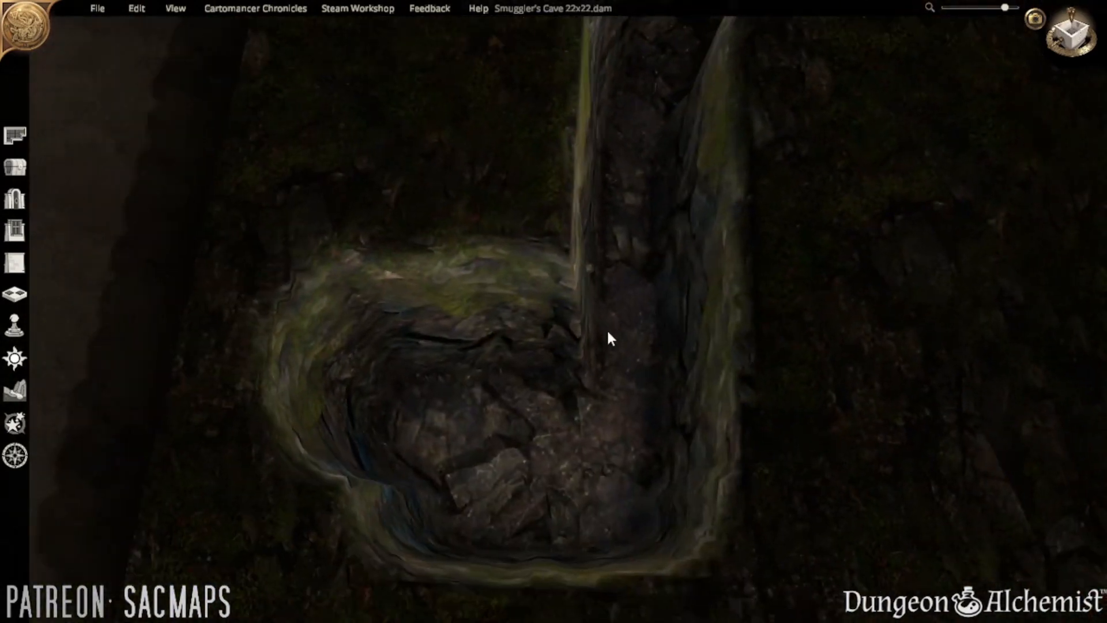
{"action": "right_click_drag", "start_coordinate": [608, 333], "coordinate": [472, 309]}
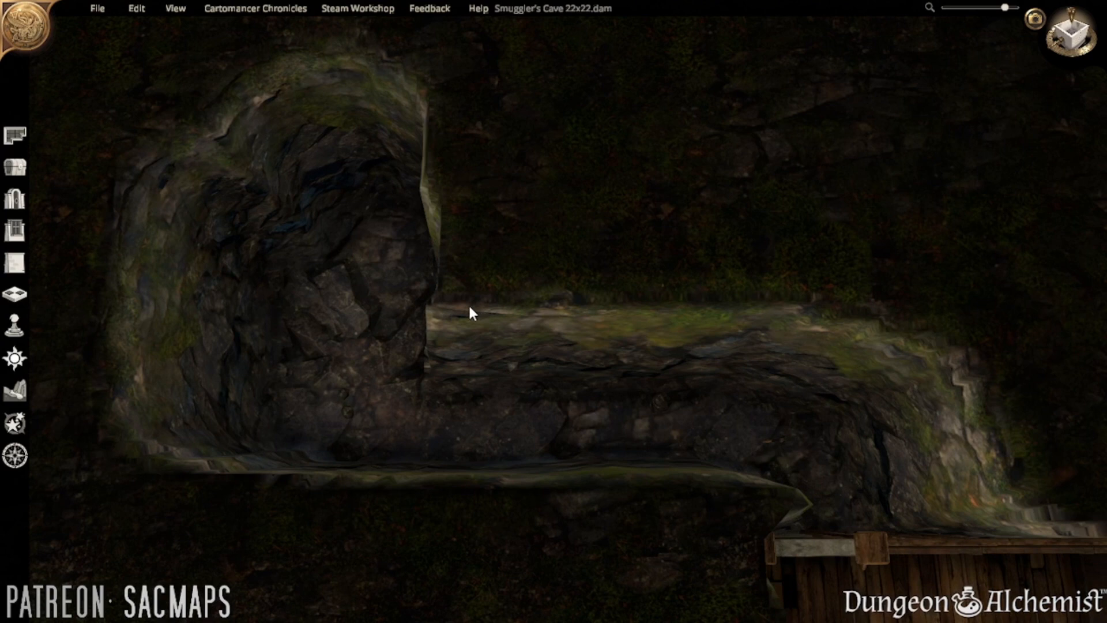
{"action": "key", "text": "w"}
{"action": "key", "text": "a"}
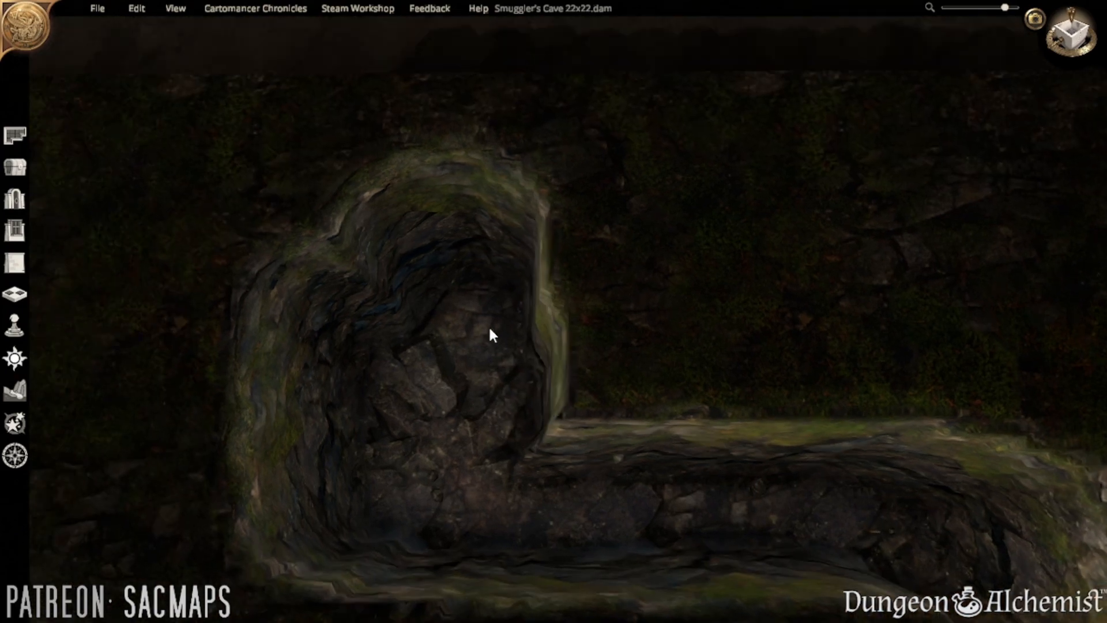
{"action": "middle_click_drag", "start_coordinate": [521, 299], "coordinate": [804, 265]}
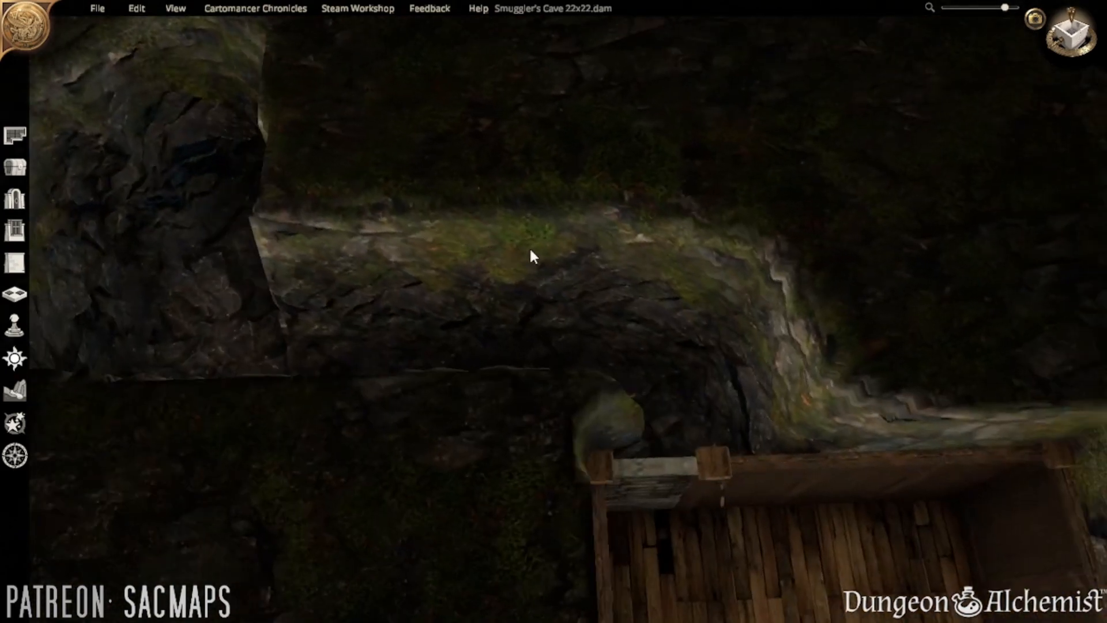
{"action": "scroll", "coordinate": [529, 246], "scroll_direction": "up", "scroll_amount": 5}
{"action": "scroll", "coordinate": [530, 252], "scroll_direction": "down", "scroll_amount": 3}
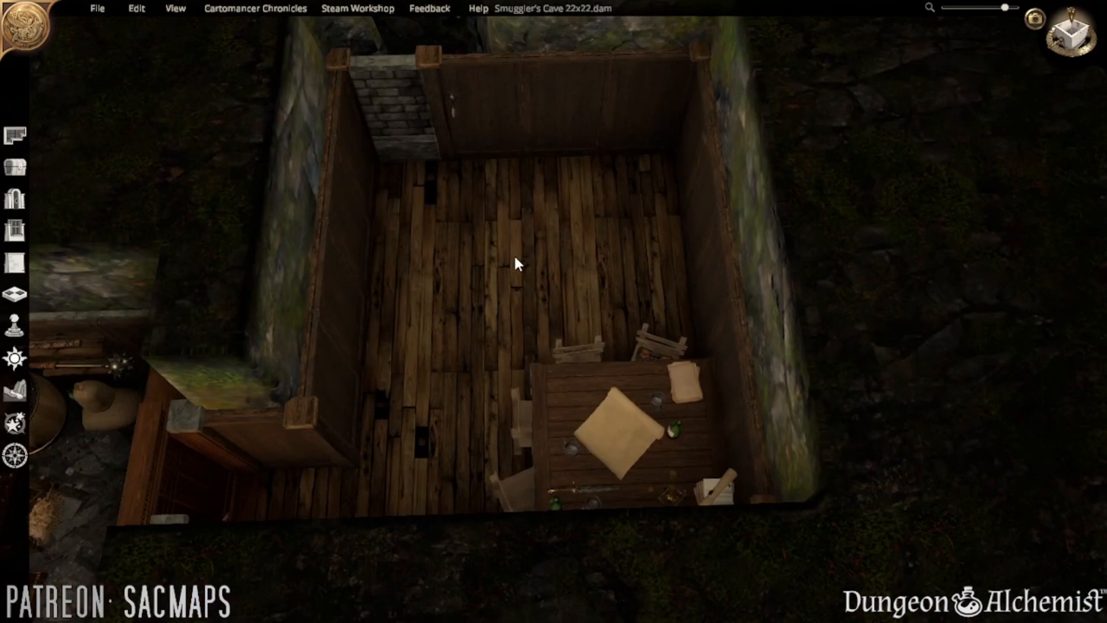
{"action": "middle_click_drag", "start_coordinate": [513, 257], "coordinate": [1018, 340]}
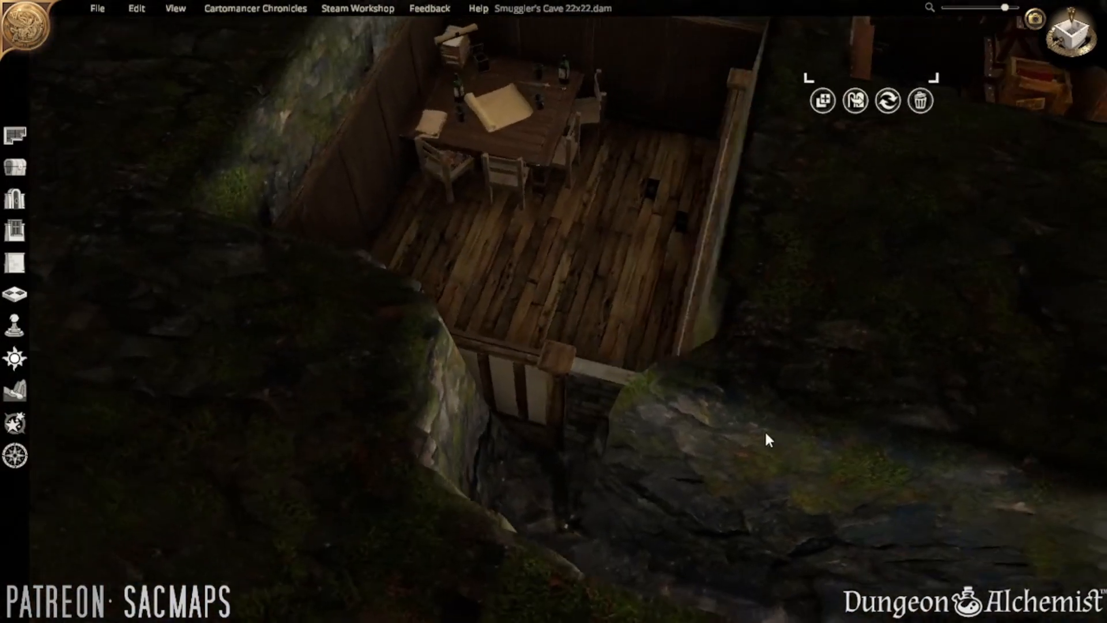
- Carve the cave passage wider just outside the study's brick doorway, using the small brush
{"action": "left_click", "coordinate": [15, 390]}
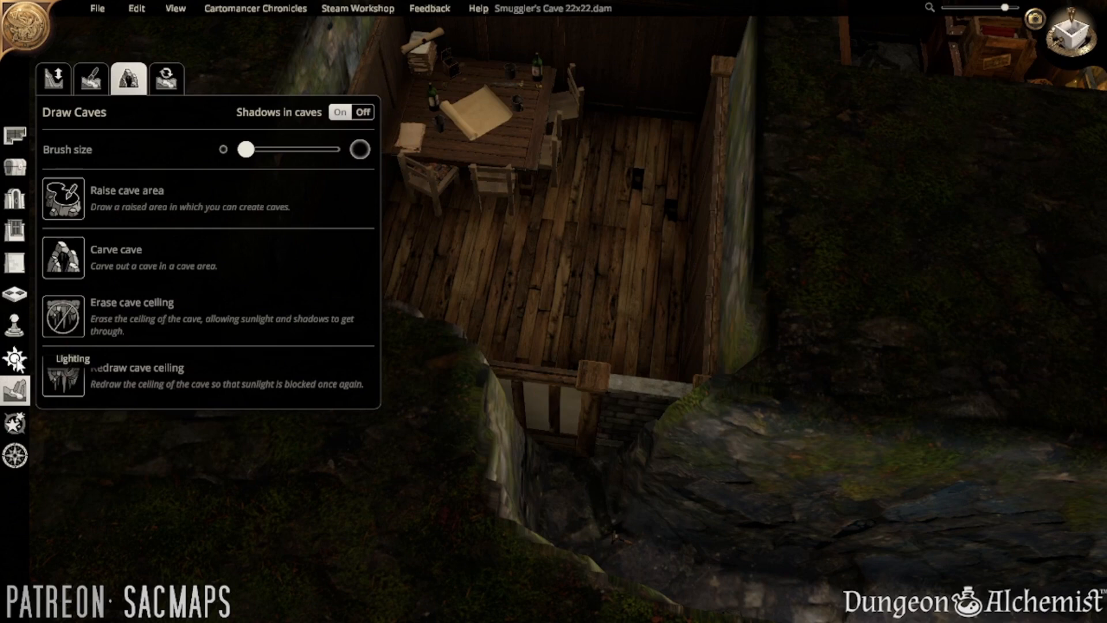
{"action": "left_click", "coordinate": [54, 191]}
{"action": "middle_click_drag", "start_coordinate": [604, 393], "coordinate": [656, 464]}
{"action": "key", "text": "s"}
{"action": "key", "text": "d"}
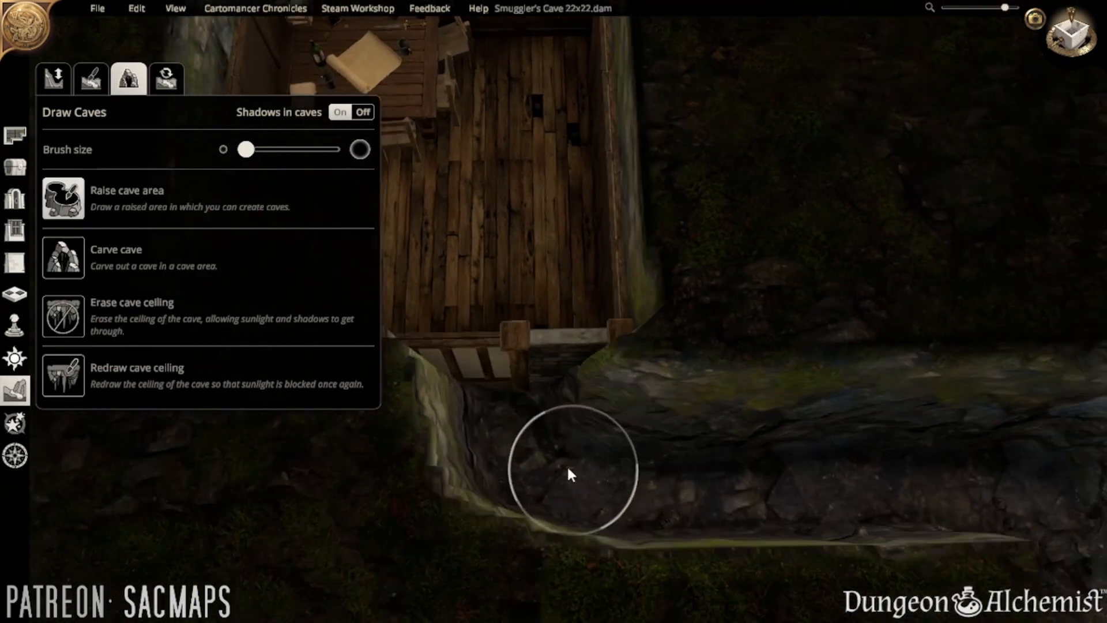
{"action": "middle_click_drag", "start_coordinate": [558, 433], "coordinate": [589, 462]}
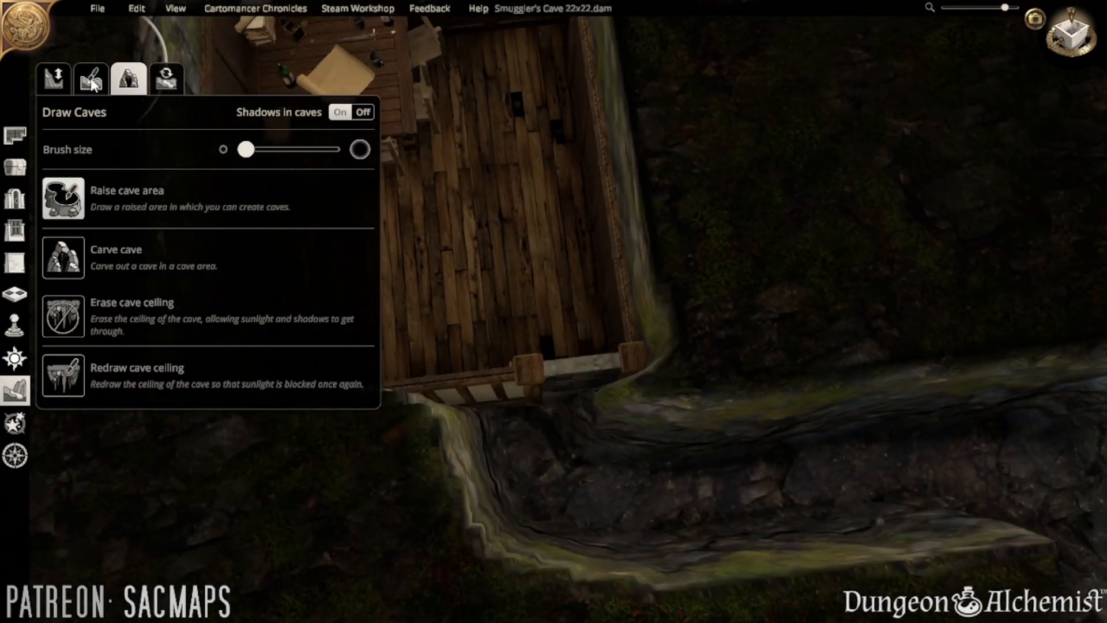
{"action": "left_click", "coordinate": [59, 264]}
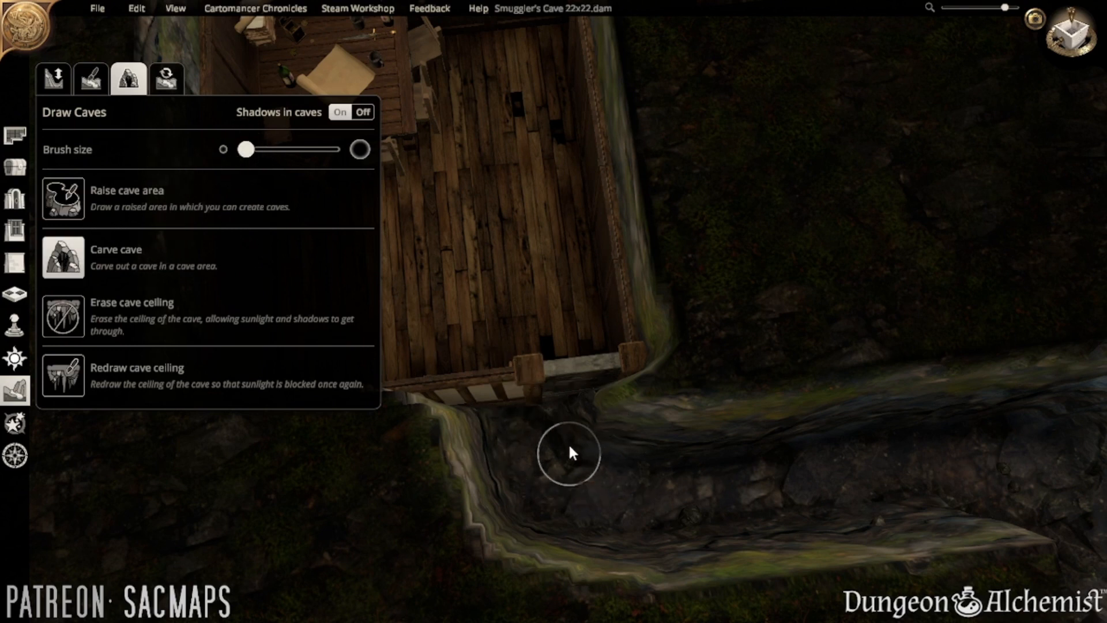
{"action": "mouse_move", "coordinate": [553, 430]}
{"action": "left_mouse_down"}
{"action": "mouse_move", "coordinate": [600, 431]}
{"action": "mouse_move", "coordinate": [673, 475]}
{"action": "left_mouse_up"}
{"action": "key", "text": "s"}
{"action": "key", "text": "q"}
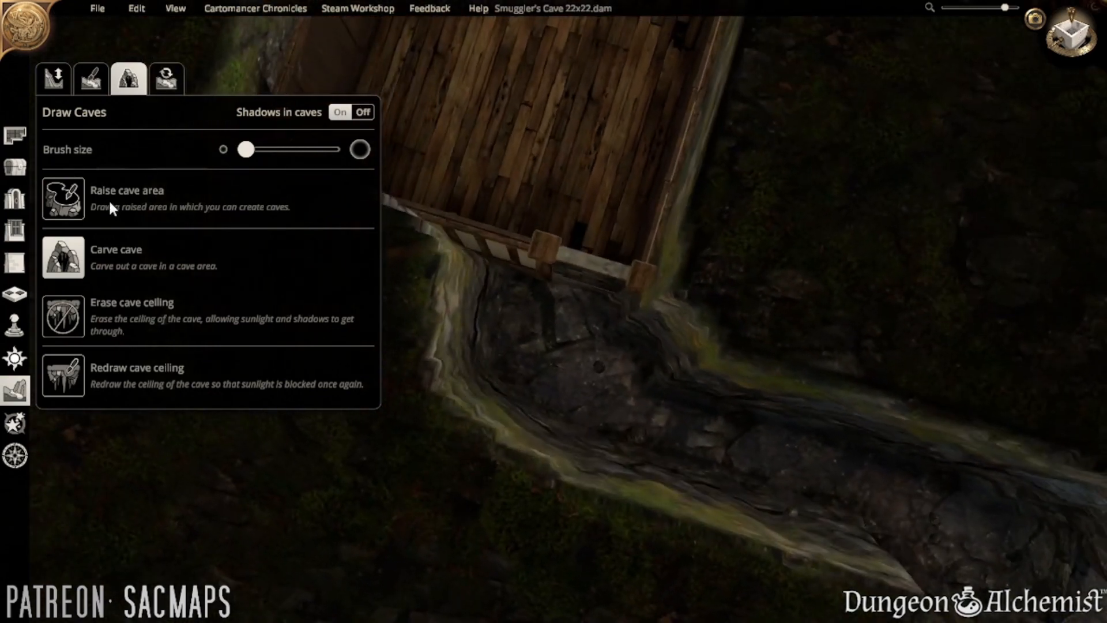
- Raise the cave area along the outside of the study wall next to the brick doorway, covering its exposed timber face
{"action": "left_click", "coordinate": [71, 206]}
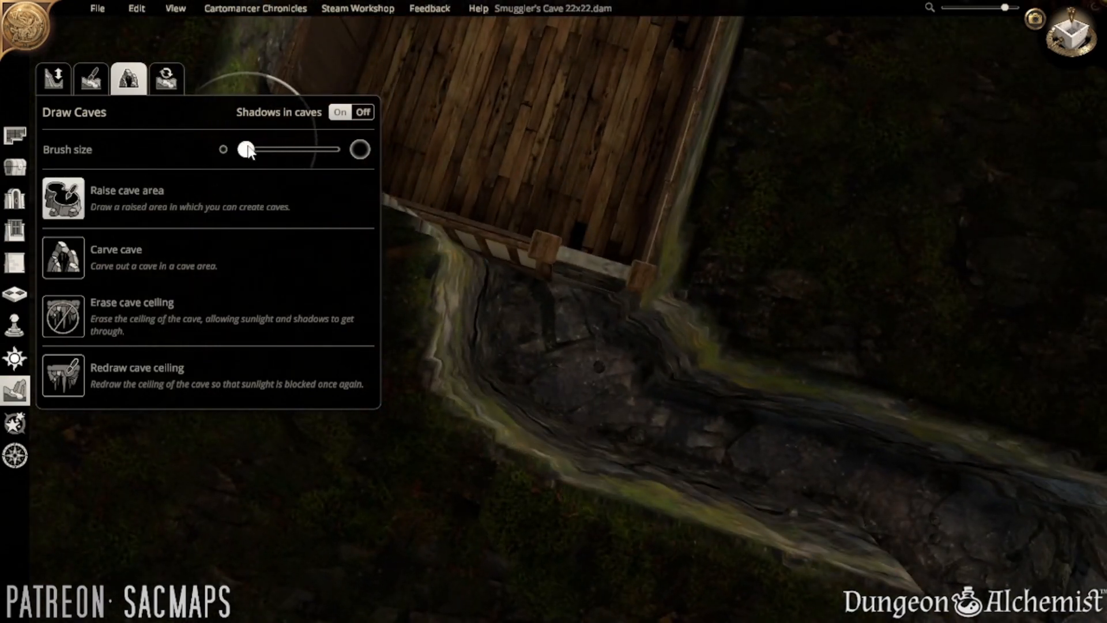
{"action": "mouse_move", "coordinate": [562, 550]}
{"action": "left_mouse_down"}
{"action": "mouse_move", "coordinate": [467, 452]}
{"action": "mouse_move", "coordinate": [427, 378]}
{"action": "mouse_move", "coordinate": [424, 252]}
{"action": "mouse_move", "coordinate": [437, 233]}
{"action": "left_mouse_up"}
{"action": "key", "text": "w"}
{"action": "key", "text": "a"}
{"action": "key", "text": "d"}
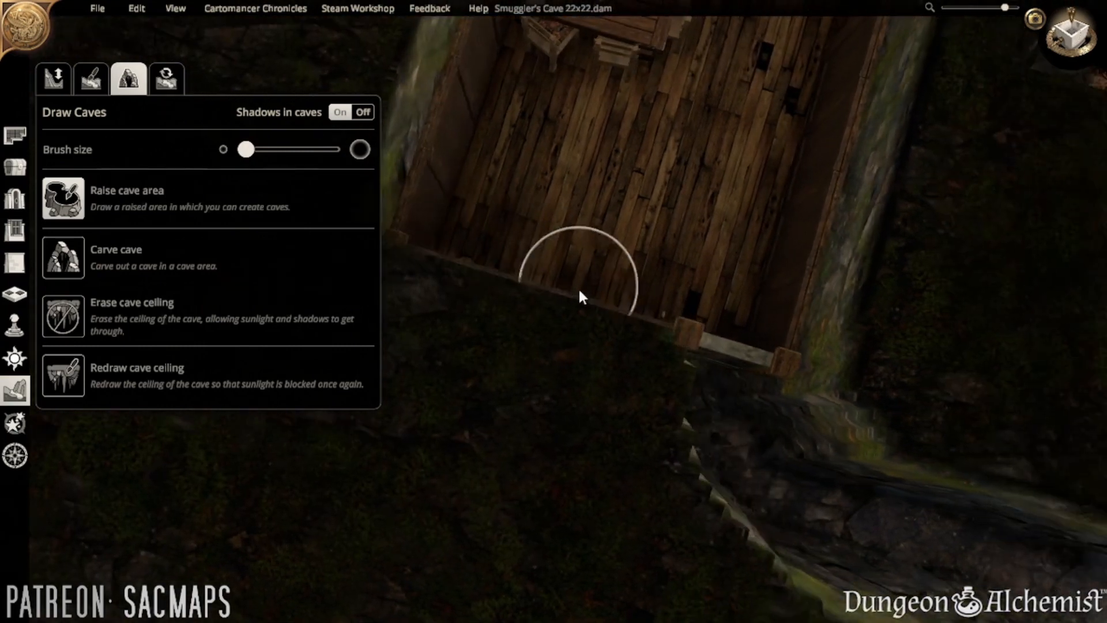
{"action": "key", "text": "s"}
{"action": "key", "text": "q"}
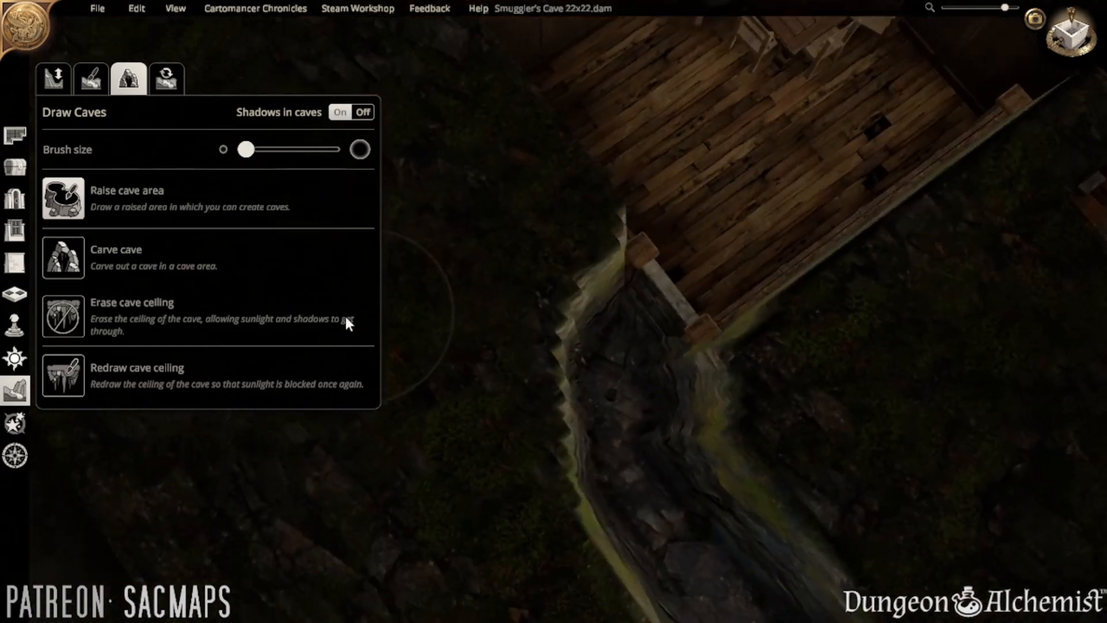
{"action": "key", "text": "d"}
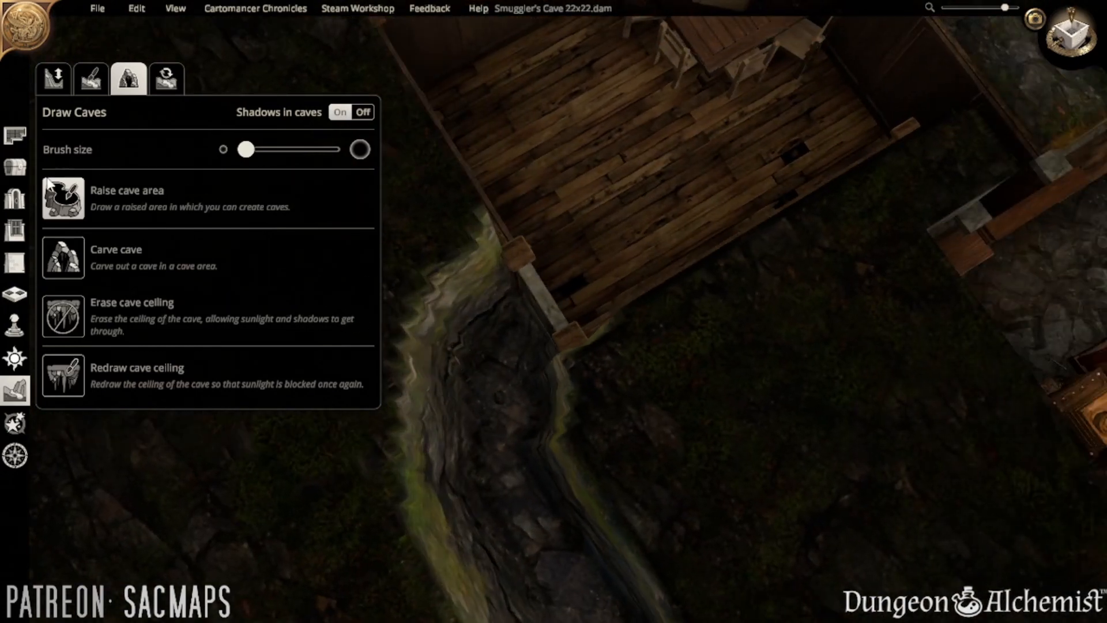
- Search the placeable objects for "ladder" and "hatch" and browse the hatch models
{"action": "left_click", "coordinate": [14, 168]}
{"action": "left_click", "coordinate": [192, 146]}
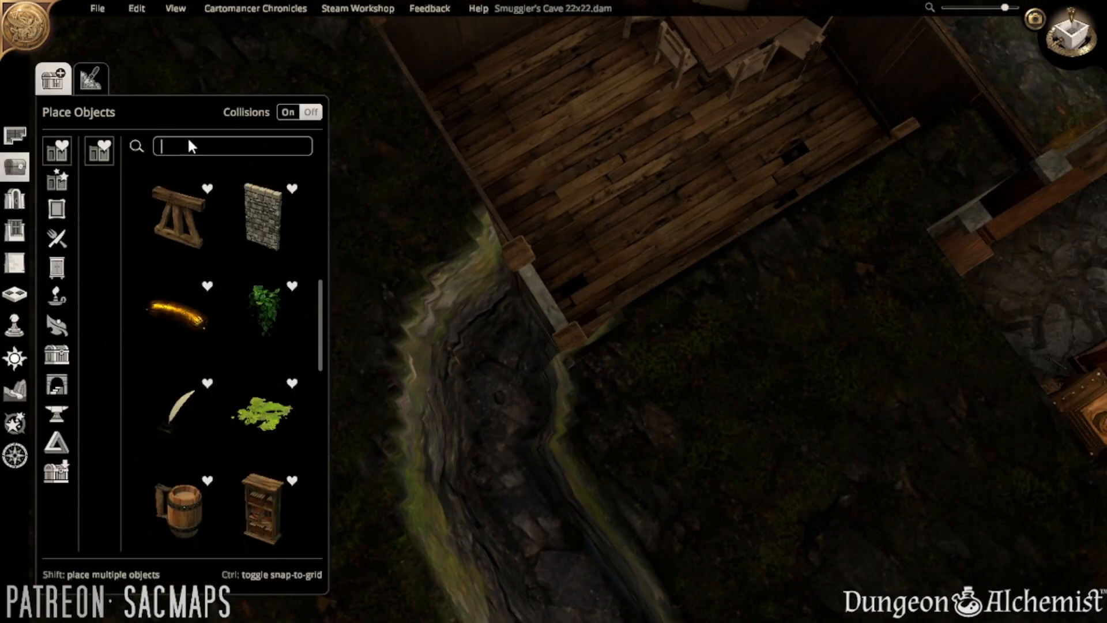
{"action": "type", "text": "ladder"}
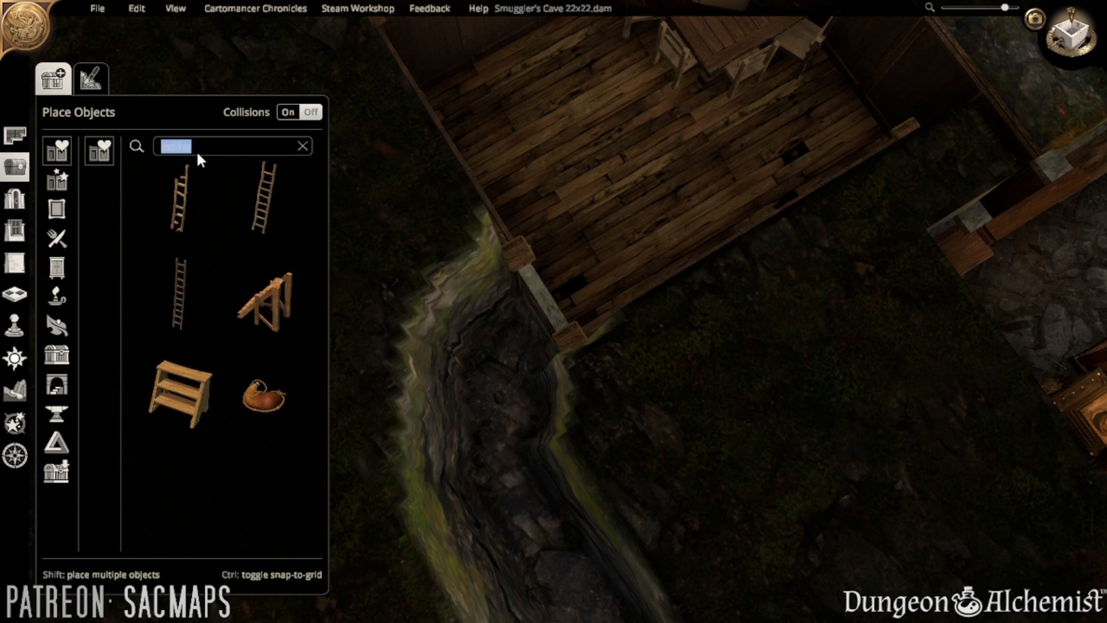
{"action": "type", "text": "hatch"}
{"action": "scroll", "coordinate": [250, 166], "scroll_direction": "down", "scroll_amount": 5}
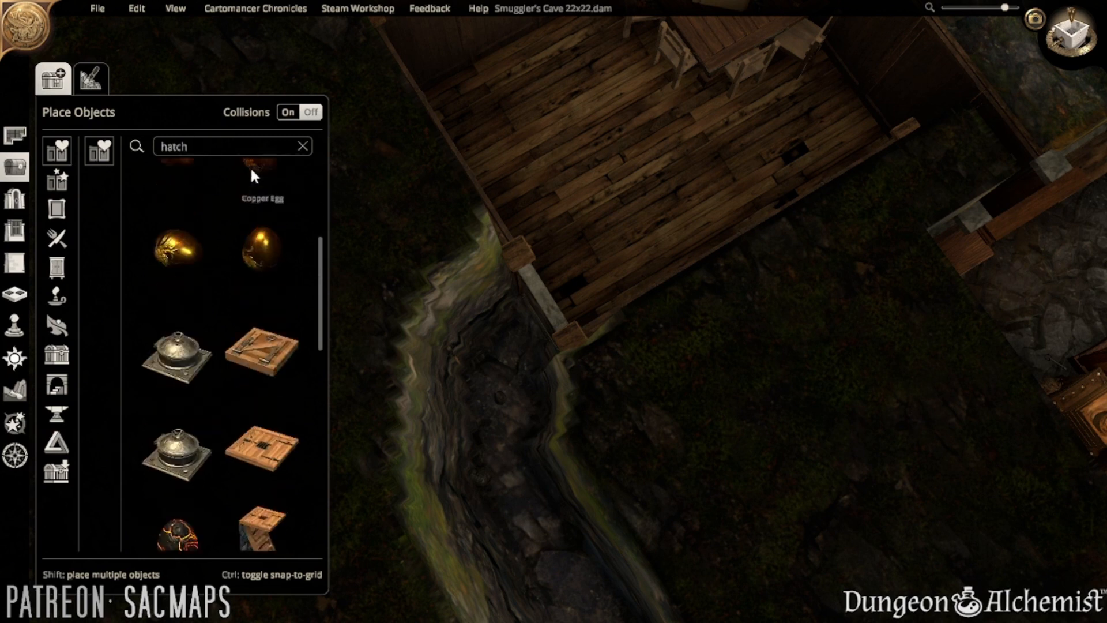
{"action": "scroll", "coordinate": [253, 242], "scroll_direction": "down", "scroll_amount": 3}
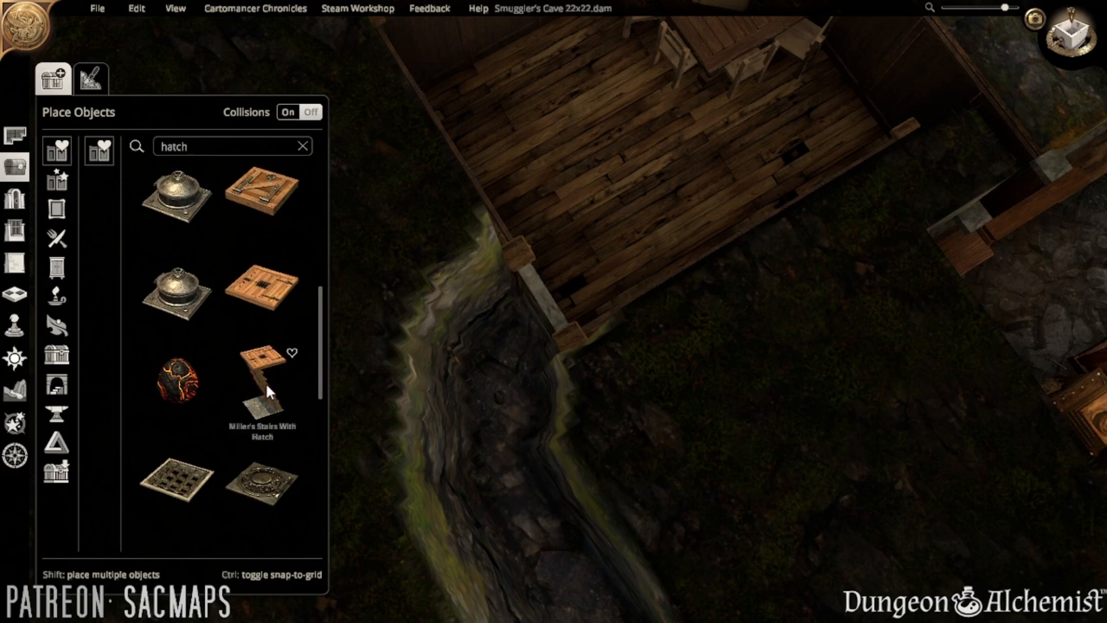
{"action": "left_click", "coordinate": [265, 381]}
{"action": "key", "text": "s"}
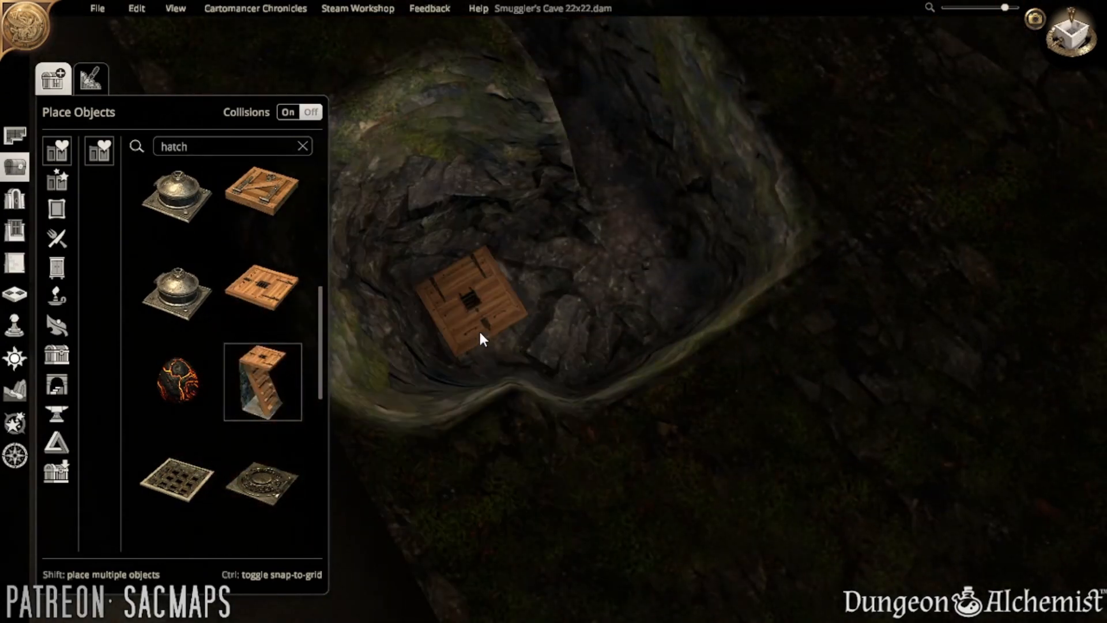
{"action": "key", "text": "Escape"}
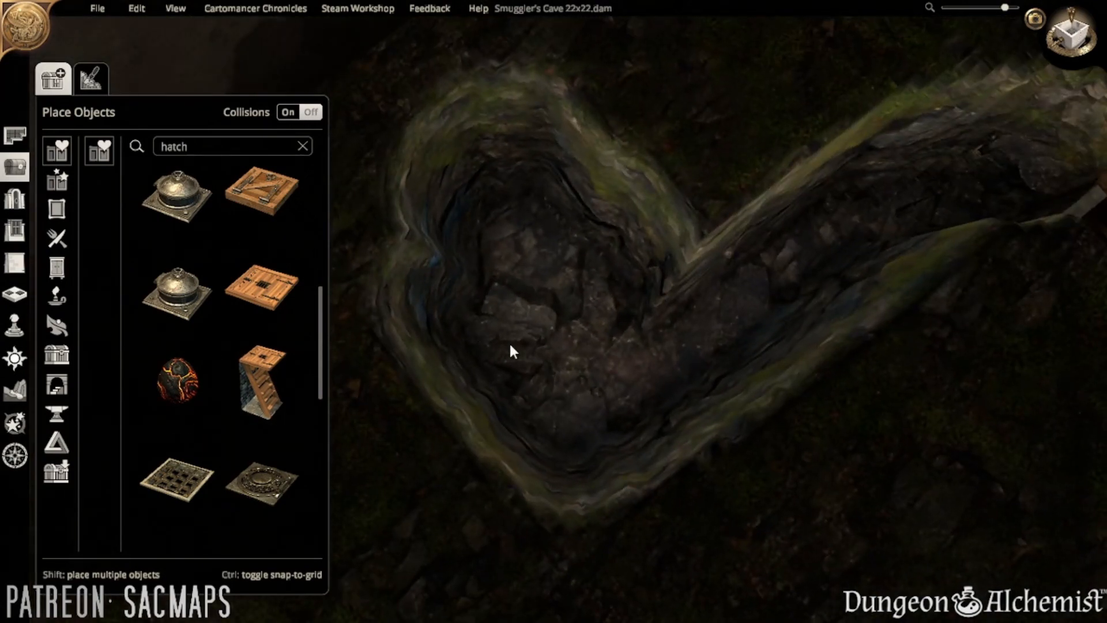
{"action": "left_click", "coordinate": [267, 209]}
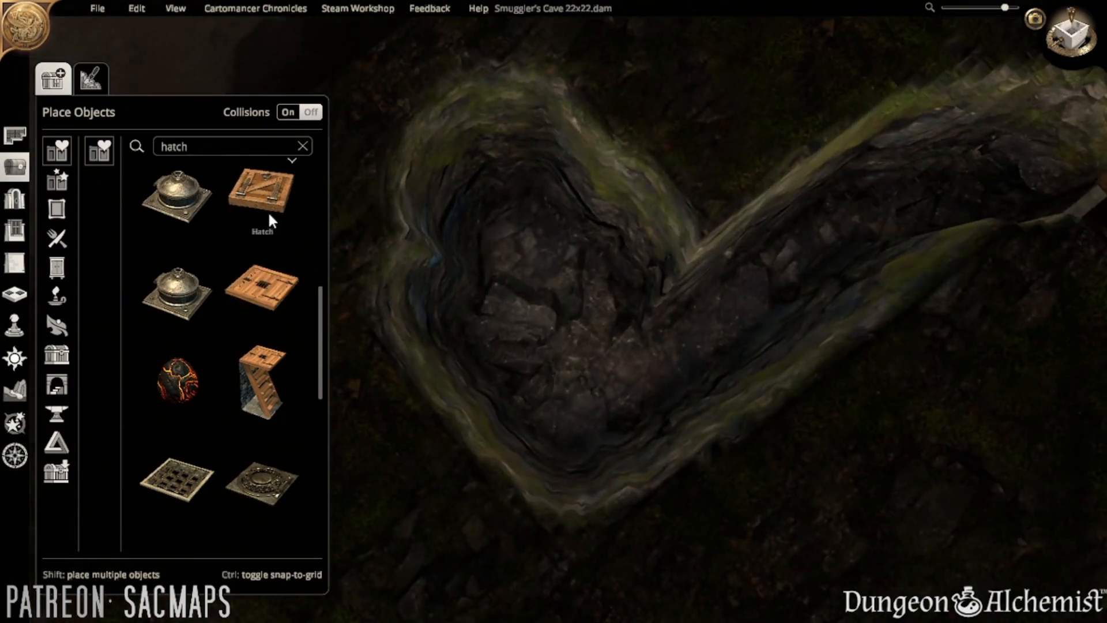
{"action": "key", "text": "Escape"}
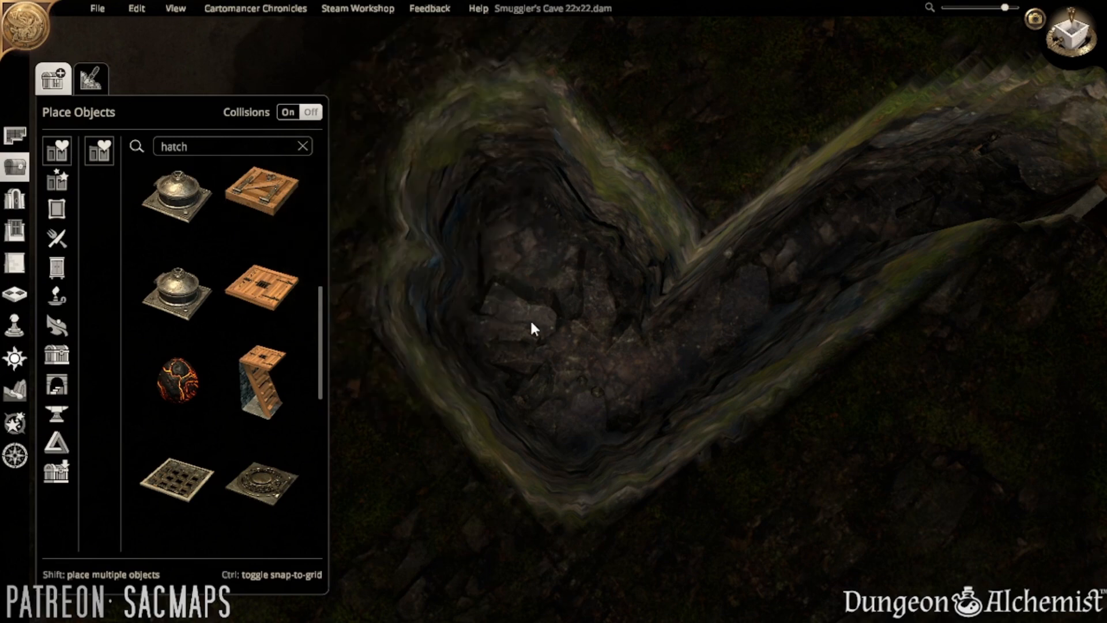
- Search the placeable objects for "ladder" again
{"action": "scroll", "coordinate": [530, 319], "scroll_direction": "down", "scroll_amount": 2}
{"action": "key", "text": "w"}
{"action": "key", "text": "d"}
{"action": "middle_click_drag", "start_coordinate": [550, 349], "coordinate": [649, 286]}
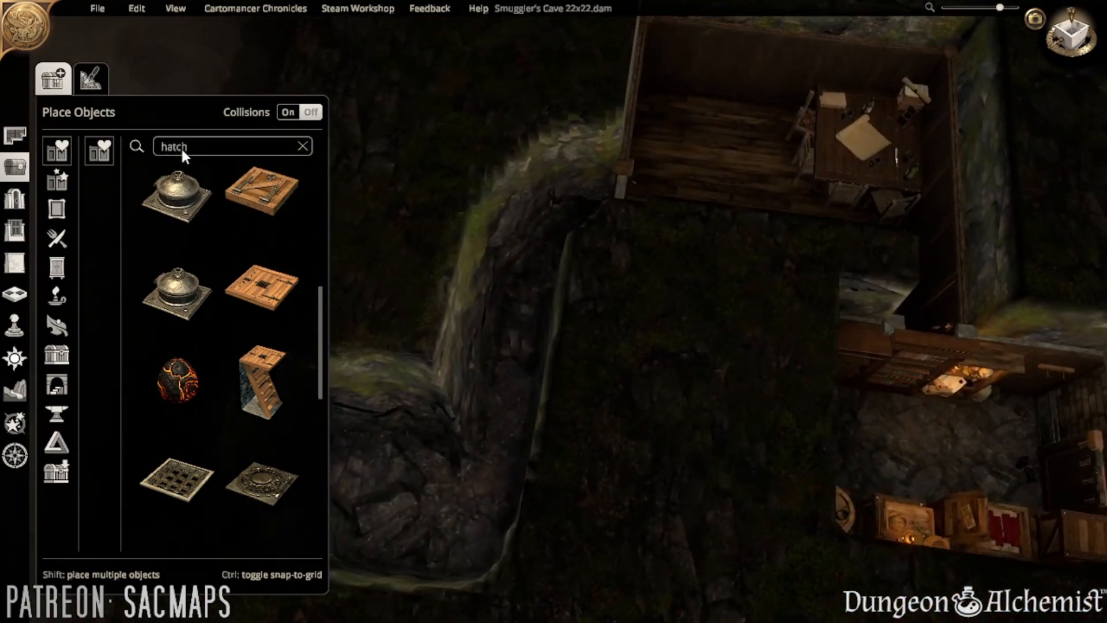
{"action": "double_click", "coordinate": [185, 148]}
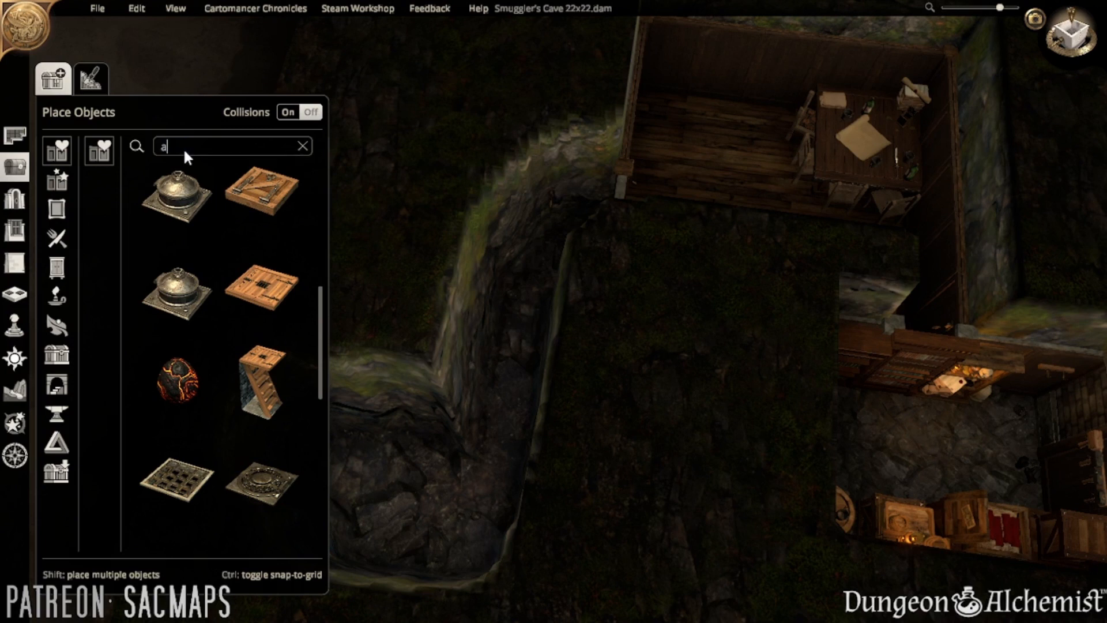
{"action": "type", "text": "a"}
{"action": "key", "text": "BackSpace"}
{"action": "type", "text": "ladder"}
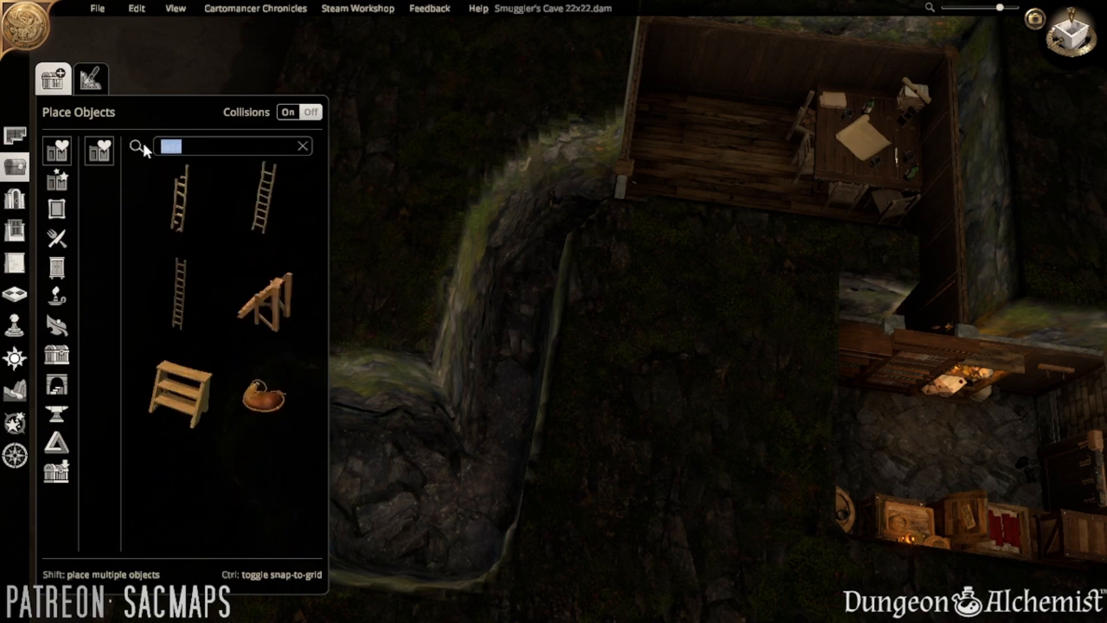
- Find the freestanding wooden stairs by searching for "stair" and place one against the wall of the rear cave chamber
{"action": "type", "text": "stair"}
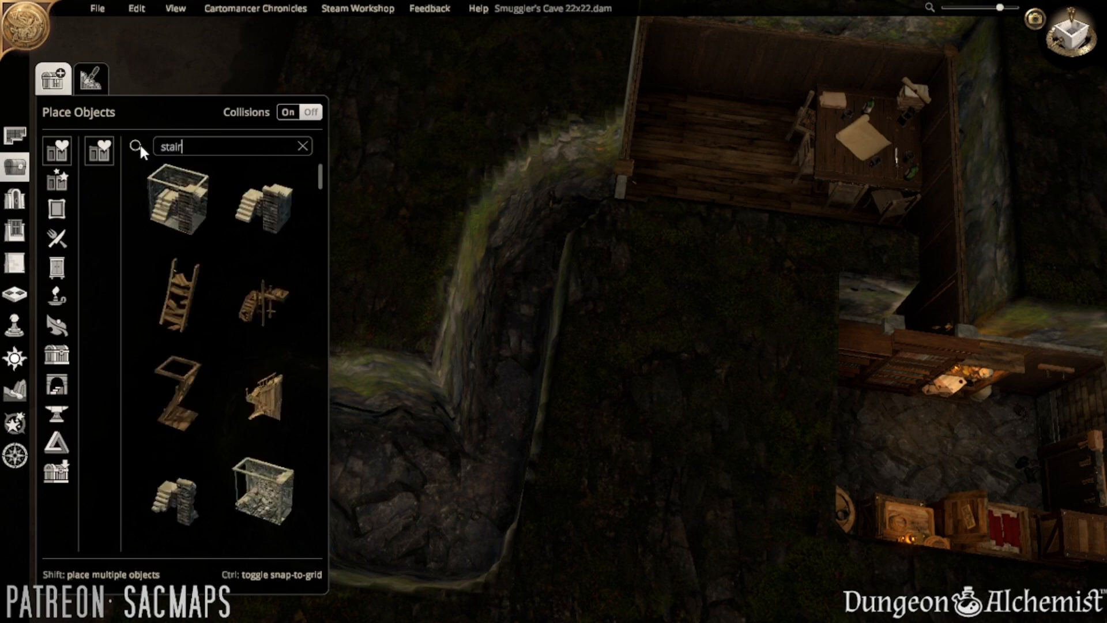
{"action": "scroll", "coordinate": [230, 404], "scroll_direction": "down", "scroll_amount": 8}
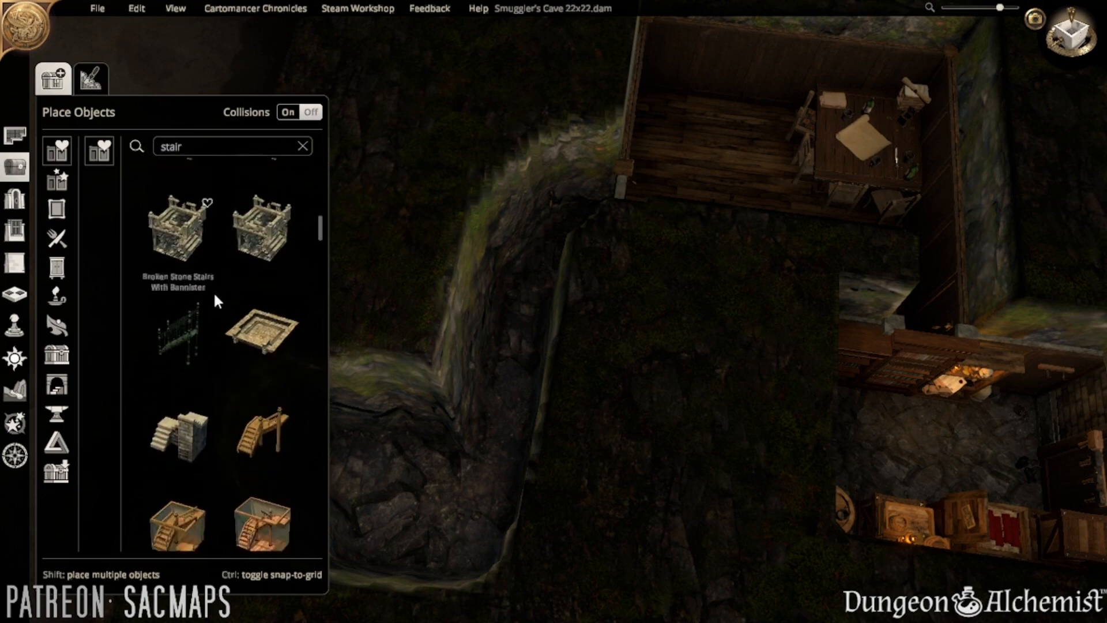
{"action": "scroll", "coordinate": [225, 318], "scroll_direction": "down", "scroll_amount": 10}
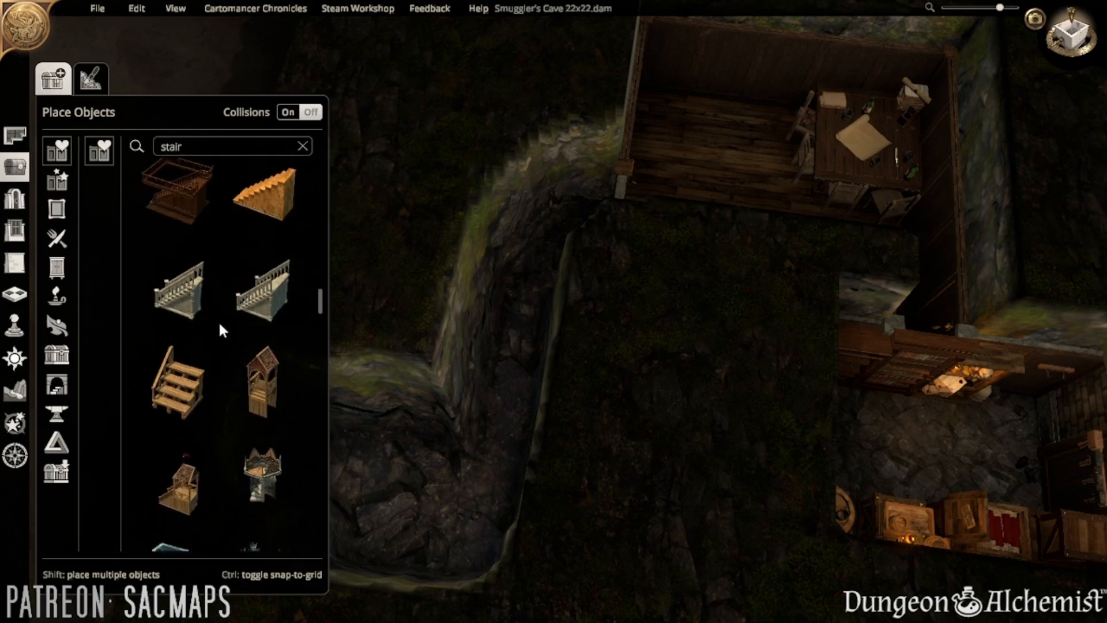
{"action": "scroll", "coordinate": [230, 392], "scroll_direction": "down", "scroll_amount": 10}
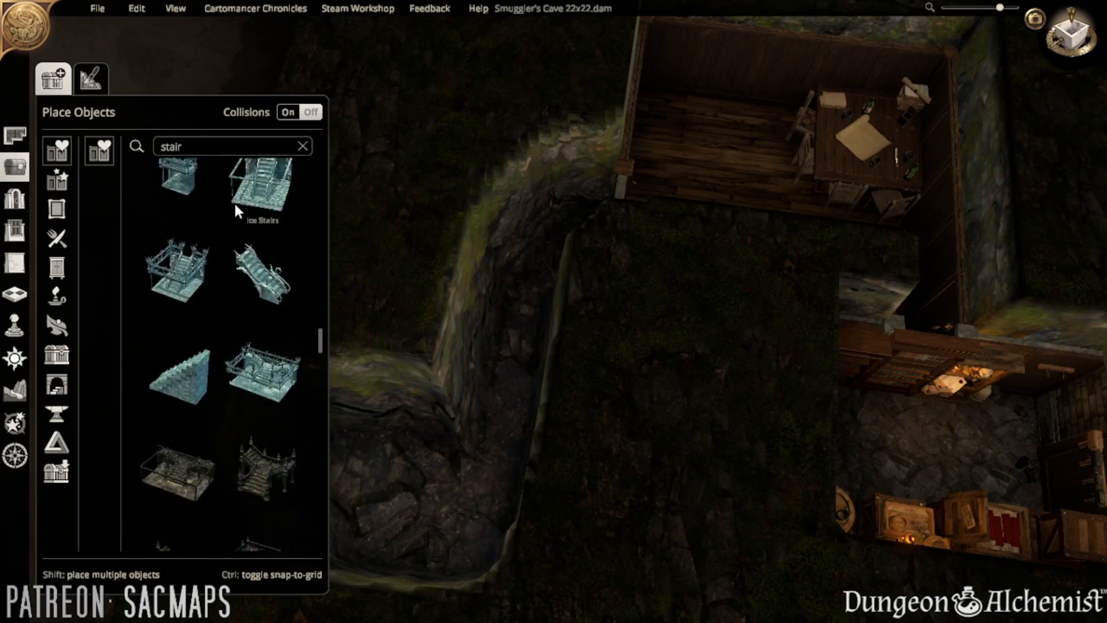
{"action": "scroll", "coordinate": [226, 337], "scroll_direction": "down", "scroll_amount": 8}
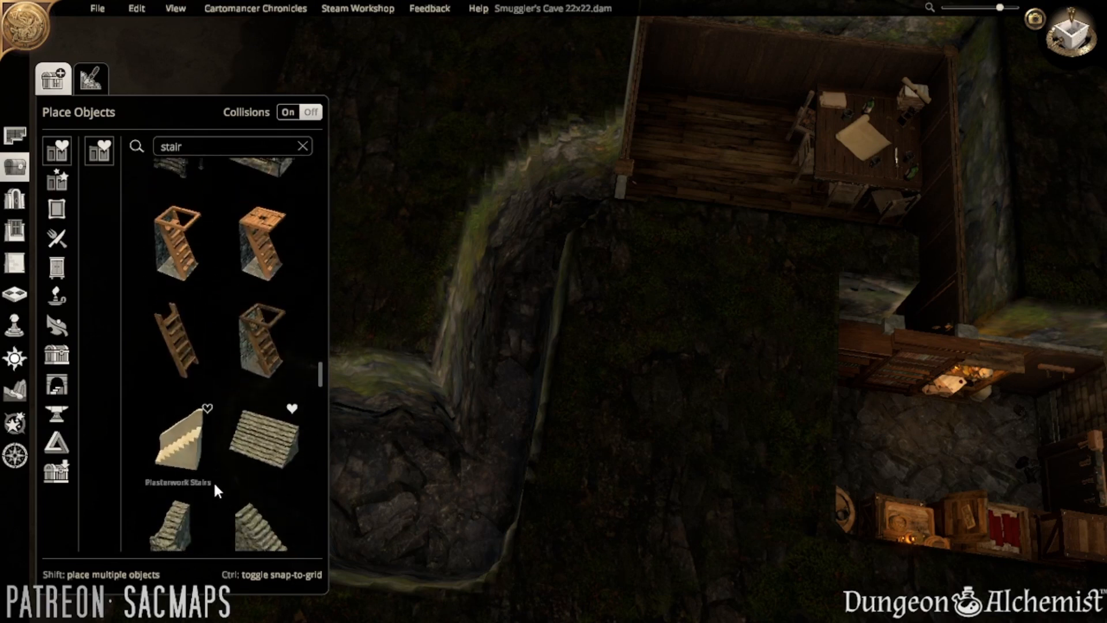
{"action": "scroll", "coordinate": [215, 478], "scroll_direction": "down", "scroll_amount": 1}
{"action": "left_click", "coordinate": [178, 304]}
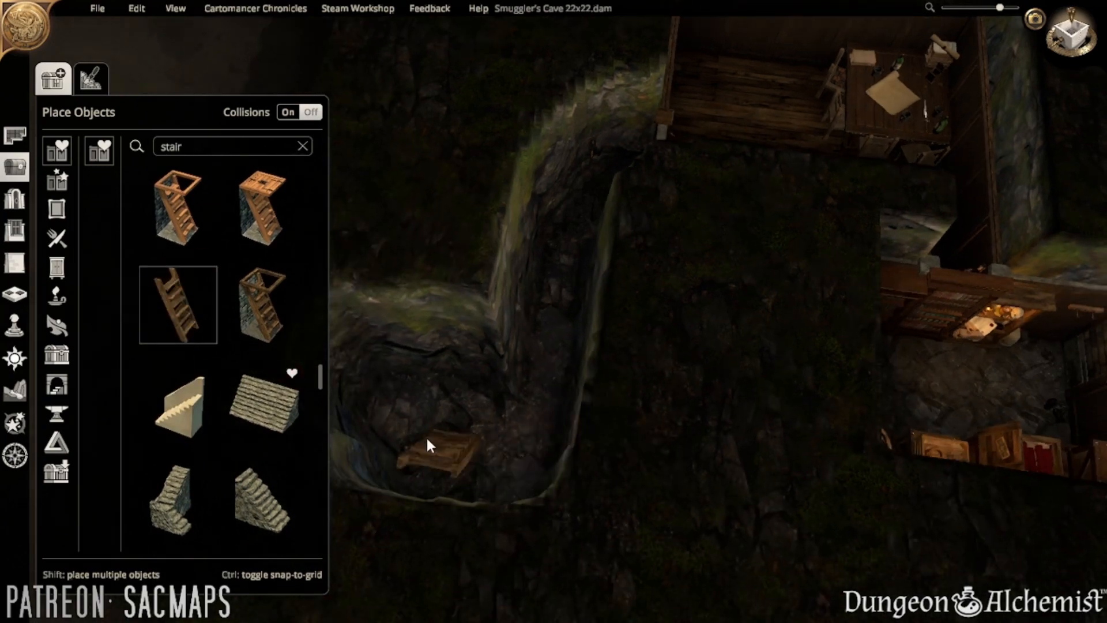
{"action": "scroll", "coordinate": [403, 424], "scroll_direction": "up", "scroll_amount": 3}
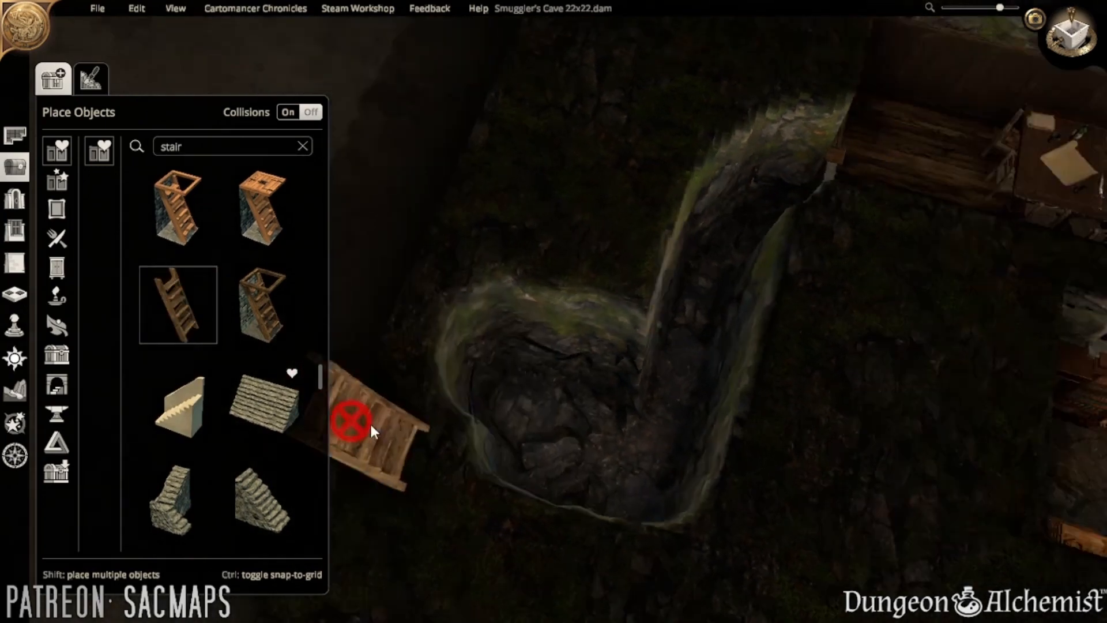
{"action": "key", "text": "q"}
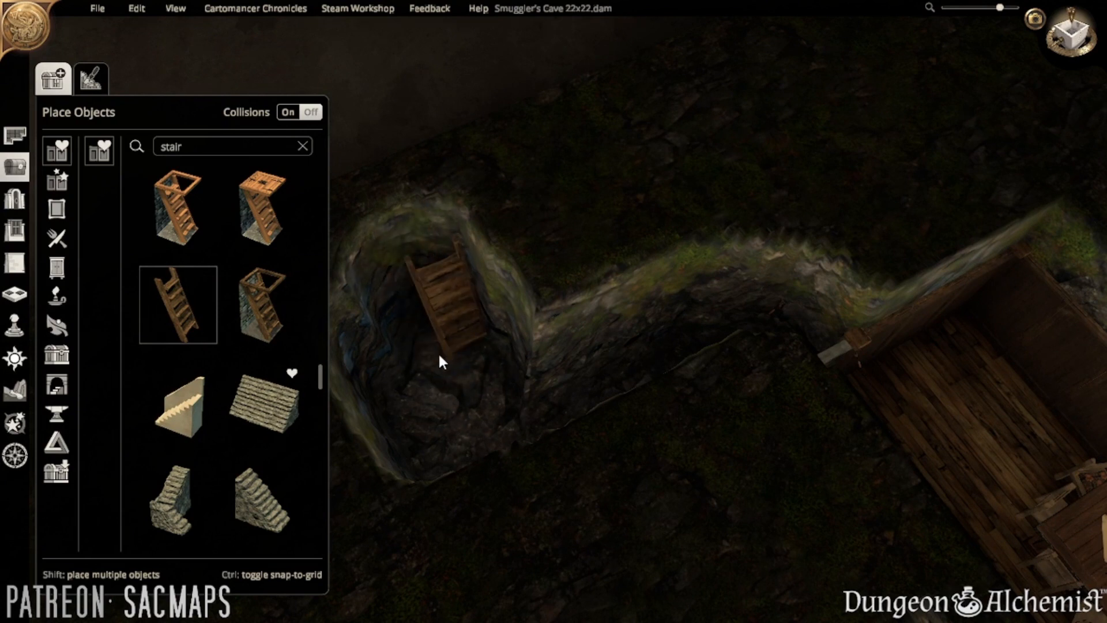
{"action": "left_click", "coordinate": [438, 352], "text": "shift"}
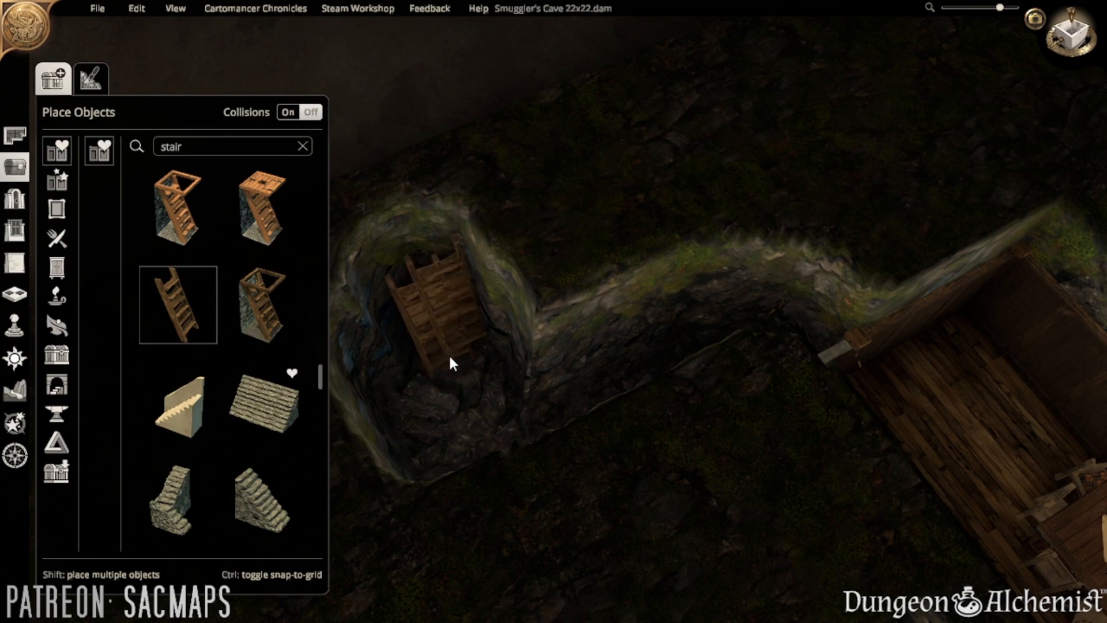
{"action": "right_click", "coordinate": [465, 372]}
{"action": "right_click_drag", "start_coordinate": [465, 372], "coordinate": [371, 412]}
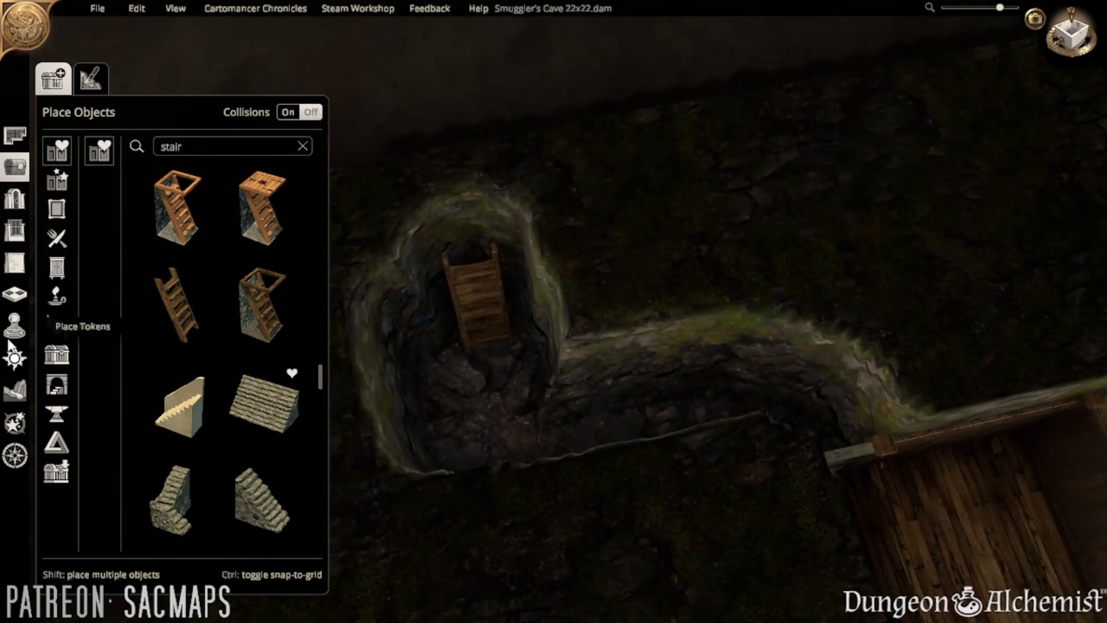
- Try to lower and flatten the terrain around the head of the wooden stairs in the rear cave chamber
{"action": "left_click", "coordinate": [14, 391]}
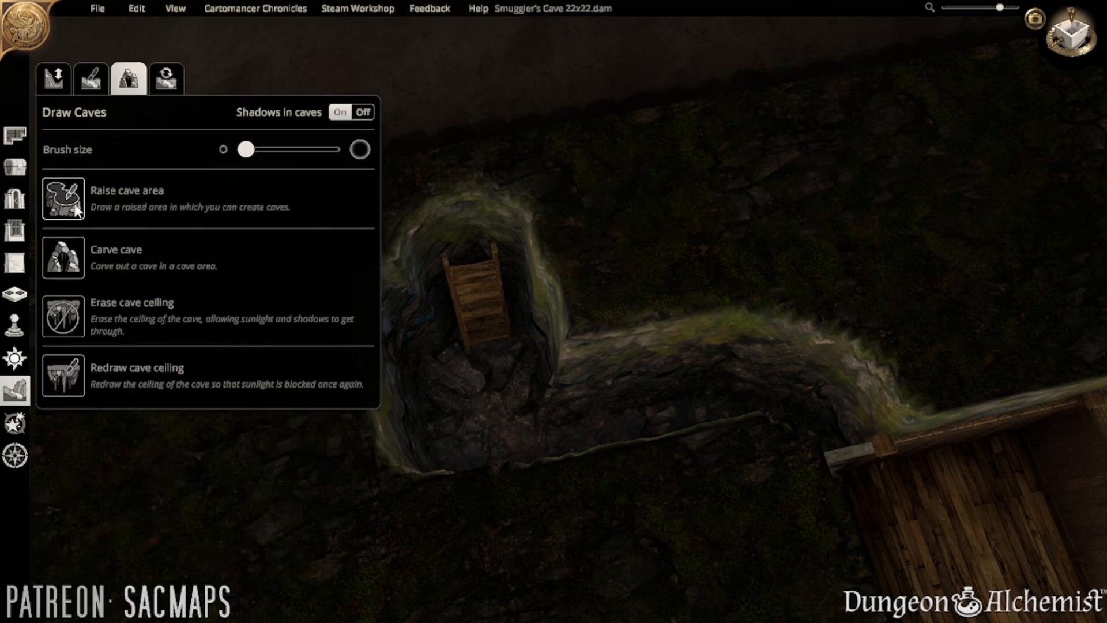
{"action": "left_click", "coordinate": [90, 78]}
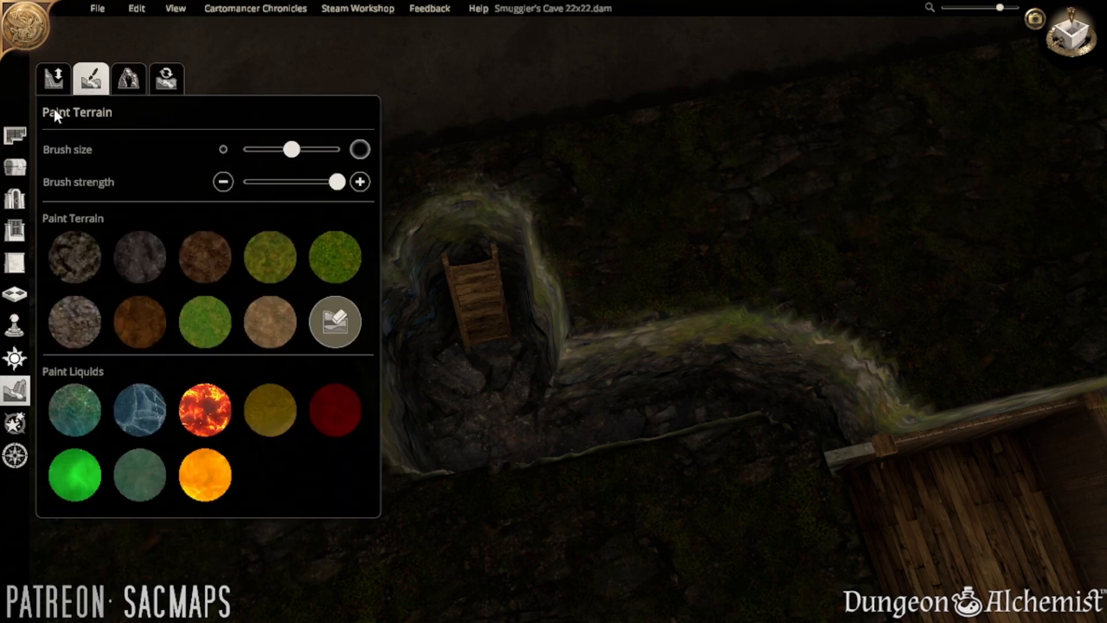
{"action": "left_click", "coordinate": [53, 78]}
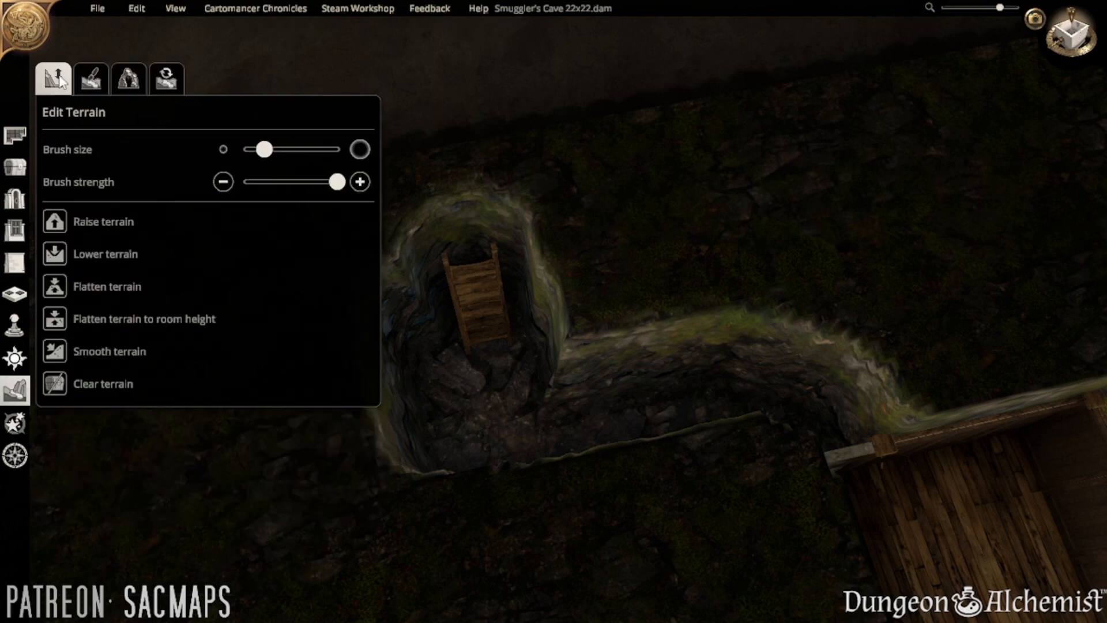
{"action": "left_click", "coordinate": [65, 261]}
{"action": "key", "text": "w"}
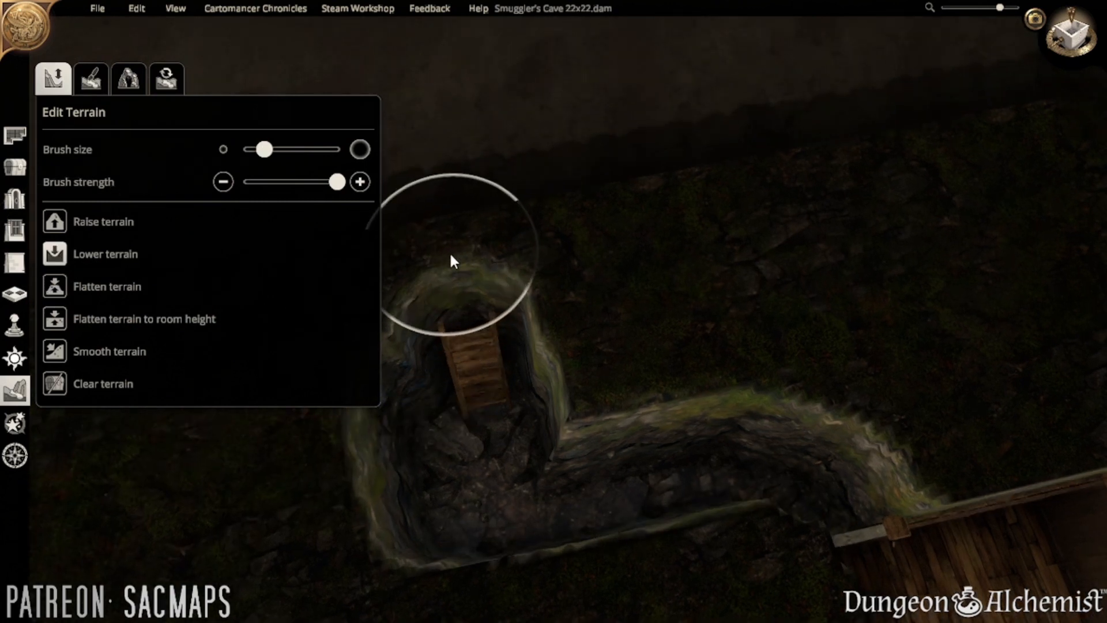
{"action": "mouse_move", "coordinate": [450, 254]}
{"action": "left_mouse_down"}
{"action": "mouse_move", "coordinate": [464, 301]}
{"action": "mouse_move", "coordinate": [436, 317]}
{"action": "mouse_move", "coordinate": [482, 321]}
{"action": "left_mouse_up"}
{"action": "left_click", "coordinate": [65, 287]}
{"action": "key", "text": "s"}
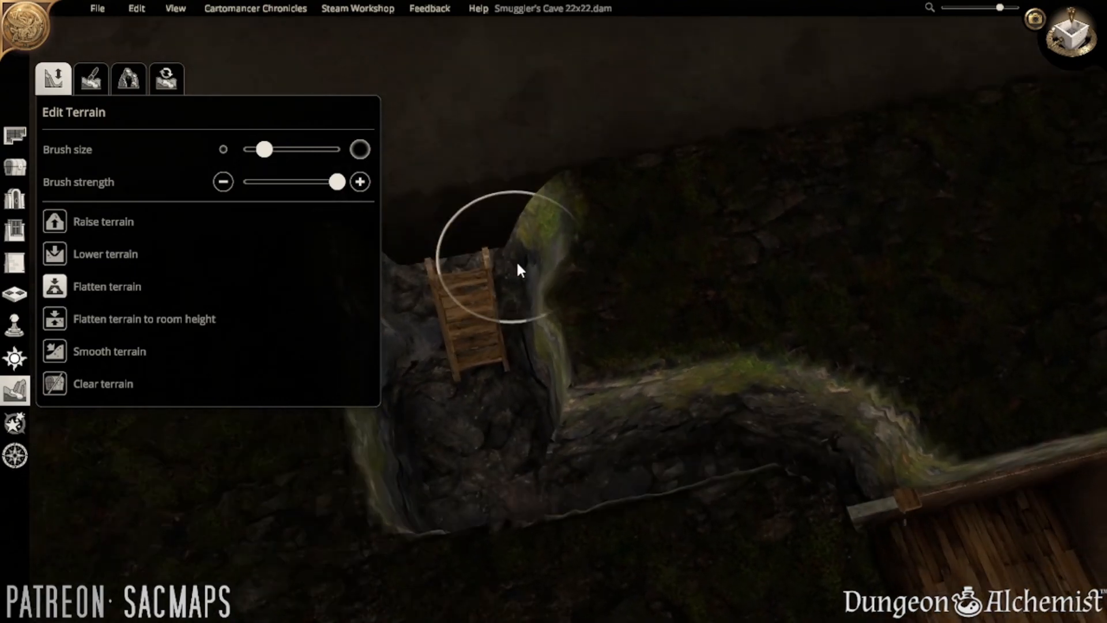
{"action": "mouse_move", "coordinate": [516, 260]}
{"action": "left_mouse_down"}
{"action": "mouse_move", "coordinate": [528, 257]}
{"action": "mouse_move", "coordinate": [533, 303]}
{"action": "mouse_move", "coordinate": [473, 404]}
{"action": "mouse_move", "coordinate": [351, 432]}
{"action": "left_mouse_up"}
- Place a two-tier hammock against the study's end wall, in the corner beyond the table, using the search "hammo"
{"action": "left_click", "coordinate": [15, 167]}
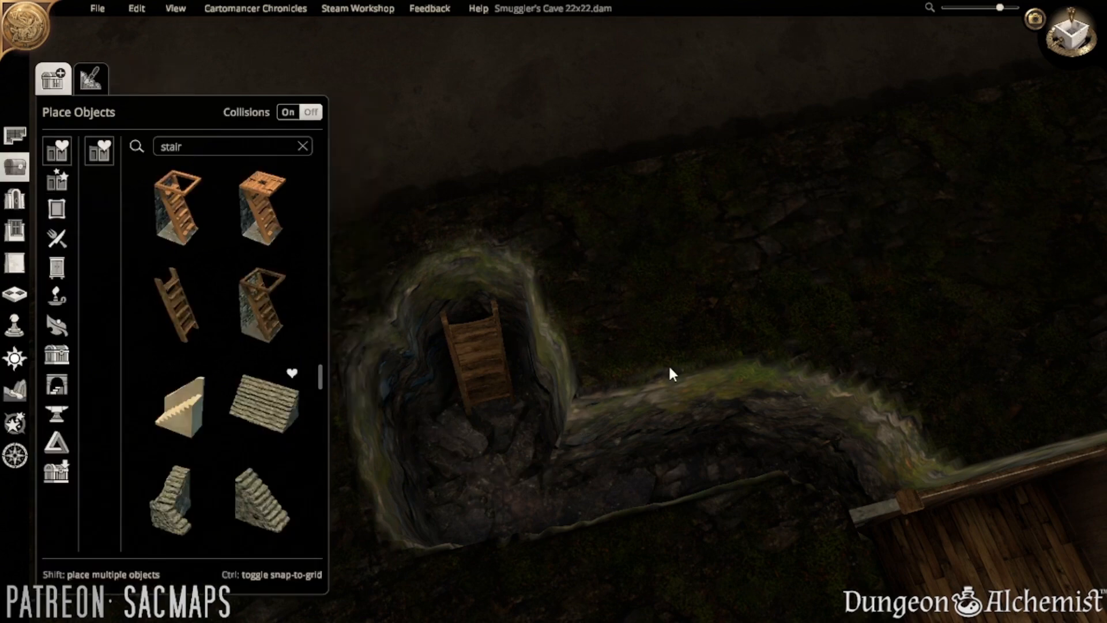
{"action": "middle_click_drag", "start_coordinate": [551, 354], "coordinate": [767, 368]}
{"action": "key", "text": "d"}
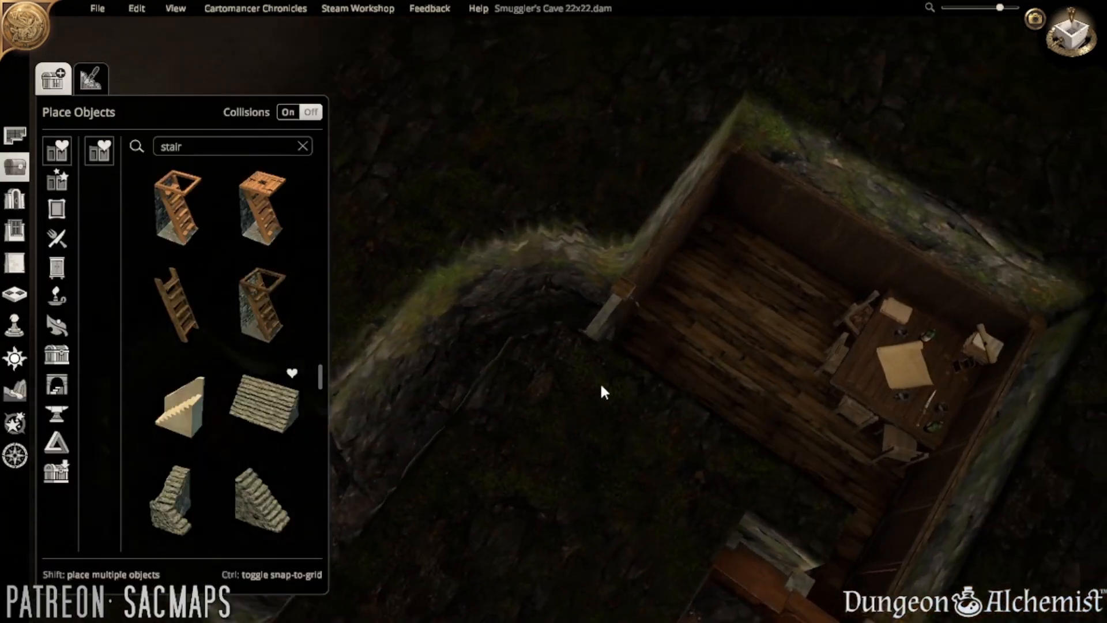
{"action": "middle_click_drag", "start_coordinate": [600, 382], "coordinate": [447, 330]}
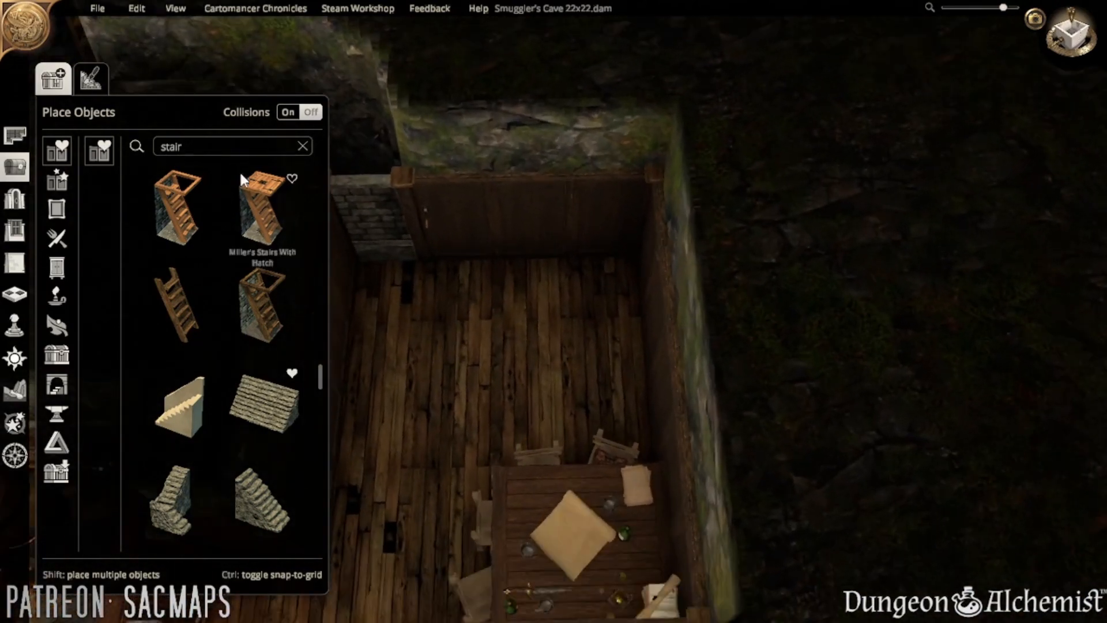
{"action": "left_click", "coordinate": [230, 147]}
{"action": "type", "text": "hamm"}
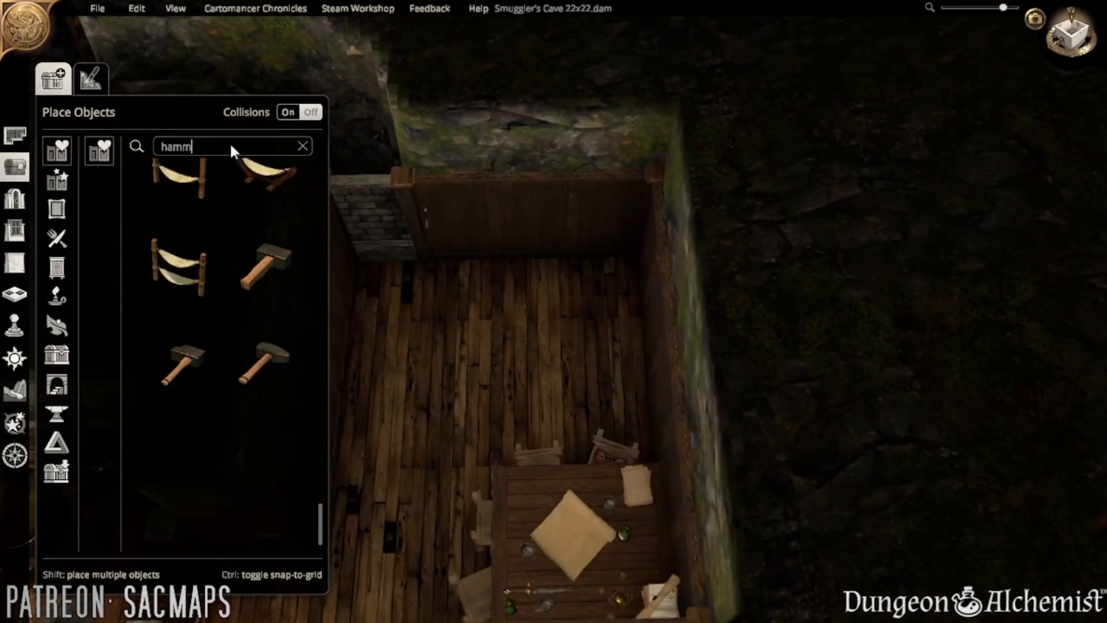
{"action": "type", "text": "o"}
{"action": "left_click", "coordinate": [179, 291]}
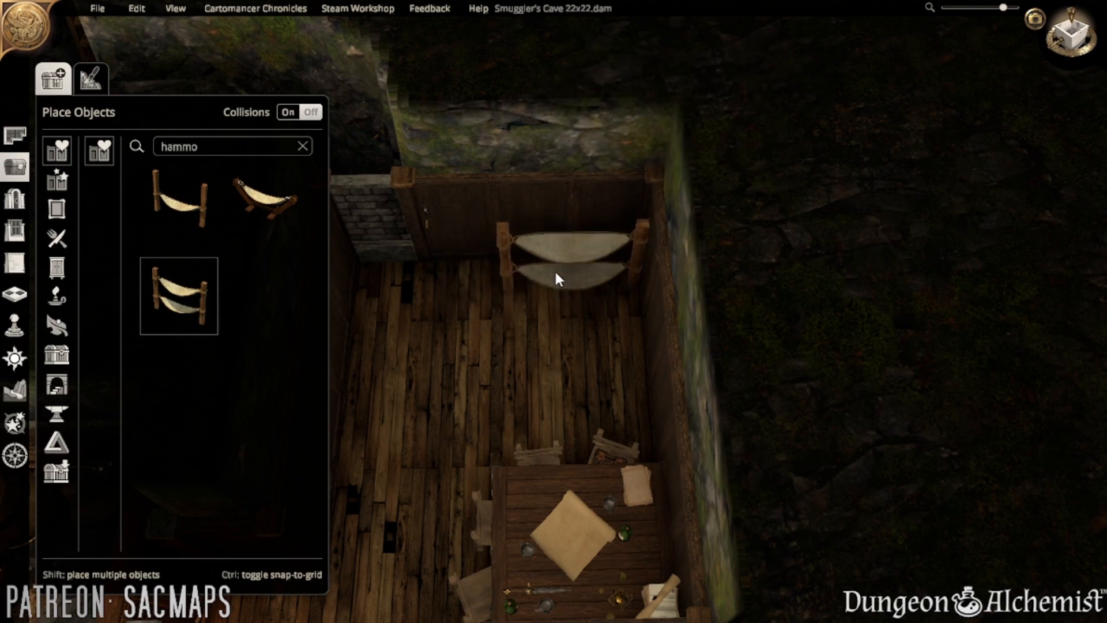
{"action": "left_click", "coordinate": [554, 303]}
- Delete the two-tier hammock from the study
{"action": "double_click", "coordinate": [198, 146]}
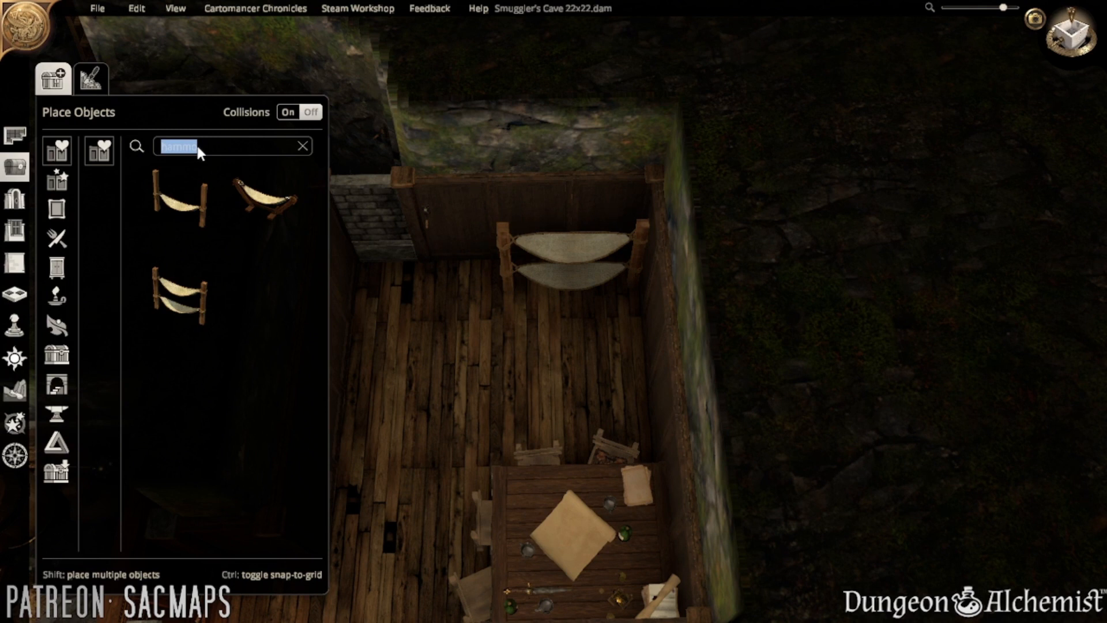
{"action": "left_click", "coordinate": [561, 258]}
{"action": "key", "text": "Delete"}
- Find the broken platform by searching for "platform" and place one in the study's end corner beyond the table
{"action": "left_click", "coordinate": [213, 145]}
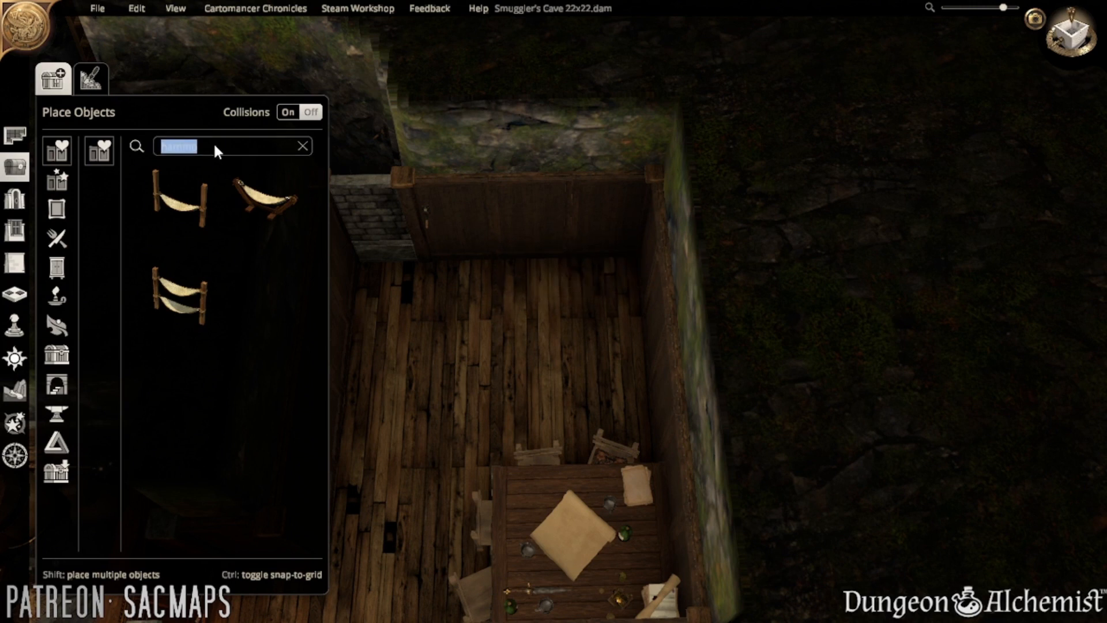
{"action": "type", "text": "platform"}
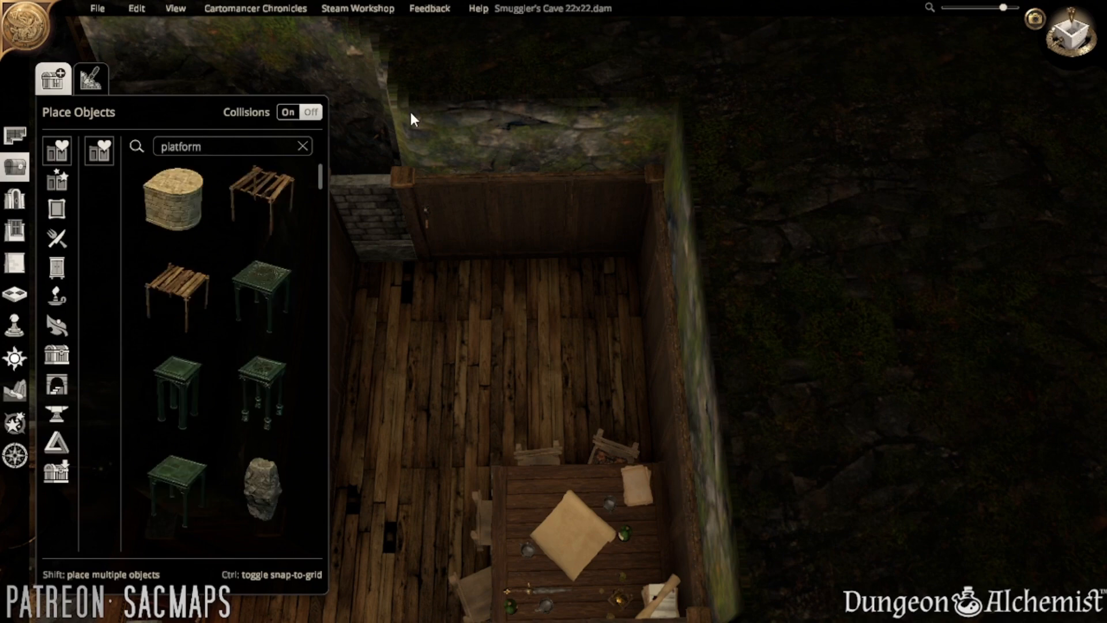
{"action": "scroll", "coordinate": [251, 346], "scroll_direction": "down", "scroll_amount": 5}
{"action": "scroll", "coordinate": [228, 461], "scroll_direction": "up", "scroll_amount": 5}
{"action": "left_click", "coordinate": [185, 285]}
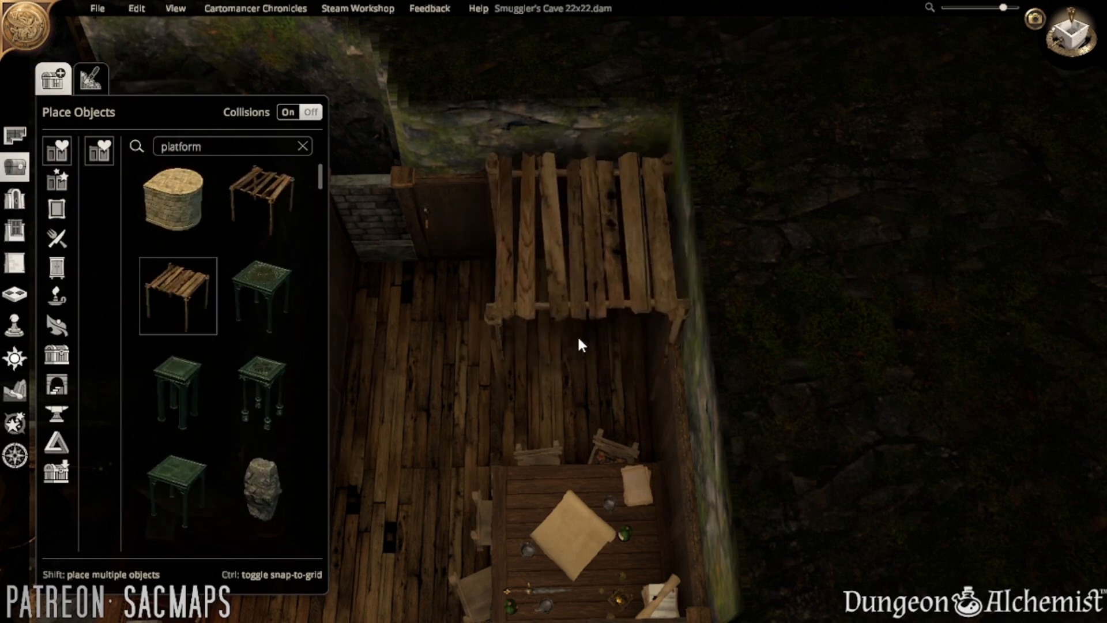
{"action": "left_click", "coordinate": [570, 328]}
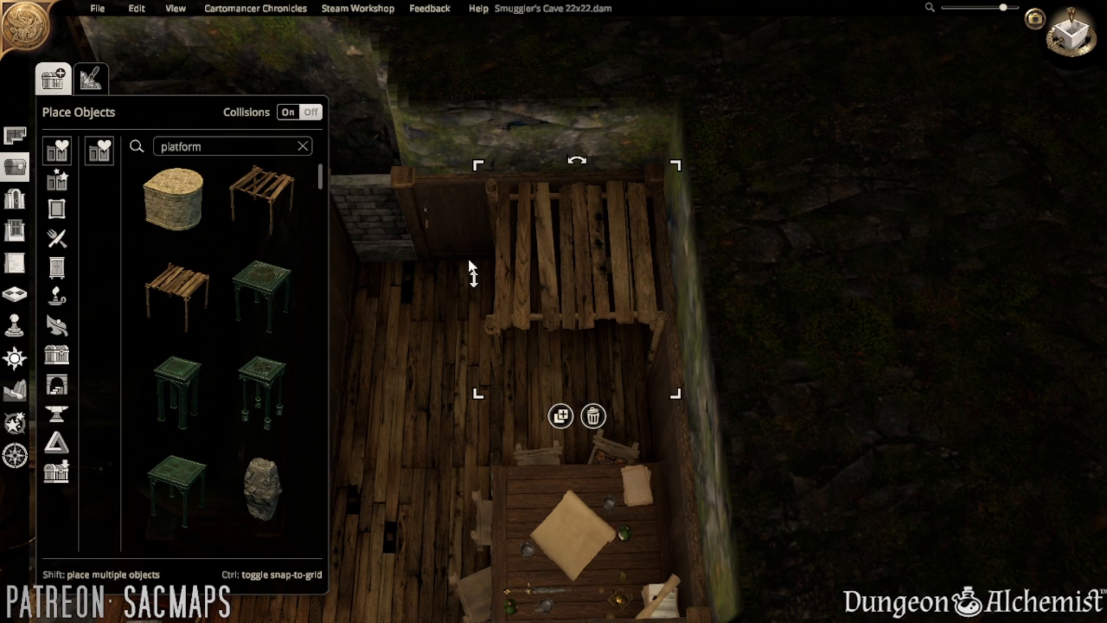
- Scale down the broken platform and adjust its height so it stands as a low deck in the study corner
{"action": "left_click_drag", "start_coordinate": [474, 279], "coordinate": [468, 360]}
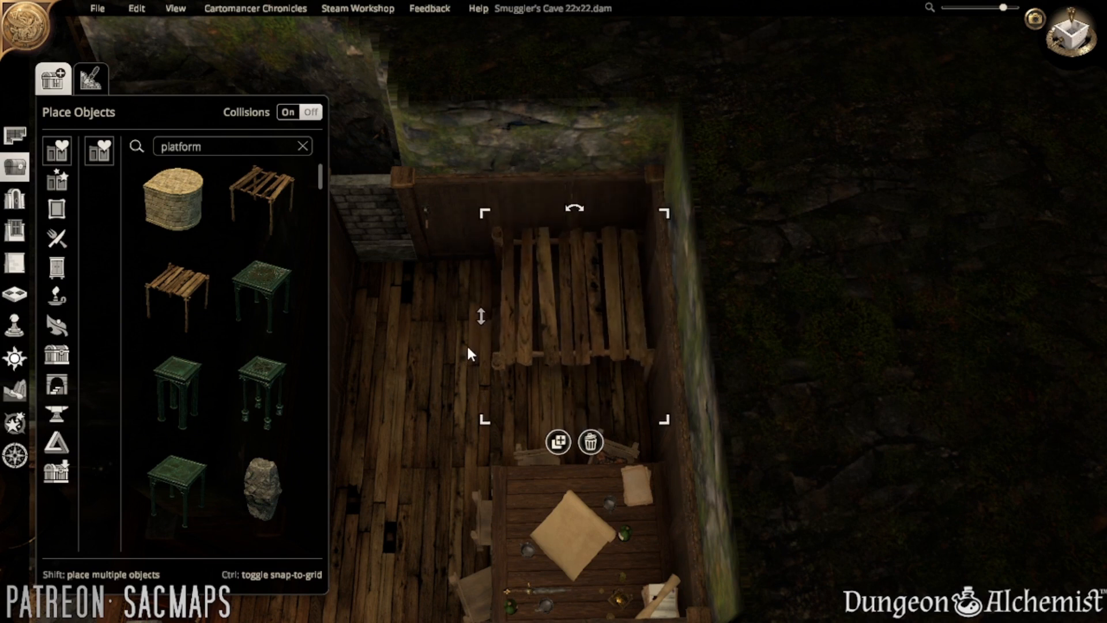
{"action": "key", "text": "ctrl+z"}
{"action": "left_click_drag", "start_coordinate": [478, 167], "coordinate": [516, 219]}
{"action": "left_click_drag", "start_coordinate": [515, 397], "coordinate": [551, 337]}
{"action": "scroll", "coordinate": [530, 340], "scroll_direction": "up", "scroll_amount": 2}
{"action": "middle_click_drag", "start_coordinate": [528, 320], "coordinate": [587, 334]}
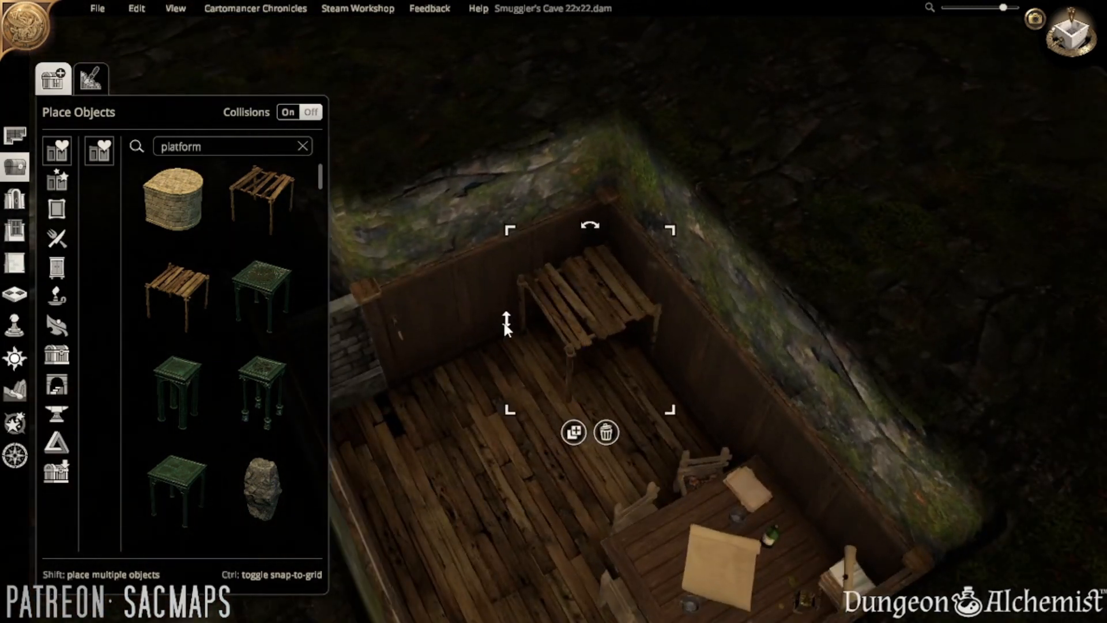
{"action": "left_click_drag", "start_coordinate": [505, 327], "coordinate": [506, 340]}
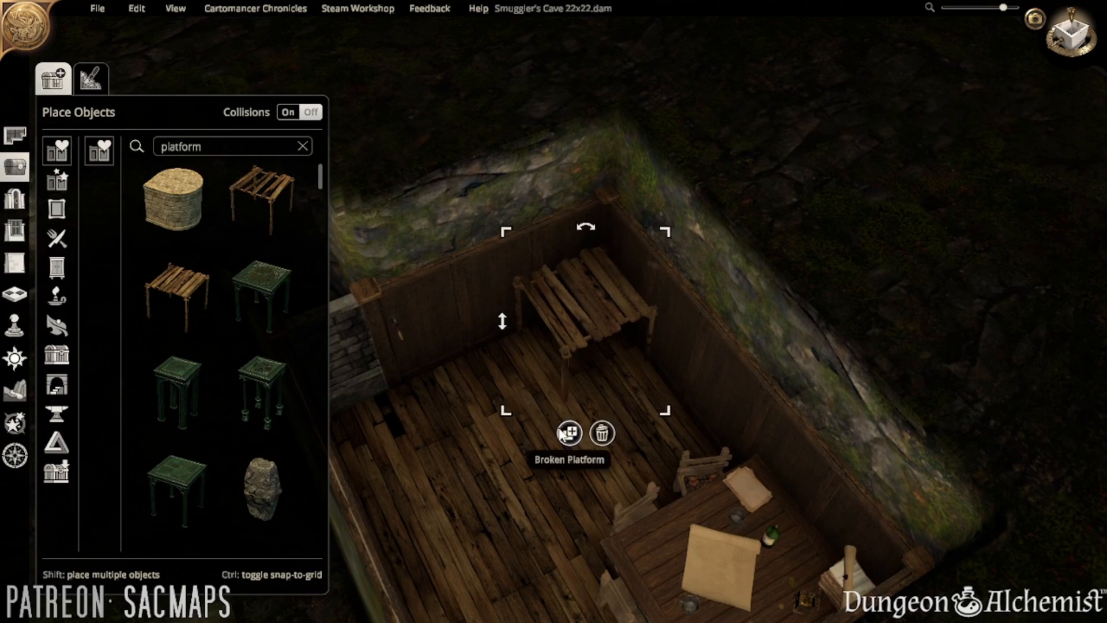
- Duplicate the broken platform twice, rotating the copies, to form an L-shaped raised deck along the study walls
{"action": "left_click", "coordinate": [570, 433]}
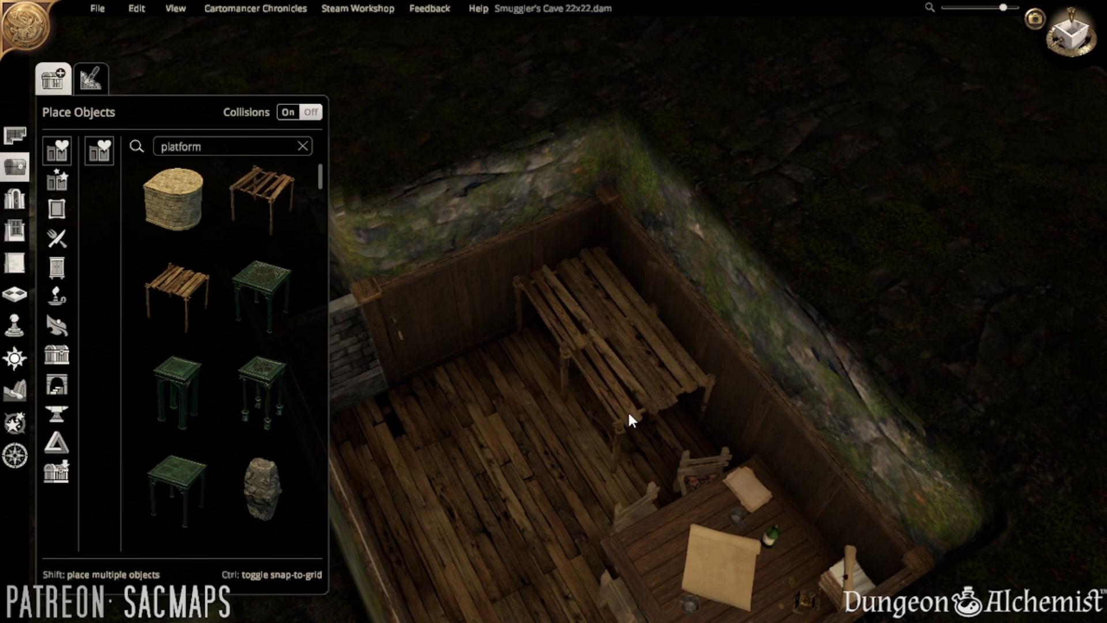
{"action": "scroll", "coordinate": [617, 418], "scroll_direction": "down", "scroll_amount": 1}
{"action": "scroll", "coordinate": [613, 425], "scroll_direction": "down", "scroll_amount": 4}
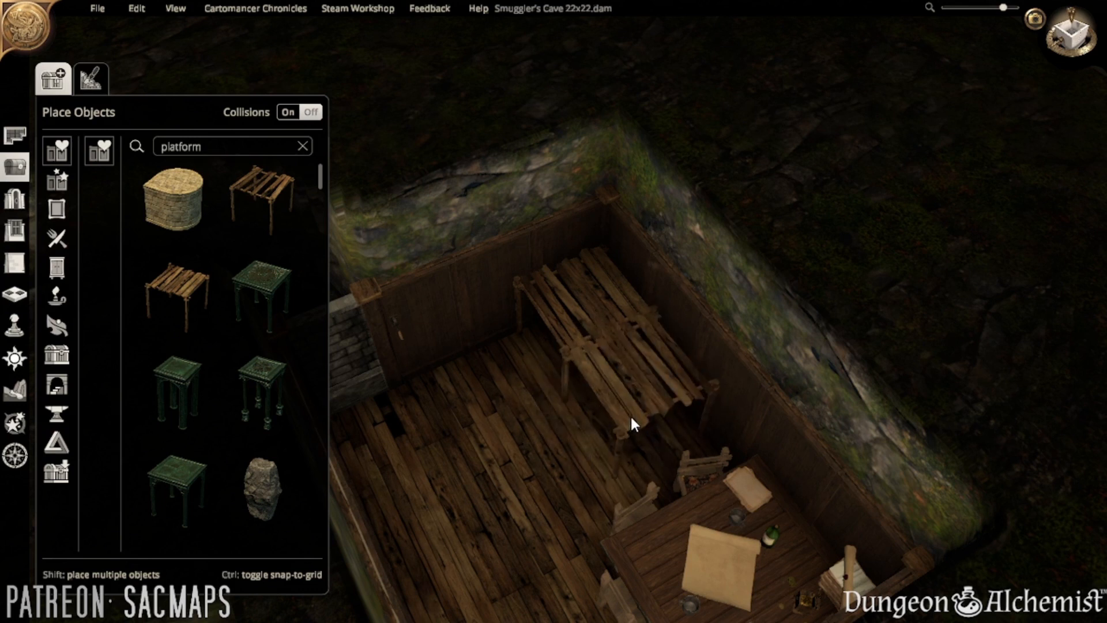
{"action": "left_click", "coordinate": [631, 416], "text": "shift"}
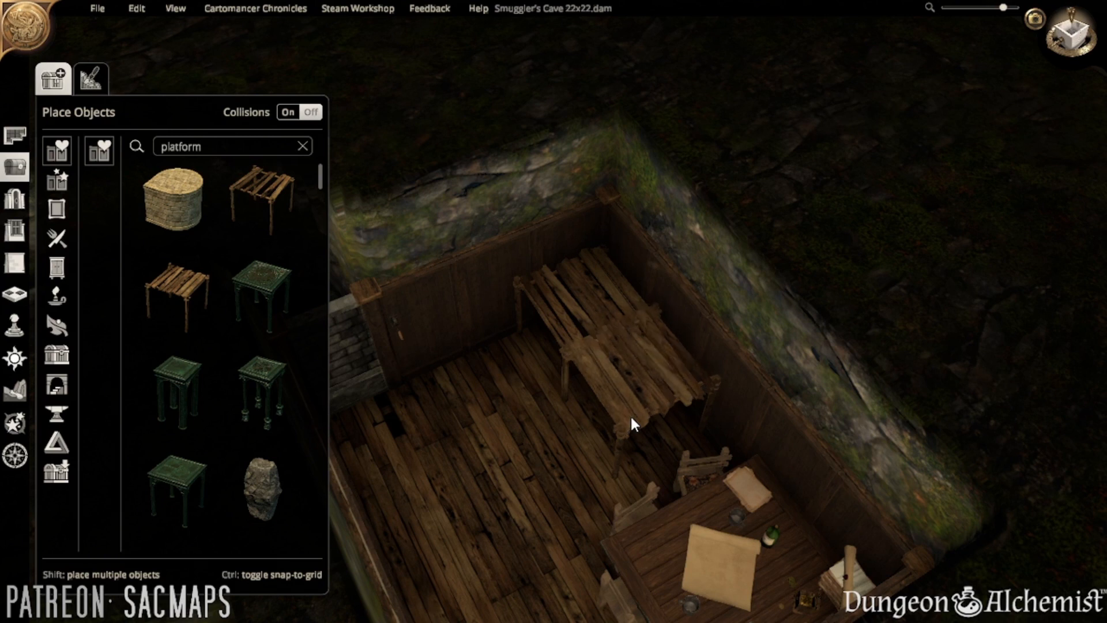
{"action": "scroll", "coordinate": [479, 431], "scroll_direction": "down", "scroll_amount": 1}
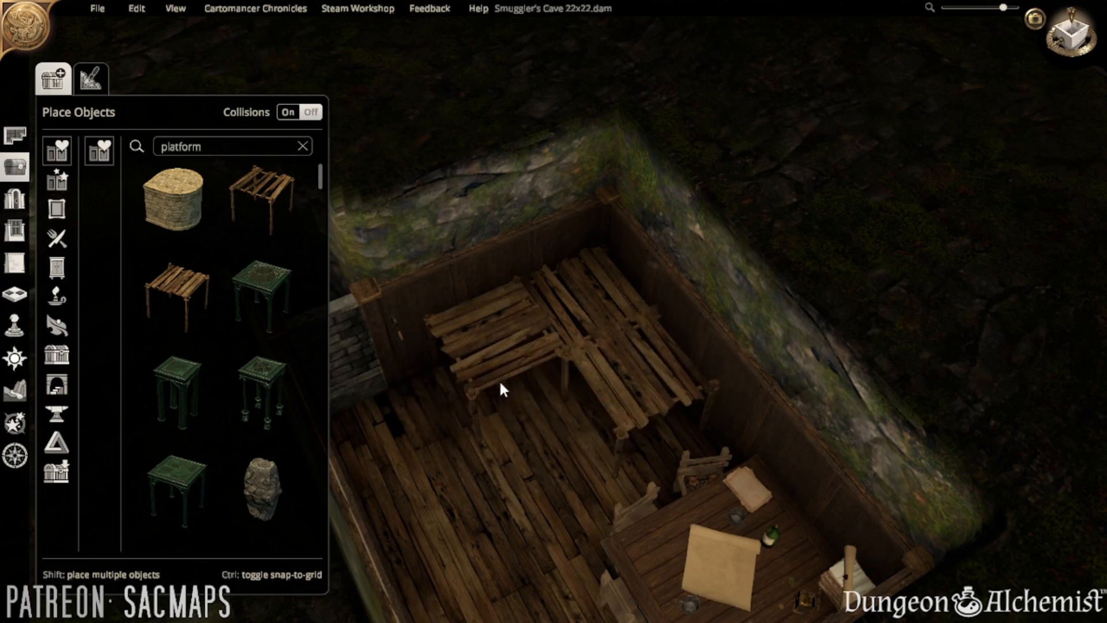
{"action": "scroll", "coordinate": [500, 384], "scroll_direction": "down", "scroll_amount": 1}
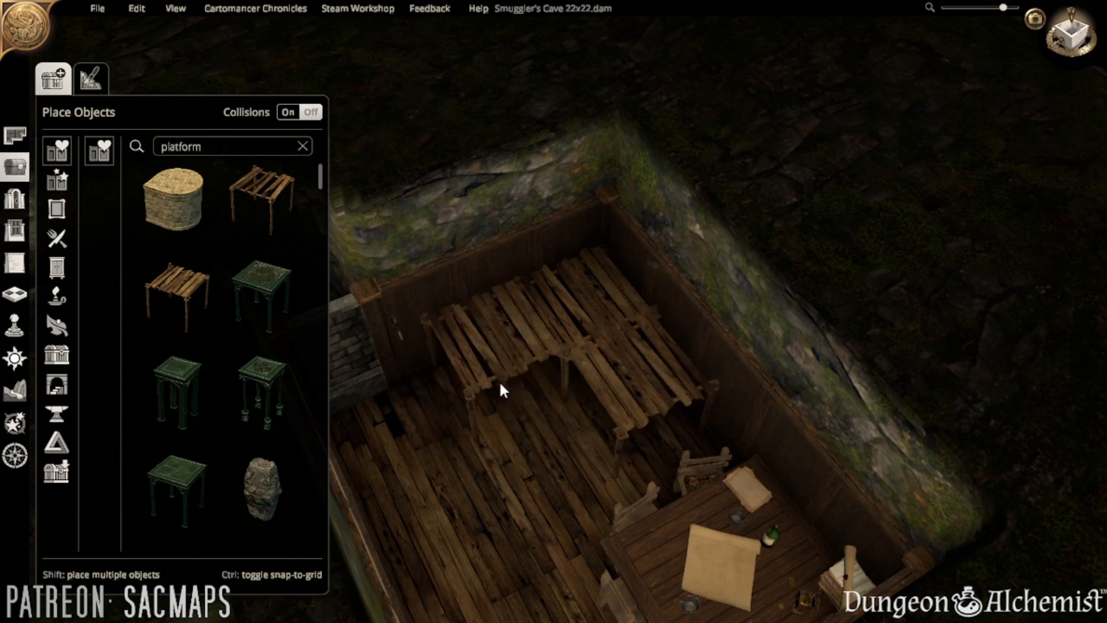
{"action": "left_click", "coordinate": [500, 380]}
{"action": "middle_click_drag", "start_coordinate": [561, 446], "coordinate": [473, 323]}
{"action": "left_click", "coordinate": [244, 146]}
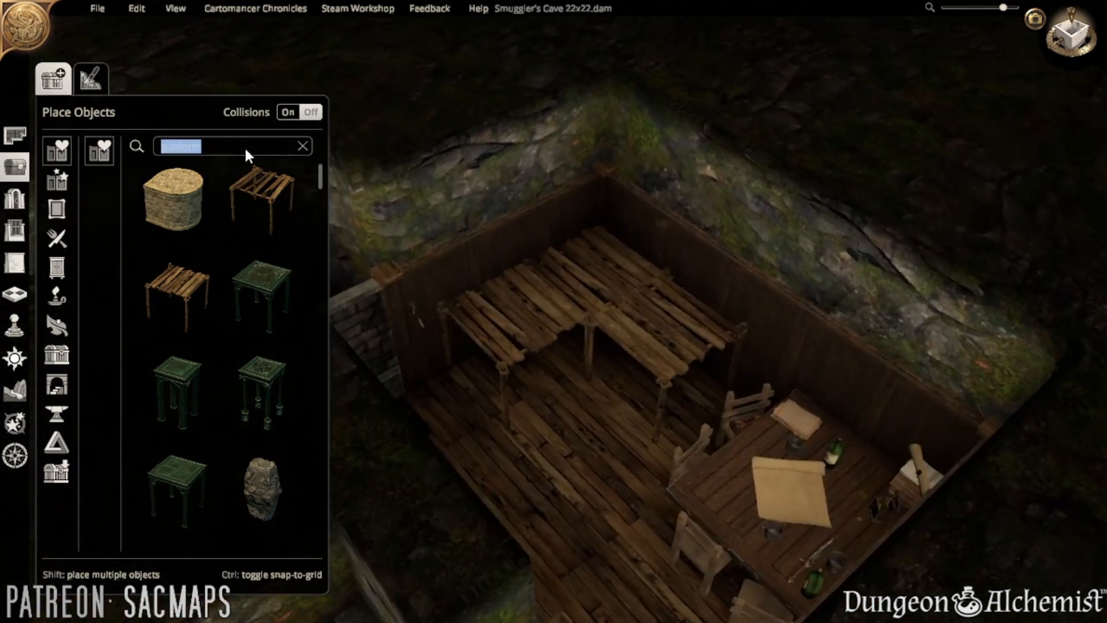
{"action": "type", "text": "step"}
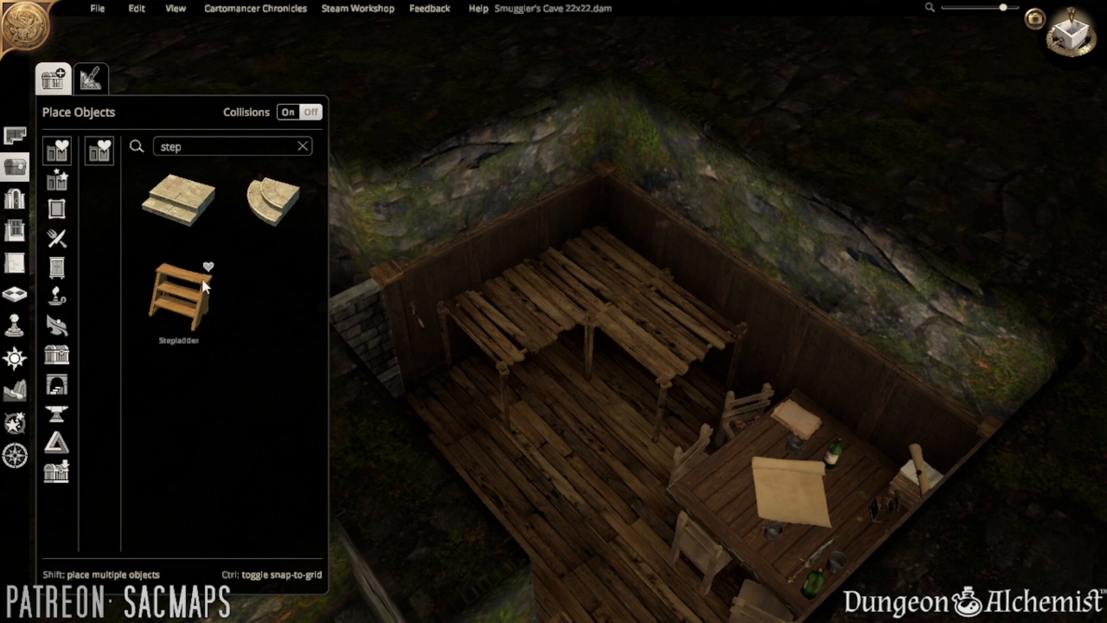
{"action": "left_click", "coordinate": [199, 282]}
{"action": "left_click", "coordinate": [469, 411]}
- Duplicate the wooden stairs from the rear cave chamber and place the copy against the study's raised platform
{"action": "key", "text": "s"}
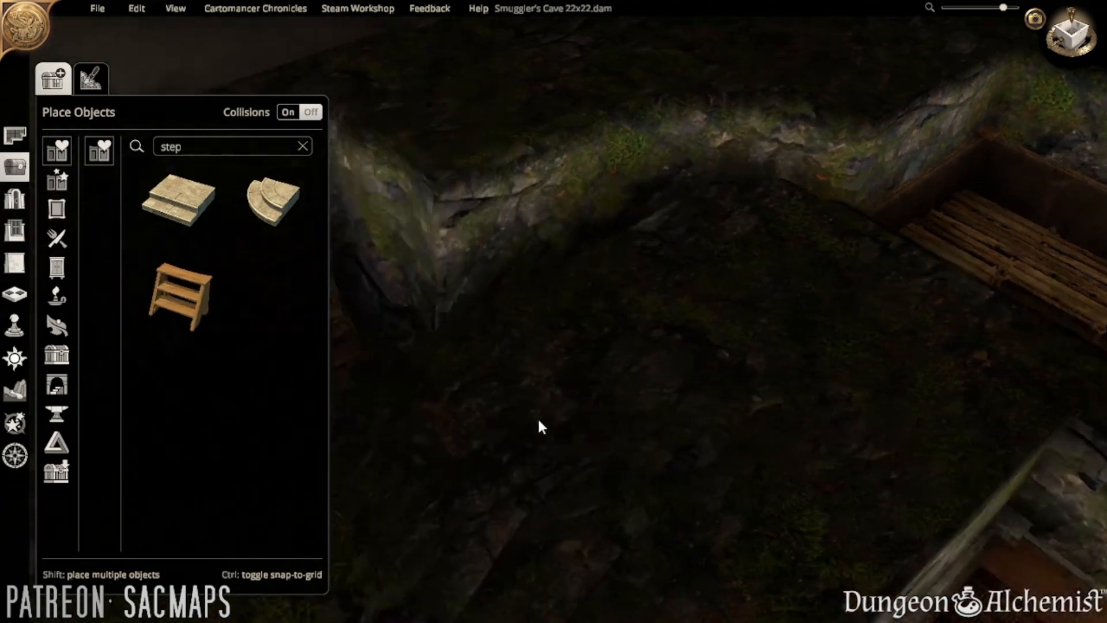
{"action": "left_click", "coordinate": [552, 337]}
{"action": "left_click", "coordinate": [550, 427]}
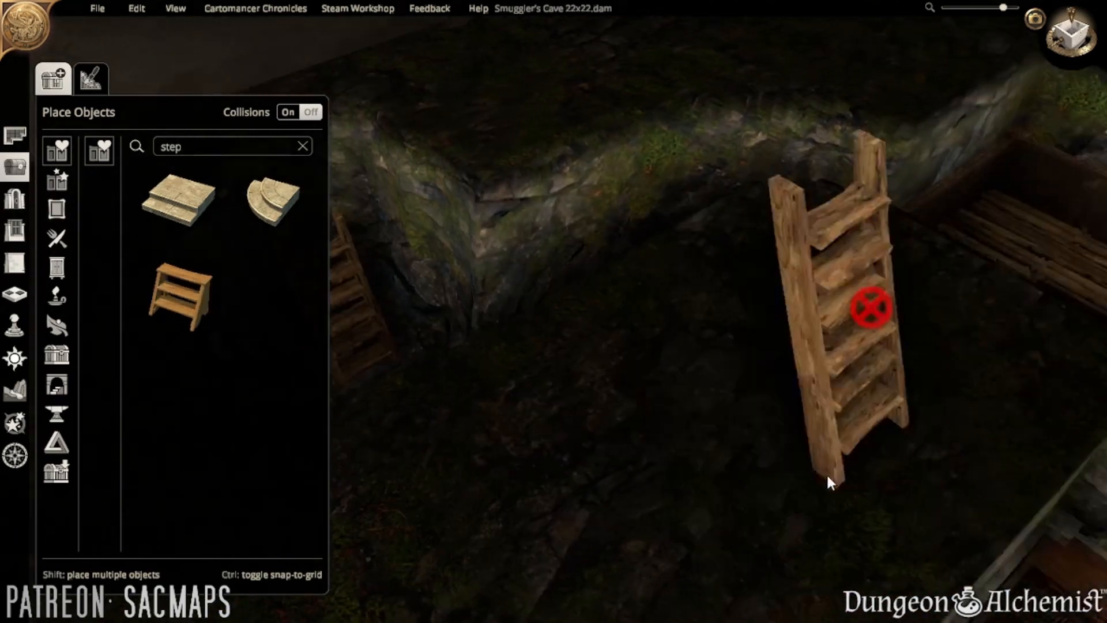
{"action": "left_click_drag", "start_coordinate": [749, 503], "coordinate": [674, 459]}
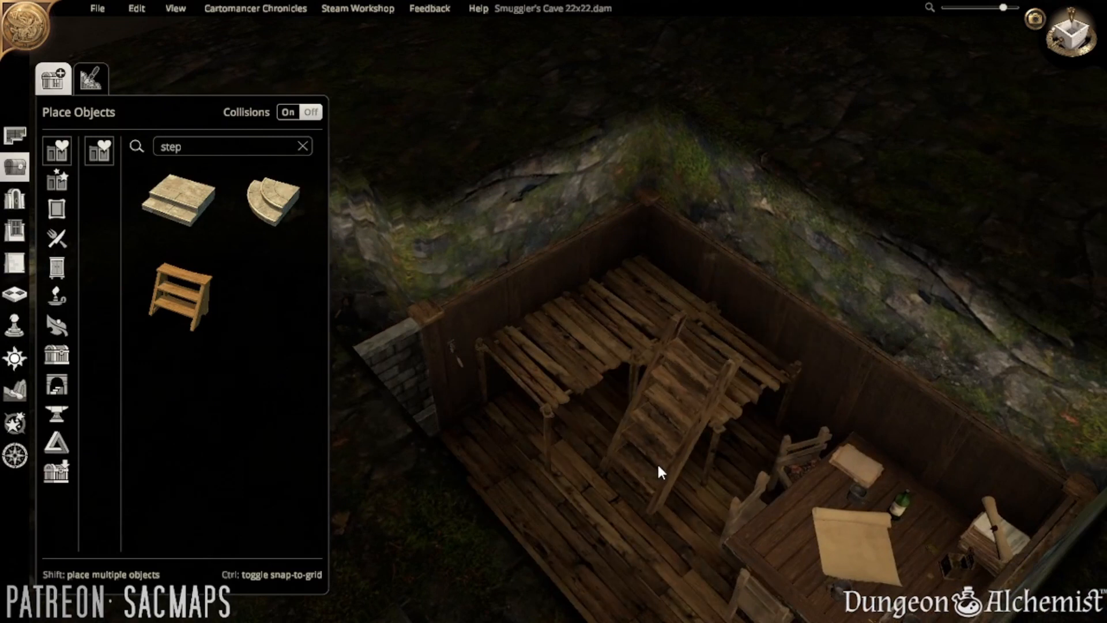
{"action": "left_click", "coordinate": [657, 462]}
- Adjust the height of the wooden stairs to meet the platform and move them to its free end beside the stone door
{"action": "left_click_drag", "start_coordinate": [601, 409], "coordinate": [589, 463]}
{"action": "left_click_drag", "start_coordinate": [669, 457], "coordinate": [658, 446]}
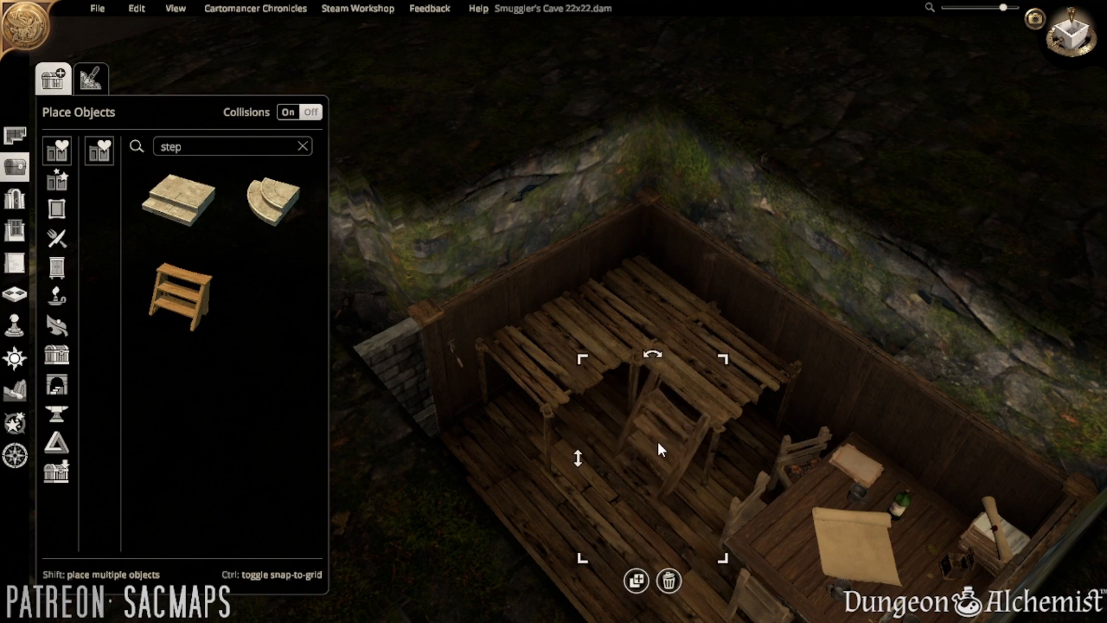
{"action": "left_click_drag", "start_coordinate": [577, 454], "coordinate": [569, 429]}
{"action": "double_click", "coordinate": [491, 450]}
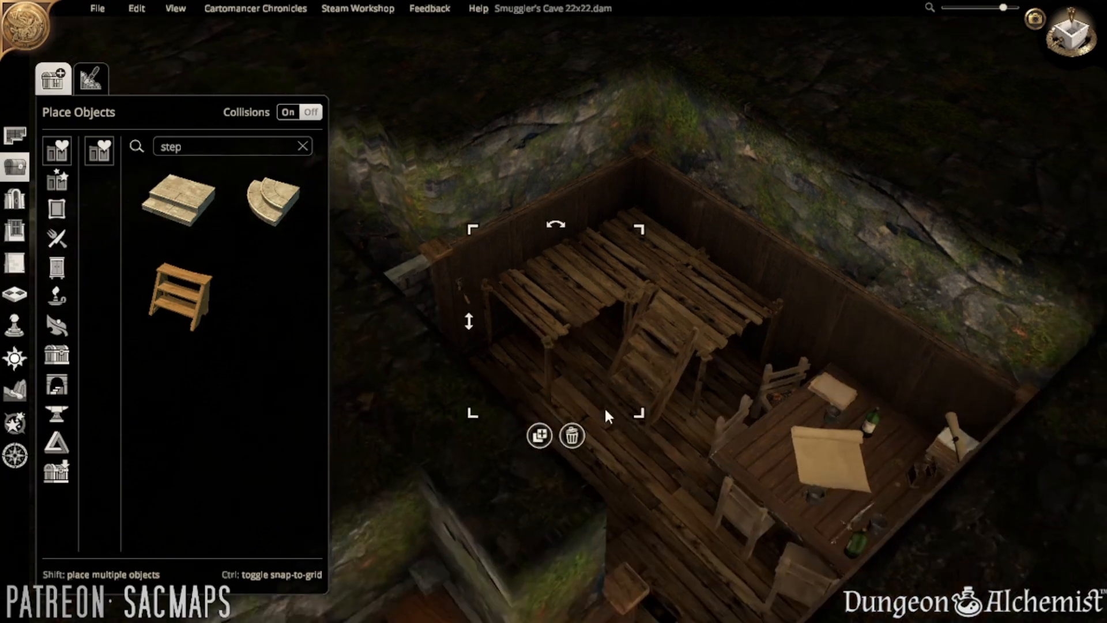
{"action": "left_click", "coordinate": [627, 489]}
{"action": "middle_click_drag", "start_coordinate": [627, 490], "coordinate": [495, 519]}
{"action": "key", "text": "a"}
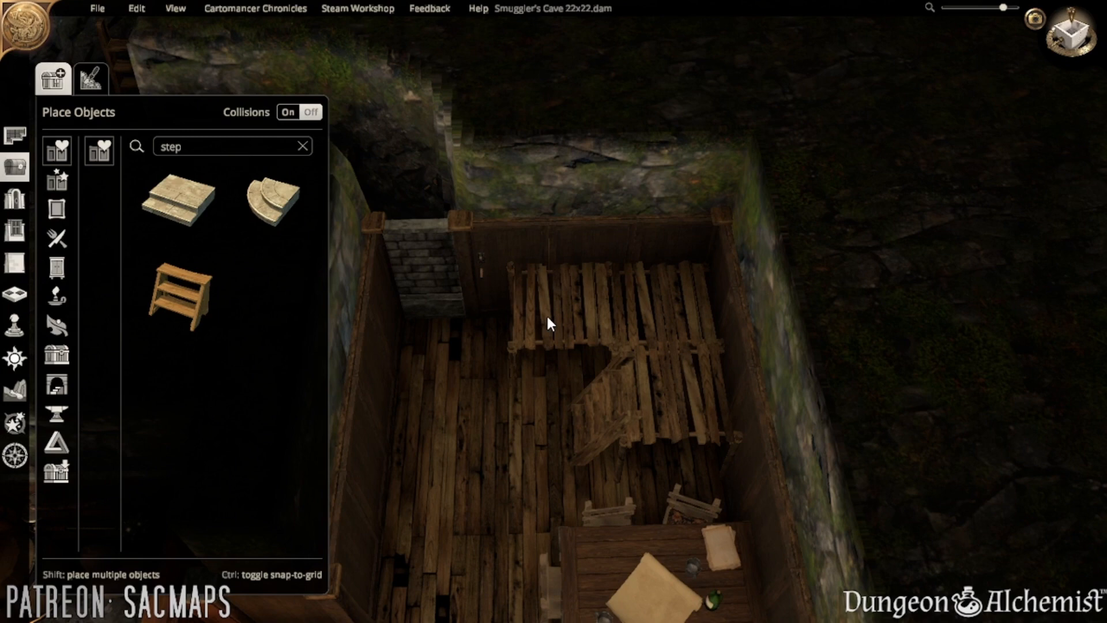
{"action": "middle_click_drag", "start_coordinate": [545, 313], "coordinate": [629, 352]}
{"action": "left_click_drag", "start_coordinate": [628, 351], "coordinate": [501, 327]}
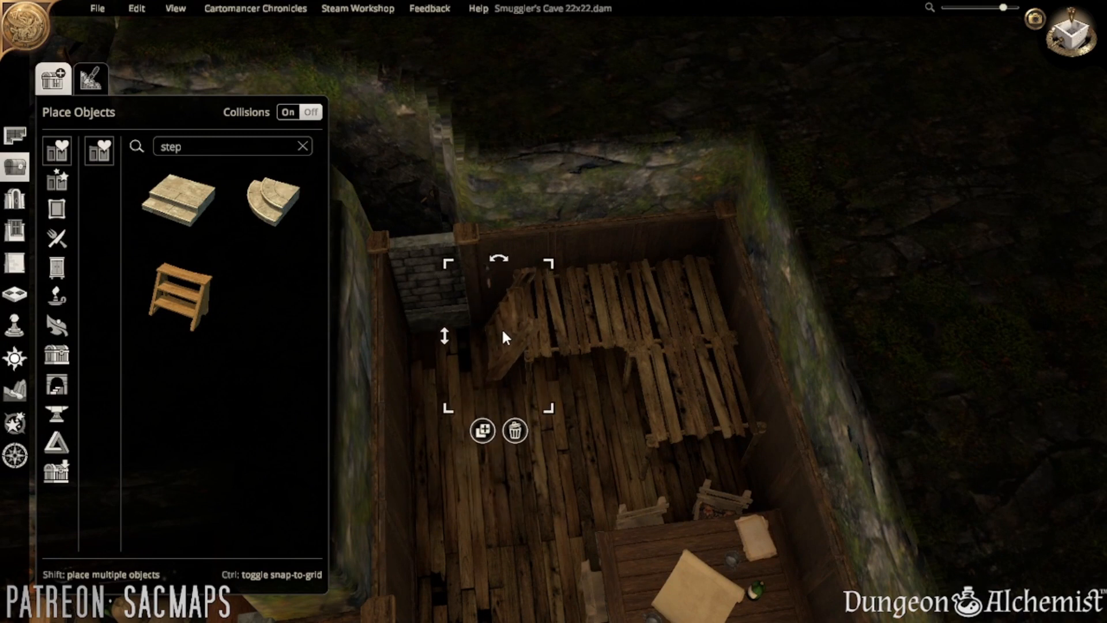
- Check how the study's stone door swings open next to the wooden stairs
{"action": "left_click", "coordinate": [438, 299]}
{"action": "left_click", "coordinate": [418, 365]}
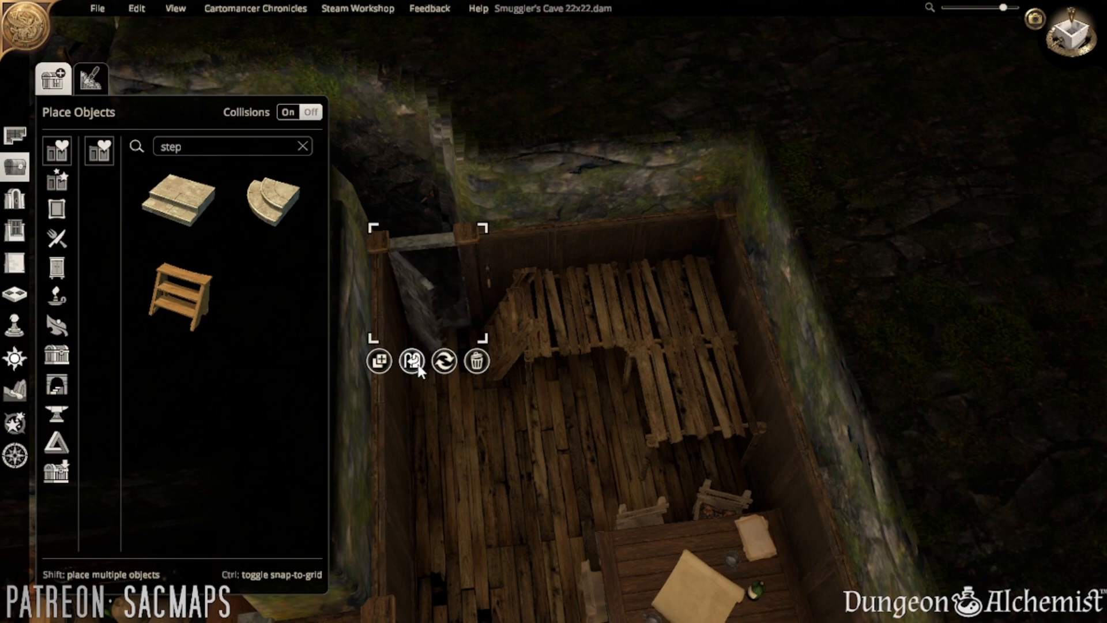
{"action": "left_click", "coordinate": [559, 458]}
- Nudge the platform section nearest the table into line with the corner section
{"action": "scroll", "coordinate": [562, 461], "scroll_direction": "up", "scroll_amount": 3}
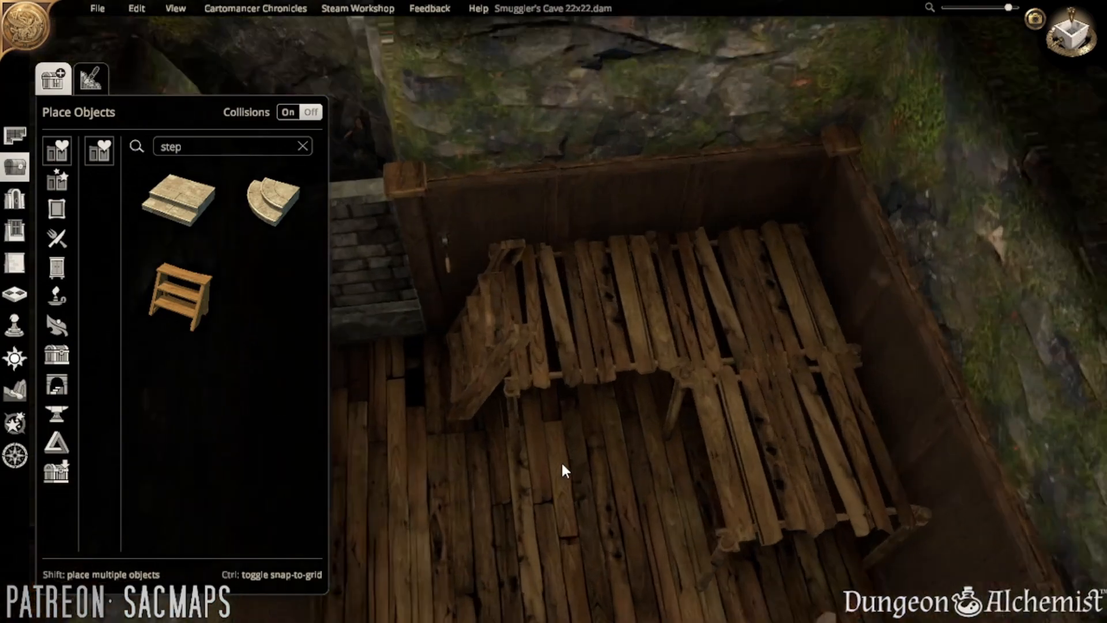
{"action": "right_click_drag", "start_coordinate": [561, 461], "coordinate": [656, 402]}
{"action": "left_click", "coordinate": [561, 351]}
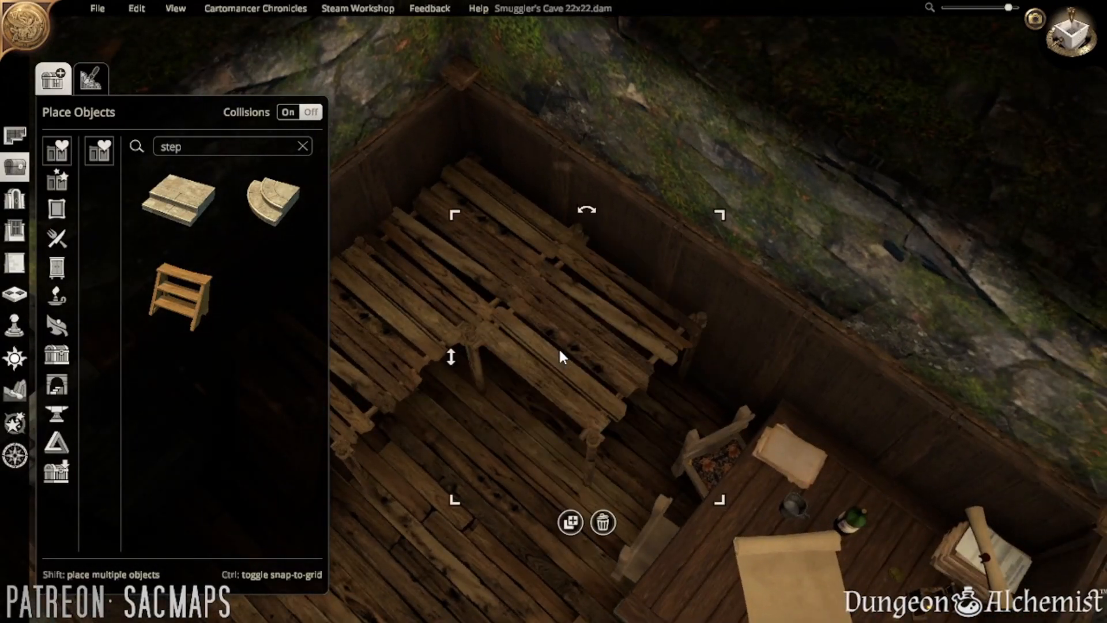
{"action": "left_click_drag", "start_coordinate": [560, 350], "coordinate": [563, 347]}
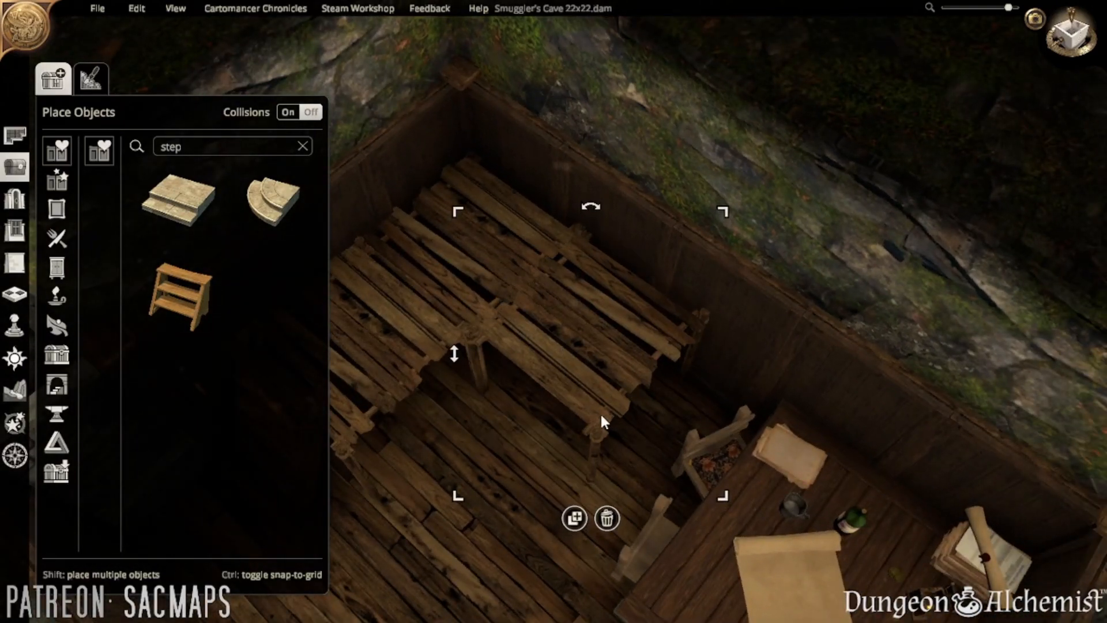
{"action": "key", "text": "ctrl+z"}
{"action": "left_click", "coordinate": [454, 579]}
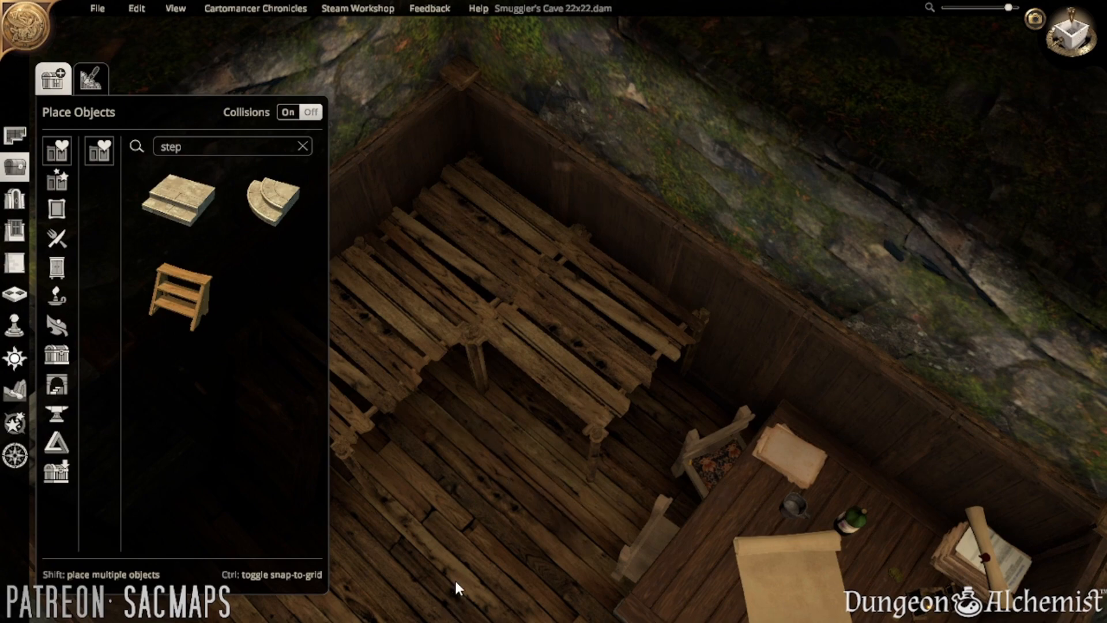
{"action": "middle_click_drag", "start_coordinate": [454, 579], "coordinate": [766, 439]}
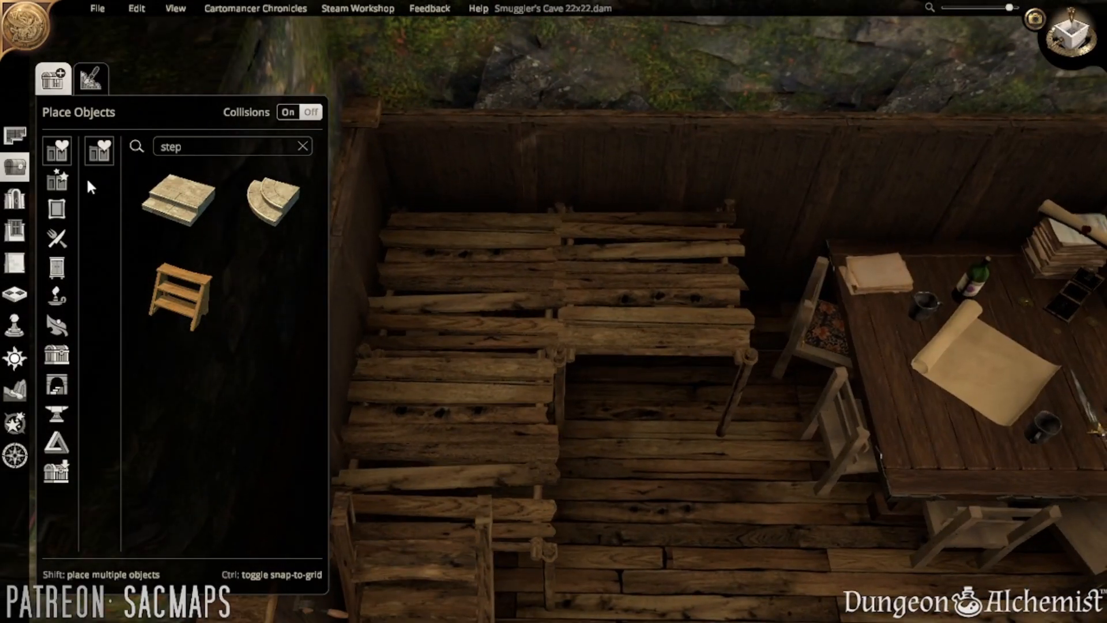
- Find the rough wooden bannister with slanted braces by searching for "bannister" and place one at the platform's inner edge
{"action": "left_click", "coordinate": [196, 143]}
{"action": "type", "text": "bannister"}
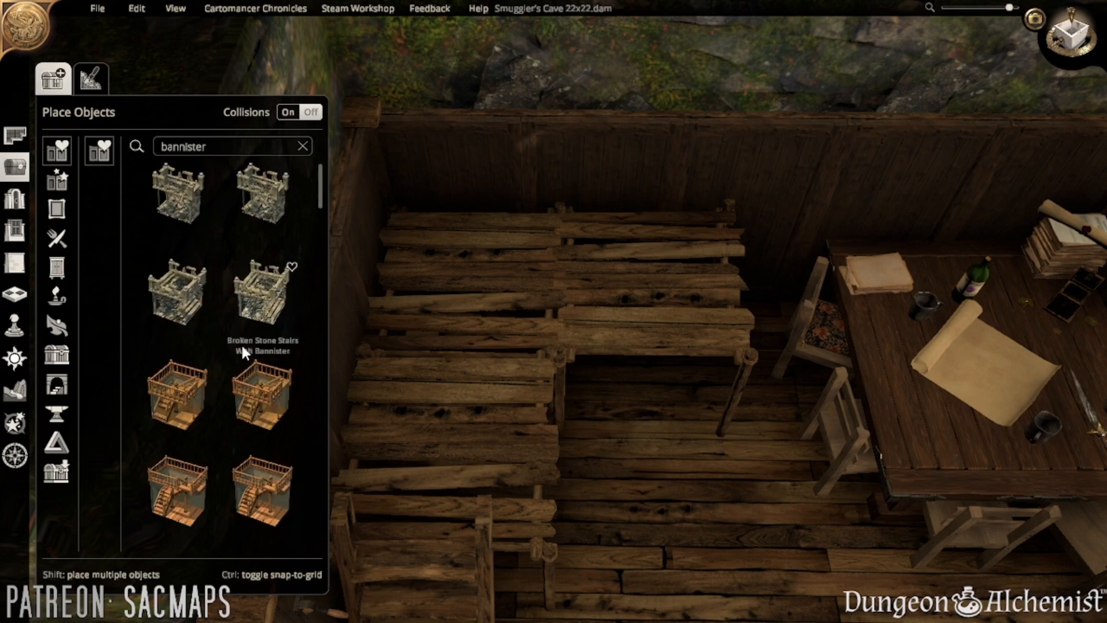
{"action": "scroll", "coordinate": [237, 413], "scroll_direction": "down", "scroll_amount": 5}
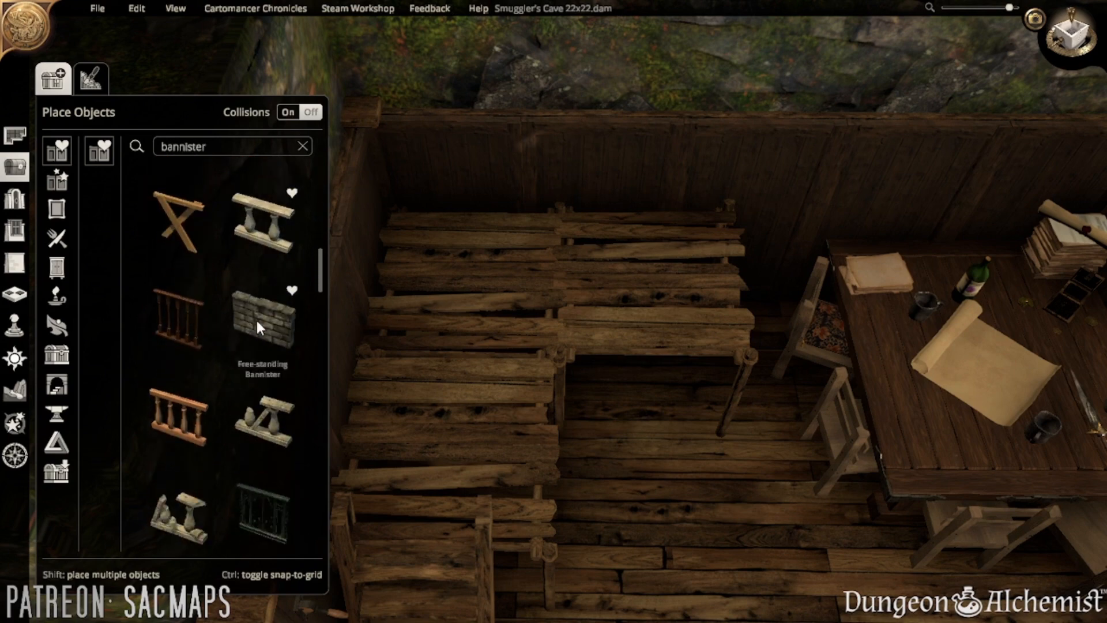
{"action": "left_click", "coordinate": [179, 237]}
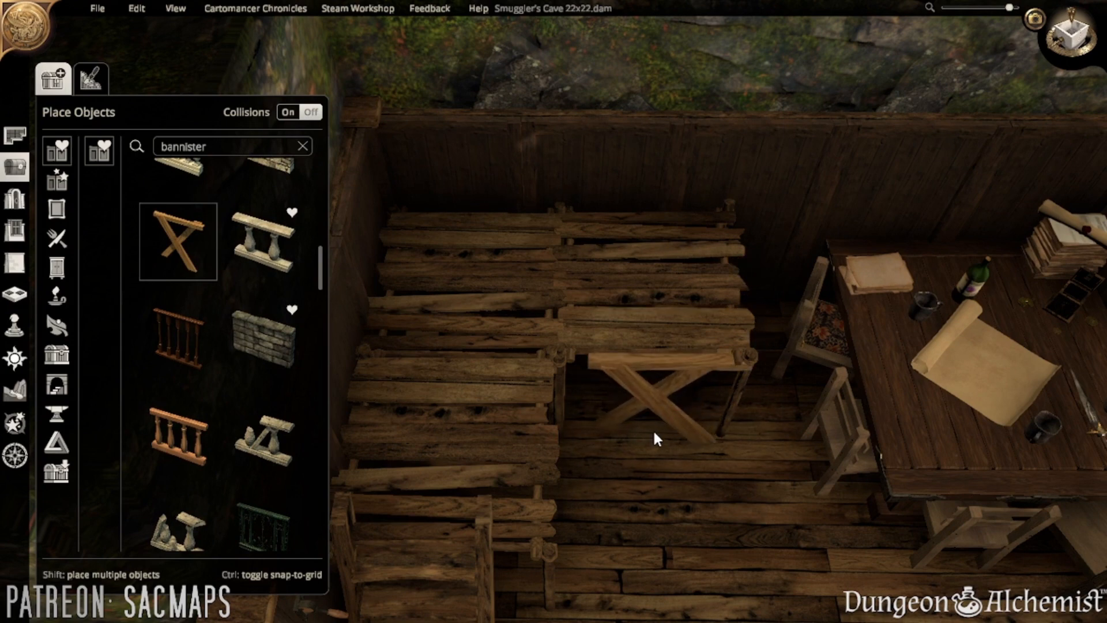
{"action": "scroll", "coordinate": [247, 297], "scroll_direction": "down", "scroll_amount": 8}
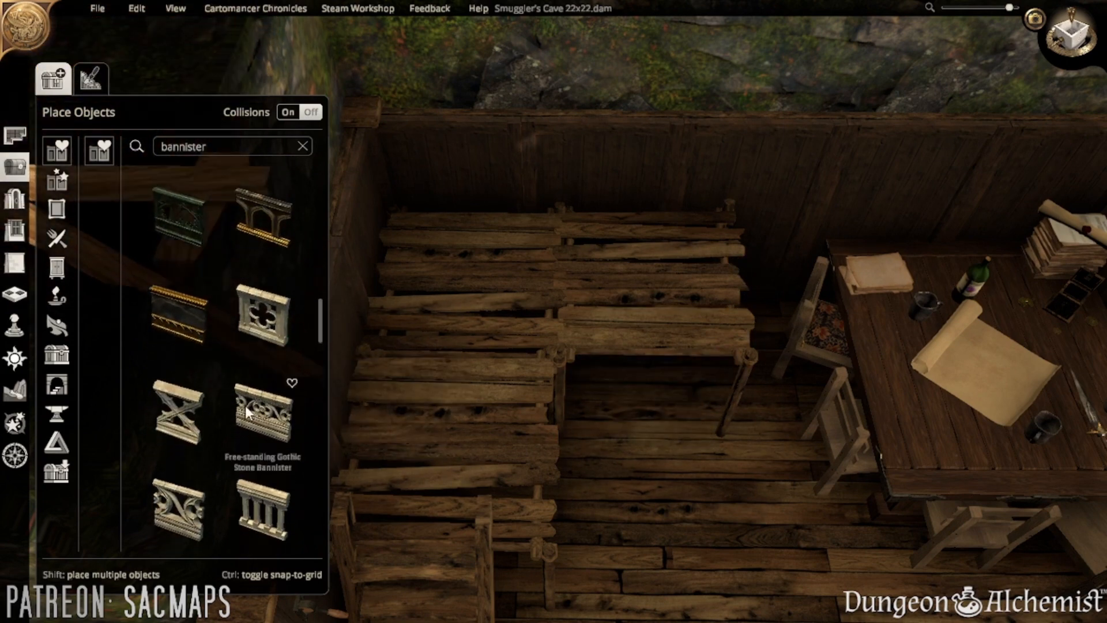
{"action": "scroll", "coordinate": [253, 286], "scroll_direction": "down", "scroll_amount": 6}
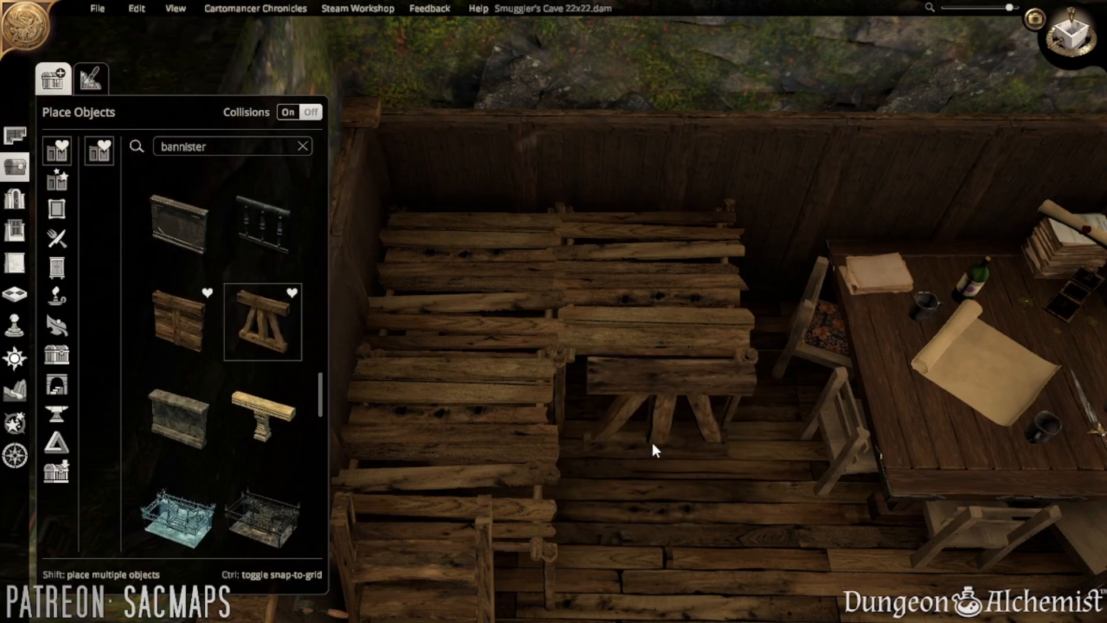
{"action": "left_click", "coordinate": [650, 442]}
- Raise the slanted-brace bannister to the top of the platform section nearest the table and scale it down
{"action": "left_click_drag", "start_coordinate": [576, 399], "coordinate": [569, 330]}
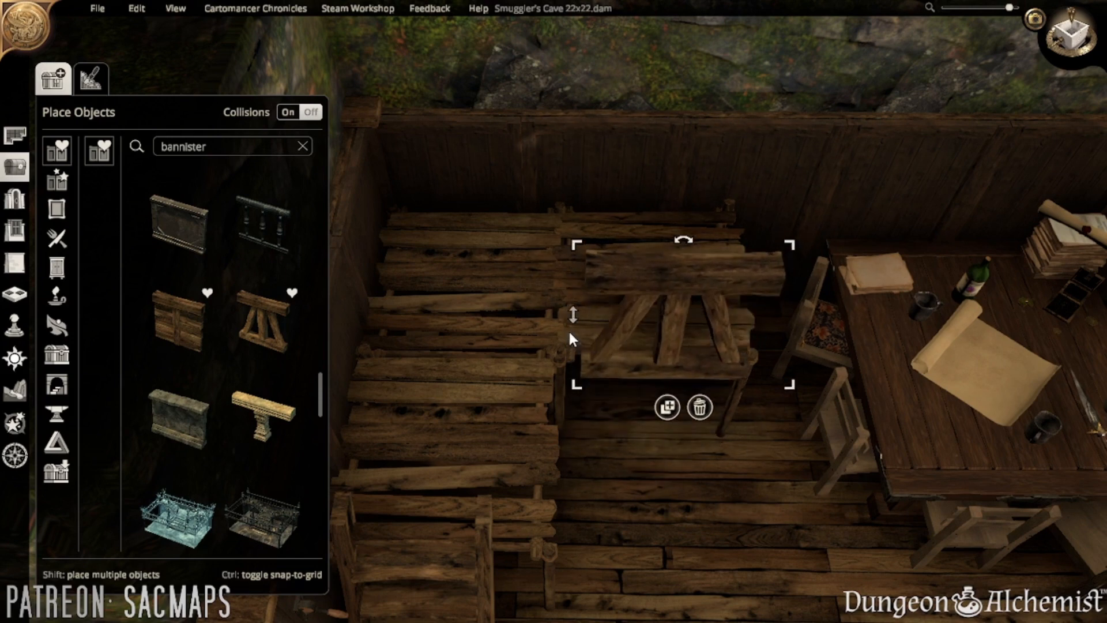
{"action": "left_click_drag", "start_coordinate": [676, 319], "coordinate": [672, 276]}
{"action": "middle_click_drag", "start_coordinate": [703, 278], "coordinate": [573, 330]}
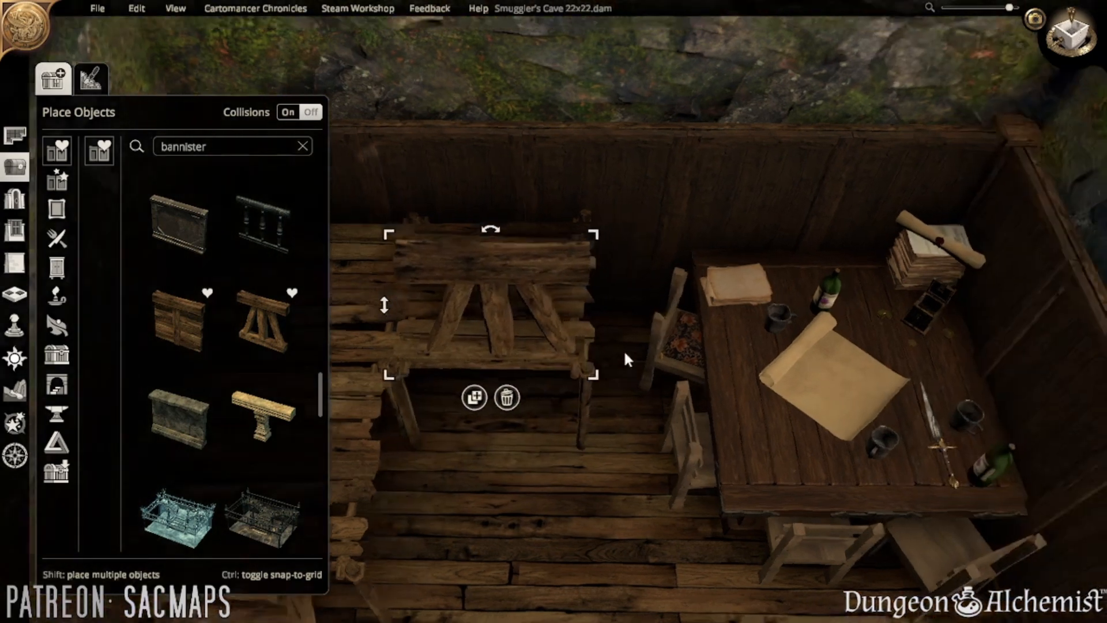
{"action": "left_click_drag", "start_coordinate": [573, 329], "coordinate": [527, 334]}
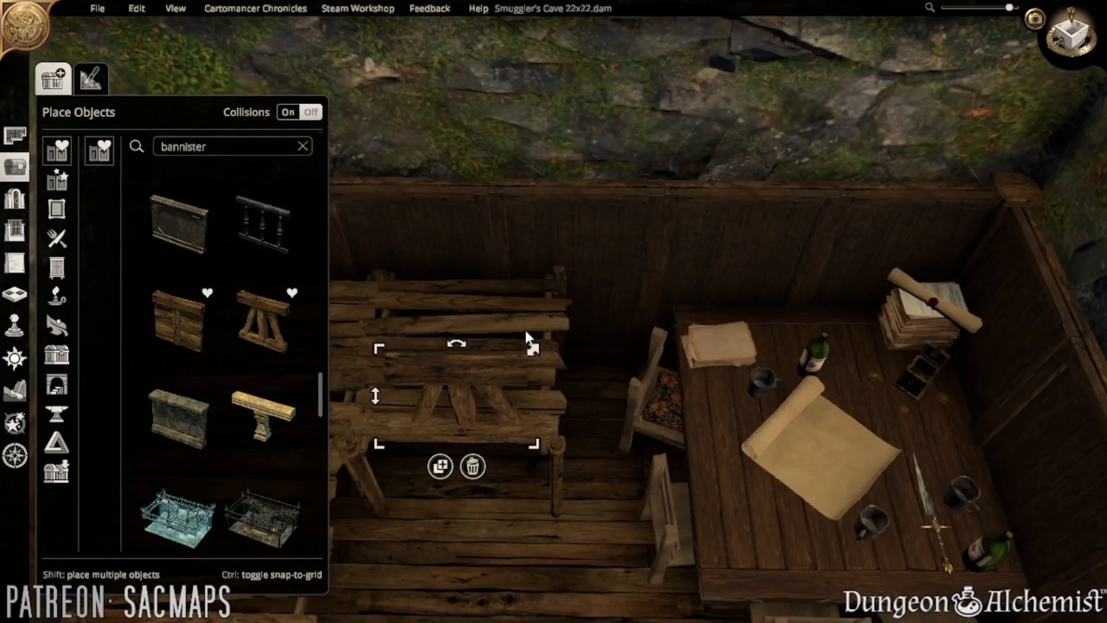
- Shrink the bannister further and fit it at platform height along the section's front edge, at the corner nearest the table
{"action": "key", "text": "a"}
{"action": "left_click_drag", "start_coordinate": [548, 377], "coordinate": [596, 371]}
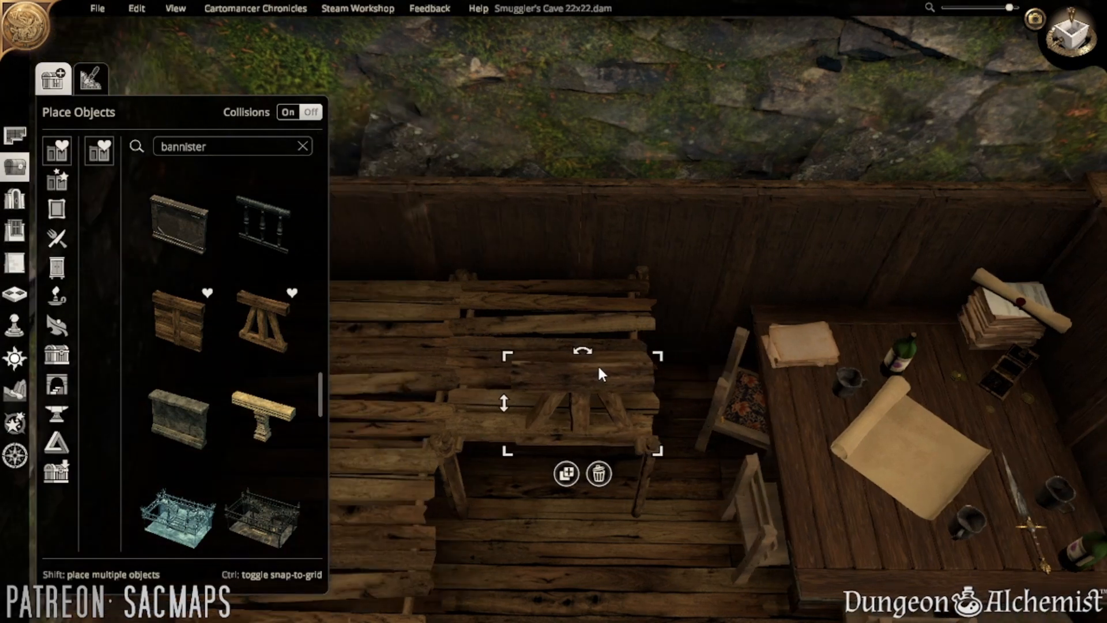
{"action": "left_click_drag", "start_coordinate": [503, 402], "coordinate": [500, 390]}
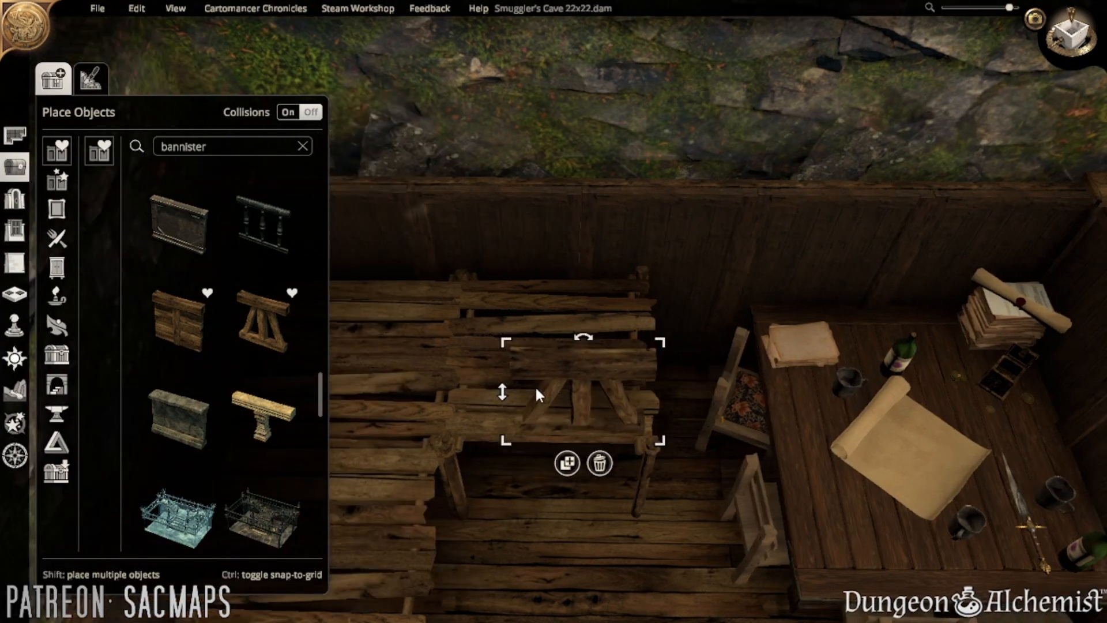
{"action": "left_click_drag", "start_coordinate": [662, 341], "coordinate": [631, 348]}
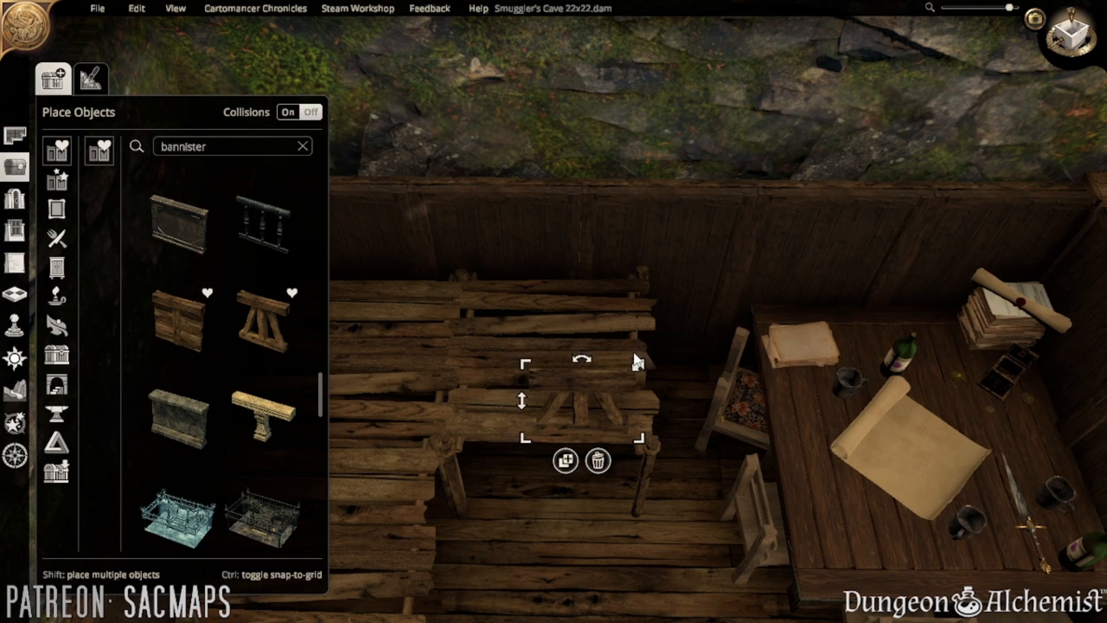
{"action": "left_click_drag", "start_coordinate": [599, 382], "coordinate": [635, 395]}
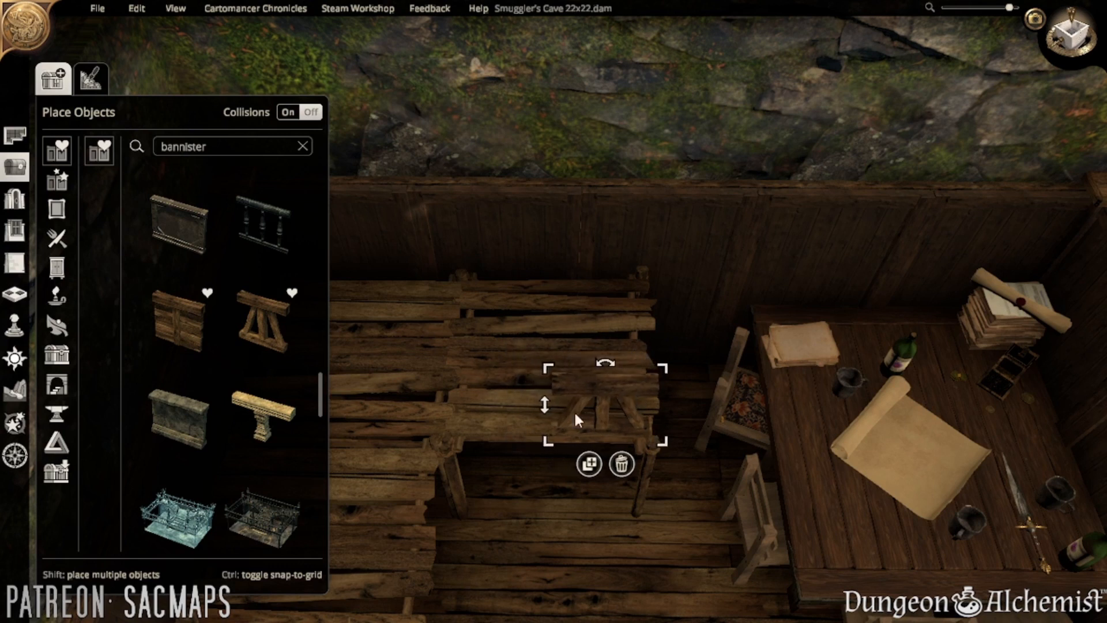
{"action": "left_click_drag", "start_coordinate": [542, 406], "coordinate": [601, 386]}
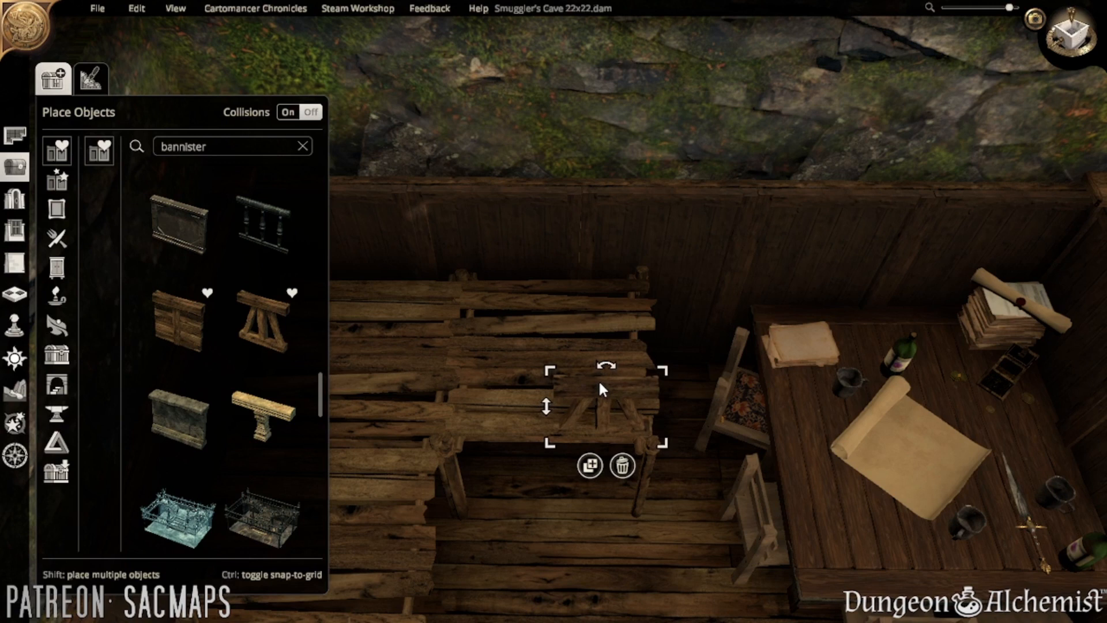
- Duplicate the bannister to complete the section's front railing and add rotated copies along its end facing the table
{"action": "left_click", "coordinate": [589, 464]}
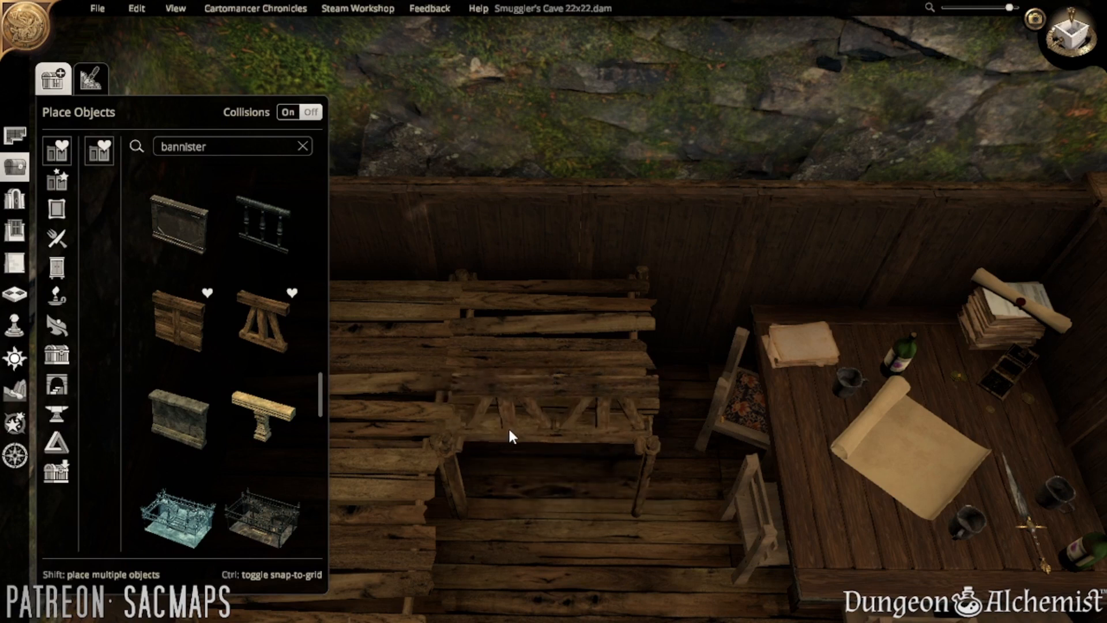
{"action": "left_click", "coordinate": [507, 426], "text": "shift"}
{"action": "scroll", "coordinate": [427, 476], "scroll_direction": "down", "scroll_amount": 6}
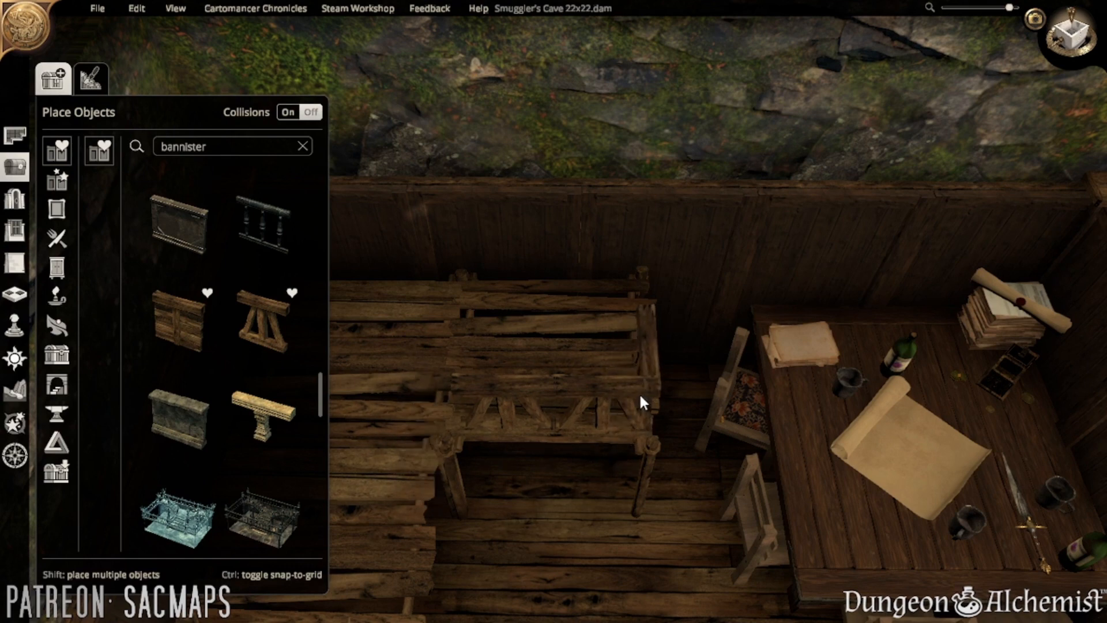
- Shift the front bannister farther from the table slightly toward the platform's inner corner
{"action": "right_click_drag", "start_coordinate": [682, 420], "coordinate": [433, 492]}
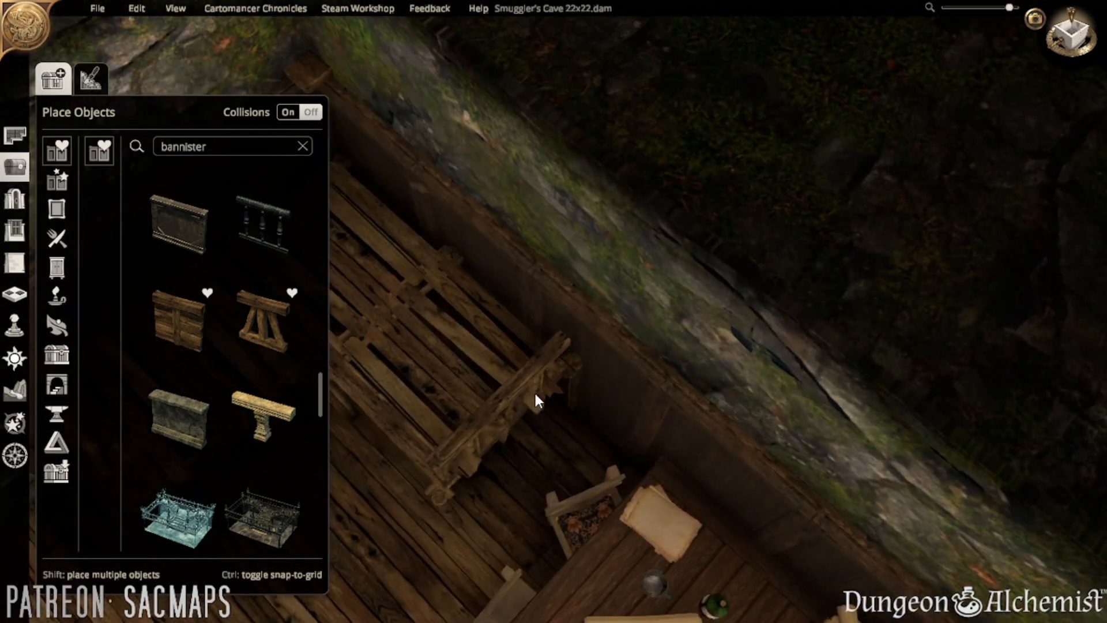
{"action": "right_click_drag", "start_coordinate": [541, 447], "coordinate": [649, 509]}
{"action": "scroll", "coordinate": [649, 510], "scroll_direction": "up", "scroll_amount": 2}
{"action": "right_click_drag", "start_coordinate": [524, 444], "coordinate": [606, 423]}
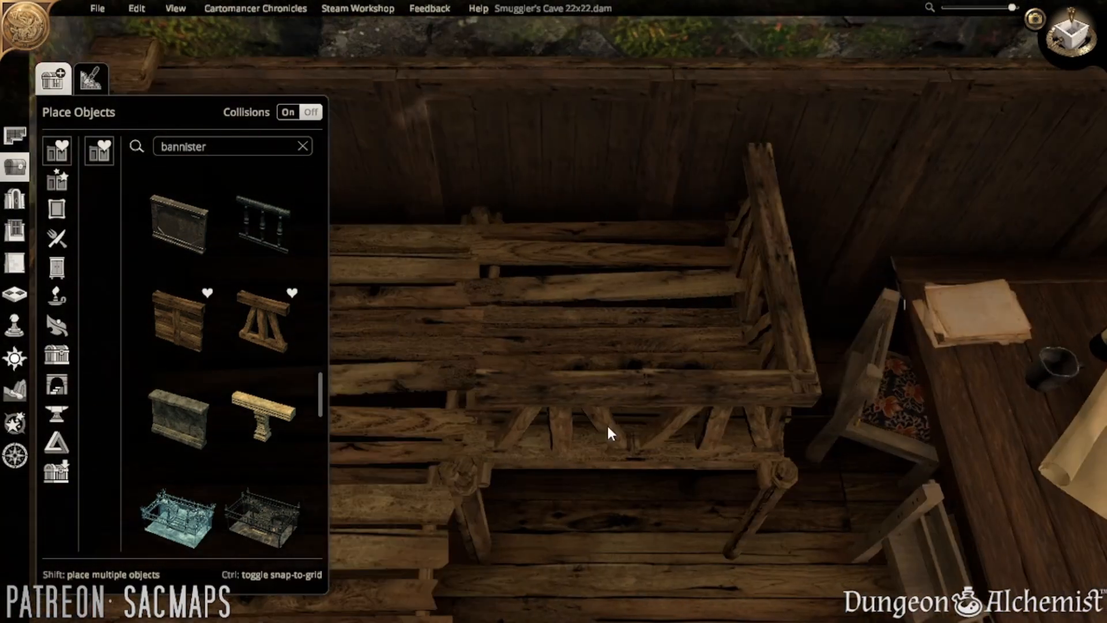
{"action": "left_click_drag", "start_coordinate": [561, 402], "coordinate": [532, 401]}
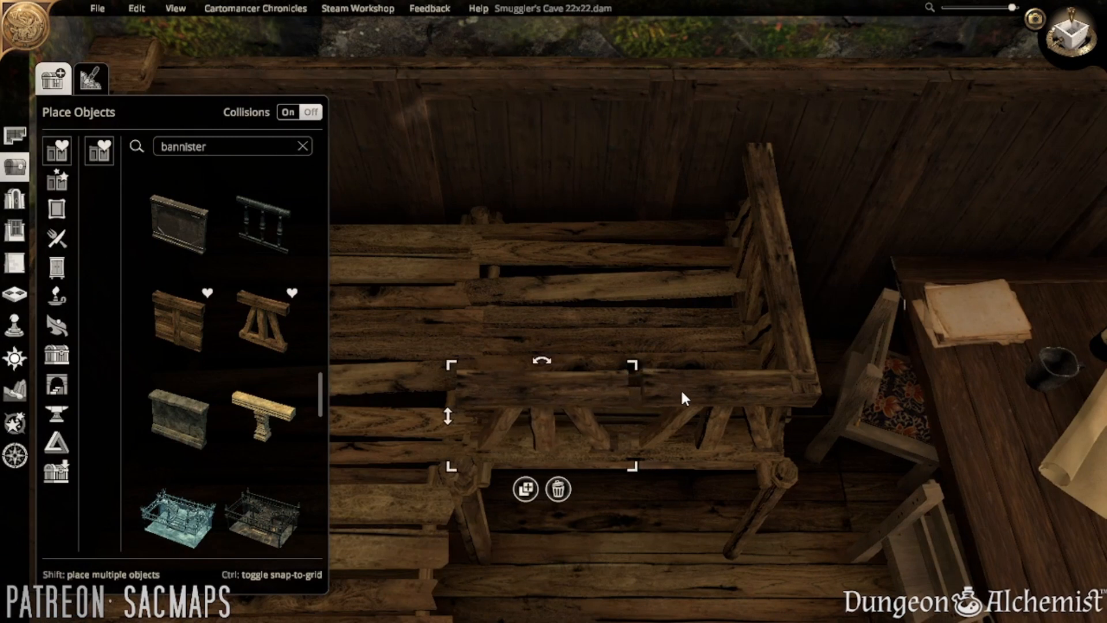
- Align the two wooden railing pieces end to end along the front edge of the raised plank platform
{"action": "mouse_move", "coordinate": [684, 397]}
{"action": "left_mouse_down"}
{"action": "mouse_move", "coordinate": [660, 403]}
{"action": "mouse_move", "coordinate": [703, 394]}
{"action": "mouse_move", "coordinate": [691, 394]}
{"action": "left_mouse_up"}
{"action": "left_click", "coordinate": [715, 397]}
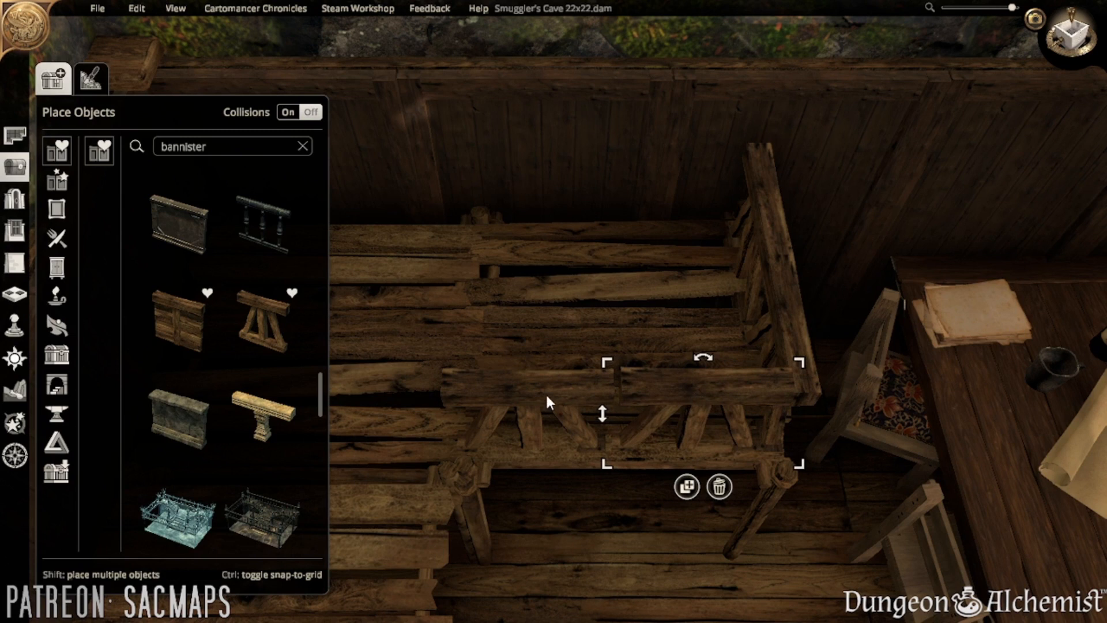
{"action": "left_click_drag", "start_coordinate": [547, 402], "coordinate": [559, 393]}
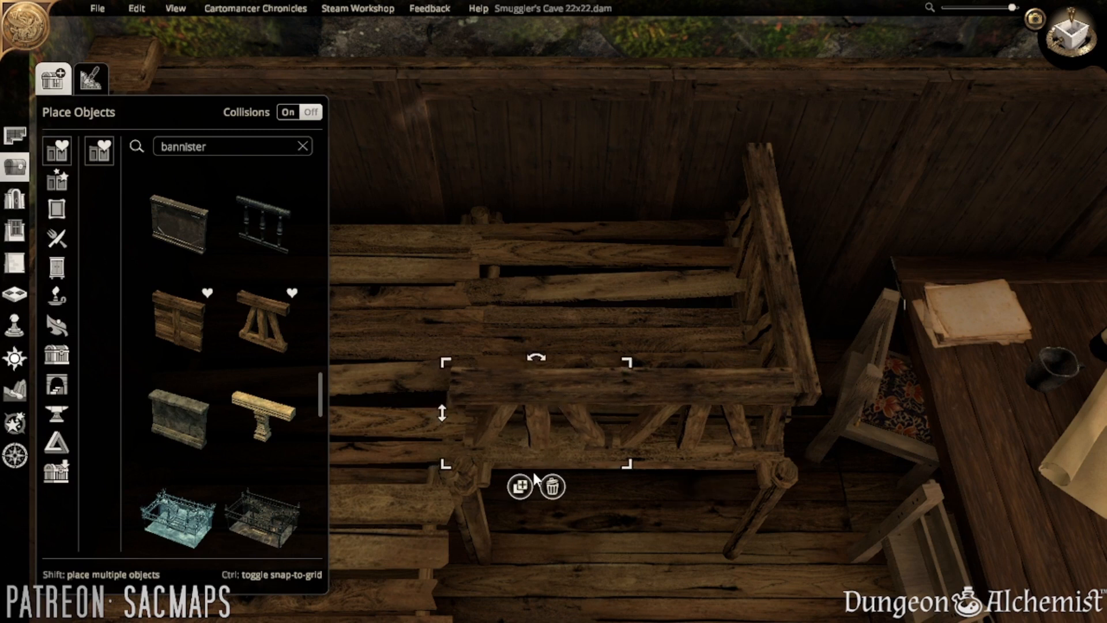
- Duplicate the wooden railing, rotate it perpendicular to the front railing, and place it along the platform's inner edge at the corner post
{"action": "left_click", "coordinate": [519, 486]}
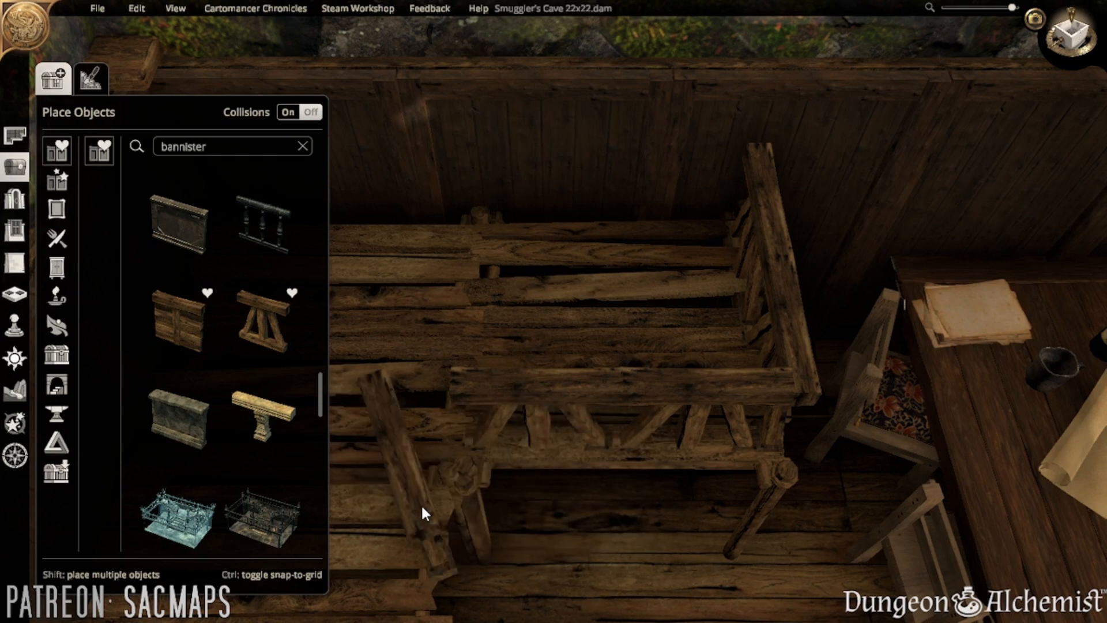
{"action": "scroll", "coordinate": [448, 495], "scroll_direction": "down", "scroll_amount": 2}
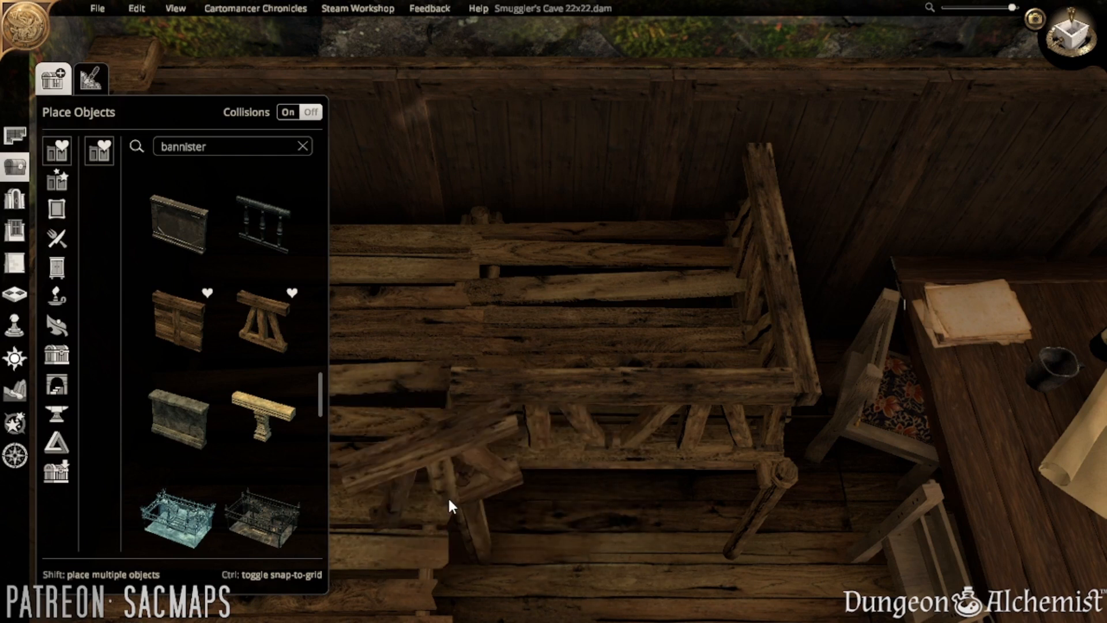
{"action": "scroll", "coordinate": [448, 495], "scroll_direction": "up", "scroll_amount": 2}
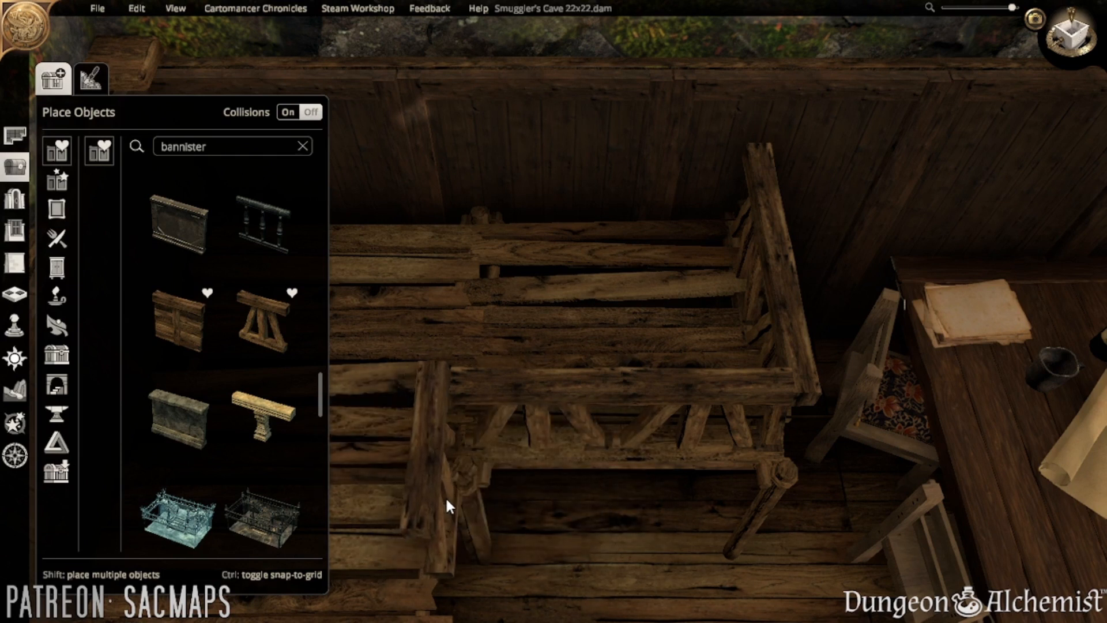
{"action": "middle_click_drag", "start_coordinate": [448, 505], "coordinate": [539, 460]}
{"action": "left_click", "coordinate": [580, 500]}
{"action": "key", "text": "d"}
{"action": "left_click", "coordinate": [538, 460]}
{"action": "middle_click_drag", "start_coordinate": [551, 399], "coordinate": [557, 494]}
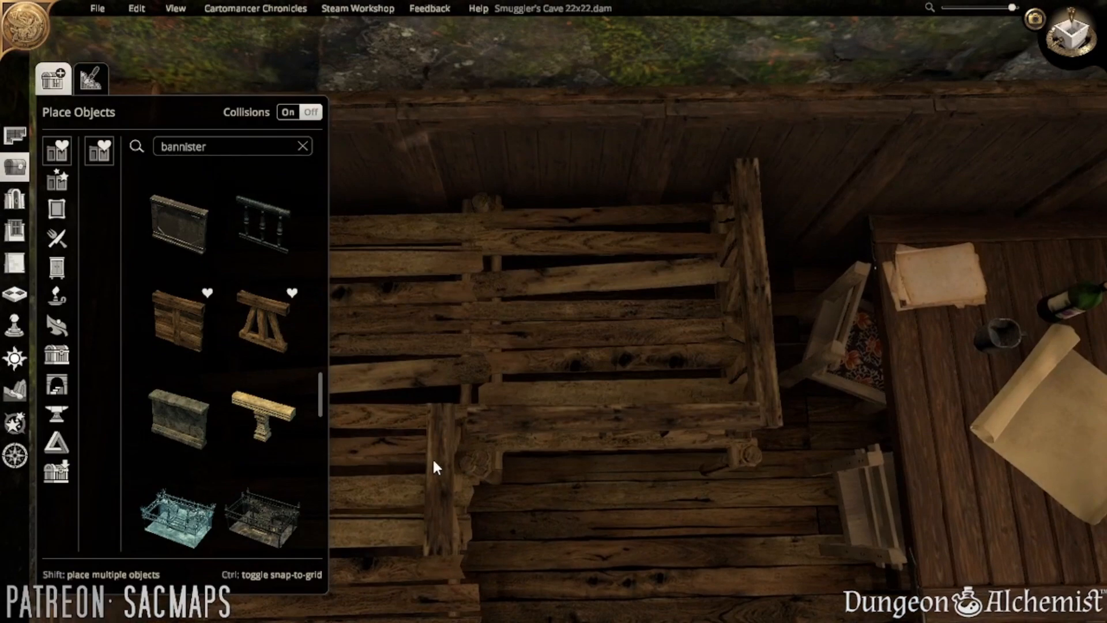
{"action": "left_click_drag", "start_coordinate": [433, 462], "coordinate": [458, 473]}
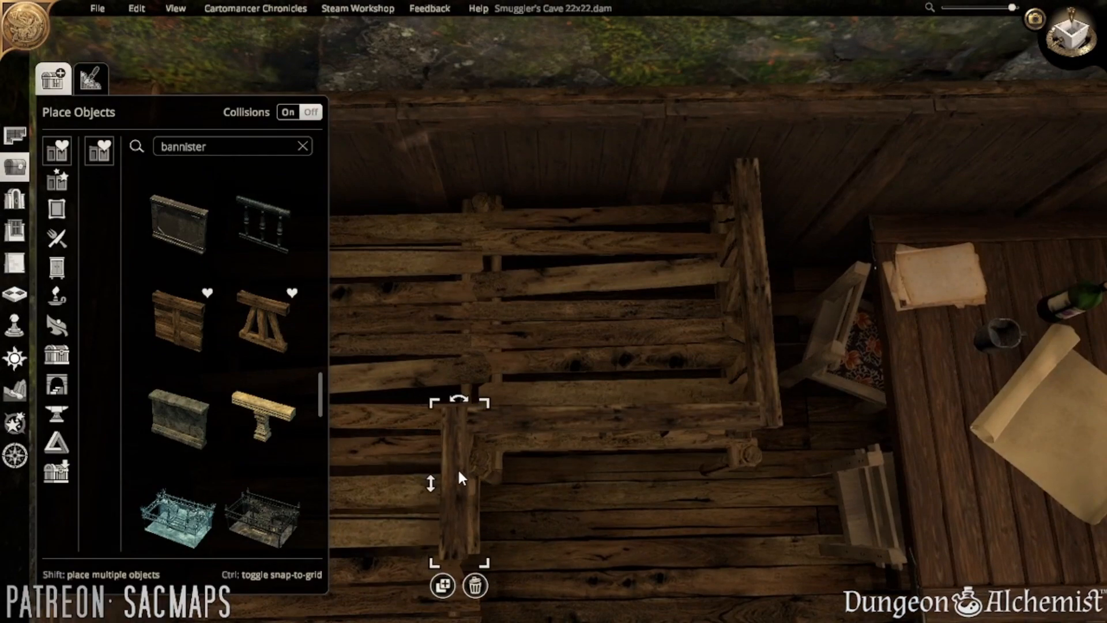
{"action": "left_click", "coordinate": [614, 538]}
- Duplicate the inner-edge railing and place the copy end to end with it, extending the railing toward the stairs
{"action": "middle_click_drag", "start_coordinate": [614, 538], "coordinate": [257, 476]}
{"action": "middle_click_drag", "start_coordinate": [778, 474], "coordinate": [738, 342]}
{"action": "key", "text": "d"}
{"action": "key", "text": "w"}
{"action": "scroll", "coordinate": [738, 342], "scroll_direction": "up", "scroll_amount": 2}
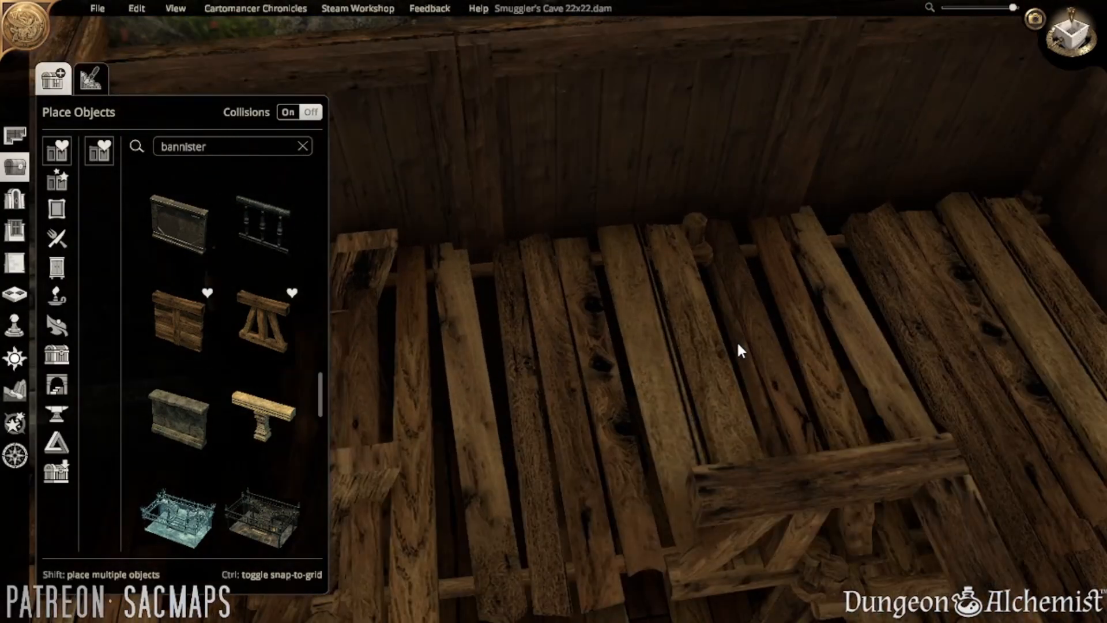
{"action": "scroll", "coordinate": [738, 350], "scroll_direction": "down", "scroll_amount": 2}
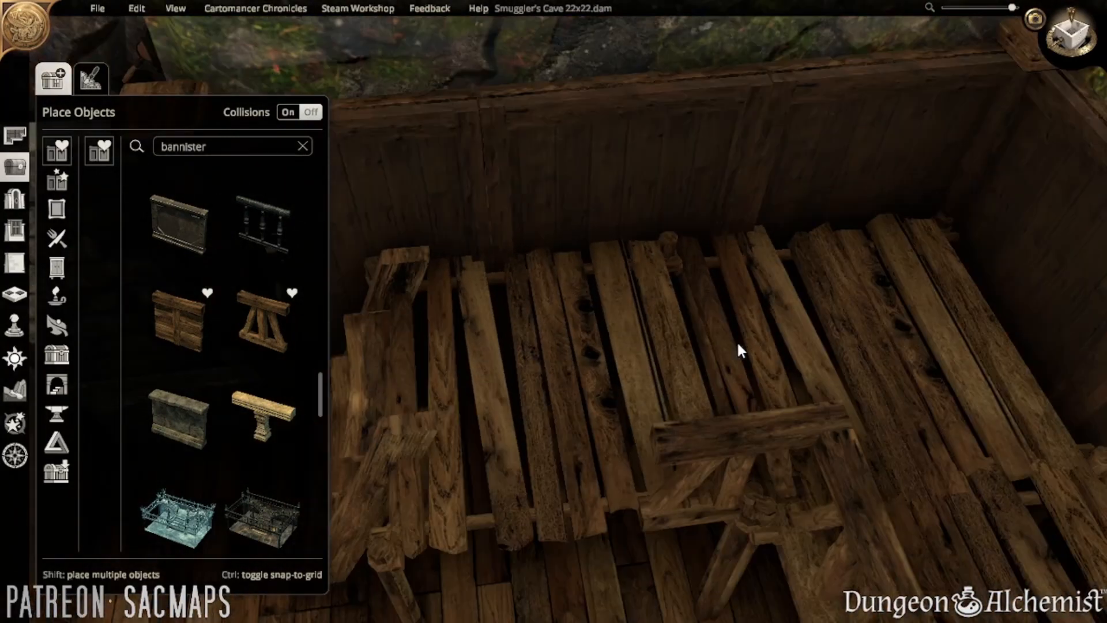
{"action": "left_click", "coordinate": [705, 430]}
{"action": "left_click", "coordinate": [727, 559]}
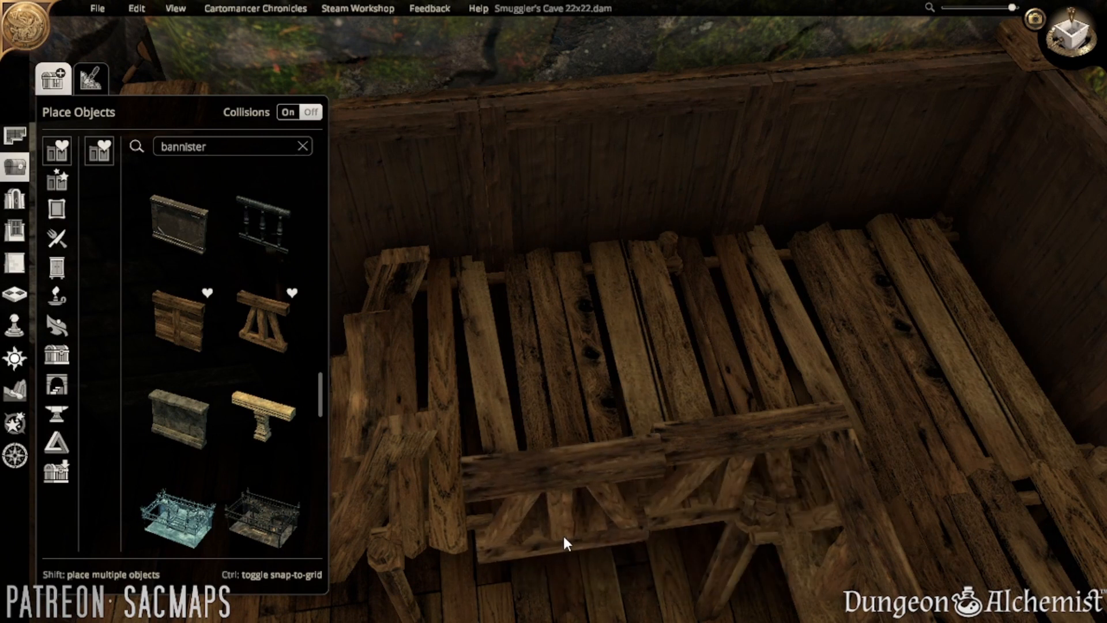
{"action": "left_click", "coordinate": [558, 525]}
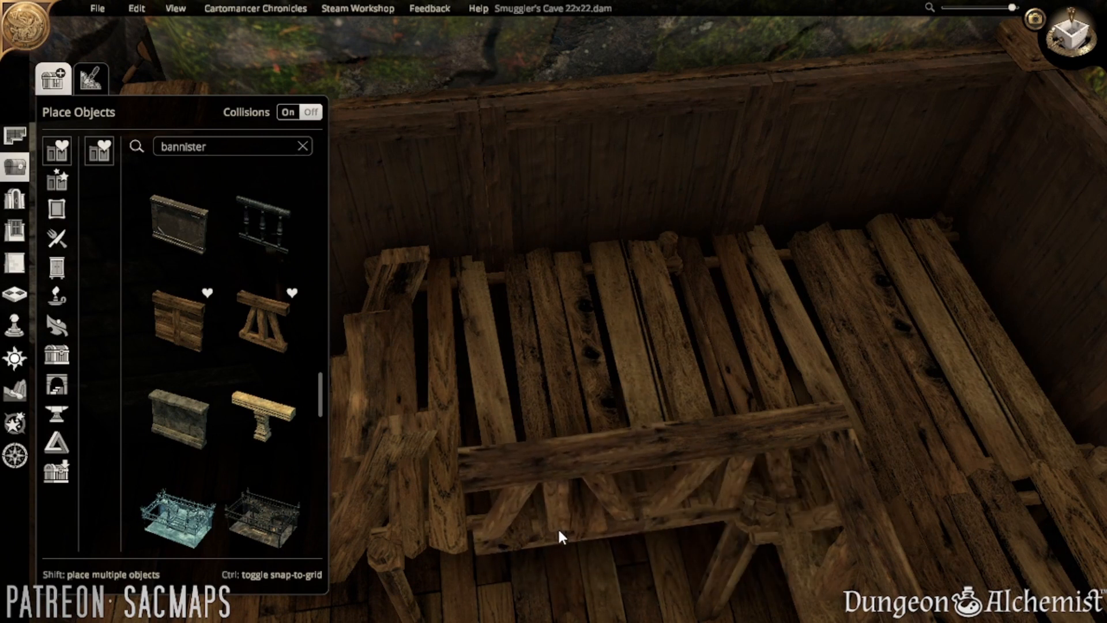
- Move the wooden stairs sideways along the platform's end so they sit beside the inner-edge railing
{"action": "key", "text": "a"}
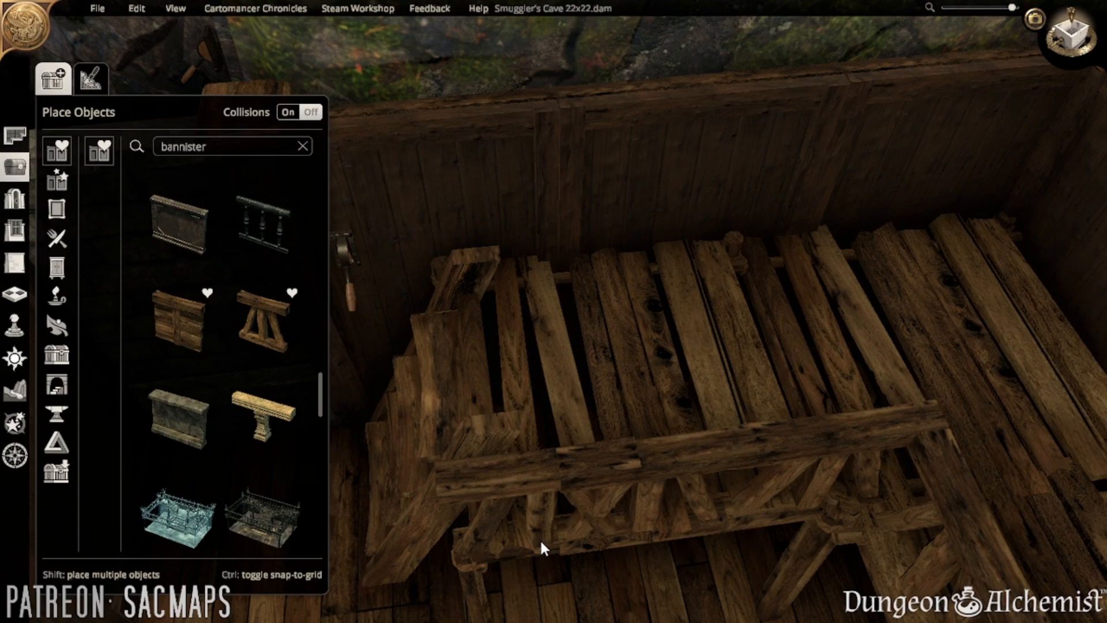
{"action": "middle_click_drag", "start_coordinate": [507, 477], "coordinate": [830, 518]}
{"action": "left_click", "coordinate": [502, 465]}
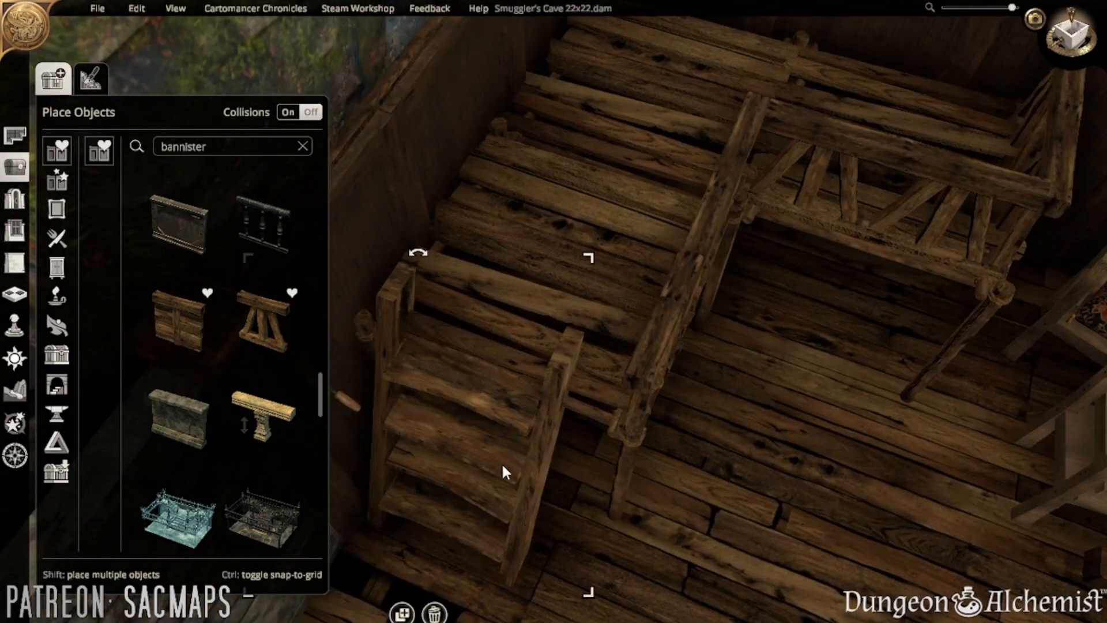
{"action": "left_click_drag", "start_coordinate": [501, 464], "coordinate": [565, 474]}
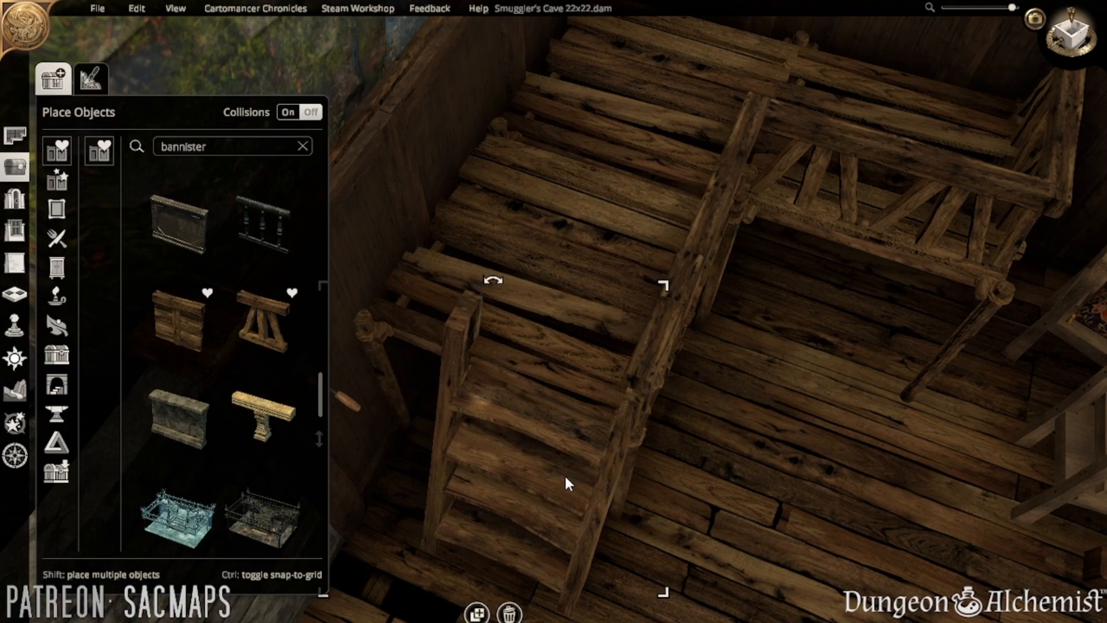
{"action": "left_click", "coordinate": [763, 385]}
{"action": "scroll", "coordinate": [763, 386], "scroll_direction": "down", "scroll_amount": 3}
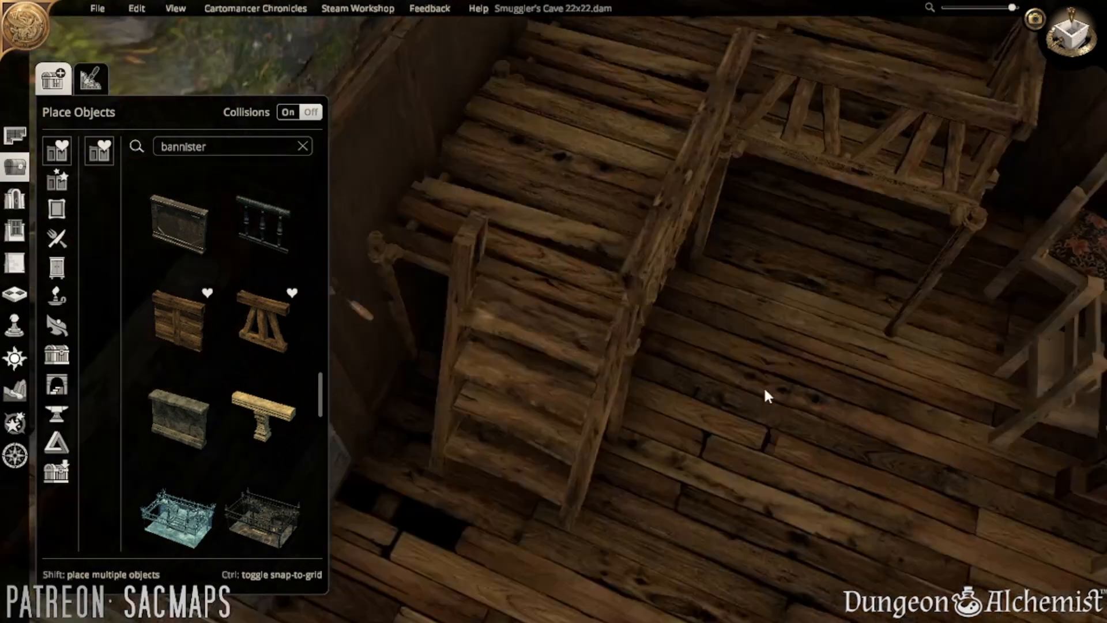
- Nudge the wooden stairs slightly outward from the end of the platform
{"action": "middle_click_drag", "start_coordinate": [762, 378], "coordinate": [430, 403]}
{"action": "middle_click_drag", "start_coordinate": [529, 403], "coordinate": [493, 407]}
{"action": "left_click", "coordinate": [536, 415]}
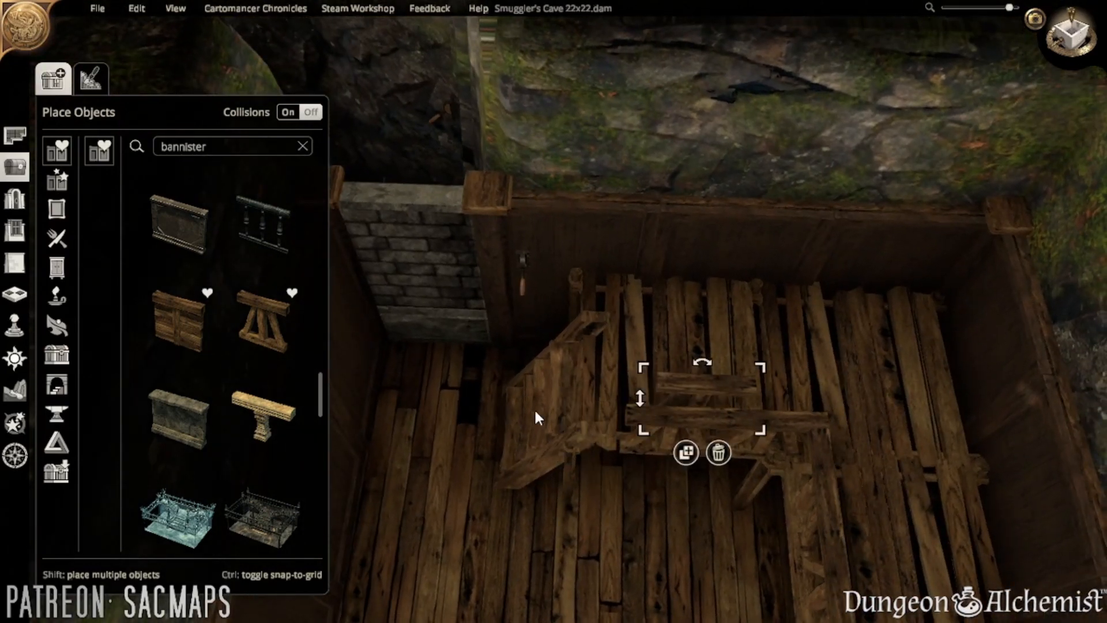
{"action": "left_click", "coordinate": [564, 542]}
{"action": "scroll", "coordinate": [564, 542], "scroll_direction": "up", "scroll_amount": 3}
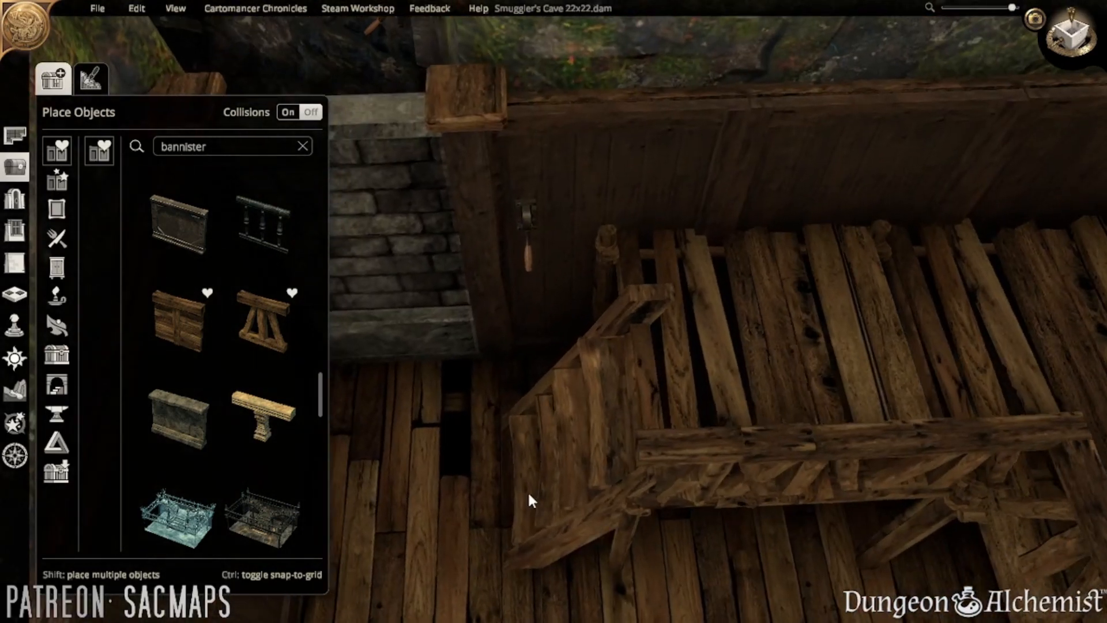
{"action": "left_click", "coordinate": [529, 499]}
{"action": "left_click_drag", "start_coordinate": [528, 495], "coordinate": [518, 496]}
{"action": "right_click_drag", "start_coordinate": [516, 491], "coordinate": [644, 485]}
{"action": "right_click_drag", "start_coordinate": [451, 579], "coordinate": [823, 570]}
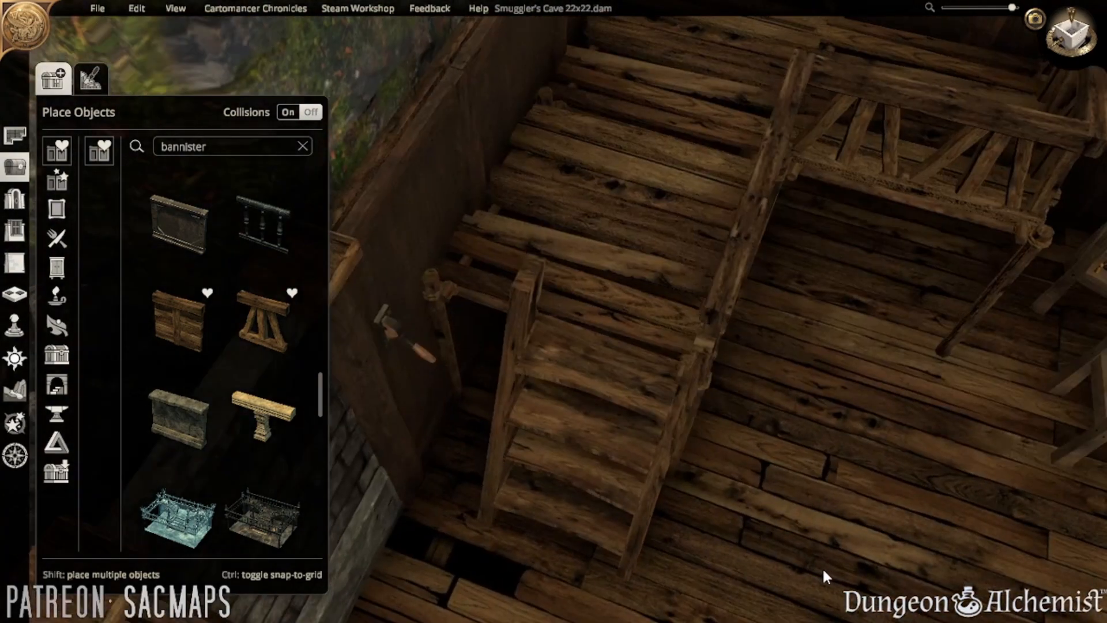
- Shift the wooden stairs slightly toward the wall, clear of the railing's end
{"action": "scroll", "coordinate": [767, 497], "scroll_direction": "down", "scroll_amount": 2}
{"action": "right_click_drag", "start_coordinate": [765, 503], "coordinate": [605, 447]}
{"action": "scroll", "coordinate": [631, 483], "scroll_direction": "up", "scroll_amount": 3}
{"action": "left_click_drag", "start_coordinate": [581, 425], "coordinate": [559, 425]}
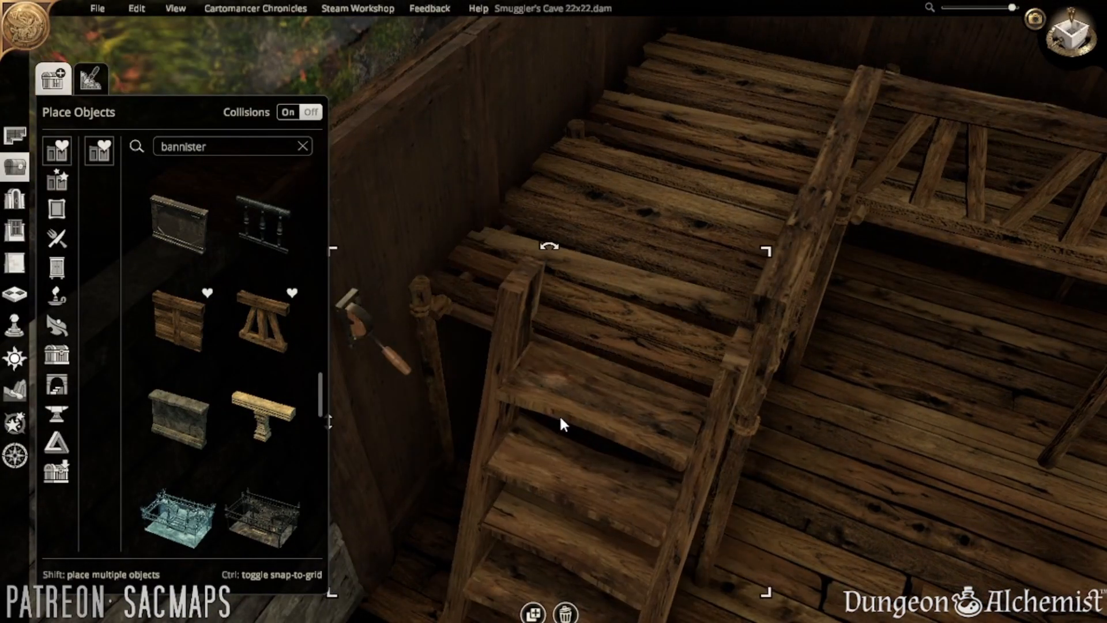
{"action": "right_click_drag", "start_coordinate": [559, 417], "coordinate": [553, 508]}
{"action": "left_click", "coordinate": [594, 423]}
- Search the objects for "bedr" and try out the two Unfurled Bedroll variants for the raised platform
{"action": "scroll", "coordinate": [597, 424], "scroll_direction": "down", "scroll_amount": 2}
{"action": "key", "text": "w"}
{"action": "key", "text": "a"}
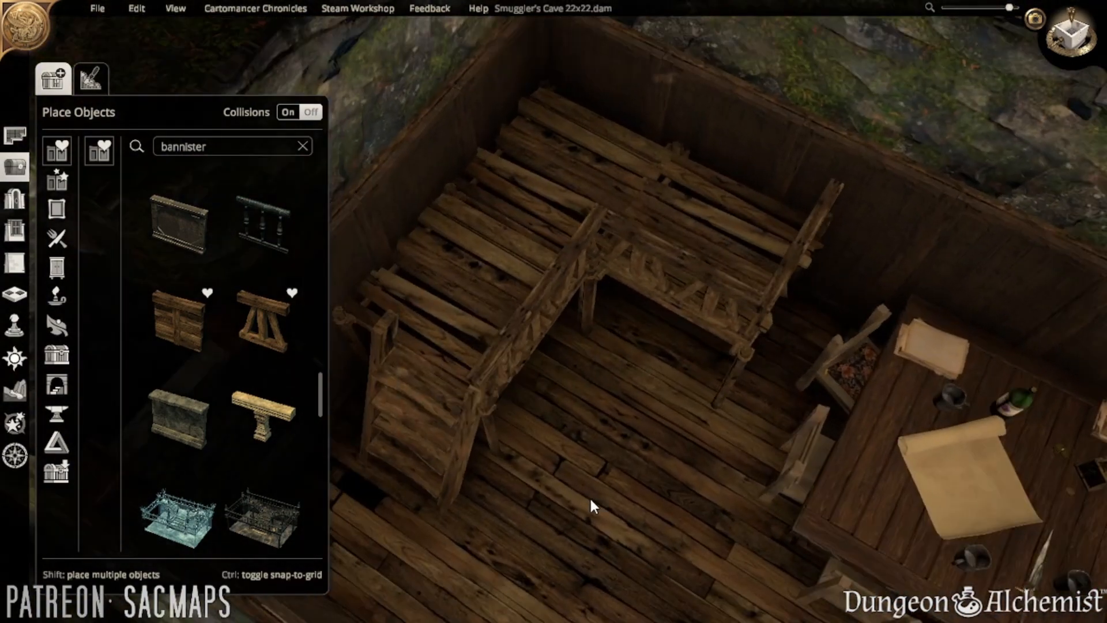
{"action": "key", "text": "w"}
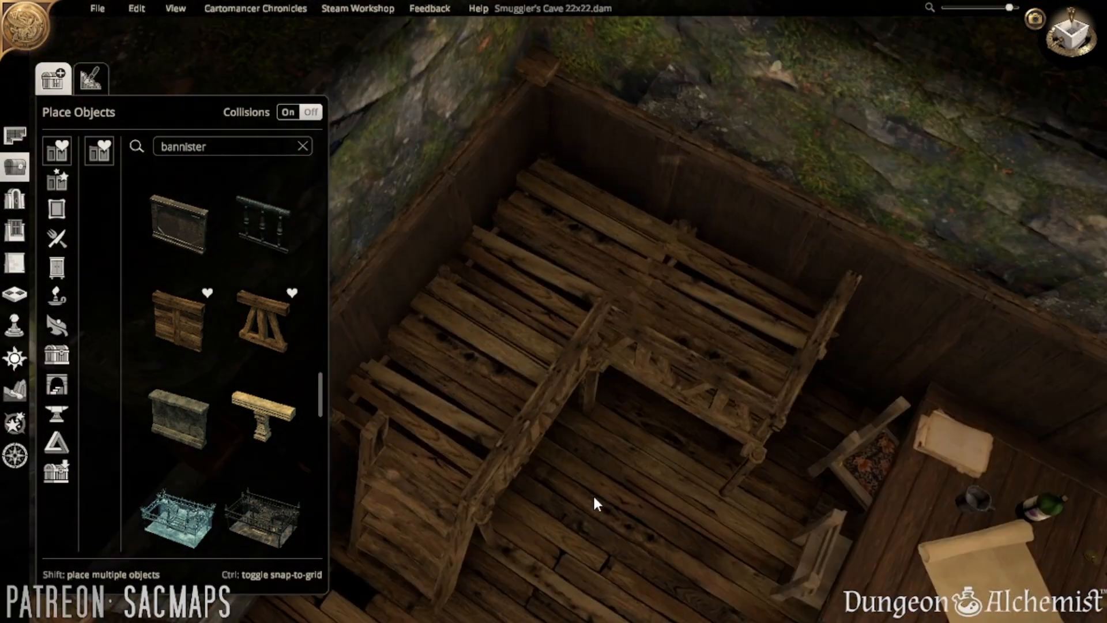
{"action": "key", "text": "d"}
{"action": "left_click", "coordinate": [186, 145]}
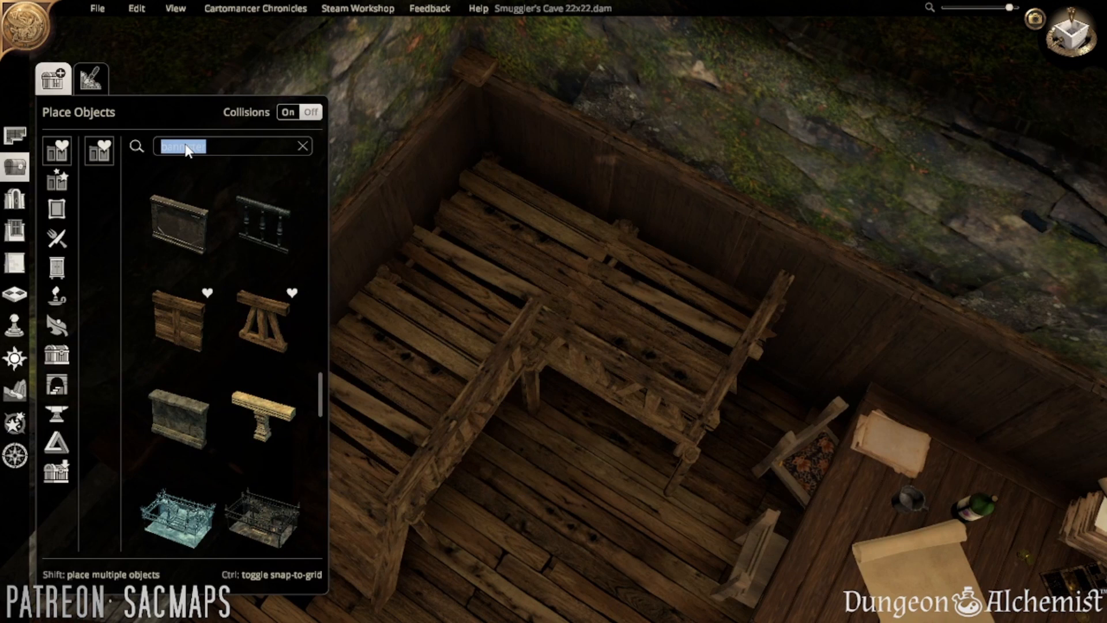
{"action": "type", "text": "bedr"}
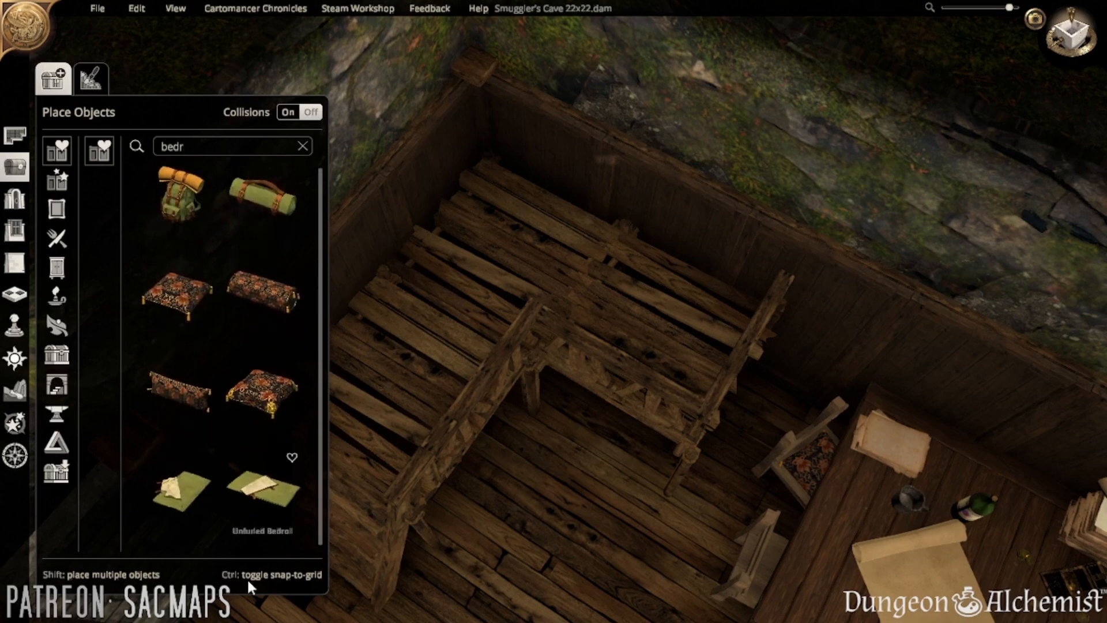
{"action": "left_click", "coordinate": [262, 487]}
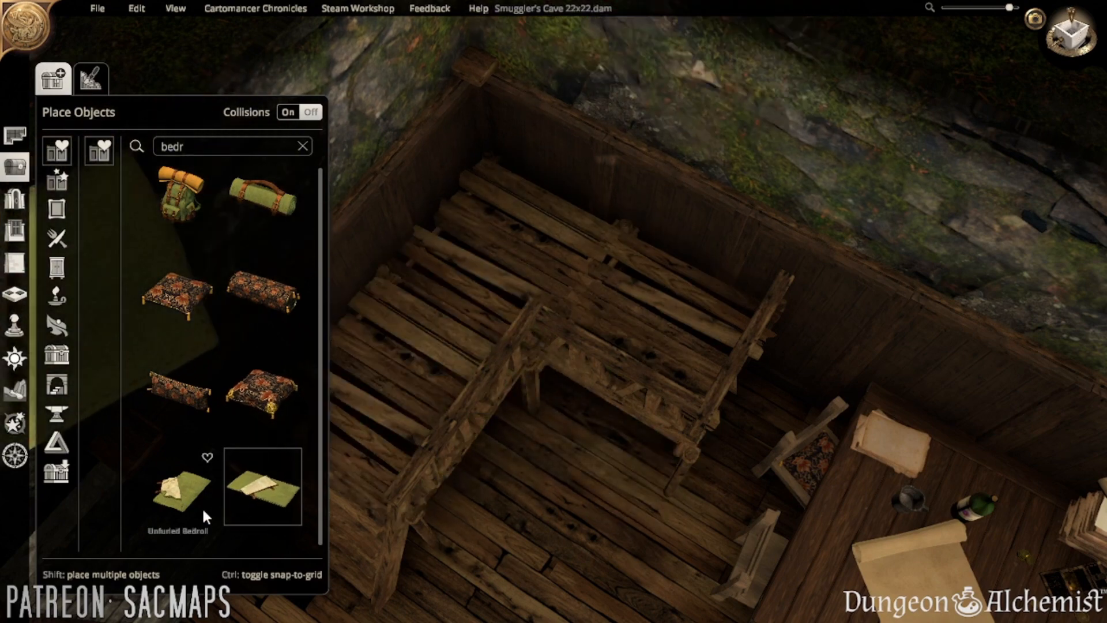
{"action": "left_click", "coordinate": [201, 504]}
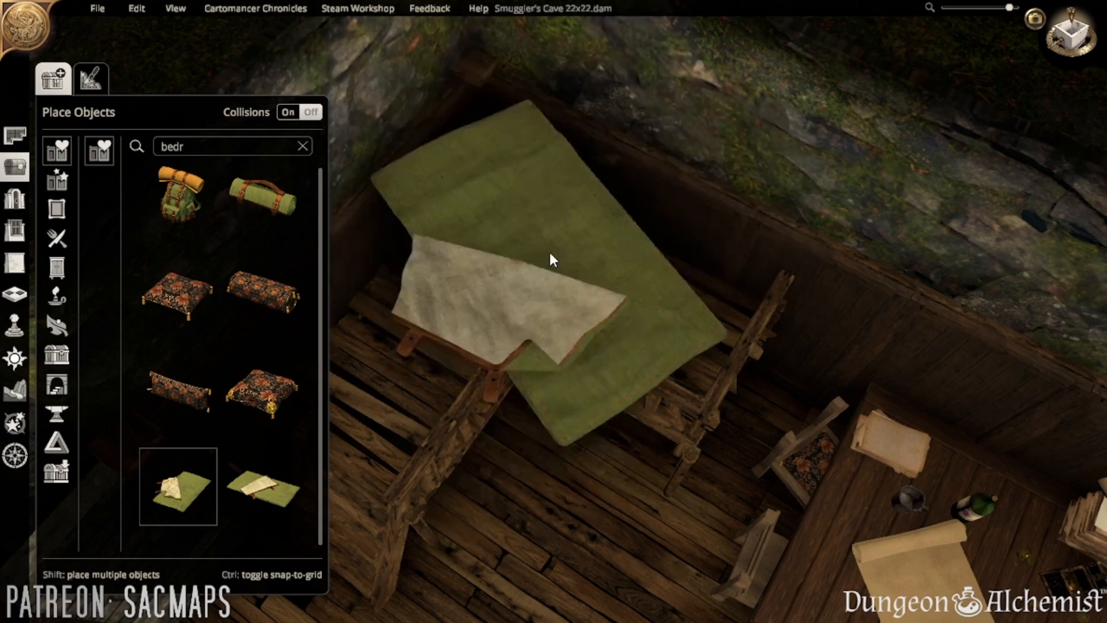
{"action": "right_click", "coordinate": [554, 256]}
- Search the objects for "rug" and browse the rectangular rugs
{"action": "left_click", "coordinate": [225, 146]}
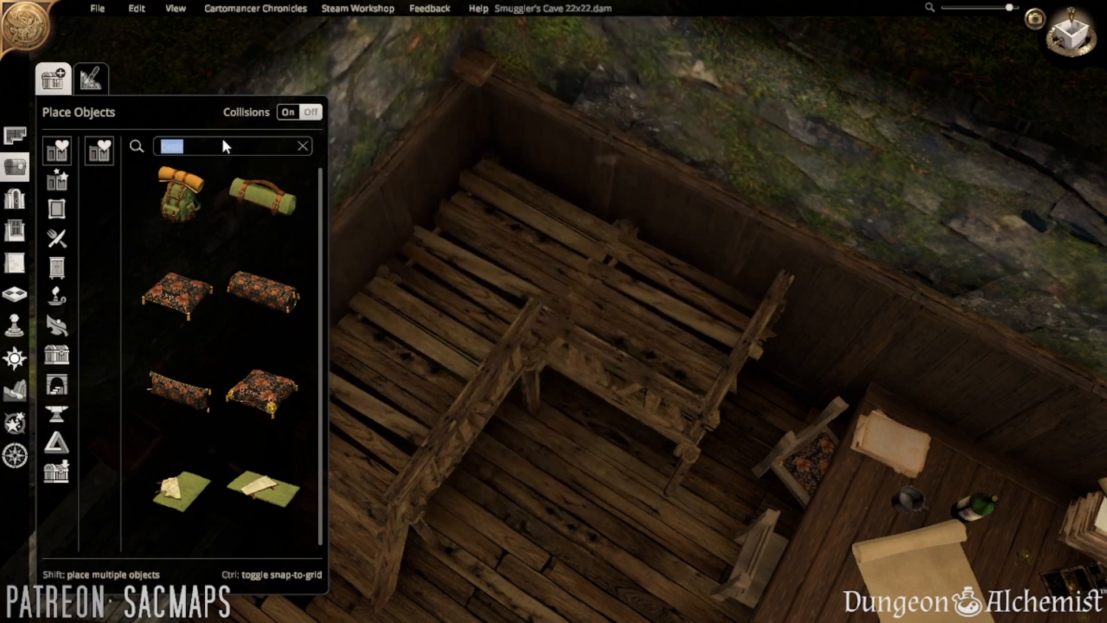
{"action": "type", "text": "rug"}
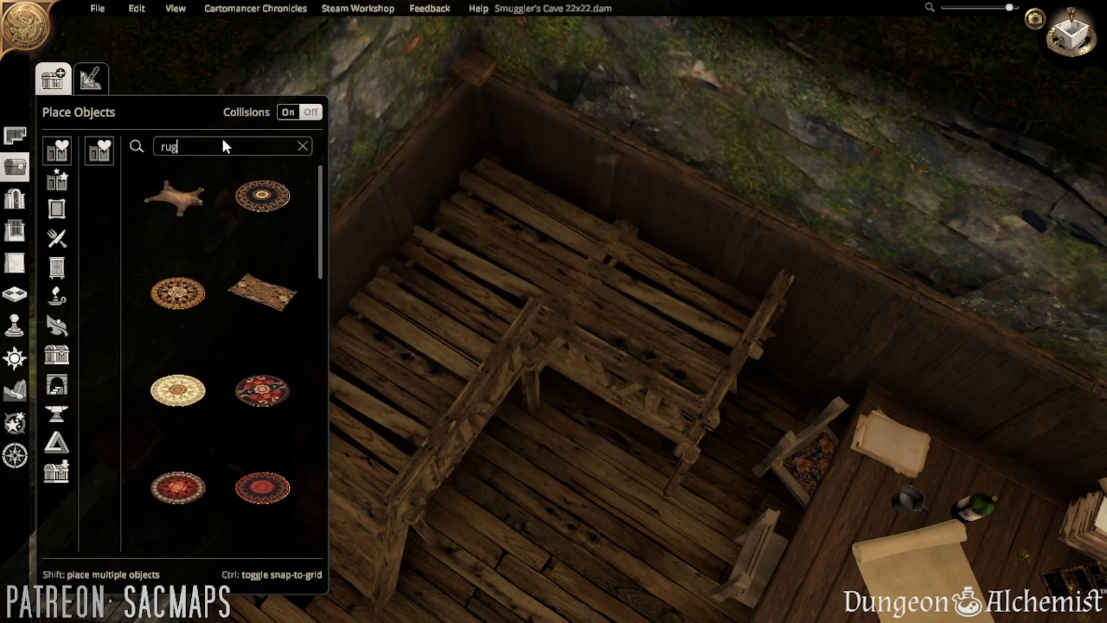
{"action": "scroll", "coordinate": [243, 336], "scroll_direction": "down", "scroll_amount": 10}
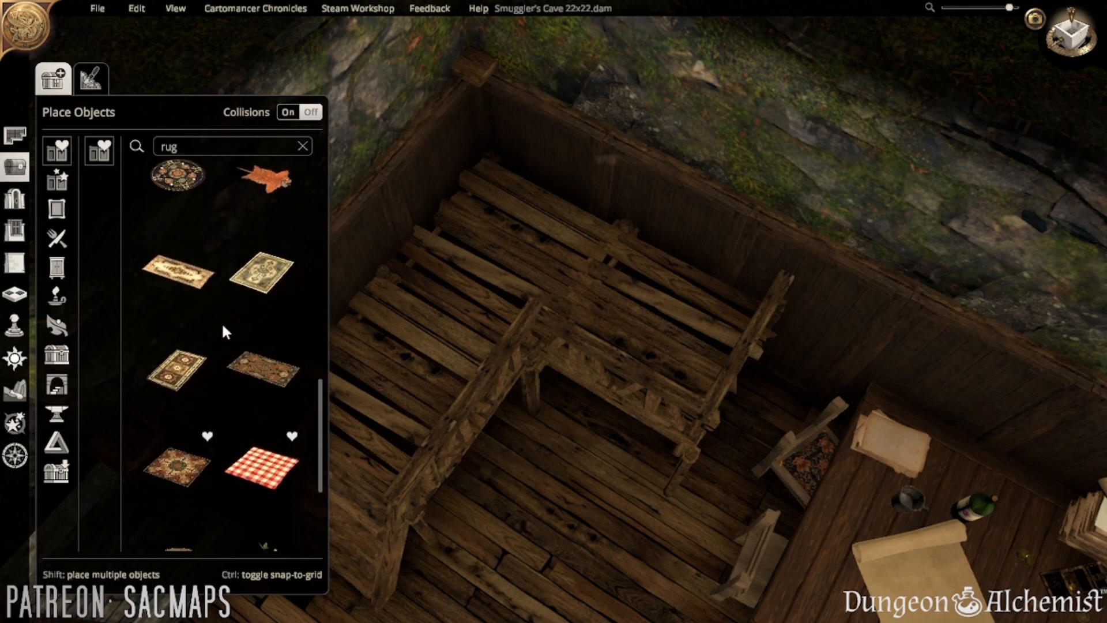
- Try out four different rectangular patterned rugs on the raised platform, discarding each one
{"action": "left_click", "coordinate": [266, 367]}
{"action": "right_click", "coordinate": [498, 301]}
{"action": "left_click", "coordinate": [179, 366]}
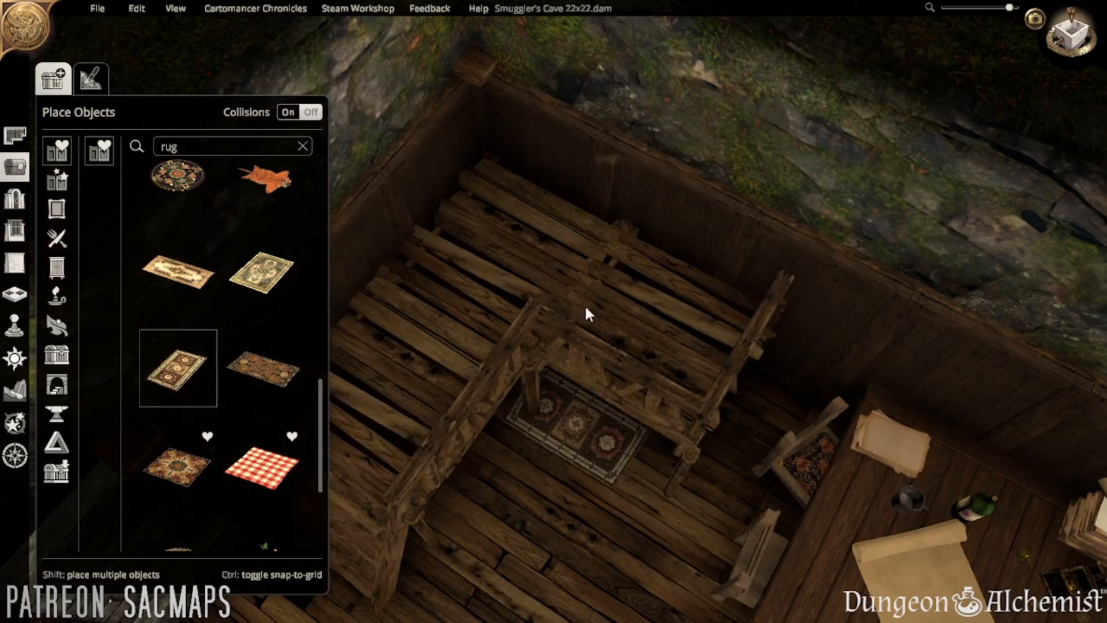
{"action": "right_click", "coordinate": [584, 306]}
{"action": "left_click", "coordinate": [242, 283]}
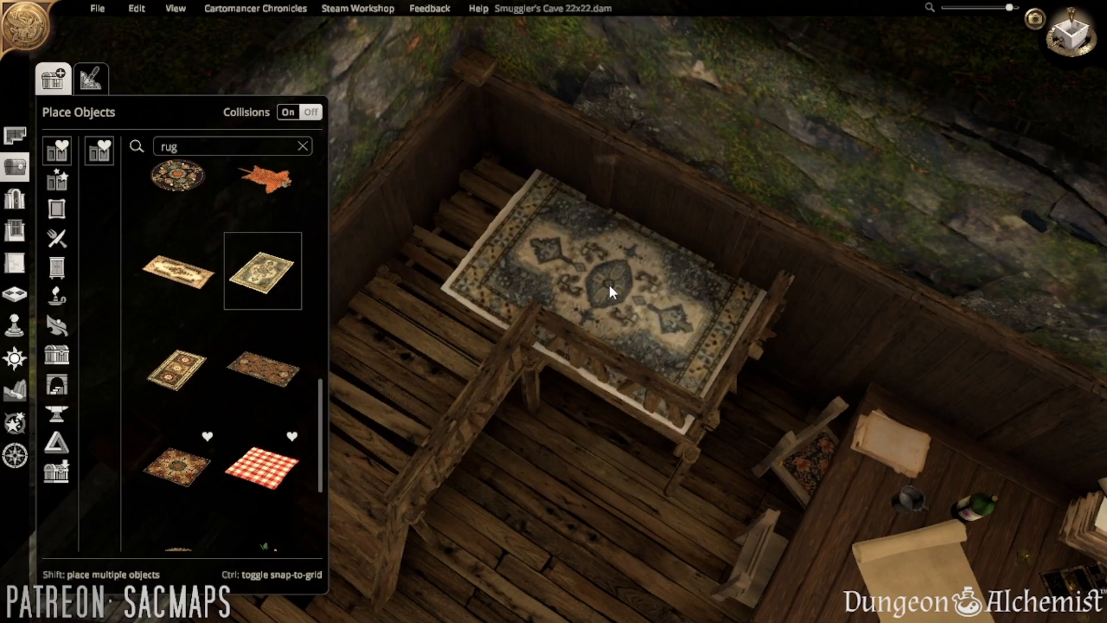
{"action": "right_click", "coordinate": [609, 286]}
{"action": "left_click", "coordinate": [179, 284]}
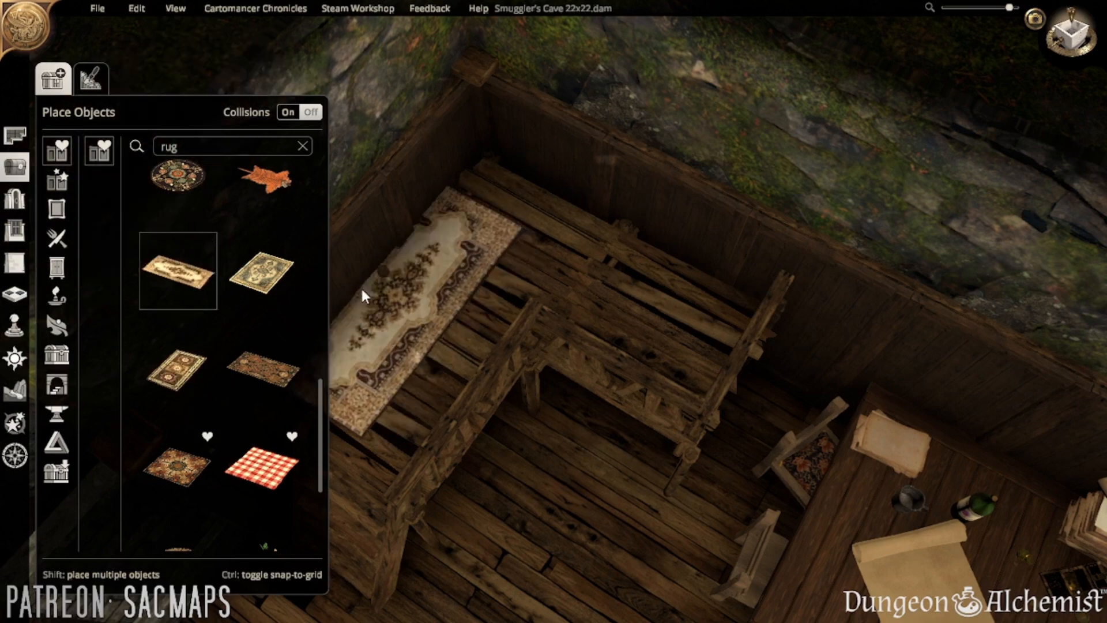
{"action": "right_click", "coordinate": [621, 303]}
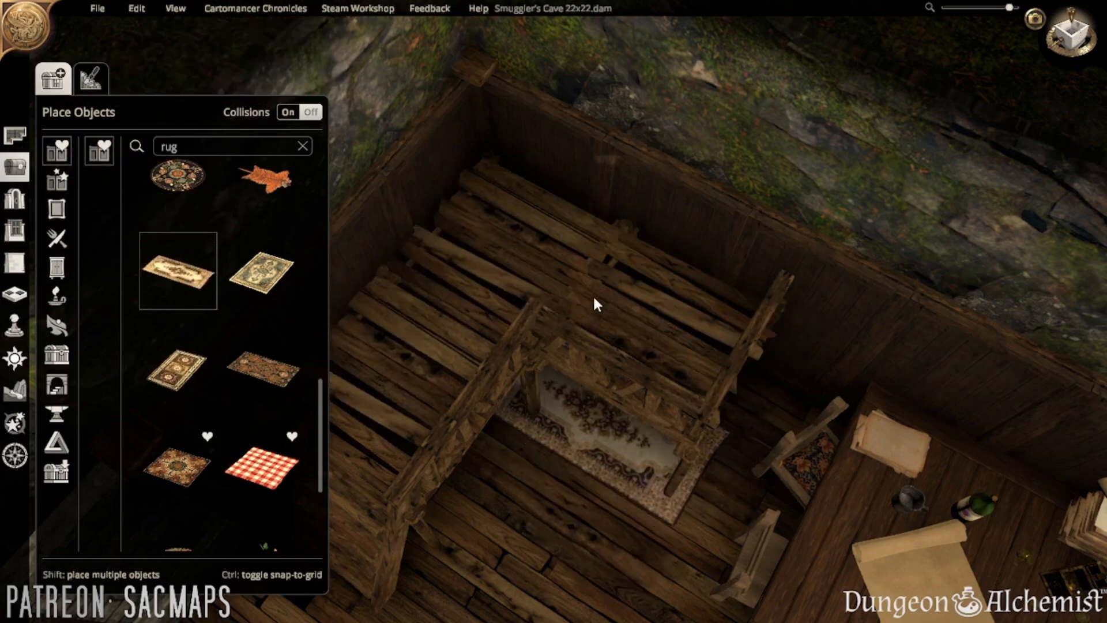
- Discard the held rug, try out the Bearskin Rug on the raised platform, and browse the other rugs
{"action": "scroll", "coordinate": [227, 461], "scroll_direction": "up", "scroll_amount": 3}
{"action": "scroll", "coordinate": [234, 265], "scroll_direction": "down", "scroll_amount": 5}
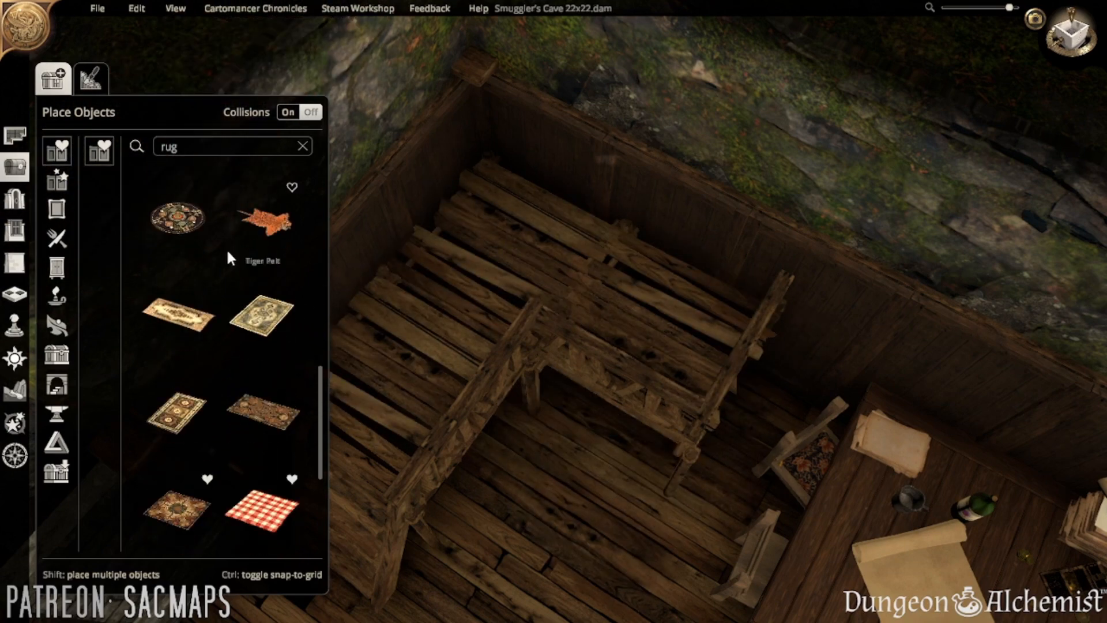
{"action": "scroll", "coordinate": [231, 404], "scroll_direction": "up", "scroll_amount": 10}
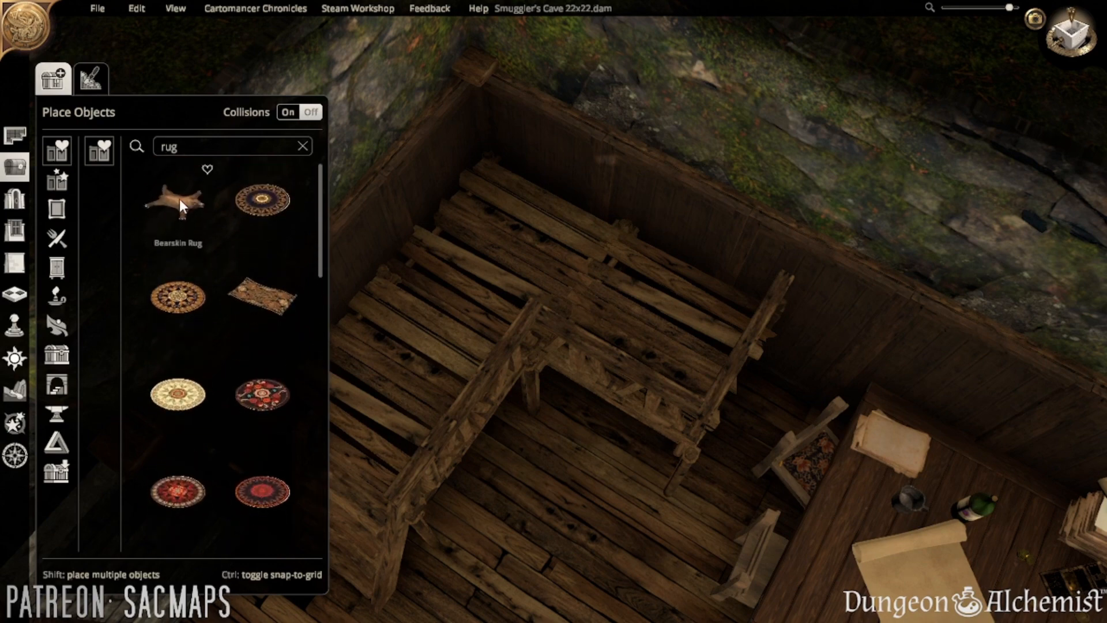
{"action": "left_click", "coordinate": [179, 199]}
{"action": "scroll", "coordinate": [618, 279], "scroll_direction": "down", "scroll_amount": 5}
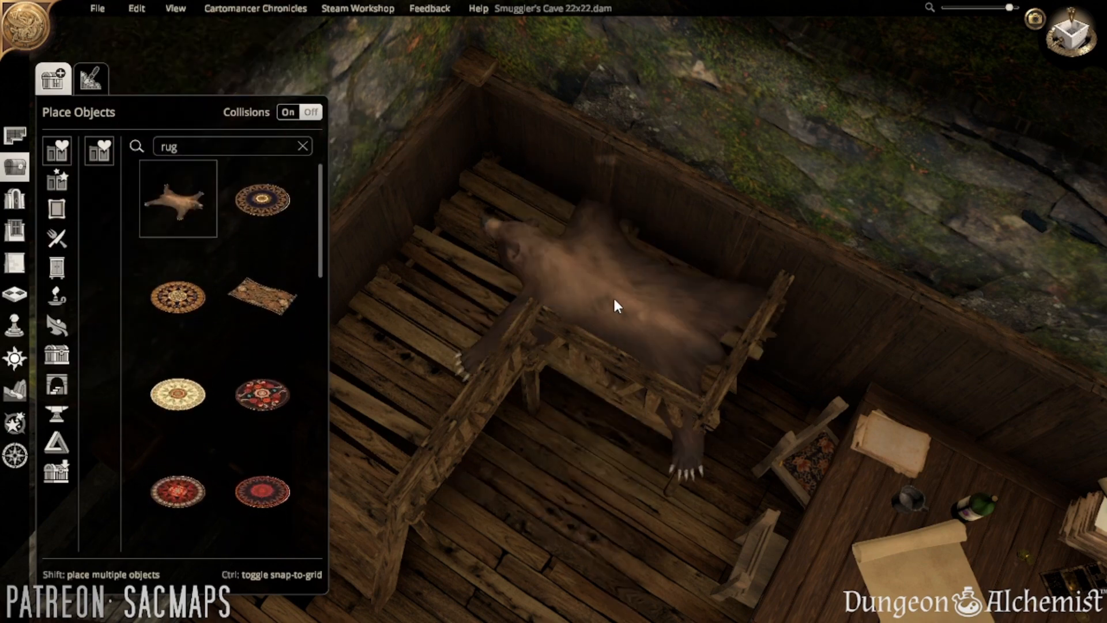
{"action": "right_click", "coordinate": [613, 296]}
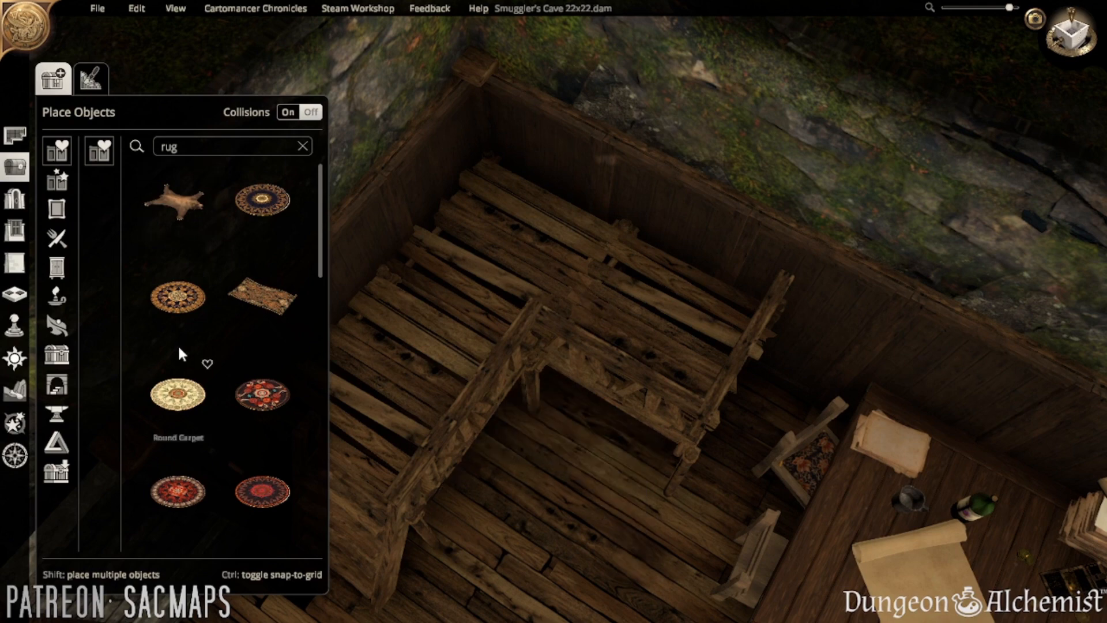
{"action": "scroll", "coordinate": [237, 375], "scroll_direction": "down", "scroll_amount": 10}
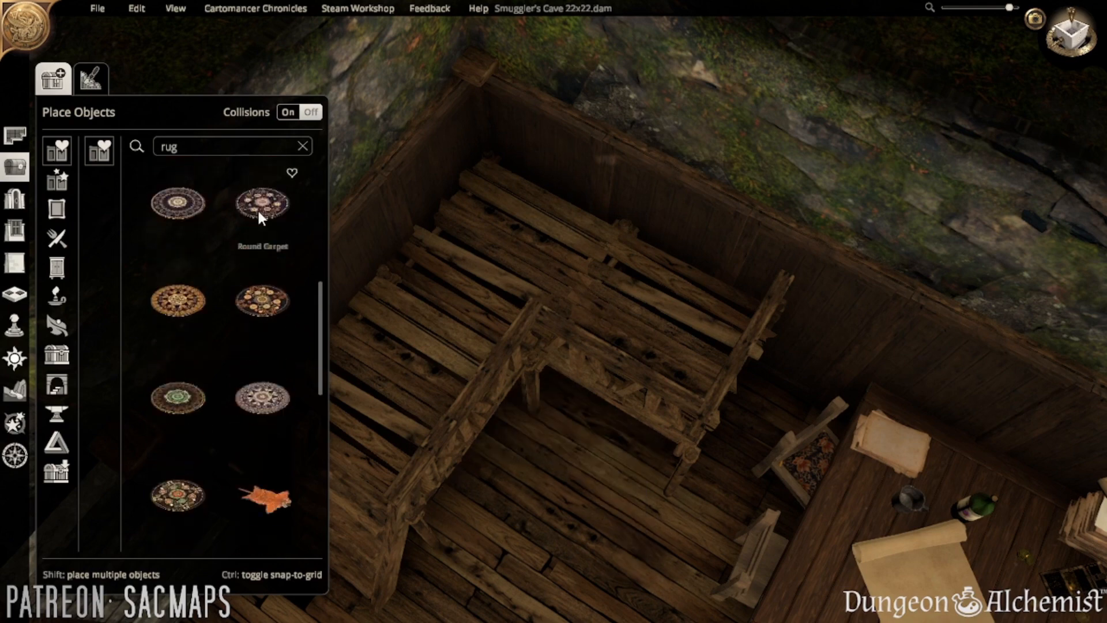
{"action": "scroll", "coordinate": [247, 260], "scroll_direction": "up", "scroll_amount": 1}
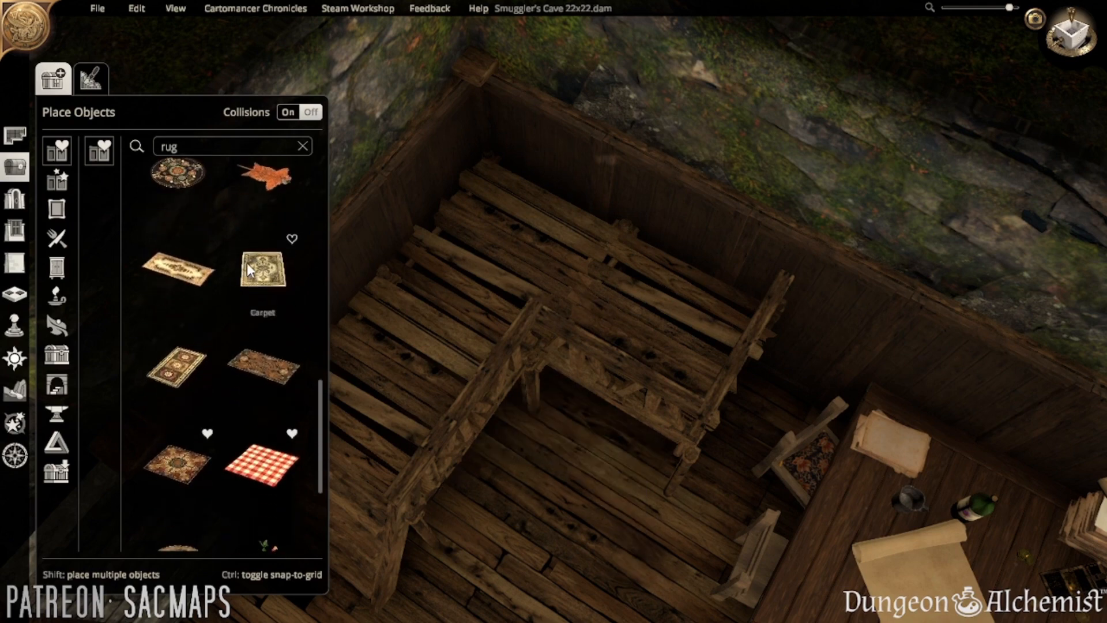
- Place the favourited dark square carpet with the floral medallion, shrink it, and move it onto the raised platform beside the railing
{"action": "left_click", "coordinate": [184, 473]}
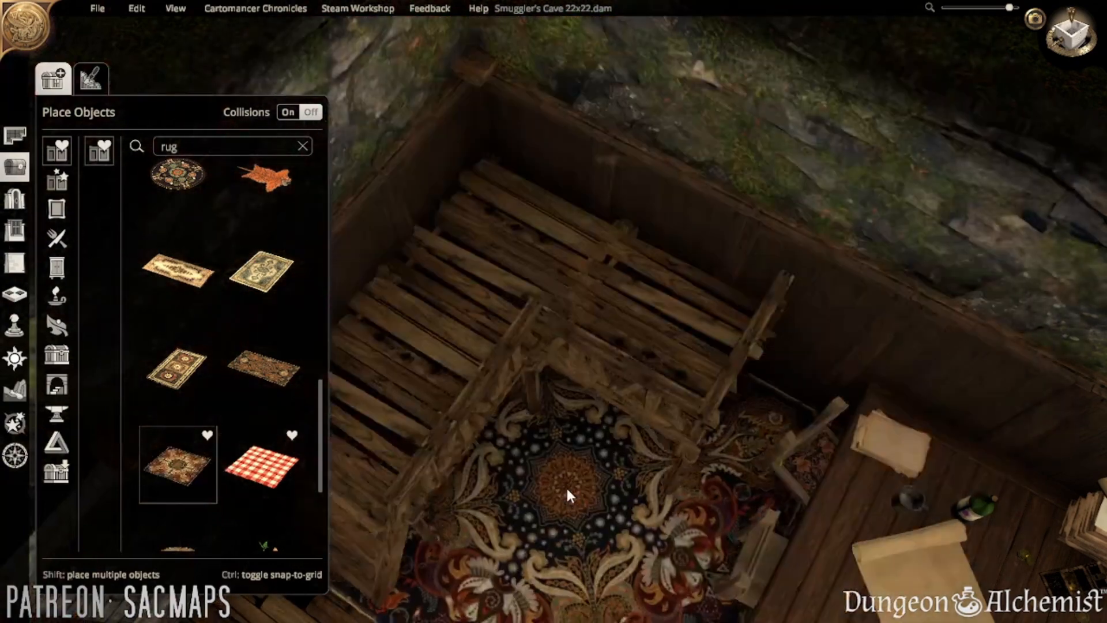
{"action": "left_click", "coordinate": [567, 480]}
{"action": "left_click_drag", "start_coordinate": [869, 589], "coordinate": [687, 427]}
{"action": "left_click_drag", "start_coordinate": [565, 500], "coordinate": [668, 298]}
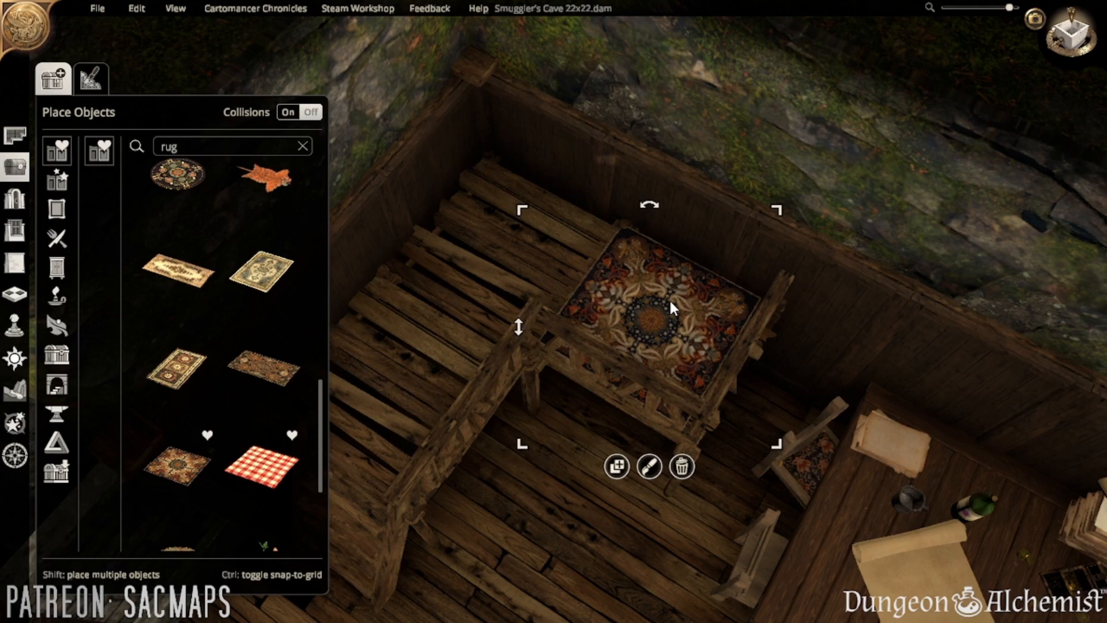
- Duplicate the square carpet and place the copy beside it in the platform's corner
{"action": "left_click", "coordinate": [616, 465]}
{"action": "left_click", "coordinate": [520, 244]}
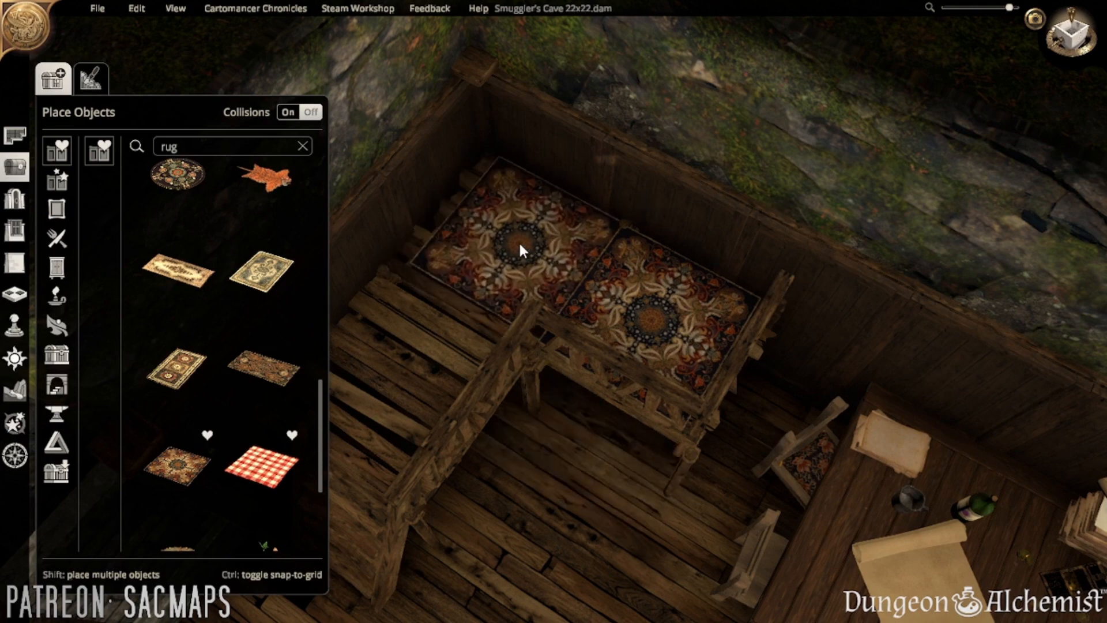
{"action": "left_click", "coordinate": [519, 243]}
- Shift the corner carpet closer to the side wall and nudge the carpet by the railing slightly toward it
{"action": "right_click_drag", "start_coordinate": [512, 300], "coordinate": [543, 336]}
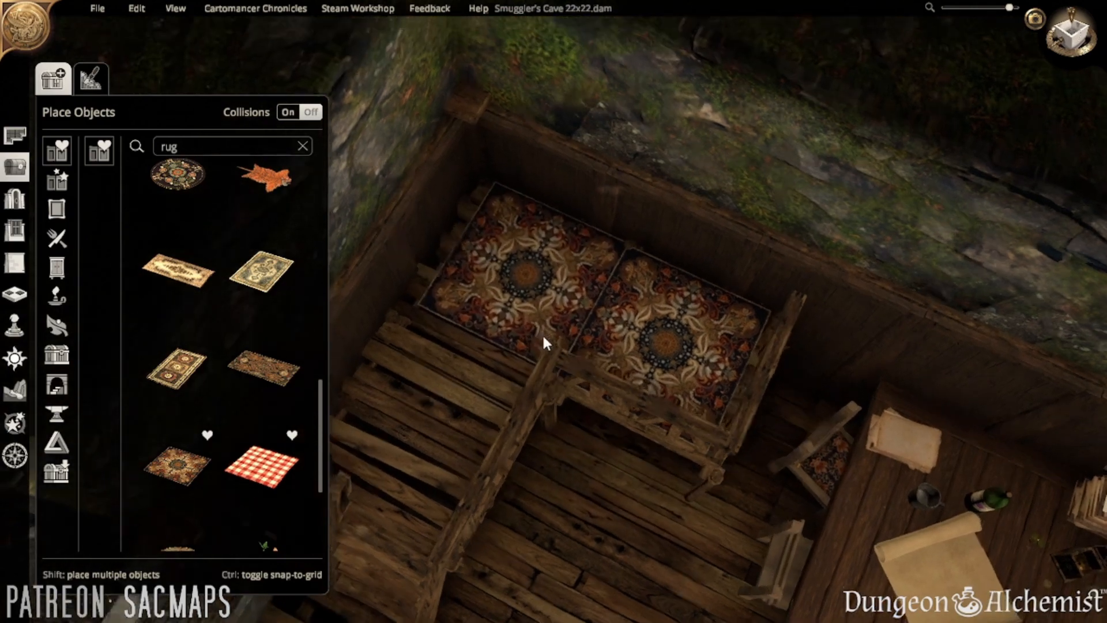
{"action": "right_click_drag", "start_coordinate": [713, 478], "coordinate": [781, 484]}
{"action": "scroll", "coordinate": [780, 484], "scroll_direction": "down", "scroll_amount": 5}
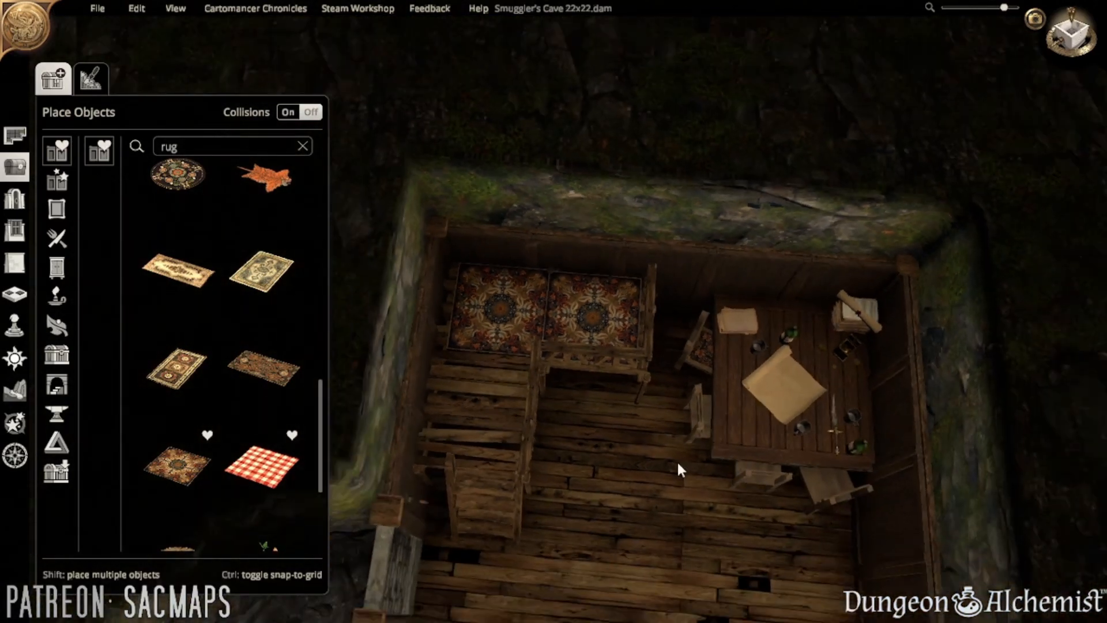
{"action": "scroll", "coordinate": [663, 459], "scroll_direction": "up", "scroll_amount": 4}
{"action": "left_click", "coordinate": [471, 345]}
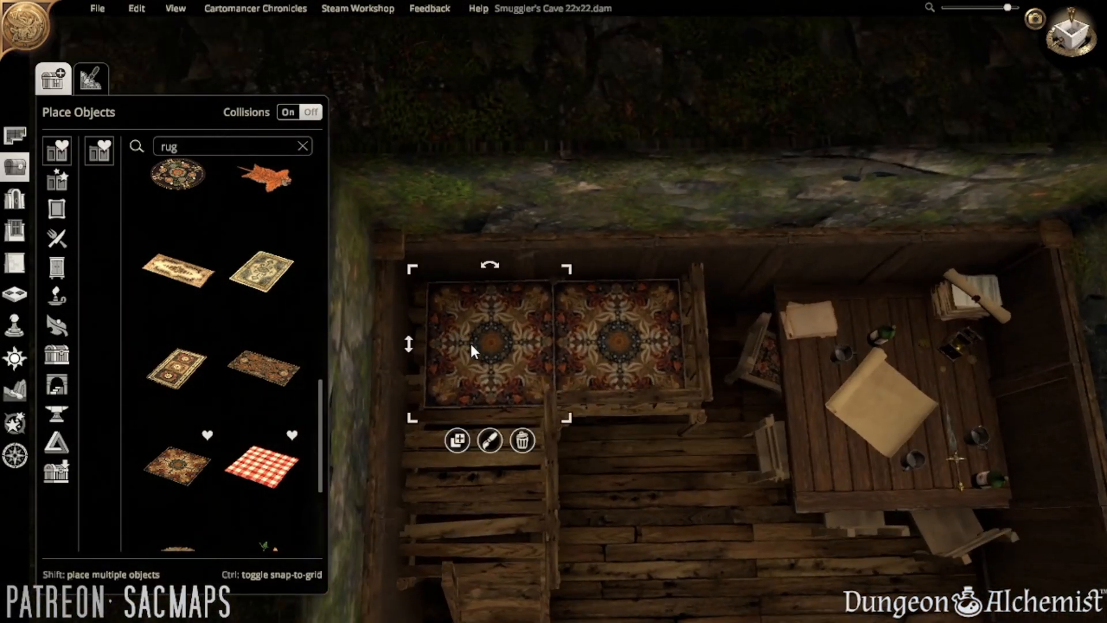
{"action": "left_click_drag", "start_coordinate": [471, 345], "coordinate": [458, 348]}
{"action": "left_click", "coordinate": [593, 348]}
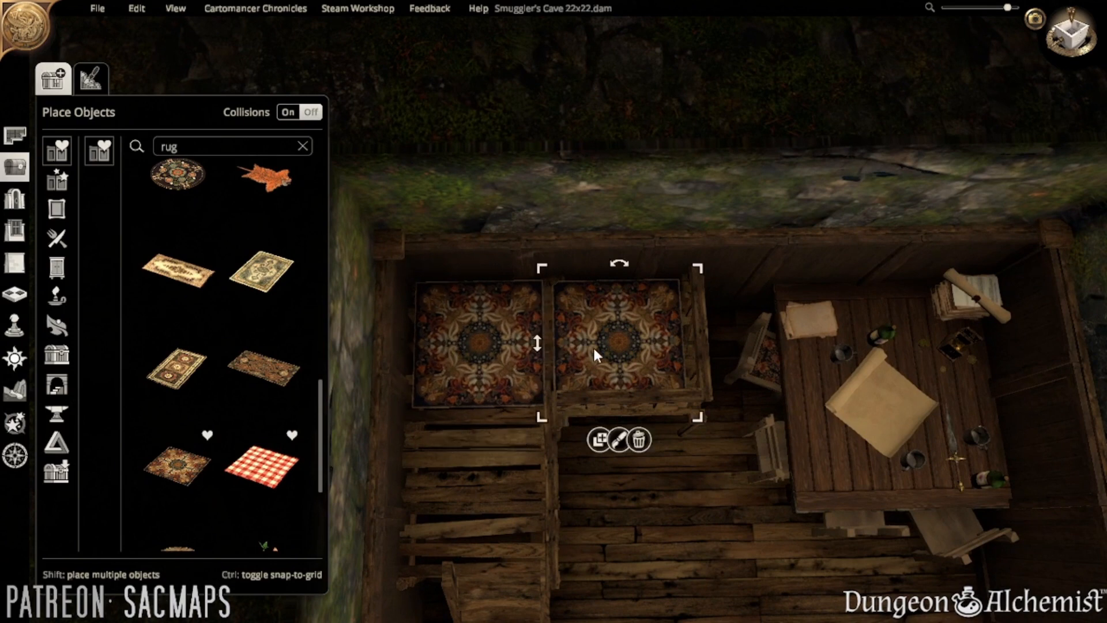
{"action": "left_click", "coordinate": [638, 534]}
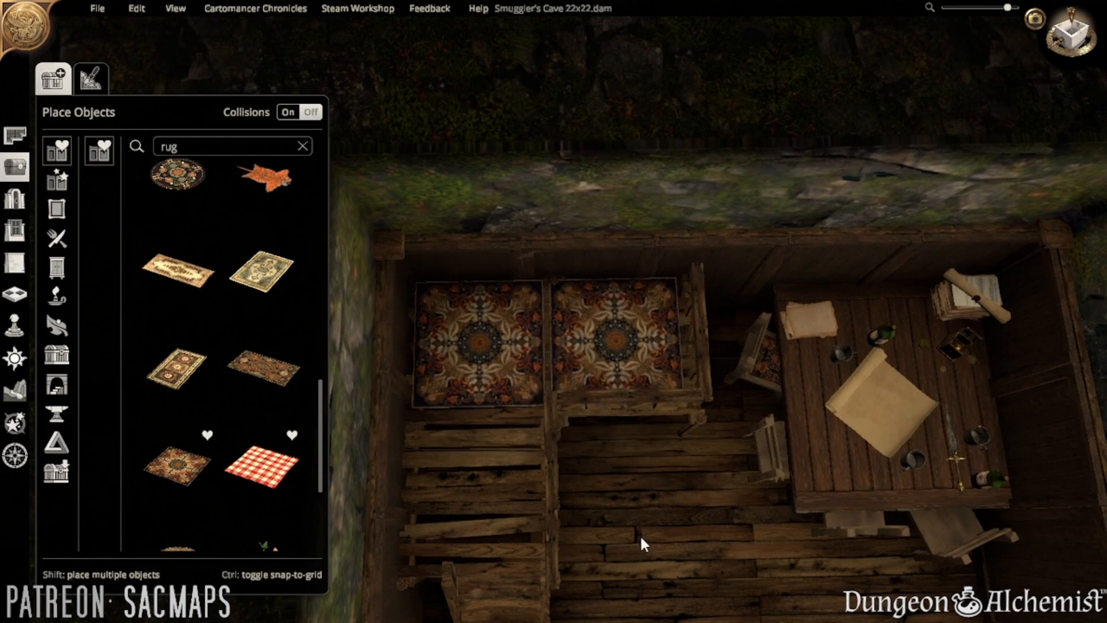
- Slide the corner carpet slightly toward its neighbour to close the gap between the two carpets
{"action": "middle_click_drag", "start_coordinate": [639, 534], "coordinate": [555, 503]}
{"action": "scroll", "coordinate": [550, 493], "scroll_direction": "up", "scroll_amount": 2}
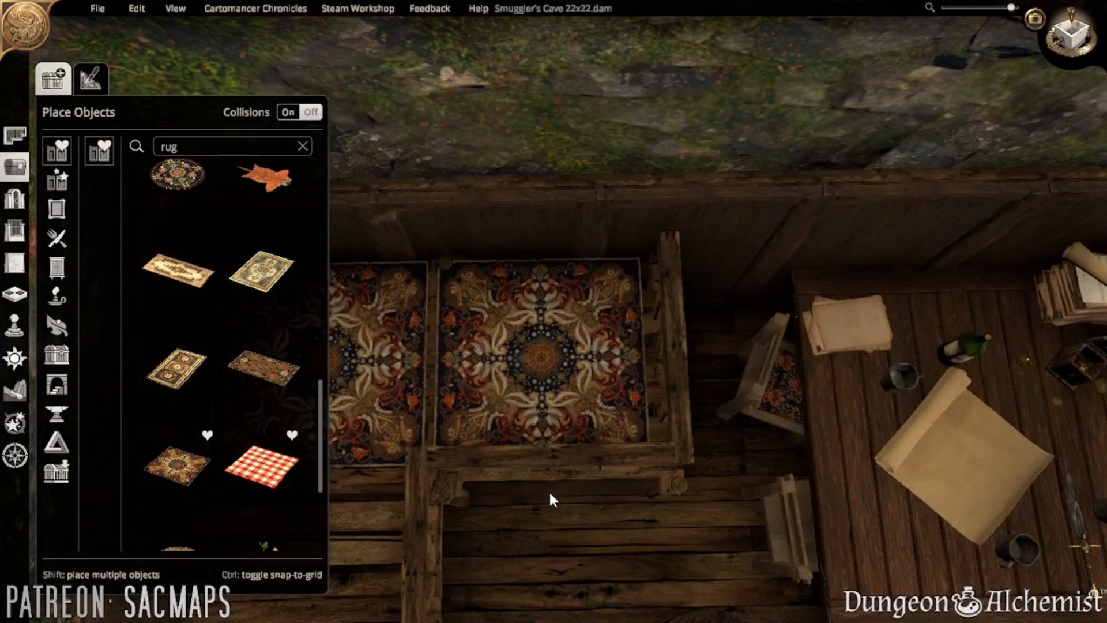
{"action": "key", "text": "a"}
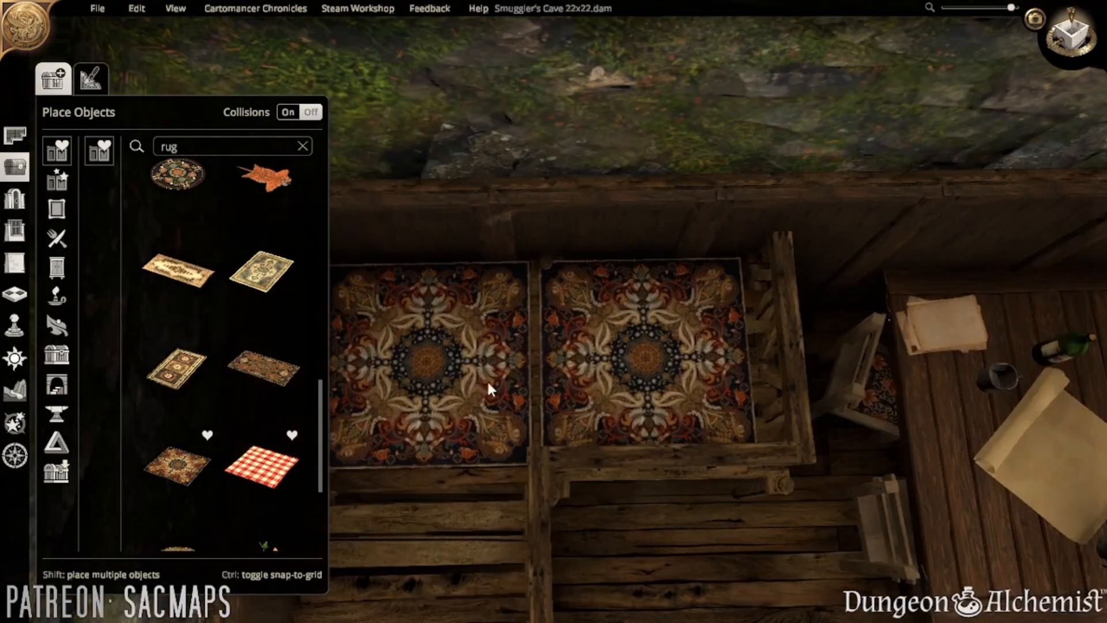
{"action": "left_click_drag", "start_coordinate": [478, 378], "coordinate": [483, 382]}
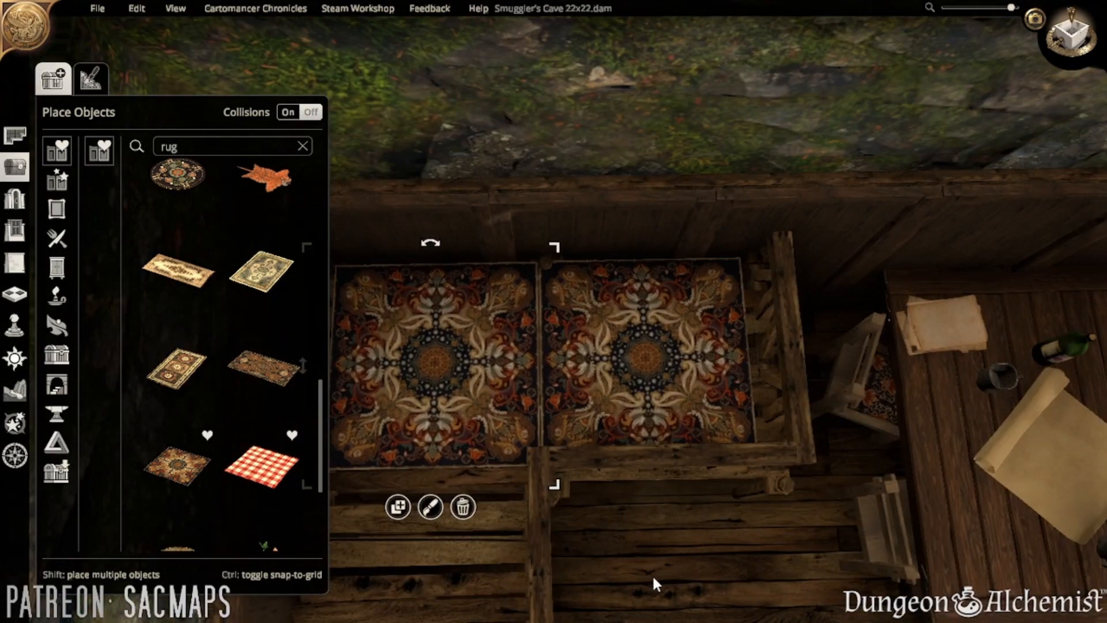
{"action": "left_click", "coordinate": [637, 524]}
- Search the objects for "towel" and place a Used Towel on the carpets of the raised platform
{"action": "right_click_drag", "start_coordinate": [636, 513], "coordinate": [841, 519]}
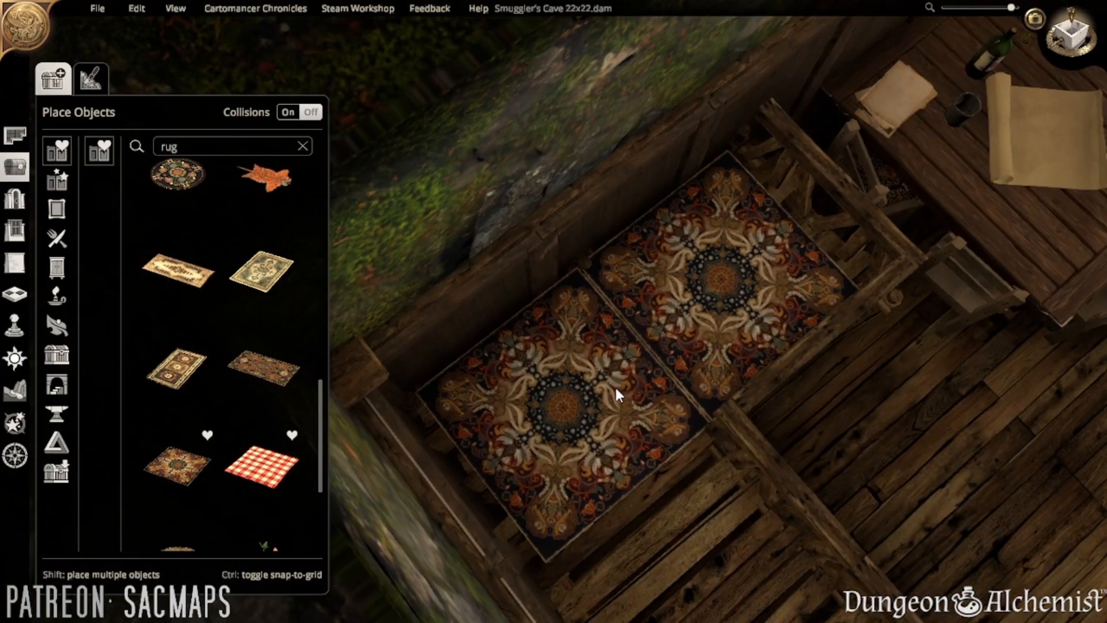
{"action": "right_click_drag", "start_coordinate": [615, 387], "coordinate": [544, 294]}
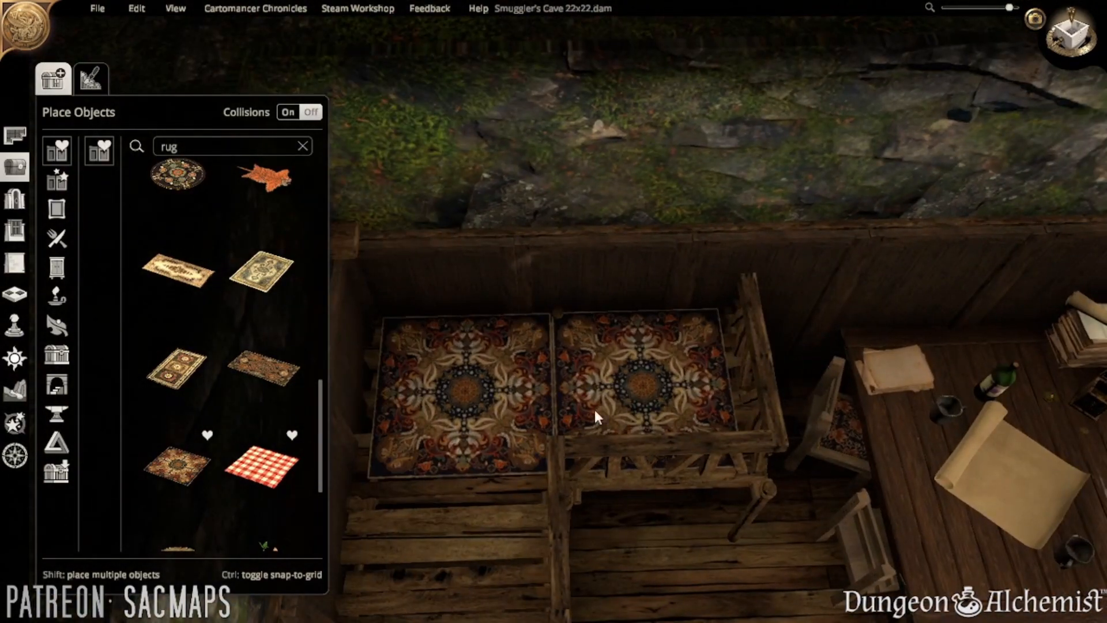
{"action": "mouse_move", "coordinate": [644, 427]}
{"action": "right_mouse_down"}
{"action": "mouse_move", "coordinate": [628, 351]}
{"action": "mouse_move", "coordinate": [657, 421]}
{"action": "right_mouse_up"}
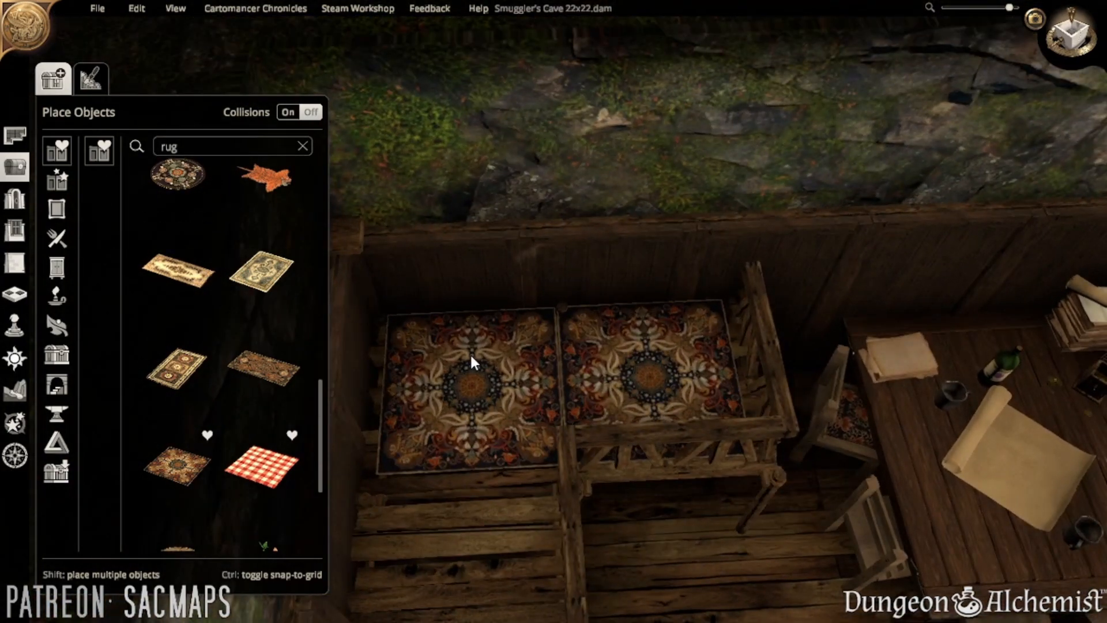
{"action": "left_click", "coordinate": [196, 142]}
{"action": "type", "text": "towel"}
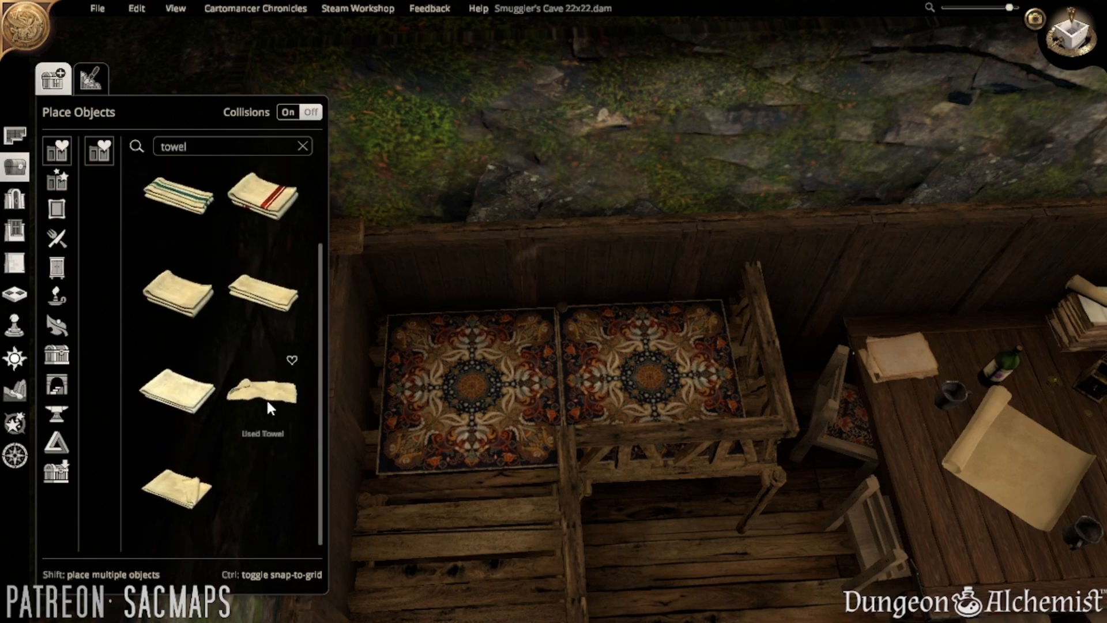
{"action": "left_click", "coordinate": [266, 399]}
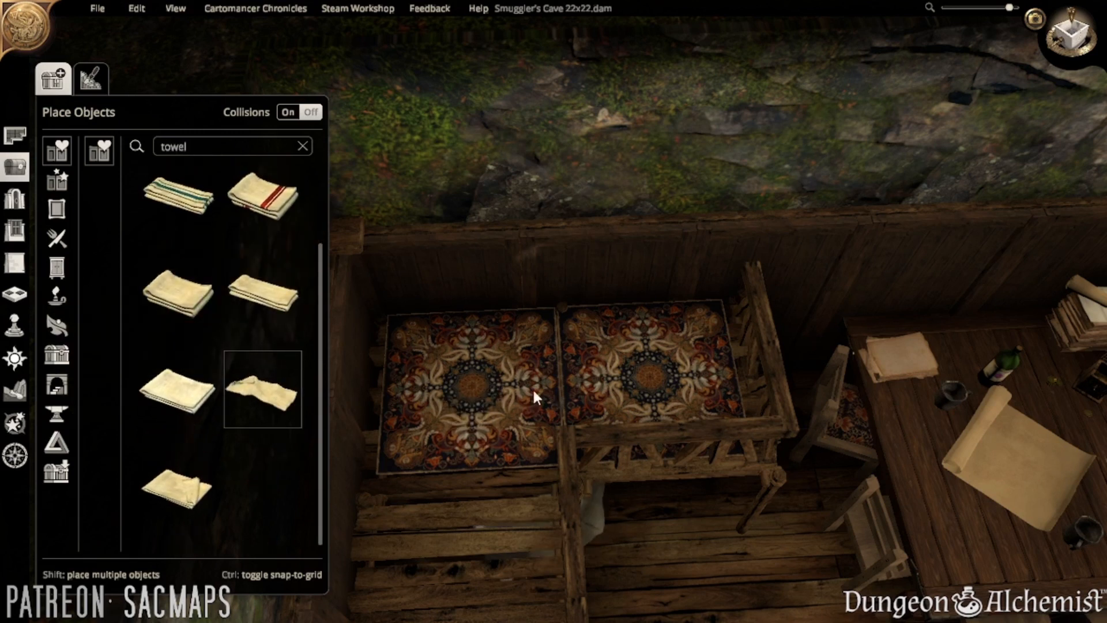
{"action": "left_click", "coordinate": [511, 383]}
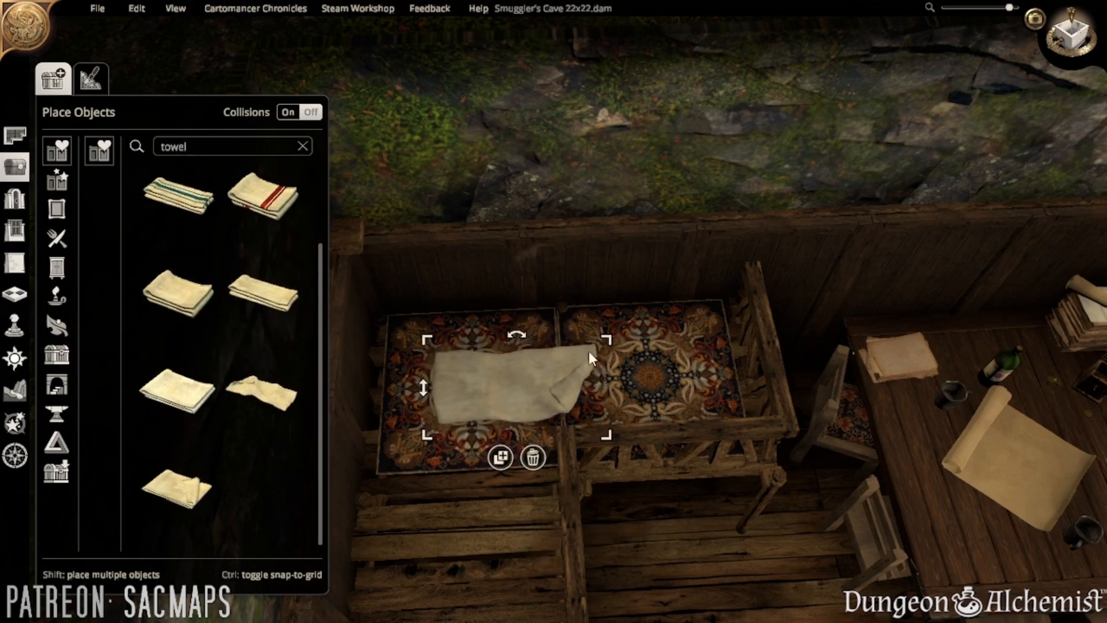
- Rotate and shrink the towel to fit the railing-side carpet, and lay copies of it as bedding on both carpets
{"action": "left_click_drag", "start_coordinate": [603, 339], "coordinate": [636, 313]}
{"action": "scroll", "coordinate": [538, 374], "scroll_direction": "up", "scroll_amount": 3}
{"action": "scroll", "coordinate": [538, 374], "scroll_direction": "down", "scroll_amount": 3}
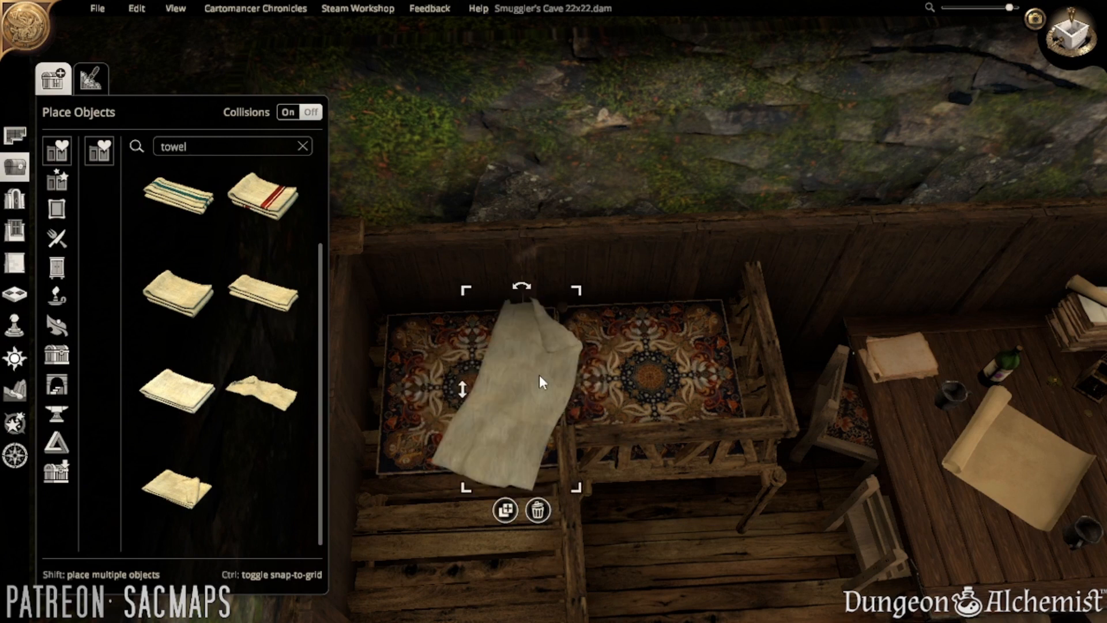
{"action": "left_click_drag", "start_coordinate": [527, 379], "coordinate": [722, 358]}
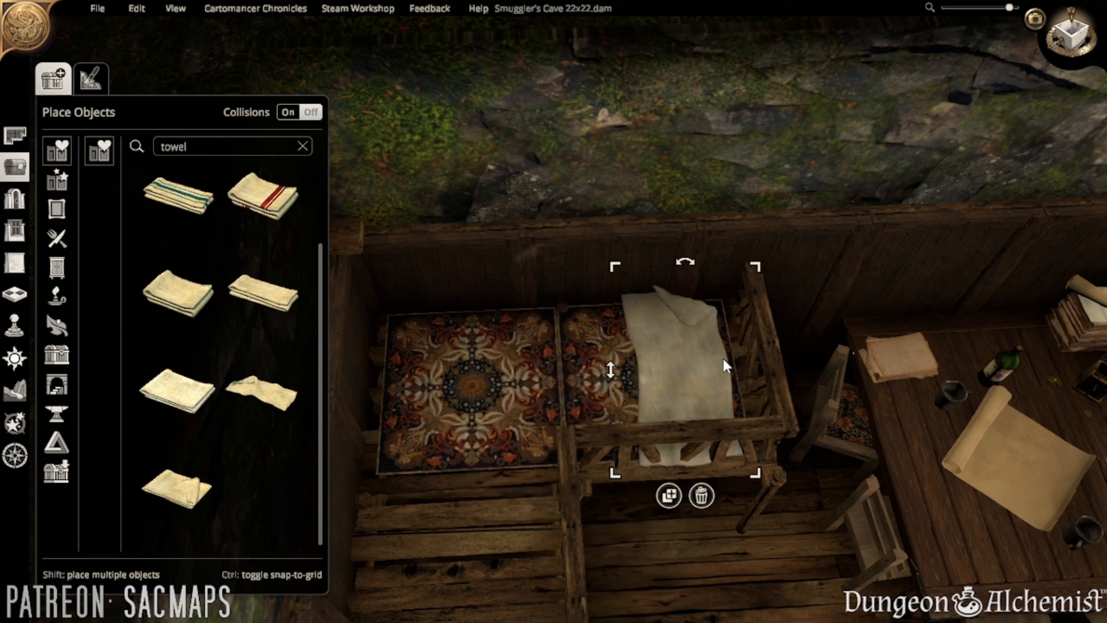
{"action": "left_click_drag", "start_coordinate": [755, 268], "coordinate": [670, 384]}
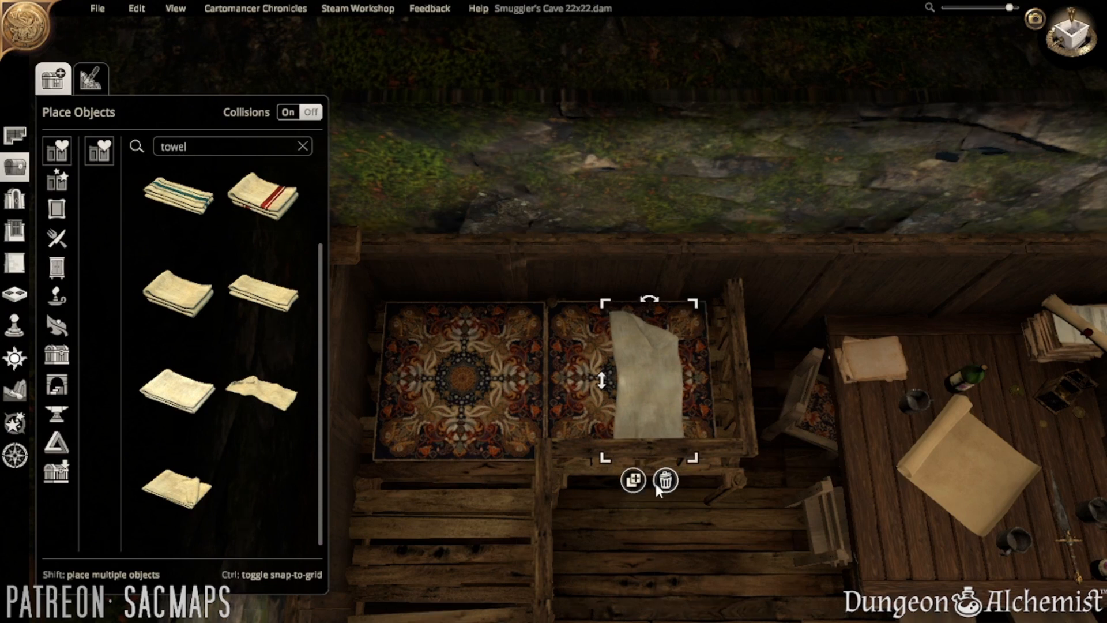
{"action": "left_click", "coordinate": [608, 430]}
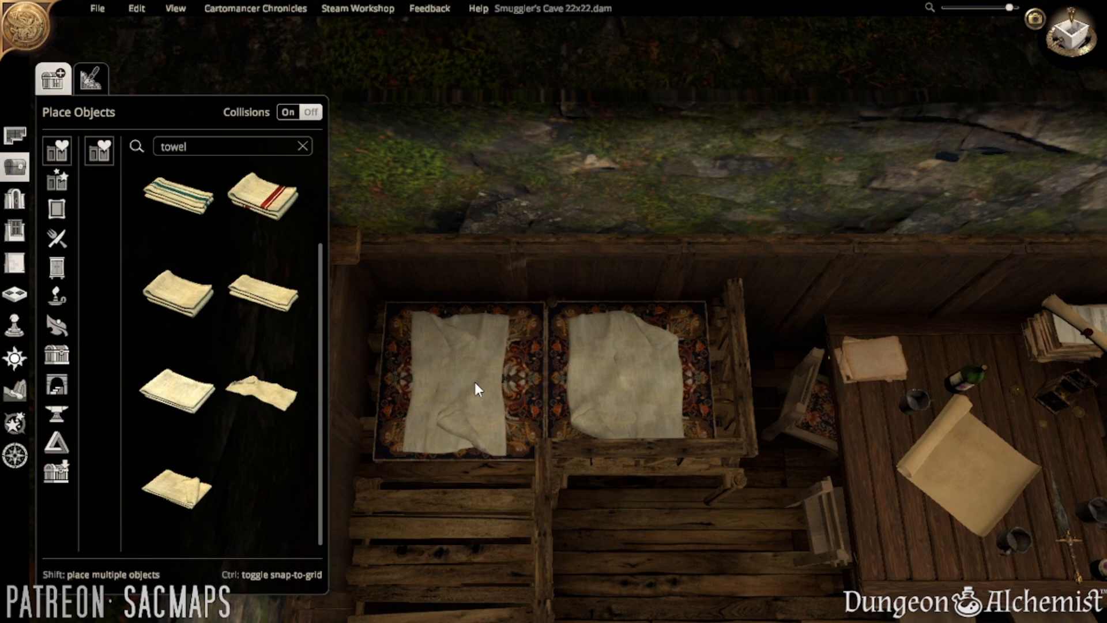
{"action": "left_click", "coordinate": [475, 381]}
- Search the objects for "pillo" and place the plain pale pillow at the head of the corner bed
{"action": "left_click", "coordinate": [232, 148]}
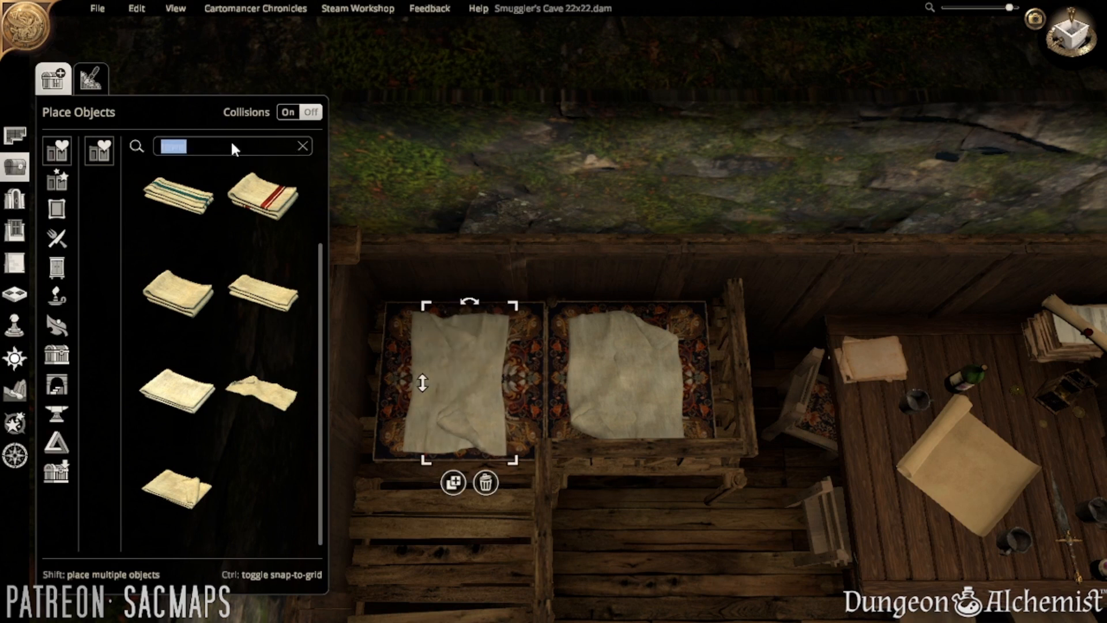
{"action": "type", "text": "pi"}
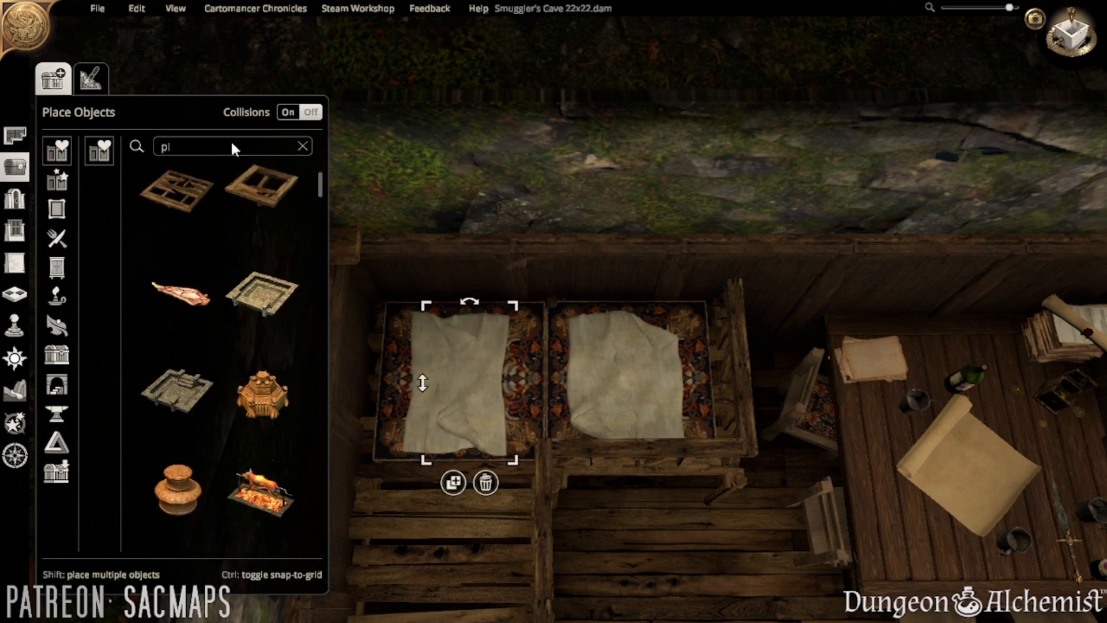
{"action": "type", "text": "llo"}
{"action": "left_click", "coordinate": [267, 206]}
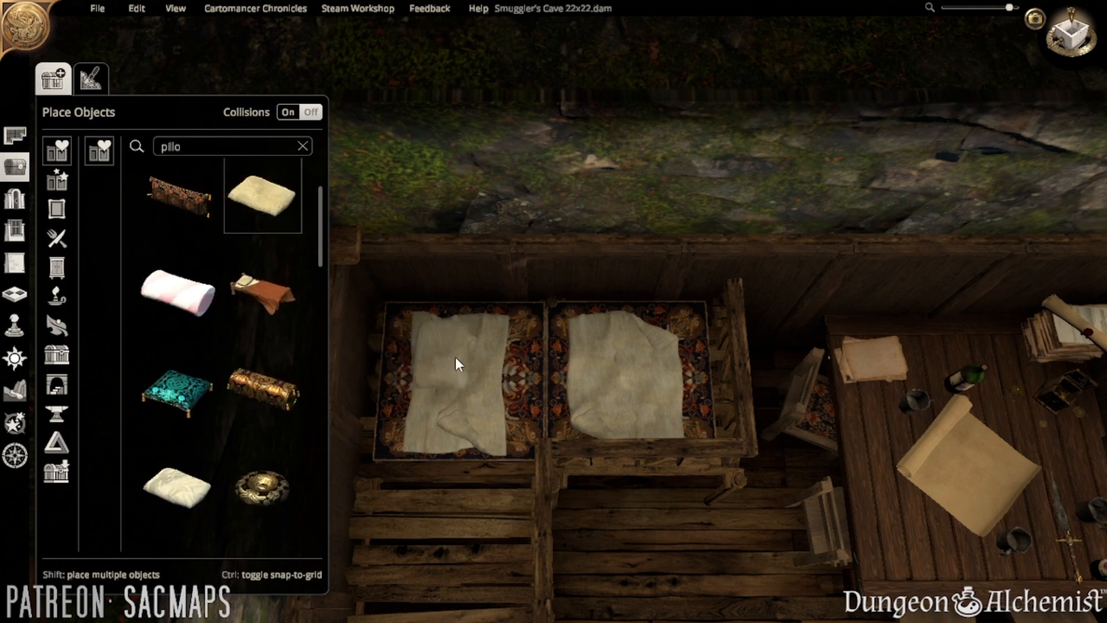
{"action": "left_click", "coordinate": [457, 327], "text": "shift"}
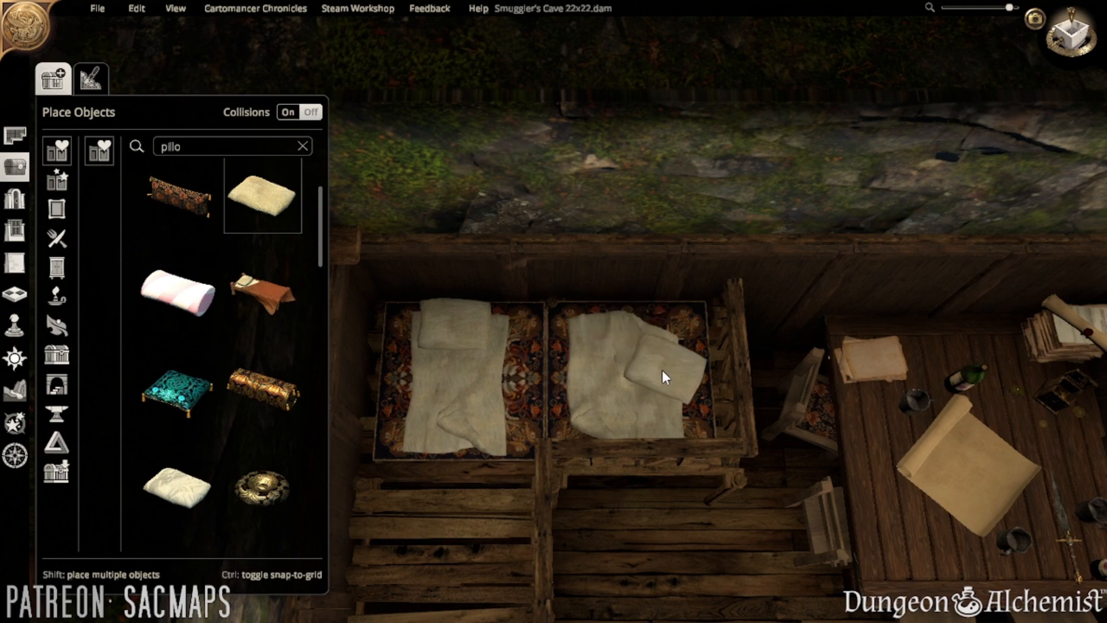
- Place a second pillow, turned at an angle, at the head of the bed by the railing
{"action": "scroll", "coordinate": [630, 330], "scroll_direction": "down", "scroll_amount": 5}
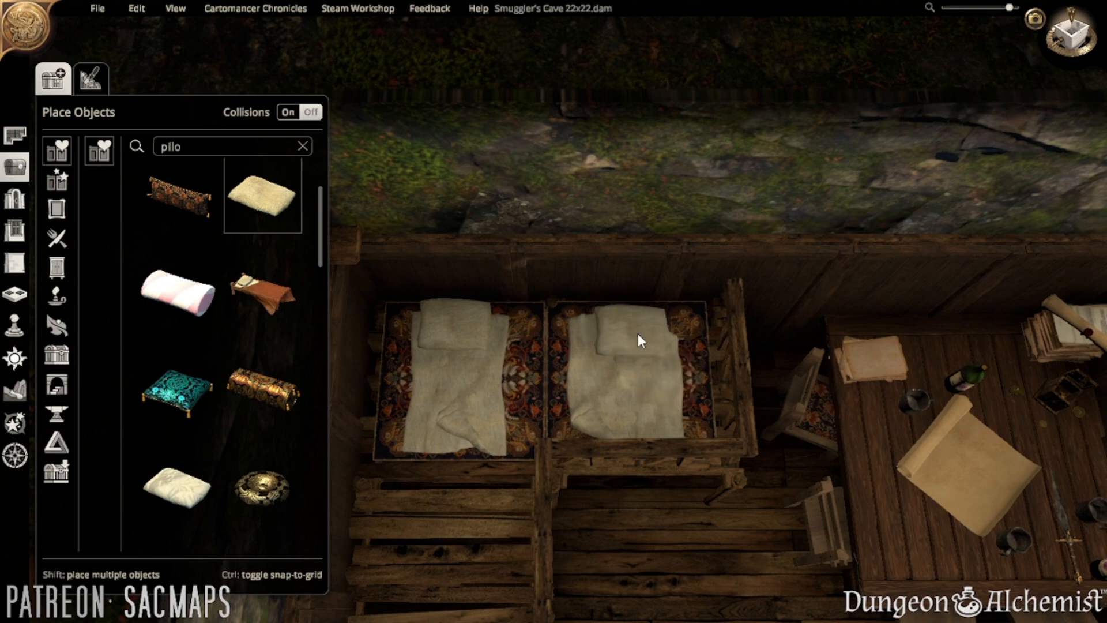
{"action": "scroll", "coordinate": [651, 334], "scroll_direction": "up", "scroll_amount": 3}
{"action": "left_click", "coordinate": [672, 331]}
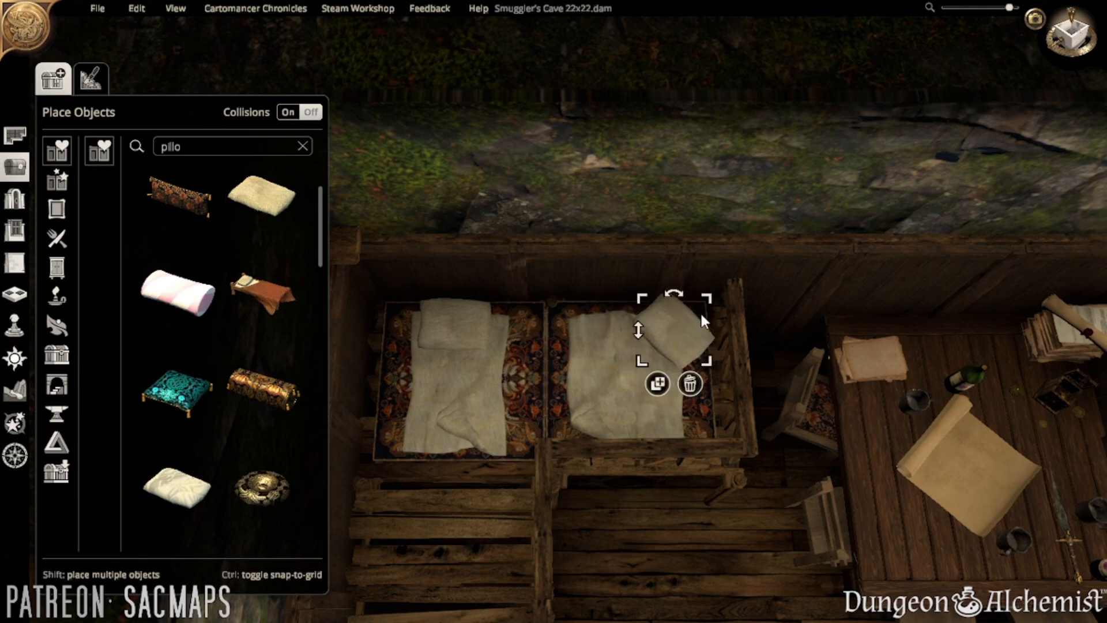
- Copy the pillow from the railing-side bed and place the copy on the floor beneath the raised platform
{"action": "left_click", "coordinate": [658, 382]}
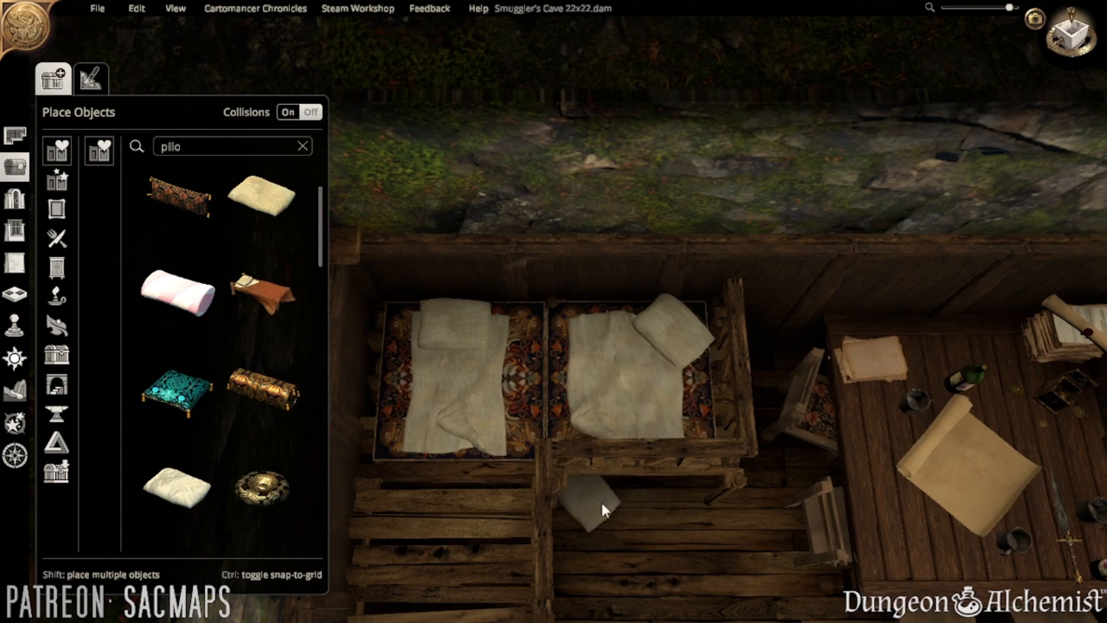
{"action": "key", "text": "s"}
{"action": "key", "text": "q"}
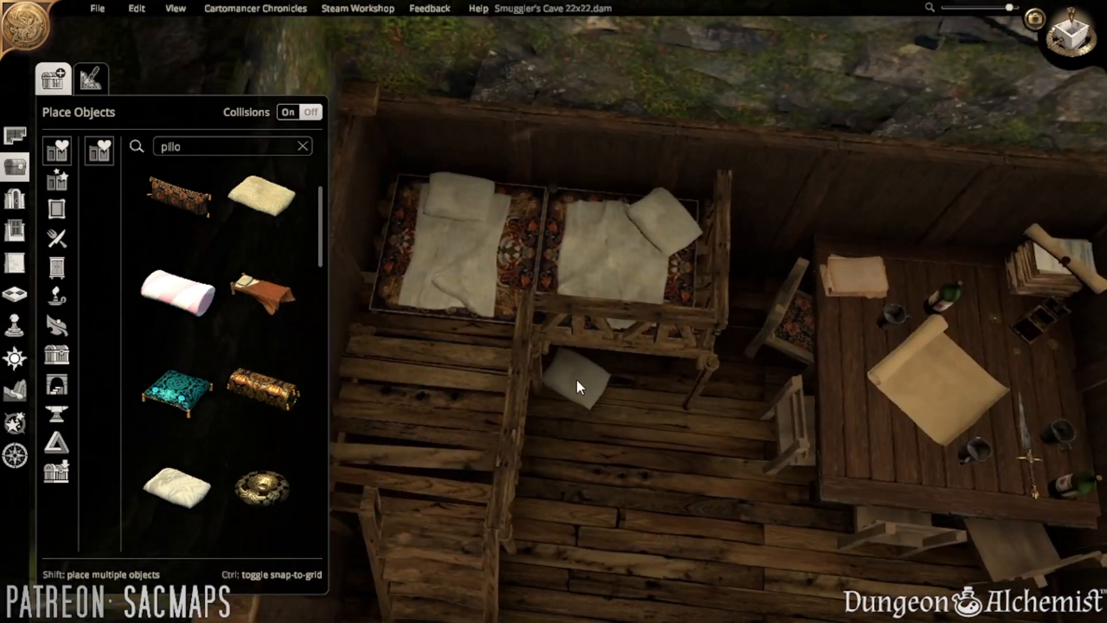
{"action": "left_click", "coordinate": [579, 377]}
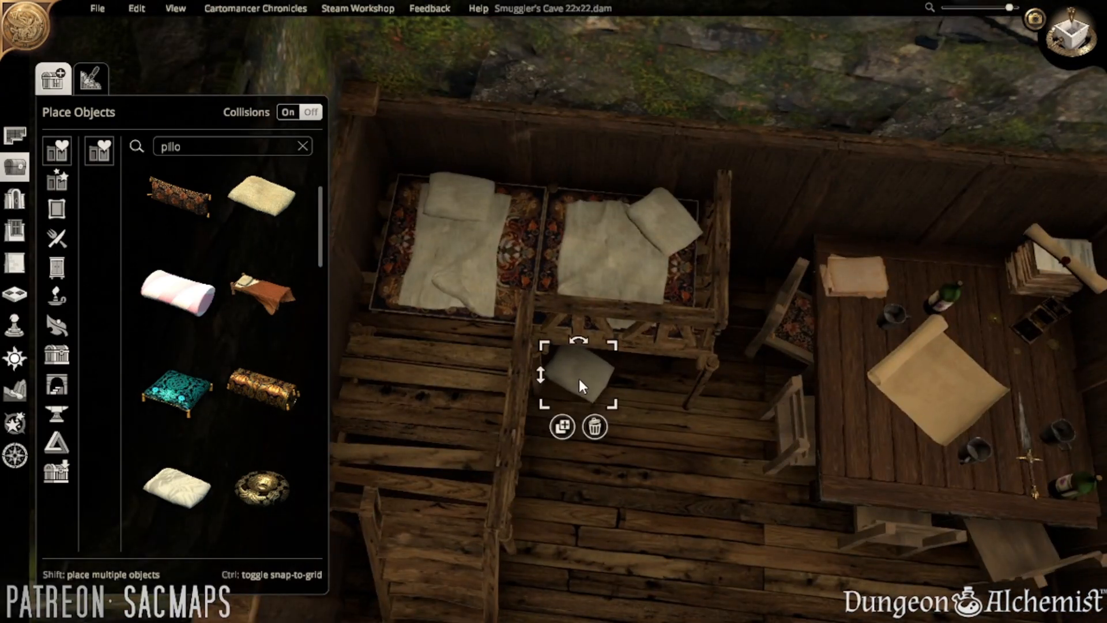
- Search the objects for "book" and place the plank-style Old Bookshelf on the floor in front of the raised platform
{"action": "left_click", "coordinate": [197, 145]}
{"action": "type", "text": "book"}
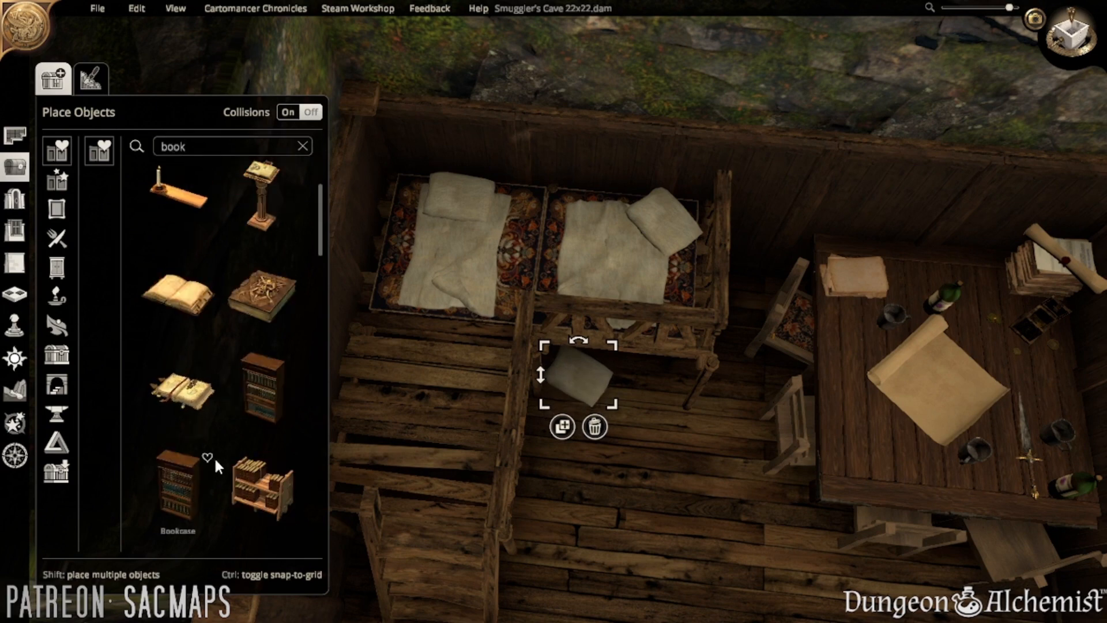
{"action": "scroll", "coordinate": [230, 347], "scroll_direction": "down", "scroll_amount": 5}
{"action": "scroll", "coordinate": [267, 361], "scroll_direction": "down", "scroll_amount": 10}
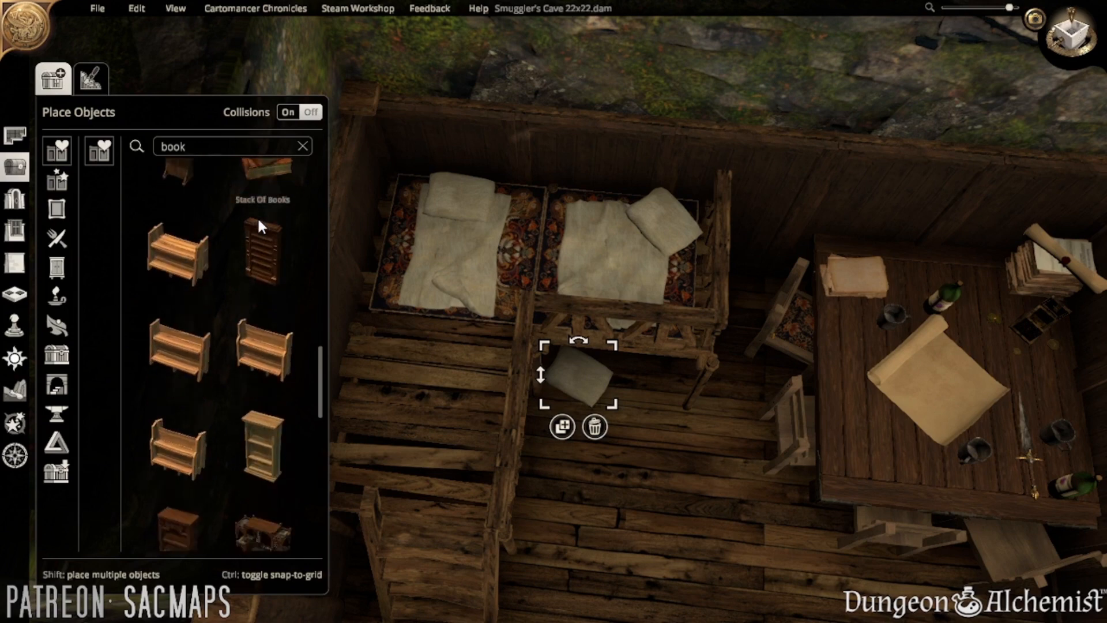
{"action": "scroll", "coordinate": [230, 346], "scroll_direction": "up", "scroll_amount": 5}
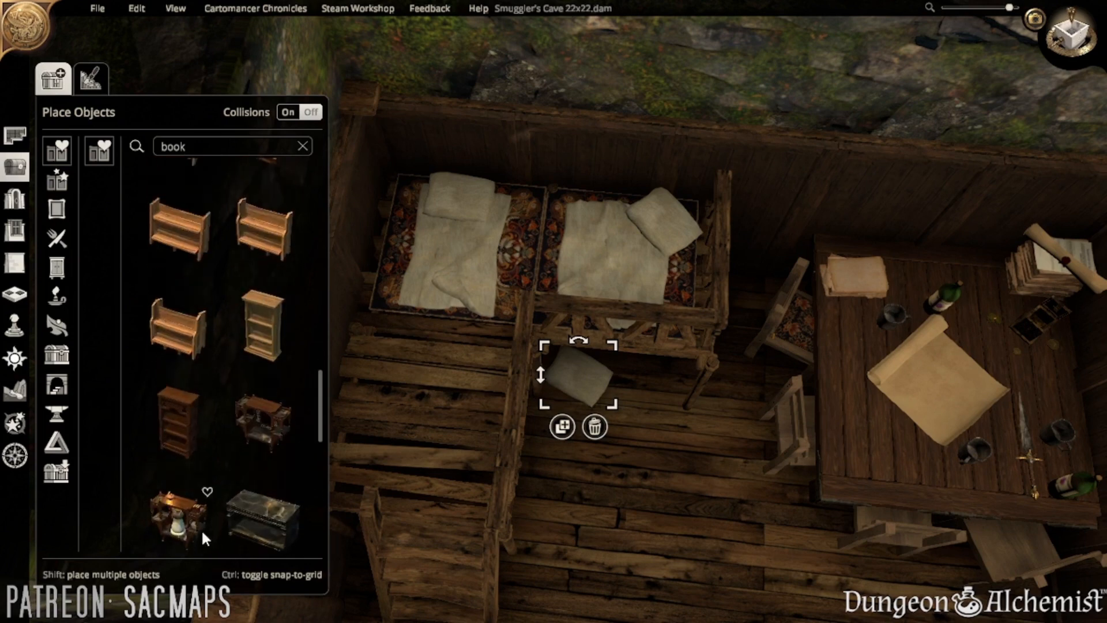
{"action": "scroll", "coordinate": [219, 345], "scroll_direction": "down", "scroll_amount": 6}
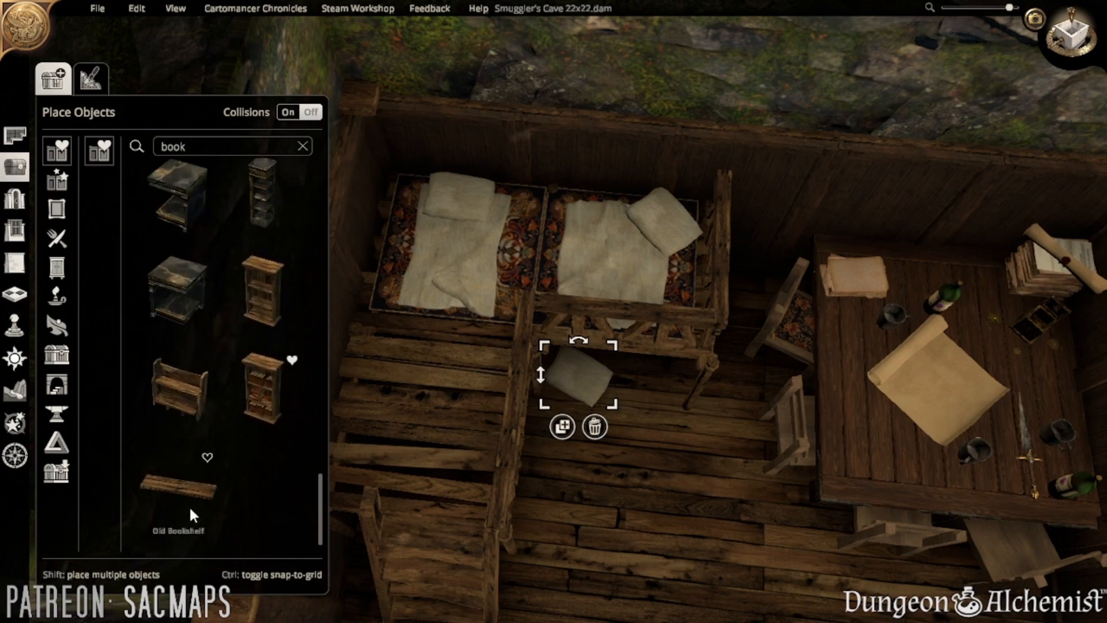
{"action": "left_click", "coordinate": [189, 504]}
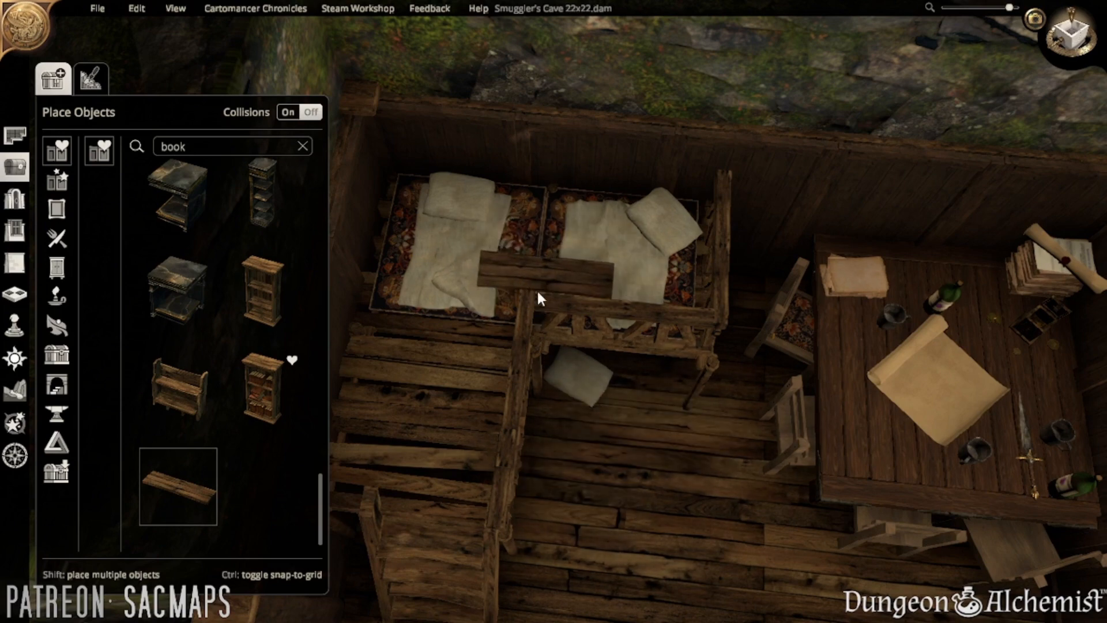
{"action": "key", "text": "s"}
{"action": "left_click", "coordinate": [592, 447]}
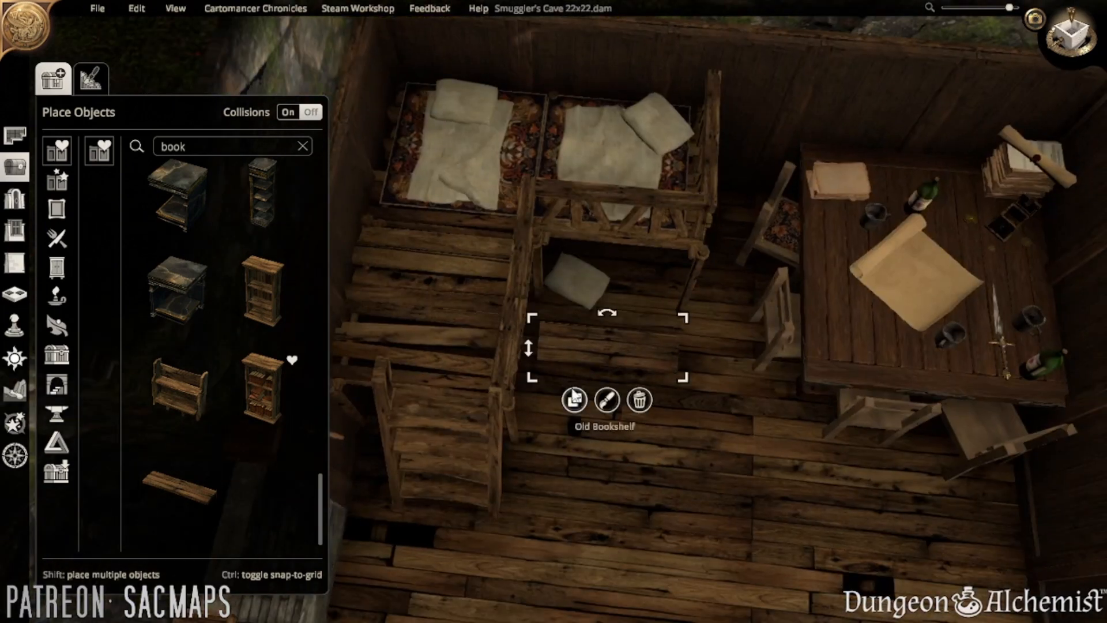
- Raise the Old Bookshelf plank off the floor and fit it as a low shelf against the wall above the two beds
{"action": "left_click_drag", "start_coordinate": [525, 334], "coordinate": [525, 249]}
{"action": "key", "text": "w"}
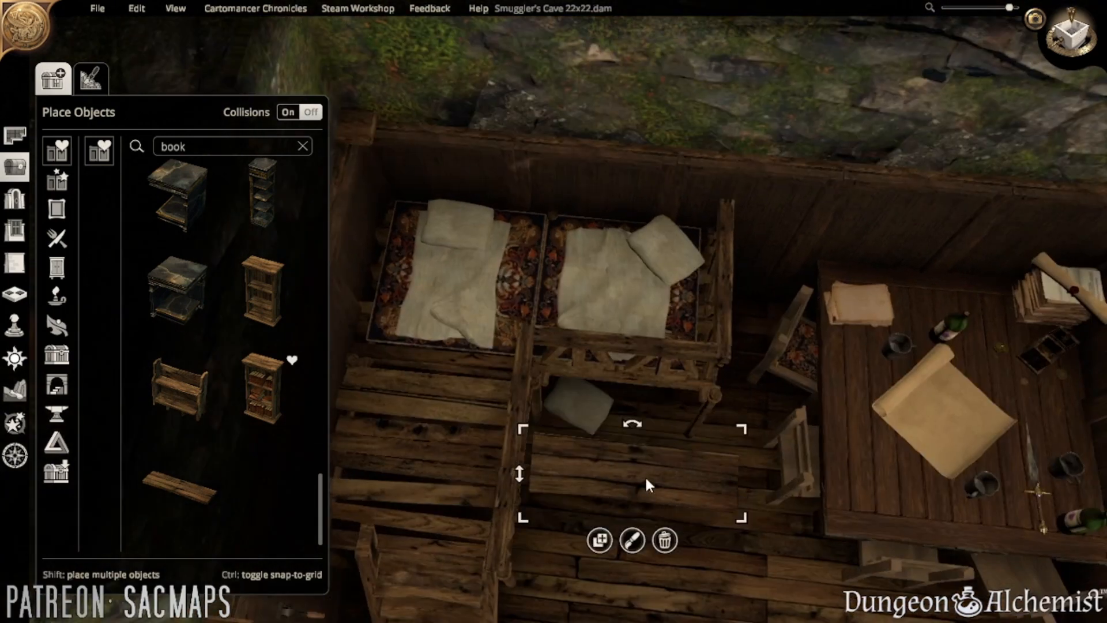
{"action": "left_click_drag", "start_coordinate": [650, 469], "coordinate": [534, 253]}
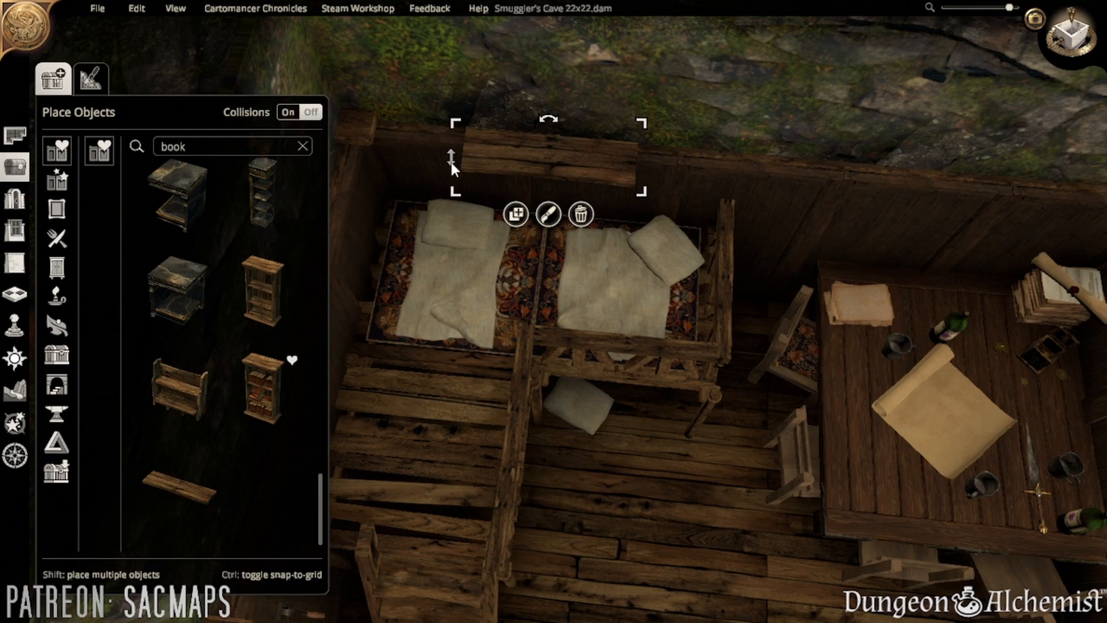
{"action": "left_click_drag", "start_coordinate": [451, 164], "coordinate": [456, 185]}
{"action": "left_click_drag", "start_coordinate": [539, 188], "coordinate": [557, 227]}
{"action": "left_click_drag", "start_coordinate": [470, 145], "coordinate": [475, 192]}
{"action": "left_click_drag", "start_coordinate": [577, 203], "coordinate": [455, 252]}
{"action": "key", "text": "d"}
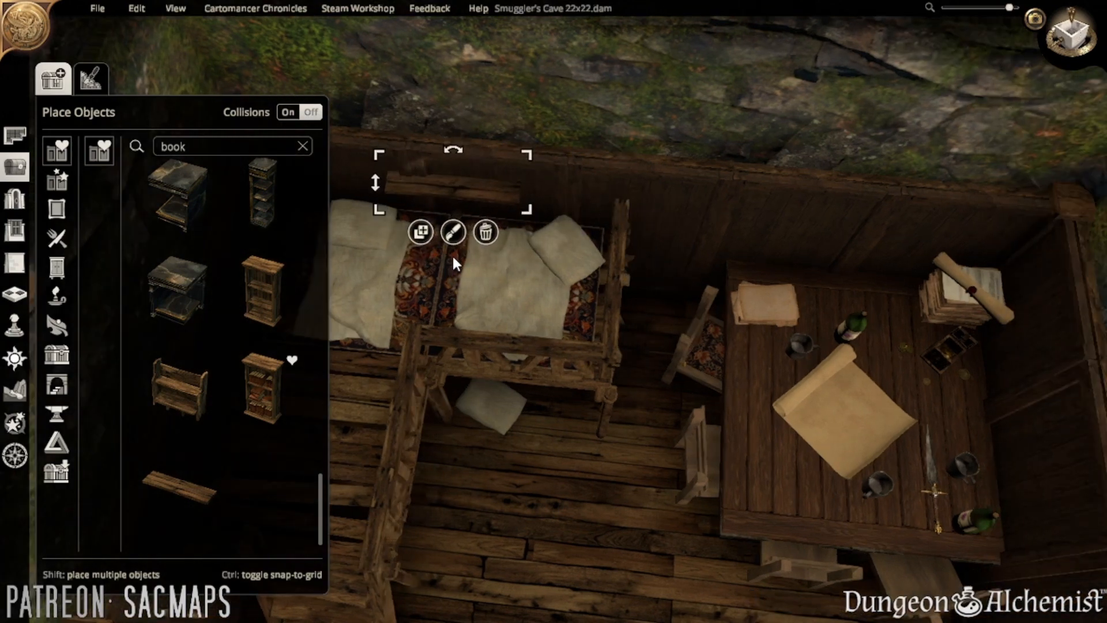
{"action": "left_click", "coordinate": [555, 465]}
- Copy the lit oil lamp from the storage room's shelving and place it on the parchment on the meeting table
{"action": "scroll", "coordinate": [558, 460], "scroll_direction": "down", "scroll_amount": 3}
{"action": "key", "text": "d"}
{"action": "key", "text": "s"}
{"action": "middle_click_drag", "start_coordinate": [557, 461], "coordinate": [777, 412]}
{"action": "key", "text": "d"}
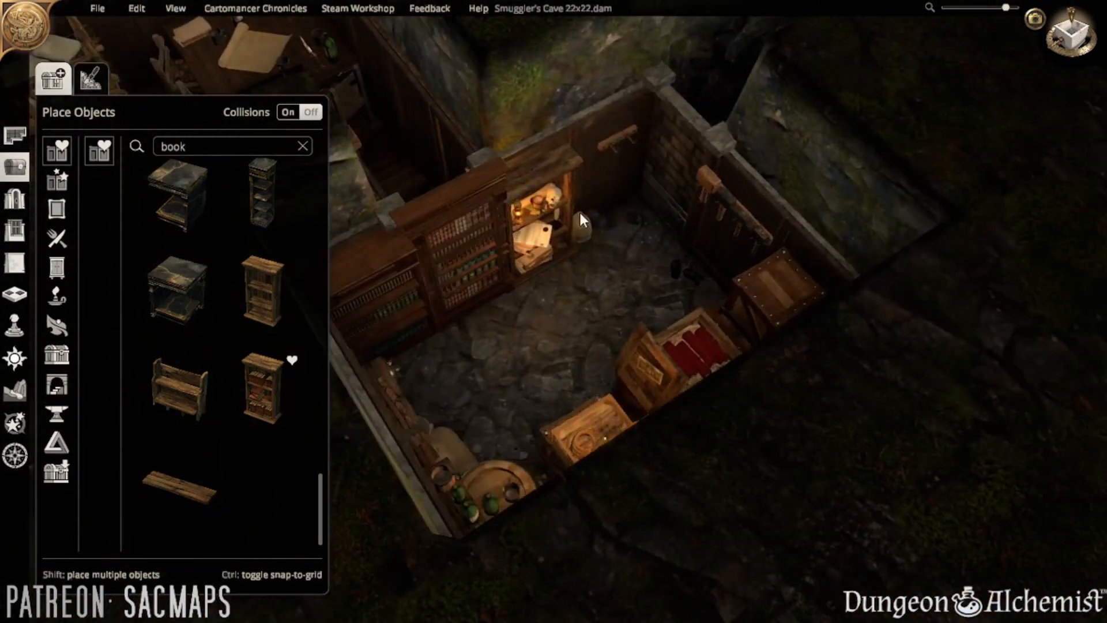
{"action": "left_click", "coordinate": [526, 208]}
{"action": "left_click", "coordinate": [469, 253]}
{"action": "key", "text": "a"}
{"action": "key", "text": "w"}
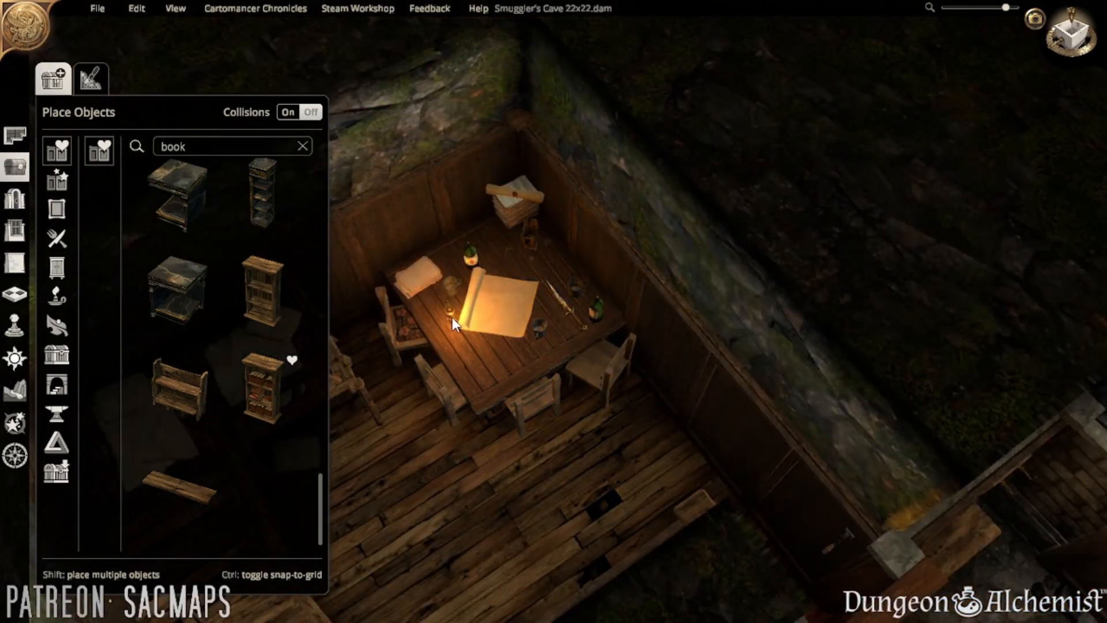
{"action": "left_click", "coordinate": [507, 311], "text": "shift"}
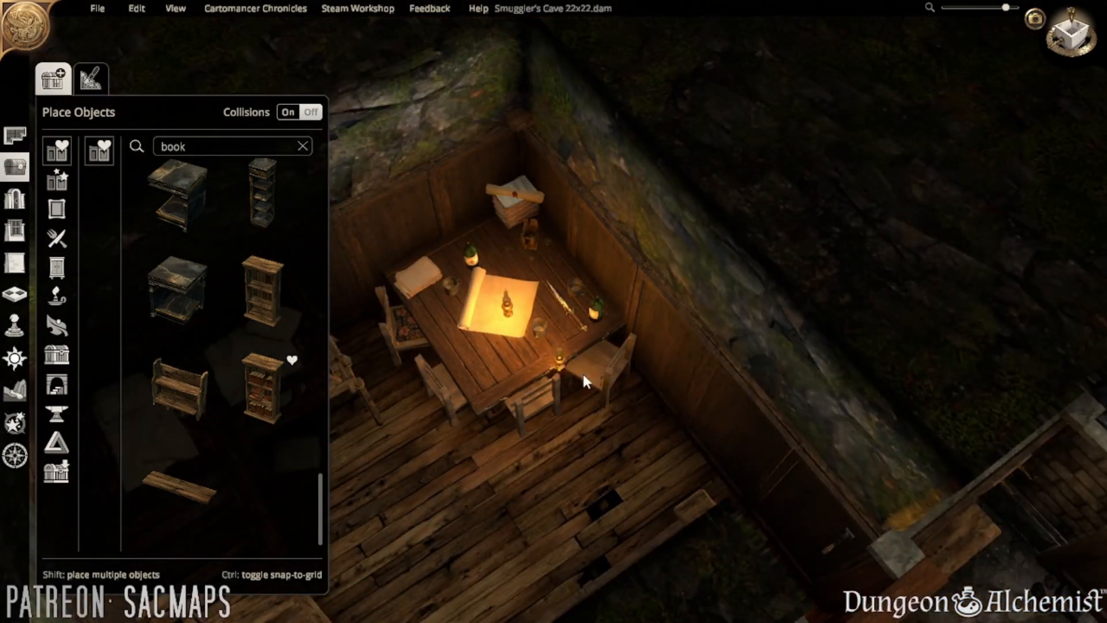
- Place another copy of the oil lamp on the plank shelf above the beds
{"action": "key", "text": "a"}
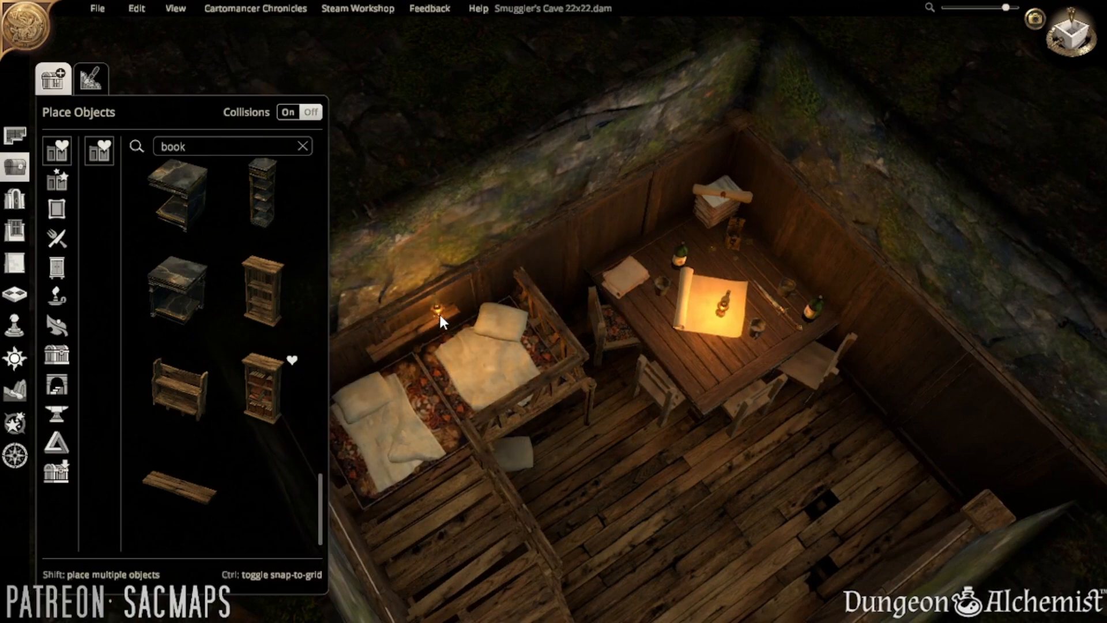
{"action": "left_click", "coordinate": [438, 313]}
{"action": "left_click", "coordinate": [616, 465]}
{"action": "right_click_drag", "start_coordinate": [621, 447], "coordinate": [438, 462]}
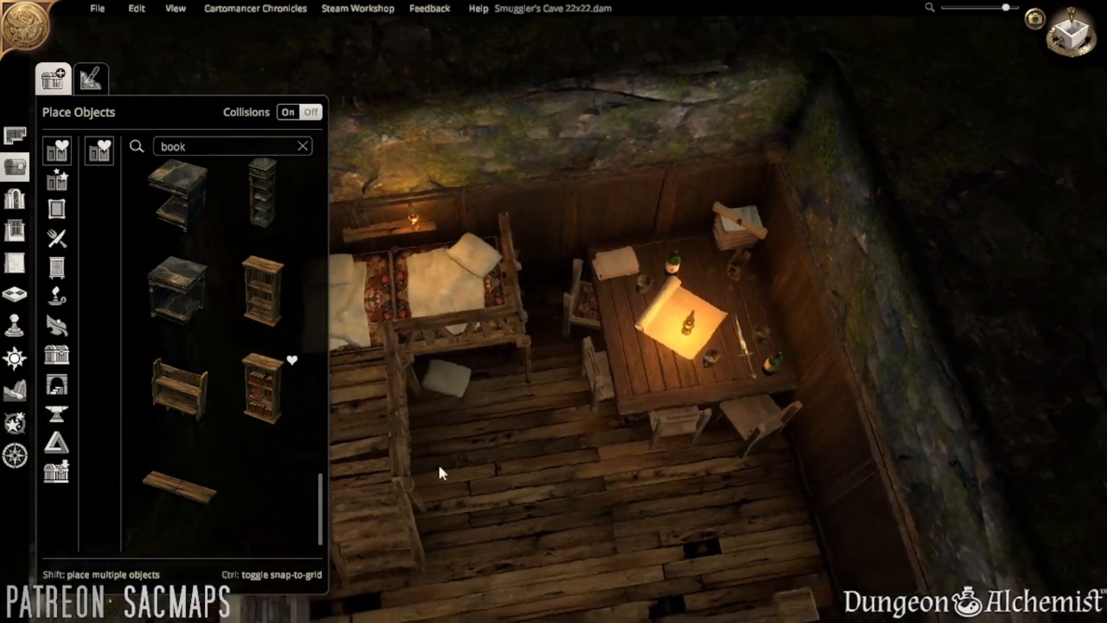
{"action": "key", "text": "a"}
{"action": "scroll", "coordinate": [611, 447], "scroll_direction": "up", "scroll_amount": 2}
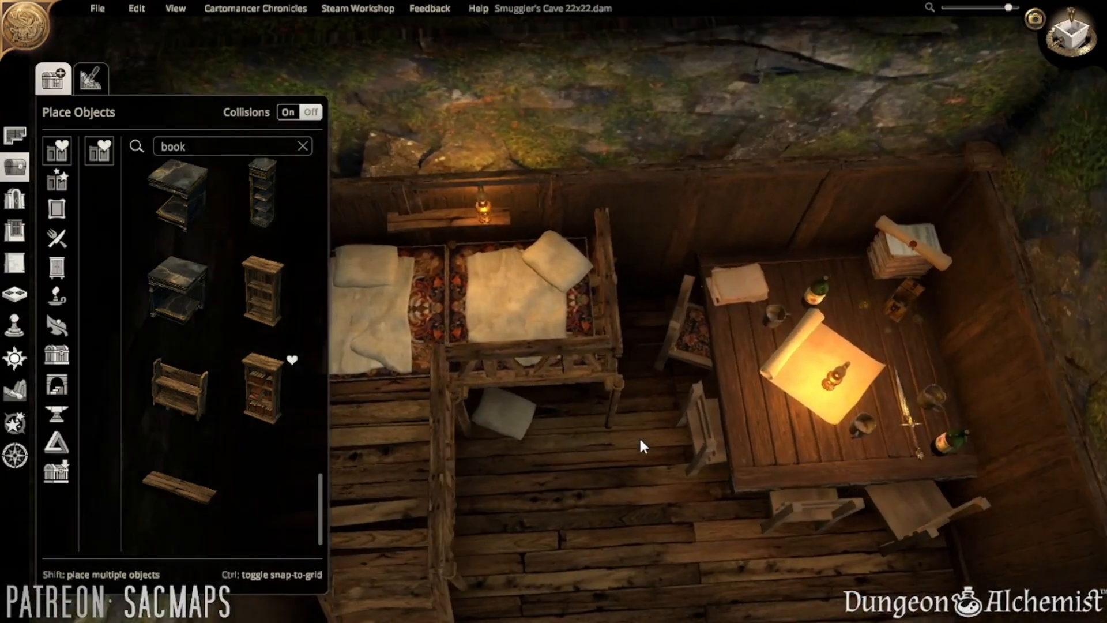
{"action": "key", "text": "a"}
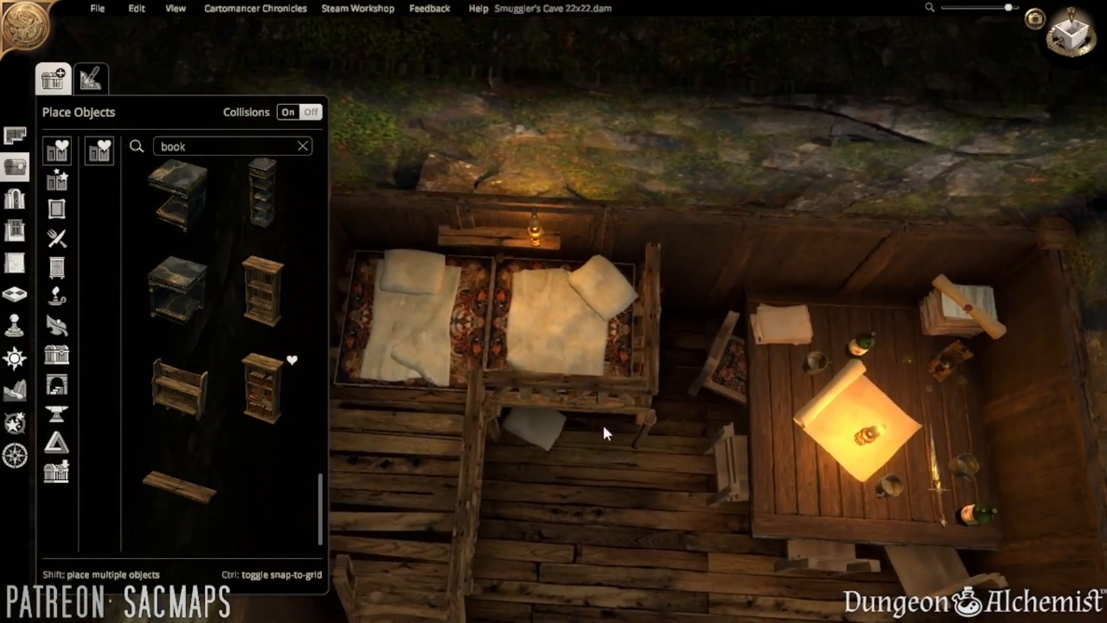
- Turn the towel on the railing-side bed crosswise and move it up to the head of the bed beneath the pillow
{"action": "left_click", "coordinate": [586, 341]}
{"action": "scroll", "coordinate": [586, 340], "scroll_direction": "down", "scroll_amount": 3}
{"action": "left_click_drag", "start_coordinate": [578, 341], "coordinate": [576, 358]}
{"action": "left_click", "coordinate": [537, 291]}
{"action": "scroll", "coordinate": [536, 292], "scroll_direction": "down", "scroll_amount": 3}
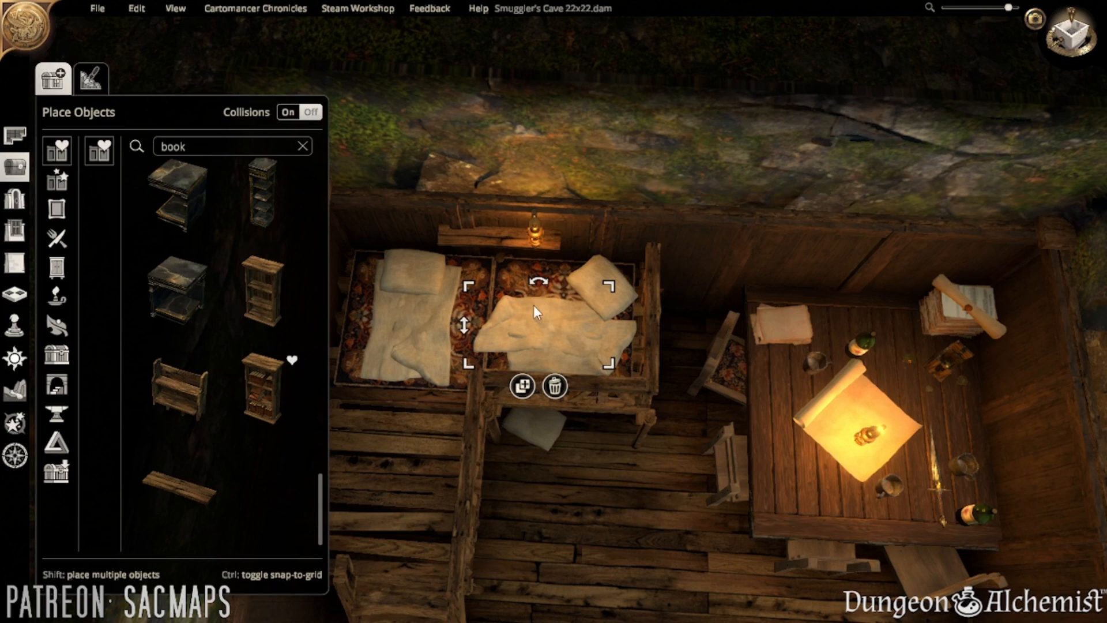
{"action": "left_click_drag", "start_coordinate": [534, 306], "coordinate": [546, 264]}
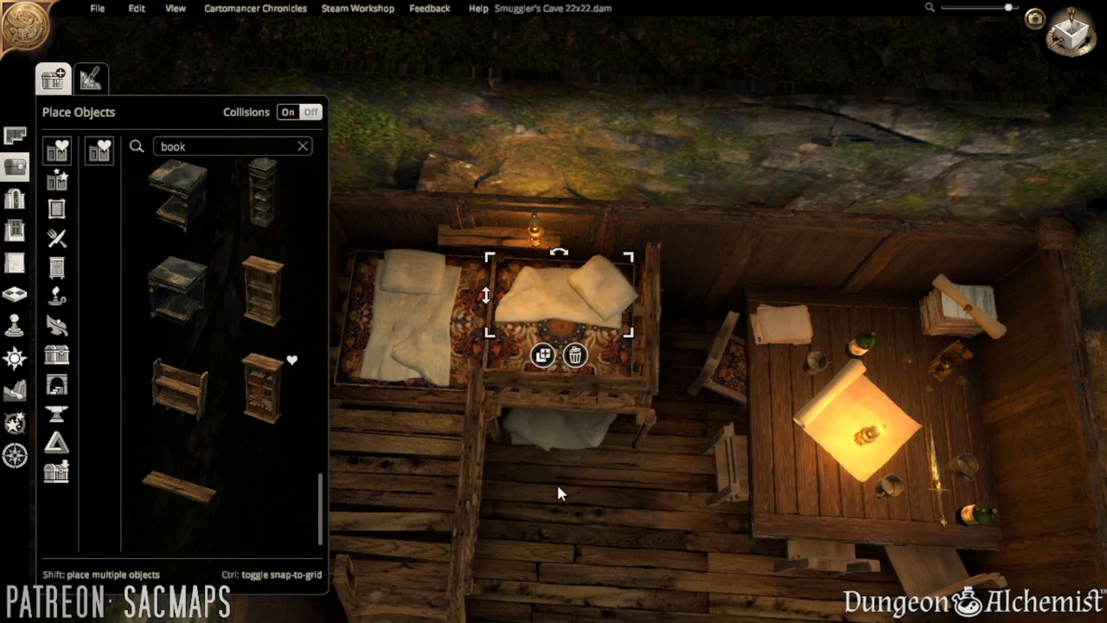
- Move the towel copy from under the platform onto the lower half of the railing-side bed, overlapping the first towel
{"action": "left_click", "coordinate": [575, 433]}
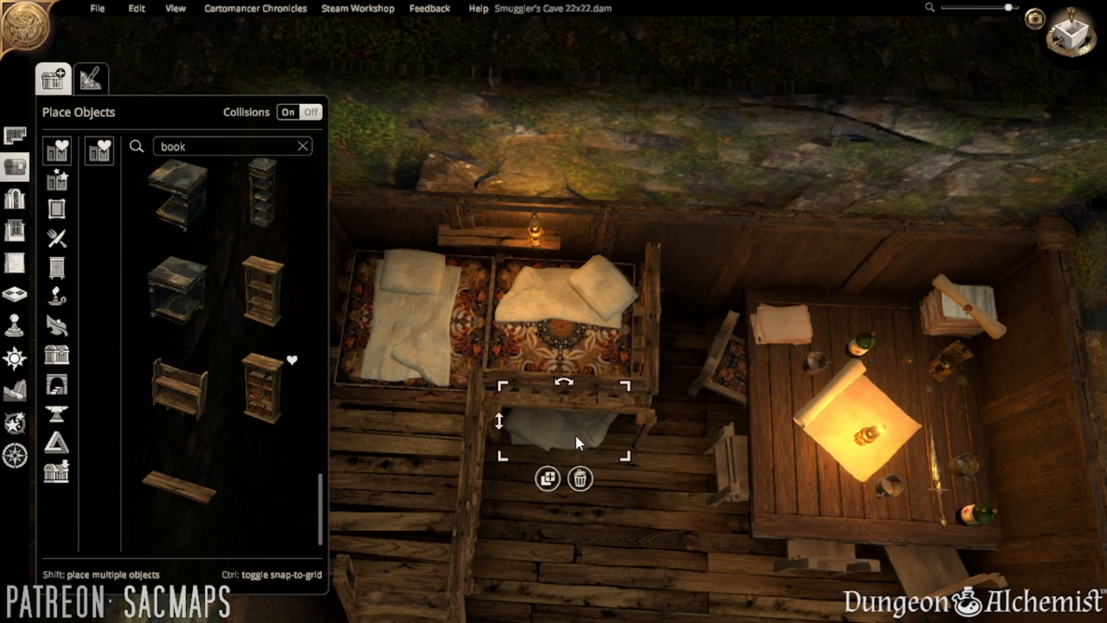
{"action": "left_click_drag", "start_coordinate": [575, 434], "coordinate": [583, 348]}
{"action": "left_click_drag", "start_coordinate": [576, 348], "coordinate": [569, 341]}
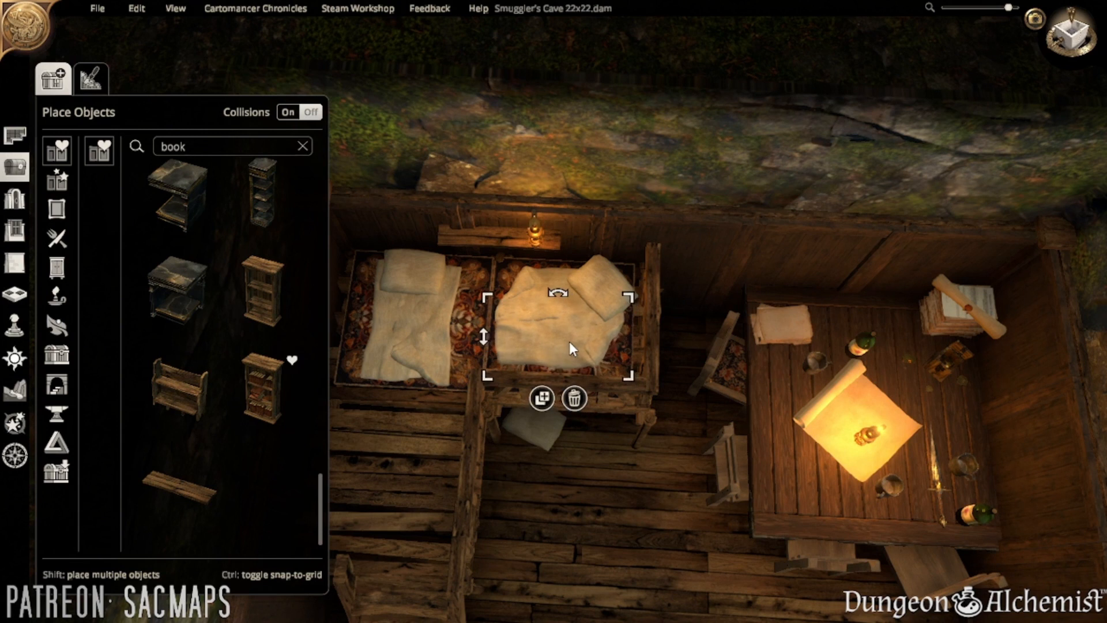
{"action": "left_click", "coordinate": [566, 477]}
- Shrink the angled pillow on the railing-side bed
{"action": "left_click", "coordinate": [545, 434]}
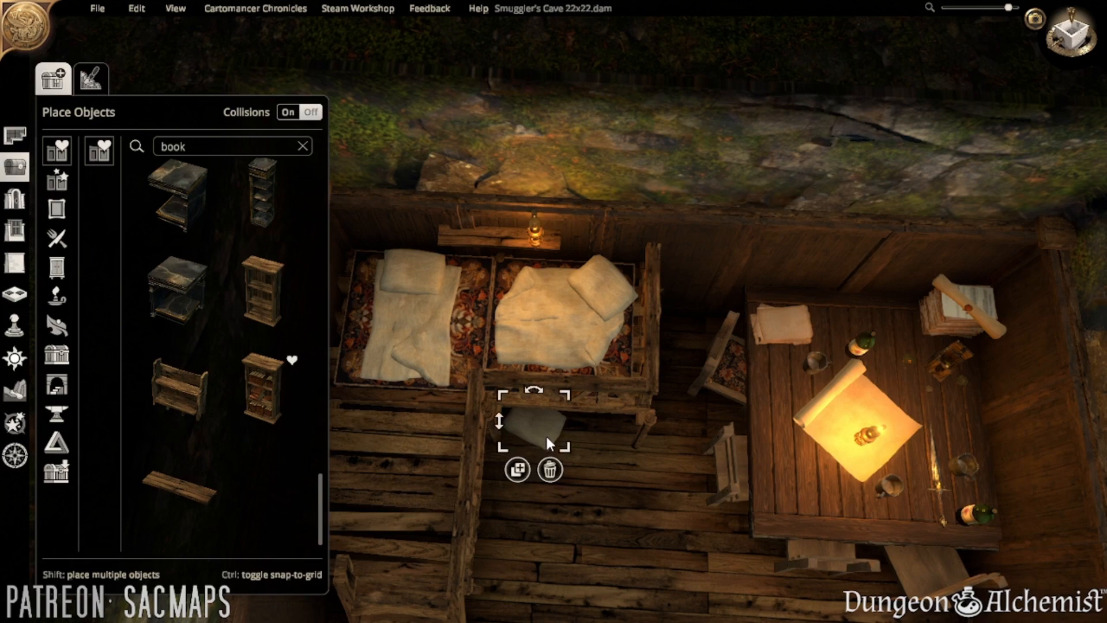
{"action": "left_click", "coordinate": [616, 297]}
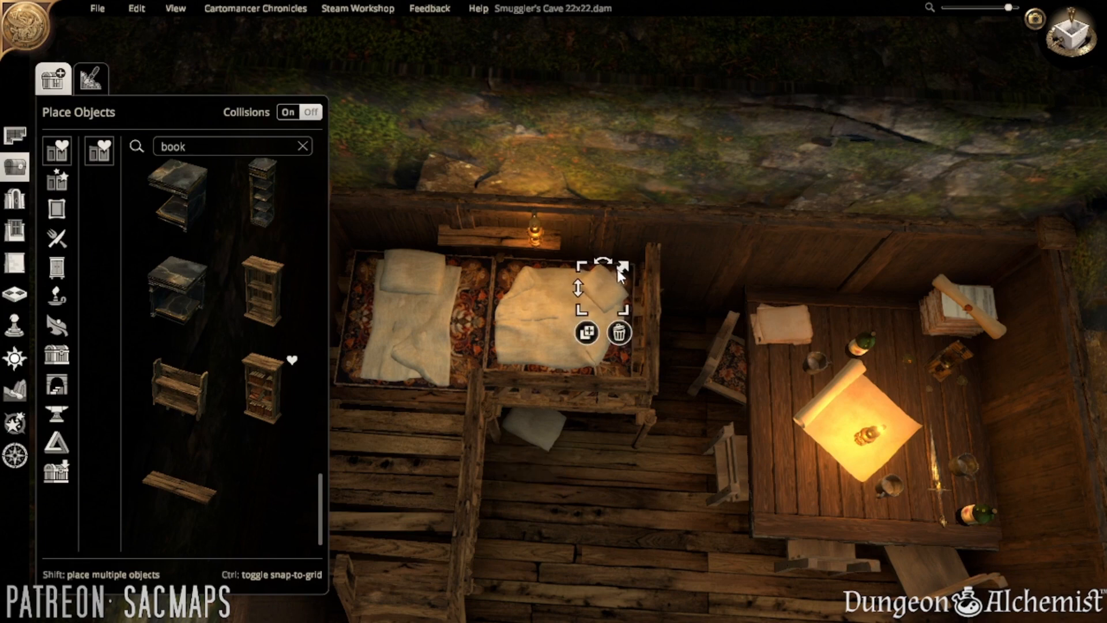
{"action": "left_click", "coordinate": [602, 523]}
{"action": "middle_click_drag", "start_coordinate": [596, 524], "coordinate": [611, 348]}
{"action": "key", "text": "w"}
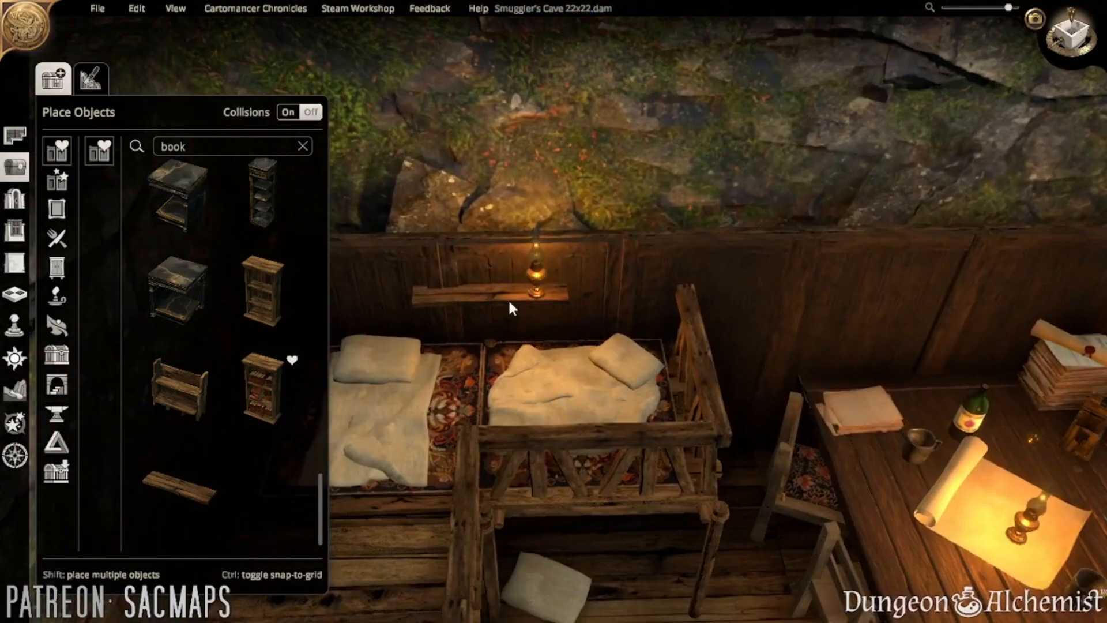
{"action": "left_click", "coordinate": [536, 271]}
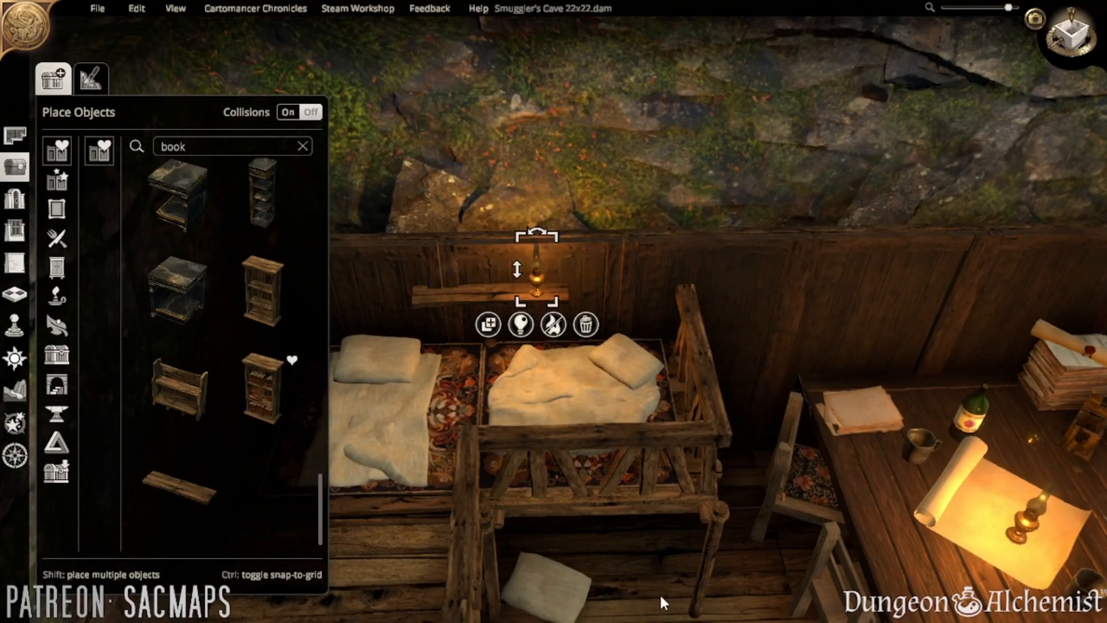
{"action": "scroll", "coordinate": [637, 415], "scroll_direction": "down", "scroll_amount": 4}
{"action": "left_click", "coordinate": [622, 528]}
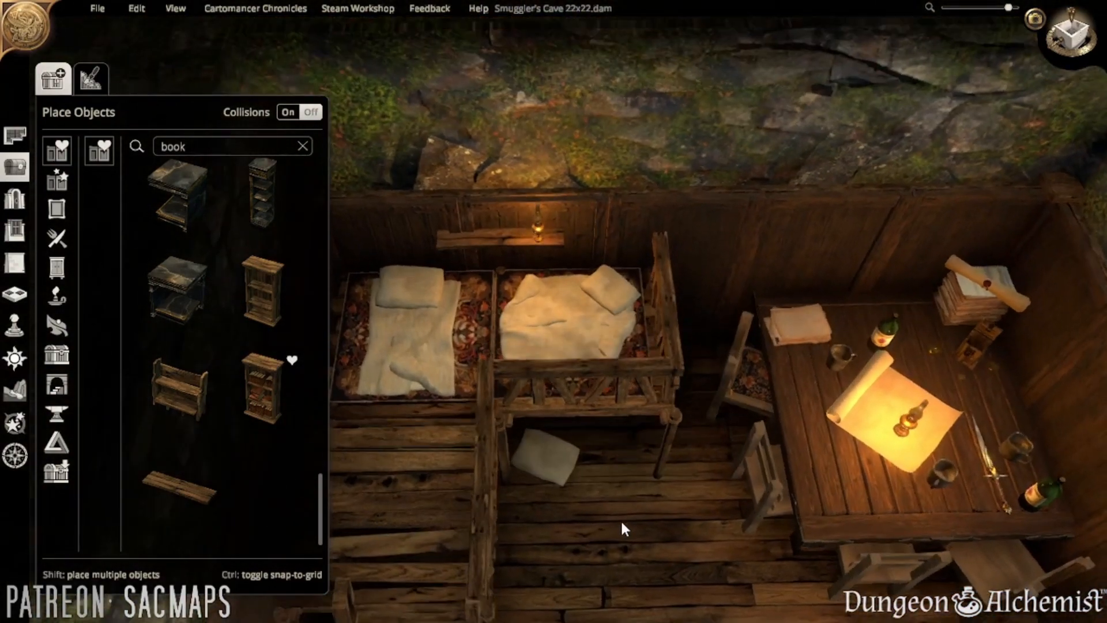
- Search the objects for "barrel" and place dark wooden barrels in the space under the raised platform
{"action": "middle_click_drag", "start_coordinate": [620, 519], "coordinate": [314, 288]}
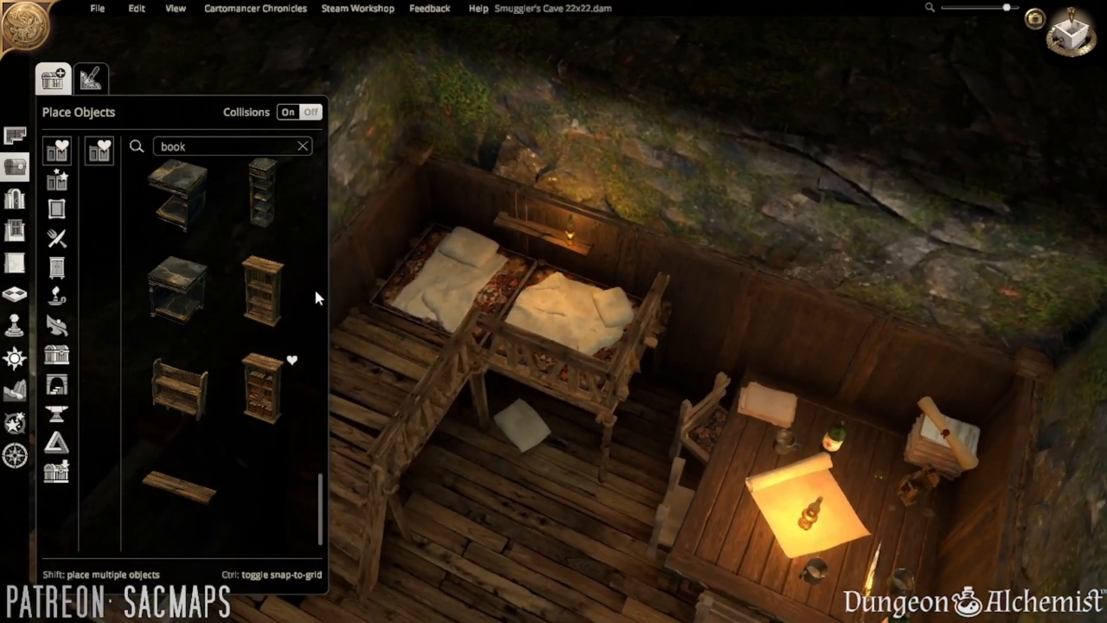
{"action": "left_click", "coordinate": [218, 147]}
{"action": "type", "text": "barrl"}
{"action": "key", "text": "BackSpace"}
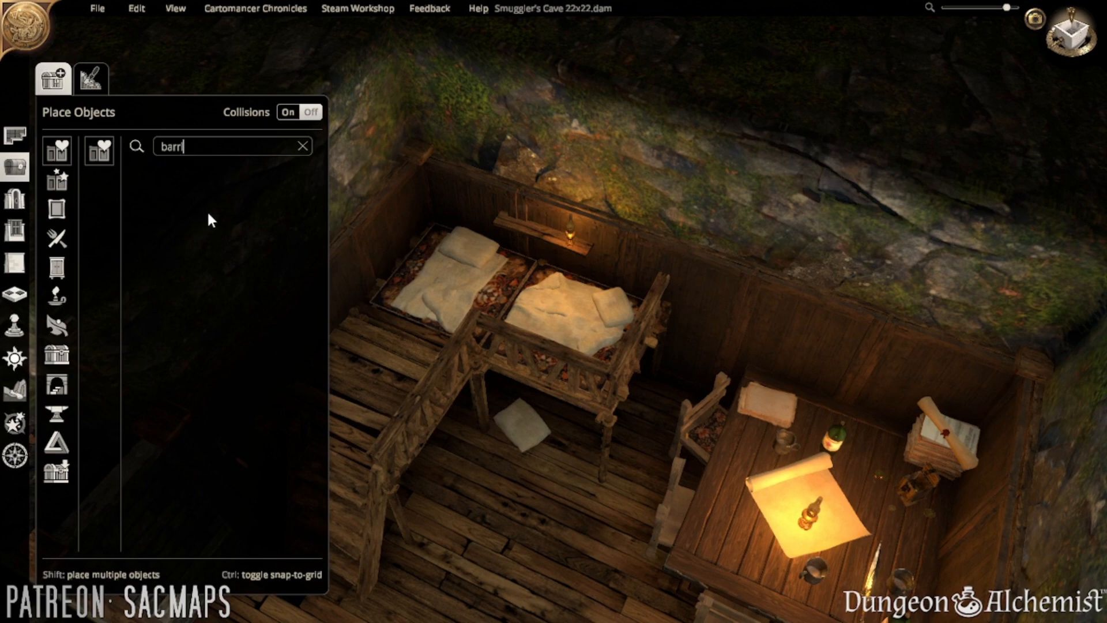
{"action": "type", "text": "el"}
{"action": "scroll", "coordinate": [310, 293], "scroll_direction": "down", "scroll_amount": 3}
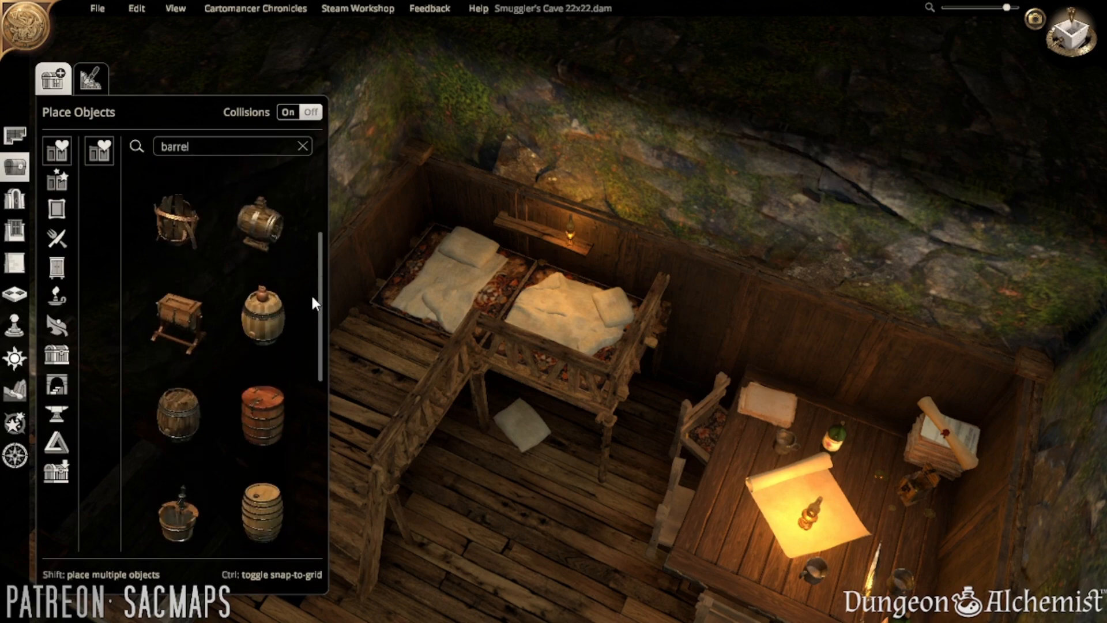
{"action": "left_click", "coordinate": [183, 364]}
{"action": "scroll", "coordinate": [435, 458], "scroll_direction": "down", "scroll_amount": 2}
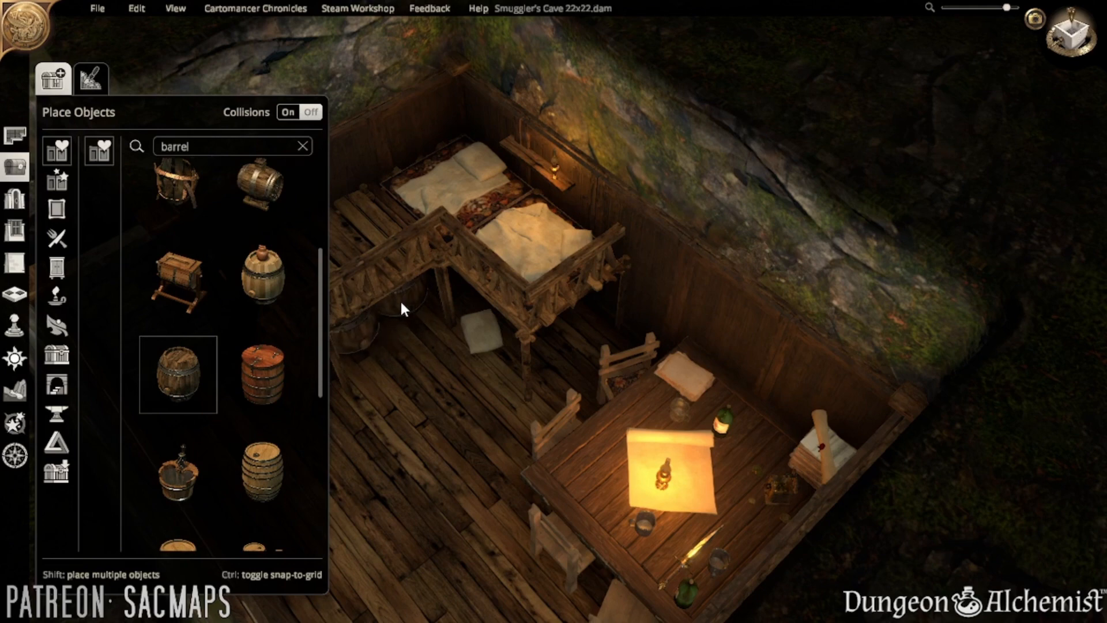
{"action": "left_click", "coordinate": [402, 303]}
- Search the objects for "crate" and place a Wooden Crate under the raised platform
{"action": "middle_click_drag", "start_coordinate": [424, 369], "coordinate": [269, 185]}
{"action": "double_click", "coordinate": [233, 148]}
{"action": "type", "text": "crate"}
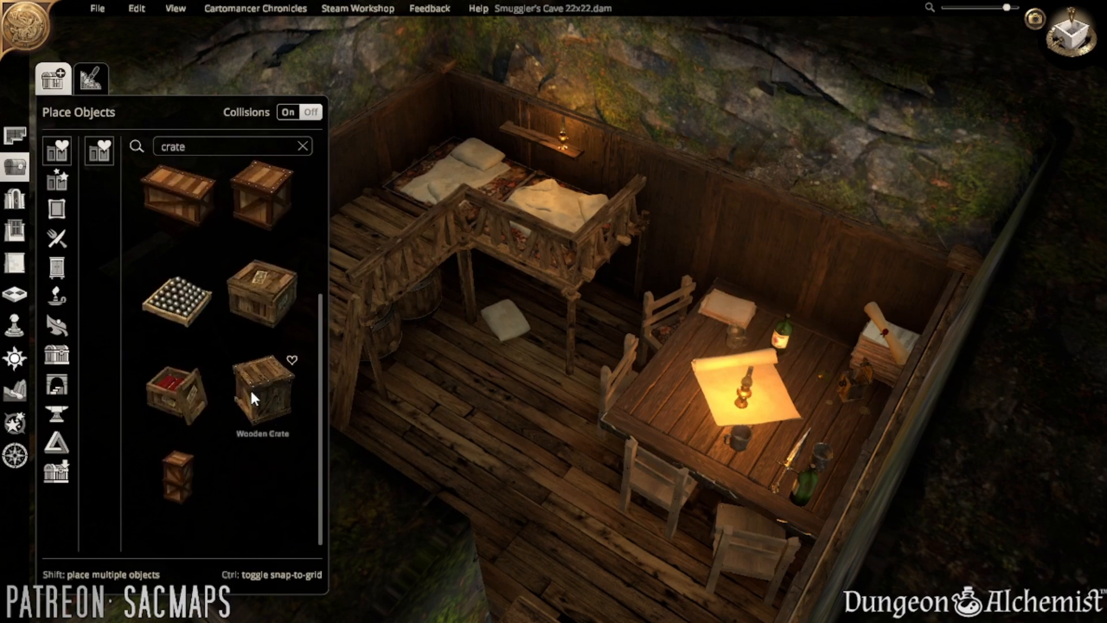
{"action": "left_click", "coordinate": [252, 392]}
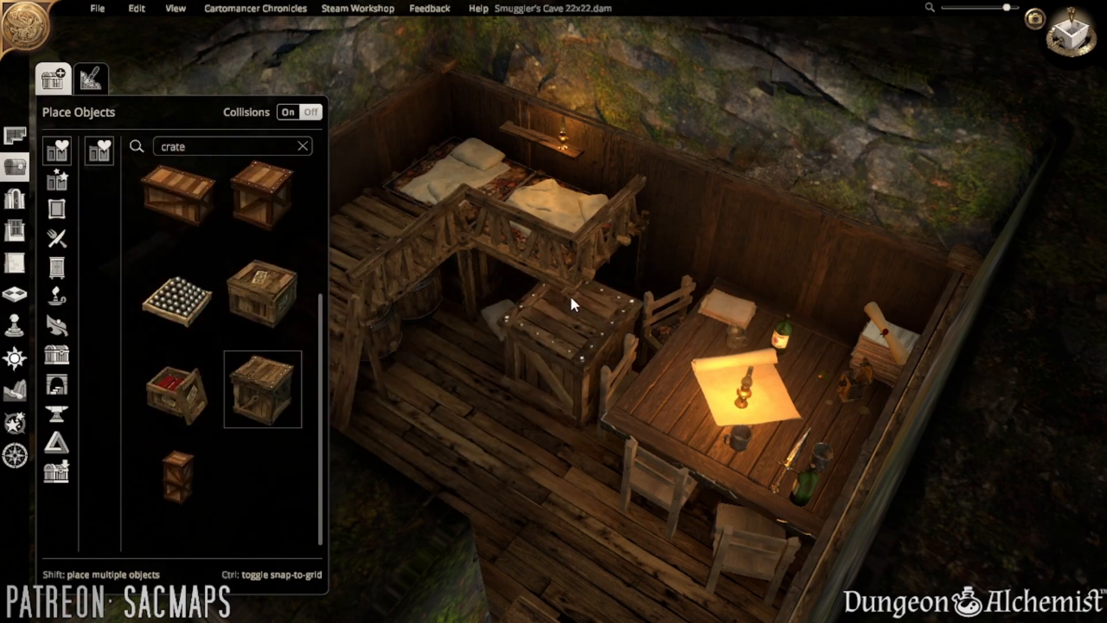
{"action": "mouse_move", "coordinate": [541, 288]}
{"action": "middle_mouse_down"}
{"action": "mouse_move", "coordinate": [610, 287]}
{"action": "mouse_move", "coordinate": [550, 278]}
{"action": "middle_mouse_up"}
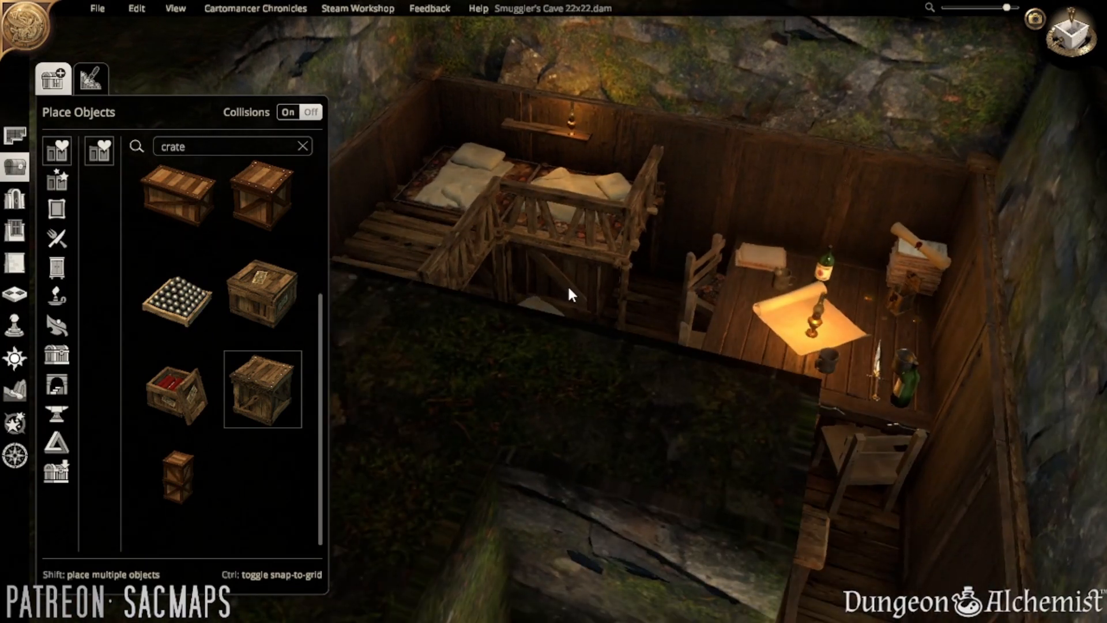
{"action": "left_click", "coordinate": [568, 287]}
- Shrink the crate under the platform, shift it slightly, and place a duplicate of it beneath the railing-side bed
{"action": "middle_click_drag", "start_coordinate": [666, 308], "coordinate": [652, 277]}
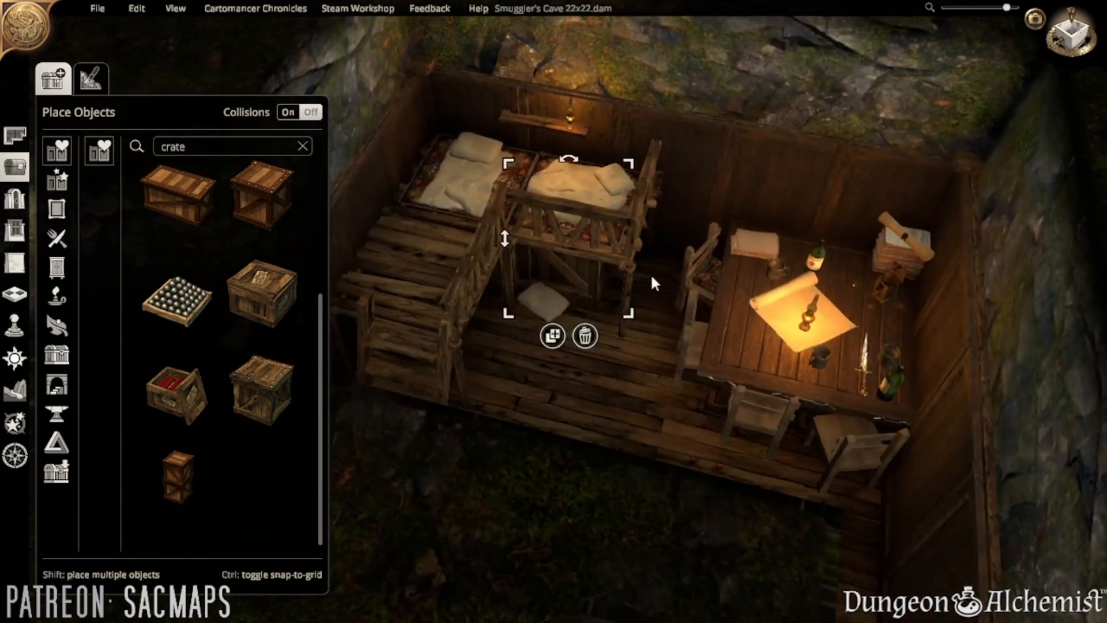
{"action": "left_click_drag", "start_coordinate": [630, 307], "coordinate": [615, 299]}
{"action": "left_click_drag", "start_coordinate": [563, 266], "coordinate": [547, 266]}
{"action": "left_click", "coordinate": [541, 322]}
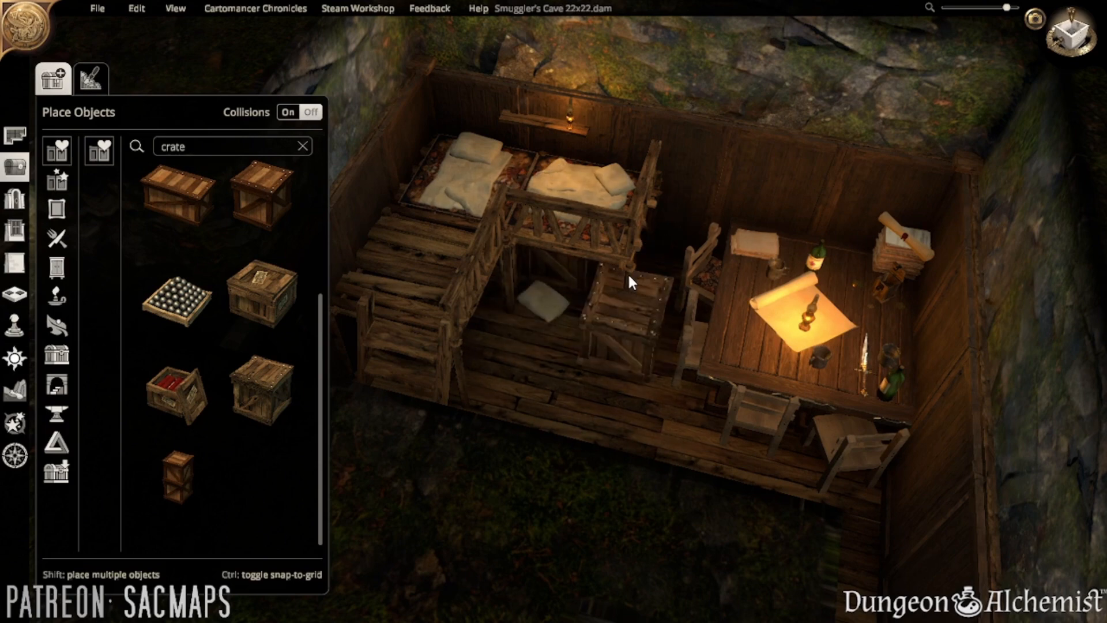
{"action": "right_click", "coordinate": [658, 265]}
{"action": "middle_click_drag", "start_coordinate": [657, 265], "coordinate": [422, 317]}
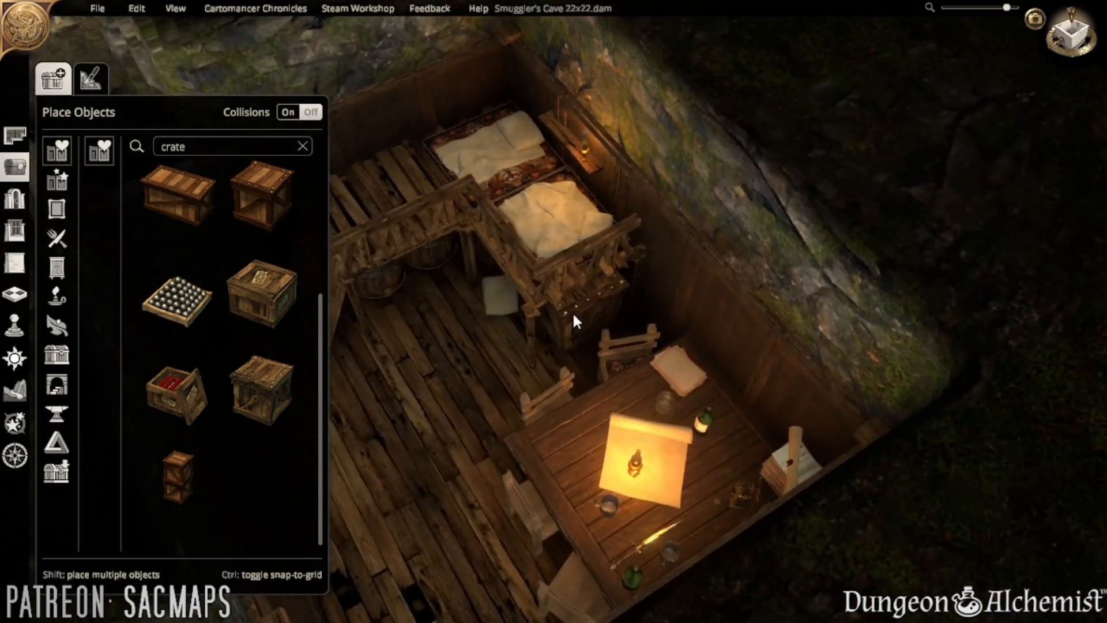
{"action": "middle_click_drag", "start_coordinate": [573, 425], "coordinate": [565, 395]}
{"action": "scroll", "coordinate": [597, 371], "scroll_direction": "down", "scroll_amount": 5}
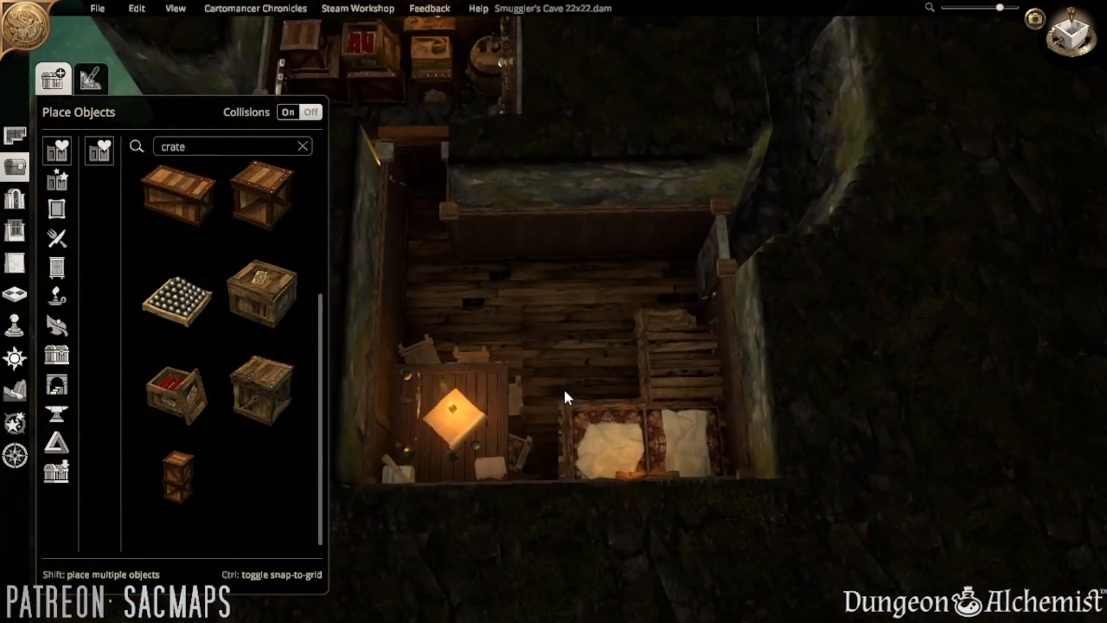
{"action": "scroll", "coordinate": [562, 389], "scroll_direction": "up", "scroll_amount": 3}
{"action": "scroll", "coordinate": [562, 390], "scroll_direction": "up", "scroll_amount": 2}
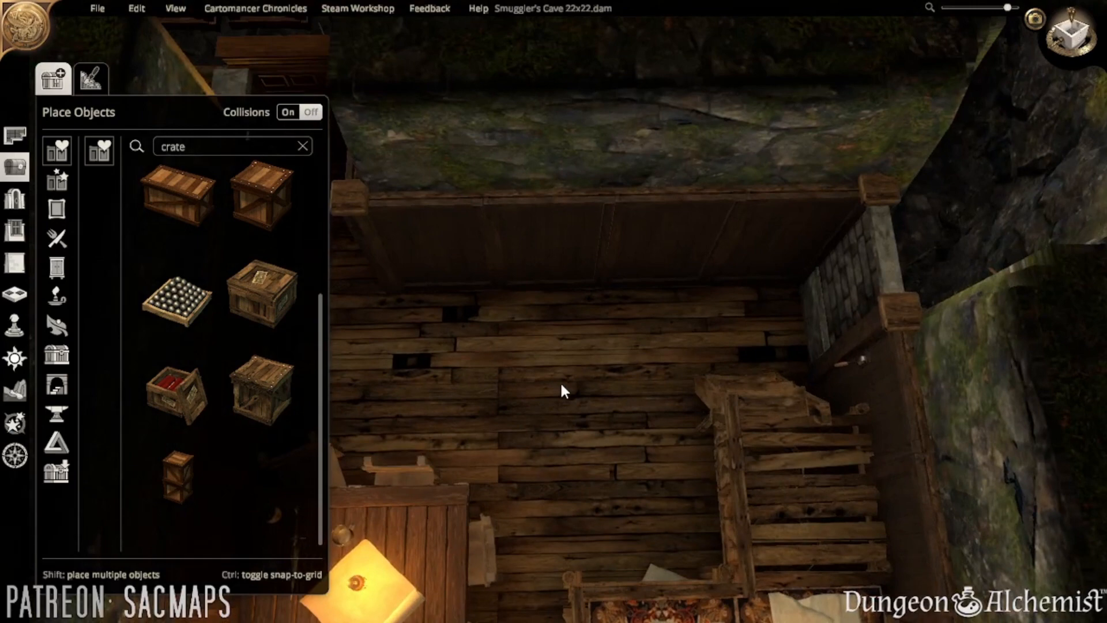
{"action": "scroll", "coordinate": [561, 387], "scroll_direction": "down", "scroll_amount": 3}
{"action": "middle_click_drag", "start_coordinate": [561, 388], "coordinate": [559, 266]}
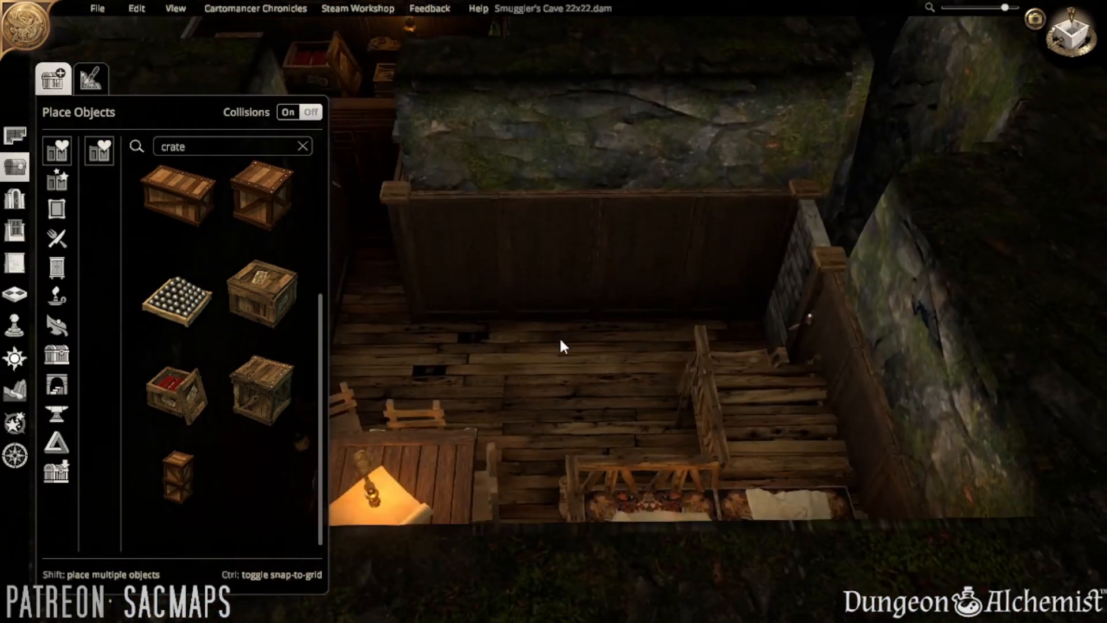
{"action": "middle_click_drag", "start_coordinate": [562, 345], "coordinate": [553, 376]}
{"action": "left_click", "coordinate": [571, 378]}
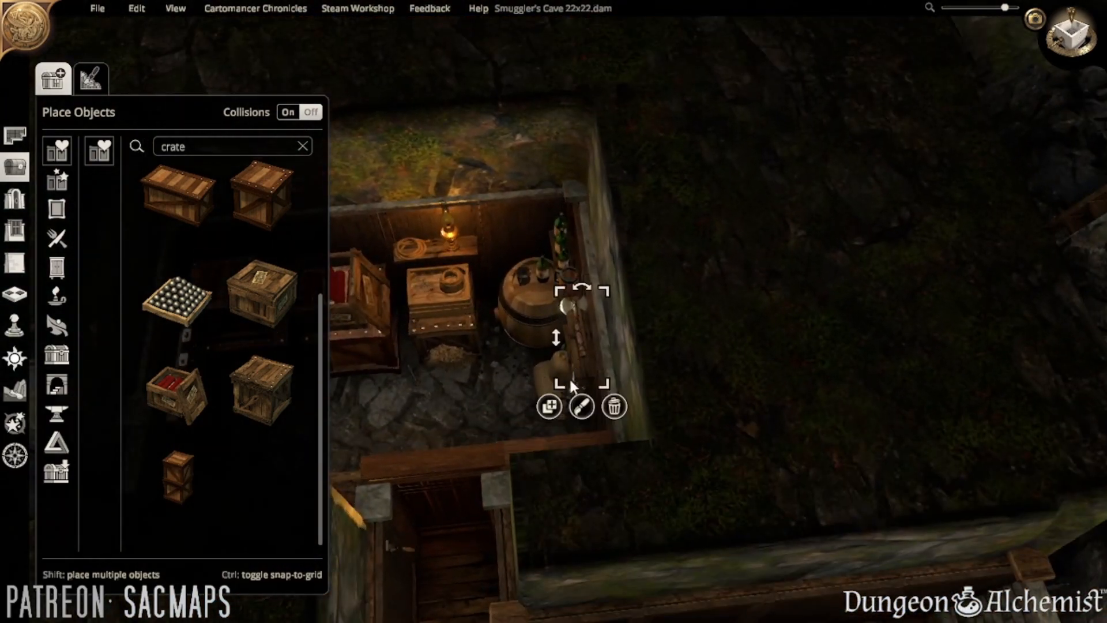
{"action": "left_click", "coordinate": [553, 431]}
{"action": "key", "text": "s"}
{"action": "key", "text": "d"}
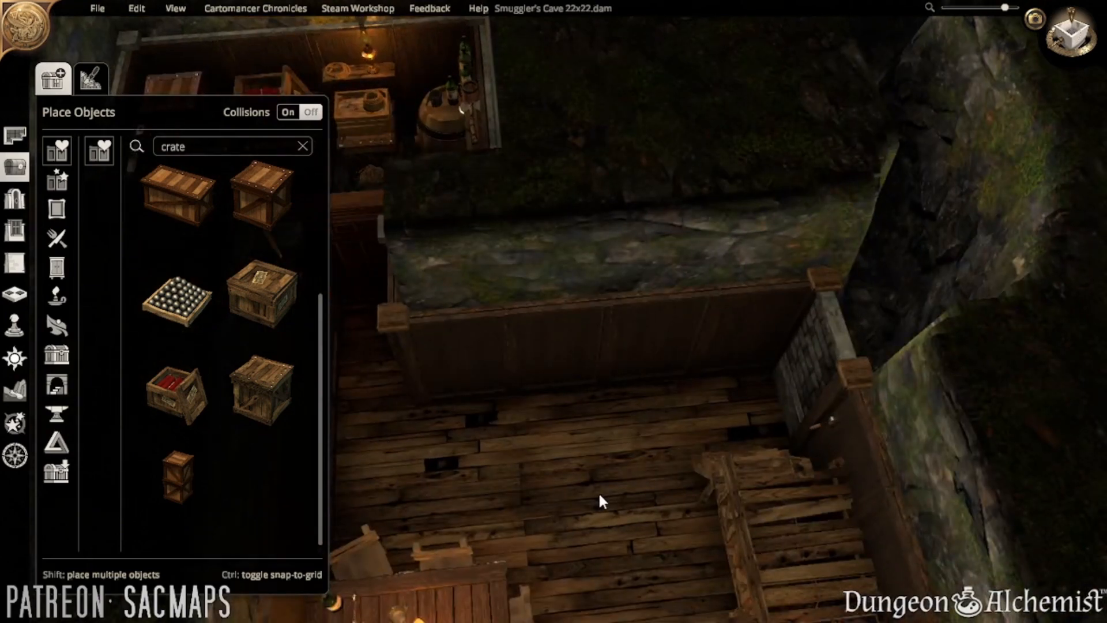
{"action": "key", "text": "w"}
{"action": "key", "text": "a"}
- Duplicate the storeroom's weapon shelf onto the bunk room wall opposite the beds, near the doorway, and lower it to mid-wall height
{"action": "left_click", "coordinate": [557, 382]}
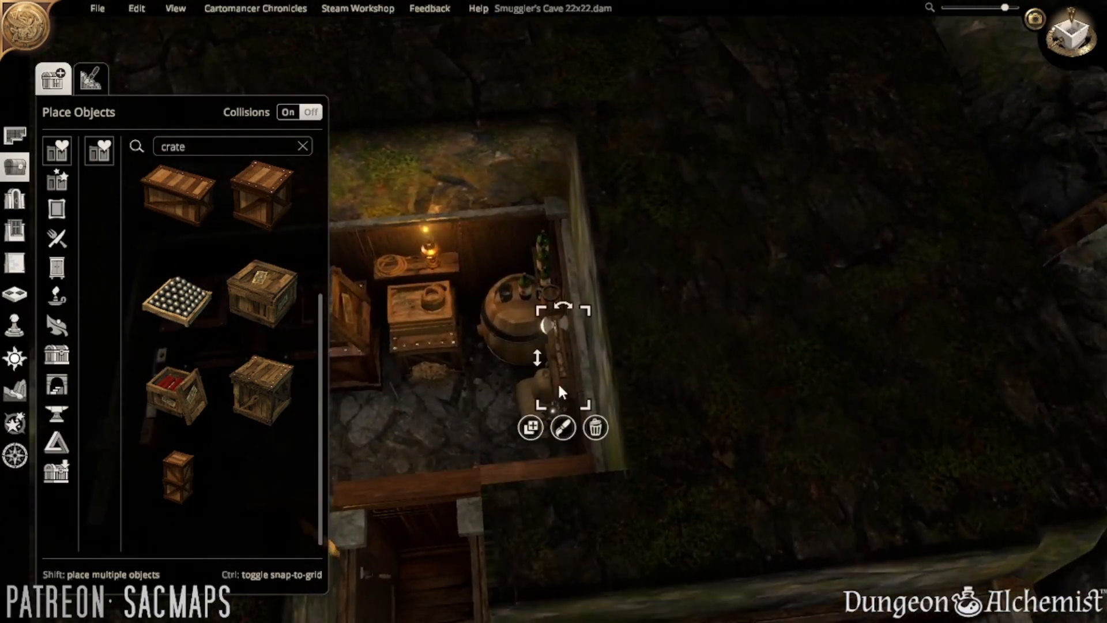
{"action": "left_click", "coordinate": [531, 429]}
{"action": "key", "text": "s"}
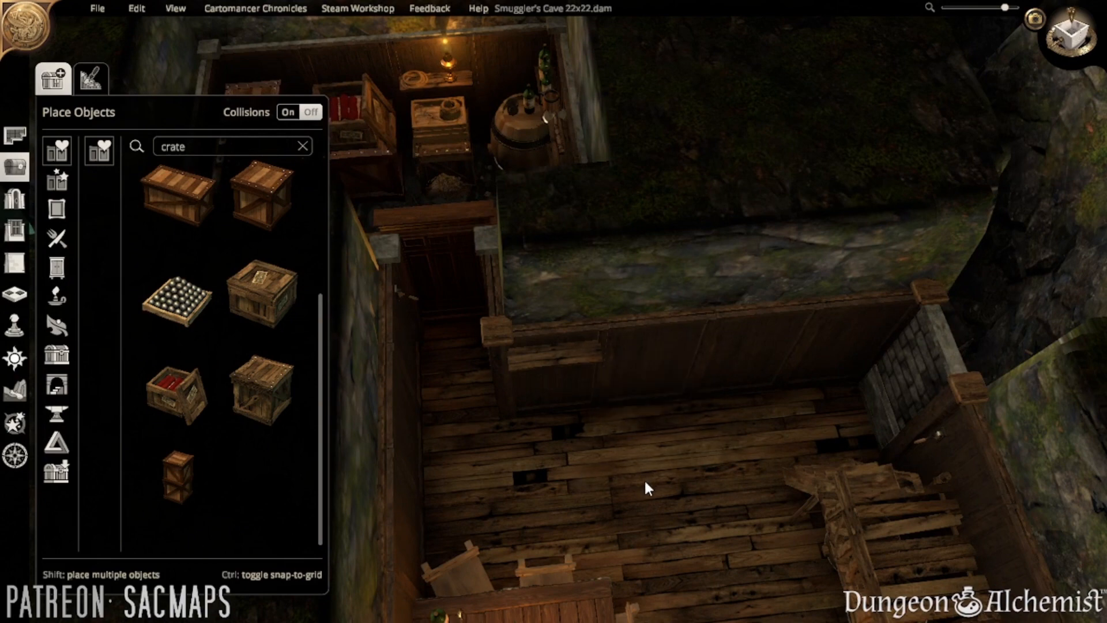
{"action": "middle_click_drag", "start_coordinate": [644, 479], "coordinate": [549, 345]}
{"action": "left_click", "coordinate": [545, 297]}
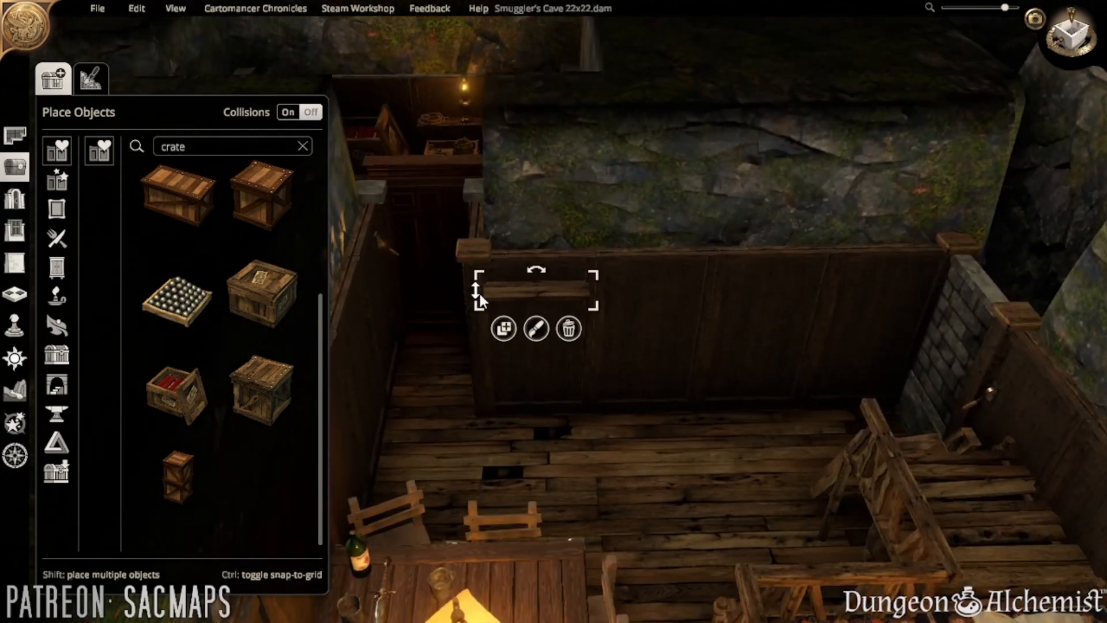
{"action": "left_click_drag", "start_coordinate": [480, 292], "coordinate": [475, 334]}
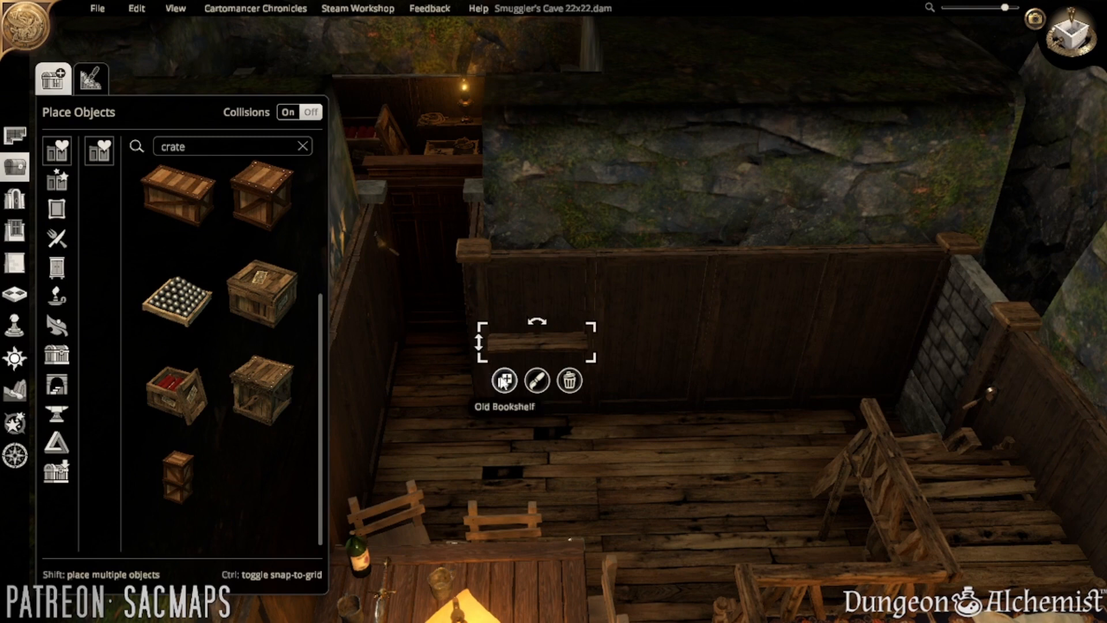
{"action": "left_click", "coordinate": [693, 433]}
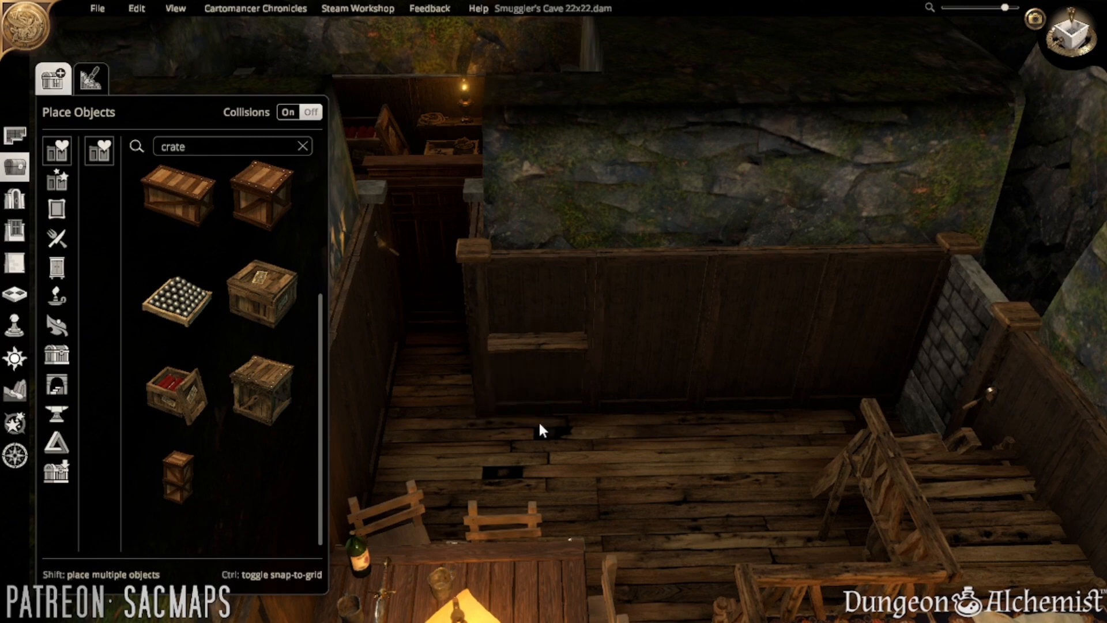
- Delete the stray shelf copy beside the doorway in the storeroom
{"action": "left_click", "coordinate": [530, 343]}
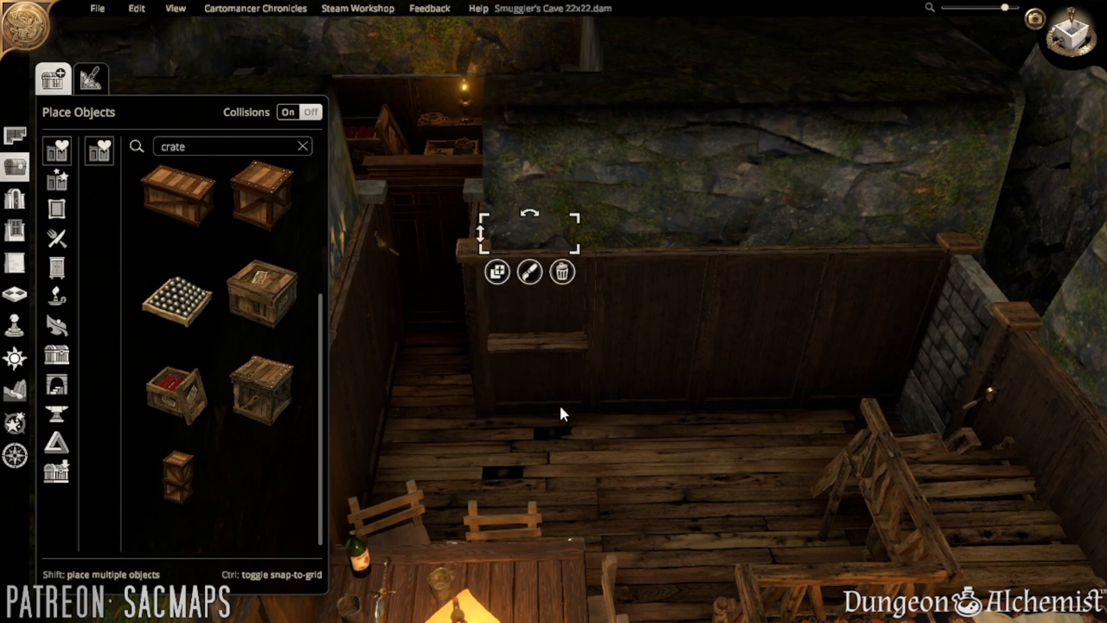
{"action": "right_click_drag", "start_coordinate": [561, 407], "coordinate": [755, 600]}
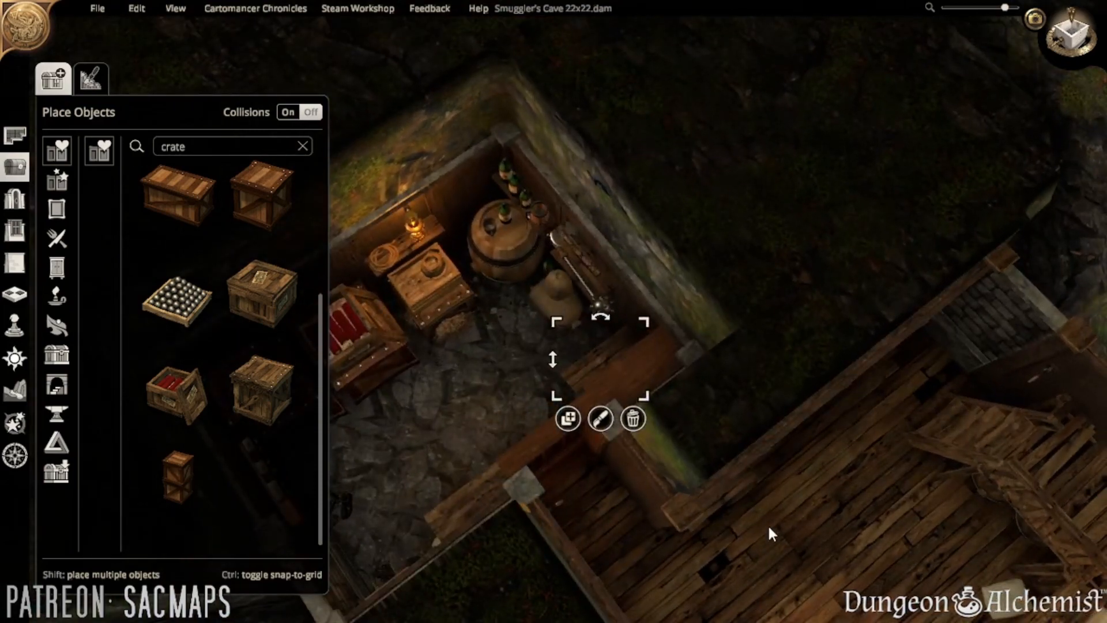
{"action": "right_click_drag", "start_coordinate": [576, 475], "coordinate": [751, 428]}
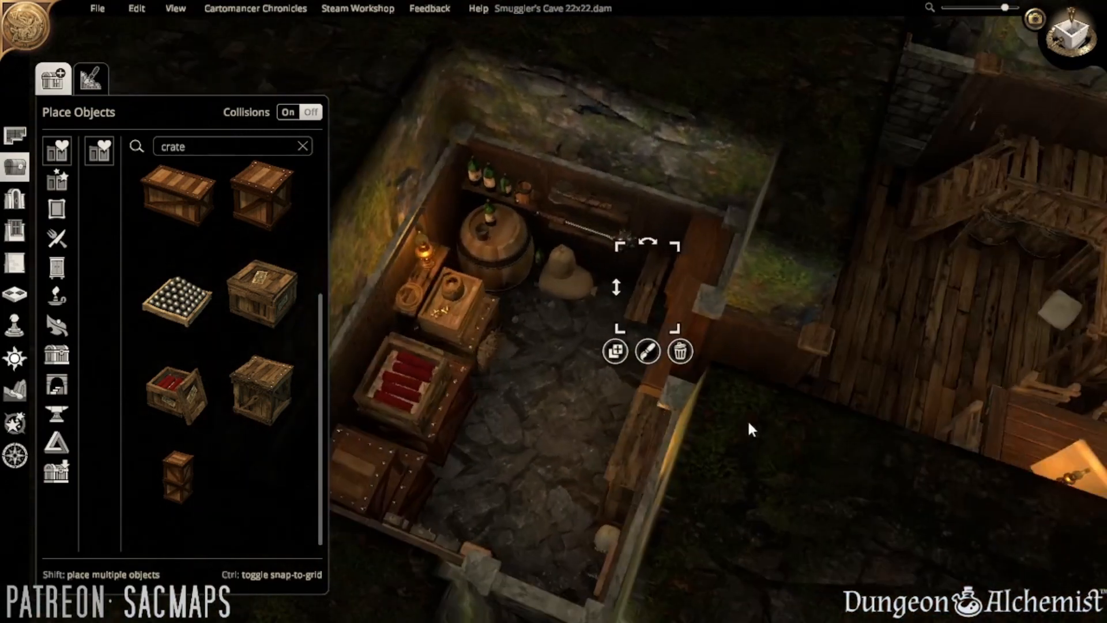
{"action": "key", "text": "Delete"}
- Duplicate the bunk room's wall shelf further along the same wall, toward the stone door
{"action": "right_click_drag", "start_coordinate": [859, 428], "coordinate": [213, 442]}
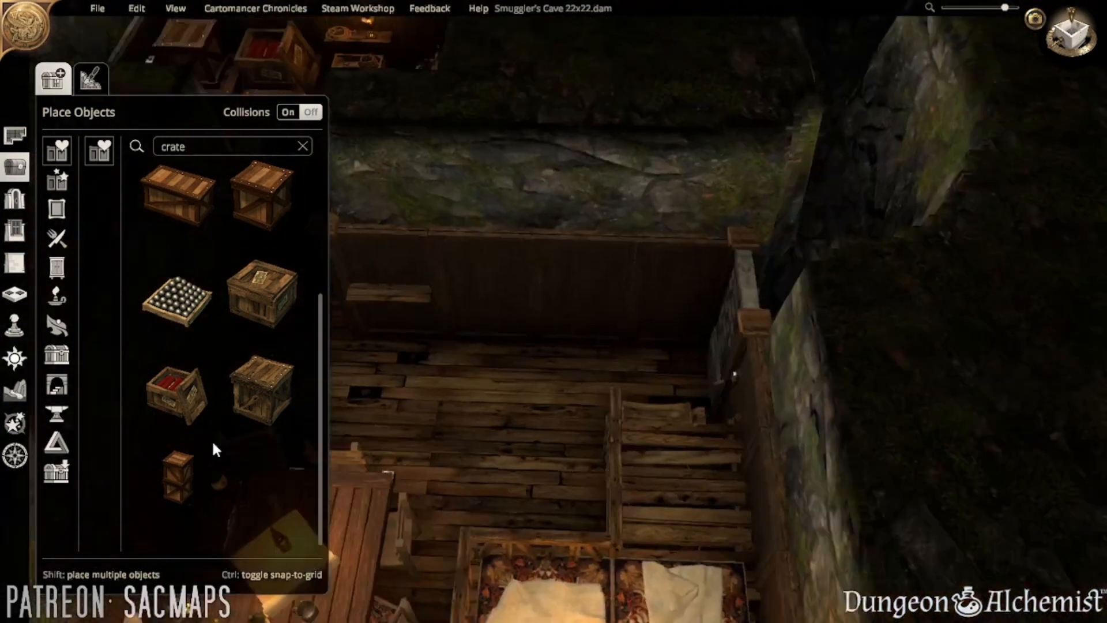
{"action": "middle_click_drag", "start_coordinate": [427, 369], "coordinate": [501, 396]}
{"action": "left_click", "coordinate": [486, 358]}
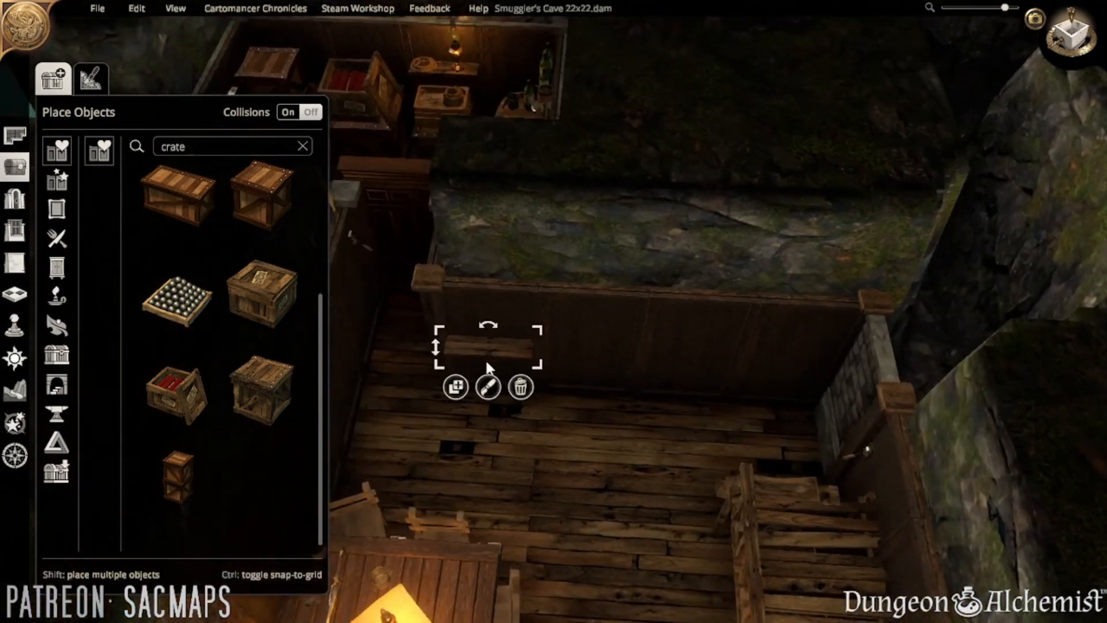
{"action": "left_click", "coordinate": [455, 386]}
{"action": "left_click", "coordinate": [669, 450]}
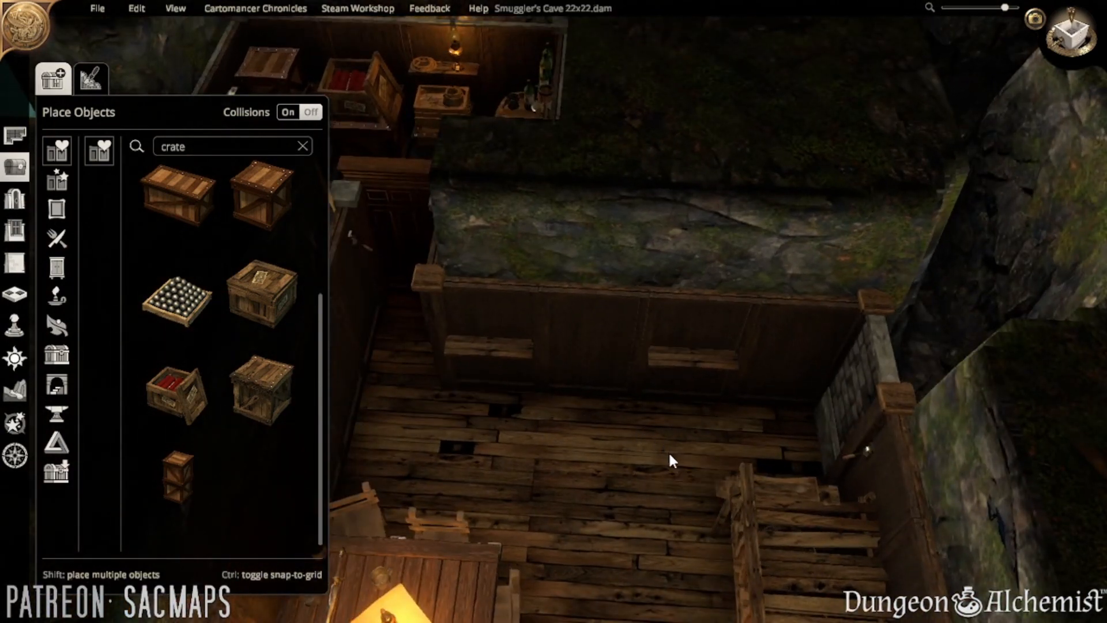
- Swing the stone door at the end of the shelf wall open and closed again
{"action": "left_click", "coordinate": [846, 391]}
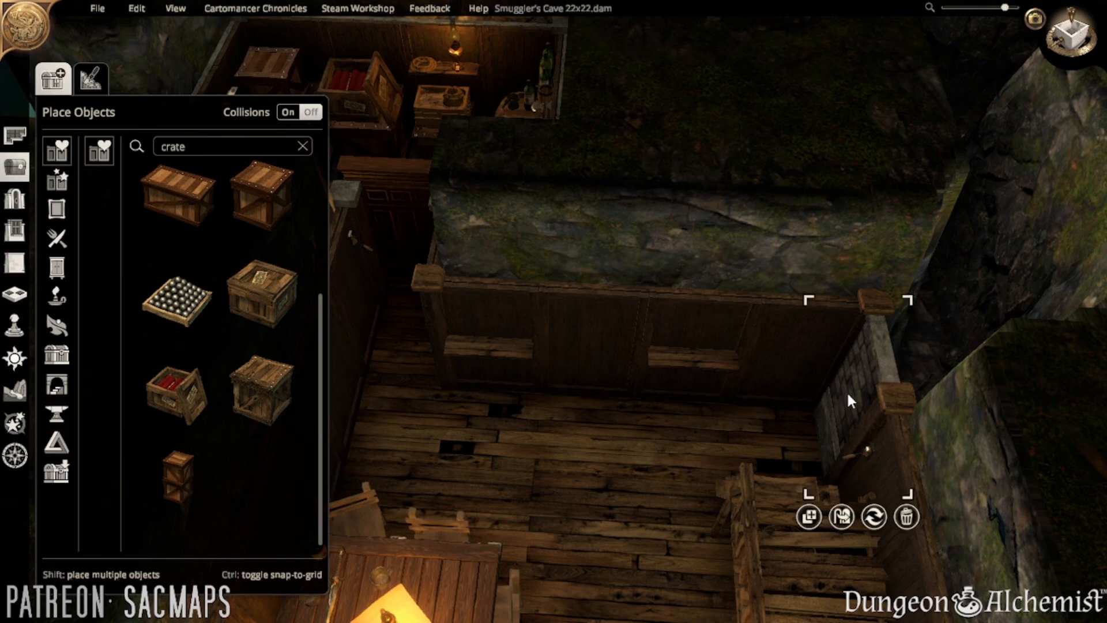
{"action": "left_click", "coordinate": [873, 516]}
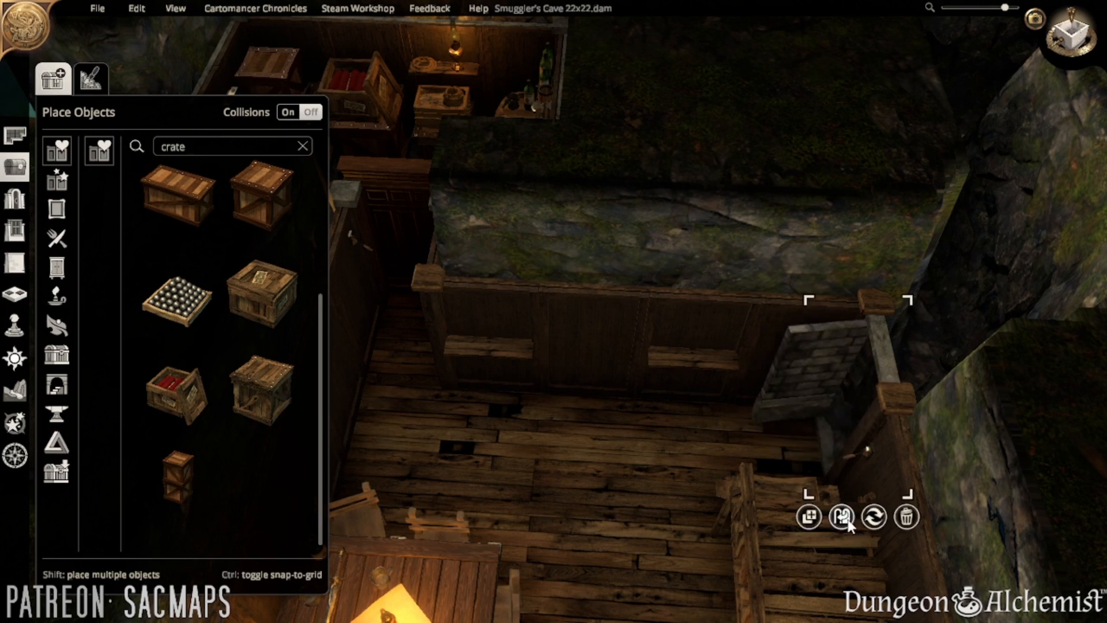
{"action": "left_click", "coordinate": [611, 475]}
- Search the objects for "mirro" and hang the dark oval broken mirror on the wall between the two shelves
{"action": "double_click", "coordinate": [211, 145]}
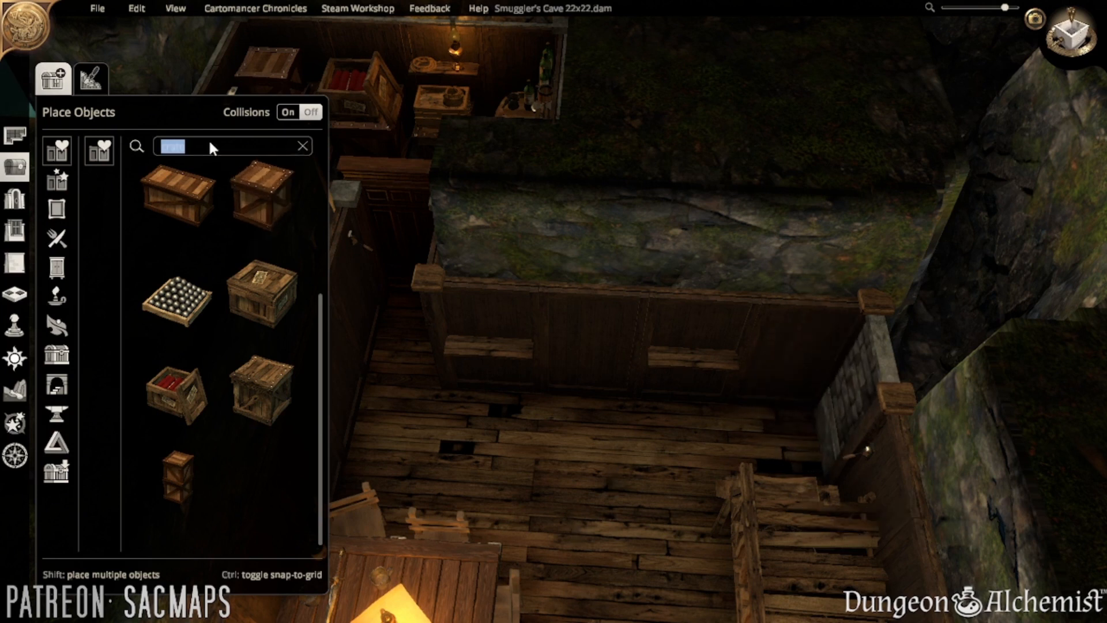
{"action": "type", "text": "mirro"}
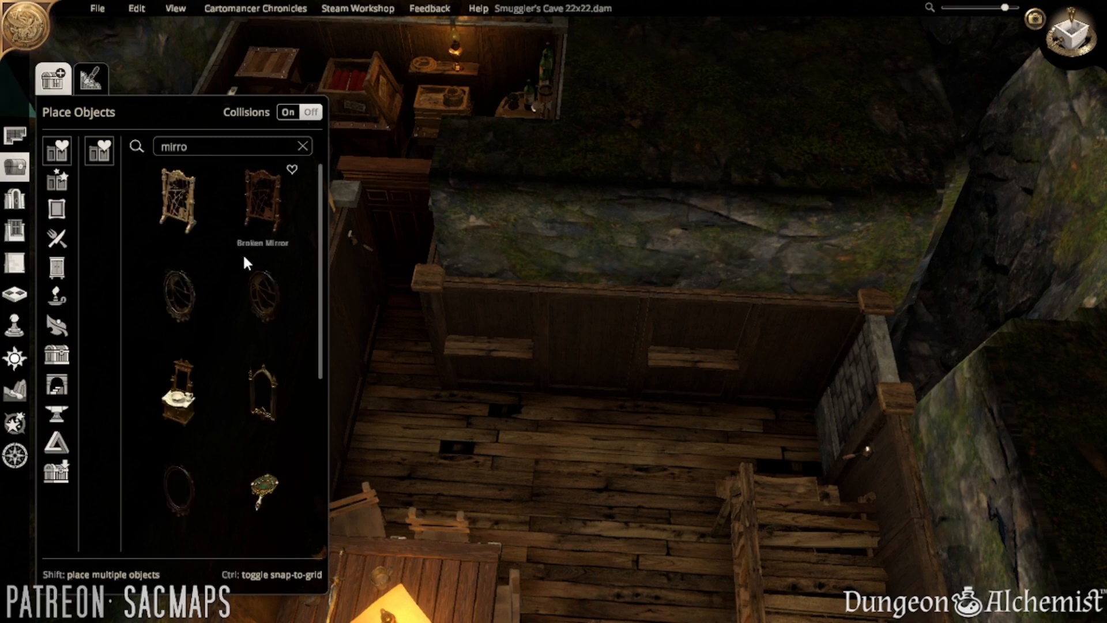
{"action": "left_click", "coordinate": [262, 295]}
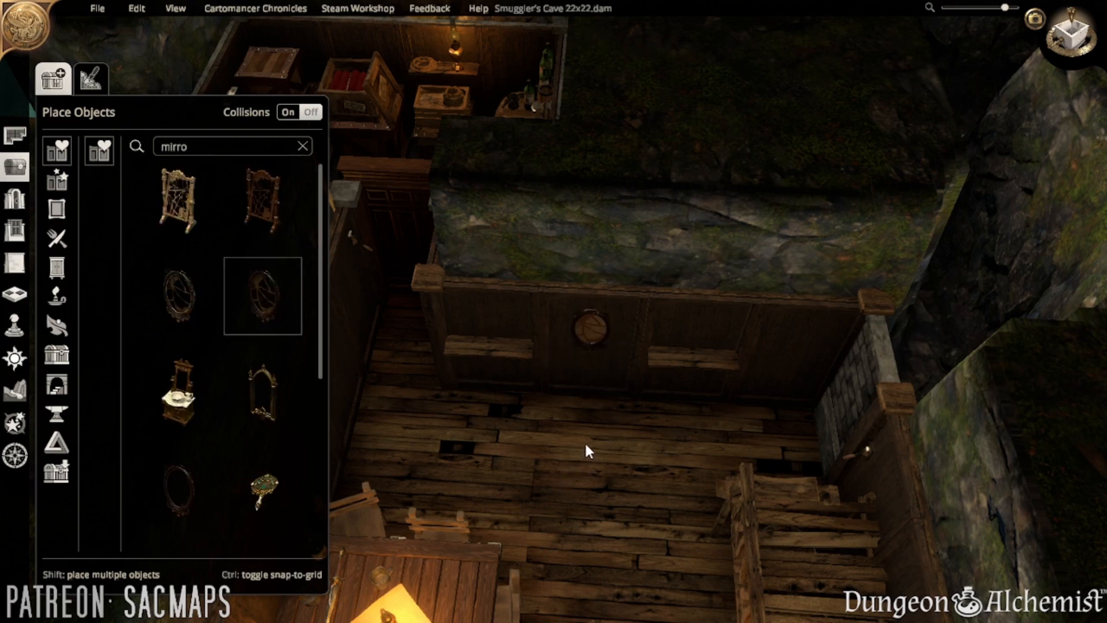
{"action": "scroll", "coordinate": [585, 443], "scroll_direction": "up", "scroll_amount": 3}
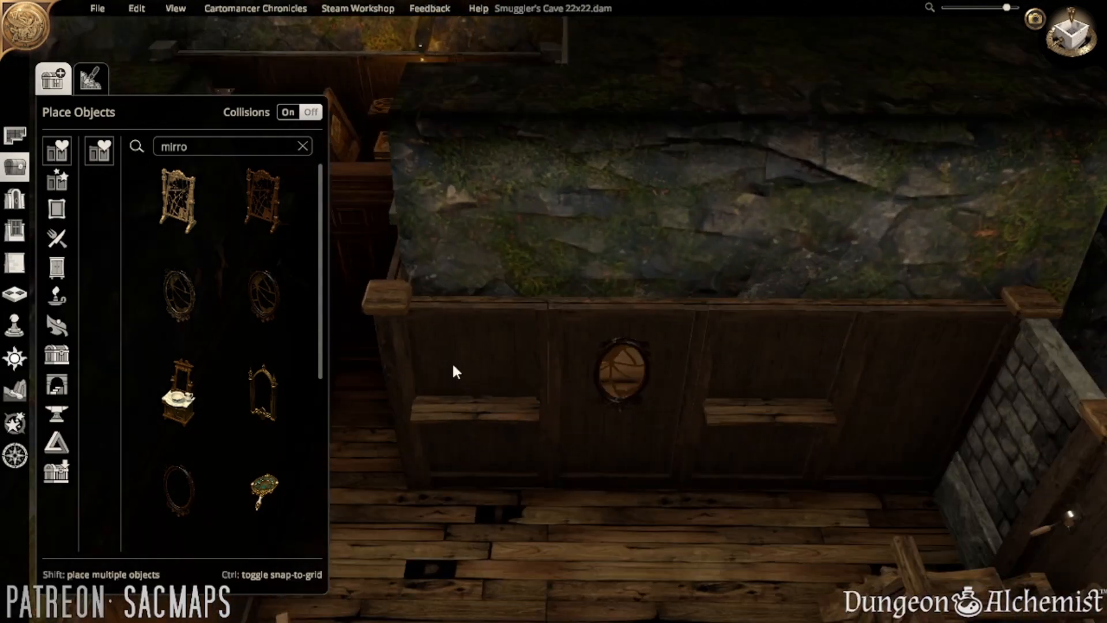
{"action": "right_click_drag", "start_coordinate": [577, 453], "coordinate": [581, 385]}
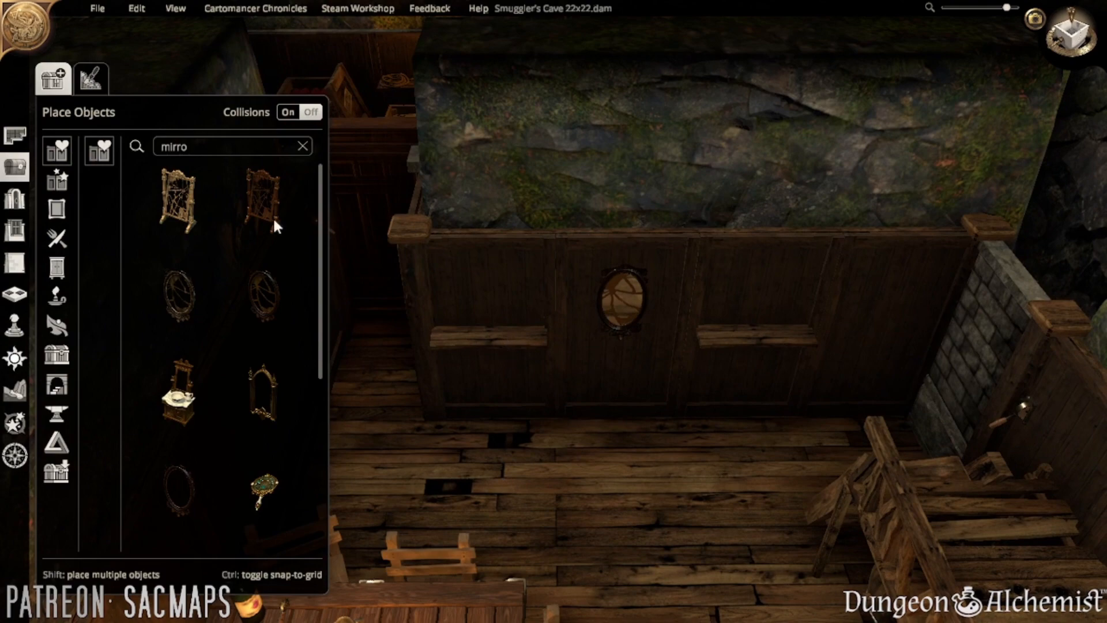
- Duplicate the storeroom's spiked mace onto the bunk room shelf nearest the doorway
{"action": "right_click_drag", "start_coordinate": [461, 248], "coordinate": [750, 398]}
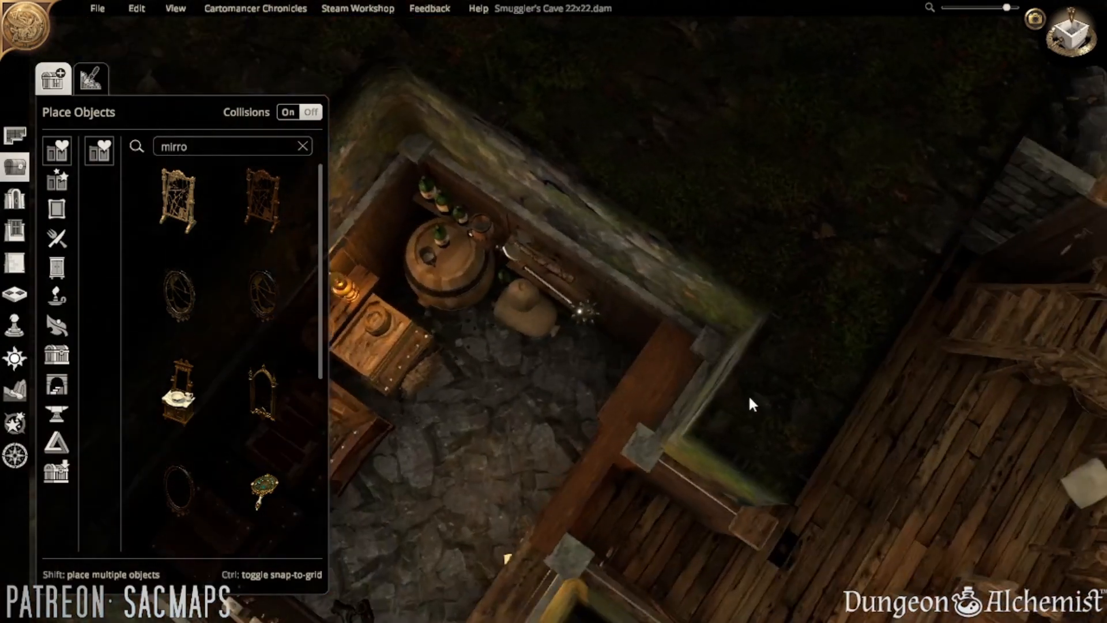
{"action": "left_click", "coordinate": [580, 319]}
{"action": "left_click", "coordinate": [527, 364]}
{"action": "right_click_drag", "start_coordinate": [554, 343], "coordinate": [518, 270]}
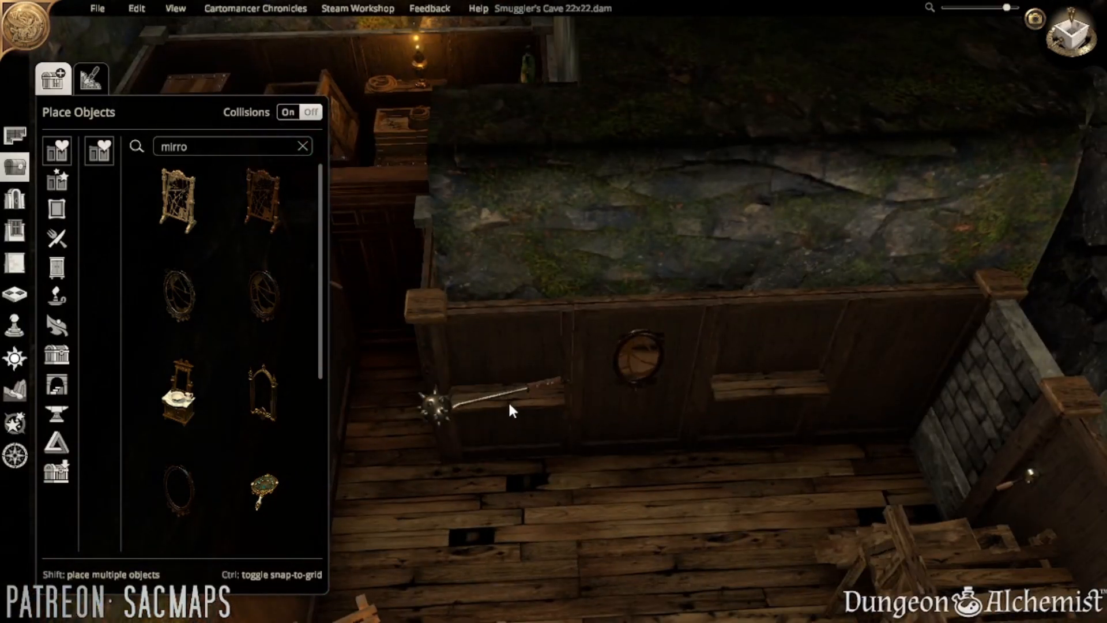
{"action": "left_click", "coordinate": [507, 400]}
- Rotate the copied mace parallel to the shelf and shrink it to fit
{"action": "left_click", "coordinate": [498, 345]}
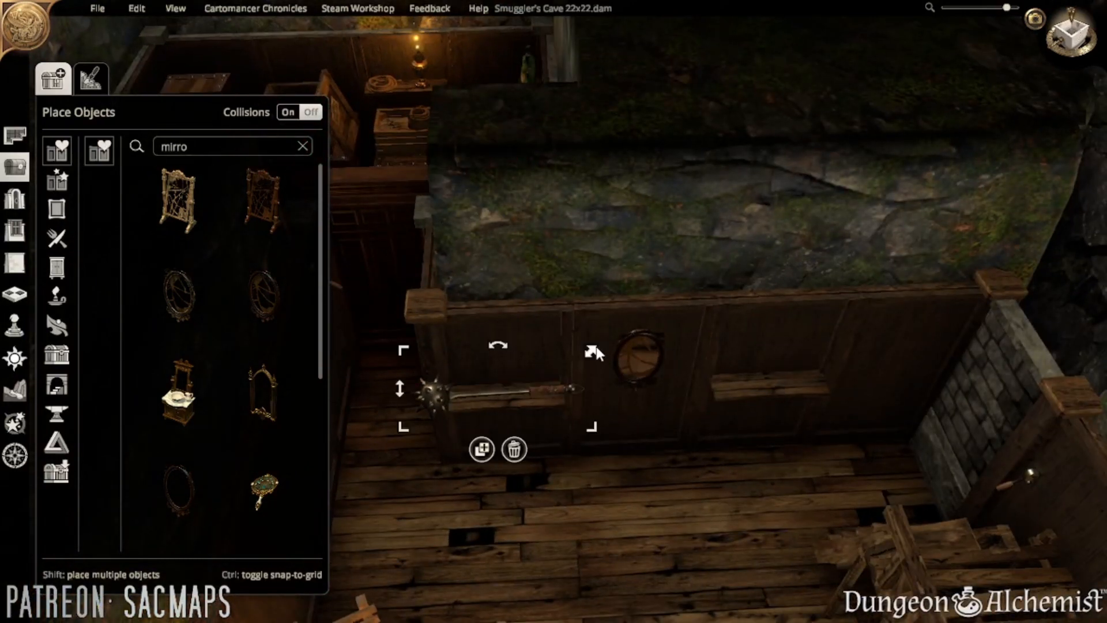
{"action": "left_click_drag", "start_coordinate": [596, 347], "coordinate": [576, 356]}
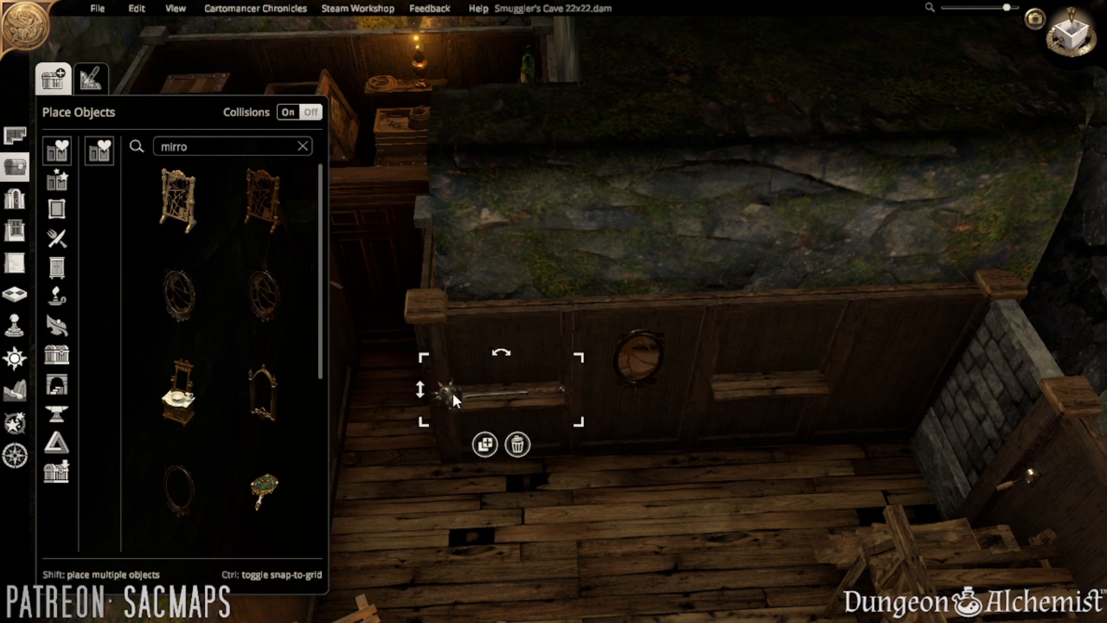
- Search the objects for "rope" and place a round coil and a looped rope side by side on the empty shelf
{"action": "left_click", "coordinate": [203, 148]}
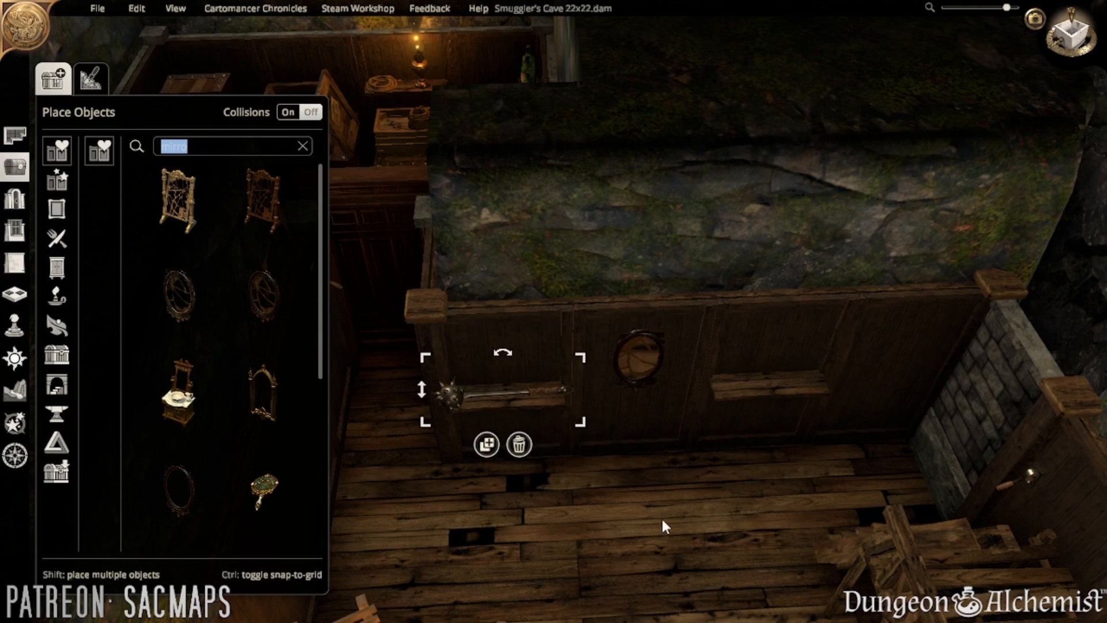
{"action": "type", "text": "rope"}
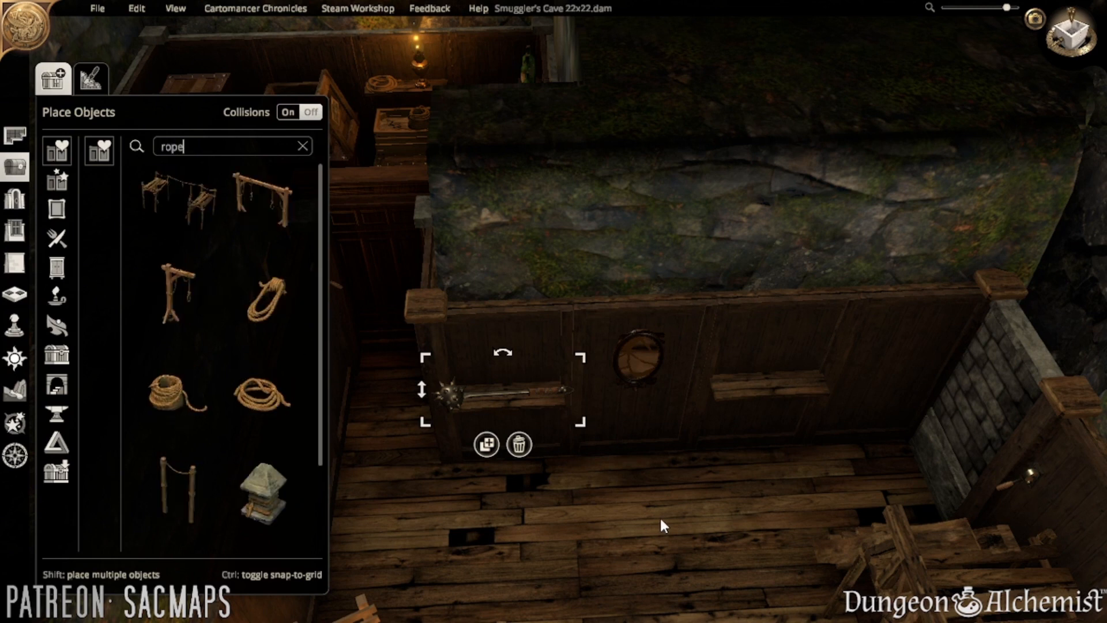
{"action": "left_click", "coordinate": [265, 395]}
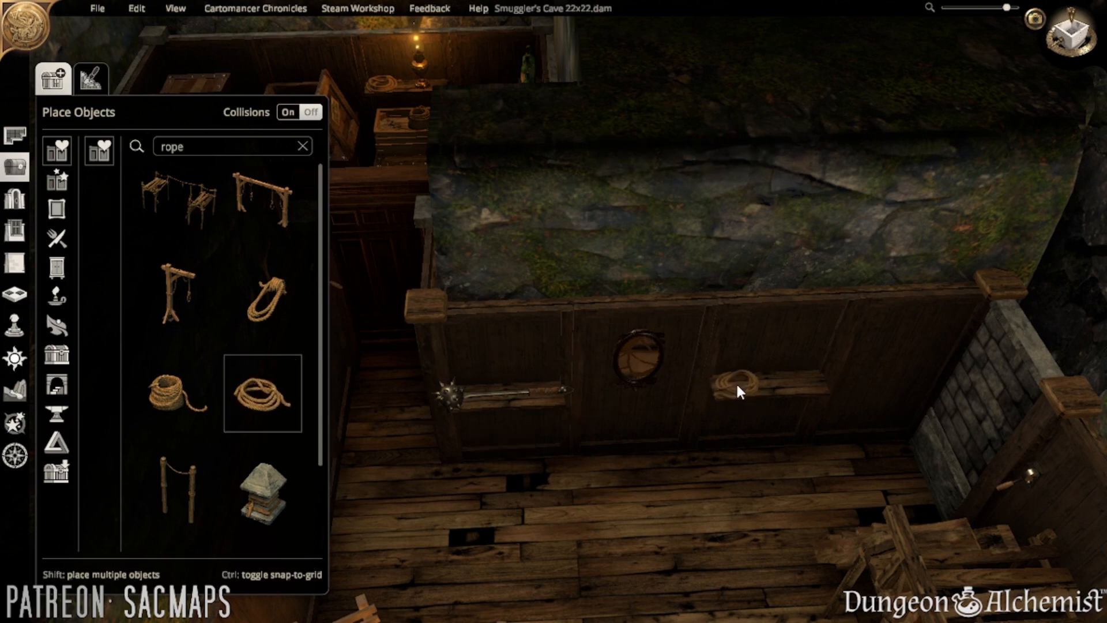
{"action": "left_click", "coordinate": [736, 381]}
{"action": "left_click", "coordinate": [266, 297]}
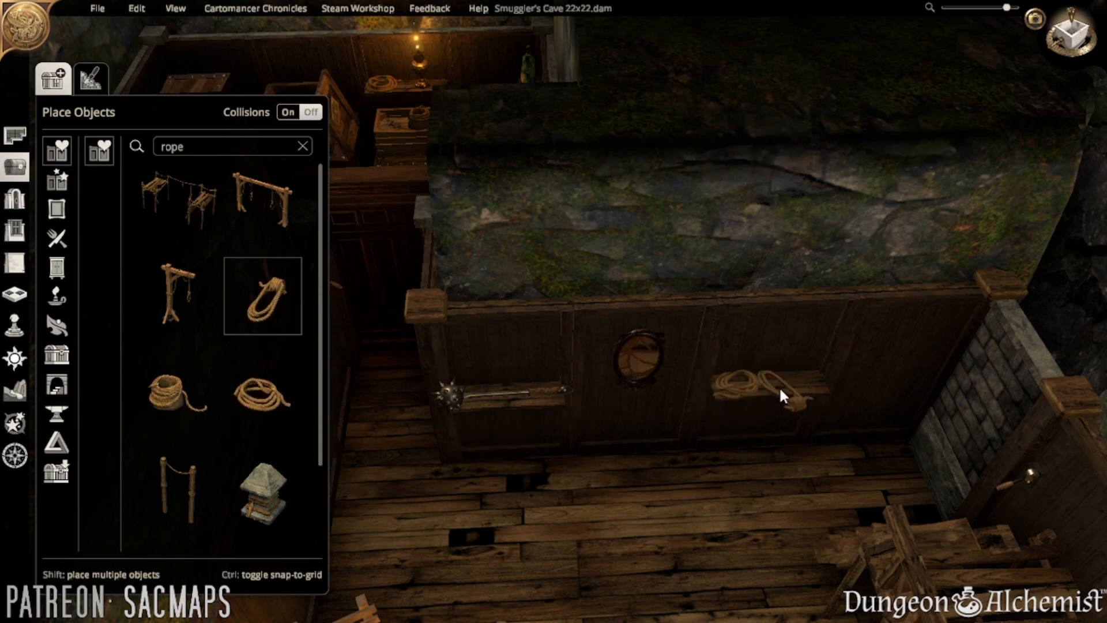
{"action": "left_click", "coordinate": [786, 383]}
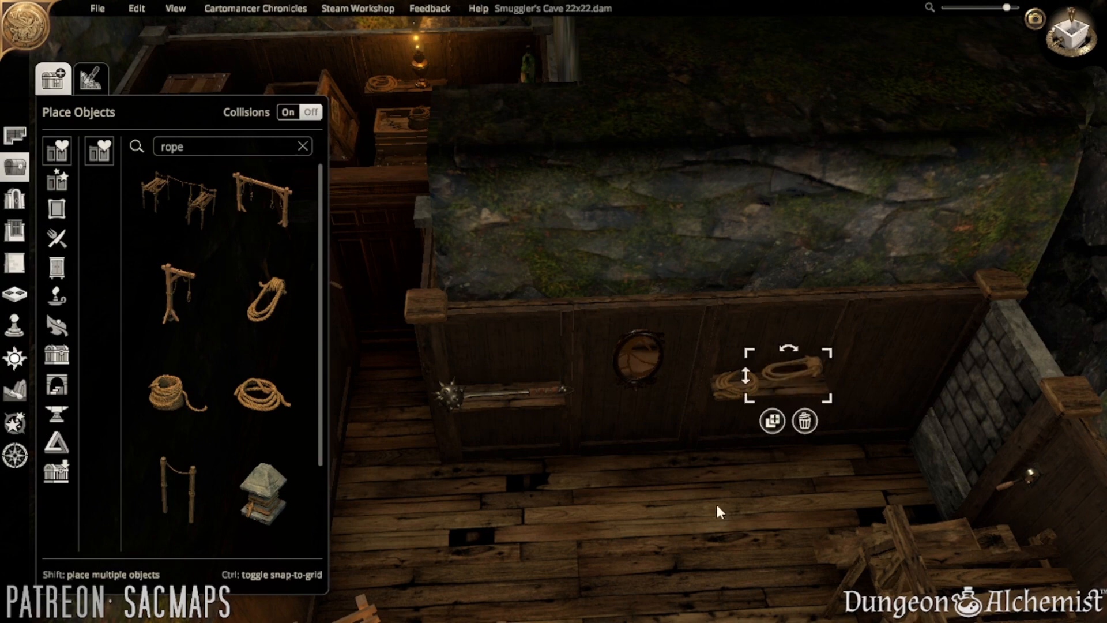
{"action": "left_click", "coordinate": [638, 530]}
- Search the objects for "chest" and place the wooden strapped chest on the floor below the mirror
{"action": "key", "text": "w"}
{"action": "key", "text": "d"}
{"action": "key", "text": "s"}
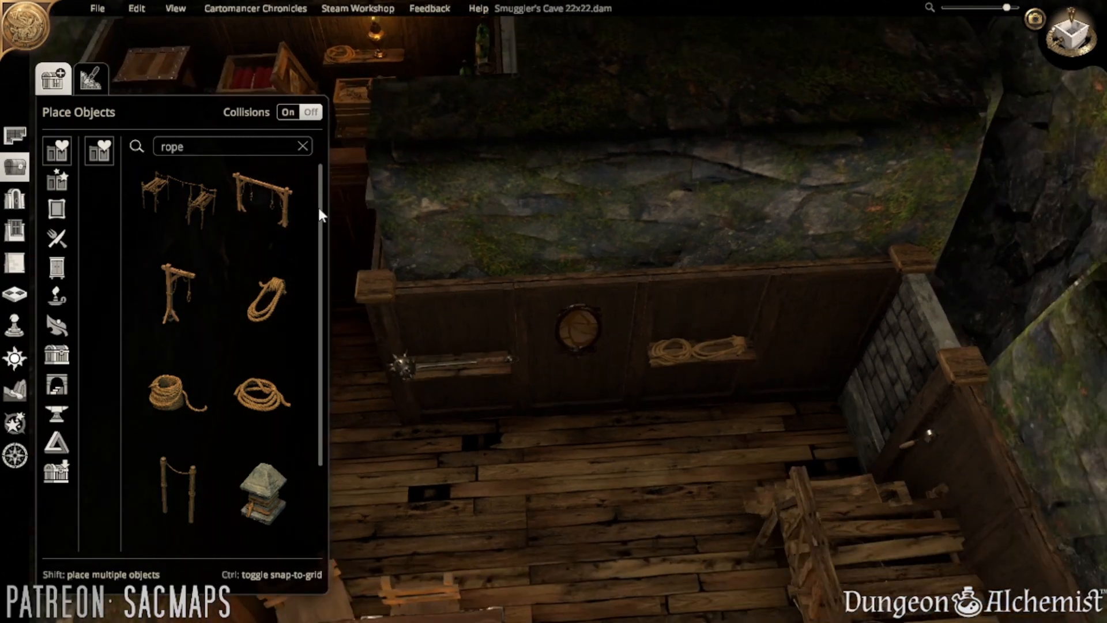
{"action": "left_click", "coordinate": [209, 147]}
{"action": "type", "text": "chest"}
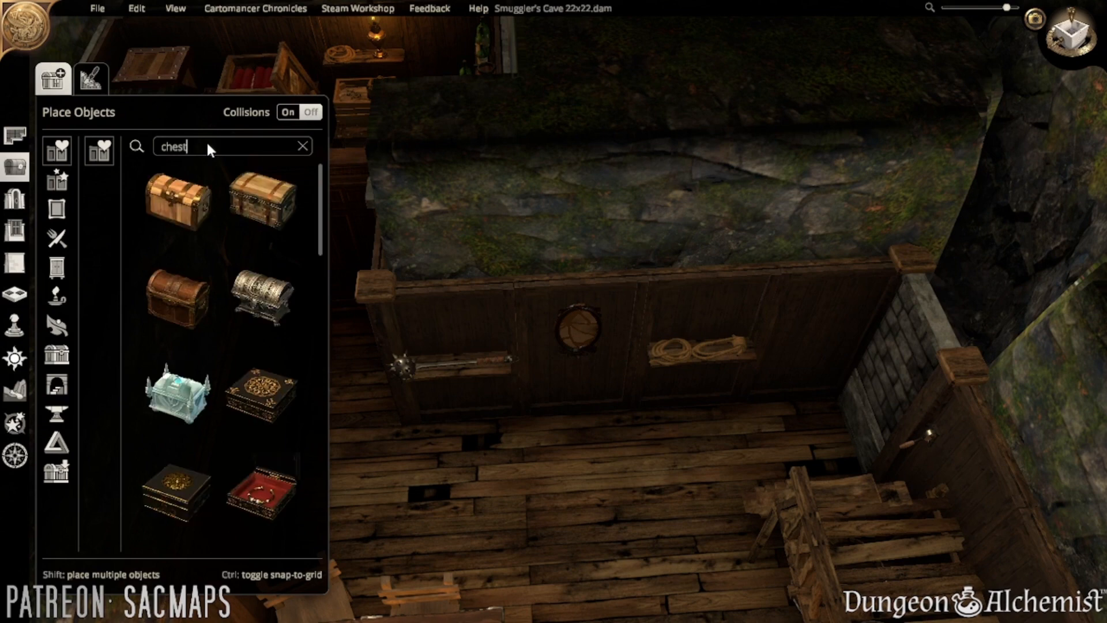
{"action": "scroll", "coordinate": [266, 277], "scroll_direction": "down", "scroll_amount": 5}
{"action": "scroll", "coordinate": [257, 392], "scroll_direction": "up", "scroll_amount": 1}
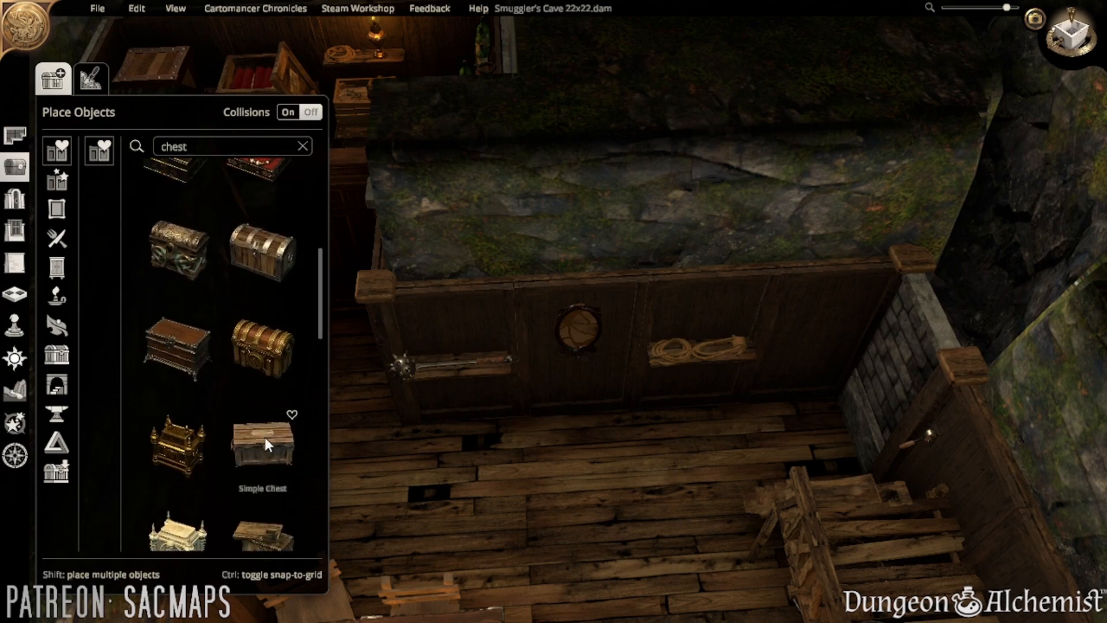
{"action": "scroll", "coordinate": [240, 338], "scroll_direction": "down", "scroll_amount": 8}
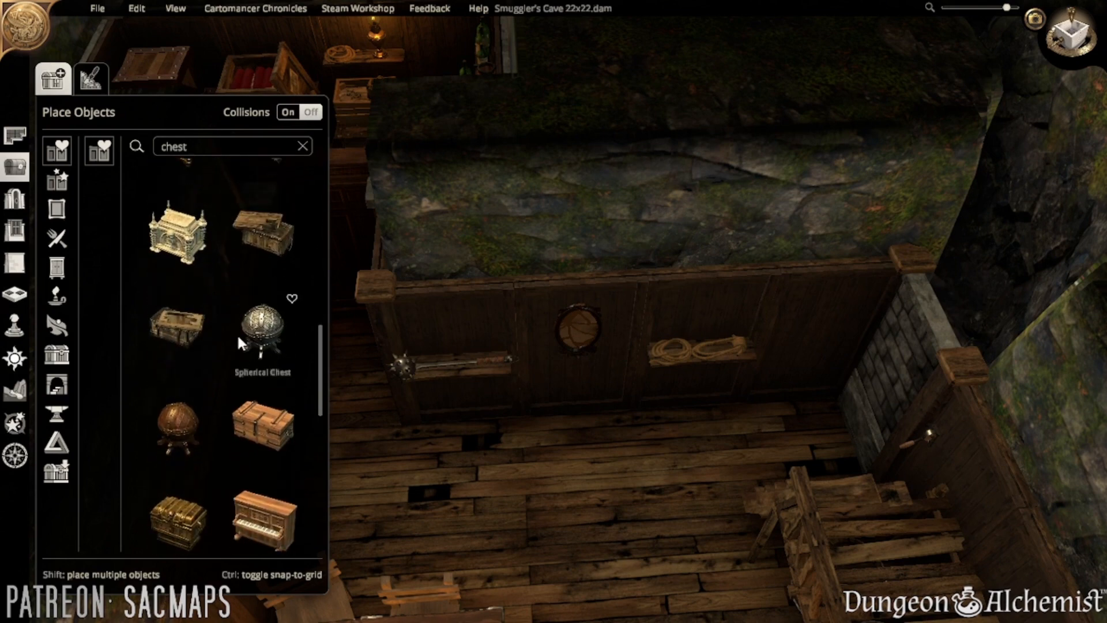
{"action": "left_click", "coordinate": [259, 432]}
{"action": "scroll", "coordinate": [582, 468], "scroll_direction": "down", "scroll_amount": 6}
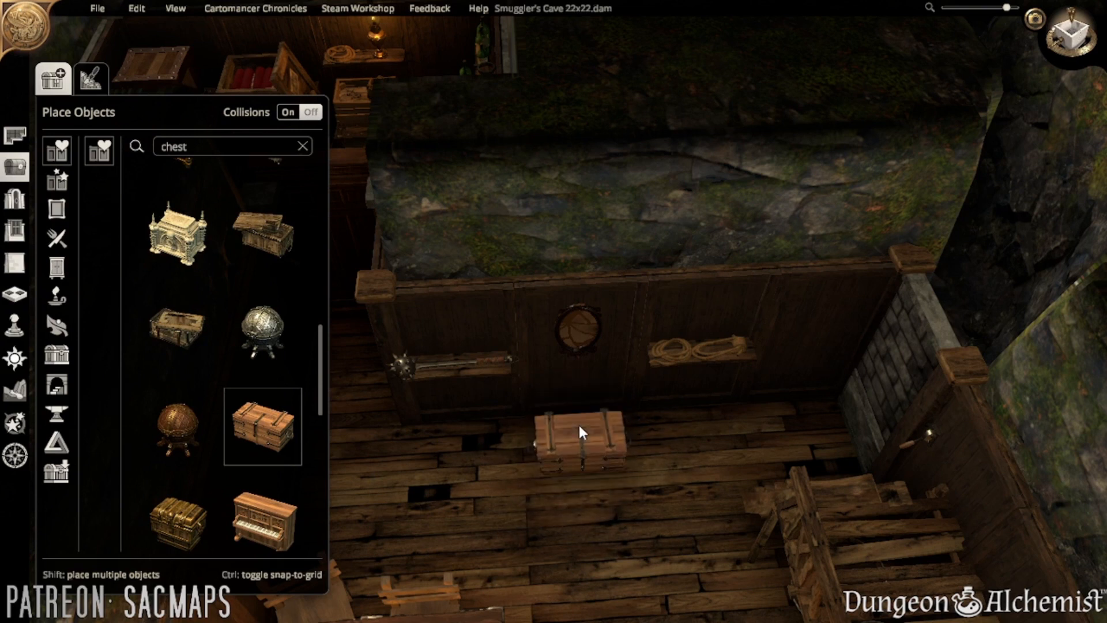
{"action": "left_click", "coordinate": [580, 430]}
- Move the wooden chest back toward the mirror wall, try its lid open, and leave it closed
{"action": "left_click", "coordinate": [596, 513]}
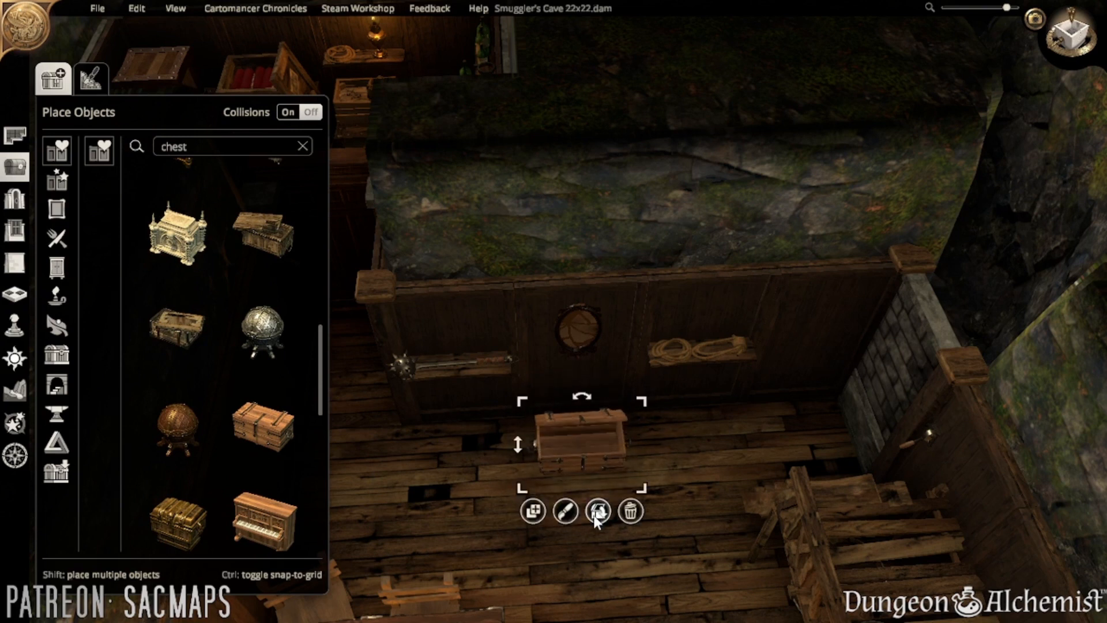
{"action": "left_click_drag", "start_coordinate": [580, 459], "coordinate": [580, 433]}
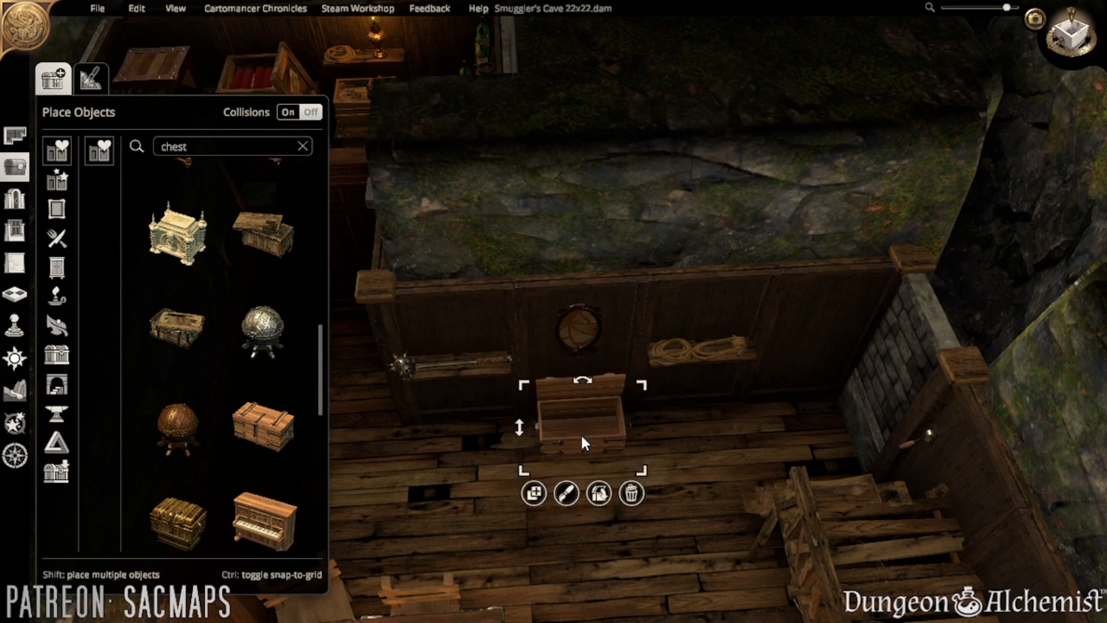
{"action": "left_click", "coordinate": [573, 499]}
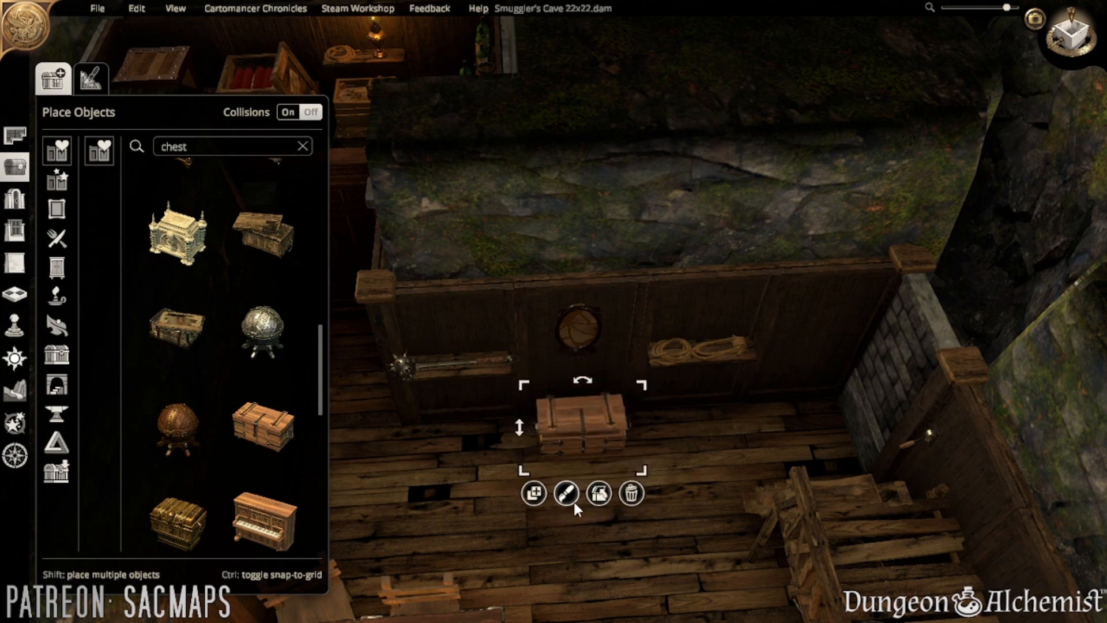
{"action": "left_click", "coordinate": [606, 494]}
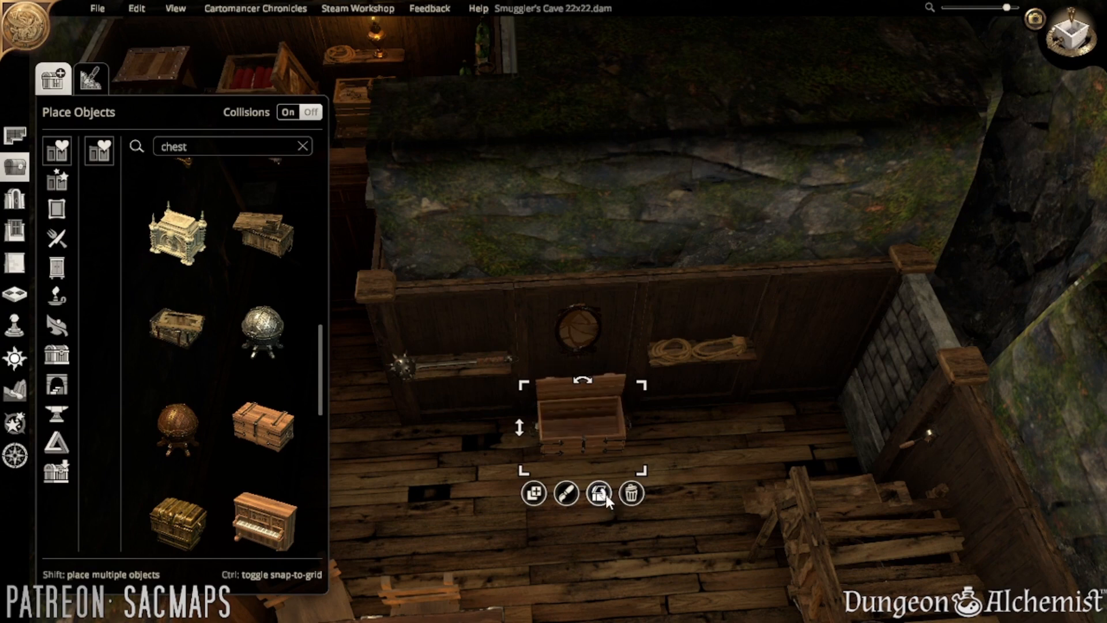
{"action": "right_click_drag", "start_coordinate": [675, 462], "coordinate": [666, 527]}
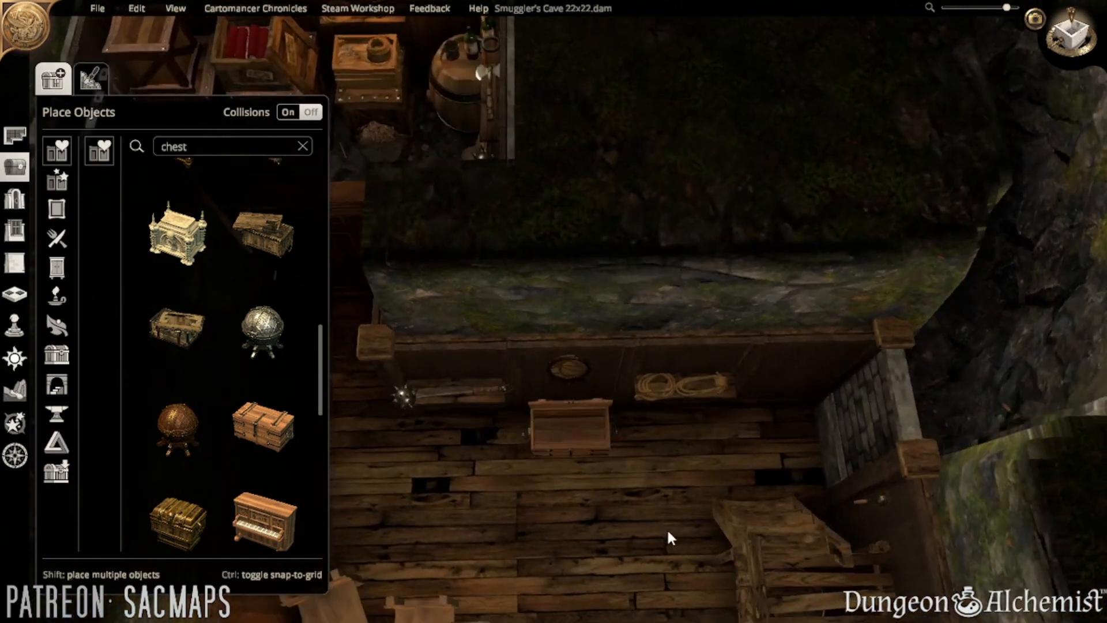
{"action": "left_click", "coordinate": [586, 449]}
{"action": "left_click", "coordinate": [591, 495]}
{"action": "right_click_drag", "start_coordinate": [597, 561], "coordinate": [616, 381]}
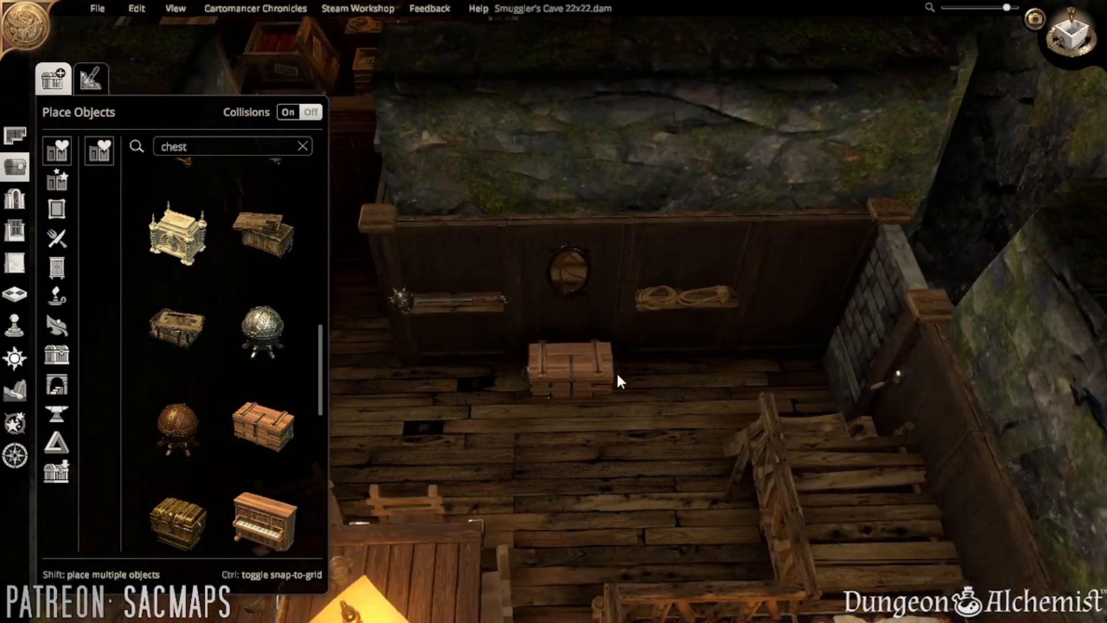
- Switch the map lighting to night to check the bunk room's light sources
{"action": "key", "text": "a"}
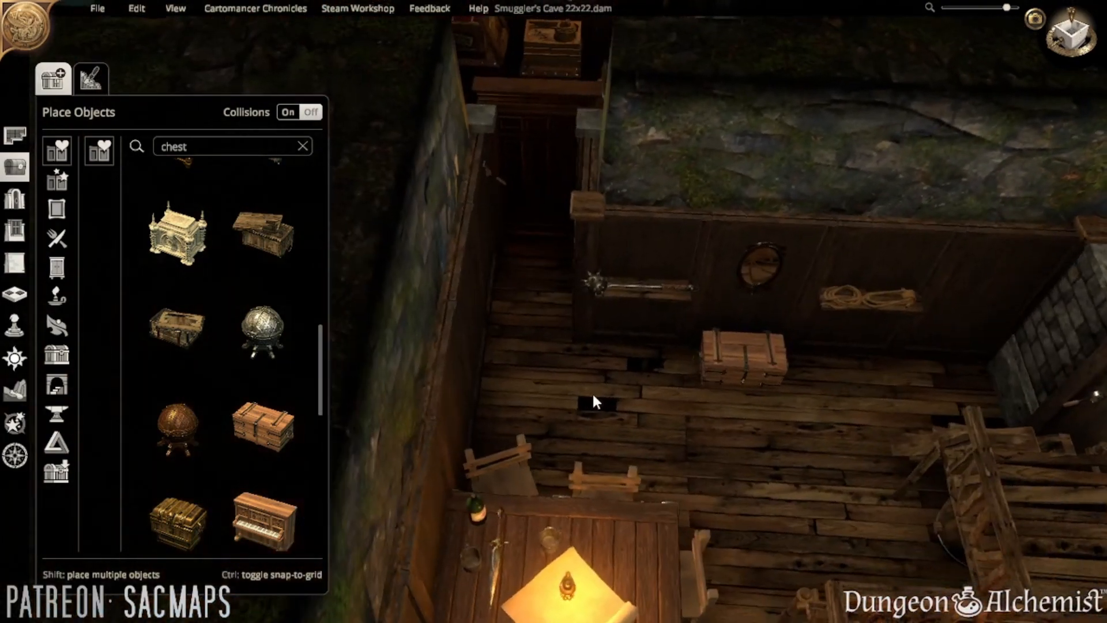
{"action": "key", "text": "d"}
{"action": "right_click_drag", "start_coordinate": [596, 400], "coordinate": [1030, 483]}
{"action": "scroll", "coordinate": [583, 401], "scroll_direction": "down", "scroll_amount": 5}
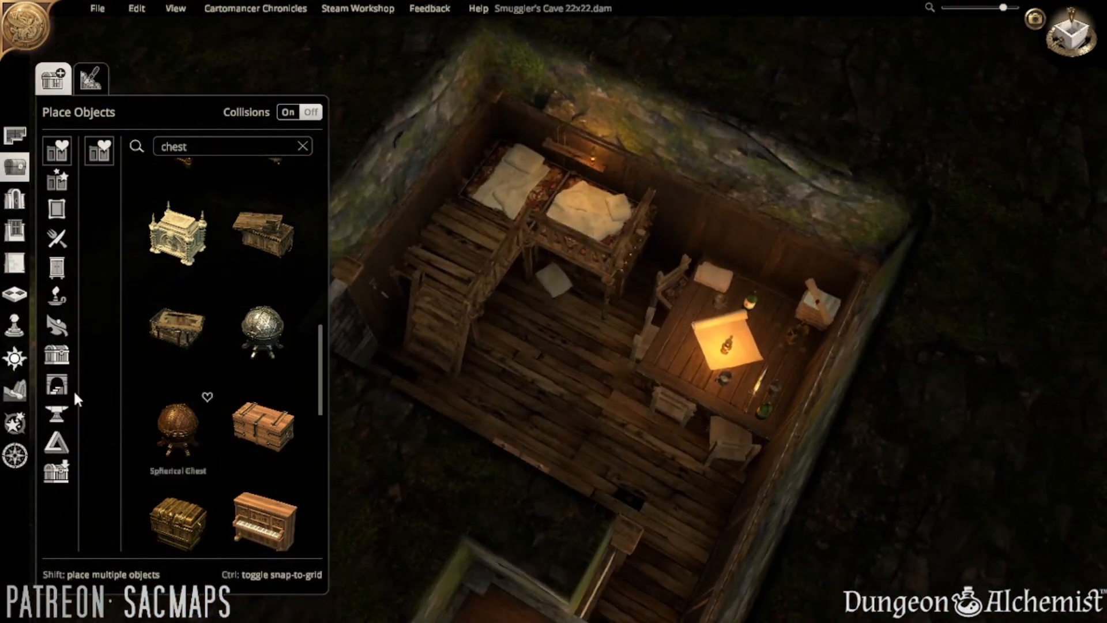
{"action": "left_click", "coordinate": [15, 358]}
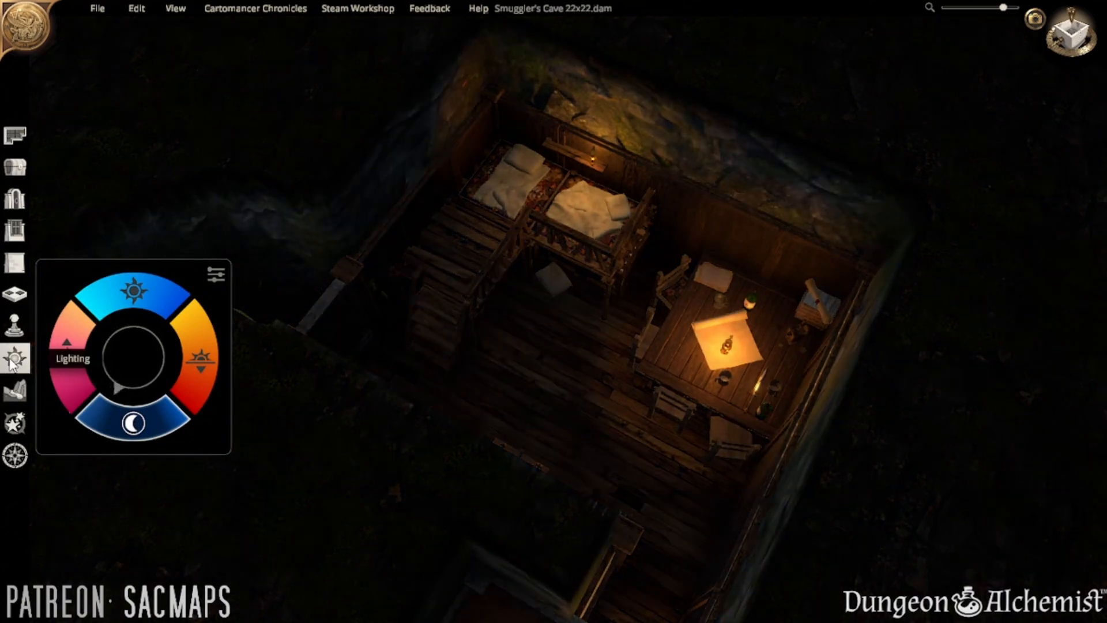
- Duplicate the oil lamp from the table onto the end of the rope shelf nearest the stone door
{"action": "left_click", "coordinate": [724, 347]}
{"action": "left_click", "coordinate": [684, 388]}
{"action": "key", "text": "a"}
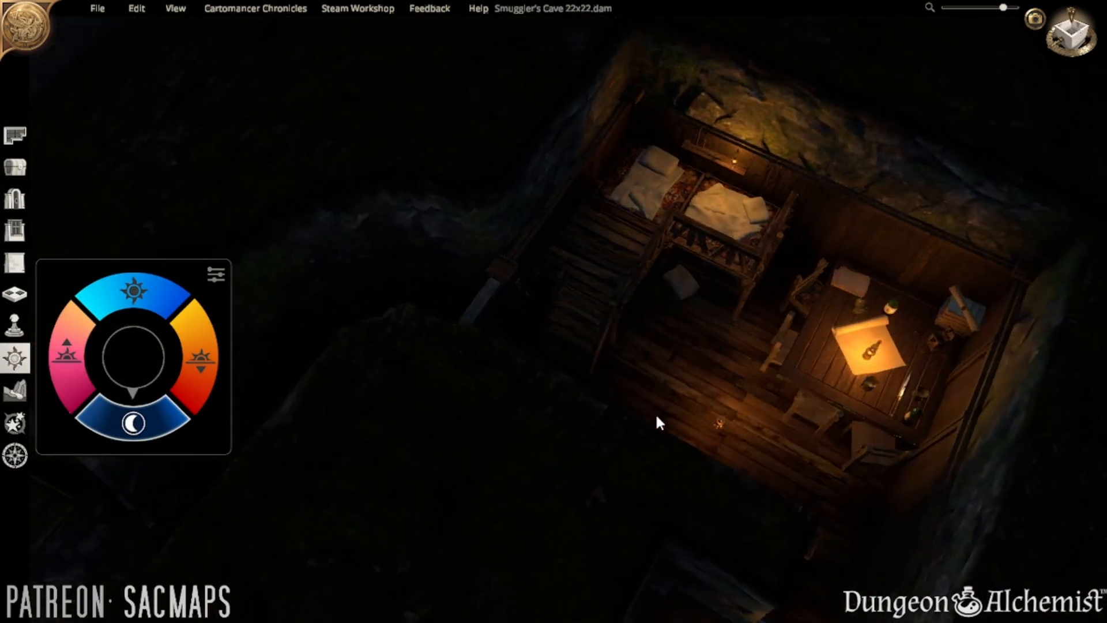
{"action": "right_click_drag", "start_coordinate": [659, 422], "coordinate": [607, 369]}
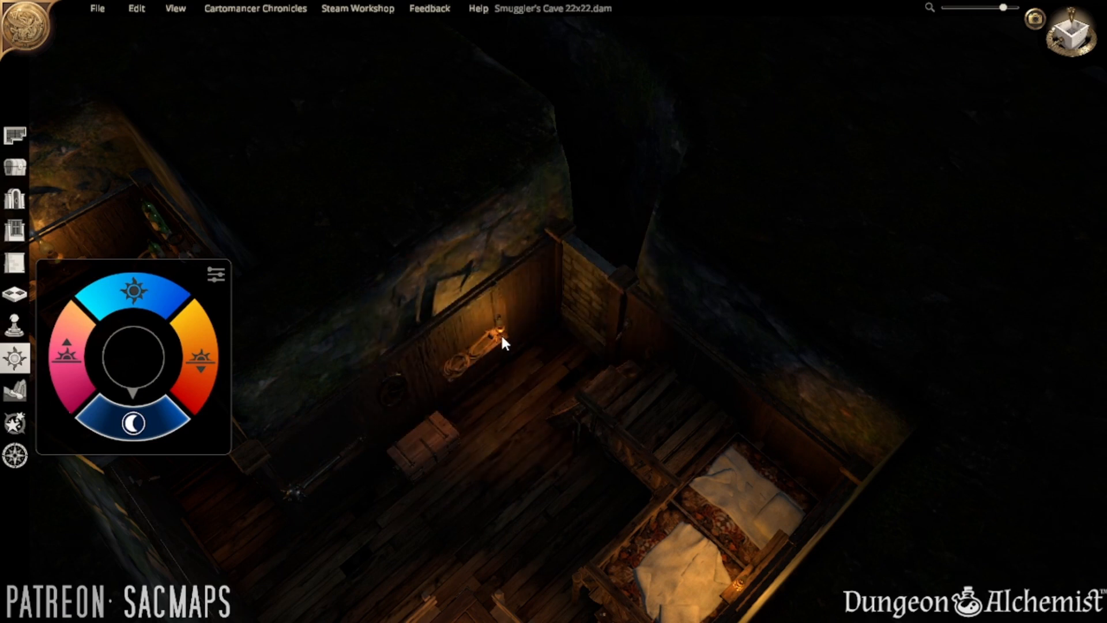
{"action": "left_click", "coordinate": [502, 335]}
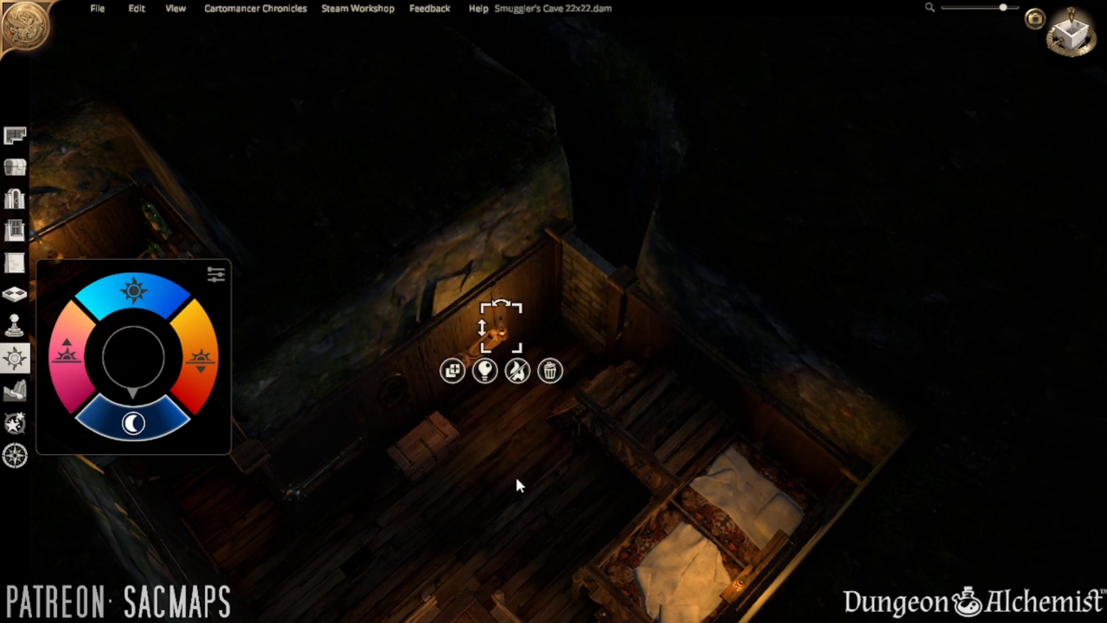
- Set the map lighting to day and inspect the small fixture on the passage wall near the storeroom door
{"action": "key", "text": "a"}
{"action": "right_click_drag", "start_coordinate": [493, 441], "coordinate": [373, 438]}
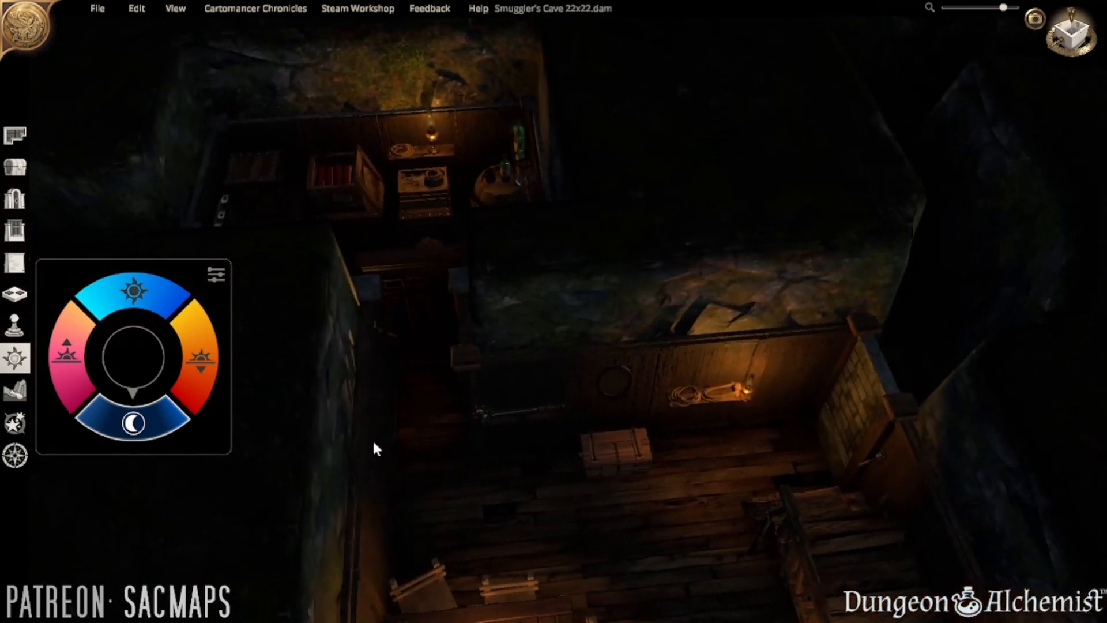
{"action": "left_click", "coordinate": [93, 325]}
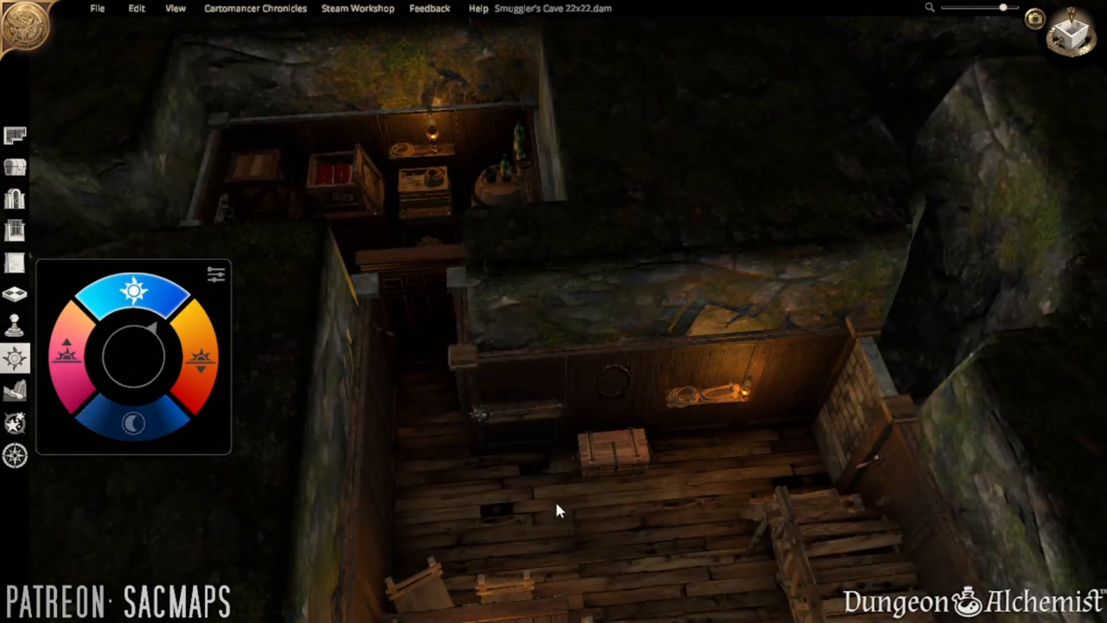
{"action": "scroll", "coordinate": [444, 506], "scroll_direction": "up", "scroll_amount": 5}
{"action": "key", "text": "a"}
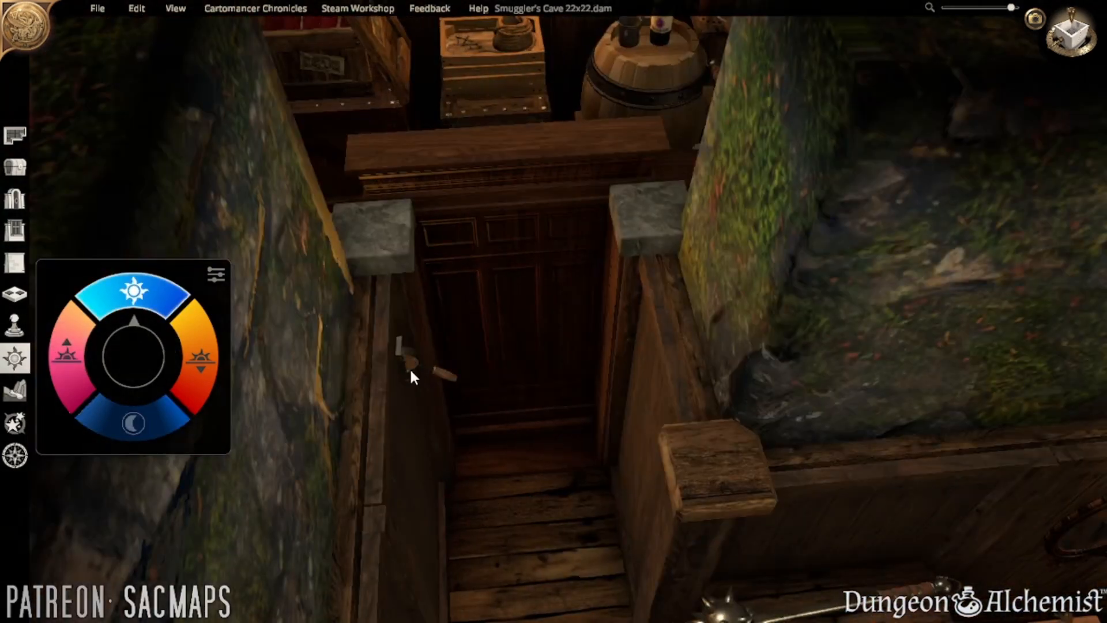
{"action": "left_click", "coordinate": [411, 375]}
{"action": "left_click", "coordinate": [494, 513]}
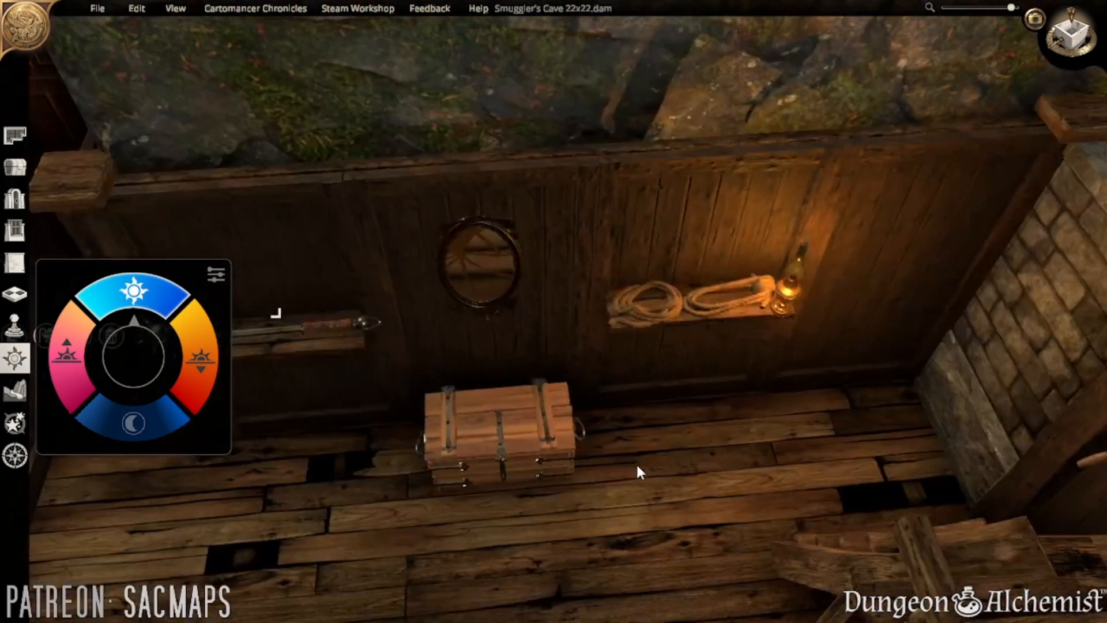
- Swing the brick-faced secret door beside the platform stairs open and closed again
{"action": "key", "text": "d"}
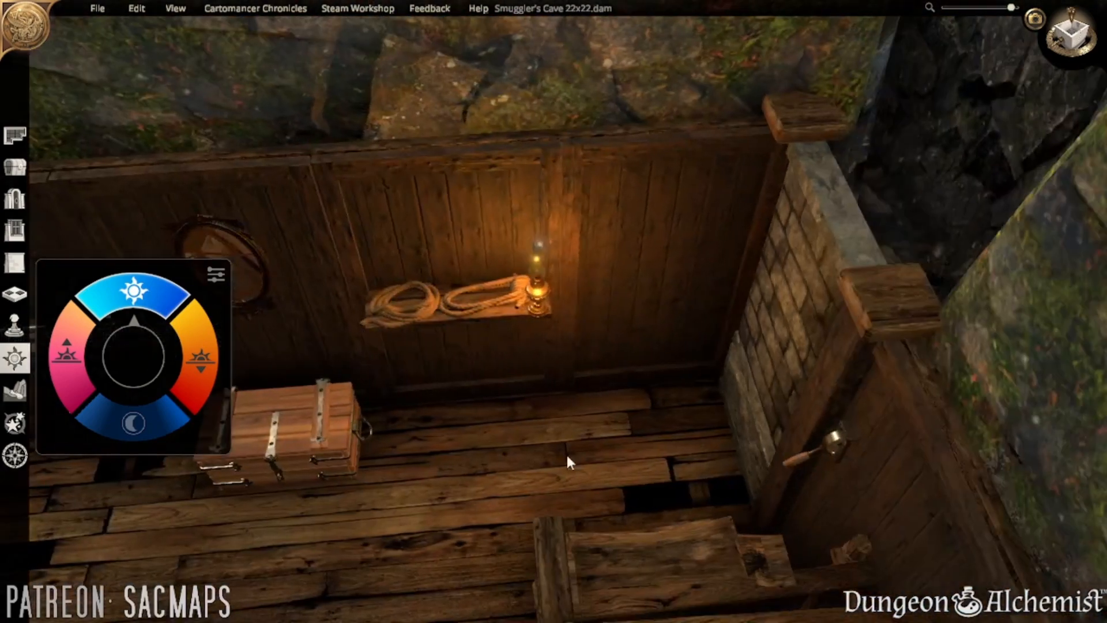
{"action": "scroll", "coordinate": [510, 455], "scroll_direction": "down", "scroll_amount": 2}
{"action": "middle_click_drag", "start_coordinate": [511, 455], "coordinate": [773, 383]}
{"action": "left_click", "coordinate": [466, 258]}
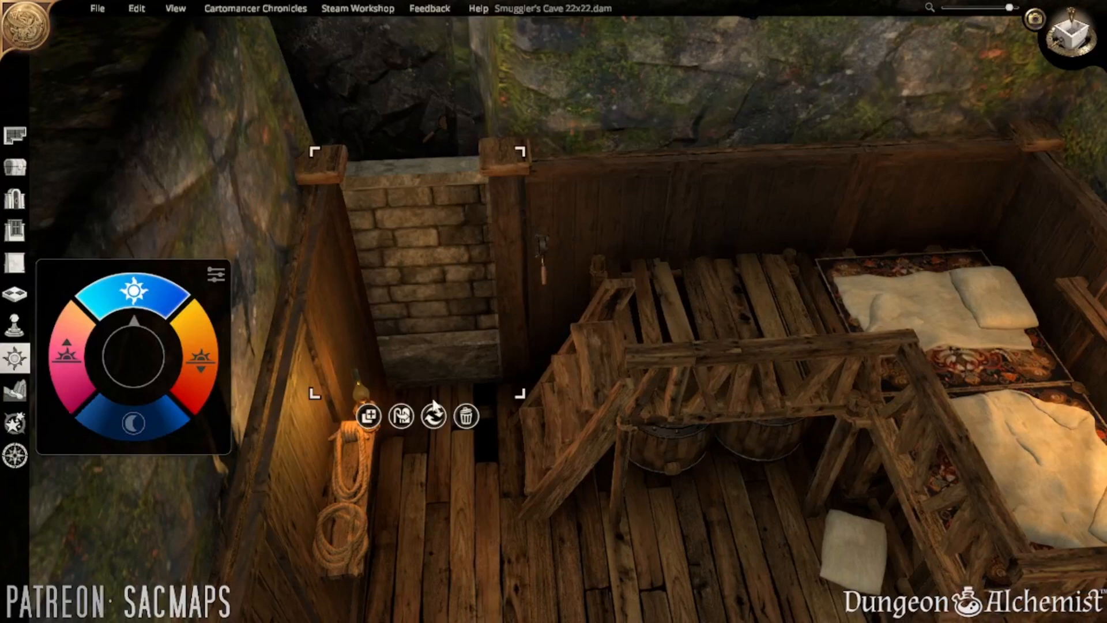
{"action": "left_click", "coordinate": [402, 423]}
{"action": "left_click", "coordinate": [402, 423]}
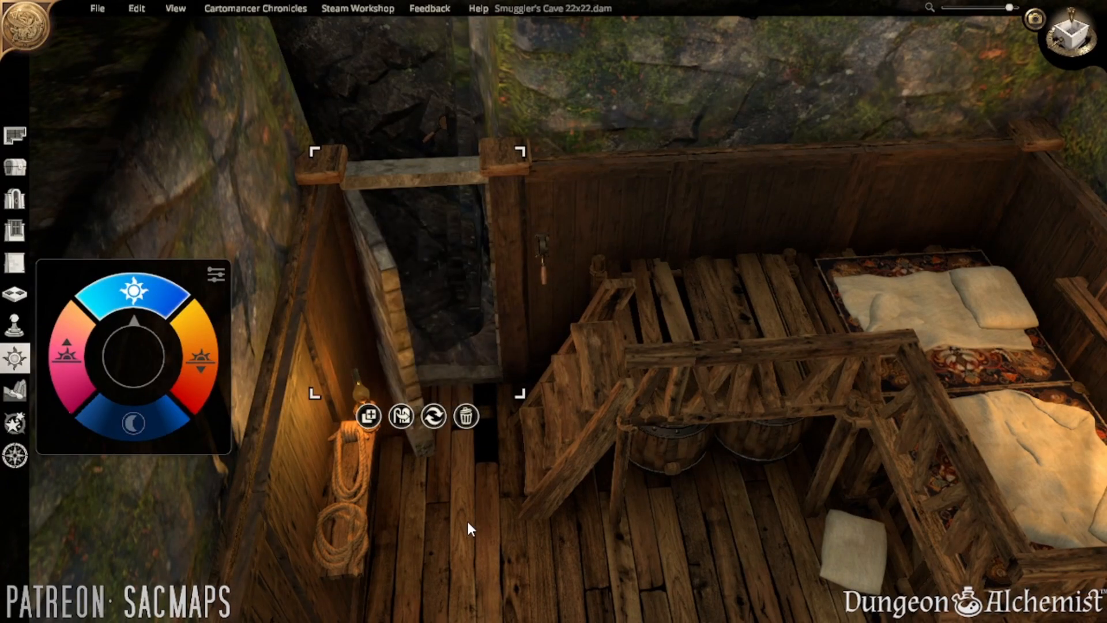
{"action": "left_click", "coordinate": [465, 519]}
{"action": "middle_click_drag", "start_coordinate": [458, 386], "coordinate": [432, 424]}
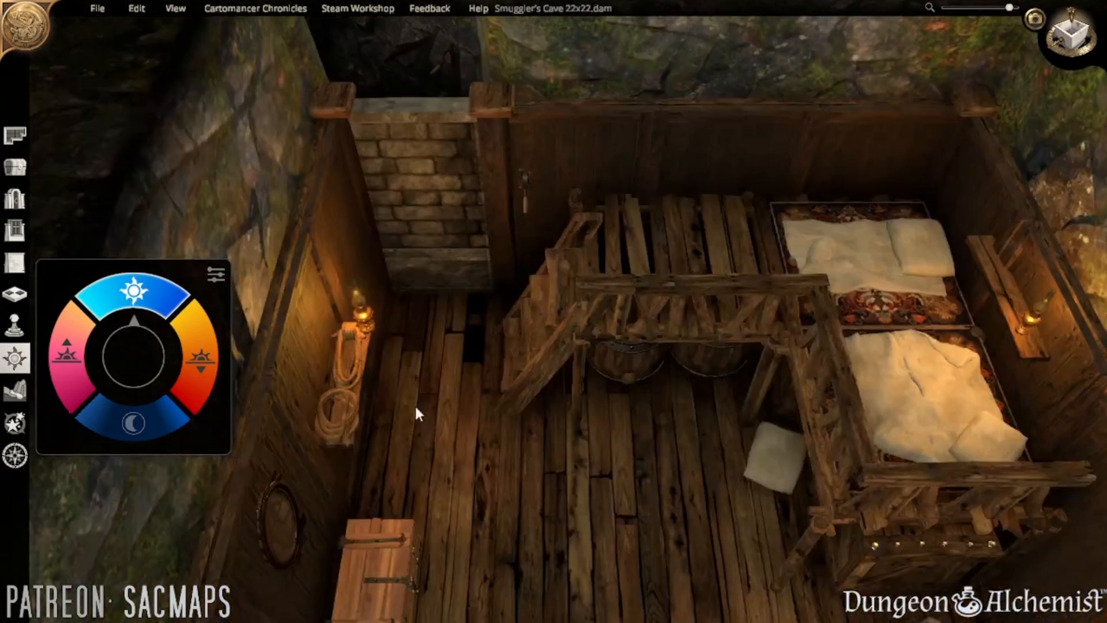
- Take the looped rope off the shelf onto the floor and slide the oil lamp next to the remaining coil
{"action": "left_click_drag", "start_coordinate": [352, 337], "coordinate": [583, 524]}
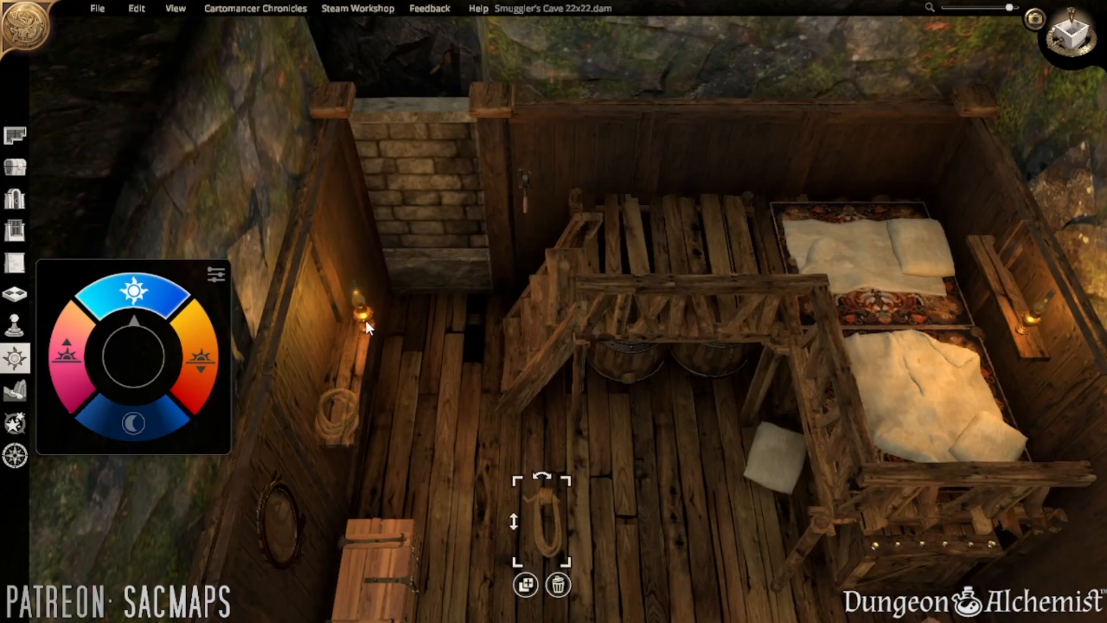
{"action": "left_click_drag", "start_coordinate": [366, 320], "coordinate": [340, 394]}
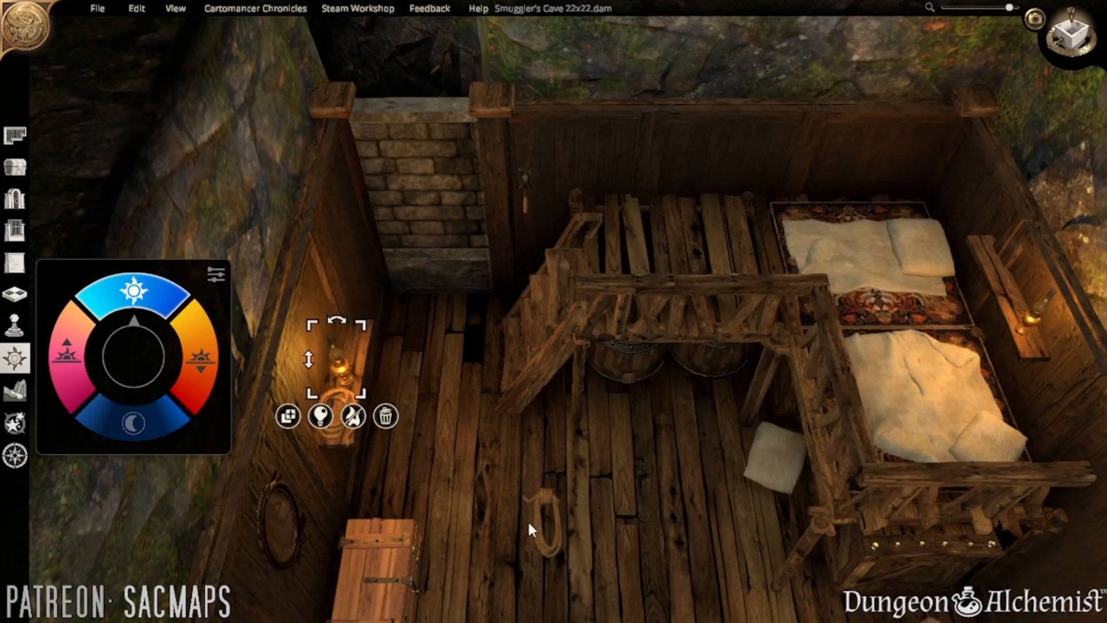
{"action": "middle_click_drag", "start_coordinate": [603, 467], "coordinate": [455, 489]}
{"action": "left_click_drag", "start_coordinate": [455, 497], "coordinate": [407, 471]}
- Shrink the looped rope lying on the floor beside the wooden chest
{"action": "key", "text": "w"}
{"action": "right_click_drag", "start_coordinate": [409, 475], "coordinate": [532, 349]}
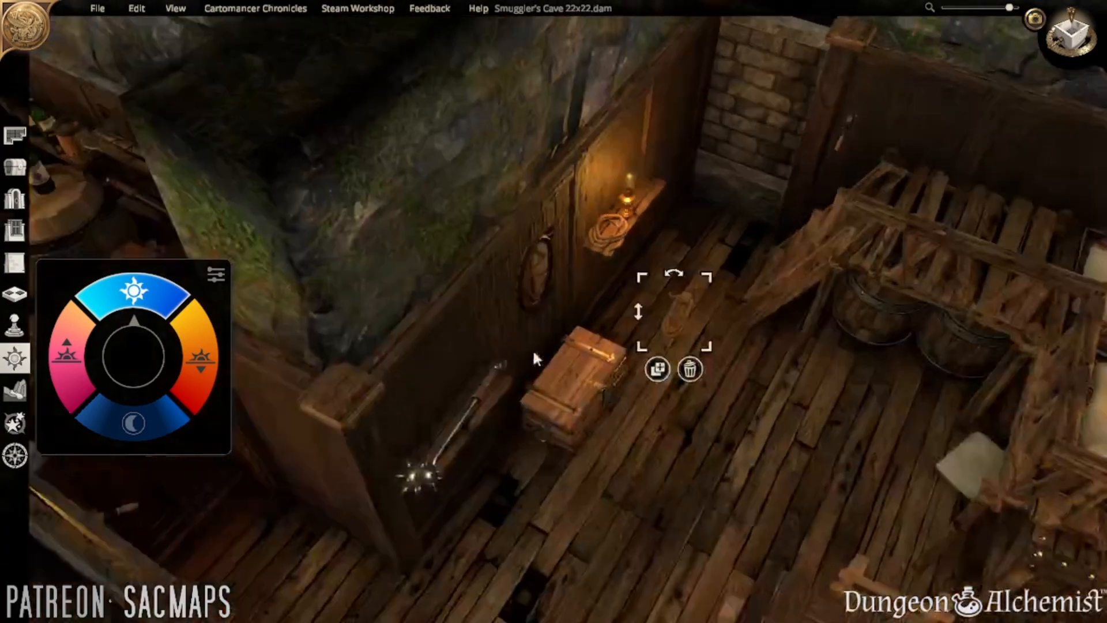
{"action": "middle_click_drag", "start_coordinate": [531, 349], "coordinate": [166, 410]}
{"action": "key", "text": "w"}
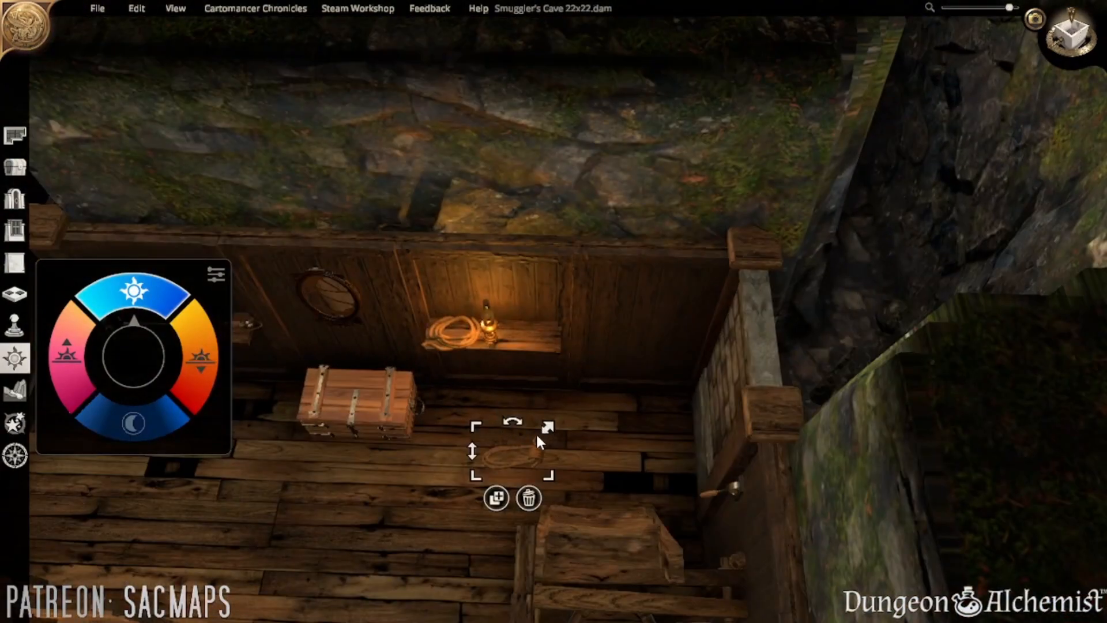
{"action": "left_click_drag", "start_coordinate": [537, 436], "coordinate": [527, 442]}
- Delete the wooden post beside the platform stairs and set the small looped rope on the wall shelf beside the oil lamp
{"action": "left_click_drag", "start_coordinate": [524, 541], "coordinate": [551, 293]}
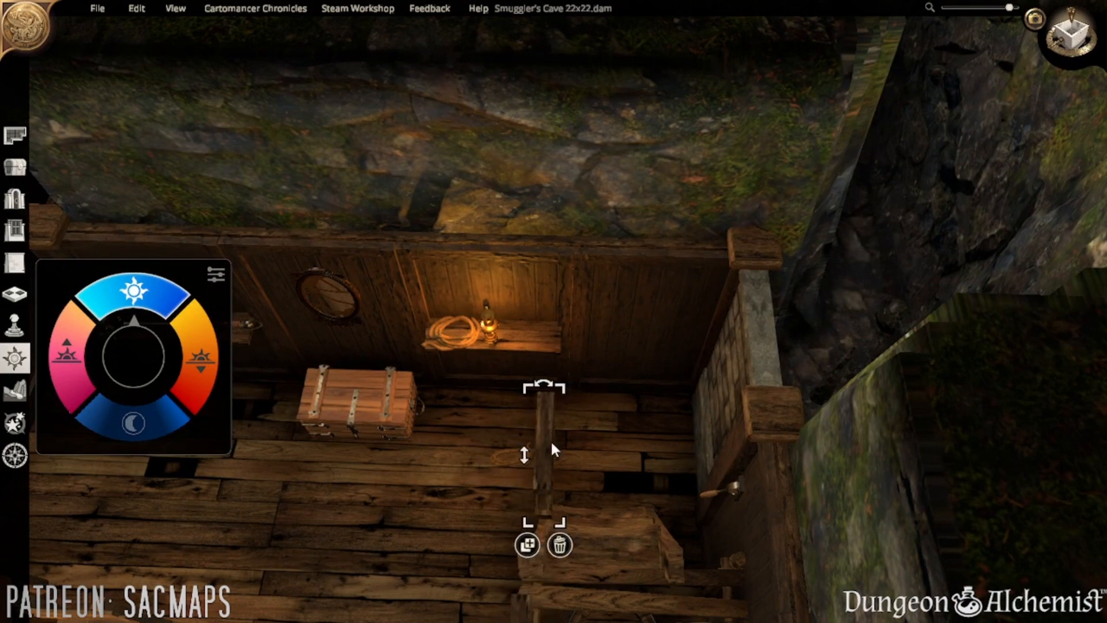
{"action": "key", "text": "Delete"}
{"action": "middle_click_drag", "start_coordinate": [538, 445], "coordinate": [566, 470]}
{"action": "left_click_drag", "start_coordinate": [548, 464], "coordinate": [565, 345]}
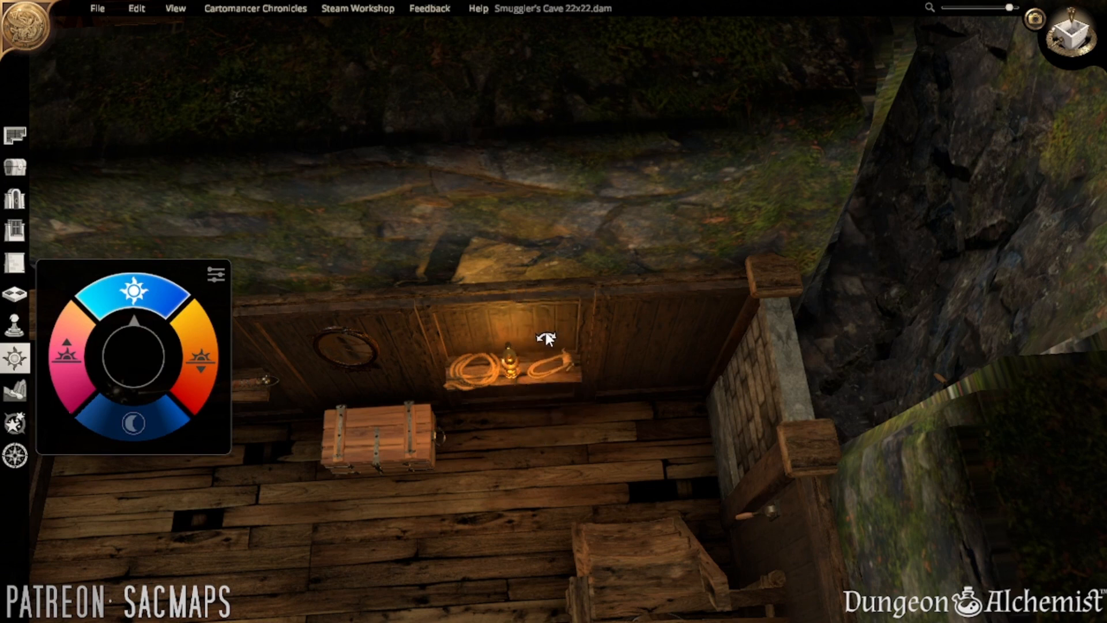
- Look over the furnished bunk room from above and examine the floor space beneath the sleeping platform
{"action": "scroll", "coordinate": [507, 468], "scroll_direction": "down", "scroll_amount": 3}
{"action": "scroll", "coordinate": [627, 314], "scroll_direction": "down", "scroll_amount": 5}
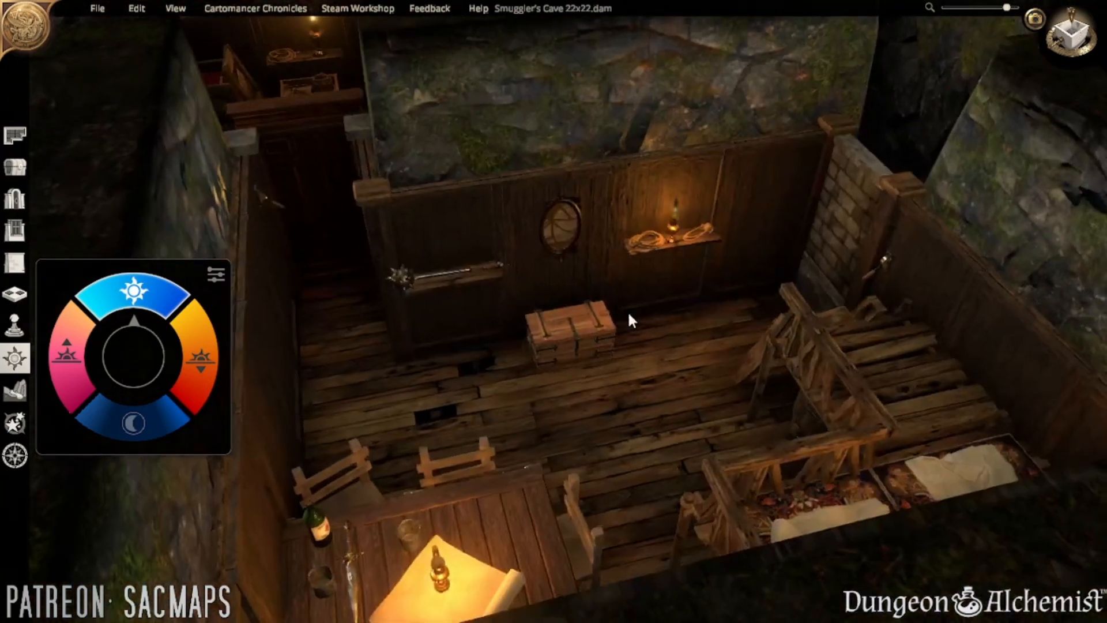
{"action": "scroll", "coordinate": [538, 455], "scroll_direction": "up", "scroll_amount": 5}
{"action": "scroll", "coordinate": [557, 444], "scroll_direction": "down", "scroll_amount": 5}
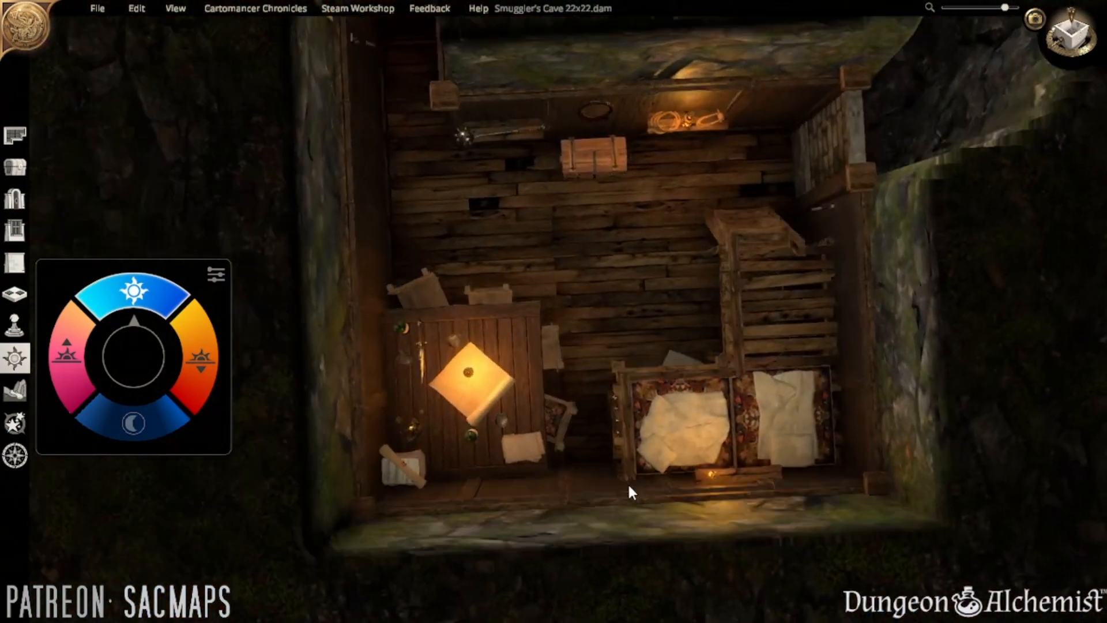
{"action": "scroll", "coordinate": [610, 413], "scroll_direction": "down", "scroll_amount": 3}
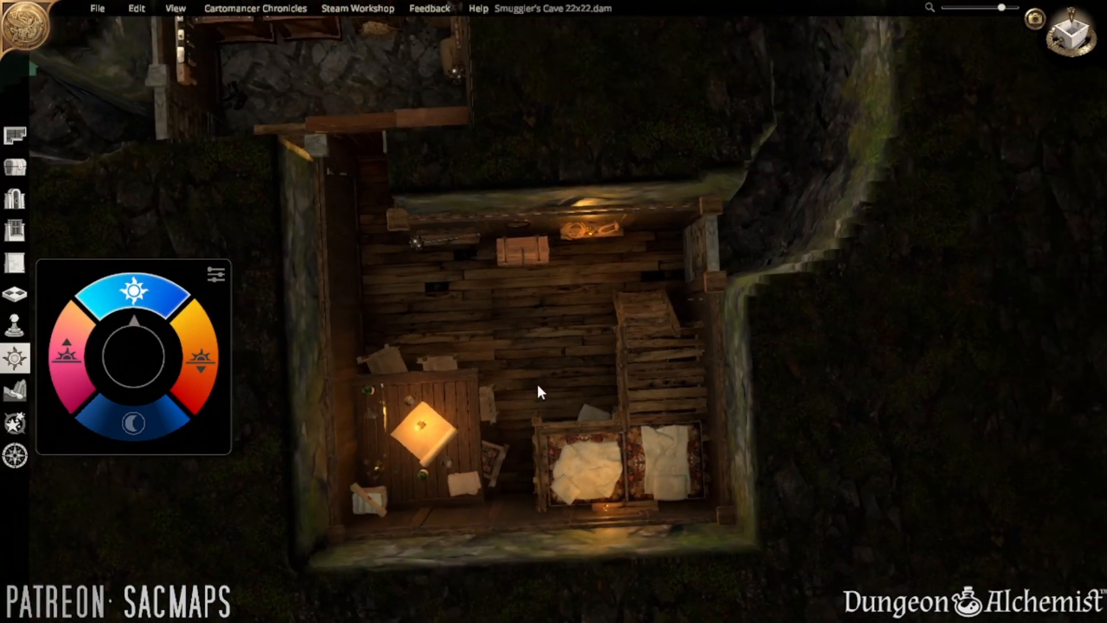
{"action": "right_click_drag", "start_coordinate": [538, 385], "coordinate": [873, 344]}
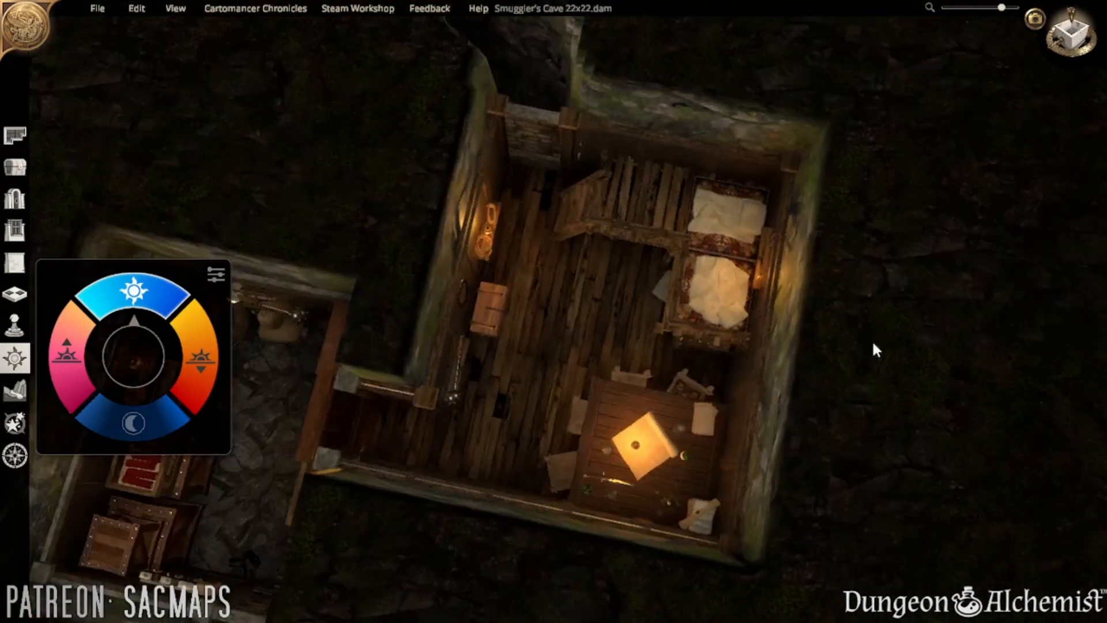
{"action": "scroll", "coordinate": [607, 375], "scroll_direction": "up", "scroll_amount": 5}
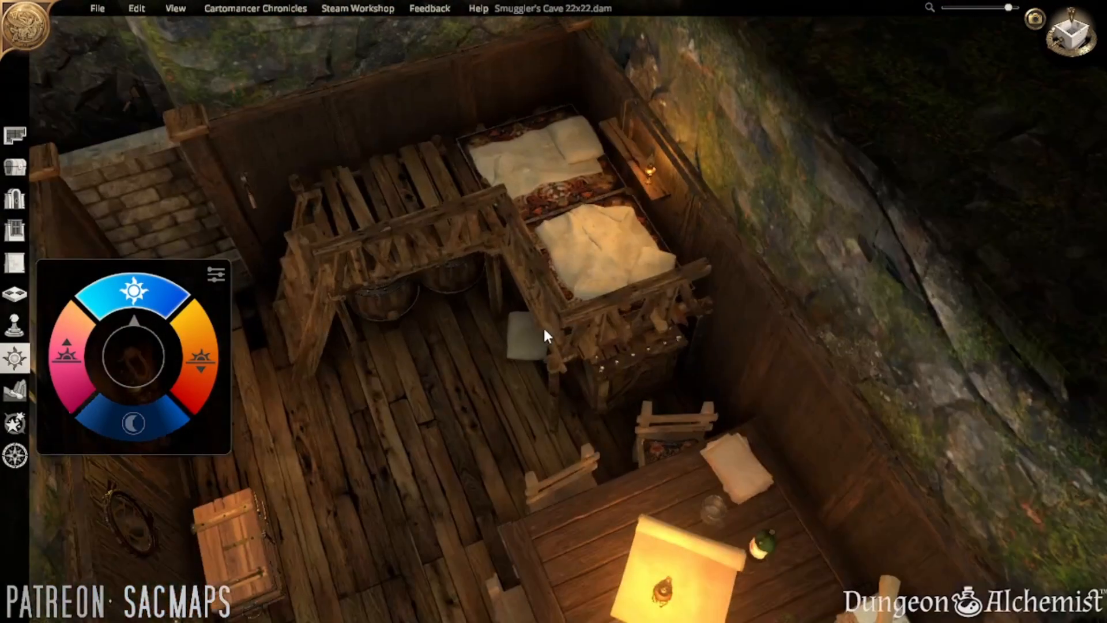
{"action": "scroll", "coordinate": [543, 326], "scroll_direction": "up", "scroll_amount": 5}
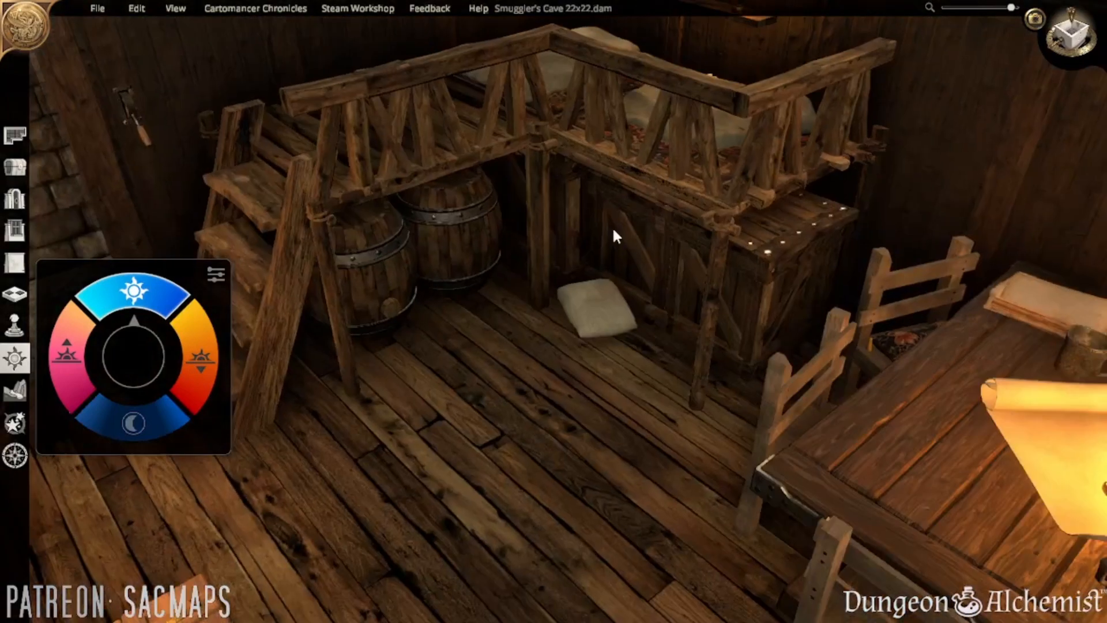
- Place a toy doll from the favourite objects under the sleeping platform, shrink it and tuck it behind the barrels
{"action": "left_click", "coordinate": [15, 166]}
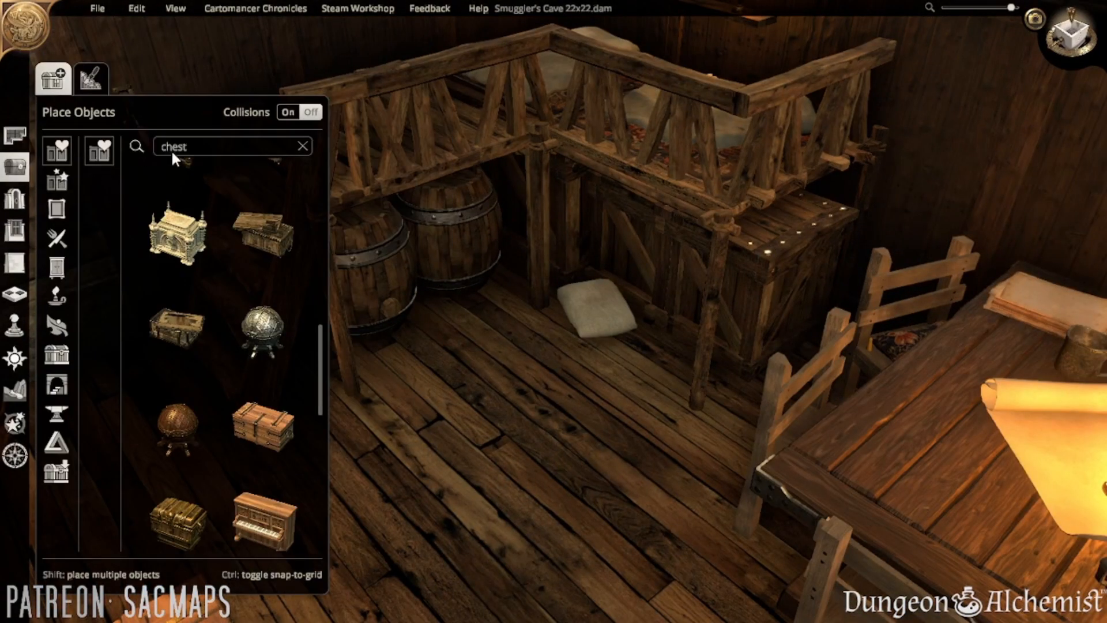
{"action": "left_click", "coordinate": [56, 180]}
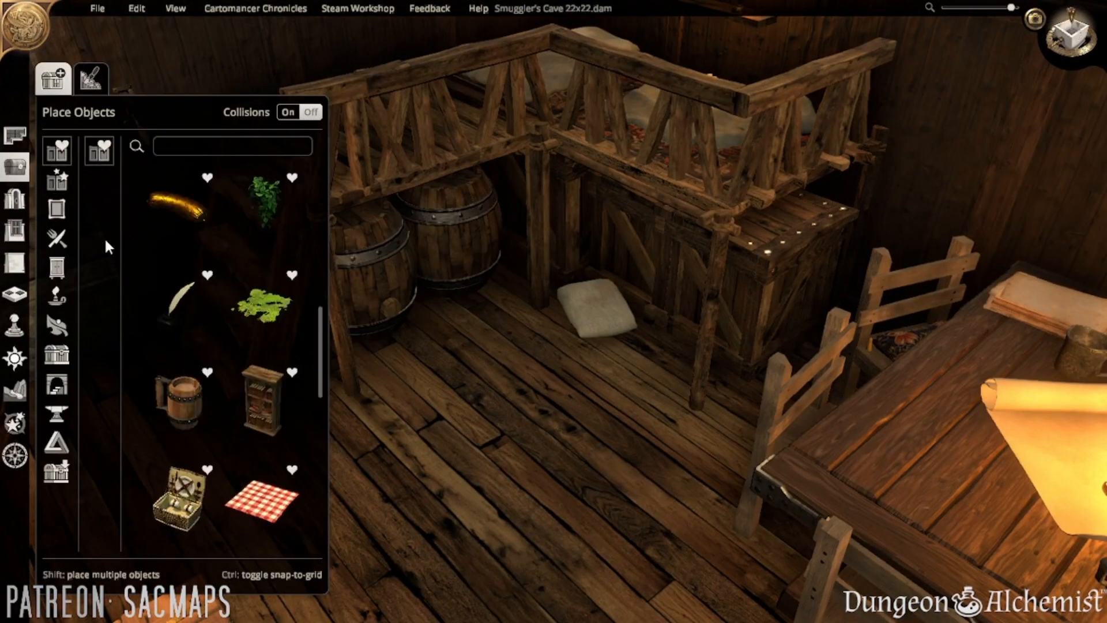
{"action": "scroll", "coordinate": [270, 457], "scroll_direction": "down", "scroll_amount": 10}
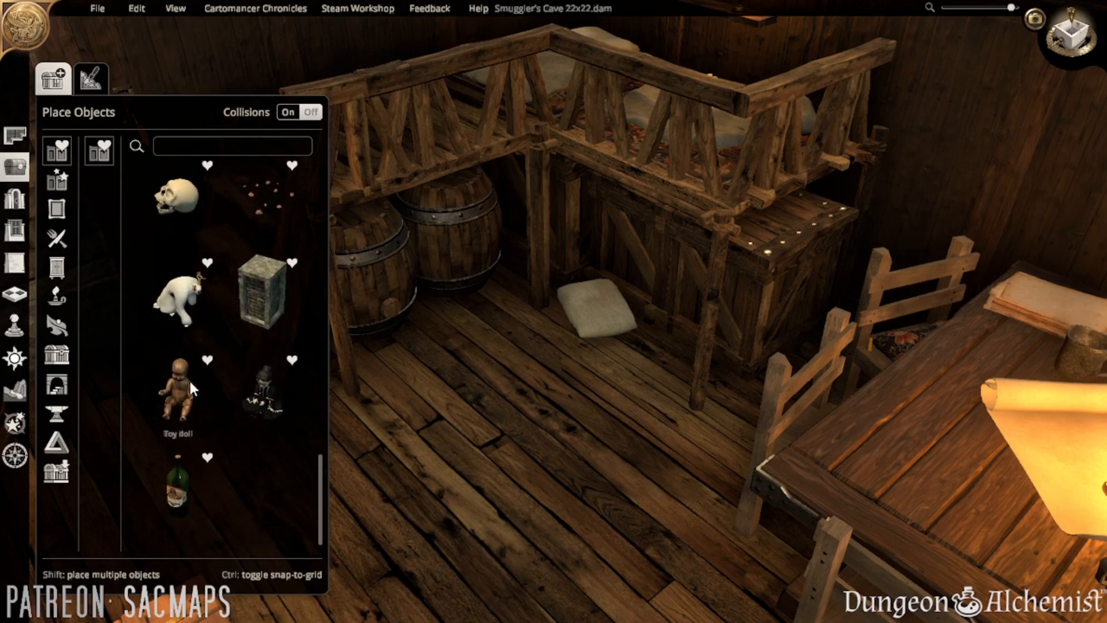
{"action": "left_click", "coordinate": [184, 385]}
{"action": "scroll", "coordinate": [526, 357], "scroll_direction": "up", "scroll_amount": 3}
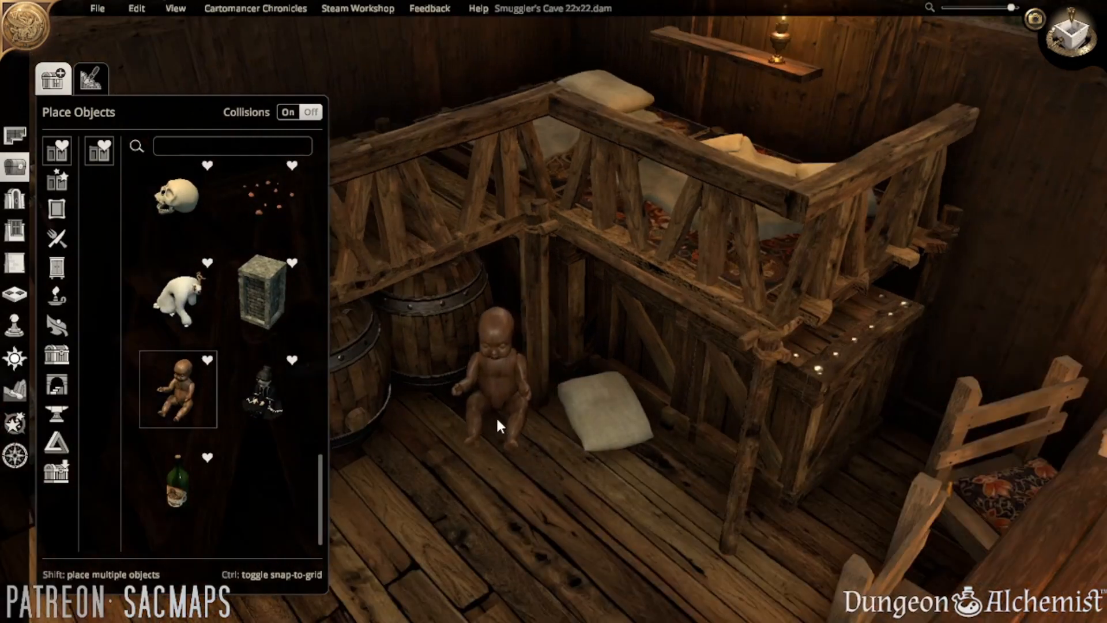
{"action": "left_click", "coordinate": [497, 409]}
{"action": "left_click_drag", "start_coordinate": [549, 275], "coordinate": [502, 328]}
{"action": "left_click_drag", "start_coordinate": [498, 385], "coordinate": [522, 322]}
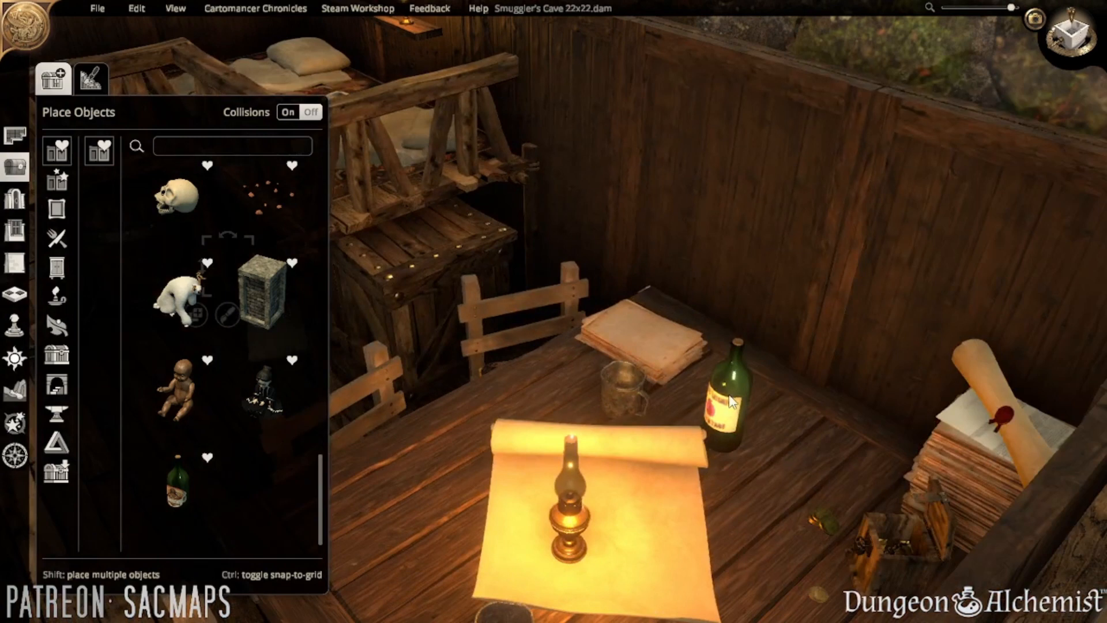
- Place another green wine bottle under the platform, shrink it and set it beside the toy doll behind the barrels
{"action": "left_click", "coordinate": [698, 484]}
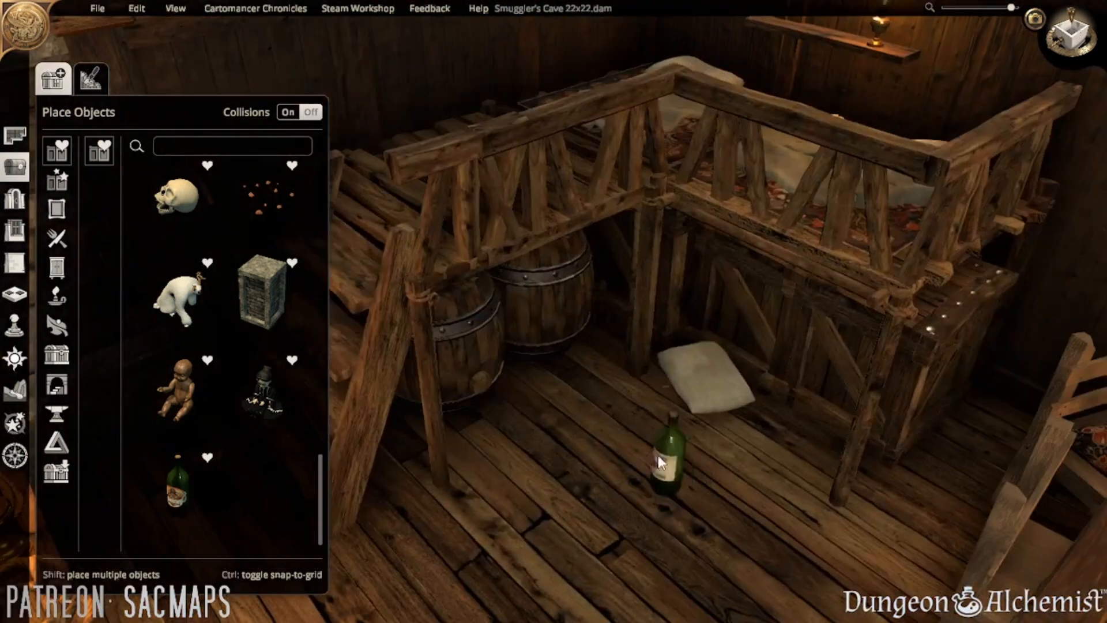
{"action": "left_click", "coordinate": [612, 388]}
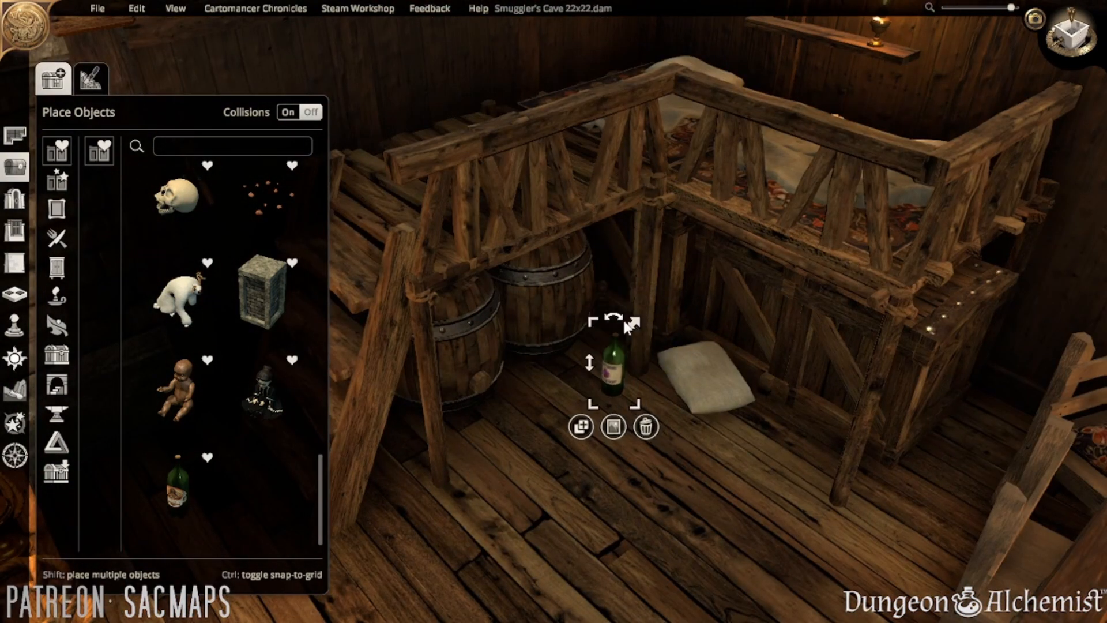
{"action": "left_click_drag", "start_coordinate": [623, 335], "coordinate": [619, 344]}
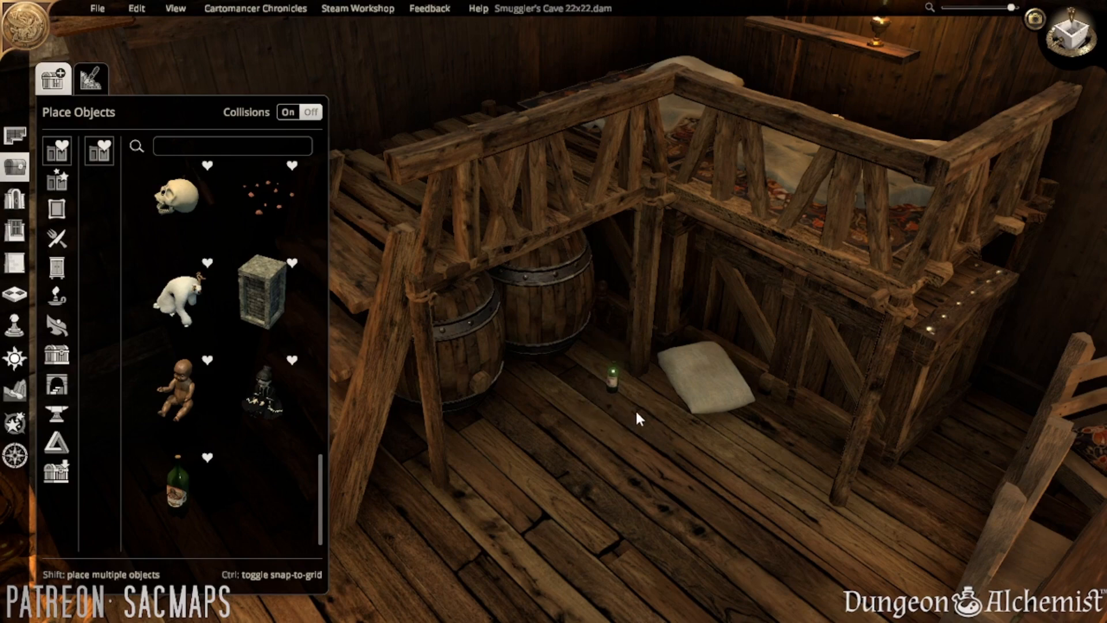
{"action": "left_click_drag", "start_coordinate": [613, 388], "coordinate": [613, 300]}
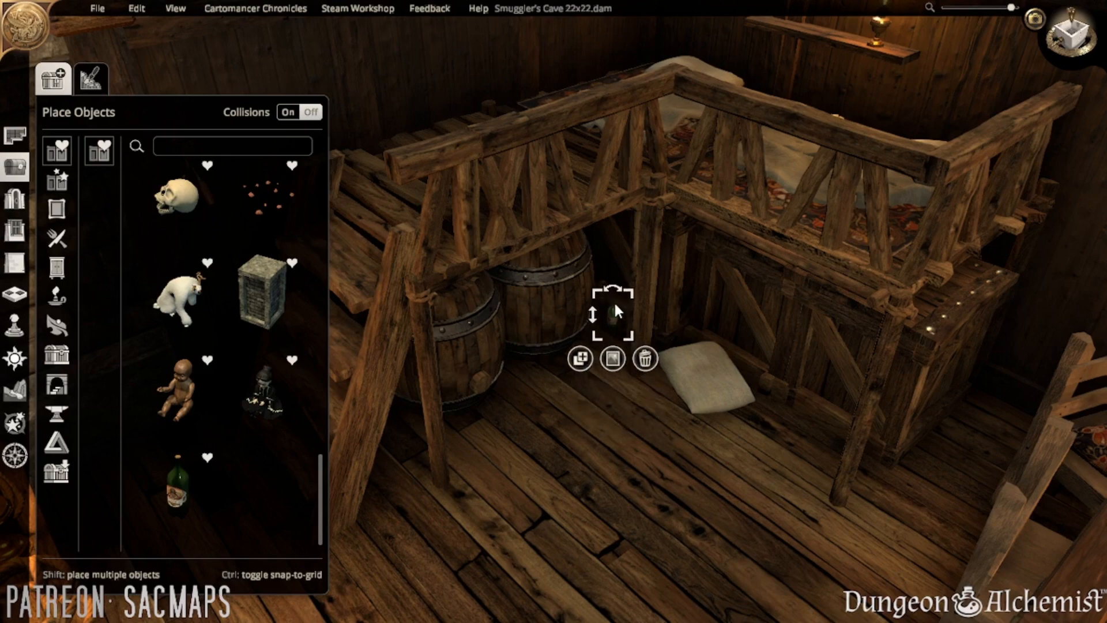
{"action": "left_click", "coordinate": [591, 461]}
- Inspect the toy doll and wine bottle beneath the platform up close in Cinematic Mode
{"action": "middle_click_drag", "start_coordinate": [590, 462], "coordinate": [661, 416]}
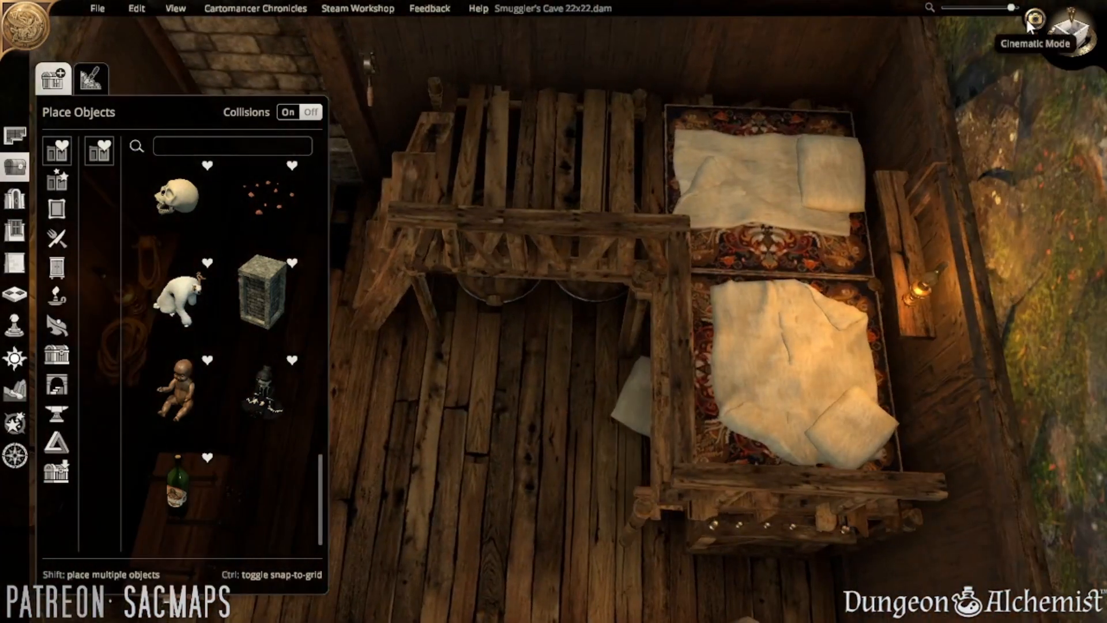
{"action": "left_click", "coordinate": [1009, 46]}
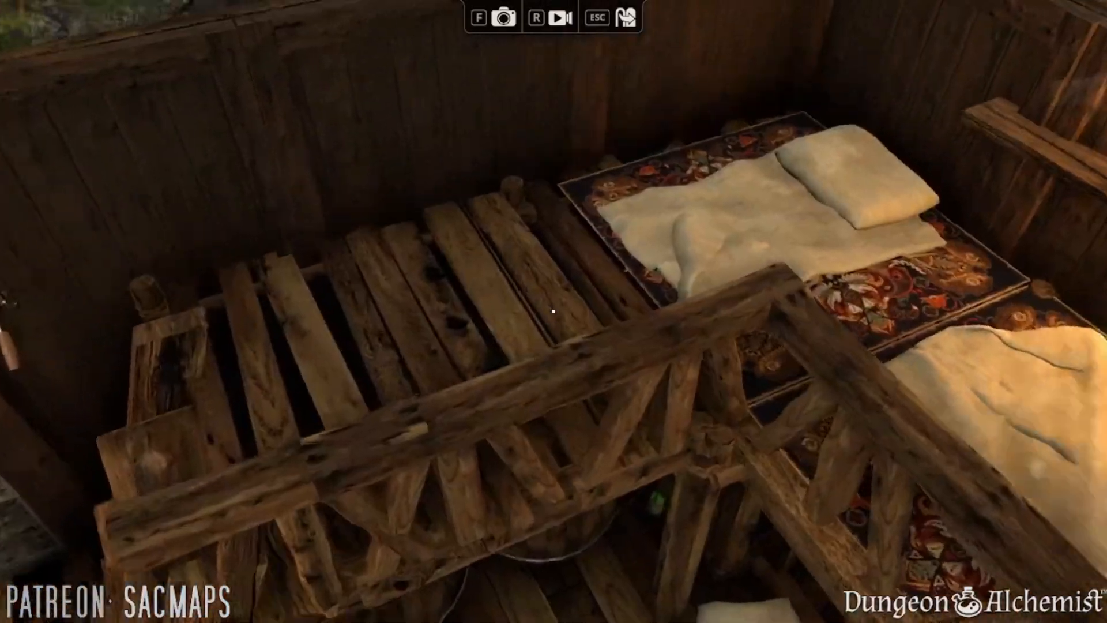
{"action": "key", "text": "w"}
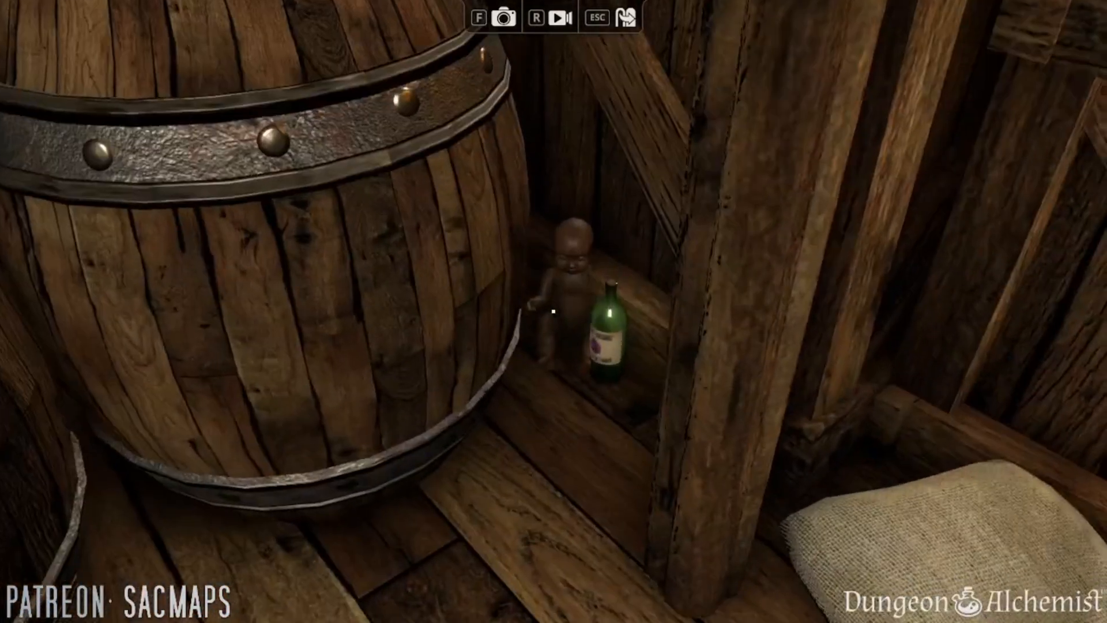
{"action": "key", "text": "Escape"}
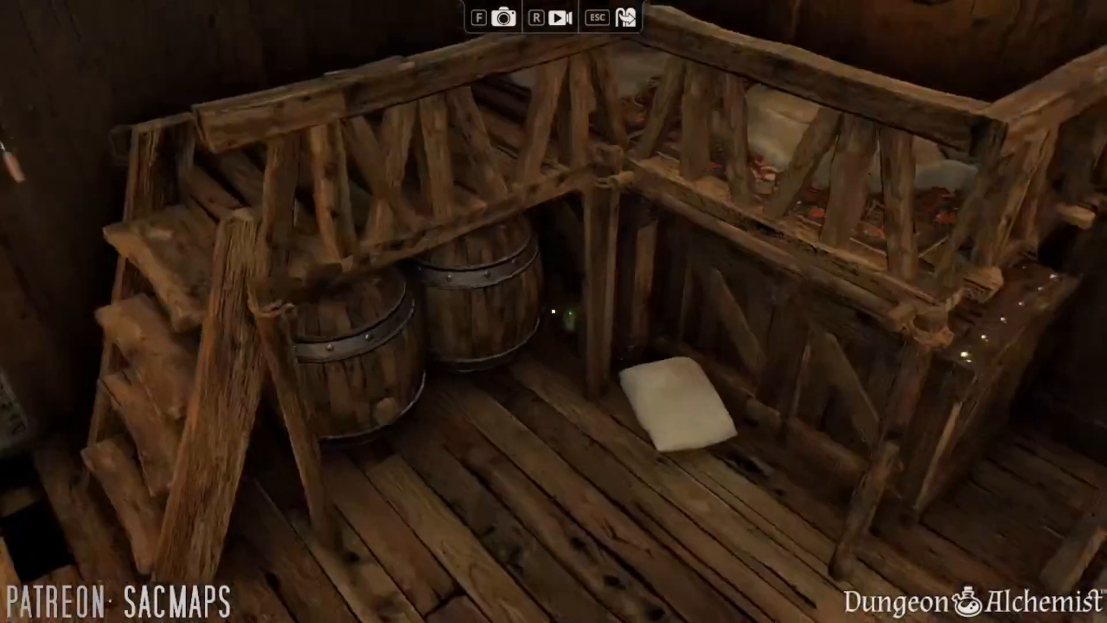
- Look over the bunk room and follow the cave passage to the outer side of the brick-faced secret door
{"action": "scroll", "coordinate": [582, 412], "scroll_direction": "down", "scroll_amount": 3}
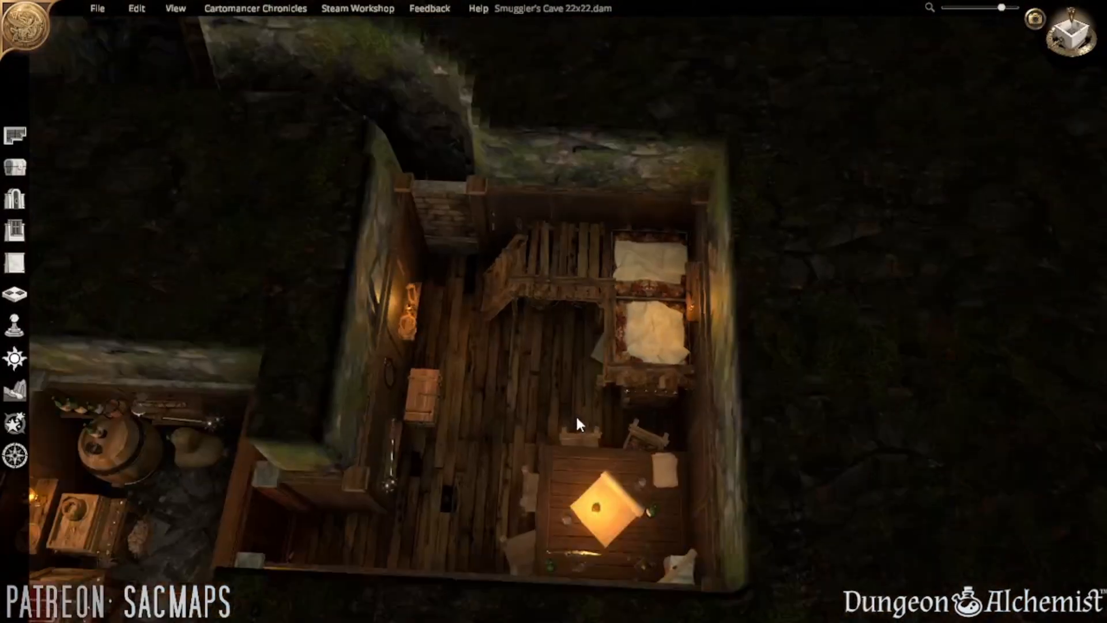
{"action": "key", "text": "s"}
{"action": "key", "text": "a"}
{"action": "middle_click_drag", "start_coordinate": [628, 334], "coordinate": [642, 449]}
{"action": "key", "text": "w"}
{"action": "key", "text": "d"}
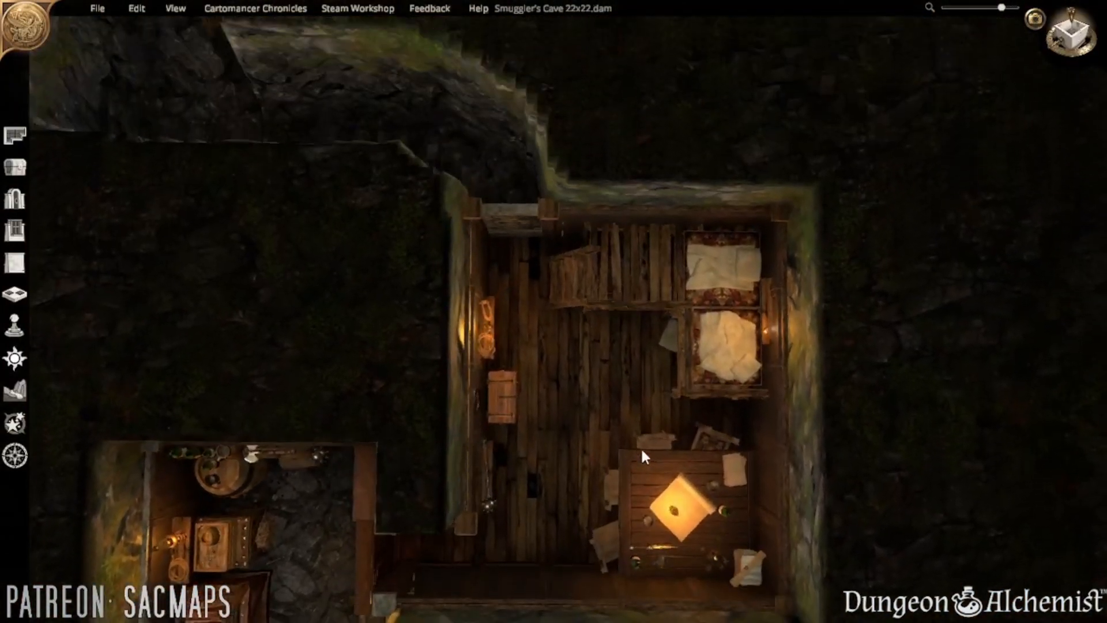
{"action": "key", "text": "a"}
{"action": "scroll", "coordinate": [637, 455], "scroll_direction": "up", "scroll_amount": 3}
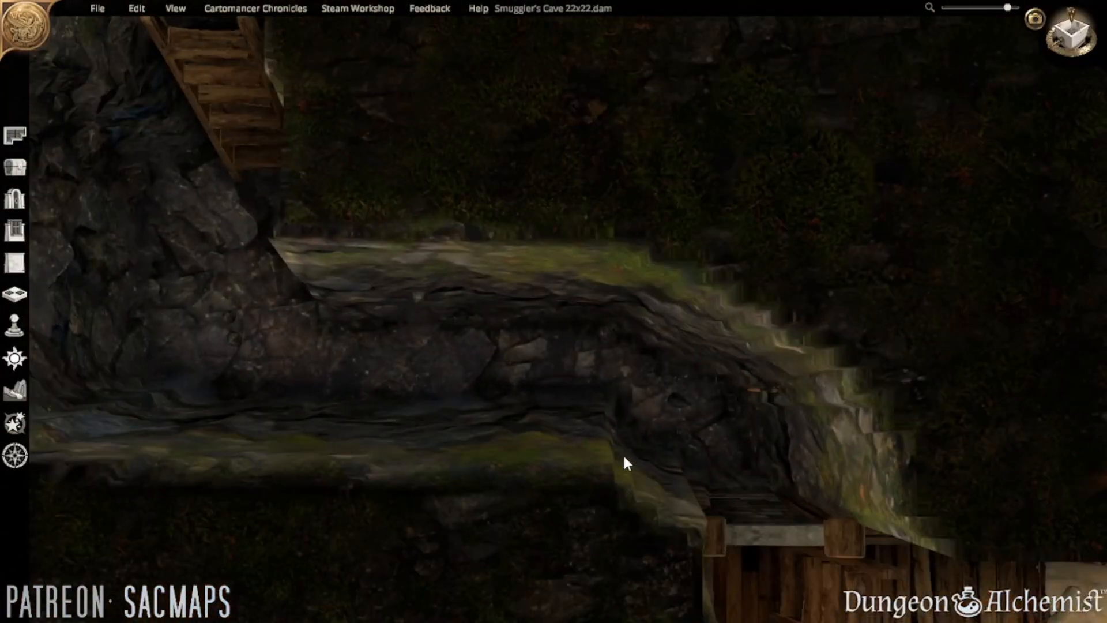
{"action": "middle_click_drag", "start_coordinate": [623, 454], "coordinate": [899, 420]}
{"action": "middle_click_drag", "start_coordinate": [604, 420], "coordinate": [780, 358]}
{"action": "scroll", "coordinate": [600, 413], "scroll_direction": "up", "scroll_amount": 3}
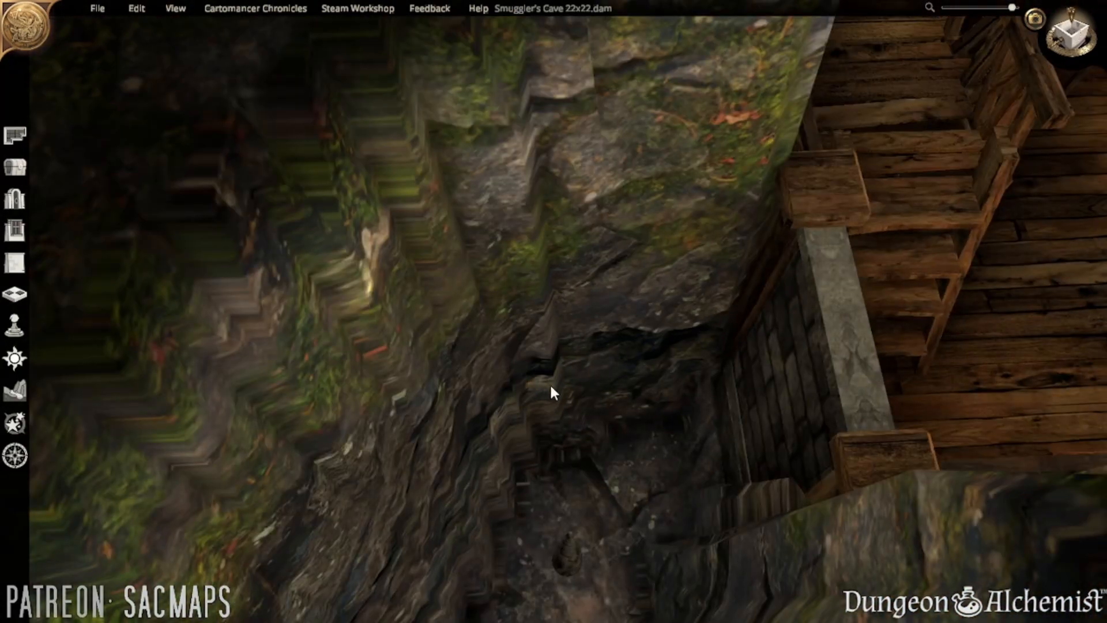
- Position a lever on the passage floor just outside the brick-faced secret door
{"action": "left_click_drag", "start_coordinate": [550, 387], "coordinate": [679, 471]}
{"action": "key", "text": "s"}
{"action": "key", "text": "d"}
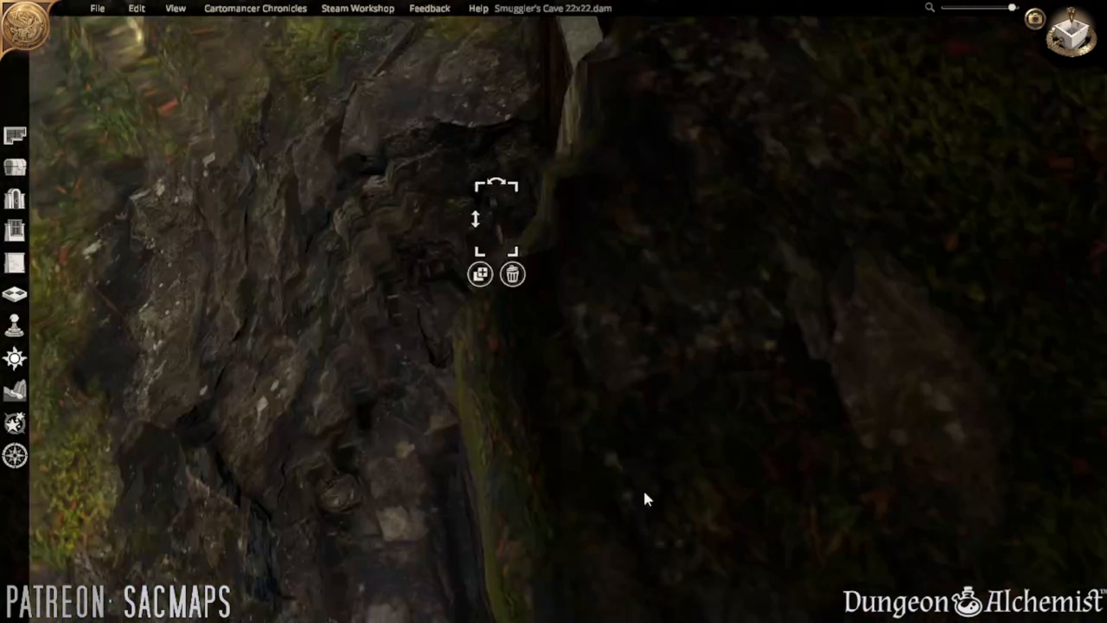
{"action": "middle_click_drag", "start_coordinate": [644, 493], "coordinate": [758, 528]}
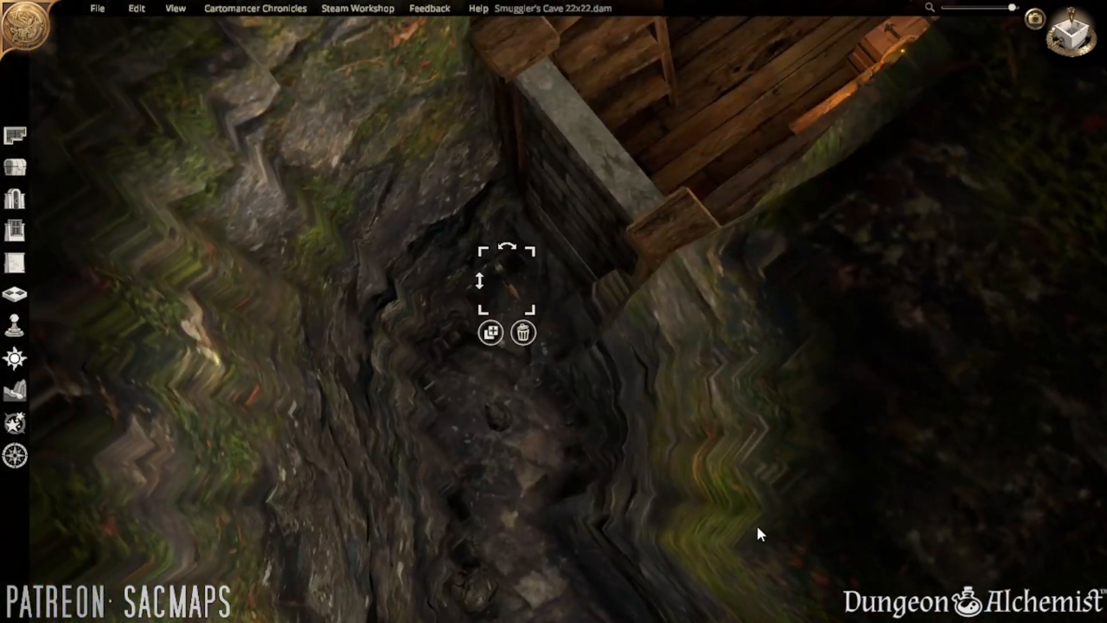
{"action": "key", "text": "w"}
{"action": "middle_click_drag", "start_coordinate": [610, 481], "coordinate": [681, 493]}
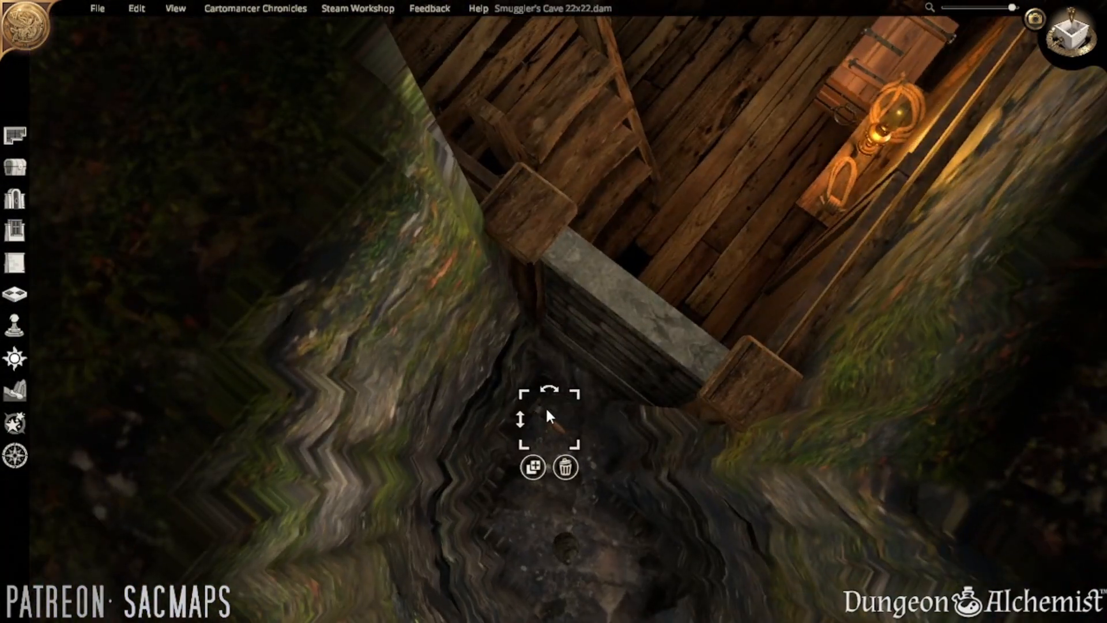
{"action": "middle_click_drag", "start_coordinate": [546, 406], "coordinate": [914, 419]}
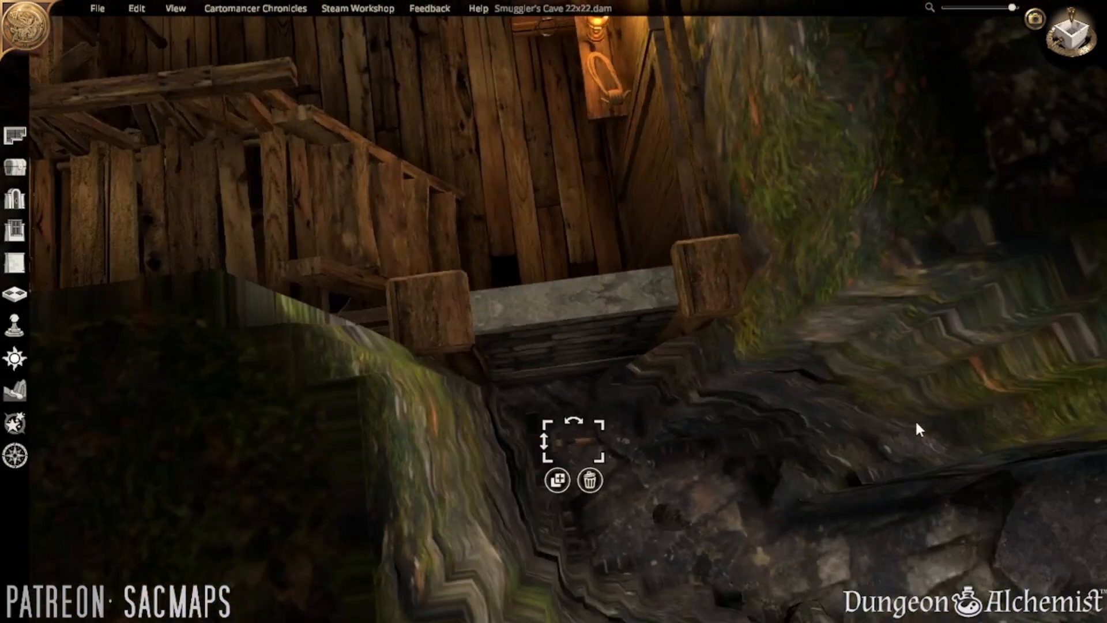
- Widen the passage outside the secret door with Carve cave and move the lever towards the door's frame post
{"action": "left_click", "coordinate": [15, 391]}
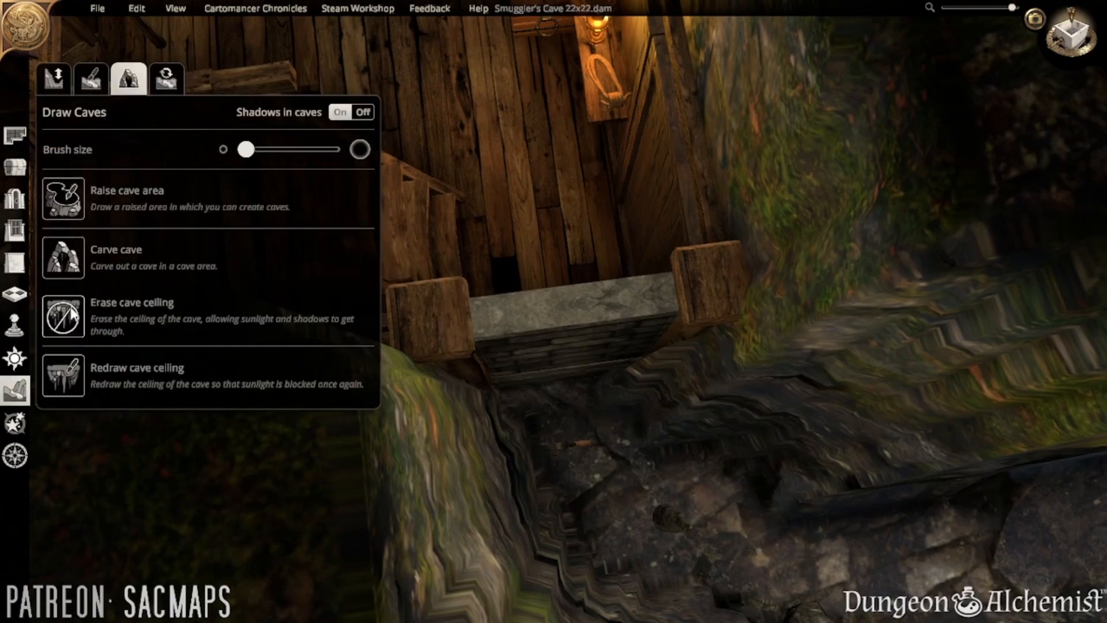
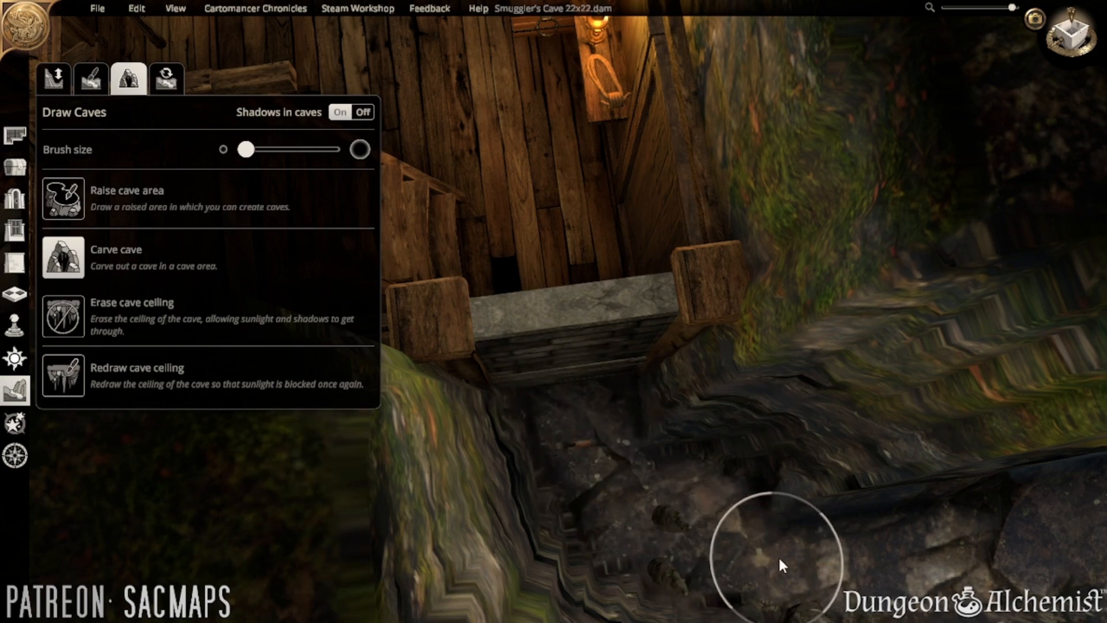
{"action": "left_click", "coordinate": [14, 167]}
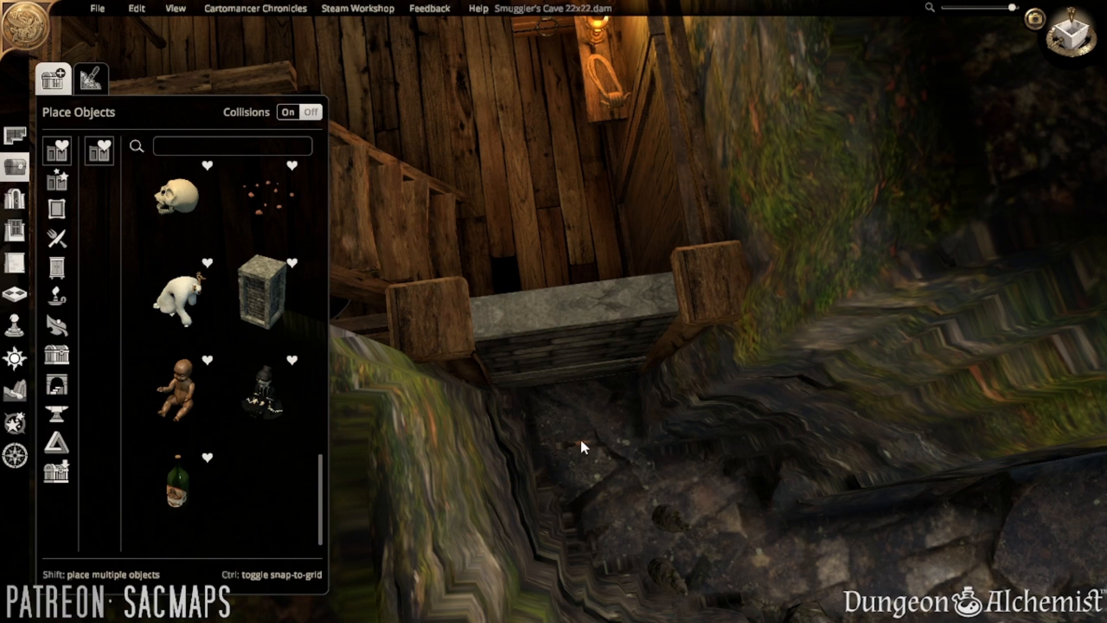
{"action": "left_click_drag", "start_coordinate": [562, 444], "coordinate": [610, 430]}
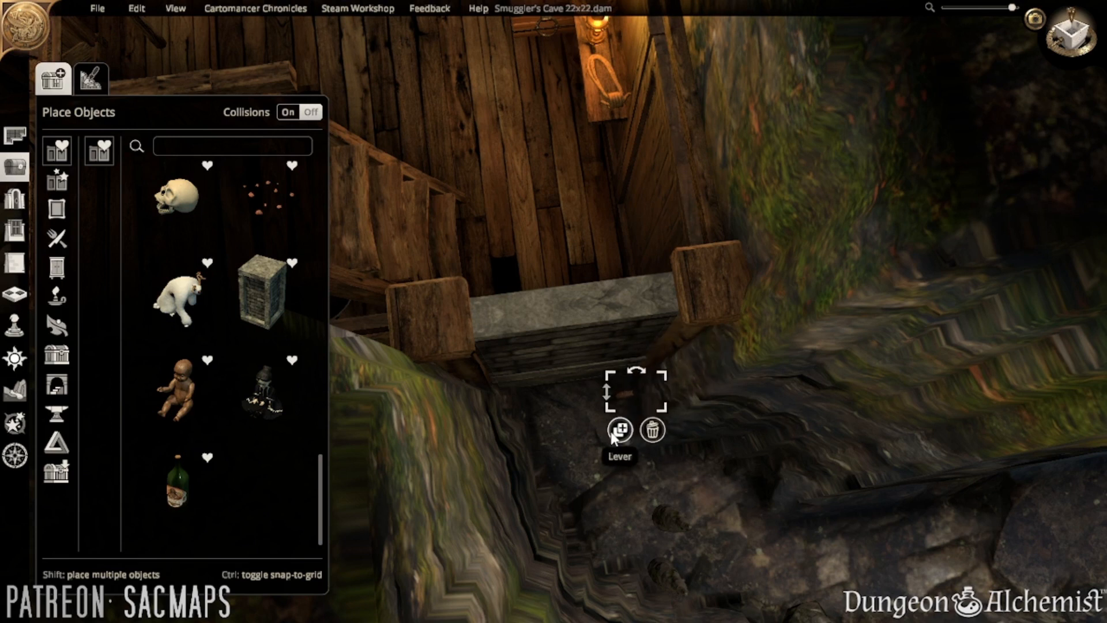
{"action": "left_click", "coordinate": [708, 480]}
- Raise the lever off the passage floor to about mid-height on the secret door's wooden frame post
{"action": "scroll", "coordinate": [694, 487], "scroll_direction": "up", "scroll_amount": 1}
{"action": "middle_click_drag", "start_coordinate": [647, 476], "coordinate": [621, 454]}
{"action": "left_click", "coordinate": [612, 468]}
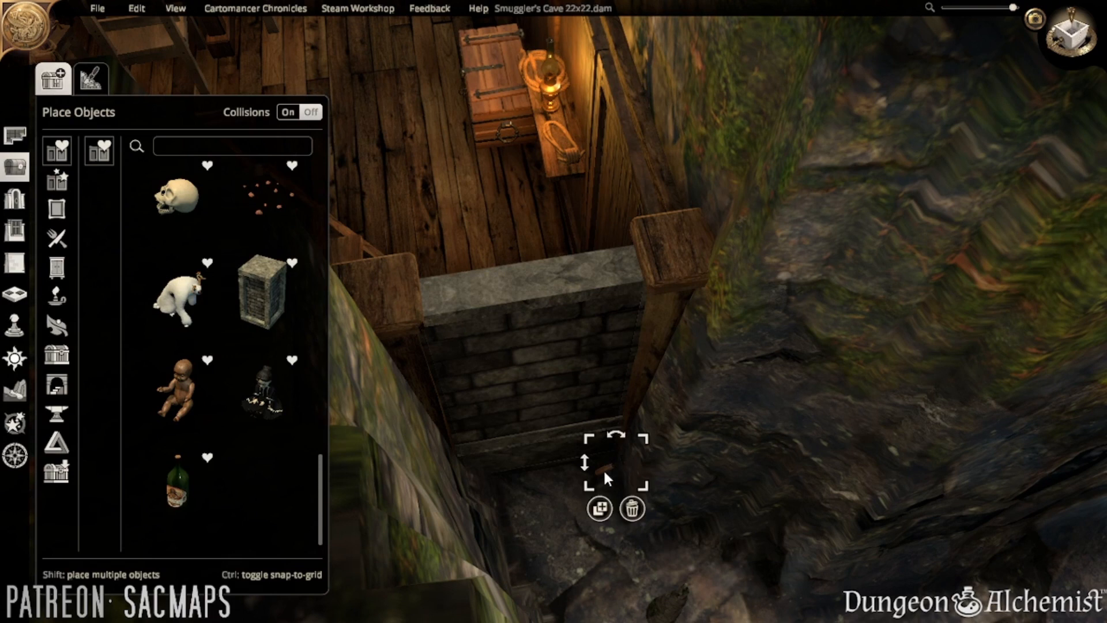
{"action": "left_click_drag", "start_coordinate": [589, 465], "coordinate": [587, 390]}
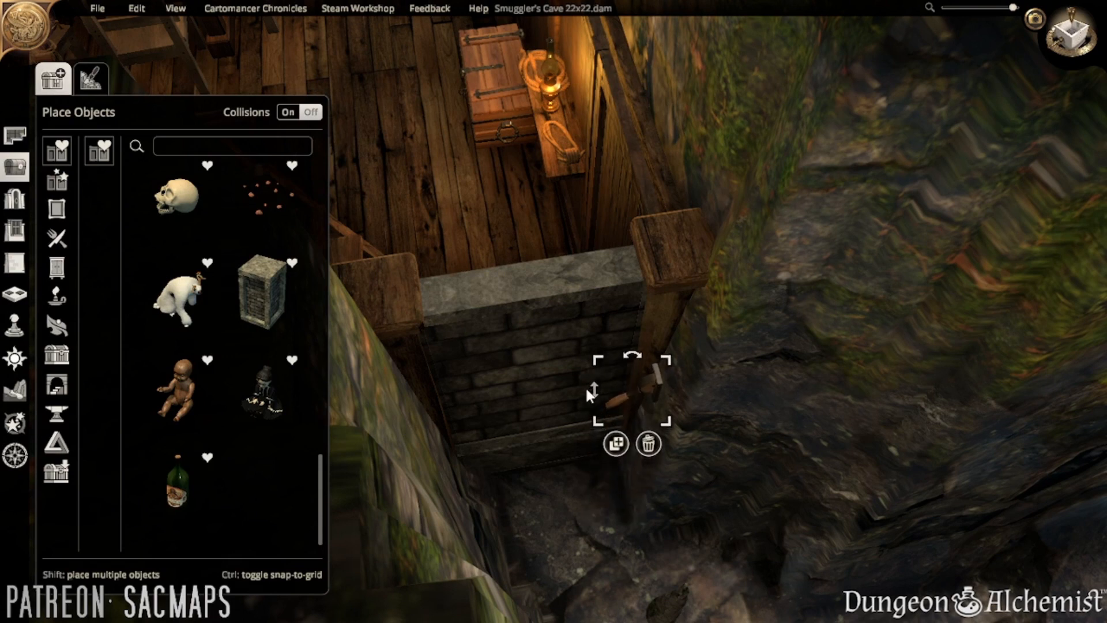
- Move the lever across the passage to the opposite cave wall beside the secret door, with its handle protruding from the rock
{"action": "left_click_drag", "start_coordinate": [655, 383], "coordinate": [612, 390]}
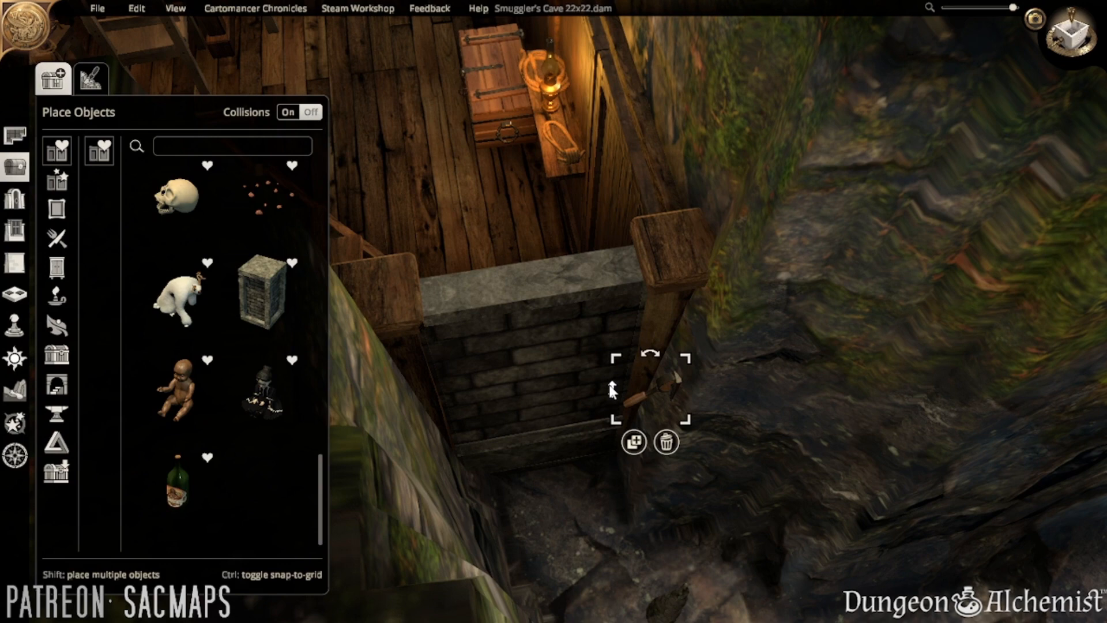
{"action": "left_click_drag", "start_coordinate": [613, 390], "coordinate": [513, 461]}
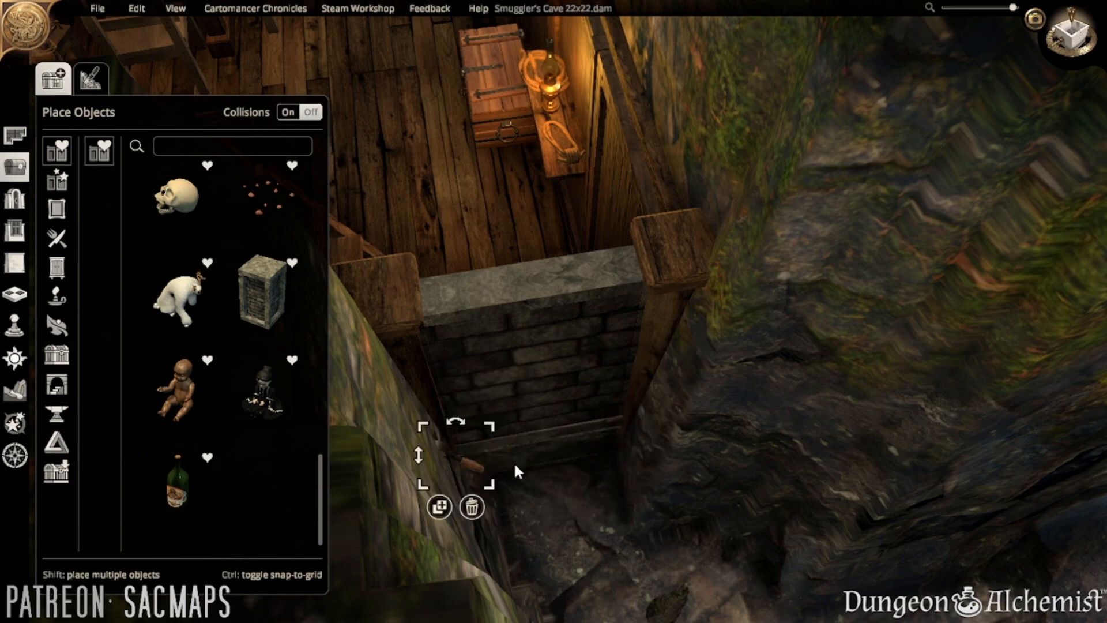
{"action": "middle_click_drag", "start_coordinate": [583, 453], "coordinate": [391, 507]}
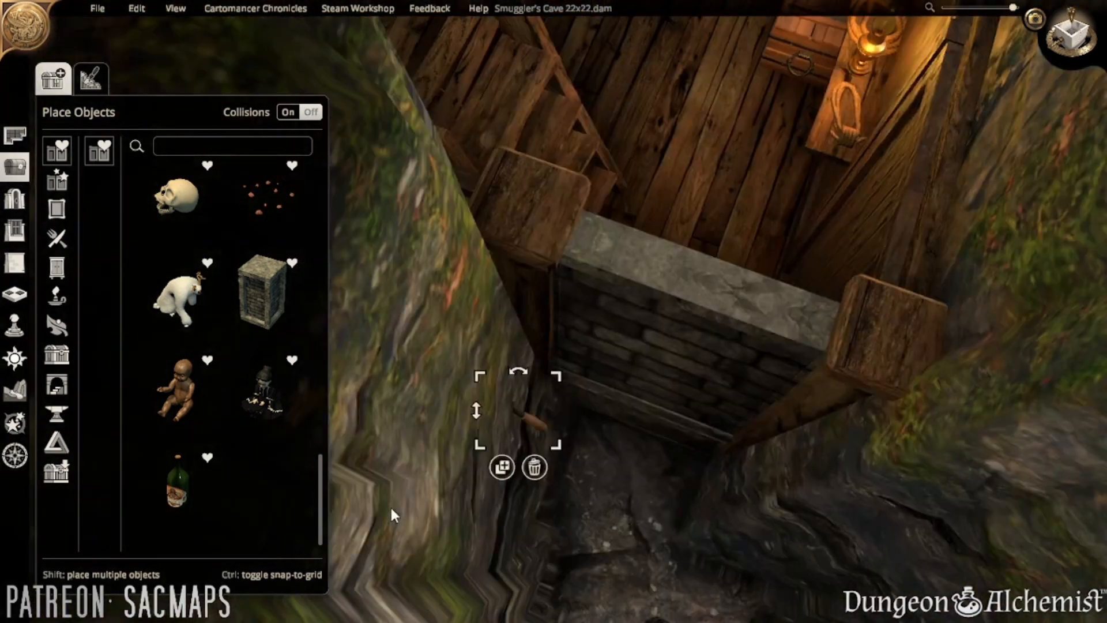
{"action": "left_click", "coordinate": [588, 442]}
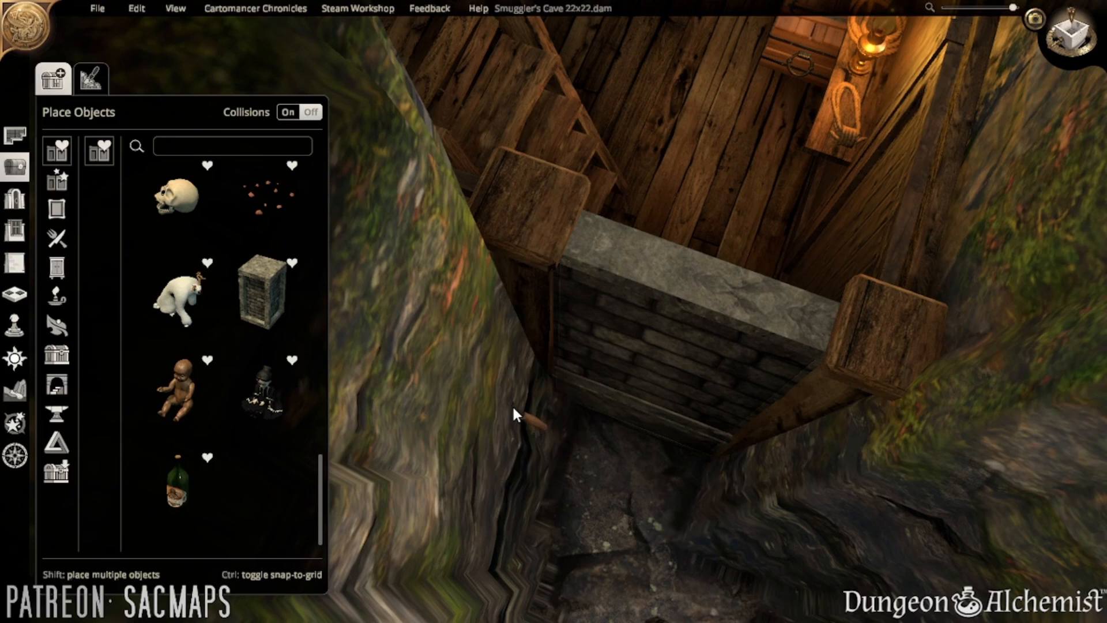
{"action": "left_click_drag", "start_coordinate": [513, 406], "coordinate": [586, 424]}
- Test the brick-faced secret door beside the lever by opening it and closing it again
{"action": "left_click", "coordinate": [645, 449]}
{"action": "left_click", "coordinate": [692, 496]}
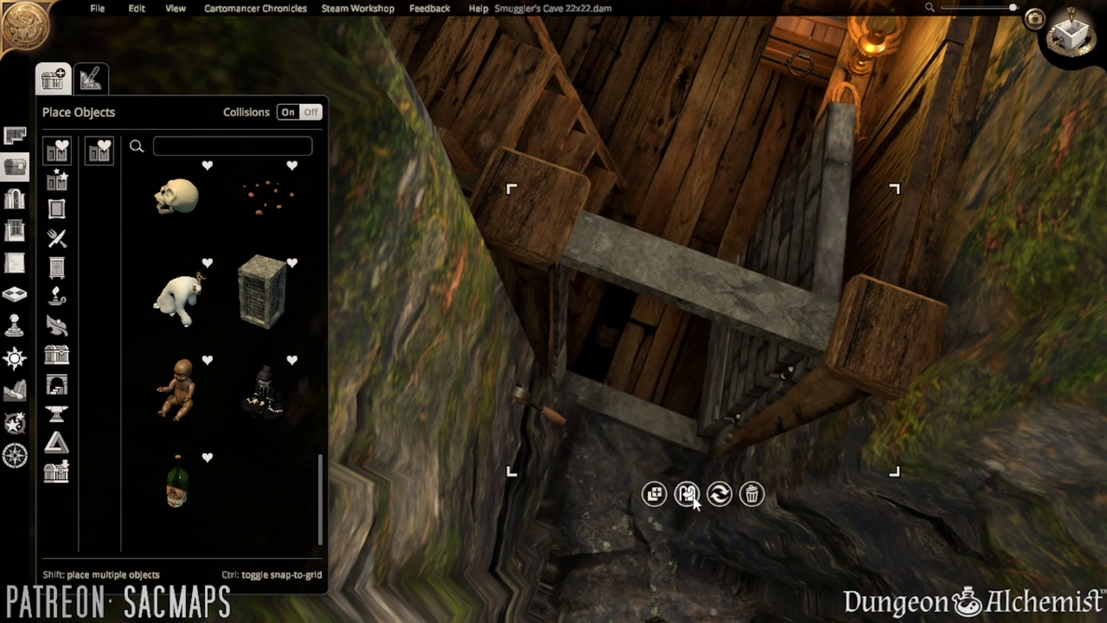
{"action": "left_click", "coordinate": [693, 496]}
{"action": "left_click", "coordinate": [651, 571]}
- Set up Erase Objects with the smallest brush size for clearing the cave passage outside the secret door
{"action": "scroll", "coordinate": [646, 521], "scroll_direction": "down", "scroll_amount": 3}
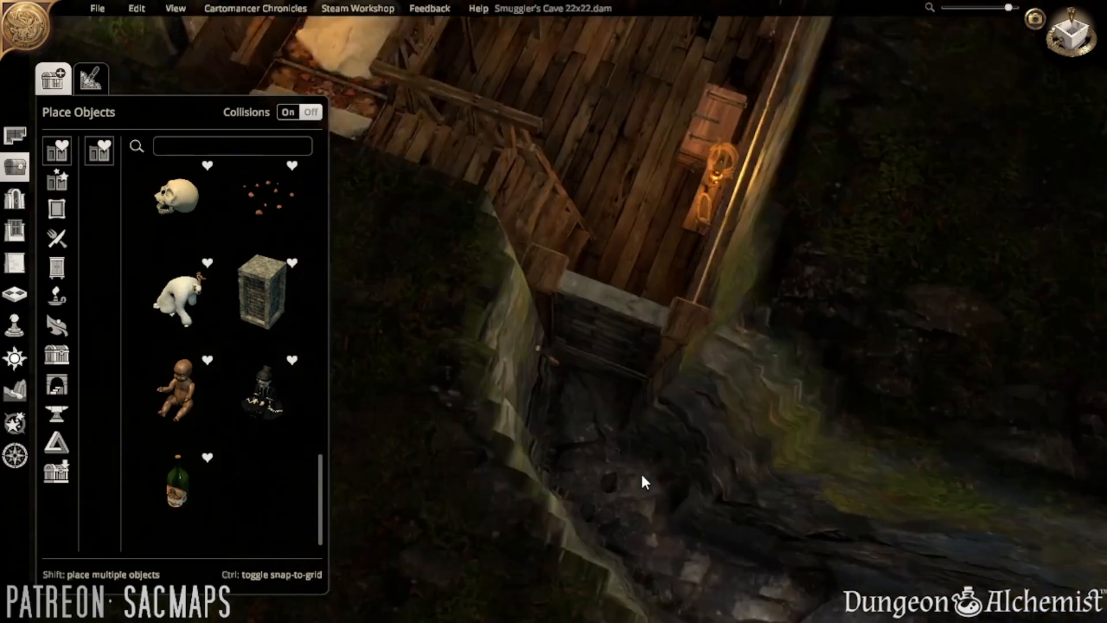
{"action": "middle_click_drag", "start_coordinate": [641, 474], "coordinate": [291, 420]}
{"action": "middle_click_drag", "start_coordinate": [369, 338], "coordinate": [418, 383]}
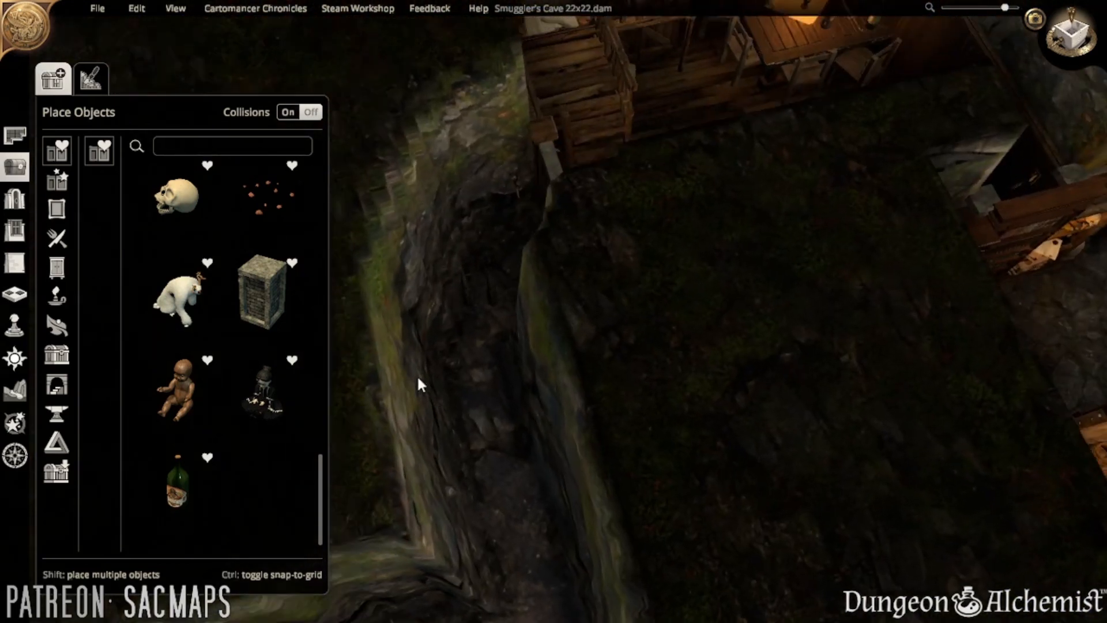
{"action": "left_click", "coordinate": [87, 80]}
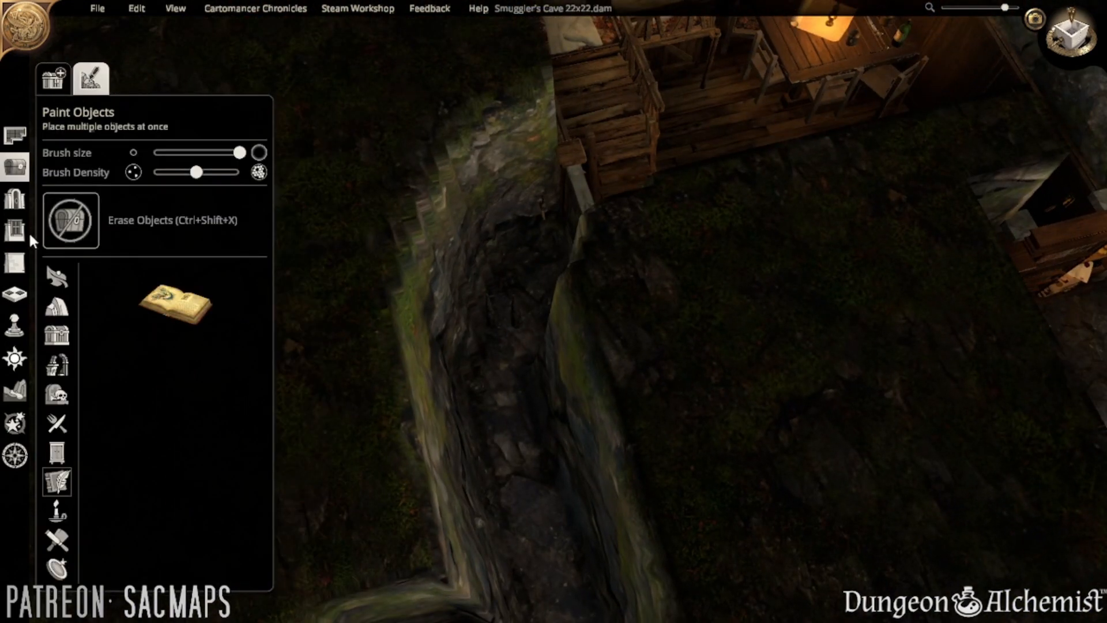
{"action": "left_click", "coordinate": [63, 230]}
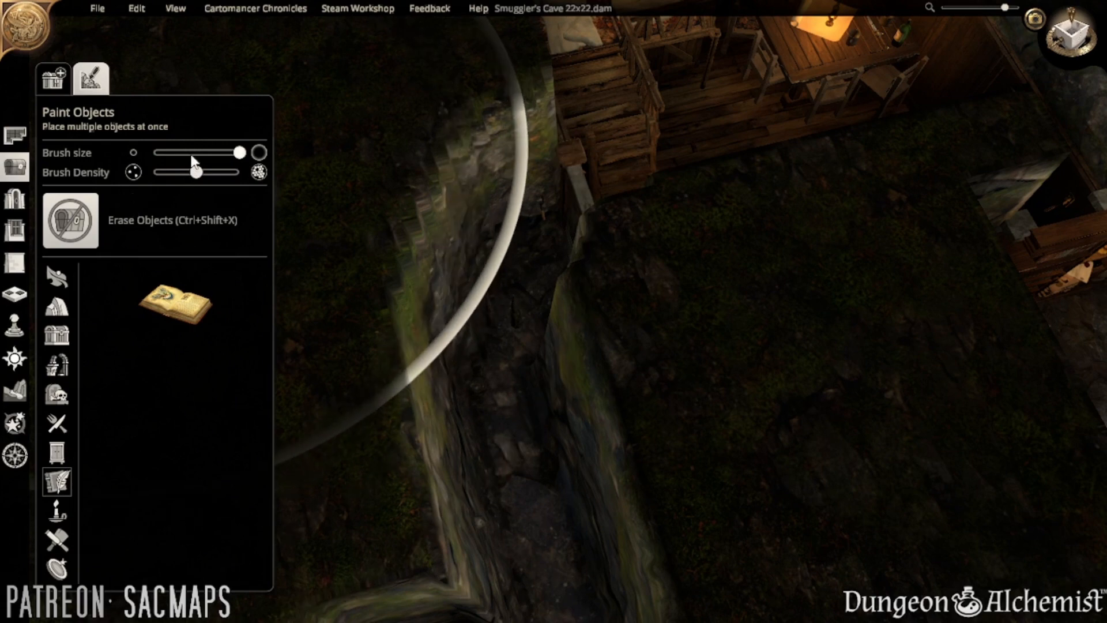
{"action": "left_click_drag", "start_coordinate": [193, 157], "coordinate": [151, 153]}
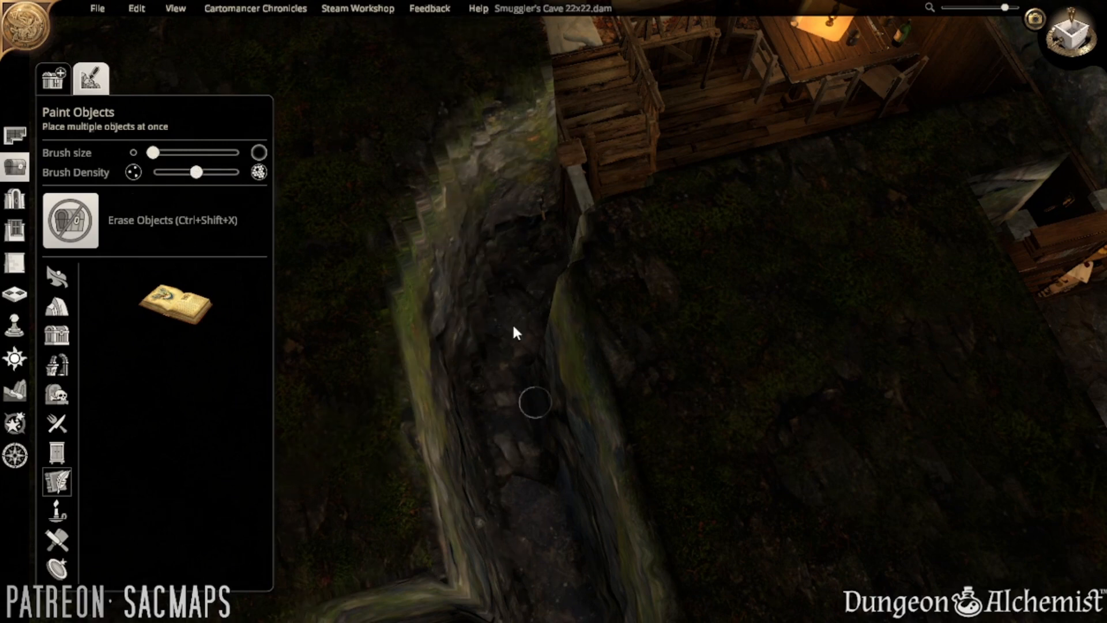
{"action": "scroll", "coordinate": [514, 346], "scroll_direction": "up", "scroll_amount": 5}
{"action": "right_click_drag", "start_coordinate": [506, 538], "coordinate": [340, 223]}
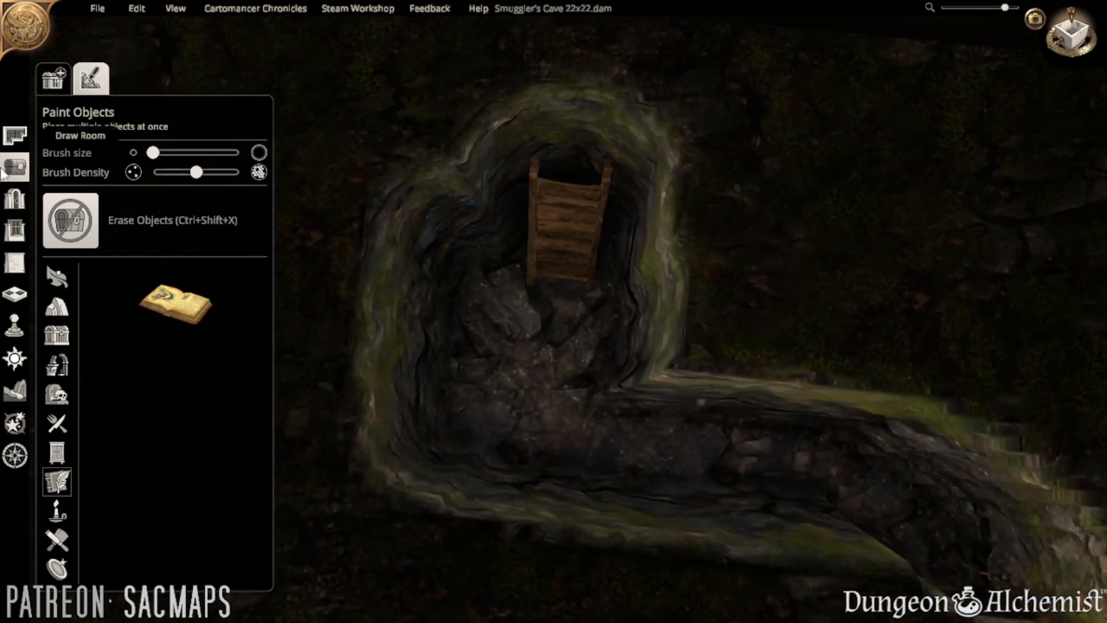
- Narrow the cave chamber beside the ladder with Raise cave area and reshape the passage bend with Carve cave
{"action": "left_click", "coordinate": [15, 390]}
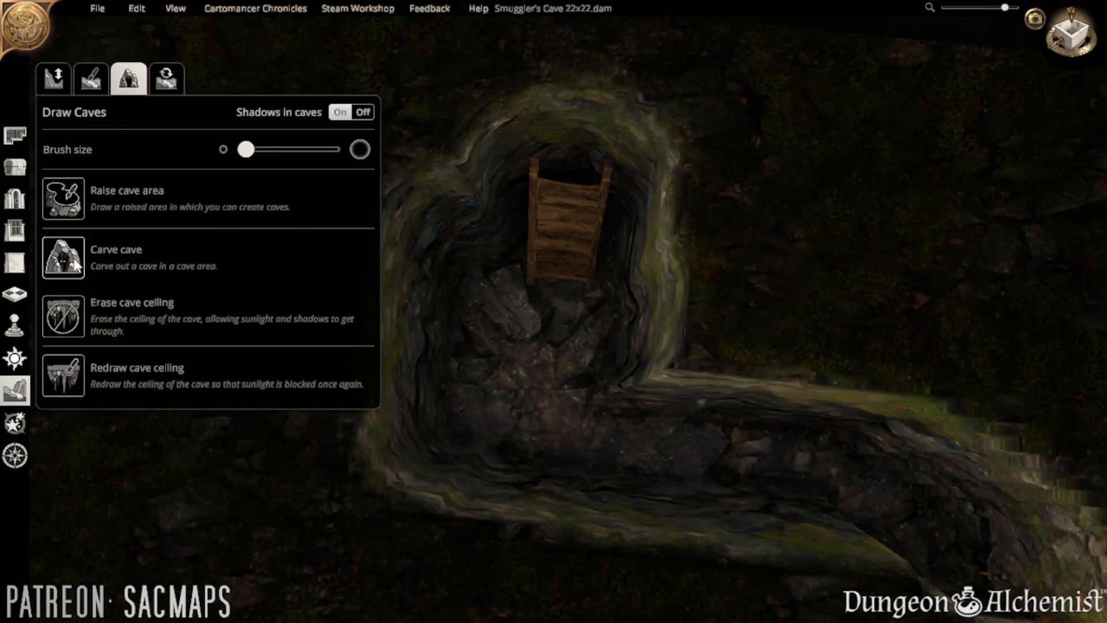
{"action": "left_click", "coordinate": [77, 209]}
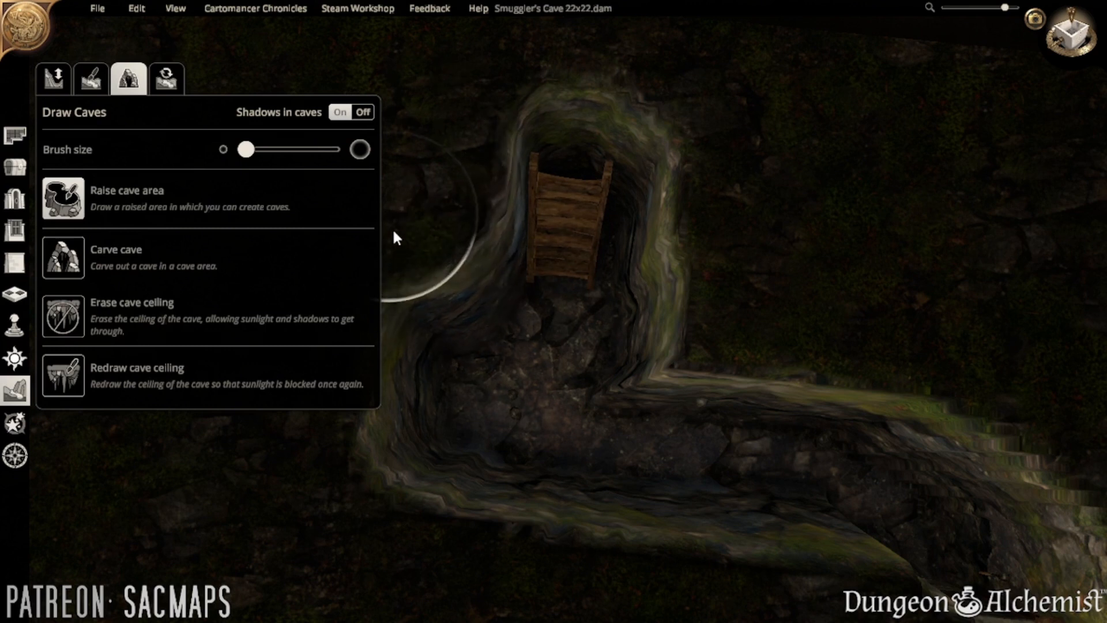
{"action": "mouse_move", "coordinate": [376, 358]}
{"action": "left_mouse_down"}
{"action": "mouse_move", "coordinate": [419, 443]}
{"action": "mouse_move", "coordinate": [511, 461]}
{"action": "mouse_move", "coordinate": [451, 484]}
{"action": "mouse_move", "coordinate": [316, 430]}
{"action": "left_mouse_up"}
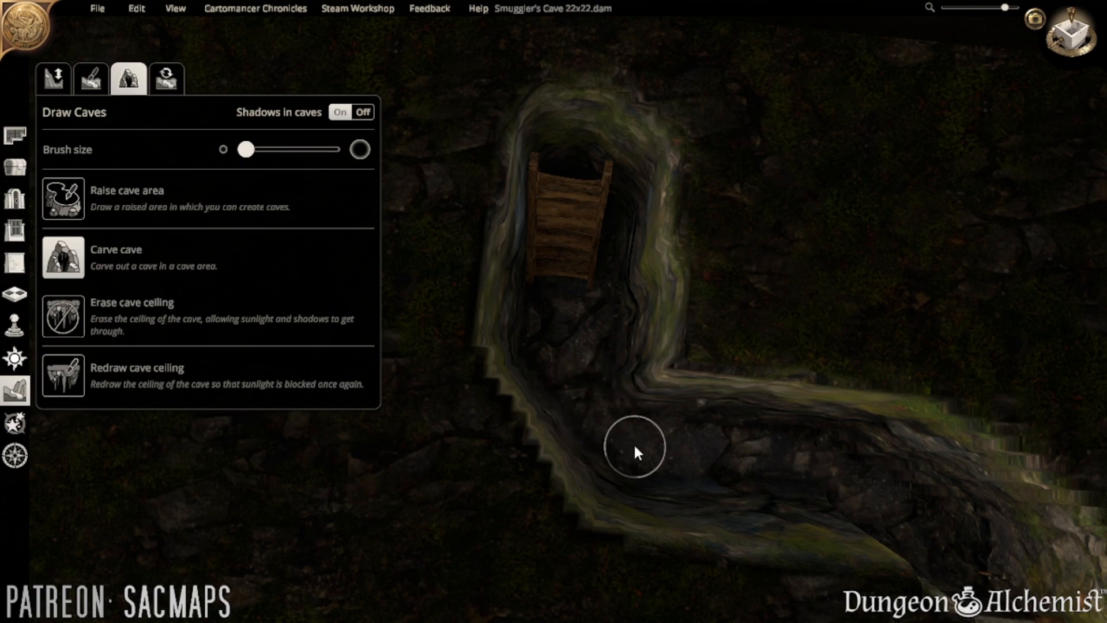
{"action": "left_click_drag", "start_coordinate": [601, 454], "coordinate": [536, 388]}
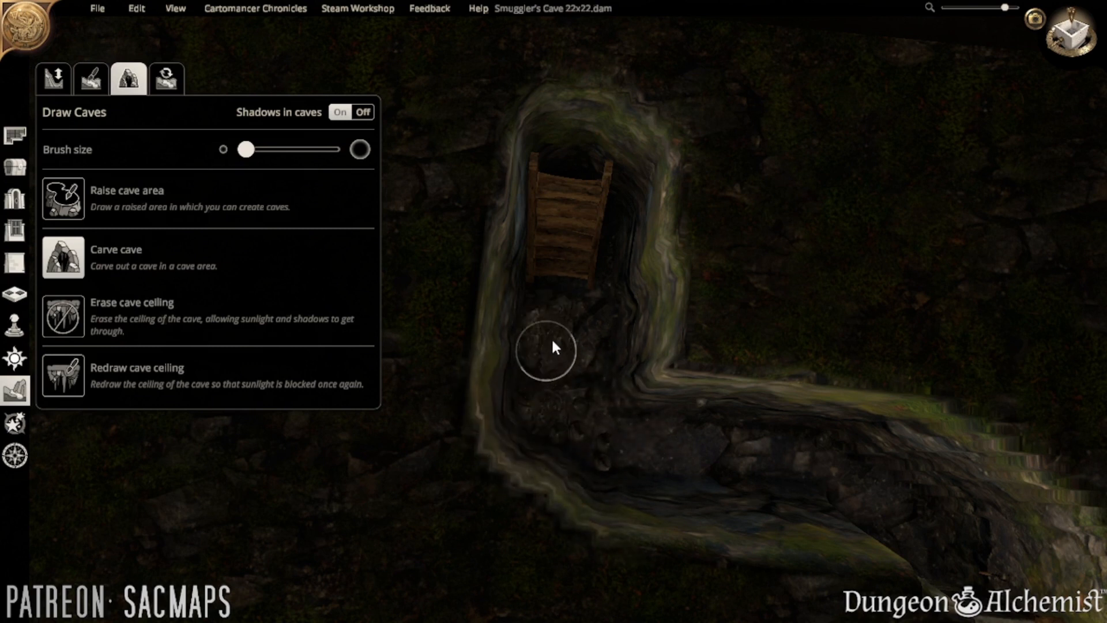
{"action": "left_click_drag", "start_coordinate": [697, 449], "coordinate": [587, 350]}
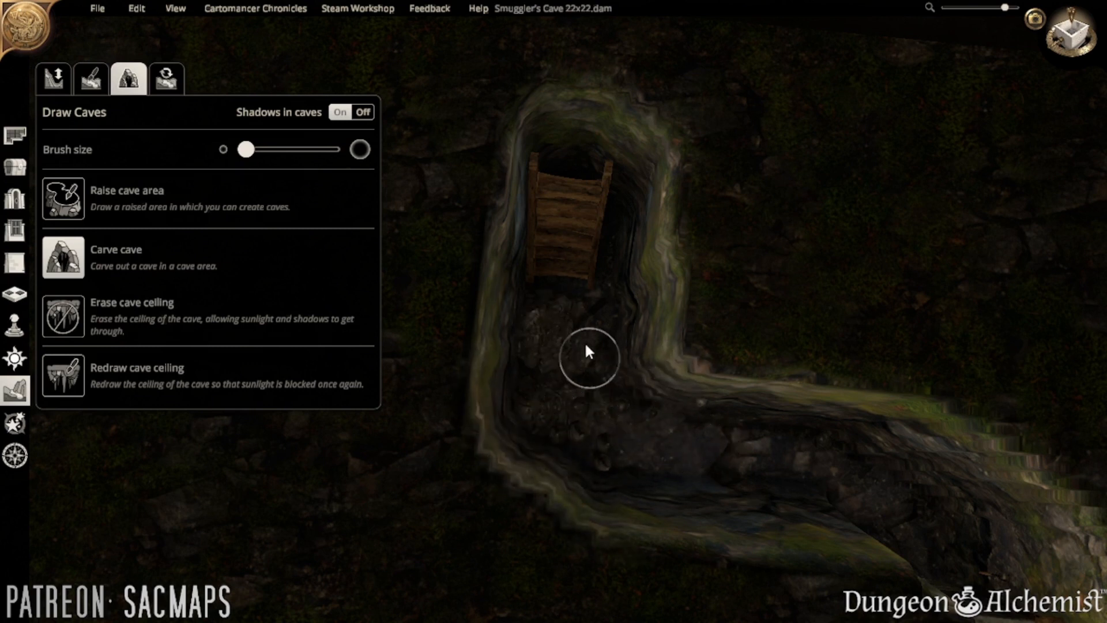
{"action": "mouse_move", "coordinate": [548, 413]}
{"action": "left_mouse_down"}
{"action": "mouse_move", "coordinate": [636, 483]}
{"action": "mouse_move", "coordinate": [690, 442]}
{"action": "mouse_move", "coordinate": [551, 393]}
{"action": "left_mouse_up"}
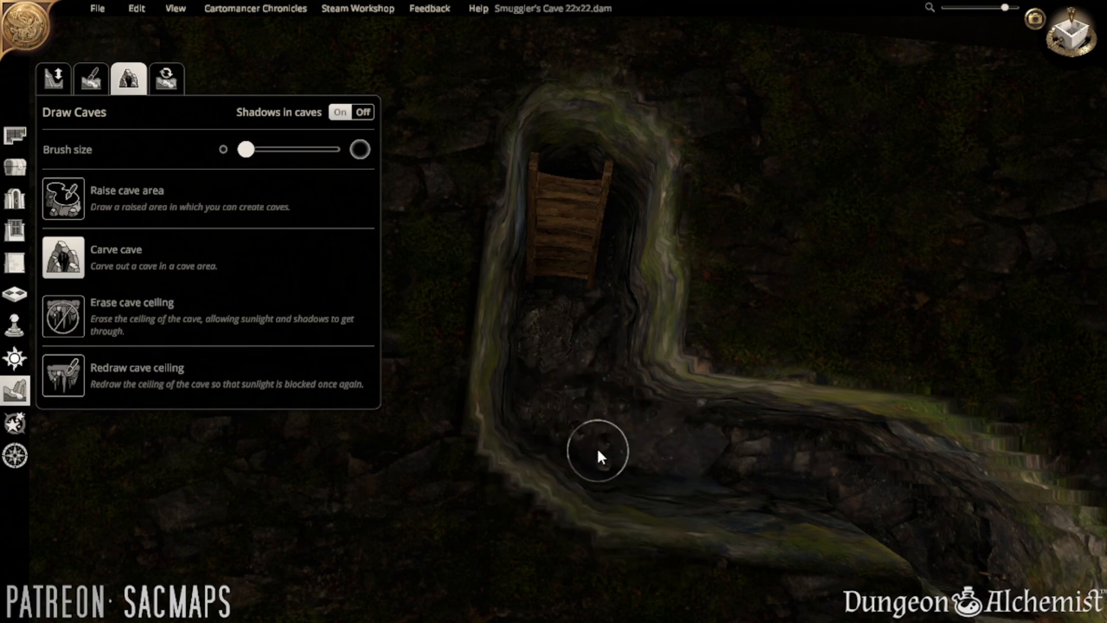
- Clear the loose debris from the passage floor at the bend below the ladder with Erase Objects
{"action": "mouse_move", "coordinate": [671, 409]}
{"action": "middle_mouse_down"}
{"action": "mouse_move", "coordinate": [392, 314]}
{"action": "mouse_move", "coordinate": [351, 330]}
{"action": "mouse_move", "coordinate": [562, 429]}
{"action": "middle_mouse_up"}
{"action": "left_click", "coordinate": [18, 167]}
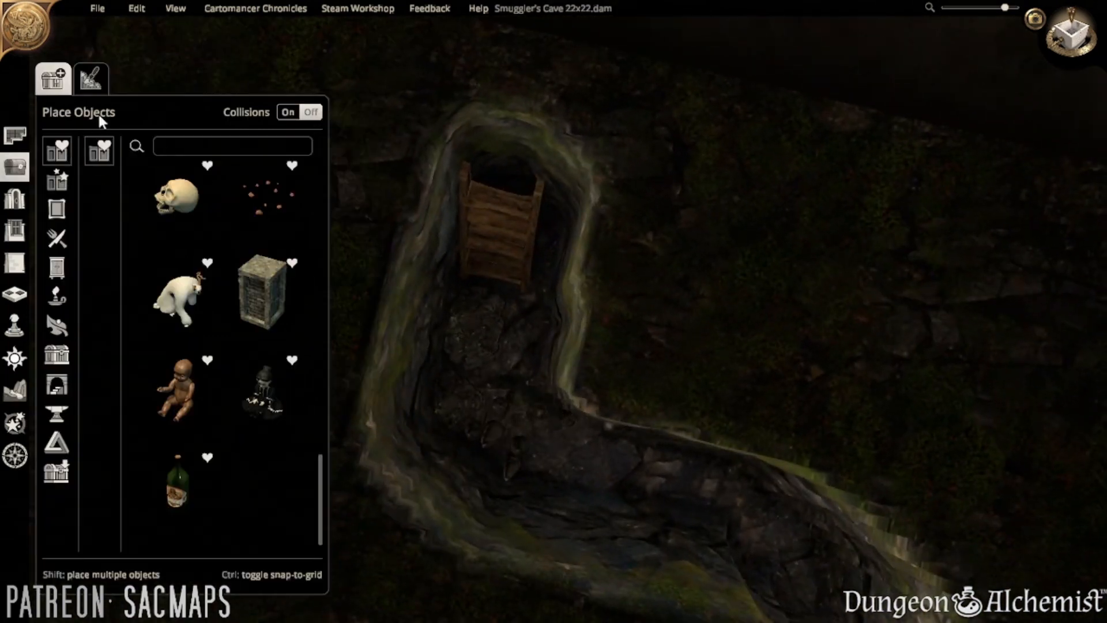
{"action": "left_click", "coordinate": [90, 78]}
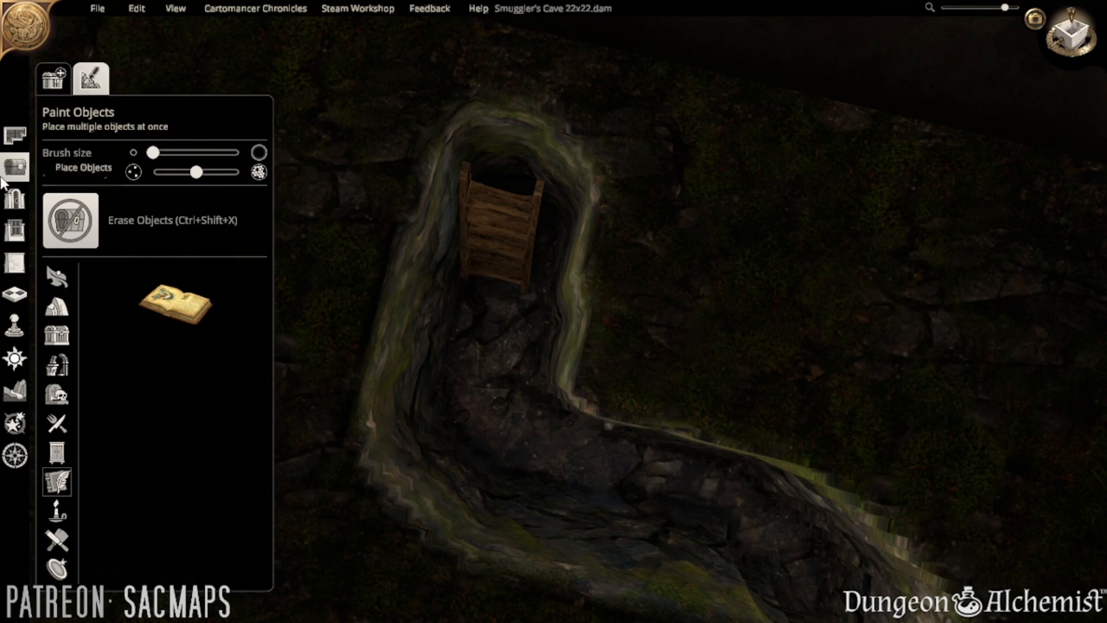
- Move the wooden ladder back against the end wall of the cave passage, centred between the side walls
{"action": "middle_click_drag", "start_coordinate": [568, 395], "coordinate": [630, 325]}
{"action": "scroll", "coordinate": [596, 432], "scroll_direction": "up", "scroll_amount": 2}
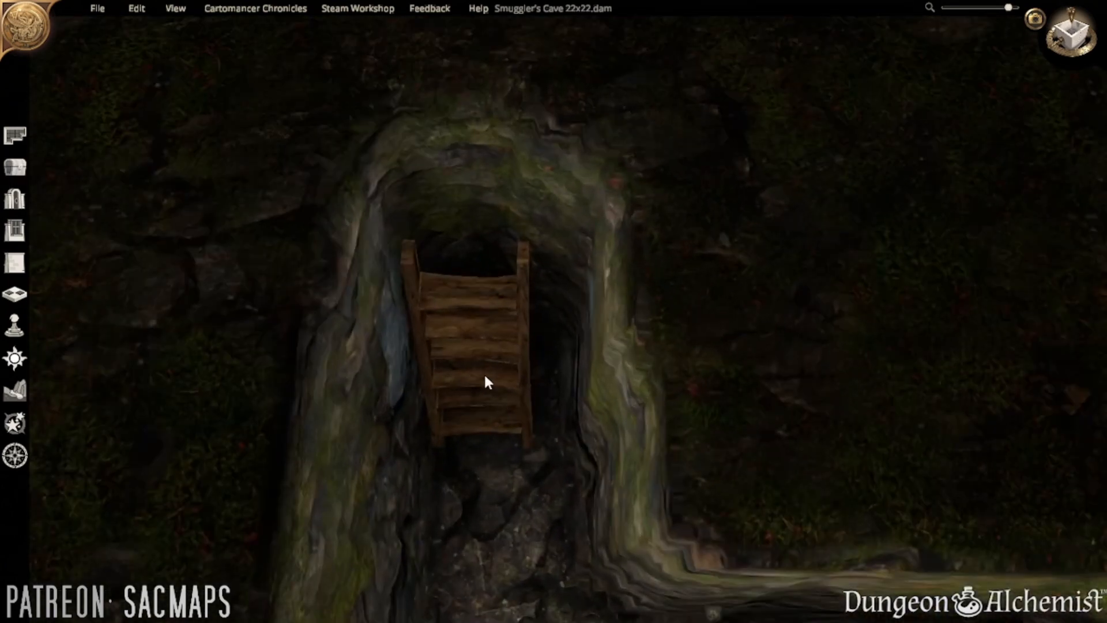
{"action": "left_click", "coordinate": [484, 372]}
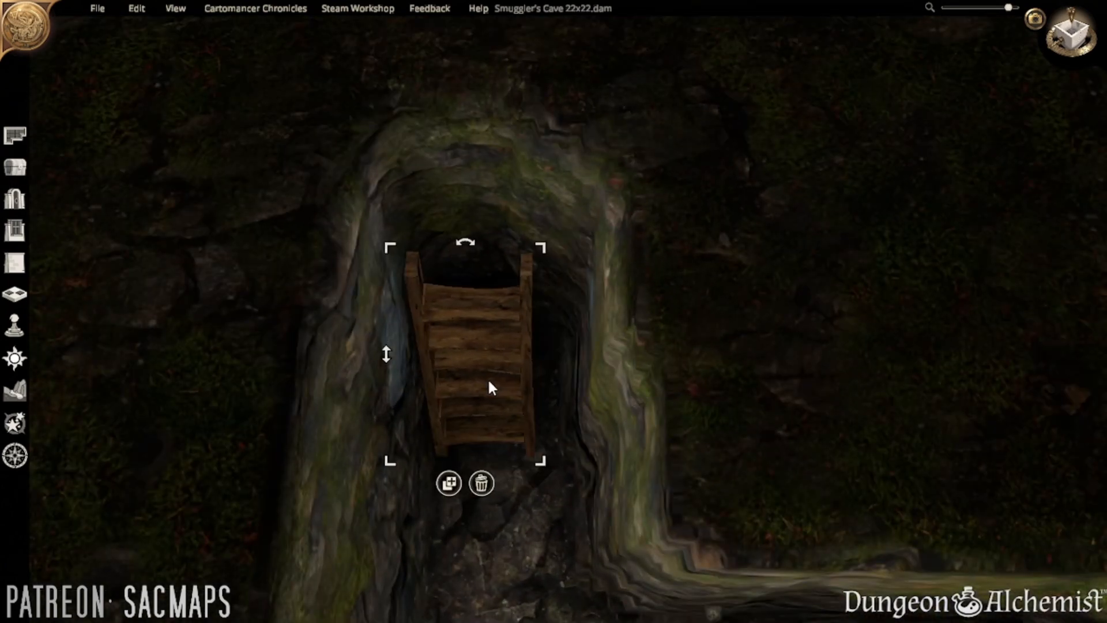
{"action": "left_click_drag", "start_coordinate": [489, 381], "coordinate": [408, 352]}
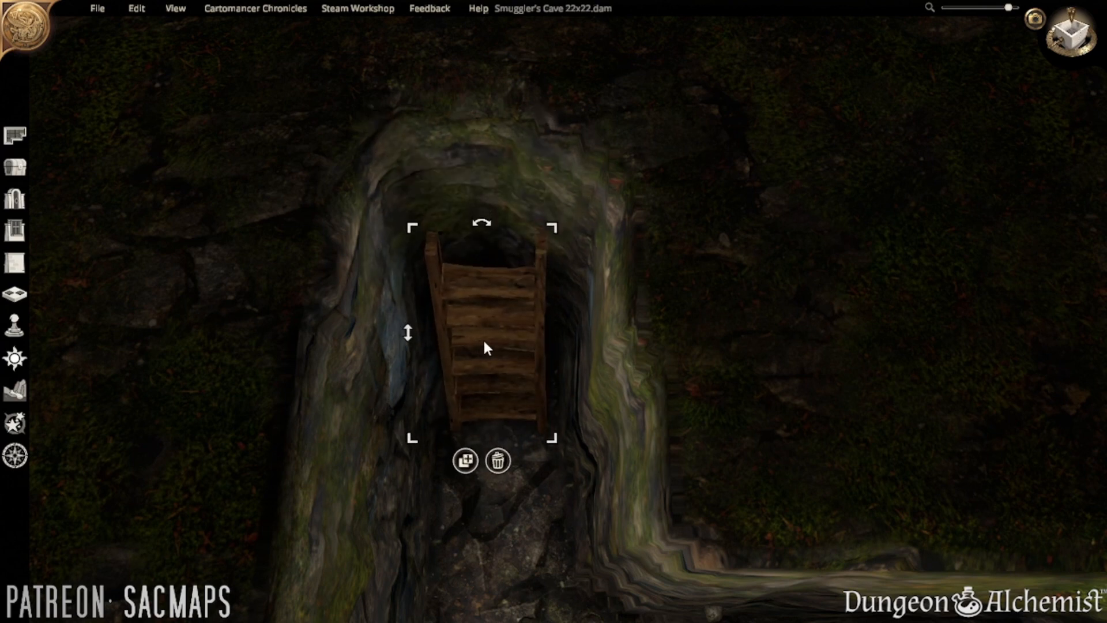
{"action": "left_click_drag", "start_coordinate": [485, 342], "coordinate": [492, 320]}
{"action": "left_click", "coordinate": [292, 316]}
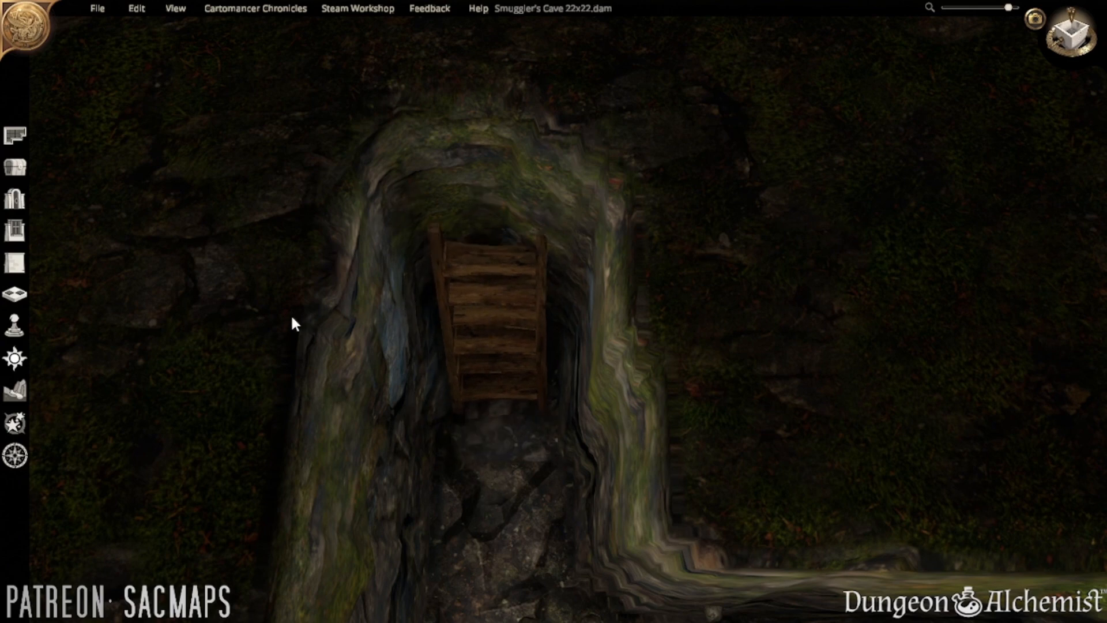
- Try to extend the cave behind the ladder towards the rock edge with Carve cave, and undo the carving
{"action": "middle_click_drag", "start_coordinate": [293, 316], "coordinate": [317, 341]}
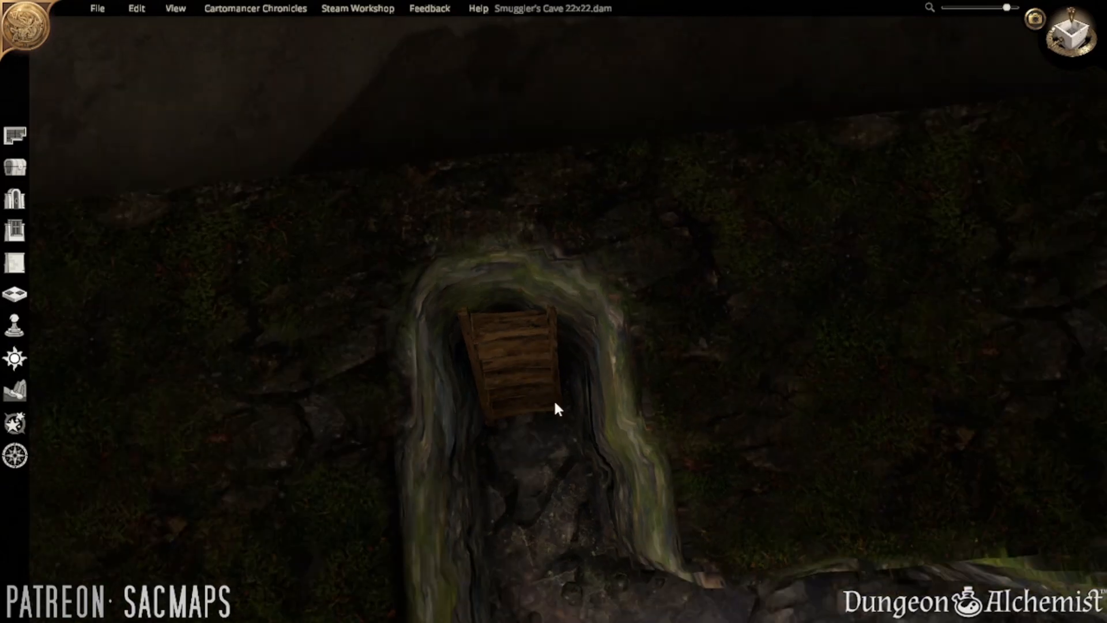
{"action": "scroll", "coordinate": [554, 403], "scroll_direction": "down", "scroll_amount": 3}
{"action": "middle_click_drag", "start_coordinate": [551, 409], "coordinate": [508, 403]}
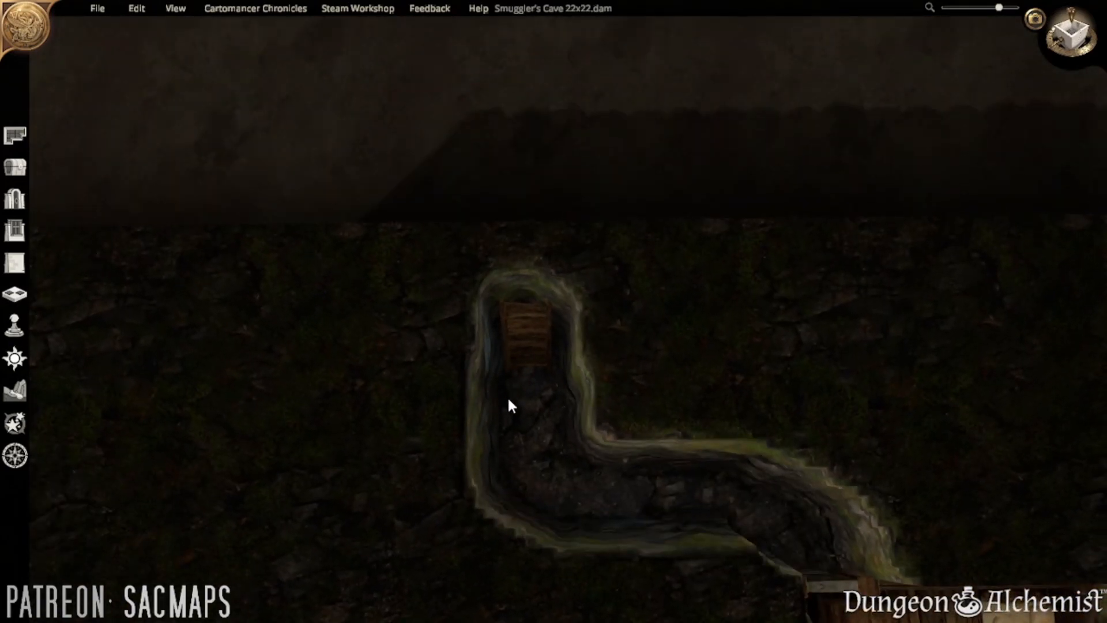
{"action": "key", "text": "s"}
{"action": "key", "text": "d"}
{"action": "scroll", "coordinate": [508, 395], "scroll_direction": "up", "scroll_amount": 3}
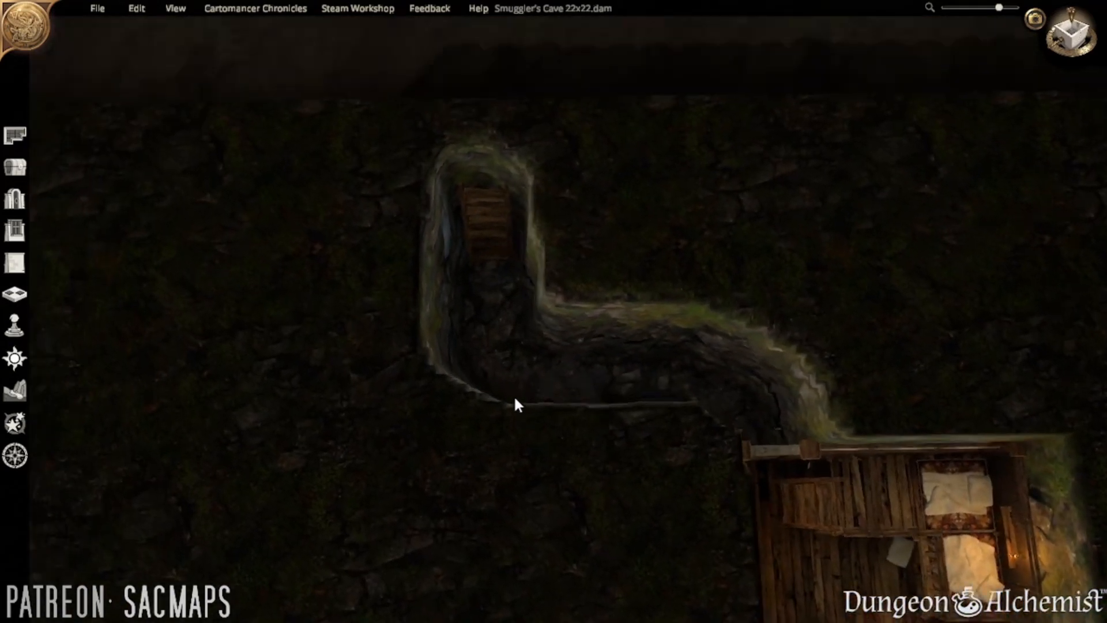
{"action": "left_click", "coordinate": [14, 390]}
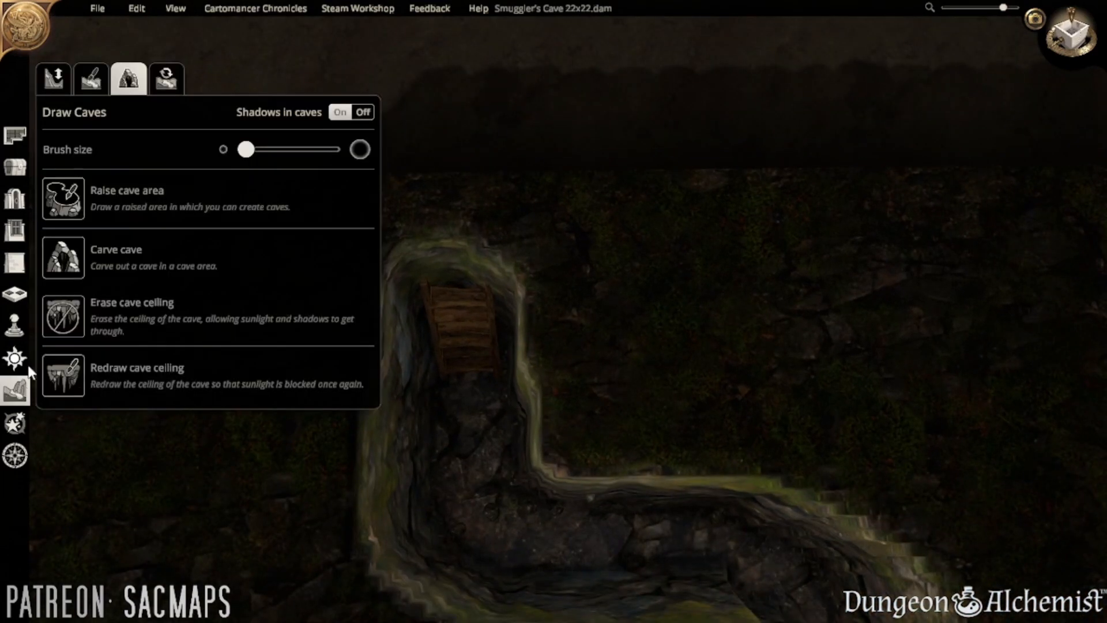
{"action": "key", "text": "a"}
{"action": "key", "text": "w"}
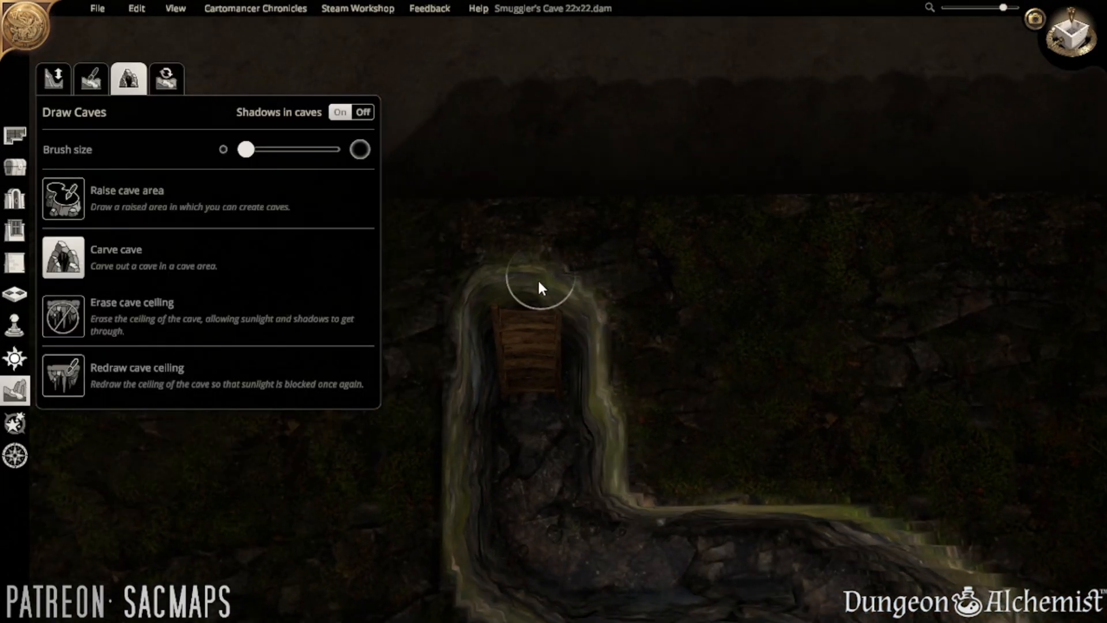
{"action": "left_click", "coordinate": [533, 258]}
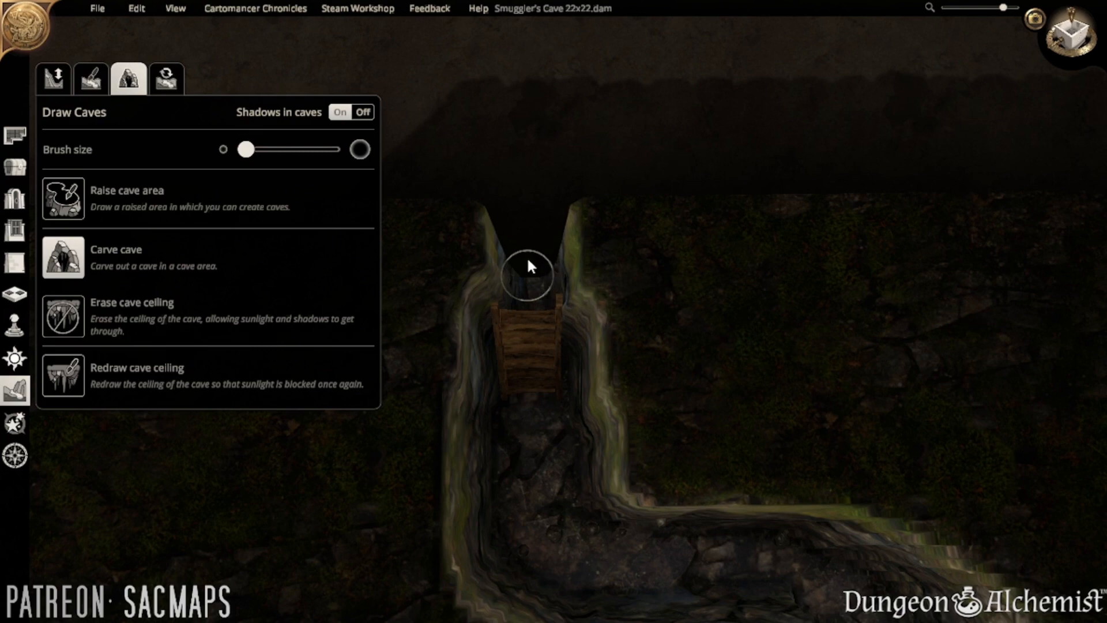
{"action": "key", "text": "ctrl+z"}
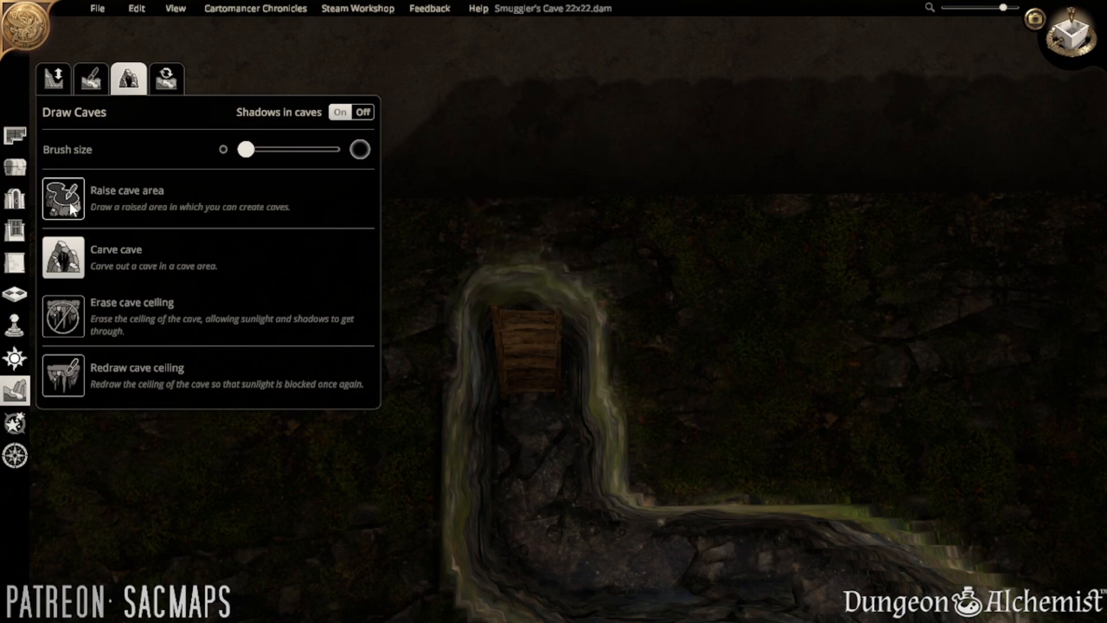
- Duplicate the ladder, place the copy over the original at the cave's end wall, and raise the copy above it
{"action": "right_click_drag", "start_coordinate": [565, 370], "coordinate": [561, 279]}
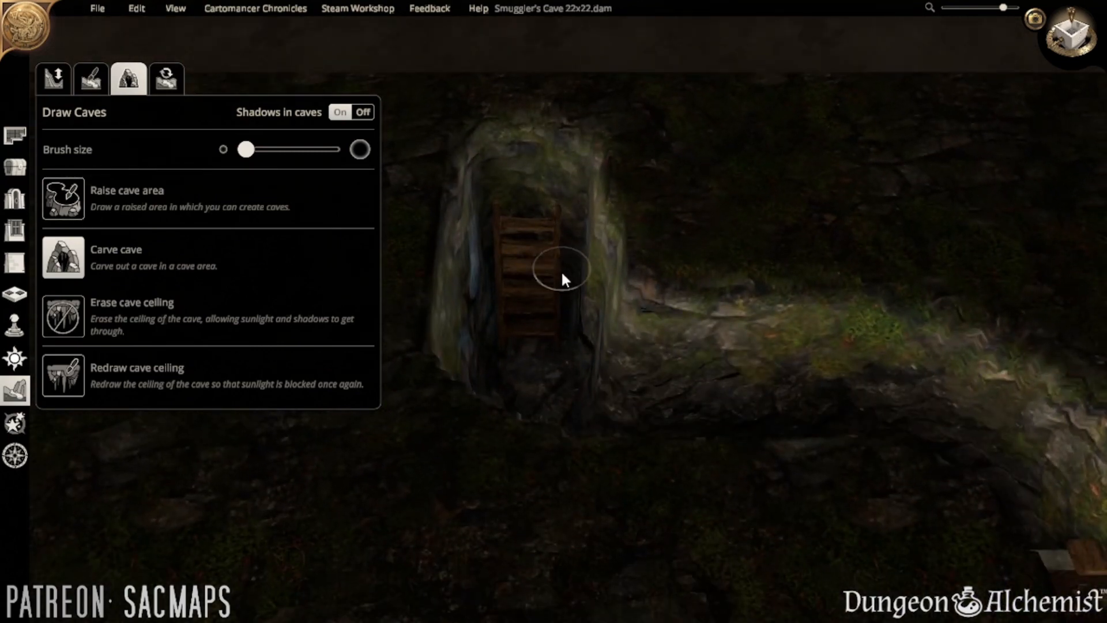
{"action": "left_click", "coordinate": [14, 167]}
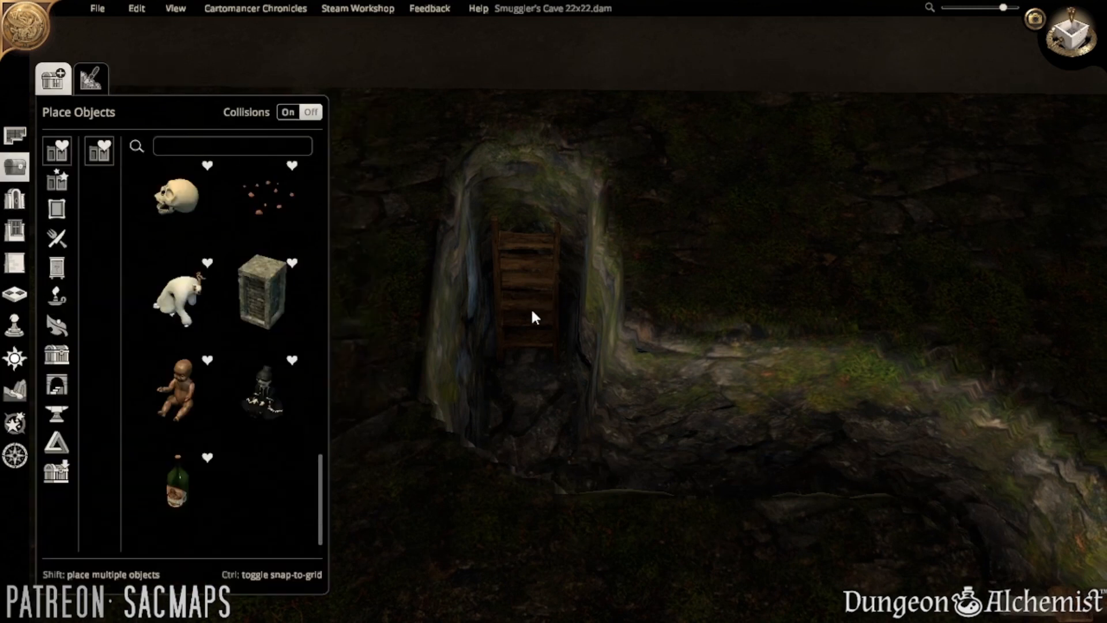
{"action": "left_click", "coordinate": [532, 311]}
{"action": "left_click", "coordinate": [505, 386]}
{"action": "key", "text": "w"}
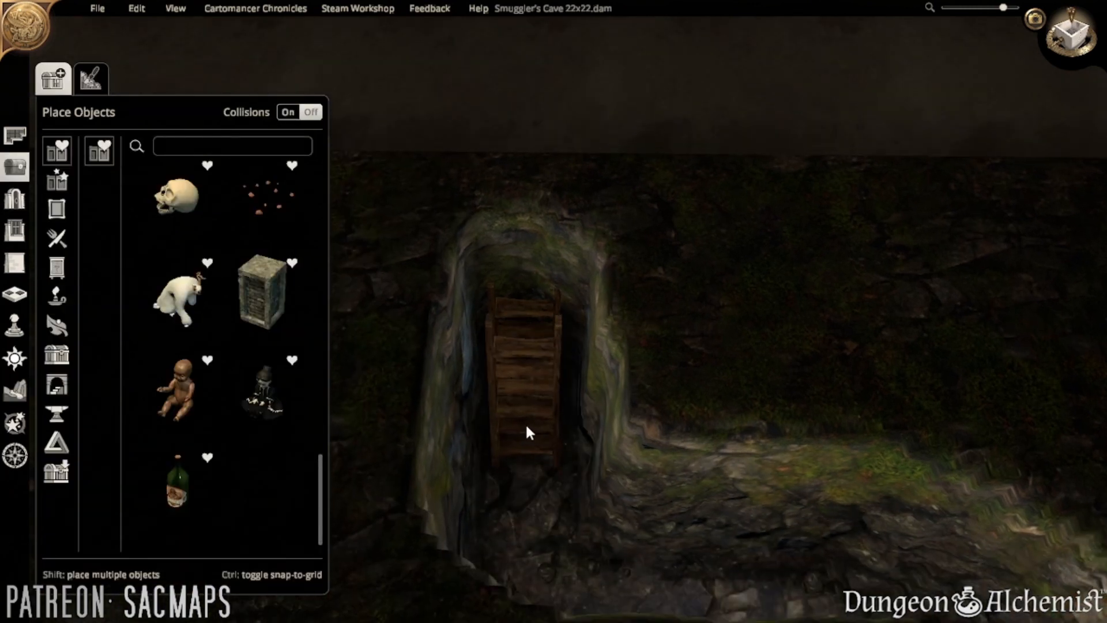
{"action": "left_click", "coordinate": [527, 393]}
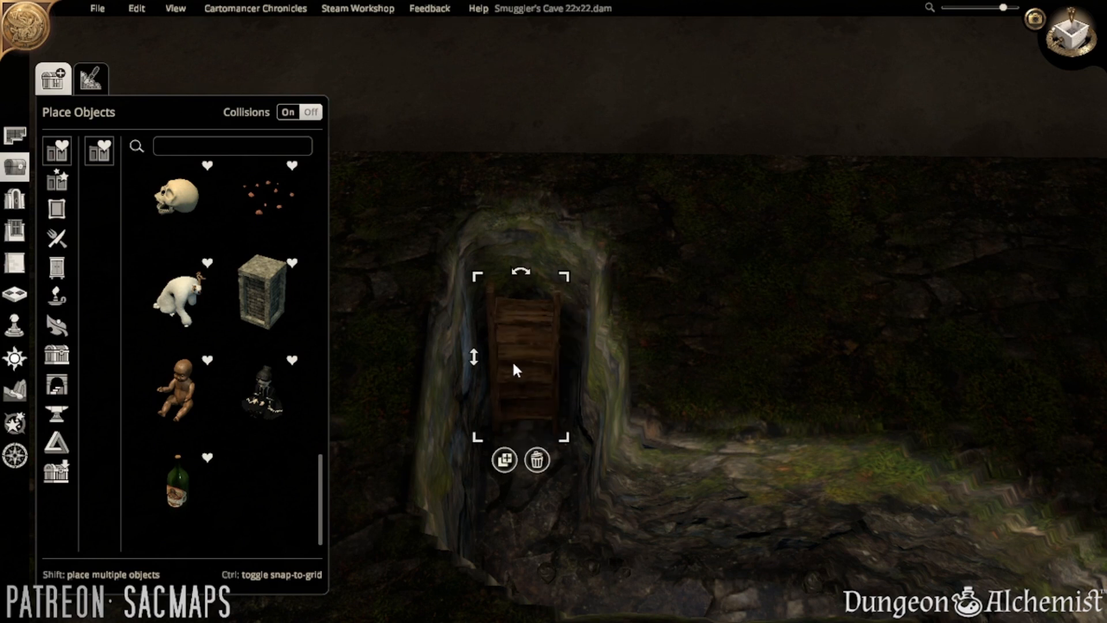
{"action": "left_click_drag", "start_coordinate": [474, 349], "coordinate": [468, 257]}
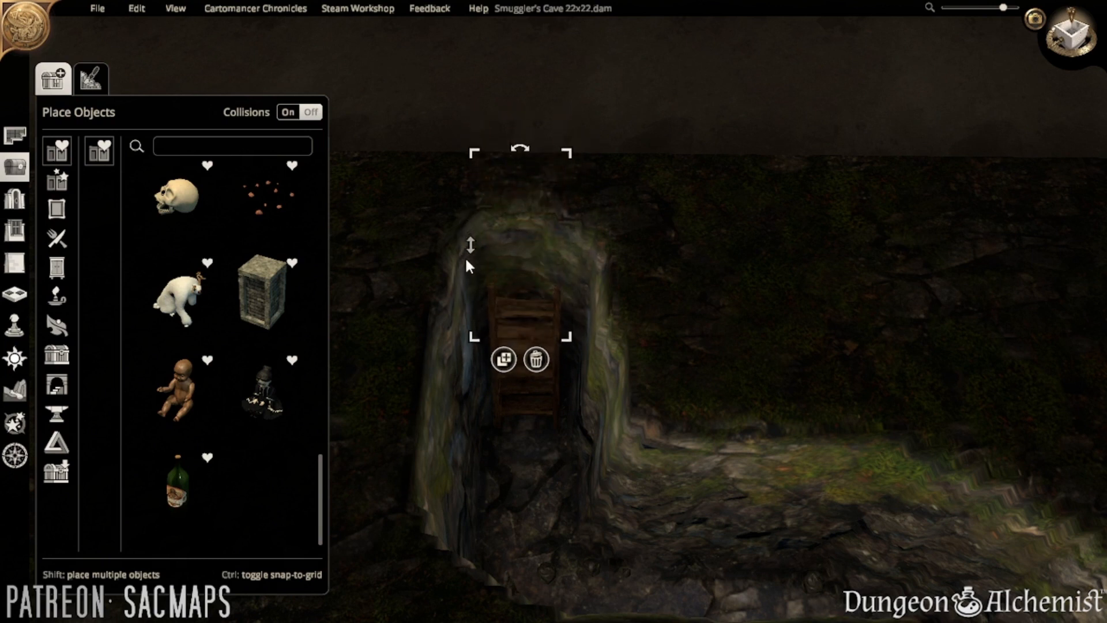
- Fit the two ladders together at the cave's end wall, nudging the lower one into line beneath the raised copy to form one tall ladder
{"action": "left_click_drag", "start_coordinate": [539, 194], "coordinate": [538, 233]}
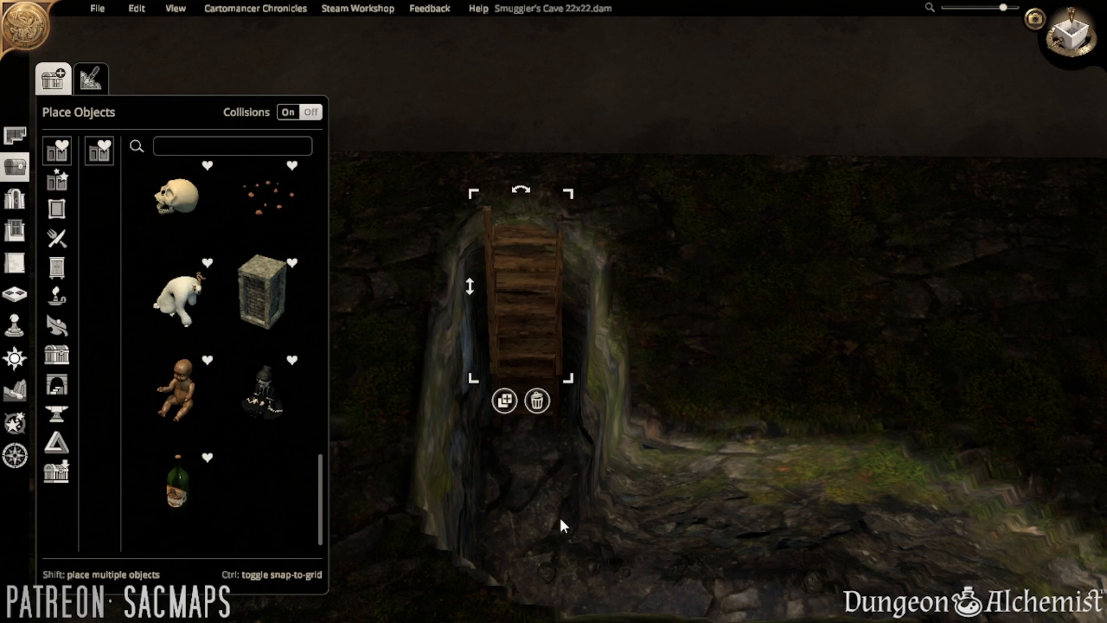
{"action": "left_click_drag", "start_coordinate": [547, 296], "coordinate": [542, 435]}
{"action": "left_click", "coordinate": [581, 549]}
{"action": "scroll", "coordinate": [569, 546], "scroll_direction": "up", "scroll_amount": 3}
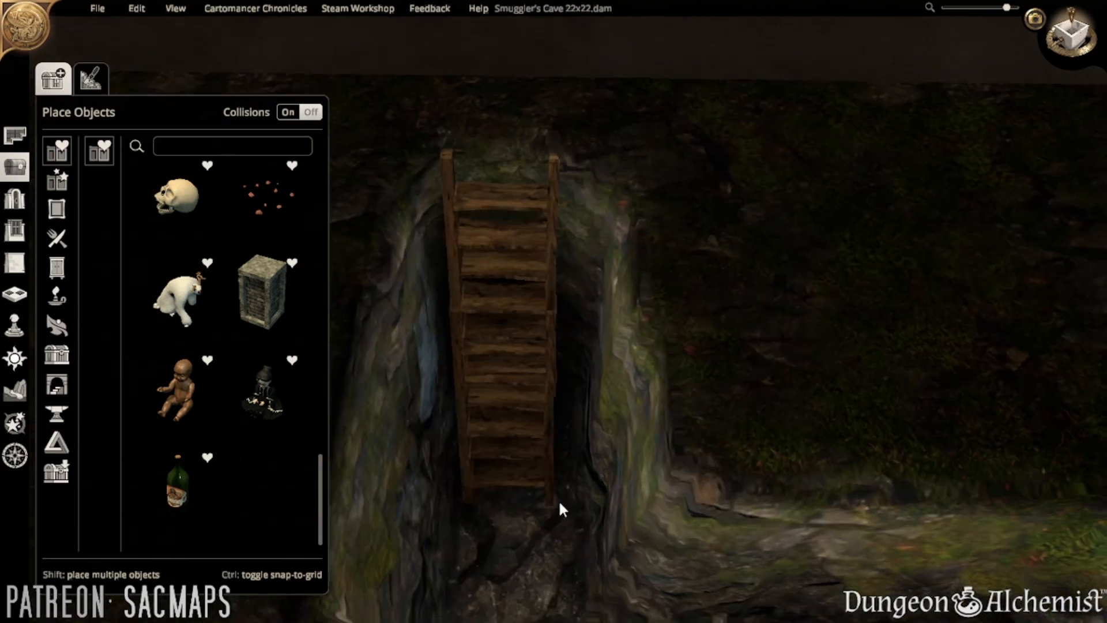
{"action": "right_click_drag", "start_coordinate": [558, 499], "coordinate": [574, 464]}
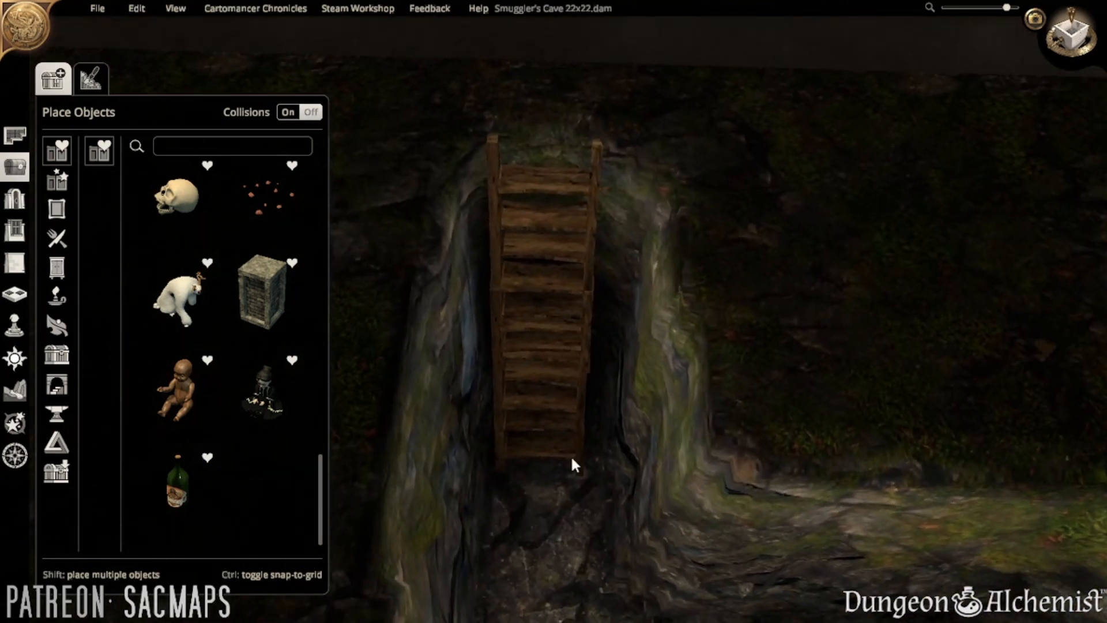
{"action": "left_click", "coordinate": [554, 435]}
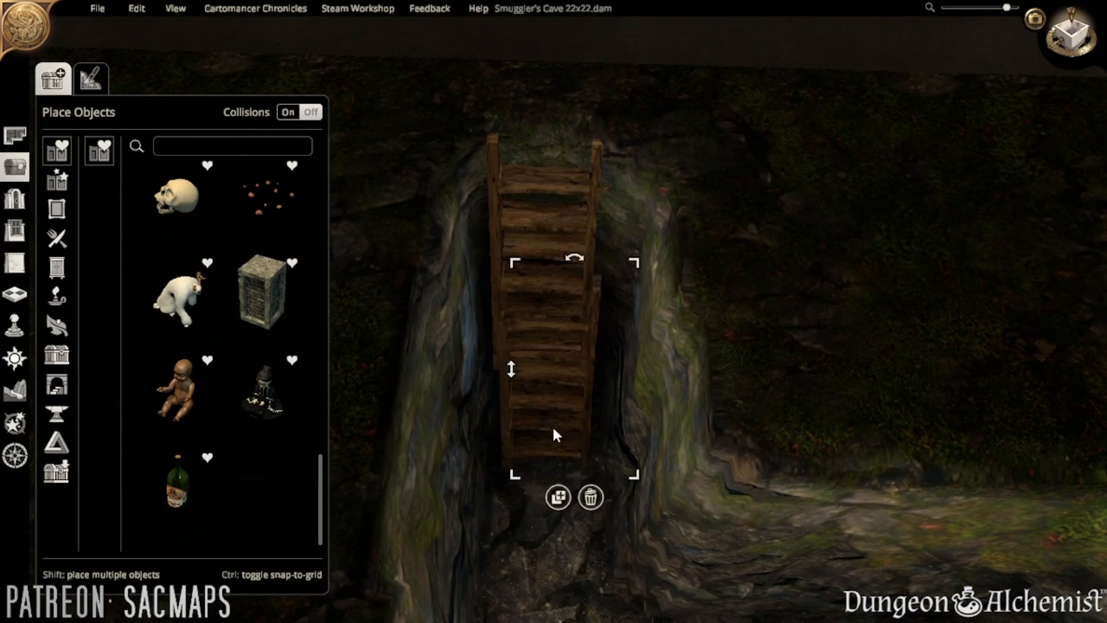
{"action": "left_click_drag", "start_coordinate": [553, 434], "coordinate": [555, 434]}
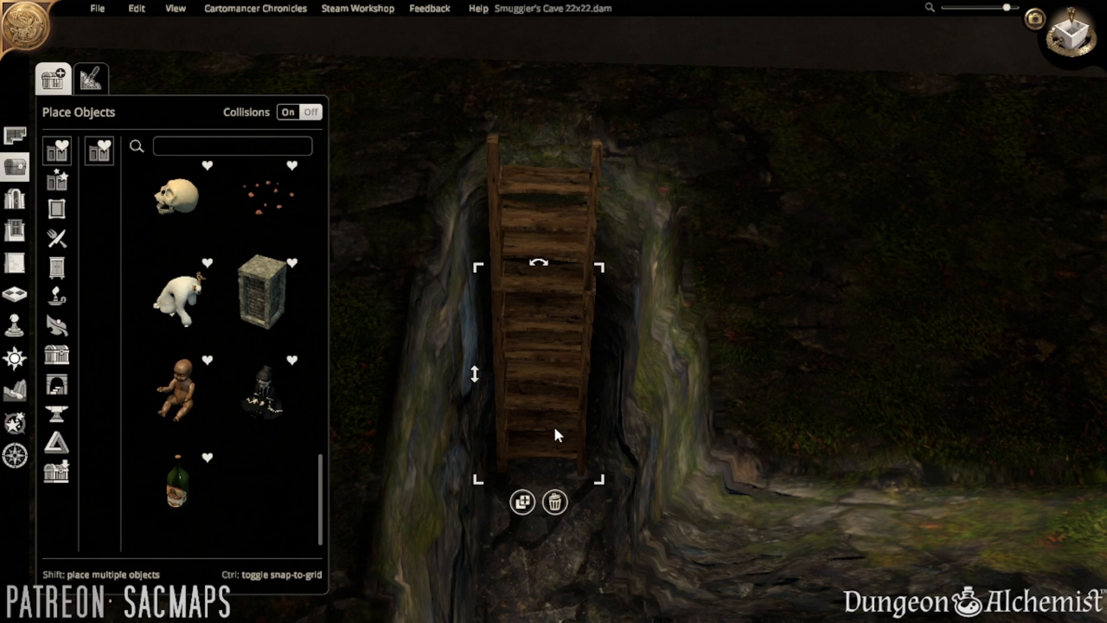
{"action": "left_click_drag", "start_coordinate": [529, 421], "coordinate": [530, 418]}
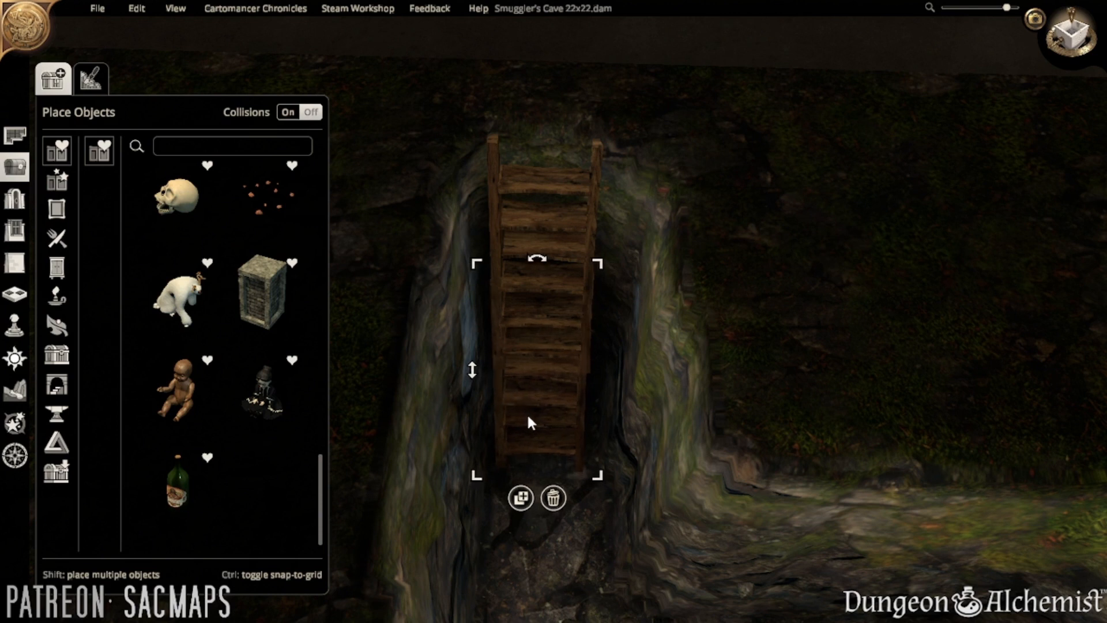
{"action": "left_click", "coordinate": [576, 564]}
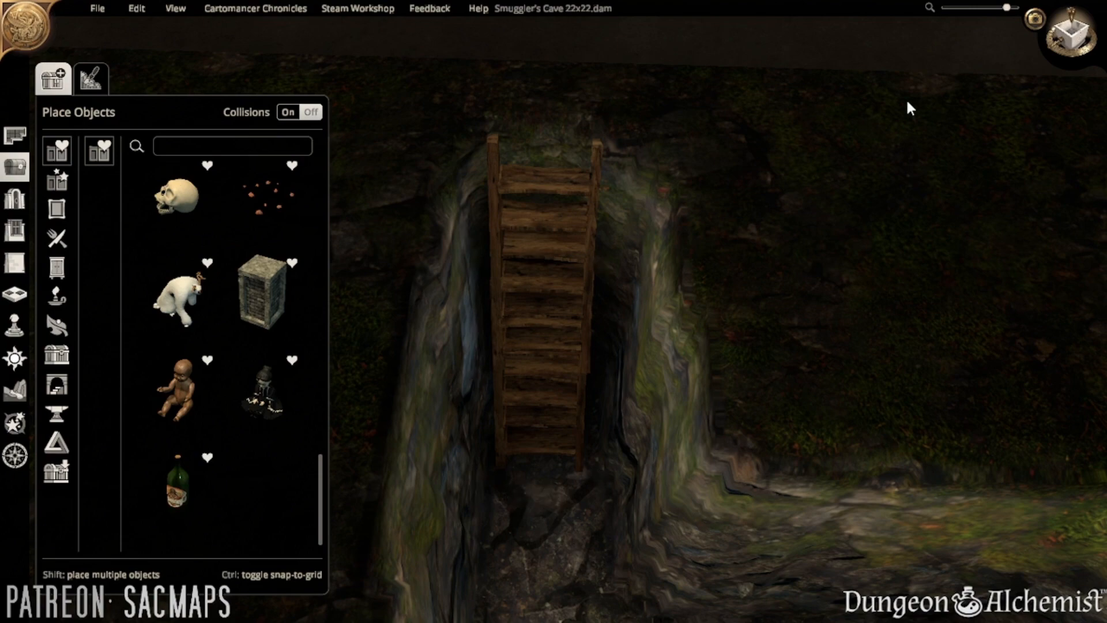
- Check the ladder joint in the first-person view, and lower the bottom ladder slightly so the rungs are spaced more evenly
{"action": "left_click", "coordinate": [1034, 18]}
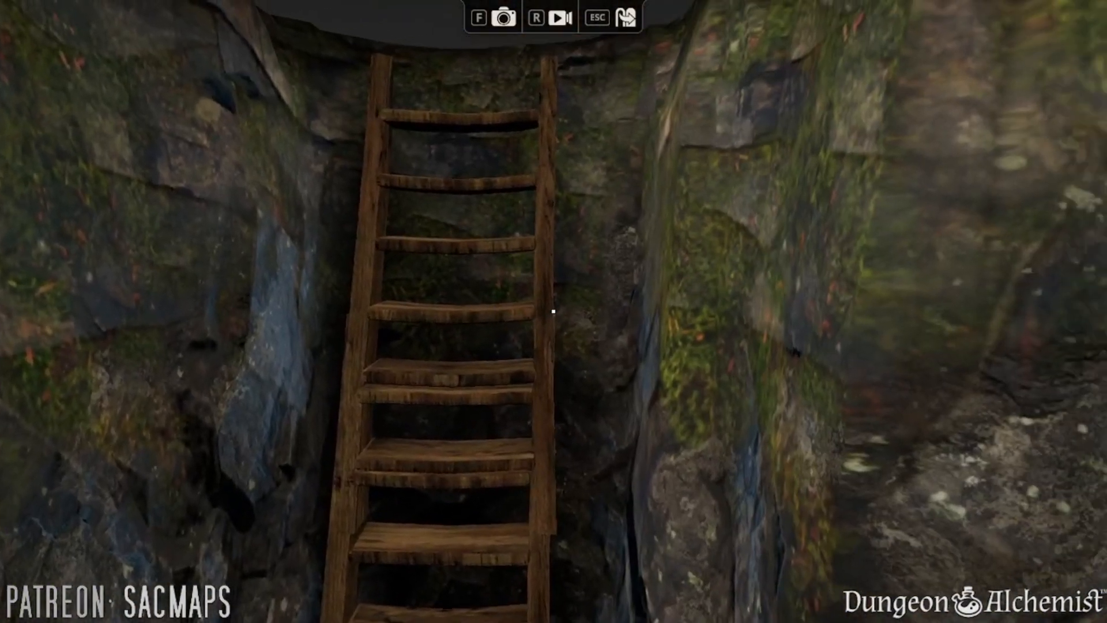
{"action": "key", "text": "Escape"}
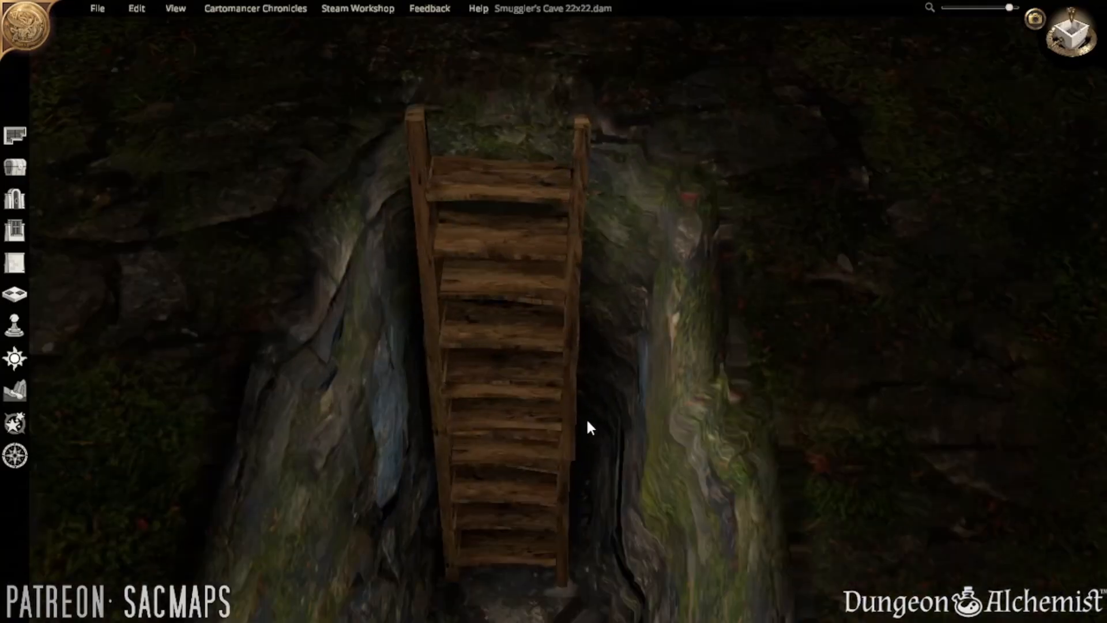
{"action": "left_click", "coordinate": [540, 500]}
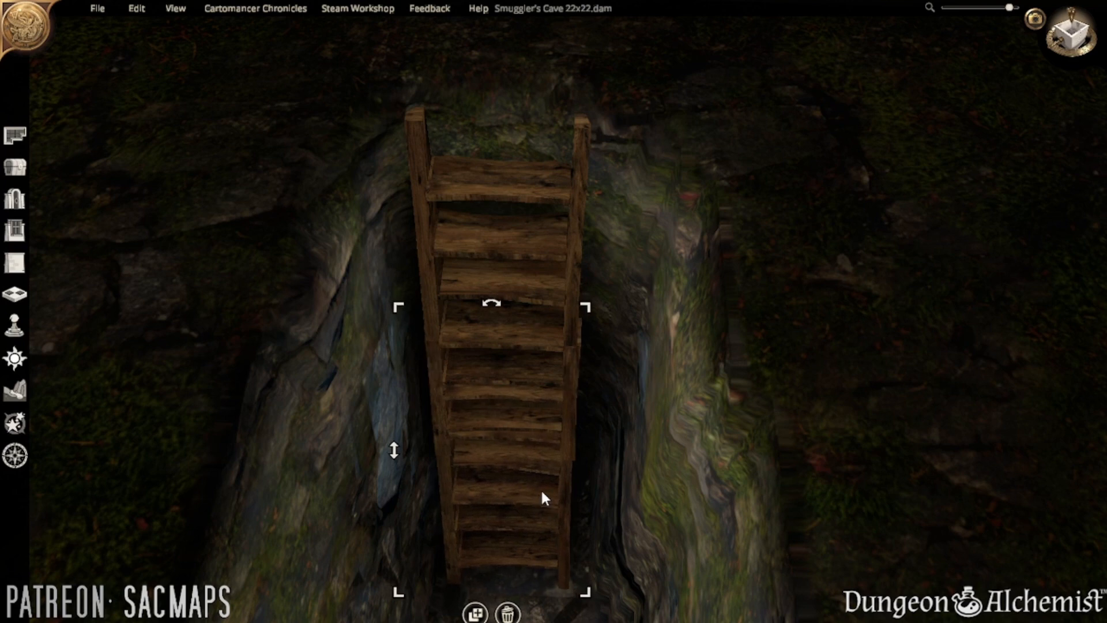
{"action": "middle_click_drag", "start_coordinate": [541, 488], "coordinate": [661, 368]}
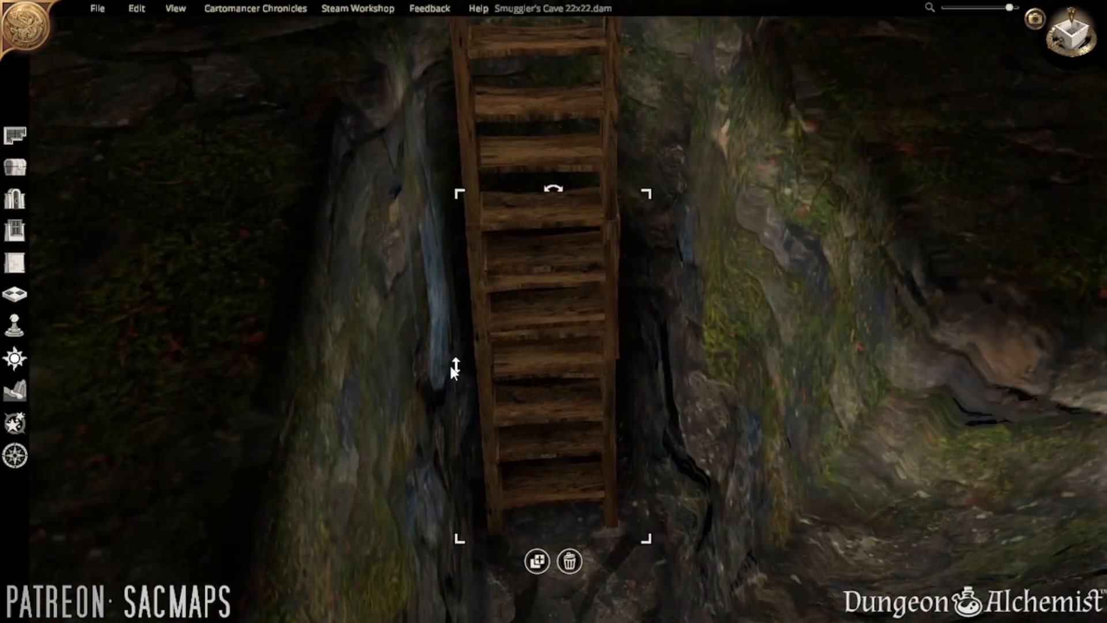
{"action": "left_click_drag", "start_coordinate": [451, 365], "coordinate": [554, 446]}
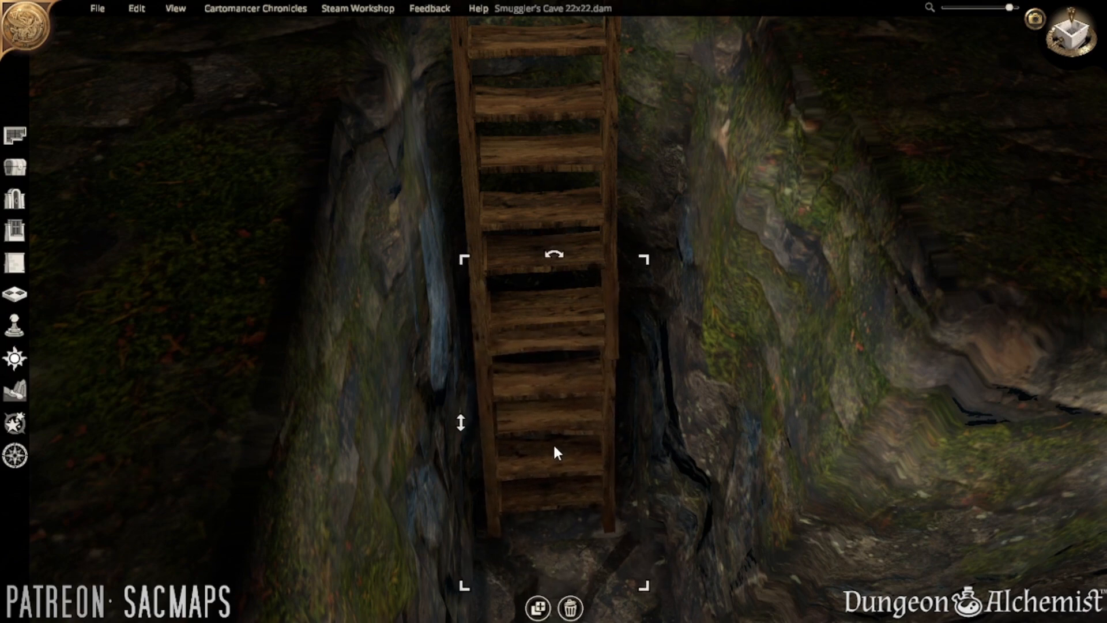
{"action": "right_click_drag", "start_coordinate": [704, 452], "coordinate": [595, 441]}
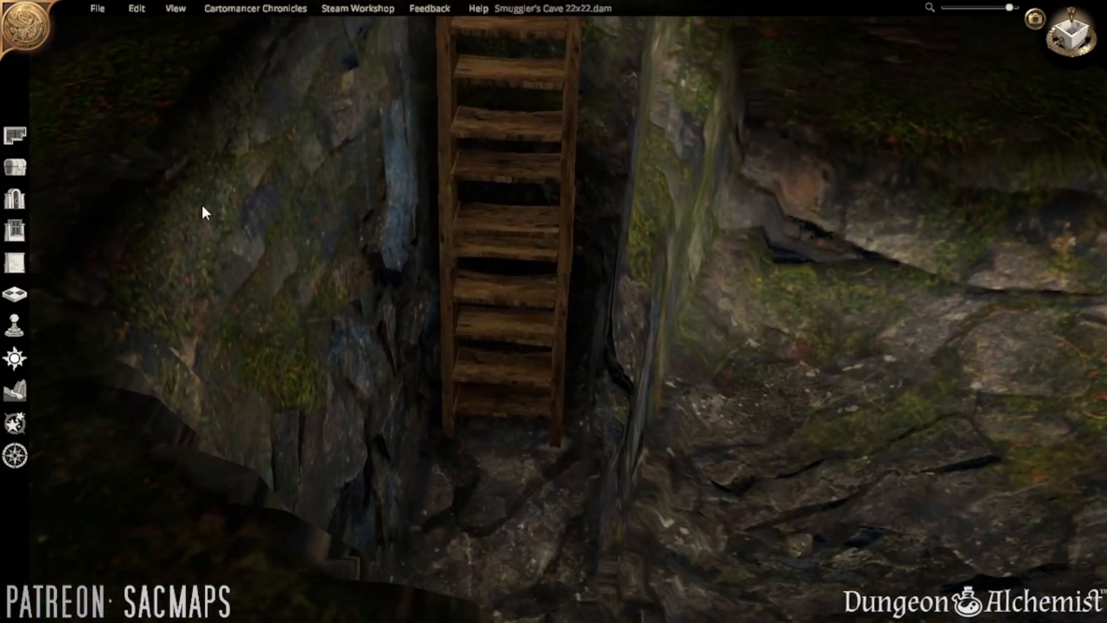
{"action": "right_click_drag", "start_coordinate": [502, 395], "coordinate": [586, 344]}
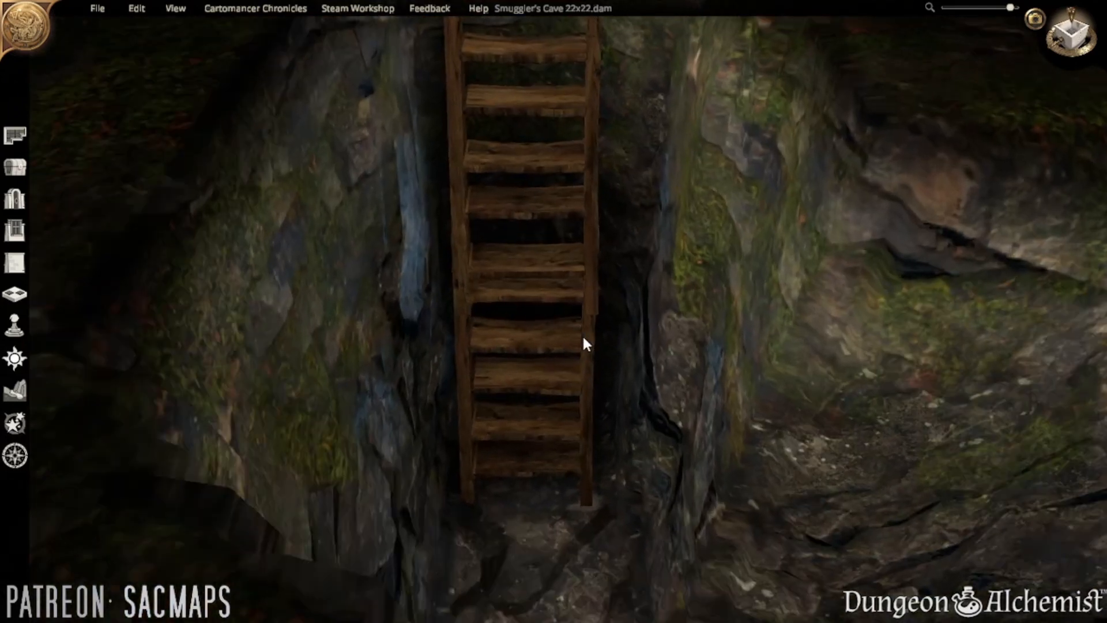
- Search the objects for "rope", place the coiled Rope on the ladder's right-hand rail near the joint, and shrink it to fit the rail
{"action": "left_click", "coordinate": [15, 167]}
{"action": "left_click", "coordinate": [221, 145]}
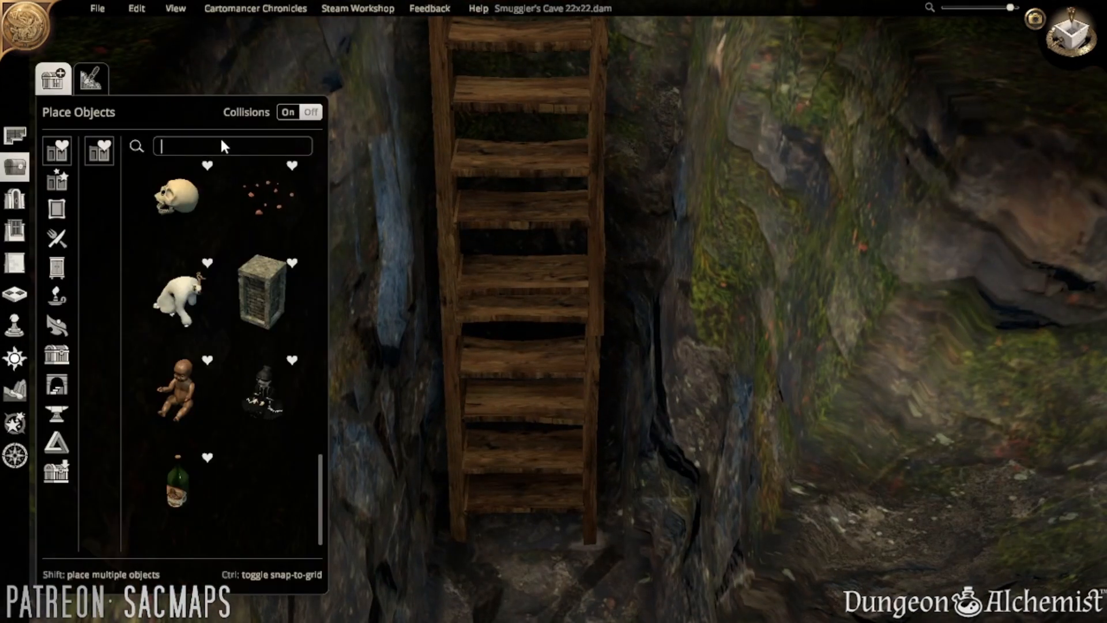
{"action": "type", "text": "rope"}
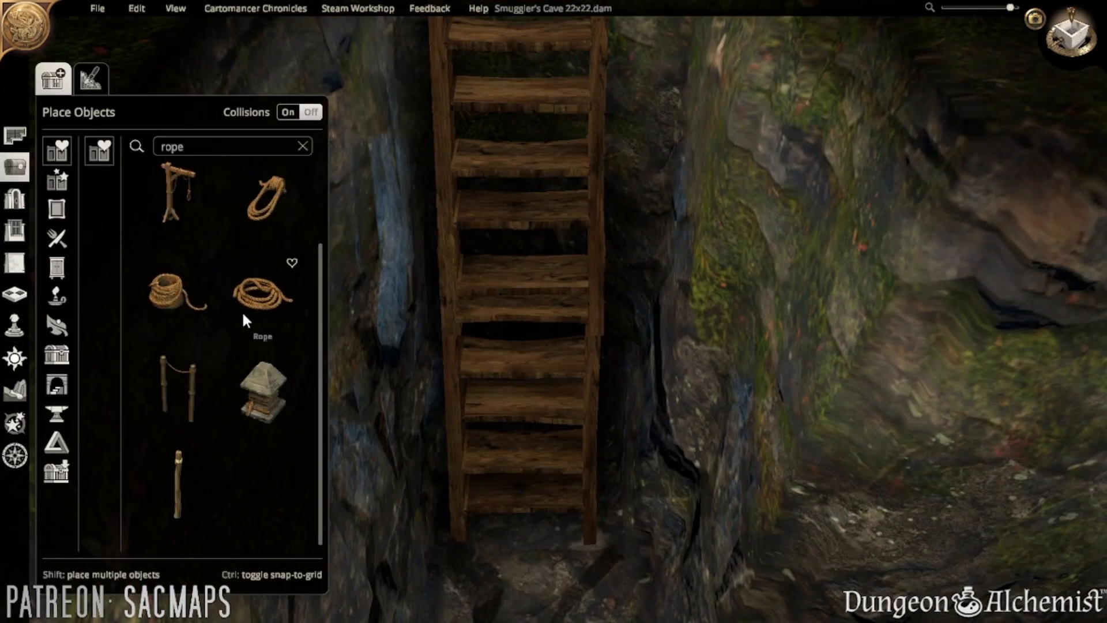
{"action": "left_click", "coordinate": [266, 289]}
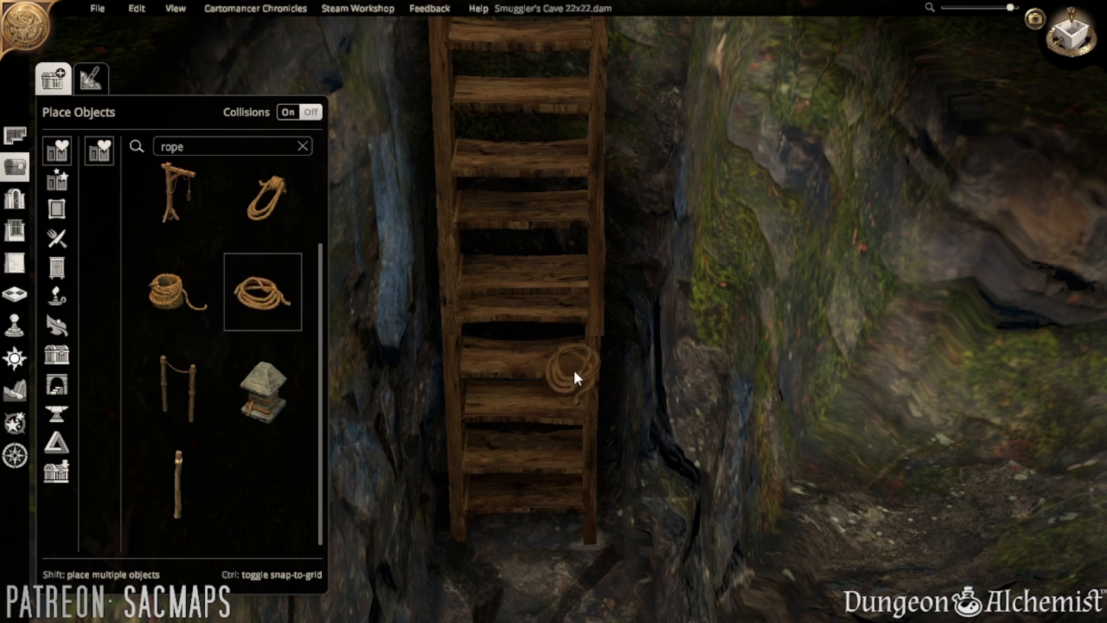
{"action": "left_click", "coordinate": [575, 364]}
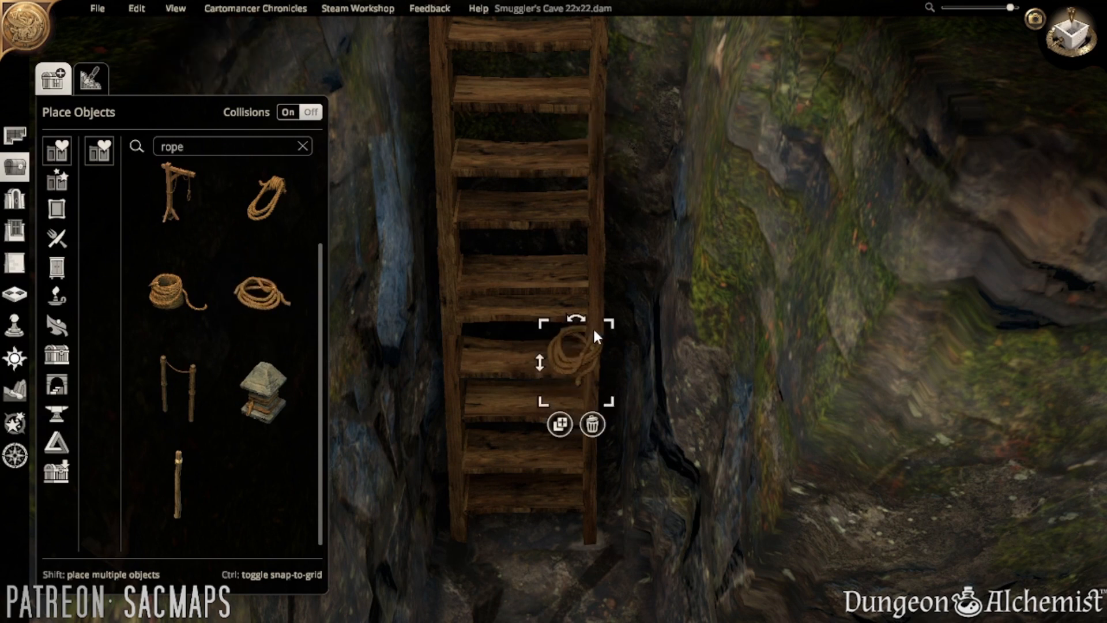
{"action": "mouse_move", "coordinate": [568, 364]}
{"action": "left_mouse_down"}
{"action": "mouse_move", "coordinate": [586, 357]}
{"action": "mouse_move", "coordinate": [572, 363]}
{"action": "left_mouse_up"}
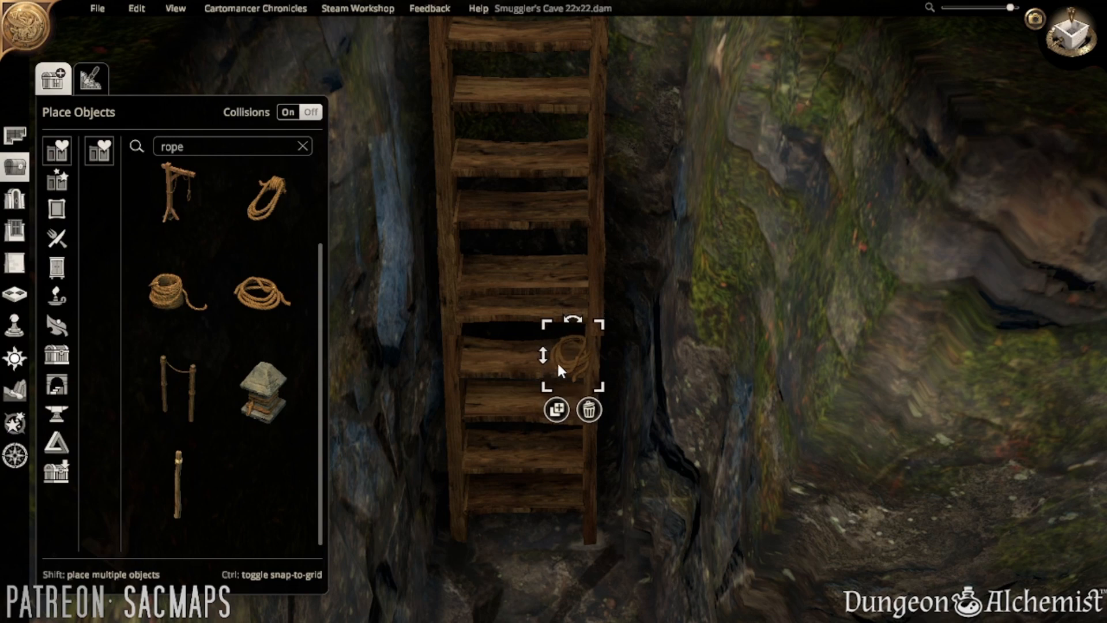
{"action": "left_click_drag", "start_coordinate": [557, 361], "coordinate": [604, 331]}
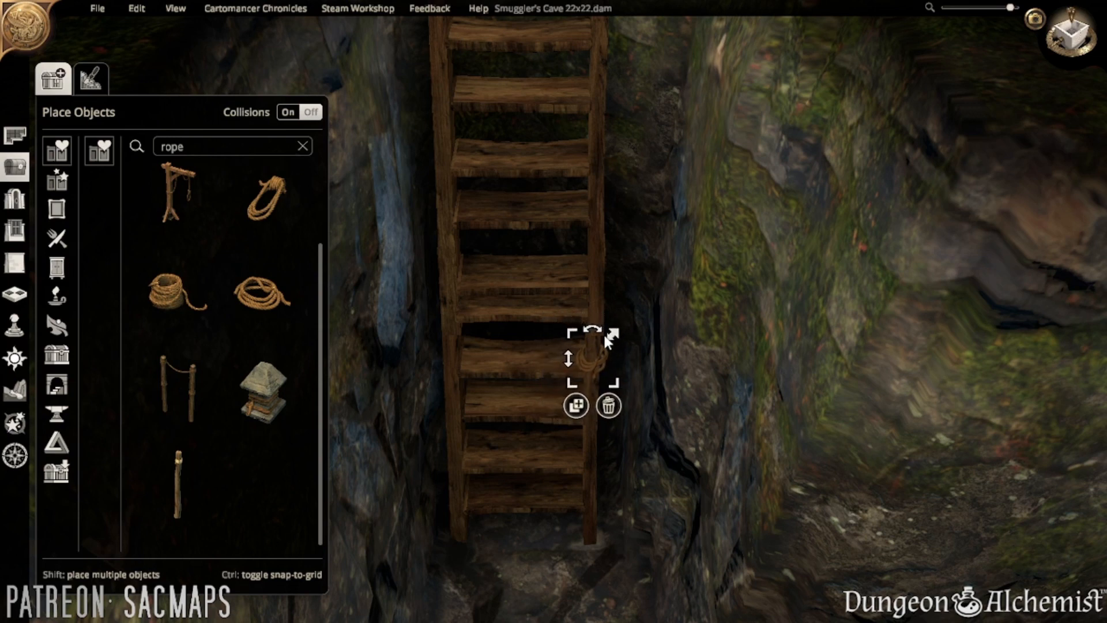
- Duplicate the rope coil onto the ladder's opposite rail and raise the copy slightly higher than the first
{"action": "left_click", "coordinate": [578, 404]}
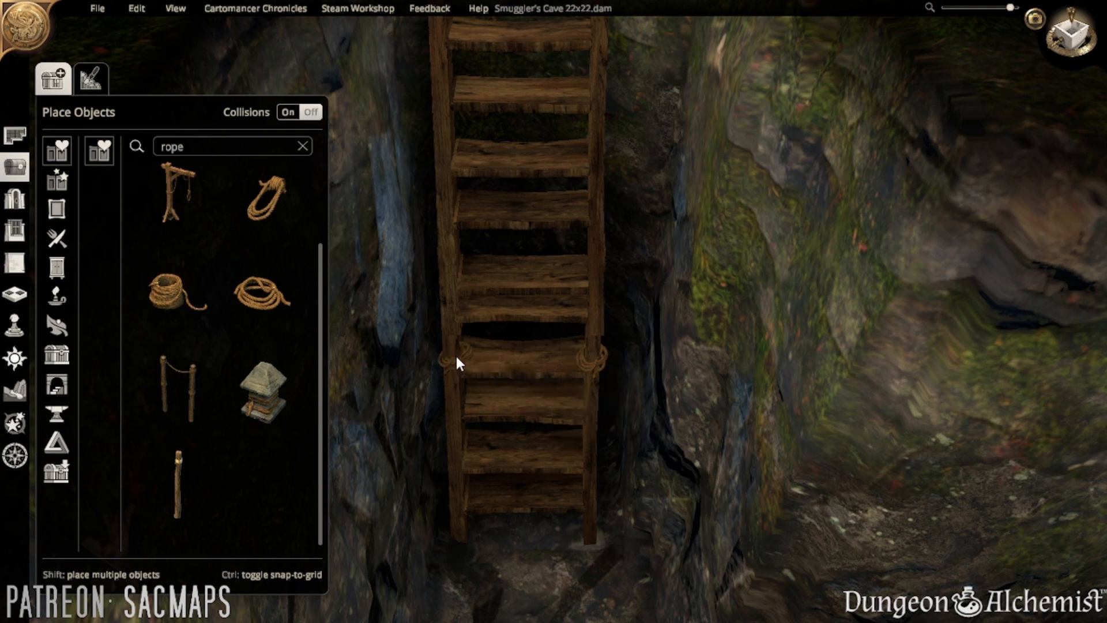
{"action": "left_click", "coordinate": [455, 355]}
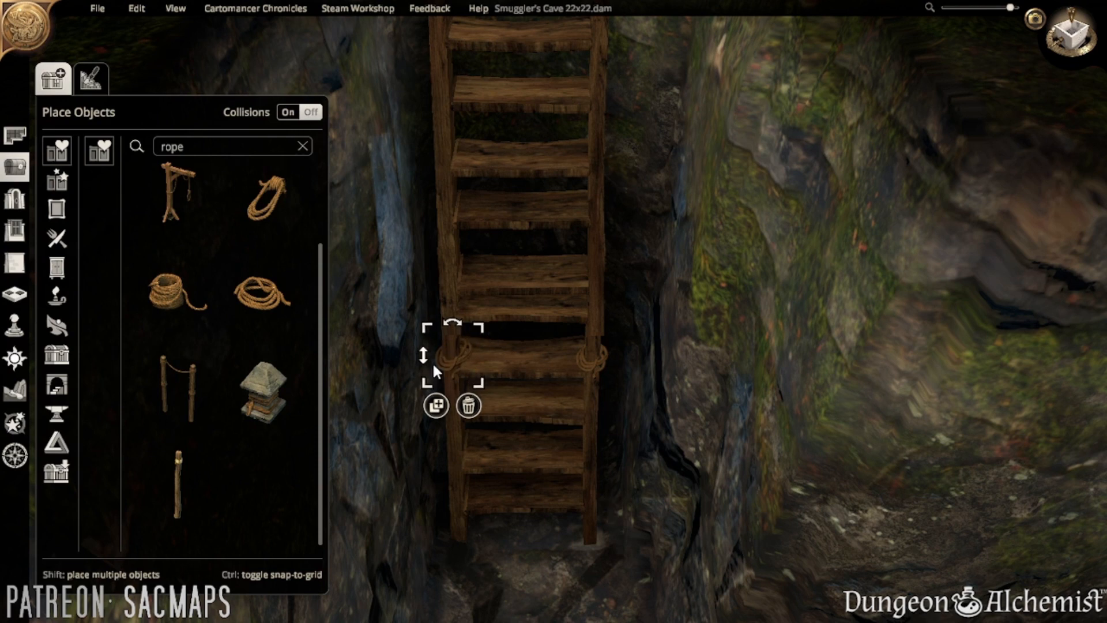
{"action": "left_click_drag", "start_coordinate": [424, 355], "coordinate": [462, 297]}
{"action": "left_click", "coordinate": [694, 350]}
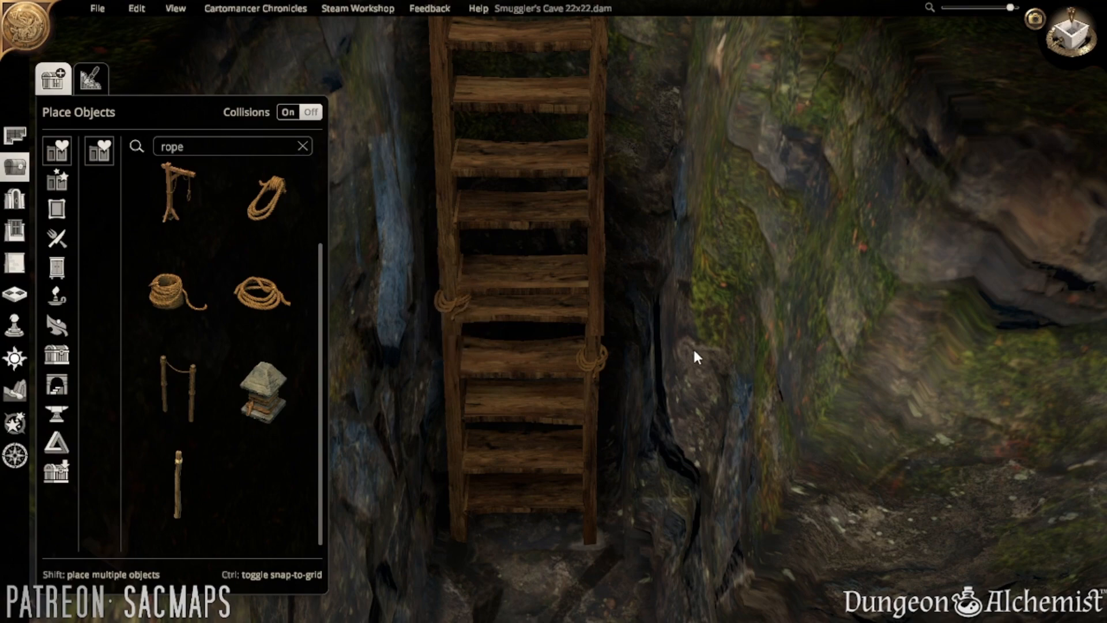
- Inspect the roped ladder joint in the first-person view, from close up and from farther back
{"action": "left_click", "coordinate": [1042, 18]}
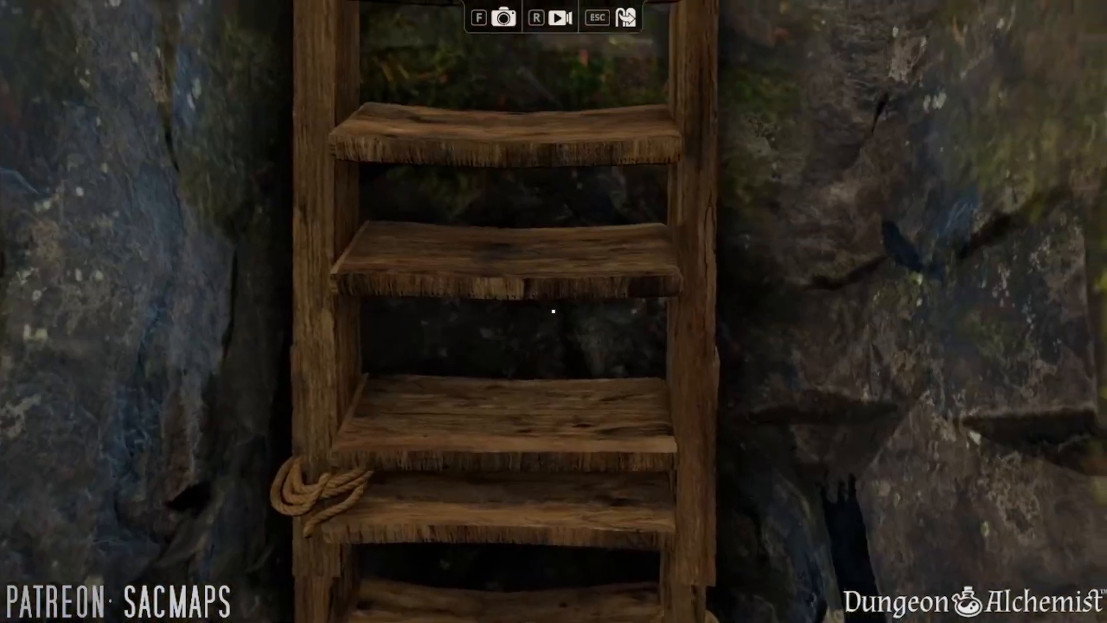
{"action": "key", "text": "q"}
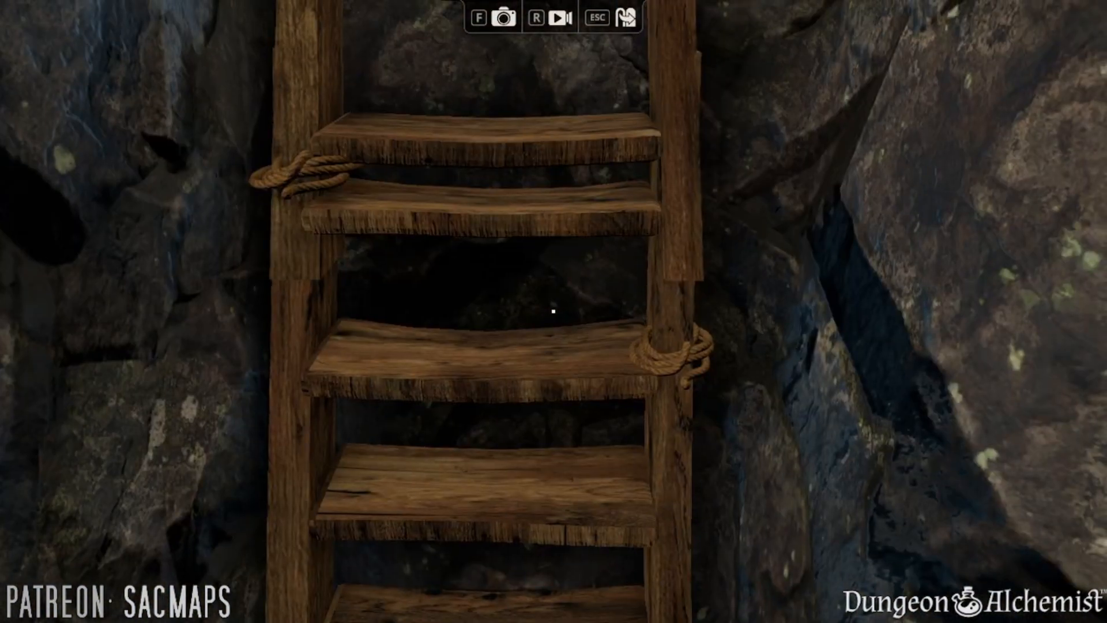
{"action": "key", "text": "e"}
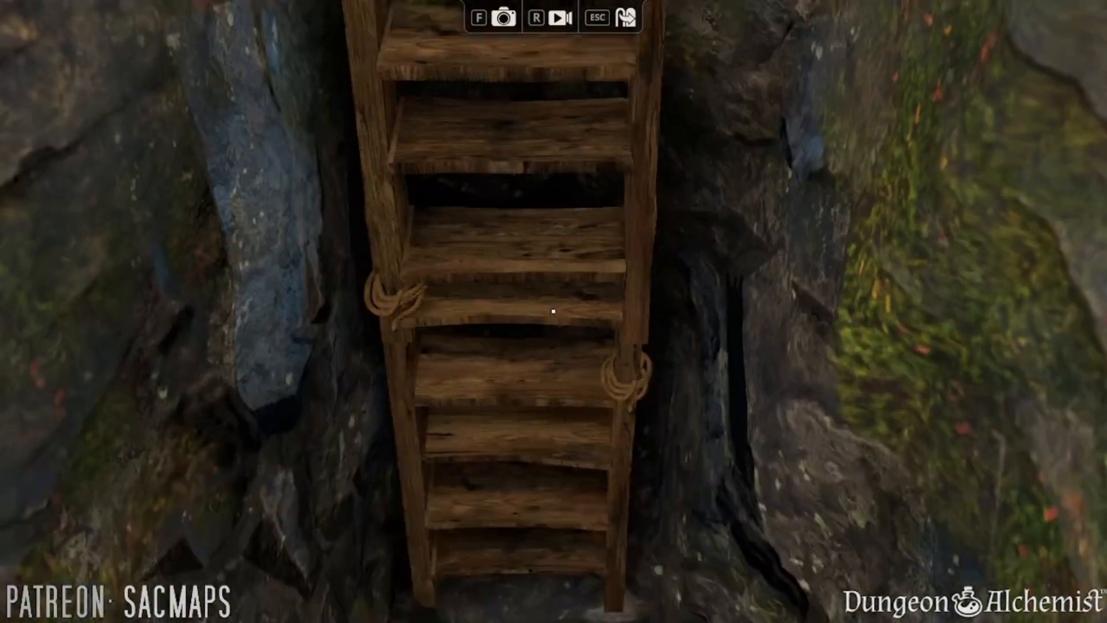
{"action": "key", "text": "s"}
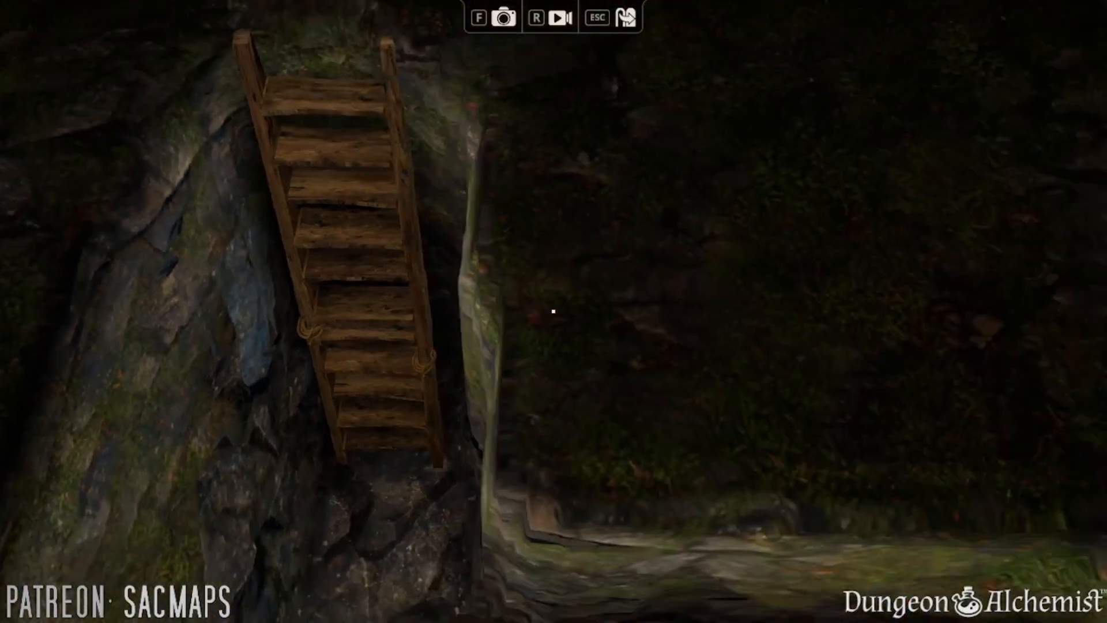
{"action": "key", "text": "s"}
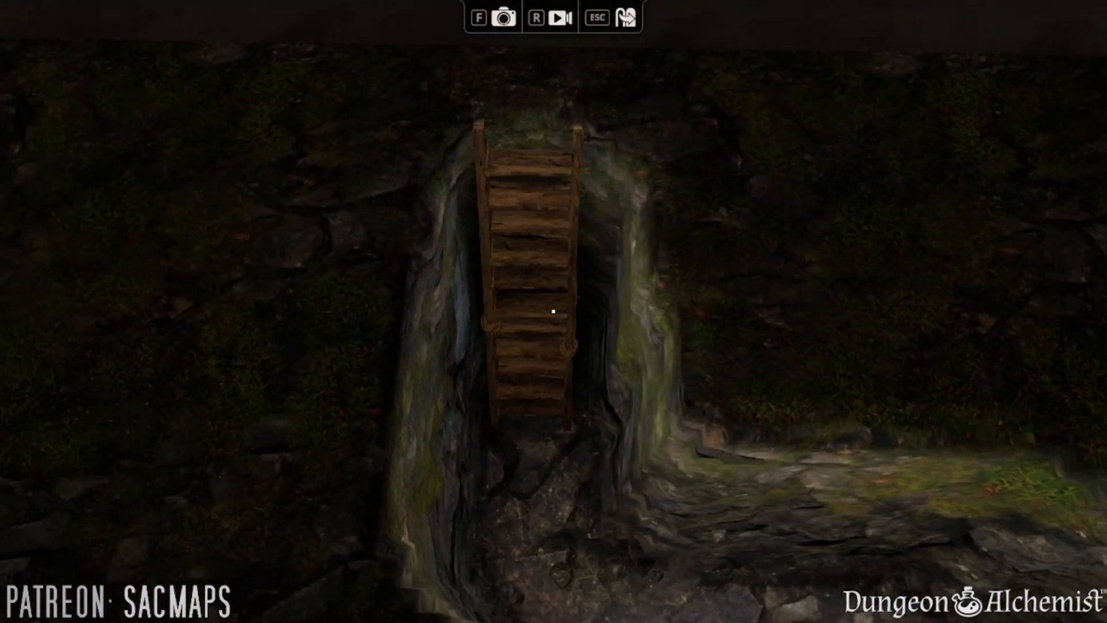
{"action": "key", "text": "Escape"}
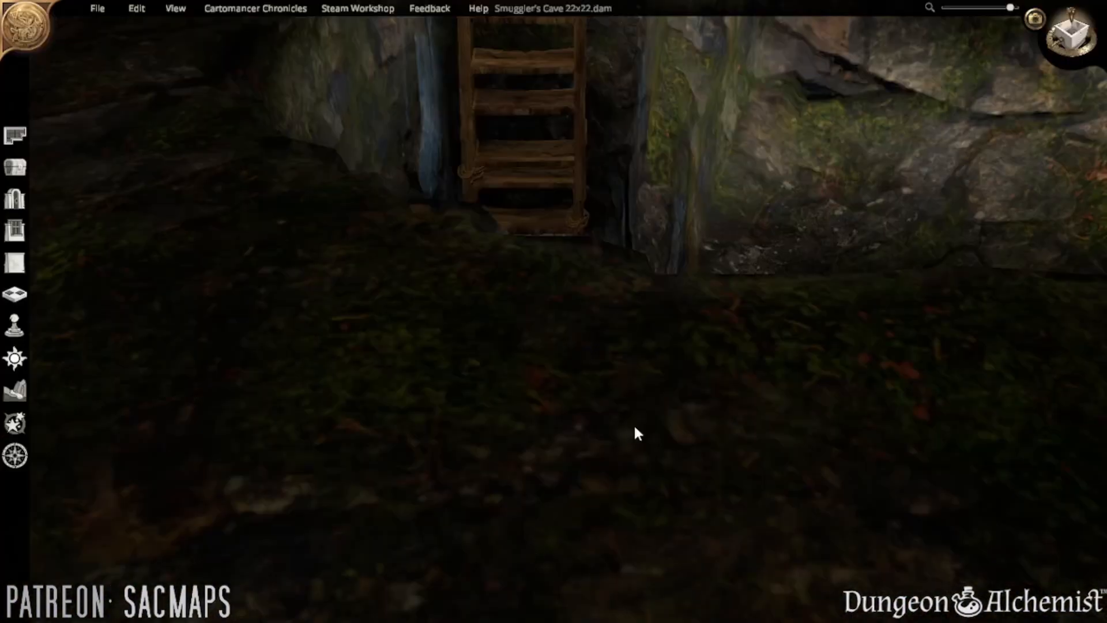
- Place a lit, plate-based Candle from the lighting objects against the rock wall beside the foot of the exit ladder
{"action": "scroll", "coordinate": [635, 426], "scroll_direction": "down", "scroll_amount": 3}
{"action": "middle_click_drag", "start_coordinate": [556, 394], "coordinate": [578, 501]}
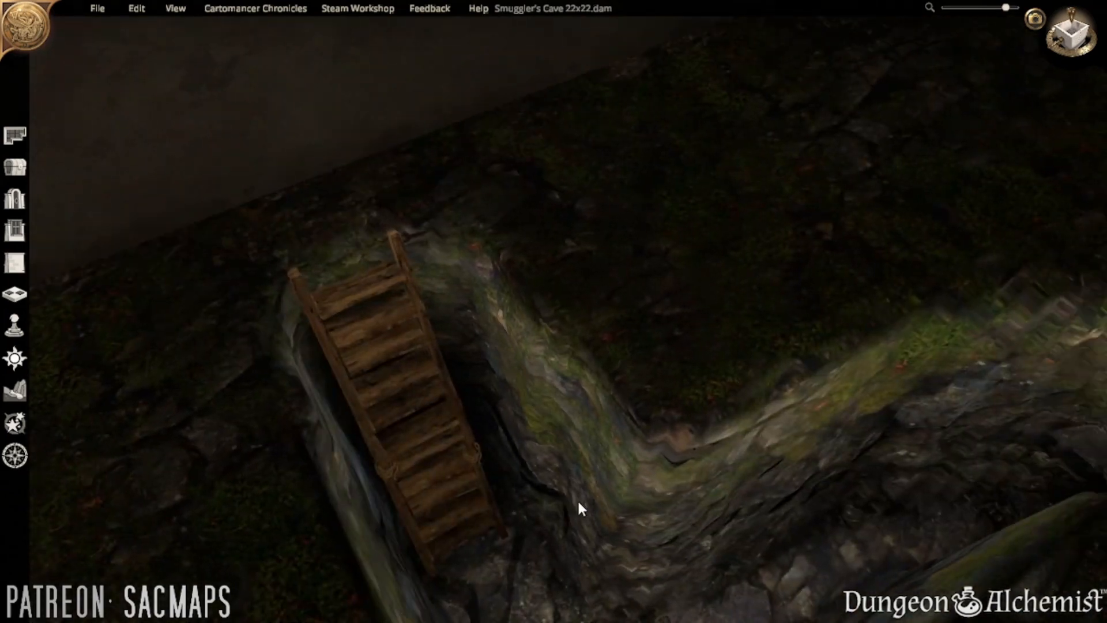
{"action": "key", "text": "s"}
{"action": "key", "text": "d"}
{"action": "key", "text": "w"}
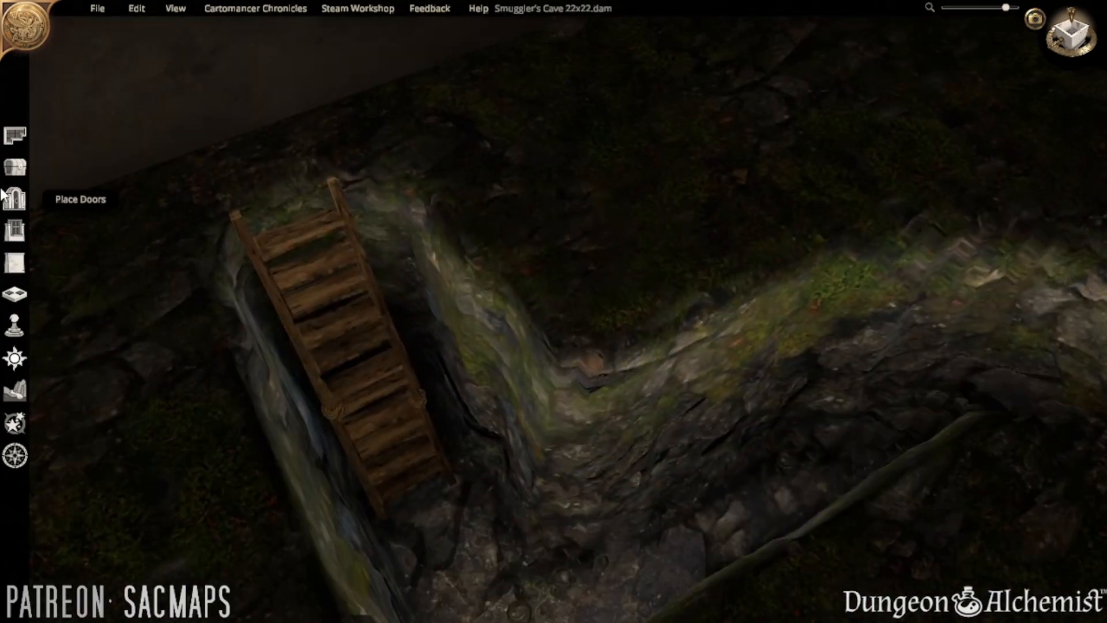
{"action": "left_click", "coordinate": [14, 167]}
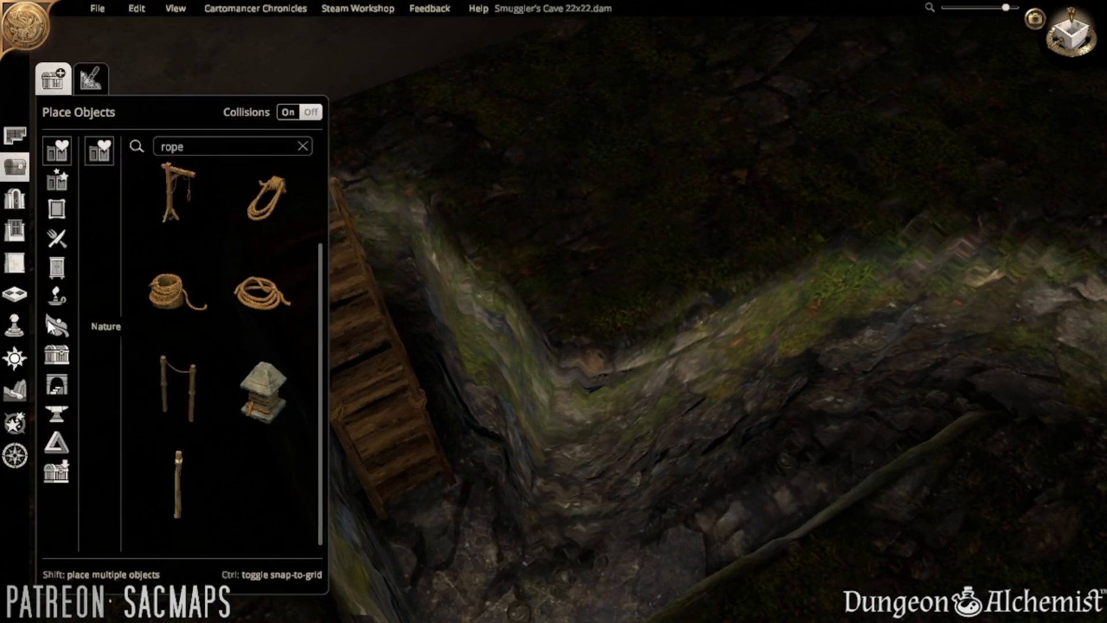
{"action": "left_click", "coordinate": [56, 296]}
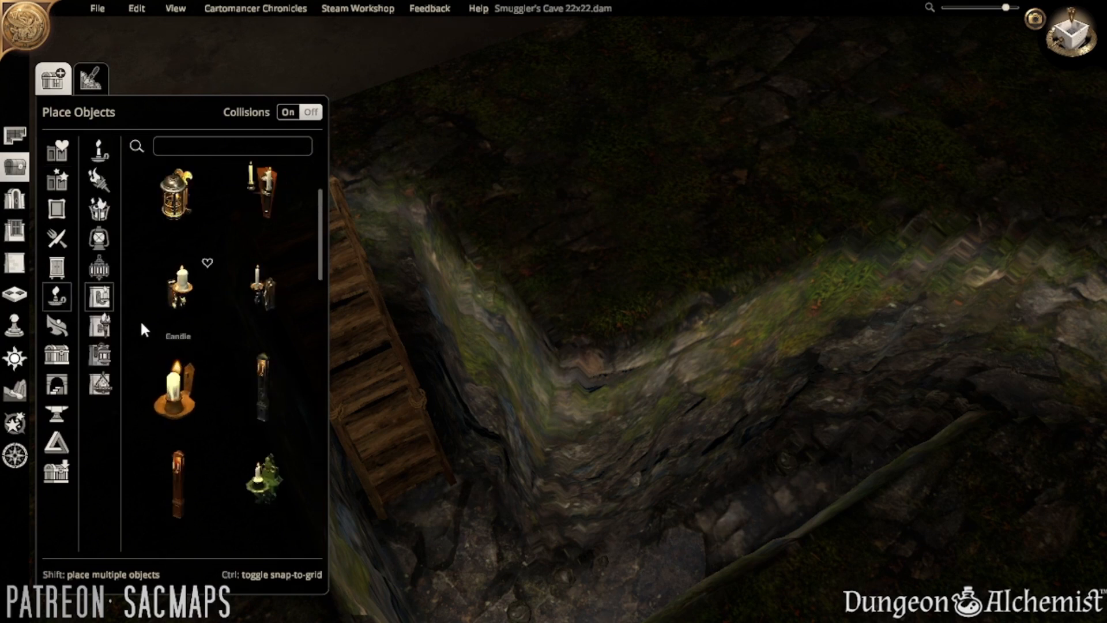
{"action": "left_click", "coordinate": [174, 387]}
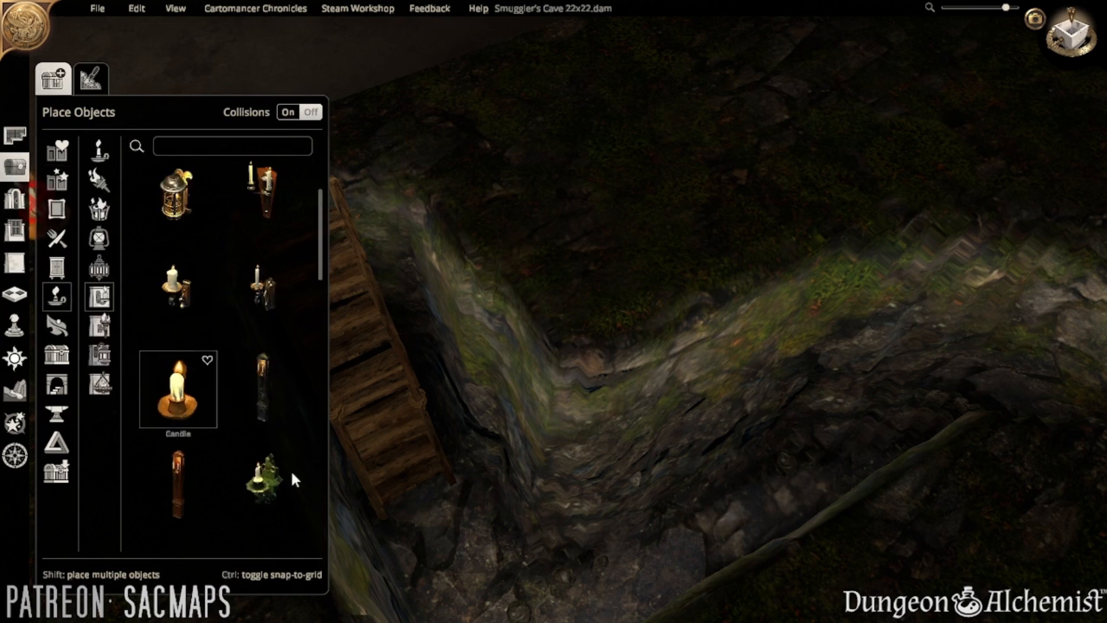
{"action": "left_click", "coordinate": [469, 538]}
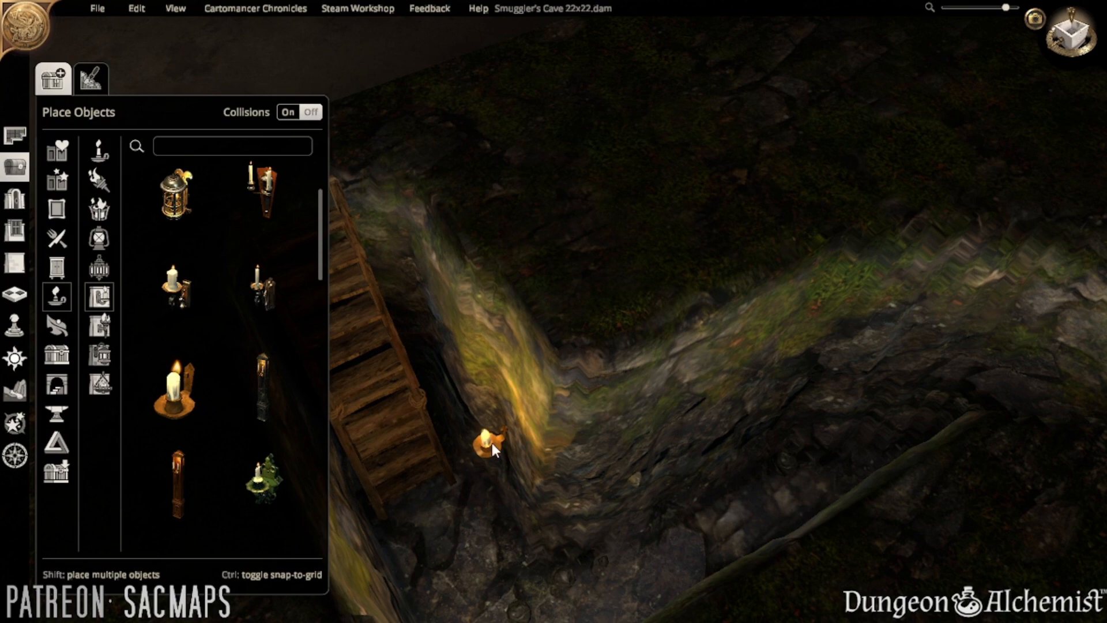
{"action": "left_click_drag", "start_coordinate": [493, 443], "coordinate": [470, 480]}
{"action": "left_click_drag", "start_coordinate": [458, 439], "coordinate": [485, 490]}
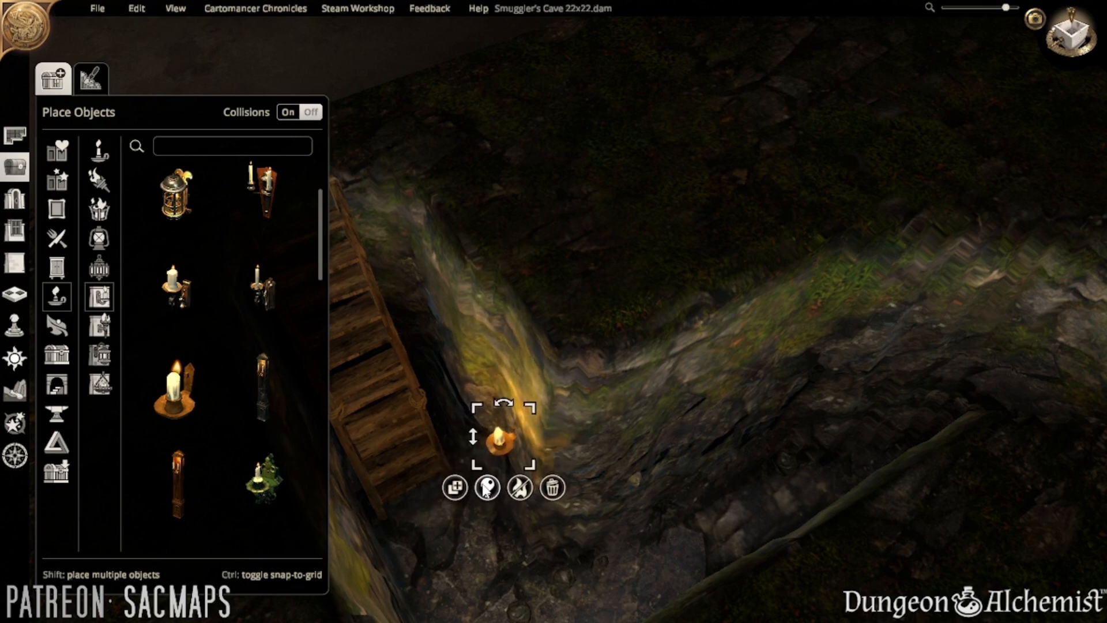
- Dim the candle's light and place a second candle on the passage wall near the doorway to the bunk room
{"action": "left_click", "coordinate": [488, 487]}
{"action": "left_click_drag", "start_coordinate": [486, 442], "coordinate": [462, 442]}
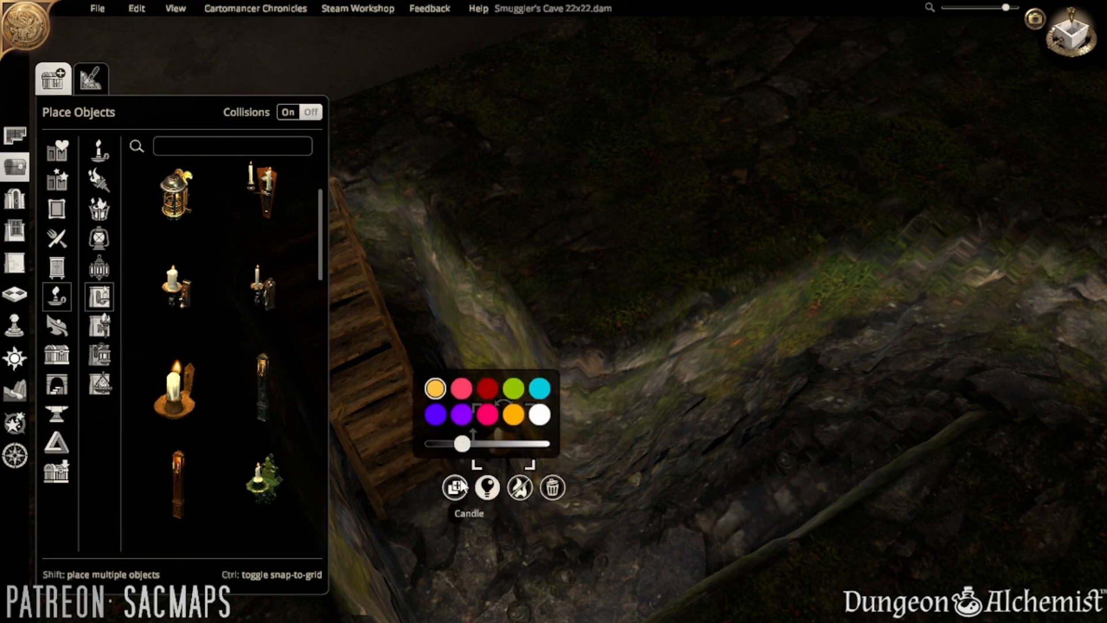
{"action": "left_click", "coordinate": [621, 451]}
{"action": "mouse_move", "coordinate": [621, 451]}
{"action": "middle_mouse_down"}
{"action": "mouse_move", "coordinate": [780, 542]}
{"action": "mouse_move", "coordinate": [550, 502]}
{"action": "mouse_move", "coordinate": [611, 468]}
{"action": "mouse_move", "coordinate": [529, 487]}
{"action": "mouse_move", "coordinate": [526, 464]}
{"action": "mouse_move", "coordinate": [531, 526]}
{"action": "mouse_move", "coordinate": [522, 452]}
{"action": "mouse_move", "coordinate": [502, 483]}
{"action": "mouse_move", "coordinate": [637, 344]}
{"action": "mouse_move", "coordinate": [640, 320]}
{"action": "mouse_move", "coordinate": [618, 365]}
{"action": "mouse_move", "coordinate": [625, 460]}
{"action": "middle_mouse_up"}
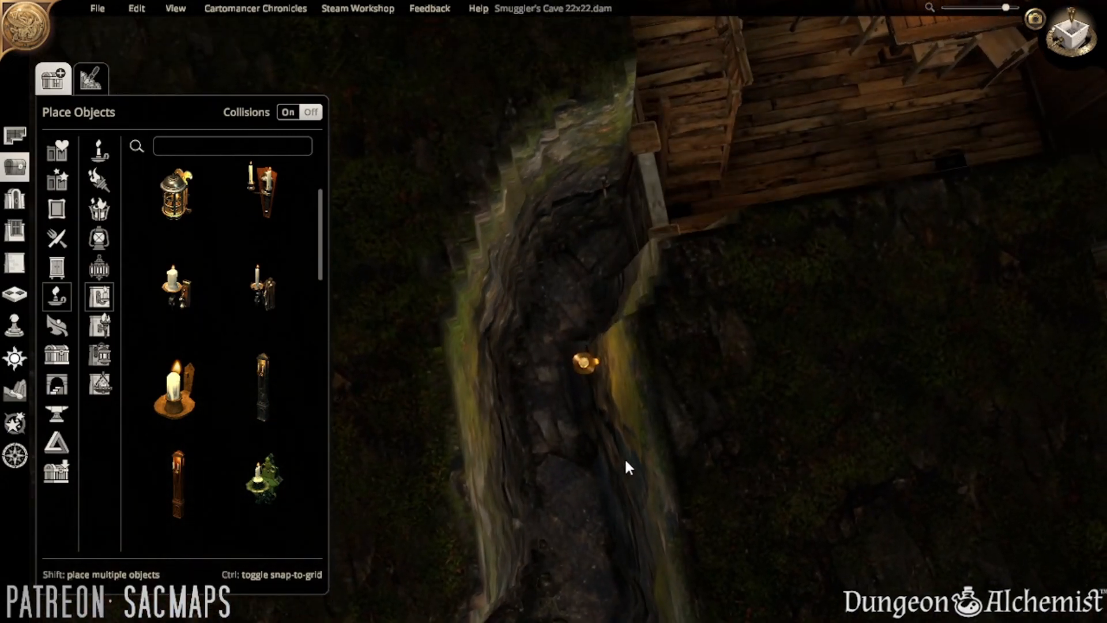
- Set the map's time of day to night
{"action": "left_click", "coordinate": [14, 357]}
{"action": "left_click", "coordinate": [130, 423]}
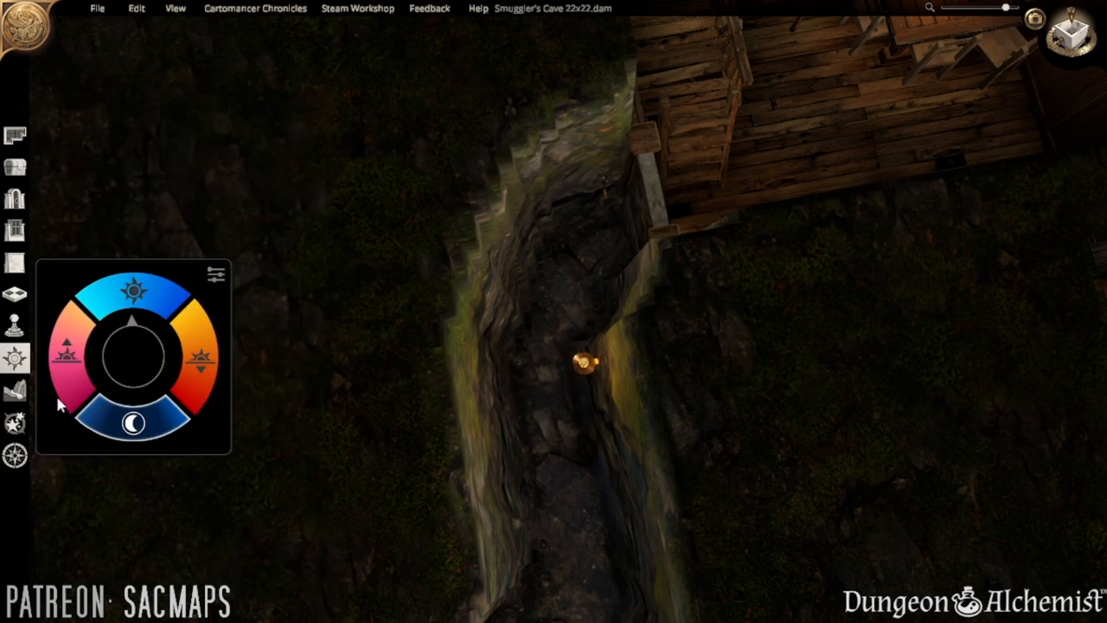
{"action": "left_click", "coordinate": [14, 358]}
- Examine the night lighting in the bunk room, the connecting hallway and the storage room
{"action": "key", "text": "s"}
{"action": "middle_click_drag", "start_coordinate": [581, 303], "coordinate": [645, 408]}
{"action": "key", "text": "d"}
{"action": "key", "text": "w"}
{"action": "key", "text": "s"}
{"action": "key", "text": "d"}
{"action": "key", "text": "w"}
{"action": "scroll", "coordinate": [584, 414], "scroll_direction": "up", "scroll_amount": 3}
{"action": "key", "text": "w"}
{"action": "key", "text": "d"}
{"action": "right_click_drag", "start_coordinate": [644, 403], "coordinate": [549, 413]}
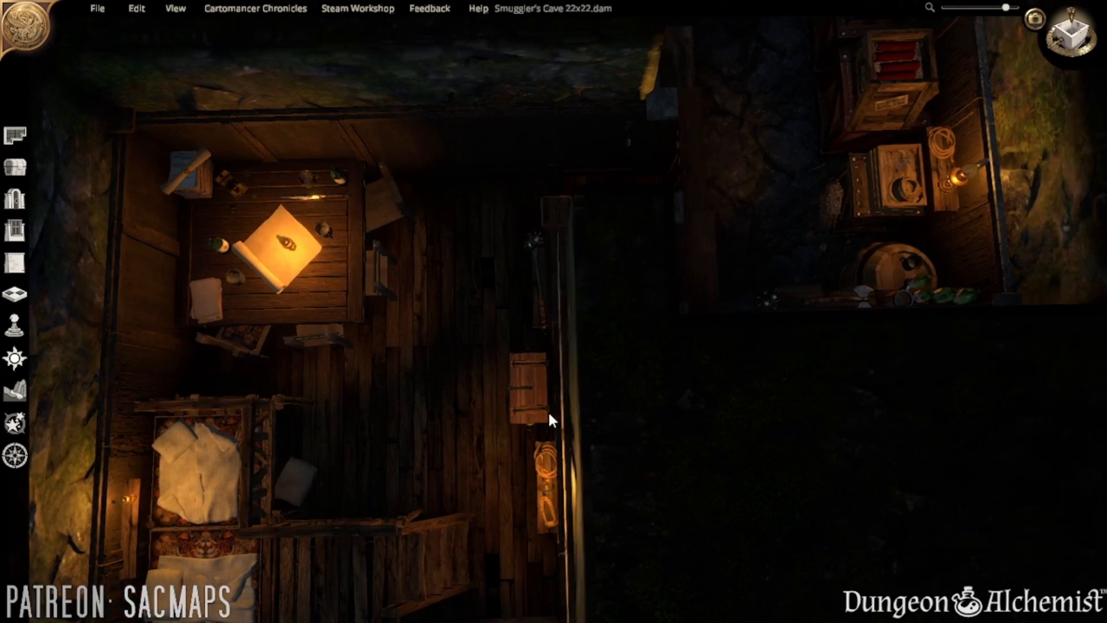
{"action": "middle_click_drag", "start_coordinate": [548, 413], "coordinate": [716, 435]}
{"action": "key", "text": "d"}
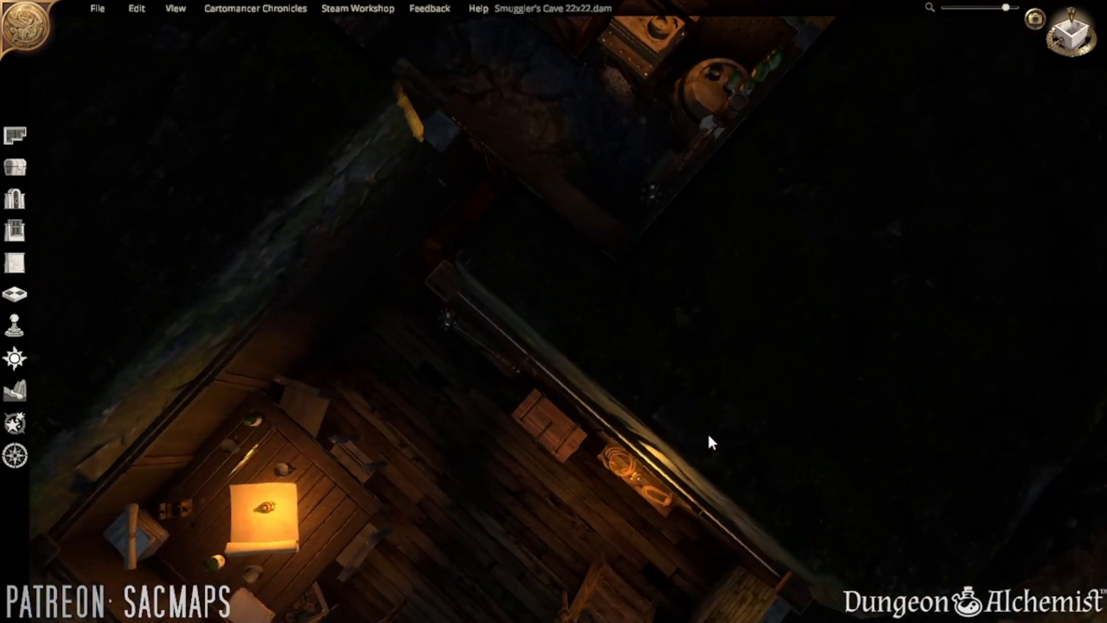
{"action": "right_click_drag", "start_coordinate": [568, 355], "coordinate": [676, 383]}
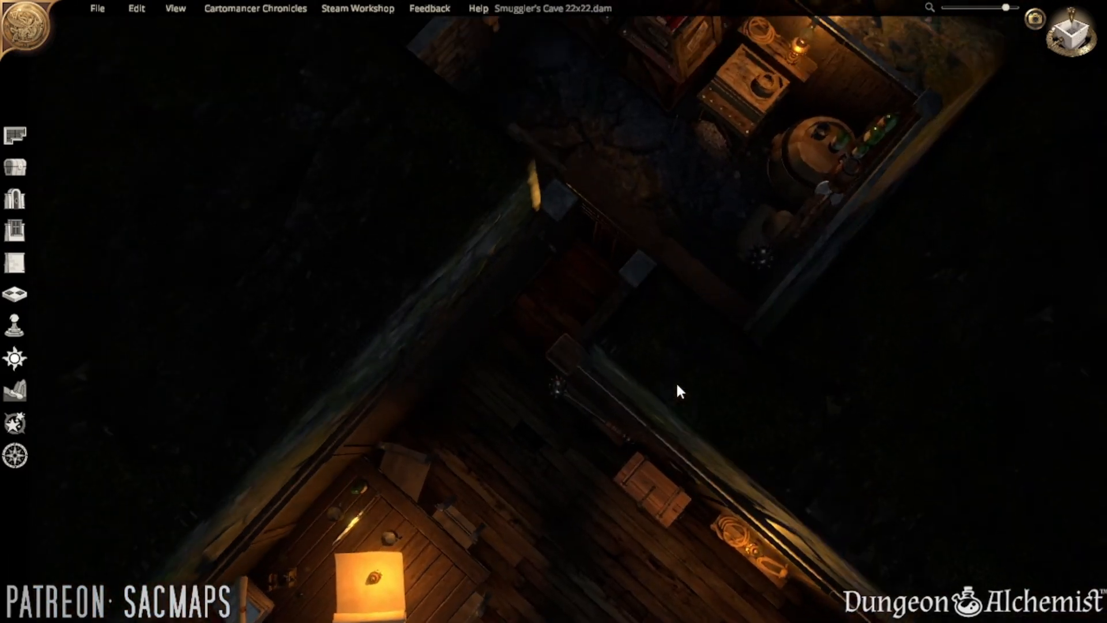
- Try the candle from the passage on the hallway wall near the storage room entrance, and delete it there
{"action": "middle_click_drag", "start_coordinate": [676, 383], "coordinate": [525, 485]}
{"action": "left_click", "coordinate": [456, 472]}
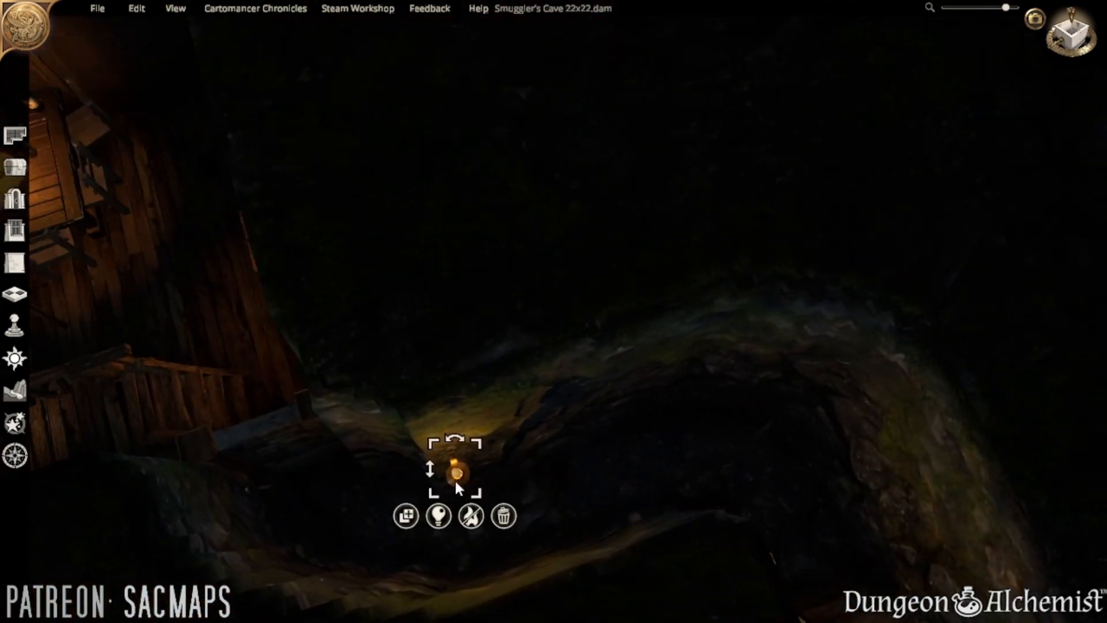
{"action": "middle_click_drag", "start_coordinate": [438, 508], "coordinate": [484, 523]}
{"action": "left_click_drag", "start_coordinate": [483, 523], "coordinate": [461, 428]}
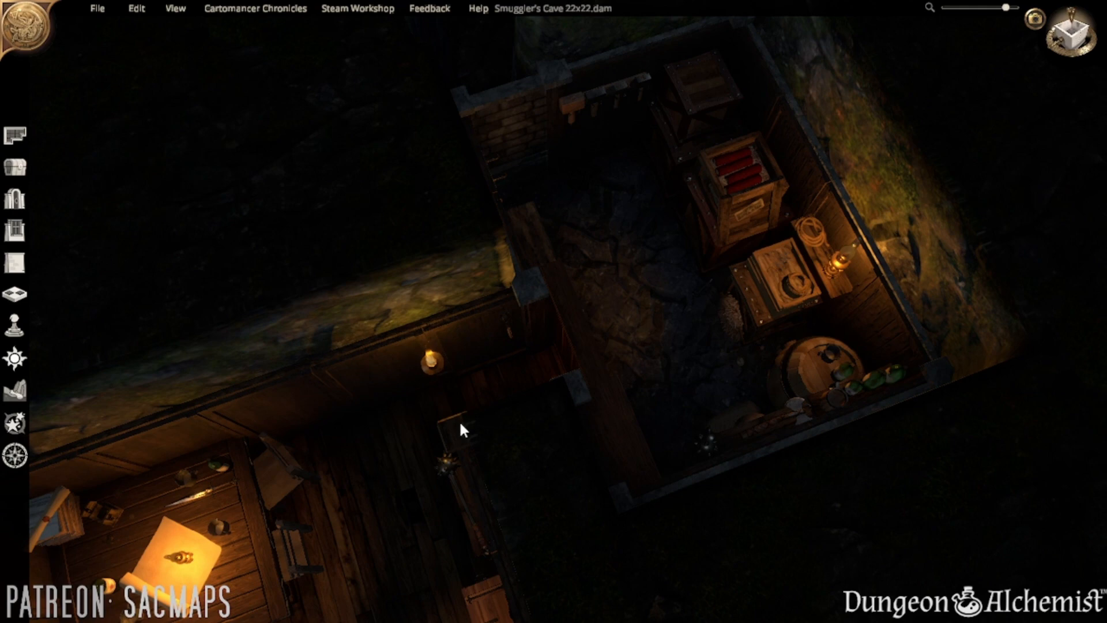
{"action": "left_click", "coordinate": [461, 428]}
{"action": "left_click", "coordinate": [597, 453]}
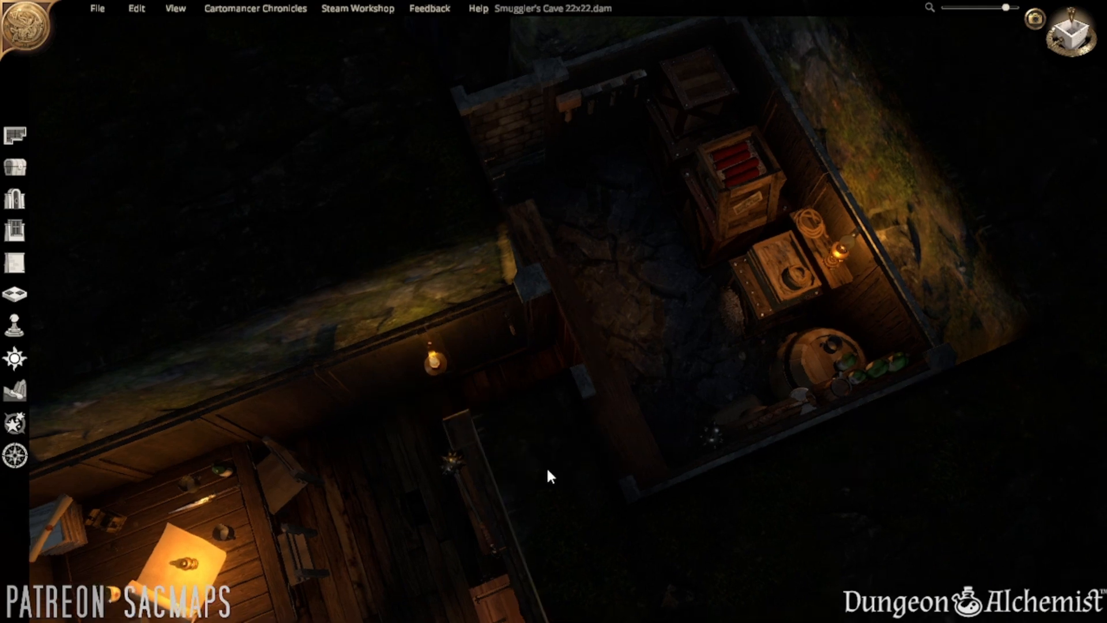
{"action": "middle_click_drag", "start_coordinate": [548, 468], "coordinate": [912, 380]}
{"action": "middle_click_drag", "start_coordinate": [577, 432], "coordinate": [434, 406]}
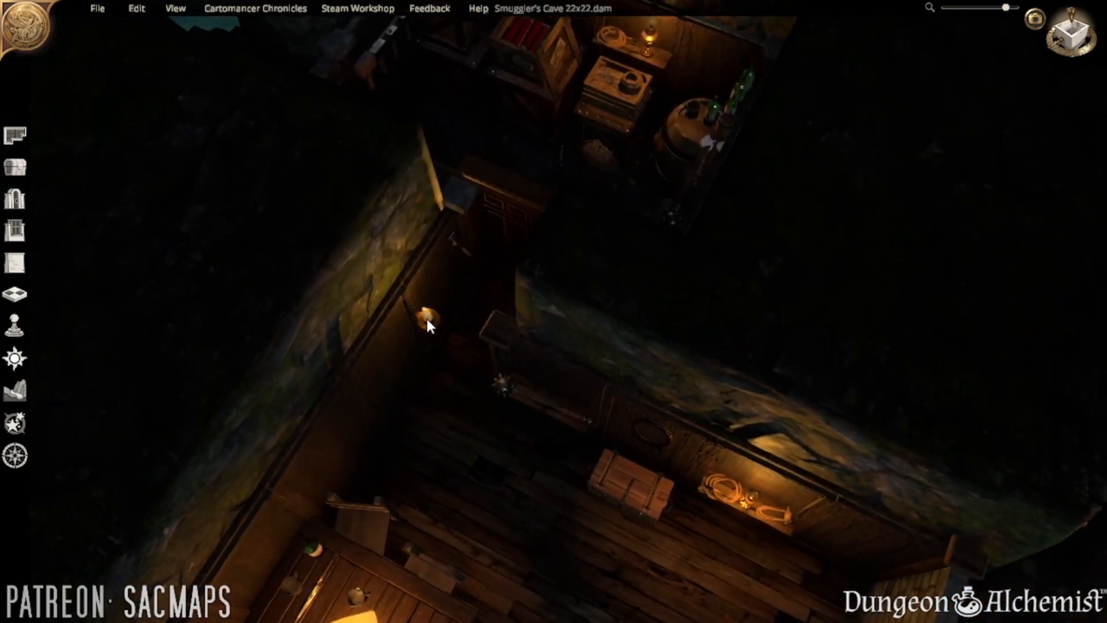
{"action": "left_click_drag", "start_coordinate": [426, 319], "coordinate": [396, 353]}
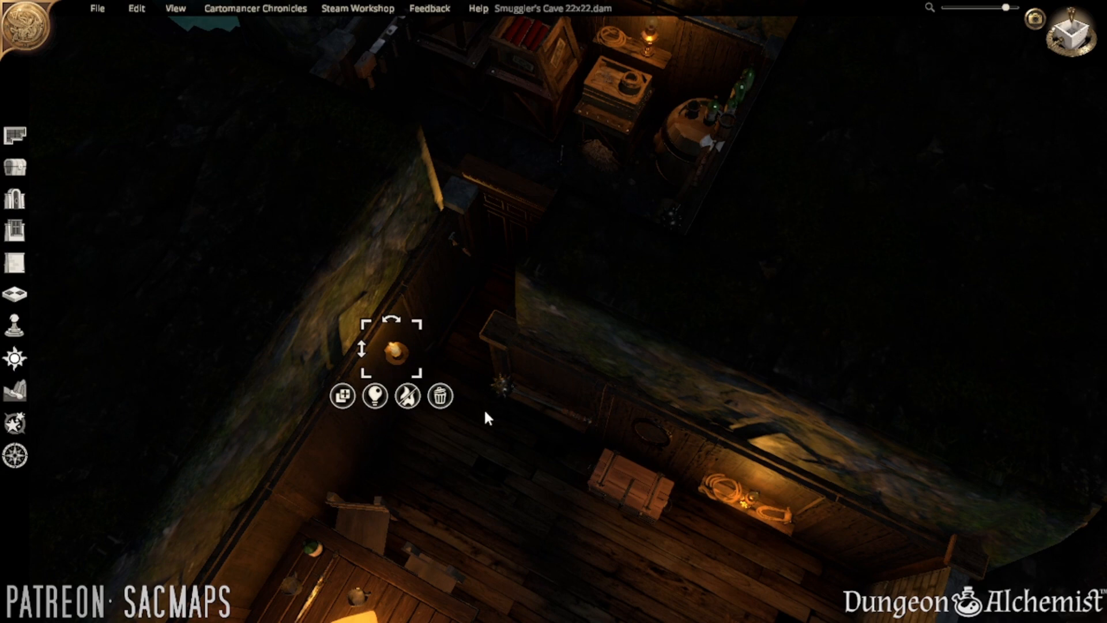
{"action": "key", "text": "Delete"}
- Turn the mace on the bunk room shelf around so its head points away from the hallway, and shift it along the shelf
{"action": "left_click", "coordinate": [556, 411]}
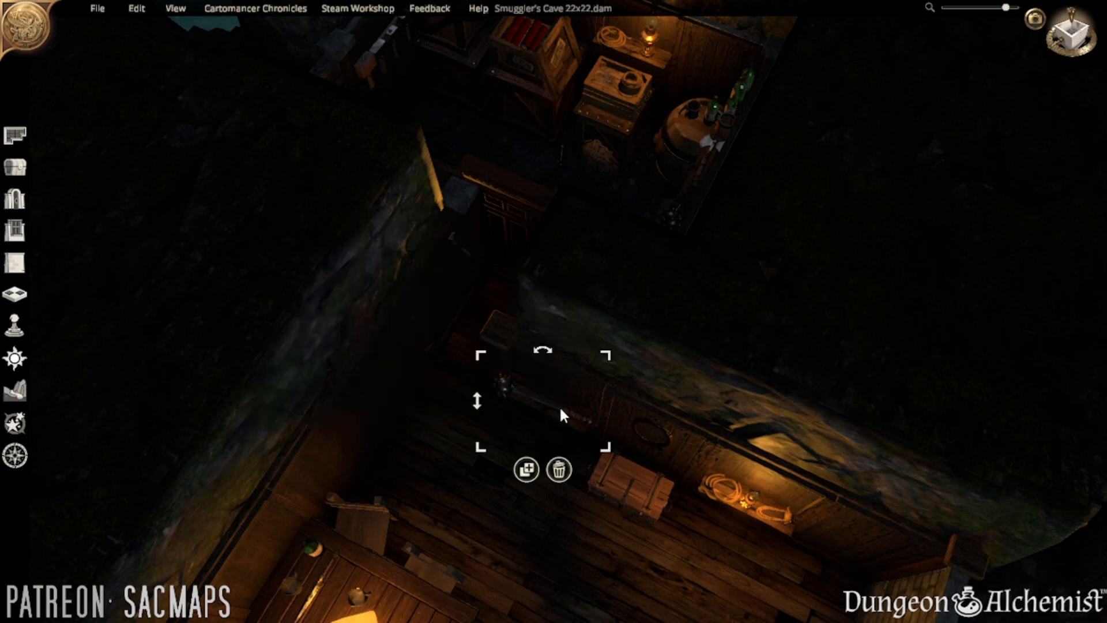
{"action": "mouse_move", "coordinate": [560, 408]}
{"action": "left_mouse_down"}
{"action": "mouse_move", "coordinate": [578, 426]}
{"action": "mouse_move", "coordinate": [573, 415]}
{"action": "left_mouse_up"}
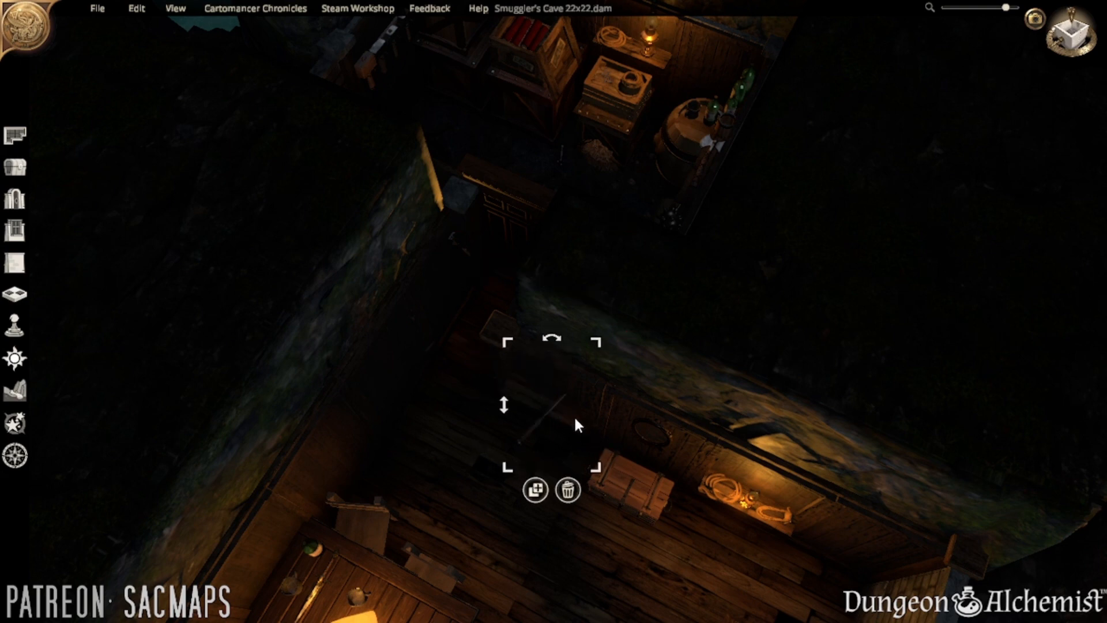
{"action": "scroll", "coordinate": [575, 422], "scroll_direction": "down", "scroll_amount": 1}
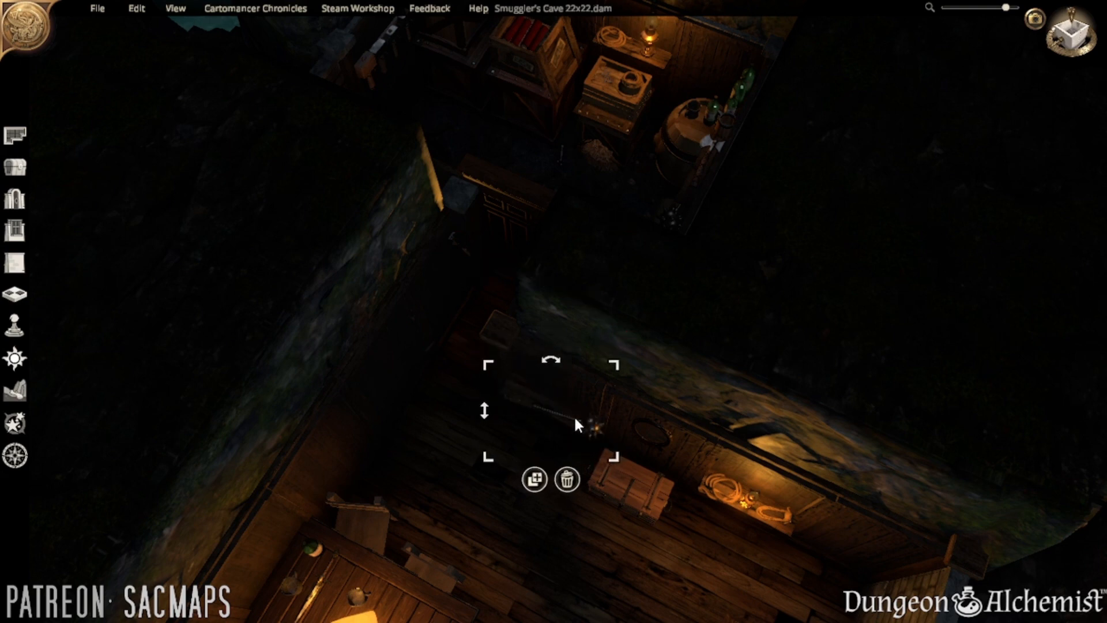
{"action": "left_click_drag", "start_coordinate": [574, 419], "coordinate": [579, 420]}
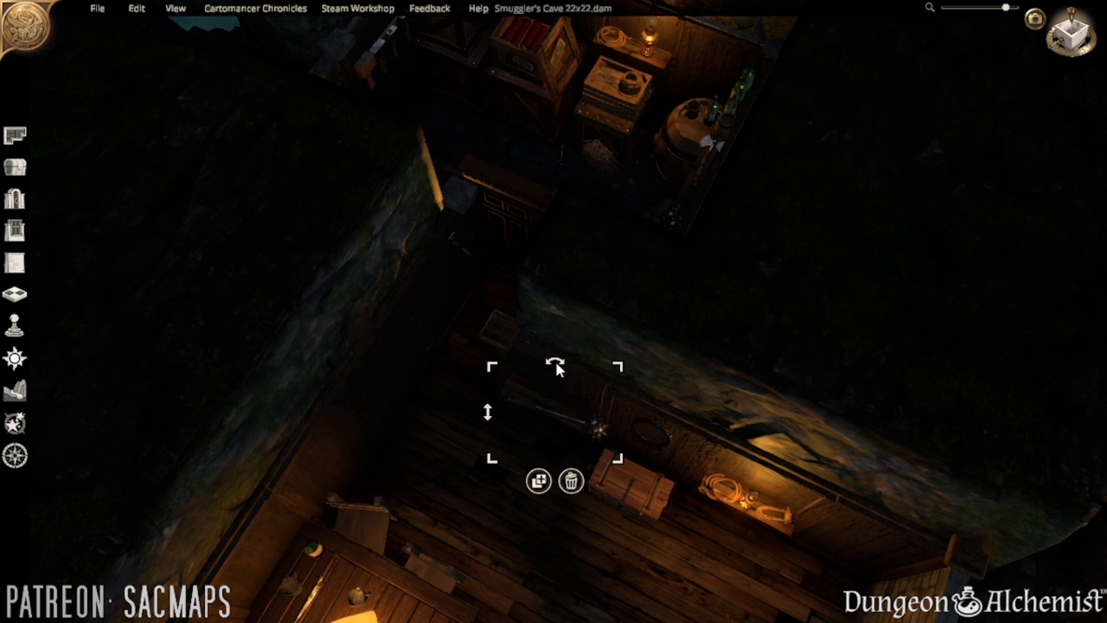
{"action": "left_click_drag", "start_coordinate": [557, 364], "coordinate": [552, 360]}
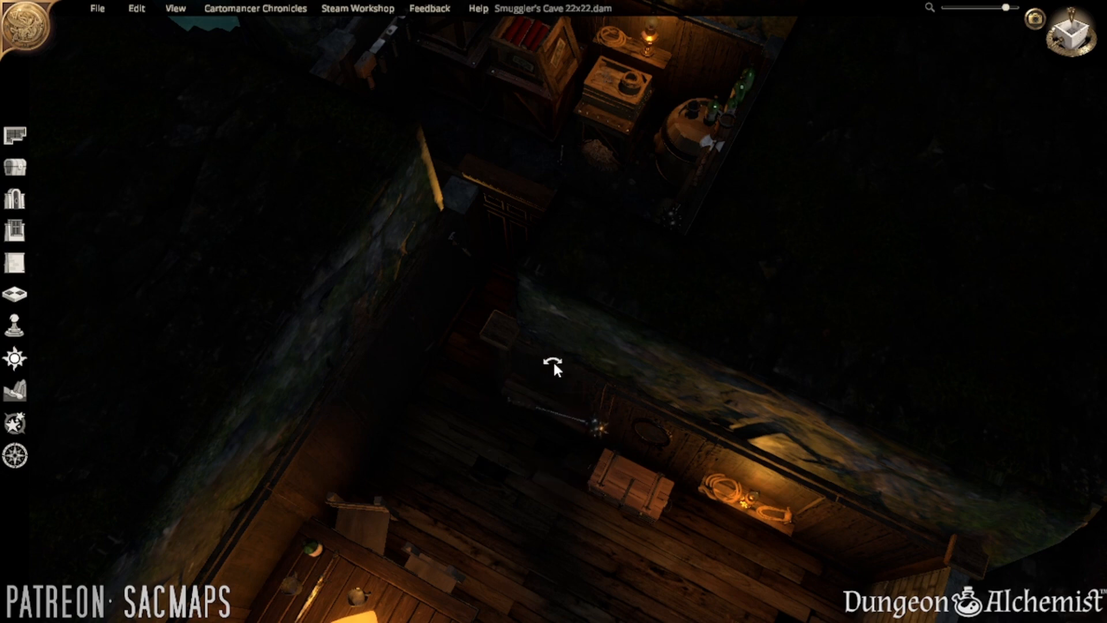
- Duplicate the lamp from the rope shelf and place the copy beside the mace, on the shelf end nearest the hallway
{"action": "left_click", "coordinate": [750, 502]}
{"action": "left_click", "coordinate": [508, 441]}
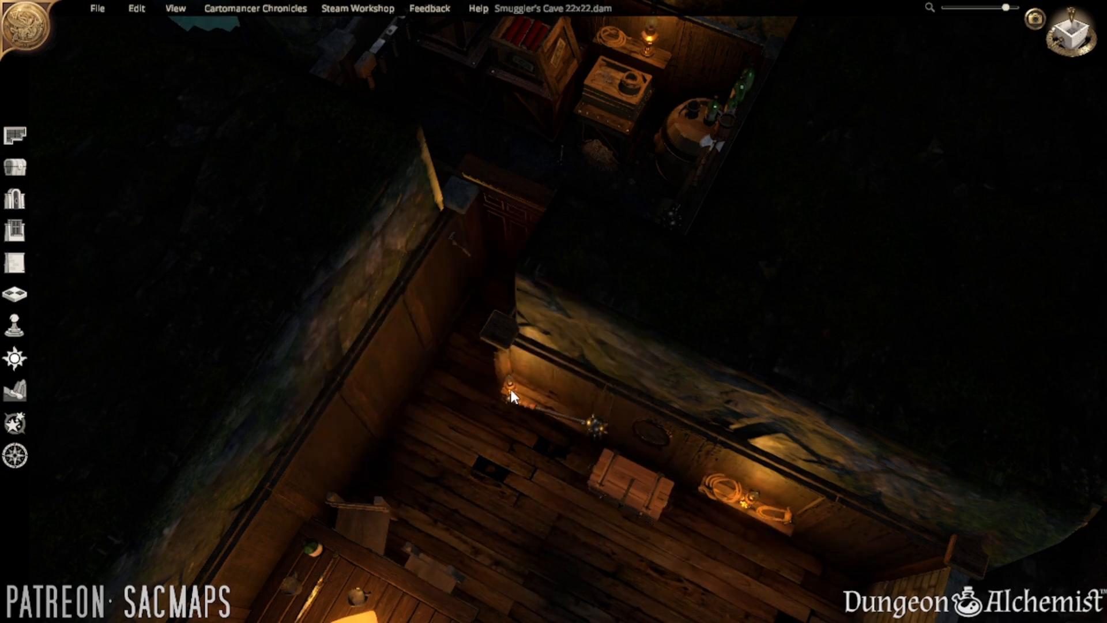
{"action": "left_click", "coordinate": [511, 388]}
{"action": "left_click", "coordinate": [292, 313]}
- Duplicate the lamp beside the mace into the storage room, on top of the closed crate in the corner
{"action": "right_click_drag", "start_coordinate": [292, 313], "coordinate": [405, 332]}
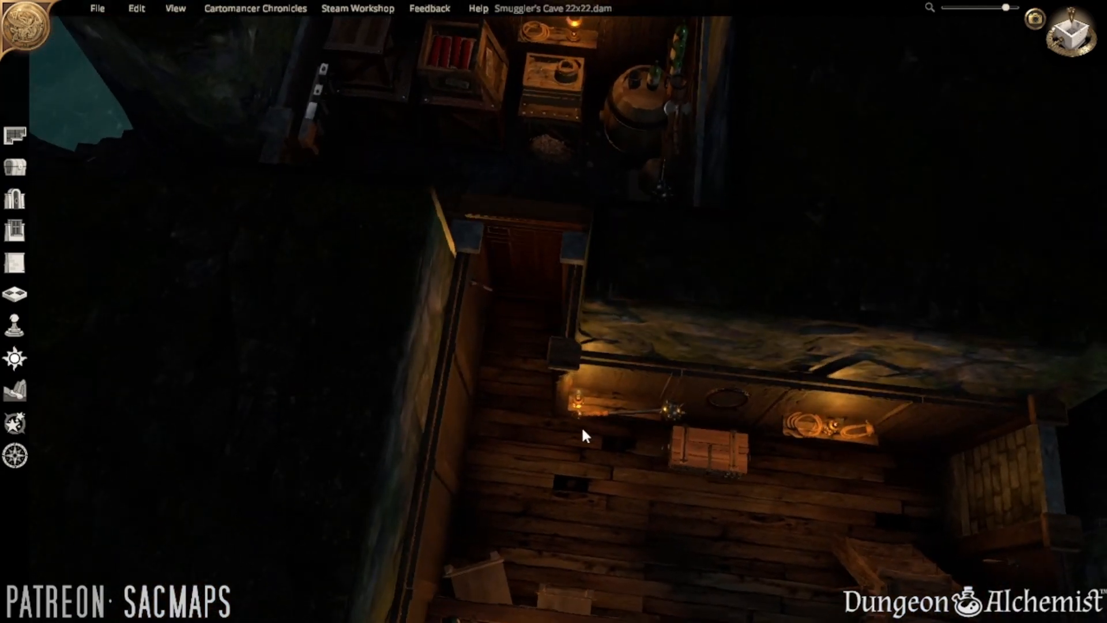
{"action": "key", "text": "w"}
{"action": "right_click_drag", "start_coordinate": [449, 393], "coordinate": [497, 461]}
{"action": "key", "text": "a"}
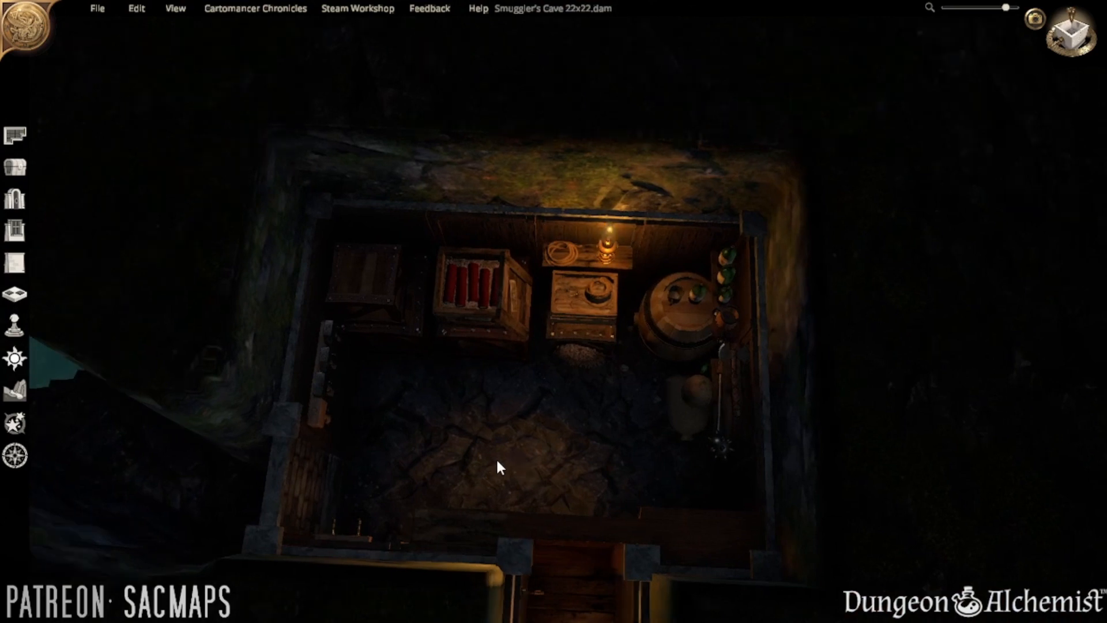
{"action": "key", "text": "s"}
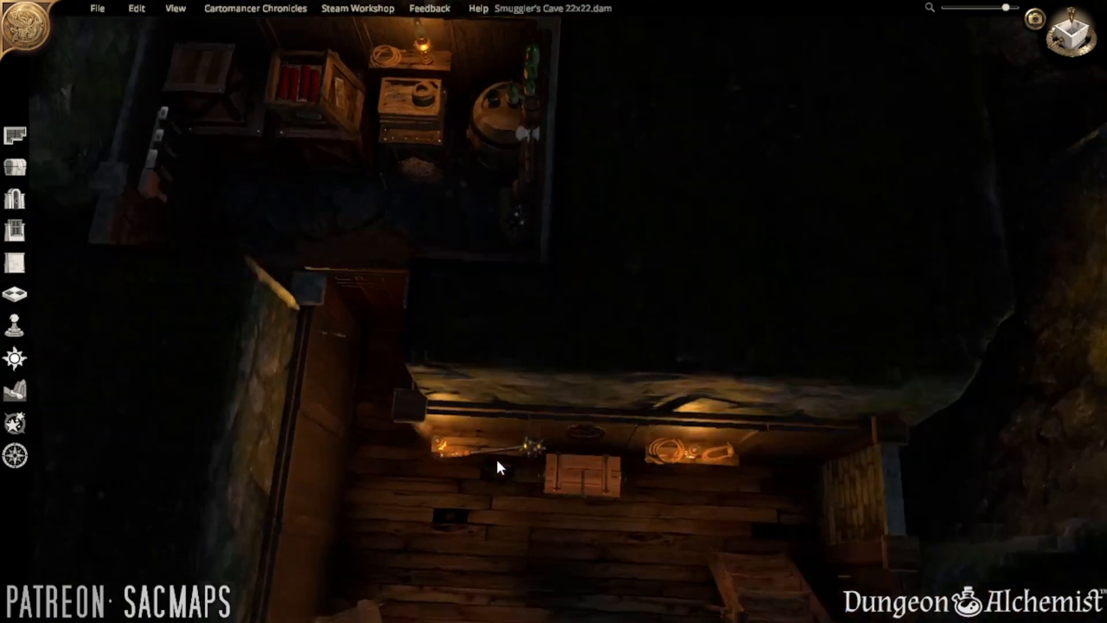
{"action": "left_click", "coordinate": [434, 438]}
{"action": "left_click", "coordinate": [399, 457]}
{"action": "key", "text": "w"}
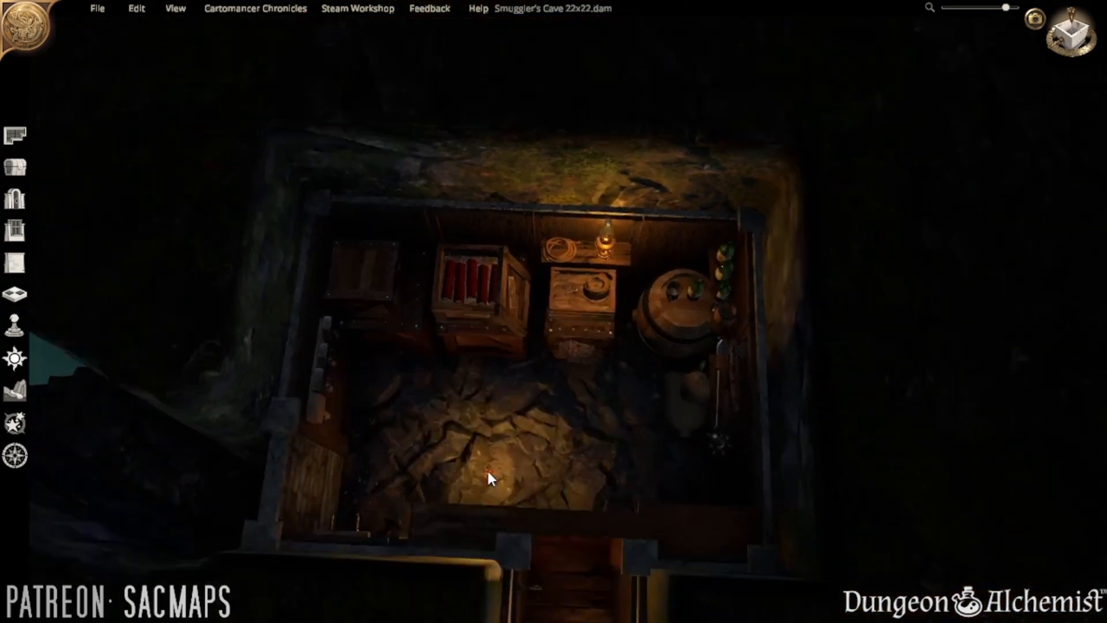
{"action": "left_click", "coordinate": [353, 396]}
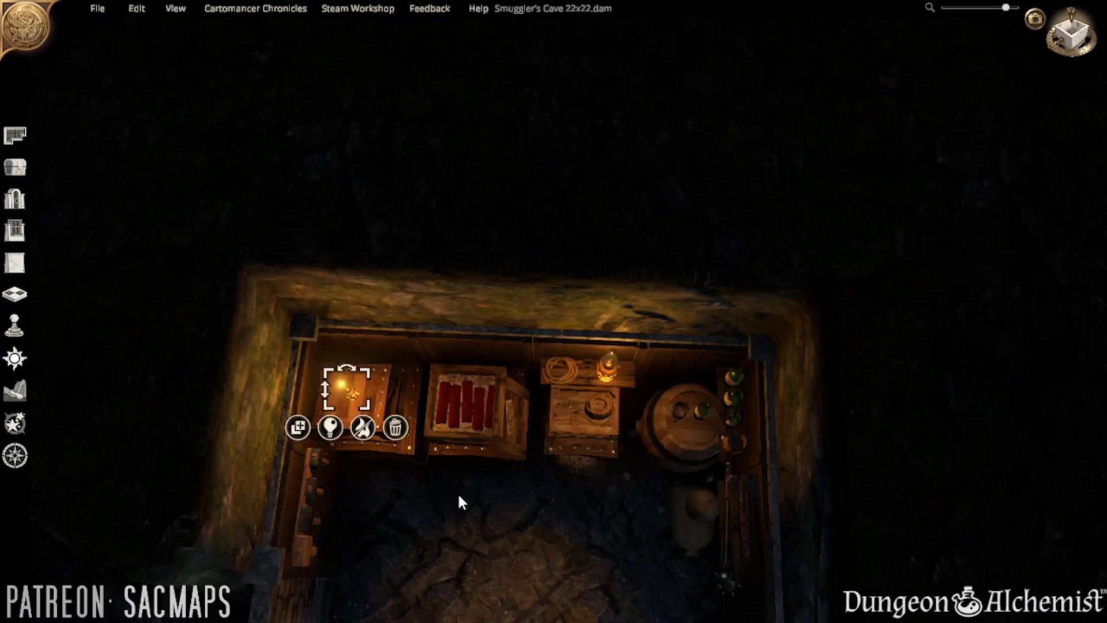
{"action": "key", "text": "s"}
{"action": "left_click", "coordinate": [441, 375]}
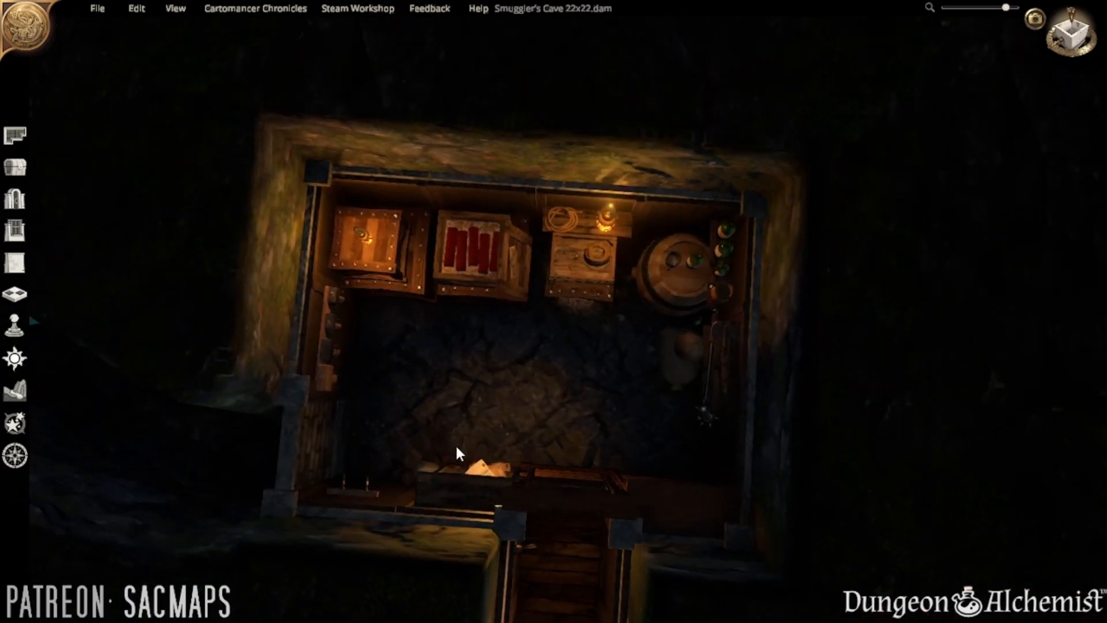
- Inspect the lit storage room, the secret passage and the cave entrance at the water from several angles
{"action": "right_click_drag", "start_coordinate": [455, 444], "coordinate": [481, 524]}
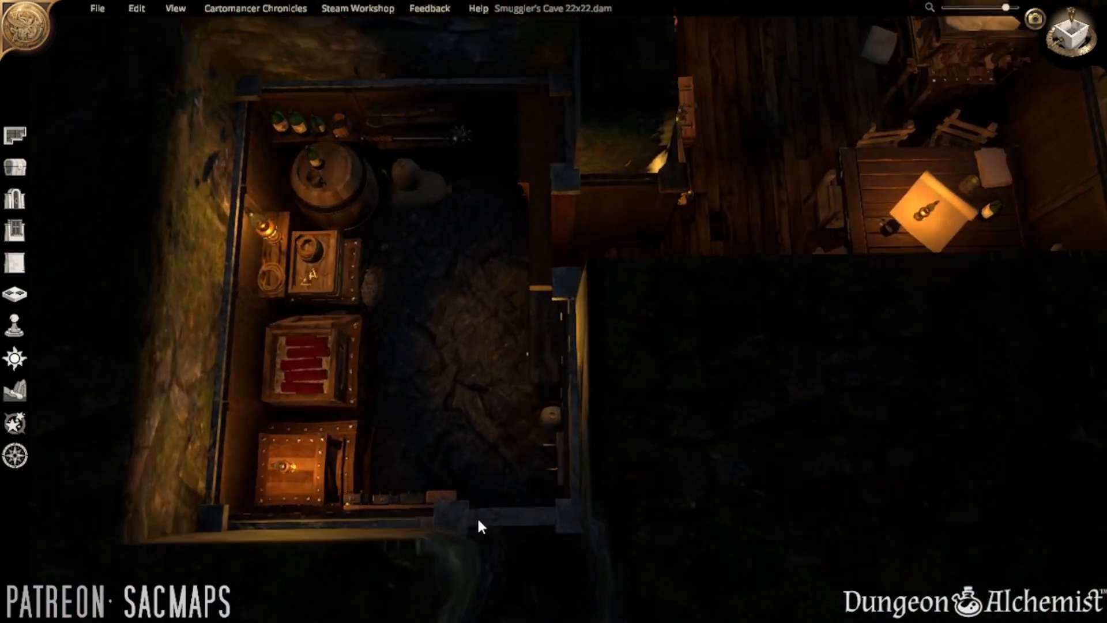
{"action": "key", "text": "w"}
{"action": "key", "text": "a"}
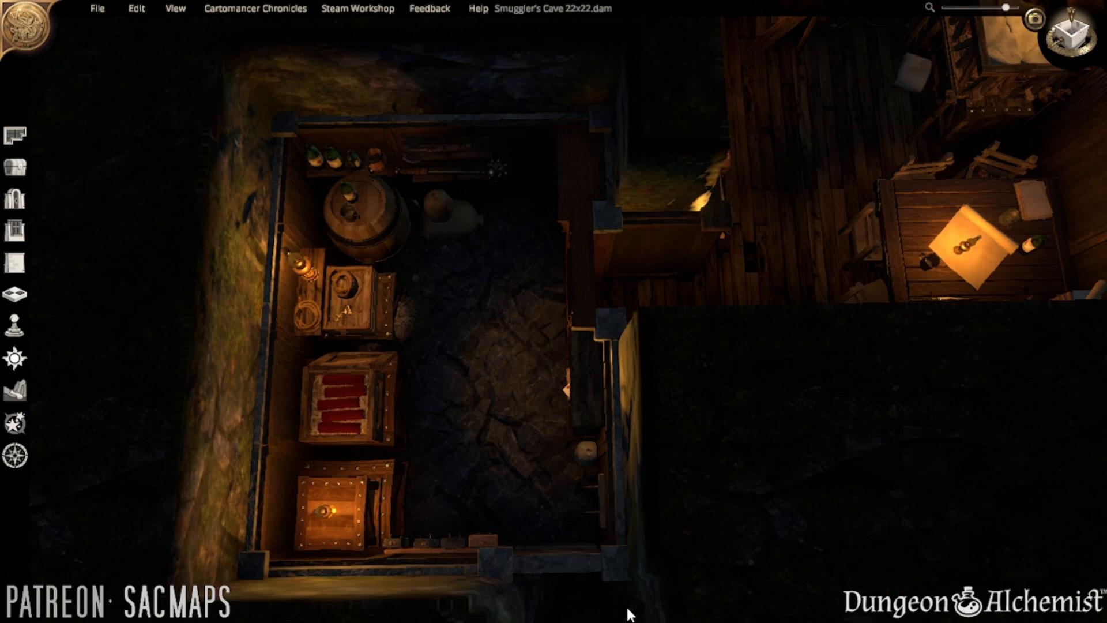
{"action": "scroll", "coordinate": [700, 409], "scroll_direction": "down", "scroll_amount": 5}
{"action": "key", "text": "w"}
{"action": "key", "text": "d"}
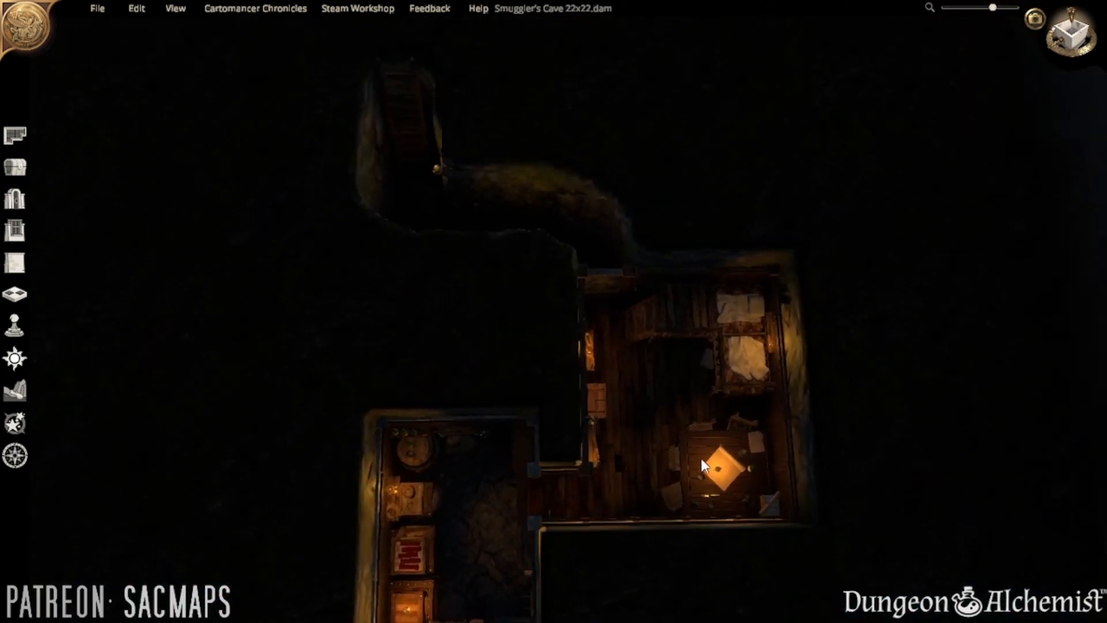
{"action": "key", "text": "a"}
{"action": "key", "text": "s"}
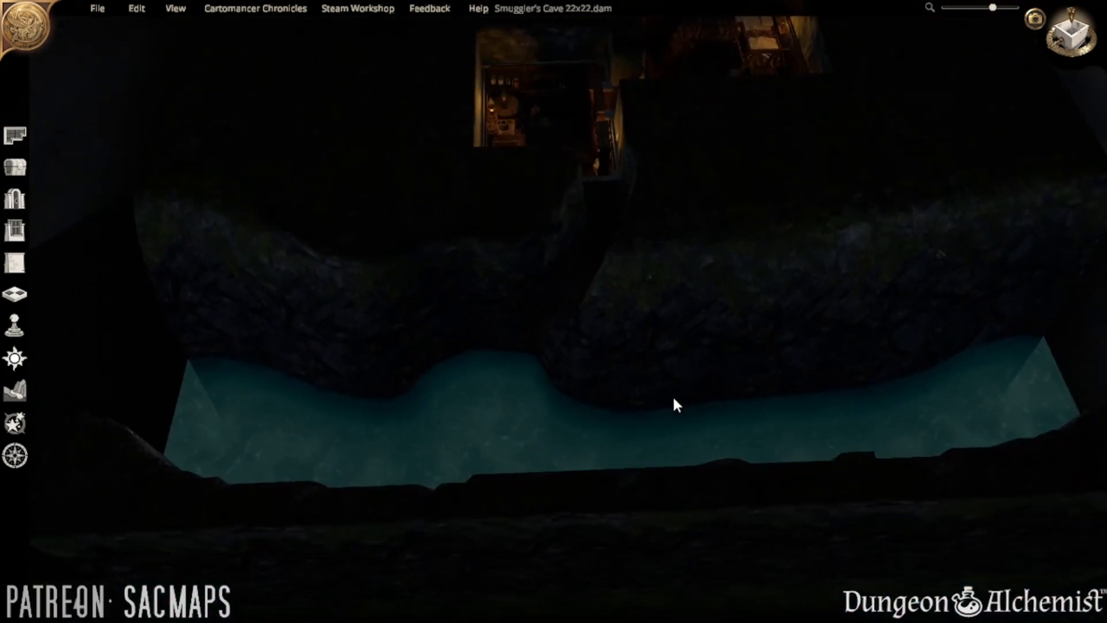
{"action": "right_click_drag", "start_coordinate": [674, 399], "coordinate": [654, 299]}
{"action": "scroll", "coordinate": [517, 361], "scroll_direction": "up", "scroll_amount": 3}
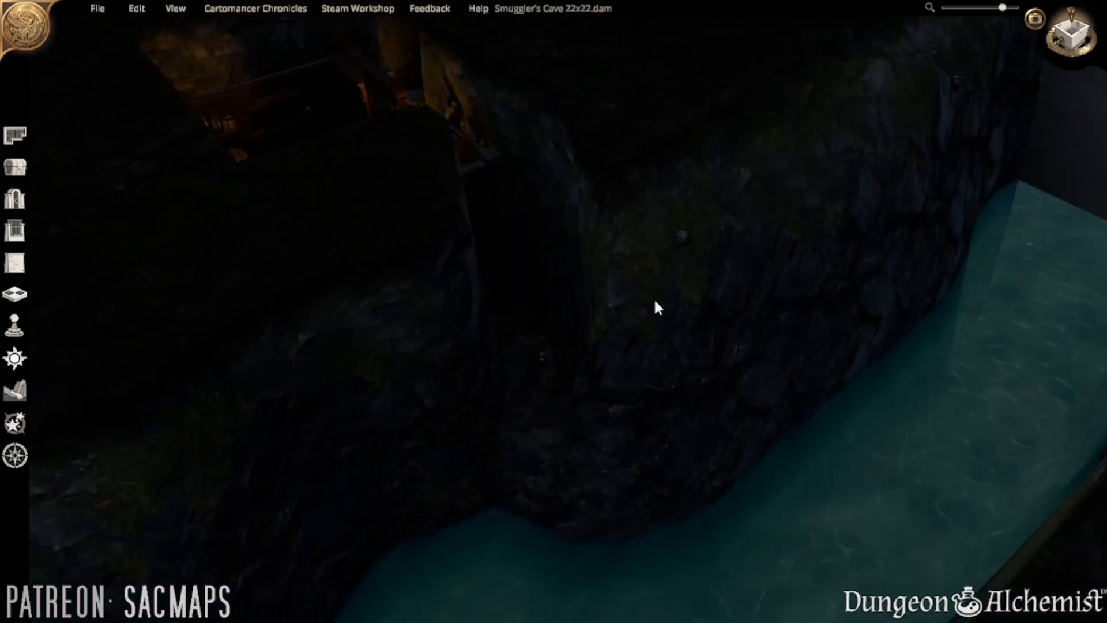
- Switch the scene's time of day to daylight
{"action": "scroll", "coordinate": [608, 364], "scroll_direction": "up", "scroll_amount": 3}
{"action": "scroll", "coordinate": [610, 366], "scroll_direction": "down", "scroll_amount": 3}
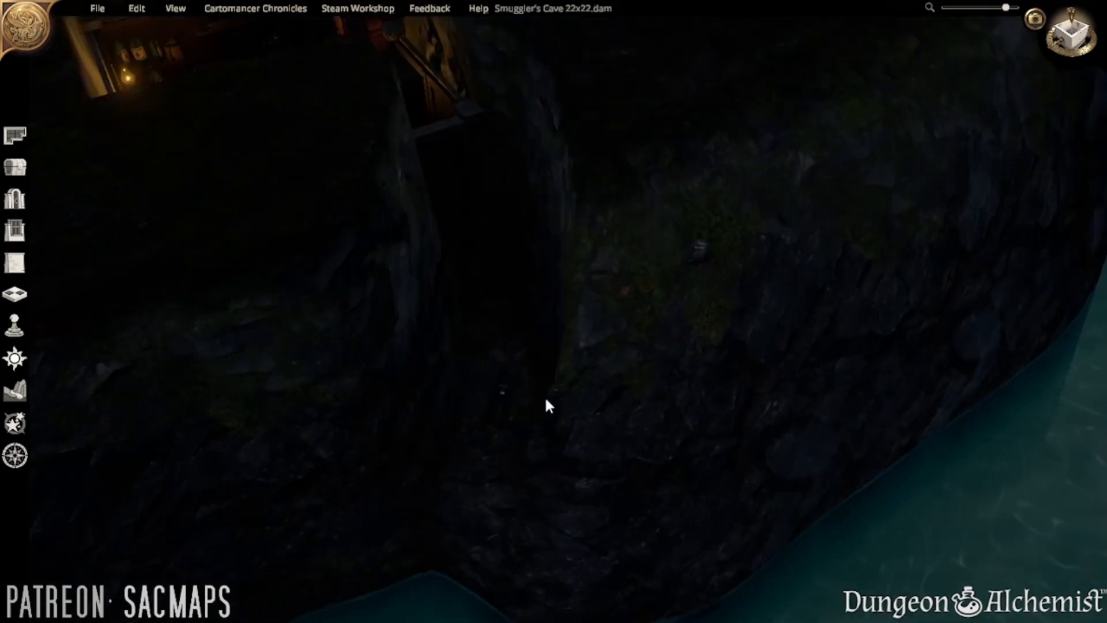
{"action": "left_click", "coordinate": [14, 358]}
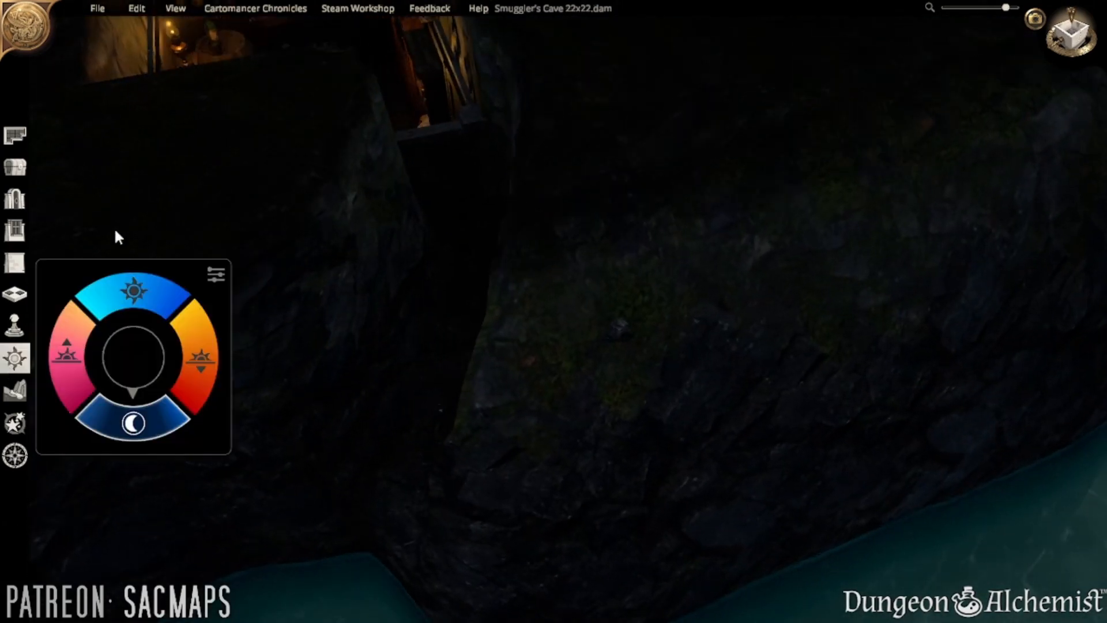
{"action": "left_click", "coordinate": [115, 291]}
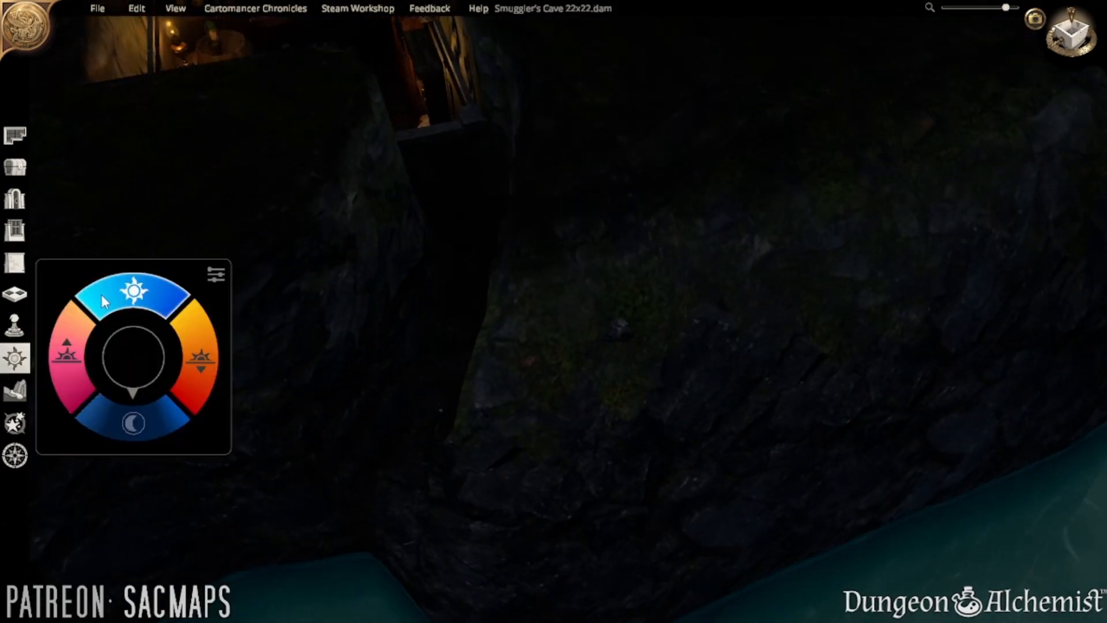
{"action": "left_click", "coordinate": [15, 358]}
- Move the small light from the rocky gully floor up beside the brick wall at the passage end, and lower it there
{"action": "scroll", "coordinate": [580, 513], "scroll_direction": "up", "scroll_amount": 3}
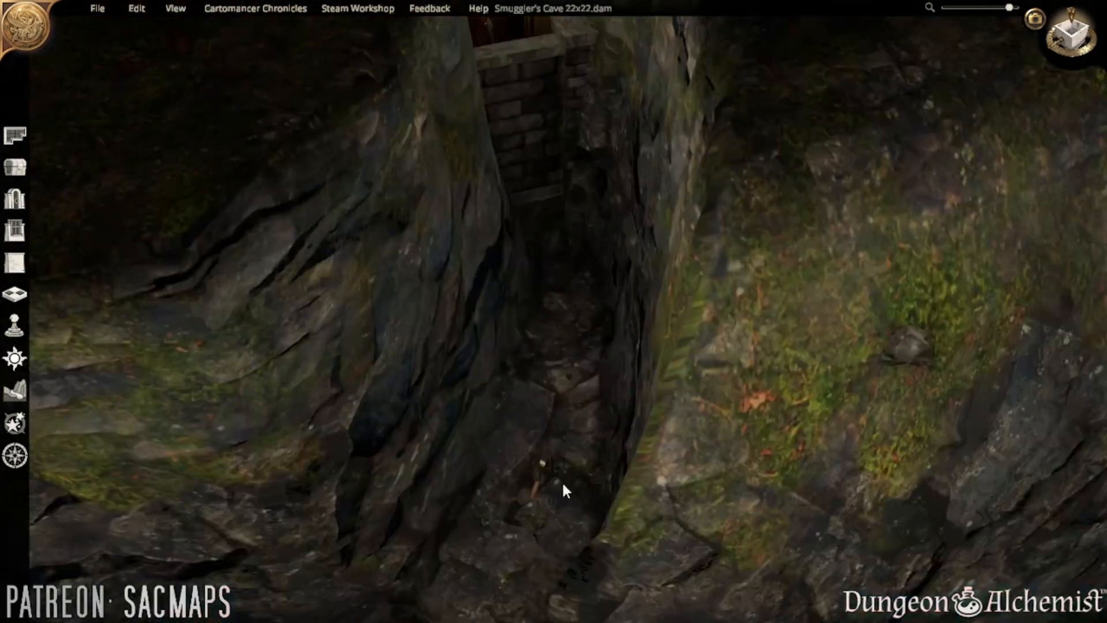
{"action": "left_click", "coordinate": [544, 468]}
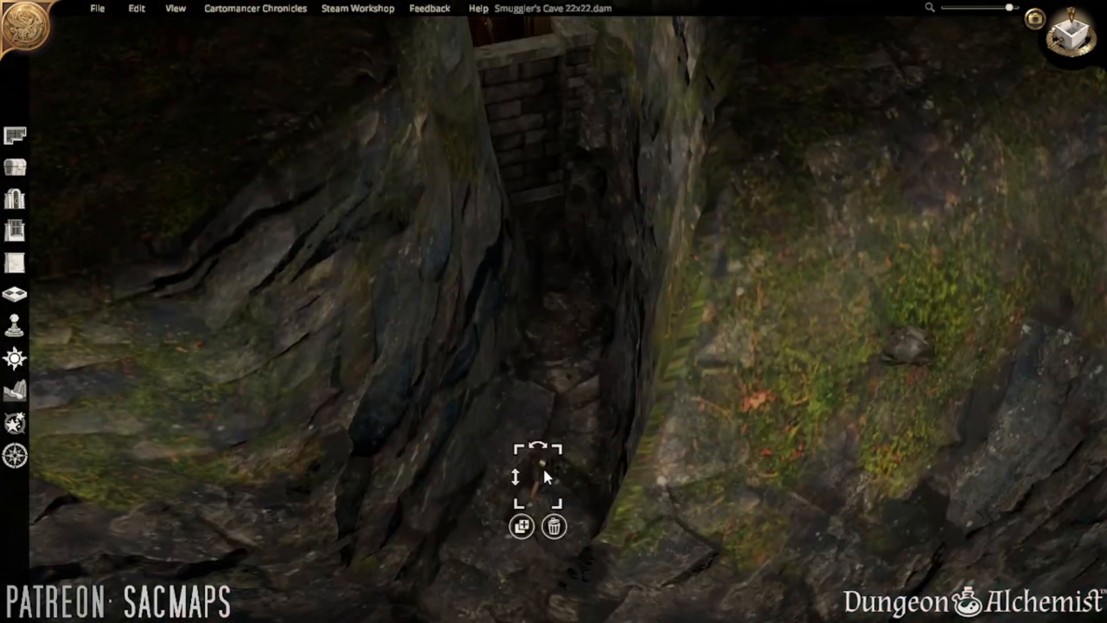
{"action": "scroll", "coordinate": [576, 507], "scroll_direction": "down", "scroll_amount": 5}
{"action": "left_click_drag", "start_coordinate": [548, 507], "coordinate": [600, 509]}
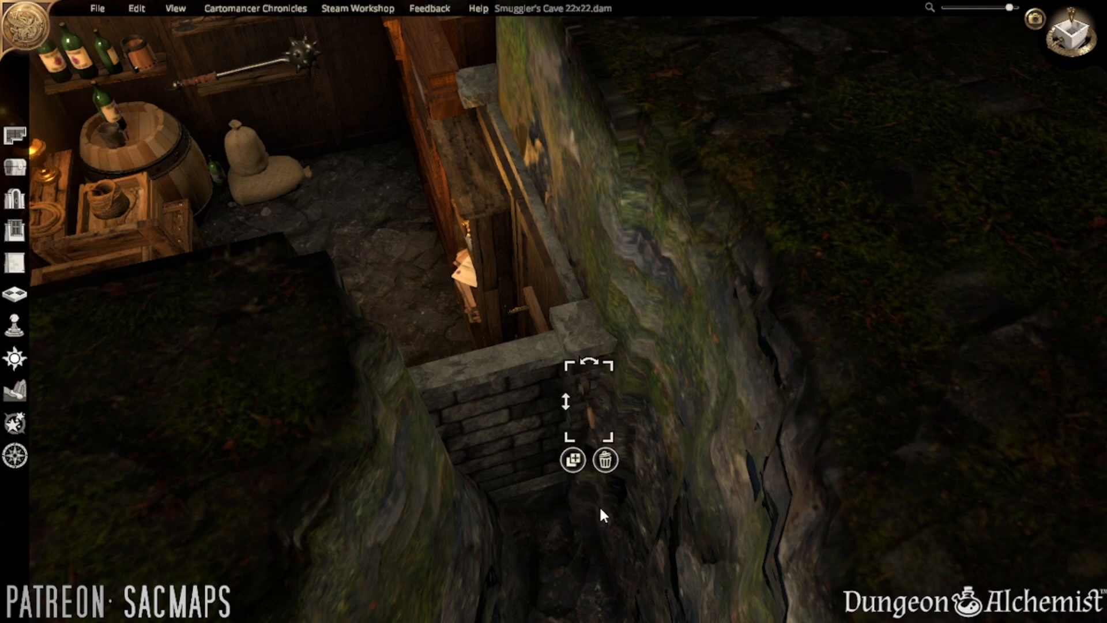
{"action": "left_click_drag", "start_coordinate": [567, 401], "coordinate": [598, 478]}
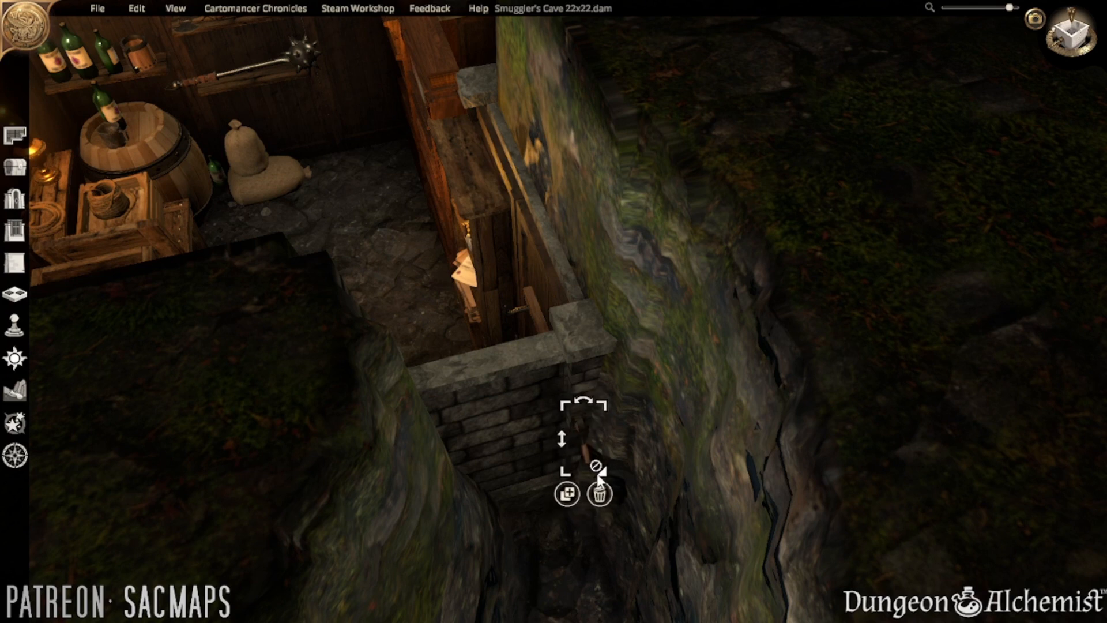
{"action": "left_click", "coordinate": [575, 569]}
- Search the object library for "stone block" and look through the models for a loose stone slab
{"action": "middle_click_drag", "start_coordinate": [575, 569], "coordinate": [681, 406]}
{"action": "scroll", "coordinate": [632, 496], "scroll_direction": "up", "scroll_amount": 3}
{"action": "scroll", "coordinate": [679, 402], "scroll_direction": "down", "scroll_amount": 5}
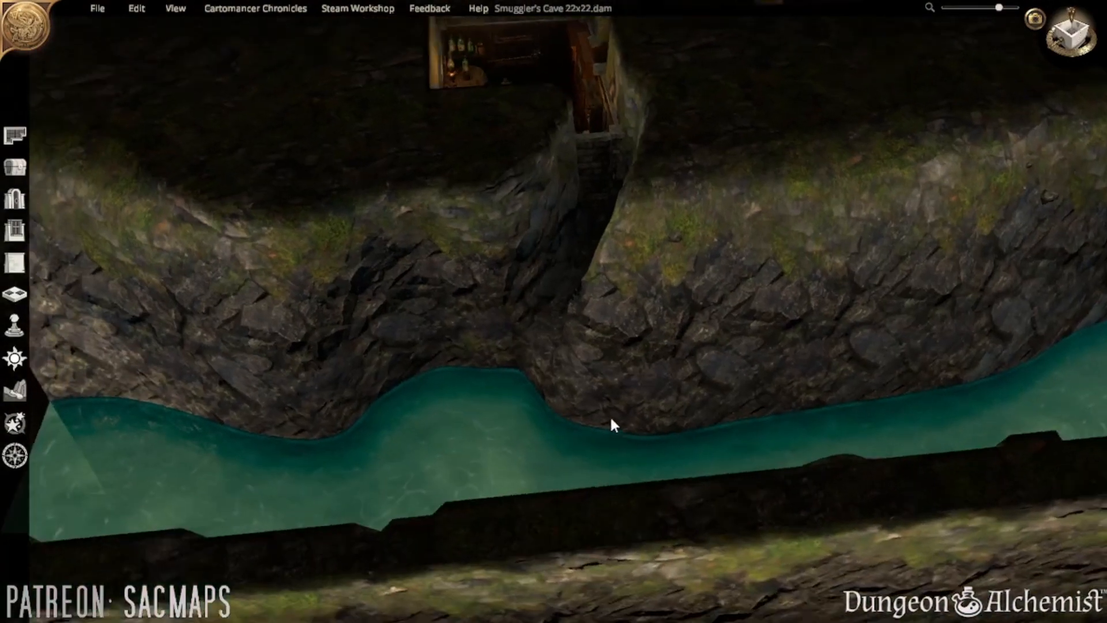
{"action": "middle_click_drag", "start_coordinate": [612, 423], "coordinate": [702, 408]}
{"action": "scroll", "coordinate": [651, 443], "scroll_direction": "up", "scroll_amount": 2}
{"action": "scroll", "coordinate": [651, 443], "scroll_direction": "up", "scroll_amount": 2}
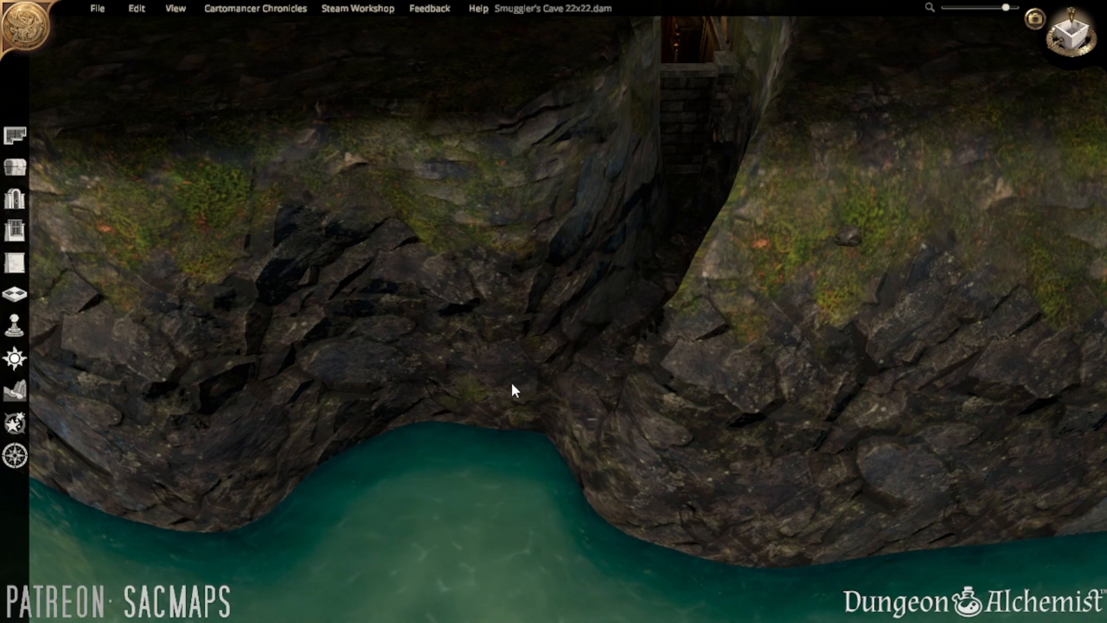
{"action": "left_click", "coordinate": [16, 173]}
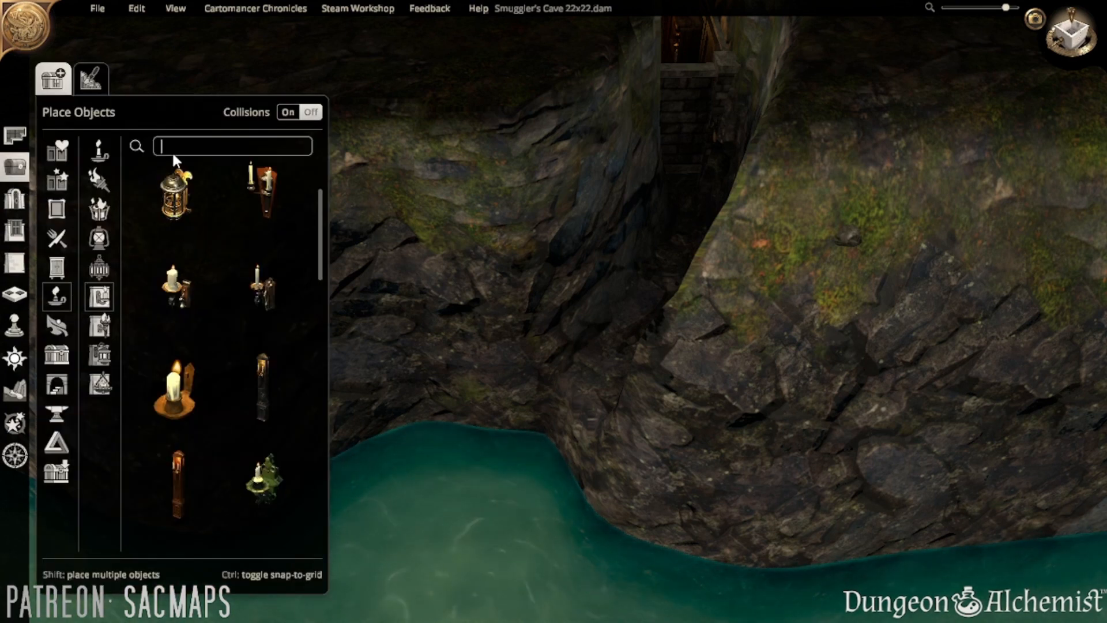
{"action": "type", "text": "stone"}
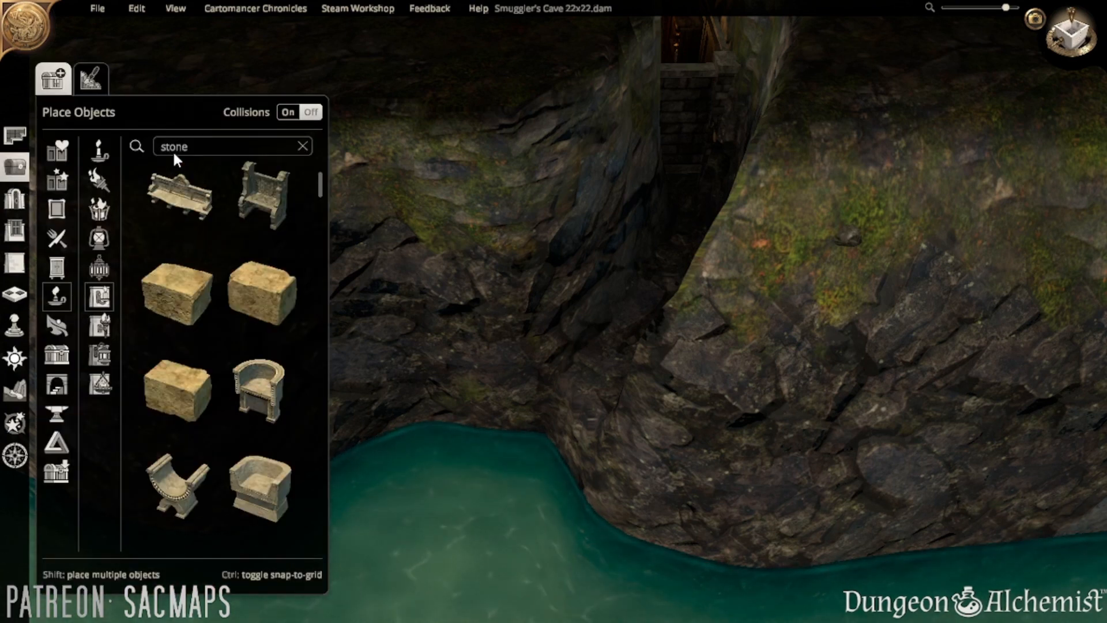
{"action": "type", "text": " block"}
{"action": "scroll", "coordinate": [184, 230], "scroll_direction": "down", "scroll_amount": 5}
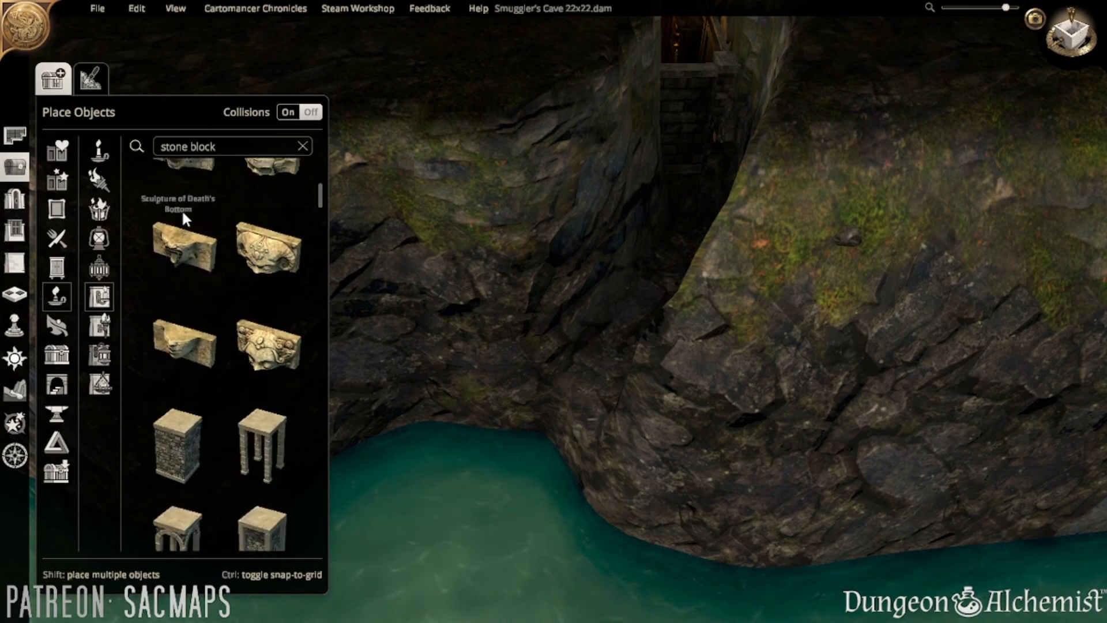
{"action": "scroll", "coordinate": [205, 364], "scroll_direction": "down", "scroll_amount": 12}
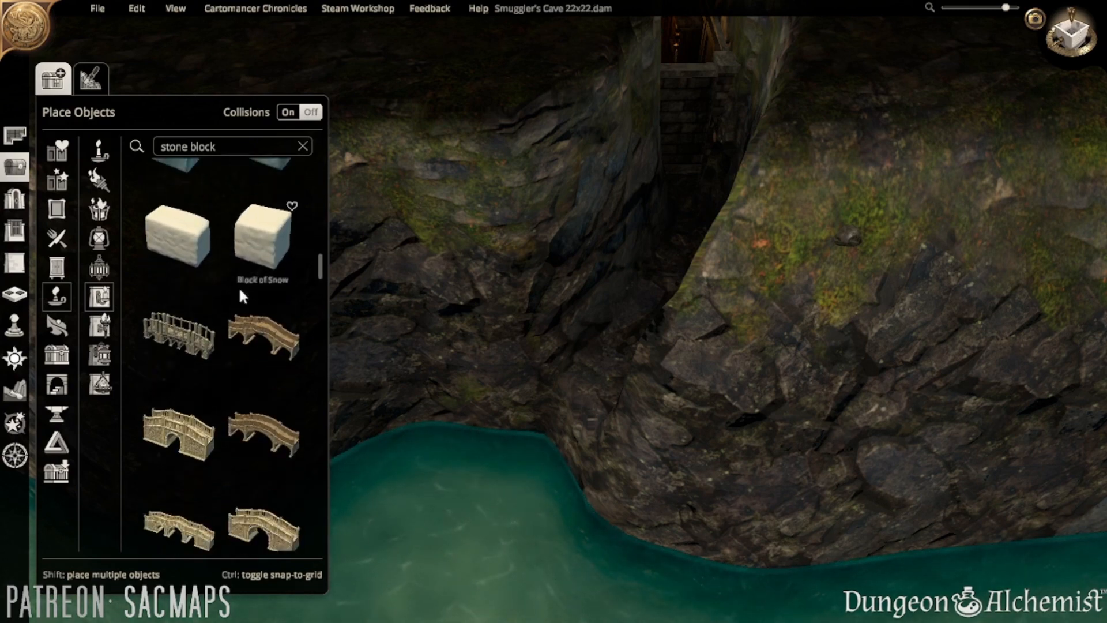
{"action": "scroll", "coordinate": [241, 404], "scroll_direction": "down", "scroll_amount": 3}
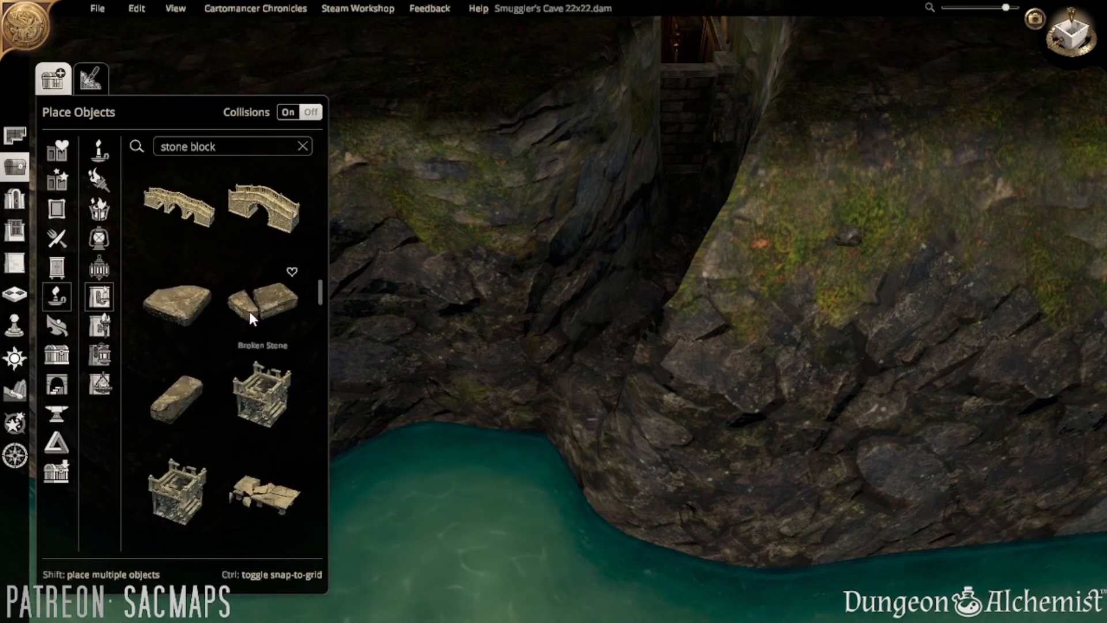
- Place the narrow oblong stone on the rocks beside the cave entrance and lower it to just above the waterline
{"action": "left_click", "coordinate": [180, 394]}
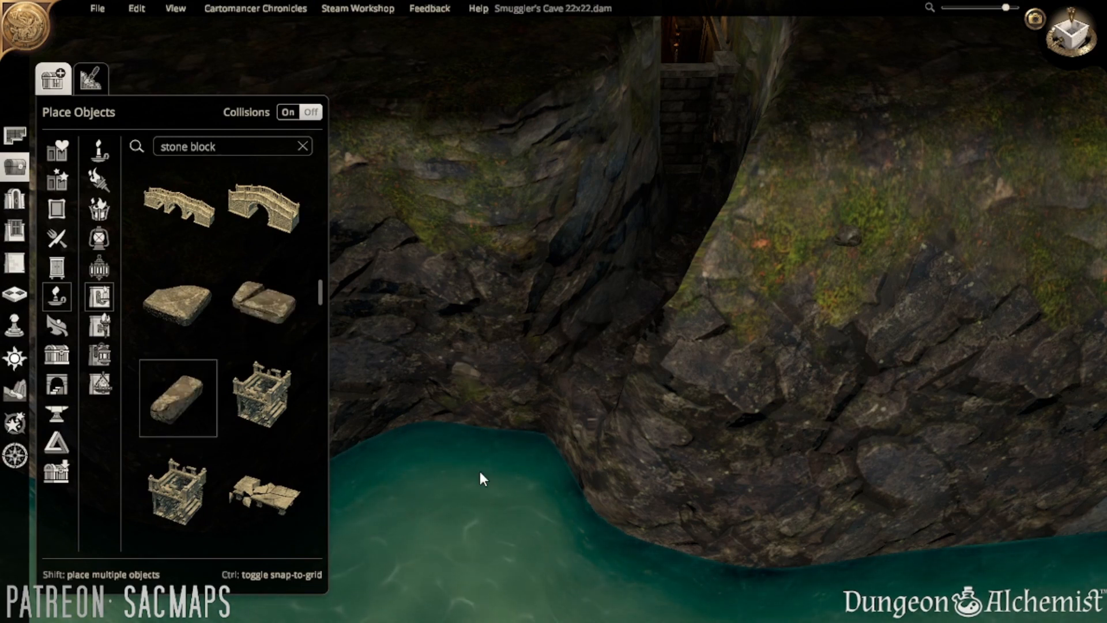
{"action": "left_click_drag", "start_coordinate": [504, 462], "coordinate": [566, 327]}
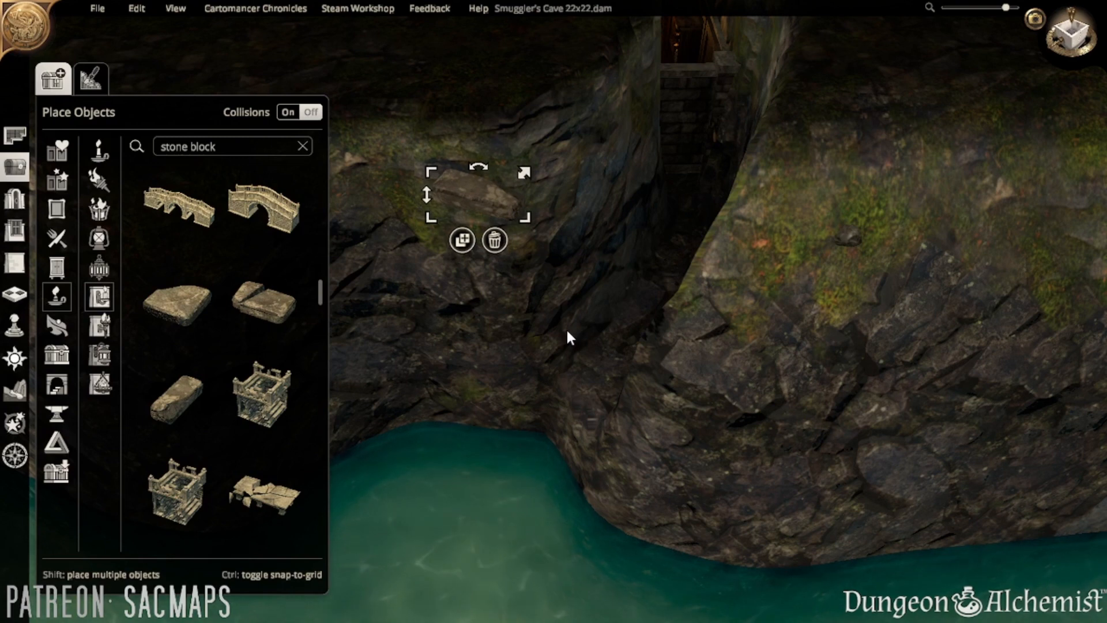
{"action": "middle_click_drag", "start_coordinate": [507, 294], "coordinate": [541, 388]}
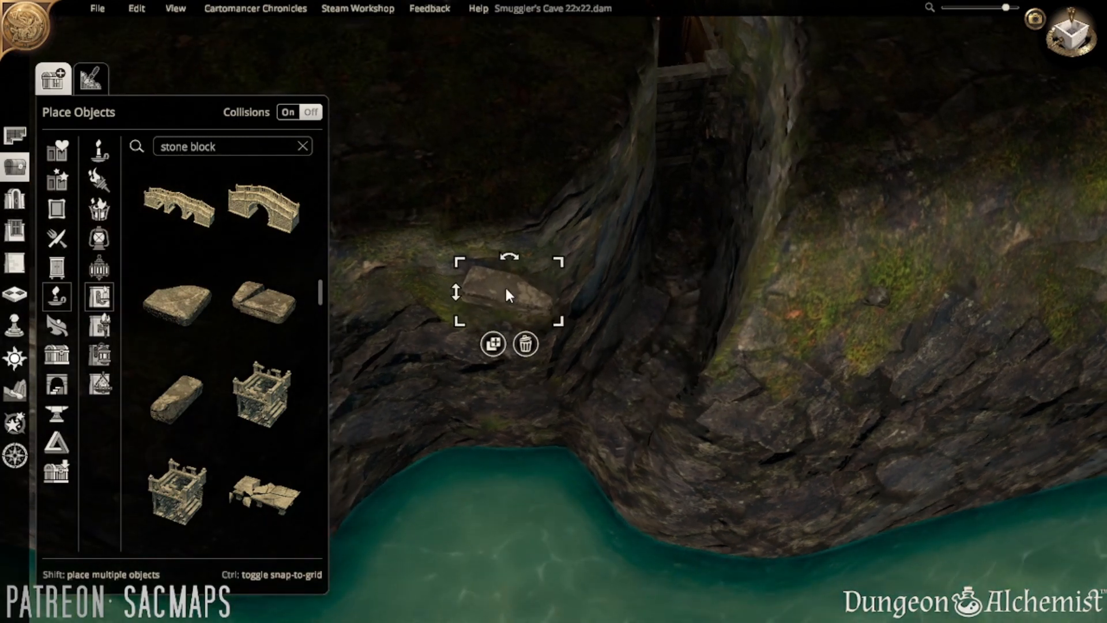
{"action": "left_click_drag", "start_coordinate": [459, 295], "coordinate": [455, 473]}
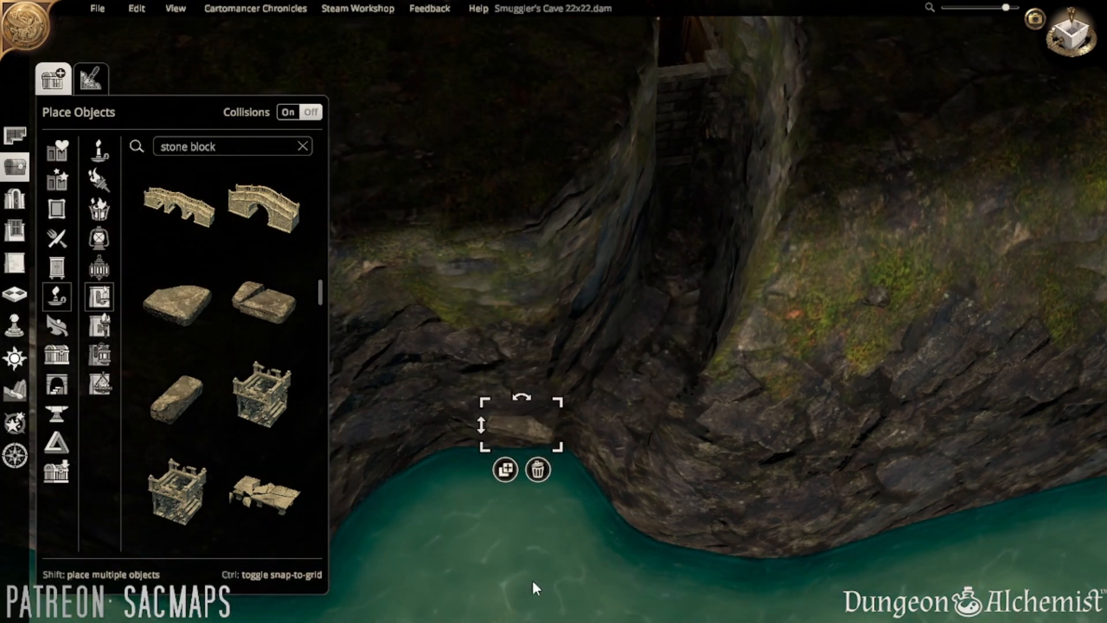
{"action": "left_click", "coordinate": [531, 579]}
- Move the oblong stone to the foot of the secret passage, turn it diagonally across the opening and raise it as a top step
{"action": "scroll", "coordinate": [528, 569], "scroll_direction": "up", "scroll_amount": 2}
{"action": "middle_click_drag", "start_coordinate": [526, 571], "coordinate": [611, 364]}
{"action": "left_click", "coordinate": [576, 430]}
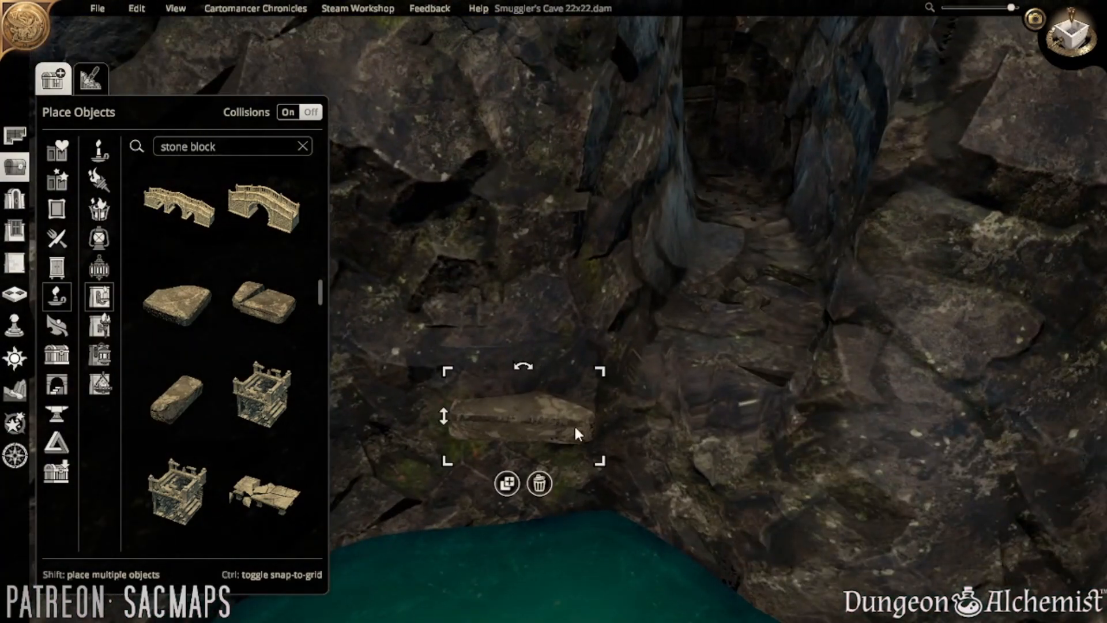
{"action": "left_click_drag", "start_coordinate": [576, 430], "coordinate": [733, 446]}
{"action": "left_click", "coordinate": [673, 370]}
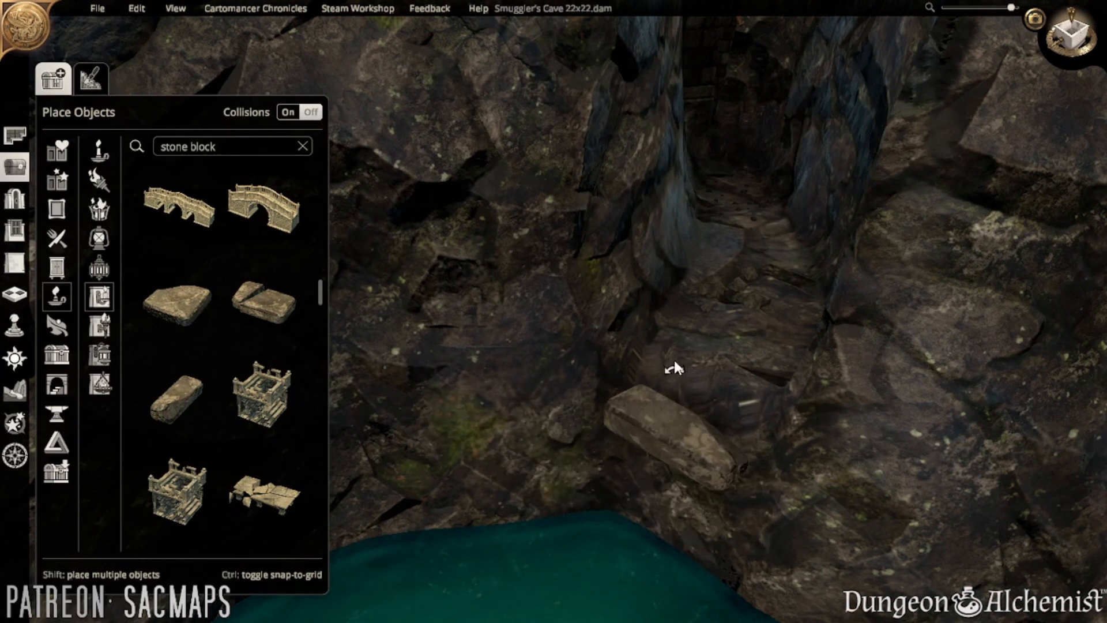
{"action": "left_click", "coordinate": [683, 443]}
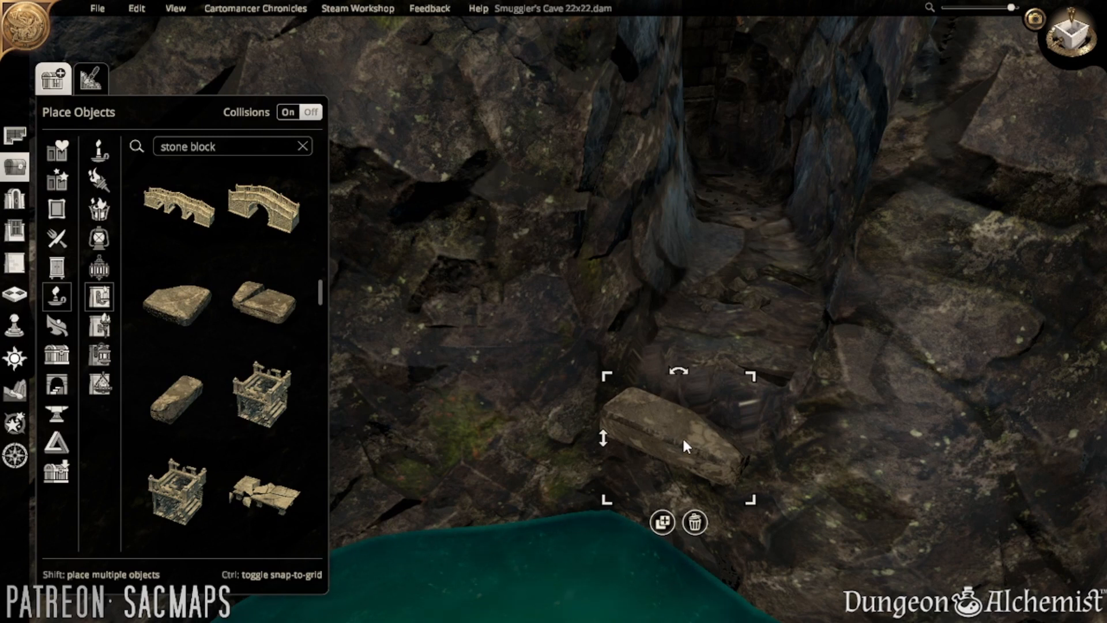
{"action": "left_click_drag", "start_coordinate": [691, 439], "coordinate": [702, 427]}
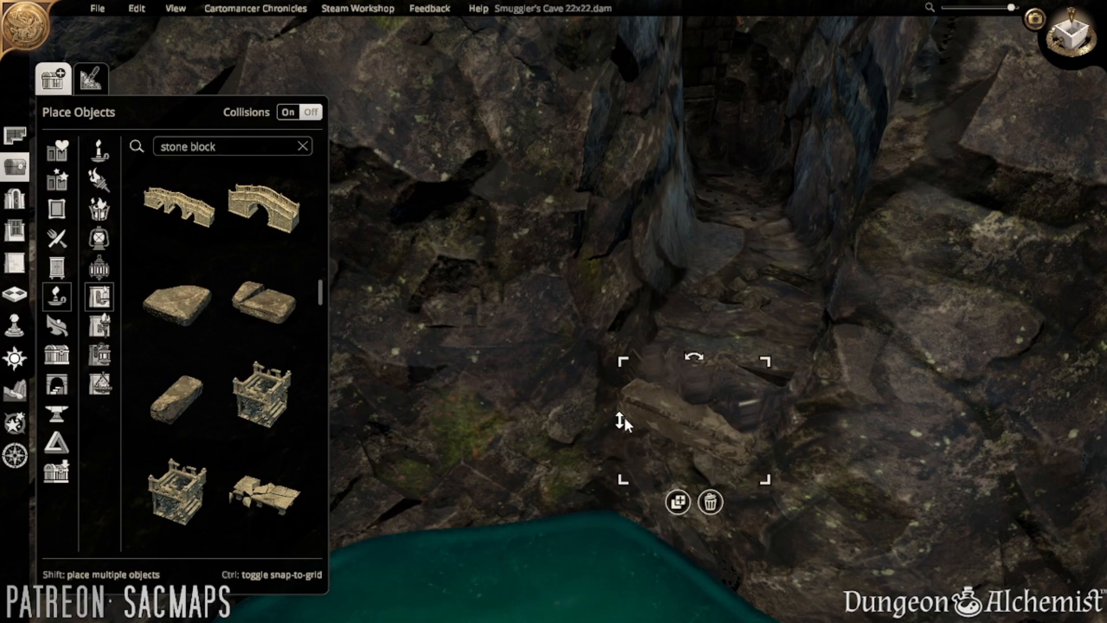
{"action": "left_click_drag", "start_coordinate": [621, 420], "coordinate": [626, 405]}
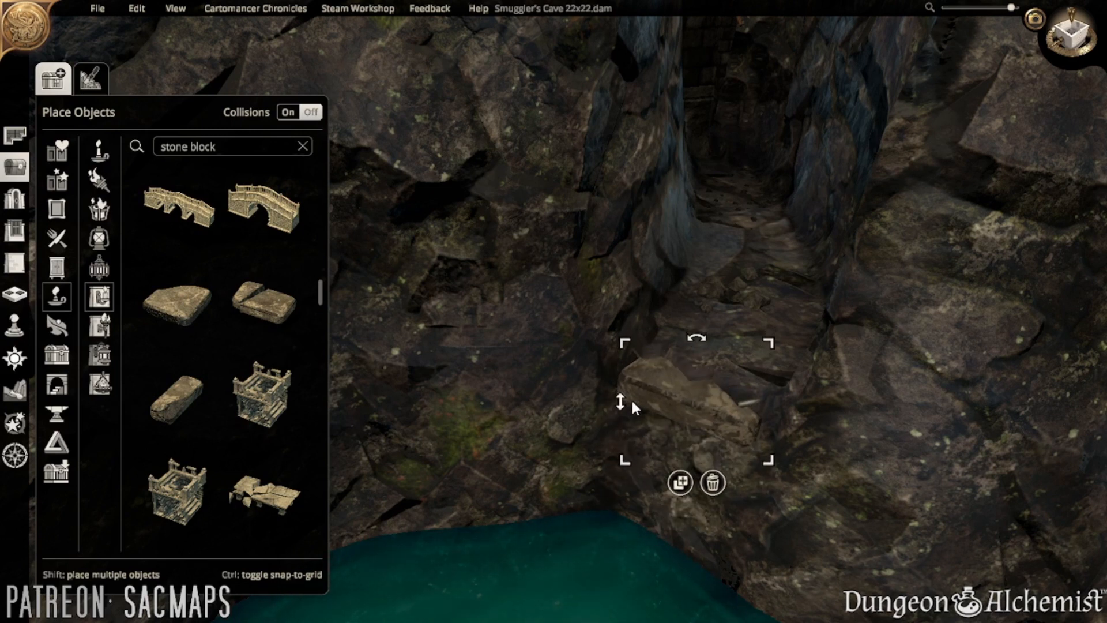
- Duplicate the stone step, rotate the copy slightly and set it in front and a little lower as a second step
{"action": "left_click", "coordinate": [680, 482]}
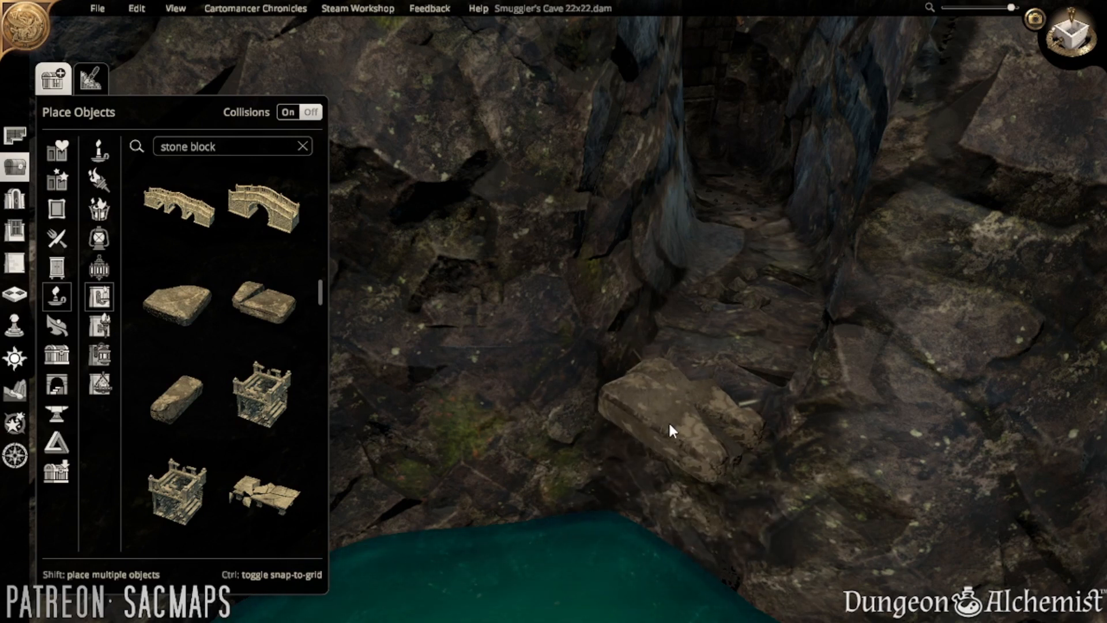
{"action": "scroll", "coordinate": [669, 424], "scroll_direction": "down", "scroll_amount": 4}
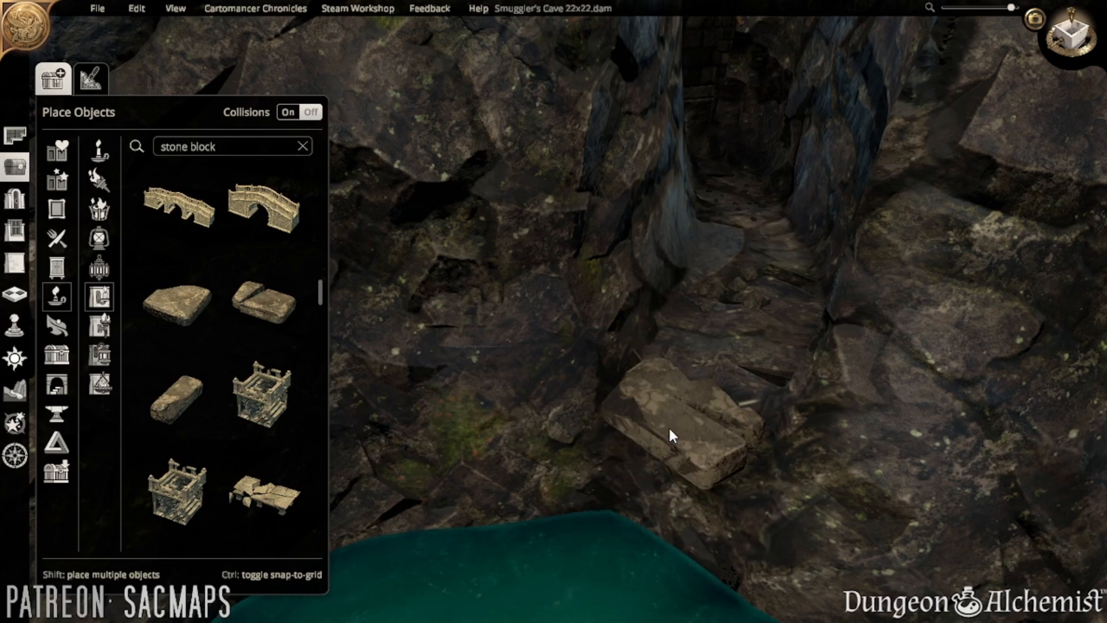
{"action": "left_click", "coordinate": [670, 428]}
{"action": "left_click_drag", "start_coordinate": [609, 434], "coordinate": [664, 423]}
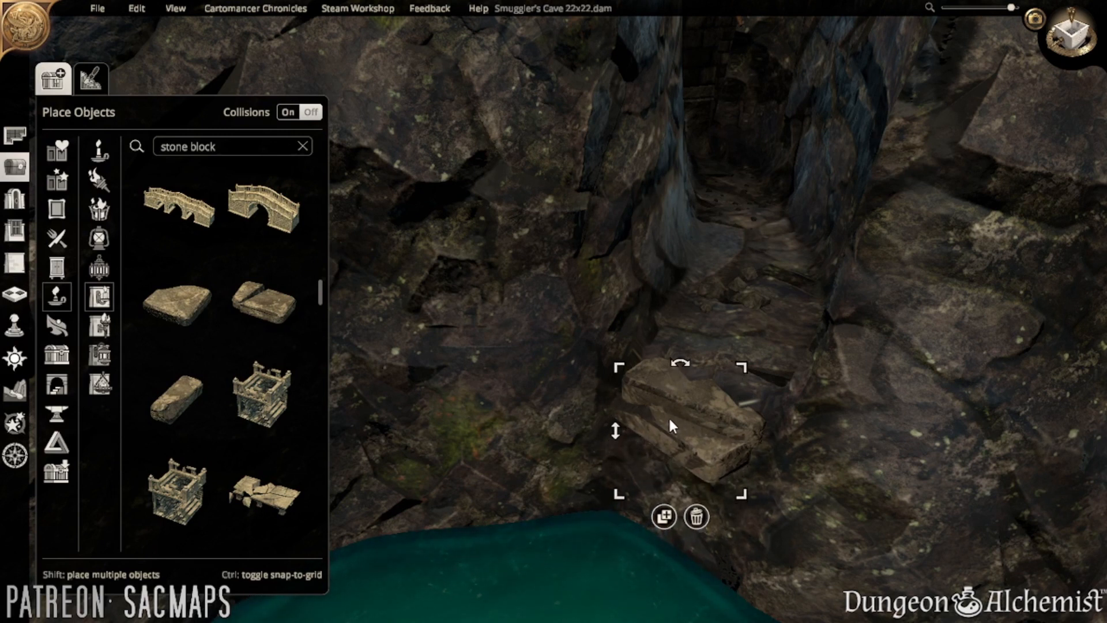
- Duplicate the second stone, rotate the copy to match and set it lower towards the water as a third step
{"action": "left_click", "coordinate": [664, 516]}
{"action": "scroll", "coordinate": [648, 457], "scroll_direction": "down", "scroll_amount": 10}
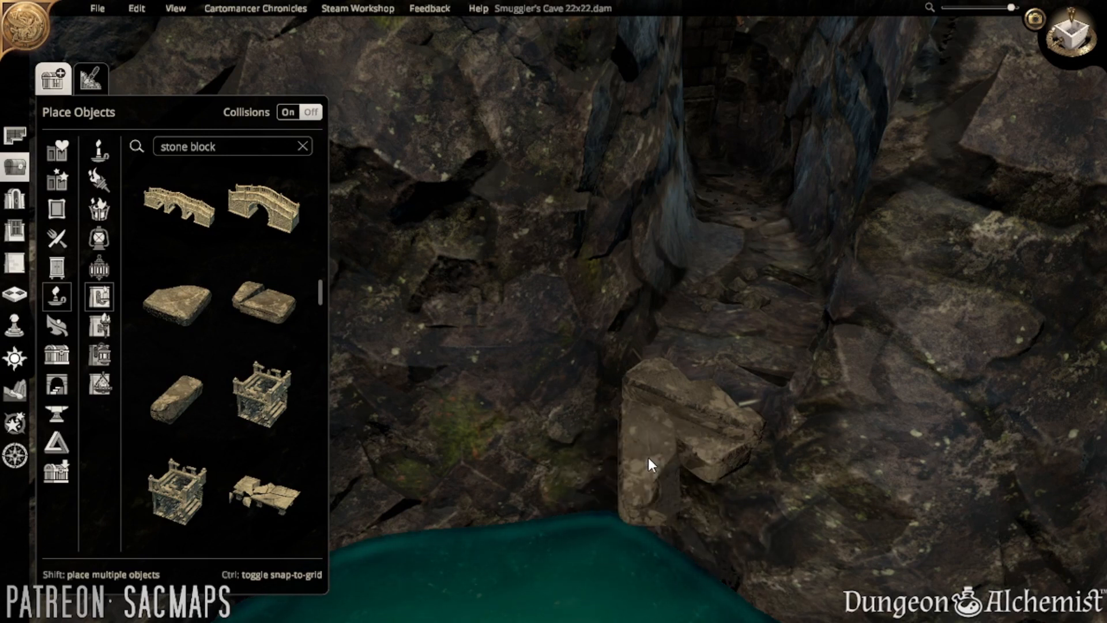
{"action": "scroll", "coordinate": [647, 449], "scroll_direction": "down", "scroll_amount": 4}
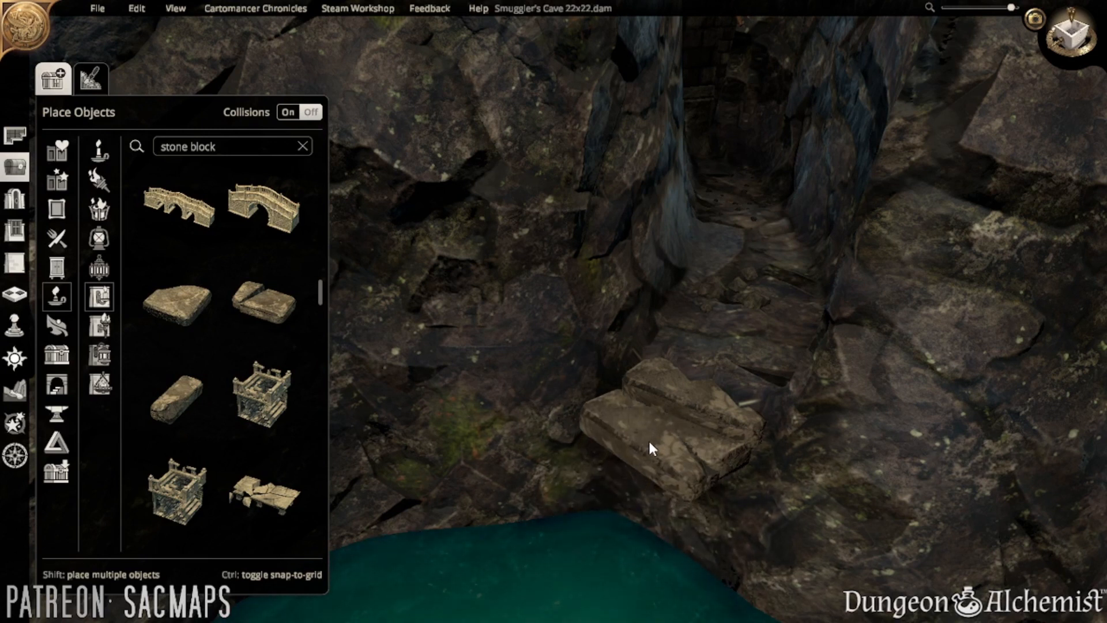
{"action": "left_click", "coordinate": [648, 441]}
{"action": "left_click_drag", "start_coordinate": [592, 468], "coordinate": [595, 468]}
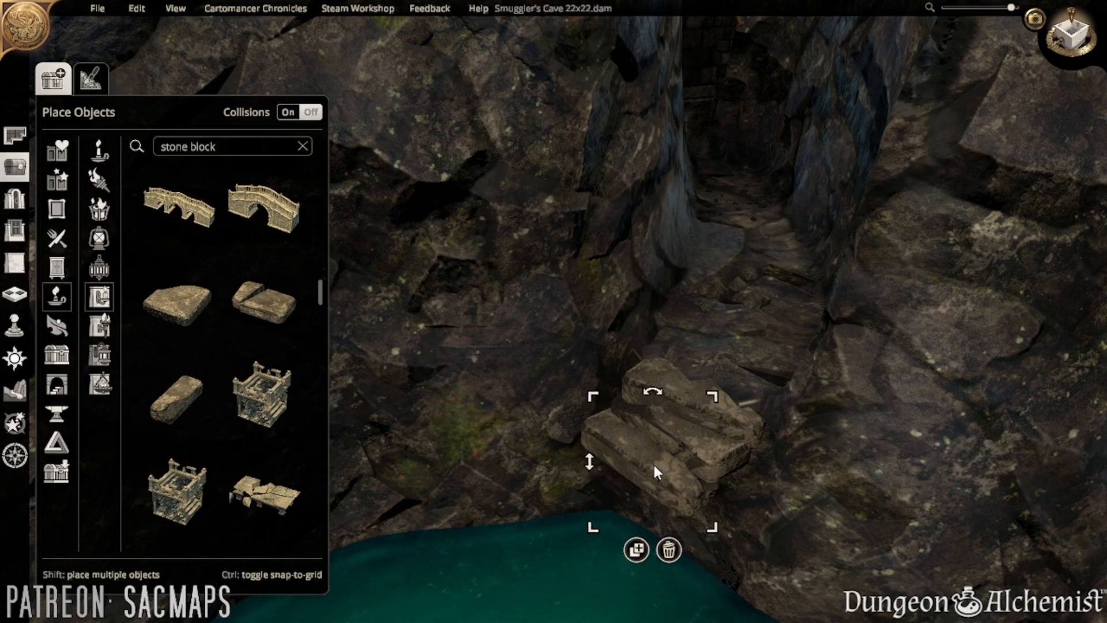
- Inspect the three stone steps between the water and the cave entrance from several distances and angles
{"action": "scroll", "coordinate": [596, 491], "scroll_direction": "down", "scroll_amount": 3}
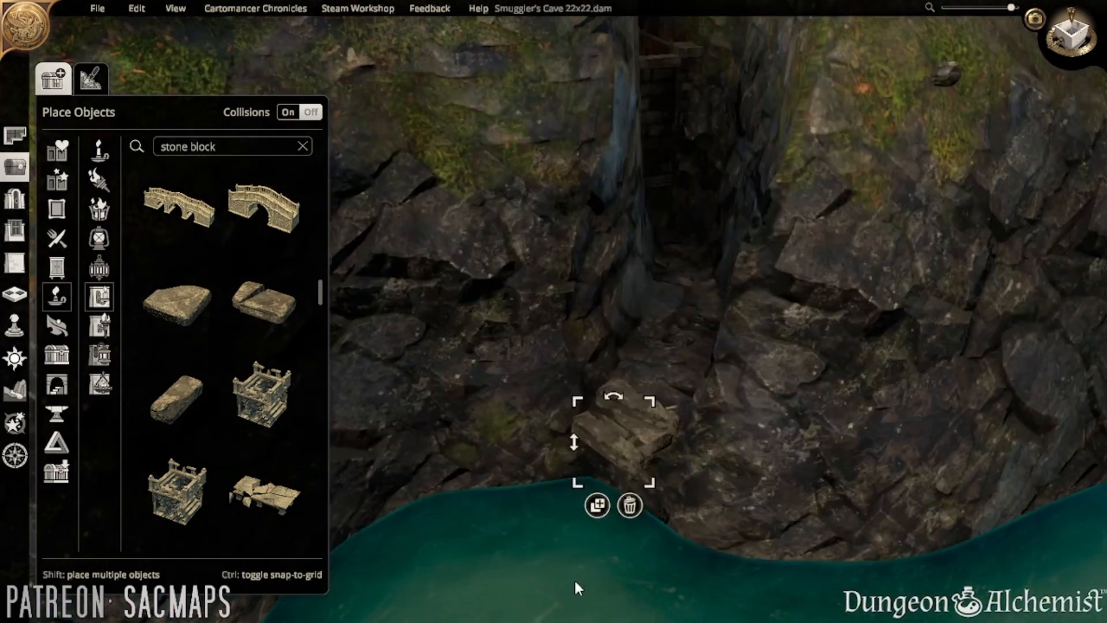
{"action": "left_click", "coordinate": [585, 551]}
{"action": "scroll", "coordinate": [642, 529], "scroll_direction": "up", "scroll_amount": 4}
{"action": "scroll", "coordinate": [652, 507], "scroll_direction": "up", "scroll_amount": 3}
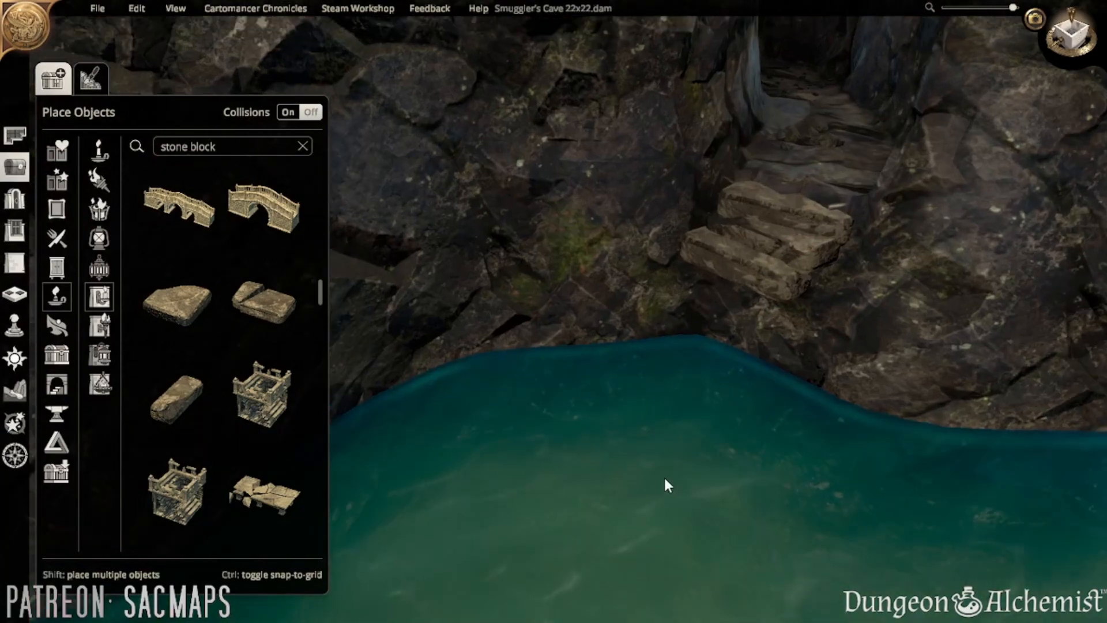
{"action": "key", "text": "w"}
{"action": "key", "text": "s"}
{"action": "key", "text": "d"}
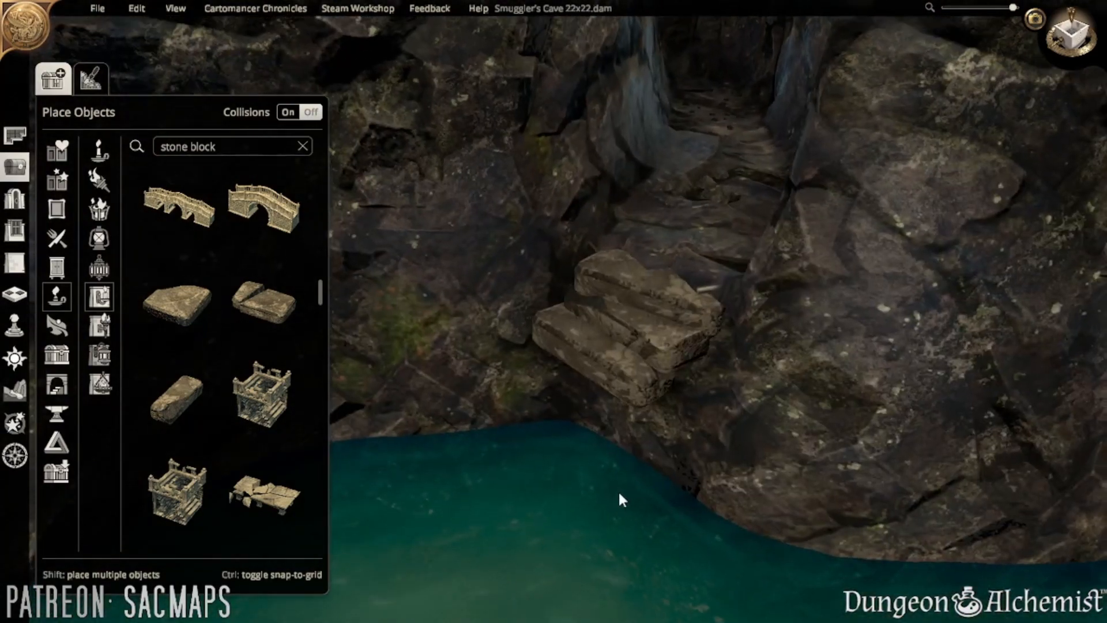
{"action": "mouse_move", "coordinate": [619, 493]}
{"action": "right_mouse_down"}
{"action": "mouse_move", "coordinate": [615, 555]}
{"action": "mouse_move", "coordinate": [615, 489]}
{"action": "right_mouse_up"}
{"action": "scroll", "coordinate": [619, 466], "scroll_direction": "up", "scroll_amount": 2}
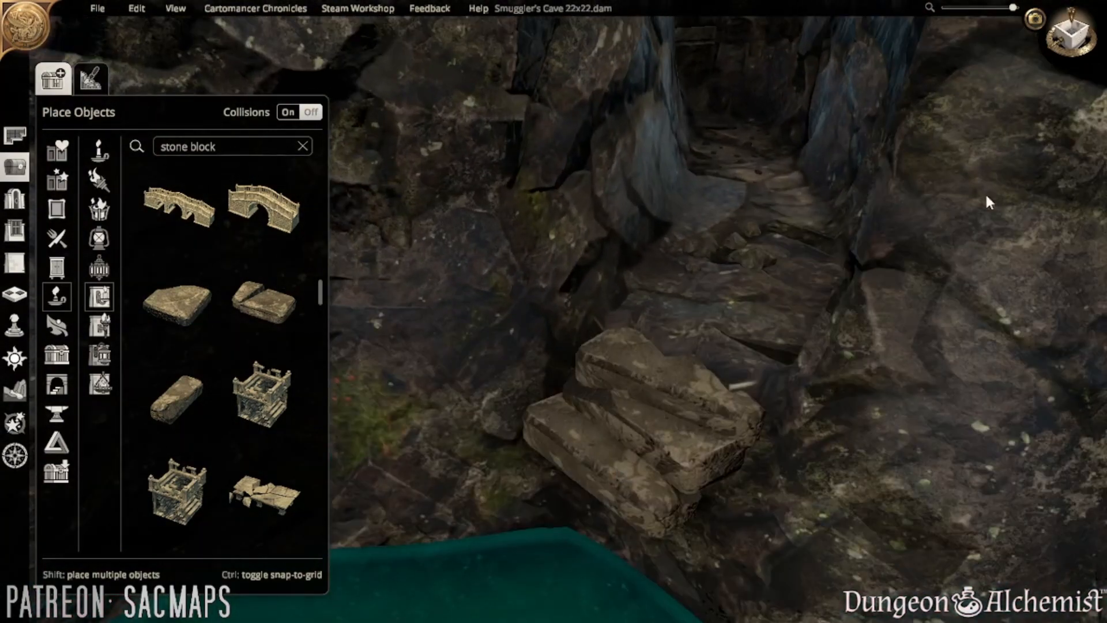
- Inspect the three stone steps and the passage entrance up close in the first-person camera view
{"action": "left_click", "coordinate": [1038, 22]}
{"action": "key", "text": "w"}
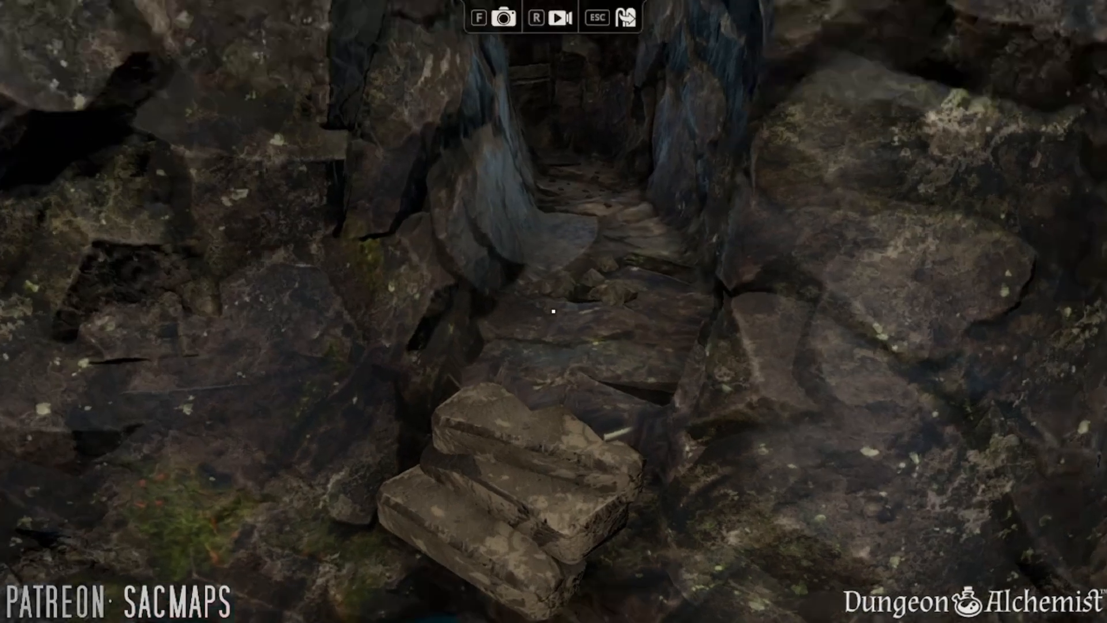
{"action": "key", "text": "w"}
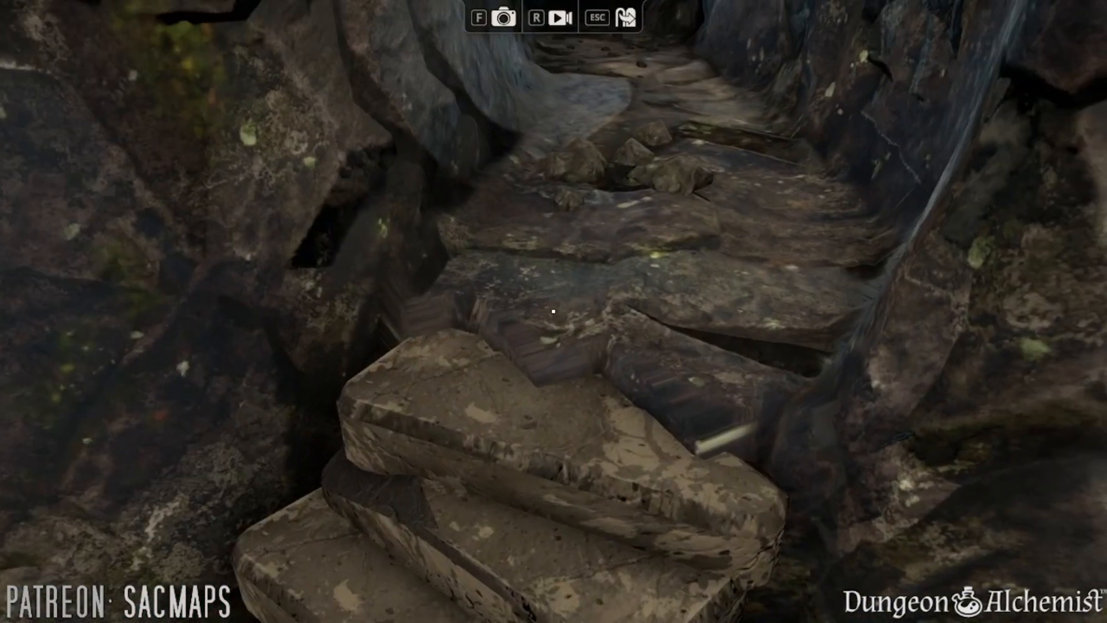
{"action": "key", "text": "q"}
{"action": "key", "text": "q"}
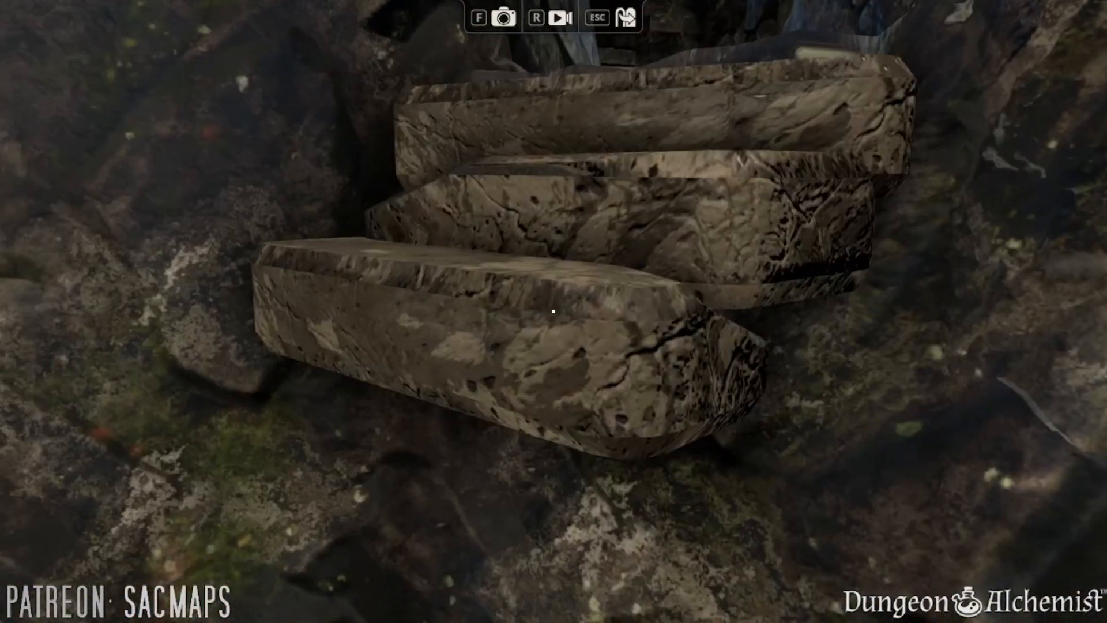
{"action": "key", "text": "e"}
{"action": "key", "text": "s"}
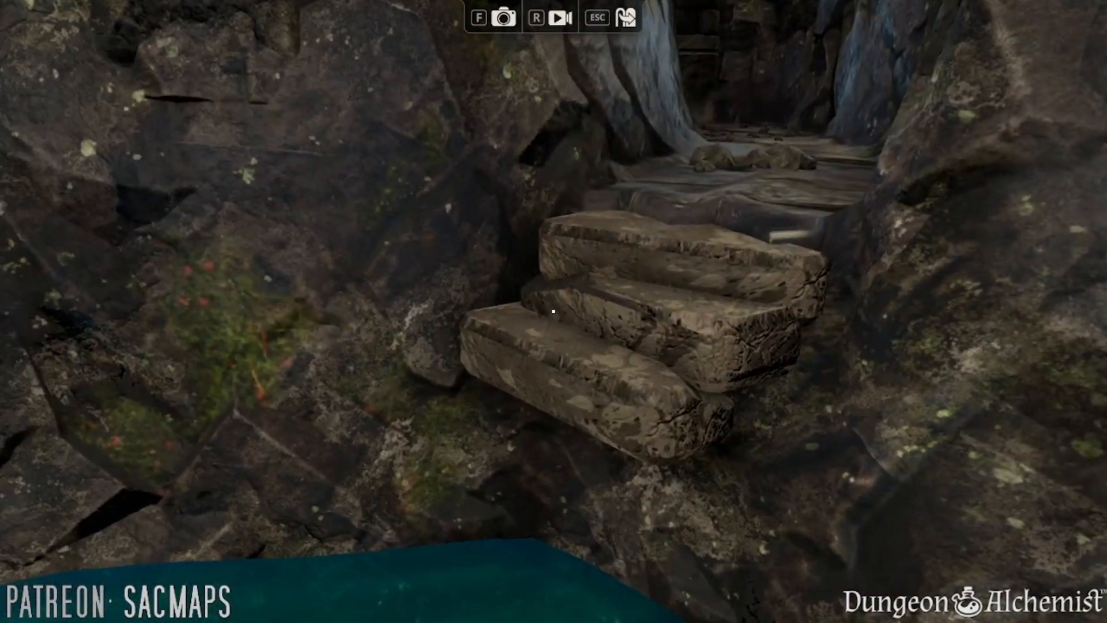
{"action": "key", "text": "Escape"}
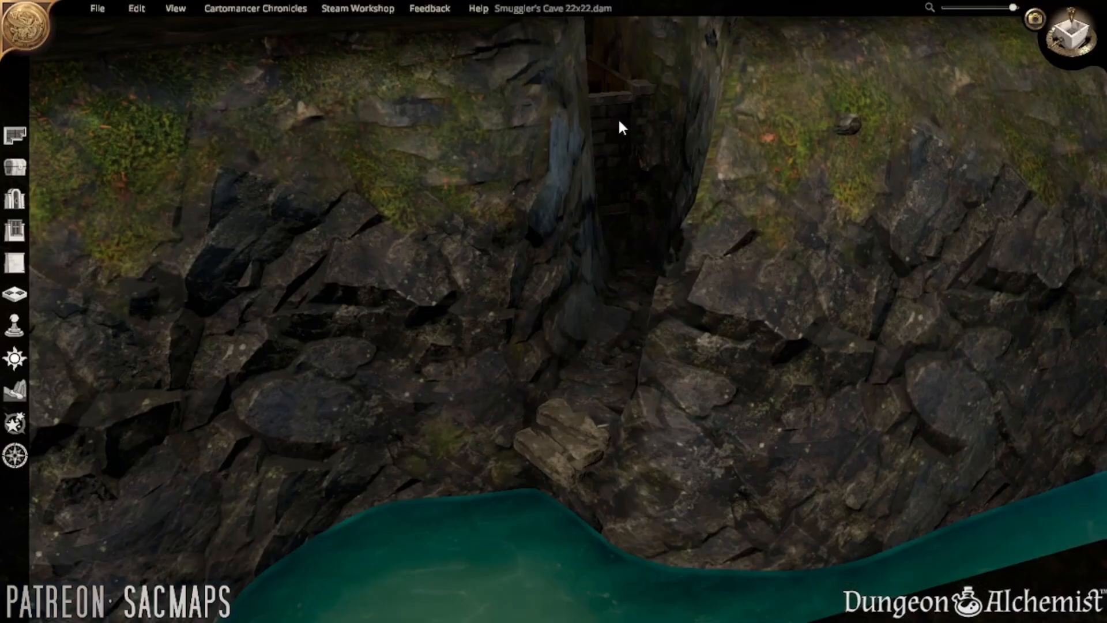
- Raise the top stone step slightly and nudge it back towards the passage opening
{"action": "middle_click_drag", "start_coordinate": [555, 428], "coordinate": [595, 380]}
{"action": "key", "text": "d"}
{"action": "left_click", "coordinate": [526, 381]}
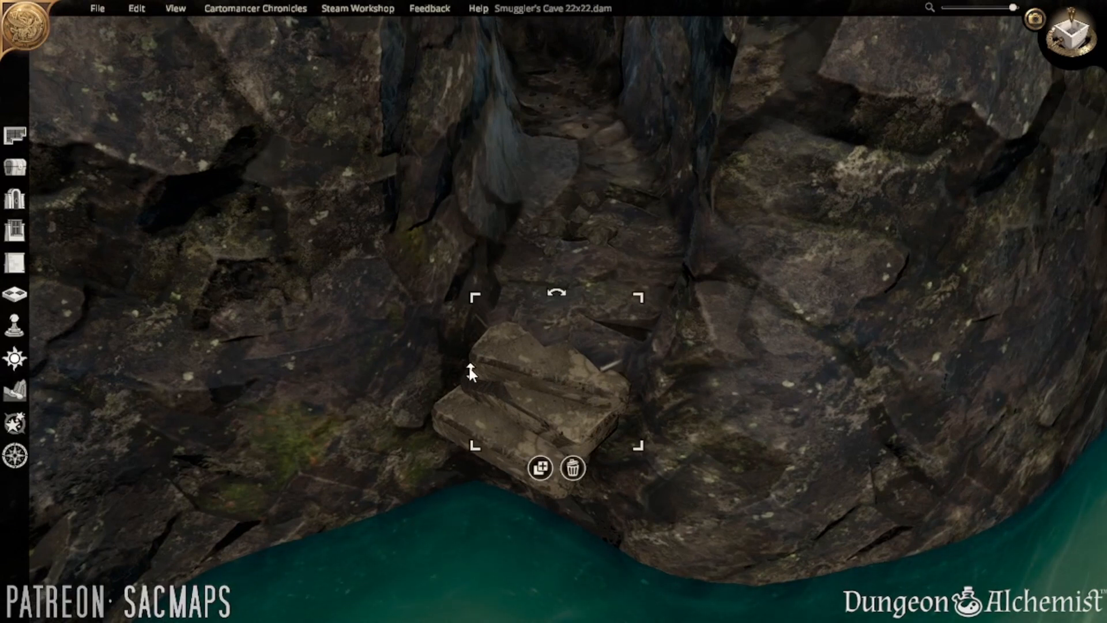
{"action": "left_click_drag", "start_coordinate": [461, 360], "coordinate": [450, 362]}
{"action": "left_click_drag", "start_coordinate": [547, 361], "coordinate": [552, 356]}
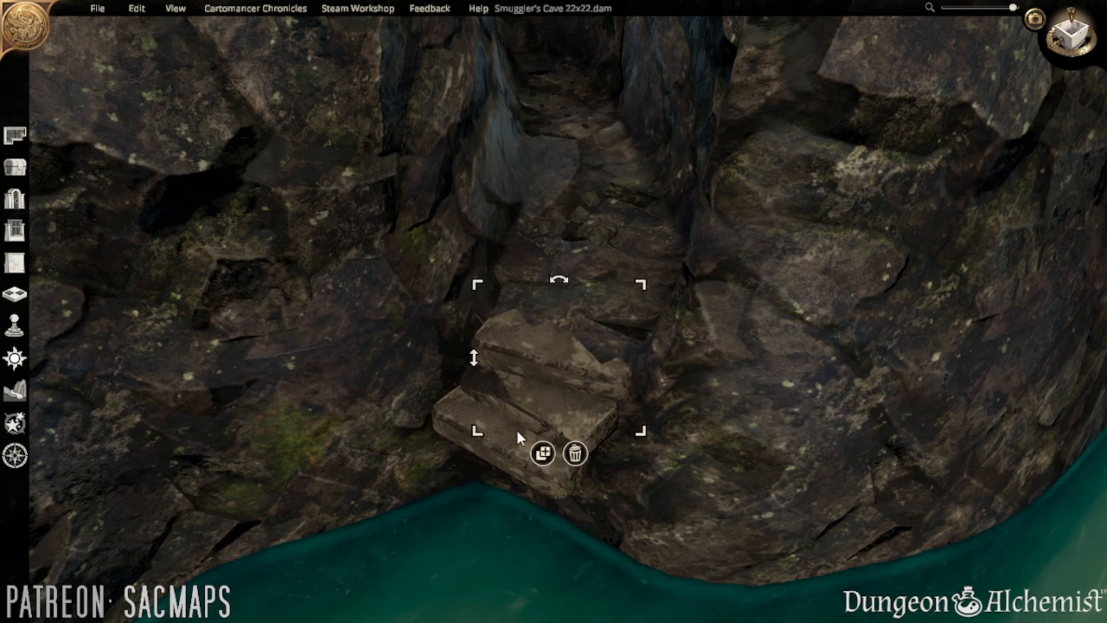
{"action": "left_click", "coordinate": [440, 425]}
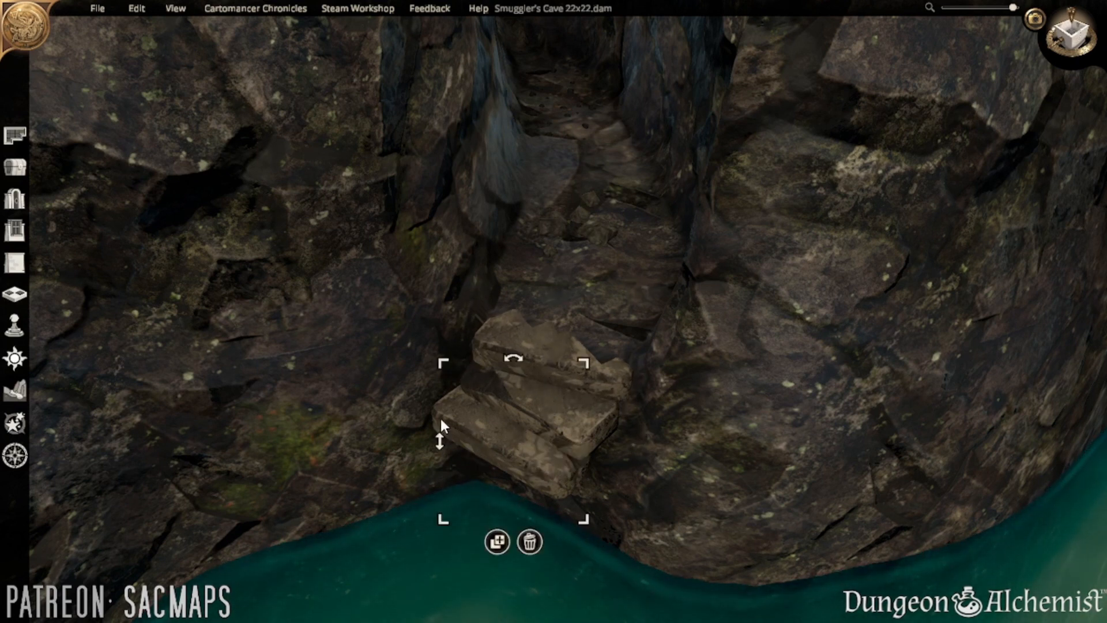
{"action": "left_click", "coordinate": [497, 542]}
{"action": "scroll", "coordinate": [445, 479], "scroll_direction": "down", "scroll_amount": 3}
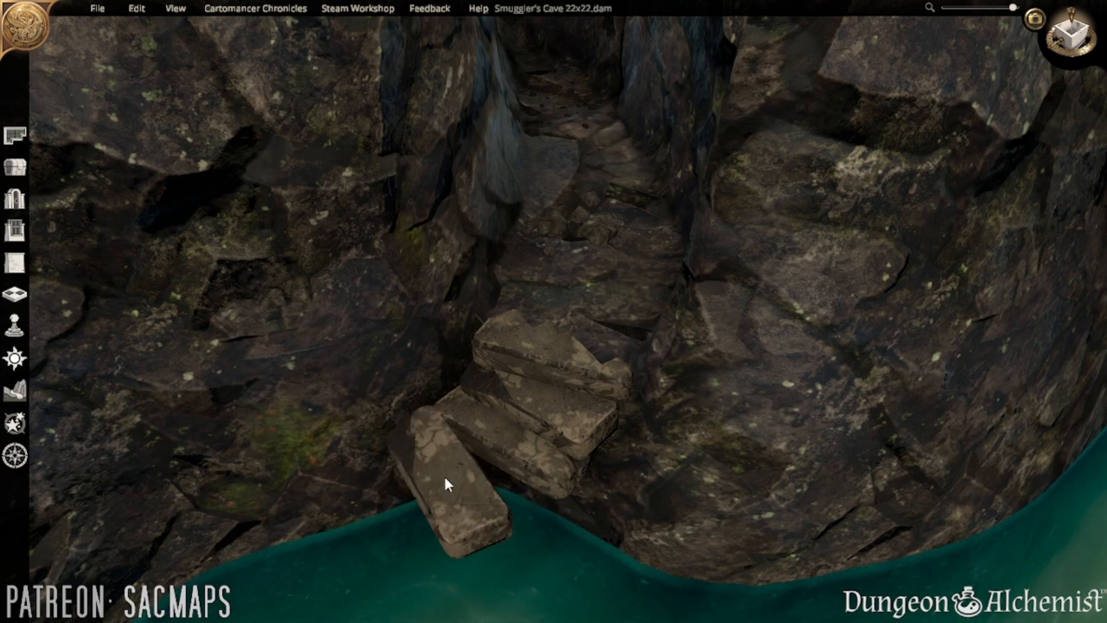
{"action": "scroll", "coordinate": [445, 479], "scroll_direction": "up", "scroll_amount": 2}
{"action": "scroll", "coordinate": [471, 459], "scroll_direction": "down", "scroll_amount": 1}
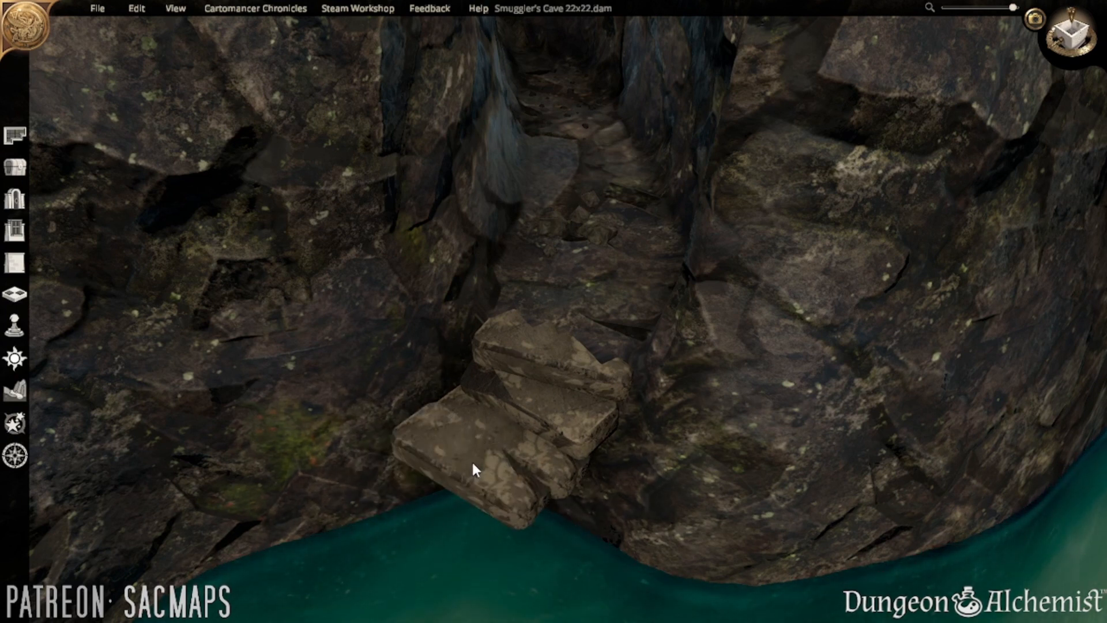
{"action": "scroll", "coordinate": [470, 461], "scroll_direction": "down", "scroll_amount": 2}
- Place a Broken Stone beside the lowest step, lower it, enlarge it to more than double size and rotate it slightly
{"action": "left_click", "coordinate": [8, 168]}
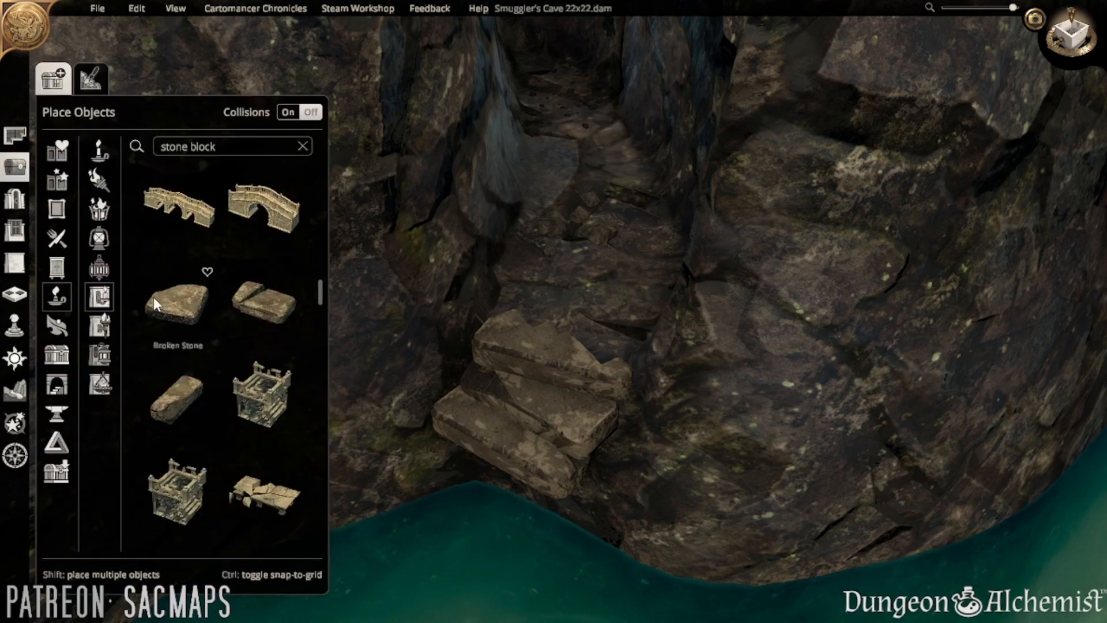
{"action": "left_click", "coordinate": [190, 312]}
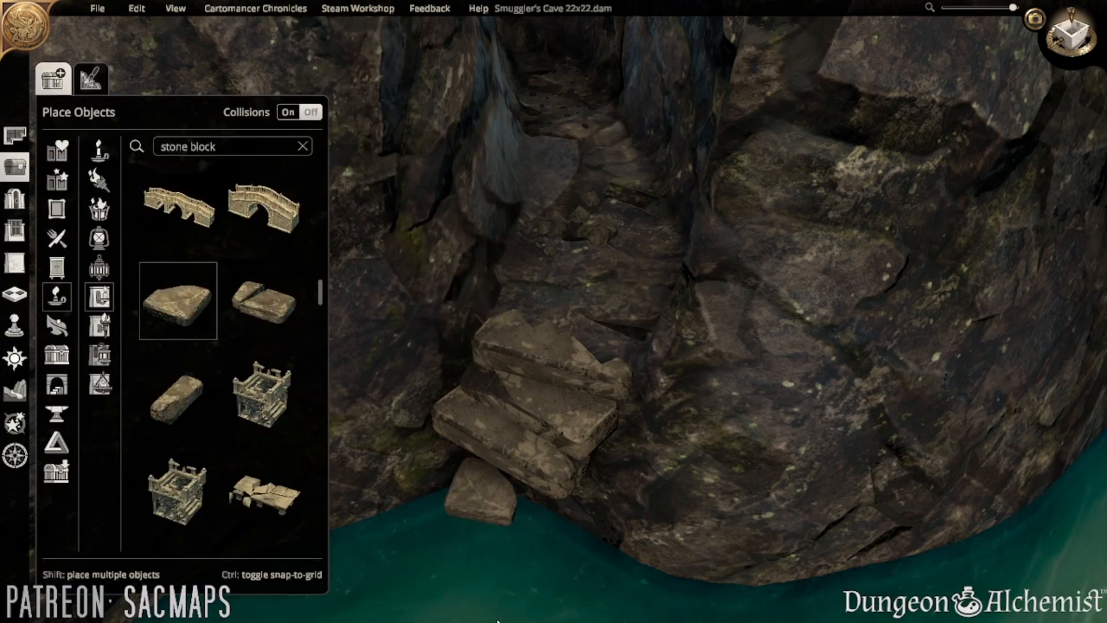
{"action": "left_click", "coordinate": [438, 369]}
{"action": "left_click_drag", "start_coordinate": [397, 368], "coordinate": [402, 403]}
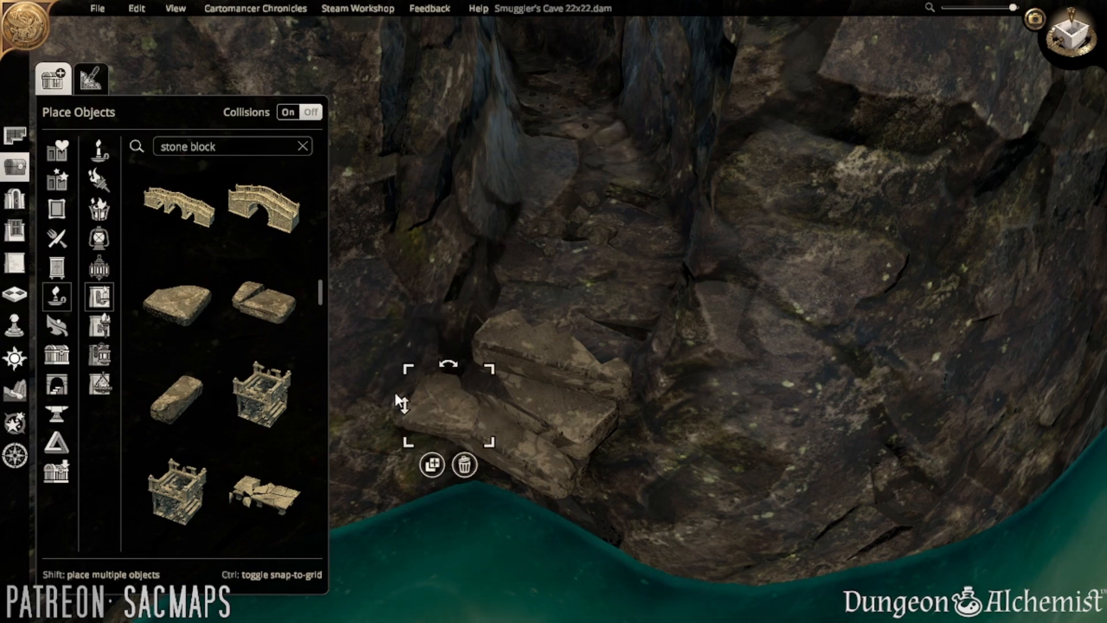
{"action": "left_click_drag", "start_coordinate": [485, 371], "coordinate": [587, 306]}
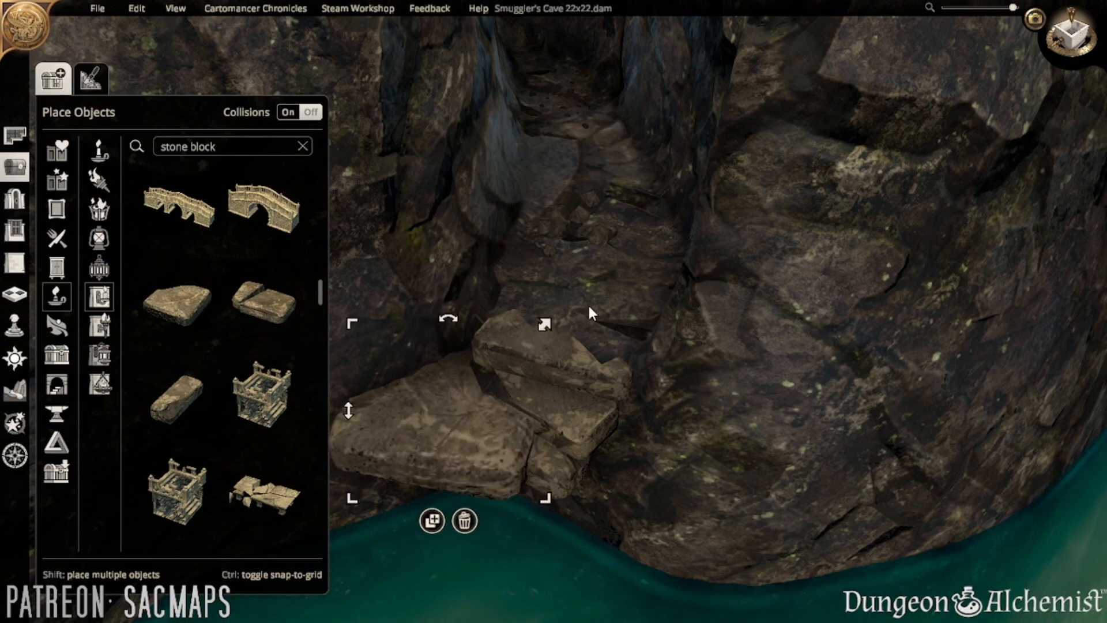
{"action": "left_click_drag", "start_coordinate": [452, 311], "coordinate": [475, 312]}
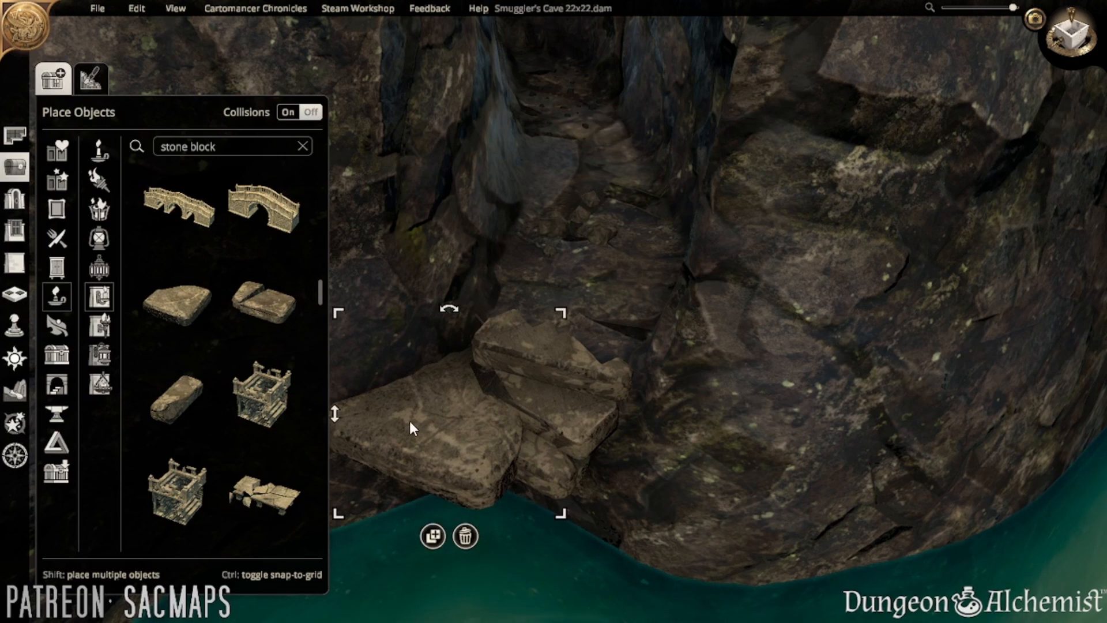
- Move the enlarged Broken Stone beneath the lowest step and adjust its height so it forms a bottom step at the water's edge
{"action": "left_click_drag", "start_coordinate": [409, 442], "coordinate": [522, 413]}
{"action": "left_click_drag", "start_coordinate": [428, 381], "coordinate": [415, 412]}
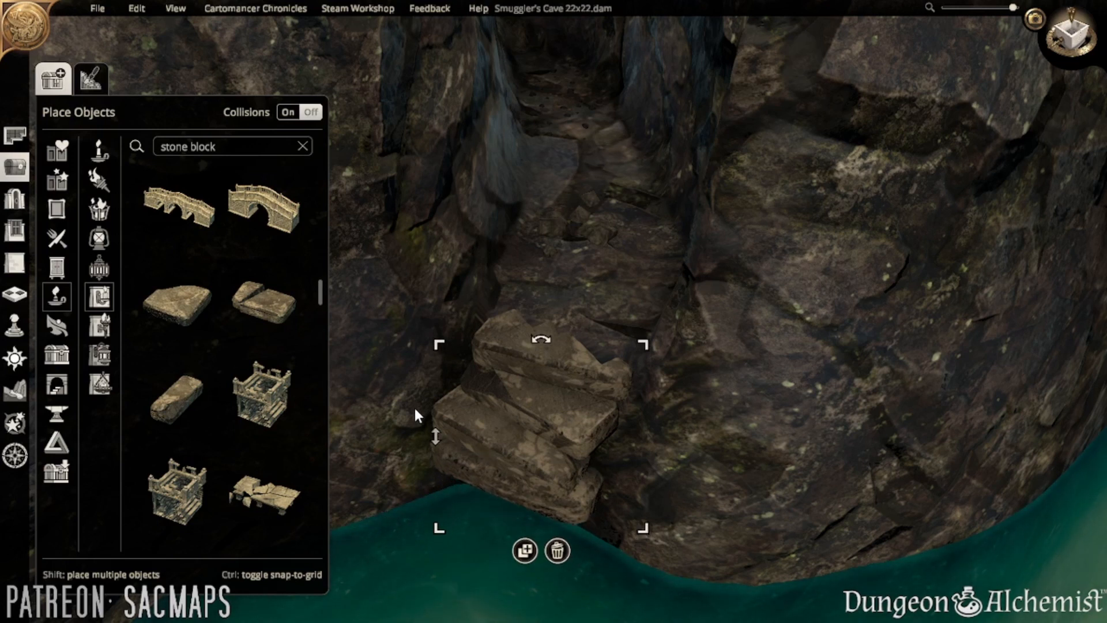
{"action": "left_click_drag", "start_coordinate": [575, 502], "coordinate": [548, 527]}
{"action": "left_click_drag", "start_coordinate": [413, 452], "coordinate": [403, 437]}
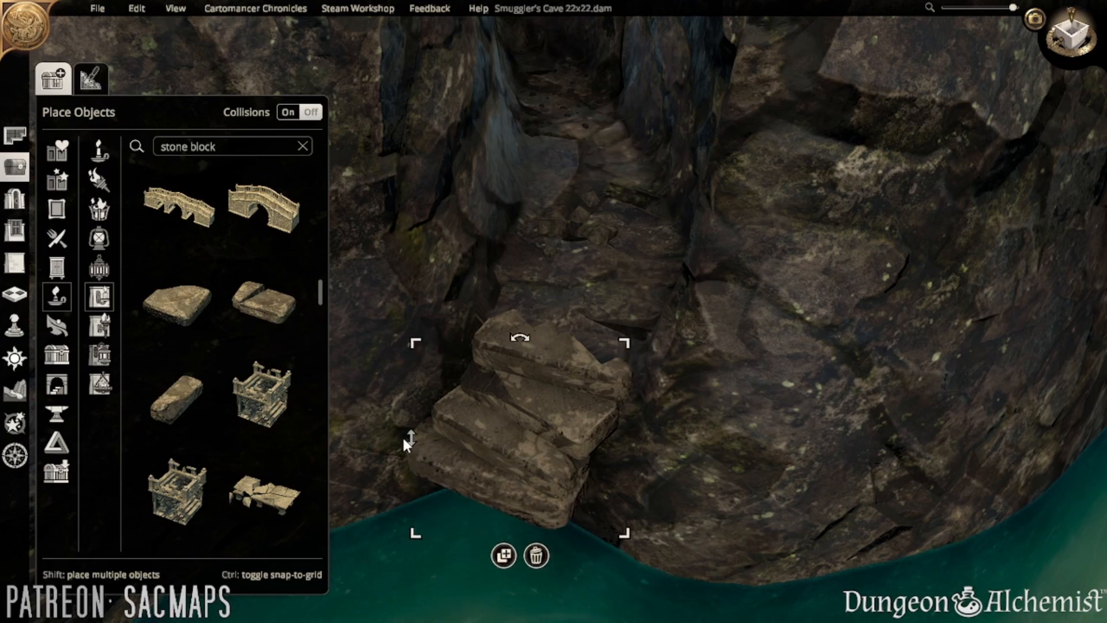
{"action": "left_click_drag", "start_coordinate": [454, 482], "coordinate": [457, 487]}
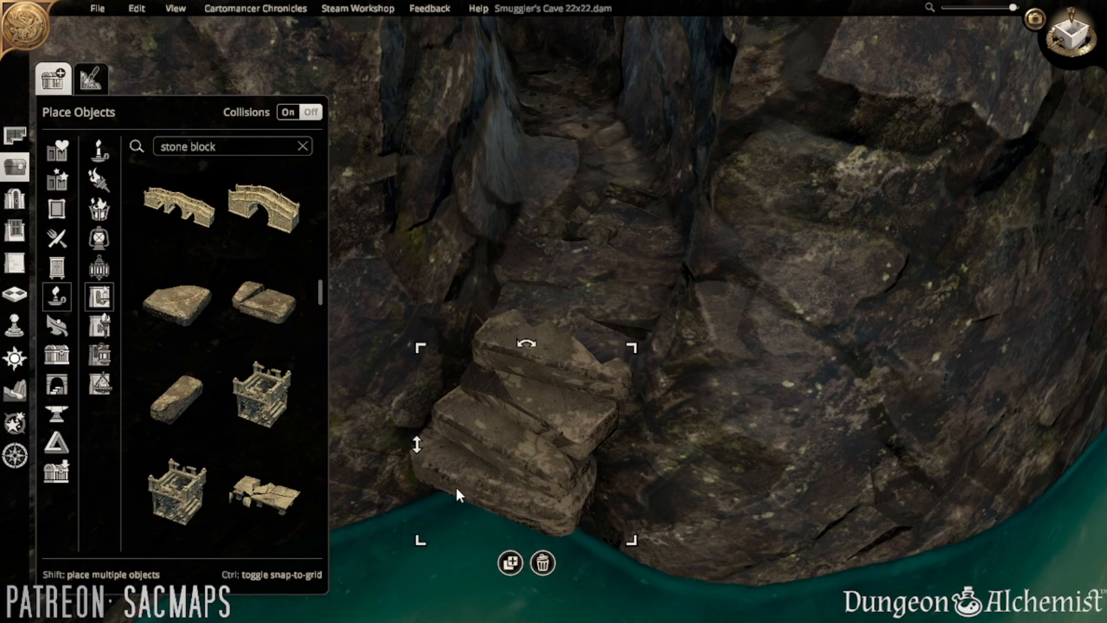
{"action": "left_click", "coordinate": [473, 367]}
{"action": "scroll", "coordinate": [473, 368], "scroll_direction": "down", "scroll_amount": 5}
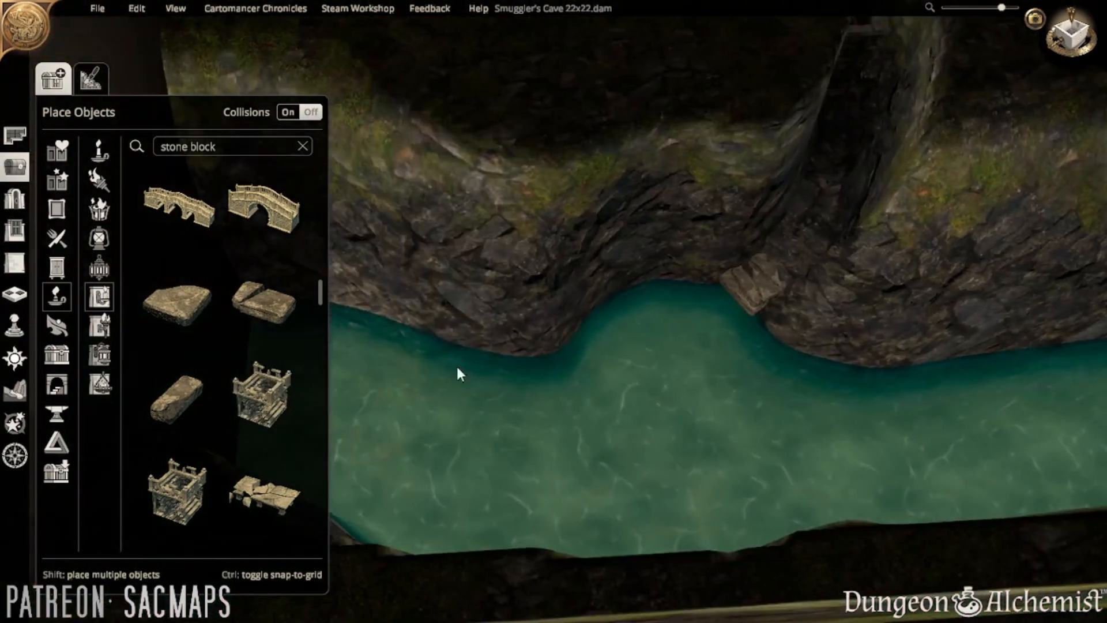
- Reshape the rocky shoreline beside the stepped inlet with Flatten terrain at the smallest brush size
{"action": "left_click", "coordinate": [14, 390]}
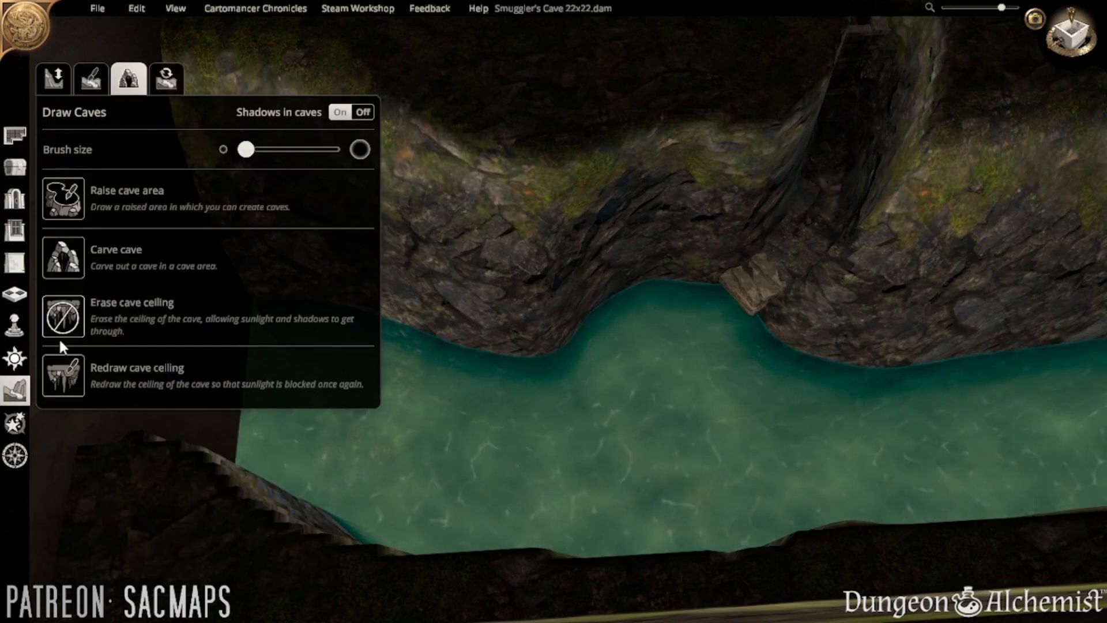
{"action": "left_click", "coordinate": [53, 81]}
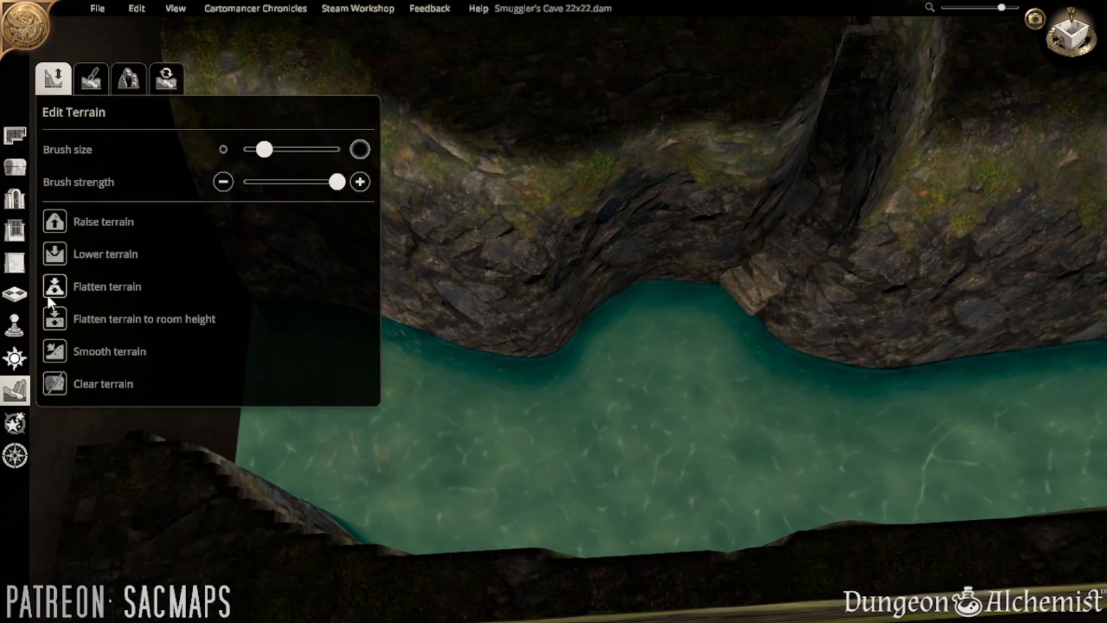
{"action": "left_click_drag", "start_coordinate": [264, 149], "coordinate": [245, 151]}
{"action": "middle_click_drag", "start_coordinate": [482, 423], "coordinate": [585, 430]}
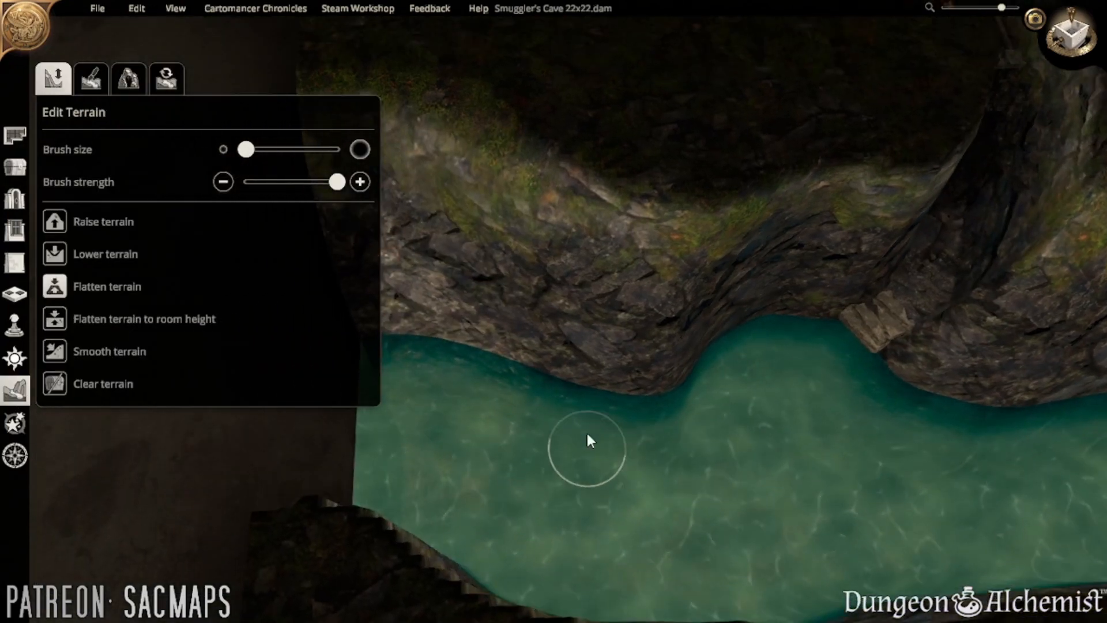
{"action": "left_click_drag", "start_coordinate": [568, 369], "coordinate": [573, 327]}
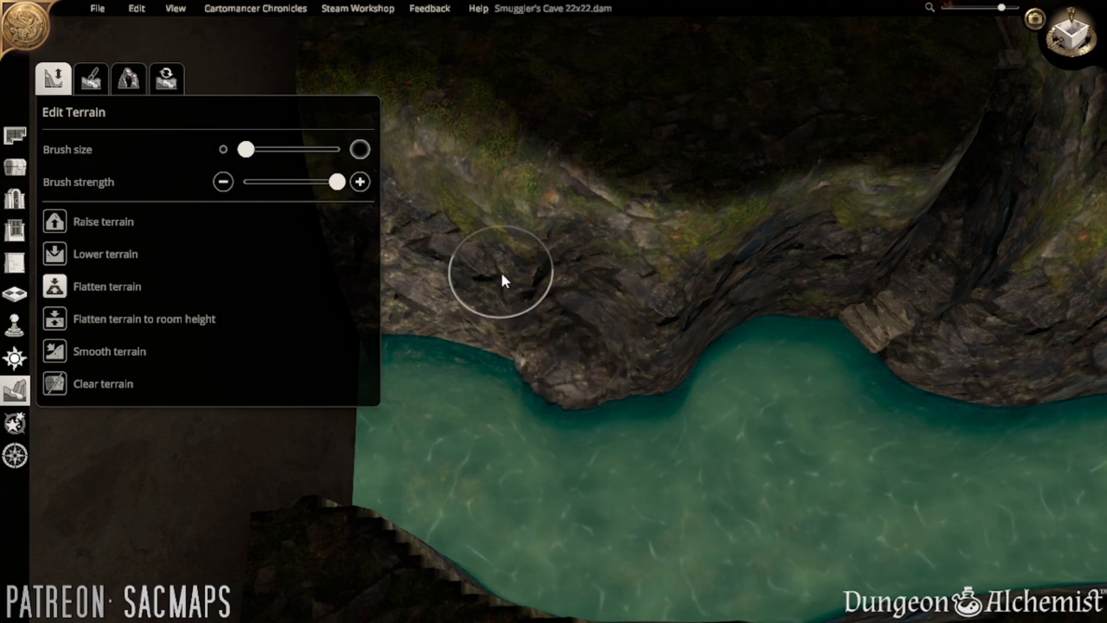
{"action": "mouse_move", "coordinate": [501, 272]}
{"action": "left_mouse_down"}
{"action": "mouse_move", "coordinate": [499, 315]}
{"action": "mouse_move", "coordinate": [588, 390]}
{"action": "mouse_move", "coordinate": [571, 368]}
{"action": "left_mouse_up"}
{"action": "mouse_move", "coordinate": [571, 368]}
{"action": "middle_mouse_down"}
{"action": "mouse_move", "coordinate": [378, 227]}
{"action": "mouse_move", "coordinate": [461, 291]}
{"action": "mouse_move", "coordinate": [667, 386]}
{"action": "middle_mouse_up"}
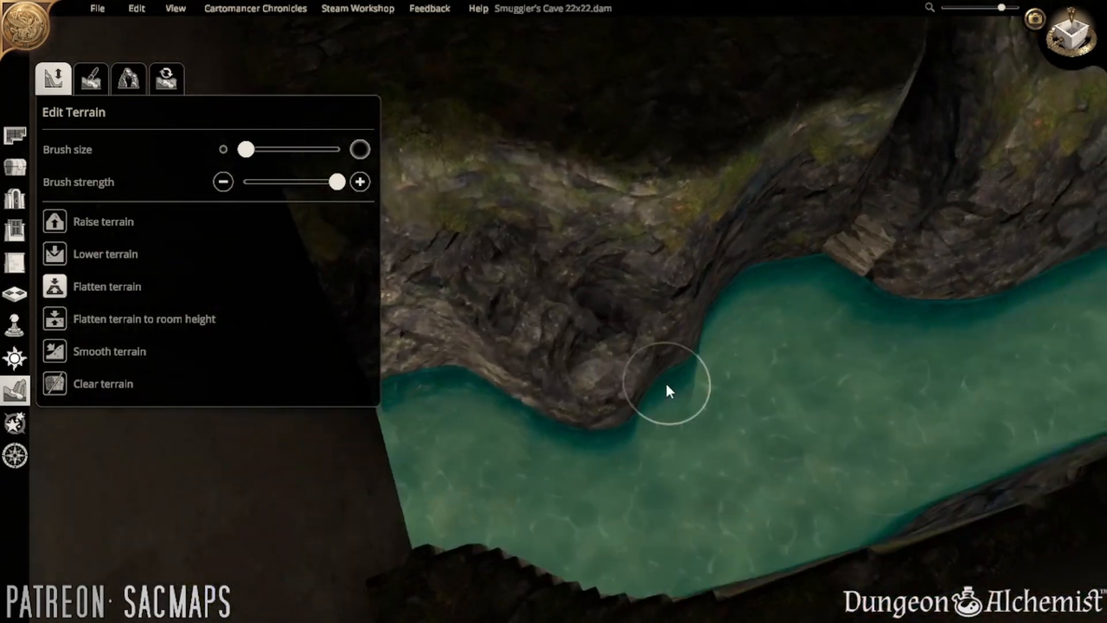
{"action": "left_click_drag", "start_coordinate": [655, 393], "coordinate": [704, 389]}
{"action": "right_click_drag", "start_coordinate": [704, 389], "coordinate": [508, 432]}
- Add another stone block at the foot of the stone steps by the water's edge
{"action": "left_click", "coordinate": [14, 167]}
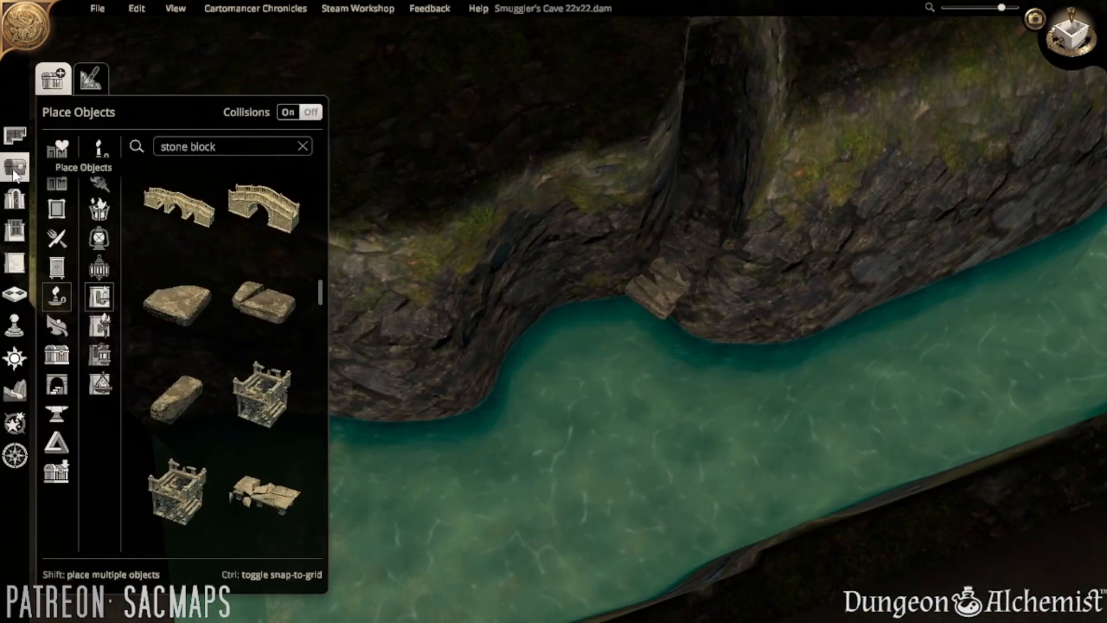
{"action": "left_click", "coordinate": [14, 169]}
{"action": "scroll", "coordinate": [620, 420], "scroll_direction": "up", "scroll_amount": 3}
{"action": "middle_click_drag", "start_coordinate": [624, 437], "coordinate": [642, 249]}
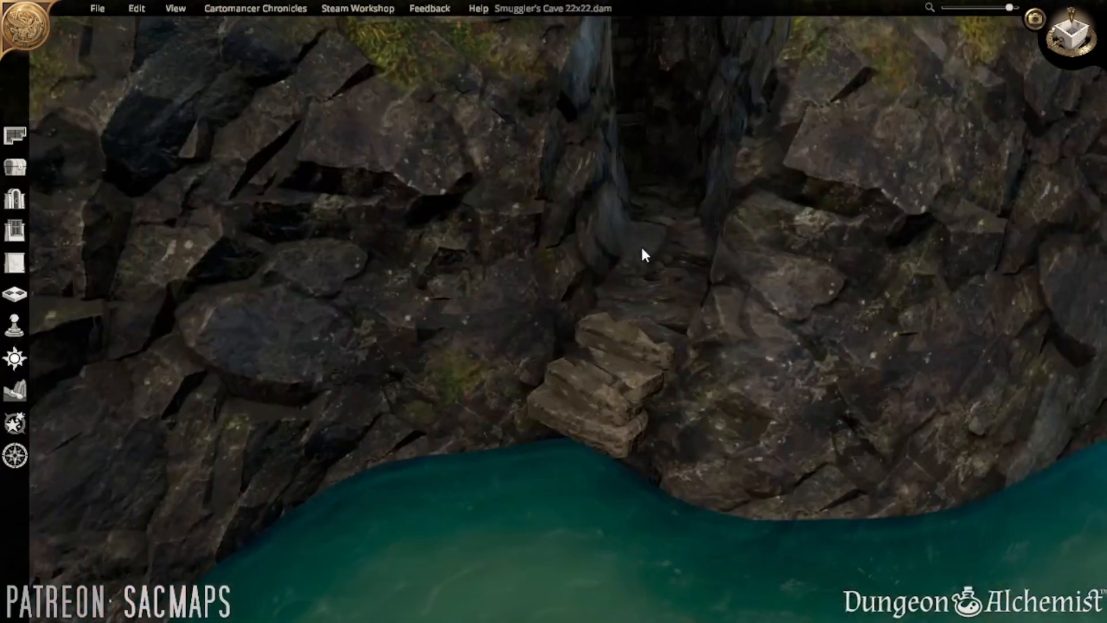
{"action": "left_click", "coordinate": [624, 448]}
{"action": "left_click", "coordinate": [590, 480]}
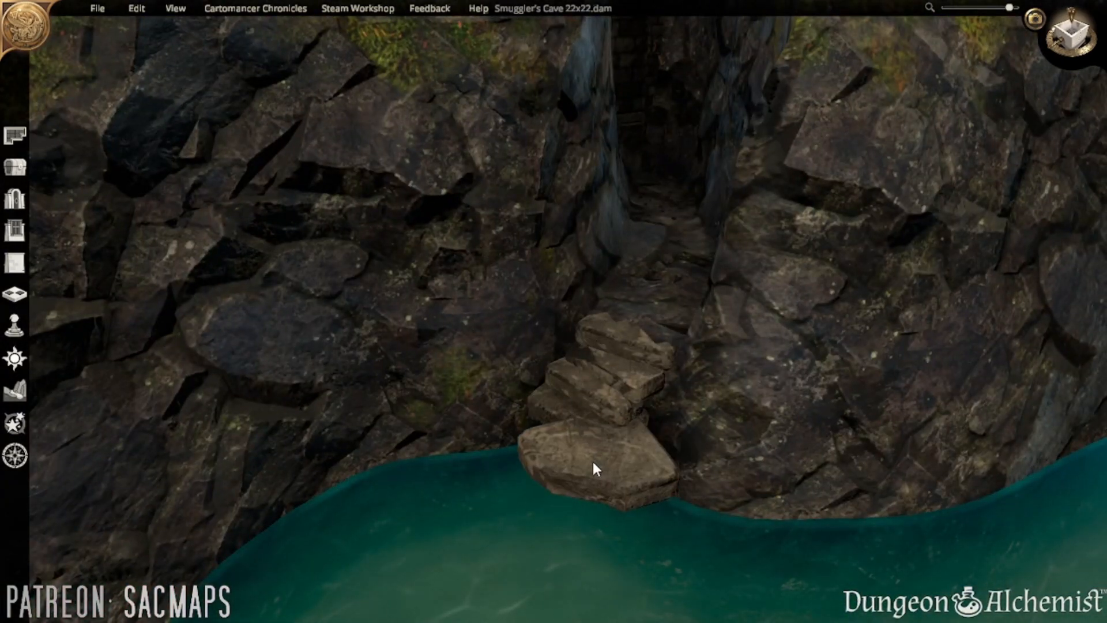
{"action": "left_click", "coordinate": [579, 434]}
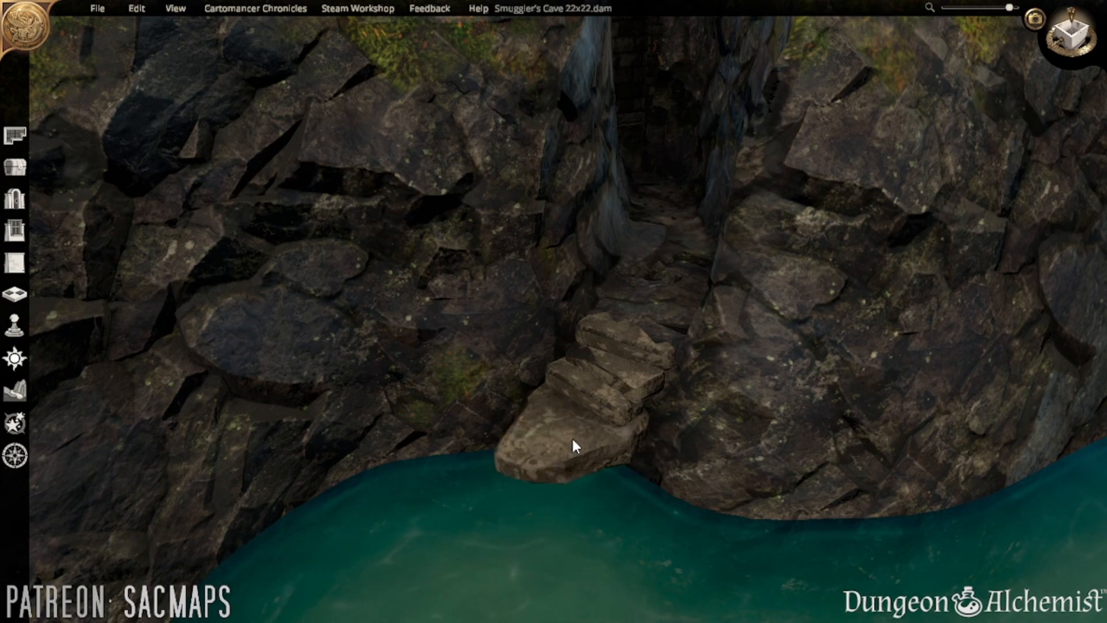
{"action": "mouse_move", "coordinate": [572, 438]}
{"action": "left_mouse_down"}
{"action": "mouse_move", "coordinate": [458, 483]}
{"action": "mouse_move", "coordinate": [568, 438]}
{"action": "left_mouse_up"}
{"action": "left_click", "coordinate": [566, 431]}
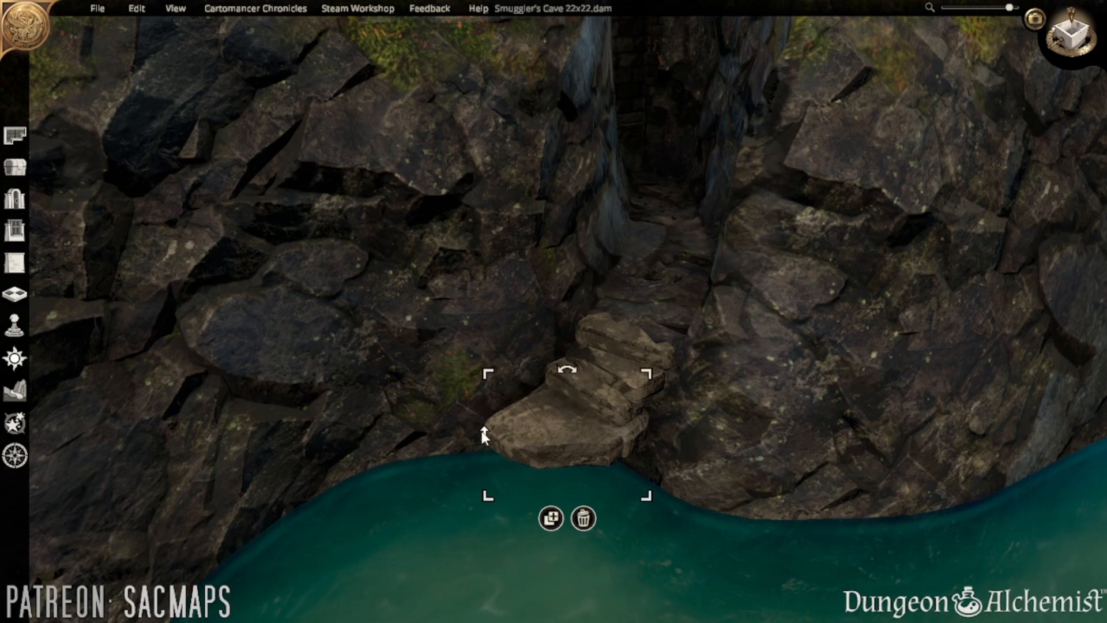
- Lower and enlarge the bottom stone block so it forms a wide base under the steps
{"action": "left_click_drag", "start_coordinate": [483, 432], "coordinate": [474, 453]}
{"action": "left_click_drag", "start_coordinate": [645, 394], "coordinate": [726, 360]}
{"action": "mouse_move", "coordinate": [438, 469]}
{"action": "left_mouse_down"}
{"action": "mouse_move", "coordinate": [453, 486]}
{"action": "mouse_move", "coordinate": [433, 466]}
{"action": "left_mouse_up"}
{"action": "left_click_drag", "start_coordinate": [538, 462], "coordinate": [578, 447]}
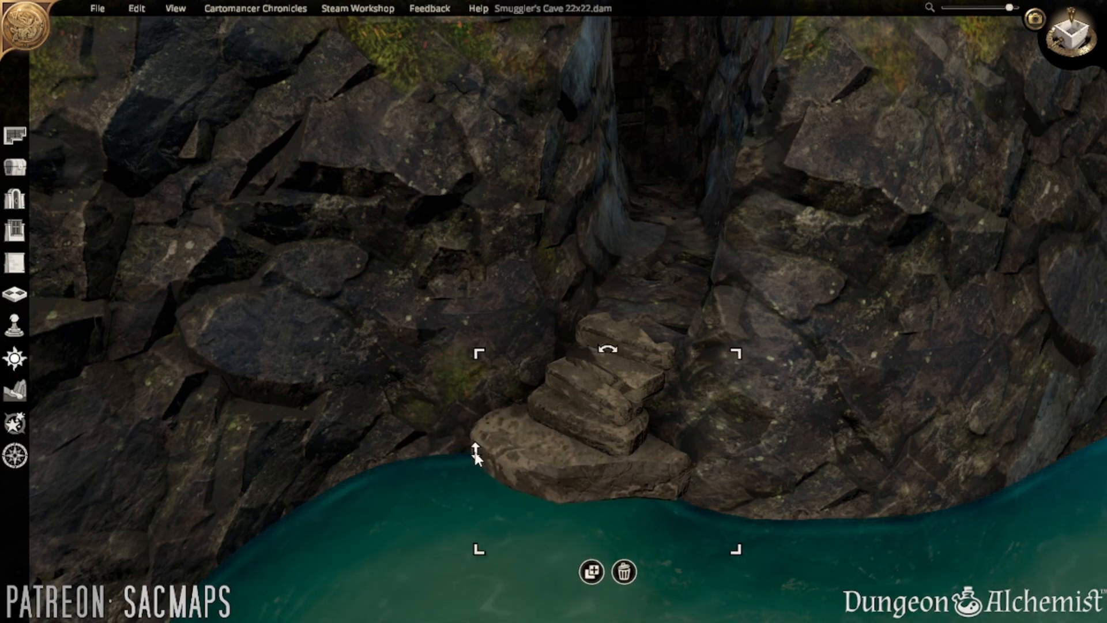
{"action": "left_click_drag", "start_coordinate": [474, 450], "coordinate": [473, 445]}
- Turn the large base block to line up with the stone steps and tuck it underneath them
{"action": "left_click", "coordinate": [431, 507]}
{"action": "middle_click_drag", "start_coordinate": [432, 507], "coordinate": [433, 463]}
{"action": "left_click", "coordinate": [438, 460]}
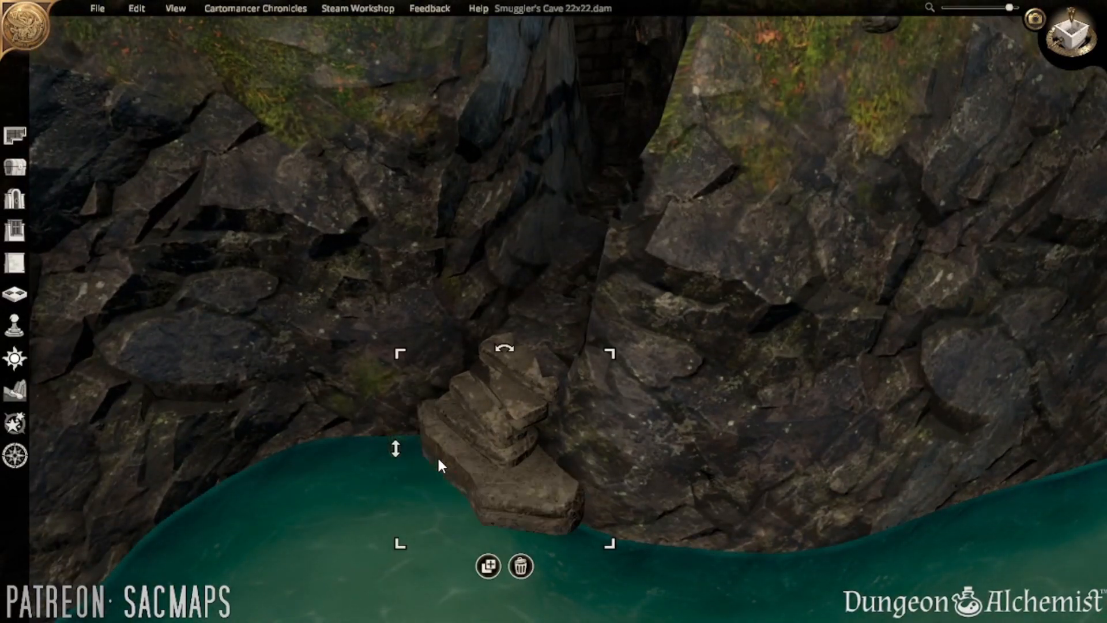
{"action": "key", "text": "r"}
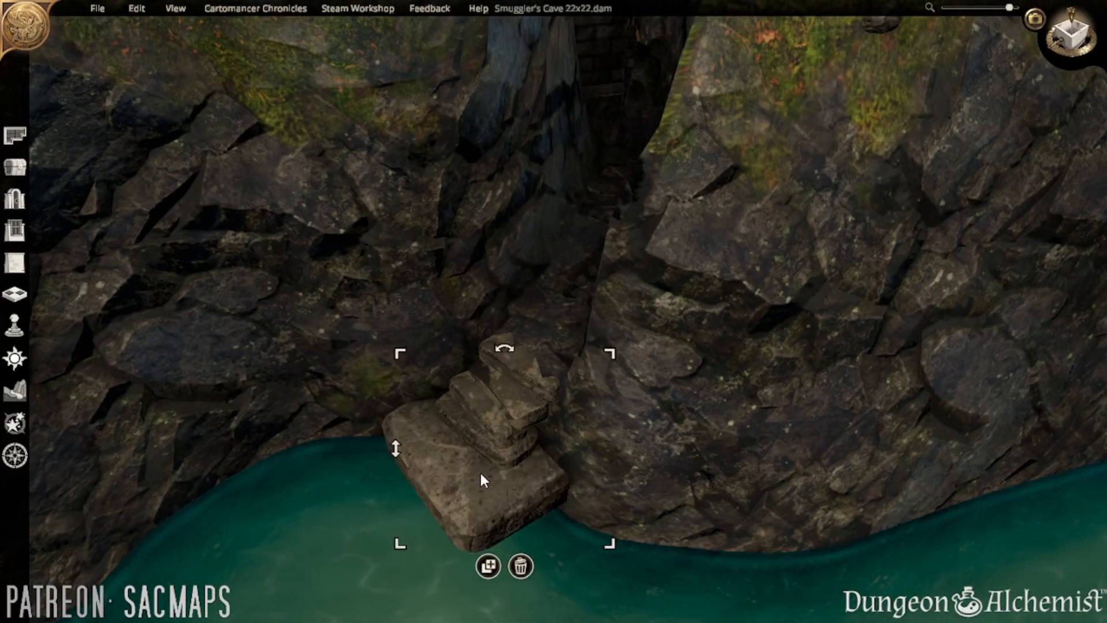
{"action": "left_click_drag", "start_coordinate": [480, 473], "coordinate": [502, 460]}
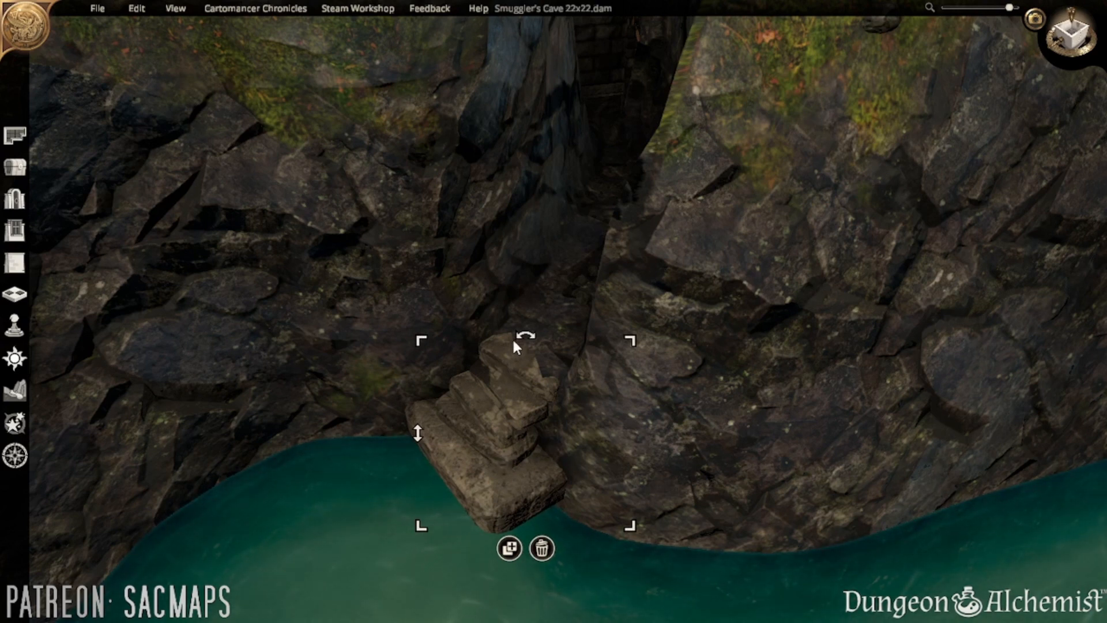
{"action": "left_click_drag", "start_coordinate": [524, 333], "coordinate": [509, 324]}
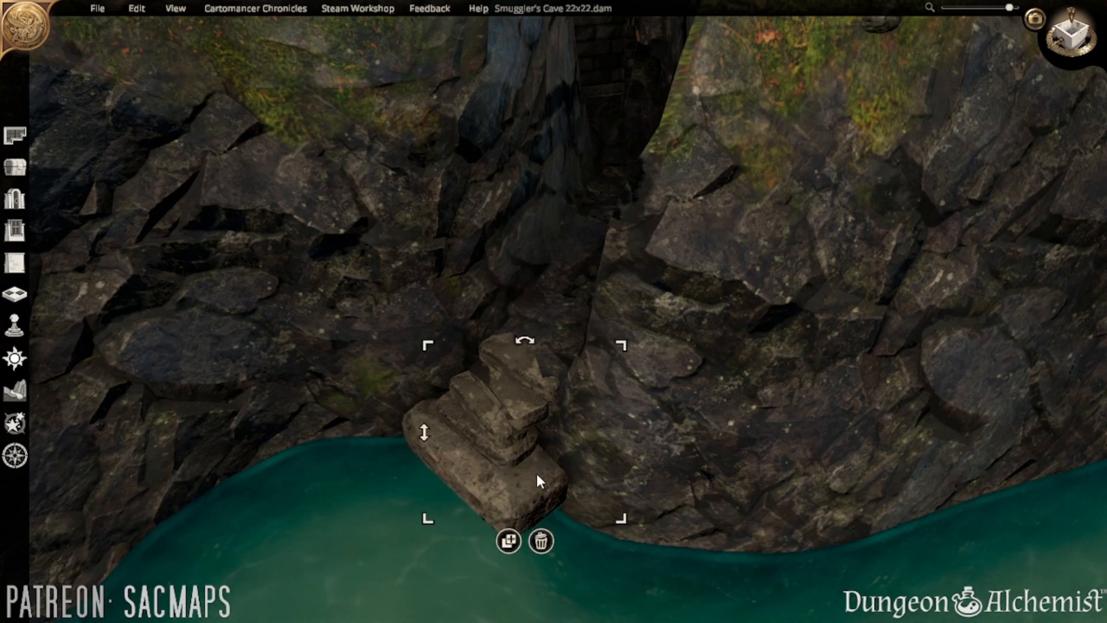
- Search the object library for "platform"
{"action": "left_click", "coordinate": [14, 167]}
{"action": "left_click", "coordinate": [230, 151]}
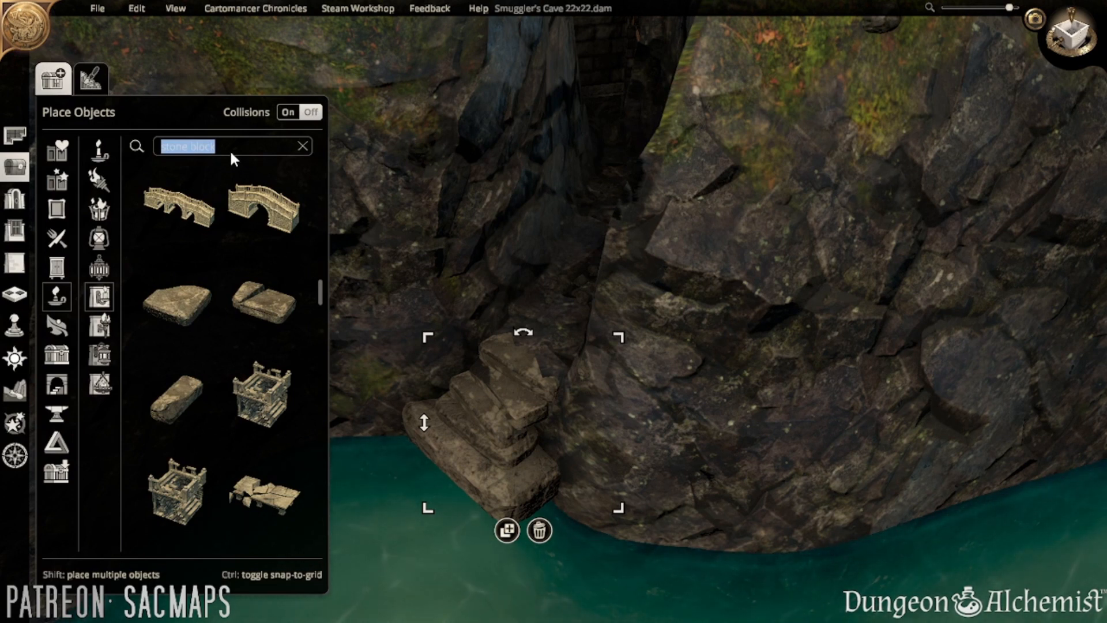
{"action": "type", "text": "pla"}
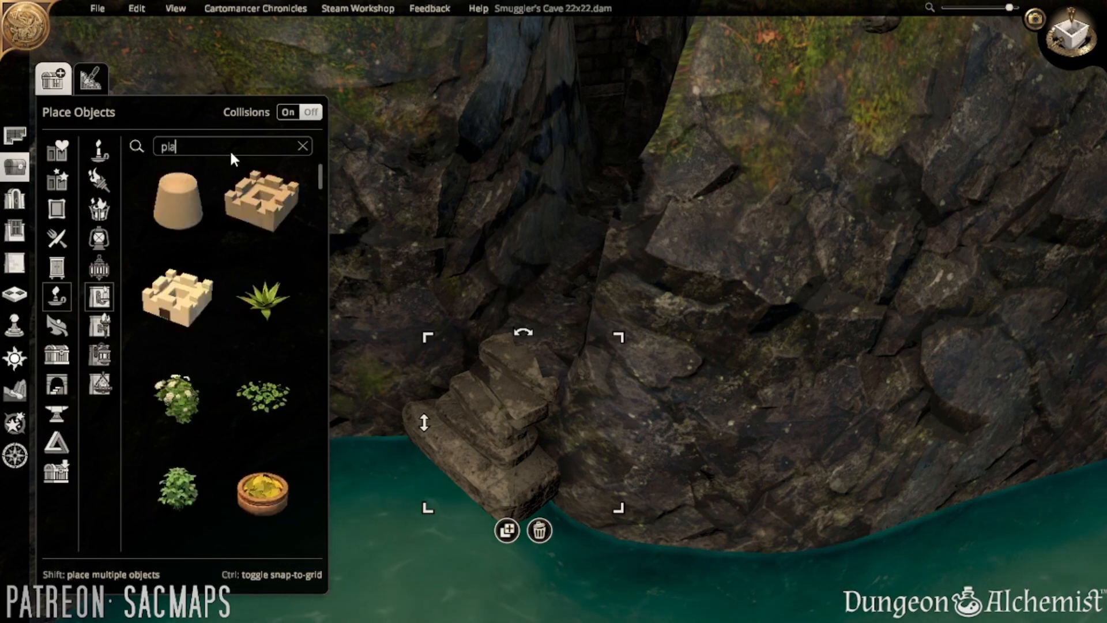
{"action": "type", "text": "tform"}
{"action": "key", "text": "BackSpace"}
{"action": "key", "text": "BackSpace"}
{"action": "key", "text": "BackSpace"}
{"action": "key", "text": "BackSpace"}
{"action": "key", "text": "BackSpace"}
{"action": "type", "text": "t"}
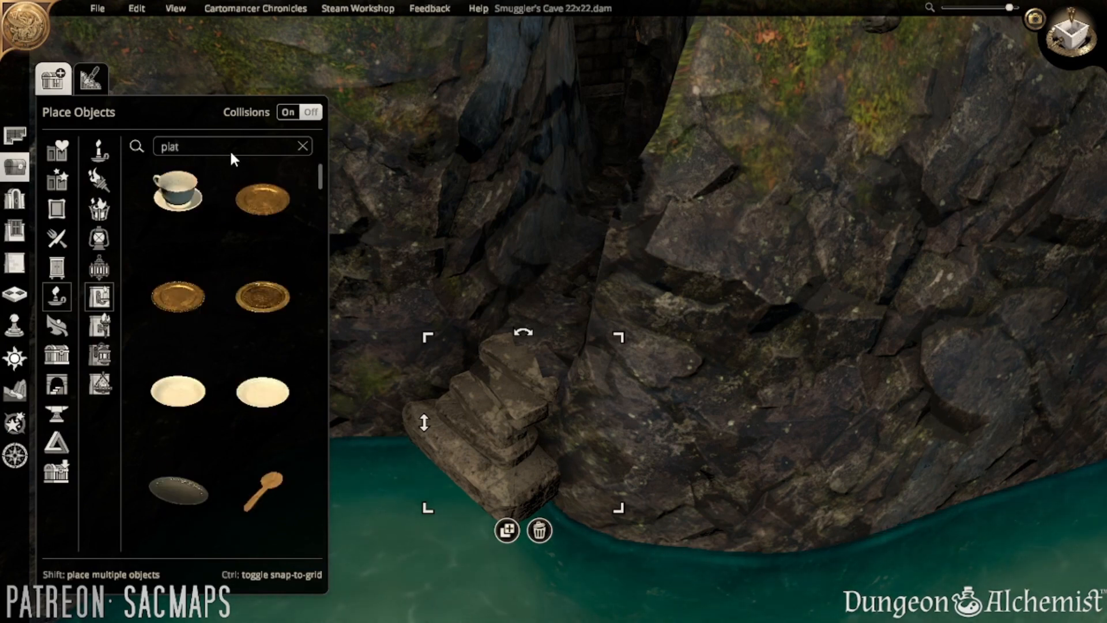
{"action": "type", "text": "form"}
- Place the wooden plank platform on posts in the water in front of the stone steps
{"action": "left_click", "coordinate": [209, 288]}
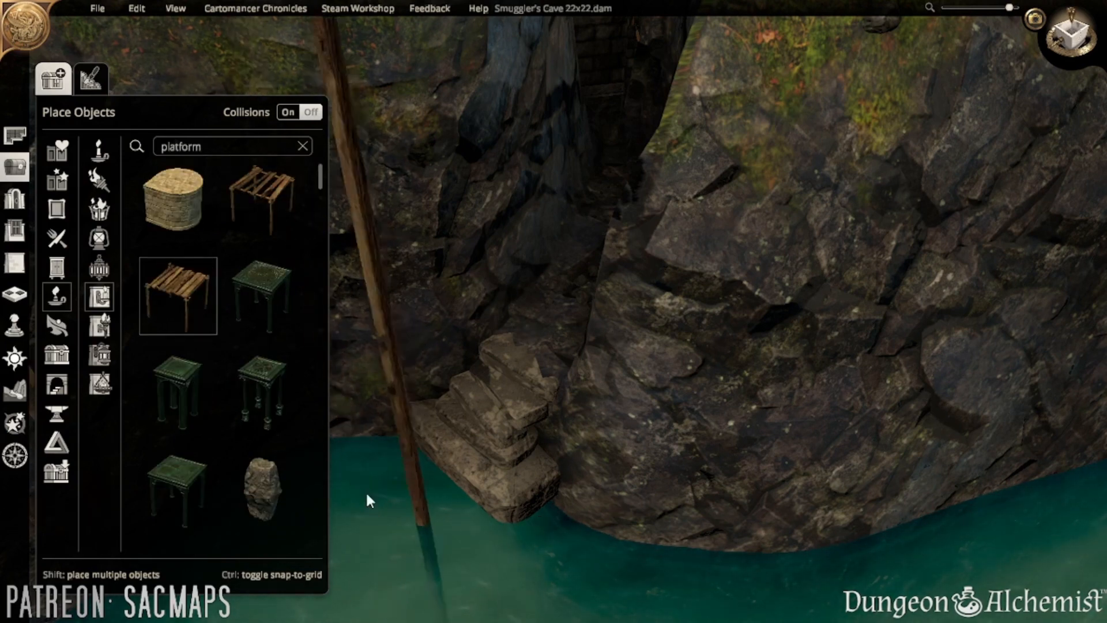
{"action": "key", "text": "a"}
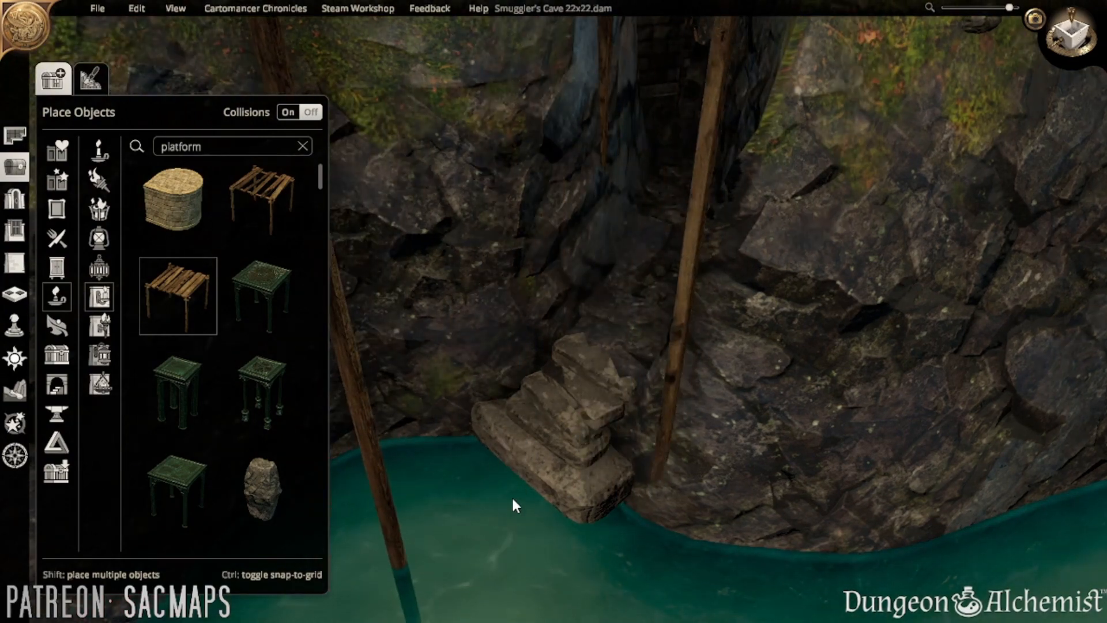
{"action": "middle_click_drag", "start_coordinate": [510, 496], "coordinate": [510, 427]}
{"action": "middle_click_drag", "start_coordinate": [469, 458], "coordinate": [648, 532]}
{"action": "left_click", "coordinate": [648, 533]}
{"action": "scroll", "coordinate": [590, 524], "scroll_direction": "up", "scroll_amount": 3}
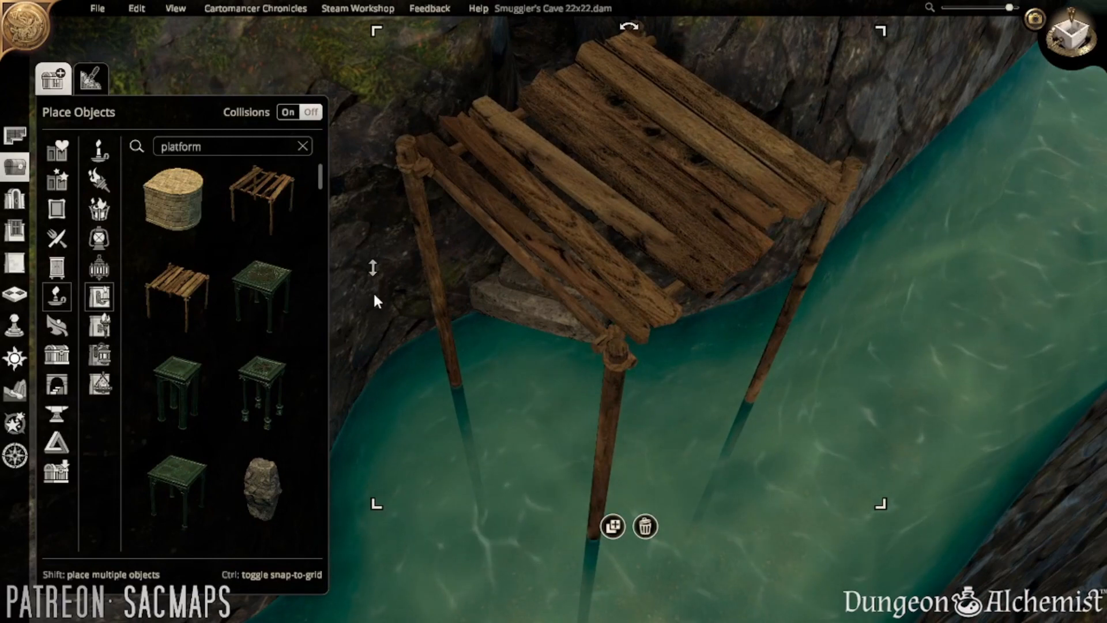
- Lower the wooden platform to just above the water and scale it down to suit the steps
{"action": "left_click_drag", "start_coordinate": [374, 295], "coordinate": [348, 451]}
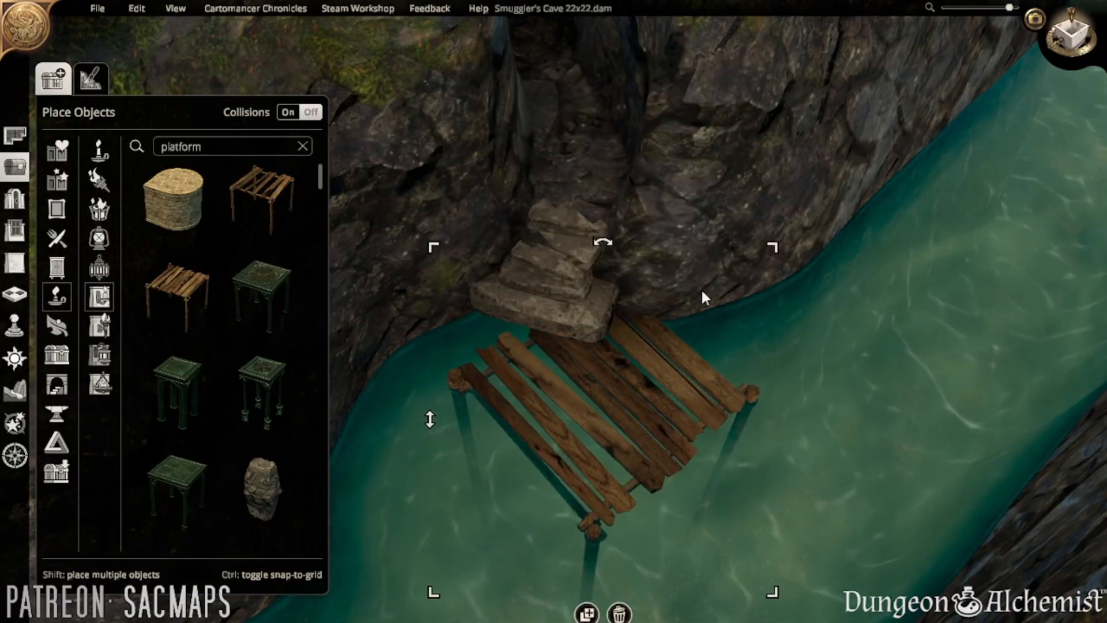
{"action": "left_click_drag", "start_coordinate": [773, 246], "coordinate": [701, 285]}
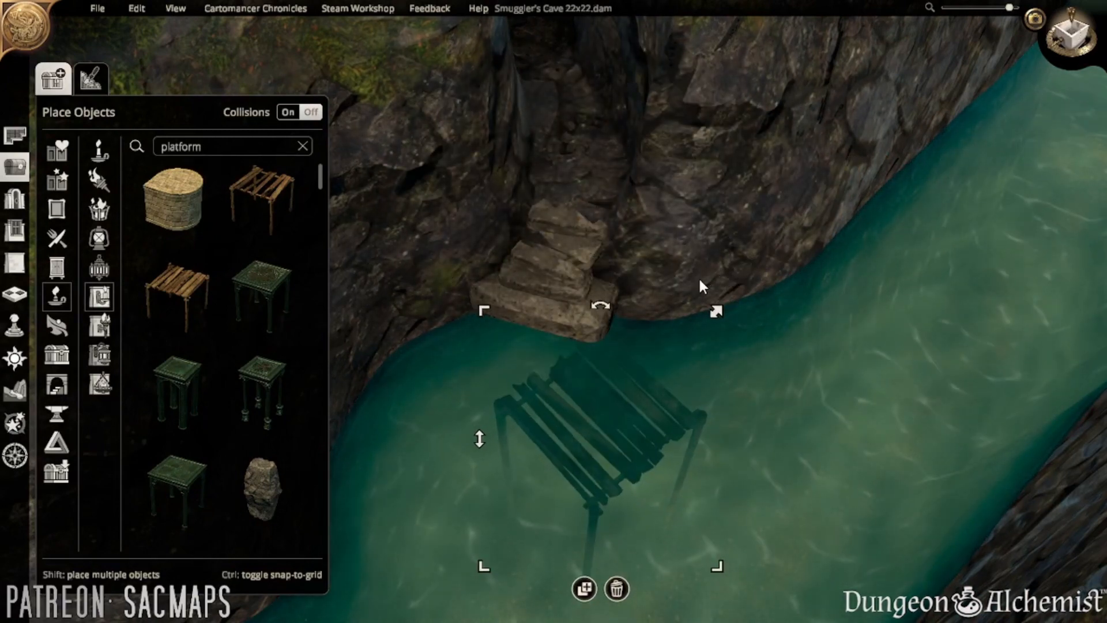
{"action": "left_click_drag", "start_coordinate": [484, 433], "coordinate": [474, 392]}
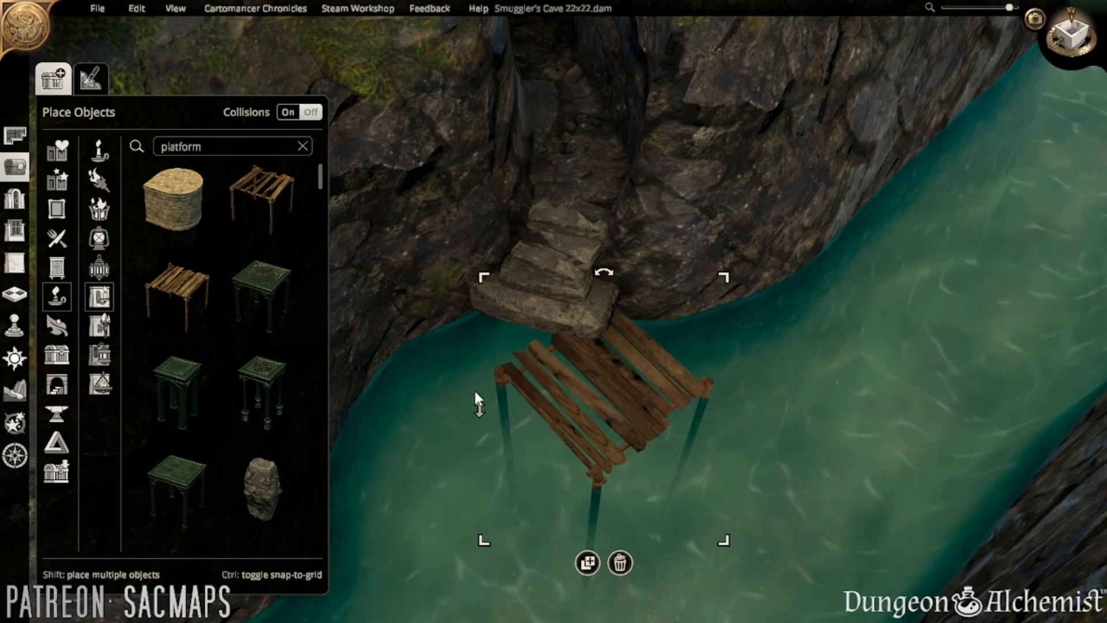
- Rotate the wooden platform to face the steps and move it against the shore
{"action": "scroll", "coordinate": [635, 347], "scroll_direction": "down", "scroll_amount": 2}
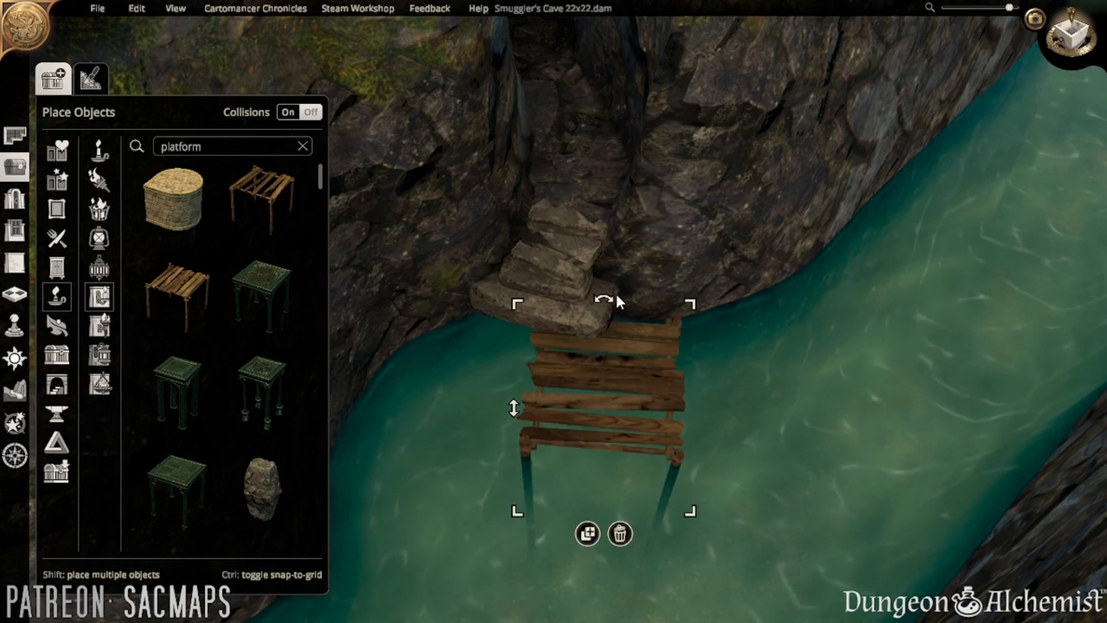
{"action": "left_click_drag", "start_coordinate": [615, 295], "coordinate": [627, 295]}
{"action": "left_click_drag", "start_coordinate": [623, 384], "coordinate": [536, 327]}
- Delete the large base block, then move the wooden platform closer under the steps and raise it slightly
{"action": "left_click", "coordinate": [646, 381]}
{"action": "middle_click_drag", "start_coordinate": [647, 381], "coordinate": [622, 379]}
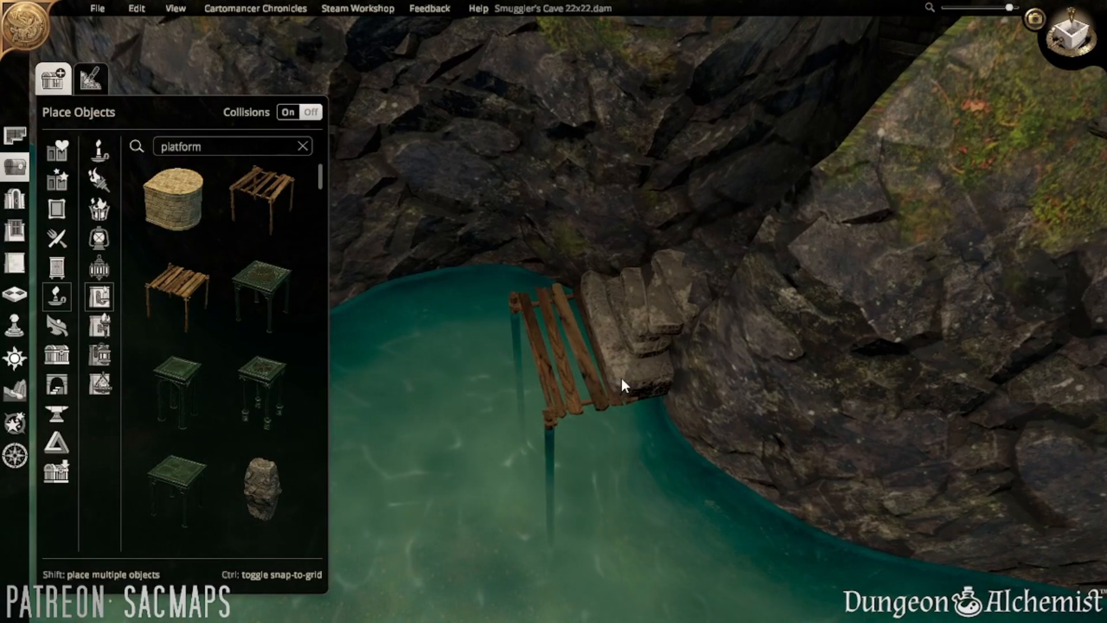
{"action": "left_click", "coordinate": [621, 375]}
{"action": "key", "text": "Delete"}
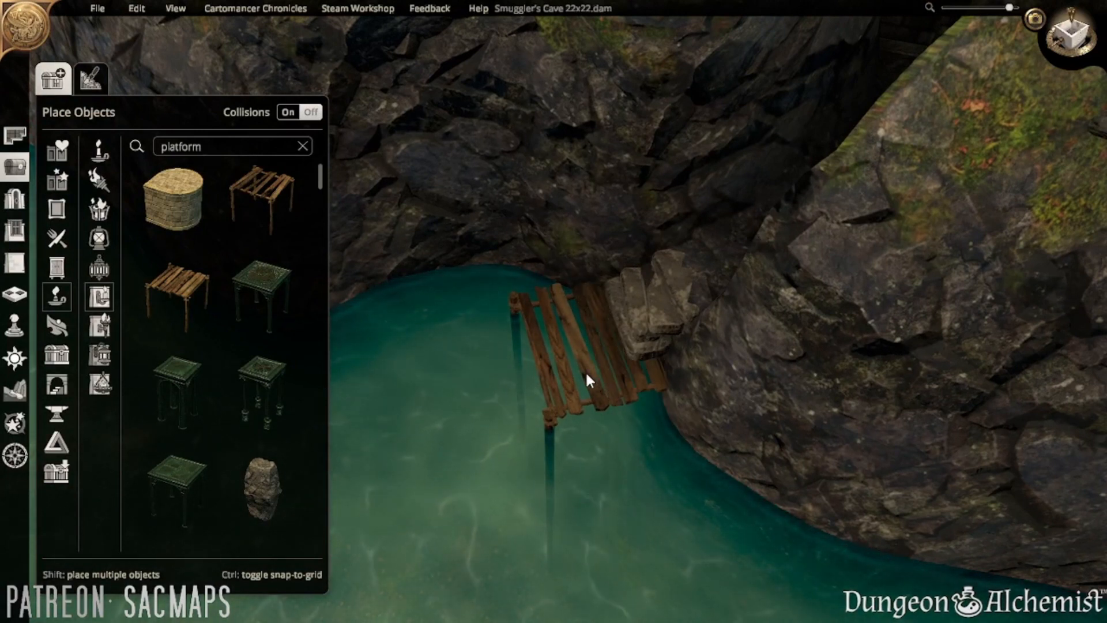
{"action": "mouse_move", "coordinate": [586, 374]}
{"action": "left_mouse_down"}
{"action": "mouse_move", "coordinate": [603, 363]}
{"action": "mouse_move", "coordinate": [592, 366]}
{"action": "left_mouse_up"}
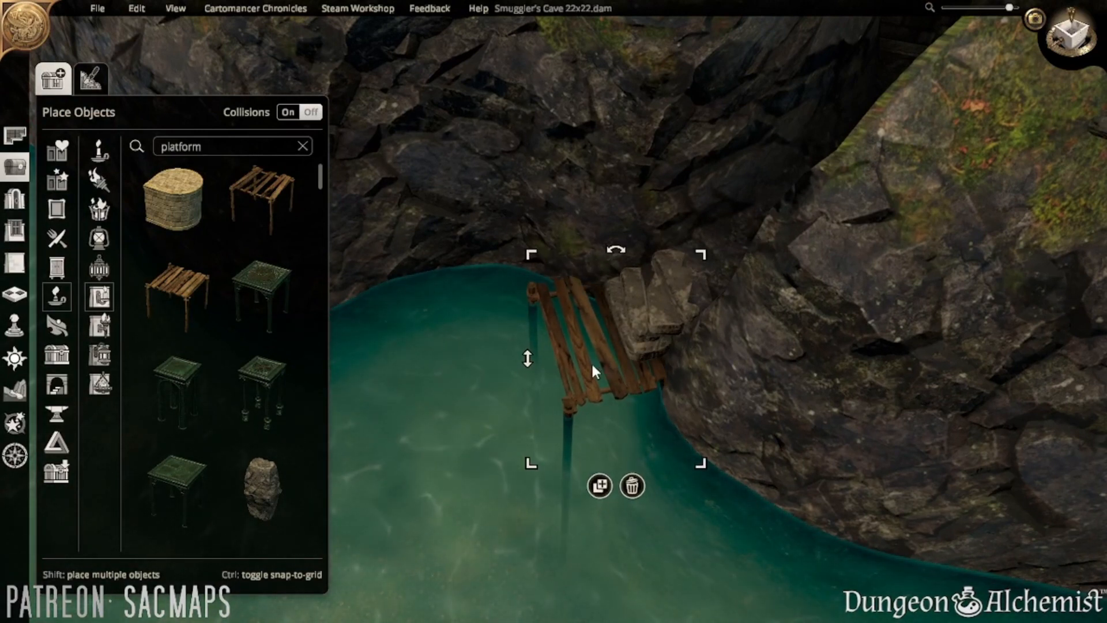
{"action": "left_click_drag", "start_coordinate": [525, 354], "coordinate": [501, 336]}
{"action": "left_click", "coordinate": [478, 341]}
- Lower the wooden platform beneath the stone steps and fine-tune its position against the rock
{"action": "right_click_drag", "start_coordinate": [494, 344], "coordinate": [771, 357]}
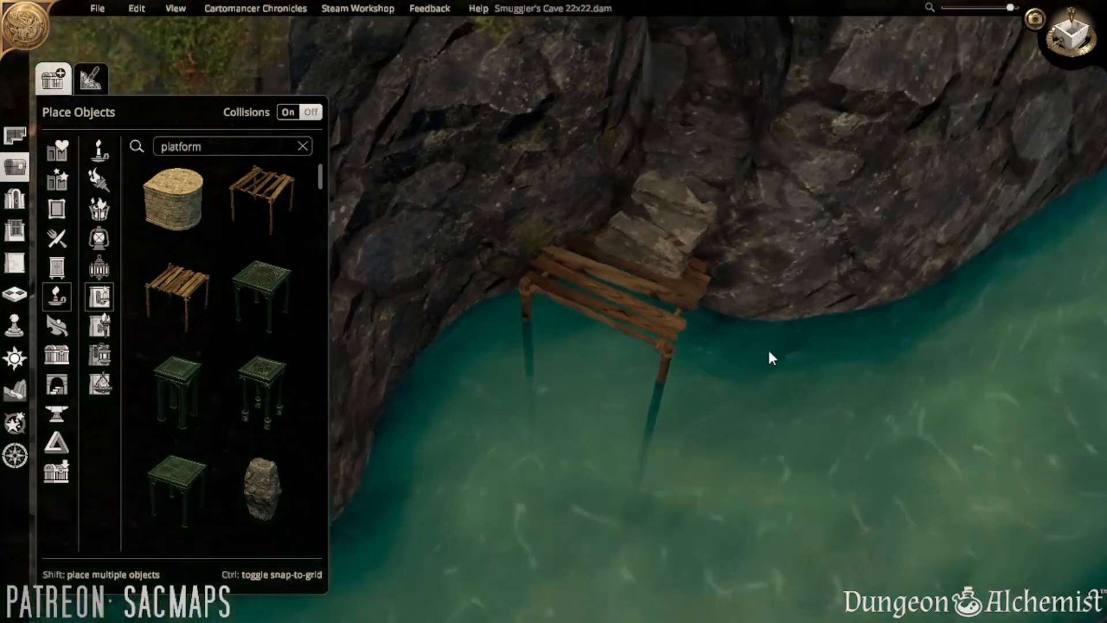
{"action": "middle_click_drag", "start_coordinate": [769, 351], "coordinate": [698, 384]}
{"action": "right_click_drag", "start_coordinate": [698, 384], "coordinate": [771, 293]}
{"action": "right_click_drag", "start_coordinate": [603, 359], "coordinate": [523, 390]}
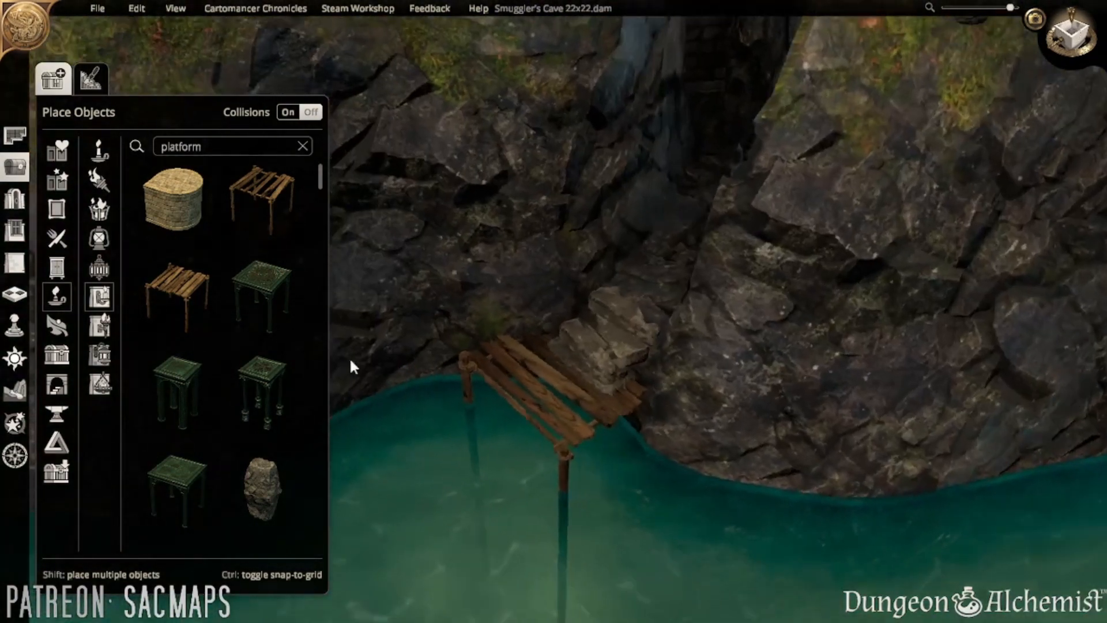
{"action": "scroll", "coordinate": [559, 395], "scroll_direction": "up", "scroll_amount": 2}
{"action": "left_click", "coordinate": [580, 346]}
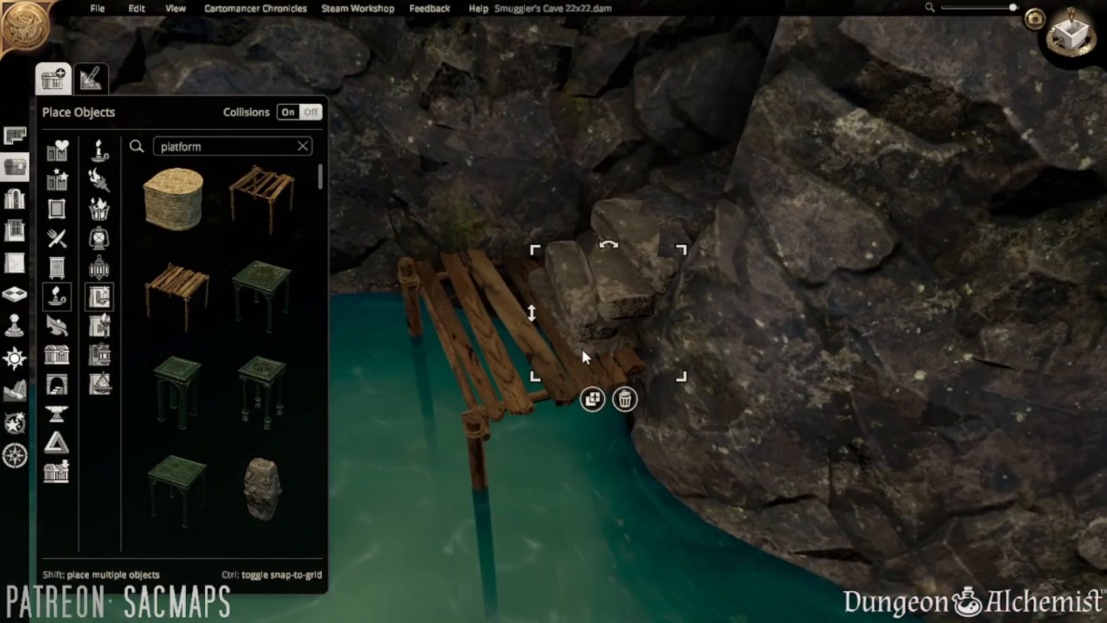
{"action": "left_click", "coordinate": [479, 375]}
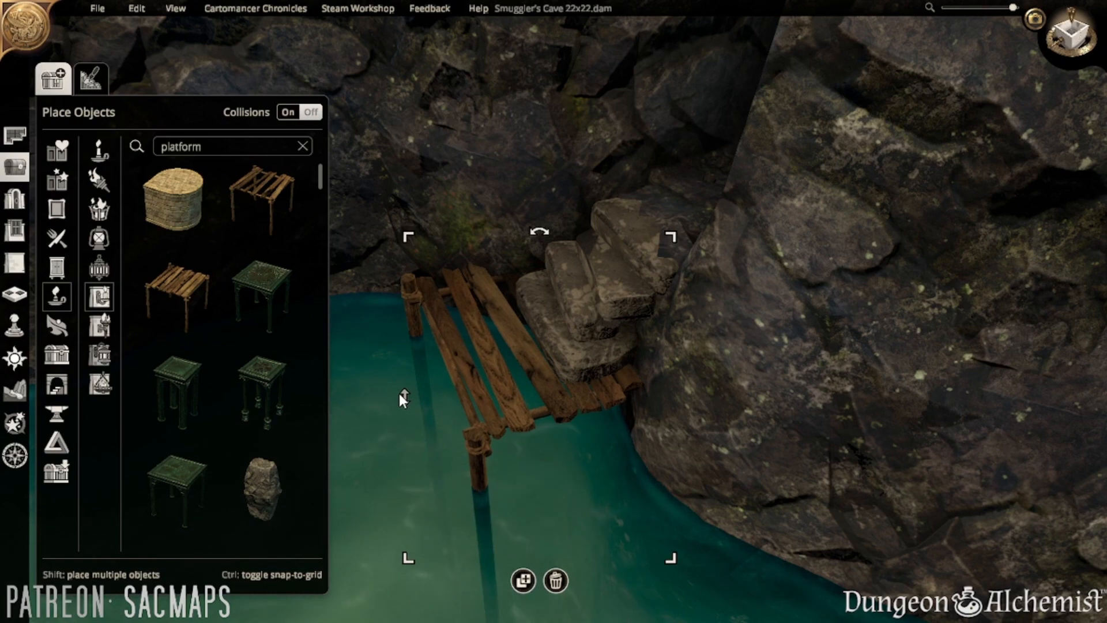
{"action": "left_click_drag", "start_coordinate": [527, 415], "coordinate": [536, 427]}
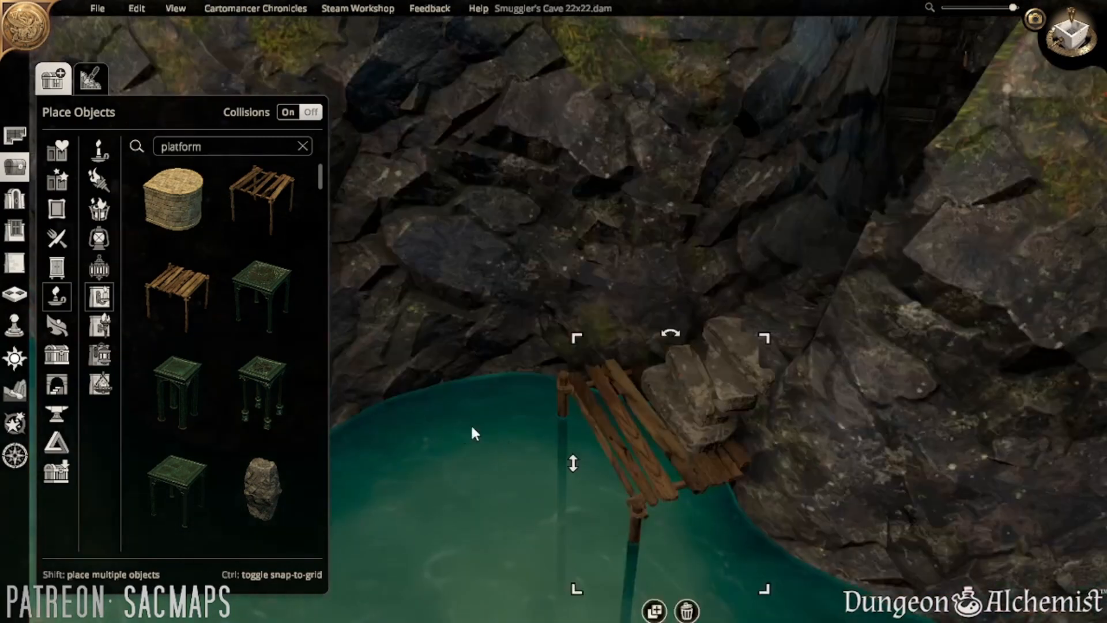
- Lower the wooden platform slightly further so its planks sit just above the water
{"action": "left_click", "coordinate": [442, 471]}
{"action": "middle_click_drag", "start_coordinate": [442, 471], "coordinate": [608, 440]}
{"action": "scroll", "coordinate": [752, 453], "scroll_direction": "down", "scroll_amount": 2}
{"action": "left_click", "coordinate": [608, 440]}
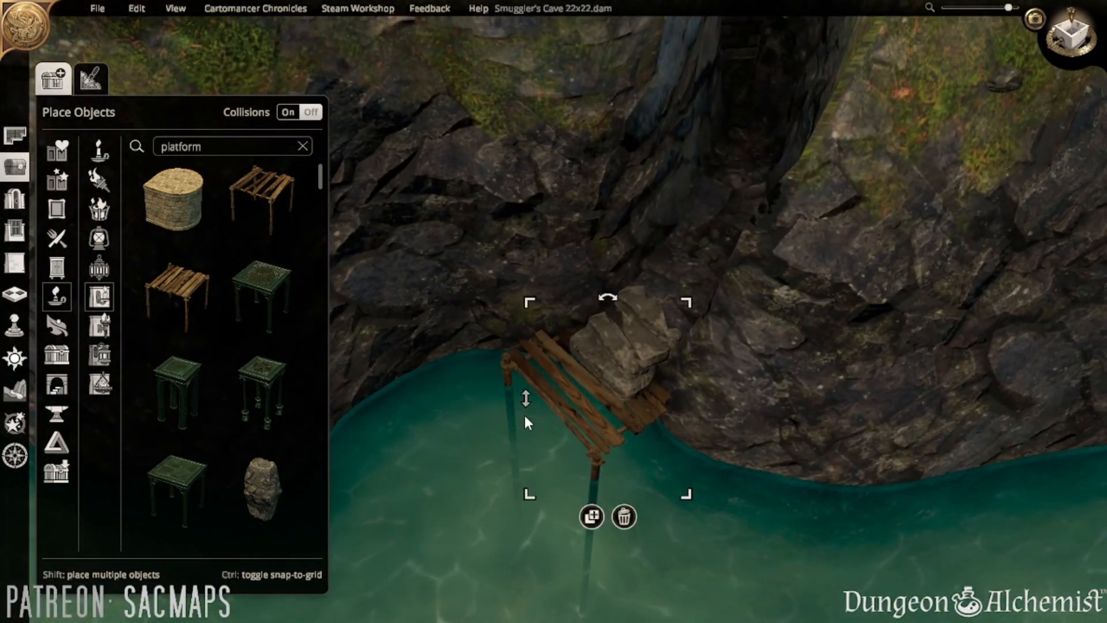
{"action": "mouse_move", "coordinate": [524, 412]}
{"action": "left_mouse_down"}
{"action": "mouse_move", "coordinate": [521, 428]}
{"action": "mouse_move", "coordinate": [513, 418]}
{"action": "left_mouse_up"}
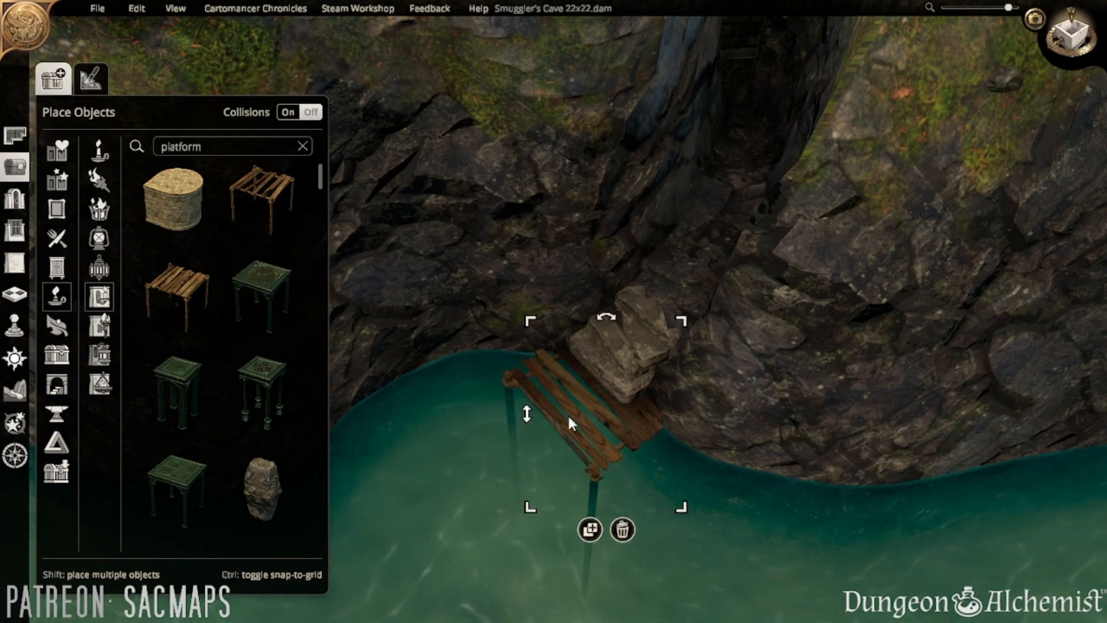
- Move the wooden platform slightly further out from the stone steps over the water
{"action": "left_click_drag", "start_coordinate": [588, 427], "coordinate": [570, 441]}
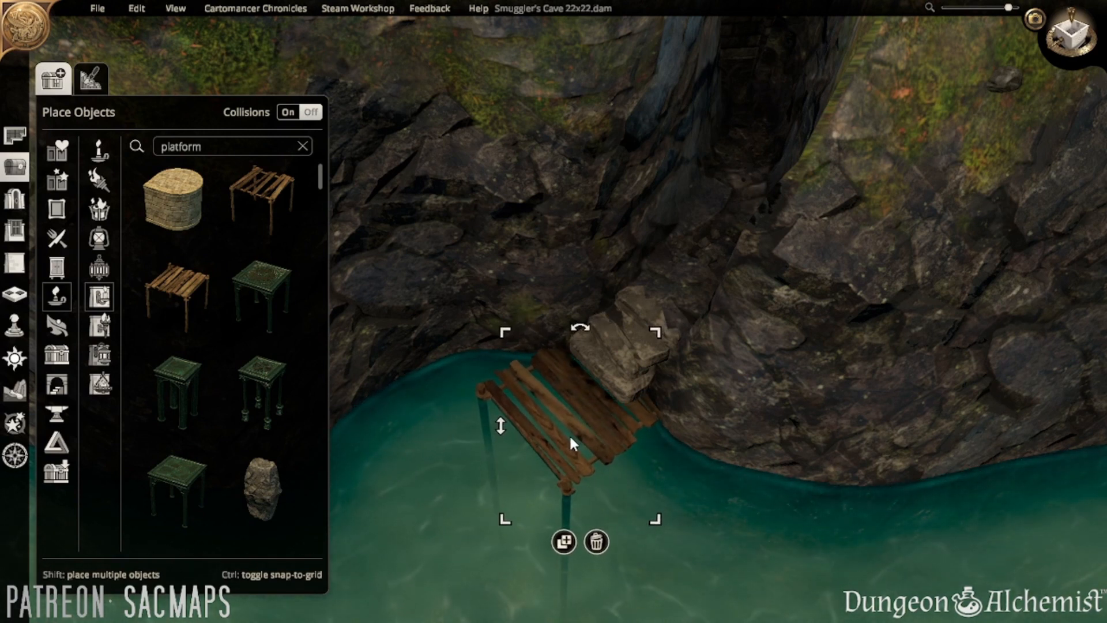
{"action": "left_click", "coordinate": [623, 383]}
{"action": "left_click", "coordinate": [603, 416]}
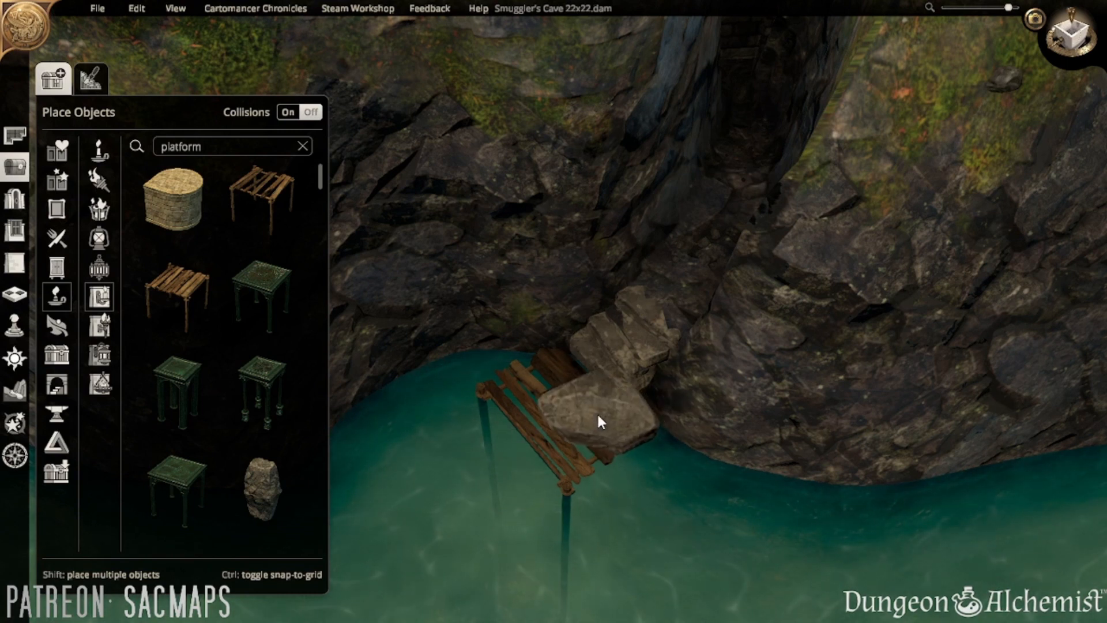
{"action": "key", "text": "Escape"}
- Duplicate the Broken Stone slab, place the copy directly beneath the lowest step, and lower it slightly
{"action": "left_click", "coordinate": [627, 373]}
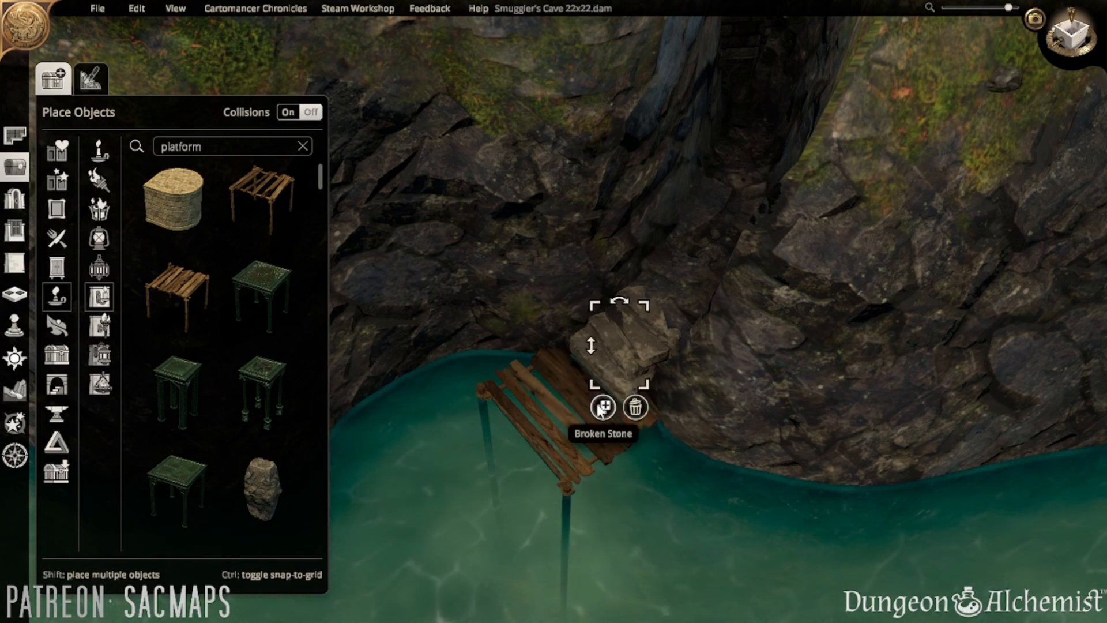
{"action": "left_click", "coordinate": [602, 403]}
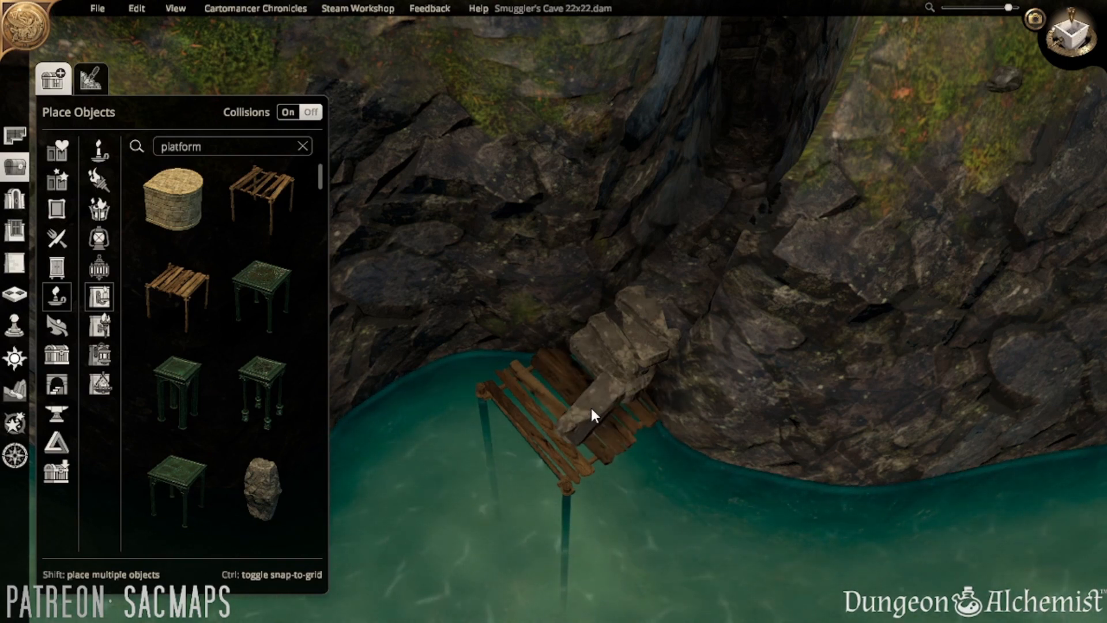
{"action": "left_click", "coordinate": [593, 359]}
{"action": "left_click_drag", "start_coordinate": [560, 386], "coordinate": [560, 394]}
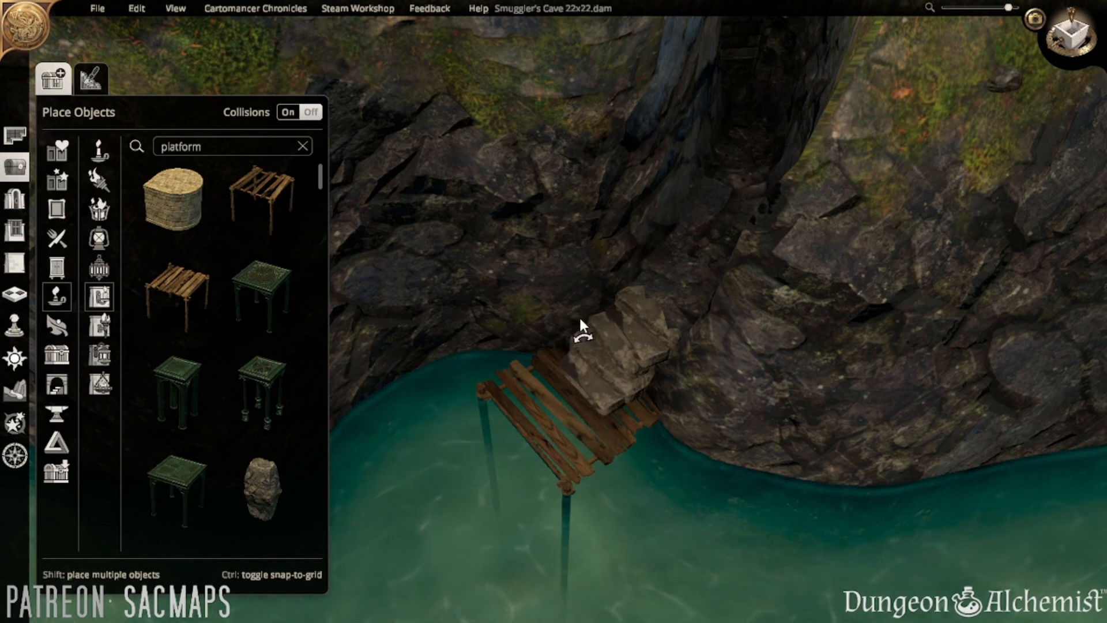
{"action": "left_click", "coordinate": [723, 484]}
- Fine-tune the height of the lowest stone slab, then duplicate it and set the copy on the platform as a further step
{"action": "scroll", "coordinate": [722, 475], "scroll_direction": "up", "scroll_amount": 5}
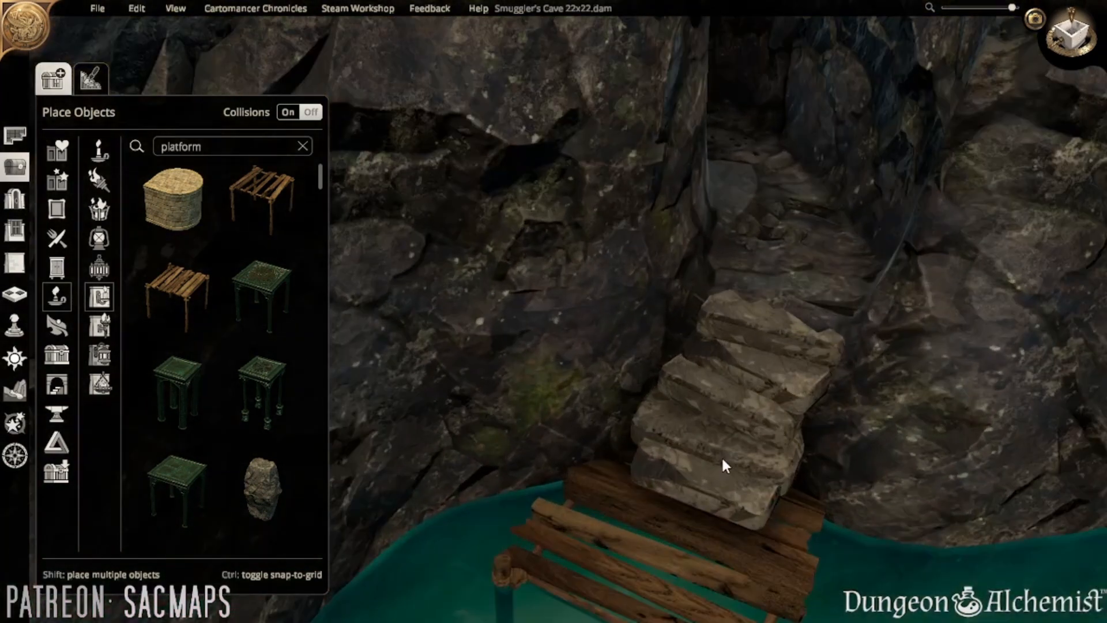
{"action": "left_click", "coordinate": [720, 473]}
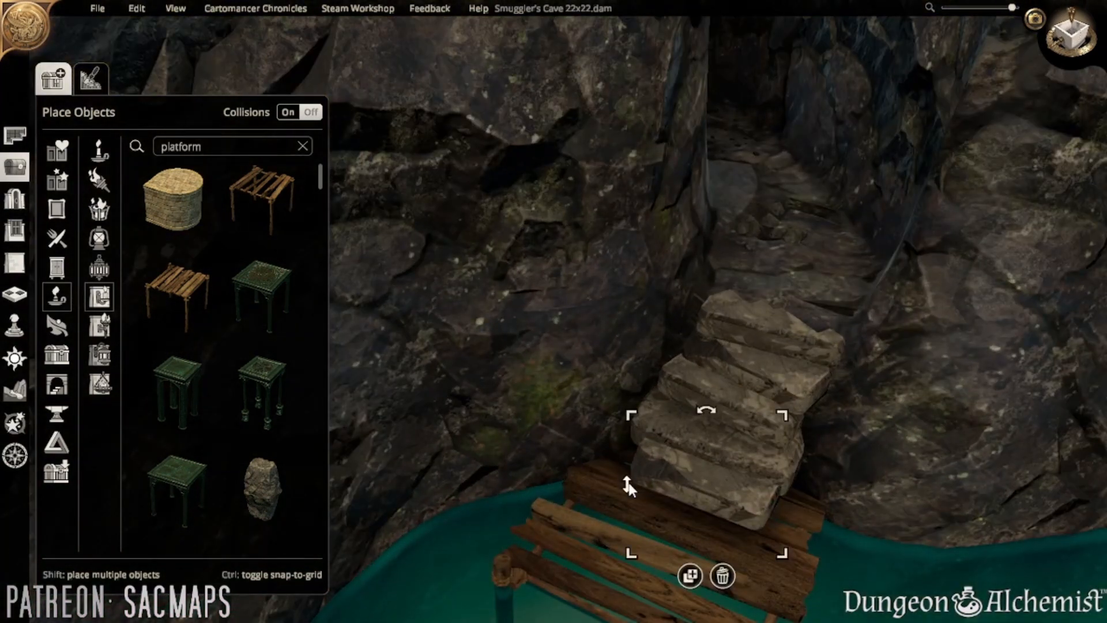
{"action": "left_click_drag", "start_coordinate": [627, 484], "coordinate": [597, 477]}
{"action": "left_click", "coordinate": [655, 565]}
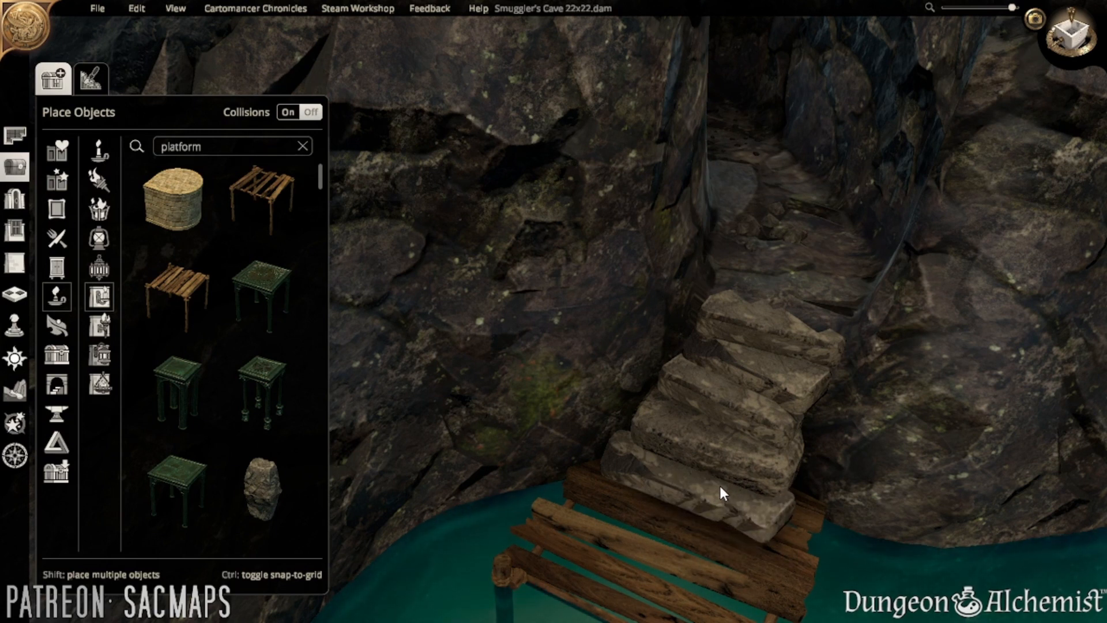
{"action": "left_click", "coordinate": [716, 490]}
- Examine the stone steps and wooden platform from water level in the first-person camera view
{"action": "scroll", "coordinate": [817, 483], "scroll_direction": "down", "scroll_amount": 3}
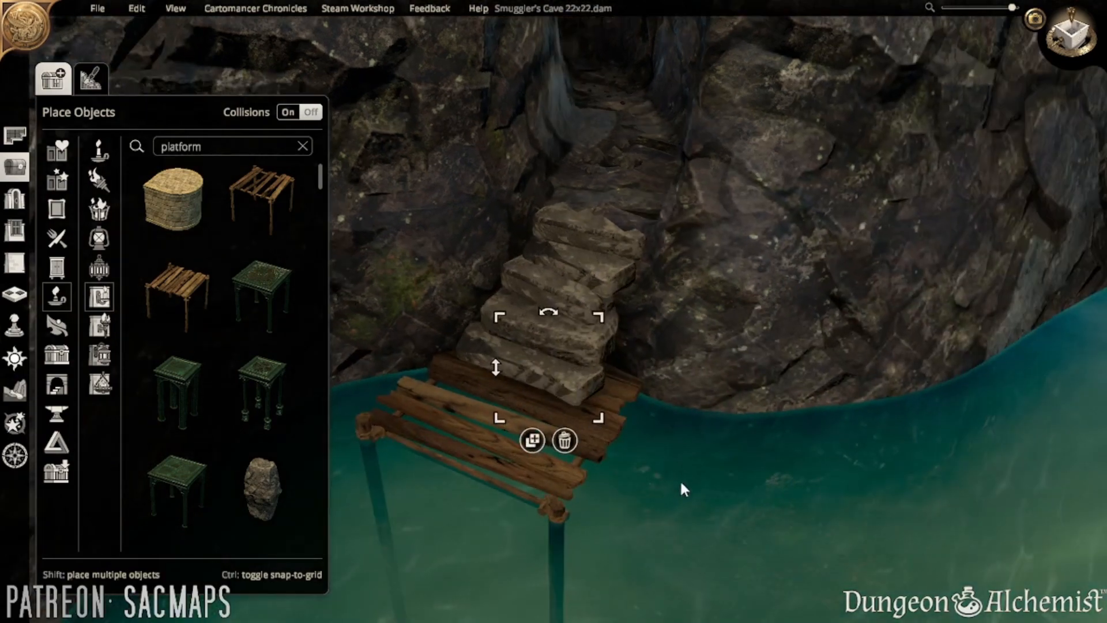
{"action": "left_click", "coordinate": [651, 480]}
{"action": "middle_click_drag", "start_coordinate": [624, 469], "coordinate": [417, 364]}
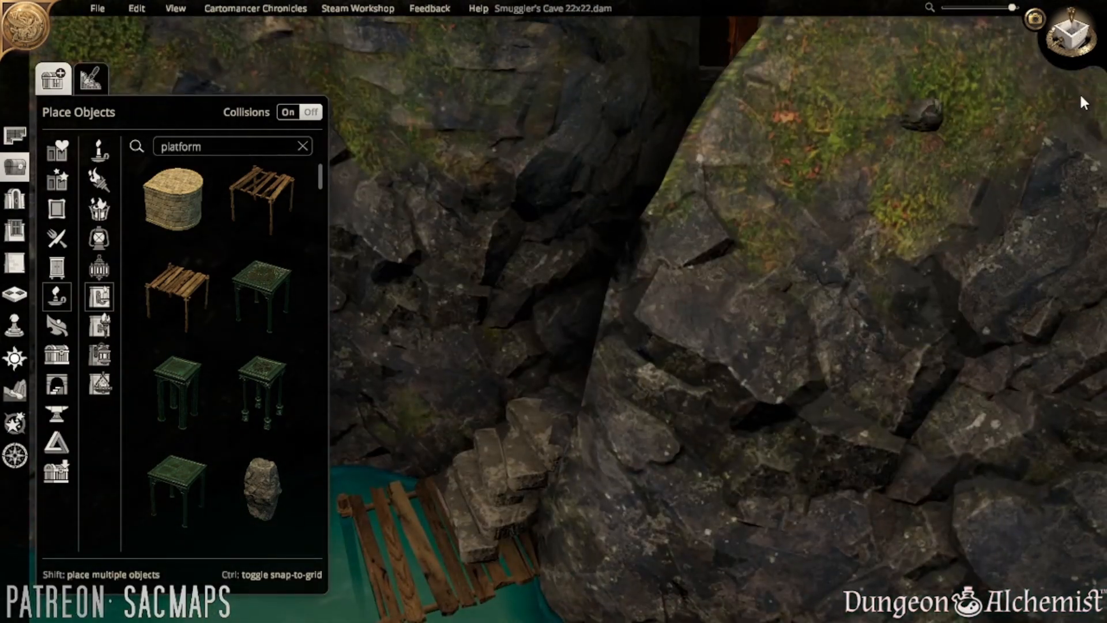
{"action": "left_click", "coordinate": [1034, 19]}
{"action": "key", "text": "w"}
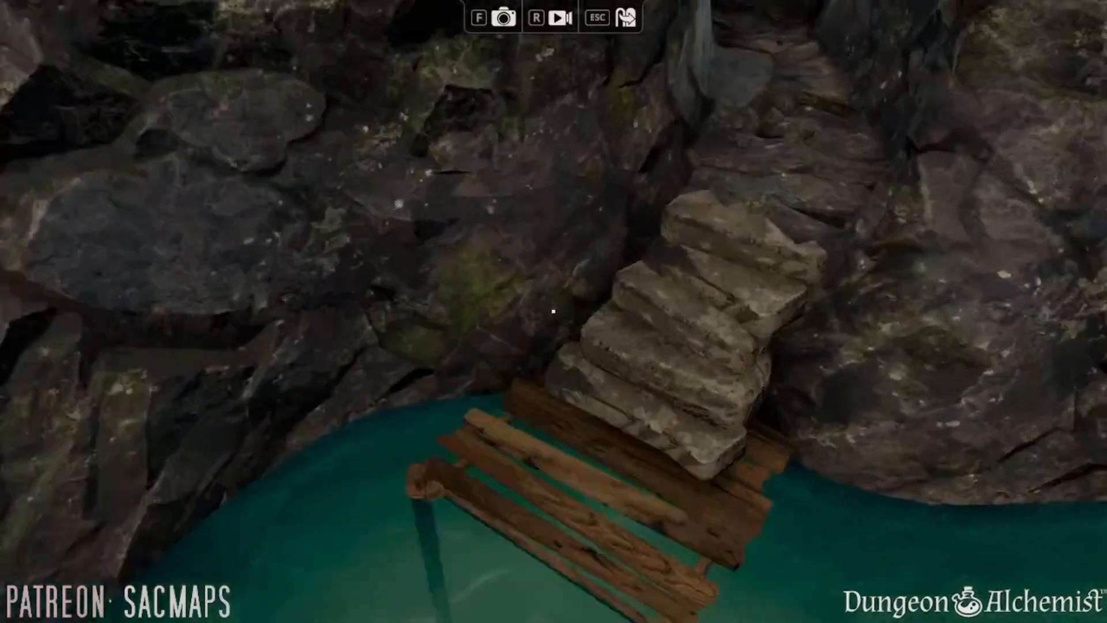
{"action": "key", "text": "a"}
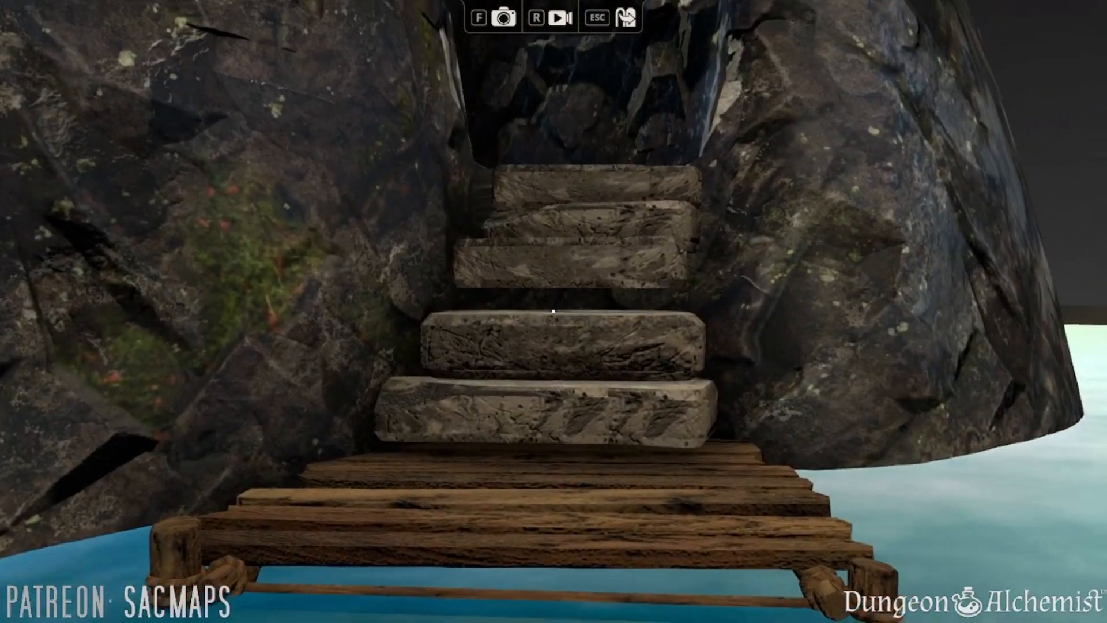
{"action": "key", "text": "w"}
{"action": "key", "text": "Escape"}
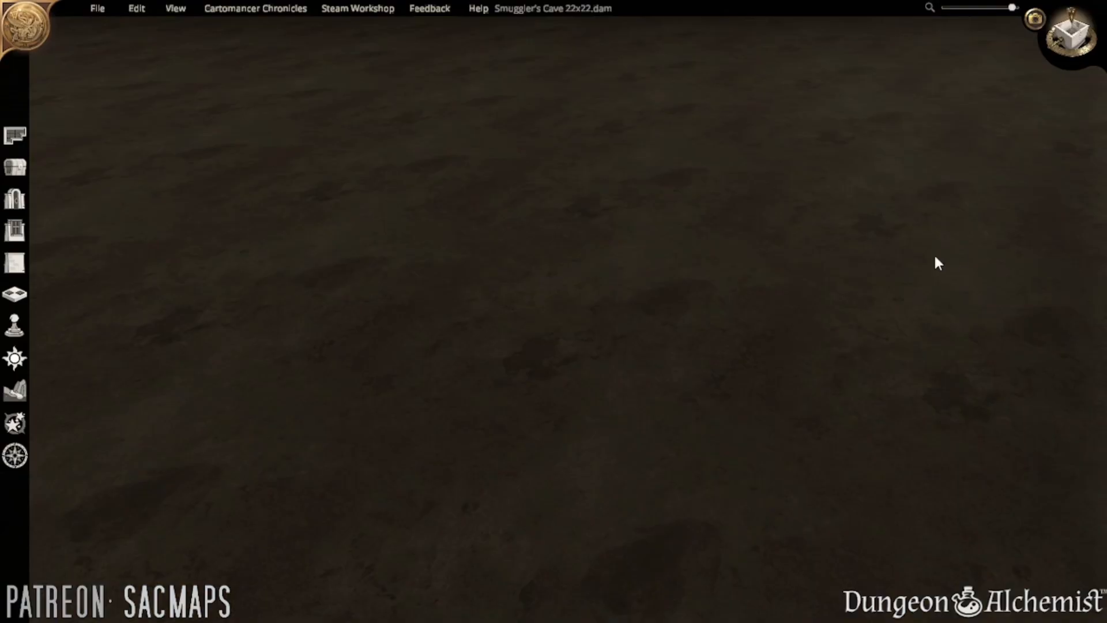
- Raise the second-lowest stone slab slightly and adjust the bottom slab to even out the gaps between the steps
{"action": "scroll", "coordinate": [691, 420], "scroll_direction": "down", "scroll_amount": 3}
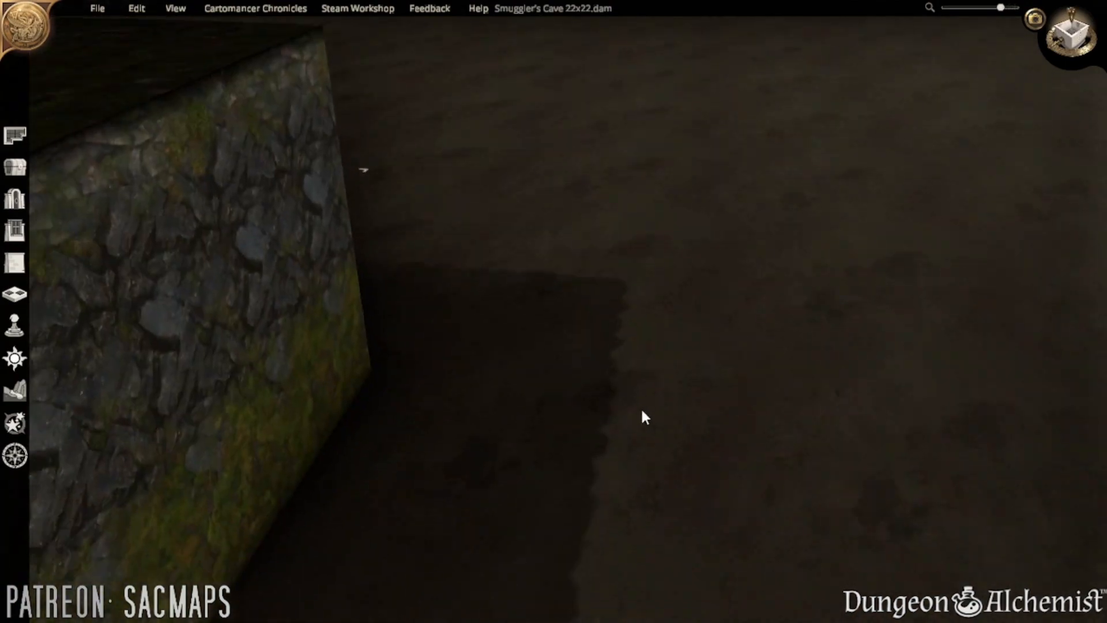
{"action": "right_click_drag", "start_coordinate": [645, 417], "coordinate": [719, 516]}
{"action": "scroll", "coordinate": [720, 517], "scroll_direction": "up", "scroll_amount": 3}
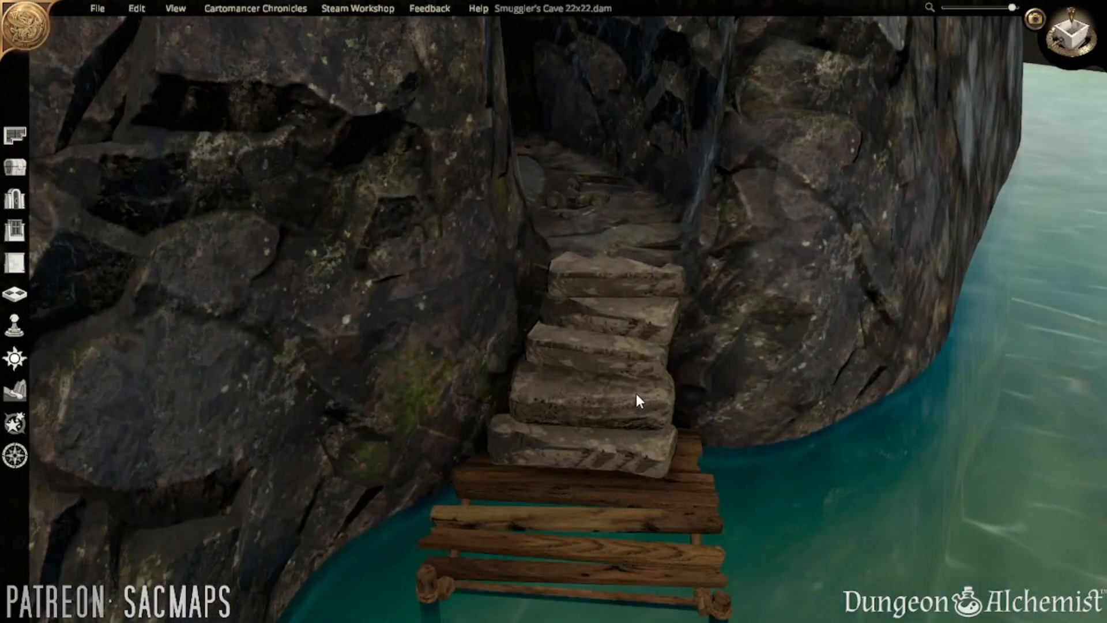
{"action": "left_click", "coordinate": [636, 395]}
{"action": "left_click_drag", "start_coordinate": [489, 369], "coordinate": [489, 368]}
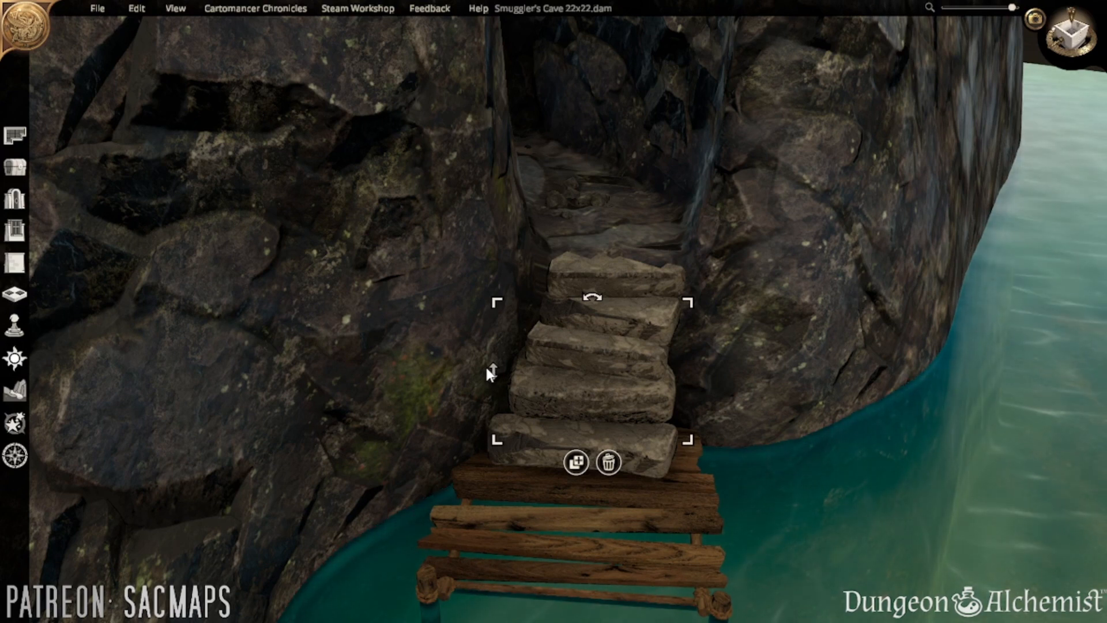
{"action": "left_click_drag", "start_coordinate": [487, 369], "coordinate": [487, 367]}
{"action": "left_click", "coordinate": [511, 428]}
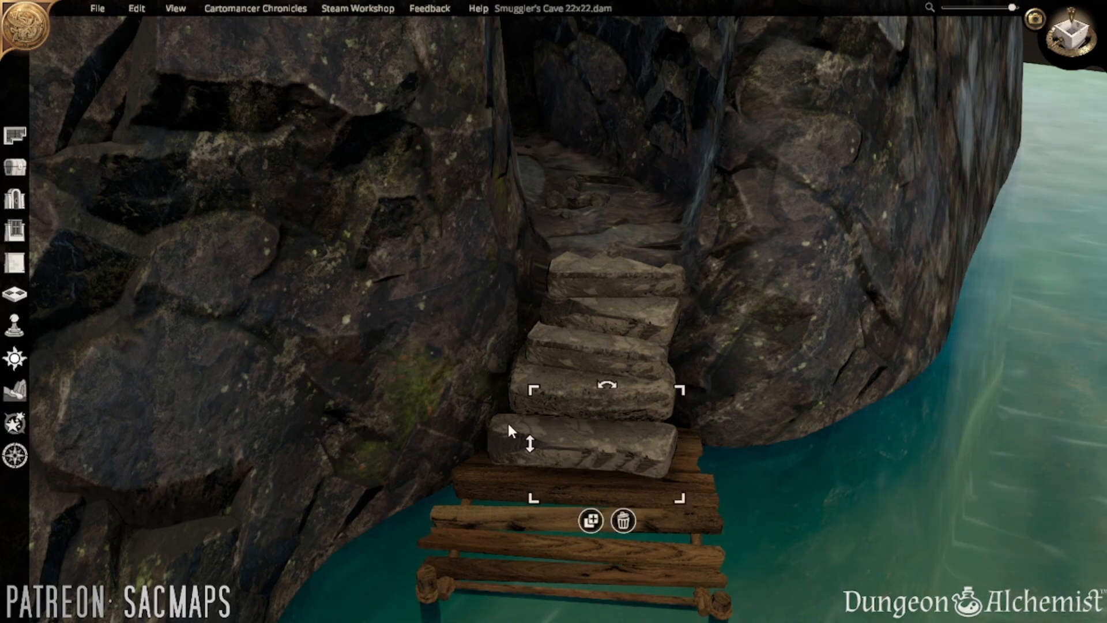
{"action": "left_click_drag", "start_coordinate": [501, 431], "coordinate": [523, 427]}
- Duplicate a lower stone slab, then rotate the copy and lower it in front of the bottom step on the platform
{"action": "middle_click_drag", "start_coordinate": [764, 482], "coordinate": [650, 459]}
{"action": "scroll", "coordinate": [650, 459], "scroll_direction": "up", "scroll_amount": 2}
{"action": "left_click", "coordinate": [544, 408]}
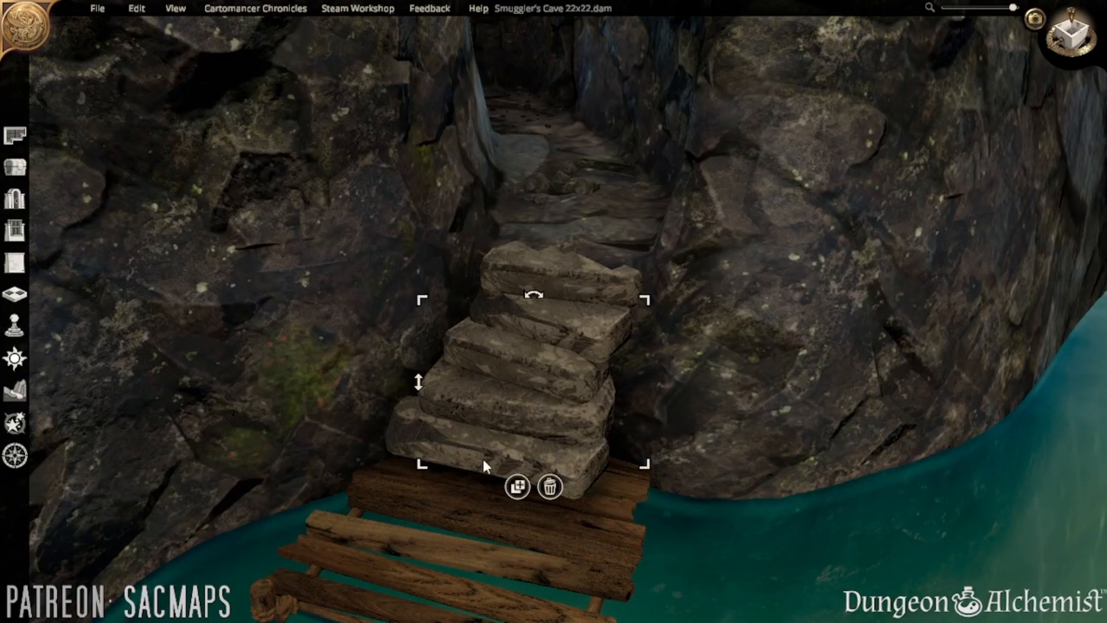
{"action": "left_click", "coordinate": [517, 486]}
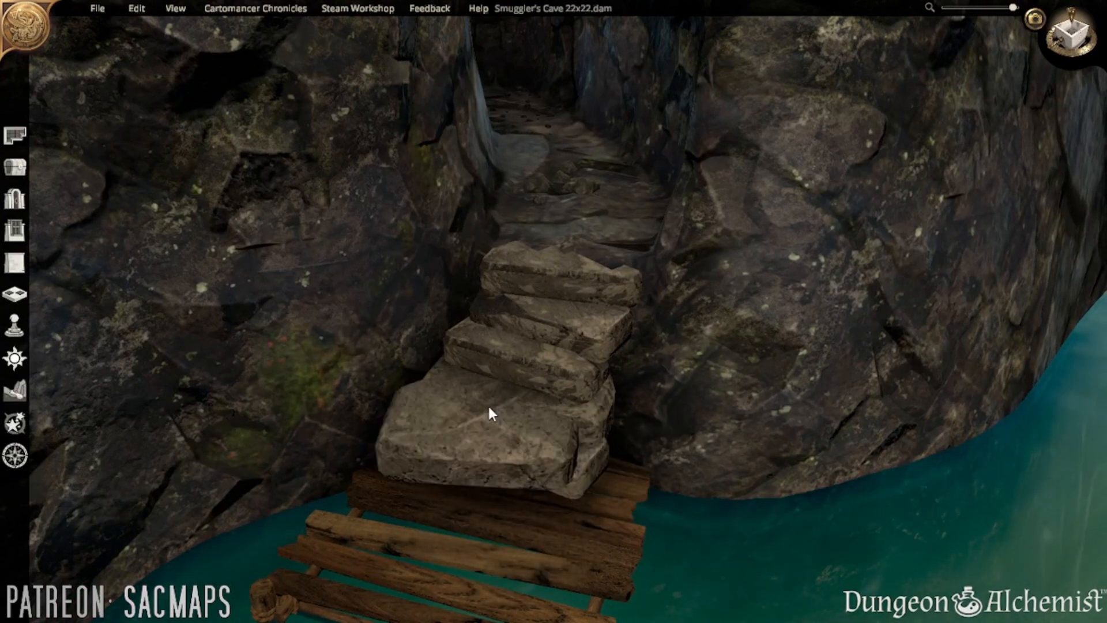
{"action": "left_click", "coordinate": [453, 408]}
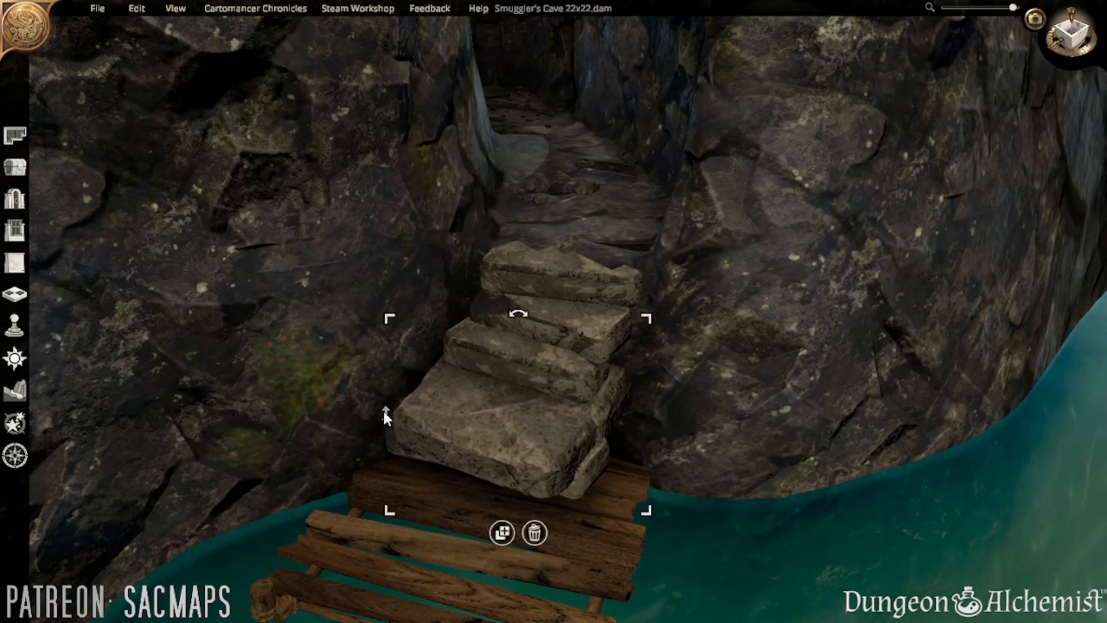
{"action": "left_click_drag", "start_coordinate": [385, 415], "coordinate": [382, 428]}
{"action": "left_click_drag", "start_coordinate": [510, 353], "coordinate": [497, 345]}
{"action": "left_click_drag", "start_coordinate": [516, 493], "coordinate": [493, 488]}
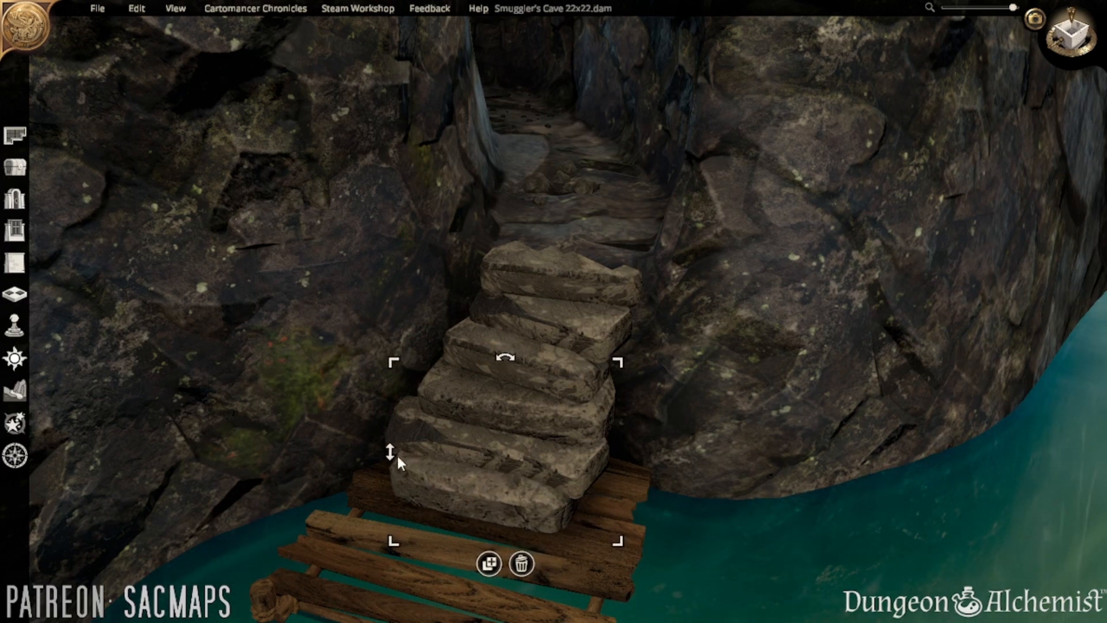
- Shrink the copied slab and move it to the left half of the steps' foot, adjusting its height on the platform
{"action": "left_click_drag", "start_coordinate": [389, 455], "coordinate": [391, 464]}
{"action": "left_click_drag", "start_coordinate": [615, 377], "coordinate": [582, 391]}
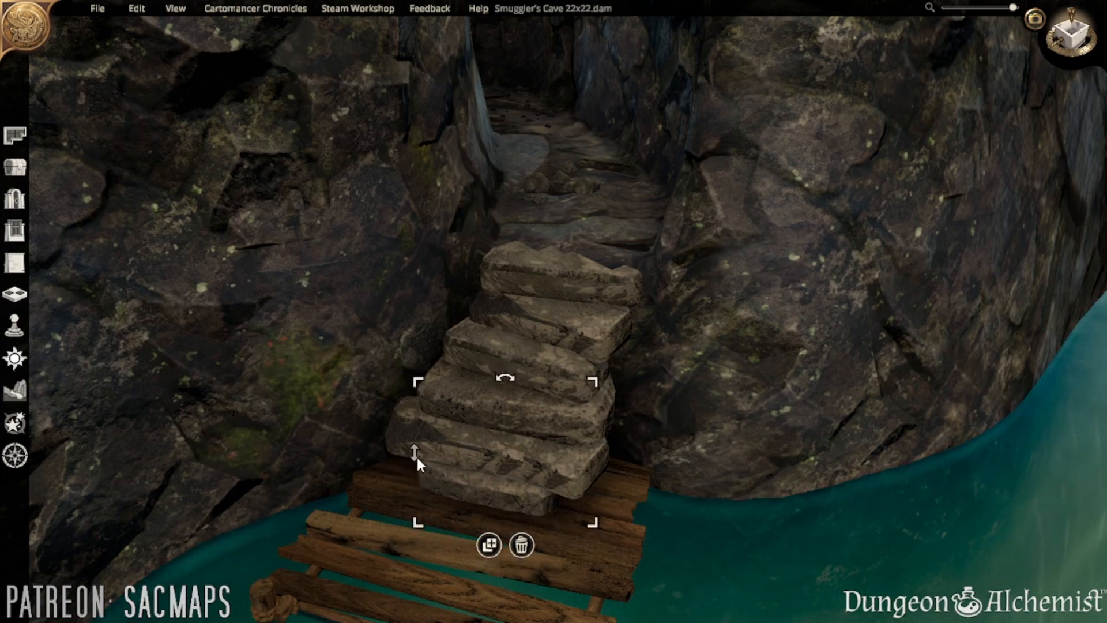
{"action": "left_click_drag", "start_coordinate": [464, 493], "coordinate": [386, 498]}
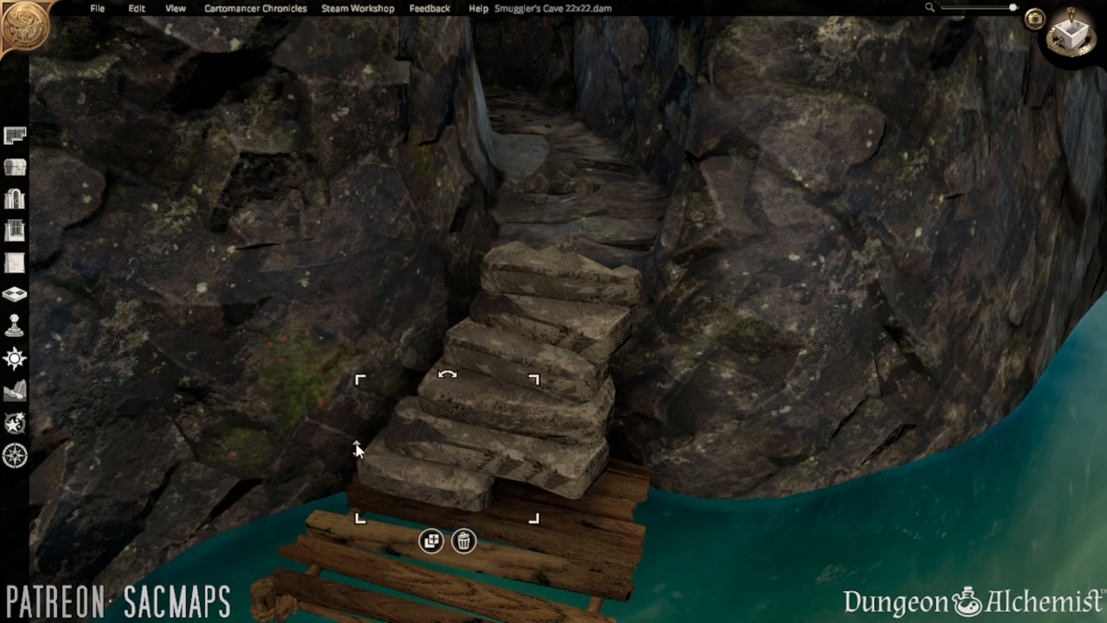
{"action": "left_click_drag", "start_coordinate": [355, 444], "coordinate": [354, 438]}
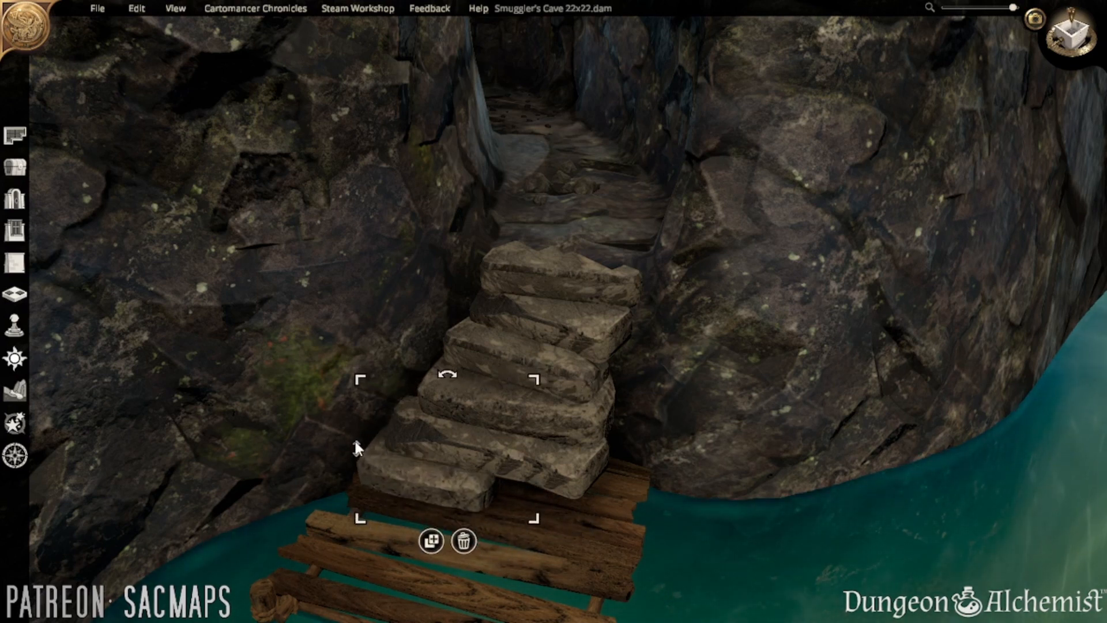
- Duplicate the small stone slab, rotate the copy, and place it beside the original to complete the bottom step
{"action": "left_click", "coordinate": [430, 540]}
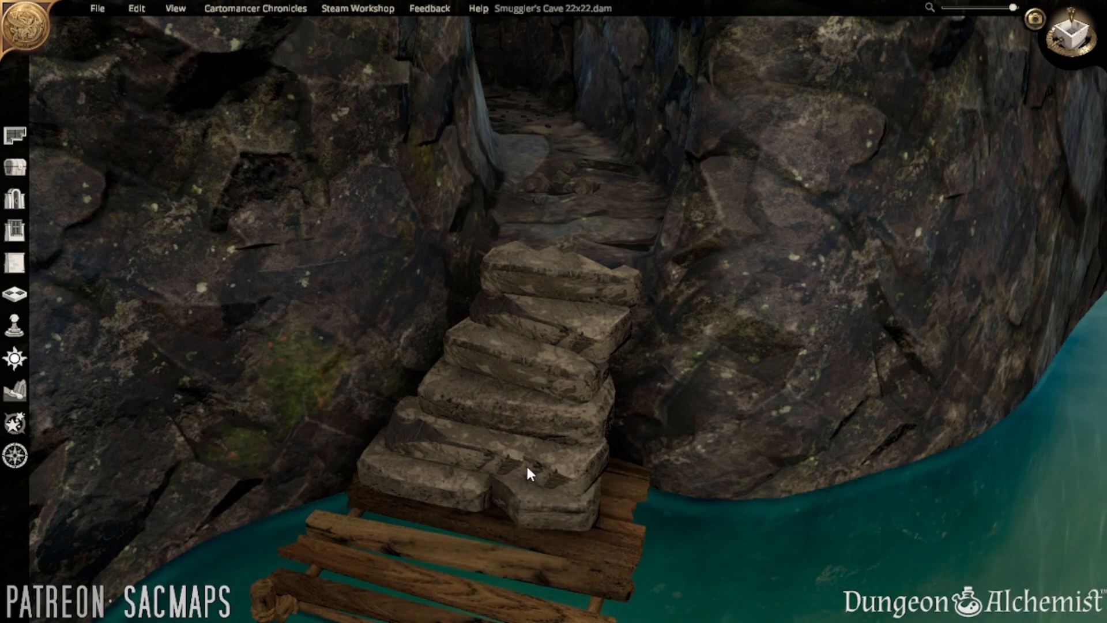
{"action": "scroll", "coordinate": [527, 467], "scroll_direction": "down", "scroll_amount": 1}
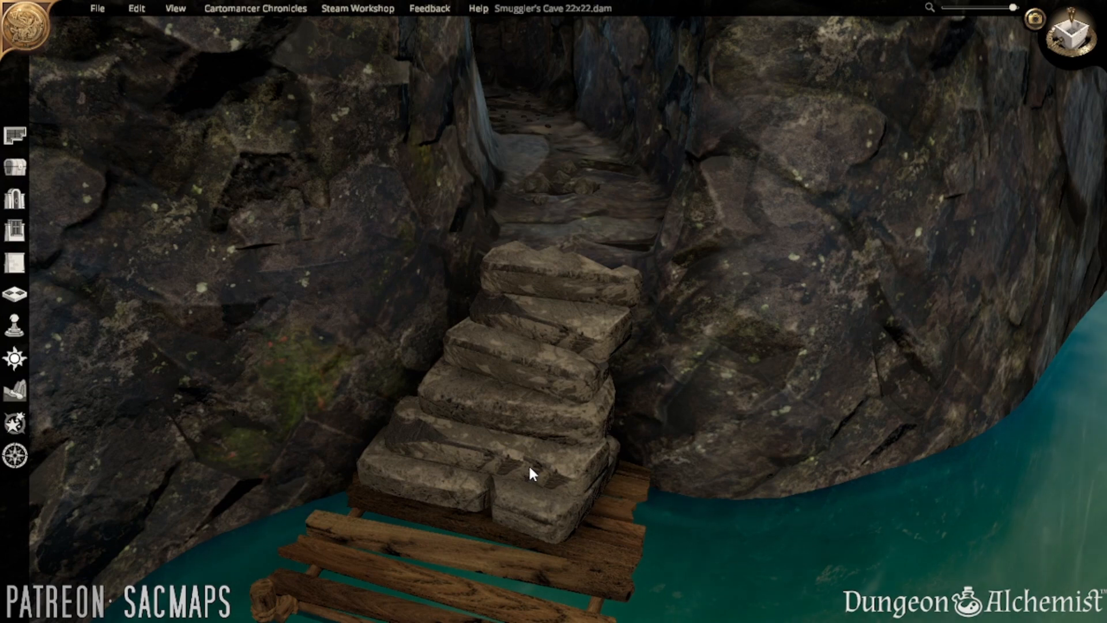
{"action": "scroll", "coordinate": [527, 464], "scroll_direction": "down", "scroll_amount": 1}
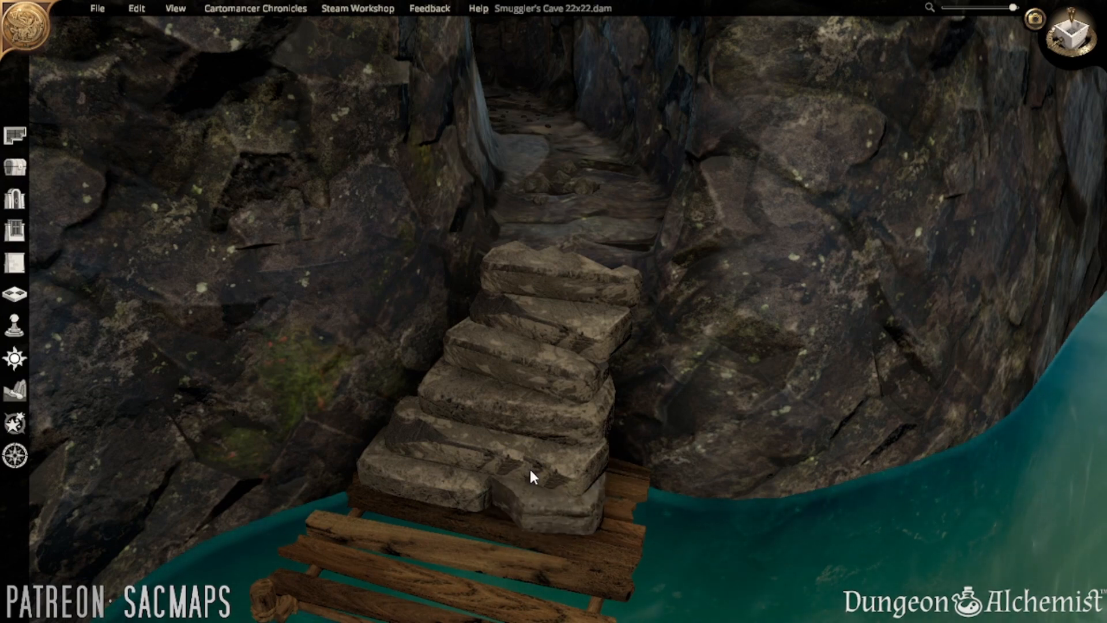
{"action": "left_click", "coordinate": [530, 466]}
- Examine the finished steps and platform from the front and side in the first-person camera view
{"action": "right_click_drag", "start_coordinate": [738, 553], "coordinate": [856, 330]}
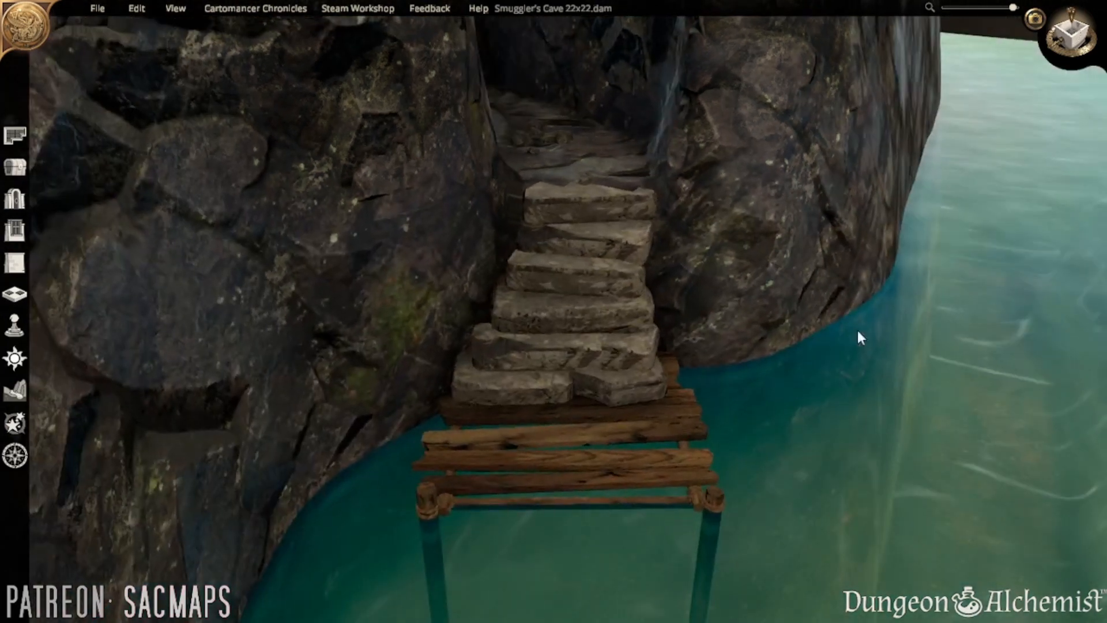
{"action": "left_click", "coordinate": [1035, 19]}
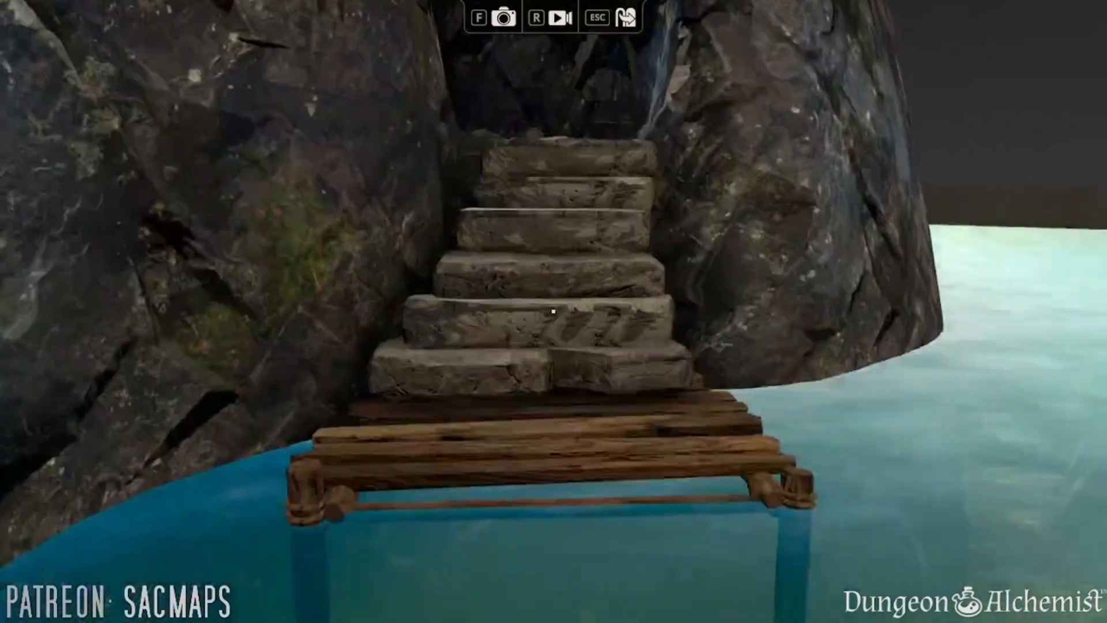
{"action": "key", "text": "d"}
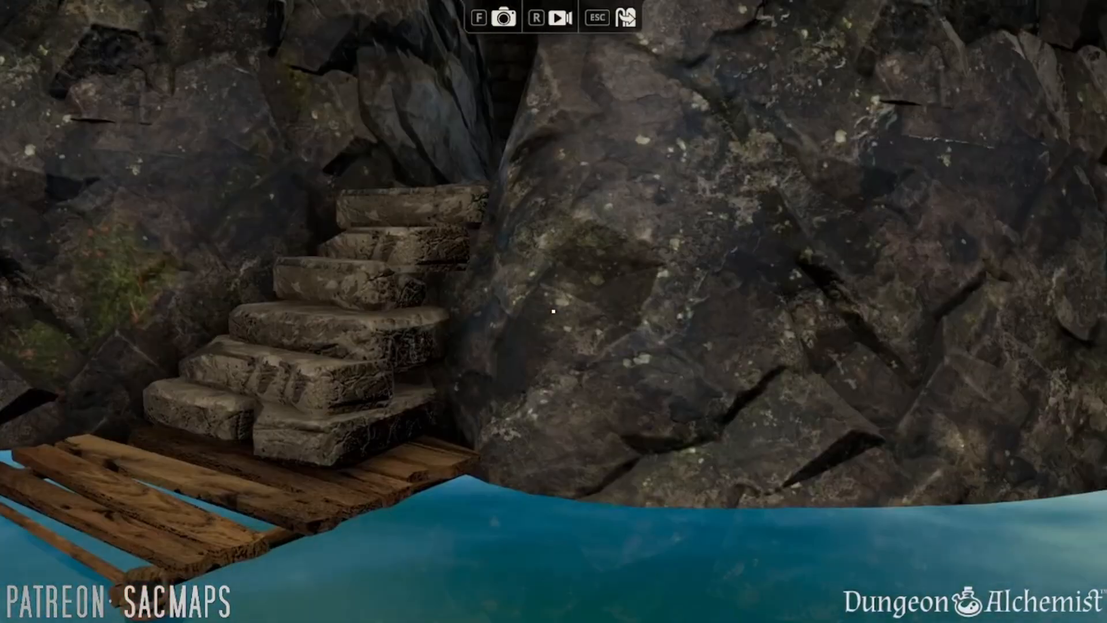
{"action": "key", "text": "d"}
{"action": "key", "text": "w"}
{"action": "key", "text": "d"}
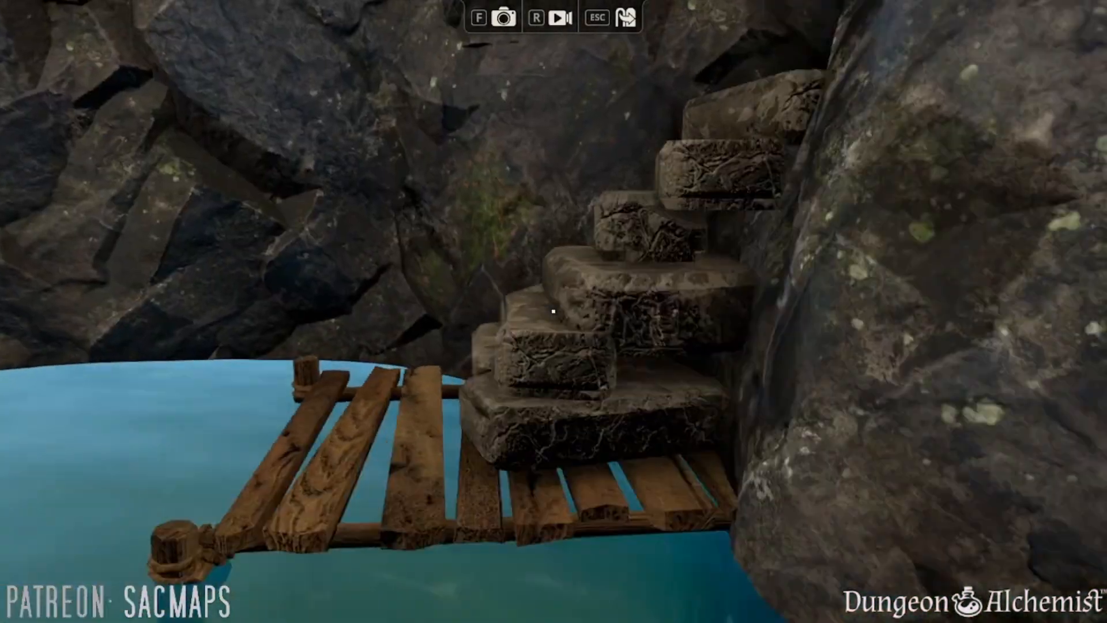
{"action": "key", "text": "w"}
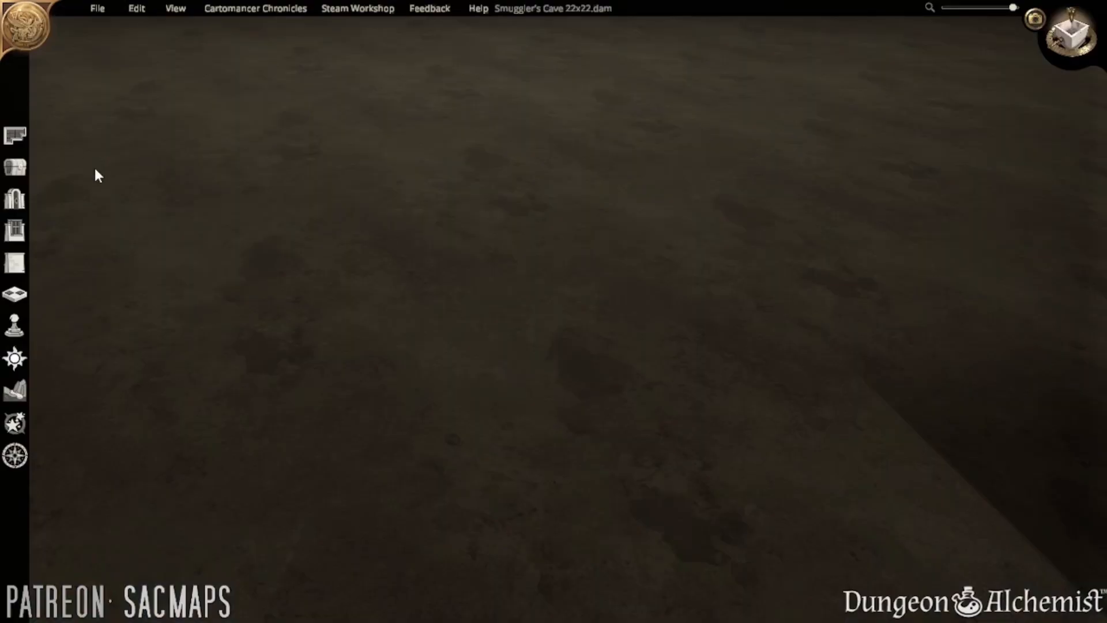
{"action": "key", "text": "d"}
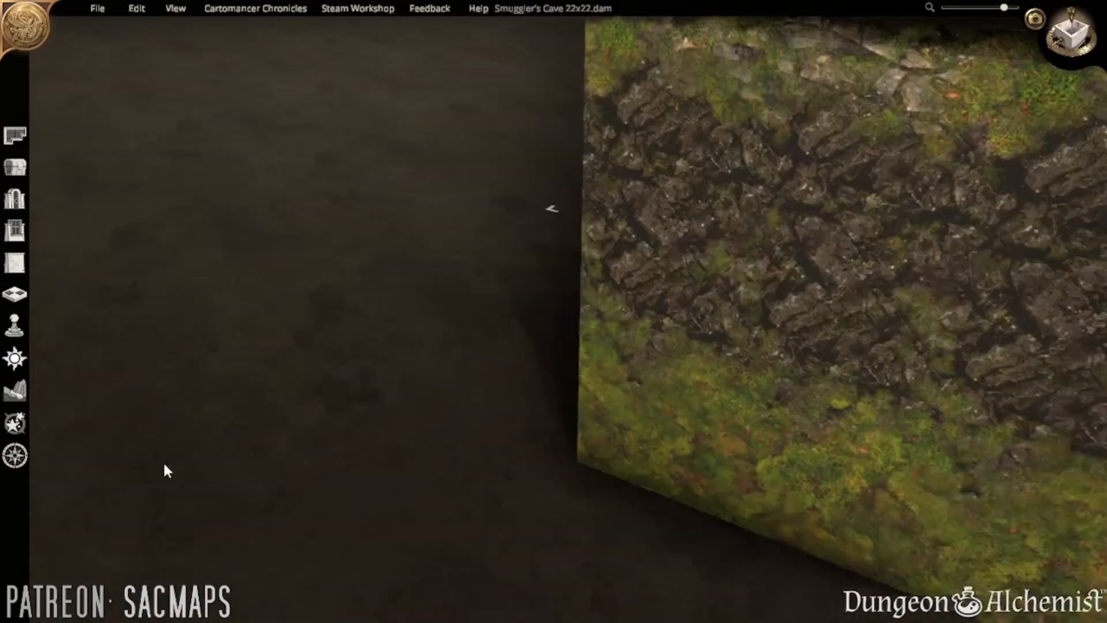
- Duplicate the small stone slab at the foot of the steps and place the copy into the lower steps
{"action": "scroll", "coordinate": [163, 469], "scroll_direction": "down", "scroll_amount": 1}
{"action": "middle_click_drag", "start_coordinate": [864, 323], "coordinate": [234, 394]}
{"action": "scroll", "coordinate": [459, 389], "scroll_direction": "up", "scroll_amount": 2}
{"action": "middle_click_drag", "start_coordinate": [444, 441], "coordinate": [602, 470]}
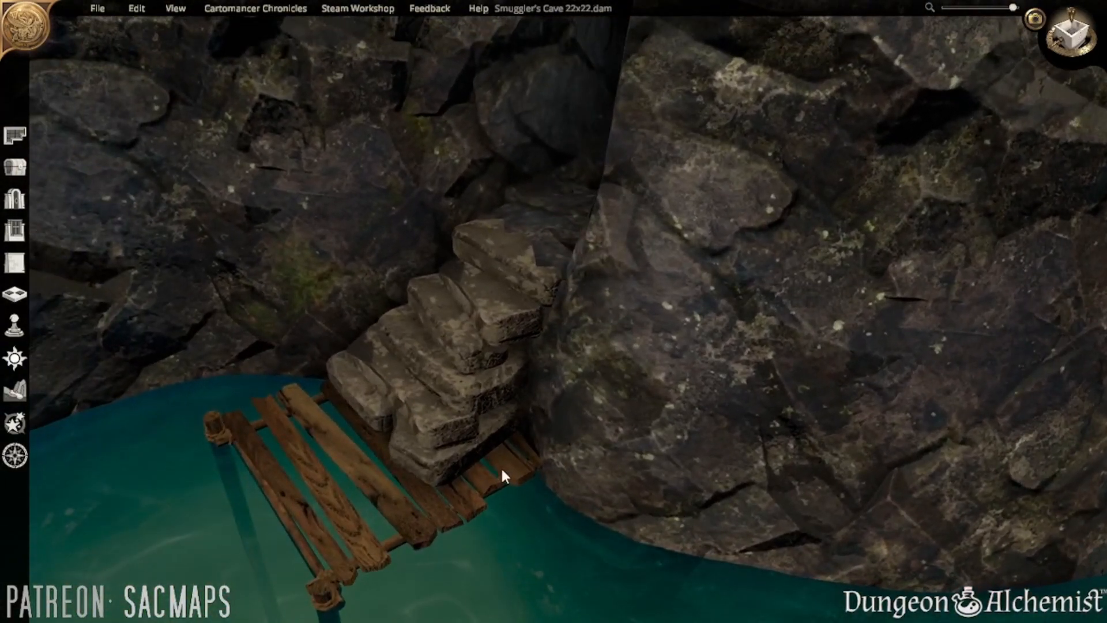
{"action": "left_click", "coordinate": [442, 433]}
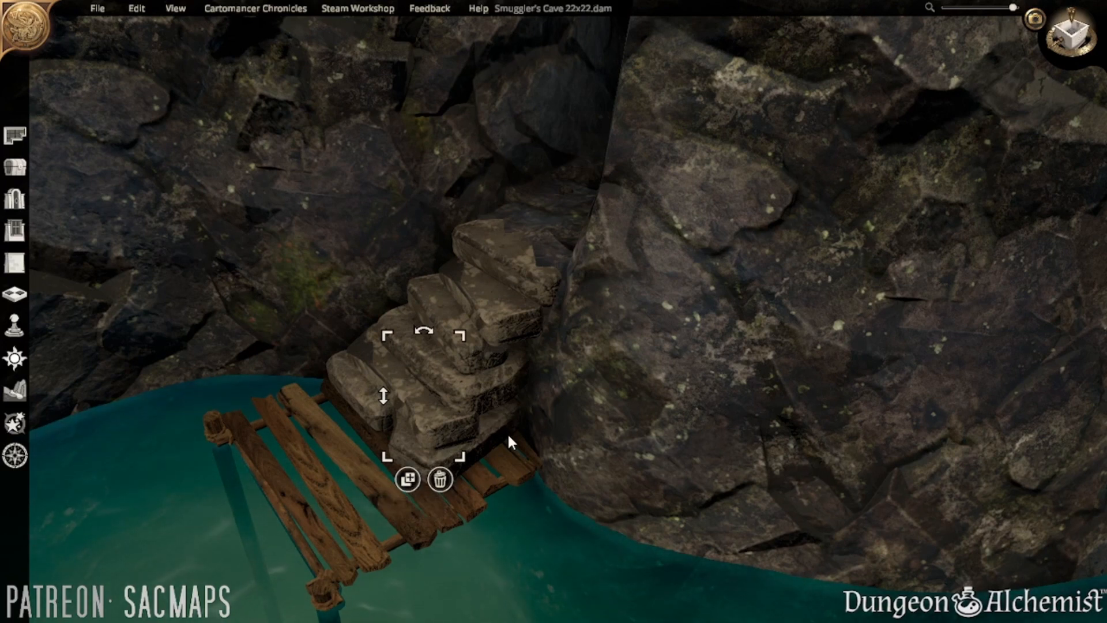
{"action": "left_click", "coordinate": [408, 479]}
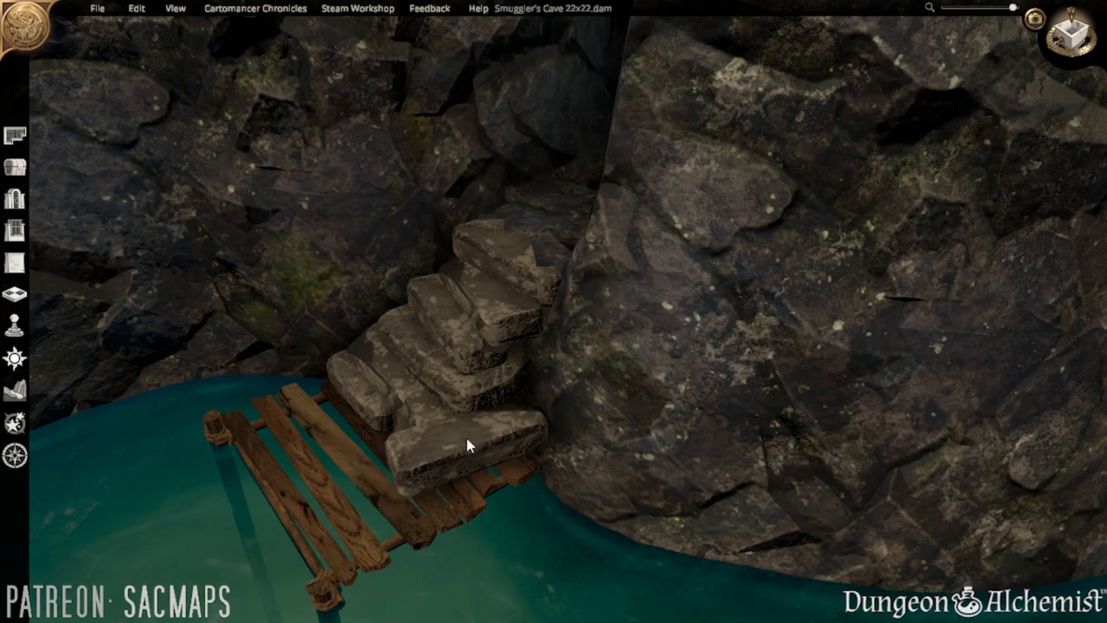
{"action": "left_click", "coordinate": [450, 382]}
{"action": "middle_click_drag", "start_coordinate": [583, 526], "coordinate": [887, 529]}
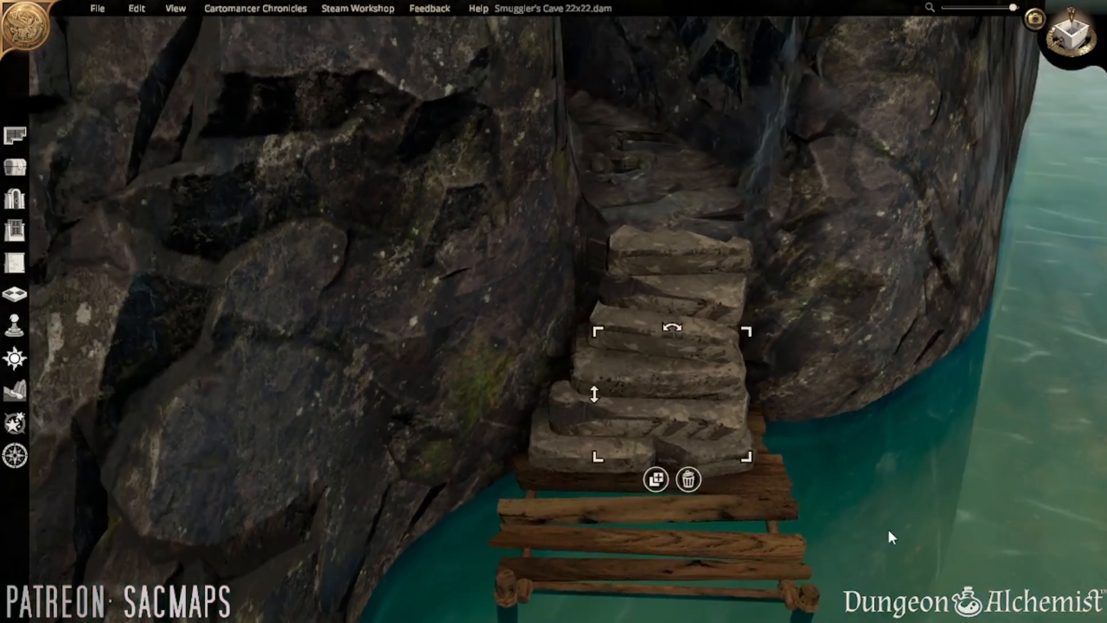
{"action": "left_click", "coordinate": [823, 423]}
- Search the object library for "pole"
{"action": "middle_click_drag", "start_coordinate": [823, 423], "coordinate": [347, 332]}
{"action": "scroll", "coordinate": [613, 370], "scroll_direction": "down", "scroll_amount": 2}
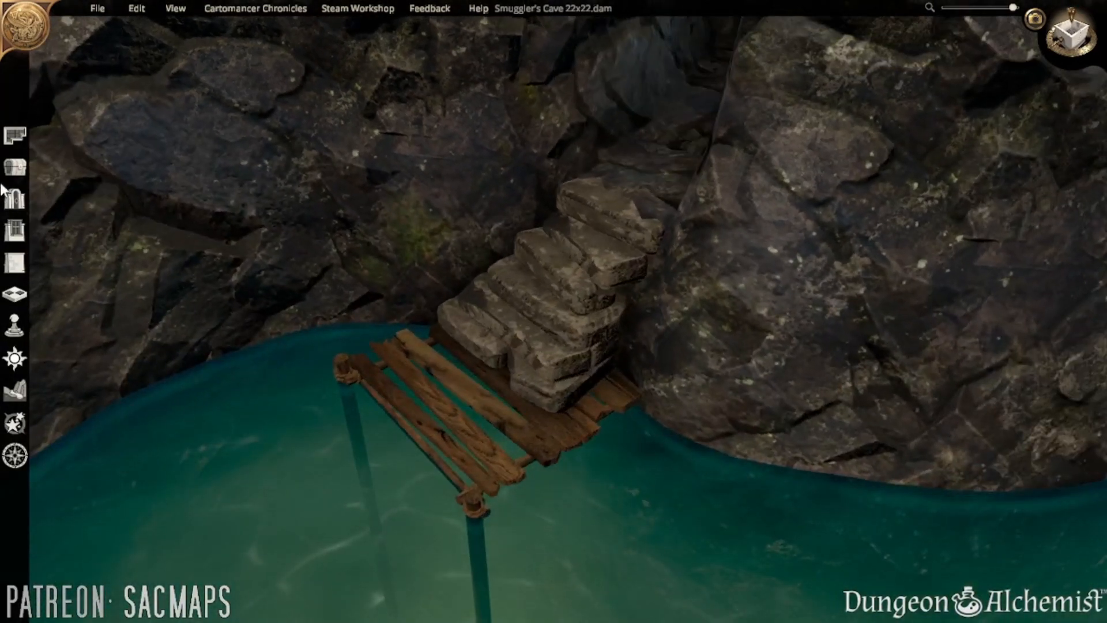
{"action": "left_click", "coordinate": [15, 167]}
{"action": "double_click", "coordinate": [174, 148]}
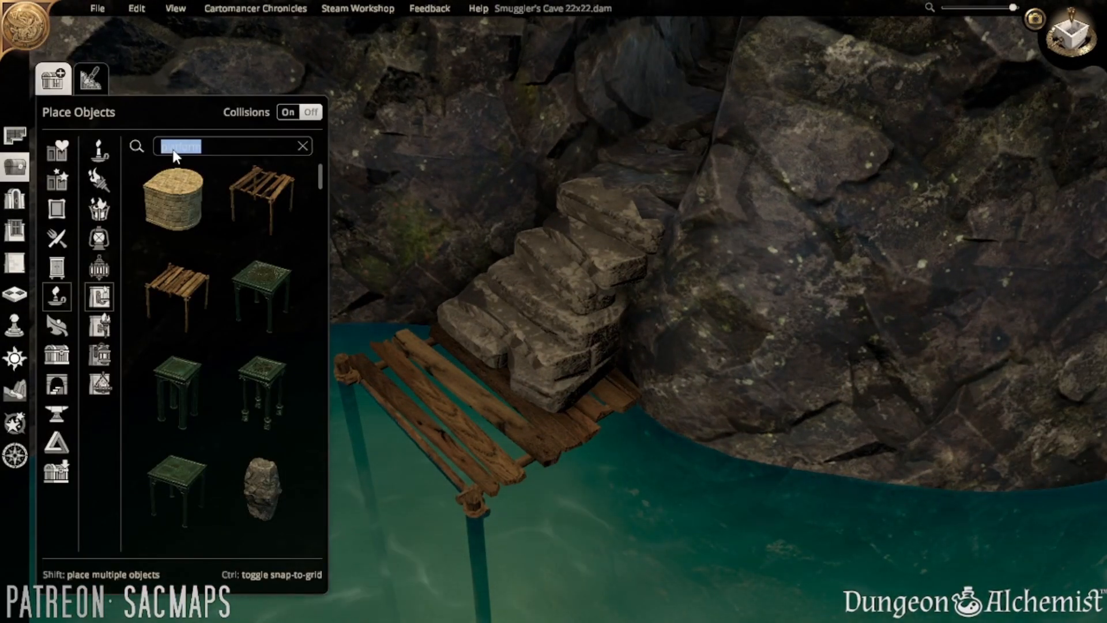
{"action": "type", "text": "pole"}
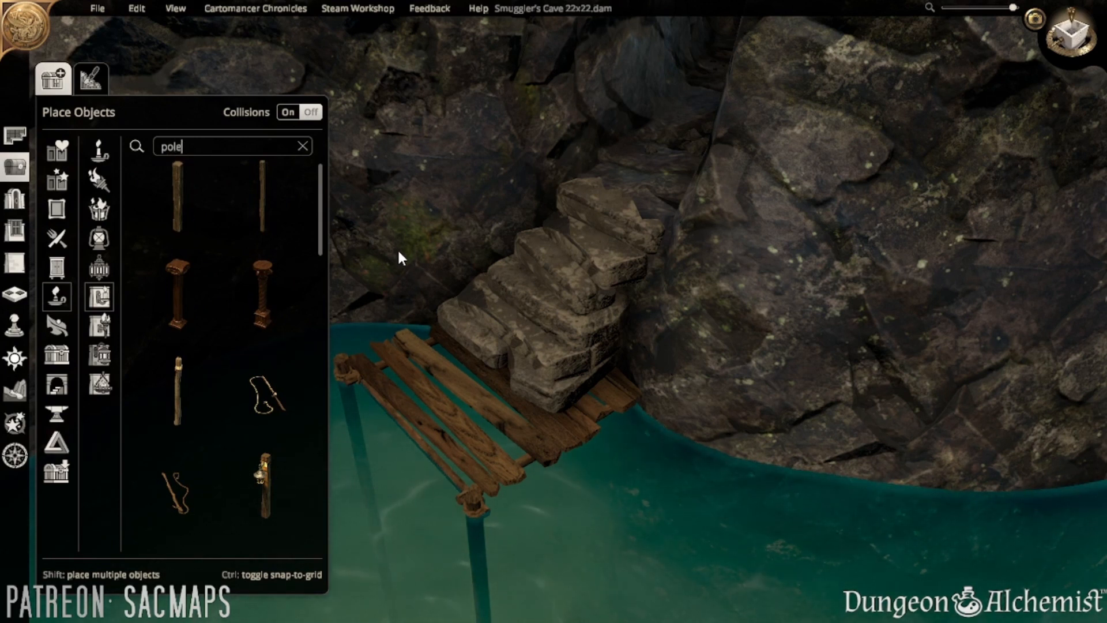
- Examine the cave rooms, river channel and landing from above, closing the object library
{"action": "middle_click_drag", "start_coordinate": [518, 388], "coordinate": [618, 390]}
{"action": "scroll", "coordinate": [618, 396], "scroll_direction": "down", "scroll_amount": 6}
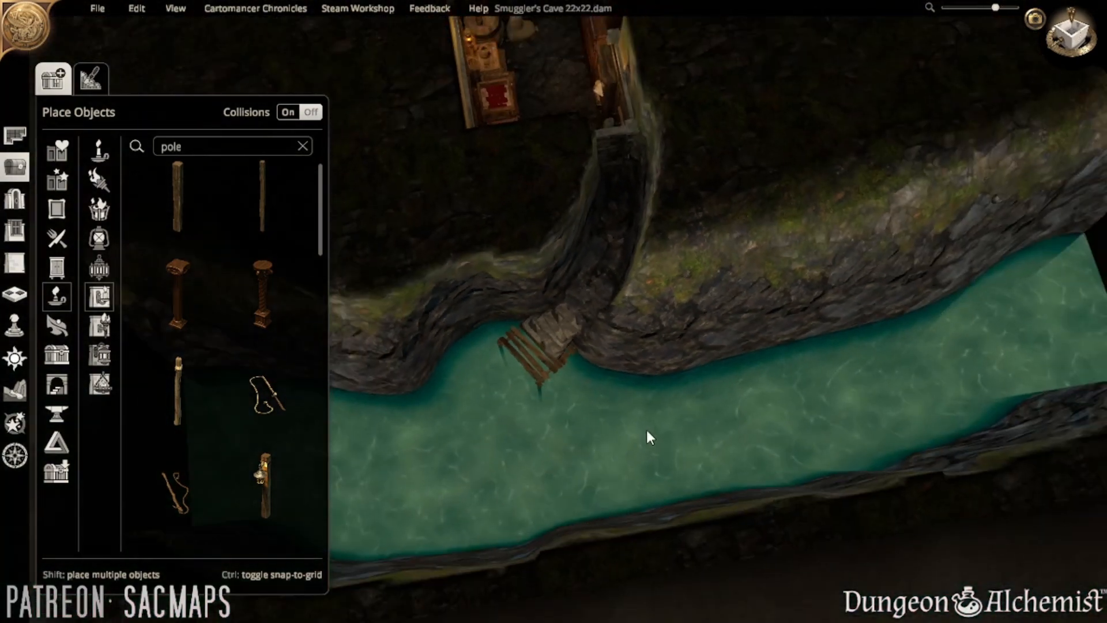
{"action": "middle_click_drag", "start_coordinate": [646, 427], "coordinate": [228, 321]}
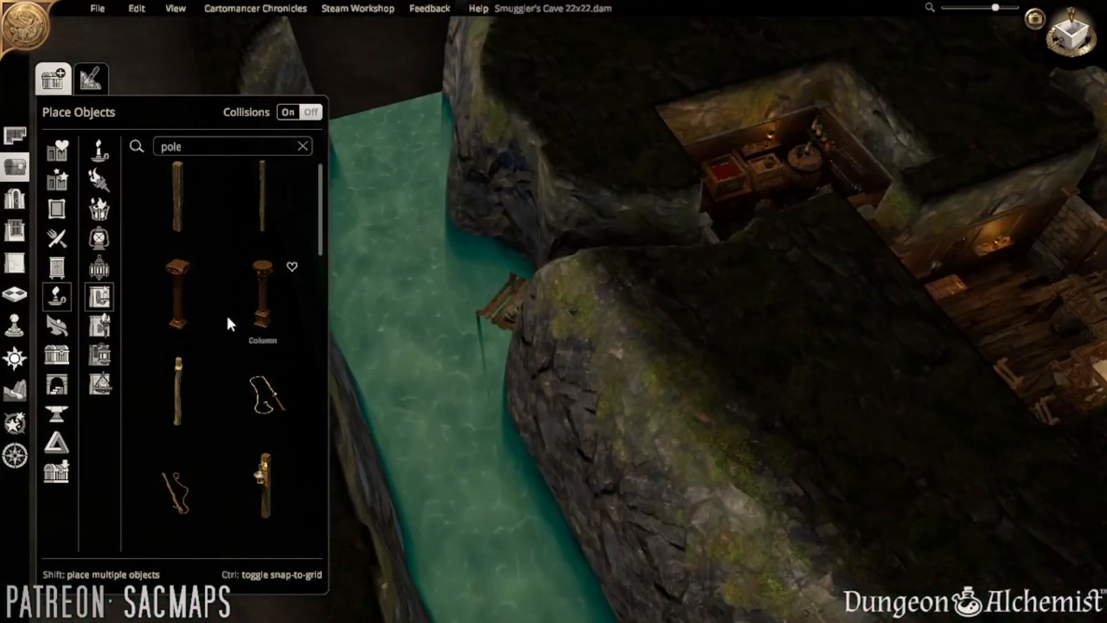
{"action": "middle_click_drag", "start_coordinate": [507, 378], "coordinate": [665, 463]}
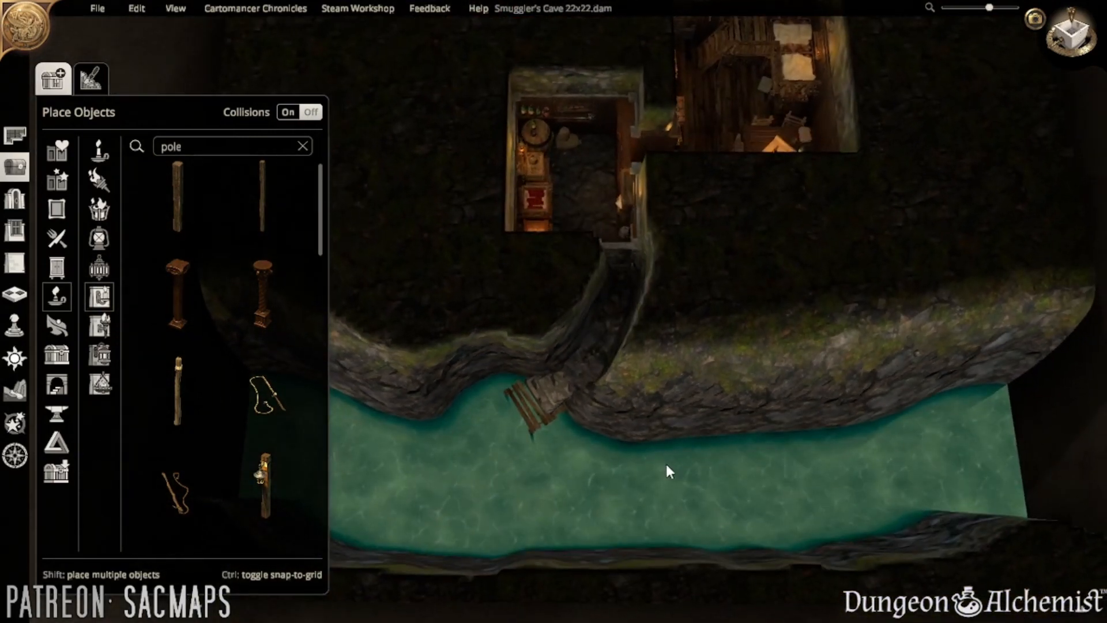
{"action": "key", "text": "d"}
{"action": "key", "text": "w"}
{"action": "key", "text": "w"}
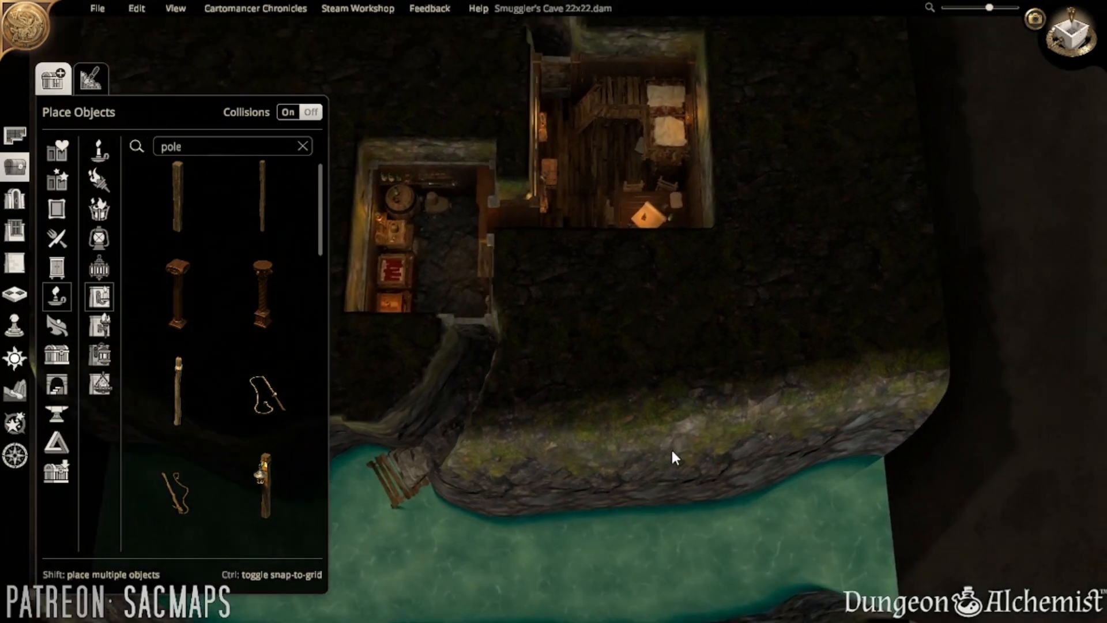
{"action": "key", "text": "w"}
{"action": "middle_click_drag", "start_coordinate": [618, 400], "coordinate": [327, 494]}
{"action": "key", "text": "s"}
{"action": "key", "text": "a"}
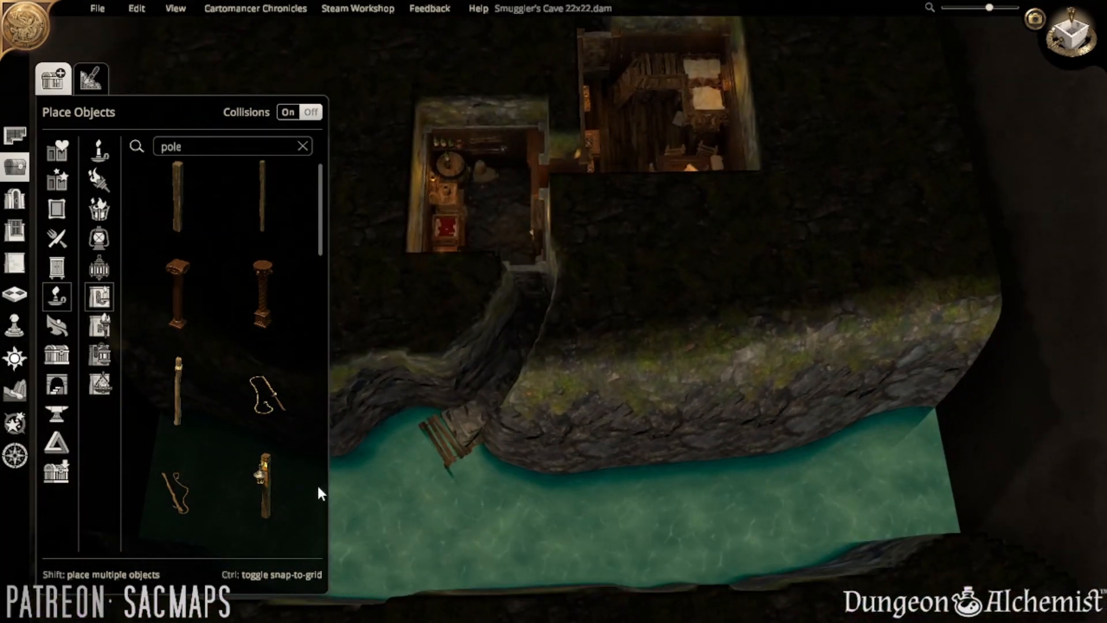
{"action": "left_click", "coordinate": [14, 167]}
{"action": "middle_click_drag", "start_coordinate": [547, 473], "coordinate": [538, 505]}
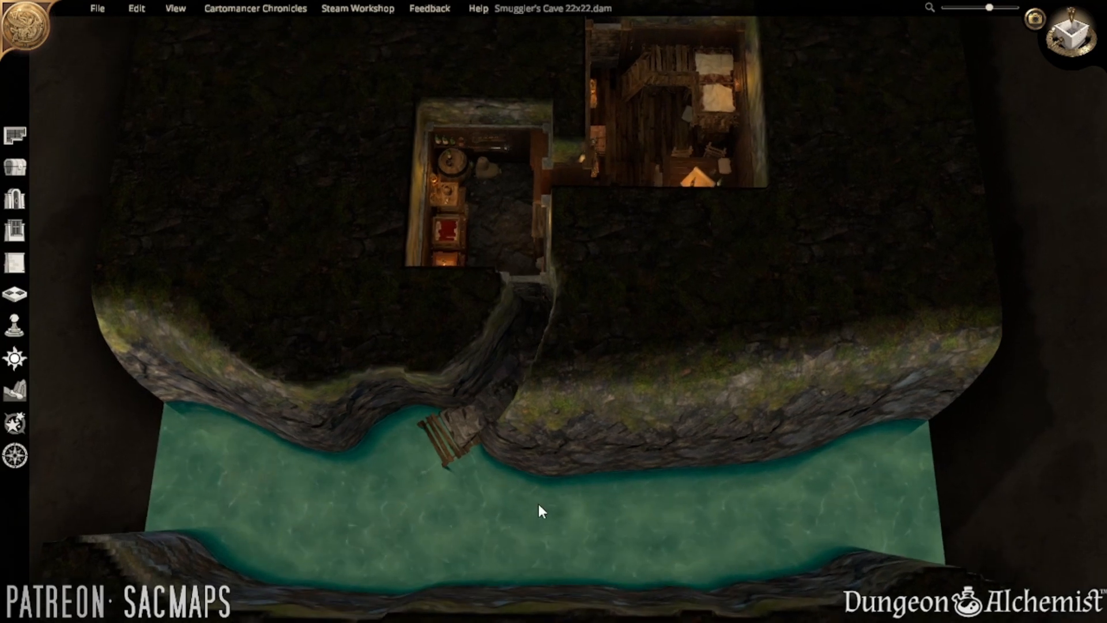
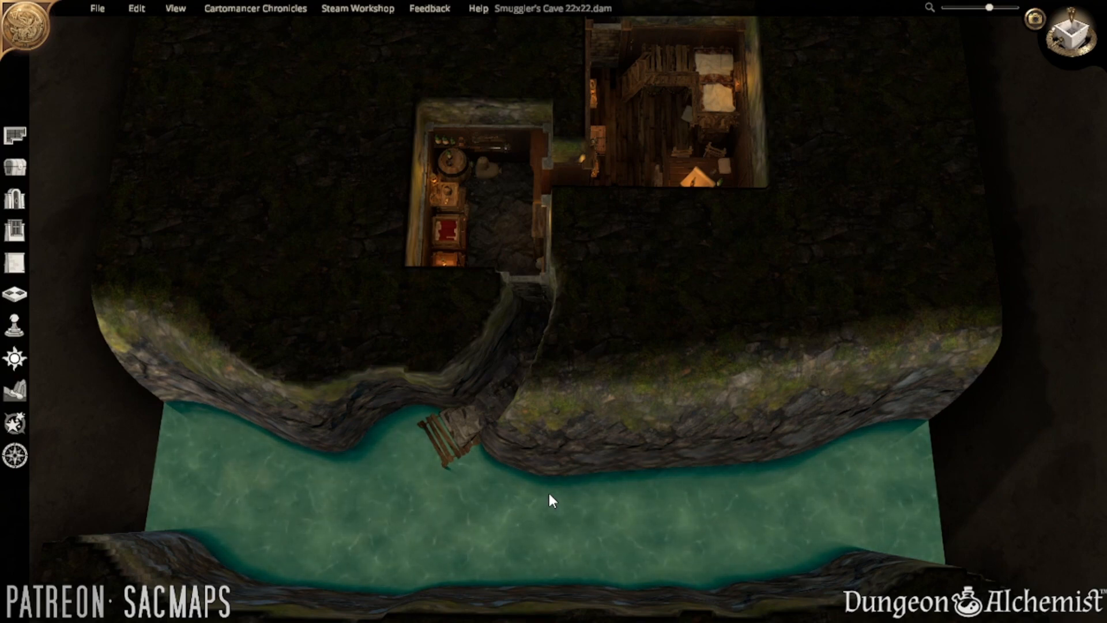
- Examine the landing, the steps and the surrounding shoreline up close from several angles
{"action": "middle_click_drag", "start_coordinate": [548, 501], "coordinate": [819, 372]}
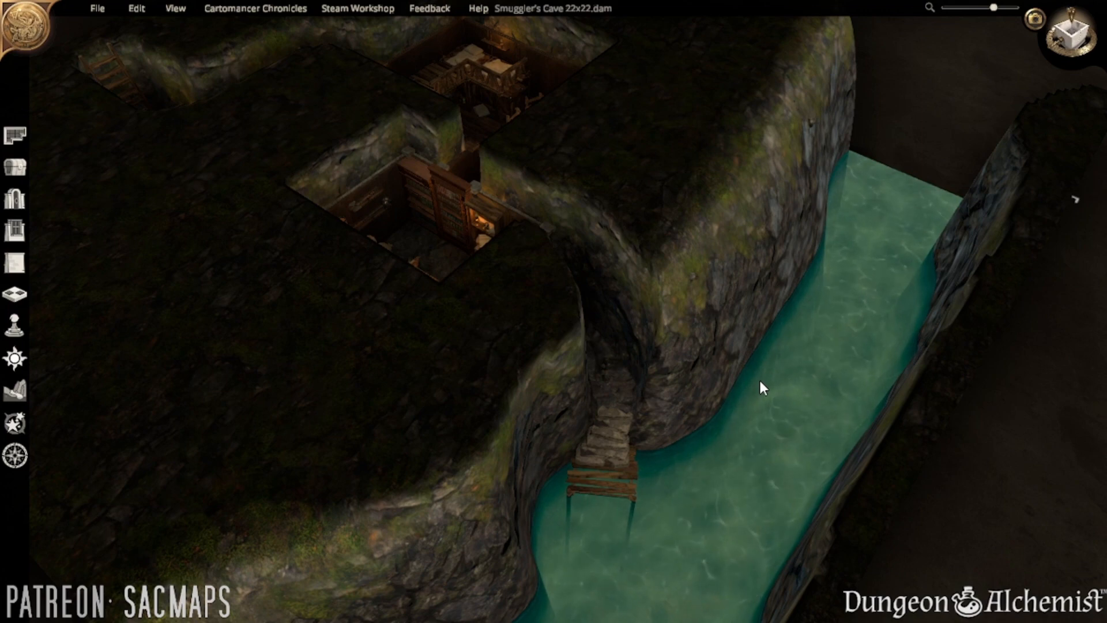
{"action": "scroll", "coordinate": [750, 503], "scroll_direction": "up", "scroll_amount": 3}
{"action": "middle_click_drag", "start_coordinate": [737, 543], "coordinate": [682, 454]}
{"action": "scroll", "coordinate": [516, 527], "scroll_direction": "up", "scroll_amount": 2}
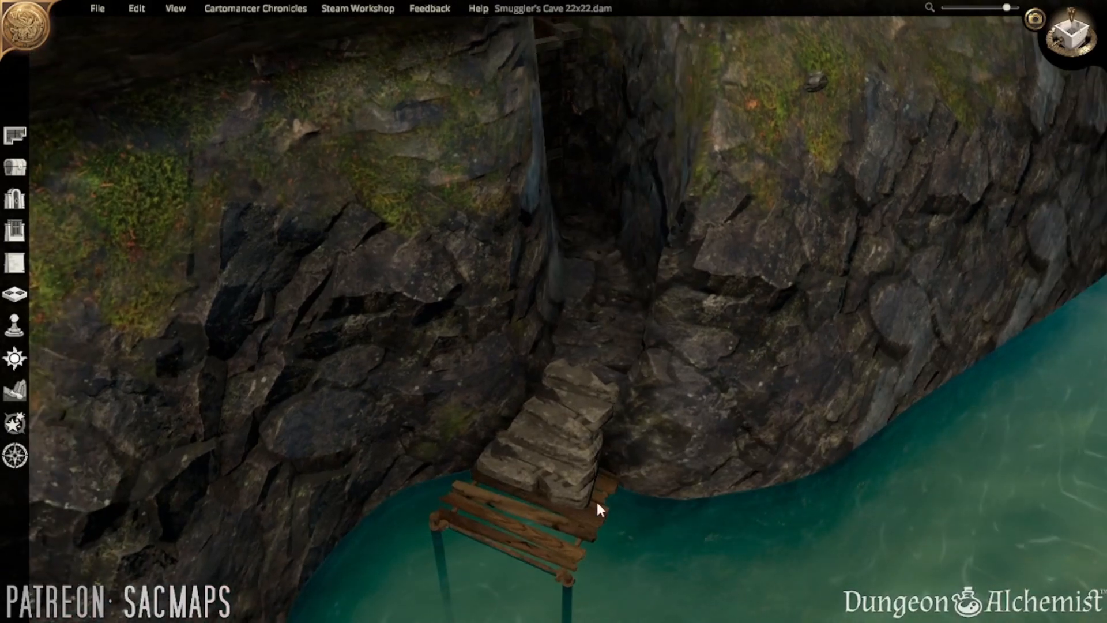
{"action": "middle_click_drag", "start_coordinate": [741, 408], "coordinate": [609, 507]}
{"action": "key", "text": "s"}
{"action": "key", "text": "a"}
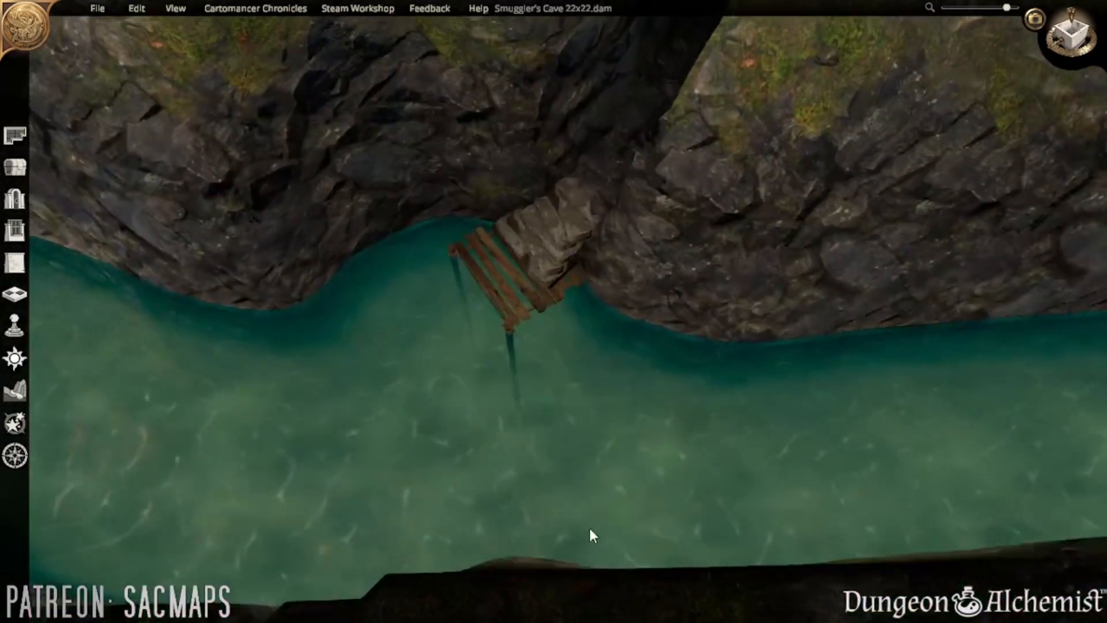
{"action": "middle_click_drag", "start_coordinate": [589, 528], "coordinate": [599, 554]}
{"action": "key", "text": "w"}
{"action": "key", "text": "a"}
{"action": "key", "text": "s"}
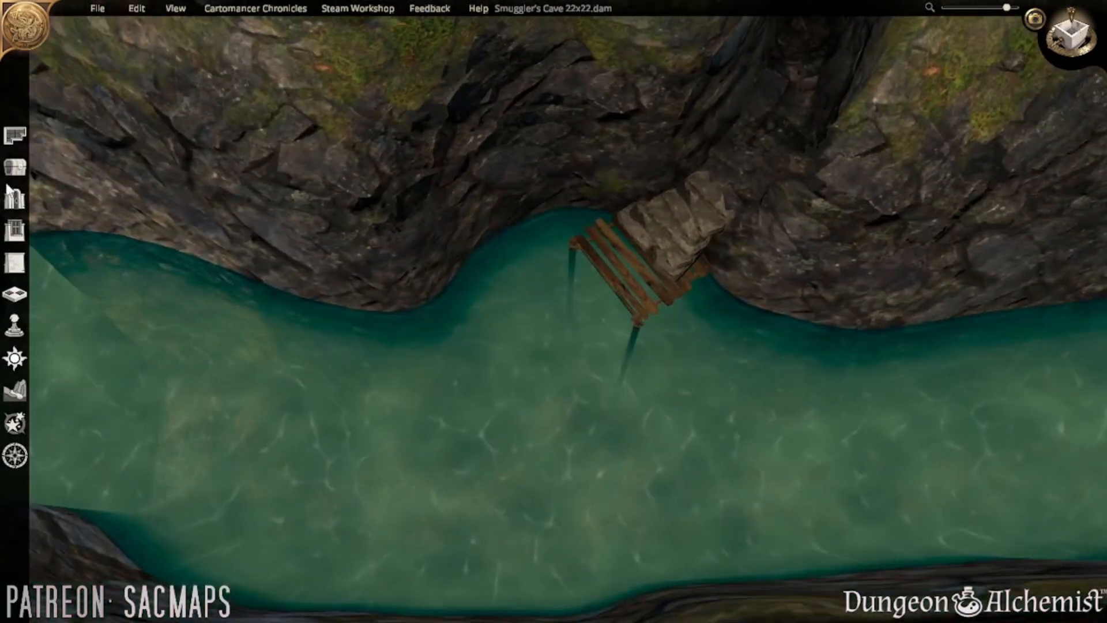
- Paint mossy green rocks along the riverbed with a small object brush
{"action": "left_click", "coordinate": [14, 167]}
{"action": "left_click", "coordinate": [95, 68]}
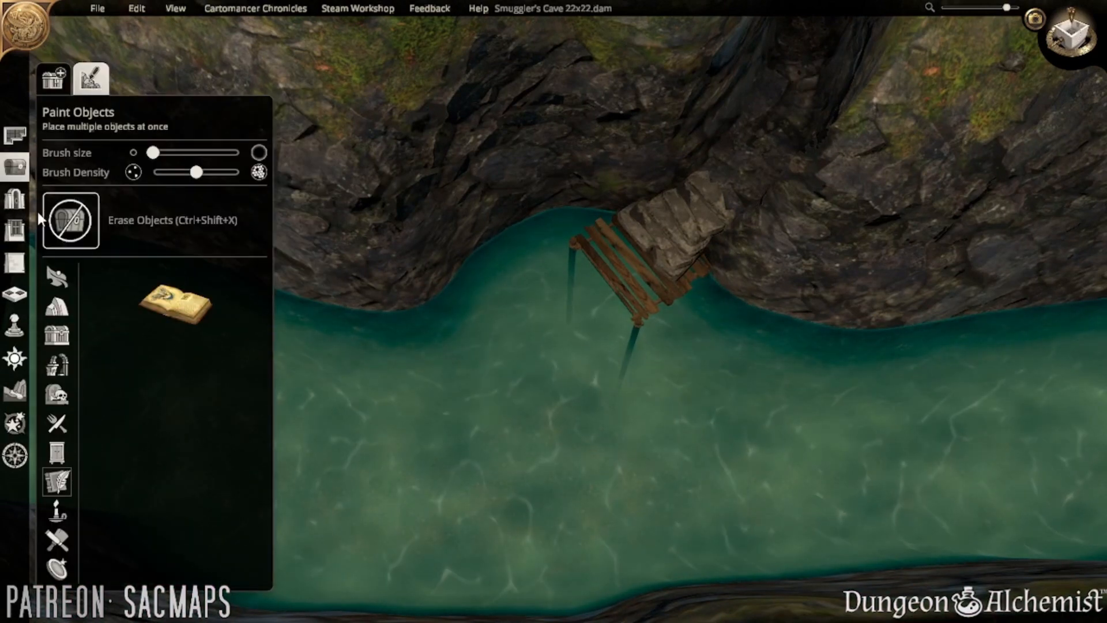
{"action": "left_click", "coordinate": [57, 333]}
{"action": "left_click", "coordinate": [57, 305]}
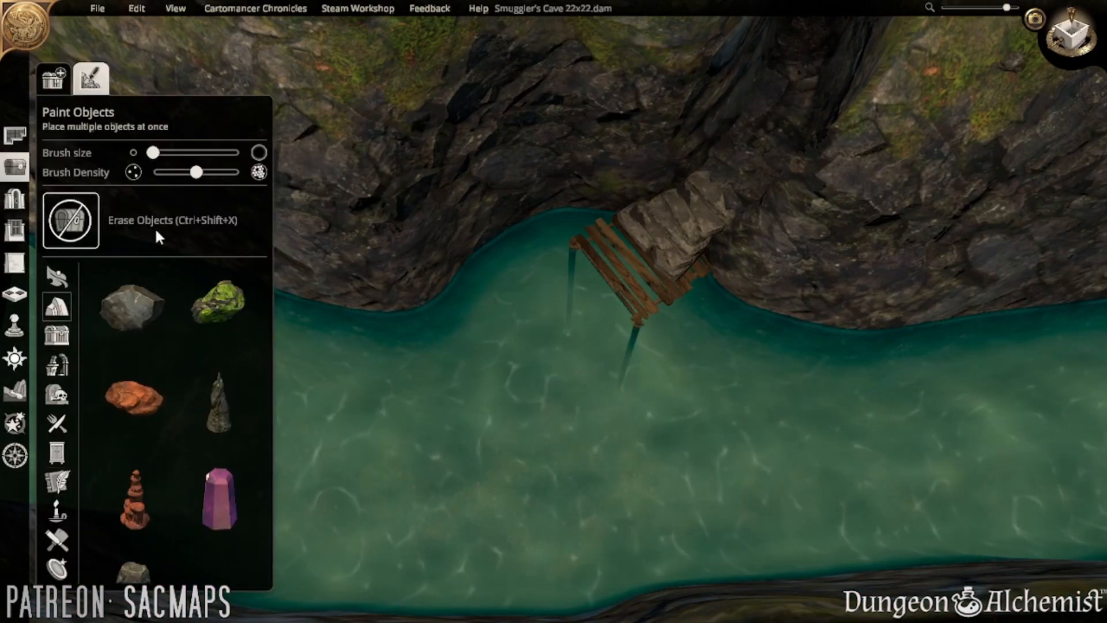
{"action": "left_click", "coordinate": [218, 301]}
{"action": "key", "text": "a"}
{"action": "scroll", "coordinate": [472, 363], "scroll_direction": "down", "scroll_amount": 3}
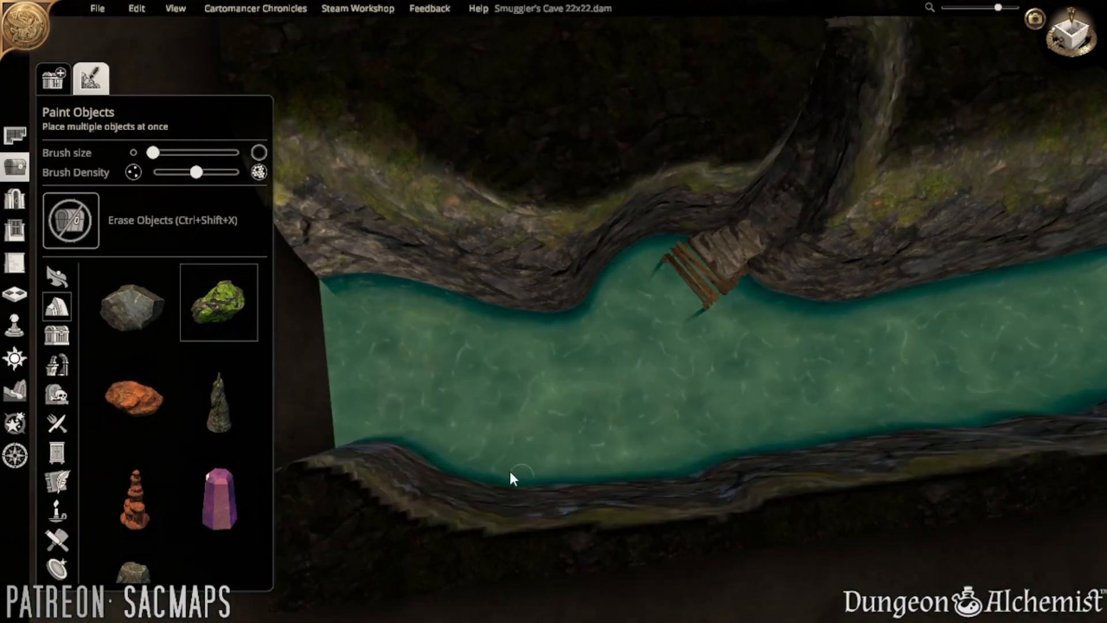
{"action": "key", "text": "w"}
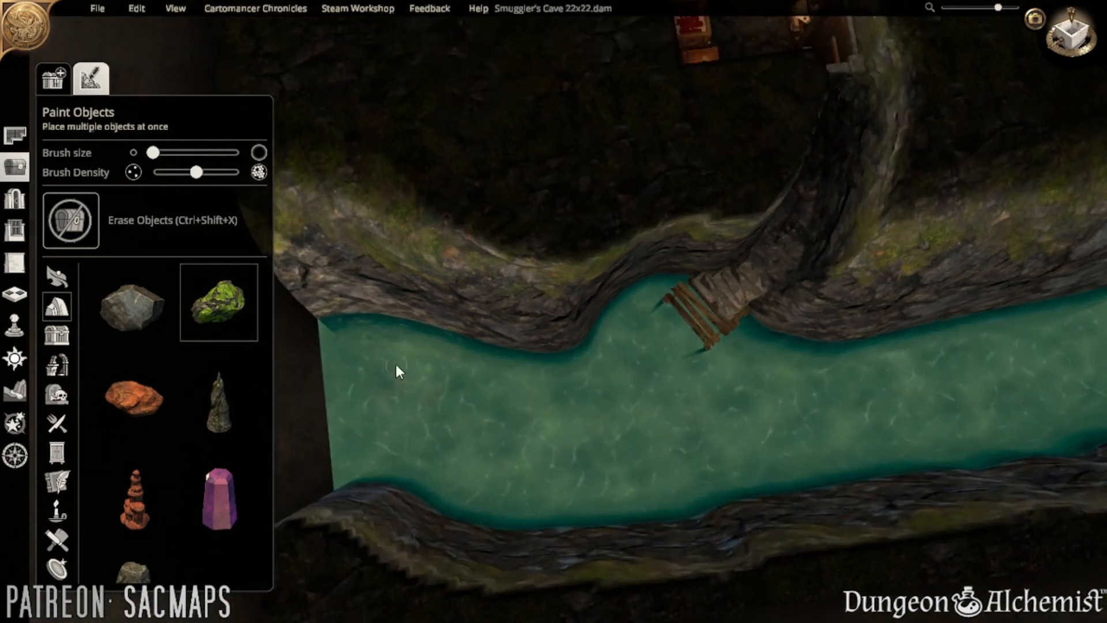
{"action": "key", "text": "d"}
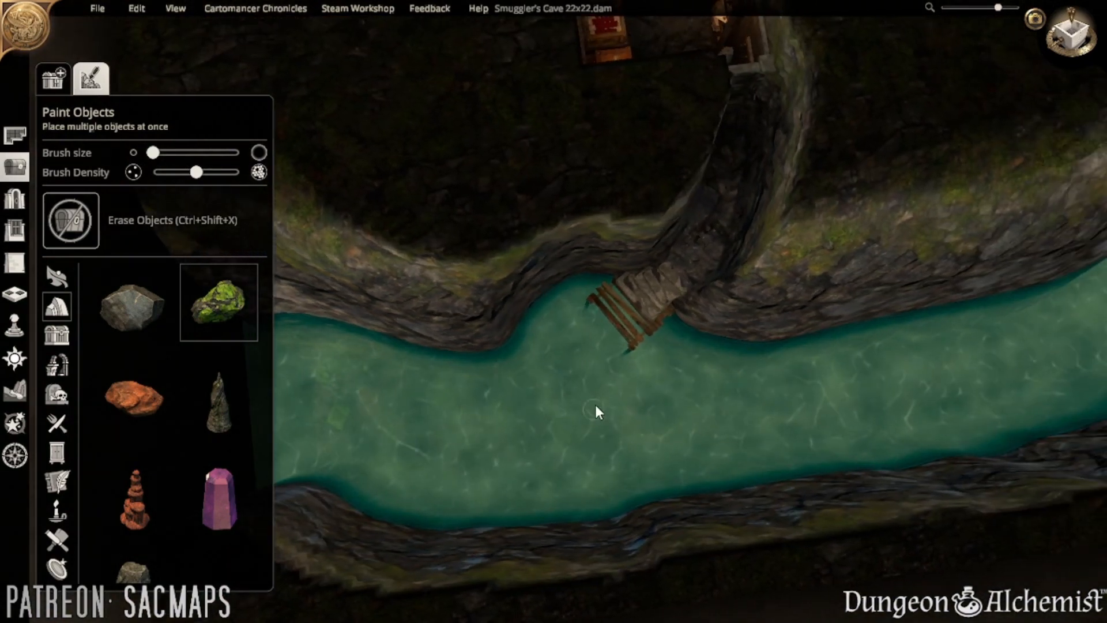
- Paint grey Rocks along the riverbed with a larger object brush
{"action": "left_click", "coordinate": [161, 324]}
{"action": "left_click", "coordinate": [180, 152]}
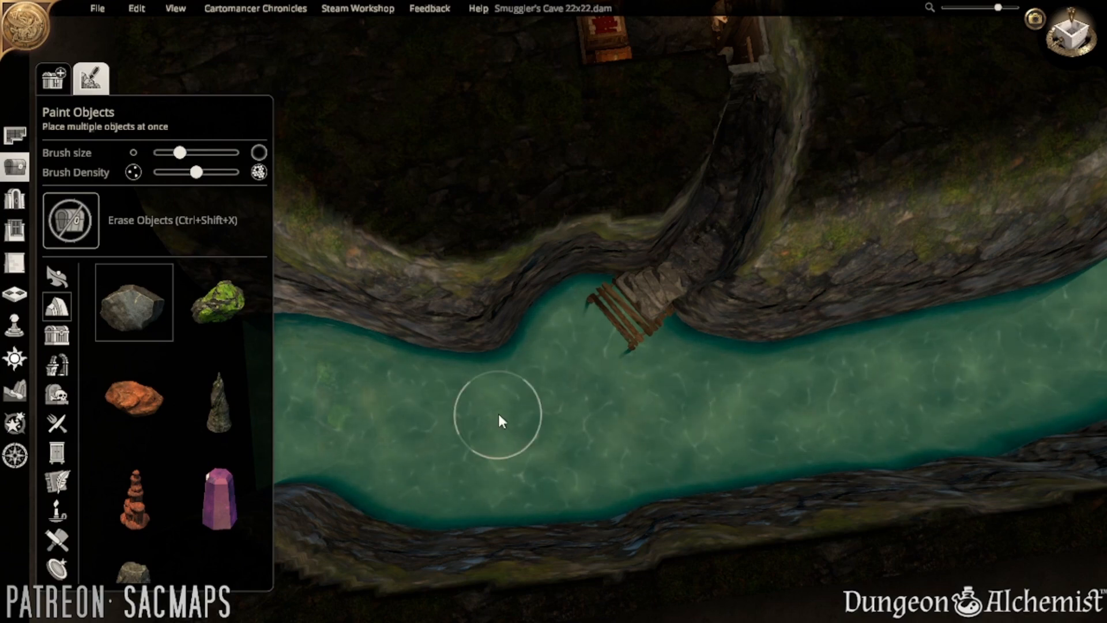
{"action": "key", "text": "d"}
{"action": "key", "text": "d"}
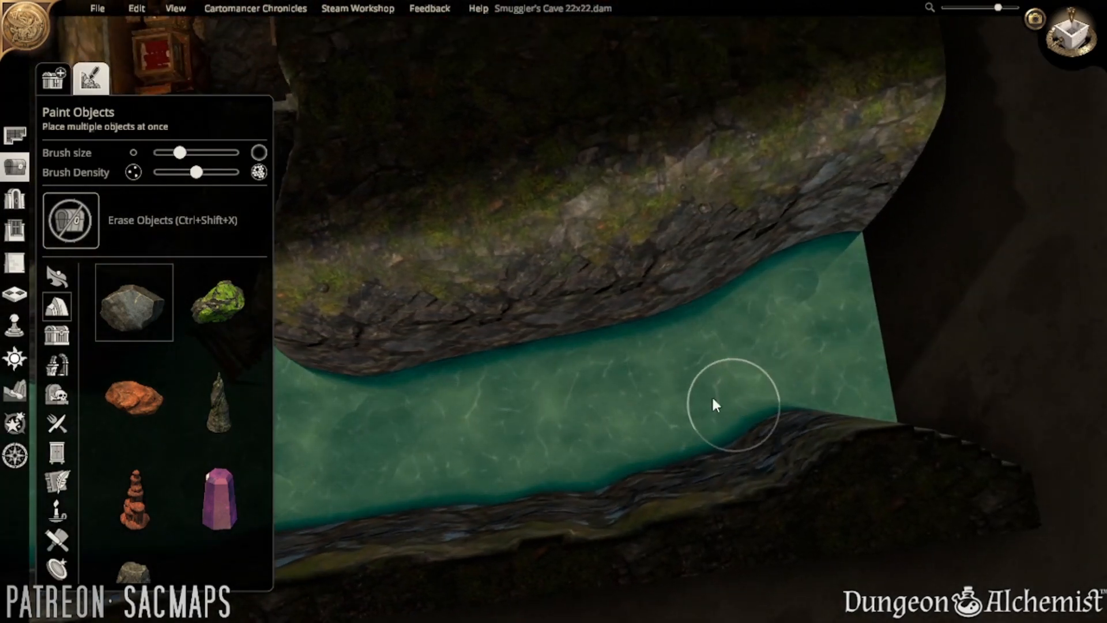
{"action": "middle_click_drag", "start_coordinate": [712, 395], "coordinate": [240, 242]}
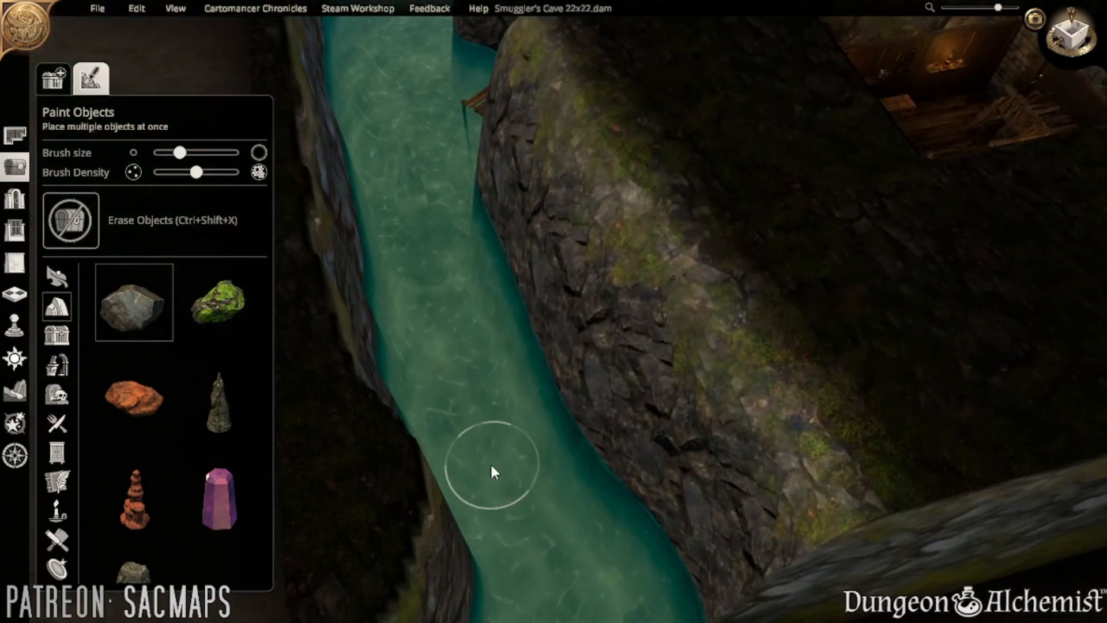
{"action": "middle_click_drag", "start_coordinate": [490, 462], "coordinate": [728, 520]}
{"action": "scroll", "coordinate": [492, 473], "scroll_direction": "up", "scroll_amount": 3}
{"action": "middle_click_drag", "start_coordinate": [315, 354], "coordinate": [106, 287]}
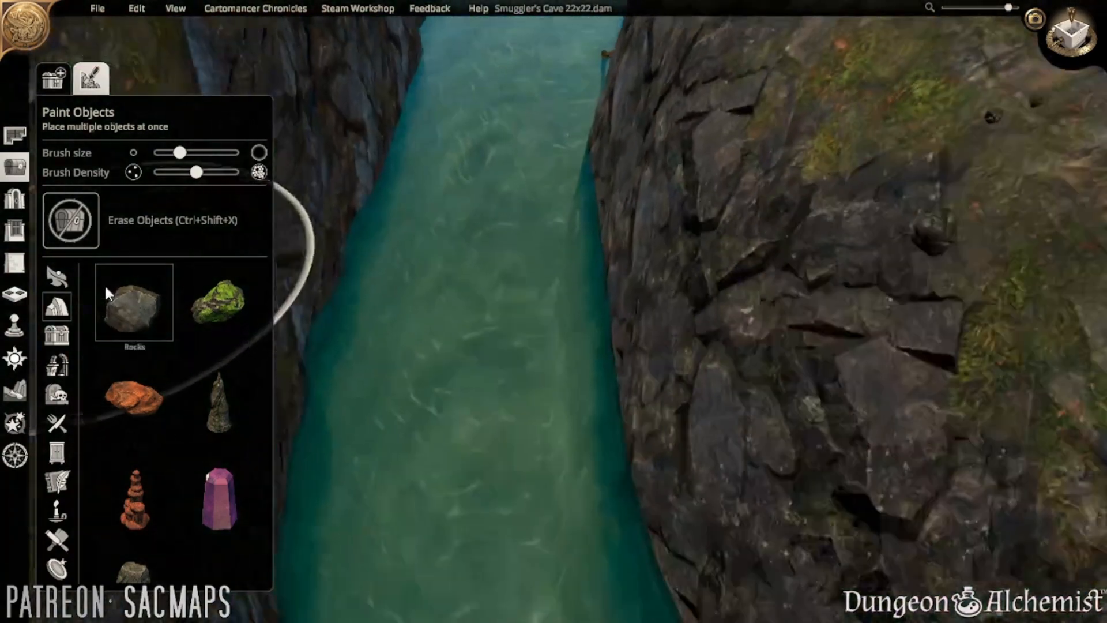
{"action": "key", "text": "s"}
{"action": "scroll", "coordinate": [323, 398], "scroll_direction": "up", "scroll_amount": 1}
{"action": "scroll", "coordinate": [324, 403], "scroll_direction": "up", "scroll_amount": 2}
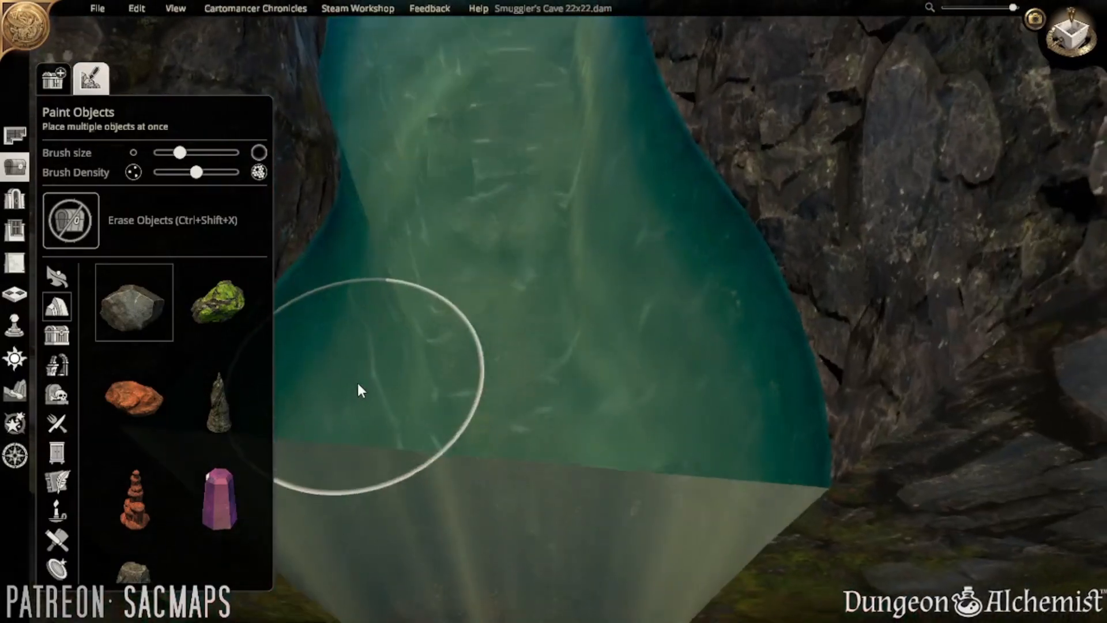
- Close the object painter and examine the riverbed underwater in the first-person camera view
{"action": "left_click", "coordinate": [10, 170]}
{"action": "key", "text": "w"}
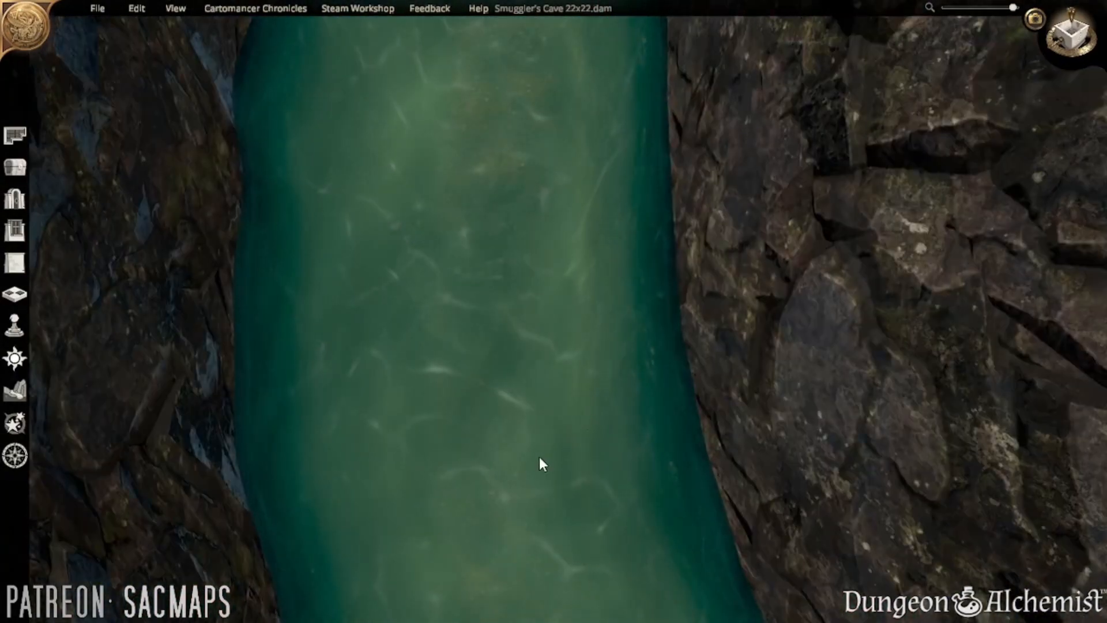
{"action": "left_click", "coordinate": [1034, 18]}
{"action": "key", "text": "w"}
{"action": "key", "text": "w"}
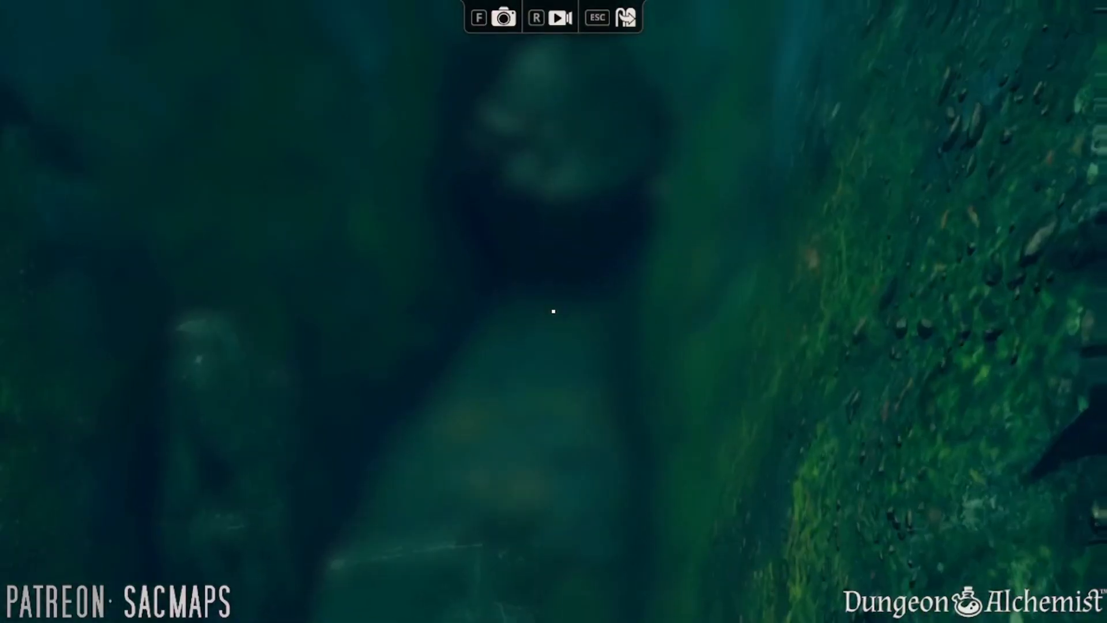
{"action": "key", "text": "s"}
{"action": "key", "text": "w"}
{"action": "key", "text": "Escape"}
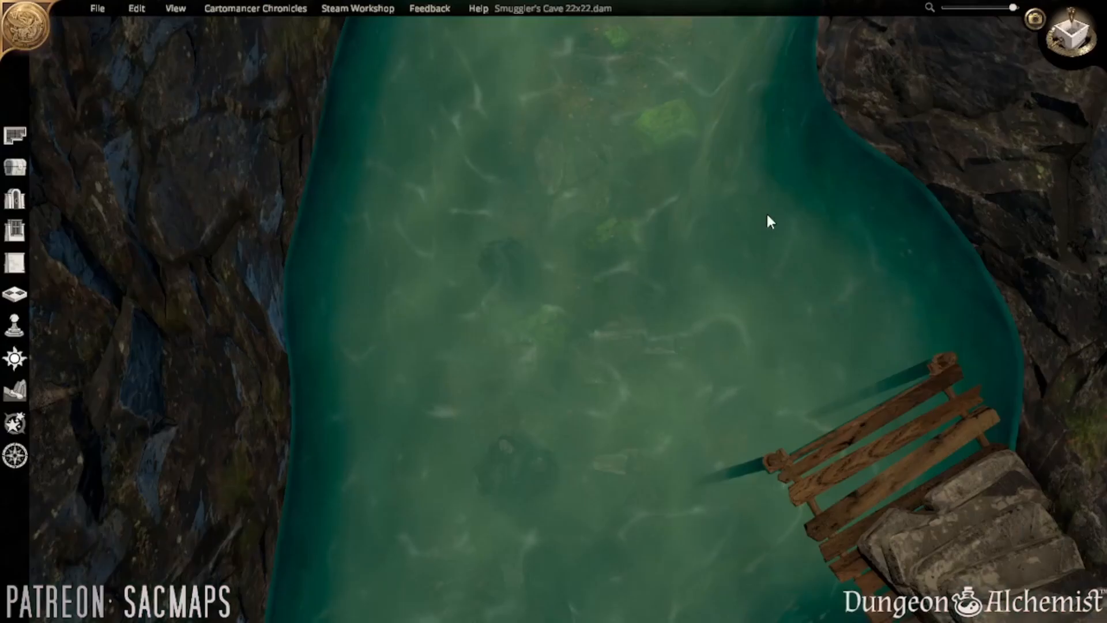
- Move a submerged grey rock near the landing toward the opposite bank and enlarge it
{"action": "key", "text": "s"}
{"action": "key", "text": "w"}
{"action": "left_click_drag", "start_coordinate": [541, 362], "coordinate": [395, 292]}
{"action": "key", "text": "w"}
{"action": "key", "text": "d"}
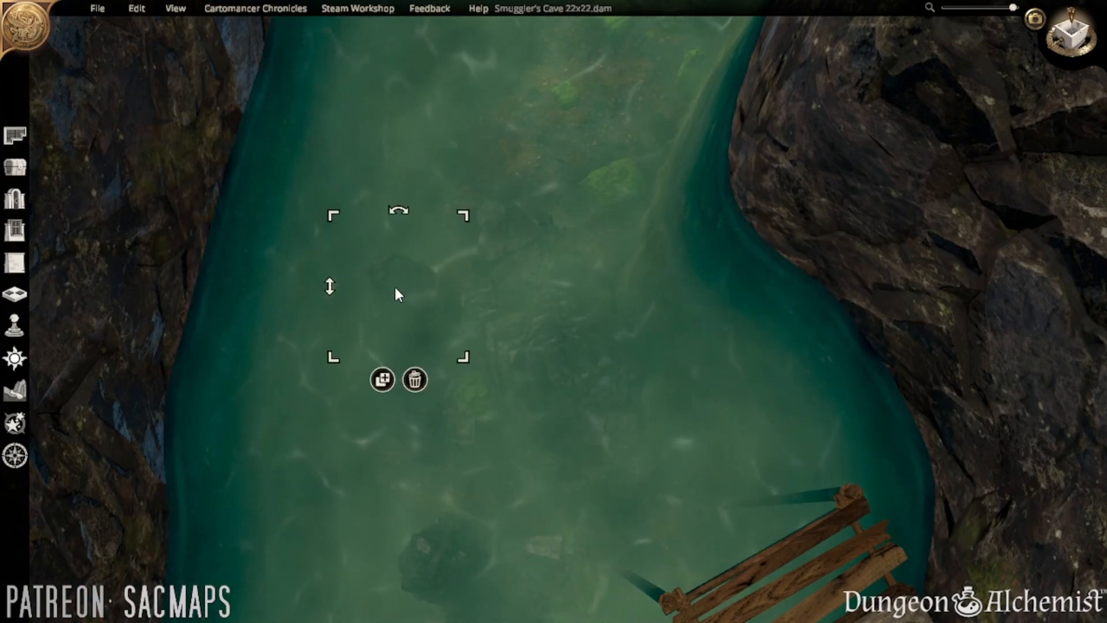
{"action": "left_click_drag", "start_coordinate": [461, 219], "coordinate": [489, 187]}
- Raise the enlarged rock until its tip breaks the water surface and move it against the bank
{"action": "scroll", "coordinate": [490, 187], "scroll_direction": "up", "scroll_amount": 2}
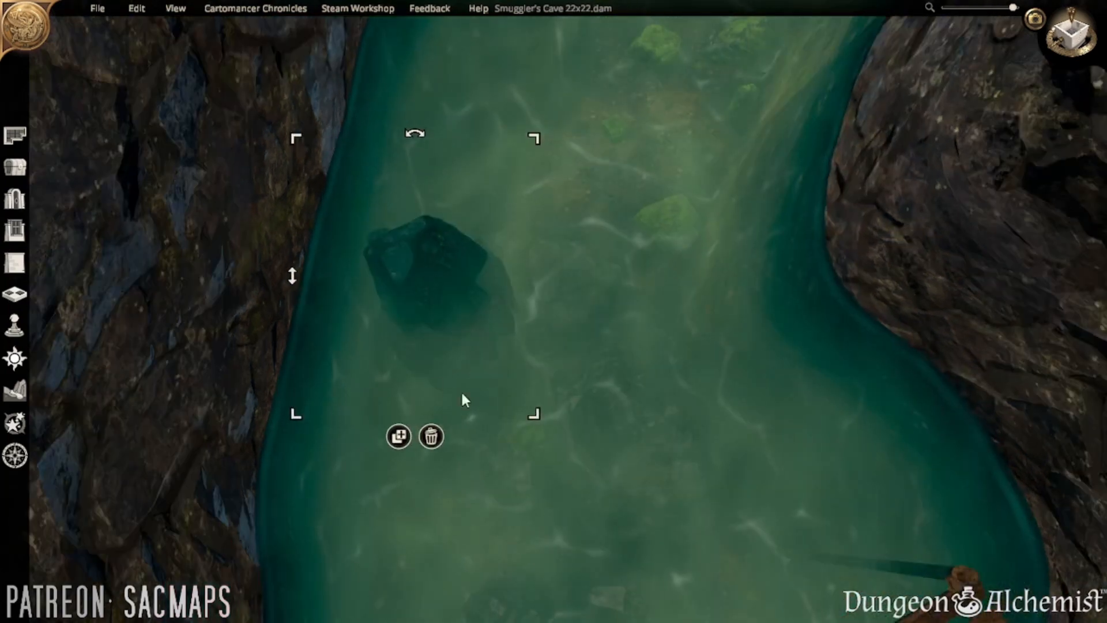
{"action": "left_click_drag", "start_coordinate": [288, 277], "coordinate": [282, 255]}
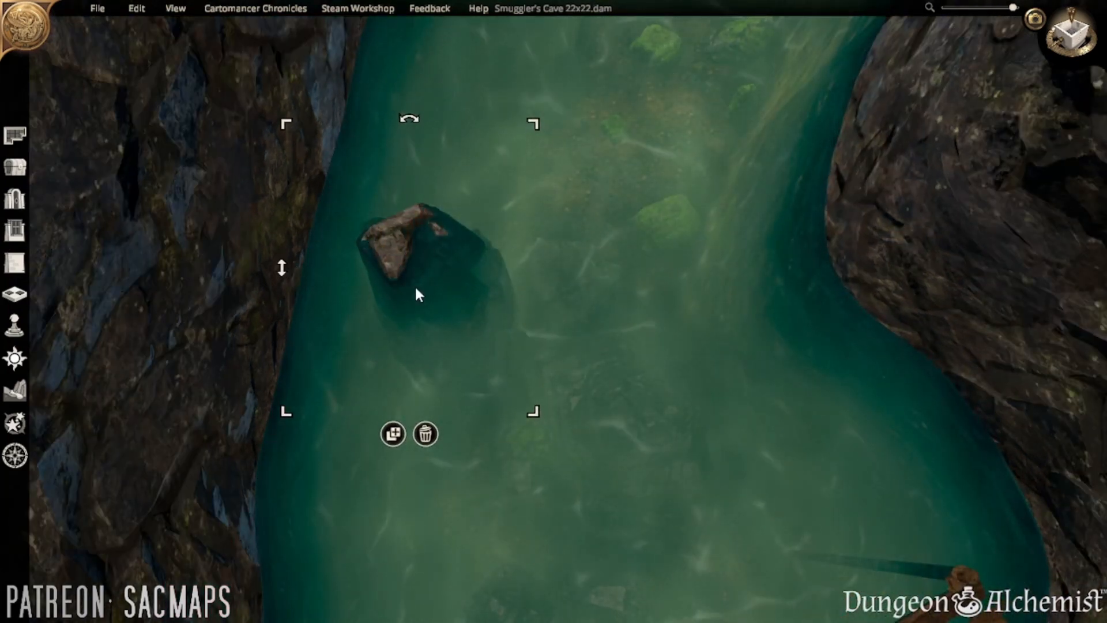
{"action": "left_click_drag", "start_coordinate": [414, 285], "coordinate": [354, 290]}
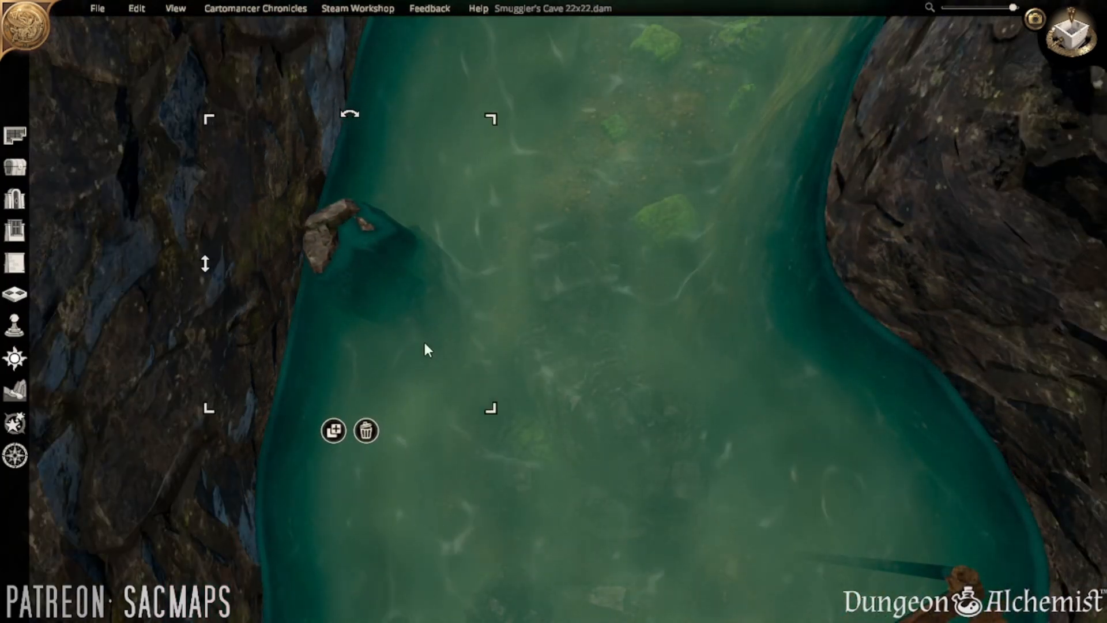
- Select the submerged rocks in midstream near the landing and adjust their heights to seat them deeper on the riverbed
{"action": "left_click", "coordinate": [521, 368]}
{"action": "middle_click_drag", "start_coordinate": [522, 369], "coordinate": [597, 287]}
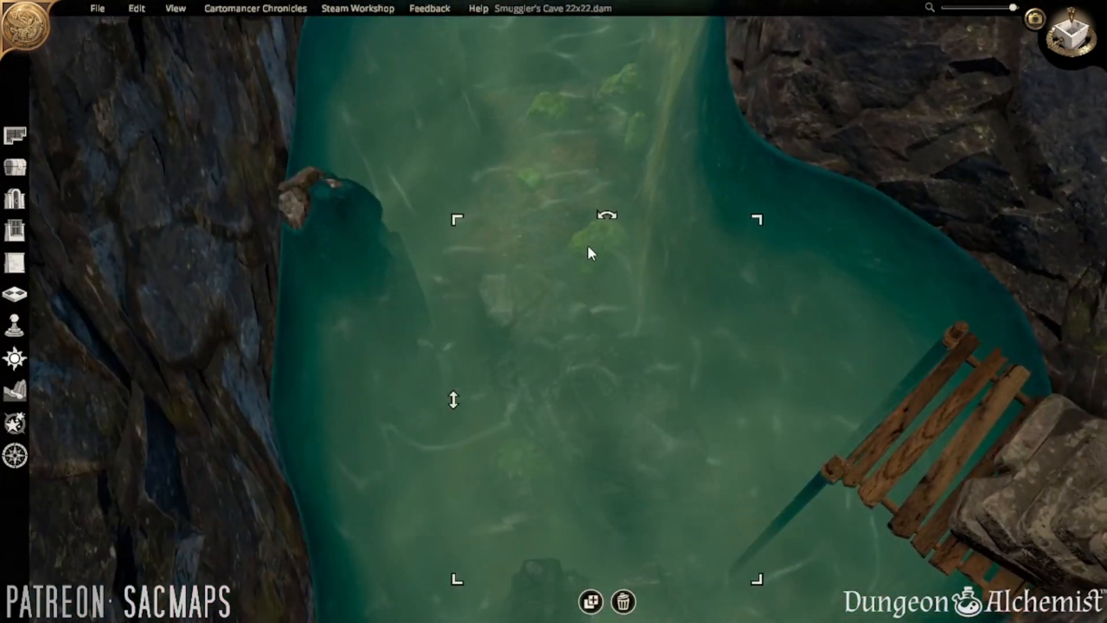
{"action": "scroll", "coordinate": [586, 243], "scroll_direction": "down", "scroll_amount": 5}
{"action": "middle_click_drag", "start_coordinate": [572, 245], "coordinate": [485, 284]}
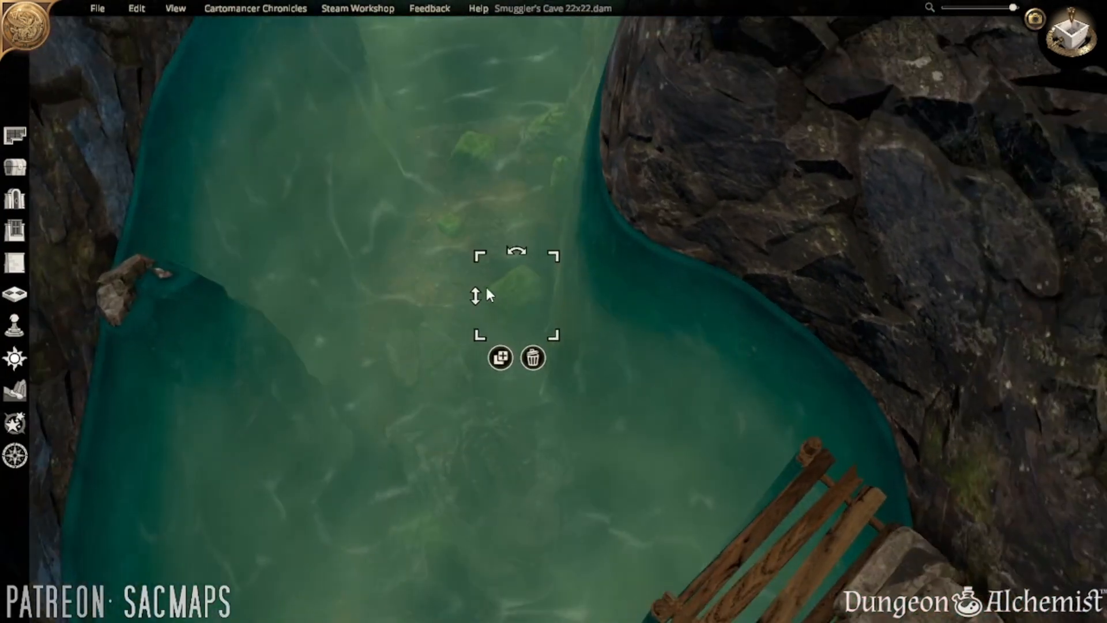
{"action": "left_click", "coordinate": [438, 406]}
{"action": "left_click_drag", "start_coordinate": [406, 291], "coordinate": [433, 50]}
{"action": "left_click_drag", "start_coordinate": [386, 154], "coordinate": [378, 254]}
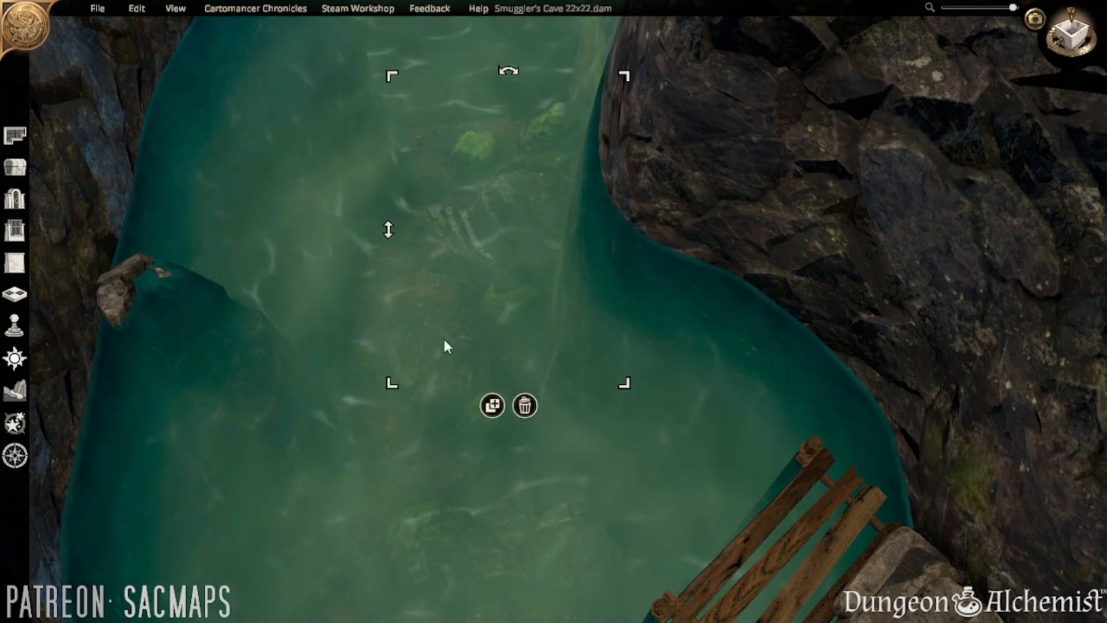
{"action": "middle_click_drag", "start_coordinate": [444, 346], "coordinate": [501, 381]}
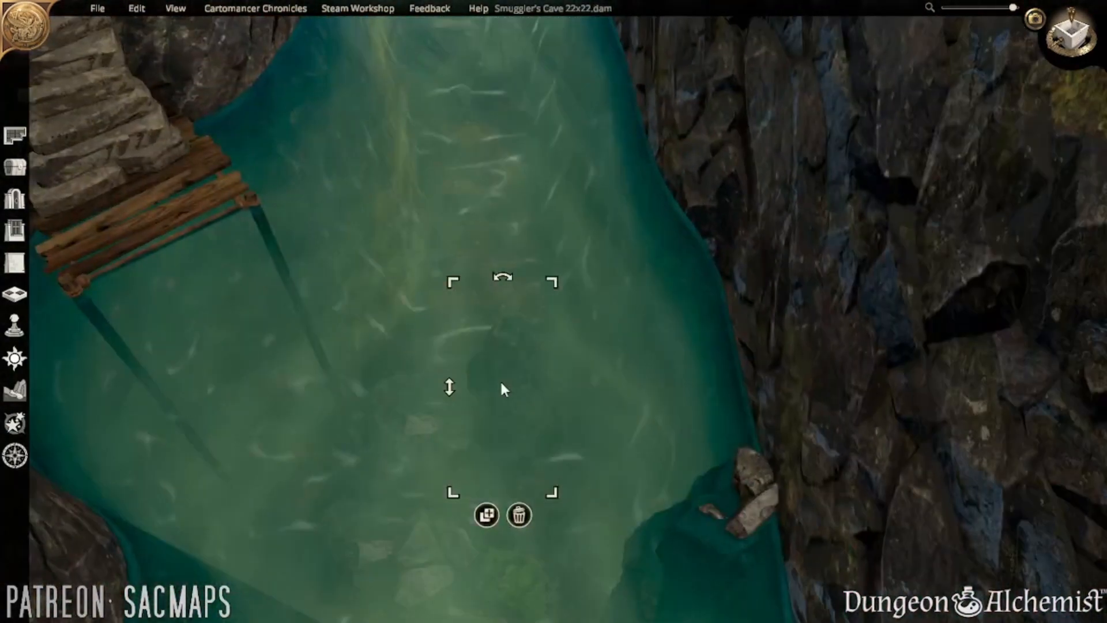
{"action": "left_click_drag", "start_coordinate": [461, 369], "coordinate": [536, 372]}
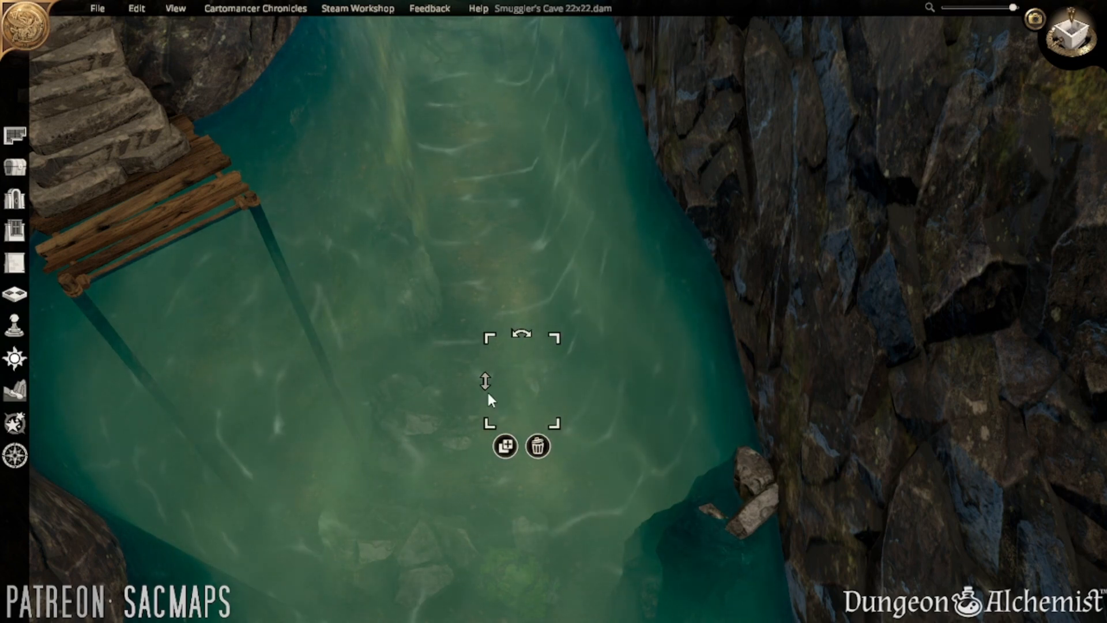
- Move a submerged rock from midstream to the bank below the landing's posts and lower it toward the riverbed
{"action": "scroll", "coordinate": [515, 202], "scroll_direction": "down", "scroll_amount": 3}
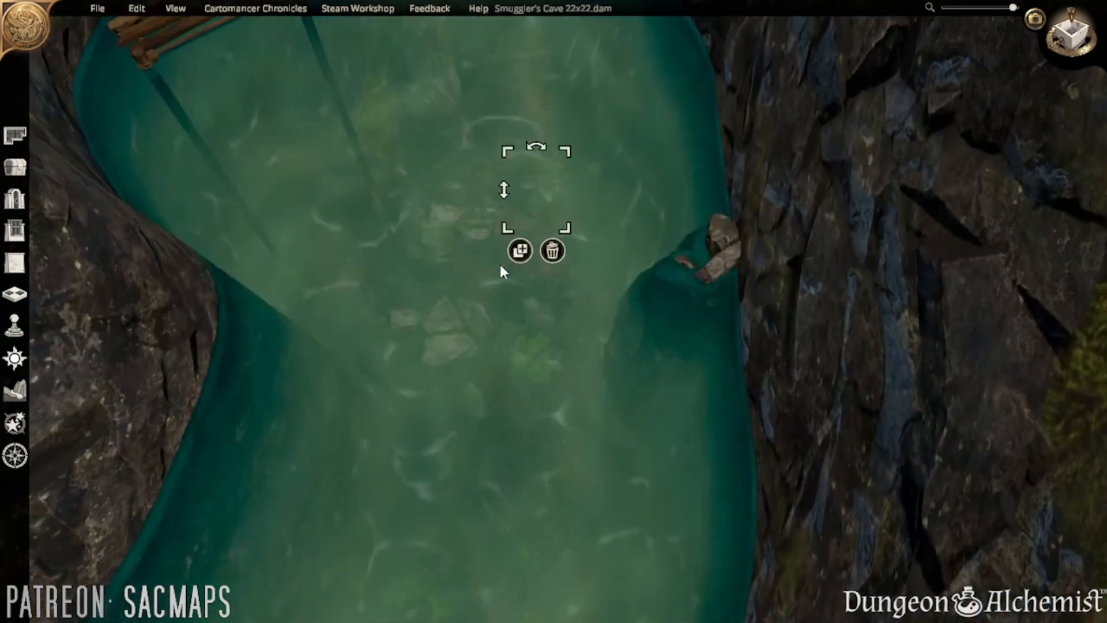
{"action": "left_click", "coordinate": [454, 245]}
{"action": "left_click", "coordinate": [449, 342]}
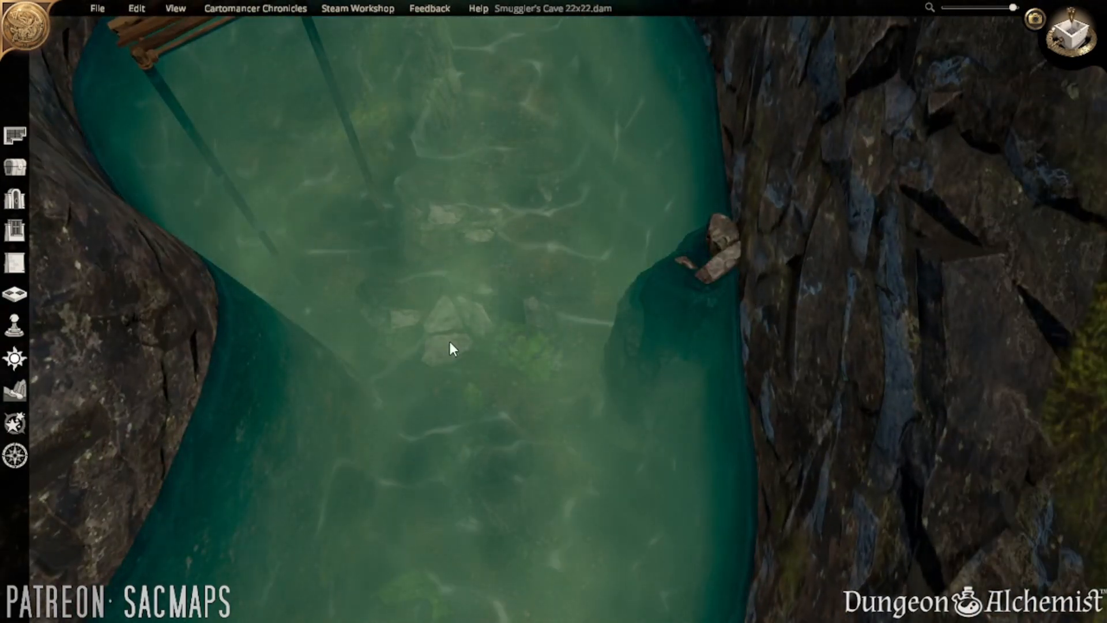
{"action": "left_click_drag", "start_coordinate": [427, 341], "coordinate": [316, 347]}
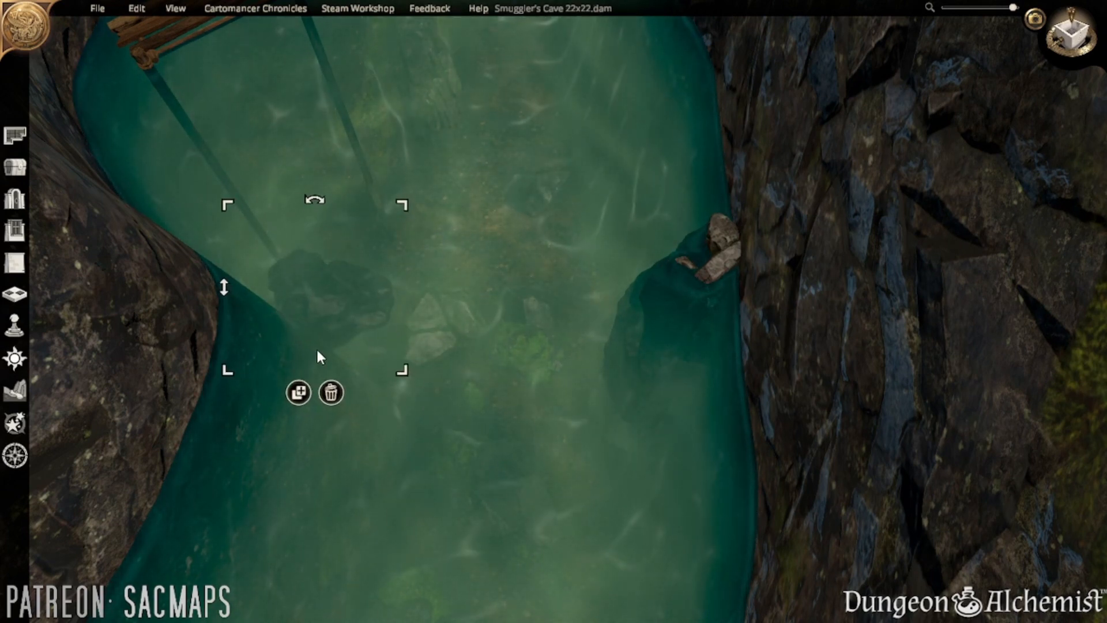
{"action": "left_click_drag", "start_coordinate": [229, 295], "coordinate": [371, 452]}
{"action": "middle_click_drag", "start_coordinate": [541, 344], "coordinate": [600, 250]}
{"action": "left_click", "coordinate": [552, 385]}
- Examine the rocks and riverbed underwater in the first-person camera view
{"action": "left_click", "coordinate": [1031, 21]}
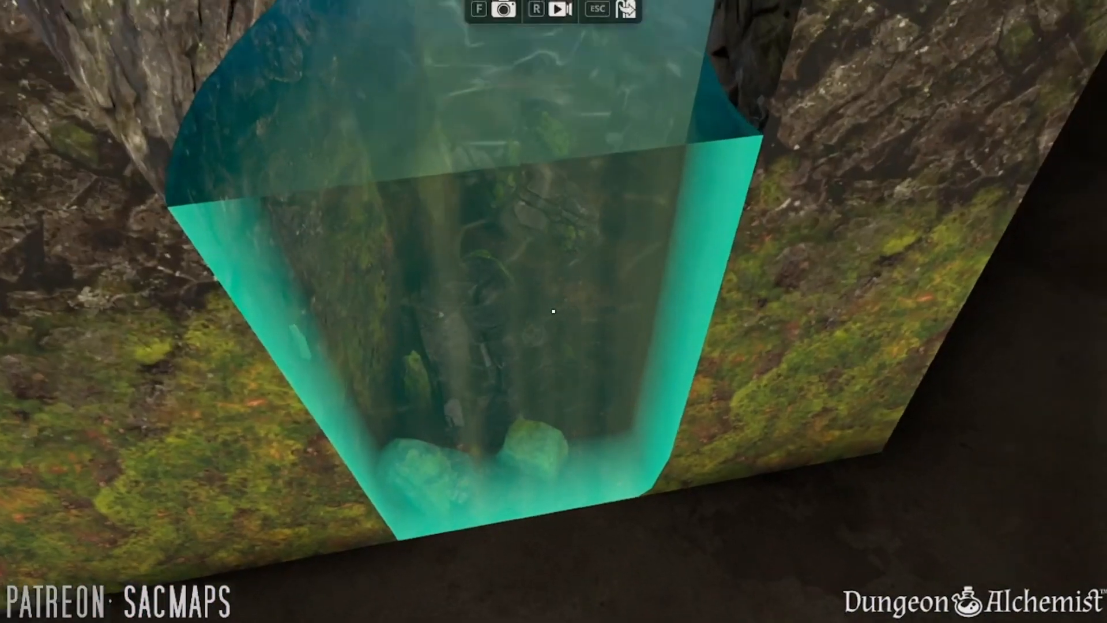
{"action": "key", "text": "w"}
{"action": "key", "text": "w"}
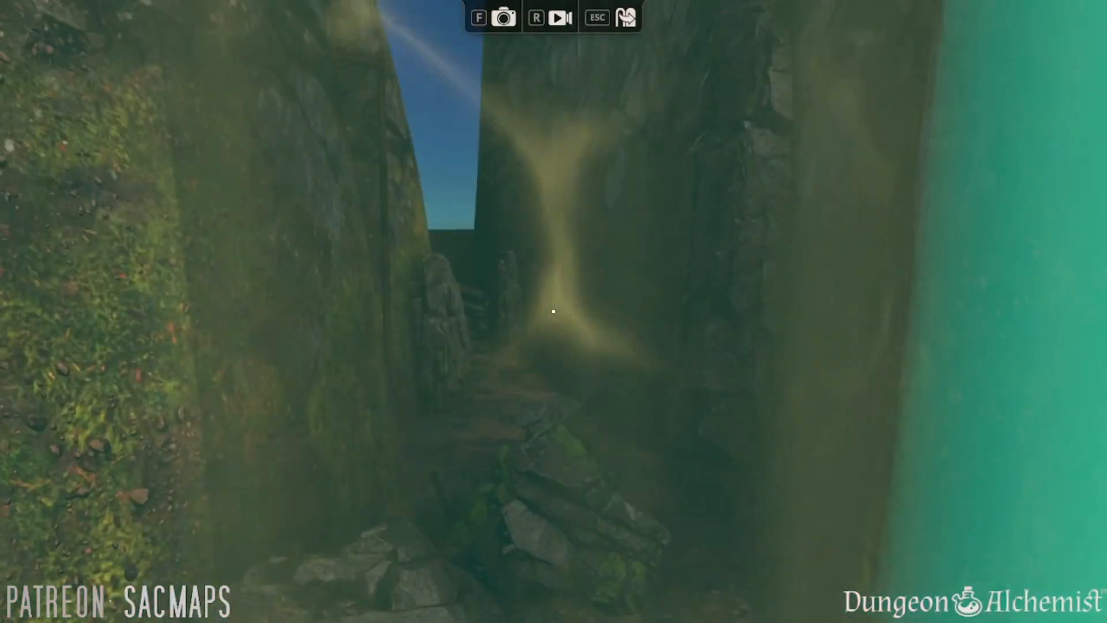
{"action": "key", "text": "w"}
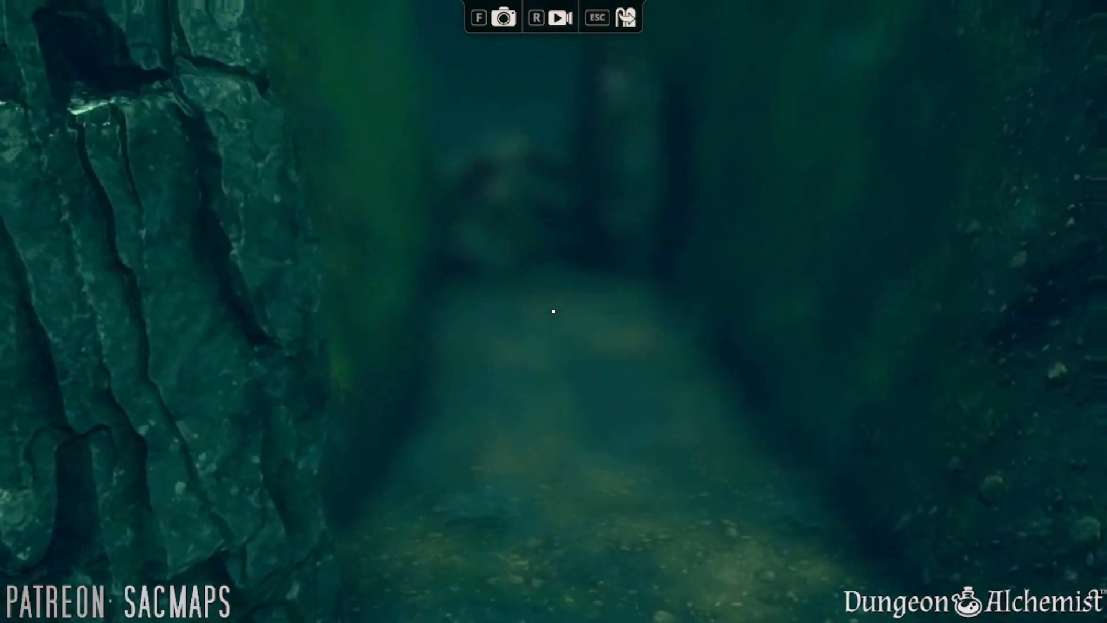
{"action": "key", "text": "Escape"}
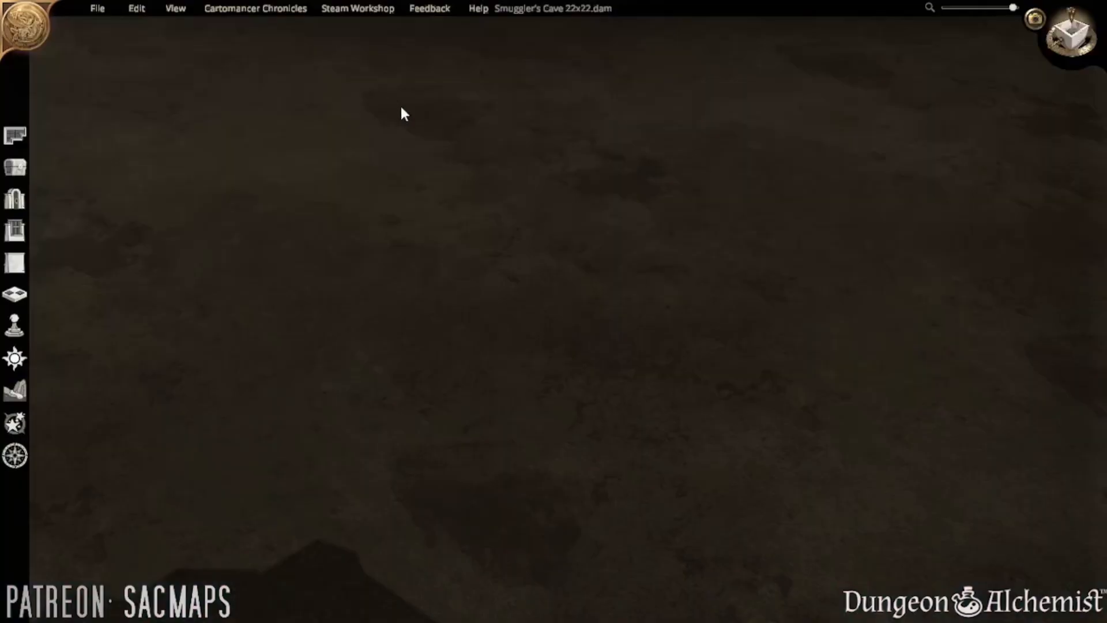
- Shift a submerged rock in the straight stretch of the river slightly and lower it toward the riverbed
{"action": "scroll", "coordinate": [759, 441], "scroll_direction": "up", "scroll_amount": 5}
{"action": "scroll", "coordinate": [626, 399], "scroll_direction": "down", "scroll_amount": 5}
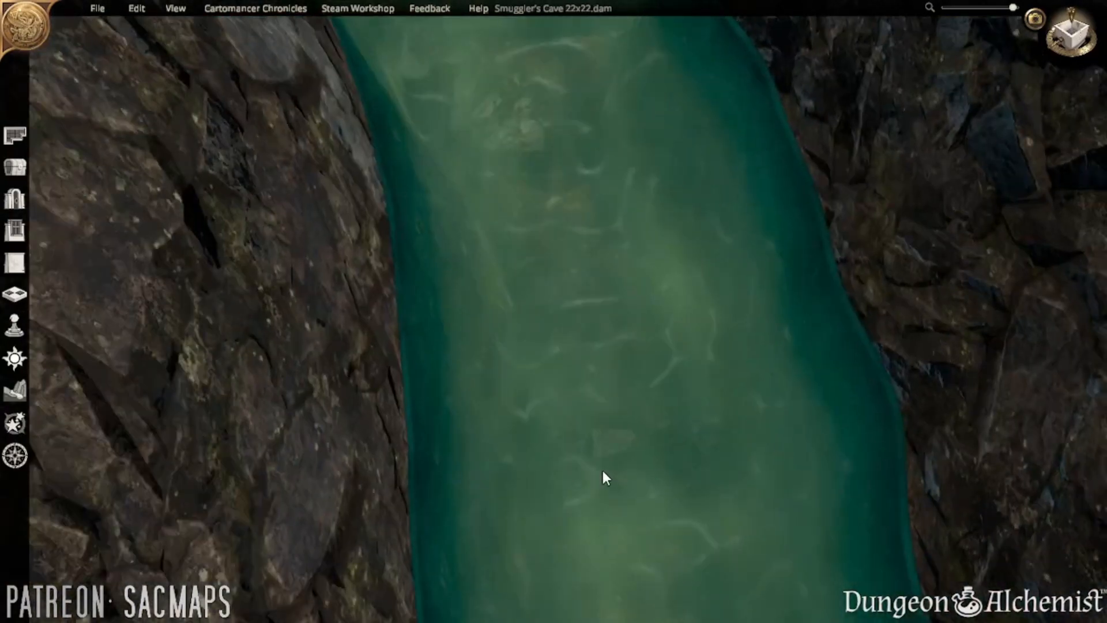
{"action": "scroll", "coordinate": [600, 468], "scroll_direction": "up", "scroll_amount": 4}
{"action": "scroll", "coordinate": [580, 355], "scroll_direction": "down", "scroll_amount": 3}
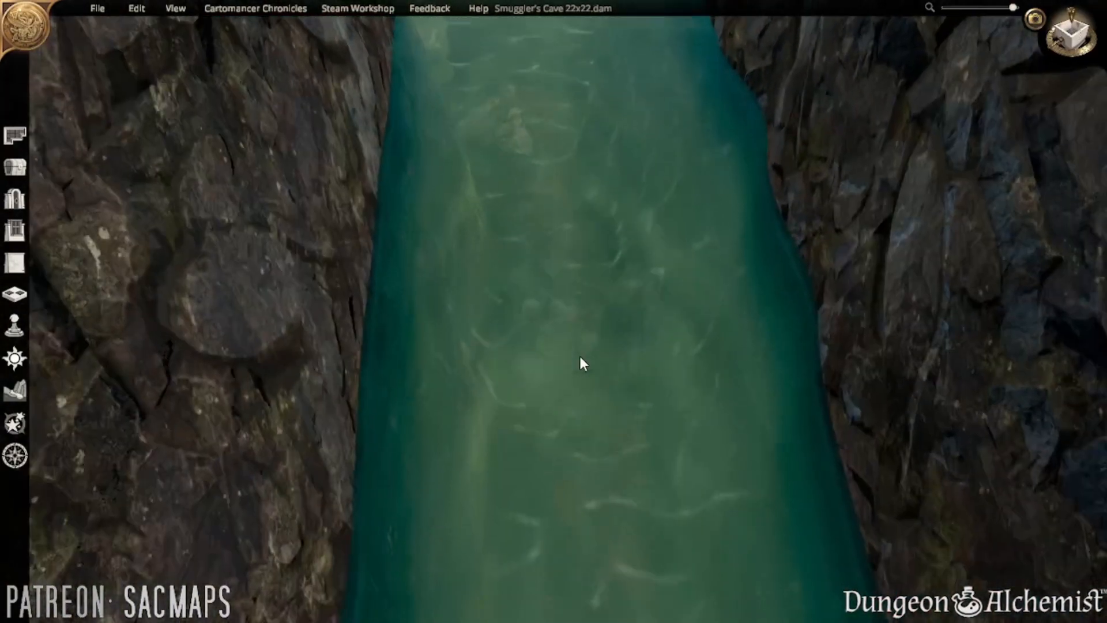
{"action": "left_click", "coordinate": [563, 329]}
{"action": "left_click_drag", "start_coordinate": [560, 326], "coordinate": [573, 353]}
{"action": "left_click_drag", "start_coordinate": [479, 263], "coordinate": [478, 407]}
- Move a submerged midstream rock against the nearby bank and lower both it and the adjacent large rock
{"action": "scroll", "coordinate": [476, 409], "scroll_direction": "up", "scroll_amount": 3}
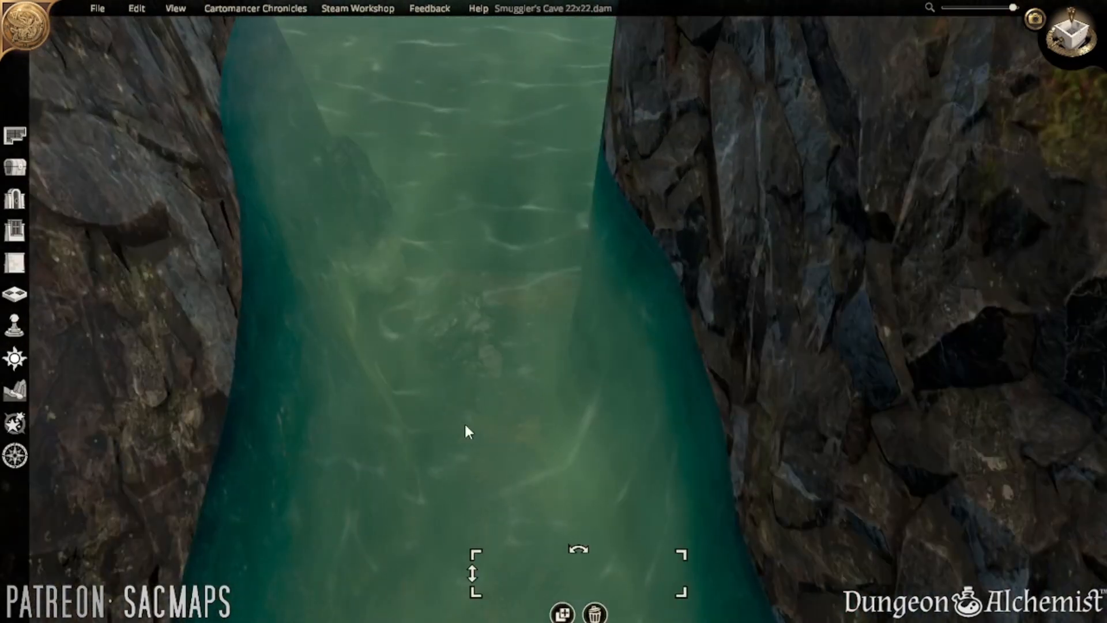
{"action": "left_click_drag", "start_coordinate": [469, 344], "coordinate": [372, 320]}
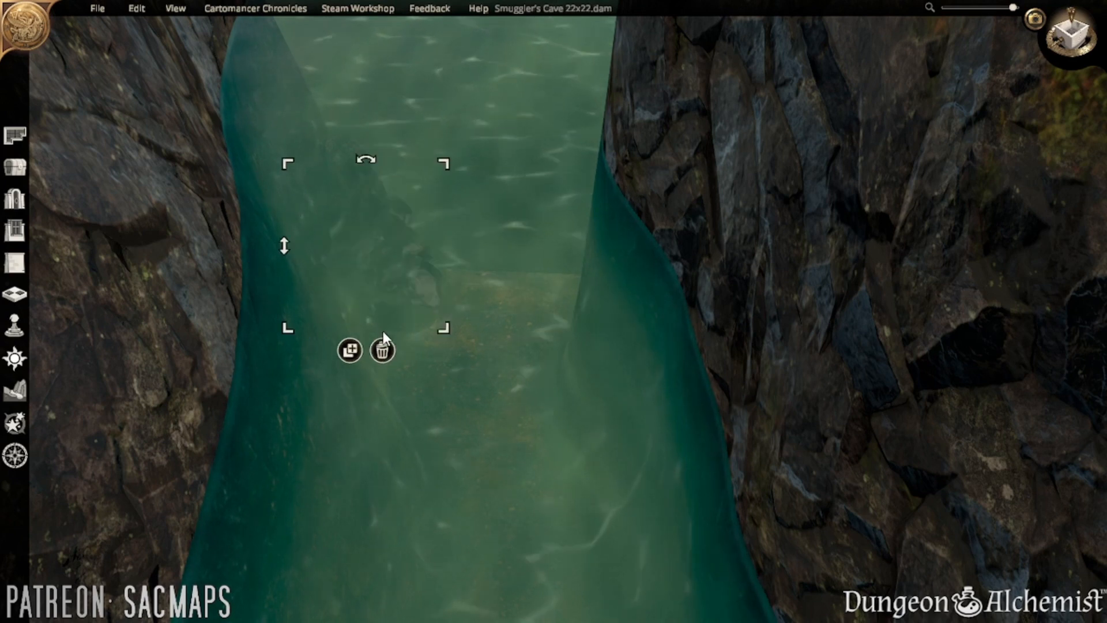
{"action": "left_click_drag", "start_coordinate": [286, 247], "coordinate": [288, 375]}
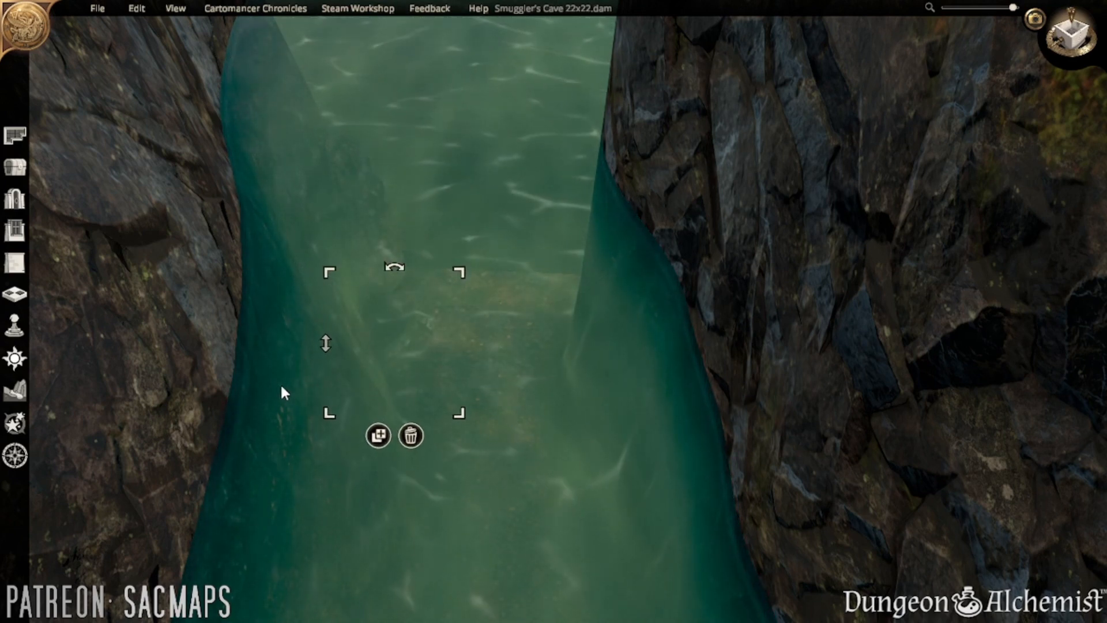
{"action": "left_click", "coordinate": [368, 204]}
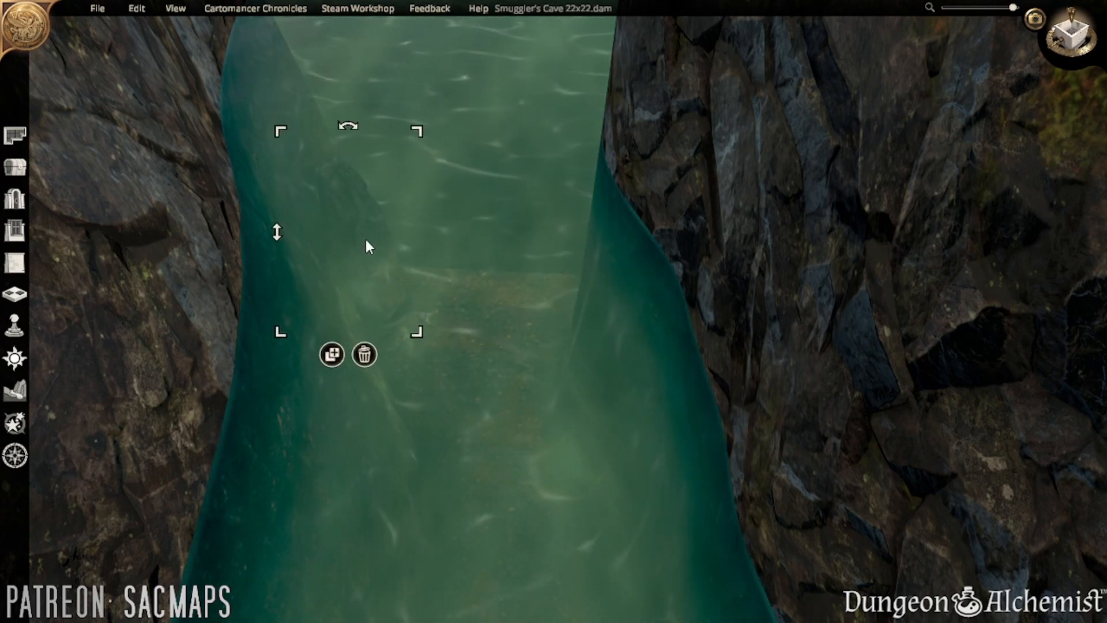
{"action": "left_click_drag", "start_coordinate": [308, 280], "coordinate": [300, 328]}
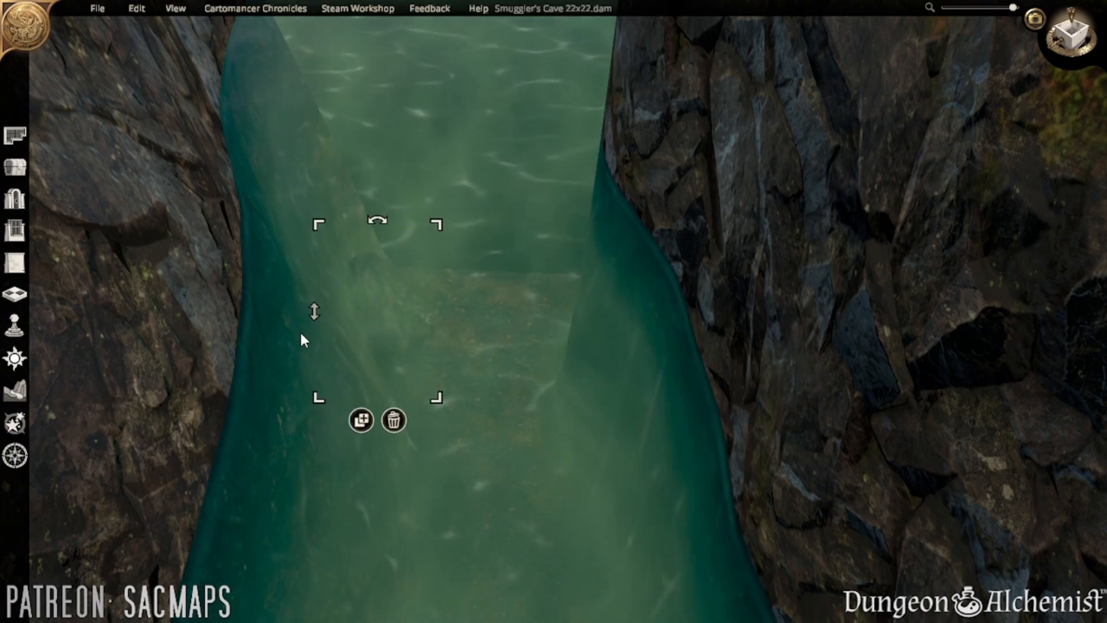
{"action": "left_click", "coordinate": [532, 422]}
- Examine the river from the landing to the map edge, including the cross-section of the water and riverbed
{"action": "key", "text": "e"}
{"action": "key", "text": "s"}
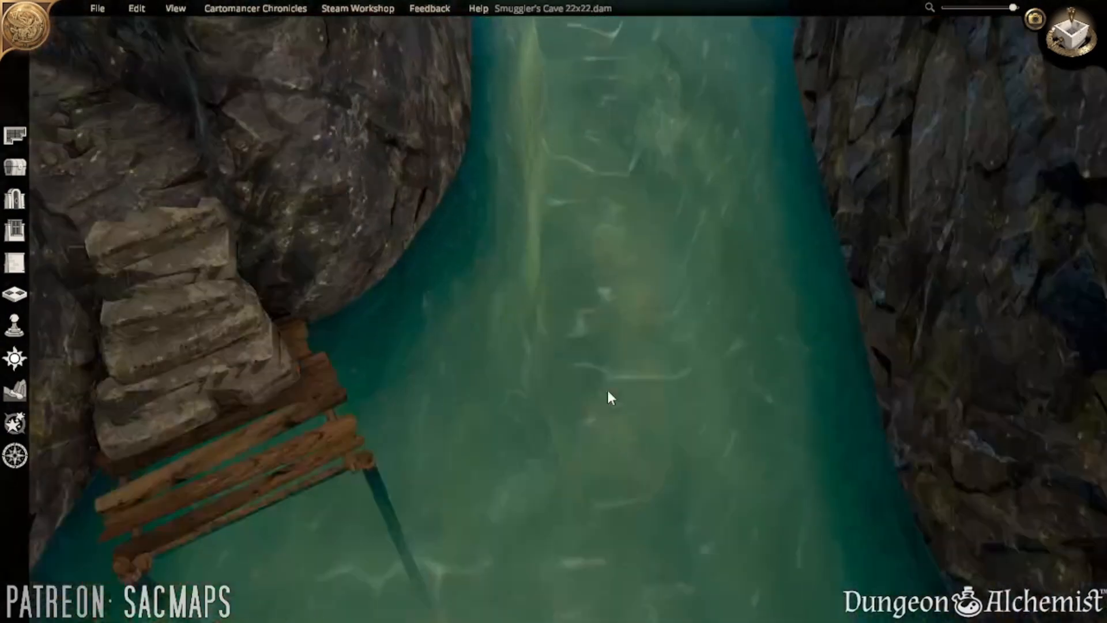
{"action": "key", "text": "w"}
{"action": "key", "text": "d"}
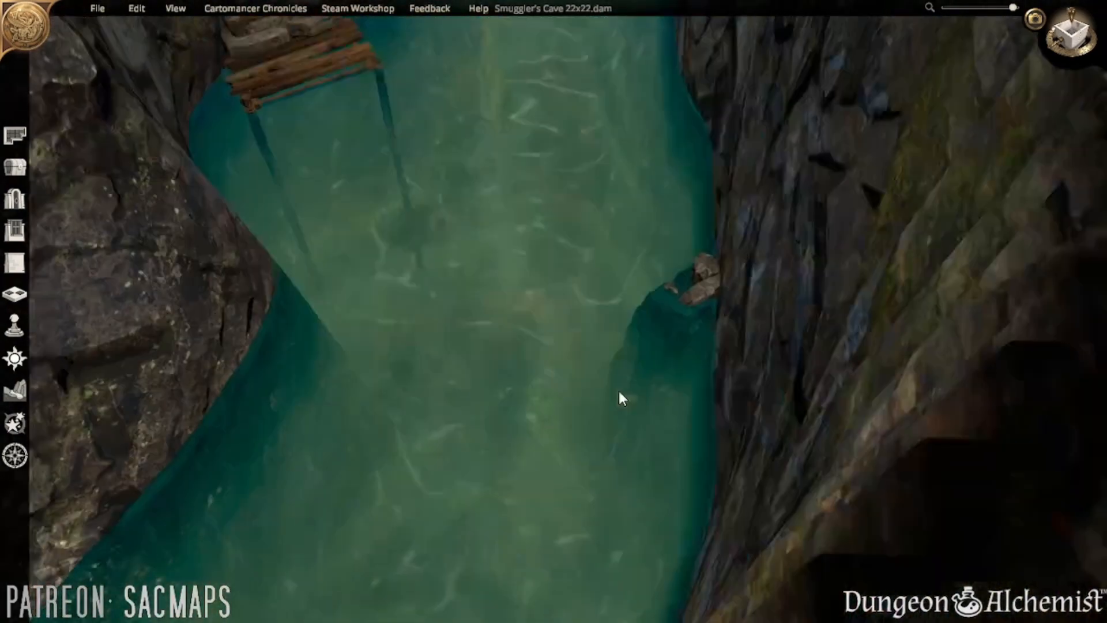
{"action": "key", "text": "q"}
{"action": "key", "text": "s"}
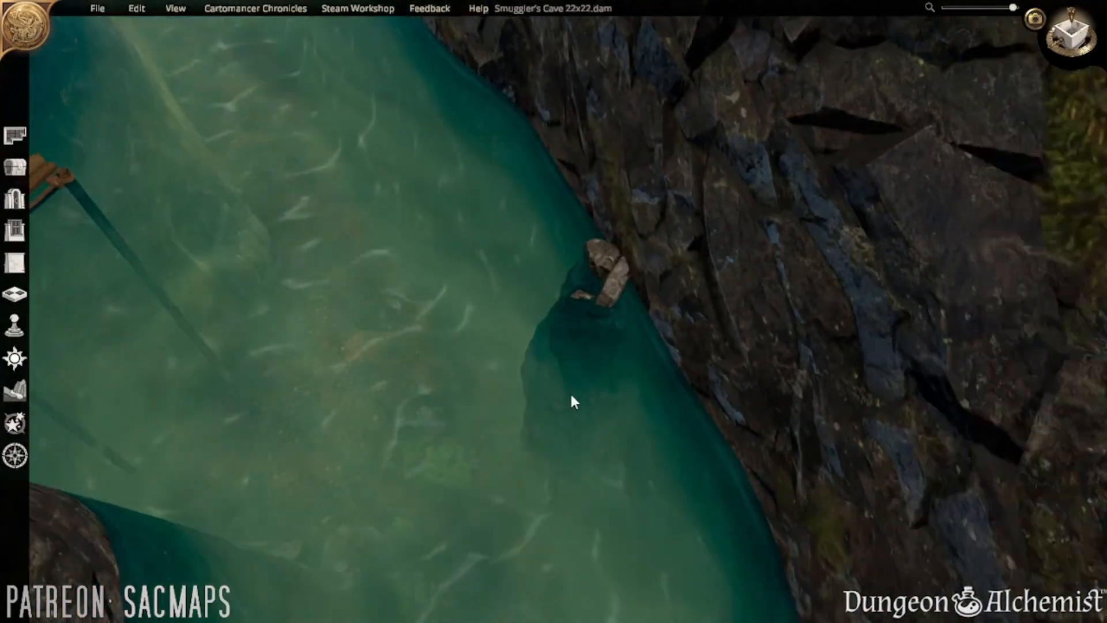
{"action": "key", "text": "e"}
{"action": "key", "text": "s"}
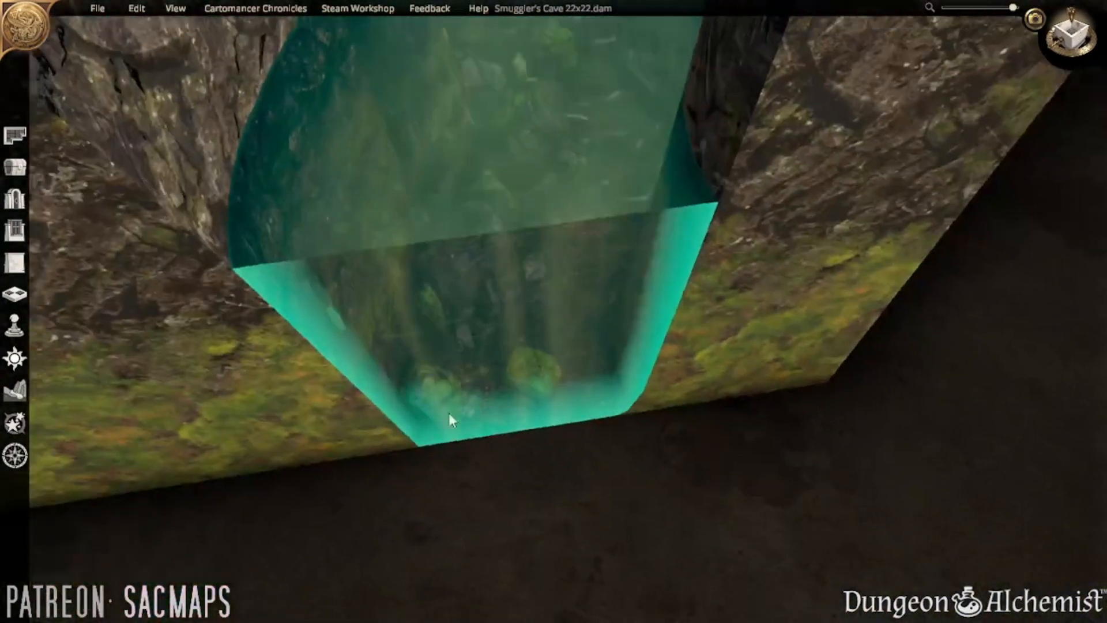
{"action": "middle_click_drag", "start_coordinate": [449, 412], "coordinate": [412, 235]}
{"action": "key", "text": "s"}
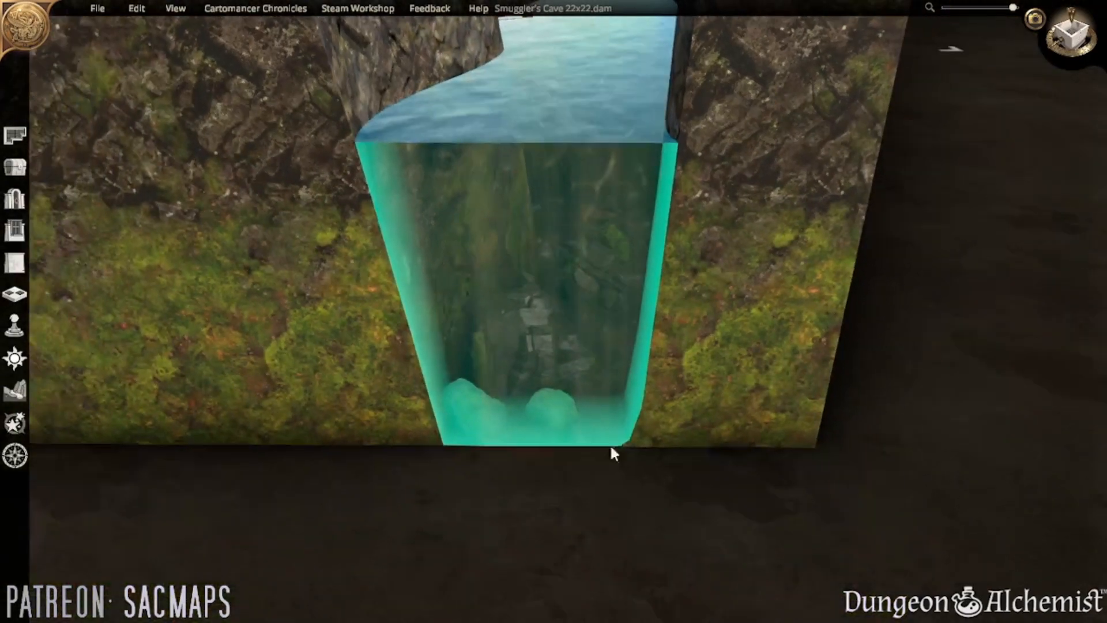
{"action": "key", "text": "w"}
{"action": "scroll", "coordinate": [623, 394], "scroll_direction": "down", "scroll_amount": 1}
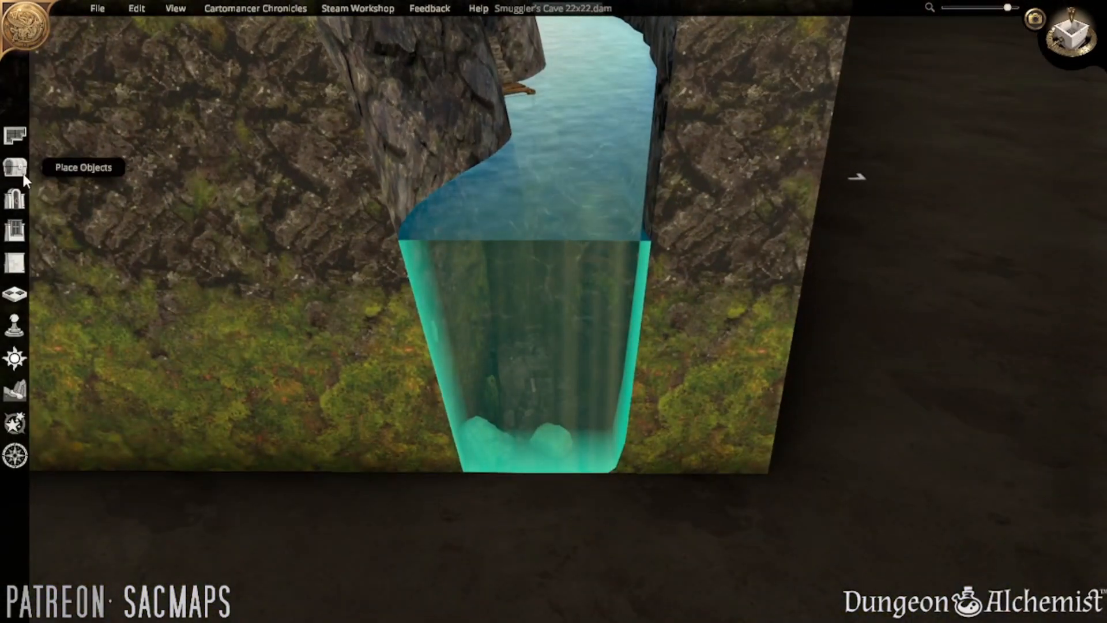
- Search the placeable objects for "boat" and choose the broken, overturned wooden boat
{"action": "left_click", "coordinate": [15, 168]}
{"action": "left_click", "coordinate": [222, 143]}
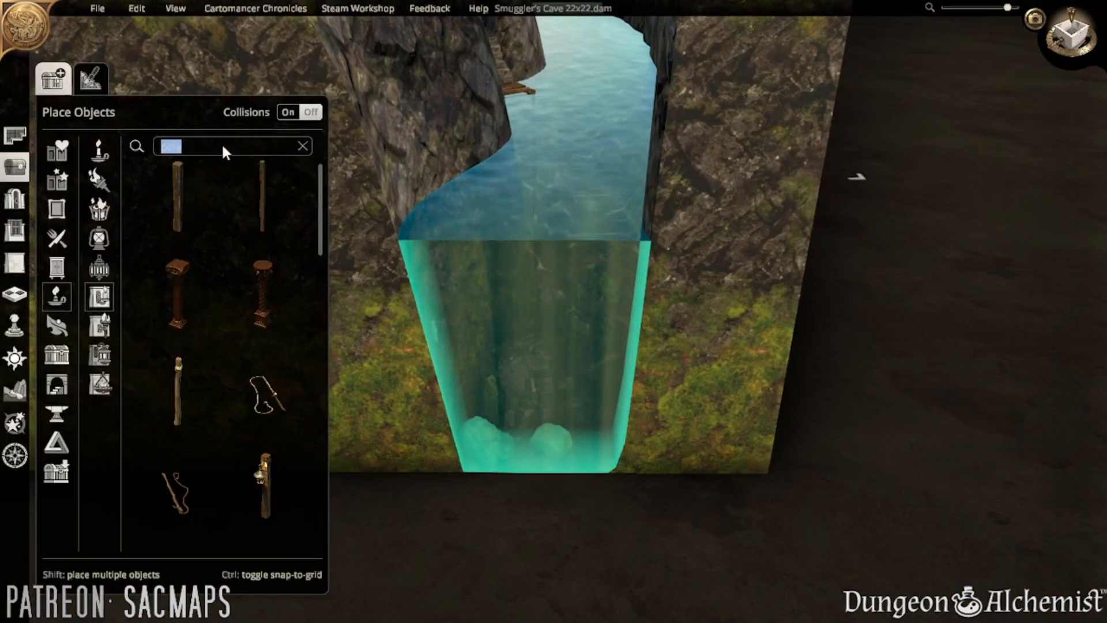
{"action": "type", "text": "boat"}
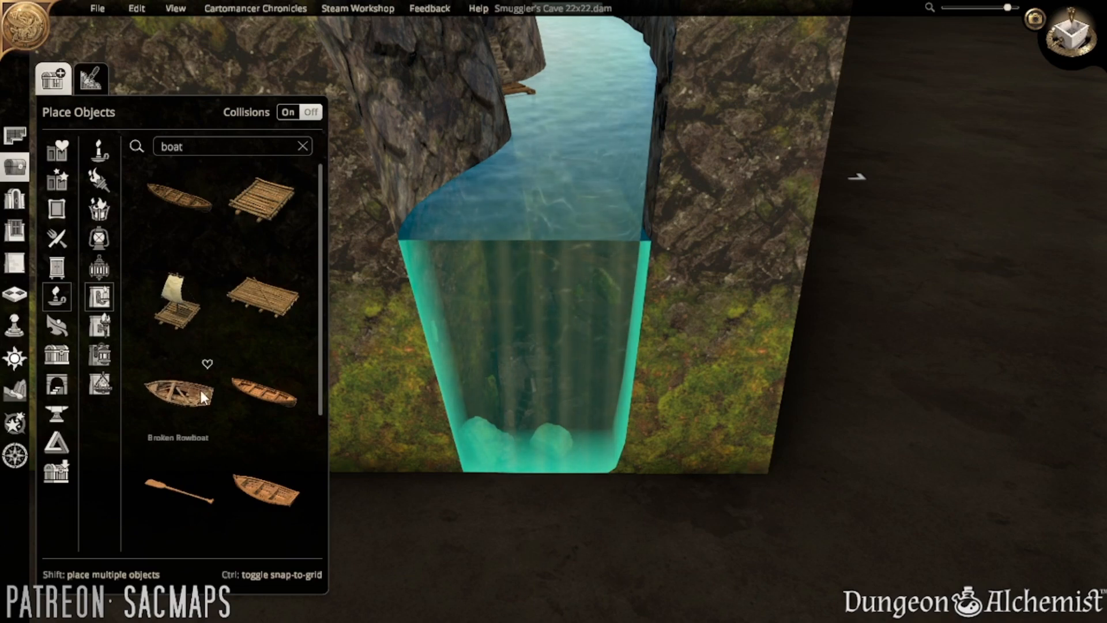
{"action": "scroll", "coordinate": [247, 236], "scroll_direction": "down", "scroll_amount": 4}
{"action": "left_click", "coordinate": [172, 397]}
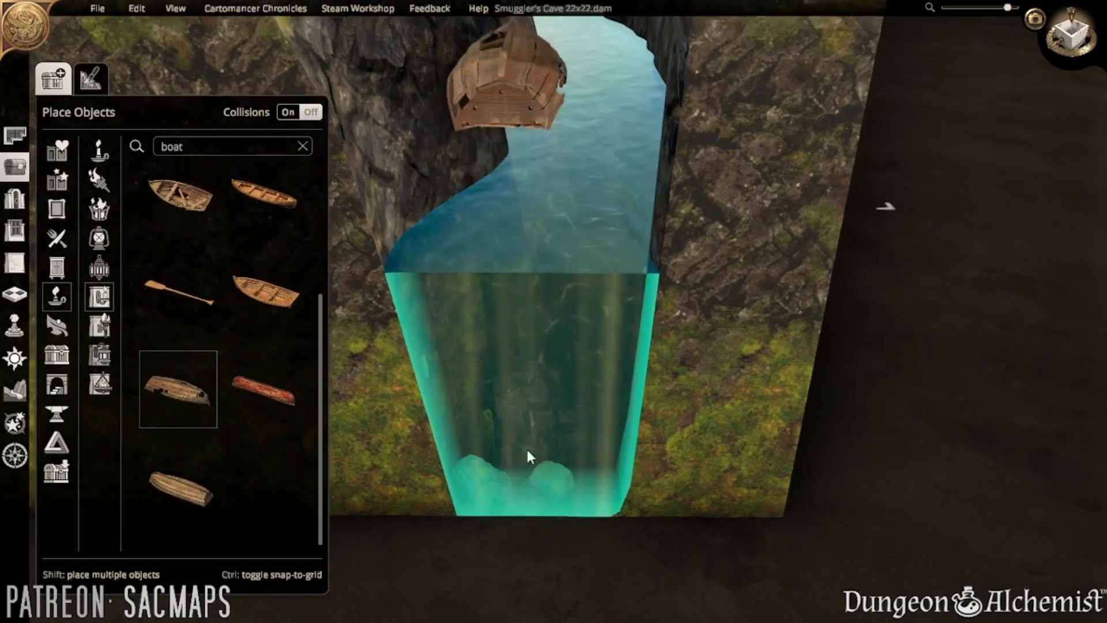
- Place the broken boat in the river near the protruding bank rock, sink it toward the riverbed and adjust its position
{"action": "scroll", "coordinate": [526, 448], "scroll_direction": "up", "scroll_amount": 5}
{"action": "scroll", "coordinate": [578, 483], "scroll_direction": "down", "scroll_amount": 5}
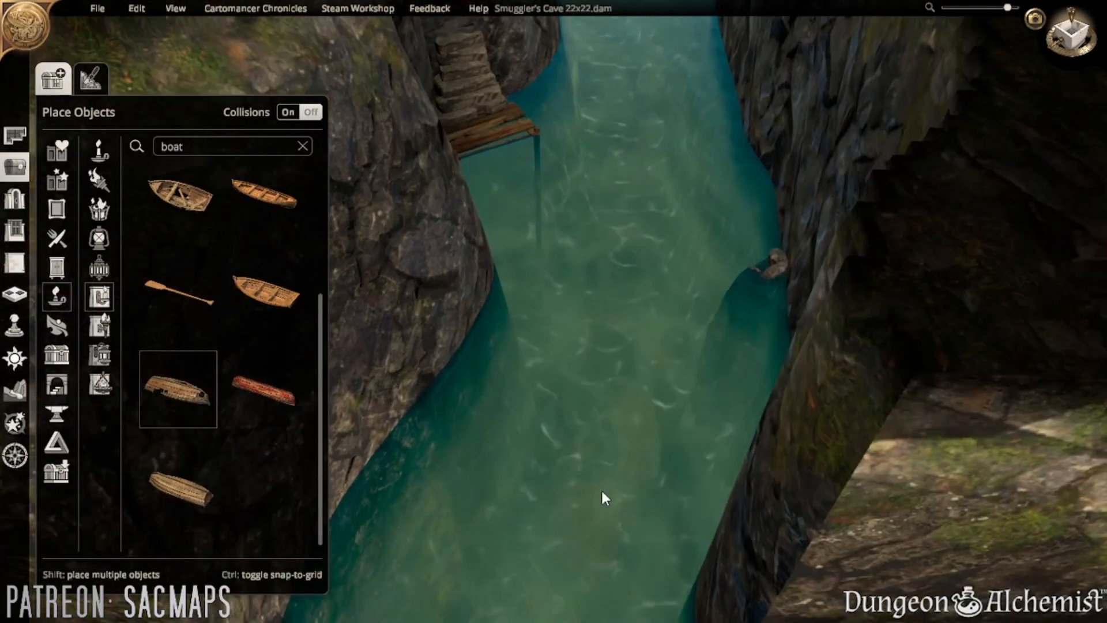
{"action": "middle_click_drag", "start_coordinate": [601, 489], "coordinate": [258, 595]}
{"action": "left_click", "coordinate": [469, 427]}
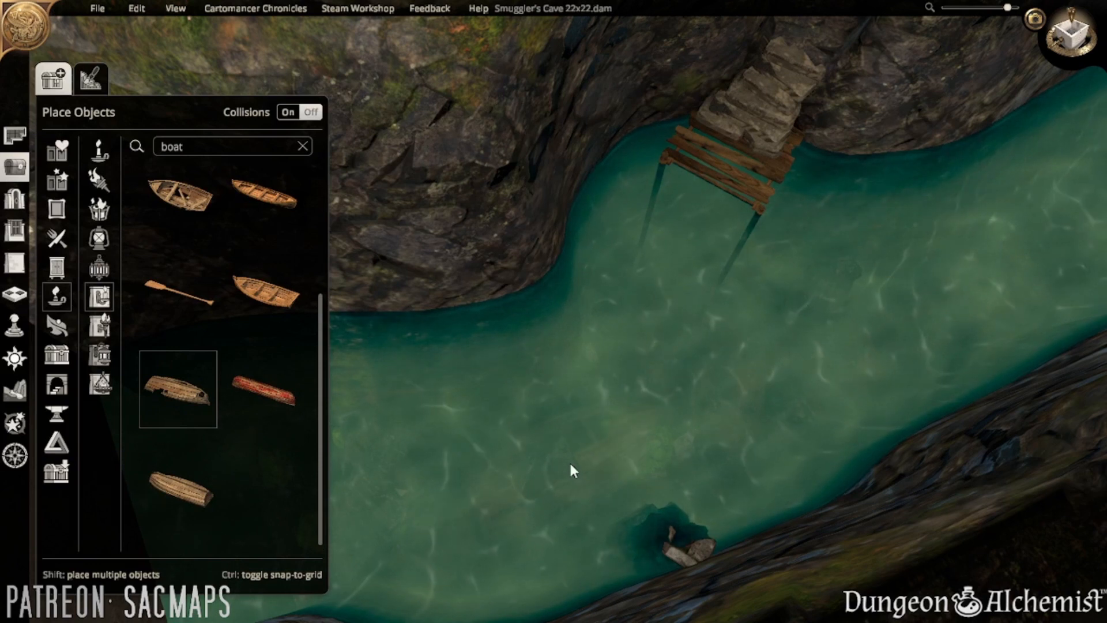
{"action": "left_click", "coordinate": [570, 464]}
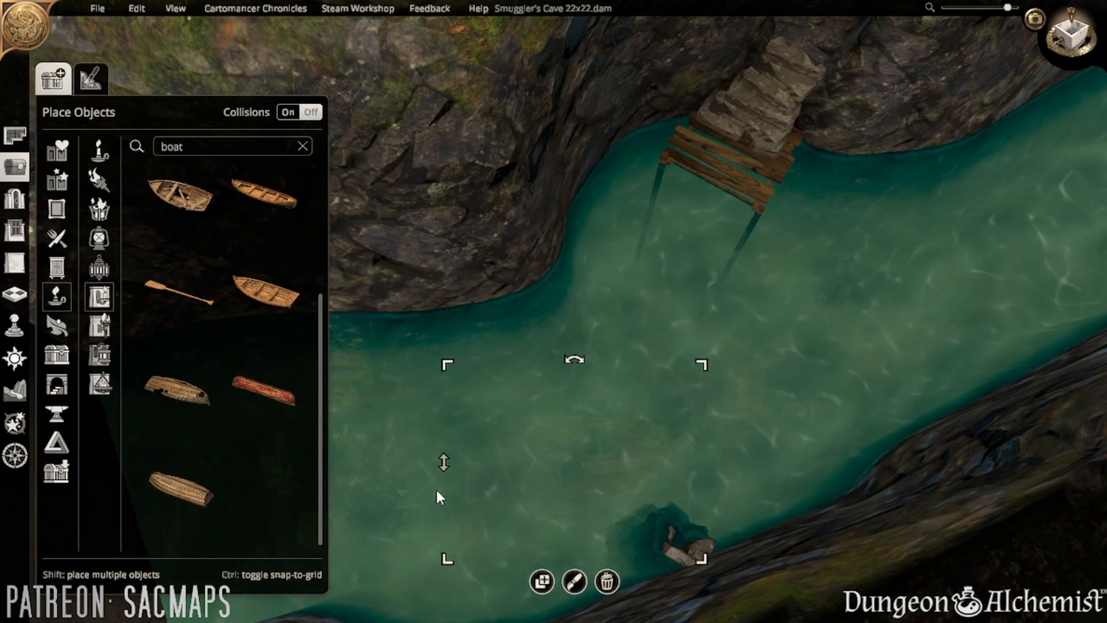
{"action": "left_click_drag", "start_coordinate": [603, 475], "coordinate": [681, 473]}
- Examine the sunken boat and surrounding rocks underwater in the first-person camera view
{"action": "key", "text": "a"}
{"action": "key", "text": "s"}
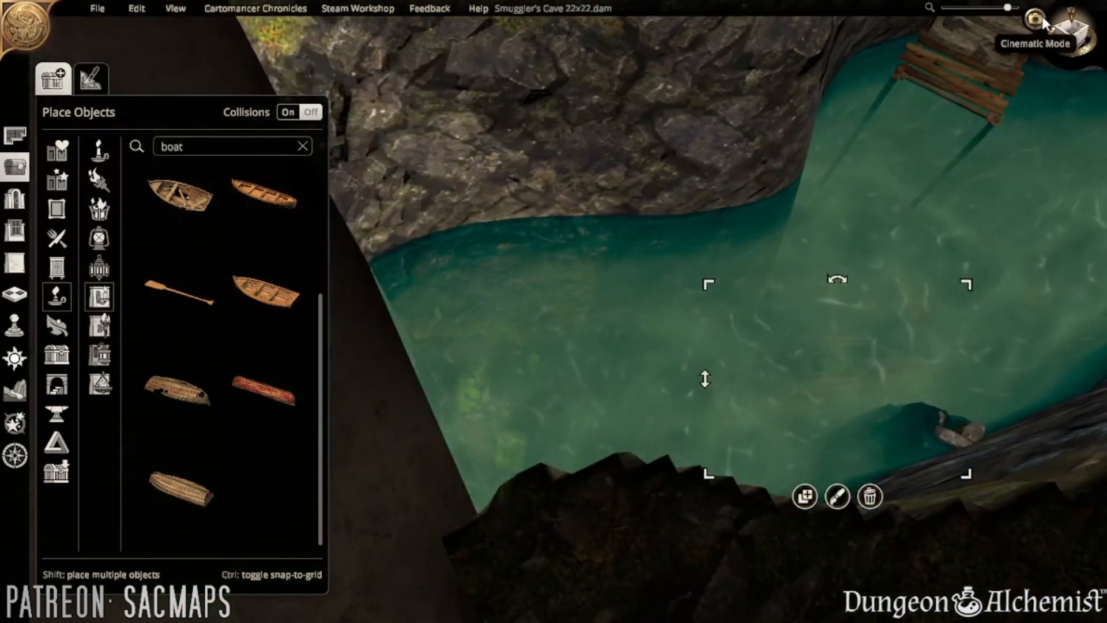
{"action": "left_click", "coordinate": [1071, 34]}
{"action": "key", "text": "w"}
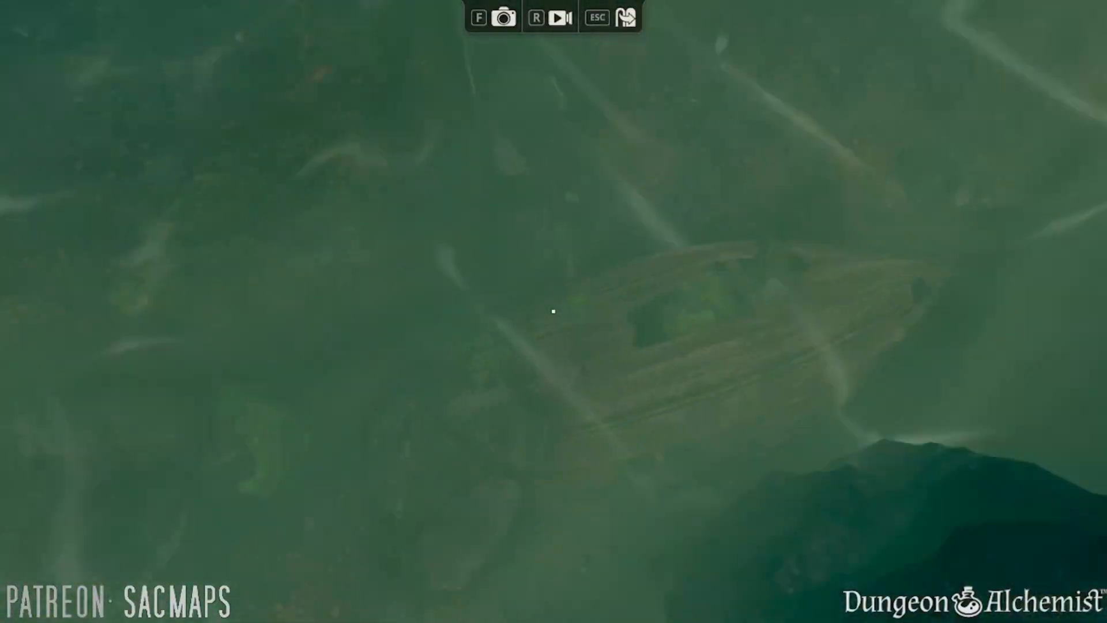
{"action": "key", "text": "w"}
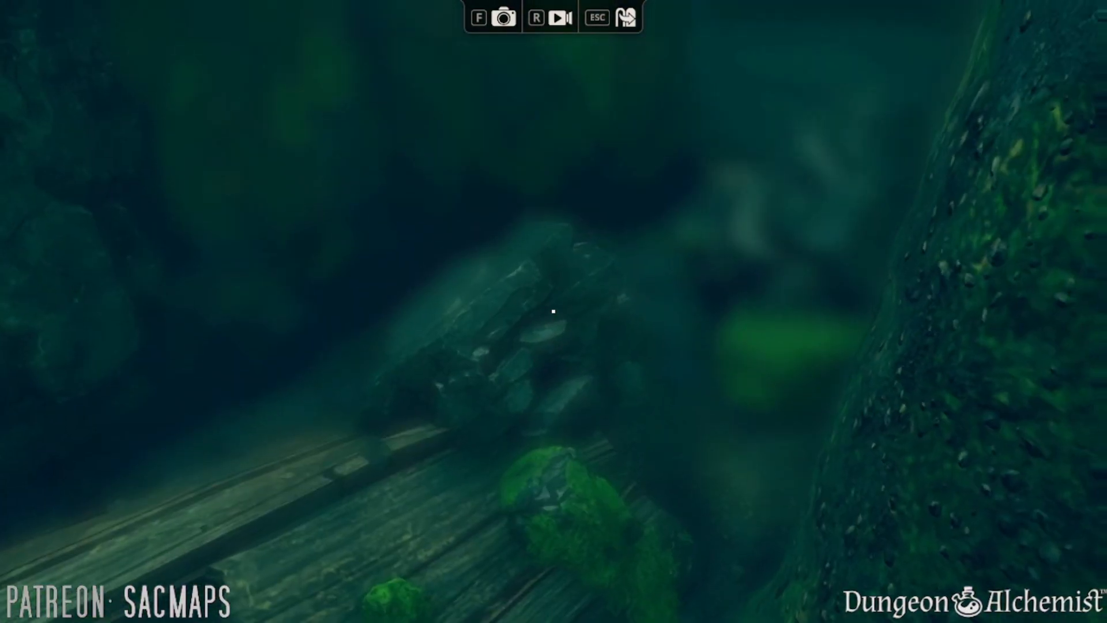
{"action": "key", "text": "Escape"}
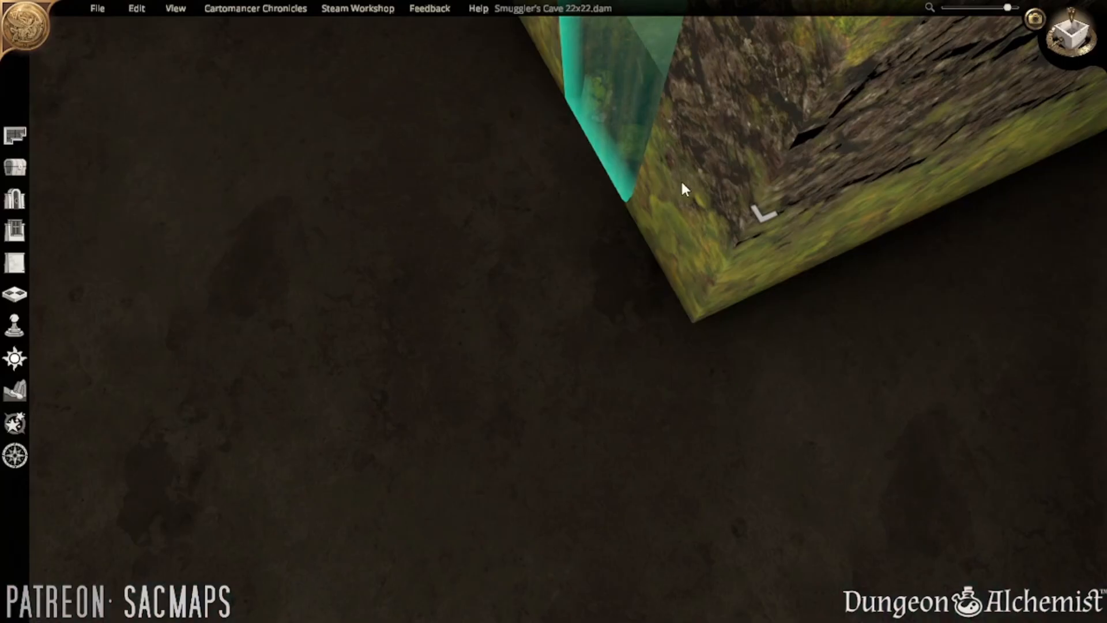
- Move the submerged rock beside the sunken boat closer to the rocky bank, rotate it and sink it deeper into the riverbed
{"action": "right_click_drag", "start_coordinate": [682, 181], "coordinate": [592, 314]}
{"action": "key", "text": "w"}
{"action": "key", "text": "d"}
{"action": "scroll", "coordinate": [542, 380], "scroll_direction": "up", "scroll_amount": 3}
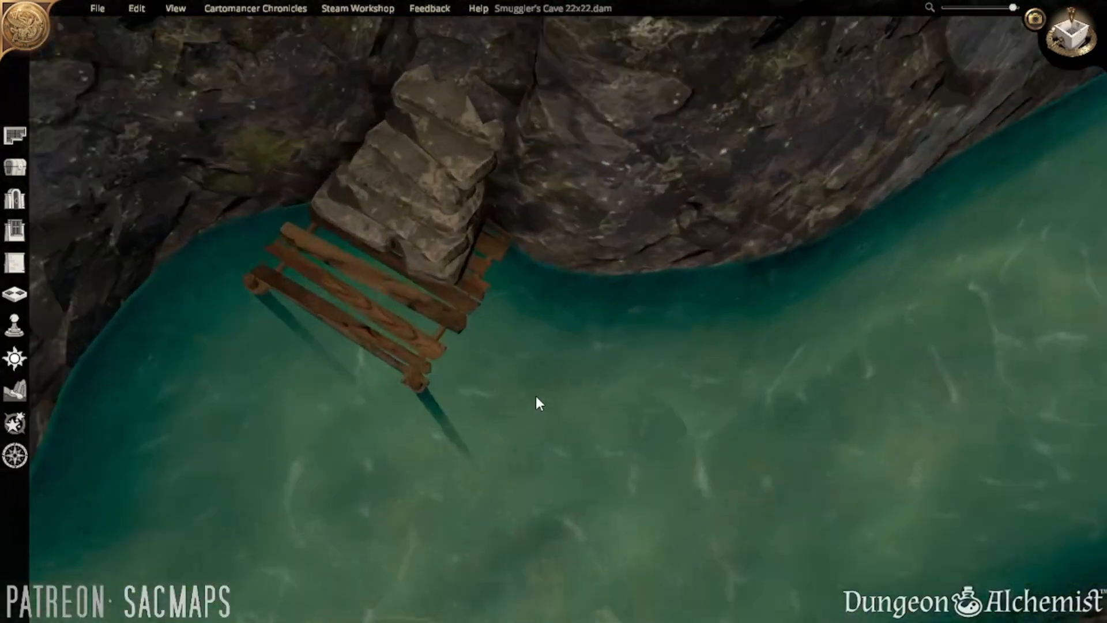
{"action": "key", "text": "d"}
{"action": "key", "text": "a"}
{"action": "key", "text": "s"}
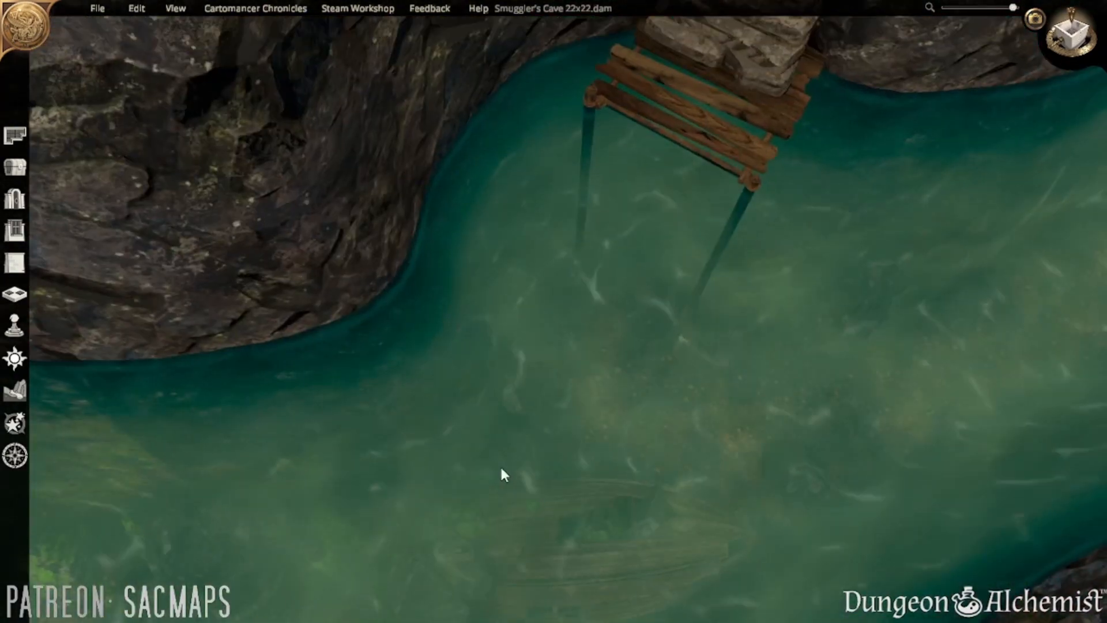
{"action": "key", "text": "s"}
{"action": "key", "text": "a"}
{"action": "left_click", "coordinate": [511, 500]}
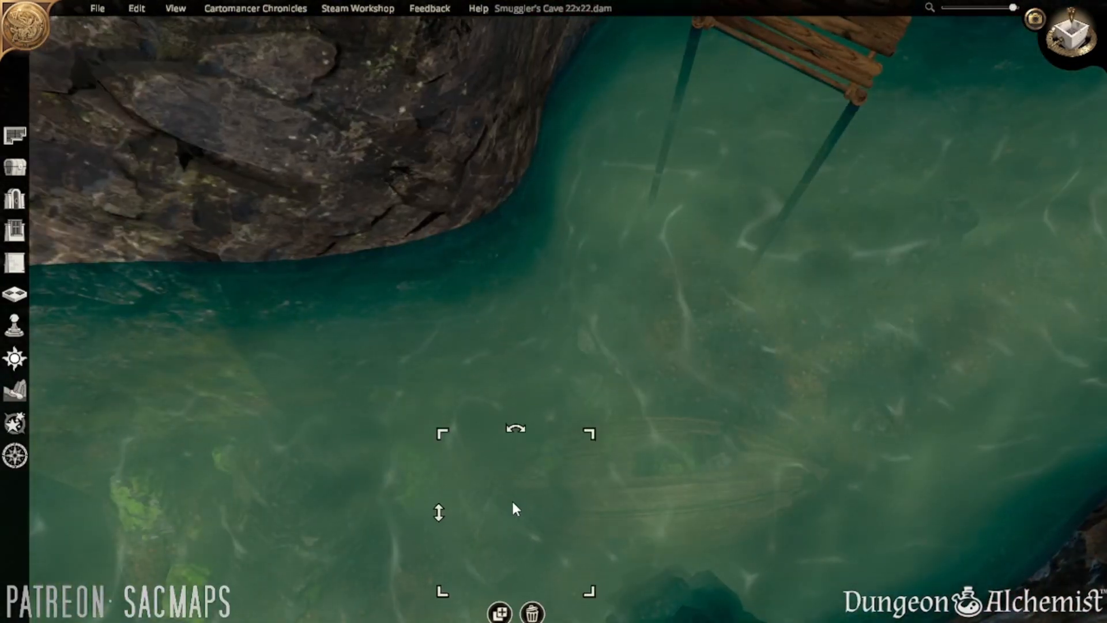
{"action": "left_click_drag", "start_coordinate": [511, 499], "coordinate": [480, 465]}
{"action": "scroll", "coordinate": [480, 464], "scroll_direction": "up", "scroll_amount": 2}
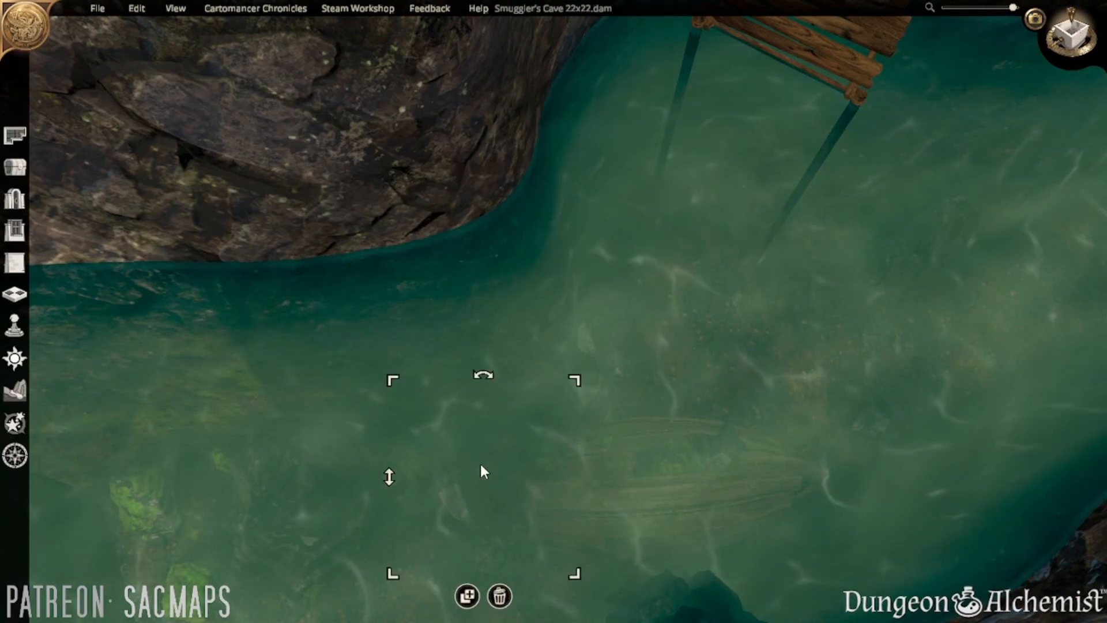
{"action": "left_click_drag", "start_coordinate": [390, 475], "coordinate": [395, 518]}
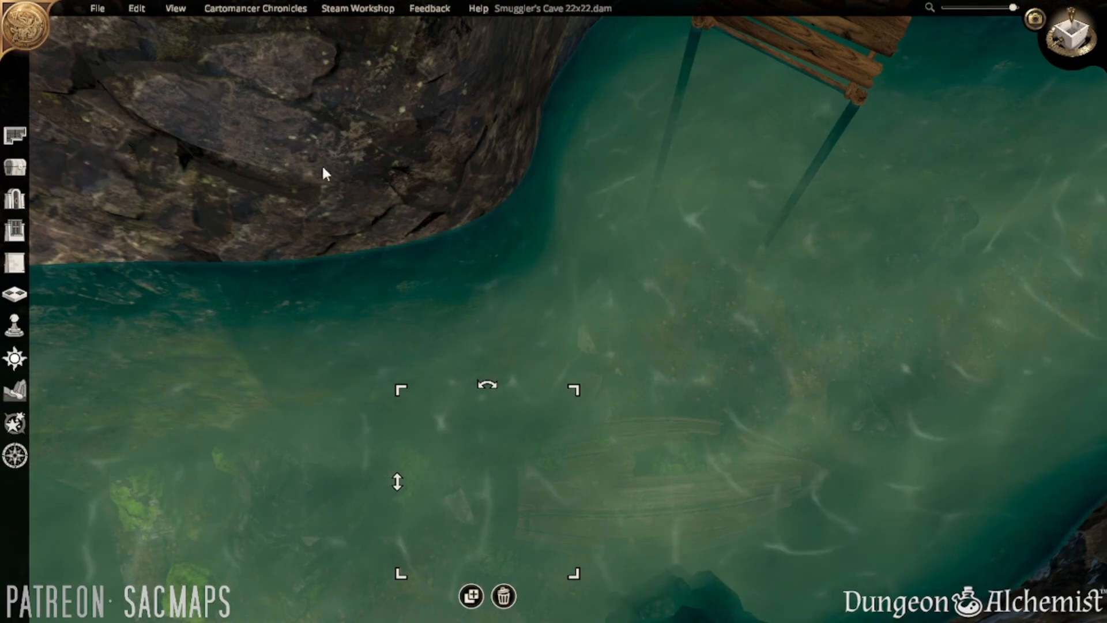
{"action": "left_click", "coordinate": [413, 180]}
- Examine the storeroom, the adjoining wooden room and the river around the sunken boat from several angles
{"action": "scroll", "coordinate": [411, 175], "scroll_direction": "down", "scroll_amount": 2}
{"action": "key", "text": "w"}
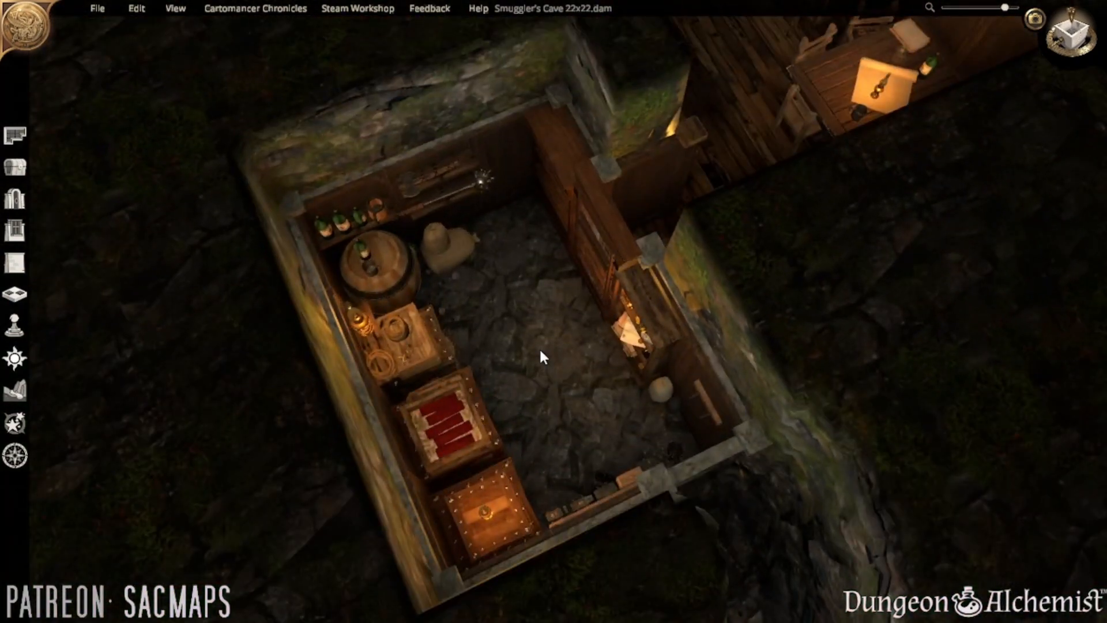
{"action": "middle_click_drag", "start_coordinate": [538, 347], "coordinate": [494, 329]}
{"action": "key", "text": "w"}
{"action": "key", "text": "d"}
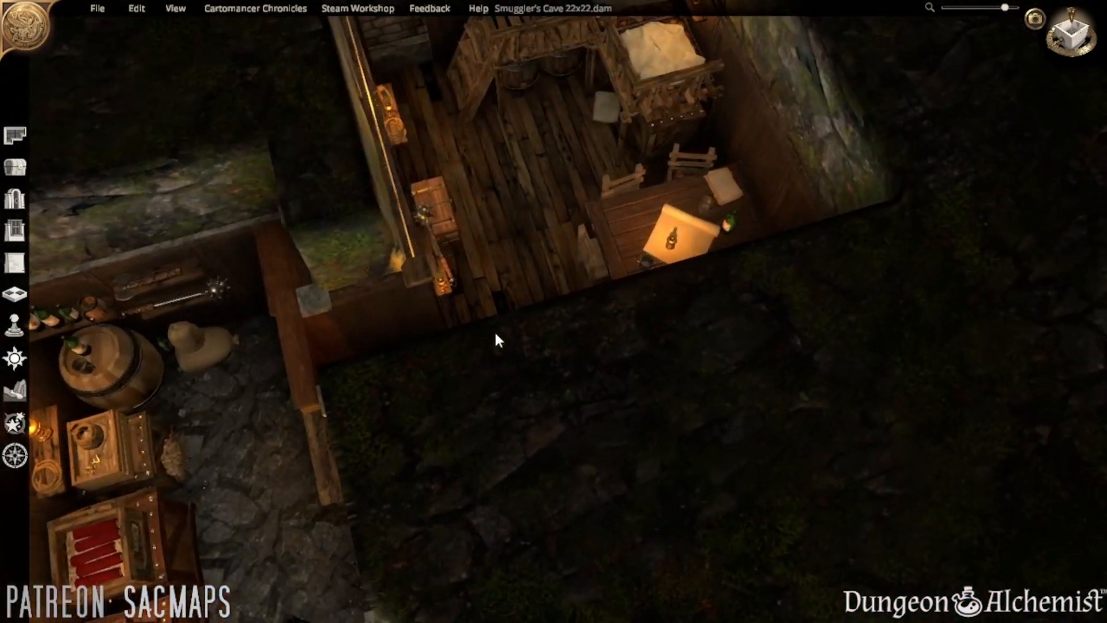
{"action": "key", "text": "s"}
{"action": "key", "text": "a"}
{"action": "key", "text": "s"}
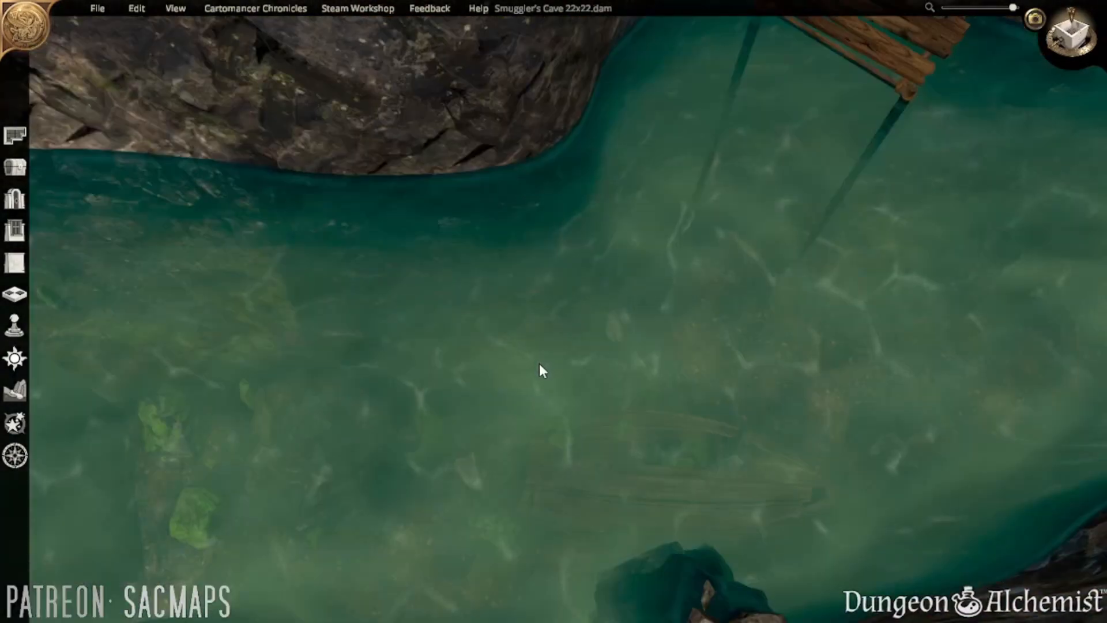
{"action": "middle_click_drag", "start_coordinate": [538, 369], "coordinate": [883, 369]}
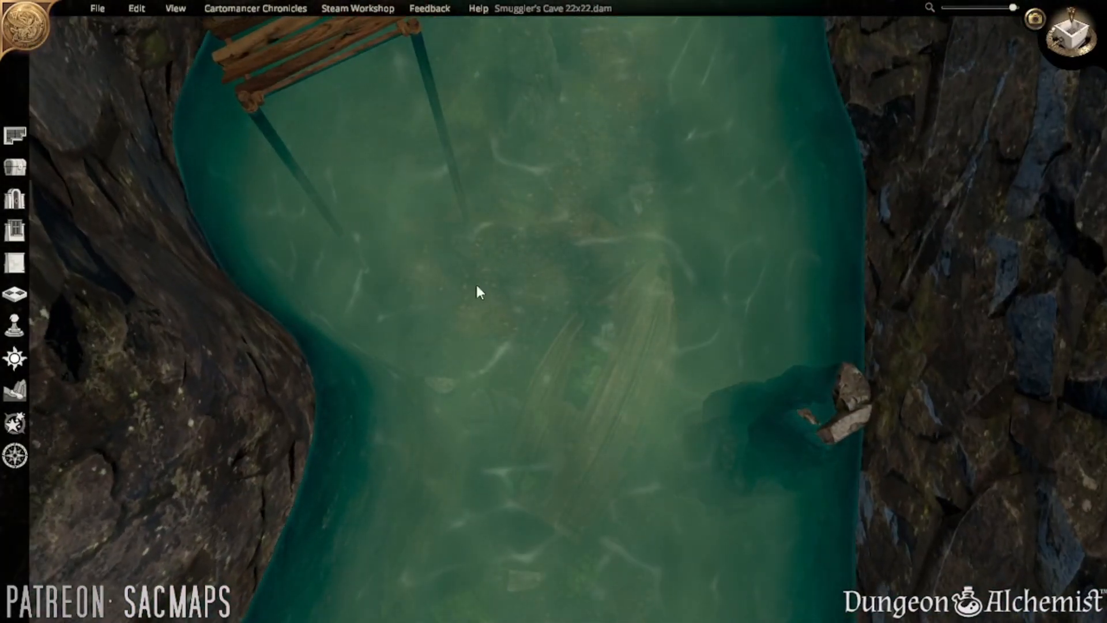
{"action": "middle_click_drag", "start_coordinate": [477, 292], "coordinate": [711, 365]}
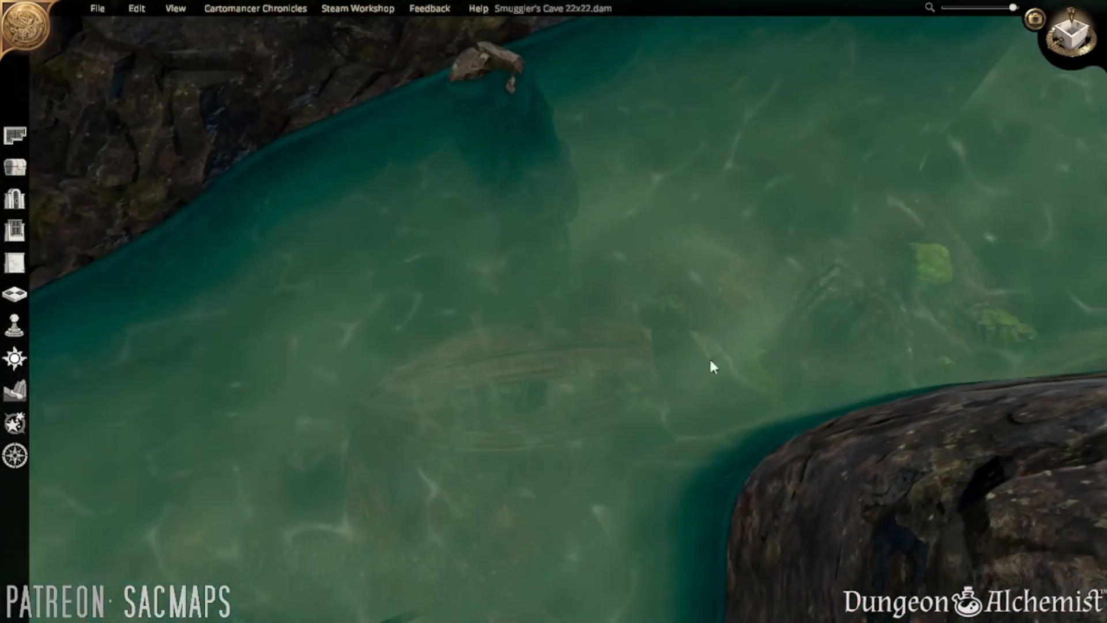
- Place the favourite black-robed figure on the landing, rotate it, scale it down and move it into the sunken boat's opening
{"action": "left_click", "coordinate": [14, 167]}
{"action": "left_click", "coordinate": [57, 150]}
{"action": "scroll", "coordinate": [238, 396], "scroll_direction": "down", "scroll_amount": 10}
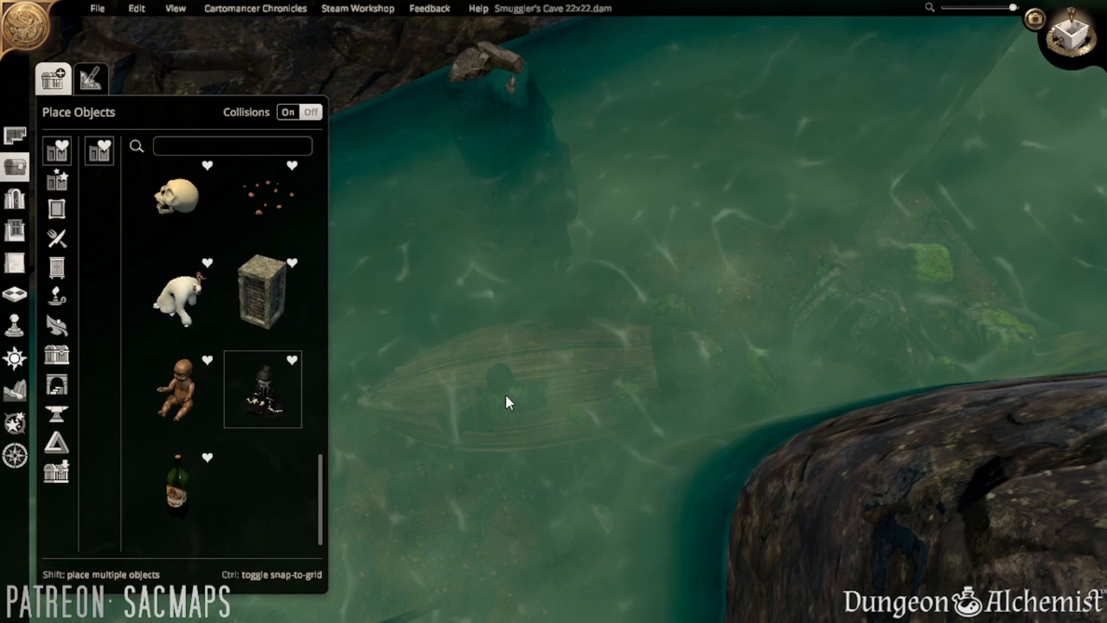
{"action": "key", "text": "s"}
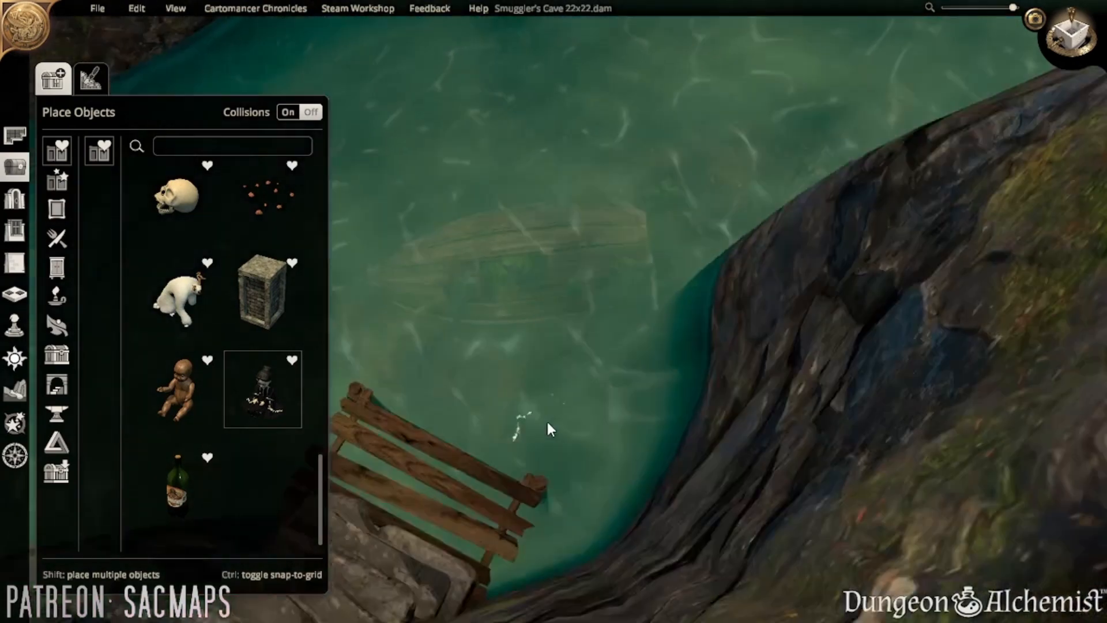
{"action": "key", "text": "s"}
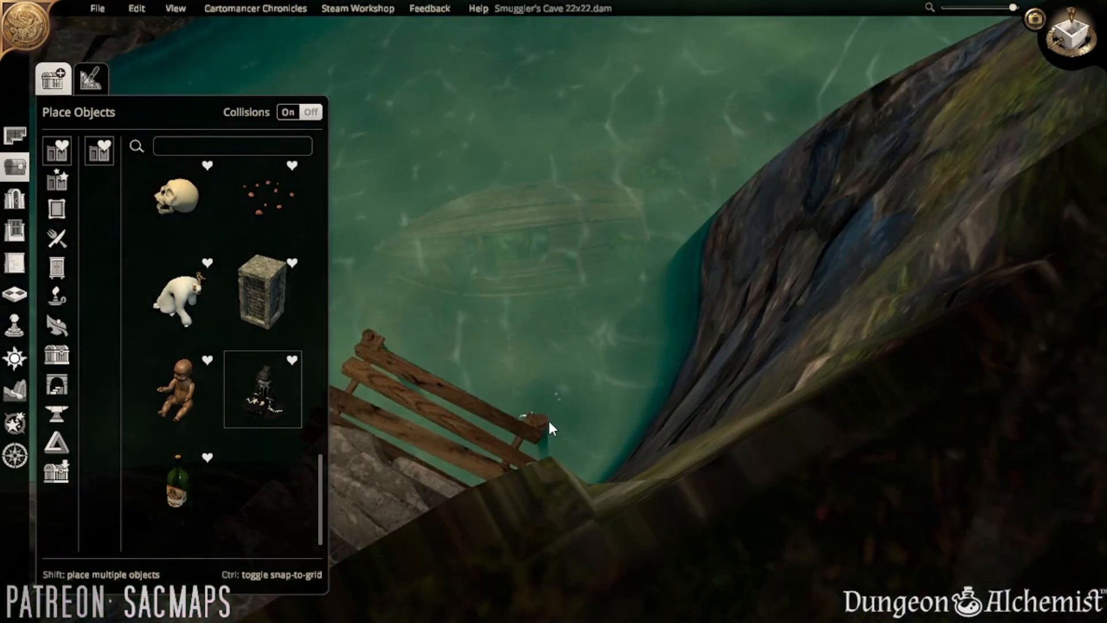
{"action": "scroll", "coordinate": [575, 416], "scroll_direction": "down", "scroll_amount": 5}
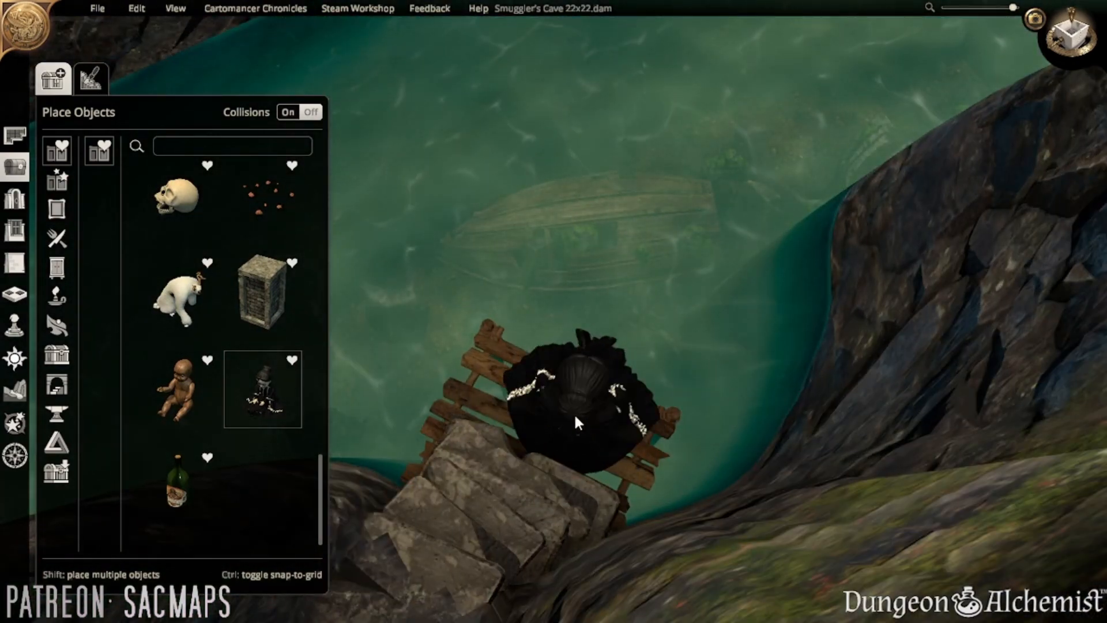
{"action": "scroll", "coordinate": [571, 403], "scroll_direction": "down", "scroll_amount": 4}
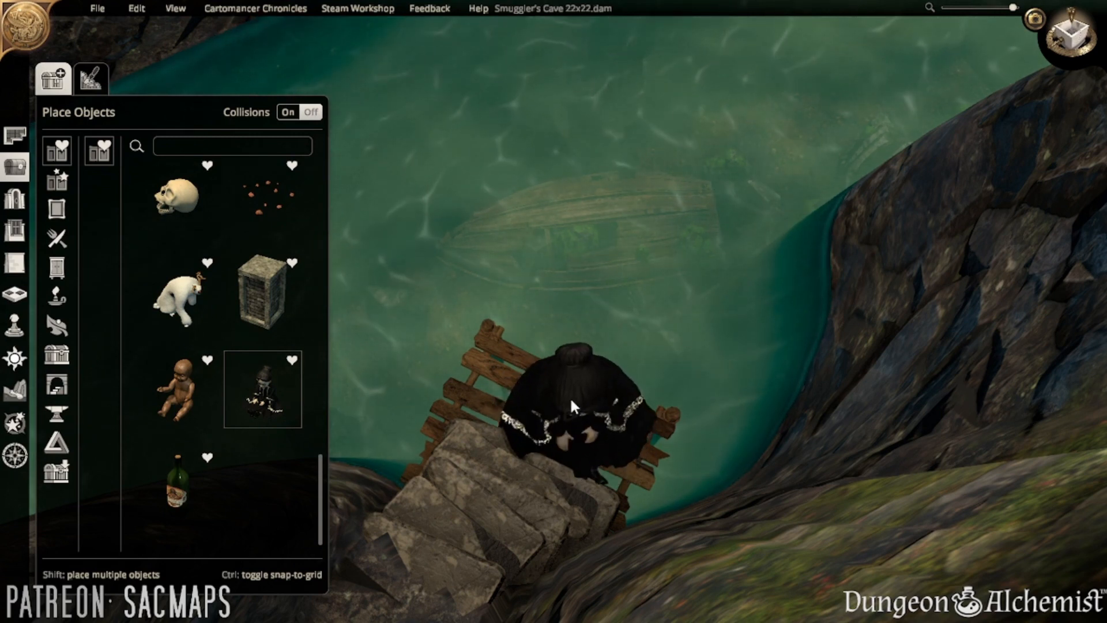
{"action": "left_click", "coordinate": [554, 399]}
{"action": "left_click_drag", "start_coordinate": [683, 268], "coordinate": [540, 352]}
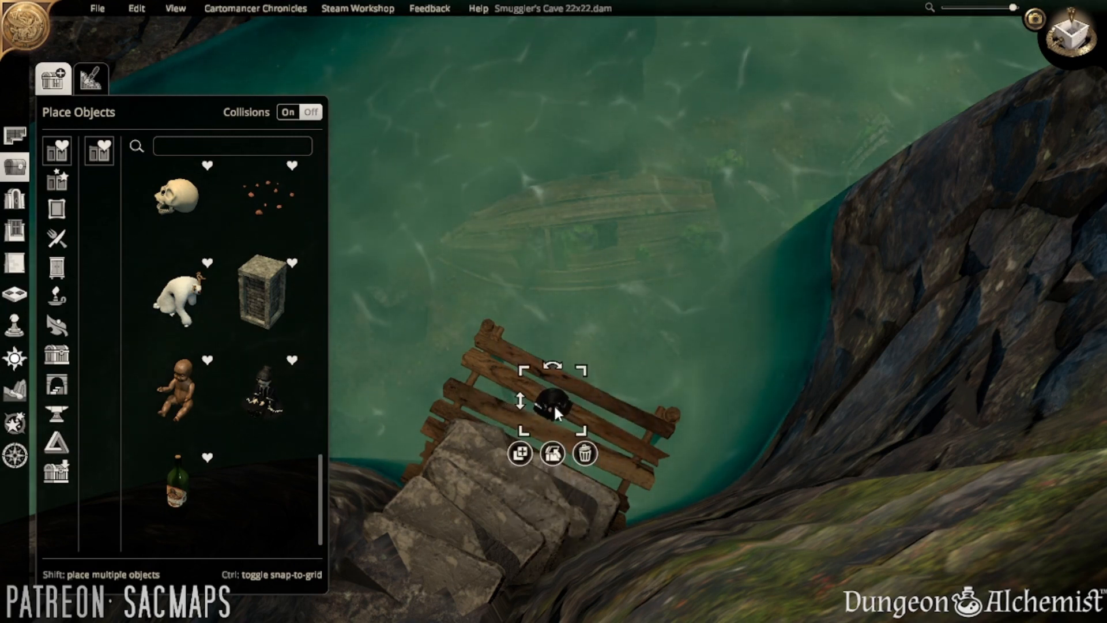
{"action": "left_click_drag", "start_coordinate": [553, 404], "coordinate": [606, 300]}
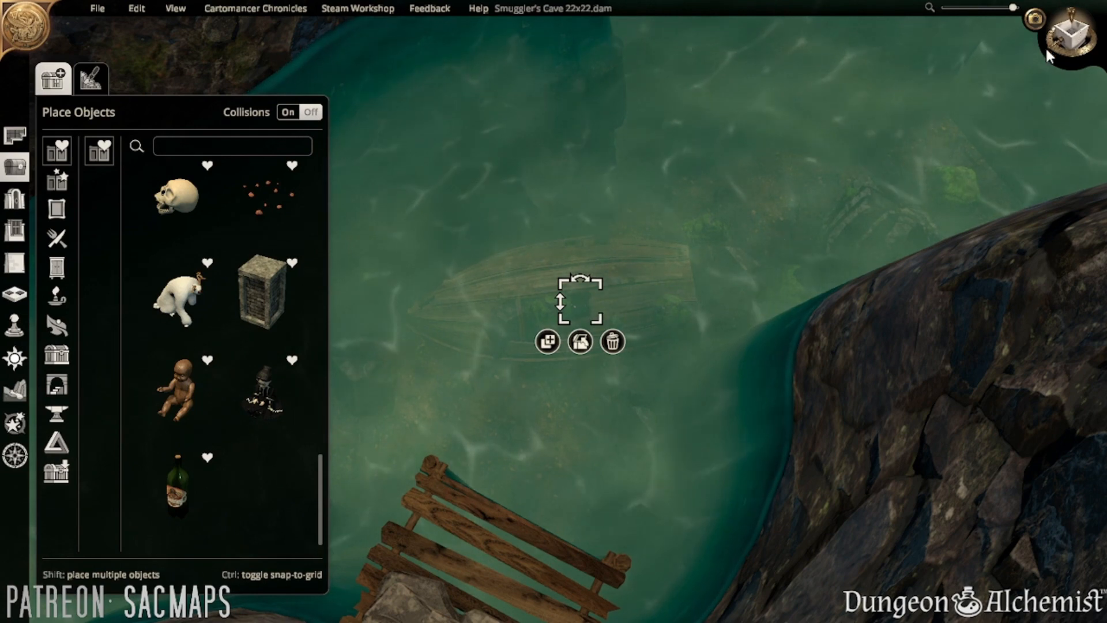
- Examine the small robed figure inside the sunken boat underwater in the first-person camera view
{"action": "left_click", "coordinate": [1035, 18]}
{"action": "key", "text": "w"}
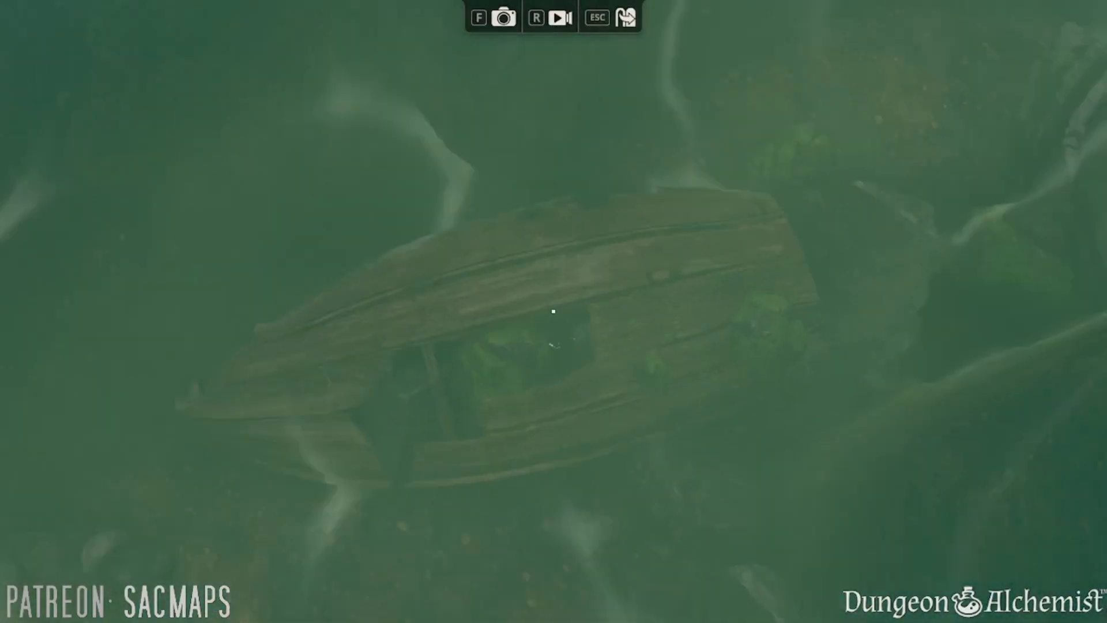
{"action": "key", "text": "w"}
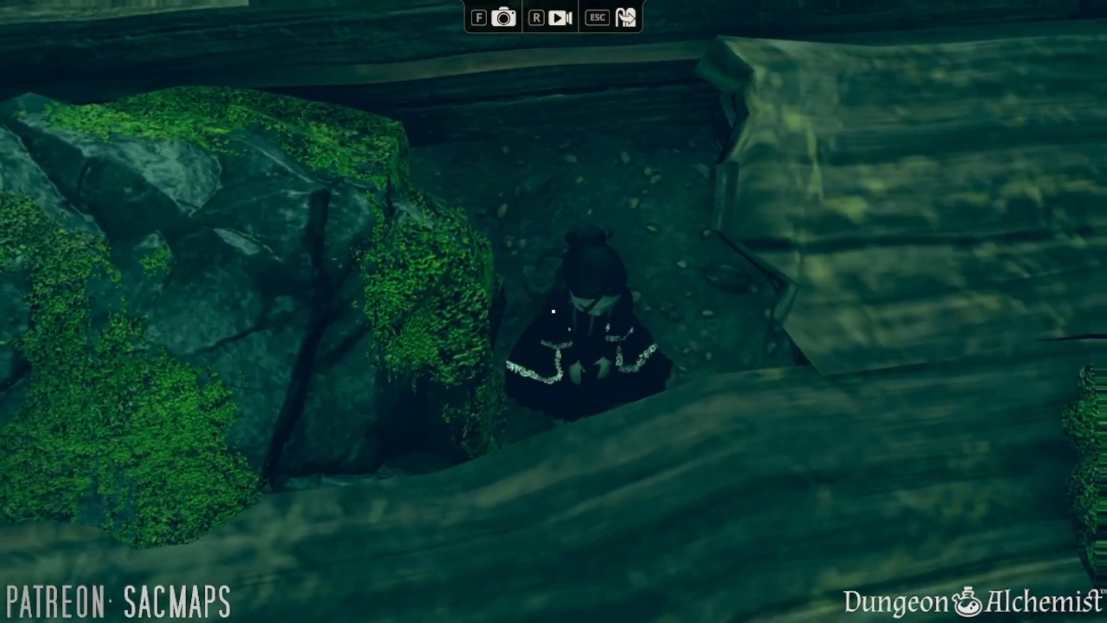
{"action": "key", "text": "w"}
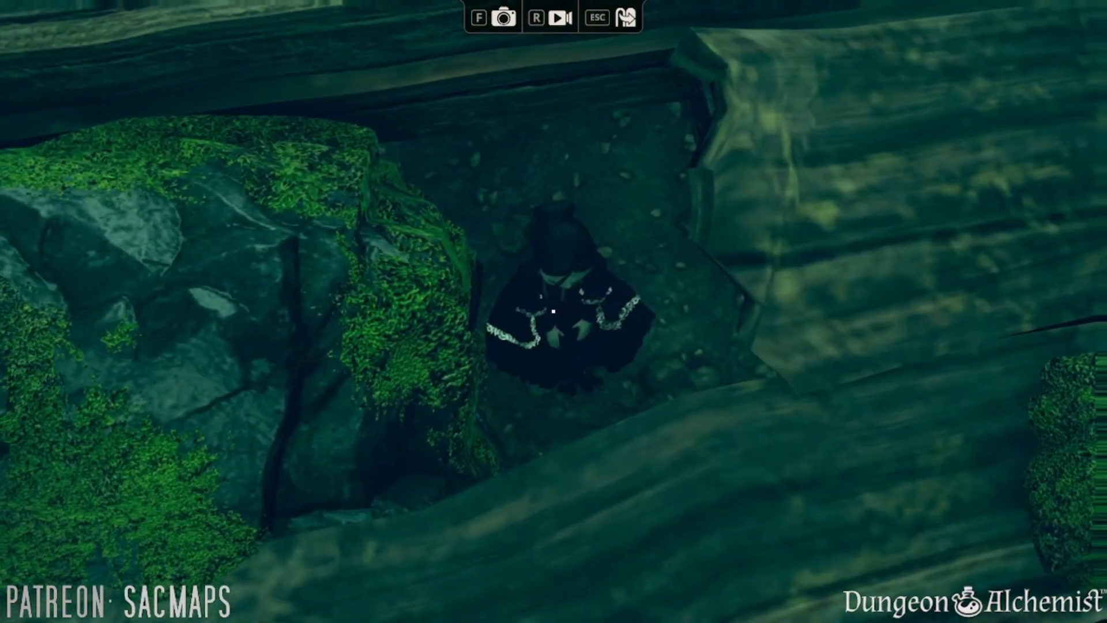
{"action": "key", "text": "Escape"}
- Place the favourite skull underwater in the river between the wooden landing and the submerged rocks
{"action": "scroll", "coordinate": [657, 320], "scroll_direction": "down", "scroll_amount": 2}
{"action": "key", "text": "s"}
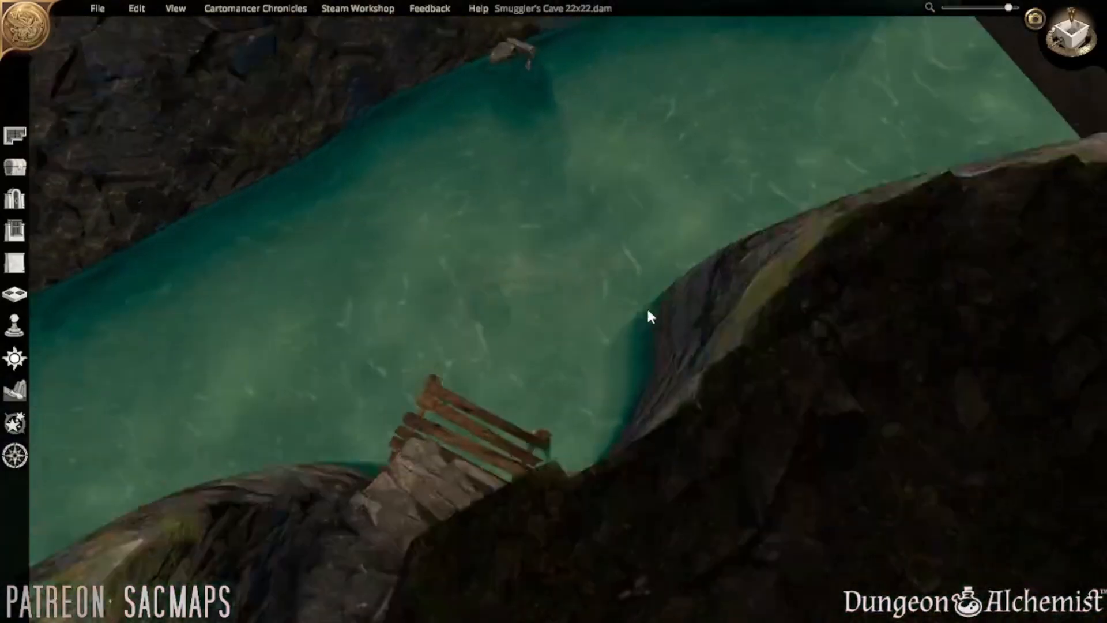
{"action": "middle_click_drag", "start_coordinate": [648, 309], "coordinate": [991, 292]}
{"action": "scroll", "coordinate": [478, 300], "scroll_direction": "down", "scroll_amount": 1}
{"action": "middle_click_drag", "start_coordinate": [478, 300], "coordinate": [806, 317]}
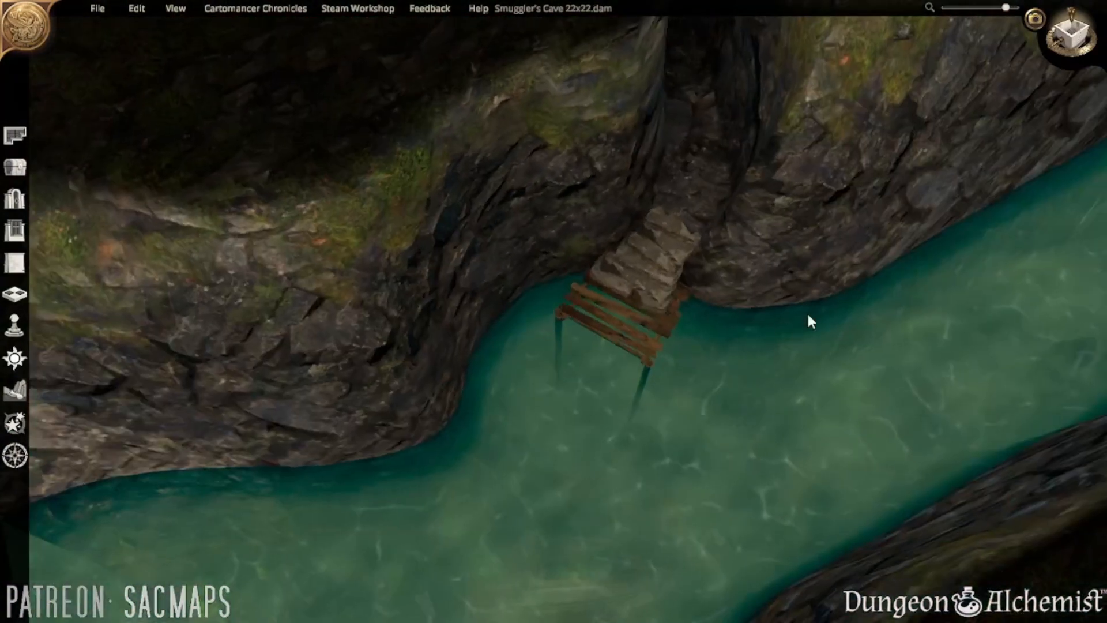
{"action": "left_click", "coordinate": [14, 167]}
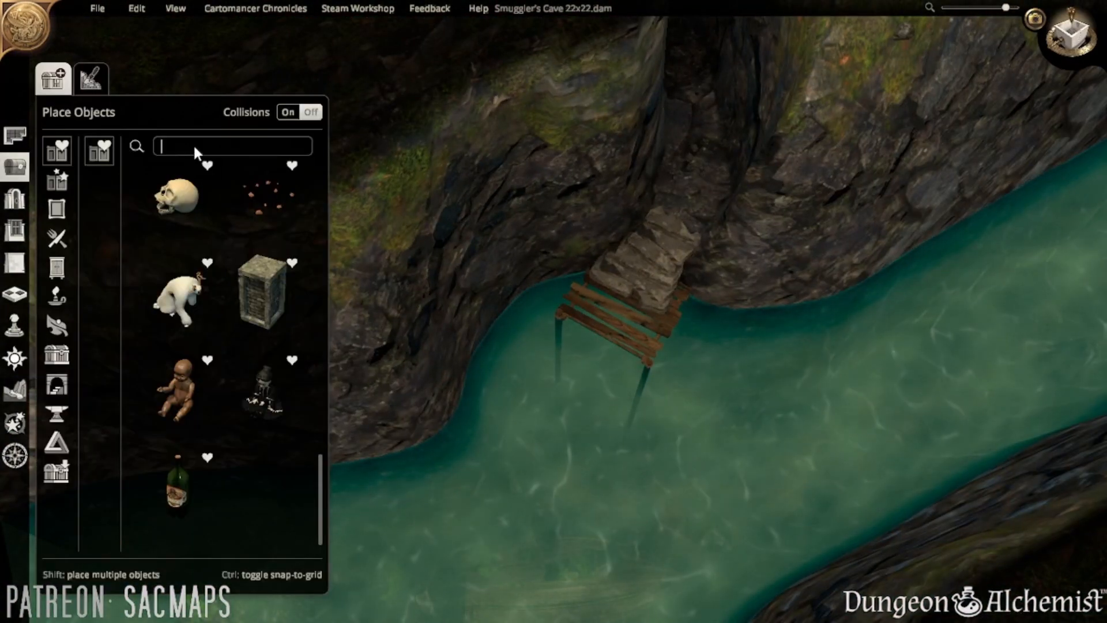
{"action": "left_click", "coordinate": [182, 173]}
{"action": "key", "text": "a"}
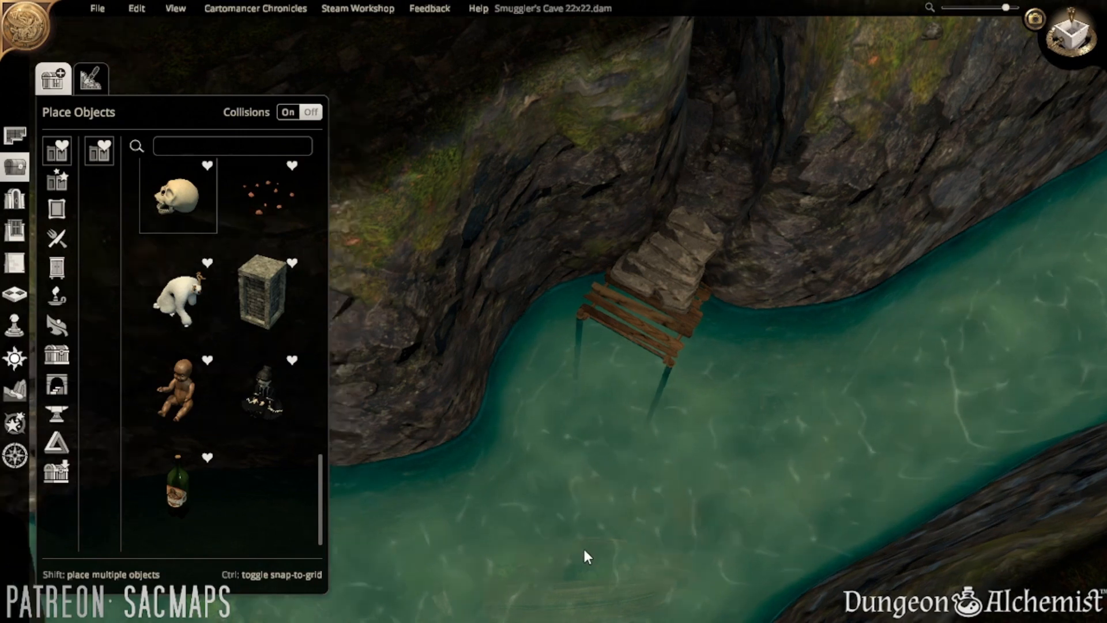
{"action": "key", "text": "s"}
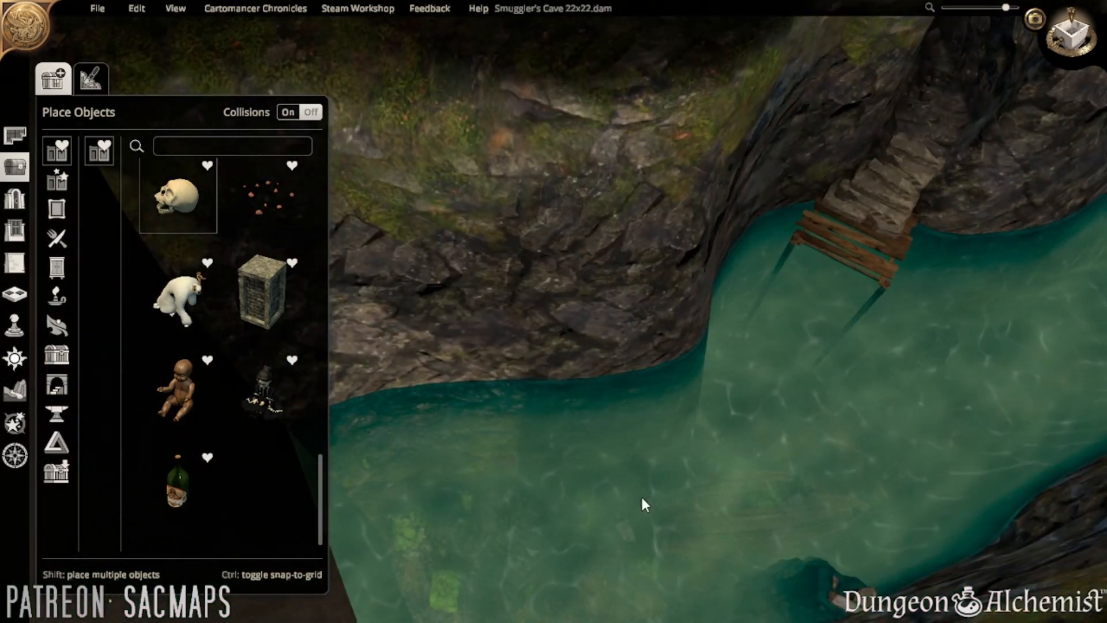
{"action": "left_click", "coordinate": [767, 469]}
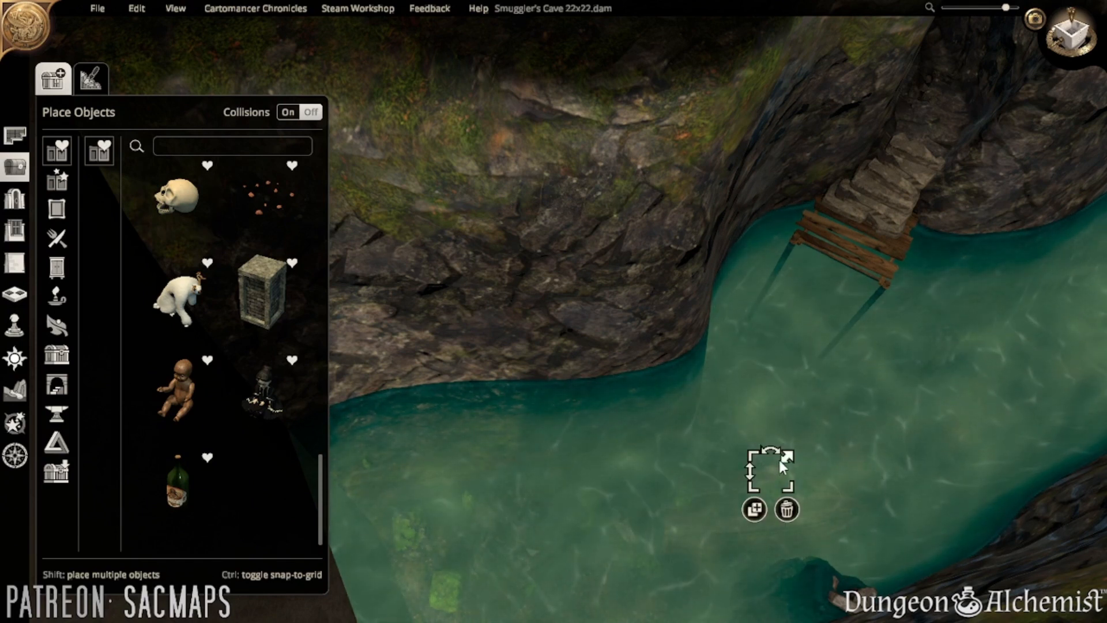
- Search the placeable objects for "branch" and "plank", and choose the Broken Plank
{"action": "left_click", "coordinate": [201, 142]}
{"action": "type", "text": "branch"}
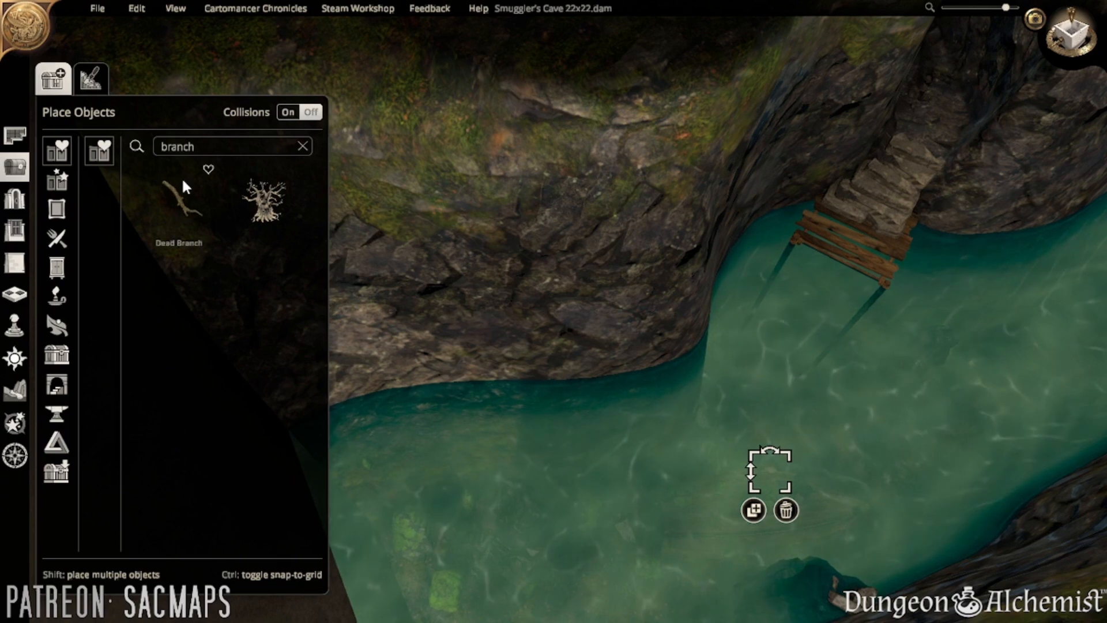
{"action": "double_click", "coordinate": [177, 146]}
{"action": "type", "text": "plank"}
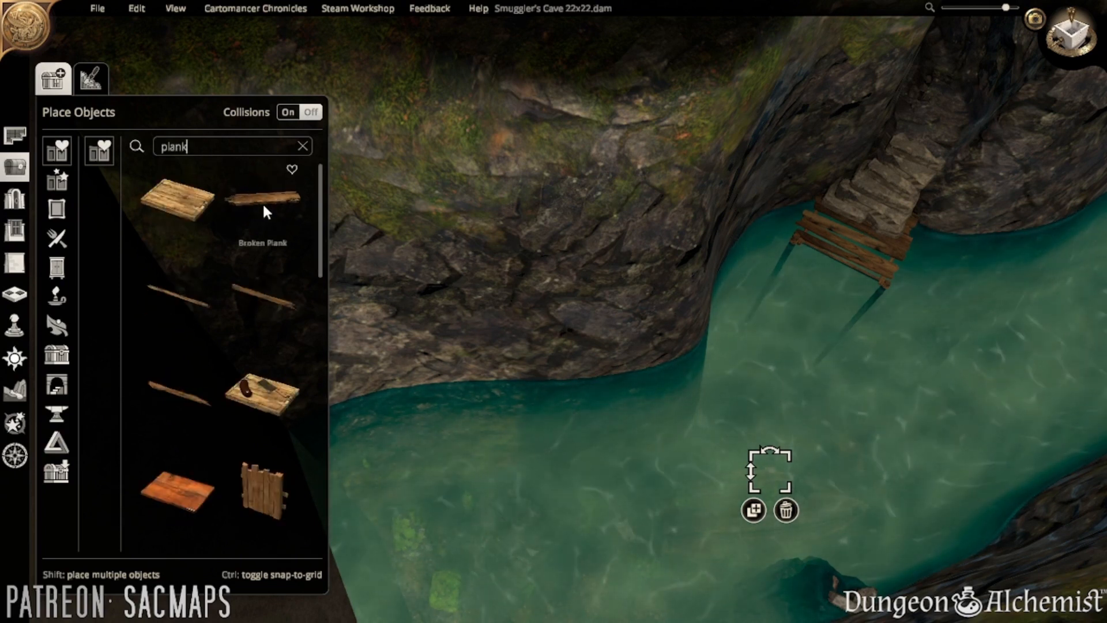
{"action": "left_click", "coordinate": [262, 201]}
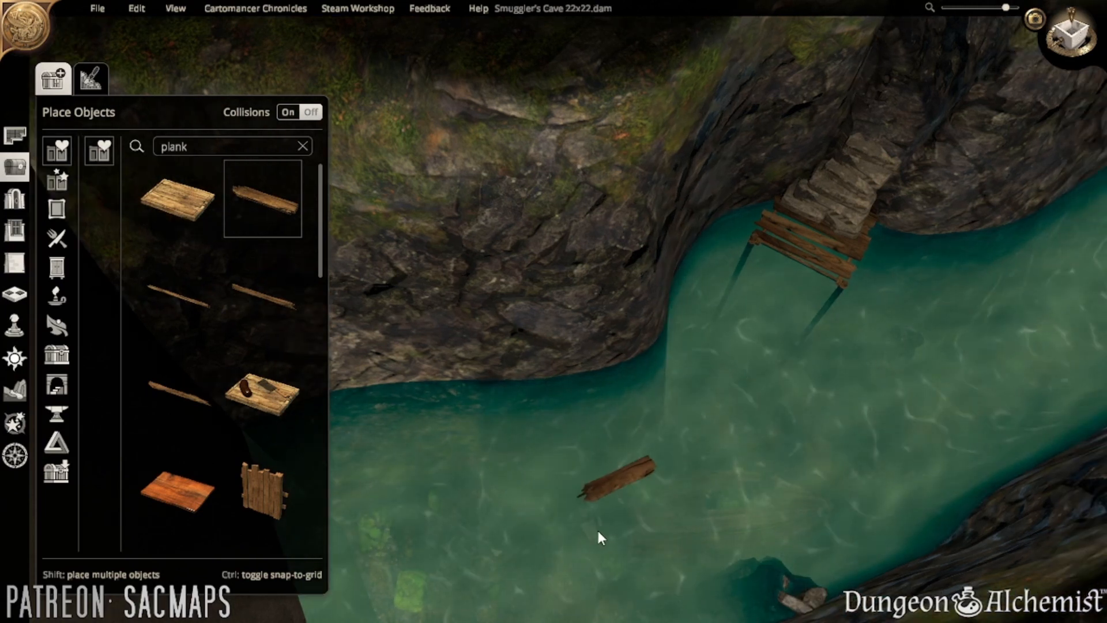
- Place the Broken Plank and a long thin plank in the river, scale the long one down and set both against the rocky bank
{"action": "left_click", "coordinate": [573, 524]}
{"action": "left_click_drag", "start_coordinate": [628, 441], "coordinate": [558, 397]}
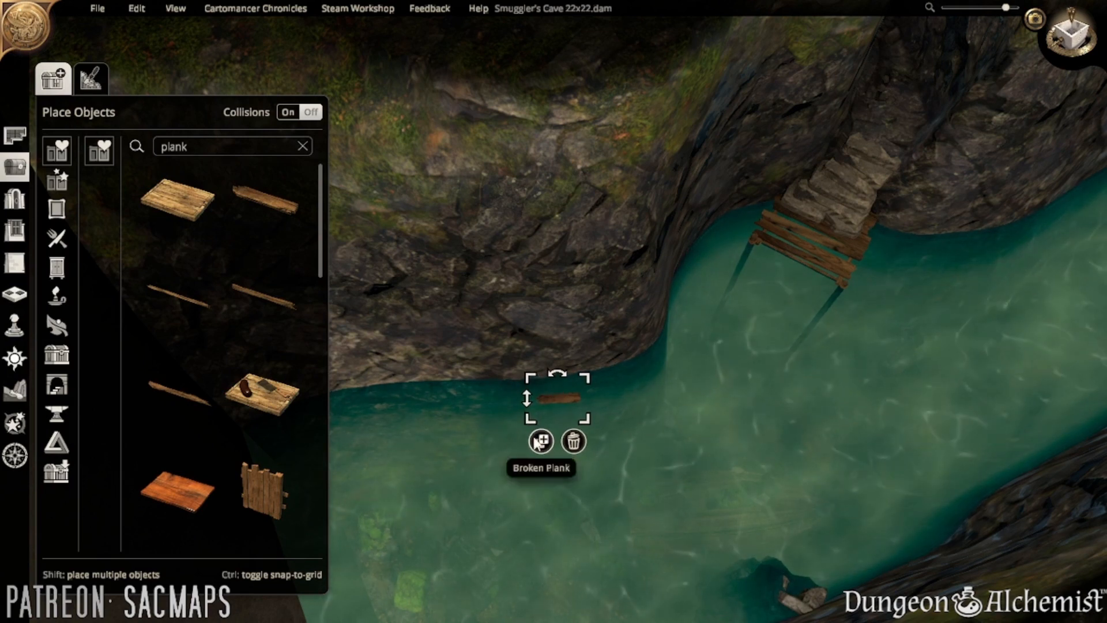
{"action": "left_click", "coordinate": [190, 291]}
{"action": "left_click", "coordinate": [622, 503]}
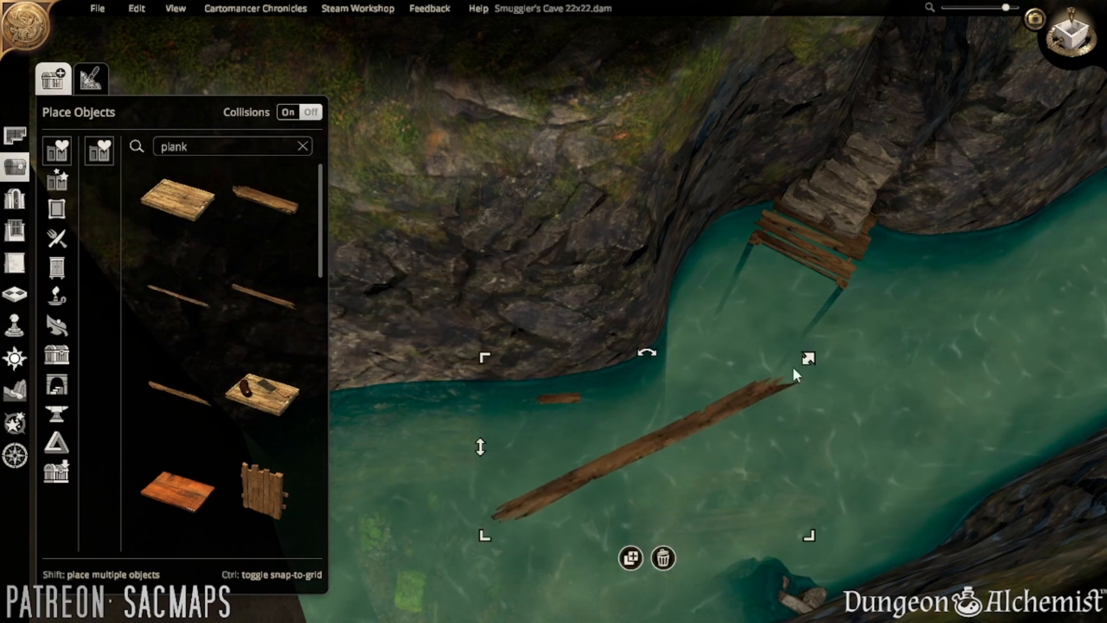
{"action": "left_click_drag", "start_coordinate": [803, 365], "coordinate": [673, 431]}
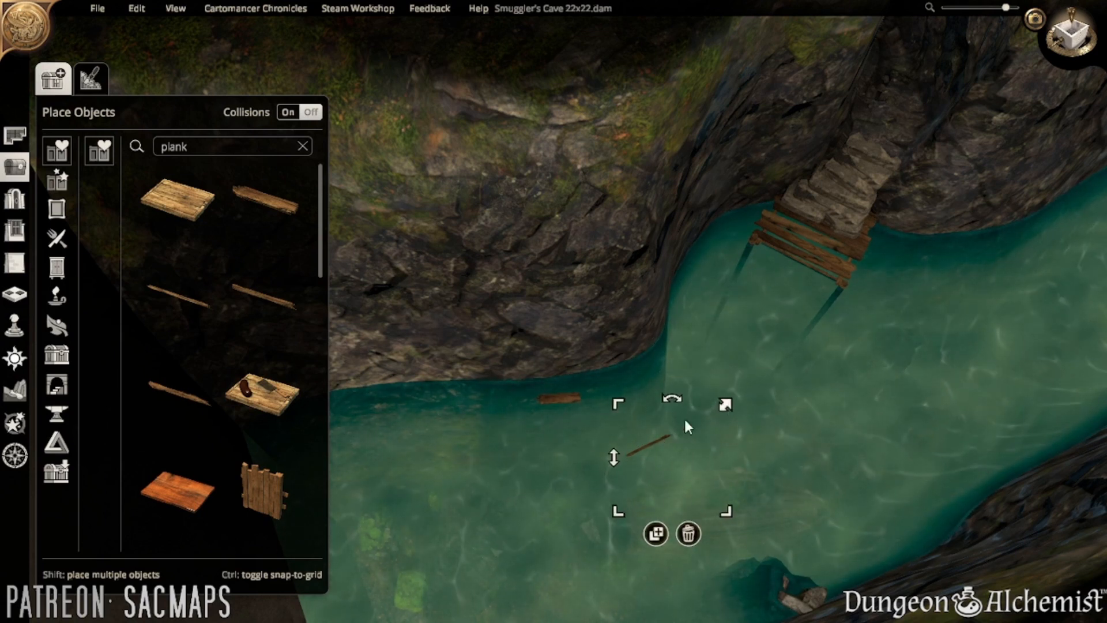
{"action": "left_click_drag", "start_coordinate": [645, 446], "coordinate": [616, 402]}
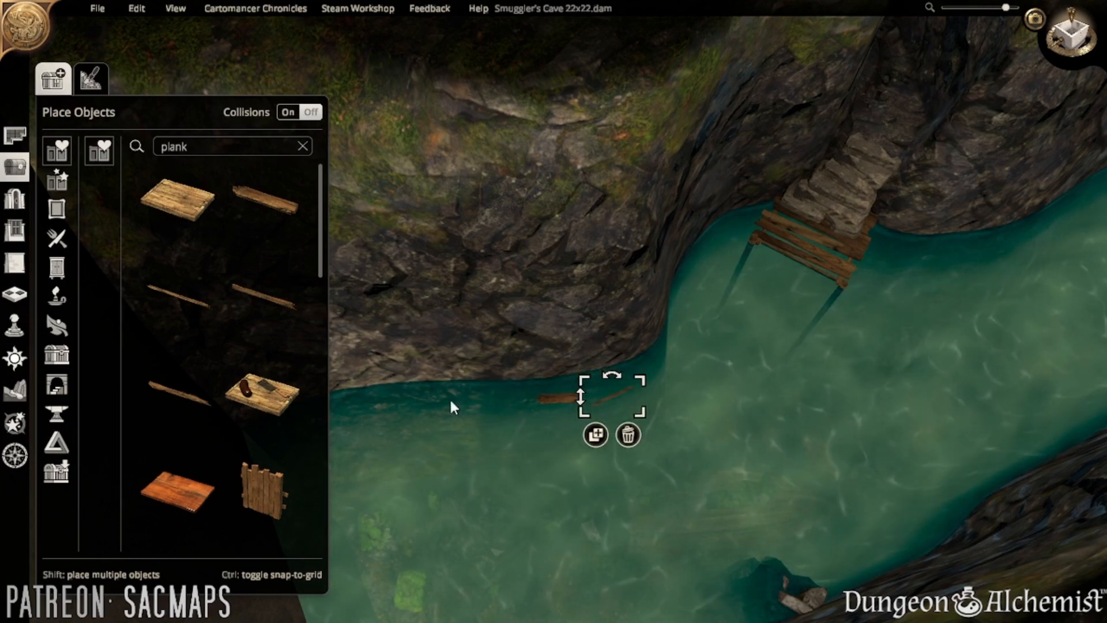
{"action": "left_click", "coordinate": [474, 388]}
- Search the placeable objects for "bollar" and "moor", and choose the single wooden mooring post
{"action": "right_click_drag", "start_coordinate": [475, 388], "coordinate": [746, 461]}
{"action": "left_click", "coordinate": [203, 144]}
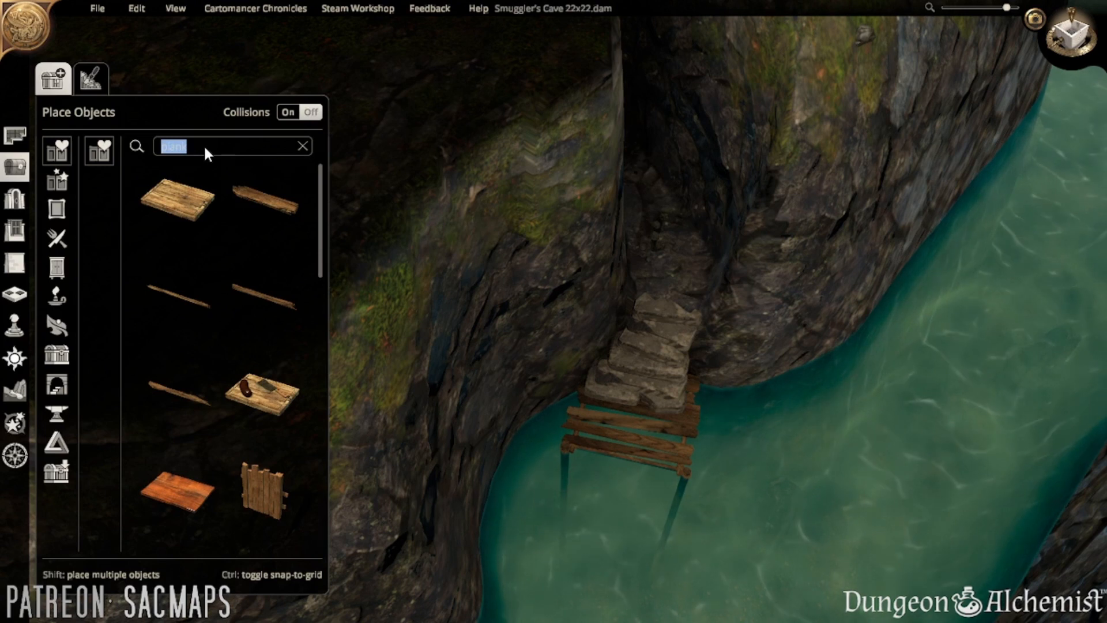
{"action": "type", "text": "bollar"}
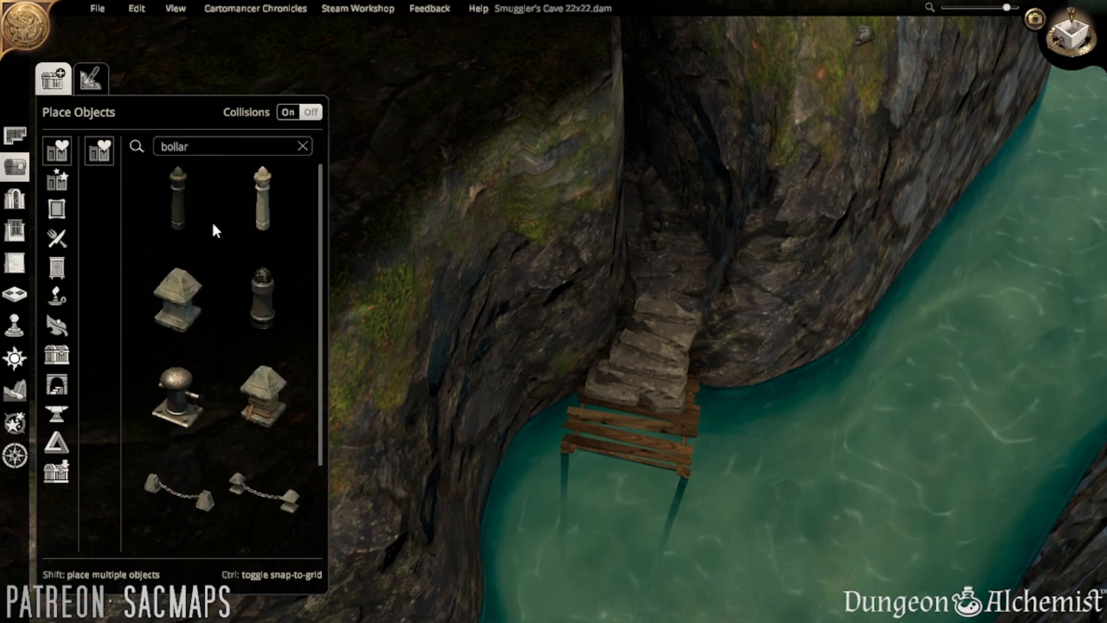
{"action": "scroll", "coordinate": [213, 301], "scroll_direction": "down", "scroll_amount": 3}
{"action": "left_click", "coordinate": [223, 145]}
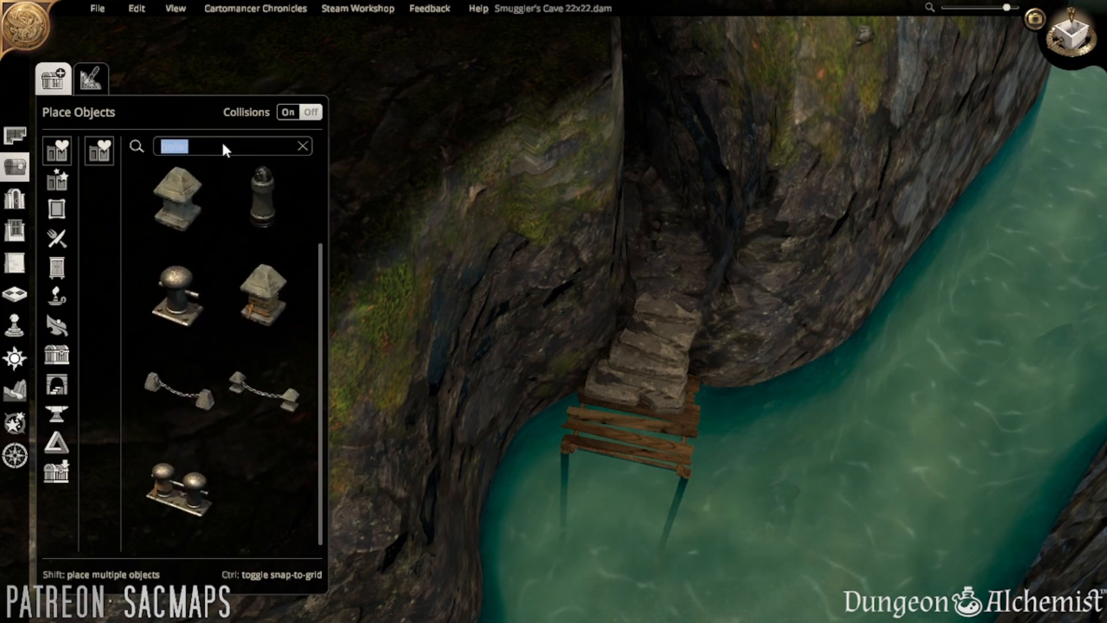
{"action": "type", "text": "moor"}
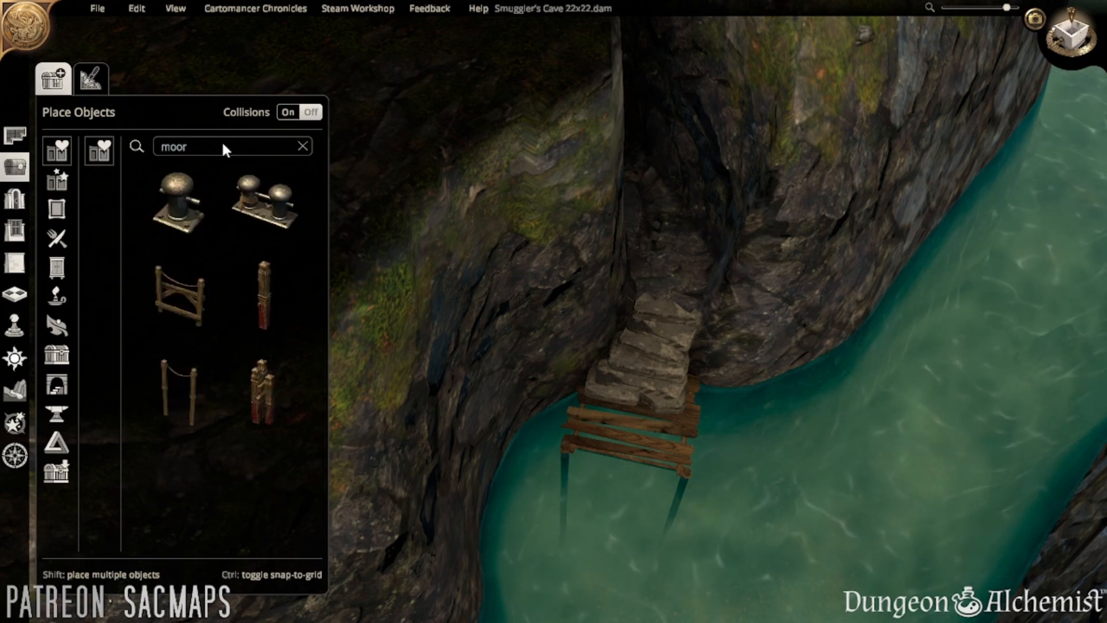
{"action": "left_click", "coordinate": [259, 294]}
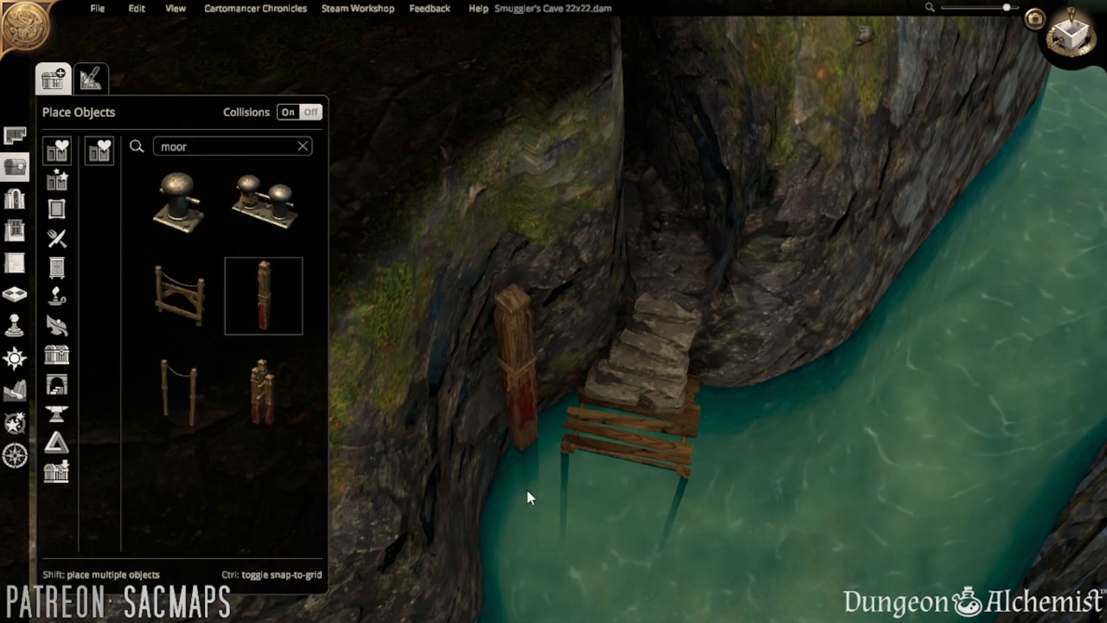
- Place the mooring post in the water at the outer corner of the wooden landing and fit it against the planks
{"action": "left_click", "coordinate": [566, 564]}
{"action": "left_click_drag", "start_coordinate": [584, 368], "coordinate": [562, 365]}
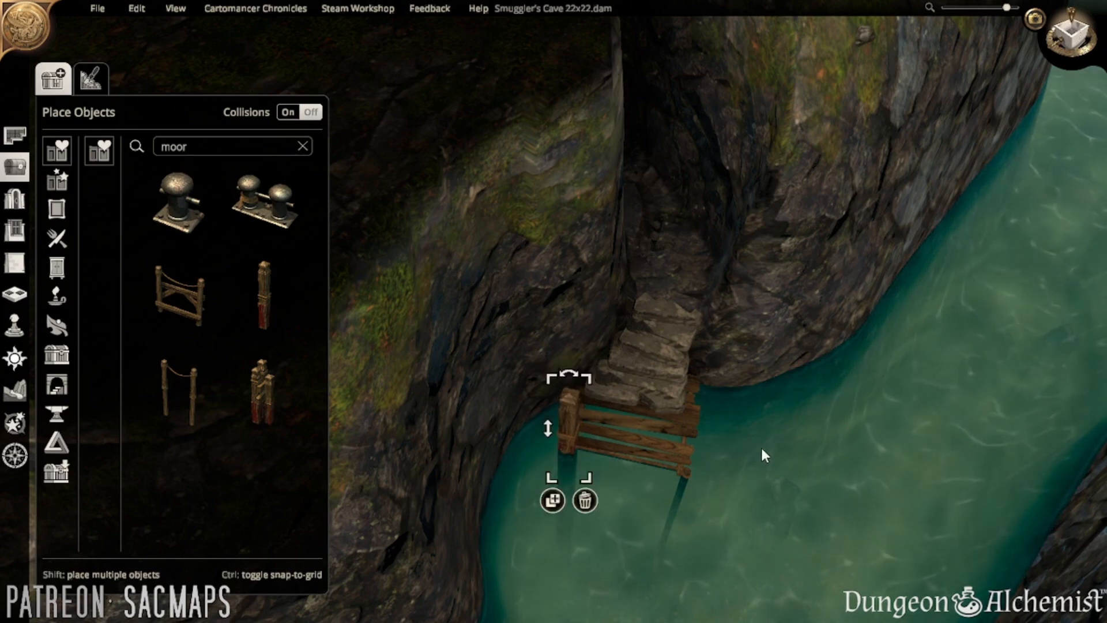
{"action": "right_click_drag", "start_coordinate": [759, 445], "coordinate": [402, 416]}
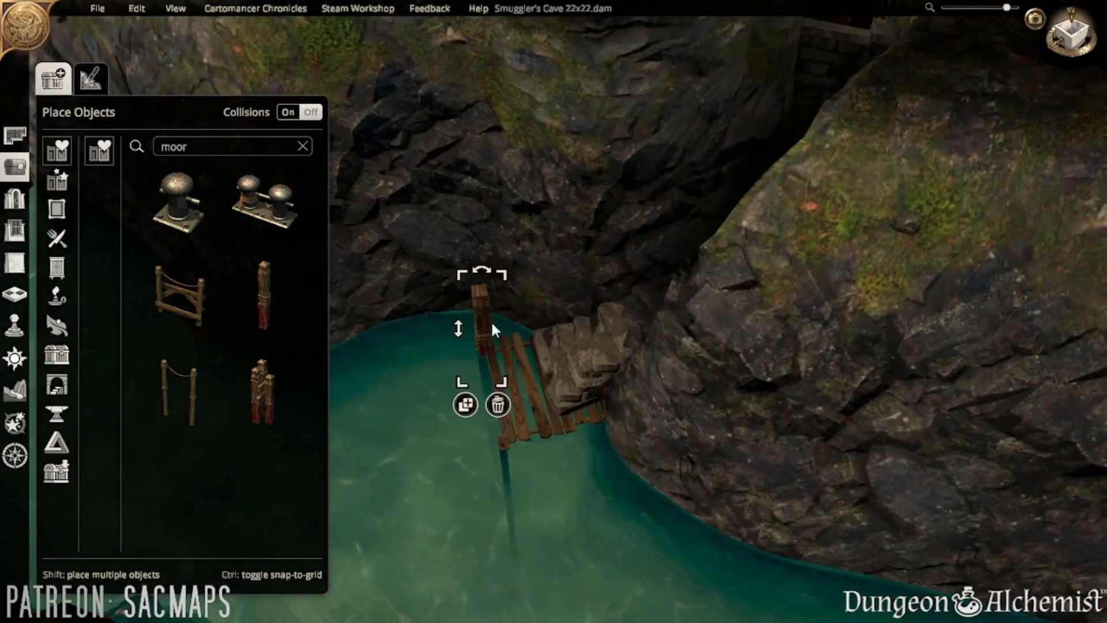
{"action": "left_click", "coordinate": [541, 206]}
{"action": "right_click_drag", "start_coordinate": [561, 261], "coordinate": [699, 375]}
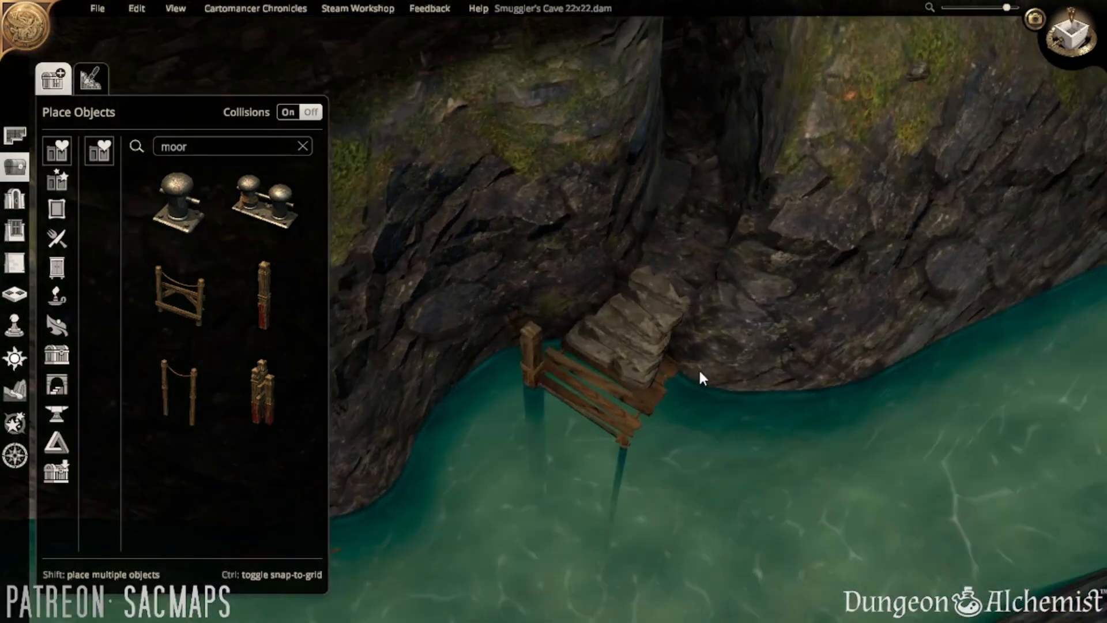
- Shift the plank platform slightly out from the stone steps and realign the mooring post with its corner
{"action": "left_click", "coordinate": [612, 413]}
{"action": "left_click_drag", "start_coordinate": [611, 409], "coordinate": [605, 412]}
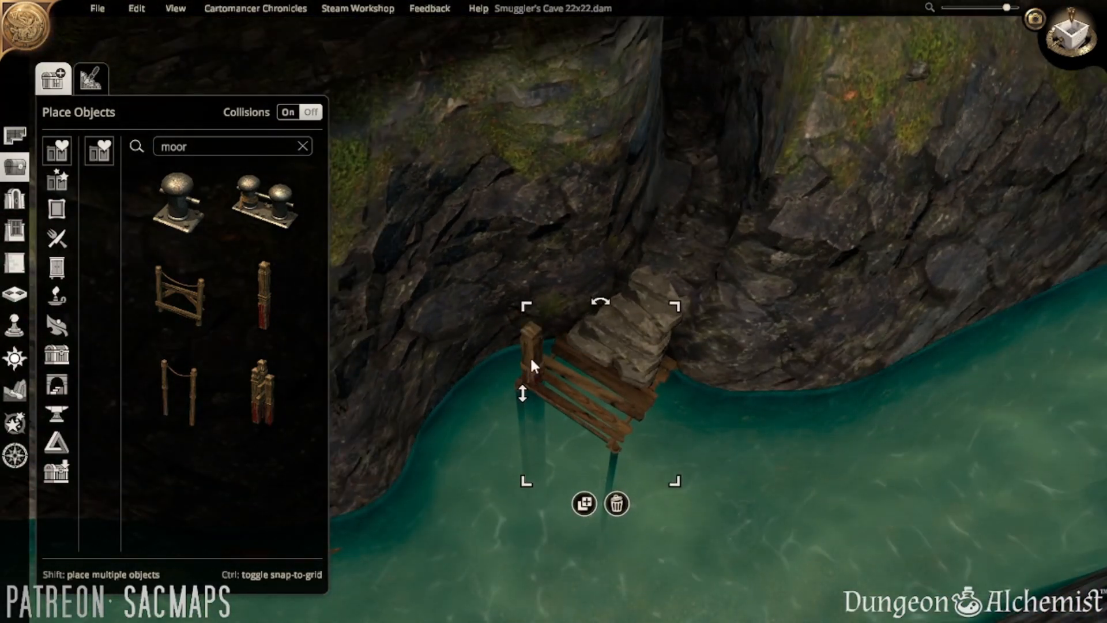
{"action": "left_click_drag", "start_coordinate": [531, 352], "coordinate": [523, 358]}
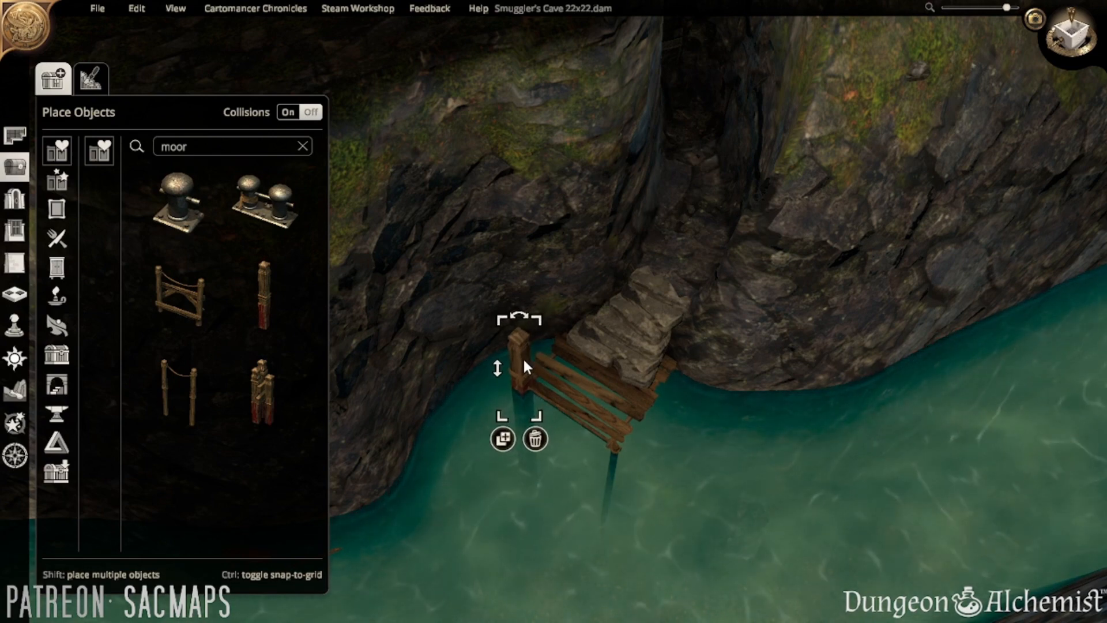
{"action": "left_click", "coordinate": [487, 219]}
{"action": "right_click_drag", "start_coordinate": [488, 219], "coordinate": [405, 316]}
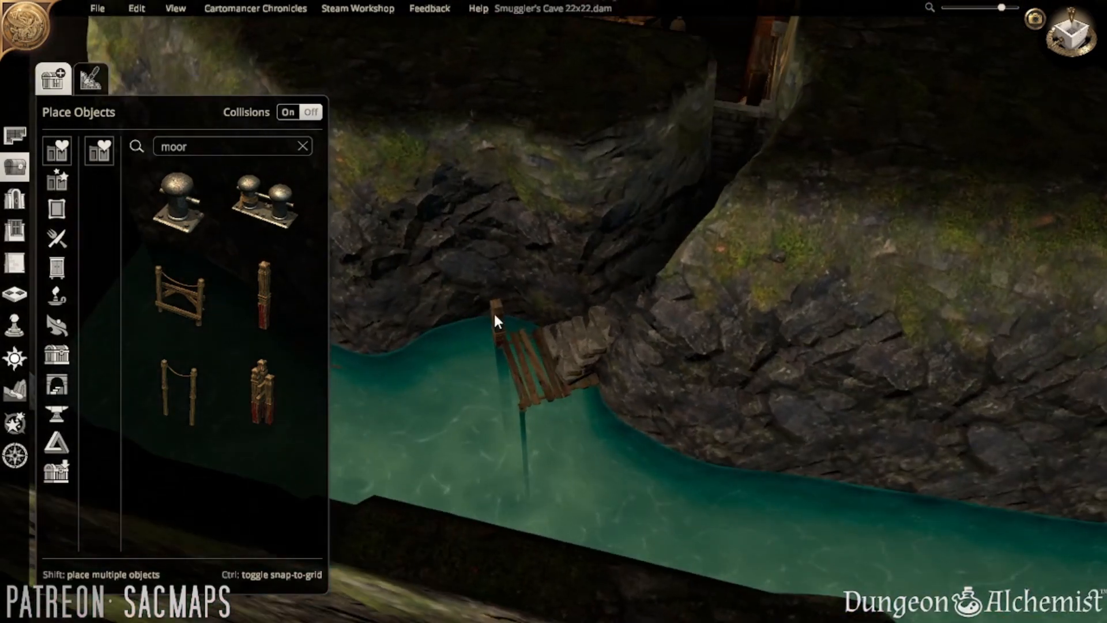
{"action": "scroll", "coordinate": [493, 311], "scroll_direction": "up", "scroll_amount": 1}
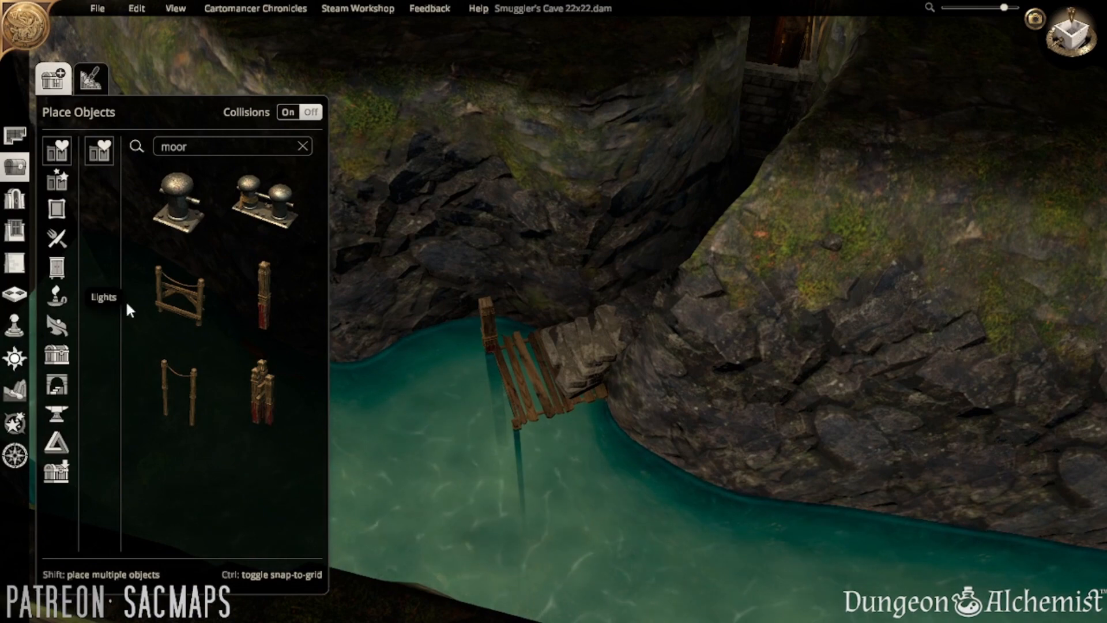
- Open the light objects and examine the river, landing, stairway and cave rooms from several angles
{"action": "left_click", "coordinate": [48, 295]}
{"action": "right_click_drag", "start_coordinate": [467, 170], "coordinate": [716, 250]}
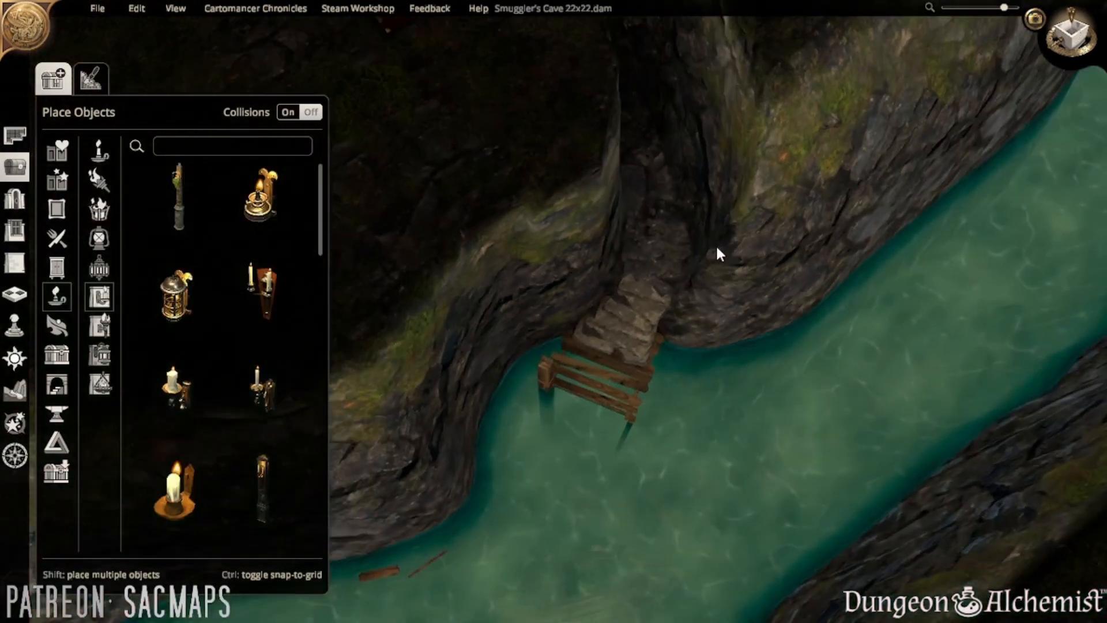
{"action": "scroll", "coordinate": [503, 268], "scroll_direction": "down", "scroll_amount": 1}
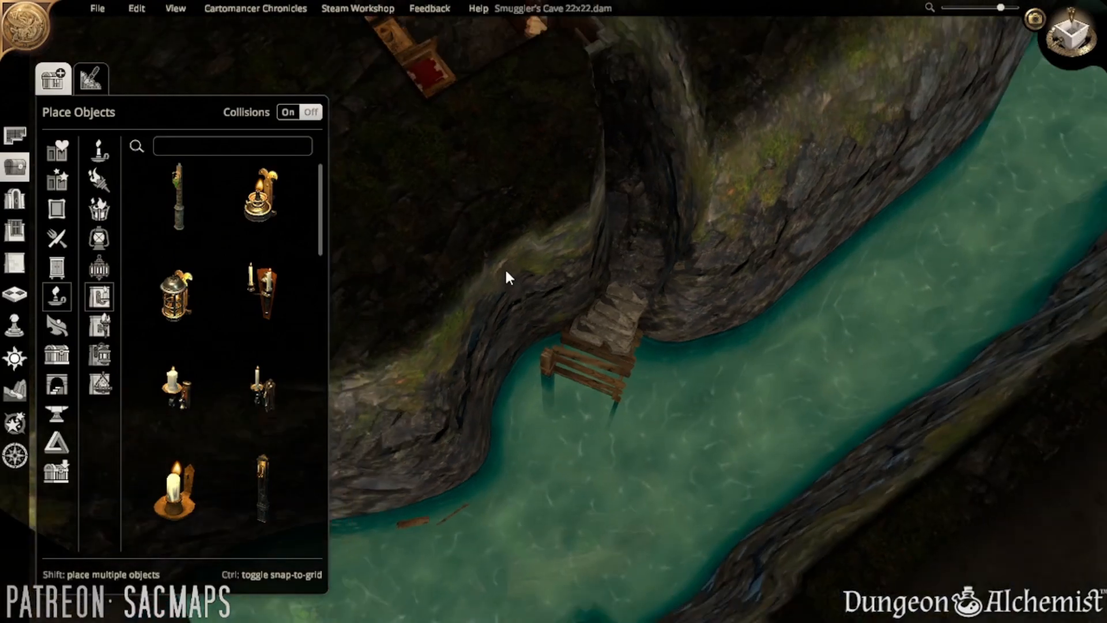
{"action": "scroll", "coordinate": [506, 271], "scroll_direction": "down", "scroll_amount": 1}
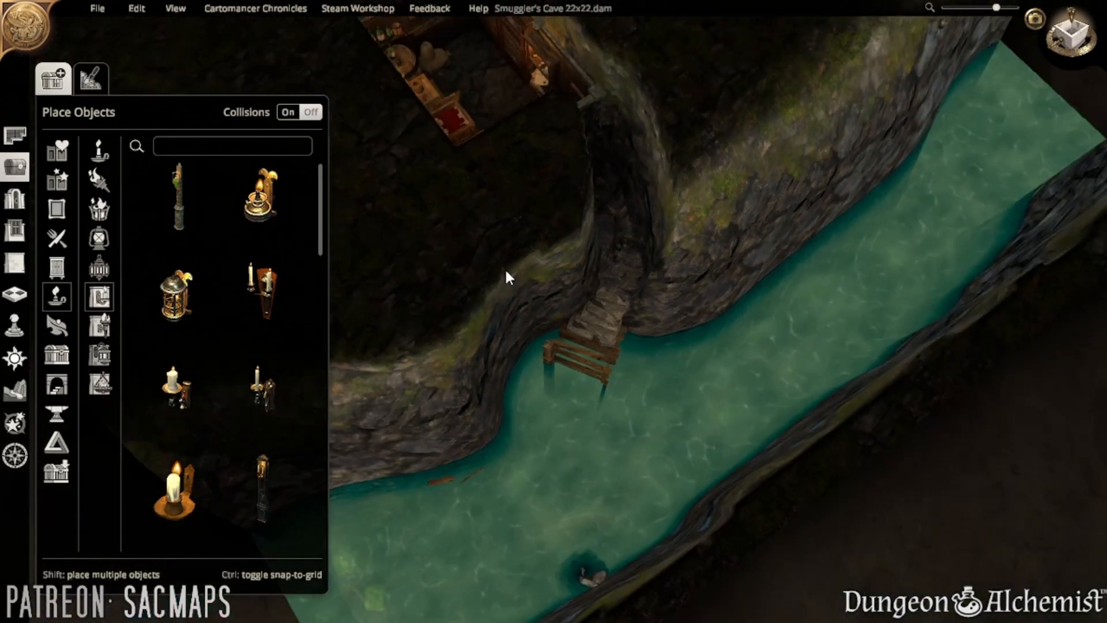
{"action": "key", "text": "w"}
{"action": "right_click_drag", "start_coordinate": [650, 332], "coordinate": [689, 368]}
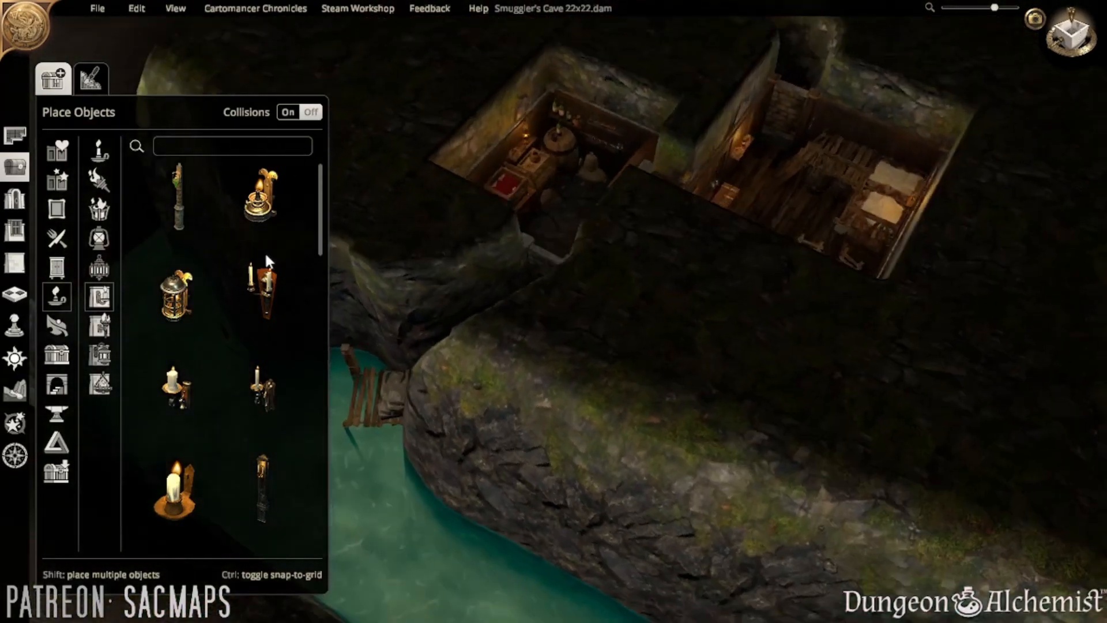
{"action": "key", "text": "d"}
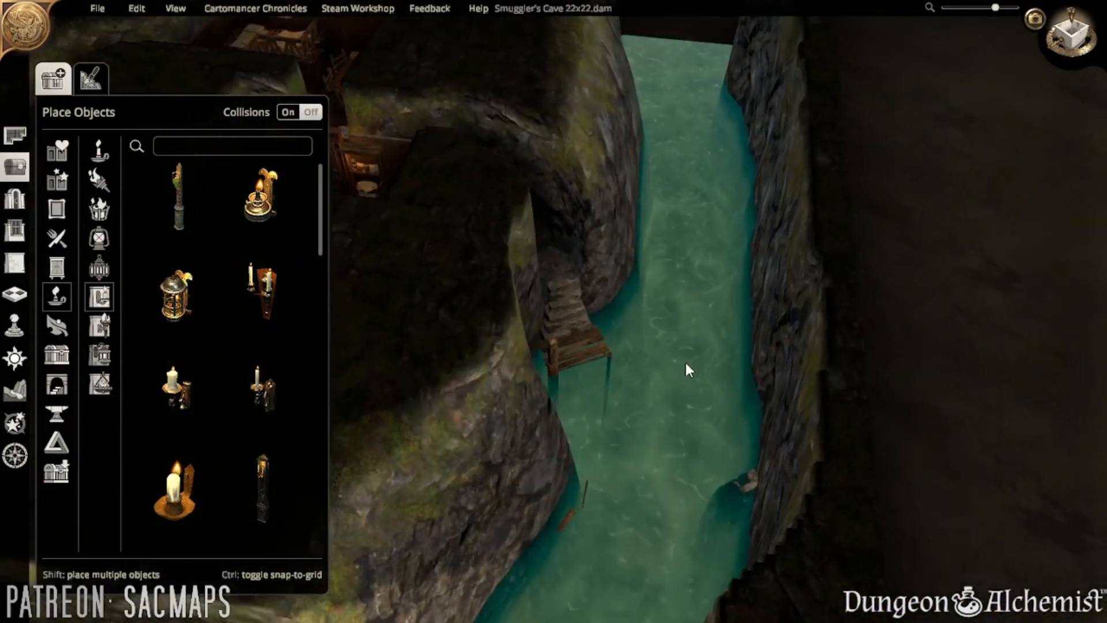
{"action": "key", "text": "w"}
{"action": "key", "text": "w"}
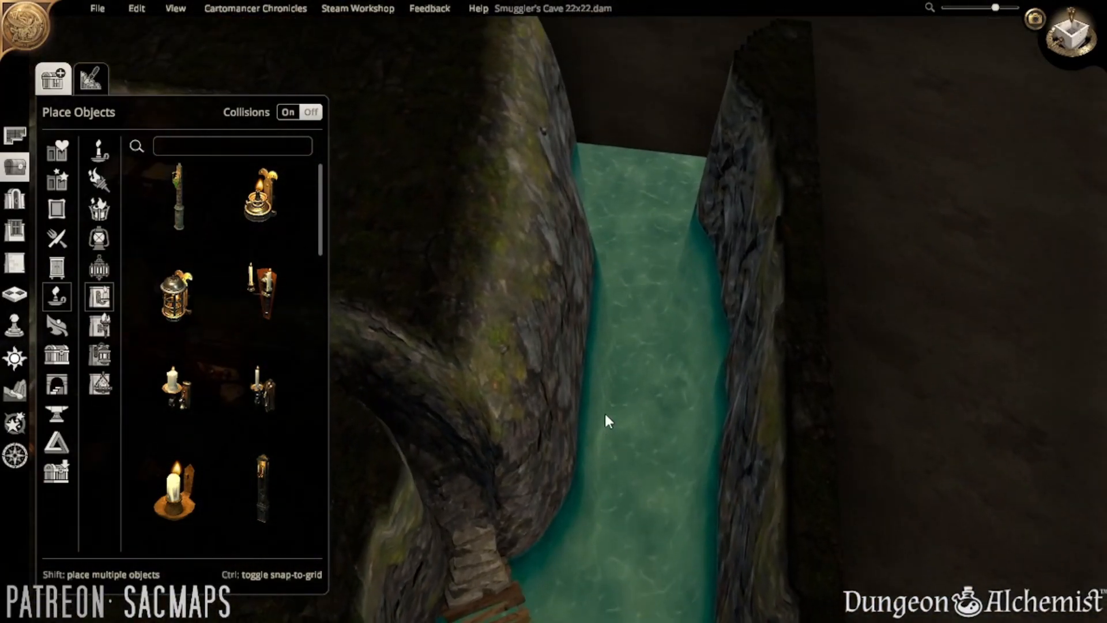
{"action": "right_click_drag", "start_coordinate": [604, 411], "coordinate": [480, 377]}
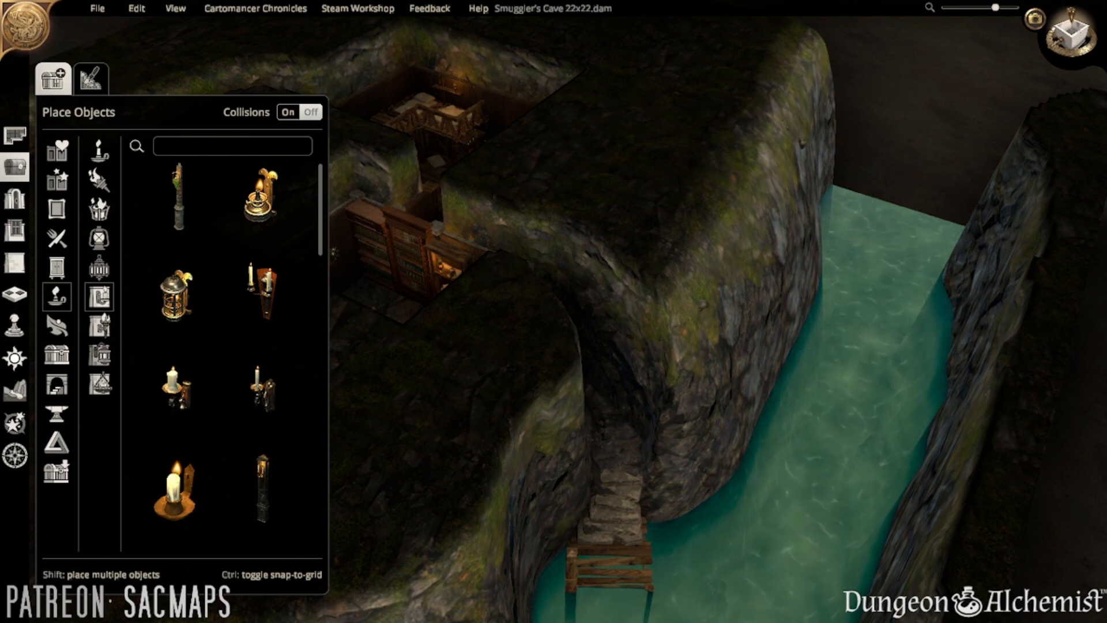
{"action": "middle_click_drag", "start_coordinate": [657, 400], "coordinate": [539, 465]}
{"action": "key", "text": "w"}
{"action": "key", "text": "d"}
{"action": "middle_click_drag", "start_coordinate": [555, 423], "coordinate": [555, 477]}
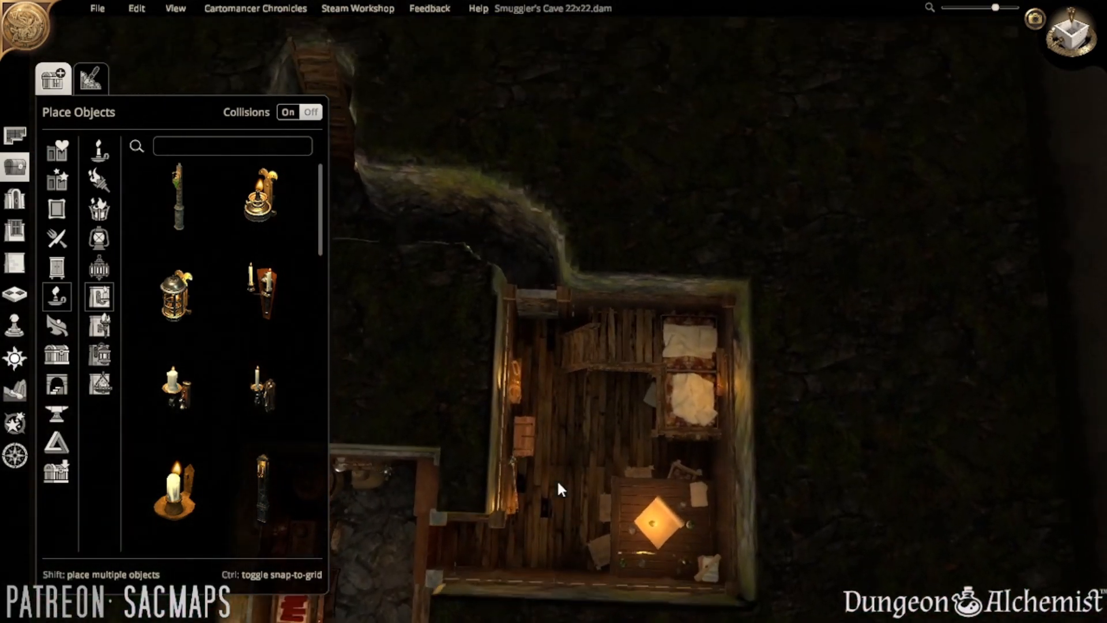
{"action": "key", "text": "s"}
{"action": "key", "text": "a"}
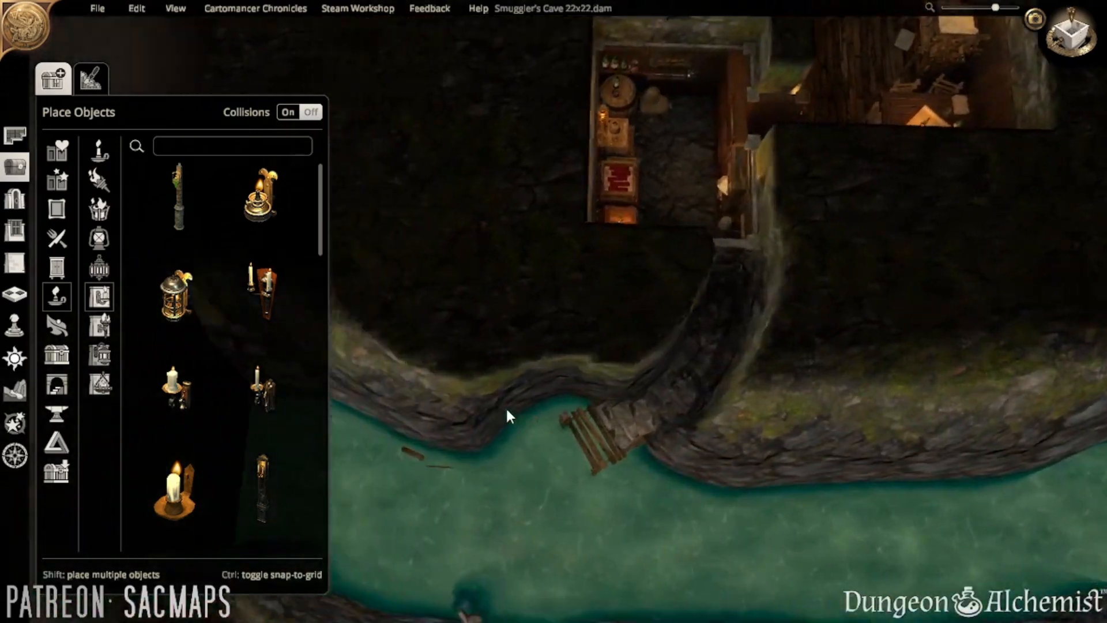
{"action": "key", "text": "s"}
{"action": "middle_click_drag", "start_coordinate": [506, 409], "coordinate": [435, 324]}
- Save the Smuggler's Cave map and close the object placement tools
{"action": "left_click", "coordinate": [97, 8]}
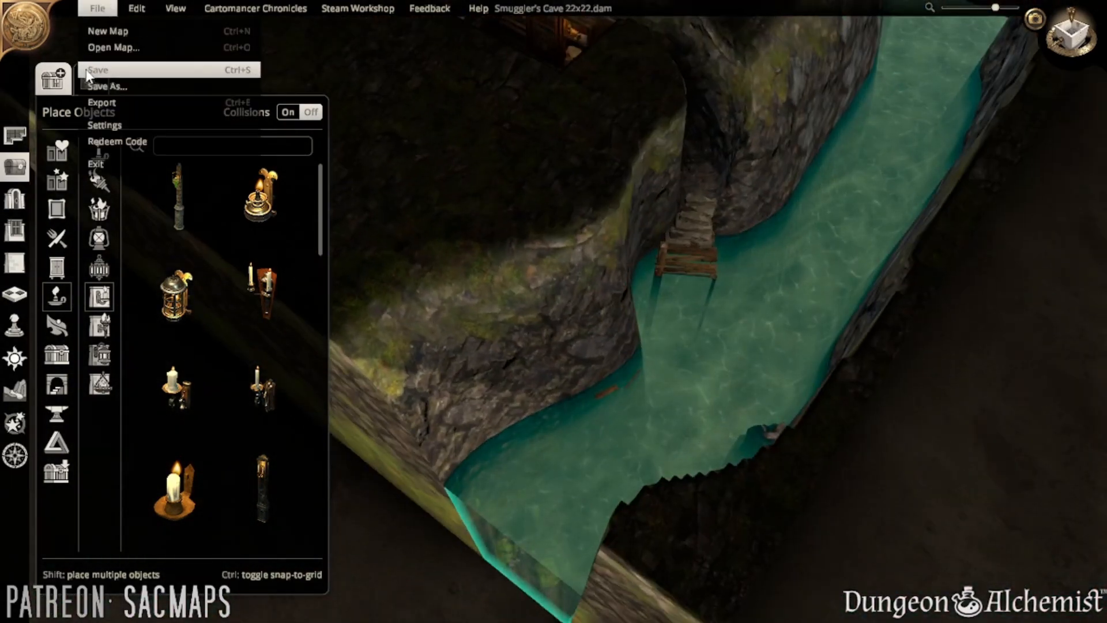
{"action": "left_click", "coordinate": [17, 159]}
{"action": "mouse_move", "coordinate": [496, 227]}
{"action": "middle_mouse_down"}
{"action": "mouse_move", "coordinate": [323, 165]}
{"action": "mouse_move", "coordinate": [374, 274]}
{"action": "mouse_move", "coordinate": [321, 426]}
{"action": "middle_mouse_up"}
- Raise the cave area along the top edge of the riverbank on both sides of the landing, using a small brush
{"action": "left_click", "coordinate": [16, 389]}
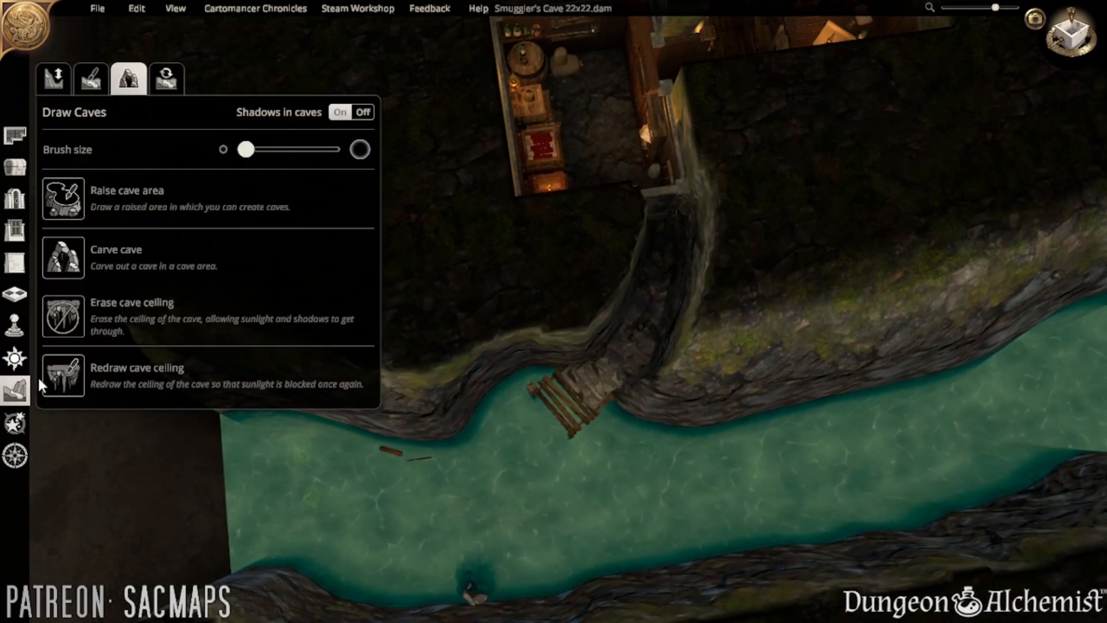
{"action": "left_click", "coordinate": [75, 197]}
{"action": "key", "text": "a"}
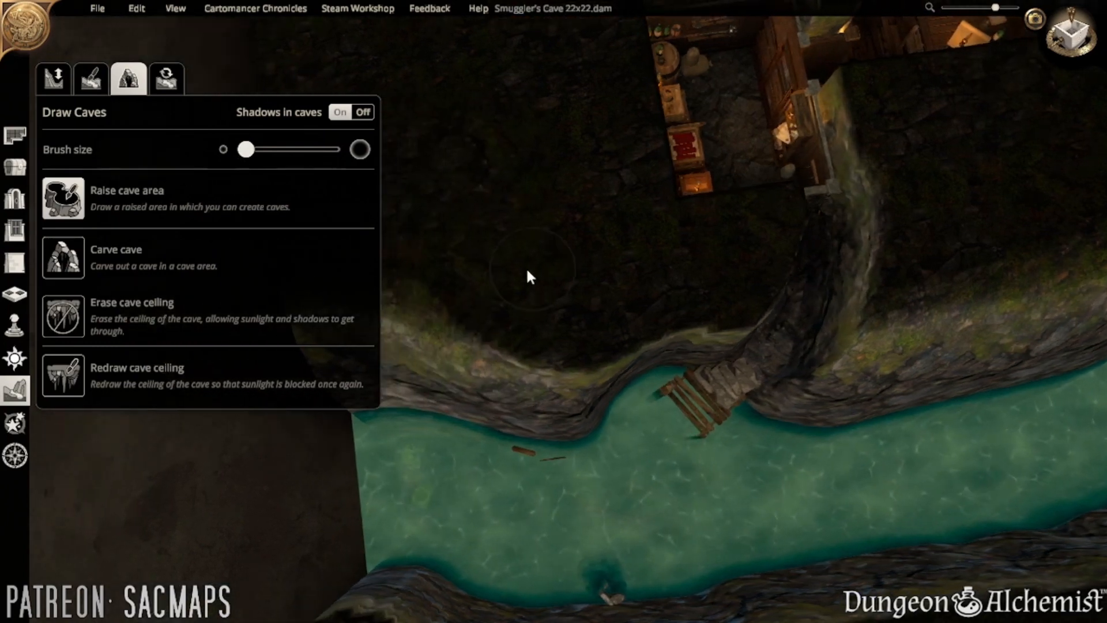
{"action": "mouse_move", "coordinate": [548, 271]}
{"action": "left_mouse_down"}
{"action": "mouse_move", "coordinate": [600, 292]}
{"action": "mouse_move", "coordinate": [506, 293]}
{"action": "mouse_move", "coordinate": [465, 312]}
{"action": "mouse_move", "coordinate": [614, 323]}
{"action": "mouse_move", "coordinate": [582, 326]}
{"action": "left_mouse_up"}
{"action": "key", "text": "d"}
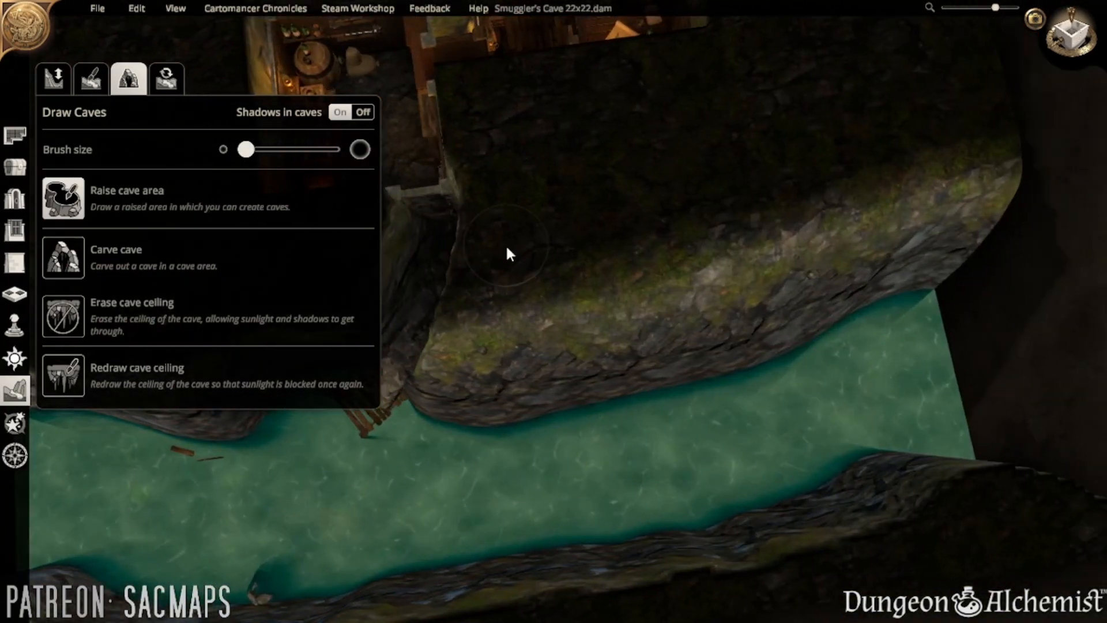
{"action": "mouse_move", "coordinate": [507, 277]}
{"action": "left_mouse_down"}
{"action": "mouse_move", "coordinate": [683, 267]}
{"action": "mouse_move", "coordinate": [728, 317]}
{"action": "mouse_move", "coordinate": [589, 369]}
{"action": "mouse_move", "coordinate": [720, 349]}
{"action": "left_mouse_up"}
- Examine the whole cave layout from the riverbanks and landing to the rooms, winding passage and far map edges
{"action": "key", "text": "w"}
{"action": "key", "text": "d"}
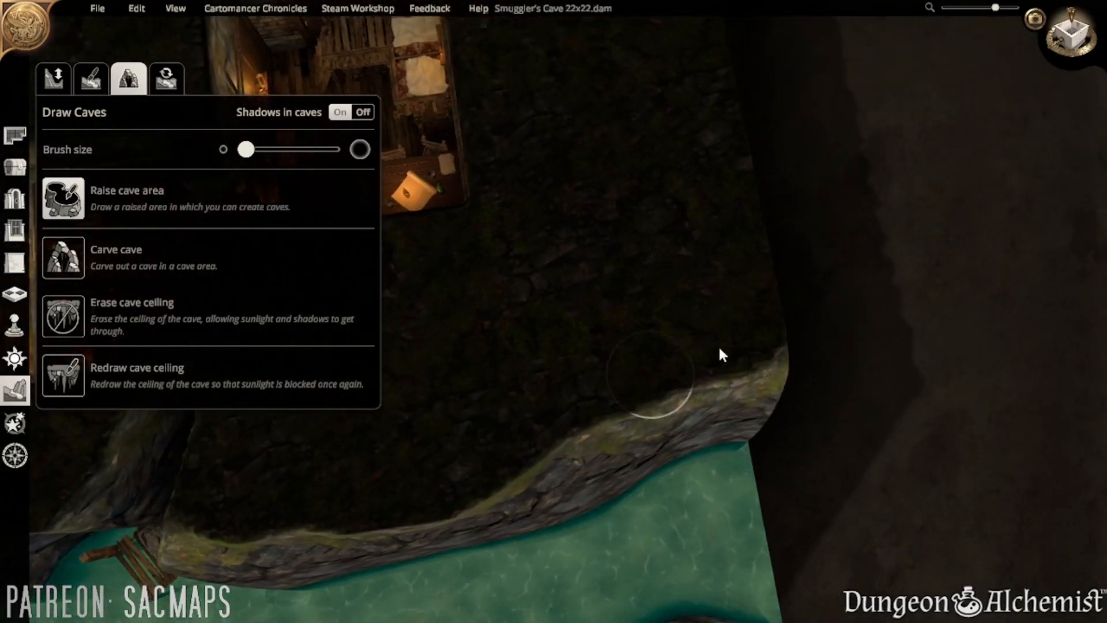
{"action": "key", "text": "a"}
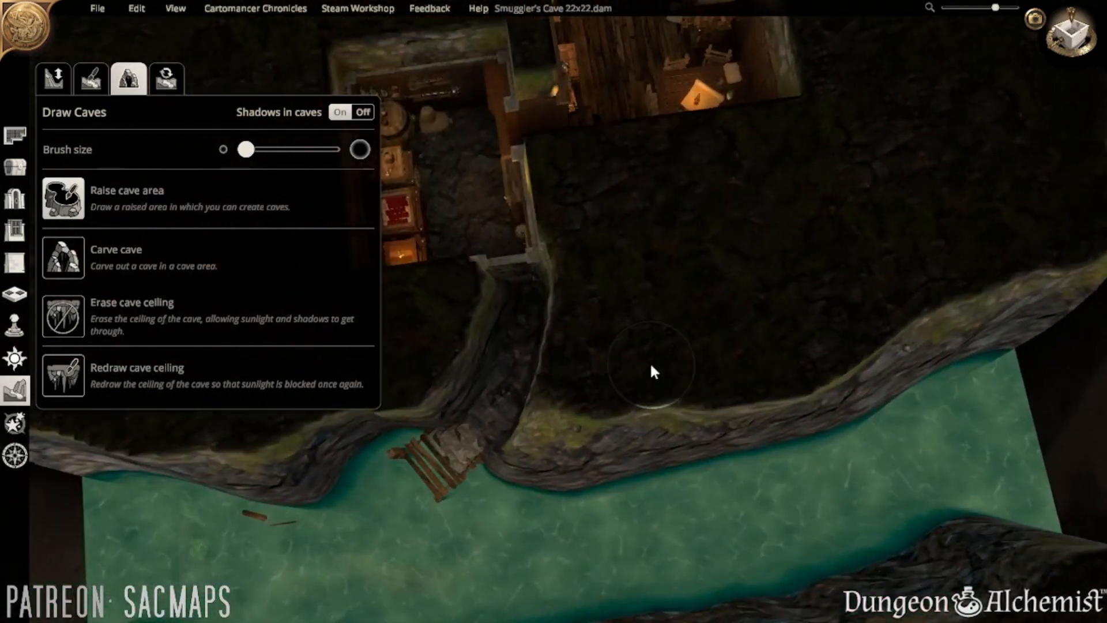
{"action": "key", "text": "s"}
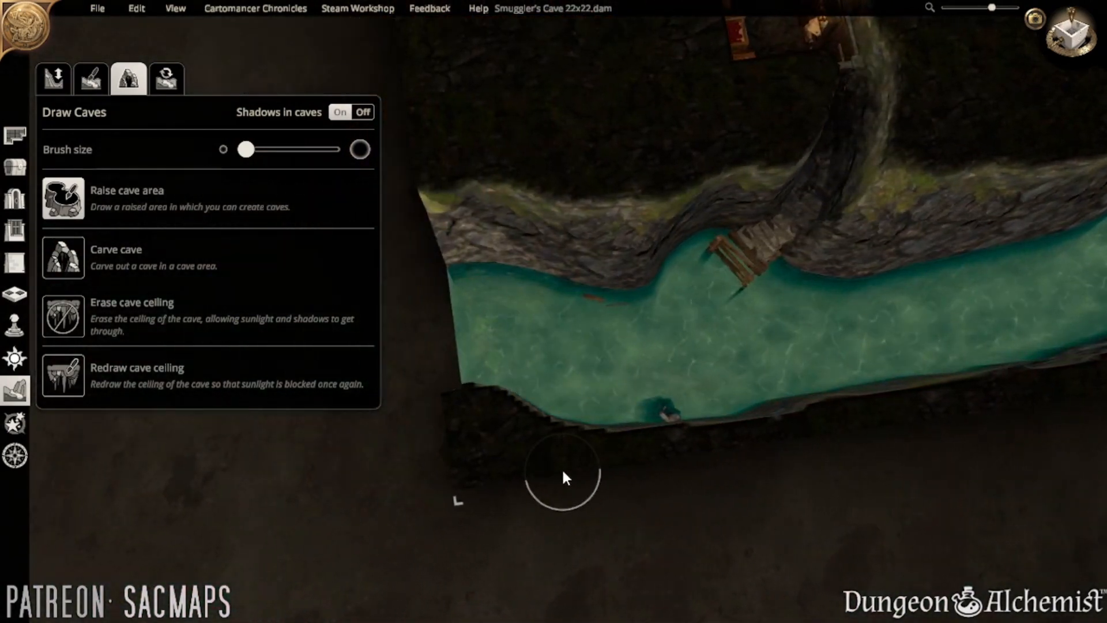
{"action": "key", "text": "w"}
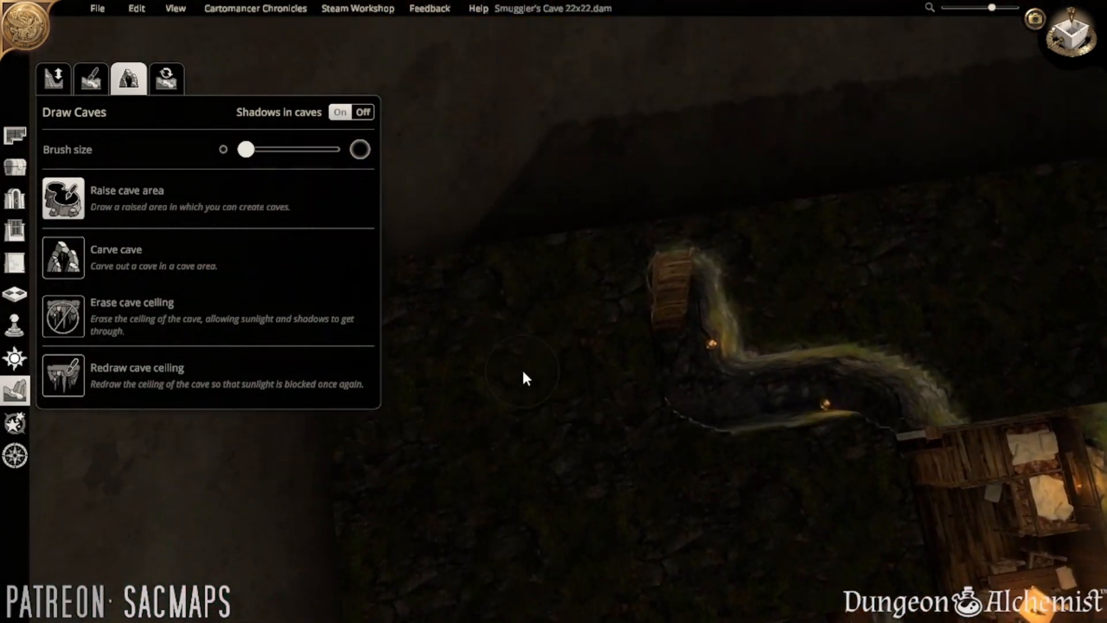
{"action": "key", "text": "d"}
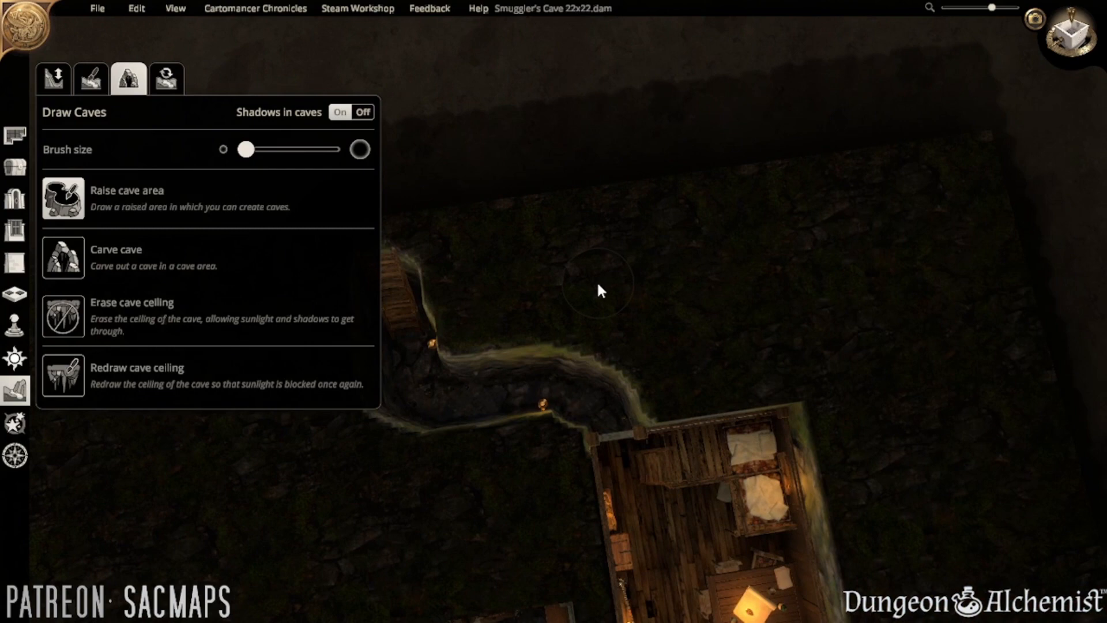
{"action": "key", "text": "s"}
{"action": "key", "text": "d"}
{"action": "key", "text": "s"}
{"action": "key", "text": "a"}
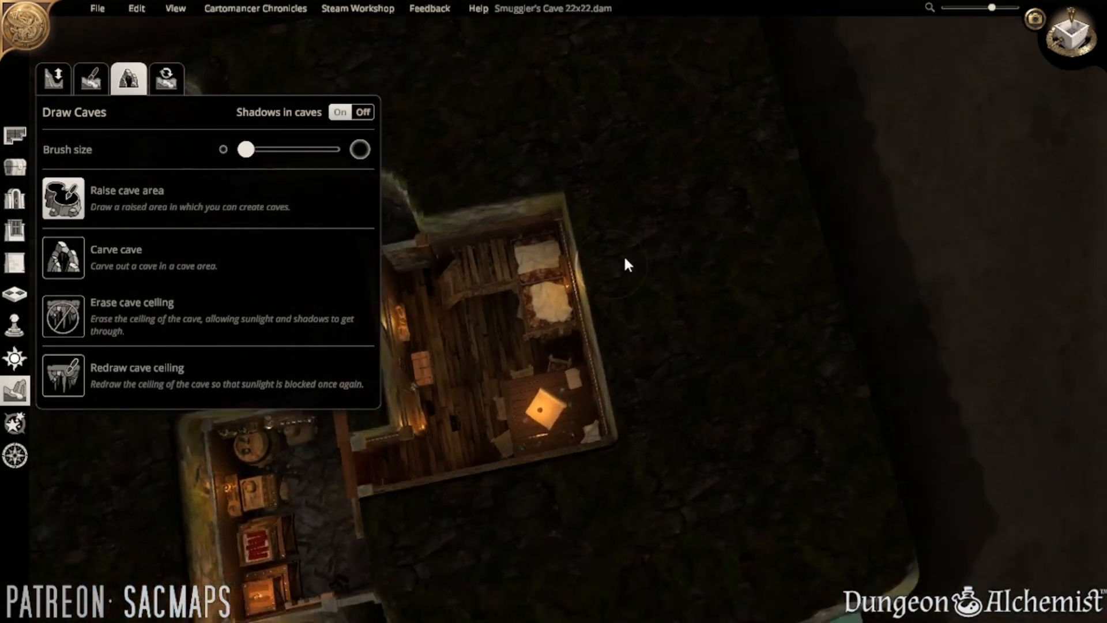
{"action": "middle_click_drag", "start_coordinate": [624, 258], "coordinate": [519, 322]}
{"action": "key", "text": "s"}
{"action": "key", "text": "a"}
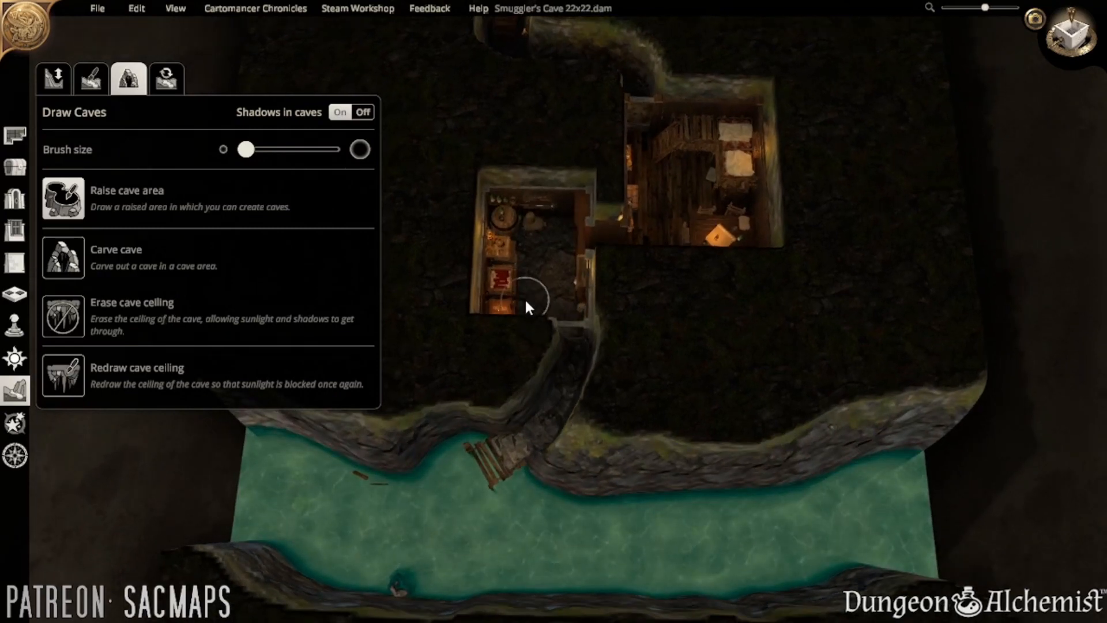
{"action": "scroll", "coordinate": [524, 297], "scroll_direction": "down", "scroll_amount": 5}
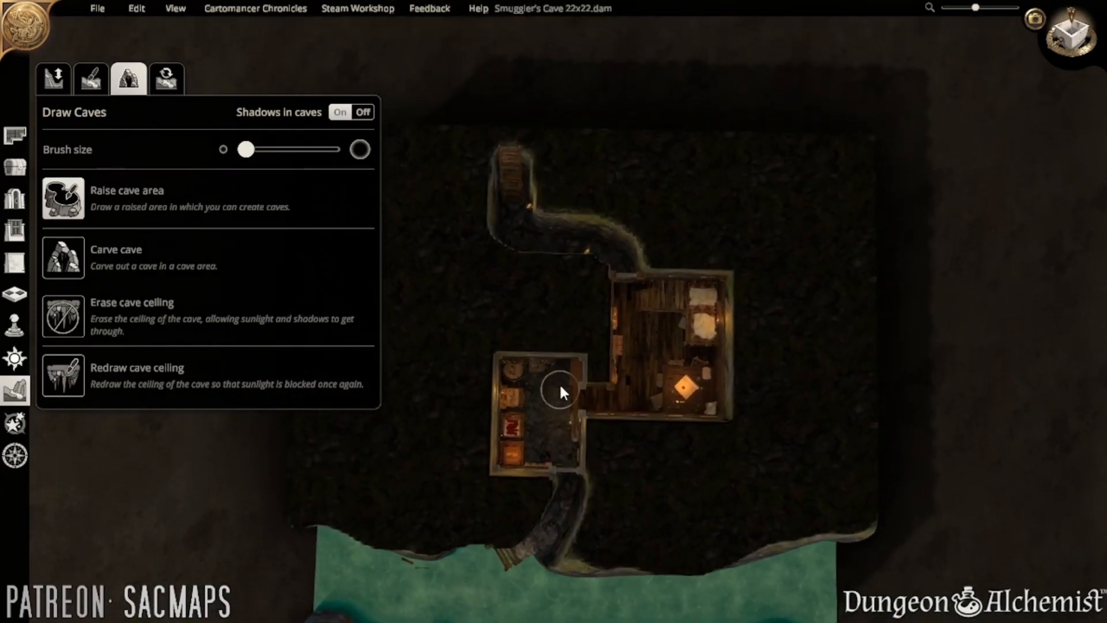
{"action": "key", "text": "s"}
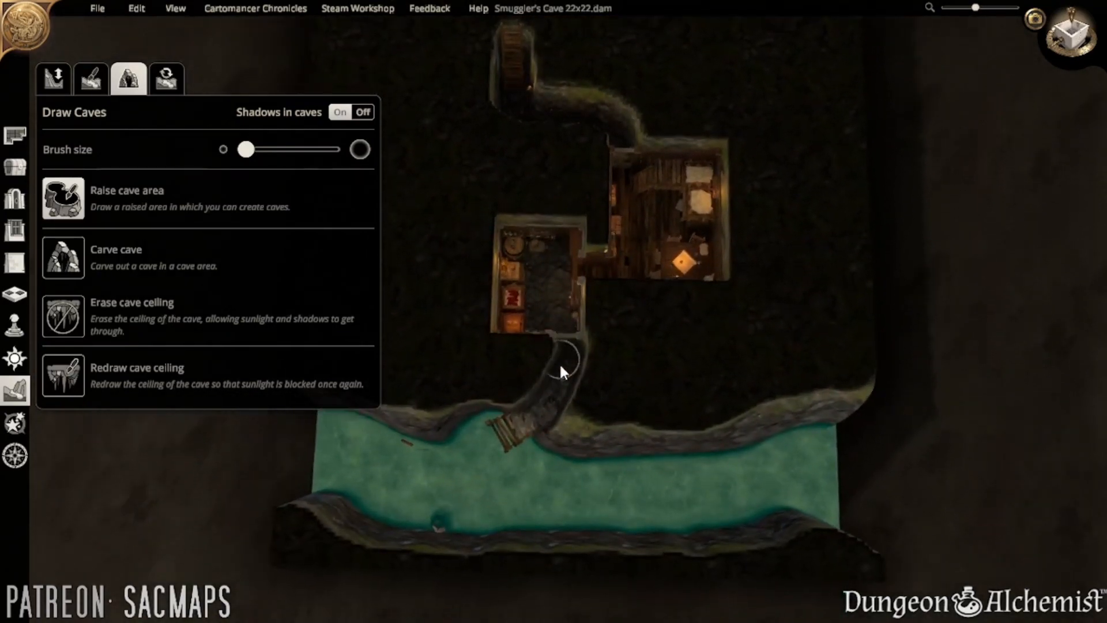
{"action": "key", "text": "w"}
{"action": "key", "text": "s"}
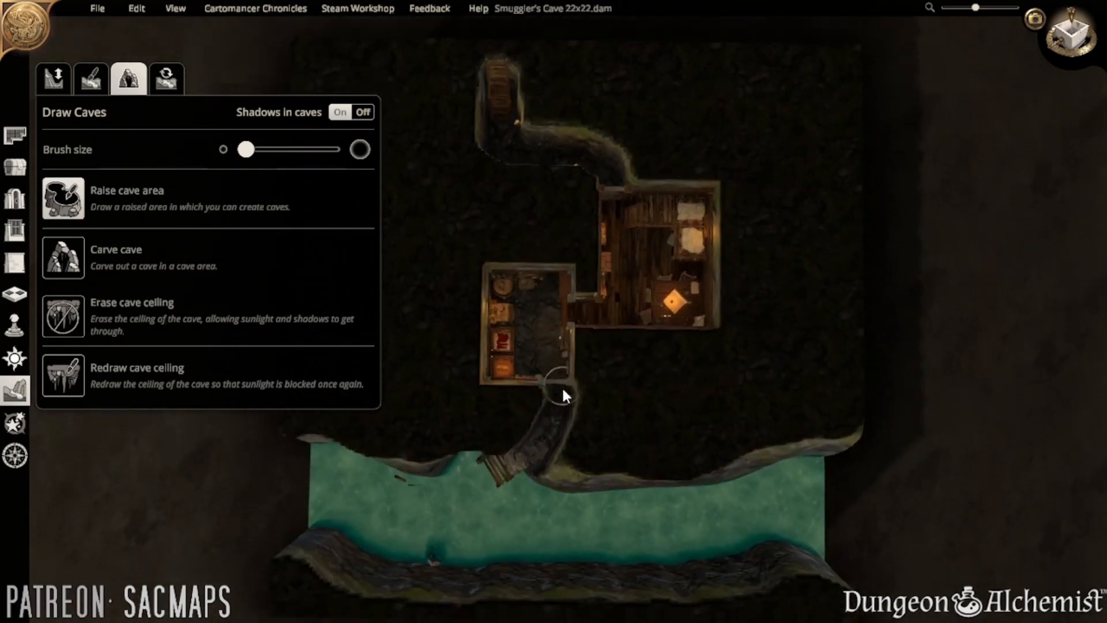
- Close the cave drawing tools and bring the whole map into an angled view
{"action": "middle_click_drag", "start_coordinate": [562, 385], "coordinate": [568, 296]}
{"action": "key", "text": "w"}
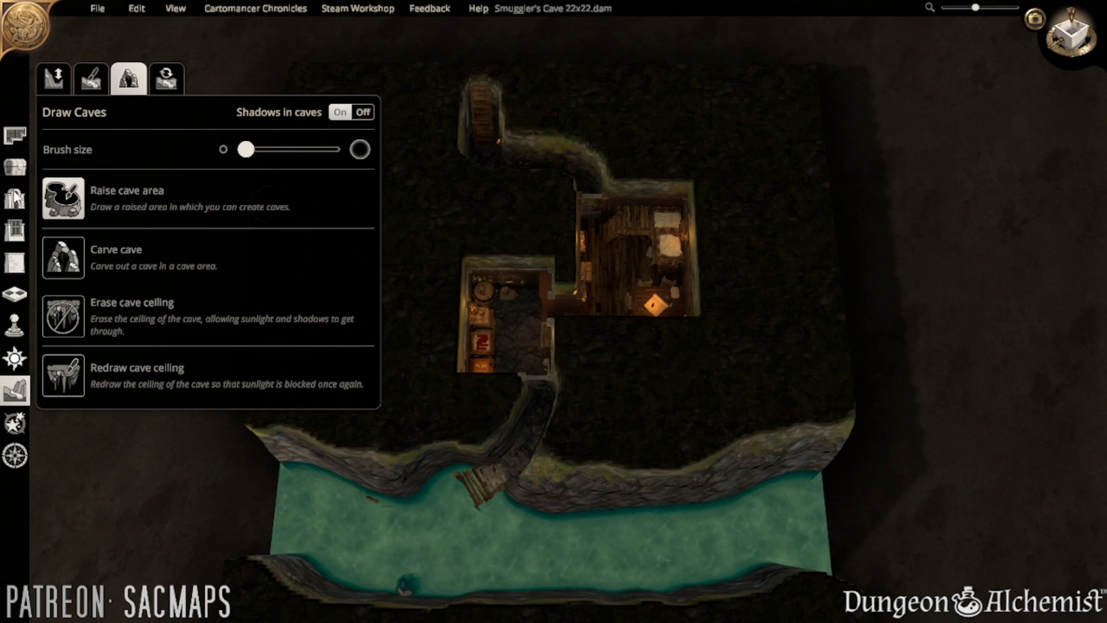
{"action": "left_click", "coordinate": [15, 167]}
{"action": "left_click", "coordinate": [15, 167]}
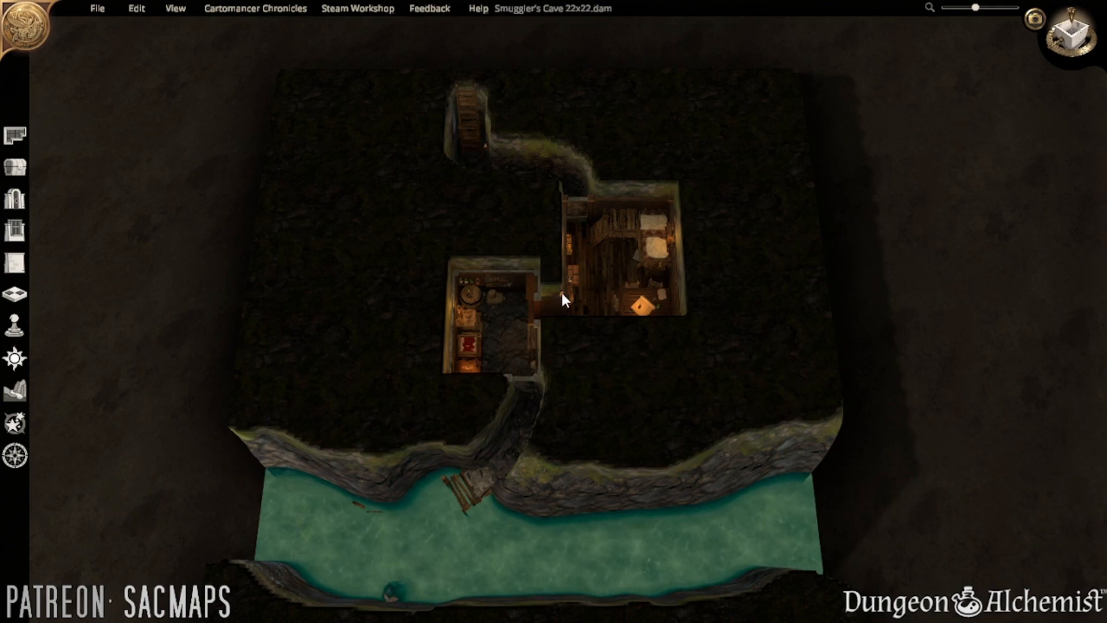
- Open the map export settings and set the export size to 22x22 grid (small borders)
{"action": "left_click", "coordinate": [137, 8]}
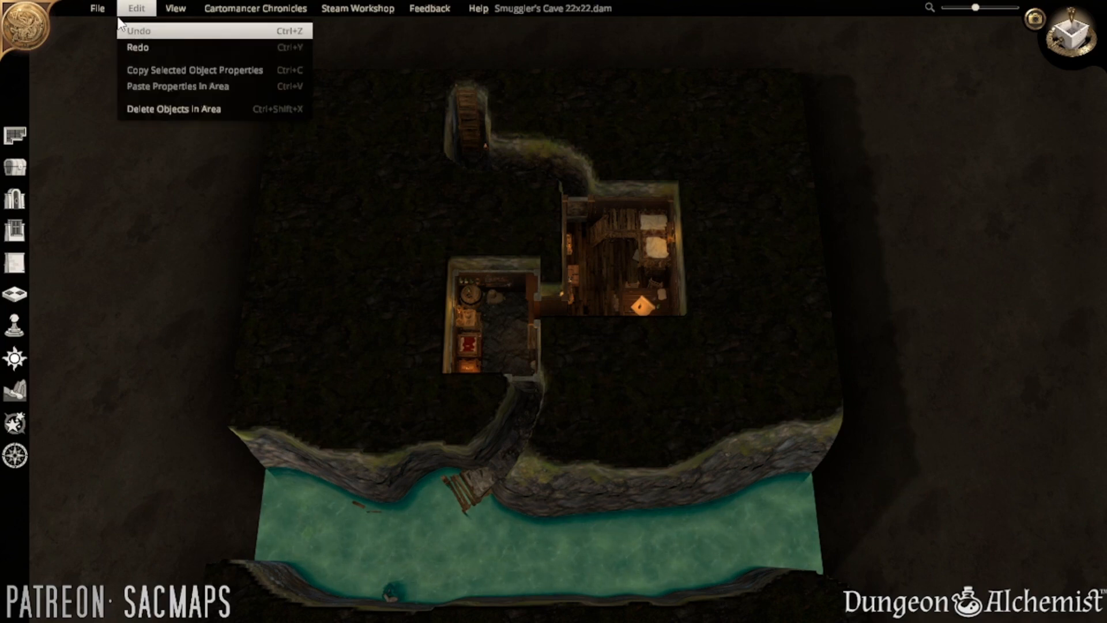
{"action": "left_click", "coordinate": [97, 8]}
{"action": "left_click", "coordinate": [120, 84]}
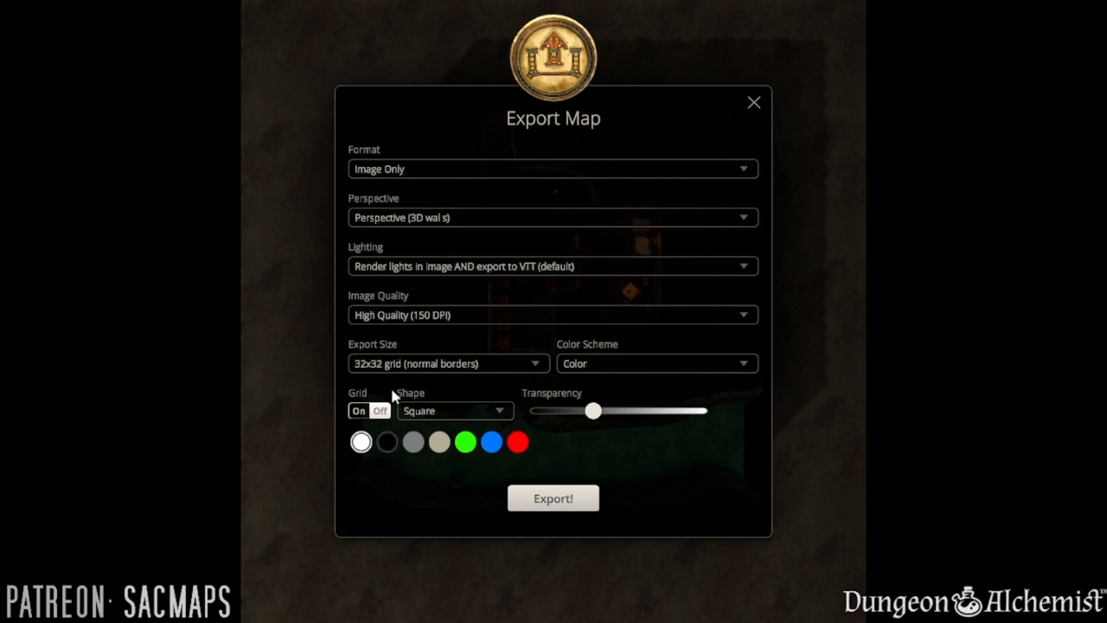
{"action": "left_click", "coordinate": [396, 362]}
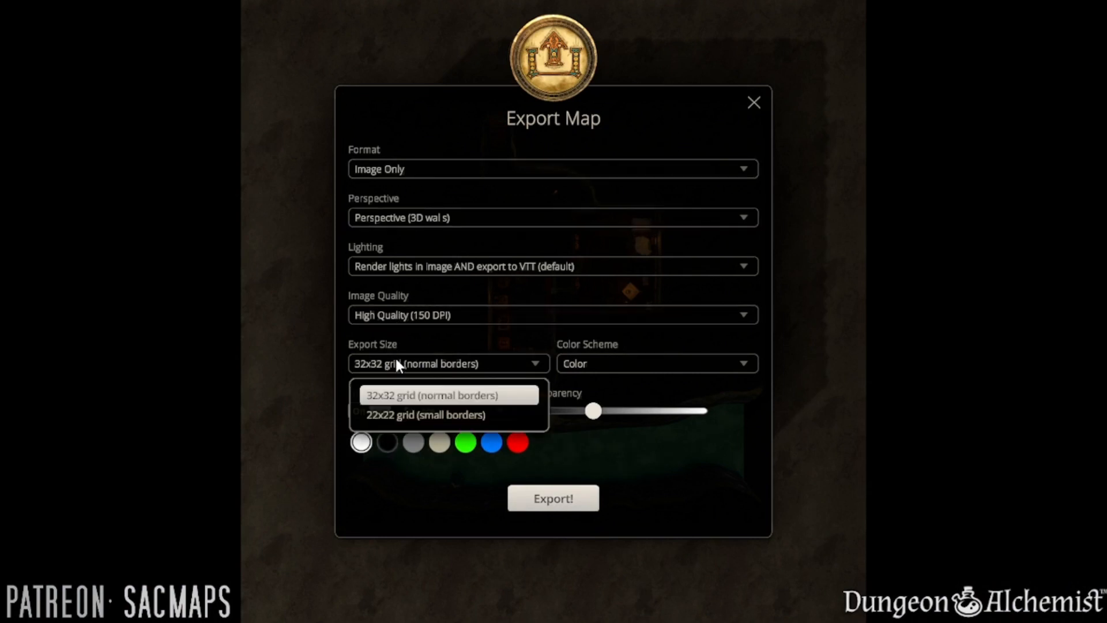
{"action": "left_click", "coordinate": [395, 414]}
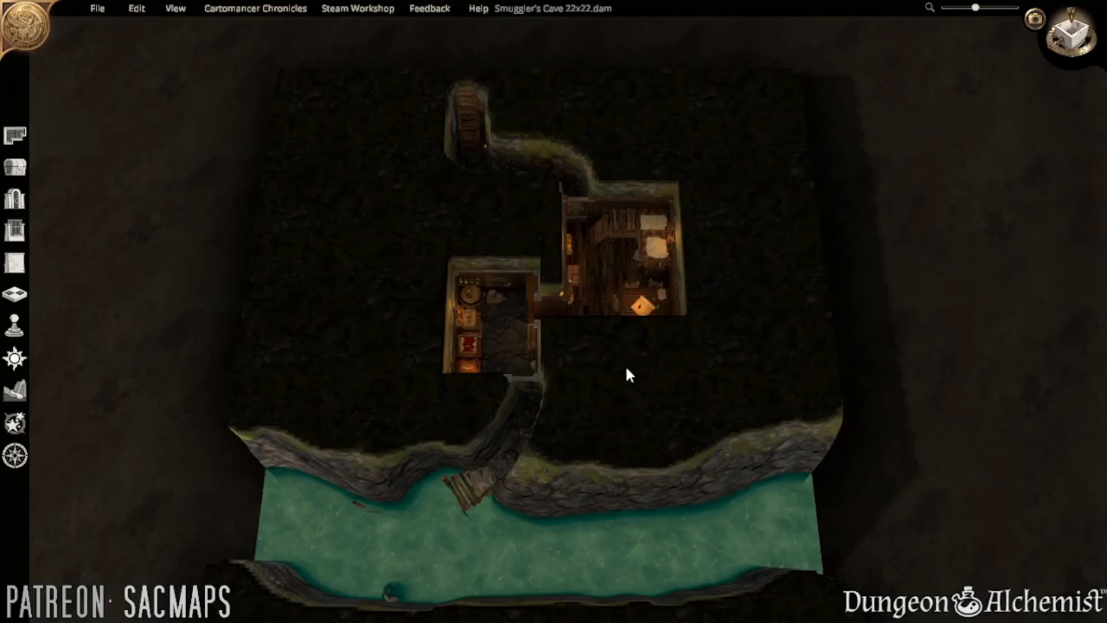
- Place the Hero Forge Sherlock miniature on the wooden landing and enter its first-person view
{"action": "left_click", "coordinate": [15, 326]}
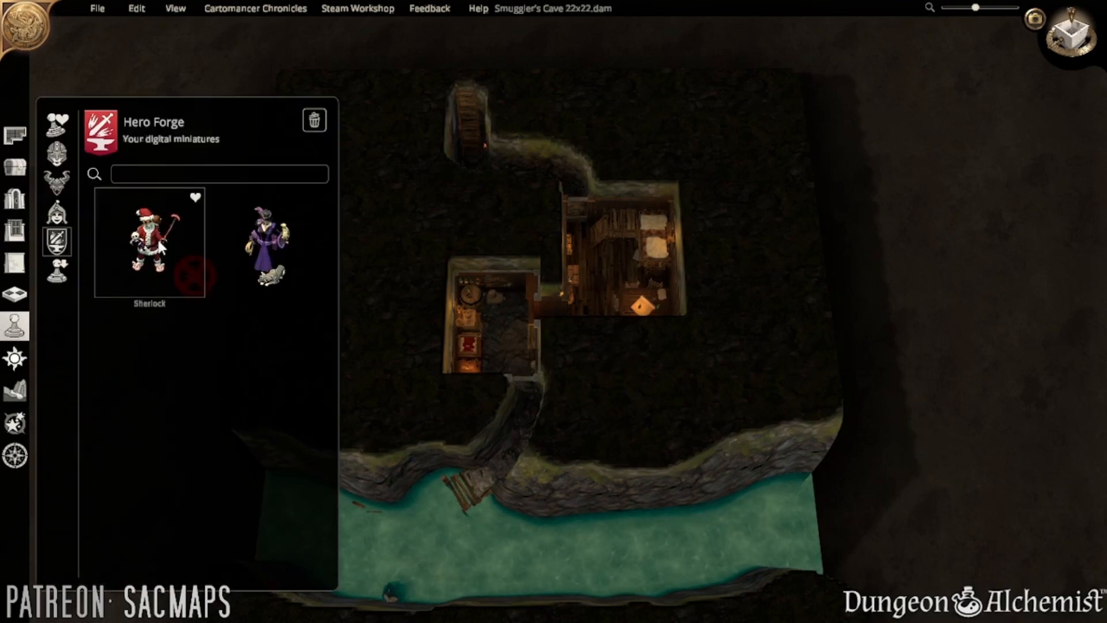
{"action": "left_click", "coordinate": [463, 495]}
{"action": "left_click", "coordinate": [467, 526]}
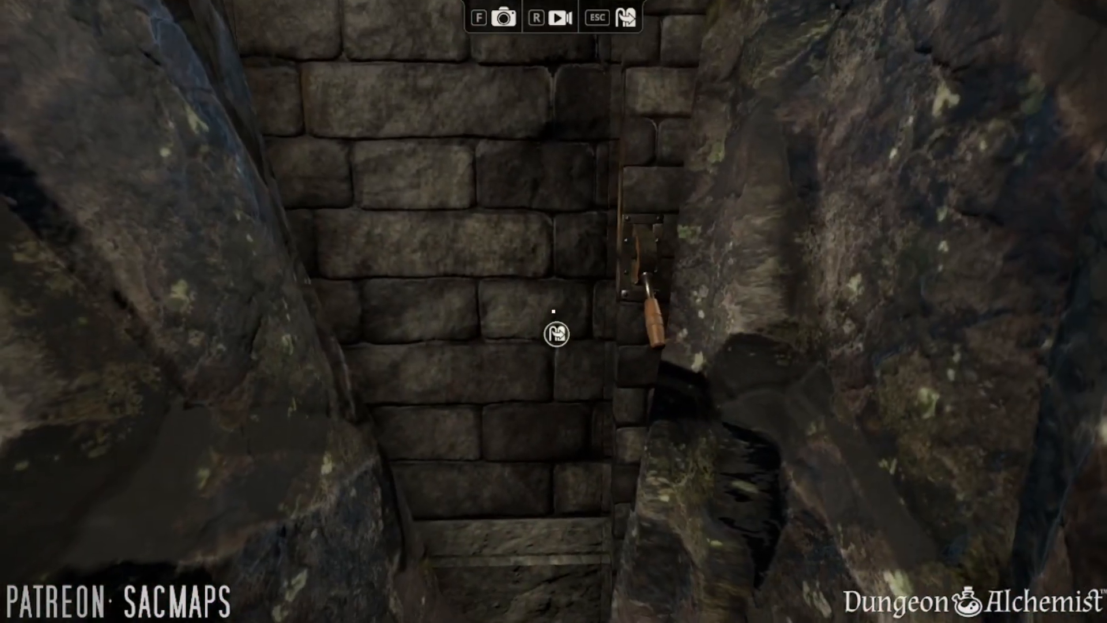
- Open the secret stone door at the end of the river passage and return to the map view
{"action": "left_click", "coordinate": [553, 311]}
{"action": "key", "text": "s"}
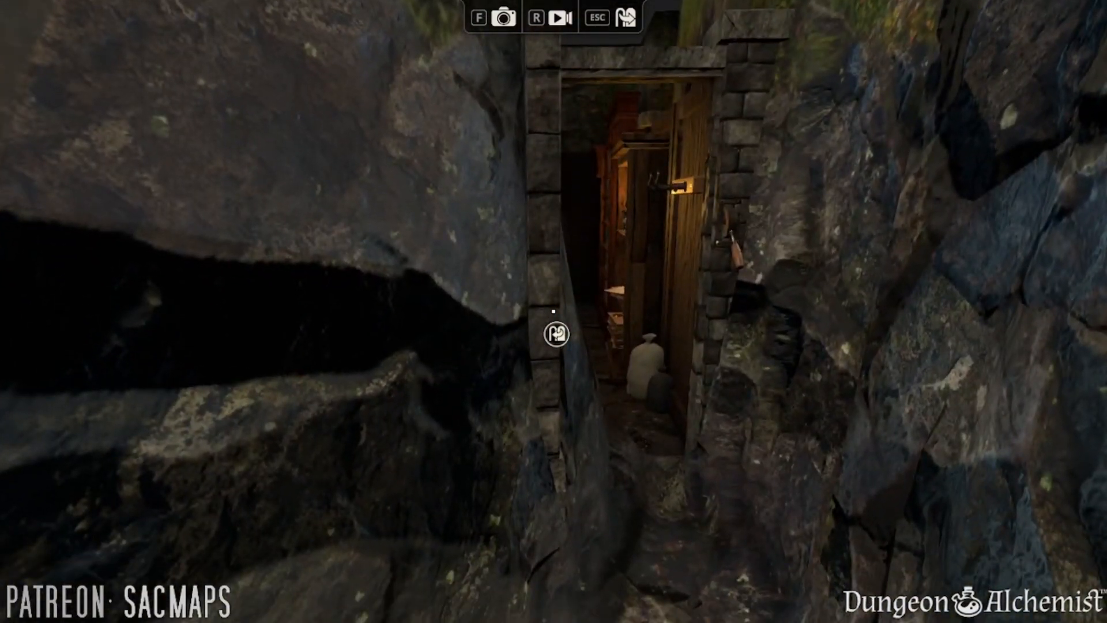
{"action": "key", "text": "Escape"}
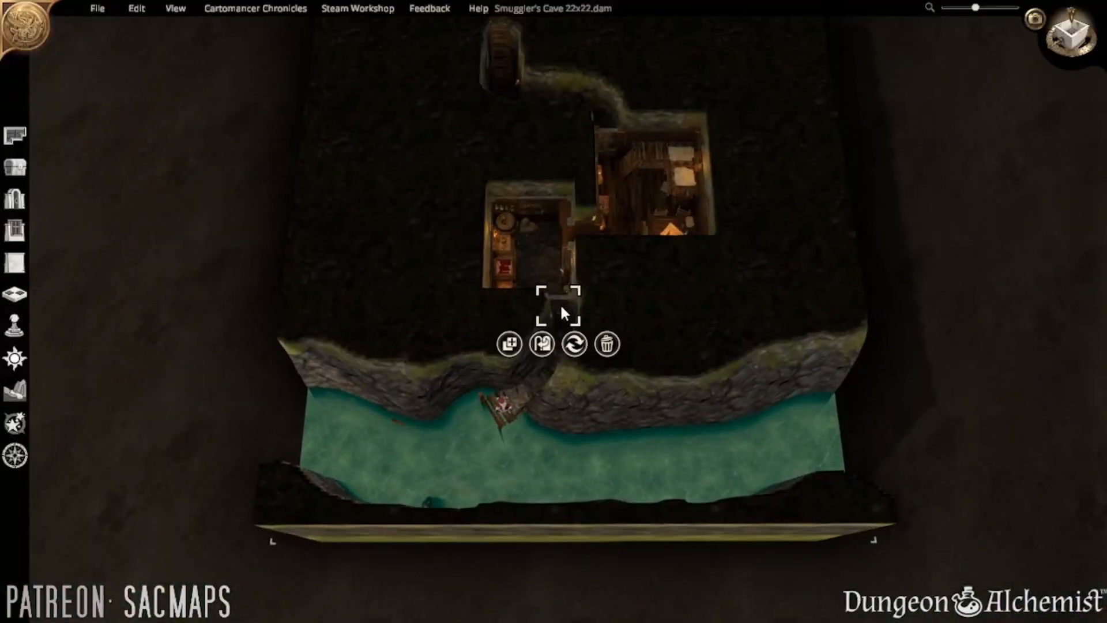
{"action": "left_click", "coordinate": [682, 338]}
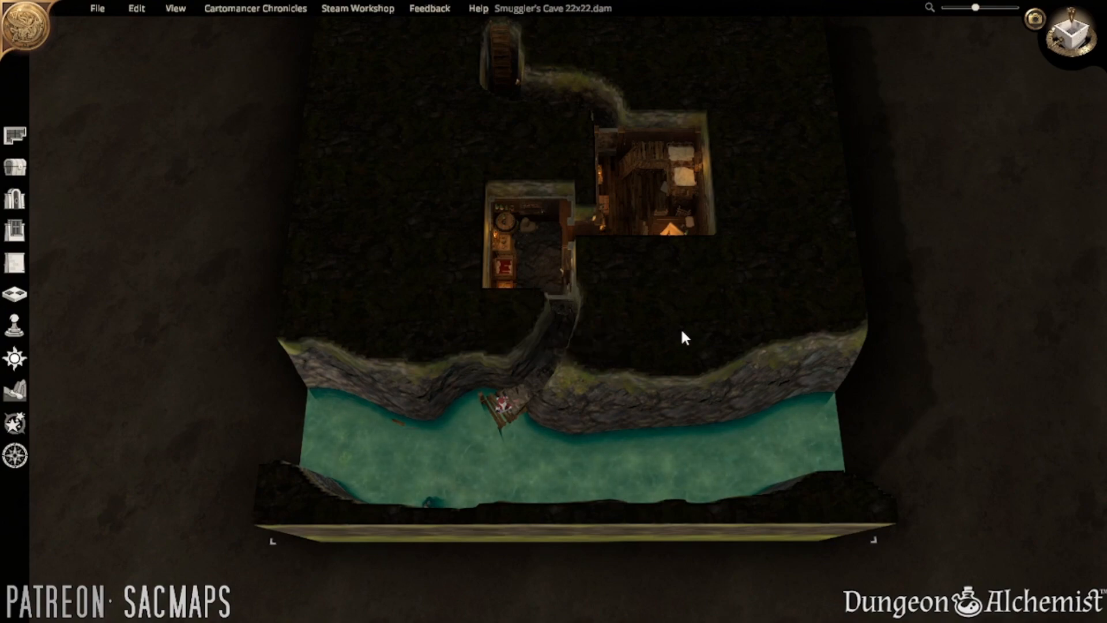
- Enter the miniature's first-person view on the landing and walk up the stone steps and passage into the storage room
{"action": "left_click", "coordinate": [509, 403]}
{"action": "left_click", "coordinate": [504, 450]}
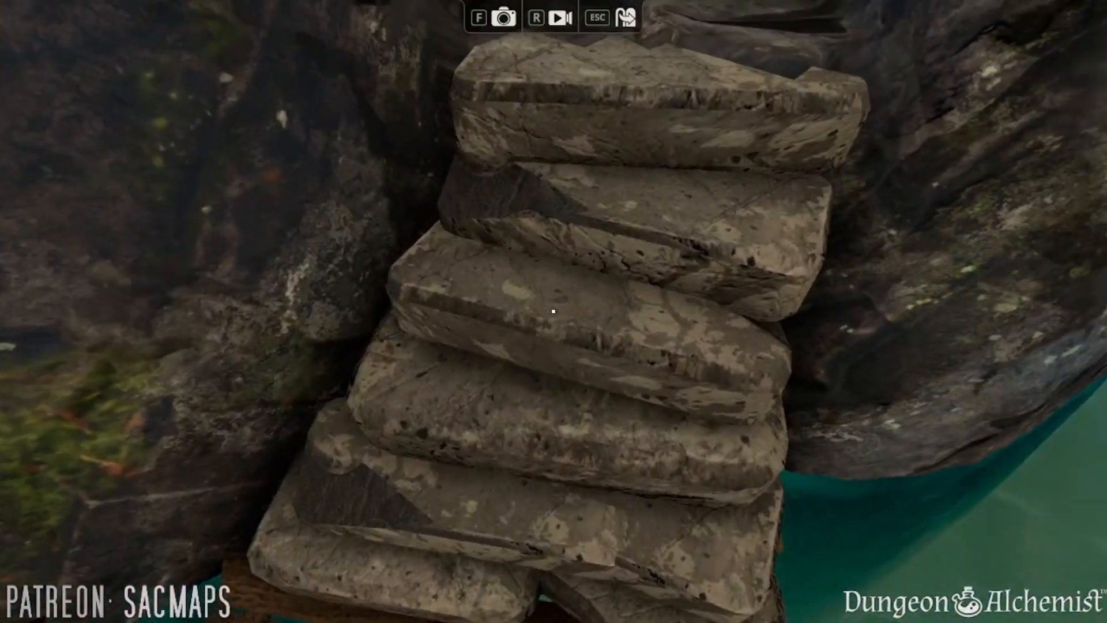
{"action": "key", "text": "w"}
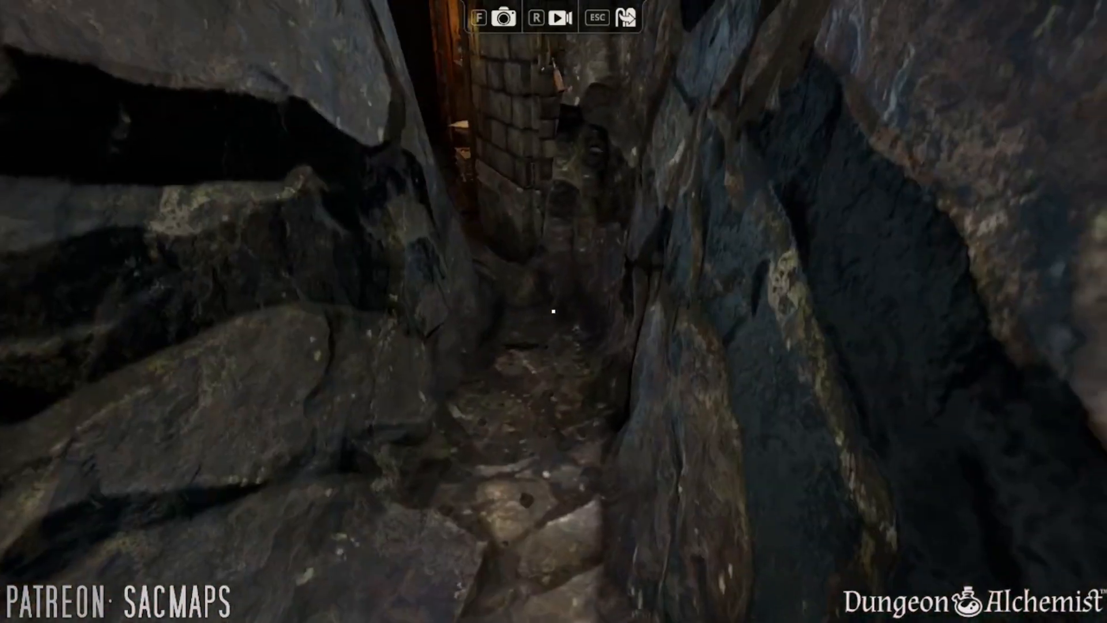
{"action": "key", "text": "w"}
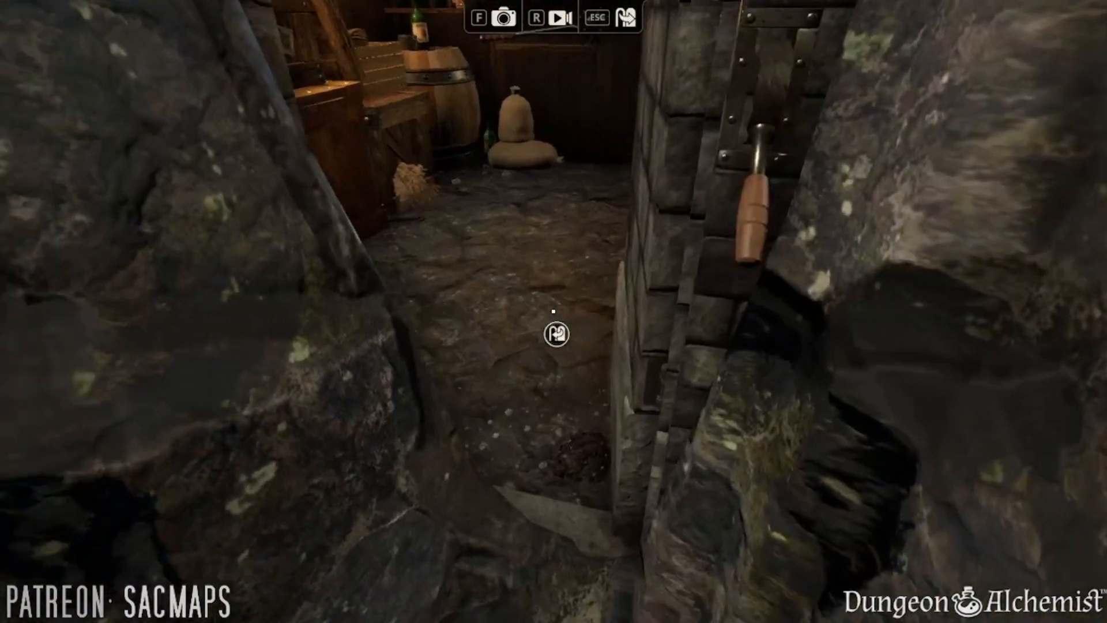
{"action": "key", "text": "w"}
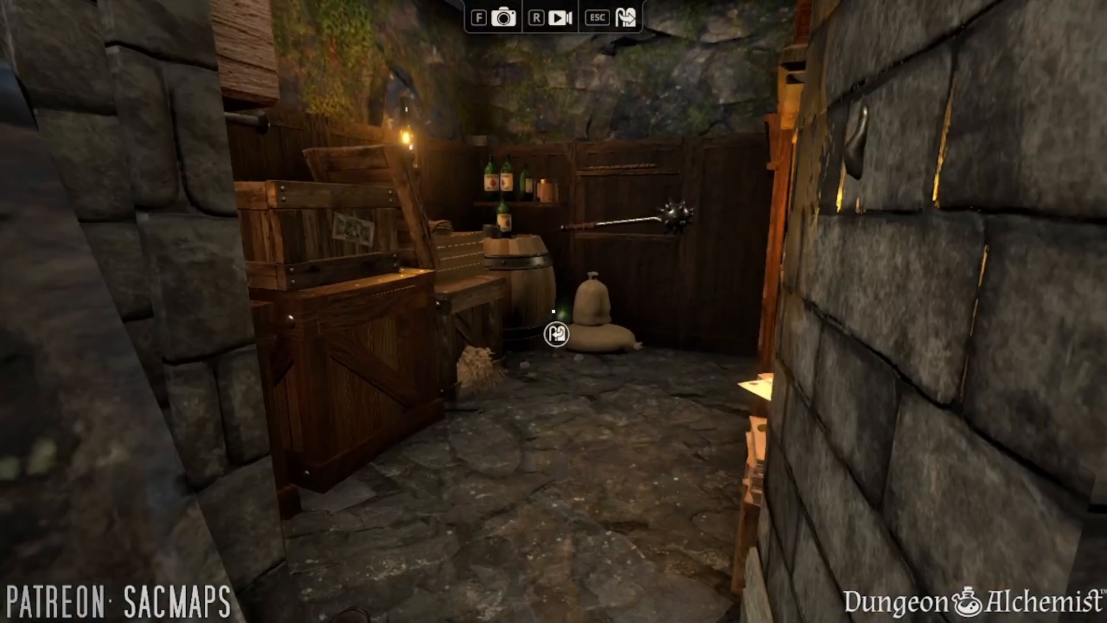
- Examine the storage room's crates, lamps, wine barrel, wall-mounted mace, bookcases and document shelf at eye level
{"action": "key", "text": "w"}
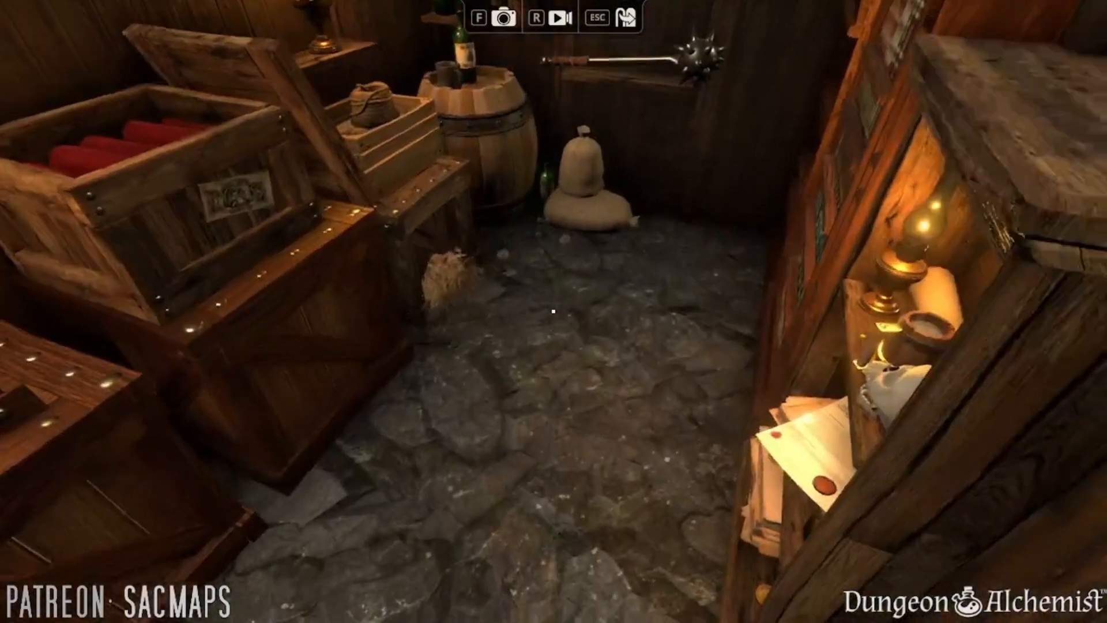
{"action": "key", "text": "w"}
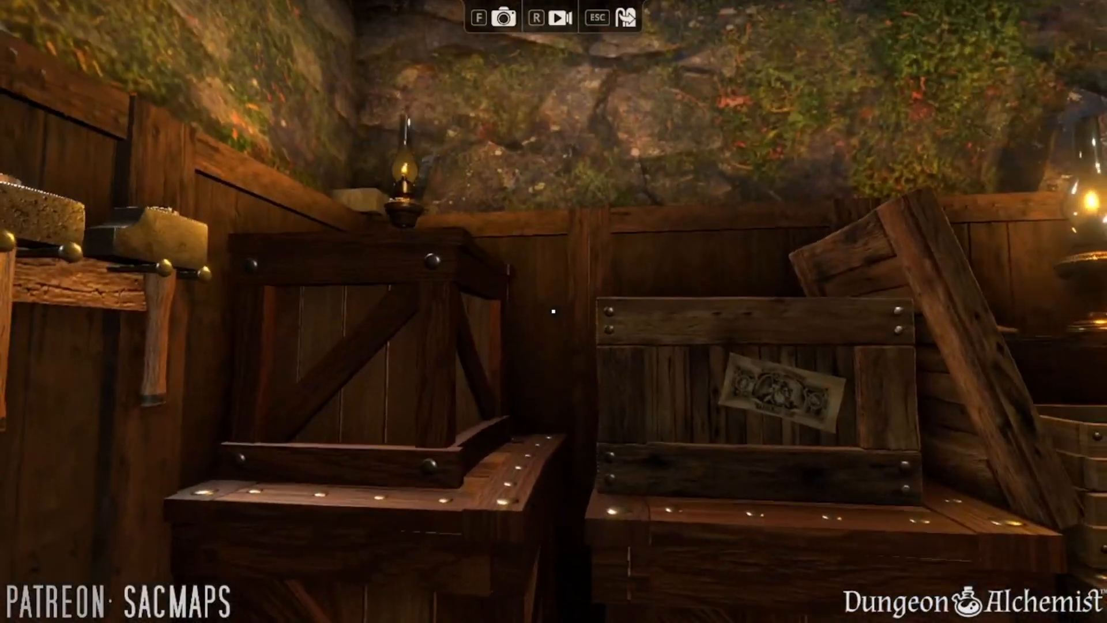
{"action": "key", "text": "w"}
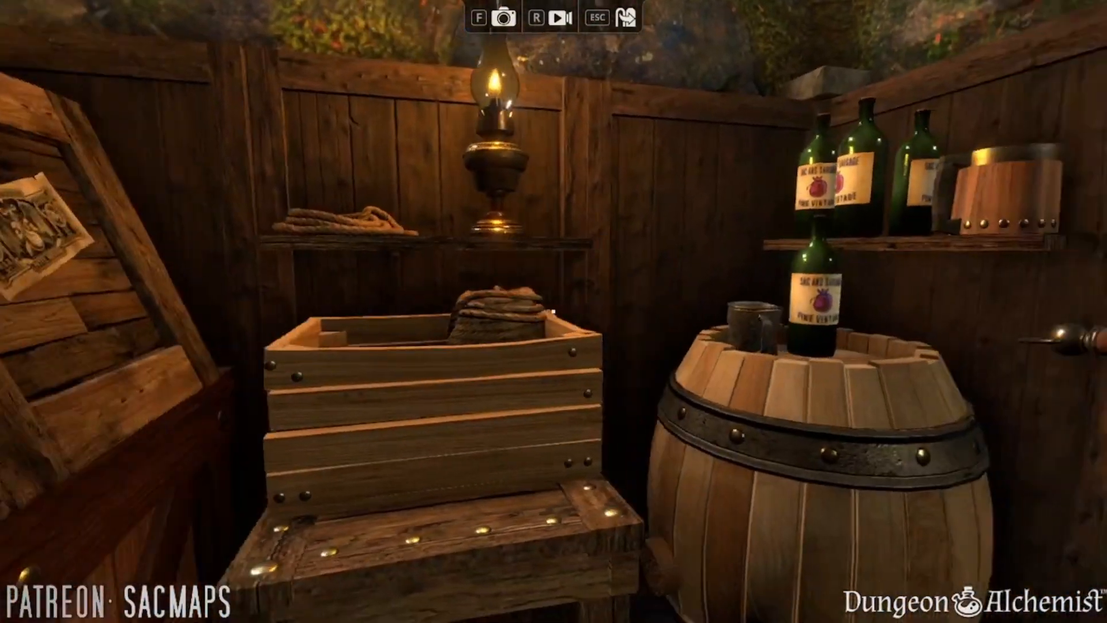
{"action": "key", "text": "w"}
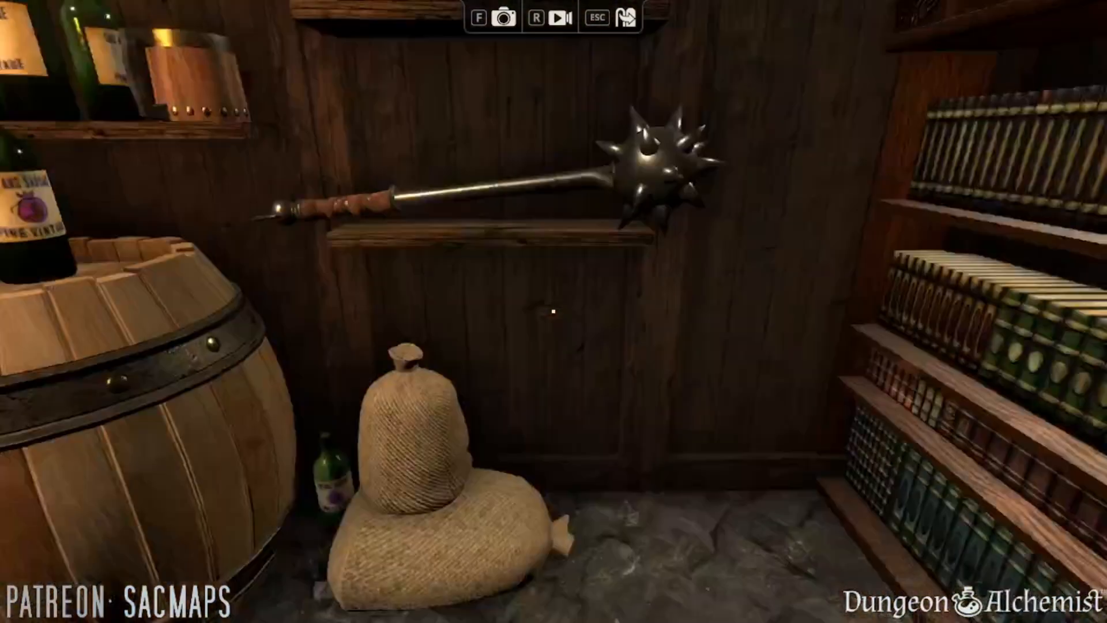
{"action": "key", "text": "w"}
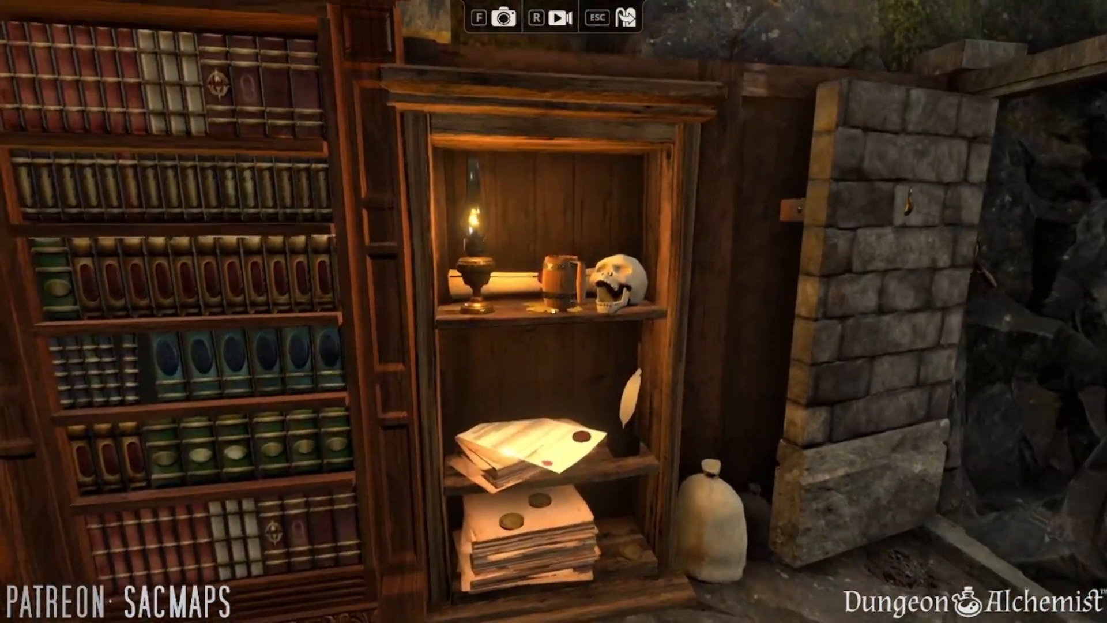
- Close the secret stone door from inside the storage room and leave the first-person view
{"action": "key", "text": "w"}
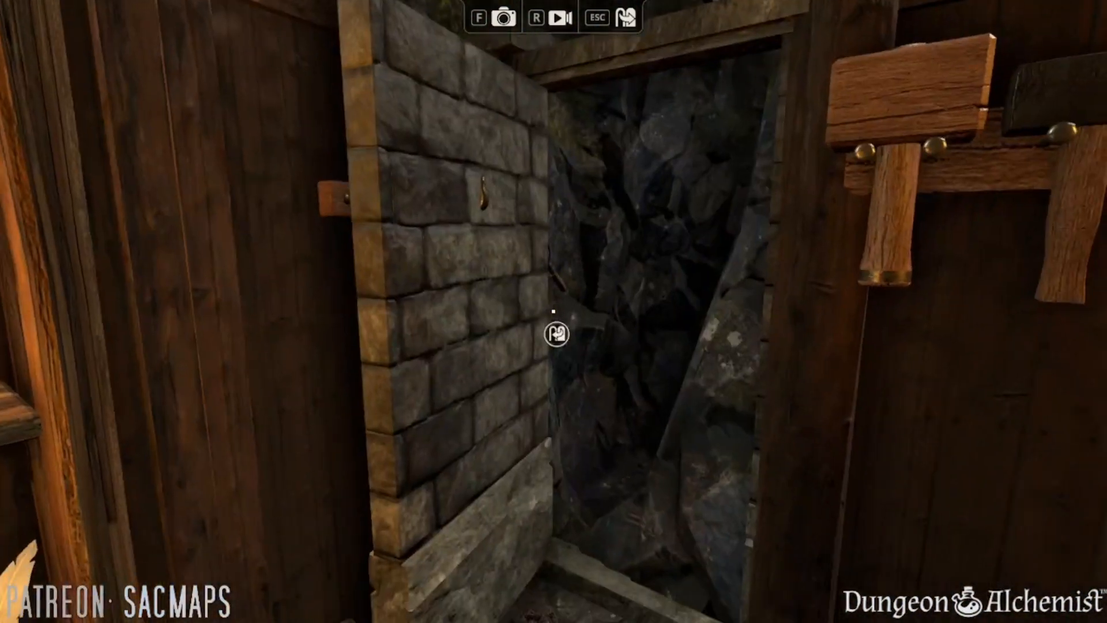
{"action": "left_click", "coordinate": [554, 312]}
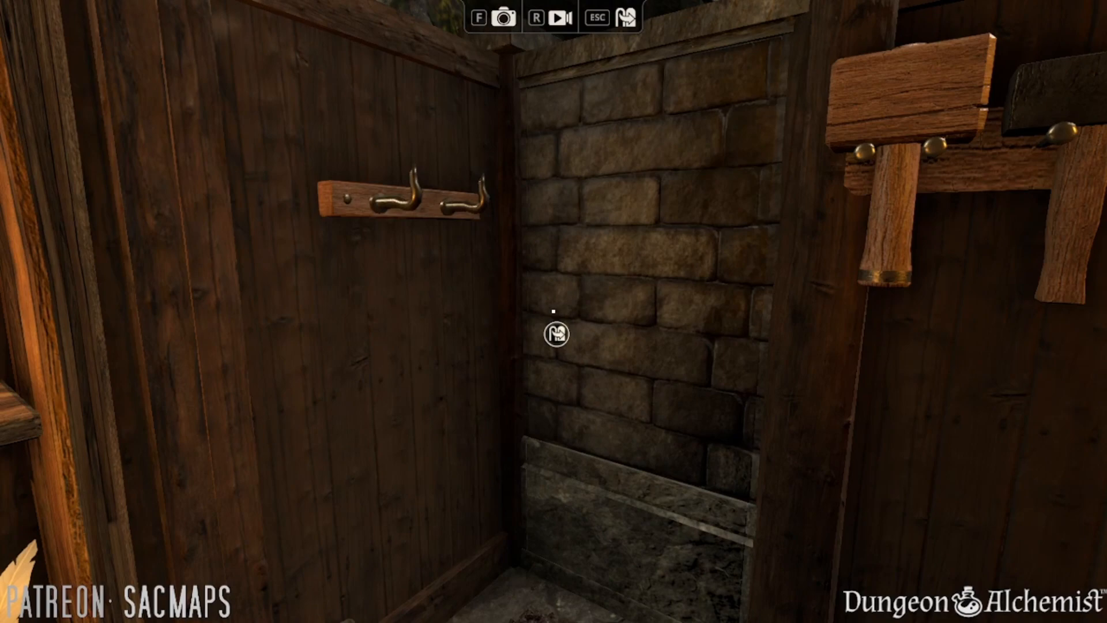
{"action": "key", "text": "Escape"}
- Shift the coat hook rack beside the secret door slightly along the wall towards the document shelf
{"action": "scroll", "coordinate": [637, 476], "scroll_direction": "up", "scroll_amount": 5}
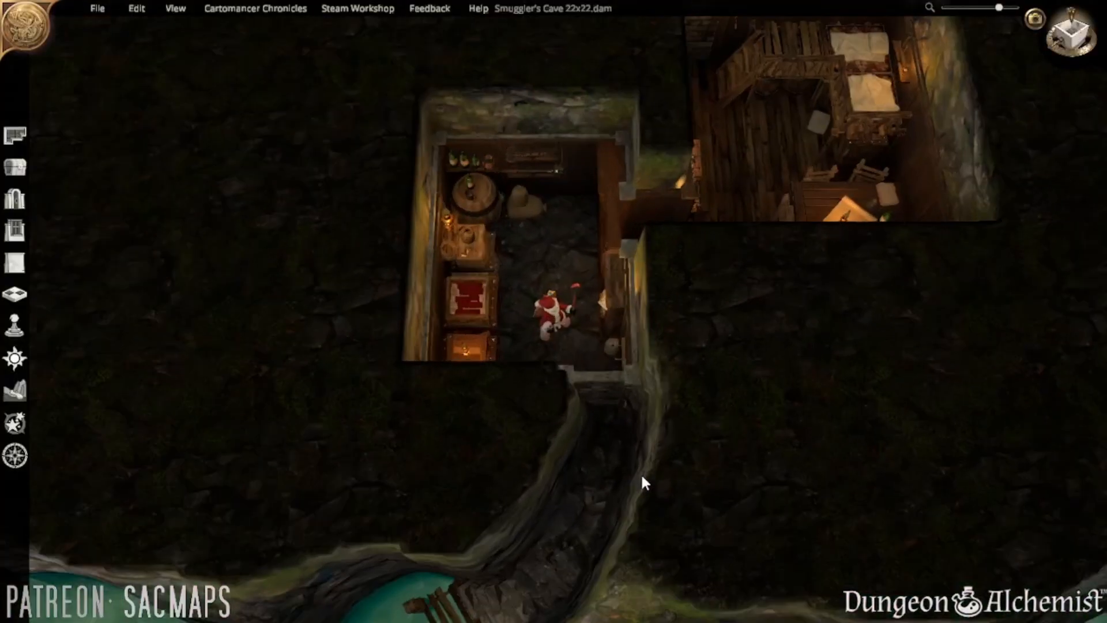
{"action": "scroll", "coordinate": [641, 472], "scroll_direction": "up", "scroll_amount": 8}
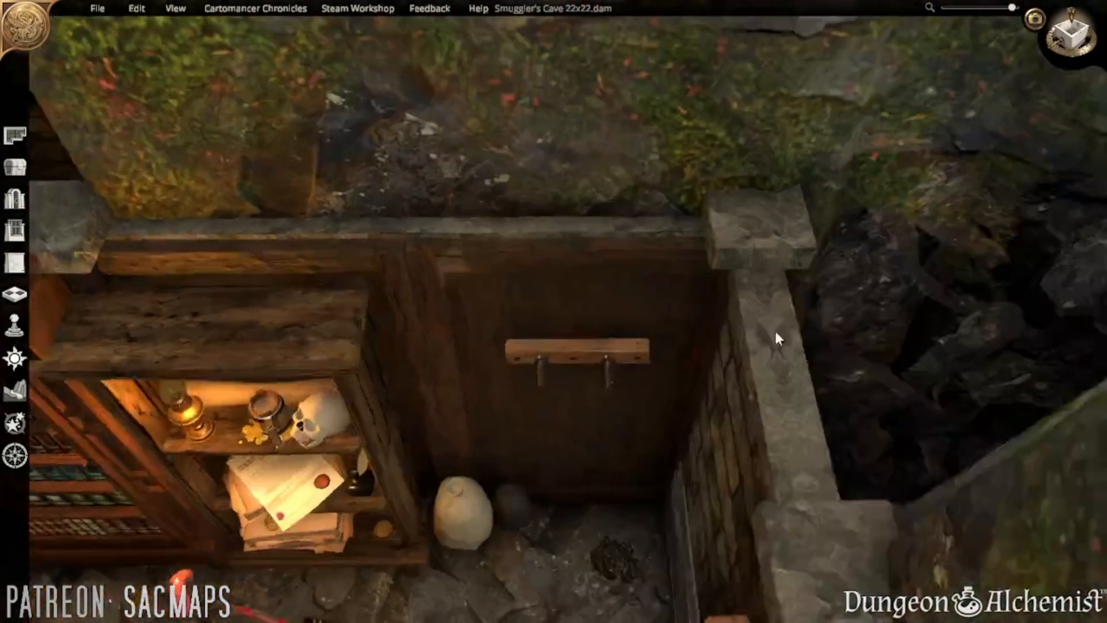
{"action": "left_click", "coordinate": [586, 350]}
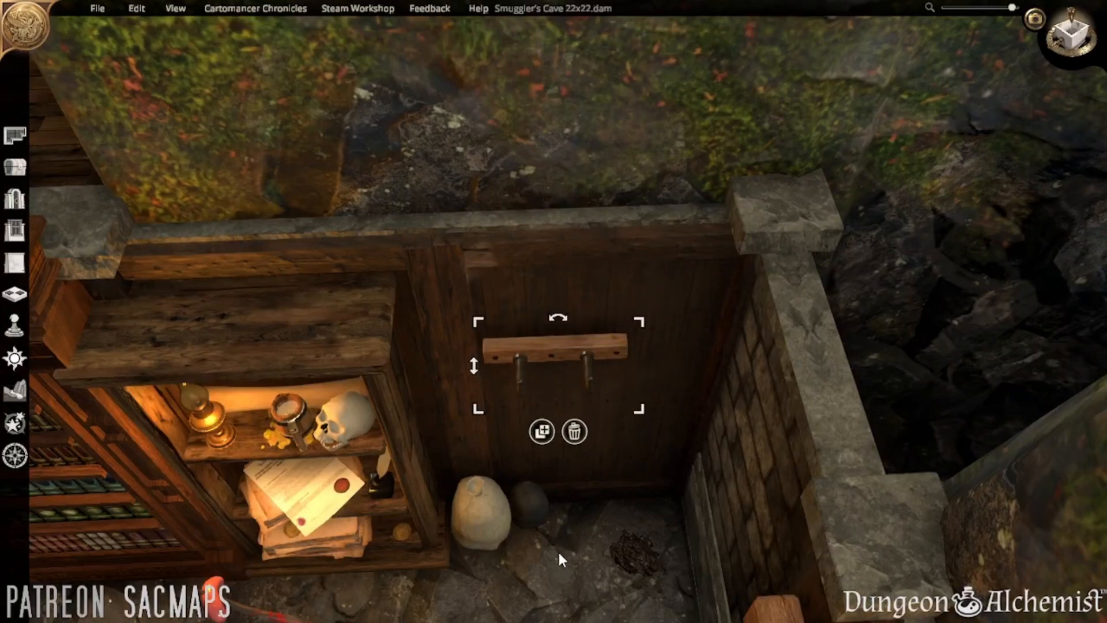
{"action": "left_click_drag", "start_coordinate": [558, 549], "coordinate": [549, 534]}
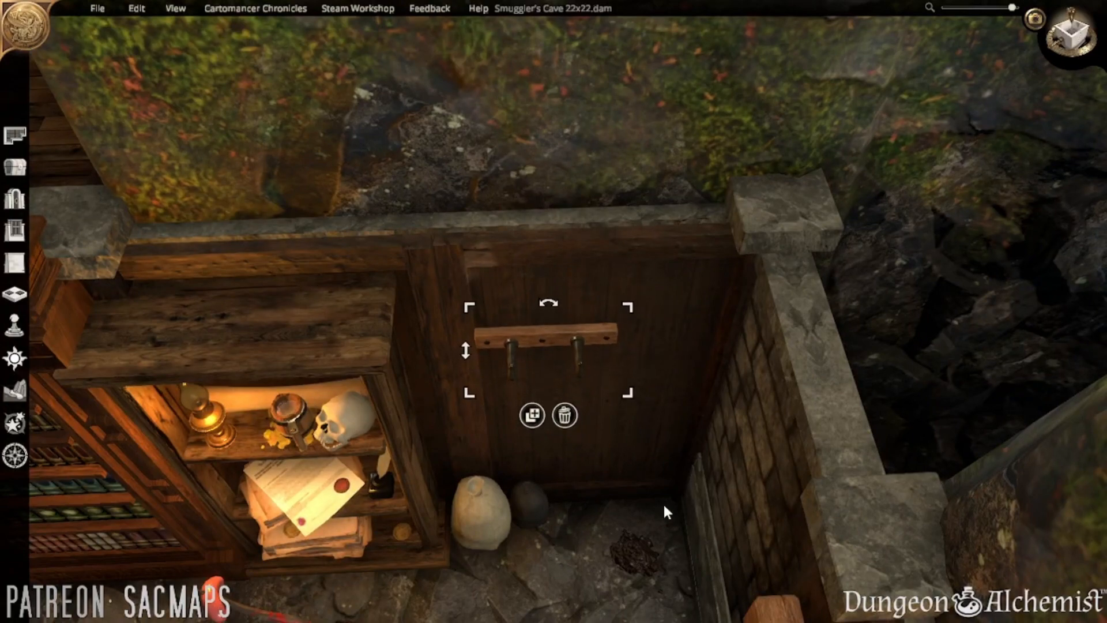
- Re-enter the miniature's first-person view and open and close the secret stone door to check it against the coat hooks
{"action": "key", "text": "s"}
{"action": "left_click", "coordinate": [412, 411]}
{"action": "left_click", "coordinate": [366, 580]}
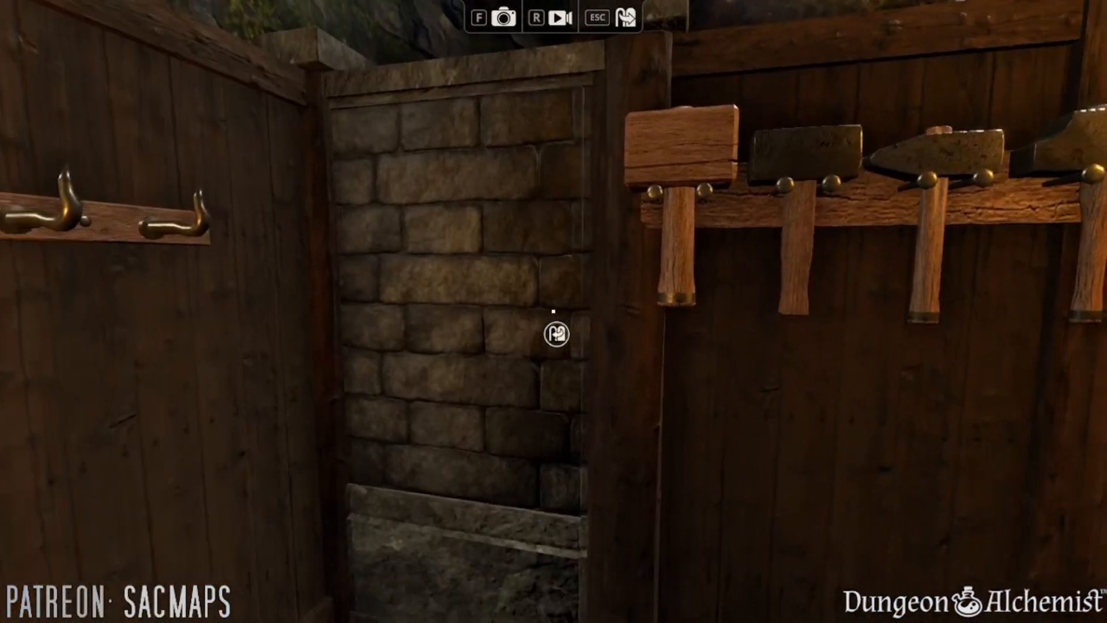
{"action": "left_click", "coordinate": [553, 312]}
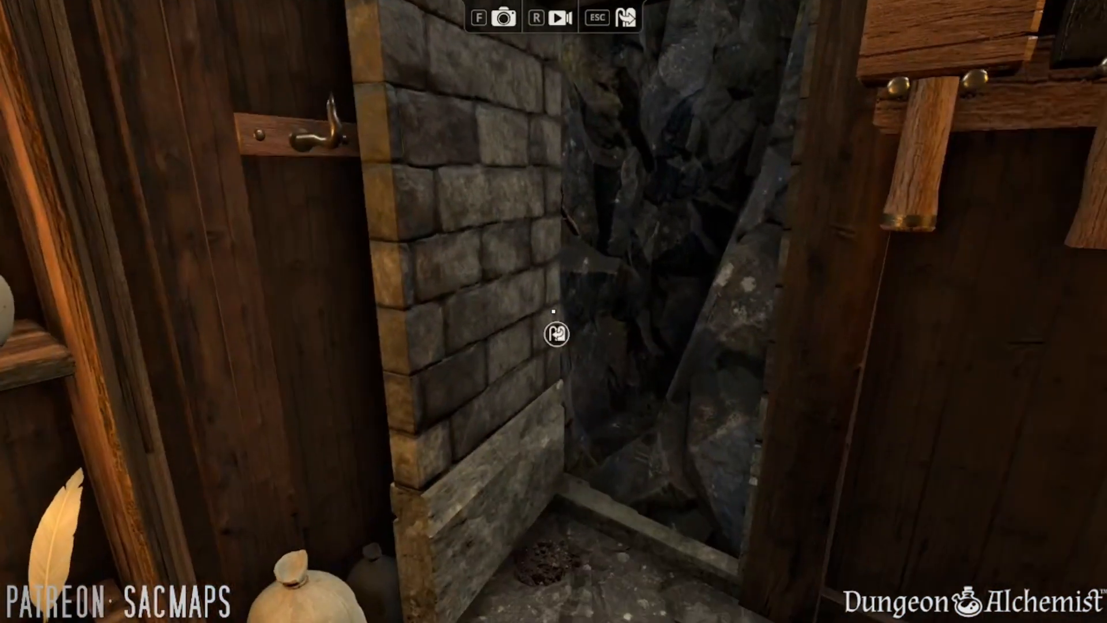
{"action": "left_click", "coordinate": [554, 311]}
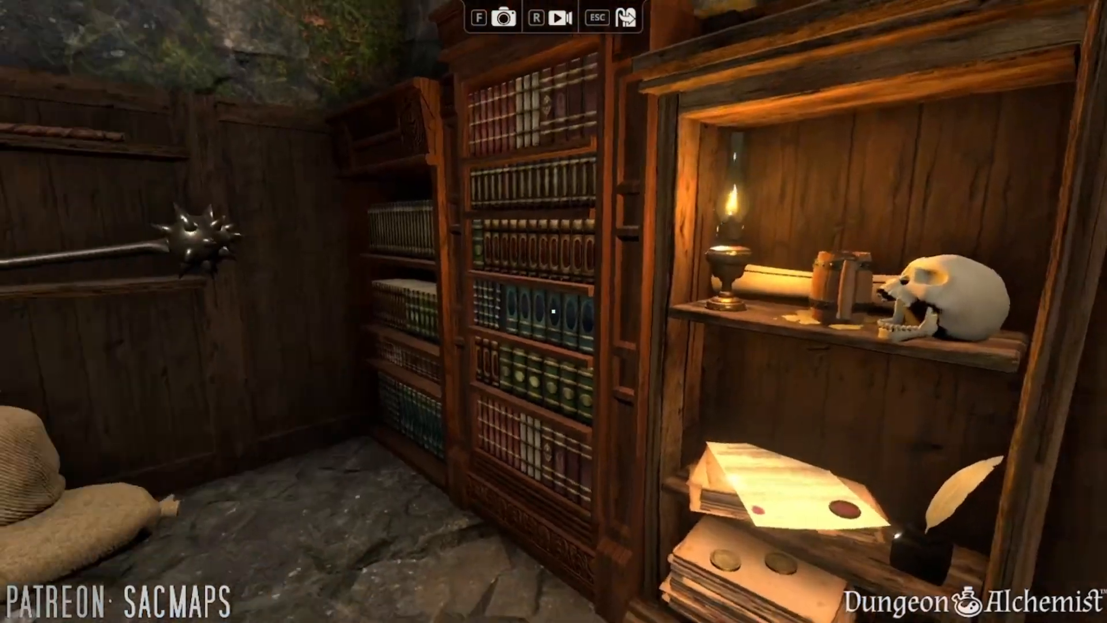
- Test the hidden bookcase door in the storage room by opening and closing it, and return to the map view
{"action": "key", "text": "w"}
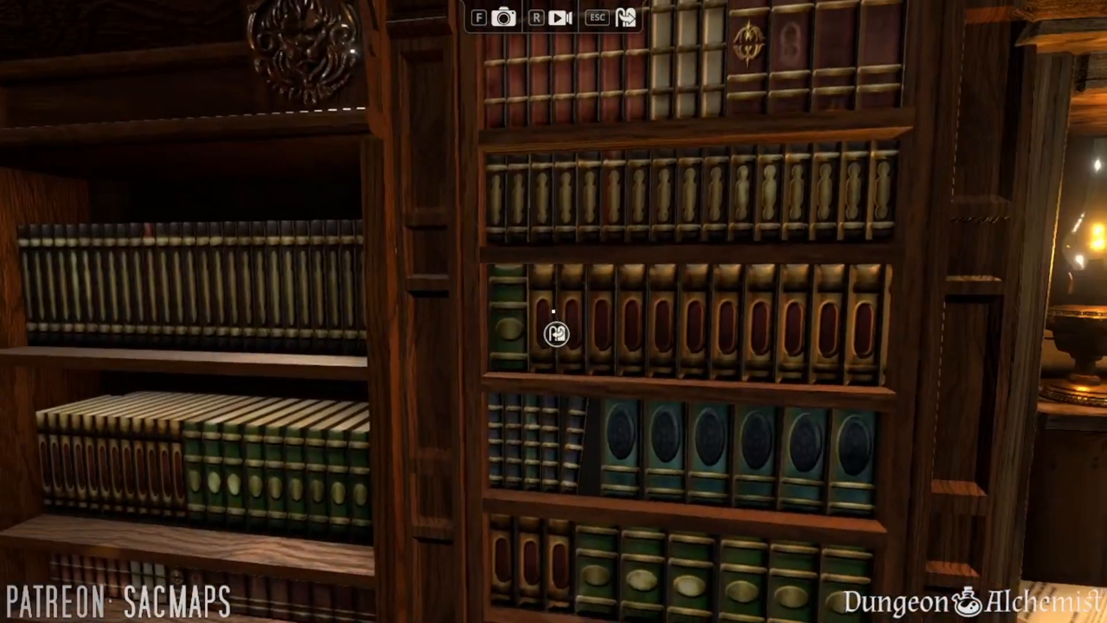
{"action": "left_click", "coordinate": [553, 311]}
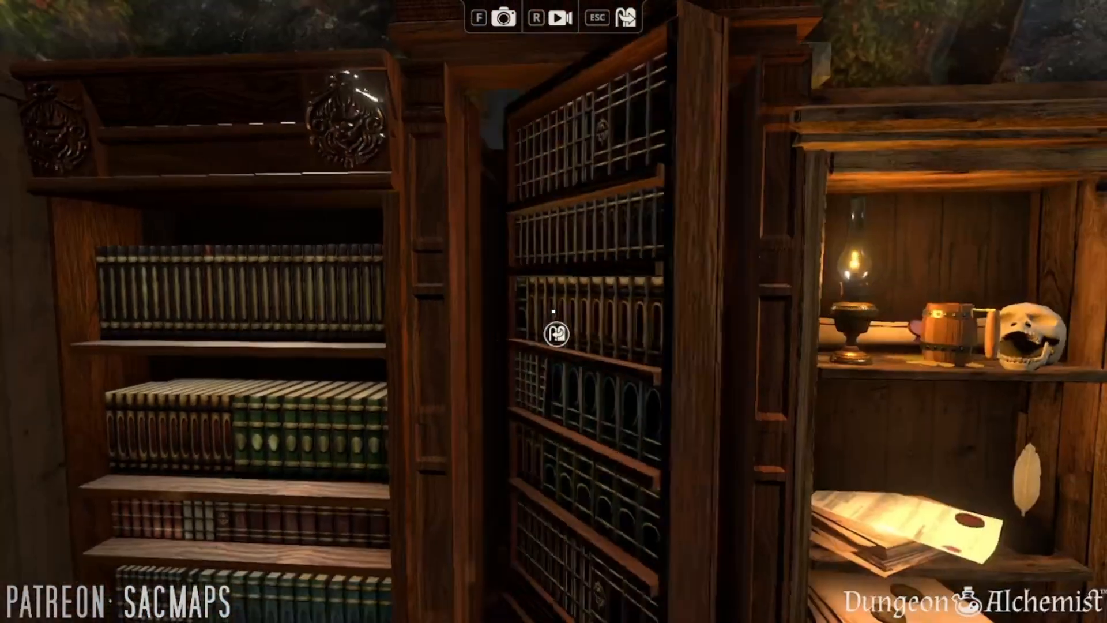
{"action": "key", "text": "s"}
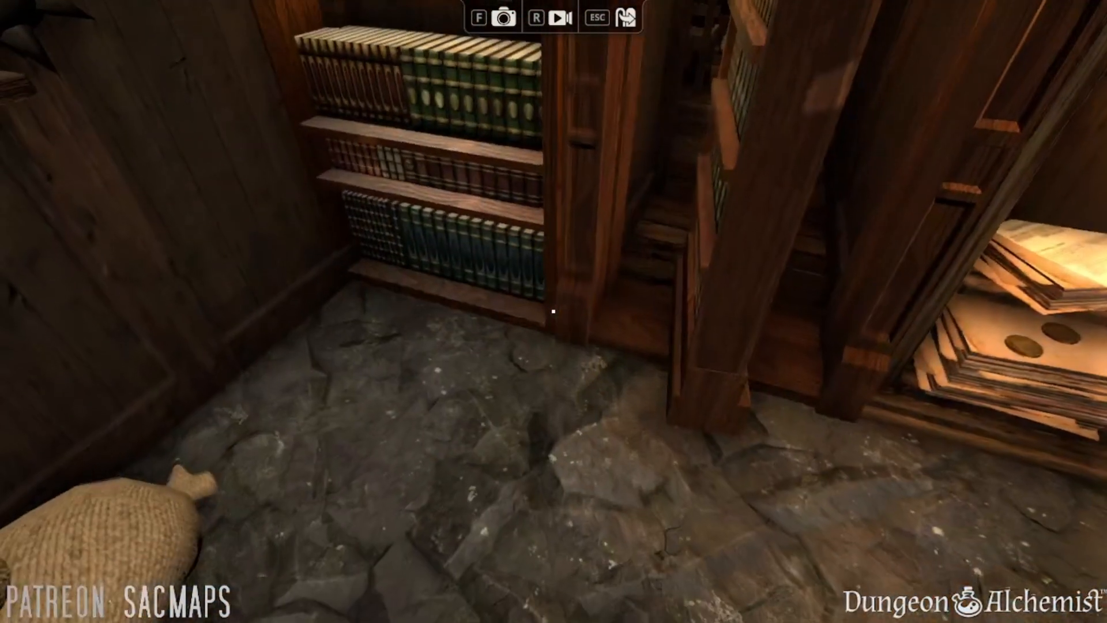
{"action": "left_click", "coordinate": [553, 311]}
{"action": "key", "text": "w"}
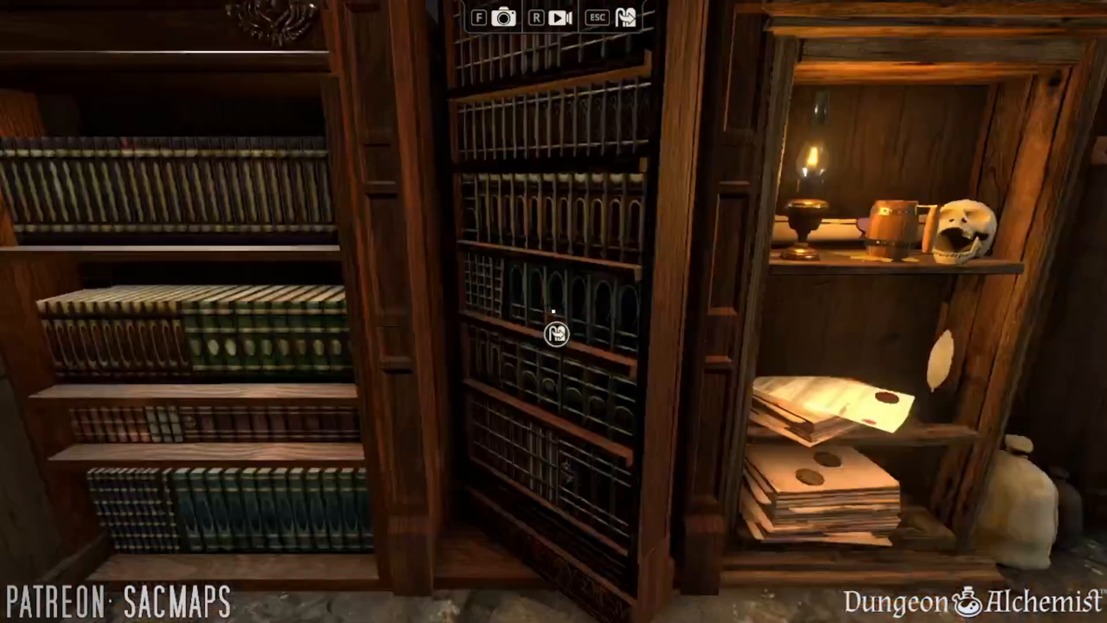
{"action": "key", "text": "s"}
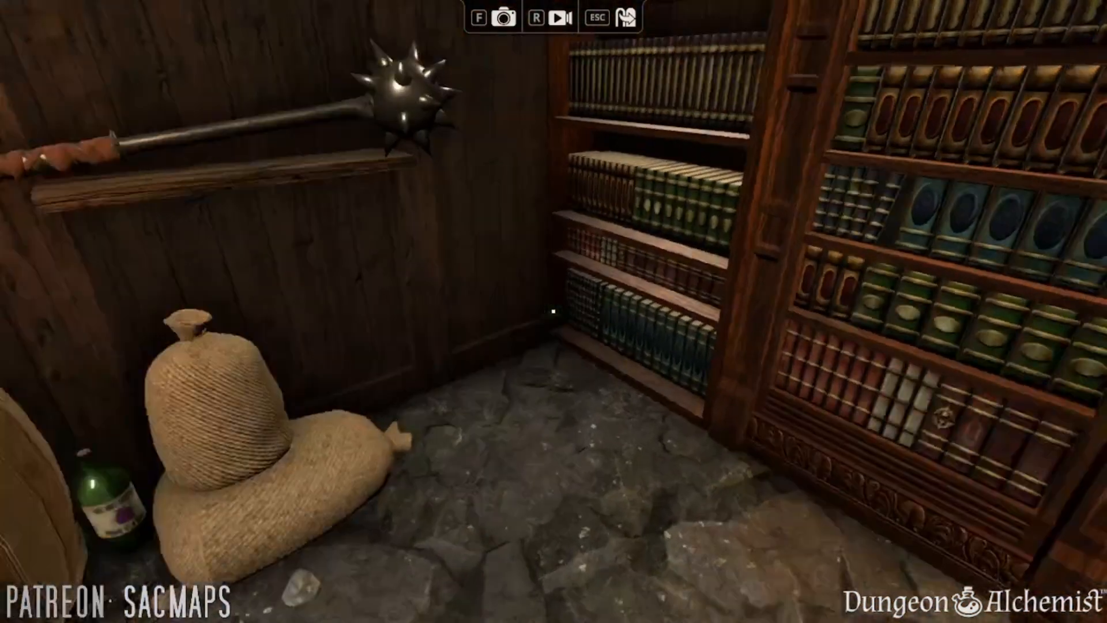
{"action": "key", "text": "s"}
{"action": "key", "text": "Escape"}
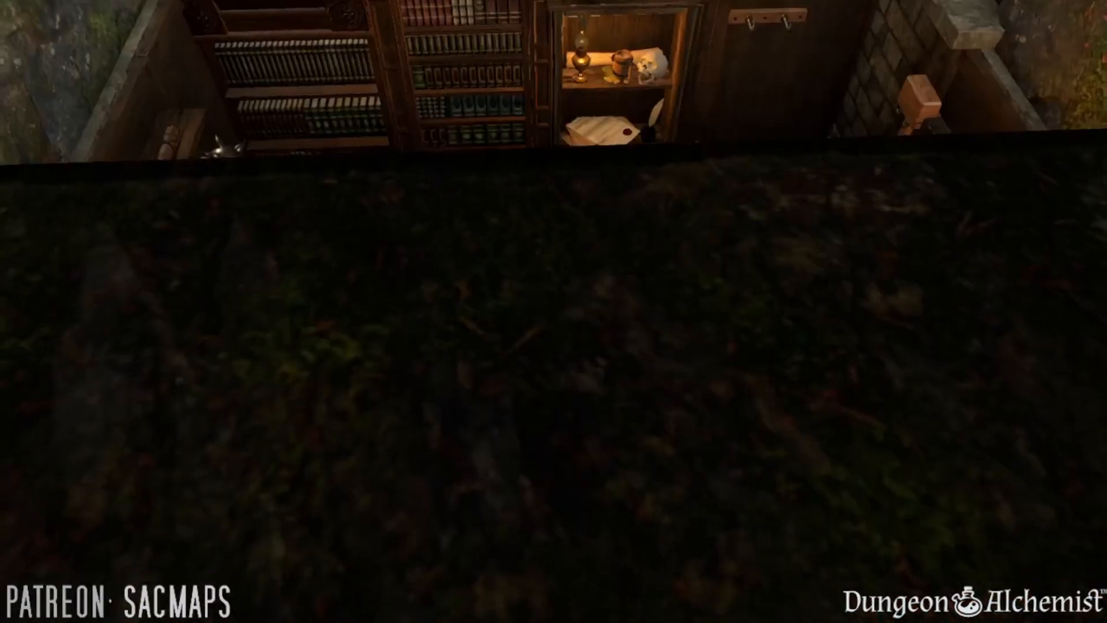
- Add a wall lever to the frame between the two bookcases in the storage room, matching the one outside the hidden door
{"action": "scroll", "coordinate": [648, 375], "scroll_direction": "down", "scroll_amount": 3}
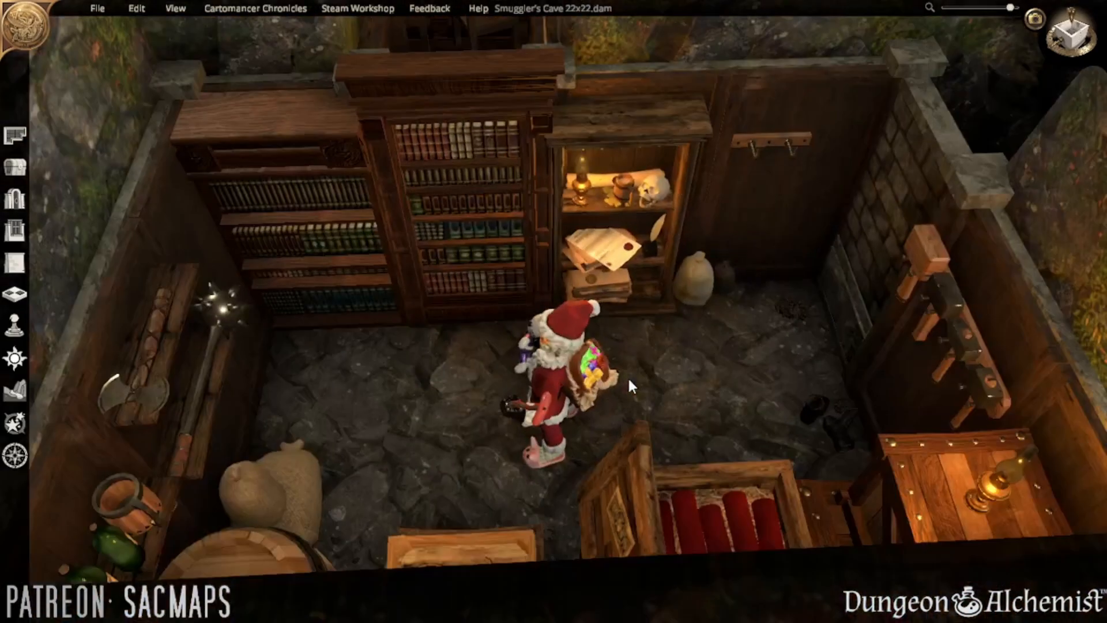
{"action": "middle_click_drag", "start_coordinate": [624, 378], "coordinate": [62, 433]}
{"action": "left_click", "coordinate": [353, 174]}
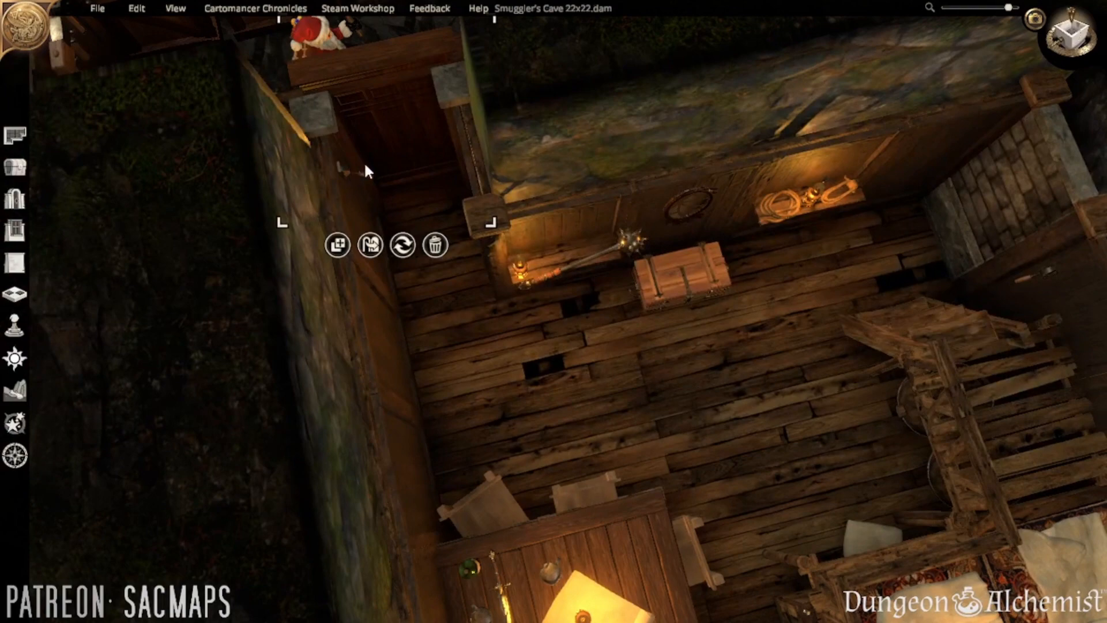
{"action": "left_click", "coordinate": [340, 171]}
{"action": "left_click", "coordinate": [345, 168]}
{"action": "left_click", "coordinate": [349, 341]}
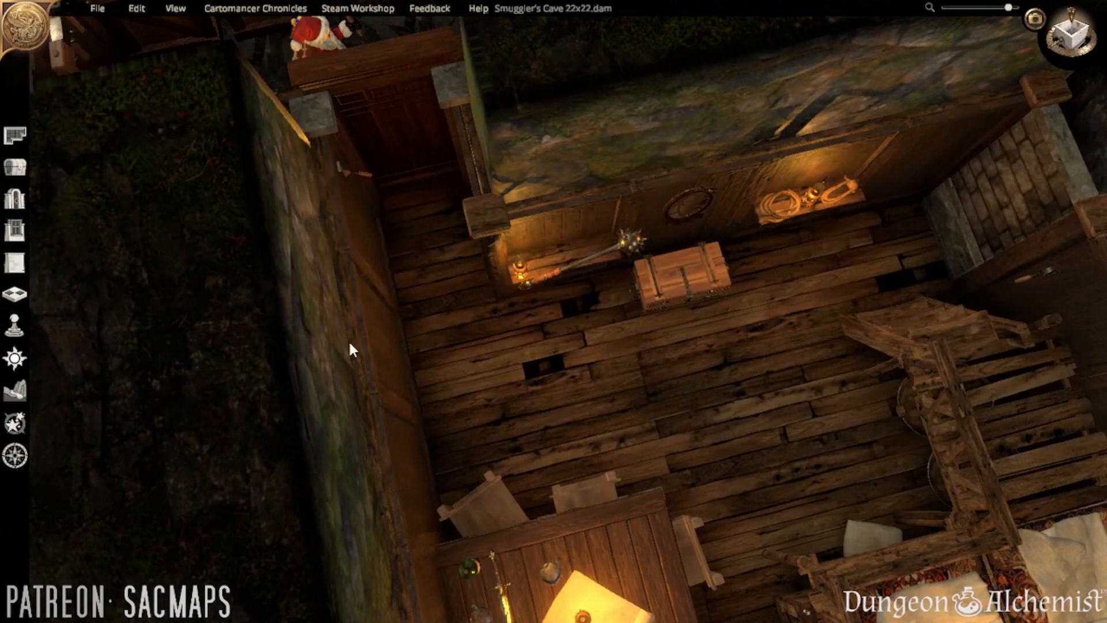
{"action": "middle_click_drag", "start_coordinate": [349, 349], "coordinate": [606, 489]}
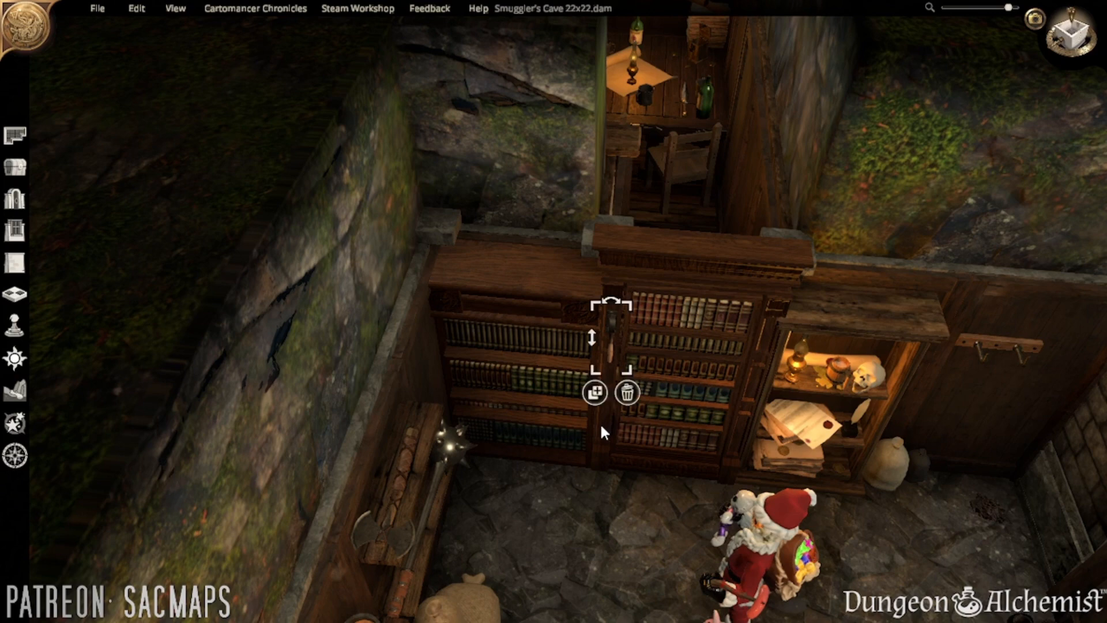
{"action": "scroll", "coordinate": [631, 553], "scroll_direction": "up", "scroll_amount": 5}
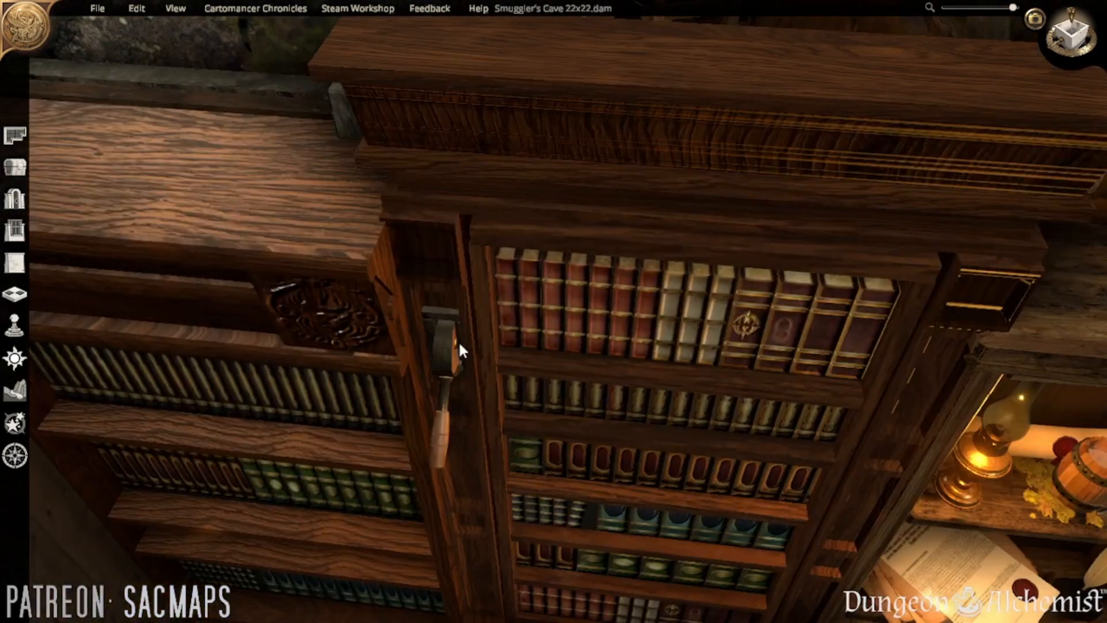
{"action": "scroll", "coordinate": [440, 377], "scroll_direction": "down", "scroll_amount": 5}
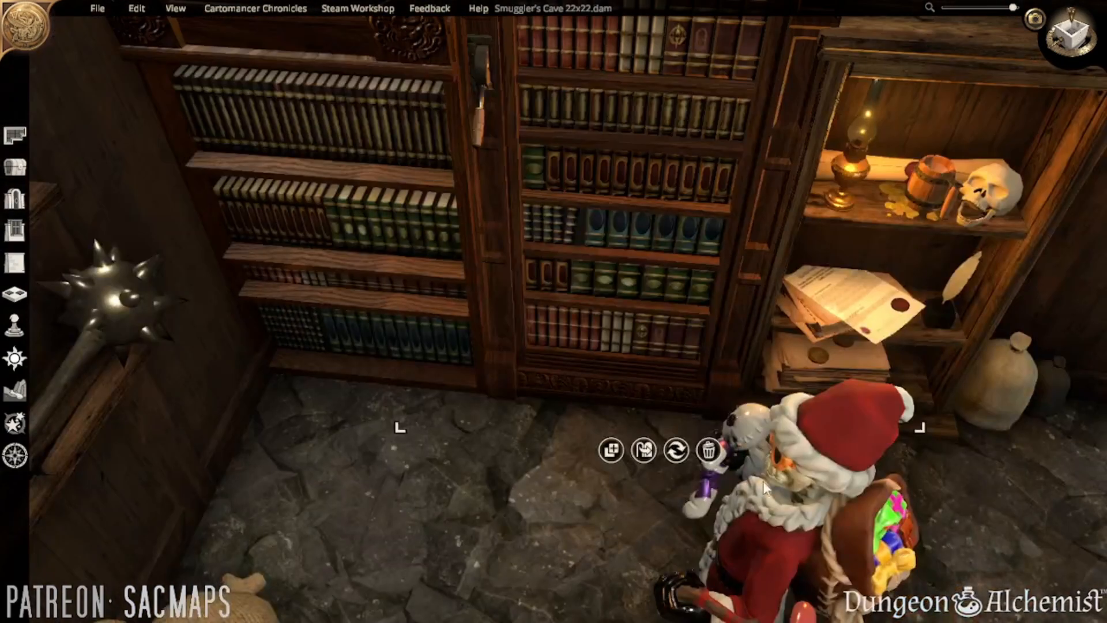
- Enter the miniature's first-person view and examine the bookcase lever and the oval mirror in the main room
{"action": "left_click", "coordinate": [804, 612]}
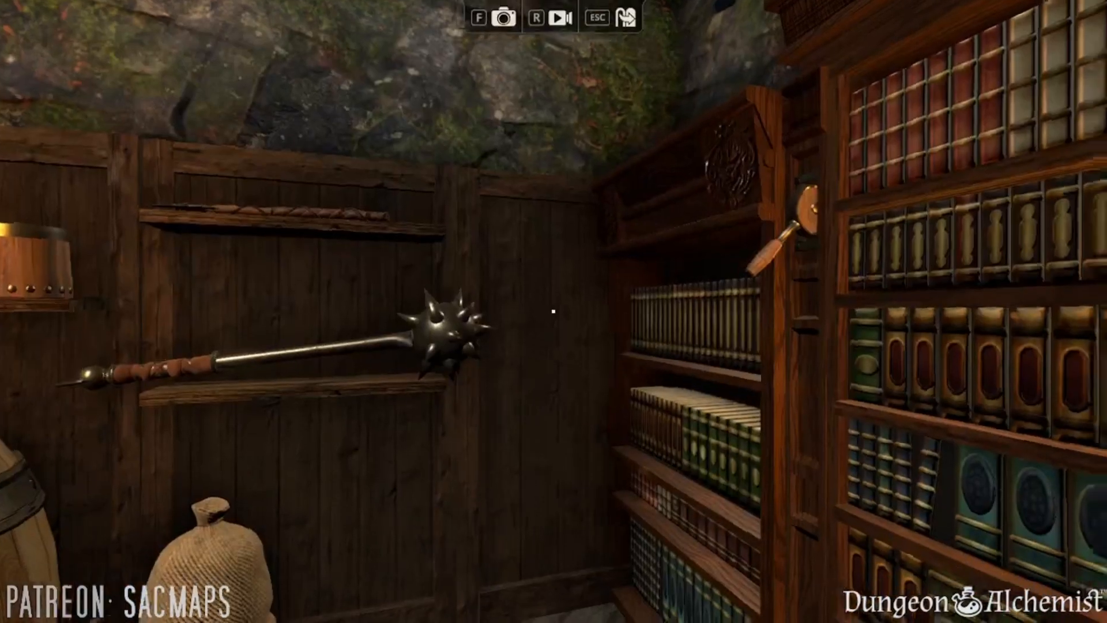
{"action": "key", "text": "d"}
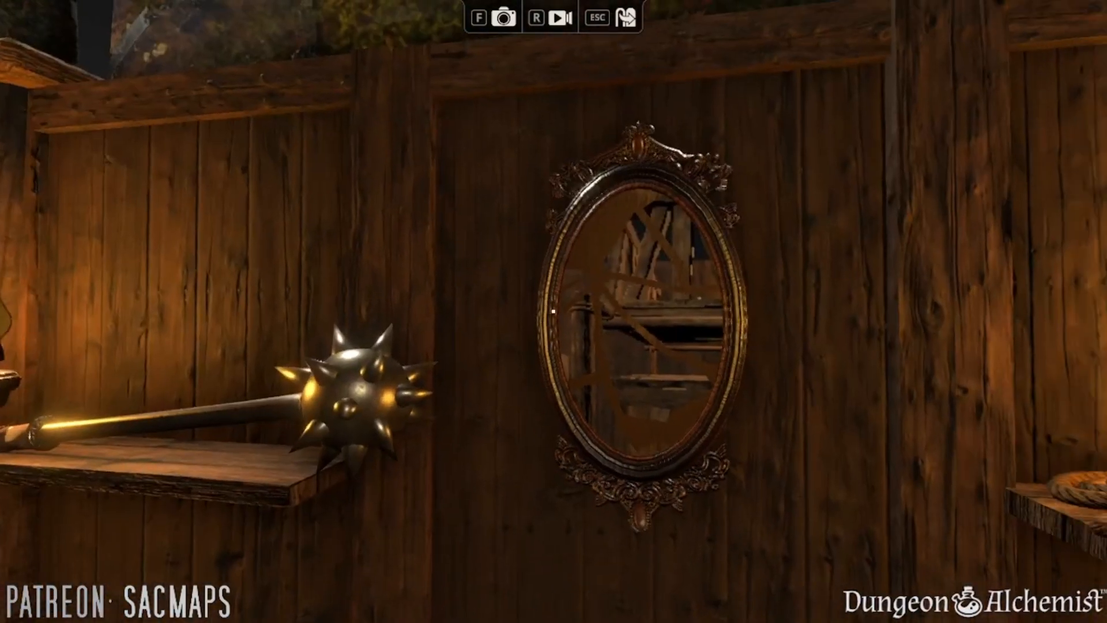
{"action": "key", "text": "d"}
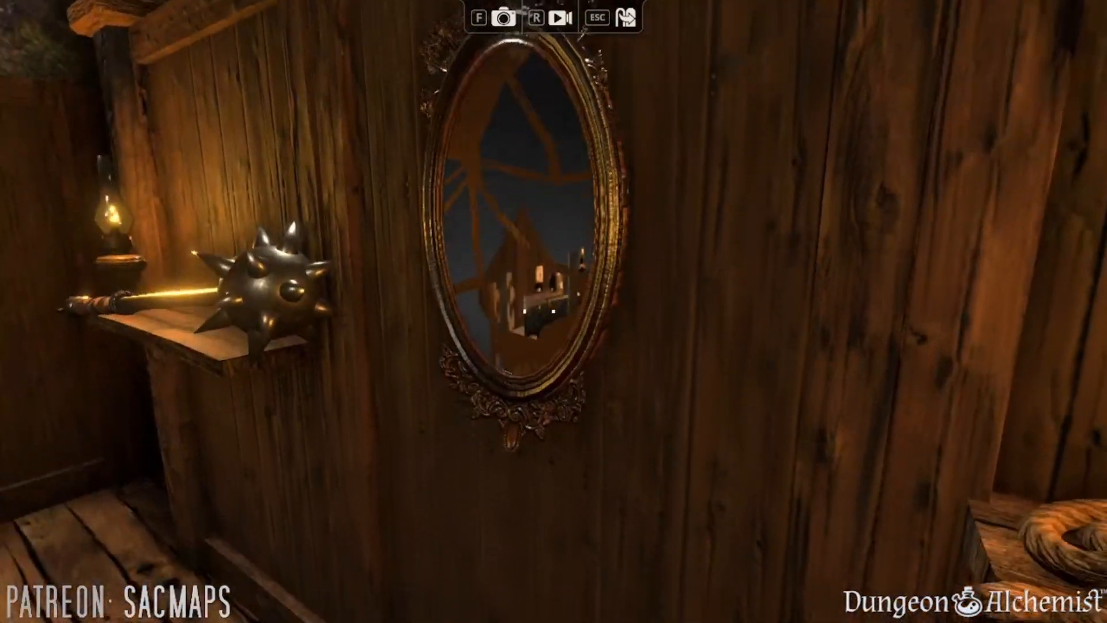
{"action": "key", "text": "a"}
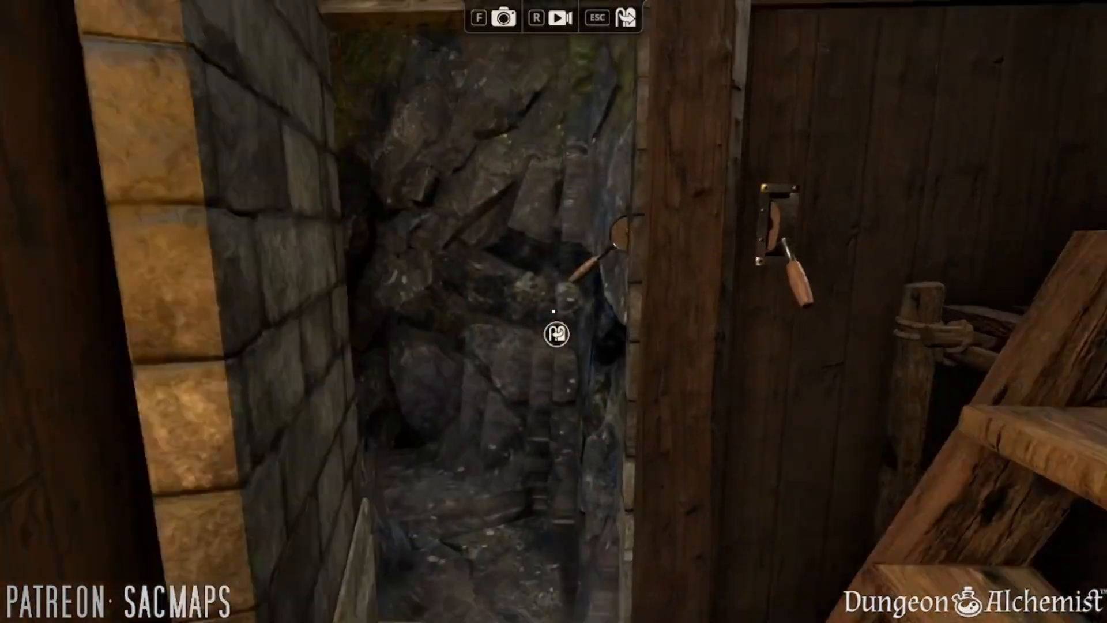
- Walk through the open secret stone door into the cave passage and inspect its rock walls, candle and ladder
{"action": "key", "text": "w"}
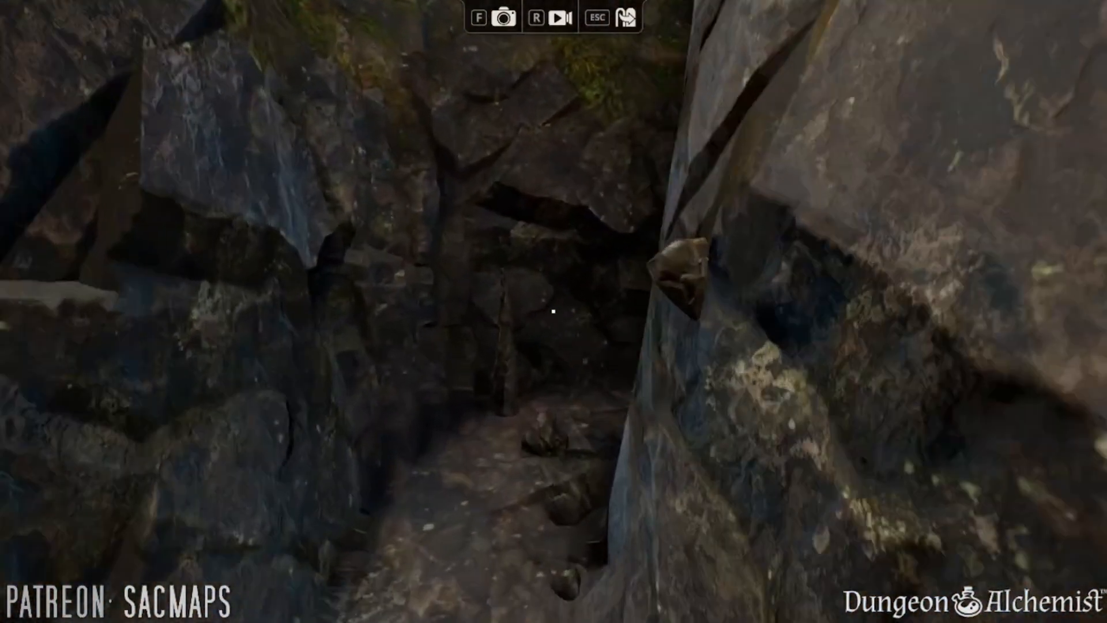
{"action": "key", "text": "a"}
{"action": "key", "text": "a"}
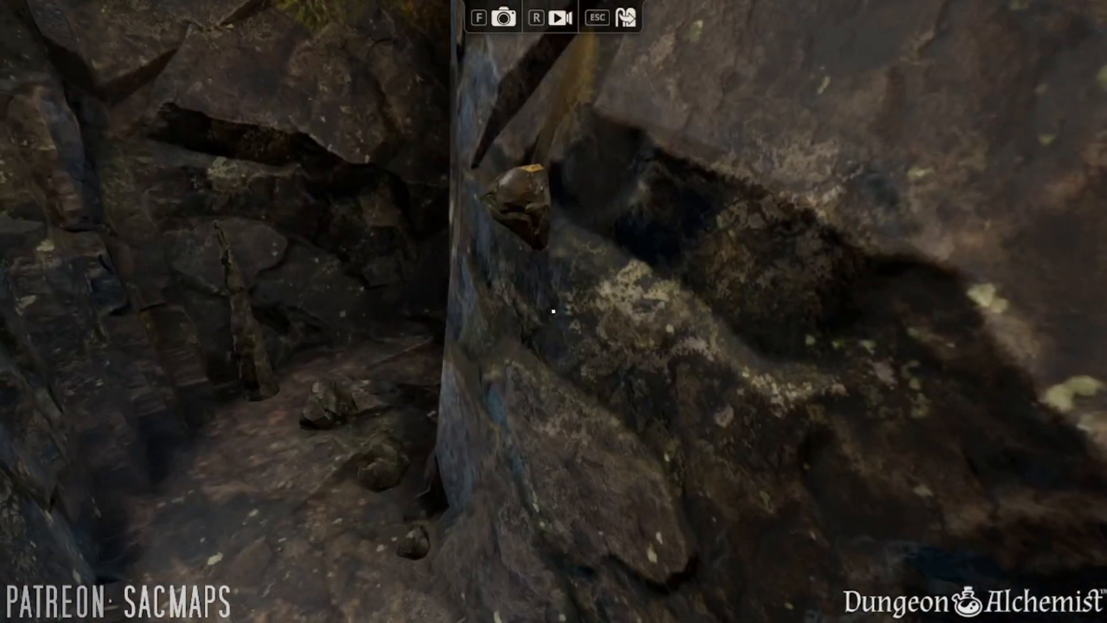
{"action": "key", "text": "a"}
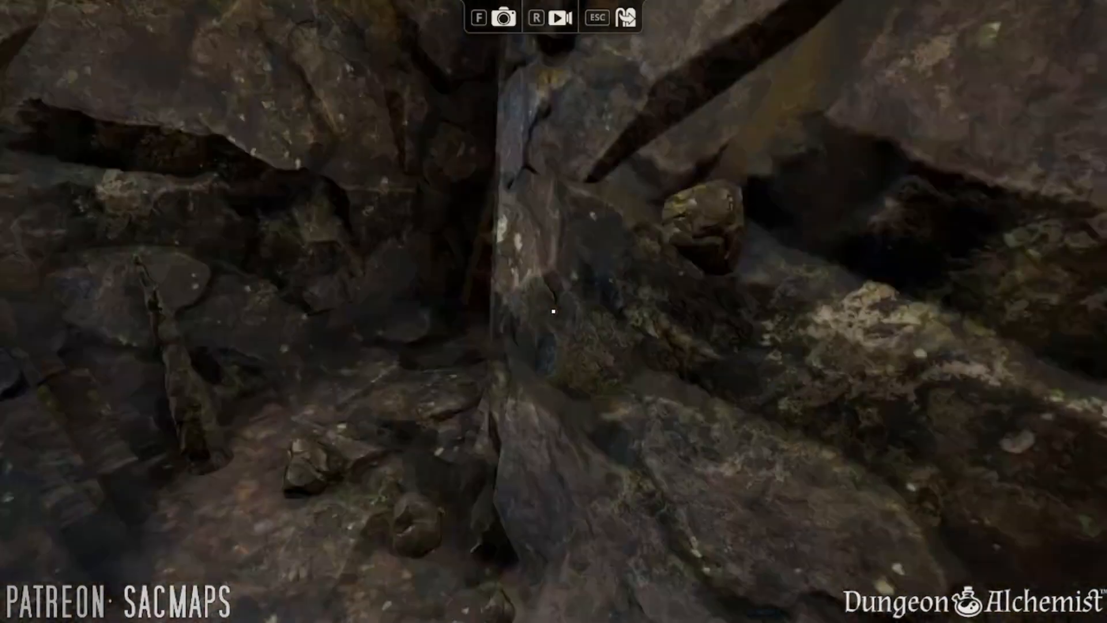
{"action": "key", "text": "a"}
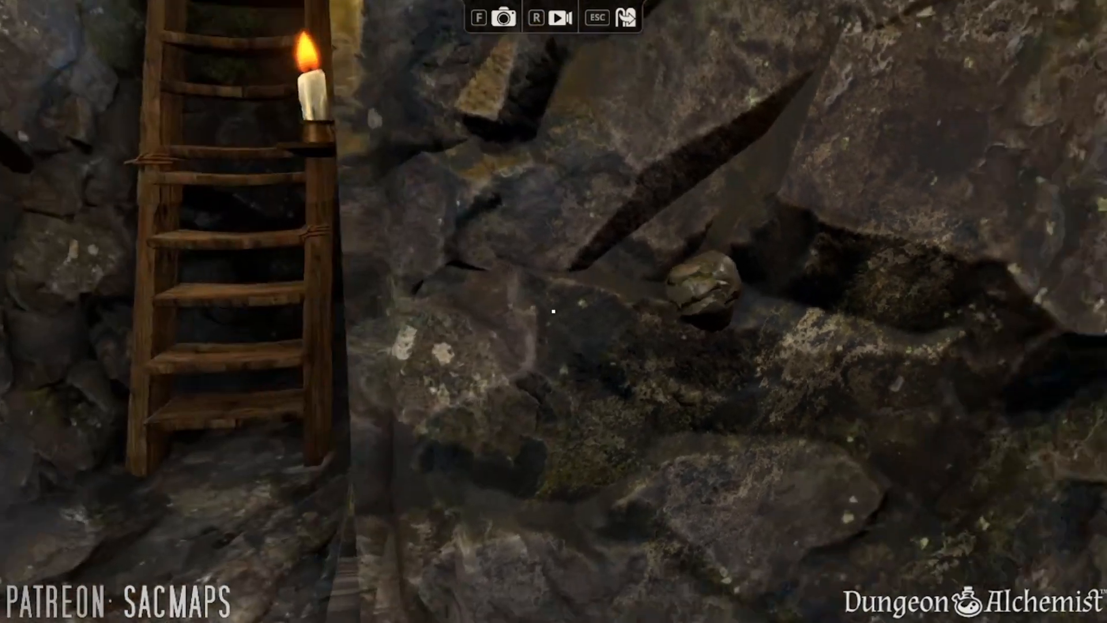
{"action": "key", "text": "a"}
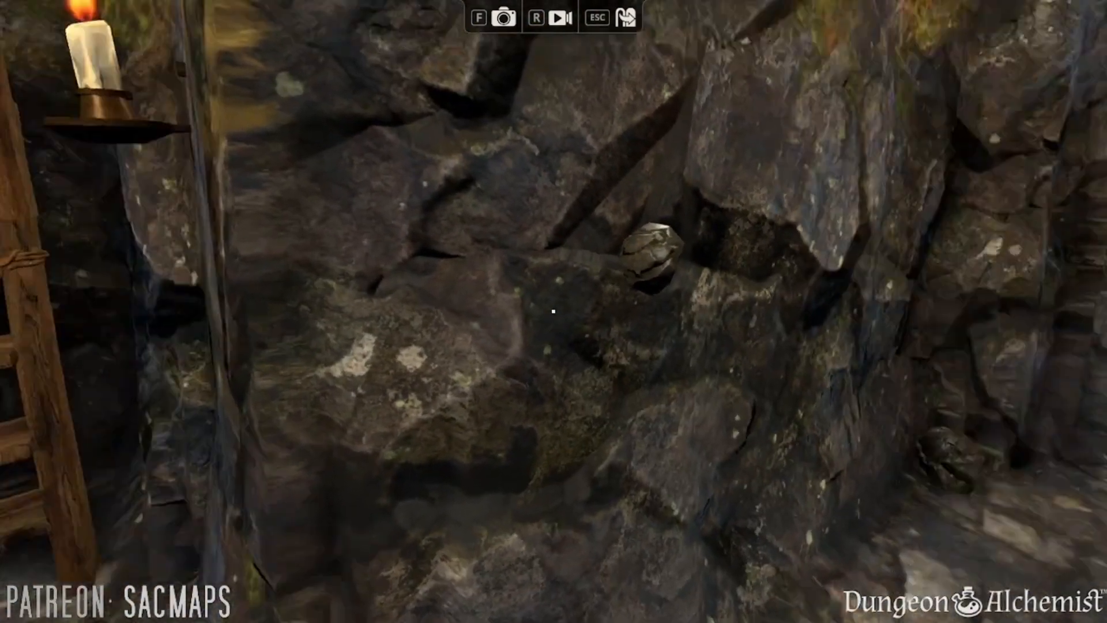
{"action": "key", "text": "a"}
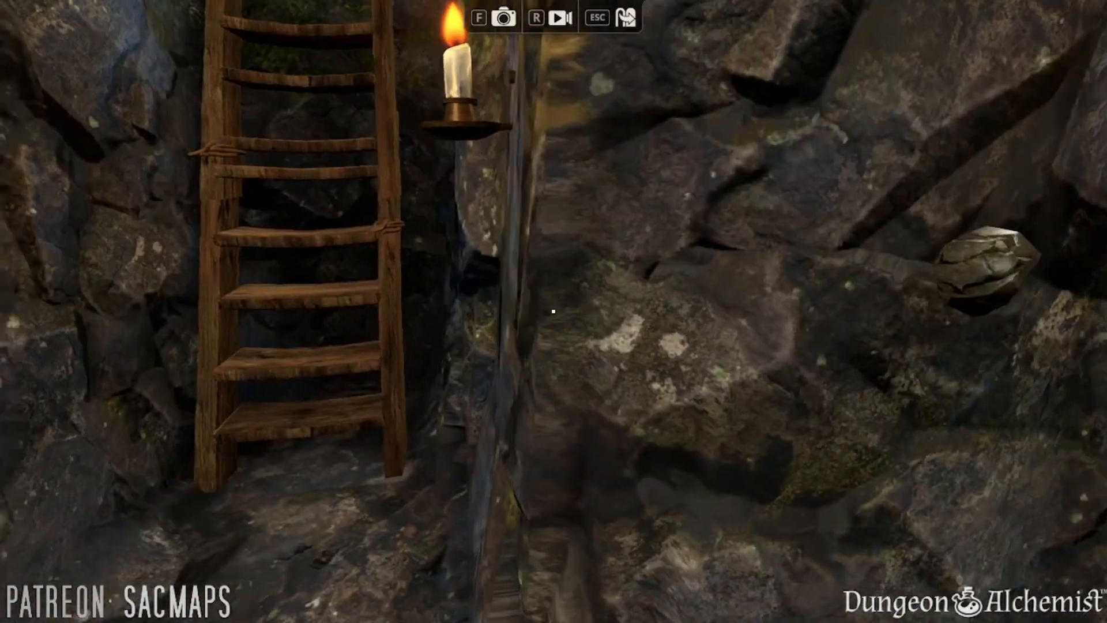
{"action": "key", "text": "s"}
{"action": "key", "text": "w"}
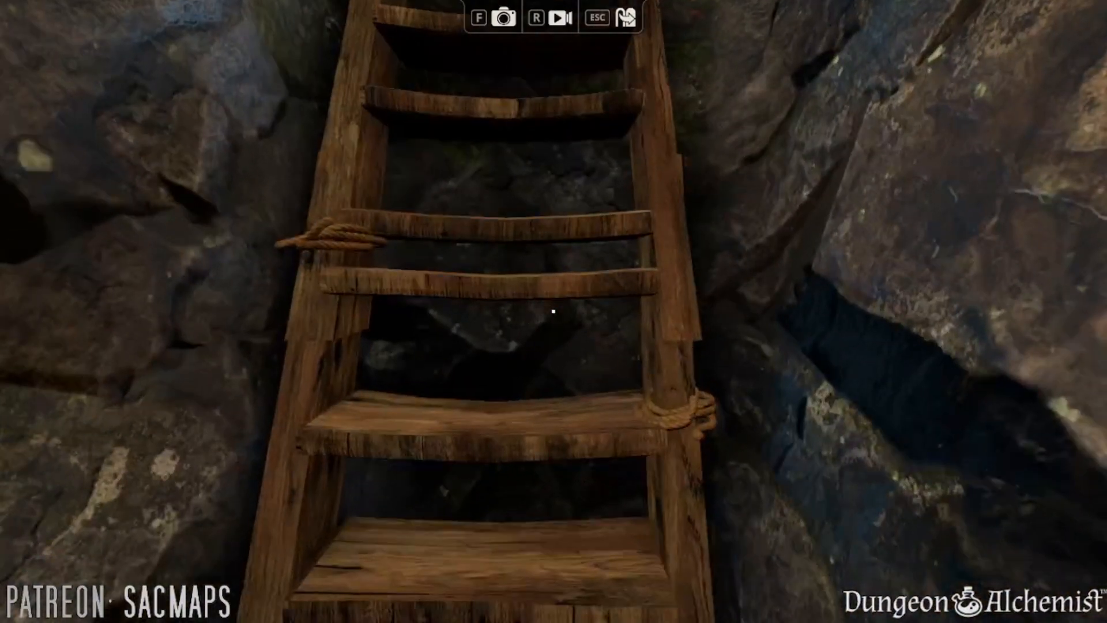
{"action": "key", "text": "s"}
{"action": "key", "text": "d"}
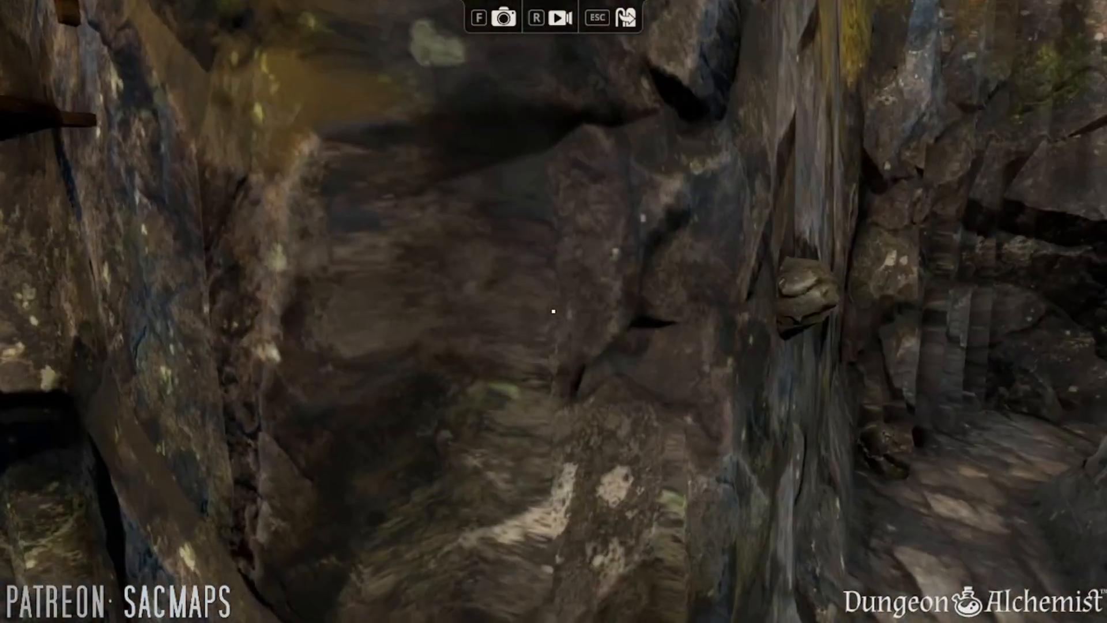
- Leave the first-person view and delete the Santa miniature at the foot of the ladder
{"action": "key", "text": "Escape"}
{"action": "middle_click_drag", "start_coordinate": [316, 424], "coordinate": [532, 512]}
{"action": "scroll", "coordinate": [461, 423], "scroll_direction": "down", "scroll_amount": 1}
{"action": "right_click_drag", "start_coordinate": [531, 512], "coordinate": [209, 289]}
{"action": "right_click_drag", "start_coordinate": [476, 390], "coordinate": [521, 414]}
{"action": "left_click", "coordinate": [522, 414]}
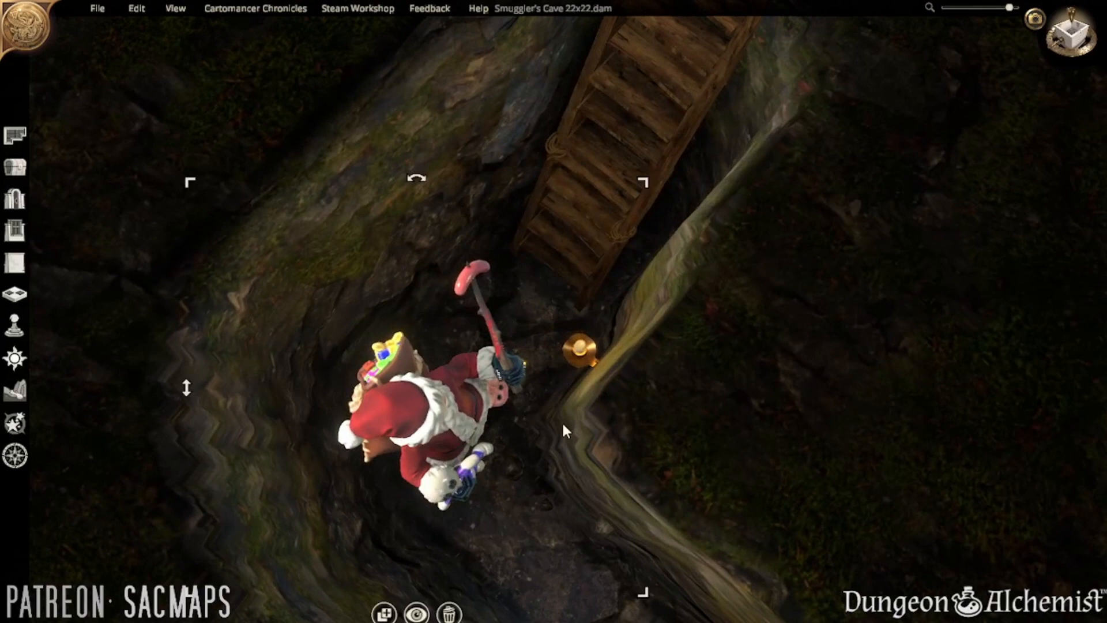
{"action": "key", "text": "Delete"}
- Reshape the rock edge of the passage near the ladder with the Raise cave area brush at a small brush size
{"action": "right_click_drag", "start_coordinate": [736, 491], "coordinate": [508, 427]}
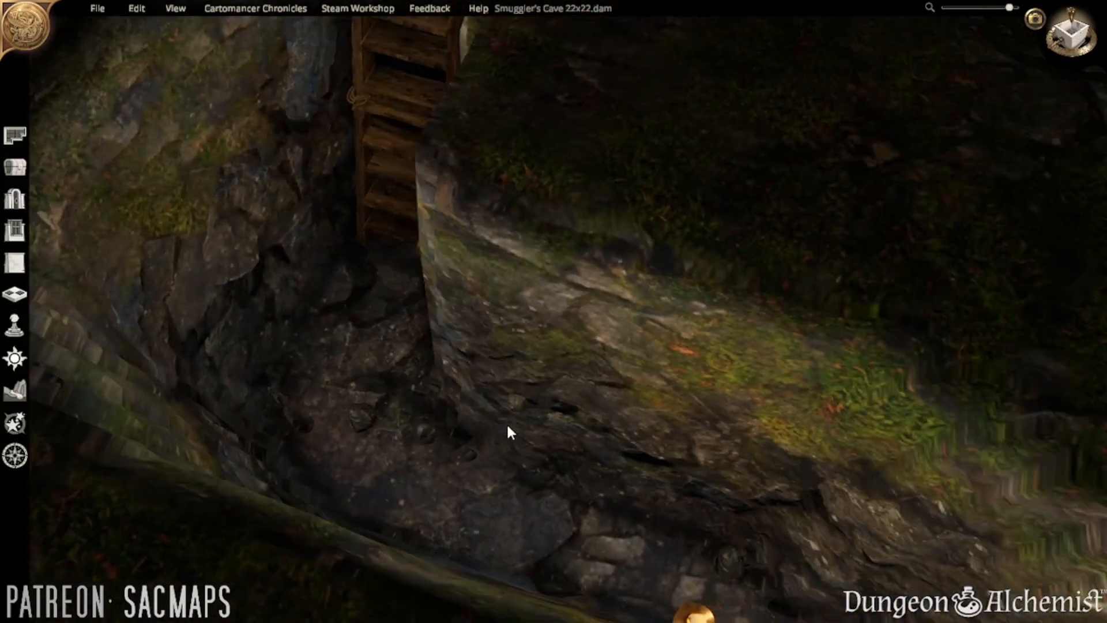
{"action": "left_click", "coordinate": [14, 166]}
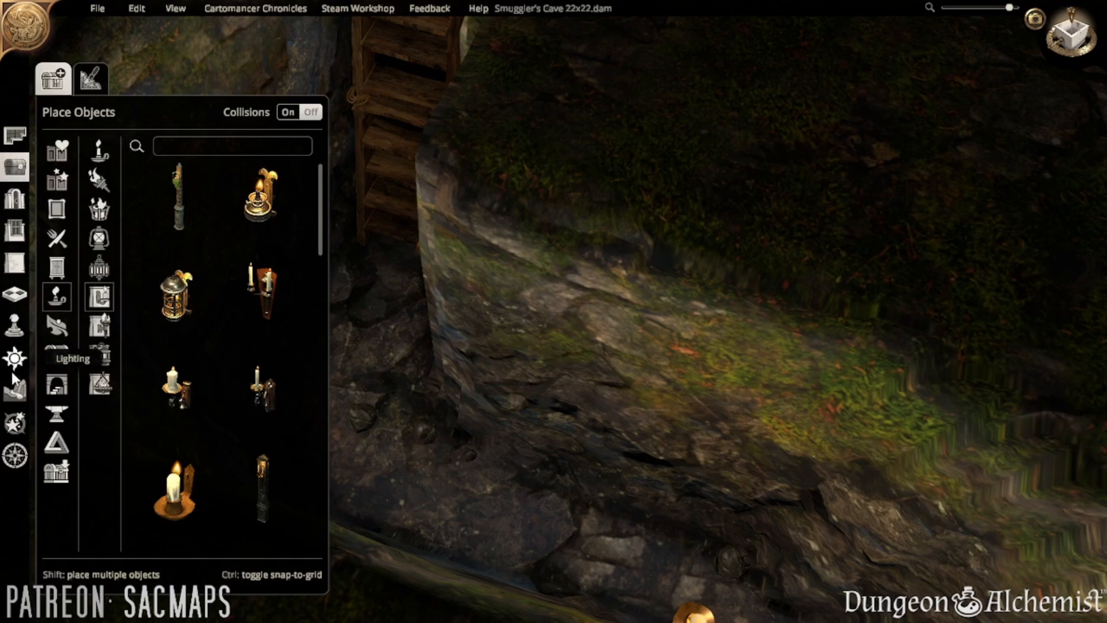
{"action": "left_click", "coordinate": [14, 390]}
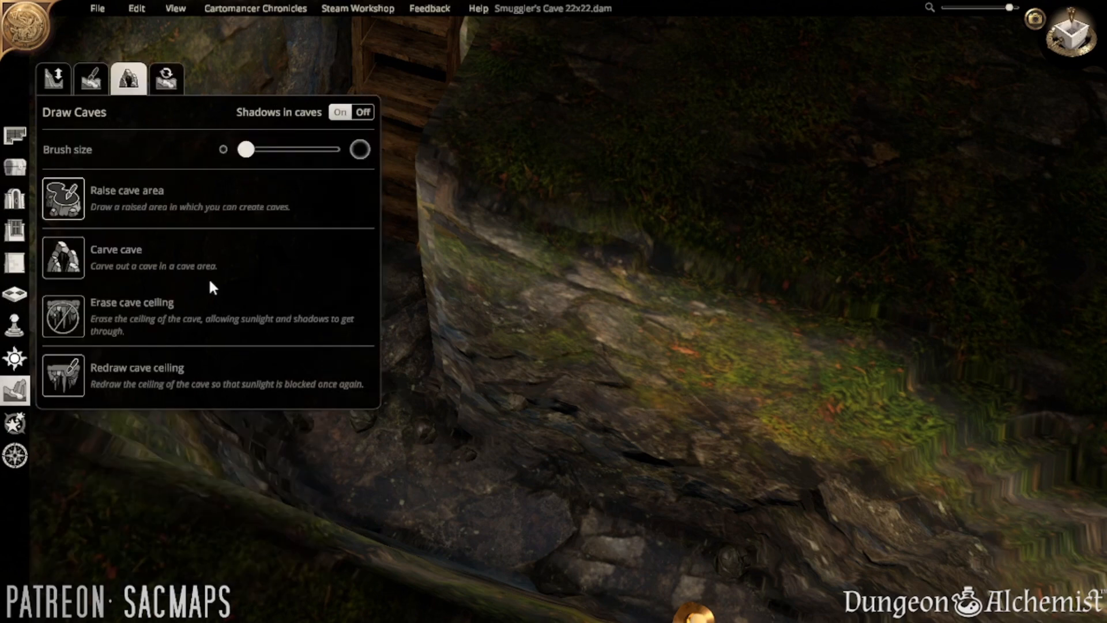
{"action": "right_click_drag", "start_coordinate": [438, 372], "coordinate": [769, 509]}
{"action": "mouse_move", "coordinate": [555, 497]}
{"action": "right_mouse_down"}
{"action": "mouse_move", "coordinate": [656, 468]}
{"action": "mouse_move", "coordinate": [765, 466]}
{"action": "right_mouse_up"}
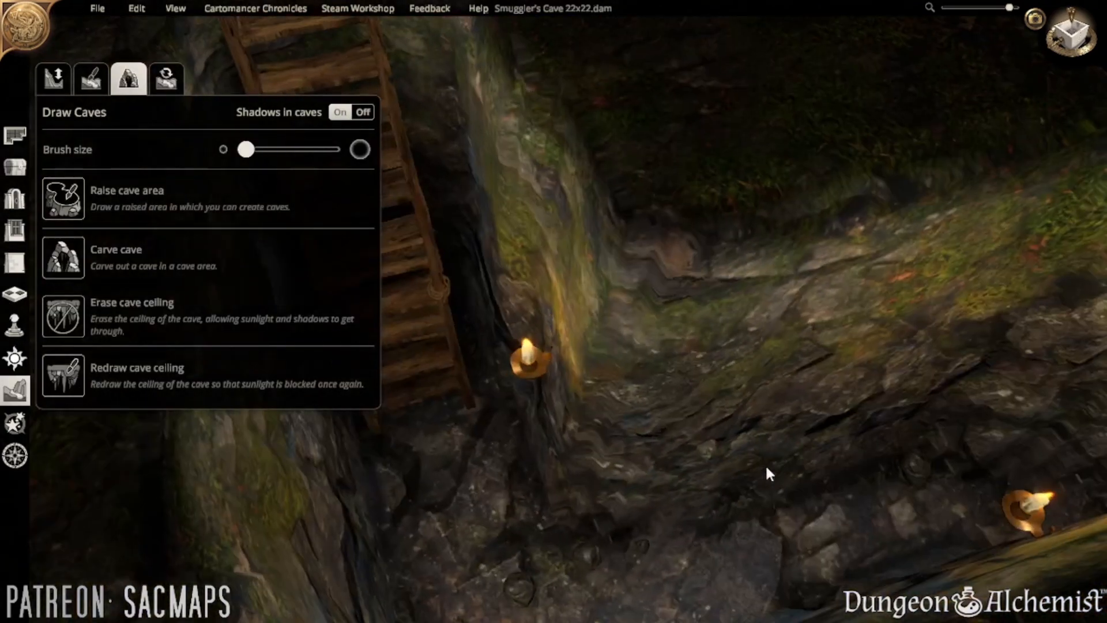
{"action": "left_click", "coordinate": [63, 198]}
{"action": "left_click", "coordinate": [579, 307]}
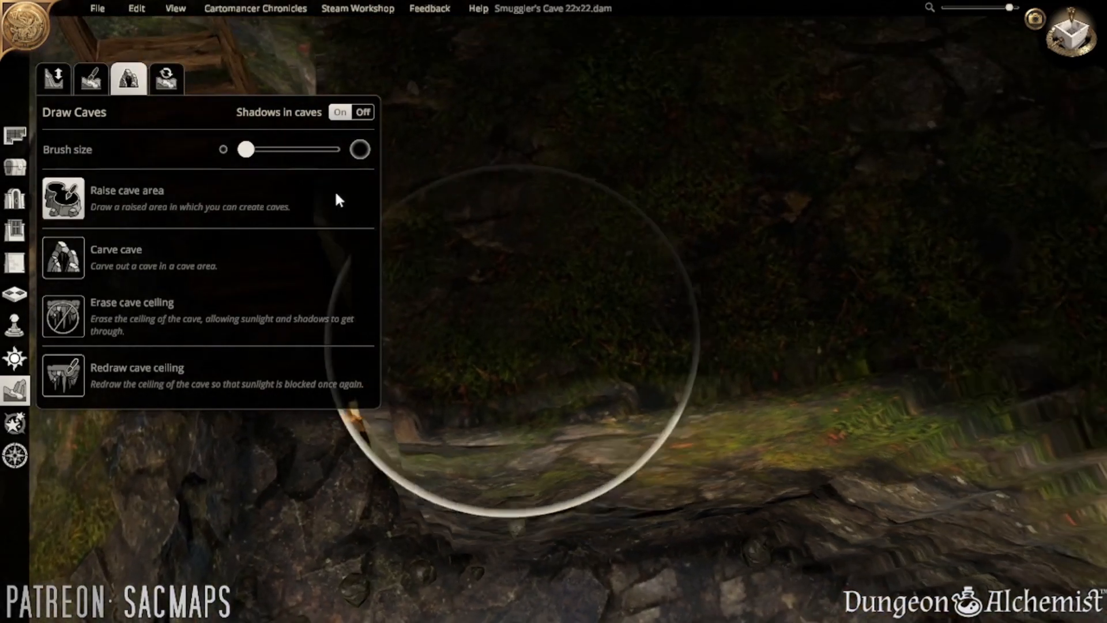
{"action": "left_click", "coordinate": [540, 241]}
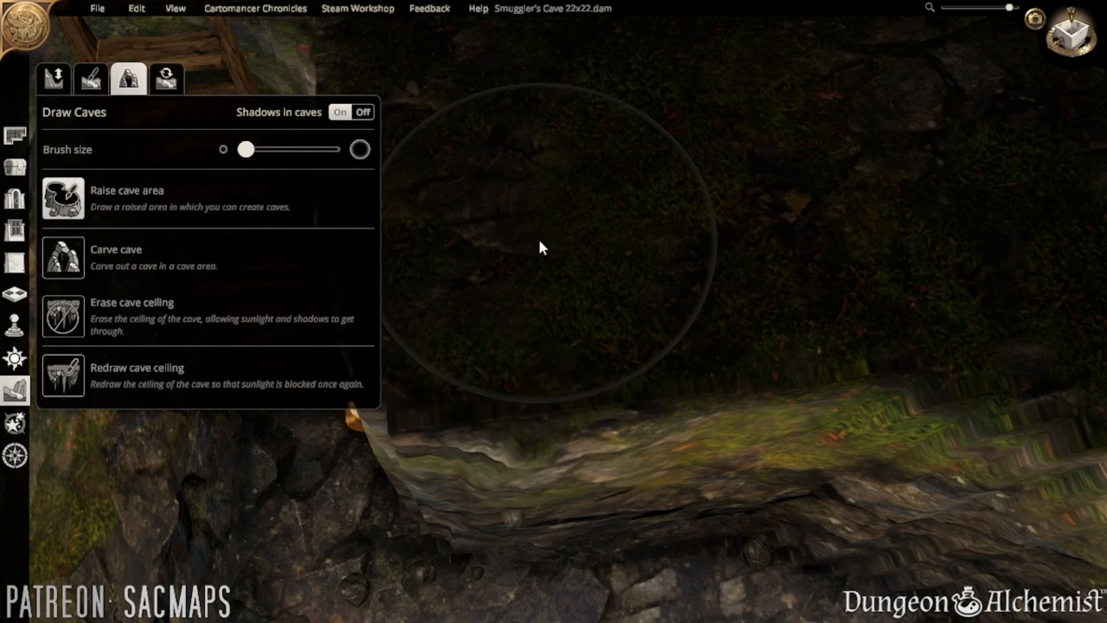
{"action": "left_click", "coordinate": [576, 248]}
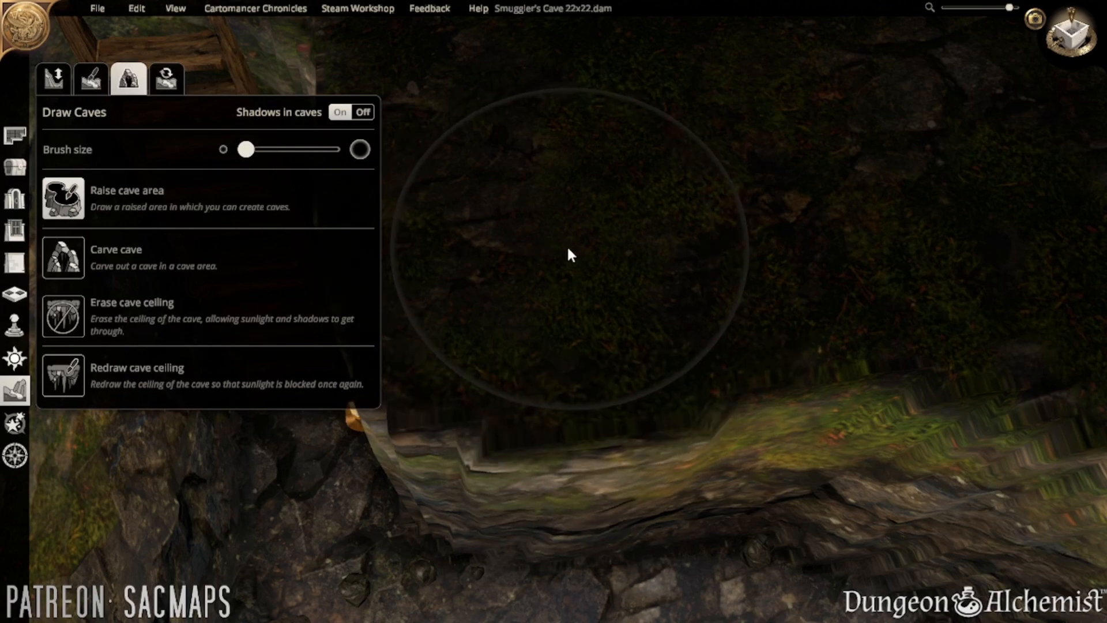
{"action": "key", "text": "s"}
{"action": "left_click", "coordinate": [15, 135]}
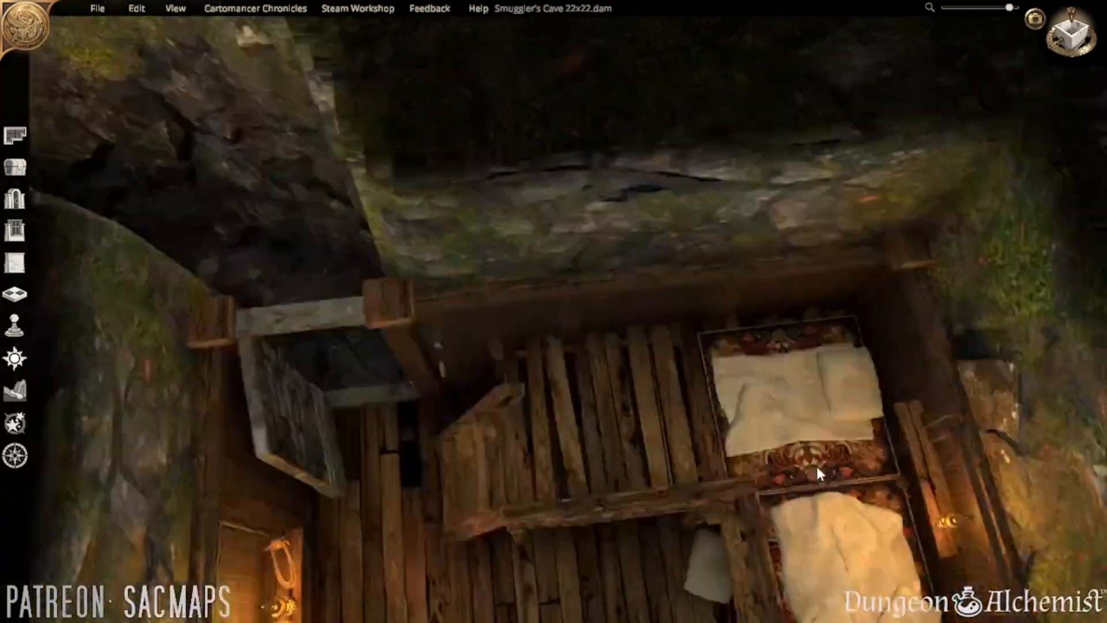
- Find a row of three upright books with the search term "book" and place it on the wall shelf above the beds
{"action": "key", "text": "s"}
{"action": "key", "text": "d"}
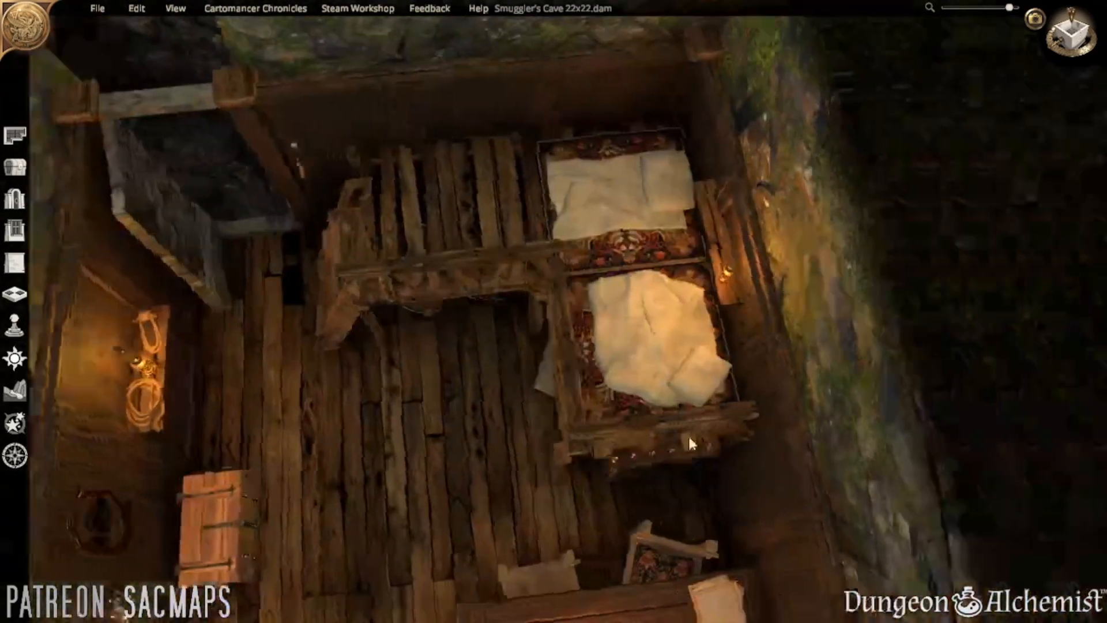
{"action": "middle_click_drag", "start_coordinate": [687, 434], "coordinate": [953, 410]}
{"action": "middle_click_drag", "start_coordinate": [438, 406], "coordinate": [753, 345]}
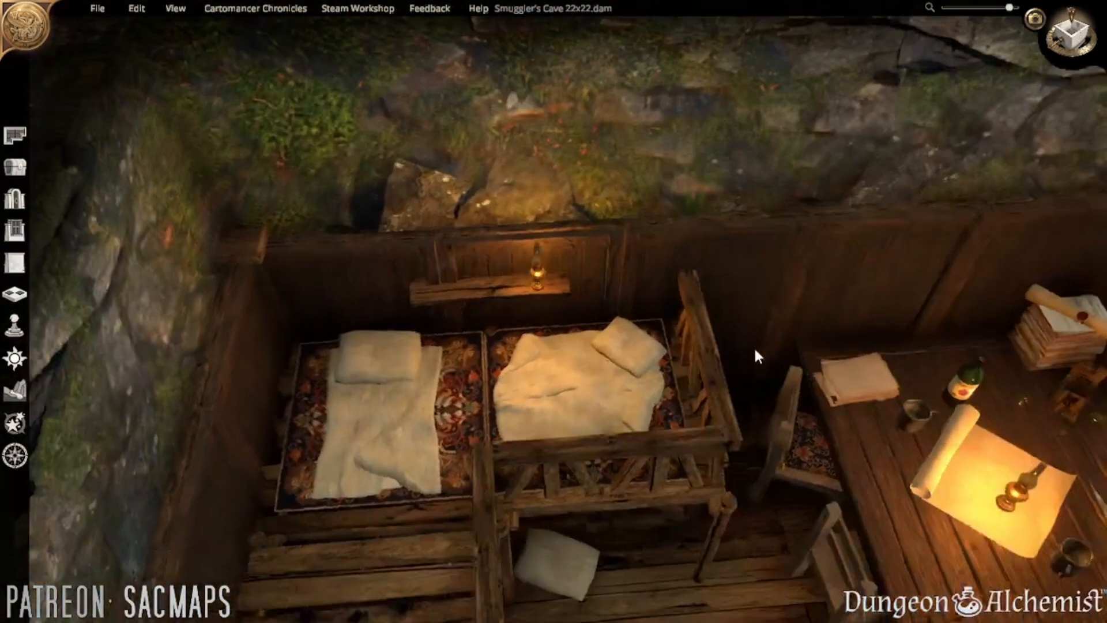
{"action": "scroll", "coordinate": [624, 395], "scroll_direction": "up", "scroll_amount": 3}
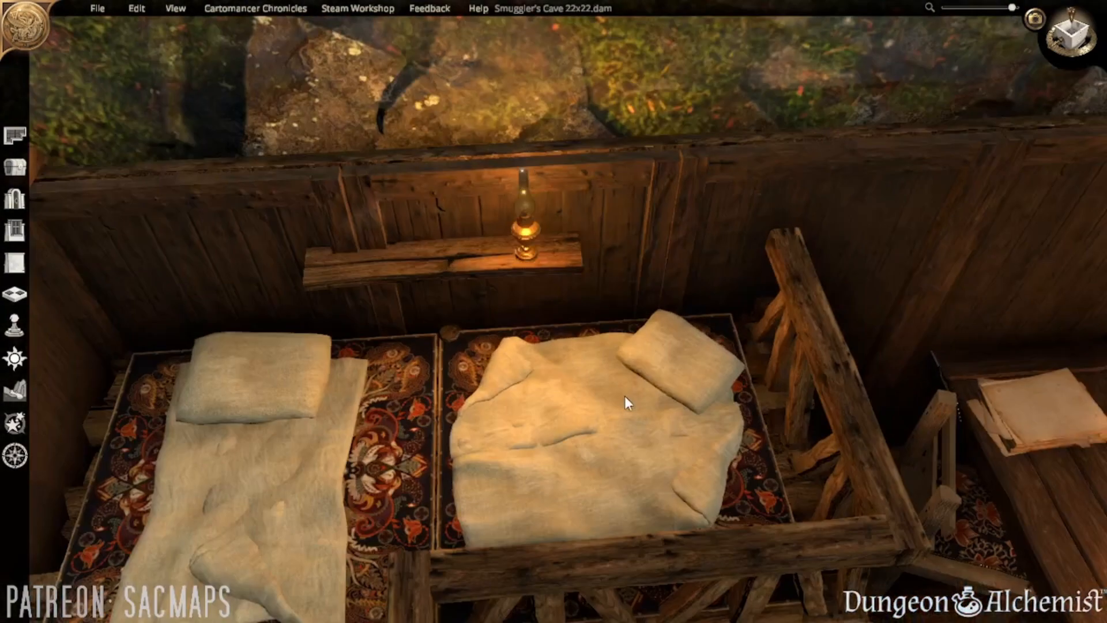
{"action": "left_click", "coordinate": [15, 167]}
{"action": "left_click", "coordinate": [220, 147]}
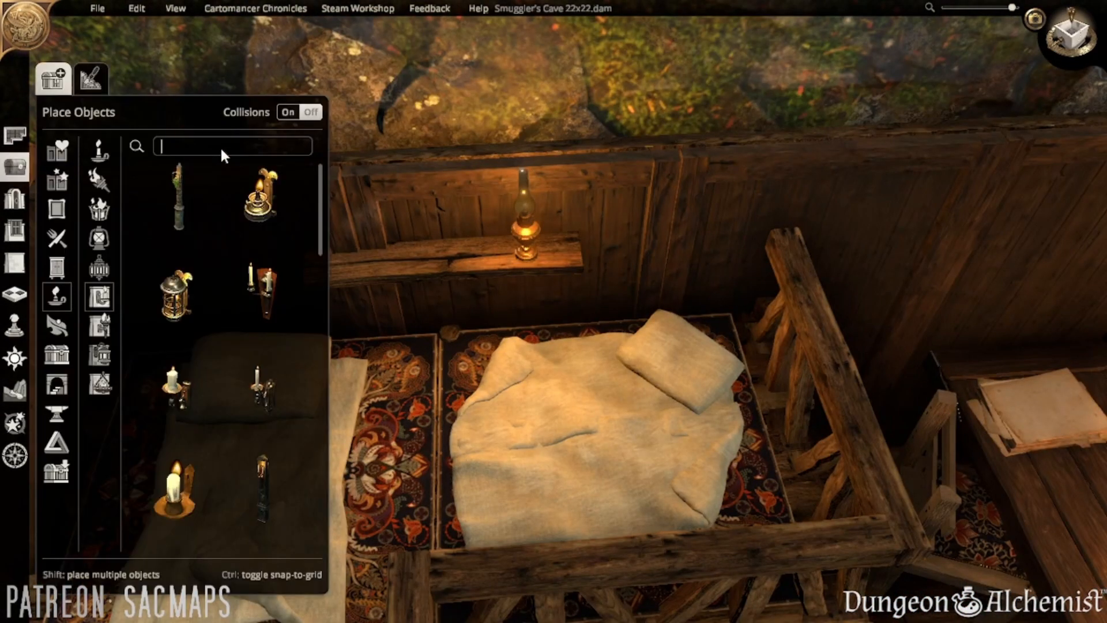
{"action": "type", "text": "book"}
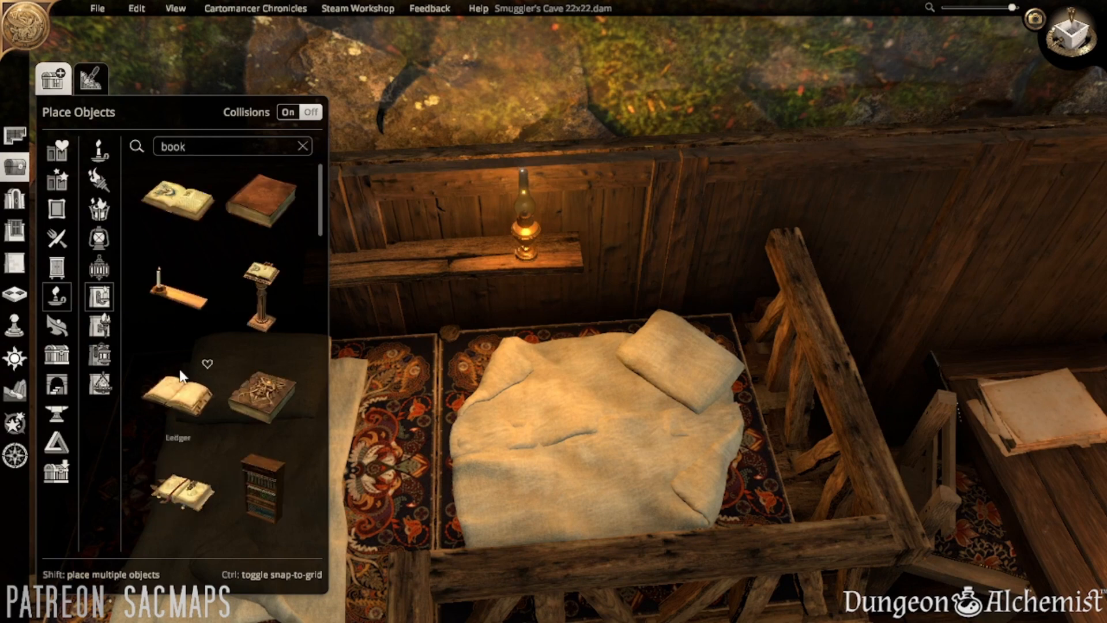
{"action": "scroll", "coordinate": [192, 230], "scroll_direction": "down", "scroll_amount": 1}
{"action": "scroll", "coordinate": [192, 230], "scroll_direction": "down", "scroll_amount": 4}
{"action": "left_click", "coordinate": [185, 352]}
{"action": "key", "text": "a"}
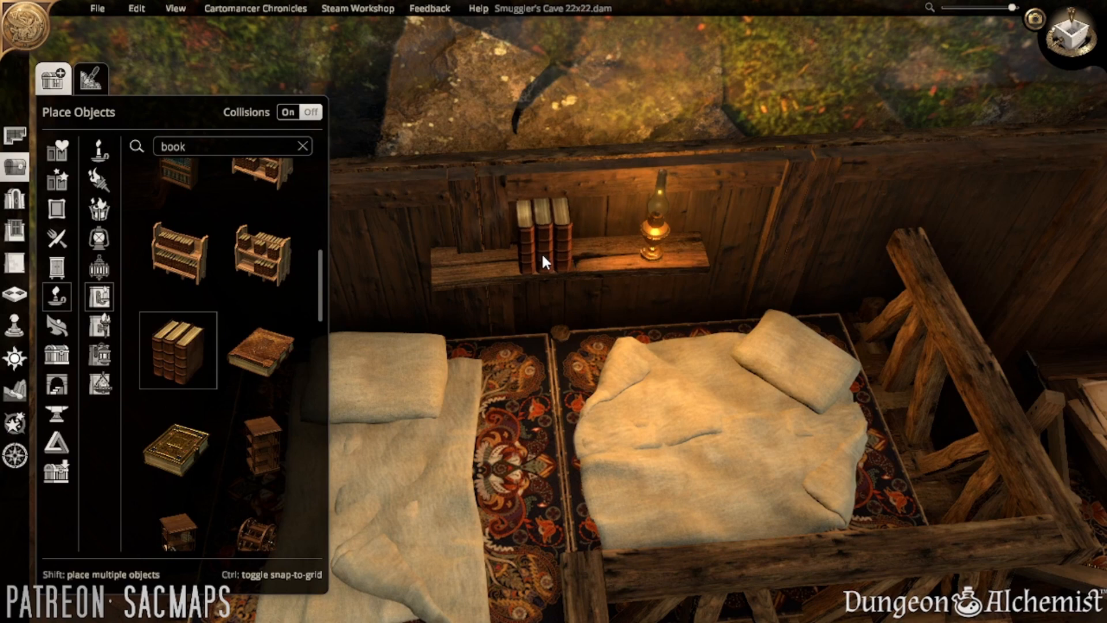
{"action": "left_click", "coordinate": [536, 262]}
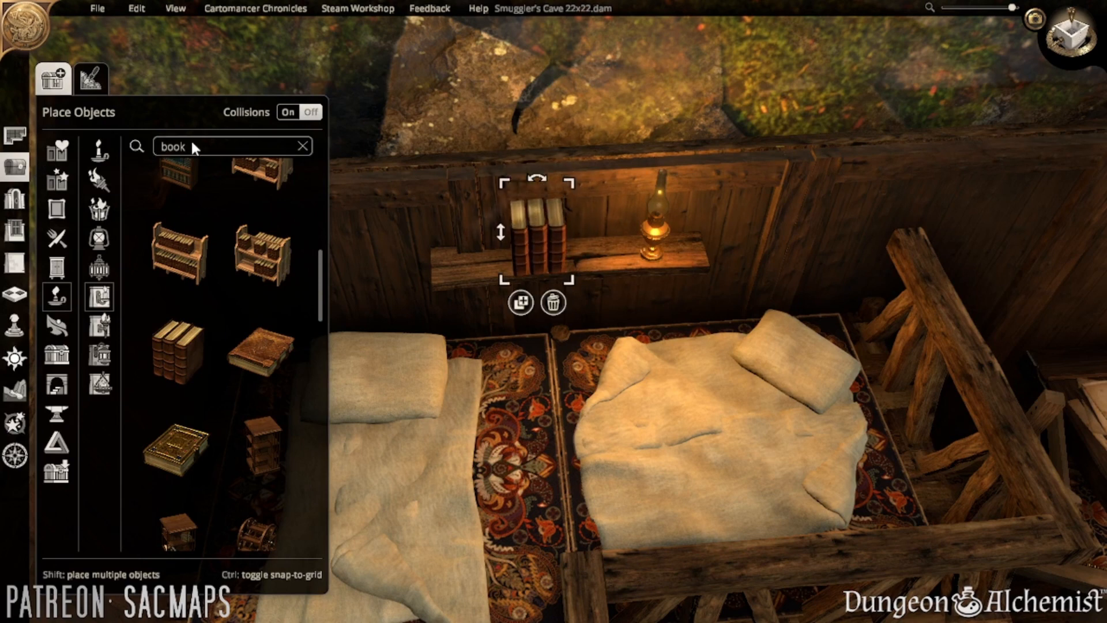
- Find a small pile of gold coins with the search term "coin" and place it on the wall shelf between the books and the lamp
{"action": "double_click", "coordinate": [173, 147]}
{"action": "type", "text": "coin"}
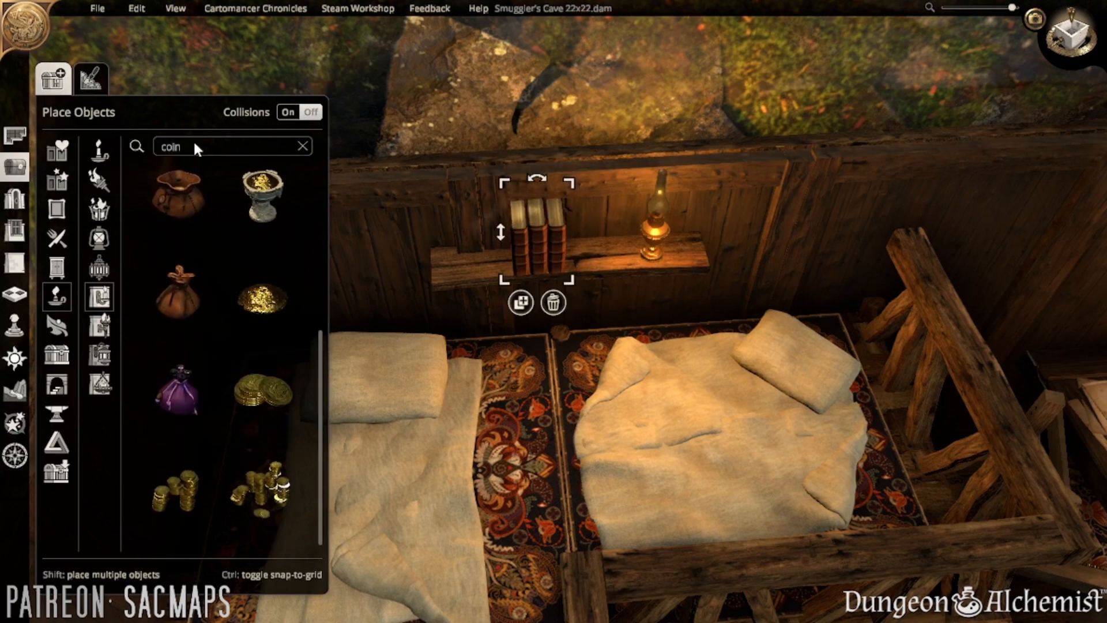
{"action": "scroll", "coordinate": [244, 376], "scroll_direction": "up", "scroll_amount": 5}
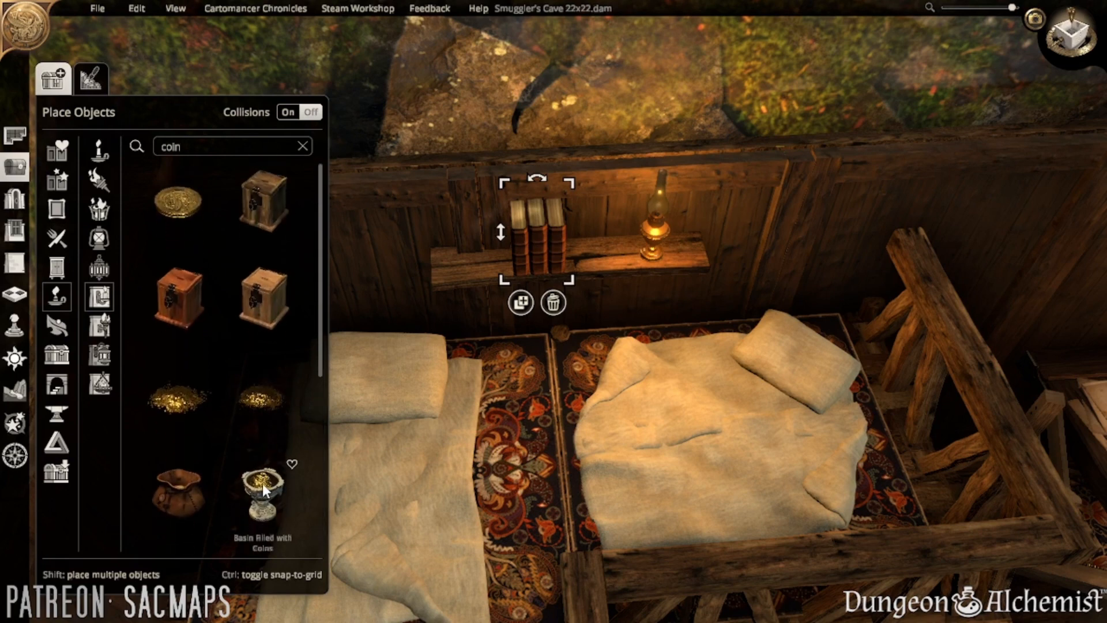
{"action": "scroll", "coordinate": [242, 358], "scroll_direction": "down", "scroll_amount": 4}
{"action": "left_click", "coordinate": [258, 397]}
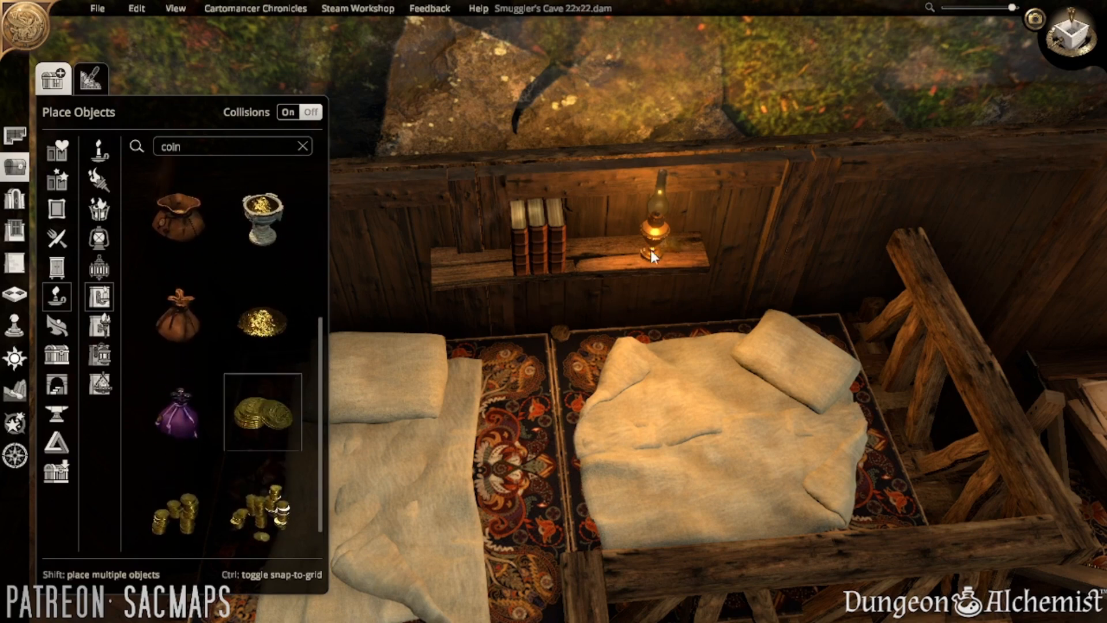
{"action": "left_click", "coordinate": [596, 257]}
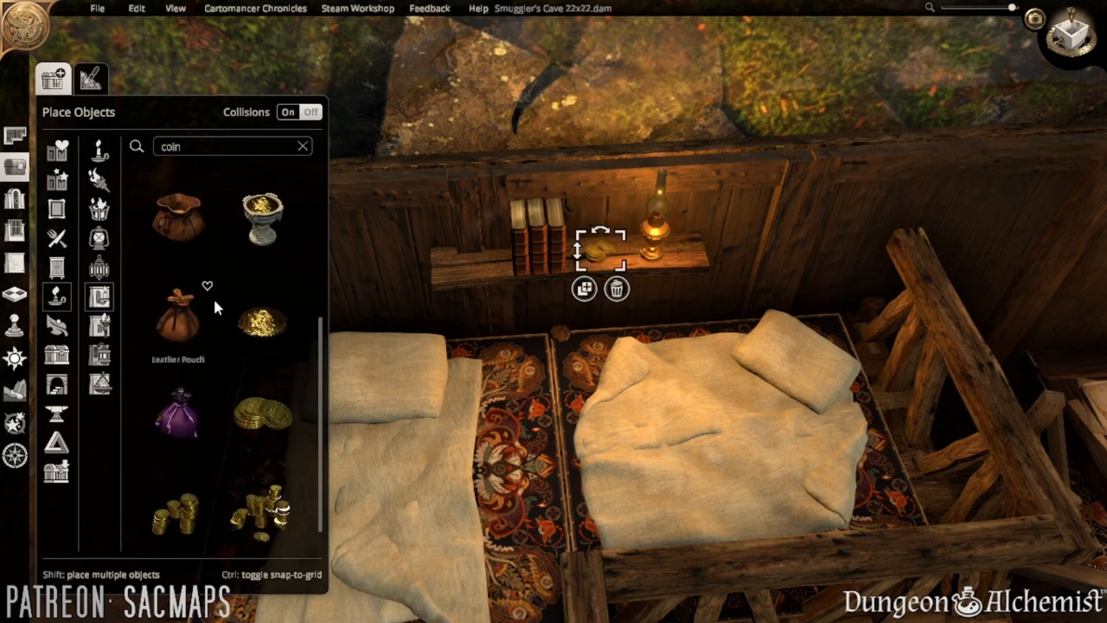
- Place a single gold coin on the empty end of the wall shelf beside the row of books
{"action": "scroll", "coordinate": [213, 323], "scroll_direction": "up", "scroll_amount": 4}
{"action": "left_click", "coordinate": [191, 213]}
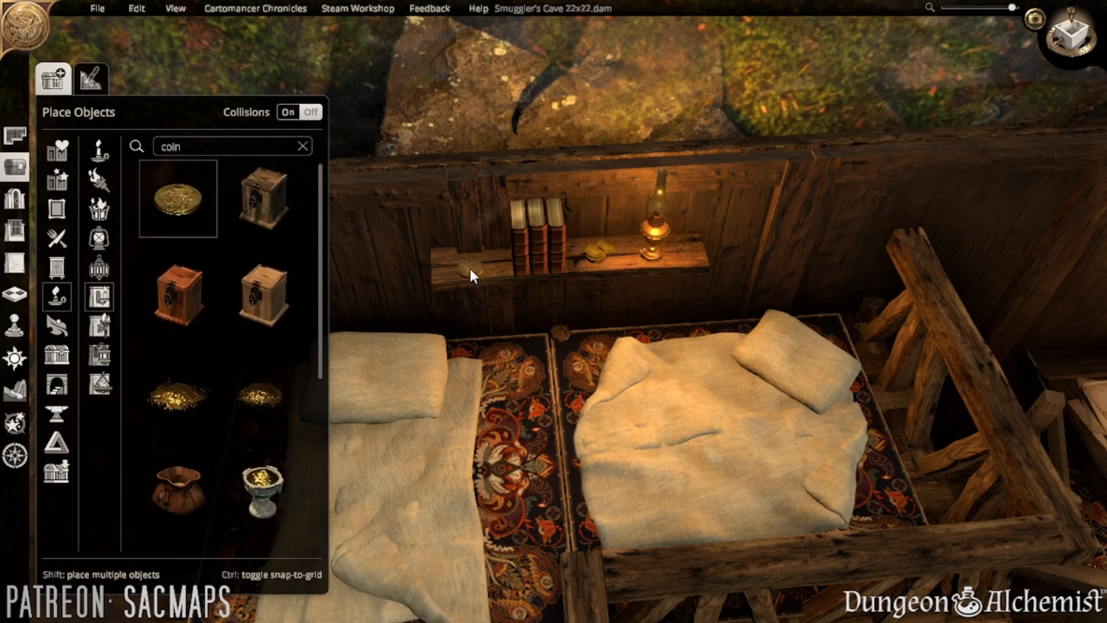
{"action": "left_click", "coordinate": [458, 264]}
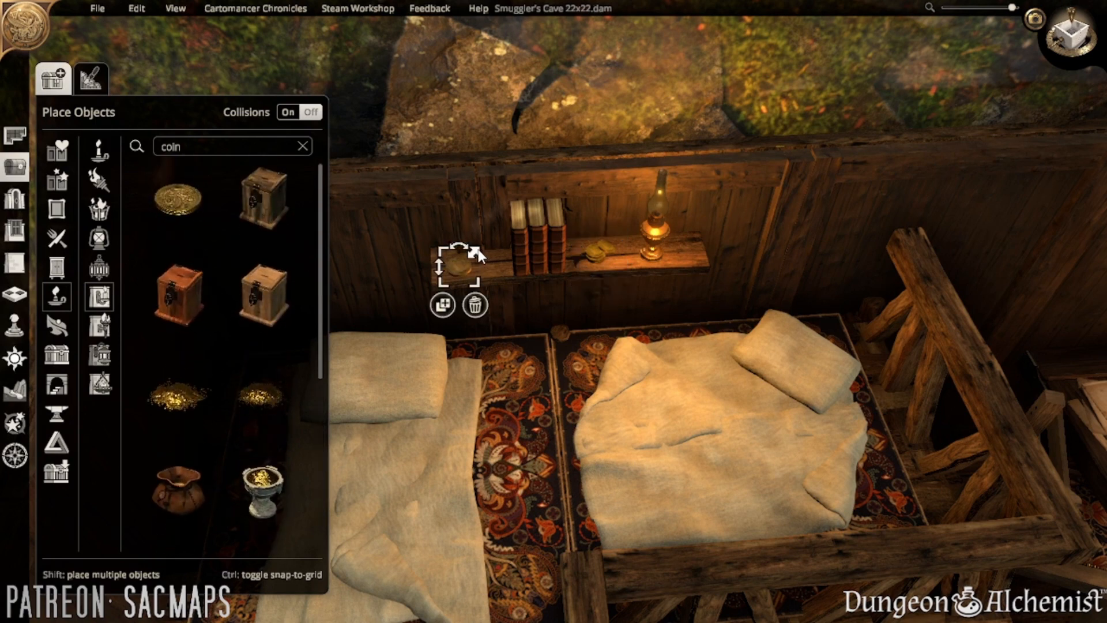
{"action": "left_click", "coordinate": [490, 122]}
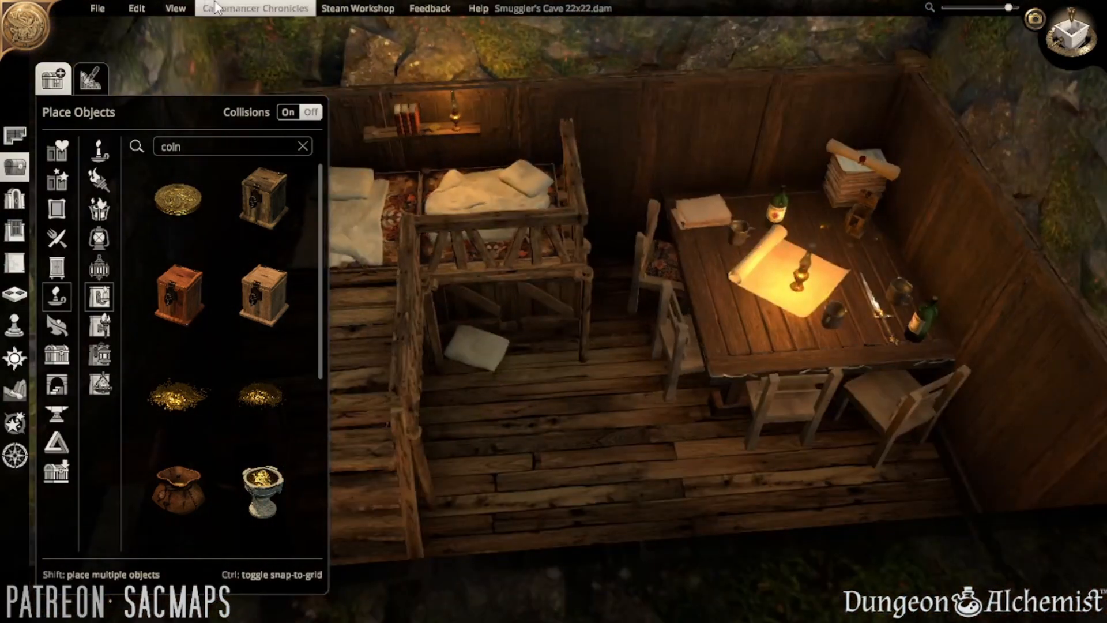
- Finish placing objects, hide the grid, and save the map as a new file named "Smuggler's Cave 22x22, light"
{"action": "left_click", "coordinate": [97, 8]}
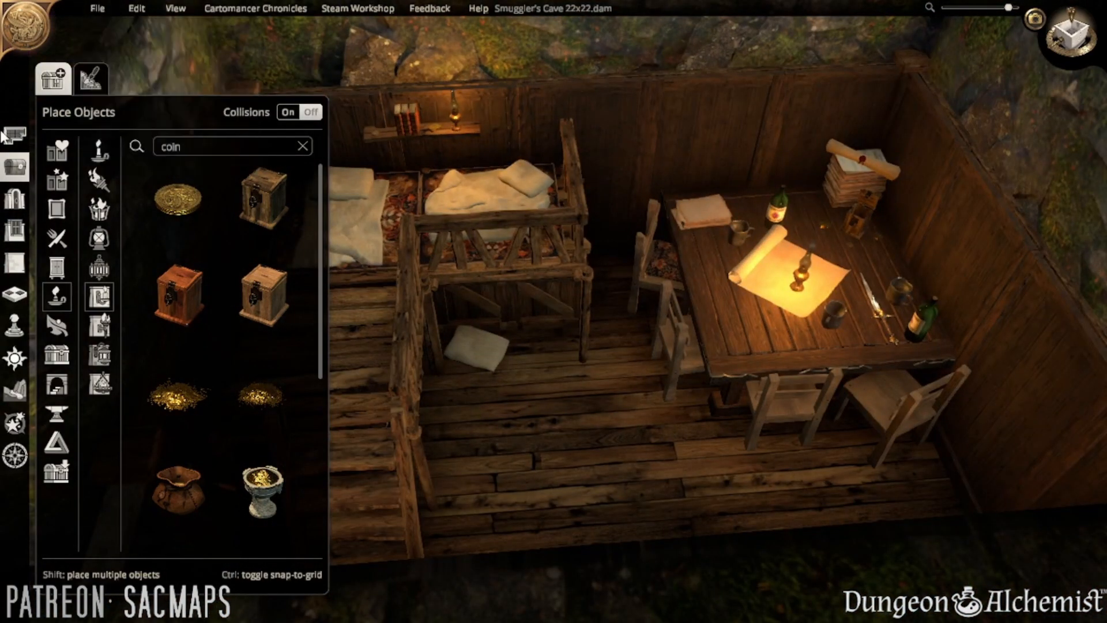
{"action": "left_click", "coordinate": [15, 167]}
{"action": "scroll", "coordinate": [686, 379], "scroll_direction": "down", "scroll_amount": 6}
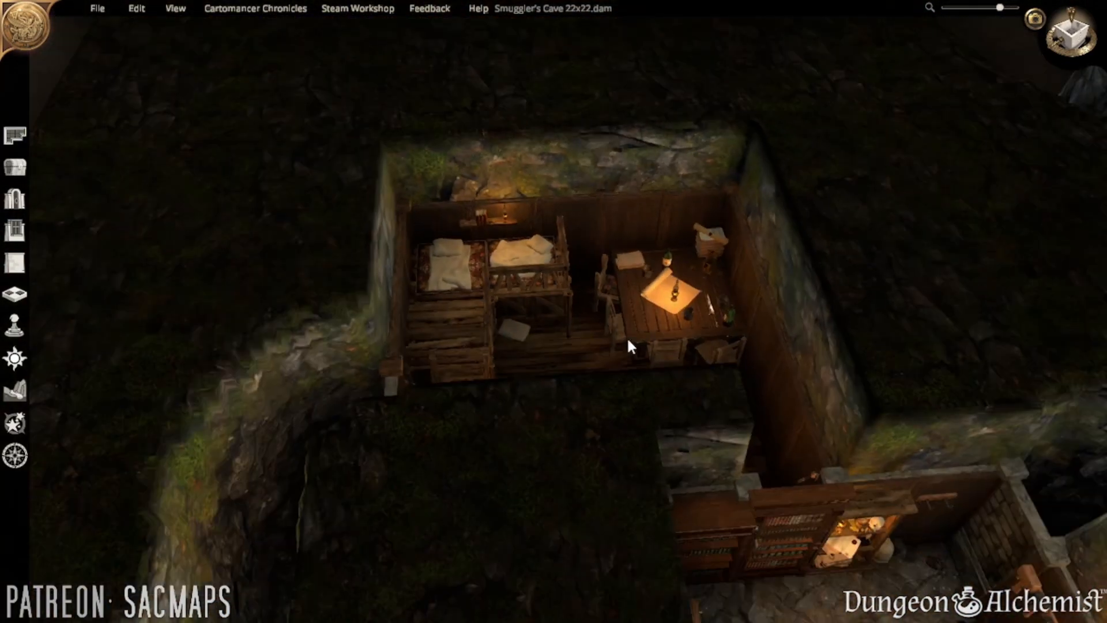
{"action": "scroll", "coordinate": [639, 400], "scroll_direction": "down", "scroll_amount": 3}
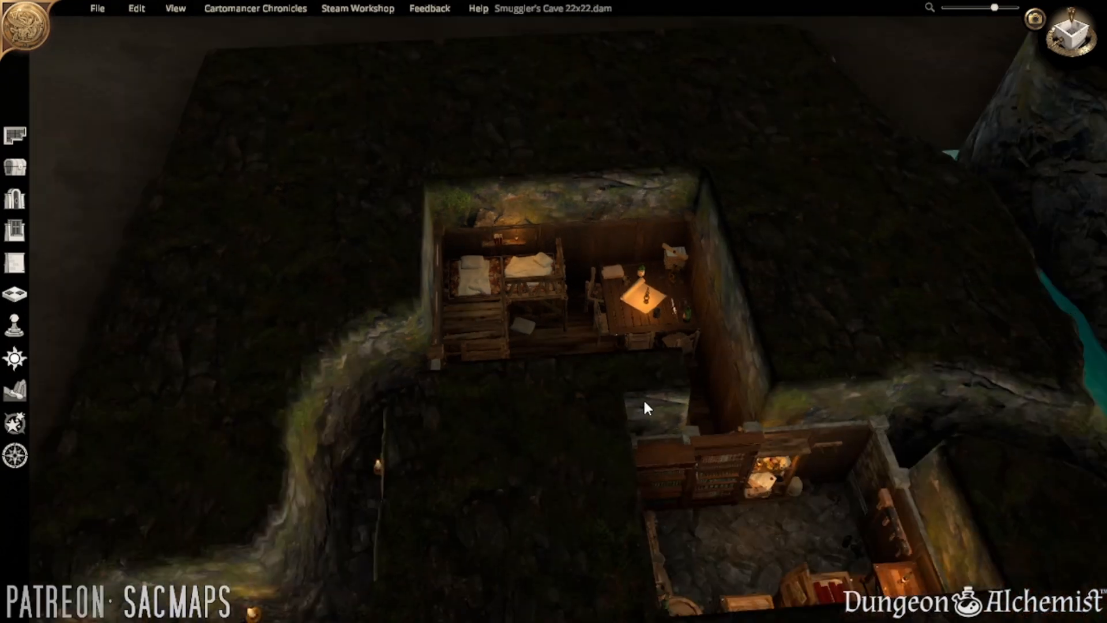
{"action": "scroll", "coordinate": [644, 402], "scroll_direction": "down", "scroll_amount": 3}
{"action": "middle_click_drag", "start_coordinate": [625, 388], "coordinate": [298, 505]}
{"action": "right_click_drag", "start_coordinate": [298, 505], "coordinate": [306, 428]}
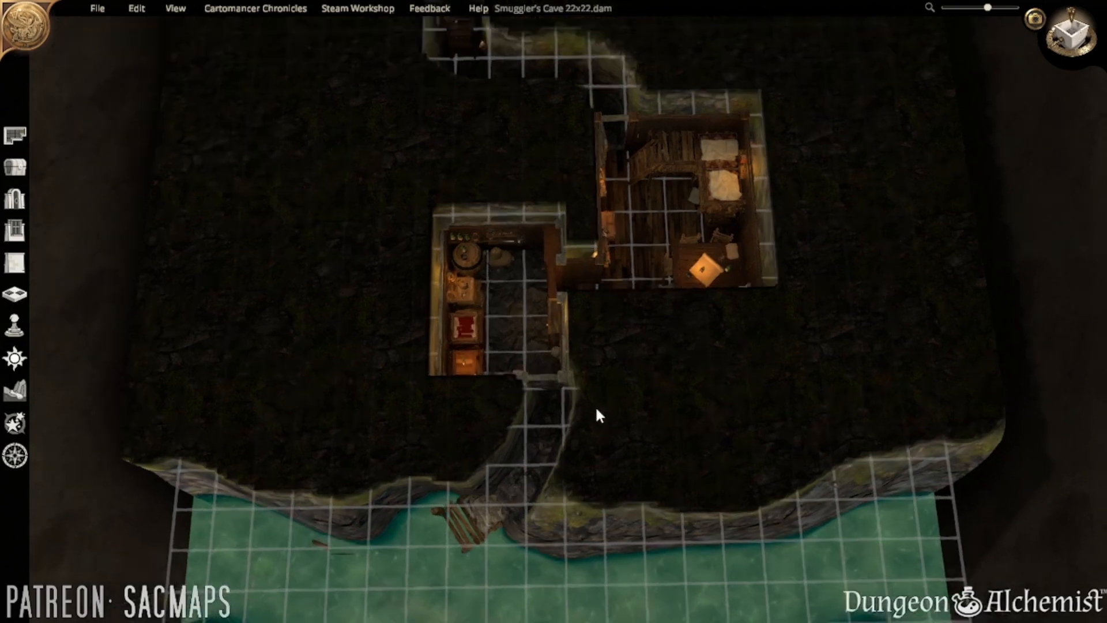
{"action": "middle_click_drag", "start_coordinate": [600, 415], "coordinate": [554, 585]}
{"action": "middle_click_drag", "start_coordinate": [545, 400], "coordinate": [561, 288]}
{"action": "key", "text": "ctrl+e"}
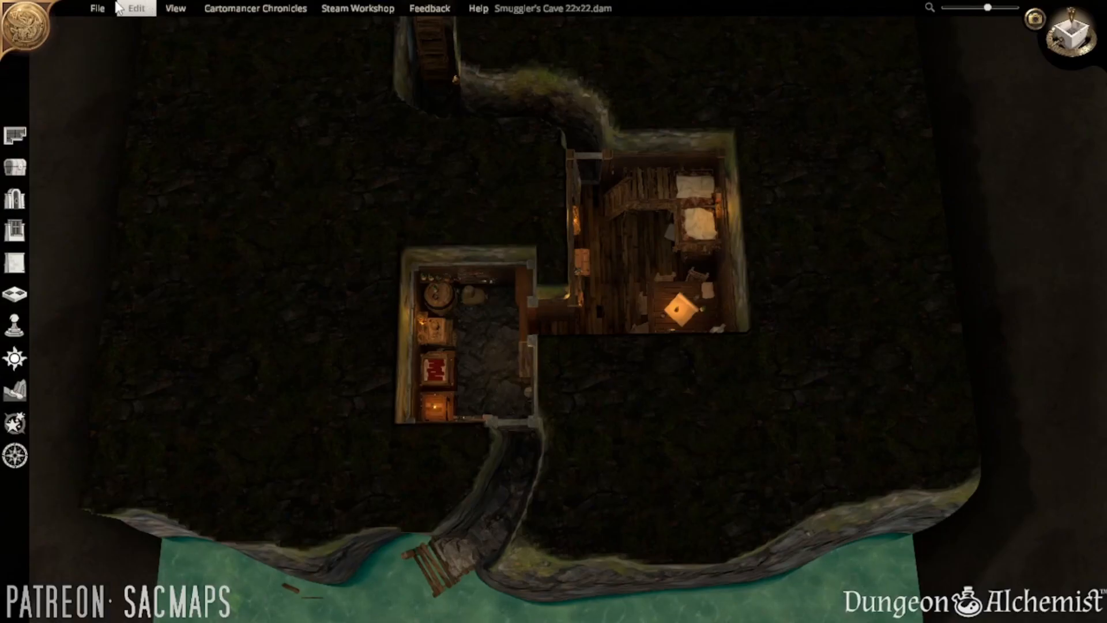
{"action": "left_click", "coordinate": [98, 8]}
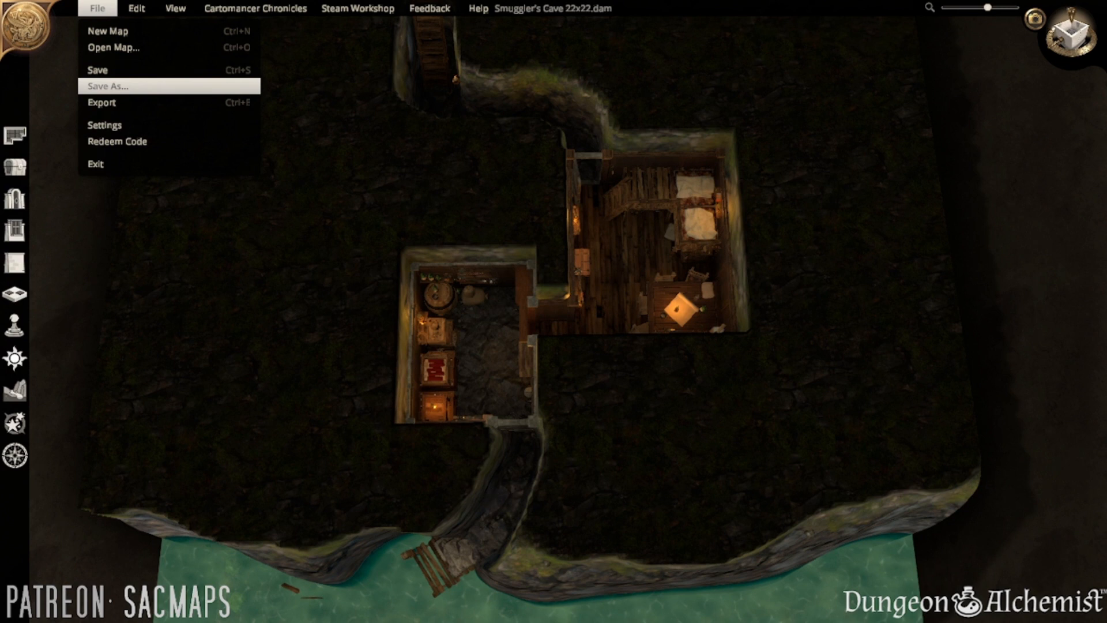
{"action": "left_click", "coordinate": [108, 86]}
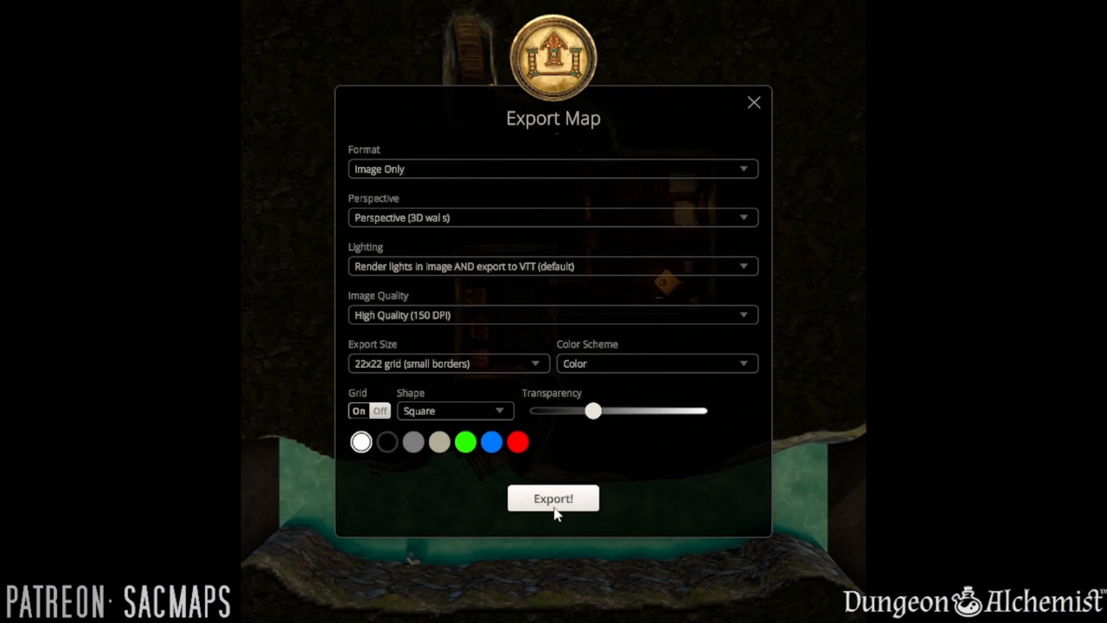
- Export the gridless map as image only in High Quality (150 DPI) and again in Low Quality (72 DPI)
{"action": "left_click", "coordinate": [555, 507]}
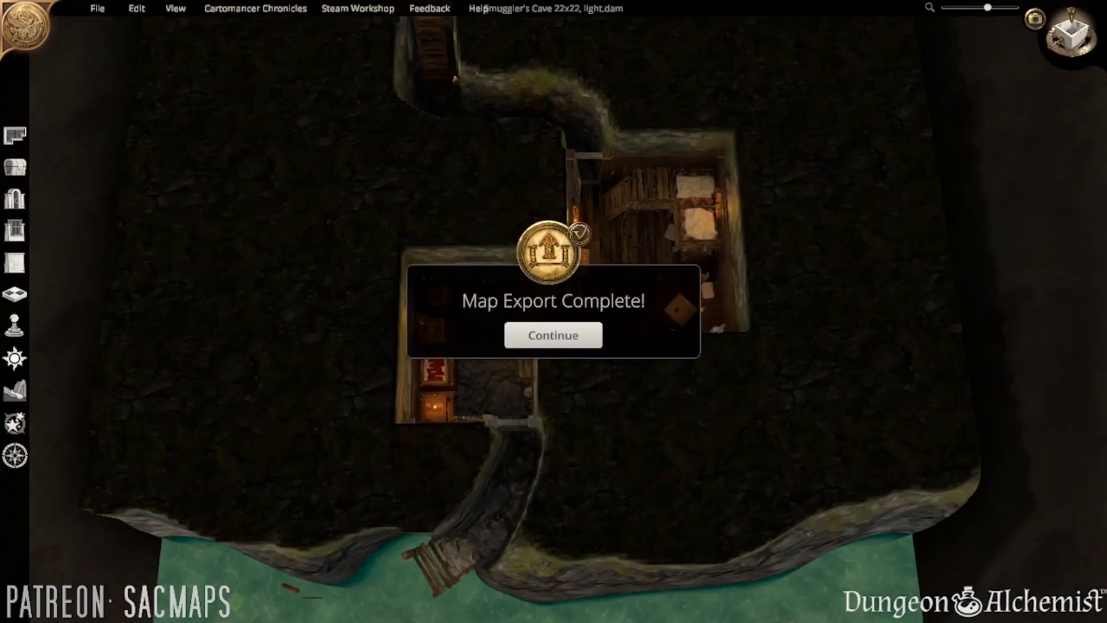
{"action": "left_click", "coordinate": [546, 336]}
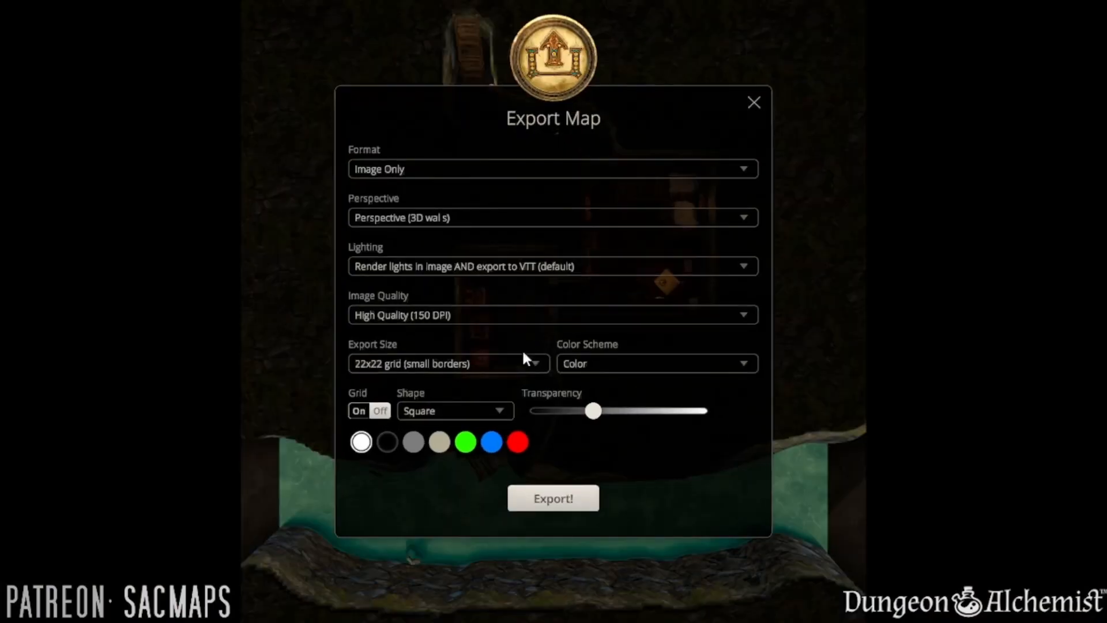
{"action": "left_click", "coordinate": [440, 317]}
{"action": "left_click", "coordinate": [441, 348]}
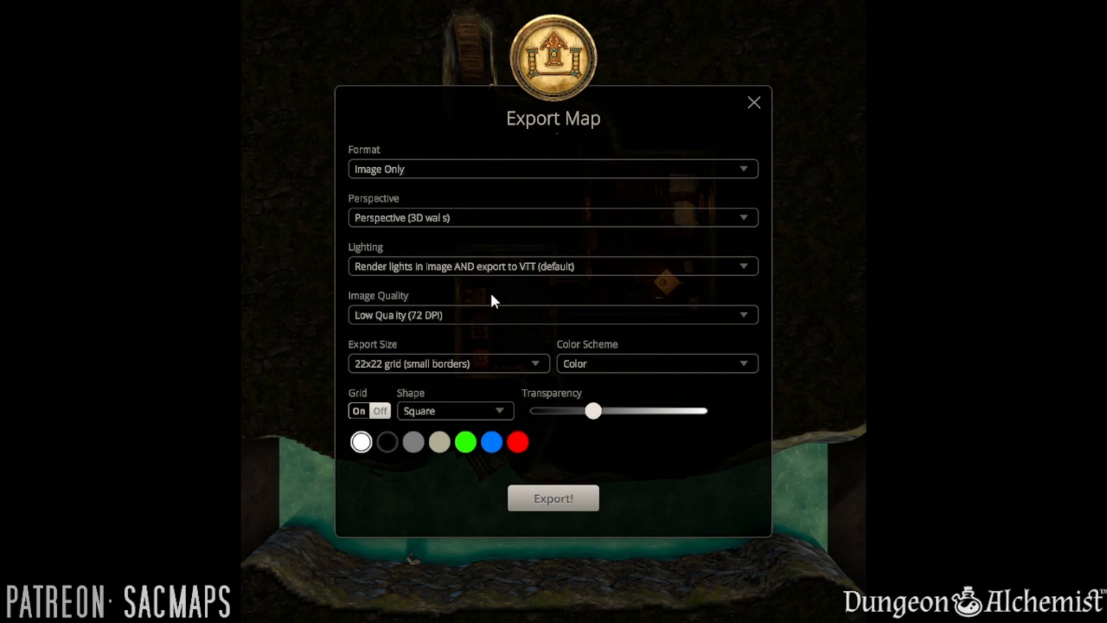
{"action": "left_click", "coordinate": [505, 502]}
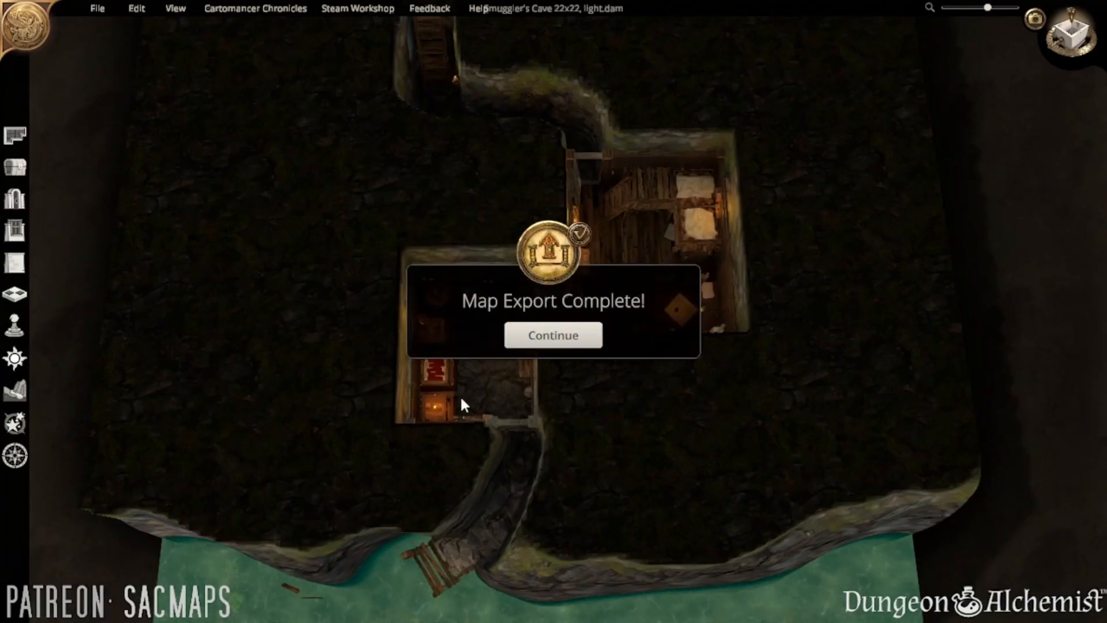
{"action": "left_click", "coordinate": [535, 329]}
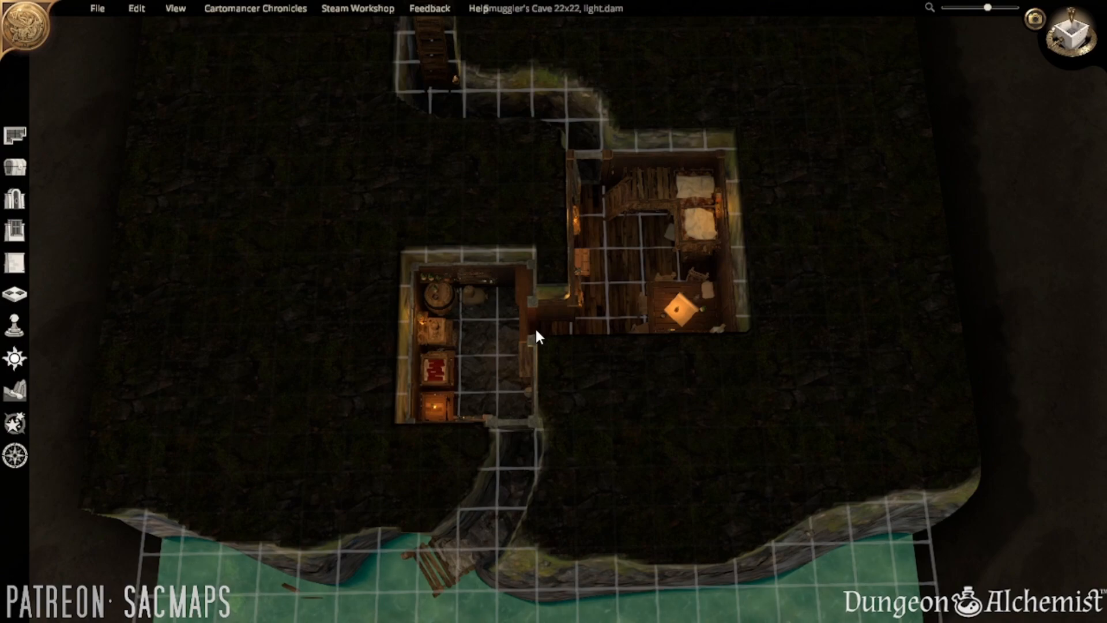
- Export a Low Quality (72 DPI) image of the map with a fainter white square grid
{"action": "key", "text": "ctrl+e"}
{"action": "left_click_drag", "start_coordinate": [591, 410], "coordinate": [556, 410]}
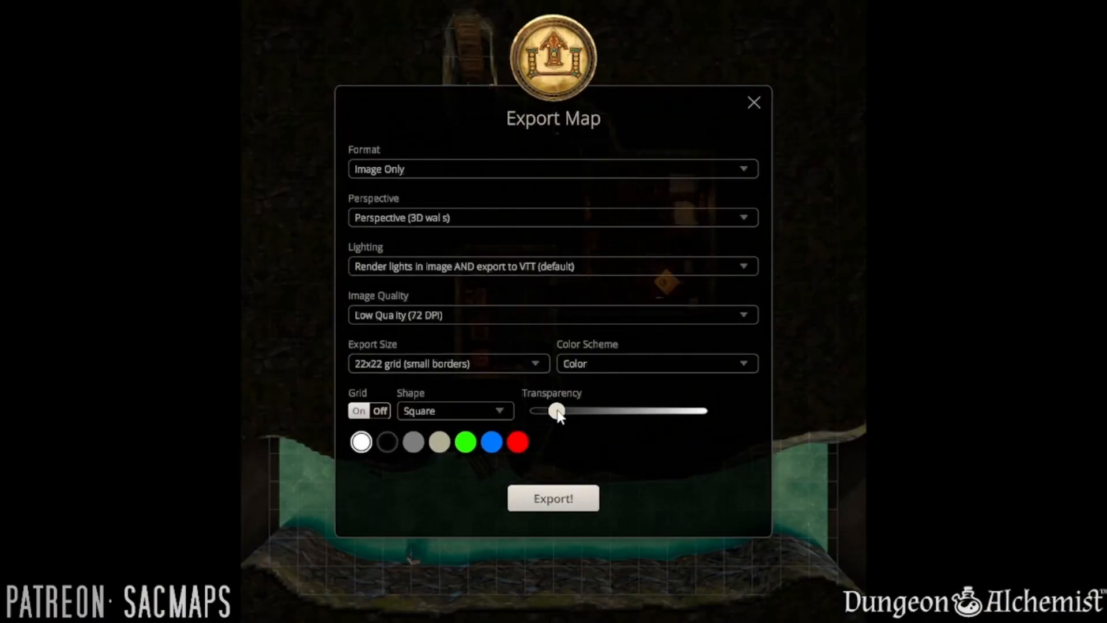
{"action": "left_click", "coordinate": [534, 499]}
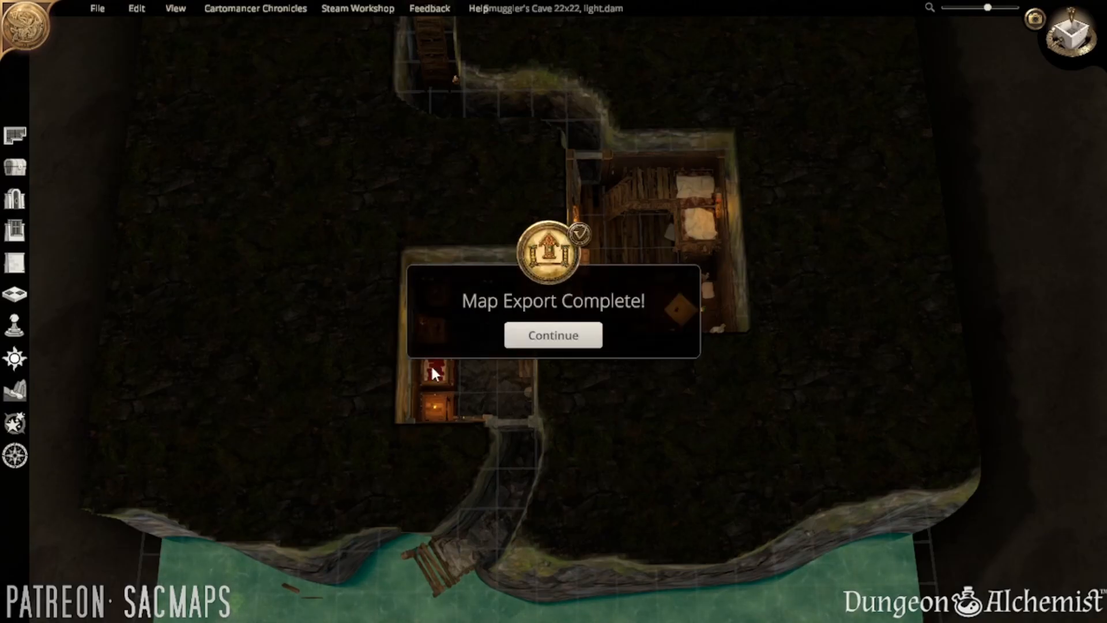
{"action": "left_click", "coordinate": [509, 334]}
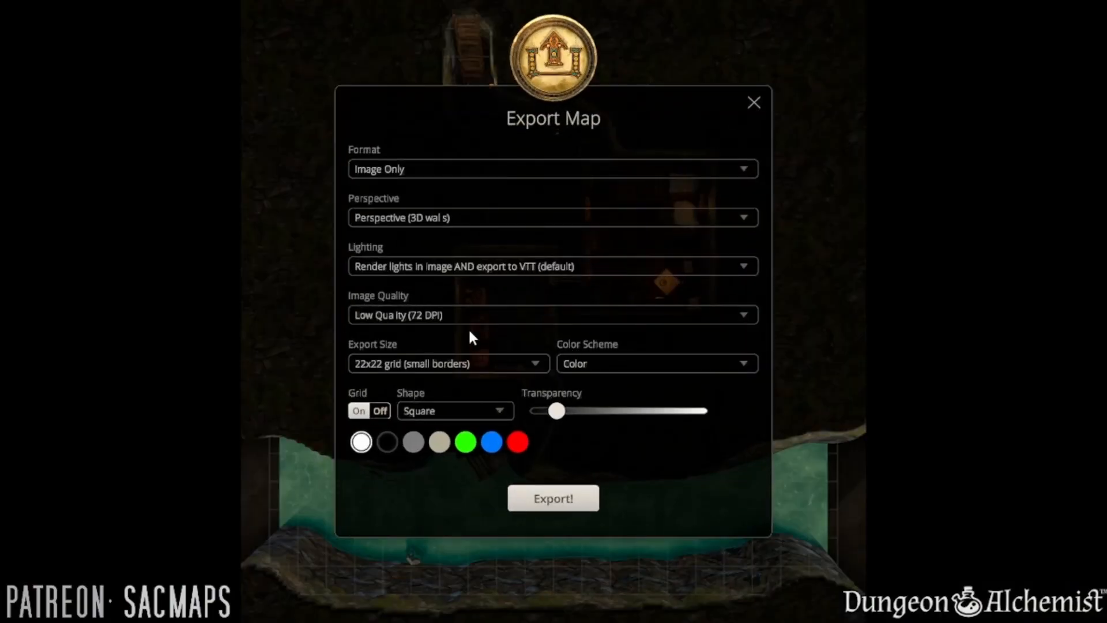
- Export the map with the same grid in High Quality (150 DPI)
{"action": "left_click", "coordinate": [420, 317]}
{"action": "left_click", "coordinate": [426, 365]}
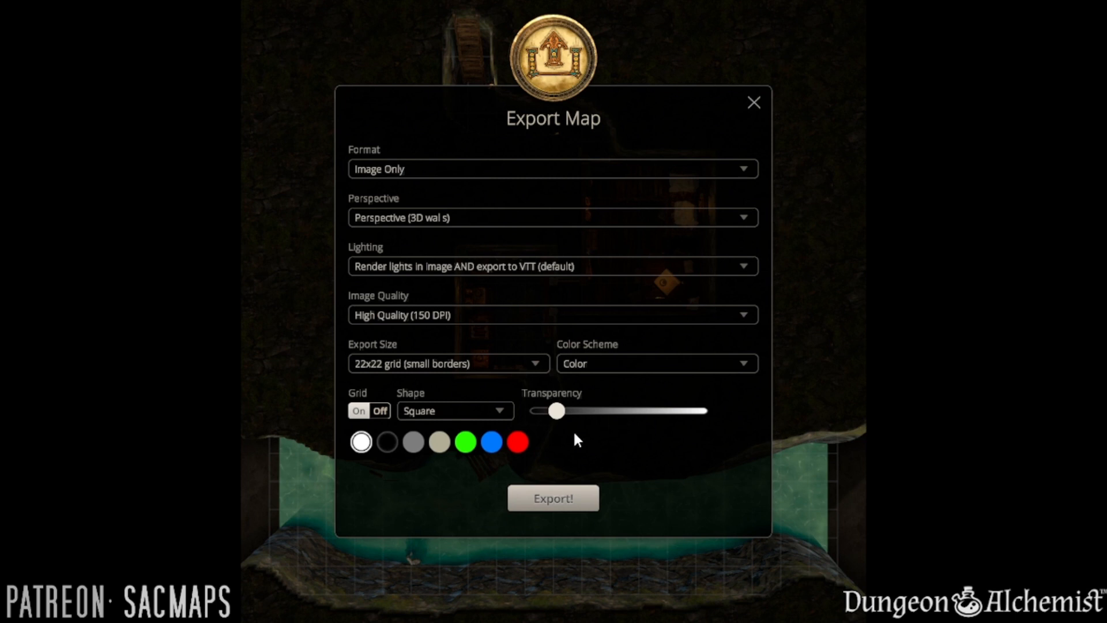
{"action": "left_click", "coordinate": [553, 498]}
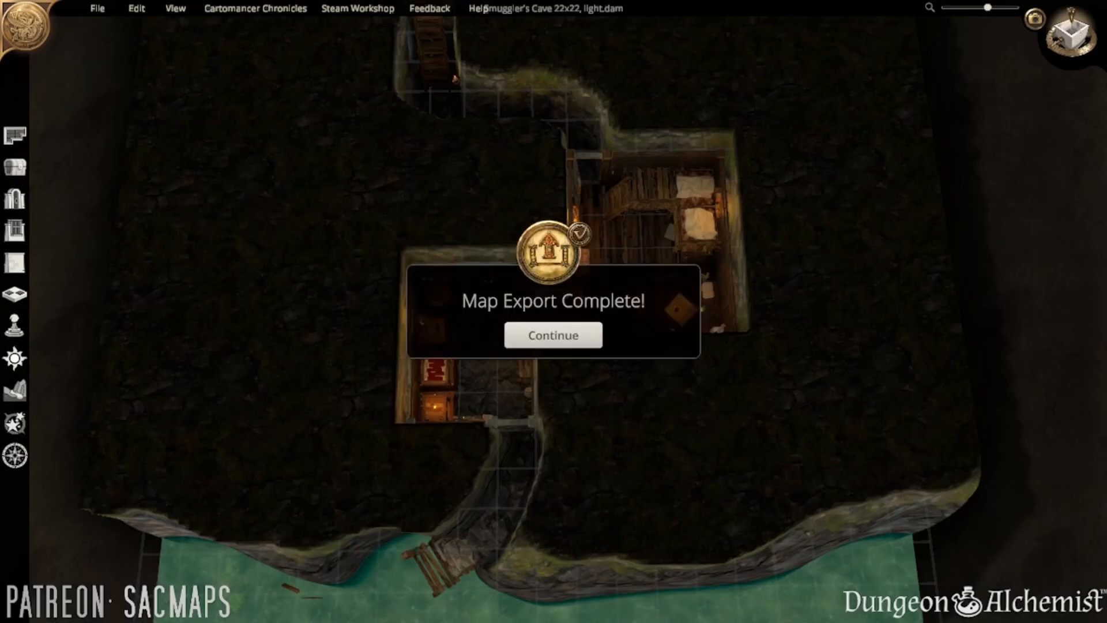
{"action": "left_click", "coordinate": [556, 337]}
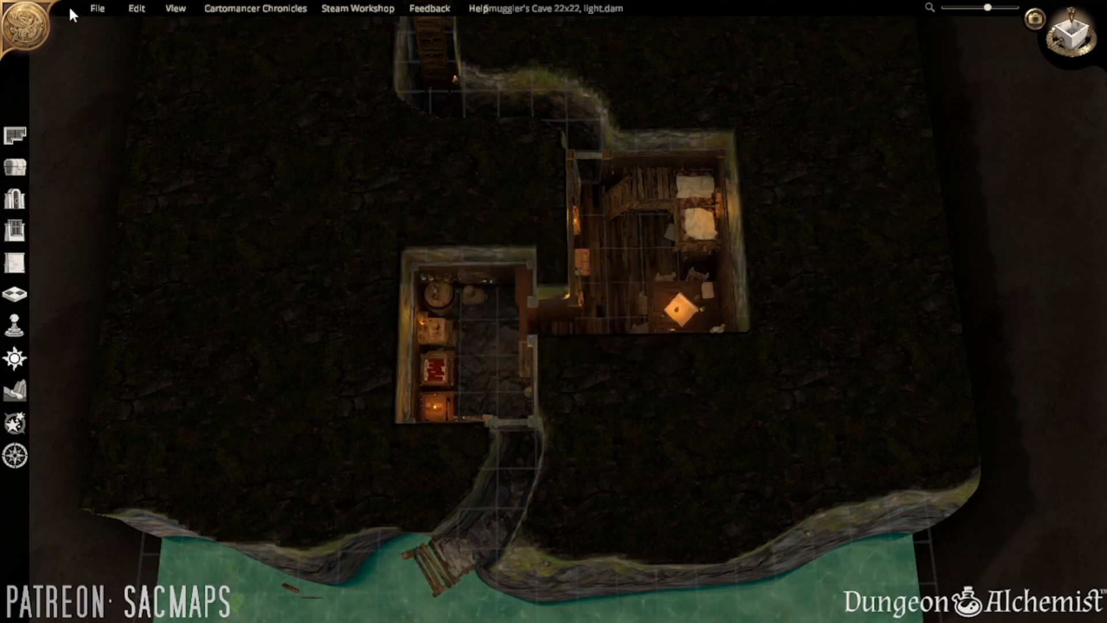
- Hide the grid and save the light version of the map
{"action": "left_click", "coordinate": [97, 8]}
{"action": "left_click", "coordinate": [108, 70]}
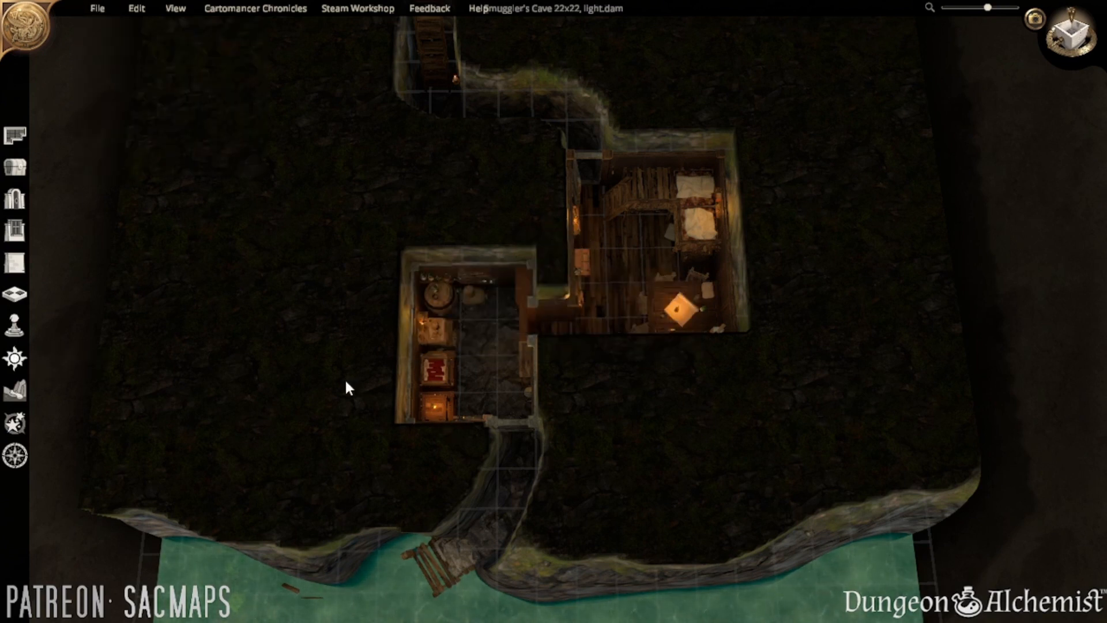
{"action": "key", "text": "g"}
{"action": "left_click", "coordinate": [95, 10]}
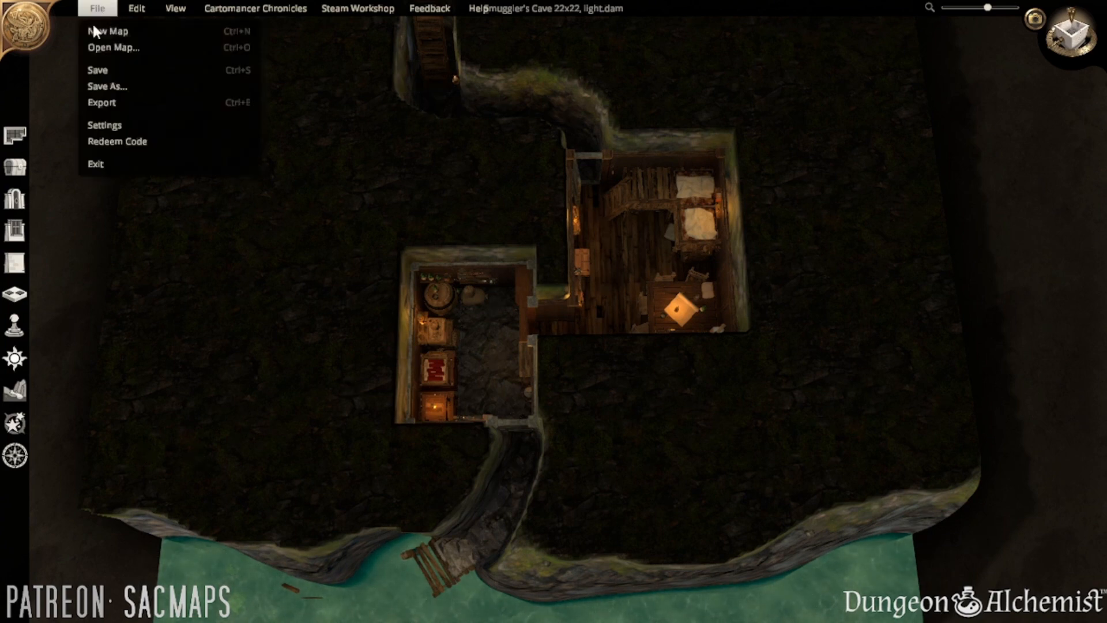
{"action": "left_click", "coordinate": [108, 74]}
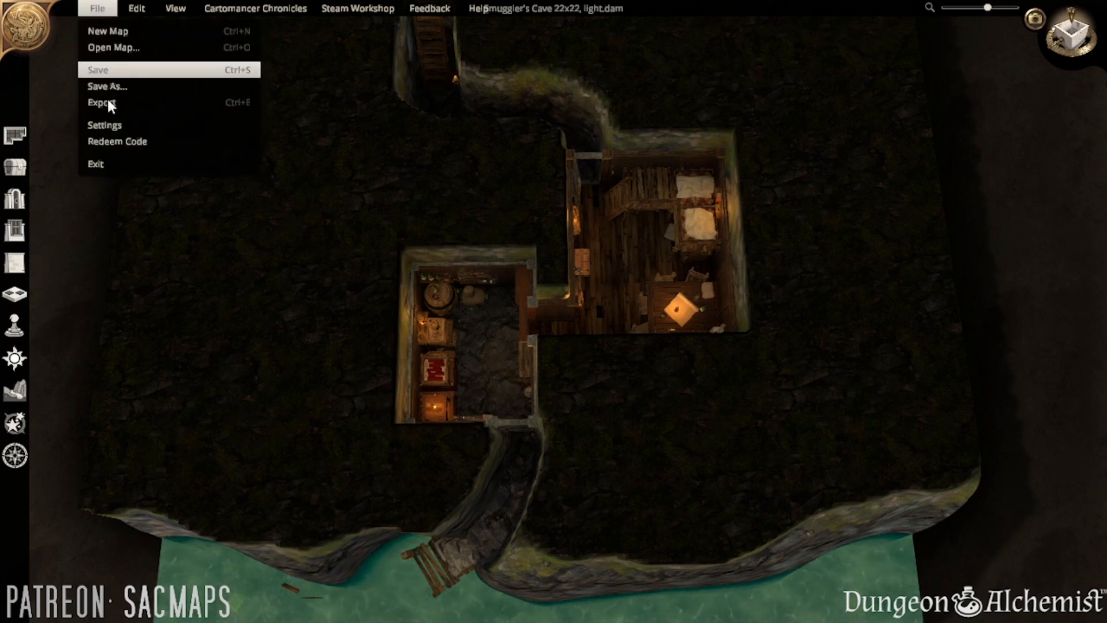
- Switch the map lighting to night and raise both the light intensity and the height of the light source
{"action": "left_click", "coordinate": [8, 362]}
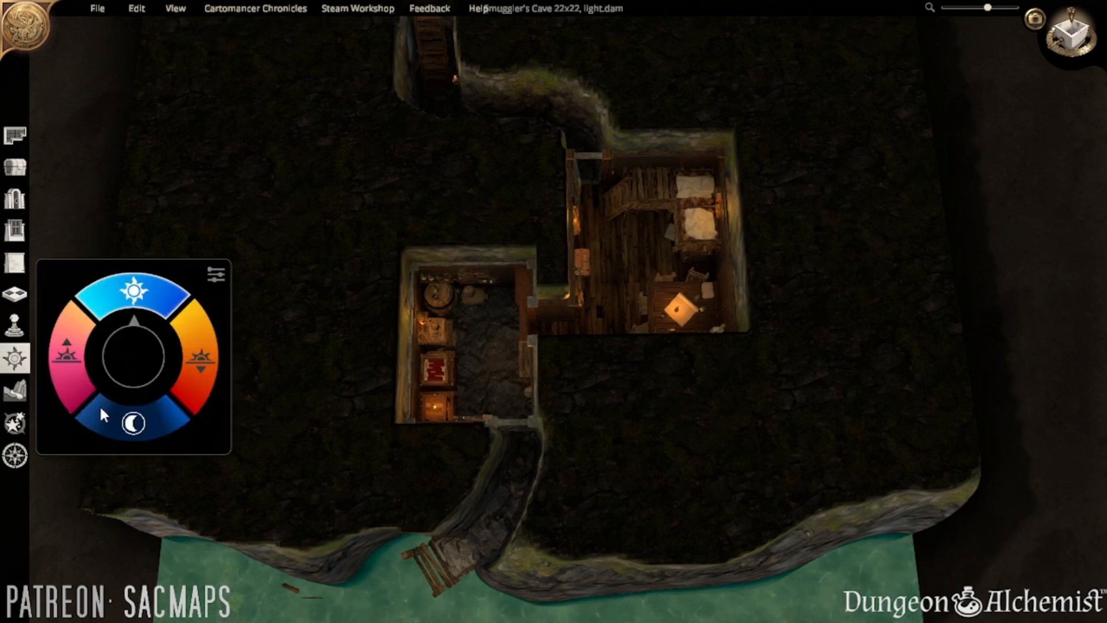
{"action": "left_click", "coordinate": [216, 274]}
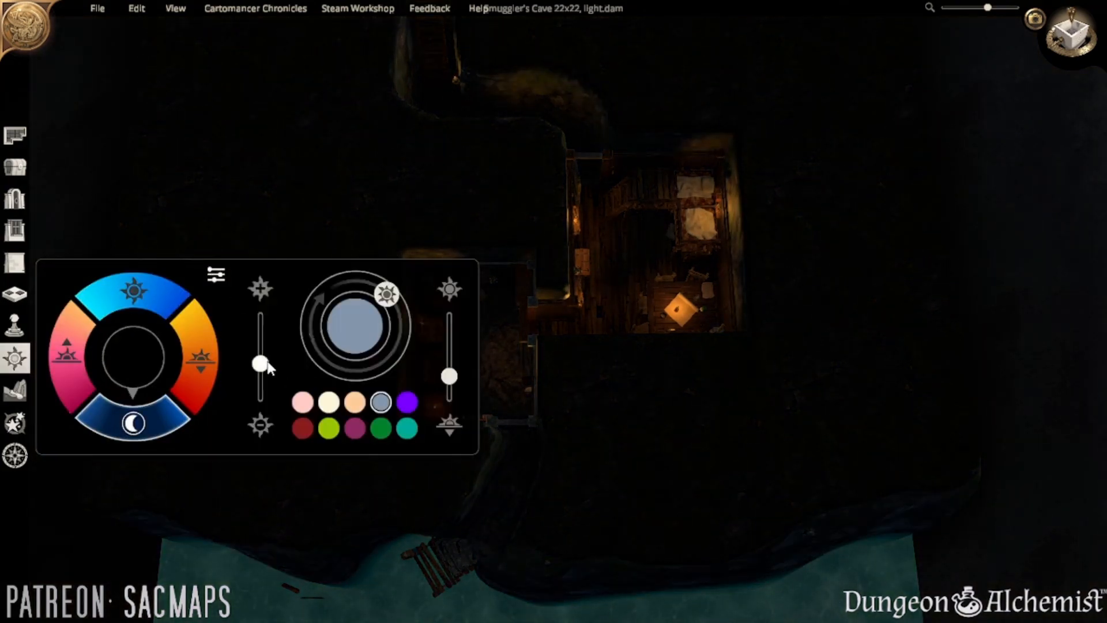
{"action": "left_click_drag", "start_coordinate": [260, 368], "coordinate": [267, 351]}
{"action": "left_click_drag", "start_coordinate": [450, 376], "coordinate": [449, 349]}
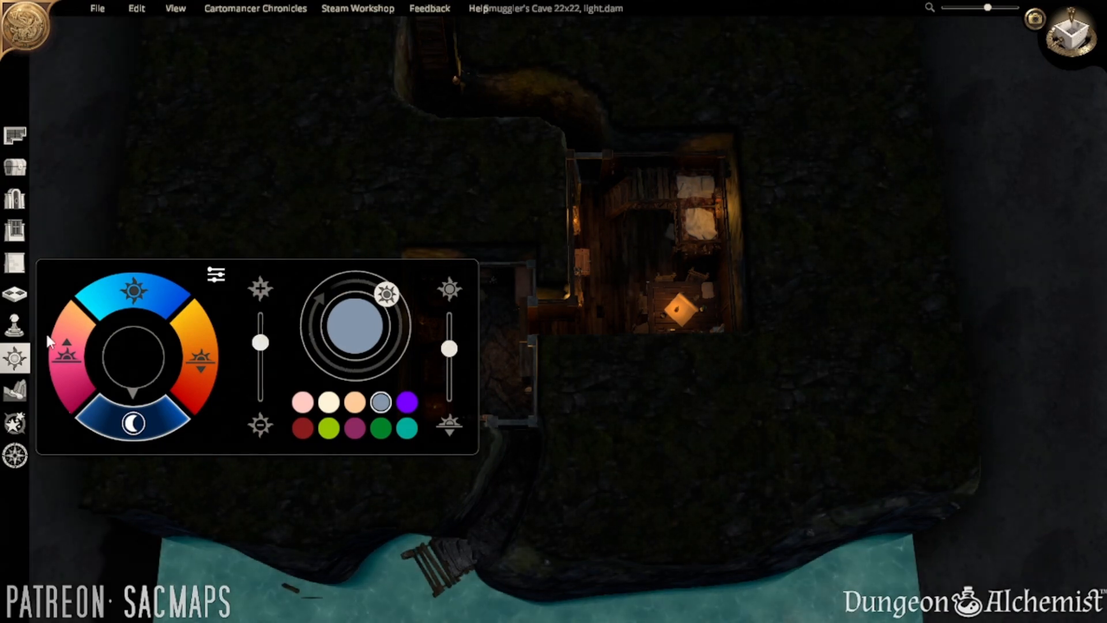
{"action": "left_click", "coordinate": [14, 357]}
- Save the night version of the map as a separate file named Smuggler's Cave 22x22, dark.dam
{"action": "scroll", "coordinate": [629, 448], "scroll_direction": "down", "scroll_amount": 3}
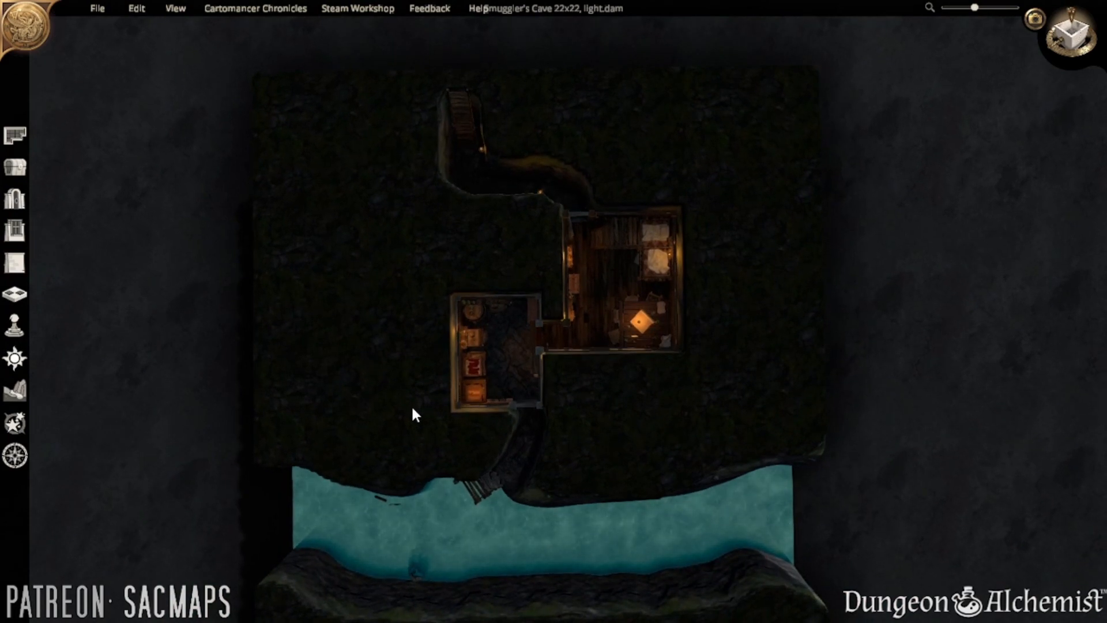
{"action": "key", "text": "ctrl+e"}
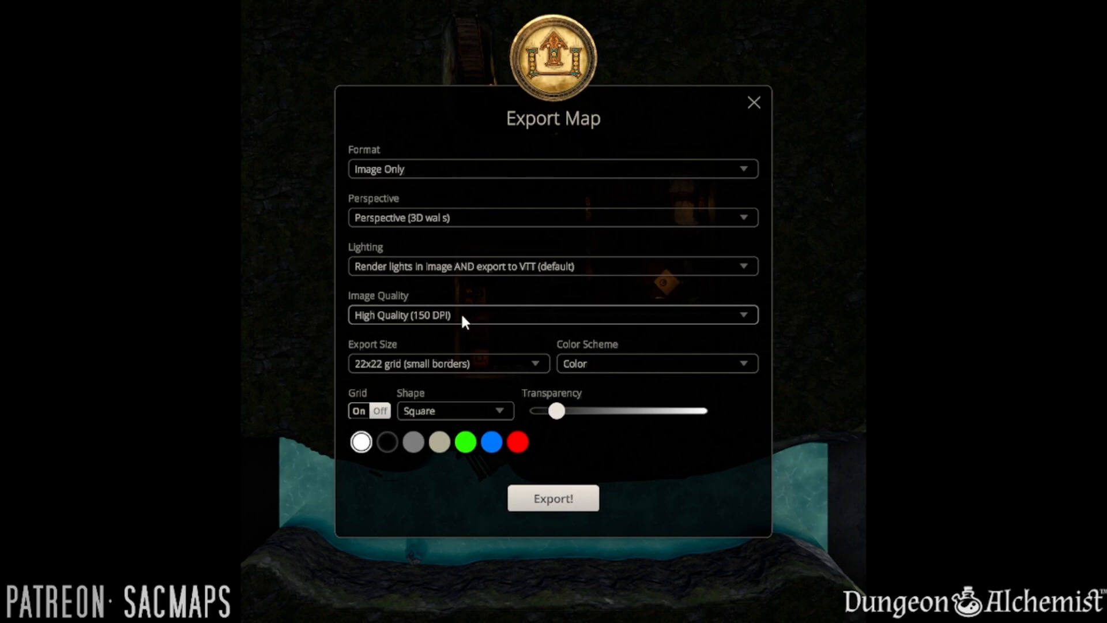
{"action": "key", "text": "Escape"}
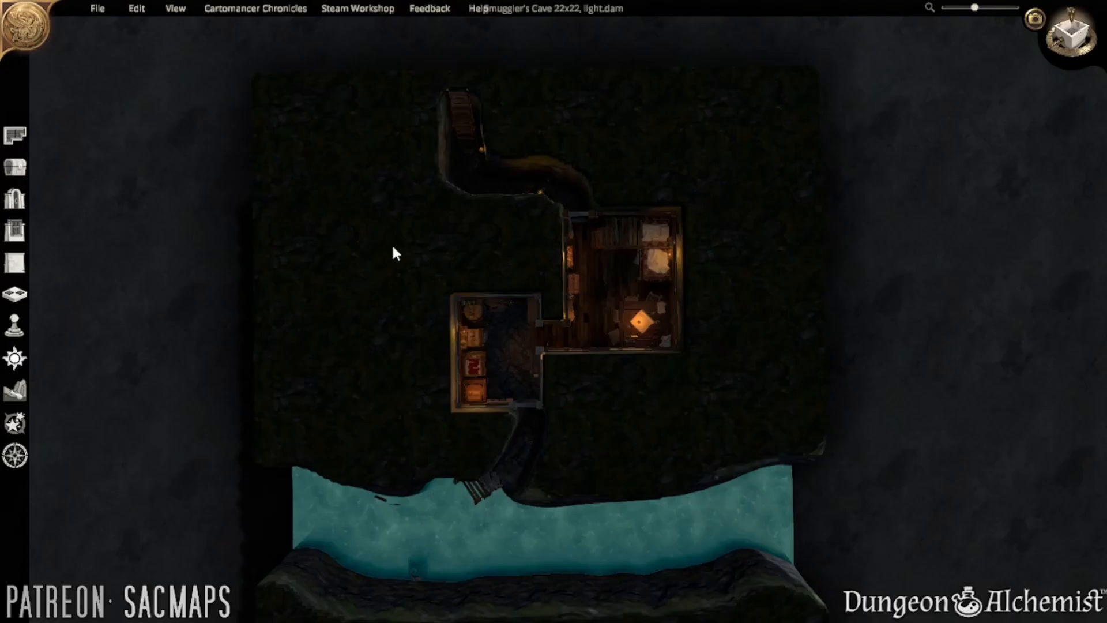
{"action": "left_click", "coordinate": [97, 8]}
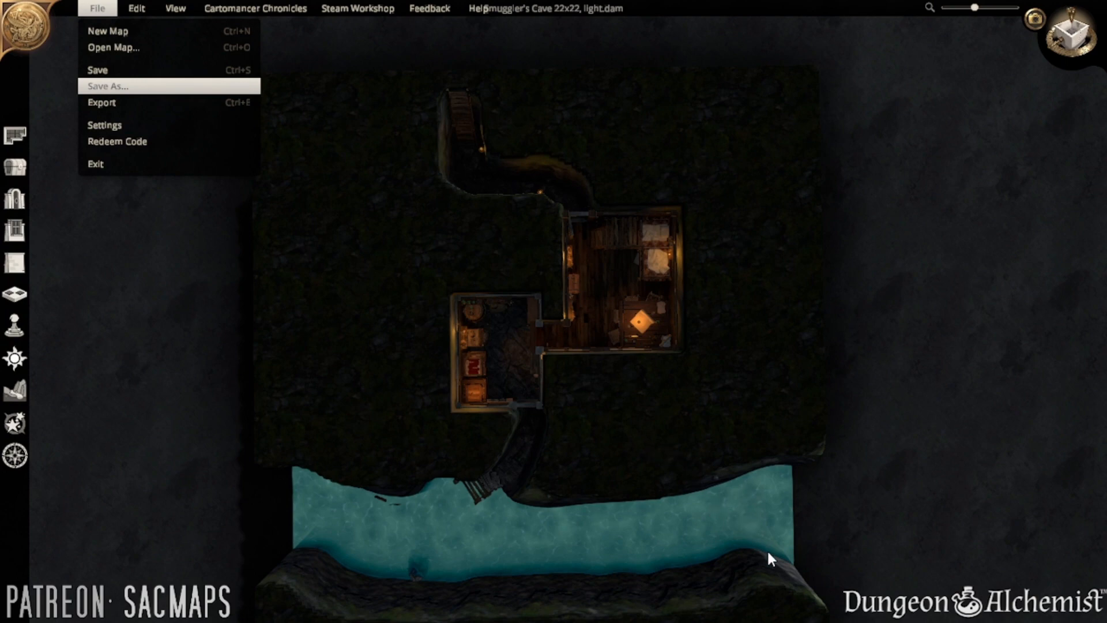
- Export the night map without a grid as an image in High Quality (150 DPI)
{"action": "key", "text": "ctrl+e"}
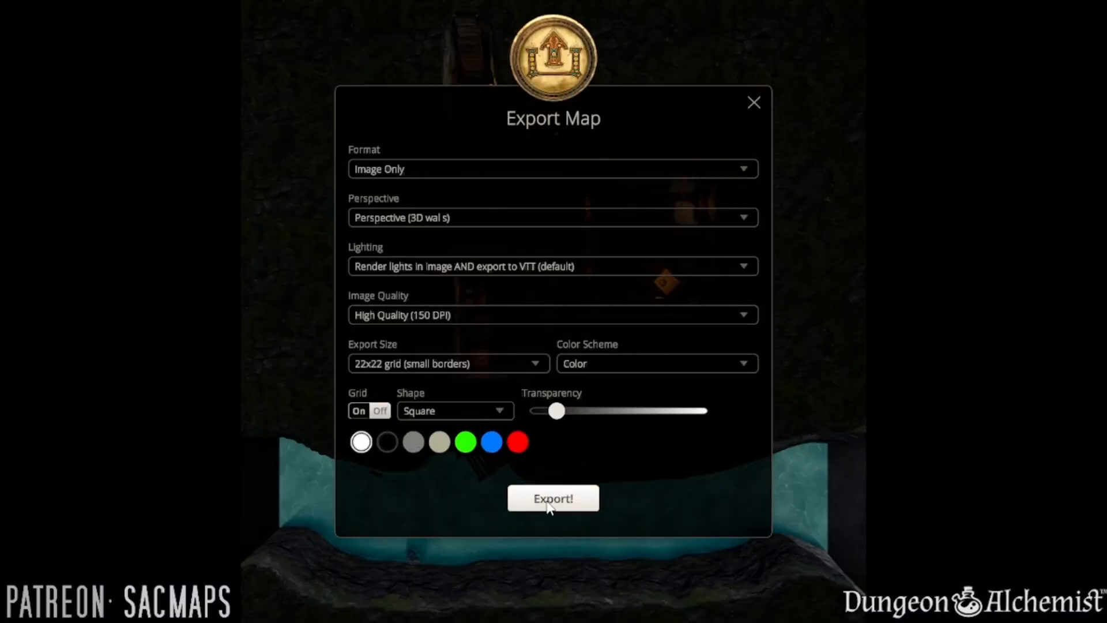
{"action": "left_click", "coordinate": [562, 498]}
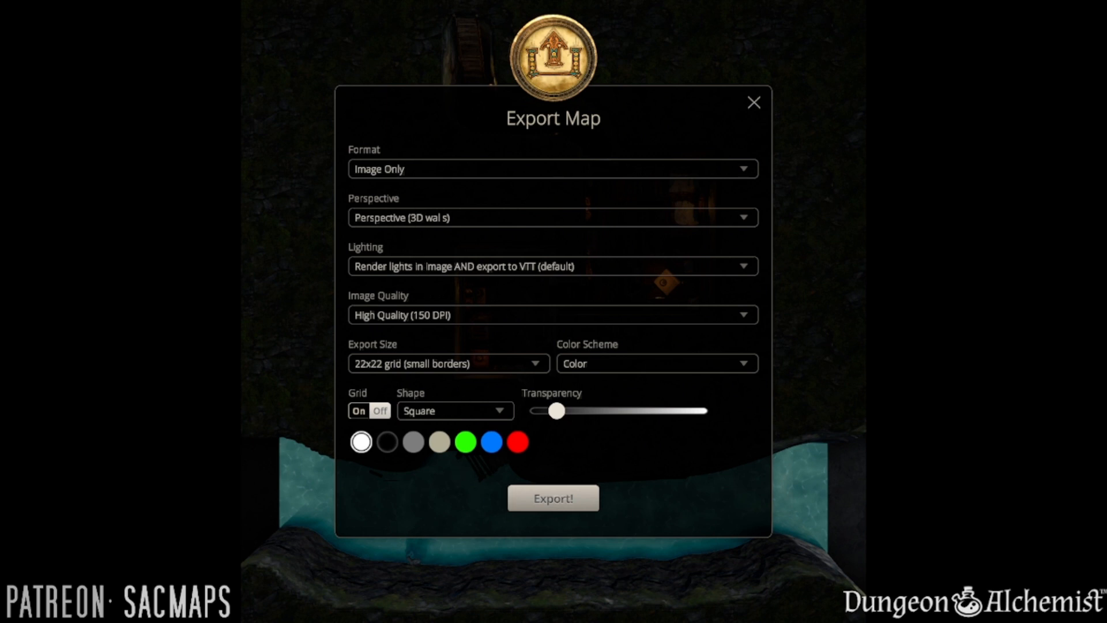
{"action": "left_click", "coordinate": [508, 497]}
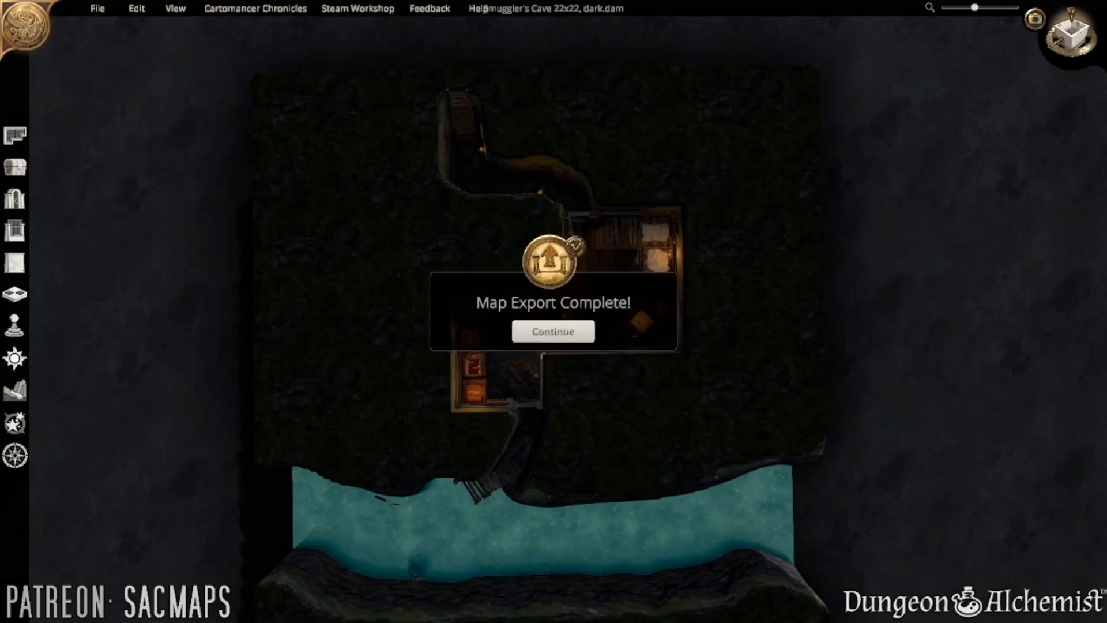
{"action": "left_click", "coordinate": [538, 331]}
- Export the night map in Low Quality (72 DPI), first without the grid and again with the white square grid turned on
{"action": "left_click", "coordinate": [446, 314]}
{"action": "left_click", "coordinate": [450, 347]}
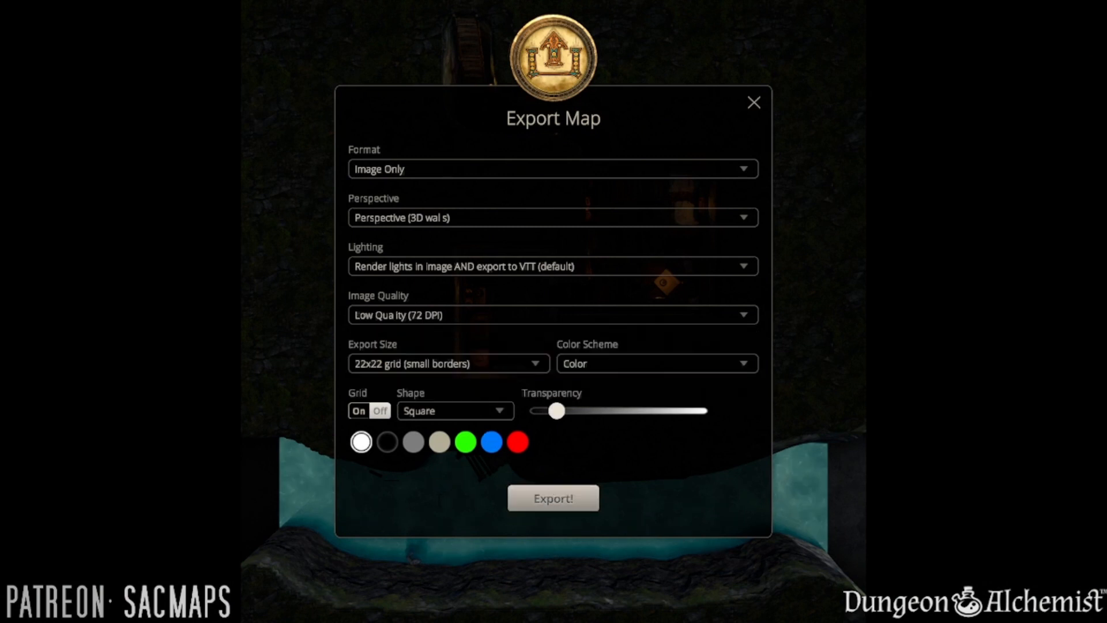
{"action": "left_click", "coordinate": [510, 500]}
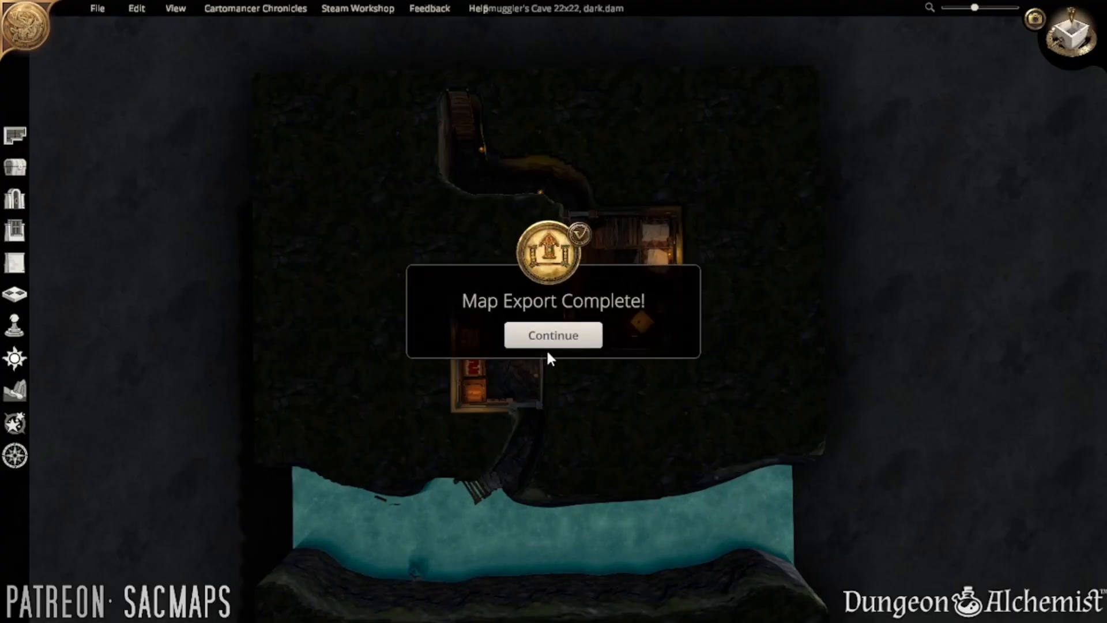
{"action": "left_click", "coordinate": [553, 336]}
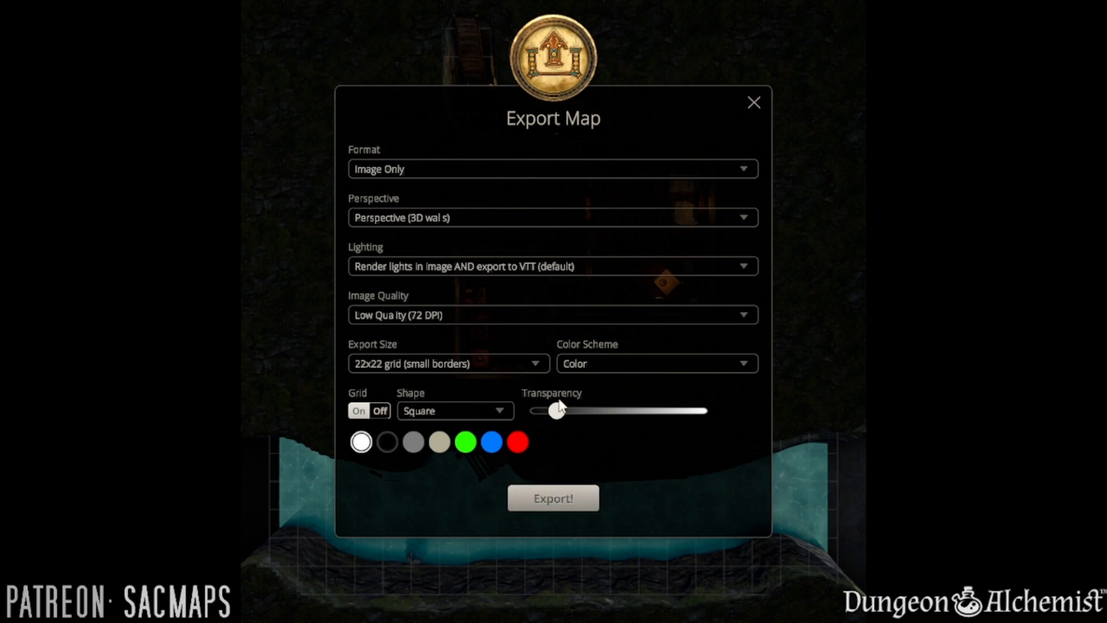
{"action": "left_click", "coordinate": [527, 500]}
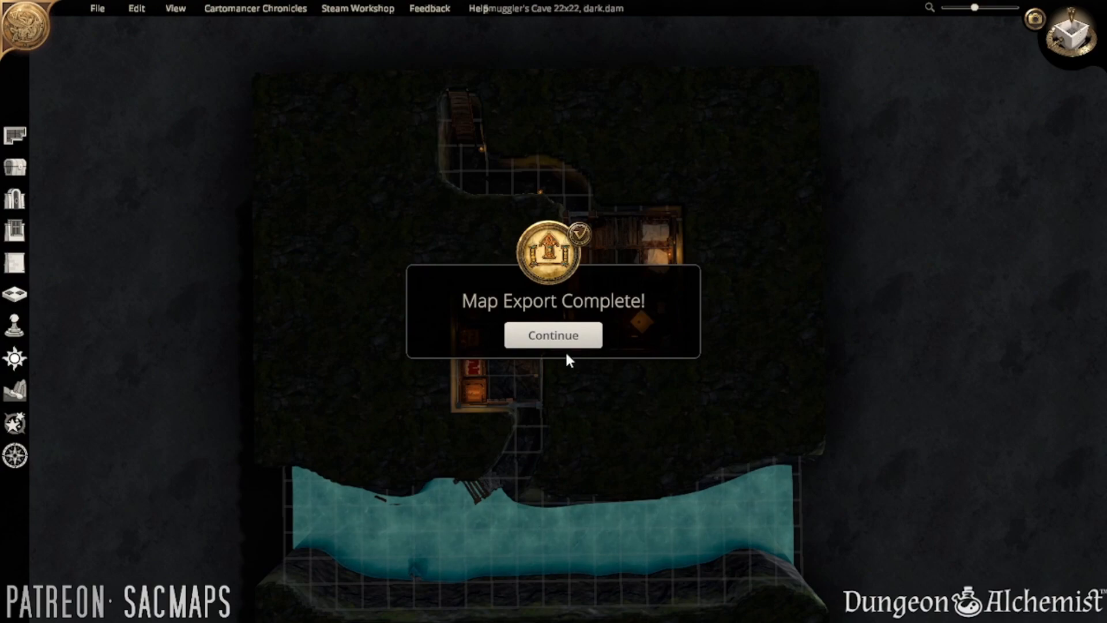
{"action": "left_click", "coordinate": [566, 332]}
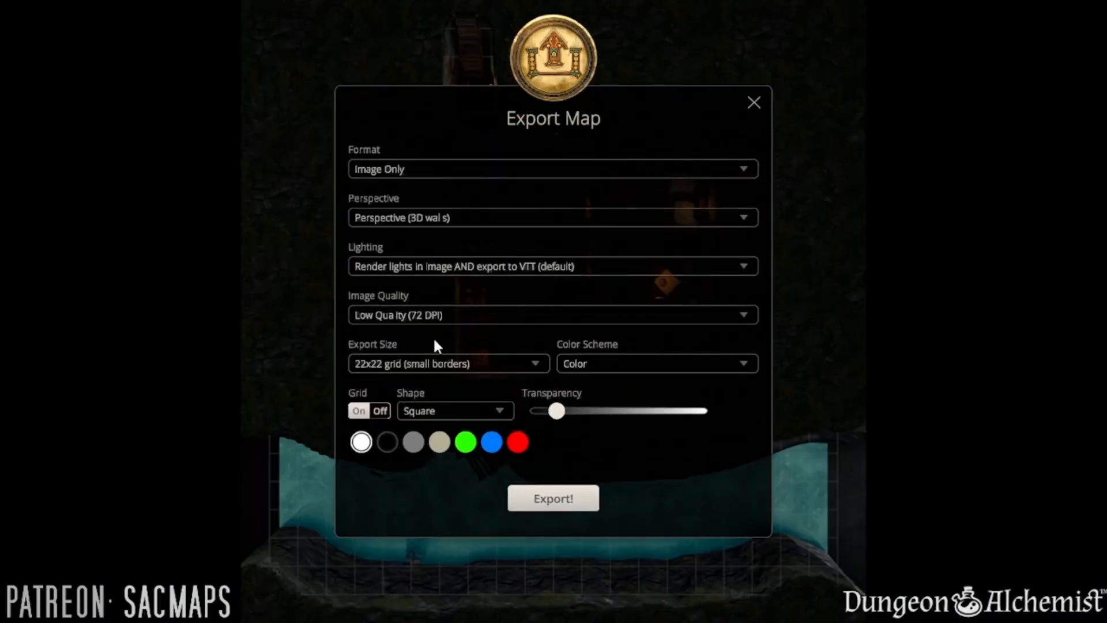
- Export the night map with the white square grid in High Quality (150 DPI)
{"action": "left_click", "coordinate": [433, 363]}
{"action": "left_click", "coordinate": [426, 316]}
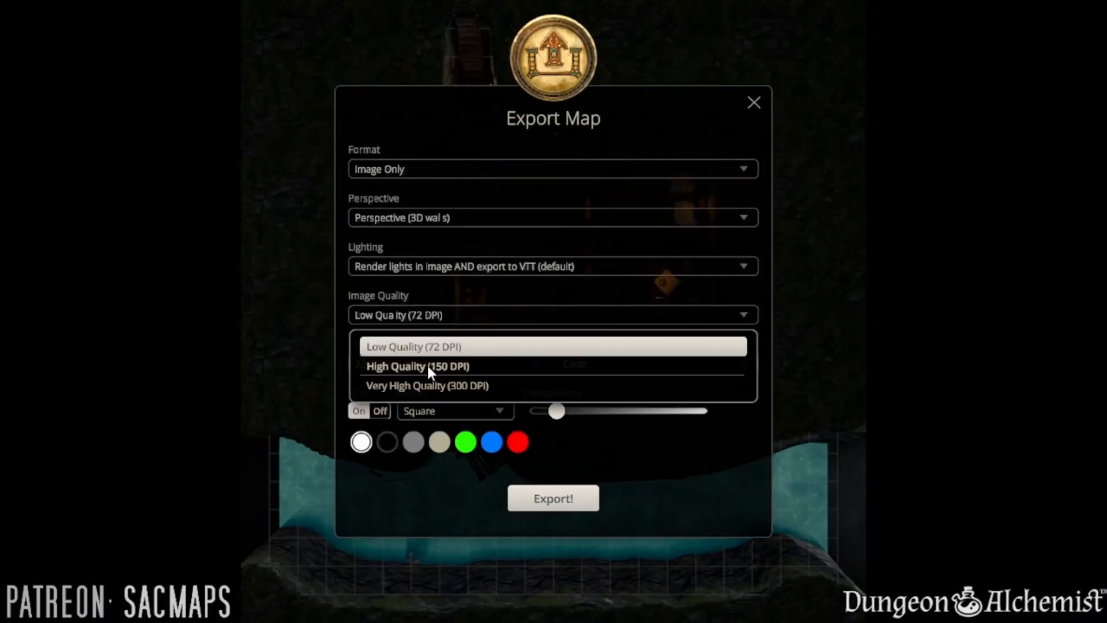
{"action": "left_click", "coordinate": [426, 366]}
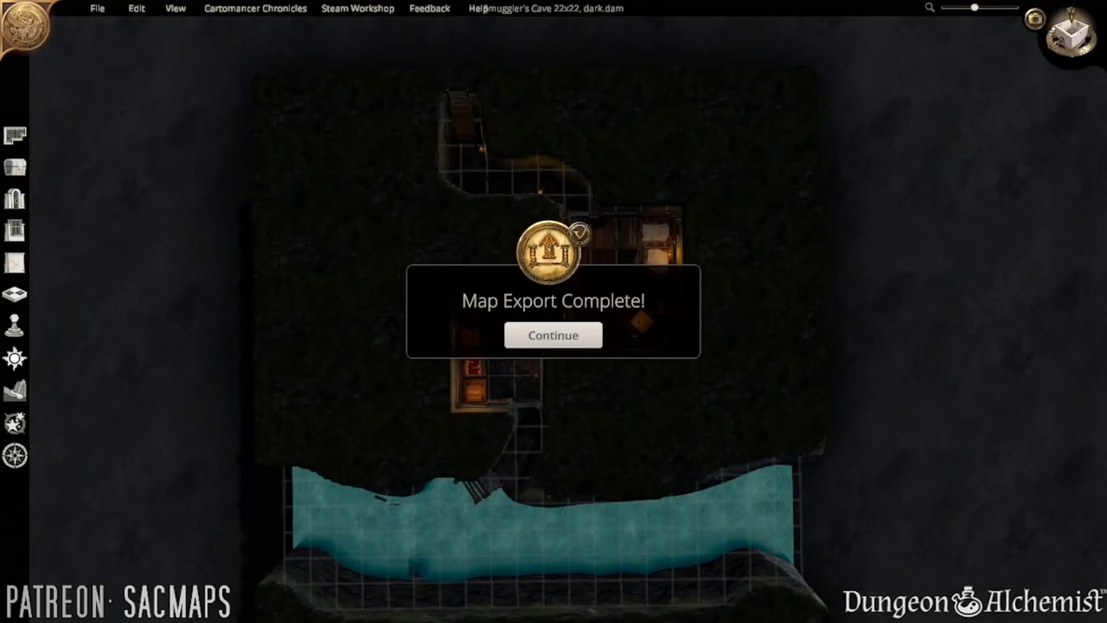
{"action": "left_click", "coordinate": [587, 339]}
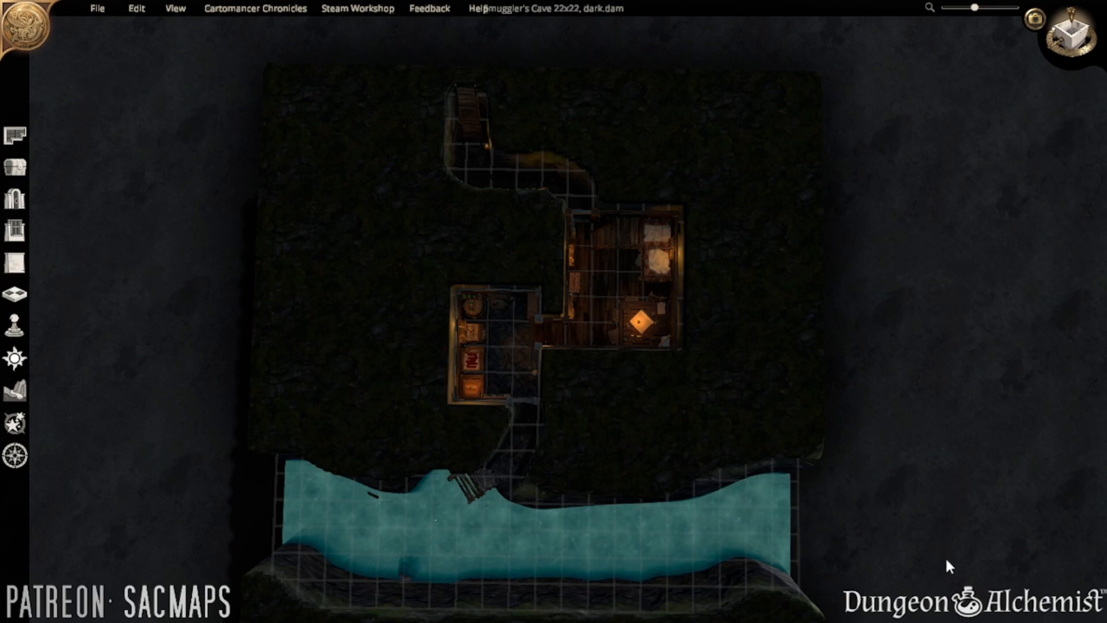
- Hide the grid and change the map lighting from night to a warmer, brighter time of day
{"action": "mouse_move", "coordinate": [563, 380]}
{"action": "middle_mouse_down"}
{"action": "mouse_move", "coordinate": [570, 428]}
{"action": "mouse_move", "coordinate": [596, 407]}
{"action": "mouse_move", "coordinate": [576, 417]}
{"action": "mouse_move", "coordinate": [568, 396]}
{"action": "mouse_move", "coordinate": [578, 420]}
{"action": "mouse_move", "coordinate": [548, 378]}
{"action": "mouse_move", "coordinate": [553, 392]}
{"action": "mouse_move", "coordinate": [558, 375]}
{"action": "middle_mouse_up"}
{"action": "key", "text": "g"}
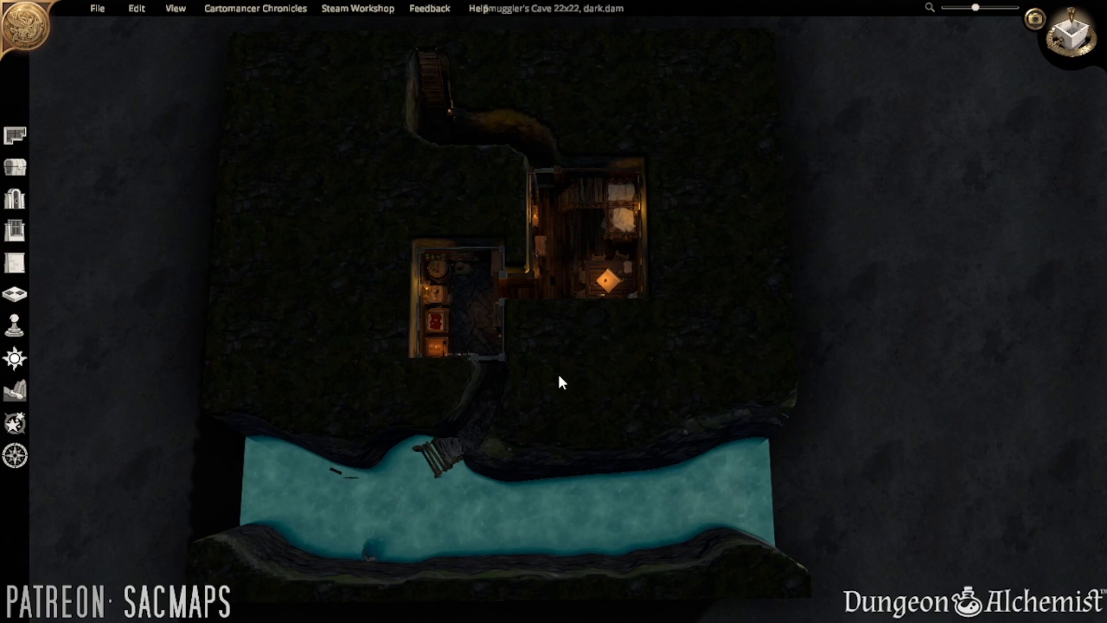
{"action": "right_click_drag", "start_coordinate": [558, 372], "coordinate": [601, 328]}
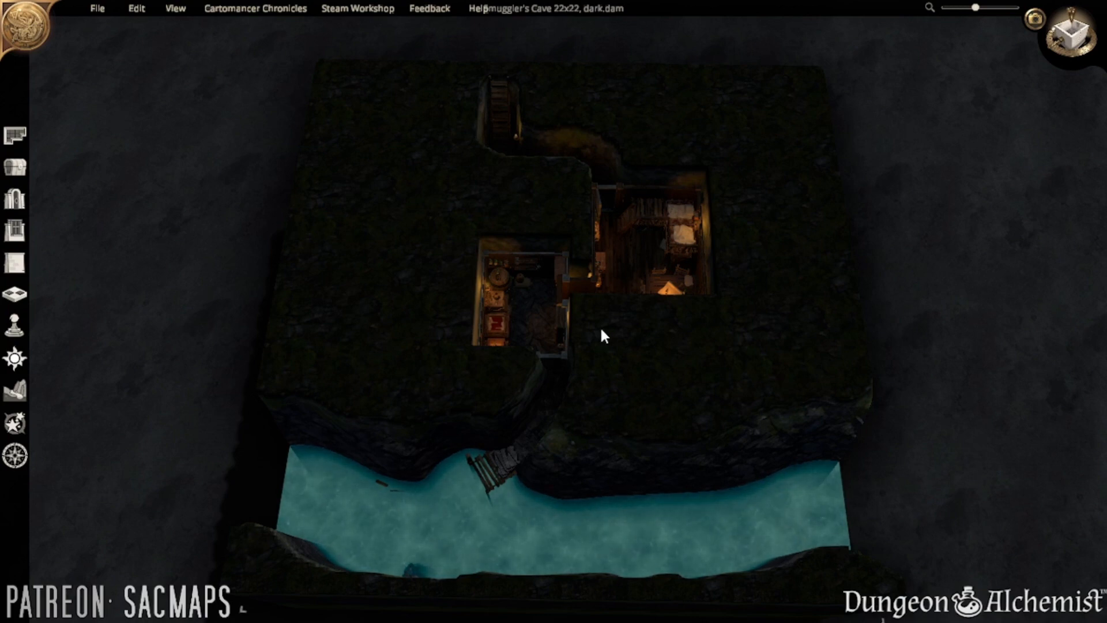
{"action": "right_click_drag", "start_coordinate": [557, 362], "coordinate": [641, 395]}
{"action": "left_click", "coordinate": [15, 358]}
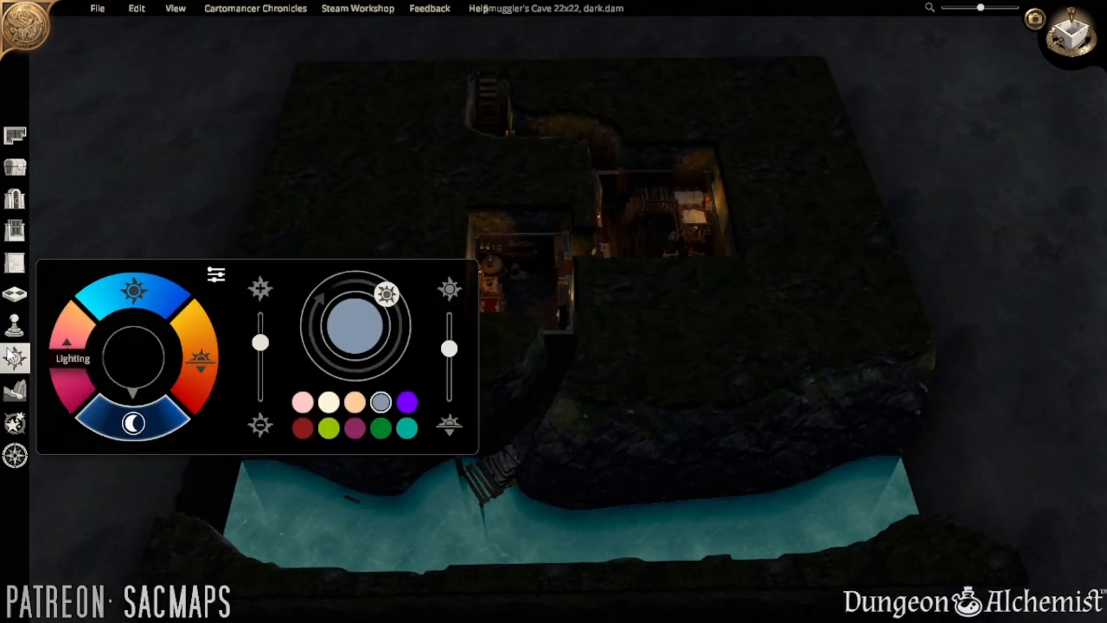
{"action": "left_click", "coordinate": [26, 360]}
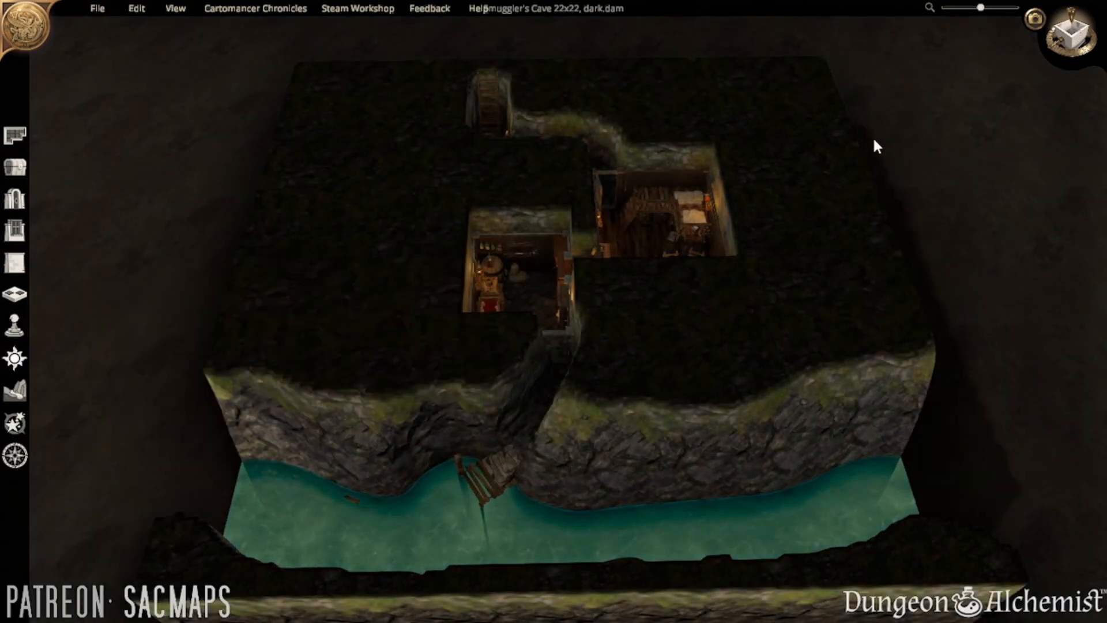
- Place the Hero Forge Santa miniature on the wooden dock and enter its first-person view
{"action": "left_click", "coordinate": [15, 326]}
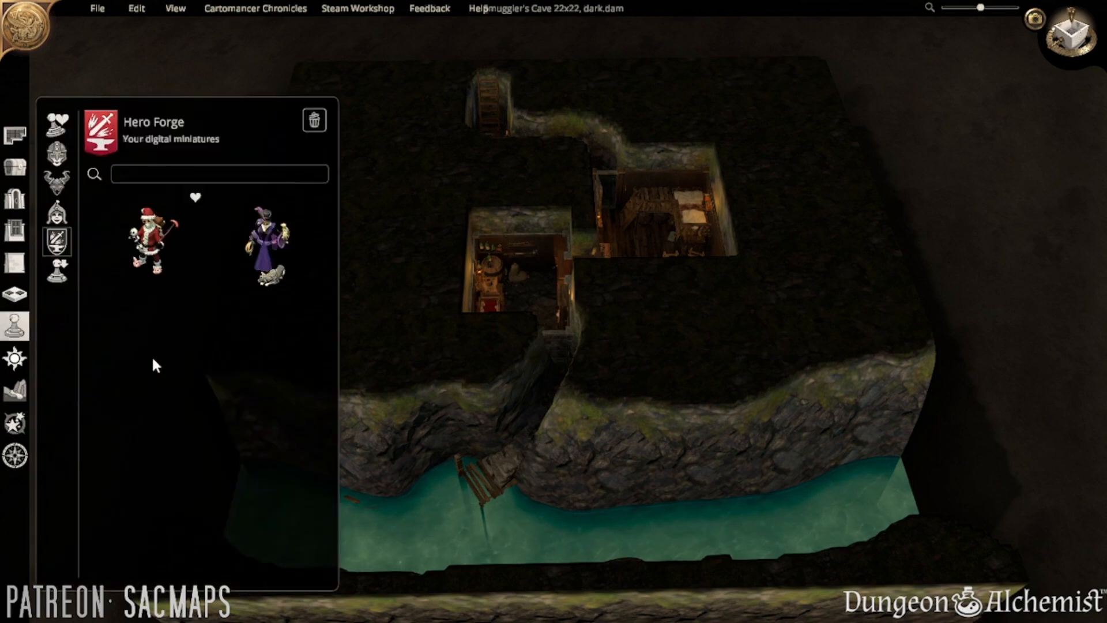
{"action": "left_click", "coordinate": [150, 242]}
{"action": "left_click", "coordinate": [482, 473]}
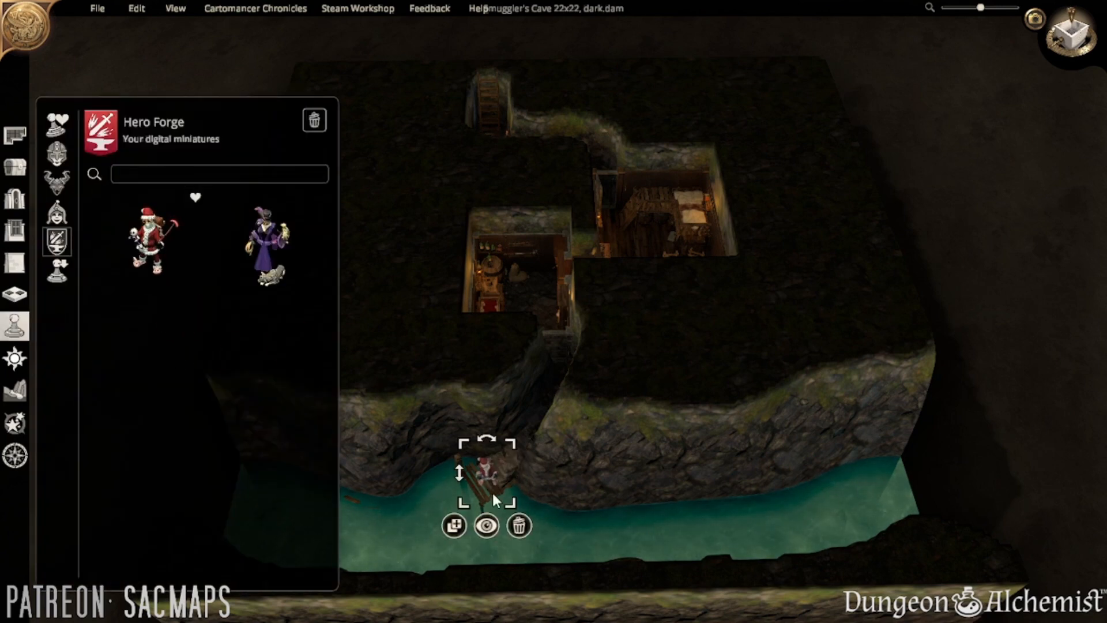
{"action": "left_click", "coordinate": [487, 522]}
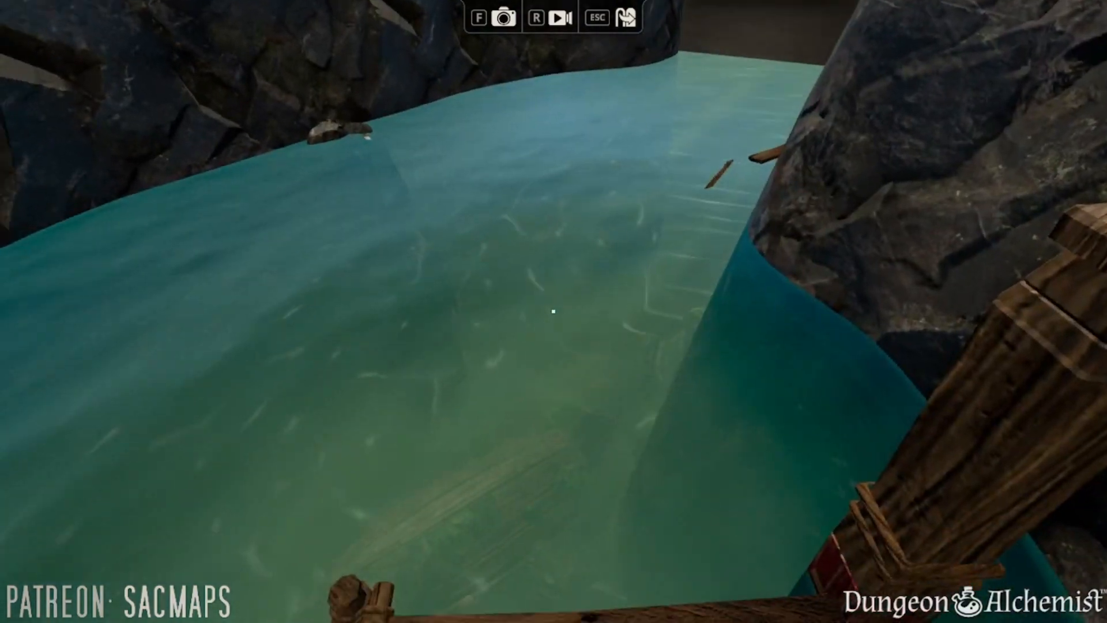
- Explore the sunken boat and mossy rocks underwater in first-person view, and return to the stairs by the dock
{"action": "key", "text": "w"}
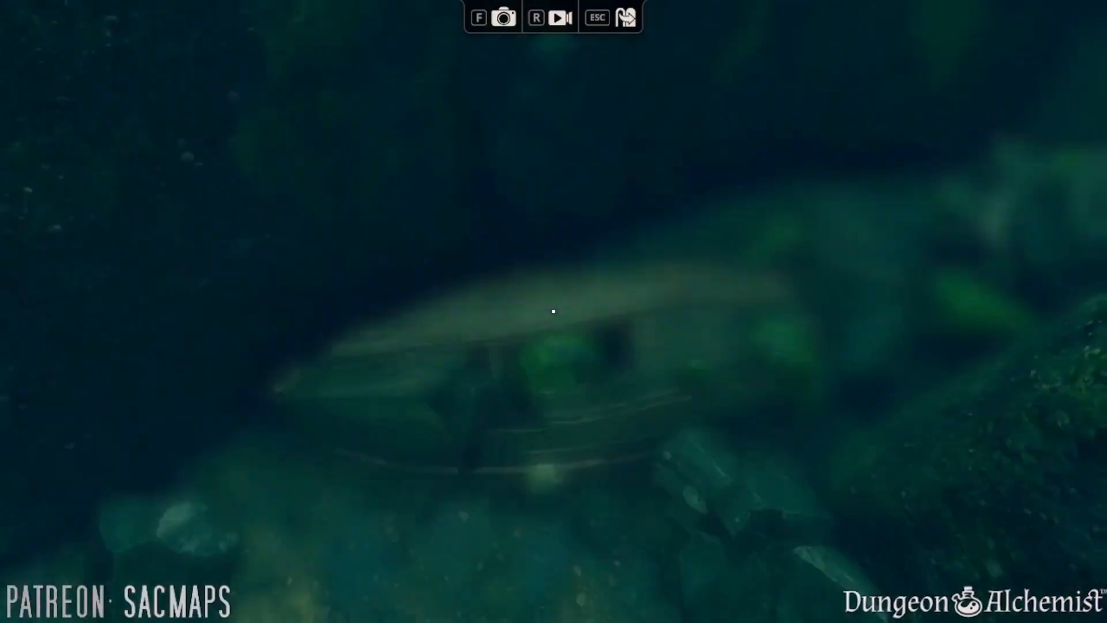
{"action": "key", "text": "s"}
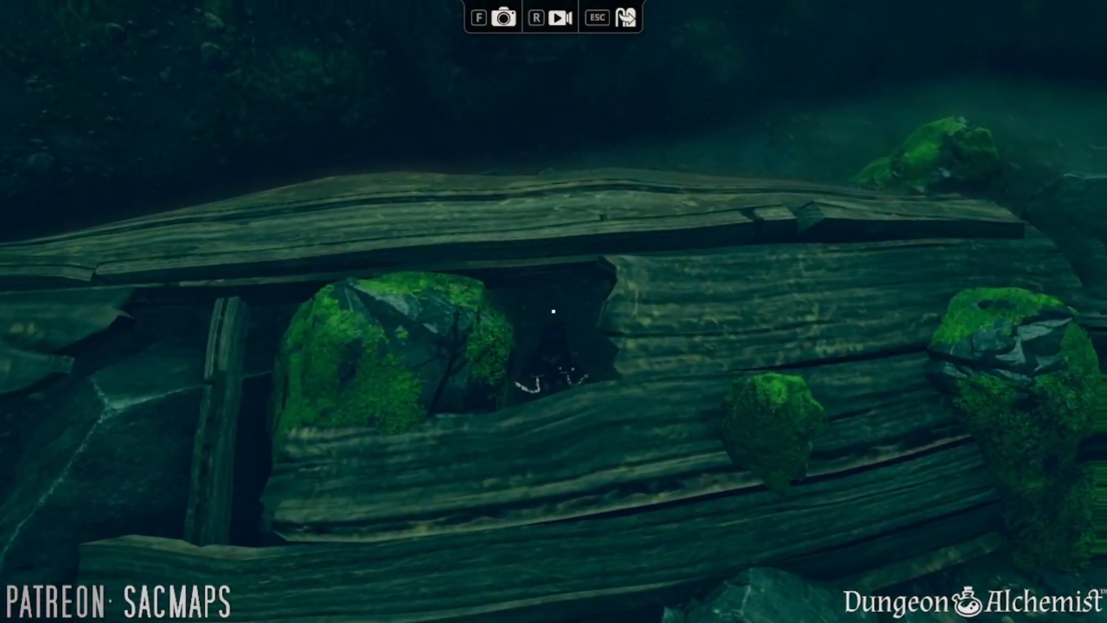
{"action": "key", "text": "w"}
{"action": "key", "text": "w"}
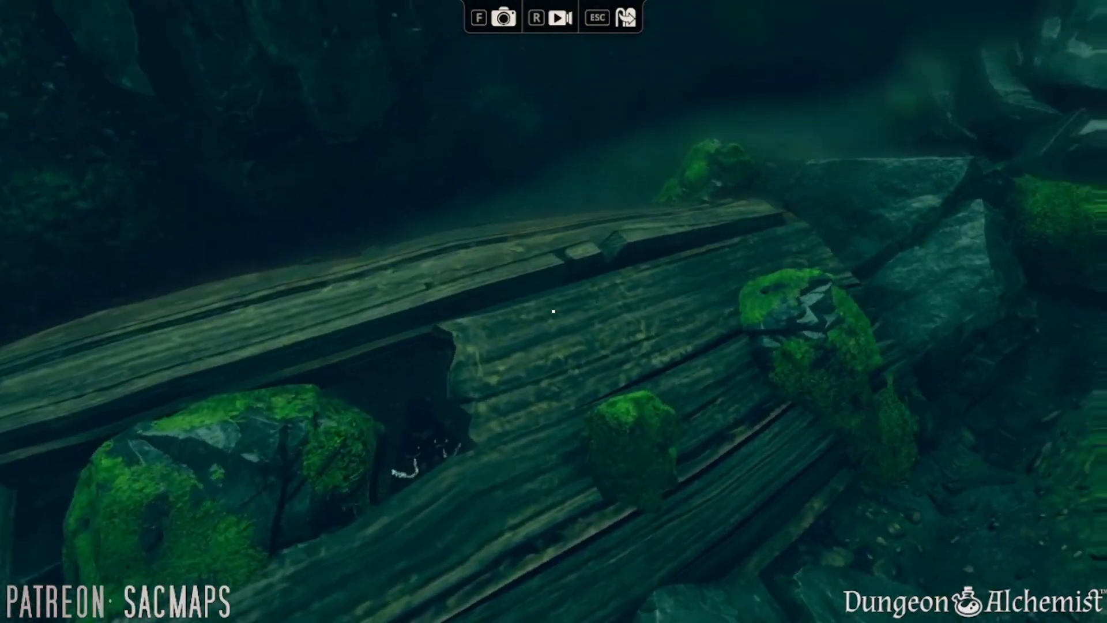
{"action": "key", "text": "w"}
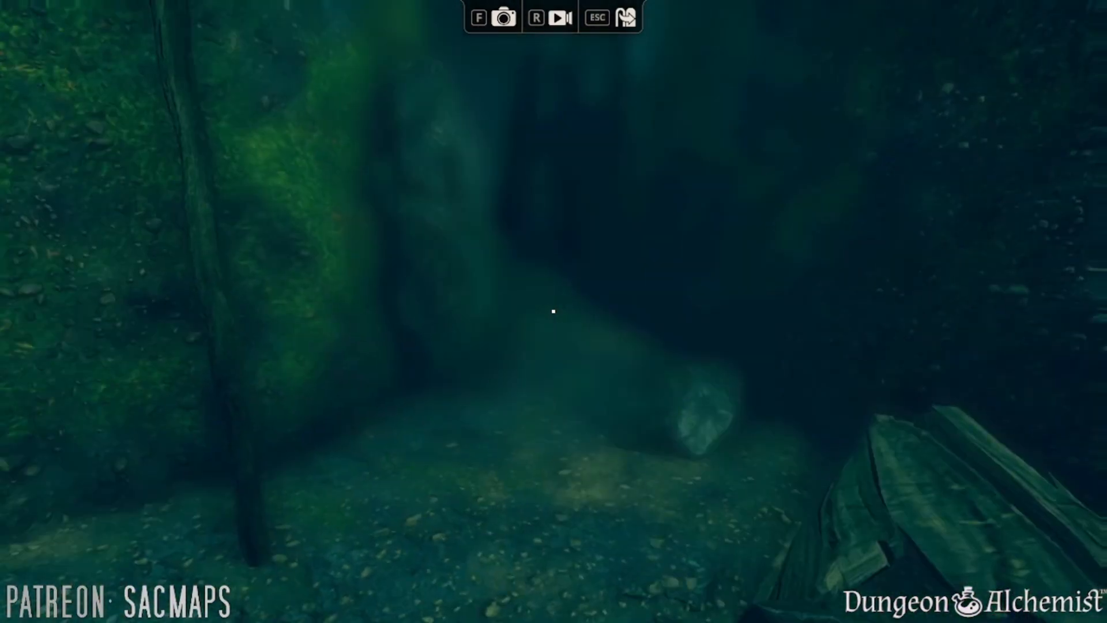
{"action": "key", "text": "s"}
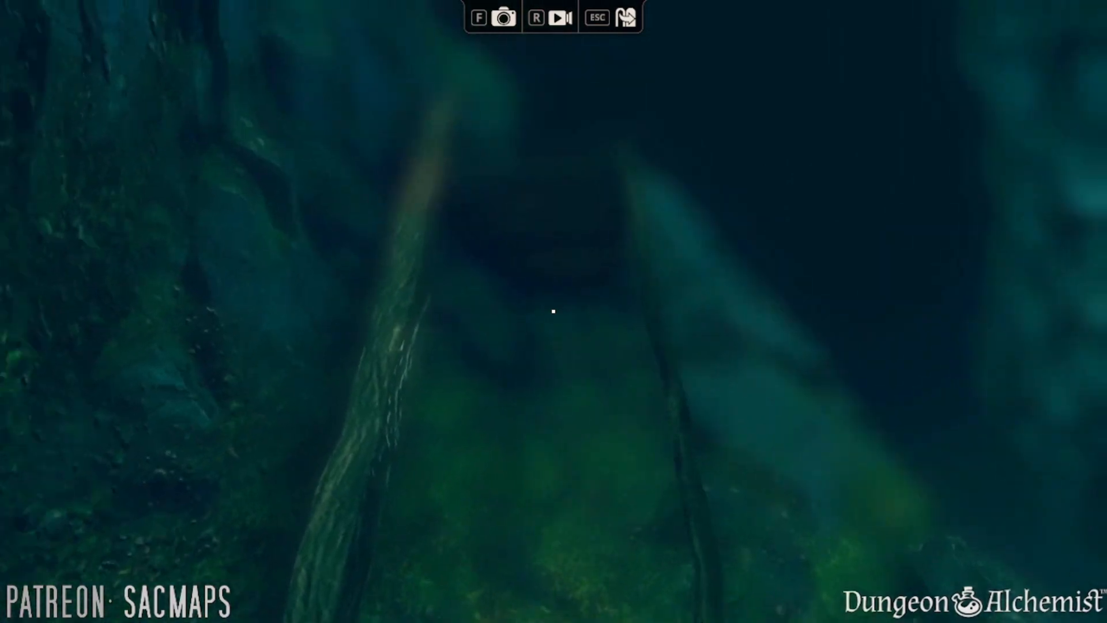
{"action": "key", "text": "w"}
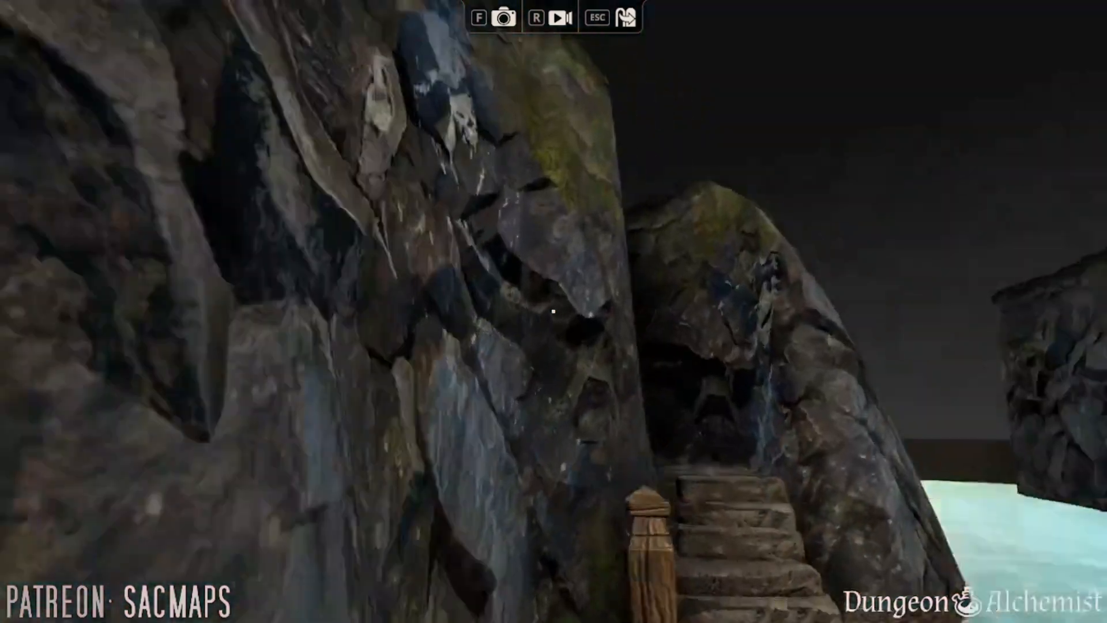
- Walk through the storage room, the bookcase door, the bunk room and the candlelit tunnel, and leave the first-person view
{"action": "key", "text": "w"}
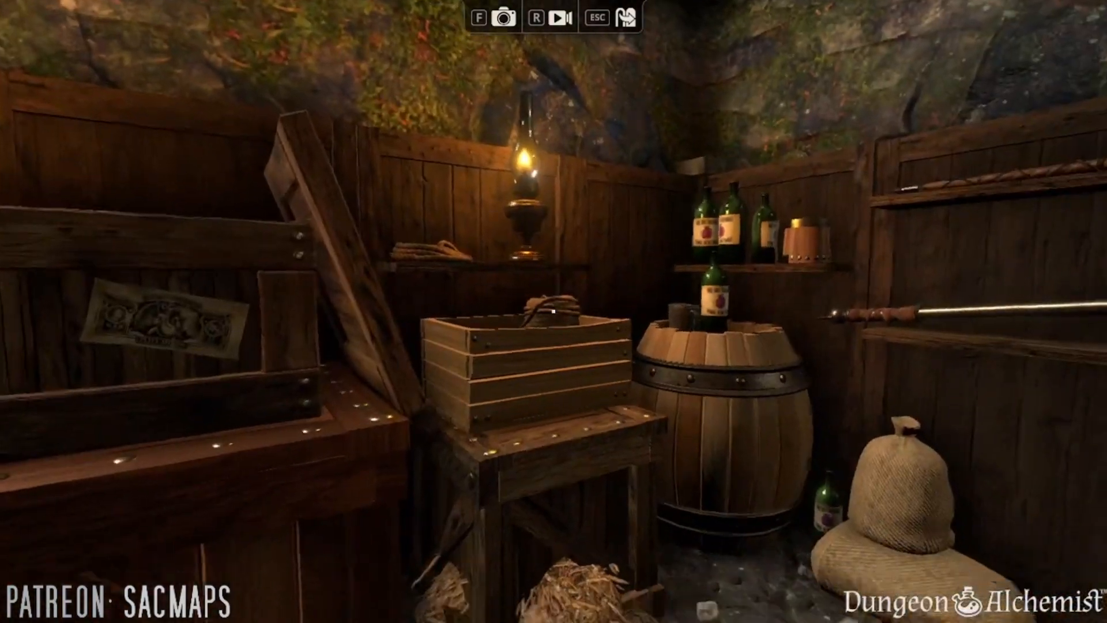
{"action": "key", "text": "w"}
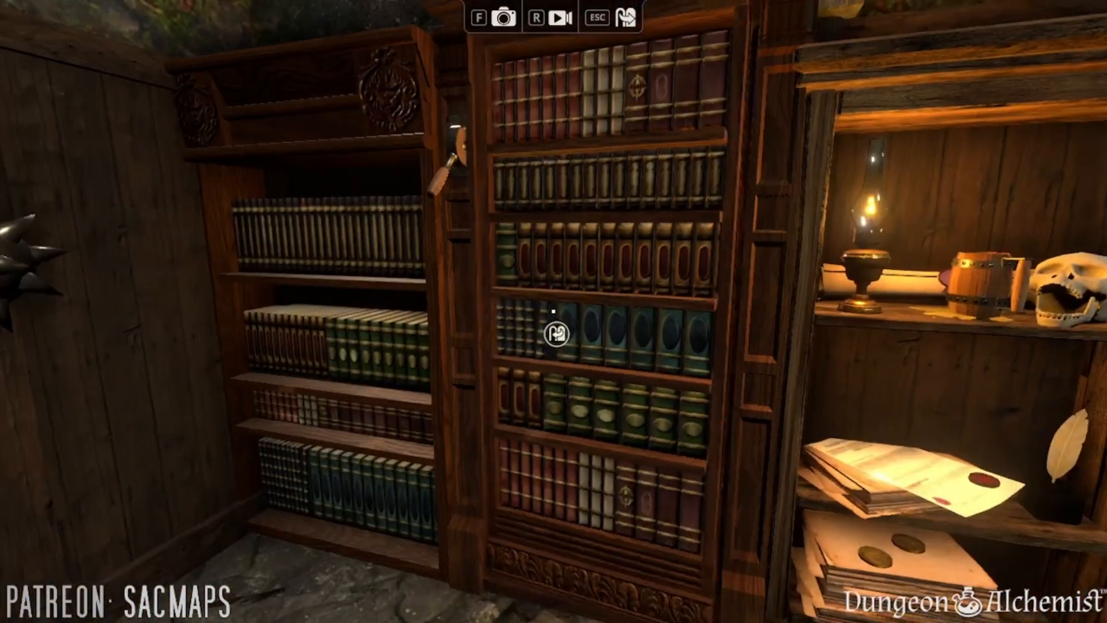
{"action": "left_click", "coordinate": [556, 333]}
{"action": "key", "text": "w"}
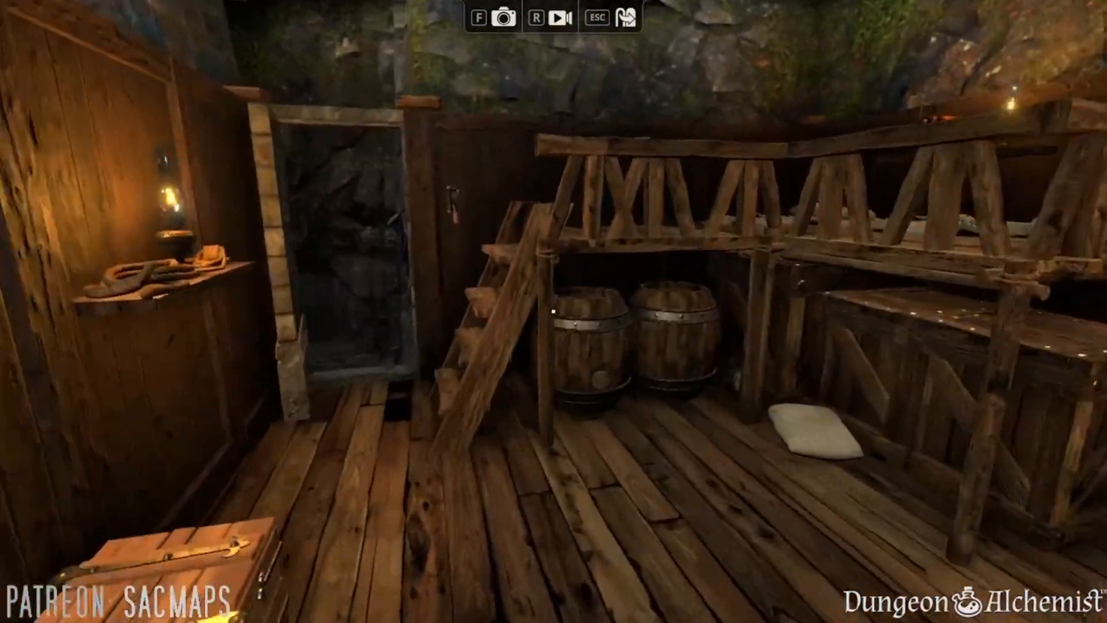
{"action": "key", "text": "w"}
{"action": "key", "text": "w"}
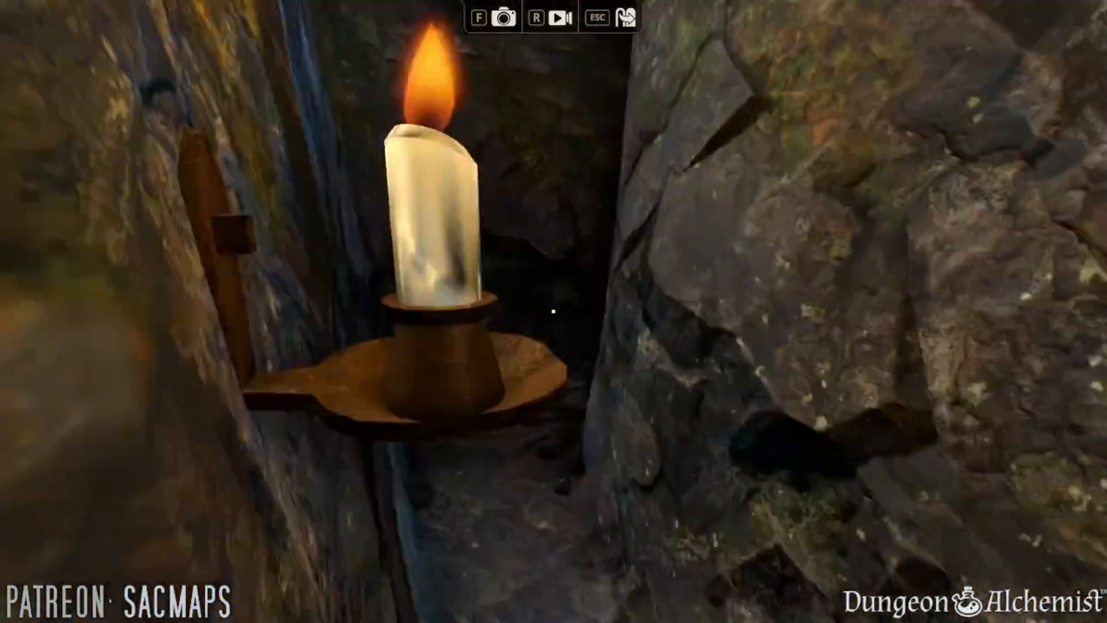
{"action": "key", "text": "w"}
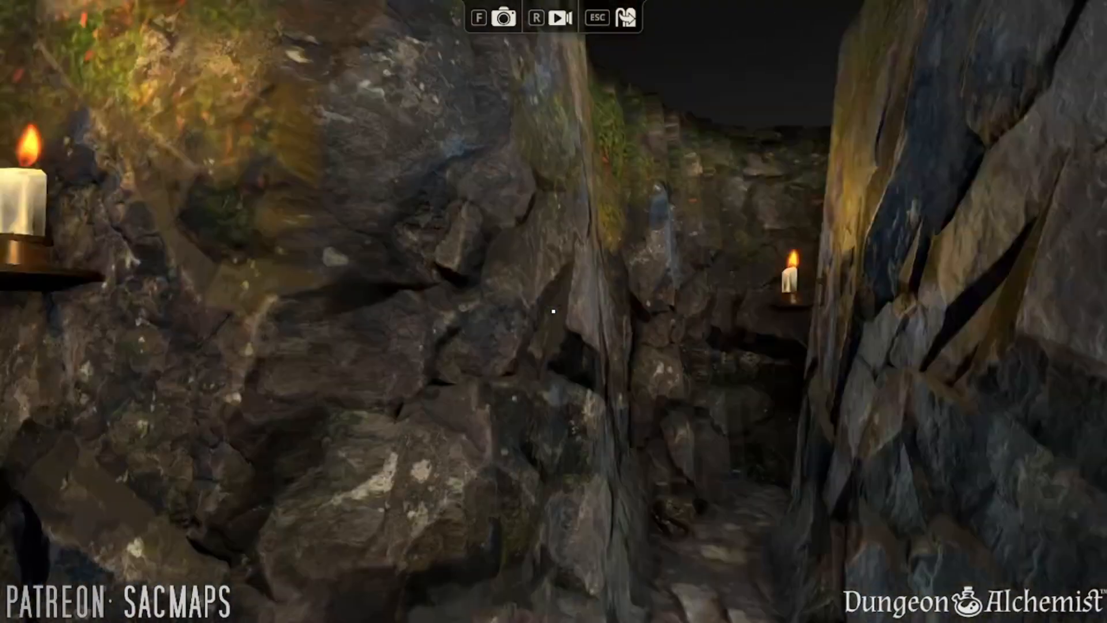
{"action": "key", "text": "s"}
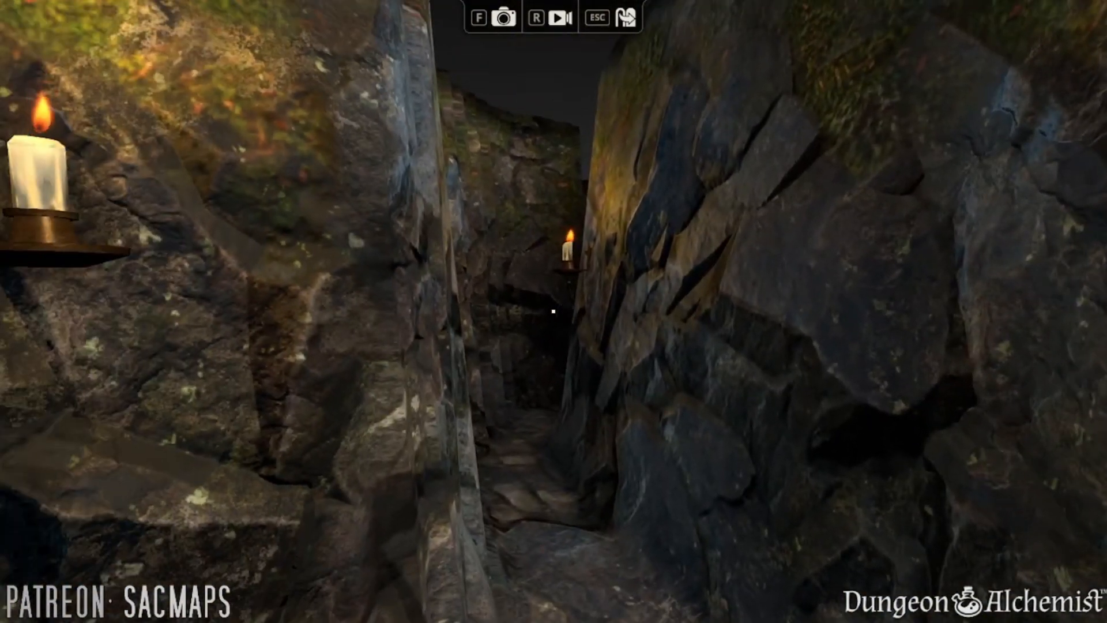
{"action": "key", "text": "Escape"}
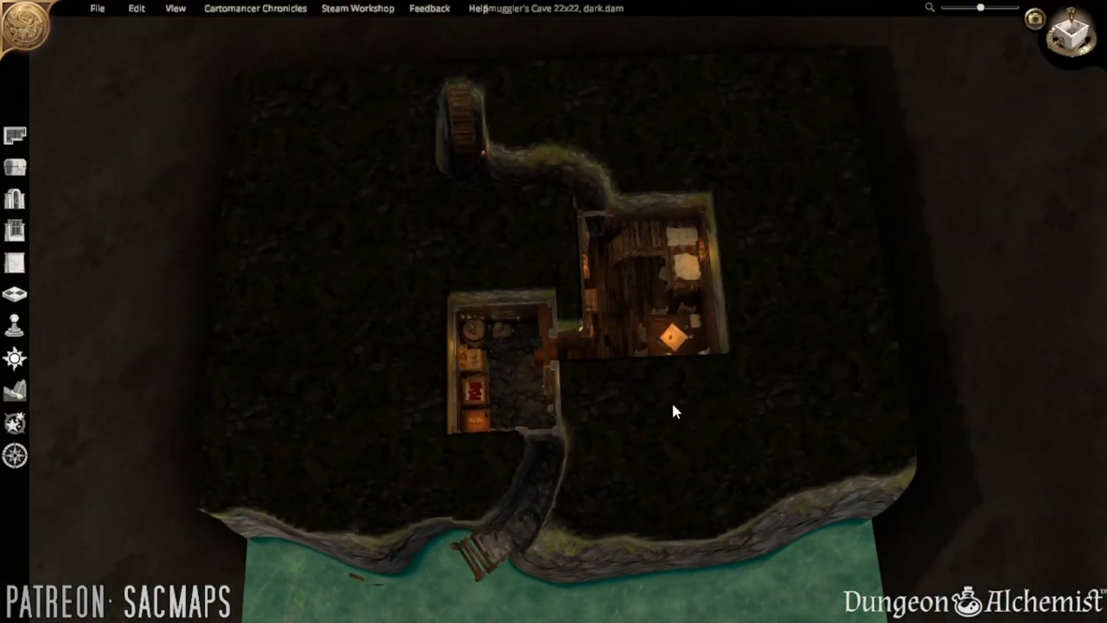
- Look over the storage room, bunk room and winding tunnel of the night map from above
{"action": "middle_click_drag", "start_coordinate": [656, 419], "coordinate": [647, 443]}
{"action": "key", "text": "w"}
{"action": "key", "text": "w"}
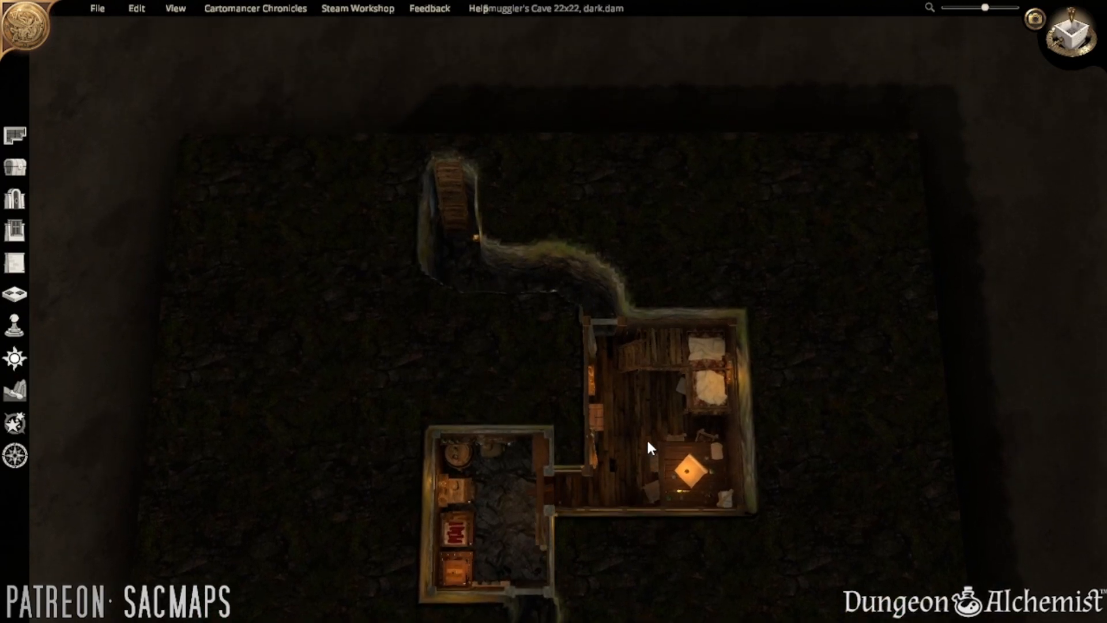
{"action": "key", "text": "s"}
{"action": "key", "text": "d"}
{"action": "key", "text": "s"}
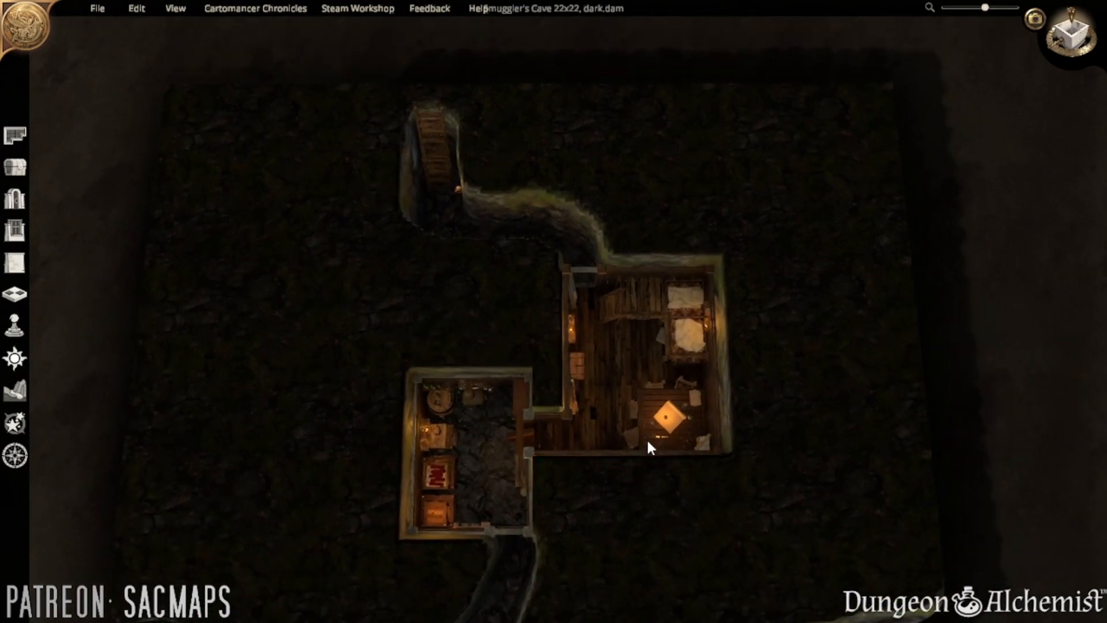
{"action": "middle_click_drag", "start_coordinate": [647, 441], "coordinate": [632, 331]}
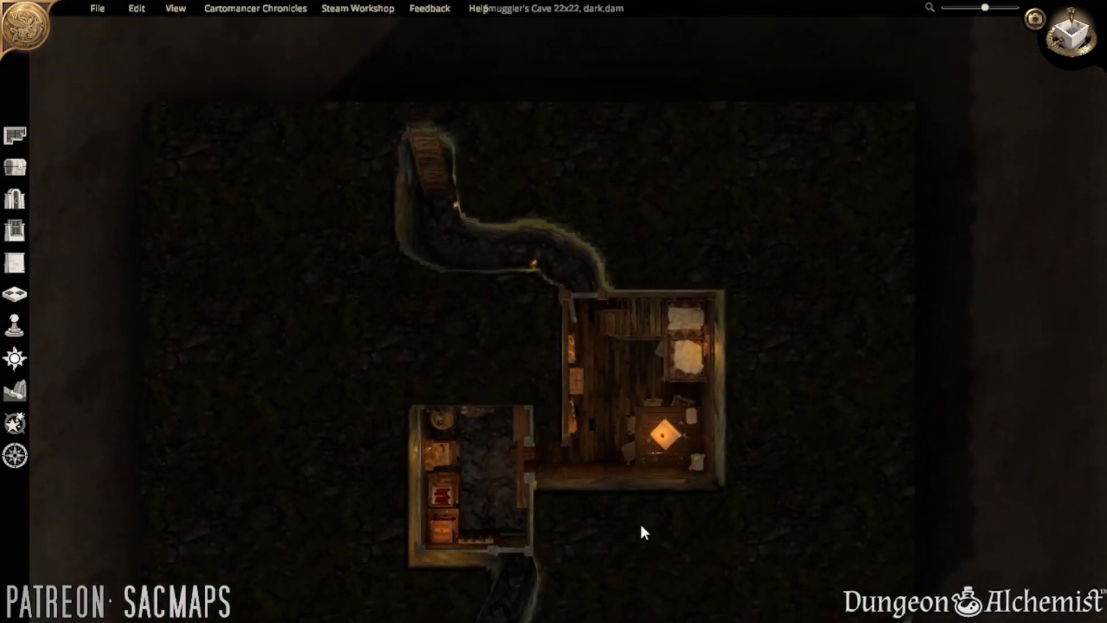
{"action": "key", "text": "w"}
{"action": "key", "text": "s"}
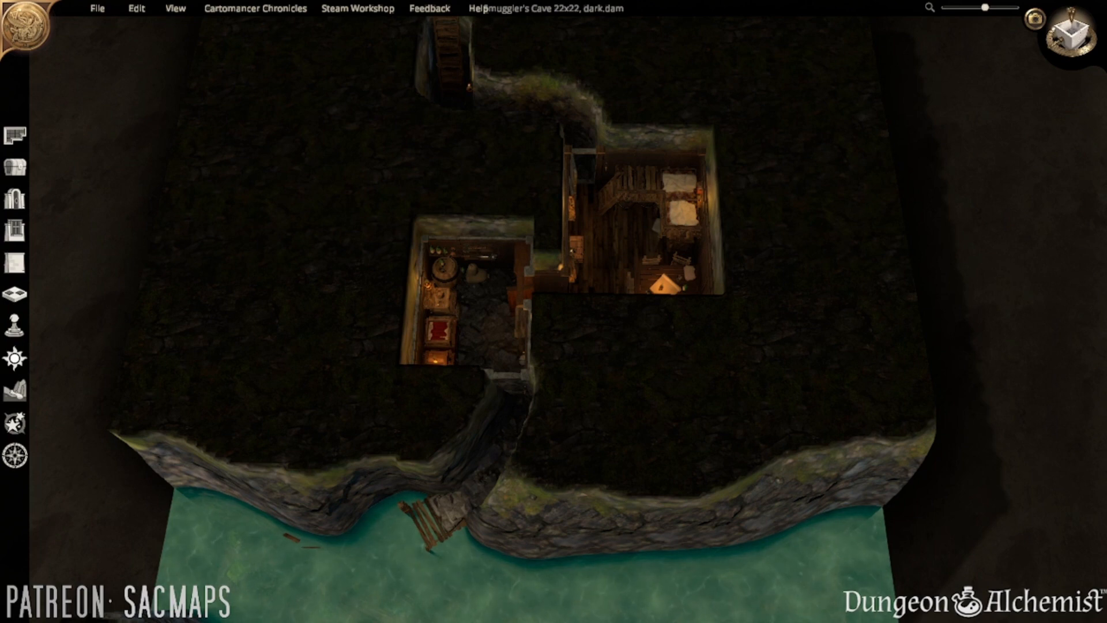
- Examine the cliffs, dock and cave rooms at an angle and up close, and view the whole map from above
{"action": "middle_click_drag", "start_coordinate": [694, 425], "coordinate": [703, 323]}
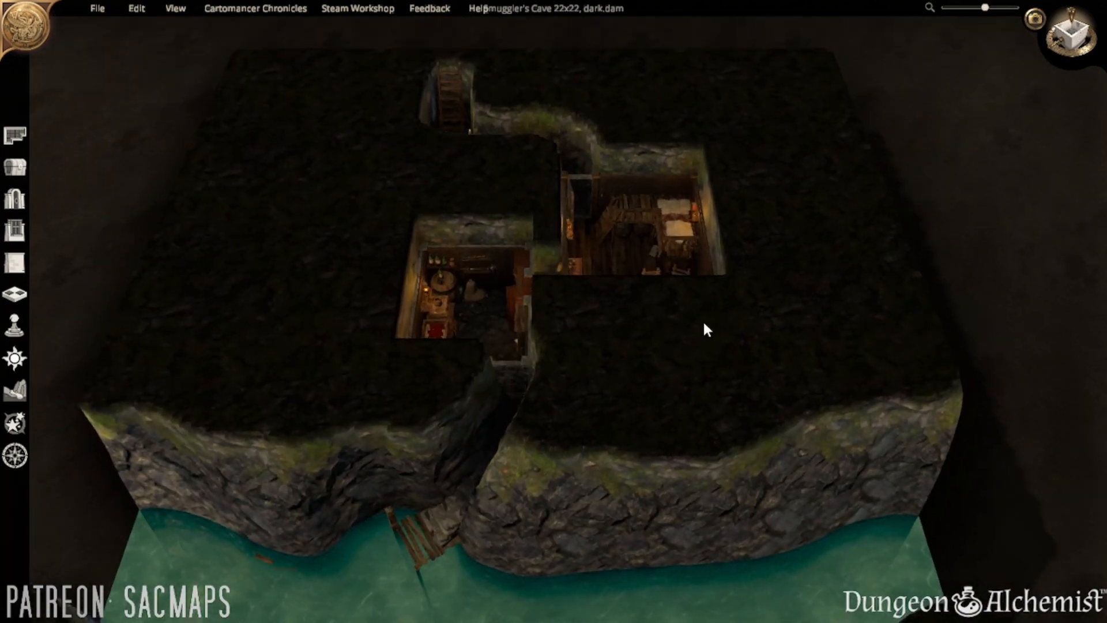
{"action": "scroll", "coordinate": [704, 320], "scroll_direction": "up", "scroll_amount": 5}
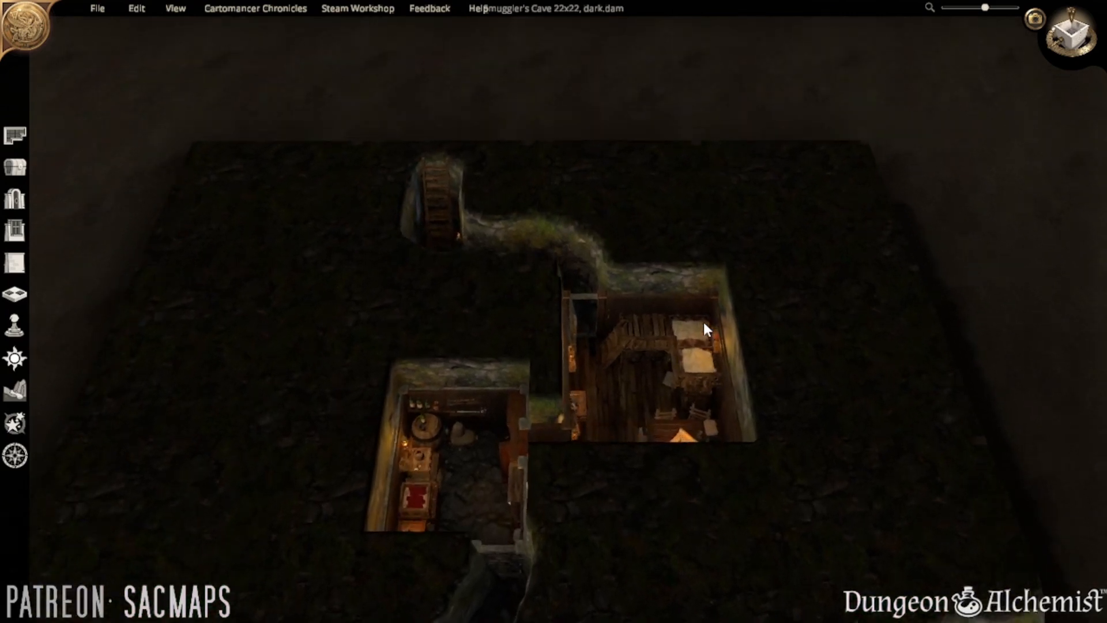
{"action": "middle_click_drag", "start_coordinate": [623, 376], "coordinate": [623, 458]}
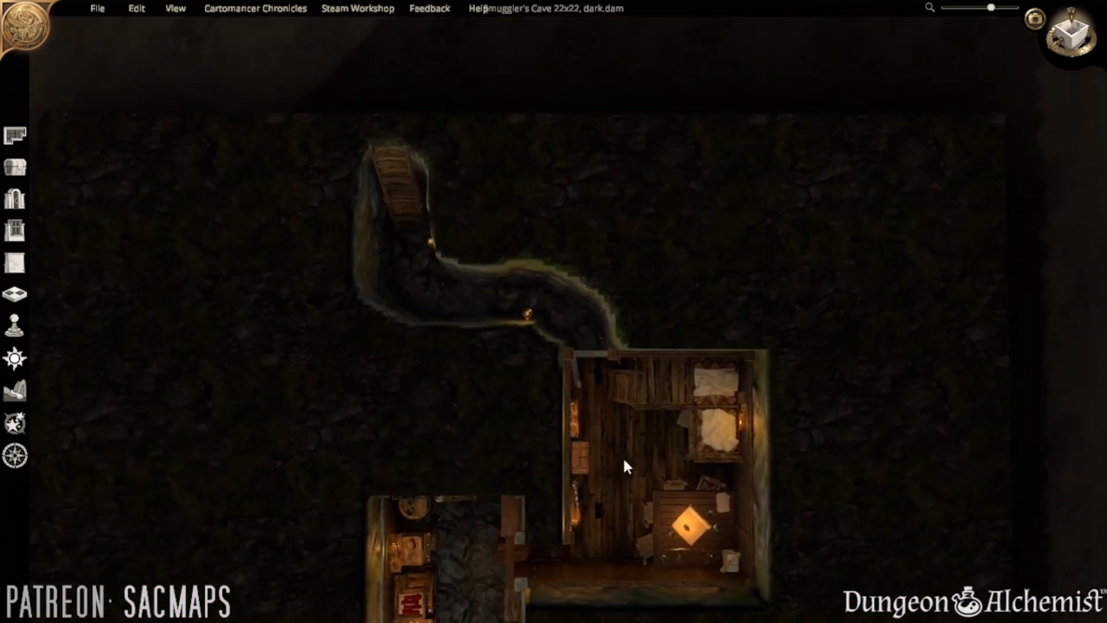
{"action": "key", "text": "s"}
{"action": "scroll", "coordinate": [592, 416], "scroll_direction": "down", "scroll_amount": 1}
{"action": "middle_click_drag", "start_coordinate": [591, 417], "coordinate": [558, 428]}
{"action": "key", "text": "w"}
{"action": "scroll", "coordinate": [548, 441], "scroll_direction": "down", "scroll_amount": 5}
{"action": "scroll", "coordinate": [556, 421], "scroll_direction": "down", "scroll_amount": 1}
{"action": "key", "text": "s"}
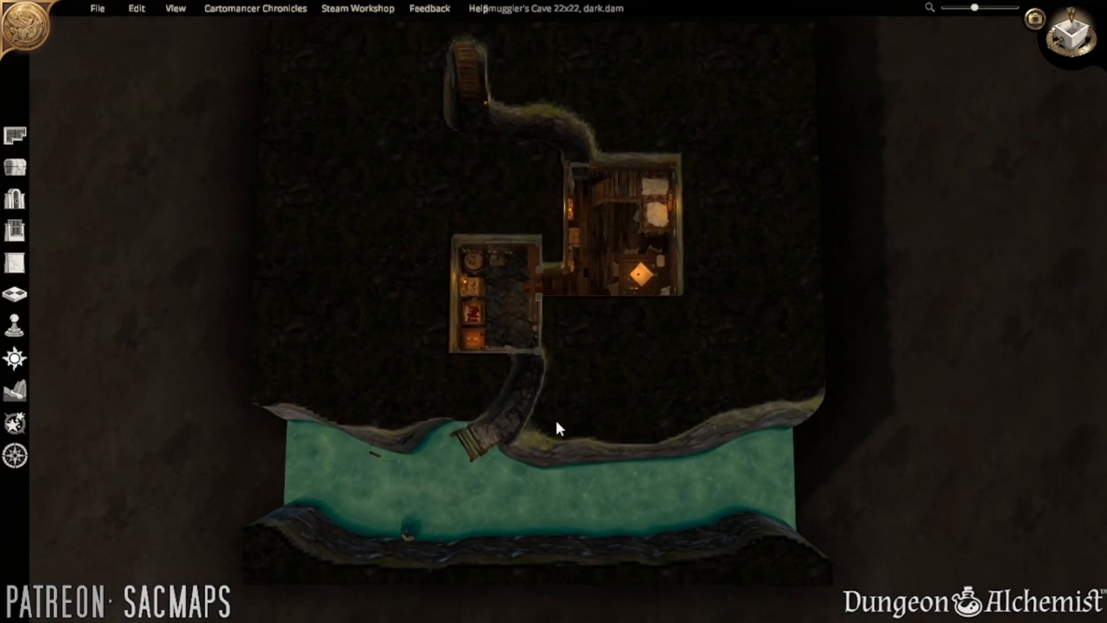
{"action": "key", "text": "w"}
{"action": "key", "text": "w"}
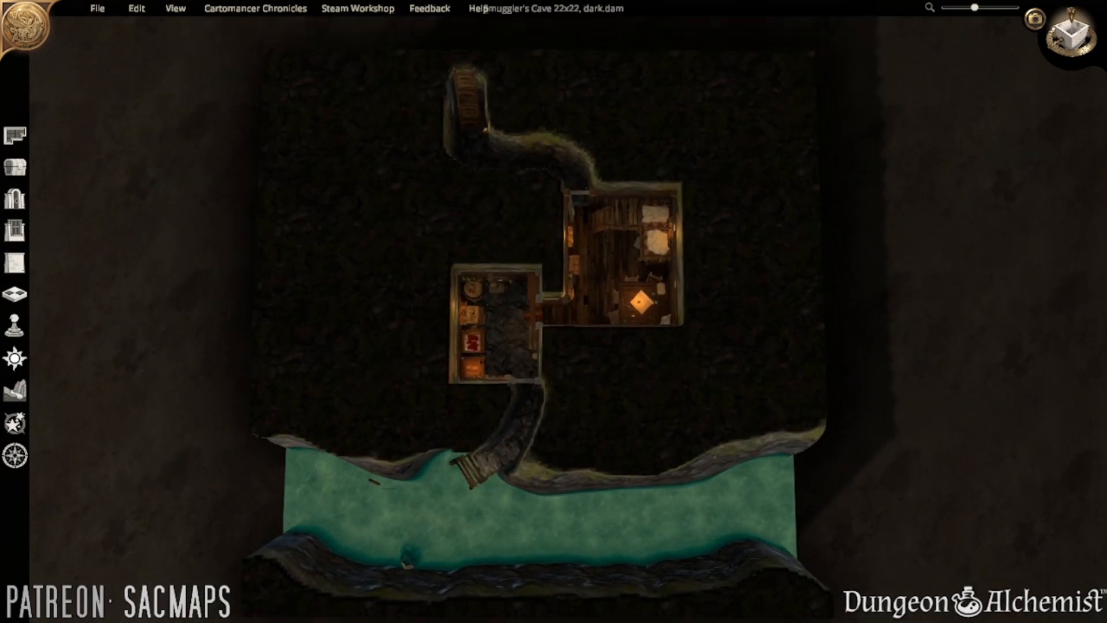